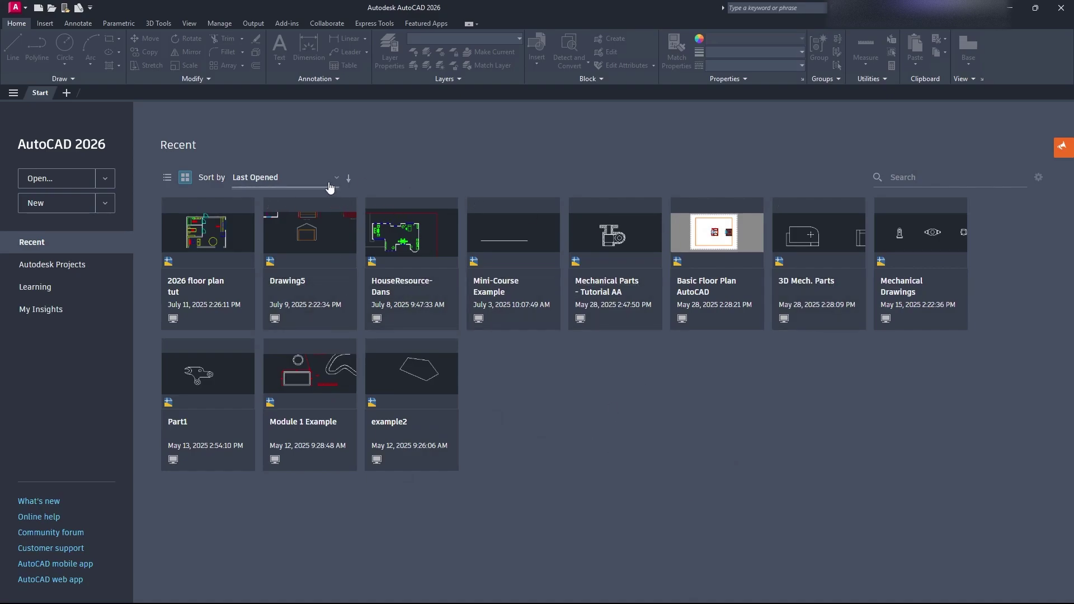
Step: Sort the recent drawings by Name and return the sorting to Last Opened
left_click(311, 181)
left_click(280, 198)
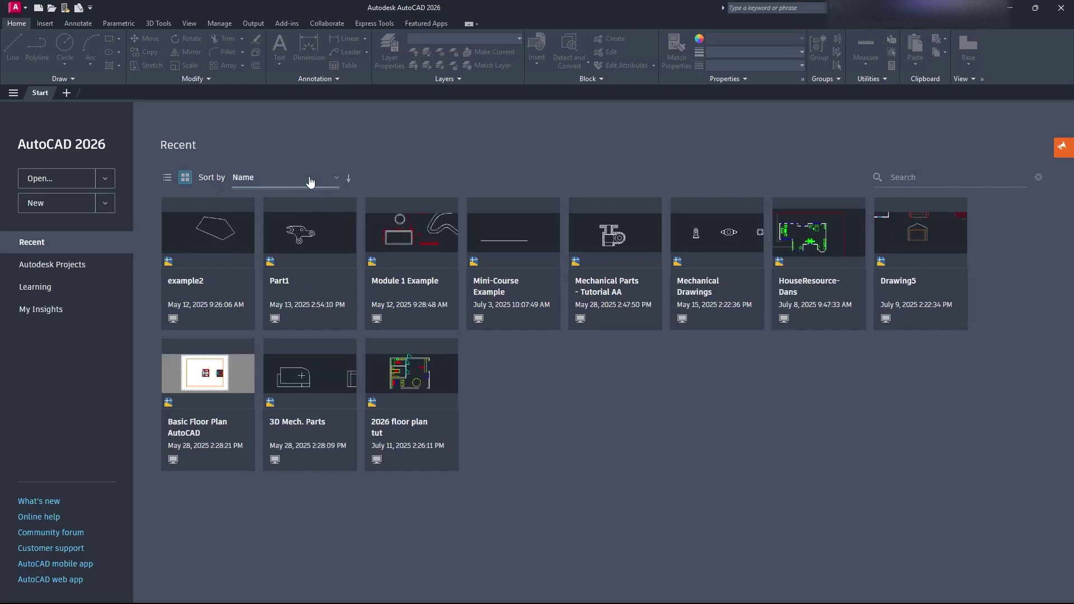
left_click(310, 178)
left_click(290, 218)
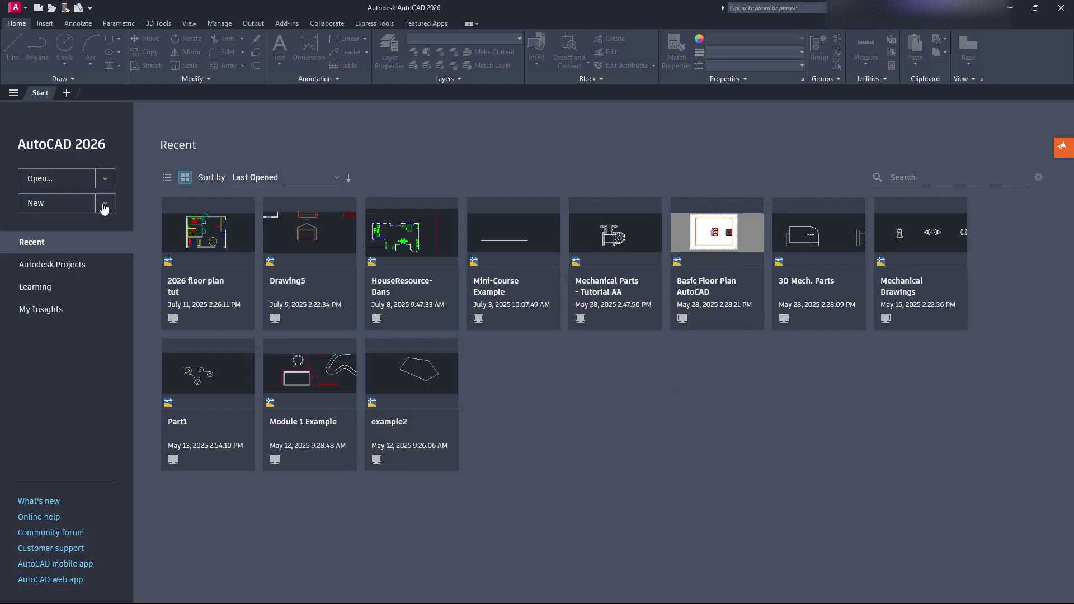
Step: Browse the drawing templates, preview acad.dwt, and leave the template selection without opening it
left_click(105, 178)
left_click(105, 204)
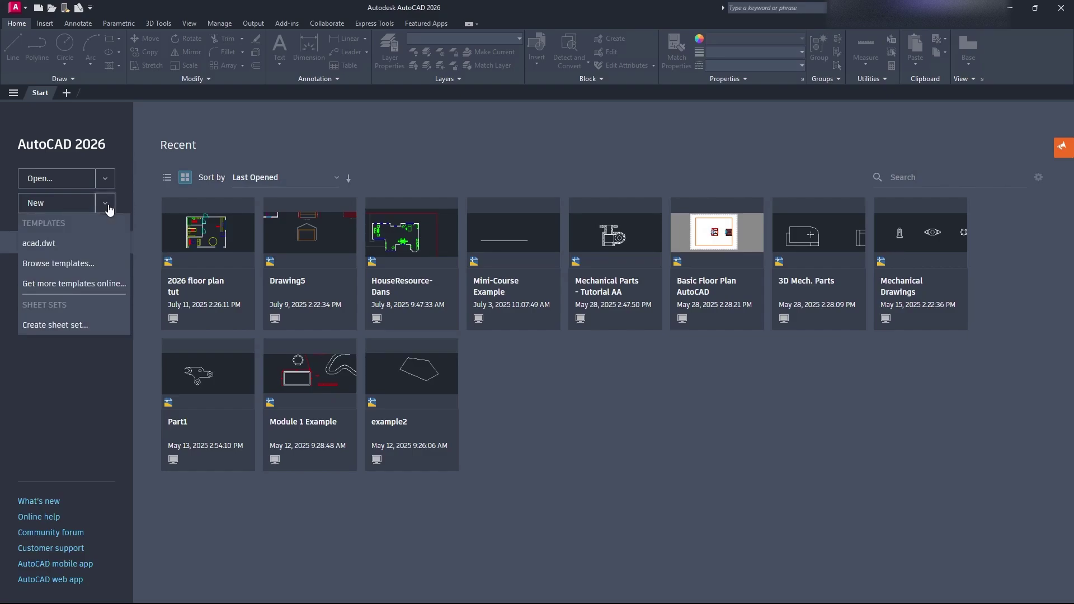
left_click(105, 270)
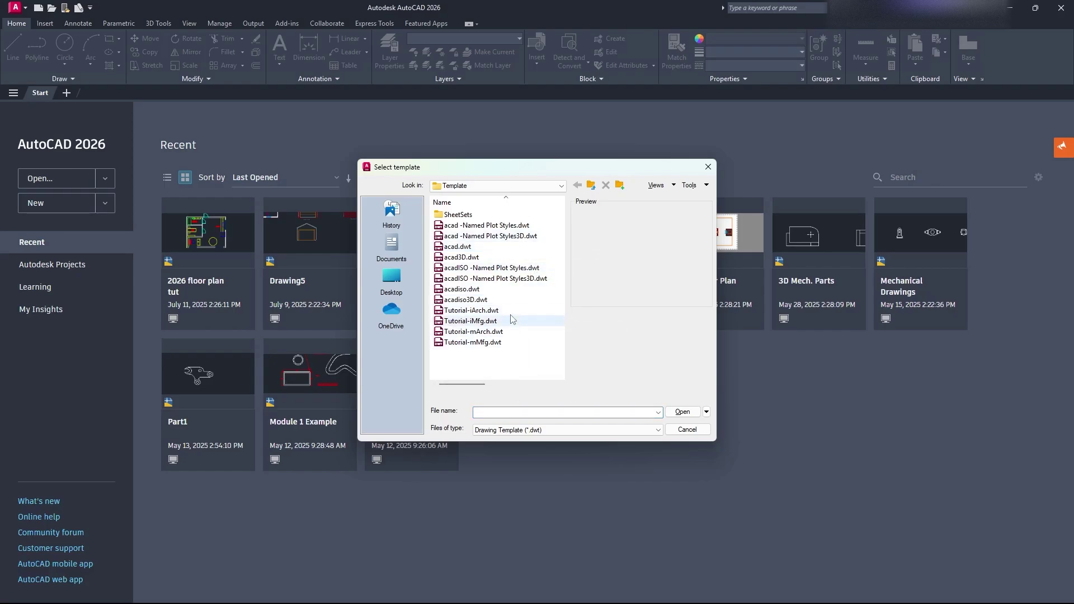
left_click(489, 250)
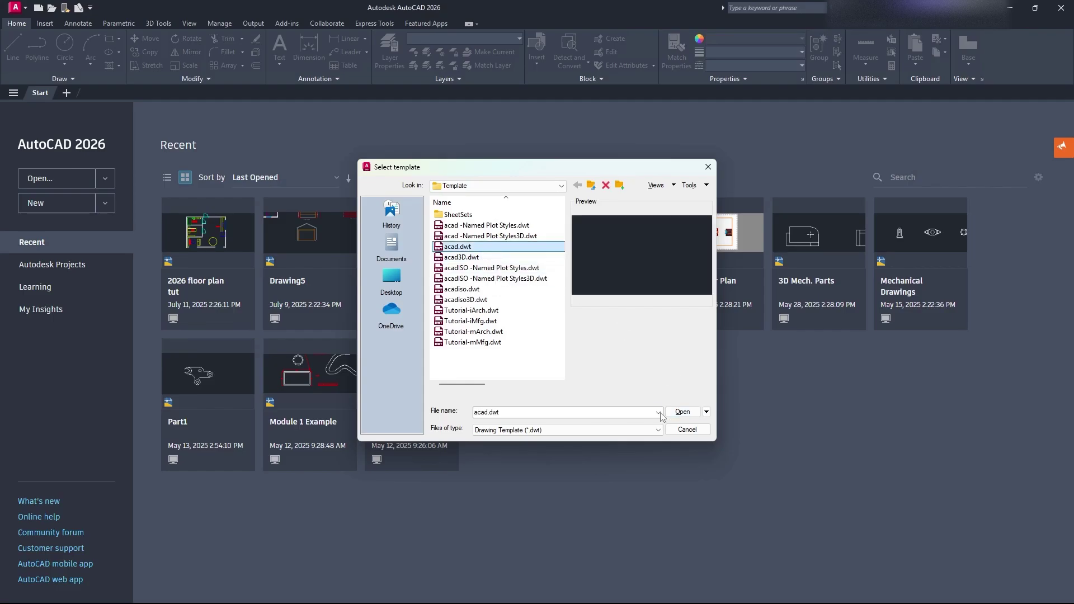
left_click(710, 169)
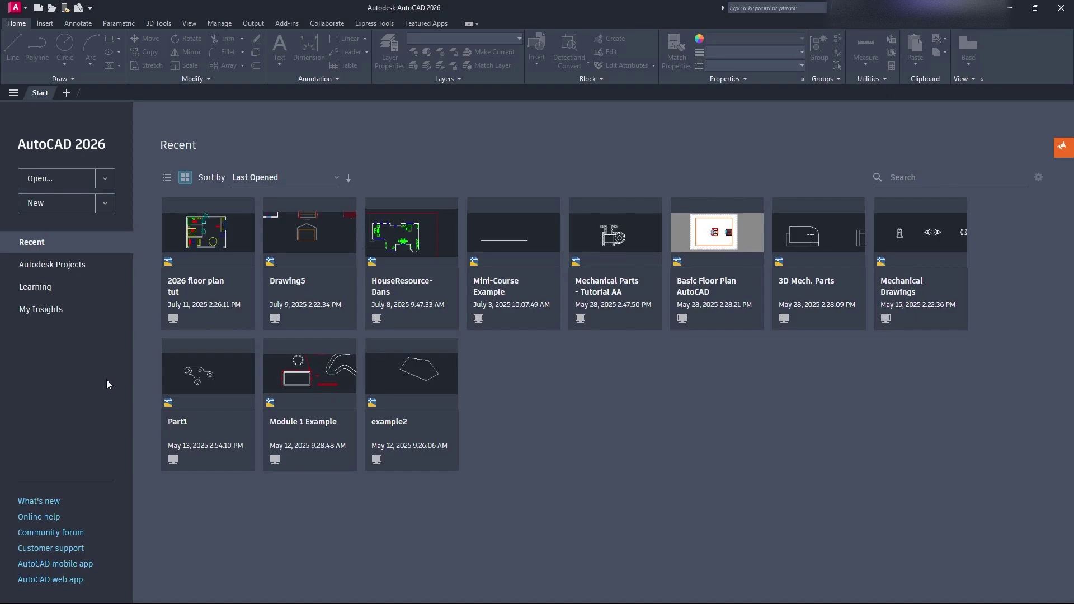
Step: Look through the Autodesk Projects, Learning and My Insights pages and return to the recent drawings
left_click(110, 275)
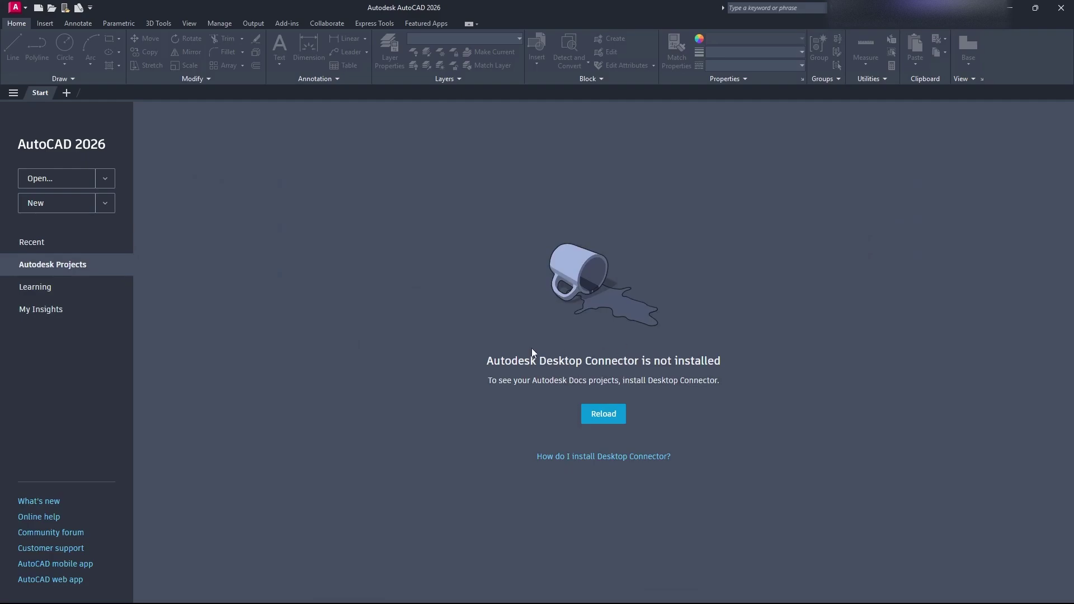
left_click(89, 288)
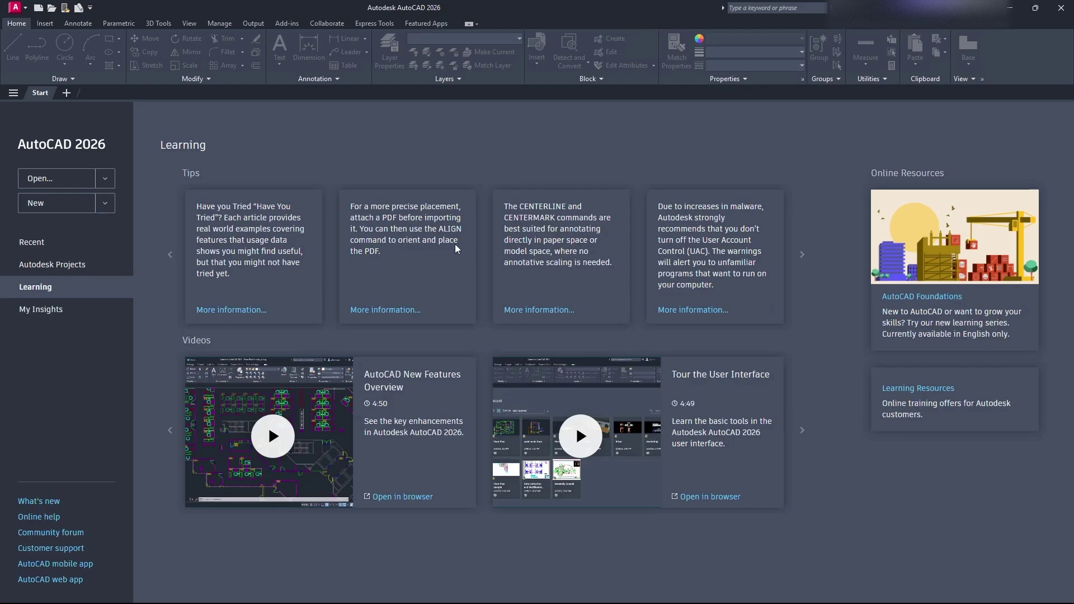
left_click(61, 311)
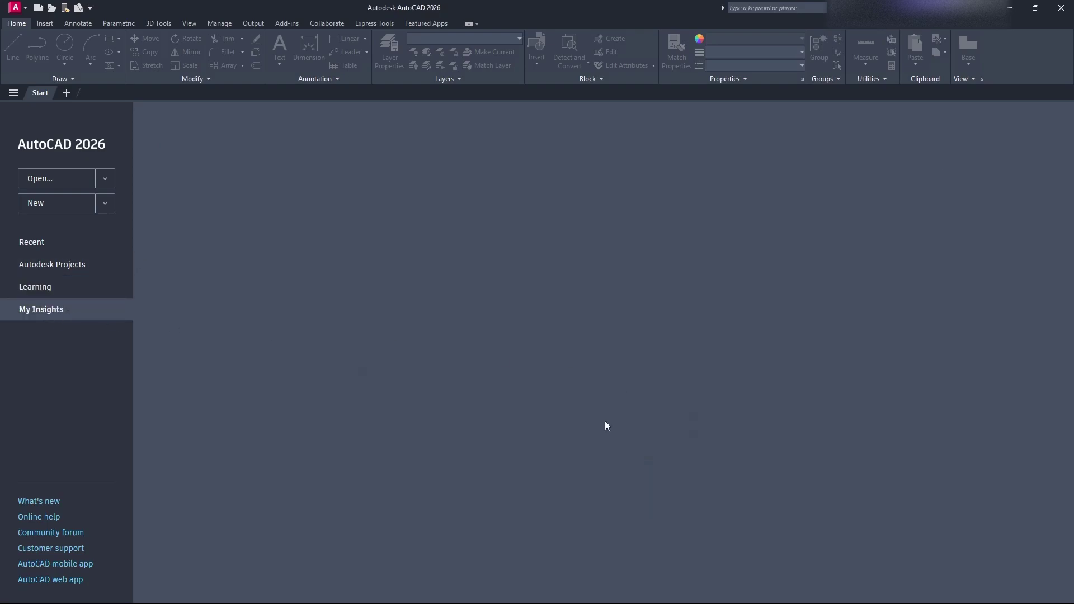
left_click(80, 248)
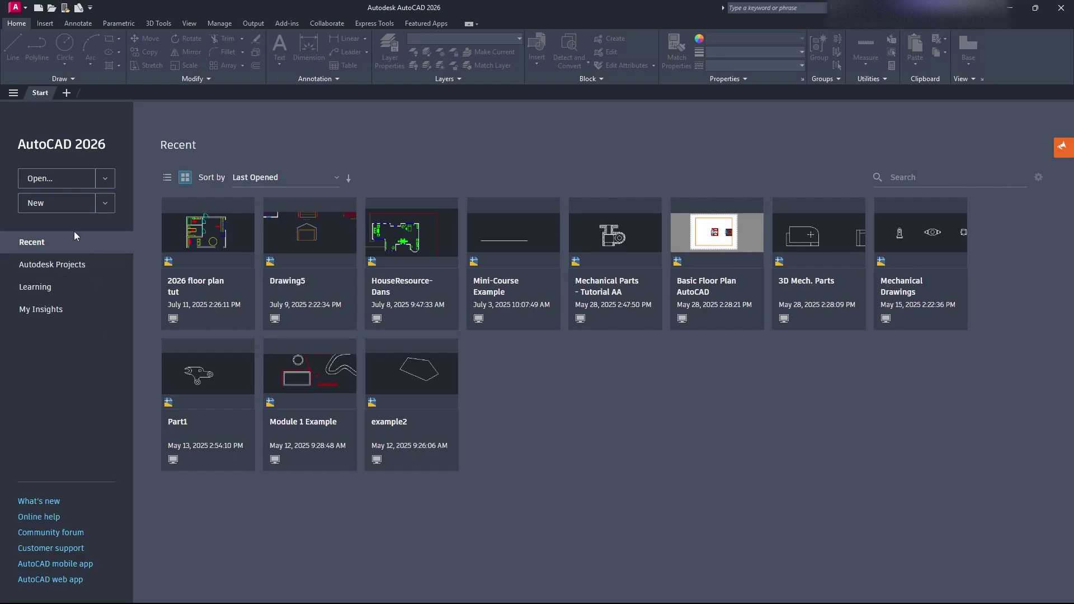
Step: Start a new blank drawing and set its DYNMODE variable to 3
left_click(71, 207)
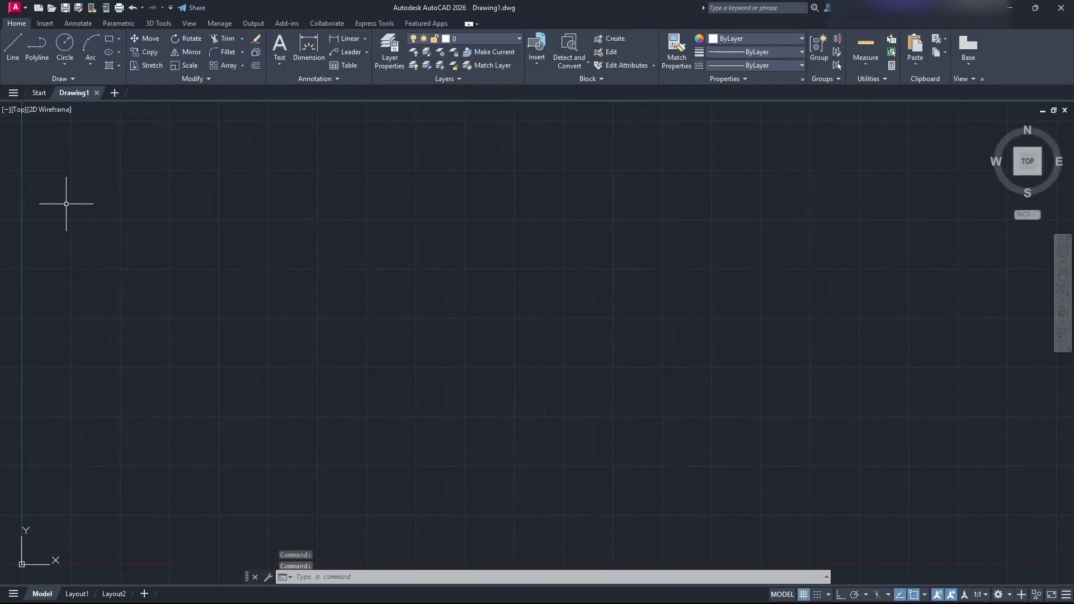
middle_click_drag(376, 305, 520, 264)
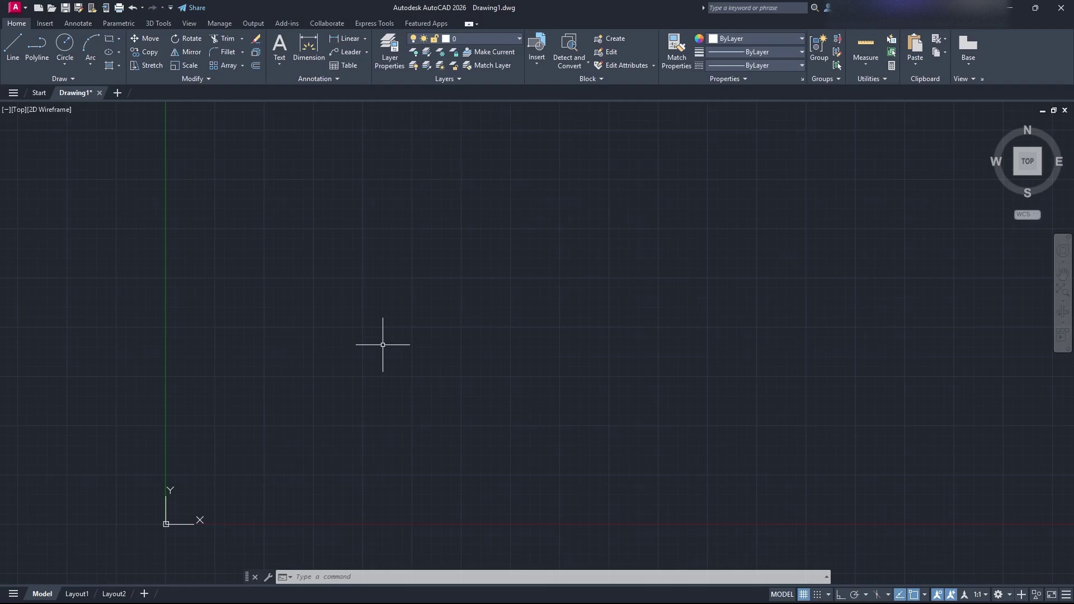
left_click(318, 575)
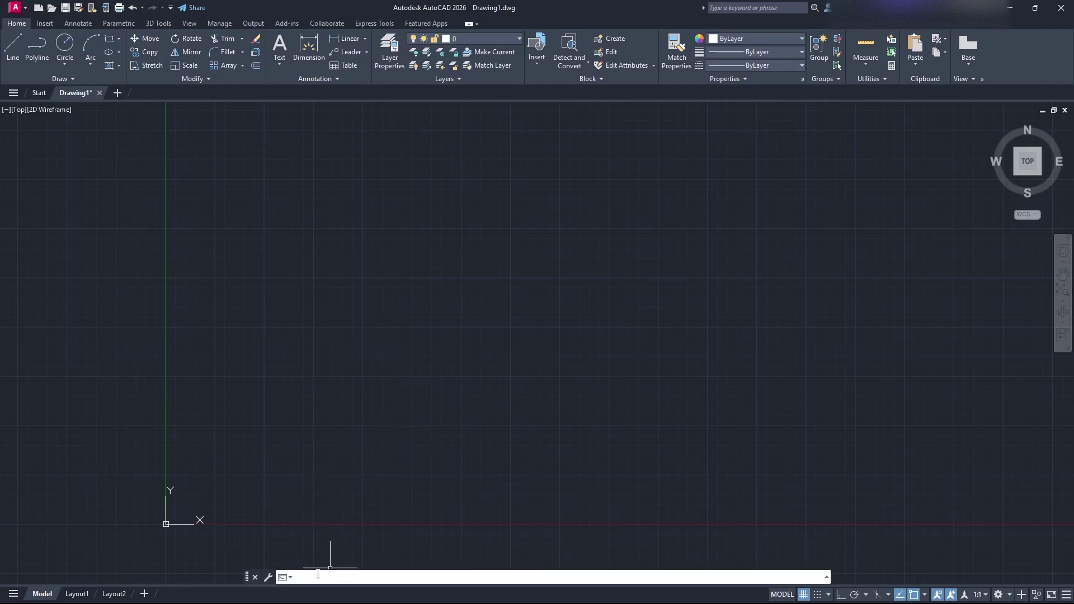
type("dynmode")
key("Return")
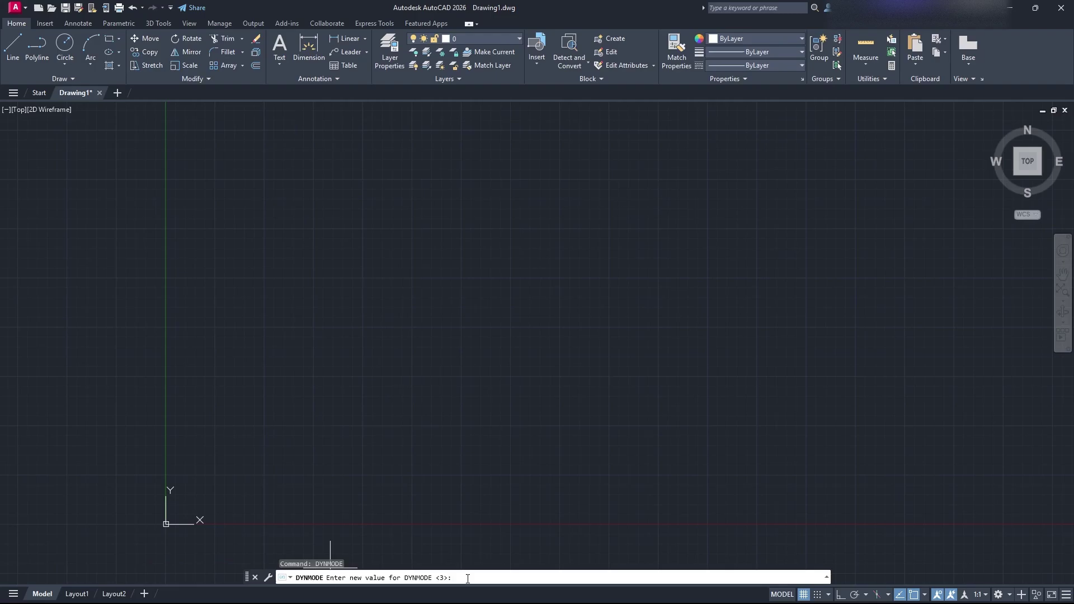
type("3")
key("Return")
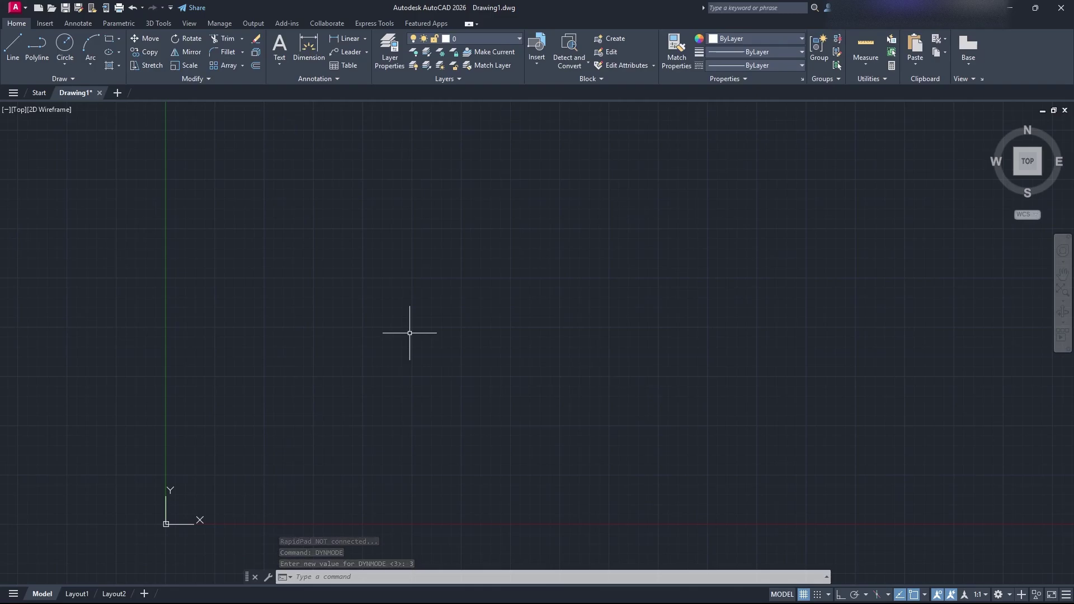
left_click(362, 578)
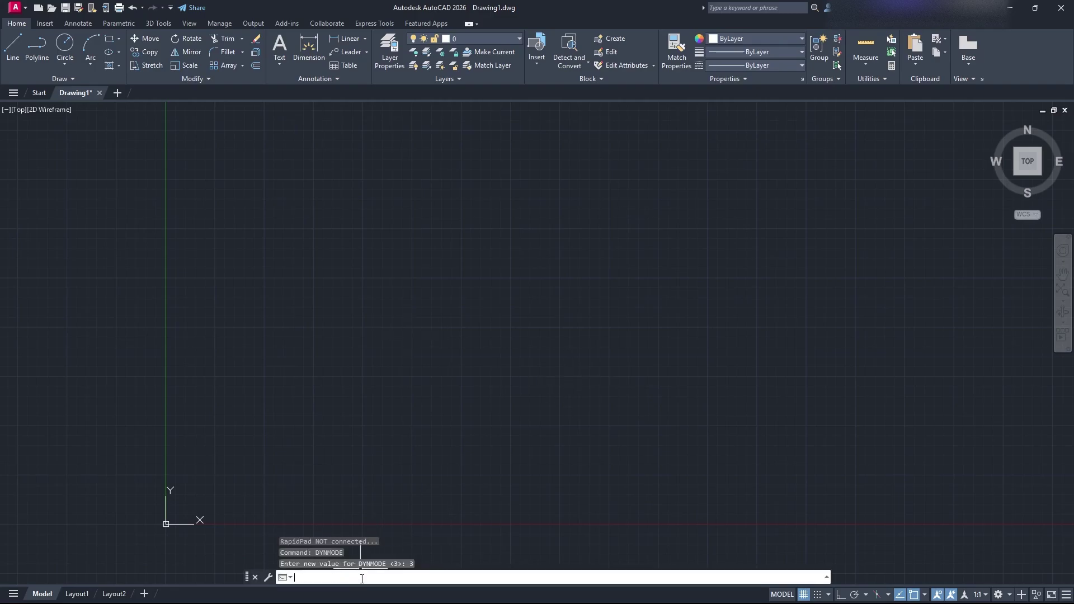
type("UNITS")
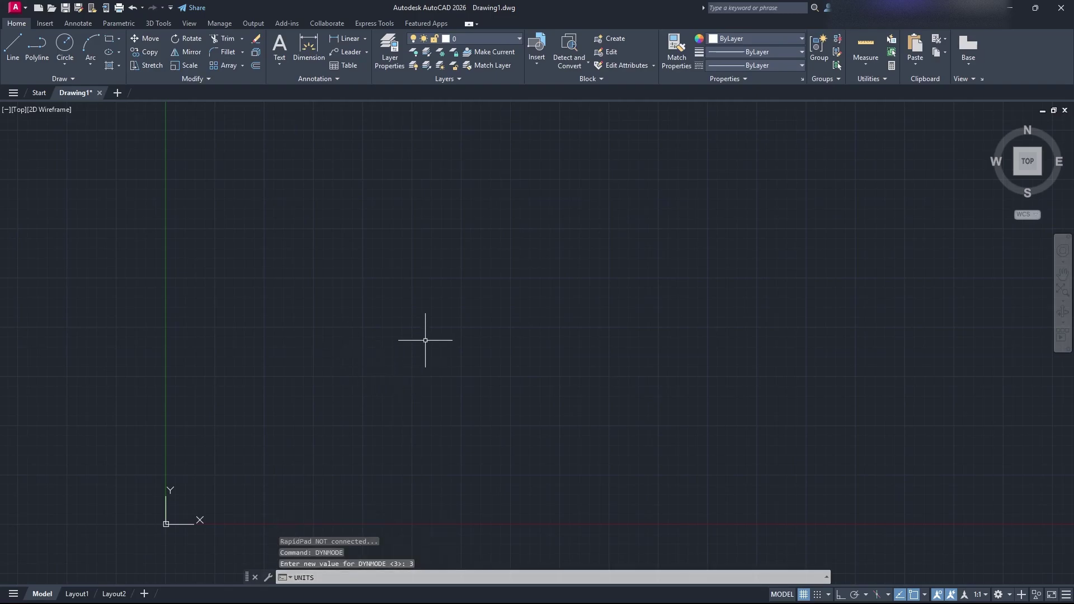
type("units")
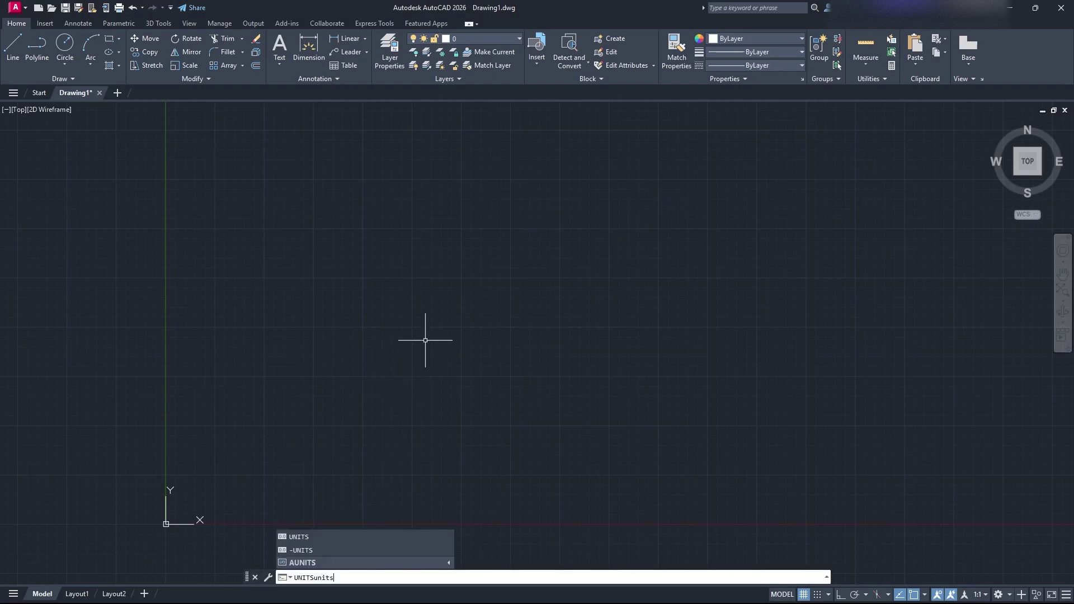
key("ctrl+a")
key("BackSpace")
left_click(431, 288)
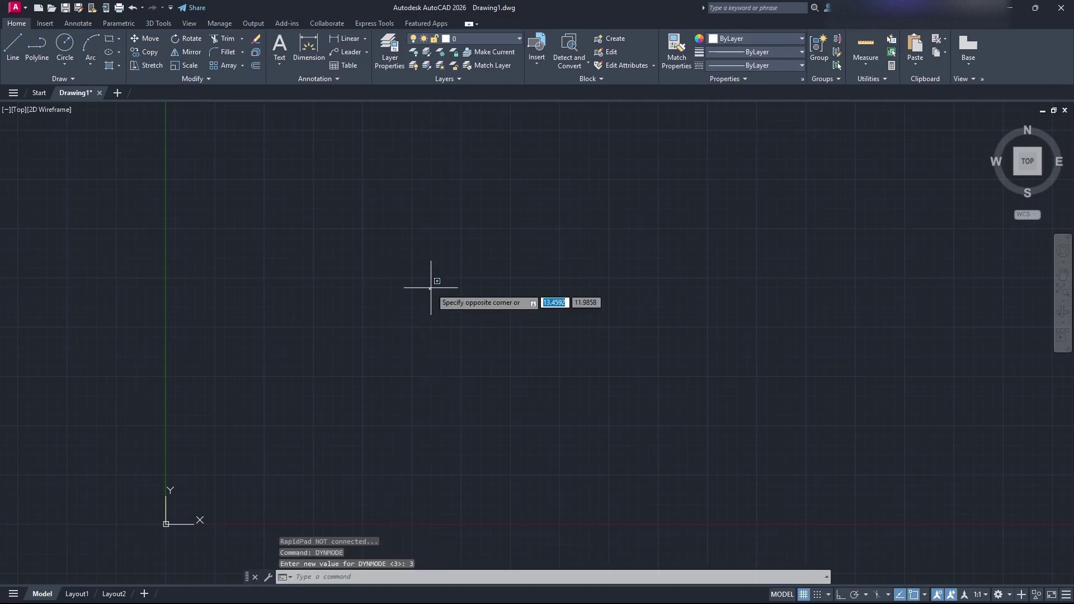
left_click(345, 268)
Step: Run the UNITS command and set the length type to Architectural with a precision of 0'-0 1/16"
type("units")
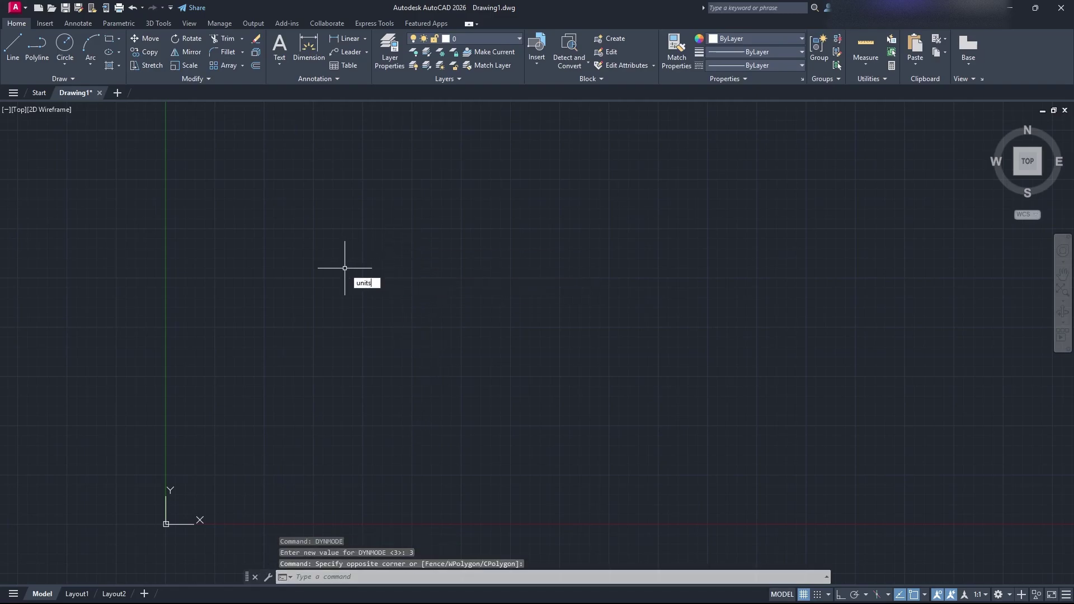
key("Return")
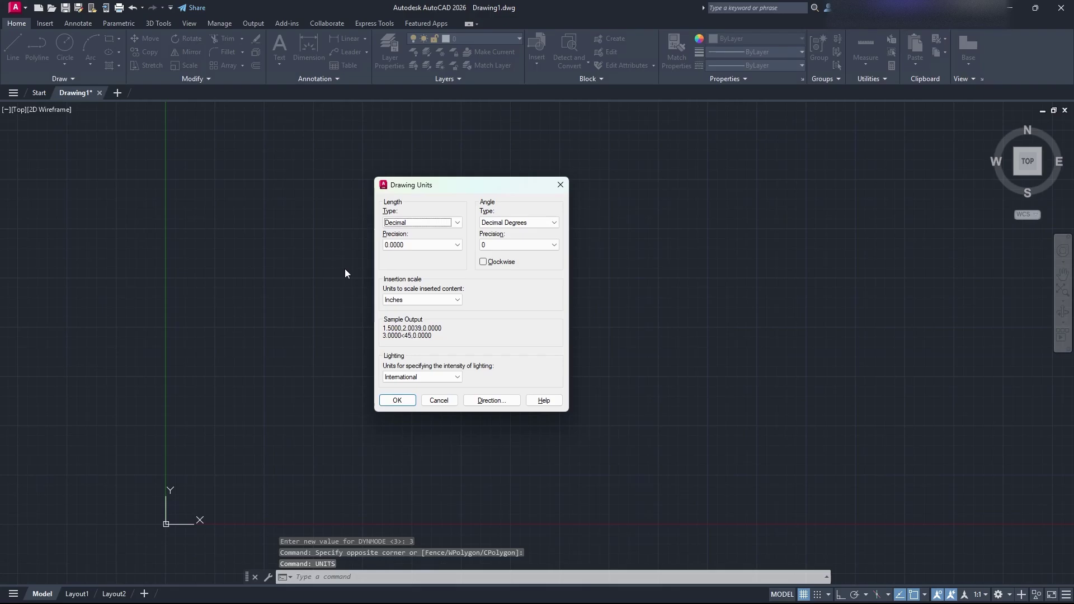
left_click(457, 222)
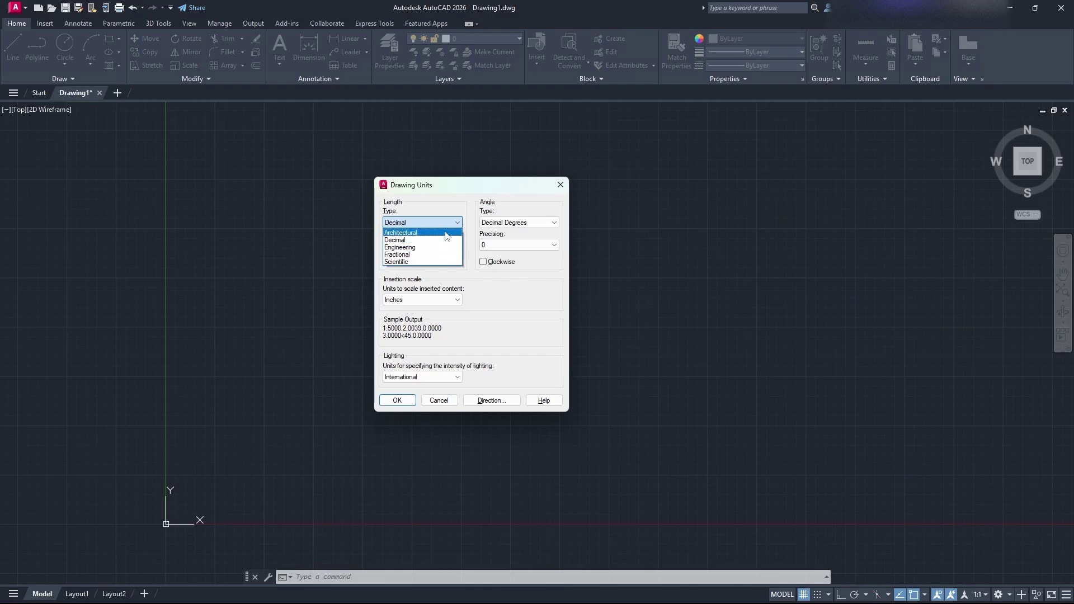
left_click(447, 234)
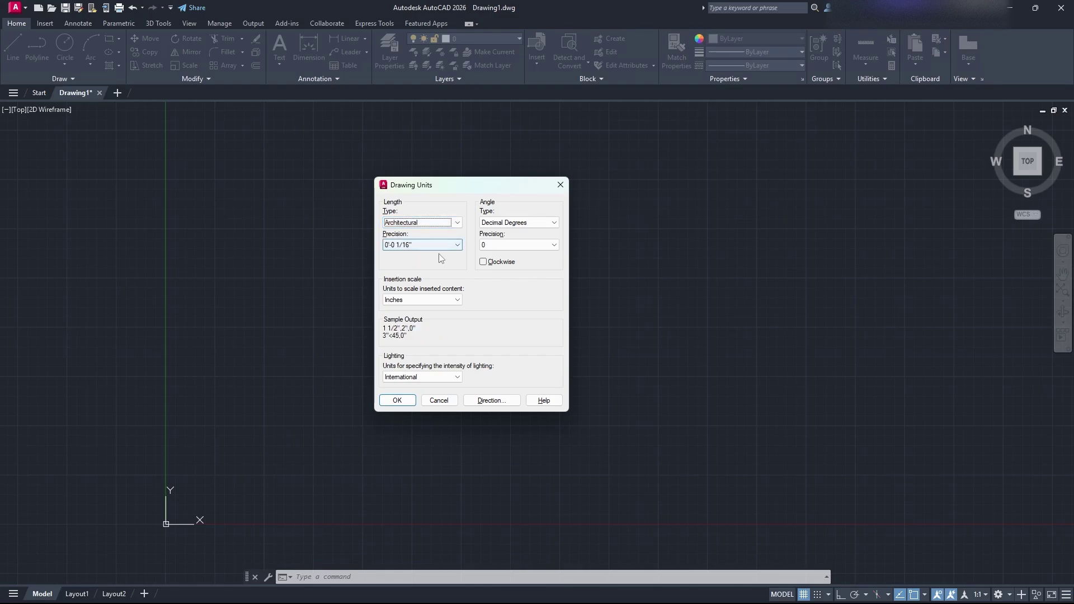
left_click(442, 245)
left_click(445, 288)
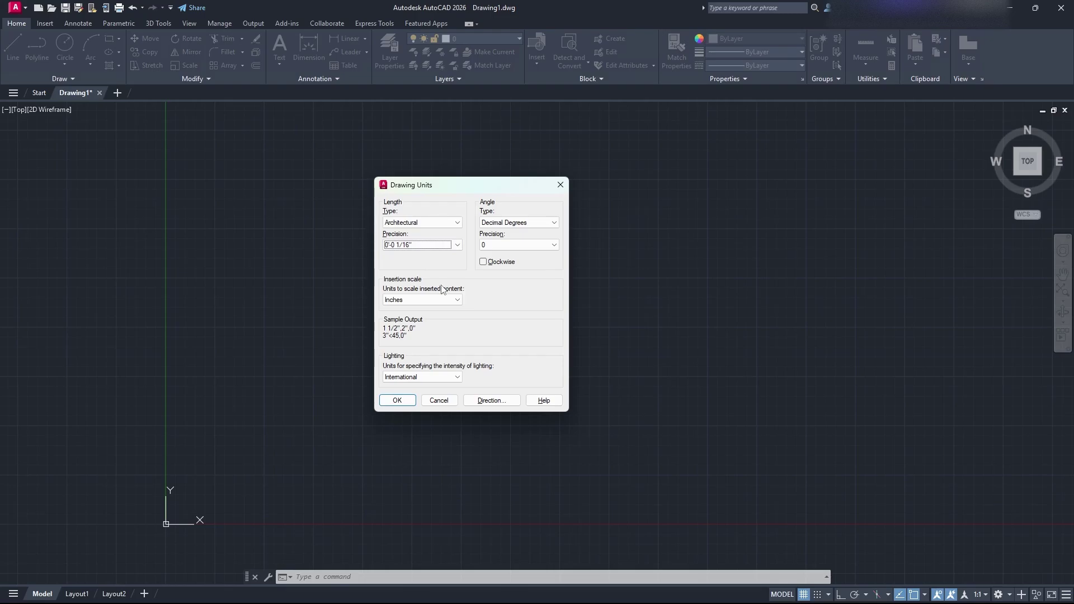
Step: Set the insertion scale units to Inches, check the lighting unit options, and apply the drawing units
left_click(458, 301)
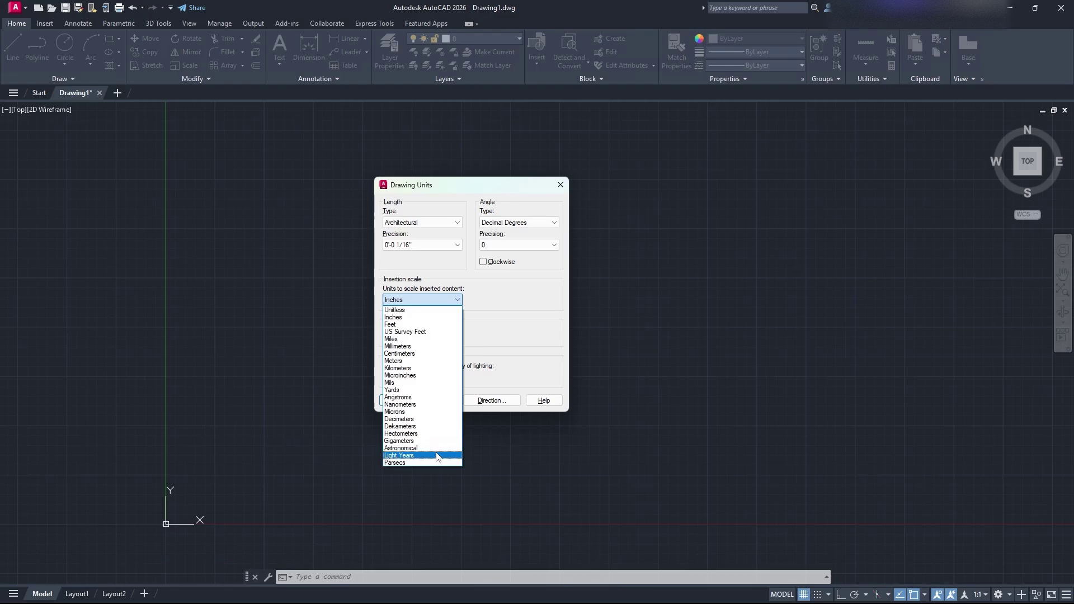
left_click(452, 300)
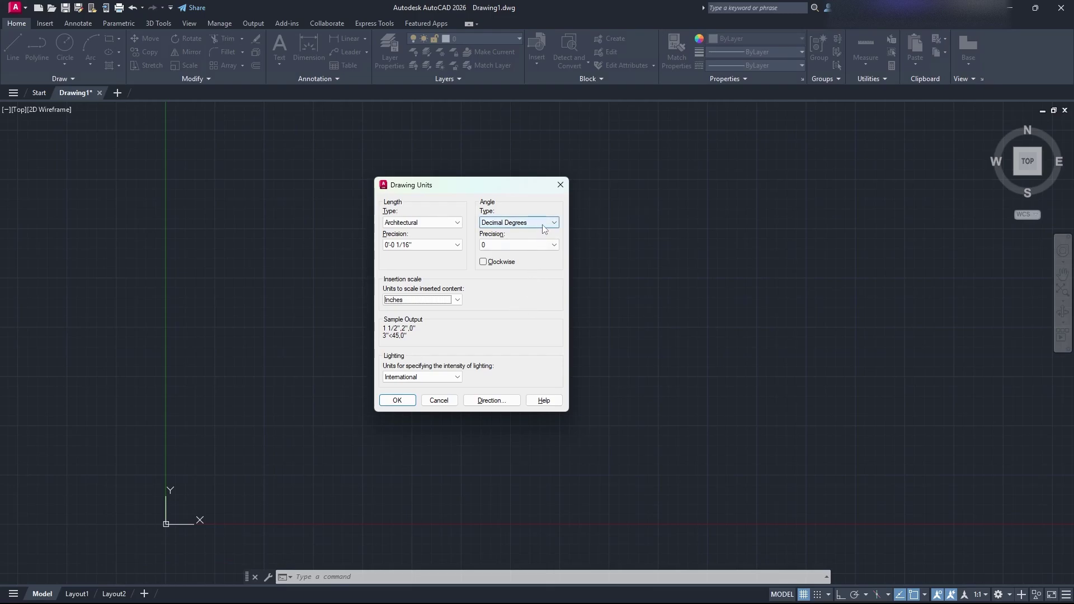
left_click(453, 300)
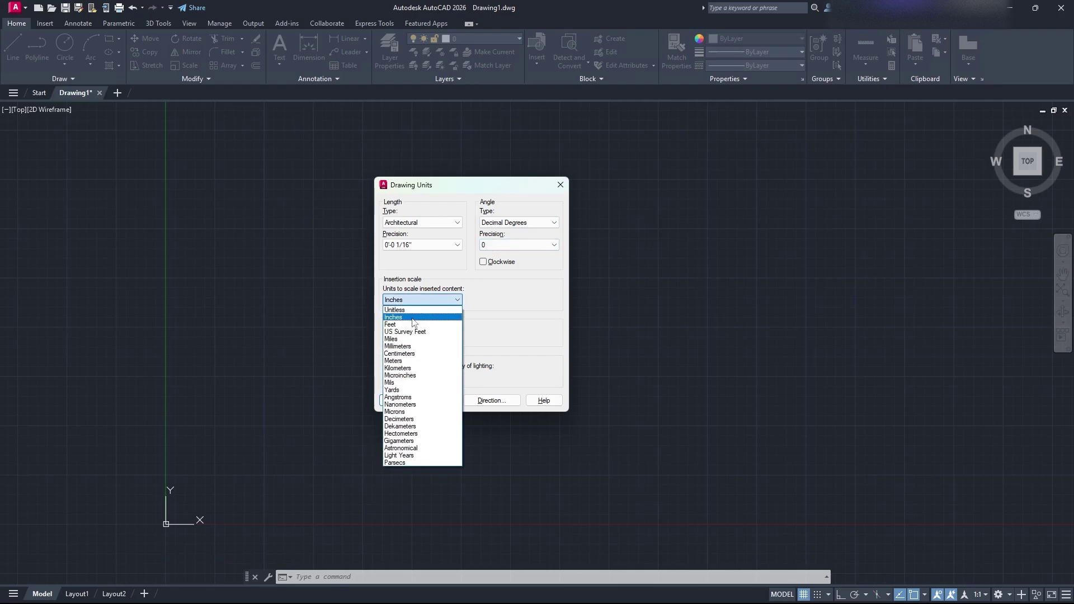
left_click(413, 318)
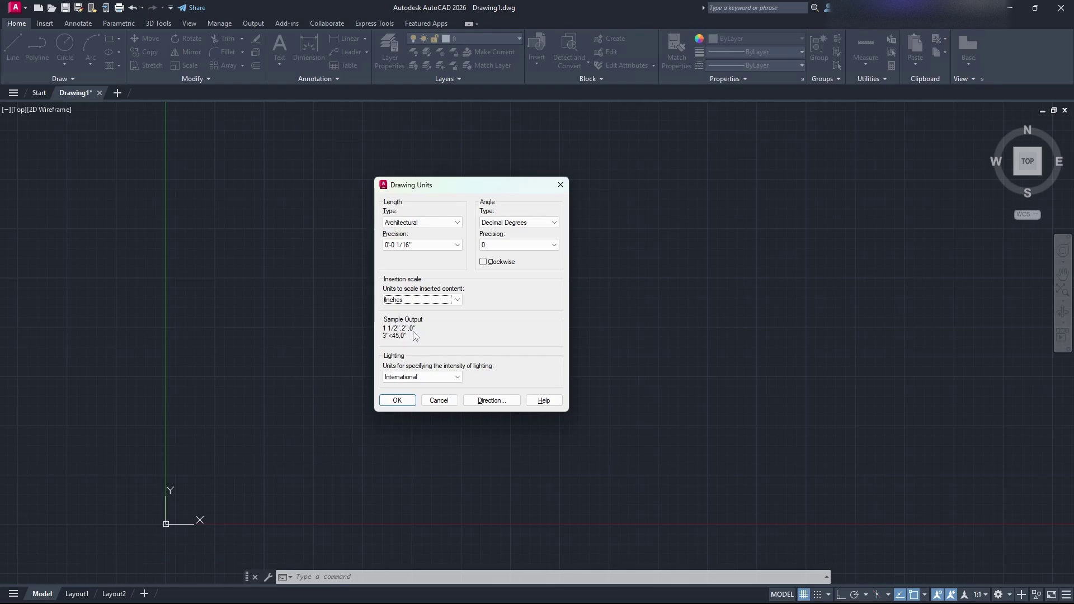
left_click(437, 377)
left_click(437, 377)
left_click(403, 401)
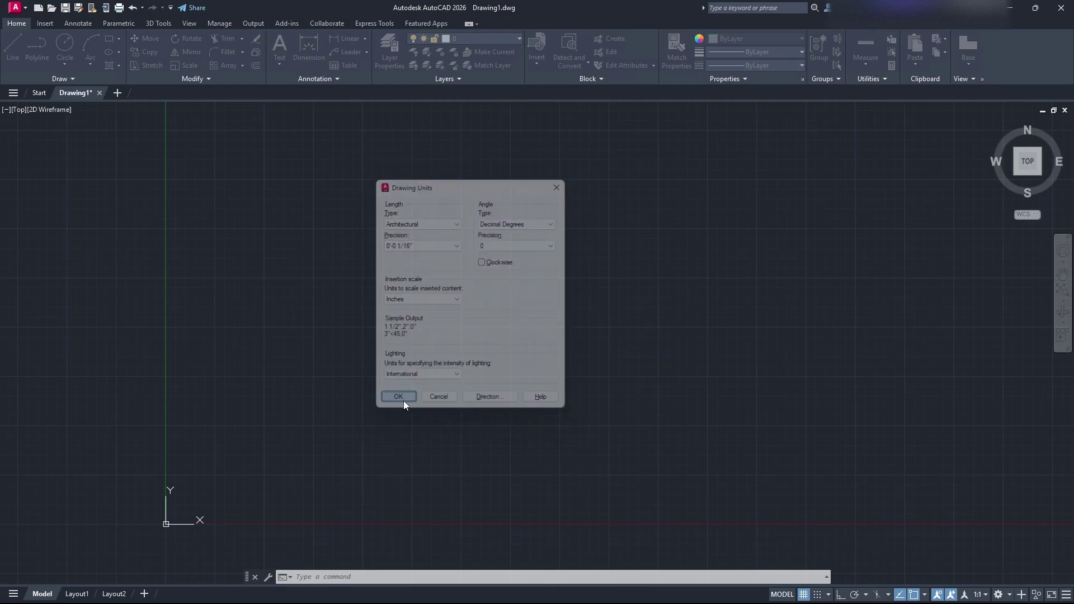
Step: Examine the available object snap modes and annotation scales, choosing the 1:1 scale
middle_click_drag(411, 311, 444, 322)
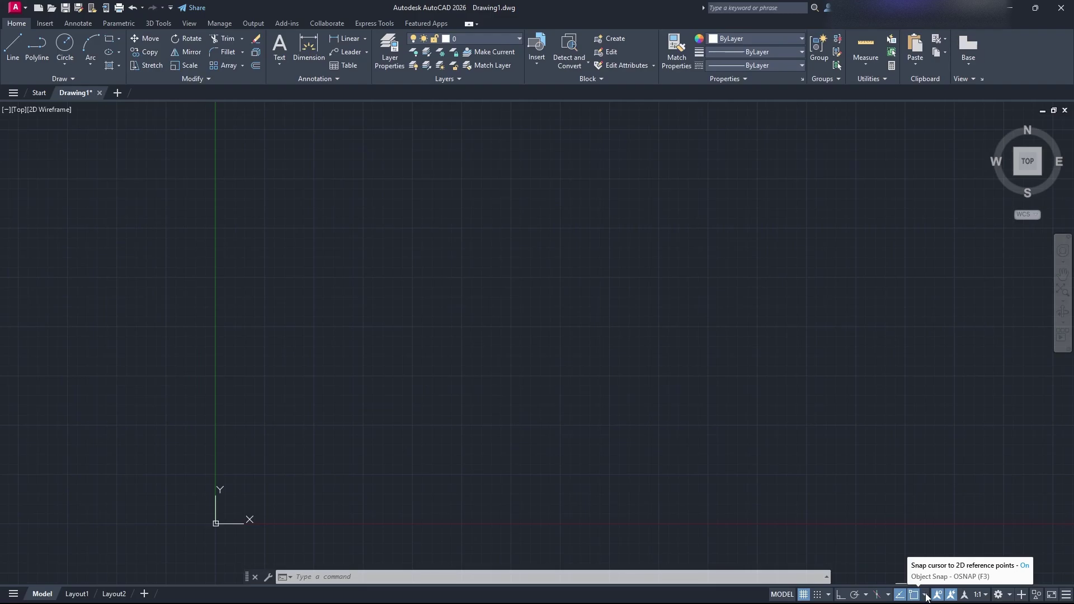
left_click(924, 594)
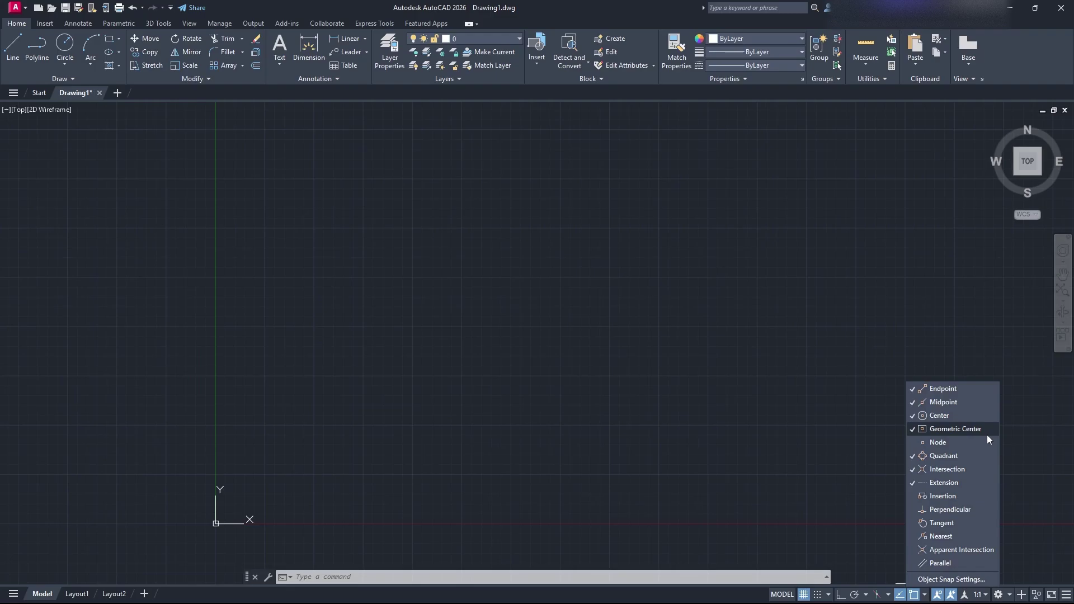
left_click(926, 594)
left_click(984, 595)
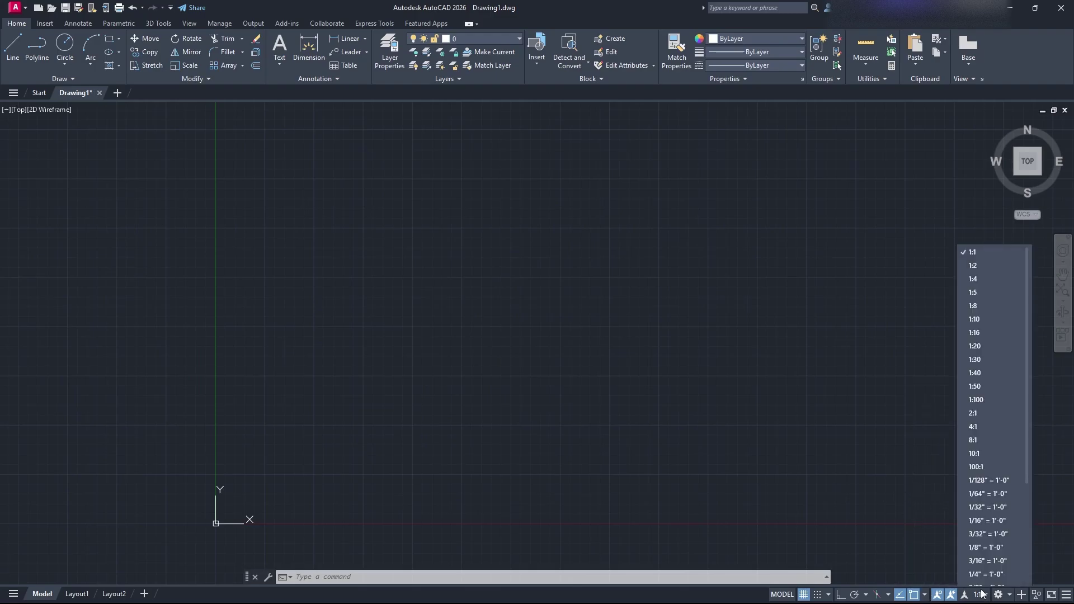
left_click(1003, 255)
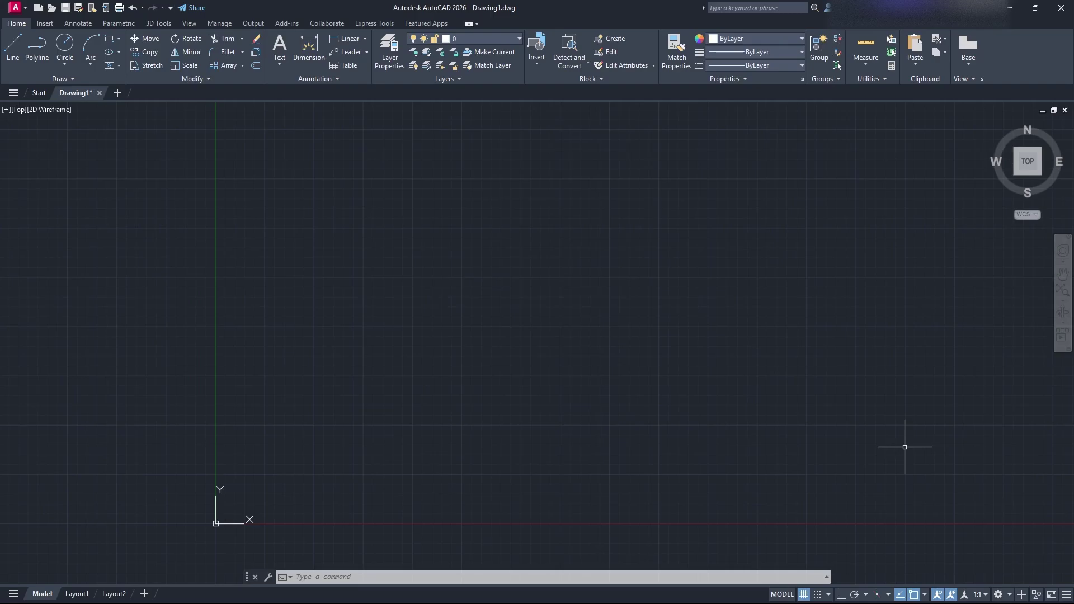
middle_click_drag(661, 295, 539, 317)
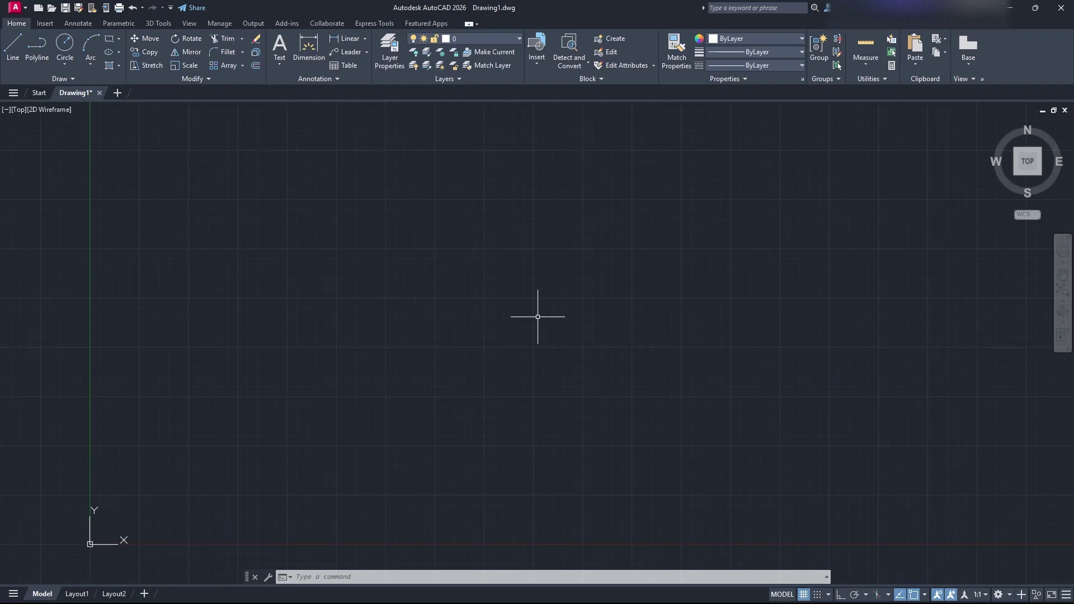
key("F4")
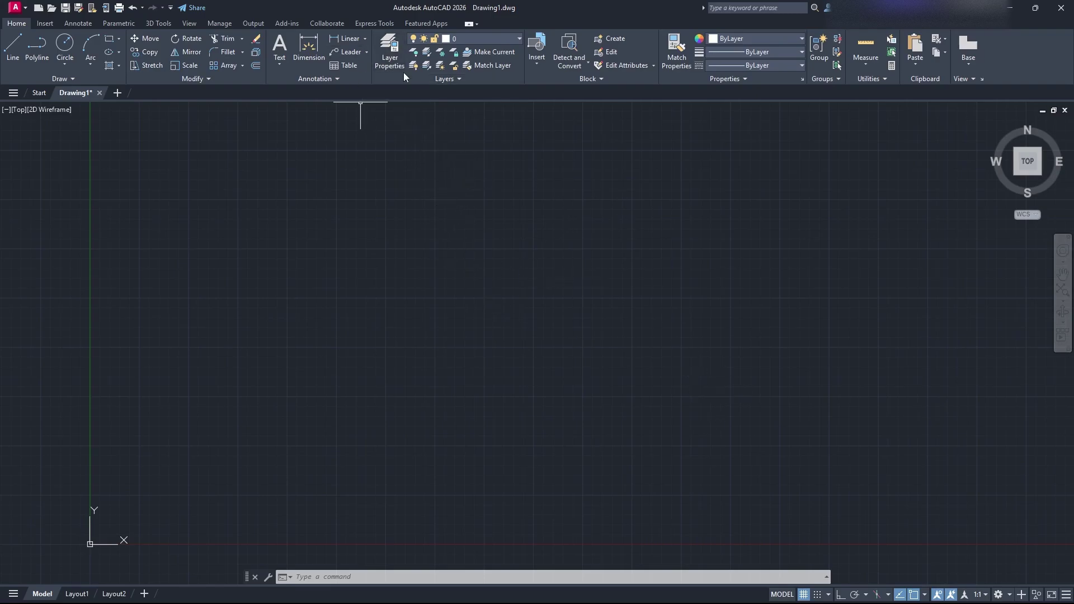
Step: Create a new layer named Walls and make it the current layer
left_click(390, 60)
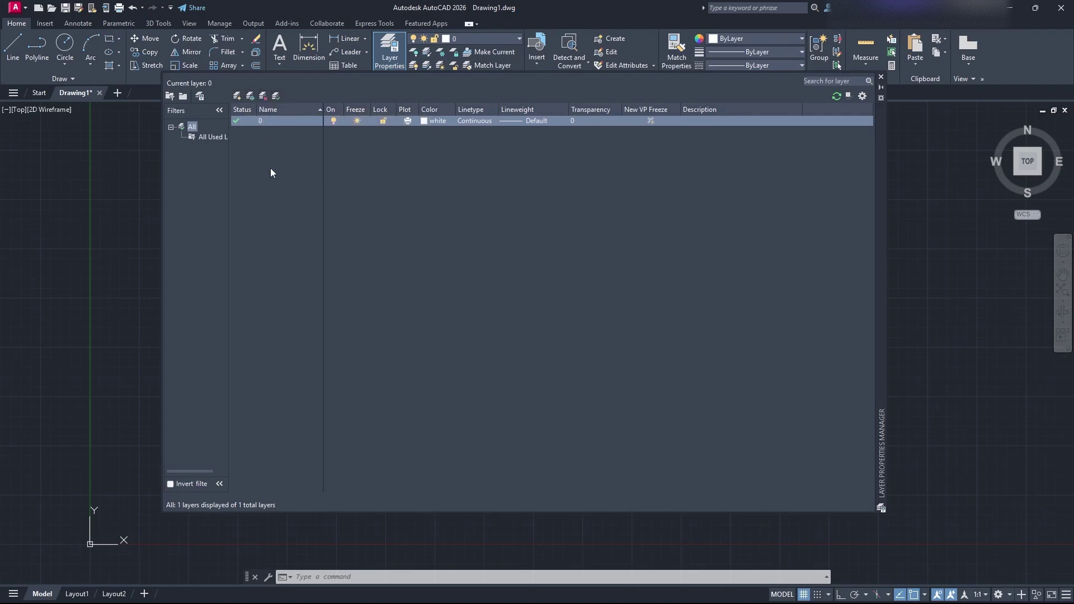
left_click(237, 96)
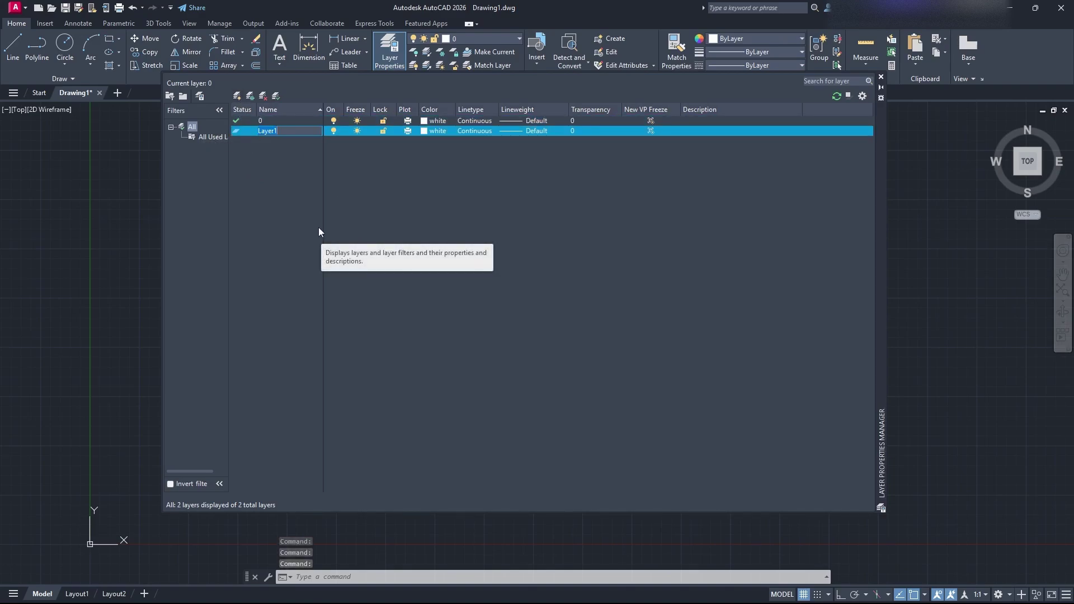
type("Wal")
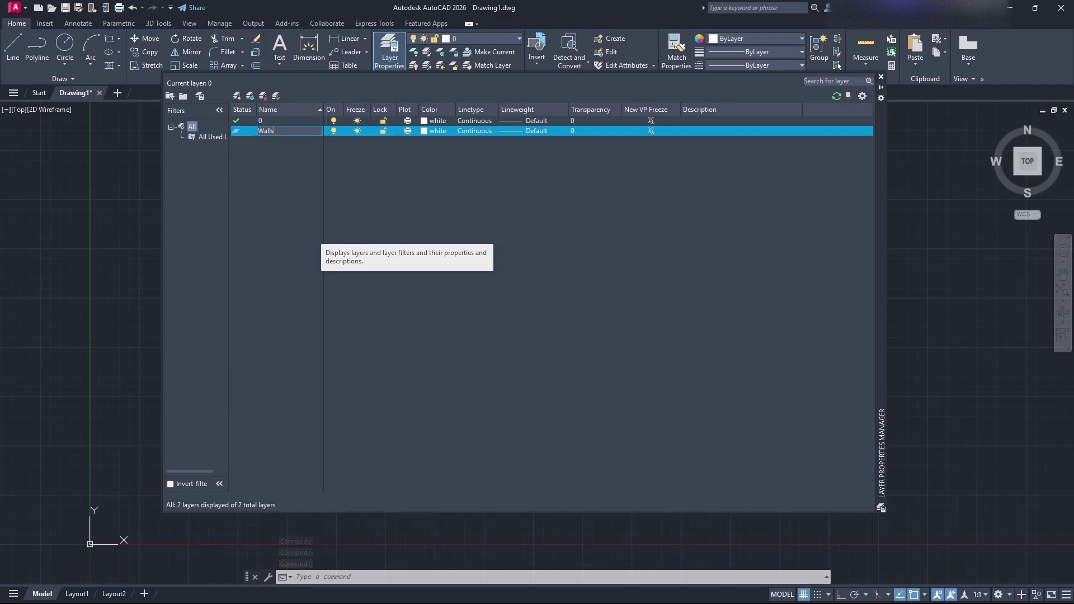
type("ls")
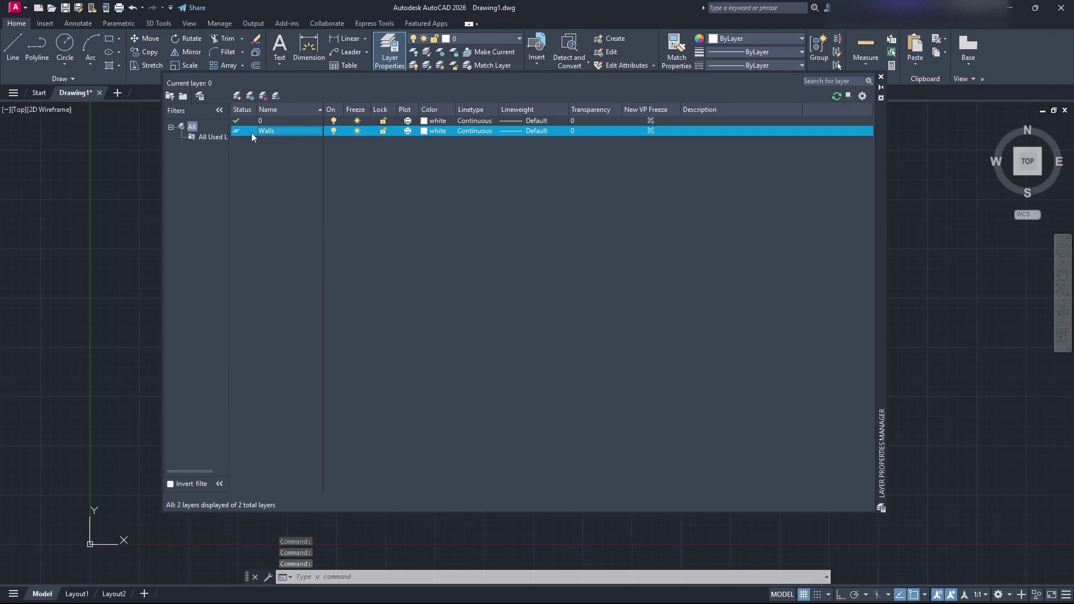
double_click(248, 131)
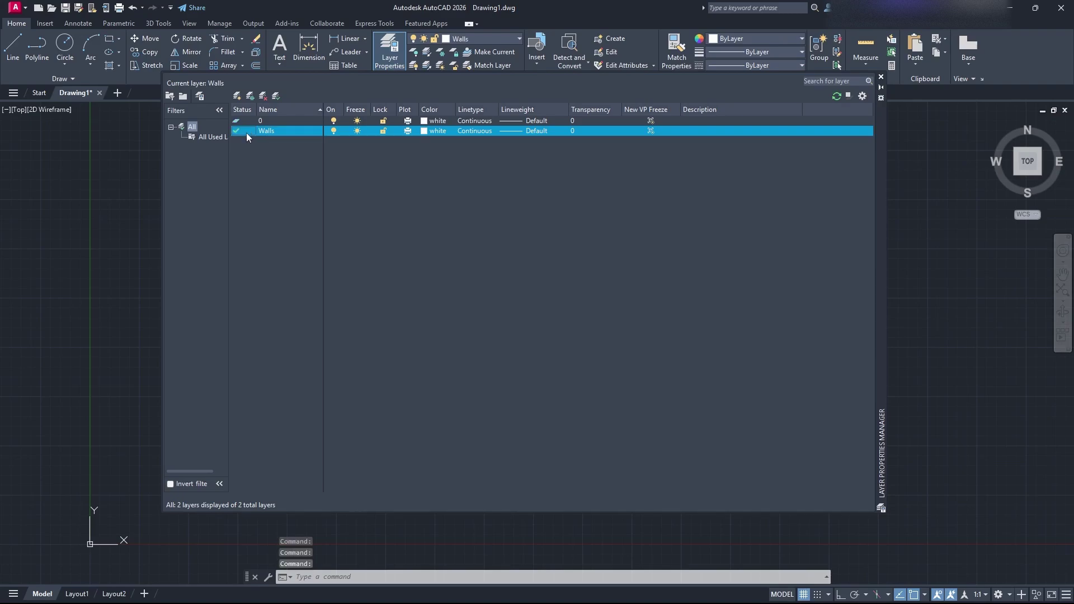
Step: Switch the current layer to 0 and back to Walls
left_click(249, 121)
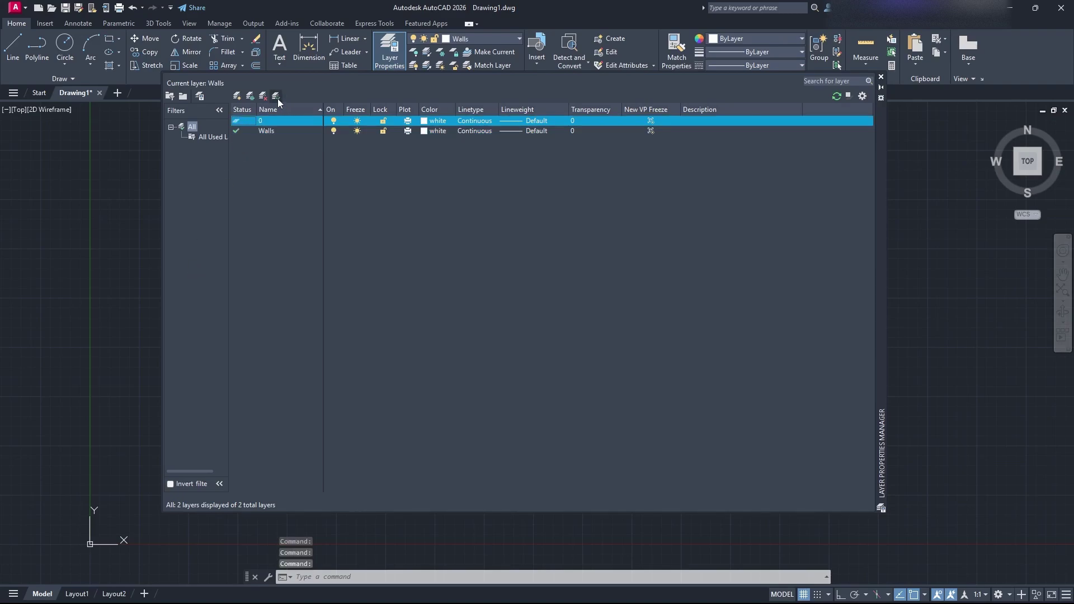
left_click(277, 98)
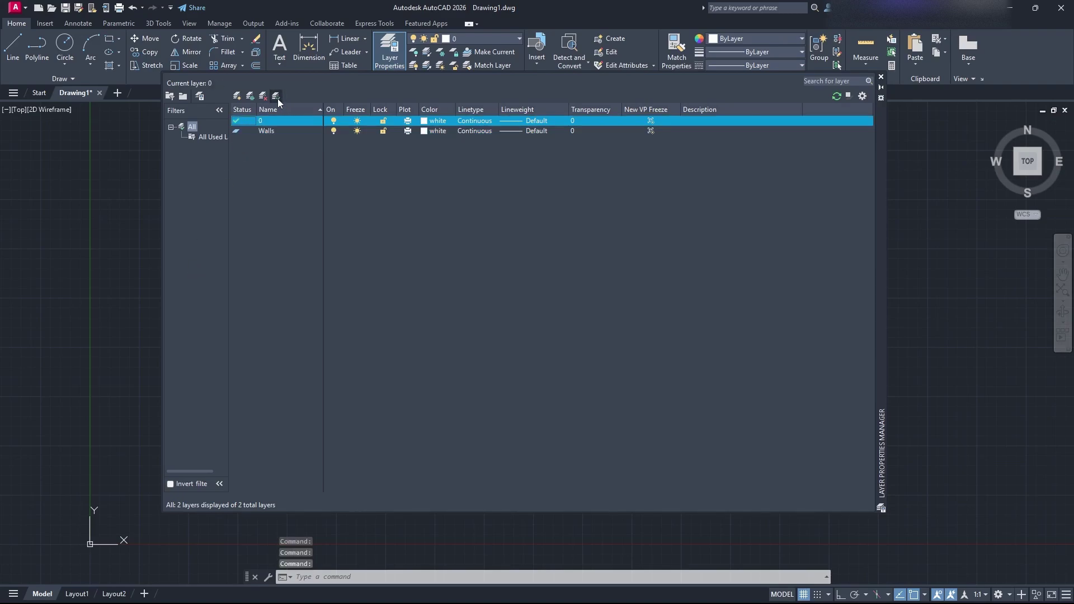
double_click(243, 130)
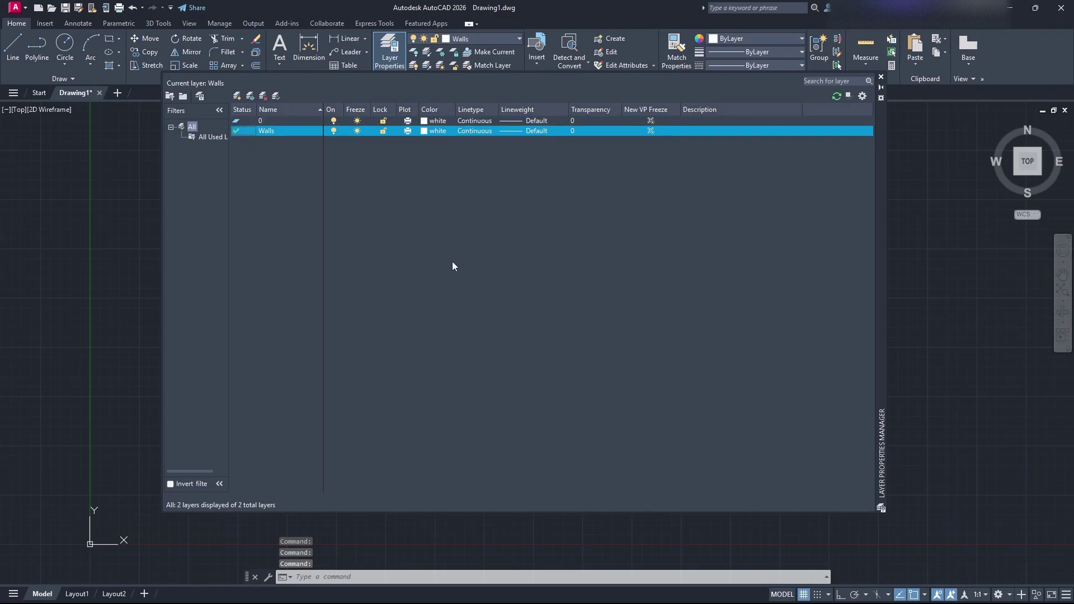
Step: Review the color choices for the Walls layer, leaving its color as it is
left_click(425, 131)
left_click(628, 351)
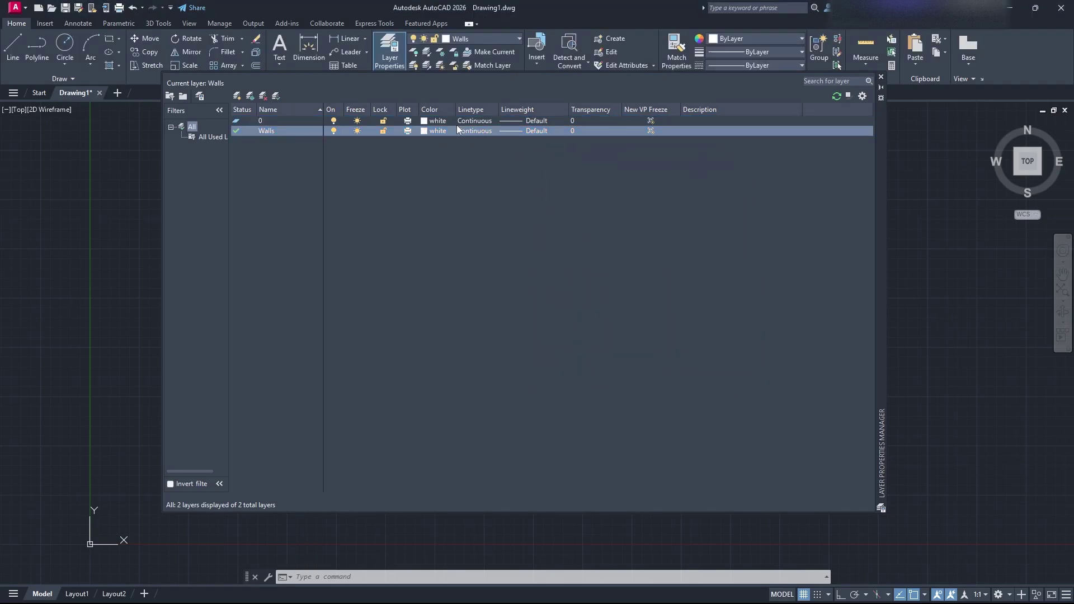
left_click(435, 131)
left_click(736, 160)
Step: Add two more layers named Doors and Windows
left_click(237, 96)
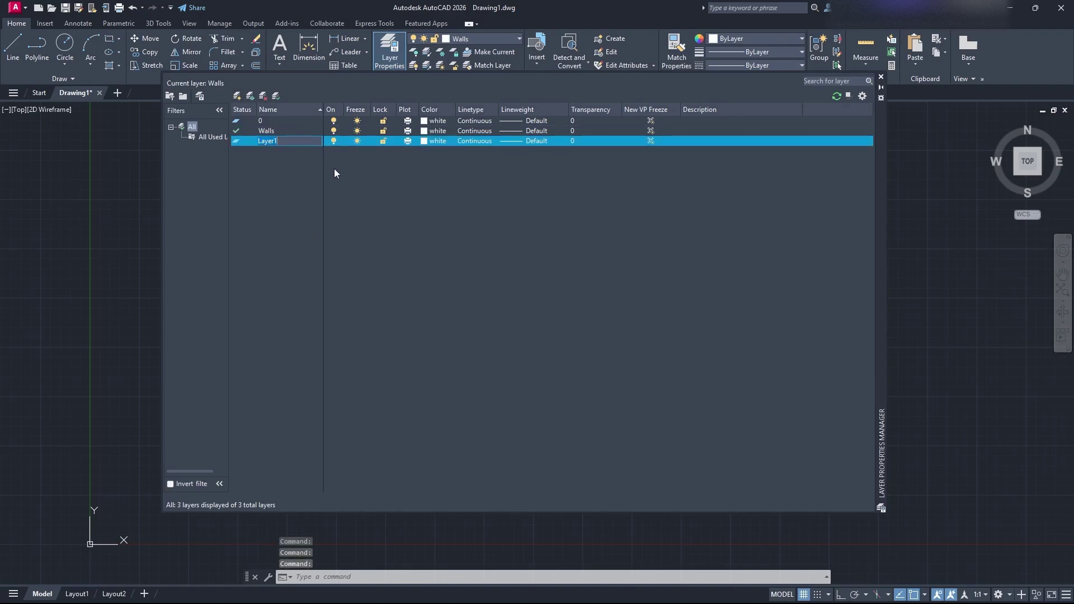
type("Doors")
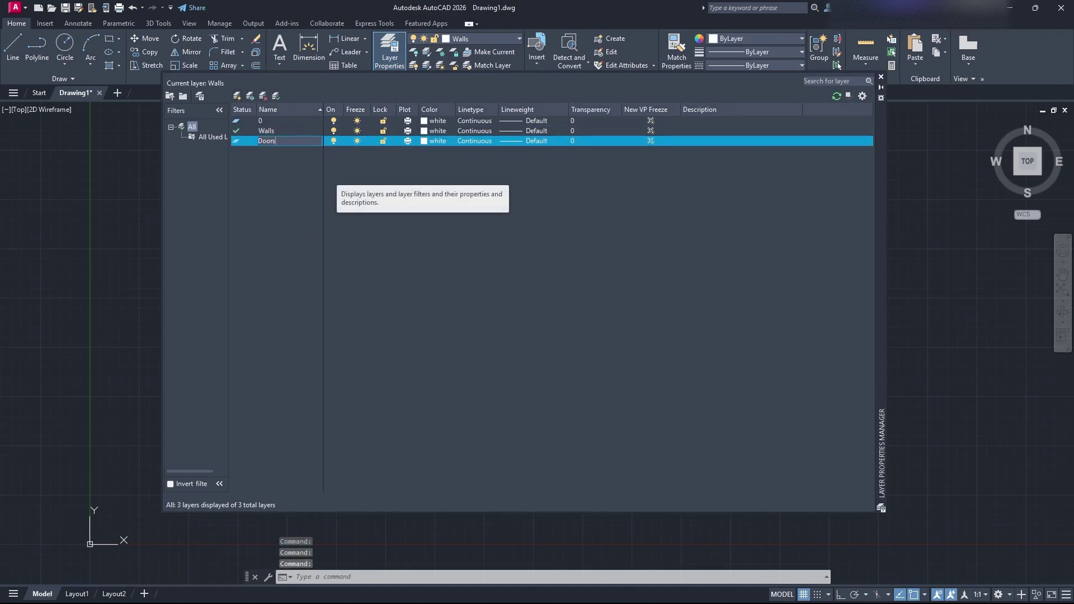
key("Return")
left_click(237, 95)
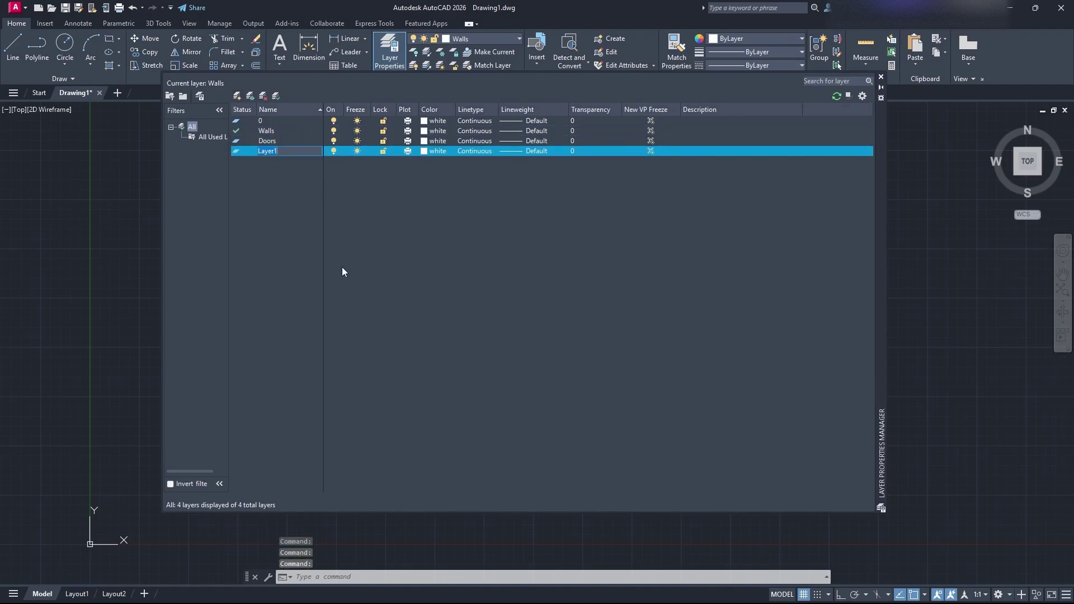
type("Windows")
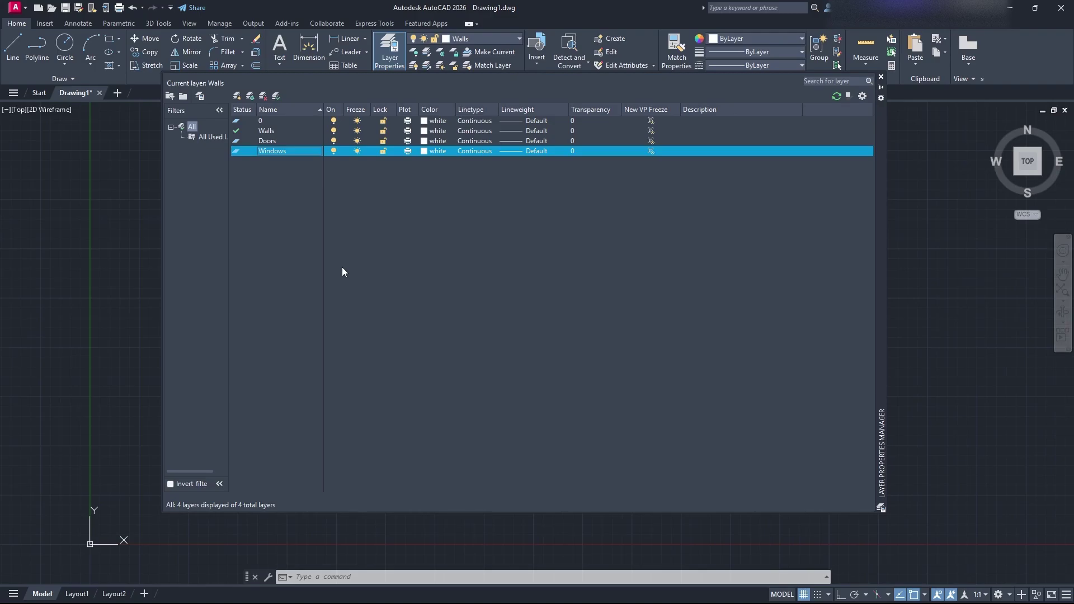
Step: Try Windows as the current layer, settle on Doors instead, and close the layer manager
left_click(259, 142)
double_click(247, 149)
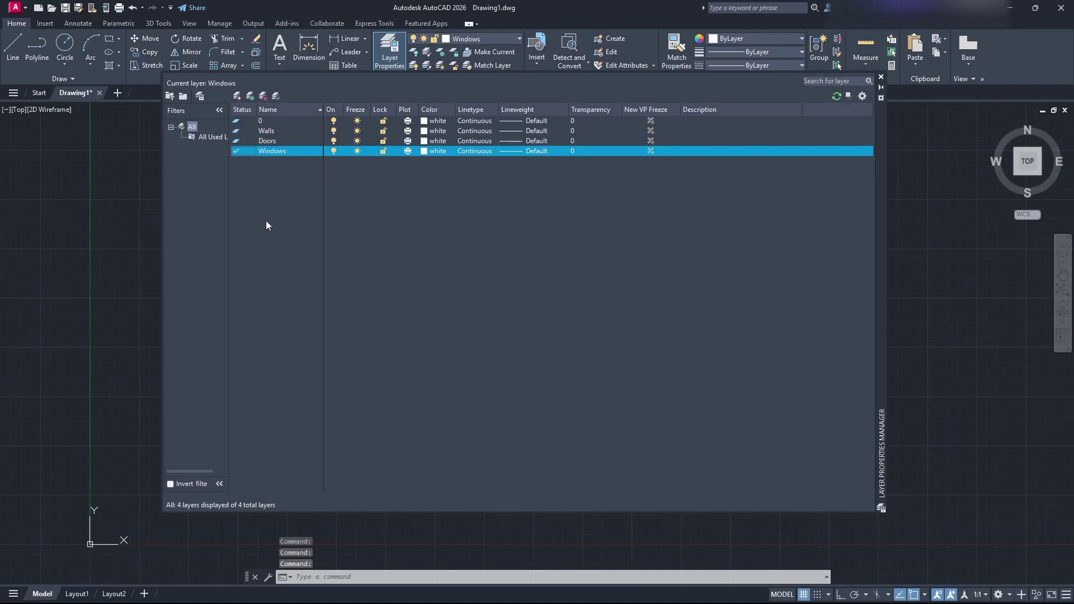
left_click(250, 143)
double_click(248, 141)
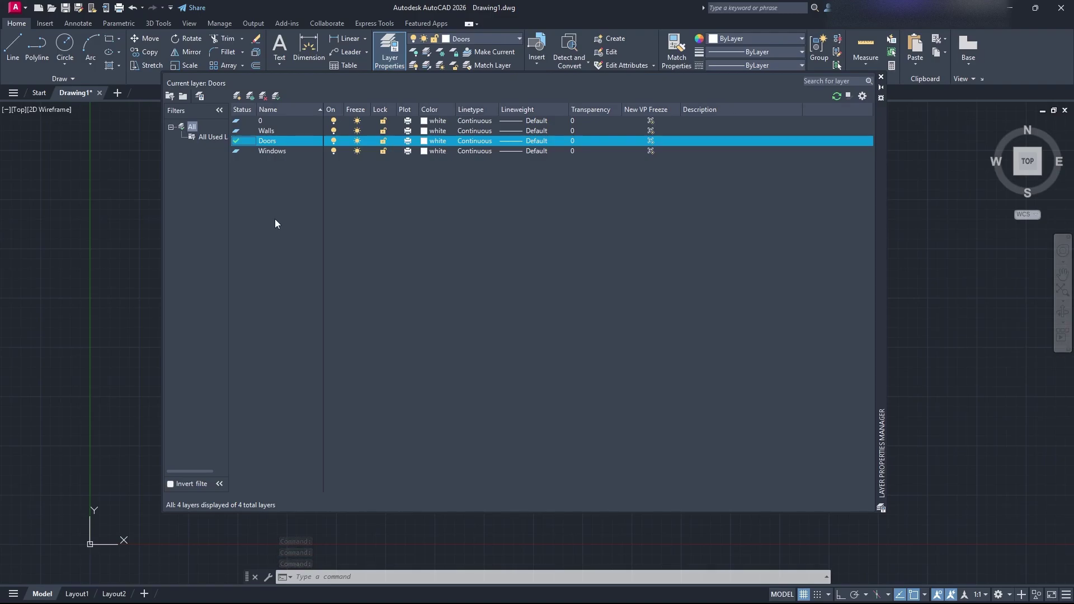
left_click(881, 77)
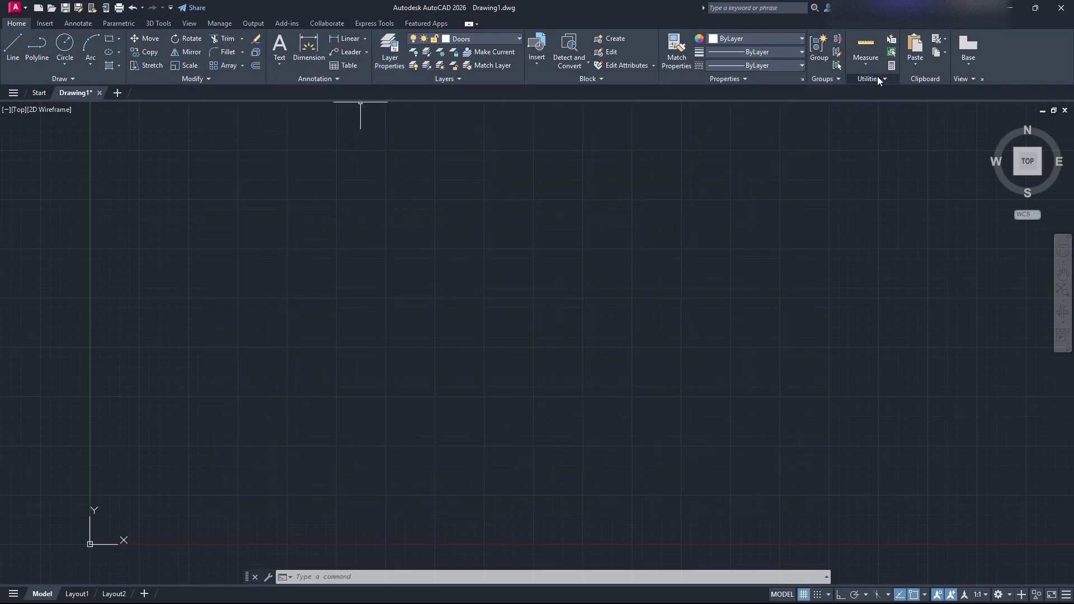
Step: Draw a horizontal single-segment polyline about 1'-1 3/4" long on the Doors layer
left_click(36, 50)
left_click(235, 253)
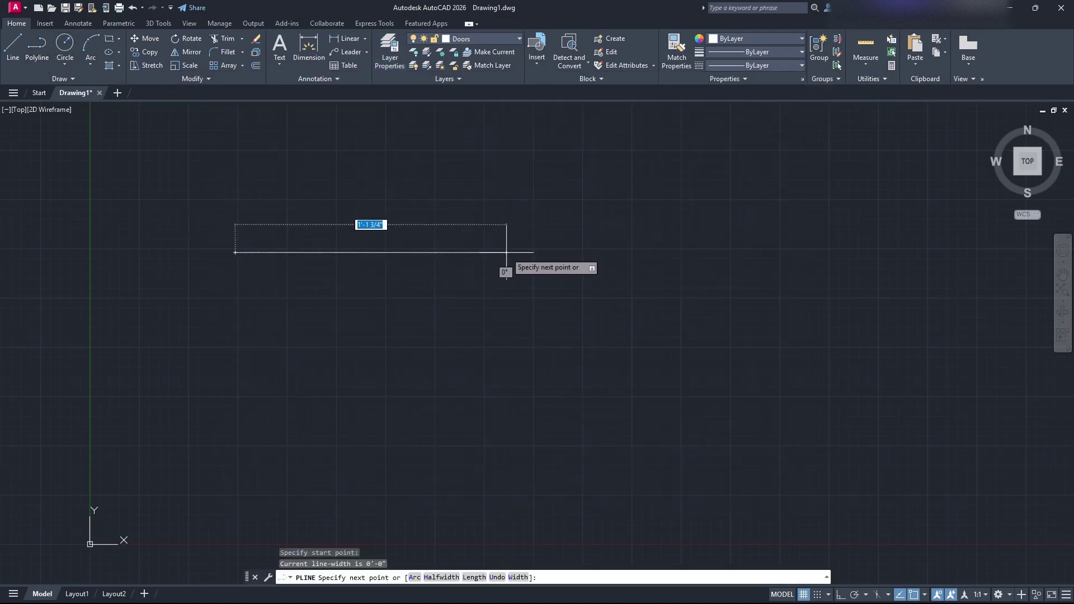
left_click(506, 253)
key("Escape")
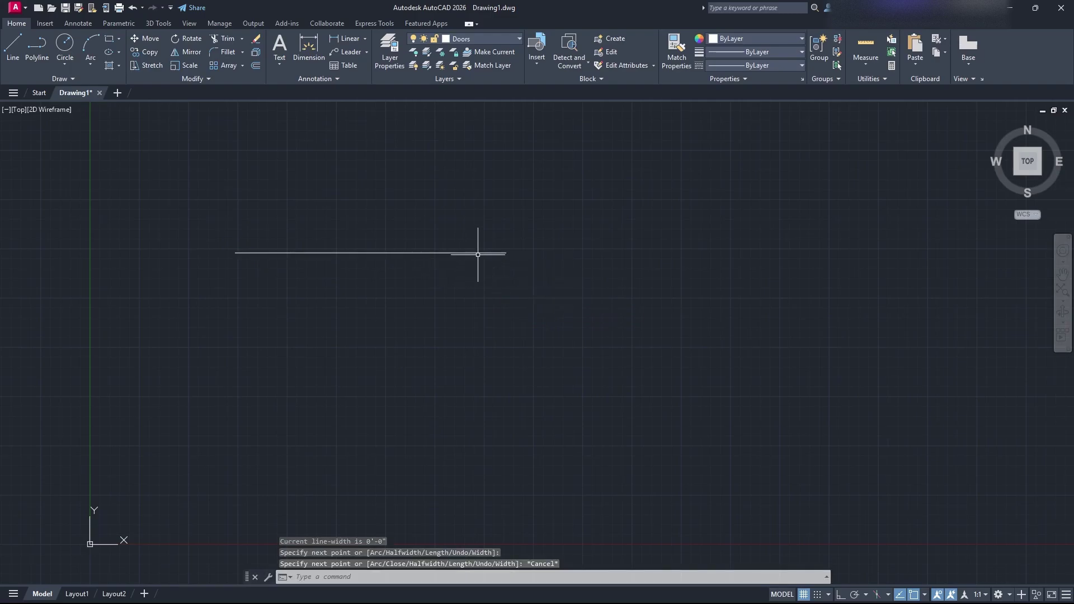
Step: Move the horizontal polyline to the Walls layer and deselect it
left_click(480, 260)
left_click(319, 199)
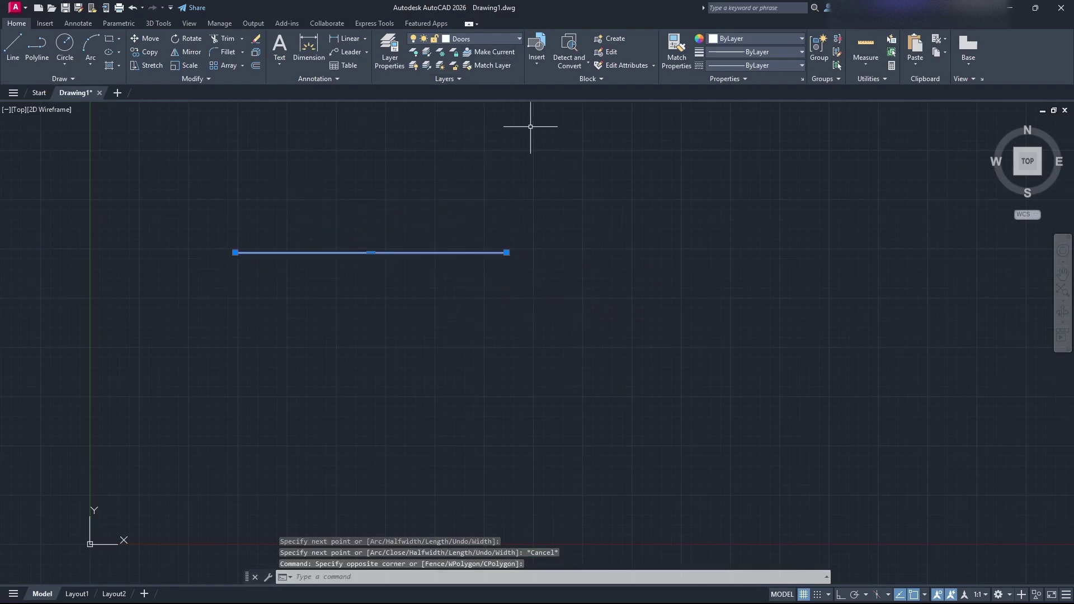
left_click(498, 38)
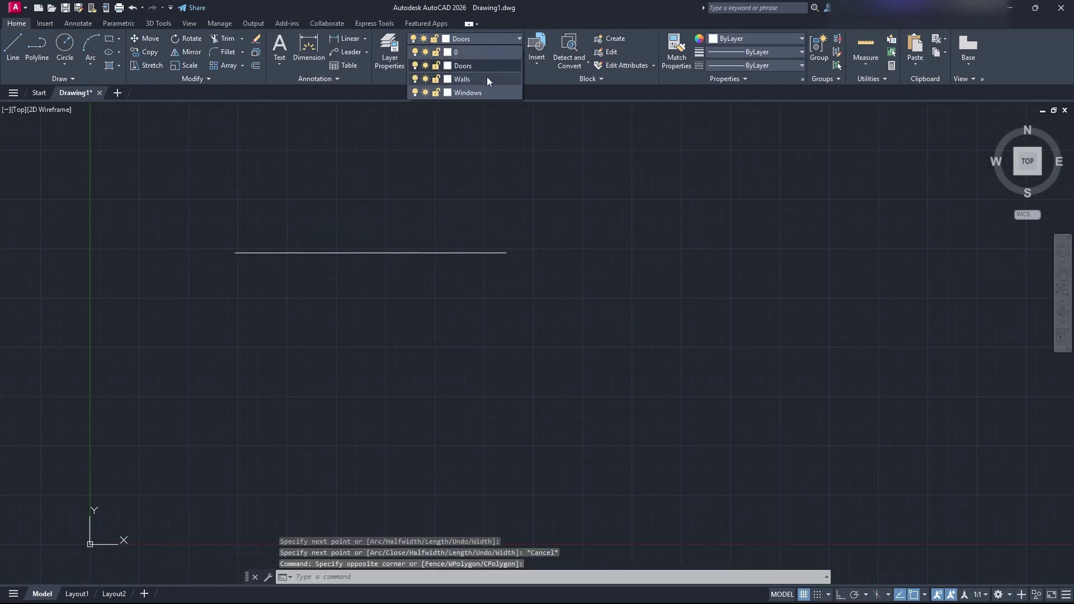
left_click(470, 78)
key("Escape")
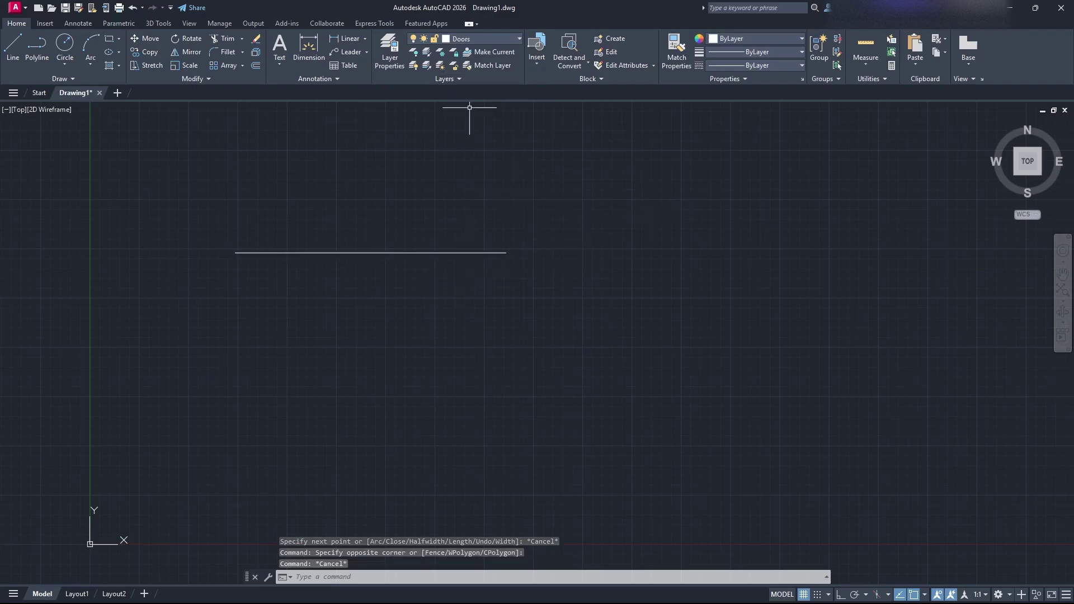
Step: Check the polyline's assigned layer against the current layer, and look over the layer list and layer manager
left_click(474, 251)
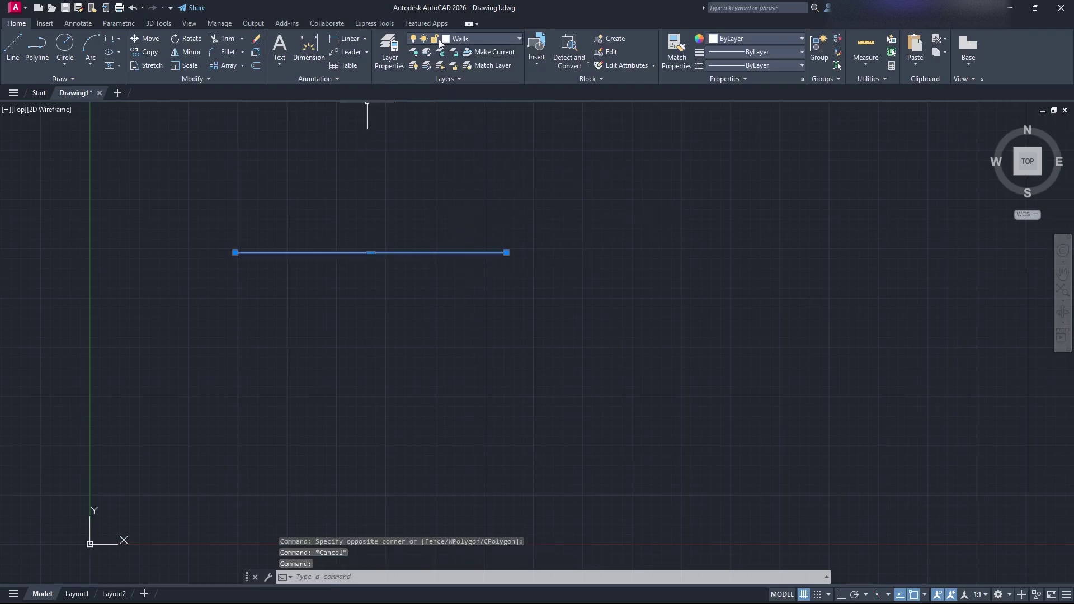
key("Escape")
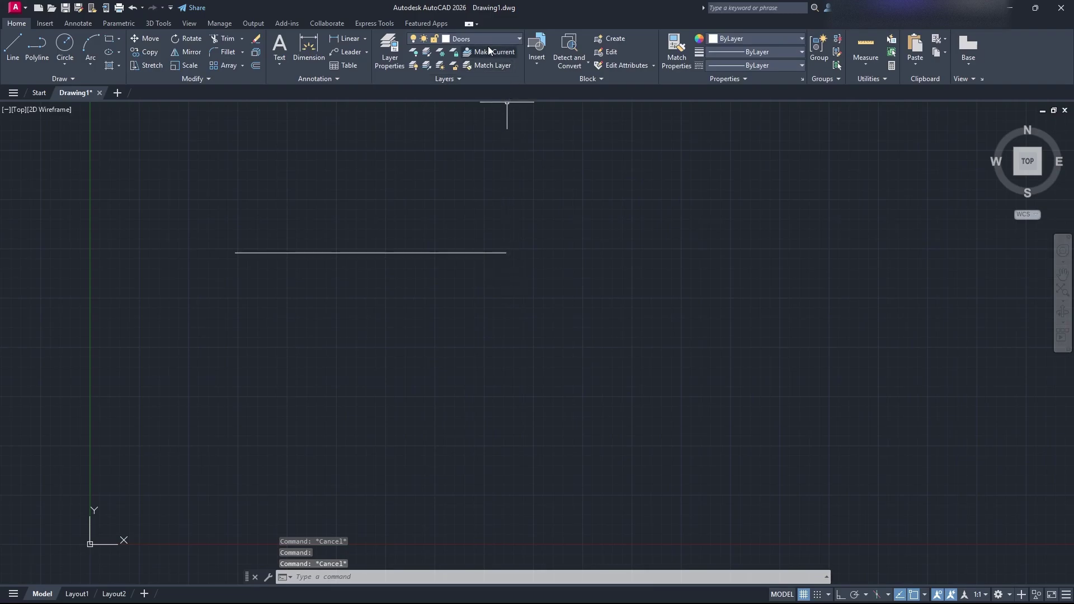
left_click(454, 261)
left_click(413, 228)
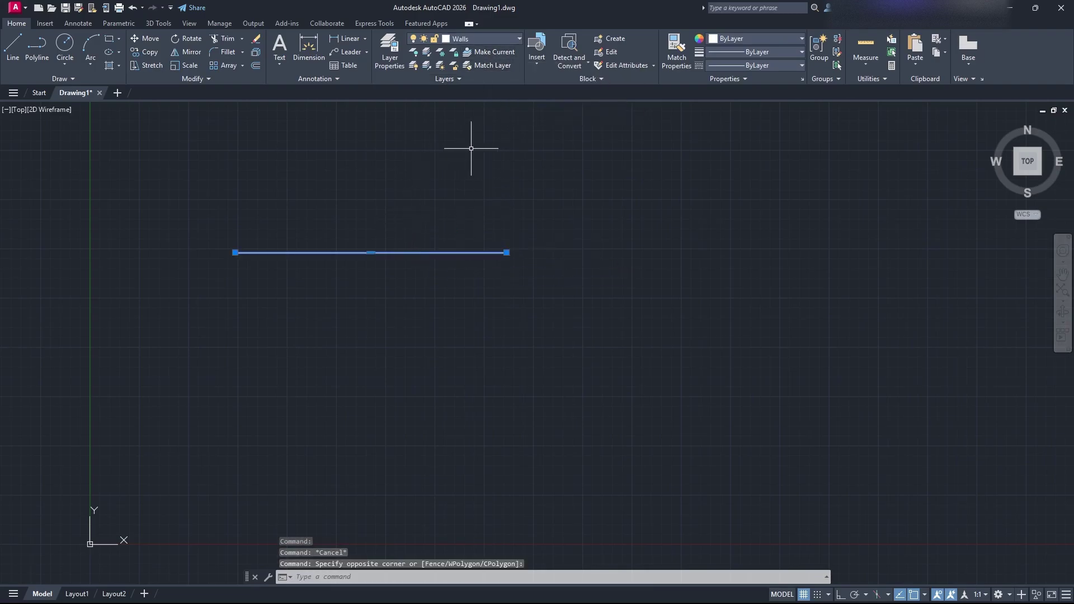
key("Escape")
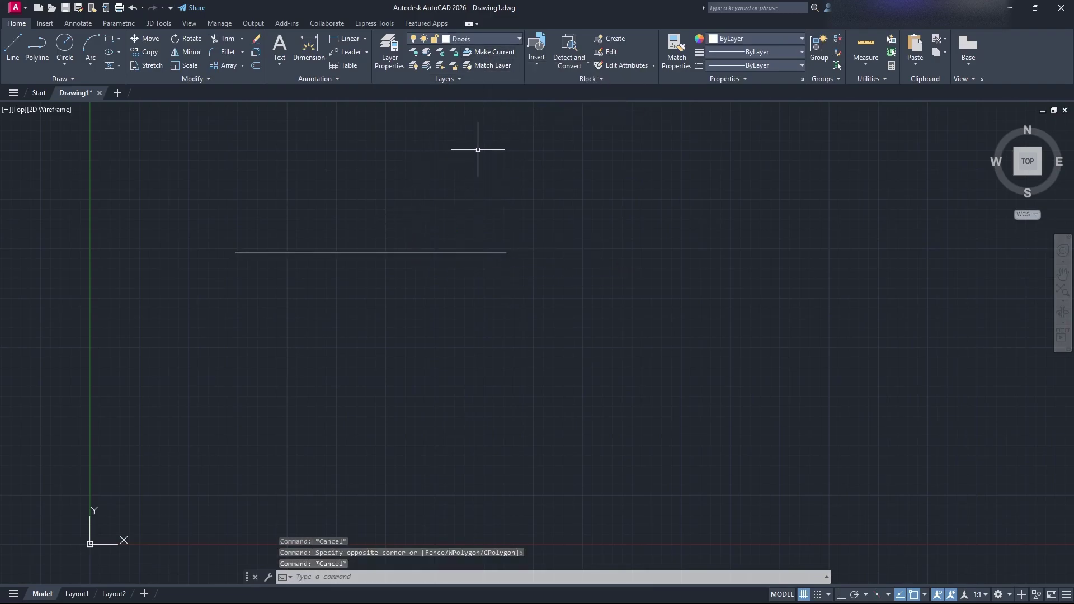
left_click(493, 39)
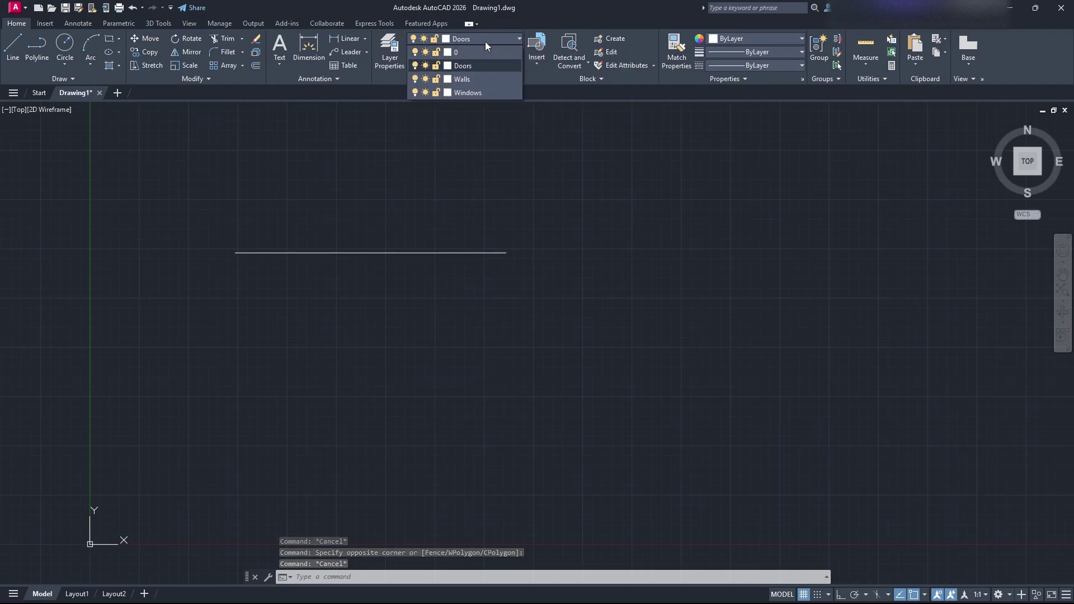
left_click(391, 61)
left_click(883, 81)
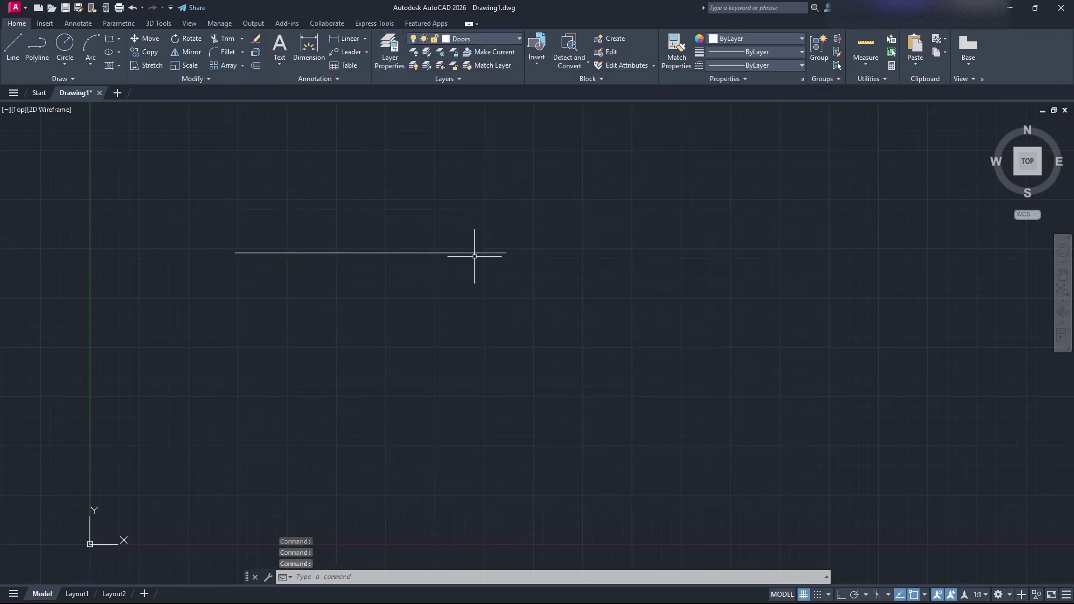
Step: Reselect the polyline, assign it to the Walls layer again, and clear the selection
left_click(475, 256)
left_click(392, 217)
left_click(478, 40)
left_click(491, 75)
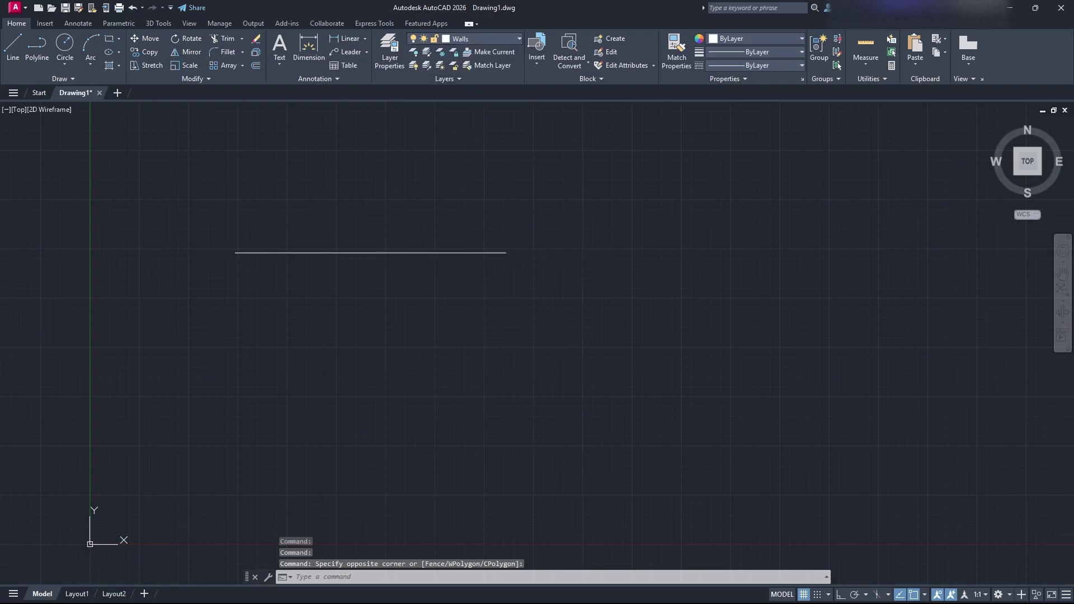
key("Escape")
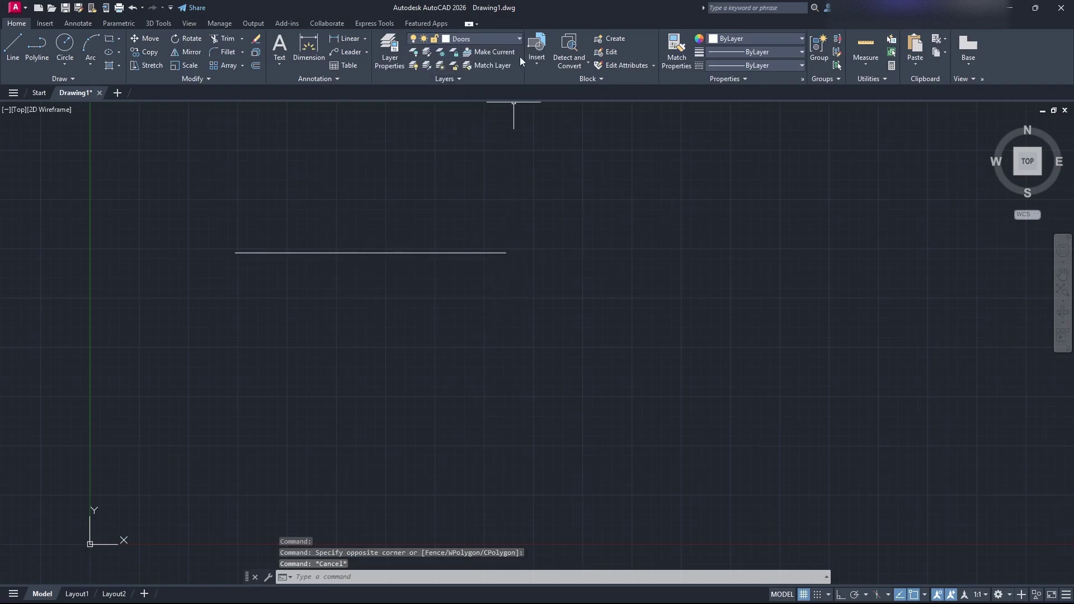
Step: Set the Doors layer to color 94 and the Walls layer to color 34, and close the layer manager
left_click(379, 47)
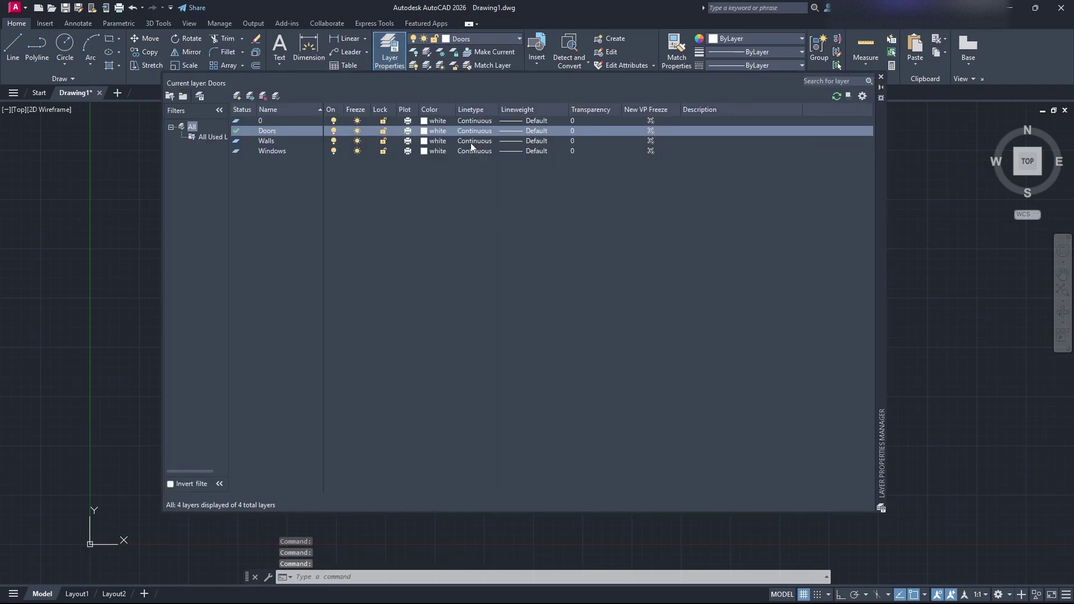
left_click(428, 131)
left_click(617, 212)
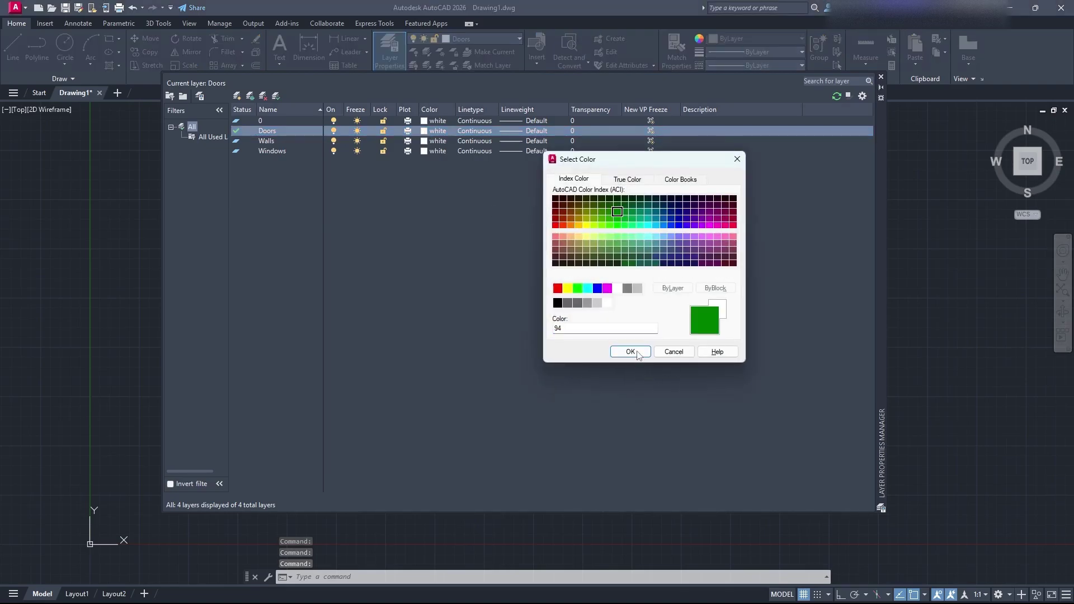
left_click(631, 351)
left_click(429, 141)
left_click(571, 212)
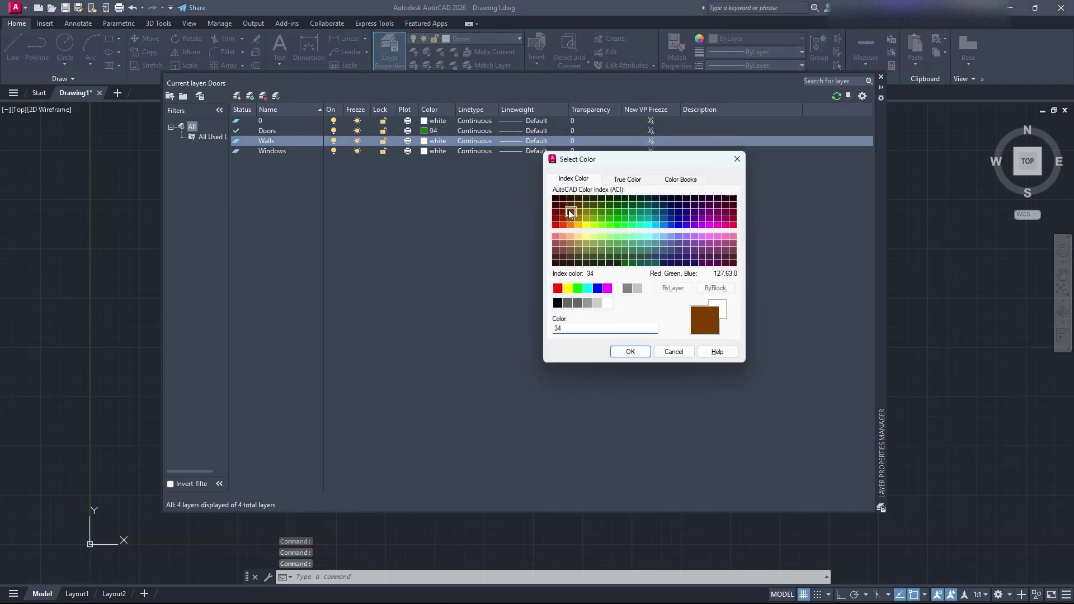
left_click(630, 351)
left_click(881, 77)
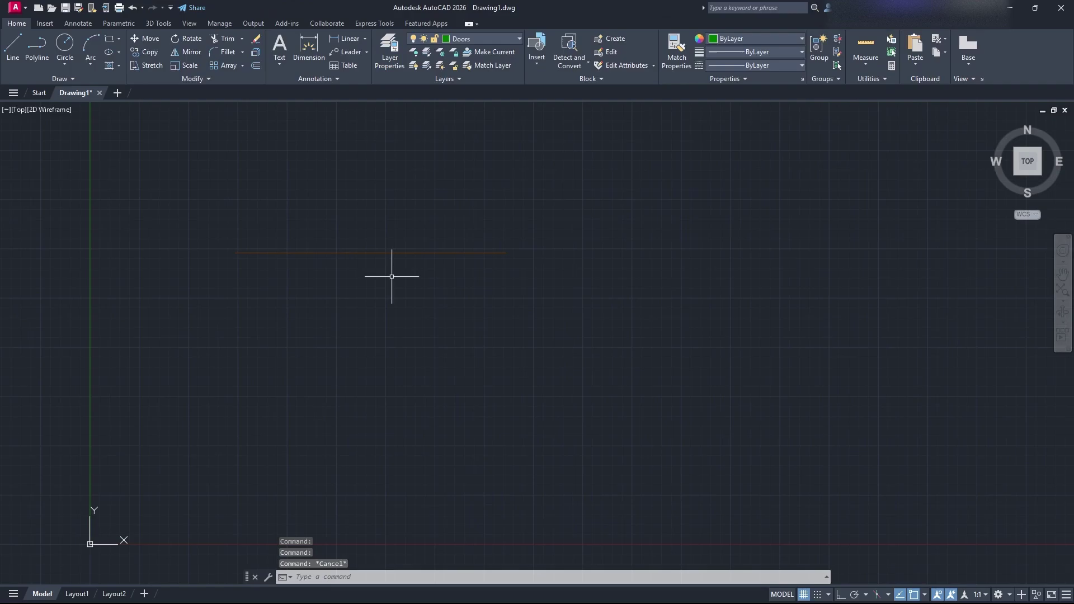
Step: Select the polyline to check its layer and color, and clear the selection
left_click(472, 275)
left_click(472, 275)
left_click(472, 274)
left_click(393, 193)
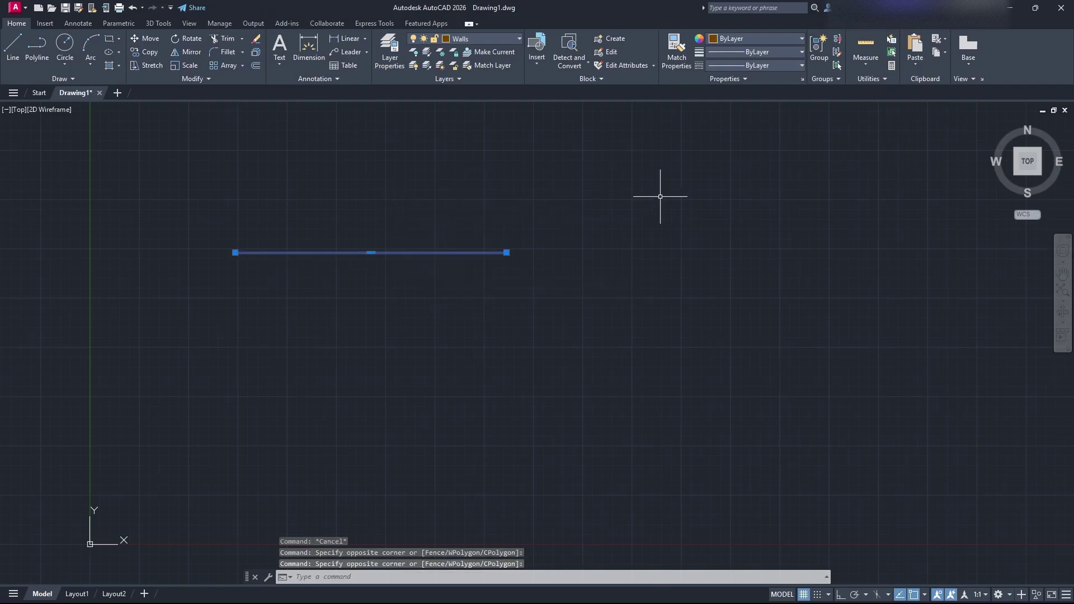
key("Escape")
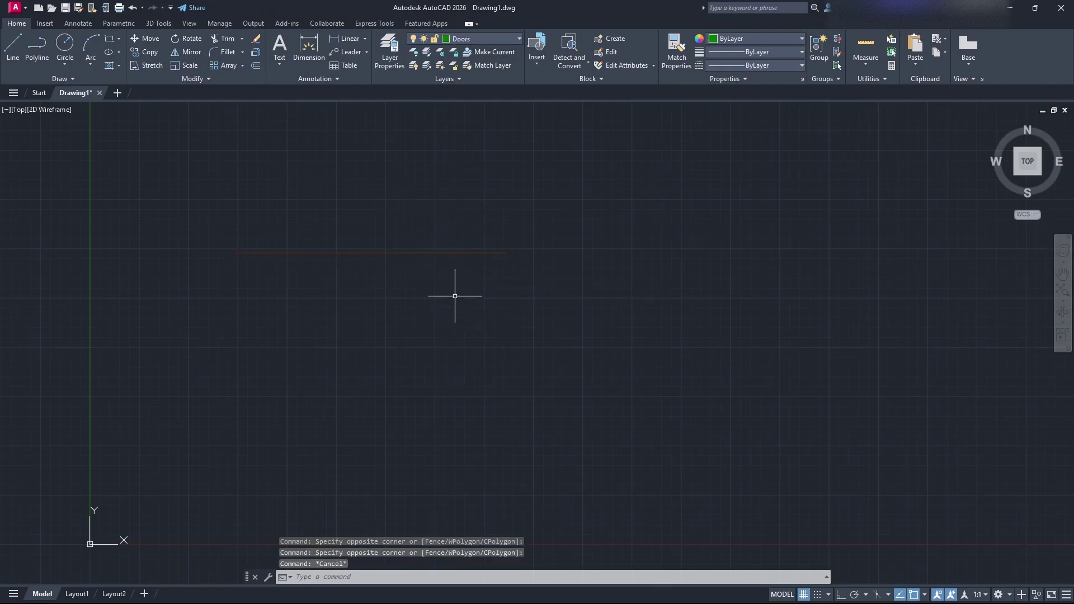
Step: Draw a nearly horizontal single-segment polyline on the Doors layer, just below the existing Walls line and about as long
left_click(37, 47)
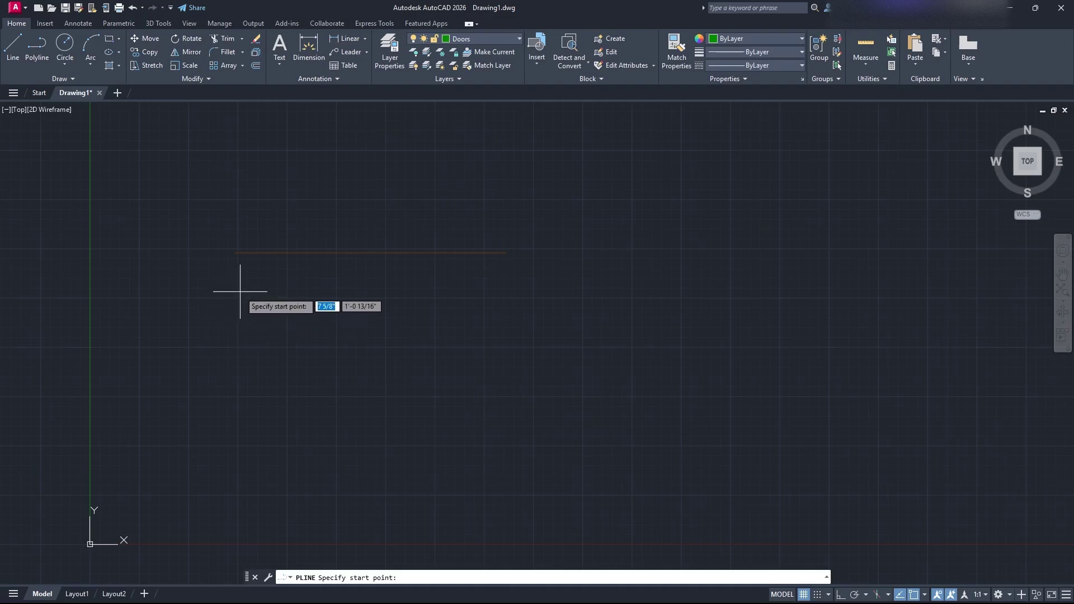
left_click(237, 294)
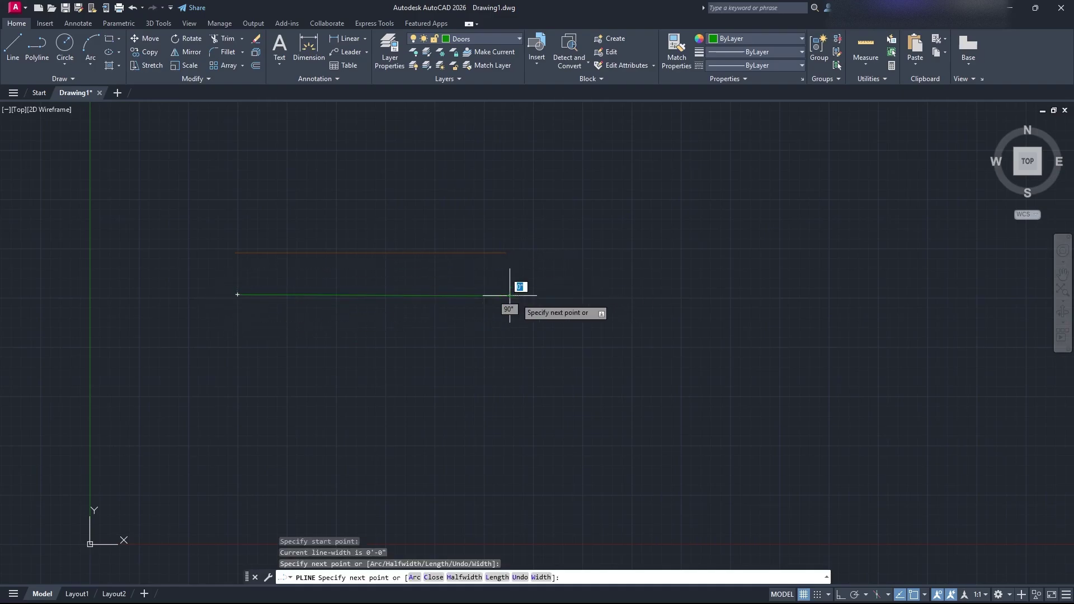
key("Escape")
Step: Assign the lower polyline to the Walls layer and clear the selection
left_click(511, 319)
left_click(412, 288)
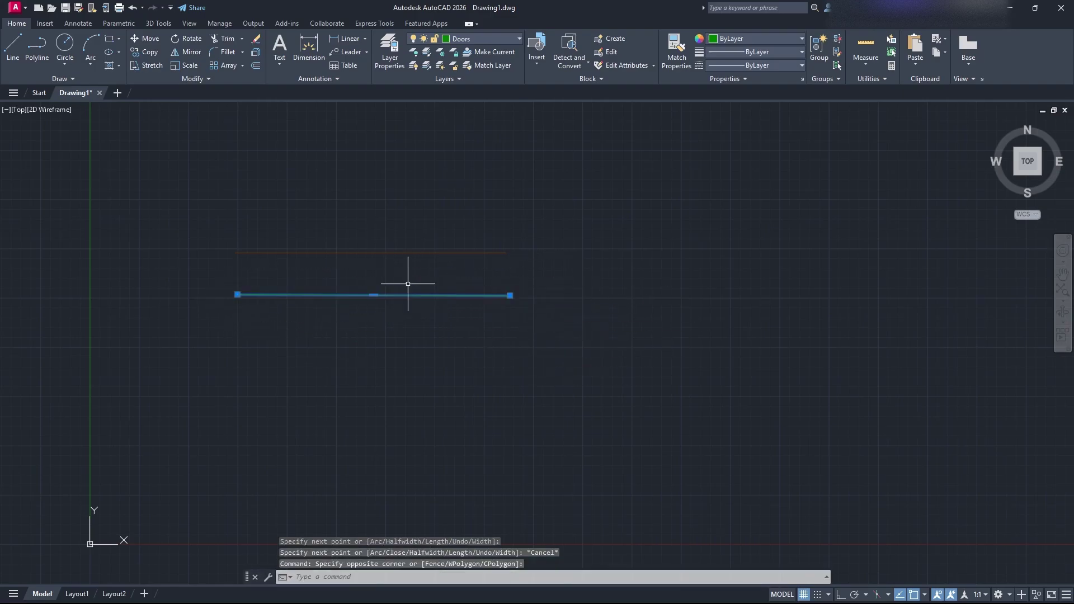
left_click(477, 38)
left_click(492, 82)
key("Escape")
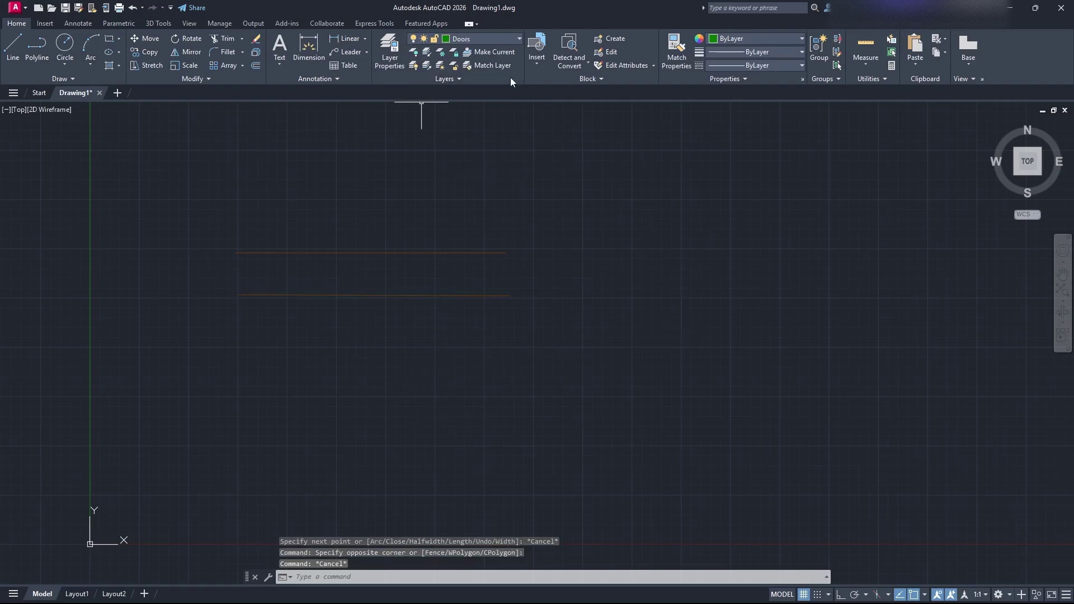
Step: Make Walls the current layer and draw a two-segment polyline above the existing lines, with its second segment sloping down
left_click(510, 39)
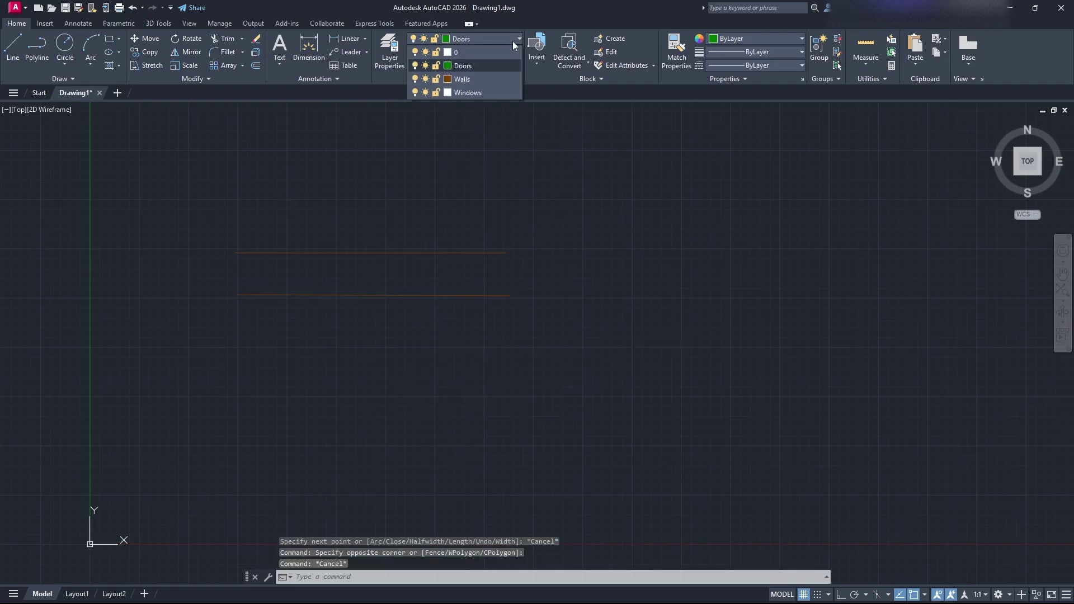
left_click(482, 79)
left_click(37, 49)
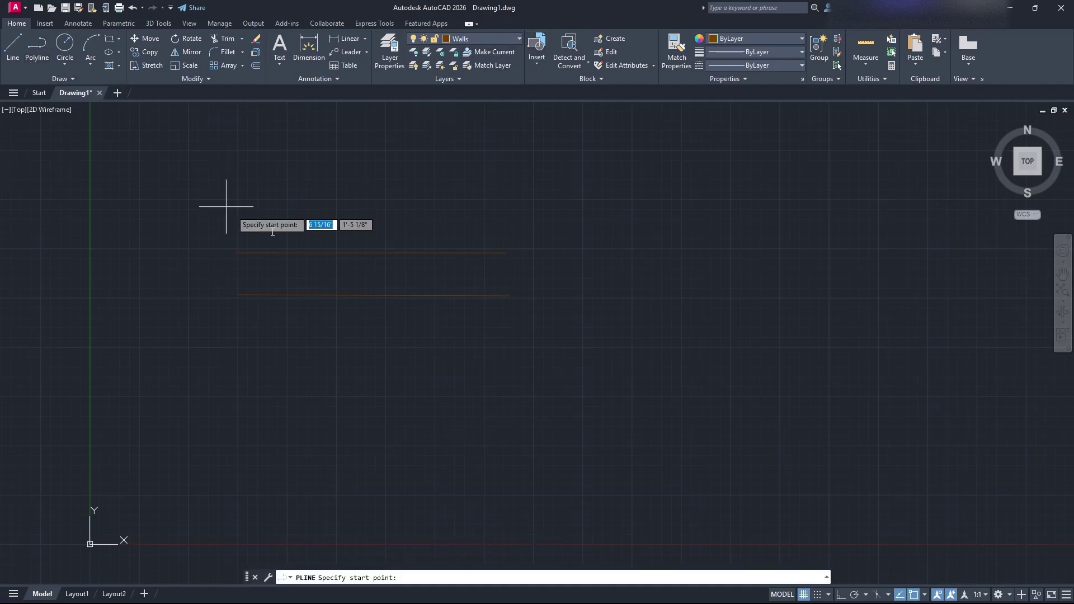
left_click(246, 204)
left_click(500, 207)
left_click(542, 269)
key("Escape")
Step: Erase all three polylines from the drawing
left_click(624, 375)
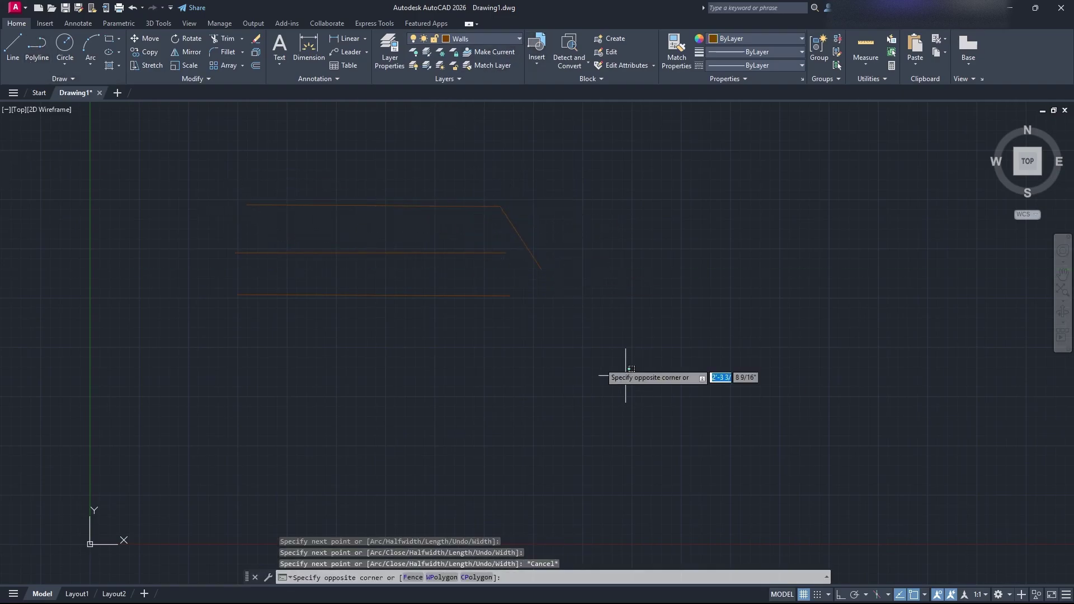
left_click(298, 180)
type("e")
key("Return")
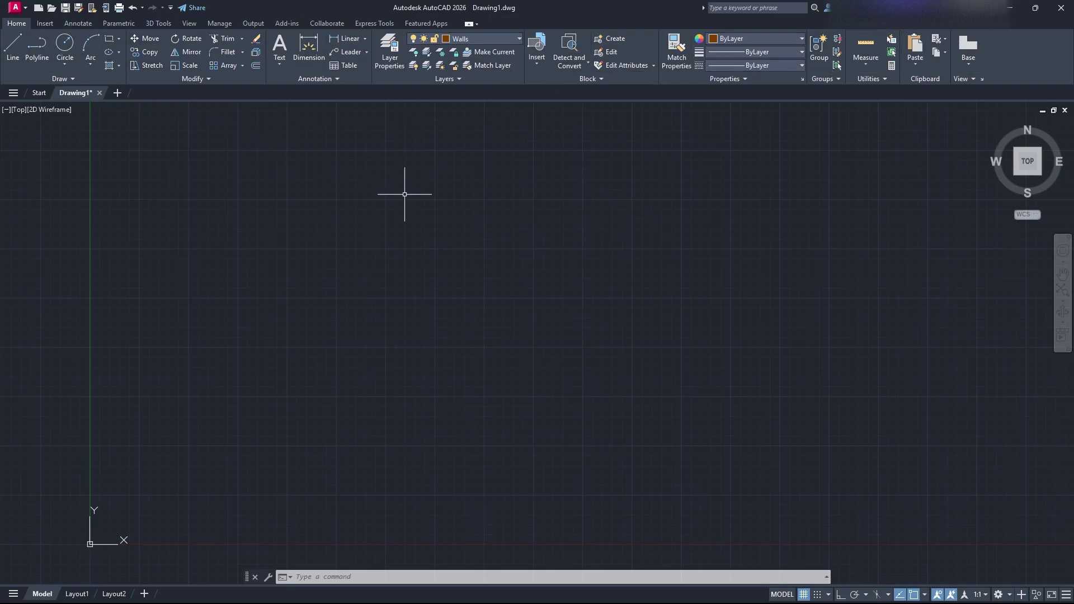
left_click(15, 54)
left_click(14, 49)
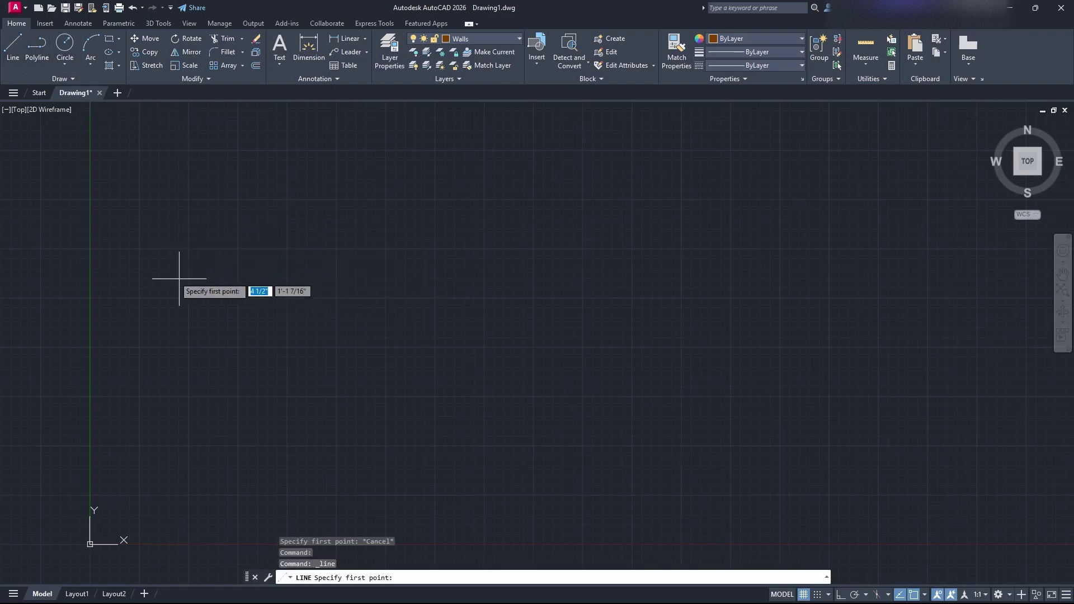
key("Escape")
Step: Draw a closed horizontal rectangle from four separate lines, starting its upper-left corner at about 3 7/8", 1'-2 1/2"
type("lion")
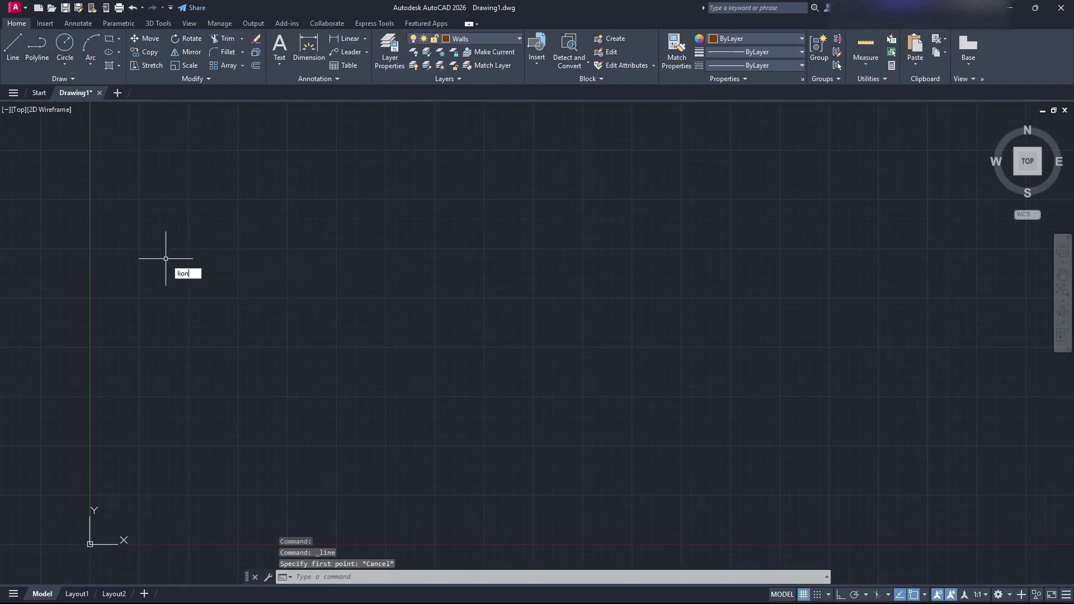
key("BackSpace")
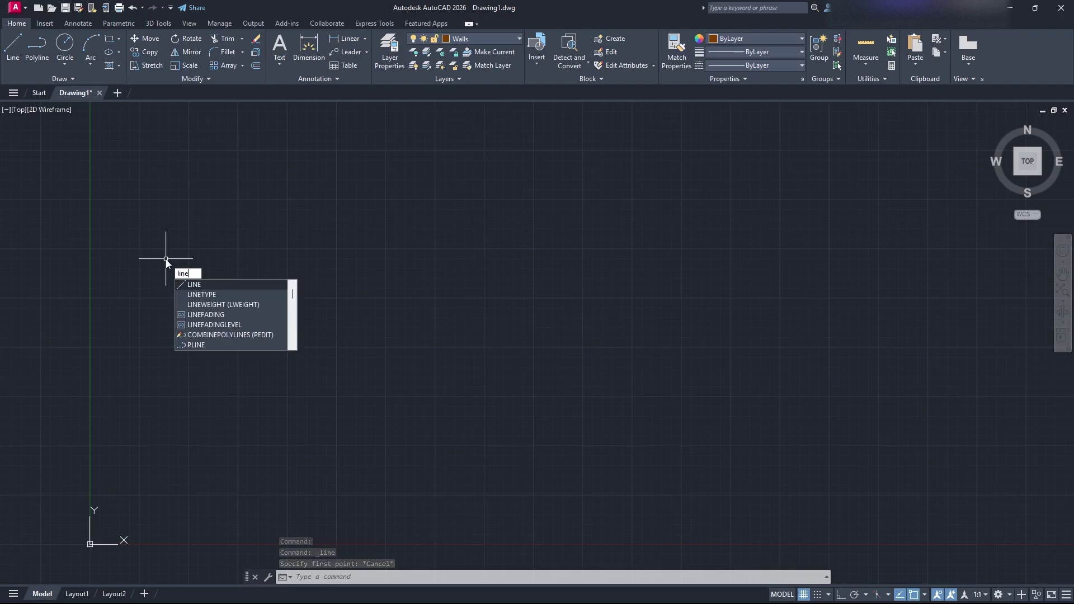
key("Return")
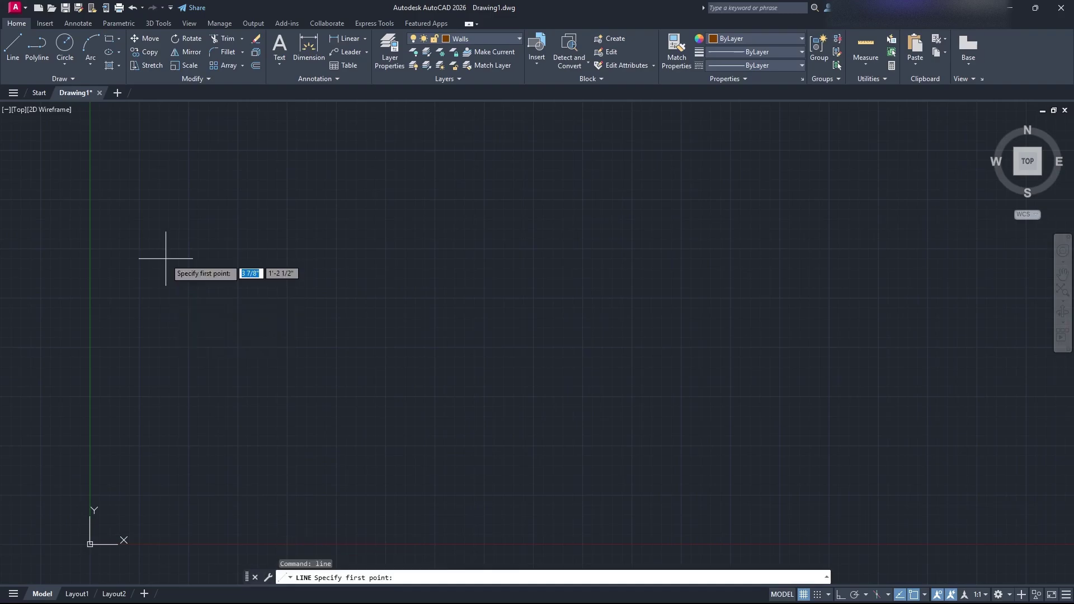
left_click(166, 259)
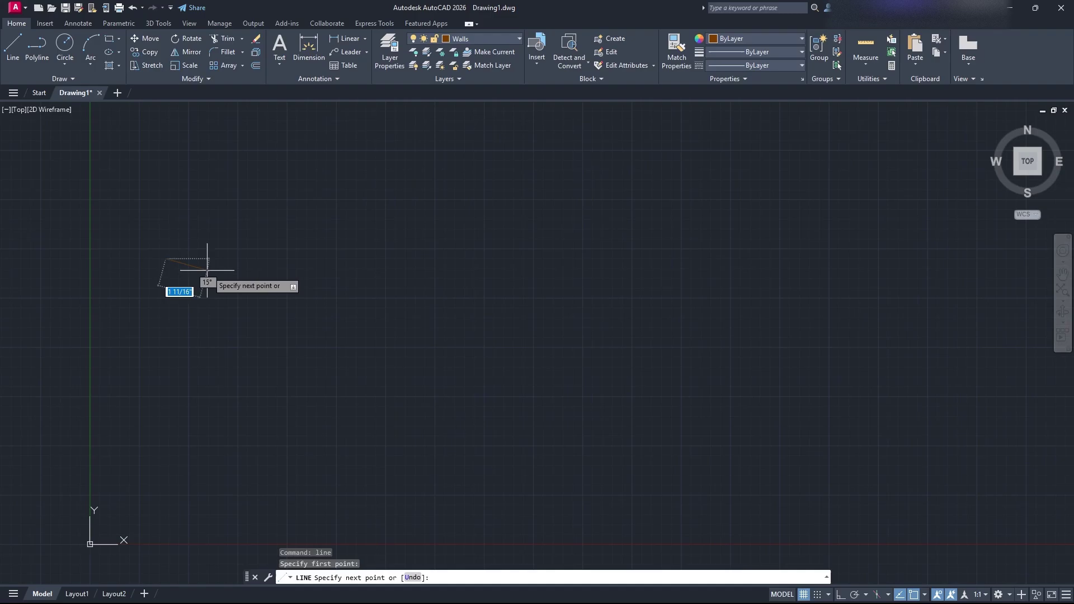
left_click(412, 258)
left_click(413, 347)
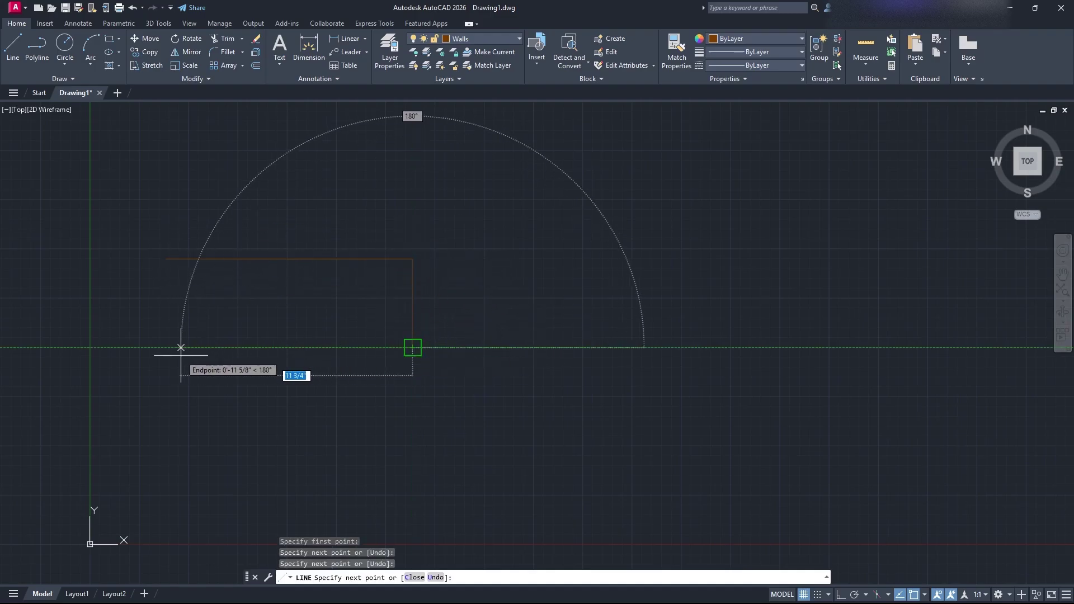
left_click(166, 348)
left_click(166, 259)
key("Escape")
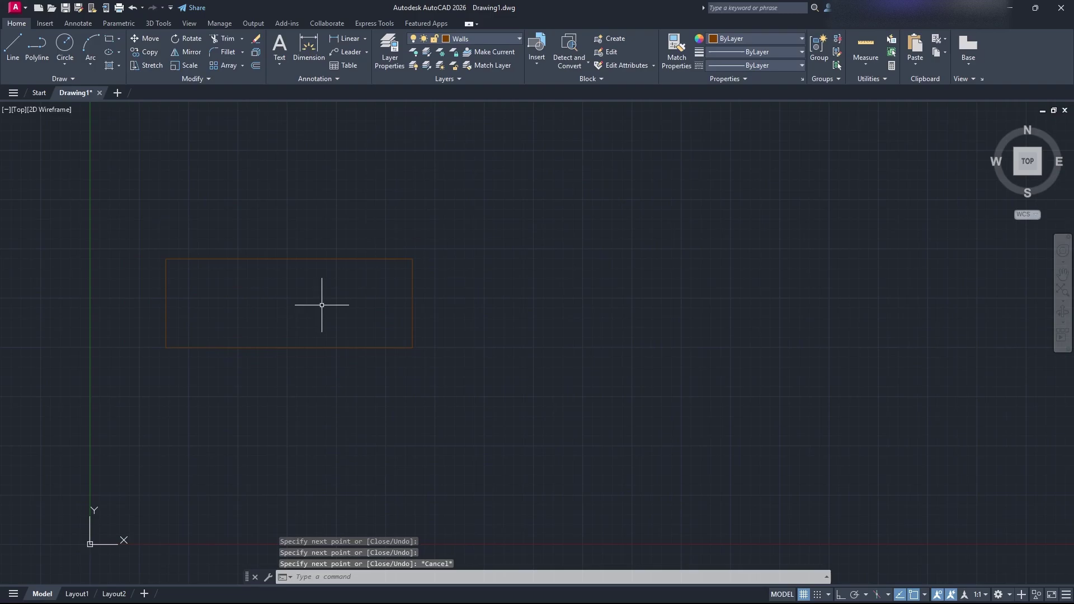
Step: Select the rectangle's sides one by one to check that they are separate lines, and clear the selection
left_click(37, 46)
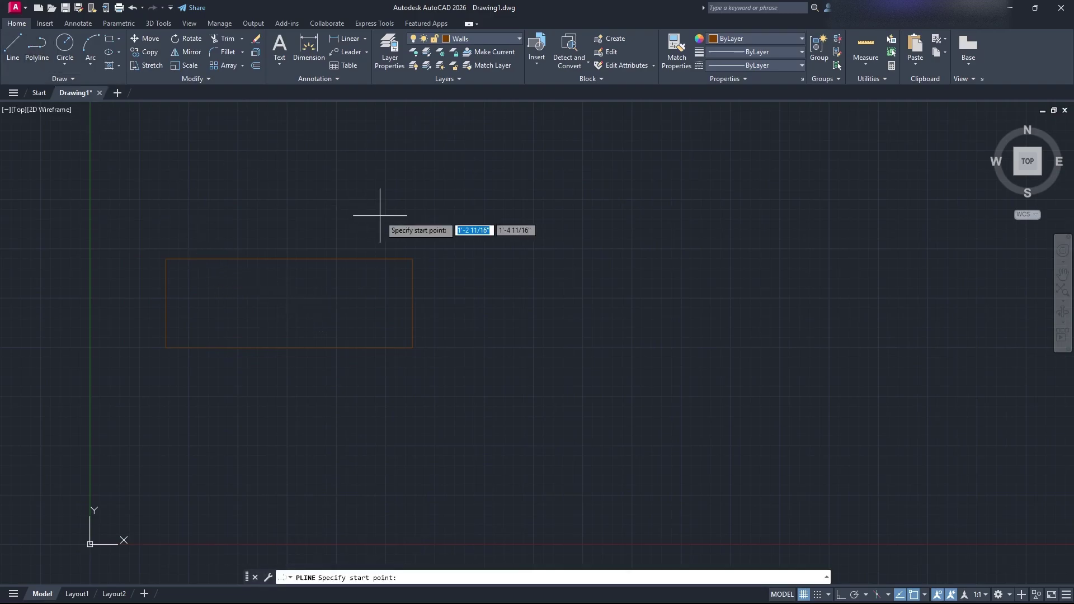
key("Escape")
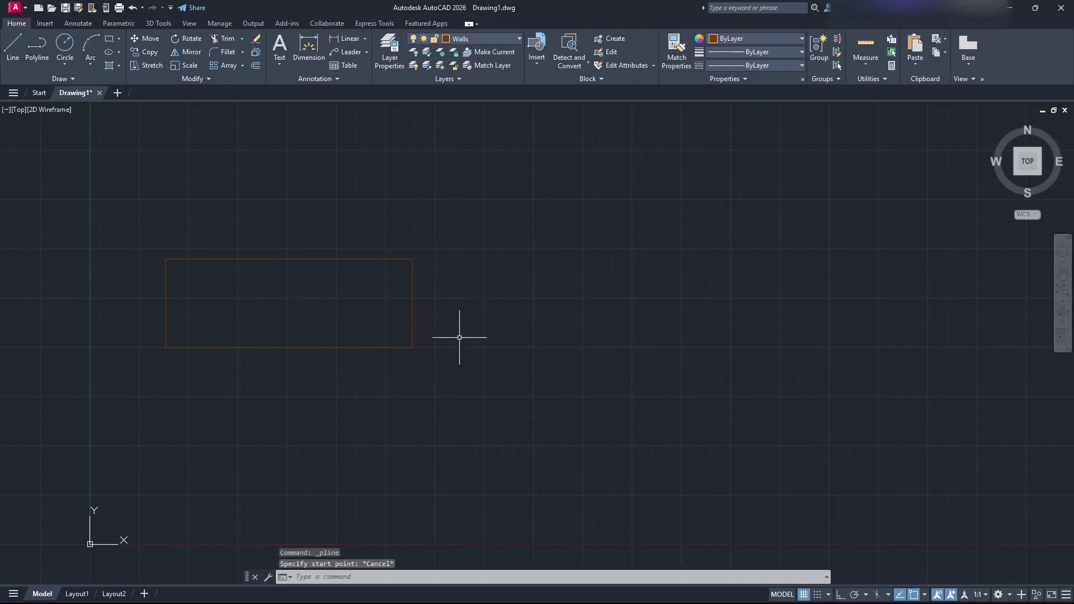
left_click(412, 288)
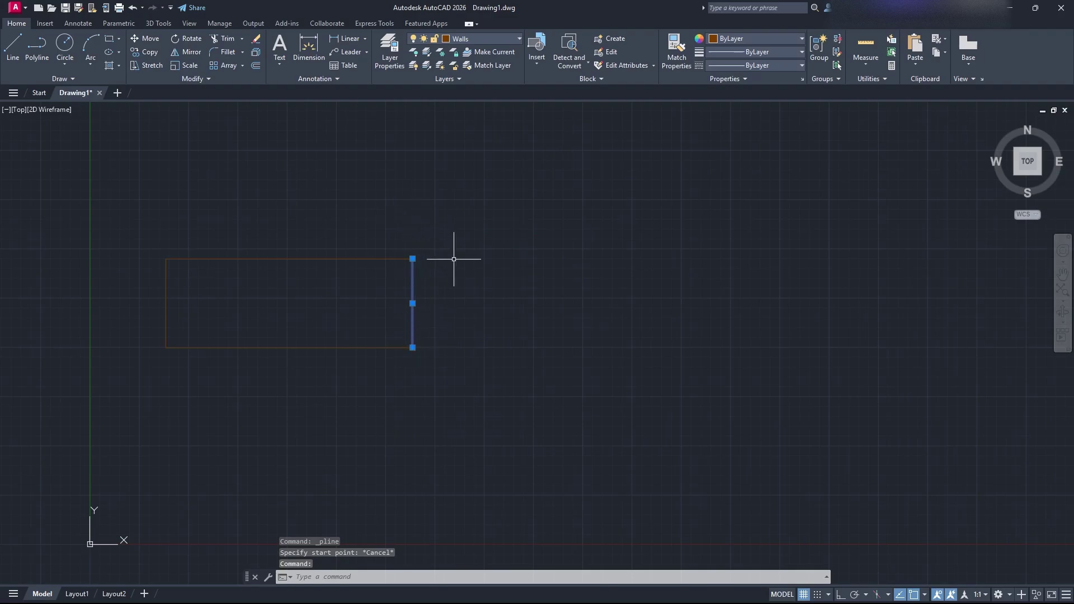
key("Escape")
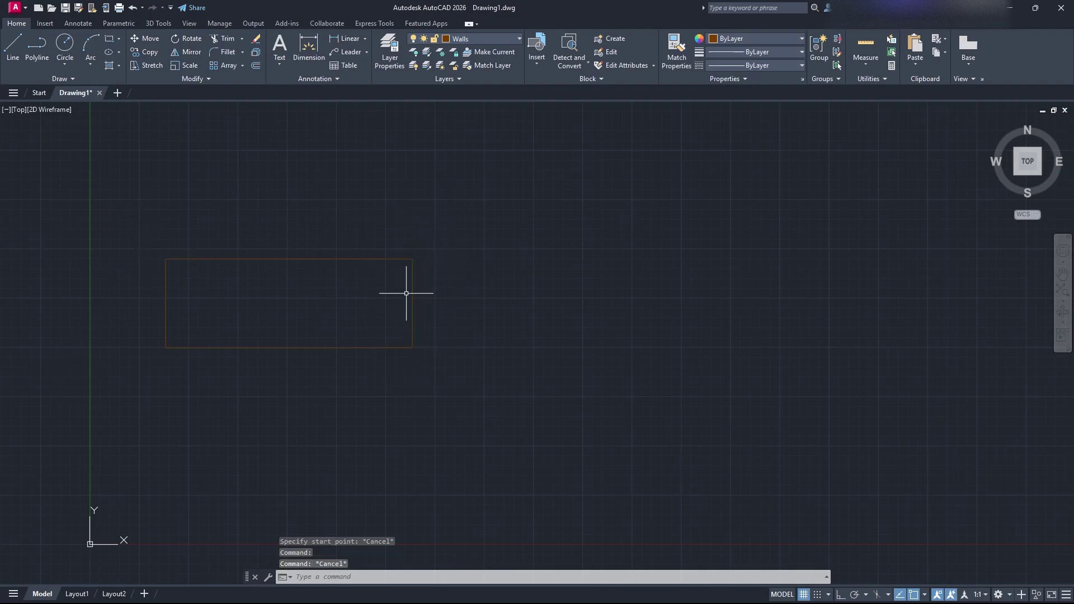
left_click(290, 259)
left_click(412, 293)
left_click(327, 348)
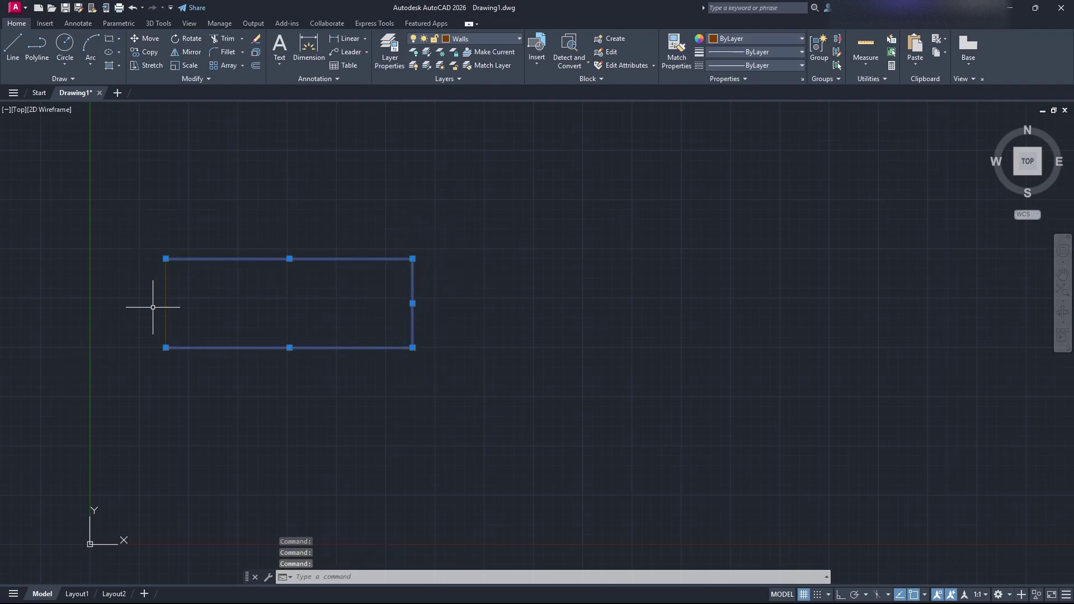
key("Escape")
Step: Test crossing-window and individual selections on the rectangle's sides, and clear the selection
left_click(436, 362)
left_click(221, 216)
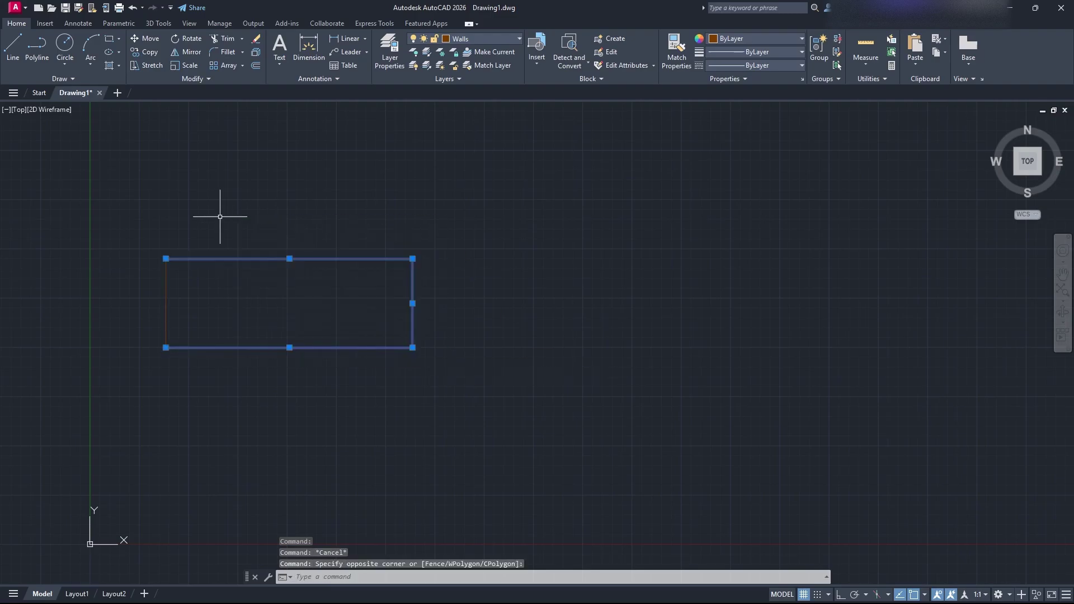
key("Escape")
left_click(325, 269)
left_click(257, 218)
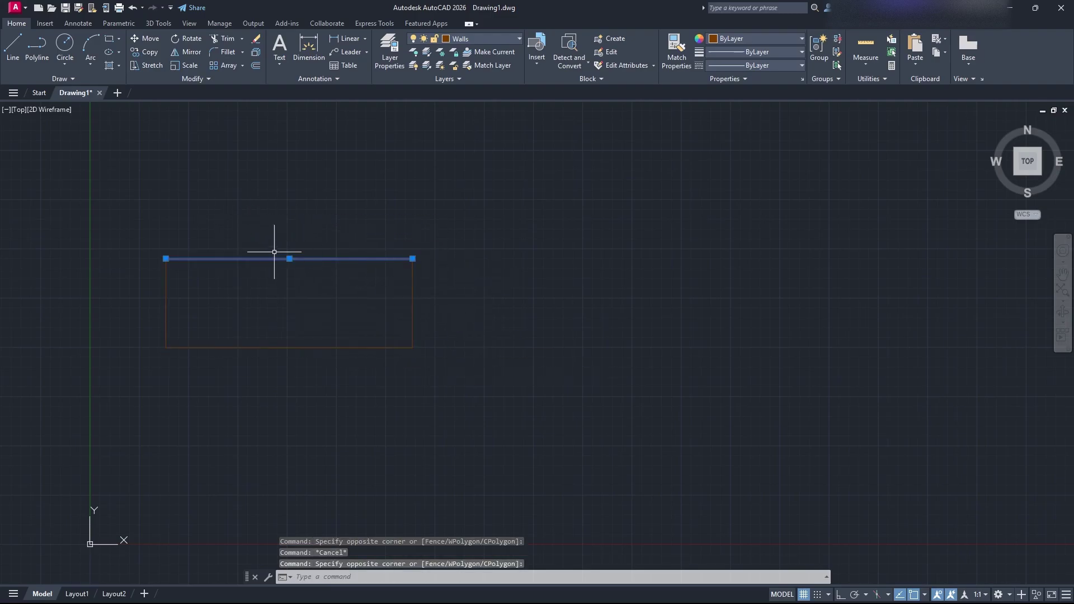
left_click(482, 375)
left_click(413, 287)
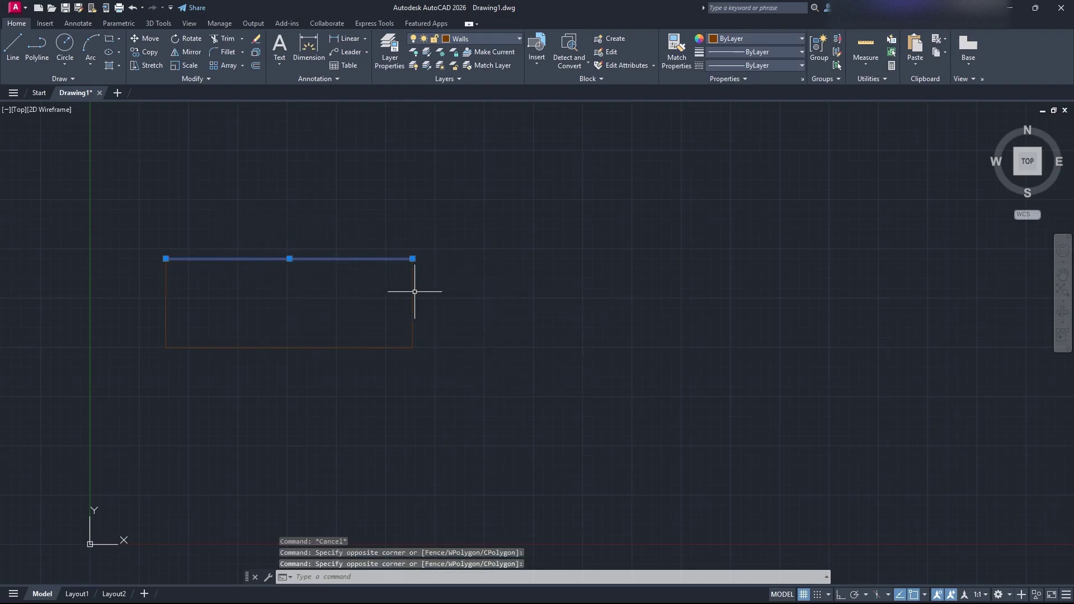
left_click(355, 347)
key("Escape")
left_click(440, 359)
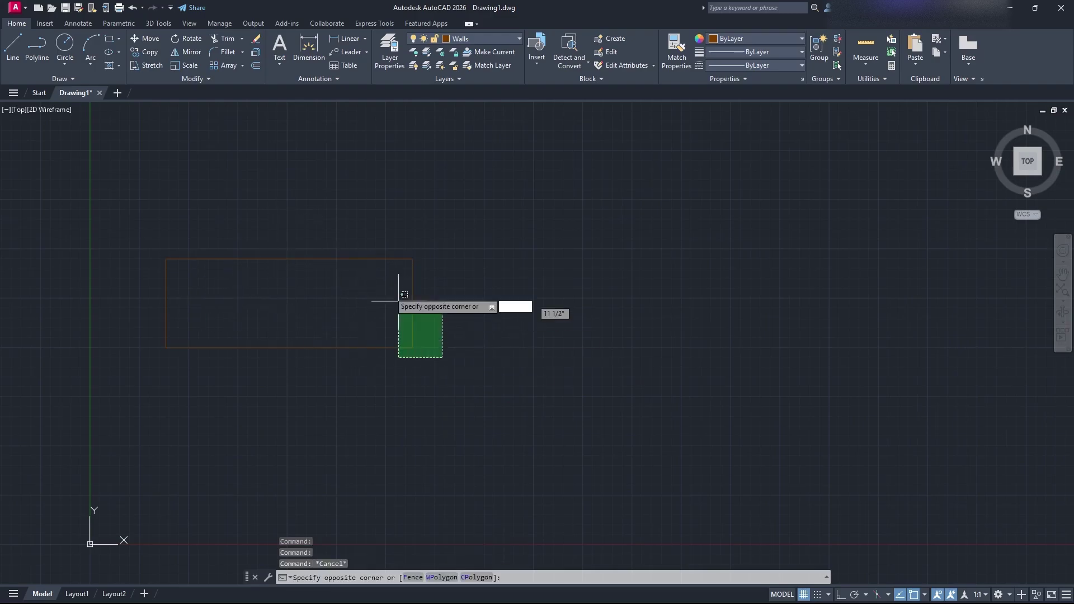
left_click(398, 246)
key("Escape")
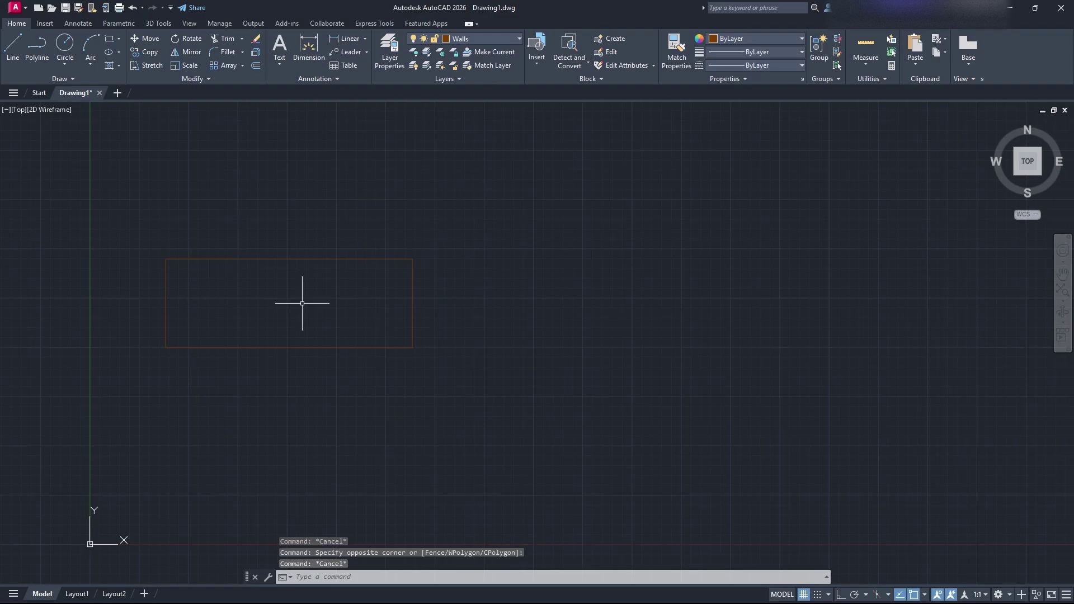
Step: Draw a three-segment polyline from the rectangle's upper-right corner outward, down and back to its lower-right corner
left_click(37, 53)
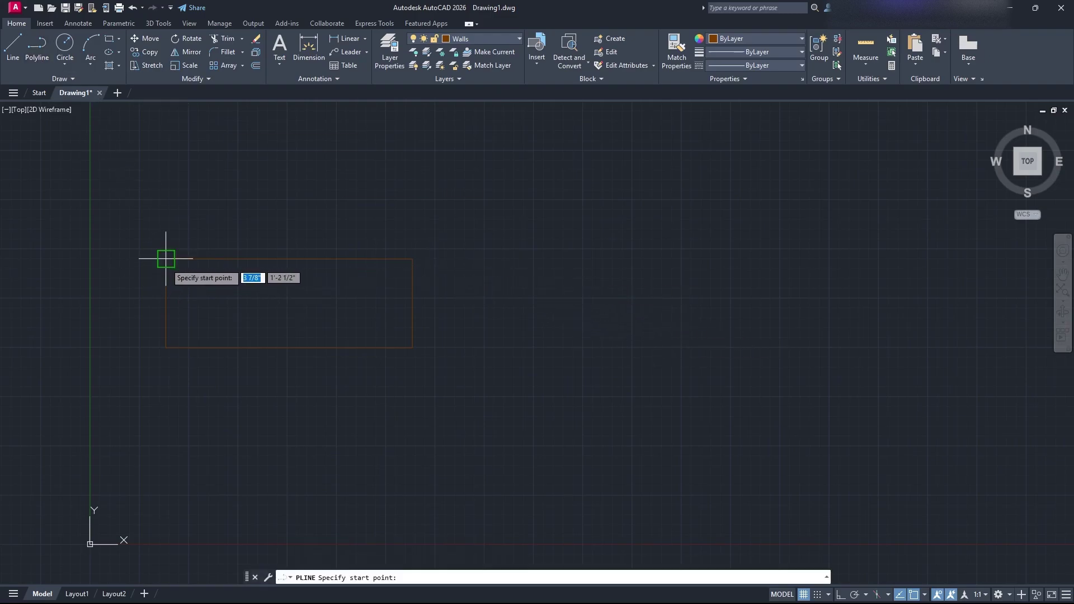
left_click(664, 259)
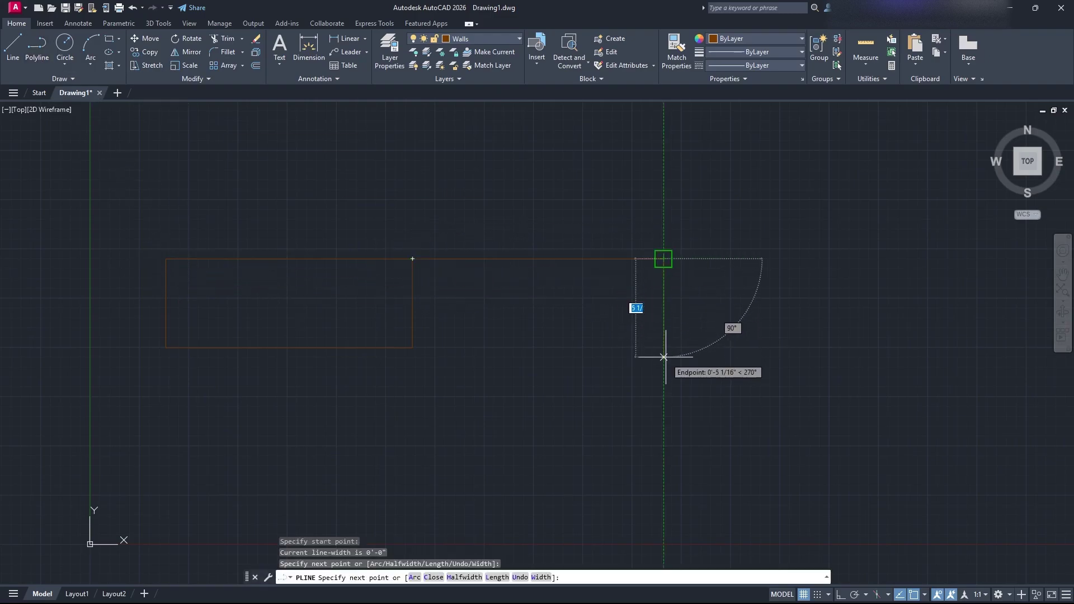
left_click(664, 348)
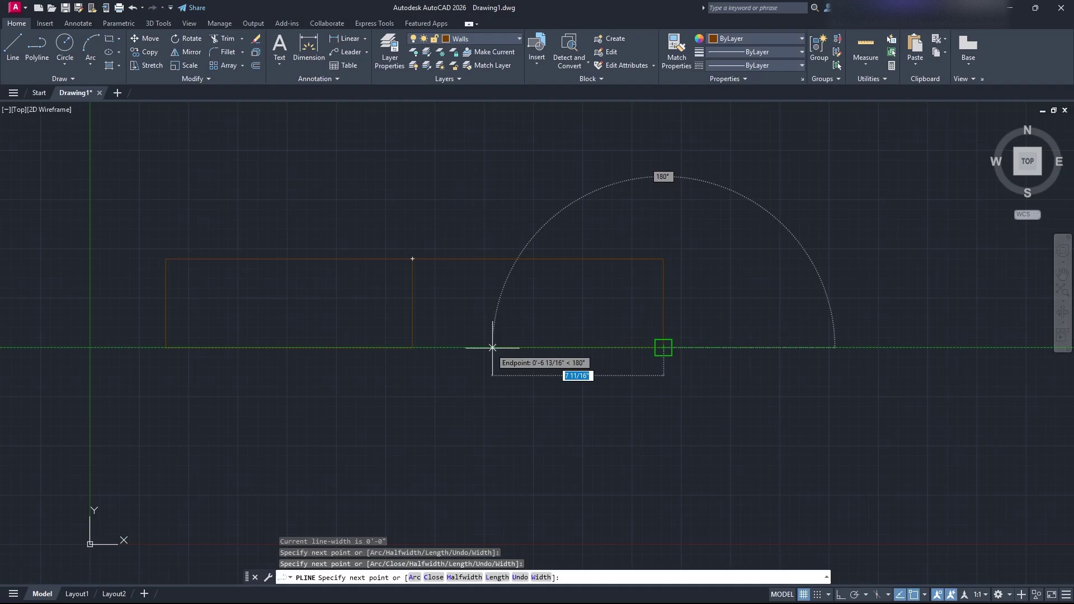
left_click(413, 347)
key("Escape")
Step: Move the three-sided polyline horizontally away from the line rectangle, using its upper-left endpoint as base point
left_click(457, 348)
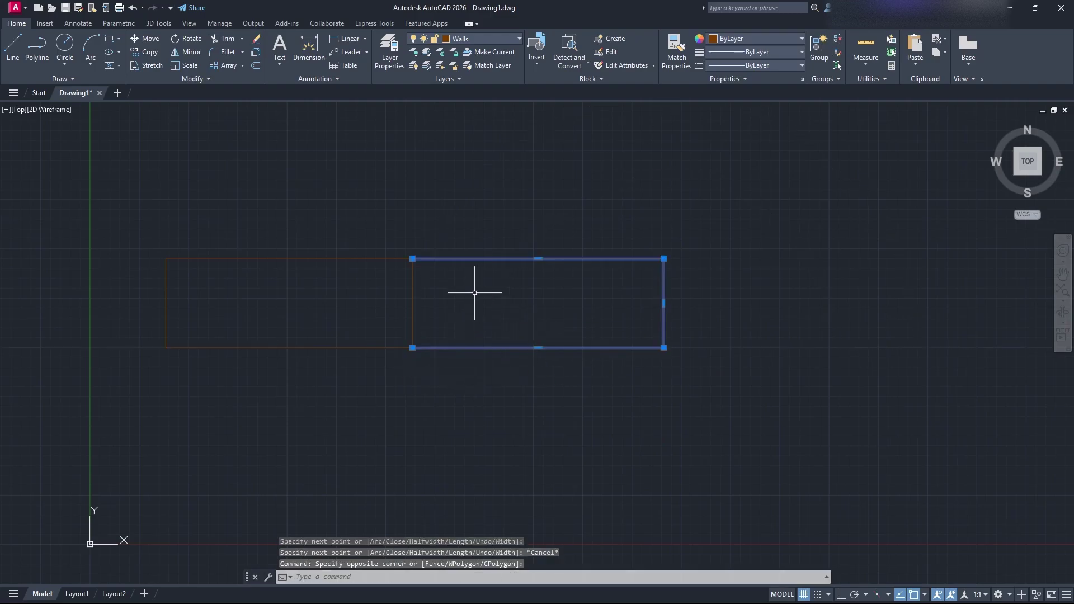
type("m")
key("Return")
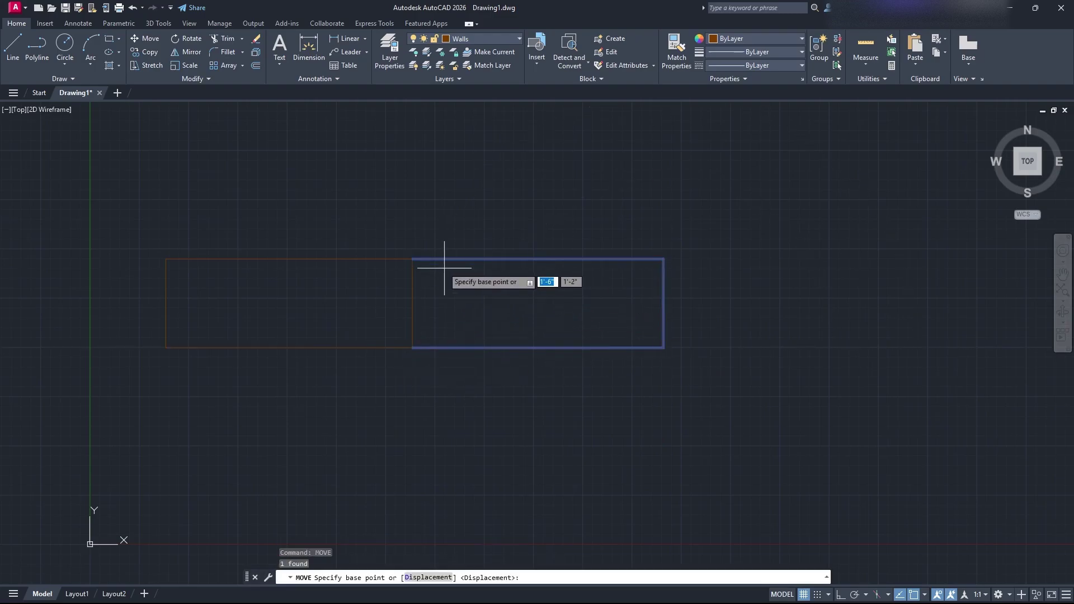
left_click(413, 258)
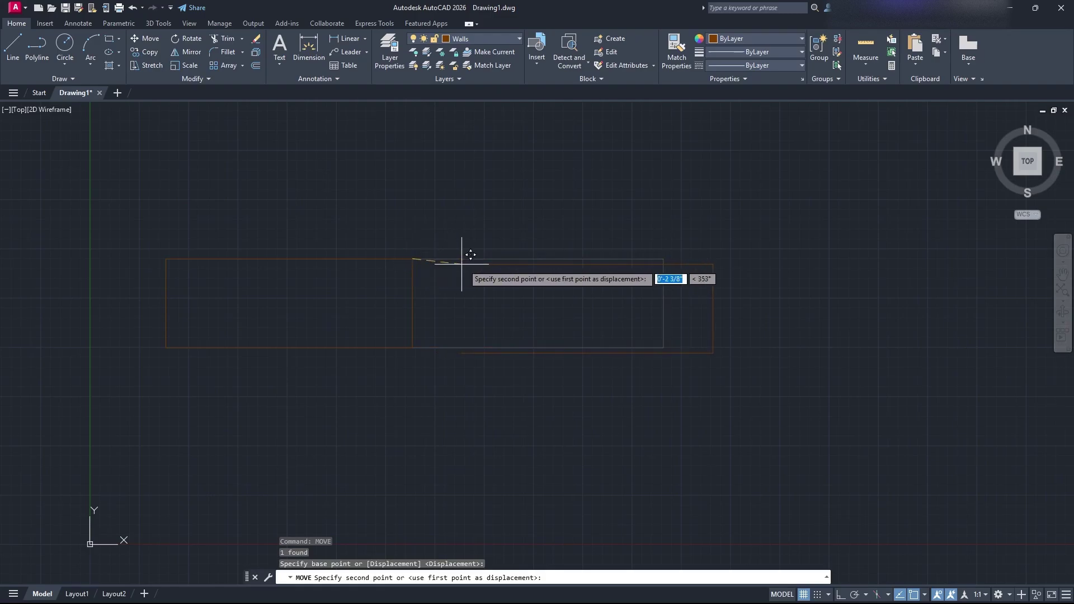
left_click(480, 259)
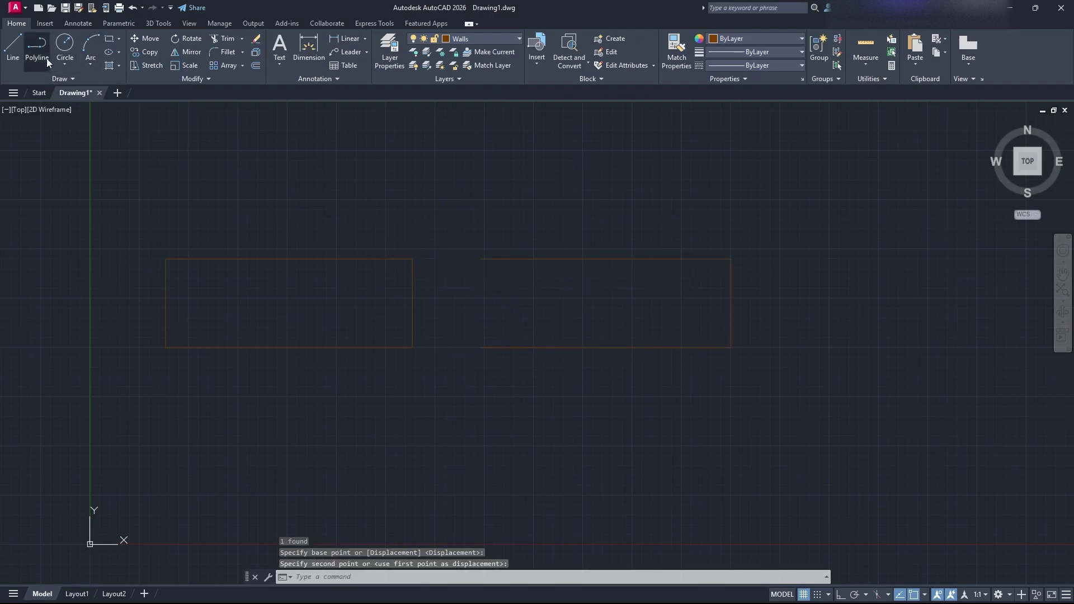
Step: Close the open left side of the moved shape with a vertical polyline segment between its two endpoints
left_click(37, 45)
left_click(480, 348)
key("Escape")
Step: Join the closing segment and the three-sided polyline into one polyline, and select it to check the result
left_click(791, 468)
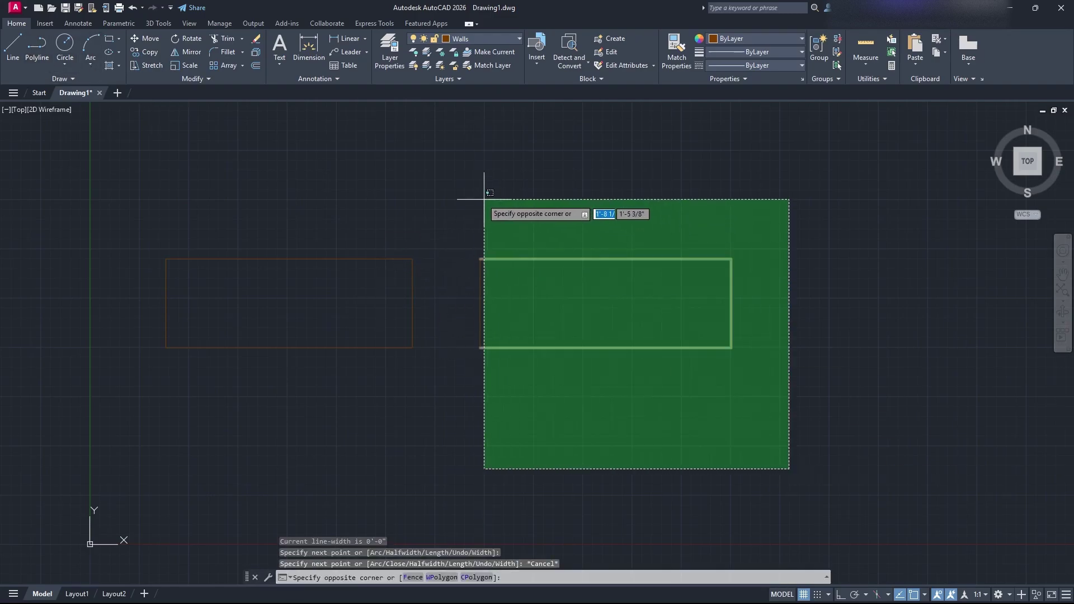
left_click(482, 192)
type("join")
key("Return")
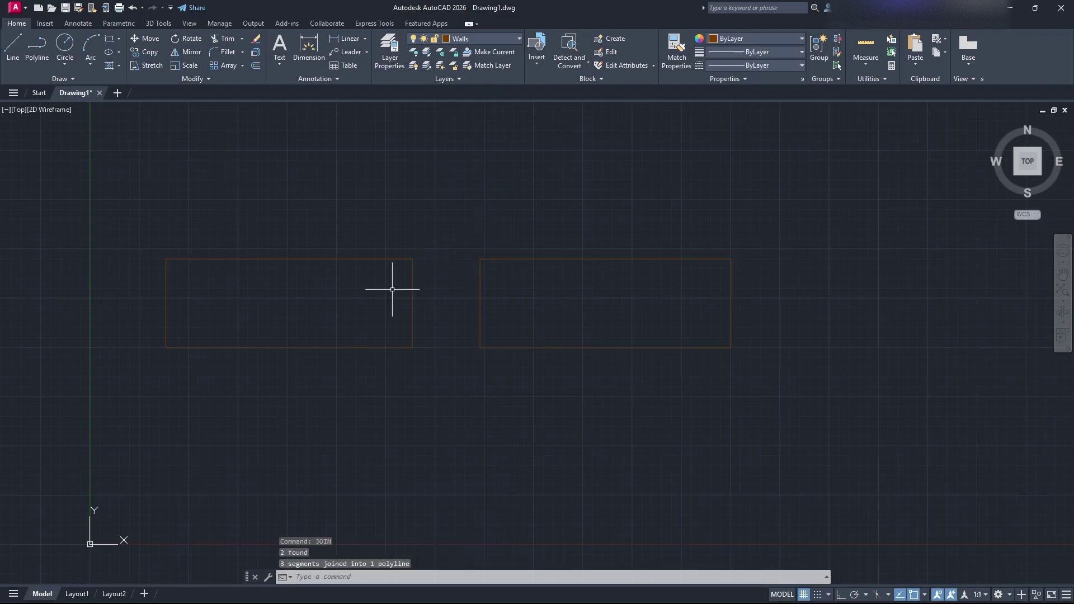
left_click(484, 270)
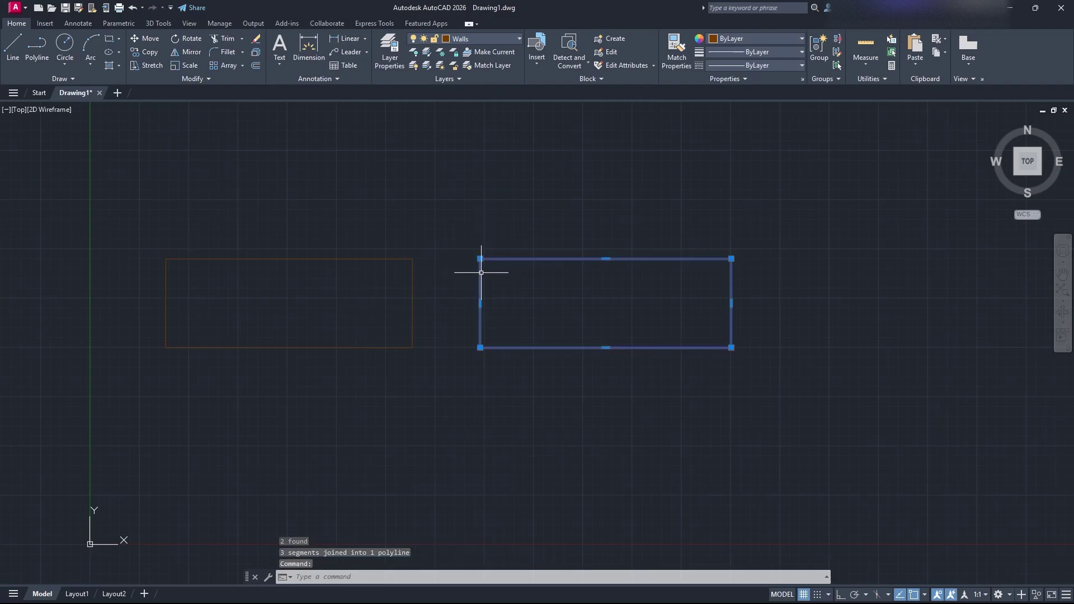
Step: Compare selecting the joined polyline rectangle as one object with selecting the single right-hand line of the left rectangle
key("Escape")
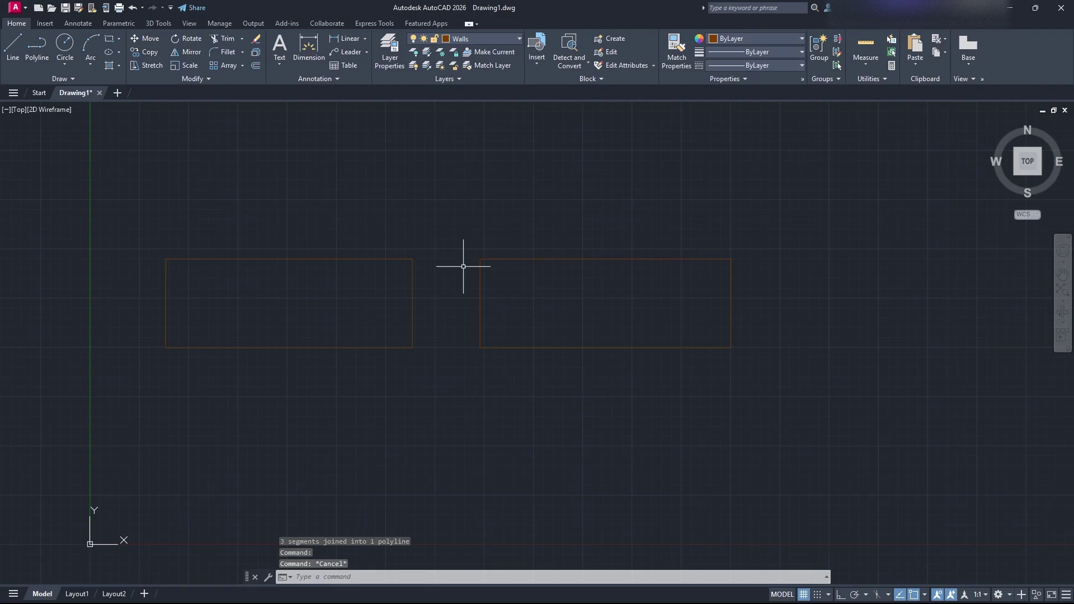
left_click(622, 259)
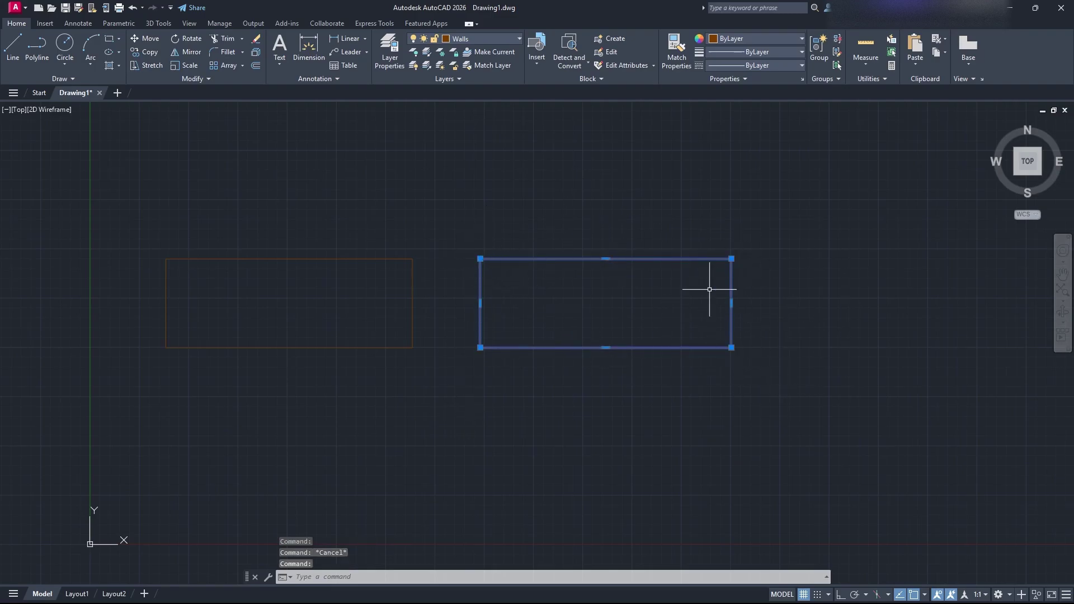
key("Escape")
left_click(411, 291)
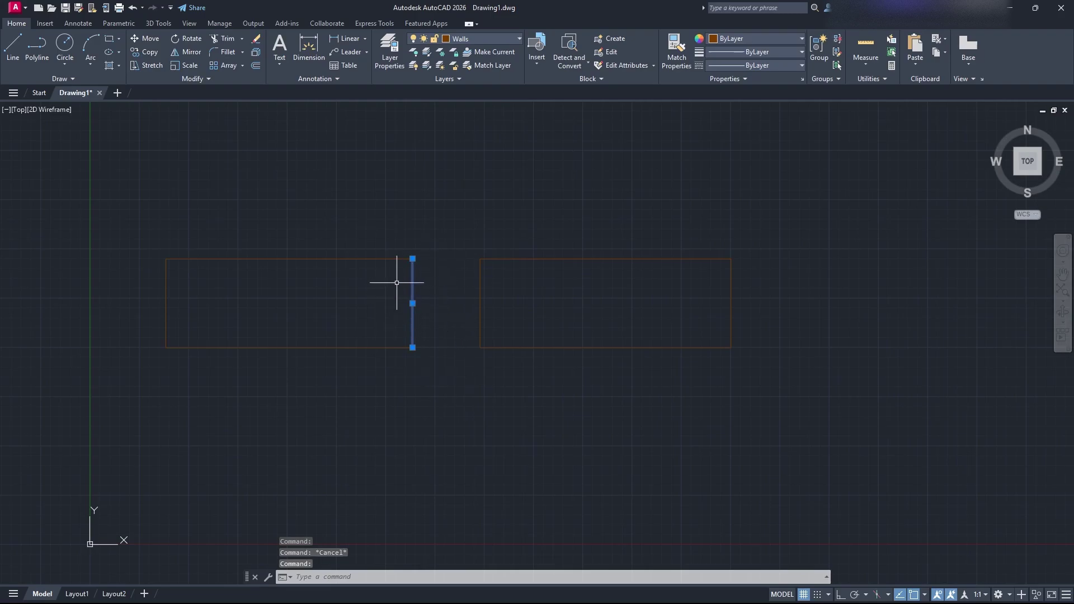
key("Escape")
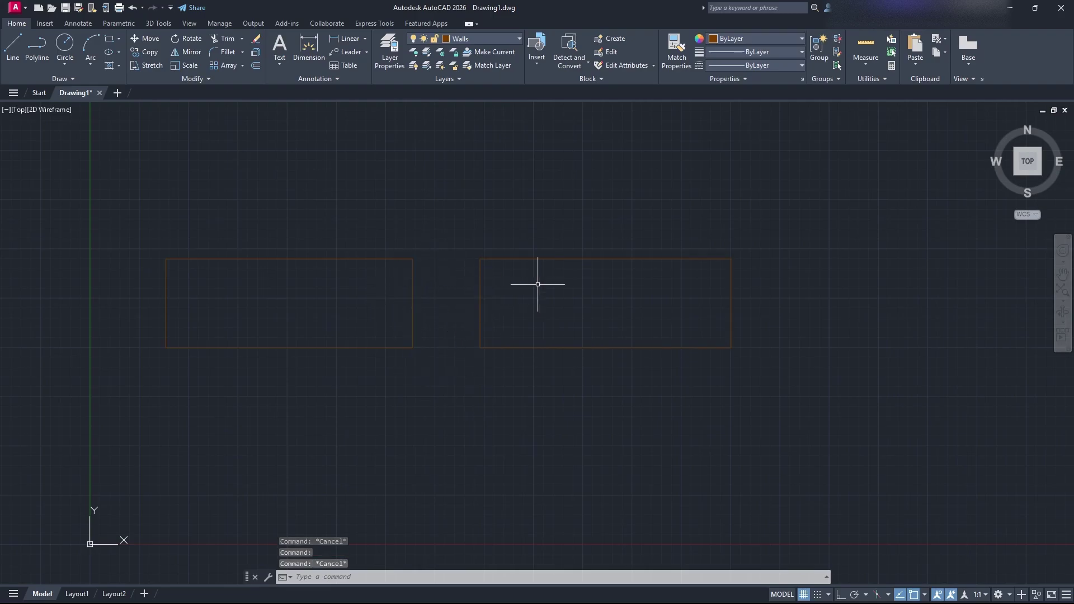
left_click(731, 294)
key("Escape")
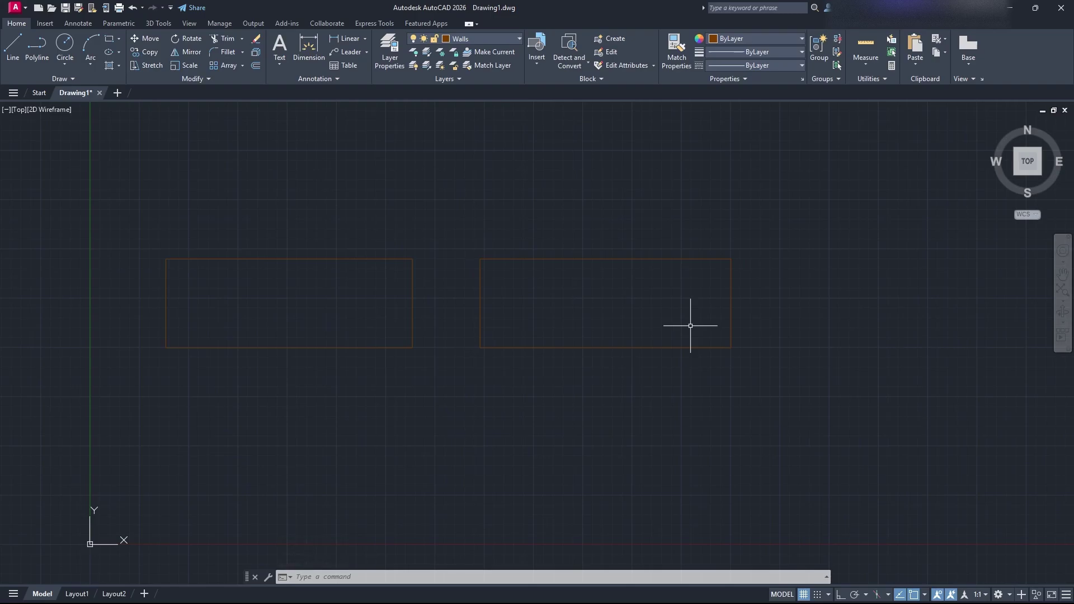
Step: Select the four separate lines of the left rectangle with crossing selections started outside its lower-right corner, clearing each selection
left_click(434, 355)
left_click(369, 307)
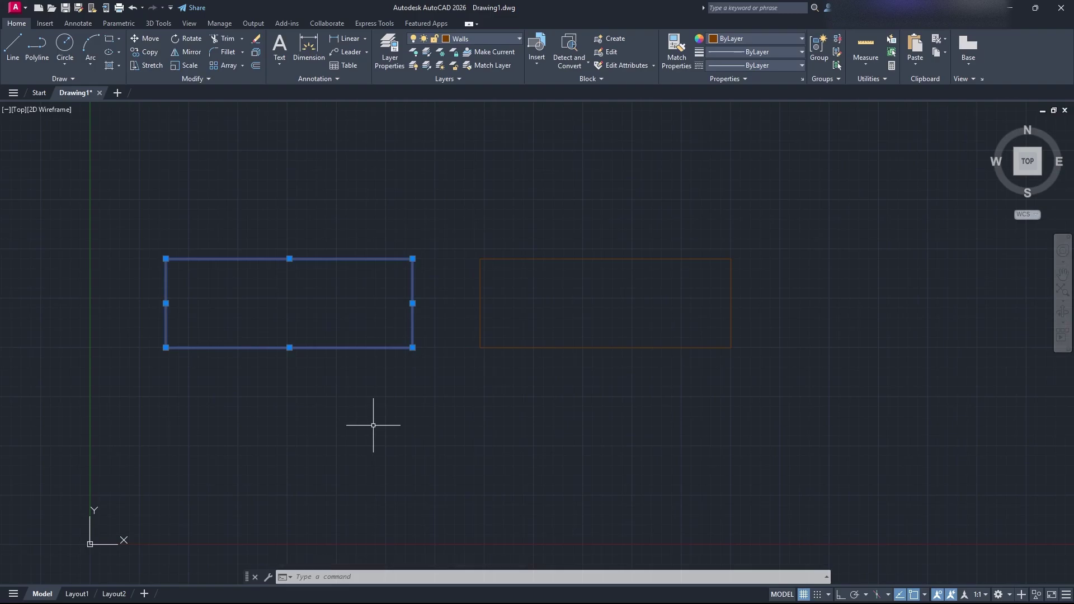
key("Escape")
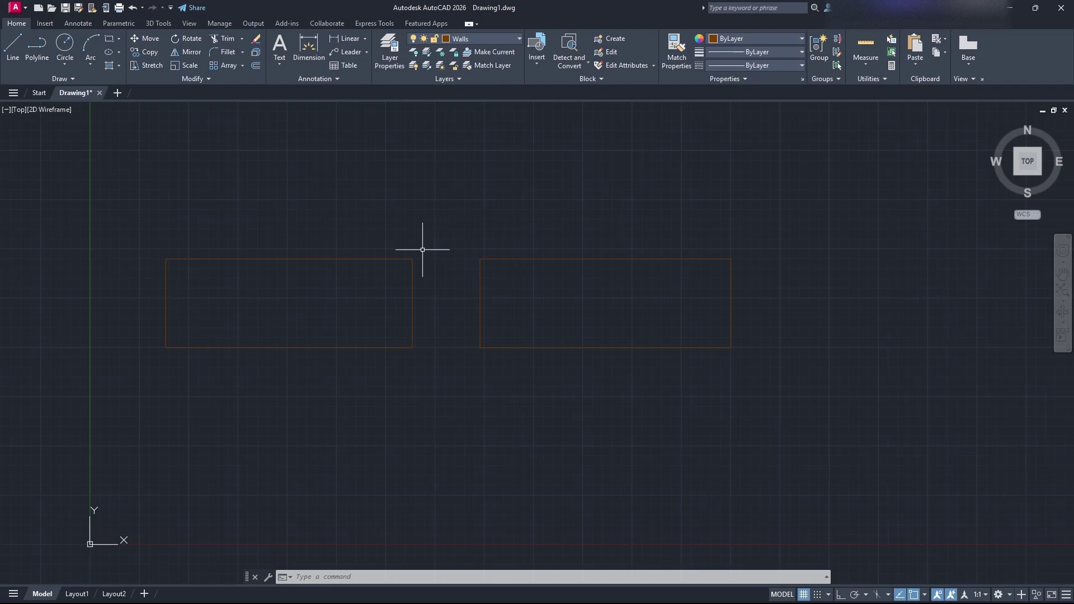
left_click(425, 354)
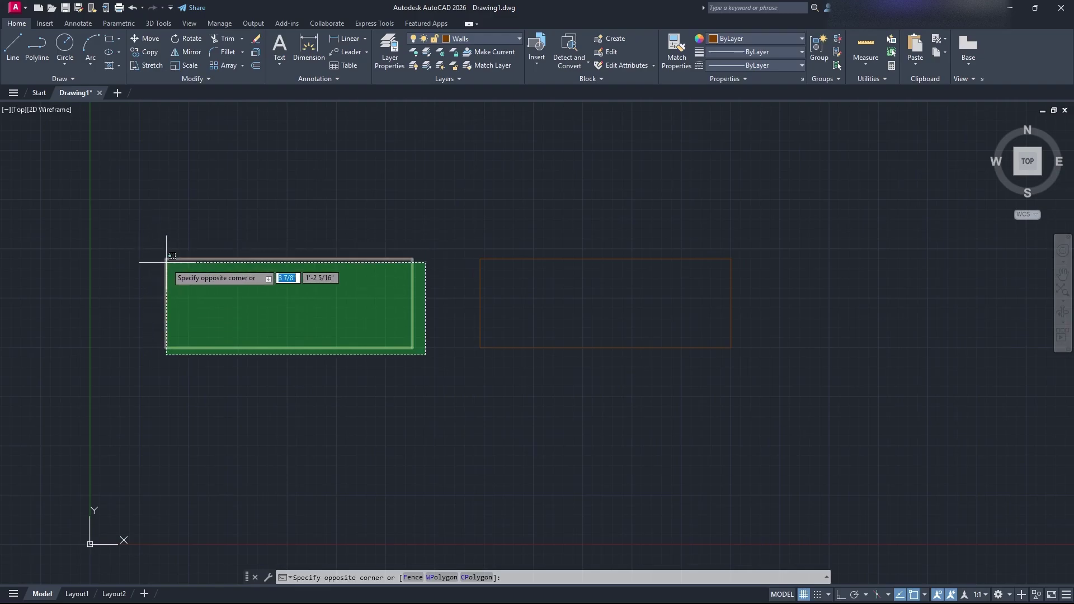
left_click(172, 278)
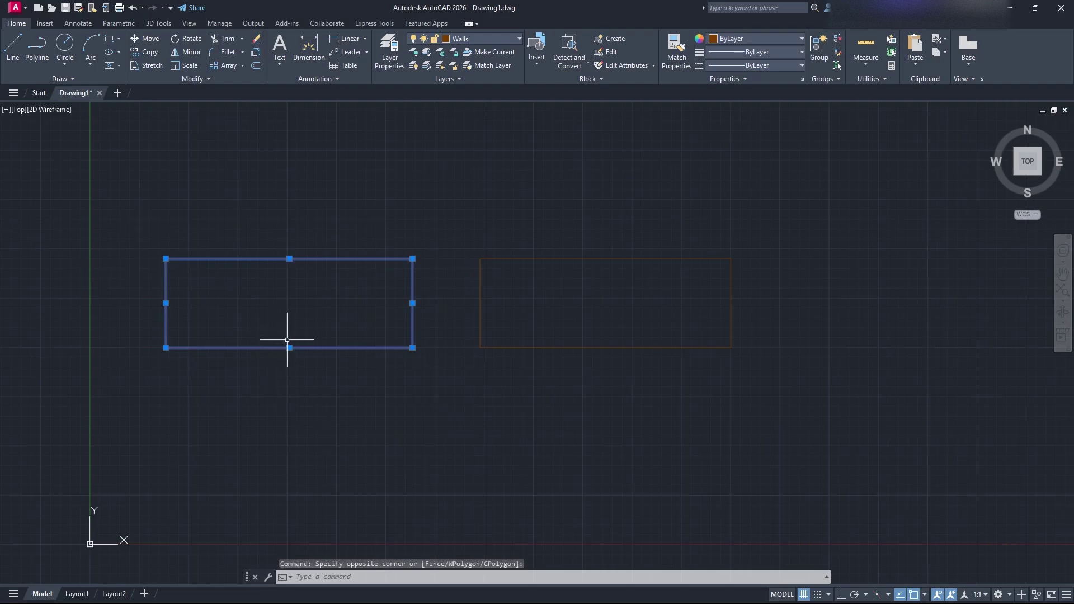
key("Escape")
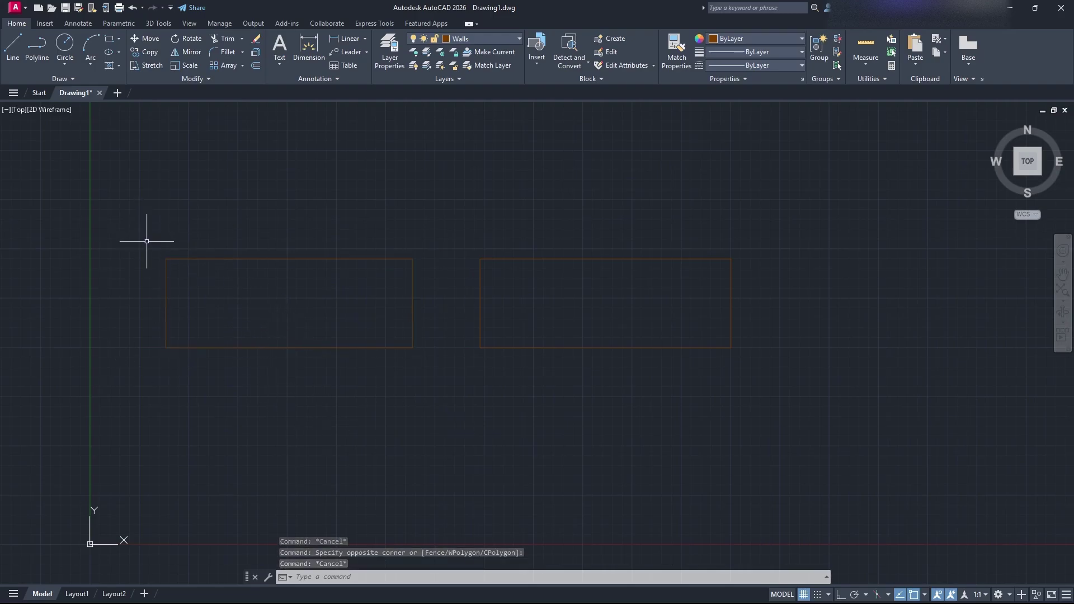
Step: Try left-to-right window selections around the left rectangle's lines, contrasted with a crossing selection started at its lower-right corner
left_click(156, 359)
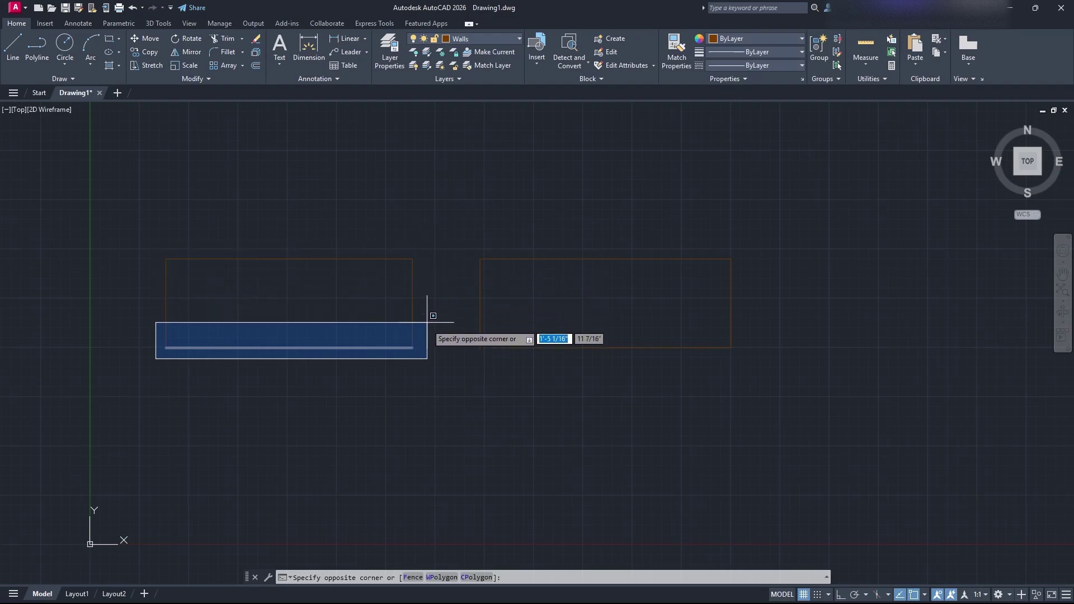
left_click(431, 259)
left_click(428, 356)
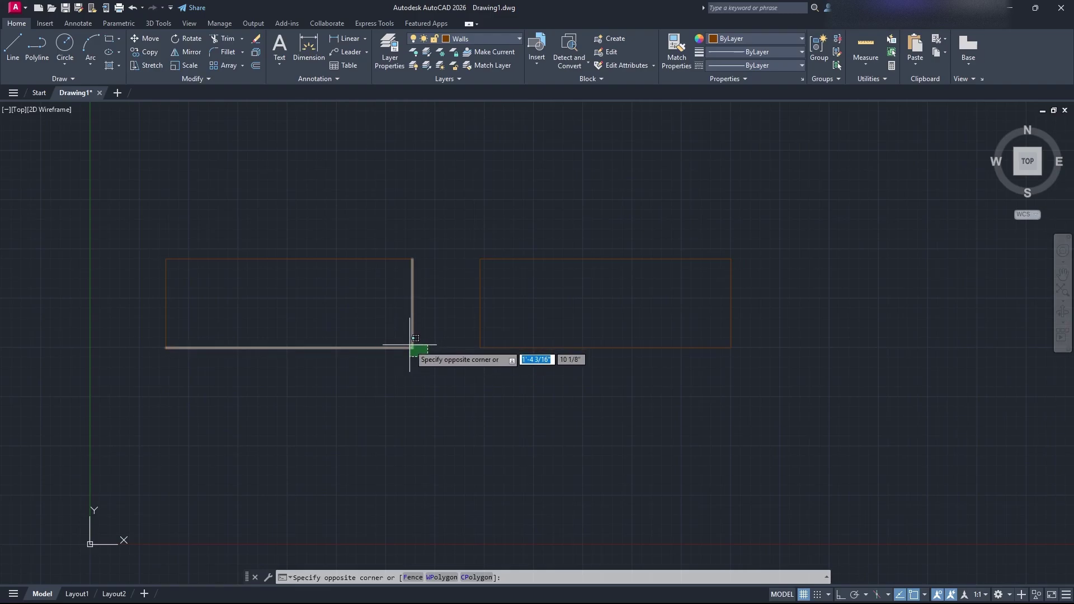
key("Escape")
left_click(160, 353)
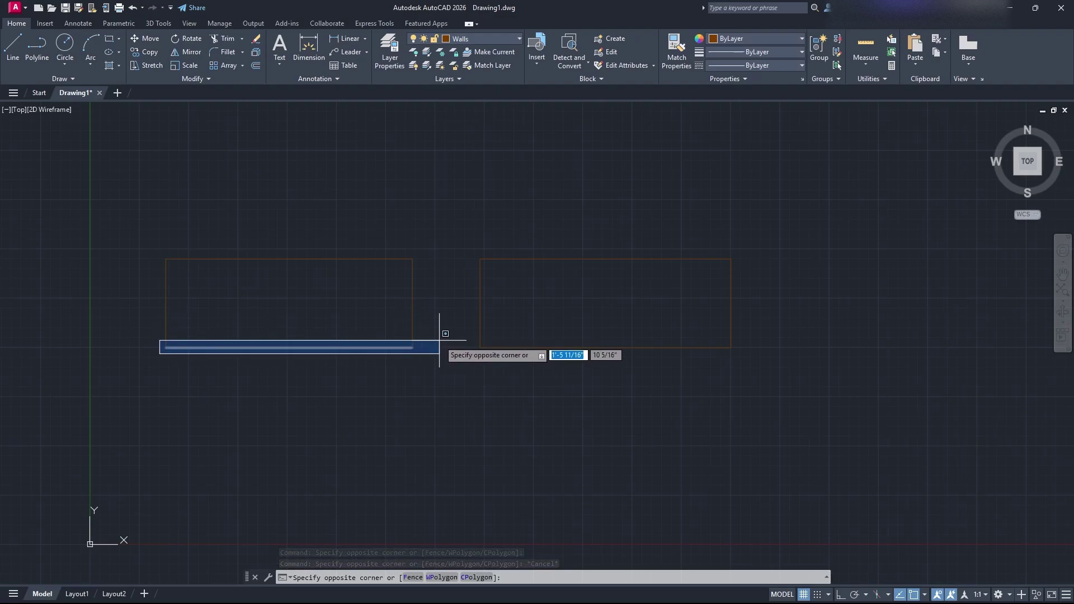
left_click(434, 245)
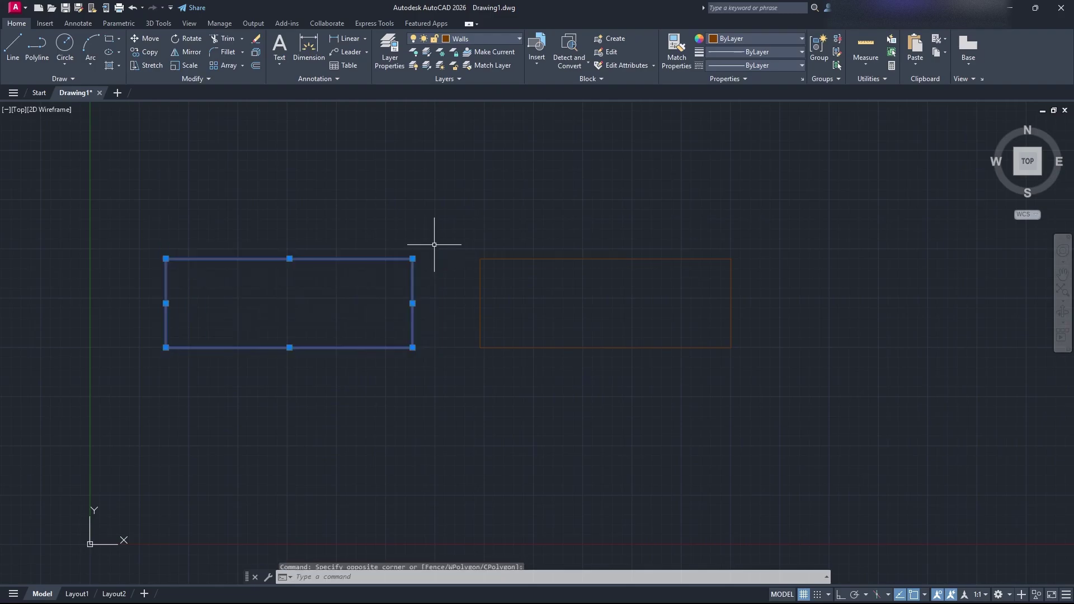
key("Escape")
Step: Select the left rectangle's lines twice with right-to-left crossing selections reaching above its upper edge, clearing the selection each time
left_click(442, 353)
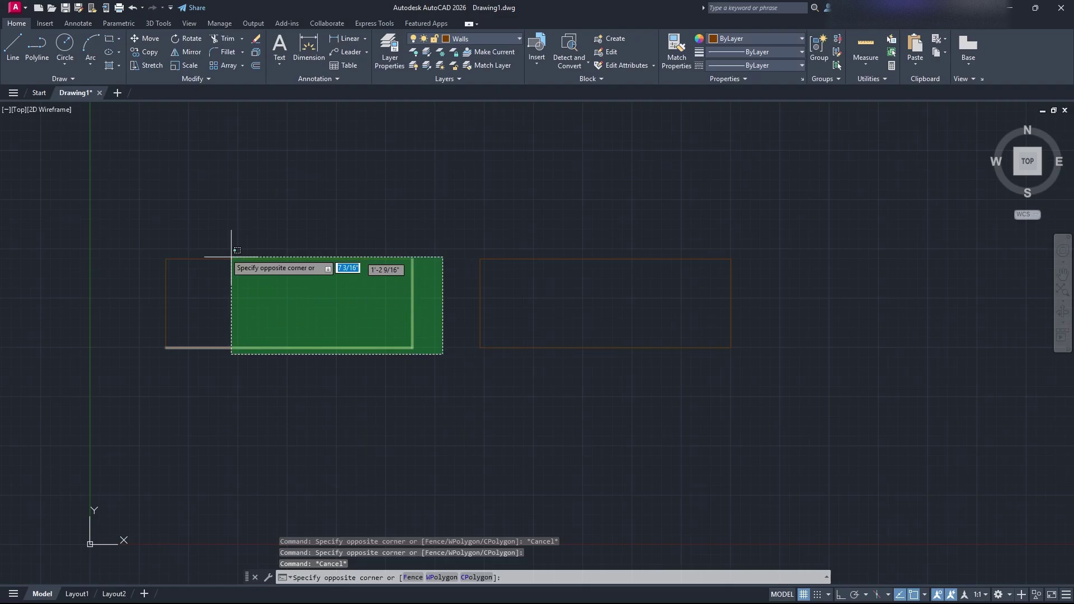
left_click(141, 217)
key("Escape")
left_click(429, 359)
left_click(210, 230)
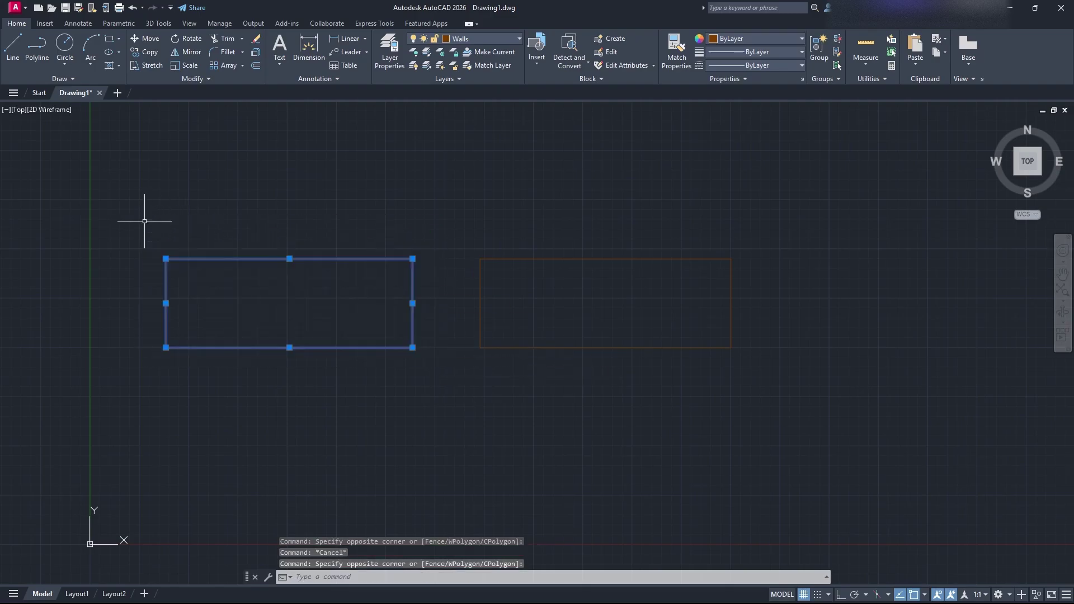
key("Escape")
Step: Compare window and crossing selections enclosing the whole left rectangle, leaving nothing selected
left_click(149, 351)
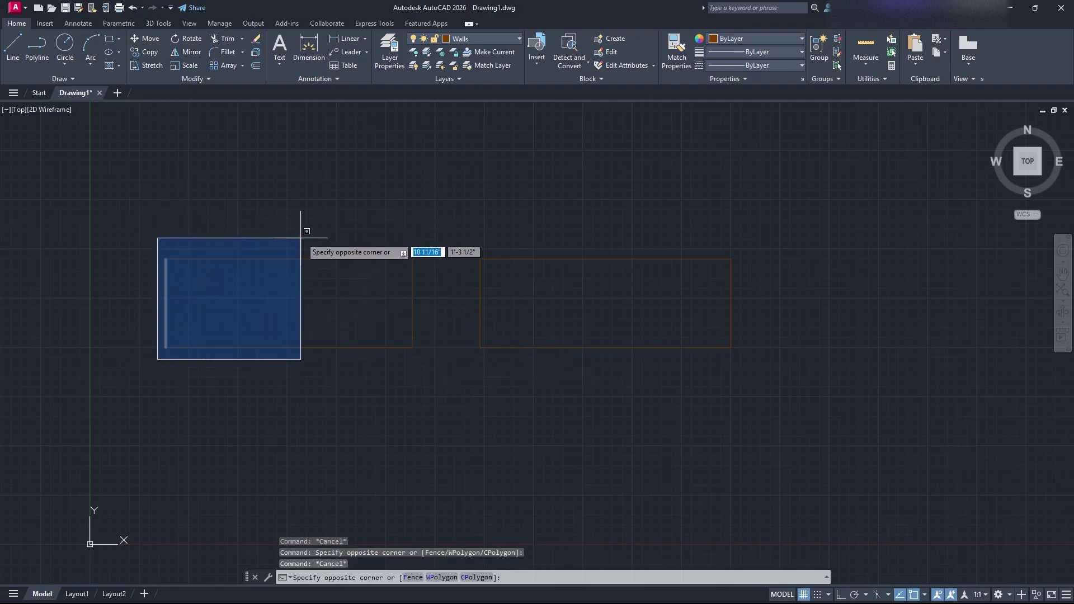
left_click(438, 227)
key("Escape")
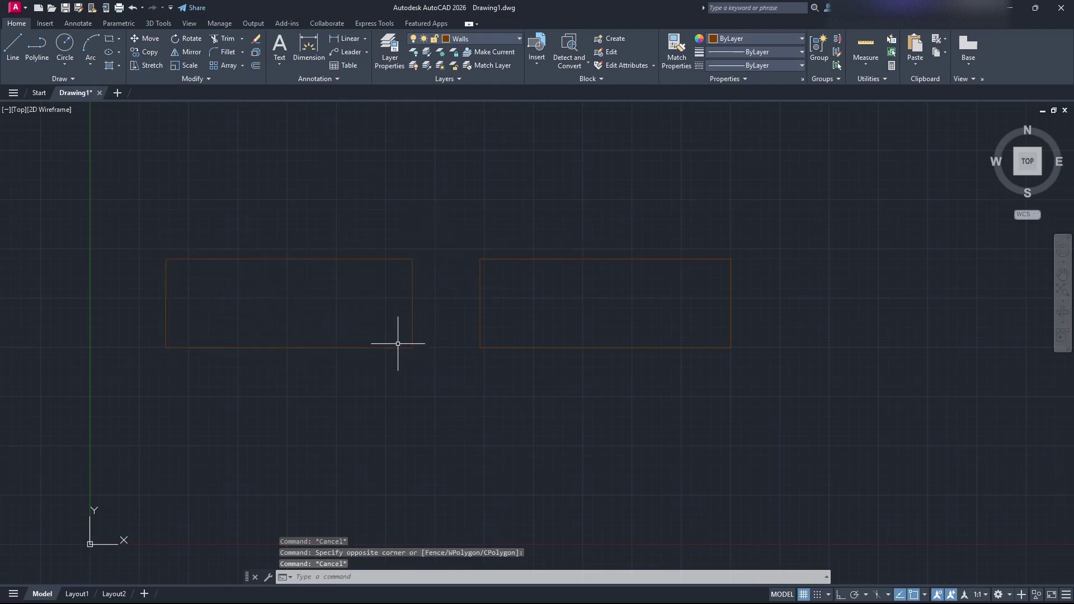
left_click(441, 367)
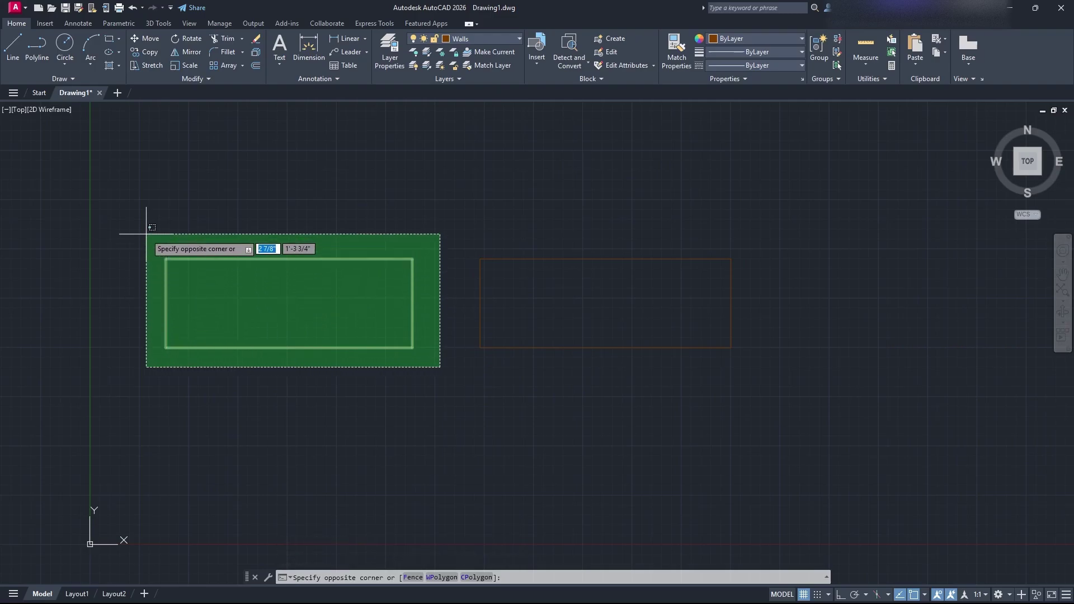
key("Escape")
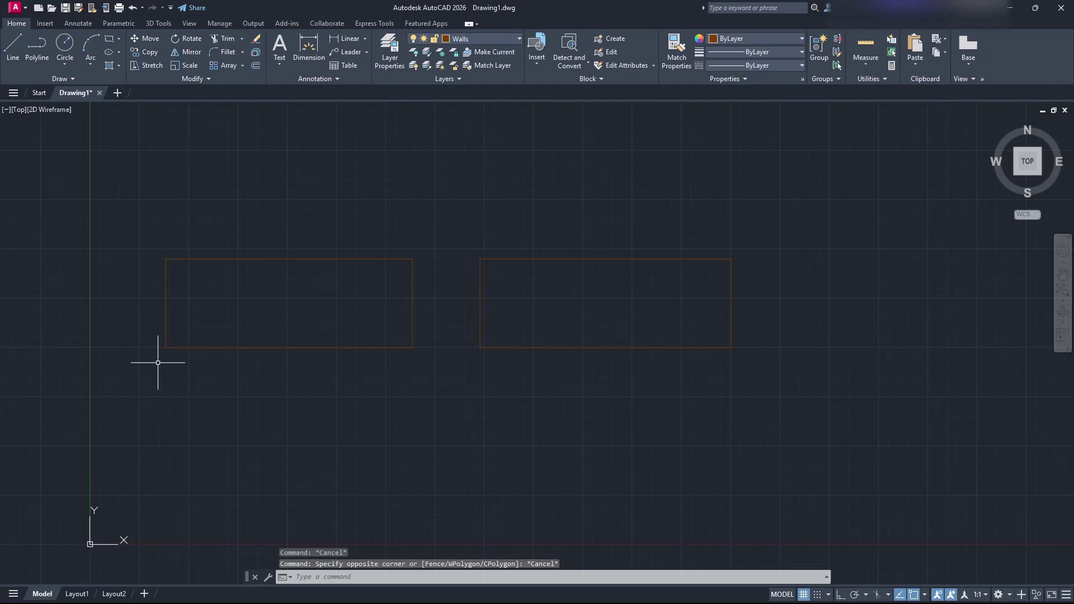
left_click(151, 357)
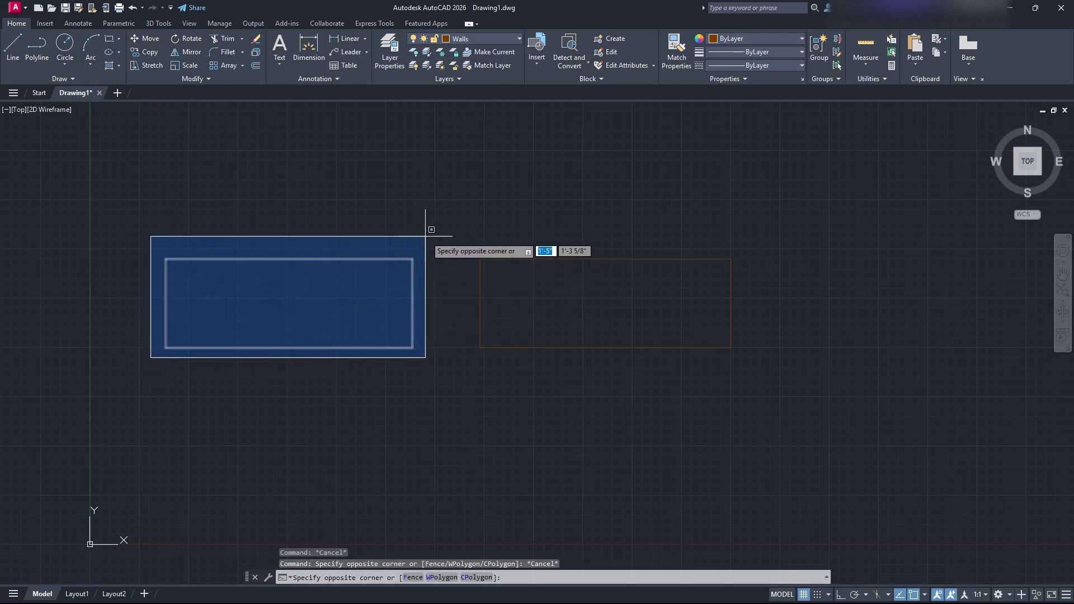
key("Escape")
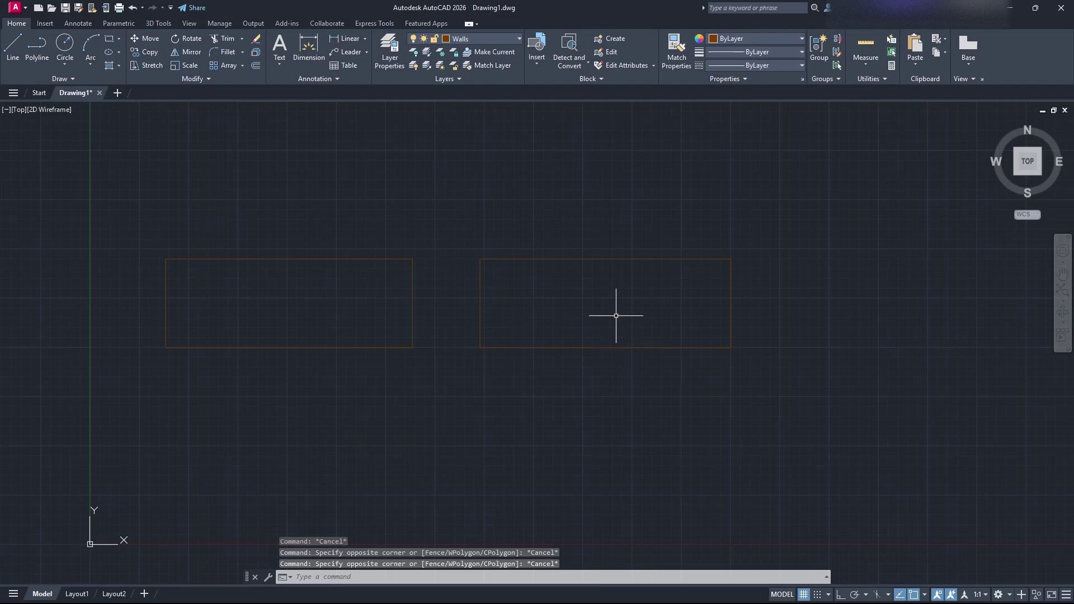
Step: Draw a circle inside the left rectangle, centered about 2 1/16" below the midpoint of its upper edge
left_click(65, 44)
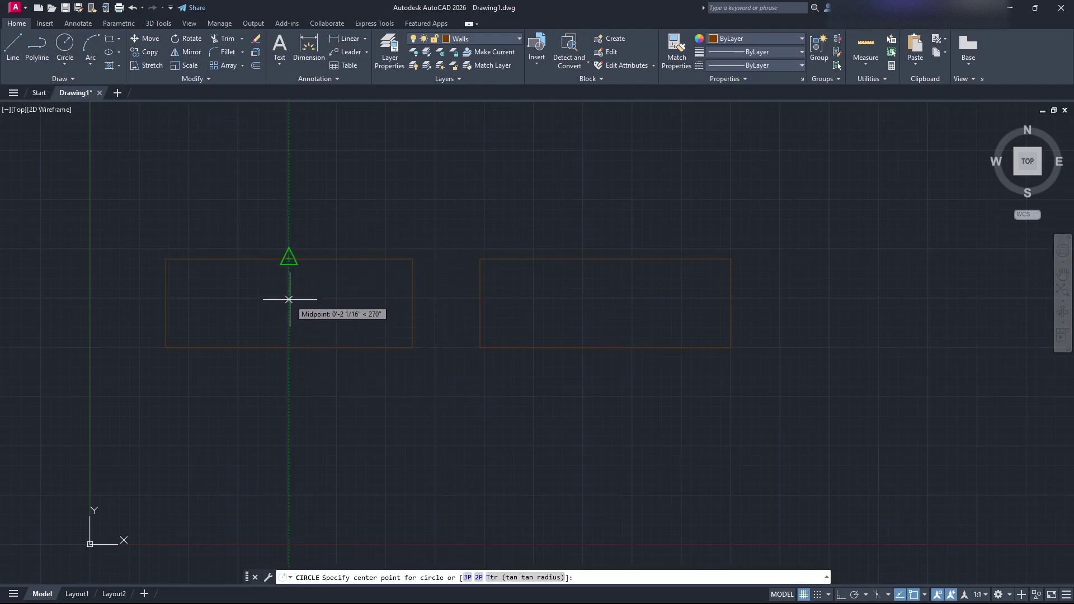
left_click(289, 299)
left_click(321, 300)
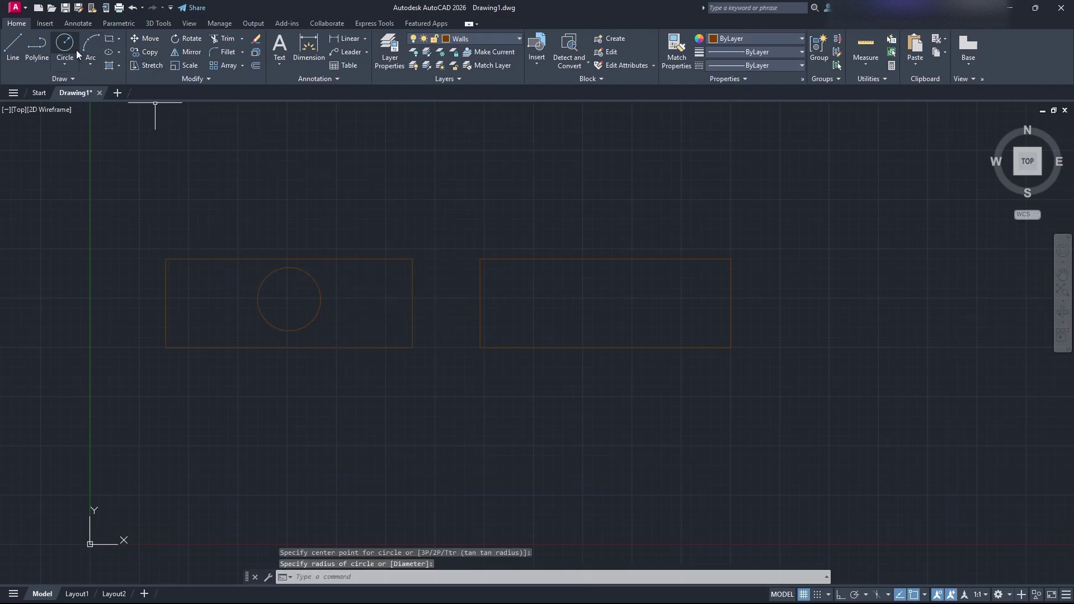
left_click(37, 47)
left_click(234, 146)
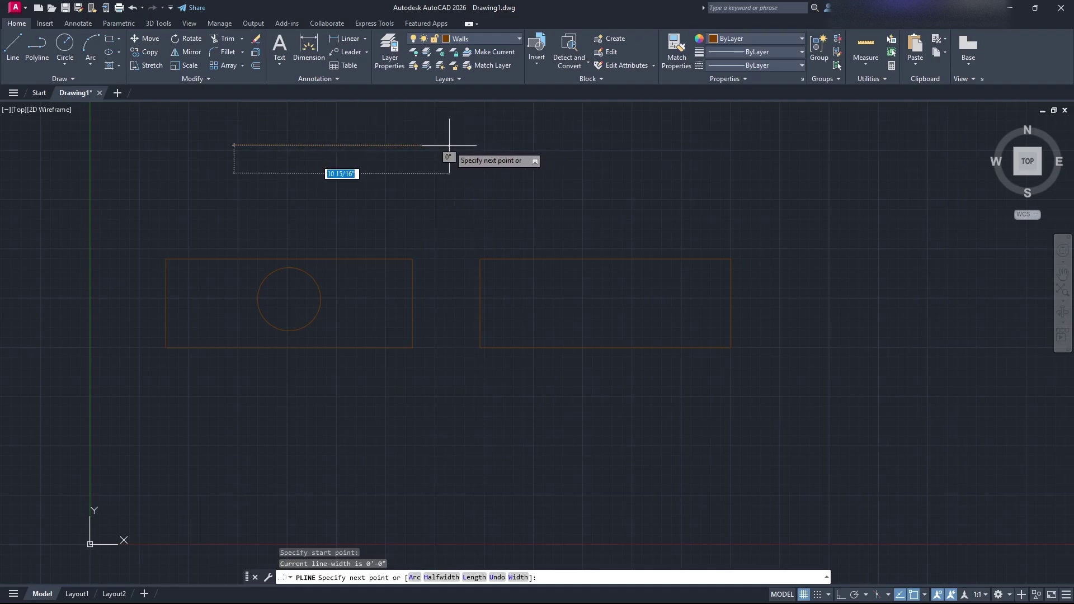
type("2")
key("Escape")
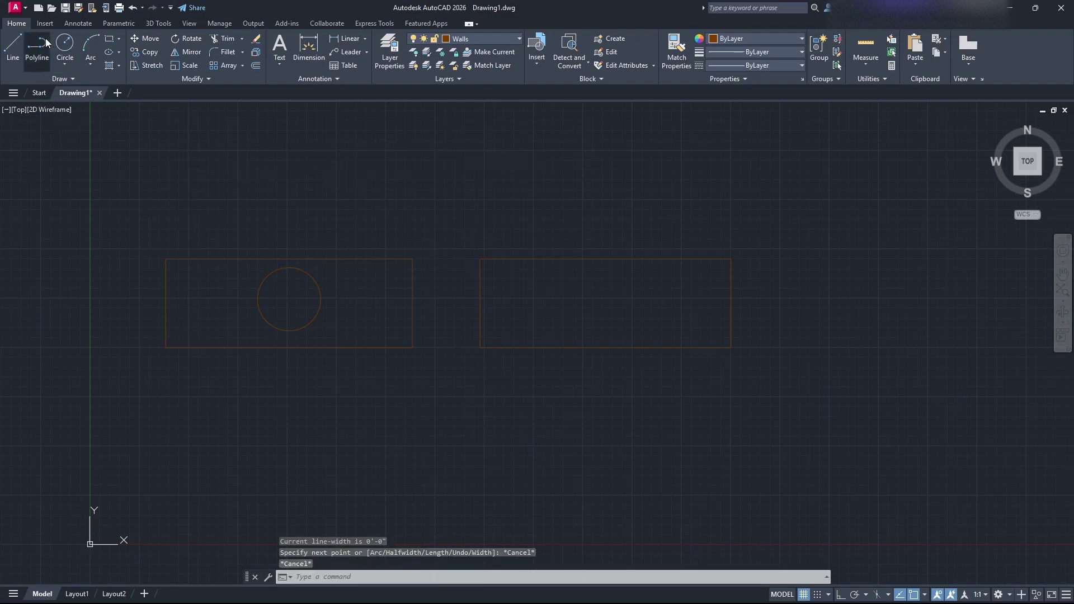
Step: Draw a single roughly horizontal polyline segment 5' long above the two rectangles
left_click(37, 45)
left_click(235, 148)
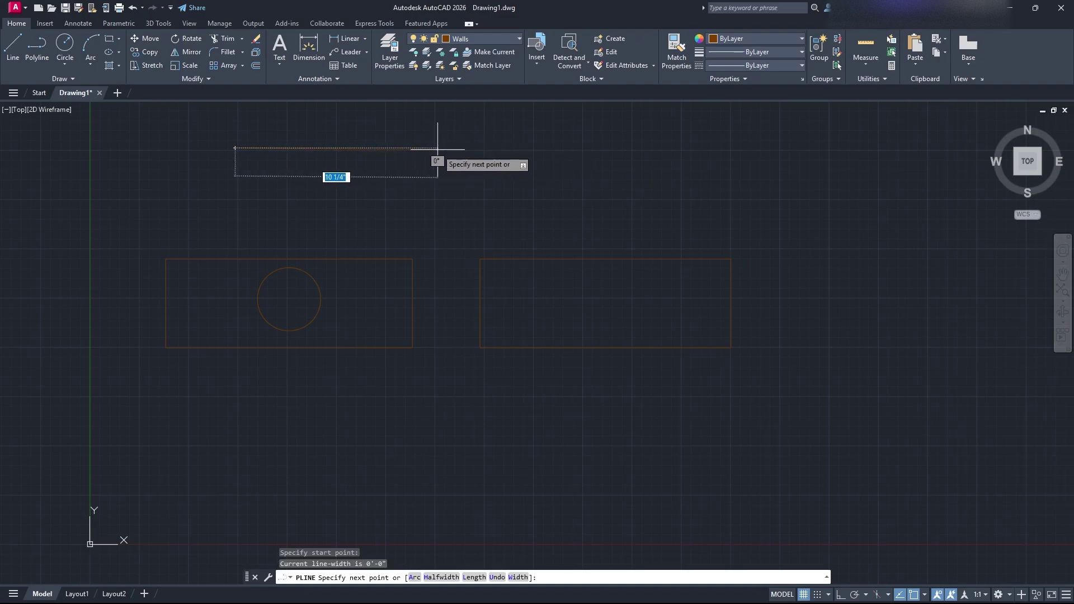
type("5'")
key("Return")
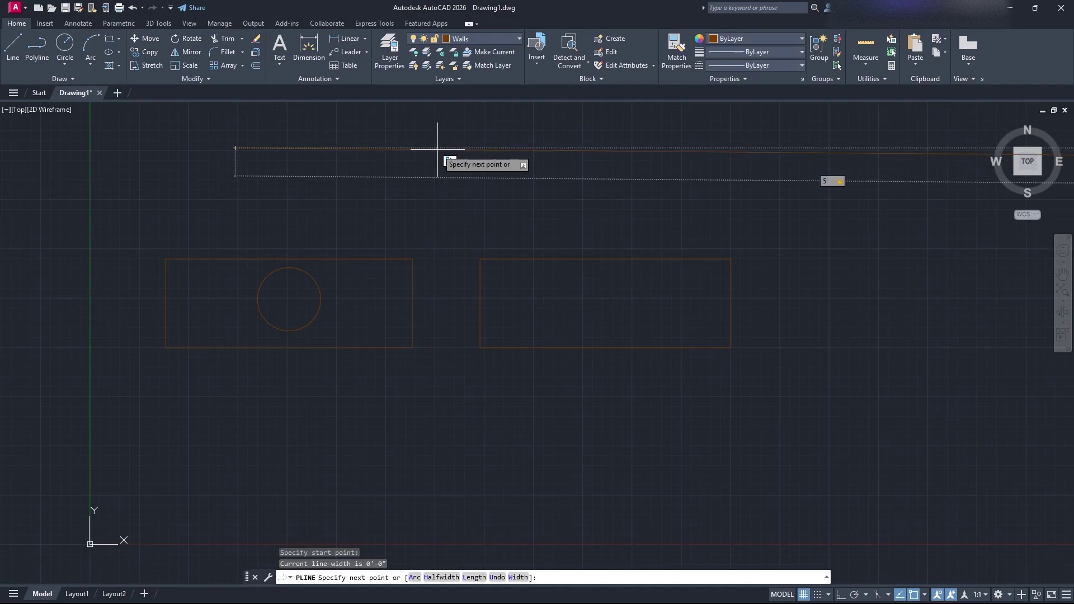
key("Return")
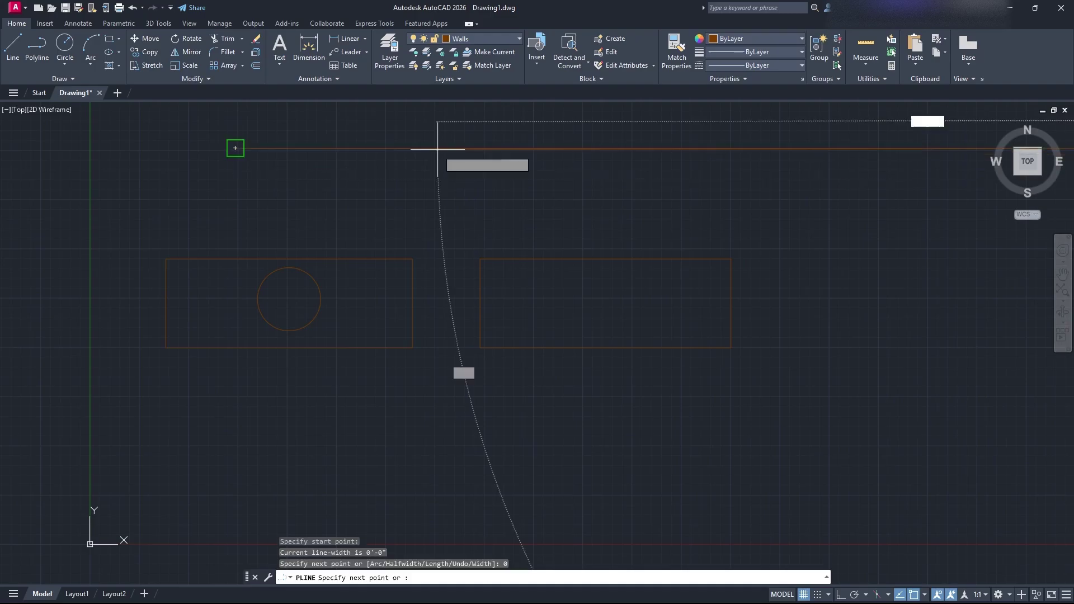
scroll(596, 195, "down", 5)
middle_click_drag(691, 211, 576, 278)
key("Escape")
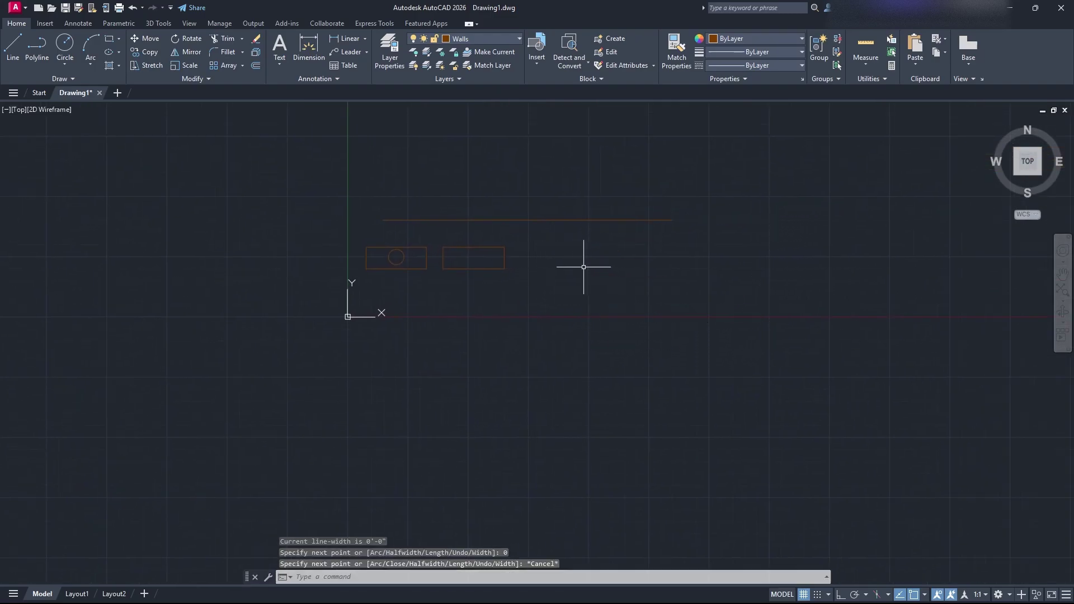
Step: Delete the 5' polyline above the two rectangles
scroll(562, 278, "up", 3)
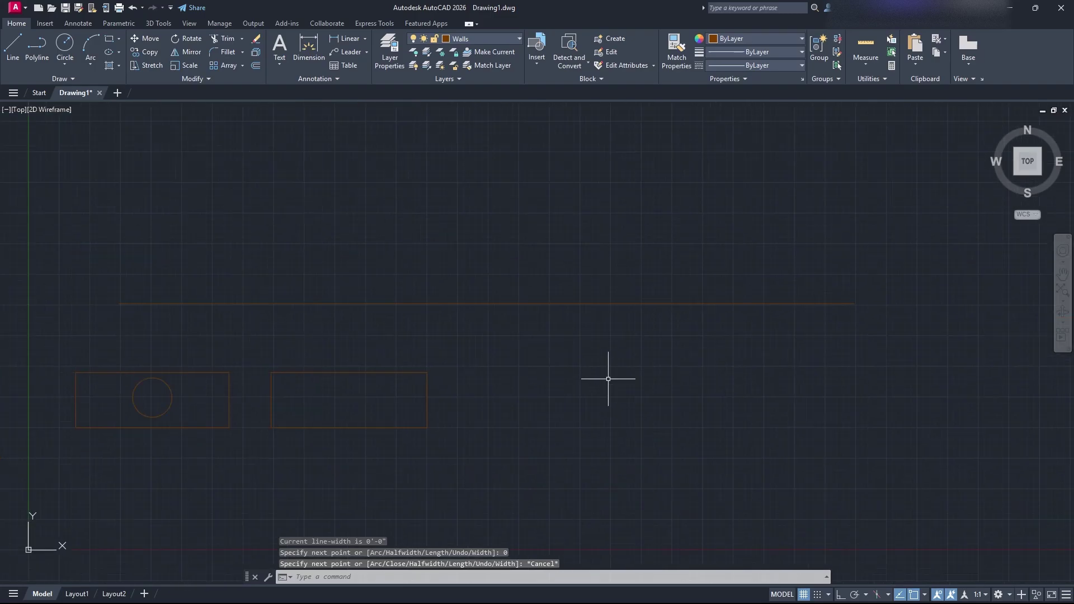
left_click(610, 372)
left_click(533, 264)
key("Delete")
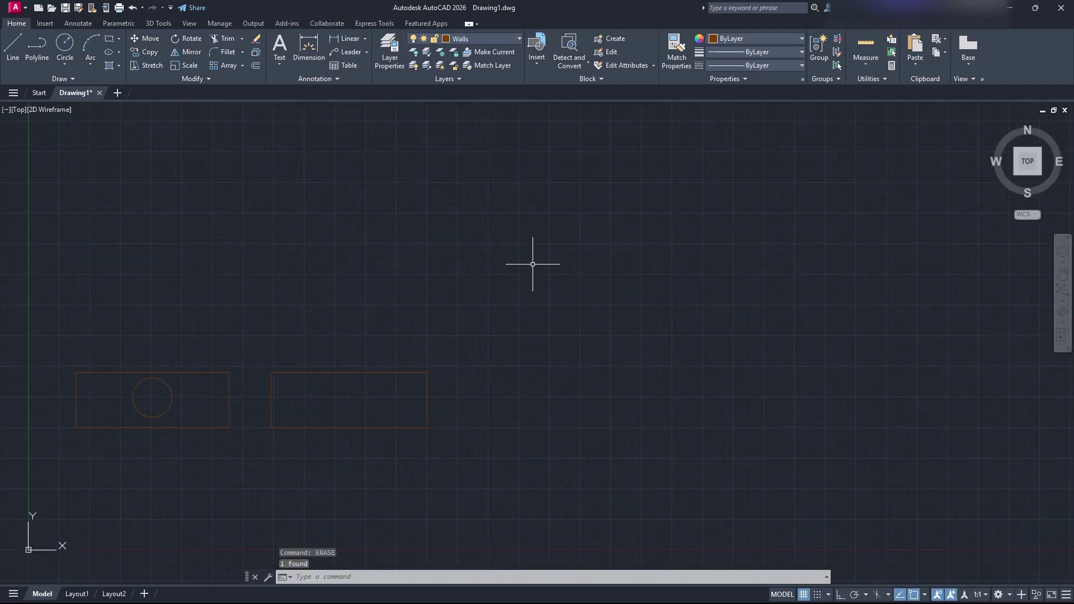
Step: Draw a vertical line 5' long at 90 degrees, starting above the left edge of the right rectangle
left_click(19, 61)
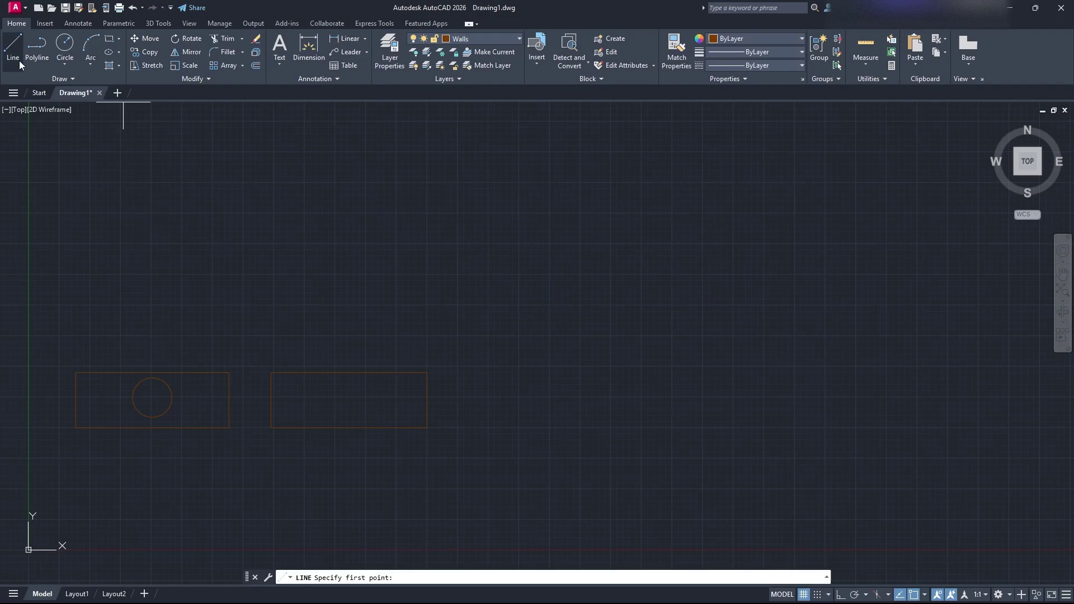
left_click(273, 211)
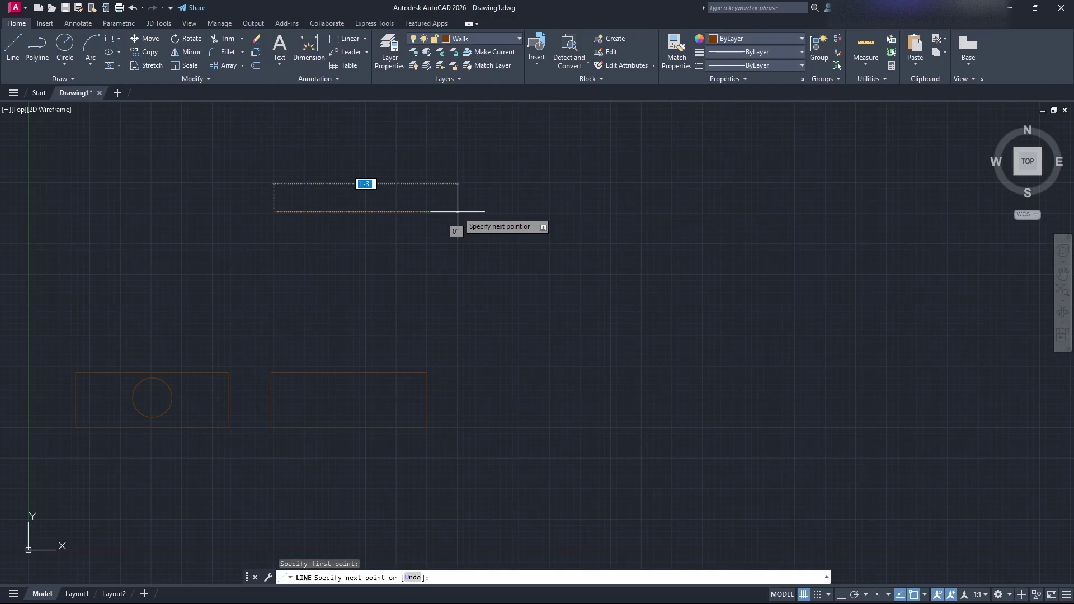
type("5'")
key("Tab")
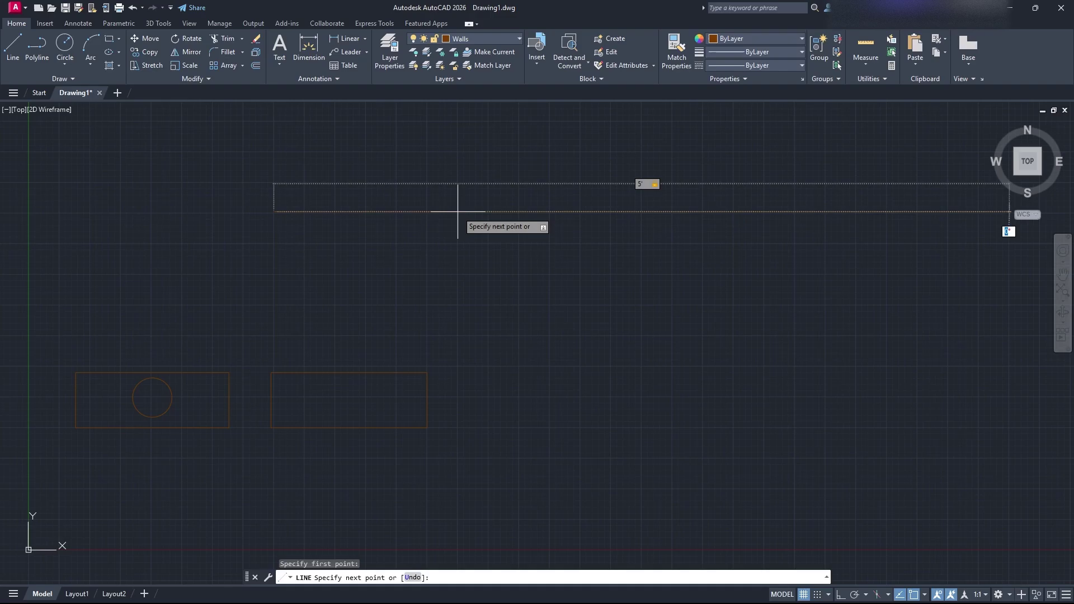
type("90")
key("Return")
scroll(420, 213, "down", 1)
middle_click_drag(421, 213, 536, 546)
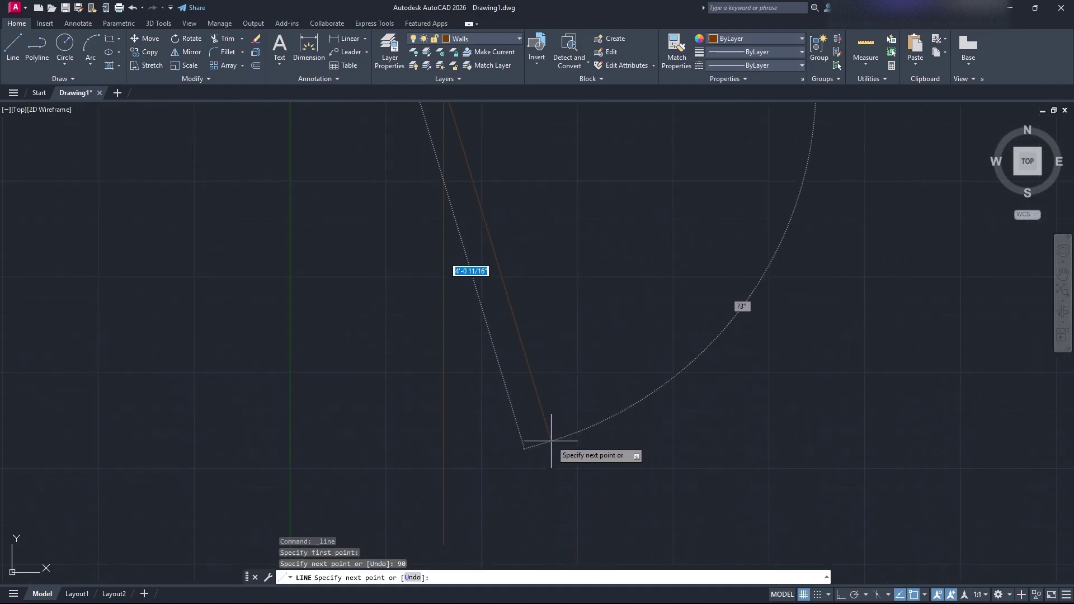
scroll(551, 438, "down", 1)
middle_click_drag(554, 437, 437, 440)
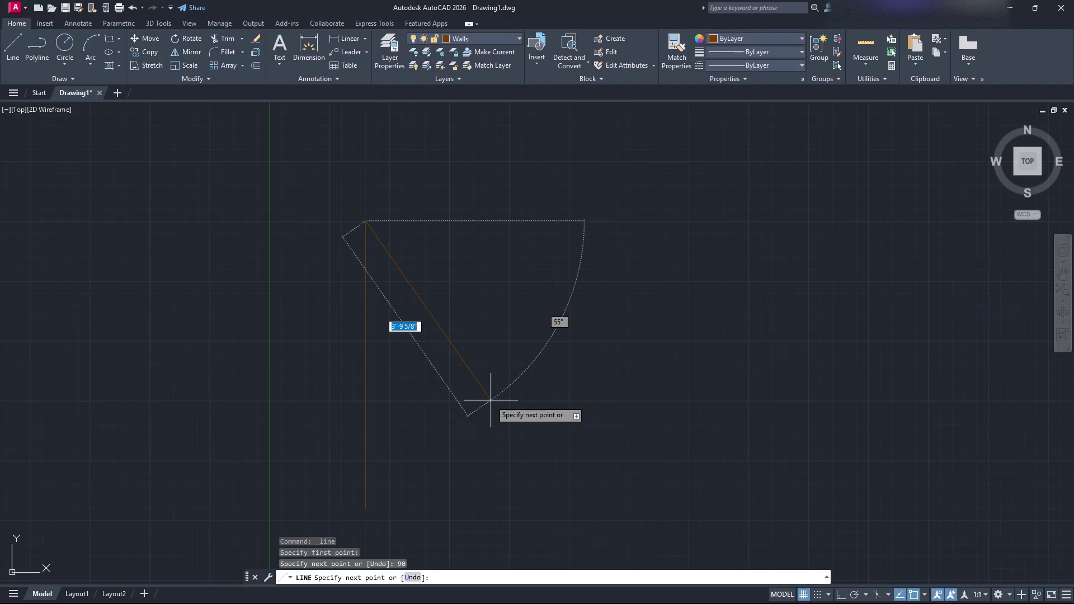
key("Escape")
scroll(492, 400, "down", 2)
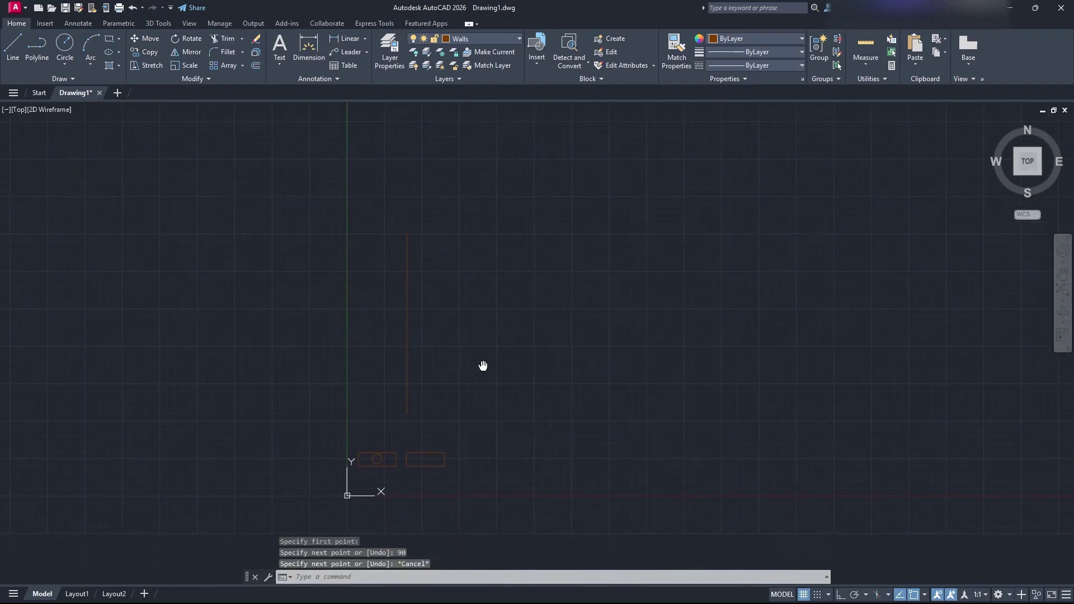
Step: Draw a circle with a 12" diameter to the right of the vertical line, centered level with the line's midpoint
left_click(65, 45)
scroll(499, 384, "up", 2)
middle_click_drag(476, 348, 471, 338)
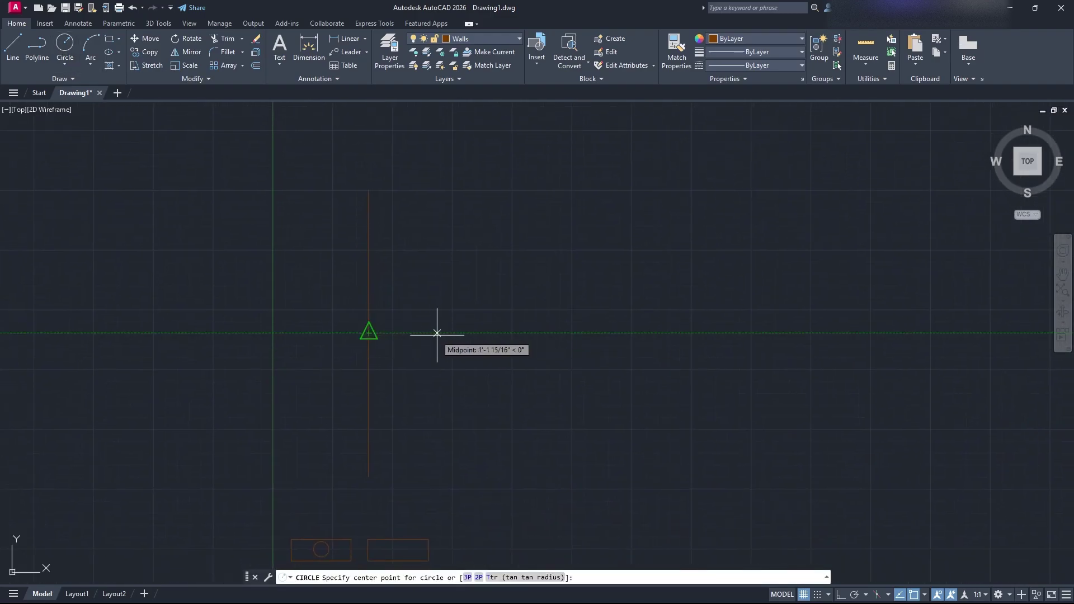
left_click(458, 333)
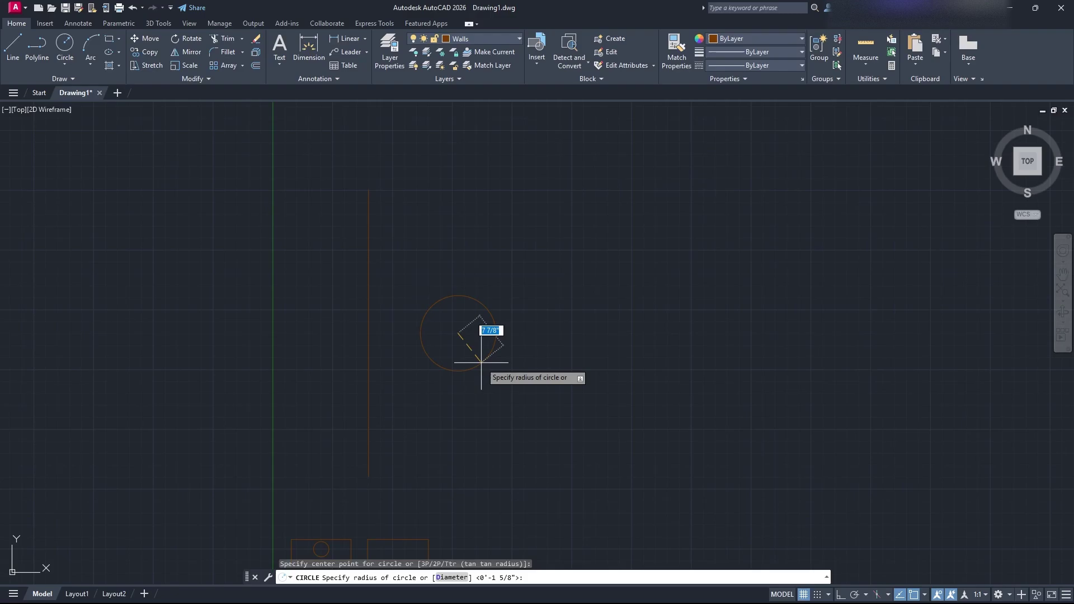
type("10")
key("Return")
key("Down")
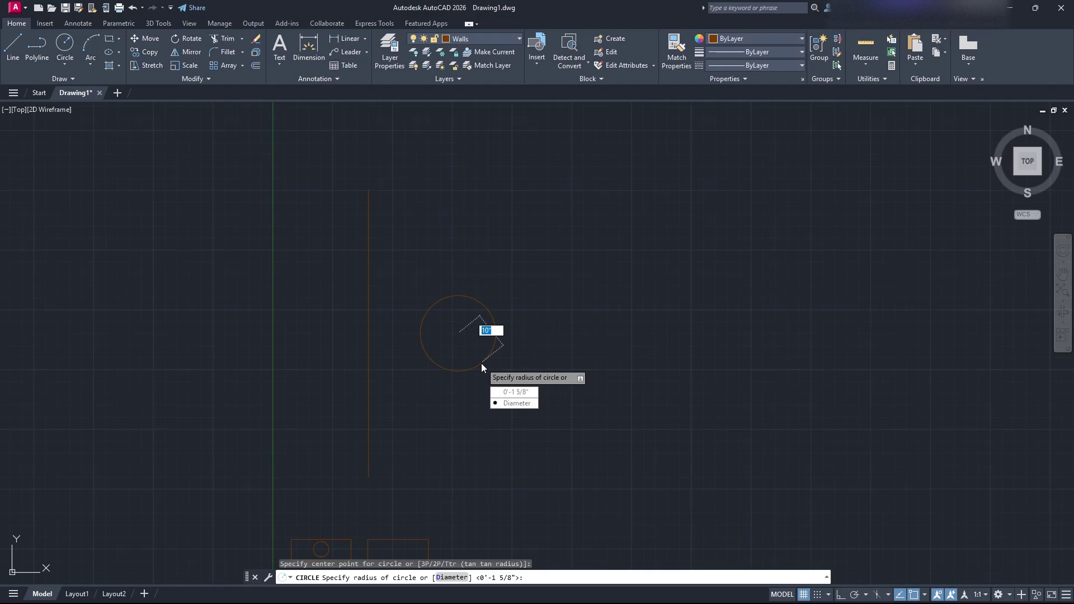
type("D")
key("Return")
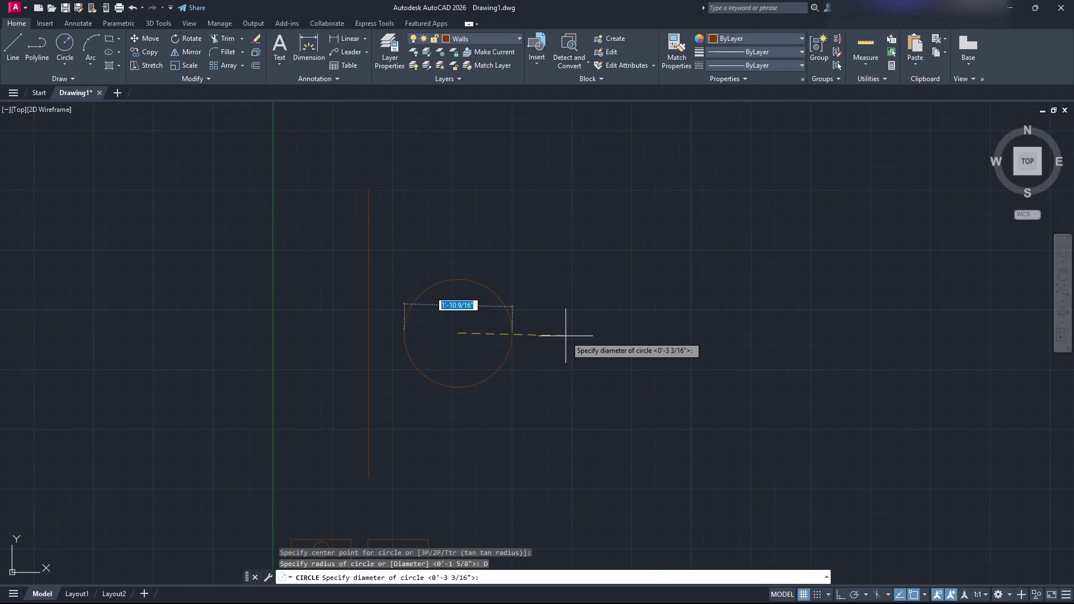
type("12")
key("Return")
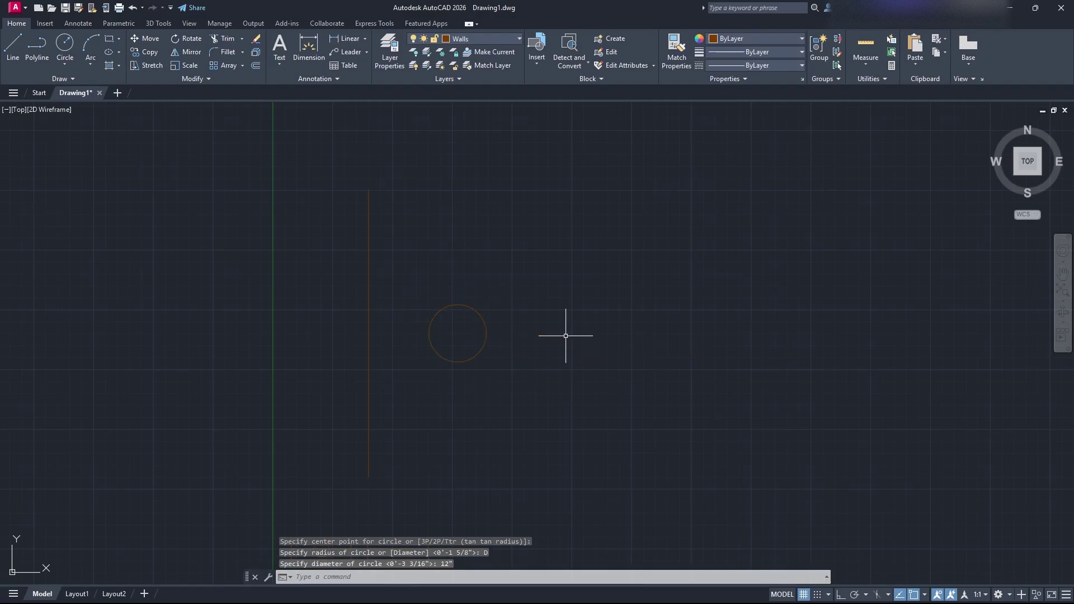
scroll(511, 332, "down", 2)
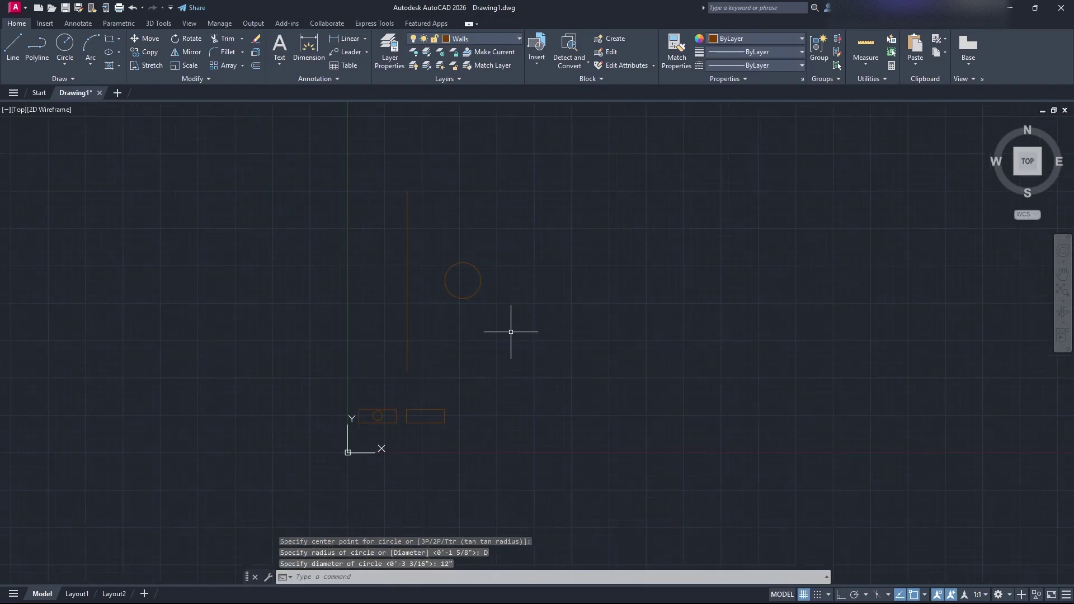
scroll(511, 332, "up", 2)
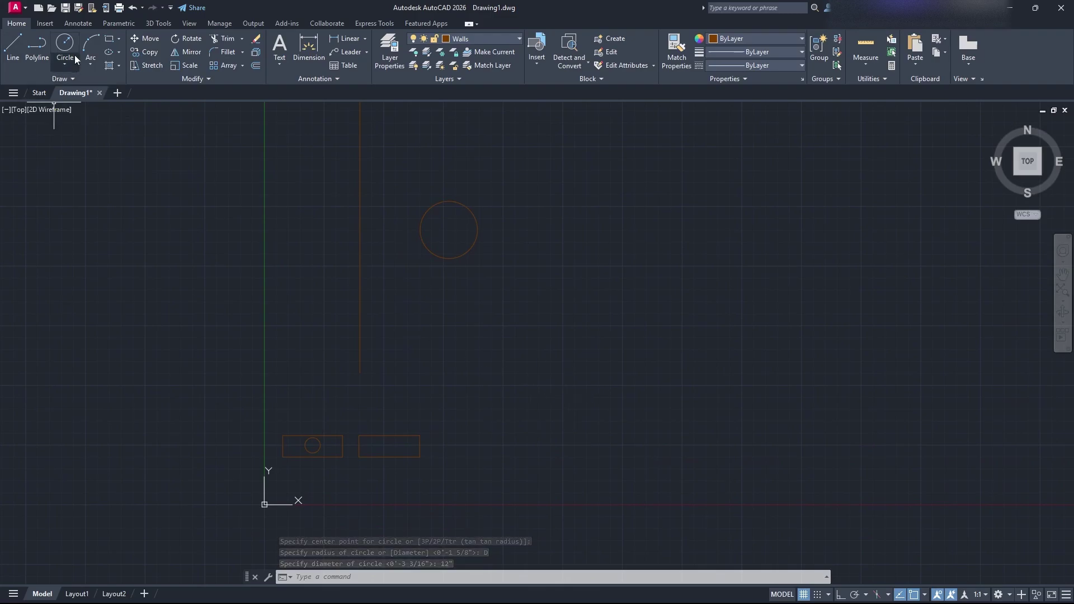
left_click(76, 62)
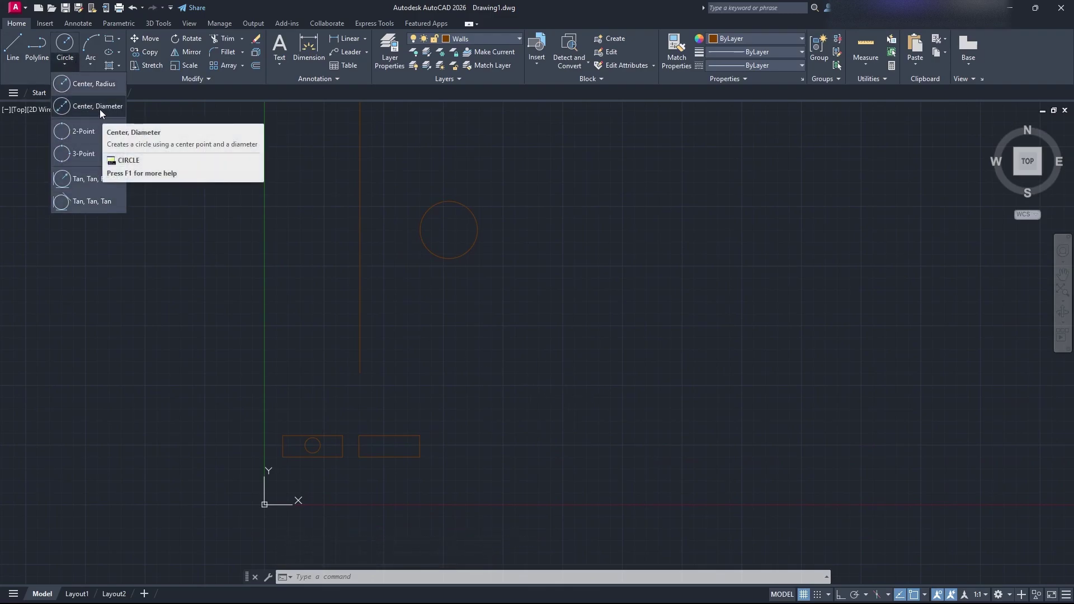
left_click(61, 60)
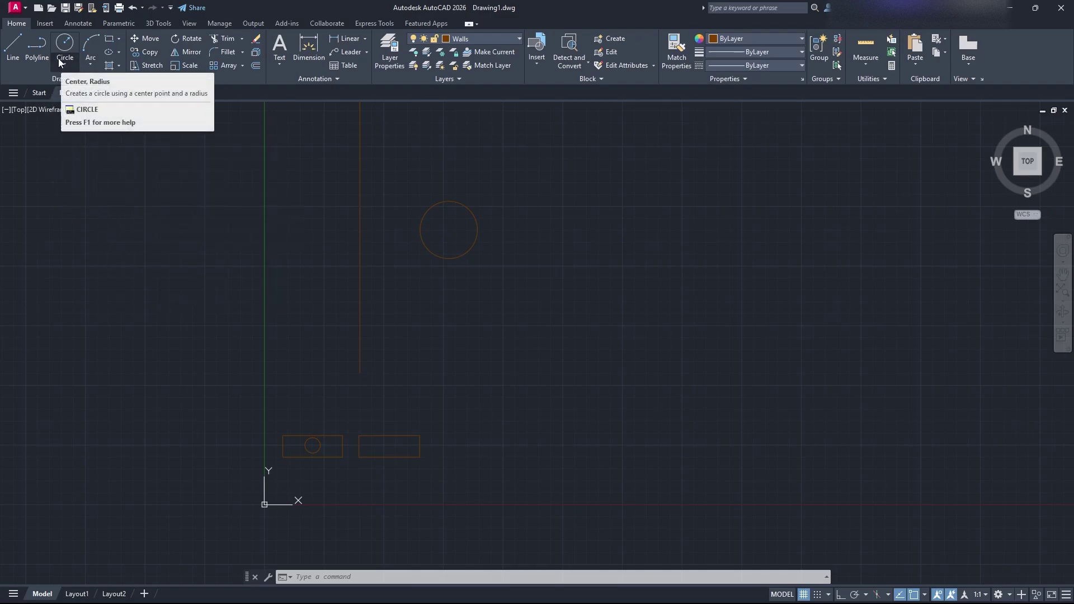
left_click(93, 64)
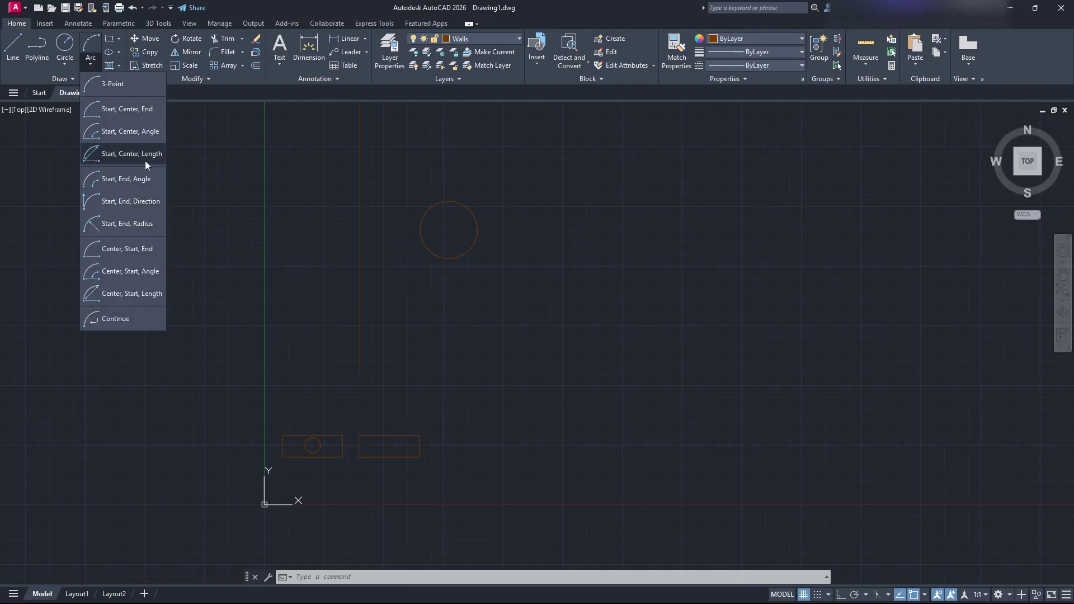
left_click(122, 87)
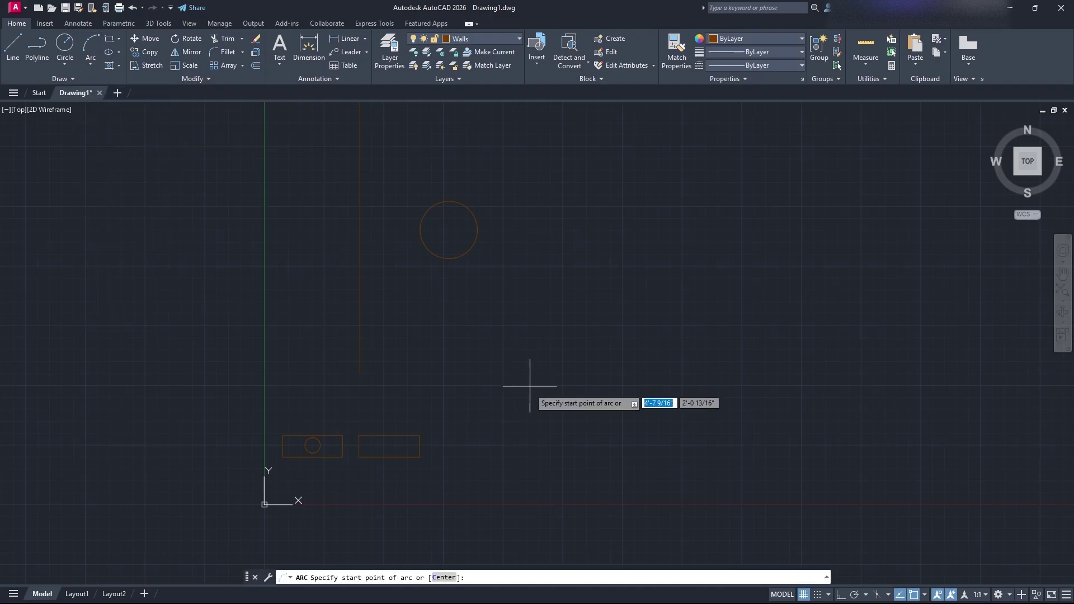
left_click(359, 436)
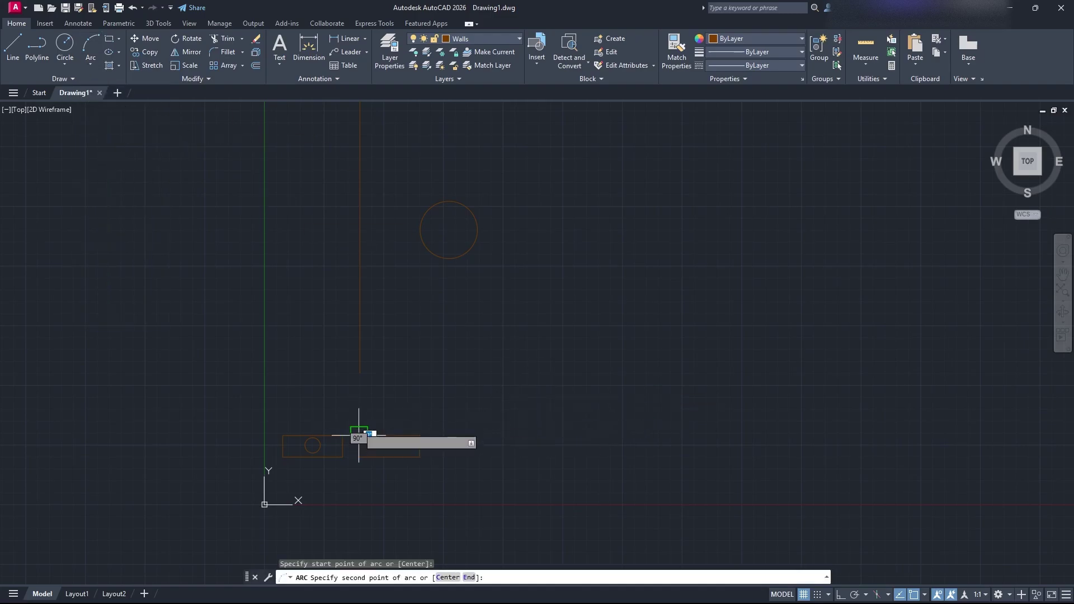
scroll(388, 438, "up", 2)
left_click(390, 443)
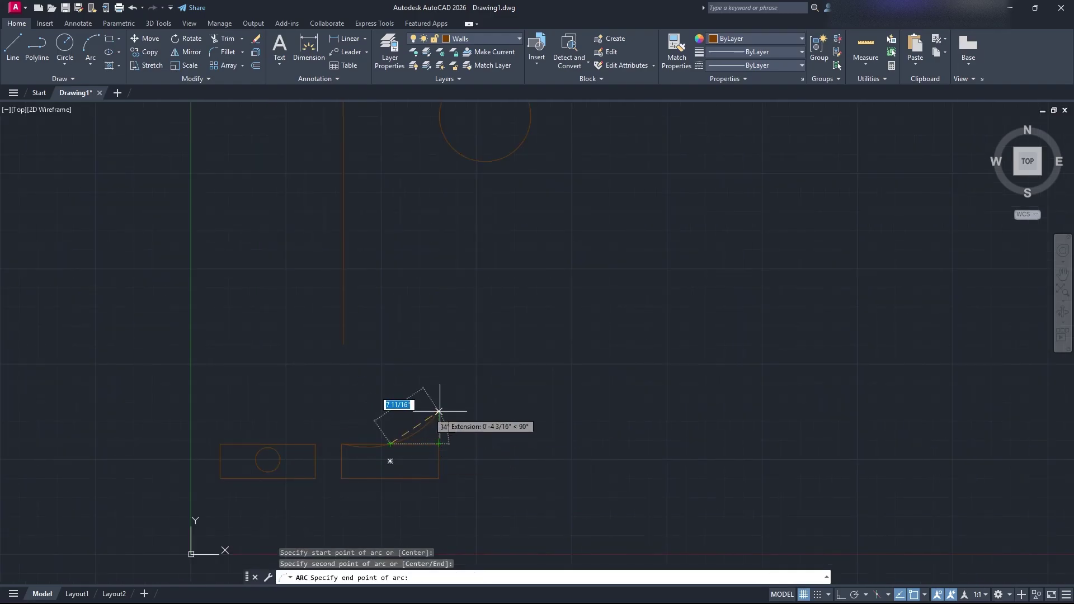
key("Escape")
Step: Draw a three-point semicircular arc over the right rectangle, from its upper-left corner through a point above the edge's midpoint to its upper-right corner
key("space")
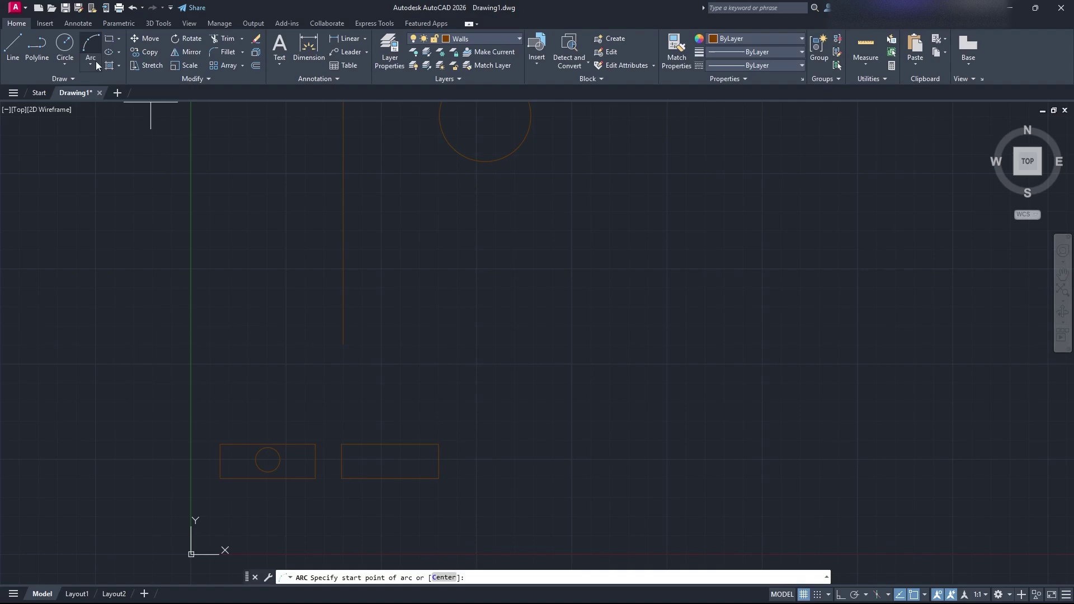
left_click(342, 444)
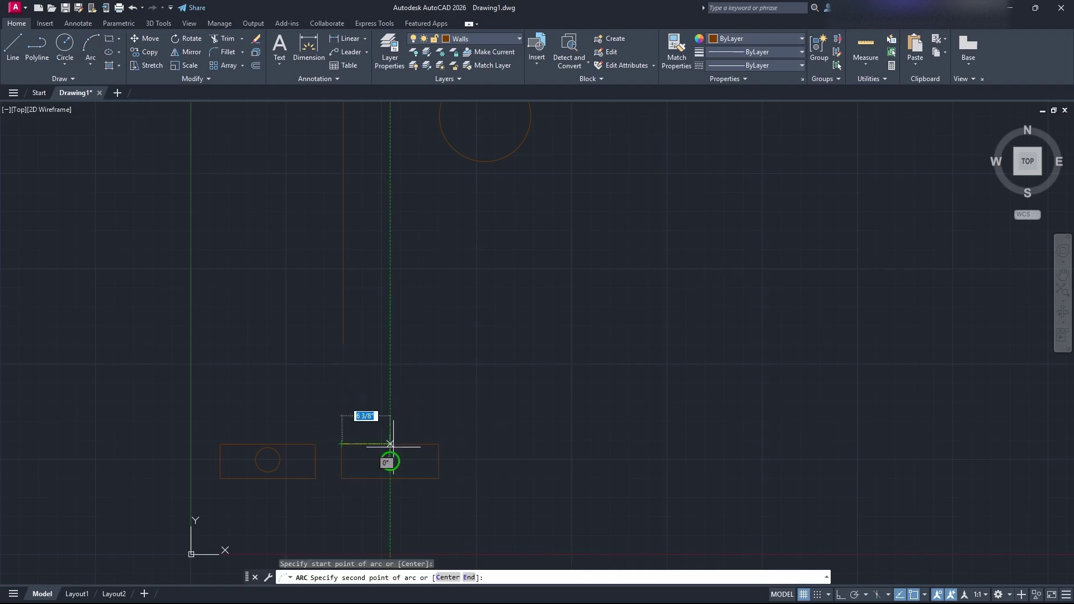
left_click(390, 396)
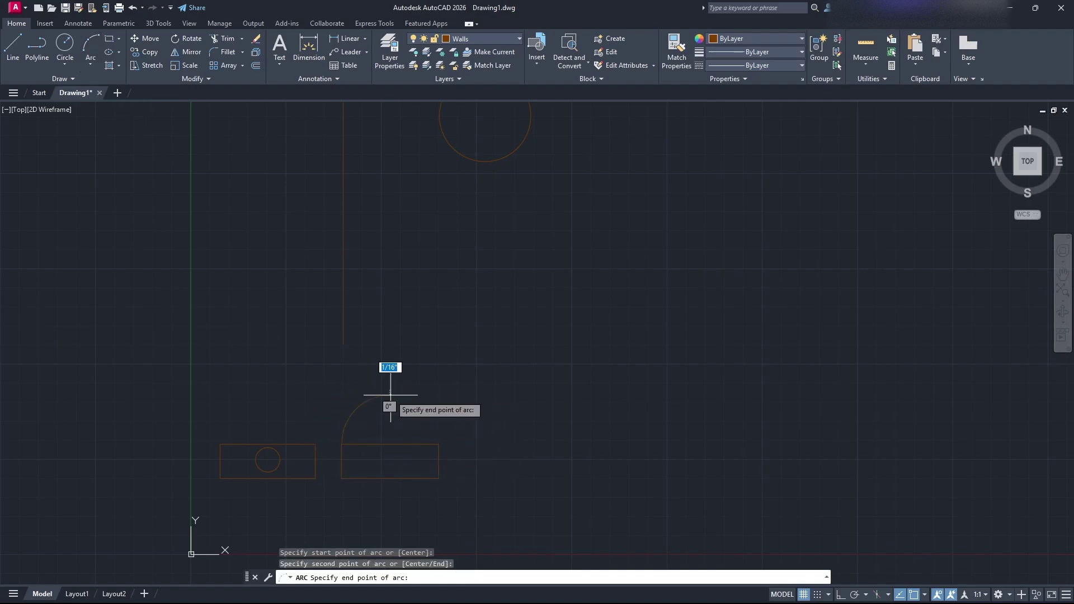
left_click(439, 444)
scroll(391, 450, "up", 4)
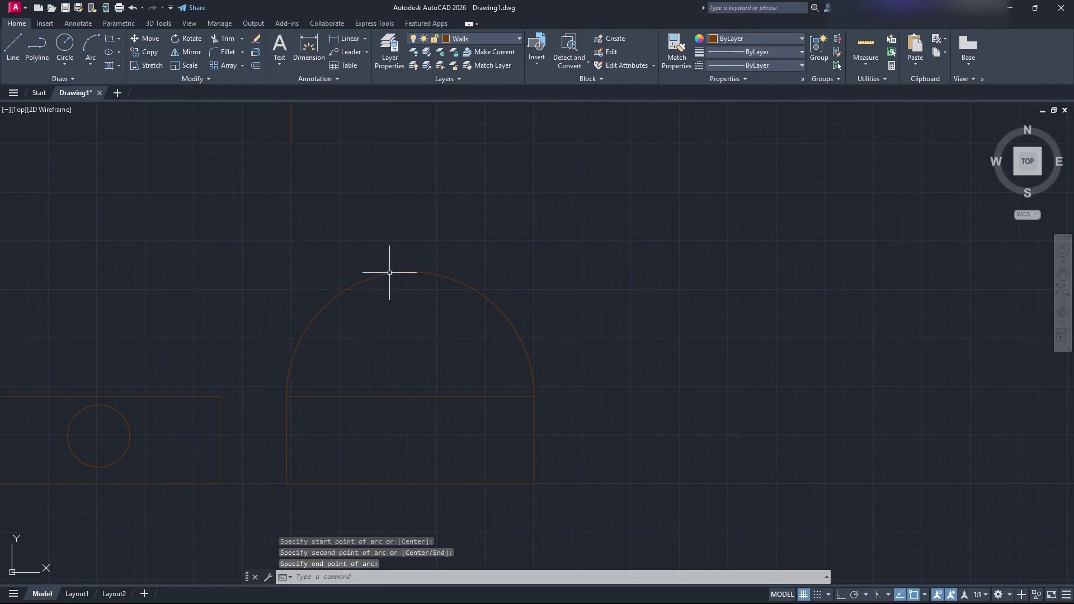
Step: Try to join the semicircular arc with the rectangle beneath it
left_click(532, 375)
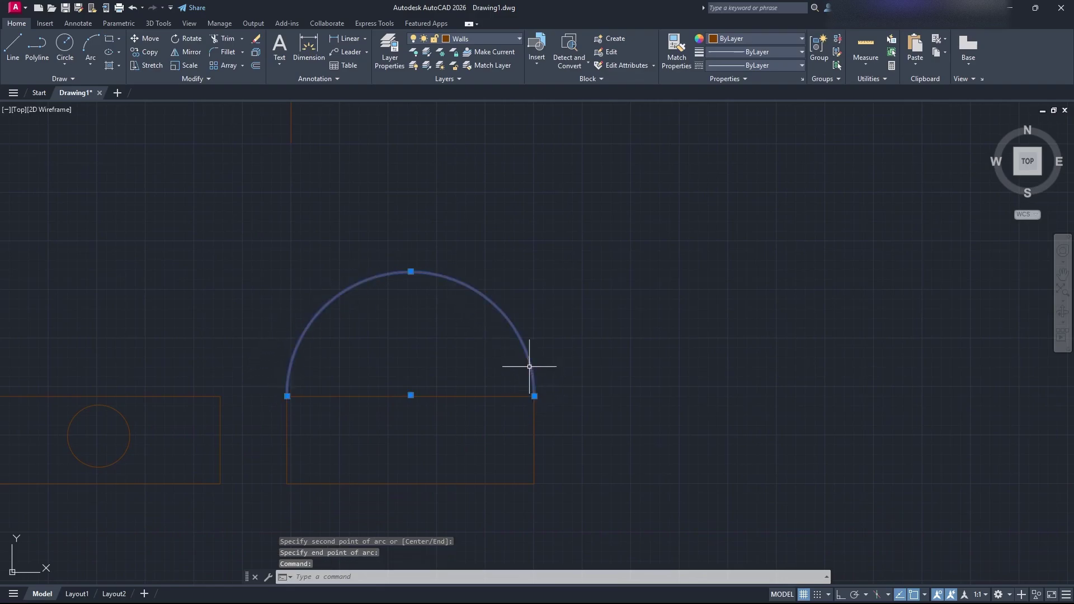
left_click(612, 464)
left_click(313, 370)
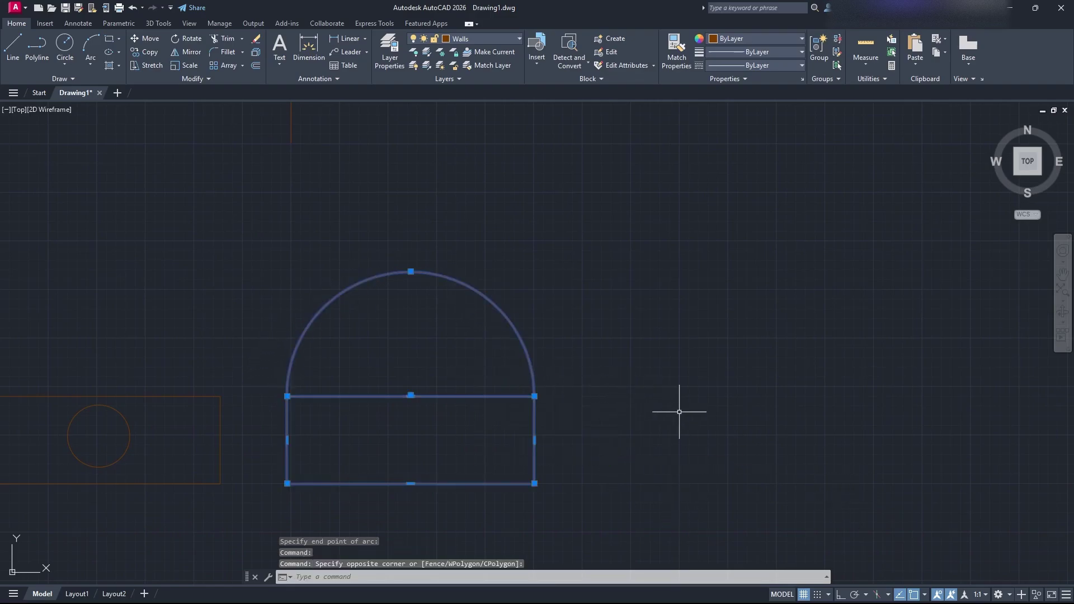
type("jo")
key("Return")
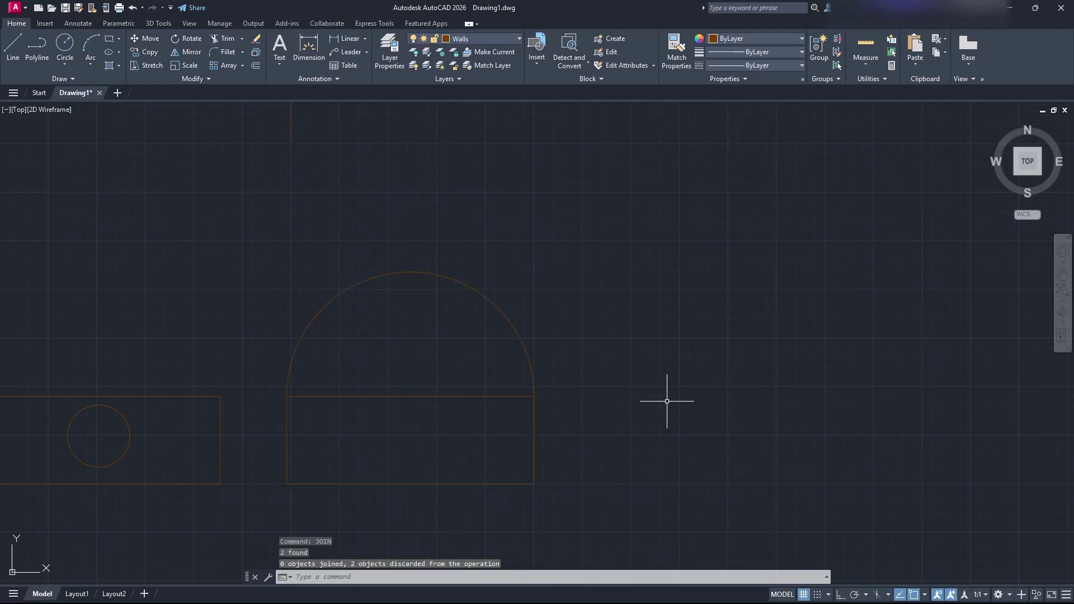
Step: Select the arc and the rectangle below it to check whether they are separate objects, leaving nothing selected
left_click(533, 375)
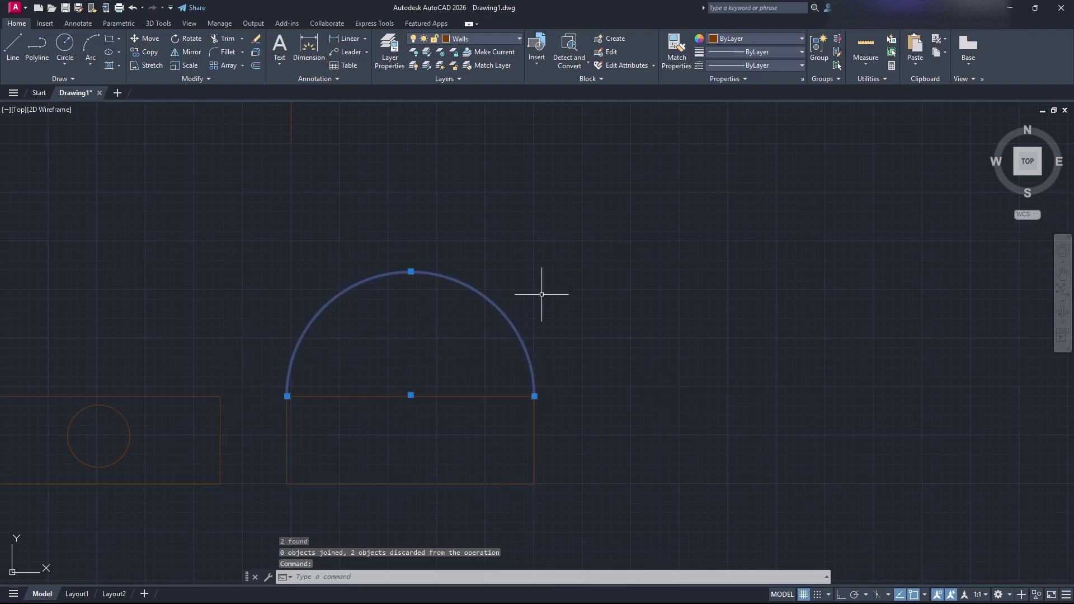
left_click(536, 434)
key("Escape")
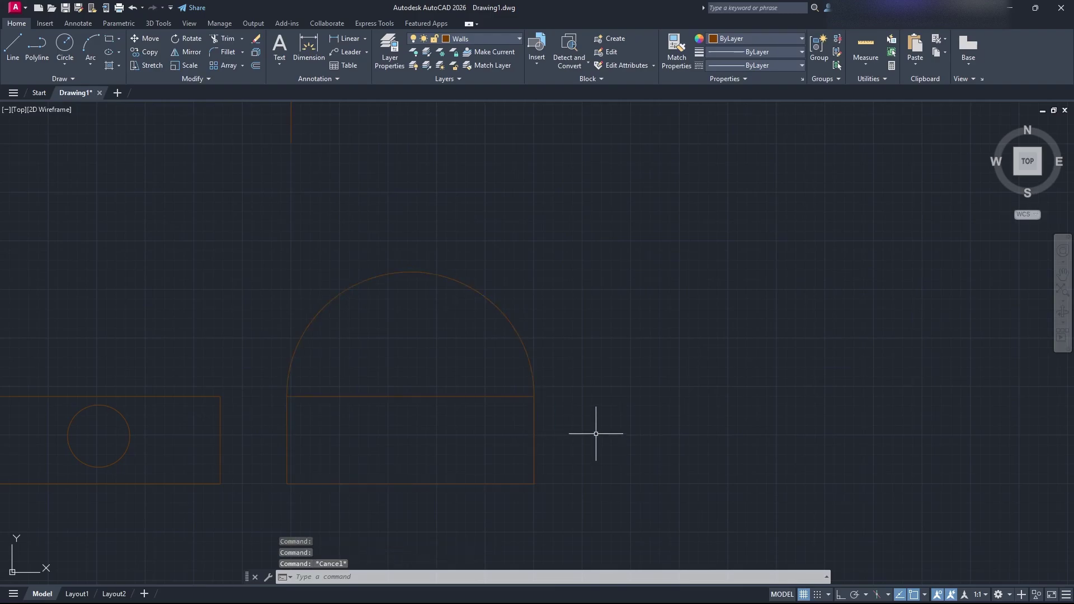
left_click(530, 367)
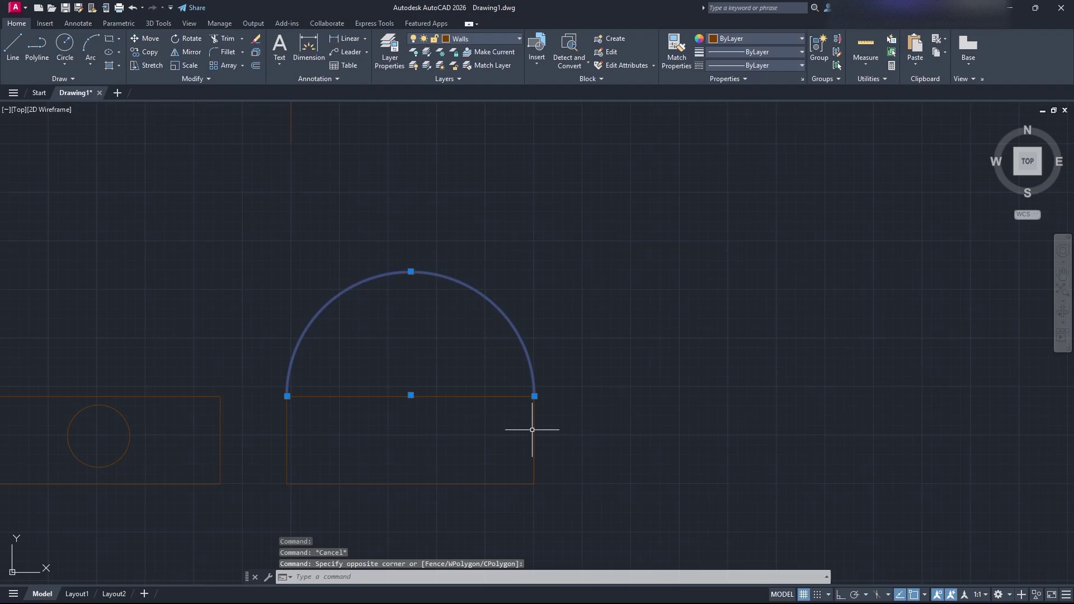
left_click(532, 430)
key("Escape")
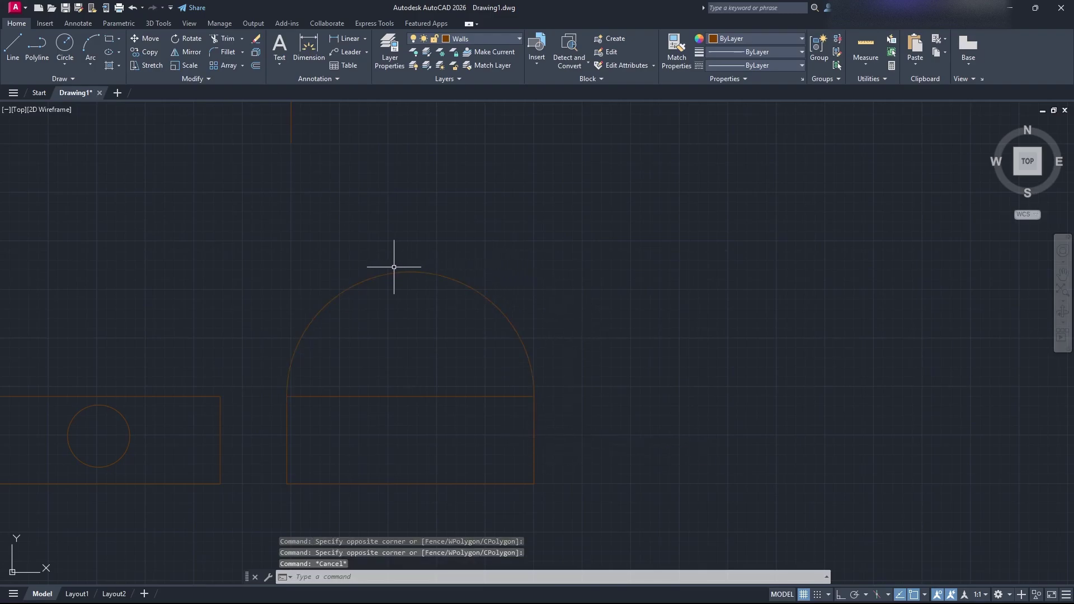
Step: Draw a freehand rectangle in the empty area to the right of the arched shape by picking two opposite corners
left_click(120, 40)
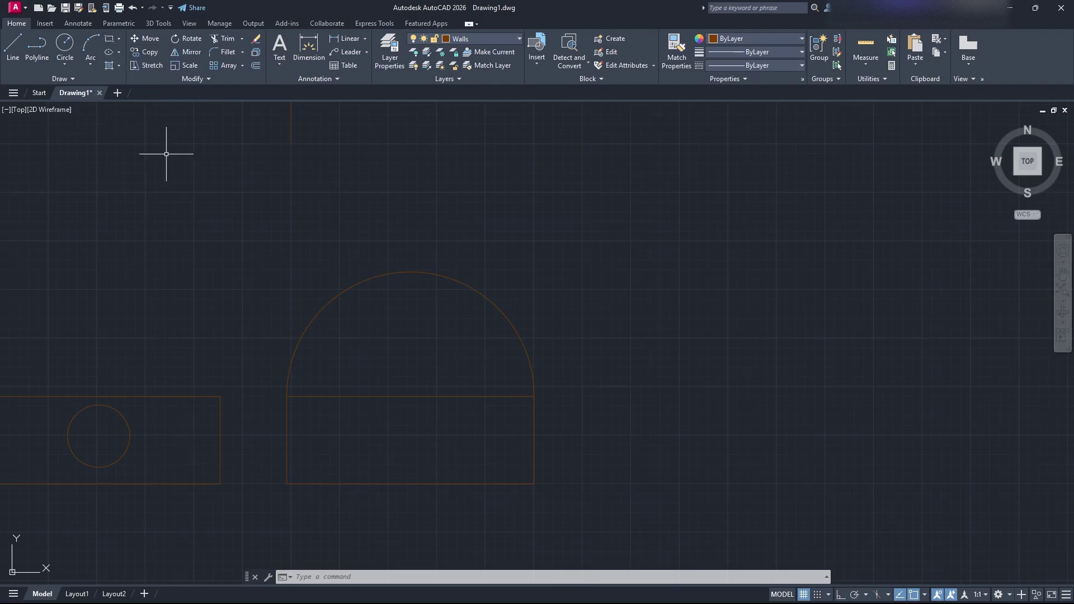
scroll(509, 229, "down", 3)
mouse_move(509, 228)
middle_mouse_down()
mouse_move(581, 281)
mouse_move(441, 232)
mouse_move(379, 314)
middle_mouse_up()
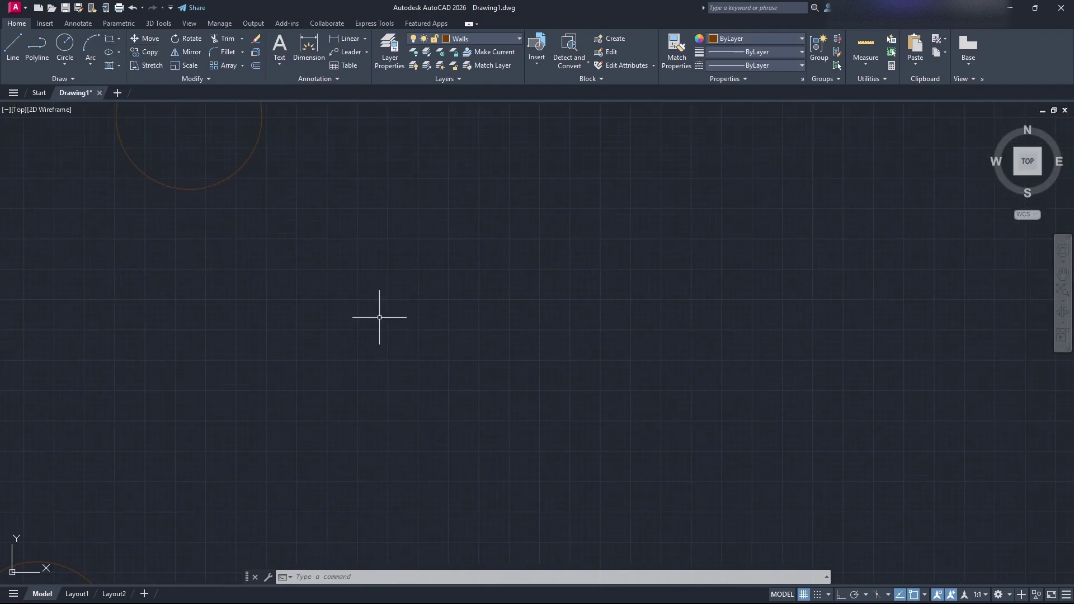
middle_click_drag(261, 211, 470, 168)
middle_click_drag(518, 372, 505, 269)
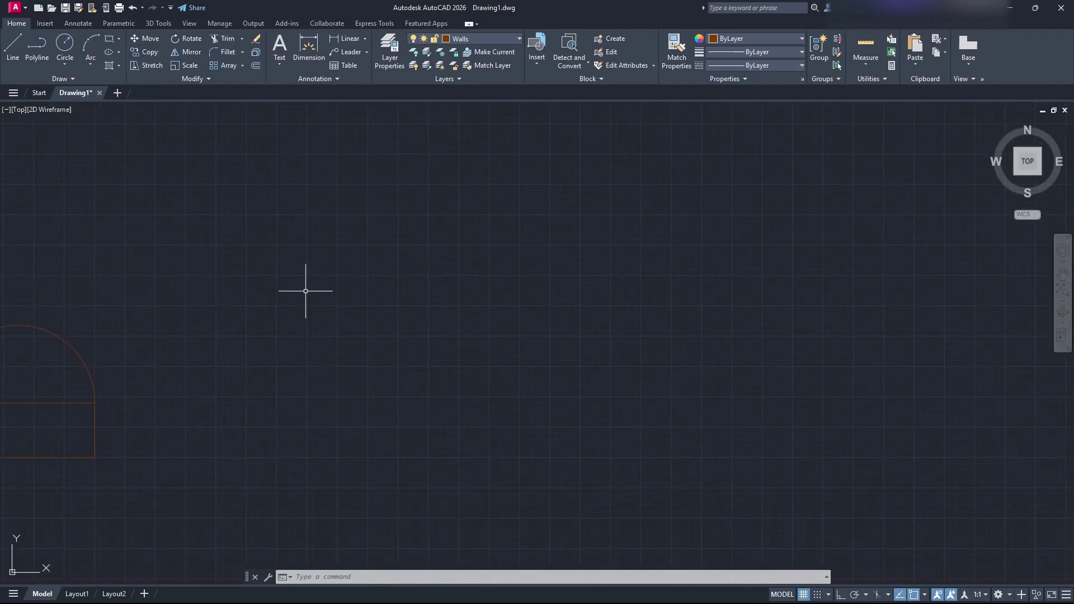
left_click(109, 38)
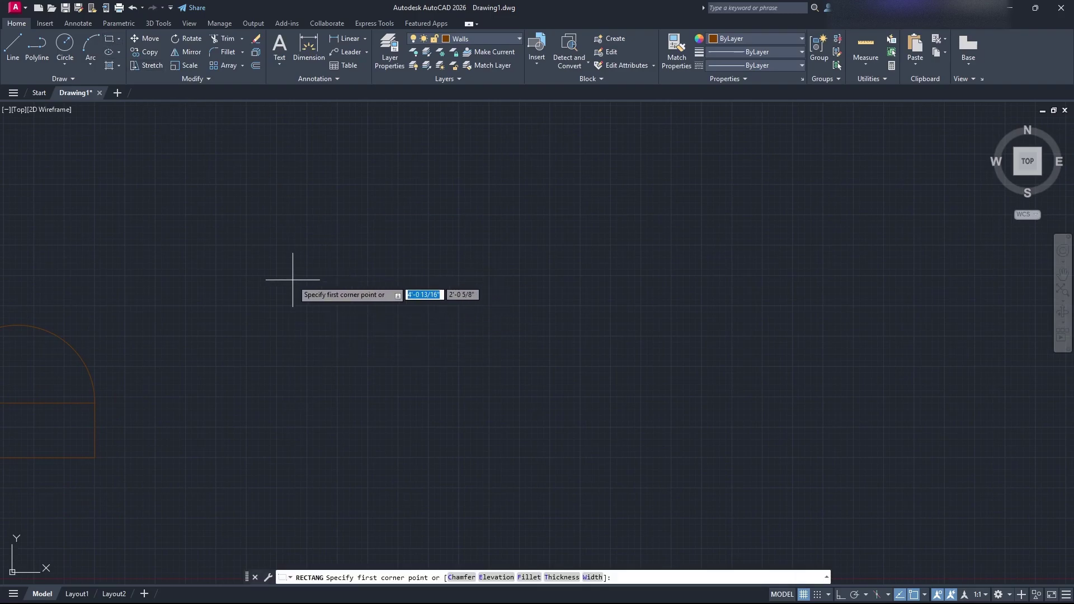
left_click(277, 244)
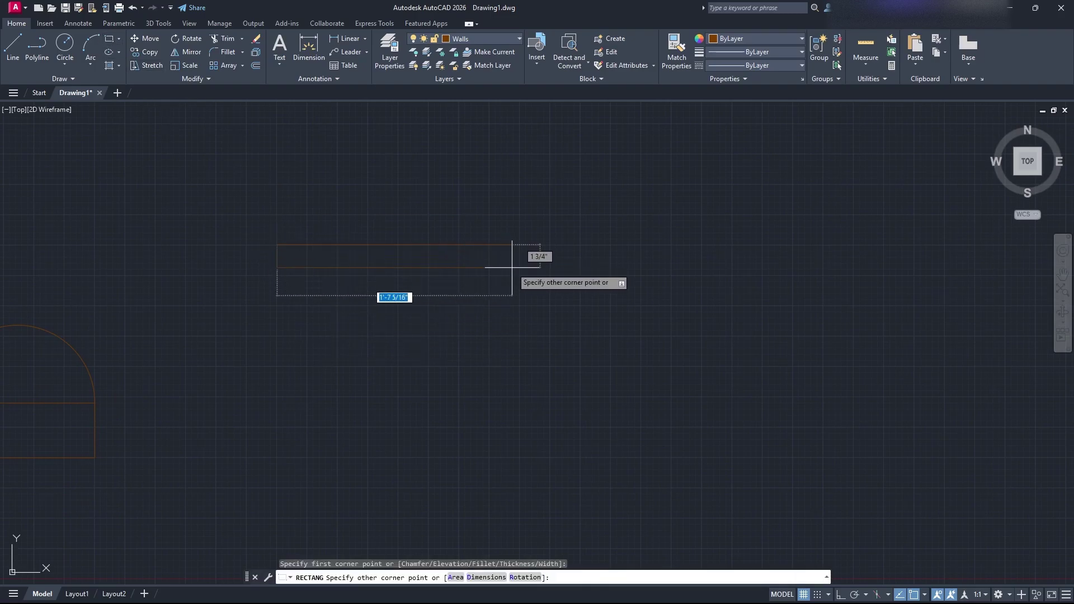
left_click(534, 412)
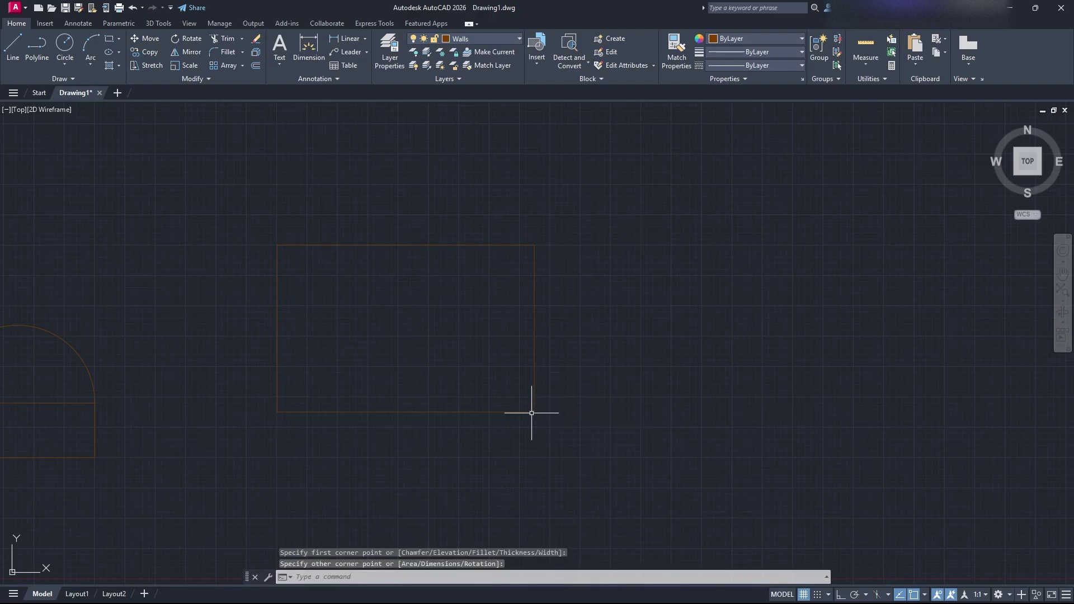
Step: Erase the freehand rectangle to the right of the arched shape
left_click(278, 257)
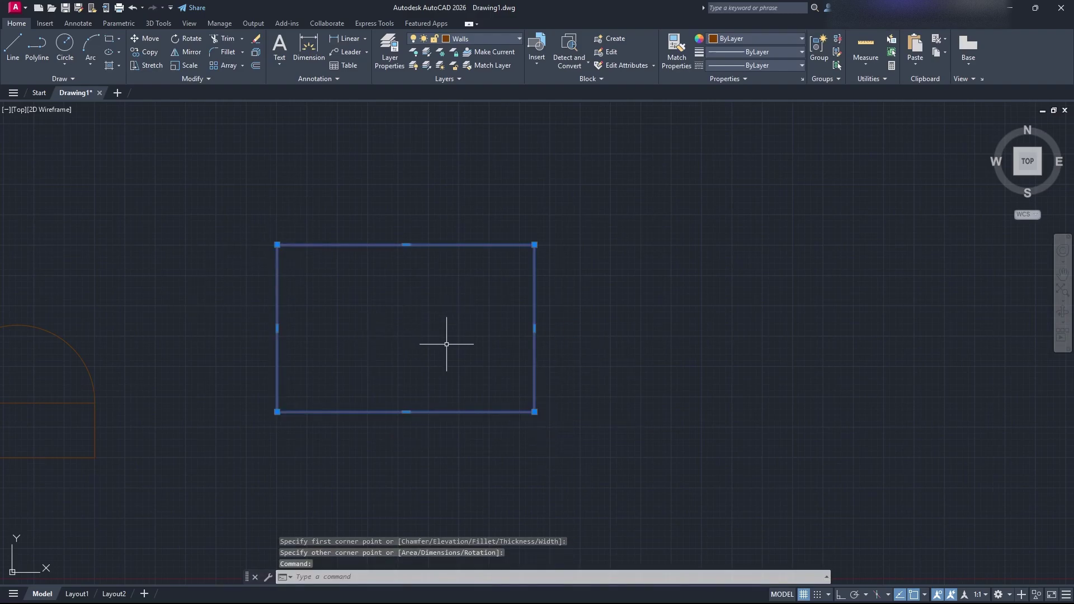
type("era")
key("Return")
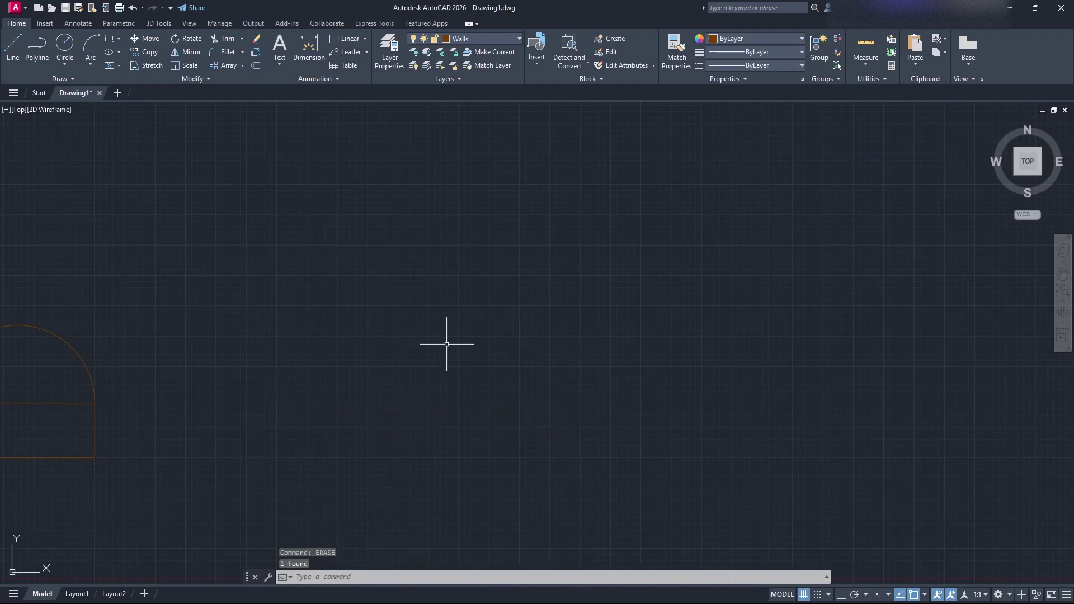
Step: Start a rectangle to the right of the arched shape and set both its width and height to 2'
left_click(110, 38)
left_click(309, 306)
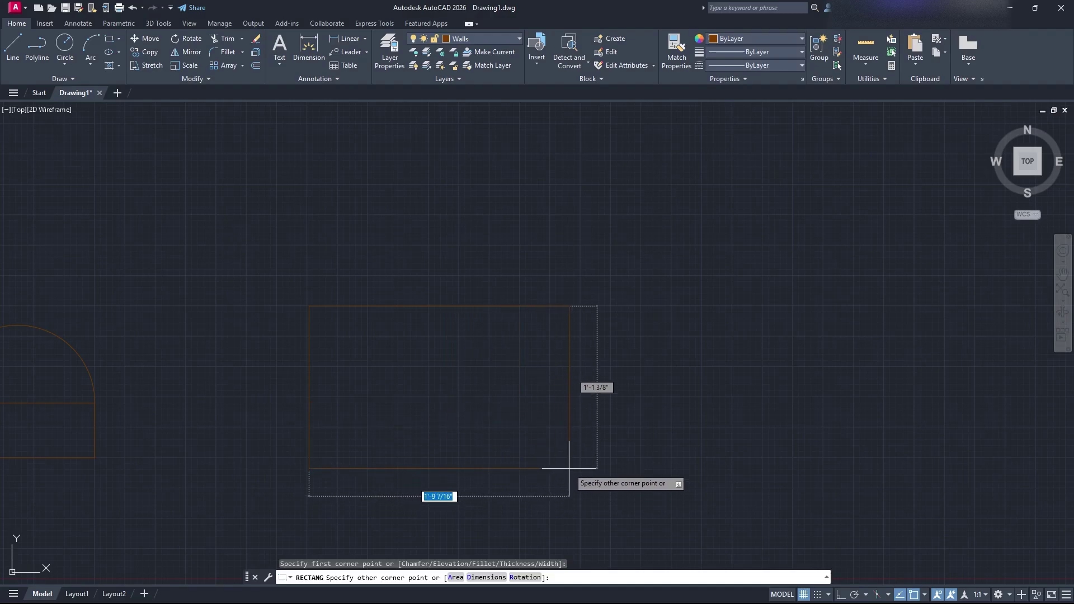
scroll(591, 484, "down", 2)
middle_click_drag(595, 479, 488, 384)
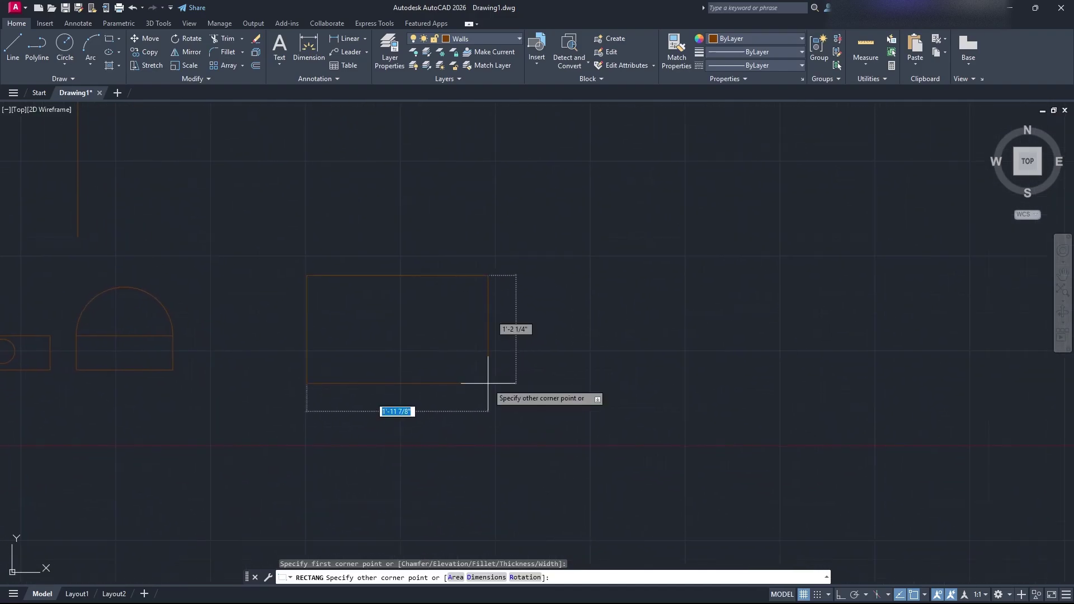
scroll(491, 387, "up", 2)
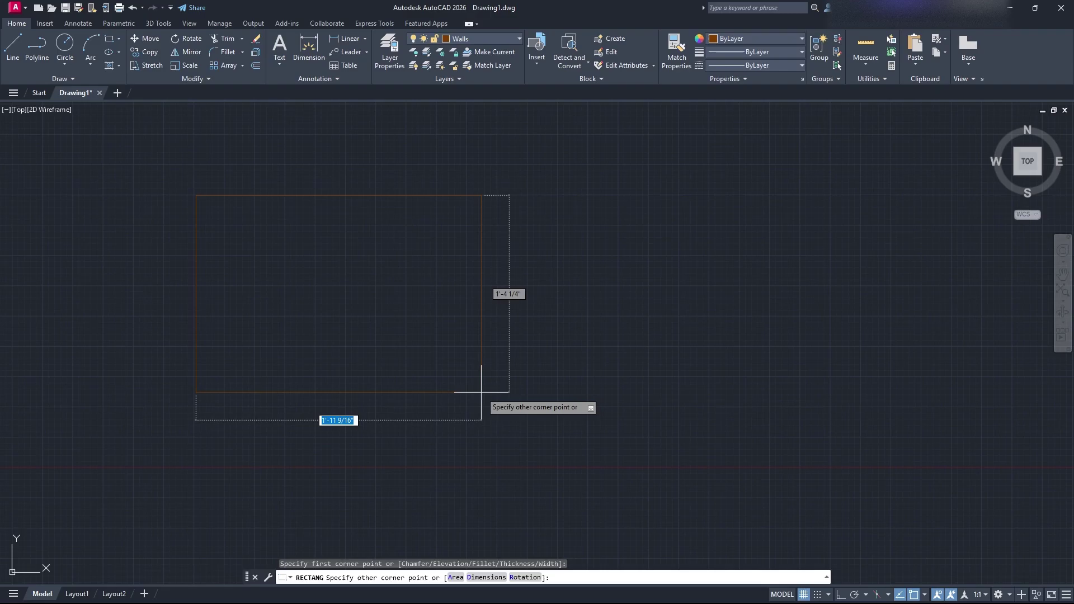
type("2'")
key("Tab")
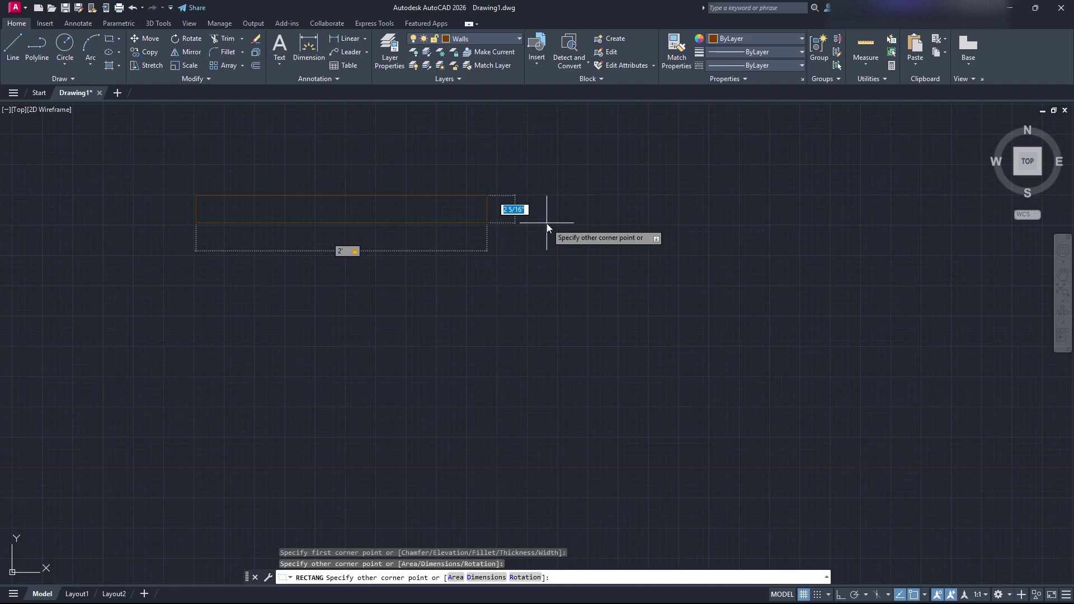
type("2'")
key("Tab")
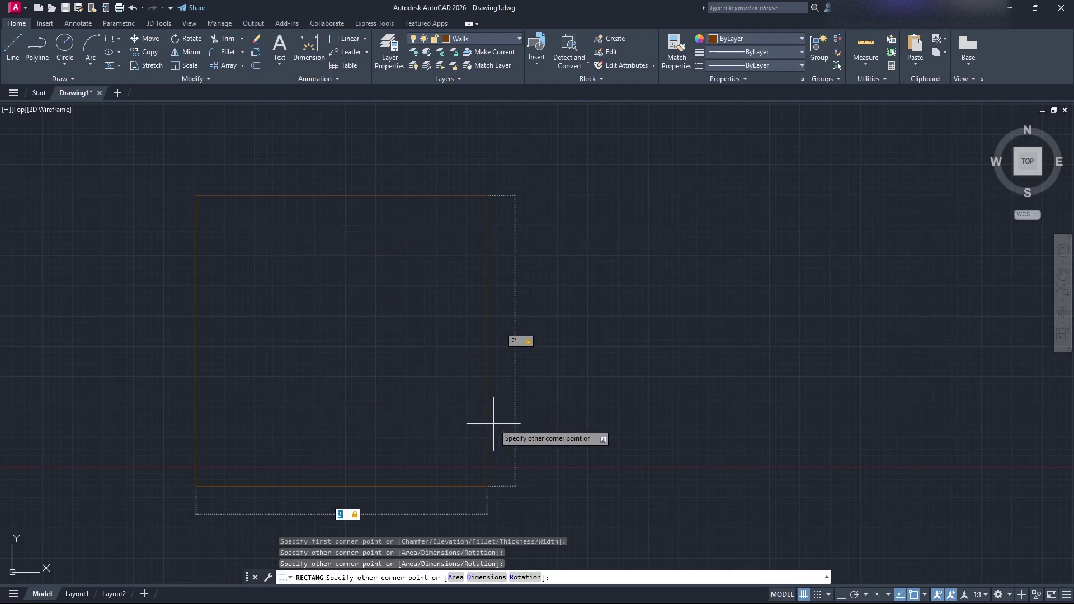
Step: Set the unfinished rectangle's width to 3' and its height to 4'
middle_click_drag(493, 424, 506, 329)
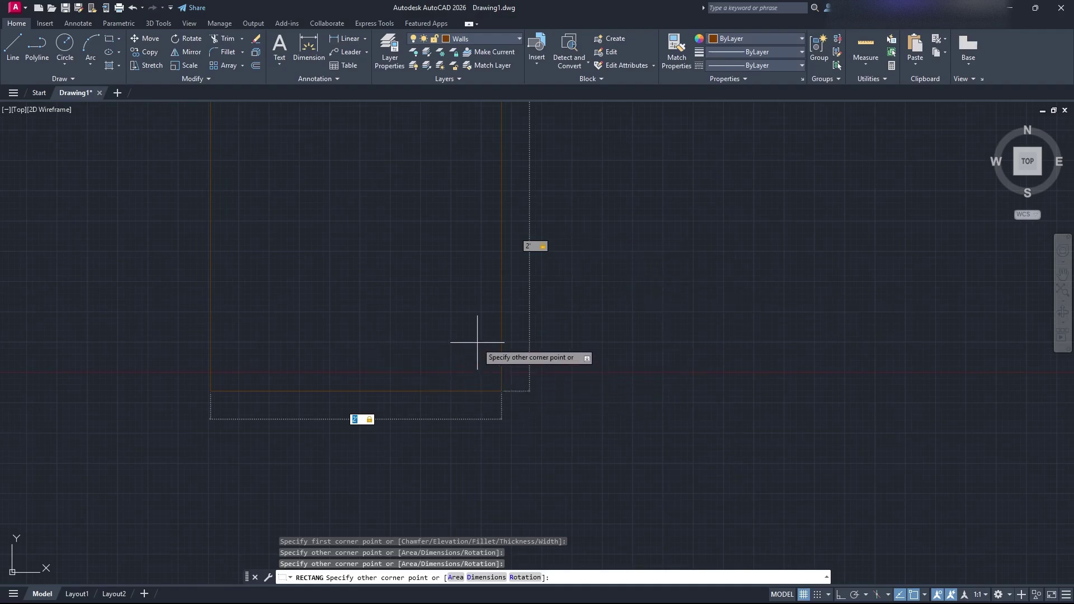
type("3")
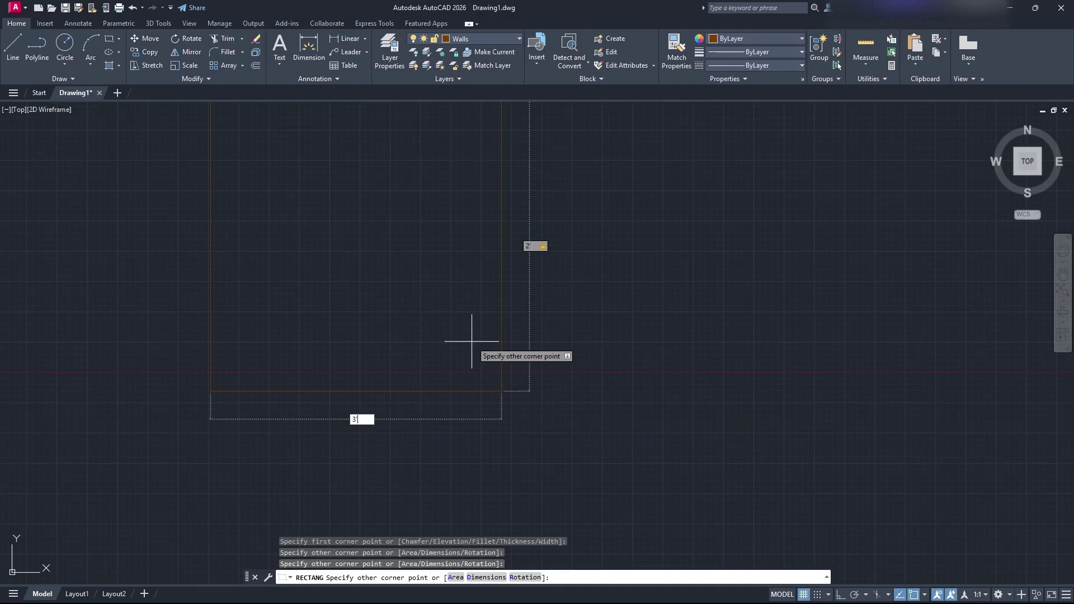
key("Tab")
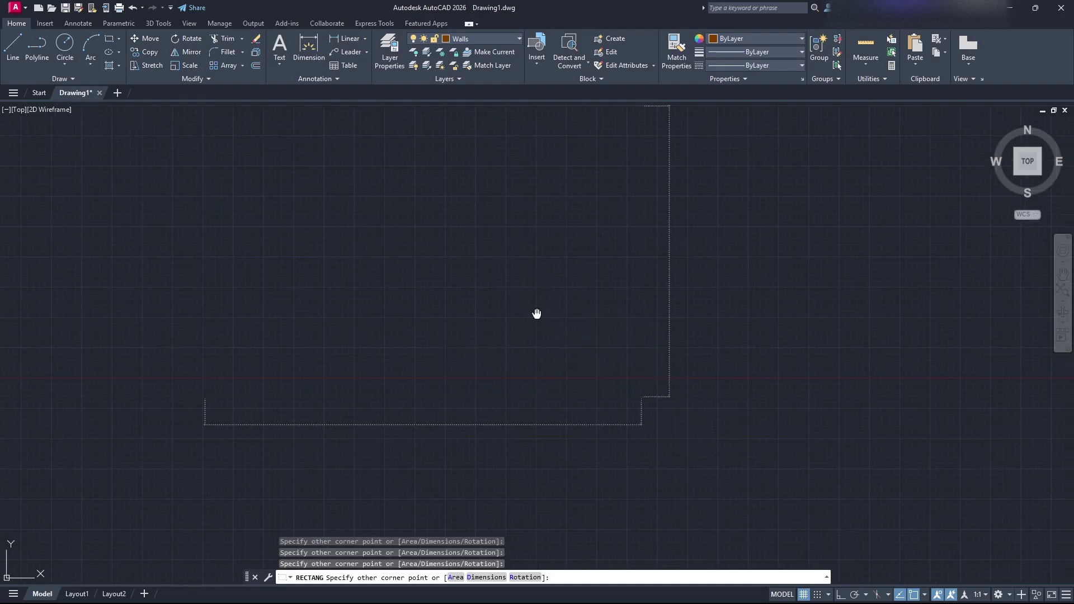
middle_click_drag(537, 311, 376, 364)
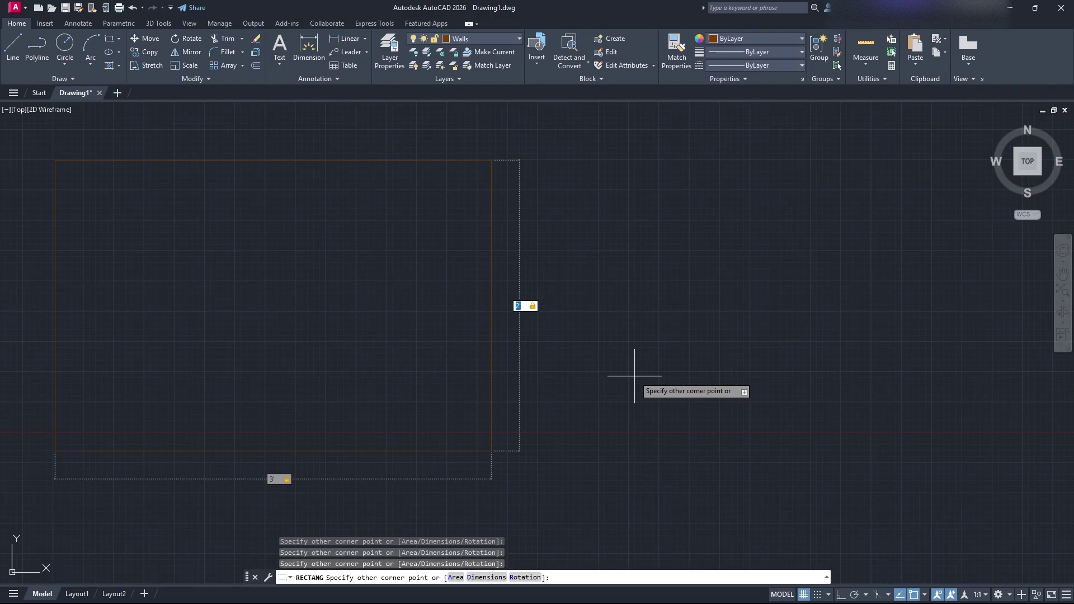
type("4")
key("Tab")
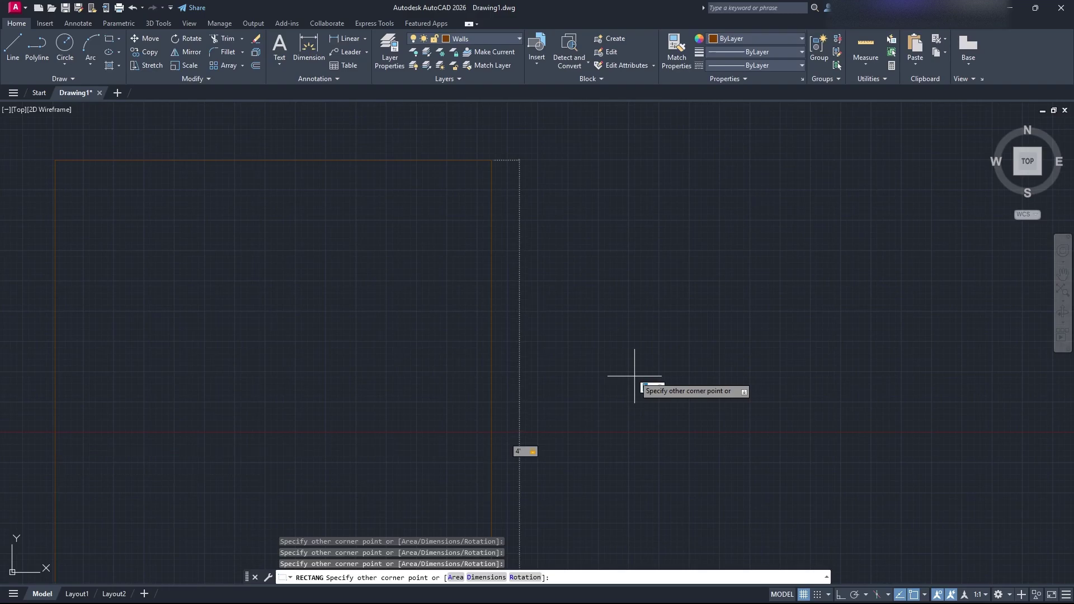
Step: Set the unfinished rectangle's height to 2' and complete it with its 3' width
mouse_move(618, 441)
middle_mouse_down()
mouse_move(614, 396)
mouse_move(643, 283)
middle_mouse_up()
key("Tab")
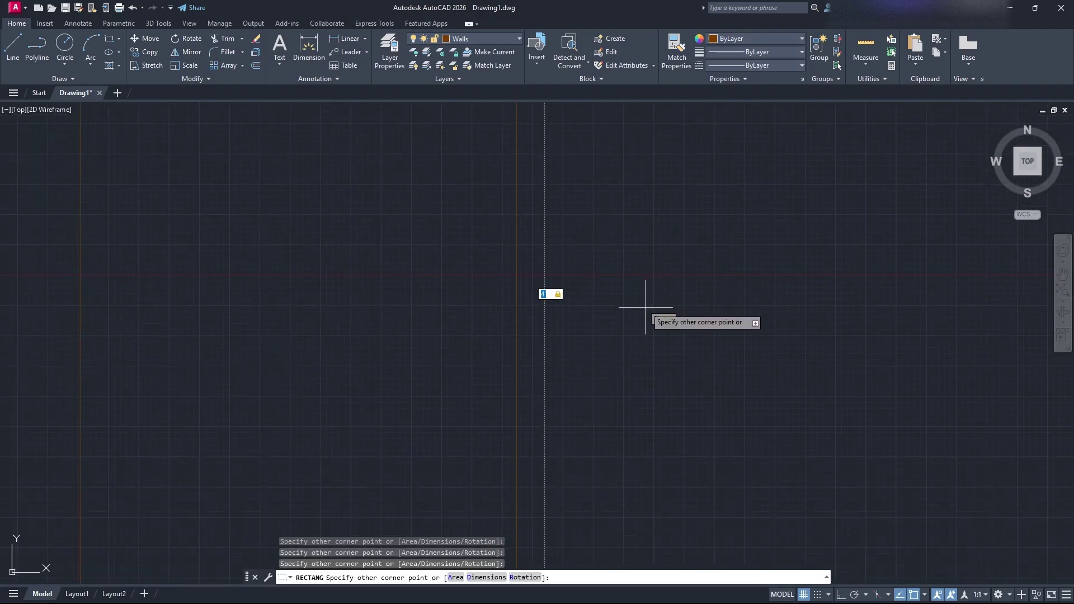
type("2'")
key("Tab")
middle_click_drag(646, 308, 643, 389)
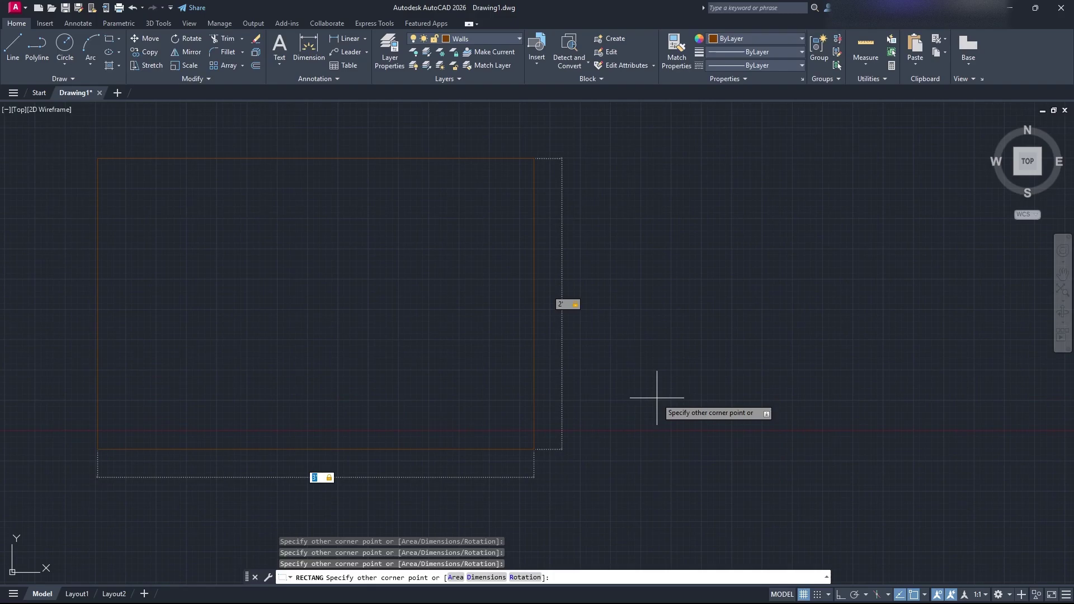
key("Return")
Step: Draw an 8-sided polygon above the large rectangle, circumscribed about a circle with a 6" radius
middle_click_drag(423, 282, 636, 352)
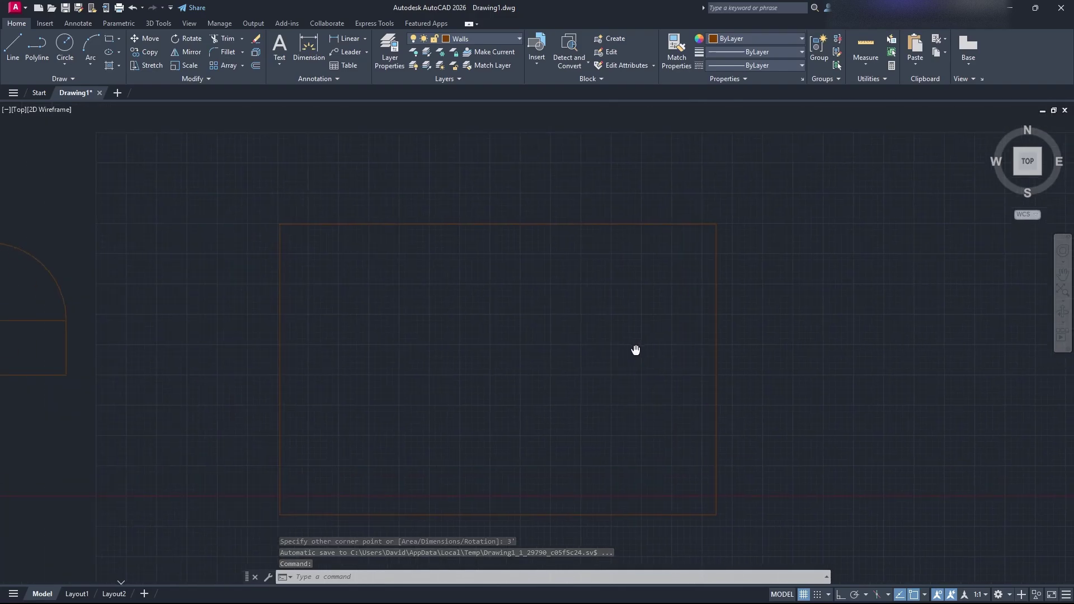
scroll(626, 347, "down", 2)
middle_click_drag(569, 329, 524, 437)
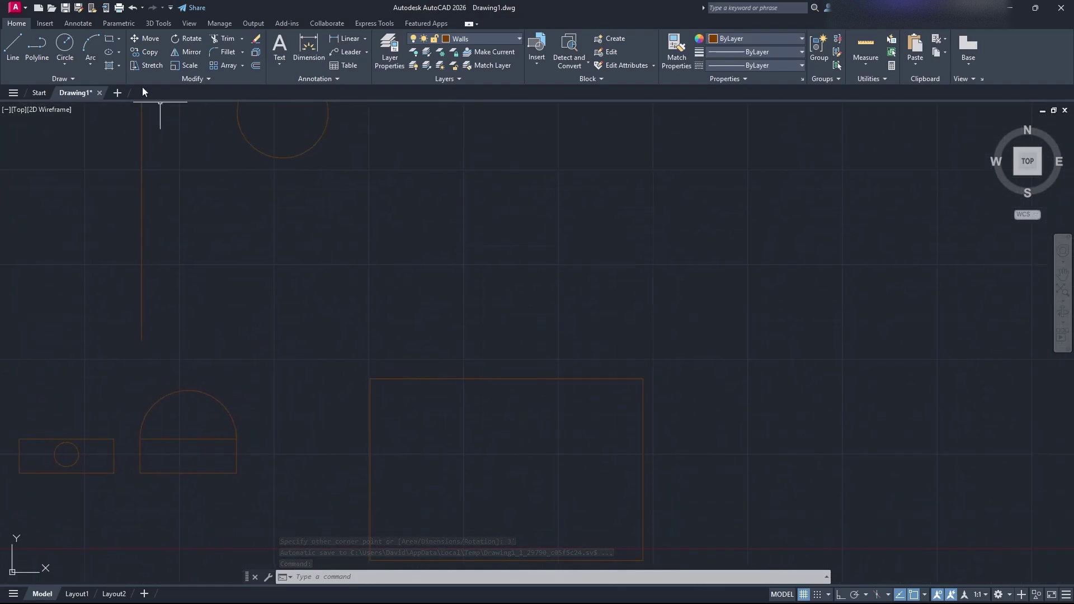
left_click(119, 38)
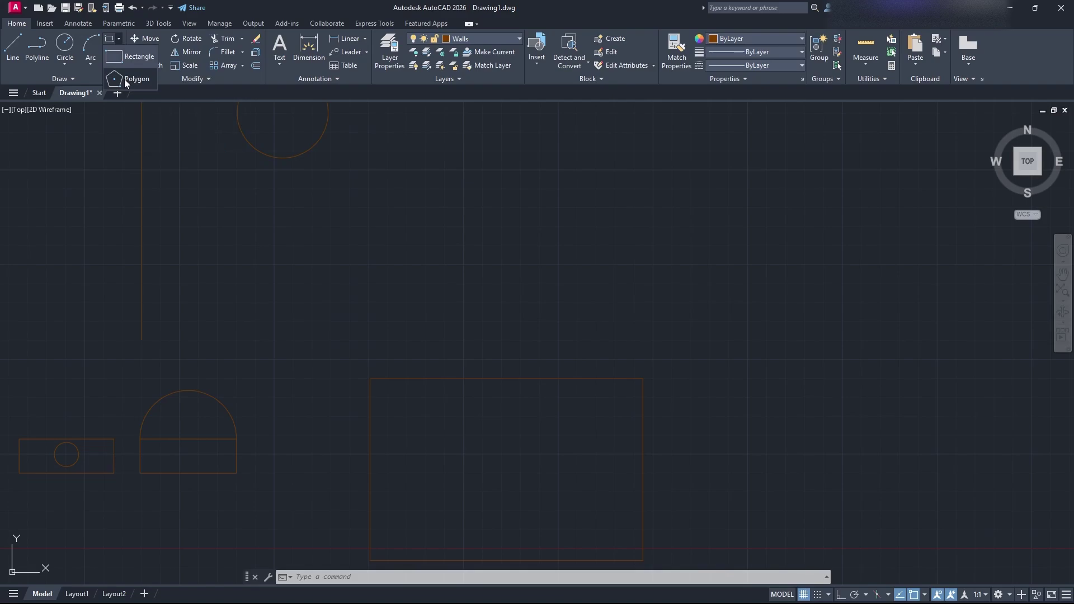
left_click(126, 79)
middle_click_drag(511, 250, 458, 300)
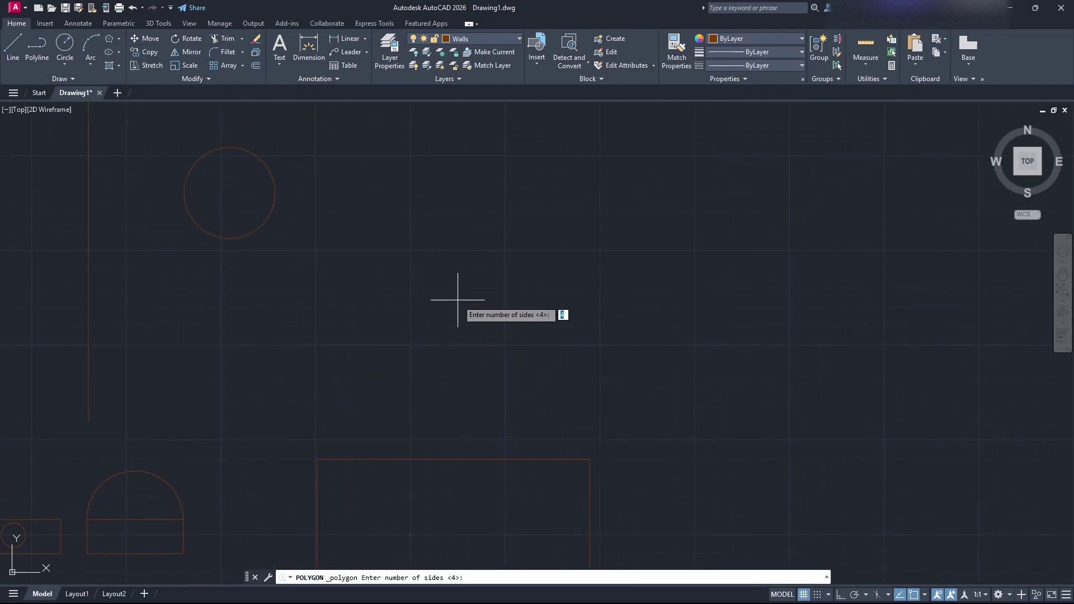
type("8")
key("Return")
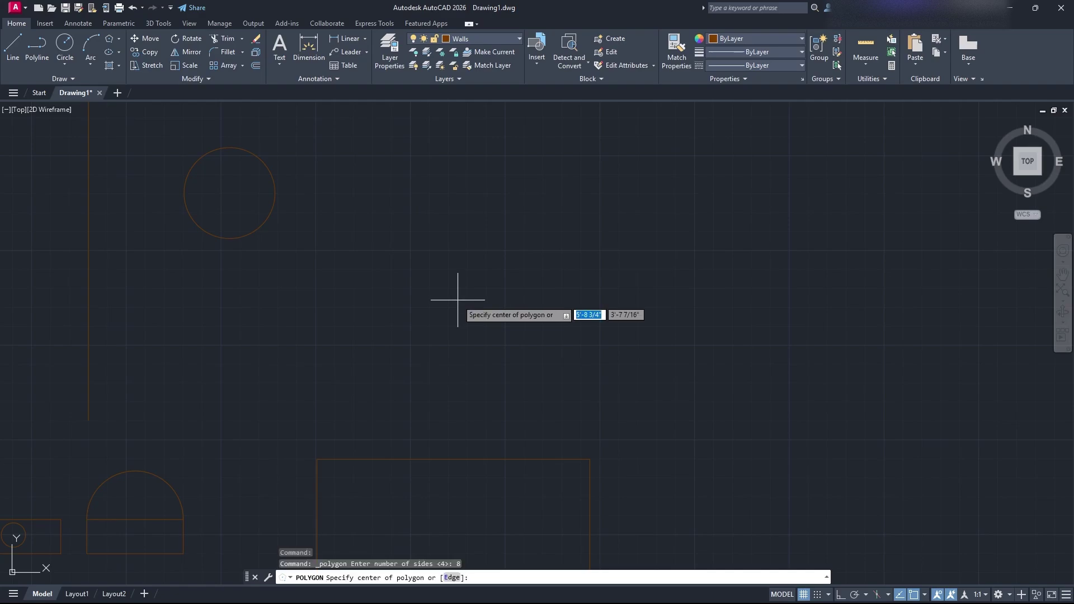
key("Down")
key("Escape")
left_click(513, 305)
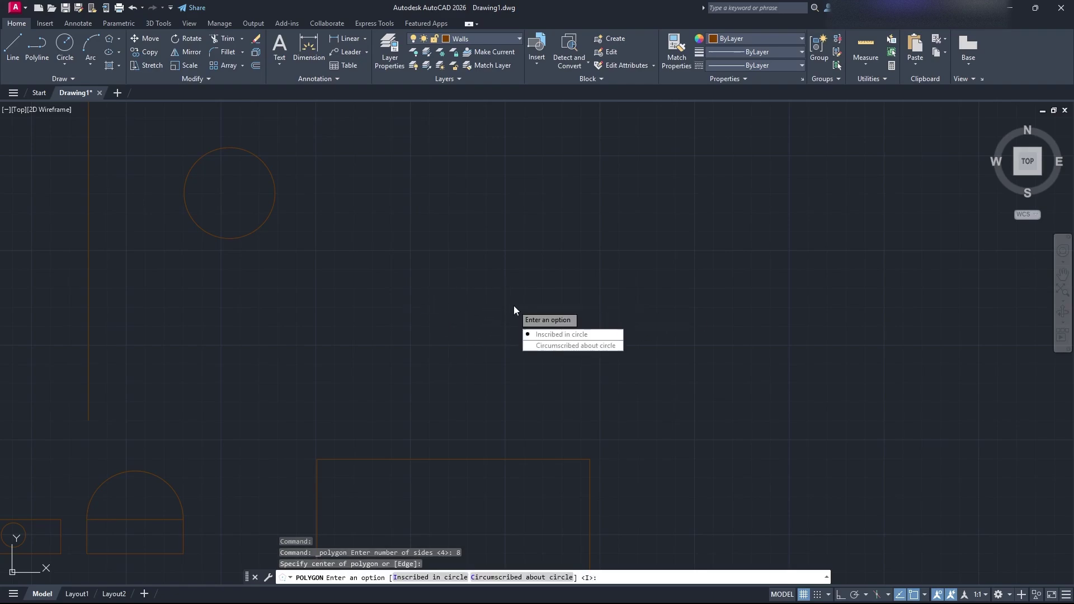
left_click(579, 348)
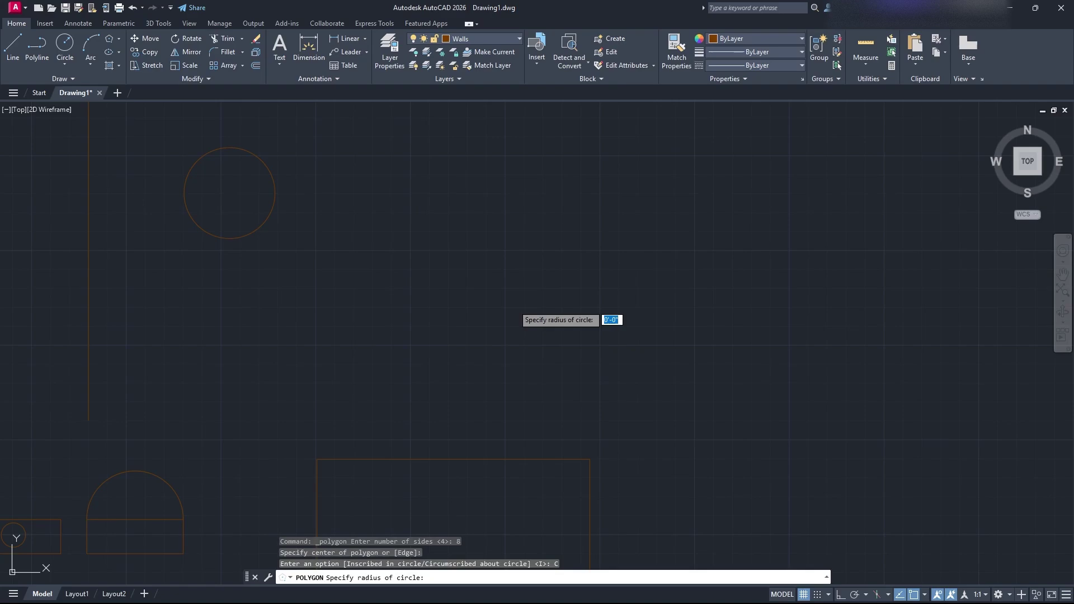
type("6")
key("Return")
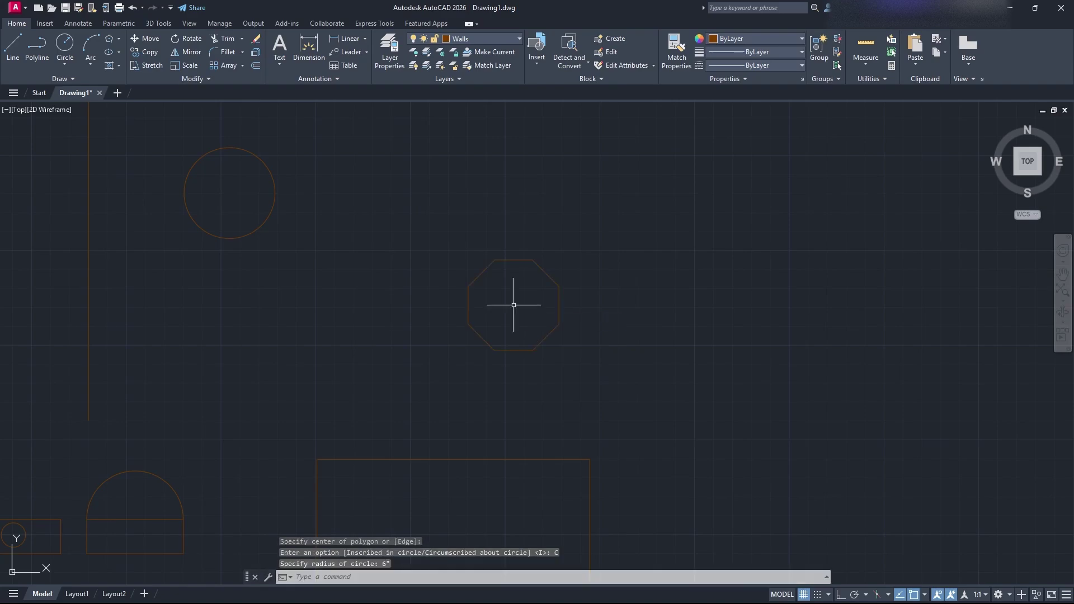
Step: Select the octagon to check whether its sides form a single object
left_click(559, 297)
scroll(541, 297, "up", 4)
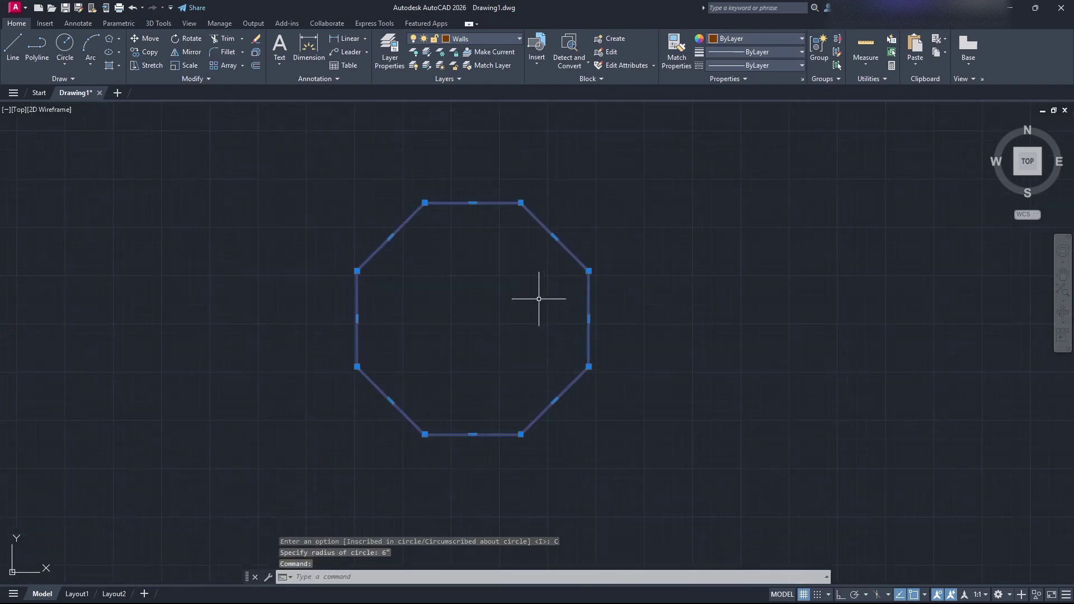
scroll(559, 341, "down", 2)
scroll(192, 115, "down", 1)
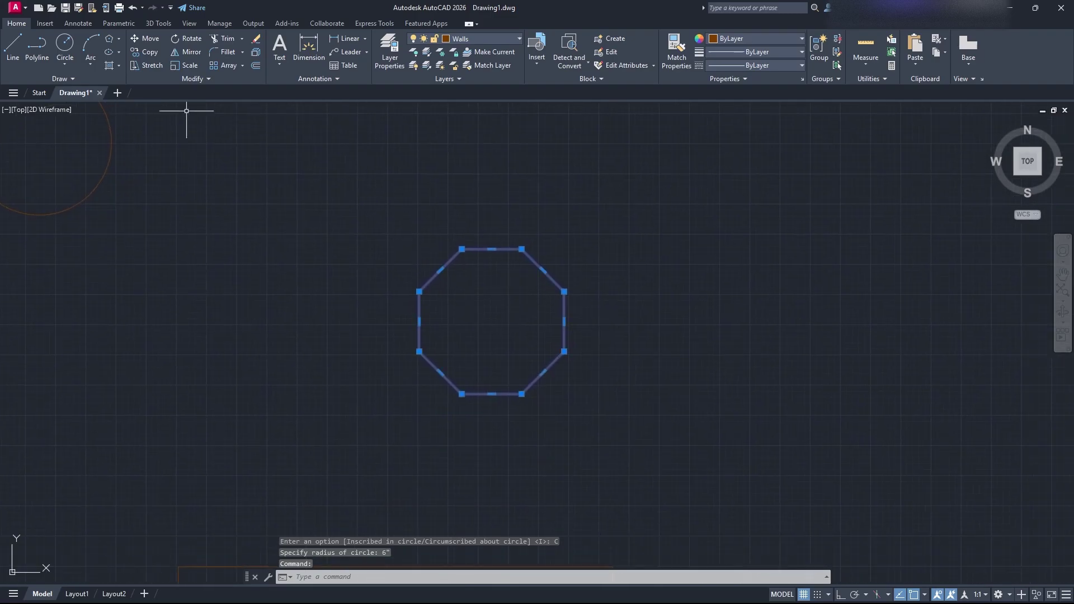
Step: Draw a tilted 4-sided polygon above the octagon with the Edge option, picking both endpoints of one edge
left_click(112, 38)
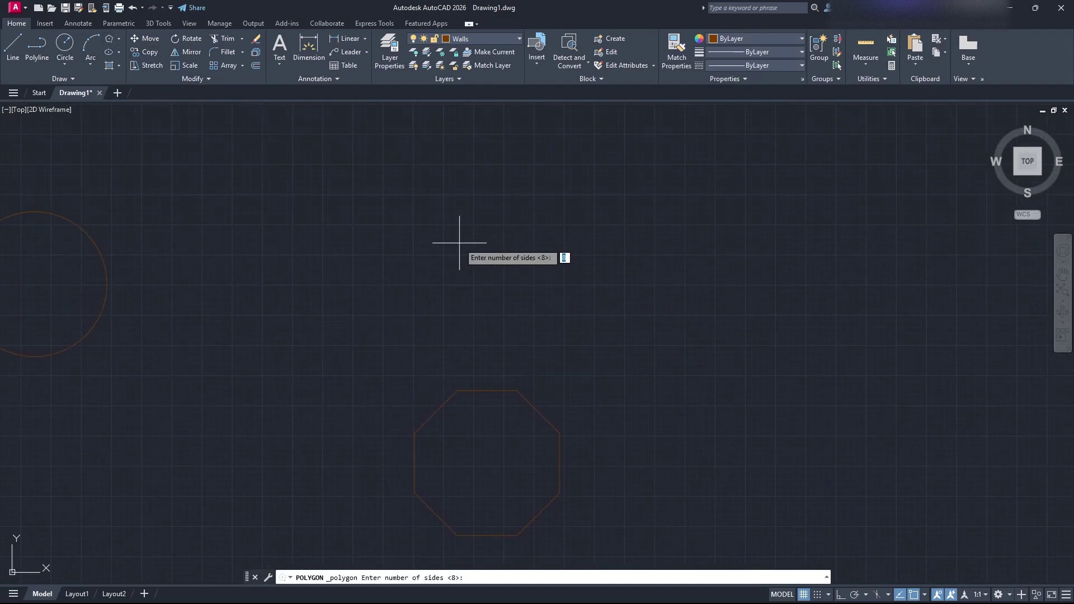
type("4")
key("Return")
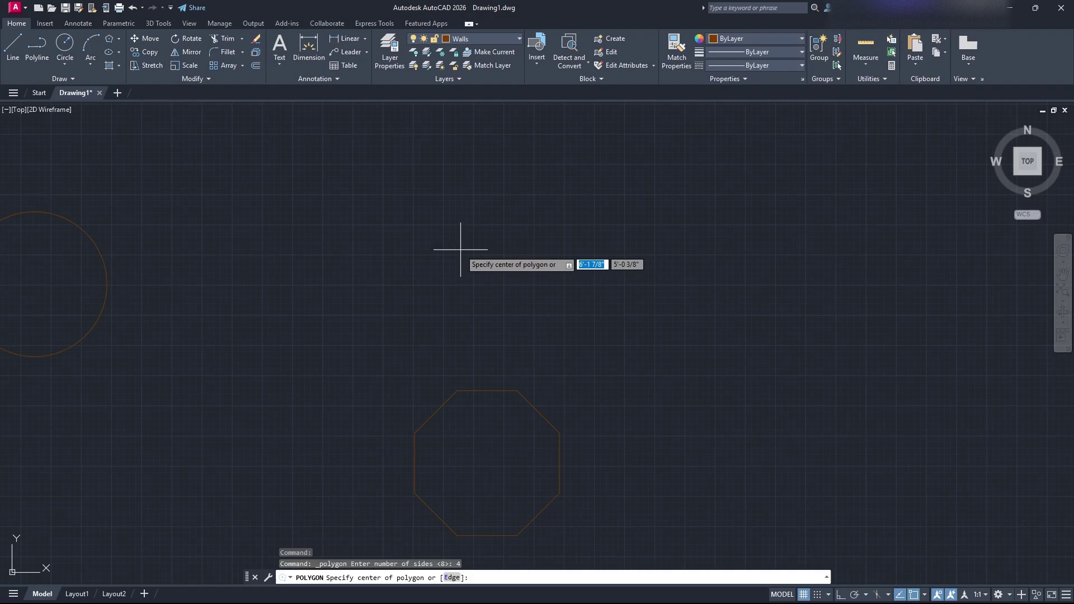
type("E")
key("Return")
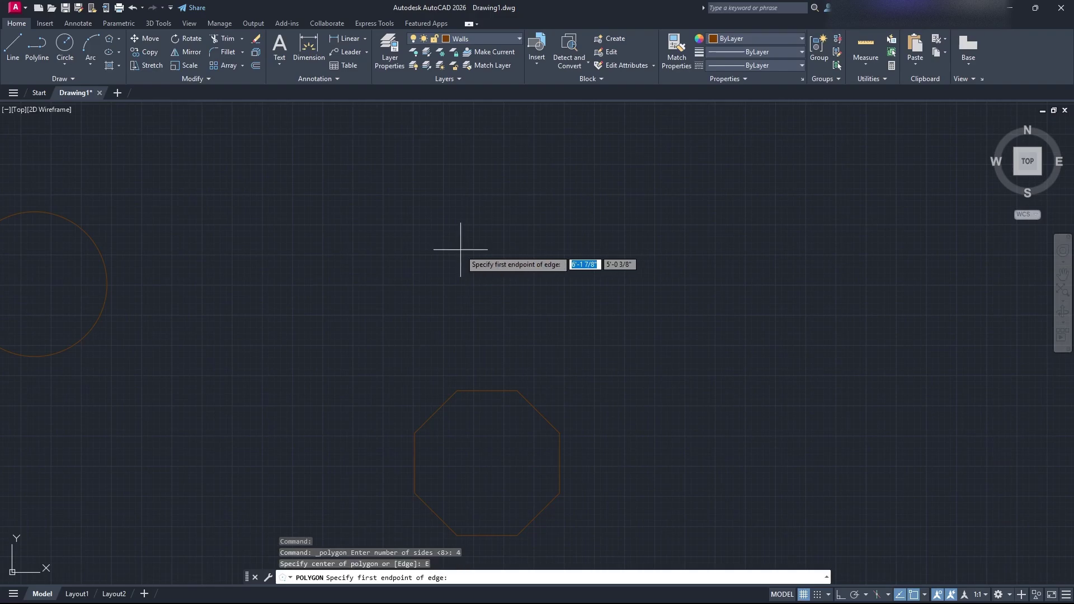
left_click(448, 262)
scroll(552, 336, "down", 2)
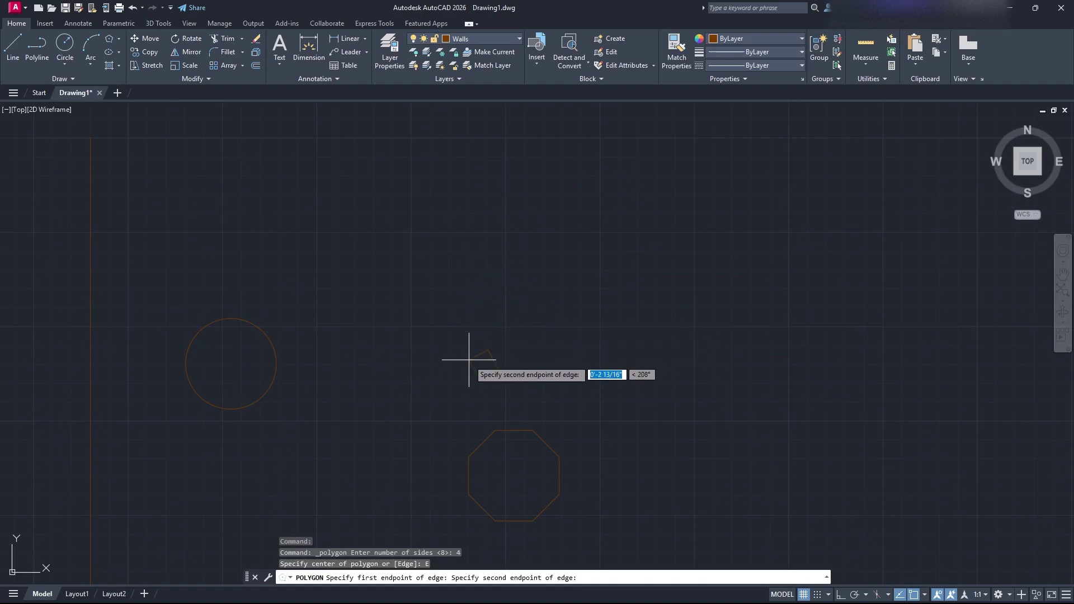
left_click(524, 329)
scroll(490, 331, "up", 2)
middle_click_drag(540, 372, 450, 210)
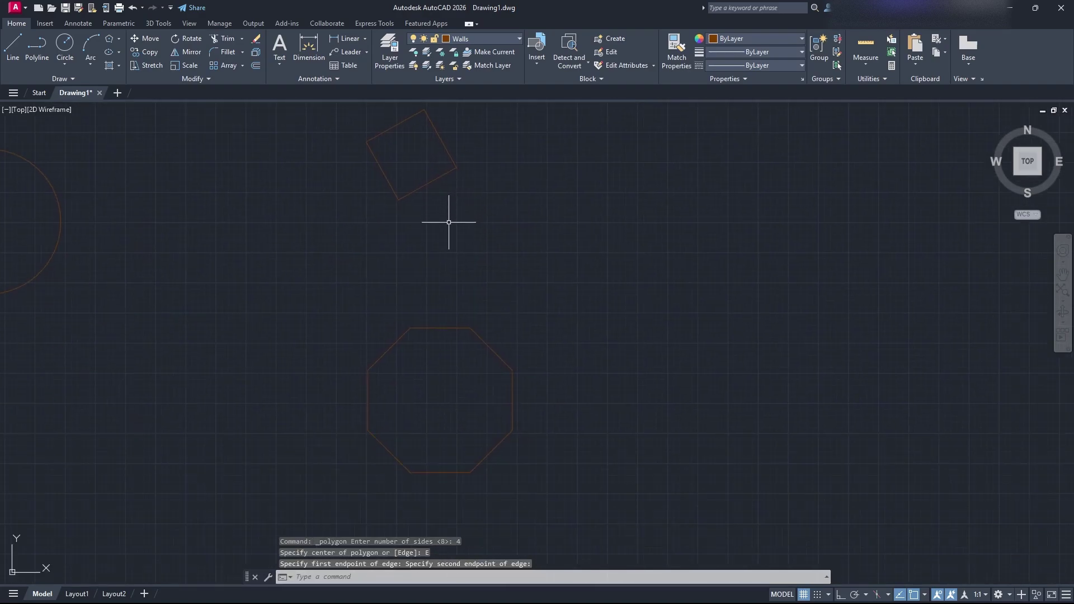
left_click(118, 38)
left_click(128, 57)
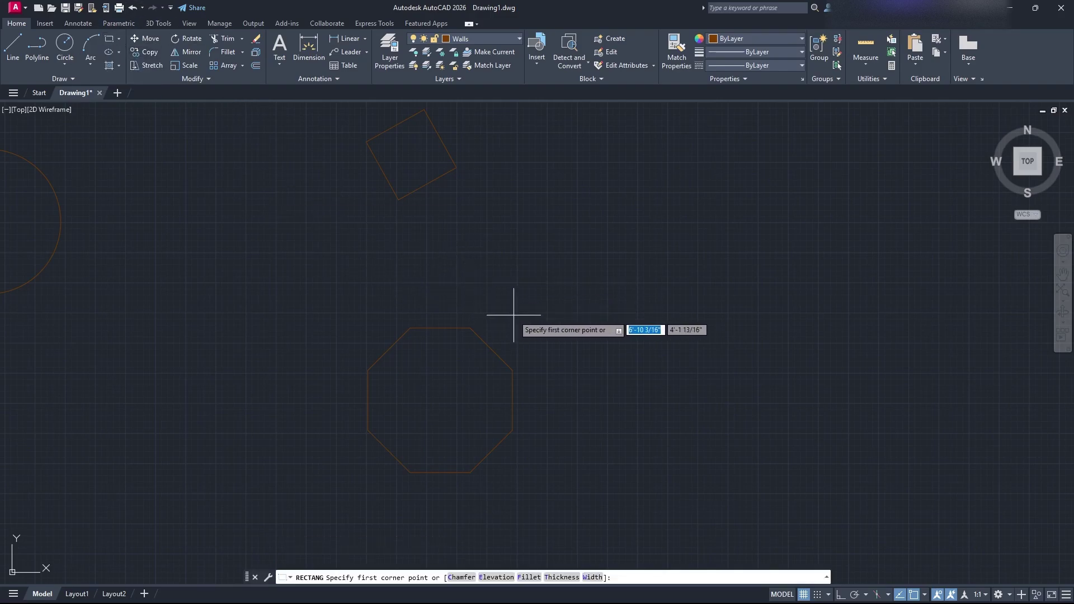
left_click(110, 52)
left_click(122, 52)
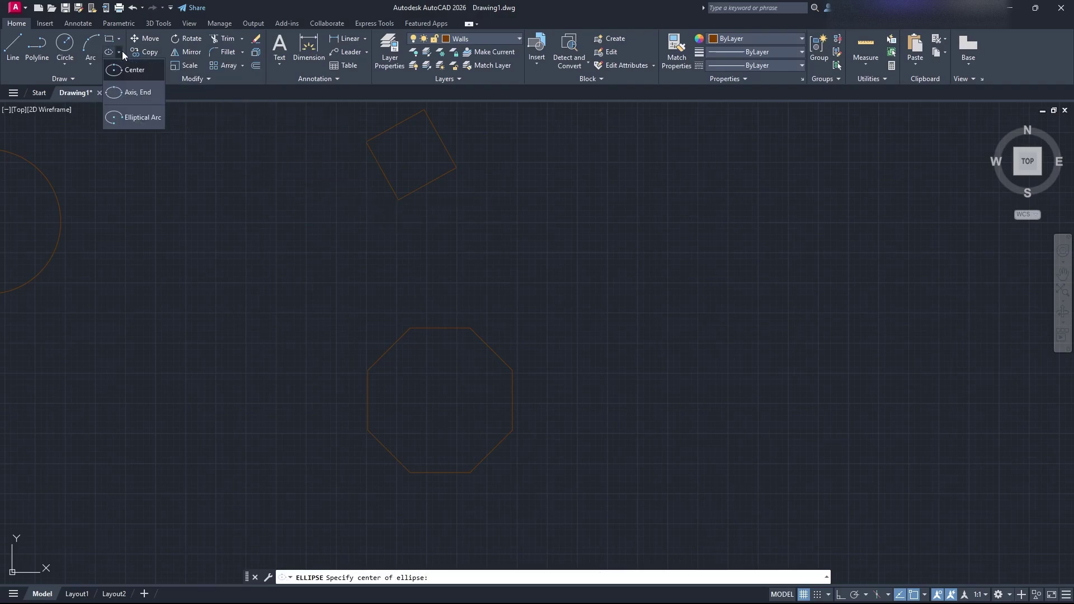
left_click(122, 52)
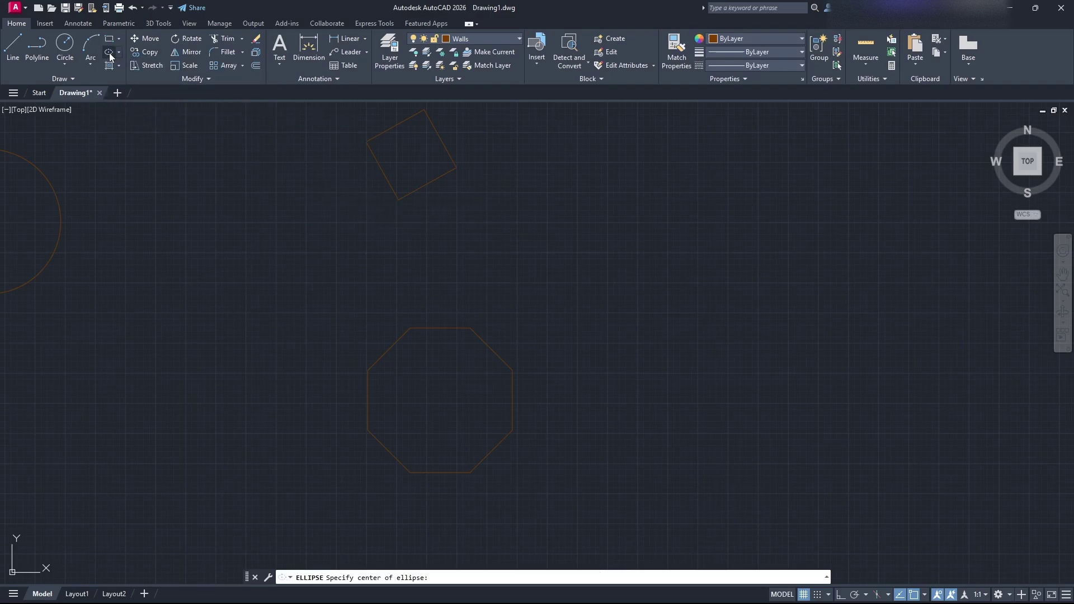
left_click(688, 311)
middle_click_drag(760, 307, 589, 308)
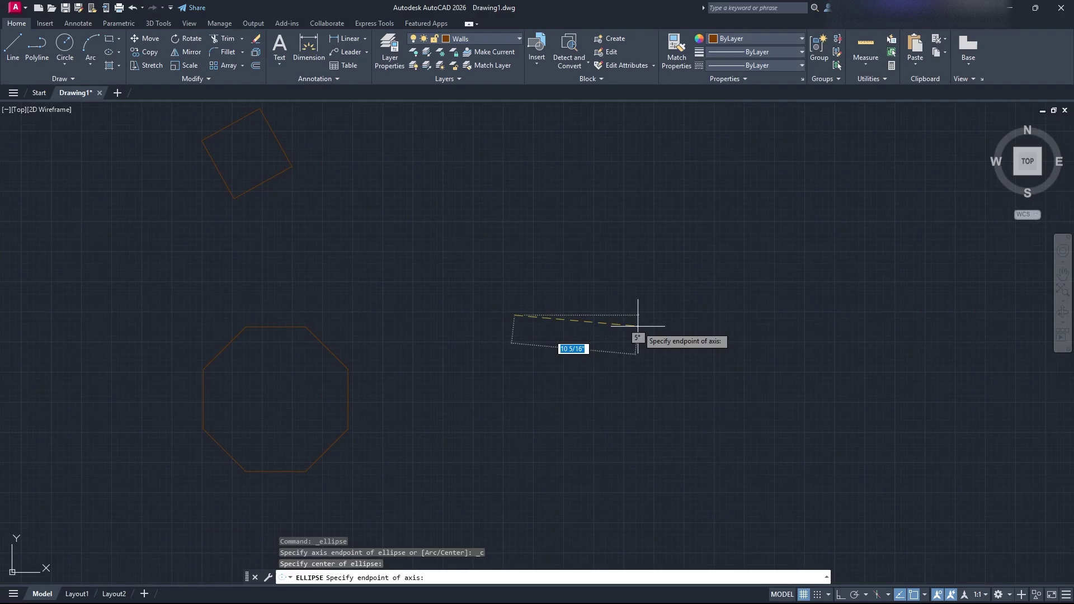
key("Escape")
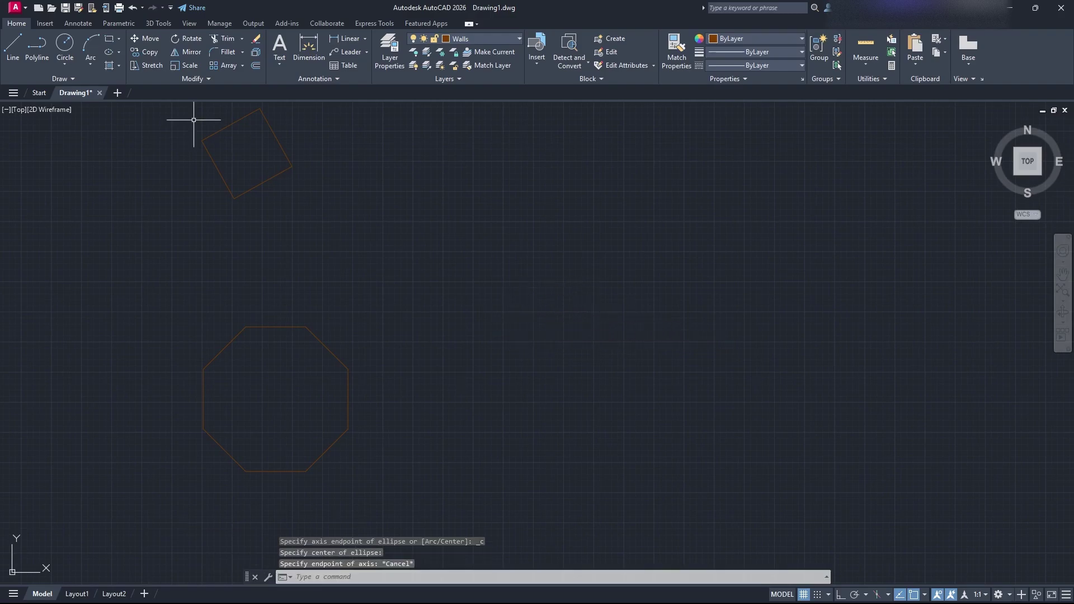
Step: Draw a wide, flat horizontal ellipse up and to the right of the octagon with the Center method
left_click(119, 53)
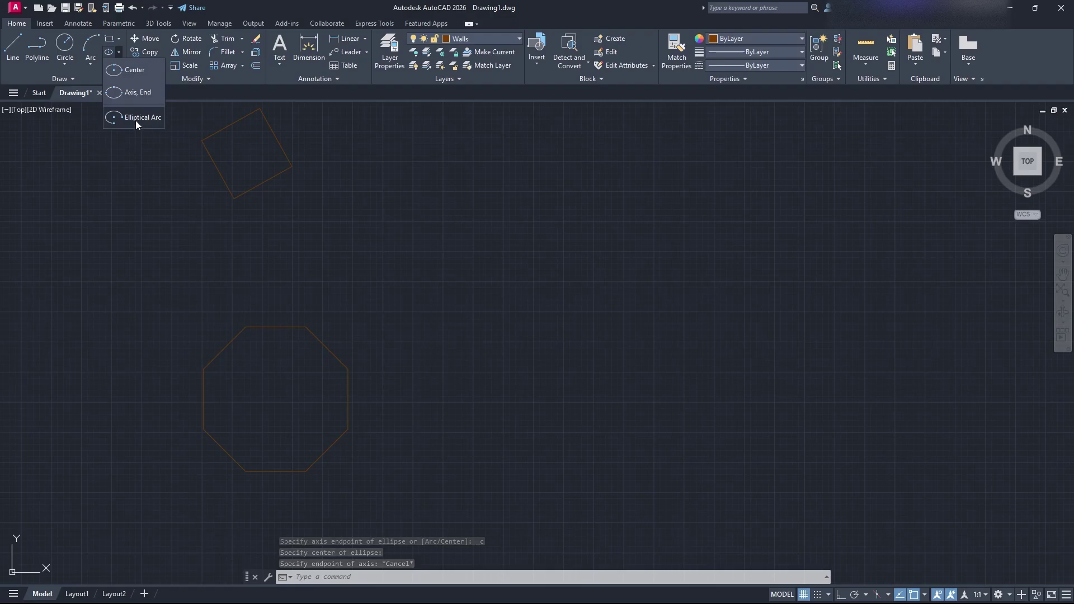
left_click(140, 75)
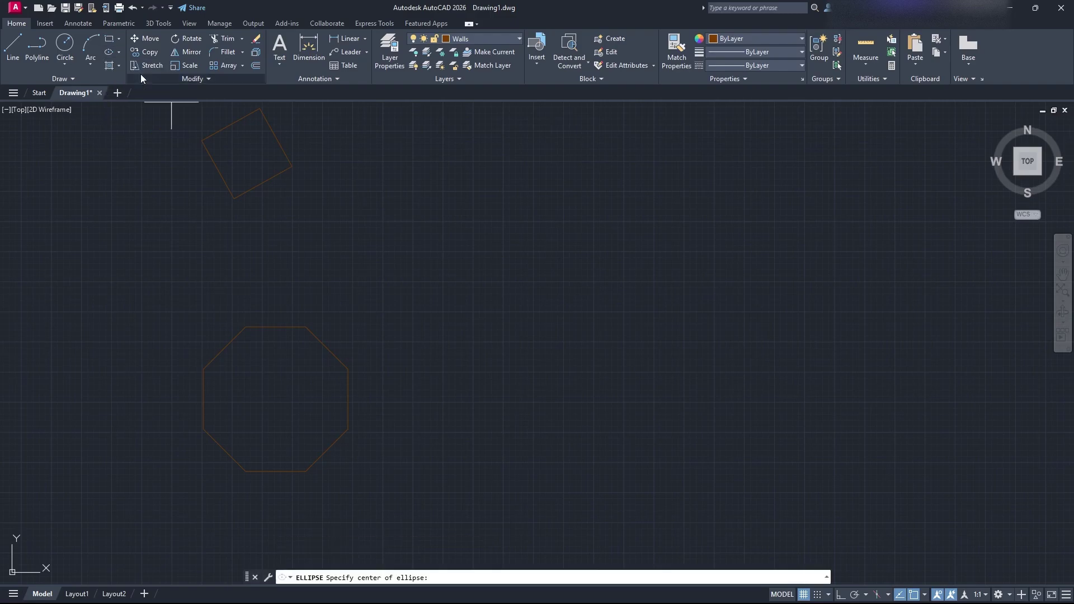
left_click(472, 282)
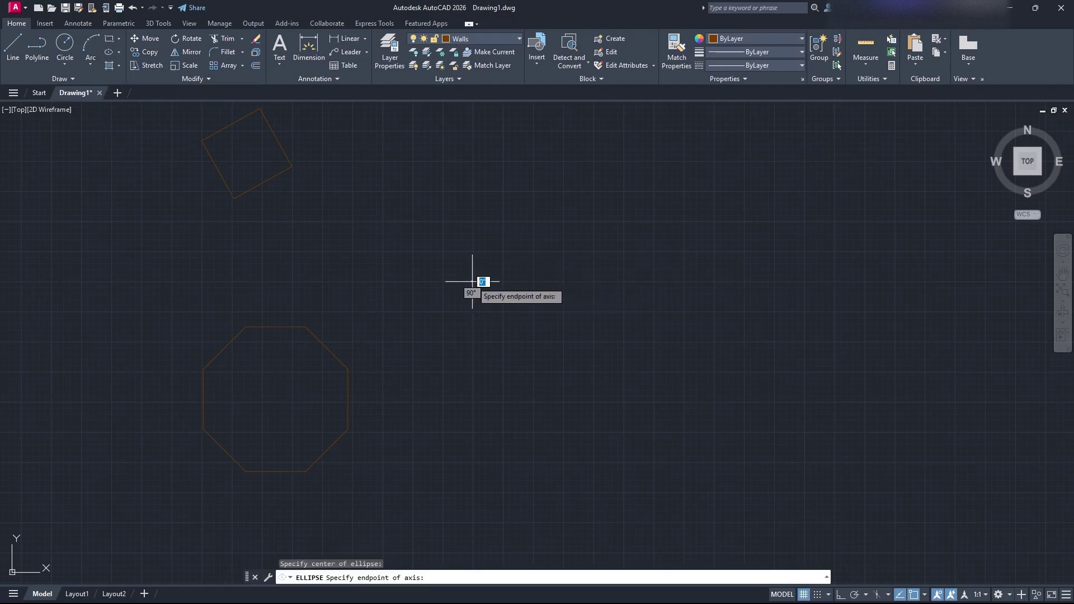
left_click(581, 281)
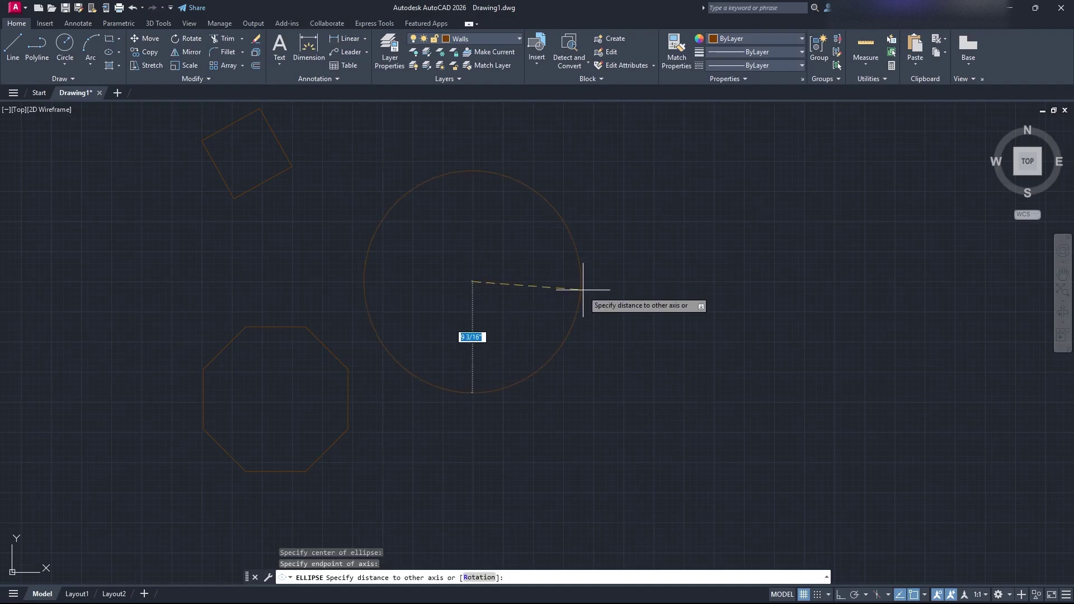
scroll(586, 508, "down", 6)
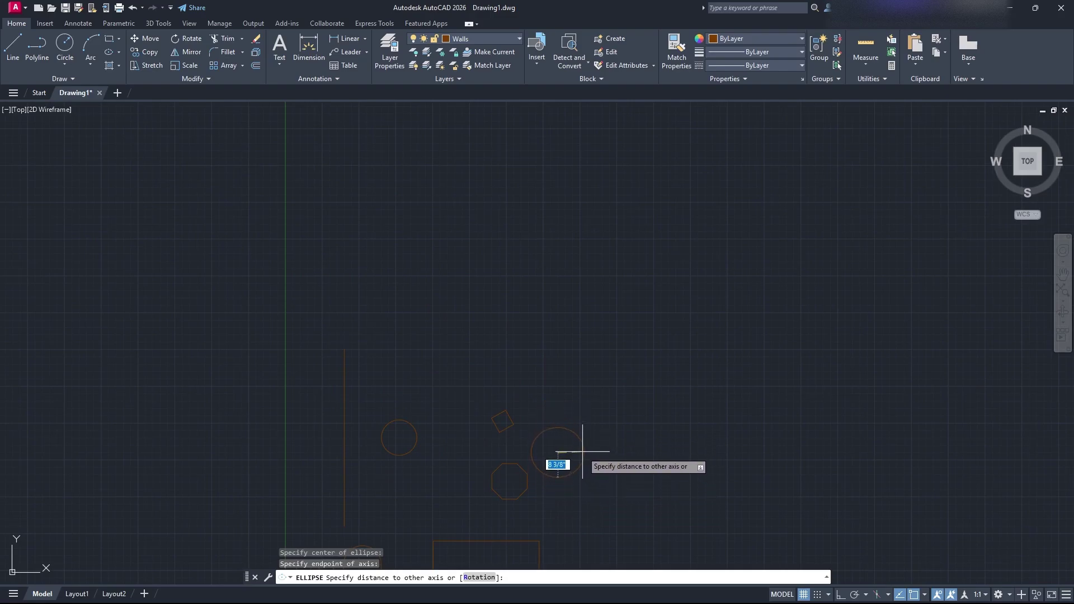
scroll(588, 448, "up", 8)
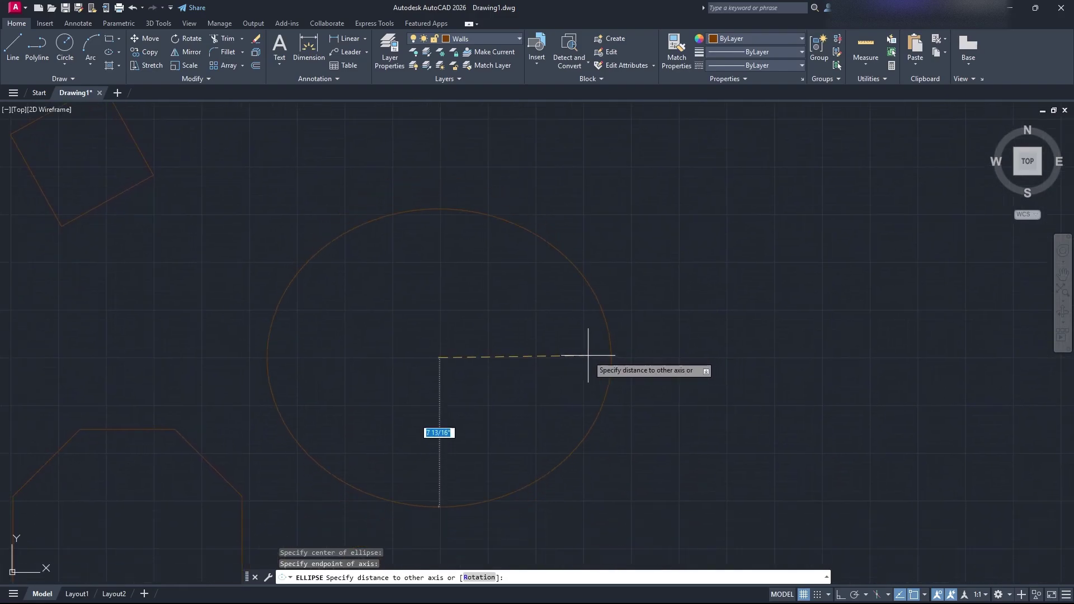
left_click(481, 360)
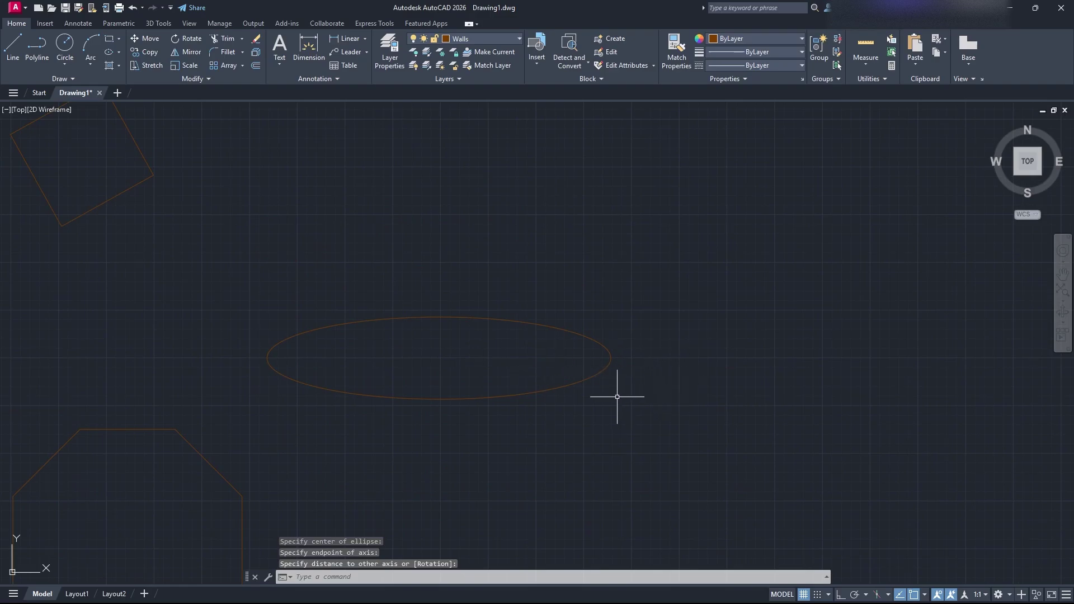
Step: Draw a second ellipse by its center above the flat one, giving both axis distances as 2"
left_click(109, 52)
left_click(393, 194)
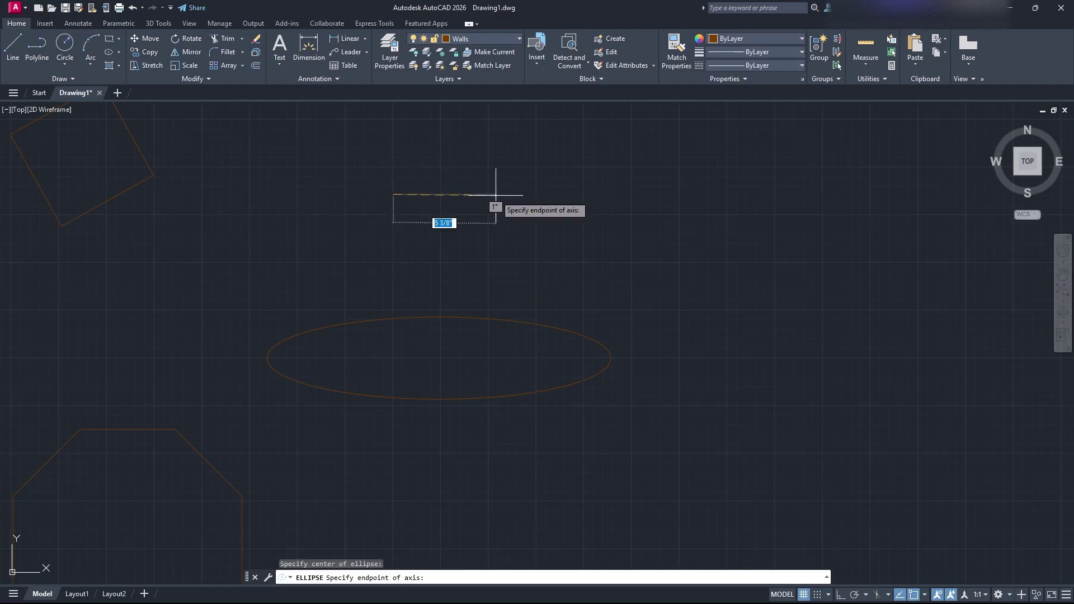
type("2")
key("Return")
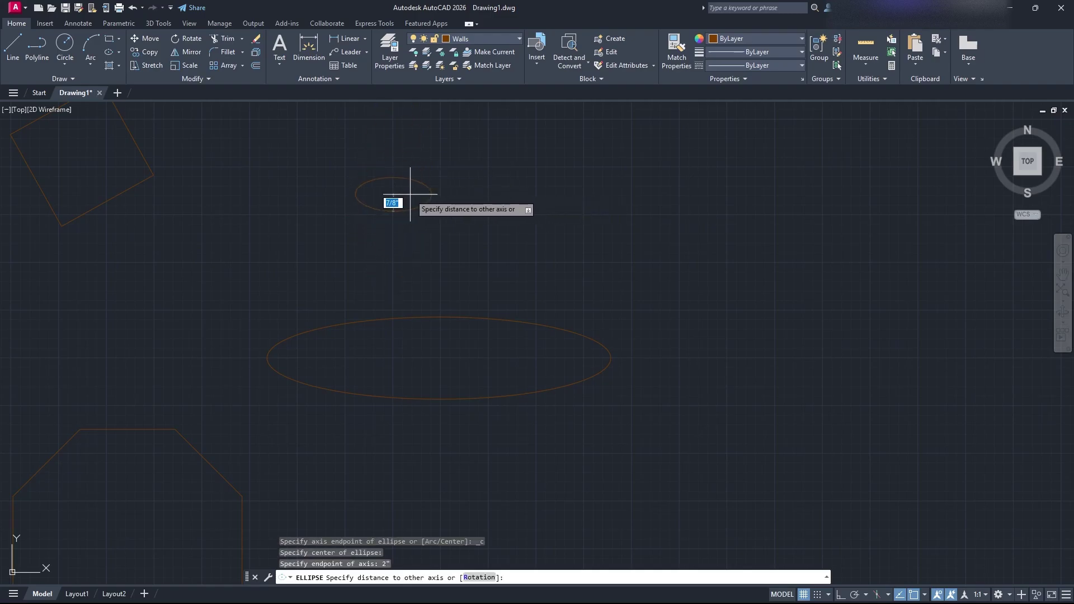
type("2\"")
key("Return")
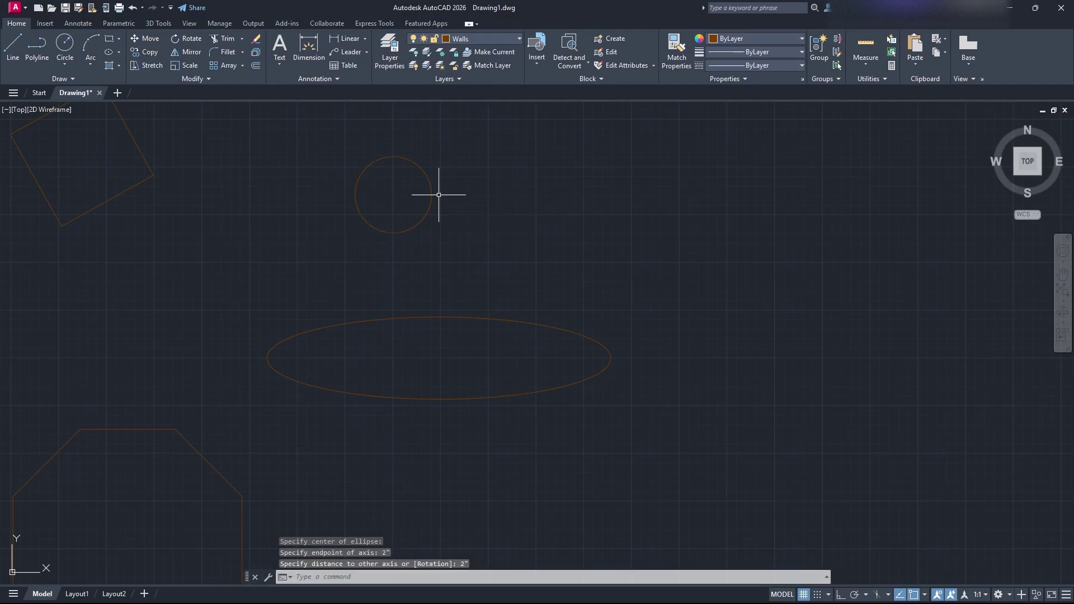
Step: Stretch the round 2" ellipse outward by its right quadrant grip into a wide horizontal ellipse, and deselect it
middle_click_drag(396, 193, 599, 326)
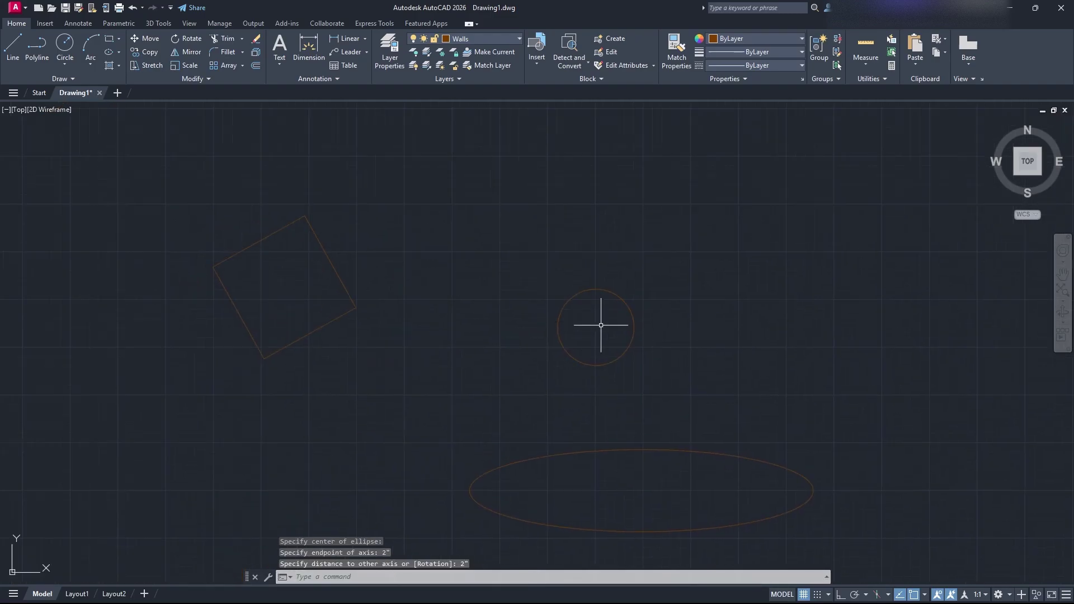
left_click(622, 350)
left_click(511, 285)
left_click(634, 328)
left_click(732, 329)
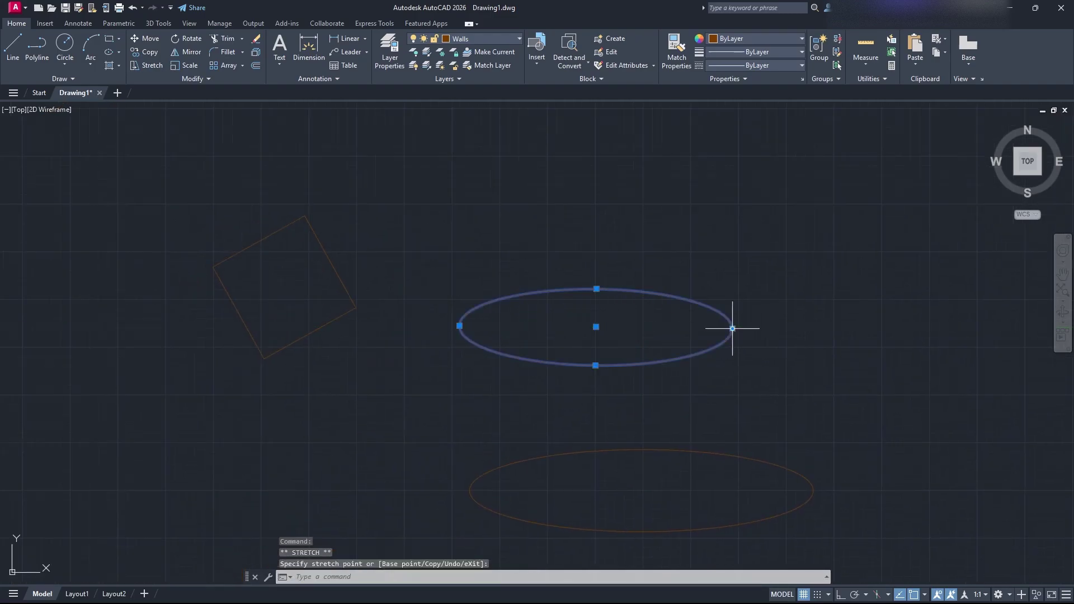
middle_click_drag(779, 370, 666, 293)
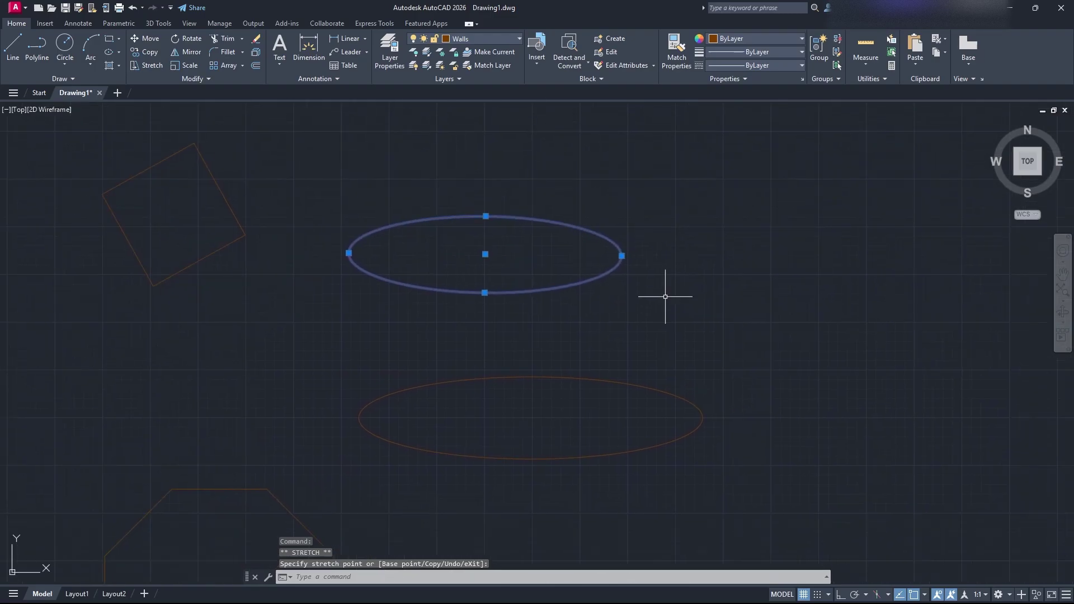
key("Escape")
mouse_move(716, 392)
middle_mouse_down()
mouse_move(718, 410)
mouse_move(720, 374)
middle_mouse_up()
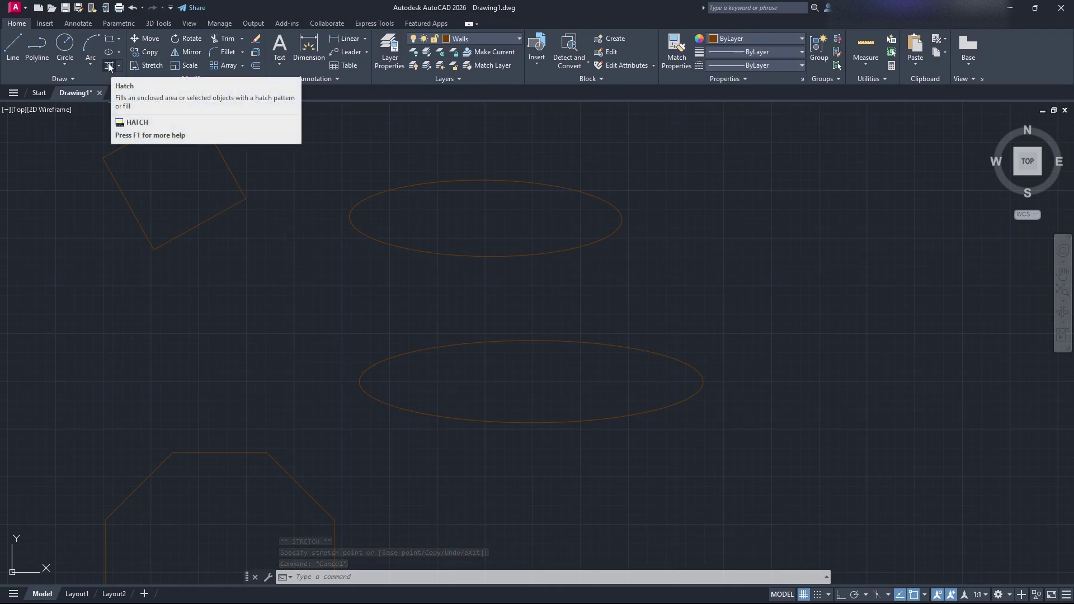
left_click(67, 75)
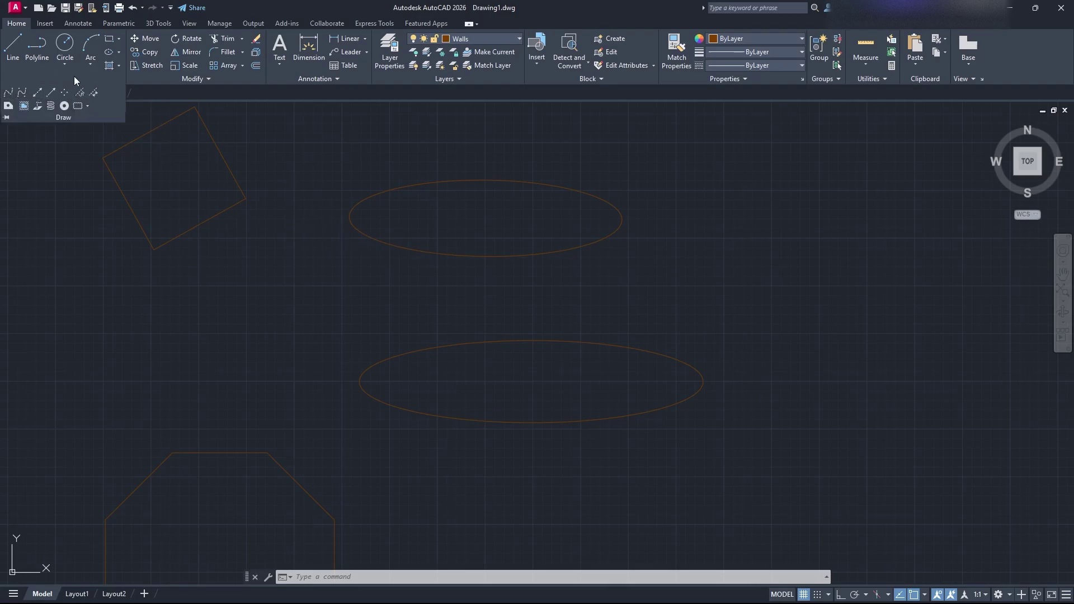
left_click(361, 330)
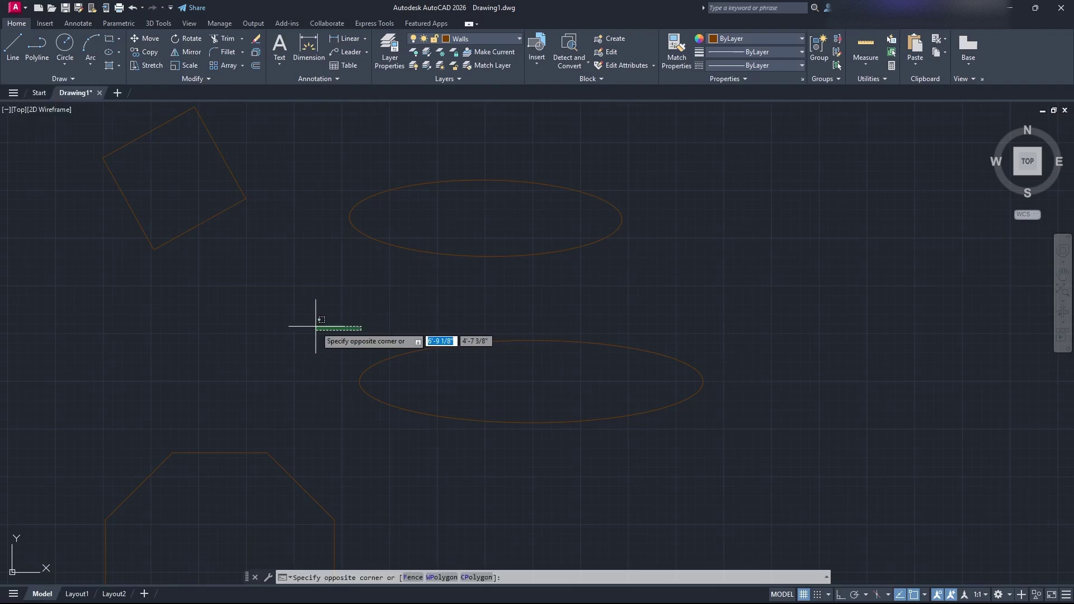
left_click(292, 332)
middle_click_drag(290, 334, 470, 282)
key("Escape")
Step: Turn off 3D object snapping
scroll(473, 327, "down", 5)
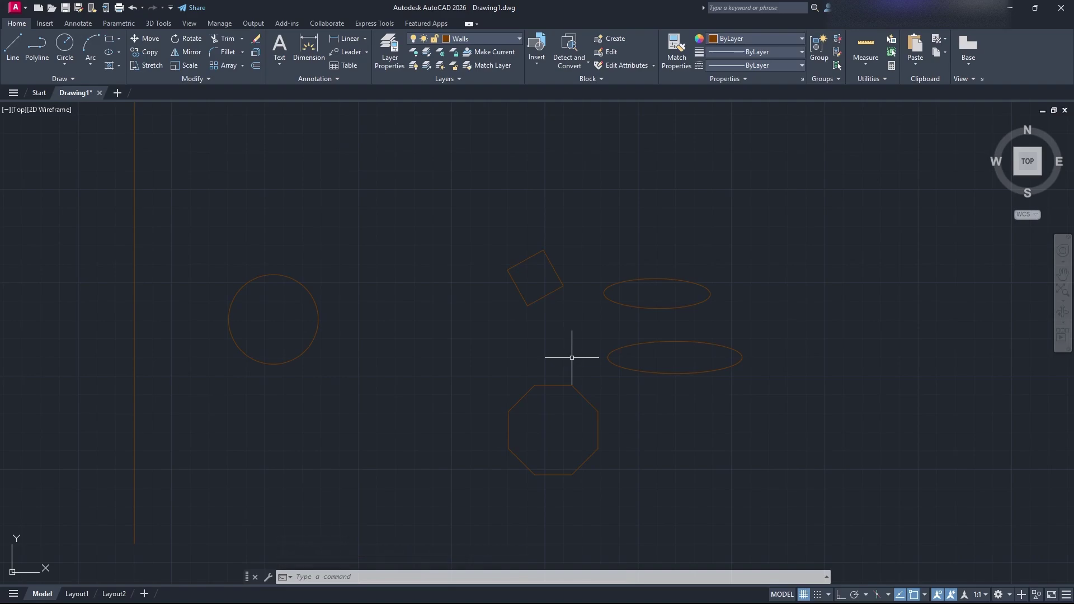
key("F4")
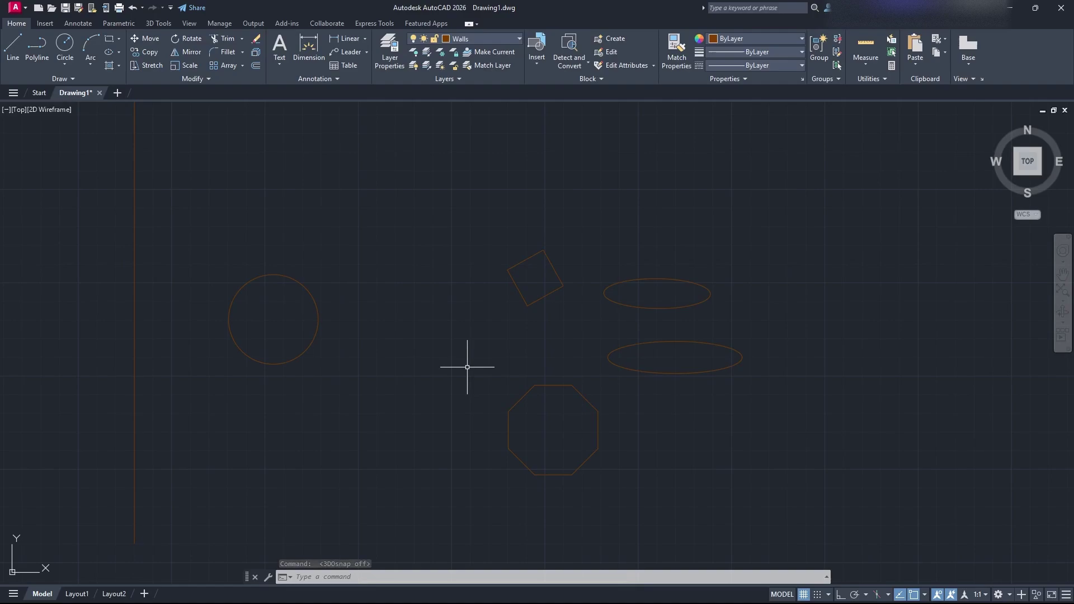
scroll(467, 367, "down", 3)
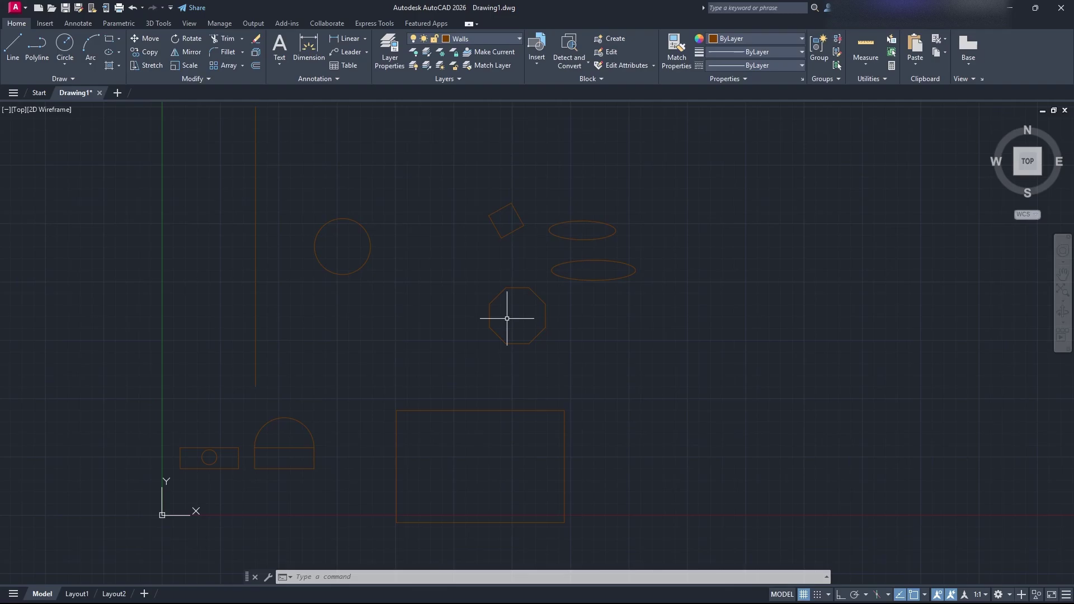
Step: Change the Walls layer's color to red, index color 10, and close the layer properties
left_click(482, 39)
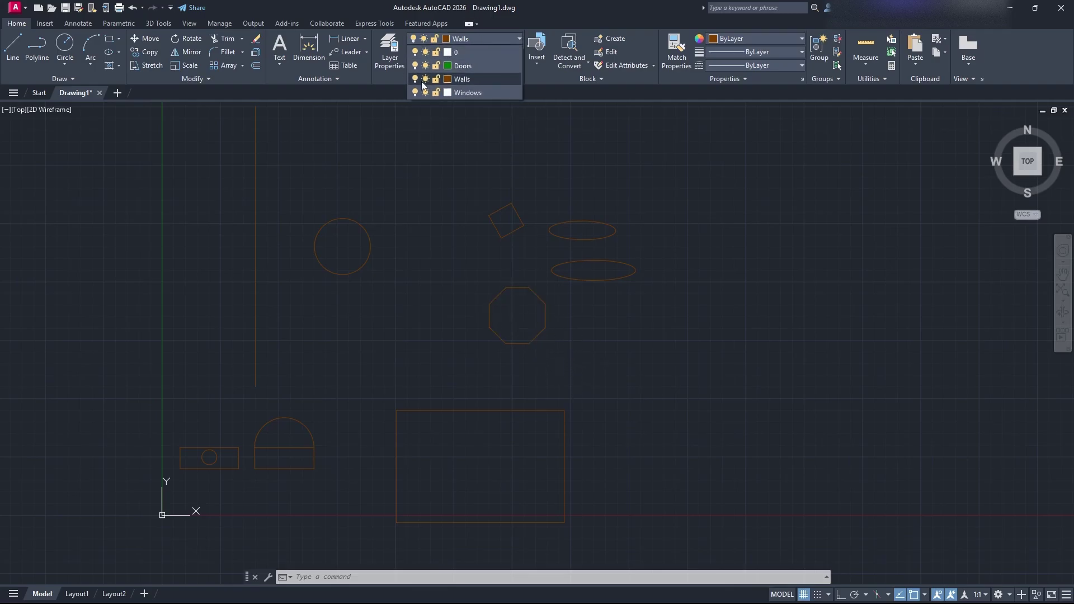
left_click(387, 63)
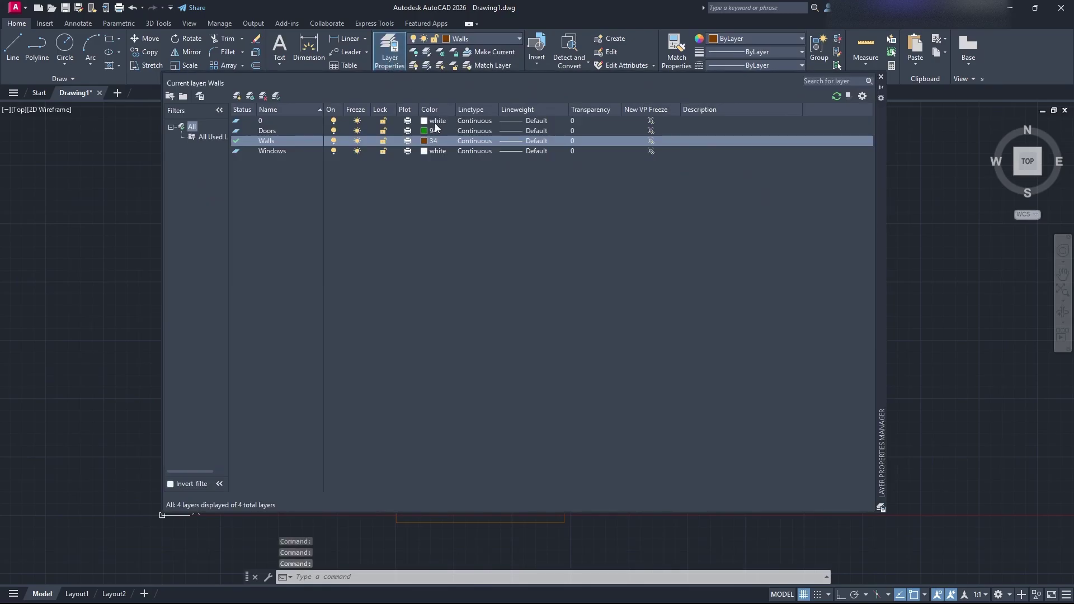
left_click(429, 141)
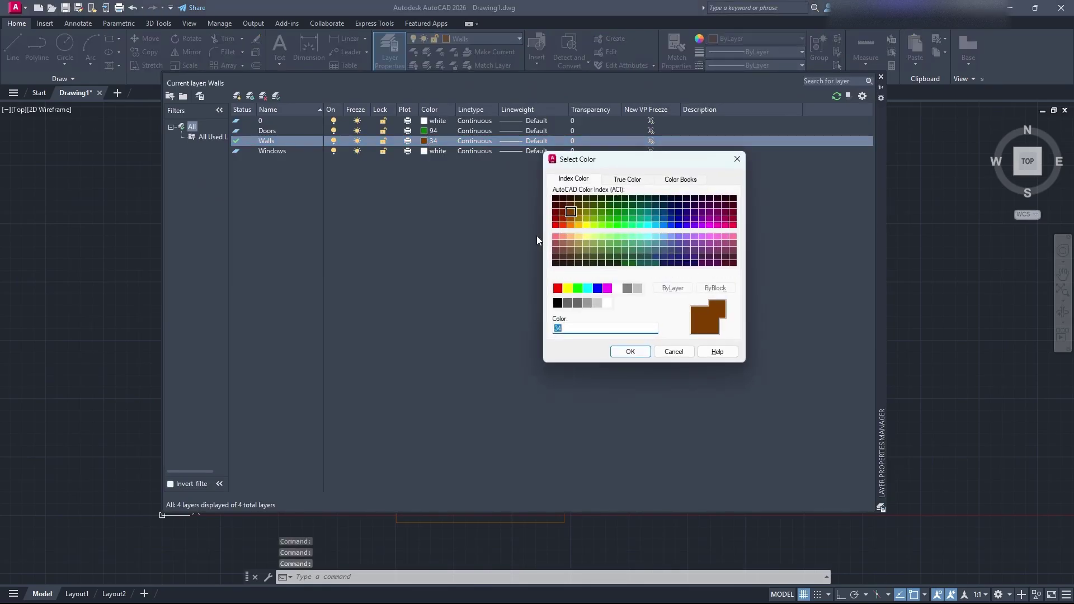
left_click(556, 226)
left_click(630, 352)
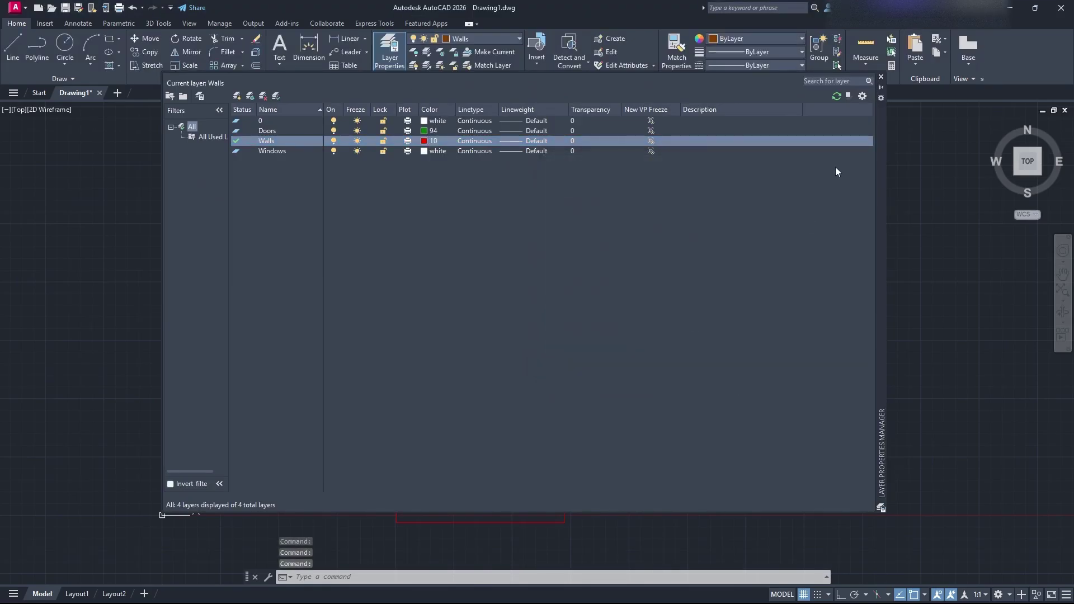
left_click(881, 77)
middle_click_drag(706, 311, 756, 346)
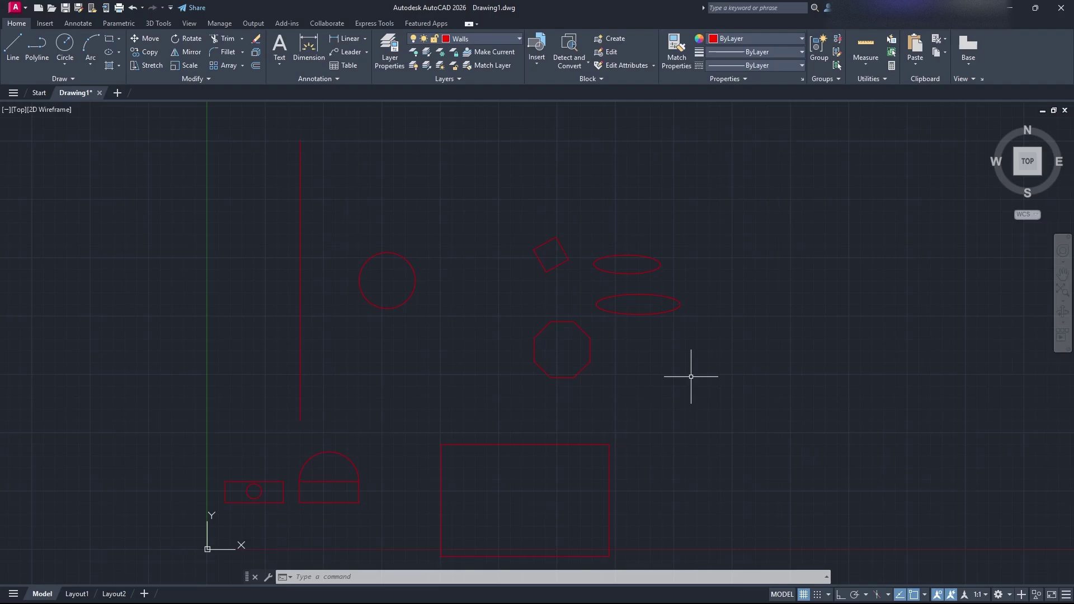
left_click(216, 80)
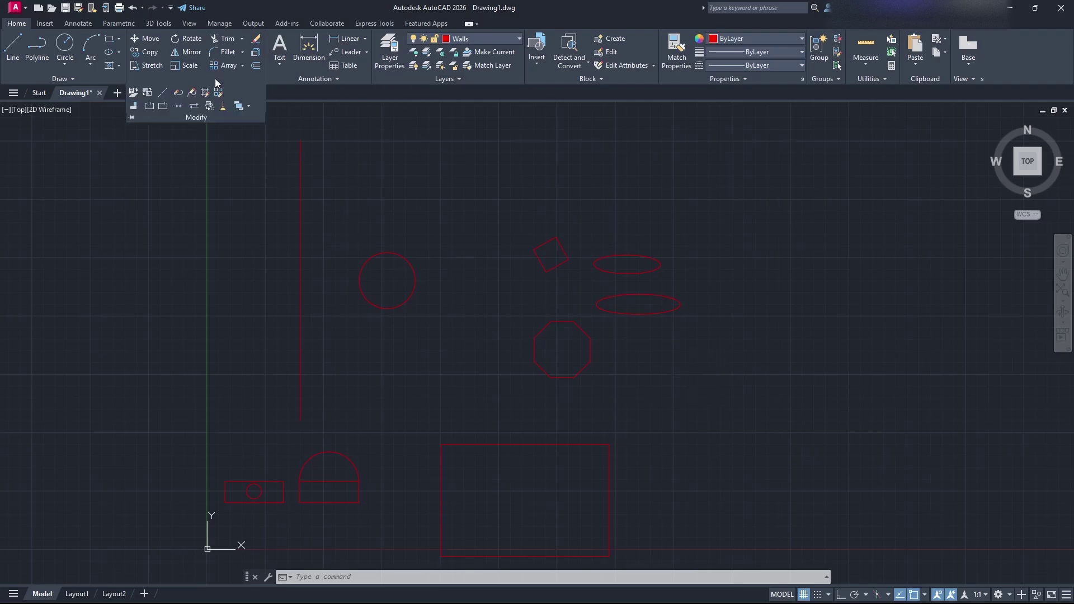
left_click(420, 310)
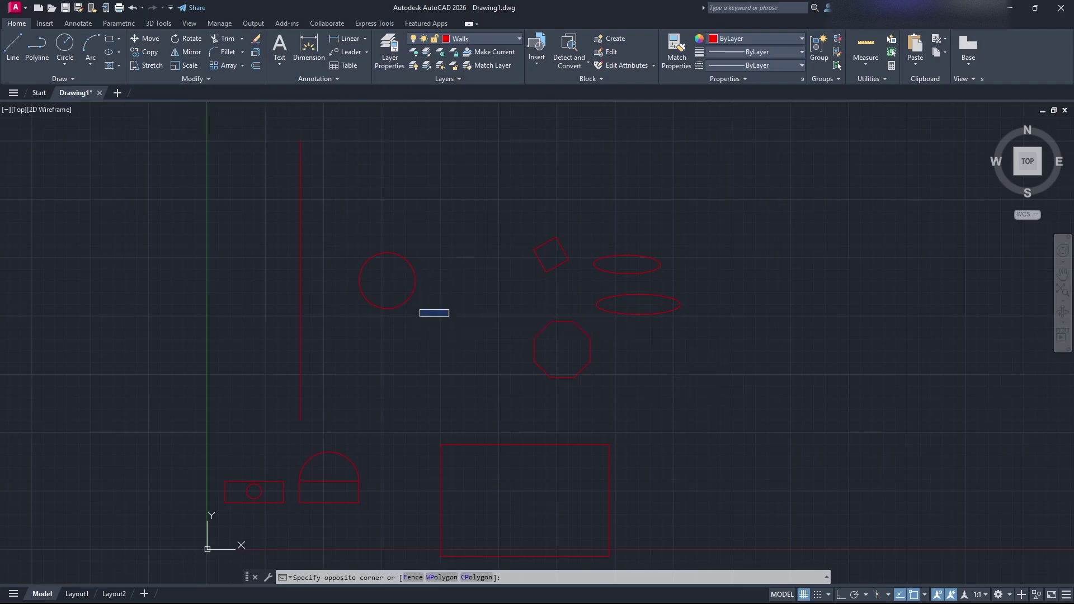
left_click(448, 321)
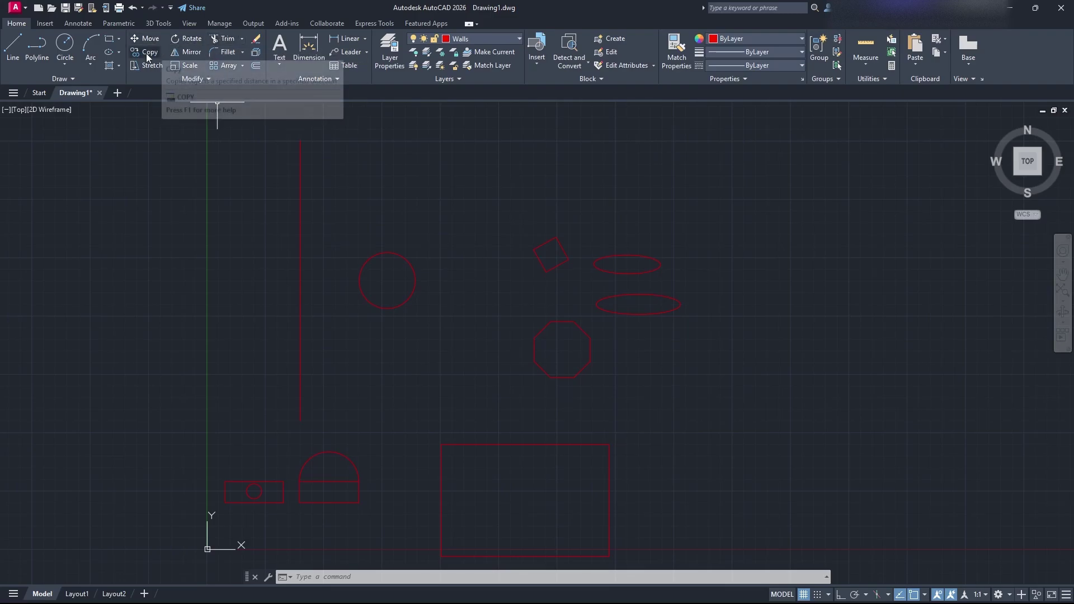
left_click(144, 38)
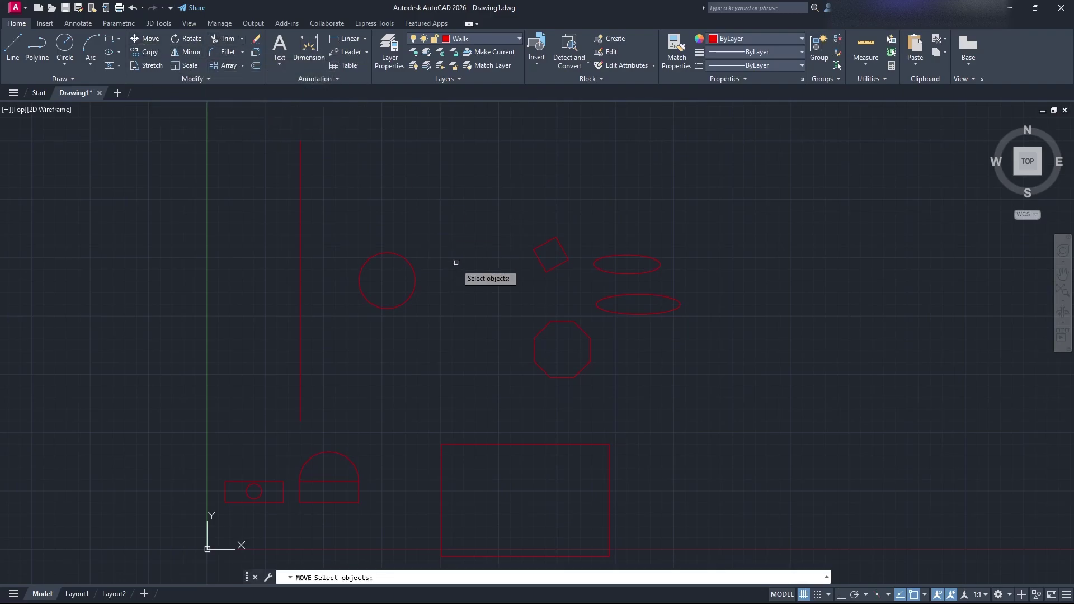
left_click(415, 288)
key("Return")
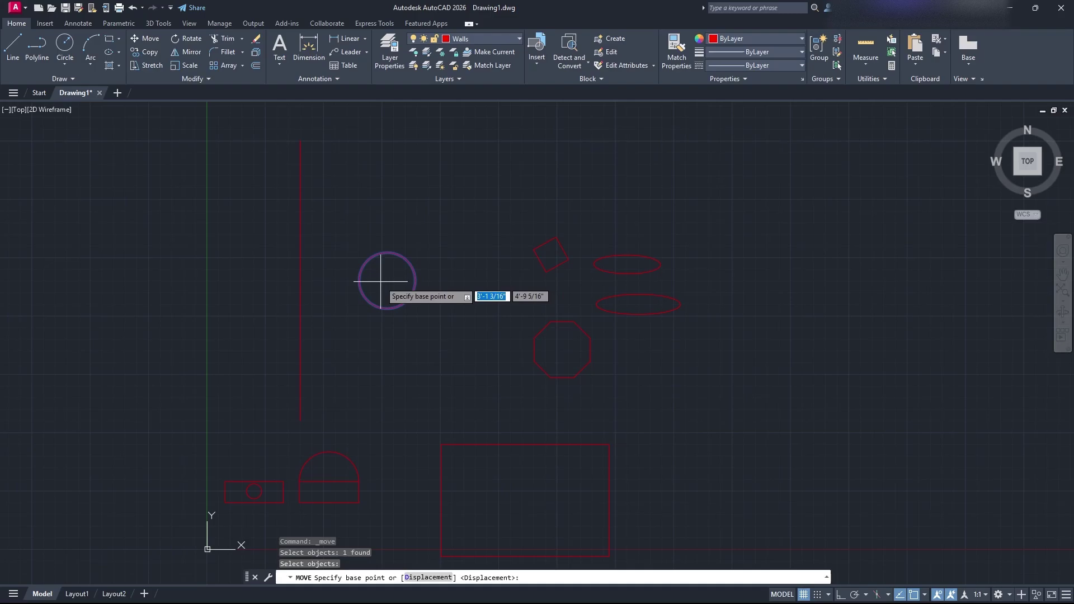
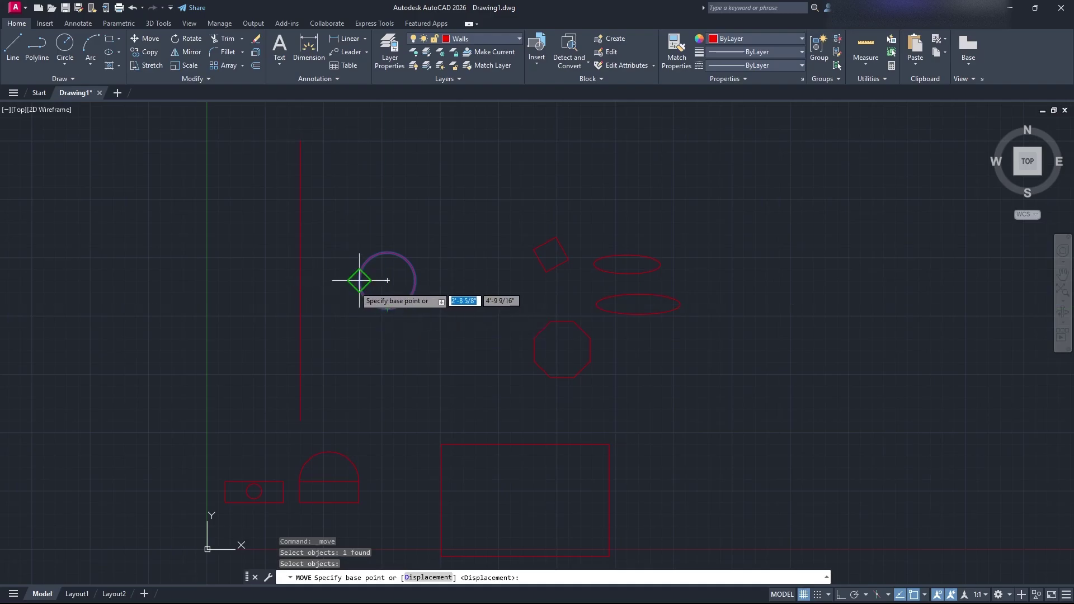
left_click(388, 308)
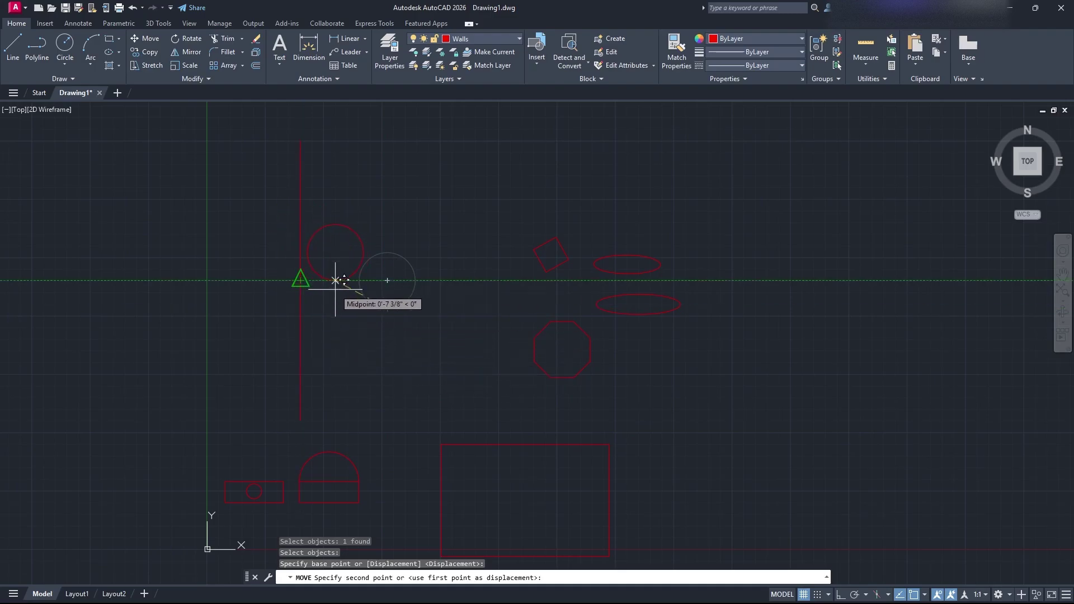
key("Escape")
Step: Move the large circle by its left quadrant onto the midpoint of the long vertical line
left_click(422, 307)
left_click(369, 267)
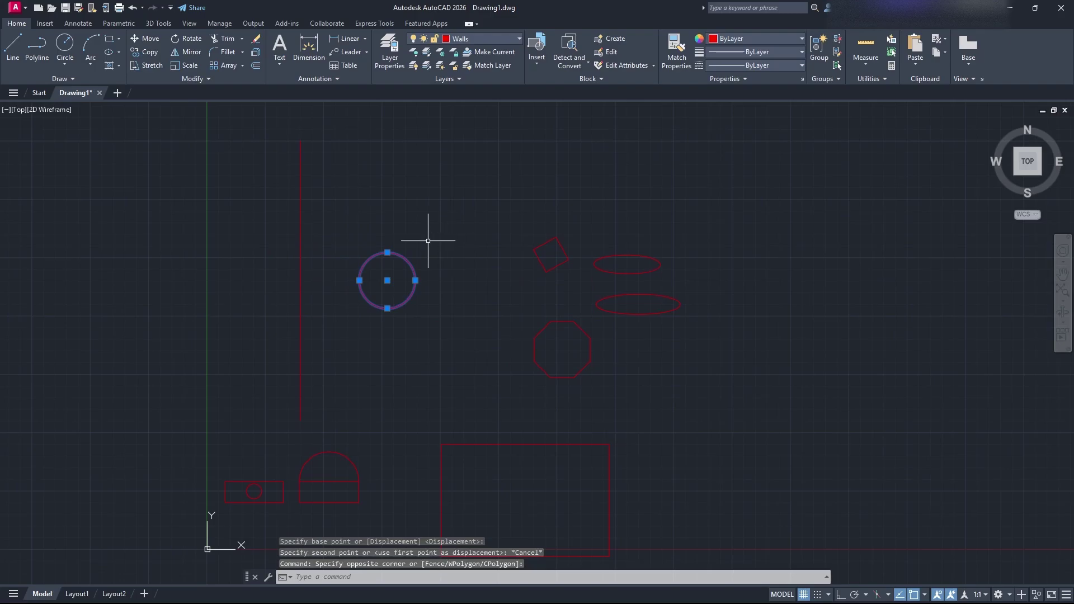
left_click(146, 38)
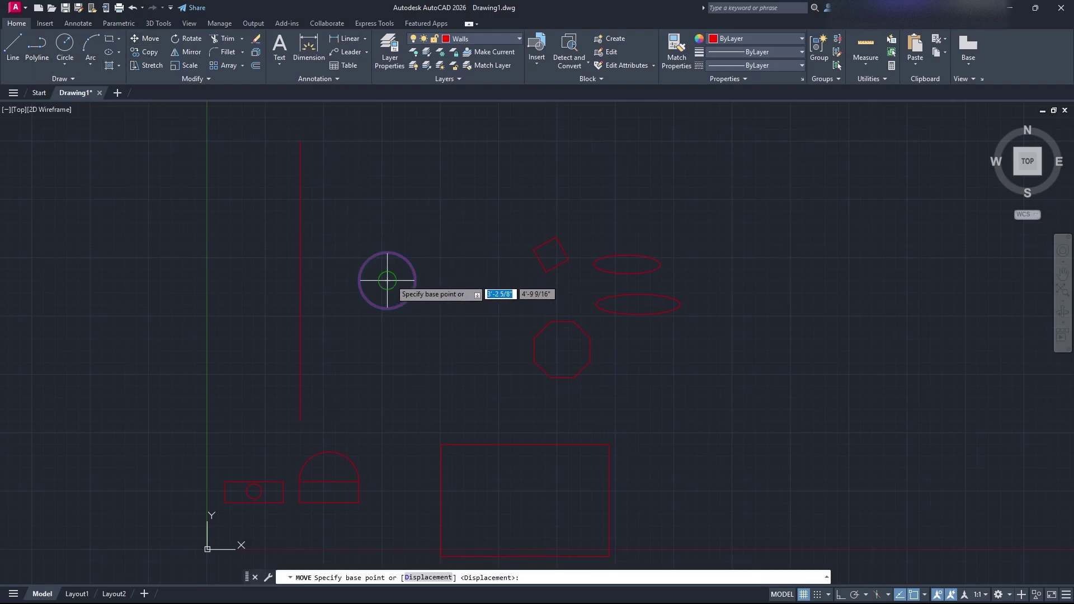
left_click(387, 280)
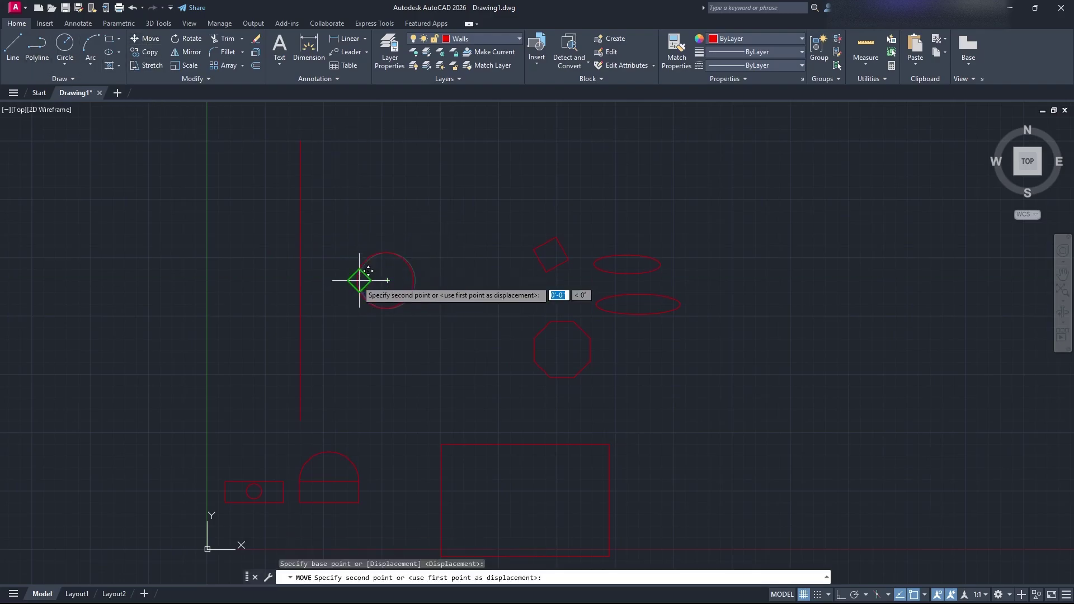
left_click(300, 280)
scroll(314, 281, "up", 4)
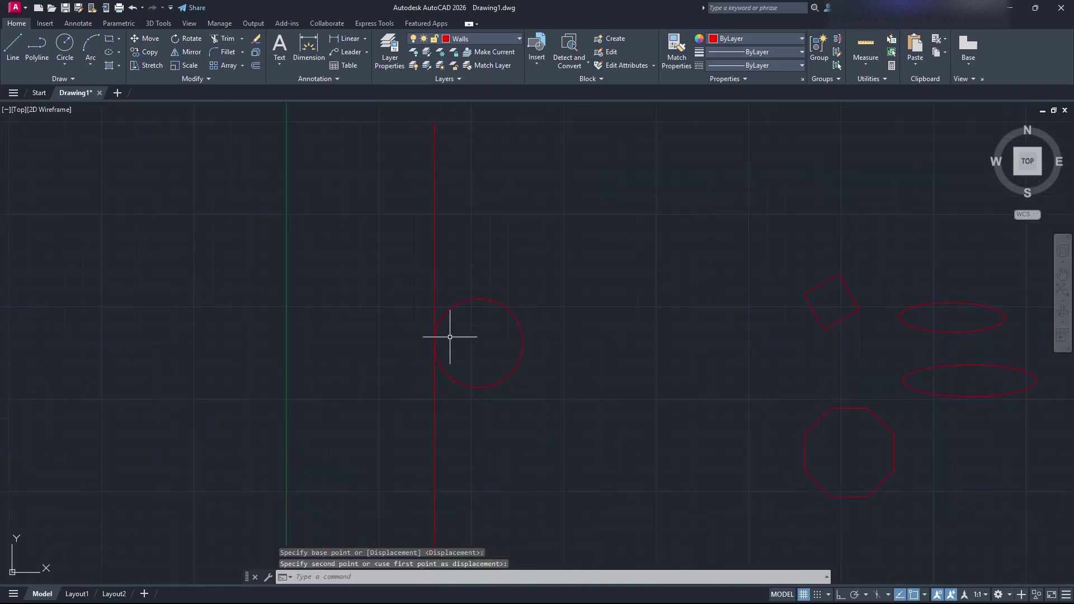
scroll(450, 337, "down", 3)
left_click(417, 352)
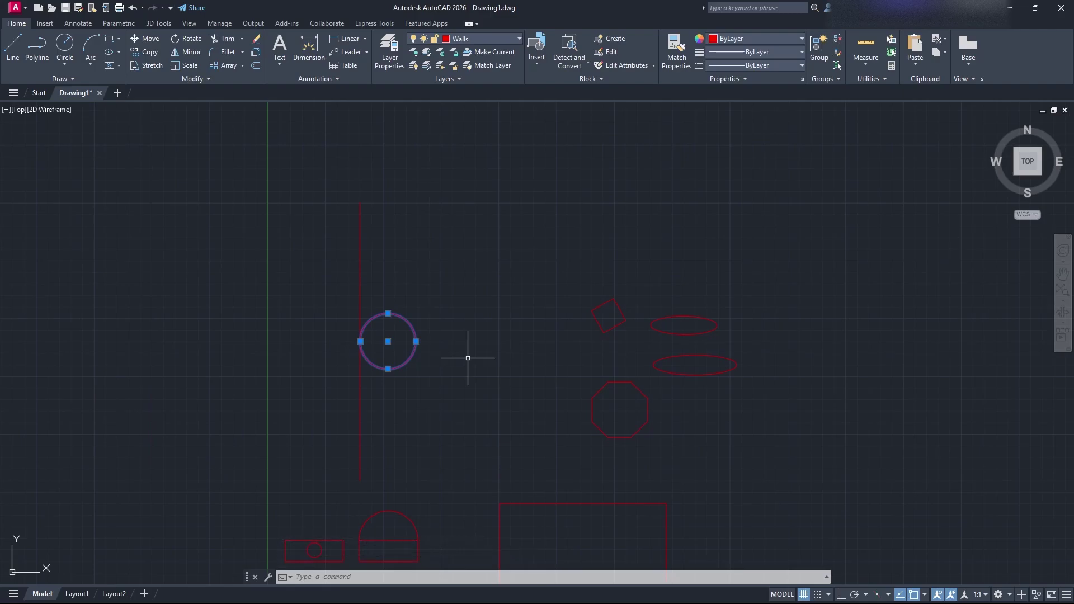
key("Escape")
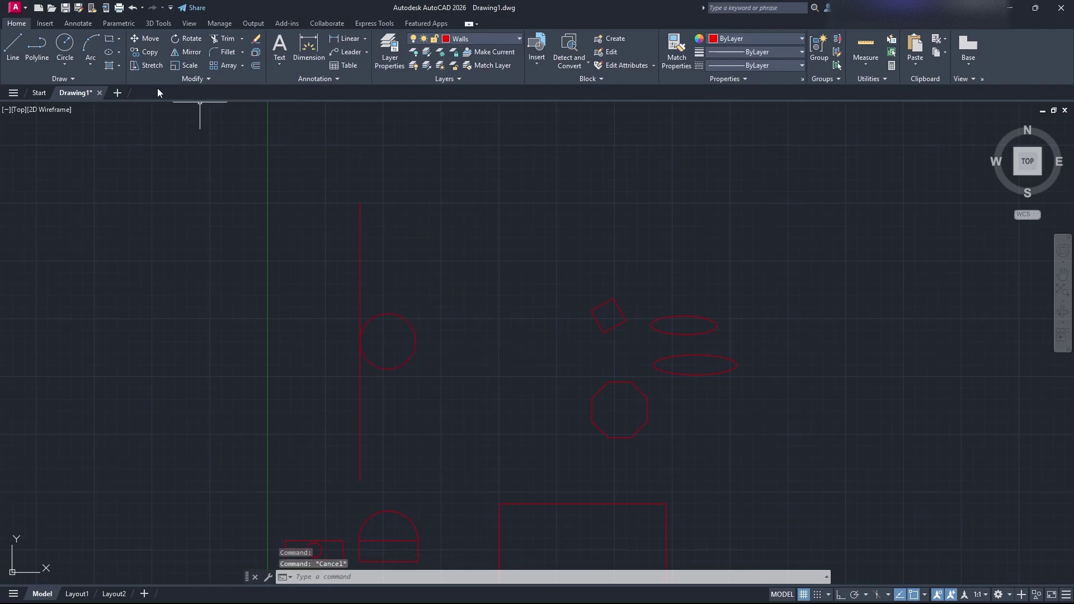
left_click(145, 39)
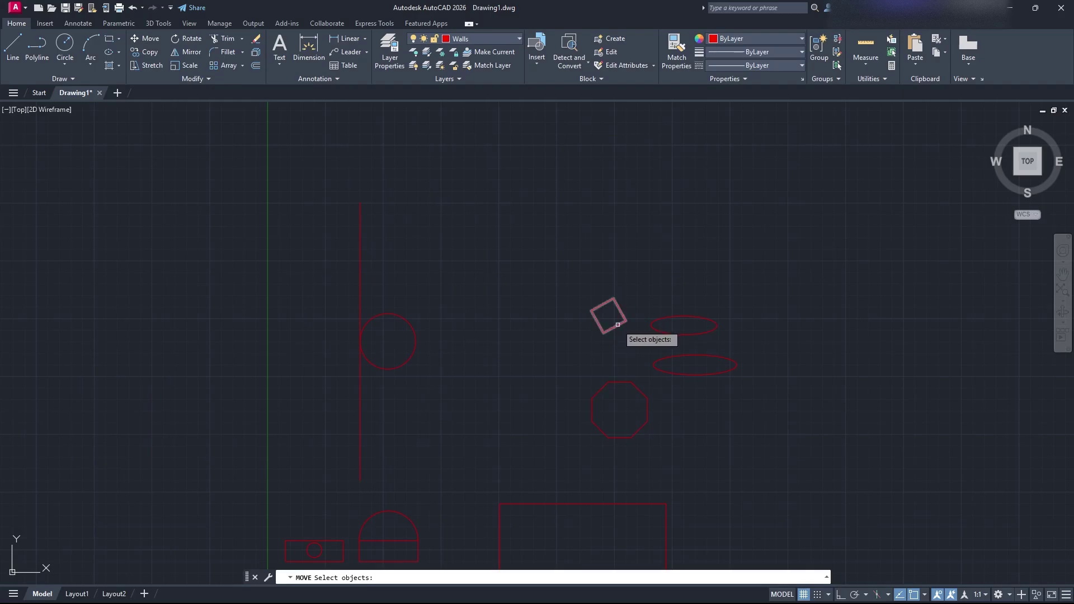
left_click(617, 324)
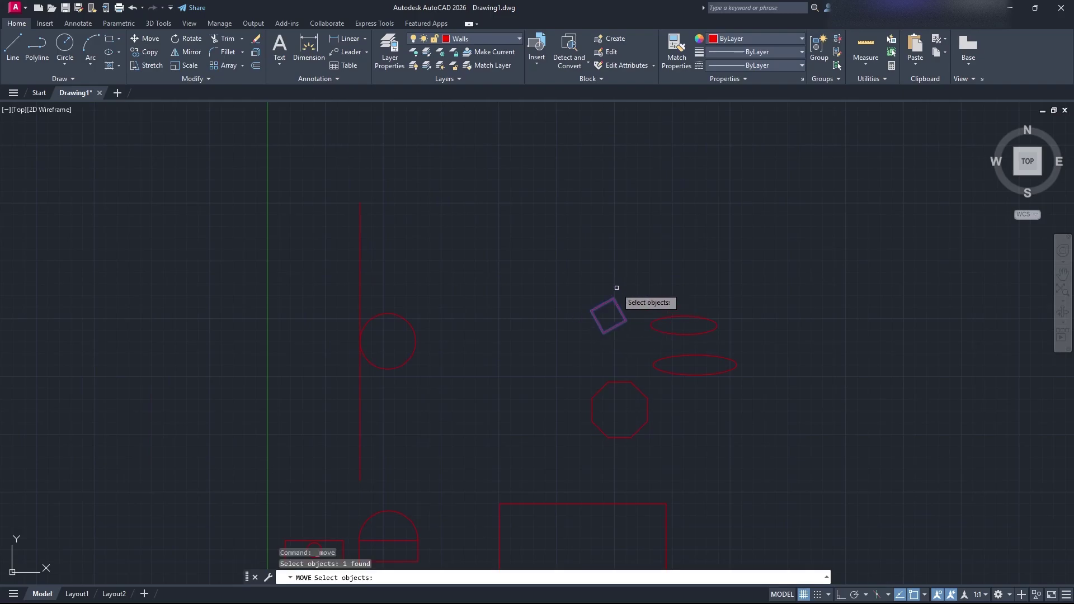
key("Return")
left_click(609, 316)
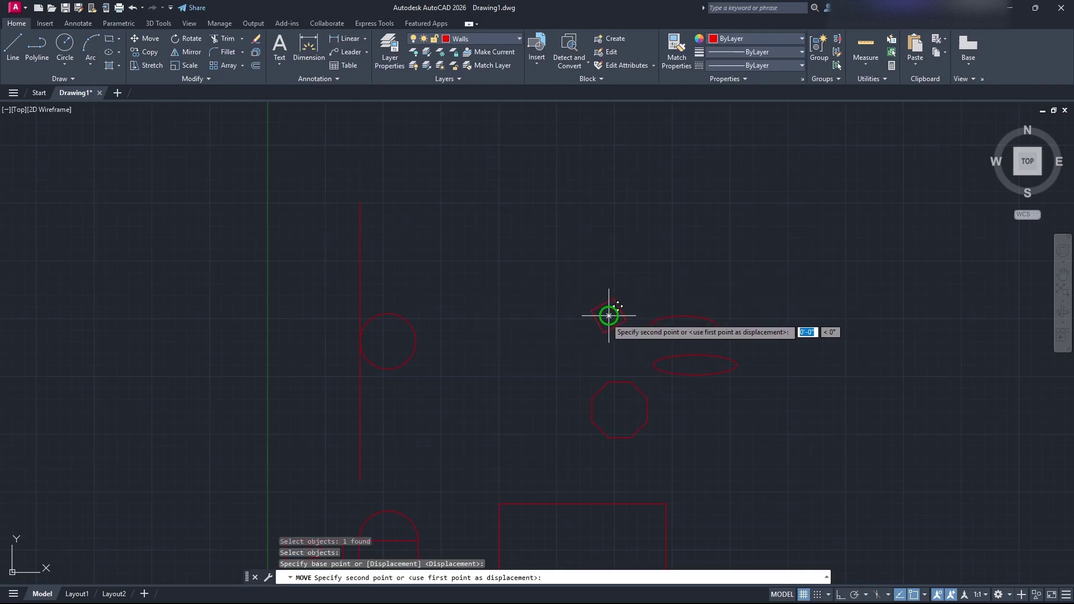
key("Escape")
left_click_drag(633, 339, 536, 242)
key("Escape")
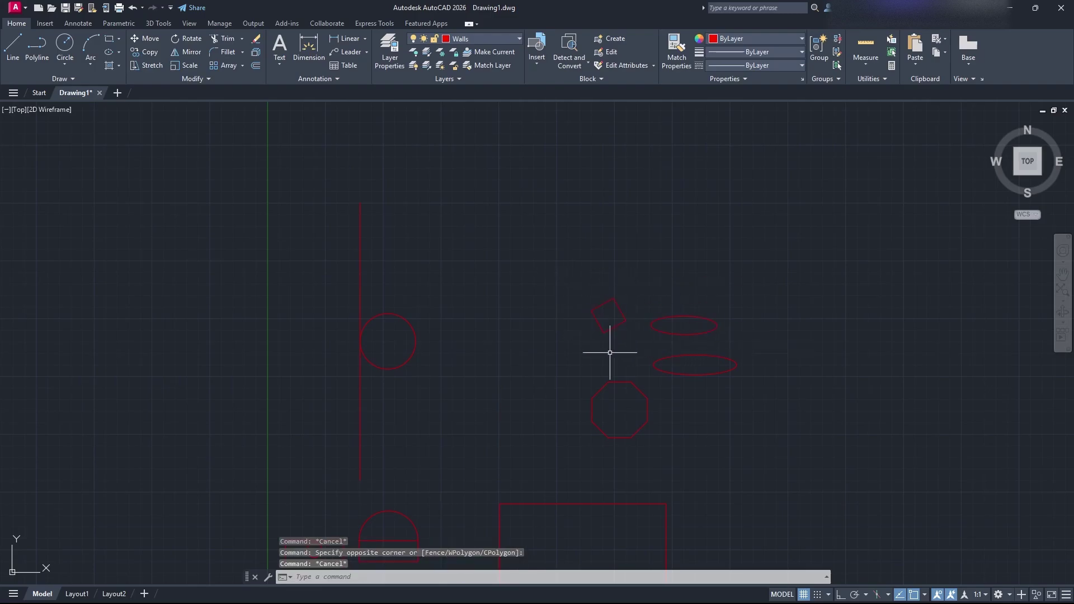
Step: Move the octagon, both ellipses, tilted square, large circle and long vertical line straight up together, using the square's top corner as base point
type("move")
key("Return")
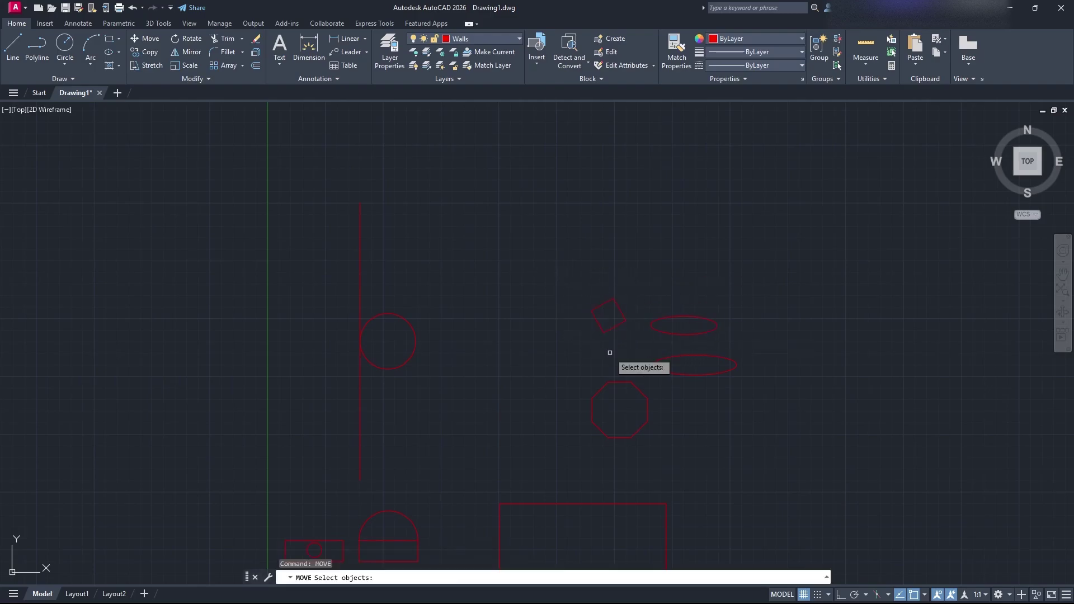
left_click(643, 393)
left_click(695, 373)
left_click(708, 335)
left_click(588, 305)
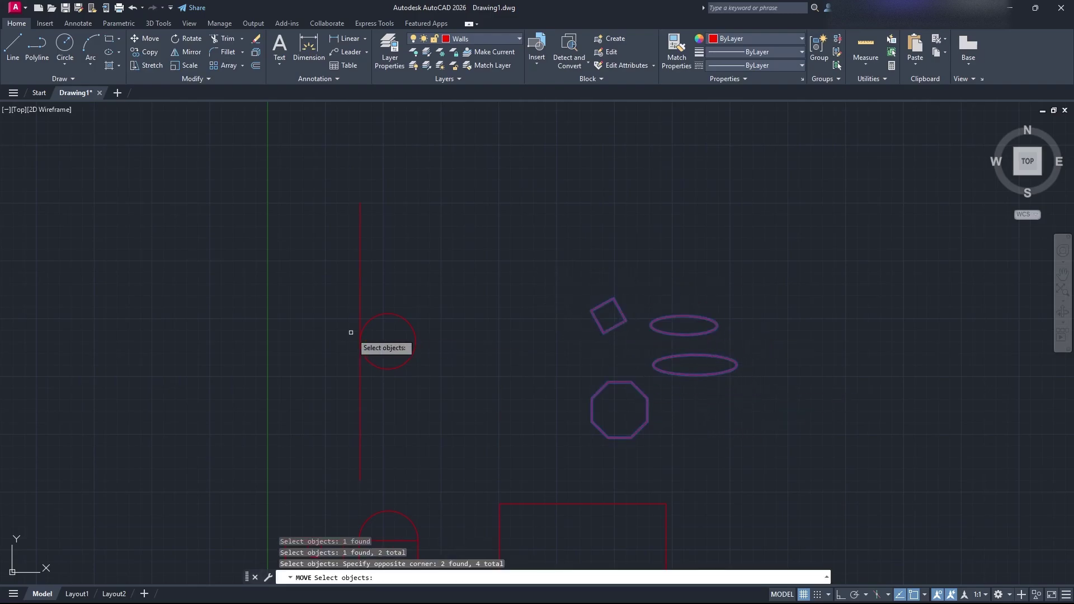
left_click(427, 355)
left_click(336, 289)
key("Return")
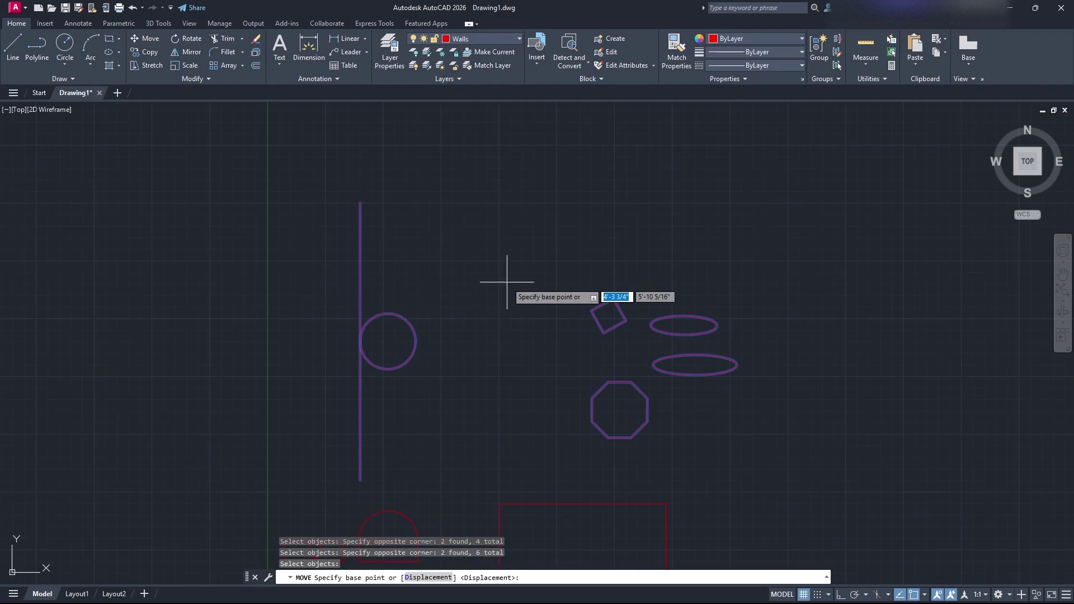
left_click(614, 298)
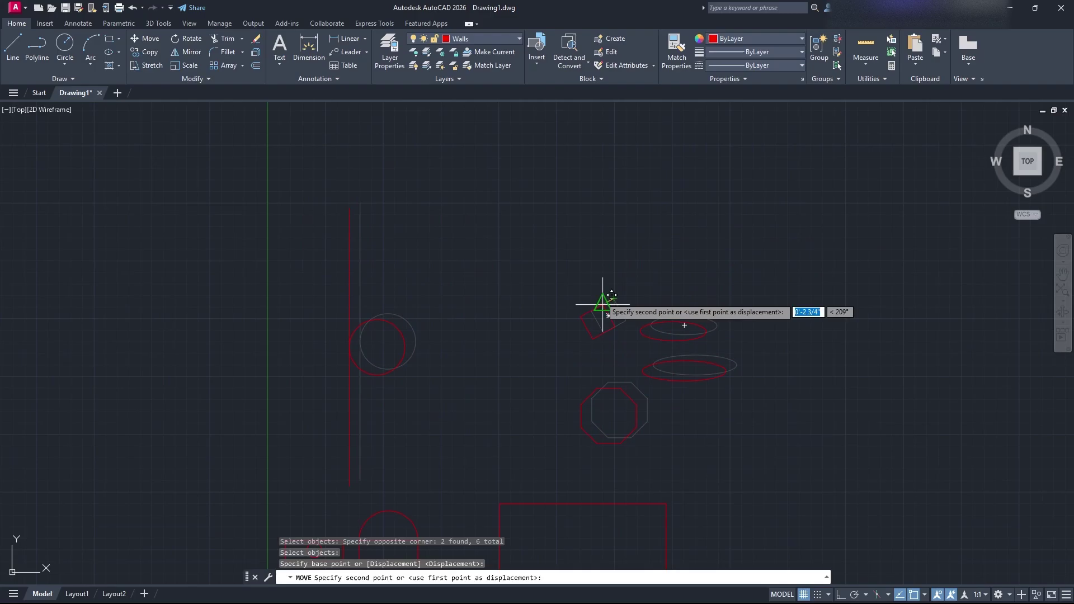
left_click(614, 247)
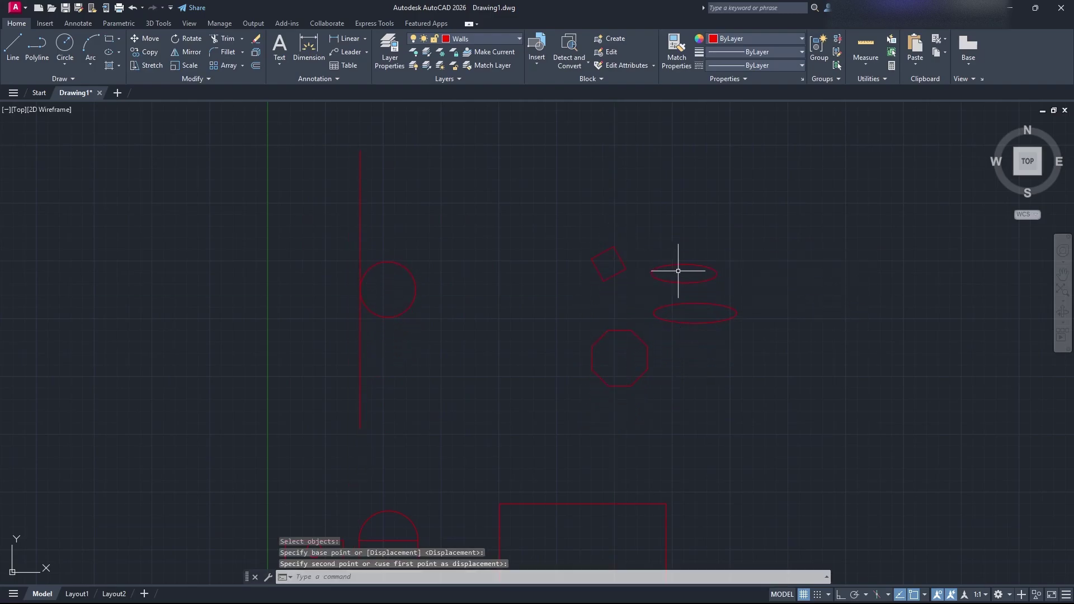
Step: Try to rotate the octagon about the upper vertex of its right side
left_click(192, 38)
key("Escape")
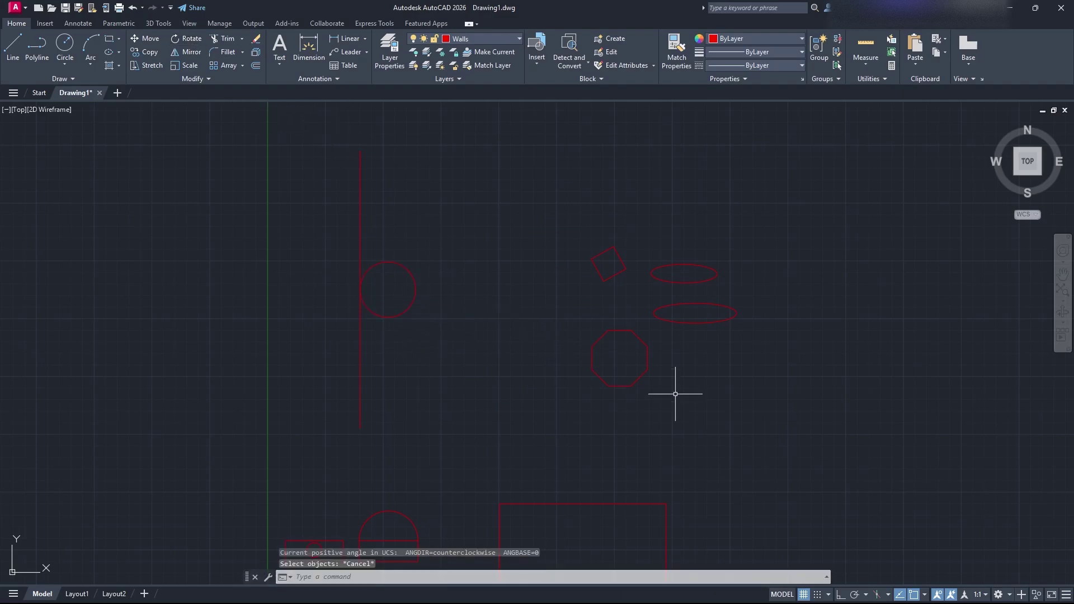
type("rotate")
key("Return")
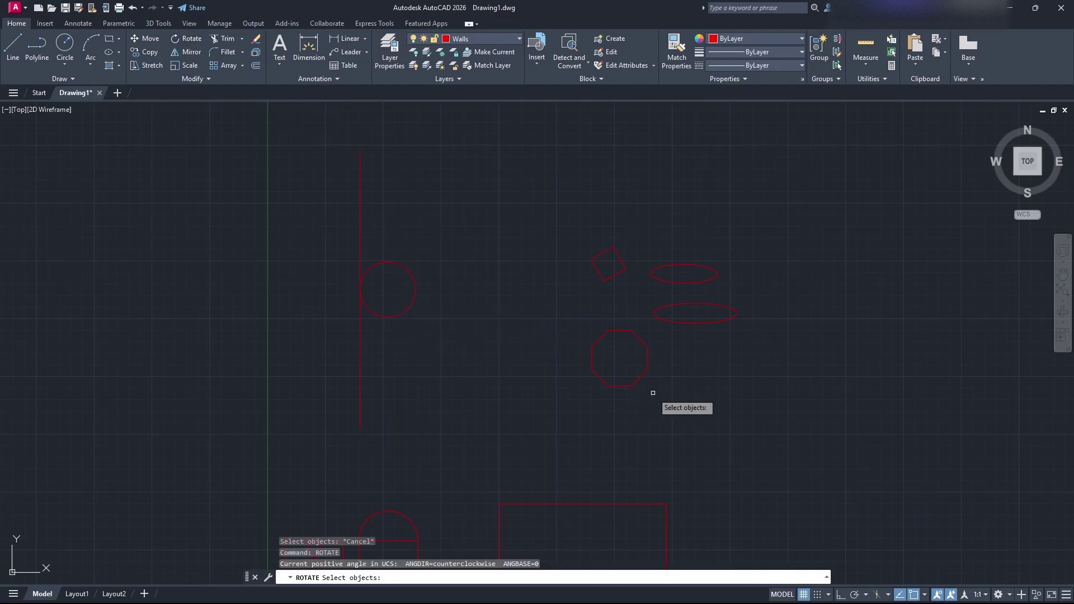
left_click(646, 367)
key("Return")
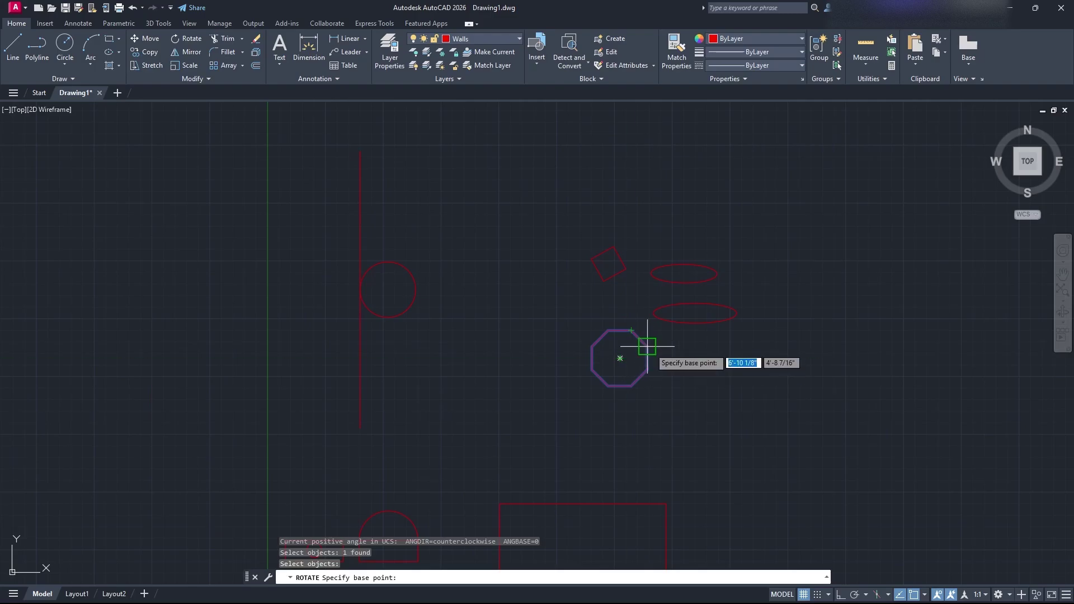
left_click(620, 358)
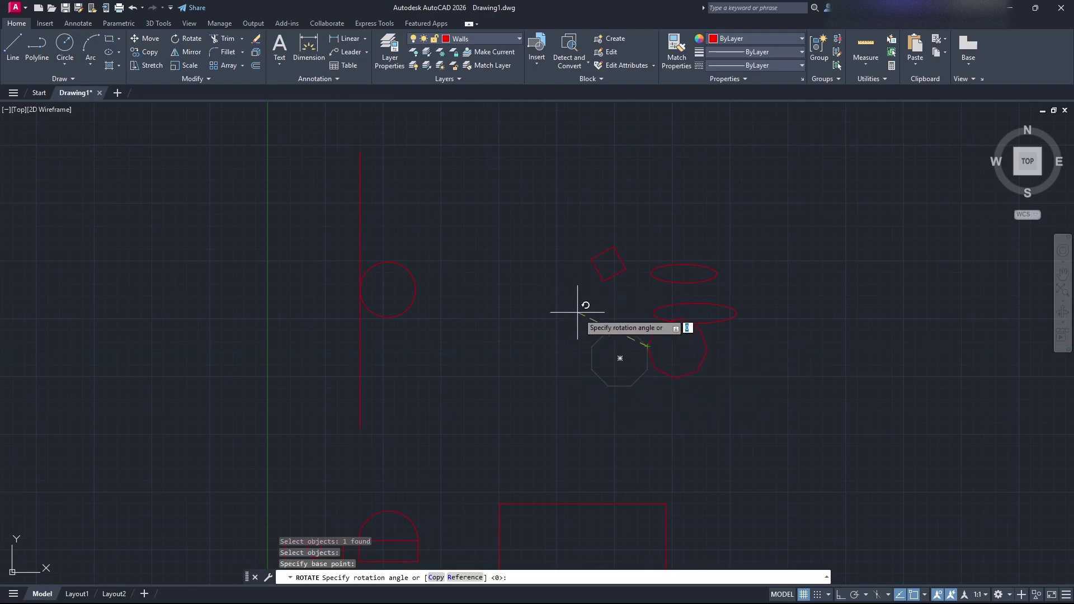
scroll(578, 304, "up", 6)
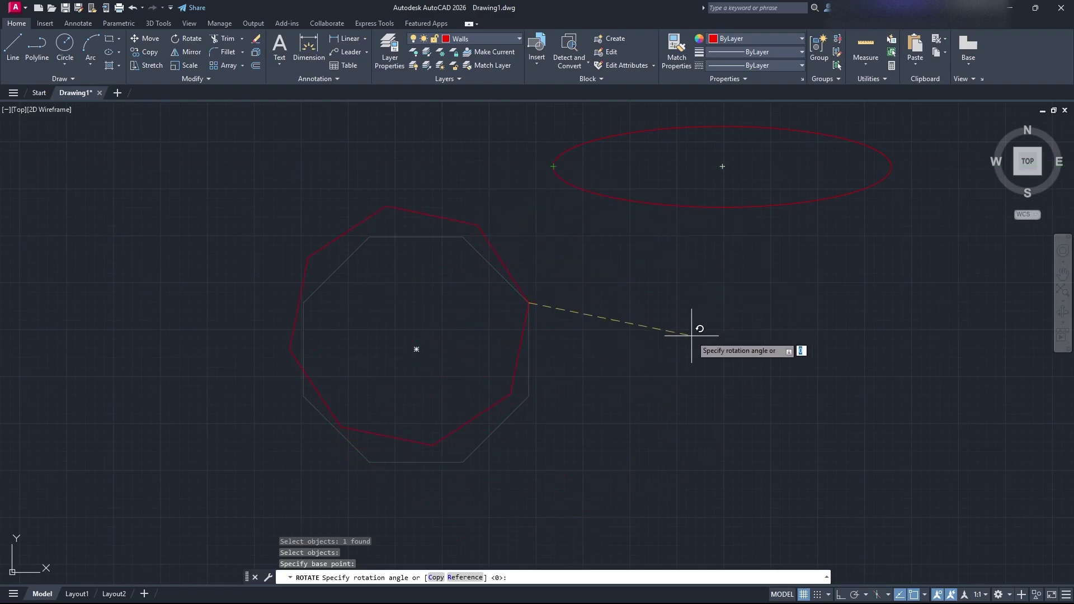
left_click(528, 303)
scroll(643, 324, "down", 5)
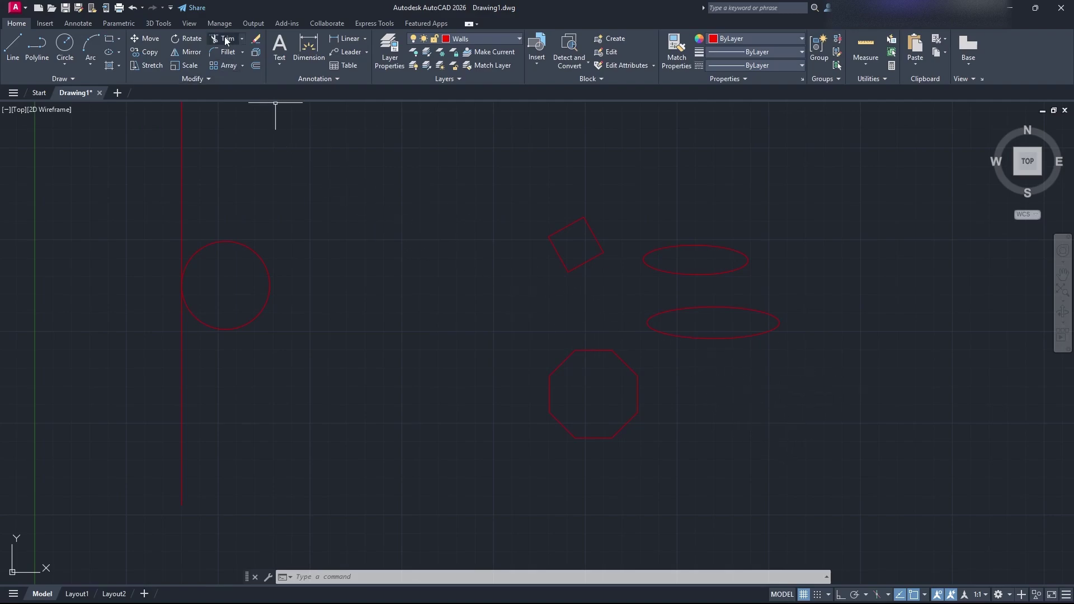
Step: Draw a vertical polyline through the large circle's center, with its ends level with those of the adjacent long line
middle_click_drag(380, 246, 512, 306)
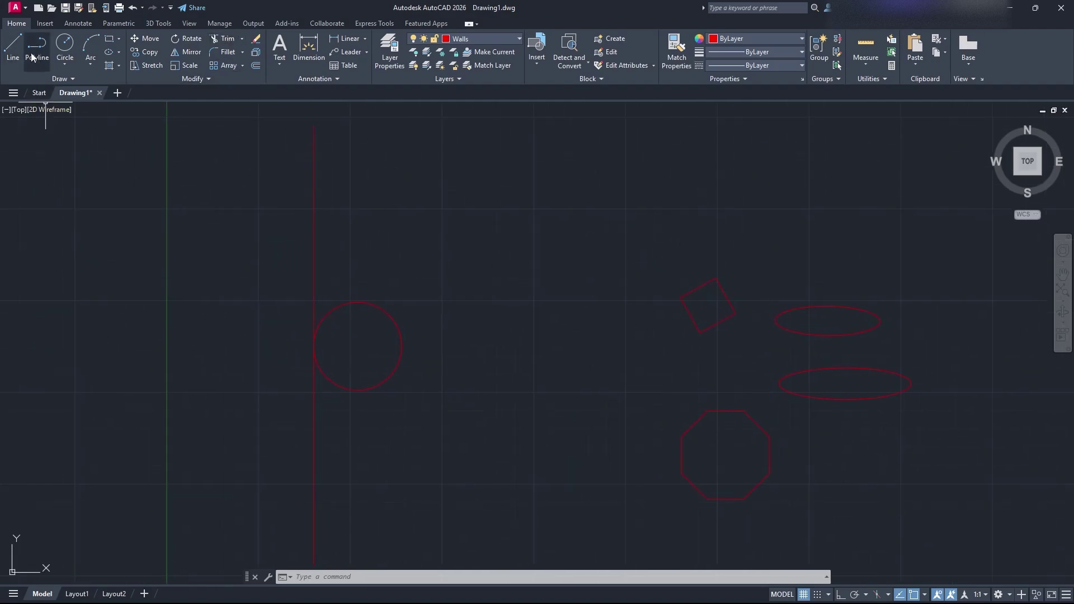
left_click(12, 45)
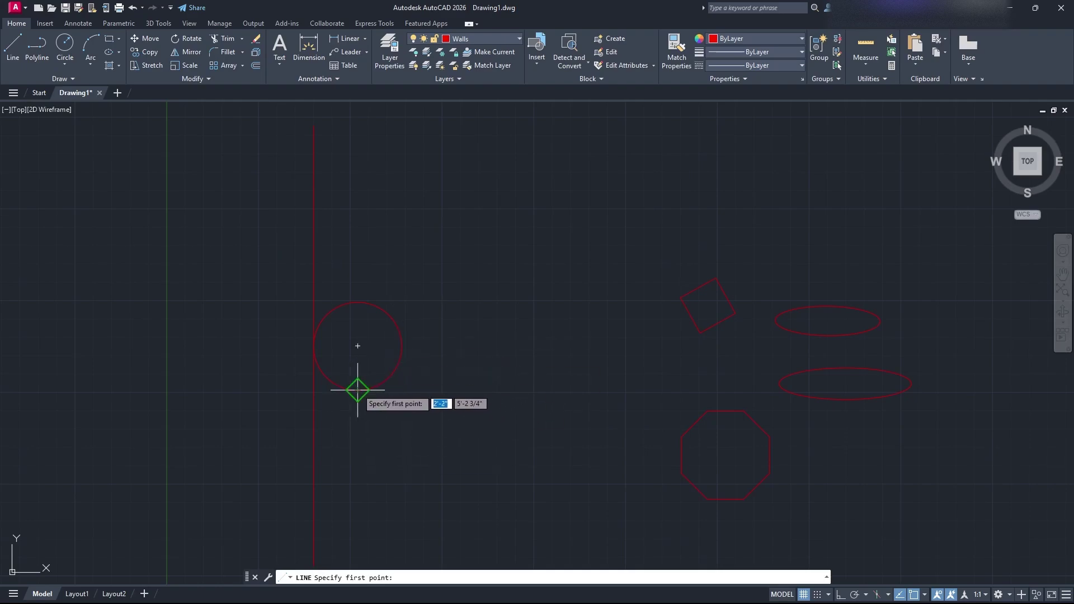
left_click(36, 49)
middle_click_drag(457, 494, 432, 355)
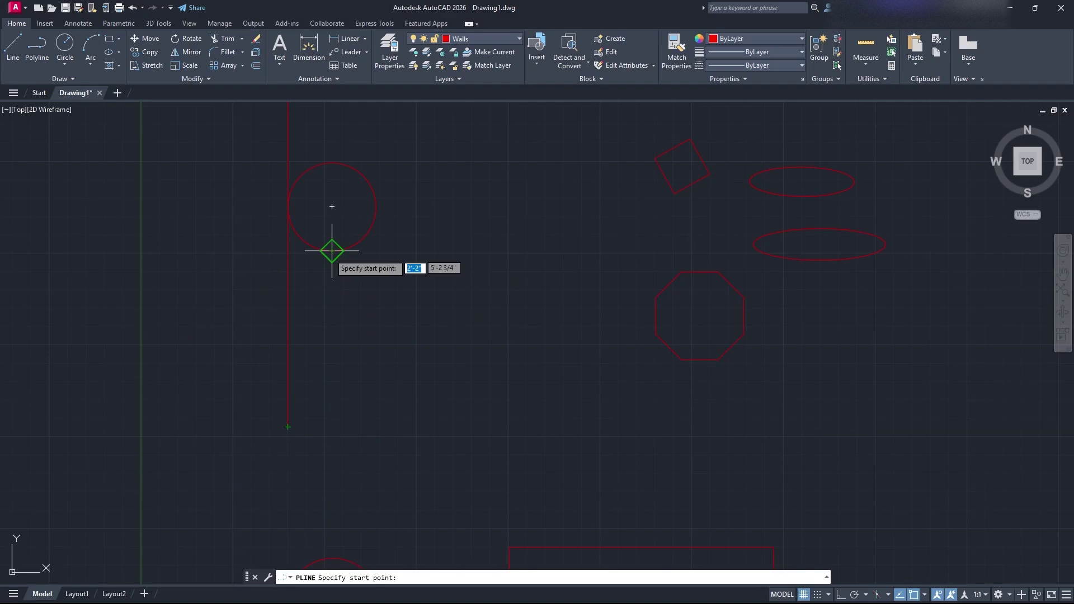
left_click(332, 427)
middle_click_drag(343, 176, 371, 359)
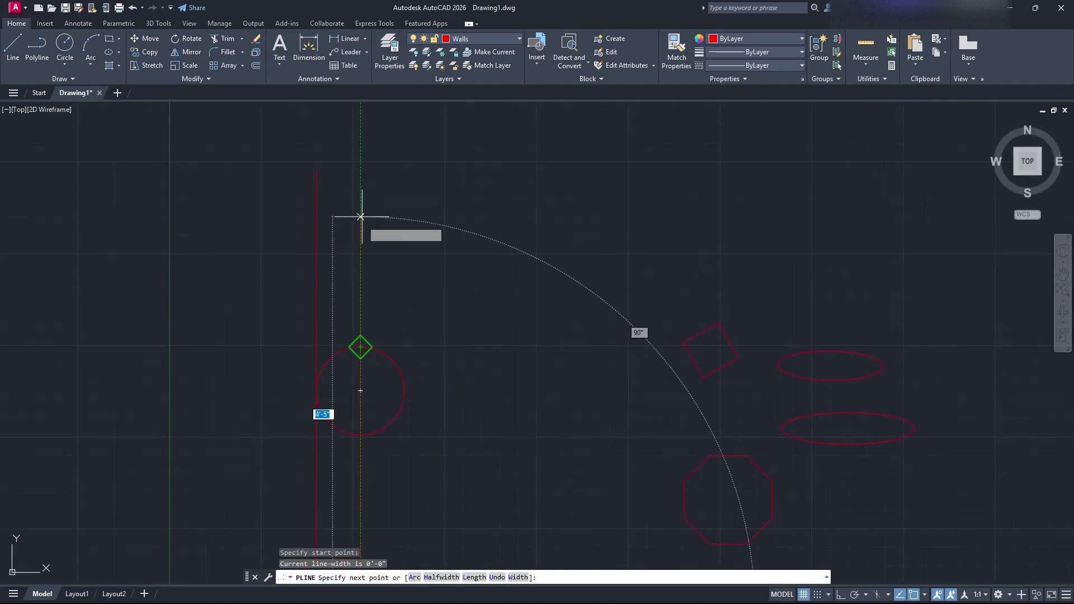
left_click(361, 170)
scroll(435, 305, "down", 2)
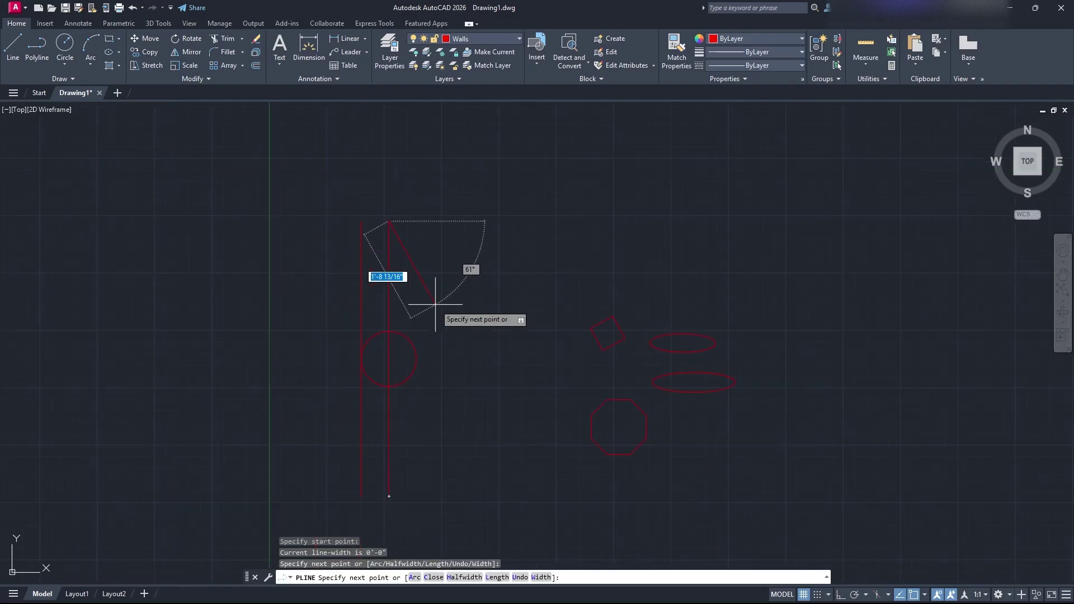
key("Escape")
Step: Trim away the part of the shorter-offset vertical line that passes through the inside of the large circle
middle_click_drag(490, 357, 532, 288)
scroll(485, 309, "up", 2)
middle_click_drag(429, 282, 452, 300)
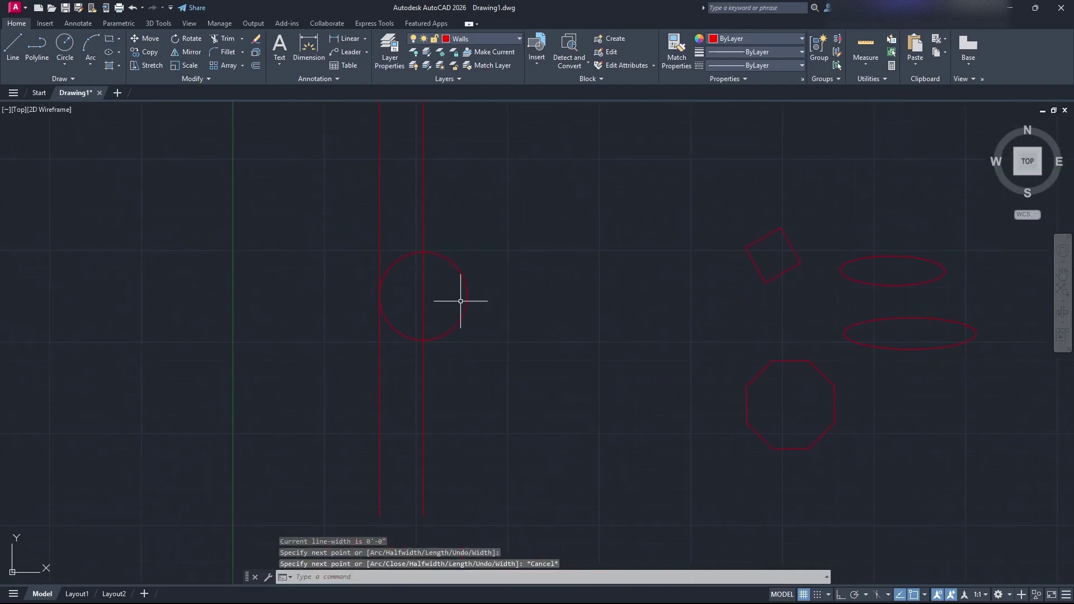
type("TRIM")
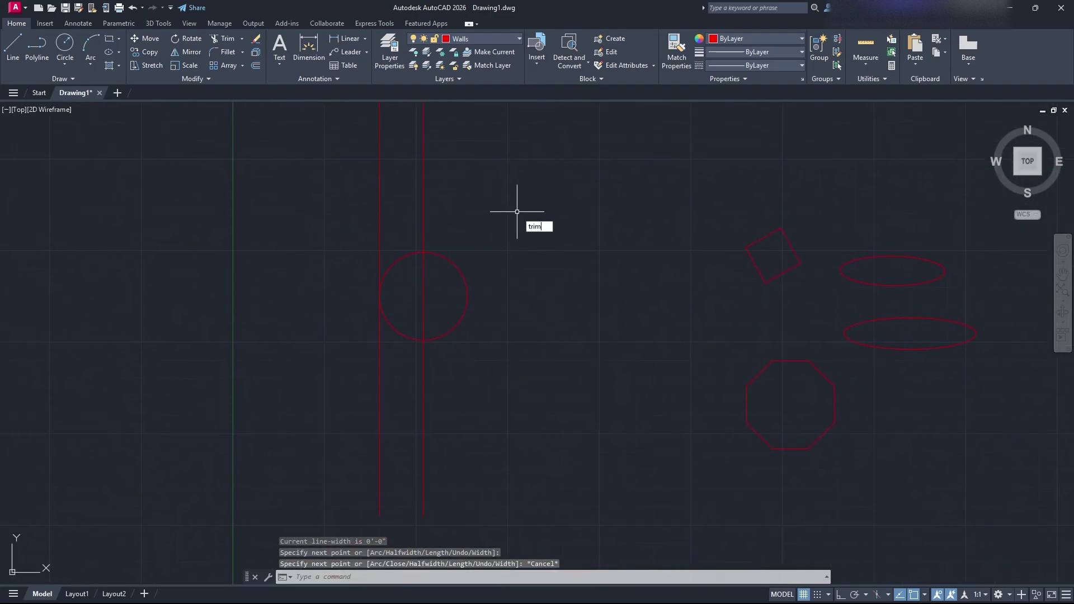
key("Return")
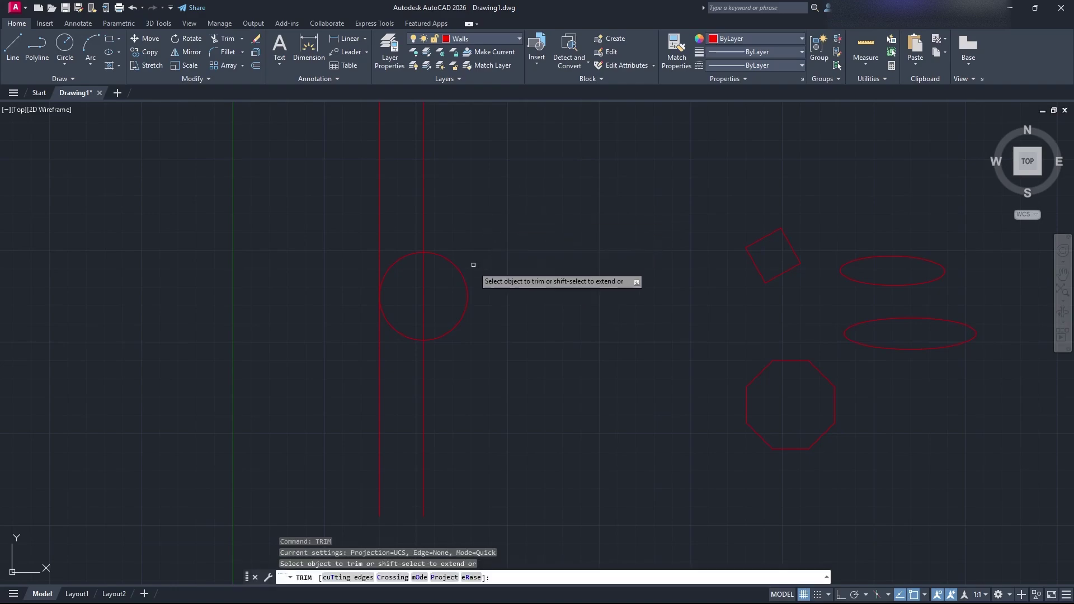
left_click(423, 293)
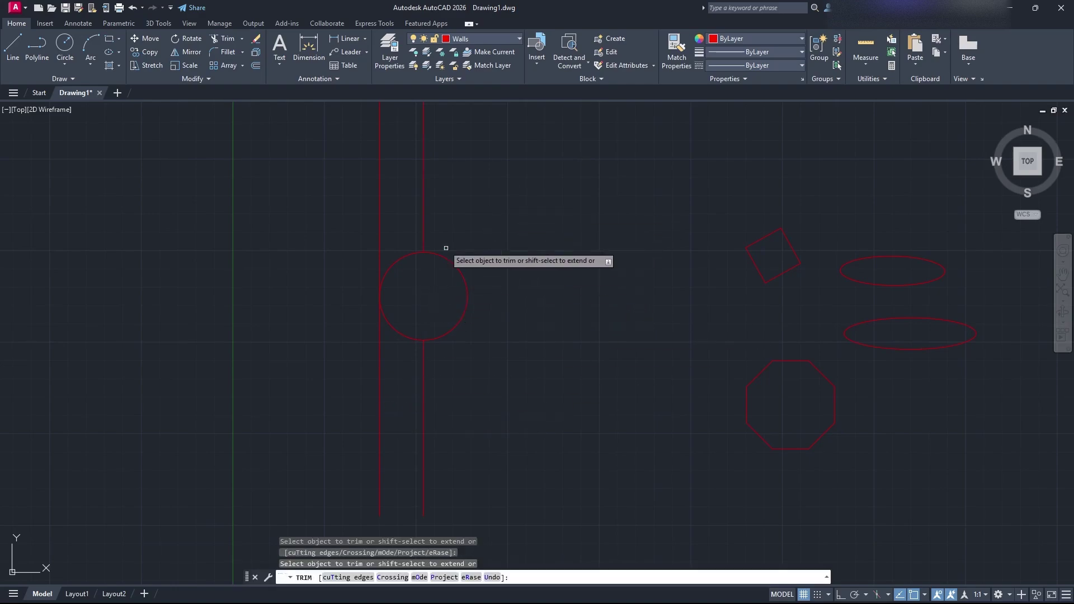
Step: Trim away that line's portion above the circle and all of the circle except its lower-left quarter arc
left_click(424, 222)
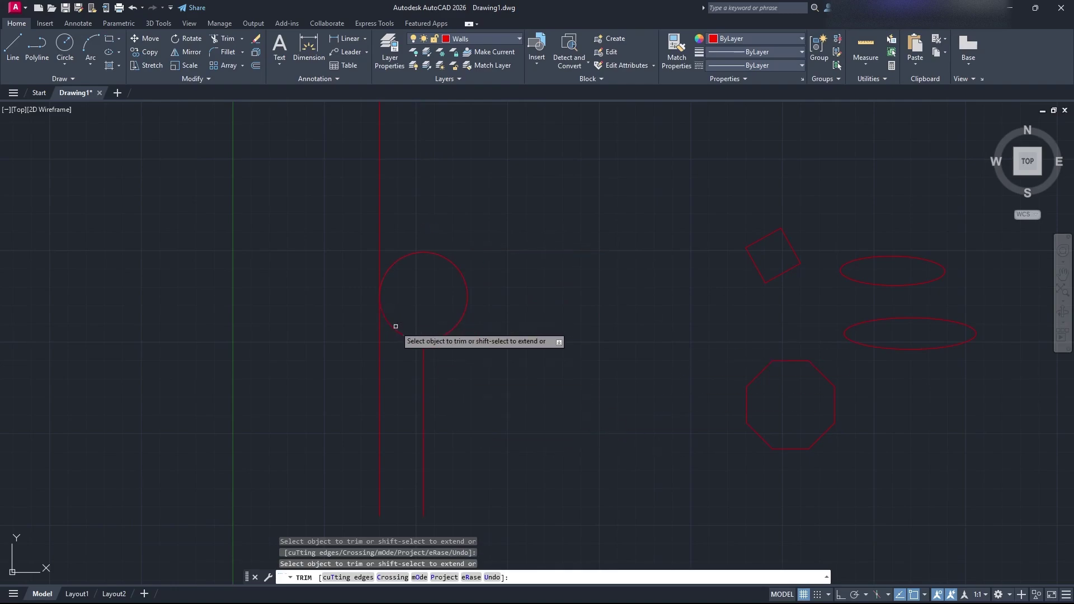
left_click(442, 258)
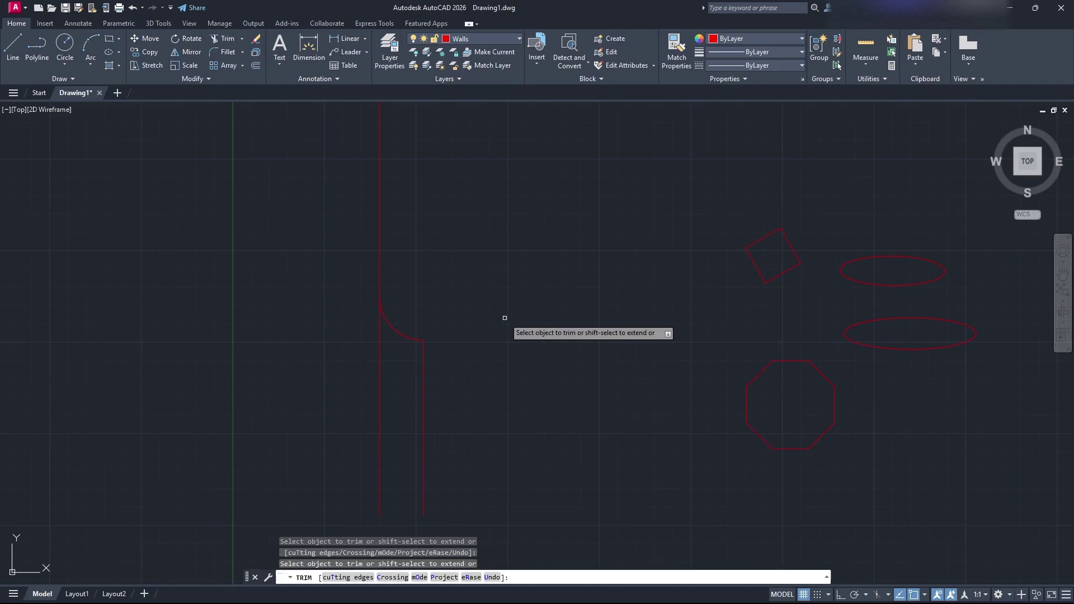
key("Escape")
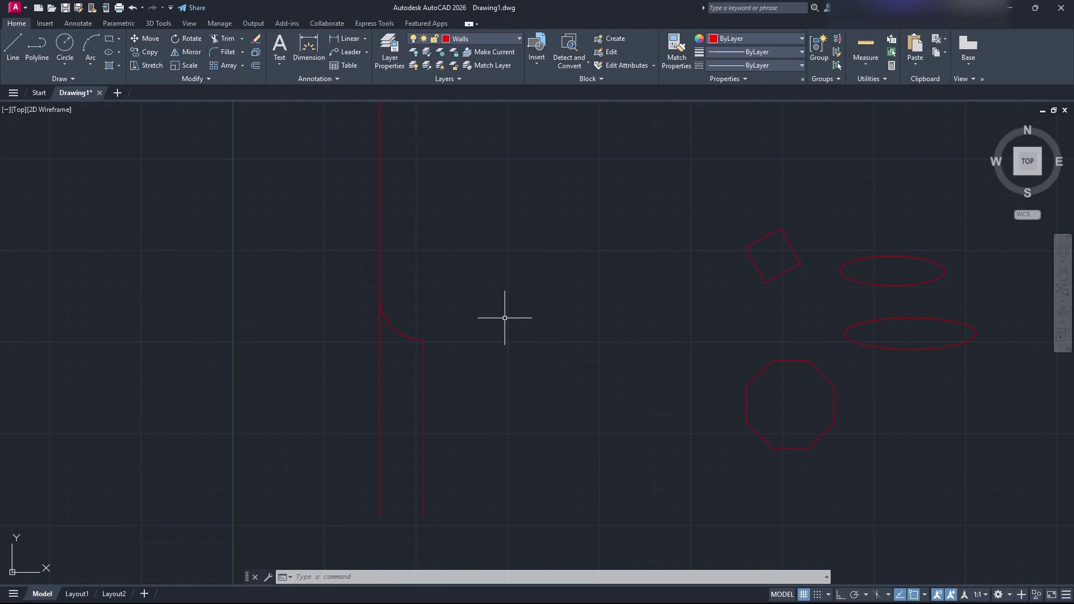
Step: Copy the tilted square, both ellipses and octagon together from the octagon's bottom-edge midpoint to the midpoint of the large rectangle's top edge
middle_click_drag(587, 323, 480, 296)
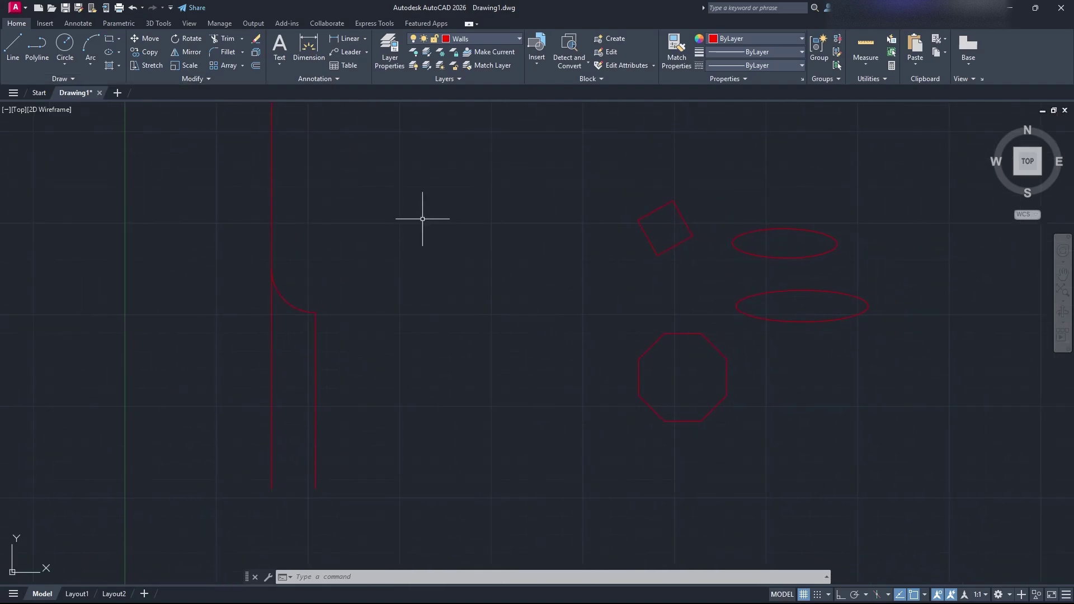
type("y")
key("Return")
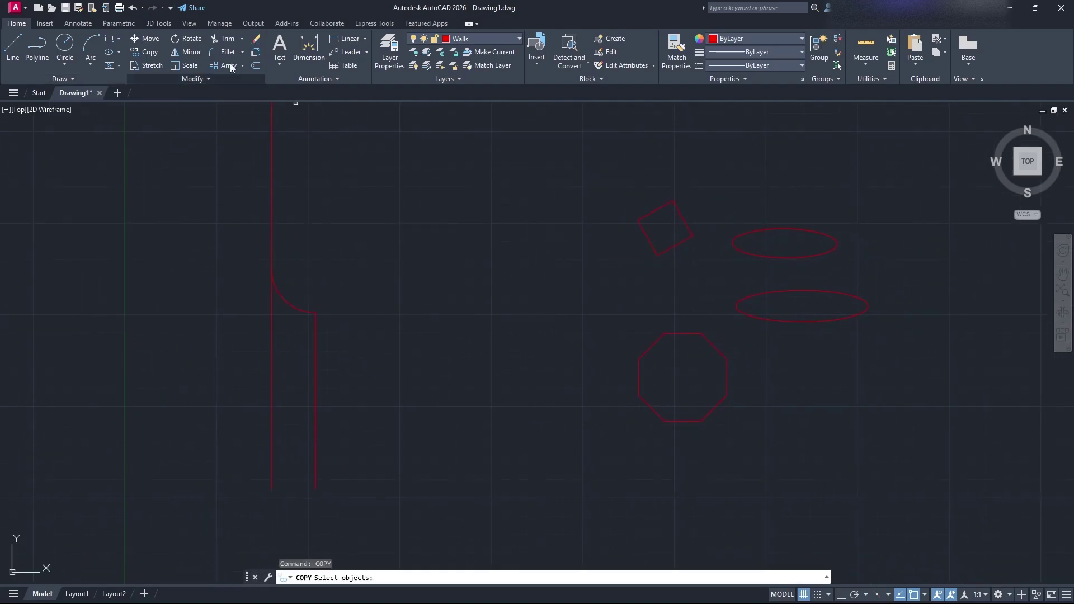
left_click(662, 252)
left_click(772, 256)
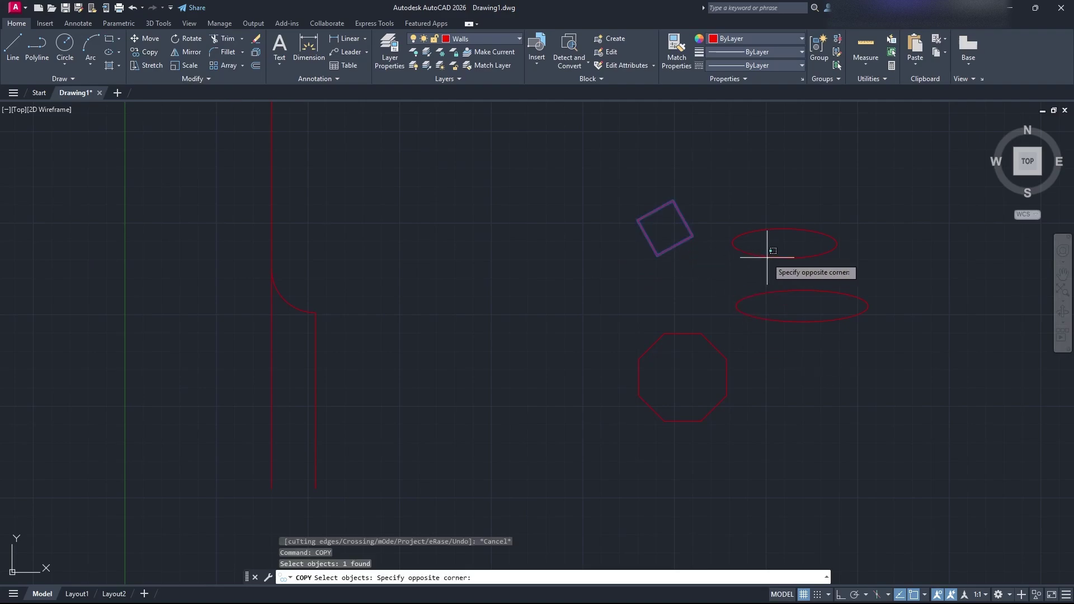
left_click(757, 240)
left_click(787, 358)
left_click(728, 317)
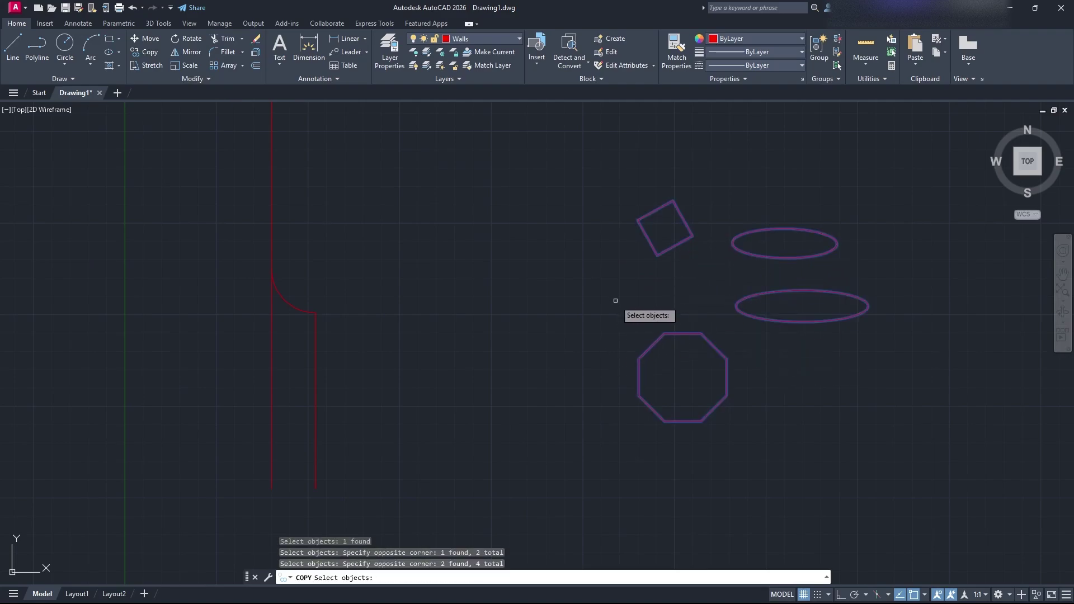
key("Return")
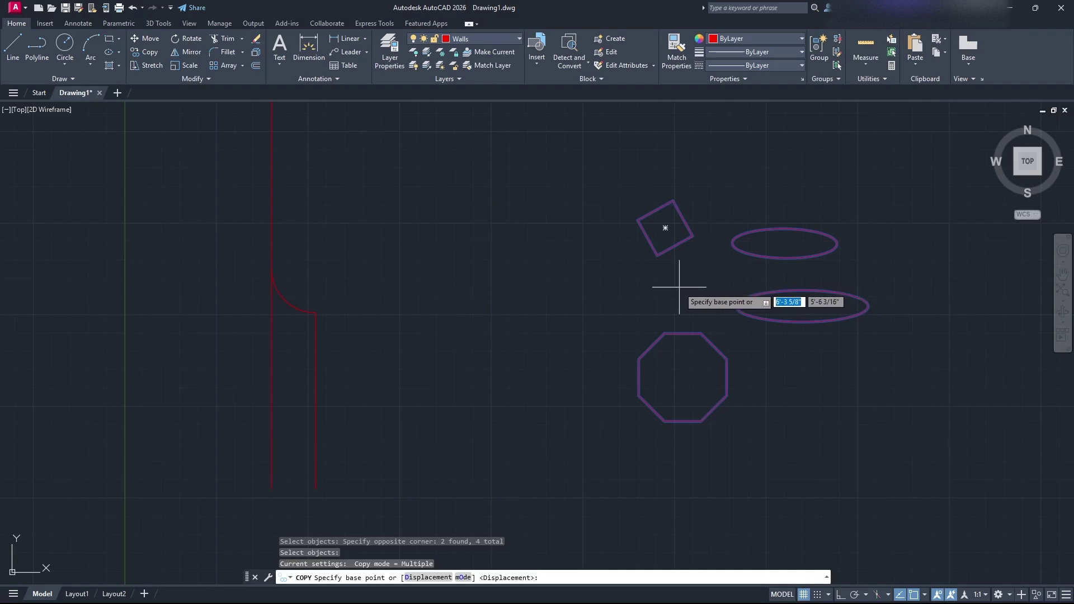
scroll(489, 266, "down", 2)
mouse_move(490, 266)
middle_mouse_down()
mouse_move(464, 302)
mouse_move(487, 252)
middle_mouse_up()
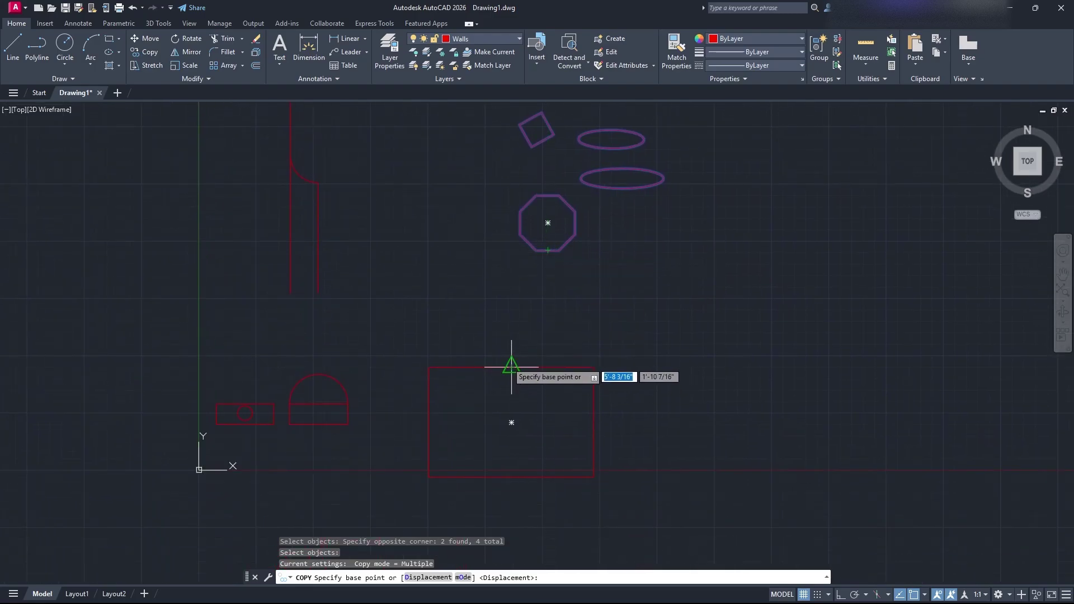
left_click(548, 250)
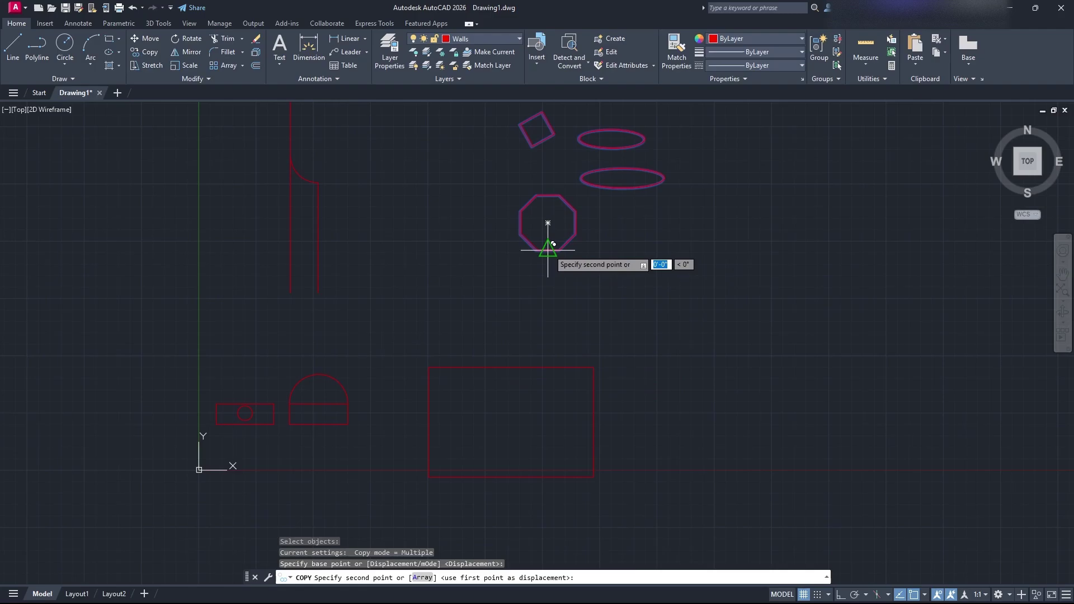
left_click(512, 367)
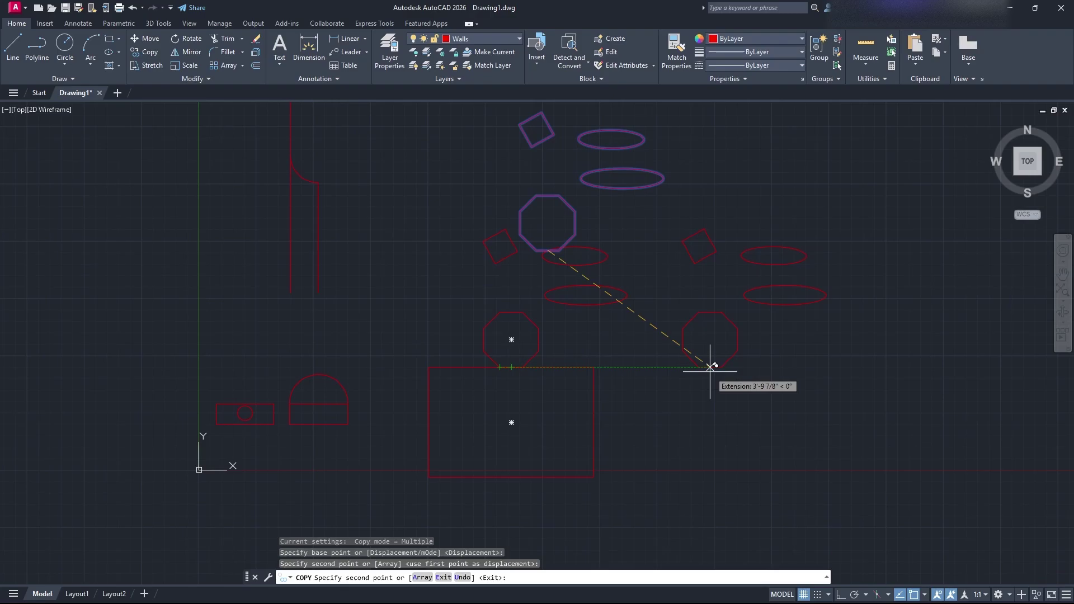
Step: Place three more copies of the four shapes, two in a row right of the first copy and one above the last
left_click(710, 368)
left_click(894, 368)
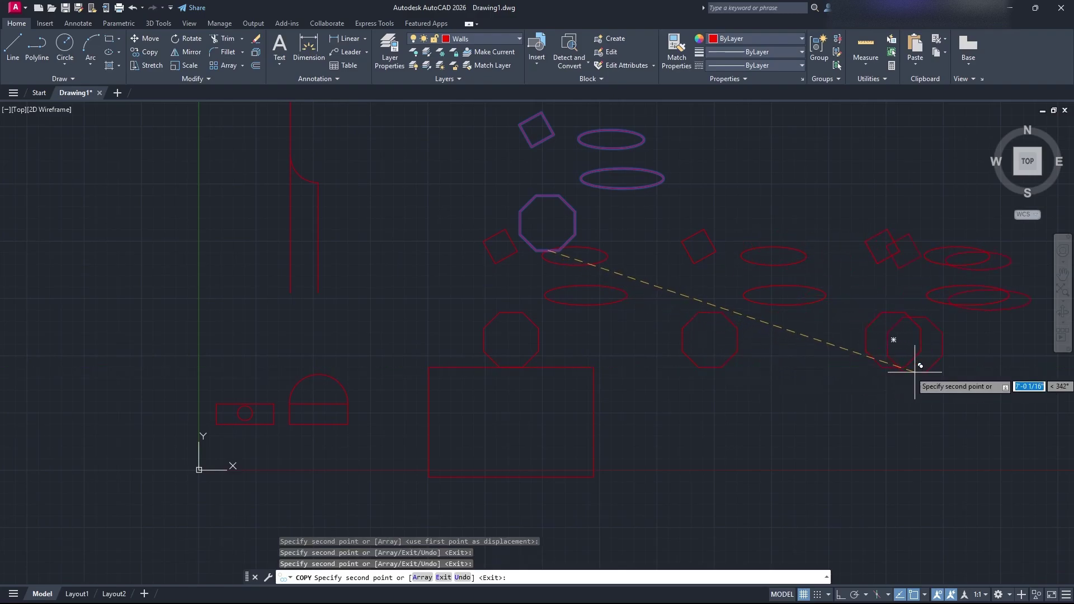
scroll(942, 371, "down", 2)
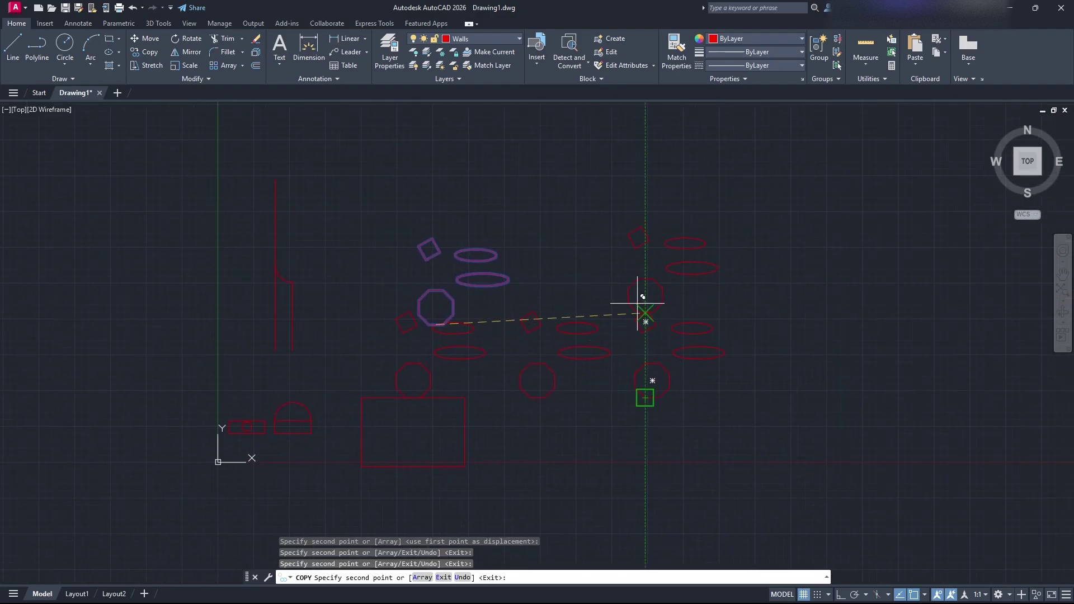
left_click(649, 264)
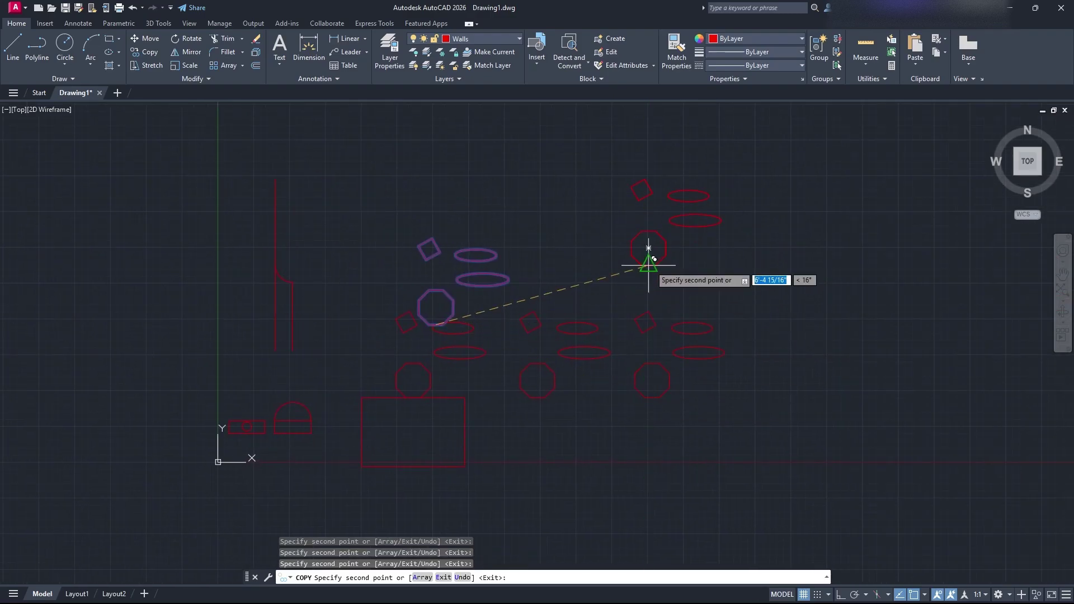
key("Escape")
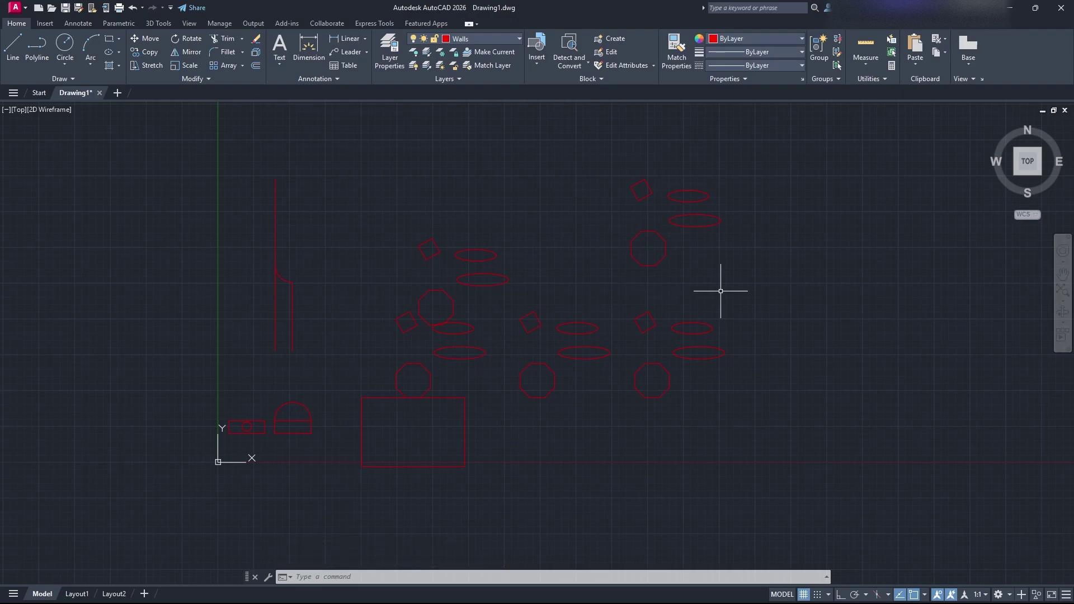
Step: Copy the upper-right group of four shapes to the clipboard and paste it to the right, level with the original group
left_click(714, 246)
left_click(568, 197)
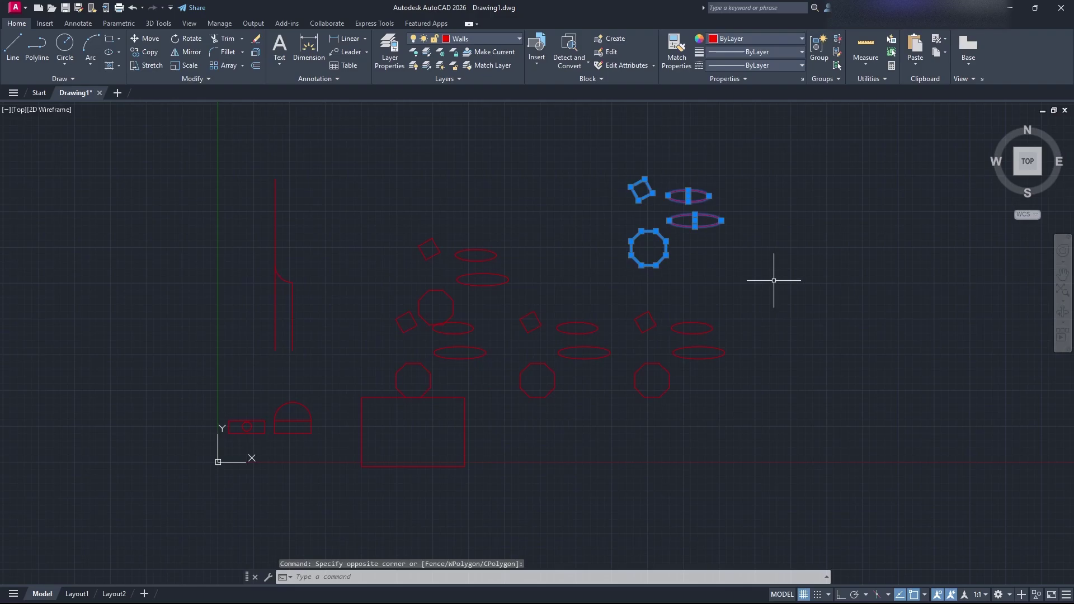
type("c")
left_click(782, 284)
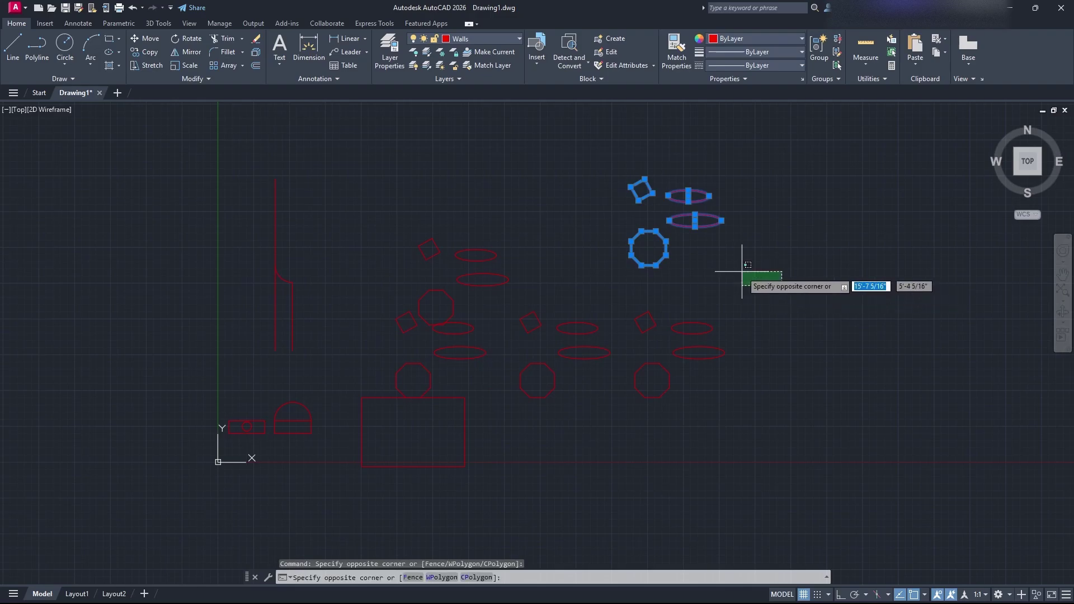
left_click(718, 260)
key("ctrl+c")
key("ctrl+v")
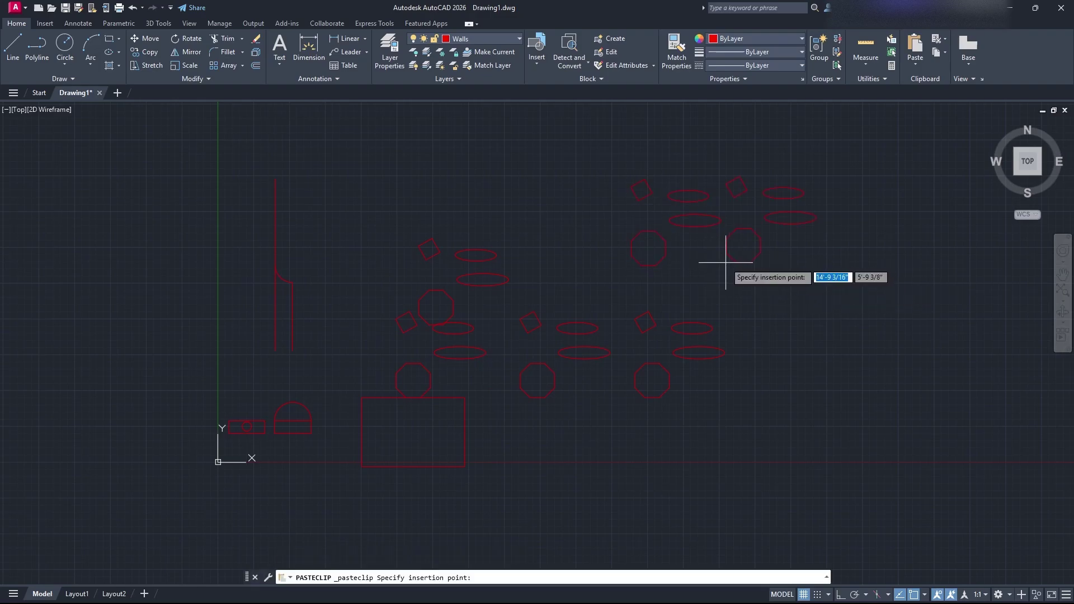
left_click(755, 265)
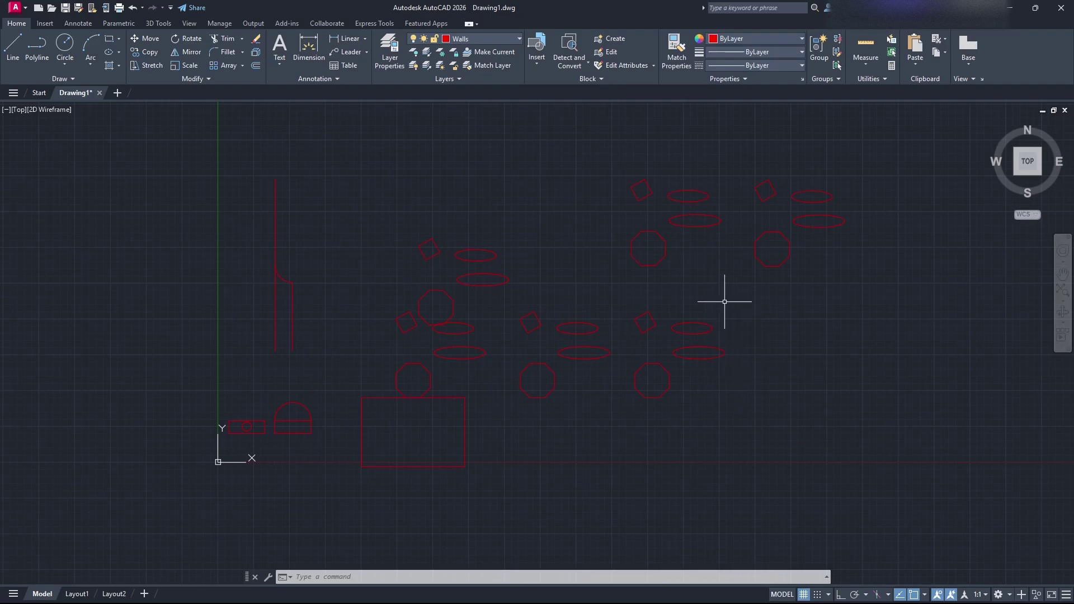
middle_click_drag(724, 301, 897, 351)
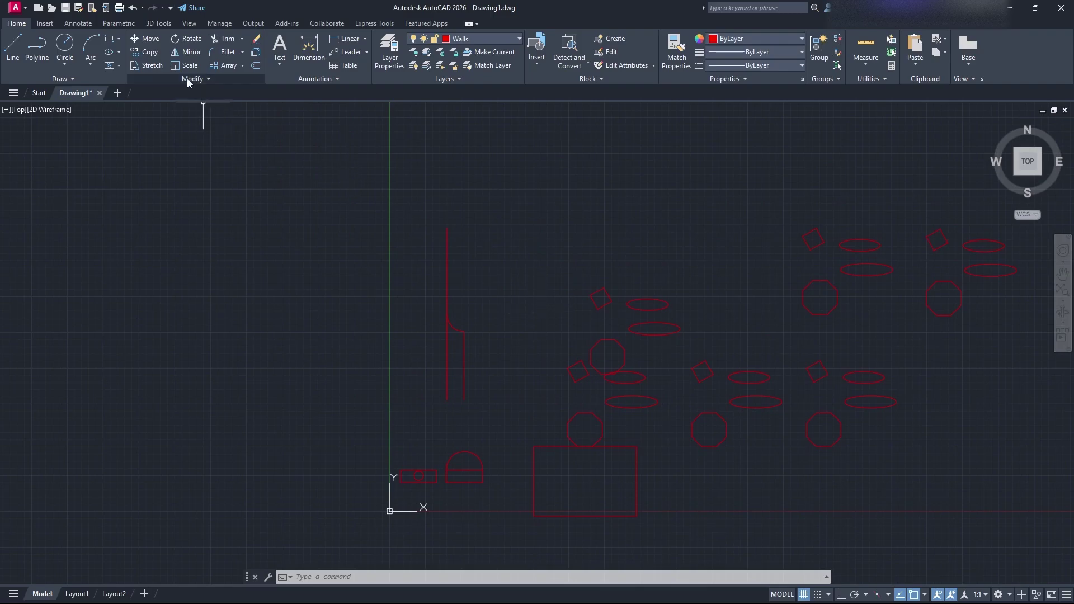
left_click(188, 51)
left_click(463, 360)
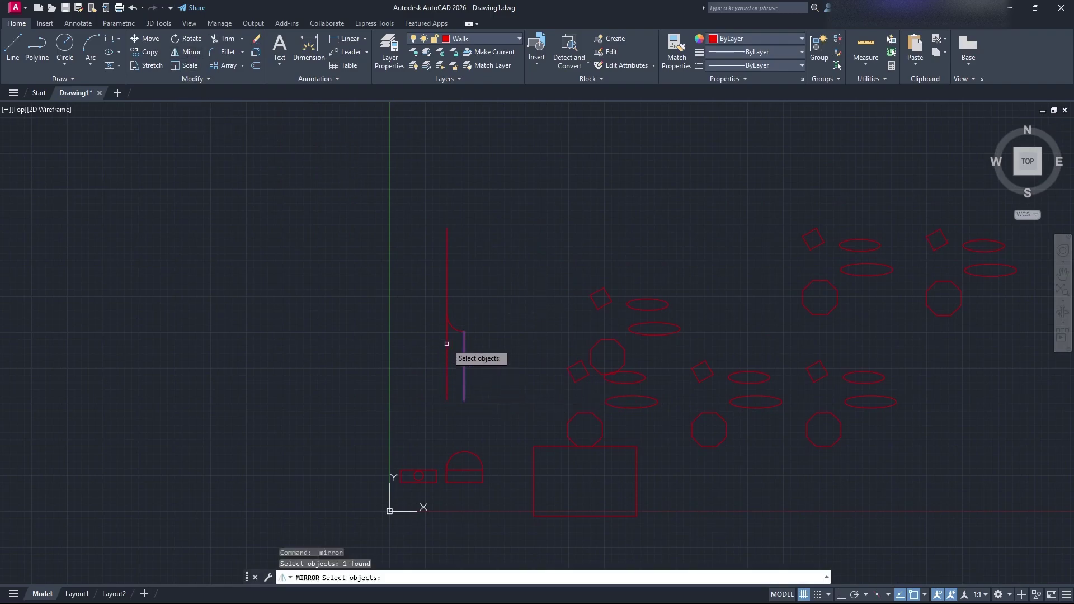
left_click(447, 342)
left_click(455, 330)
key("Return")
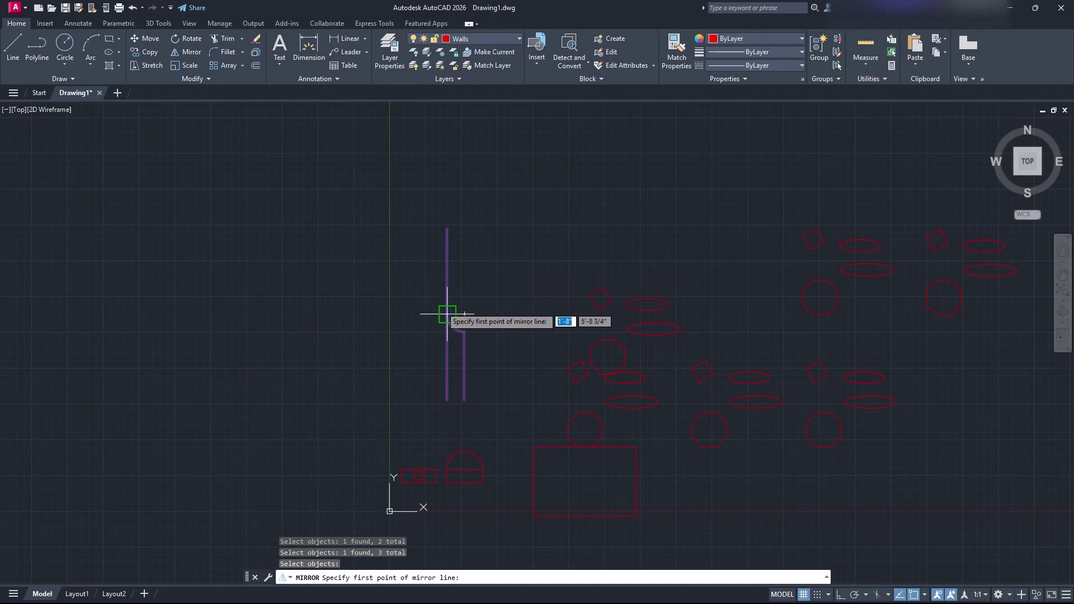
left_click(382, 314)
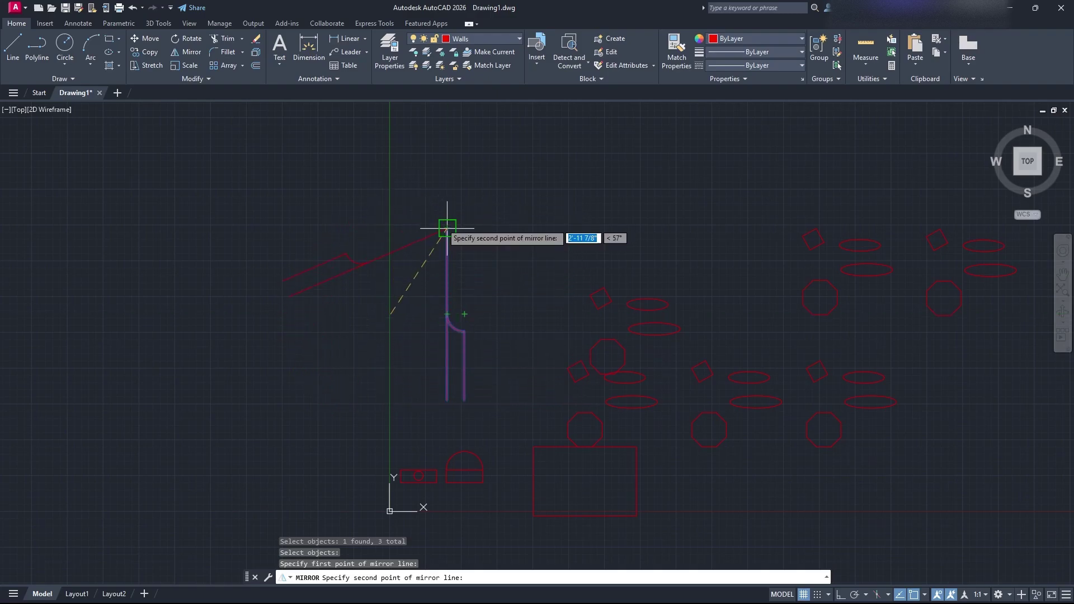
key("Escape")
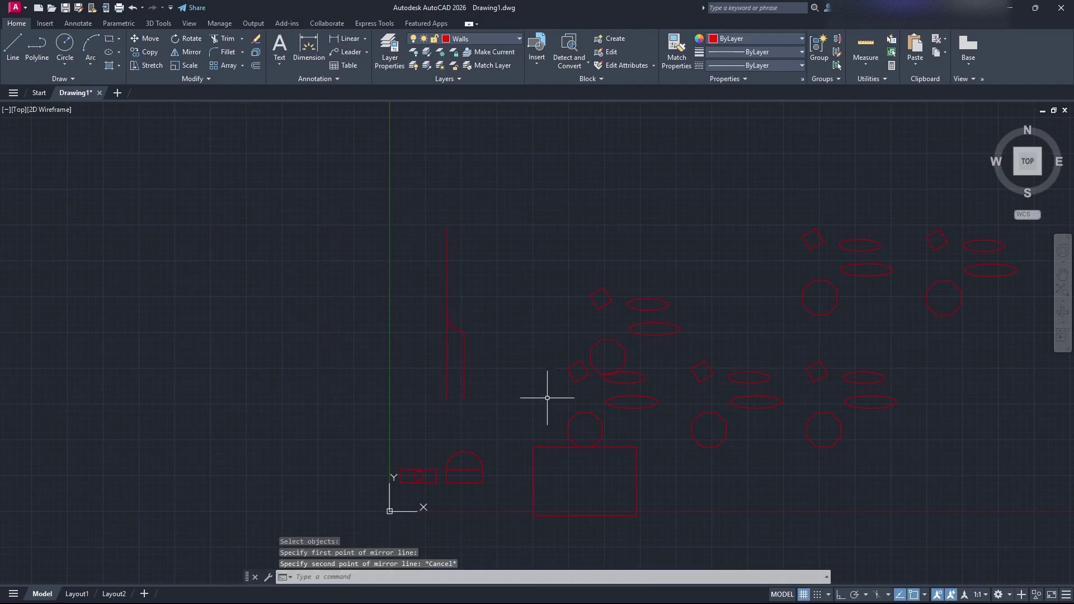
Step: Mirror both vertical lines and the quarter arc upward across a horizontal axis through the long line's upper endpoint, keeping the source objects
left_click(547, 399)
left_click(421, 244)
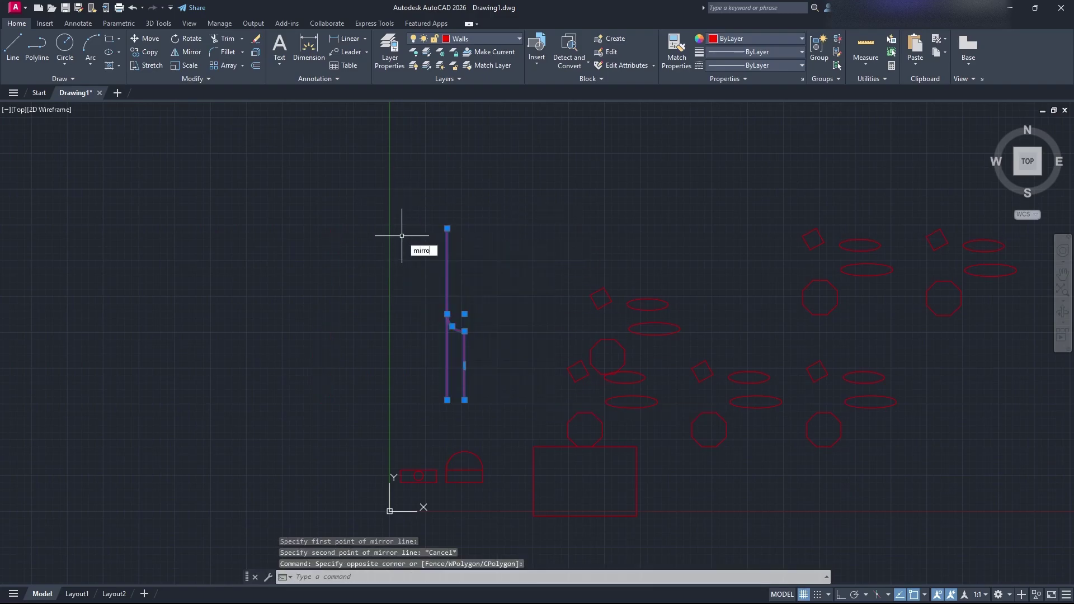
type("mirro")
key("Return")
left_click(447, 229)
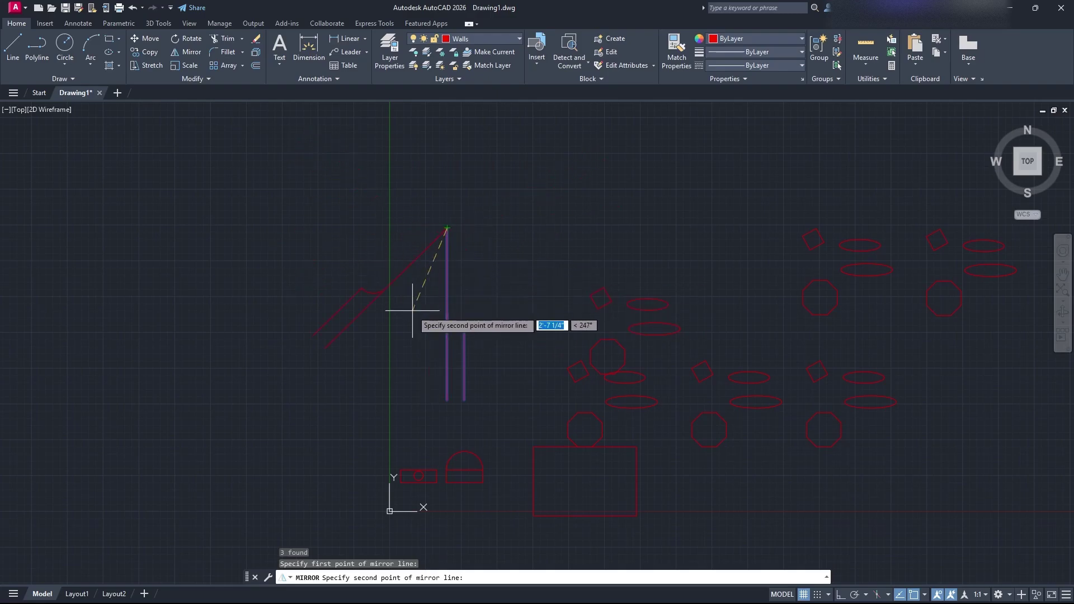
left_click(415, 229)
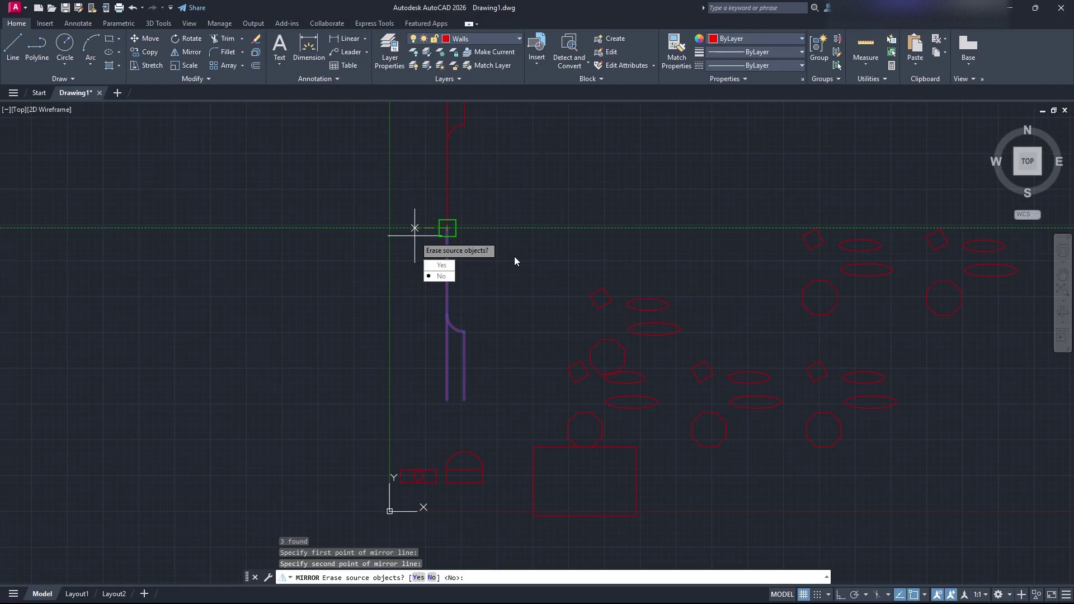
left_click(441, 275)
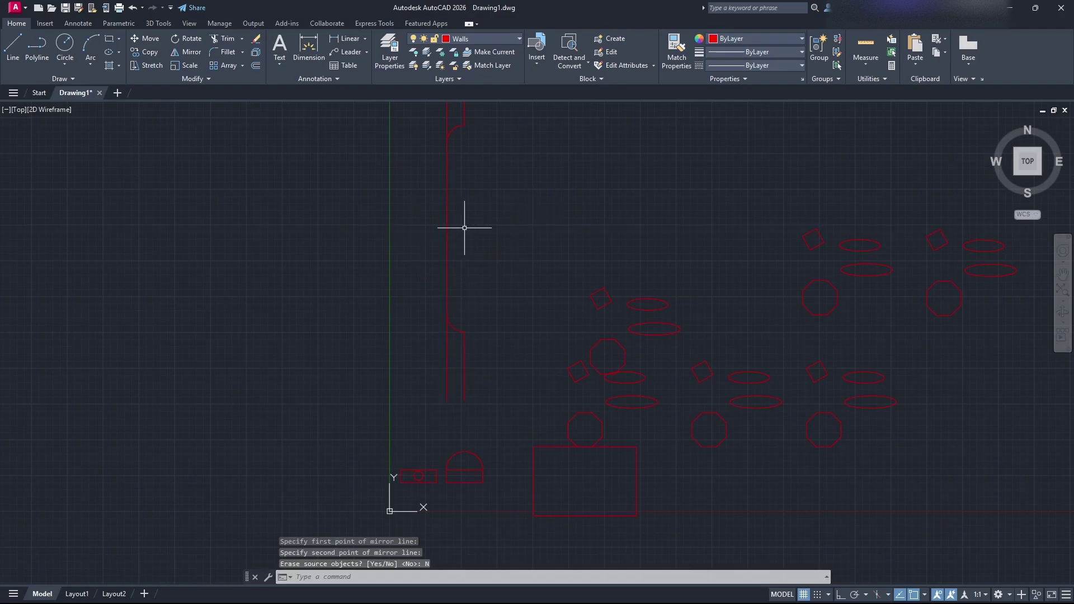
Step: Mirror the lower pair of vertical lines and quarter arc downward across a horizontal axis through the long line's lower endpoint, keeping the source objects
middle_click_drag(462, 230, 421, 281)
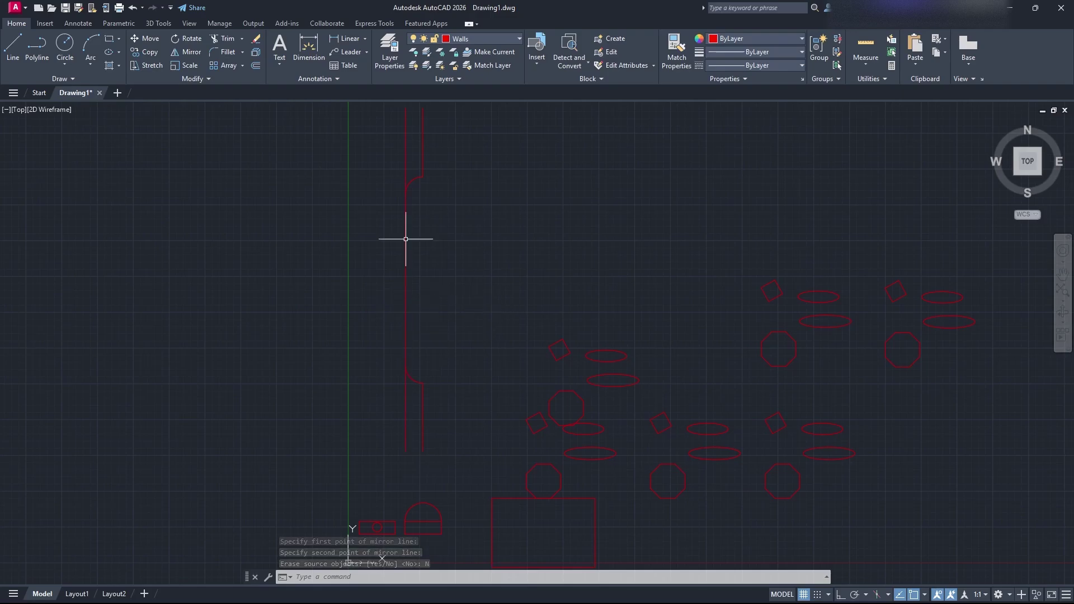
left_click(187, 52)
left_click(444, 422)
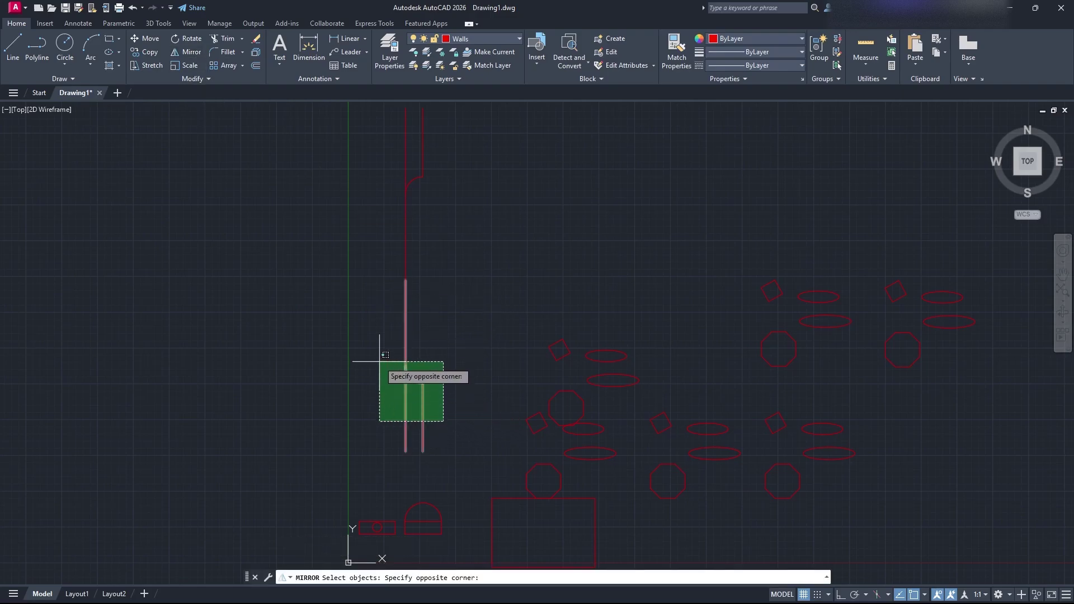
left_click(380, 362)
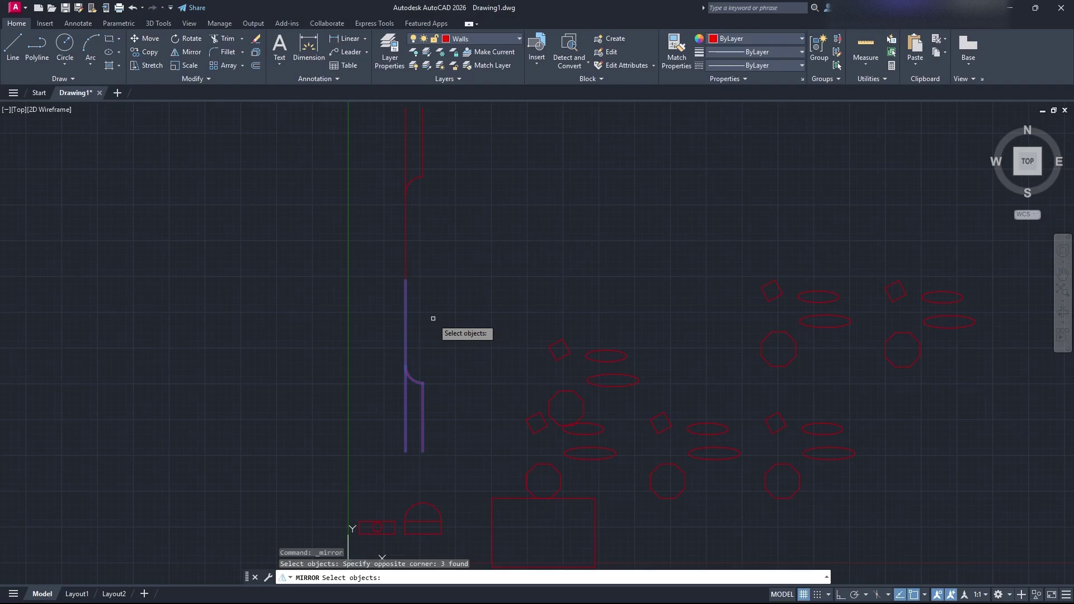
key("Return")
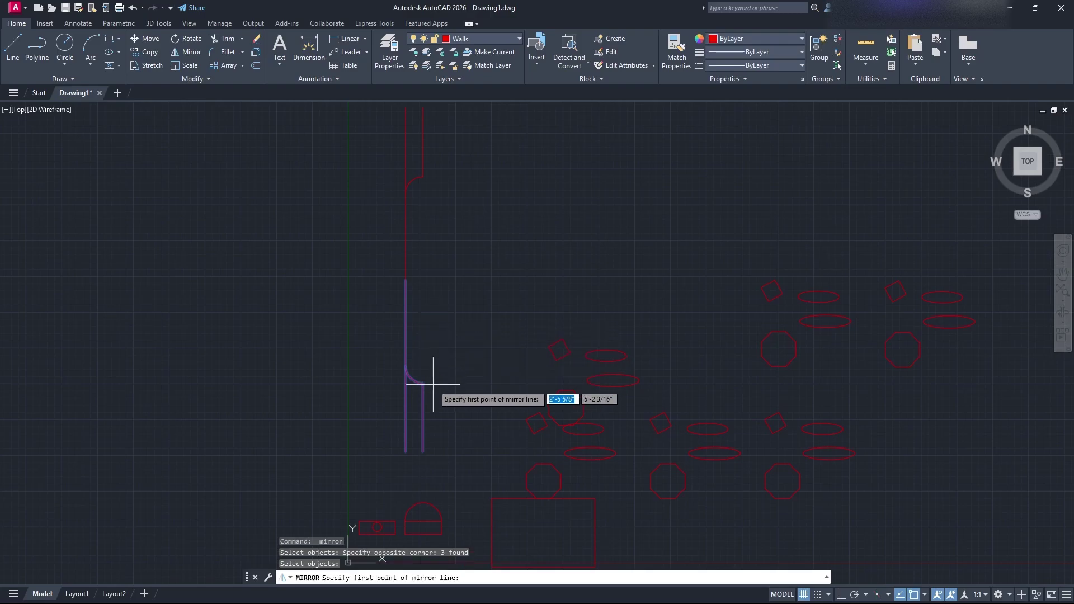
left_click(406, 451)
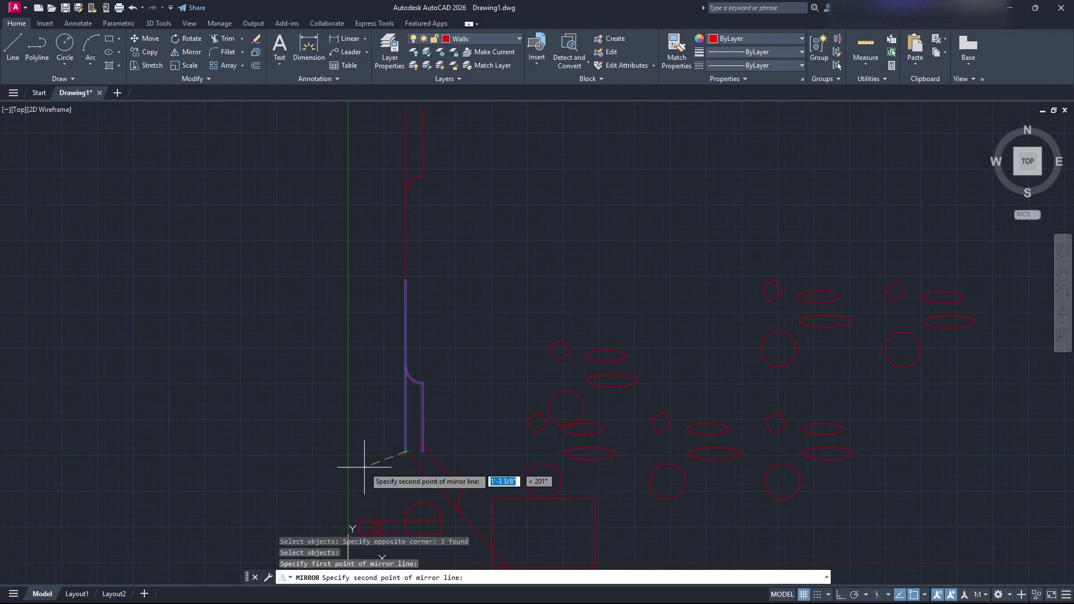
left_click(472, 451)
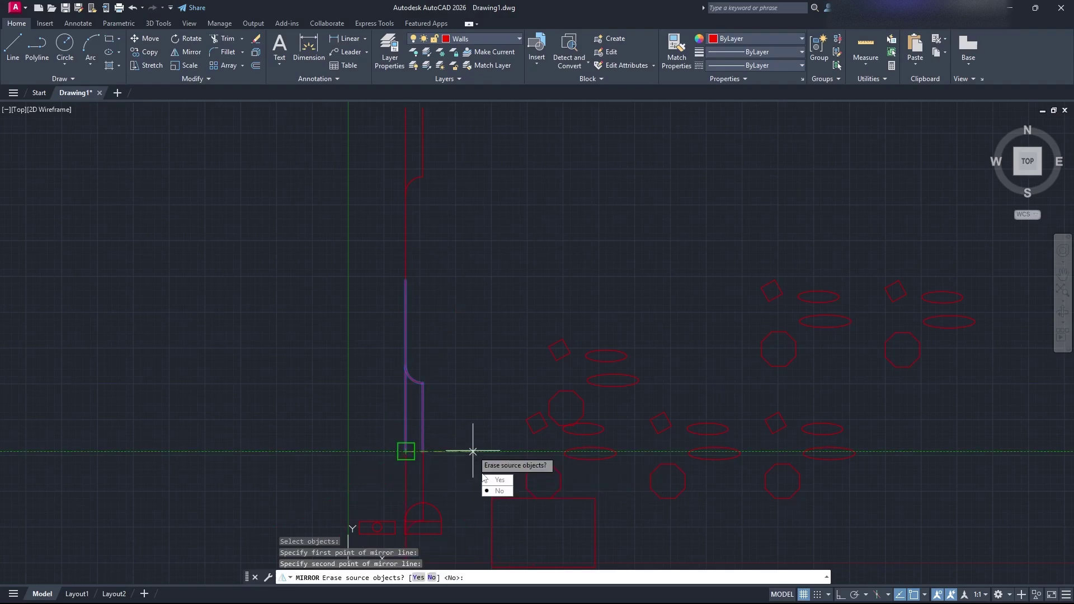
type("N")
key("Return")
Step: Erase the downward-mirrored copy of the two vertical lines and the quarter arc
middle_click_drag(483, 567, 480, 427)
left_click(432, 342)
left_click(399, 348)
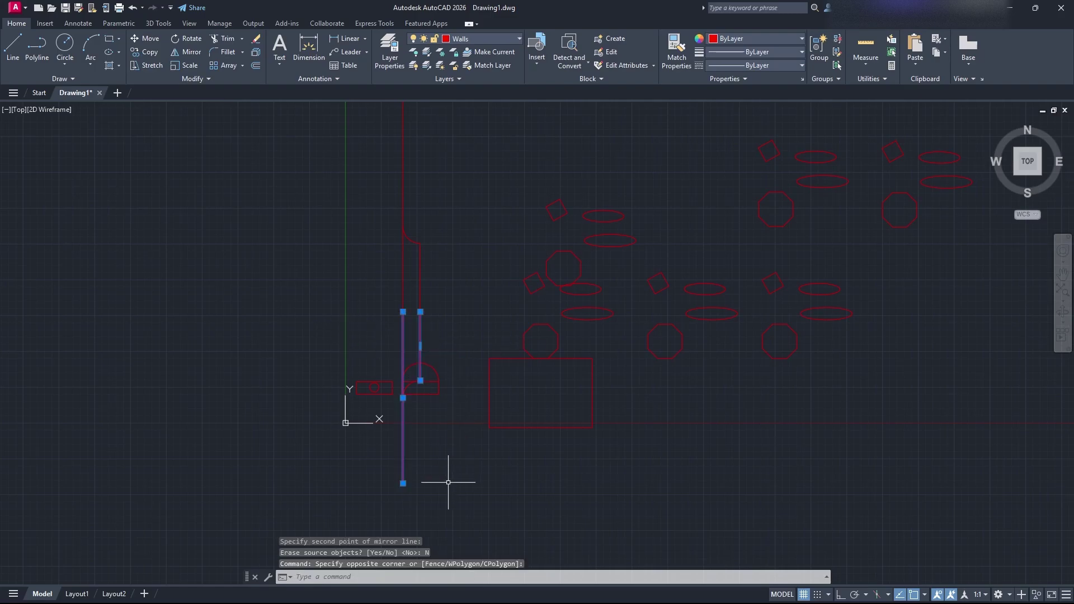
key("Return")
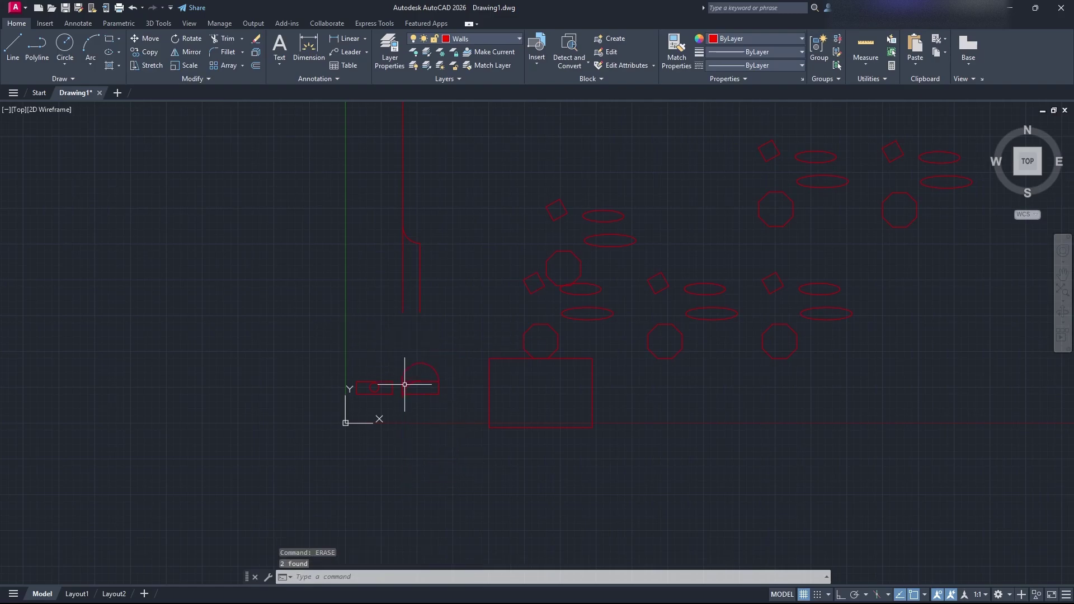
left_click(404, 385)
type("erase")
key("Return")
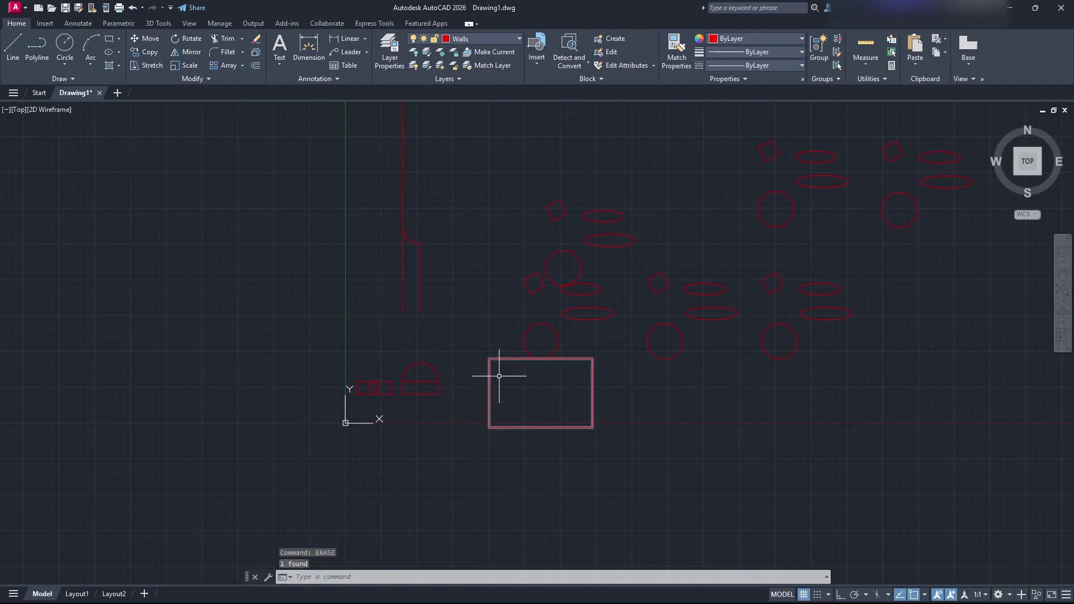
Step: Erase the upward-mirrored copy of the two vertical lines and quarter arc above the original
mouse_move(499, 376)
middle_mouse_down()
mouse_move(451, 408)
mouse_move(456, 367)
middle_mouse_up()
left_click(434, 230)
left_click(175, 127)
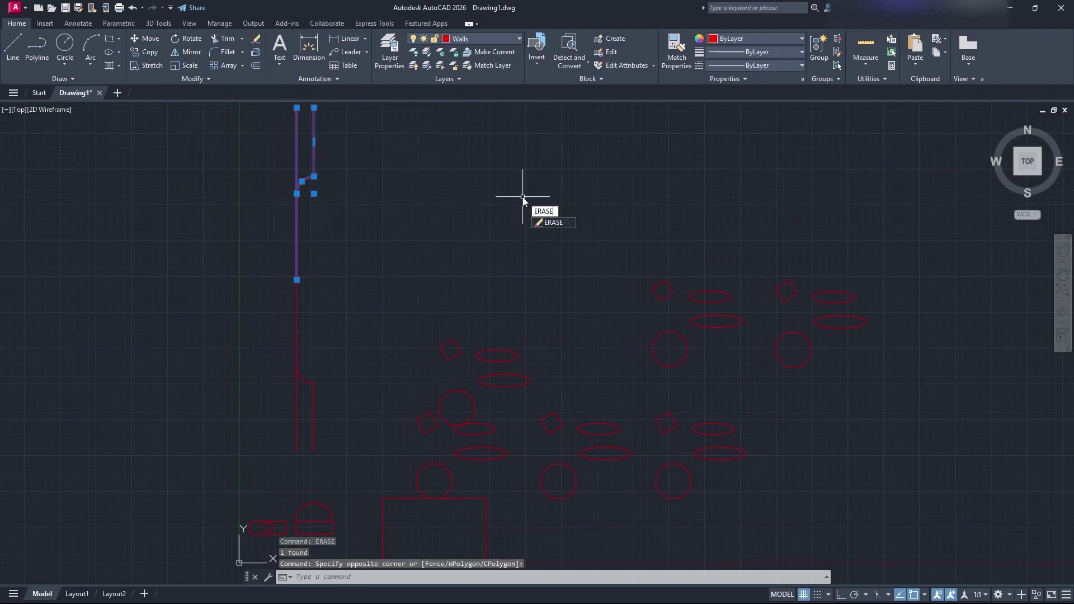
key("Return")
mouse_move(578, 244)
middle_mouse_down()
mouse_move(482, 264)
mouse_move(451, 309)
middle_mouse_up()
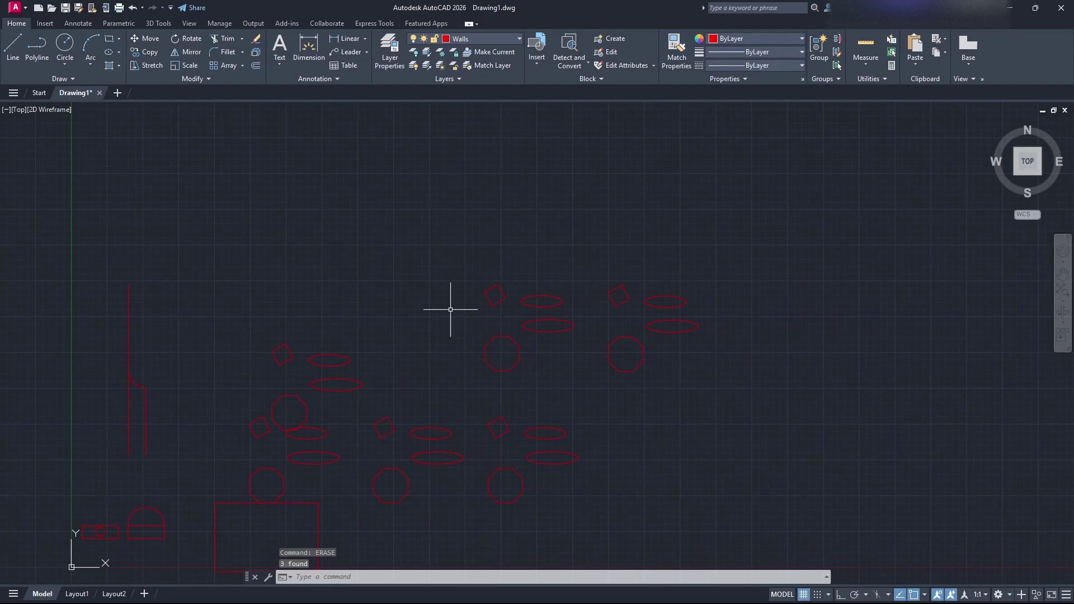
left_click(153, 66)
key("Escape")
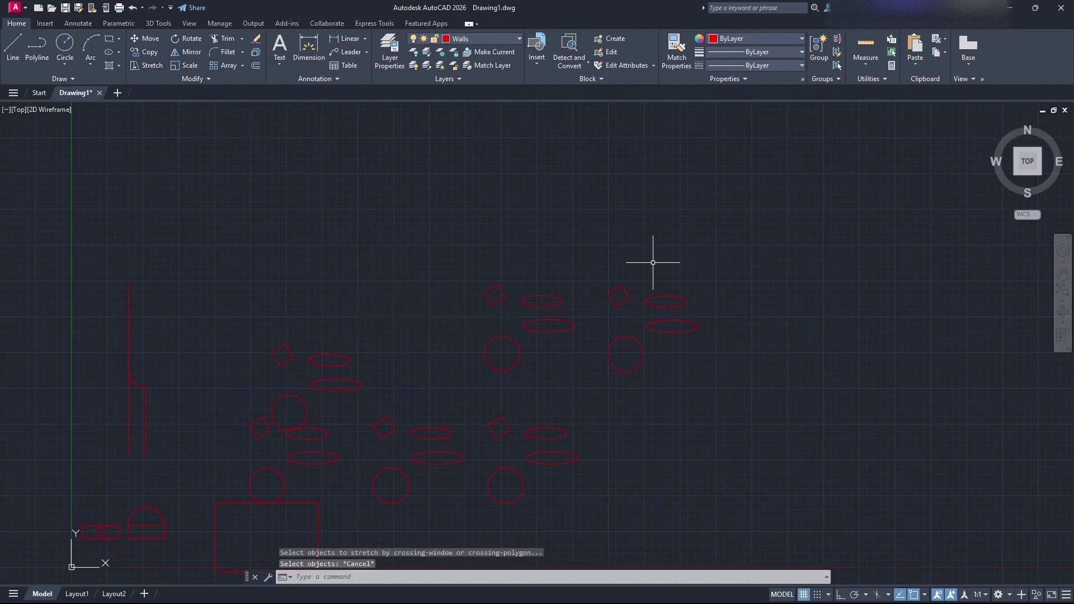
left_click(688, 302)
scroll(698, 301, "up", 5)
left_click(649, 304)
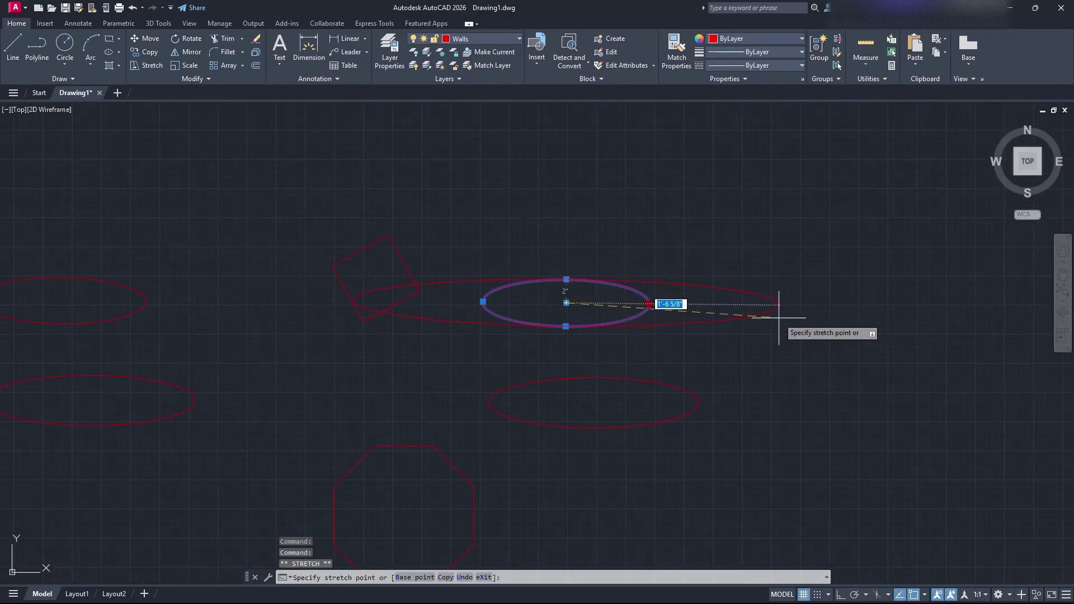
key("Escape")
Step: Stretch the tilted square of the upper-right group into a rectangle by pulling its right edge's midpoint outward
left_click(456, 271)
left_click(409, 260)
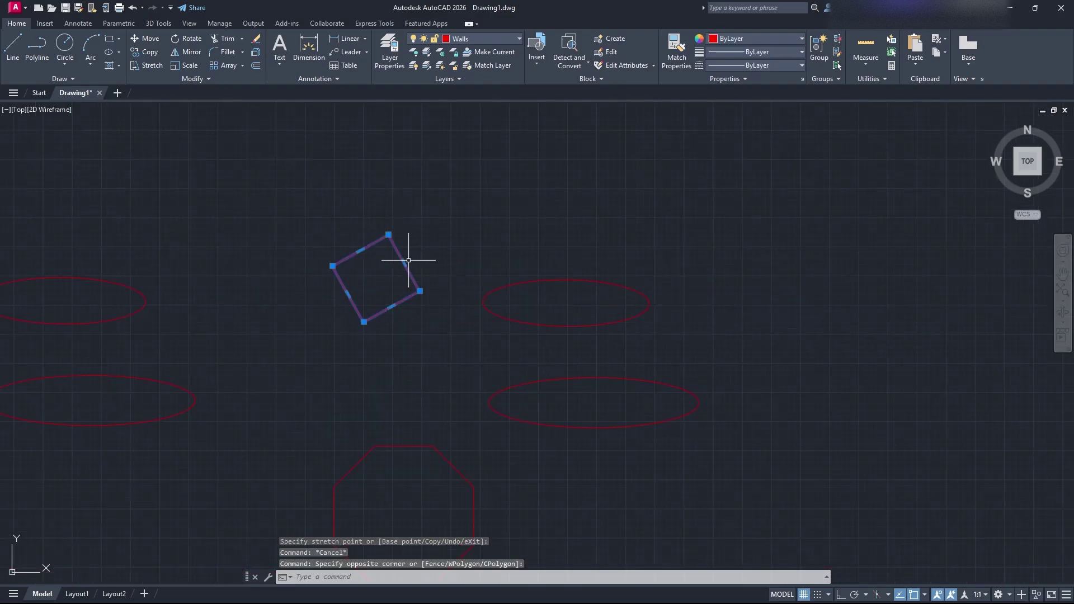
scroll(410, 256, "up", 4)
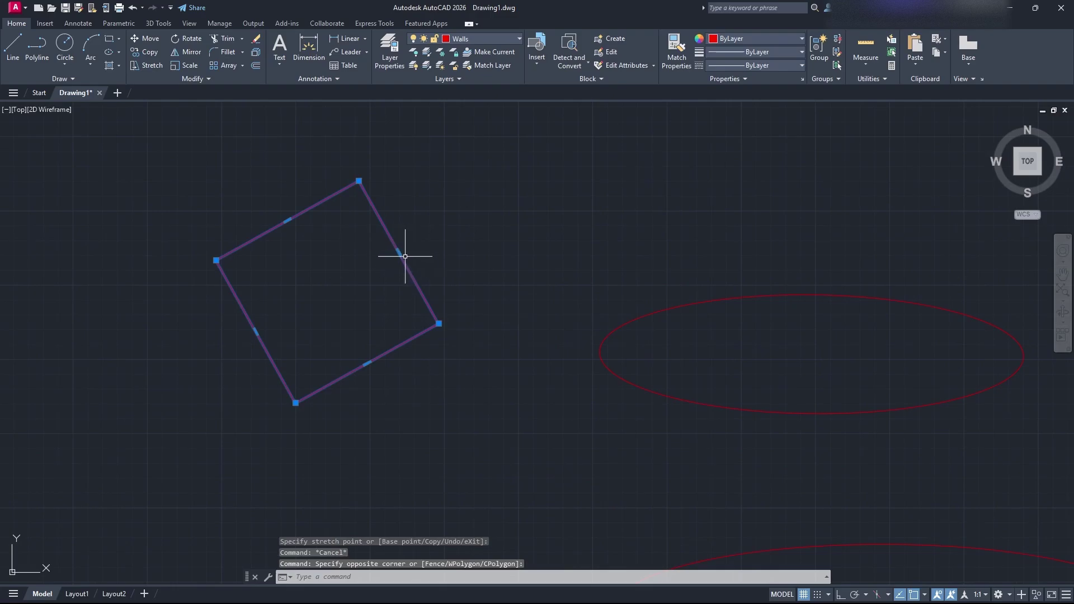
middle_click_drag(405, 257, 467, 306)
left_click(421, 230)
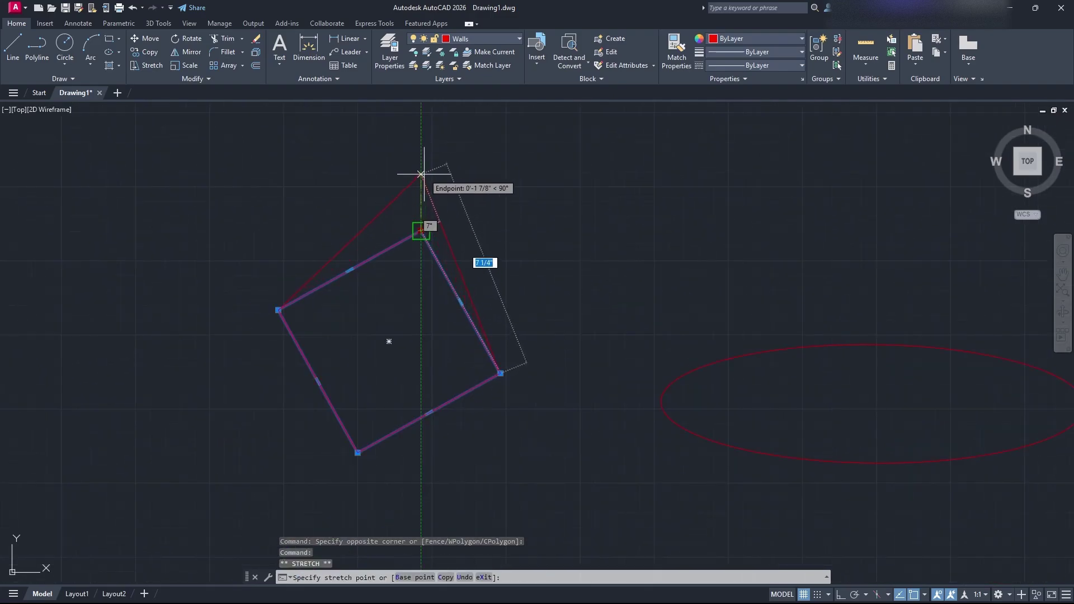
left_click(422, 230)
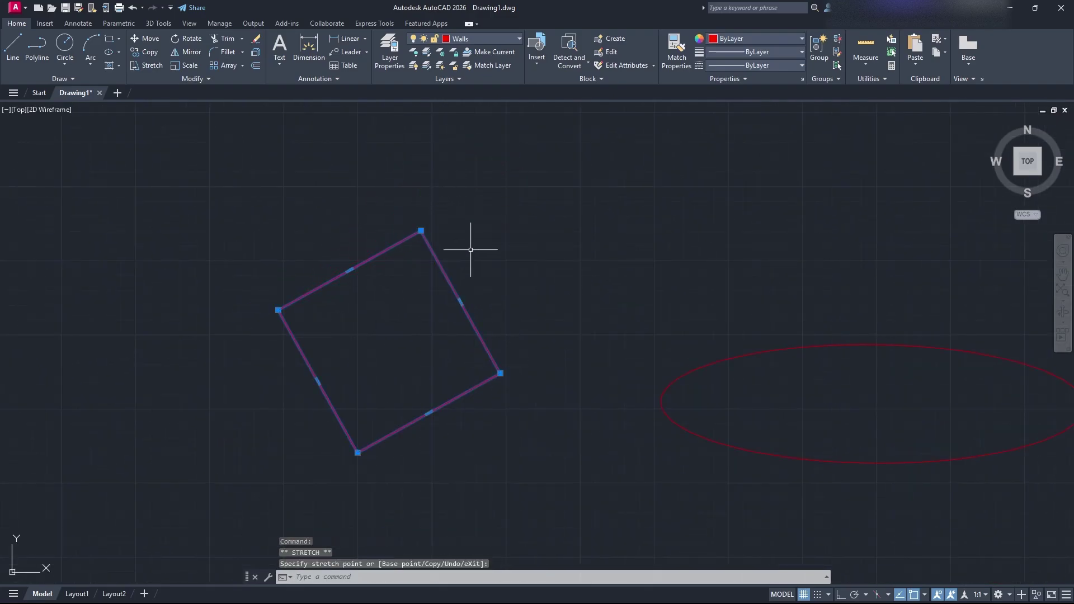
left_click(461, 302)
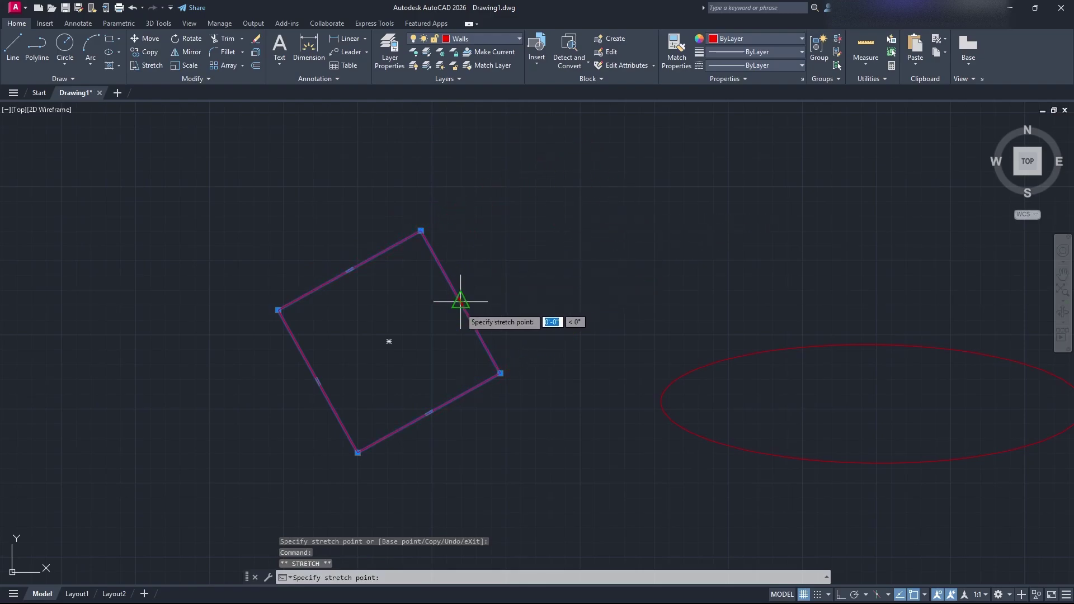
key("Down")
left_click(565, 245)
scroll(559, 320, "down", 6)
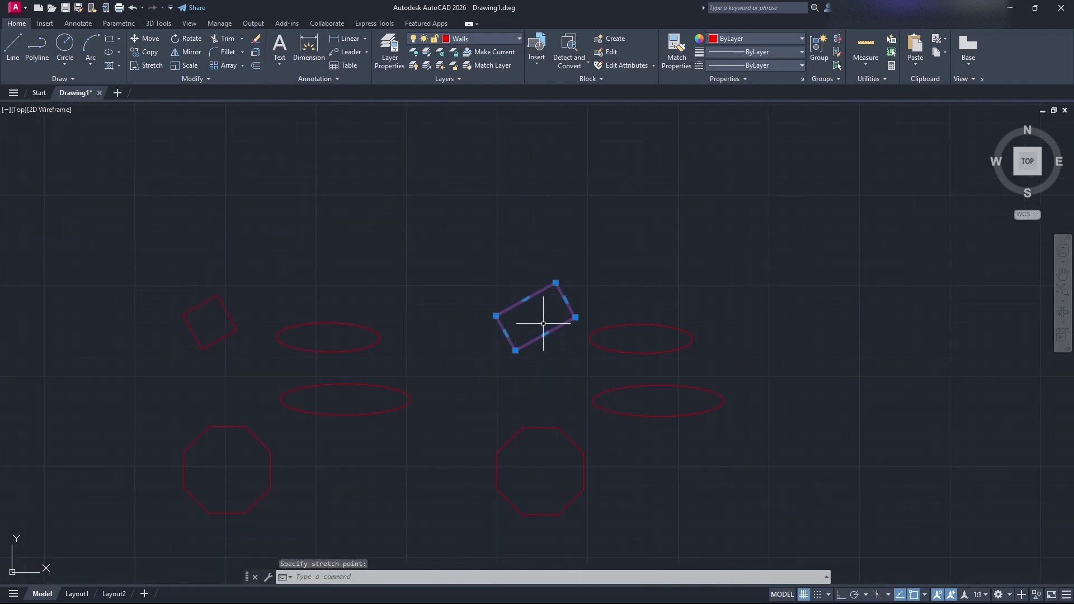
Step: Stretch the same tilted rectangle's long upper-left edge outward by its midpoint to make the shape taller
left_click(526, 299)
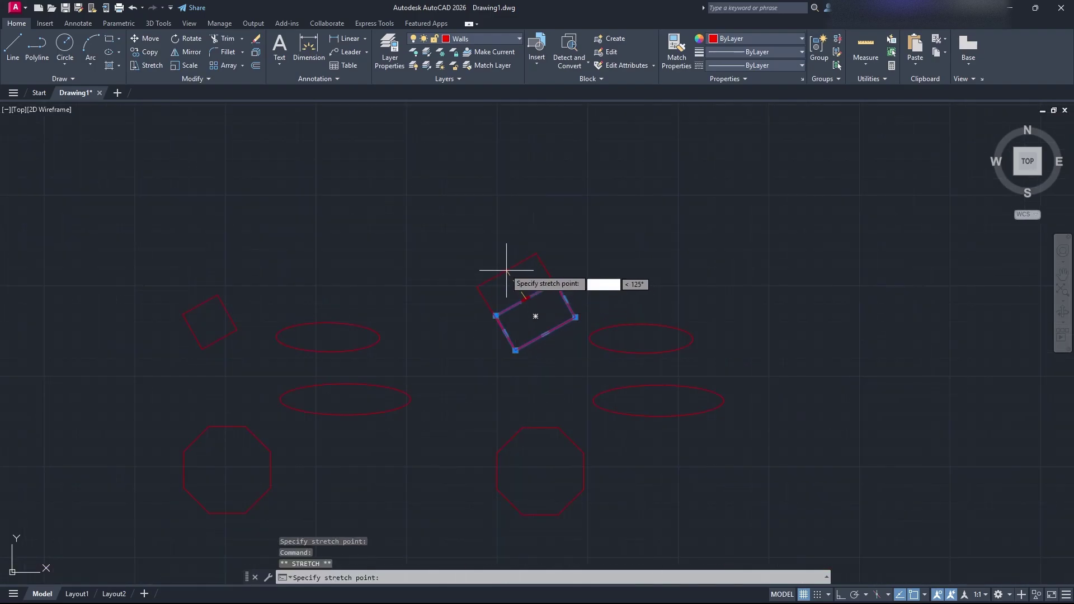
left_click(494, 244)
key("Escape")
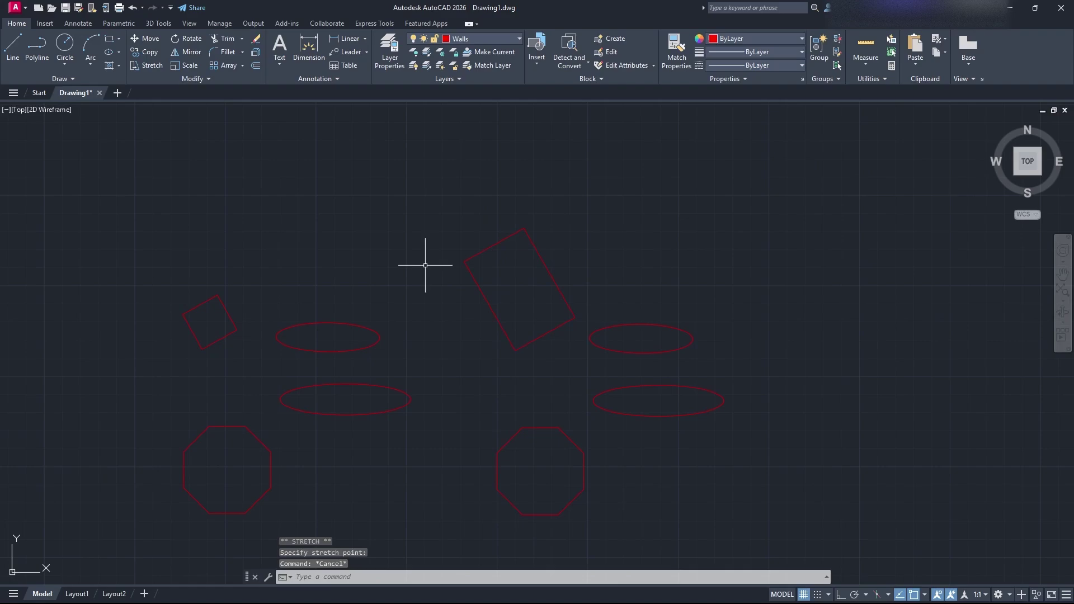
left_click(366, 339)
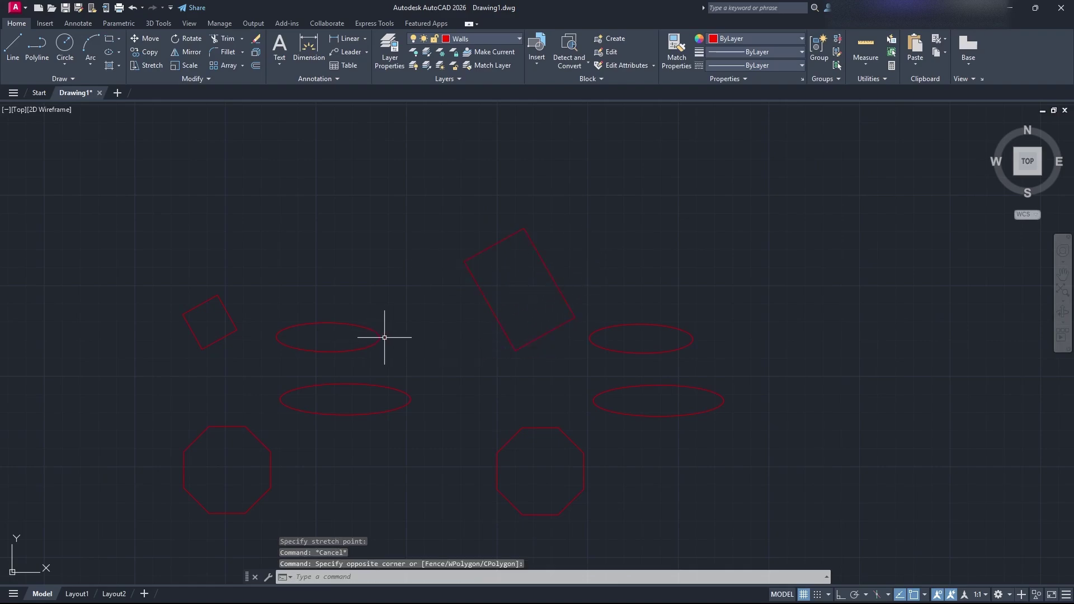
left_click(345, 315)
left_click(329, 322)
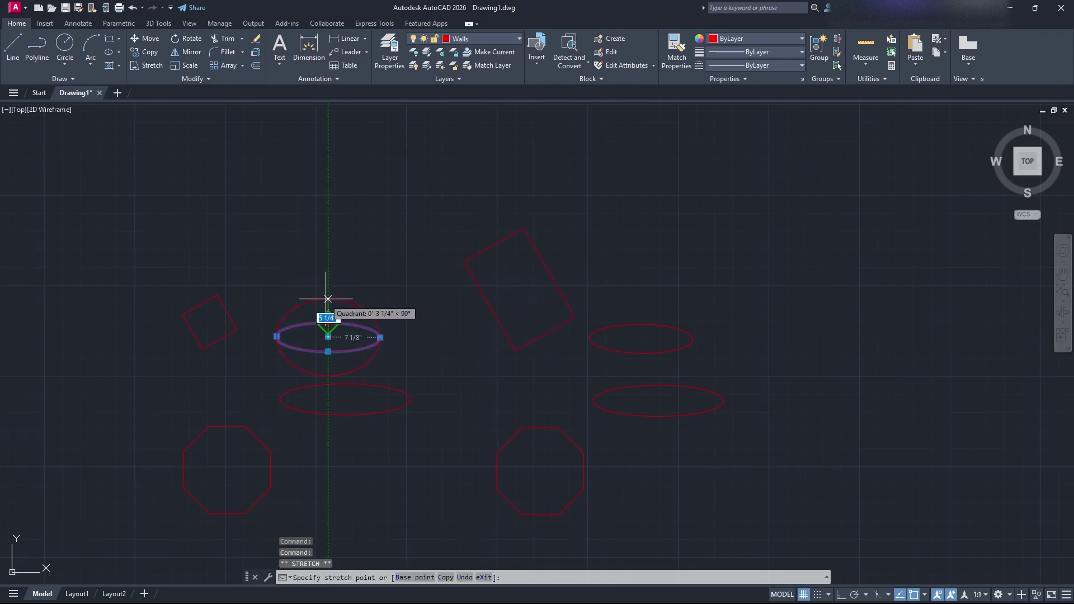
middle_click_drag(296, 273, 508, 284)
key("Escape")
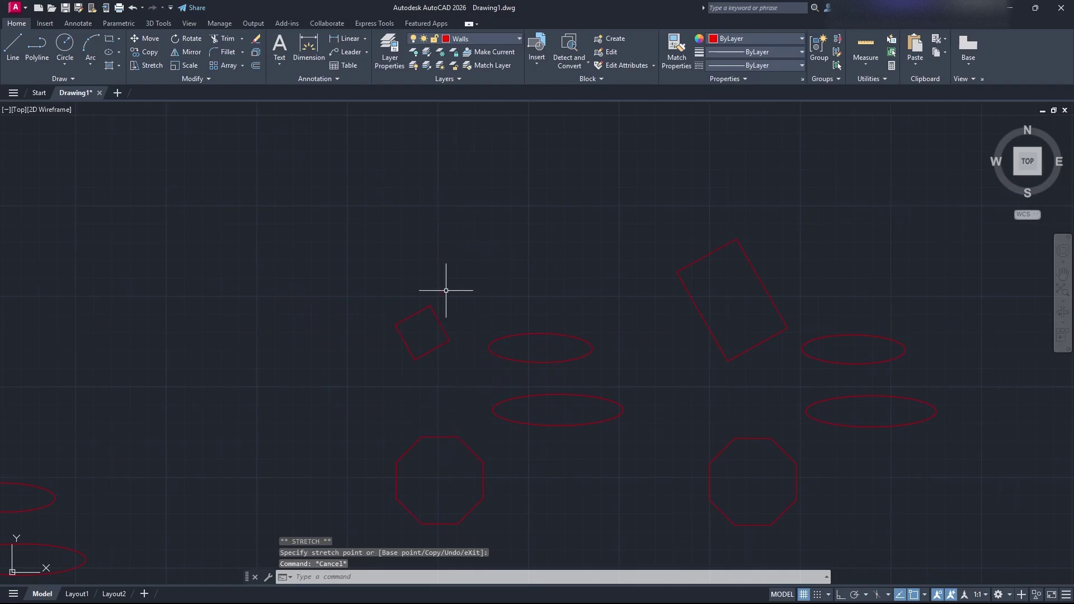
Step: Stretch the octagon of the group beside the tilted rectangle's group straight downward by its bottom edge's midpoint
middle_click_drag(471, 426, 464, 271)
left_click(487, 375)
left_click(355, 317)
scroll(417, 366, "up", 2)
scroll(532, 392, "up", 2)
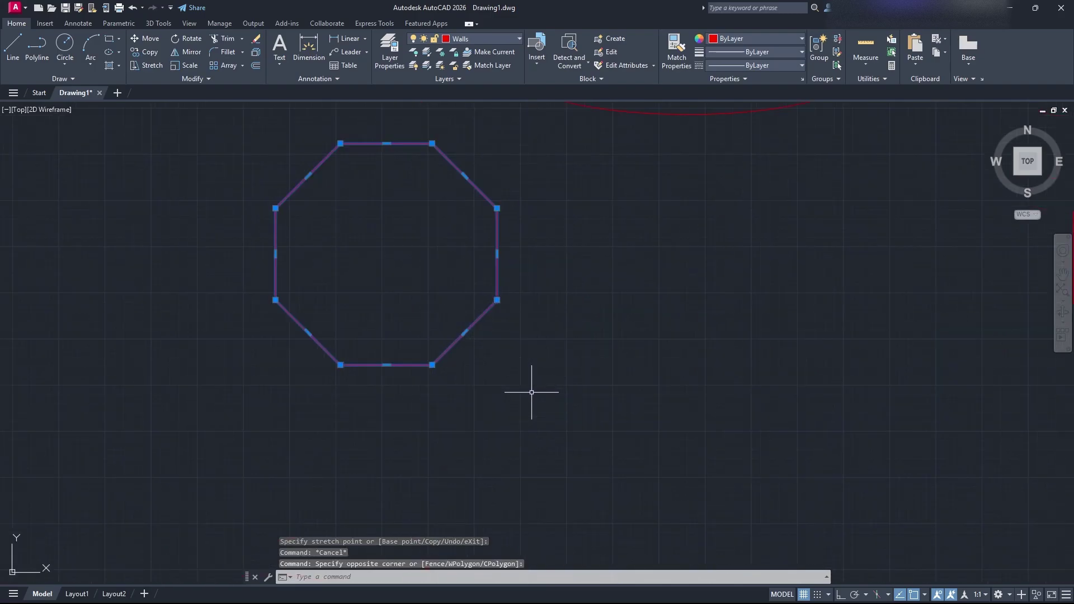
left_click(467, 335)
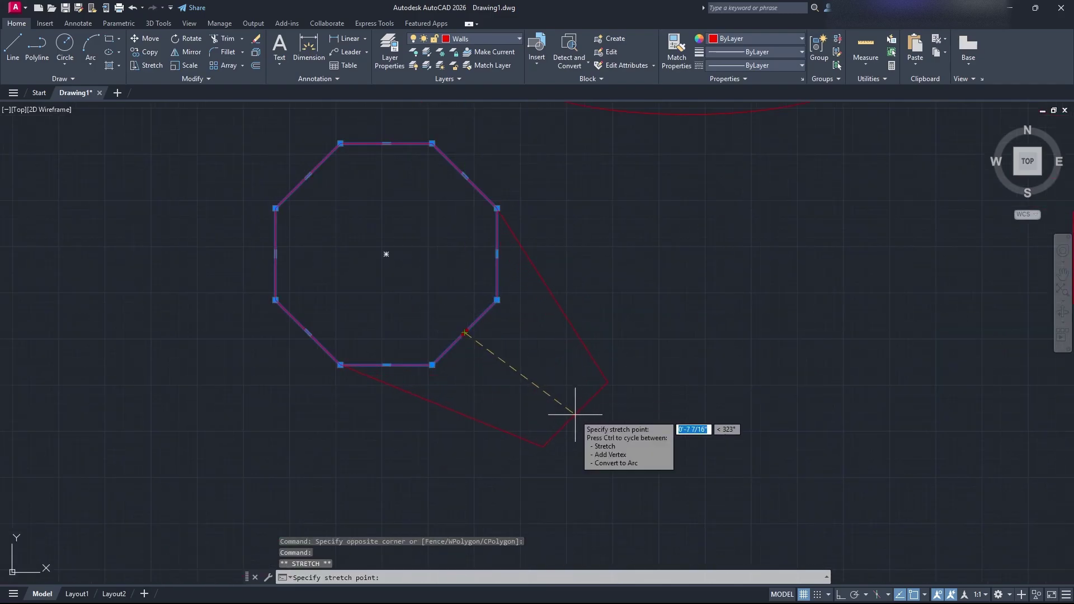
key("Escape")
left_click(386, 365)
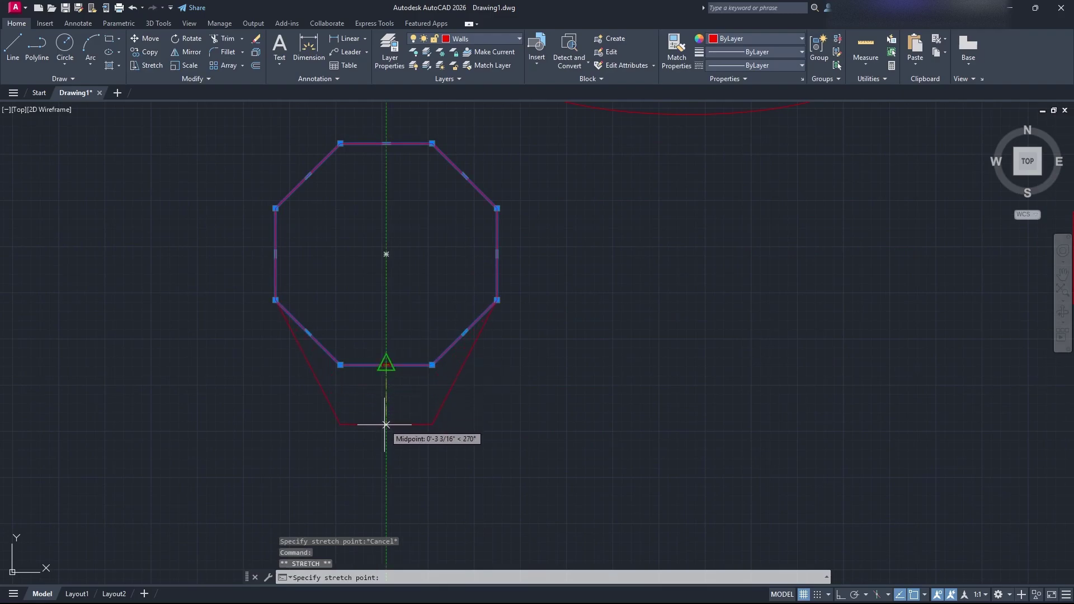
left_click(384, 456)
scroll(449, 335, "down", 1)
scroll(472, 413, "down", 2)
middle_click_drag(473, 413, 464, 311)
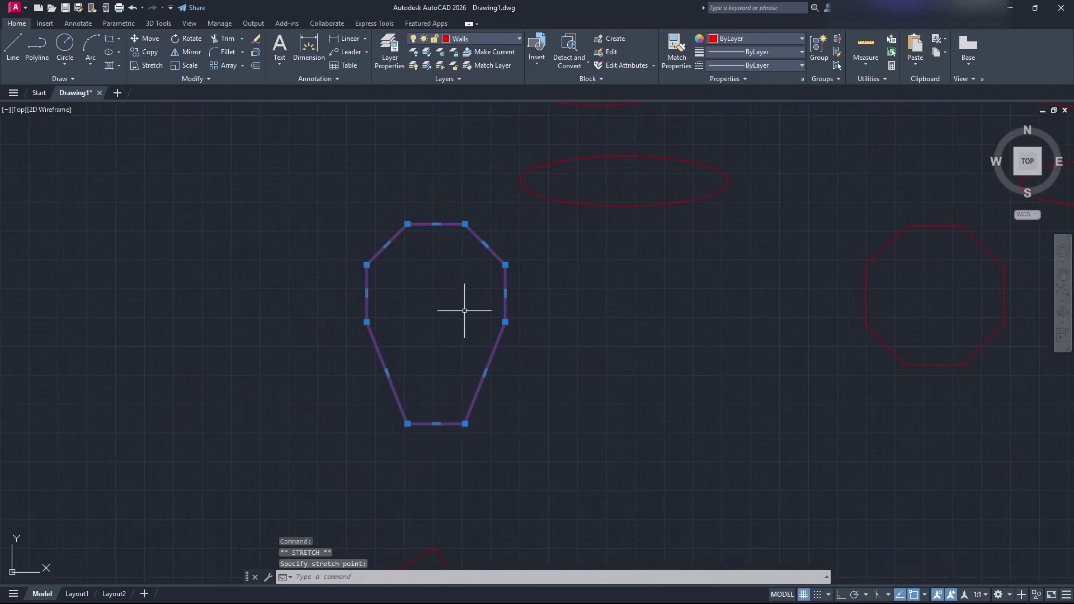
key("Escape")
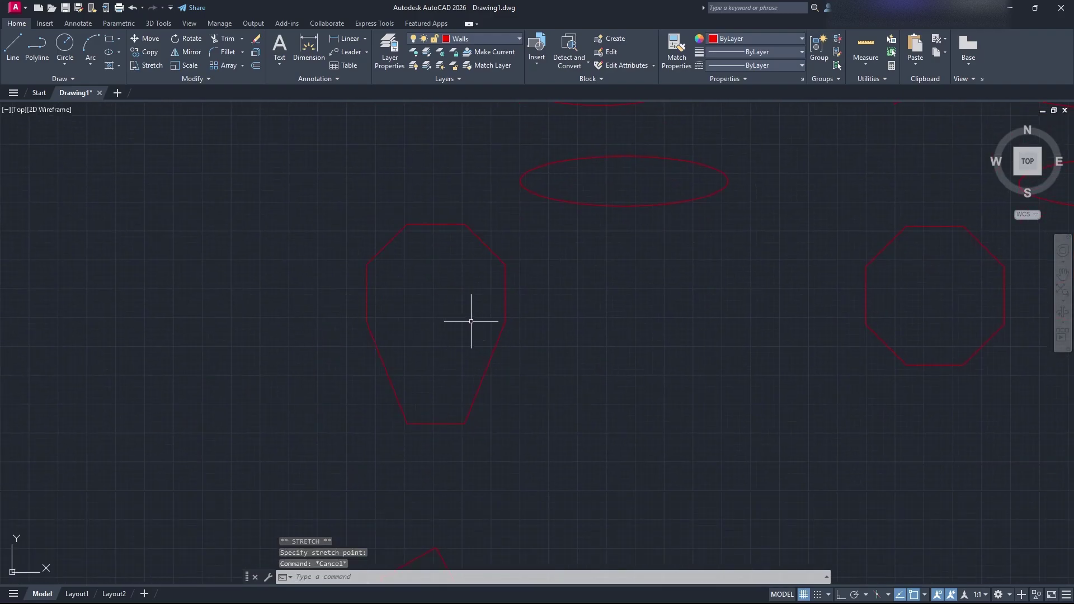
scroll(546, 357, "down", 3)
scroll(598, 362, "up", 1)
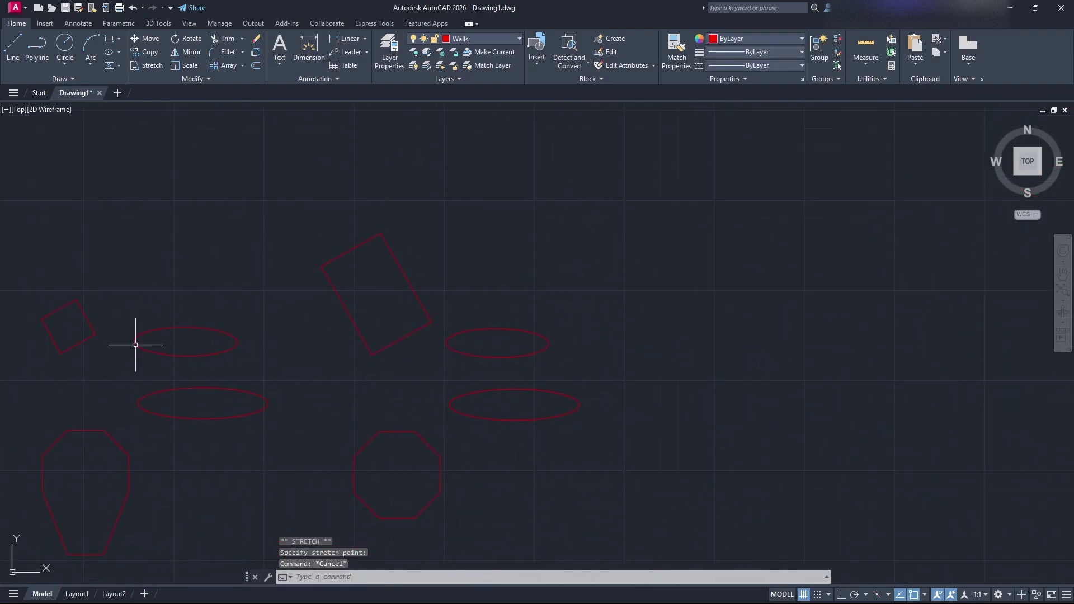
left_click(582, 365)
left_click(457, 303)
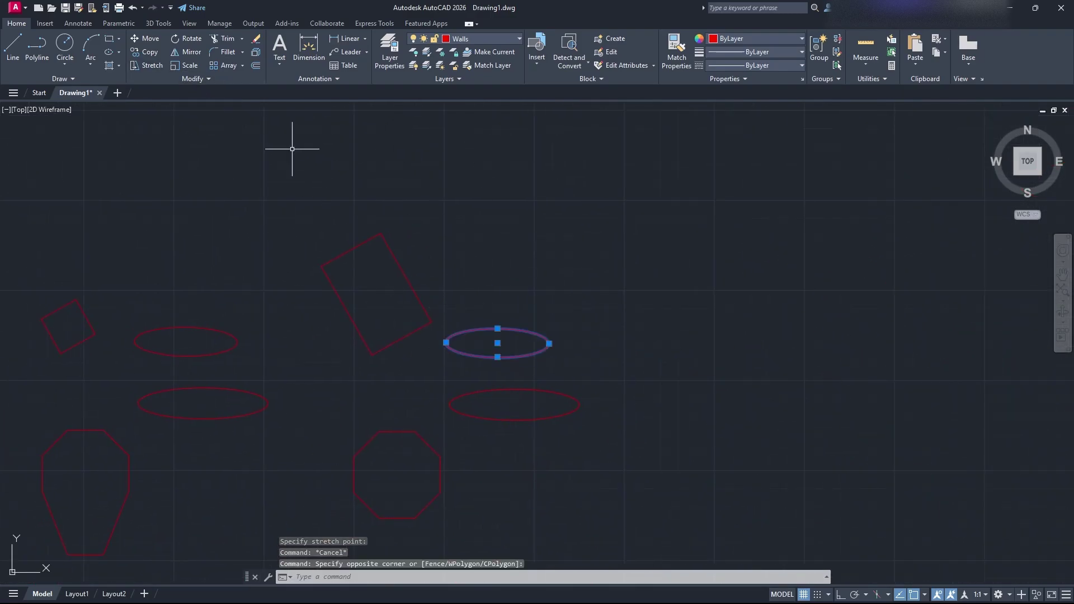
left_click(185, 65)
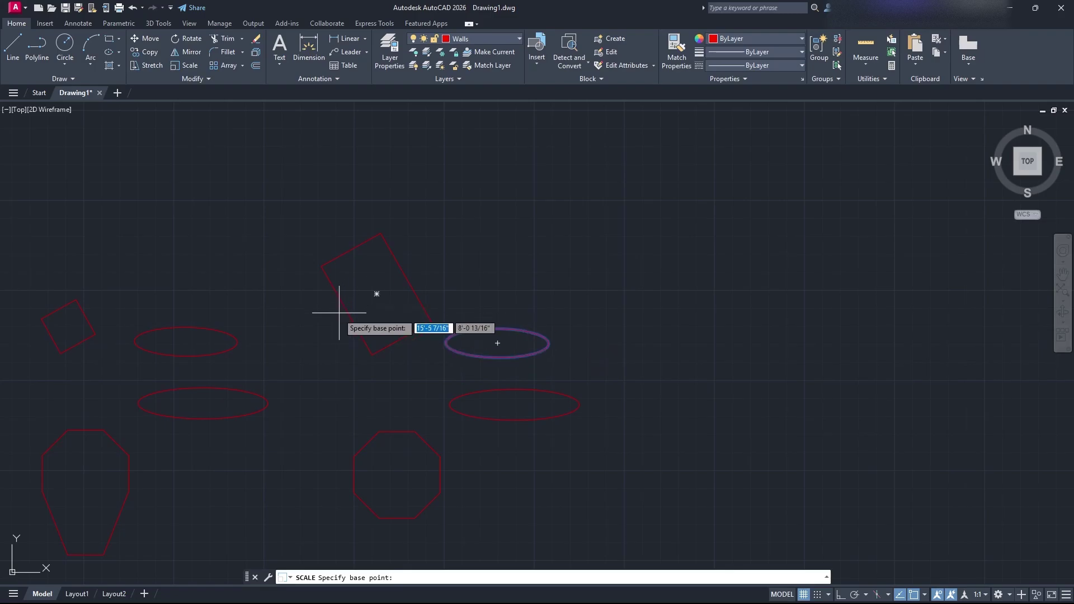
key("Escape")
Step: Copy the stretched octagon to the clipboard and paste it into the empty area above the vertical lines, right of the Y axis
middle_click_drag(310, 318, 690, 232)
middle_click_drag(597, 398, 614, 261)
left_click(546, 324)
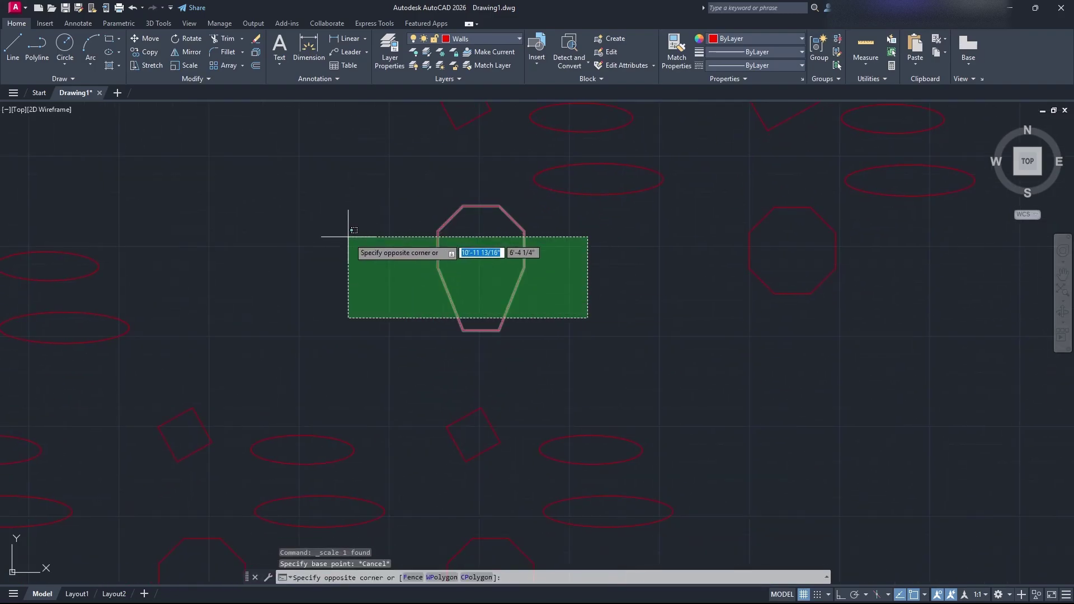
left_click(352, 232)
key("ctrl+c")
scroll(546, 305, "down", 3)
key("ctrl+v")
left_click(476, 340)
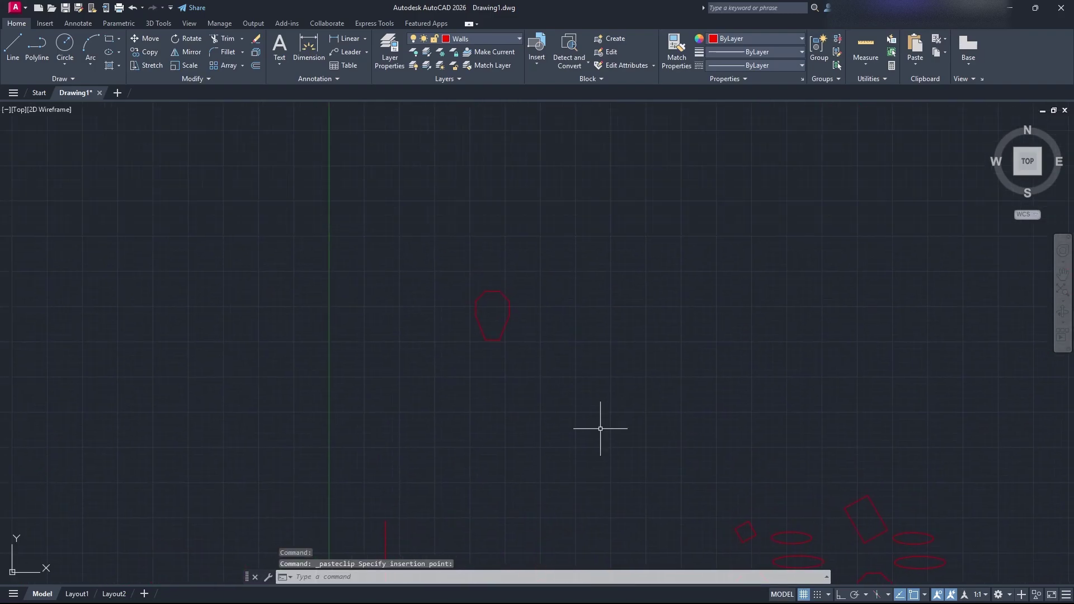
scroll(542, 368, "up", 5)
left_click(456, 324)
left_click(448, 288)
middle_click_drag(449, 288, 573, 407)
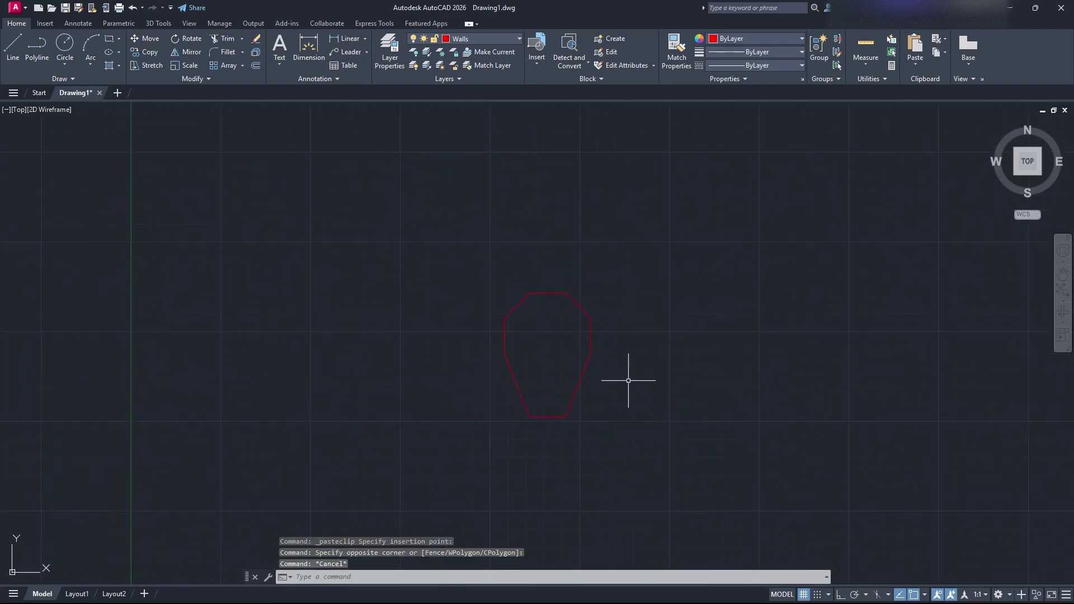
Step: Scale the pasted stretched octagon by a factor of 2' from its lower-left corner
left_click(186, 65)
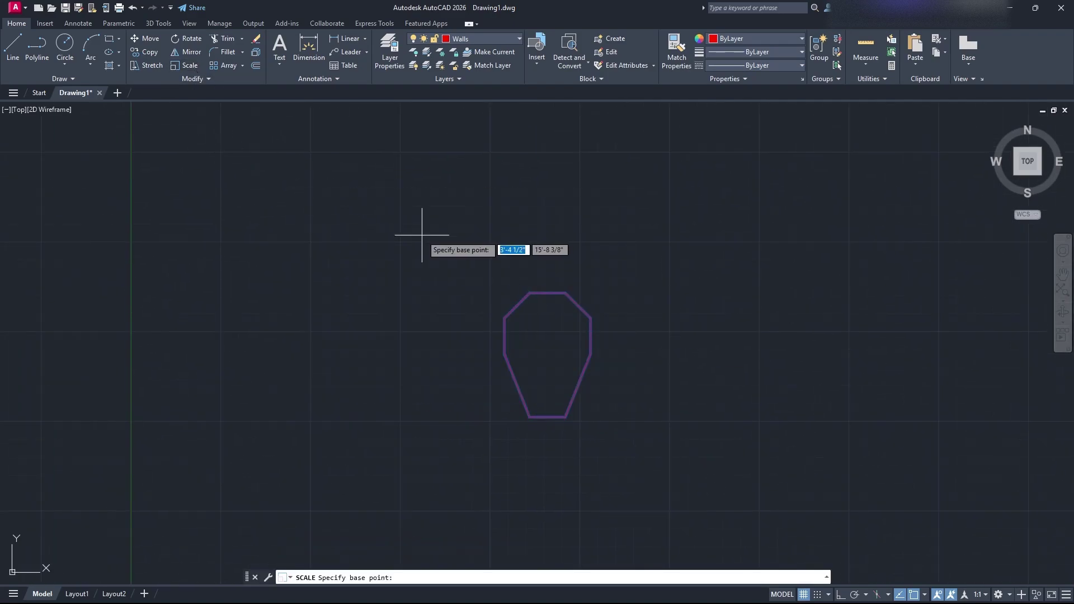
key("Return")
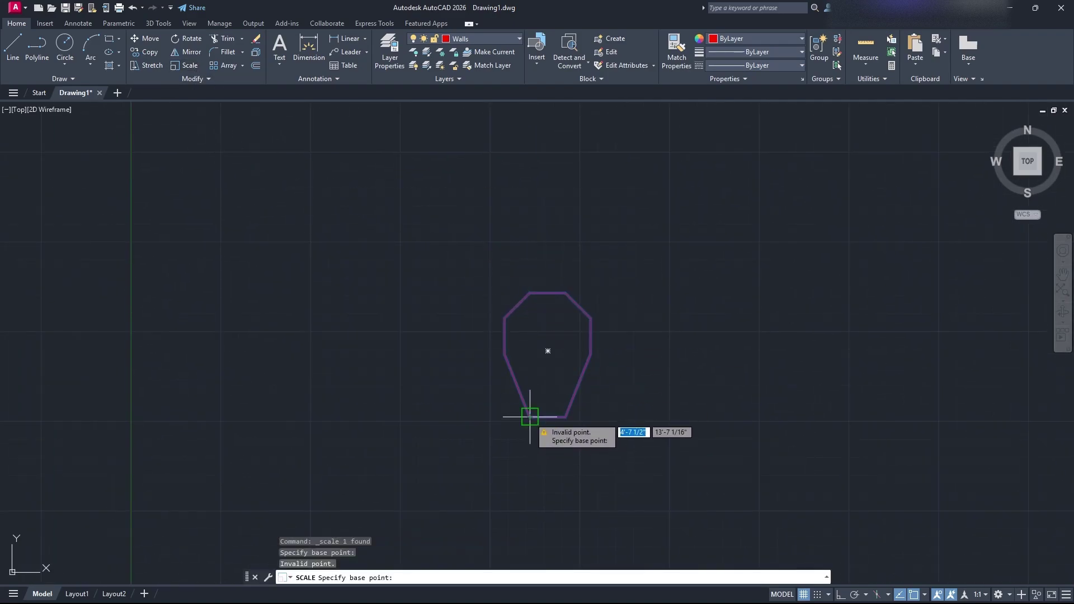
left_click(530, 417)
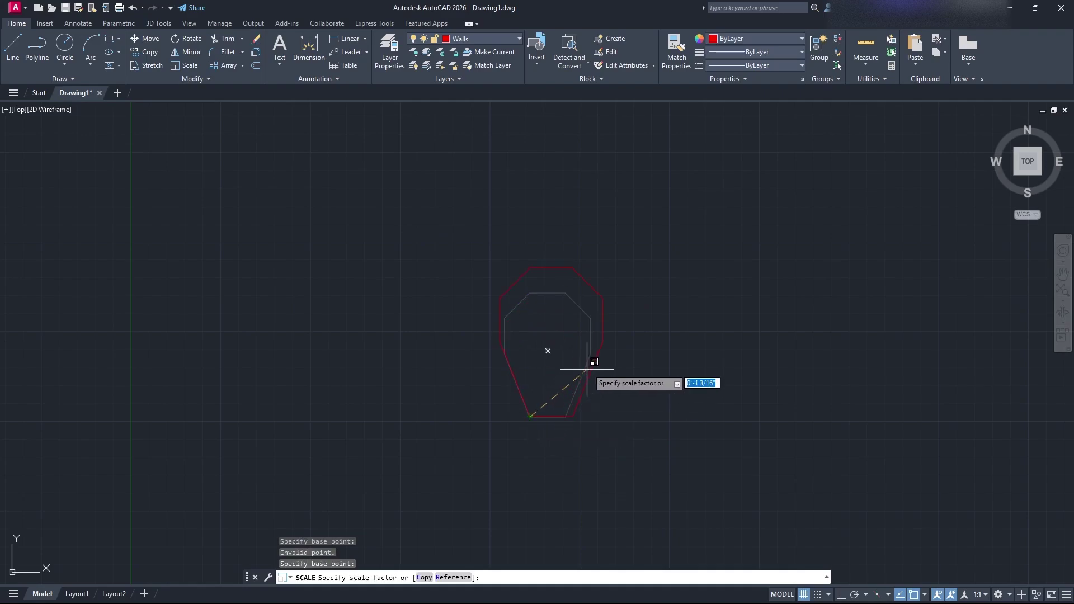
scroll(560, 405, "down", 3)
scroll(454, 435, "up", 2)
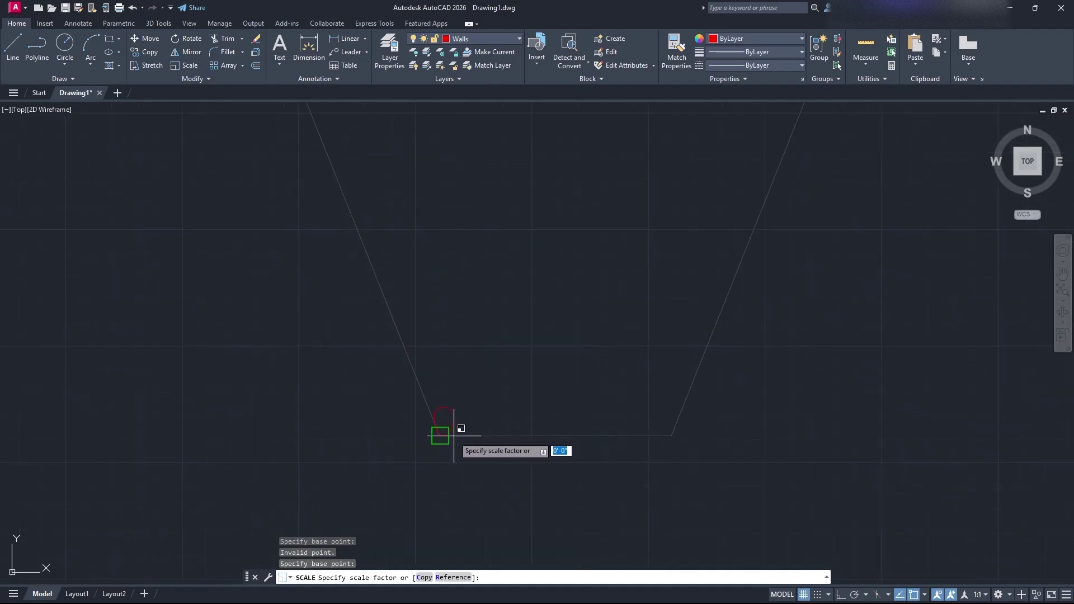
scroll(473, 407, "down", 3)
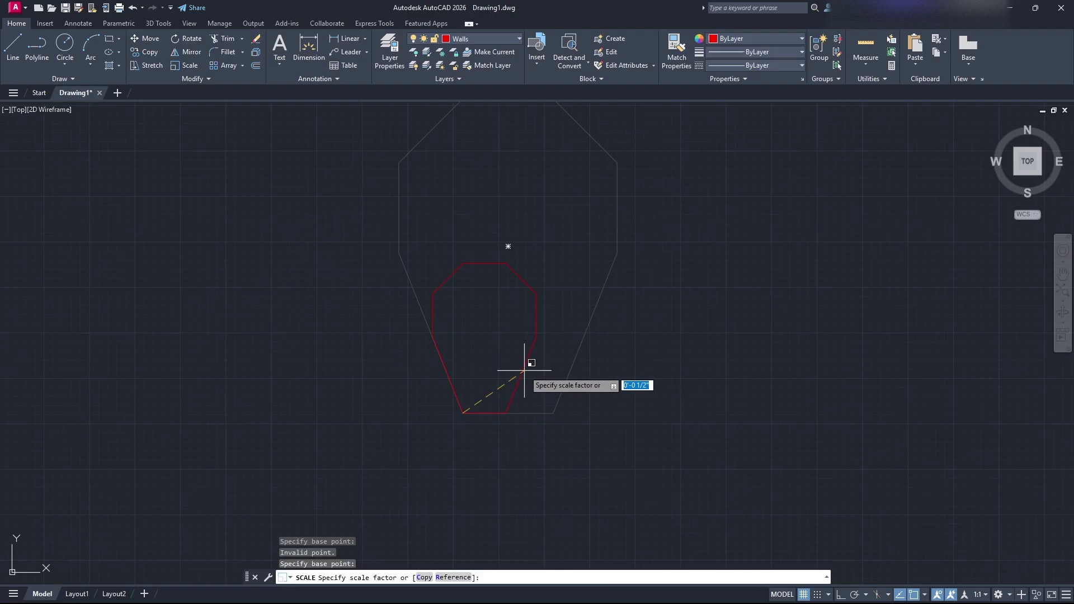
scroll(565, 314, "down", 3)
scroll(584, 300, "down", 4)
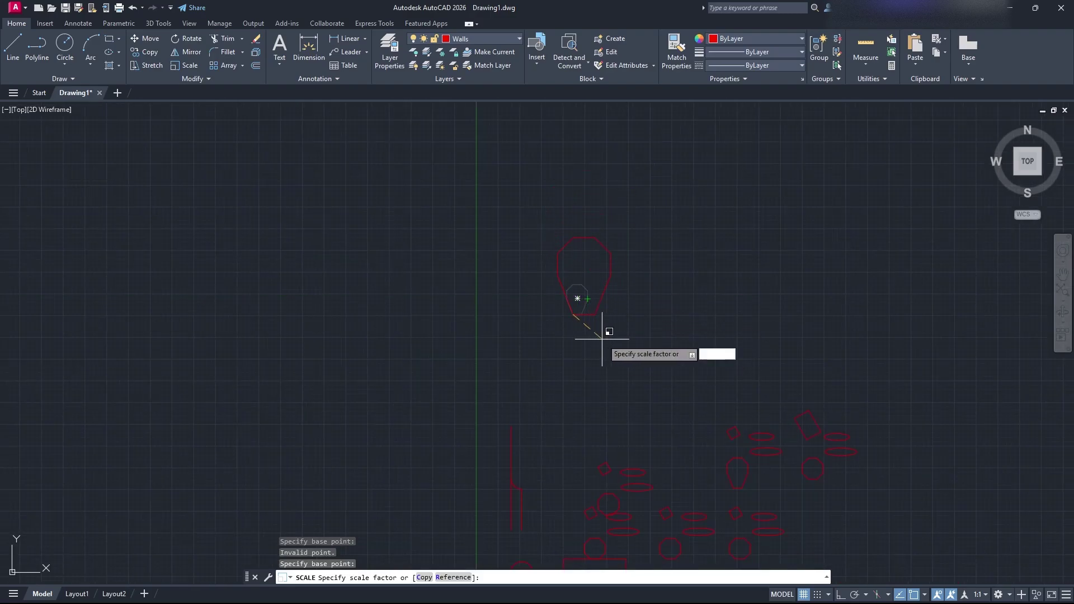
key("Down")
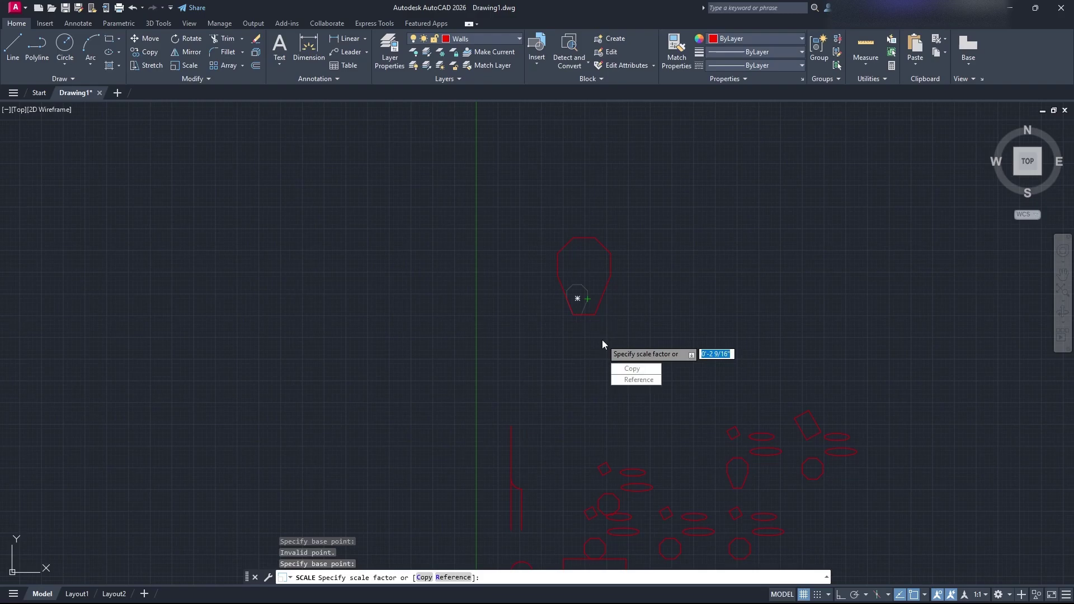
key("Down")
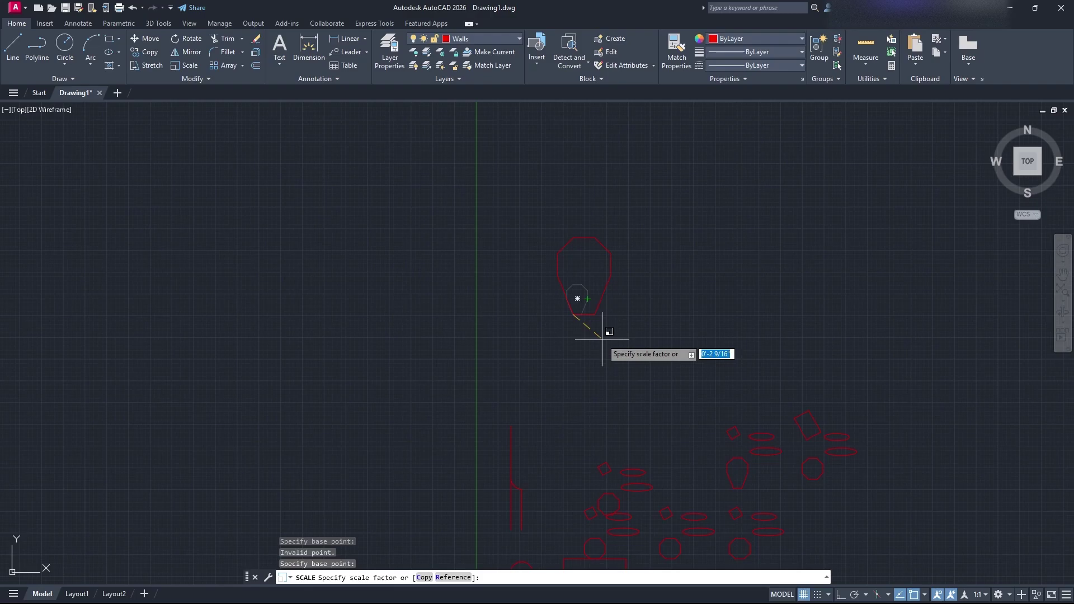
type("2")
key("Return")
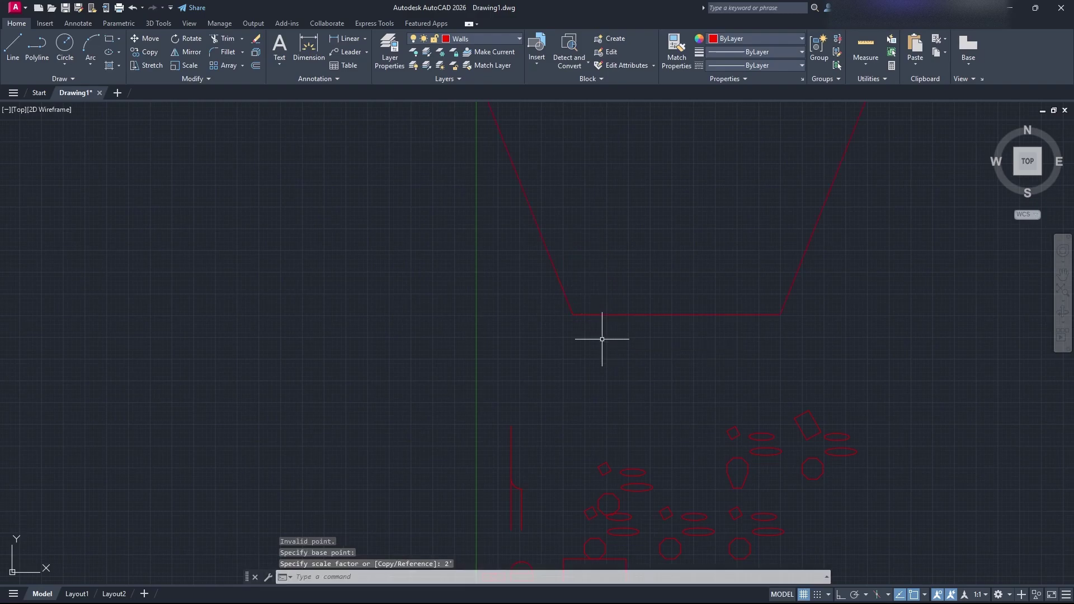
scroll(602, 339, "down", 5)
scroll(559, 369, "up", 4)
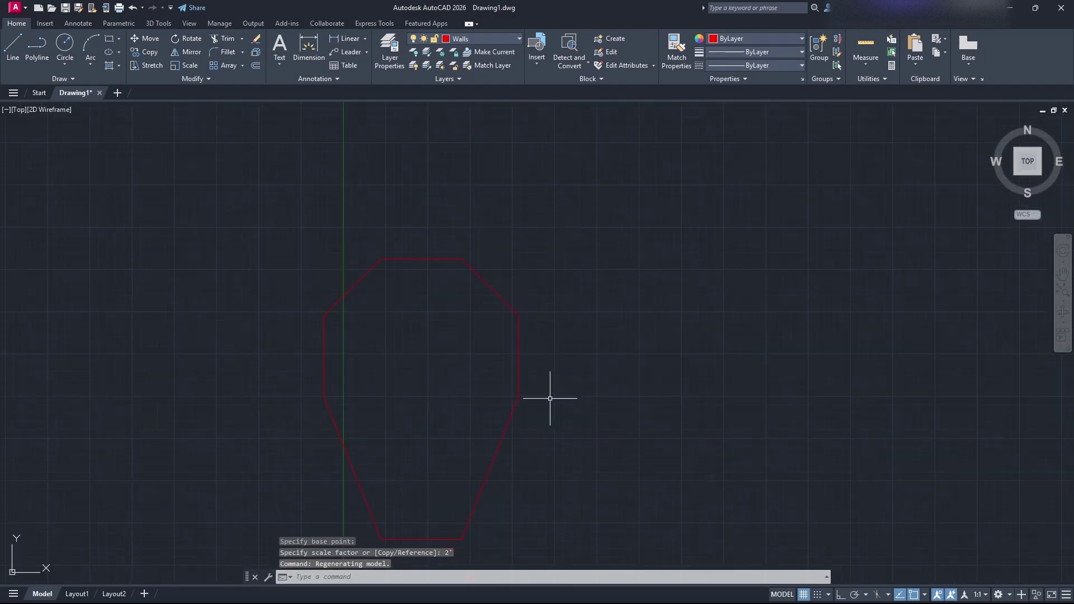
Step: Erase the oversized octagon and paste the copied one again into the empty area right of the Y axis
left_click(624, 360)
left_click(434, 219)
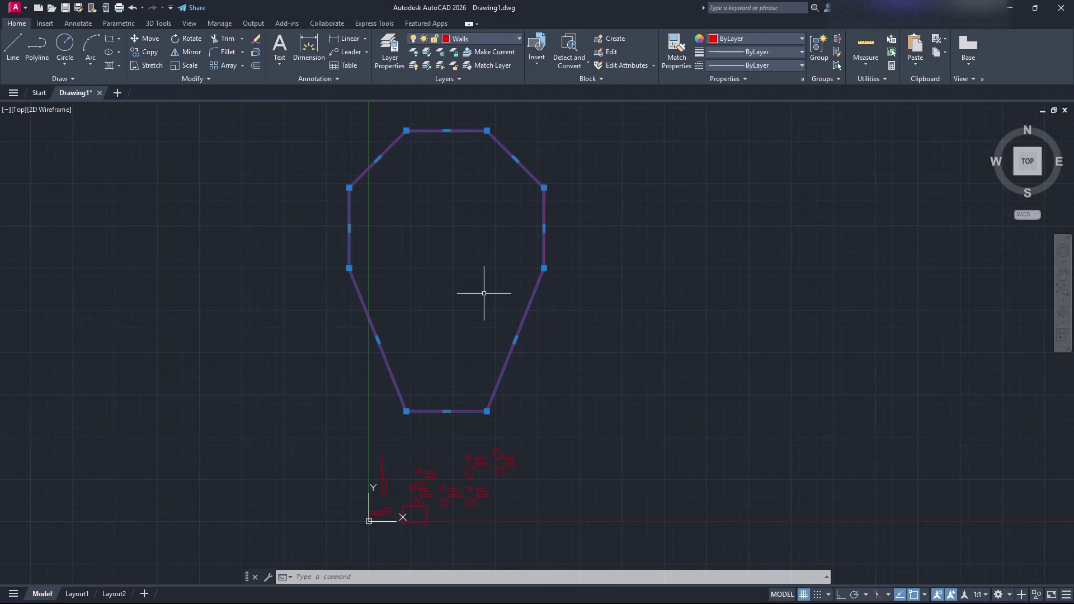
left_click(389, 239)
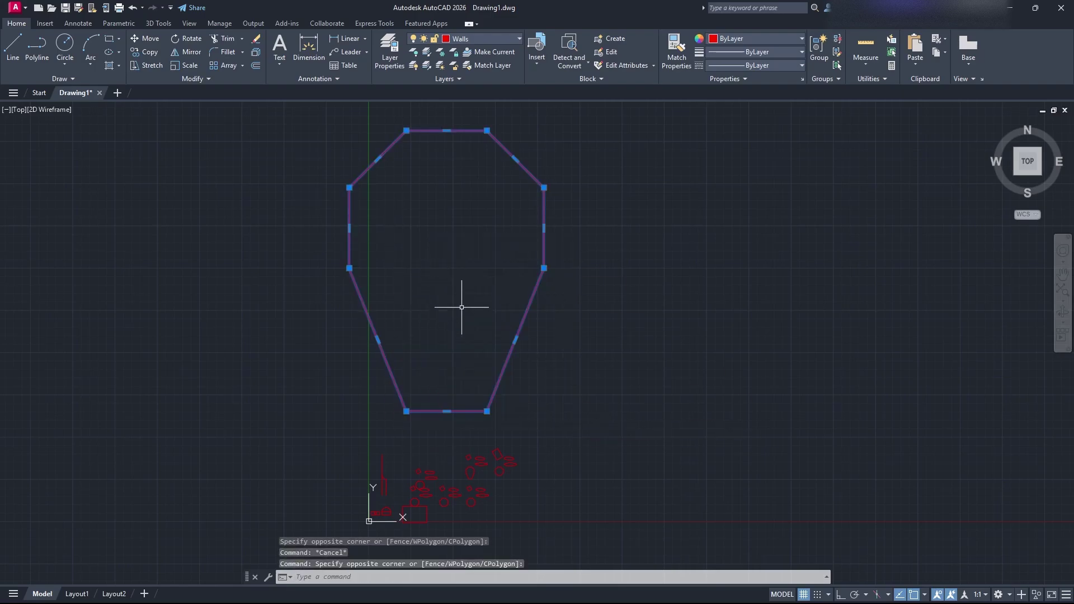
type("erase")
key("Return")
key("ctrl+v")
scroll(442, 379, "up", 5)
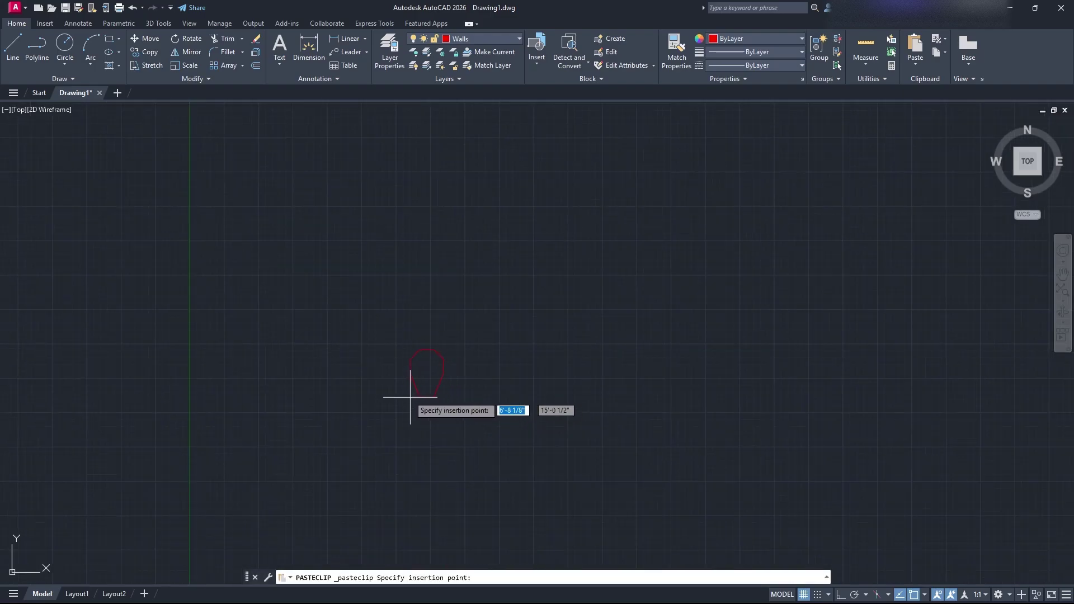
left_click(363, 377)
Step: Scale the newly pasted octagon by a factor of 2 from its lower-left corner
left_click(410, 383)
left_click(322, 309)
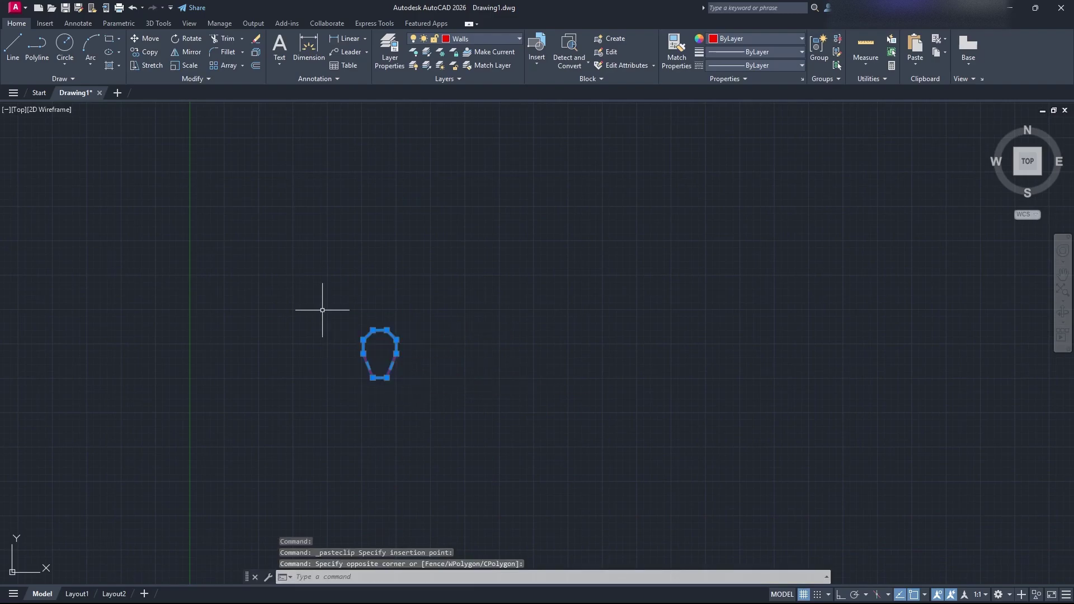
scroll(400, 398, "up", 6)
middle_click_drag(331, 301, 434, 362)
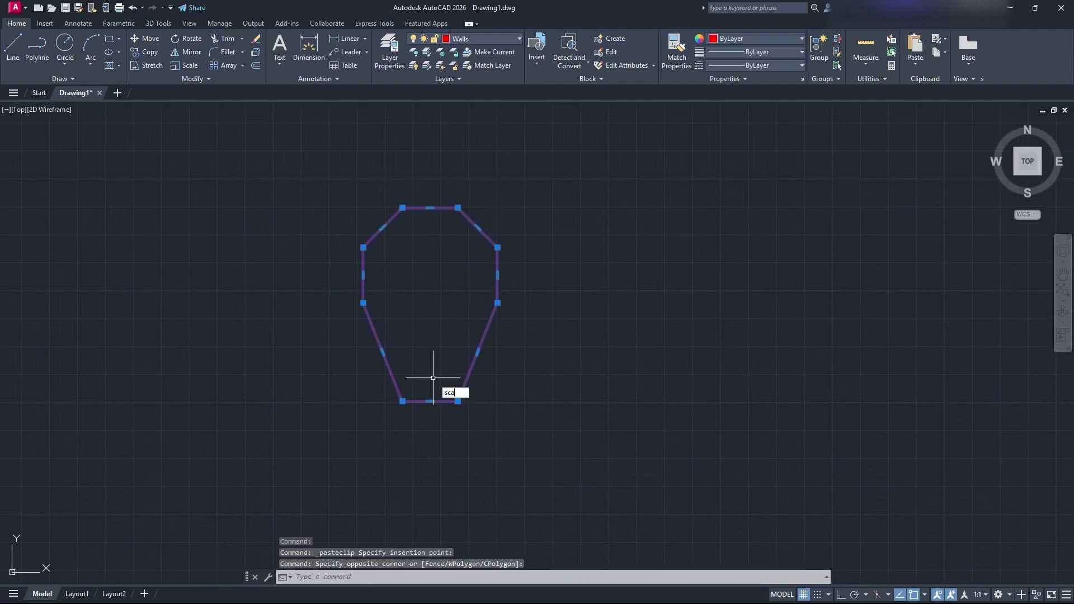
key("Return")
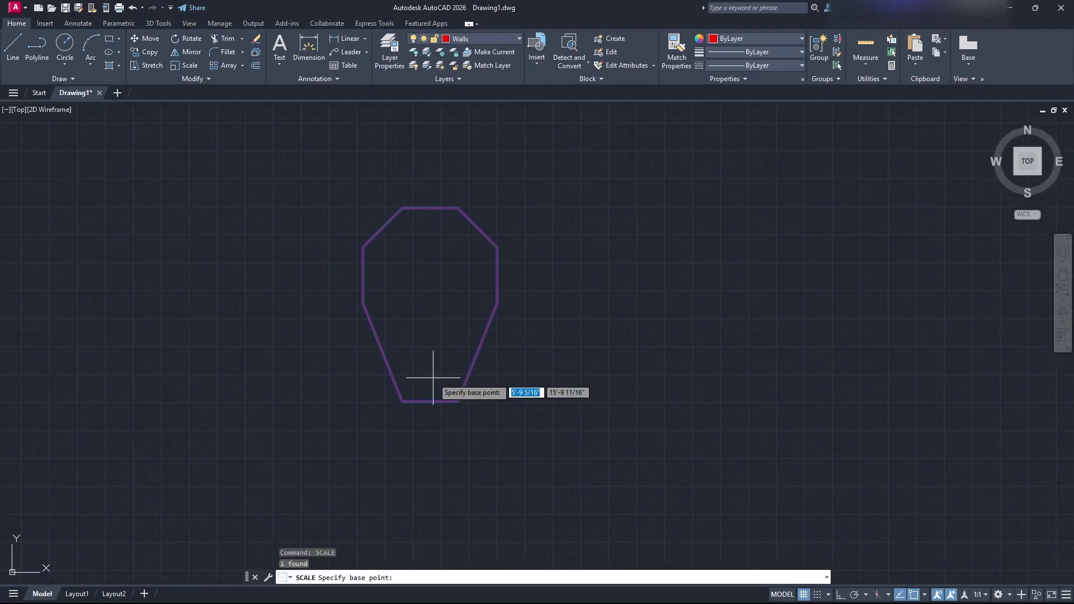
left_click(408, 398)
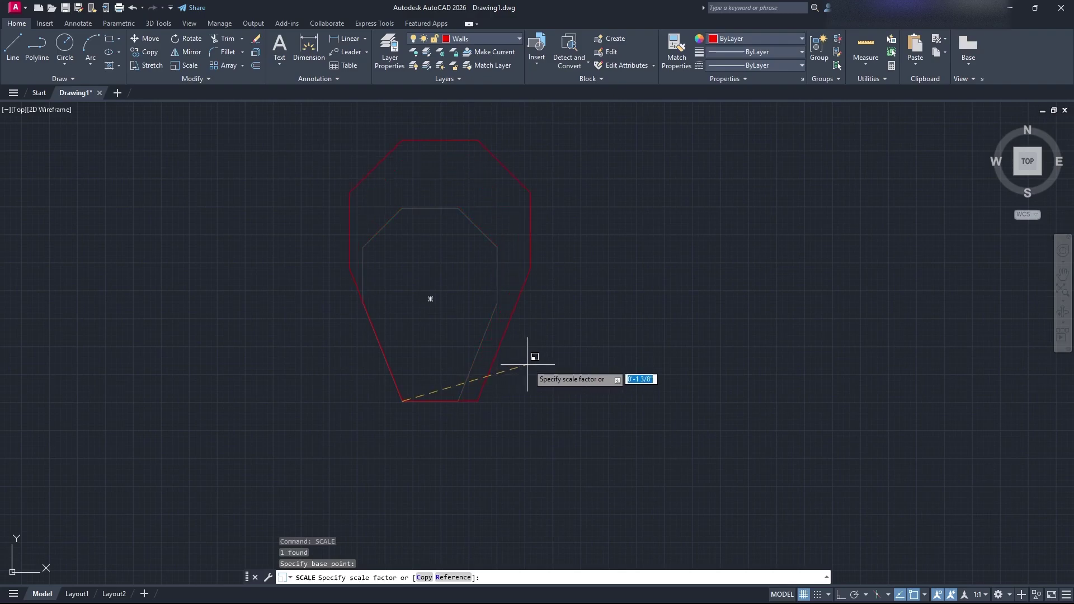
scroll(534, 361, "down", 4)
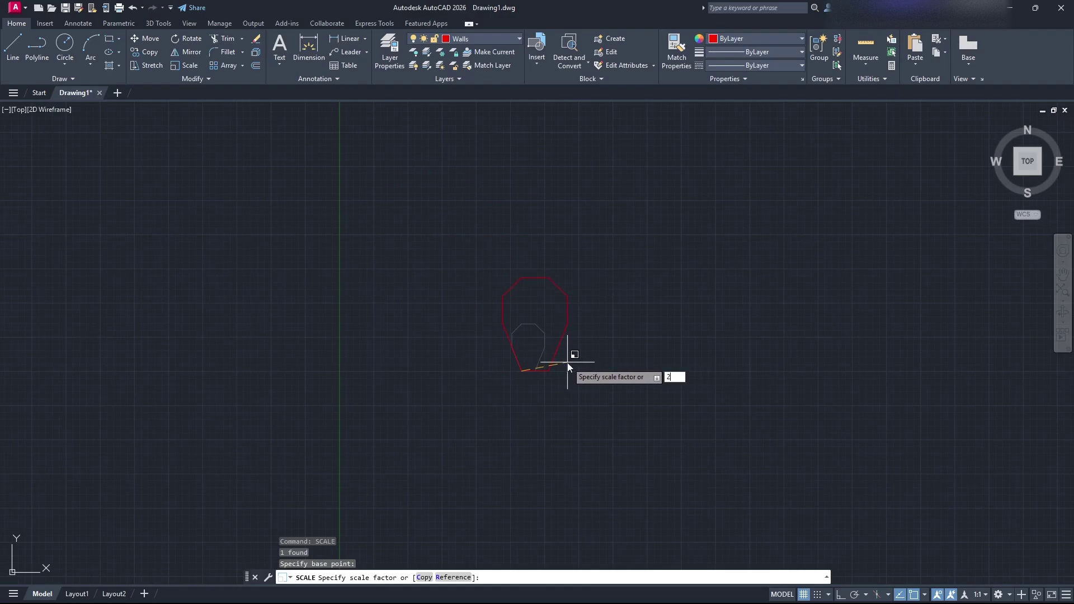
key("Return")
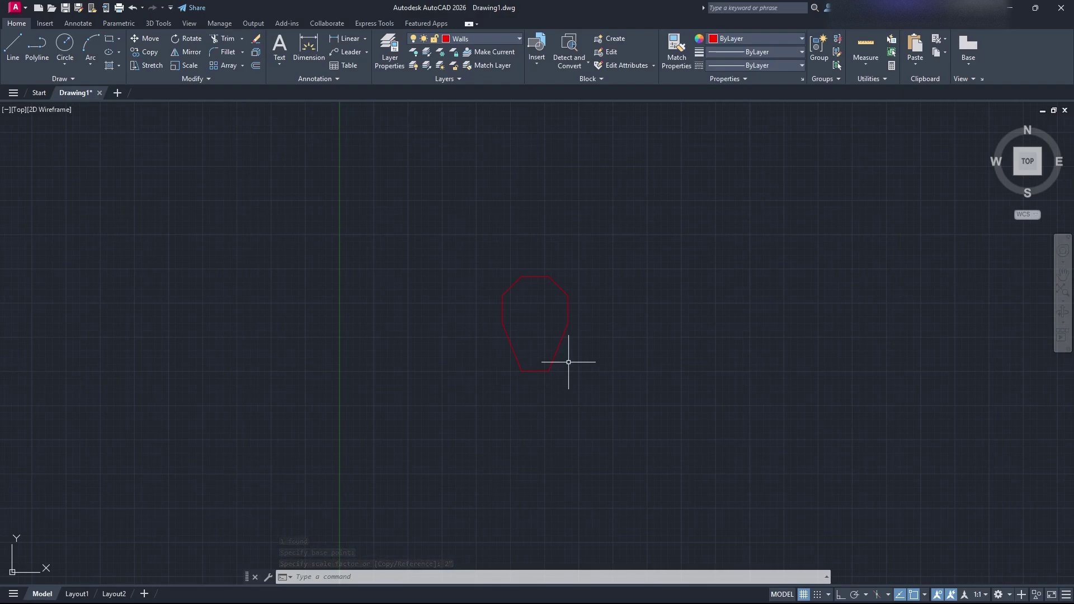
Step: Start a rectangular array of the enlarged octagon with 4 columns and 3 rows
middle_click_drag(708, 380, 521, 305)
scroll(538, 321, "down", 5)
middle_click_drag(592, 365, 619, 413)
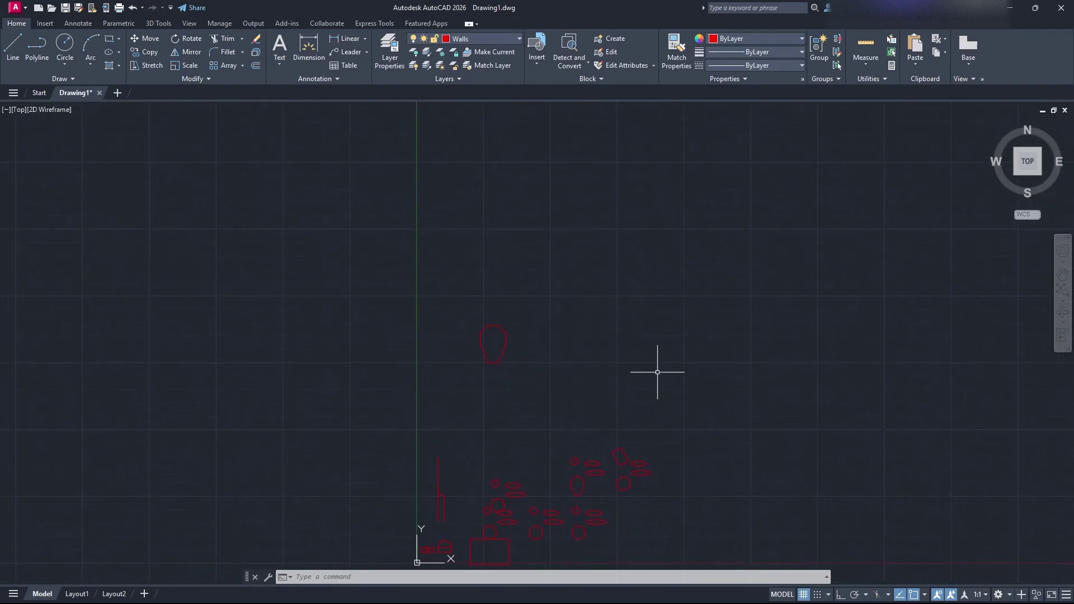
left_click(226, 65)
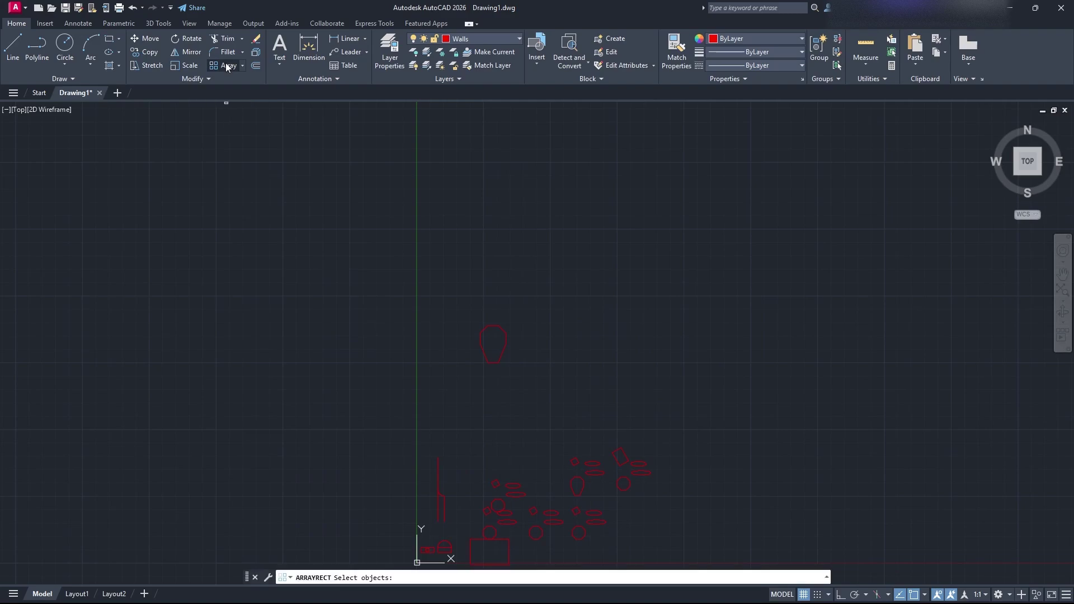
left_click(505, 345)
key("Return")
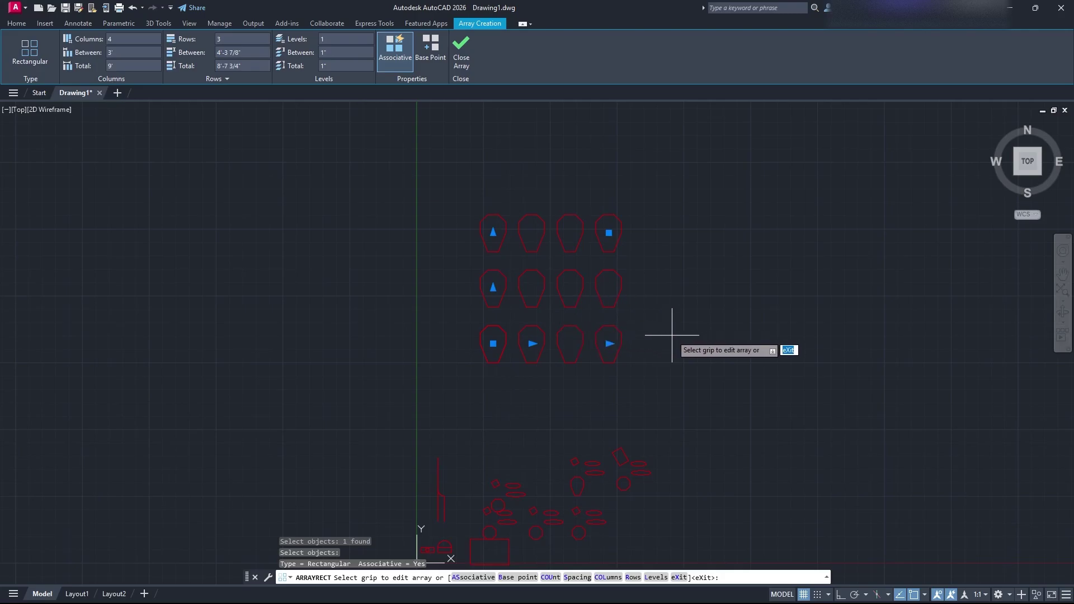
Step: Try changing the array's row and column counts together from its upper-right corner item
middle_click_drag(612, 229, 365, 319)
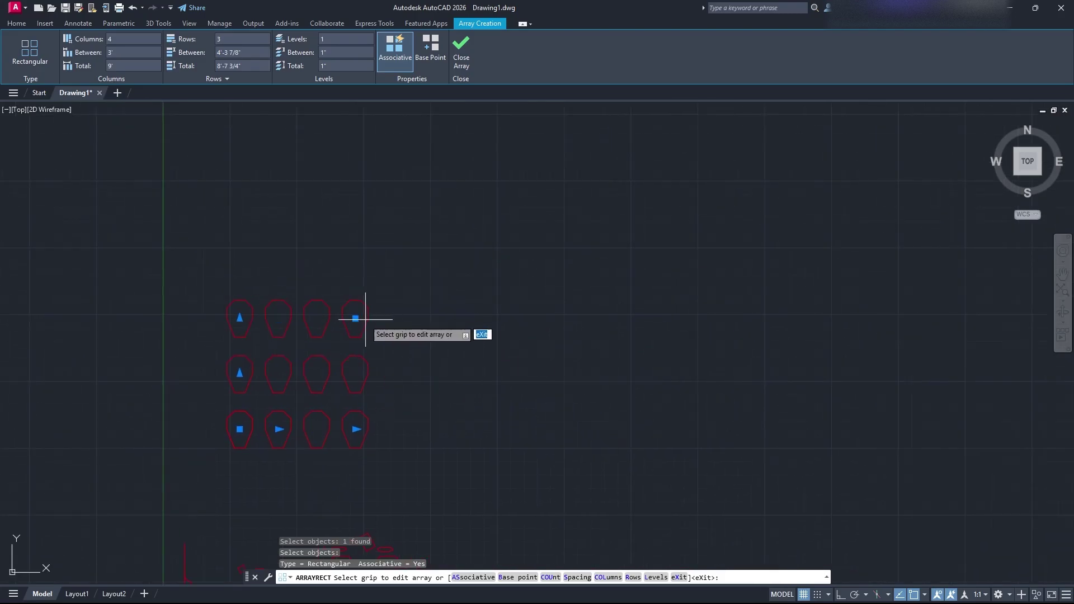
left_click(356, 318)
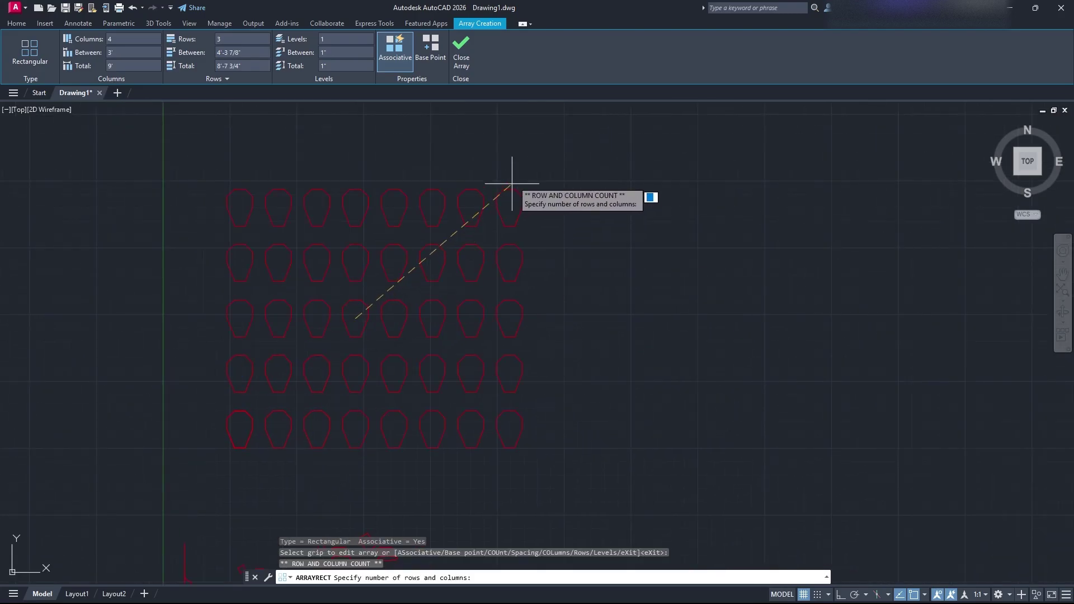
scroll(554, 172, "down", 2)
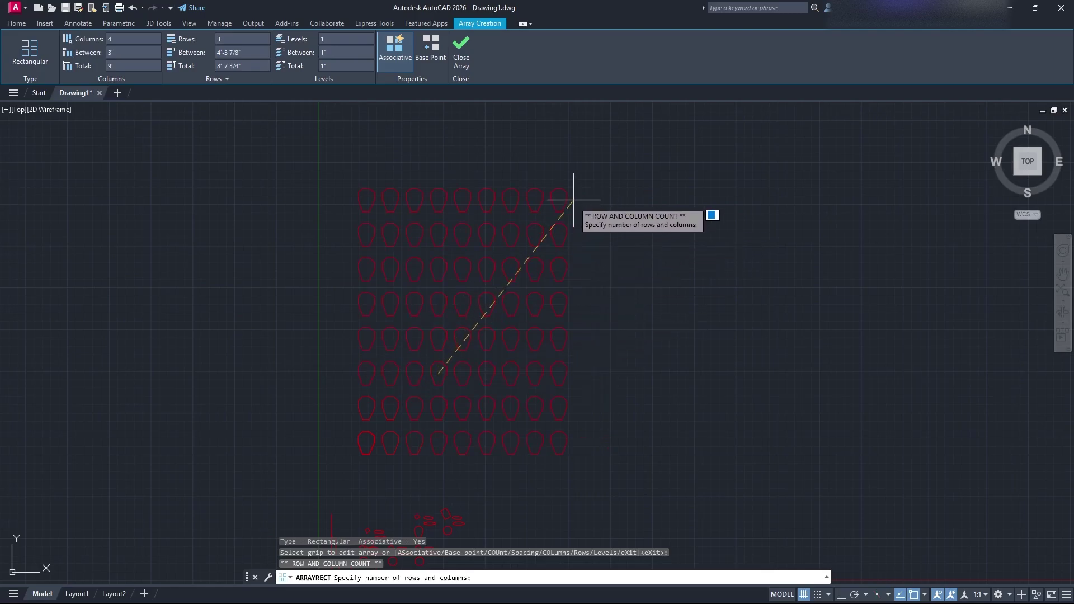
left_click(450, 355)
Step: Try adjusting the array's column count from its last column and its row count from its top row
middle_click_drag(451, 354, 493, 411)
left_click(488, 395)
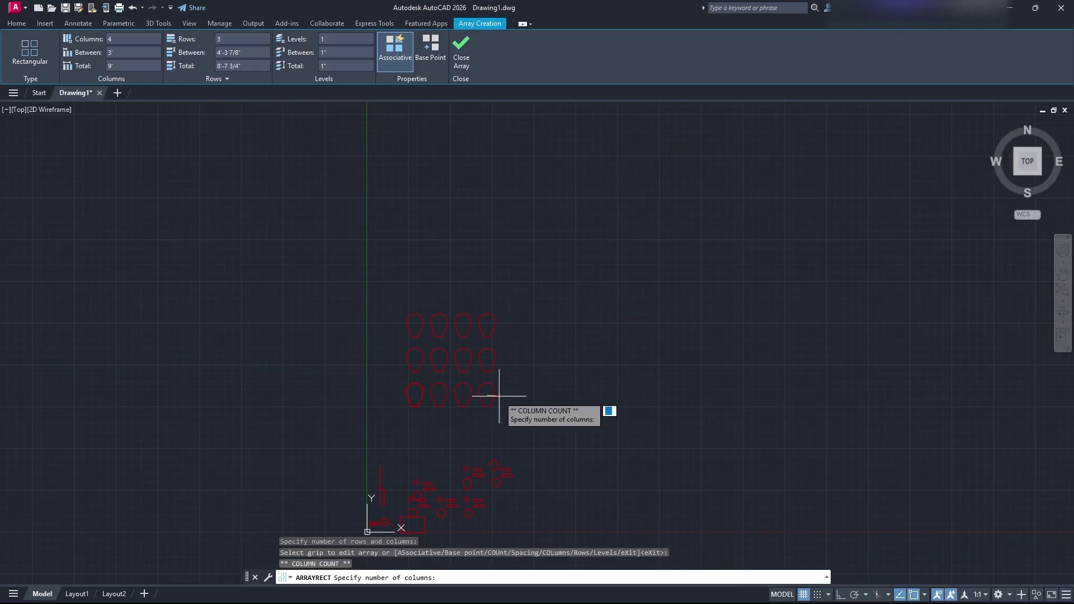
key("Escape")
left_click(488, 395)
key("Escape")
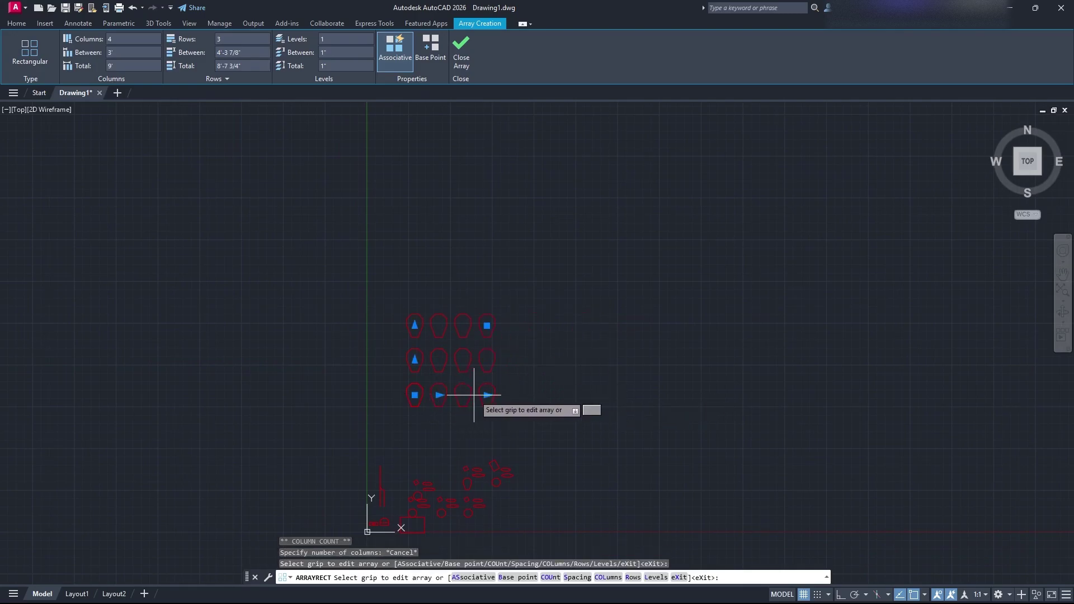
left_click(487, 395)
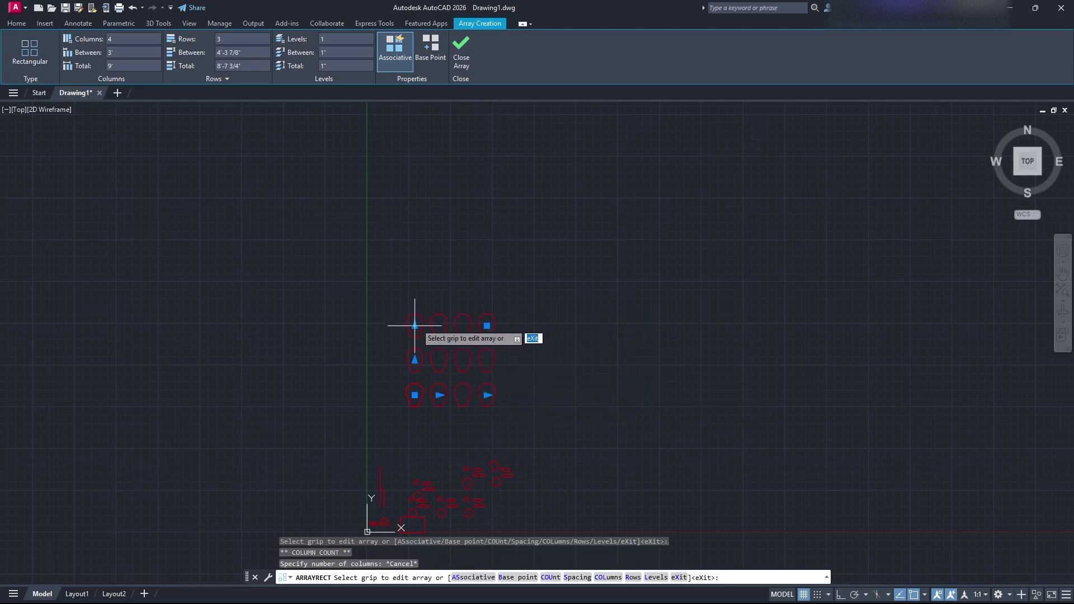
key("Escape")
left_click(416, 320)
left_click(420, 319)
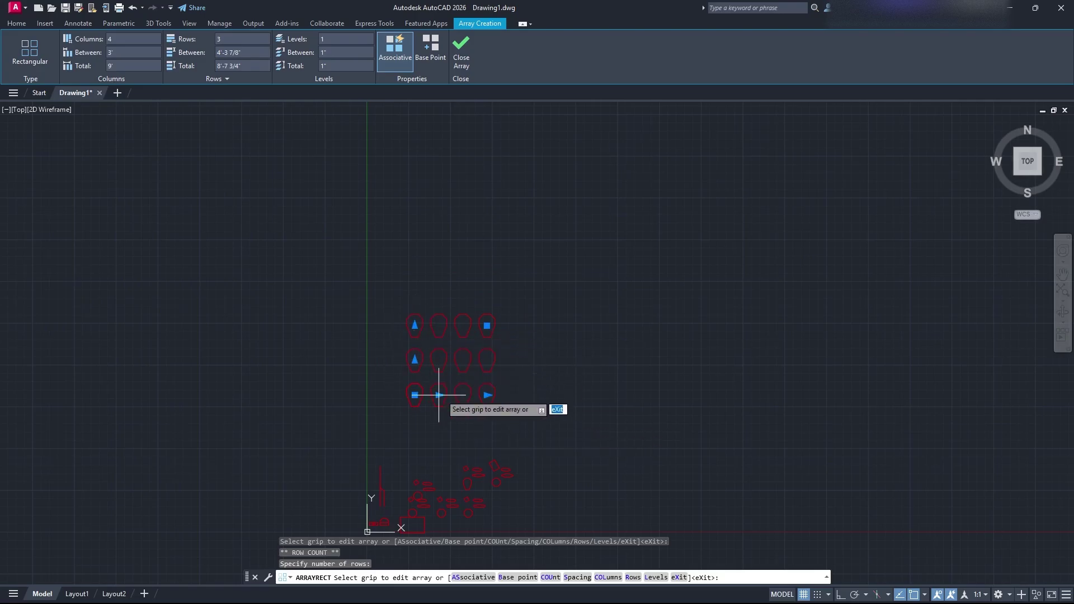
Step: Move the whole array horizontally to the right, clear of the original octagon
left_click(414, 395)
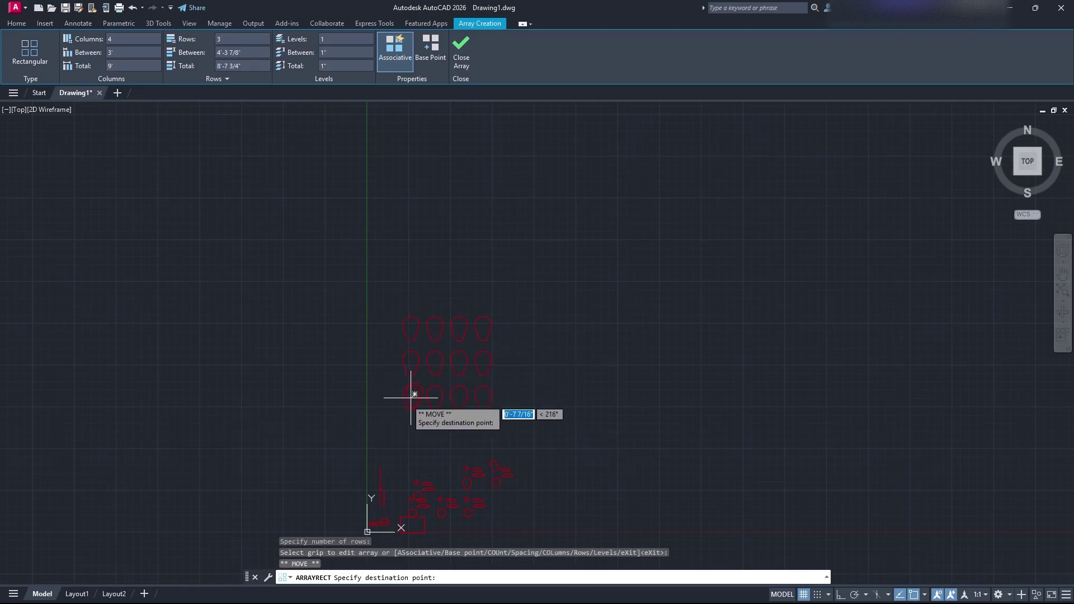
left_click(415, 394)
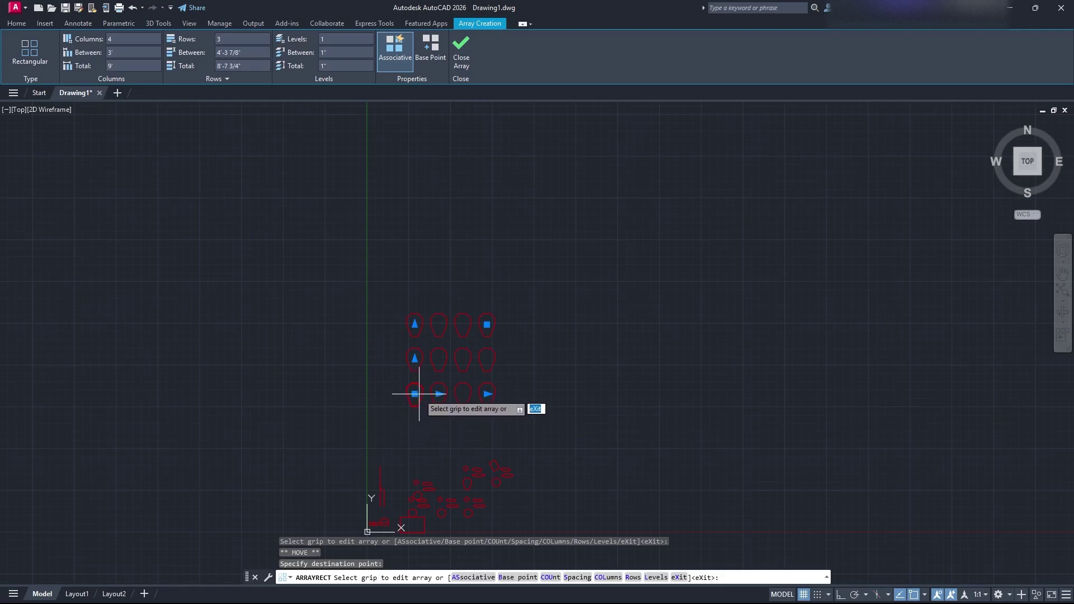
left_click(415, 395)
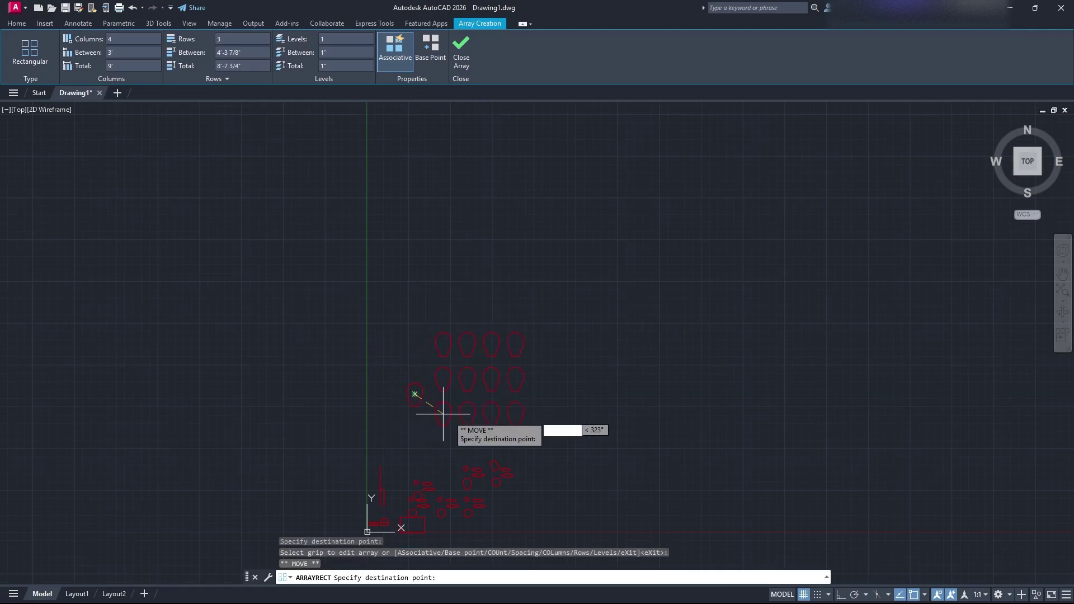
left_click(467, 393)
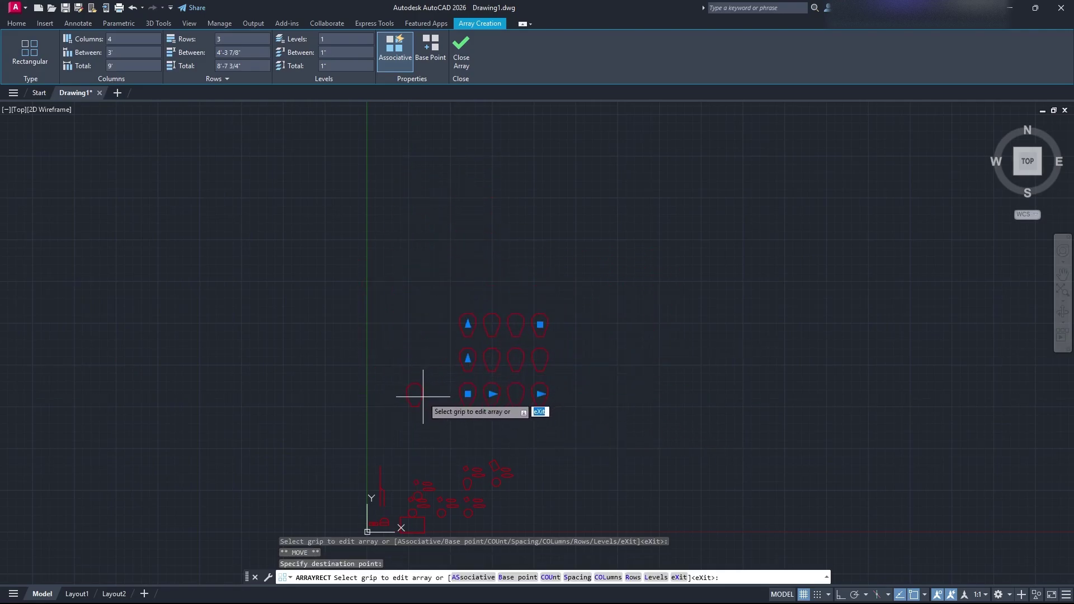
Step: Widen the array's column spacing to about 16' and its row spacing to about 14'-8"
middle_click_drag(507, 415, 380, 400)
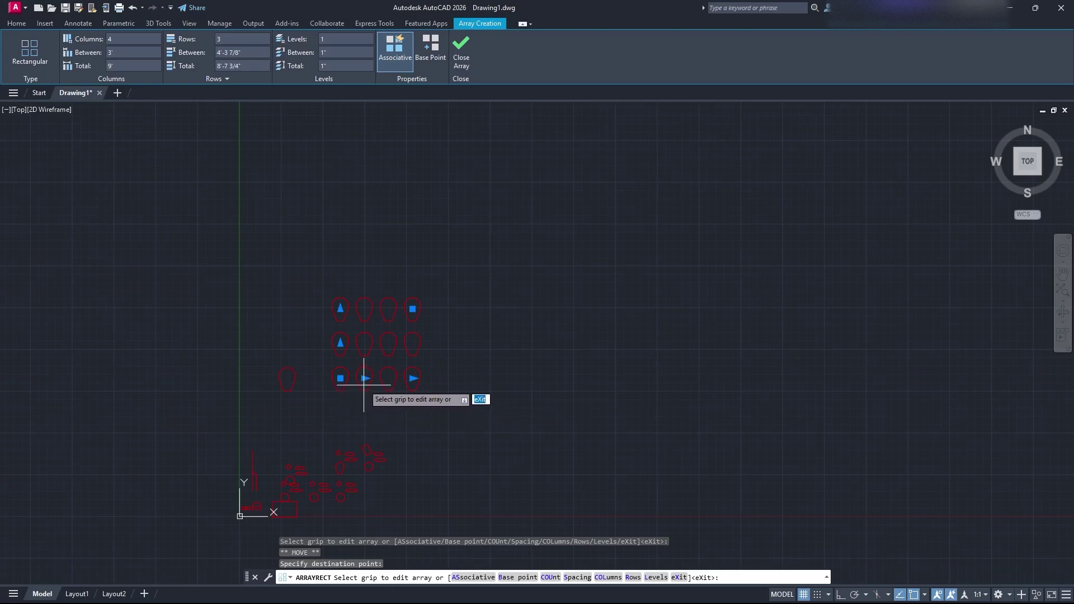
left_click(365, 379)
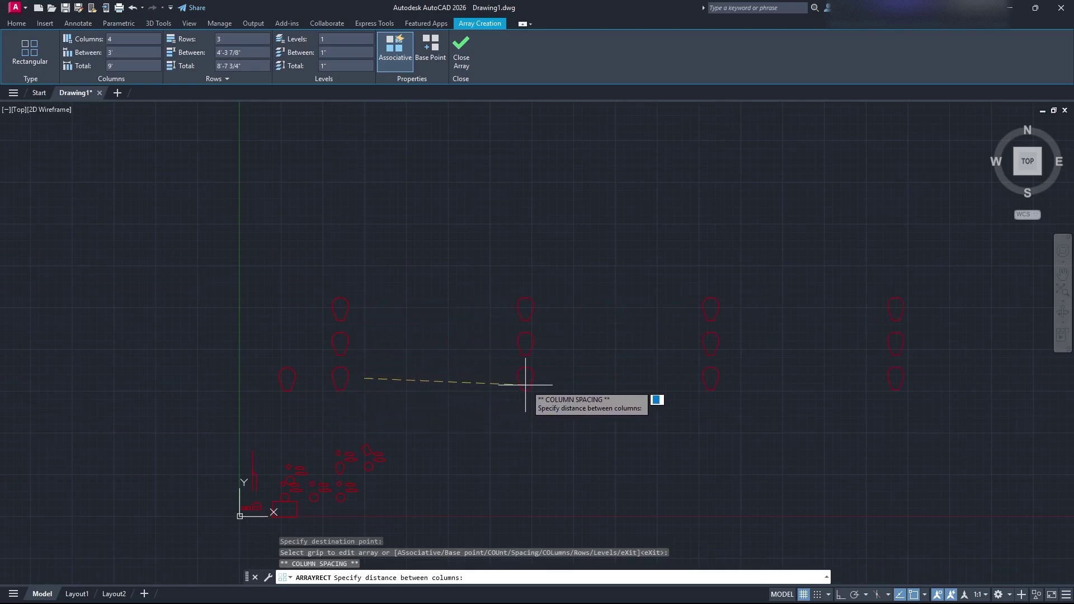
left_click(470, 382)
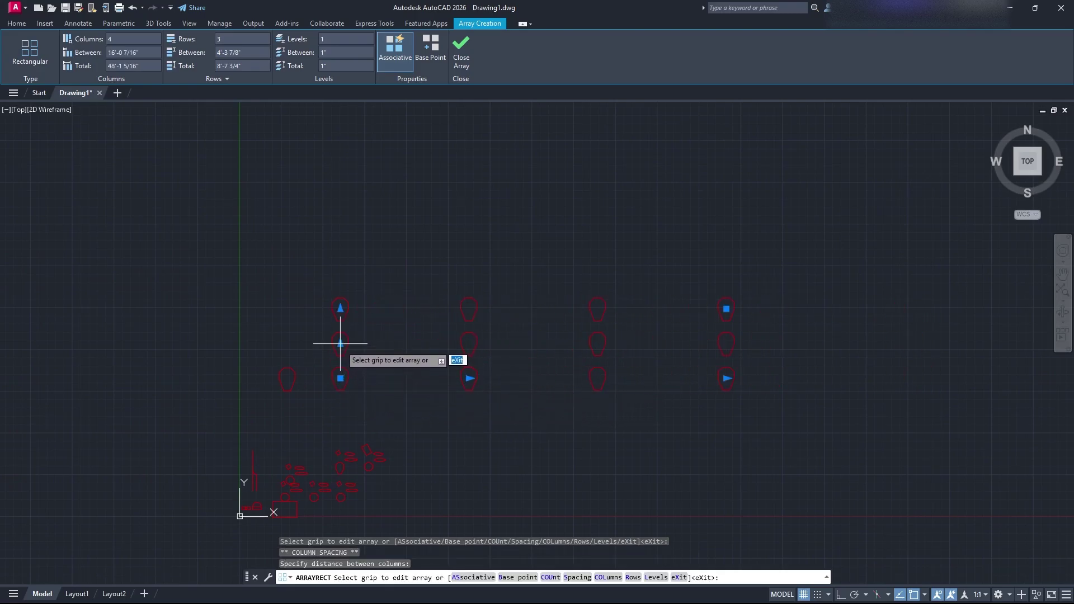
left_click(341, 343)
left_click(343, 262)
scroll(571, 209, "down", 2)
middle_click_drag(571, 209, 449, 317)
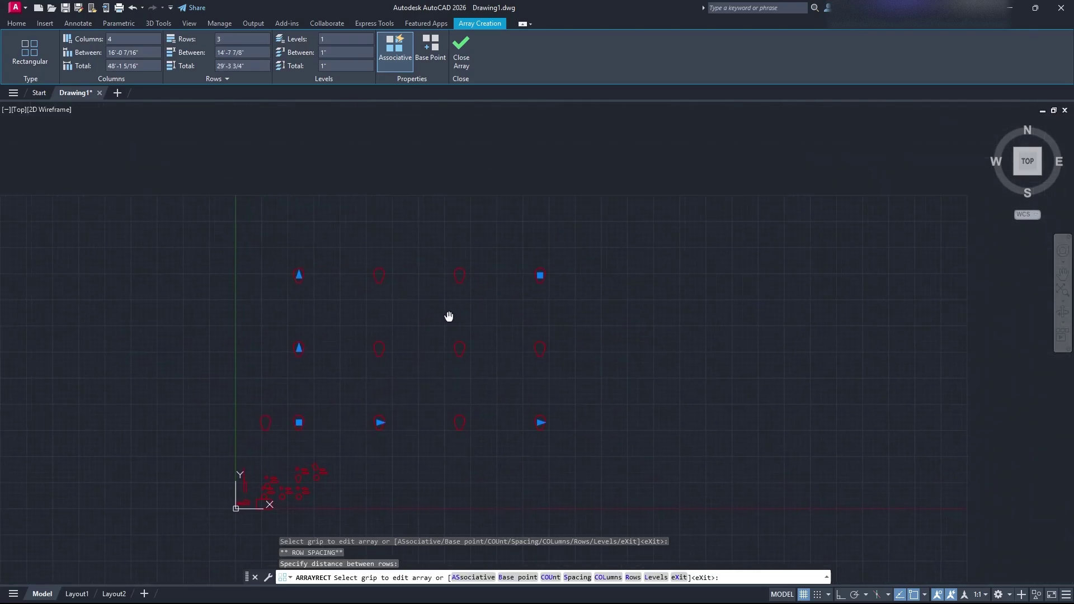
scroll(453, 328, "down", 4)
scroll(472, 324, "up", 4)
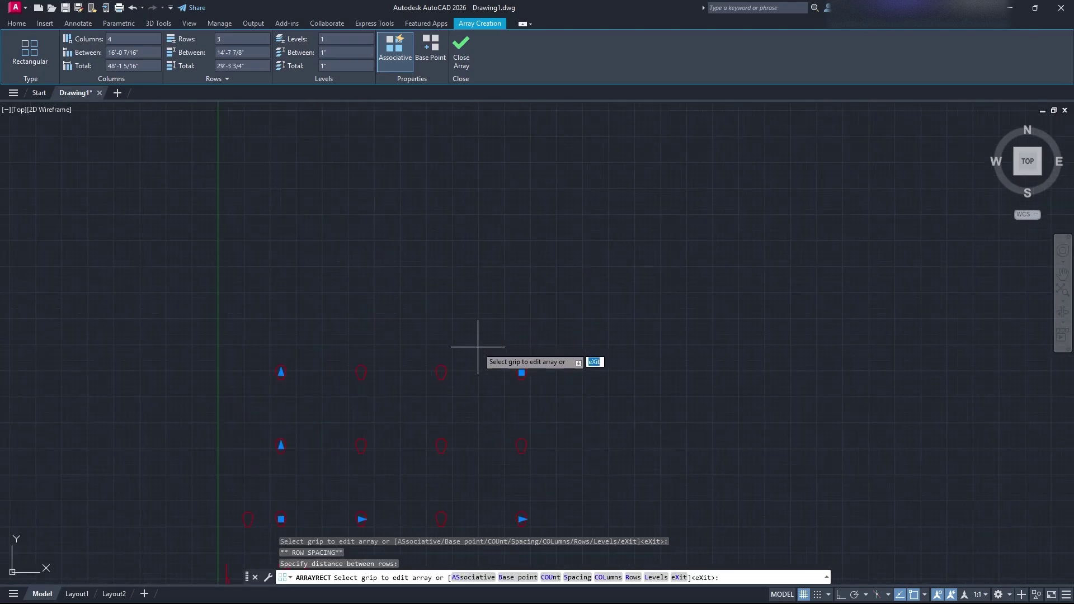
Step: Expand the array to 7 columns and 6 rows from its far corner item, and reduce it to 3 columns and 3 rows
left_click(521, 372)
scroll(750, 210, "down", 2)
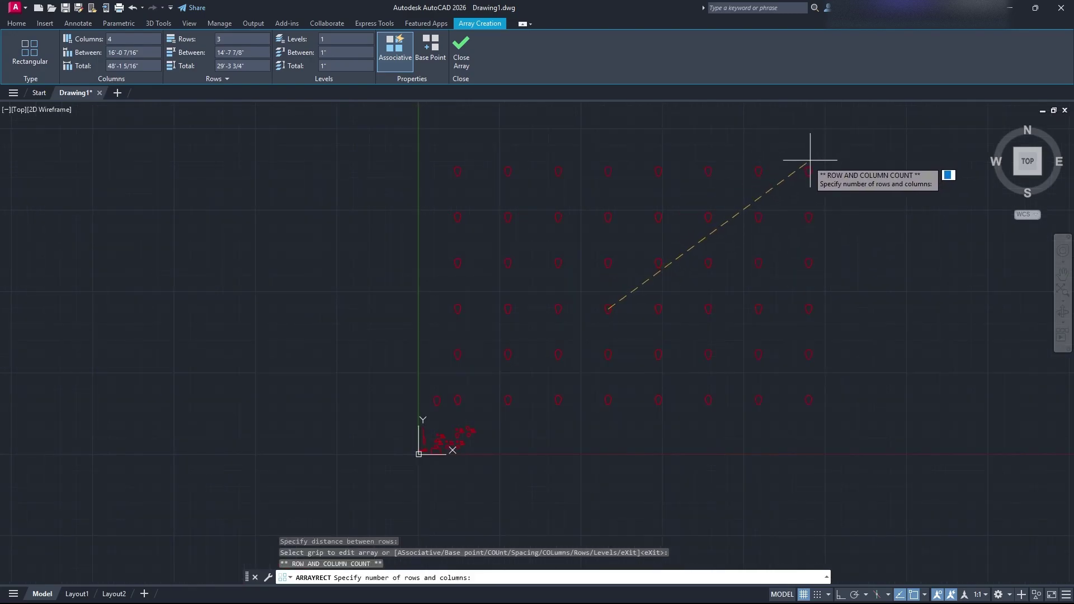
mouse_move(803, 167)
middle_mouse_down()
mouse_move(535, 315)
mouse_move(643, 233)
middle_mouse_up()
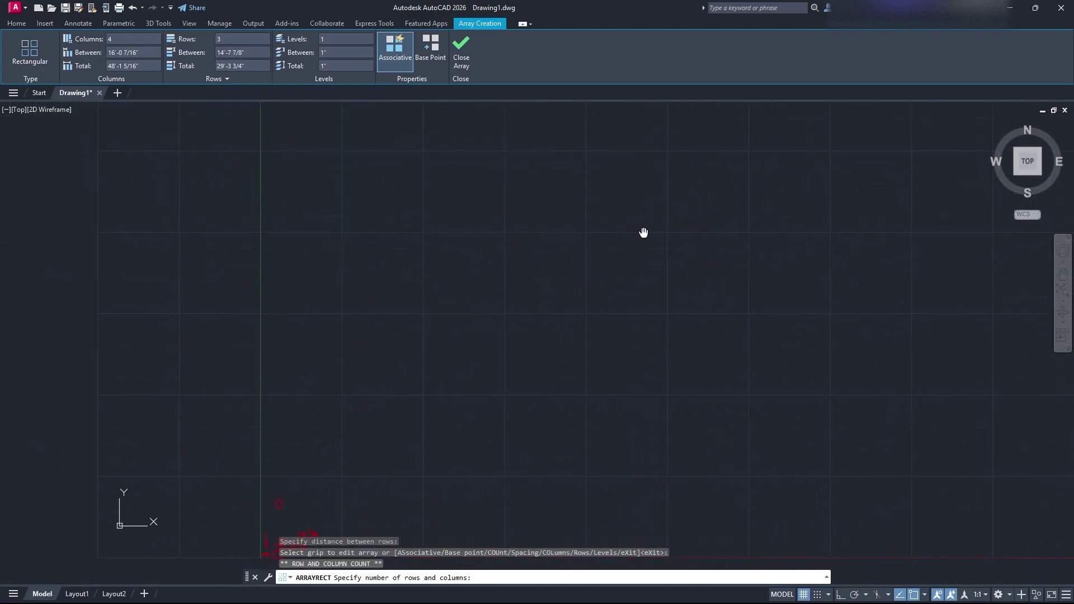
left_click(619, 249)
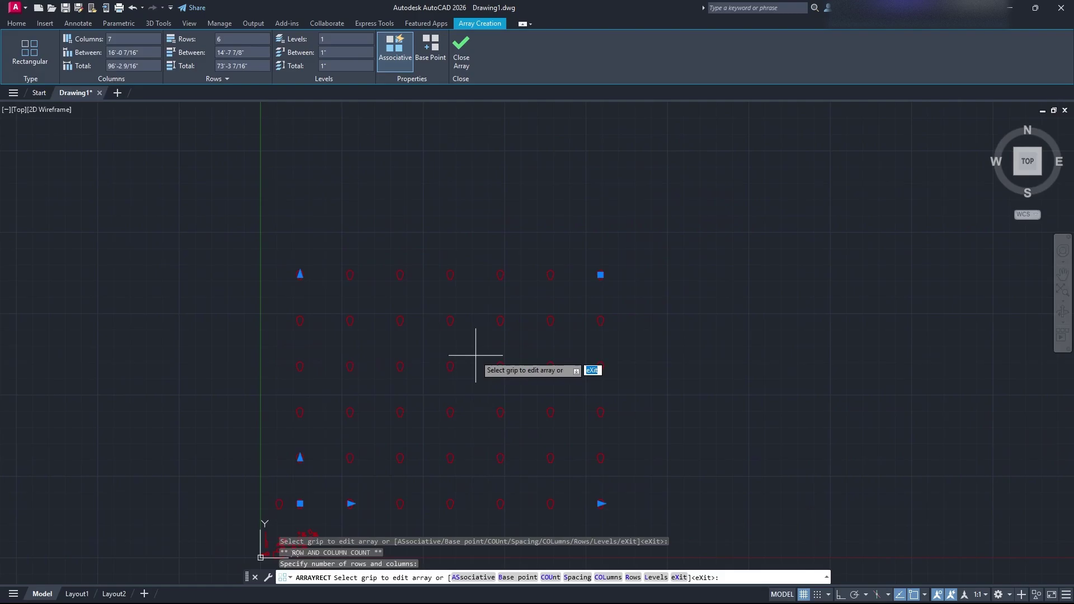
left_click(600, 275)
left_click(431, 475)
Step: Tighten the array's column spacing to about 7'-5" and its row spacing to about 6'-2"
scroll(512, 374, "up", 6)
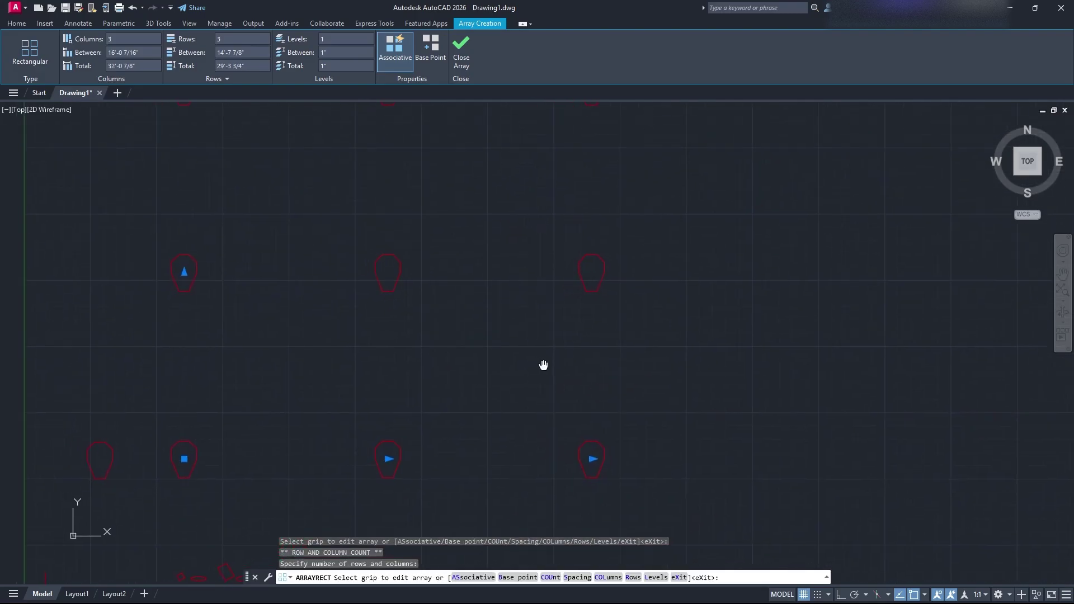
scroll(480, 408, "down", 4)
scroll(477, 408, "up", 4)
left_click(477, 409)
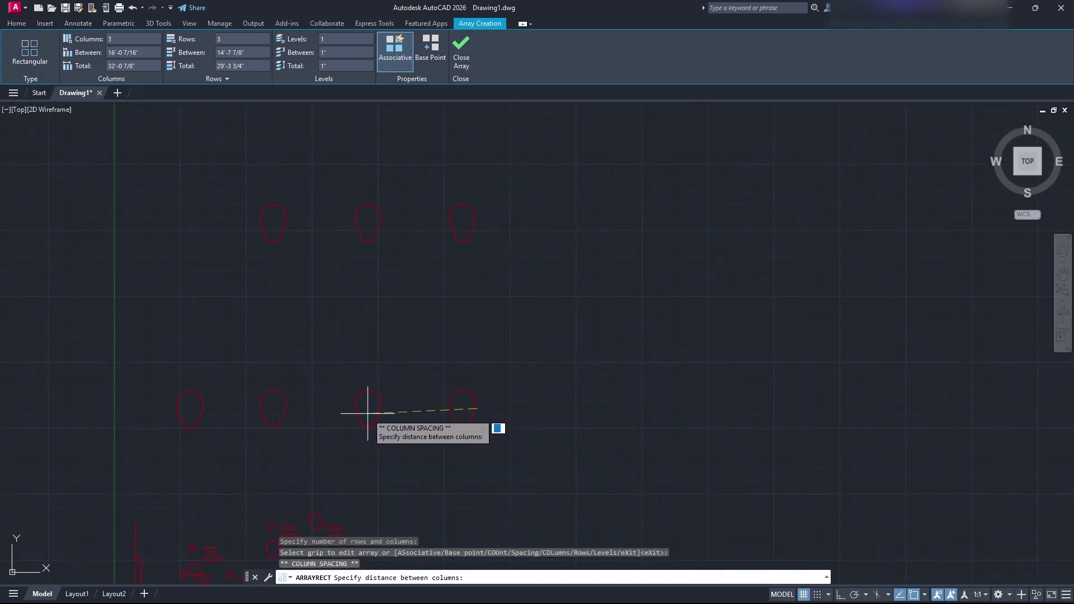
left_click(369, 419)
left_click(274, 222)
left_click(263, 323)
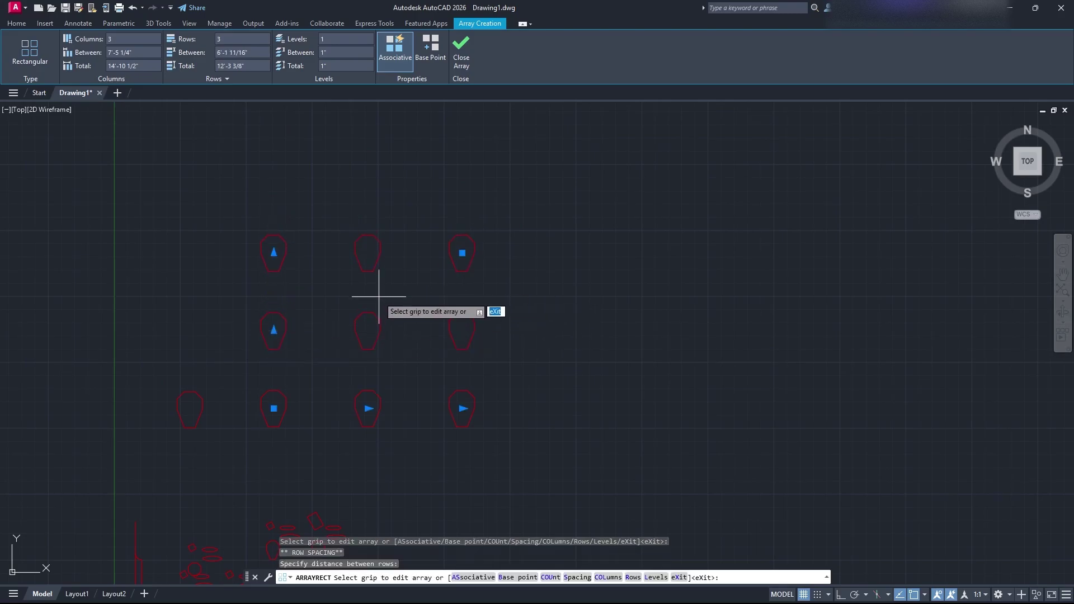
left_click(273, 330)
scroll(286, 288, "down", 2)
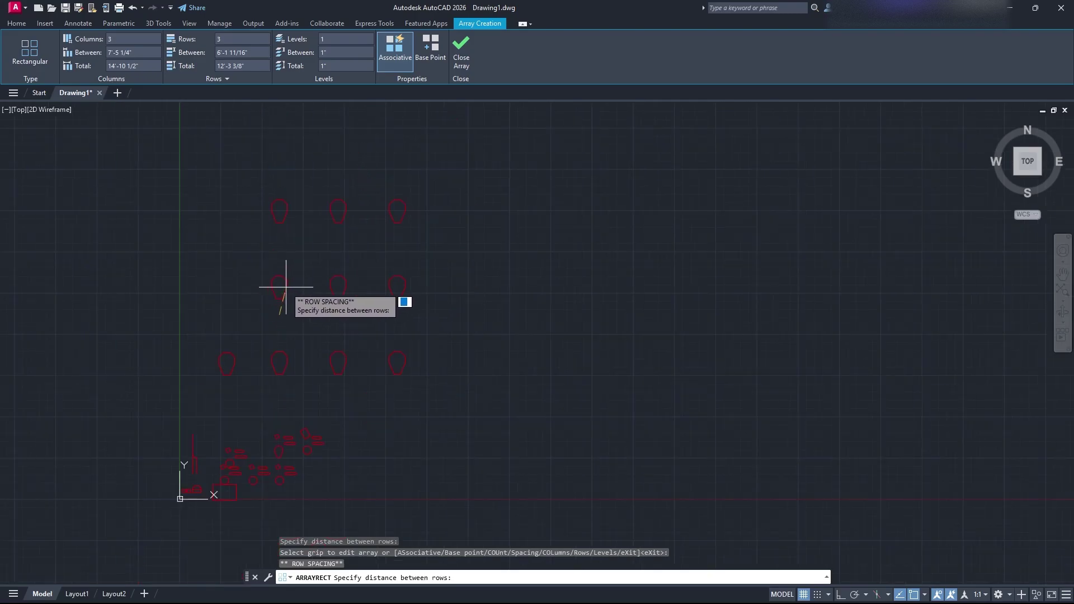
middle_click_drag(288, 287, 402, 369)
key("Escape")
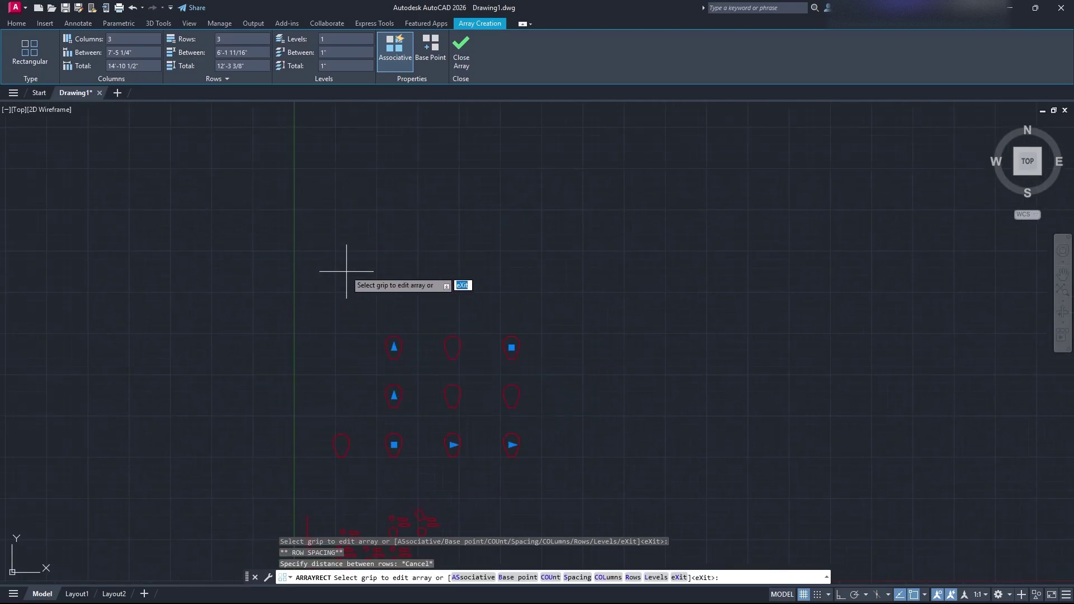
Step: Finish the rectangular array, select it as one associative object and clear the selection
left_click(467, 54)
left_click(519, 428)
left_click(431, 327)
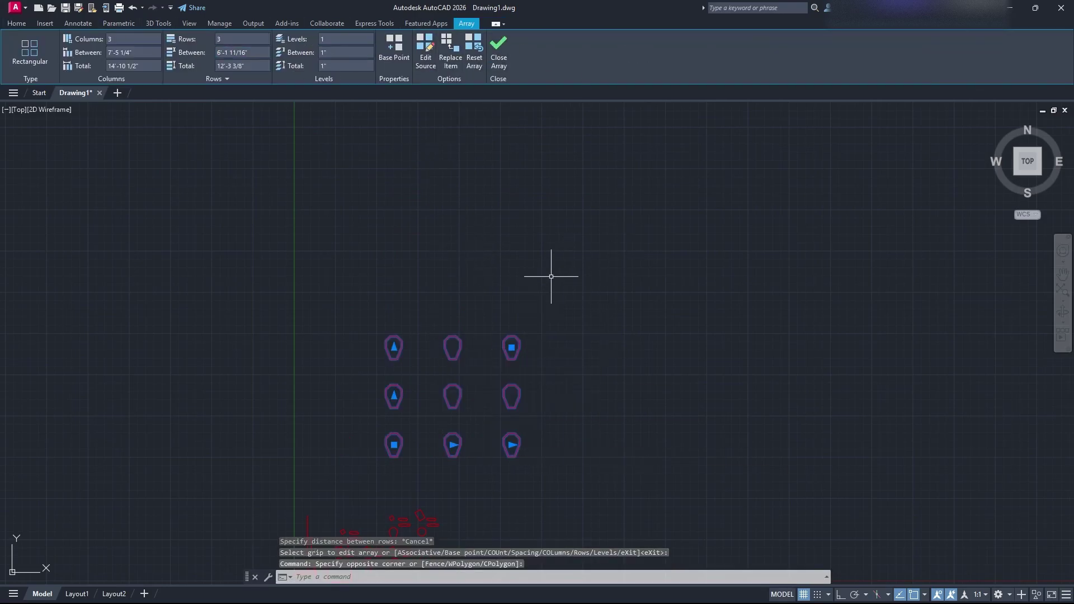
key("Escape")
Step: Select the finished array, set its column count to 4 and open its row count for editing
left_click(596, 436)
left_click(488, 373)
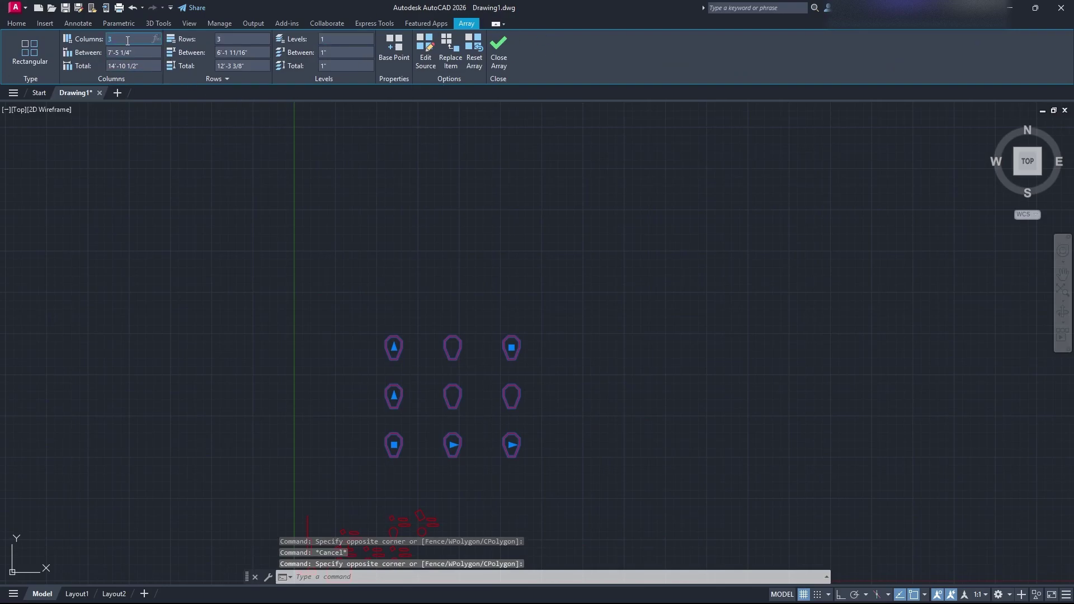
type("4")
left_click(240, 39)
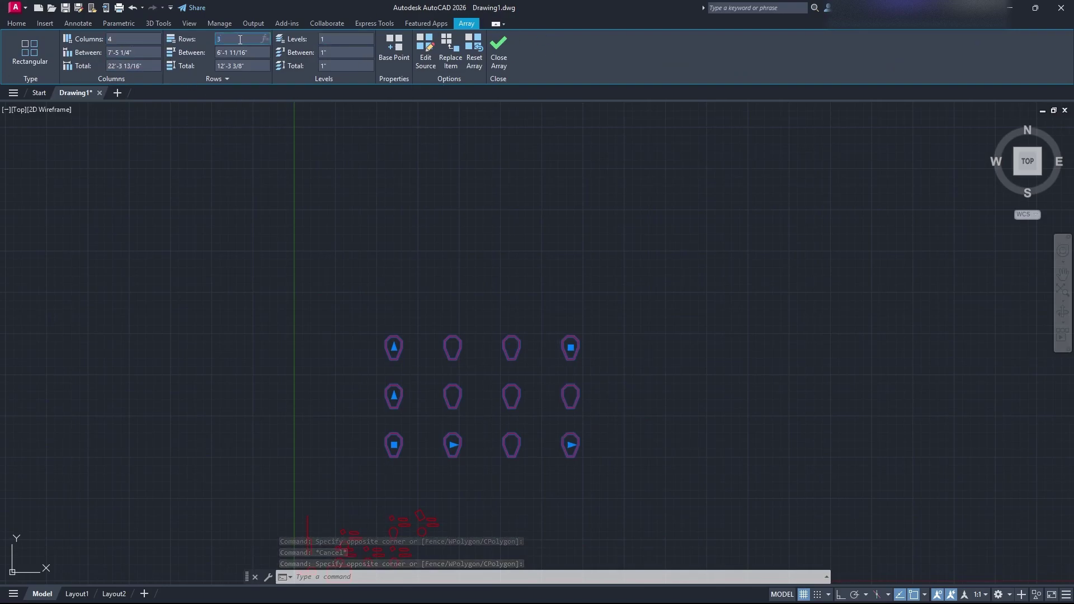
Step: Set the rectangular array of outlines to 5 rows and 3 levels, and finish editing it
type("5")
left_click(330, 36)
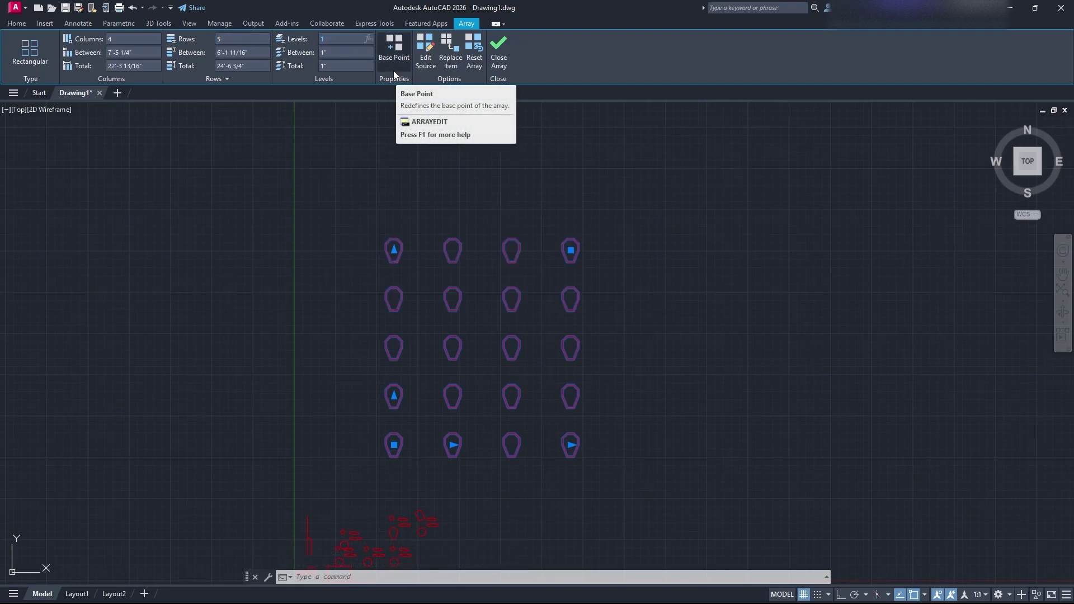
left_click(735, 362)
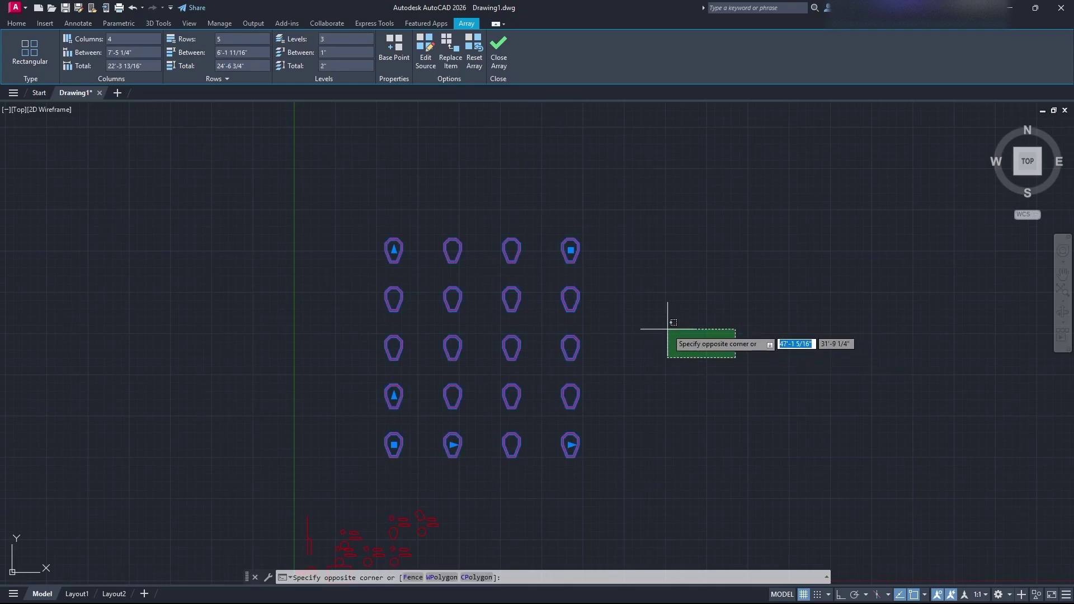
left_click(505, 52)
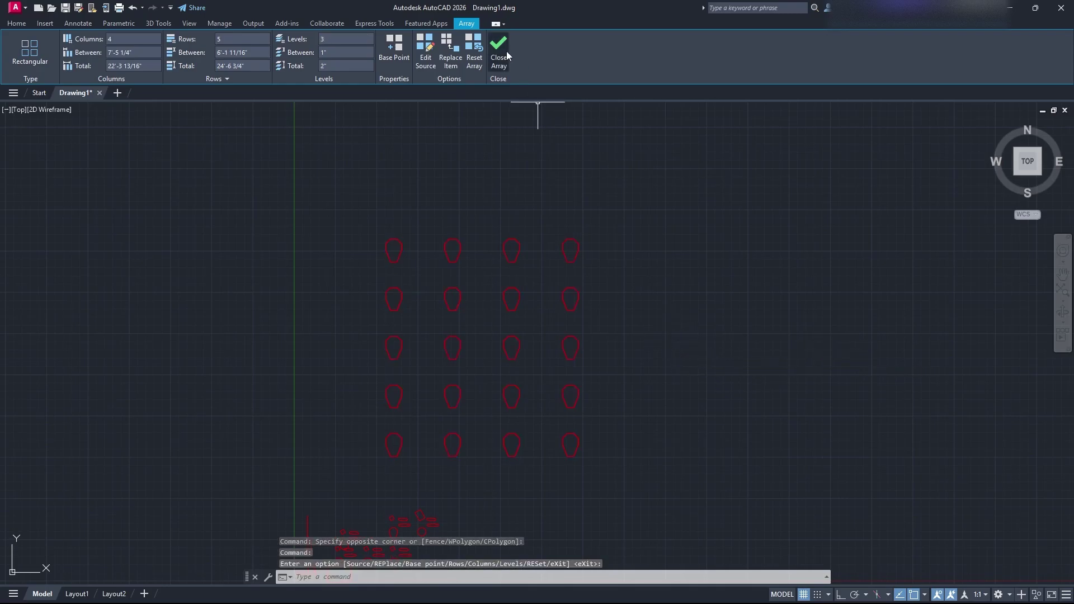
Step: Switch to the SW isometric view and set the rectangular array's level spacing to 4"
left_click(1017, 178)
scroll(592, 276, "up", 5)
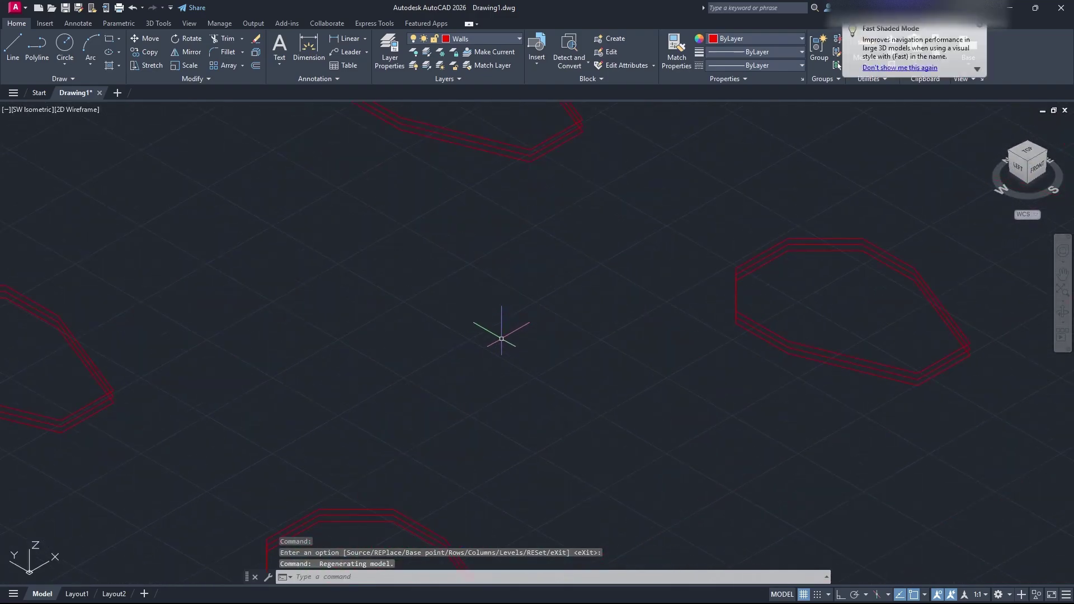
middle_click_drag(499, 331, 565, 260)
scroll(187, 316, "down", 5)
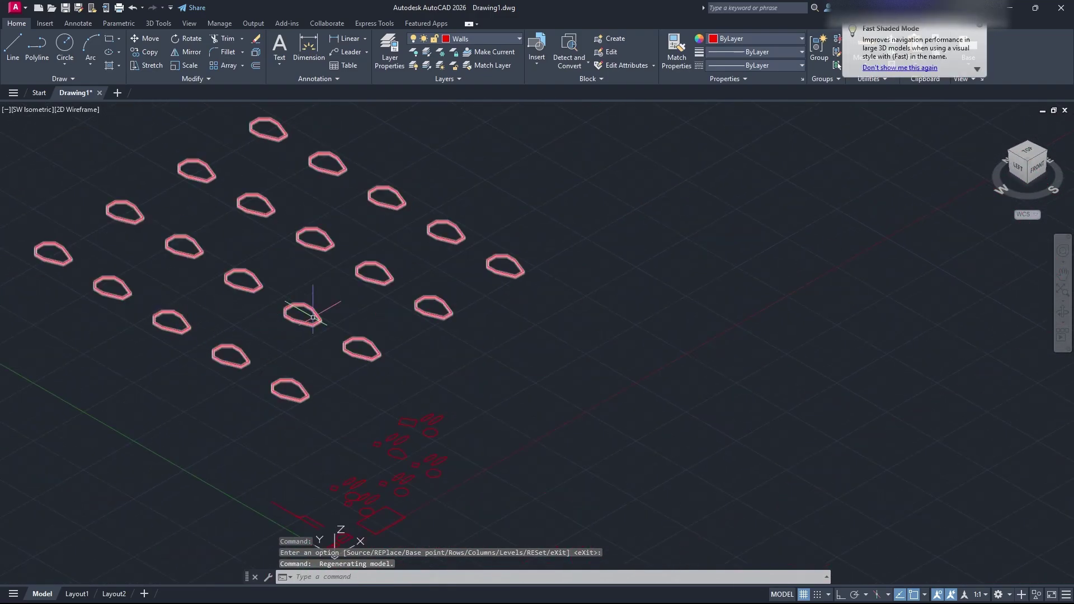
middle_click_drag(307, 311, 383, 351)
left_click(619, 384)
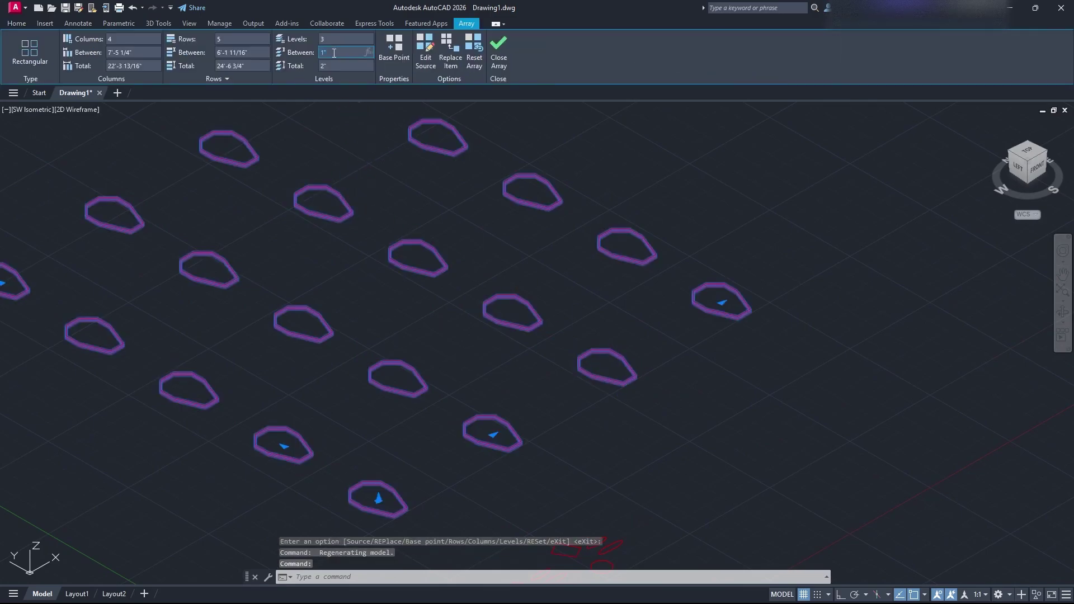
key("Return")
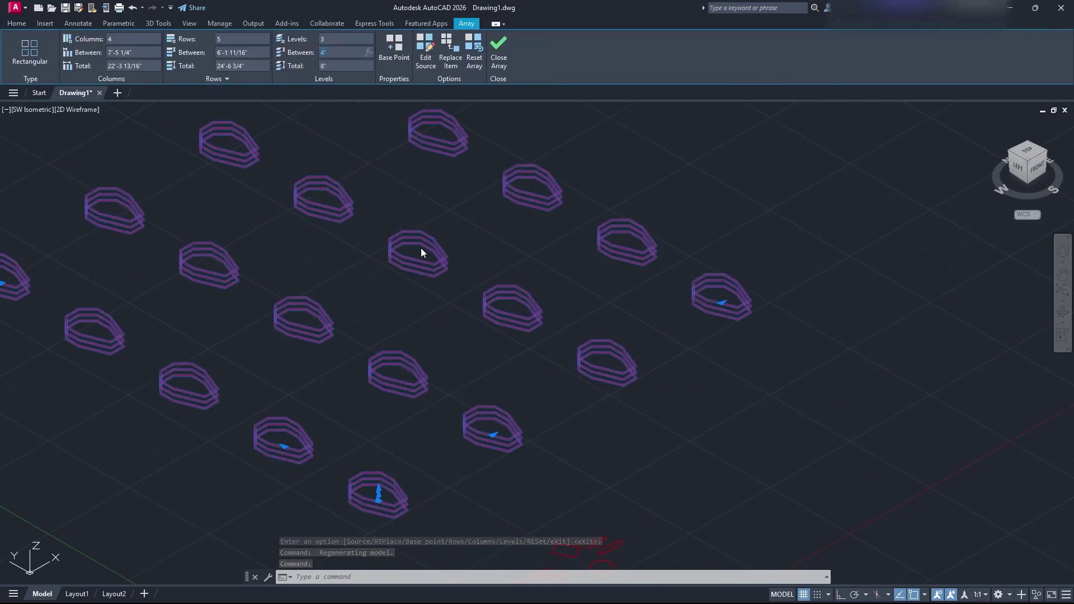
left_click(452, 253)
key("Escape")
scroll(522, 259, "down", 2)
middle_click_drag(523, 259, 559, 292)
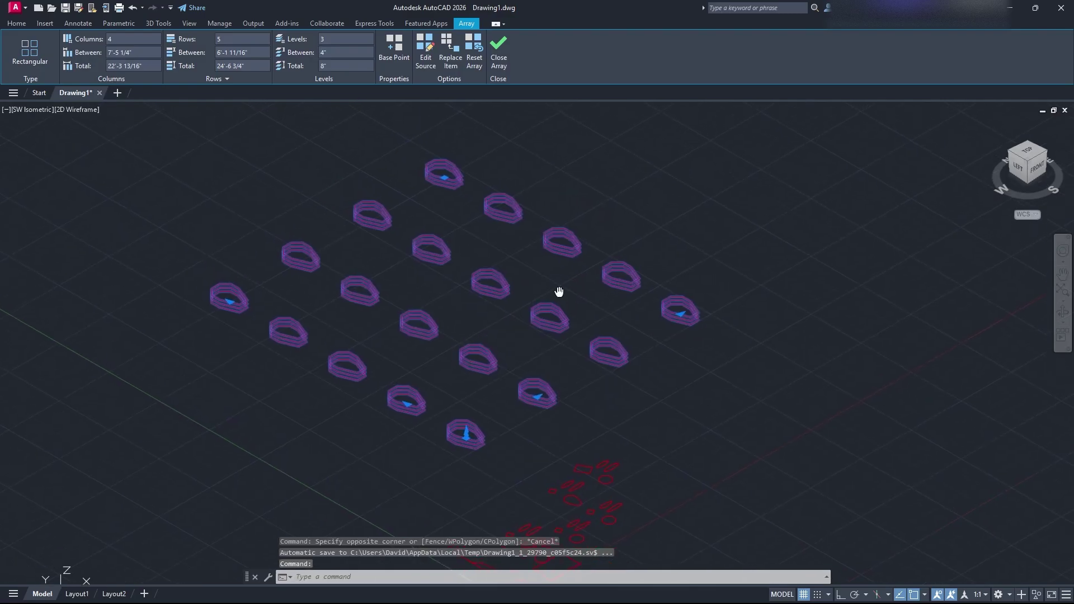
Step: Return to the top view and reduce the array to 1 level with a level spacing of 1"
left_click(1030, 156)
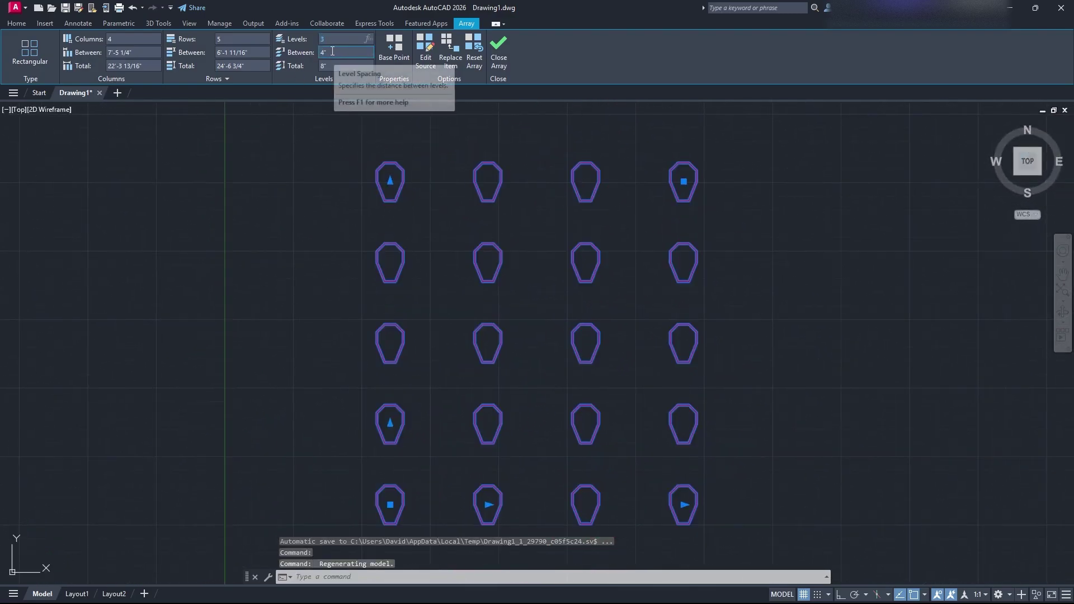
type("1")
key("Tab")
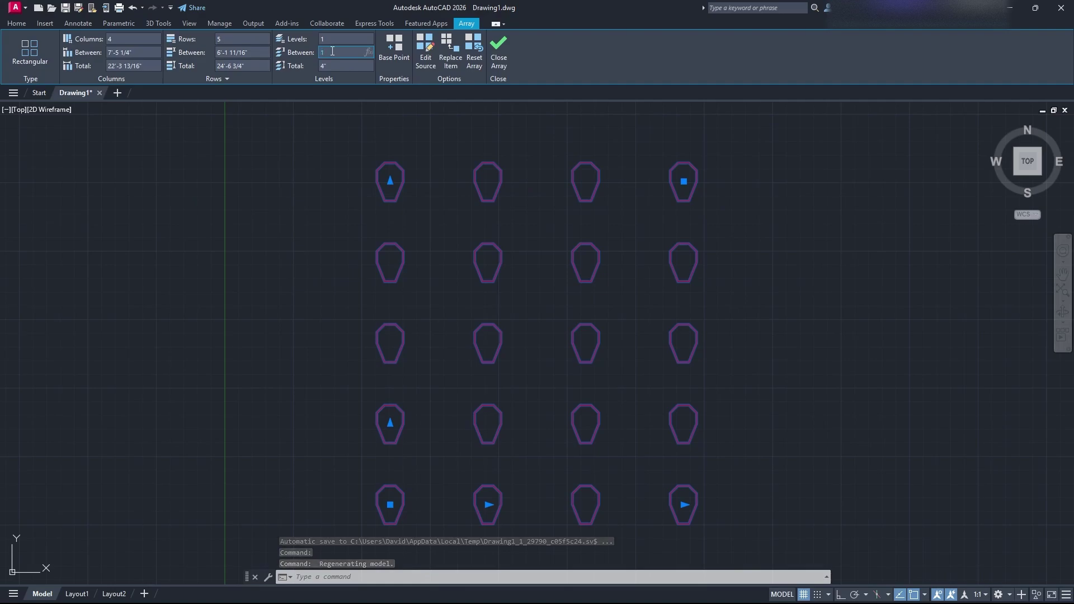
left_click(689, 185)
left_click(749, 218)
middle_click_drag(808, 279, 722, 257)
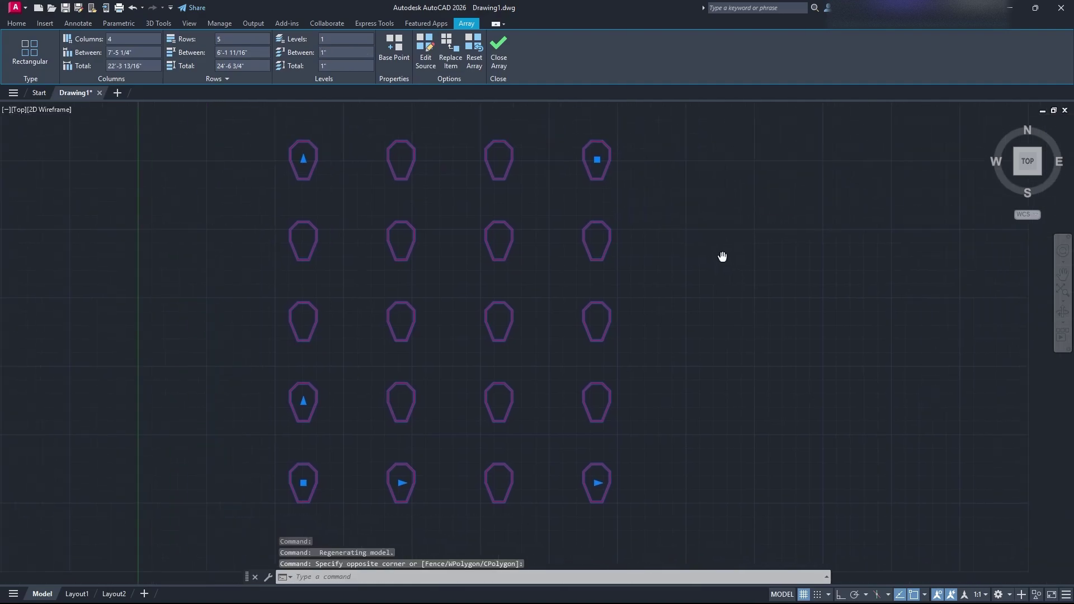
Step: Set the array's column spacing to 10' and its row spacing to 15'
scroll(693, 278, "down", 2)
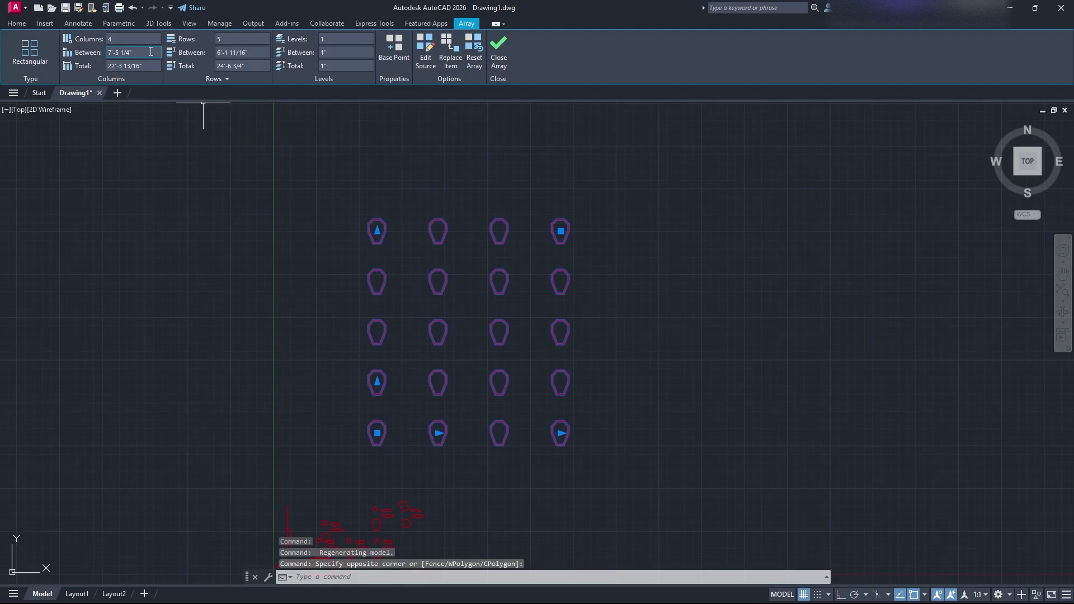
type("10'")
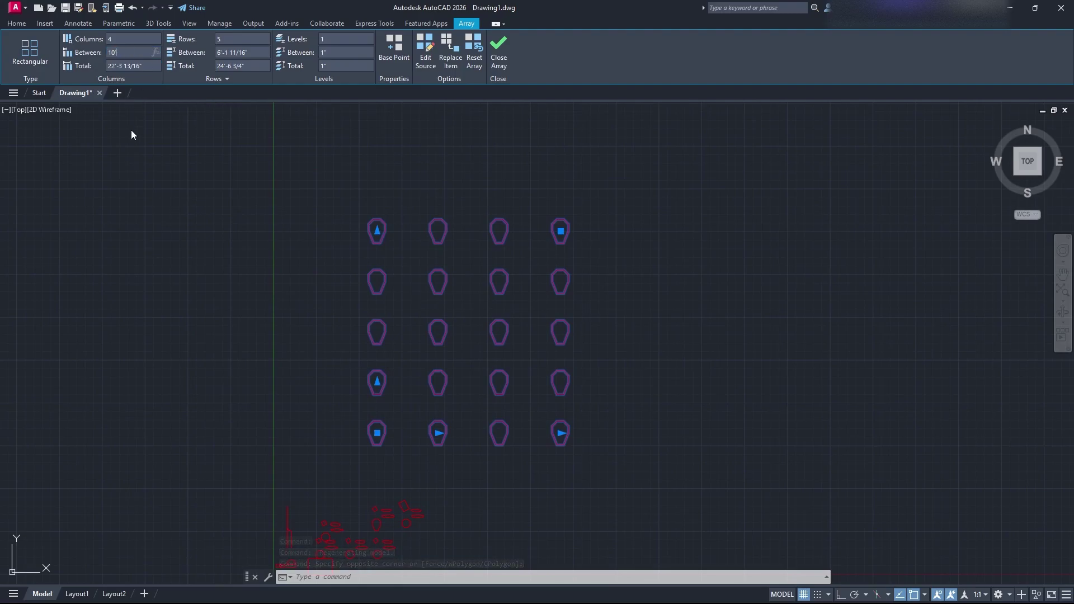
key("Return")
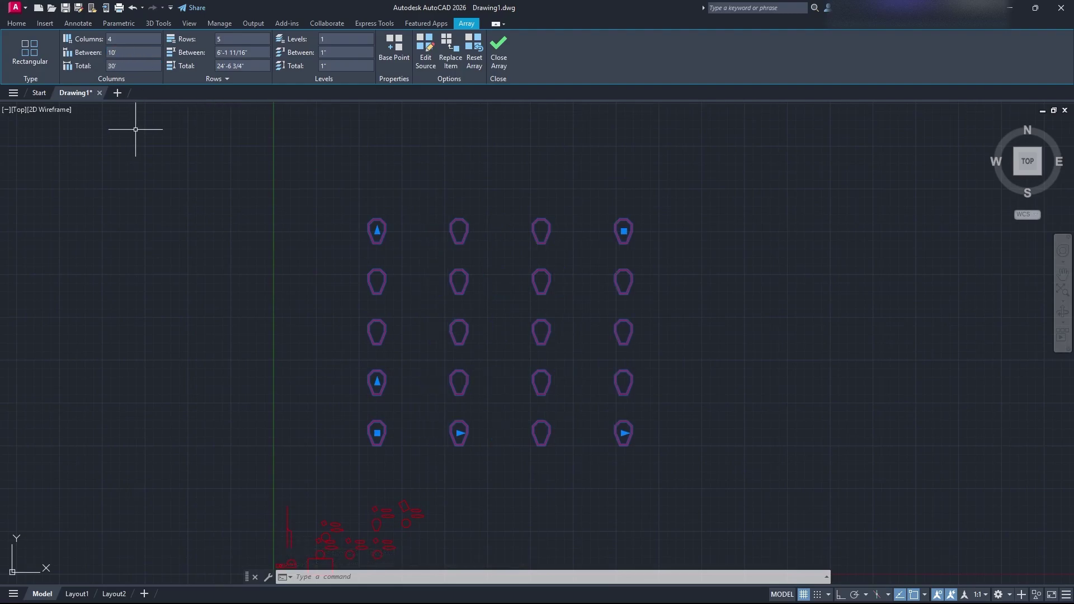
left_click(257, 52)
type("15'")
key("Return")
scroll(647, 283, "down", 4)
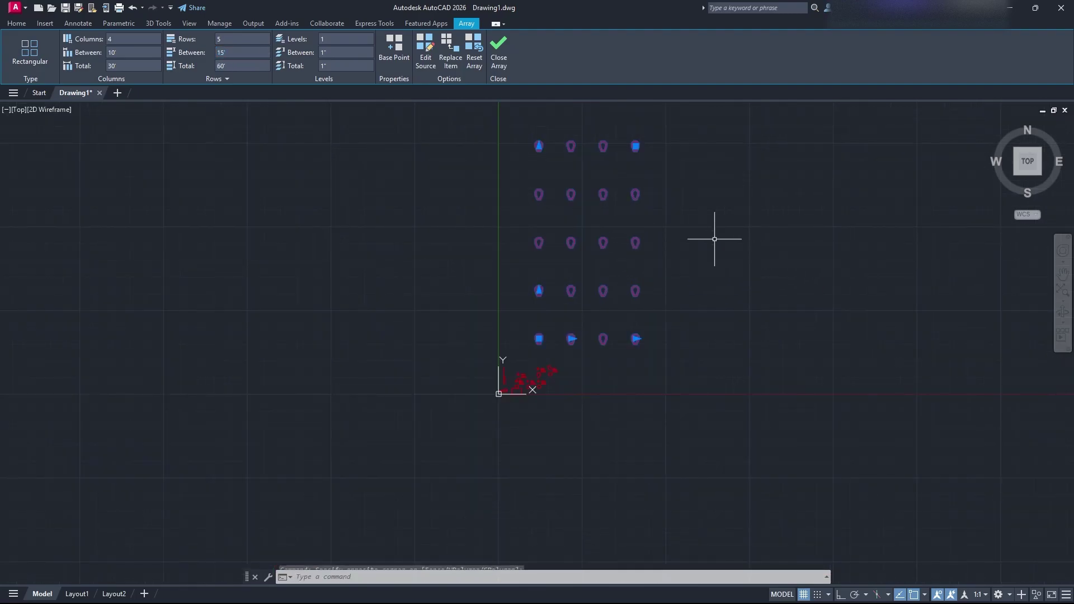
middle_click_drag(717, 232, 557, 319)
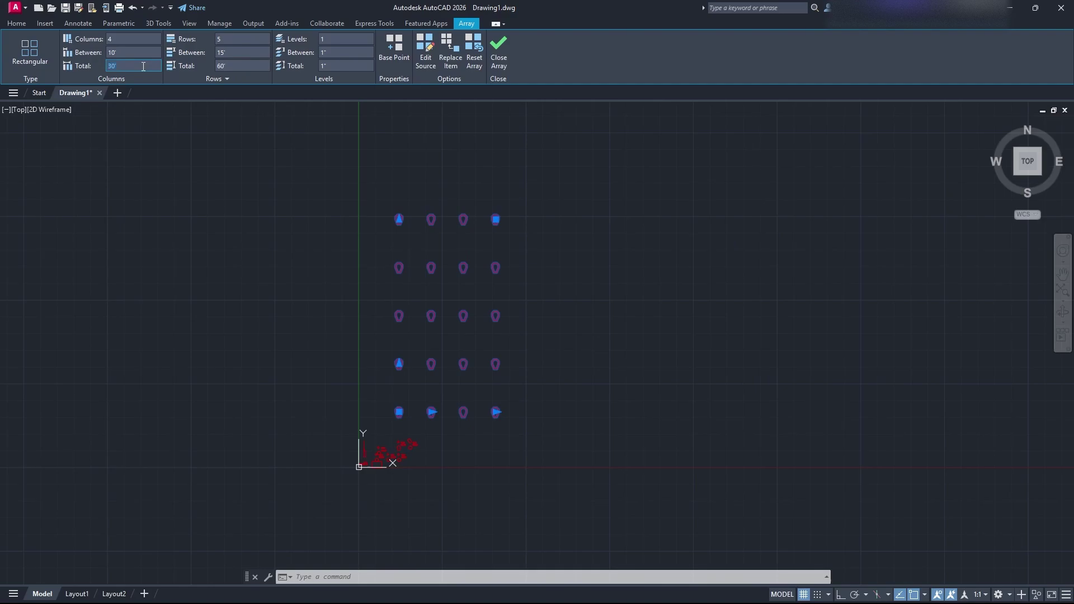
Step: Set the array's total column distance to 35' and its total row distance to 100'
key("Return")
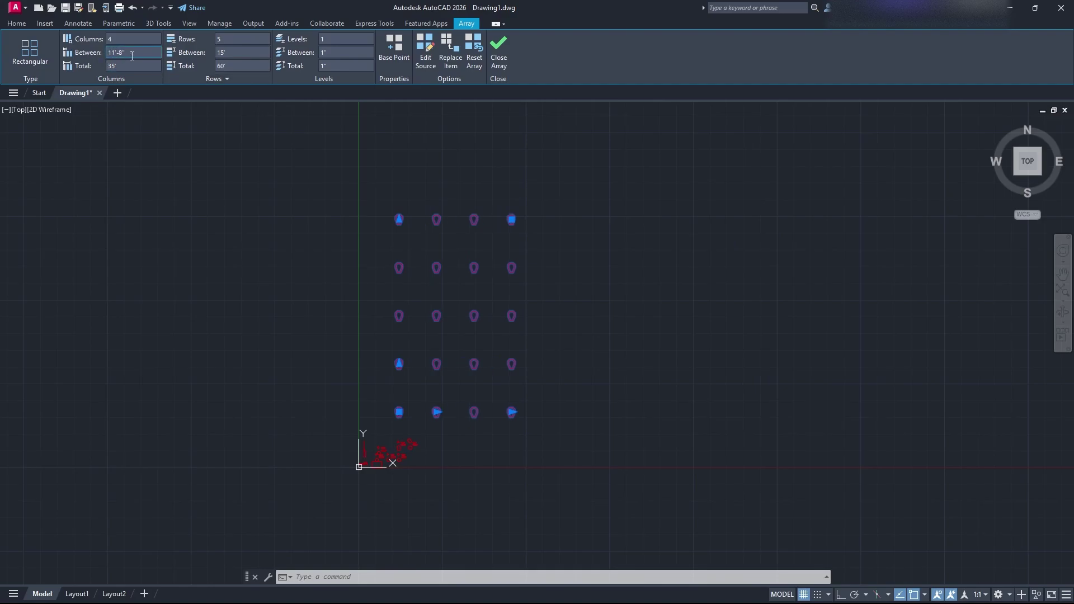
left_click(237, 67)
type("100")
key("Return")
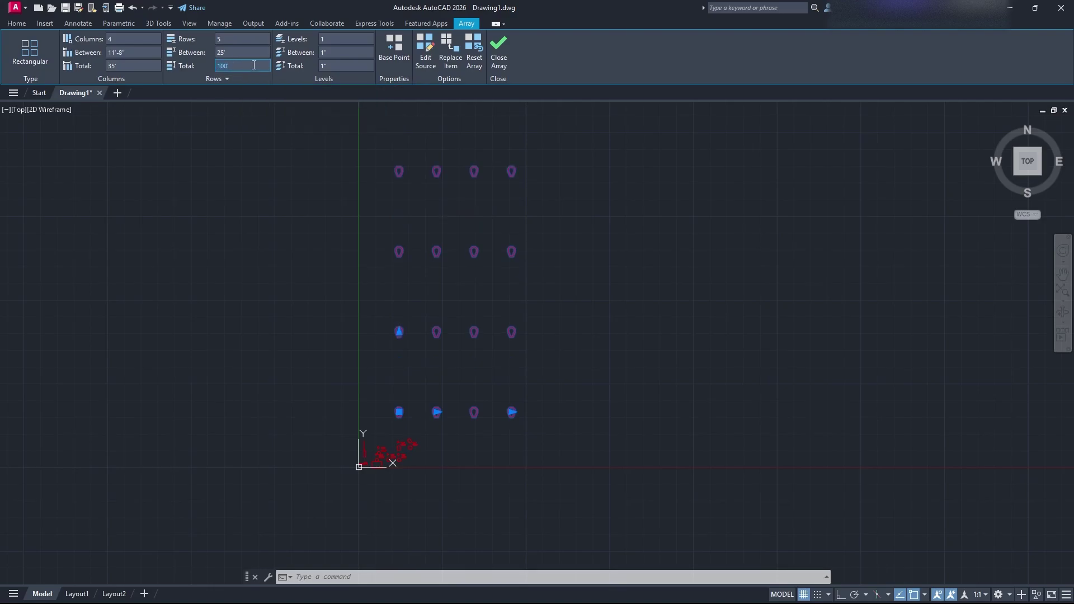
Step: Set the array's total column distance to 50' and deselect the array
left_click(128, 68)
type("50")
key("Return")
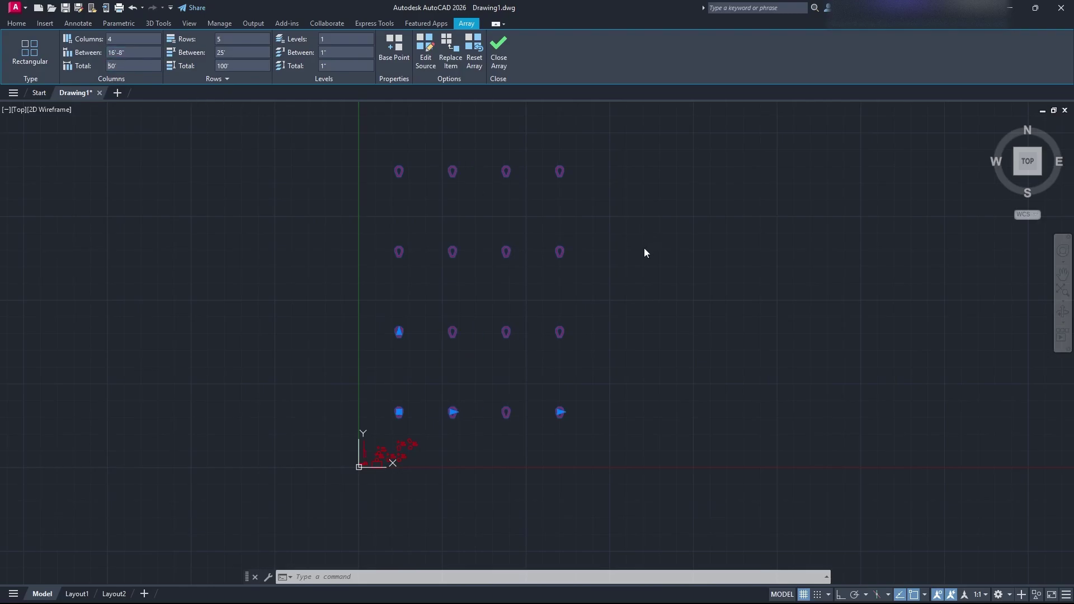
scroll(644, 248, "down", 4)
mouse_move(644, 248)
middle_mouse_down()
mouse_move(515, 315)
mouse_move(543, 320)
middle_mouse_up()
scroll(440, 297, "up", 2)
key("Escape")
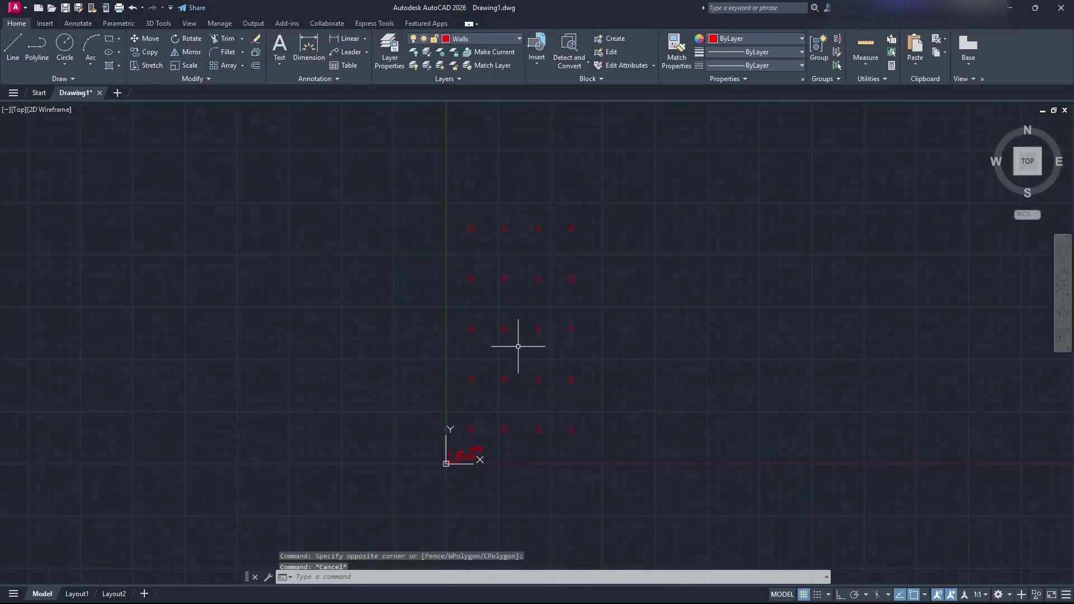
Step: Erase the whole rectangular array from the drawing
left_click(538, 379)
scroll(545, 403, "up", 5)
middle_click_drag(520, 396, 557, 388)
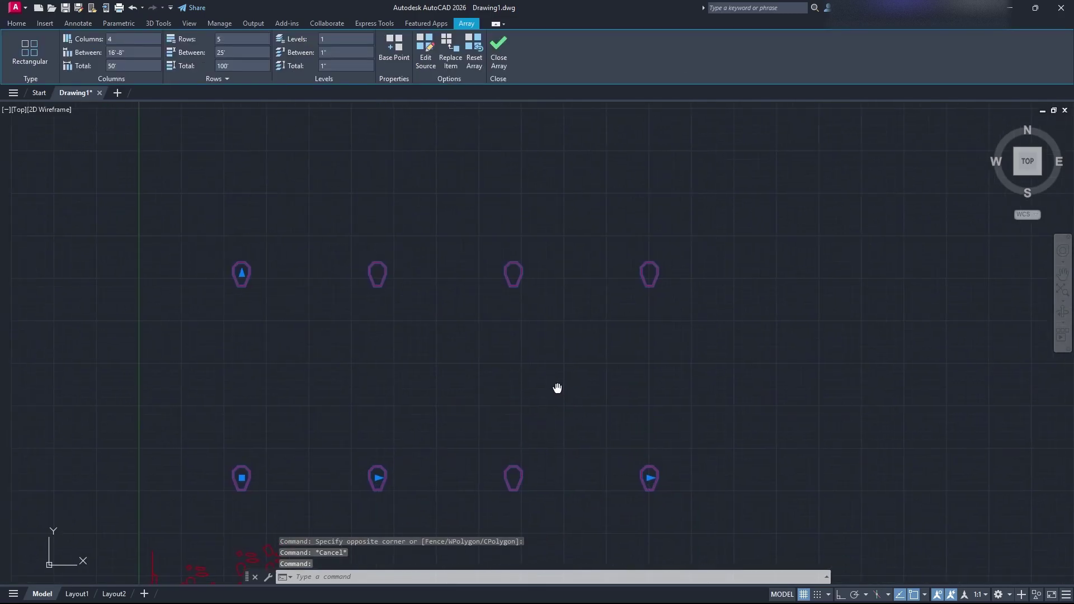
left_click(505, 60)
left_click(530, 283)
left_click(403, 227)
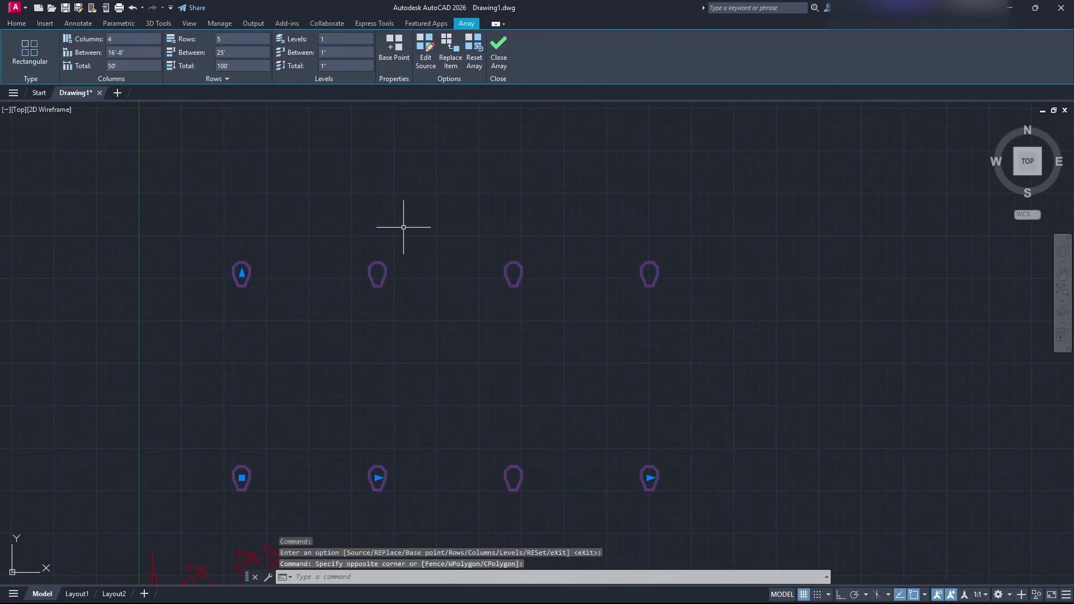
type("erase")
key("Return")
Step: Paste the copied petal-shaped outline into the empty area above the other red shapes
scroll(312, 300, "down", 1)
mouse_move(311, 300)
middle_mouse_down()
mouse_move(473, 350)
mouse_move(530, 292)
middle_mouse_up()
scroll(437, 351, "up", 3)
key("ctrl+v")
middle_click_drag(321, 407, 446, 240)
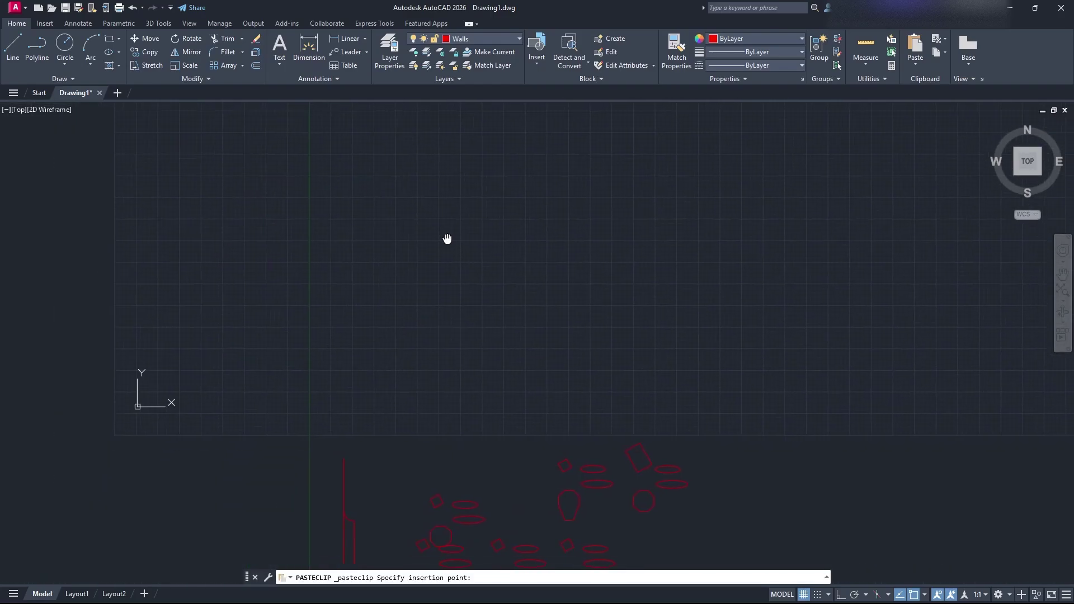
left_click(400, 335)
scroll(468, 385, "up", 2)
middle_click_drag(400, 295, 404, 302)
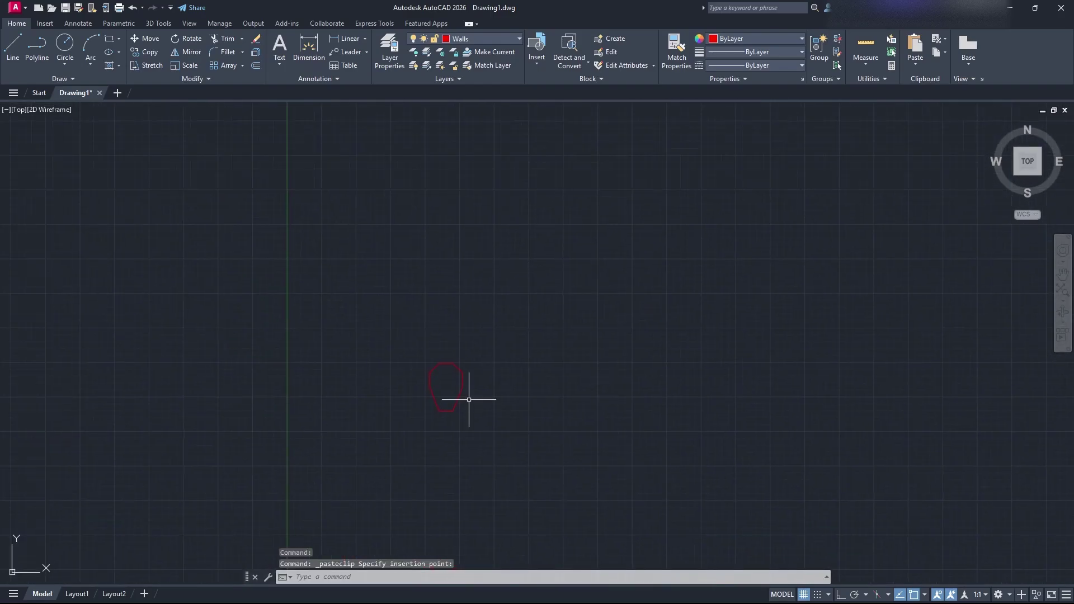
Step: Create a polar array of the pasted outline, with its center point just below the outline
left_click(242, 65)
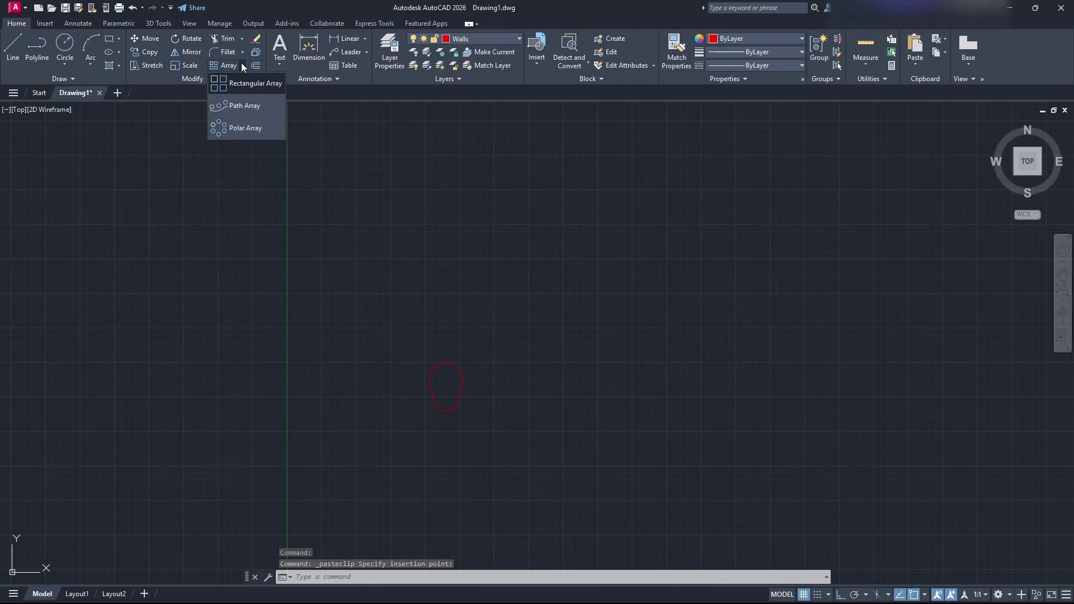
left_click(245, 64)
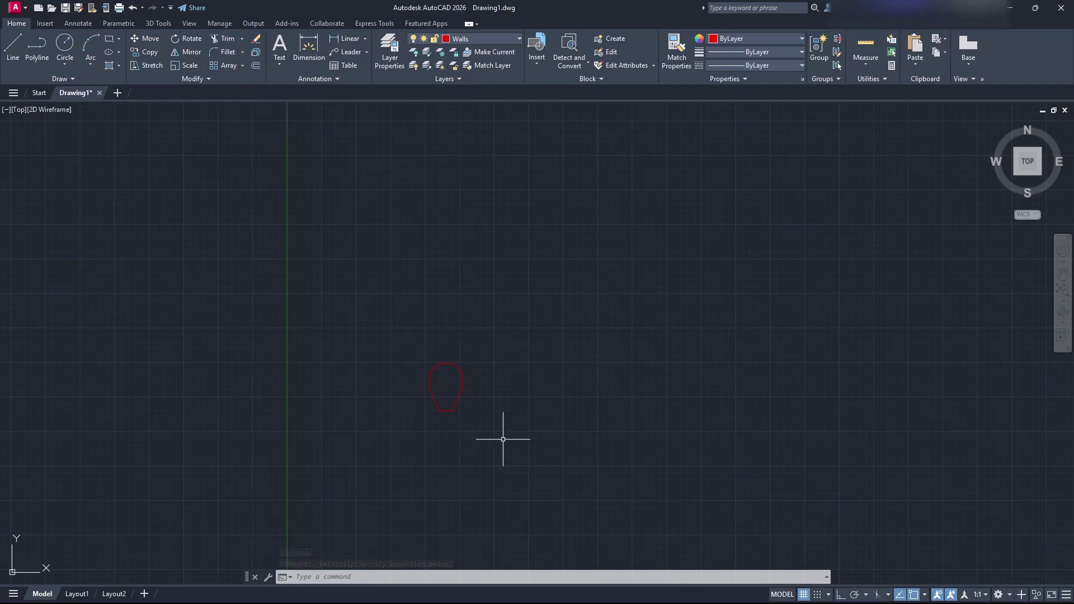
left_click_drag(498, 422, 375, 300)
left_click(241, 67)
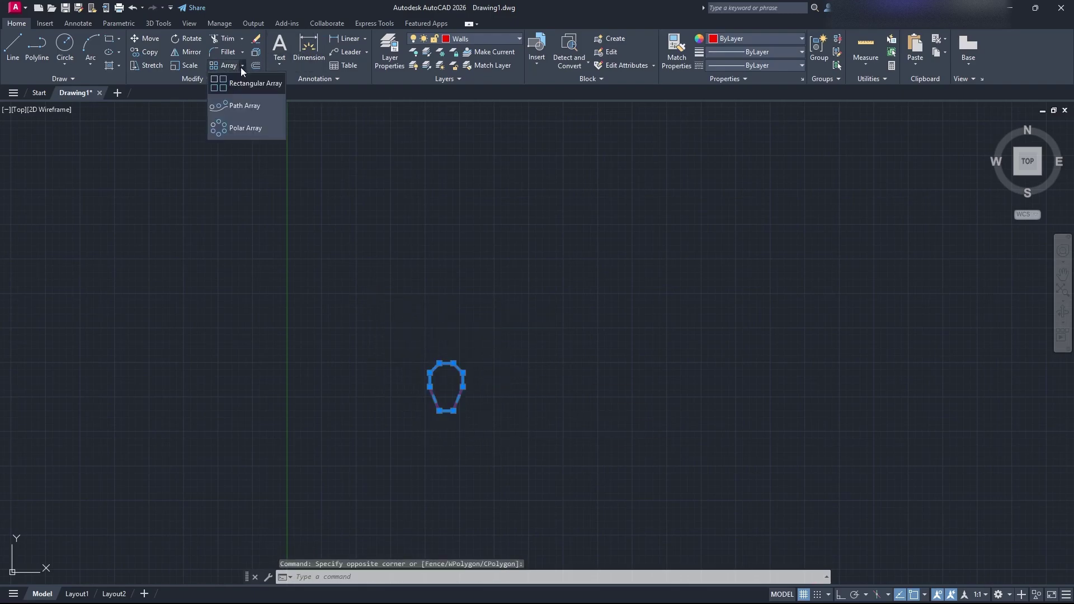
left_click(242, 65)
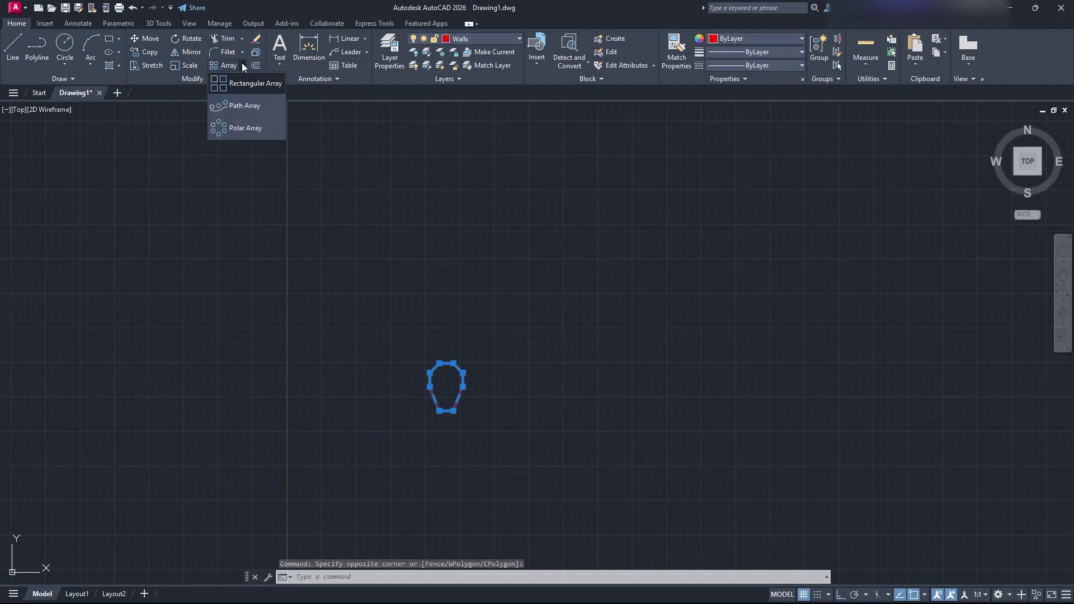
left_click(232, 126)
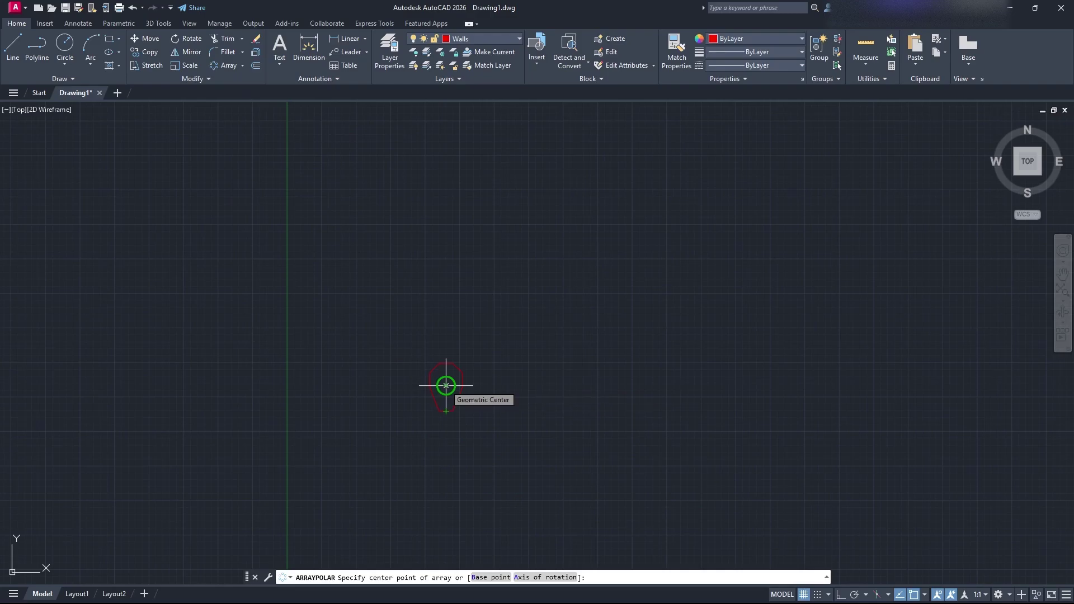
middle_click_drag(532, 450, 491, 343)
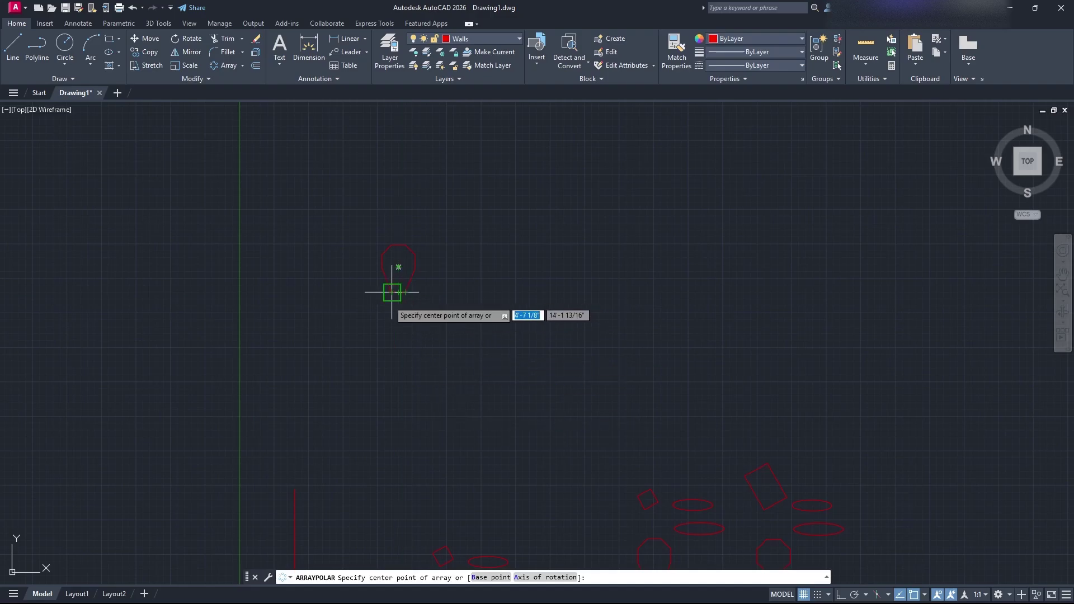
left_click(397, 322)
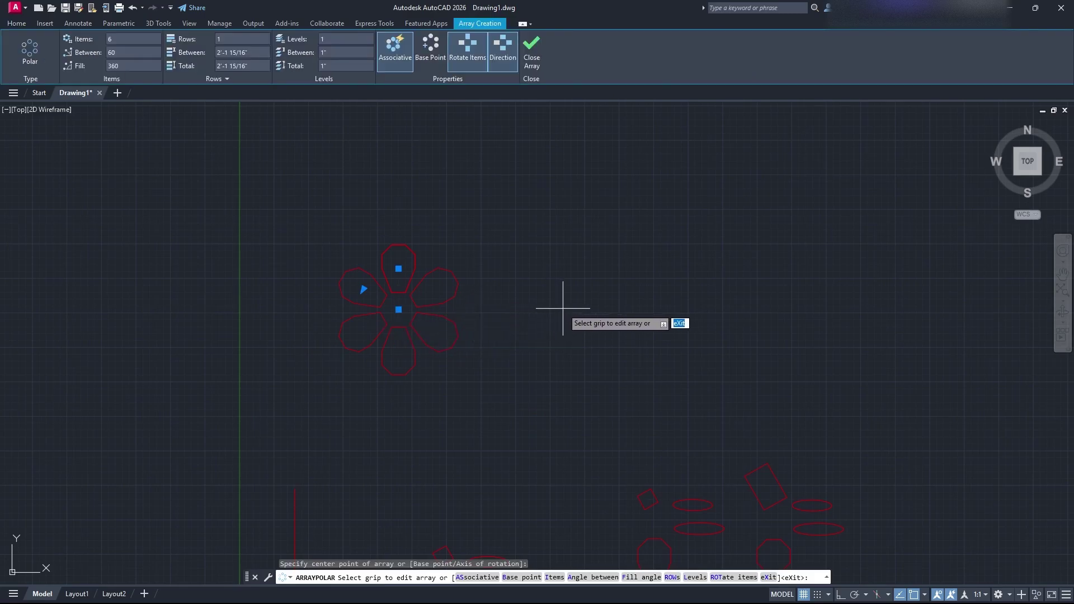
Step: Move the polar array's center into the empty space to the right of the original outline
left_click(364, 289)
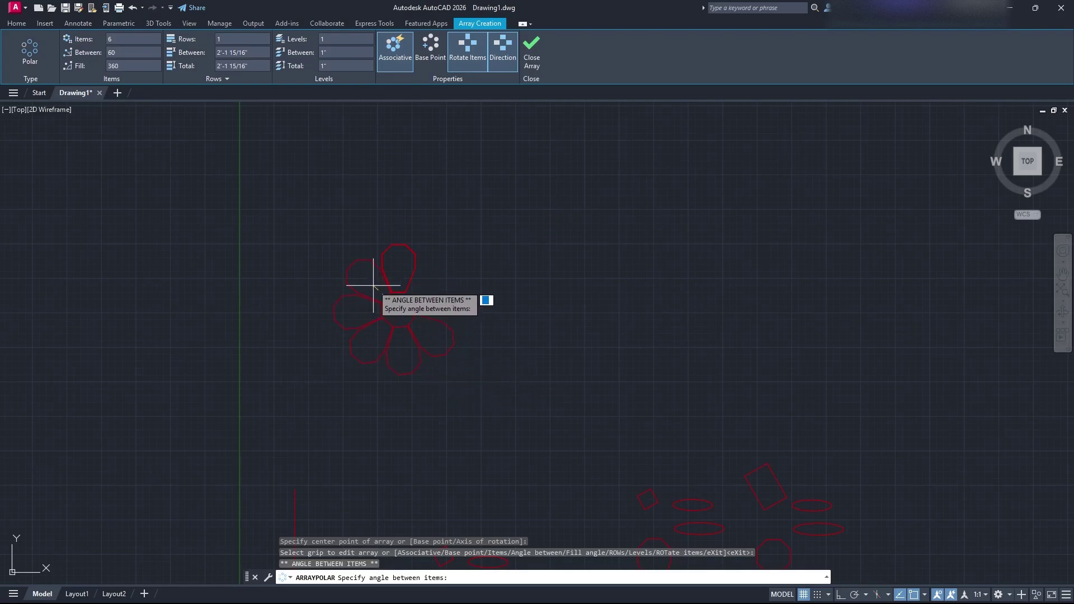
key("Escape")
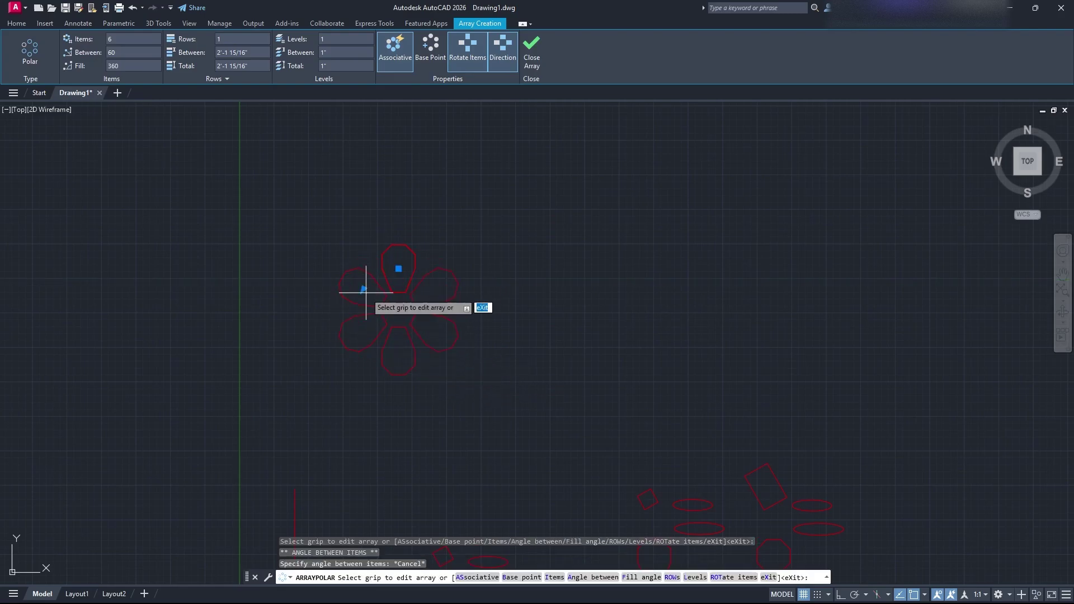
left_click(398, 310)
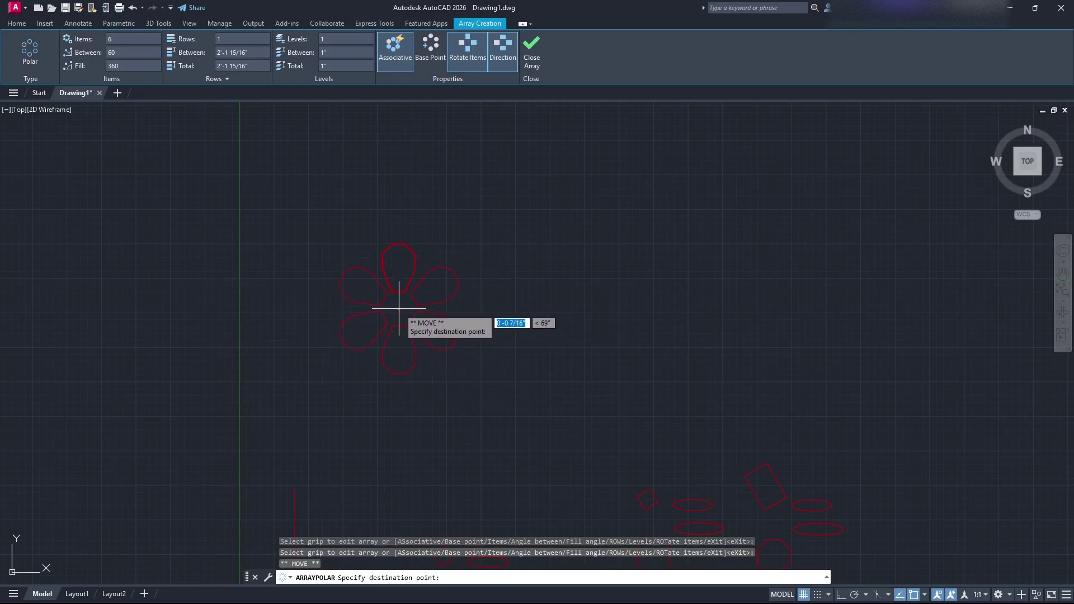
left_click(536, 298)
Step: Stretch the new polar array's radius to spread the petals around its center, and set the item count to 10
left_click(537, 257)
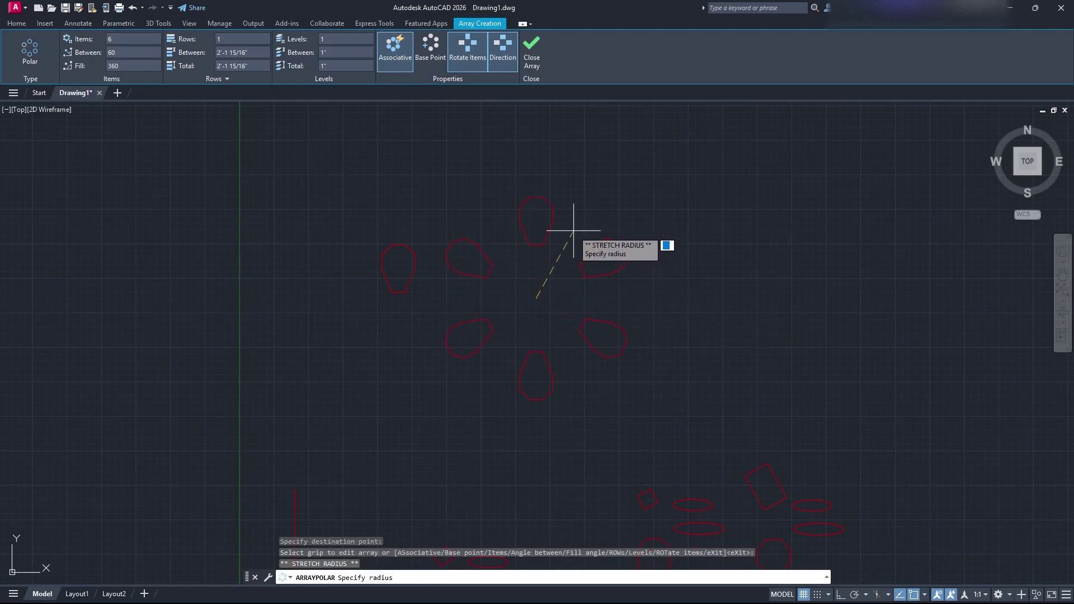
left_click(575, 228)
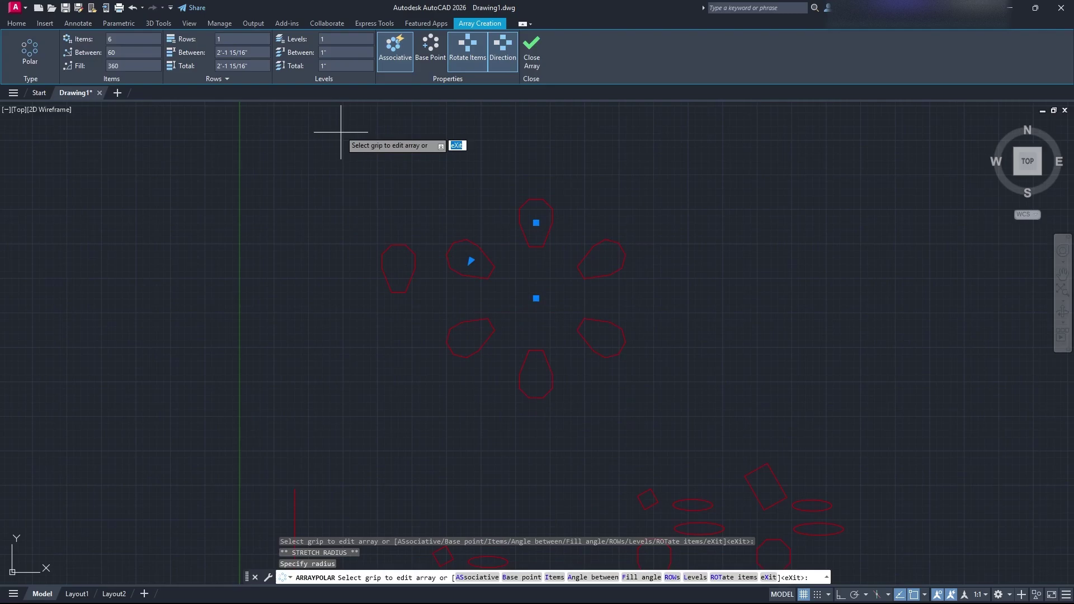
left_click(126, 40)
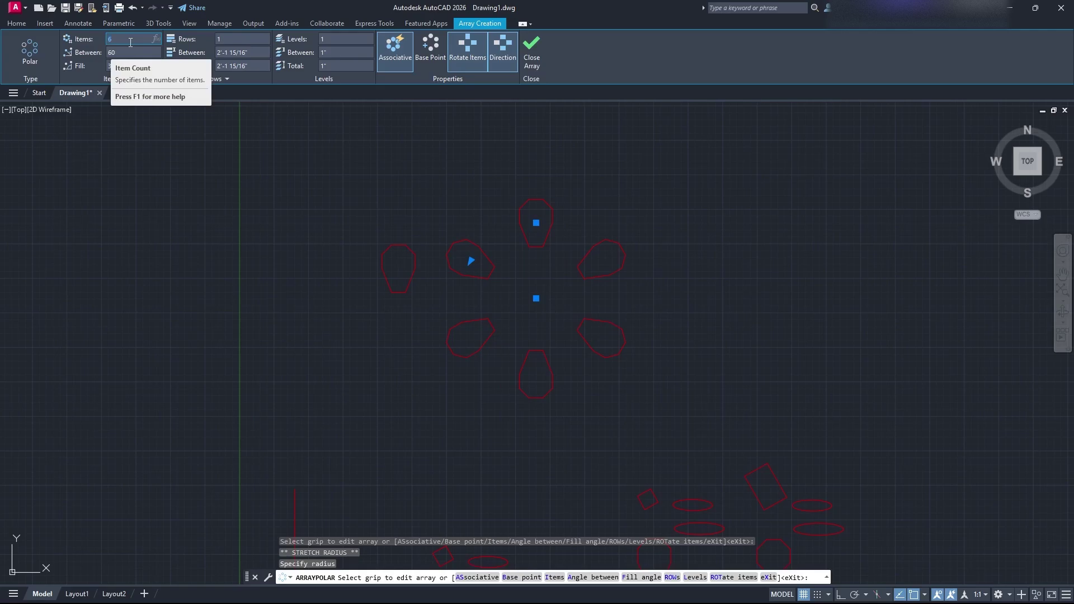
key("Return")
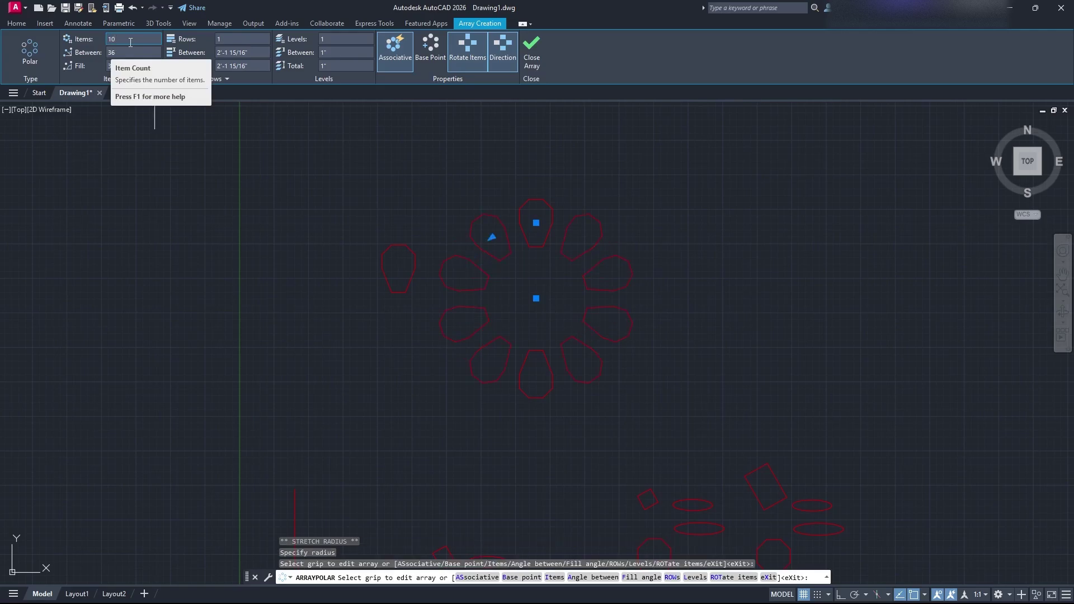
key("Tab")
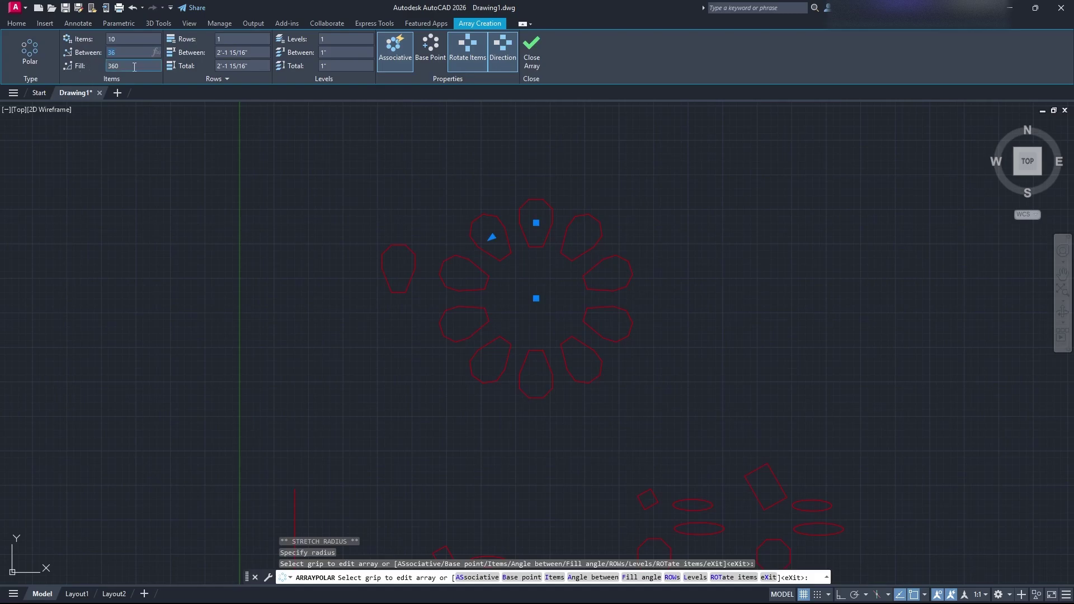
key("Tab")
Step: Set the polar array to 2 rows and finish creating it
left_click(239, 41)
type("2")
key("Return")
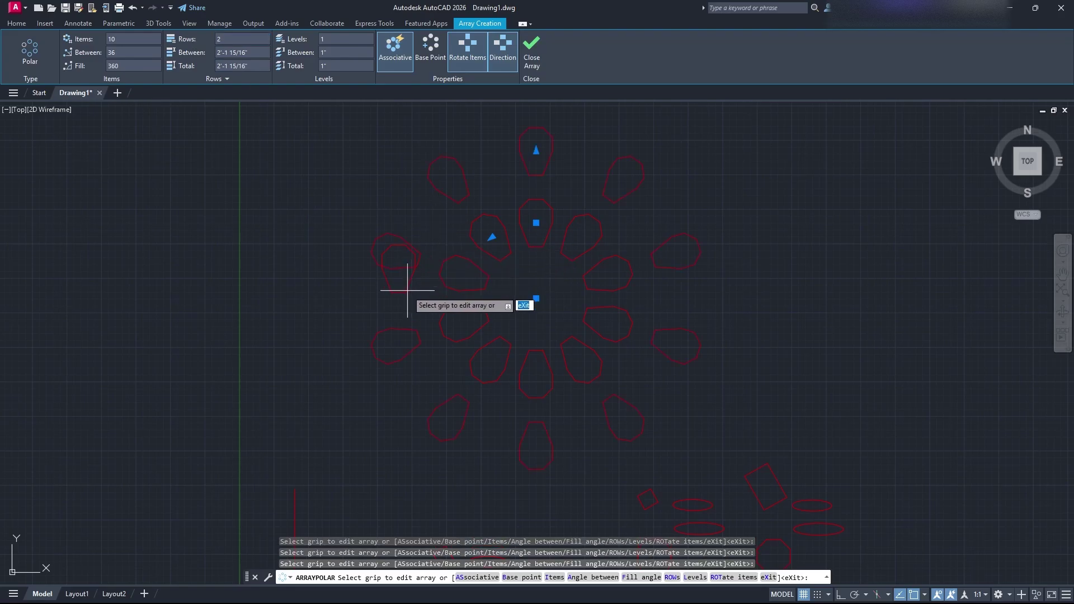
key("Escape")
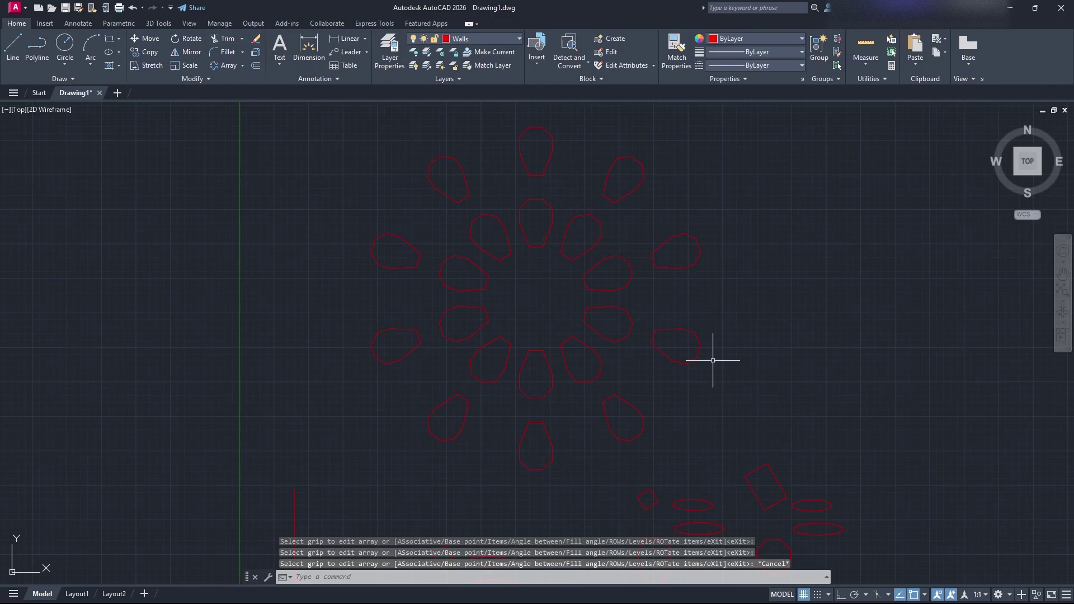
Step: Edit the finished polar array to have 1 row and 9 items
left_click(686, 331)
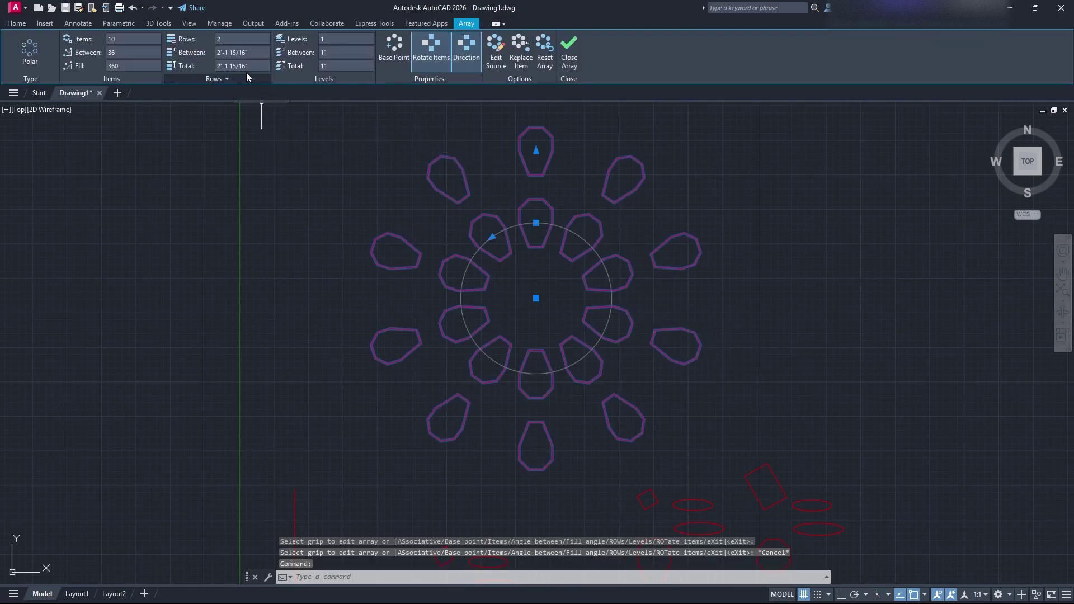
left_click(237, 39)
type("1")
key("Return")
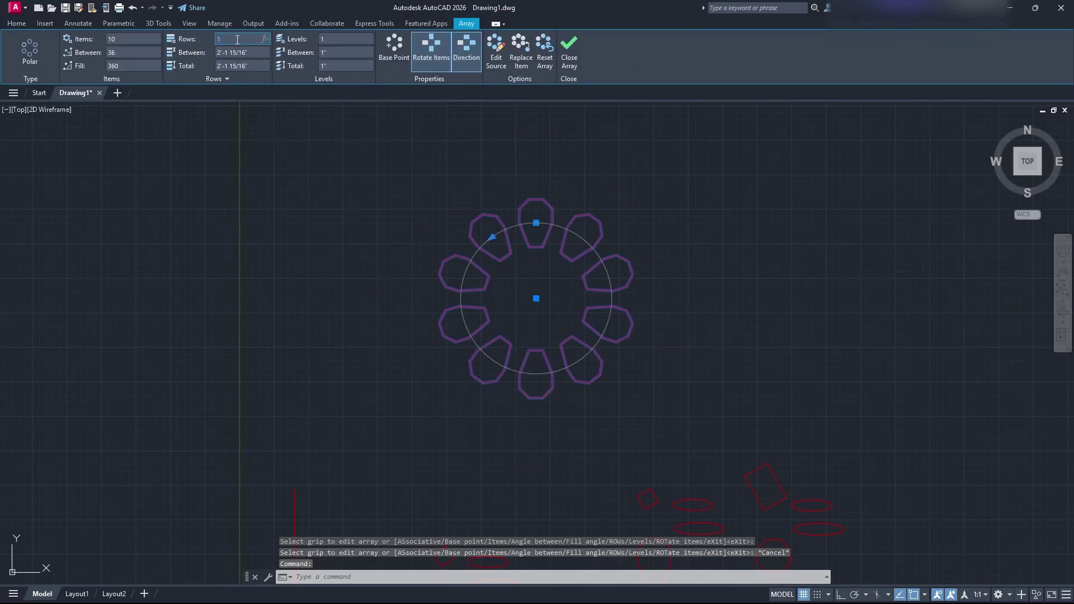
left_click(342, 40)
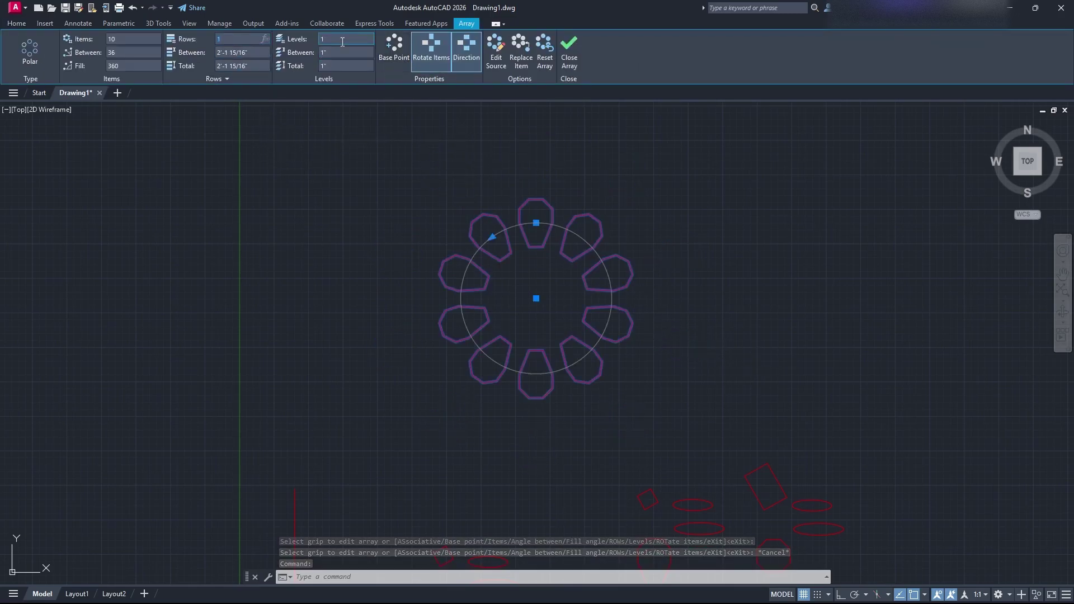
left_click(131, 40)
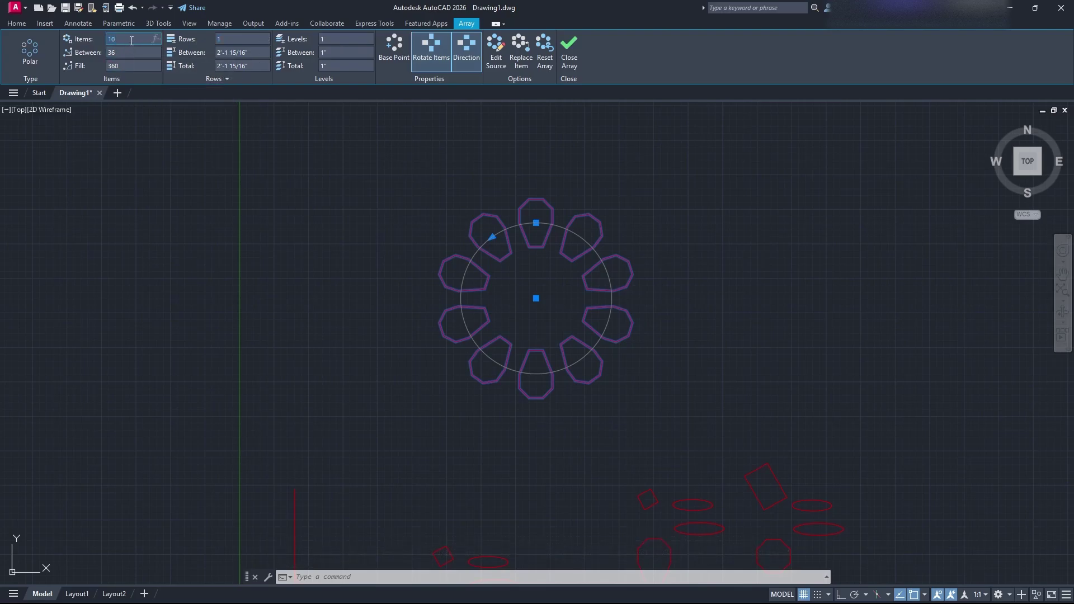
type("9")
key("Return")
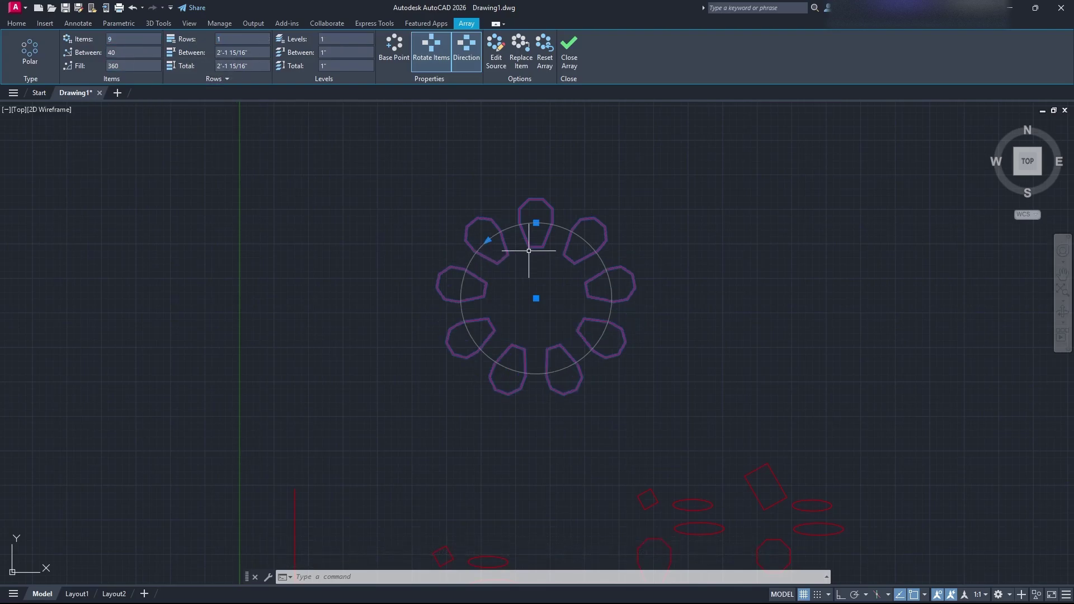
Step: Enlarge the polar array's radius by stretching its topmost petal further from the center, and deselect the array
left_click(536, 223)
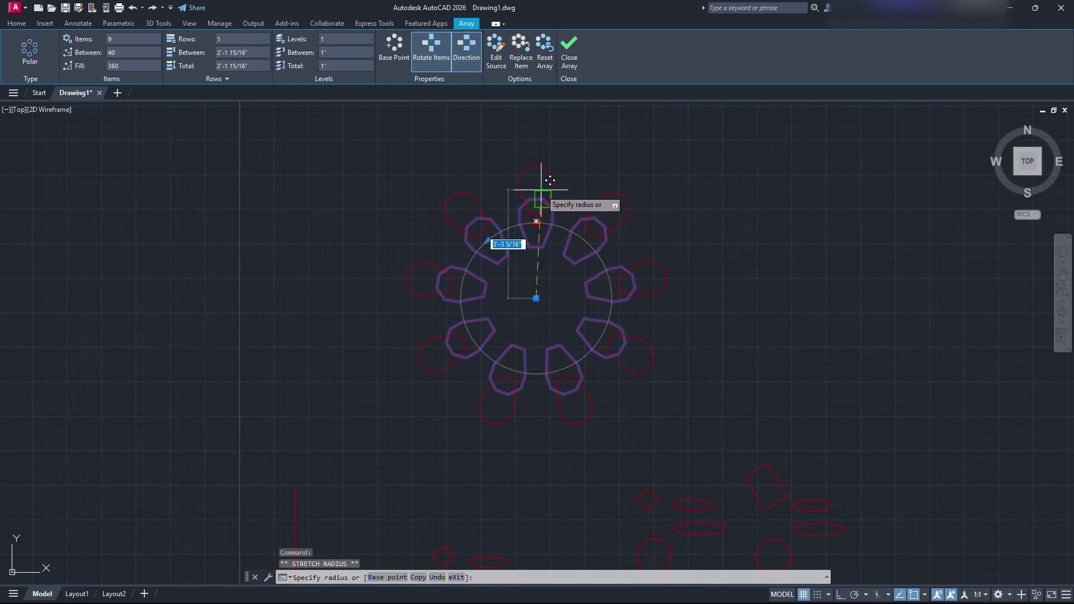
left_click(539, 167)
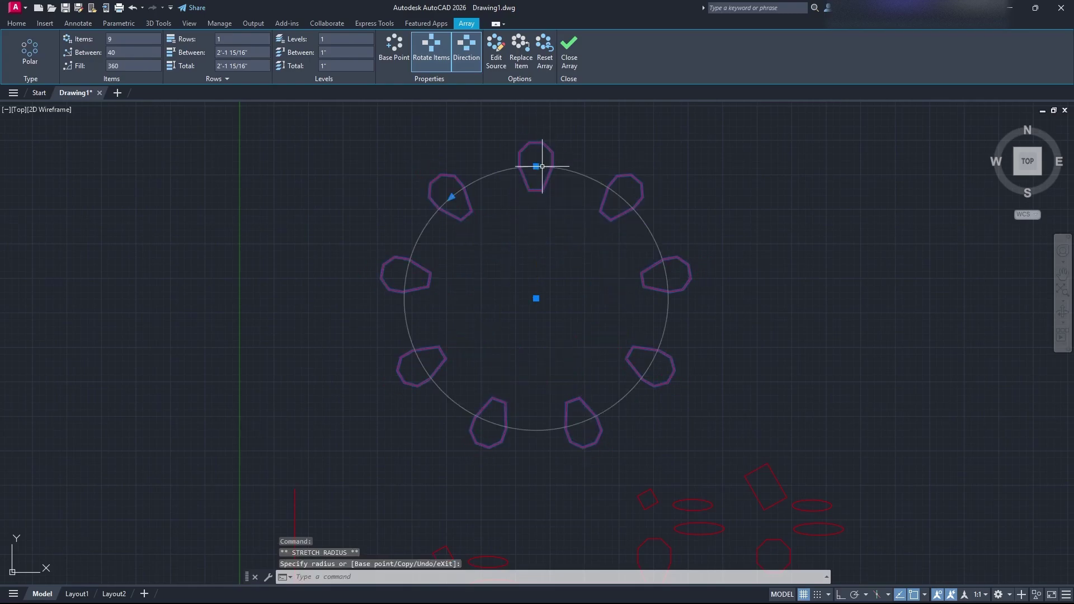
middle_click_drag(586, 179, 452, 245)
key("Escape")
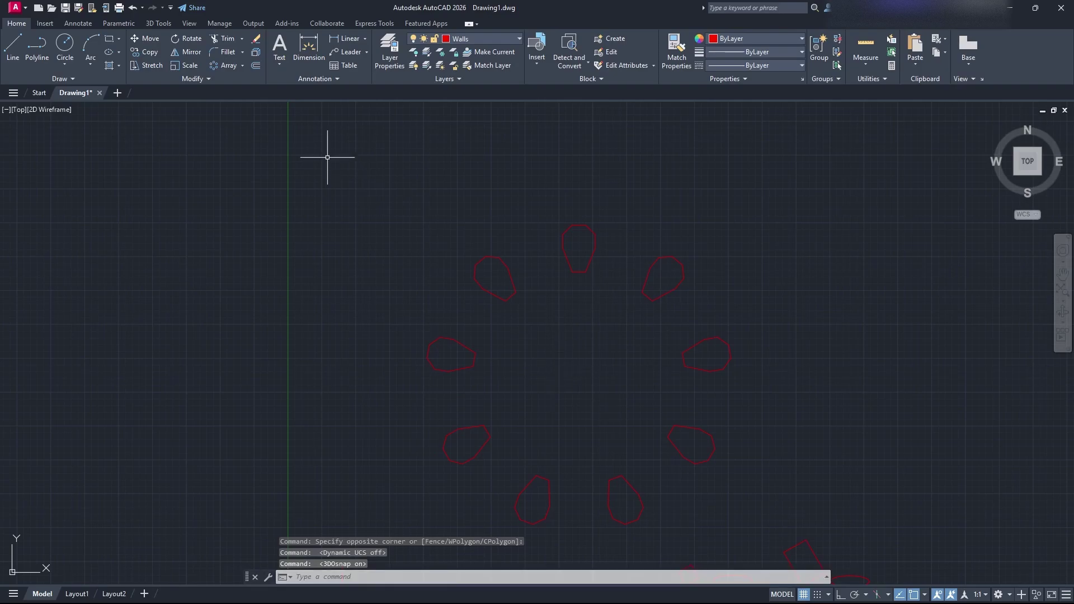
middle_click_drag(616, 360, 560, 297)
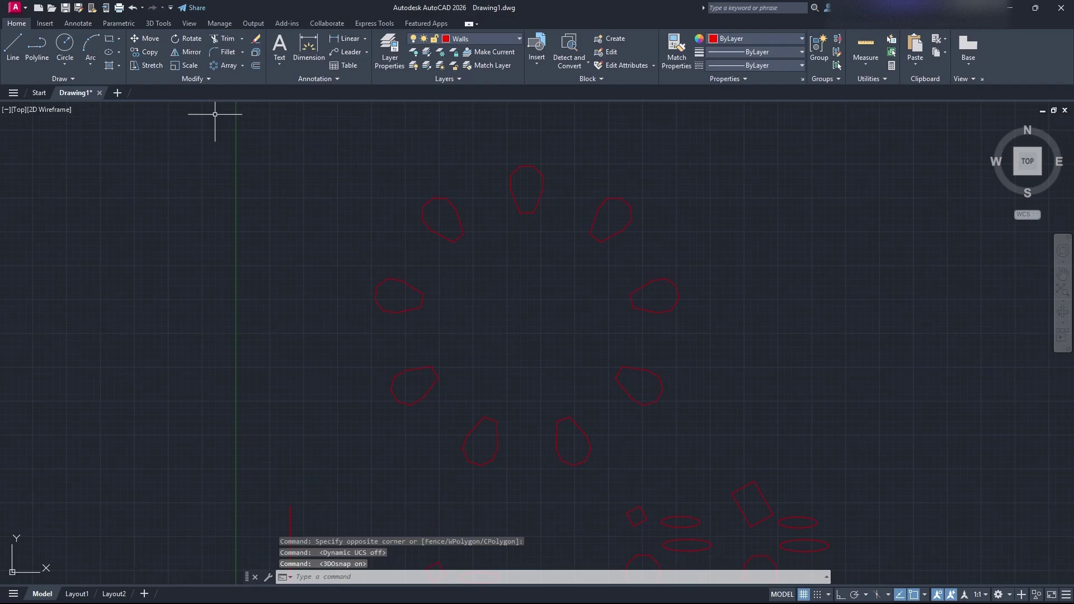
left_click(218, 82)
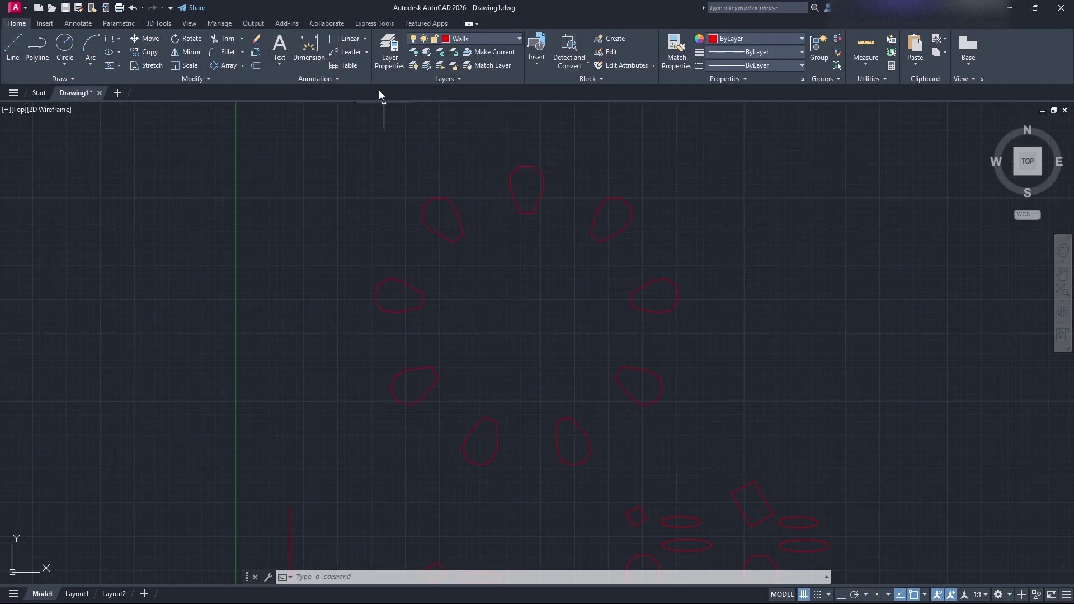
Step: Examine the lineweights available for the Walls layer in the layer properties, without applying one
left_click(389, 49)
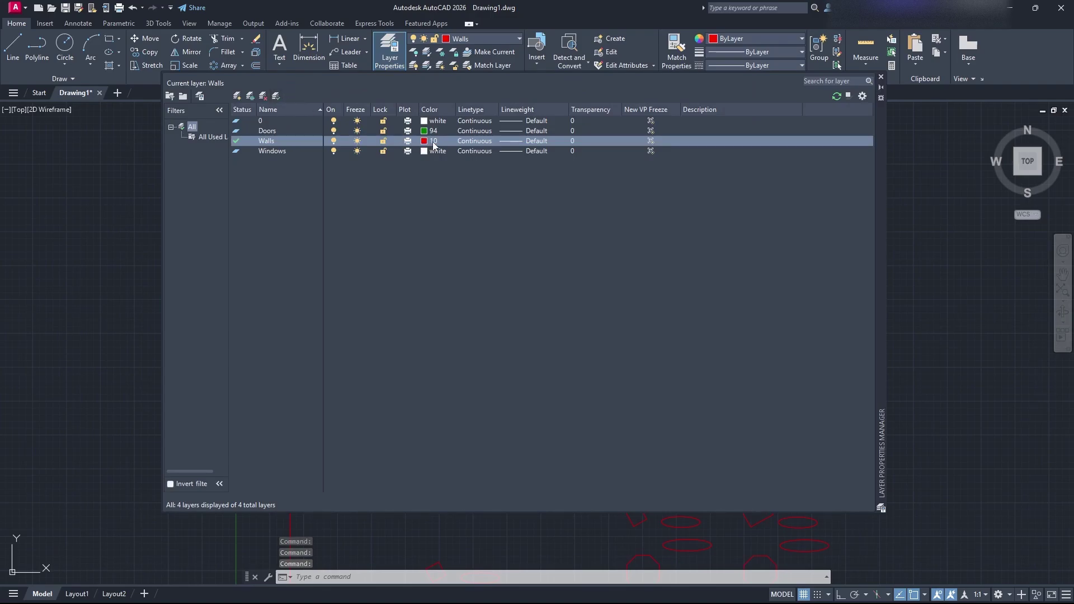
left_click(537, 145)
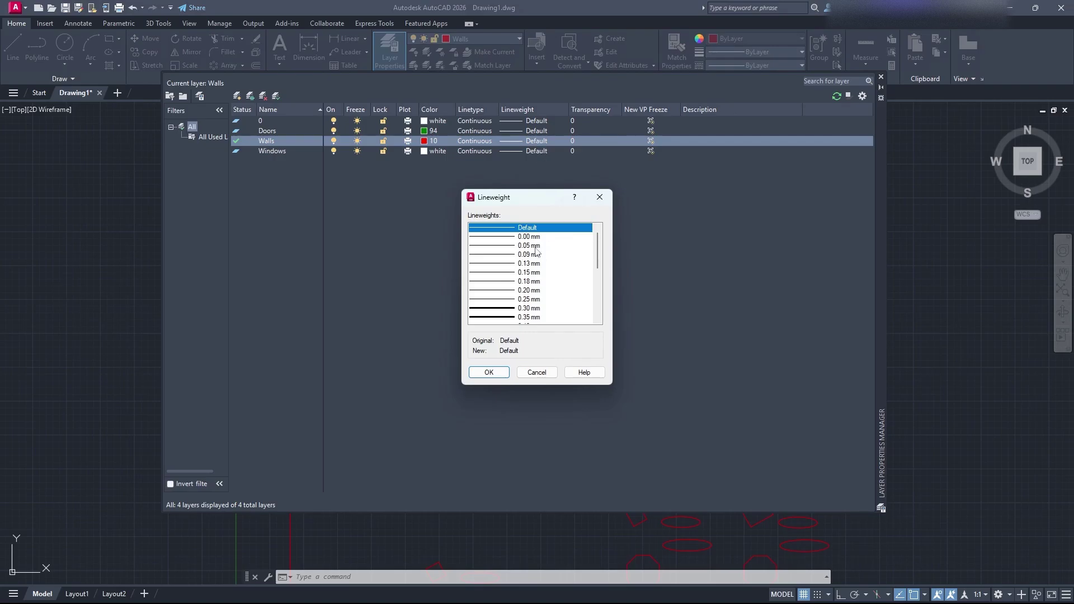
scroll(552, 299, "down", 1)
left_click(545, 301)
left_click(531, 310)
left_click(530, 279)
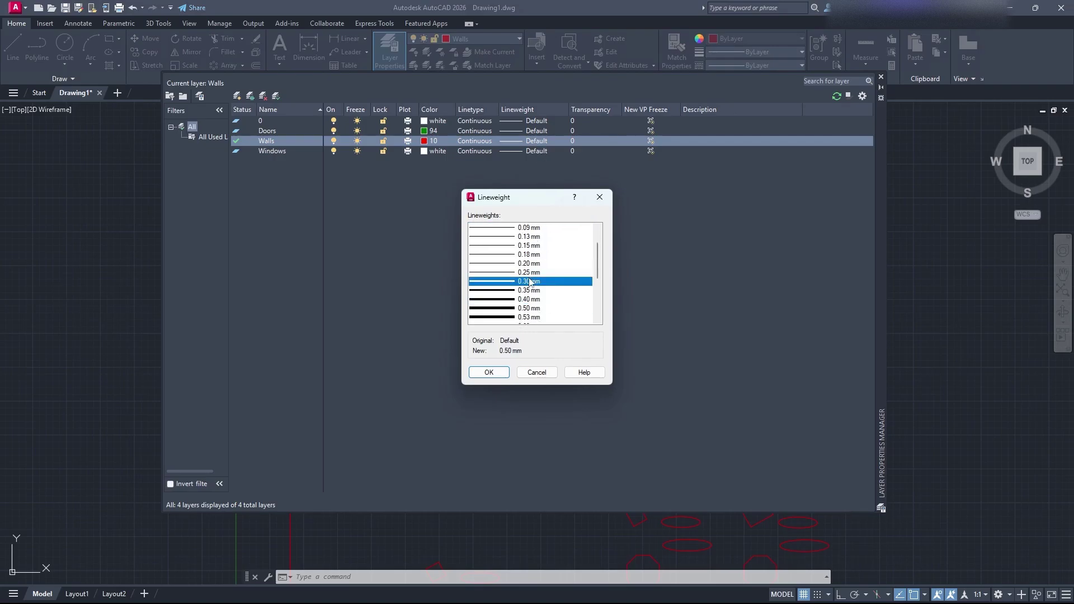
left_click(542, 298)
left_click(536, 311)
left_click(600, 196)
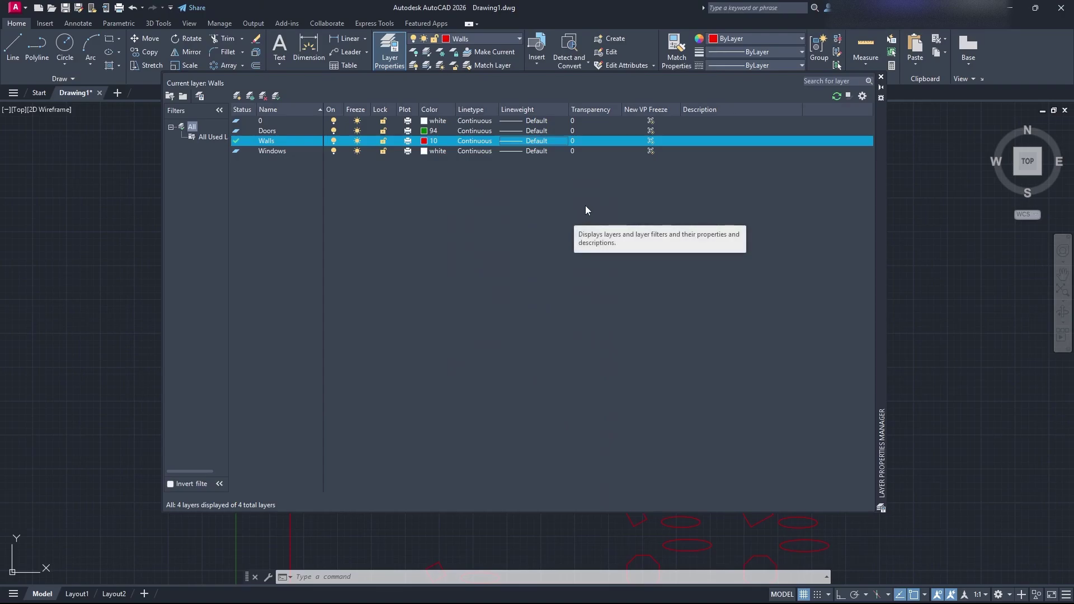
Step: Load the ACAD_ISO03W100 (ISO dash space) linetype and assign it to the Walls layer
left_click(470, 142)
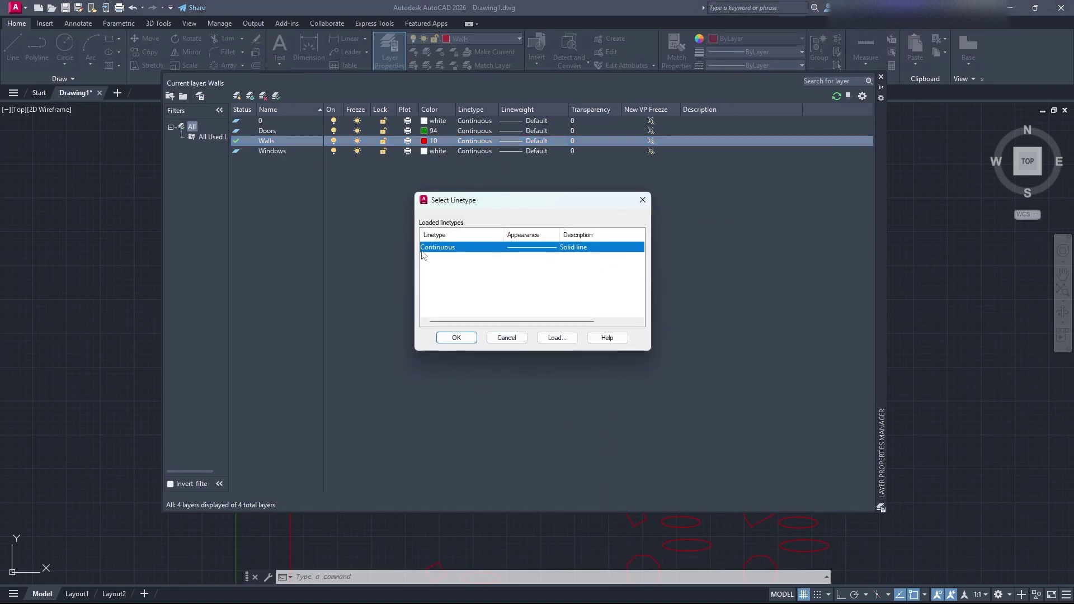
left_click(557, 338)
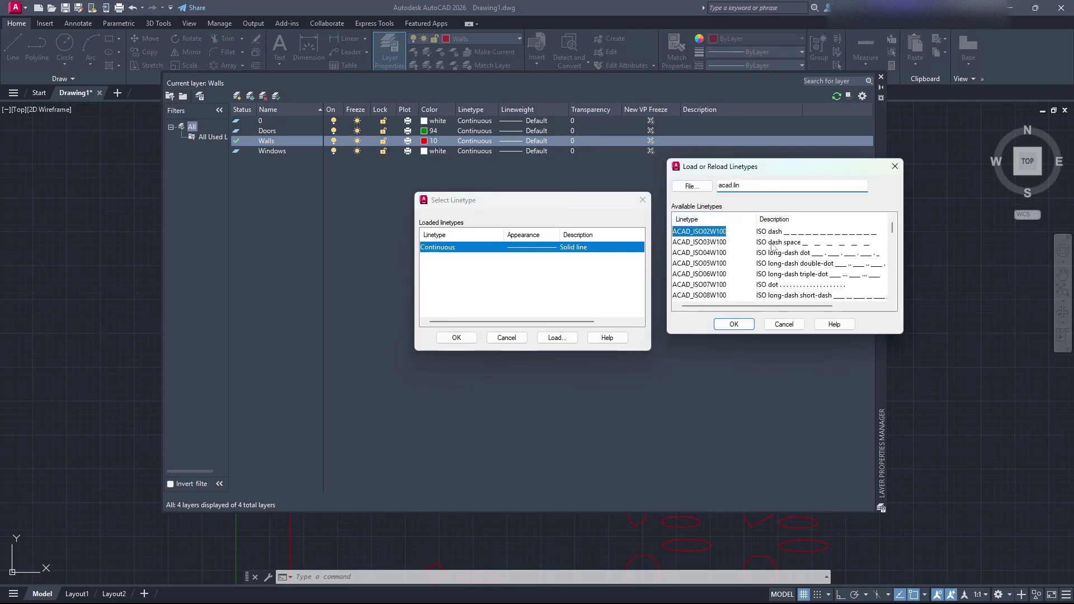
scroll(751, 254, "down", 3)
scroll(789, 282, "up", 3)
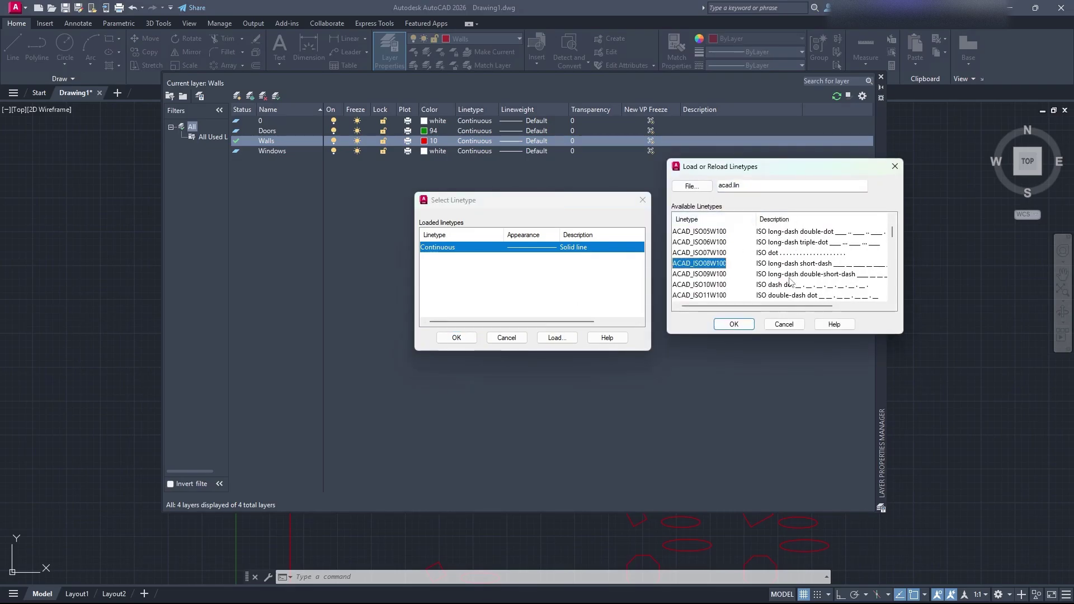
left_click(792, 275)
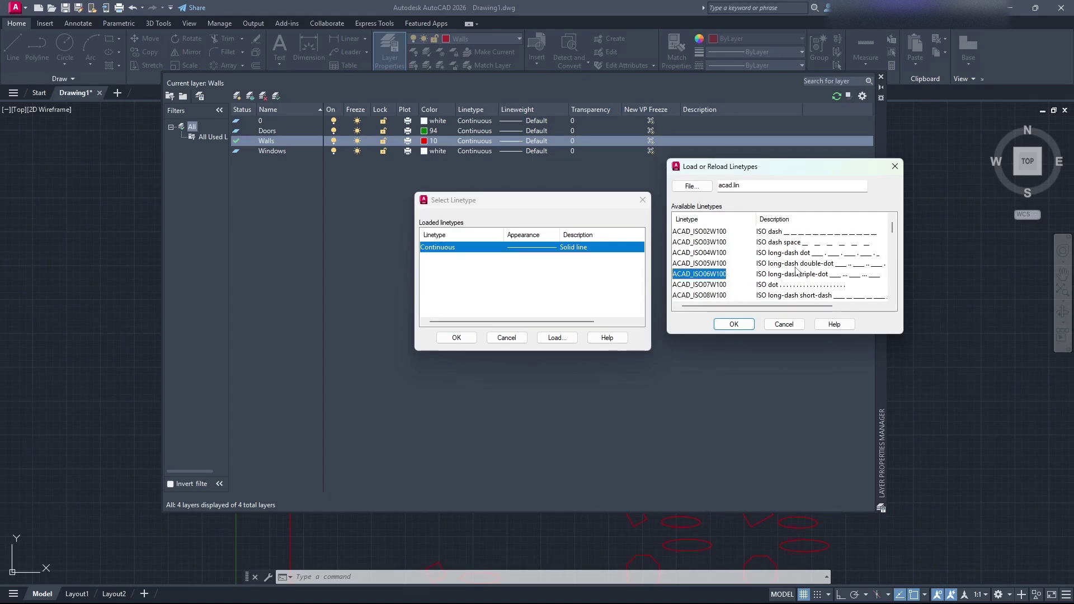
left_click(894, 167)
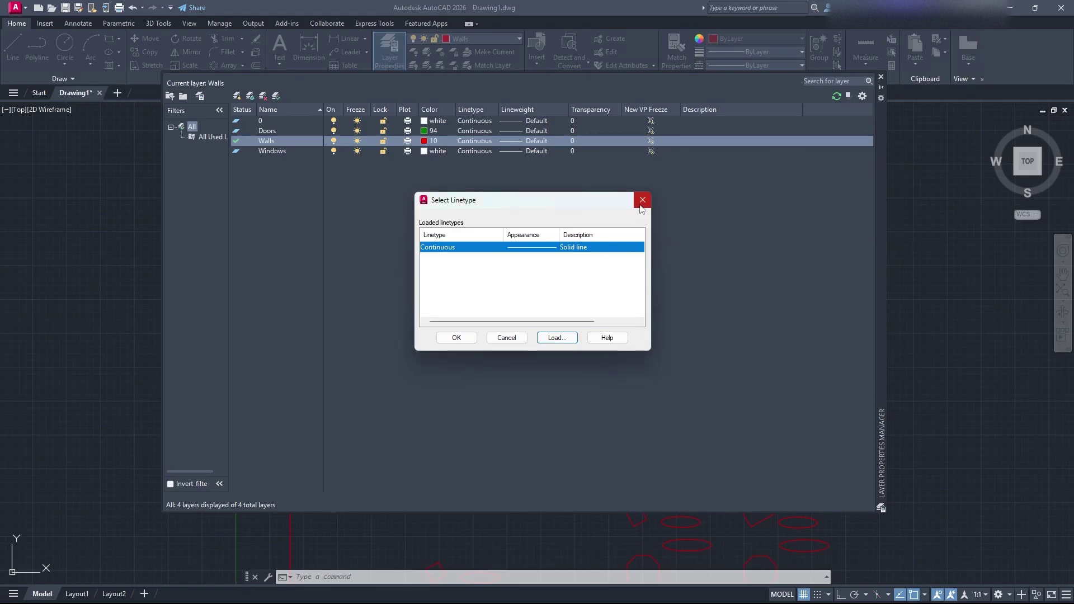
left_click(557, 338)
left_click(712, 244)
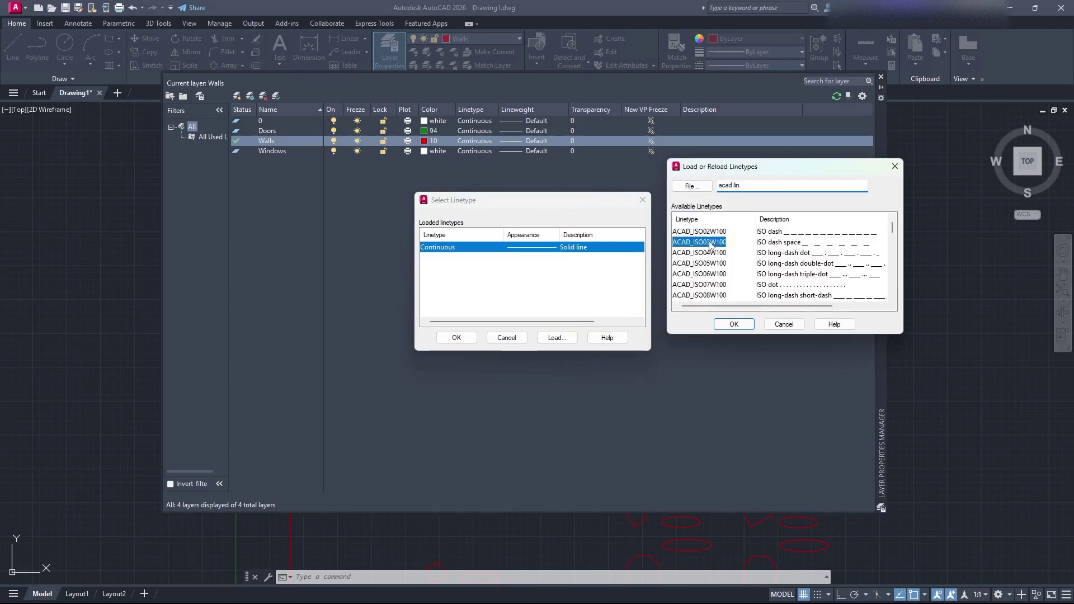
left_click(733, 324)
left_click(573, 248)
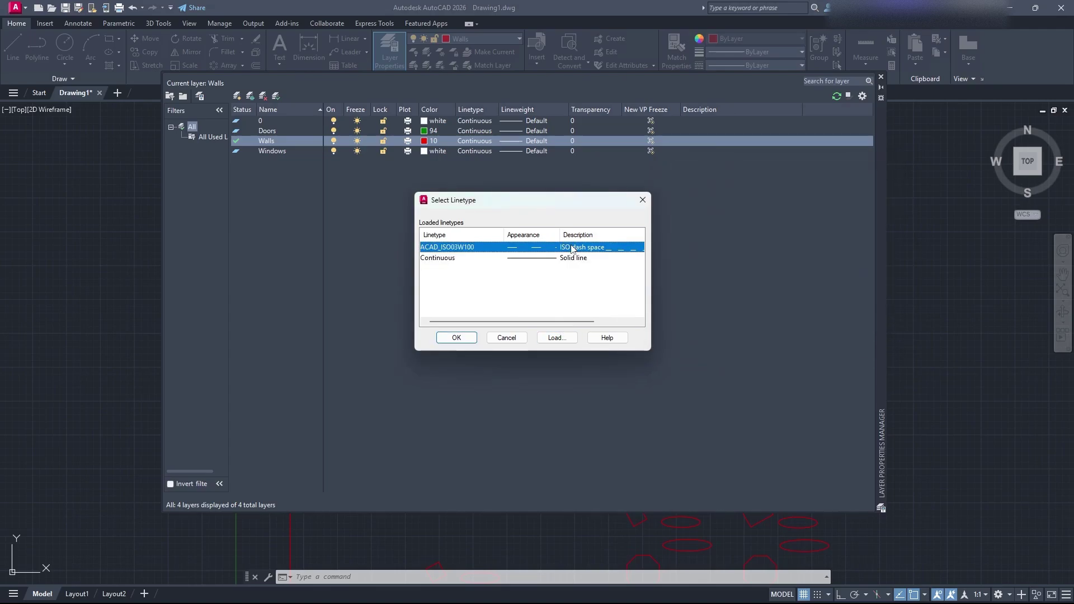
left_click(457, 338)
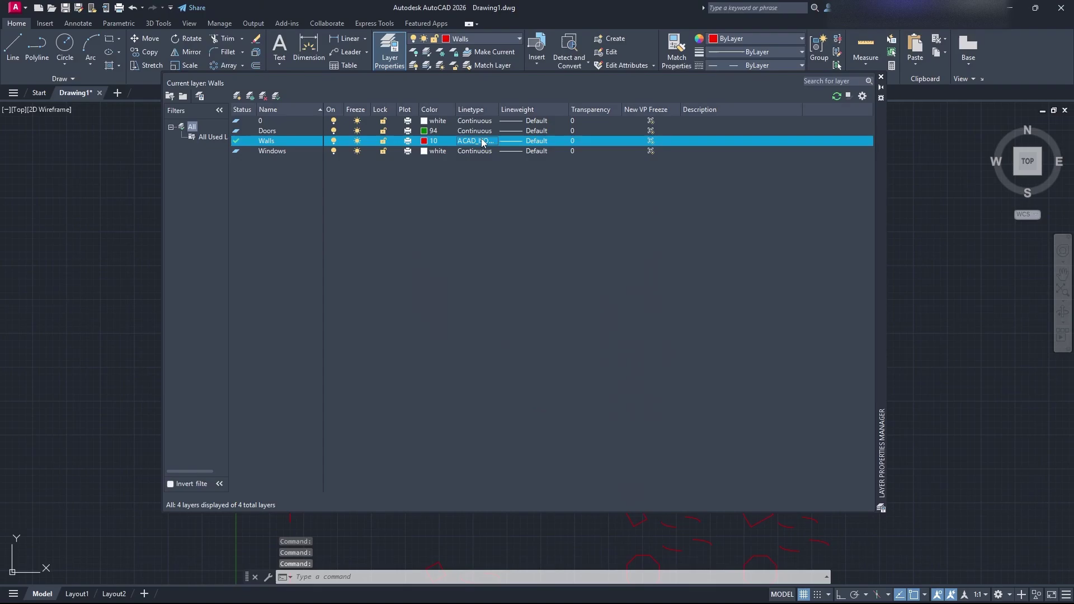
left_click(882, 77)
Step: Examine how the dashed linetype displays on the rectangle near the origin and the other shapes on the Walls layer
scroll(759, 360, "down", 3)
middle_click_drag(758, 360, 599, 180)
scroll(480, 372, "up", 3)
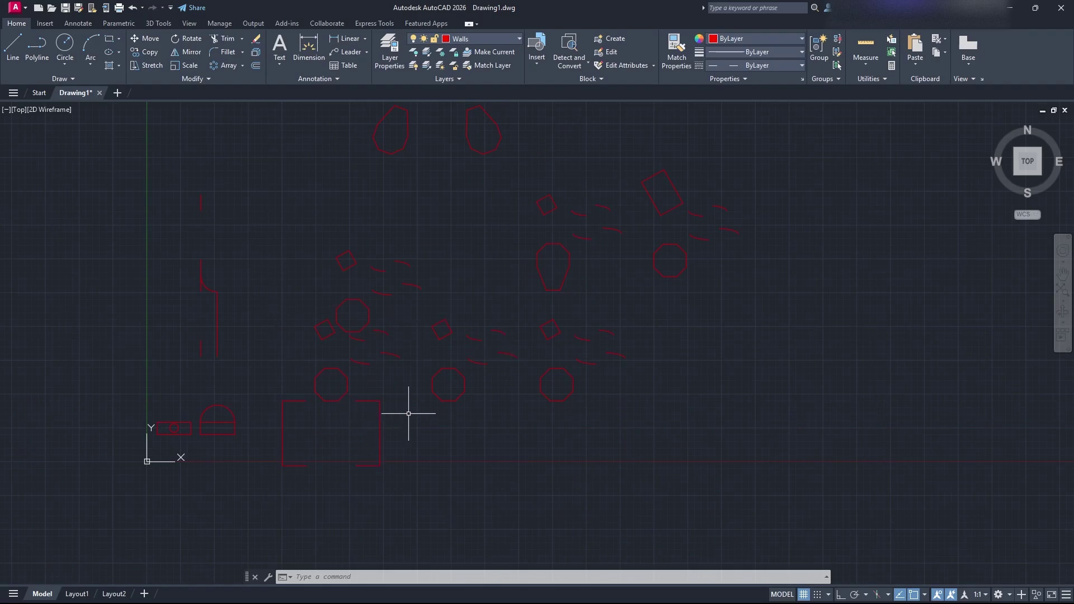
left_click(376, 414)
scroll(293, 419, "up", 2)
middle_click_drag(250, 345, 283, 394)
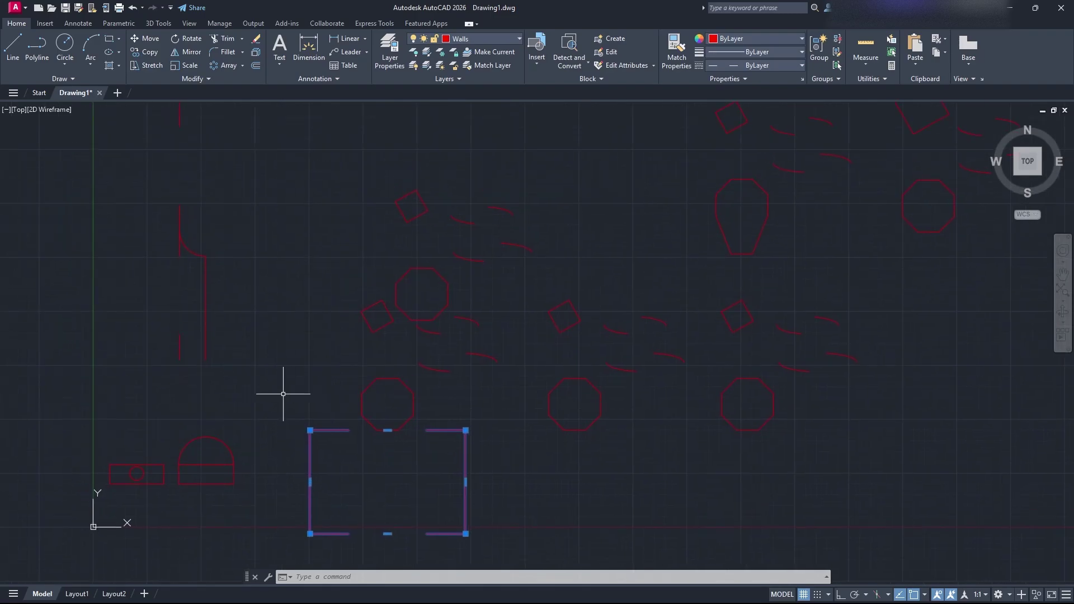
scroll(444, 321, "down", 2)
middle_click_drag(549, 280, 479, 345)
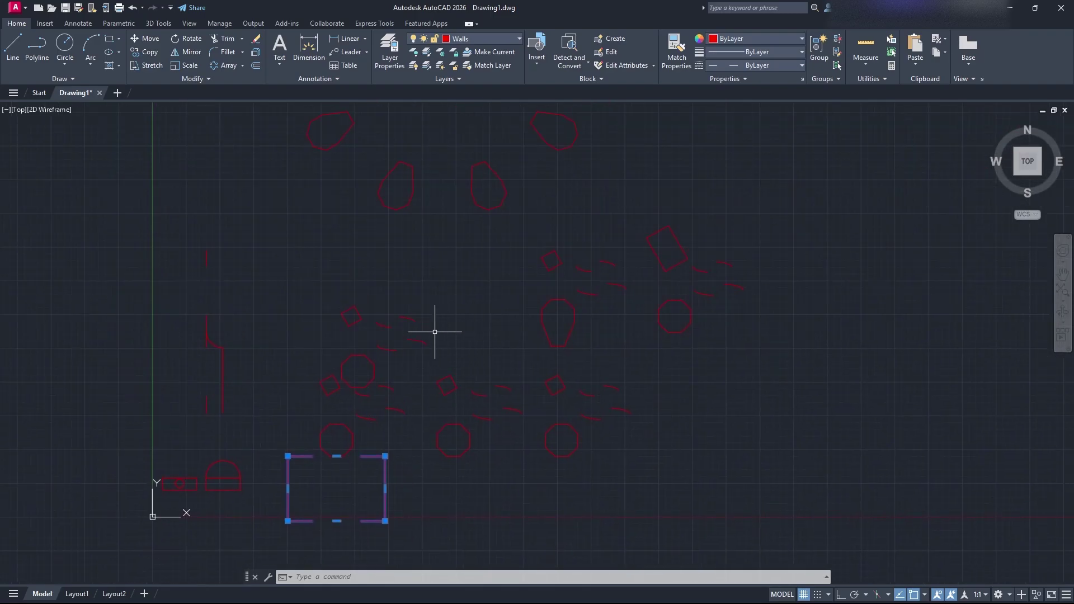
key("Escape")
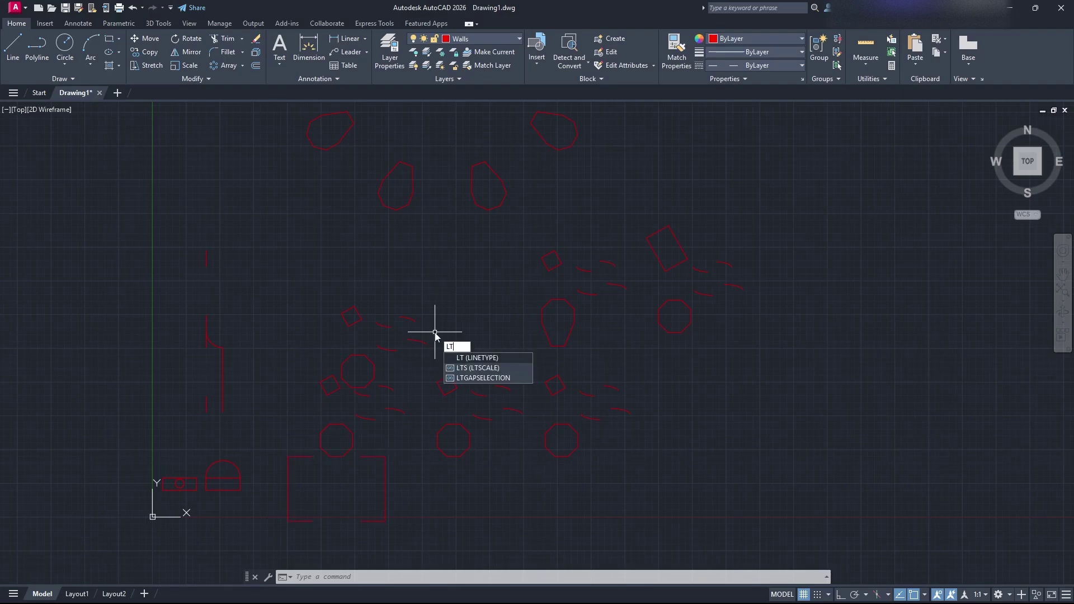
Step: Examine the ACAD_ISO03W100 linetype entry in the Linetype Manager without changing its settings
key("Return")
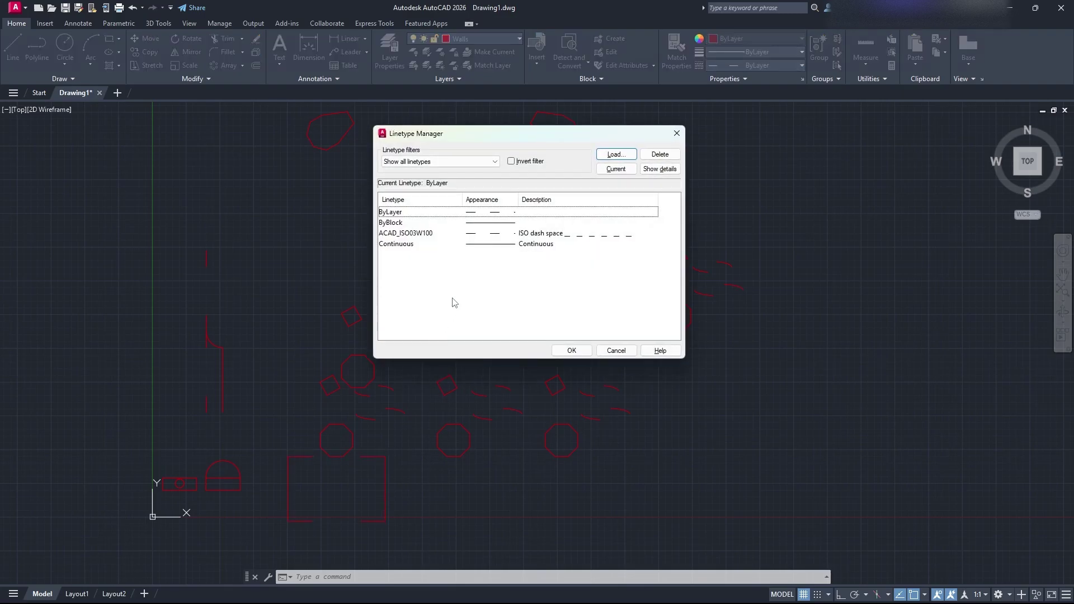
left_click(431, 233)
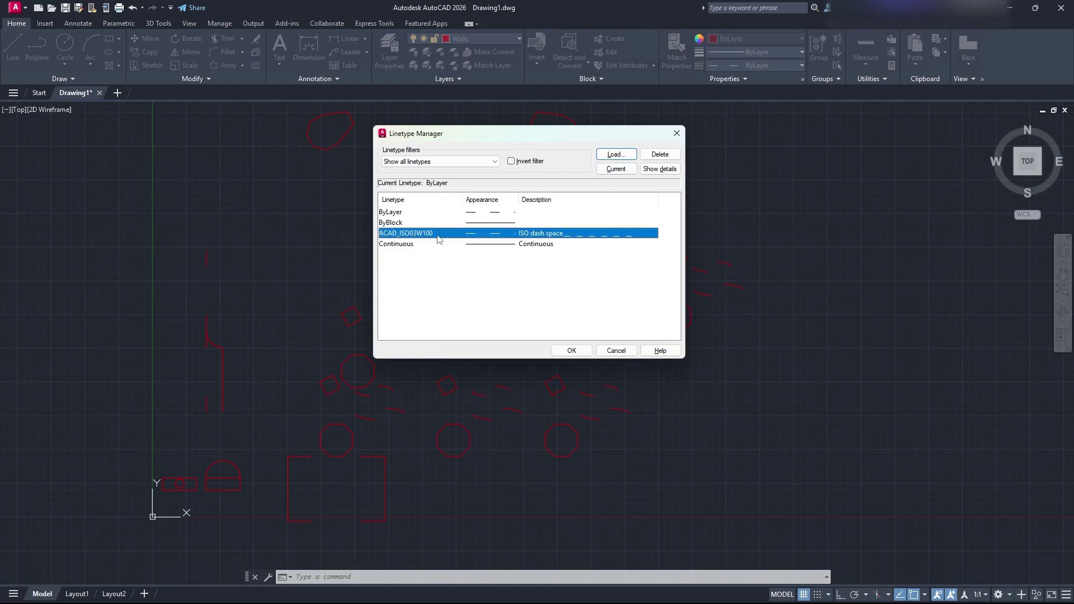
right_click(439, 239)
left_click(676, 134)
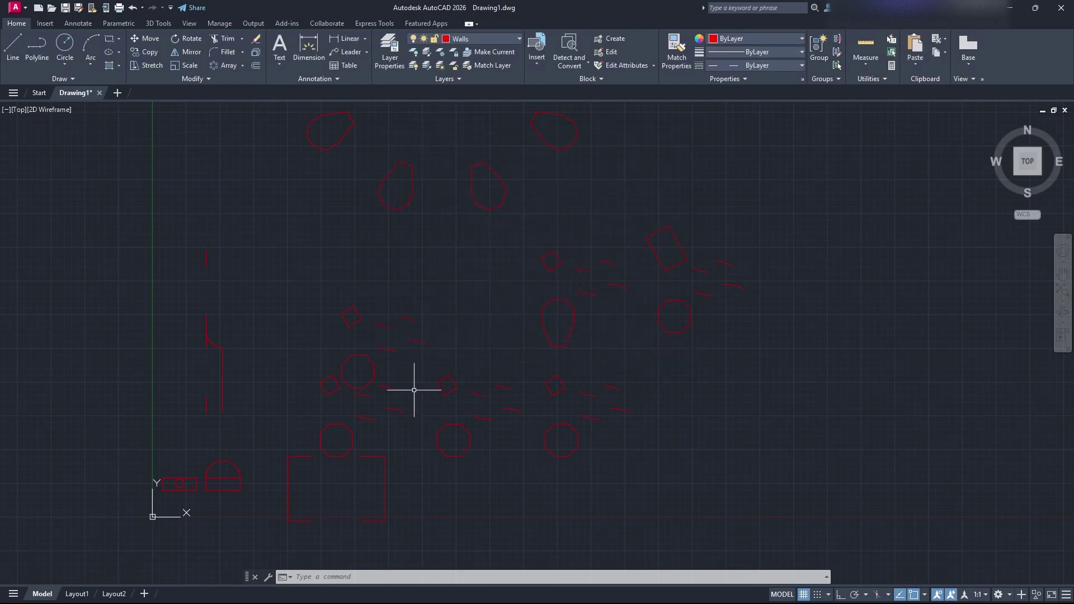
Step: Set the linetype scale of the ellipse directly above the large rectangle to 0.5, and reduce it further to 0.25
left_click(395, 415)
right_click(394, 415)
left_click(424, 393)
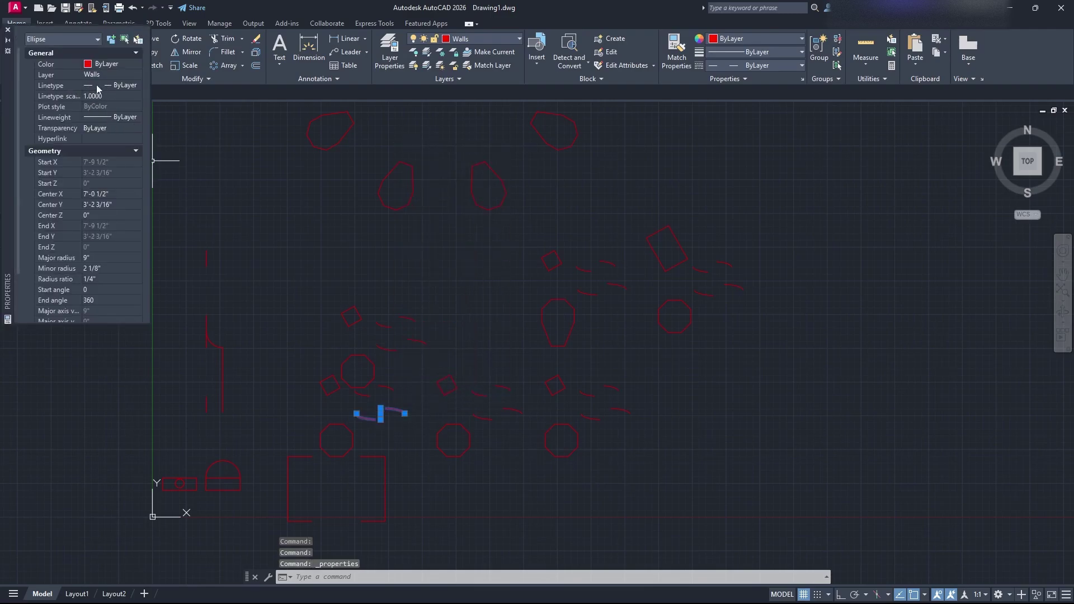
left_click(111, 97)
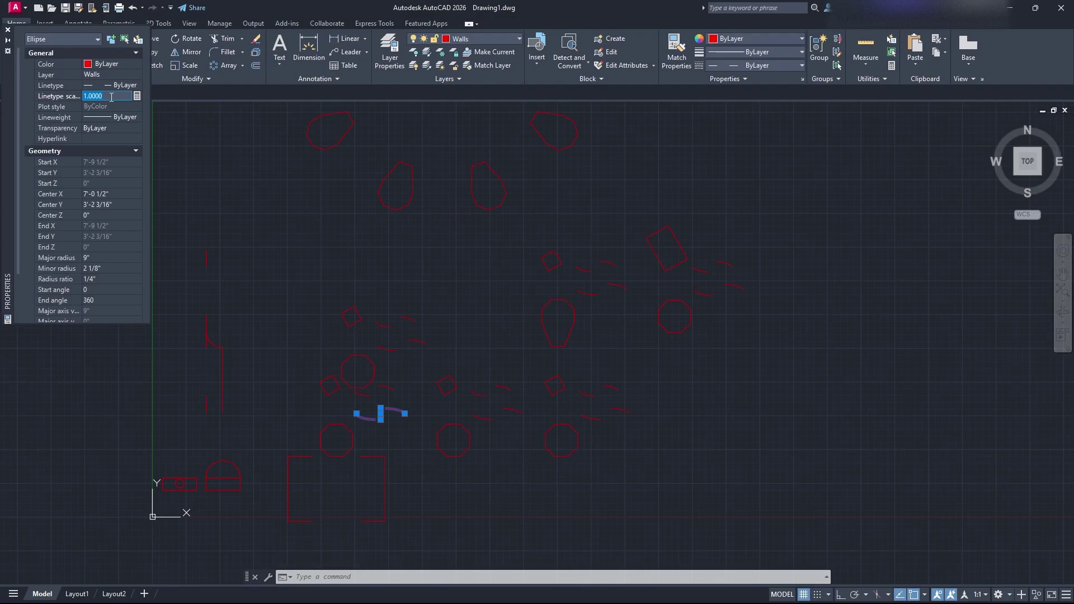
type("0.5")
key("Return")
left_click(119, 96)
type("0.25")
key("Return")
Step: Tighten the selected ellipse's dash spacing by setting its linetype scale to 0.1, and reduce it further to 0.05
scroll(391, 395, "up", 8)
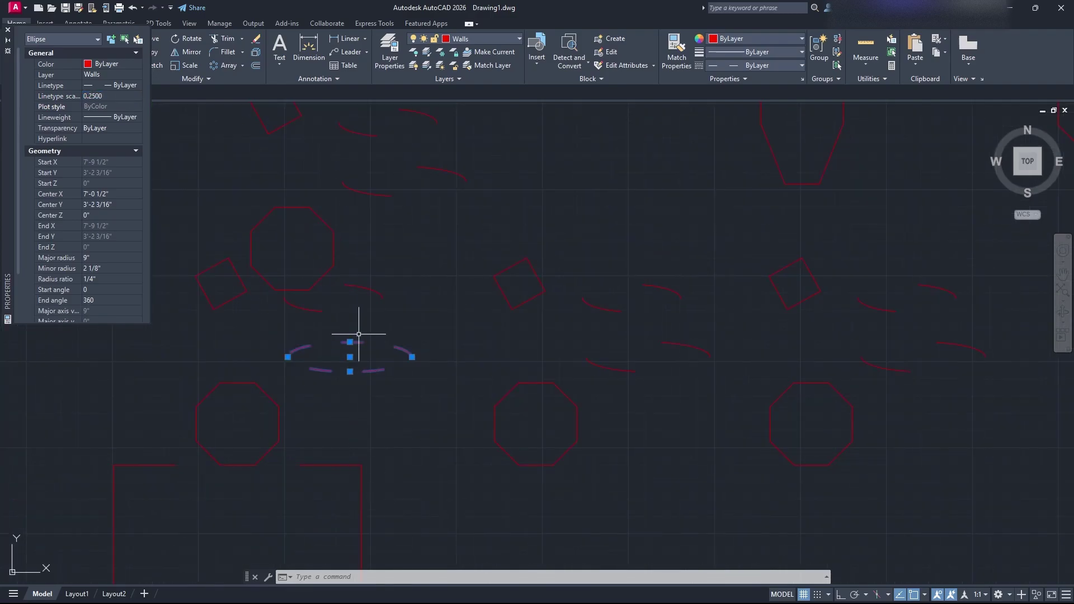
middle_click_drag(310, 323, 462, 377)
left_click(110, 96)
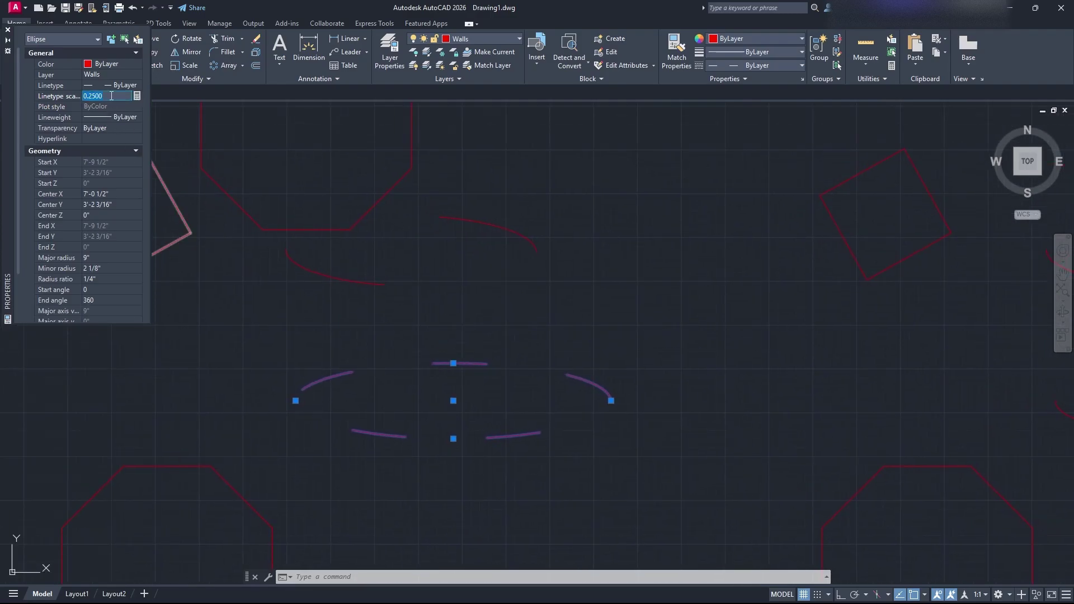
type("0.1")
key("Return")
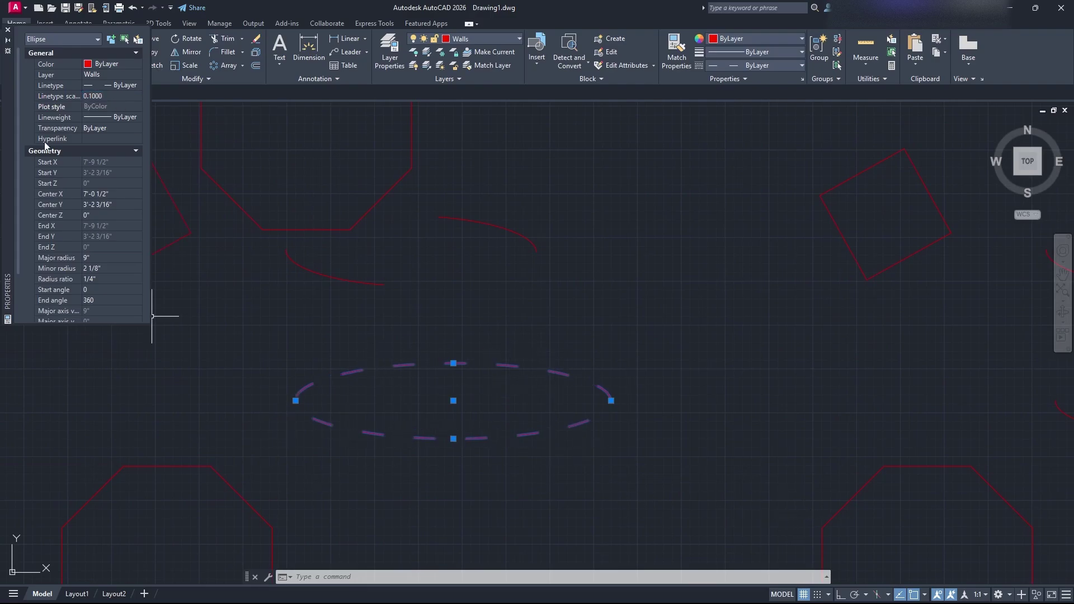
left_click(109, 96)
type("0")
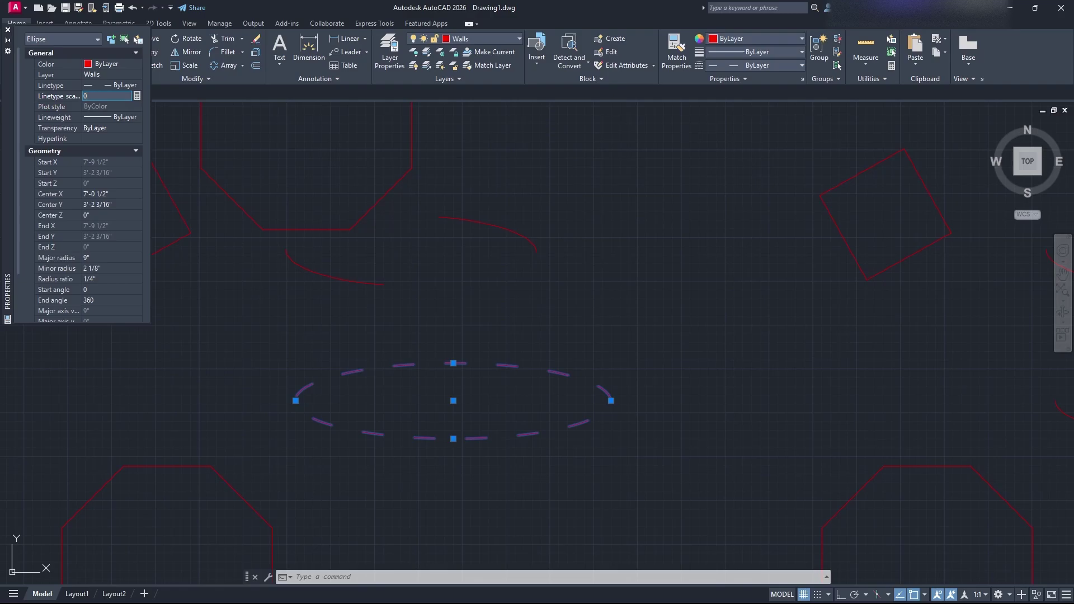
type(".05")
key("Return")
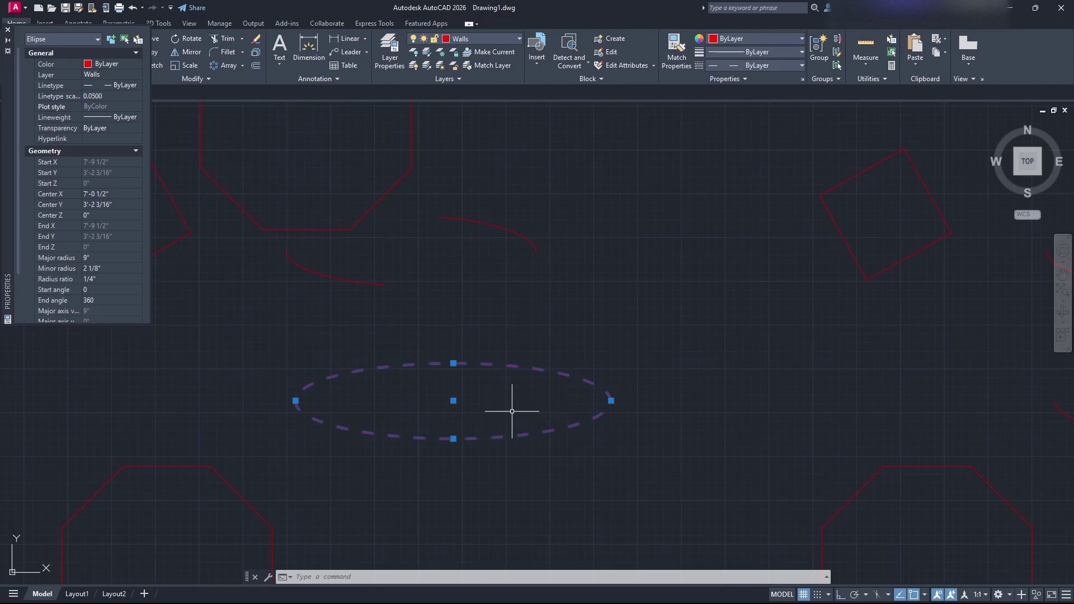
Step: Set the ellipse's linetype scale to 1, raise it to 2, and deselect the ellipse
scroll(512, 412, "down", 6)
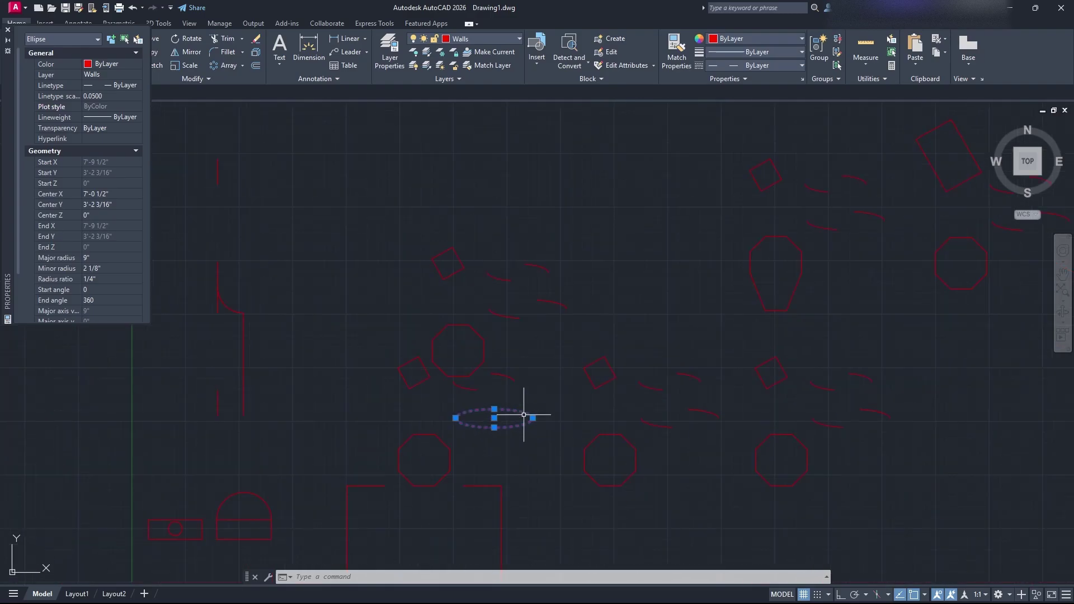
middle_click_drag(515, 414, 467, 420)
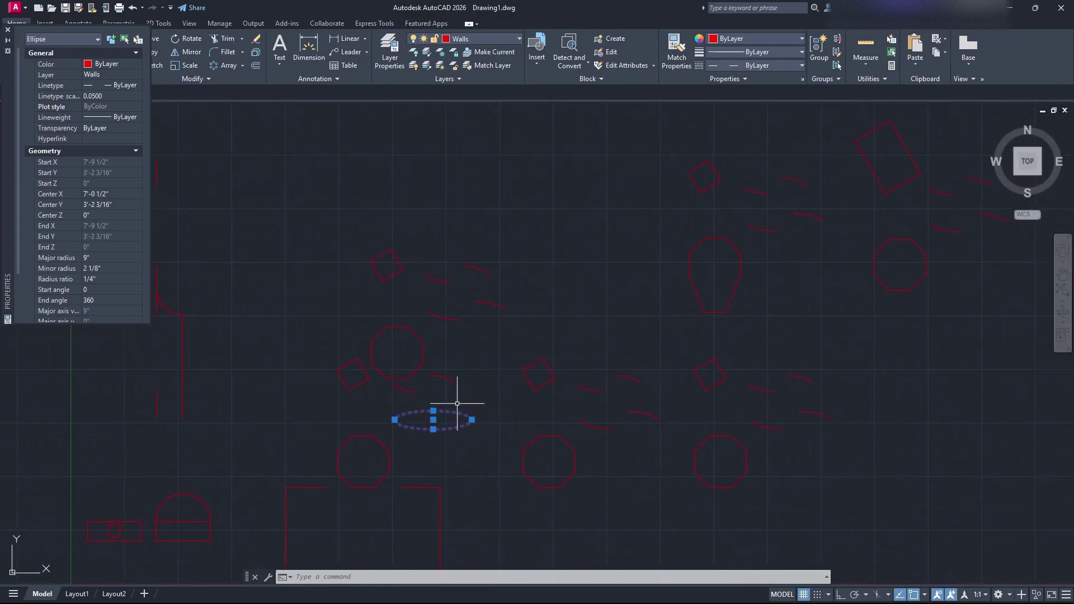
left_click(106, 95)
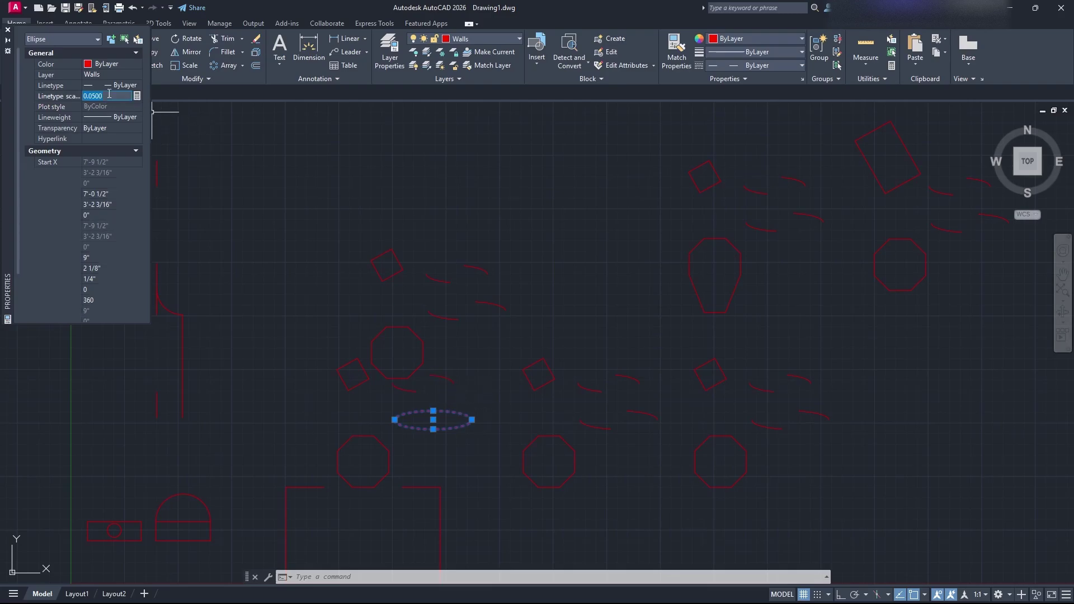
type("1")
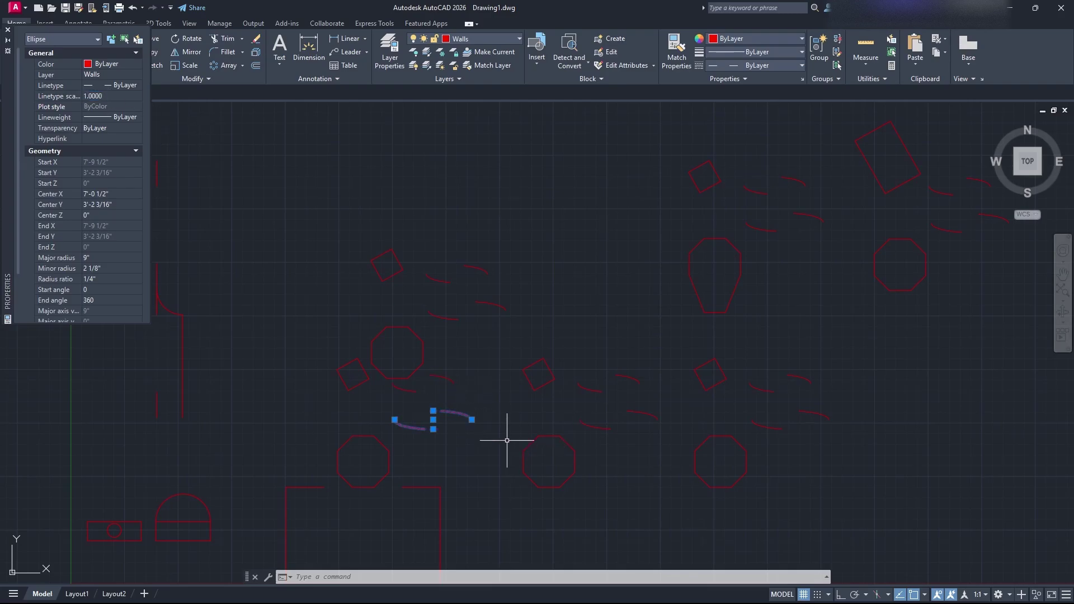
key("Return")
left_click(109, 96)
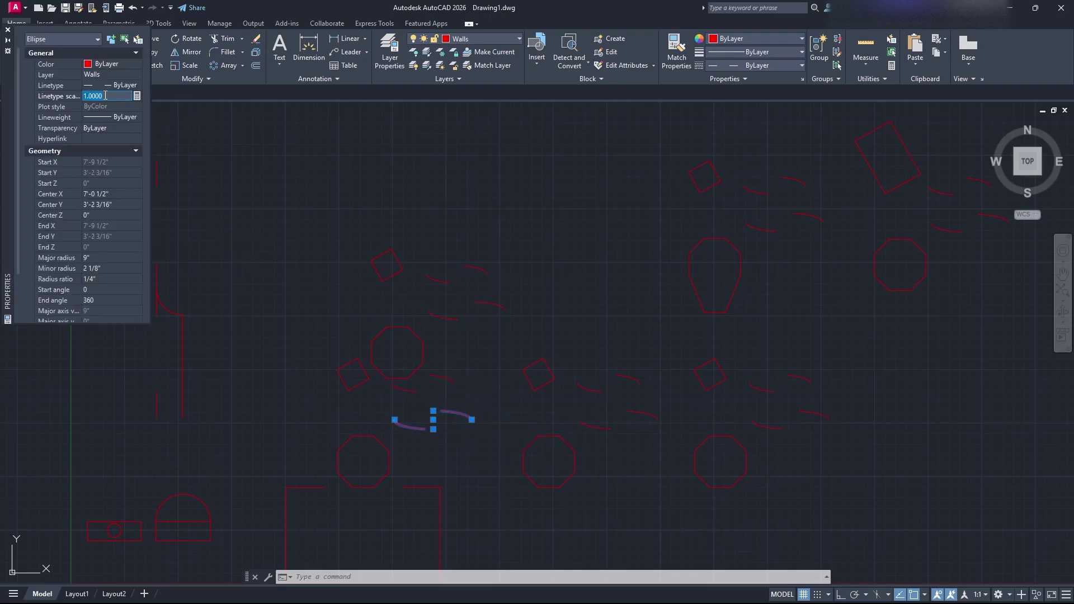
type("2")
key("Return")
left_click(477, 451)
key("Escape")
key("Escape")
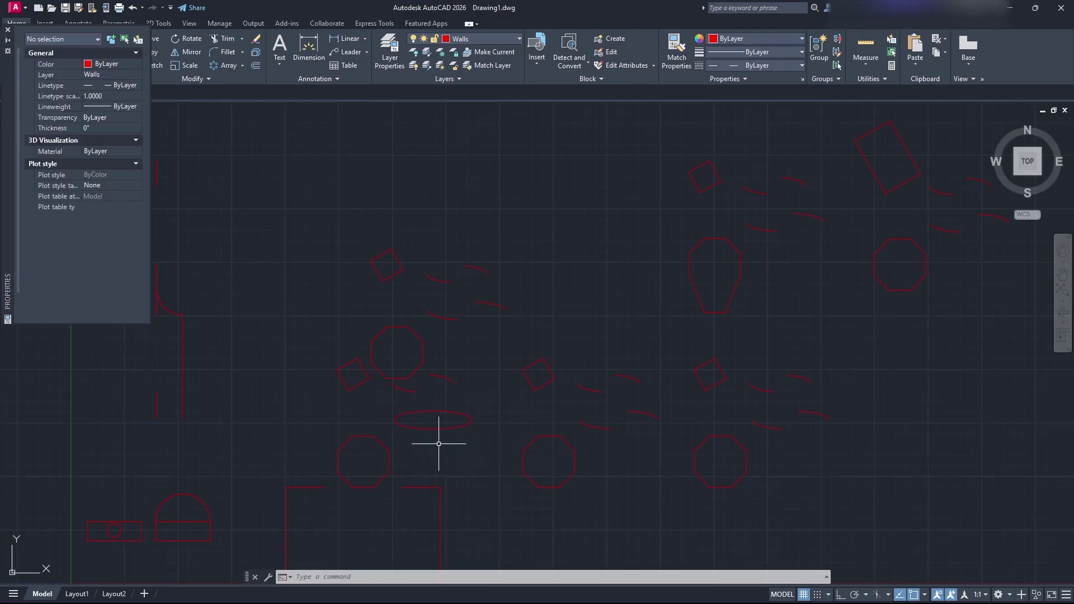
Step: Reset the same ellipse's linetype scale to 1, deselect it, and close its properties
scroll(438, 443, "up", 3)
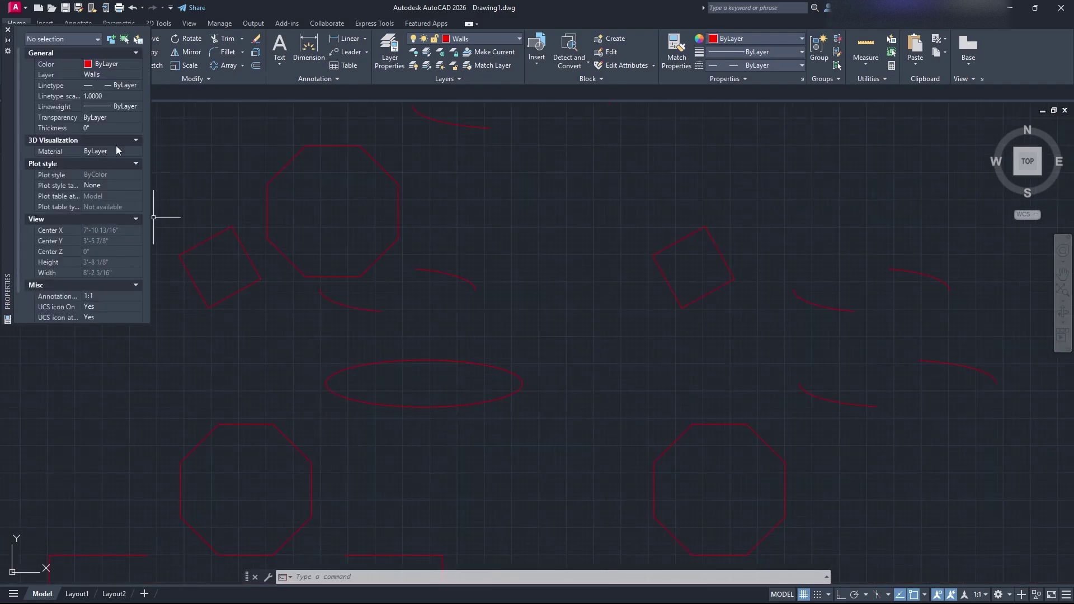
left_click(423, 405)
left_click(106, 96)
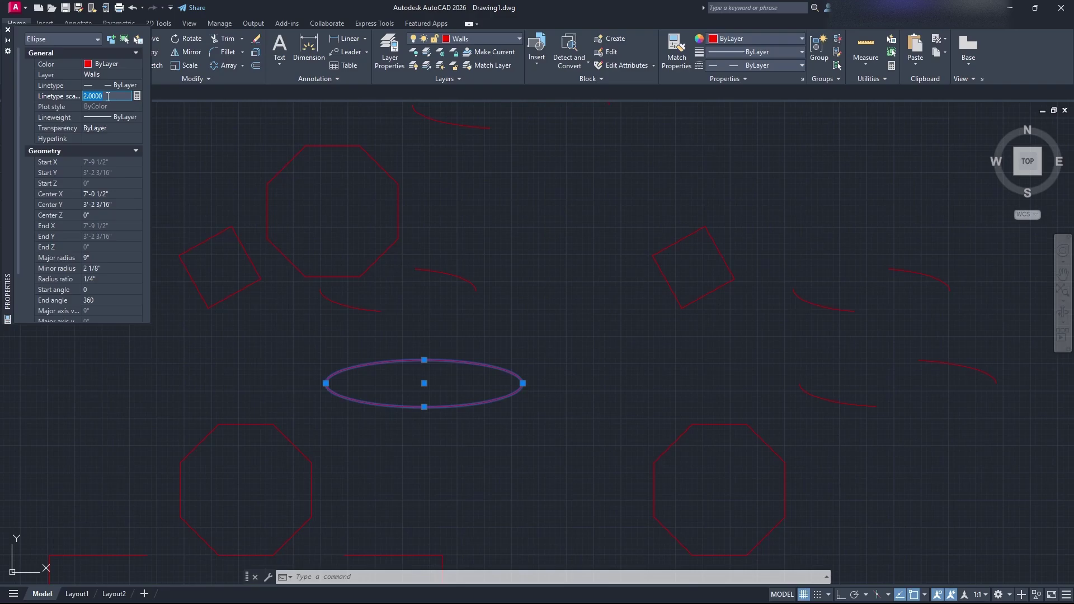
type("1")
key("Return")
key("Escape")
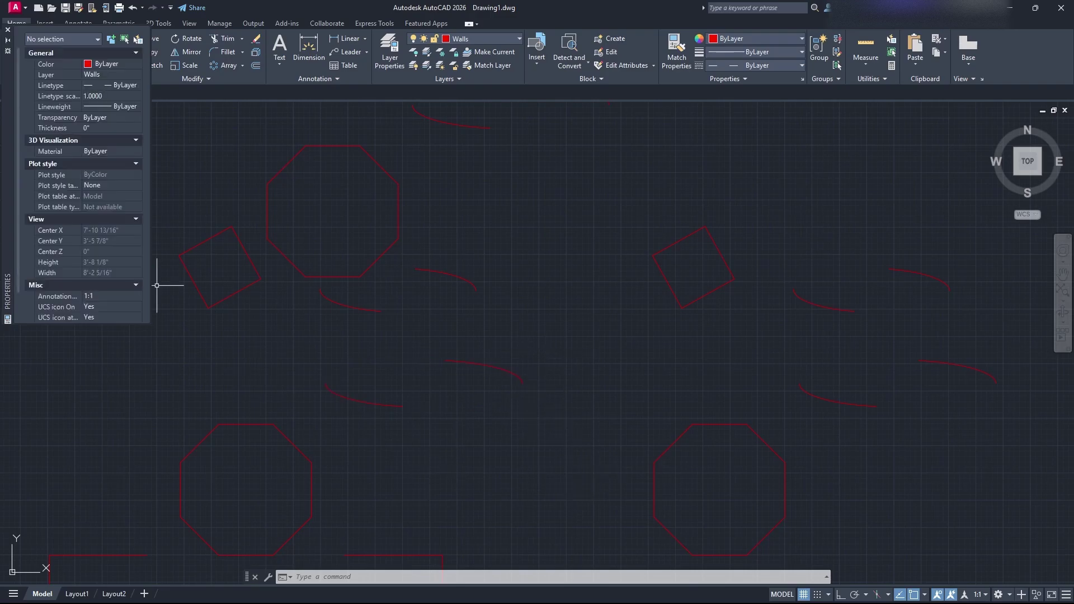
left_click(7, 30)
left_click(480, 42)
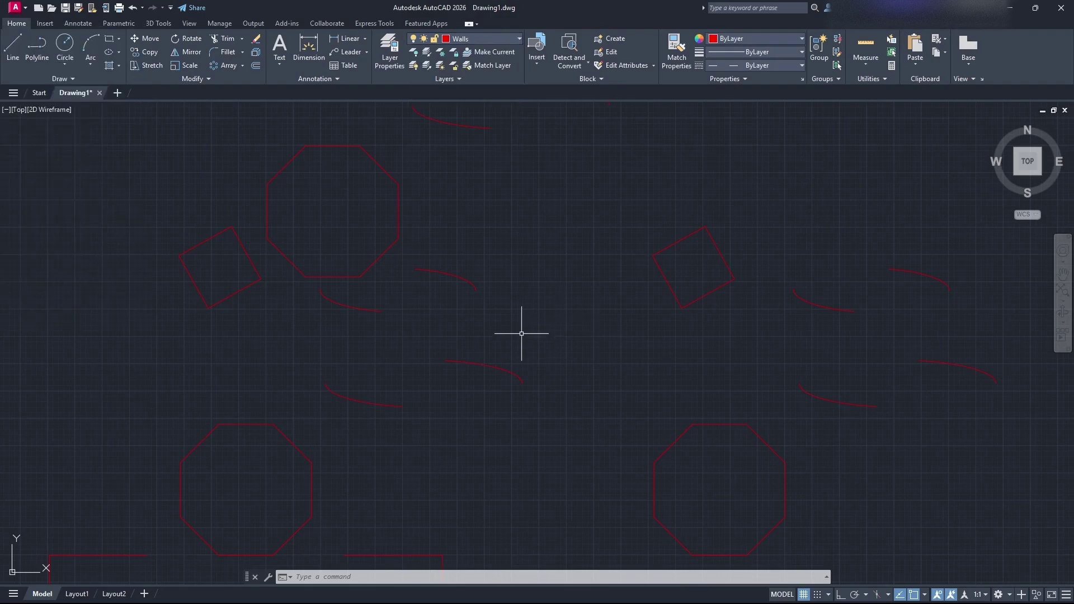
type("linetype scale")
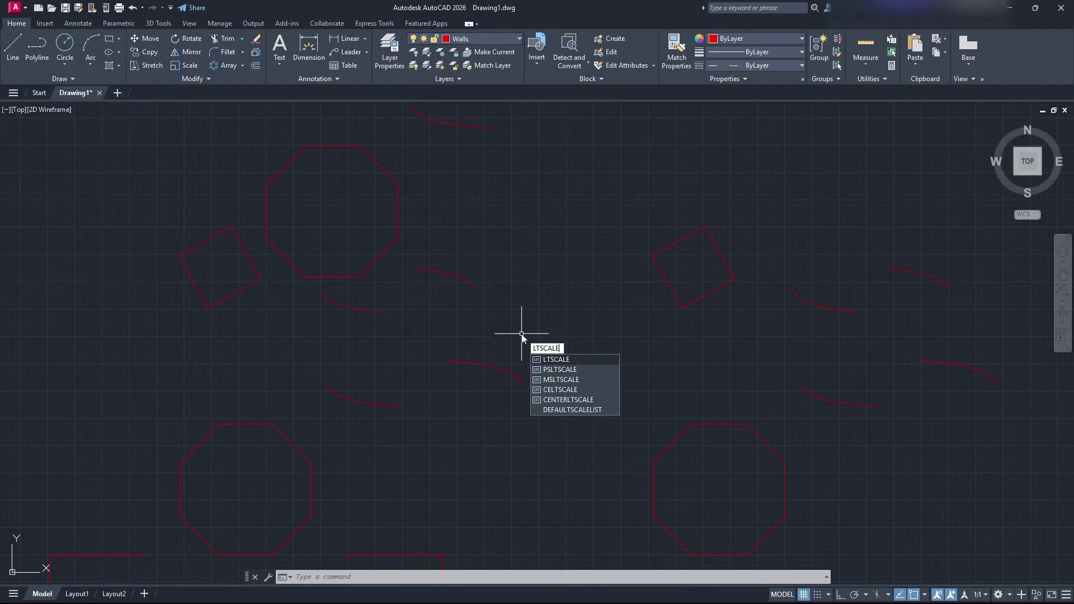
key("Return")
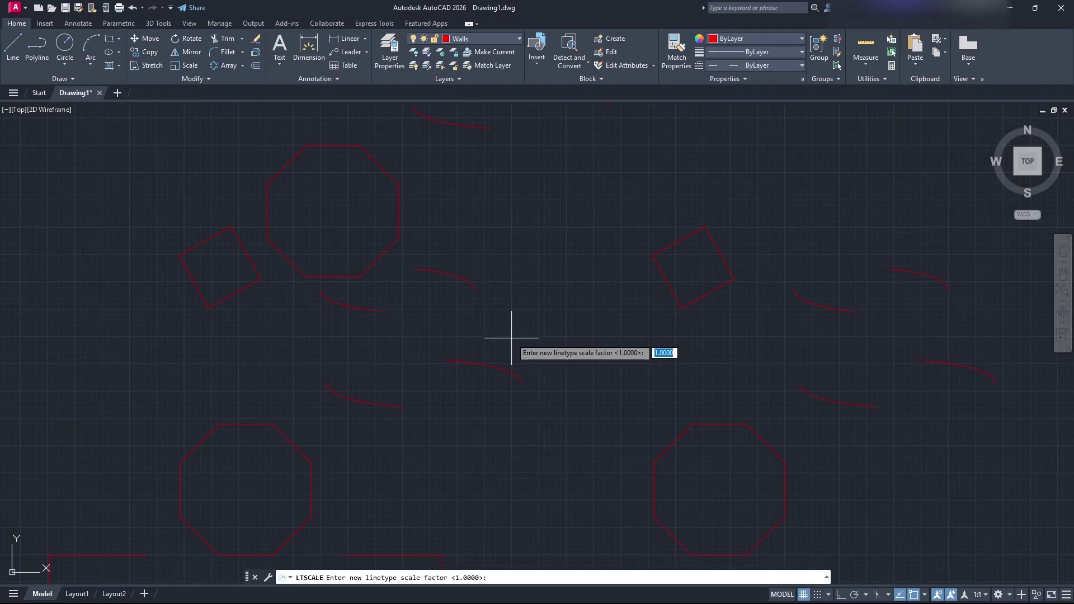
key("Escape")
Step: Set the global linetype scale factor to 0.1 with LTSCALE and review the dashes across the whole drawing
type("ltscale")
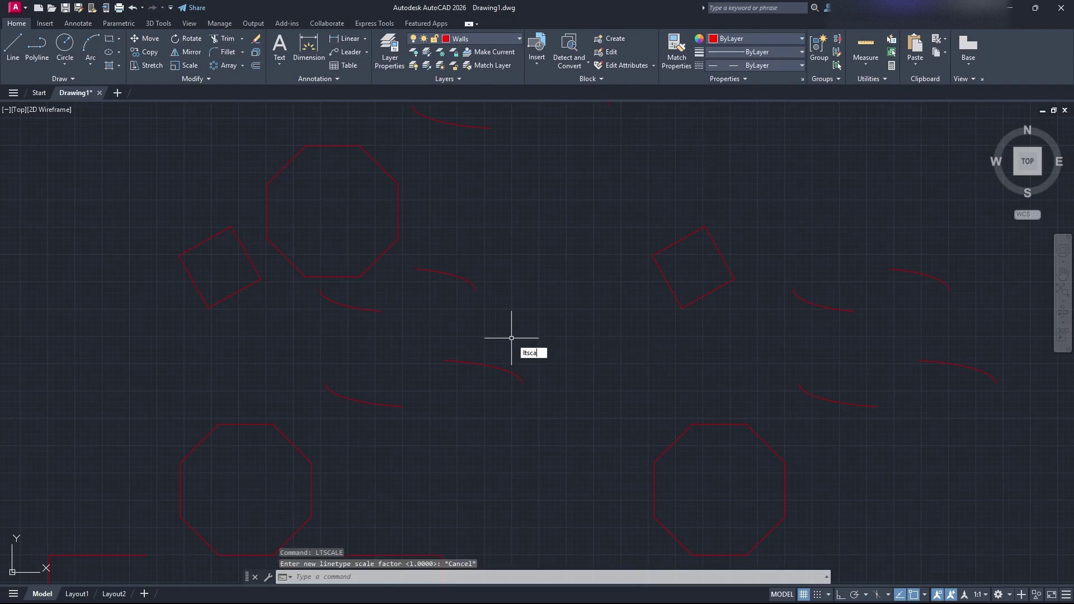
key("Return")
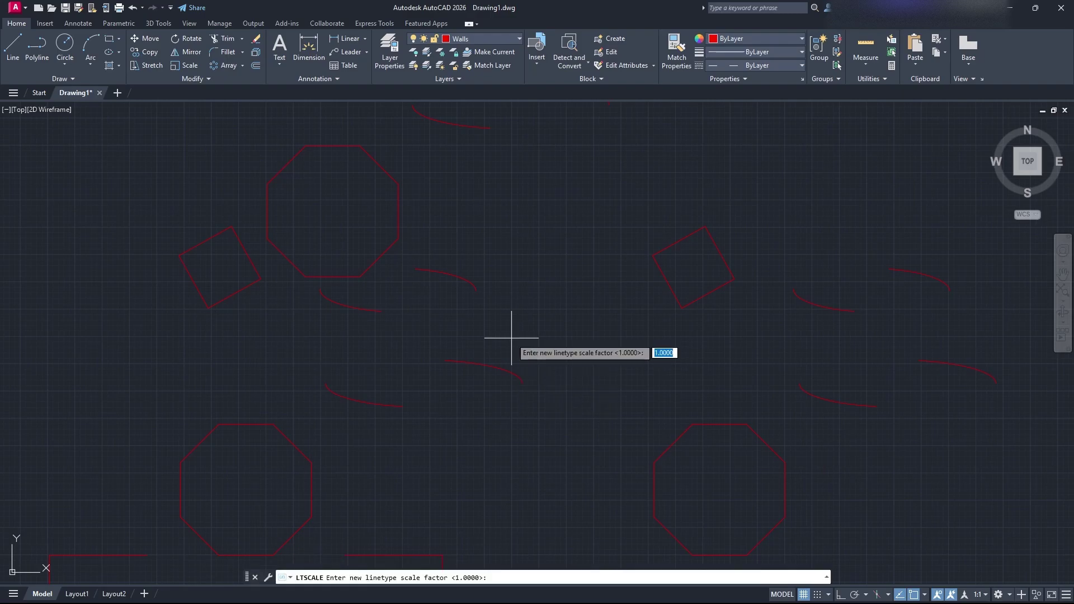
scroll(512, 338, "down", 2)
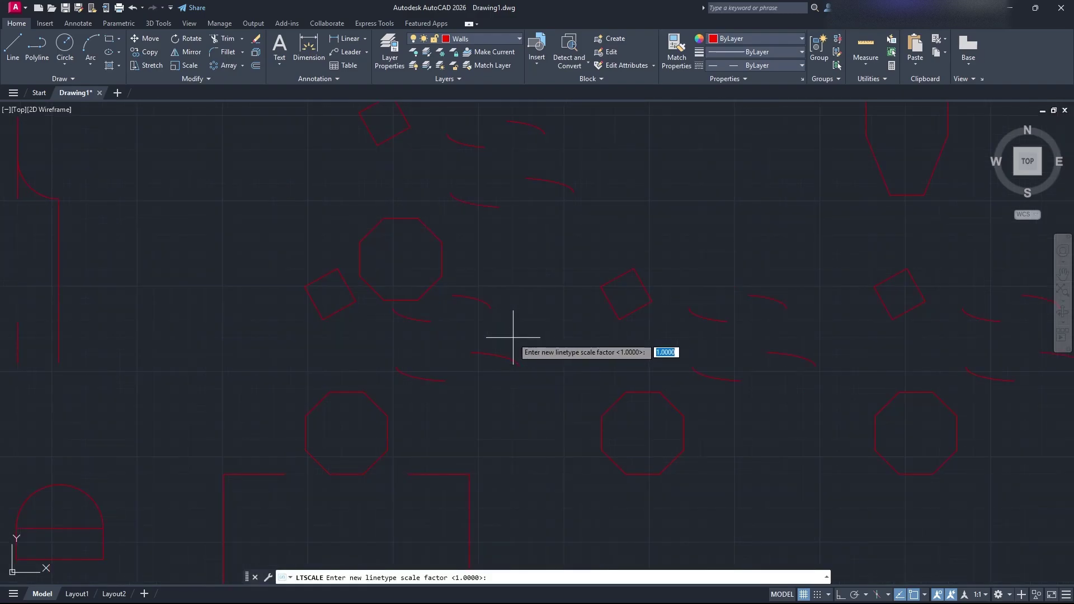
type("0.1")
key("Return")
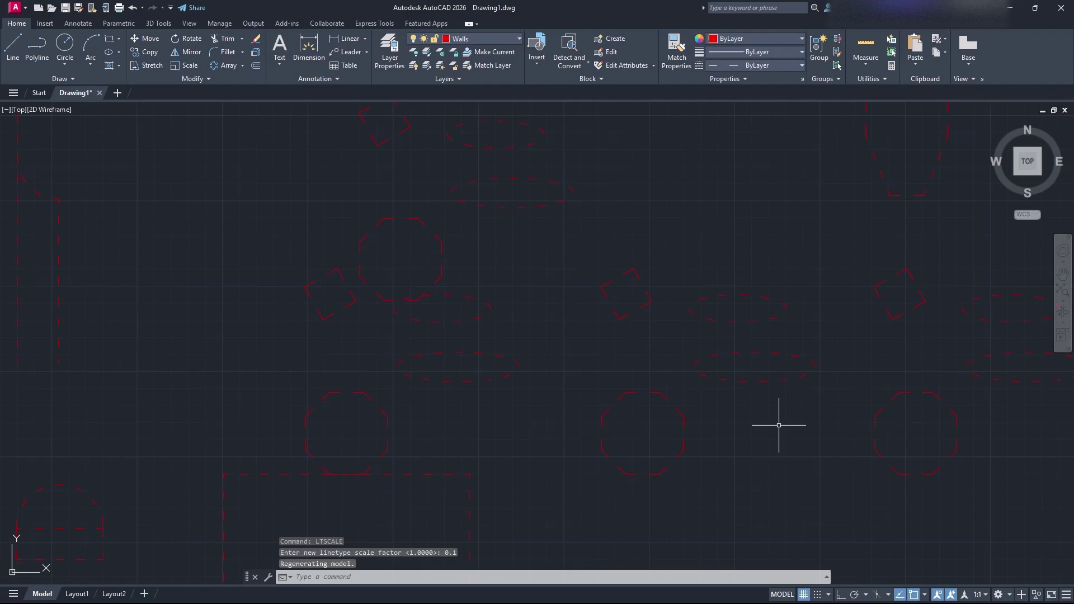
scroll(716, 391, "down", 3)
middle_click_drag(703, 387, 542, 392)
scroll(543, 281, "down", 3)
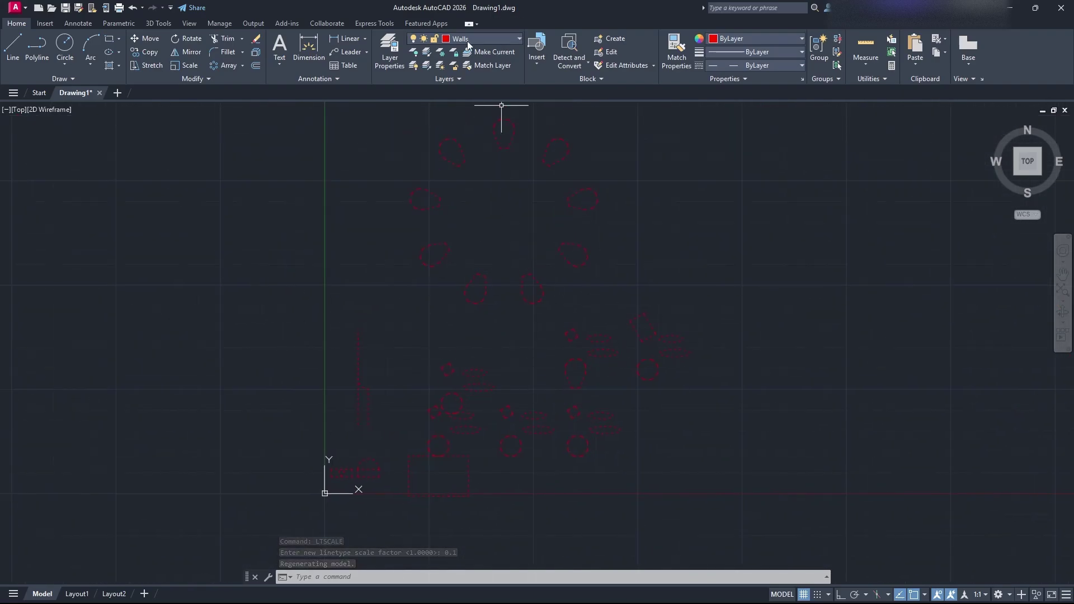
Step: Assign the Continuous linetype to the Walls layer and close the layer properties
left_click(387, 56)
left_click(458, 143)
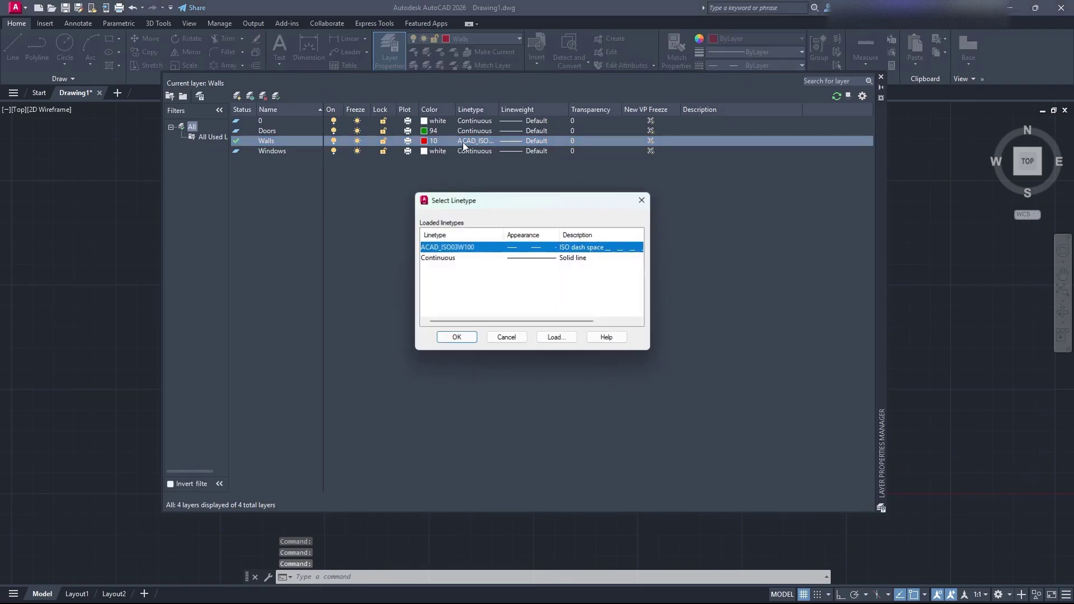
left_click(493, 258)
left_click(457, 338)
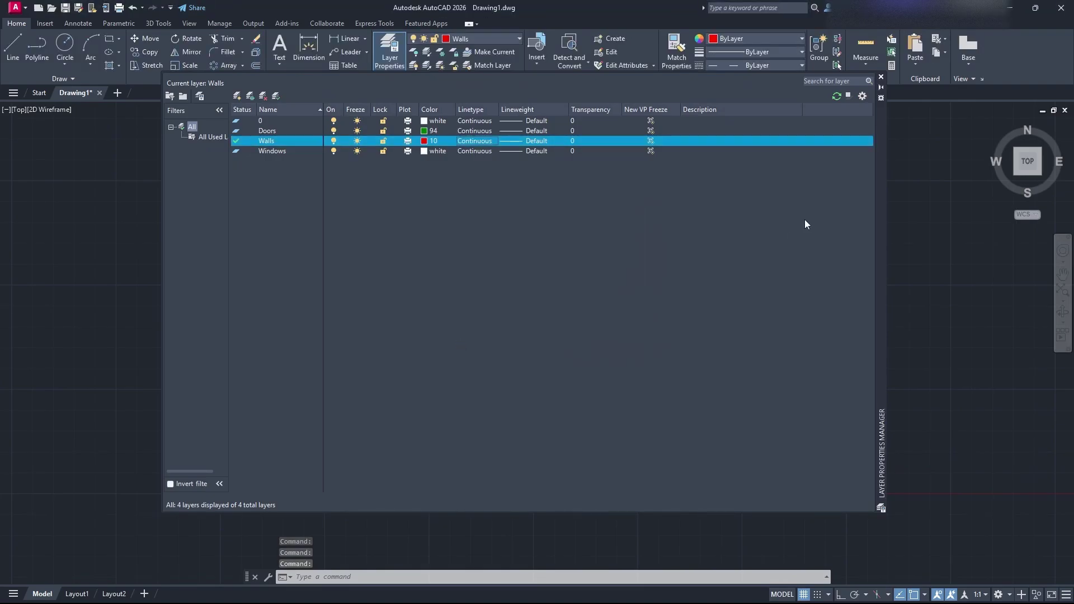
left_click(881, 77)
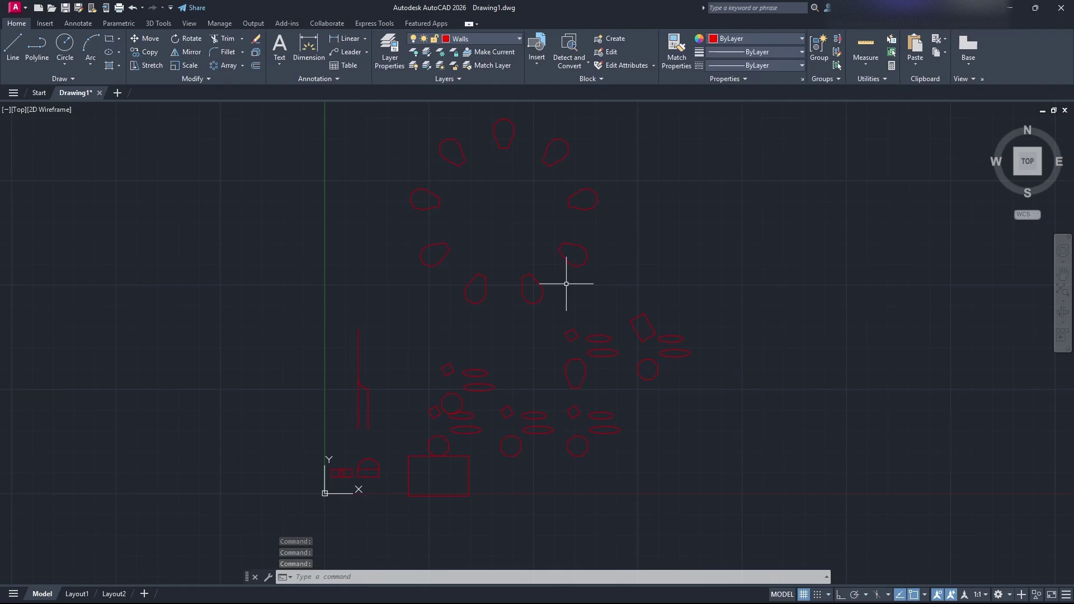
Step: Create a new layer in the layer properties that is frozen in all viewports, and delete it
left_click(390, 50)
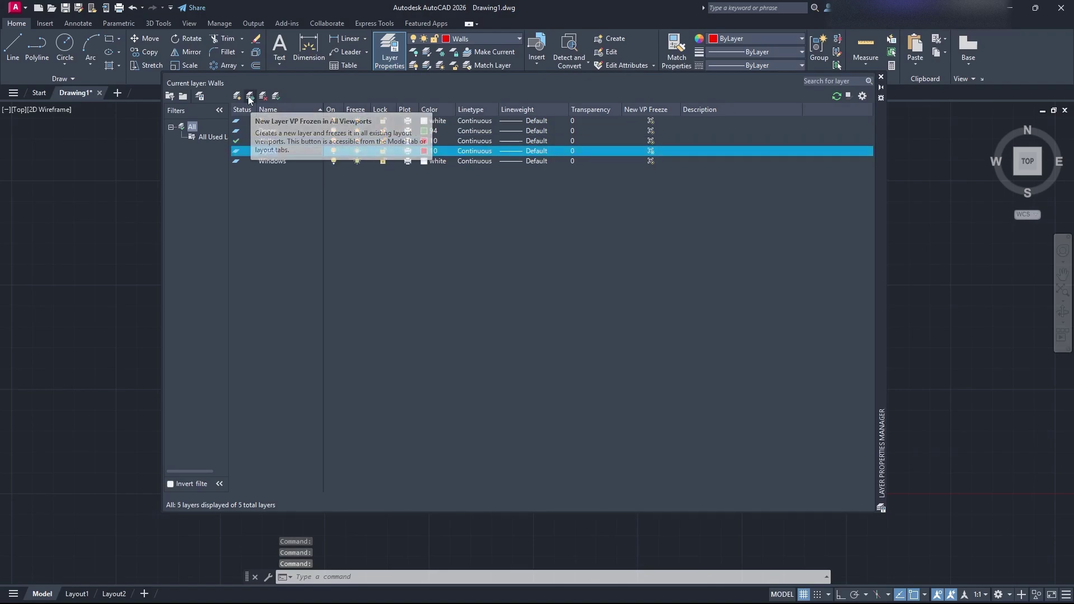
left_click(249, 97)
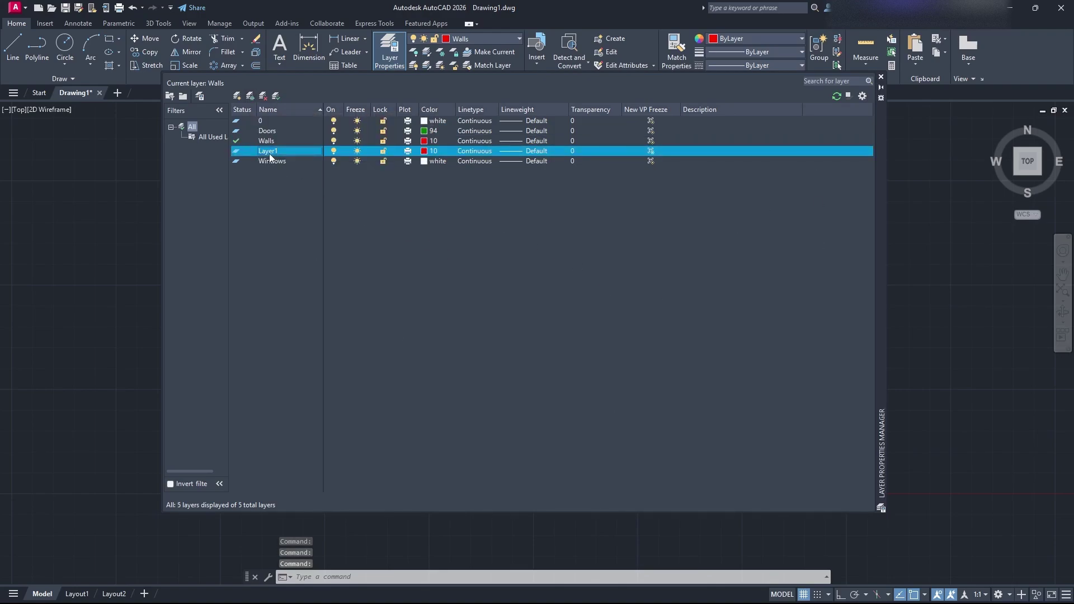
key("Delete")
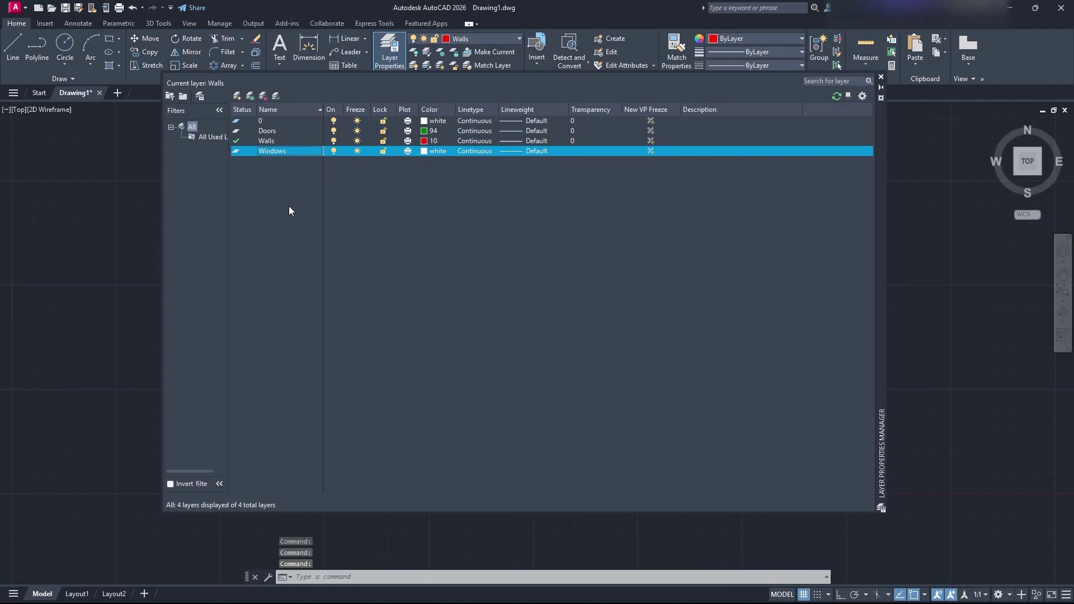
Step: Add a new layer based on Walls that is frozen in all viewports, keeping its default name
left_click(251, 97)
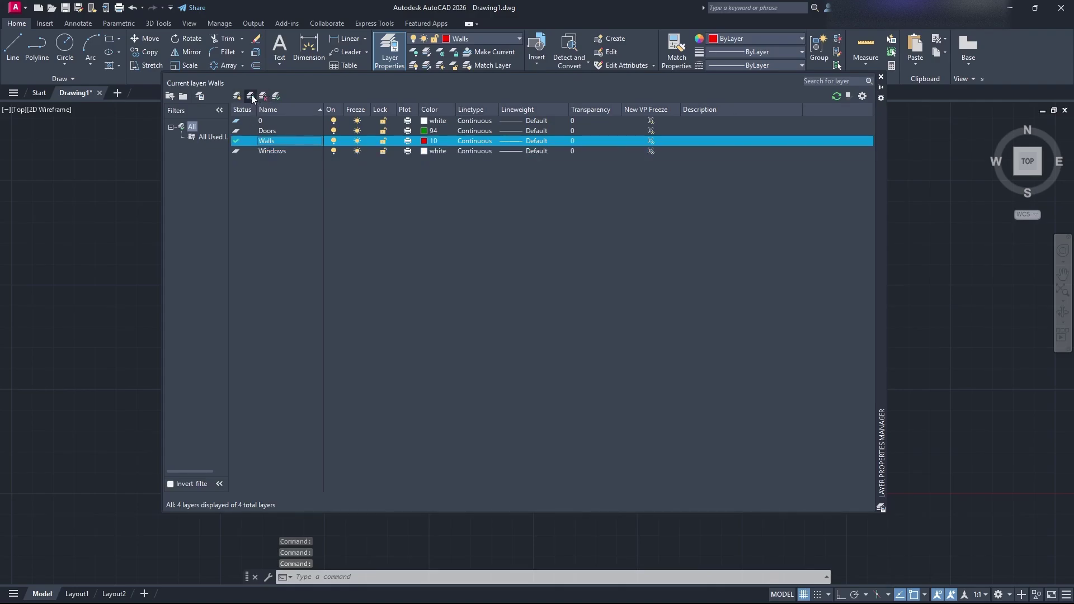
key("Return")
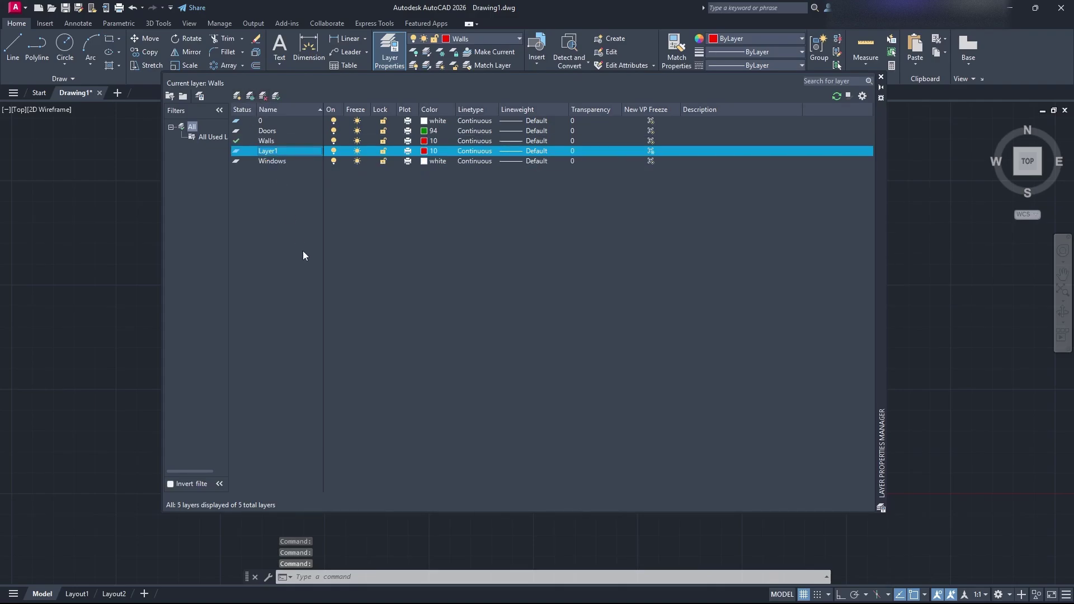
Step: Close the layer properties and try to freeze the Walls layer by picking its objects in the drawing with LAYFRZ
left_click(882, 75)
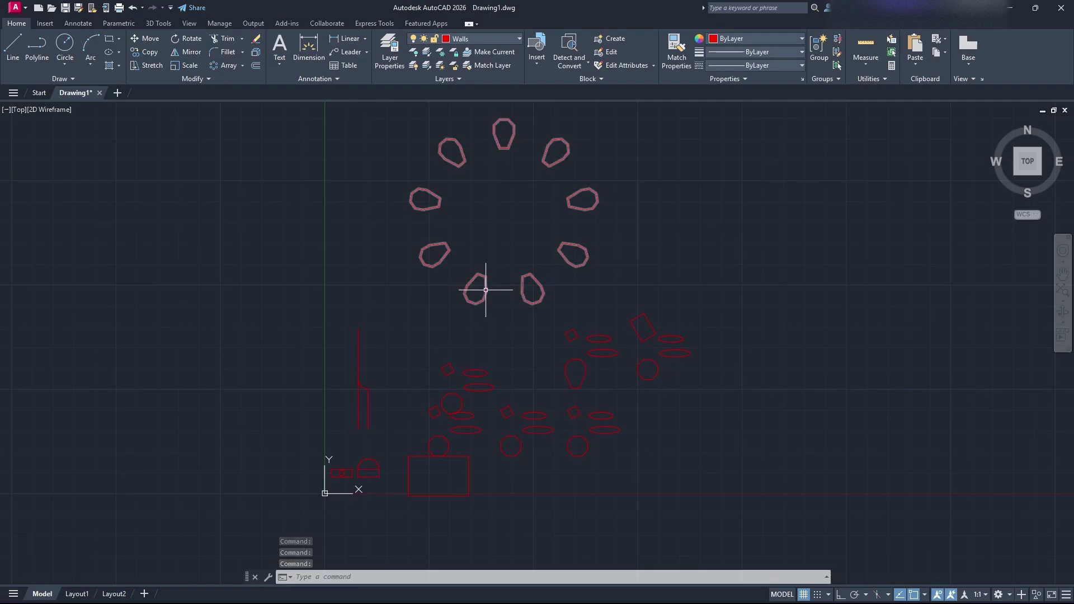
left_click(454, 260)
key("Escape")
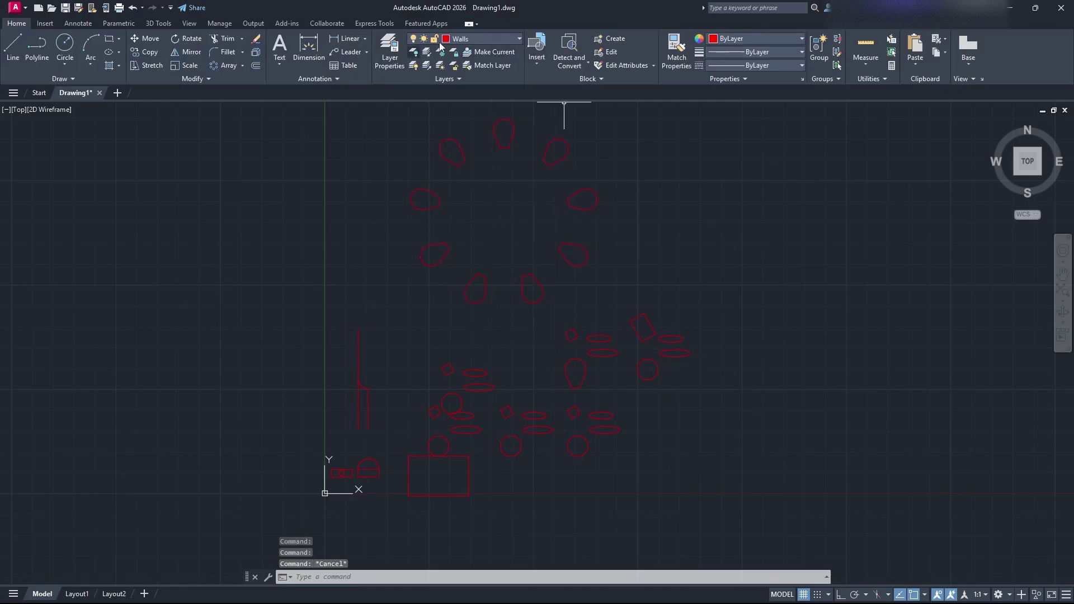
left_click(441, 52)
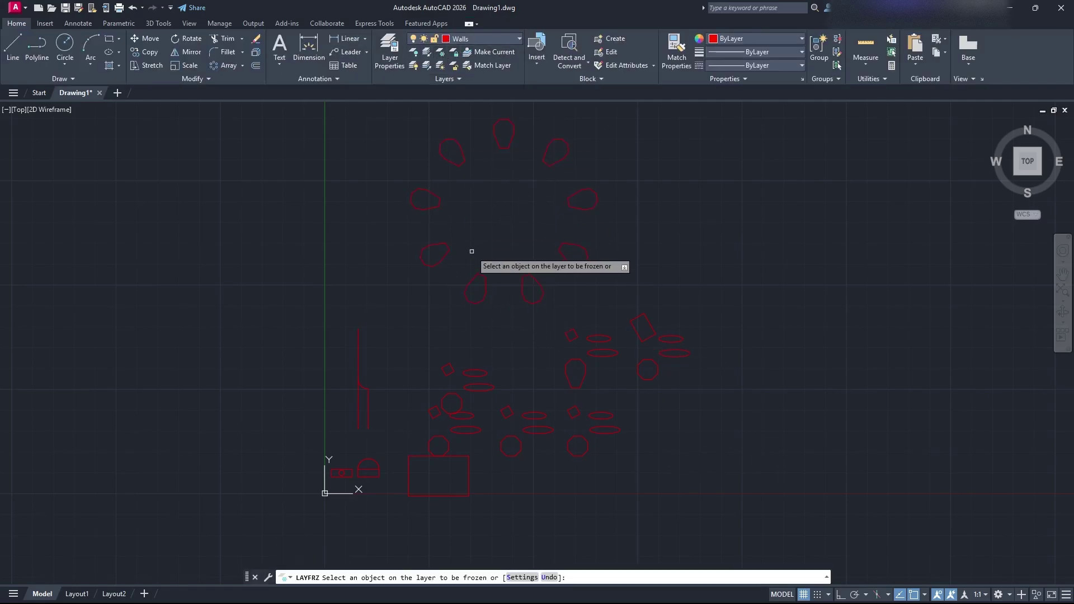
left_click(485, 290)
left_click(574, 365)
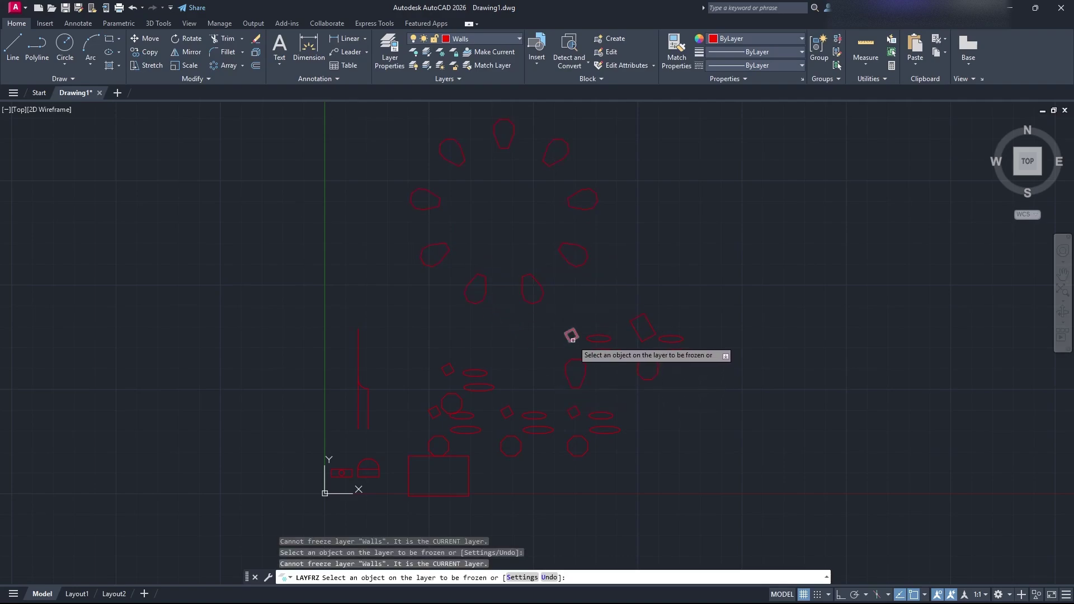
left_click(602, 353)
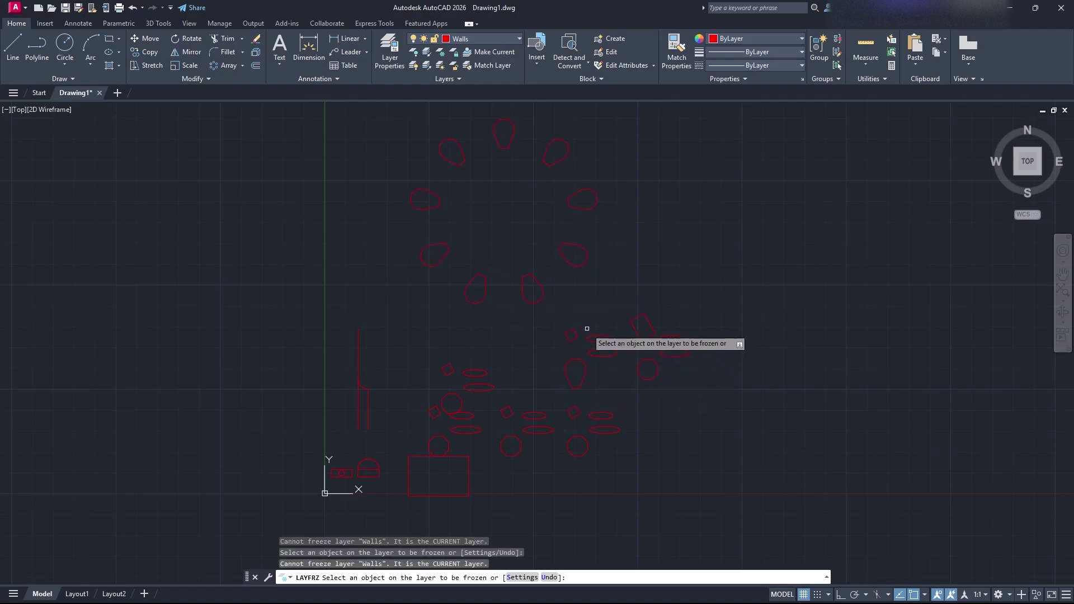
key("Return")
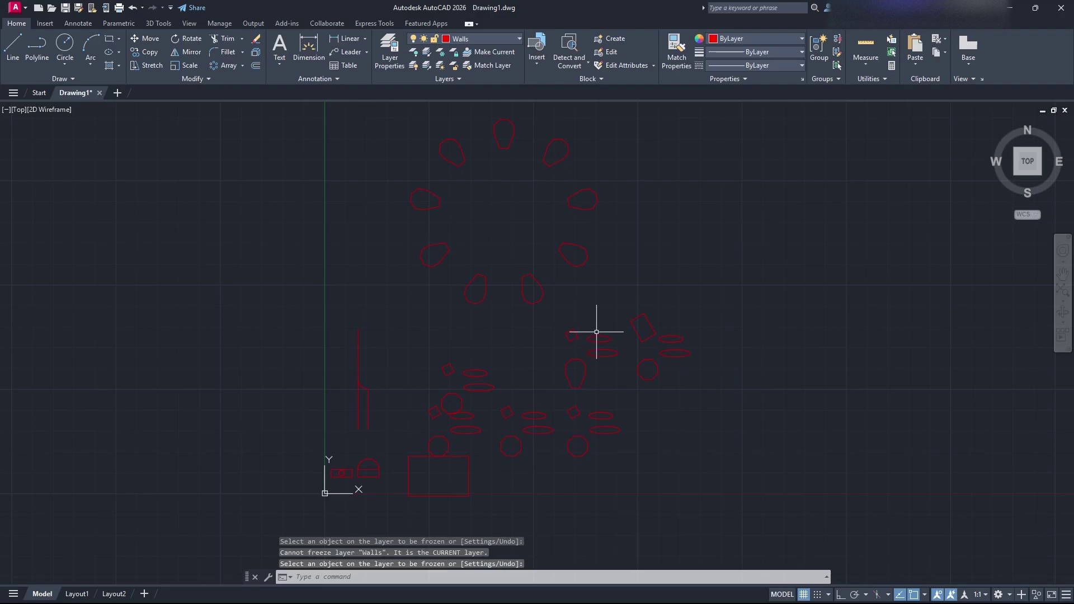
Step: Create a second viewport-frozen layer from Walls under its default name and close the layer properties
left_click(499, 39)
left_click(390, 56)
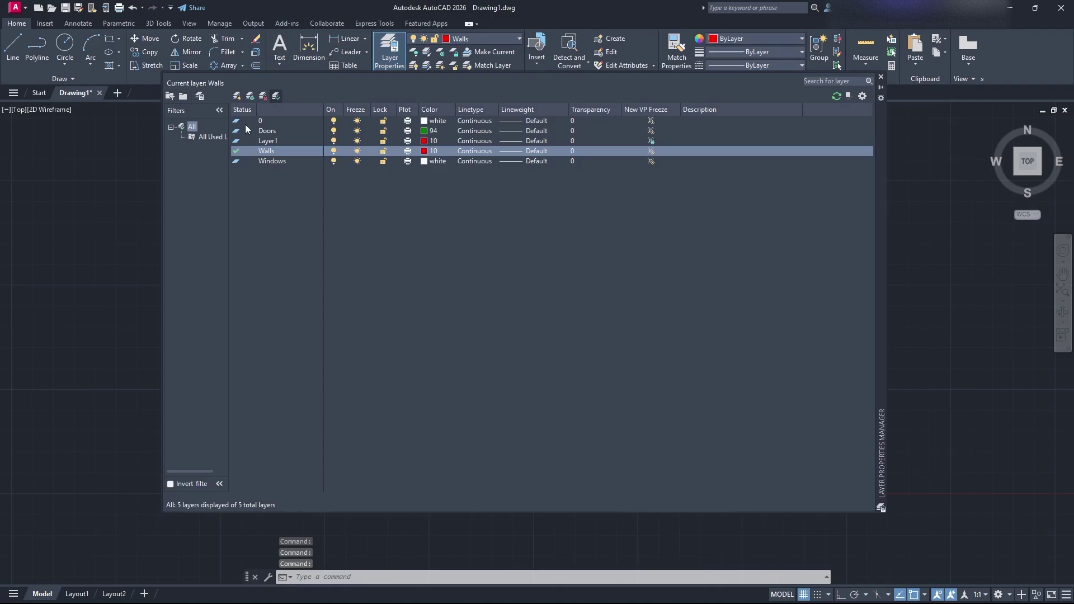
left_click(276, 151)
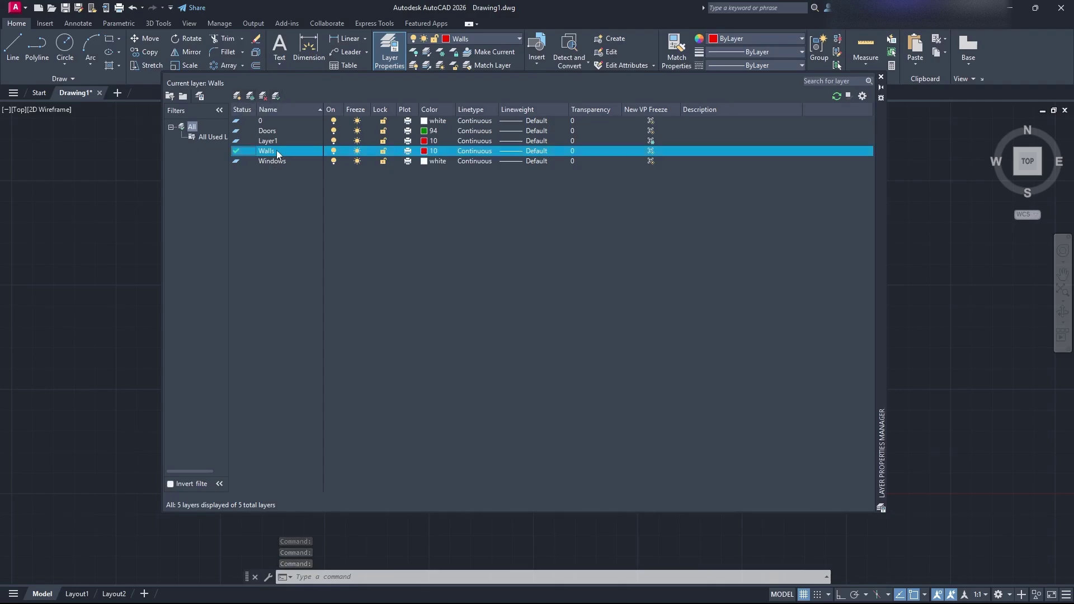
left_click(250, 97)
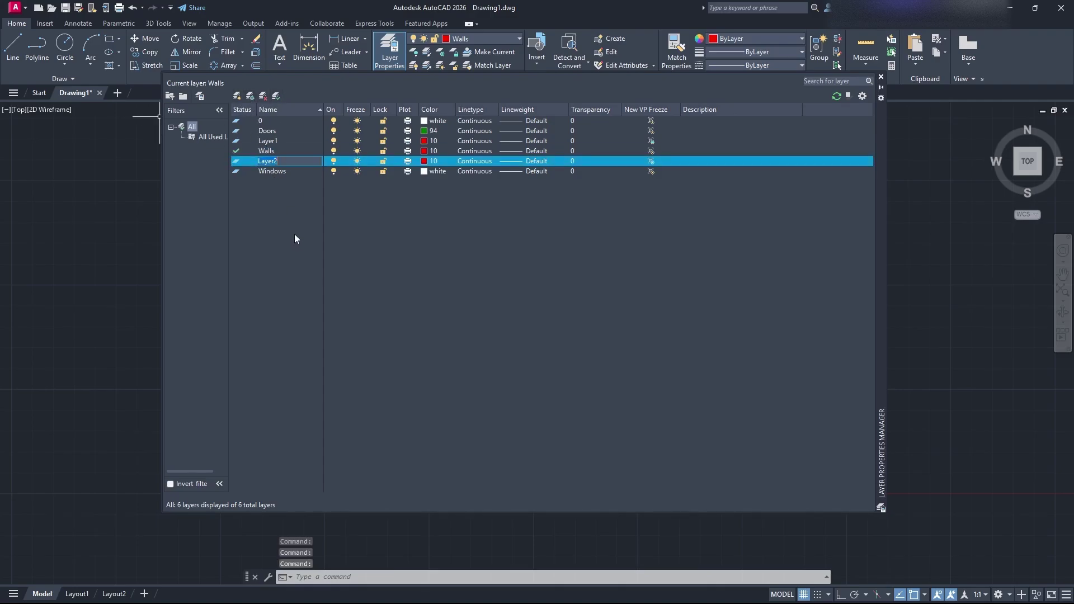
left_click(881, 77)
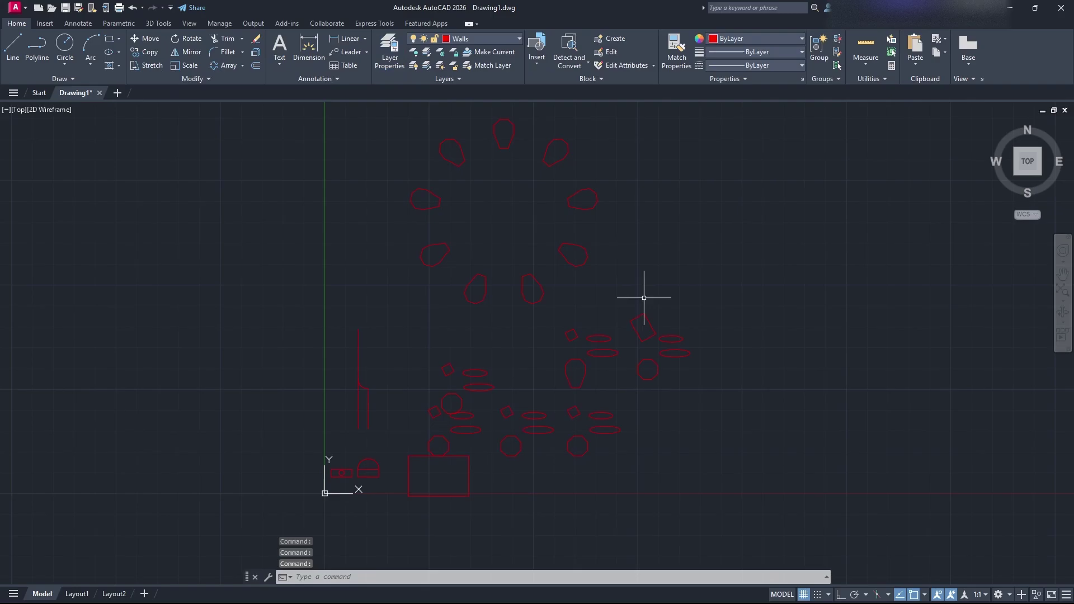
Step: Make layer 0 current in the layer properties and delete the extra layers Layer2 and Layer1
left_click(497, 38)
left_click(389, 50)
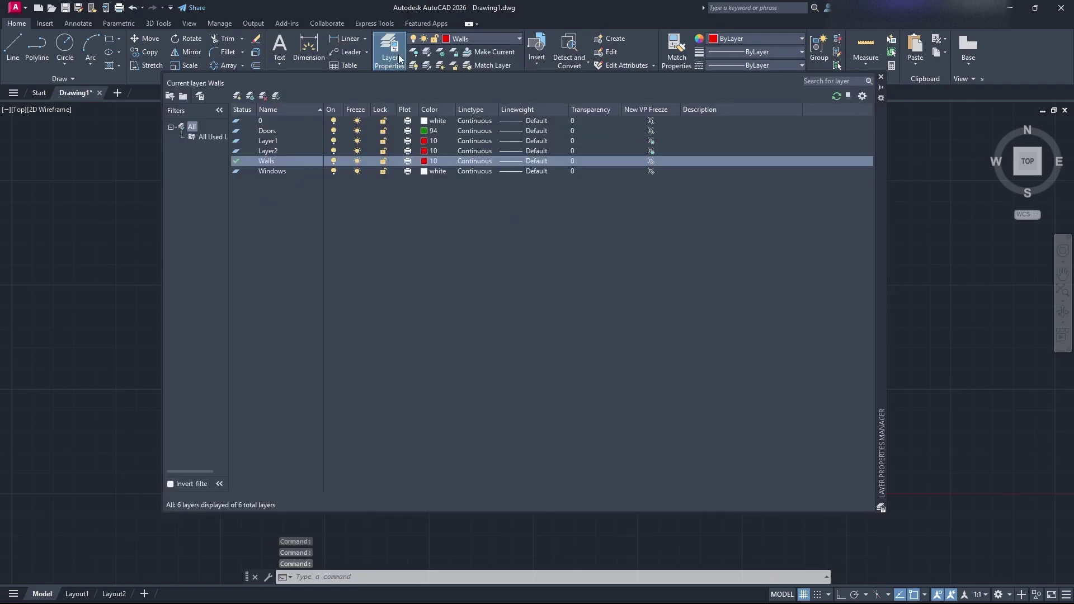
double_click(264, 119)
left_click(291, 160)
left_click(280, 150)
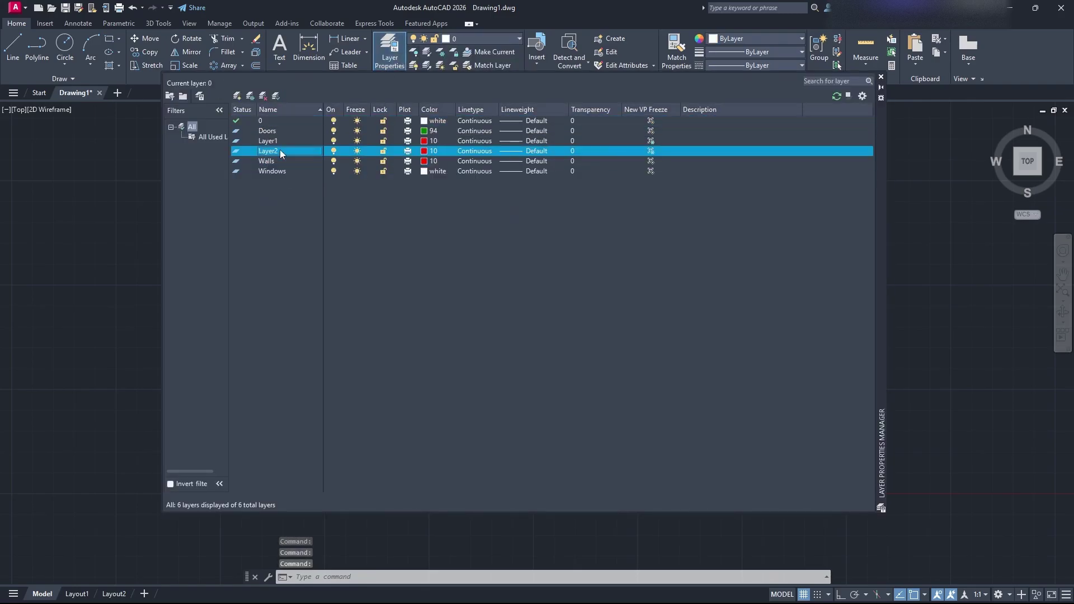
key("Delete")
left_click(299, 138)
key("Delete")
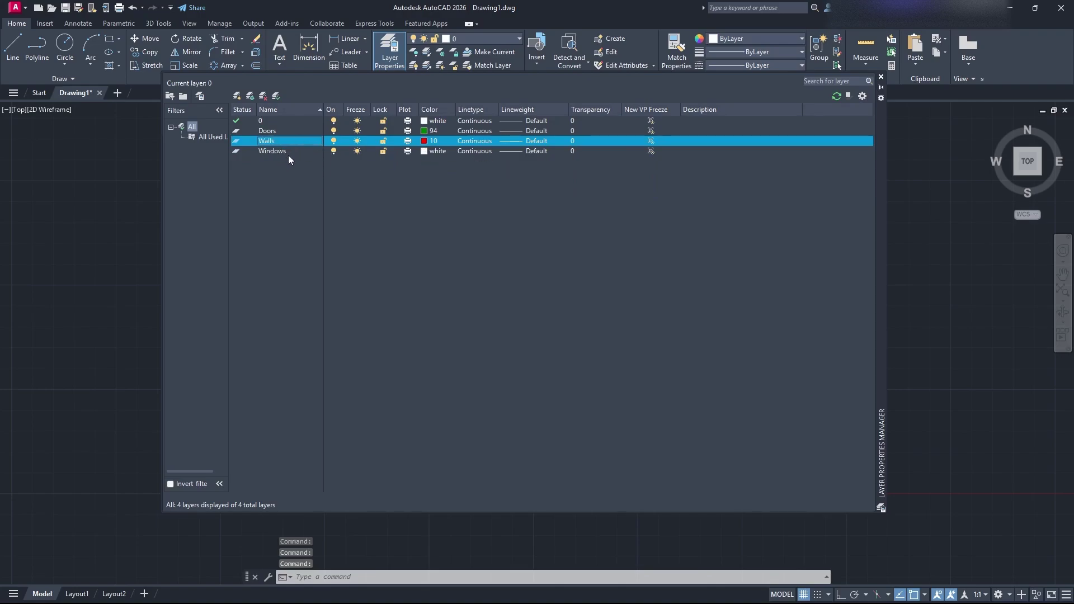
Step: Freeze the Walls layer in the layer properties and return to the drawing
left_click(291, 152)
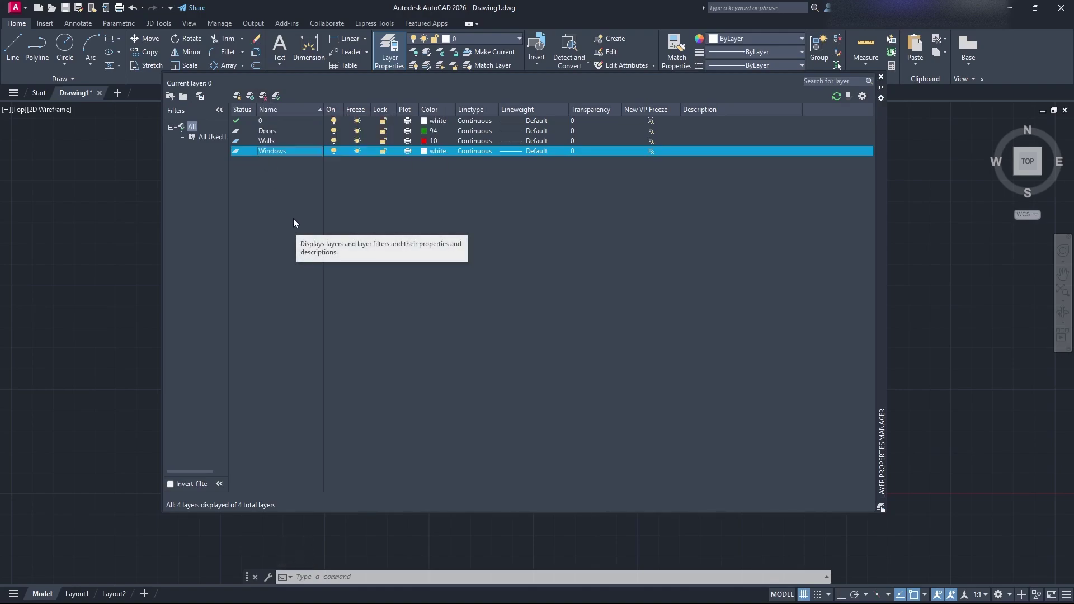
left_click(269, 140)
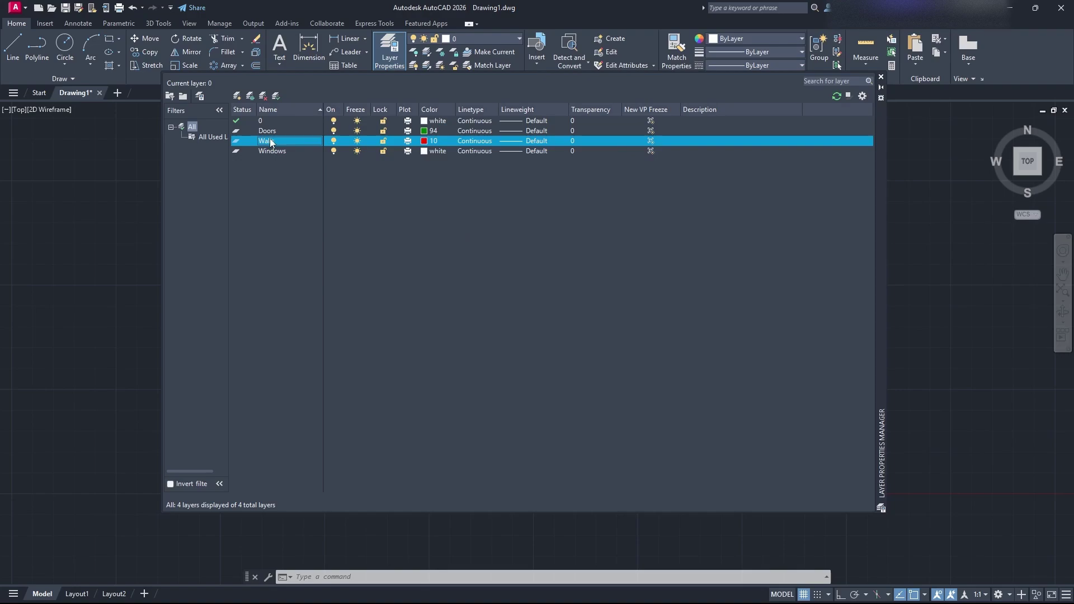
left_click(357, 140)
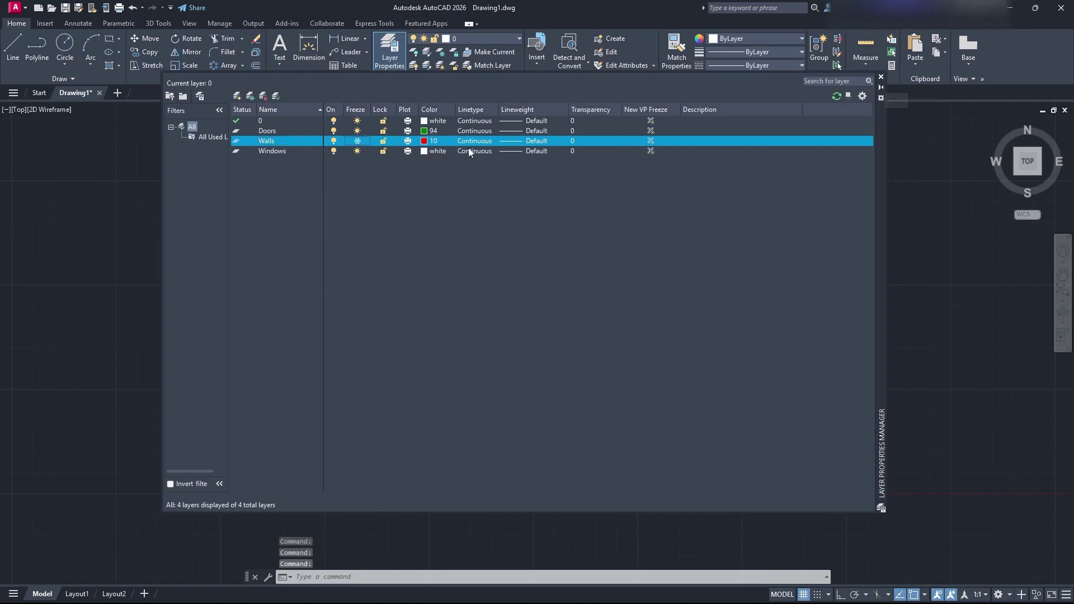
left_click(882, 77)
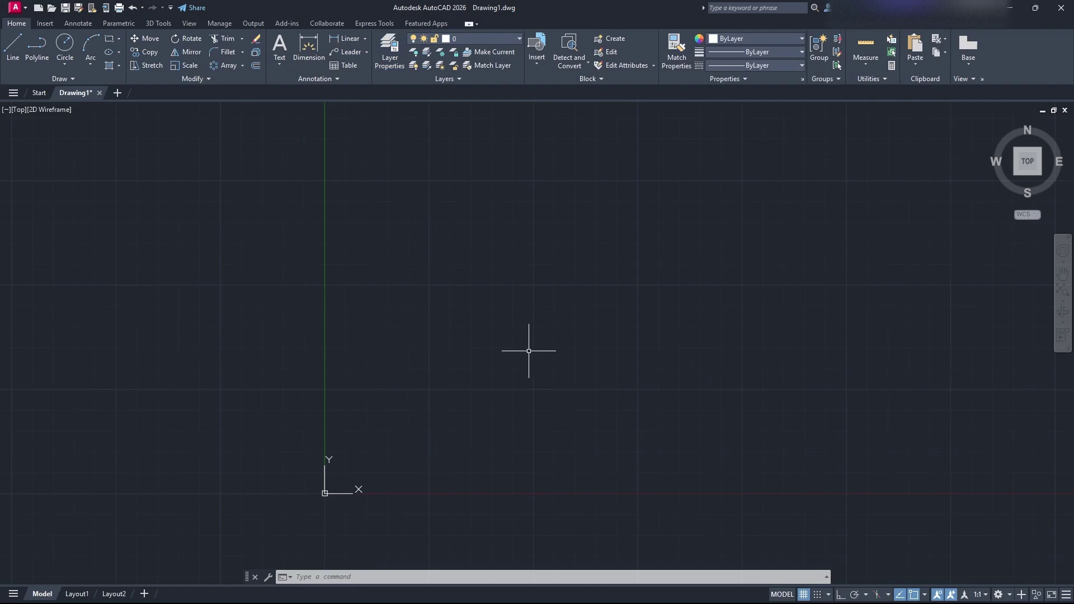
left_click(442, 52)
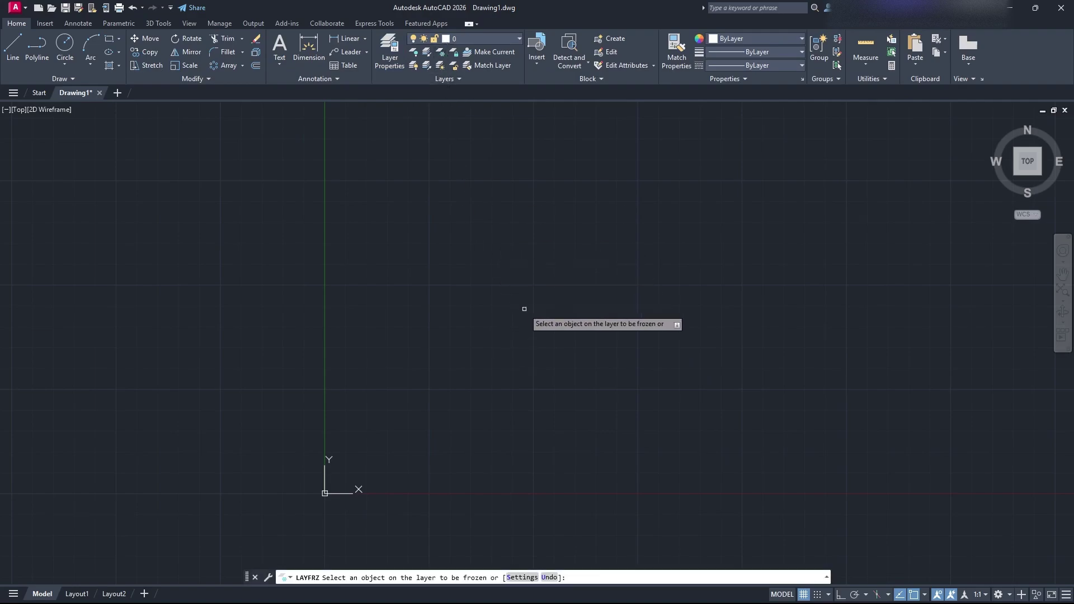
key("Escape")
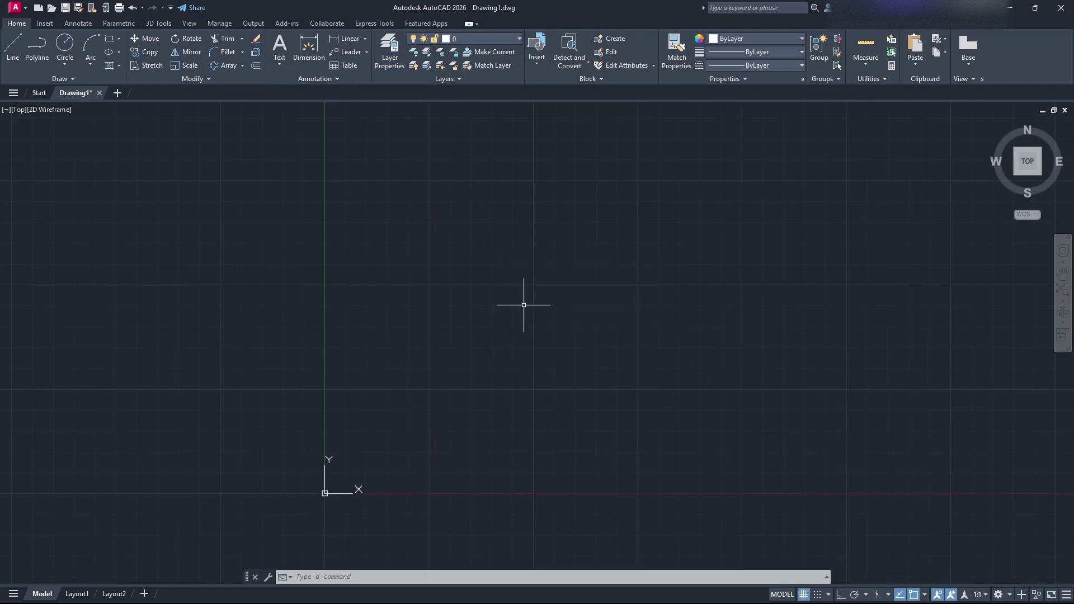
Step: Thaw the Walls layer in the layer properties and close them
left_click(399, 66)
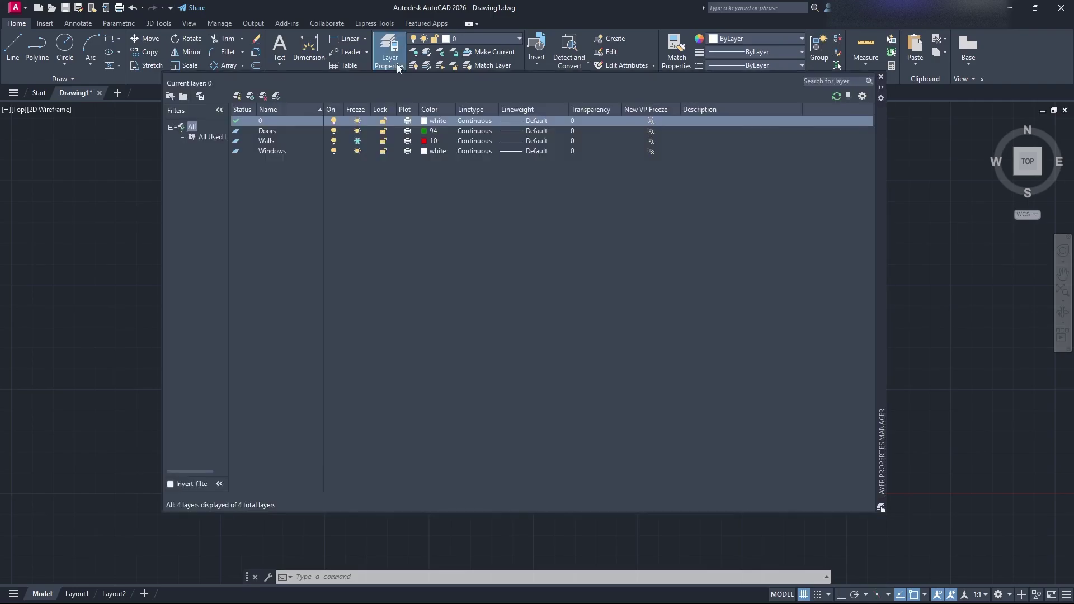
left_click(357, 141)
left_click(881, 77)
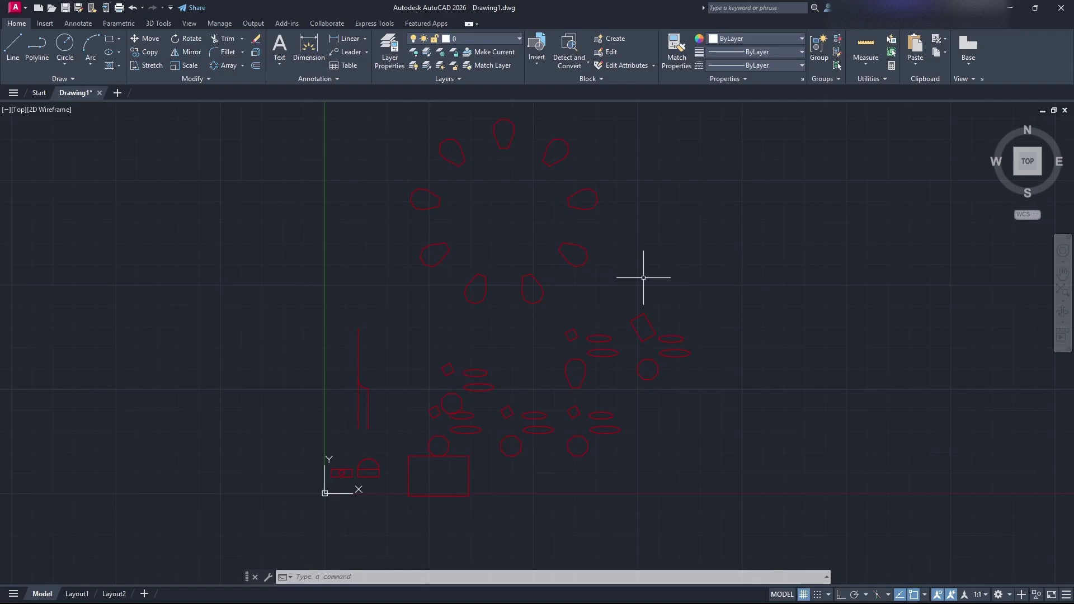
Step: Make Walls the current layer from the drawing view
left_click(491, 38)
left_click(462, 79)
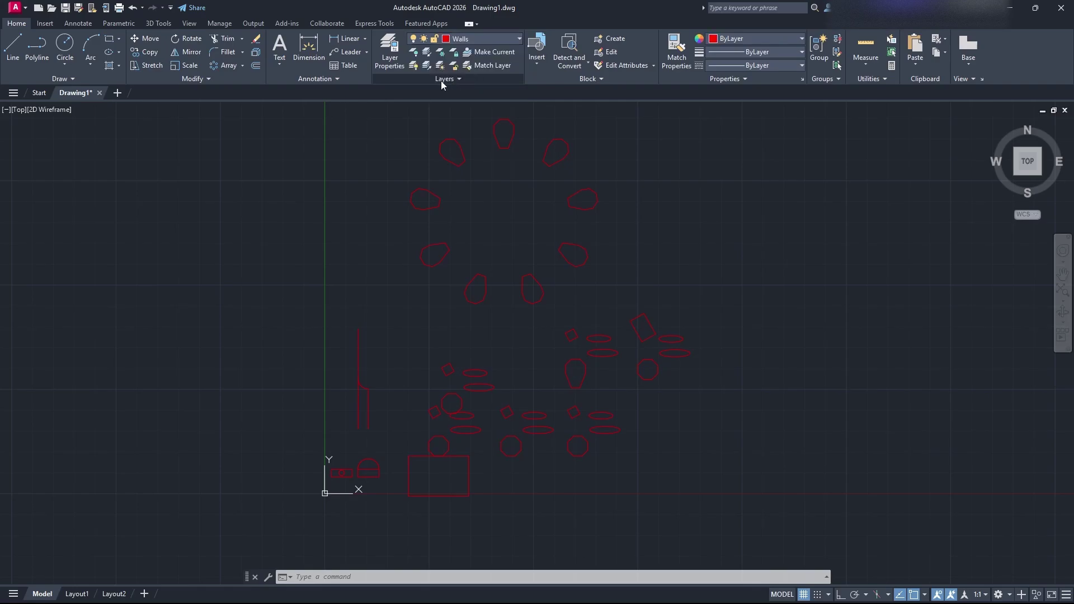
middle_click_drag(627, 306, 556, 326)
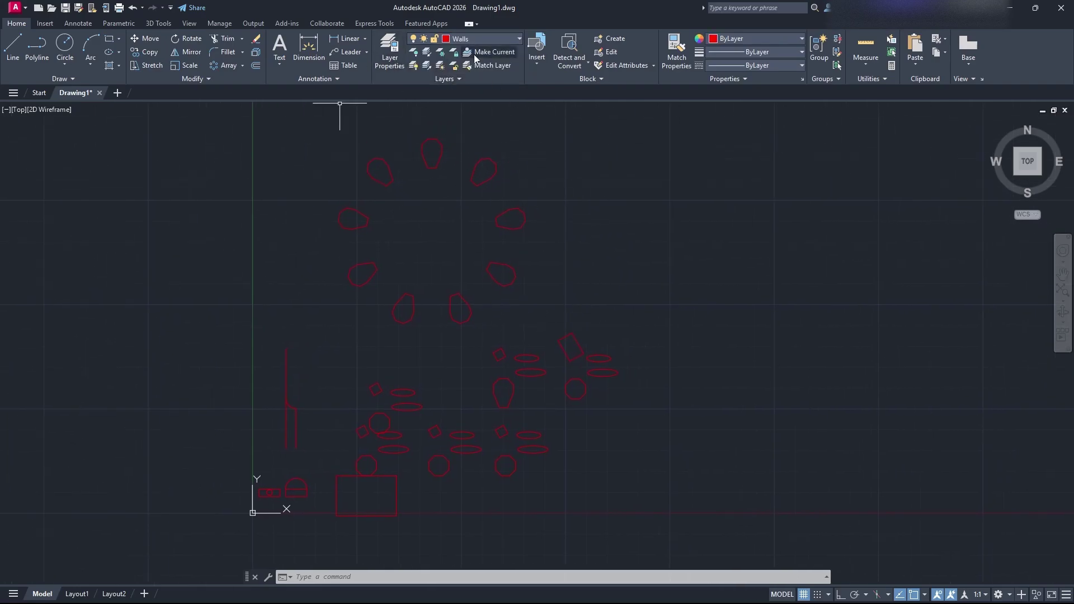
Step: Open the layer properties and set layer 0 as the current layer instead of Walls
left_click(472, 38)
left_click(384, 56)
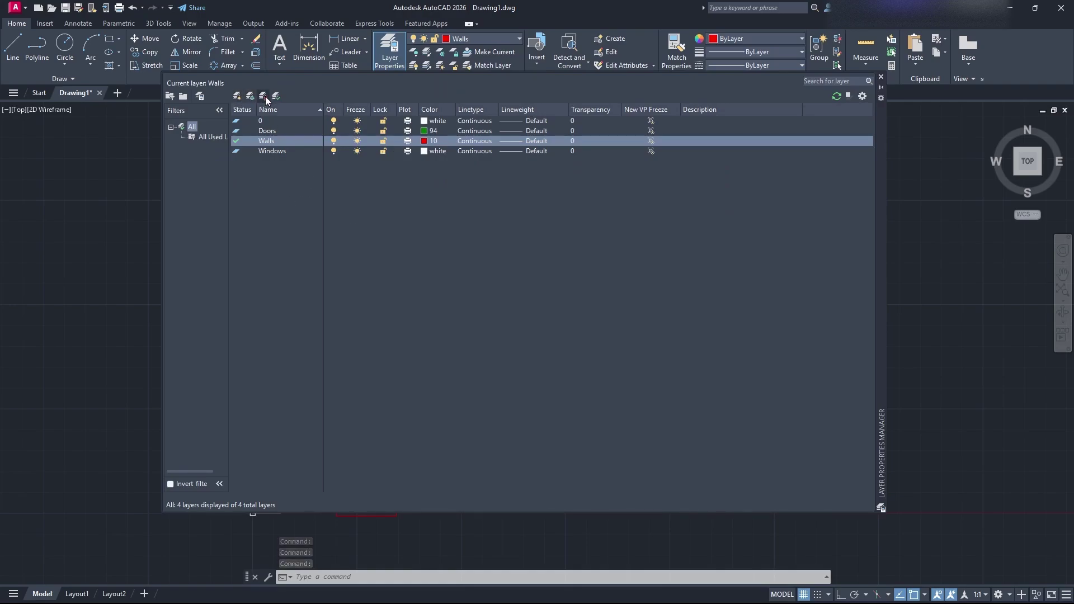
left_click(273, 130)
double_click(276, 120)
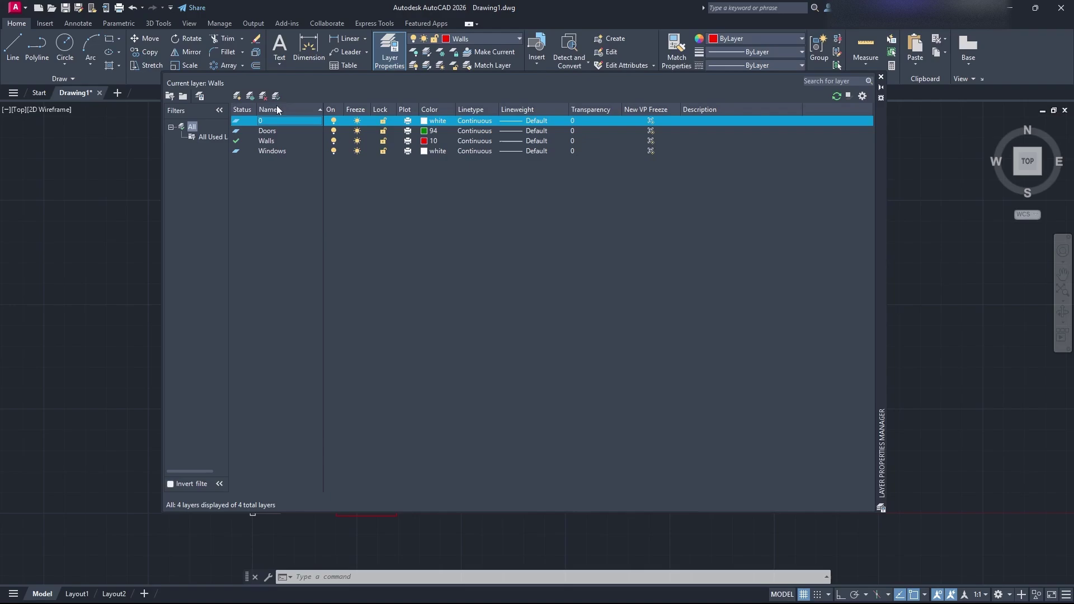
left_click(280, 142)
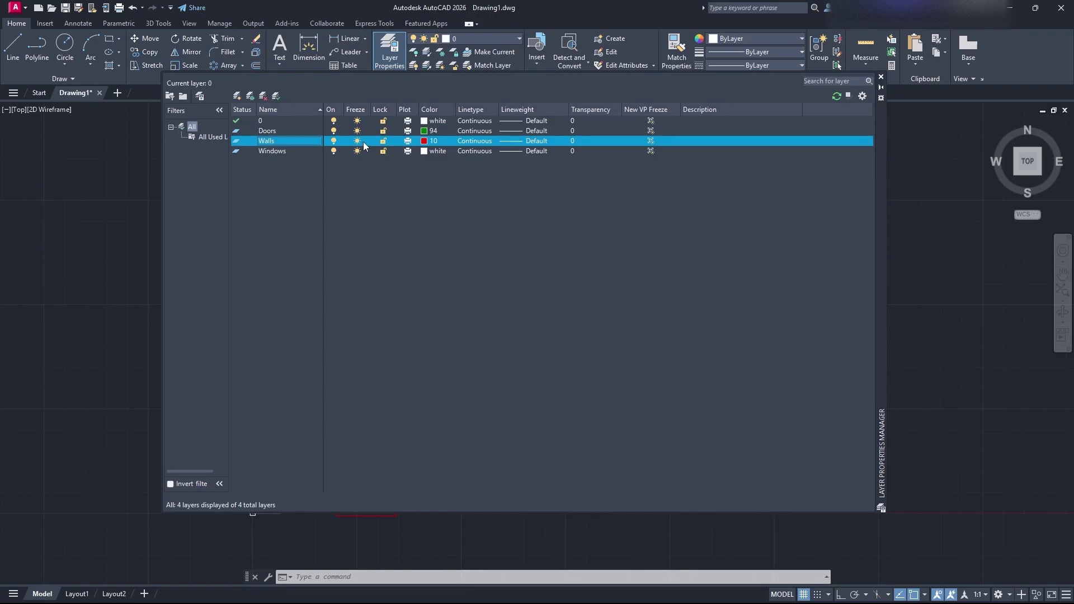
left_click(280, 122)
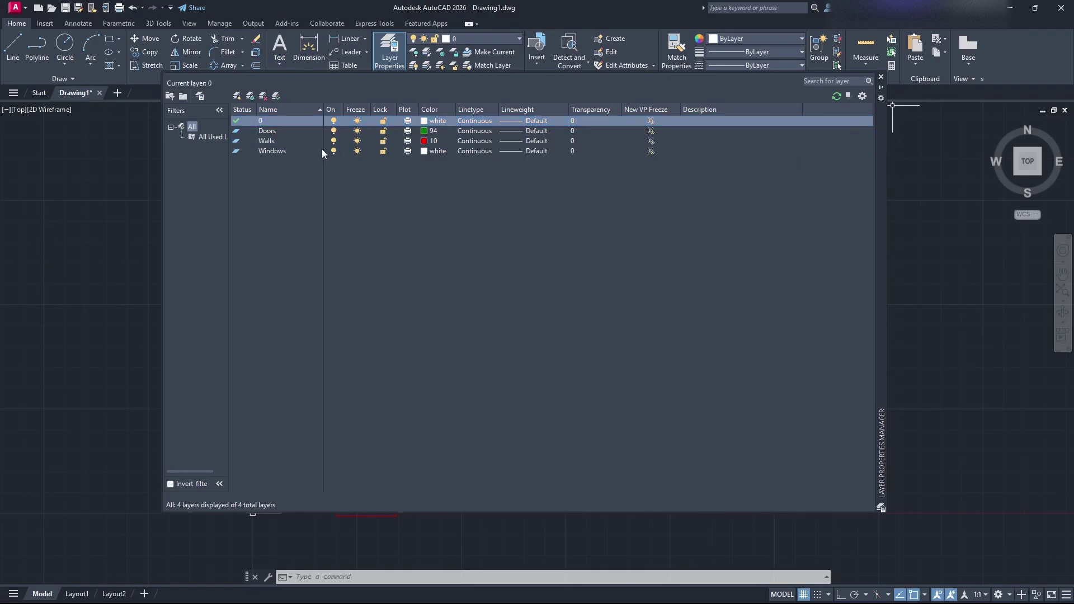
Step: Try to rename layer 0, dismiss the rename message, and close the layer properties
left_click(274, 120)
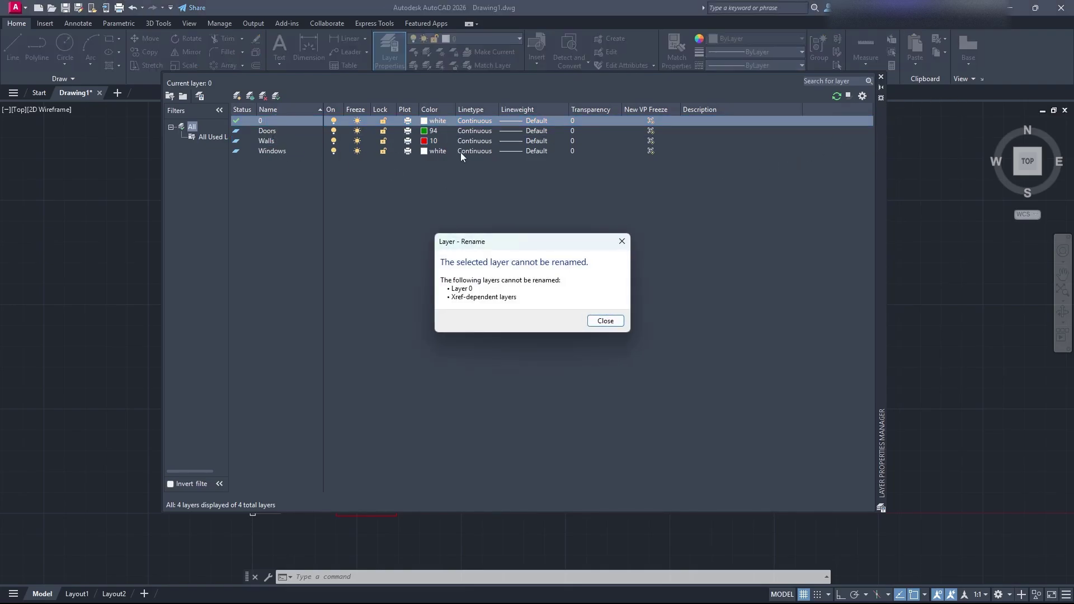
left_click(606, 321)
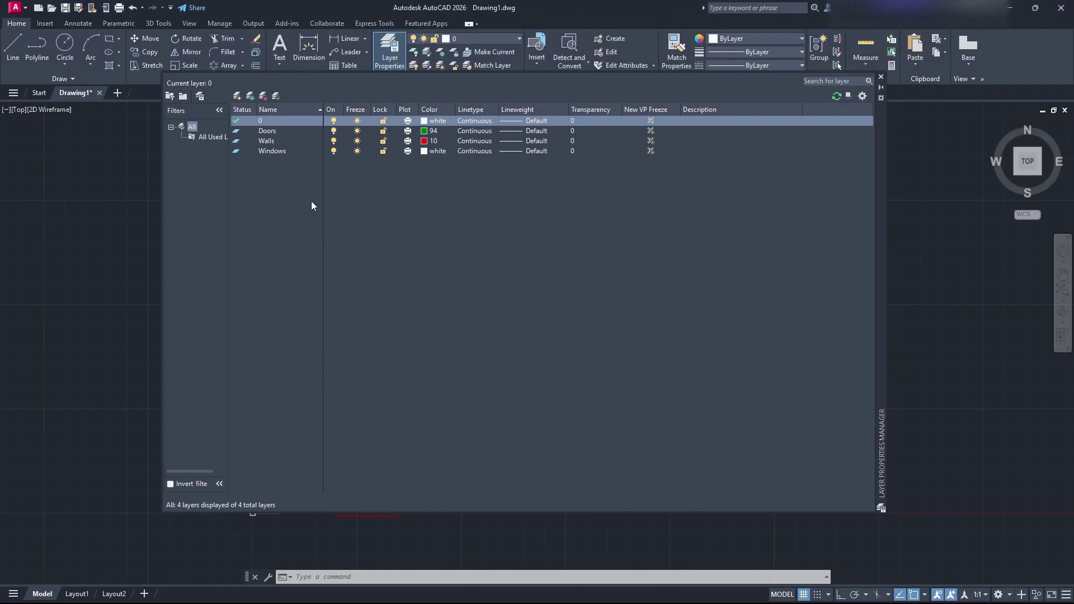
left_click(271, 133)
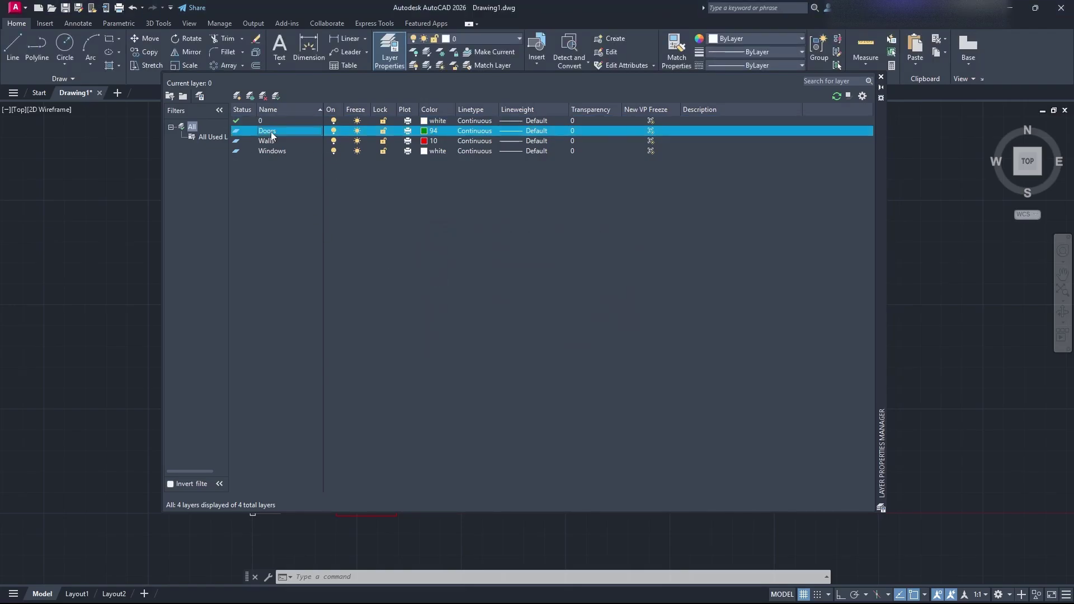
left_click(280, 118)
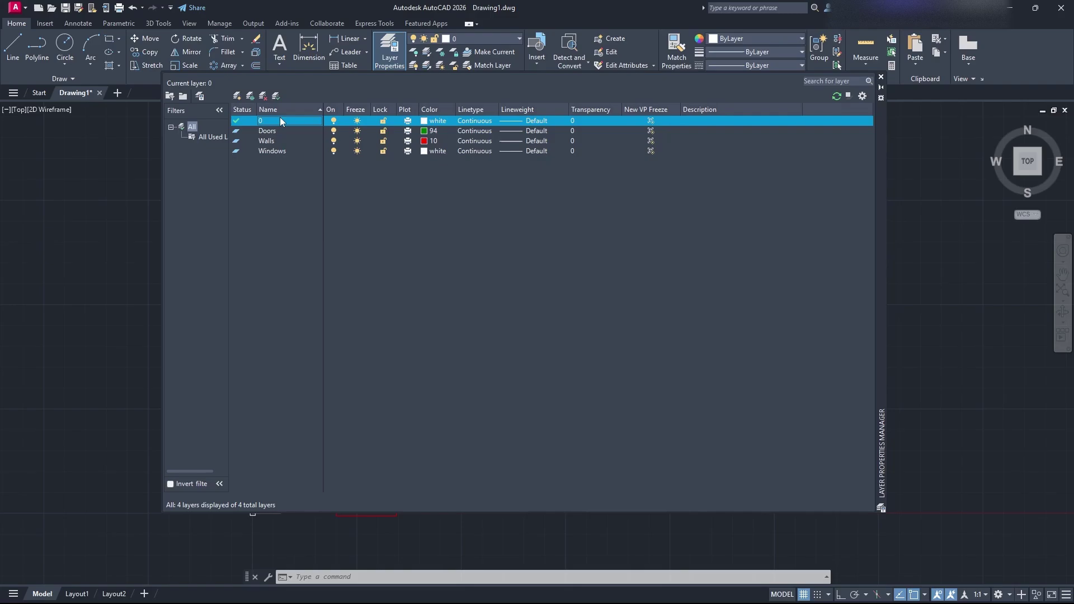
left_click(879, 78)
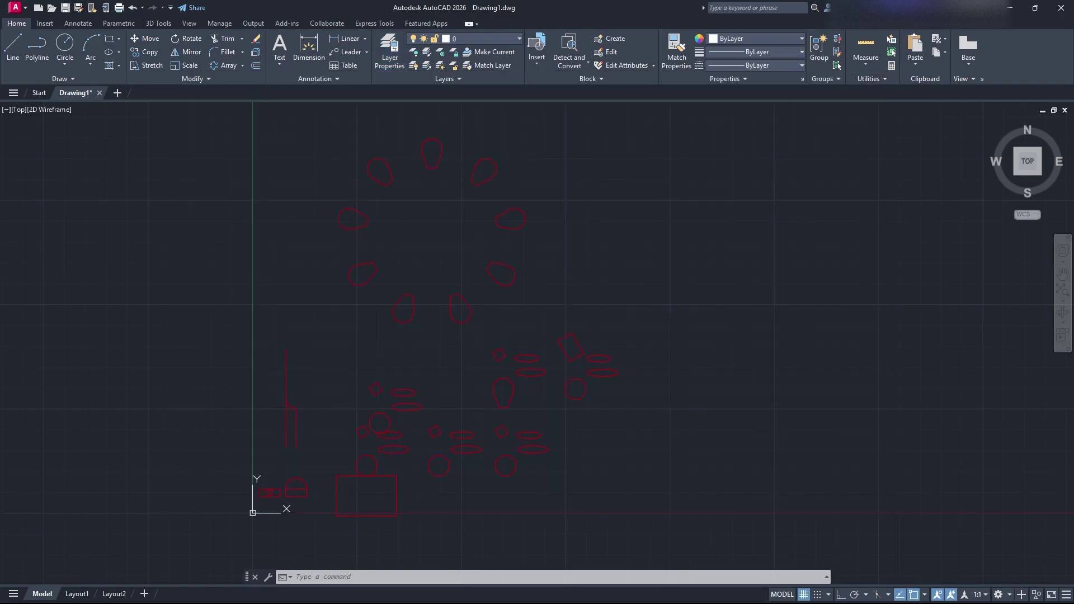
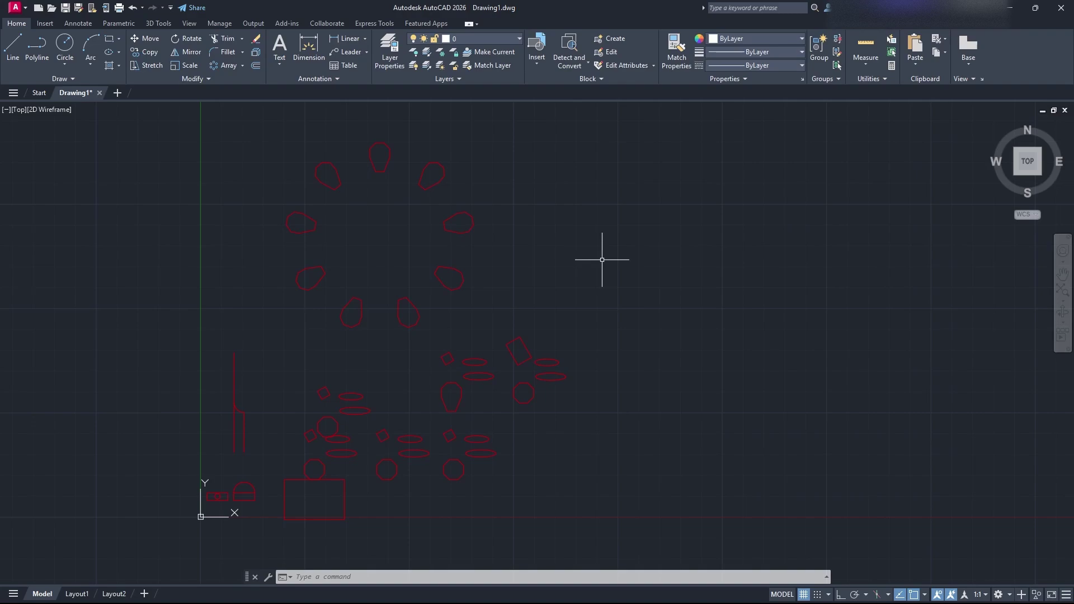
Step: Turn off 3D object snap for the drawing
key("F4")
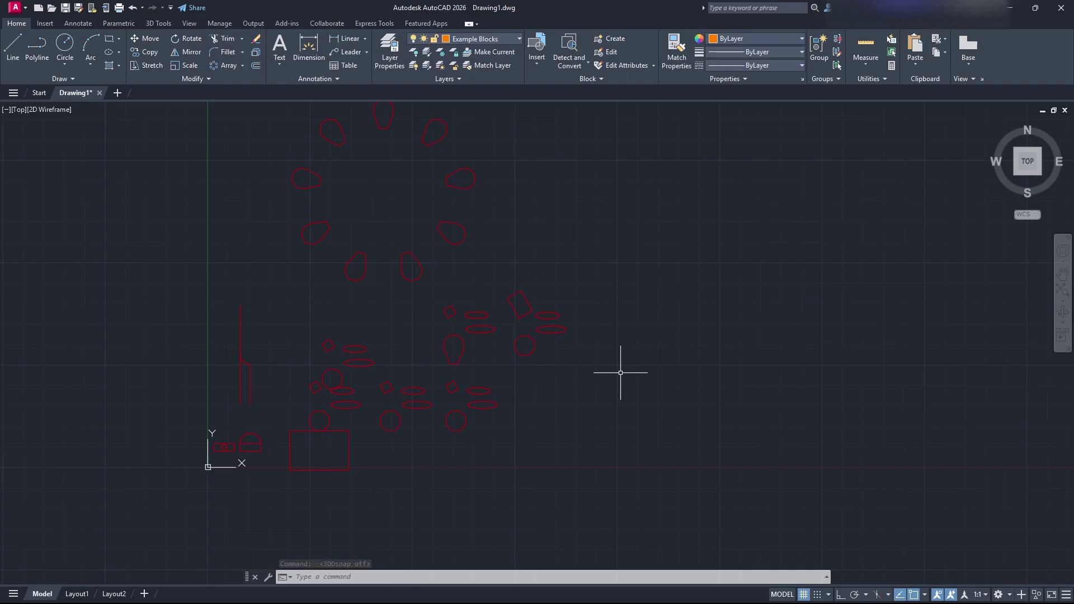
mouse_move(620, 372)
middle_mouse_down()
mouse_move(522, 347)
mouse_move(463, 347)
middle_mouse_up()
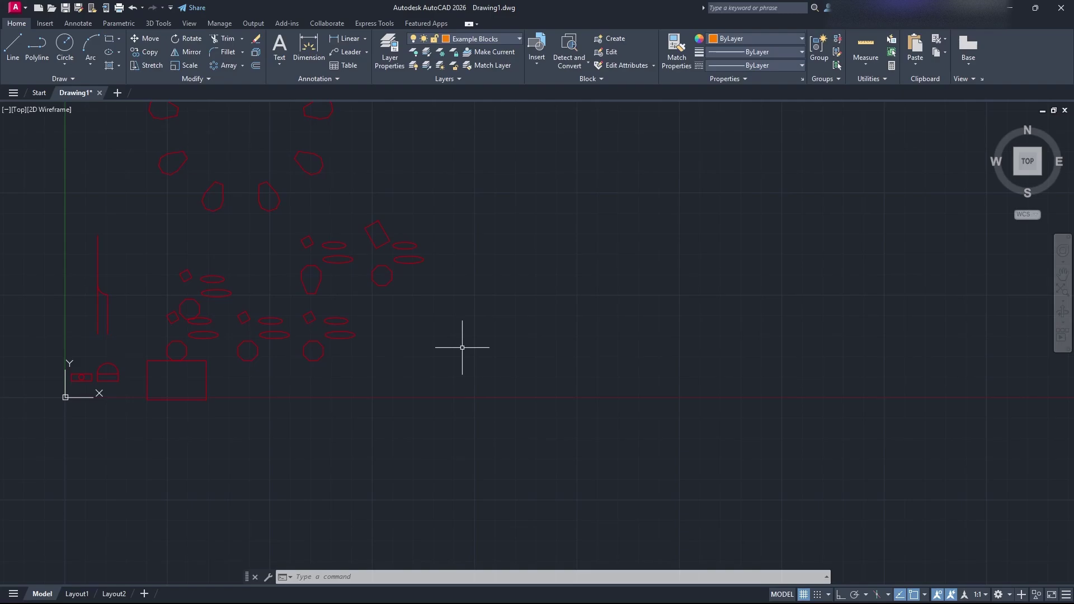
Step: Draw a 15' by 10' rectangle in the empty area beside the existing red shapes
scroll(446, 344, "up", 4)
middle_click_drag(384, 345, 851, 336)
middle_click_drag(500, 388, 158, 350)
left_click(109, 38)
left_click(433, 226)
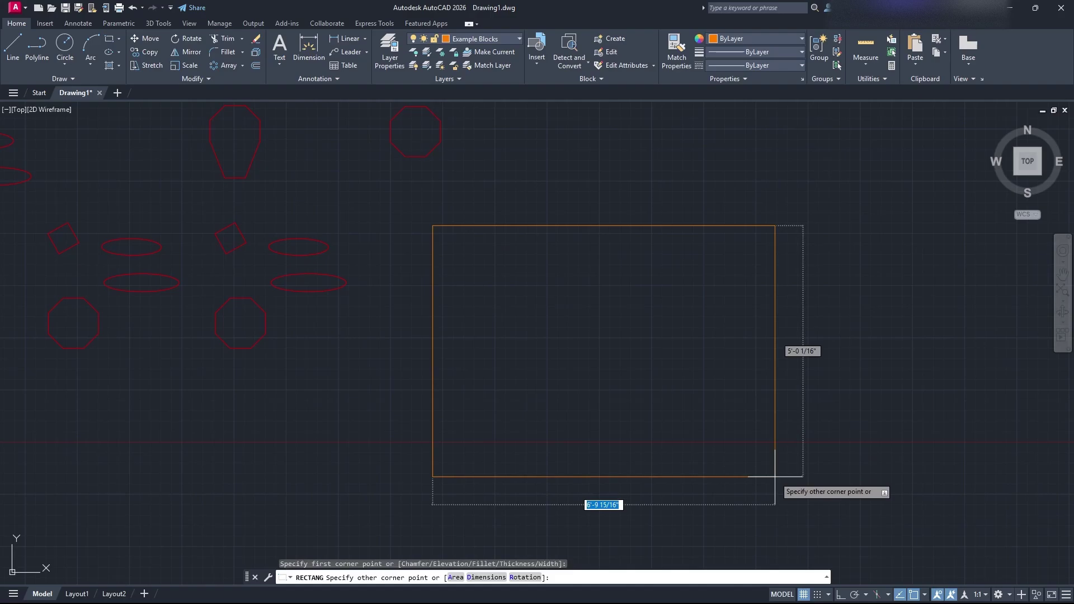
type("15'")
key("Tab")
type("10'")
key("Return")
left_click(775, 477)
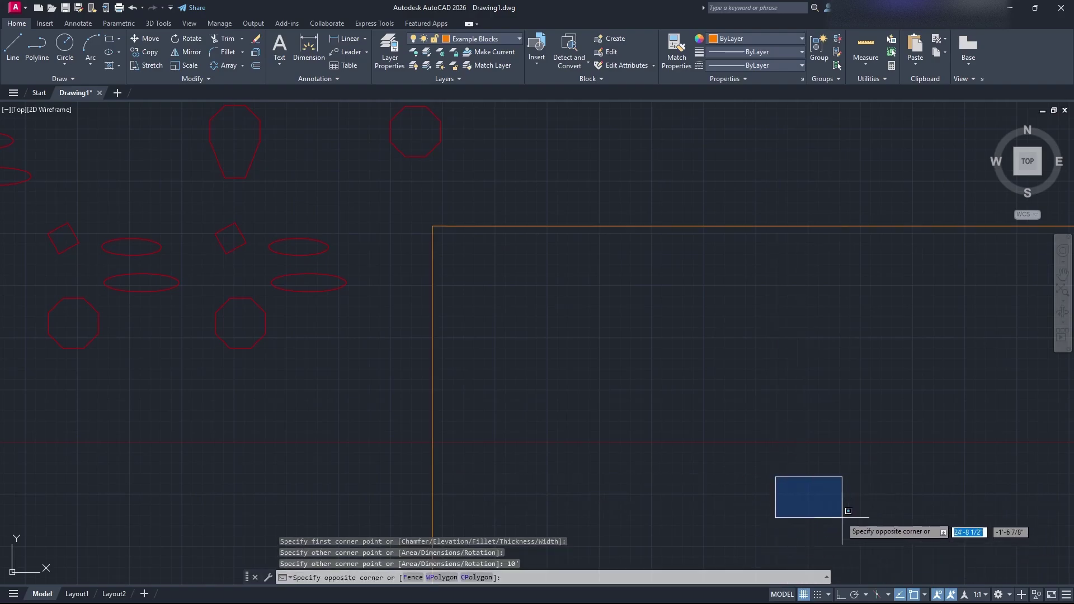
left_click(856, 524)
Step: Assign the new rectangle to the Walls layer and make Walls the current layer
middle_click_drag(922, 545, 559, 384)
scroll(657, 354, "down", 2)
scroll(572, 386, "up", 2)
scroll(934, 459, "down", 1)
left_click(902, 443)
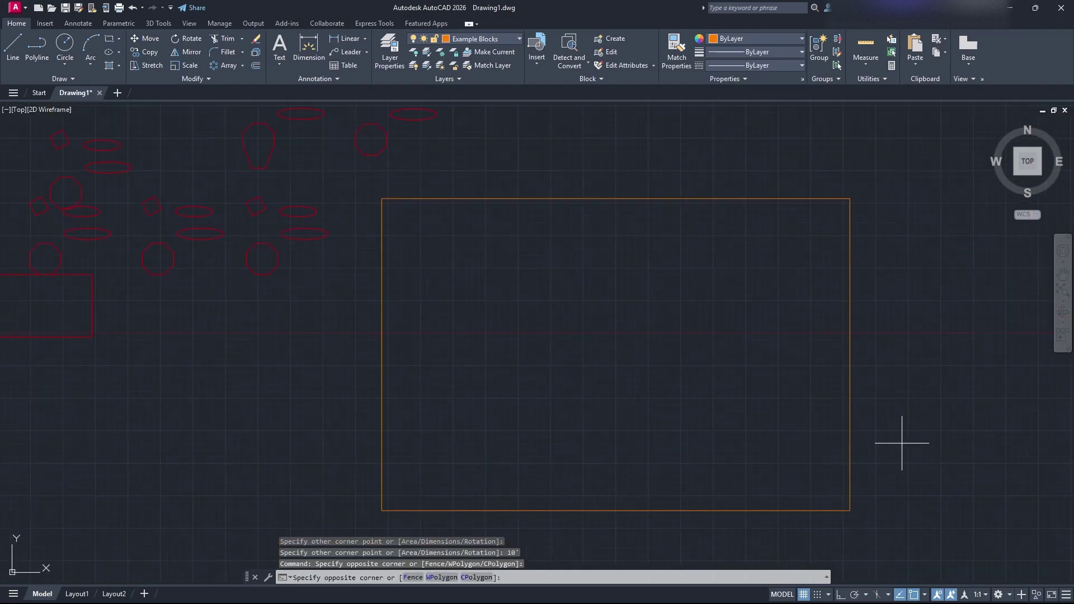
left_click(674, 363)
left_click(481, 38)
left_click(470, 79)
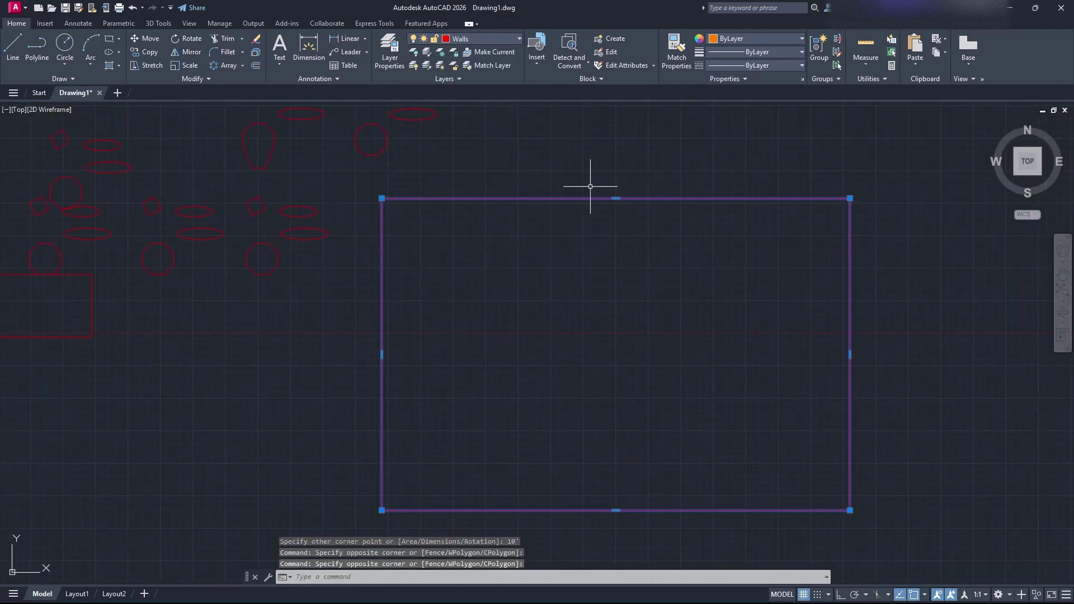
key("Escape")
left_click(493, 39)
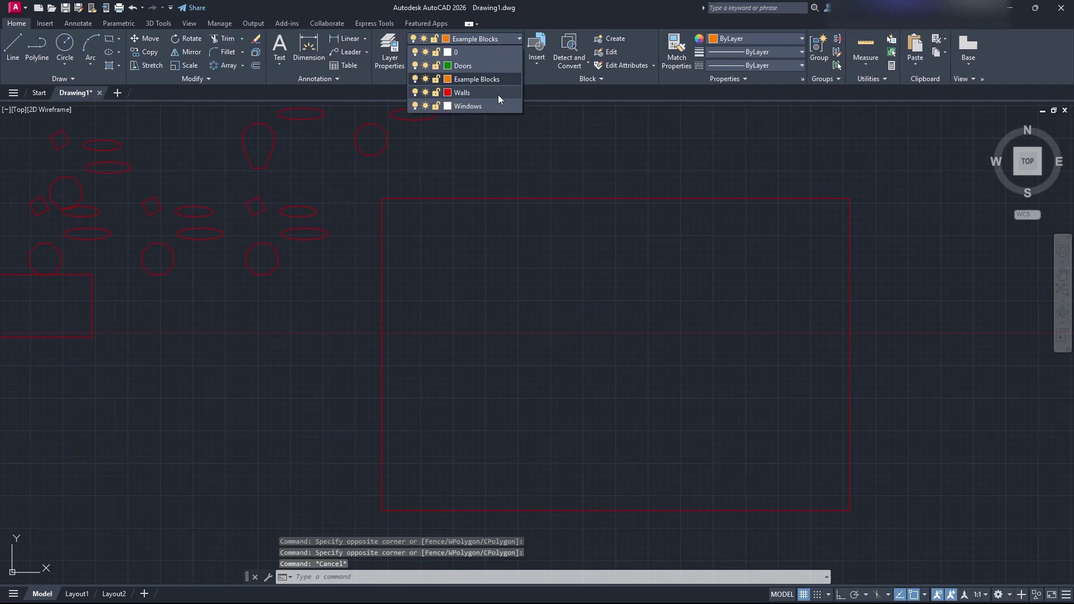
left_click(498, 93)
Step: Move the 15' by 10' rectangle down into an empty area, away from the other red shapes
left_click(889, 378)
middle_click_drag(942, 415, 829, 362)
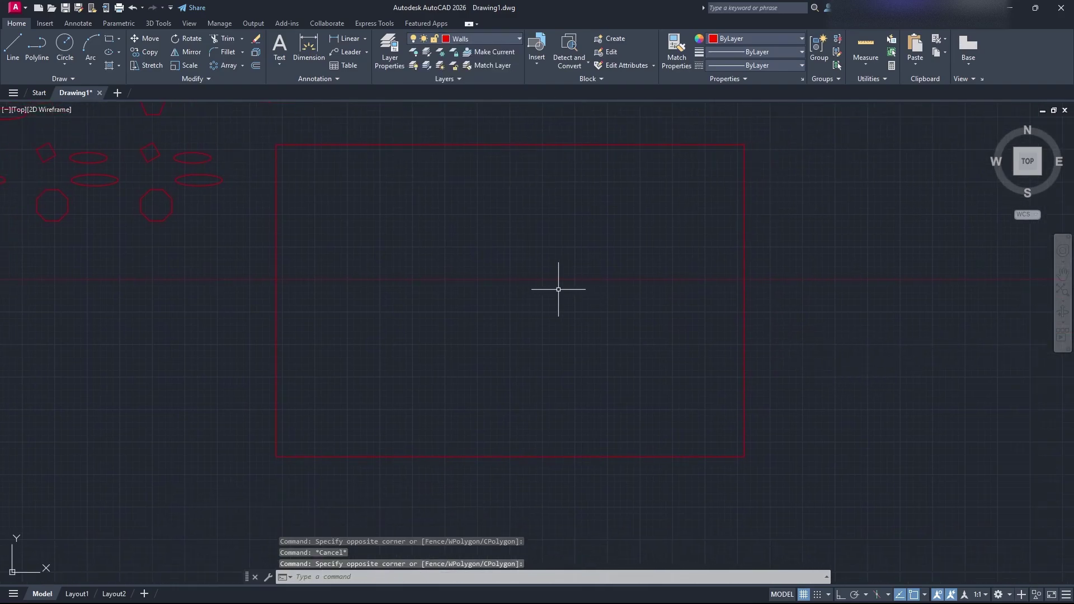
left_click(315, 241)
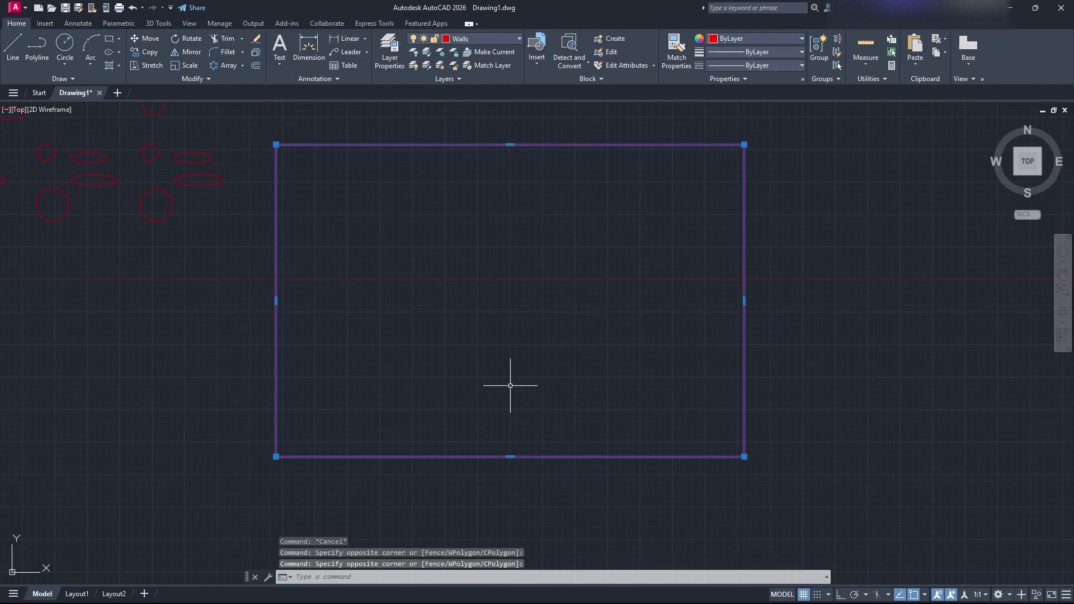
type("mov")
key("Return")
left_click(509, 299)
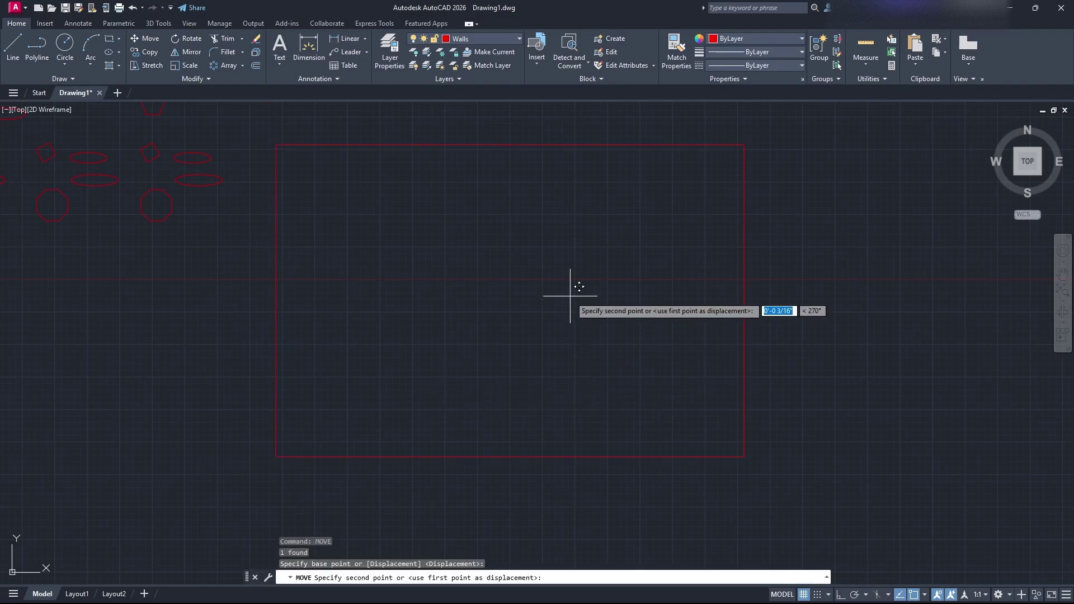
scroll(567, 414, "down", 6)
middle_click_drag(607, 484, 567, 315)
left_click(519, 340)
scroll(526, 392, "up", 6)
middle_click_drag(472, 235, 506, 381)
Step: Offset the rectangle outward by 6" to form a double-line wall outline
left_click(757, 399)
left_click(610, 353)
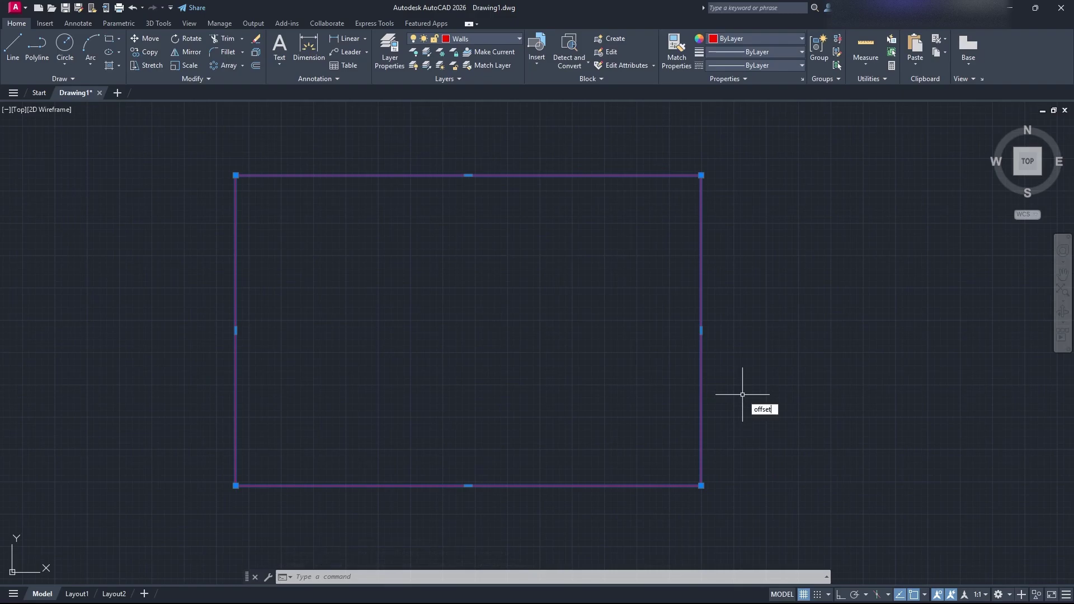
key("Return")
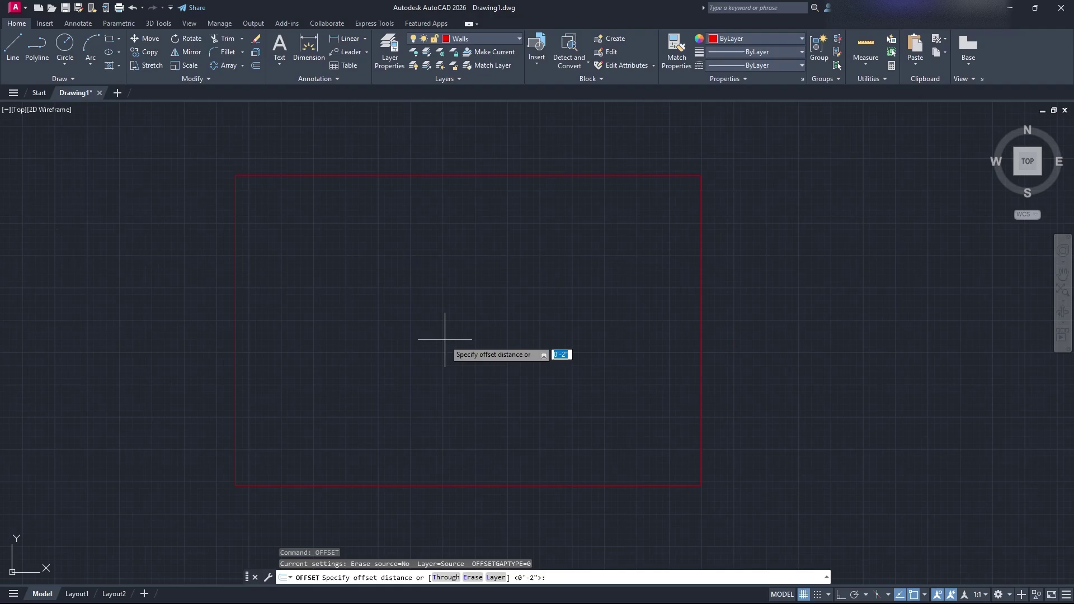
type("6")
key("Return")
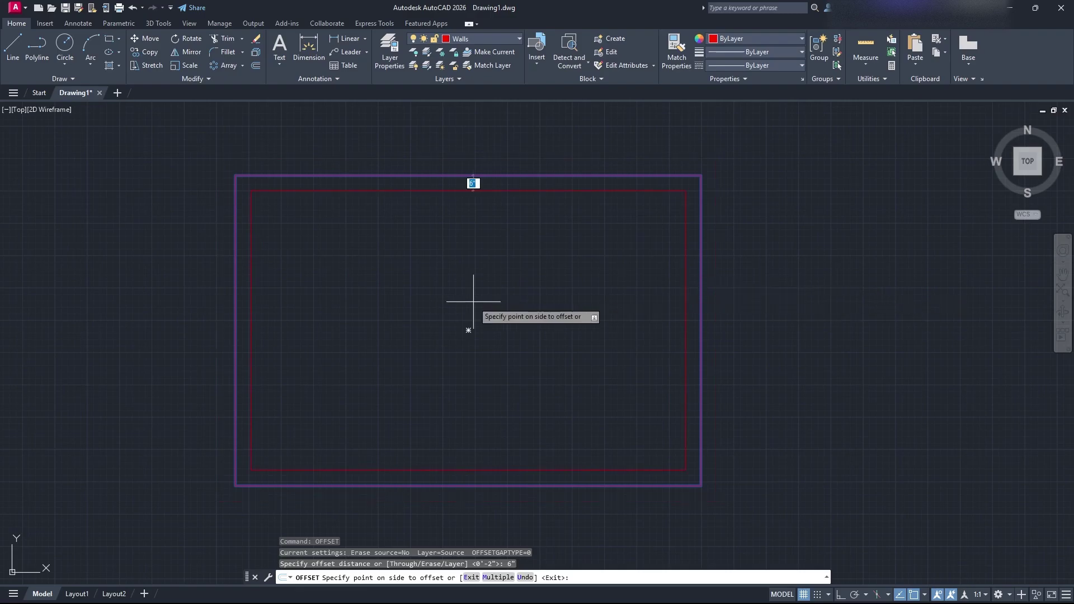
left_click(834, 307)
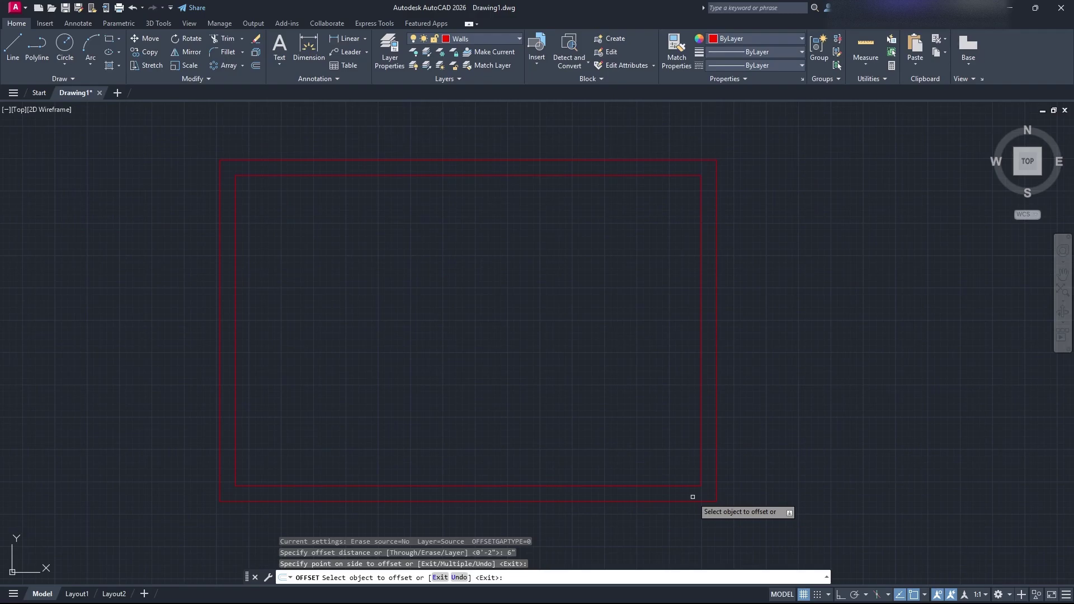
key("Escape")
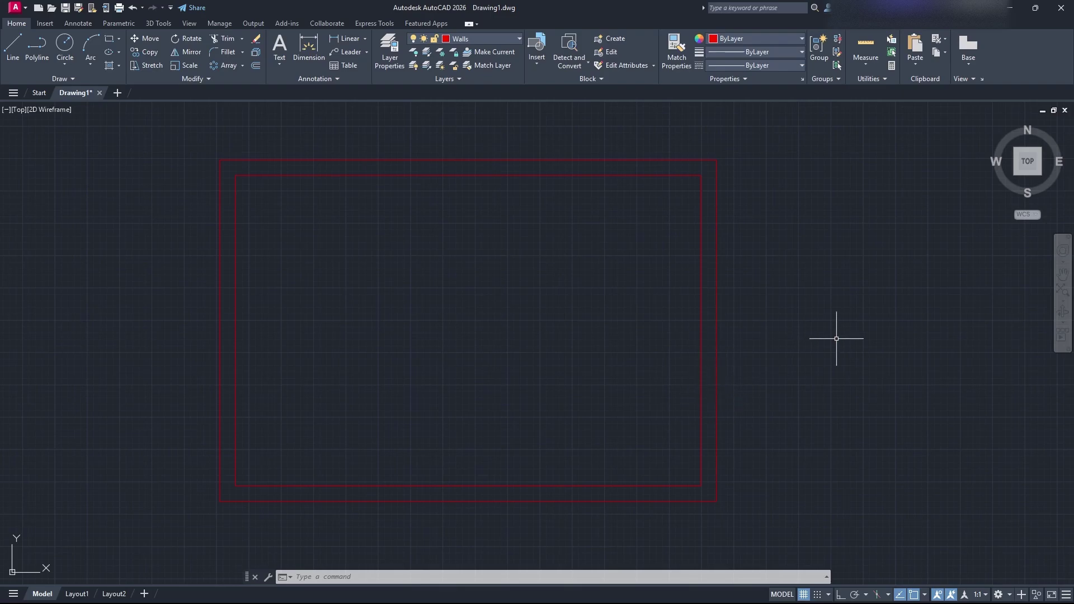
Step: Start a line in the empty area to the right of the double rectangle, with a first segment 10' long at 90°
mouse_move(496, 314)
middle_mouse_down()
mouse_move(576, 345)
mouse_move(835, 366)
mouse_move(572, 293)
middle_mouse_up()
middle_click_drag(797, 367, 305, 288)
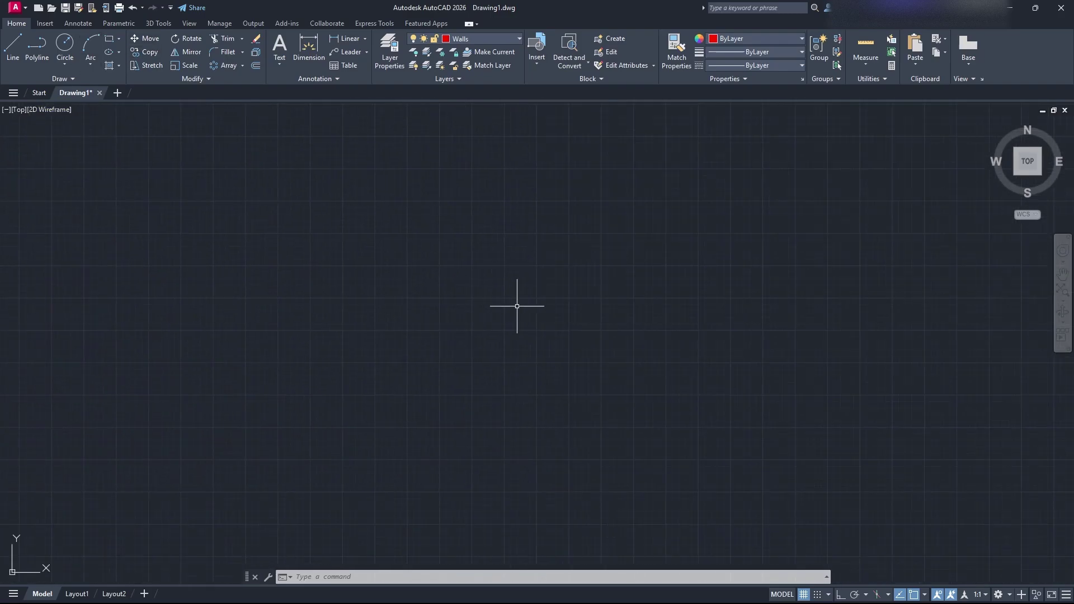
left_click(14, 54)
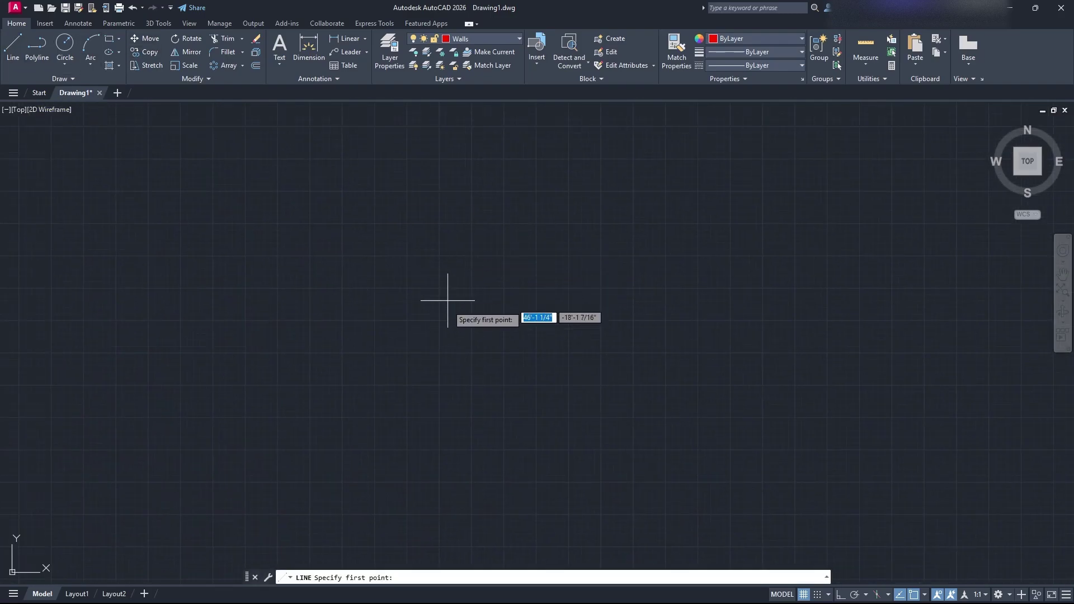
left_click(439, 389)
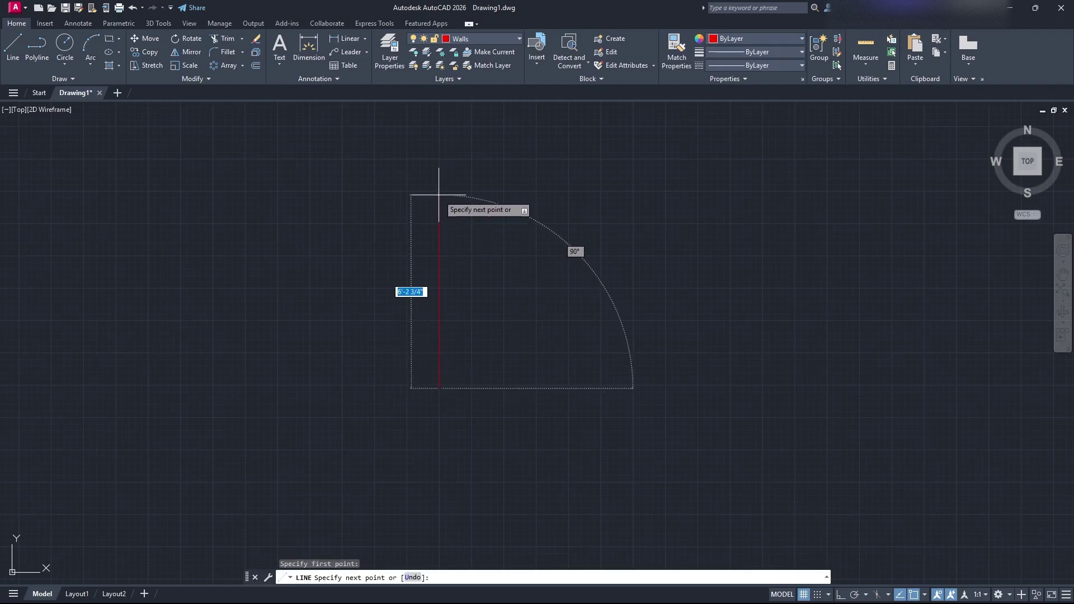
type("10'")
key("Tab")
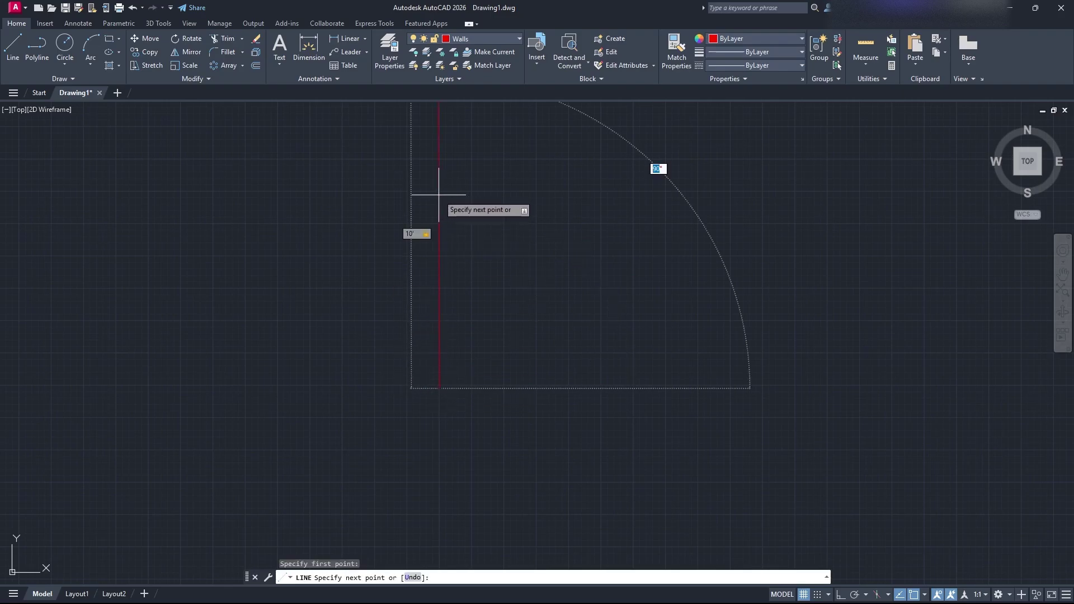
type("90")
key("Tab")
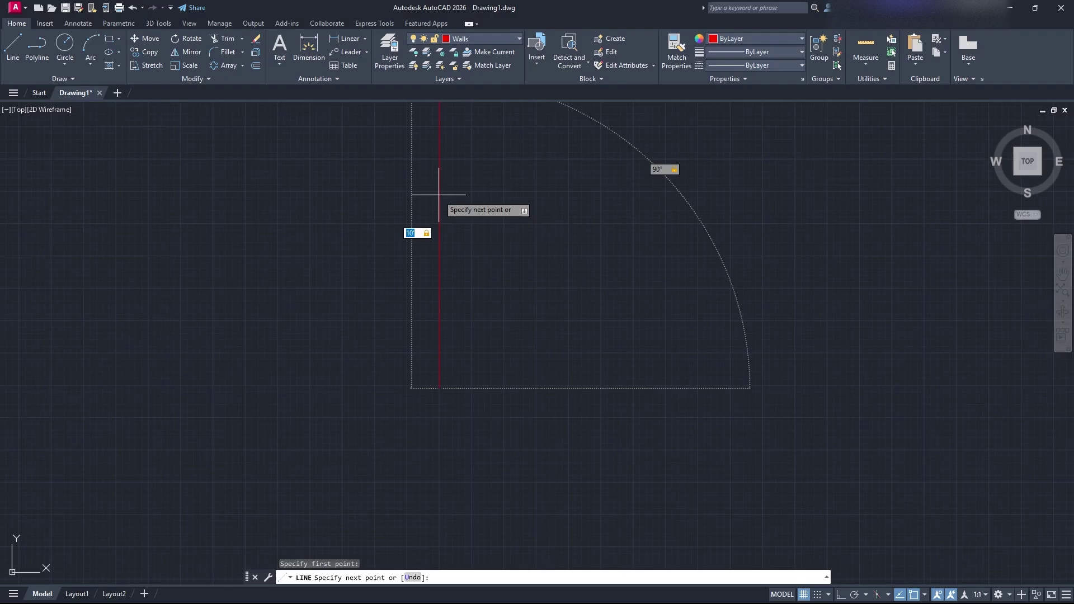
mouse_move(439, 194)
middle_mouse_down()
mouse_move(576, 250)
mouse_move(569, 376)
middle_mouse_up()
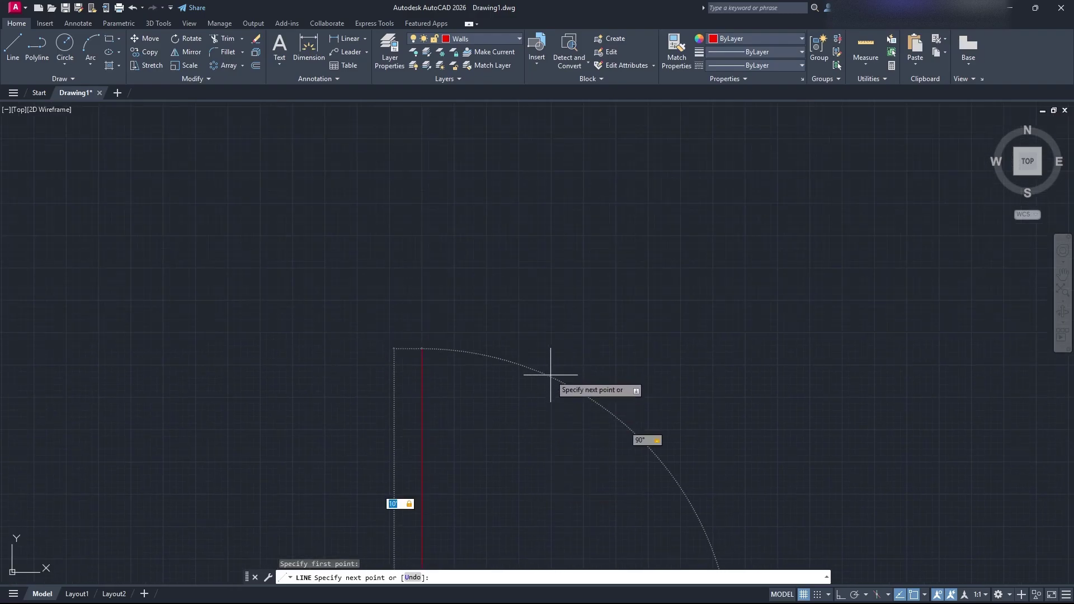
key("Return")
Step: Continue the line with a 10' segment at 0°, and complete the square with its right and bottom sides
type("10'")
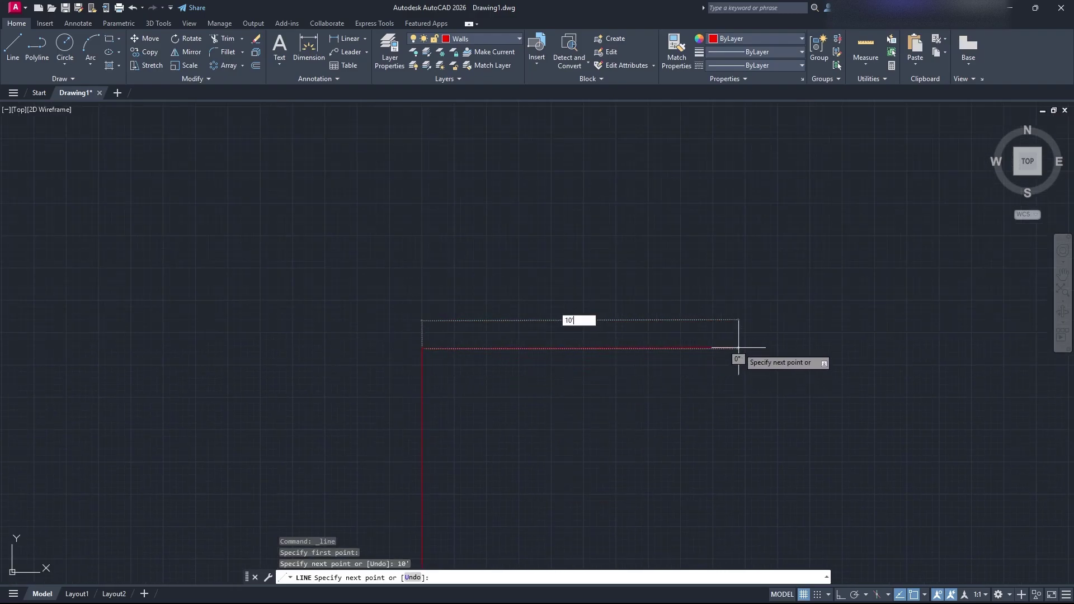
key("Tab")
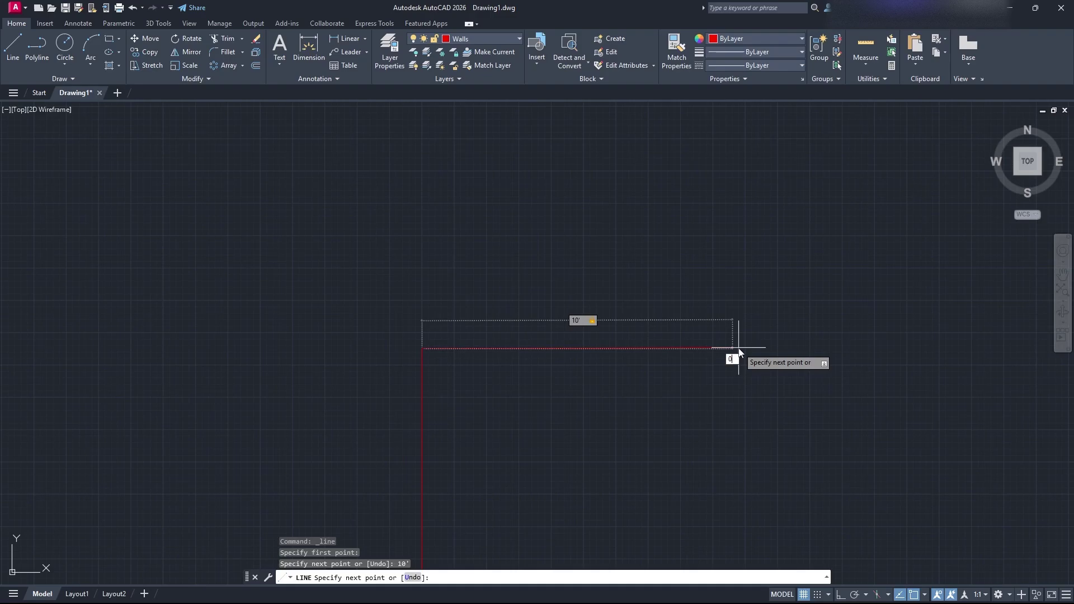
type("0")
key("Return")
scroll(763, 407, "down", 3)
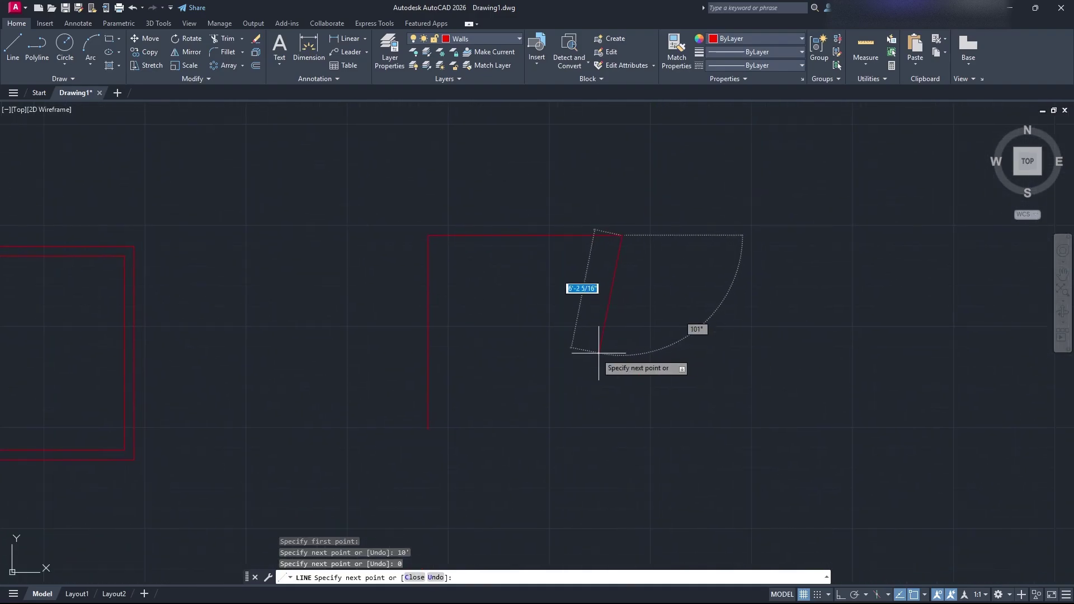
mouse_move(428, 429)
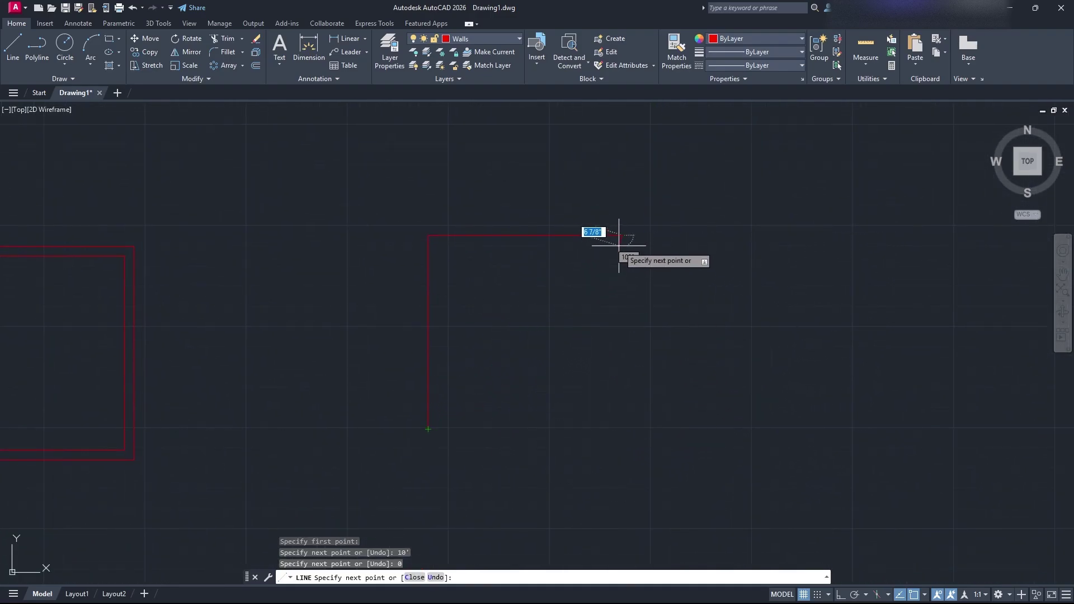
mouse_move(622, 236)
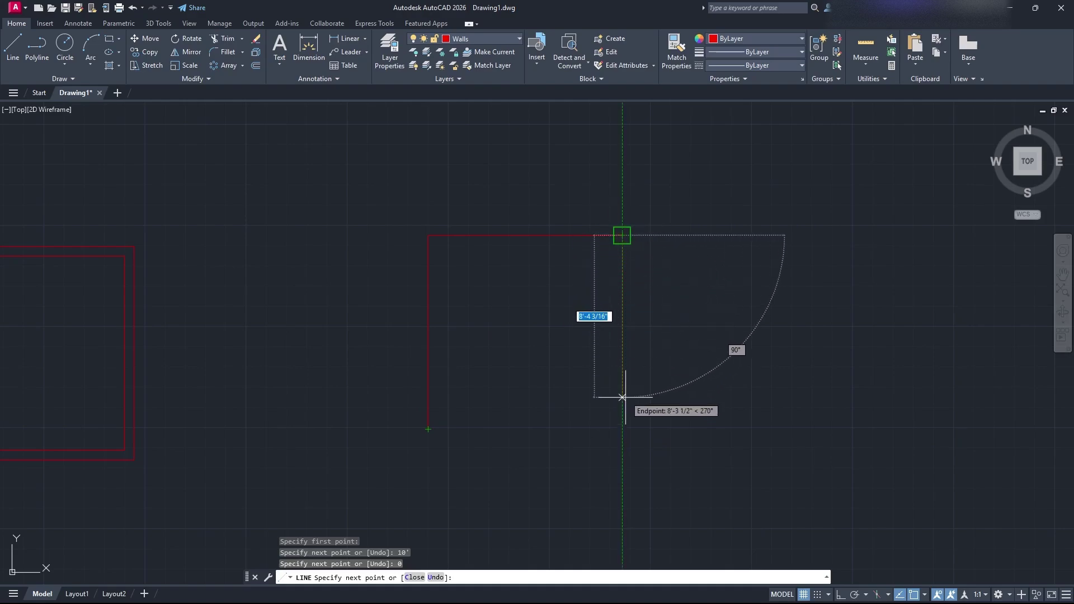
left_click(621, 429)
left_click(428, 429)
key("Escape")
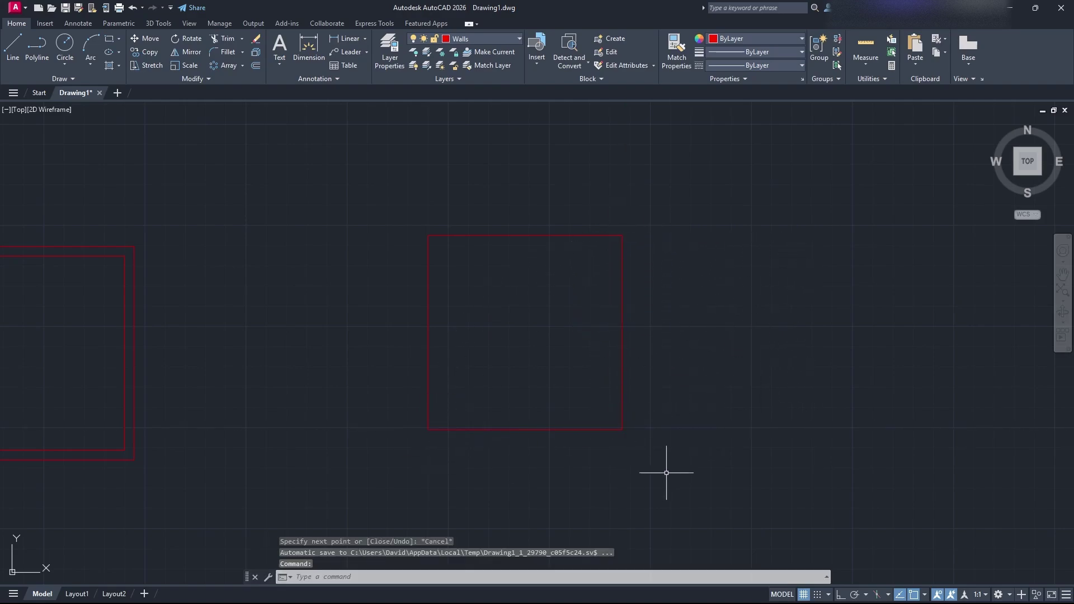
Step: Offset each of the square's four lines outward by 6"
left_click(666, 472)
left_click(372, 216)
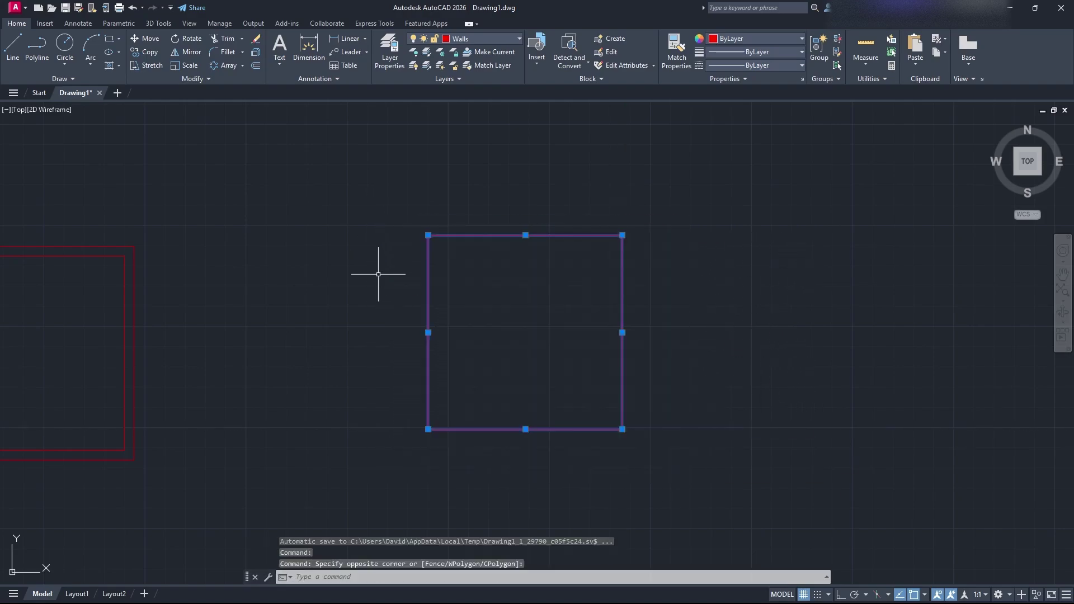
type("o")
key("Return")
key("Return")
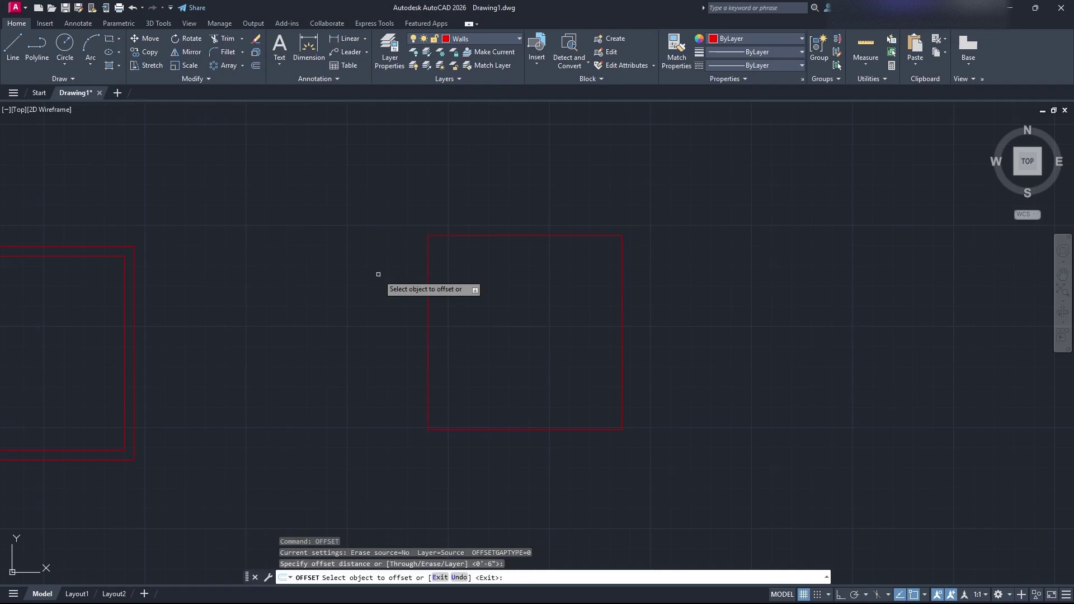
left_click(428, 274)
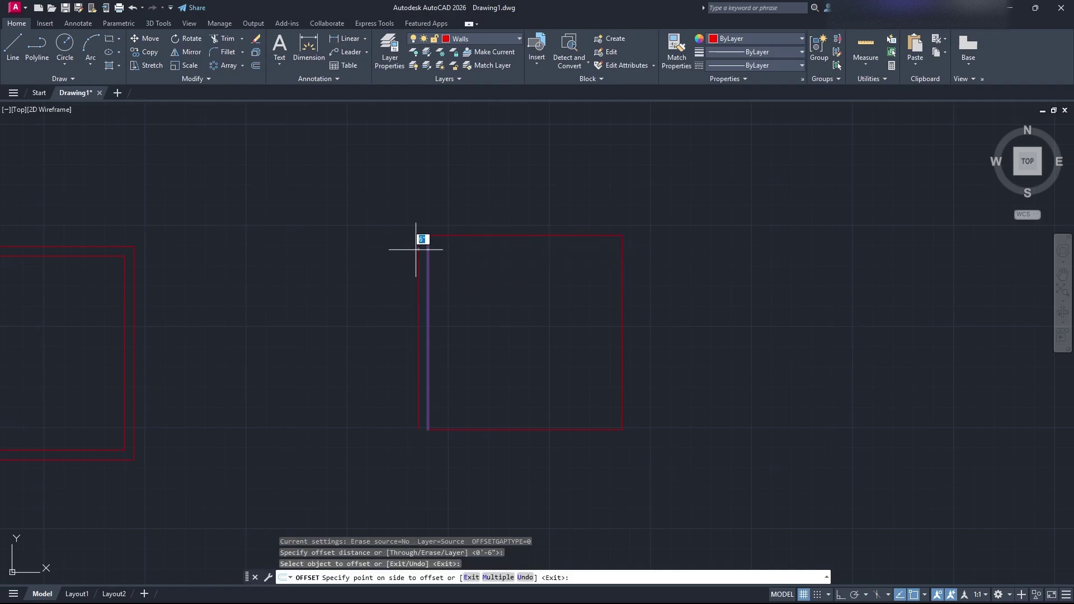
left_click(342, 256)
left_click(495, 236)
left_click(530, 205)
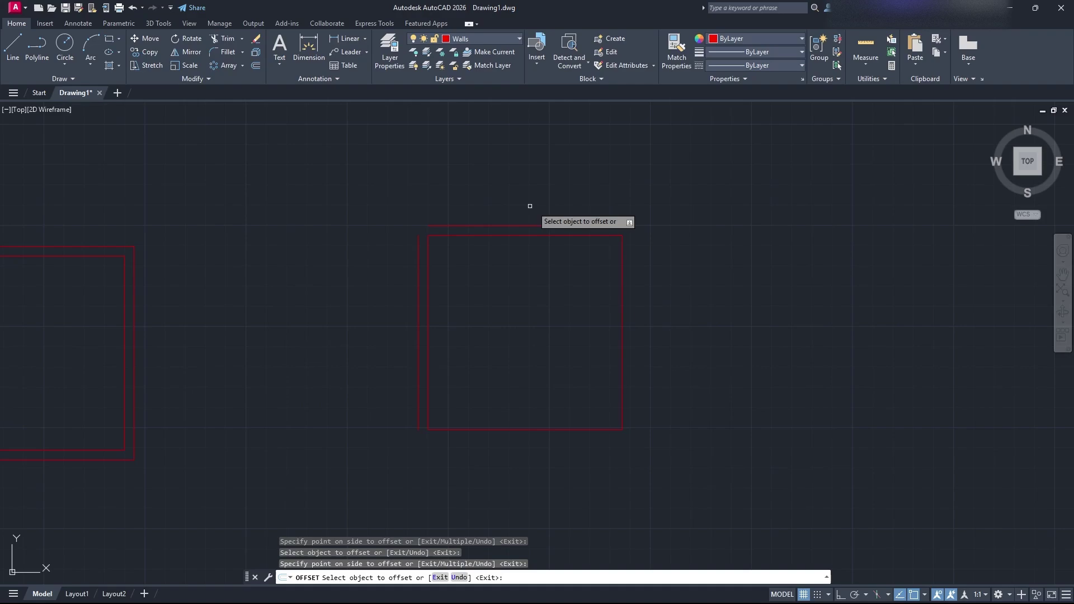
left_click(623, 288)
left_click(629, 291)
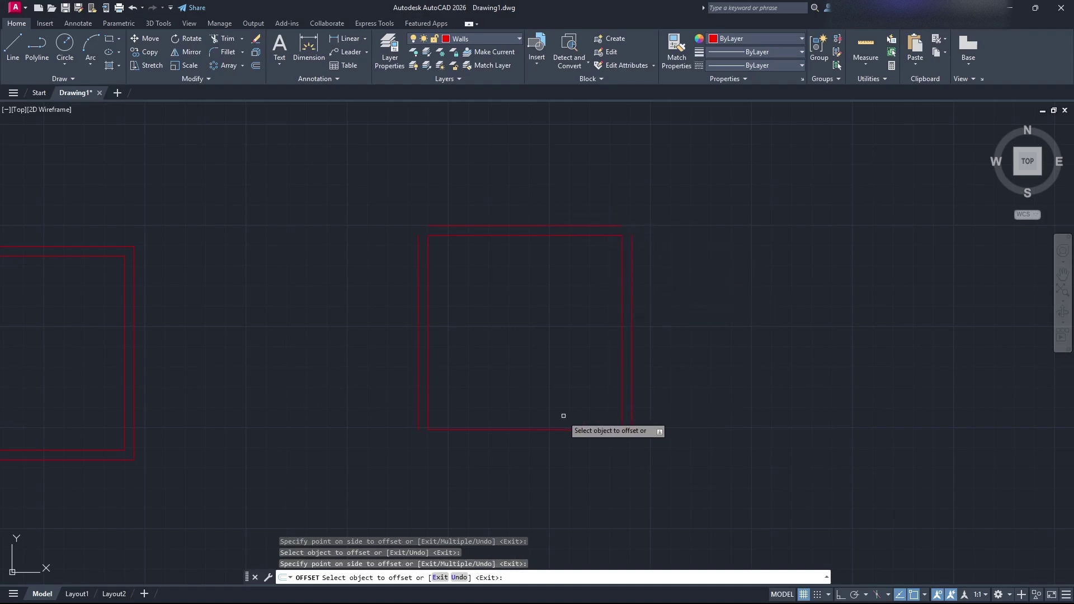
left_click(537, 428)
left_click(529, 476)
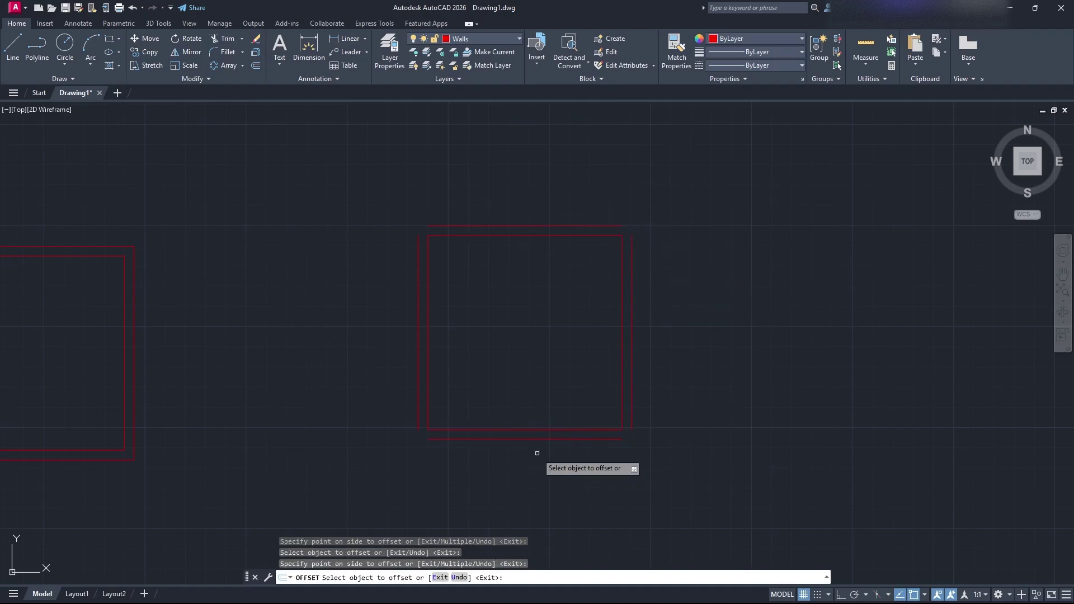
key("Escape")
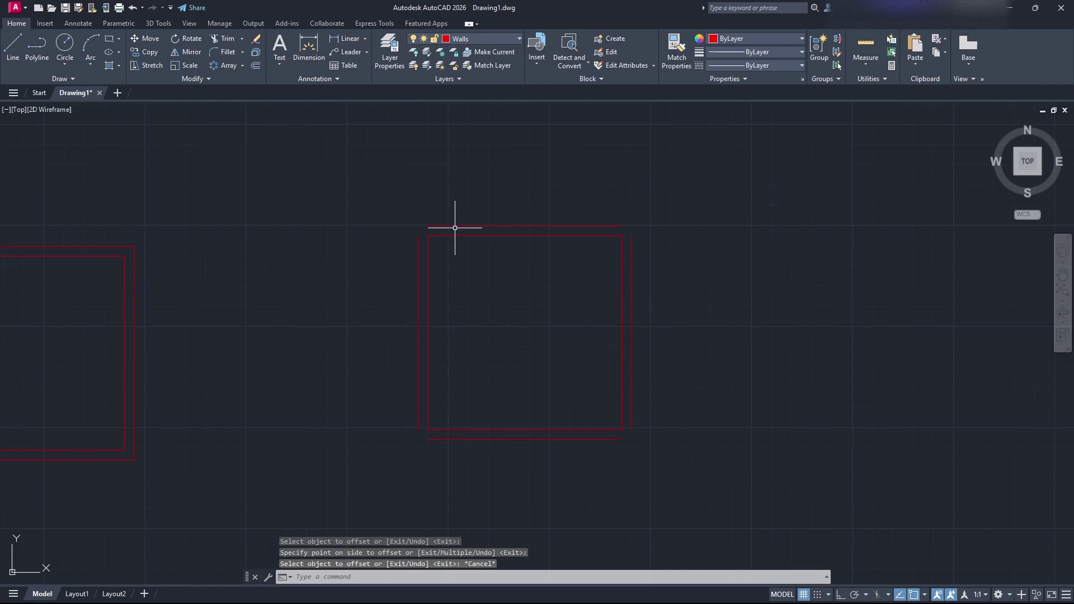
scroll(527, 303, "up", 2)
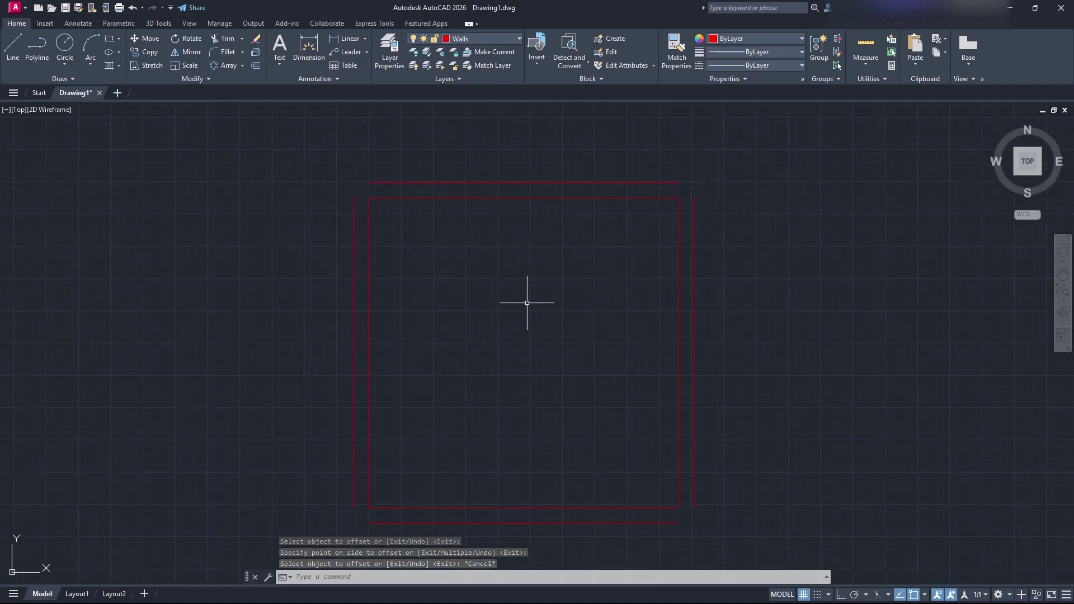
middle_click_drag(527, 303, 497, 284)
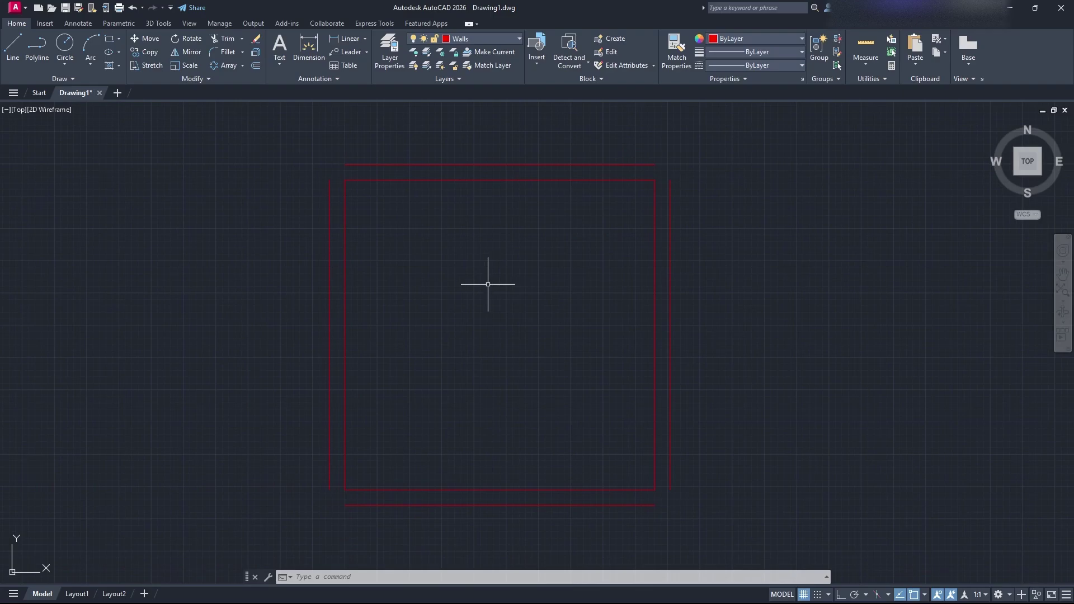
type("fillet")
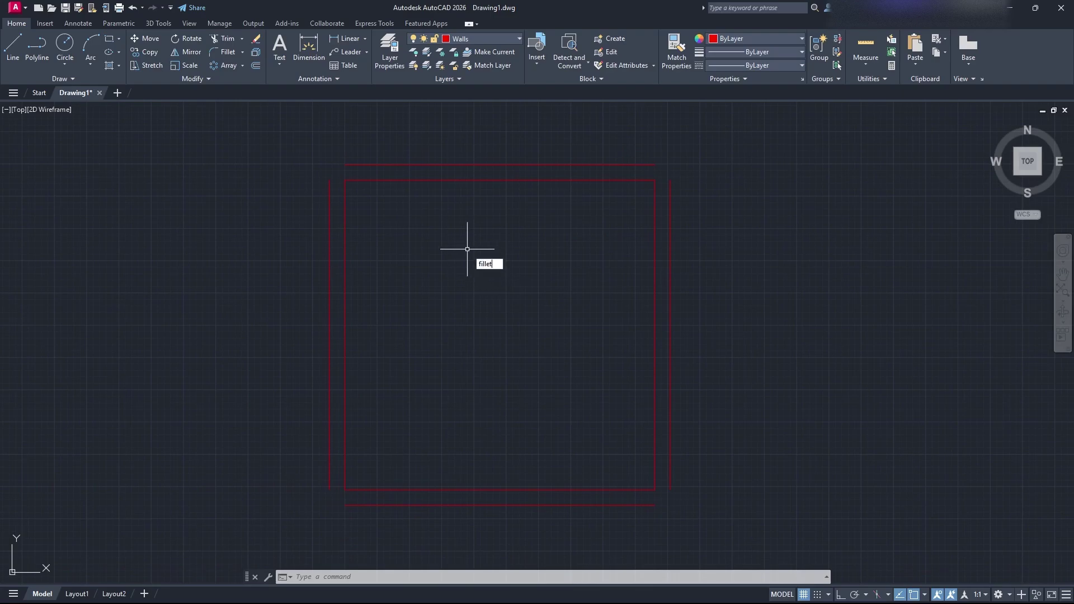
key("Return")
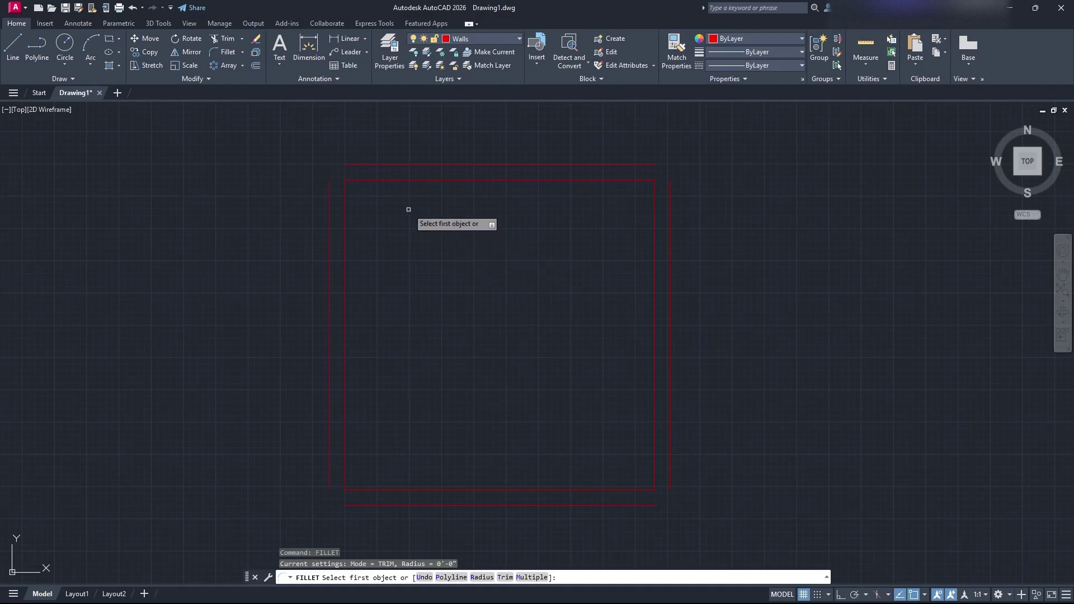
key("Down")
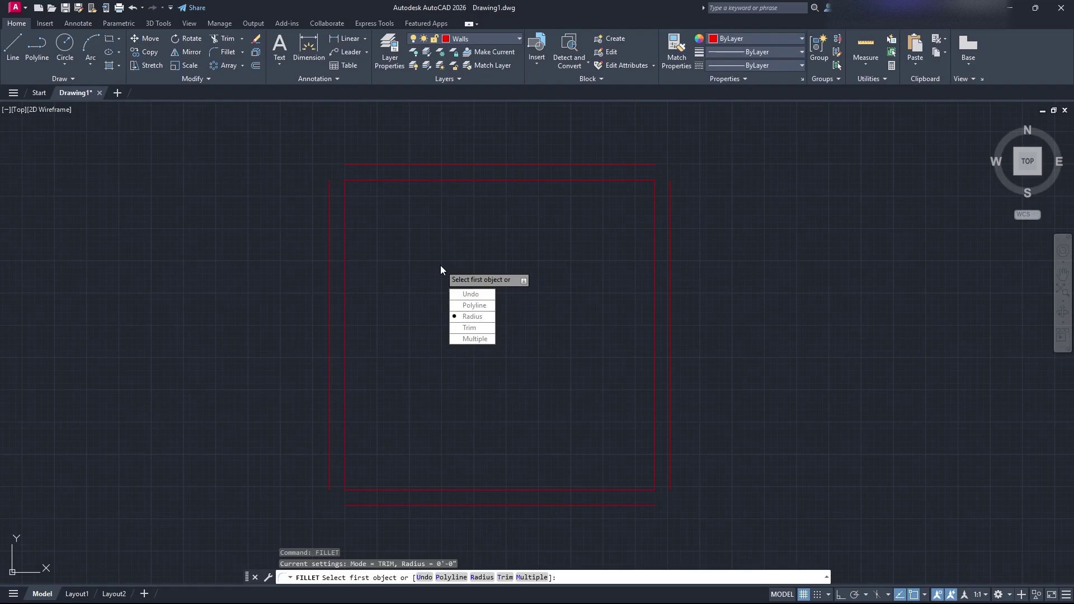
key("Down")
key("Return")
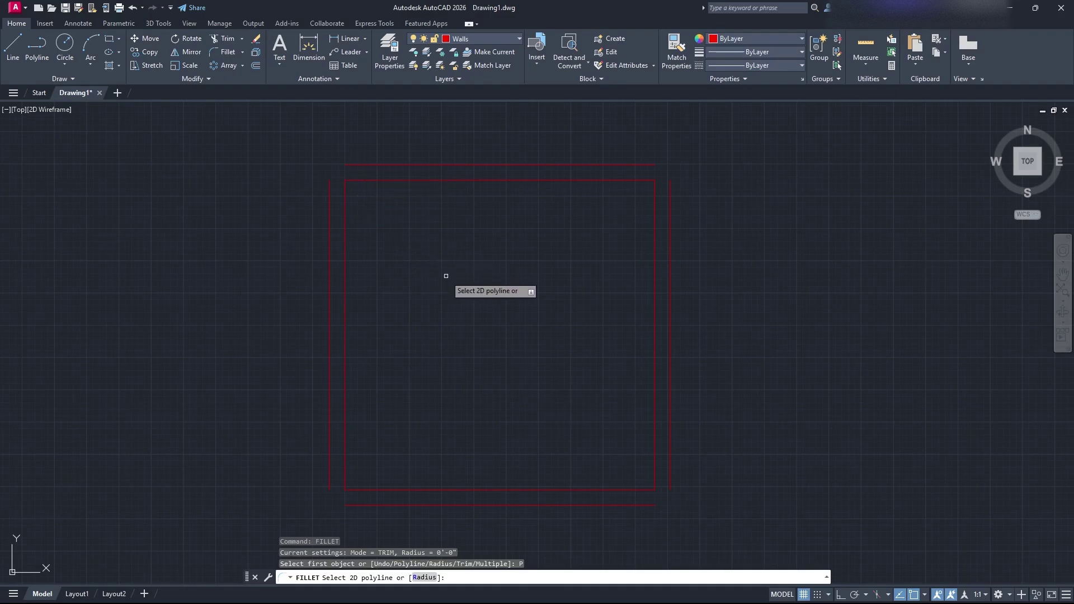
key("Escape")
Step: Fillet the outer offset lines with a zero radius at the square's upper-left and upper-right corners
type("fille")
key("Return")
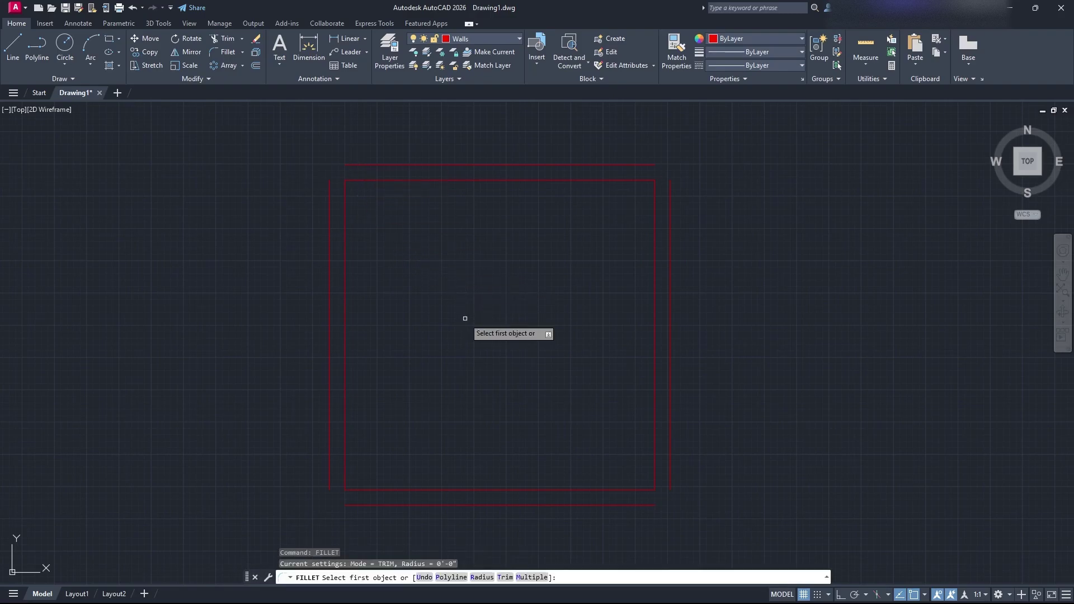
left_click(371, 165)
left_click(328, 205)
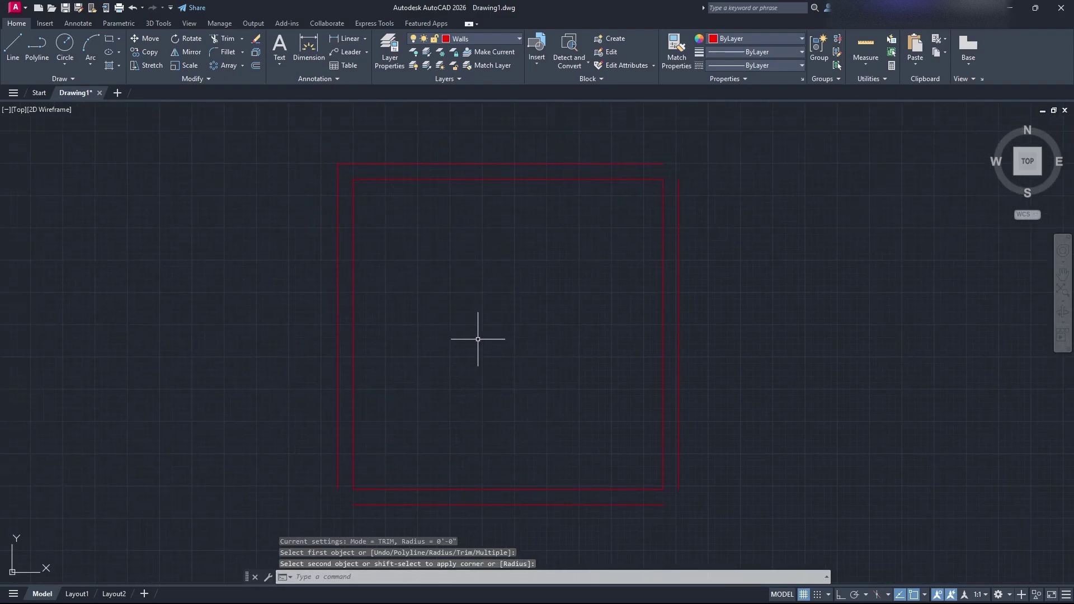
type("fillet")
key("Return")
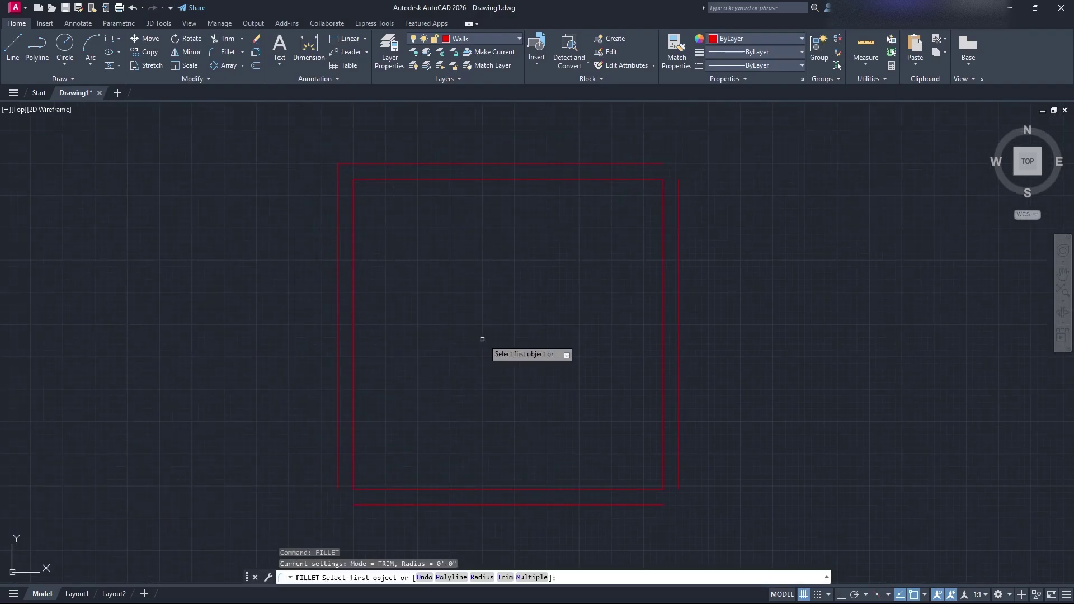
left_click(679, 195)
left_click(647, 164)
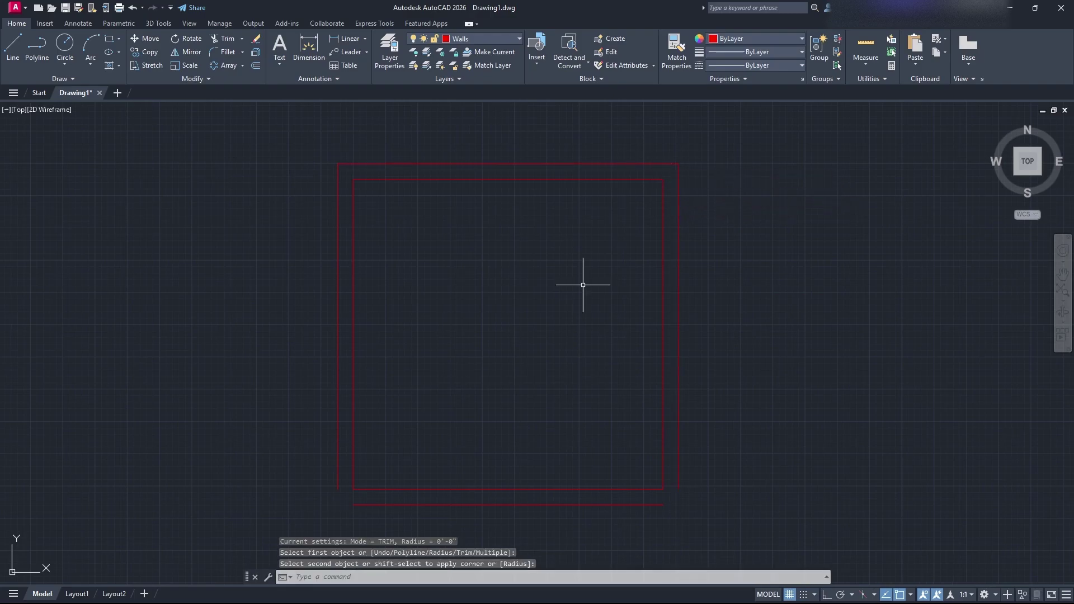
Step: Fillet the left and bottom outer lines into a sharp lower-left corner with zero radius
middle_click_drag(563, 357, 583, 324)
type("fillet")
key("Return")
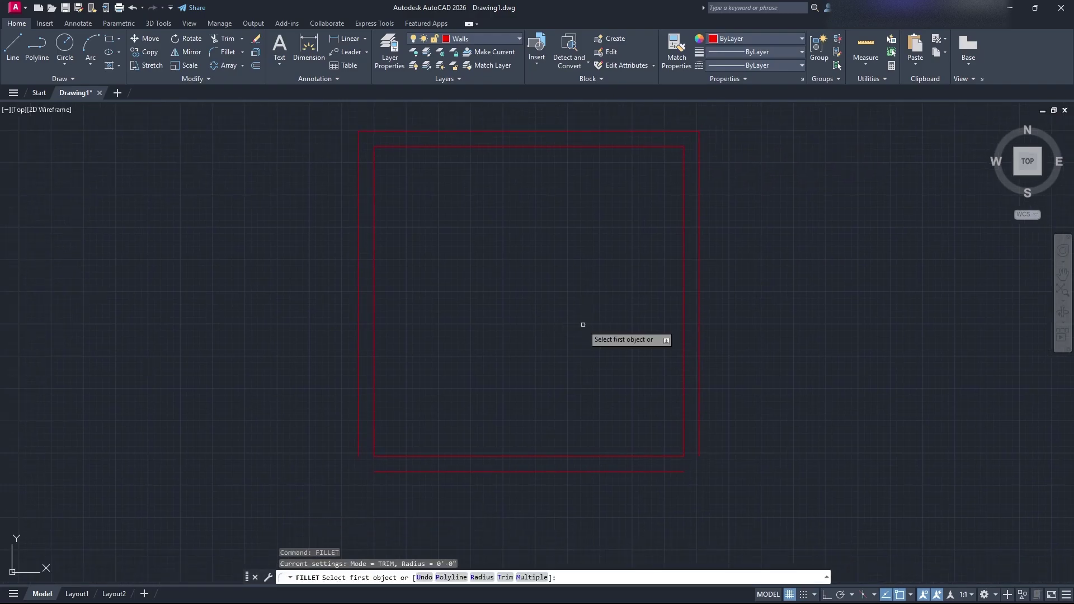
left_click(359, 440)
left_click(389, 472)
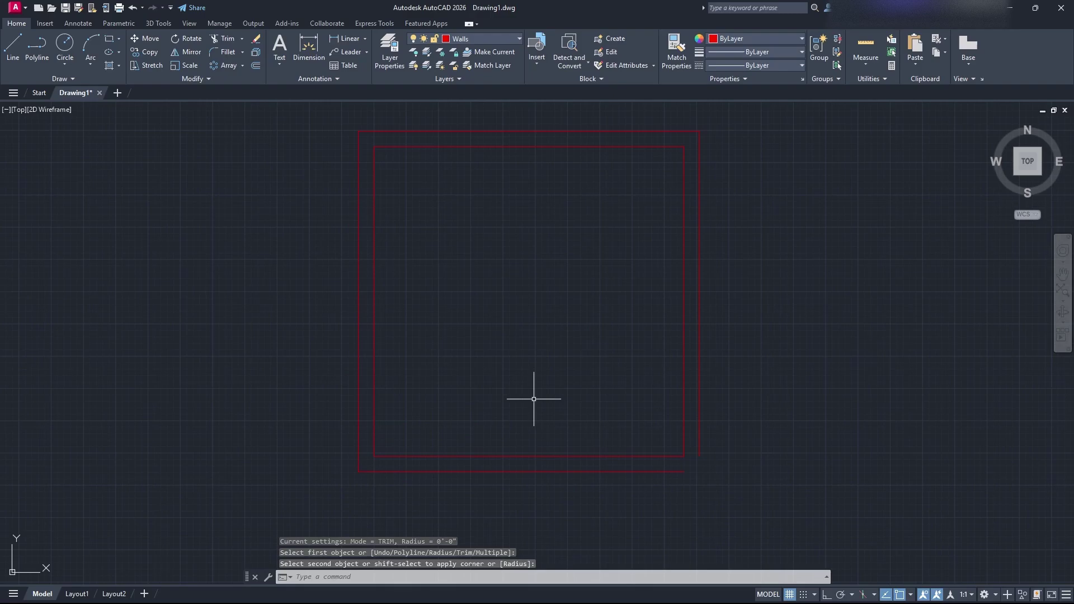
Step: Fillet the bottom and right outer lines into a sharp lower-right corner with zero radius
type("fill")
key("Return")
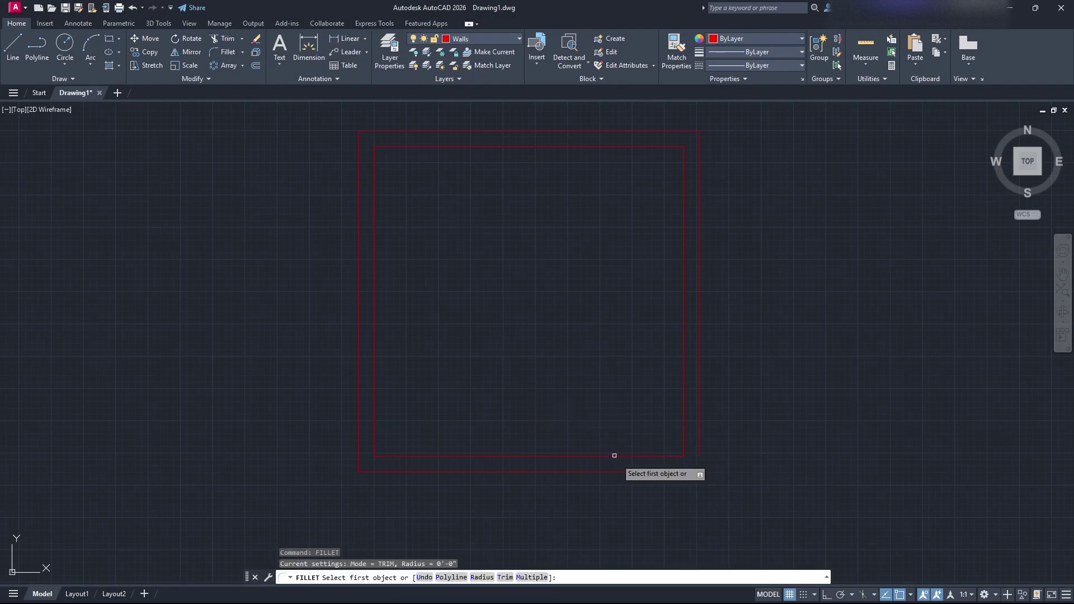
left_click(654, 472)
left_click(695, 427)
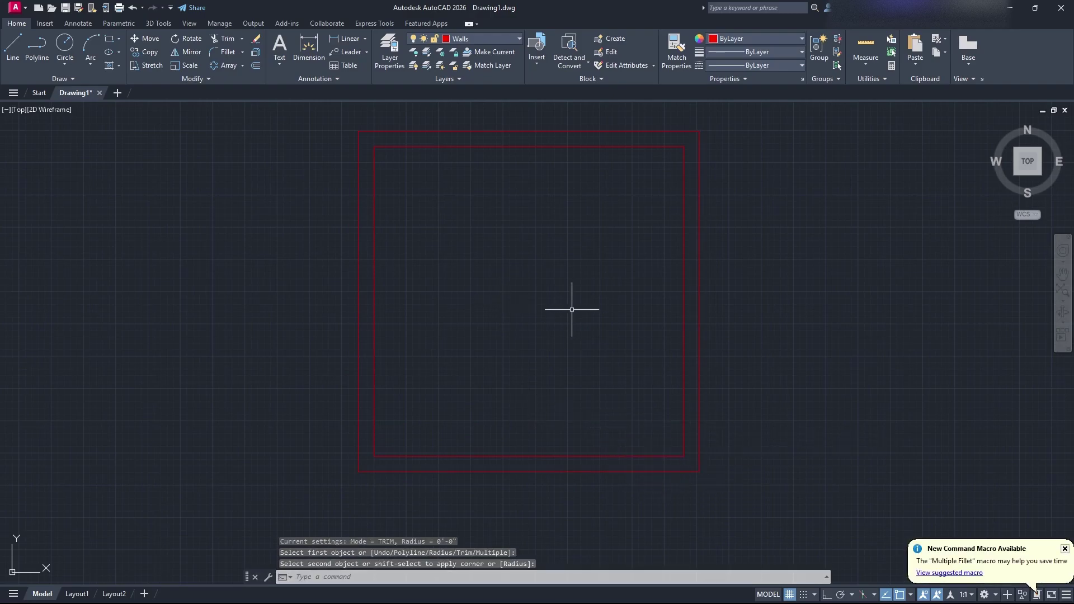
Step: Dismiss the notification suggesting the "Multiple Fillet" command macro
middle_click_drag(758, 301, 696, 325)
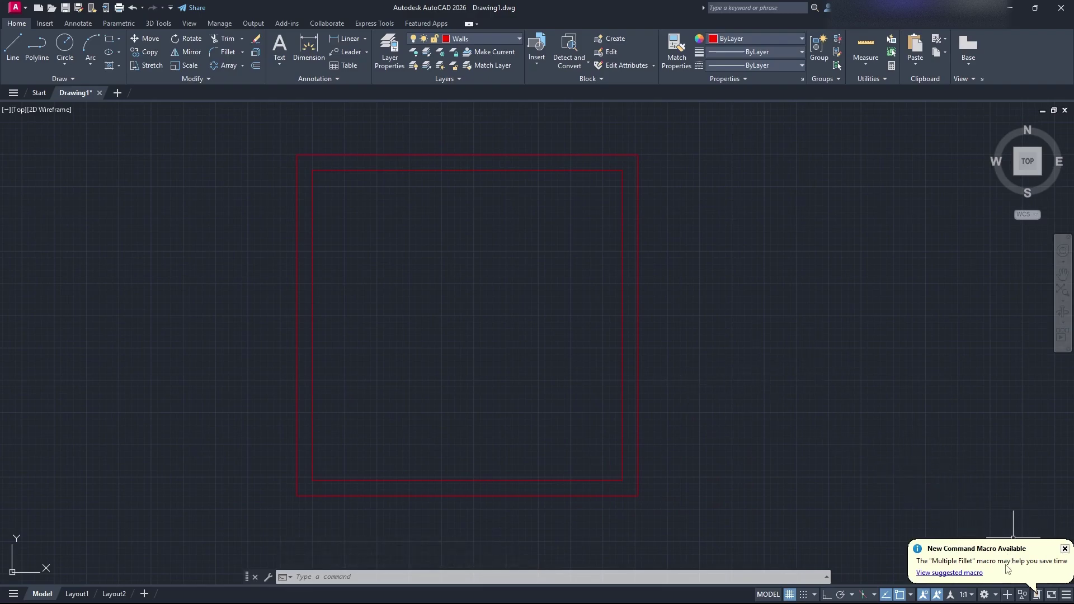
left_click(1065, 550)
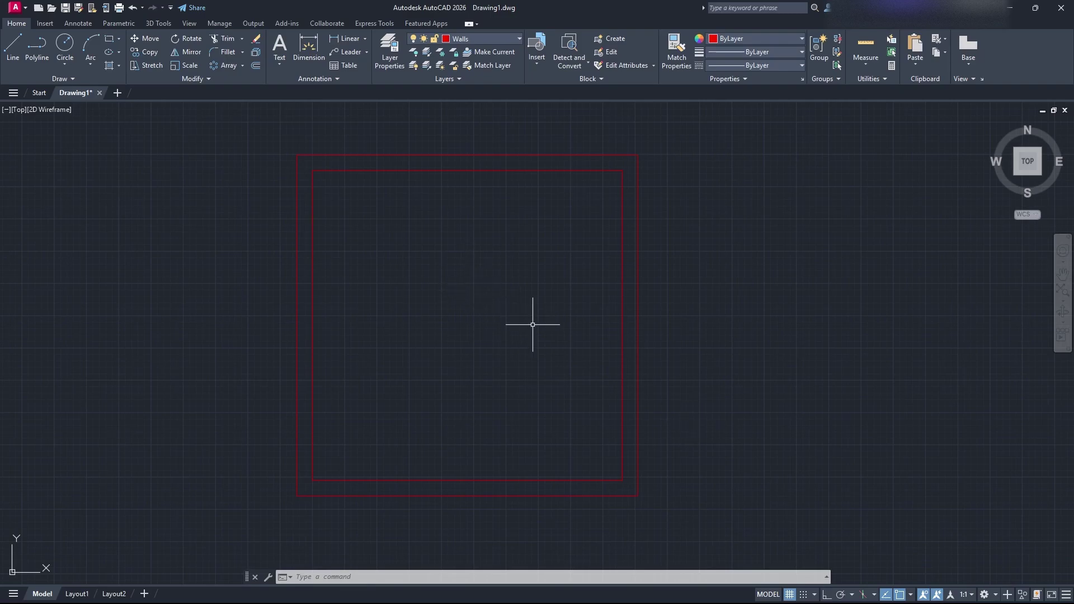
Step: Undo the zero-radius fillet at the outer lower-right corner
mouse_move(533, 324)
middle_mouse_down()
mouse_move(670, 388)
mouse_move(589, 309)
middle_mouse_up()
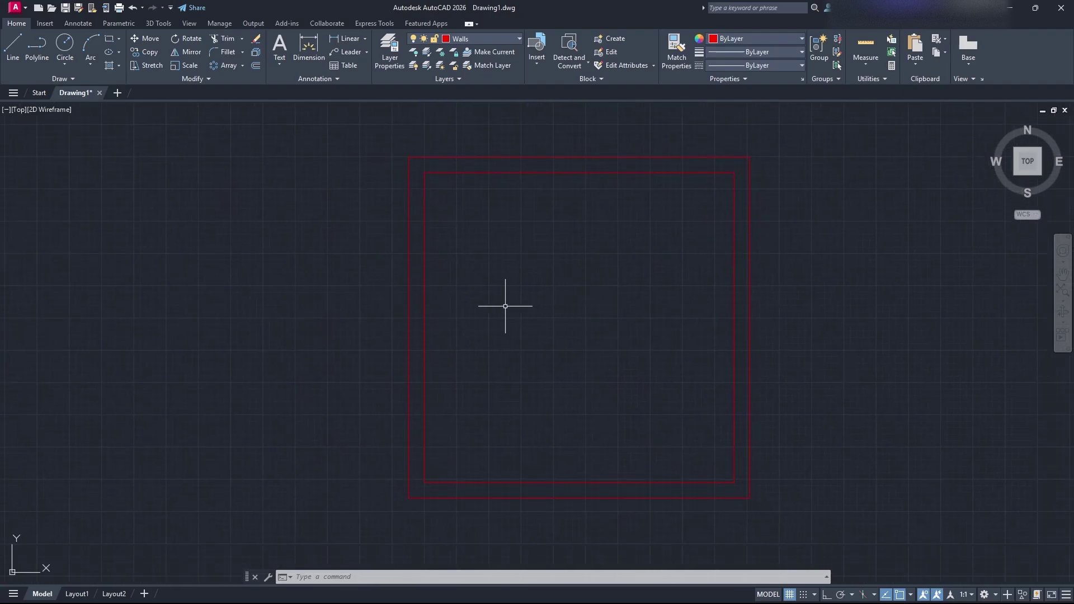
middle_click_drag(590, 262, 558, 296)
scroll(590, 336, "down", 2)
scroll(553, 314, "up", 2)
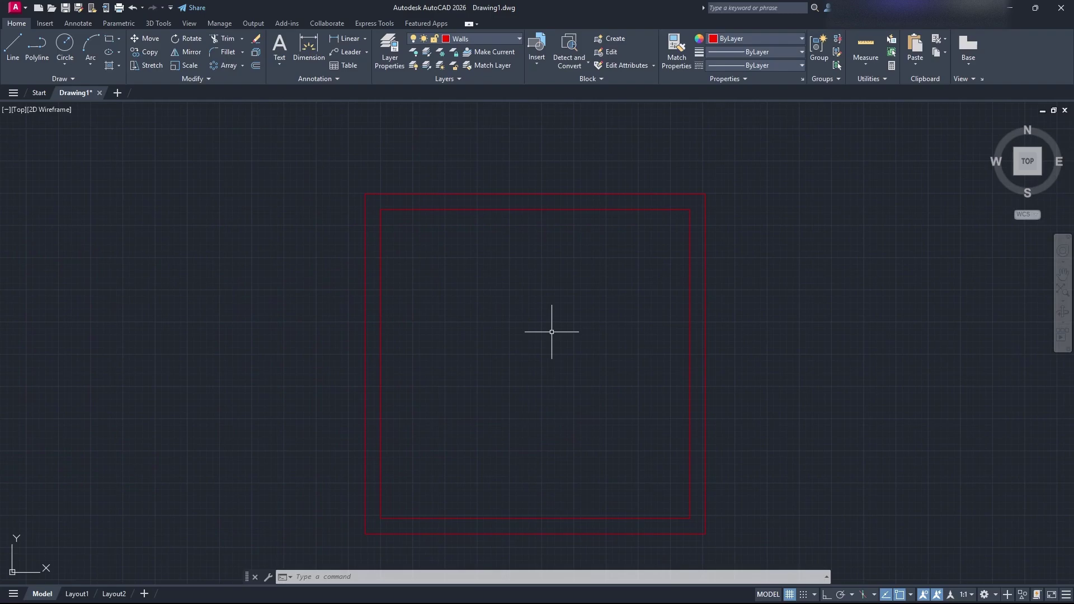
key("ctrl+z")
key("ctrl+z")
Step: Fillet the bottom and right outer lines at the lower-right corner with a 2" radius
middle_click_drag(590, 330, 489, 350)
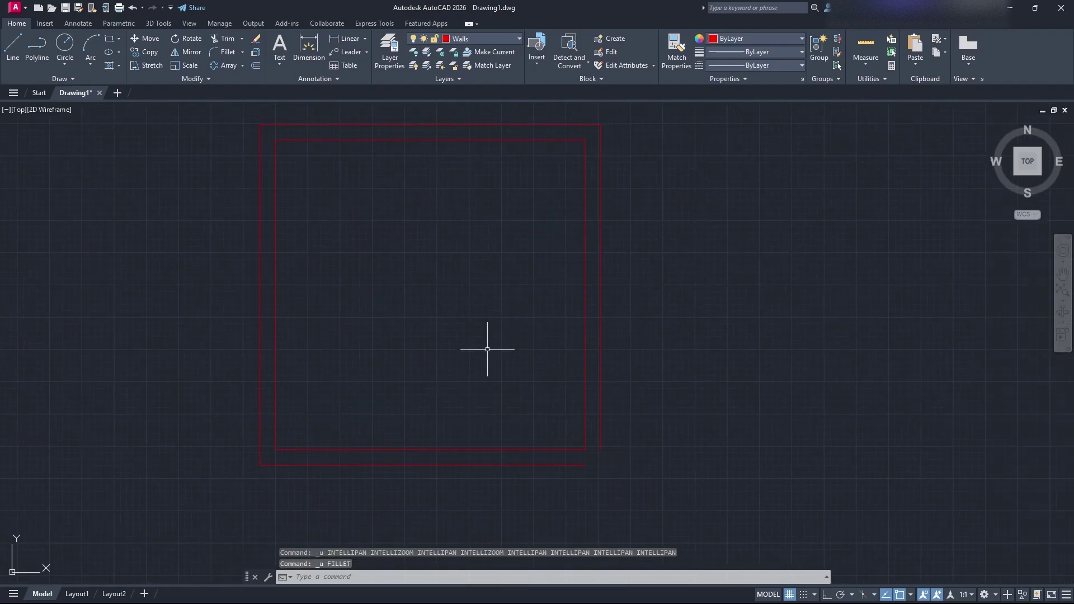
type("fillet")
key("Return")
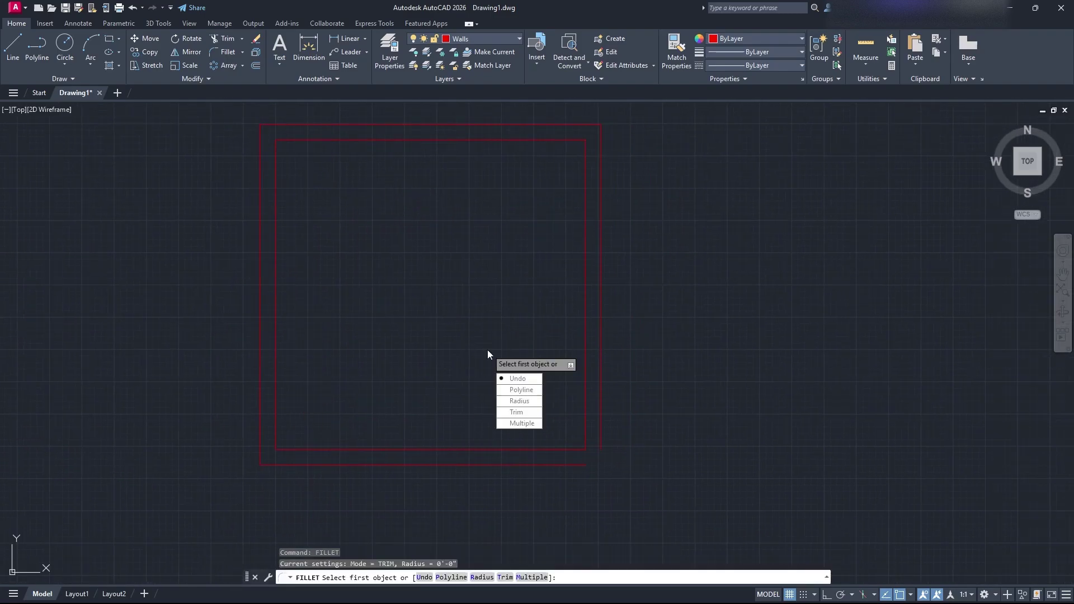
type("R")
key("Return")
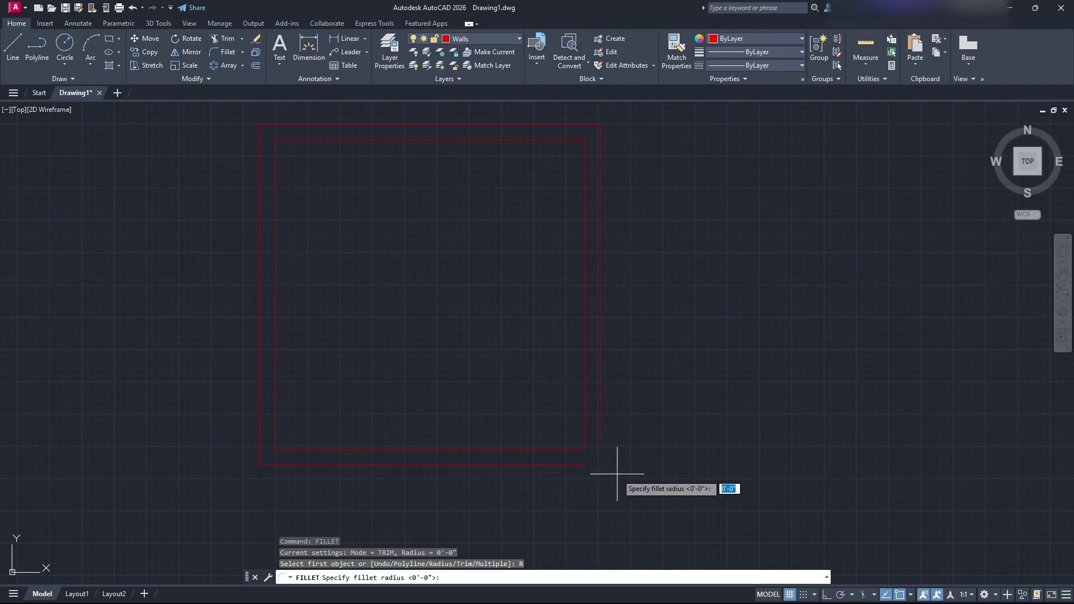
type("2\"")
key("Return")
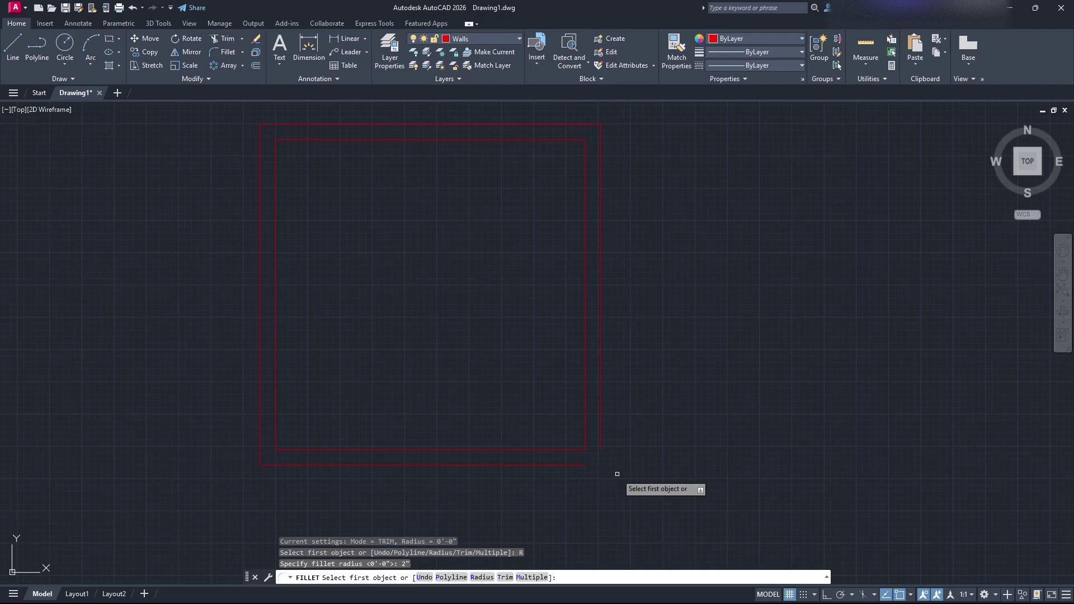
left_click(556, 465)
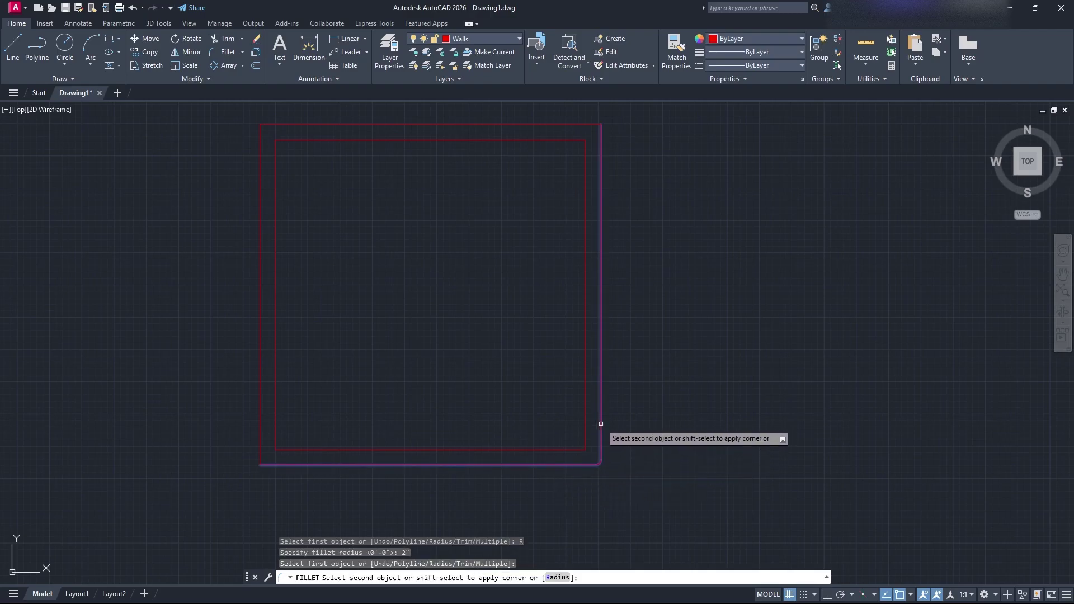
left_click(601, 426)
Step: Examine the fillet arc at the outer lower-right corner up close, selecting it and clearing the selection
scroll(616, 466, "up", 8)
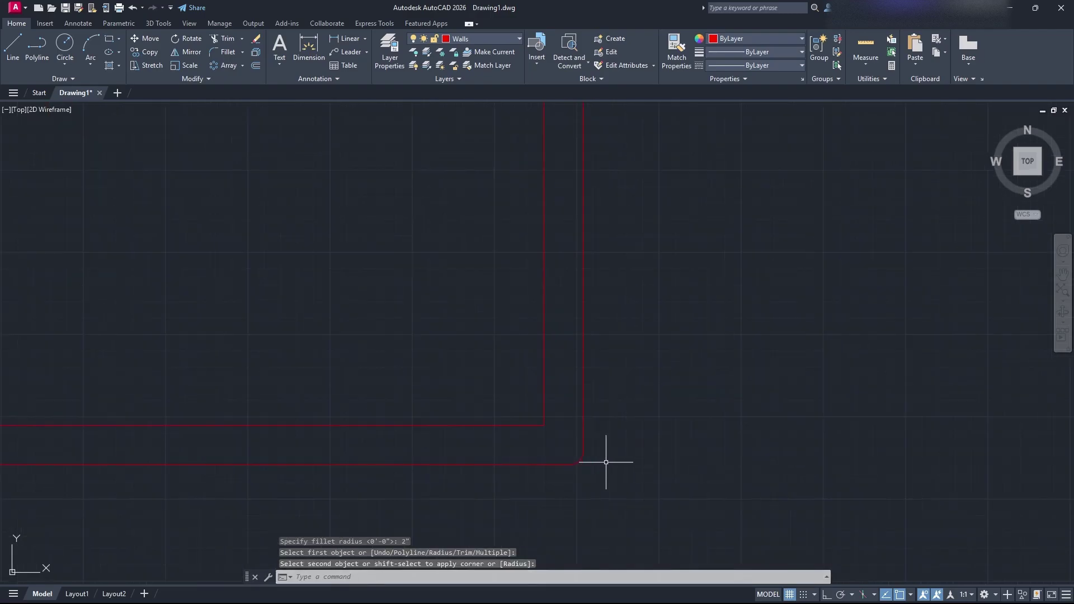
left_click(554, 451)
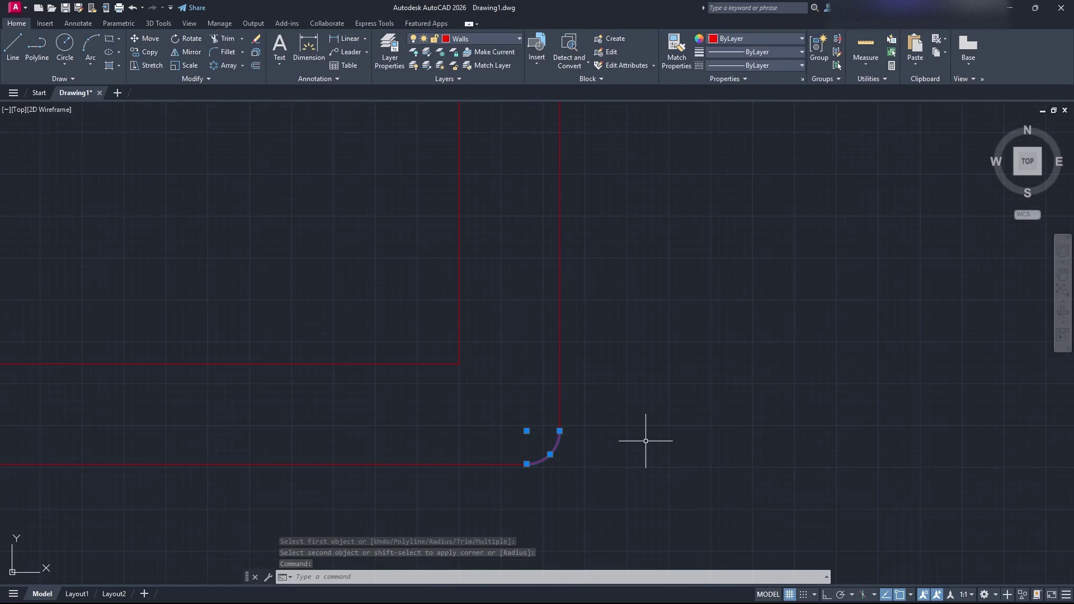
scroll(606, 430, "down", 2)
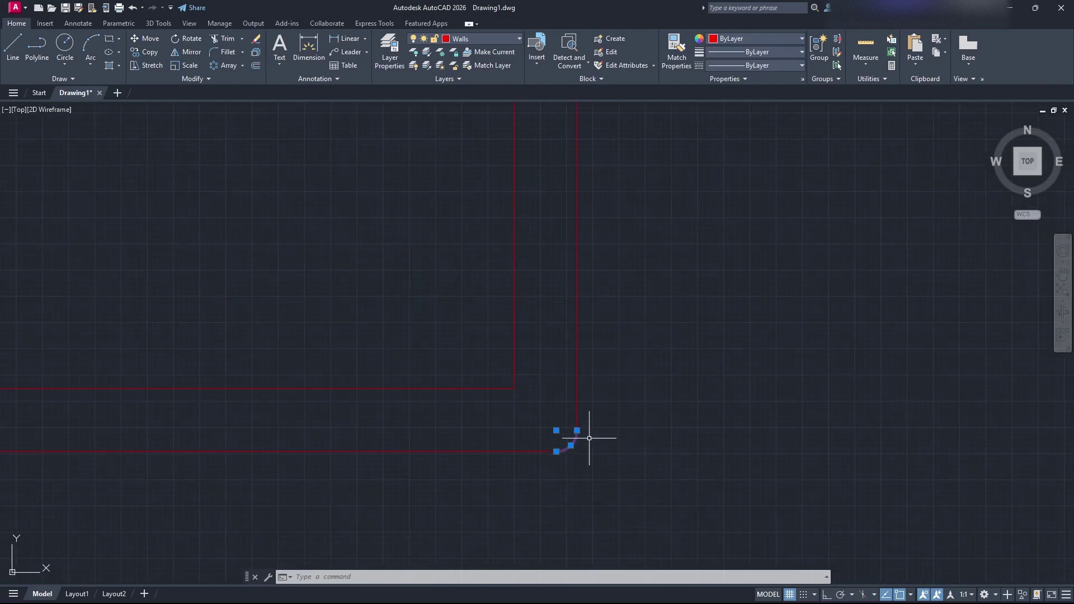
key("Escape")
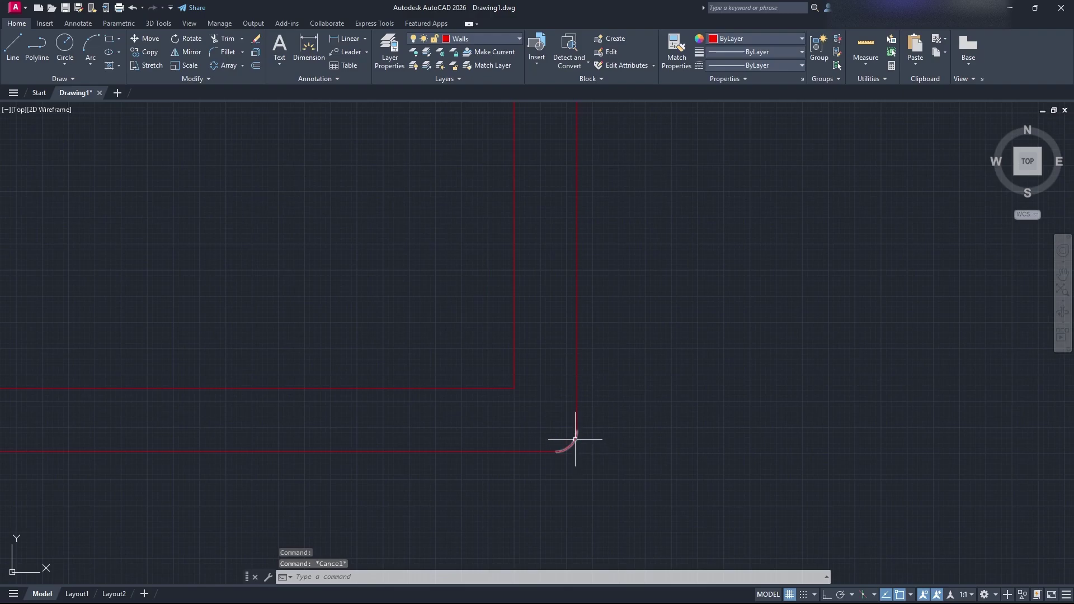
mouse_move(576, 439)
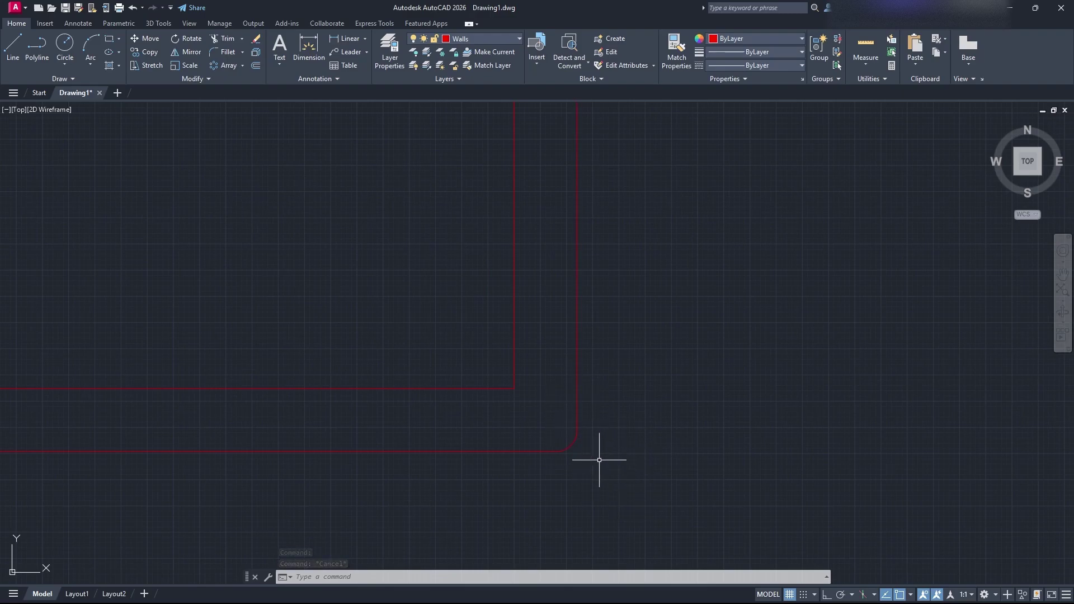
left_click(599, 460)
left_click(547, 412)
key("Escape")
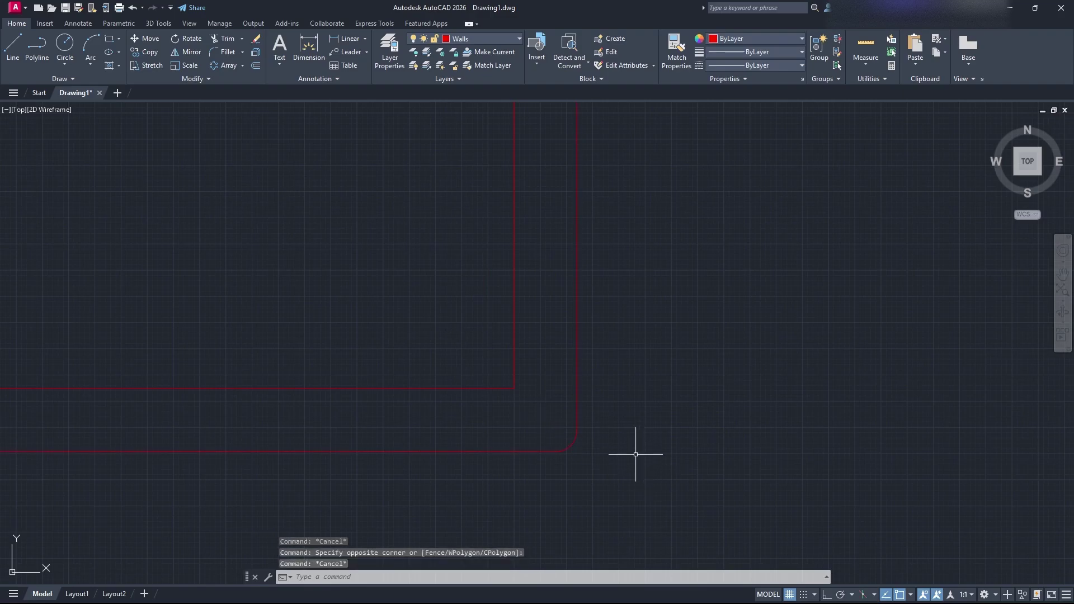
Step: Undo the 2" radius fillet at the outer lower-right corner
key("ctrl+z")
key("ctrl+z")
type("fillet")
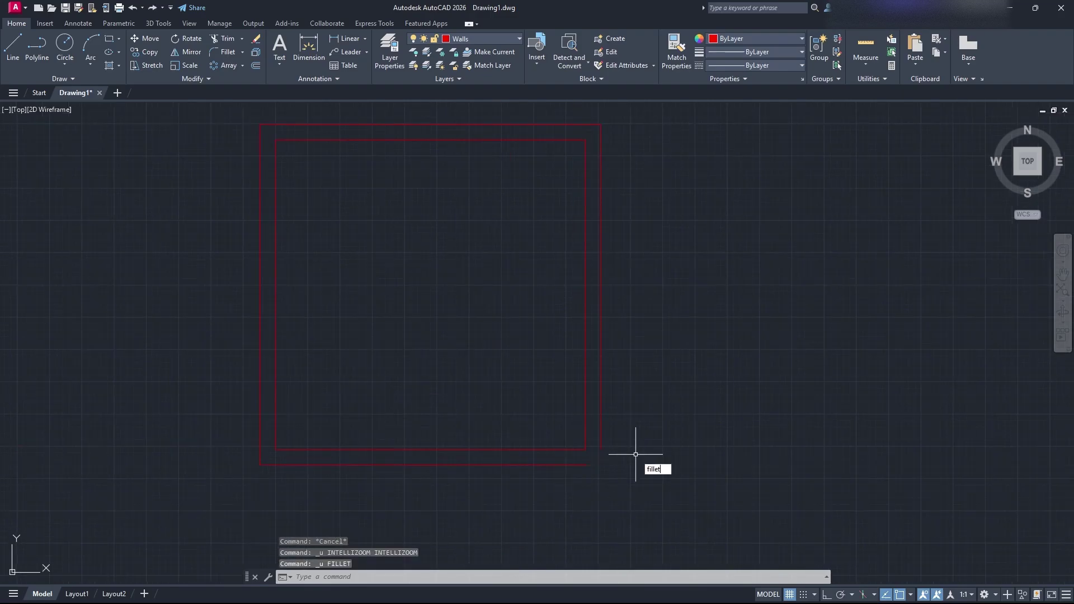
key("Return")
left_click(582, 464)
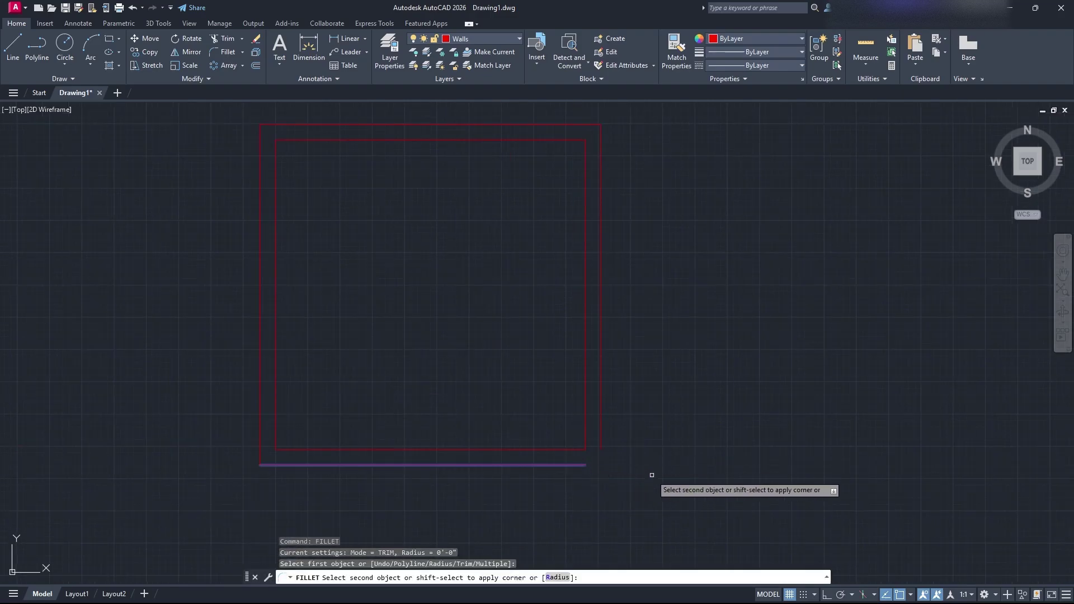
key("Escape")
Step: Fillet the bottom and right outer lines at the square's lower-right corner with a 6" radius
key("Return")
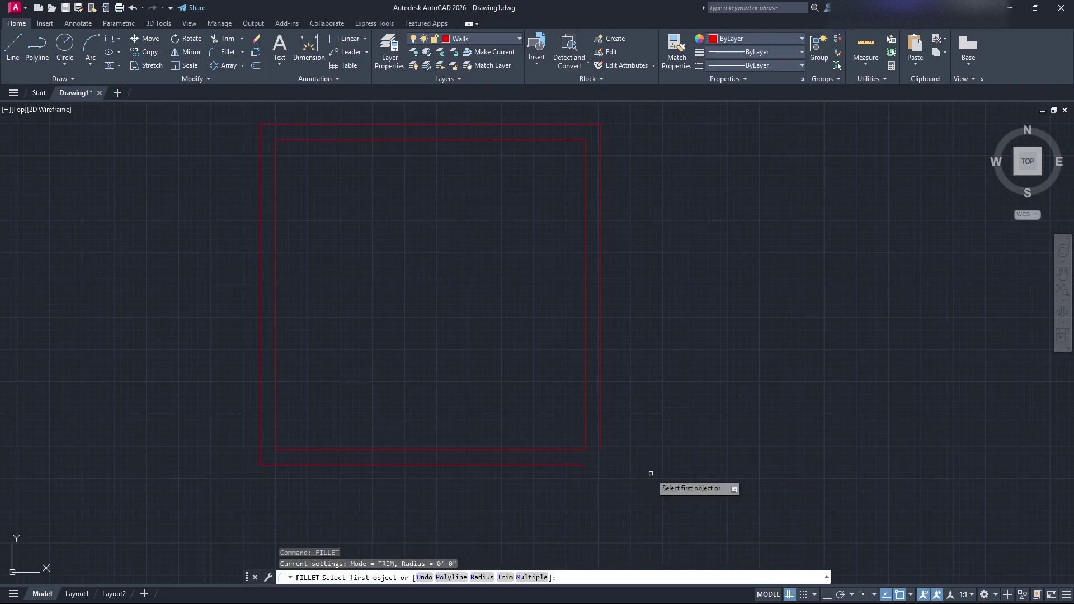
key("Down")
key("Return")
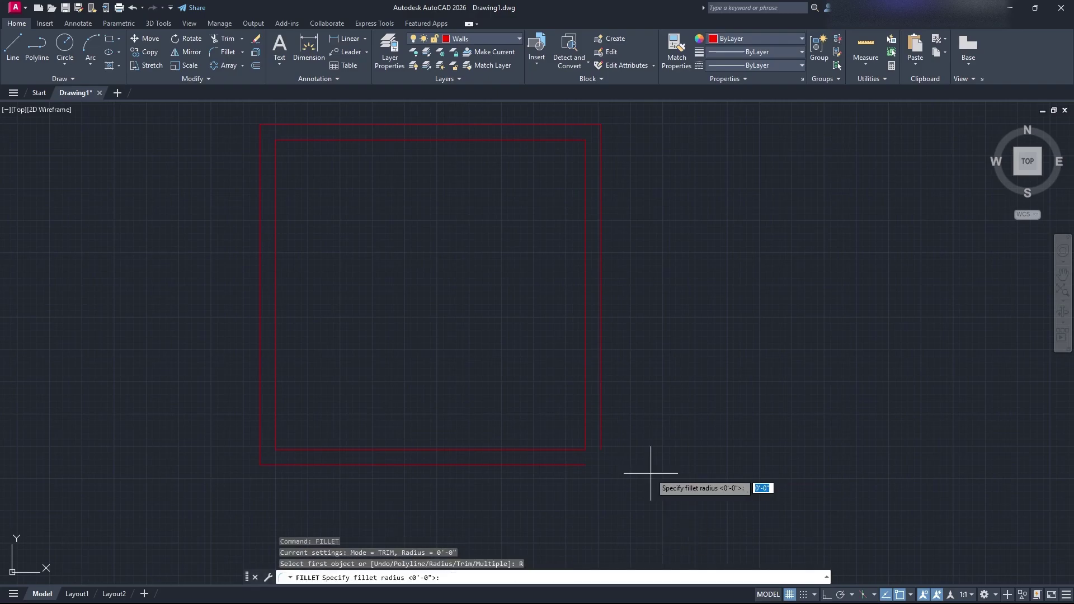
type("6")
key("Return")
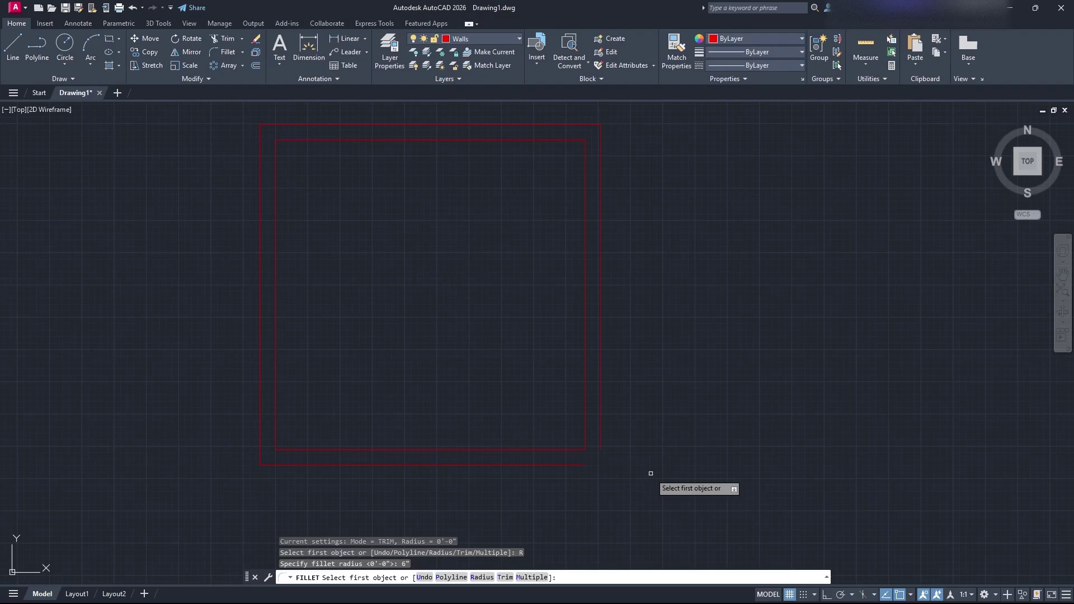
left_click(576, 466)
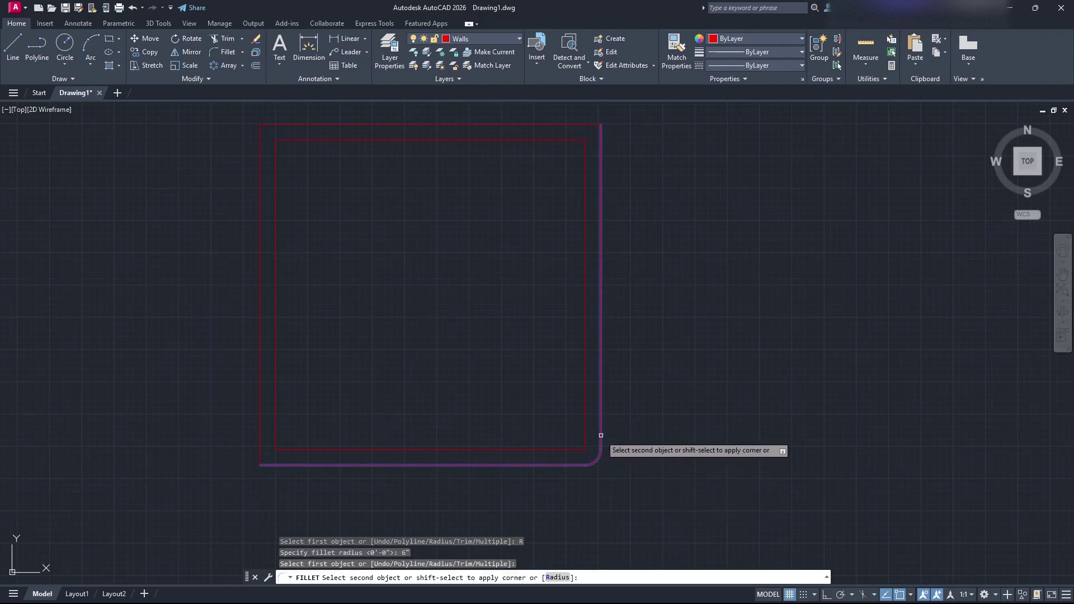
left_click(601, 436)
scroll(595, 480, "up", 4)
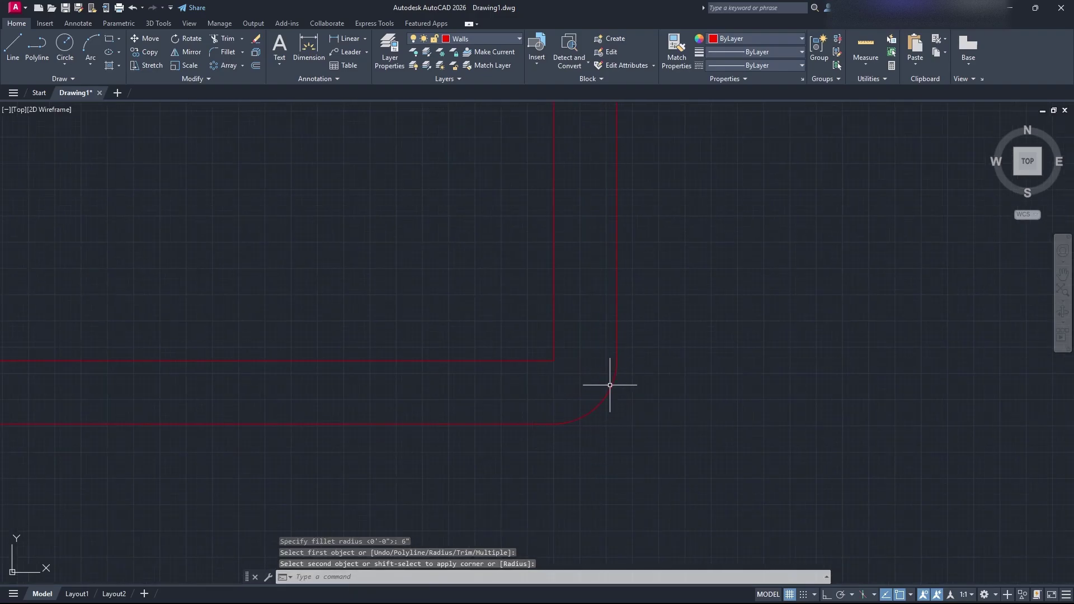
Step: Undo the 6" radius fillet at the outer lower-right corner
key("ctrl+z")
key("ctrl+z")
key("ctrl+z")
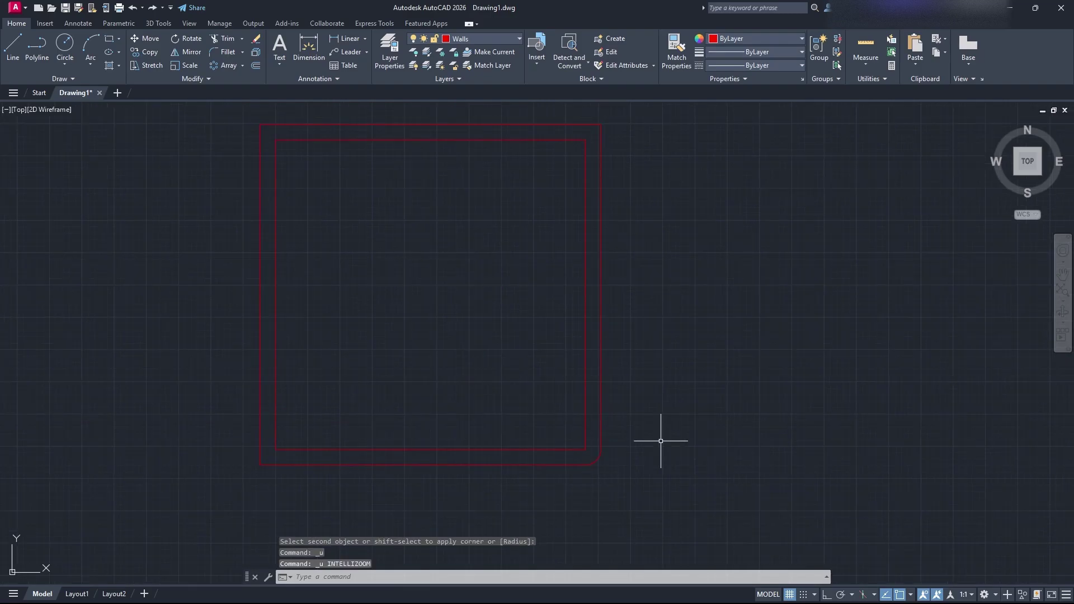
Step: Fillet the right and bottom outer lines with a zero radius to close the square's lower-right corner
type("fille")
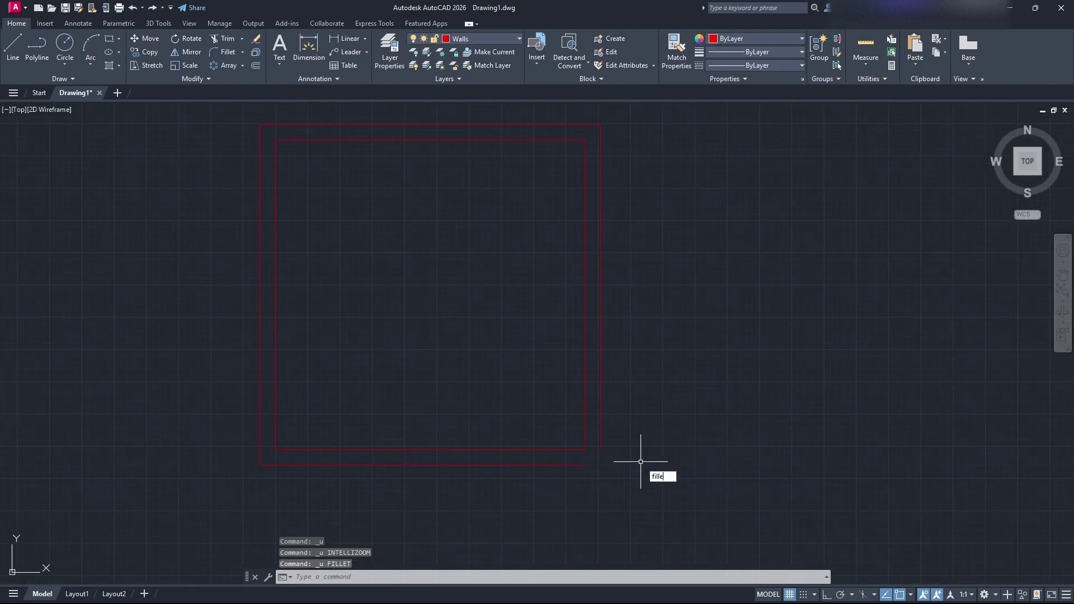
key("Return")
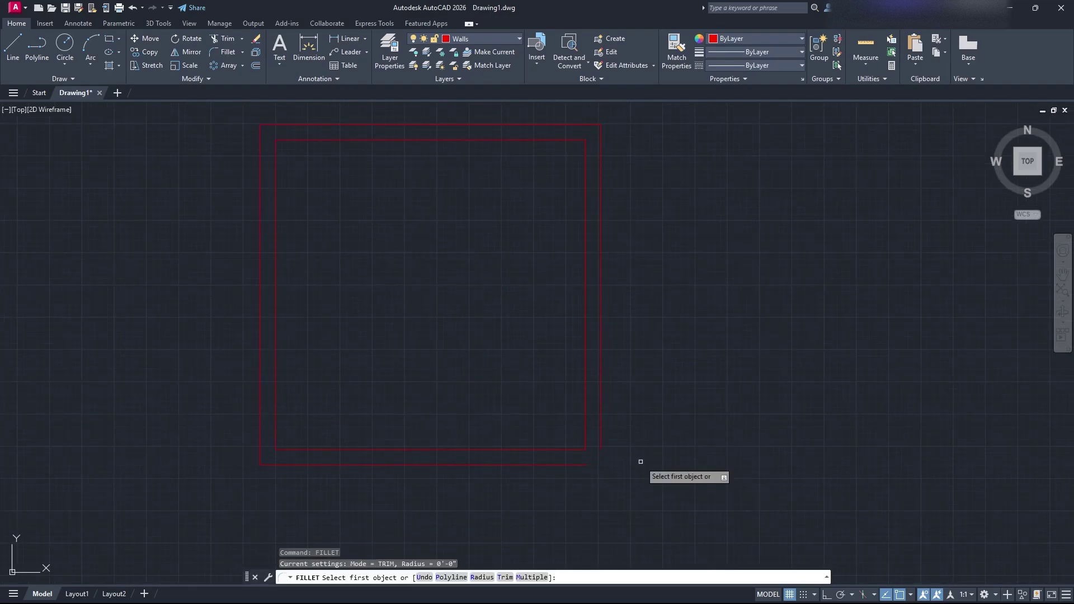
left_click(600, 417)
left_click(566, 465)
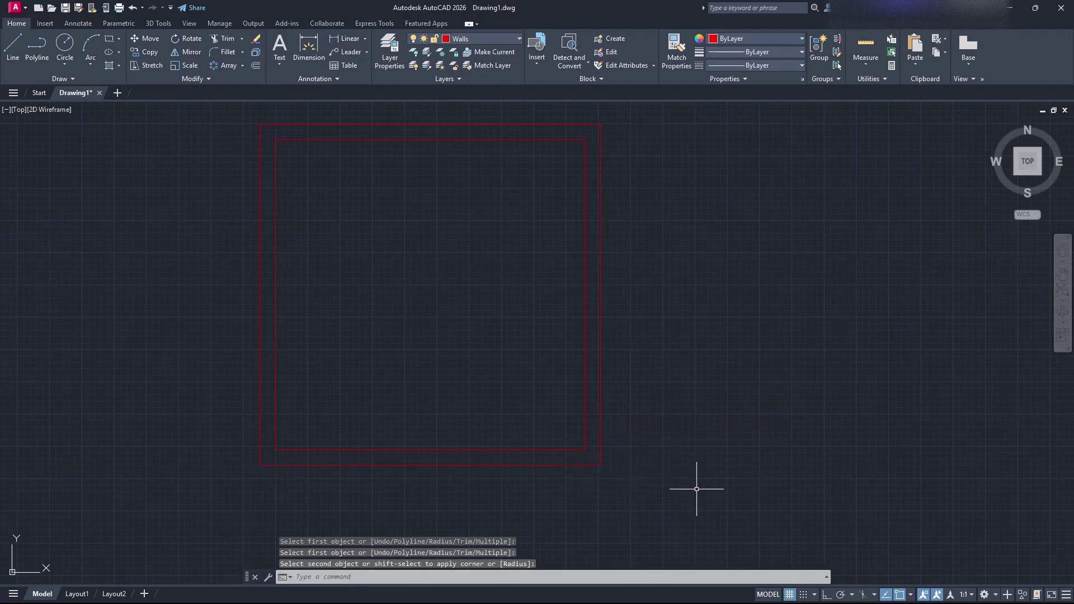
Step: Make Annotative the current dimension, text and multileader style
scroll(295, 305, "down", 3)
mouse_move(557, 379)
middle_mouse_down()
mouse_move(583, 304)
mouse_move(644, 326)
mouse_move(645, 361)
middle_mouse_up()
scroll(582, 304, "up", 2)
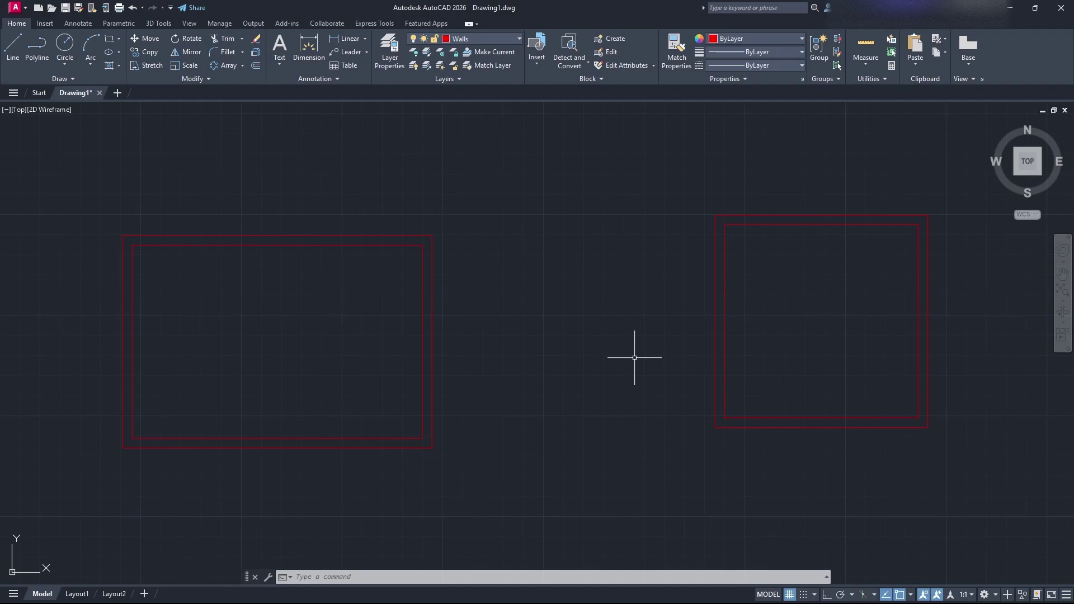
middle_click_drag(581, 370, 614, 360)
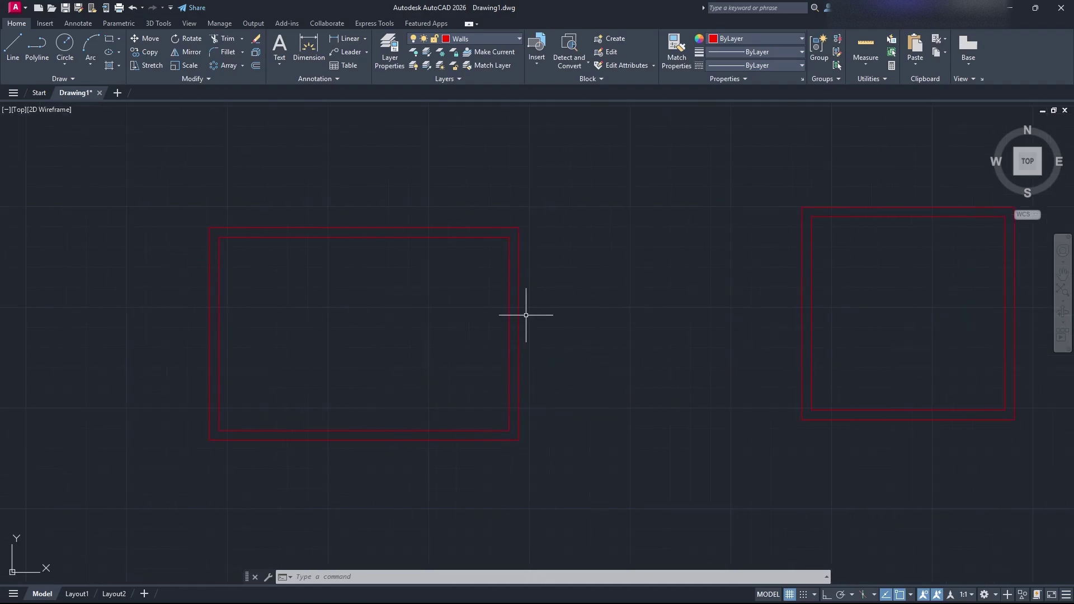
middle_click_drag(499, 300, 528, 306)
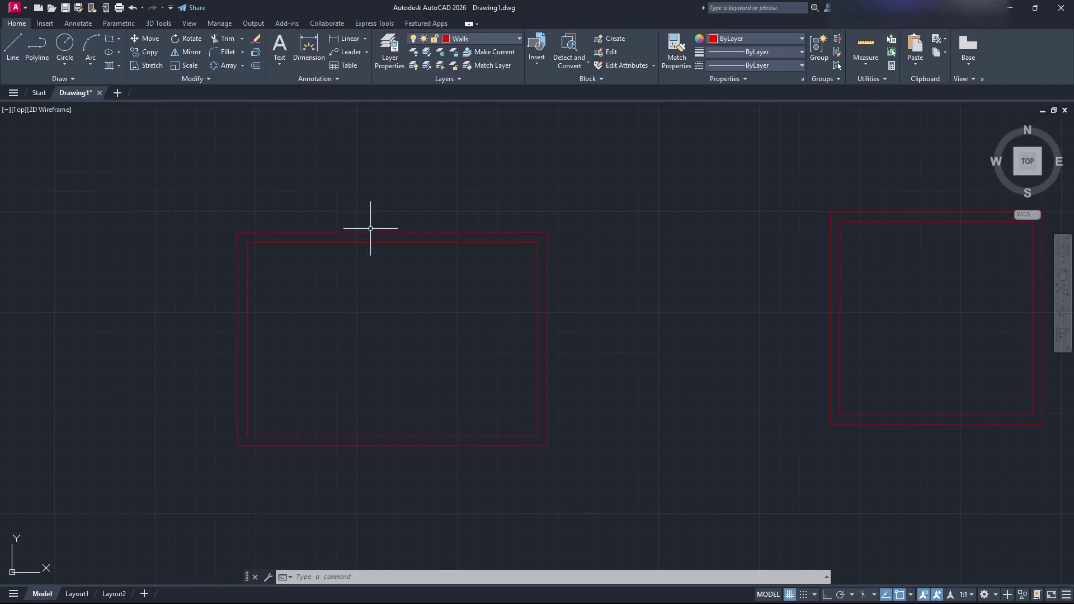
middle_click_drag(417, 313, 425, 319)
left_click(324, 80)
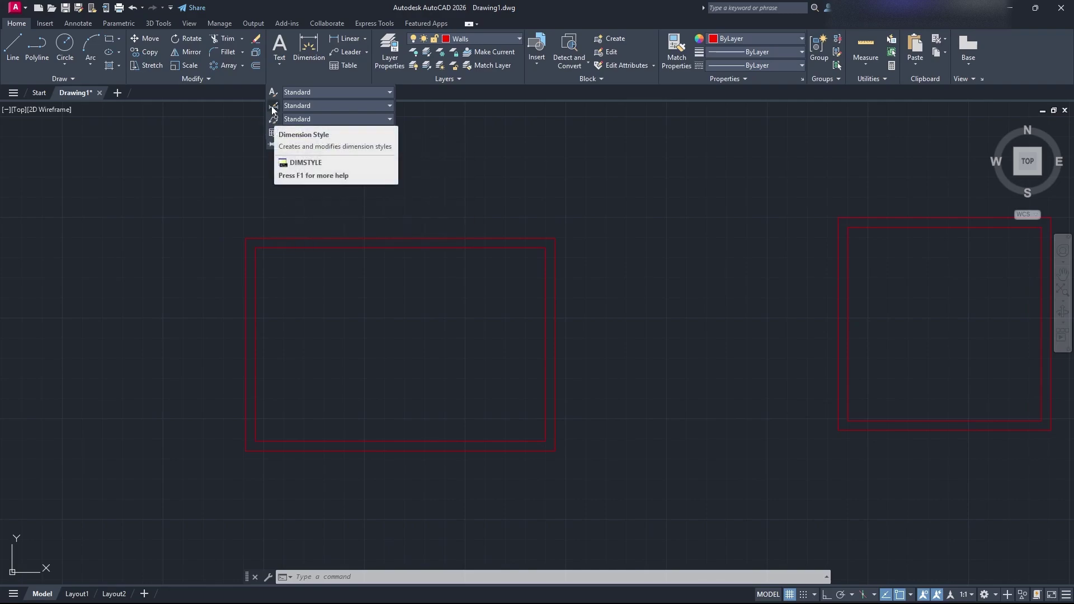
left_click(335, 106)
left_click(318, 131)
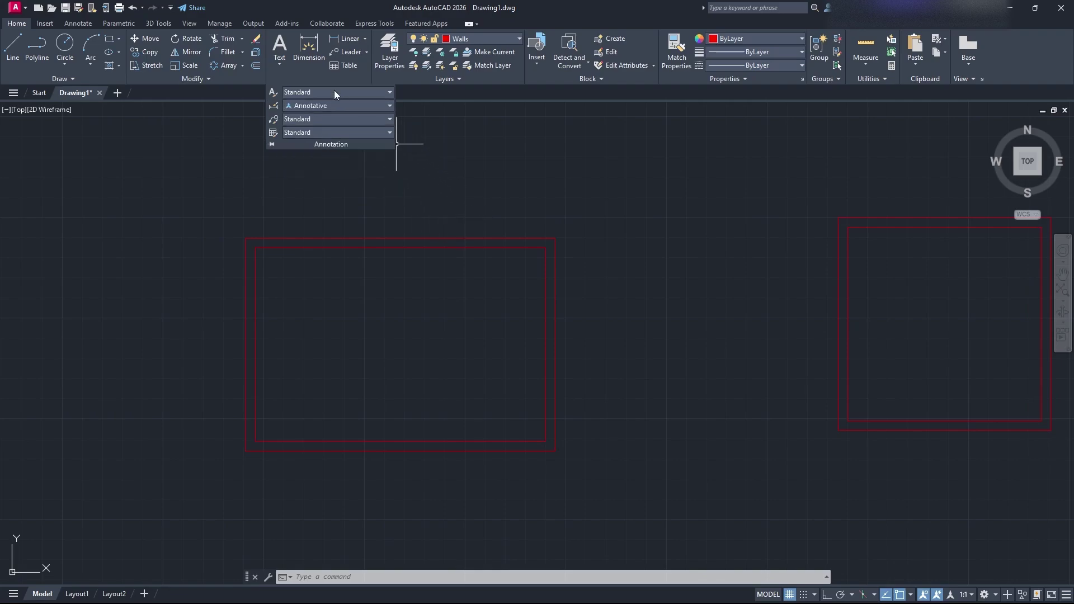
left_click(334, 92)
left_click(306, 112)
left_click(311, 120)
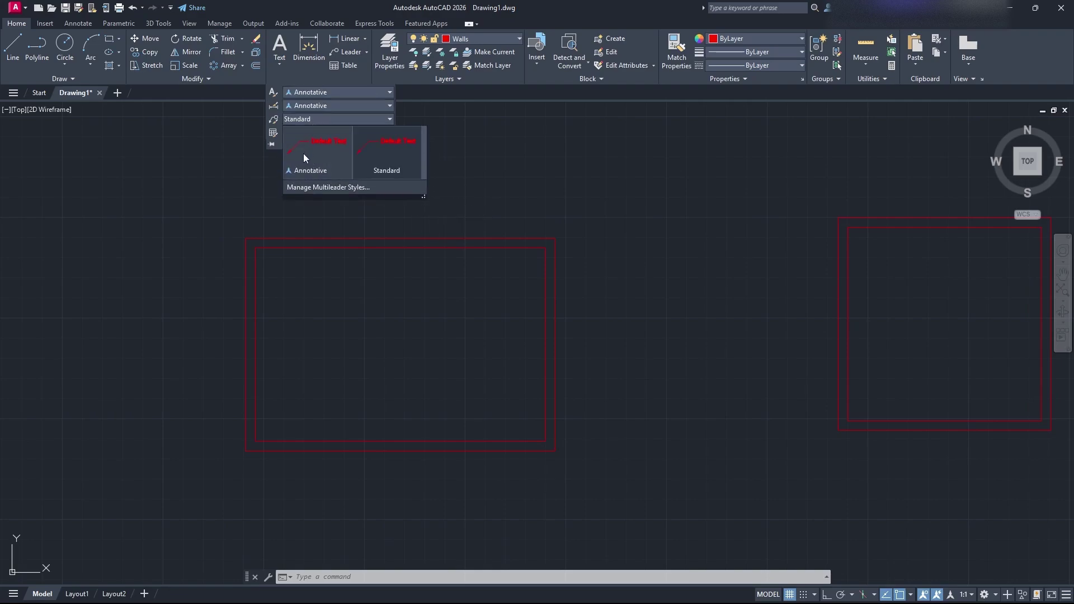
left_click(304, 153)
Step: Dimension the top outer edge of the wide rectangle at a 1:1 annotation scale, placing the dimension line above it
left_click(309, 50)
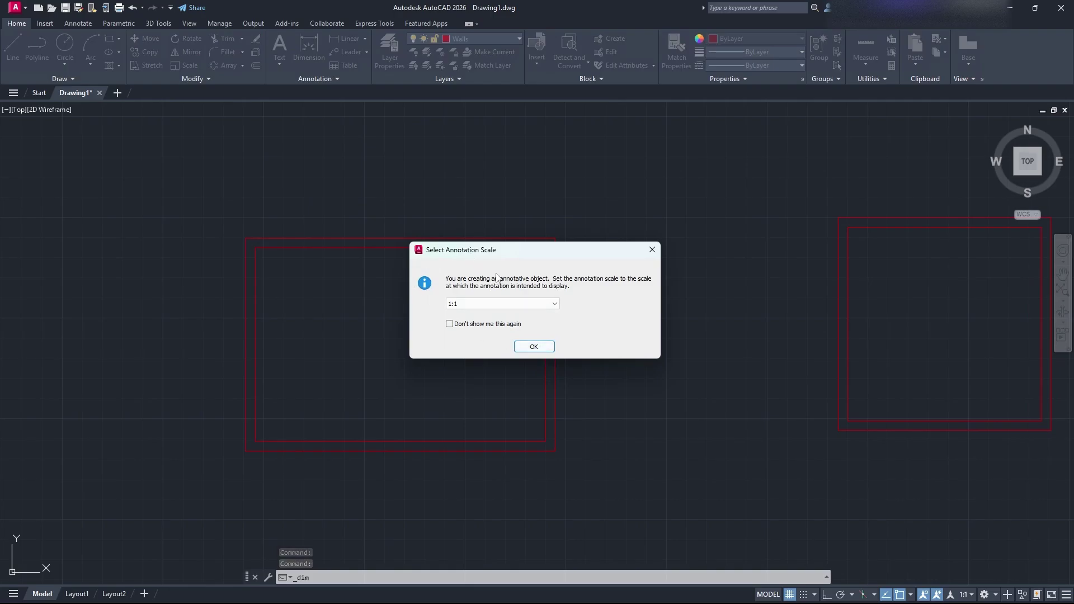
left_click(533, 346)
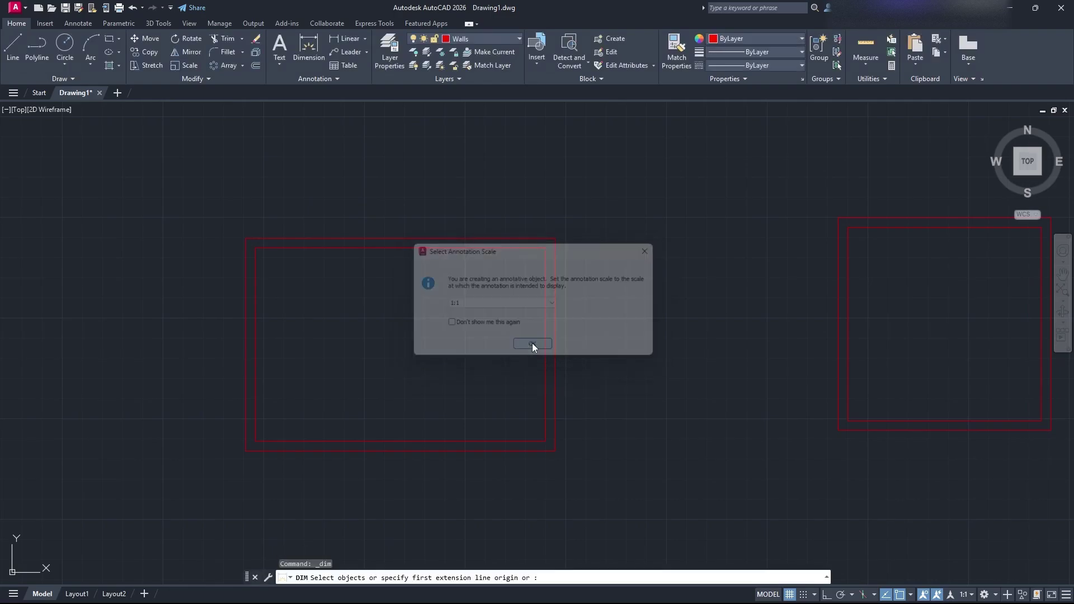
left_click(246, 238)
left_click(555, 237)
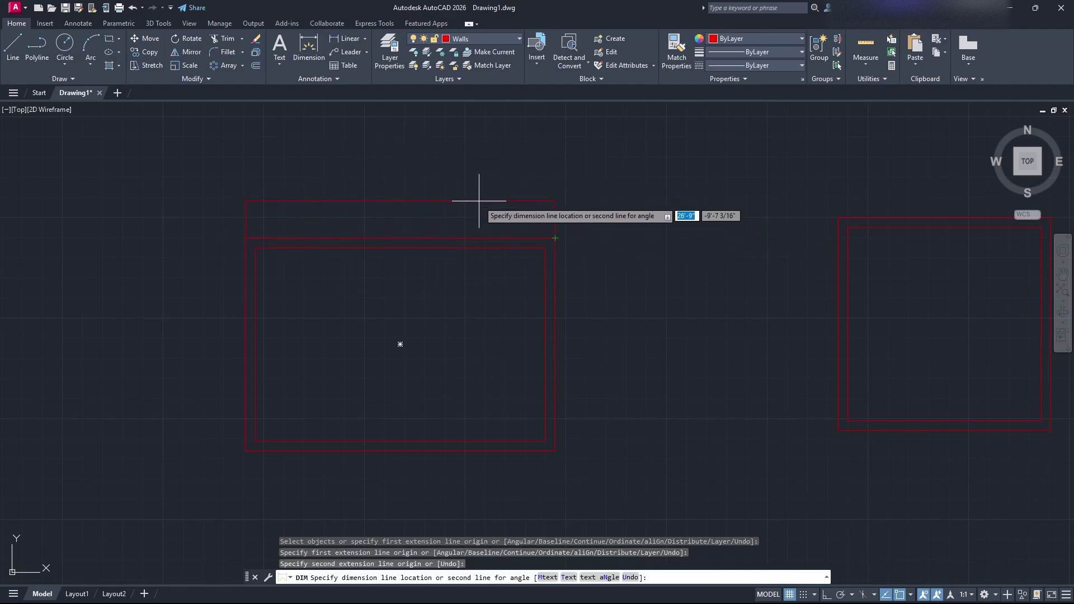
left_click(509, 211)
key("Return")
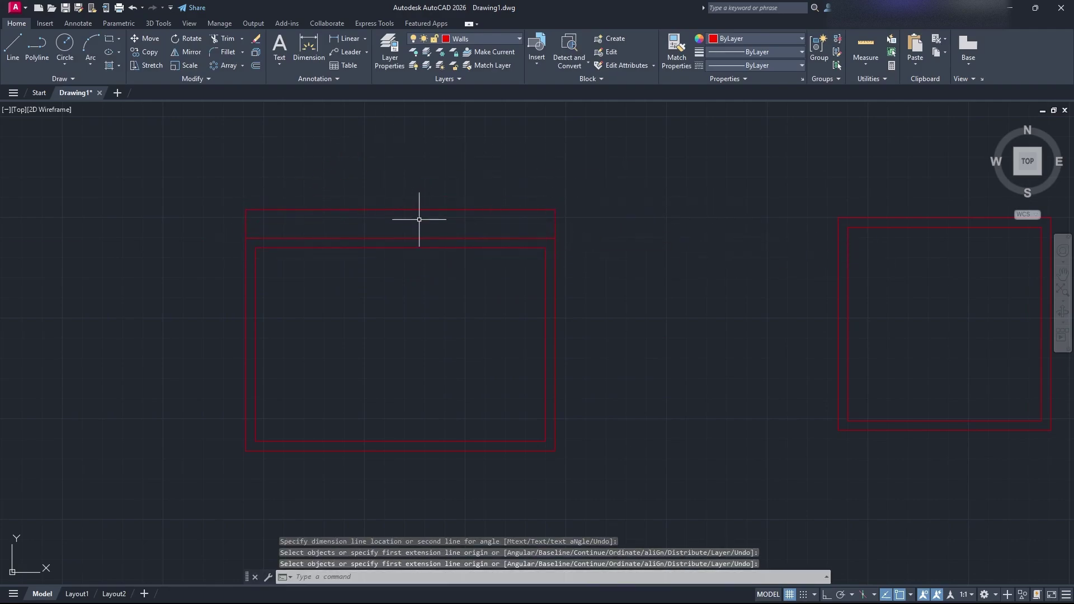
Step: Examine the dimension text above the wide rectangle, then delete the dimension
scroll(394, 221, "up", 5)
scroll(395, 221, "down", 2)
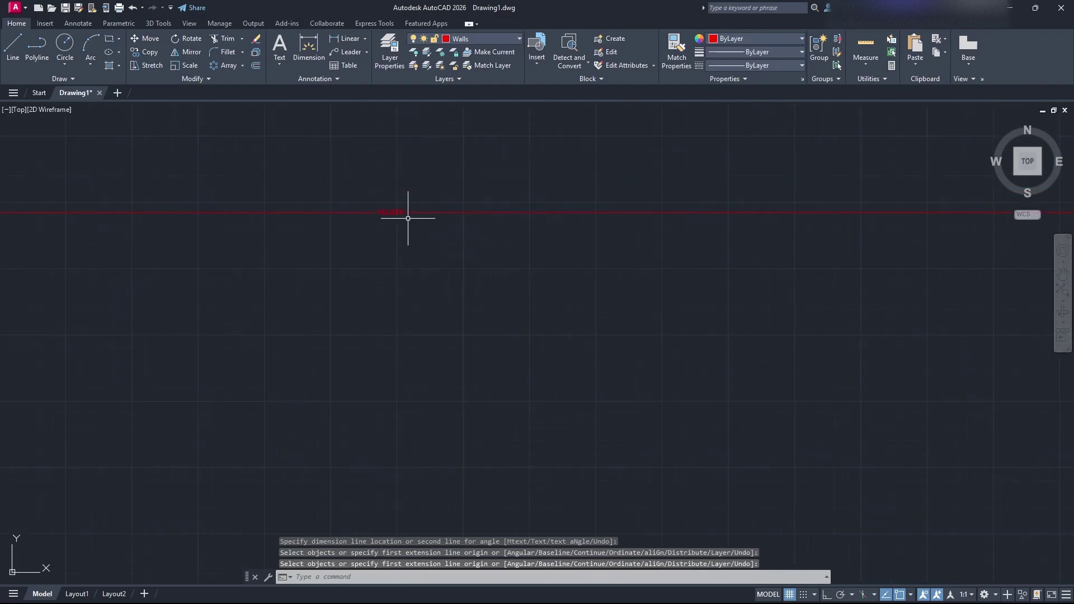
scroll(480, 259, "down", 3)
left_click(467, 293)
left_click(384, 234)
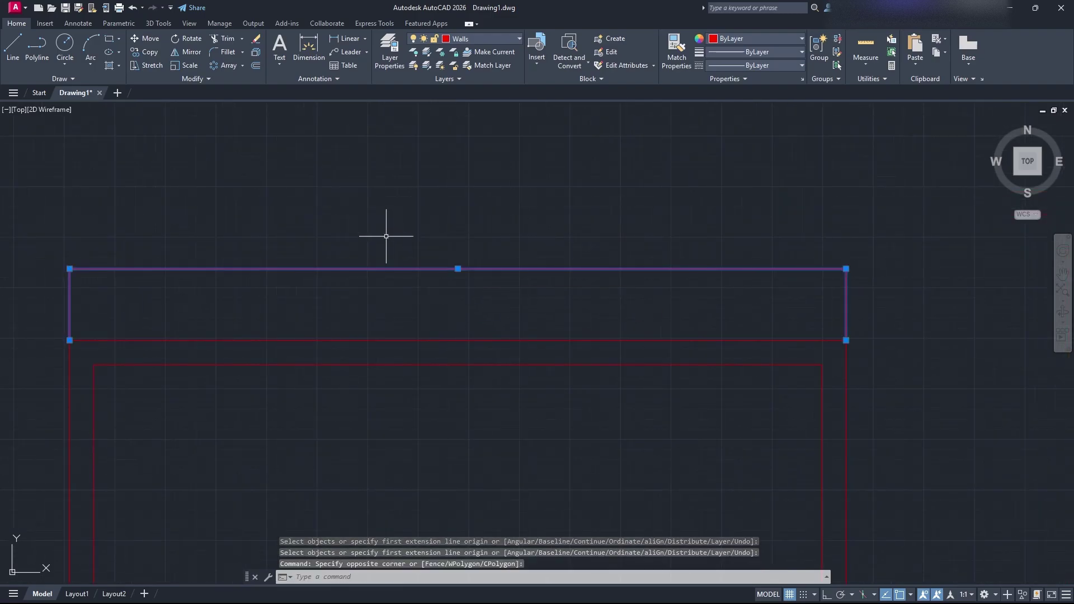
key("Delete")
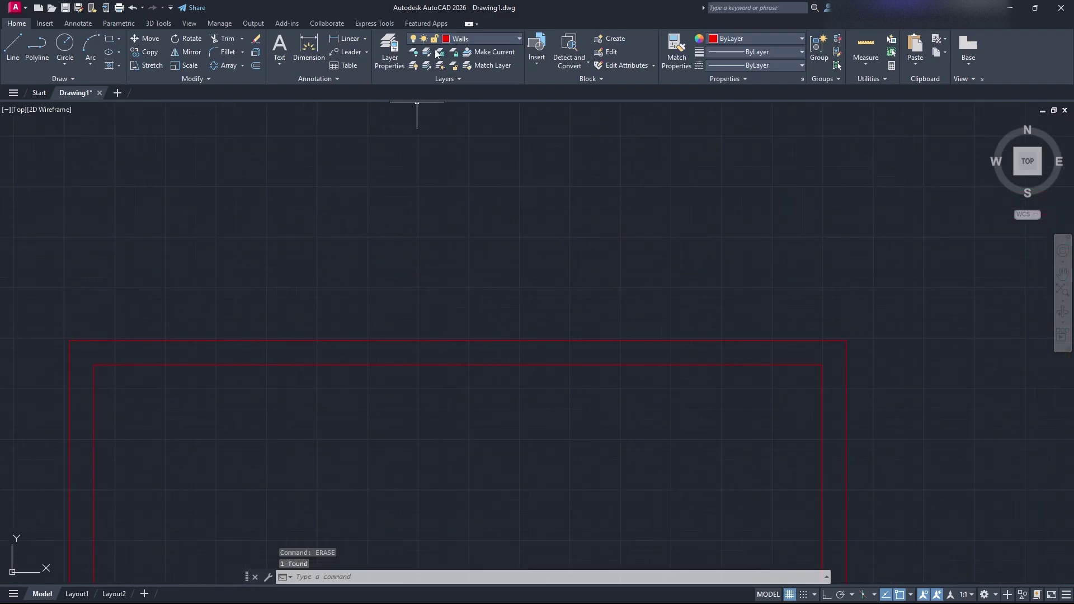
Step: Create a new layer named Dimensions and make it the current layer
left_click(389, 64)
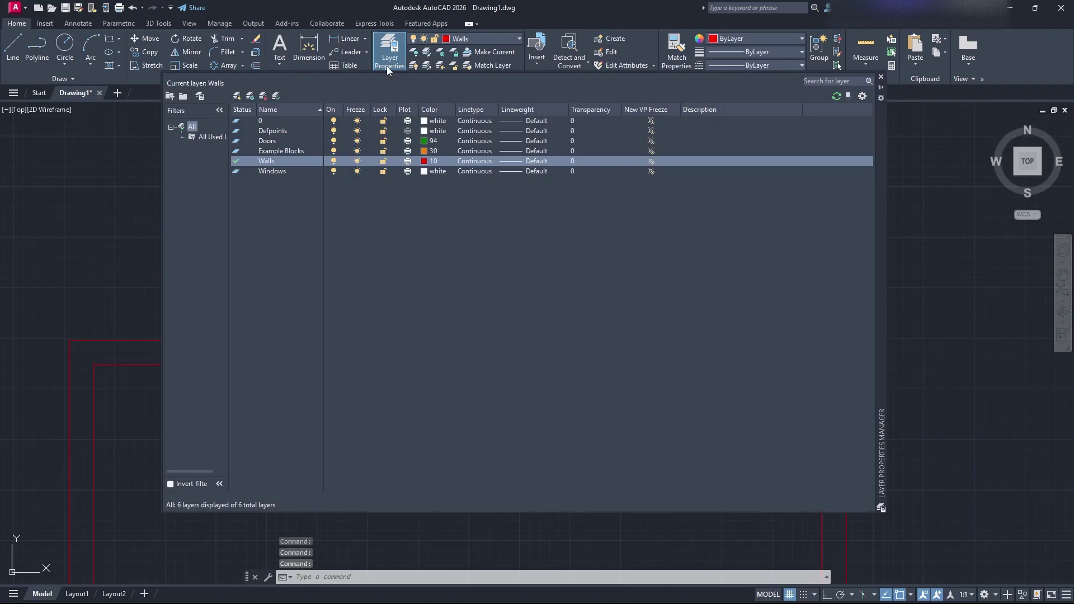
left_click(238, 96)
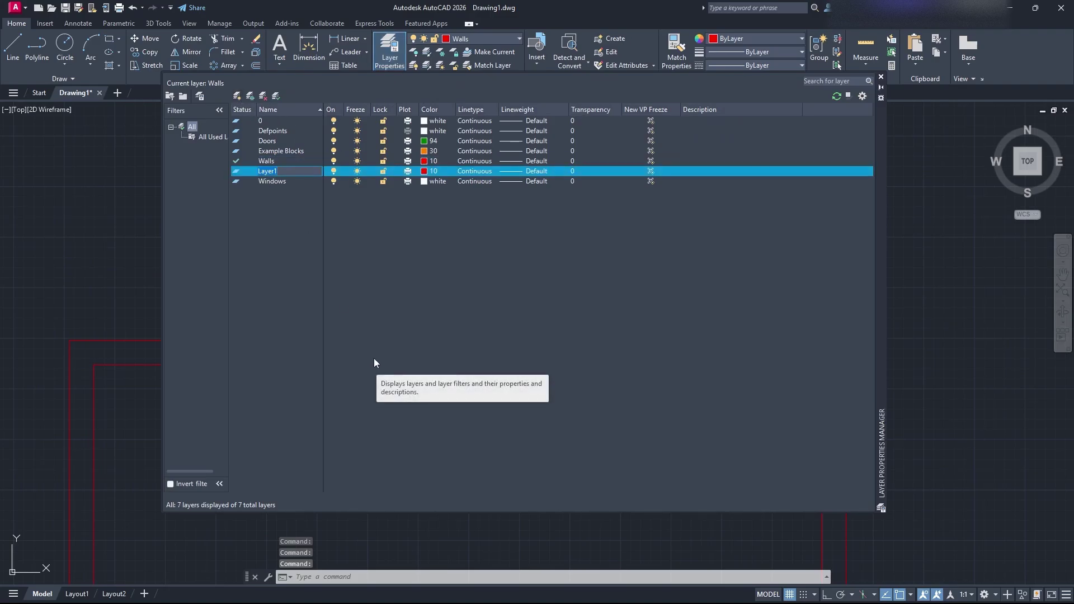
type("Dimensions")
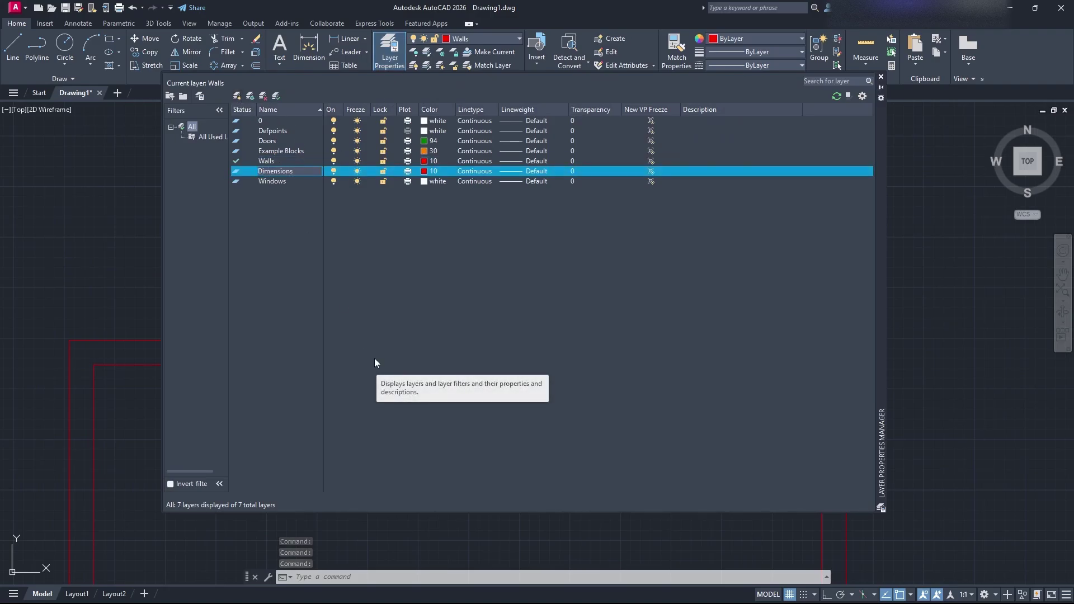
key("Return")
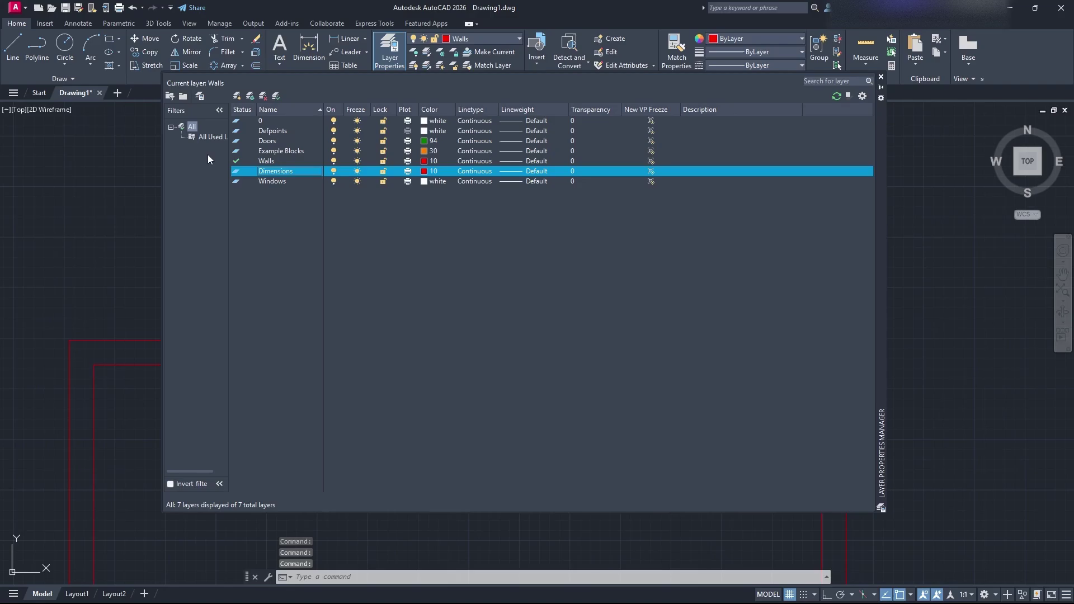
double_click(287, 174)
Step: Set the Dimensions layer's color to index color 21 and close the layer manager
left_click(434, 175)
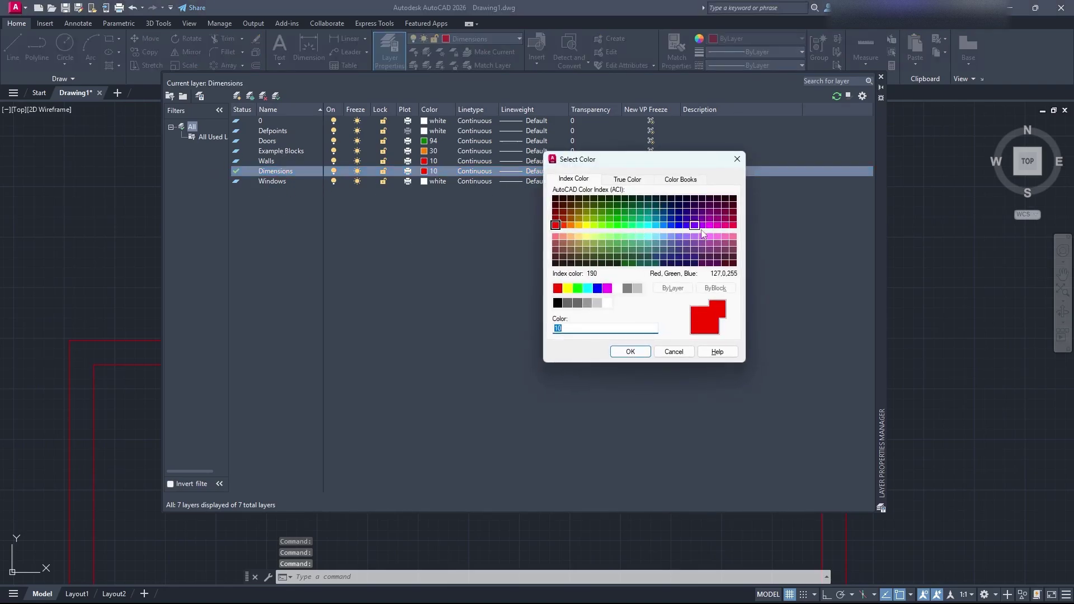
left_click(593, 212)
left_click(556, 237)
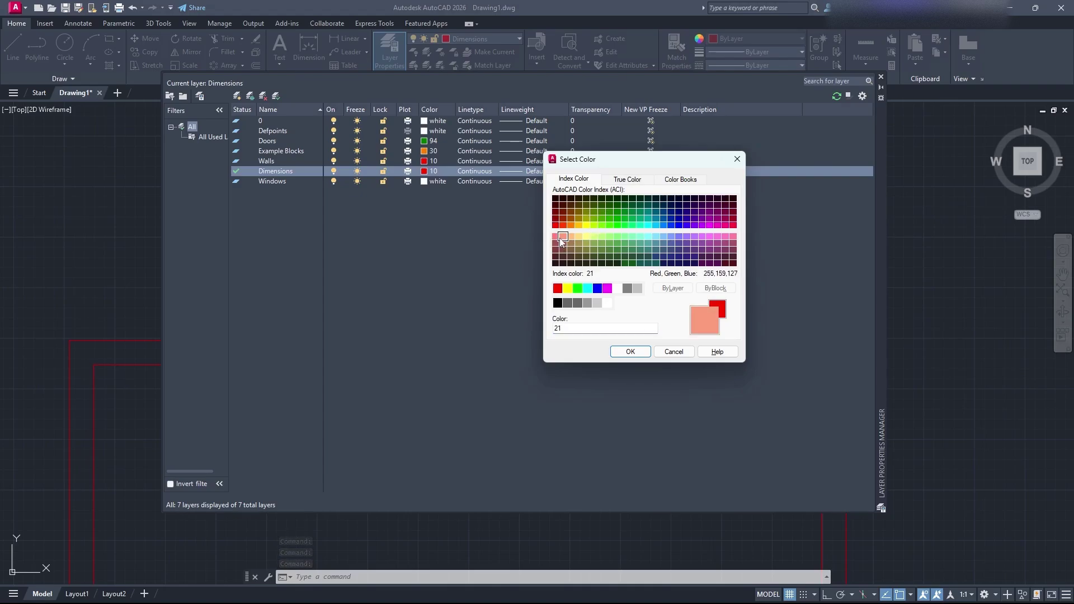
left_click(630, 352)
left_click(882, 77)
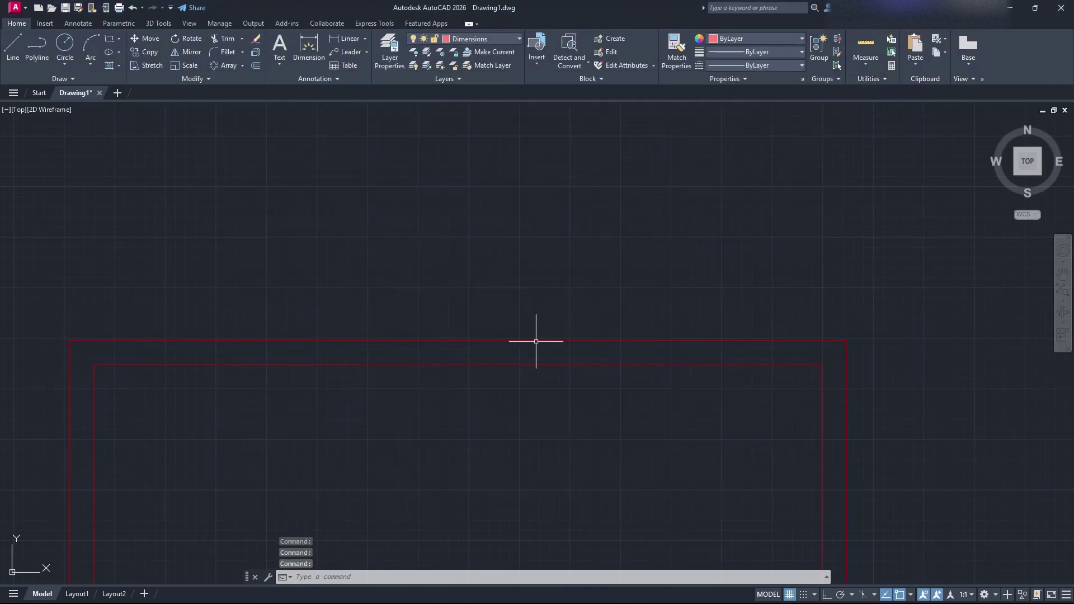
Step: Create a new dimension style named New Style Example based on the Standard style, for all dimensions
scroll(560, 317, "down", 2)
left_click(330, 79)
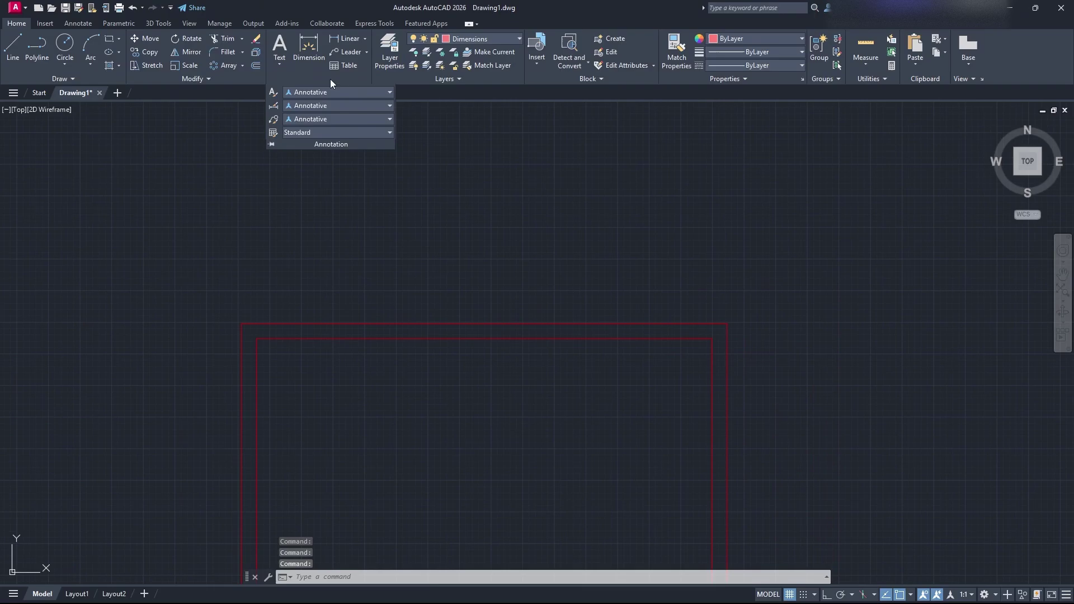
left_click(273, 106)
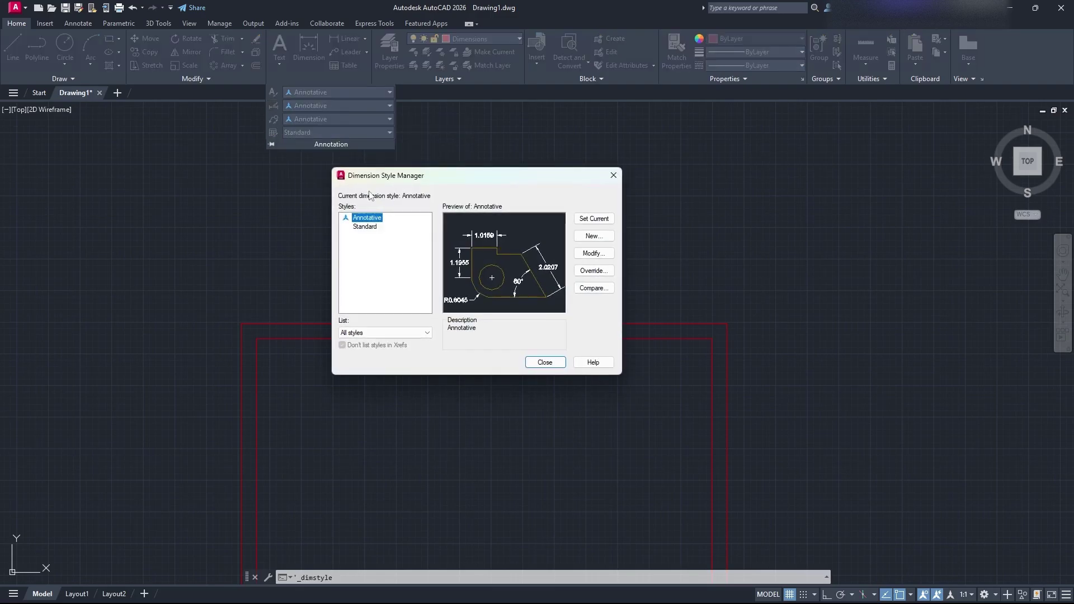
left_click(363, 227)
left_click(368, 218)
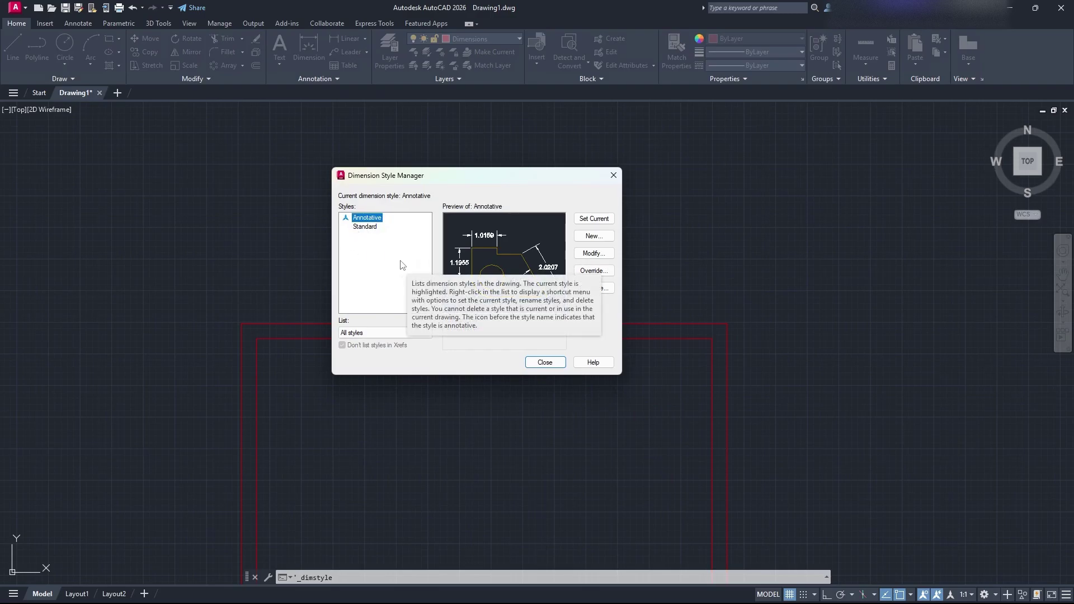
left_click(365, 227)
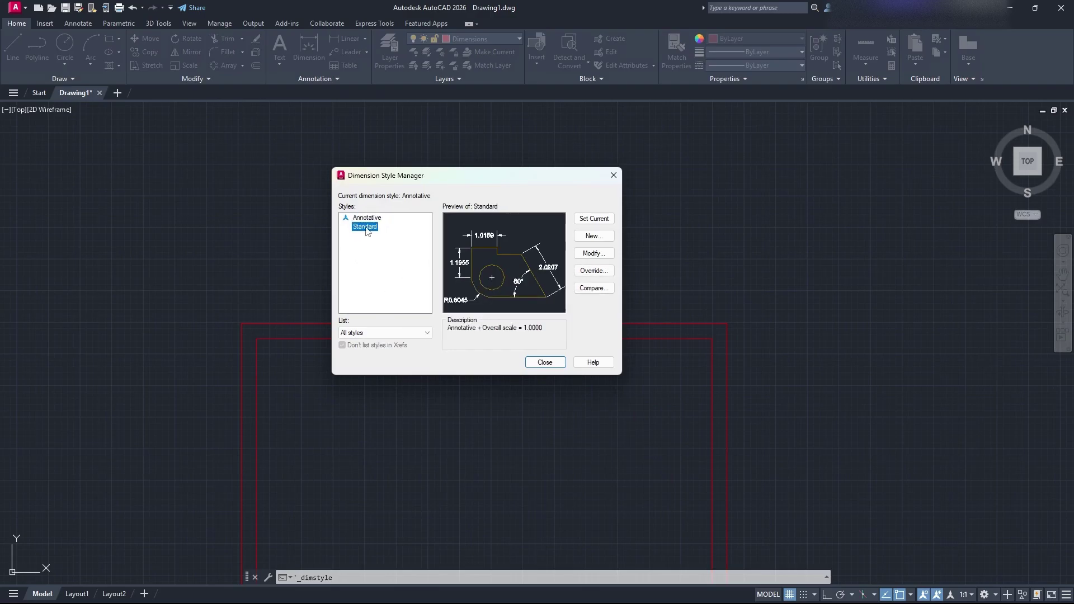
left_click(585, 236)
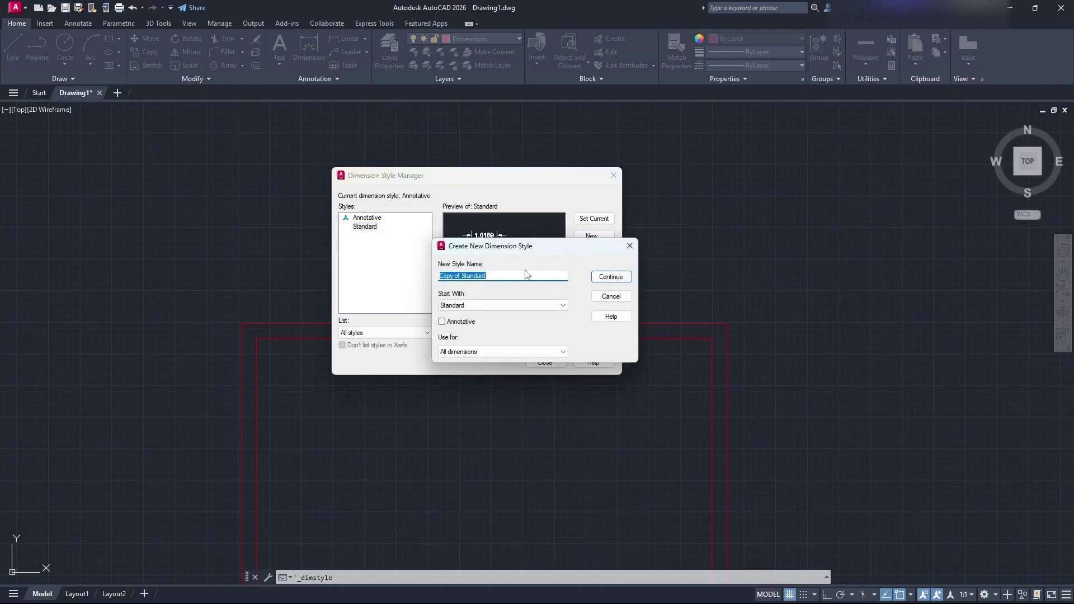
type("New Style Example")
left_click(492, 306)
left_click(487, 325)
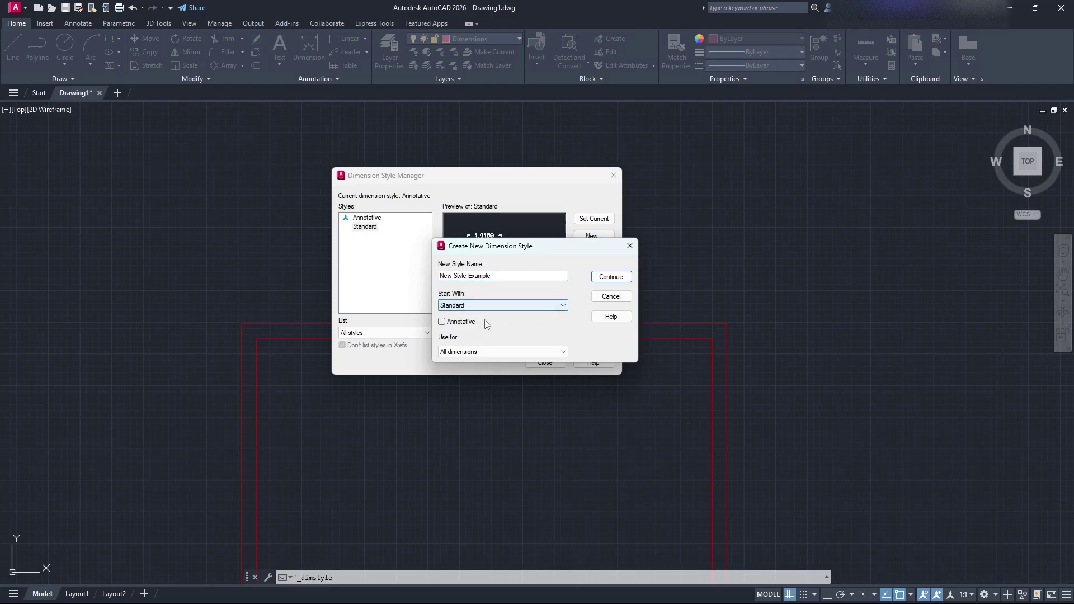
left_click(607, 278)
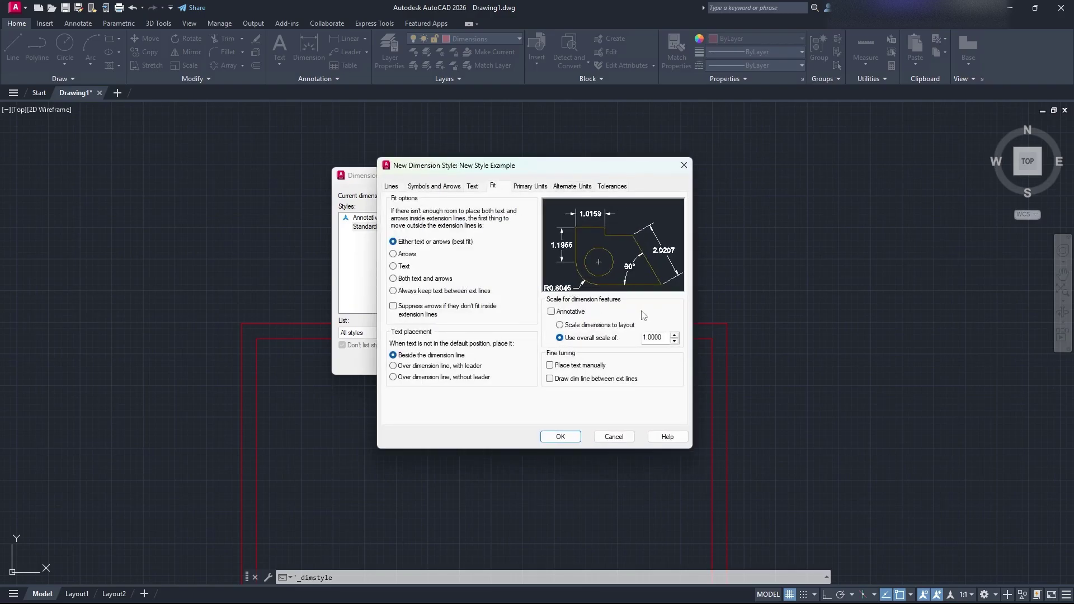
Step: Set the new style's overall dimension scale to 2 and review its text appearance settings
left_click_drag(665, 337, 621, 338)
type("2")
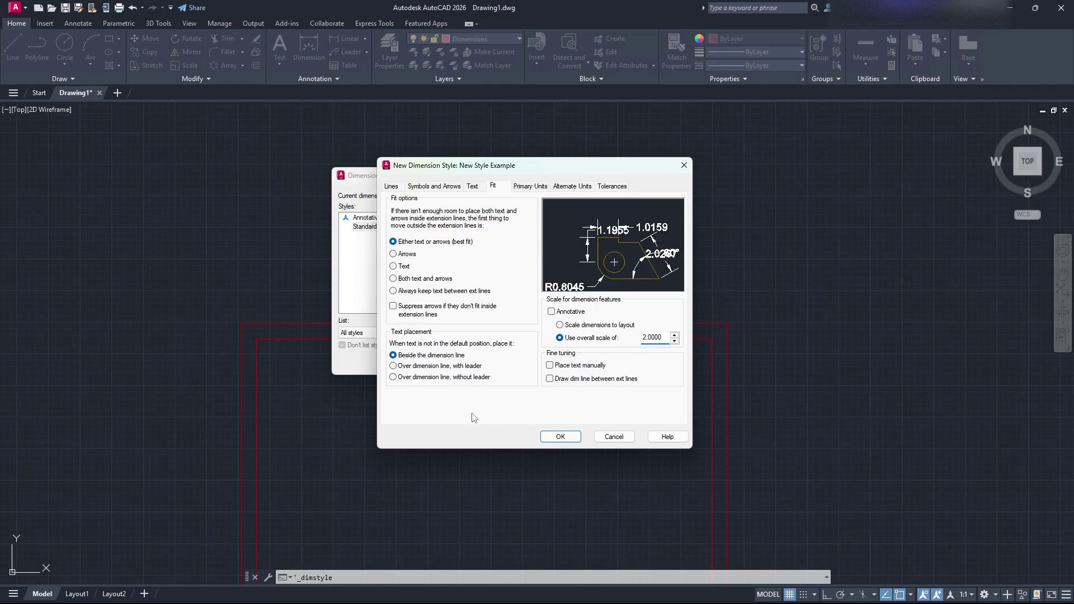
left_click(472, 187)
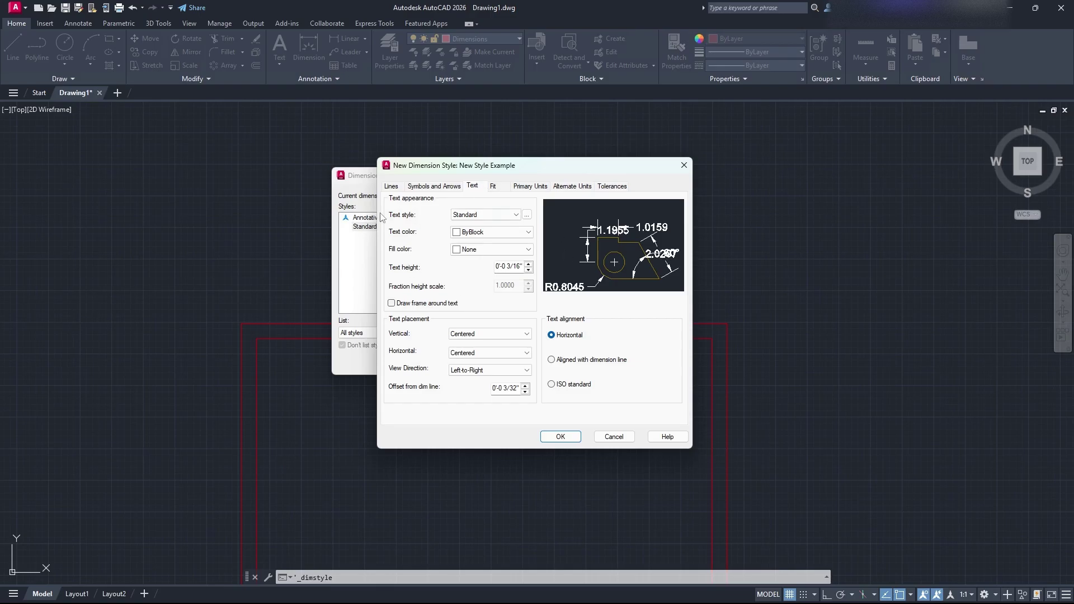
left_click(485, 217)
left_click(485, 217)
left_click(495, 231)
left_click(417, 236)
Step: Set the style's first and second arrowheads to Architectural tick, keeping the leader arrowhead as Closed filled
left_click(450, 188)
left_click(456, 220)
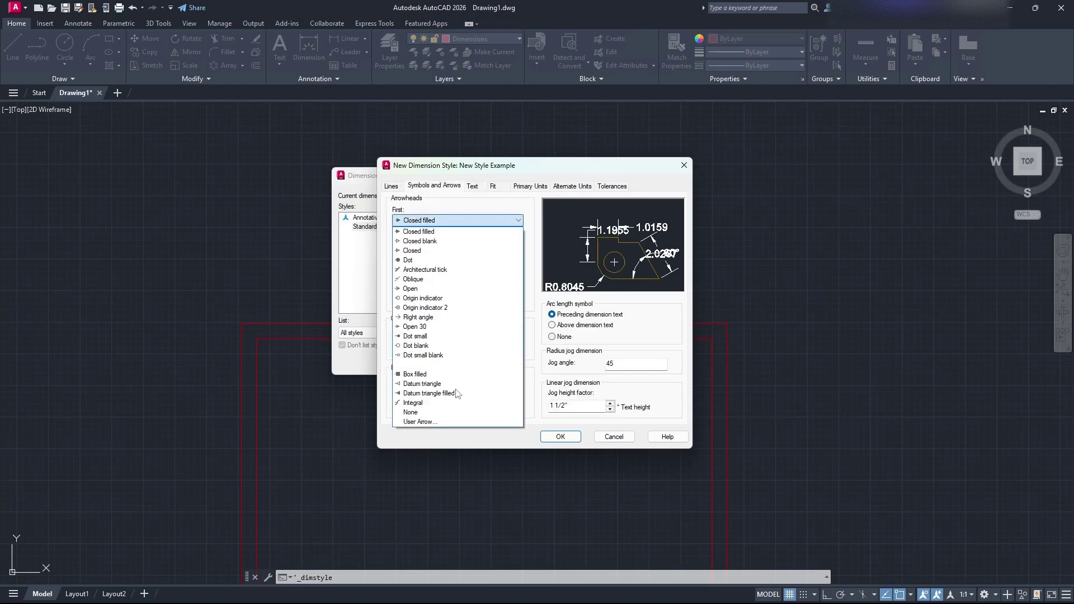
left_click(455, 270)
left_click(433, 246)
left_click(439, 247)
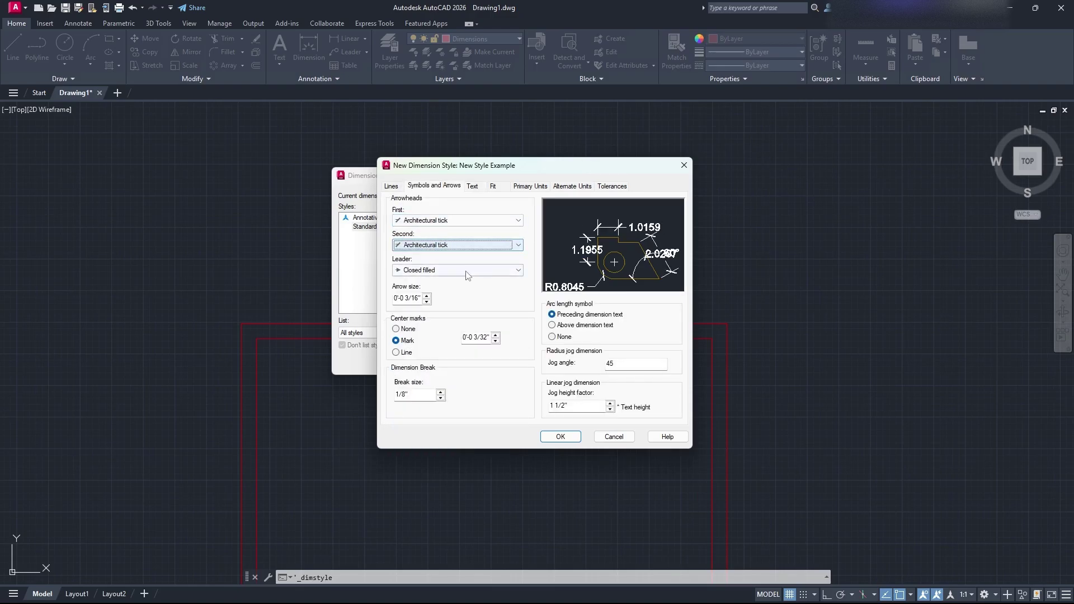
left_click(468, 275)
left_click(469, 279)
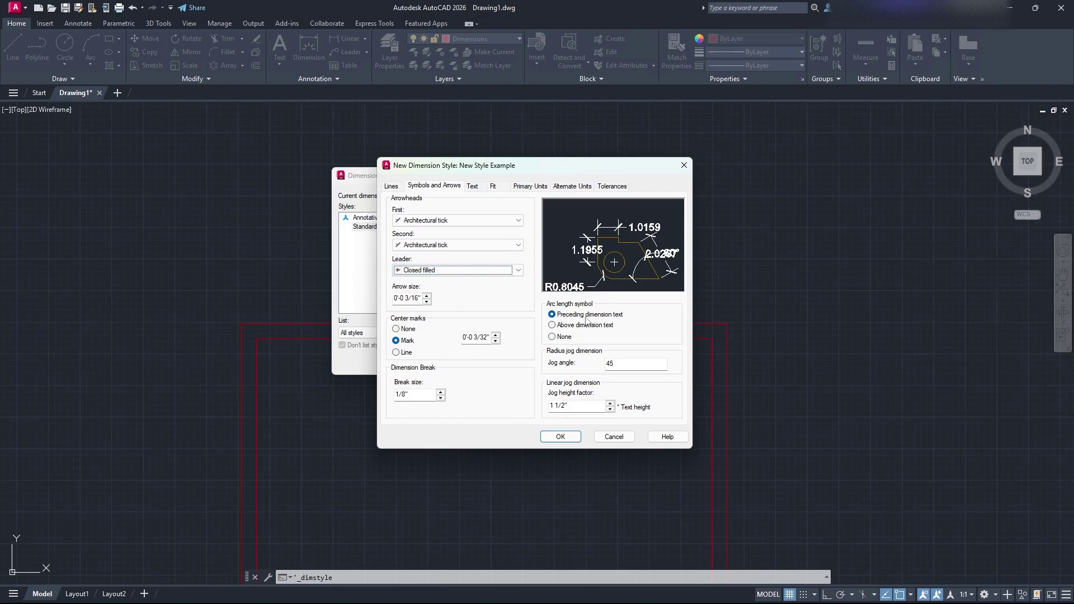
Step: Set the style's primary linear unit format to Architectural, then save the style and close the style manager
left_click(391, 187)
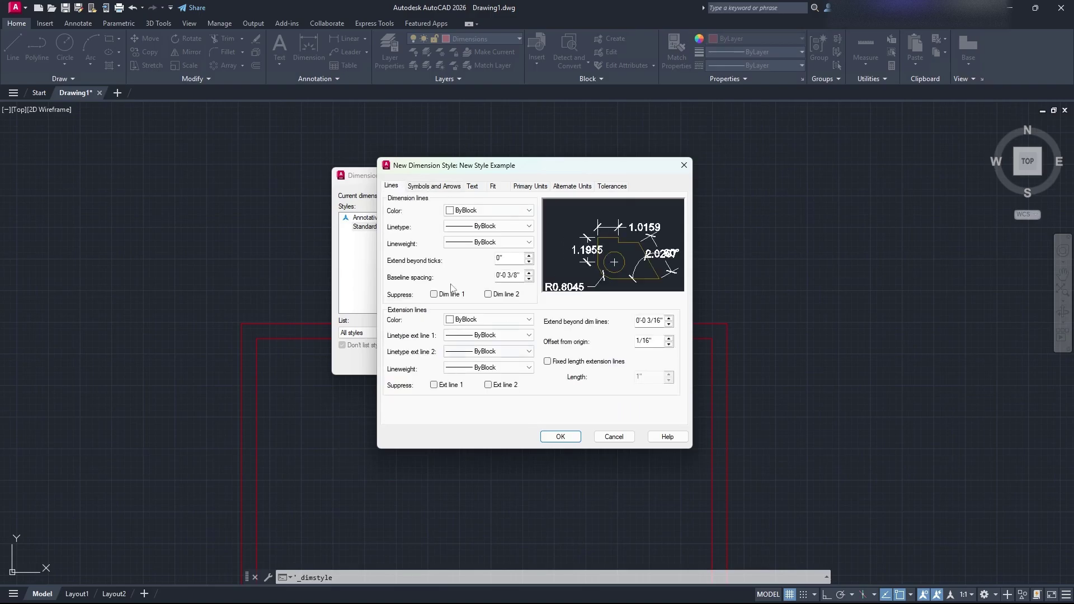
left_click(513, 186)
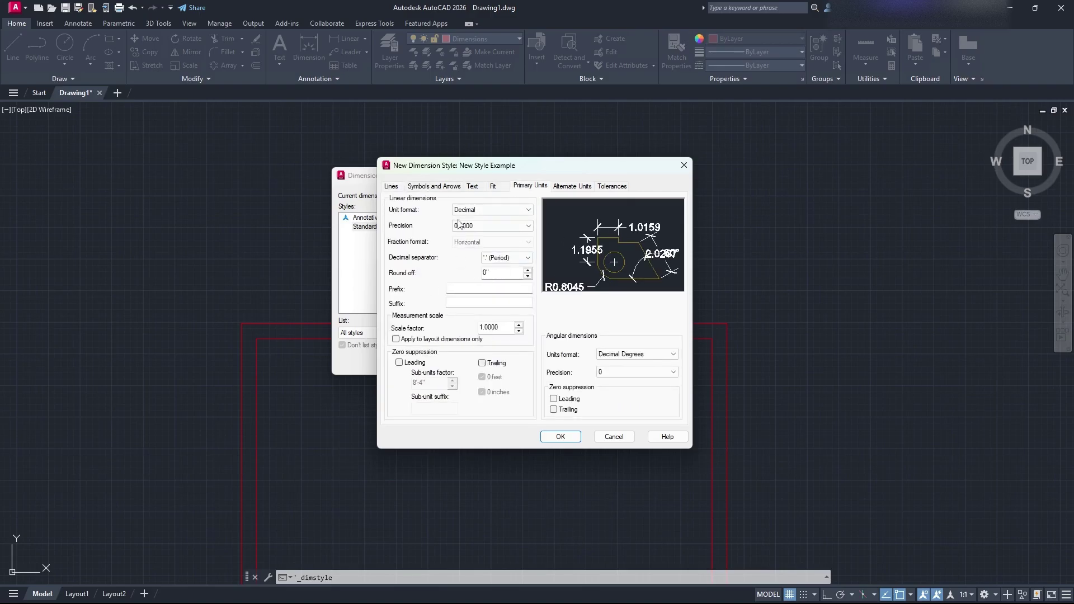
left_click(476, 210)
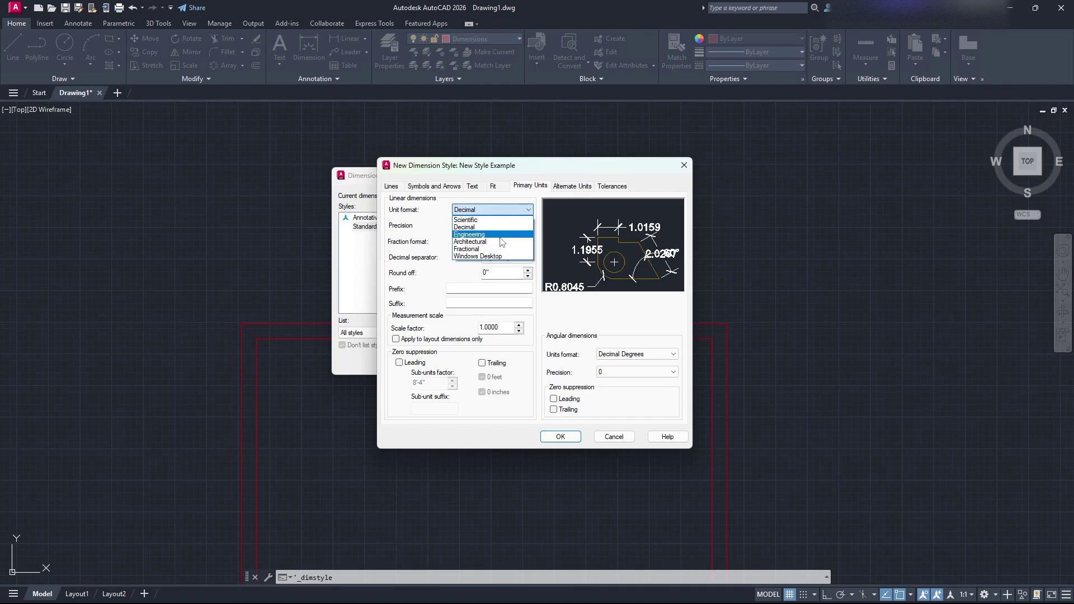
left_click(493, 242)
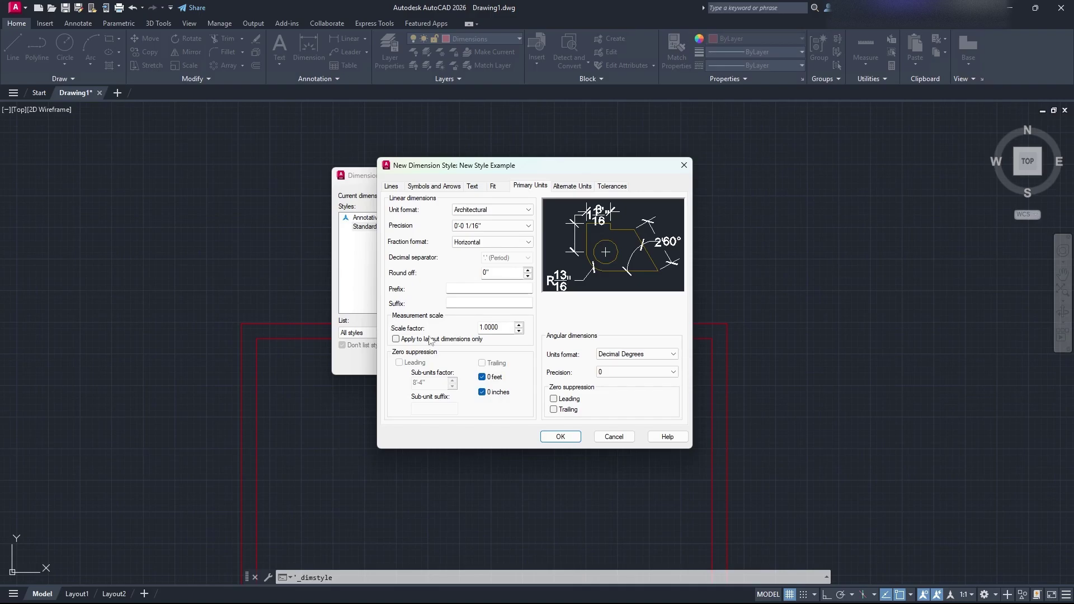
left_click(482, 327)
left_click(572, 185)
left_click(613, 186)
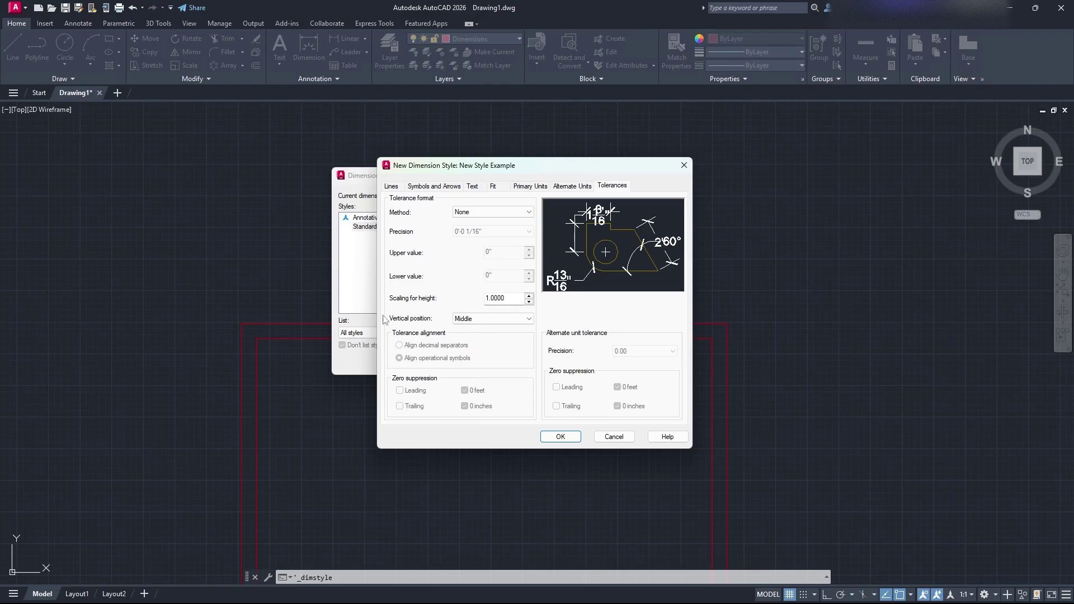
left_click(560, 436)
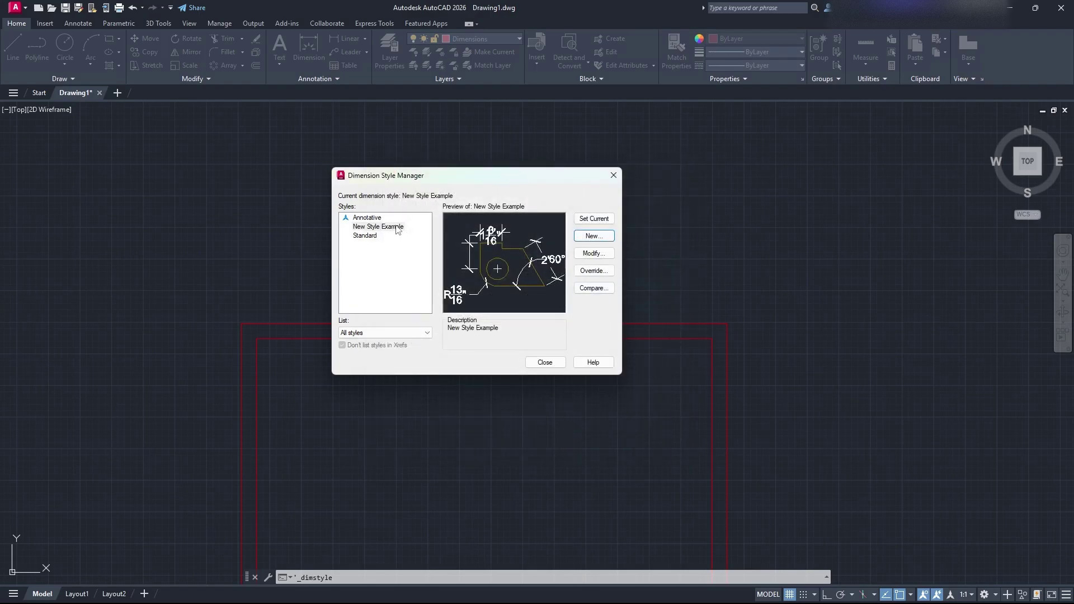
left_click(540, 361)
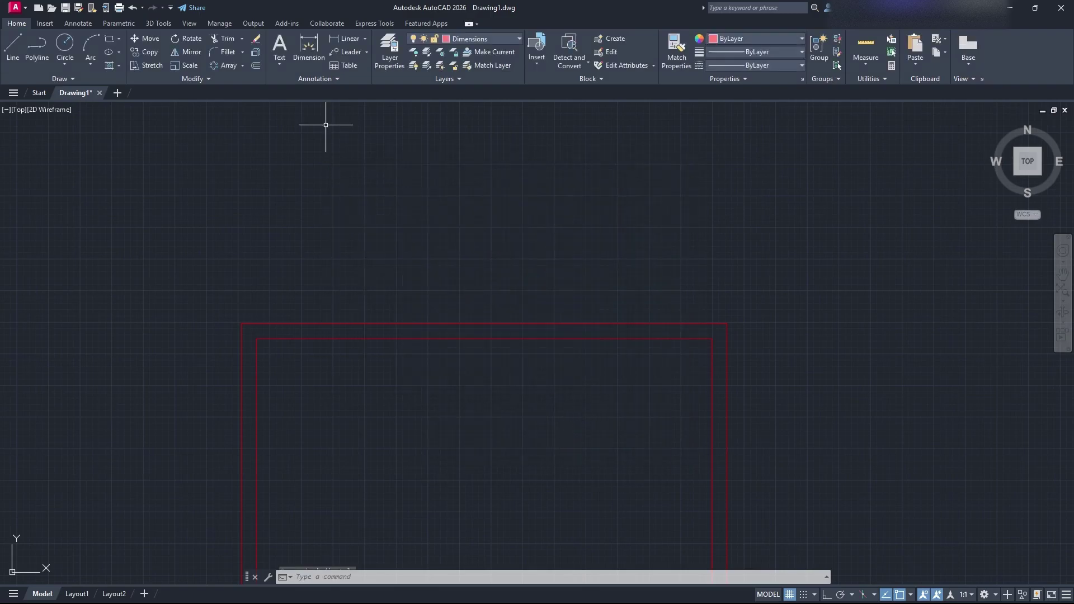
Step: Dimension the top outer edge of the wide rectangle with New Style Example, placing the dimension line just above it
left_click(330, 79)
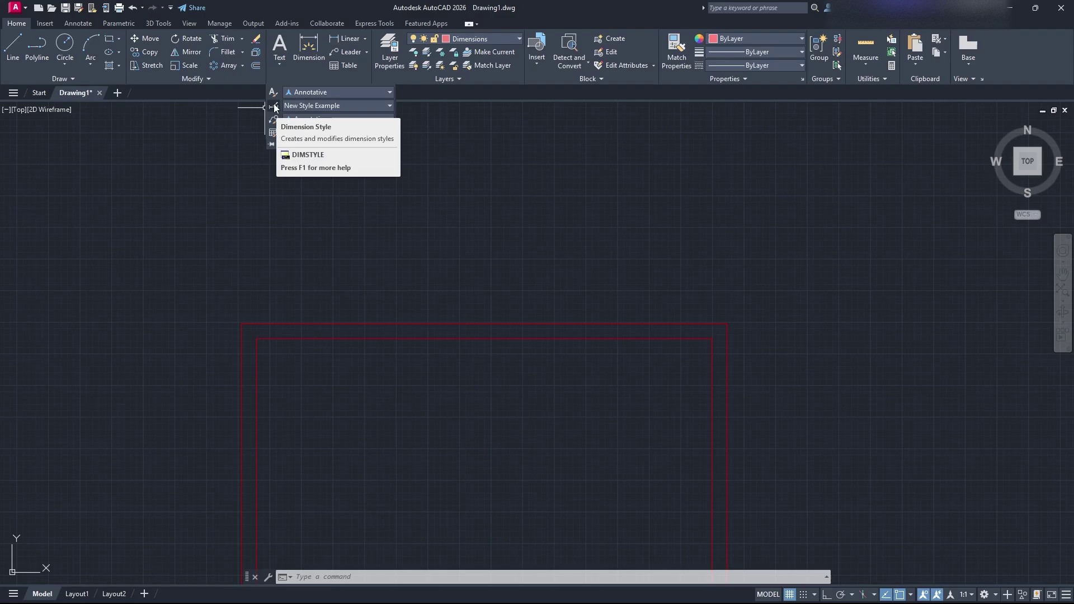
left_click(312, 56)
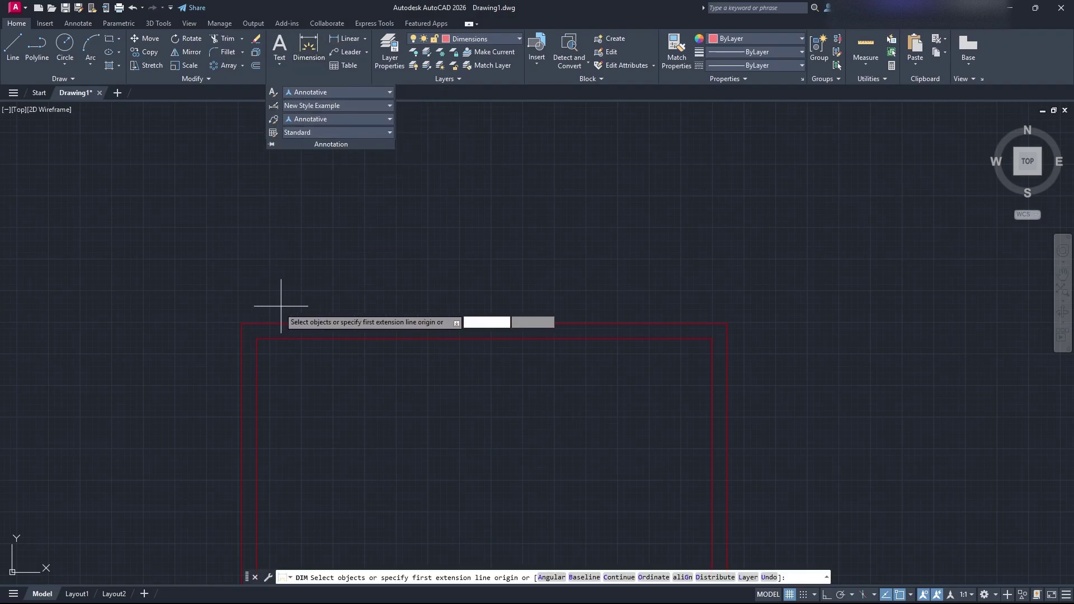
left_click(241, 323)
left_click(727, 324)
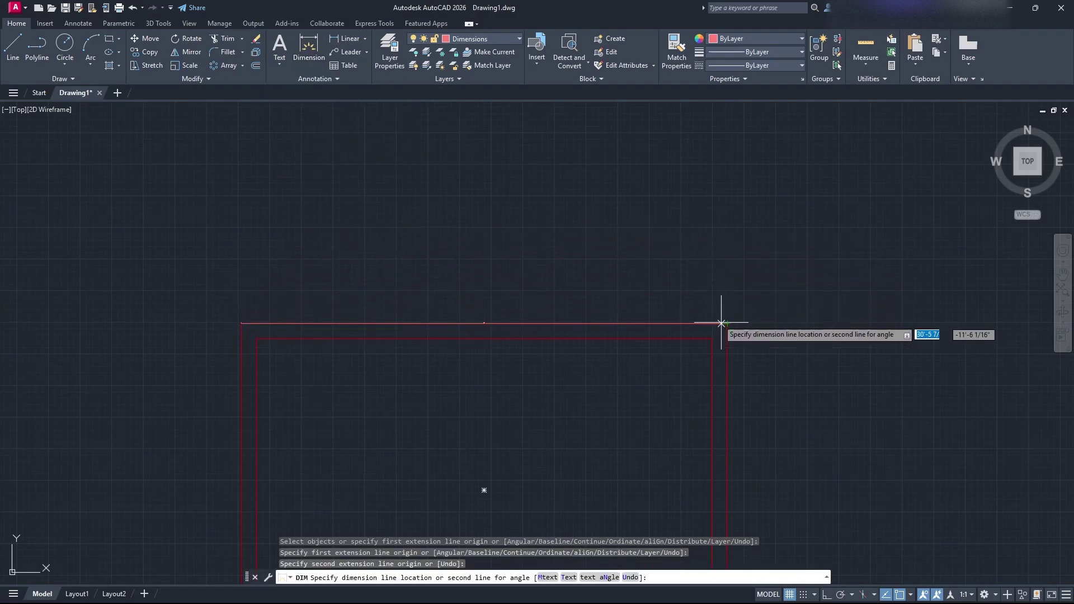
left_click(643, 297)
scroll(484, 308, "up", 6)
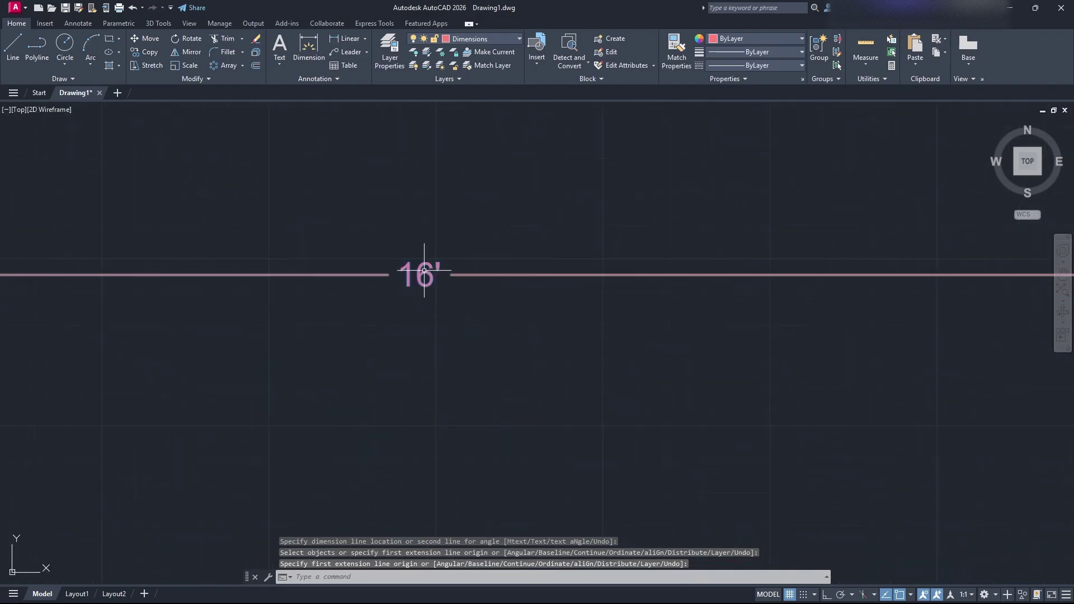
key("Escape")
scroll(385, 261, "up", 3)
scroll(480, 323, "up", 5)
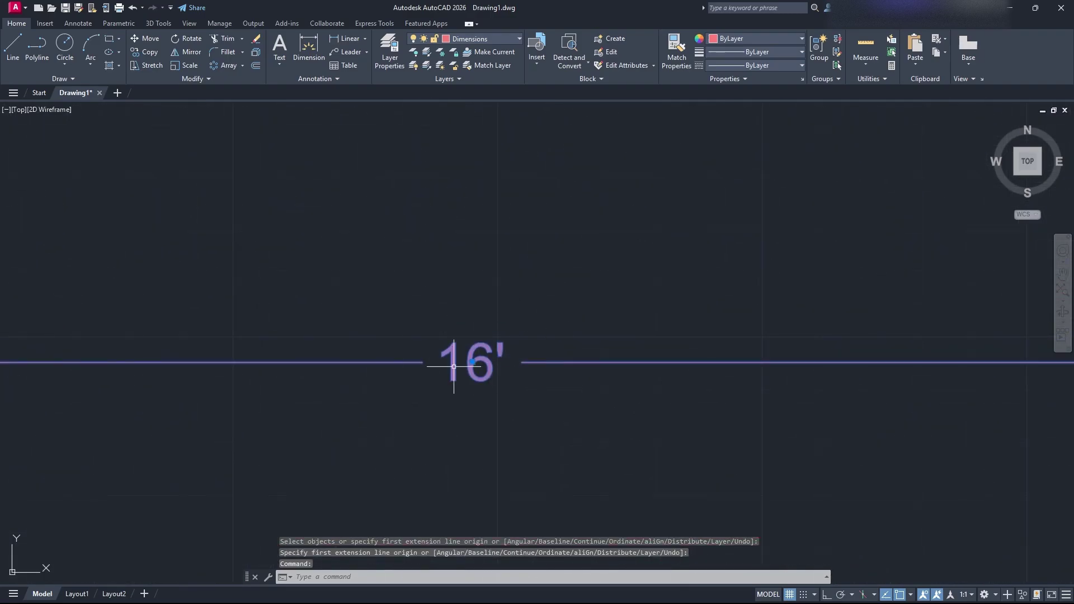
Step: Modify New Style Example to use an overall scale of 5 and apply the change to the drawing
left_click(331, 78)
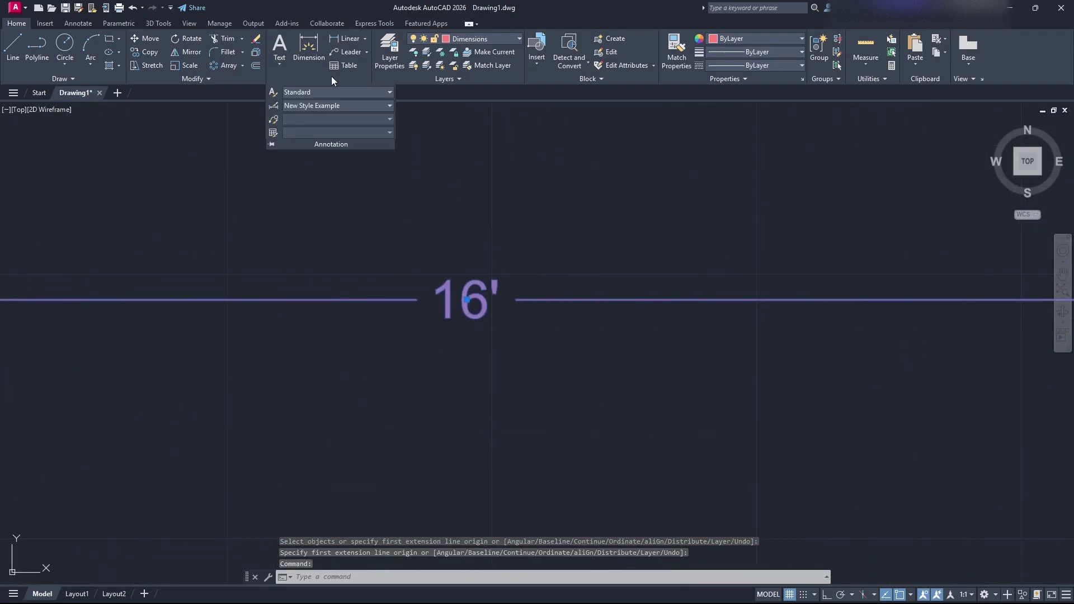
left_click(274, 107)
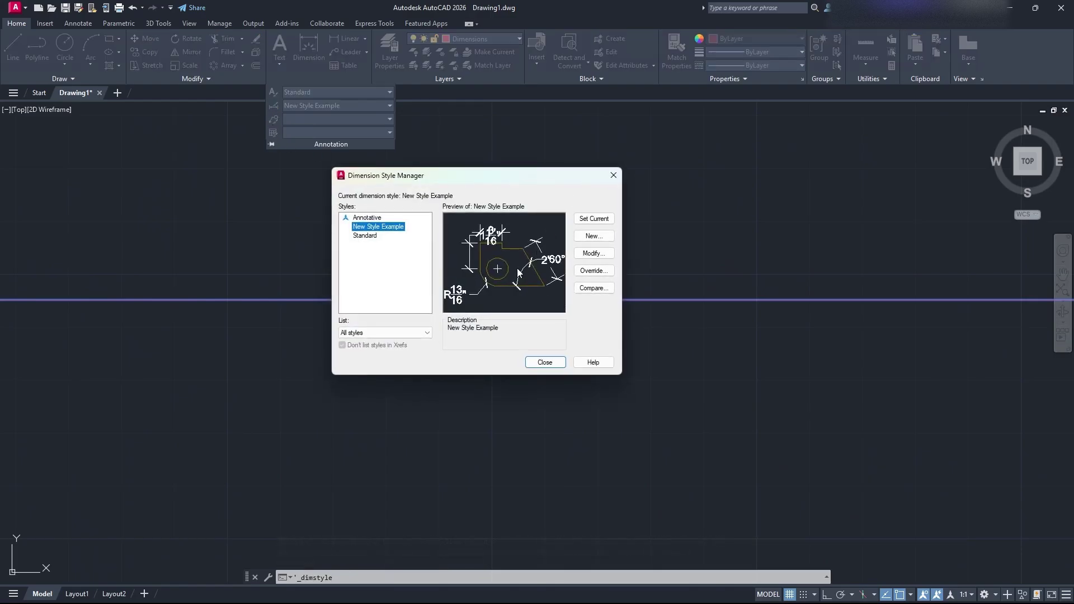
left_click(594, 254)
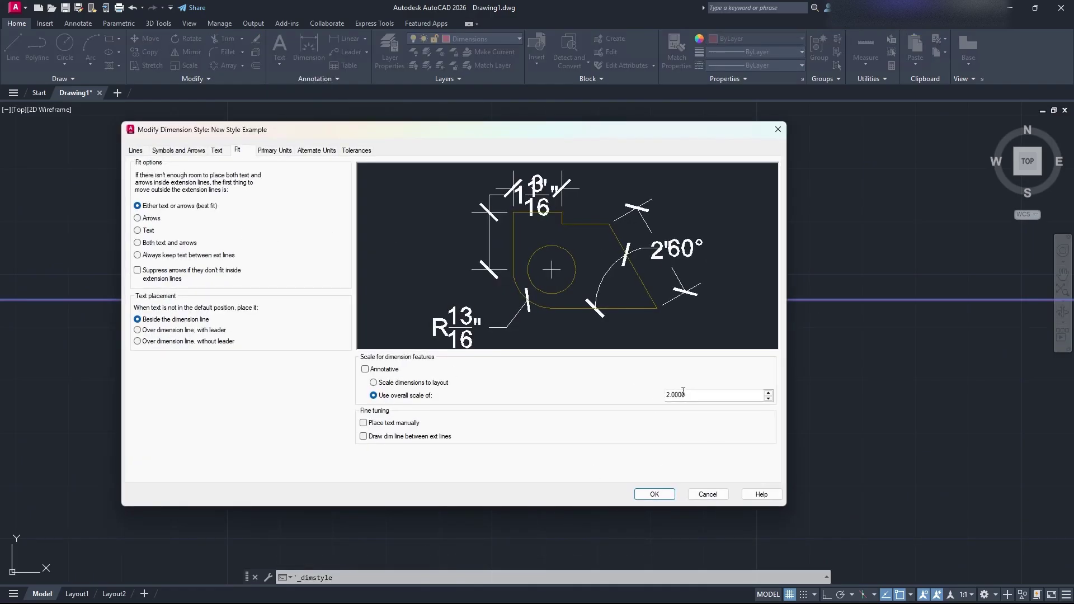
double_click(684, 394)
type("5")
left_click(651, 493)
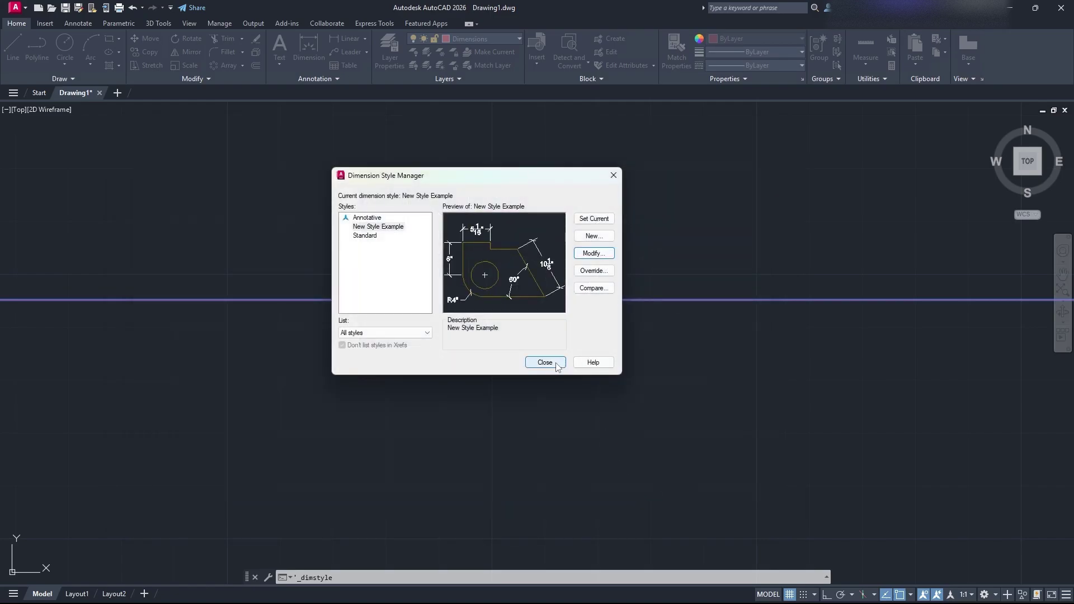
left_click(546, 362)
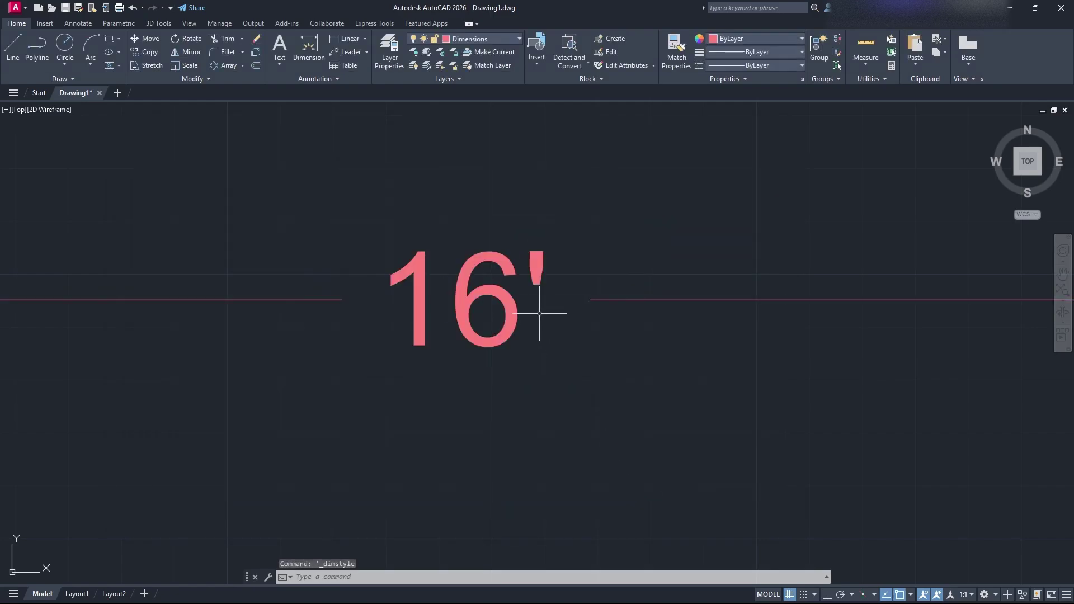
scroll(548, 314, "down", 3)
double_click(529, 310)
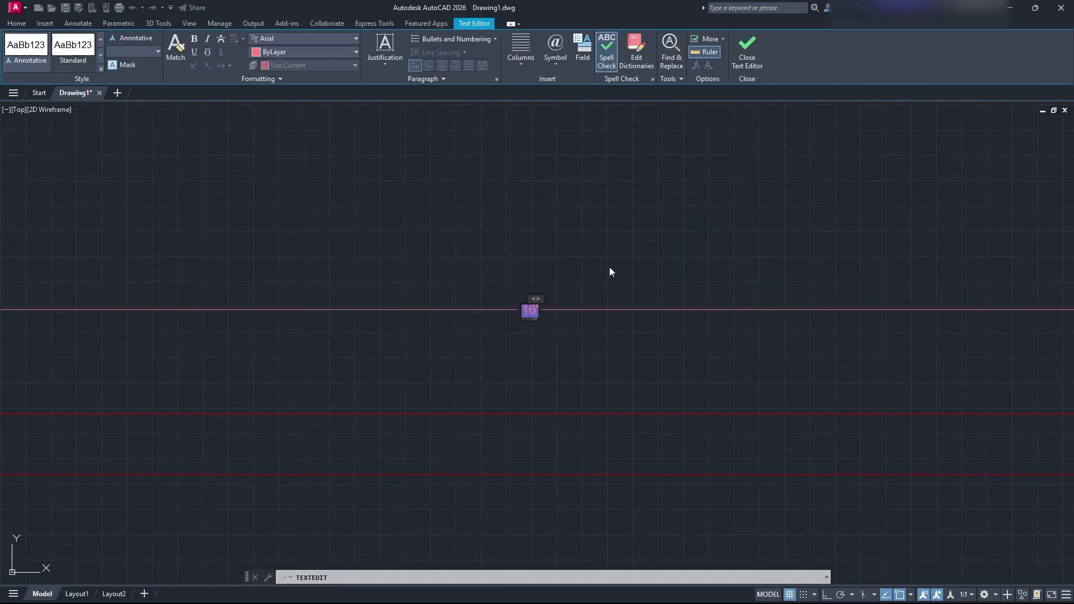
key("Escape")
key("Escape")
Step: Modify New Style Example to use an overall scale of 25 for its dimension features
left_click(340, 78)
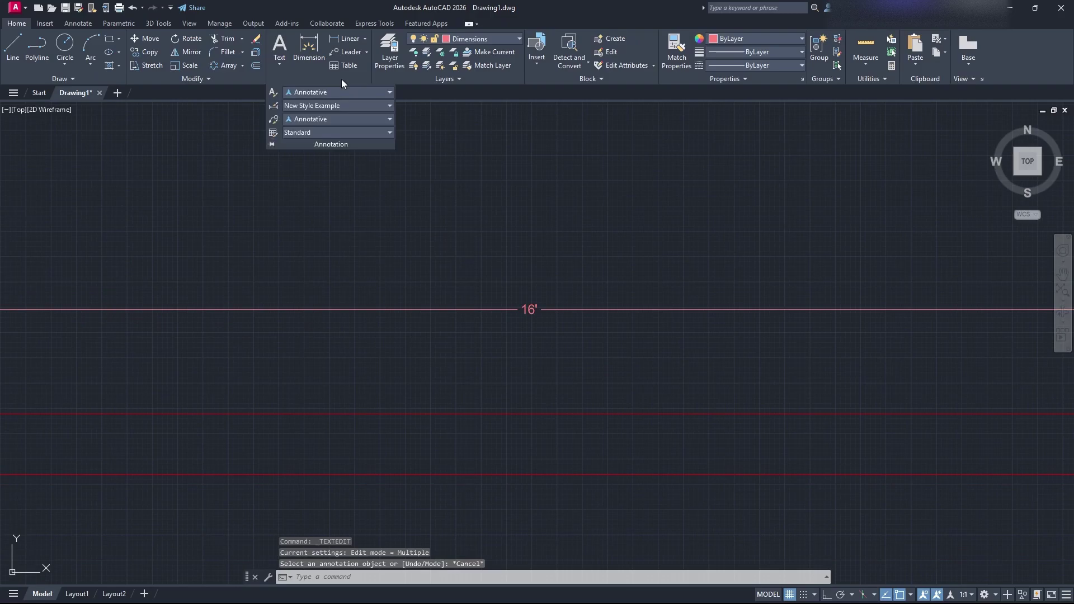
left_click(278, 104)
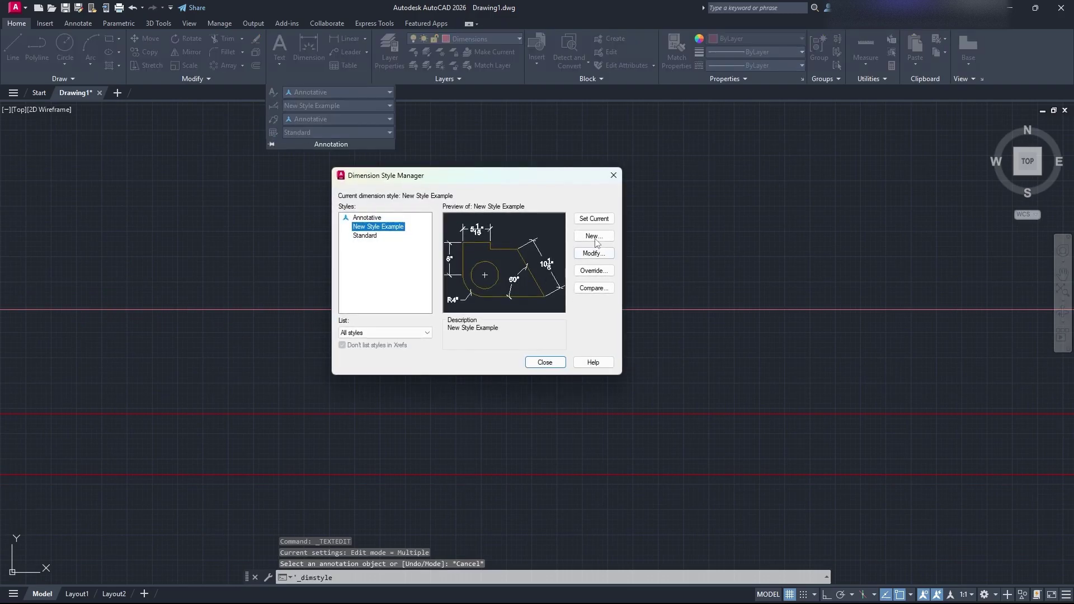
left_click(592, 254)
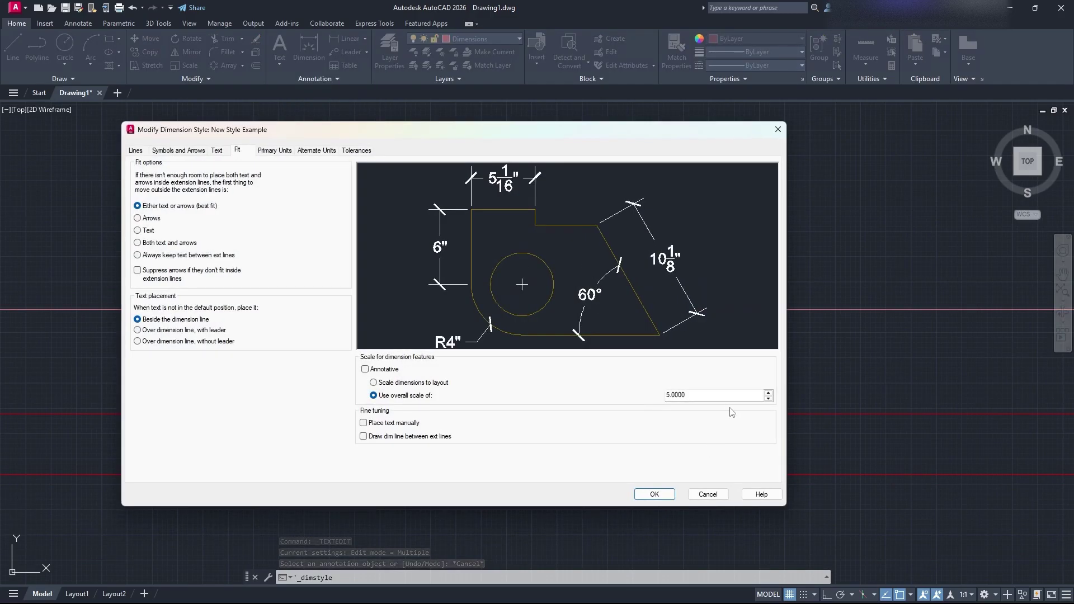
left_click_drag(728, 395, 576, 394)
type("25")
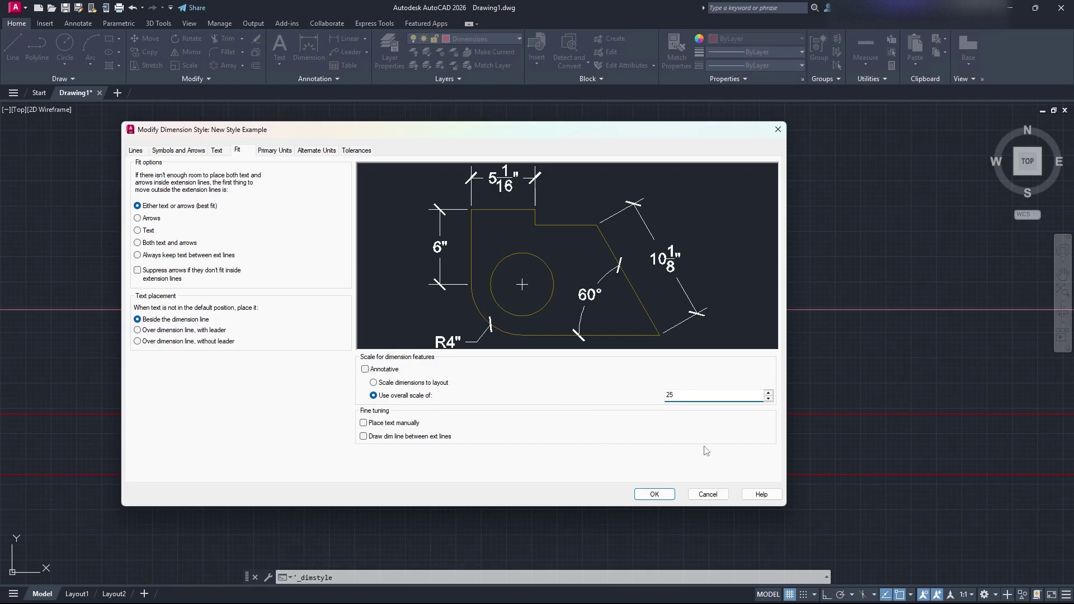
key("Tab")
left_click(654, 494)
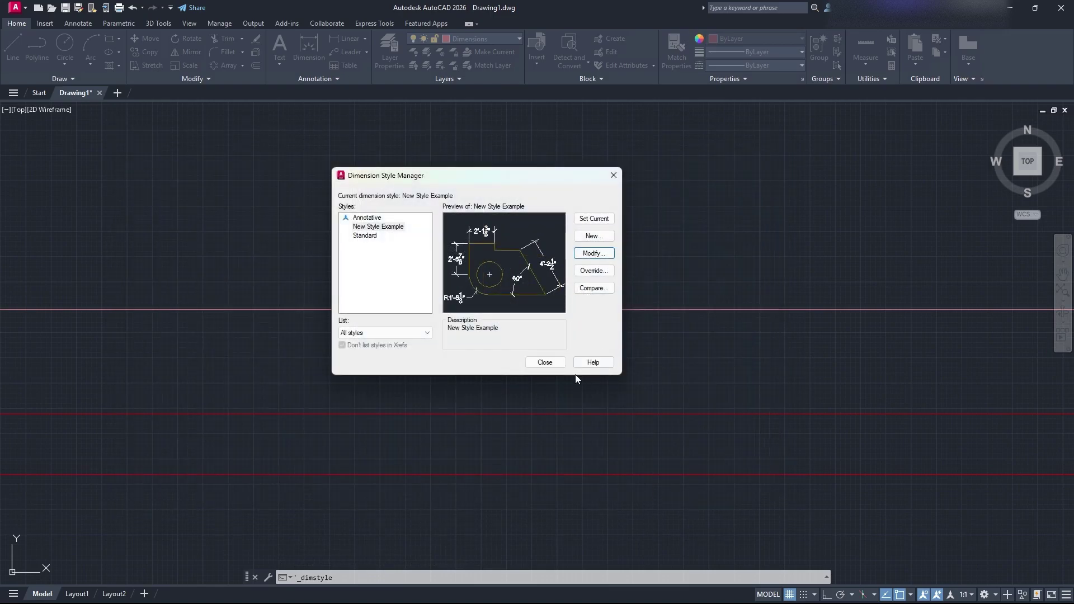
Step: Close the Dimension Style Manager and inspect the rescaled dimension above the wide rectangle
left_click(543, 364)
scroll(540, 361, "down", 10)
scroll(582, 359, "up", 6)
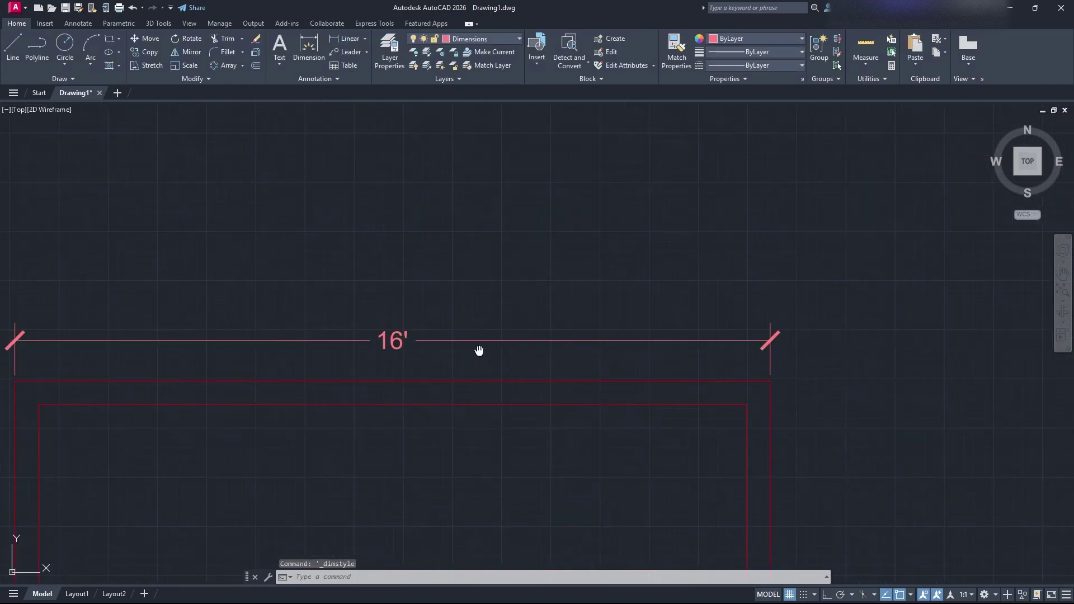
scroll(493, 313, "down", 2)
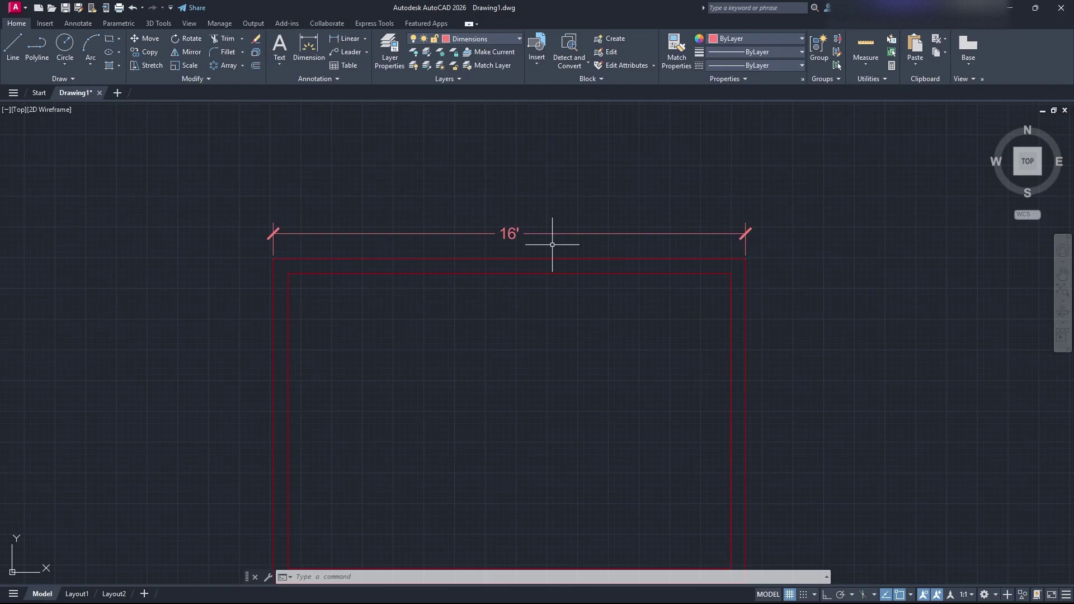
Step: Create a text style named New Text Style, based on the Standard text style
left_click(287, 81)
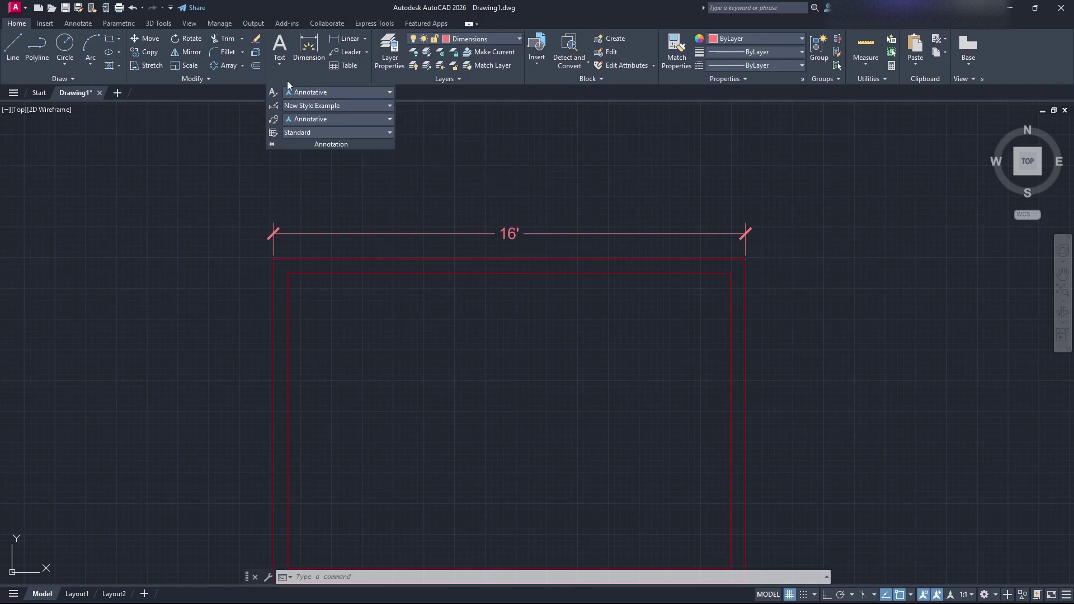
left_click(273, 94)
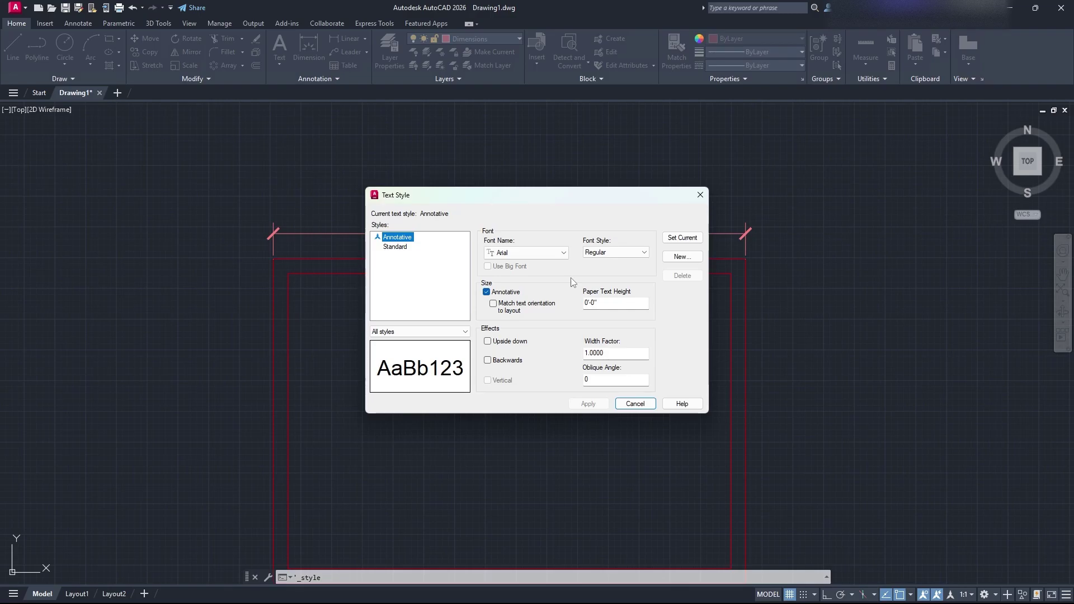
left_click(395, 247)
left_click(682, 256)
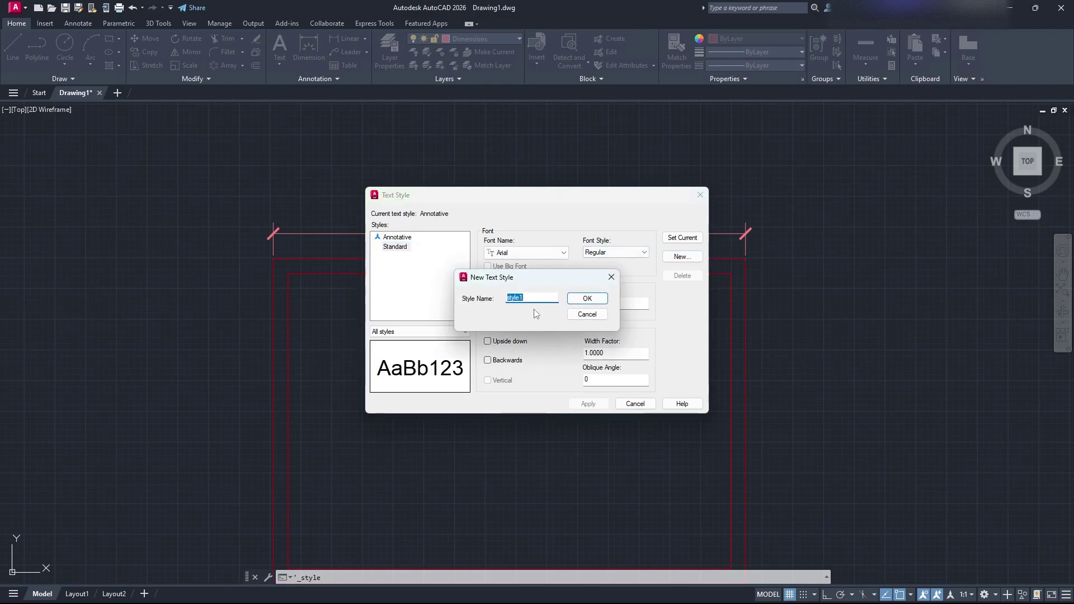
type("New")
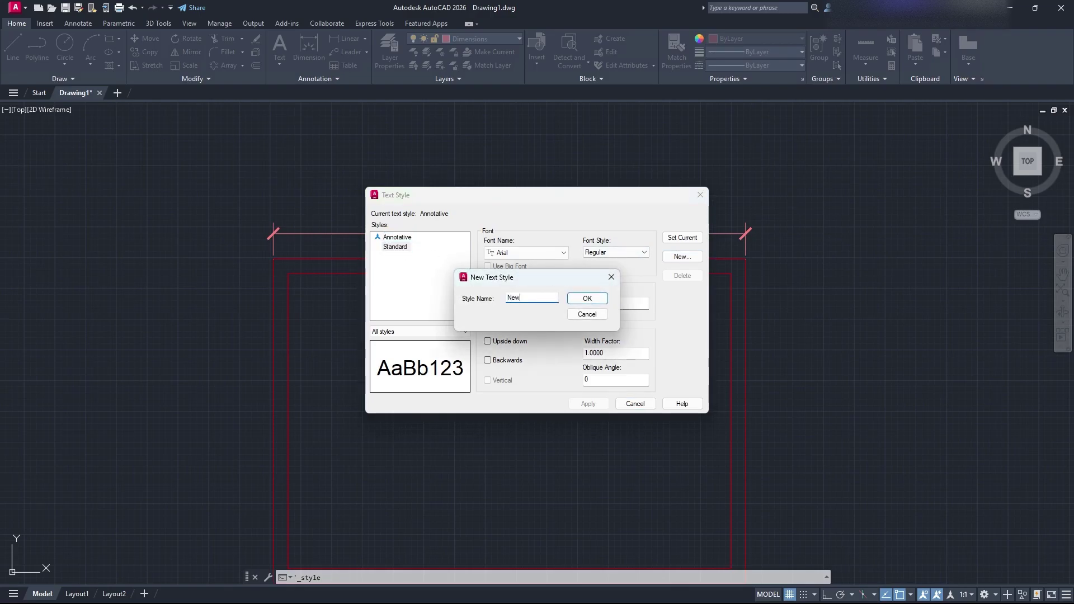
type(" Text Style")
left_click(586, 299)
left_click(414, 247)
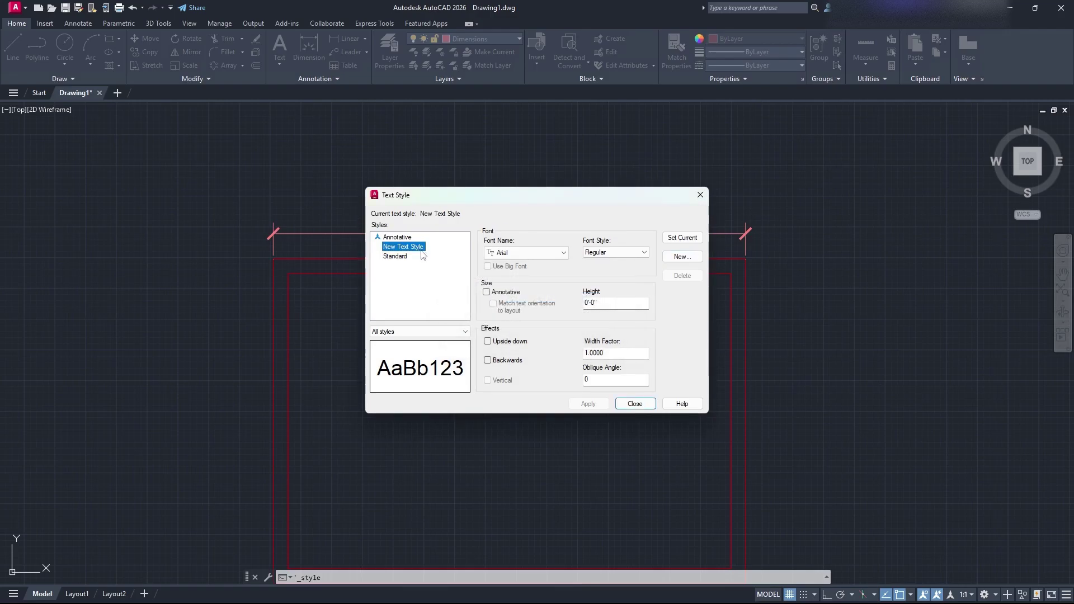
Step: Keep New Text Style non-annotative, set its text height to 6 inches, and close the text style settings
left_click(499, 295)
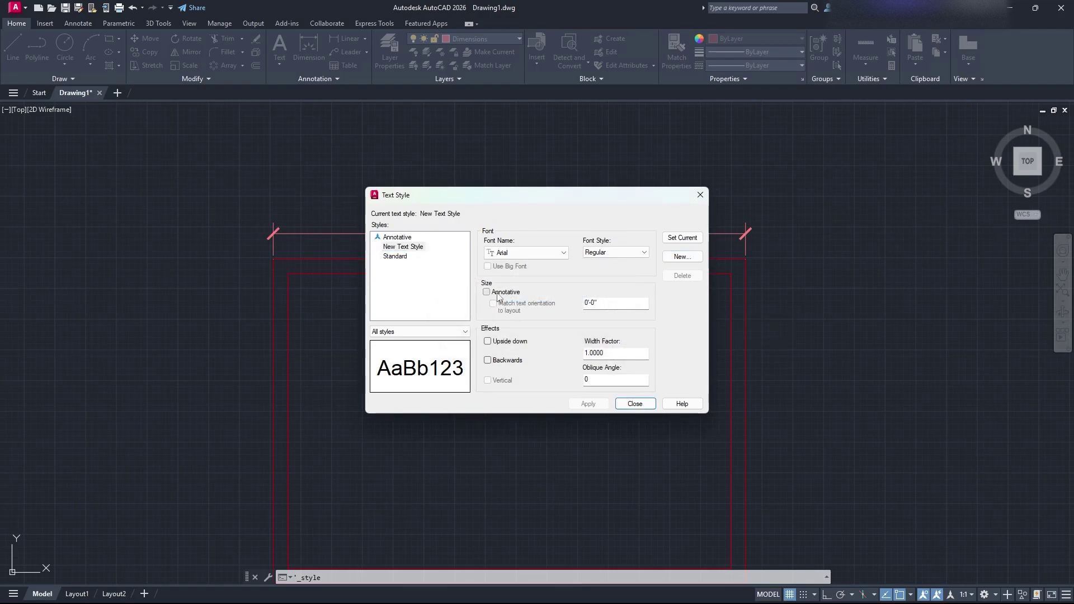
left_click(500, 296)
left_click(500, 294)
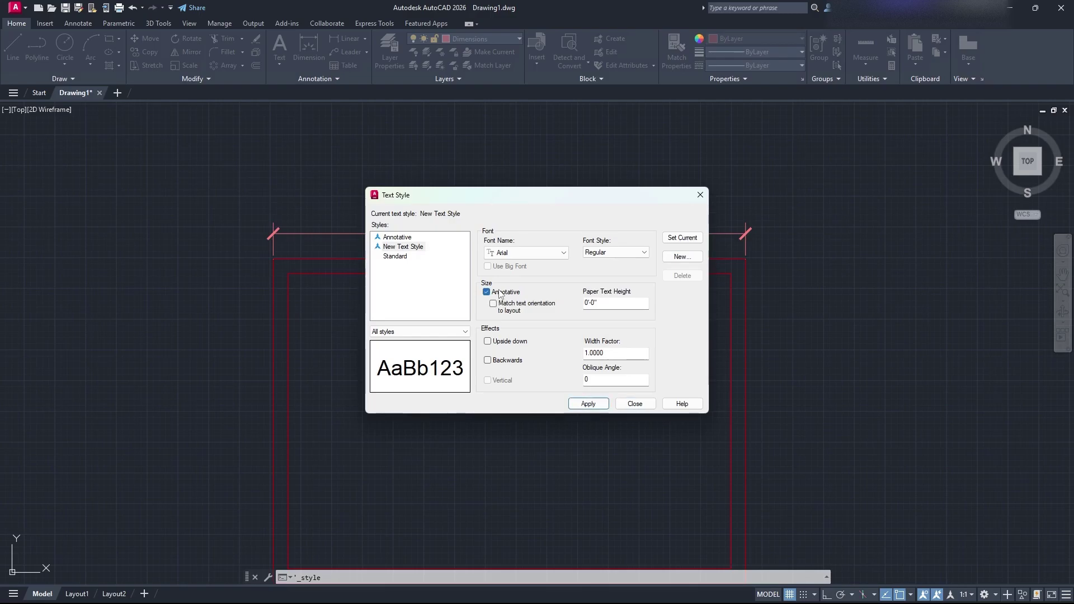
left_click(499, 294)
key("Tab")
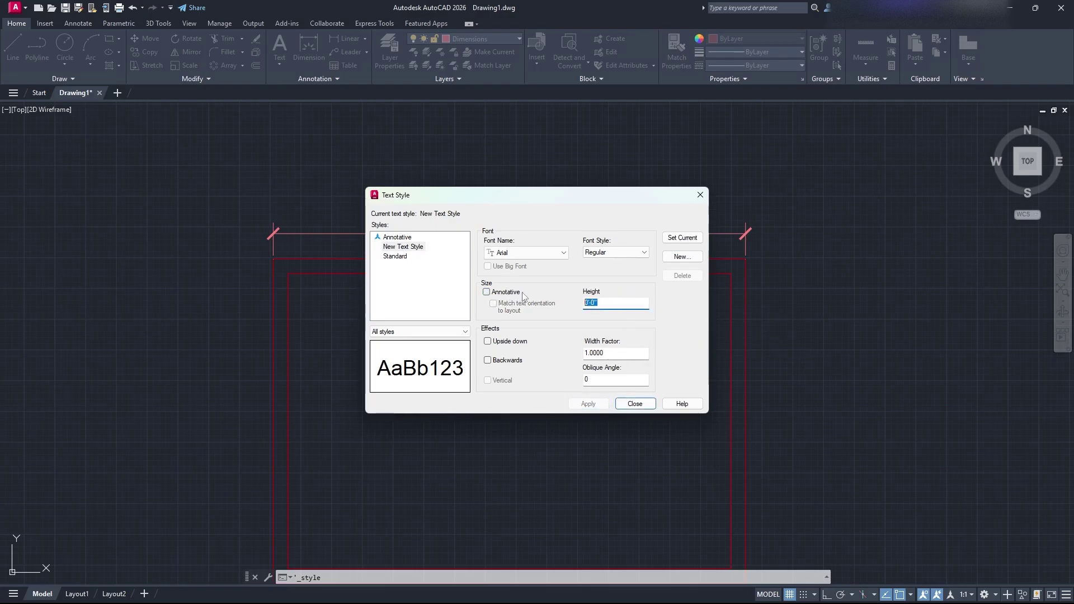
left_click(616, 353)
left_click_drag(606, 304, 550, 300)
type("6")
key("Return")
left_click(635, 404)
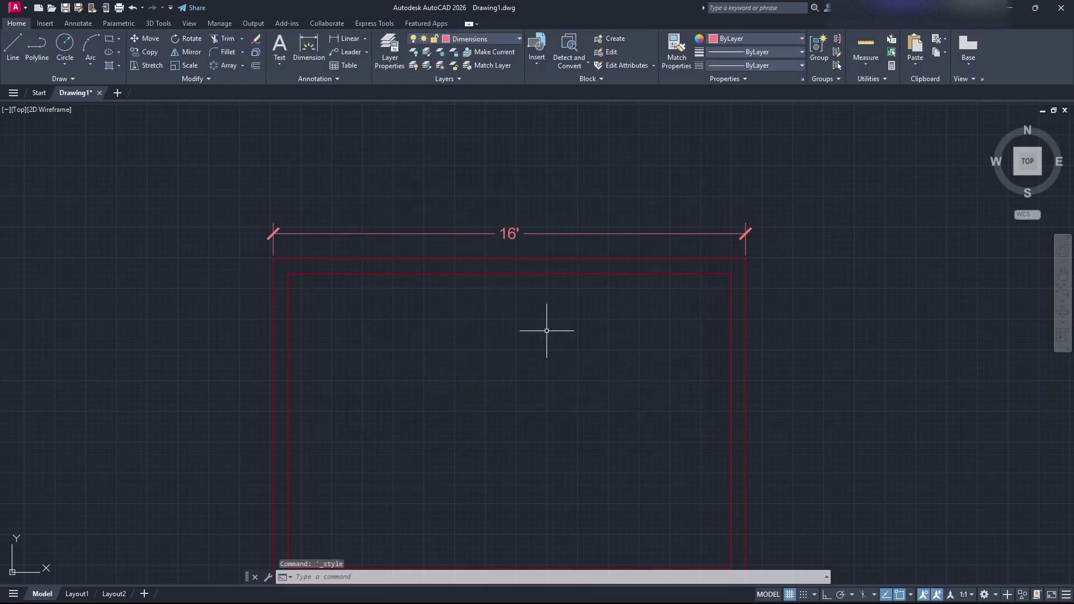
Step: Place the multiline text "Hello" above the dimension line in the new text style
left_click(279, 51)
left_click(421, 144)
left_click(490, 174)
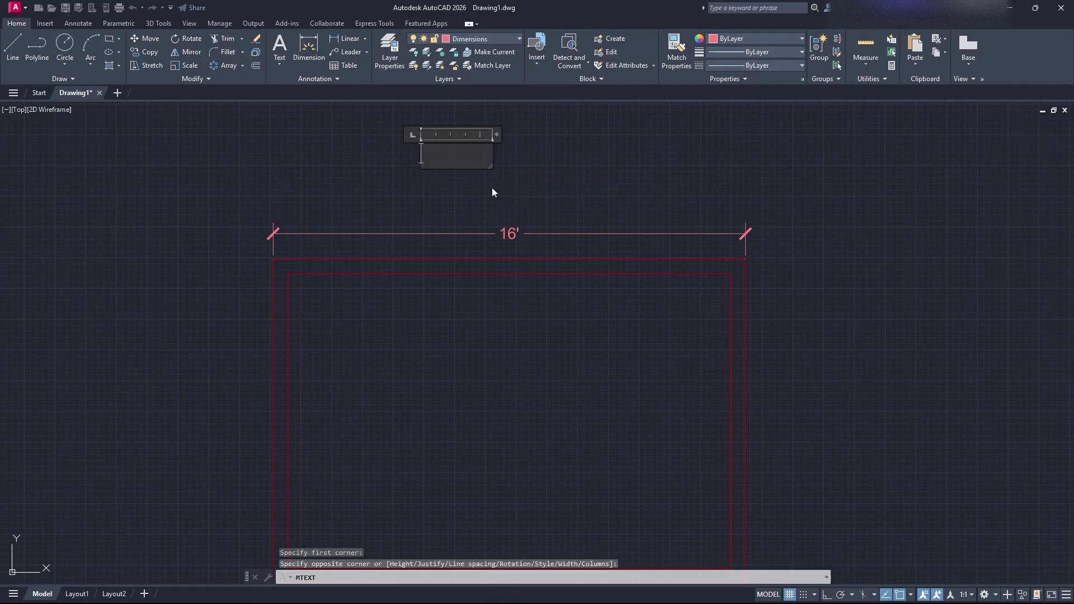
type("Hello")
left_click(492, 189)
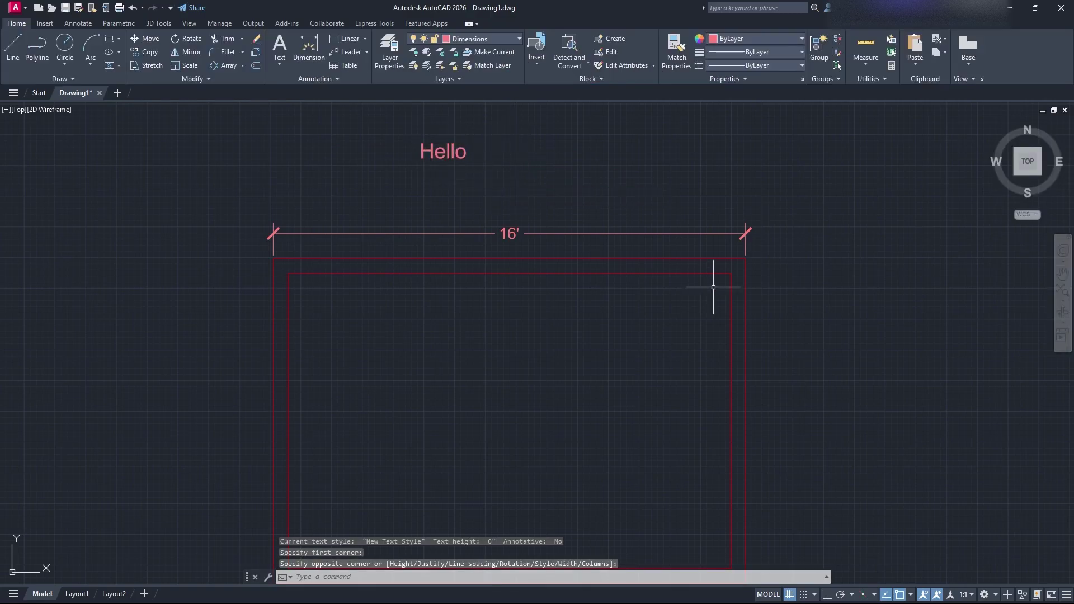
middle_click_drag(793, 379, 684, 271)
scroll(628, 240, "down", 3)
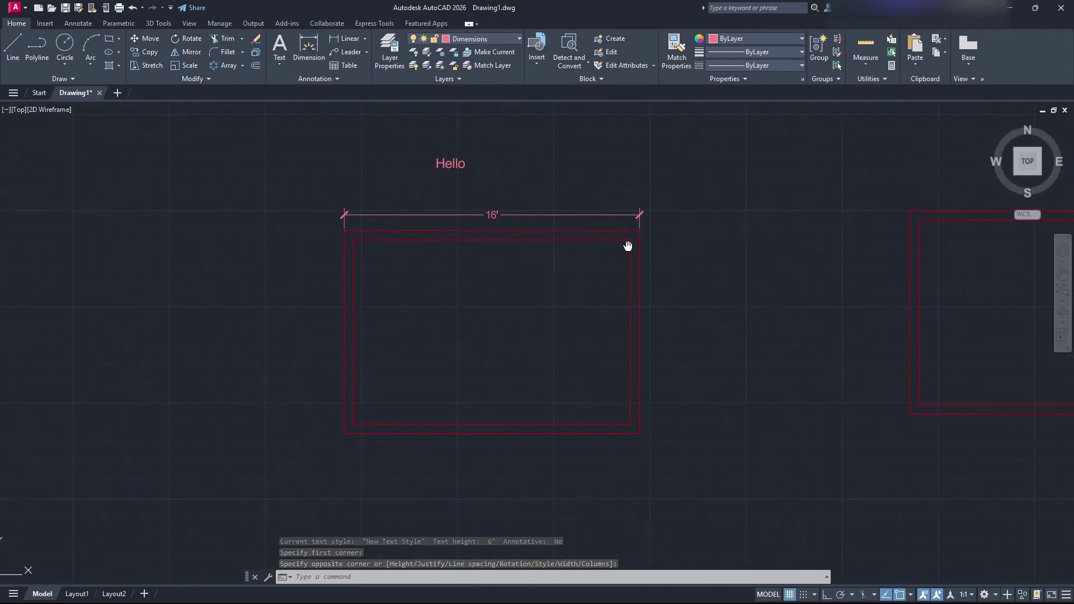
left_click(331, 82)
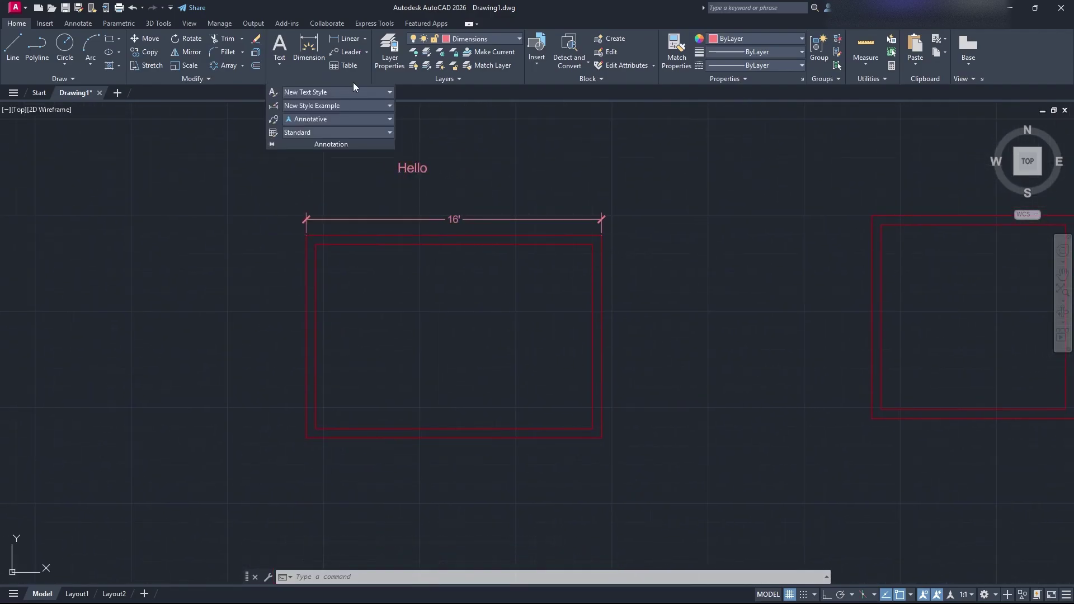
left_click(670, 162)
left_click(636, 181)
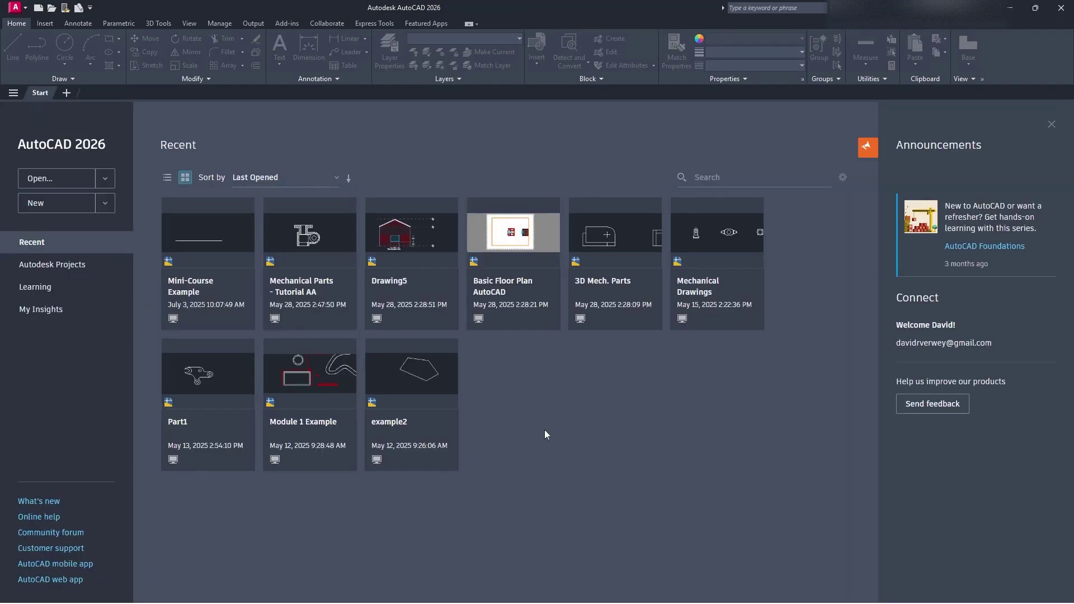
Step: Start a new blank drawing from the acad.dwt template
left_click(67, 206)
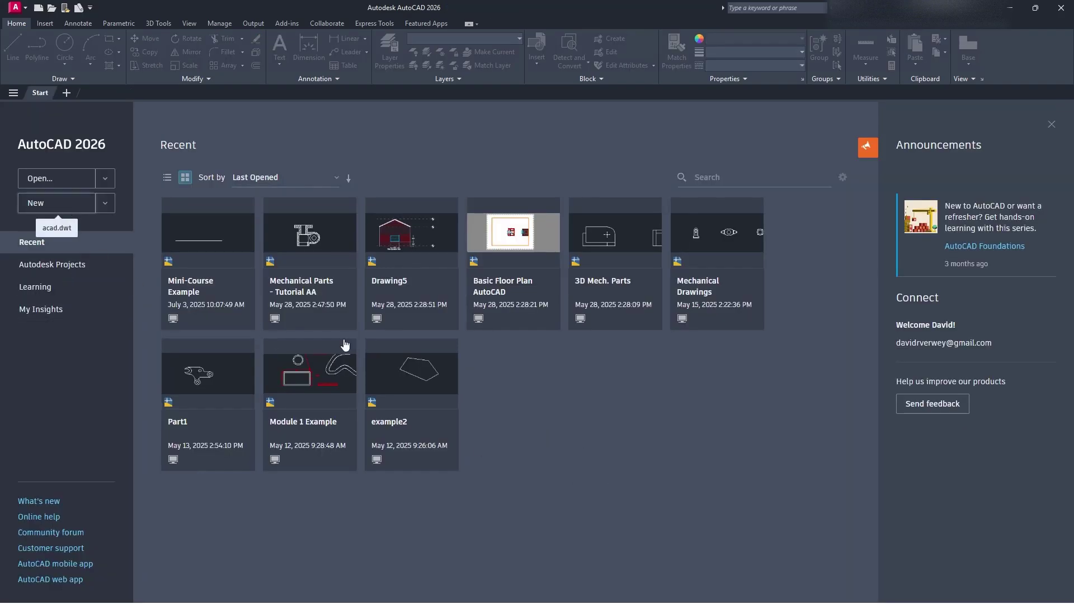
left_click(533, 271)
left_click(436, 285)
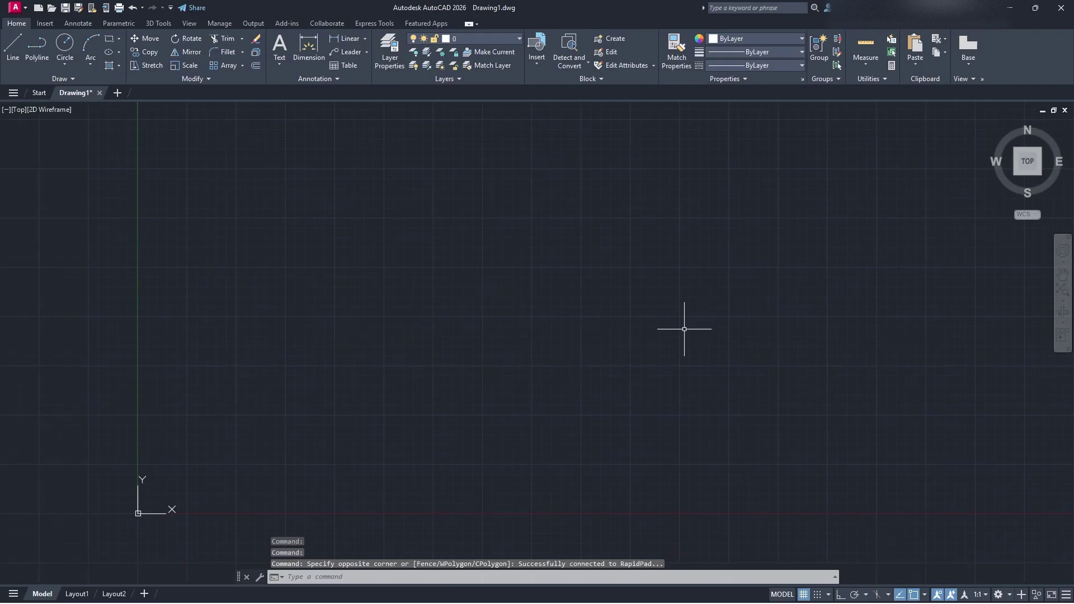
Step: Set the drawing's length unit type to Architectural
type("units")
key("Return")
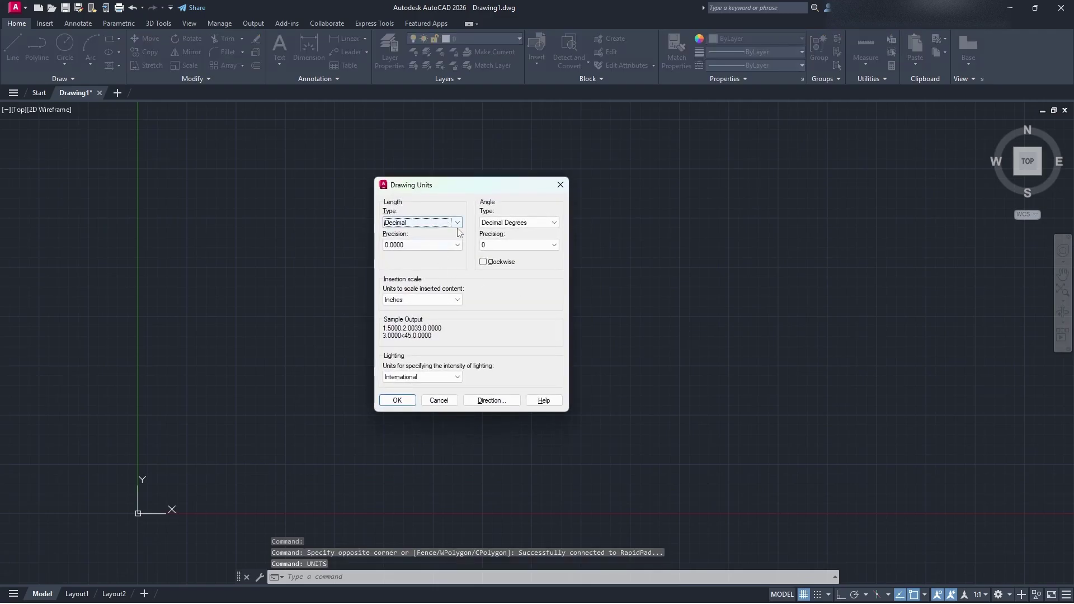
left_click(458, 223)
left_click(426, 232)
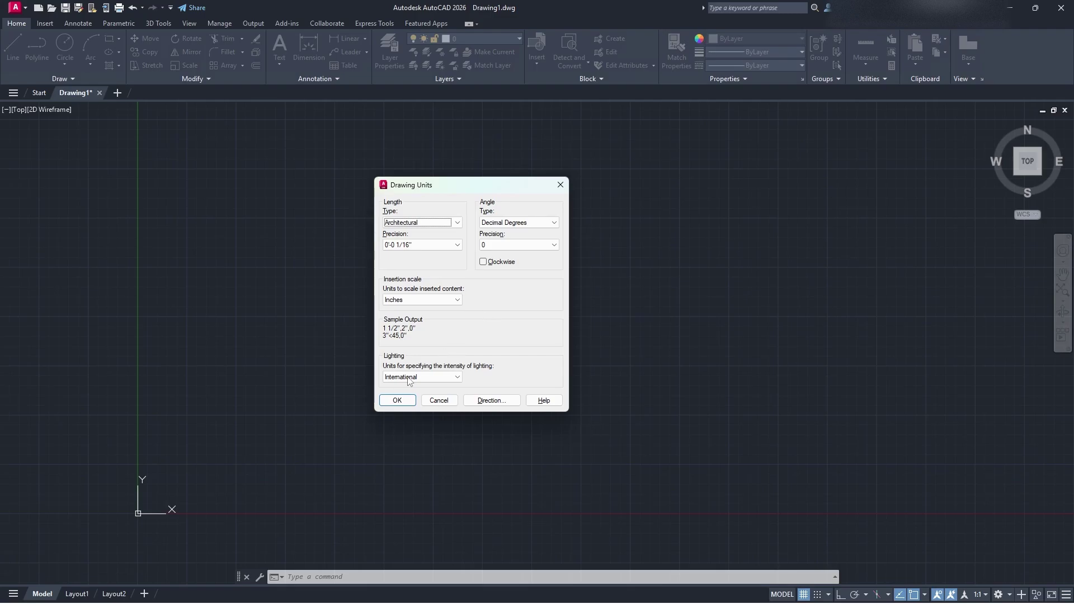
left_click(397, 400)
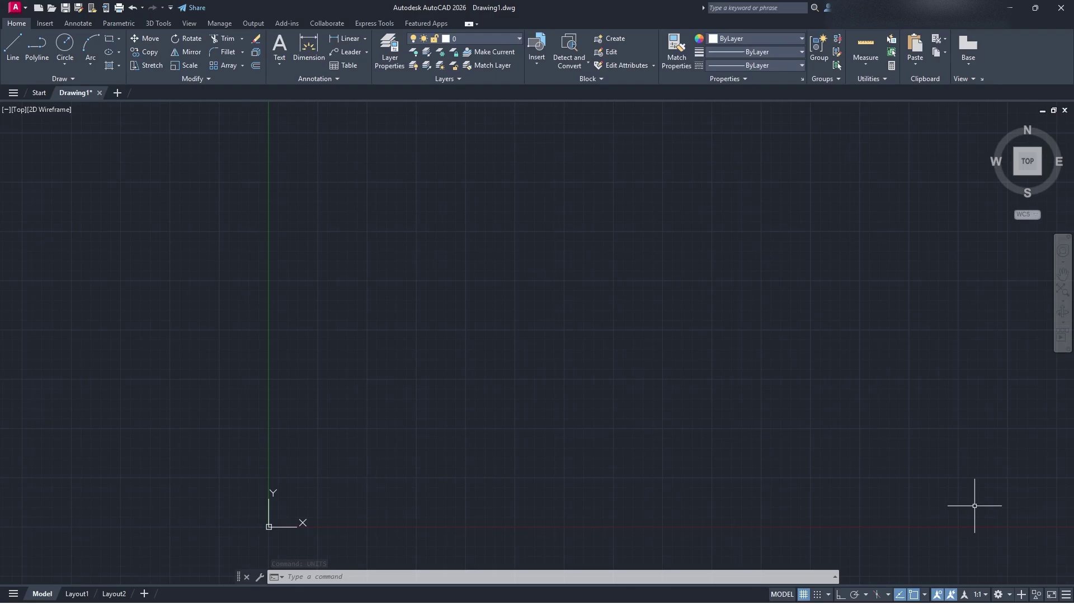
Step: Review the available annotation scales and object snap modes, and toggle the grid off and back on
left_click(987, 595)
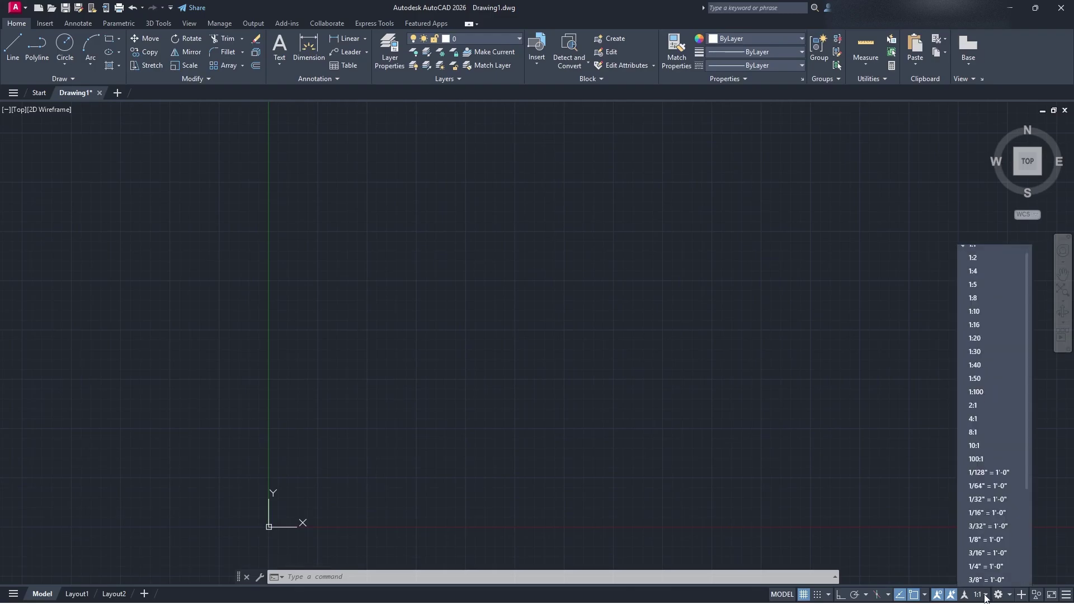
left_click(925, 595)
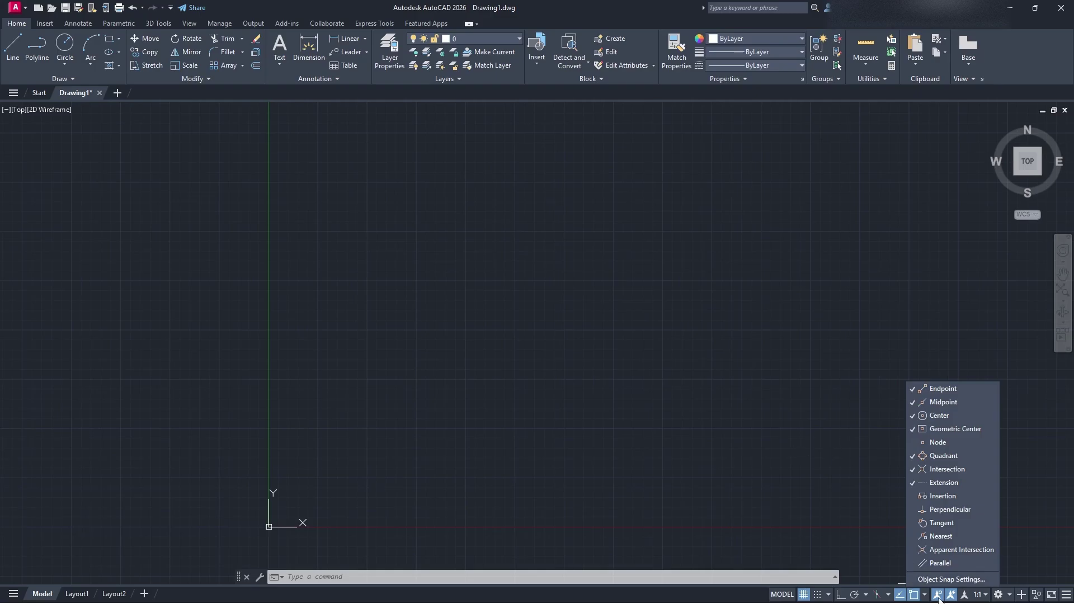
left_click(804, 595)
left_click(805, 595)
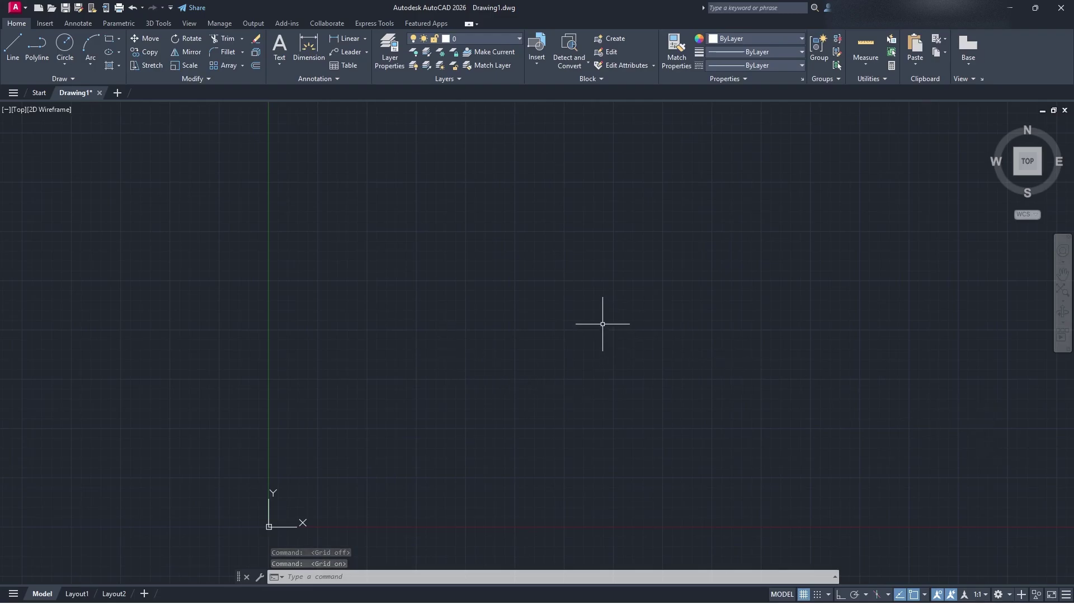
middle_click_drag(480, 317, 521, 298)
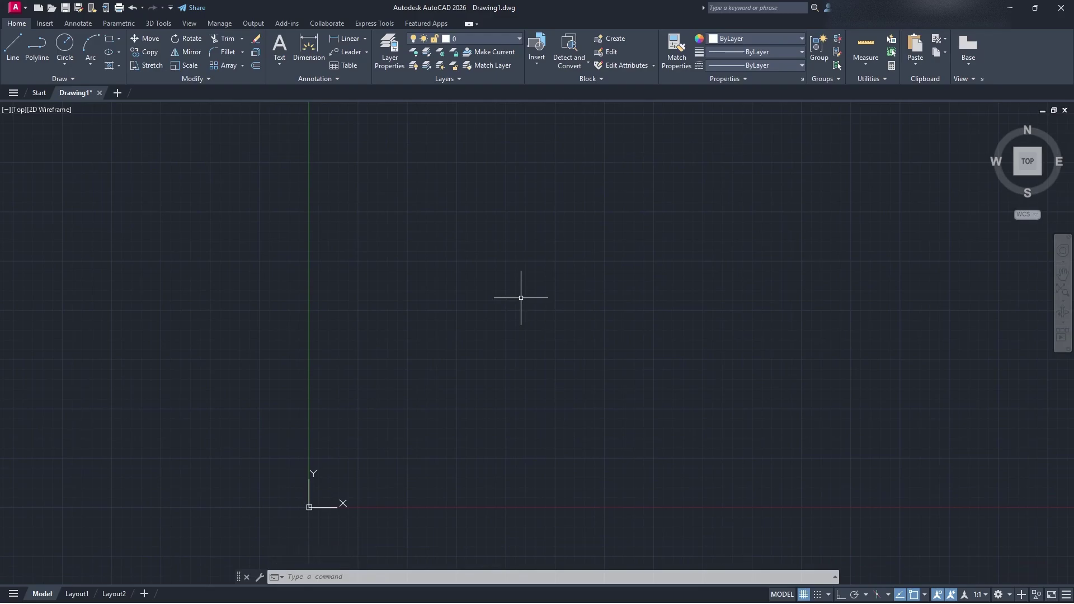
Step: Create a layer named Walls, keep its color white, and make it the current layer
left_click(386, 50)
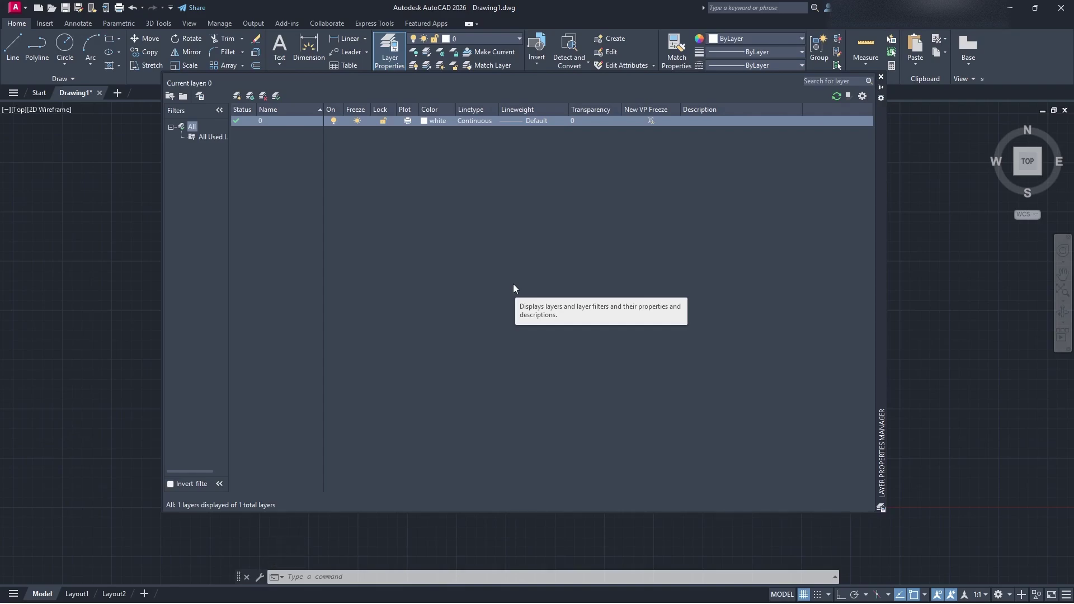
left_click(361, 268)
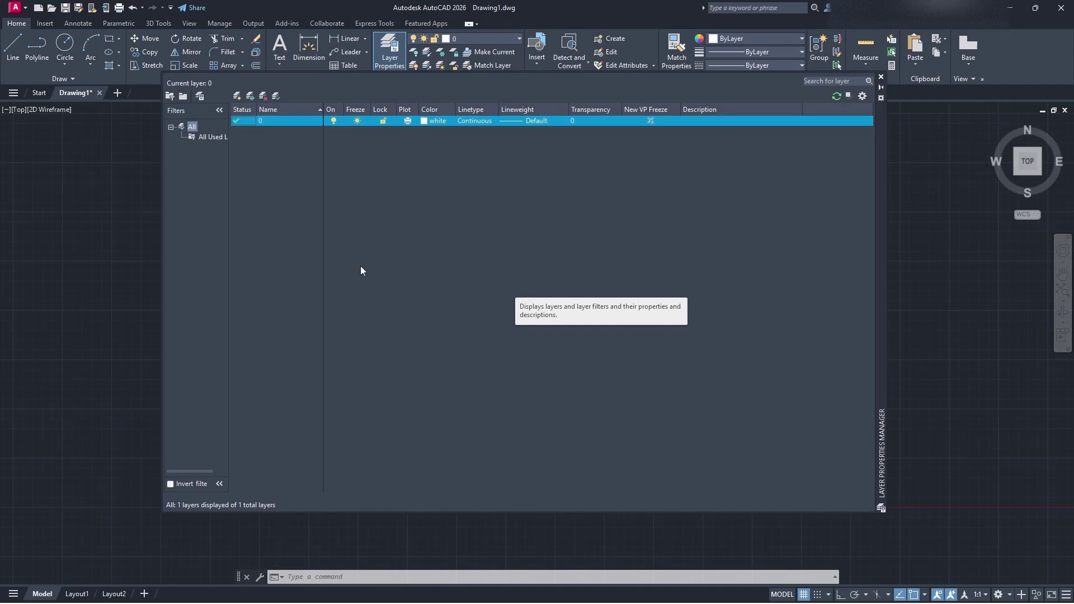
left_click(240, 99)
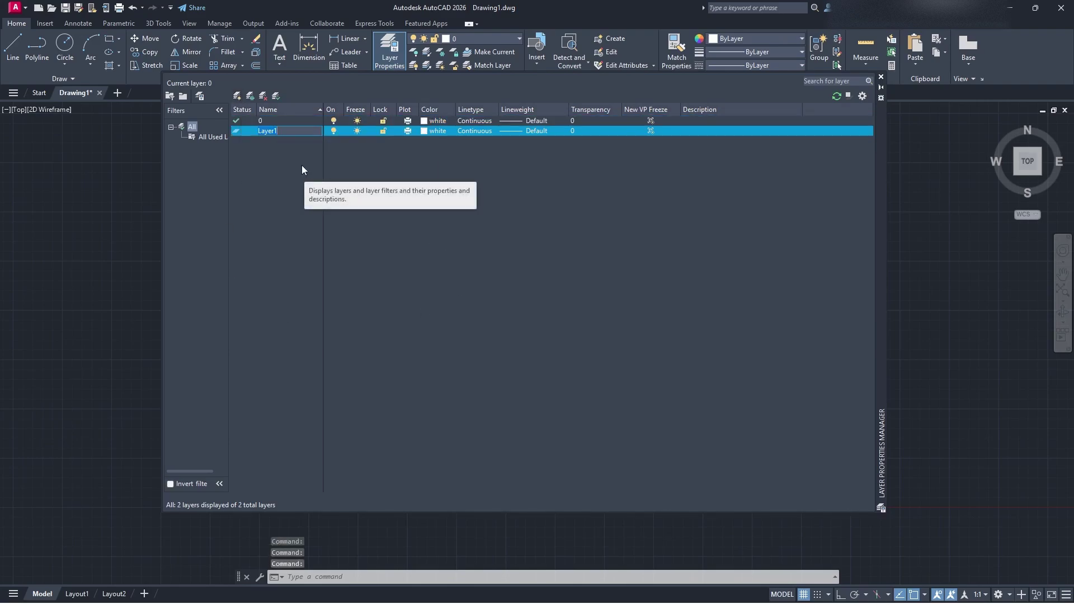
type("Walls")
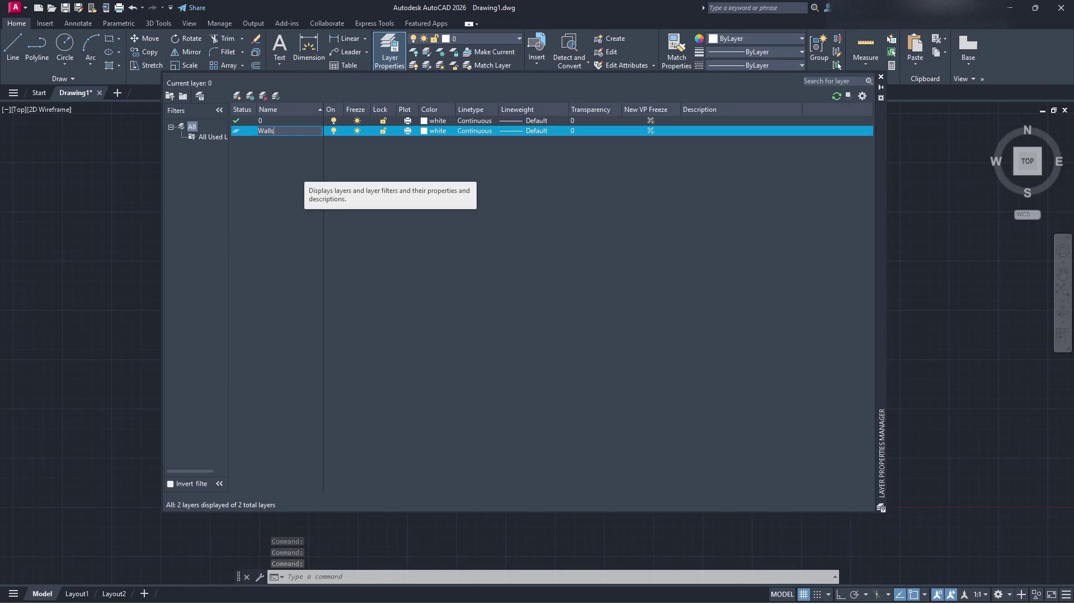
left_click(428, 131)
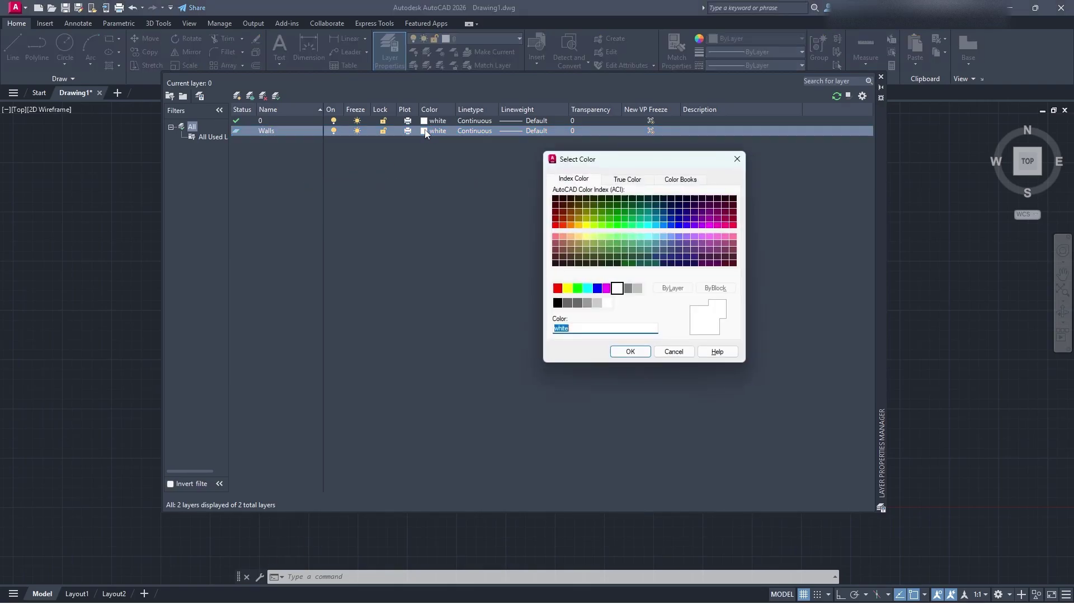
left_click(736, 161)
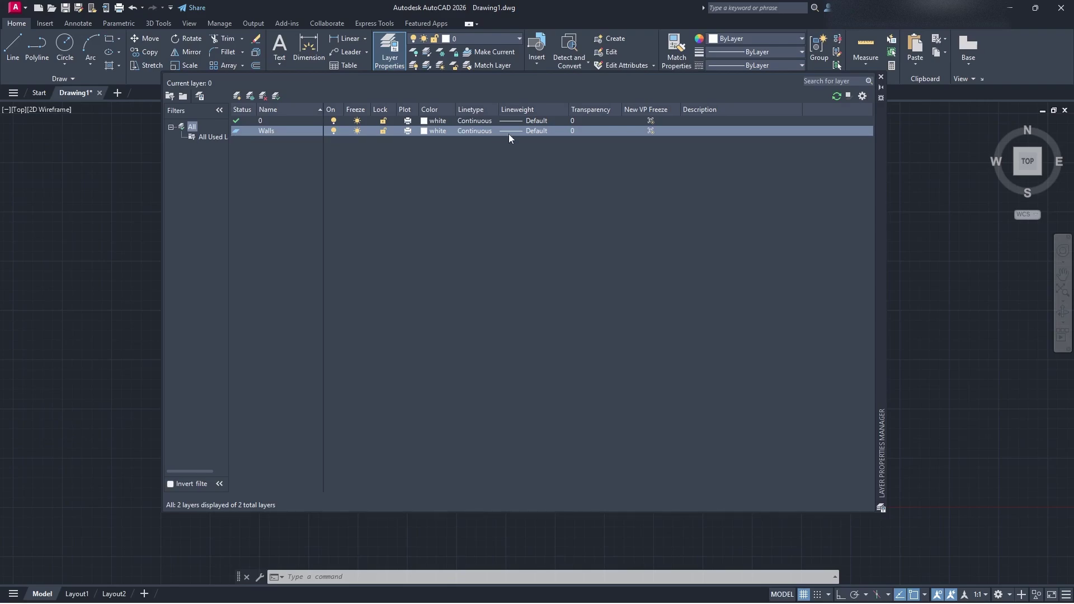
double_click(285, 134)
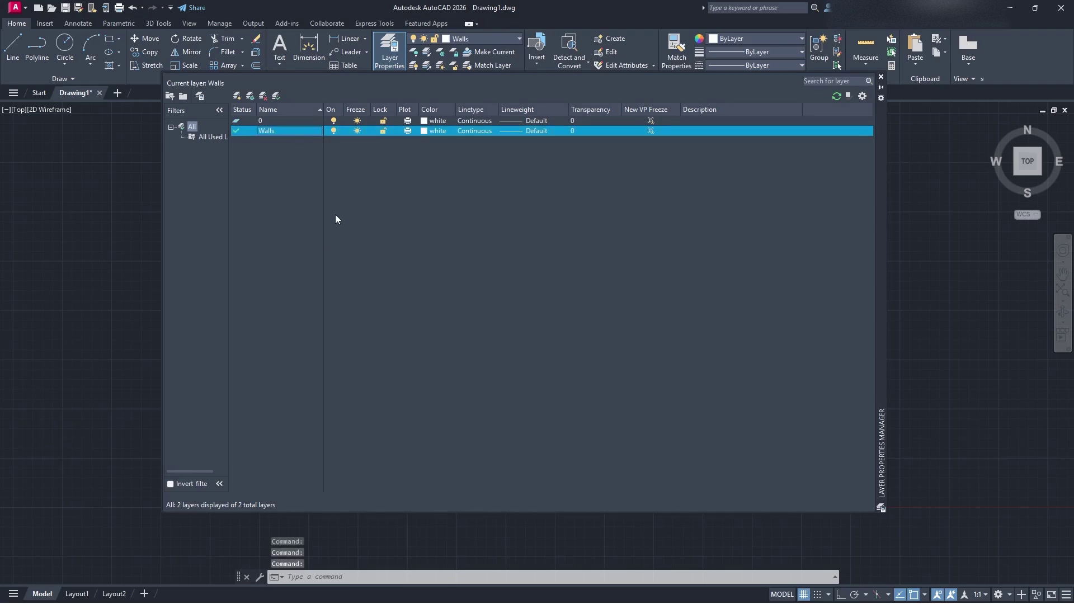
left_click(881, 79)
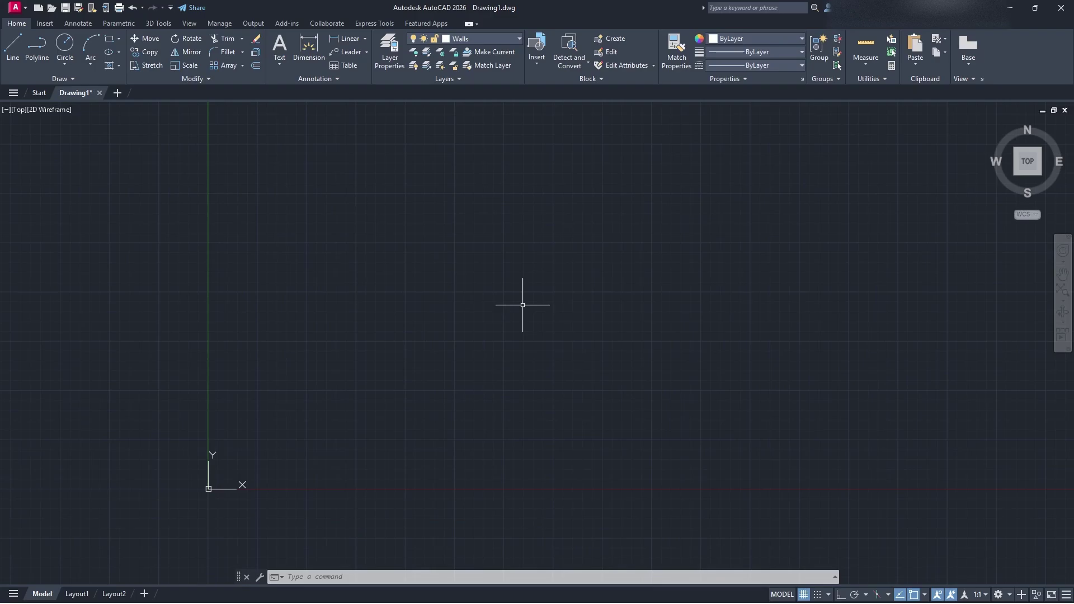
Step: Draw a freehand rectangle about 10" wide and 7 7/16" high in the empty drawing area
left_click(110, 38)
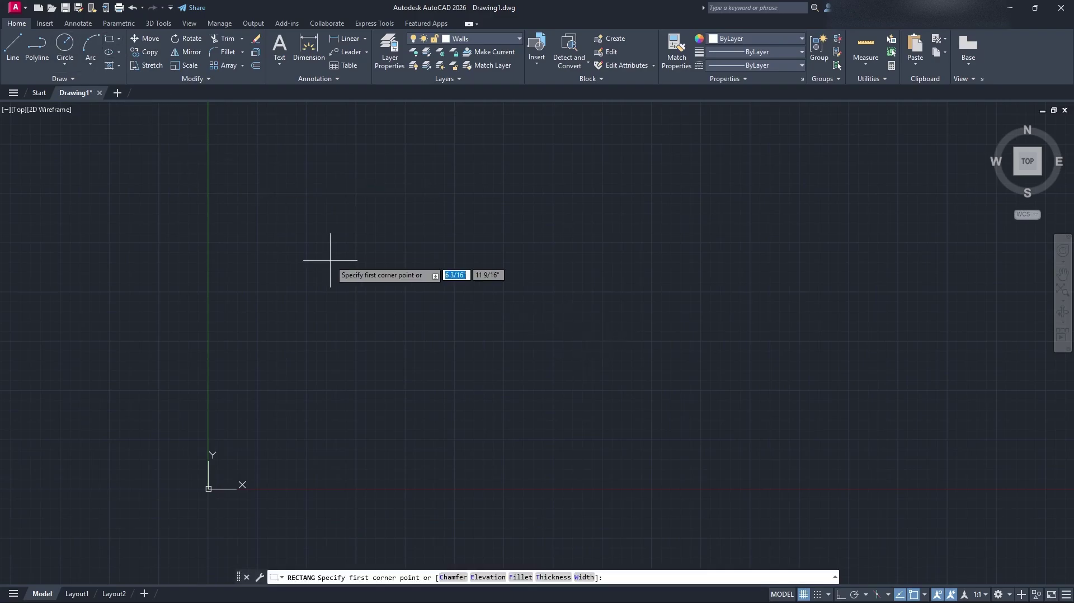
left_click(306, 192)
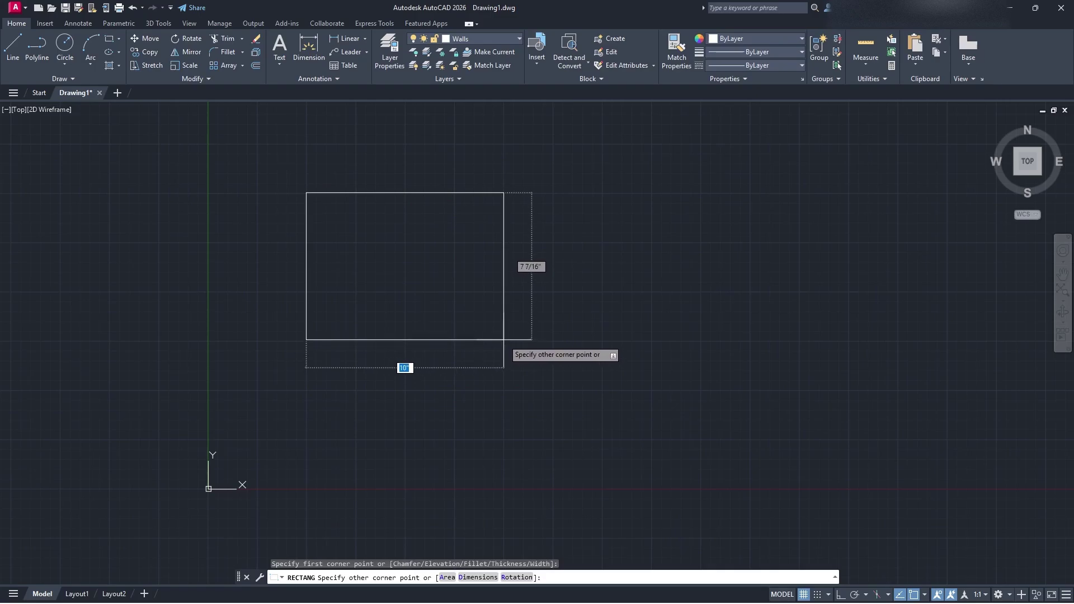
left_click(504, 339)
middle_click_drag(462, 307, 498, 360)
scroll(495, 360, "up", 2)
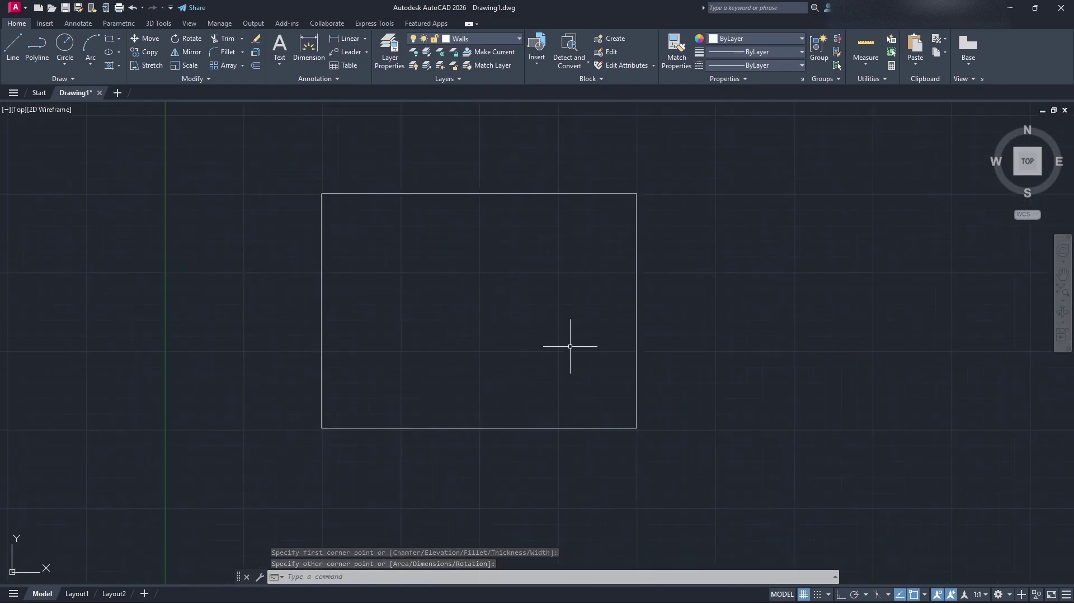
Step: Erase the small freehand rectangle
left_click(37, 48)
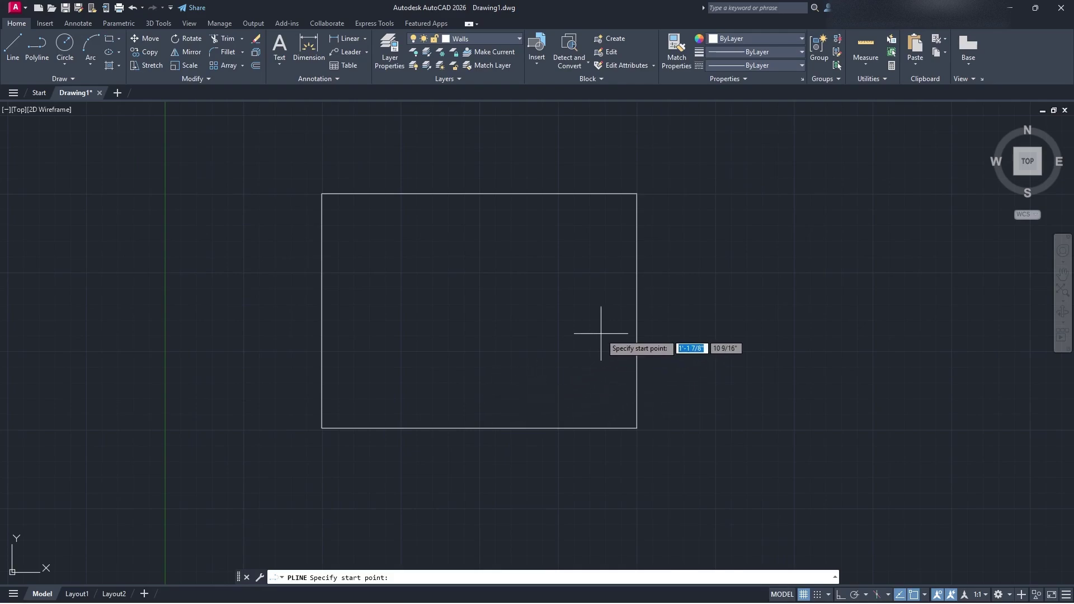
key("Escape")
left_click(710, 448)
left_click(496, 309)
type("erase")
key("Return")
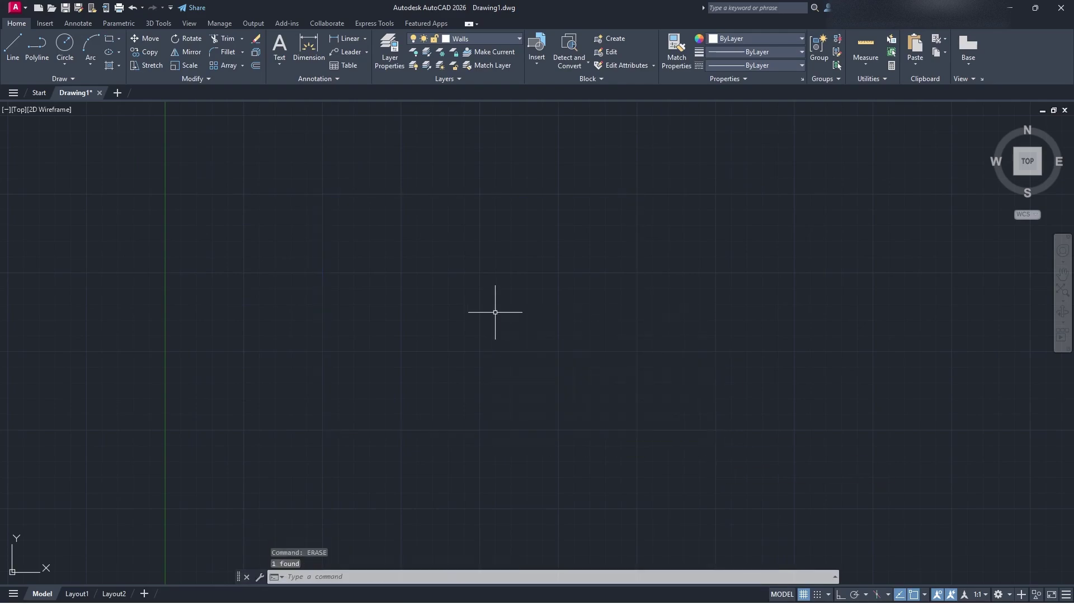
Step: Draw a rectangle 25' wide and 20' high near the origin as the outer wall outline
left_click(110, 39)
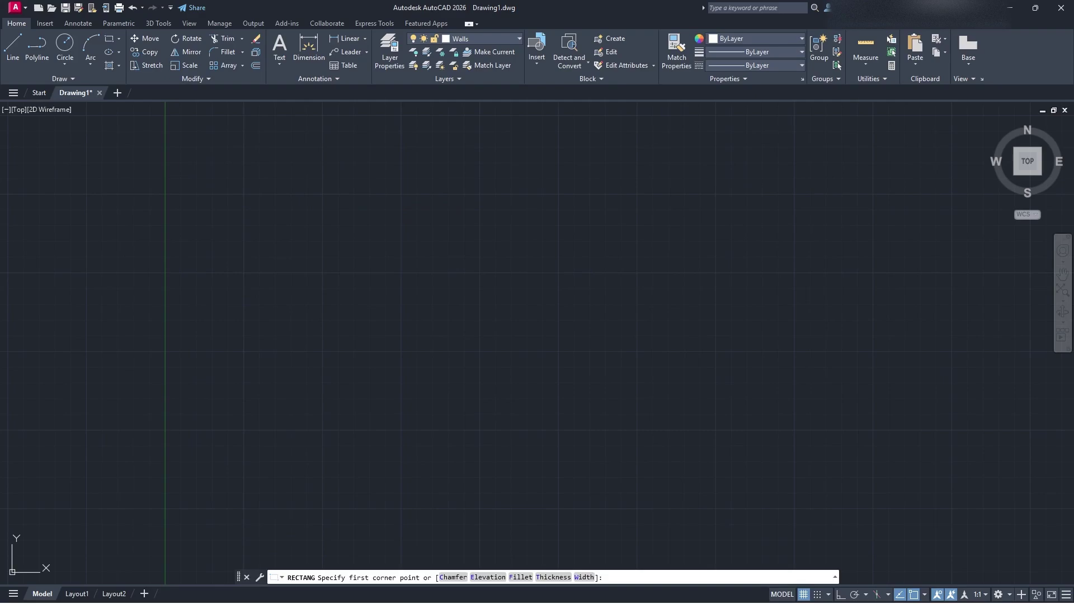
left_click(322, 197)
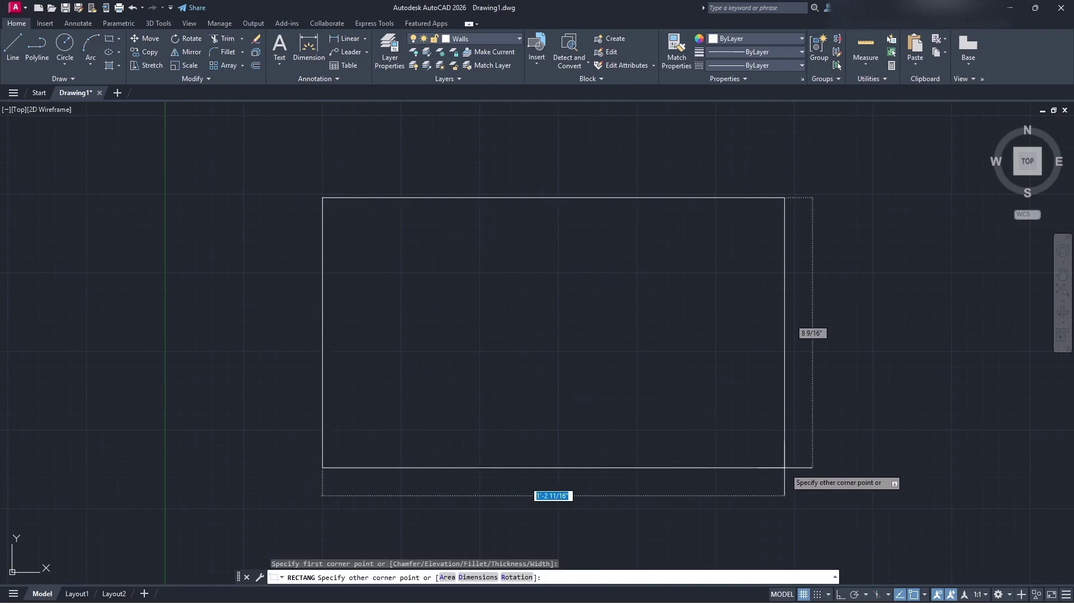
scroll(788, 467, "down", 1)
middle_click_drag(790, 466, 600, 386)
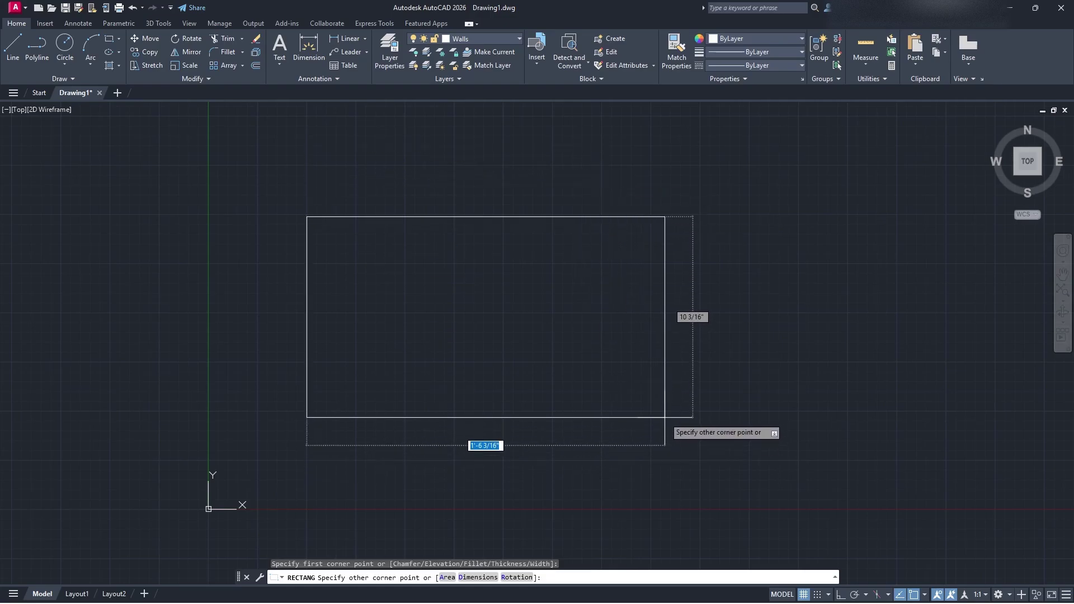
scroll(692, 420, "down", 8)
middle_click_drag(746, 425, 324, 399)
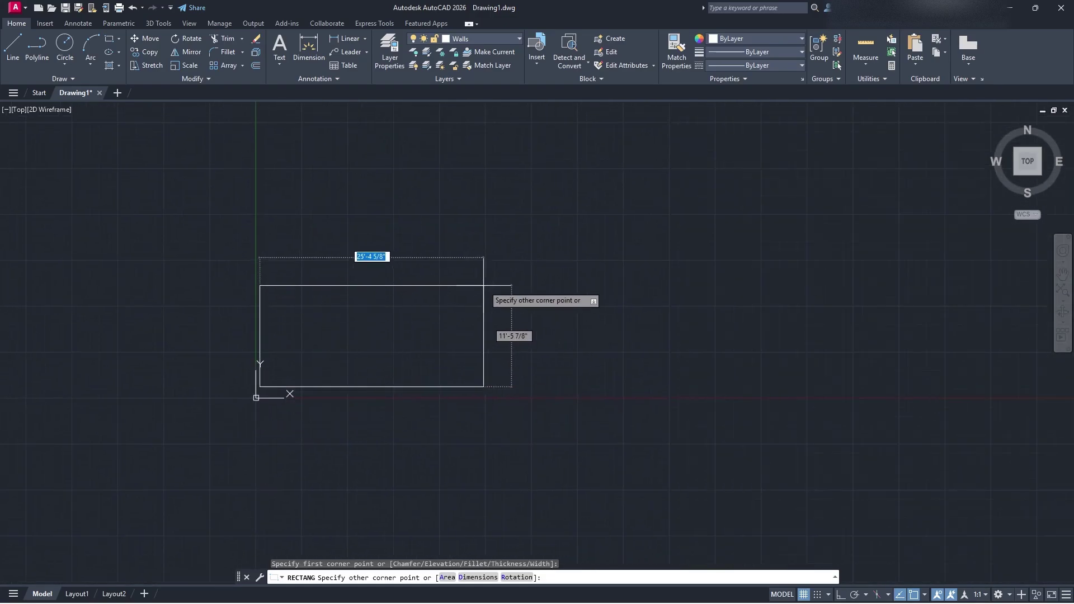
middle_click_drag(439, 266, 308, 382)
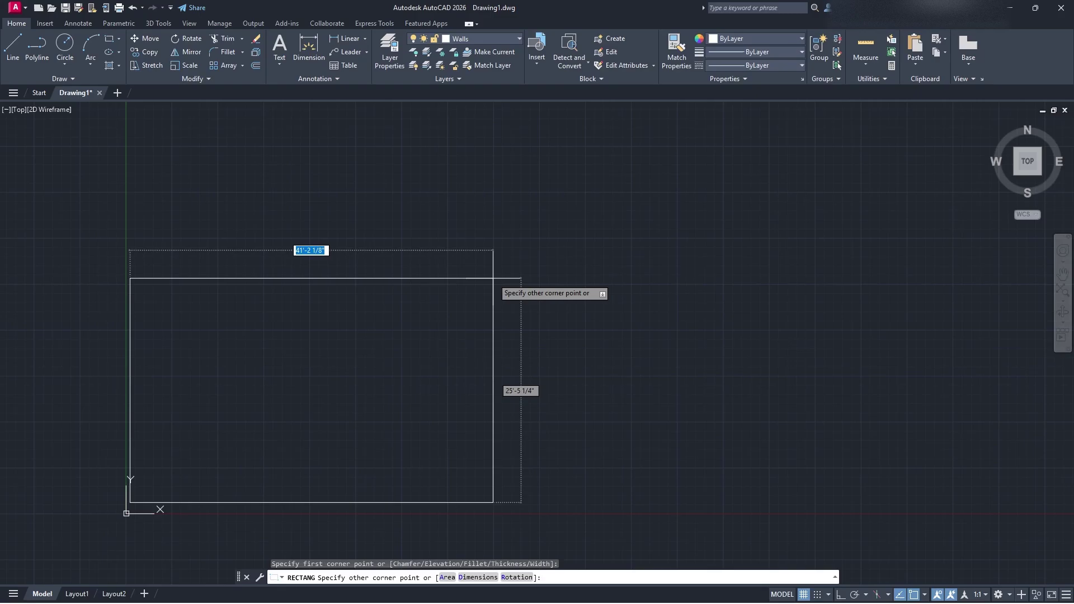
type("25'")
key("Tab")
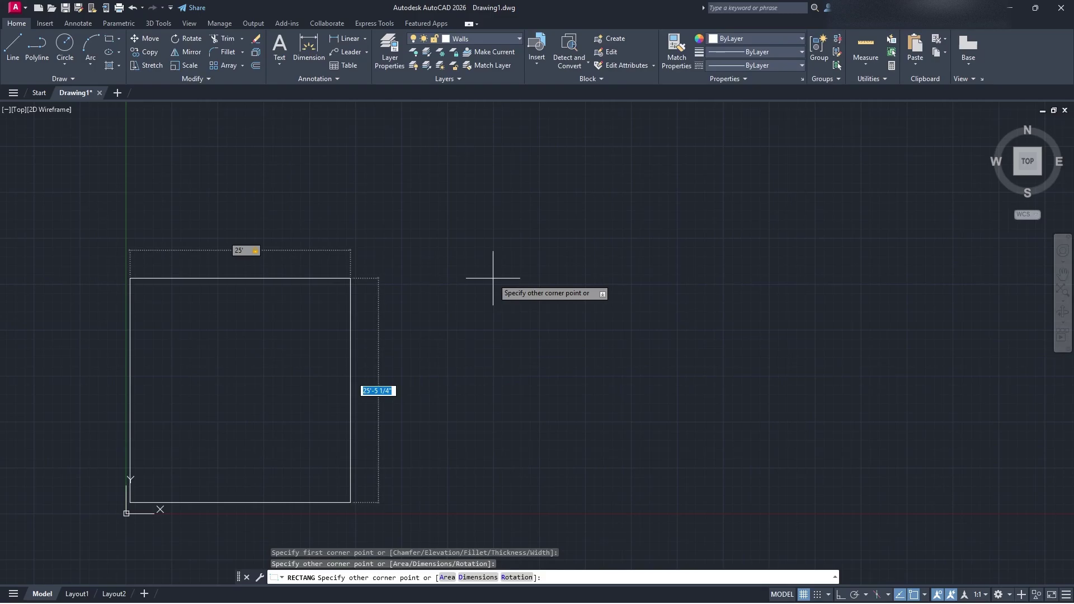
type("20'")
key("Return")
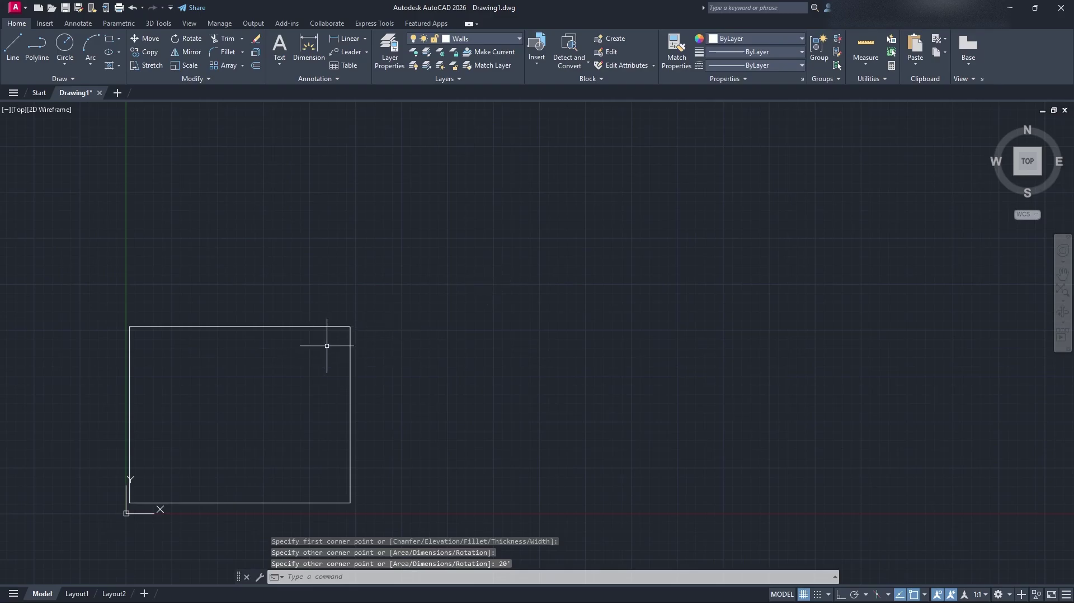
Step: Measure the outer wall rectangle's side lengths, area and perimeter with the quick Measure tool
mouse_move(315, 419)
middle_mouse_down()
mouse_move(551, 383)
mouse_move(532, 343)
mouse_move(547, 317)
middle_mouse_up()
scroll(543, 381, "up", 2)
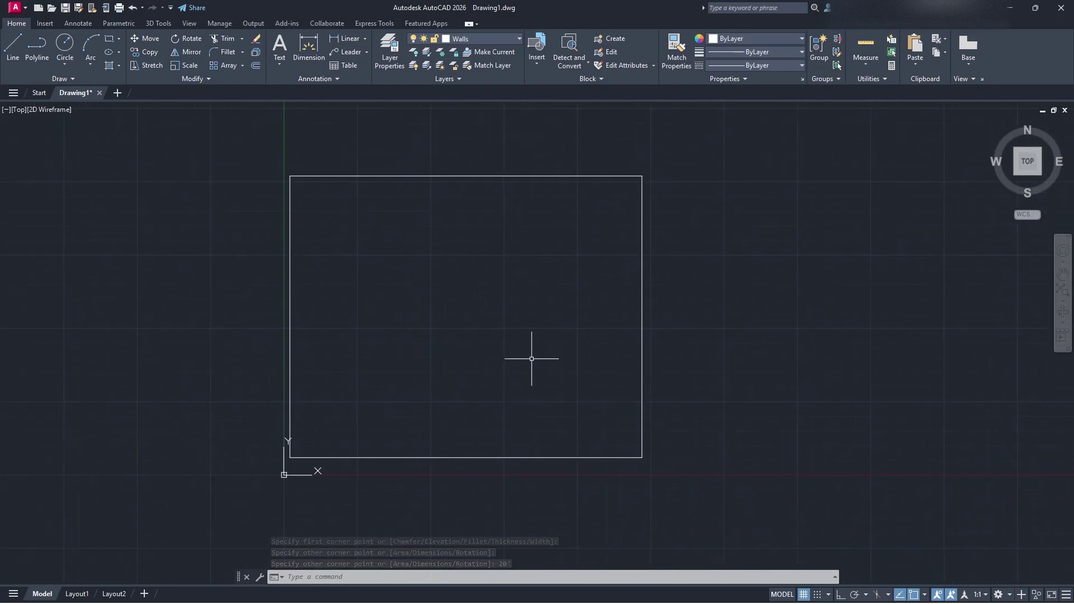
left_click(865, 46)
left_click(470, 293)
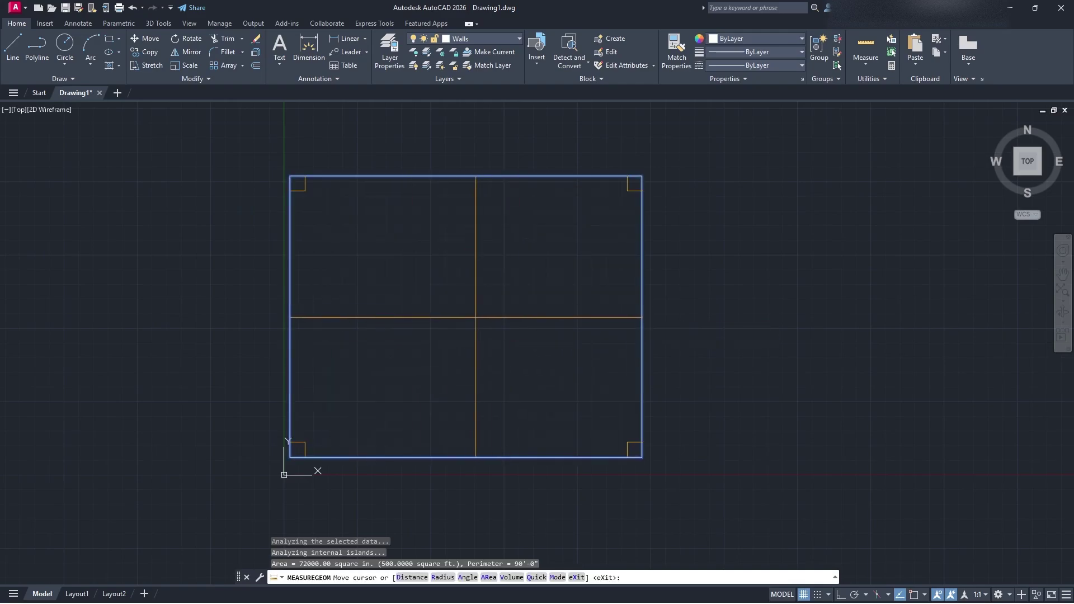
key("Escape")
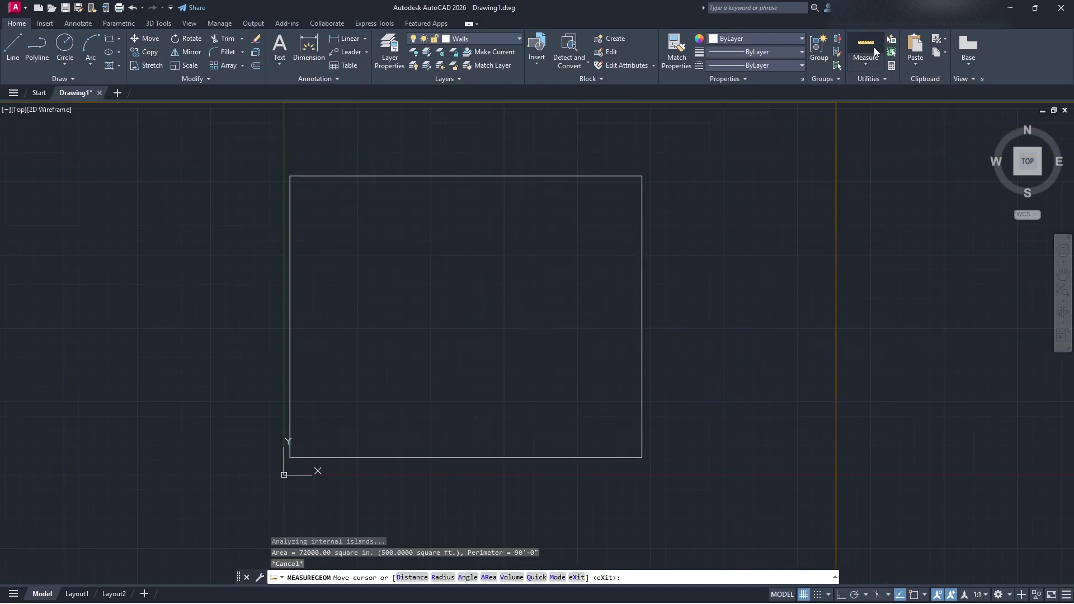
left_click(492, 279)
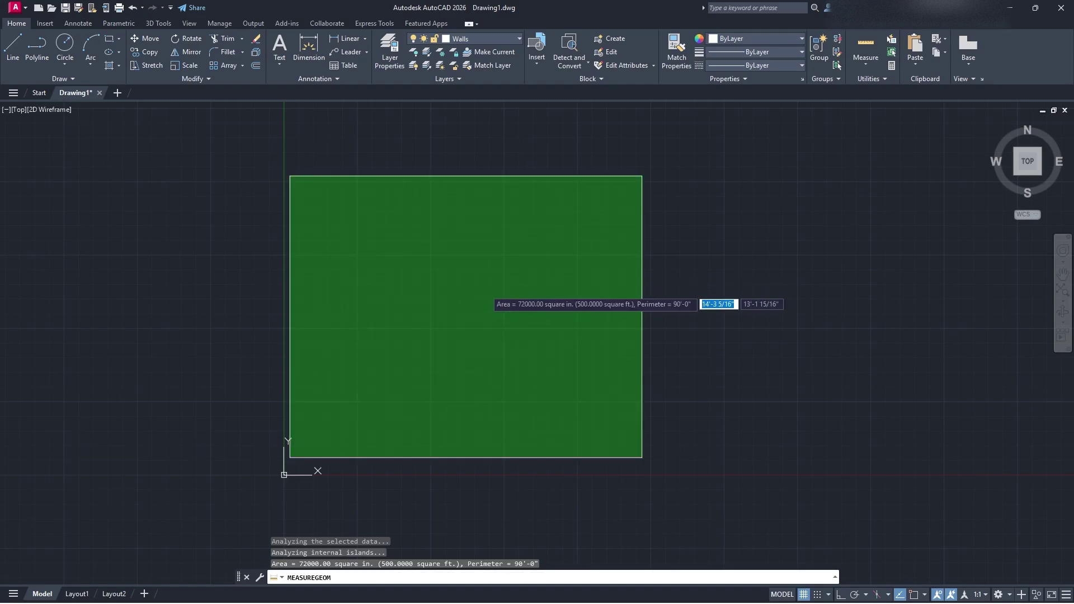
key("Escape")
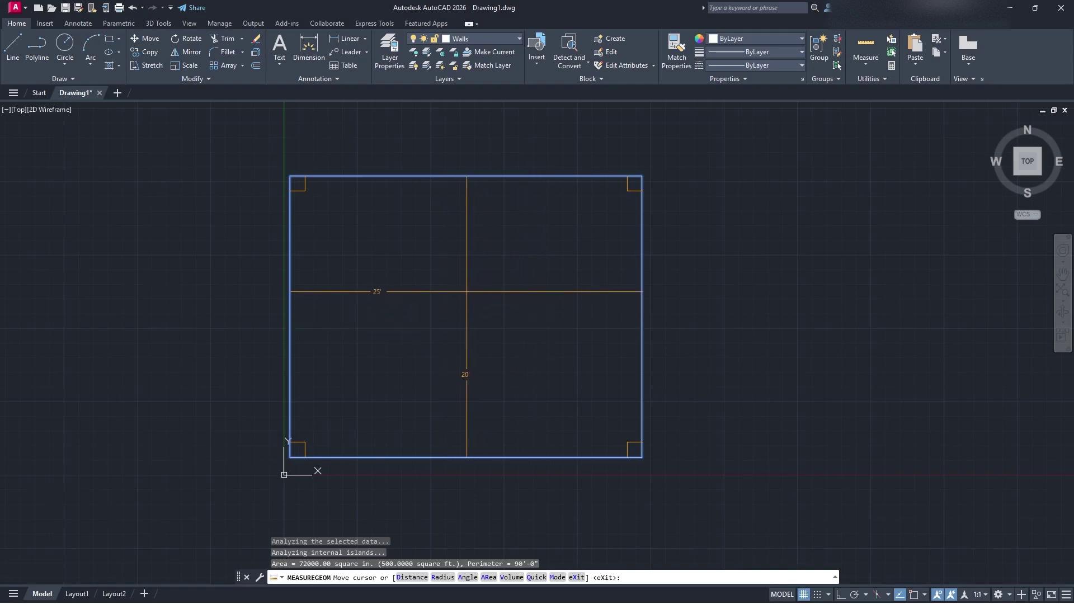
key("Escape")
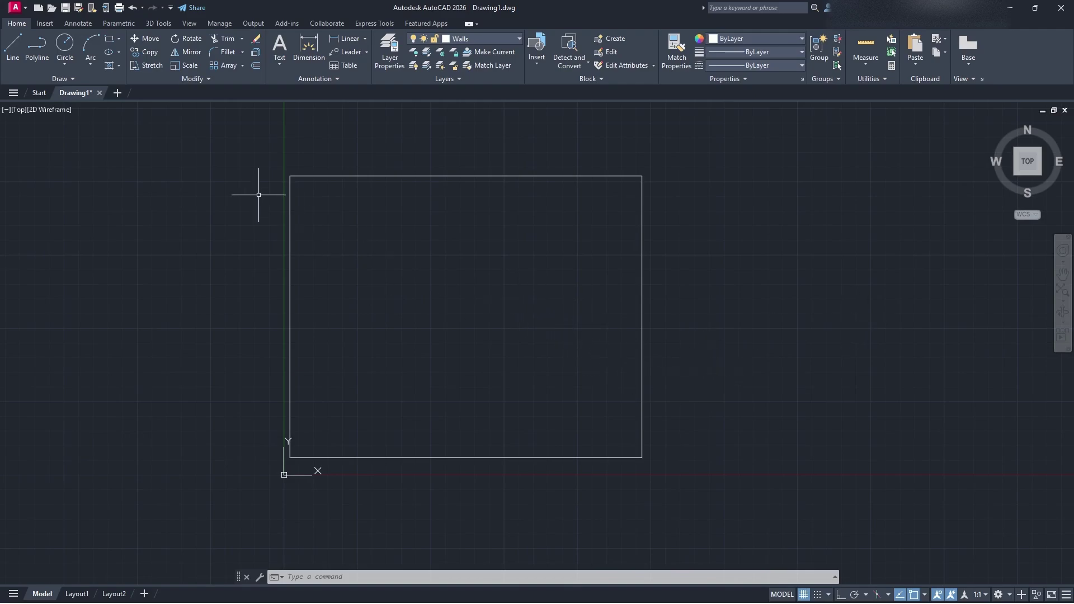
Step: Offset the outer wall rectangle 6" inward to form the inner wall face
left_click(13, 44)
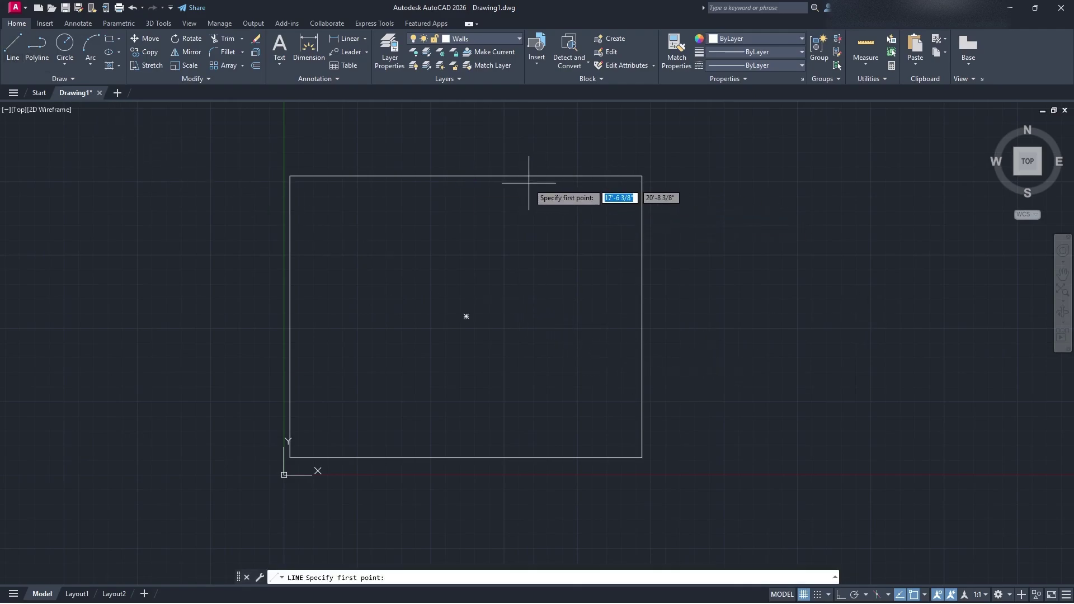
key("Escape")
middle_click_drag(475, 254, 505, 284)
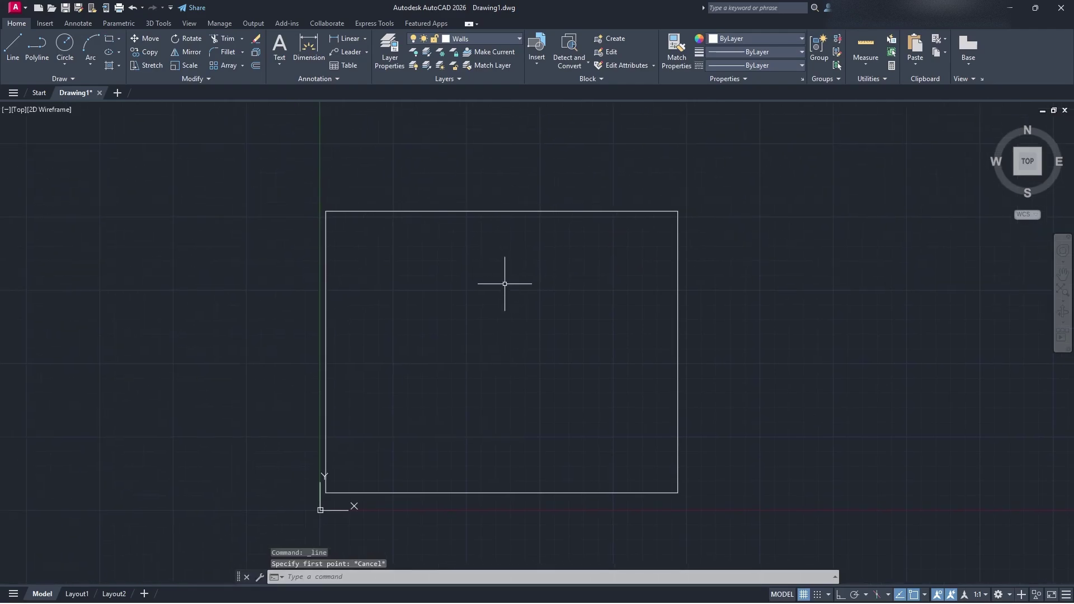
left_click_drag(517, 252, 384, 132)
type("off")
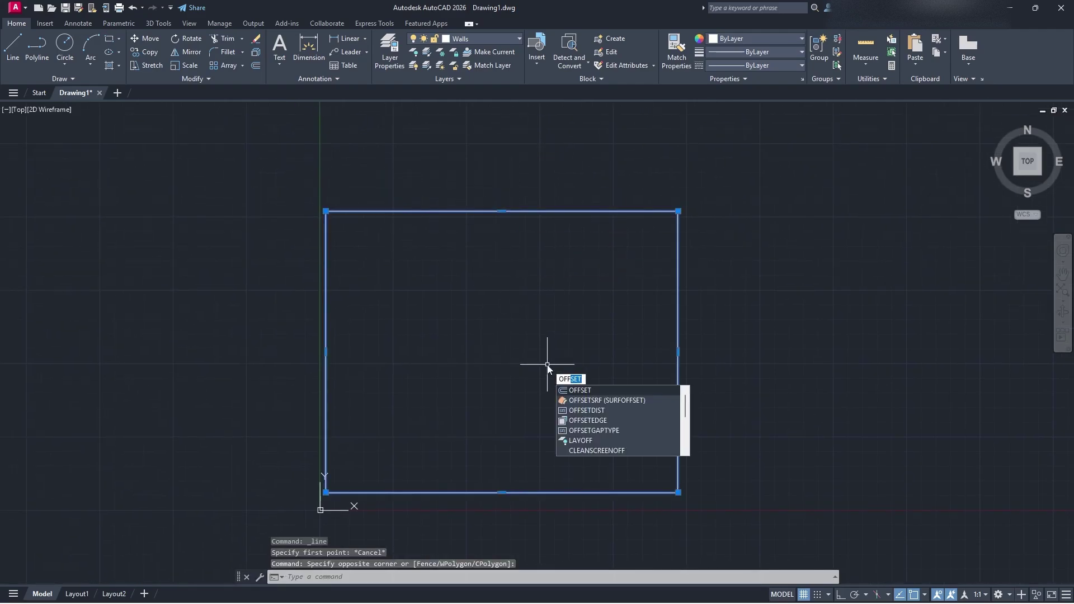
key("Return")
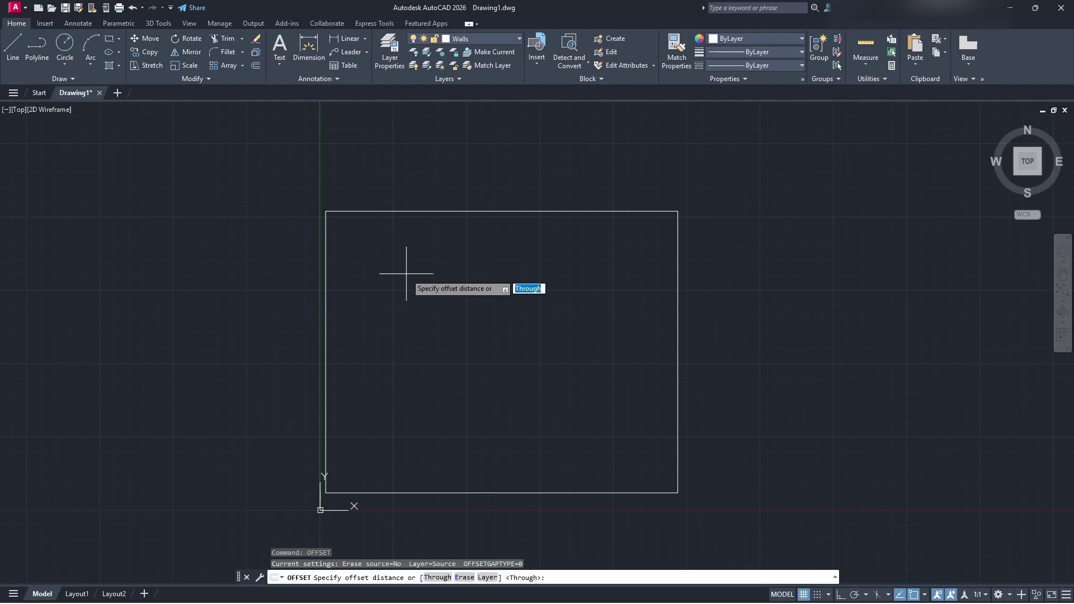
type("6")
key("Return")
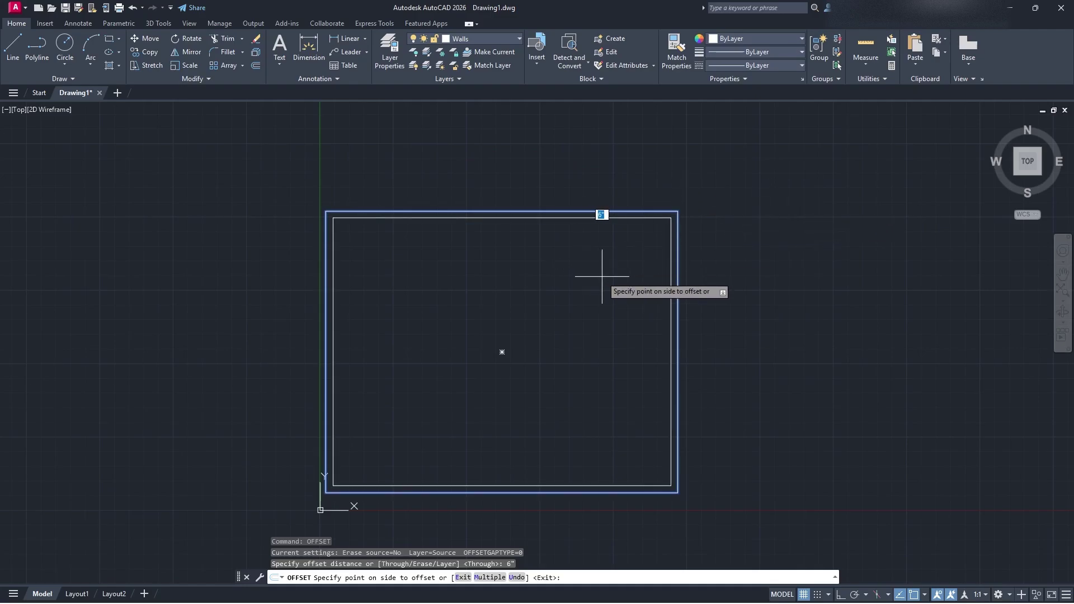
left_click(602, 276)
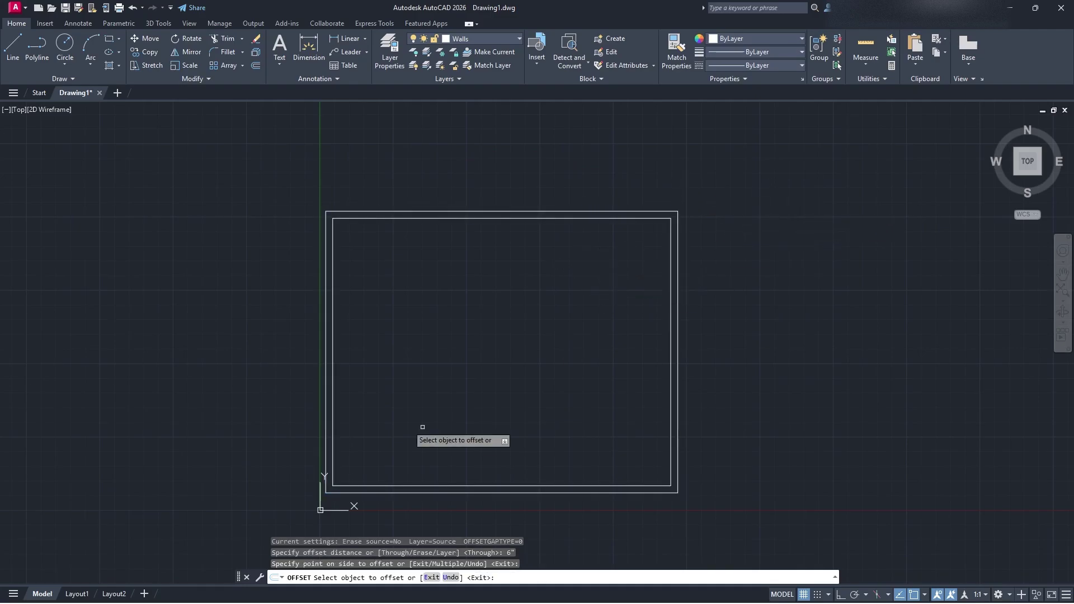
key("Escape")
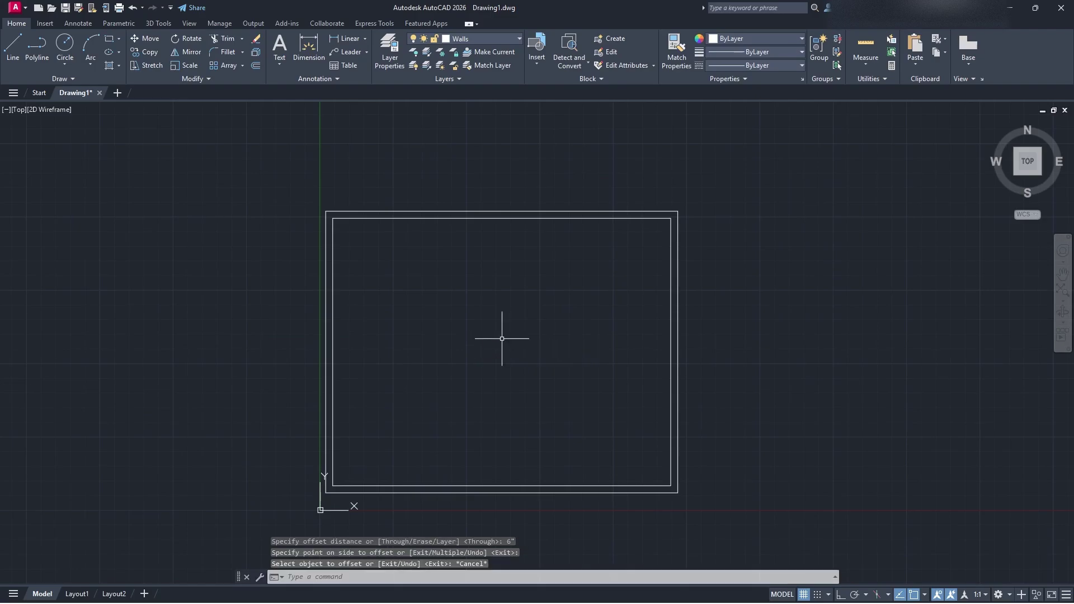
Step: Measure the interior width and height of the inner wall rectangle with the quick Measure tool
type("pl")
key("Return")
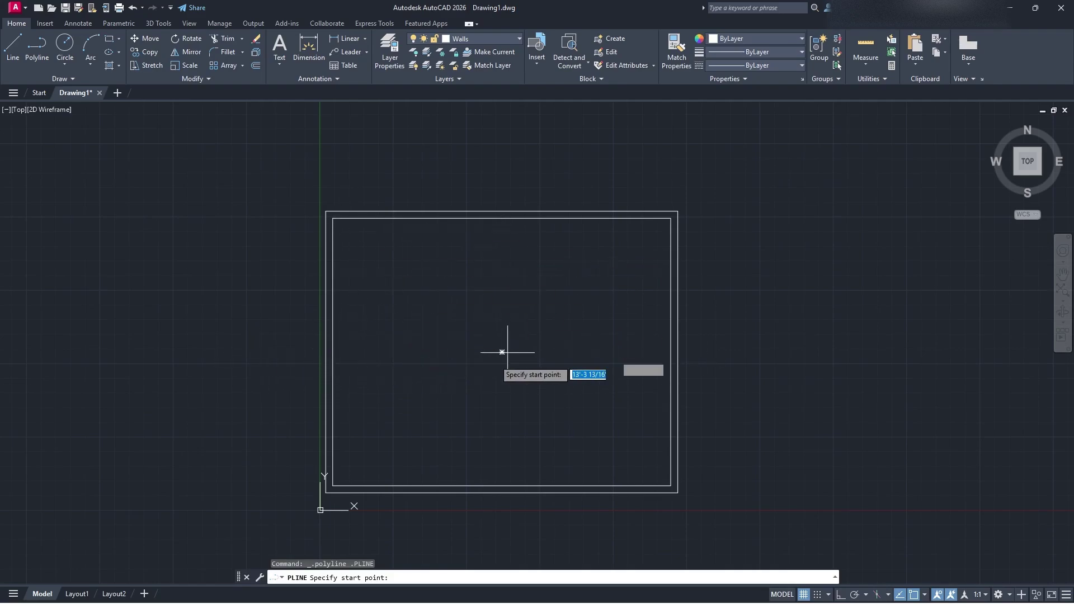
left_click(865, 46)
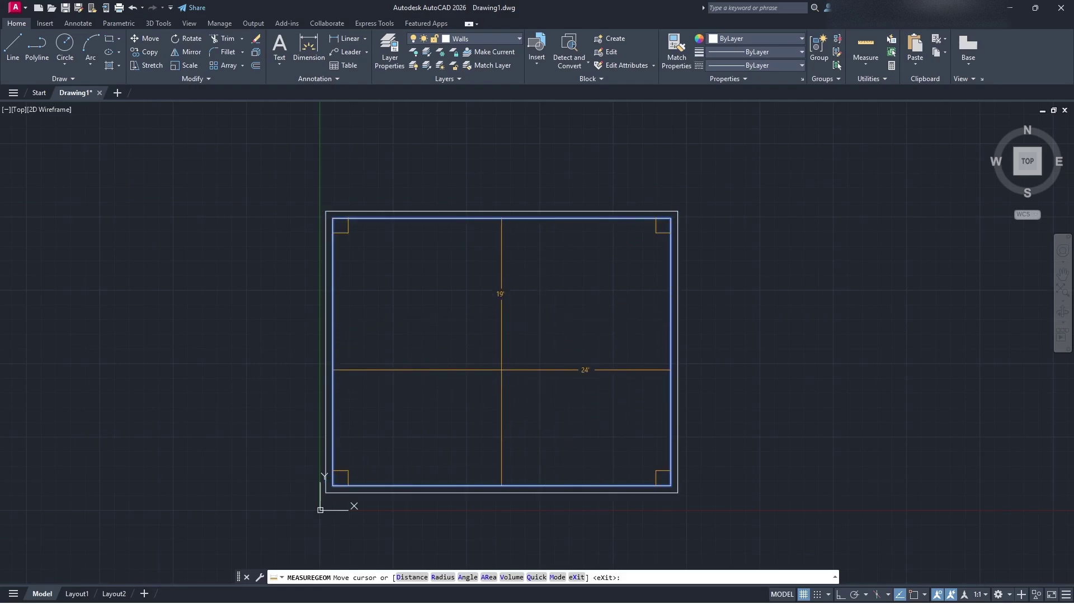
key("Escape")
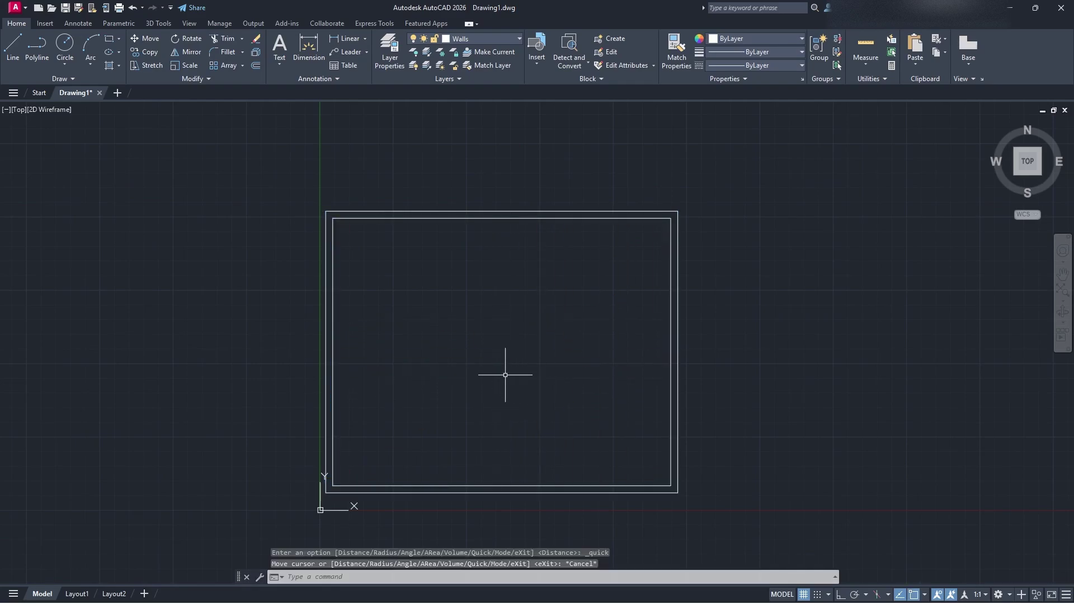
Step: Draw a rectangle 10' wide and 5' high inside the inner wall outline
middle_click_drag(466, 334, 498, 354)
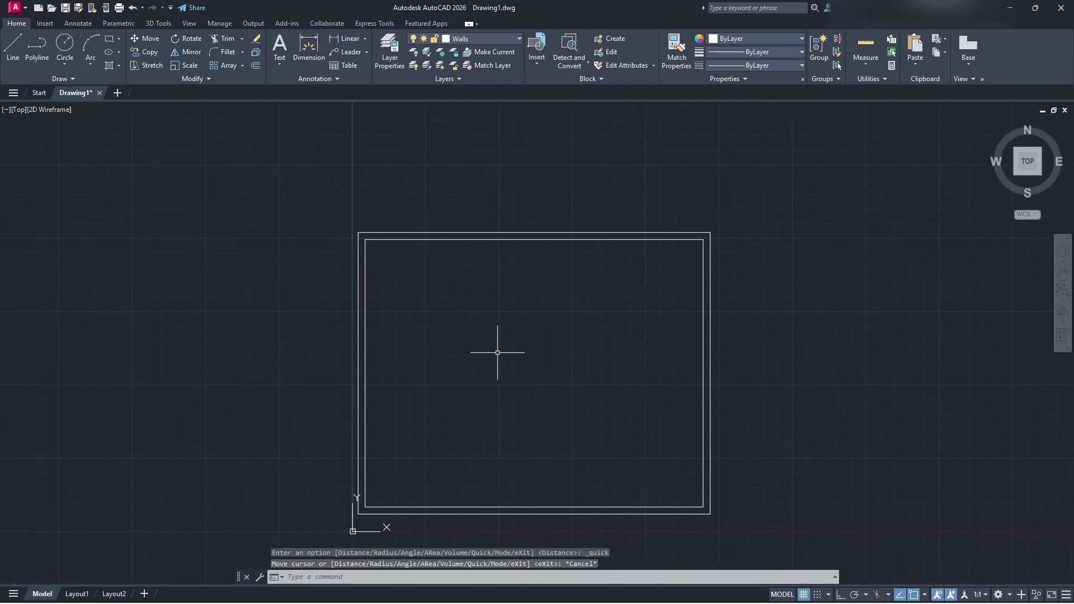
left_click(109, 39)
left_click(415, 277)
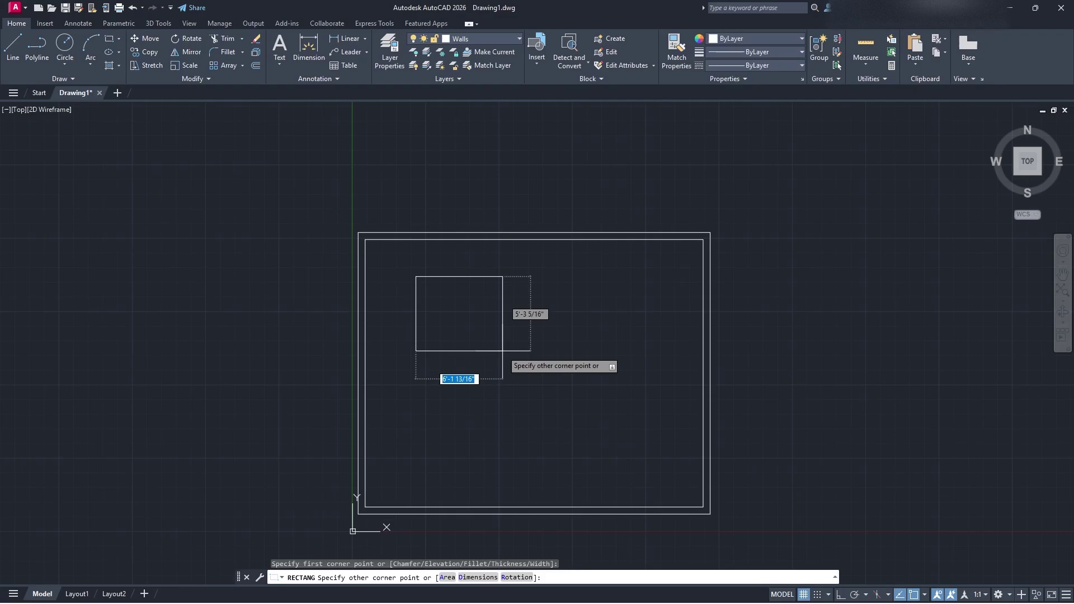
type("10'")
key("Tab")
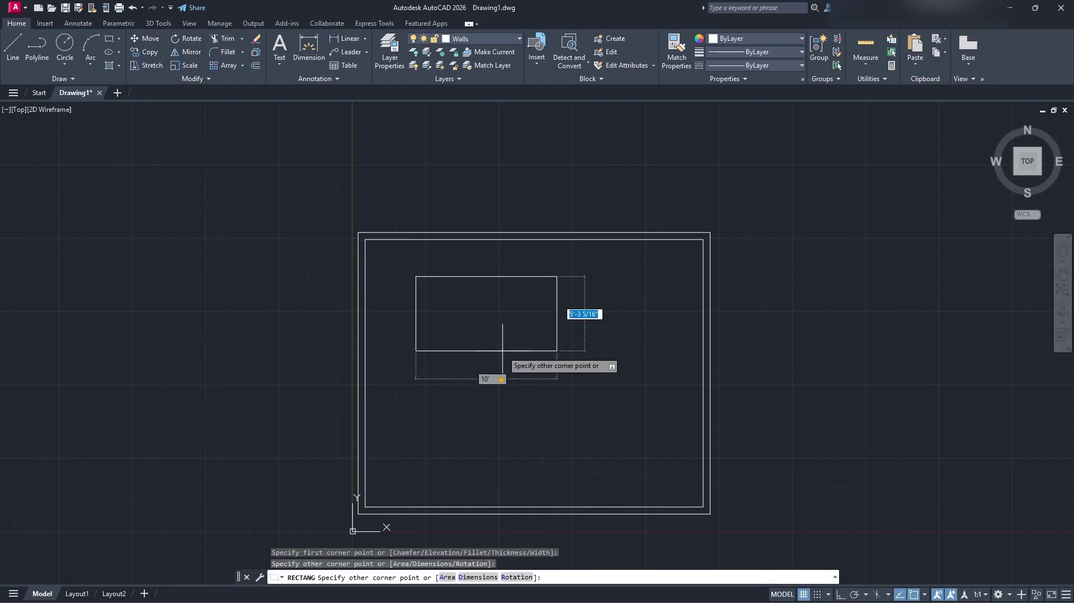
type("5'")
key("Return")
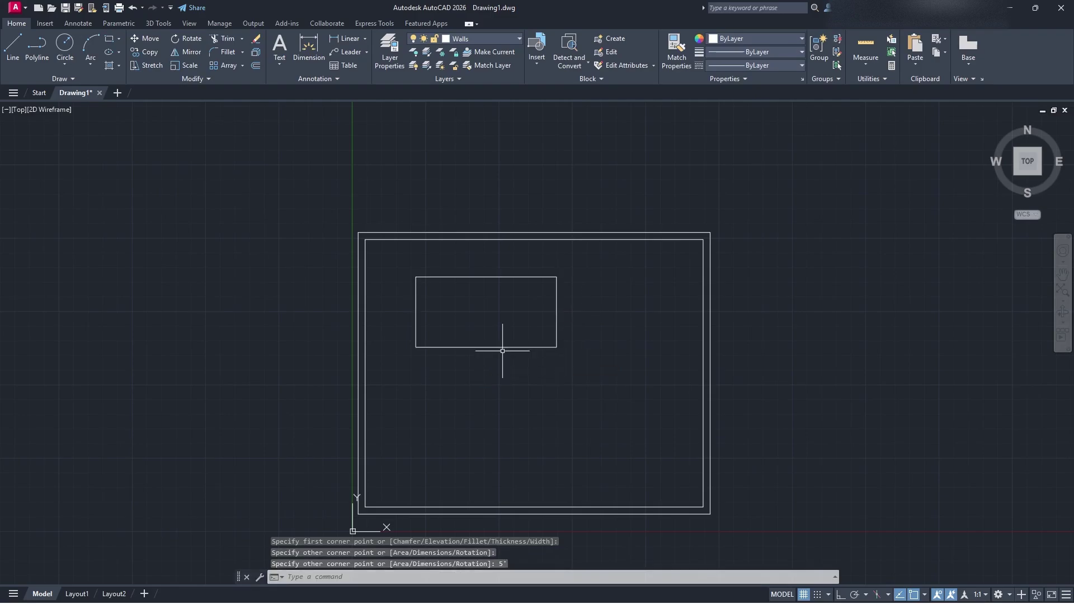
Step: Move the 10' by 5' rectangle by its upper-left corner onto the upper-left corner of the inner wall outline
left_click(591, 364)
left_click(451, 324)
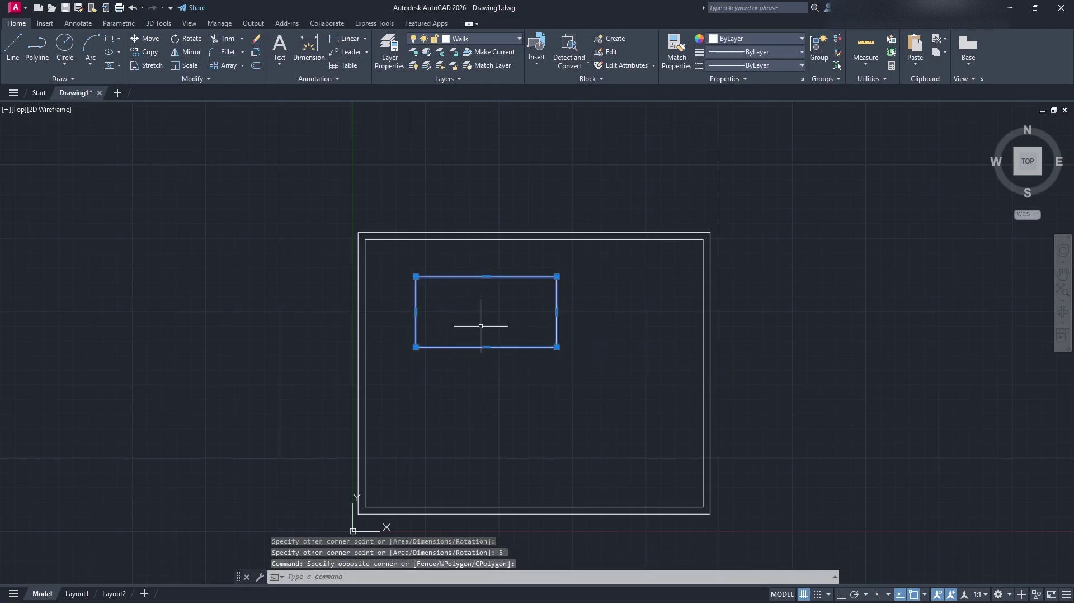
type("mo")
key("Return")
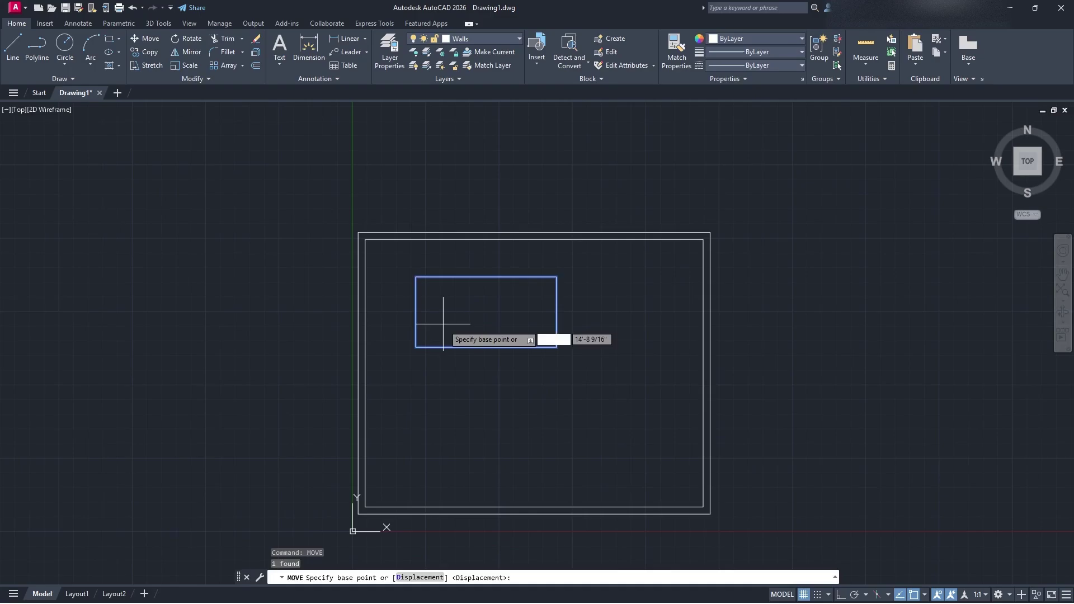
left_click(416, 276)
left_click(364, 240)
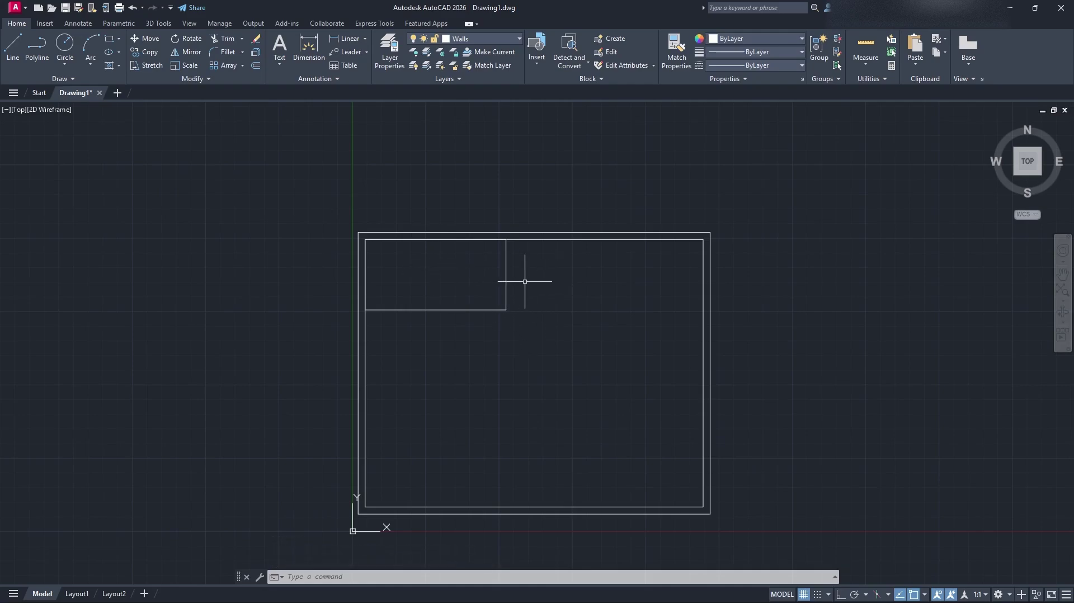
Step: Trim away the left and top edges of the 10' by 5' rectangle where they overlap the inner wall outline
middle_click_drag(537, 285, 551, 306)
left_click(551, 307)
left_click(492, 297)
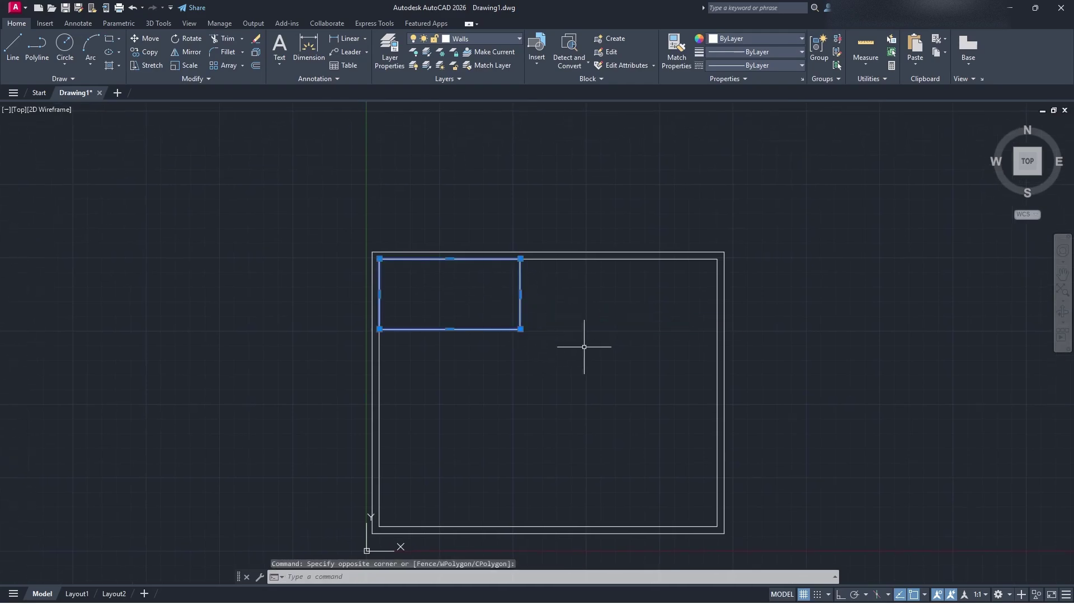
key("Escape")
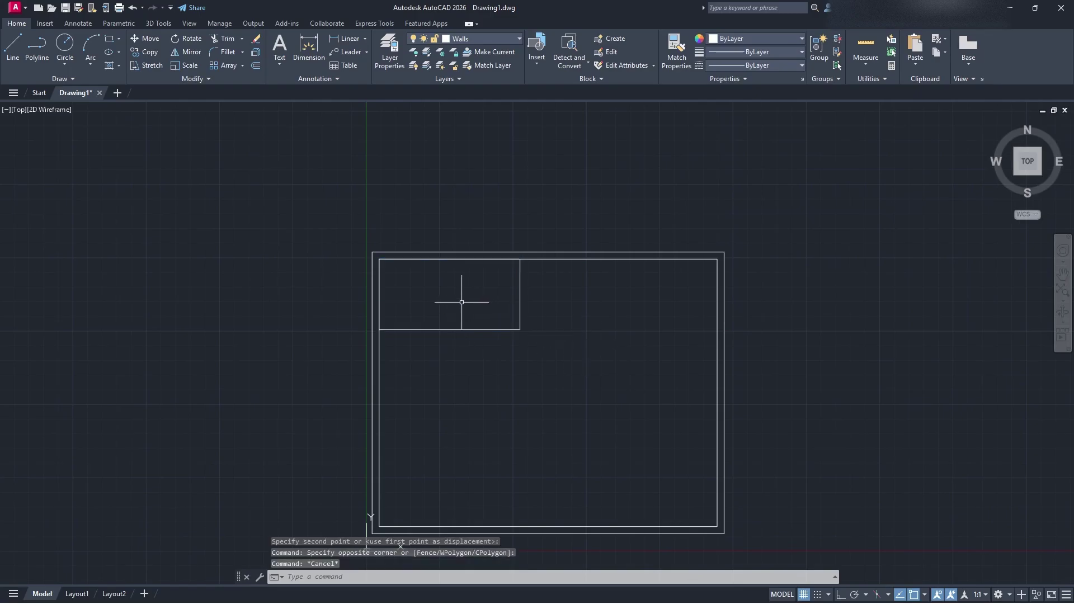
type("trim")
key("Return")
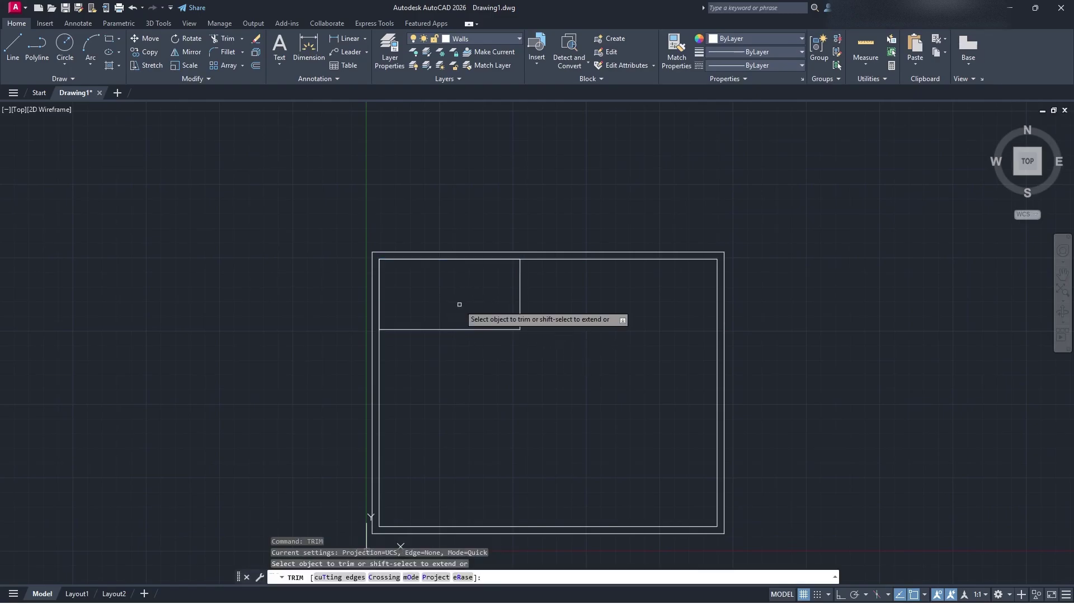
left_click(378, 279)
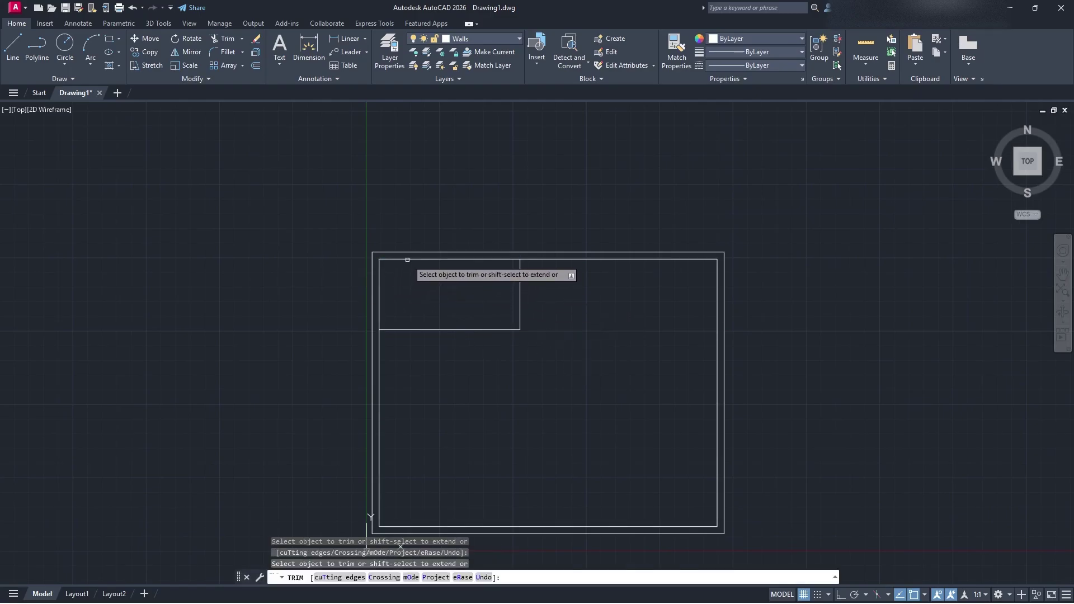
key("Escape")
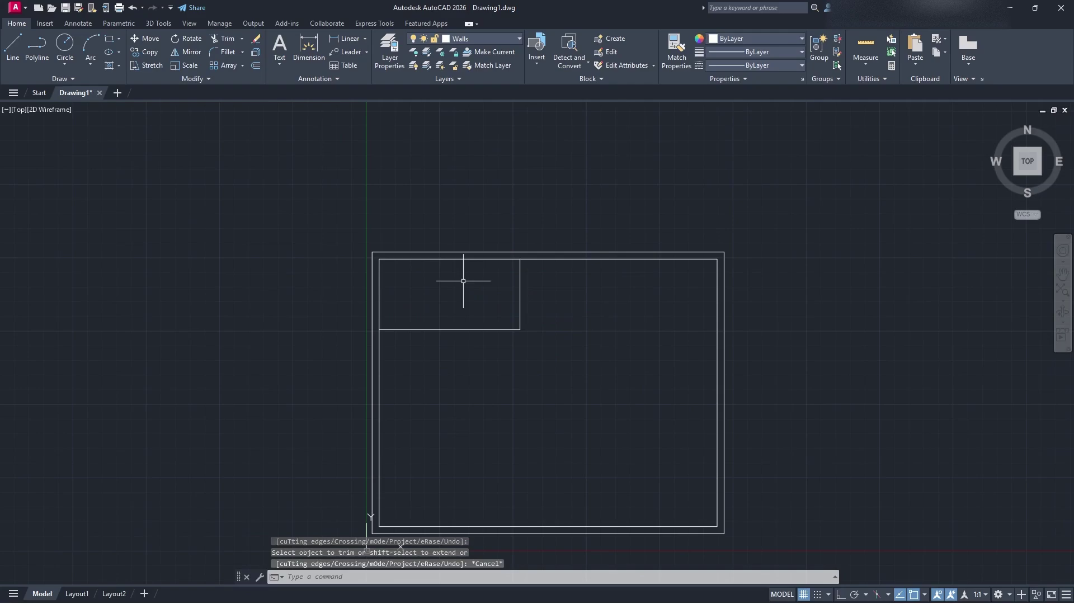
Step: Offset the small room's remaining L-shaped outline 4" toward the inside of the room
left_click(391, 329)
type("offset")
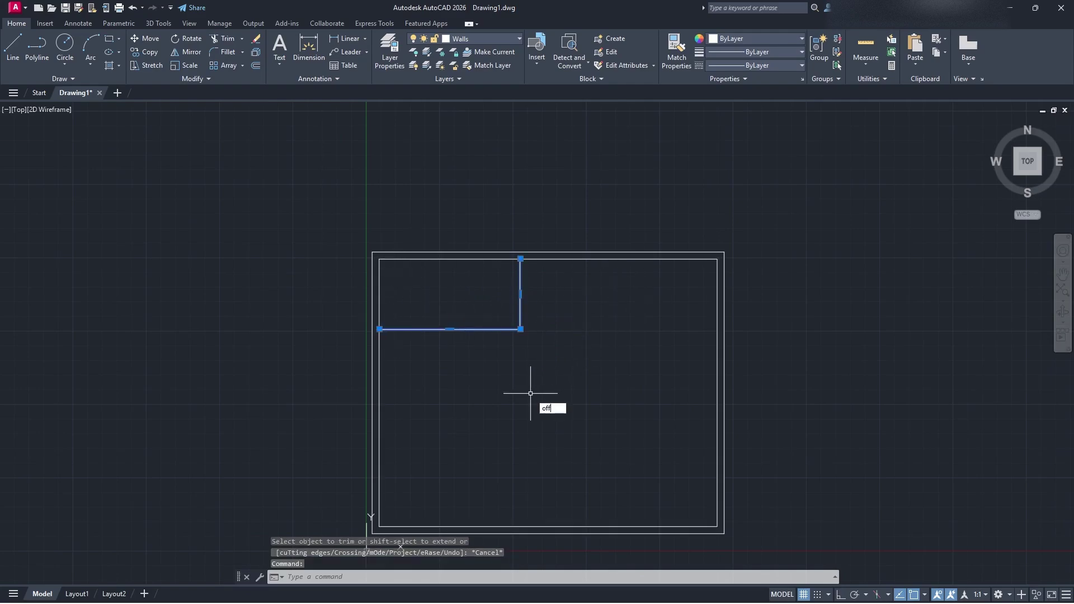
key("Return")
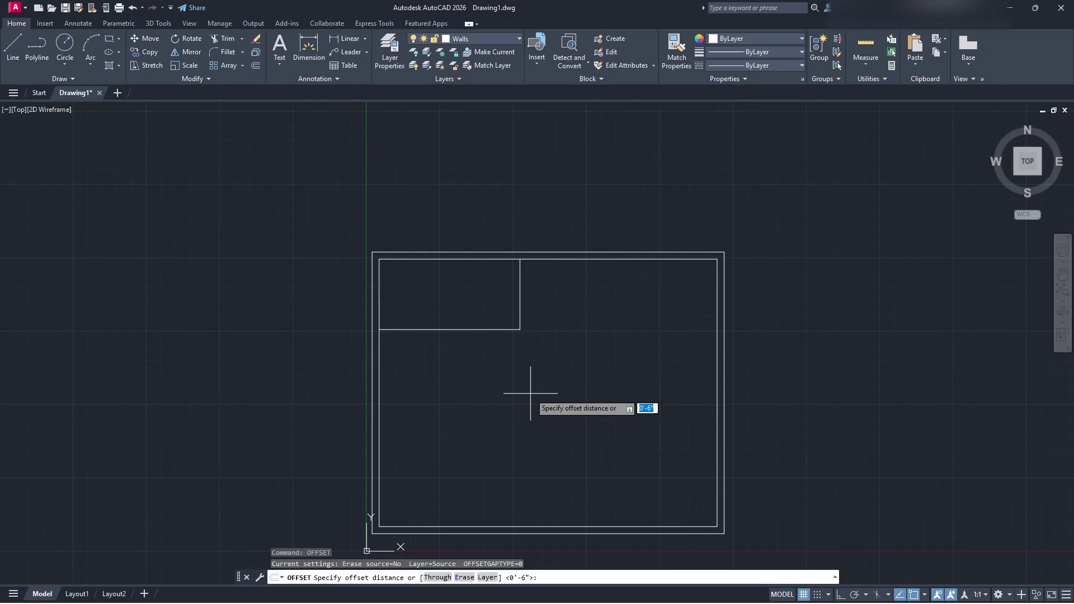
type("4\"")
key("Return")
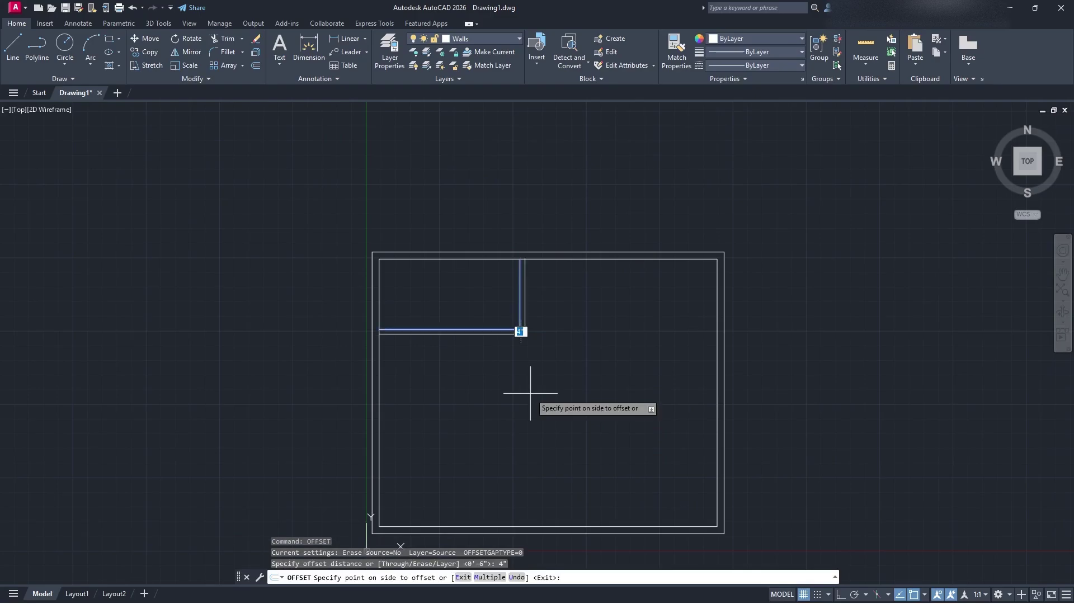
left_click(480, 307)
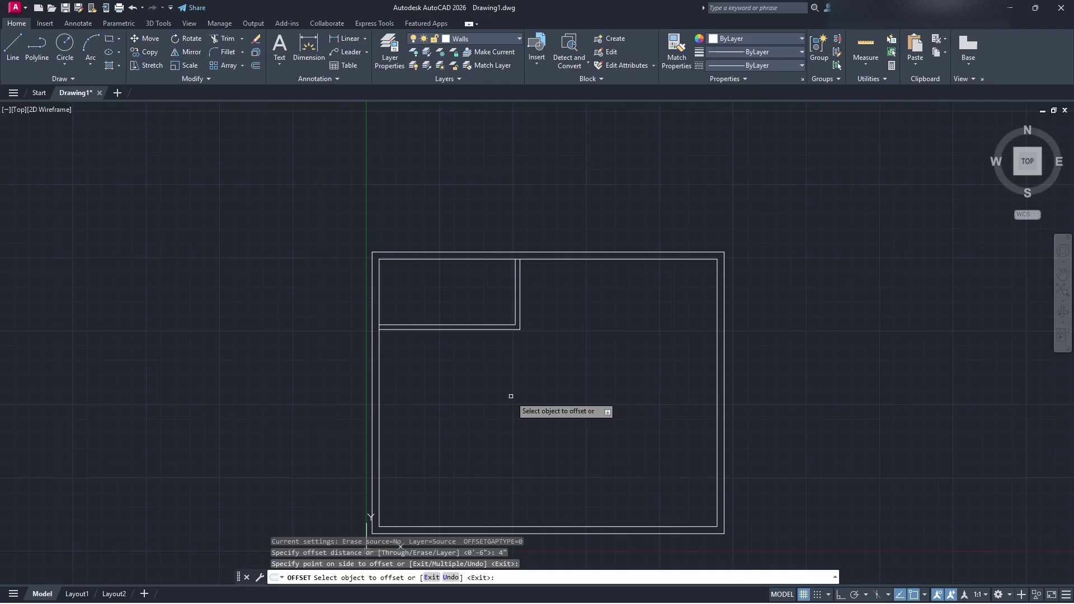
key("Escape")
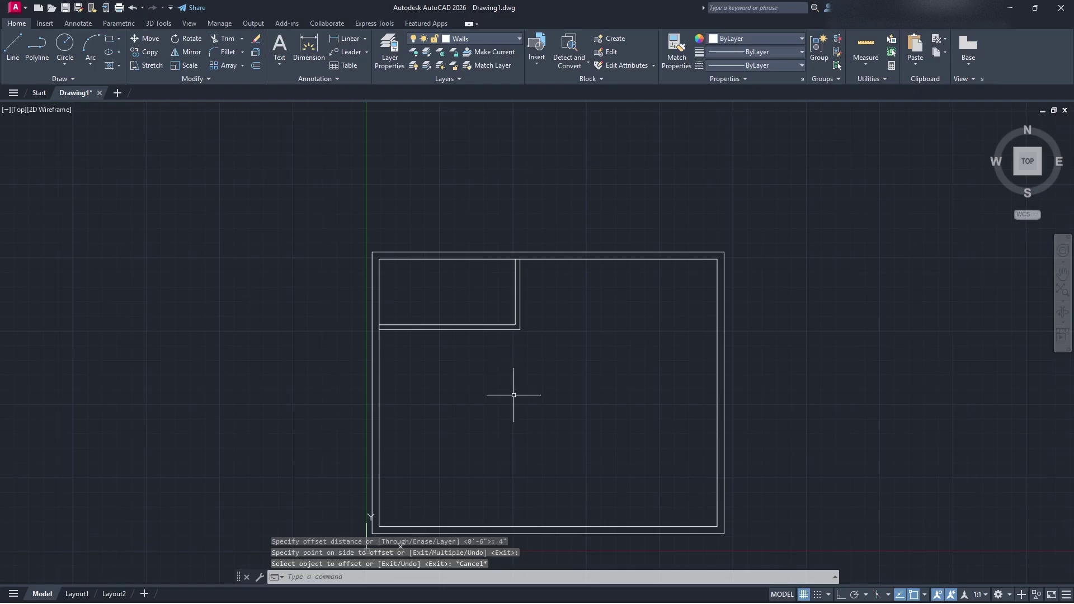
Step: Trim the inner wall line between the two partition faces at both the top and left wall junctions
scroll(516, 258, "up", 8)
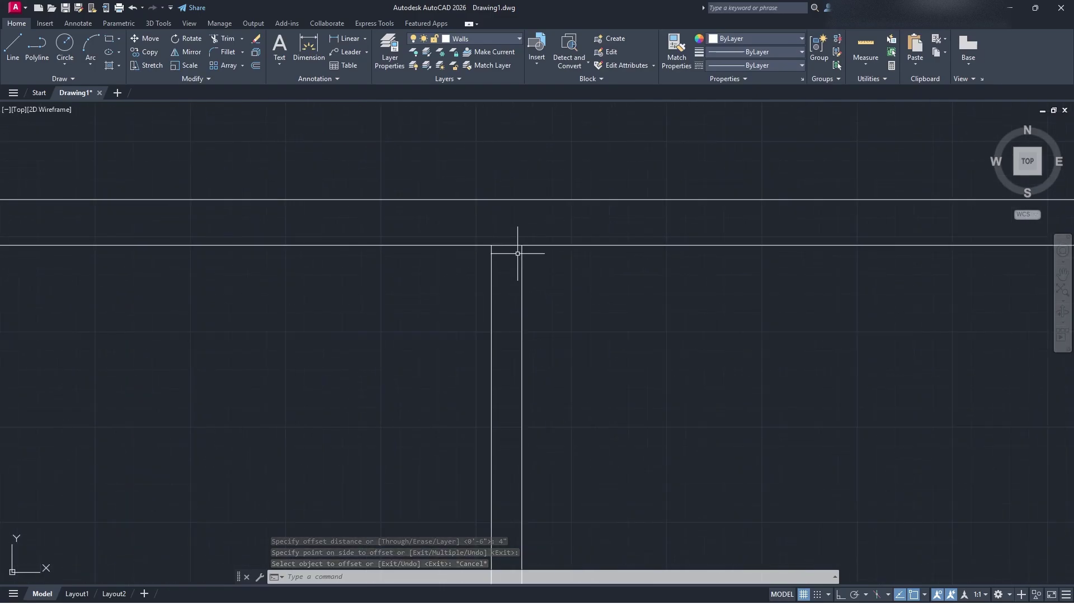
type("tri")
key("Return")
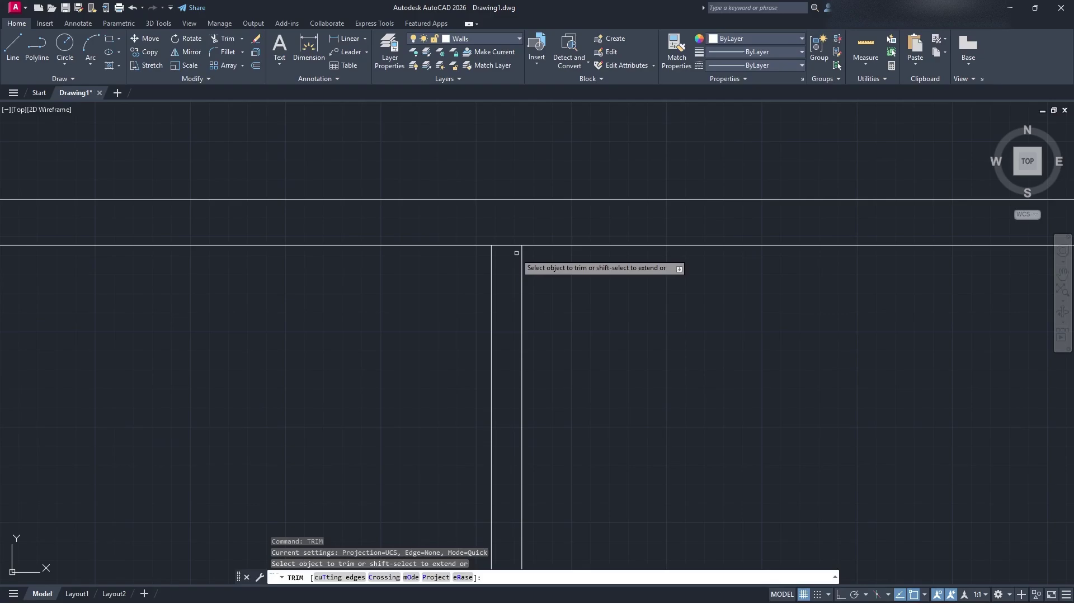
left_click(510, 246)
scroll(494, 331, "down", 5)
scroll(478, 376, "up", 6)
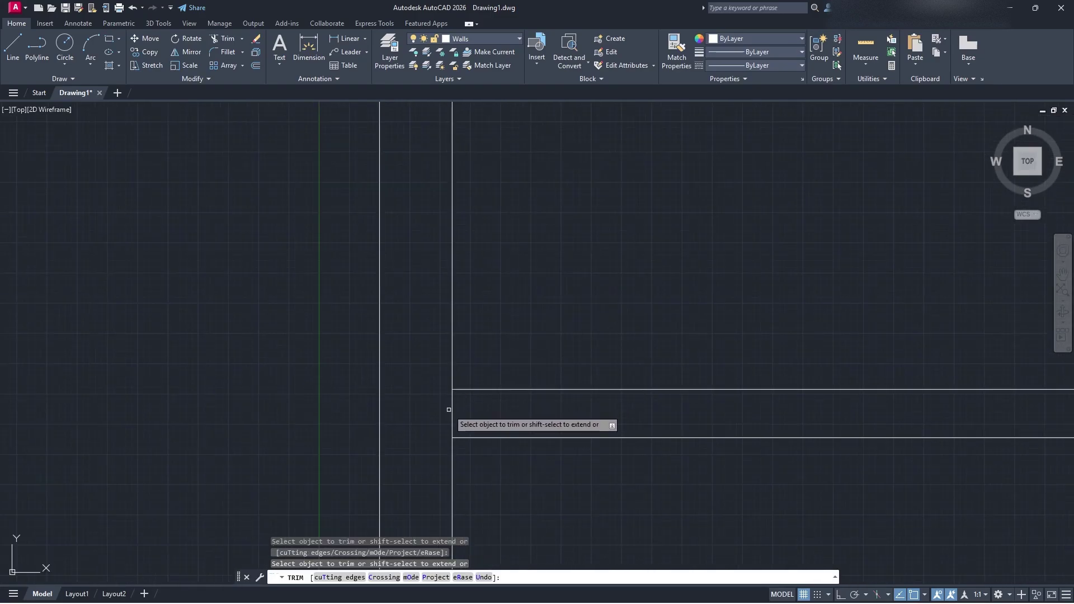
left_click(453, 411)
scroll(550, 402, "down", 6)
middle_click_drag(703, 373, 464, 379)
key("Escape")
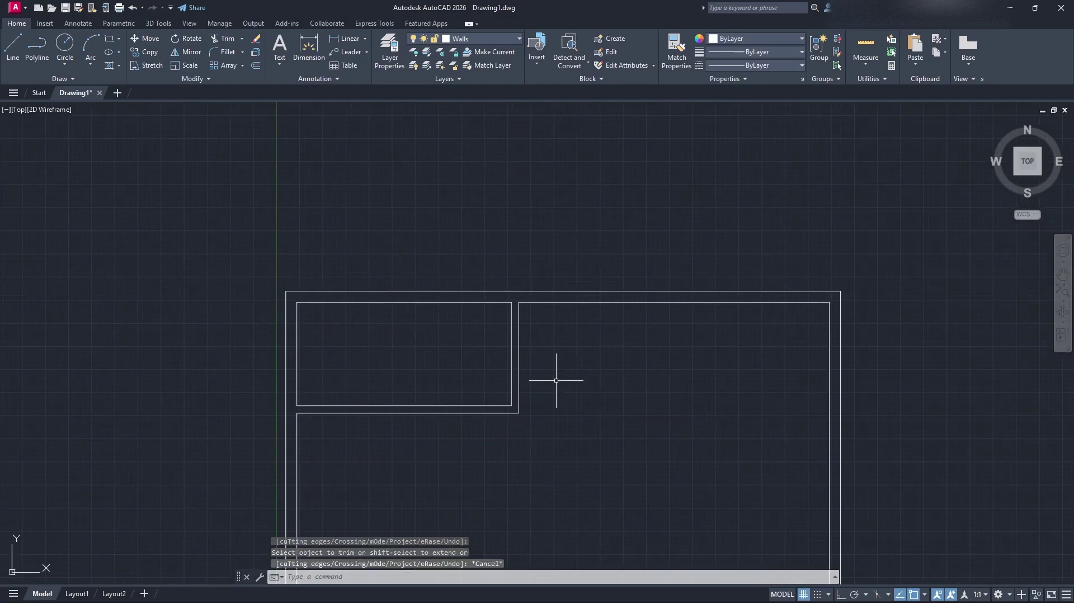
Step: Measure the widths and heights of the main room with the quick Measure tool
middle_click_drag(556, 377, 463, 353)
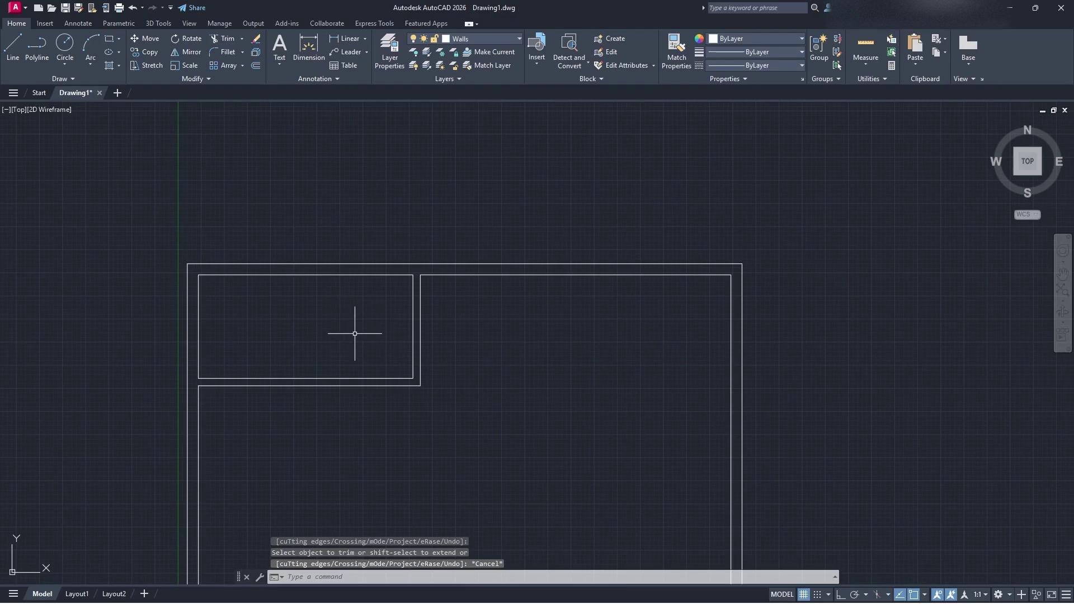
middle_click_drag(525, 382, 552, 286)
scroll(562, 353, "down", 3)
scroll(491, 371, "up", 1)
mouse_move(564, 358)
middle_mouse_down()
mouse_move(492, 373)
mouse_move(485, 307)
mouse_move(516, 353)
middle_mouse_up()
scroll(488, 325, "up", 2)
left_click(868, 43)
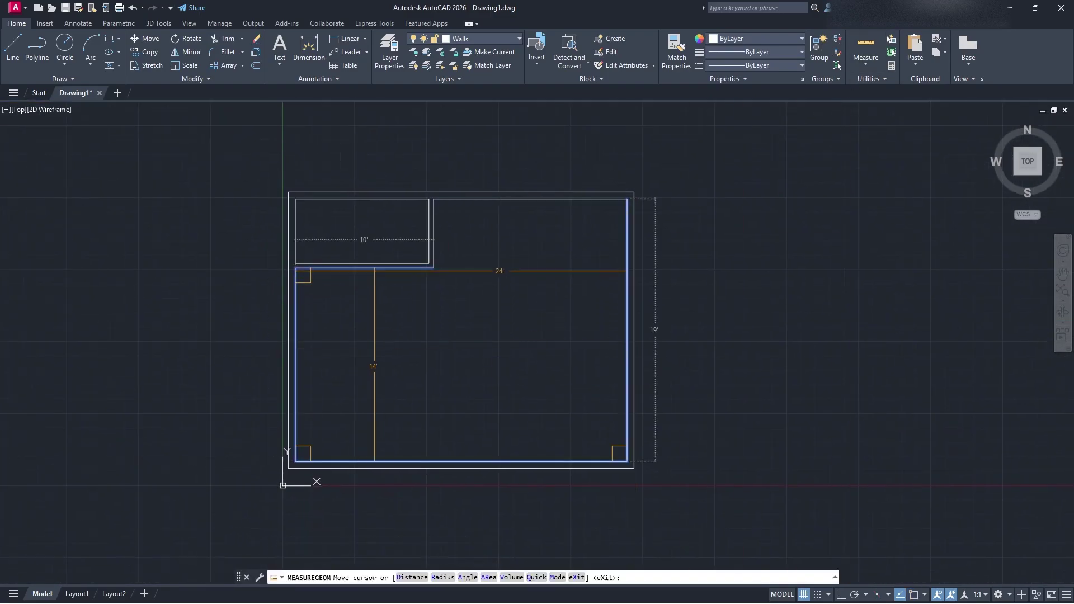
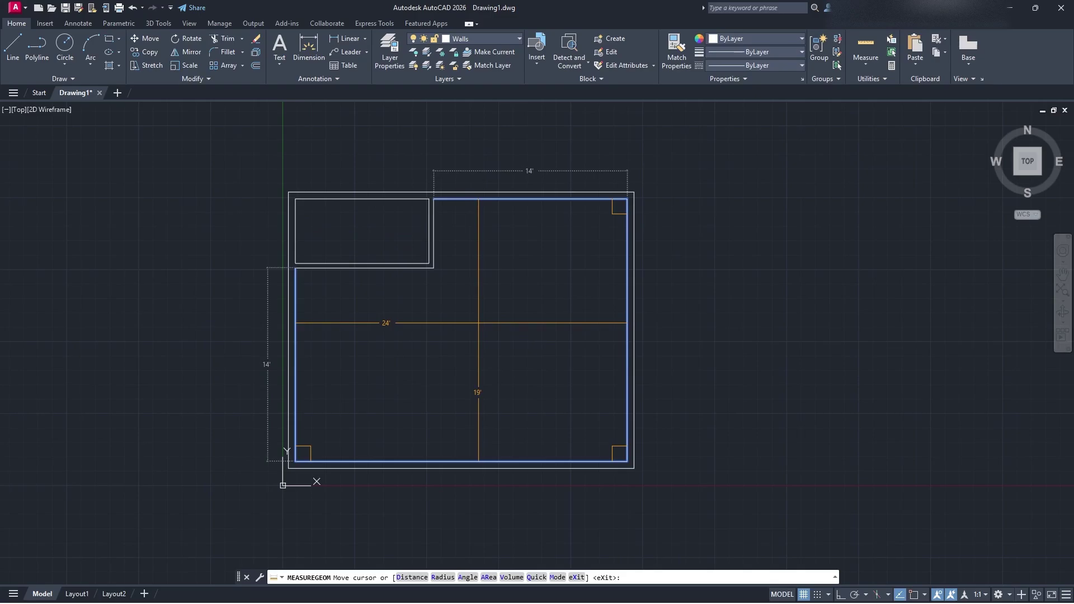
key("Escape")
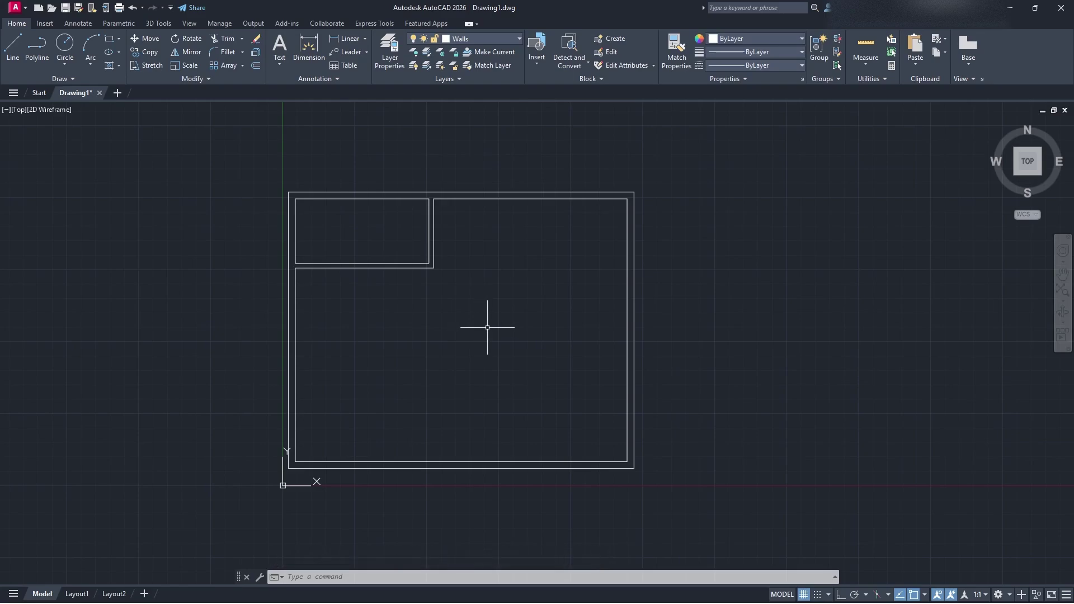
type("pl")
key("Return")
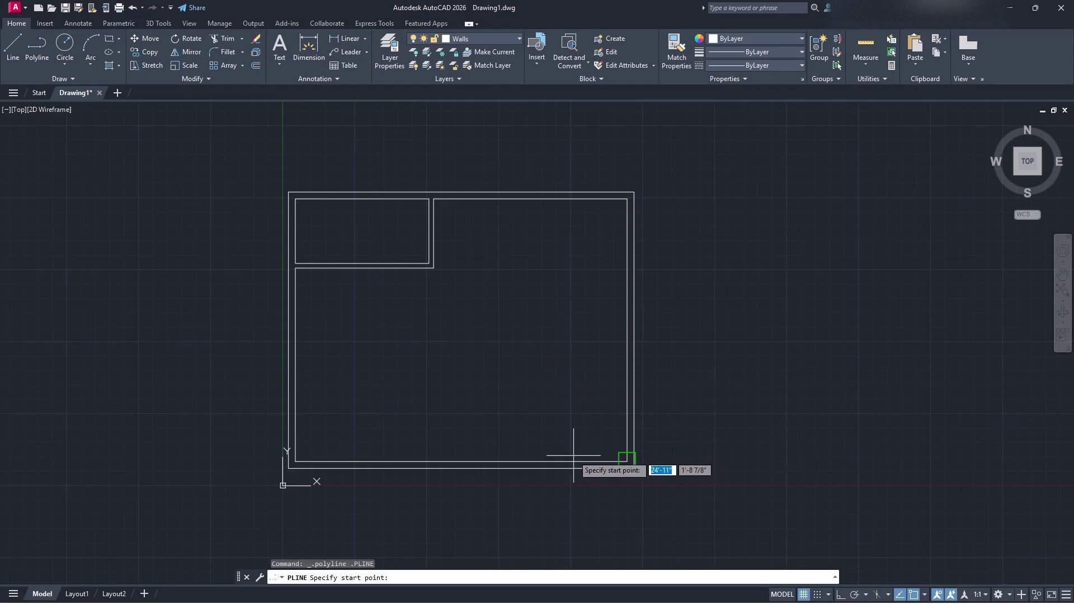
scroll(562, 205, "up", 2)
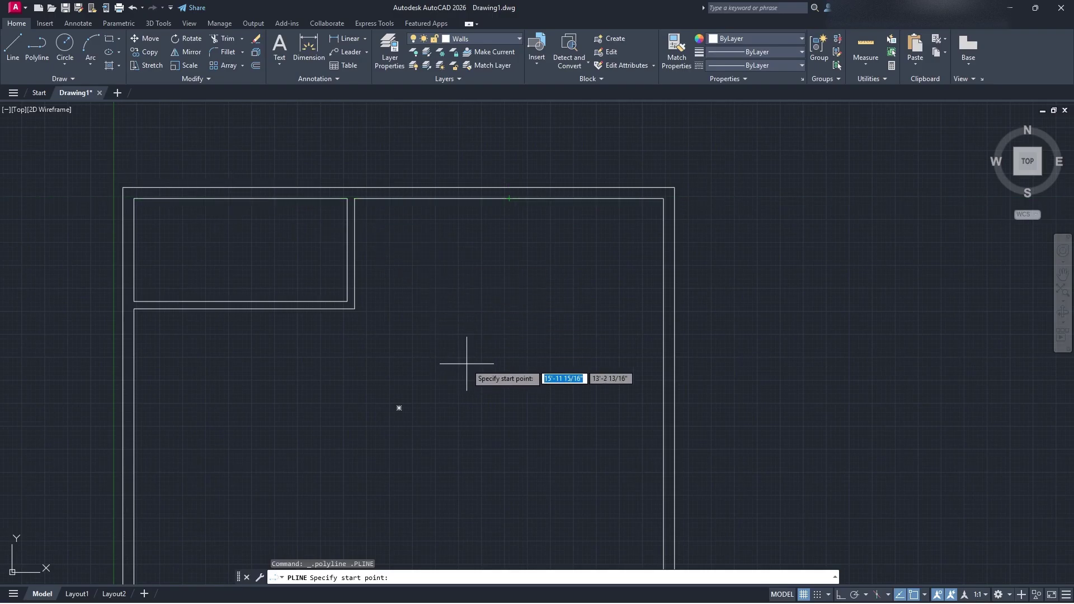
key("Escape")
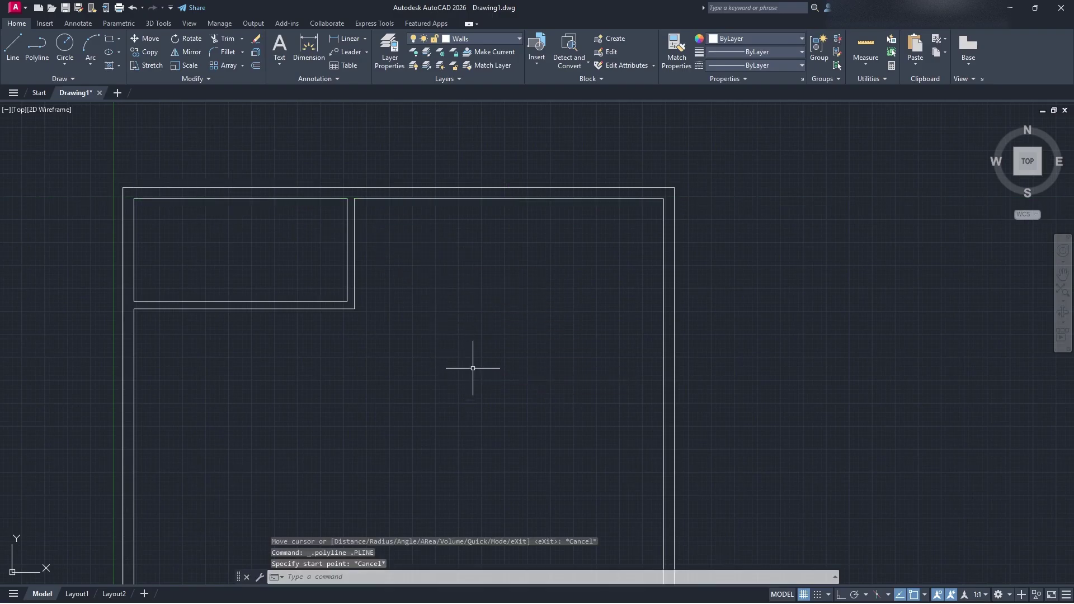
Step: Draw a line from the inner wall's upper-right corner 2.5' left along the wall, continuing straight down to the bottom inner wall face
key("l")
key("Return")
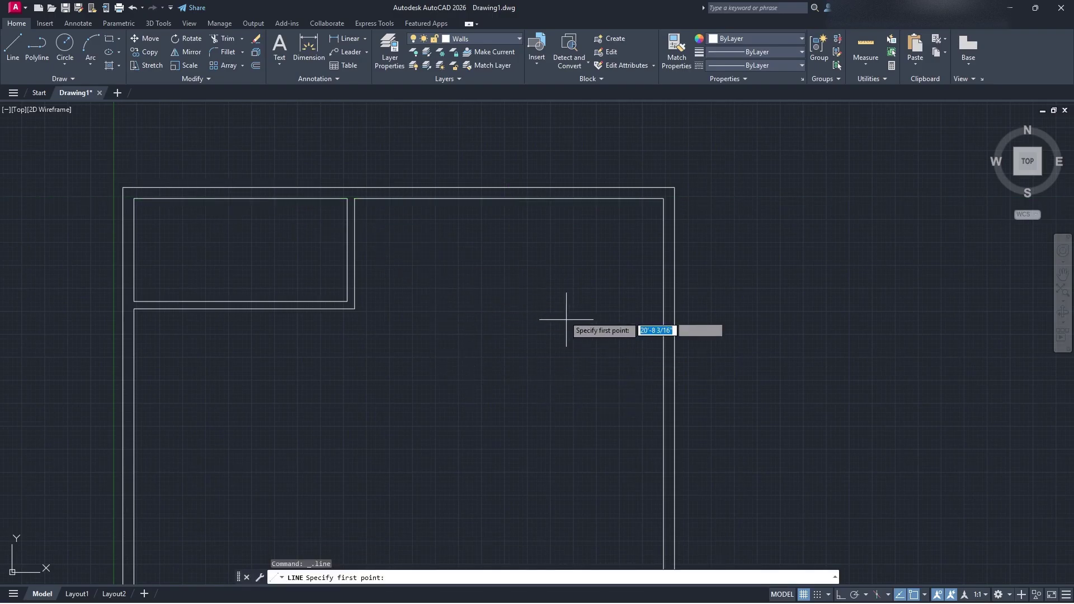
left_click(664, 199)
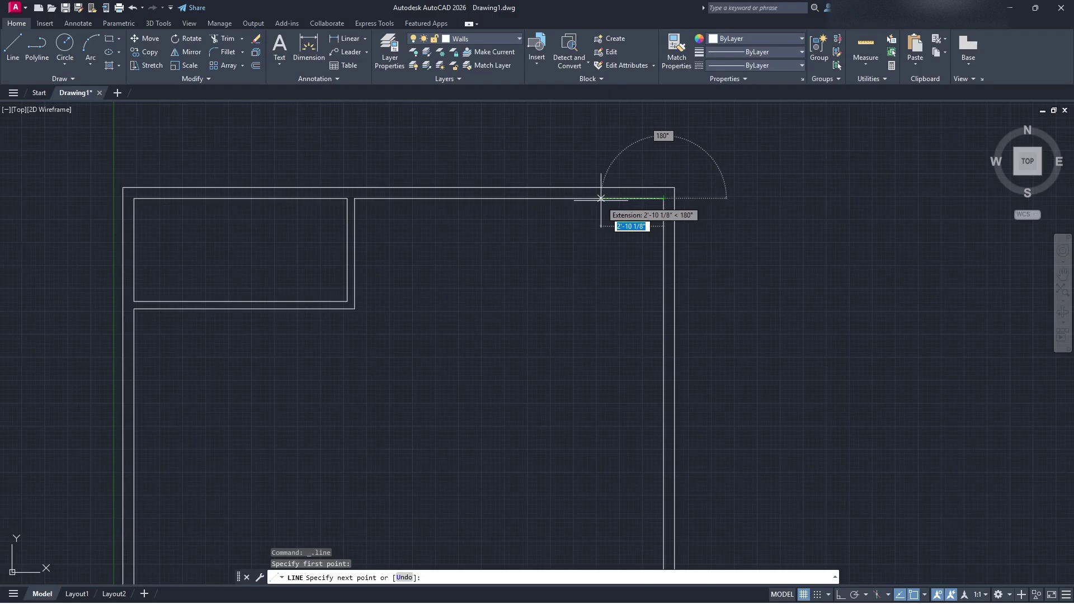
type("2.5")
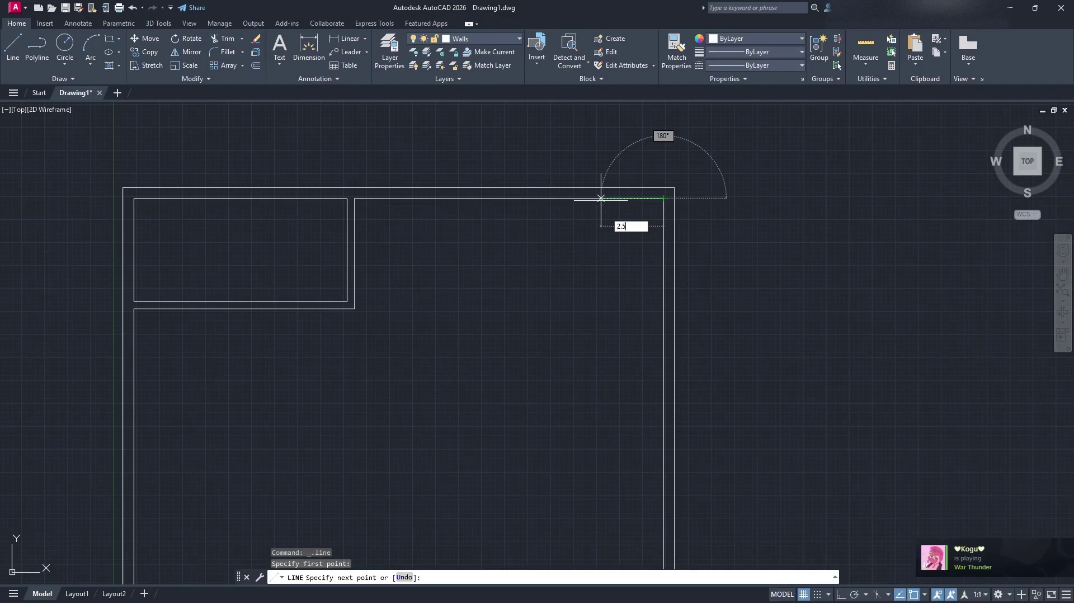
type("'")
key("Return")
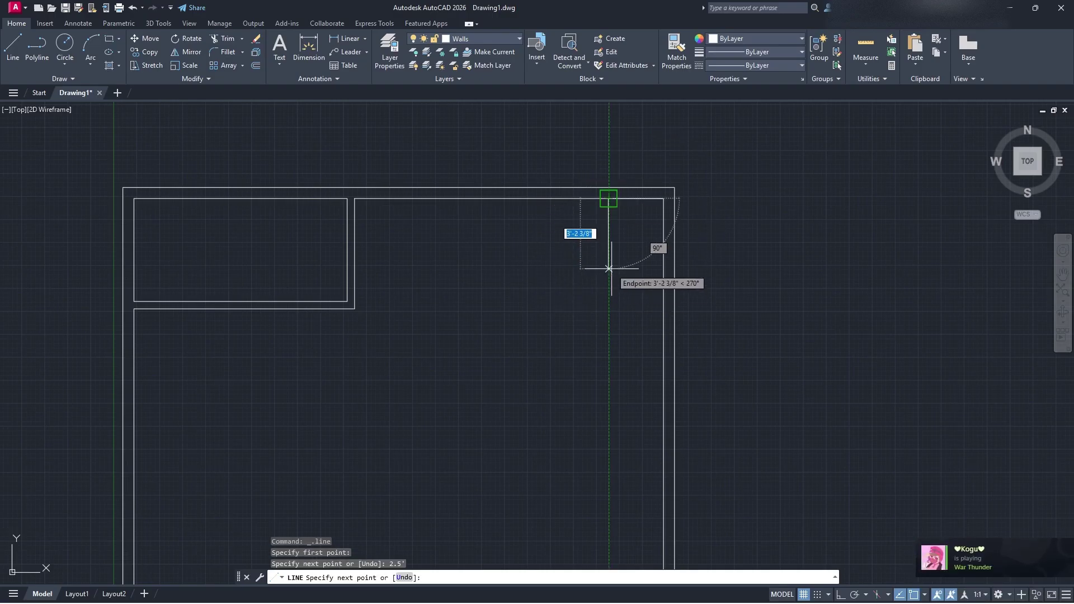
scroll(608, 268, "down", 4)
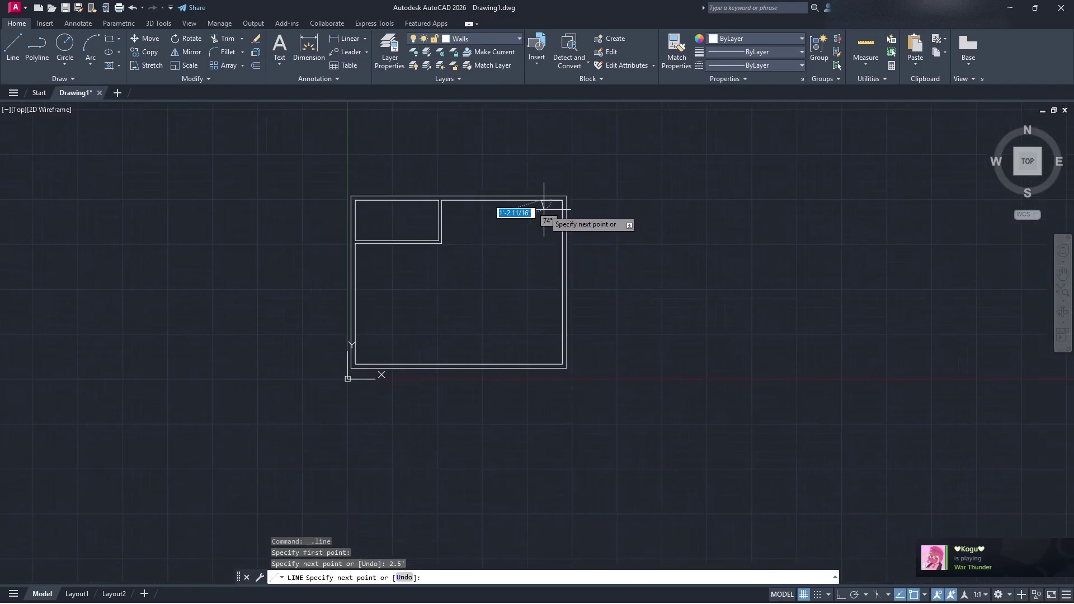
left_click(541, 364)
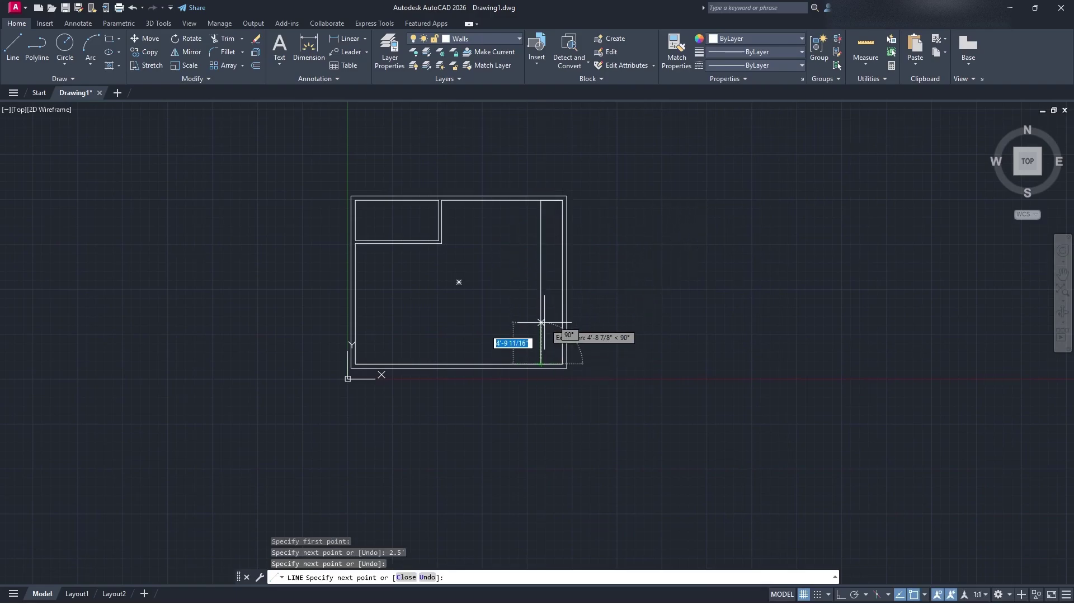
key("Escape")
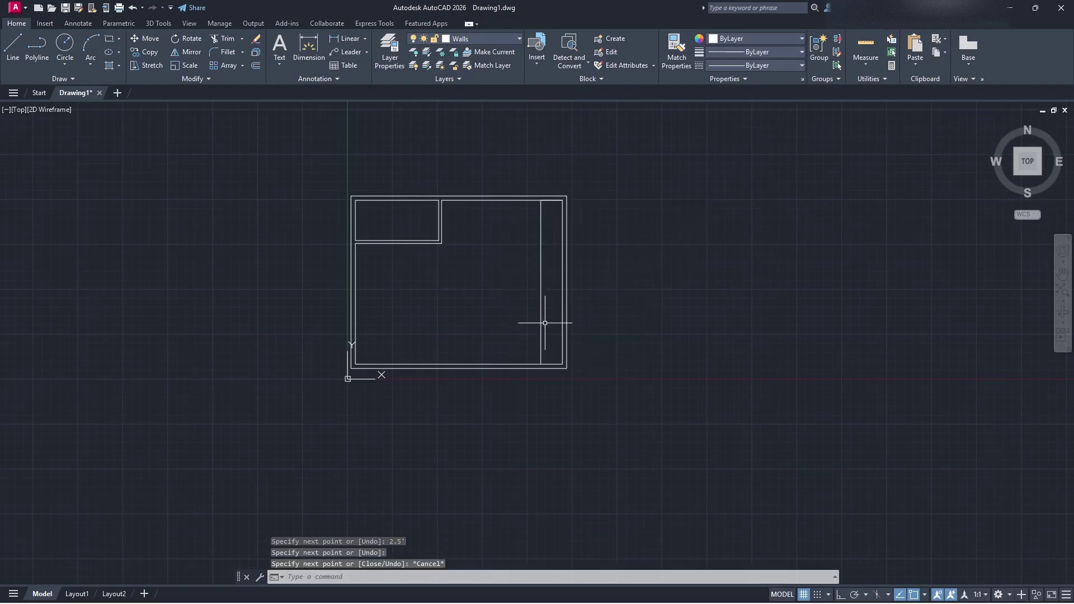
key("space")
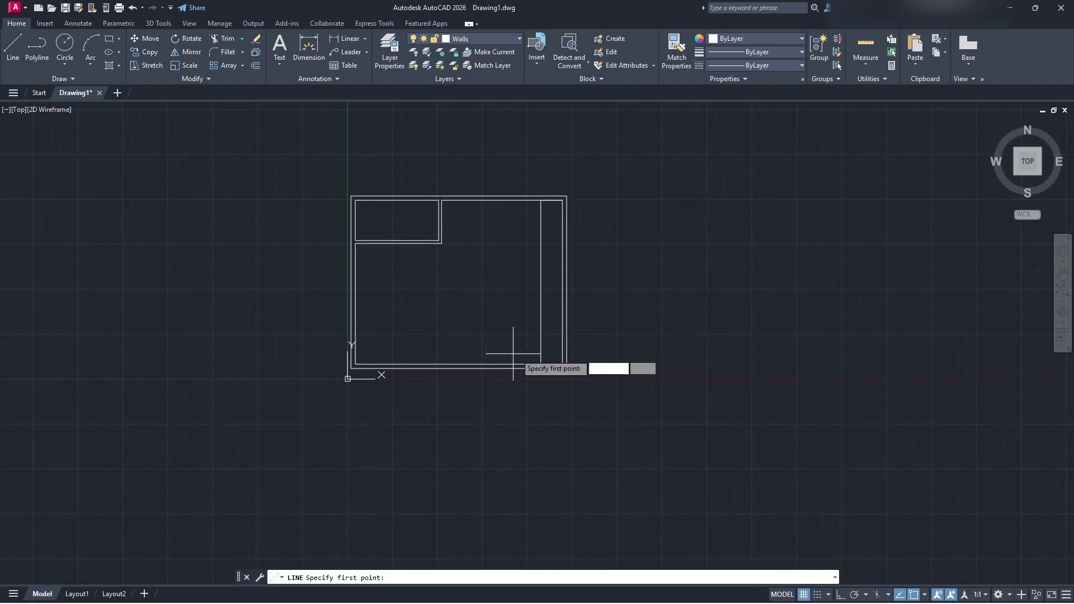
left_click(541, 364)
left_click(542, 200)
key("Escape")
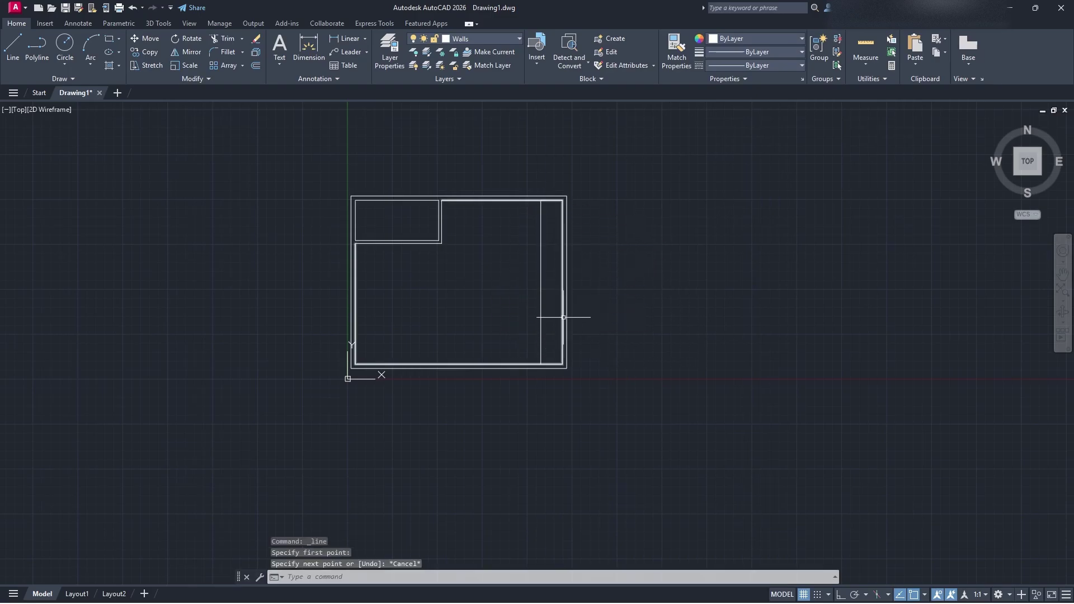
Step: Shorten the vertical line near the right wall by stretching its lower end up to the line's midpoint
left_click(555, 312)
left_click(507, 314)
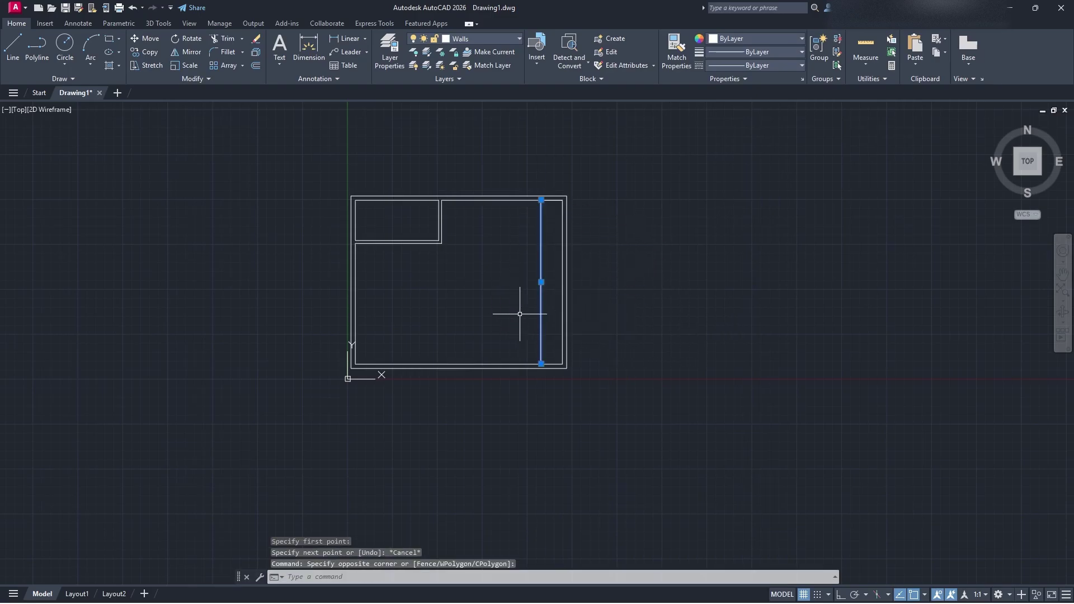
left_click(541, 363)
left_click(541, 284)
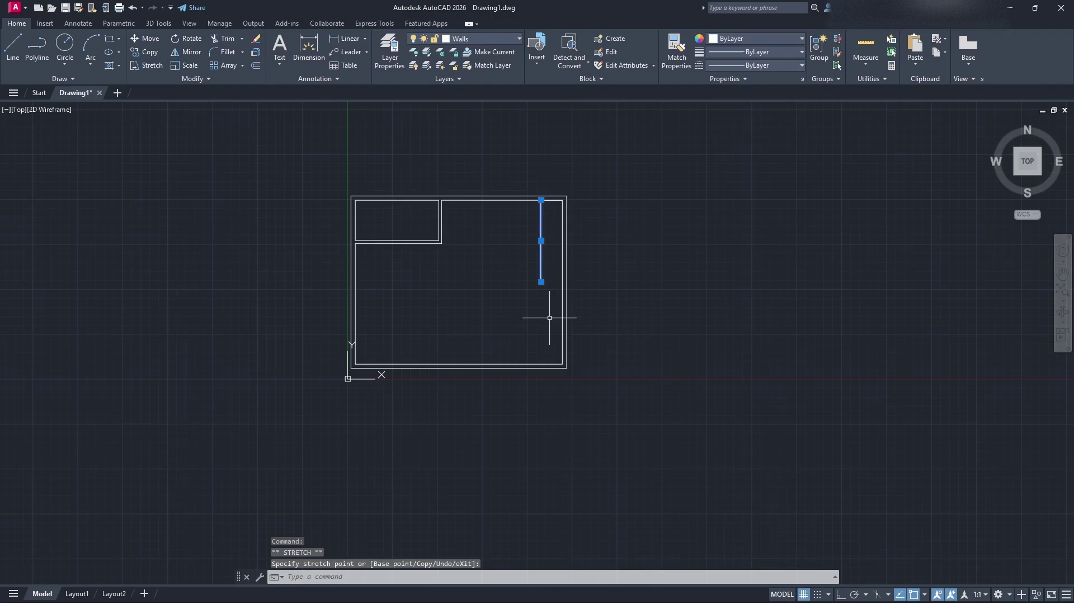
key("Escape")
Step: Draw a horizontal line from the lower end of the shortened vertical line to the right inner wall face, closing the strip
left_click(12, 46)
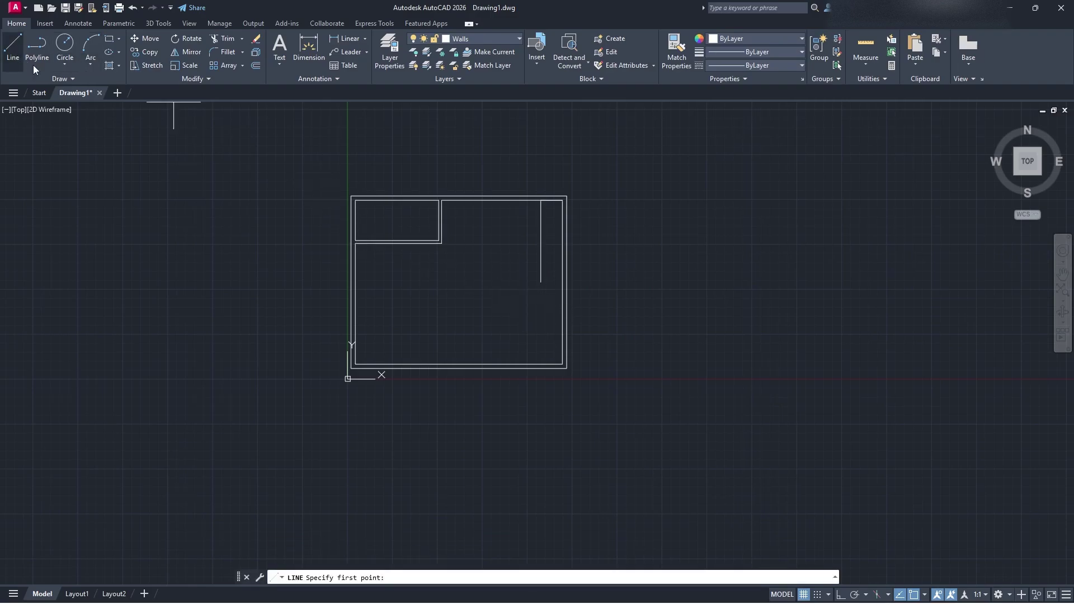
left_click(541, 283)
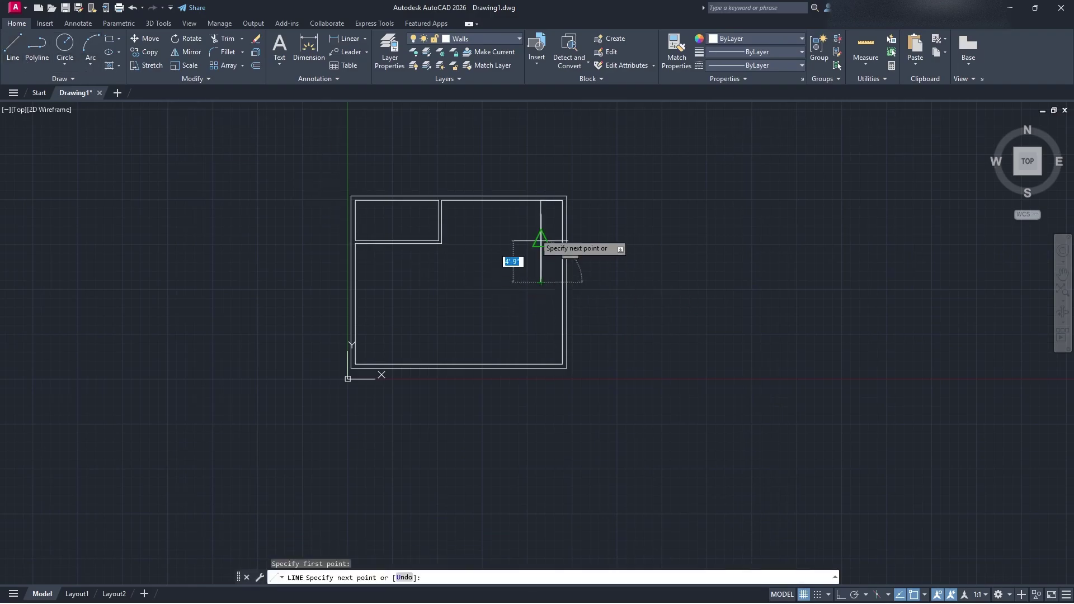
left_click(541, 200)
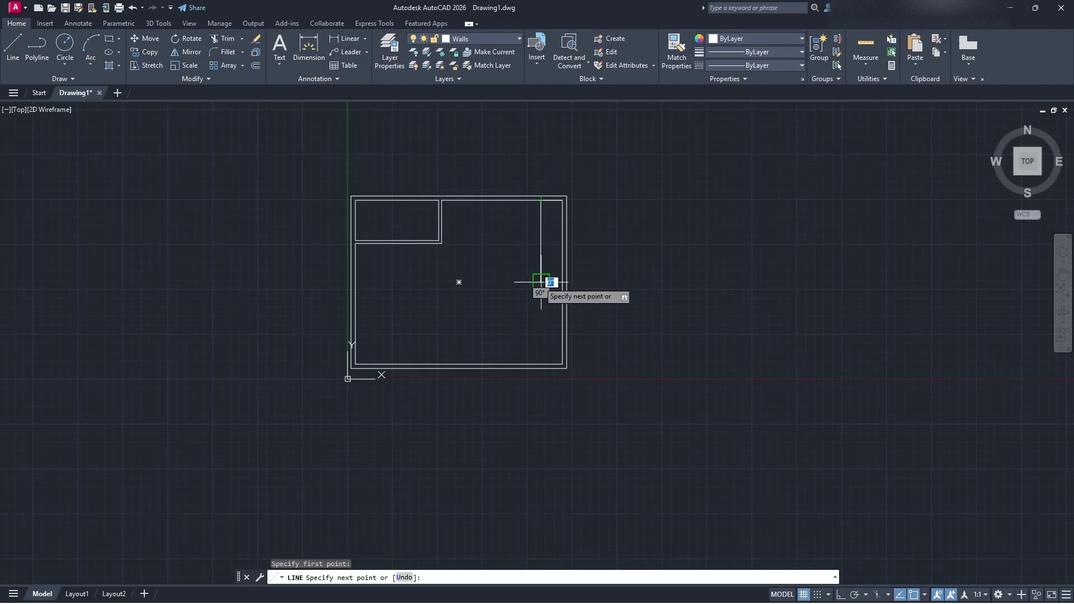
left_click(541, 282)
key("Escape")
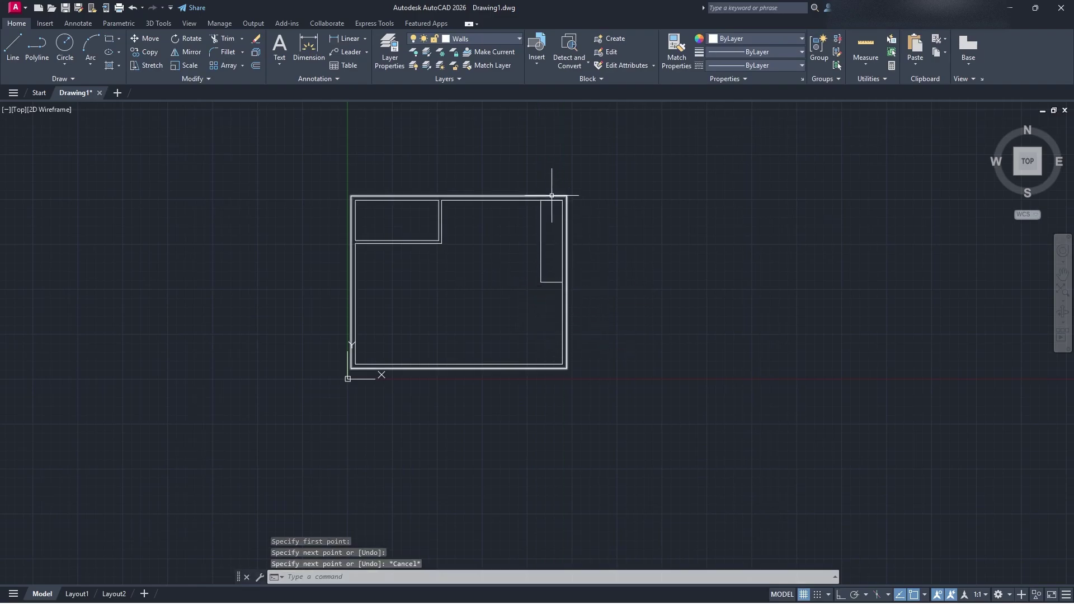
Step: Delete the short 2.5' line overlapping the upper inner wall face at the top of the strip
scroll(551, 195, "up", 2)
left_click(552, 202)
key("Escape")
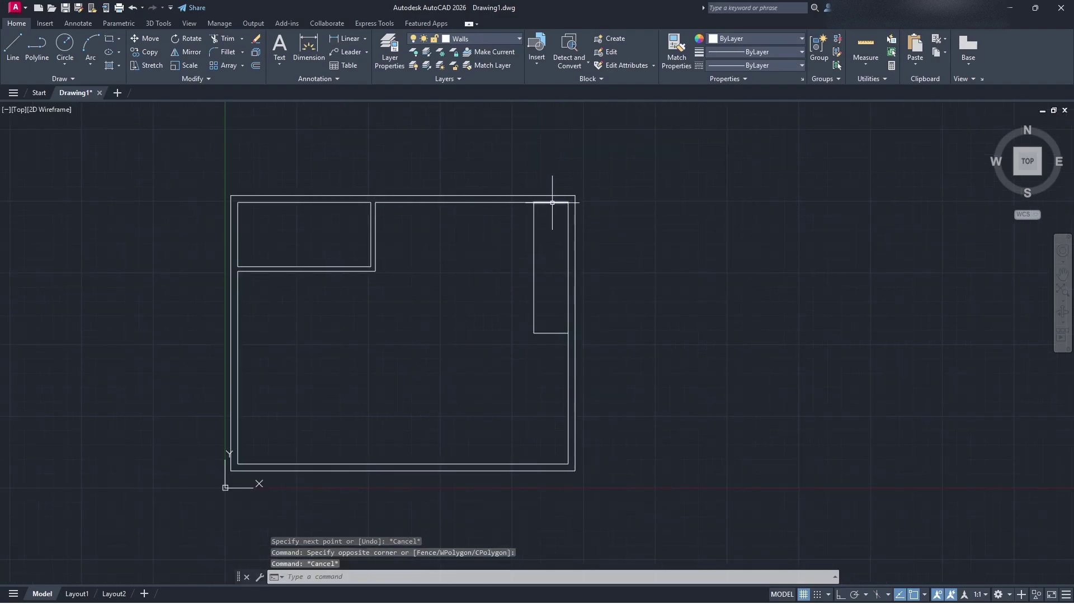
left_click(552, 203)
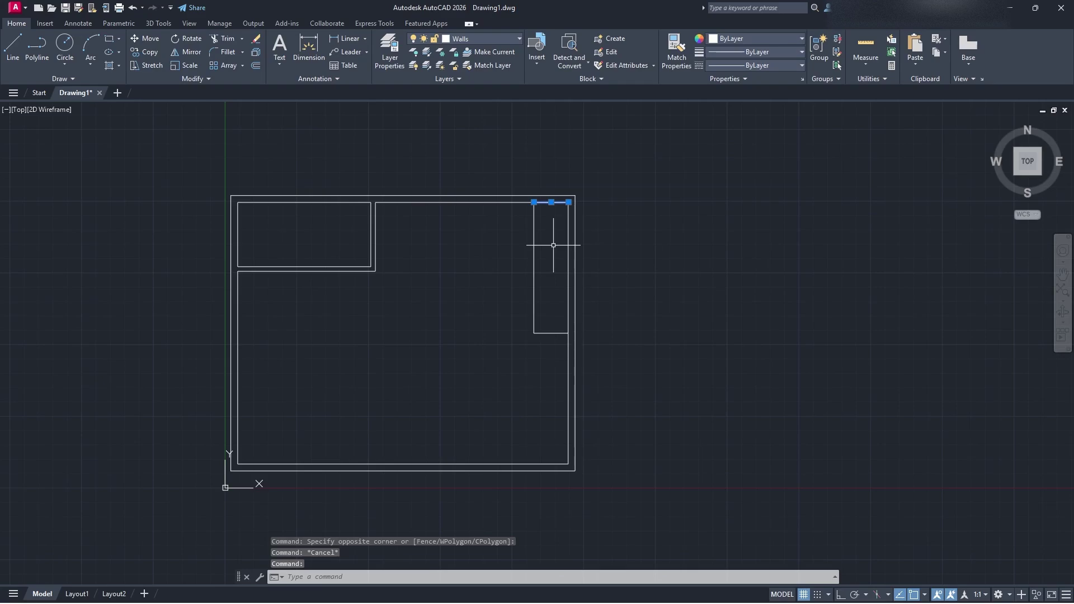
key("Delete")
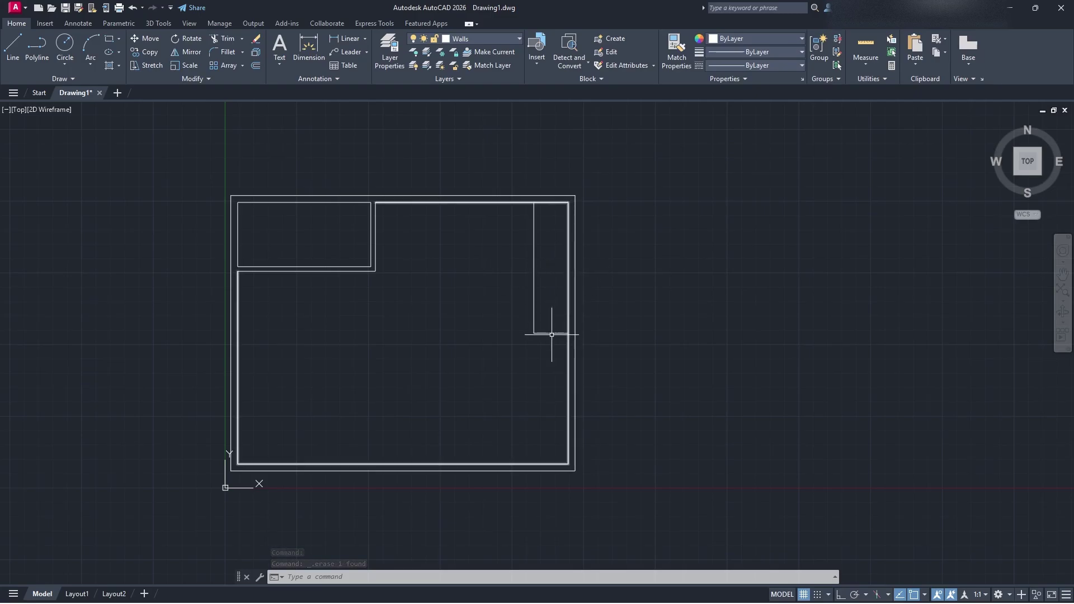
scroll(503, 357, "up", 2)
scroll(593, 280, "down", 2)
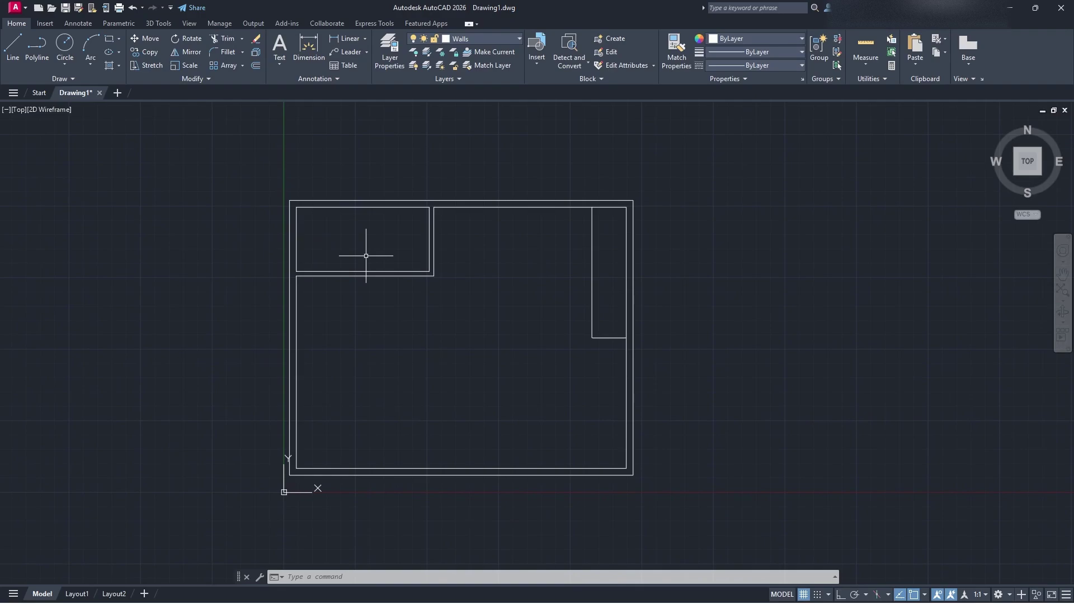
middle_click_drag(523, 348, 582, 345)
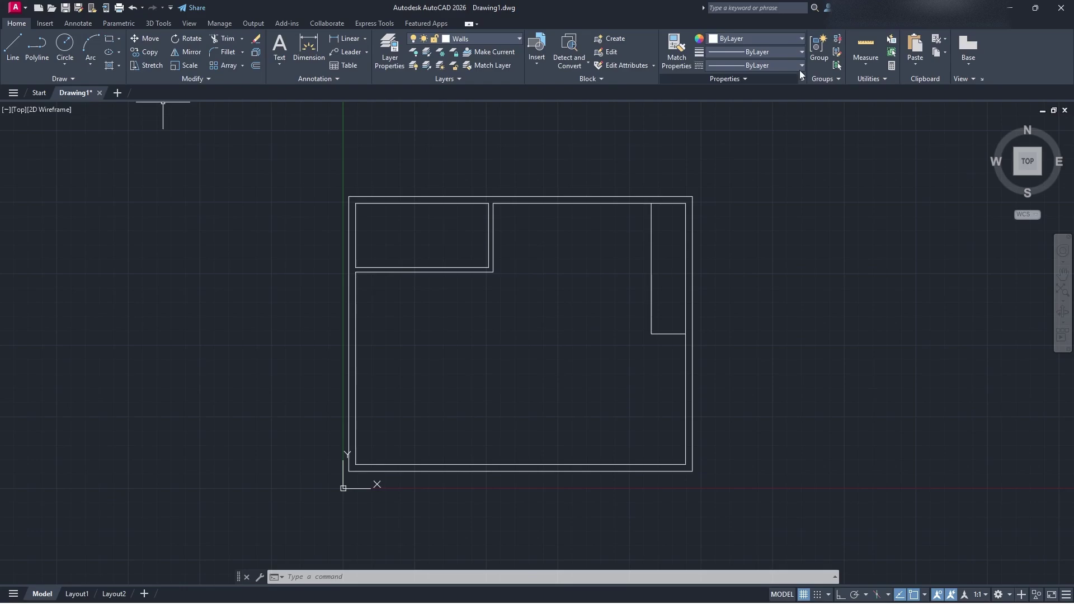
left_click(109, 39)
left_click(685, 464)
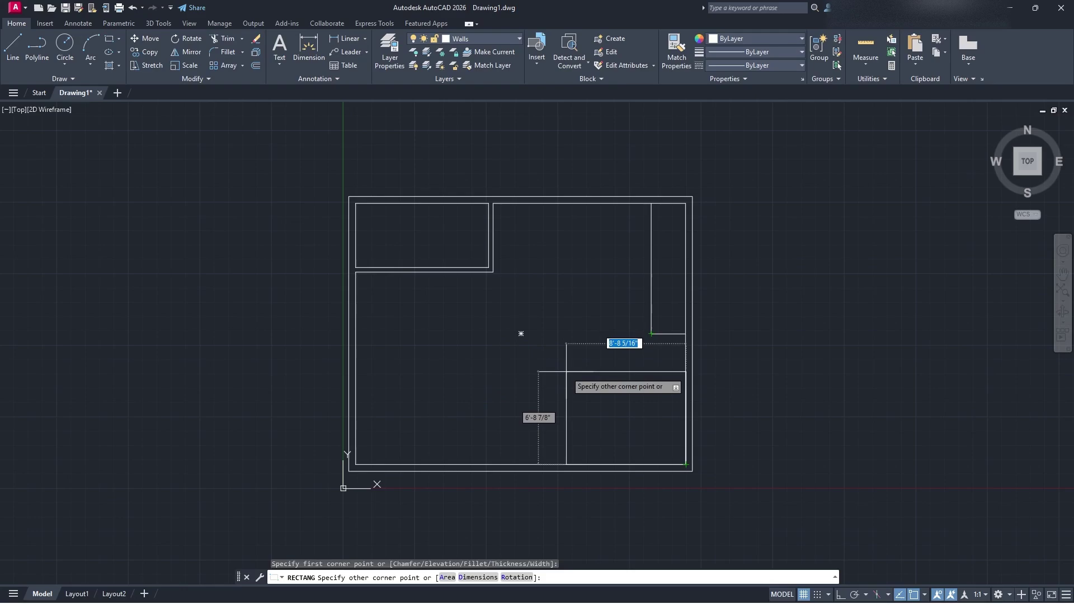
key("Escape")
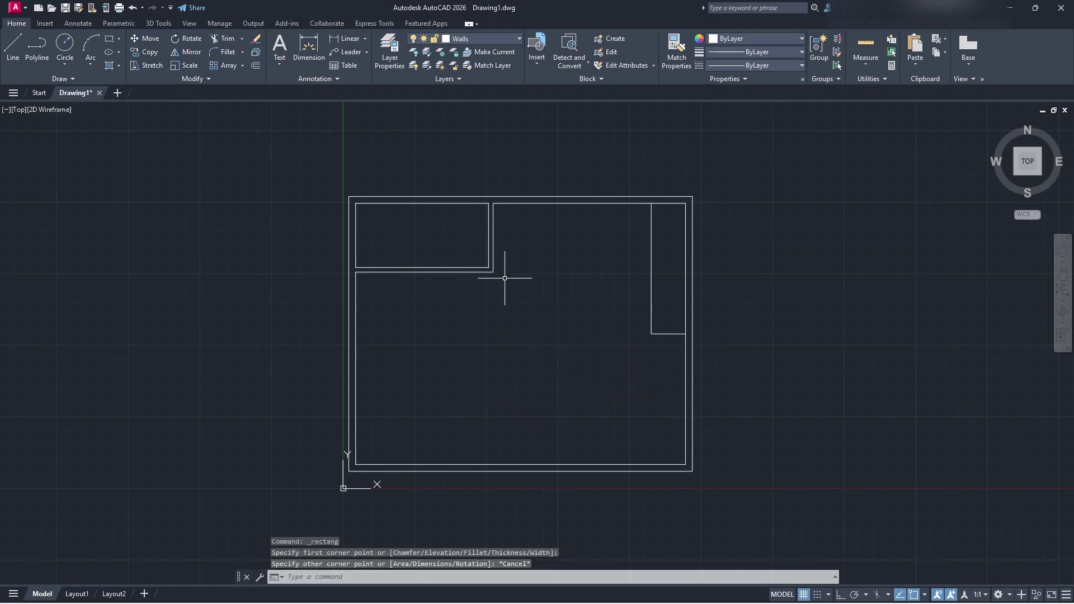
Step: Draw a rectangle about 9'-11" wide and 8' high below the corner room, starting where its lower partition face meets the left inner wall
left_click(109, 38)
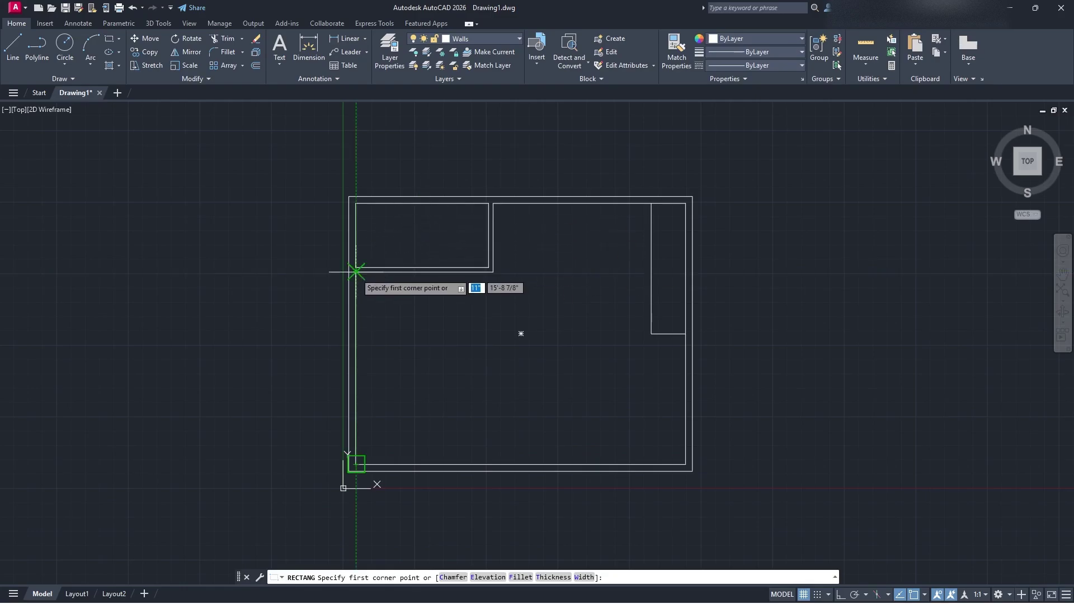
scroll(356, 272, "up", 4)
left_click(393, 283)
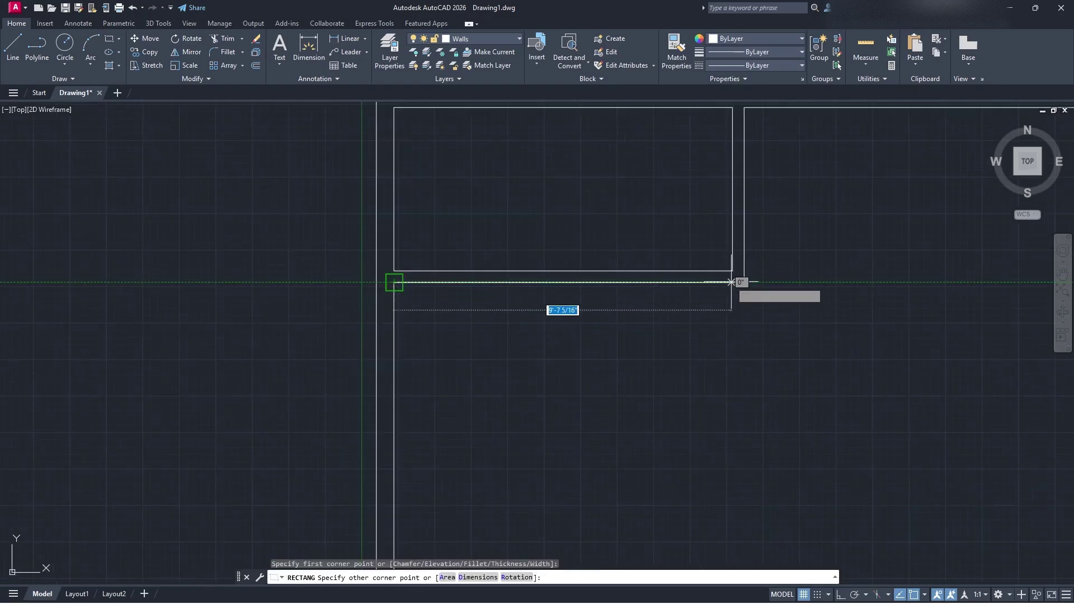
scroll(733, 282, "down", 5)
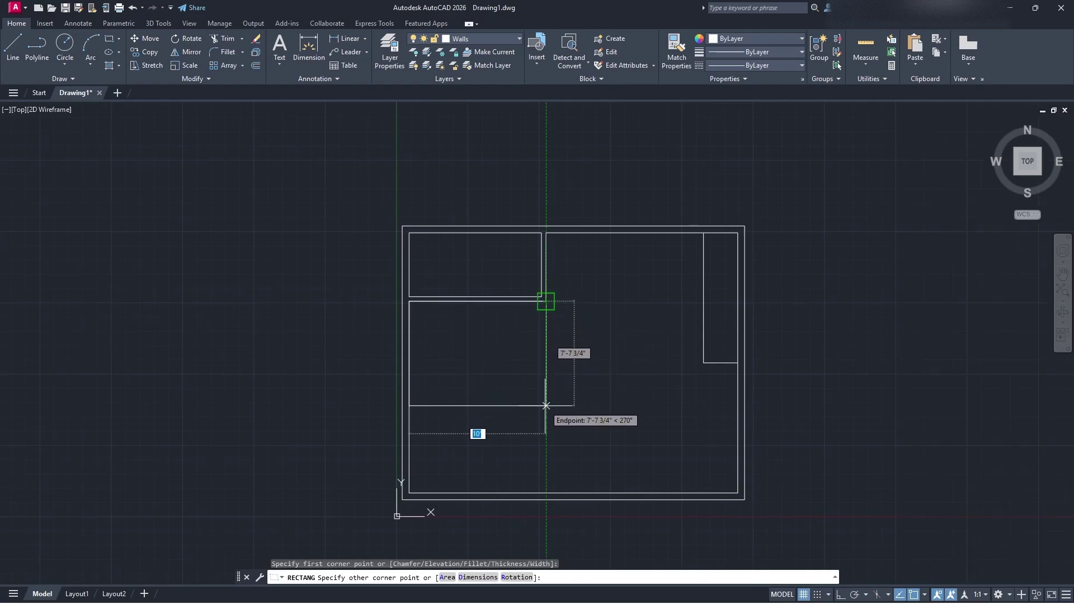
key("Tab")
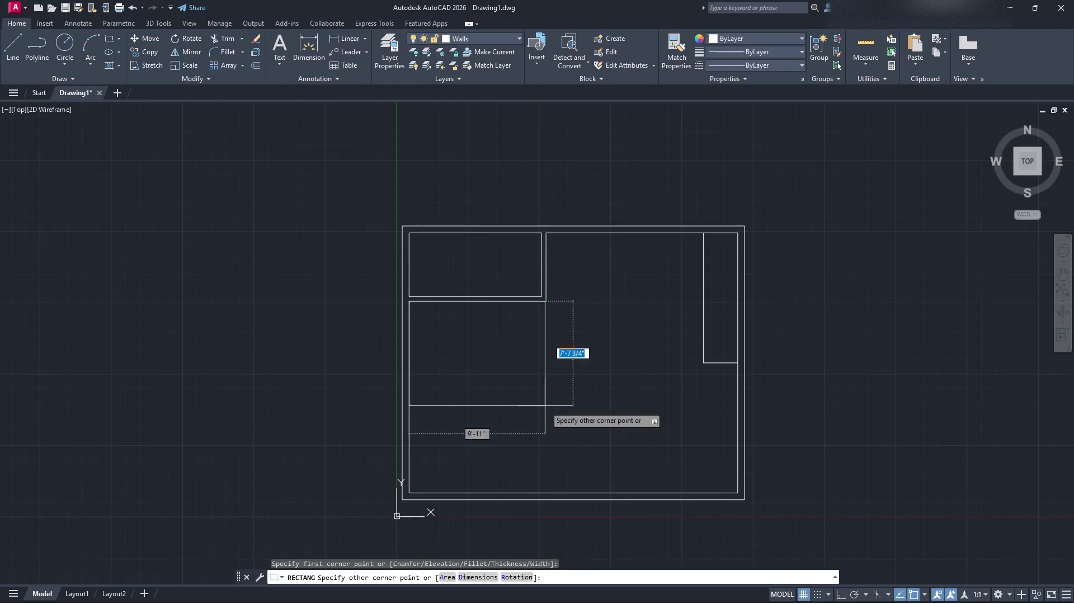
type("8'")
key("Return")
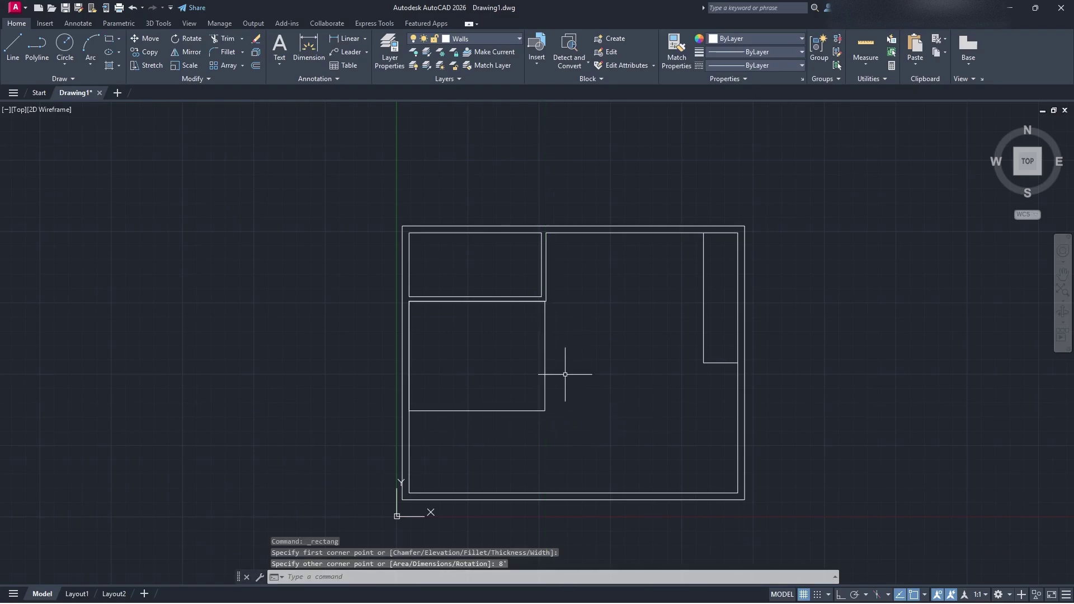
Step: Stretch both right-hand corners of the lower room rectangle to line up with the outer face of the upper room's right partition
scroll(562, 375, "up", 2)
left_click_drag(551, 336, 505, 321)
left_click(539, 258)
scroll(535, 265, "up", 4)
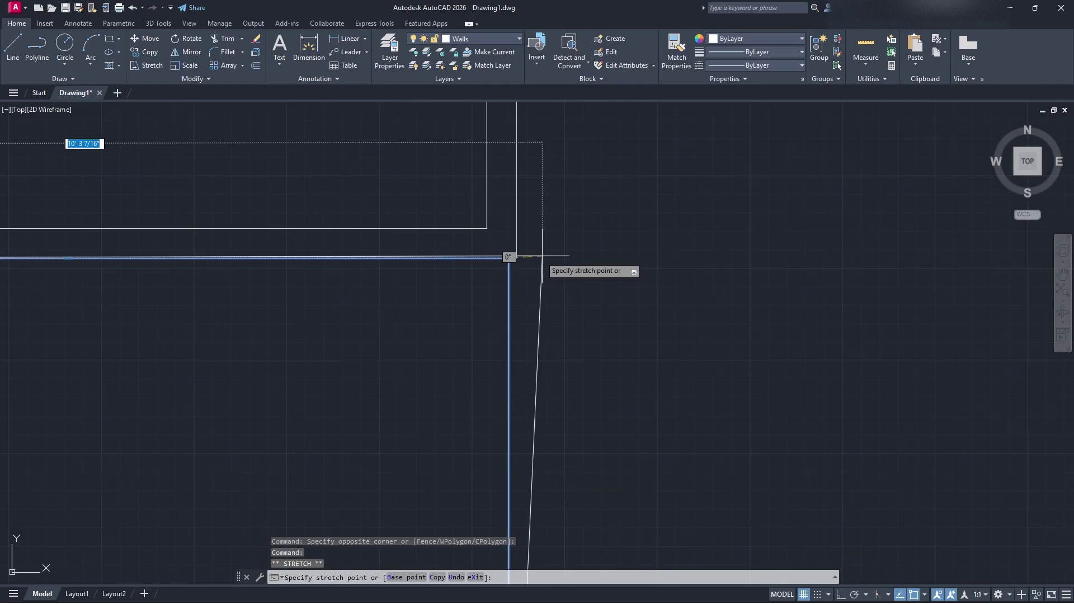
scroll(569, 394, "down", 3)
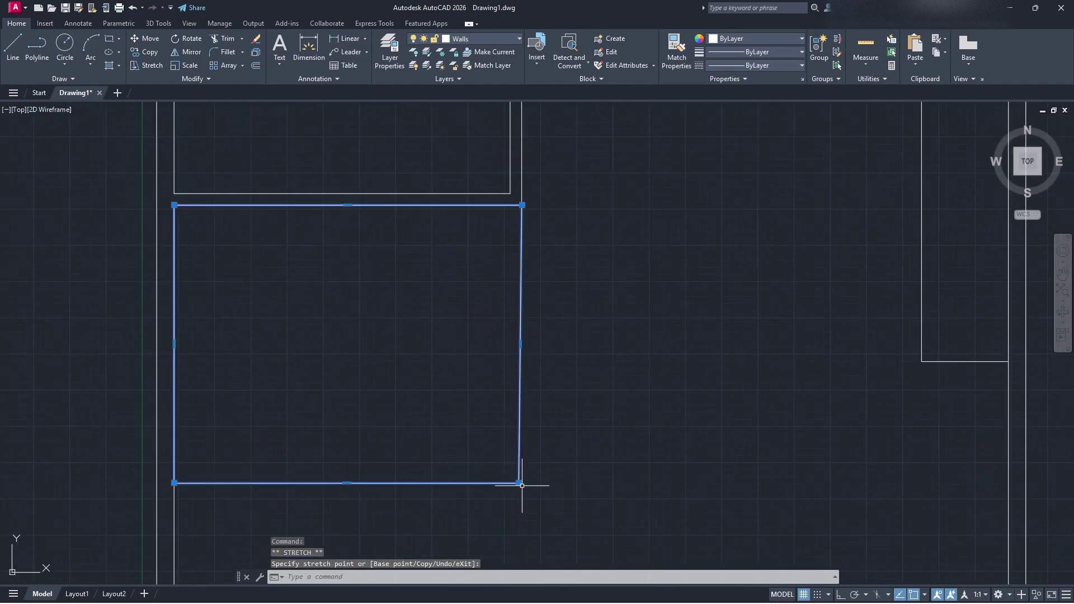
left_click(519, 482)
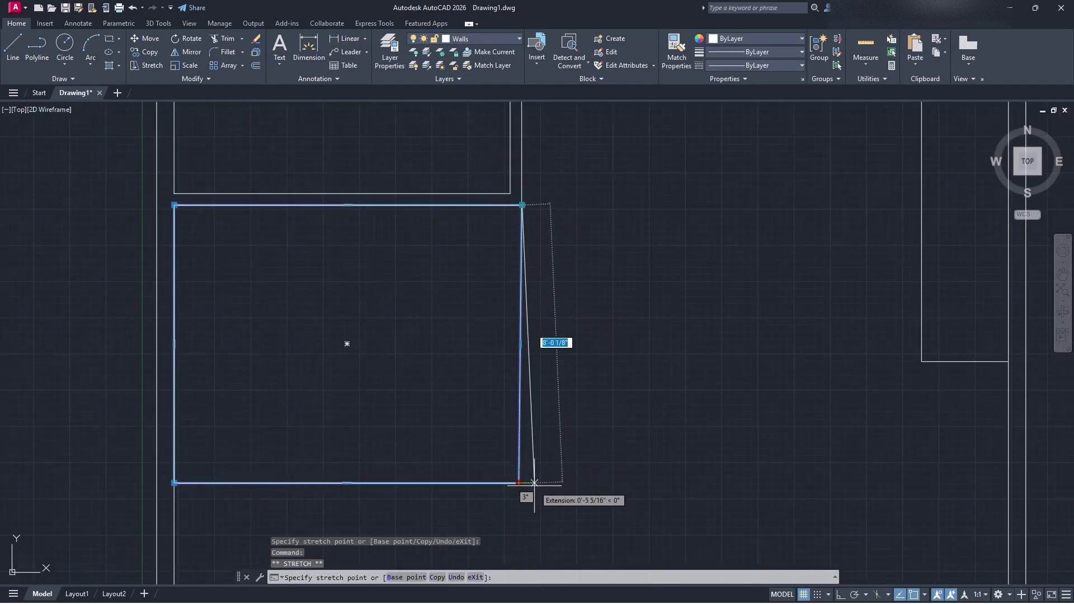
scroll(522, 491, "up", 3)
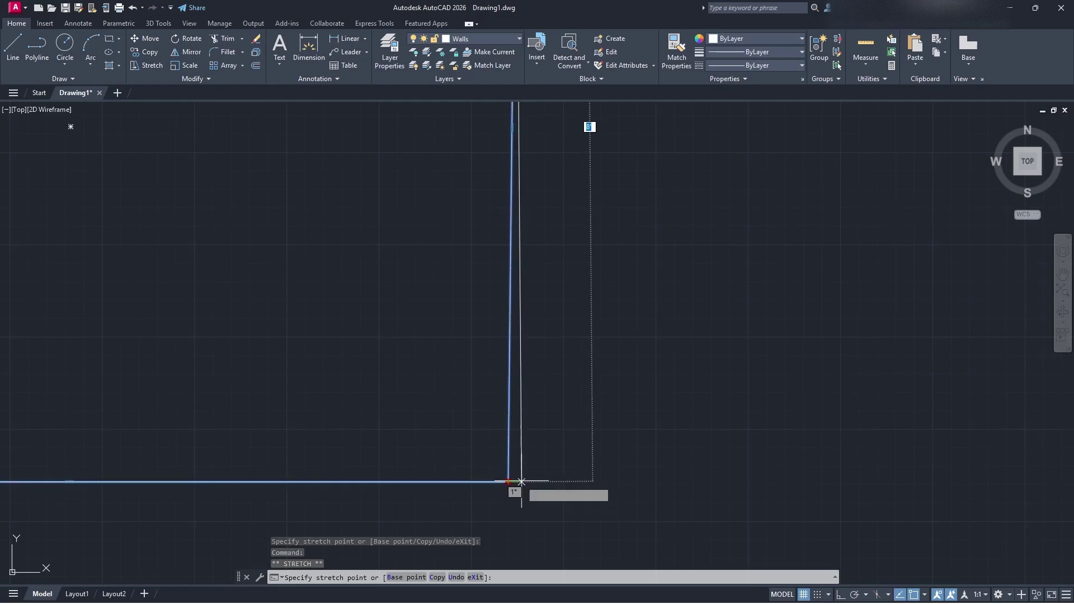
scroll(520, 487, "down", 3)
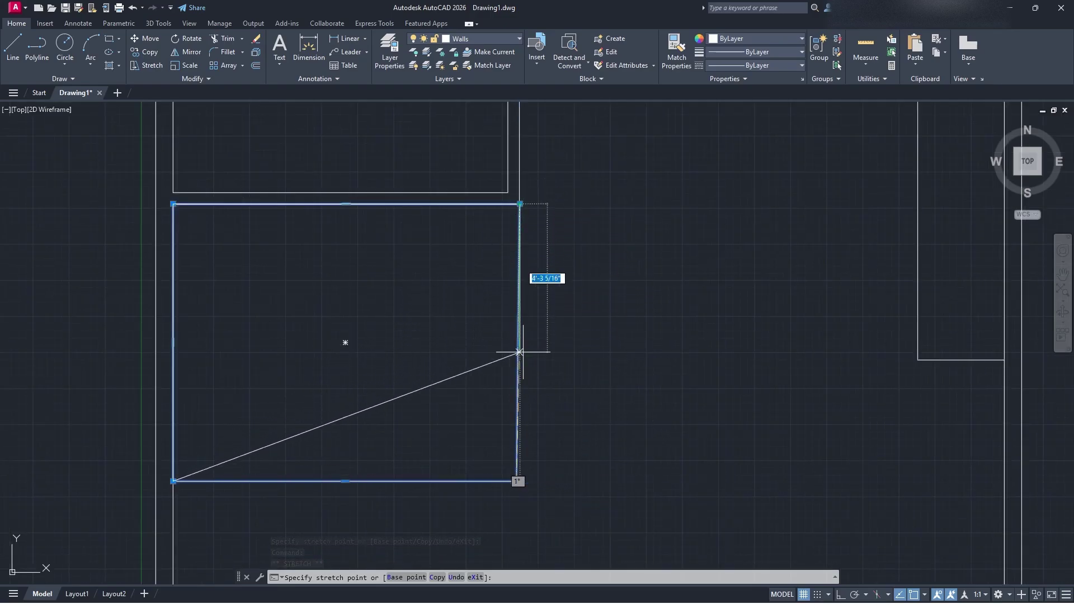
left_click(519, 480)
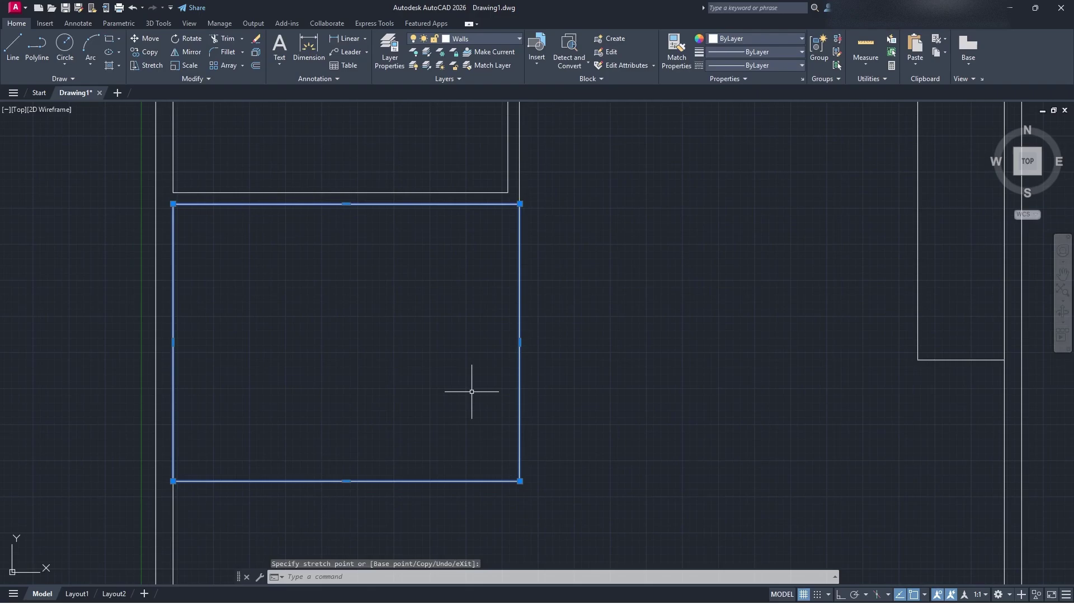
key("Escape")
left_click(421, 207)
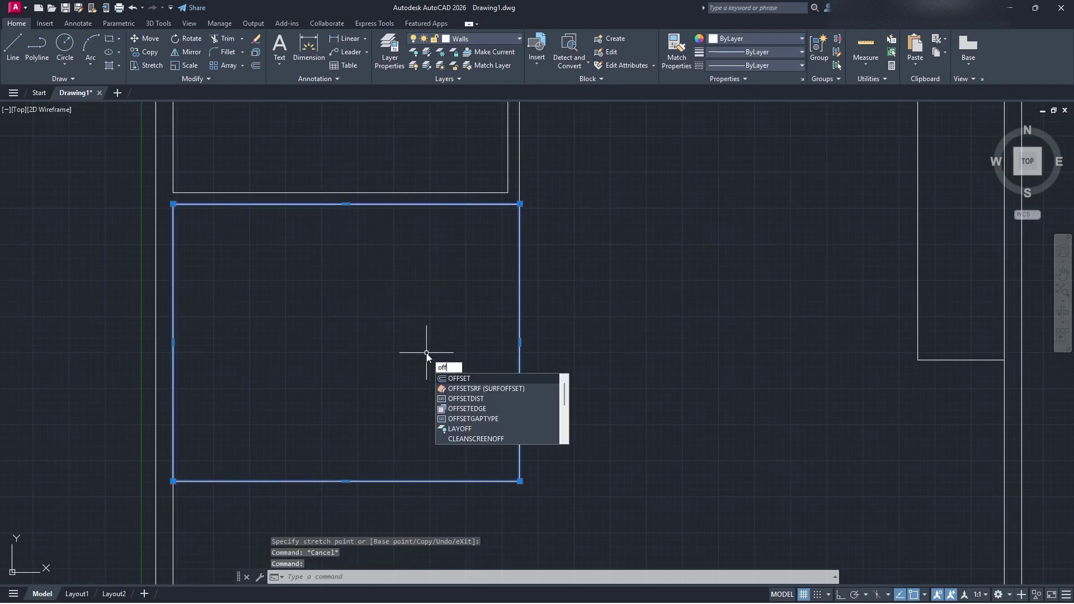
key("Return")
key("Escape")
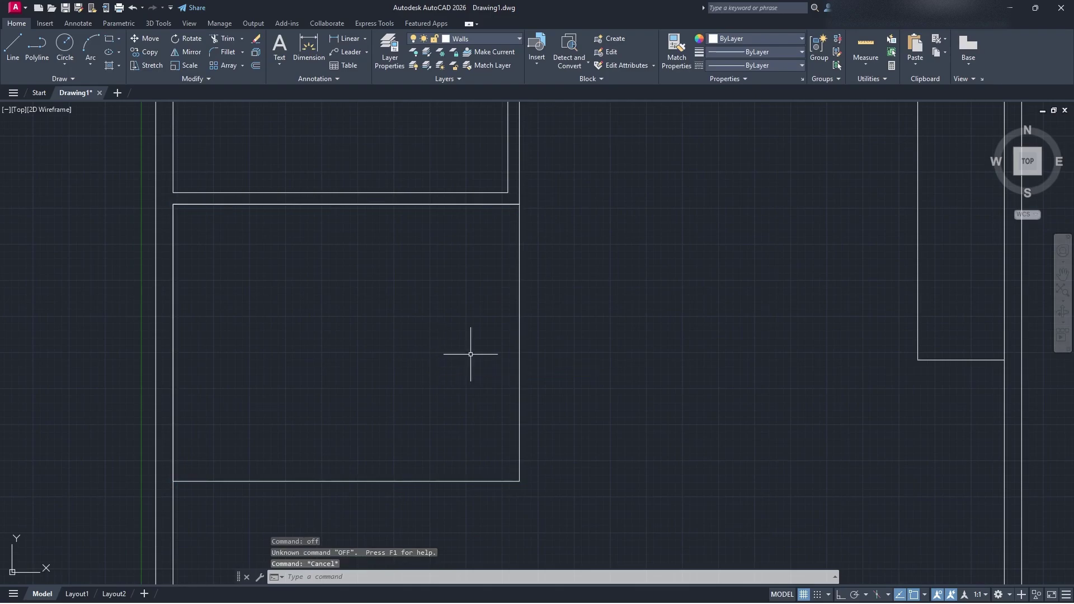
Step: Offset the lower room rectangle inward by 4" to create the wall thickness
left_click(533, 333)
left_click(412, 335)
type("offse")
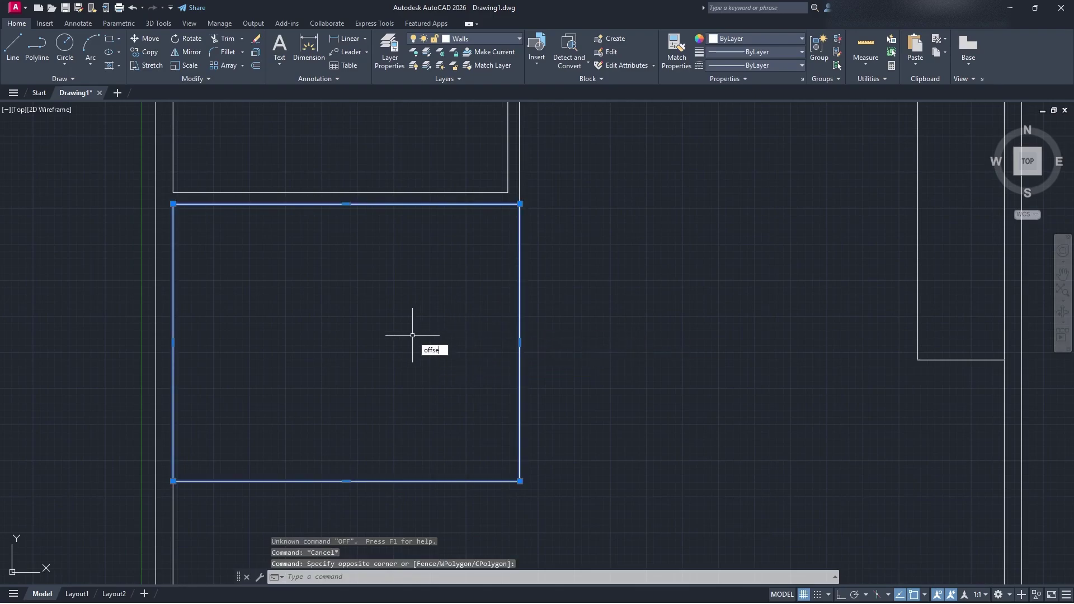
type("t")
key("Return")
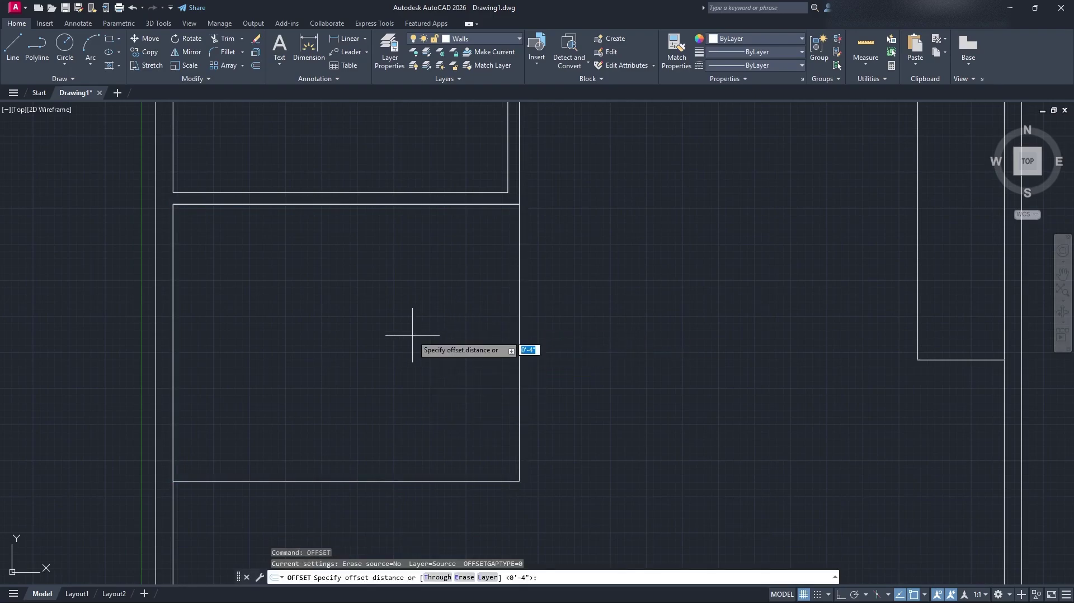
key("Return")
left_click(413, 335)
key("Escape")
Step: Trim away the top edge of the lower room's outer rectangle
middle_click_drag(399, 307, 561, 350)
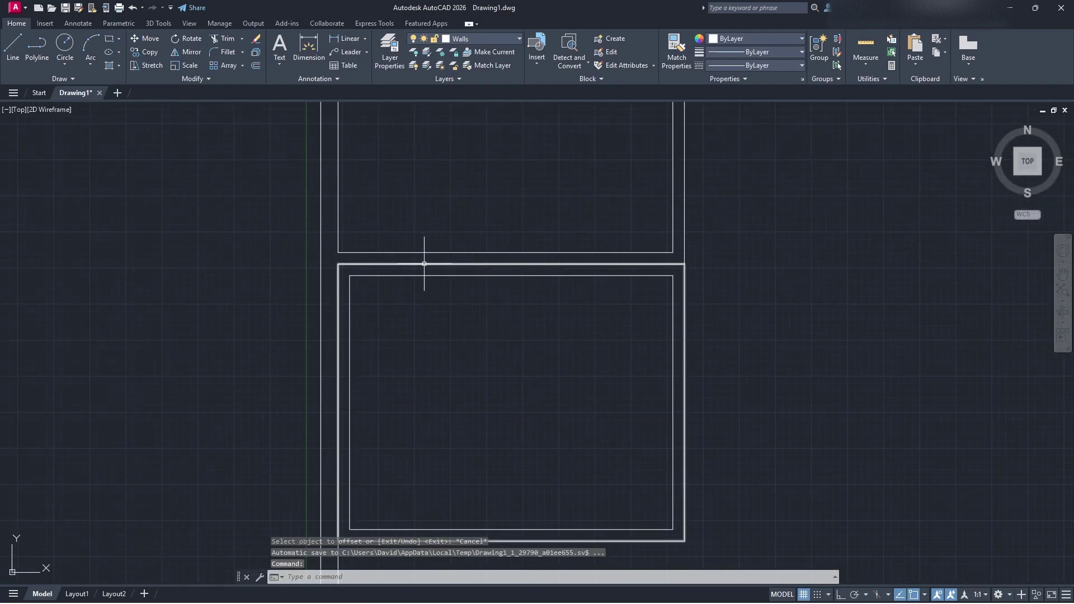
type("trim")
key("Return")
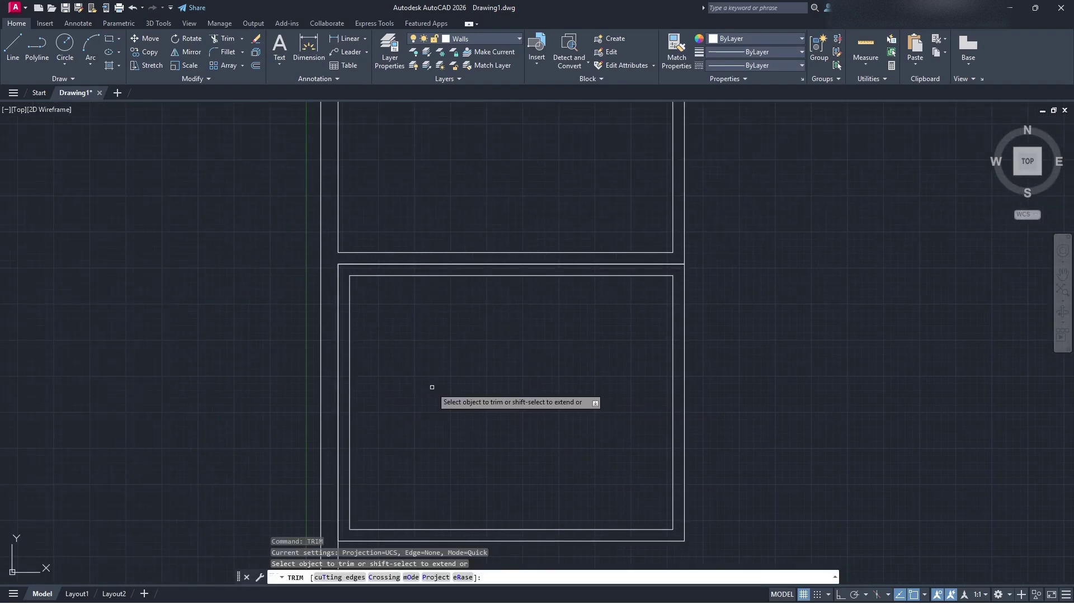
left_click(411, 264)
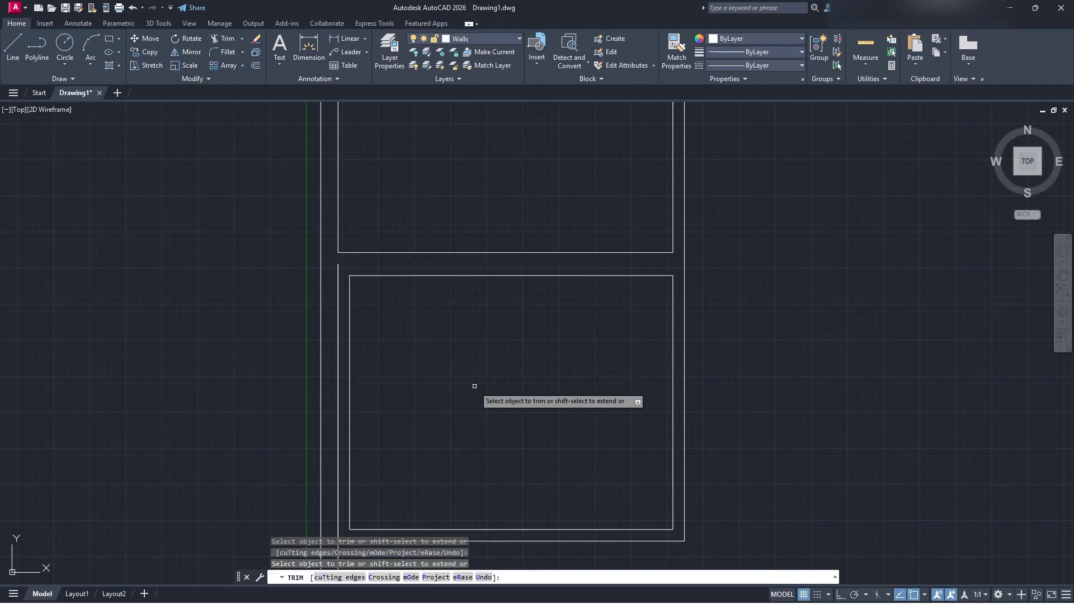
key("Escape")
Step: Move both lower room outlines up so the outer outline's upper-left end meets the upper room's lower-left corner
middle_click_drag(487, 364, 485, 314)
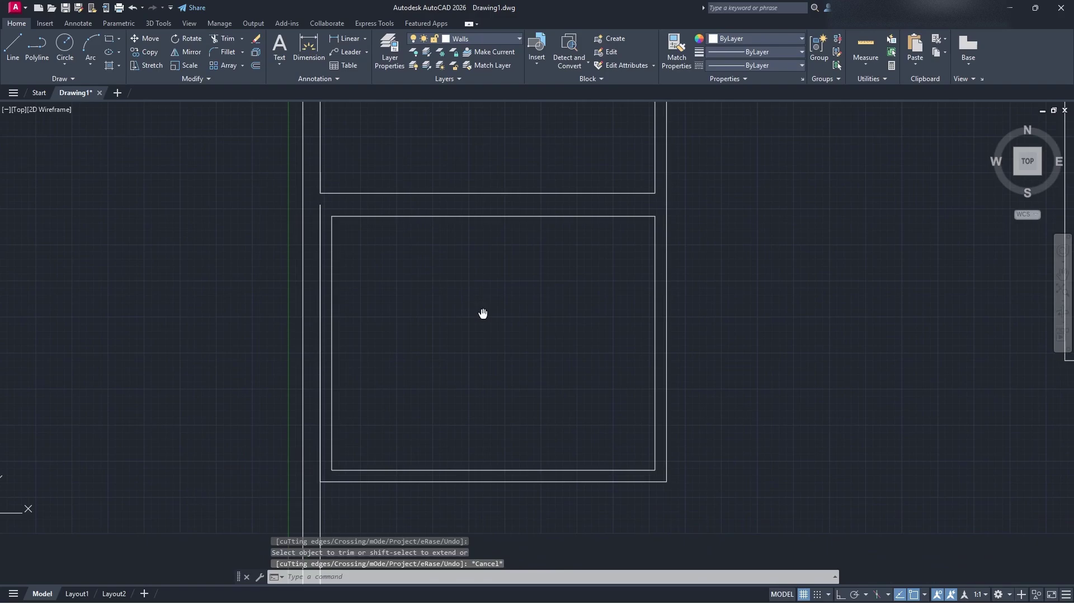
left_click(696, 350)
left_click(569, 342)
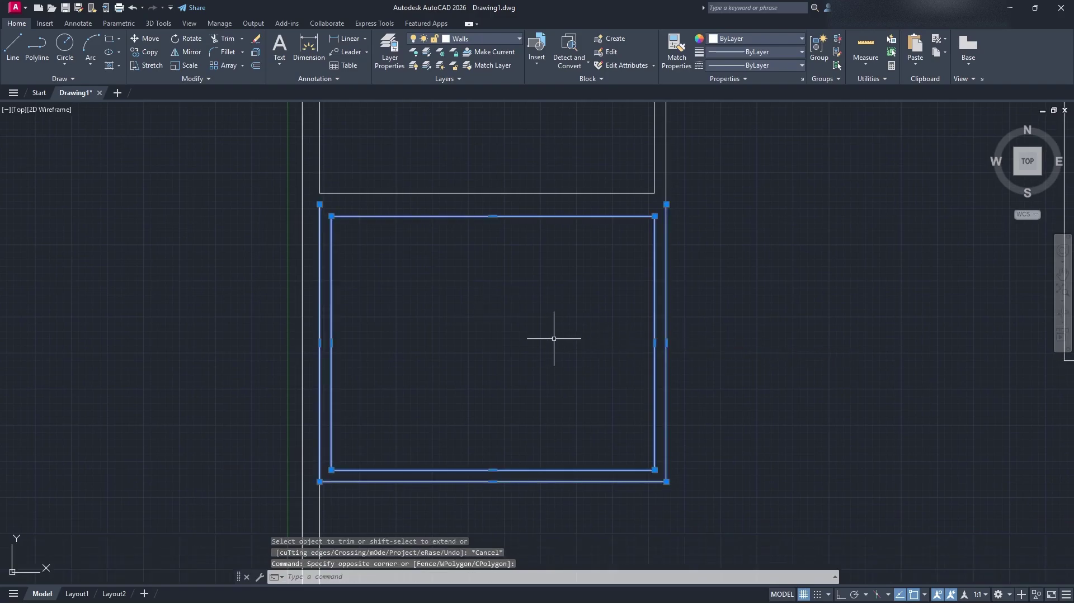
key("Return")
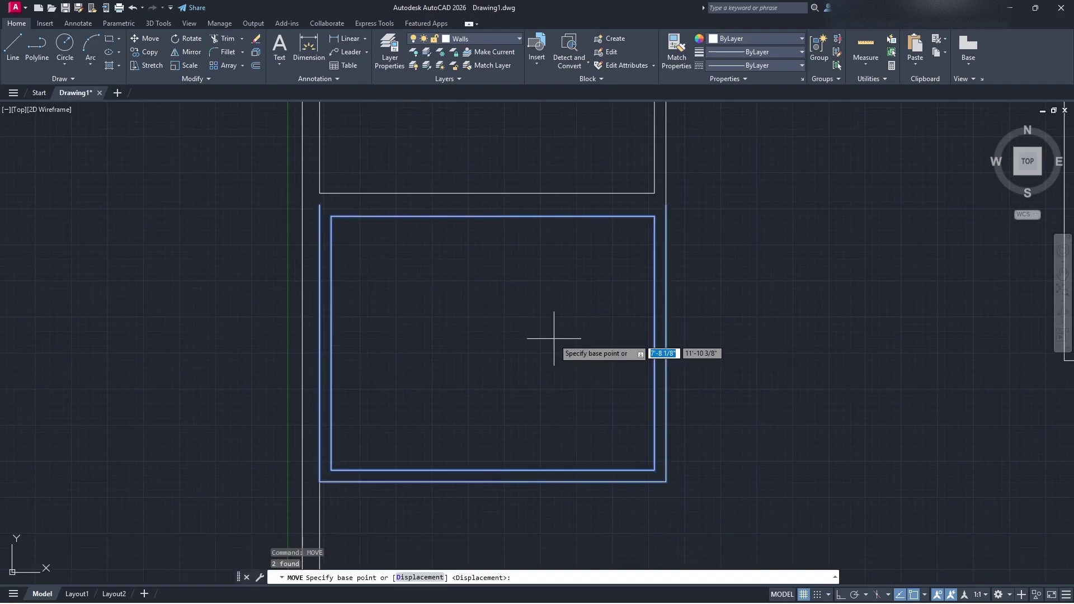
left_click(319, 204)
left_click(320, 193)
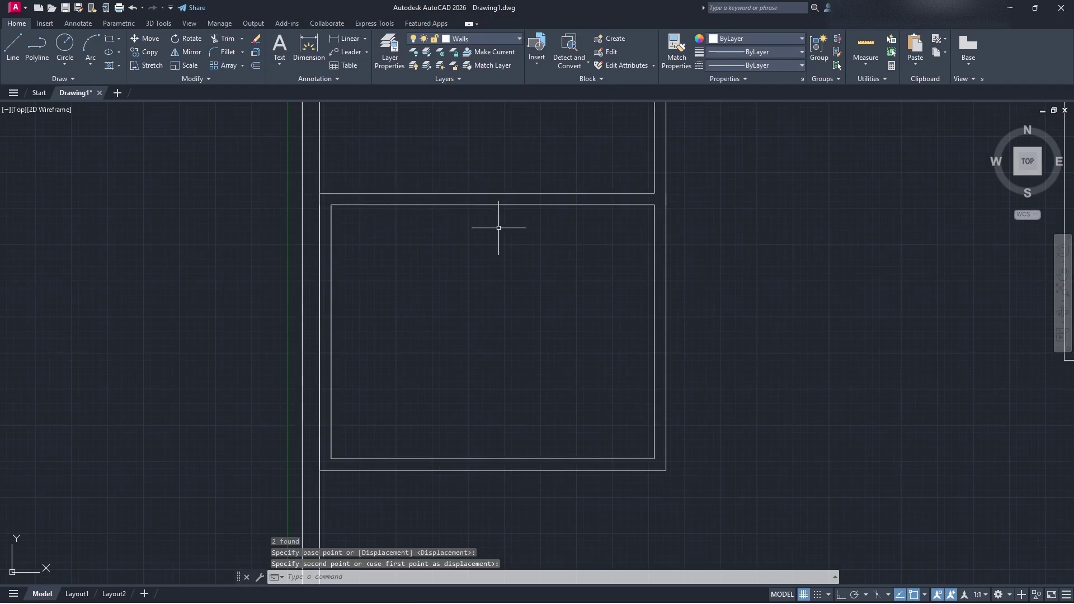
Step: Move both lower room outlines left so the inner outline's upper-left corner sits on the exterior wall's inner face
mouse_move(505, 279)
middle_mouse_down()
mouse_move(588, 332)
mouse_move(544, 381)
mouse_move(549, 364)
mouse_move(509, 384)
middle_mouse_up()
key("Escape")
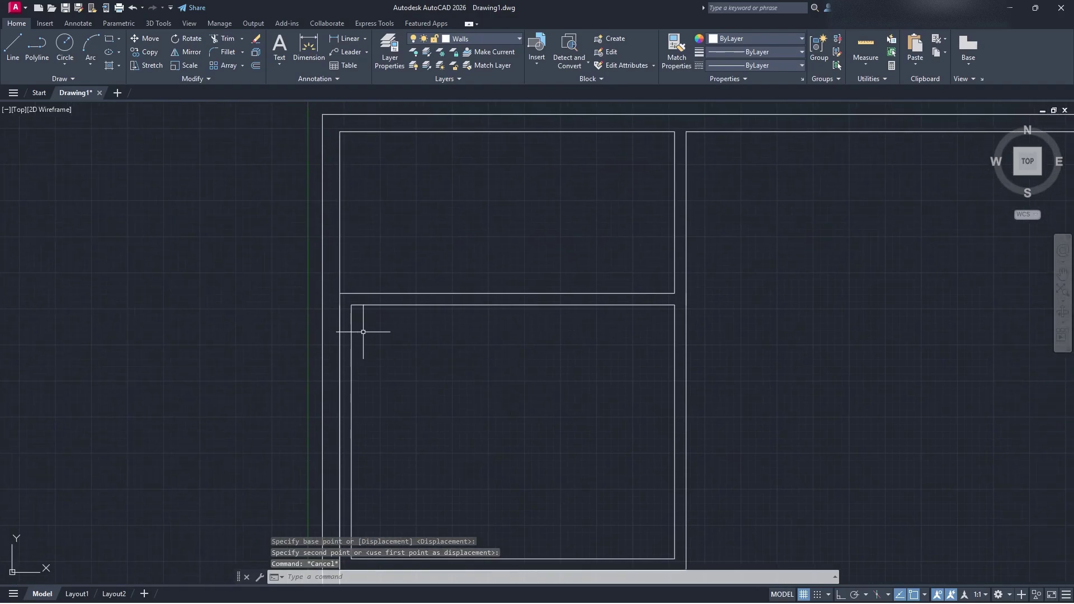
left_click(364, 333)
left_click(386, 351)
left_click(352, 332)
left_click(339, 331)
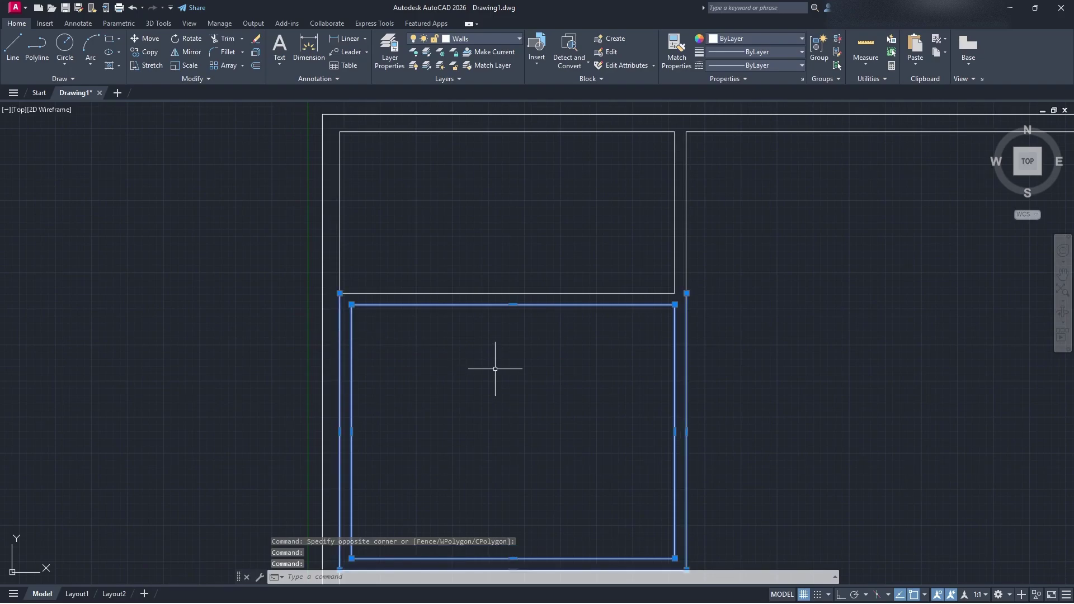
key("Return")
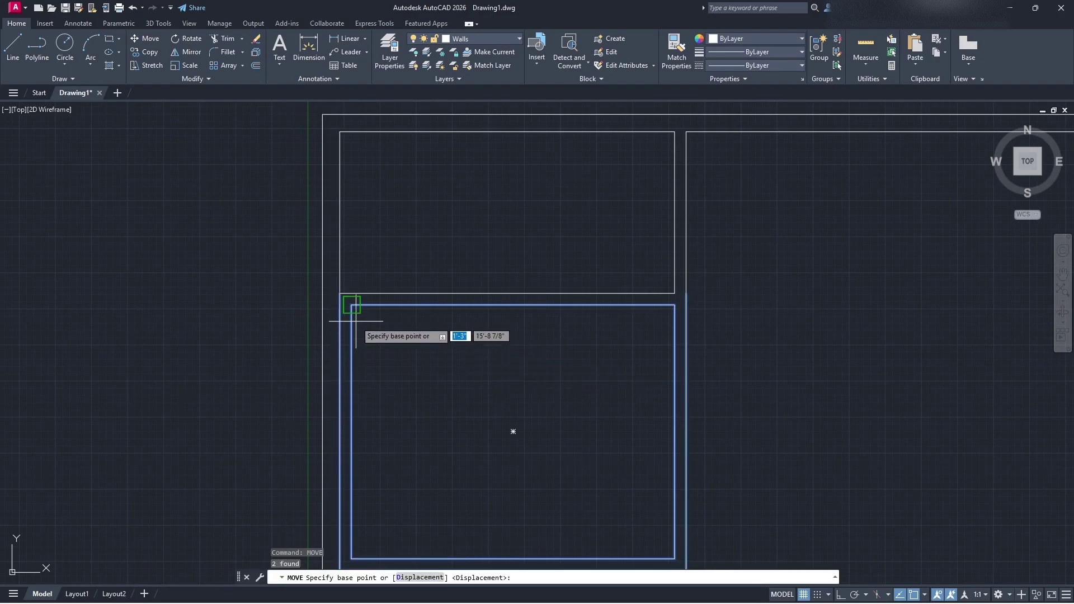
left_click(351, 305)
left_click(339, 305)
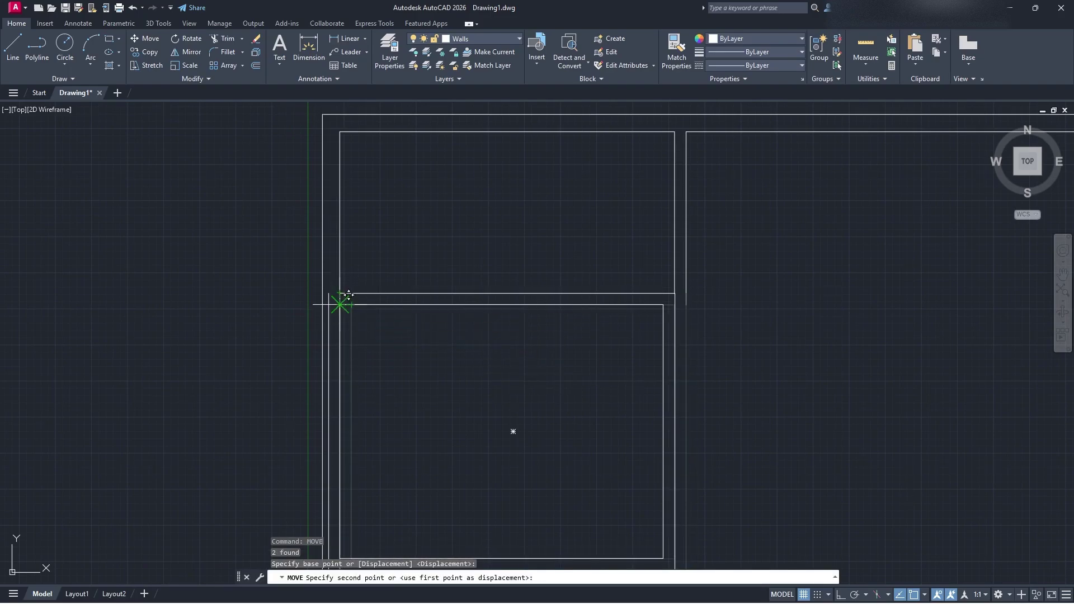
key("Escape")
Step: Trim the part of the lower room's outer outline that lies inside the left exterior wall
mouse_move(446, 388)
middle_mouse_down()
mouse_move(438, 312)
mouse_move(430, 342)
middle_mouse_up()
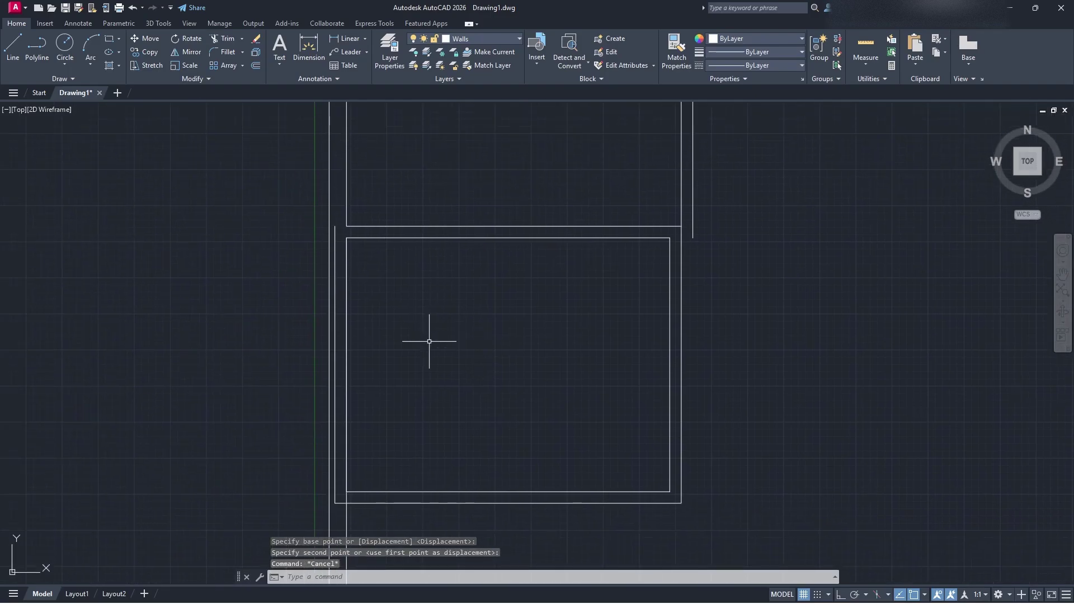
type("tr")
key("Return")
middle_click_drag(366, 500, 382, 410)
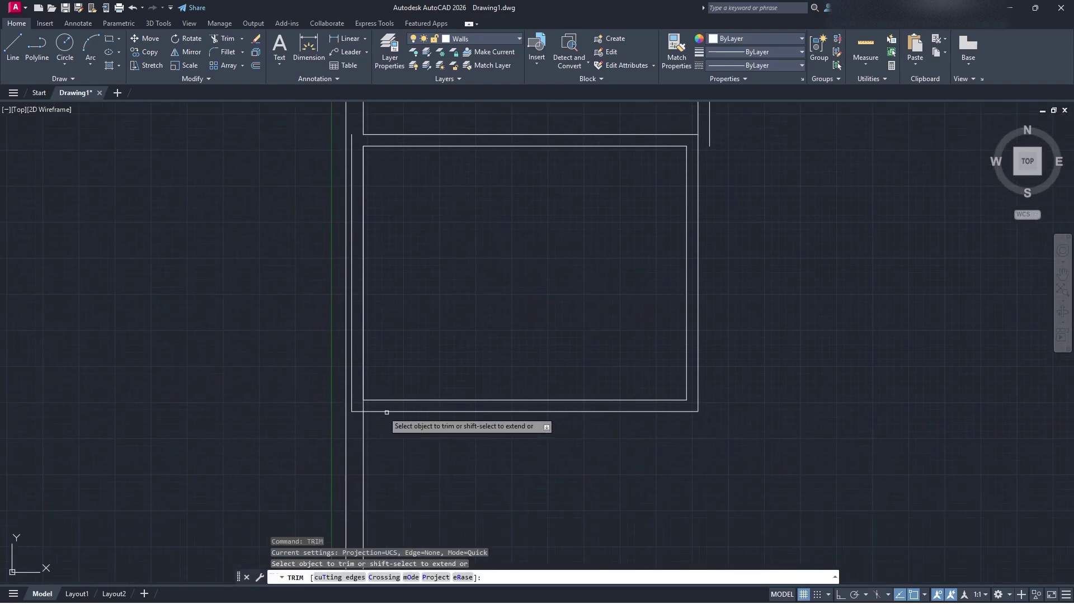
left_click(354, 403)
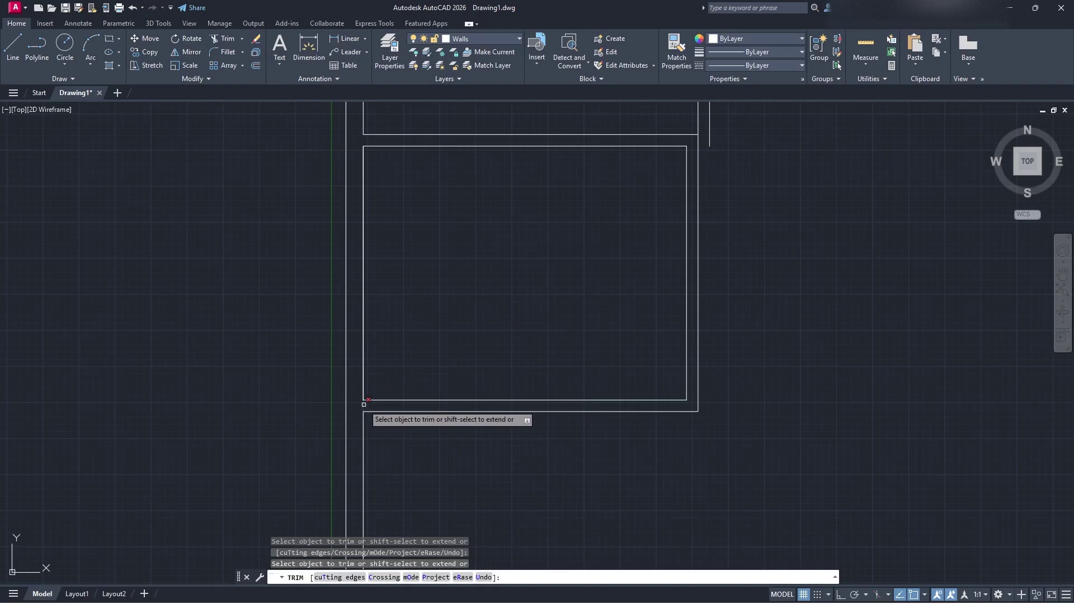
middle_click_drag(405, 267, 422, 379)
middle_click_drag(746, 311, 678, 300)
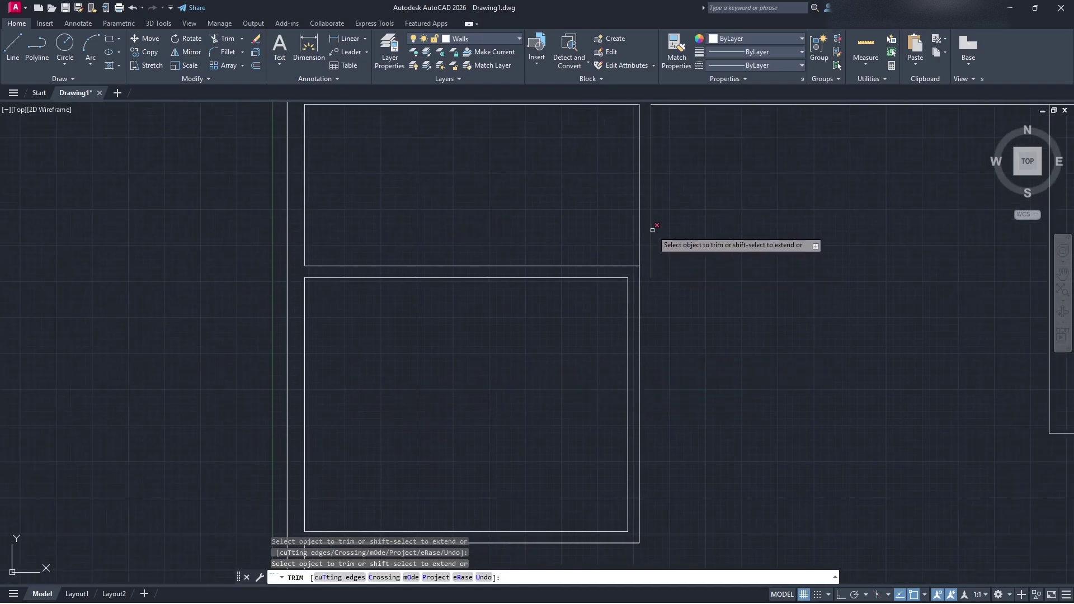
middle_click_drag(661, 169, 530, 271)
key("Escape")
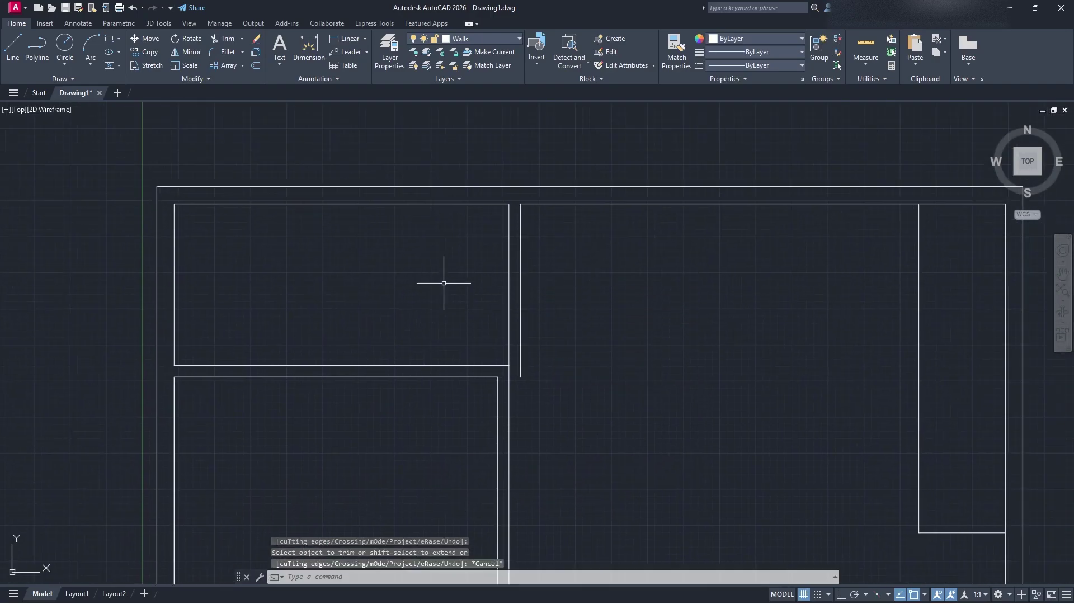
left_click(521, 353)
key("Escape")
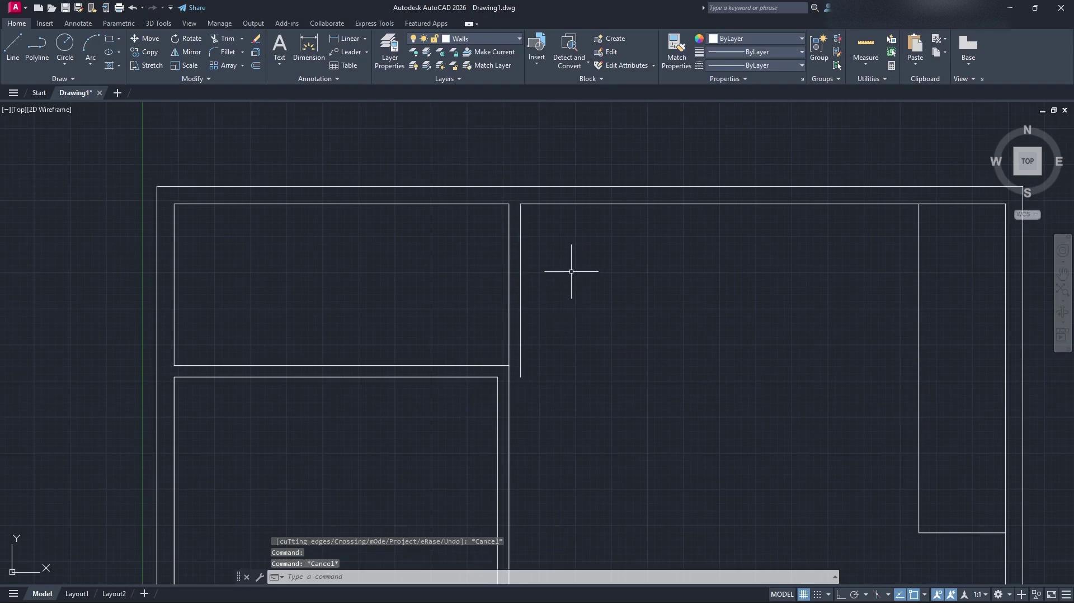
left_click_drag(571, 271, 470, 263)
key("Escape")
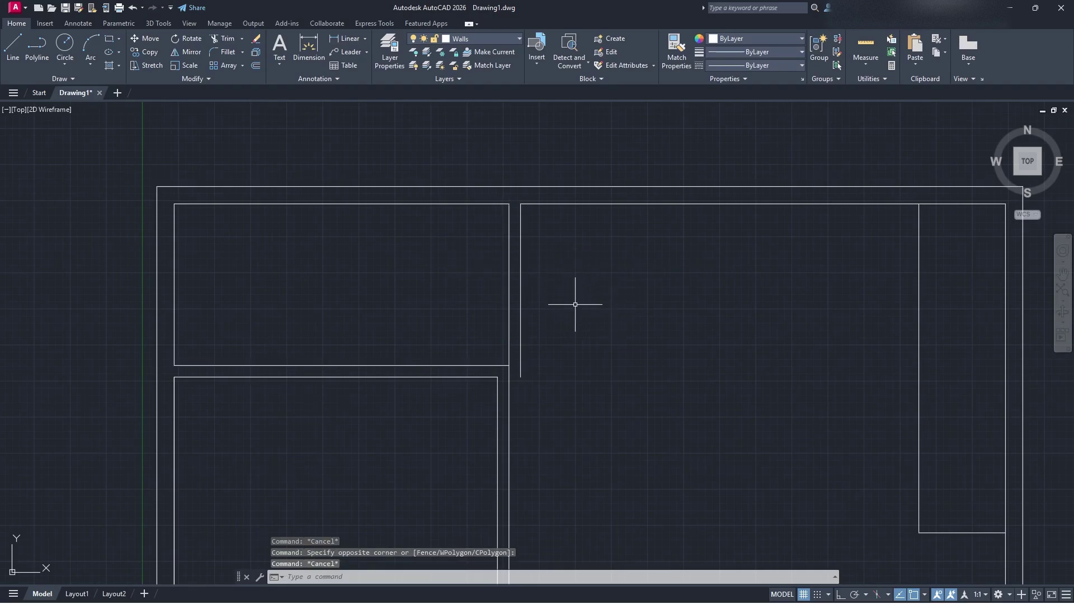
Step: Draw a vertical line continuing the lower room's inner right edge from the upper room's bottom line to the top wall's inner face
left_click(21, 56)
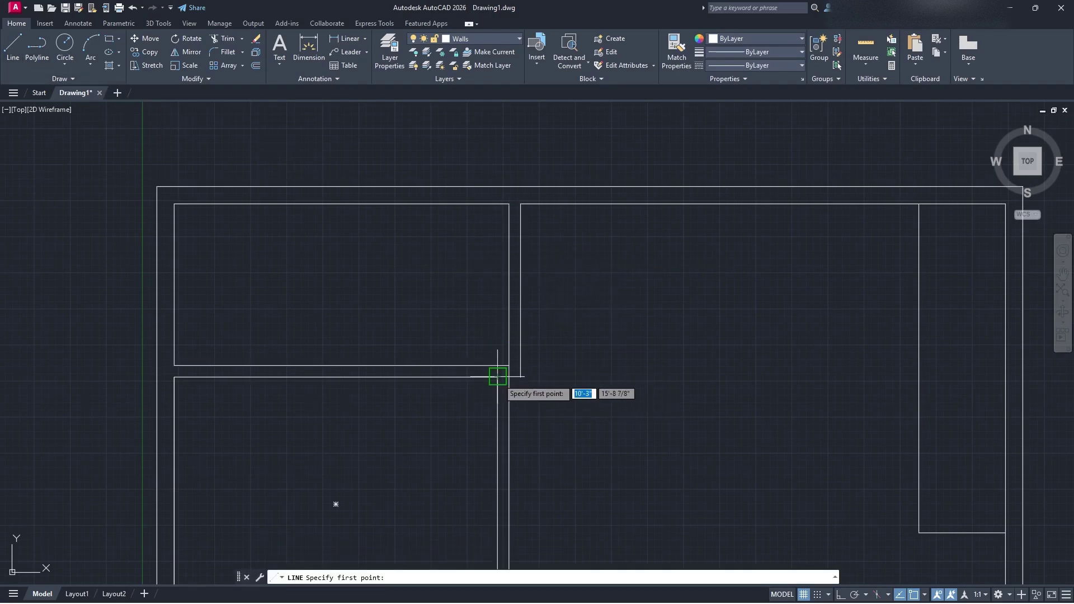
left_click(498, 377)
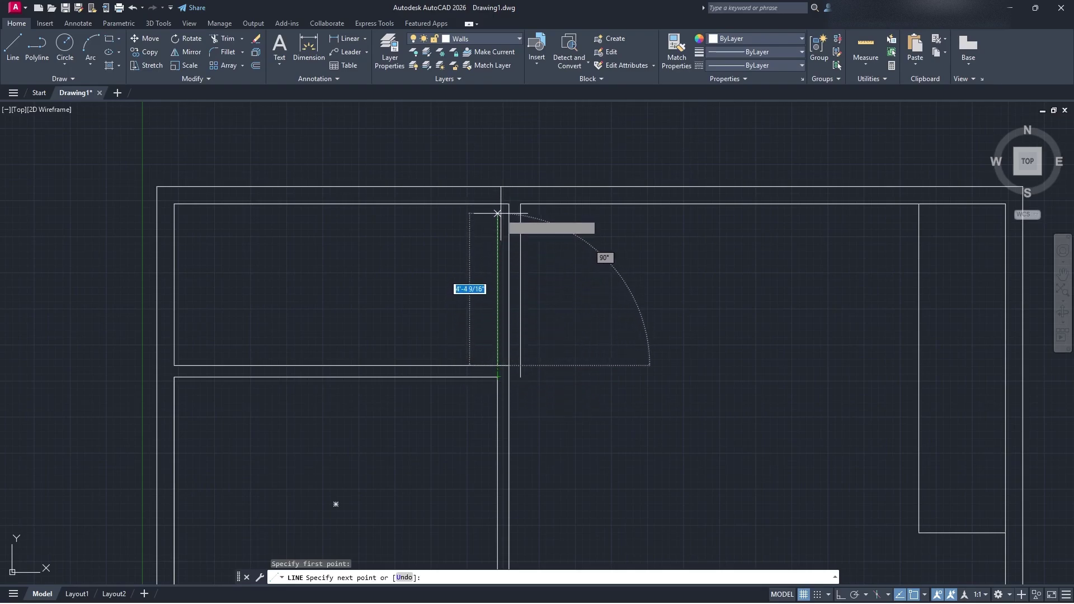
left_click(497, 204)
key("Escape")
Step: Erase the old outer partition line to the right of the upper room
left_click(554, 261)
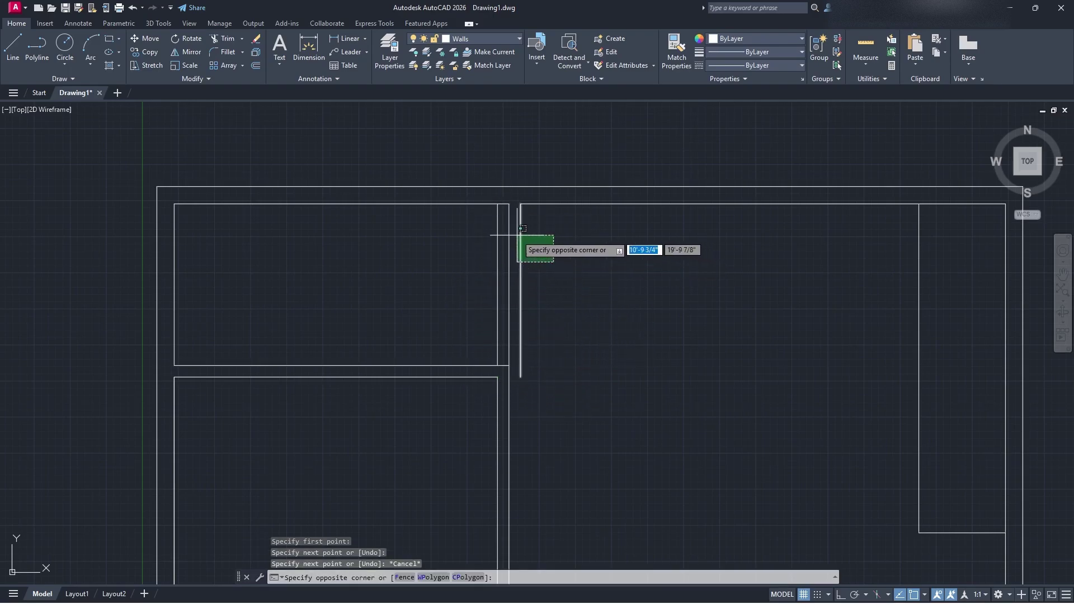
left_click(523, 228)
key("Return")
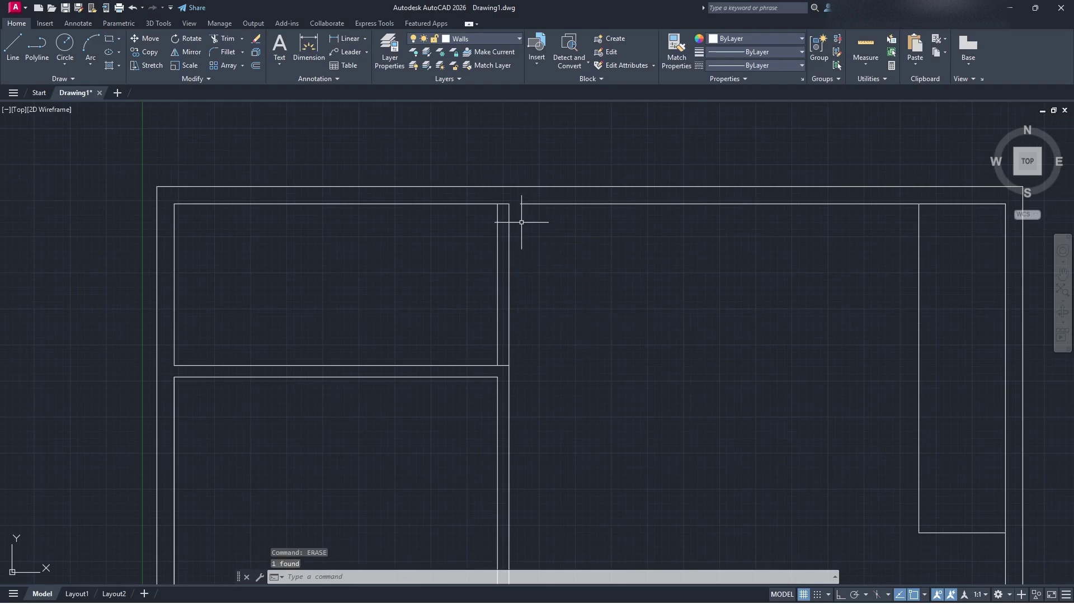
Step: Stretch the left end of the large room's top wall line to the top of the remaining outer partition line
left_click(546, 197)
left_click(533, 206)
left_click(520, 204)
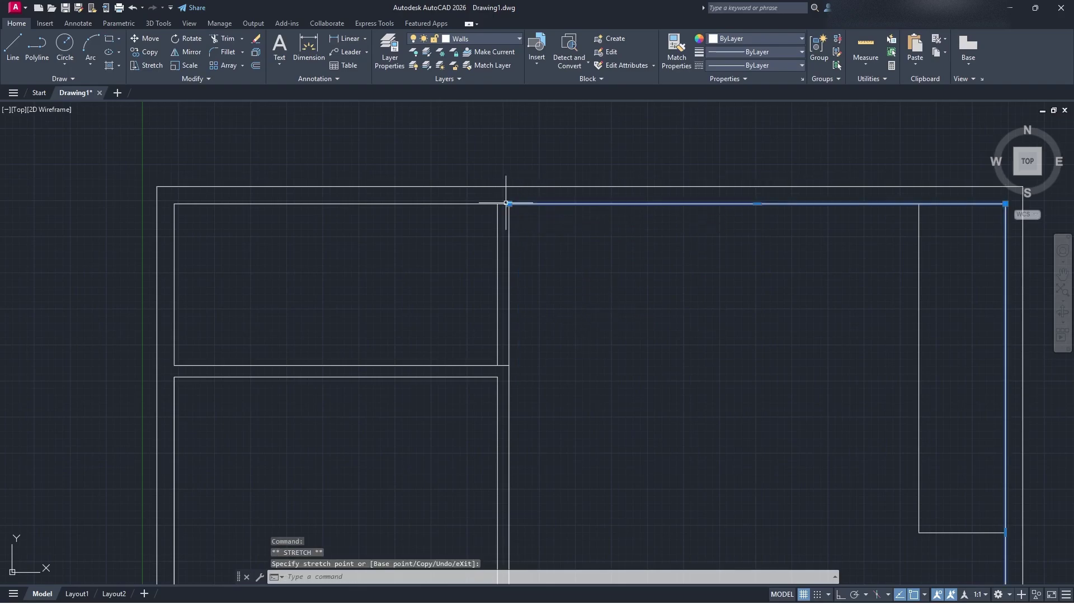
key("Escape")
Step: Trim the upper room's leftover horizontal wall segments between the two lines of its right partition
type("tr")
key("Return")
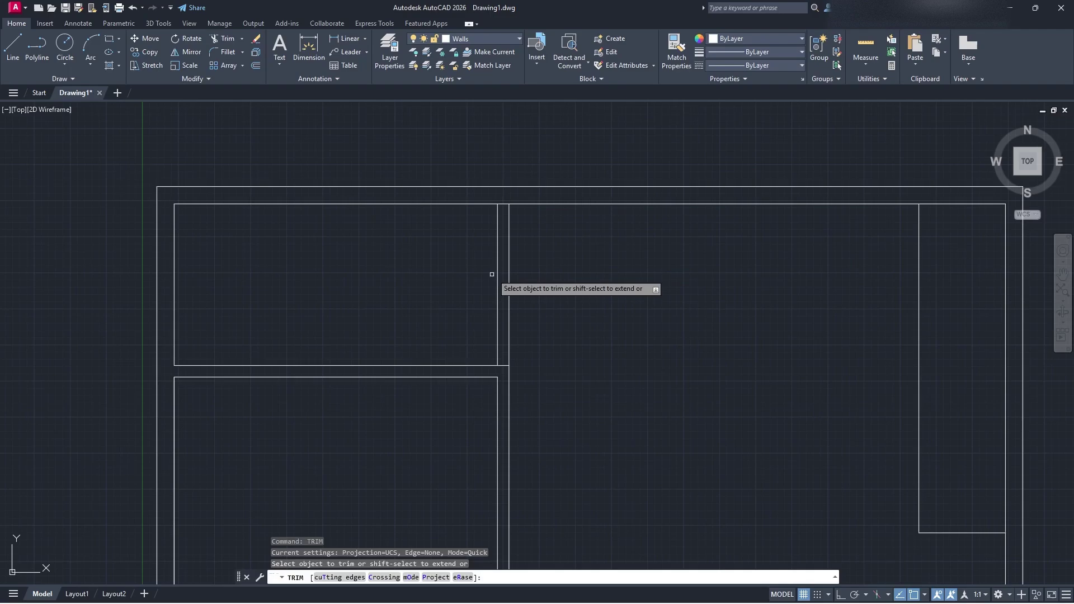
left_click_drag(503, 209, 503, 195)
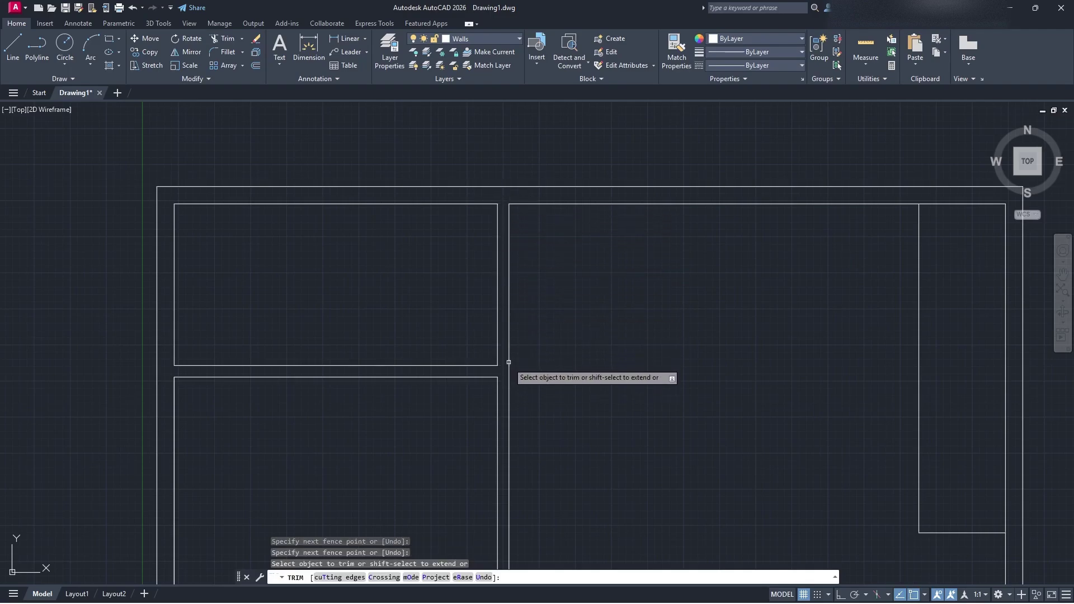
Step: Draw a rectangle about 2'-7 3/8" wide and 3' high downward from the lower-left corner of the narrow counter outline
key("Escape")
scroll(554, 360, "down", 2)
middle_click_drag(606, 398, 589, 340)
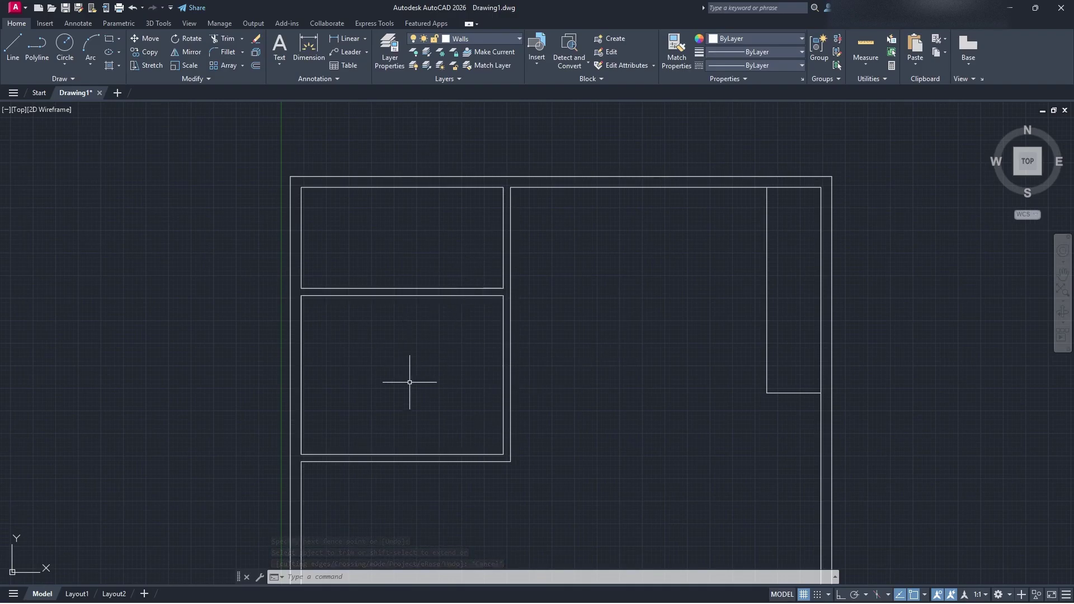
middle_click_drag(421, 265, 373, 154)
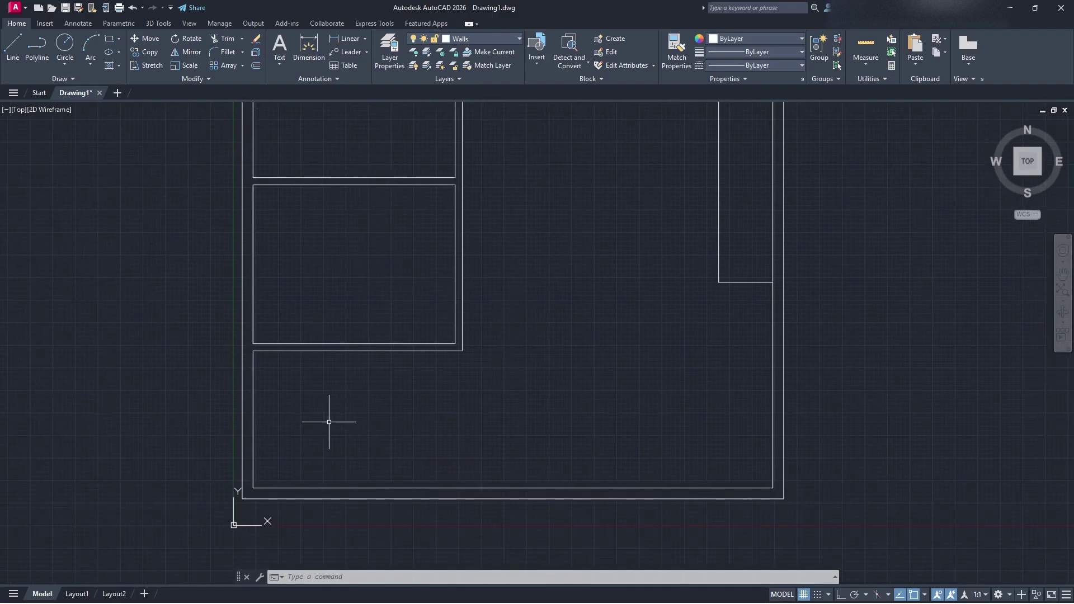
mouse_move(655, 416)
middle_mouse_down()
mouse_move(576, 466)
mouse_move(478, 453)
middle_mouse_up()
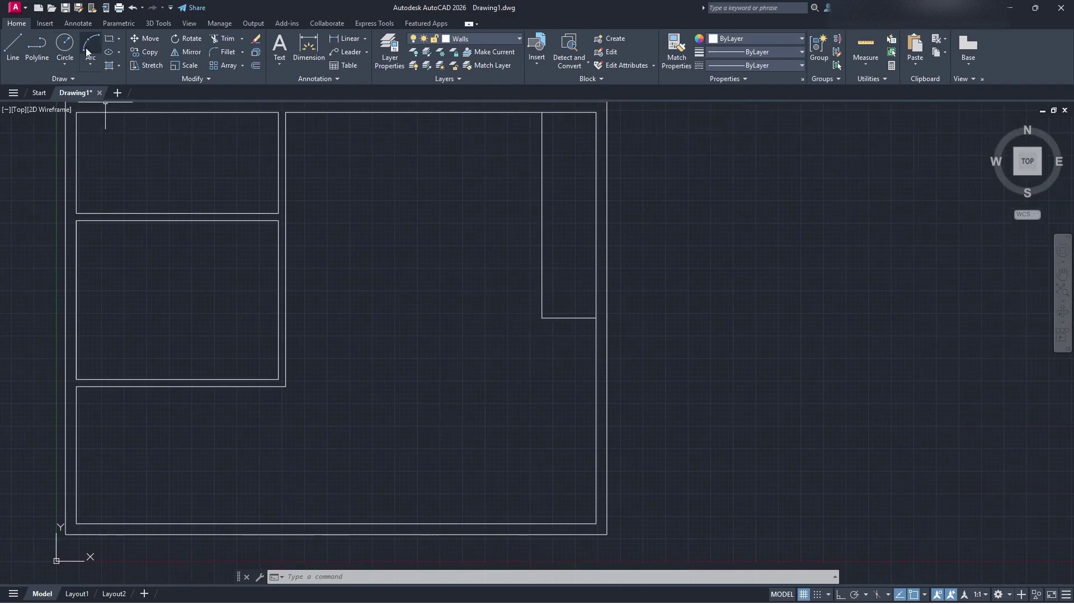
left_click(109, 39)
left_click(542, 318)
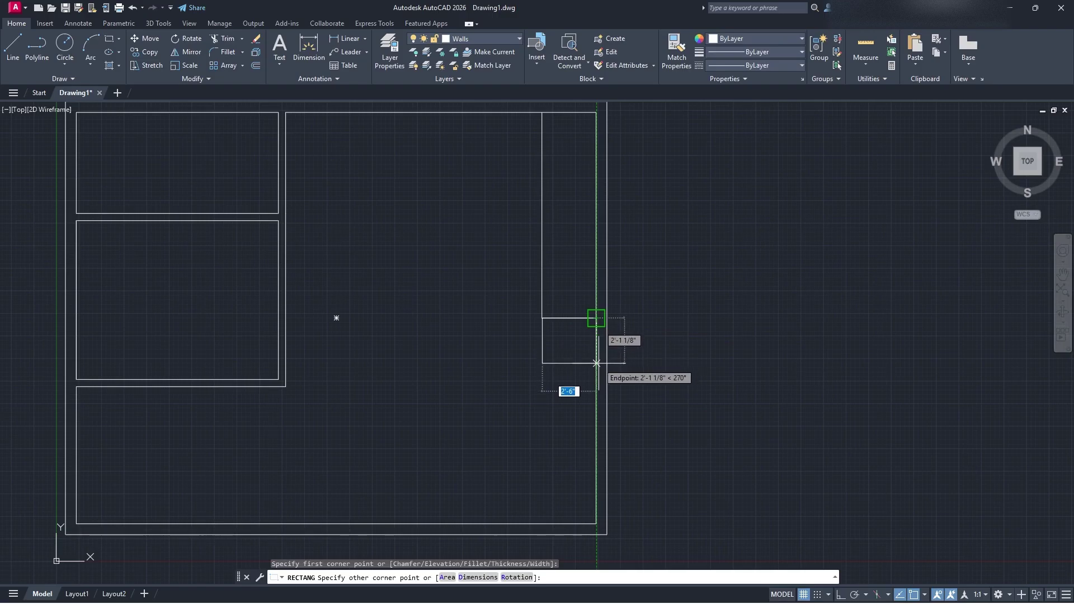
key("Tab")
type("3'")
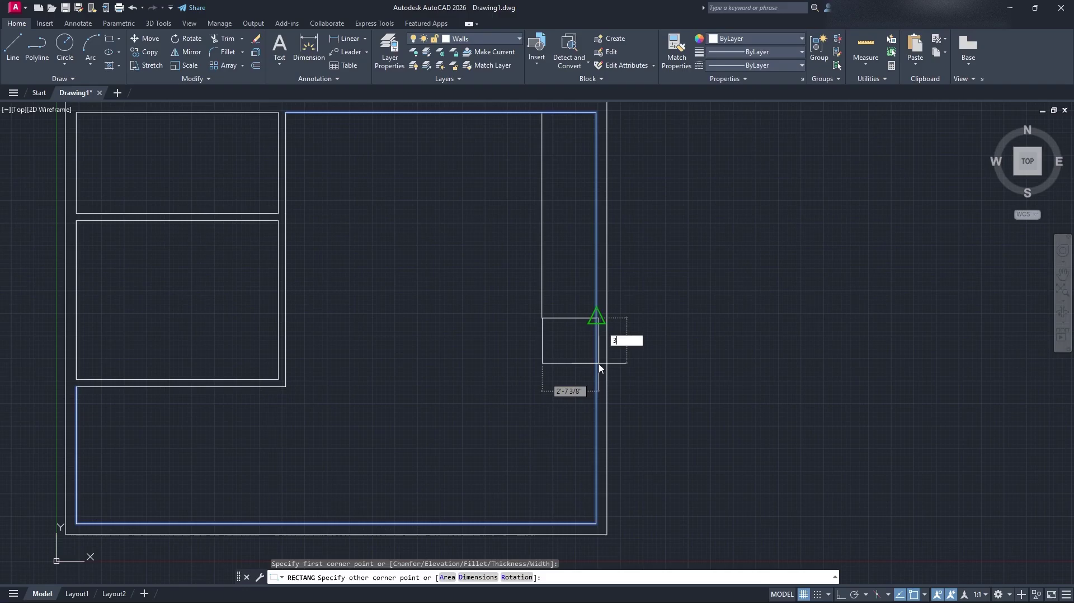
key("Return")
Step: Move the 3' high rectangle by its upper-right corner onto the exterior wall's inner face at the counter's lower edge
left_click(560, 394)
left_click(431, 360)
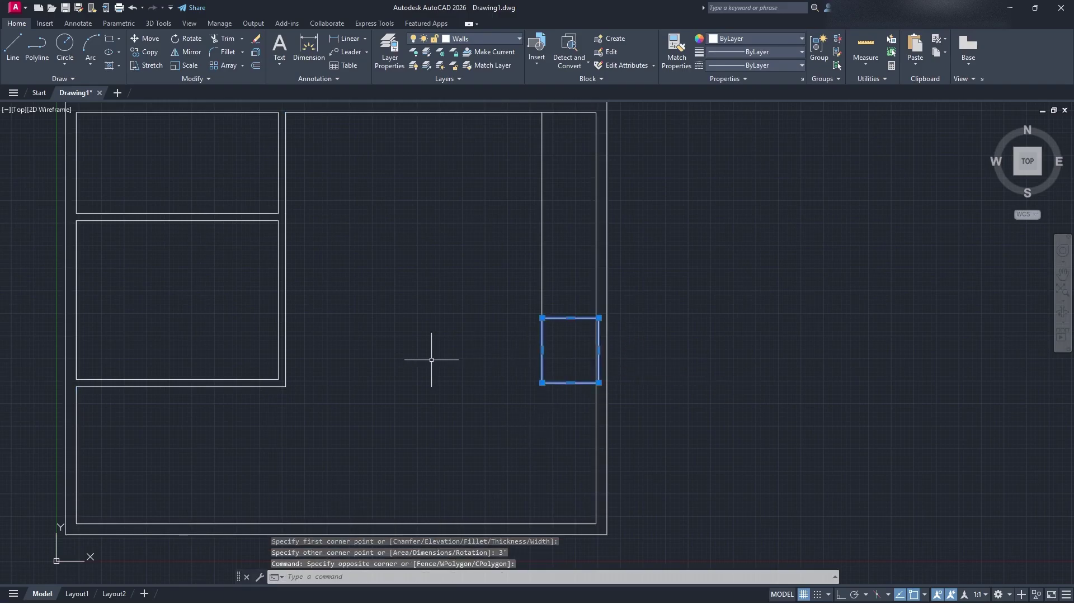
type("mo")
key("Return")
left_click(598, 318)
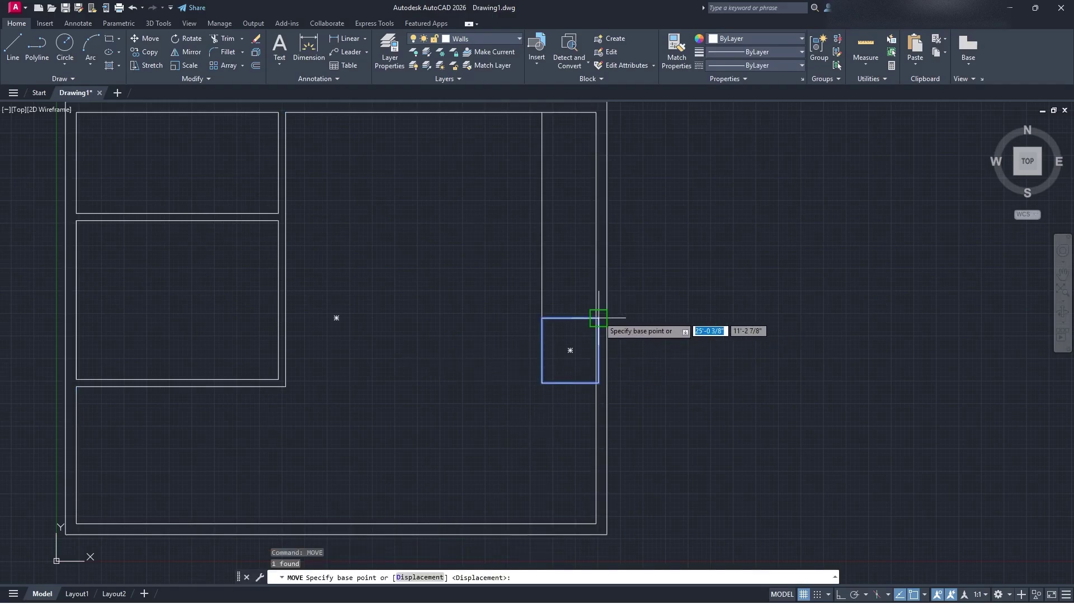
scroll(600, 307, "up", 6)
left_click(630, 323)
scroll(631, 323, "down", 4)
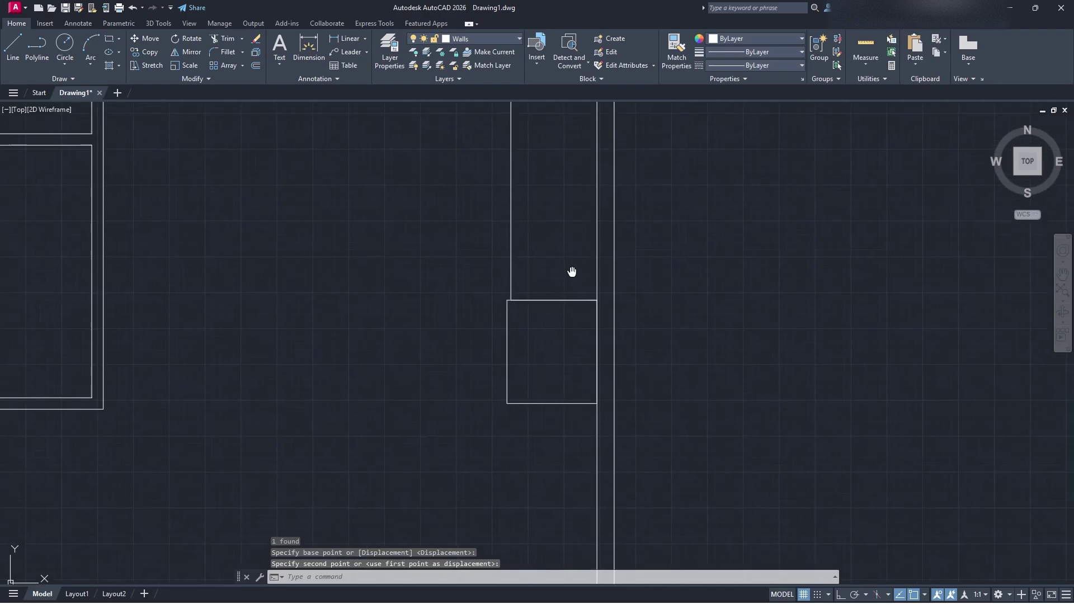
Step: Draw a vertical line from the midpoint of the counter's lower edge to the top wall's inner face
left_click_drag(593, 365, 592, 355)
middle_click_drag(594, 364, 576, 323)
left_click(13, 50)
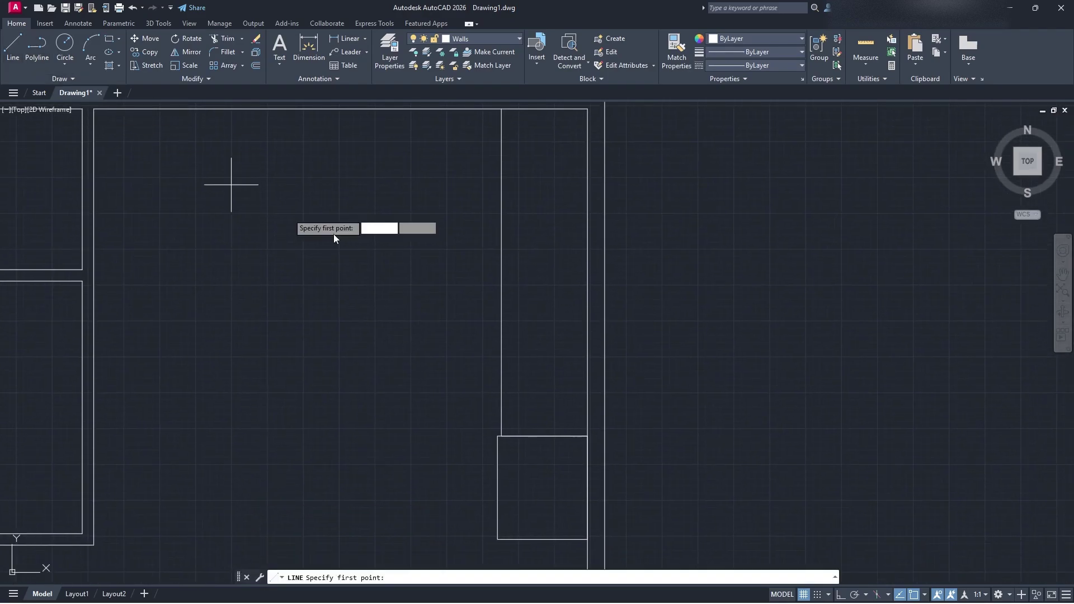
scroll(545, 120, "up", 3)
scroll(566, 182, "down", 3)
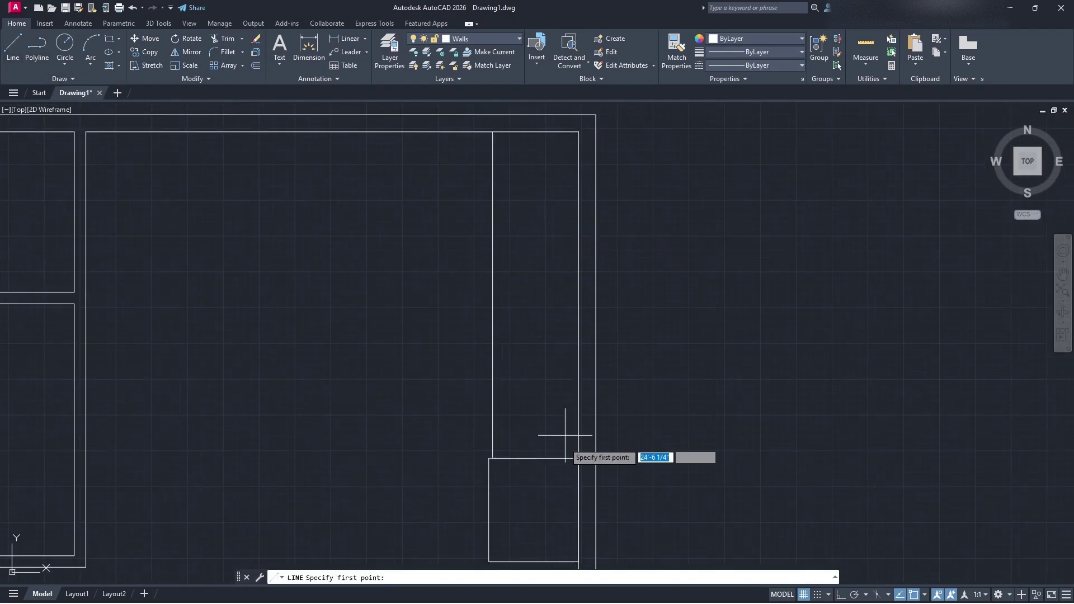
left_click(535, 457)
key("Escape")
scroll(602, 297, "down", 3)
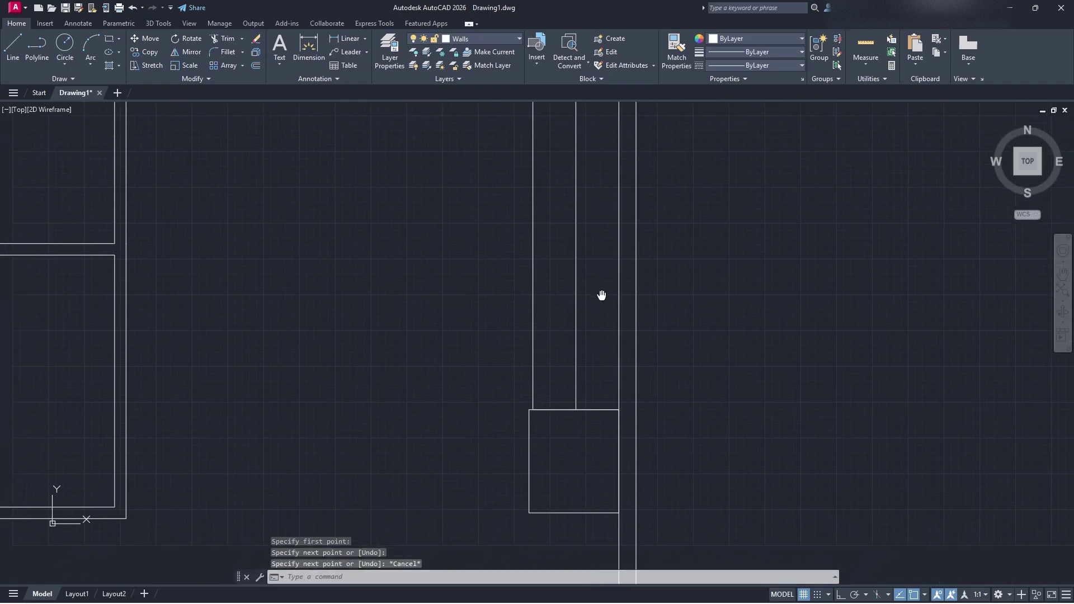
middle_click_drag(601, 298, 612, 323)
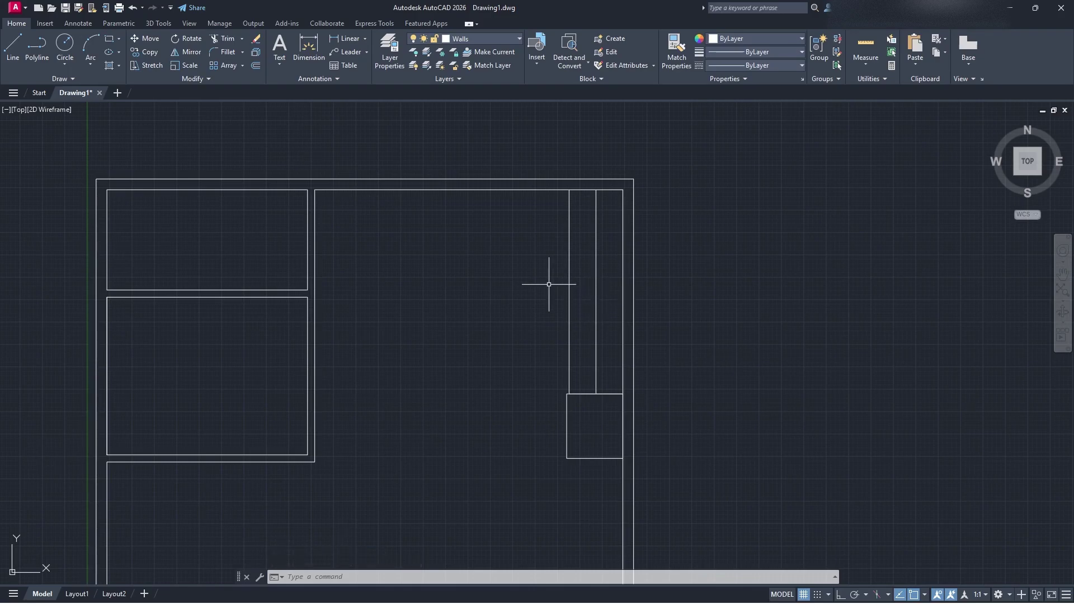
Step: Create a new layer named Appliances
left_click(389, 51)
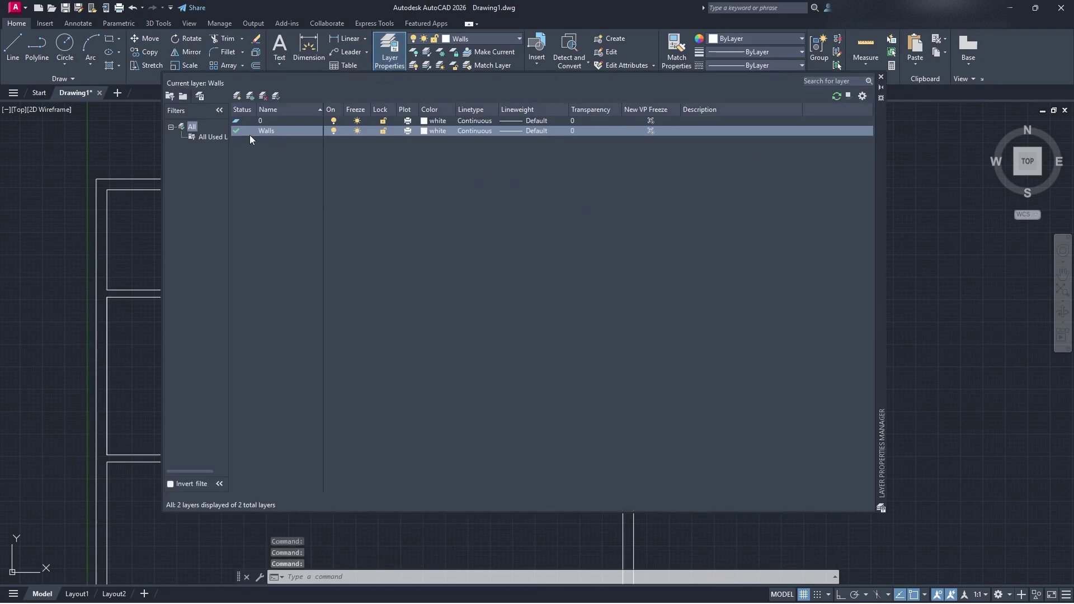
left_click(238, 96)
type("Applican")
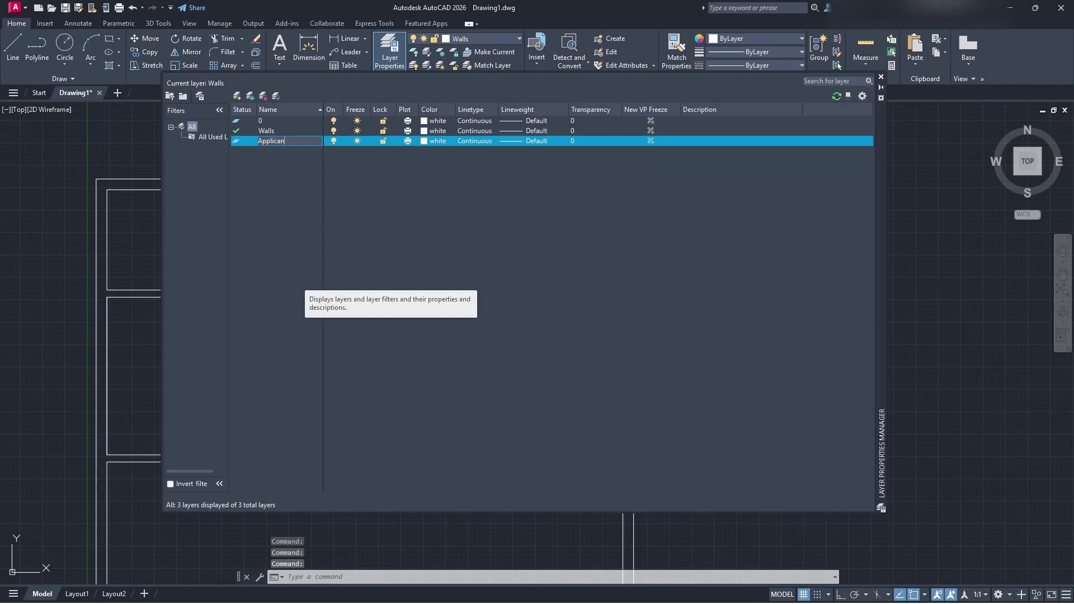
key("BackSpace")
key("BackSpace")
key("BackSpace")
type("ances")
key("Return")
Step: Set the Appliances layer's color to blue and close the layer manager
left_click(435, 140)
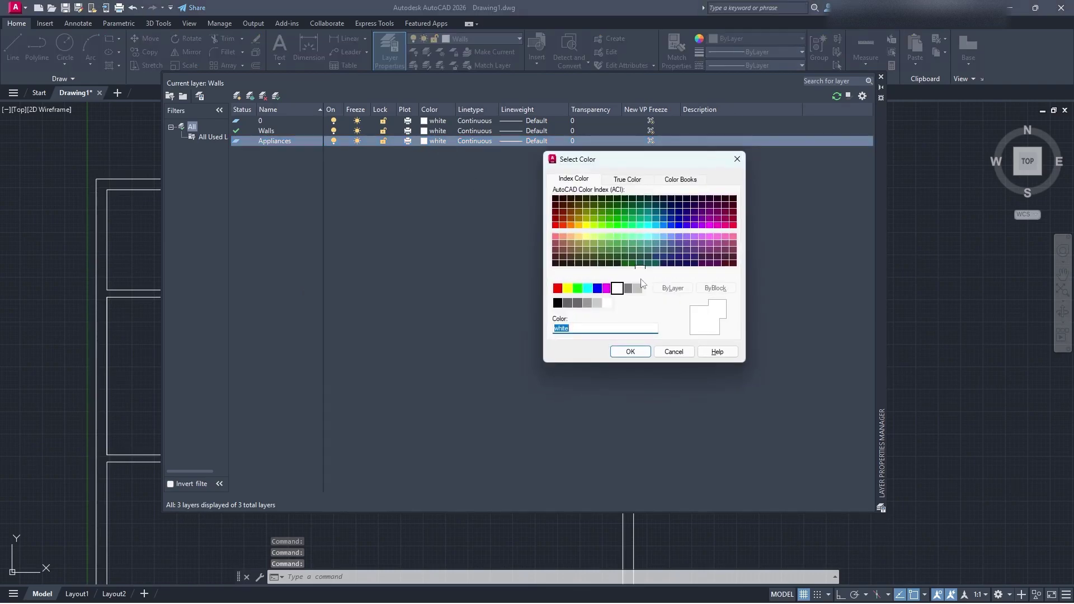
left_click(597, 288)
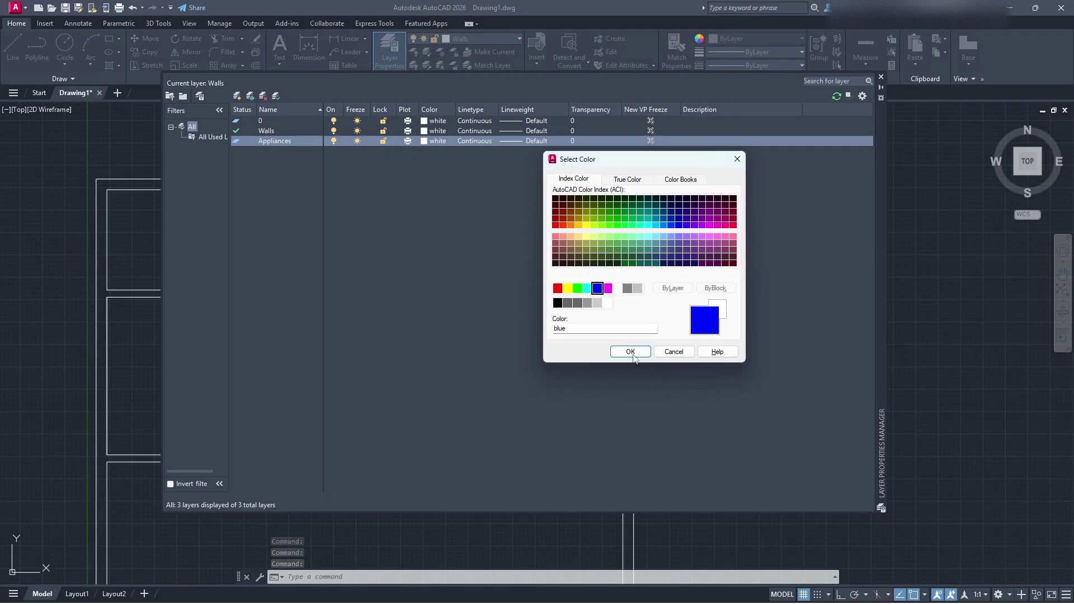
left_click(631, 351)
left_click(881, 77)
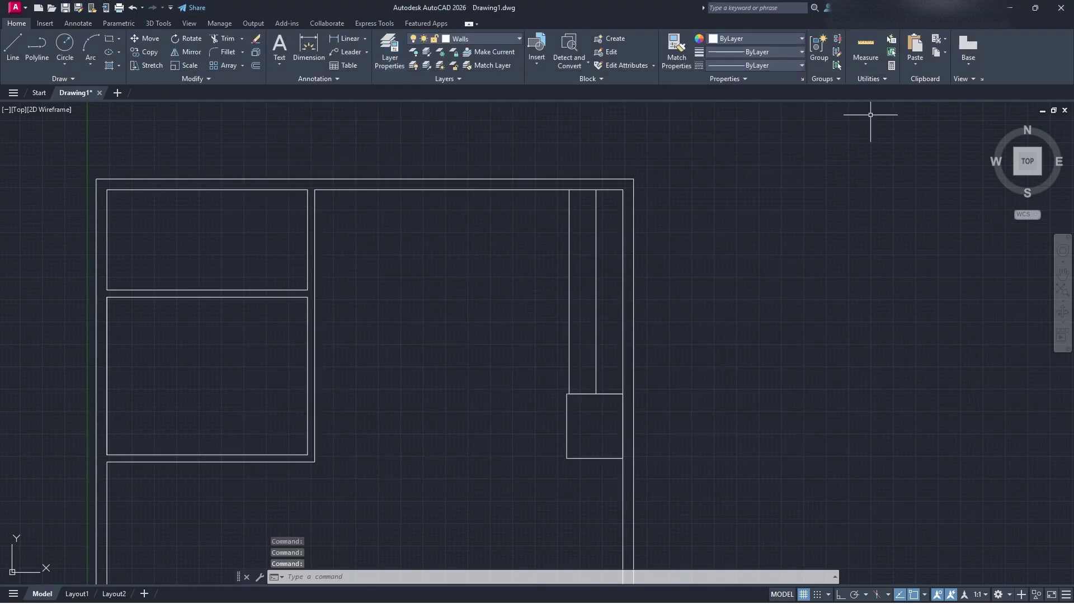
left_click(619, 283)
left_click(565, 439)
left_click(586, 432)
key("Escape")
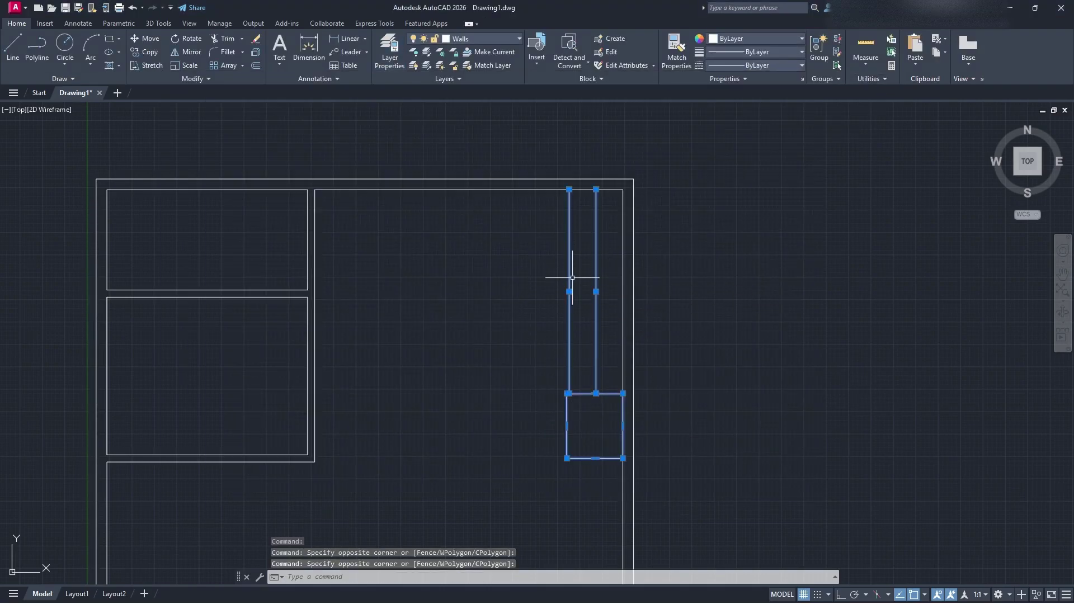
Step: Assign the 3' high rectangle below the counter to the Appliances layer
left_click(588, 431)
left_click(554, 432)
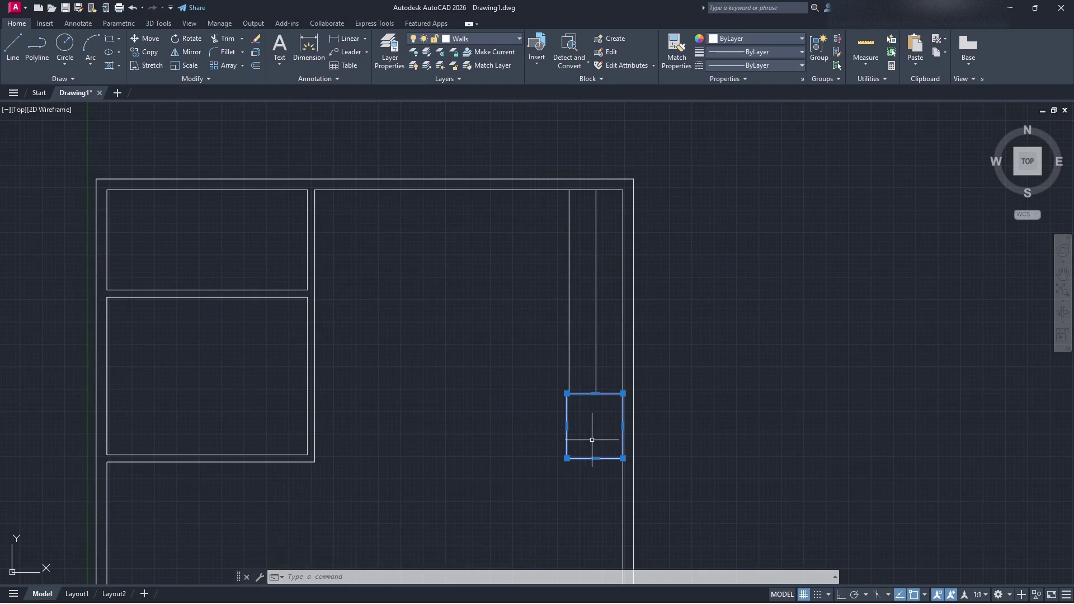
left_click(490, 38)
left_click(483, 63)
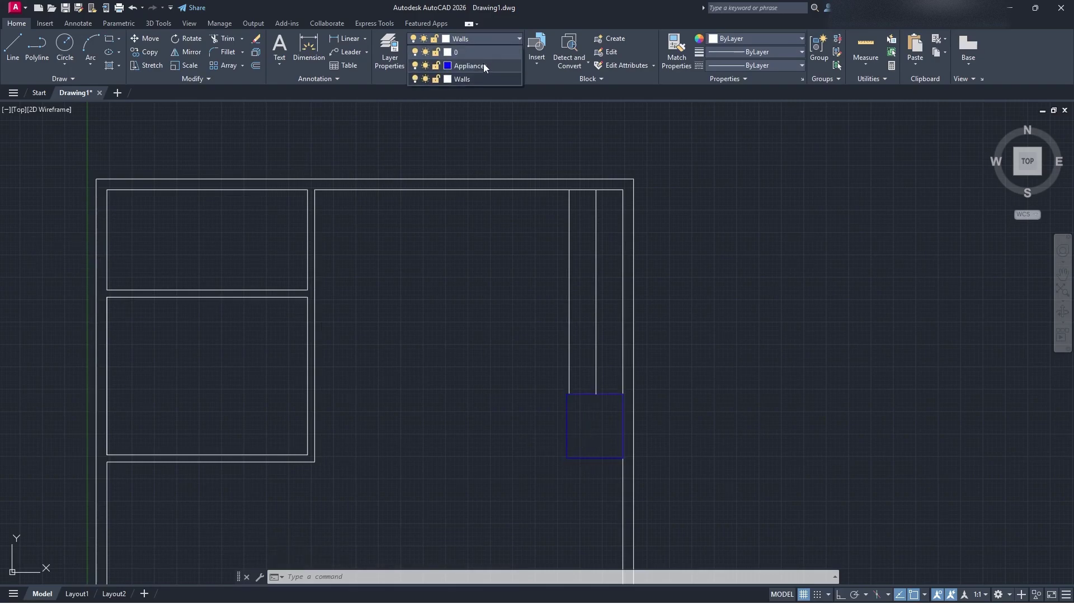
left_click(580, 448)
key("Escape")
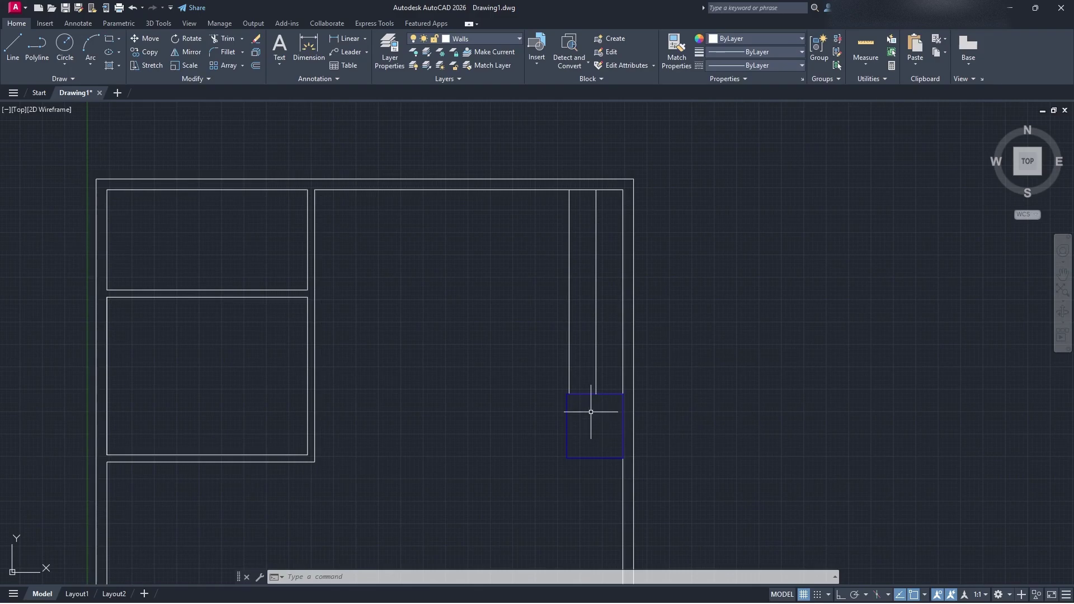
Step: Create a new layer named Cabinets Furniture
left_click(390, 49)
left_click(240, 94)
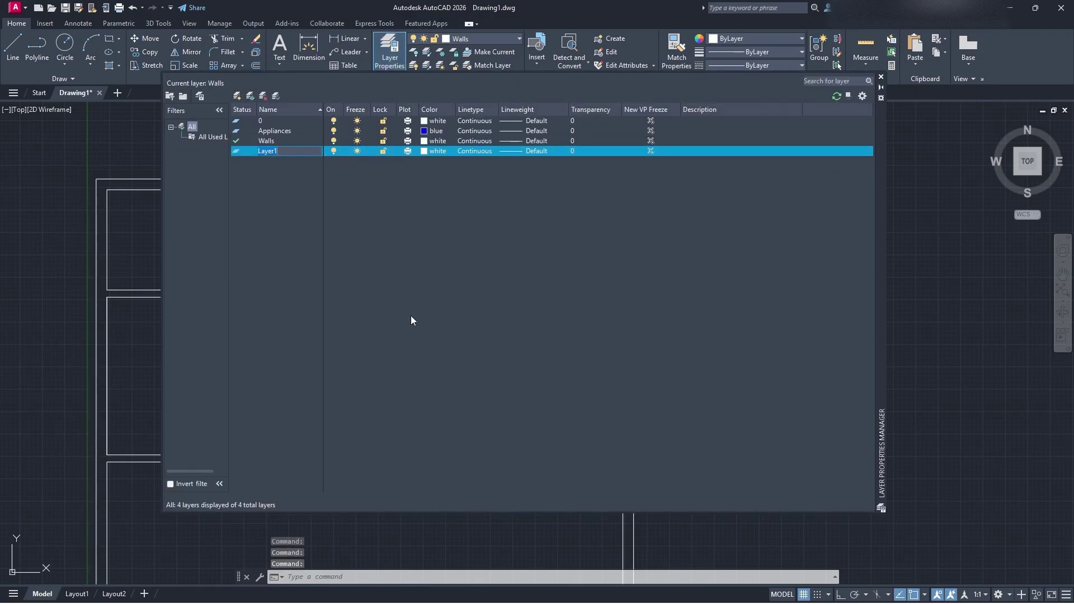
type("Cabinets / Furniture")
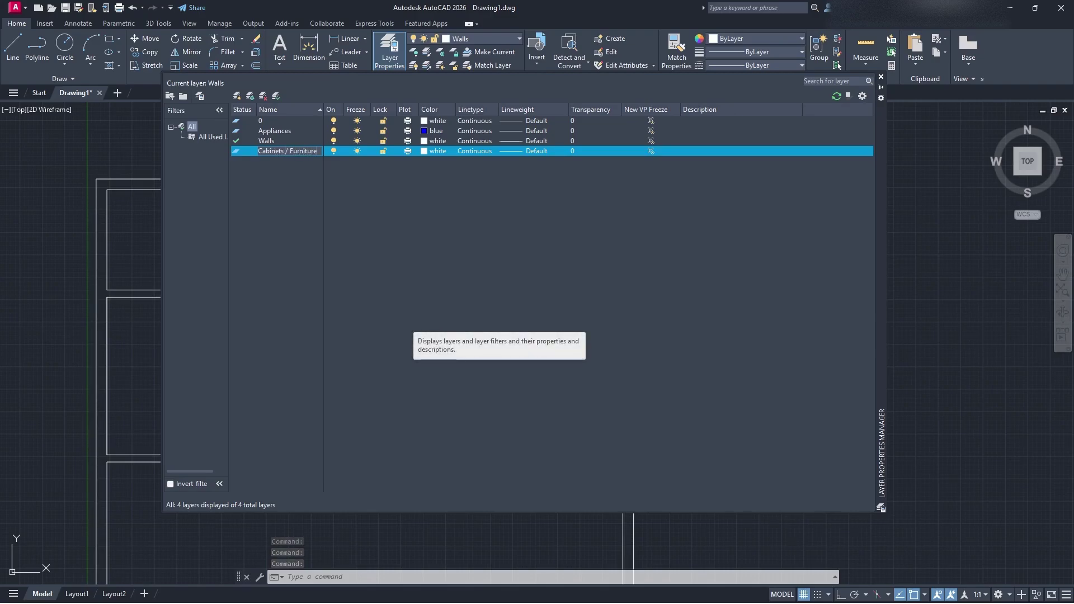
key("Return")
left_click(605, 317)
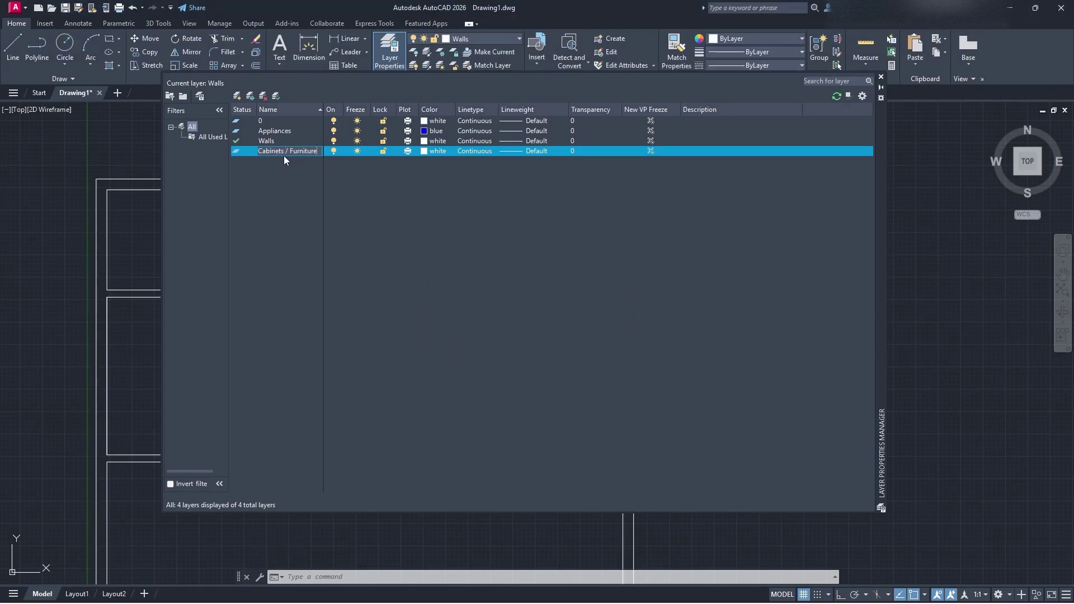
key("BackSpace")
key("BackSpace")
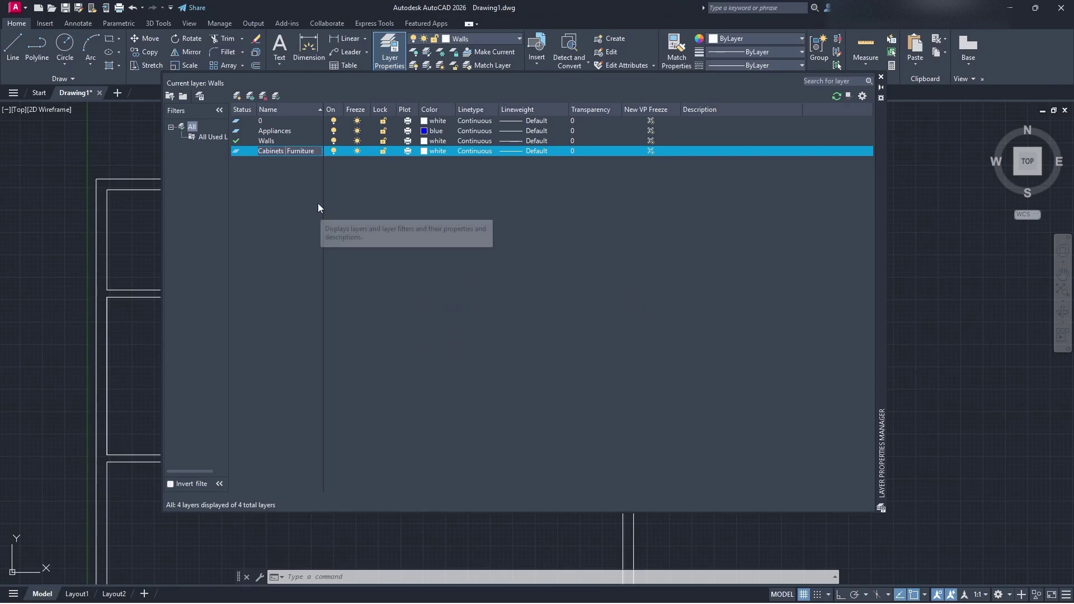
key("Return")
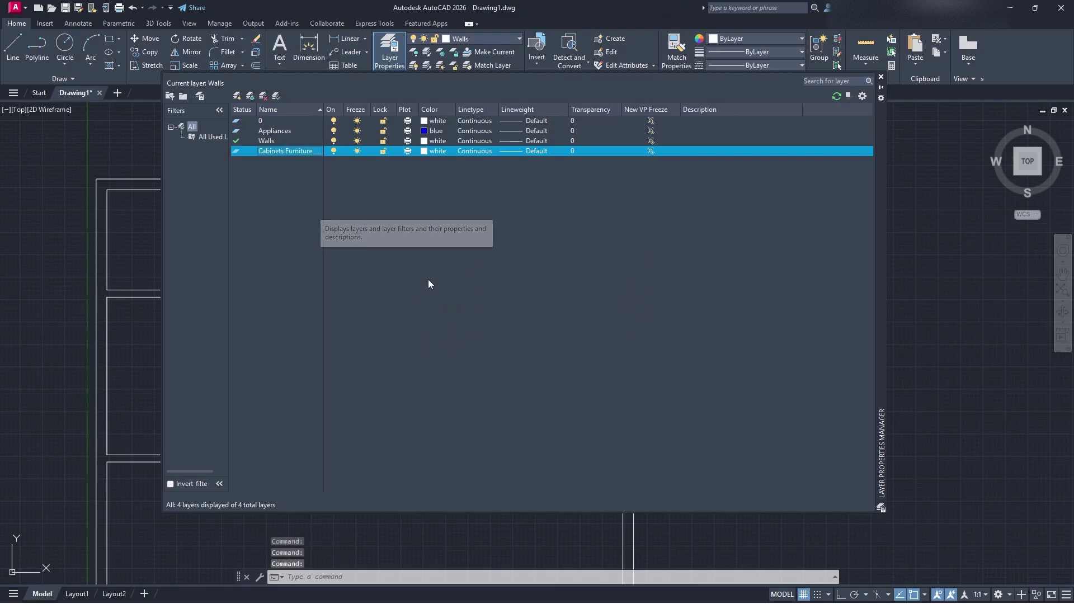
Step: Make Cabinets Furniture the current layer and set its color to yellow
double_click(280, 151)
left_click(426, 151)
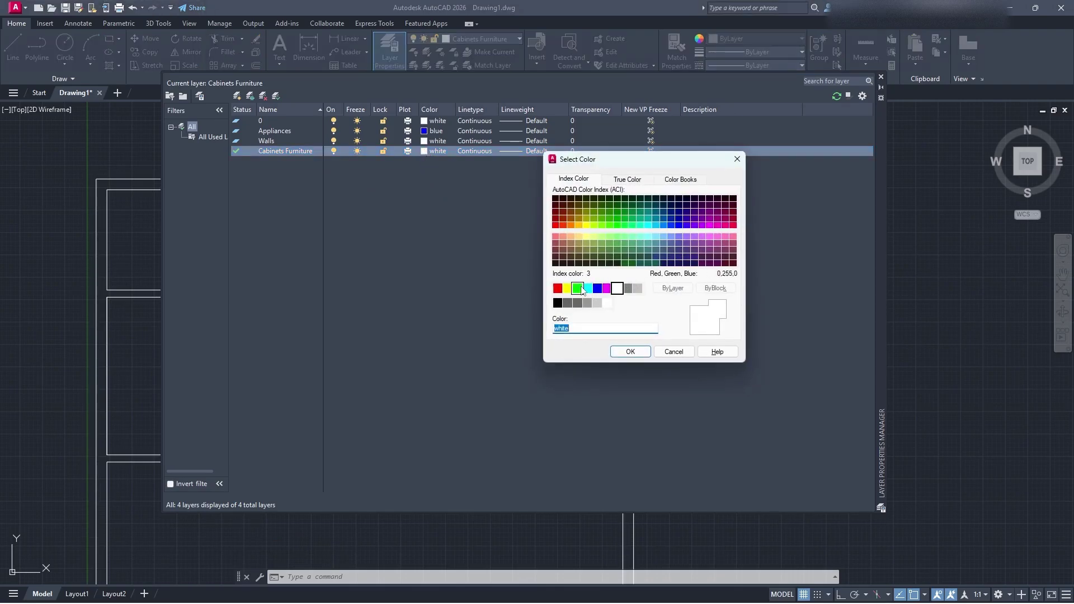
left_click(557, 289)
left_click(576, 289)
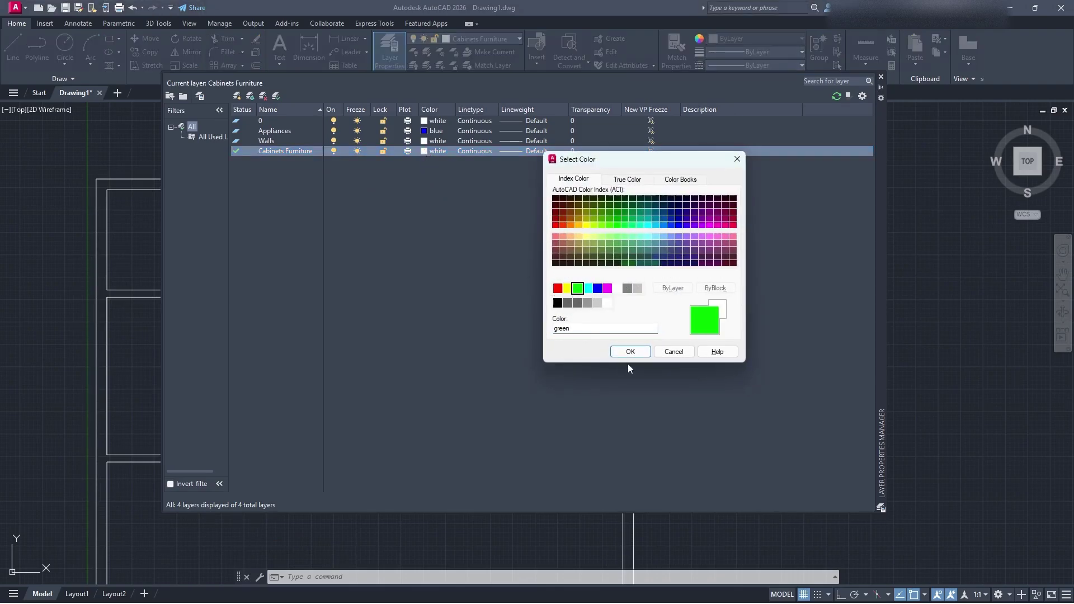
left_click(566, 289)
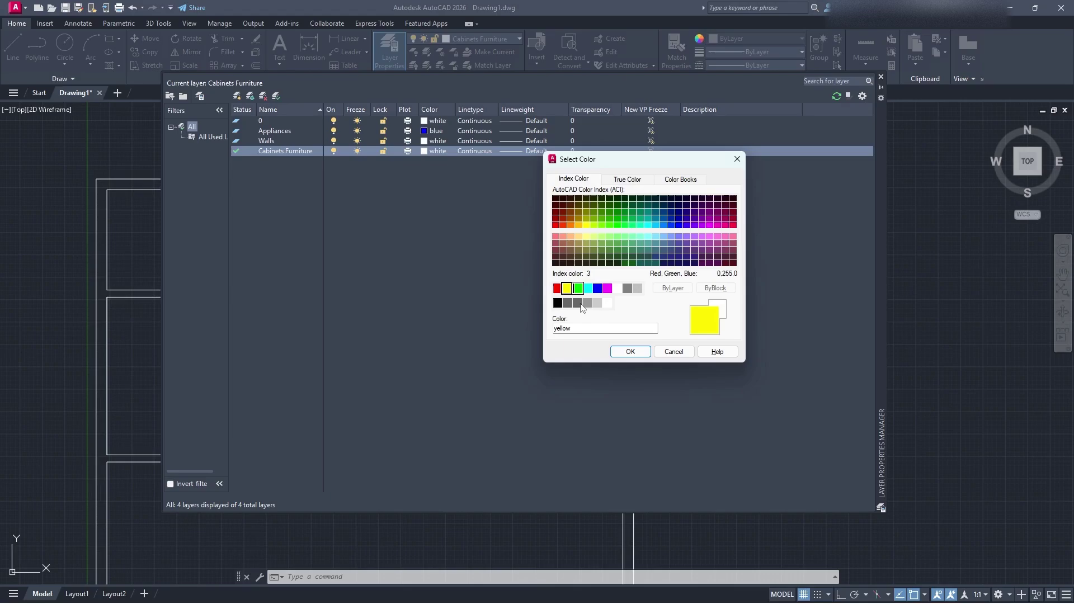
left_click(631, 352)
left_click(881, 76)
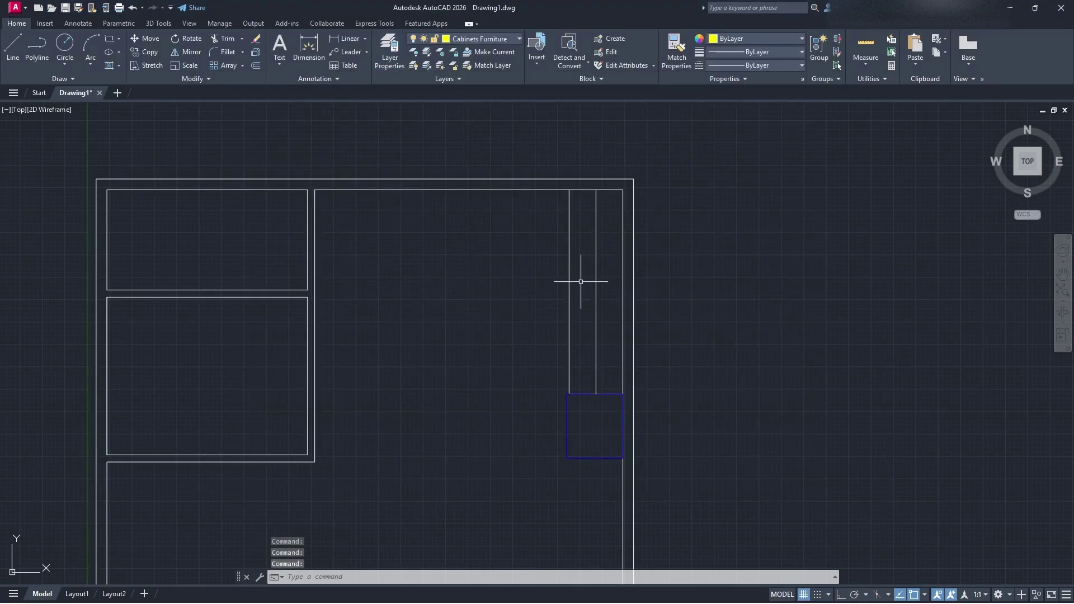
Step: Assign the counter's two vertical lines to the Cabinets Furniture layer
left_click_drag(607, 285, 552, 276)
left_click(482, 38)
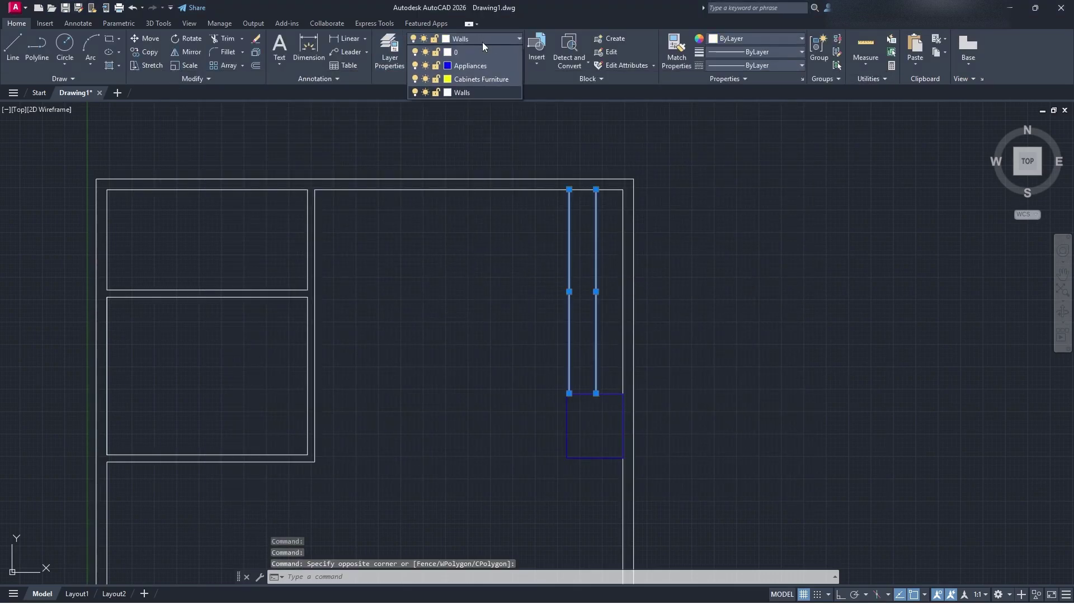
left_click(481, 79)
key("Escape")
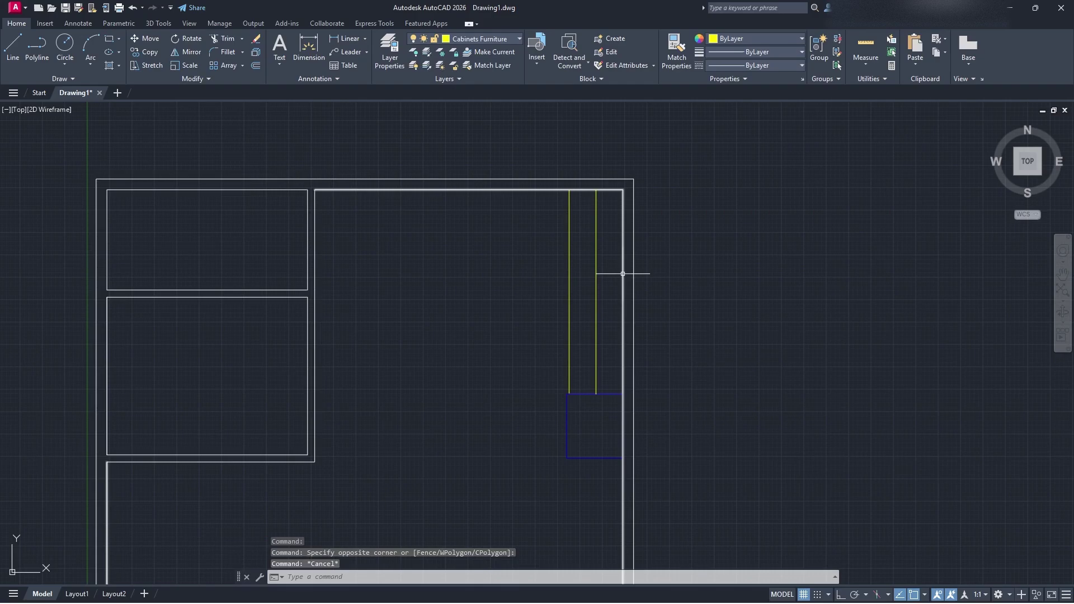
Step: Draw lines along the counter's top edge and down the exterior wall's inner face to the appliance rectangle's upper-right corner
left_click(13, 44)
left_click(569, 190)
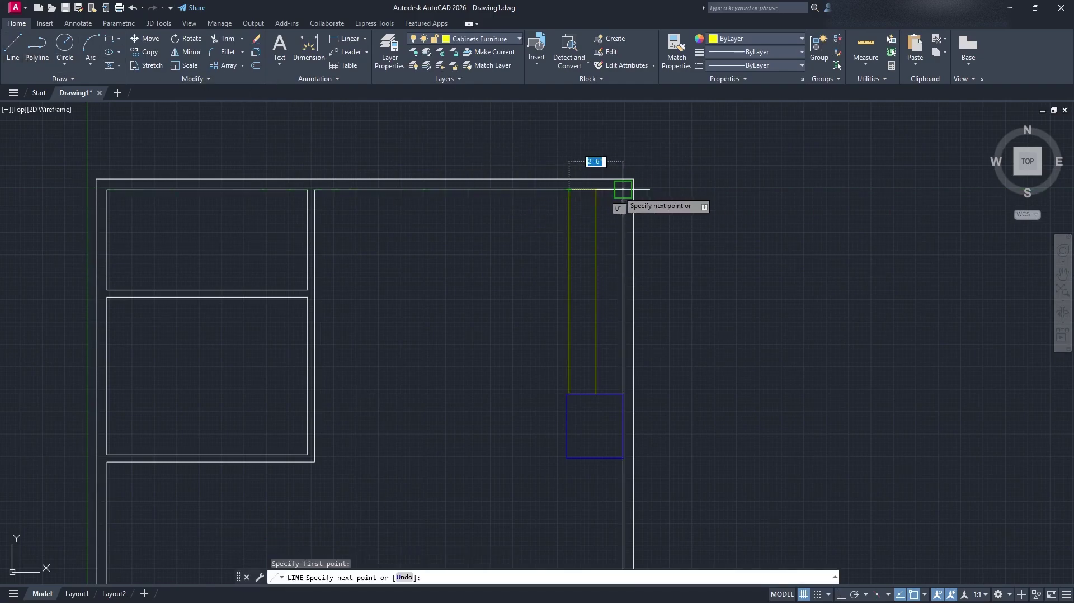
left_click(622, 190)
left_click(623, 393)
key("Escape")
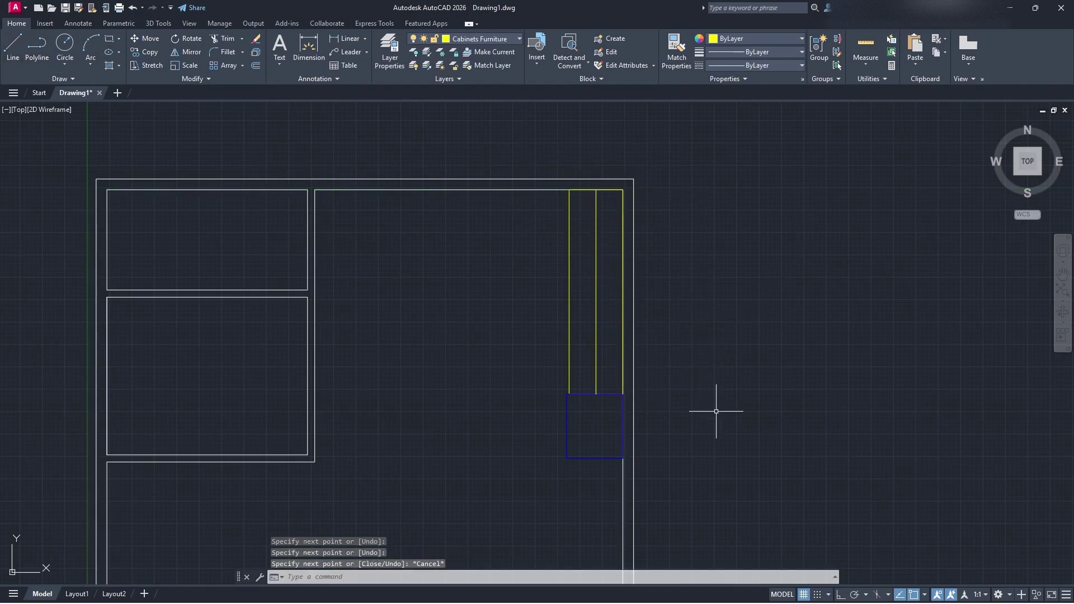
scroll(546, 360, "up", 6)
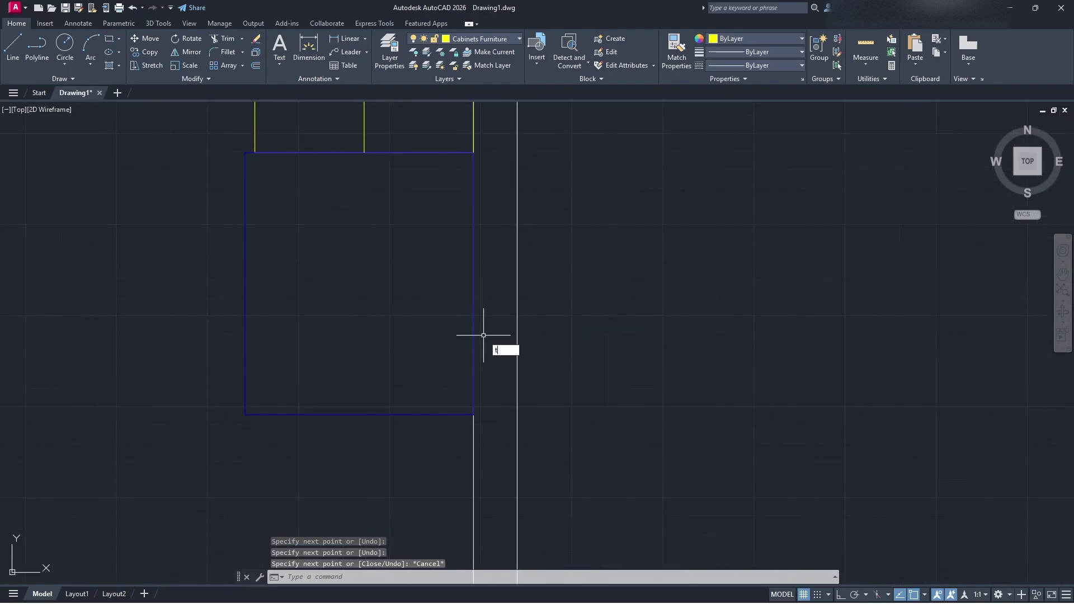
Step: Trim away the large appliance rectangle's right edge and its top edge beneath the counter
type("trim")
key("Return")
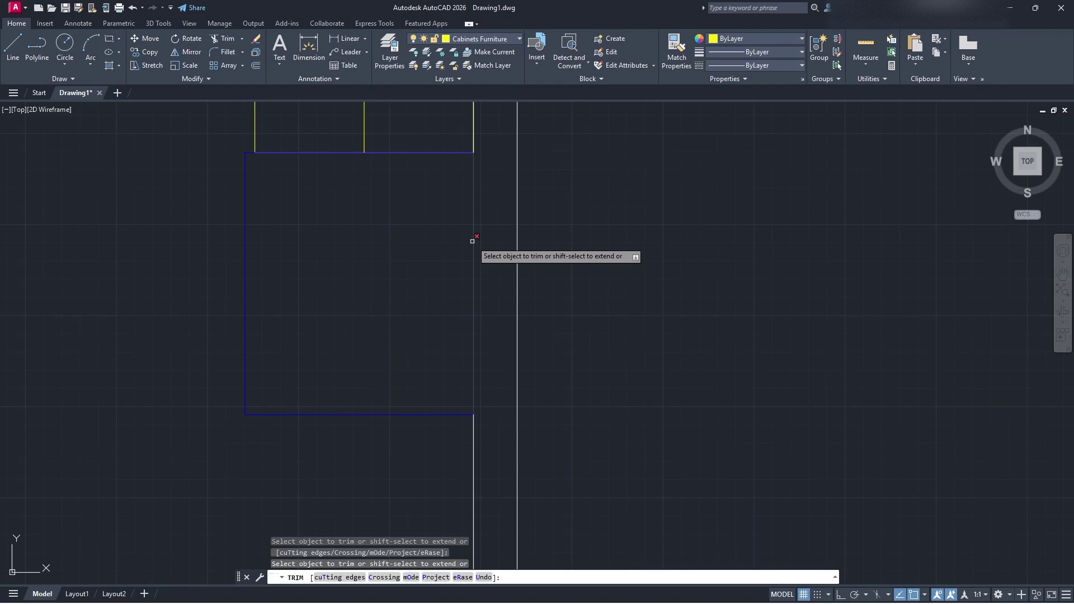
left_click(473, 242)
left_click(412, 152)
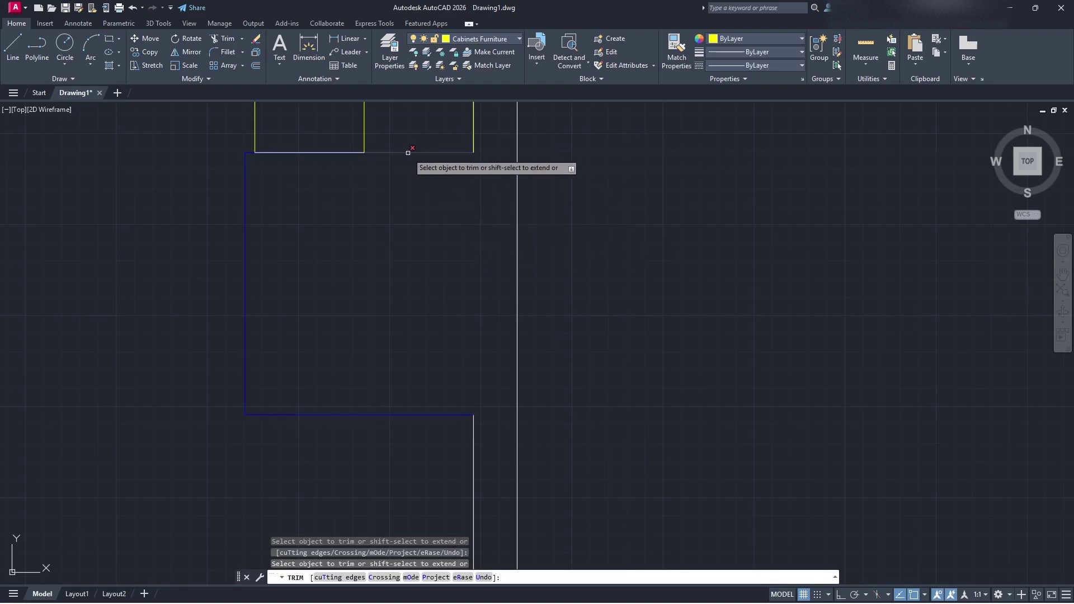
left_click(331, 151)
key("Escape")
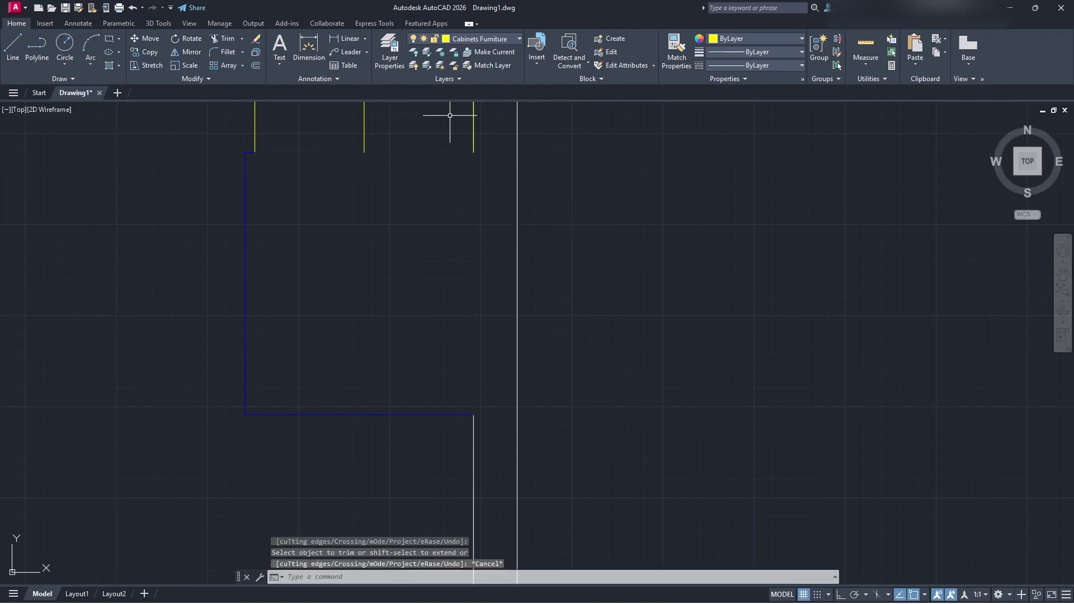
Step: Make Appliances the current layer and redraw the large appliance's top edge under the counter and its right edge with lines
left_click(486, 38)
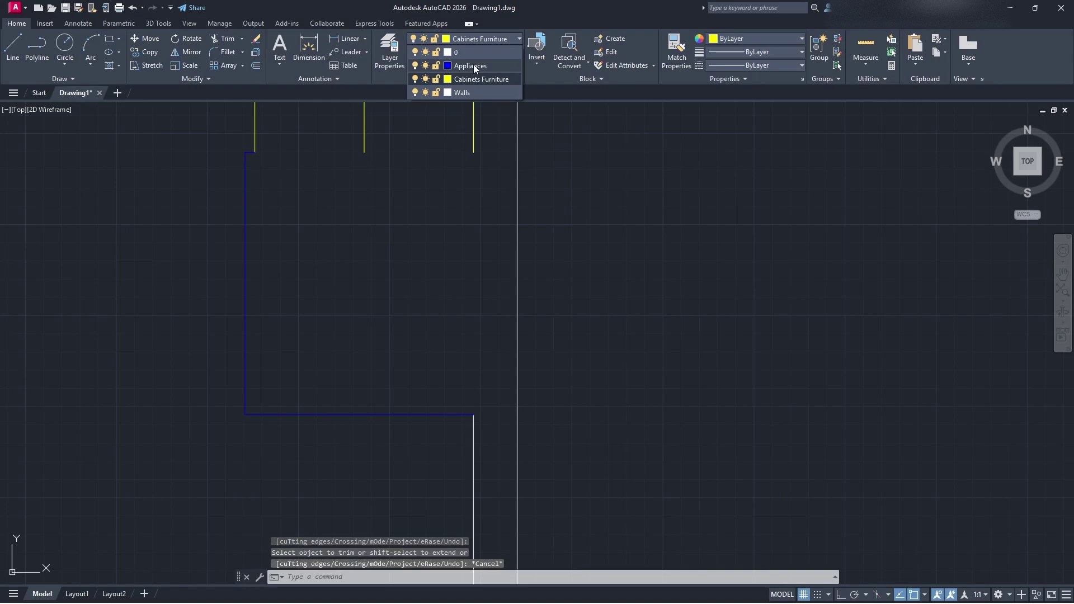
left_click(473, 65)
left_click(12, 45)
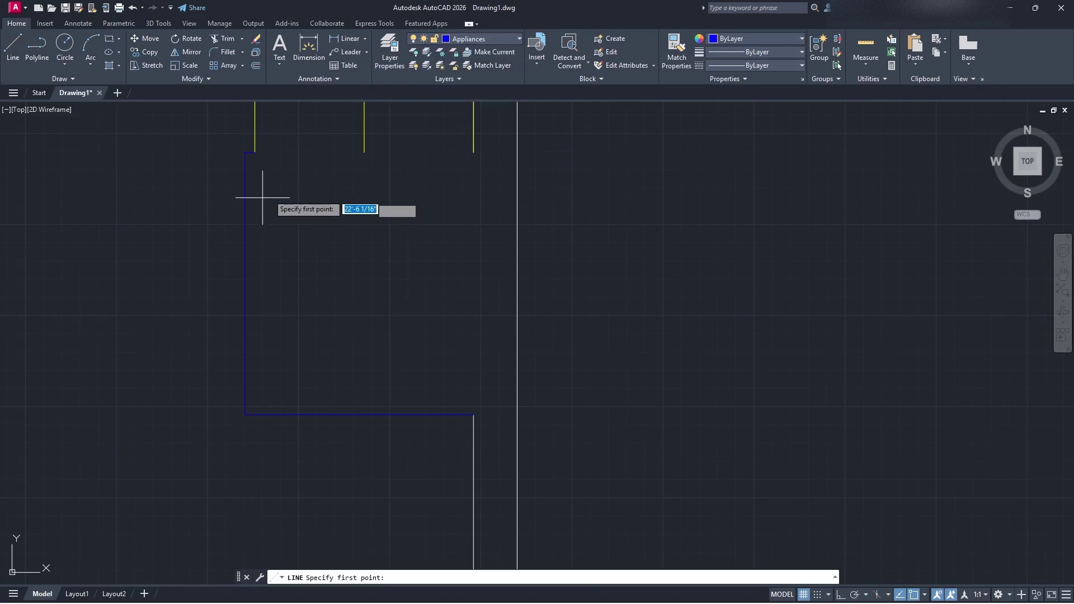
left_click(255, 151)
left_click(473, 152)
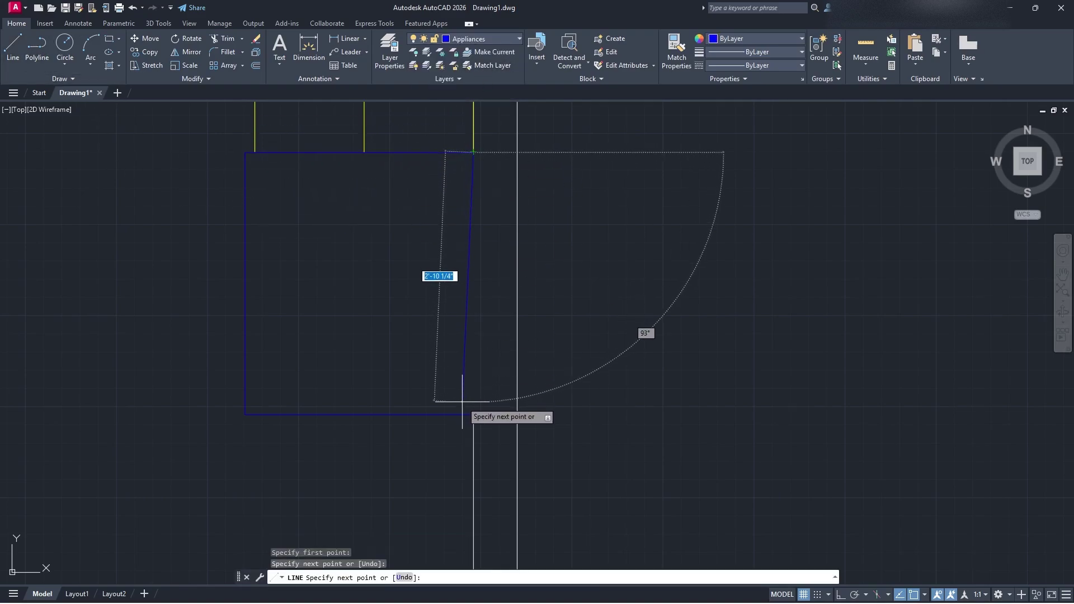
left_click(473, 415)
key("Escape")
Step: Draw a rectangle overlapping the counter's middle line, with its lower-right corner at the midpoint of the counter's right line
scroll(420, 259, "down", 2)
middle_click_drag(420, 259, 594, 355)
scroll(595, 354, "down", 4)
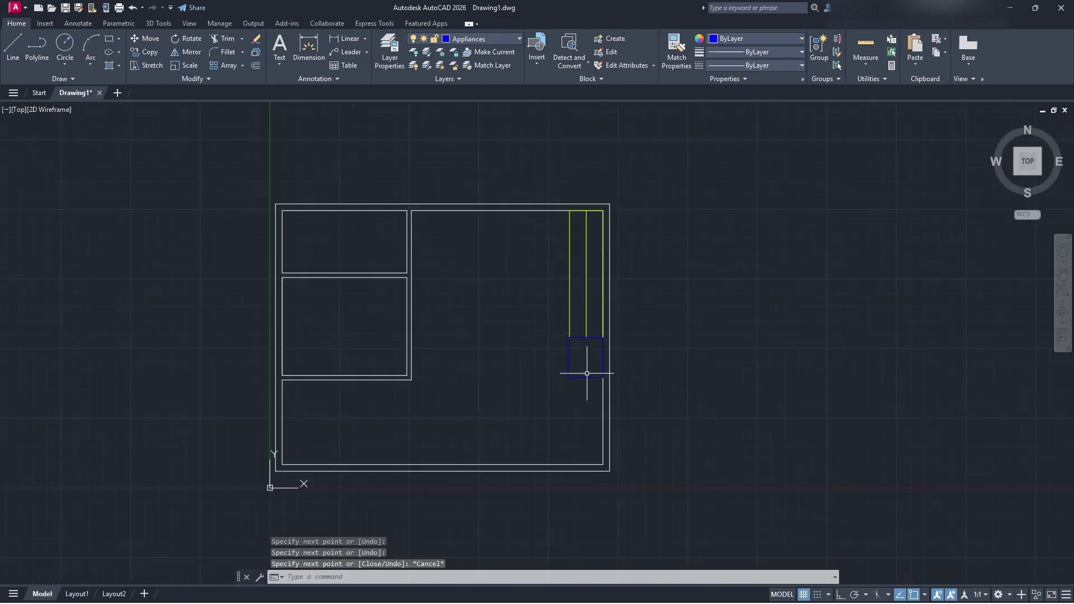
scroll(589, 365, "up", 4)
middle_click_drag(567, 212, 604, 353)
middle_click_drag(585, 301, 479, 318)
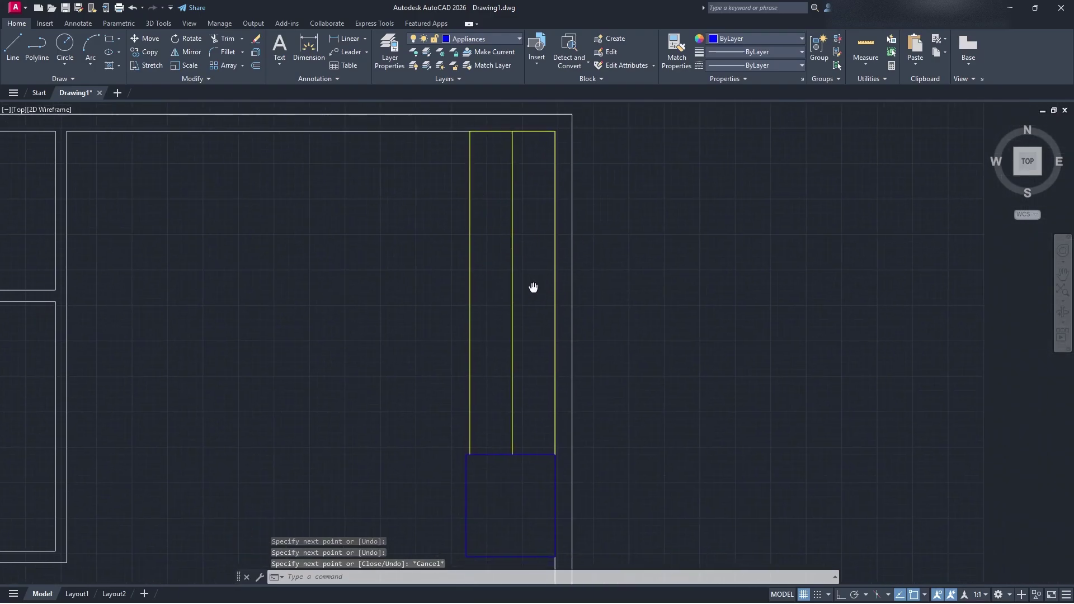
left_click(532, 325)
left_click(533, 316)
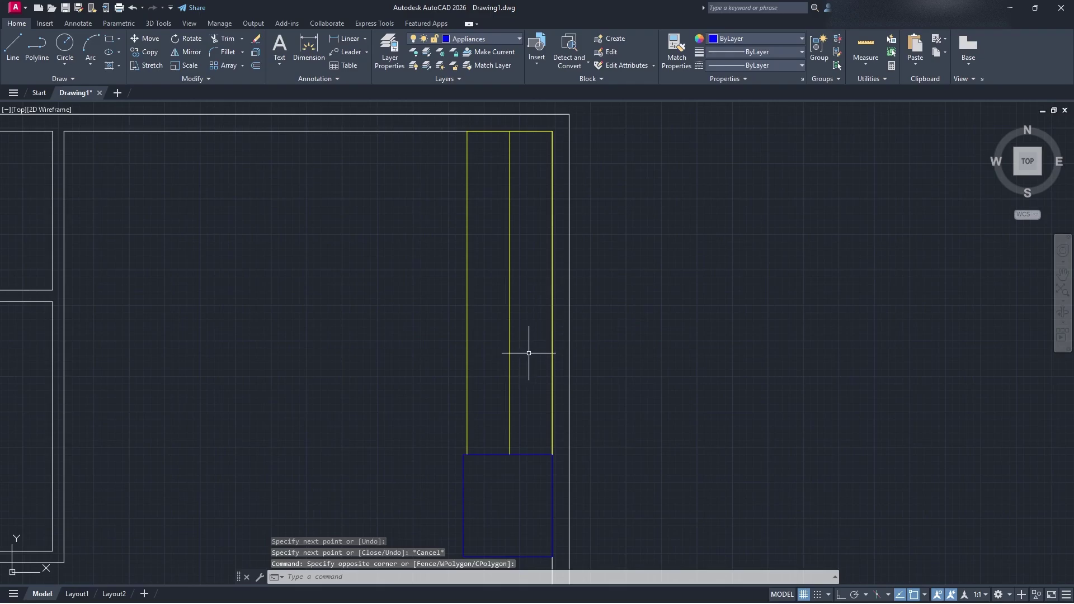
mouse_move(528, 353)
middle_mouse_down()
mouse_move(525, 331)
mouse_move(473, 334)
middle_mouse_up()
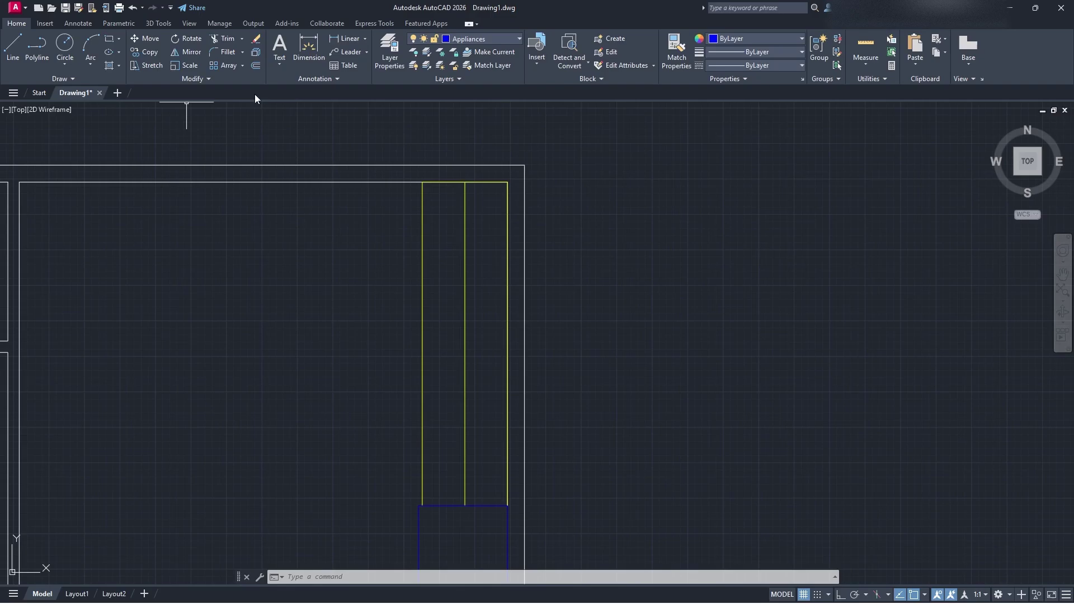
left_click(111, 41)
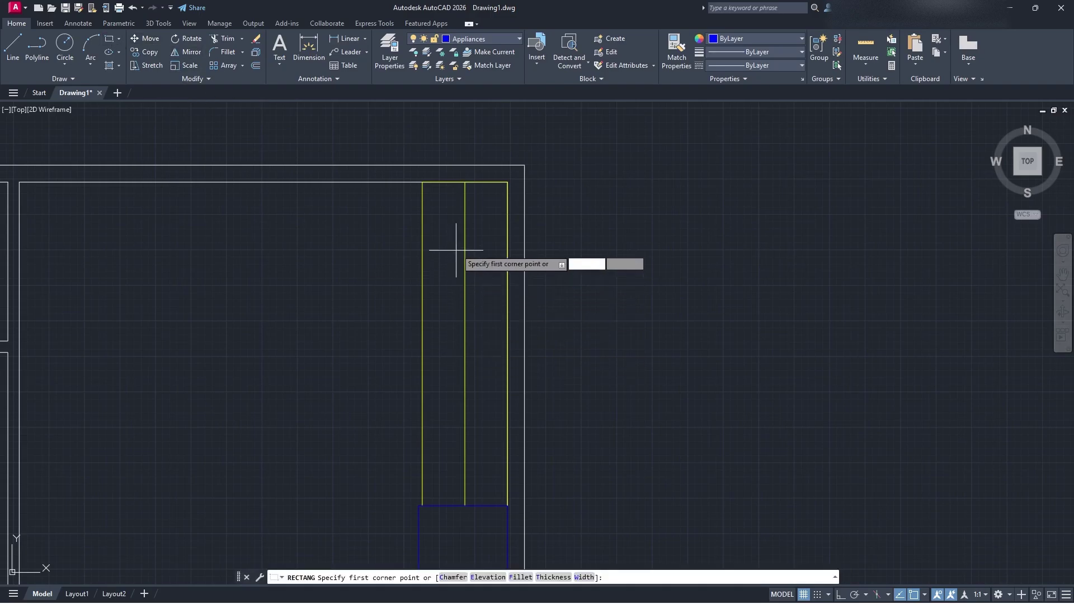
left_click(454, 248)
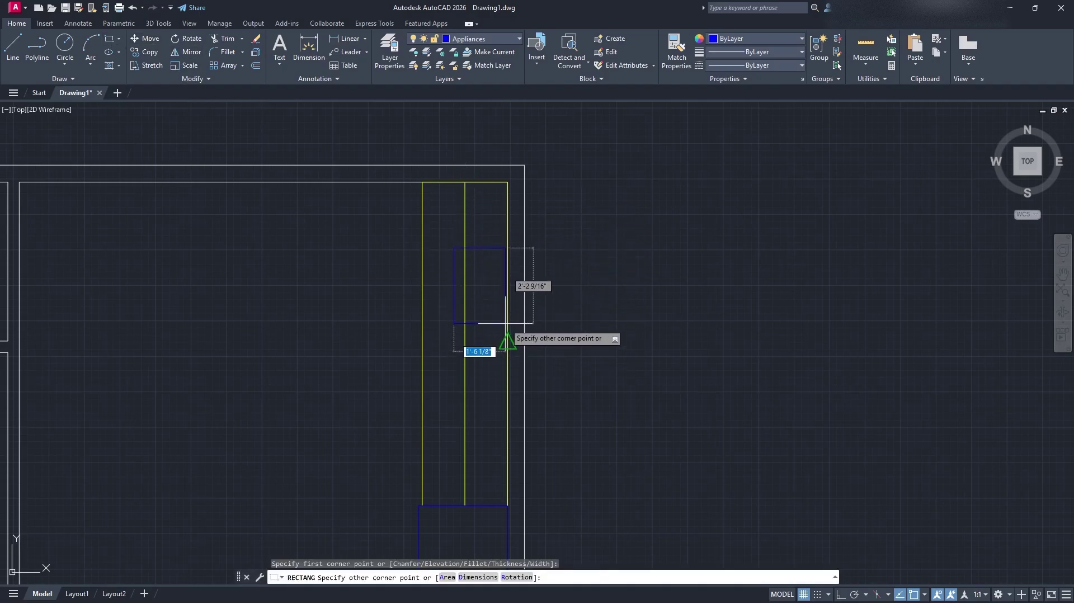
left_click(507, 344)
Step: Move the new rectangle down by half its height, using its left edge's midpoint as base point and lower-left corner as destination
left_click(455, 286)
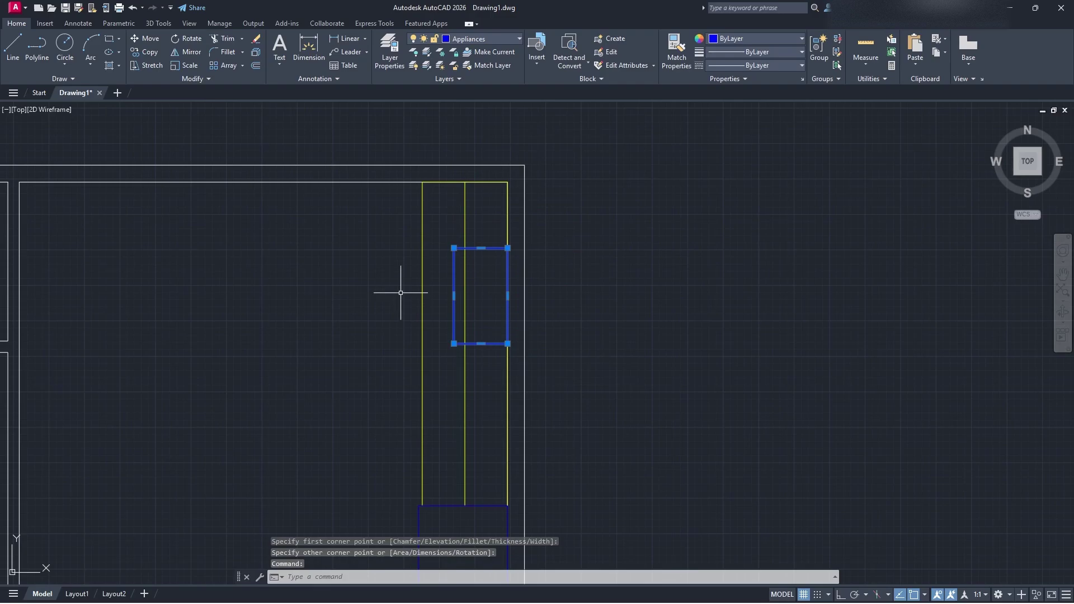
key("Return")
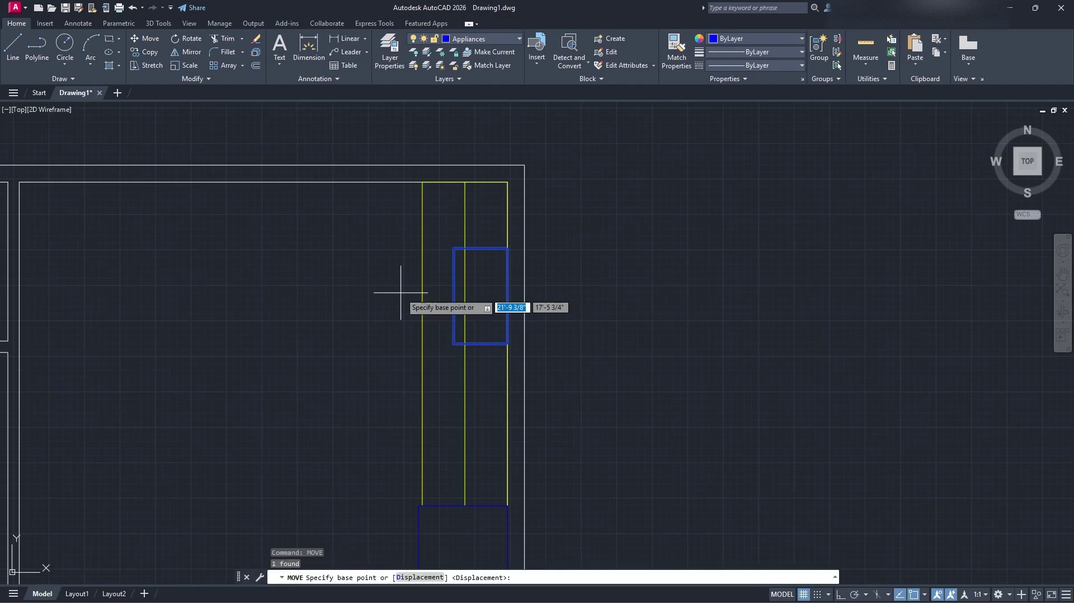
left_click(454, 296)
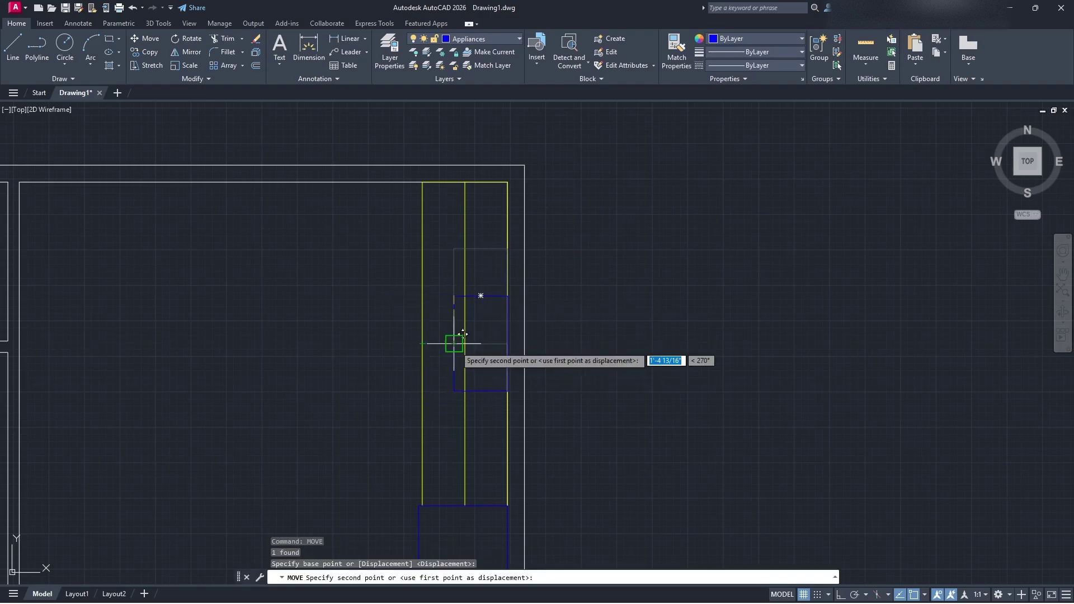
left_click(454, 343)
Step: Trim the lines overlapping on the small rectangle's right edge and redraw that edge with a line on the Appliances layer
mouse_move(619, 338)
middle_mouse_down()
mouse_move(580, 311)
mouse_move(655, 343)
middle_mouse_up()
key("Return")
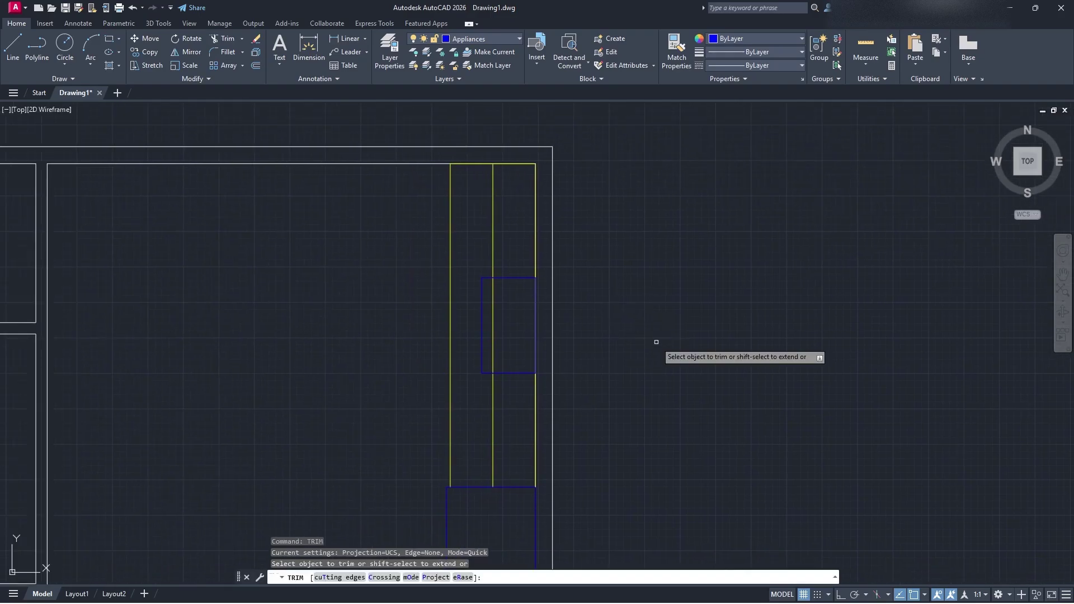
left_click(536, 313)
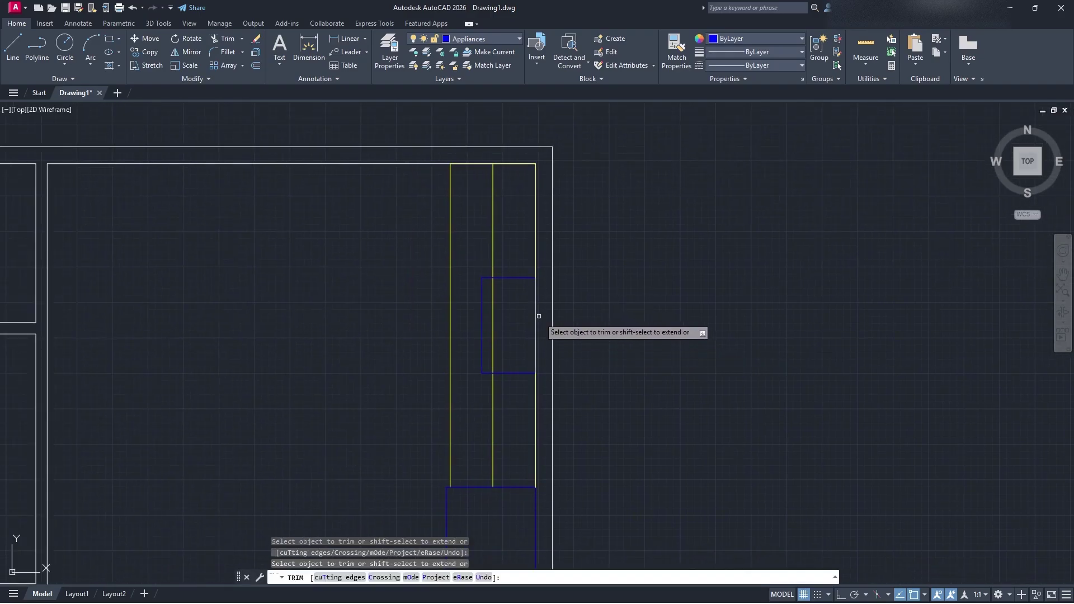
key("Escape")
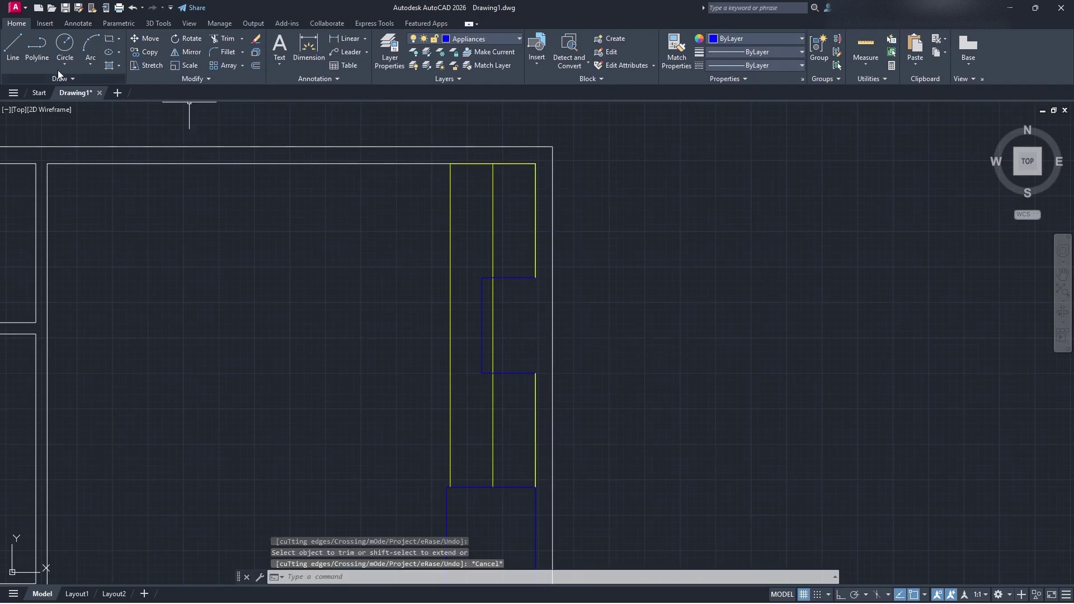
left_click(13, 45)
left_click(536, 372)
key("Escape")
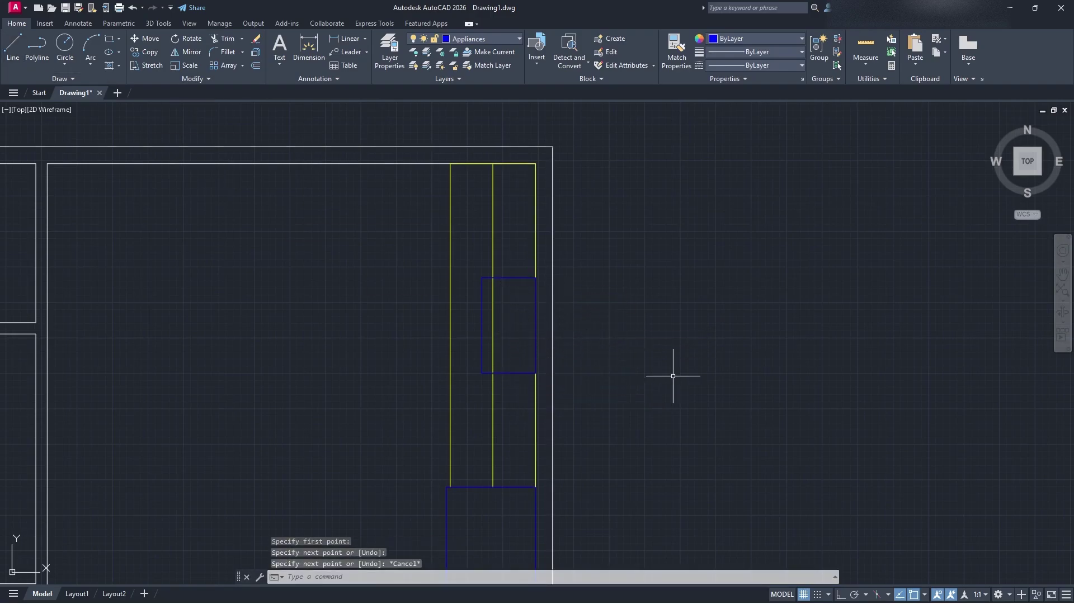
Step: Trim the small rectangle's upper and lower edges between the counter's middle line and the exterior wall
scroll(547, 323, "down", 2)
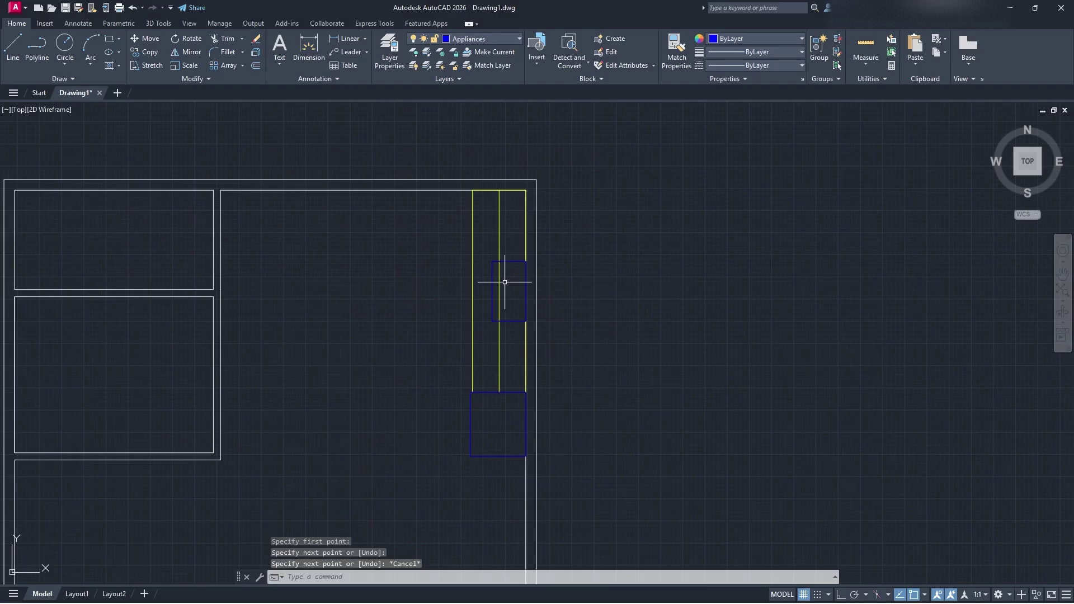
type("tr")
key("Return")
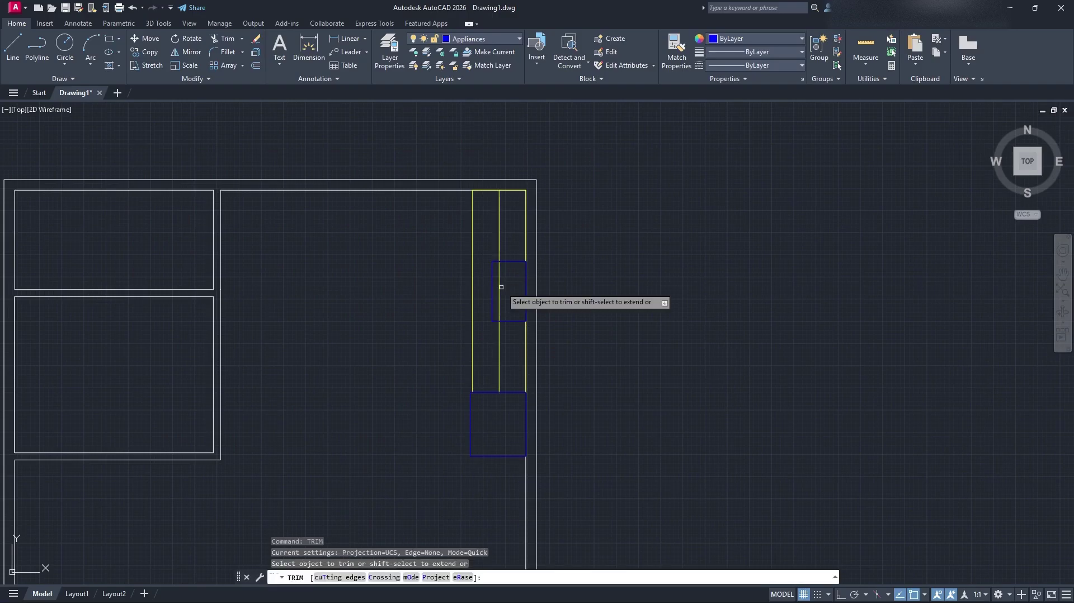
scroll(496, 280, "up", 2)
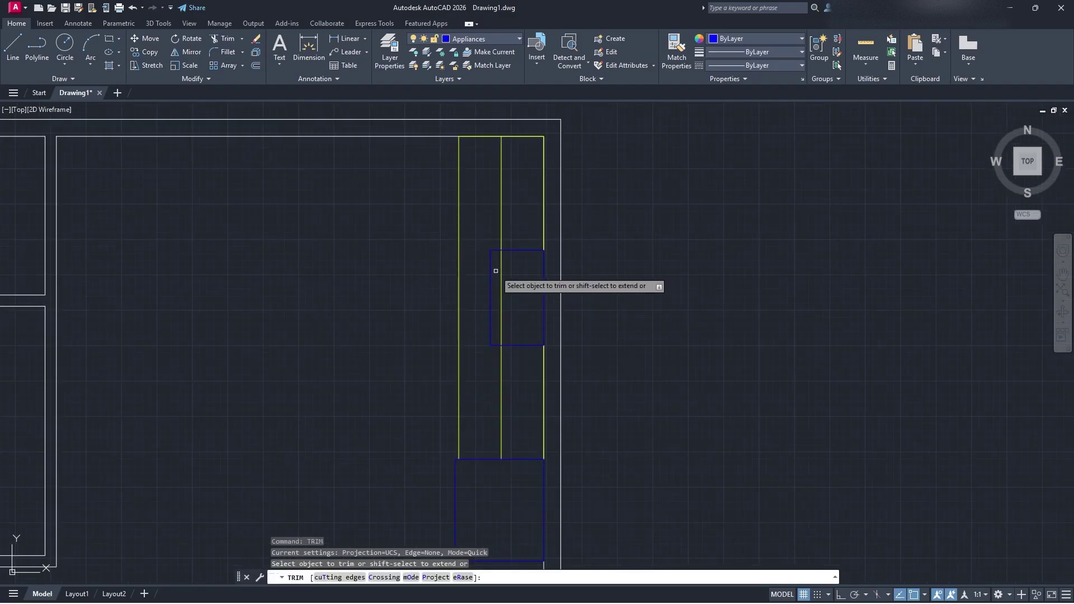
left_click(527, 250)
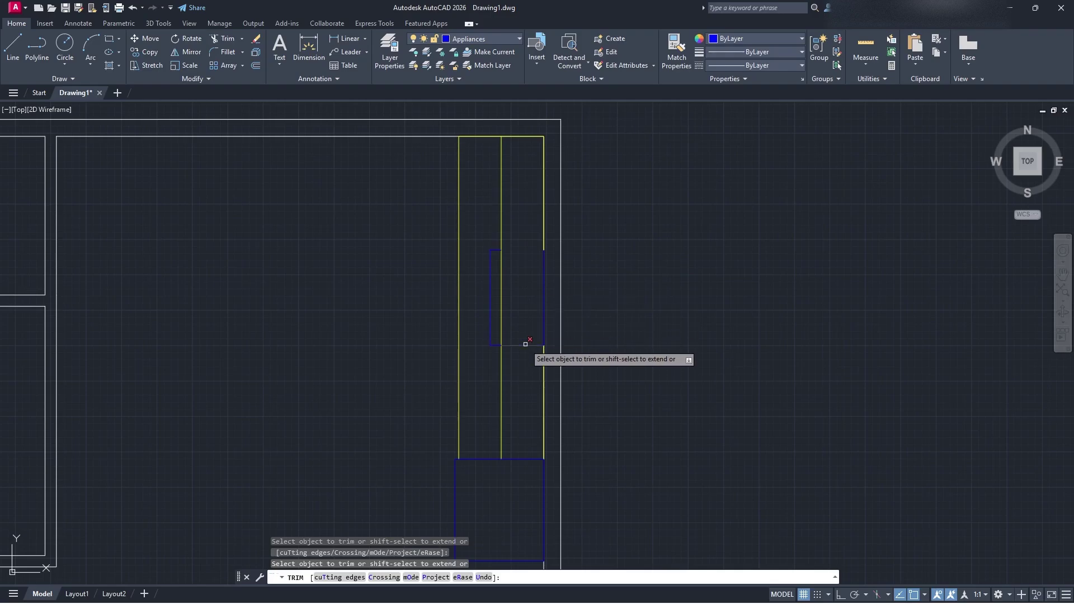
left_click(527, 346)
key("Escape")
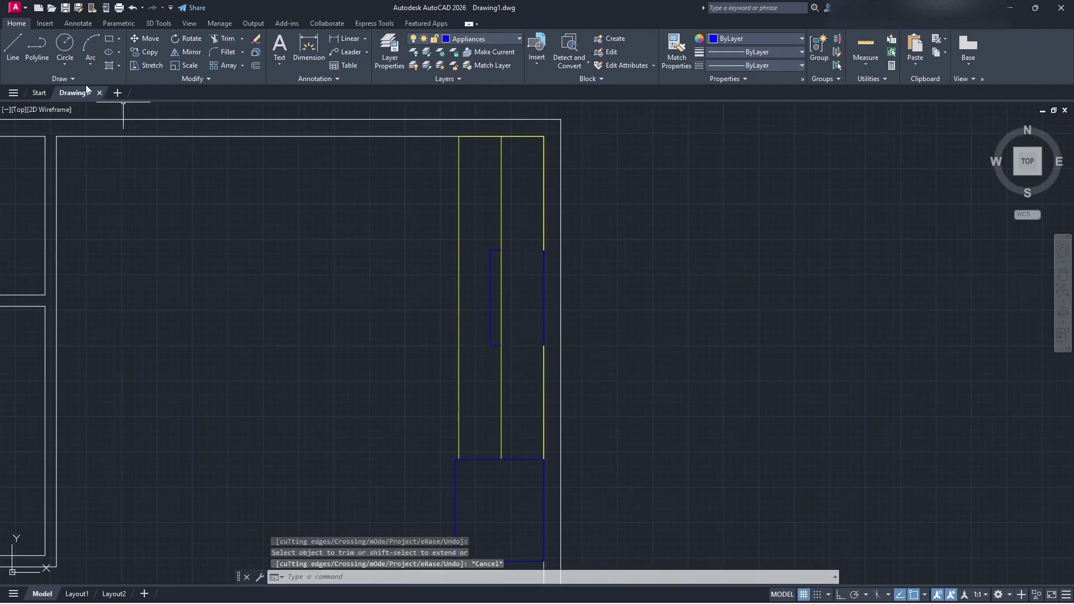
Step: Redraw the small rectangle's upper and lower edges from the counter's middle line to the exterior wall's inner face
left_click(12, 48)
left_click(501, 250)
left_click(544, 250)
key("Return")
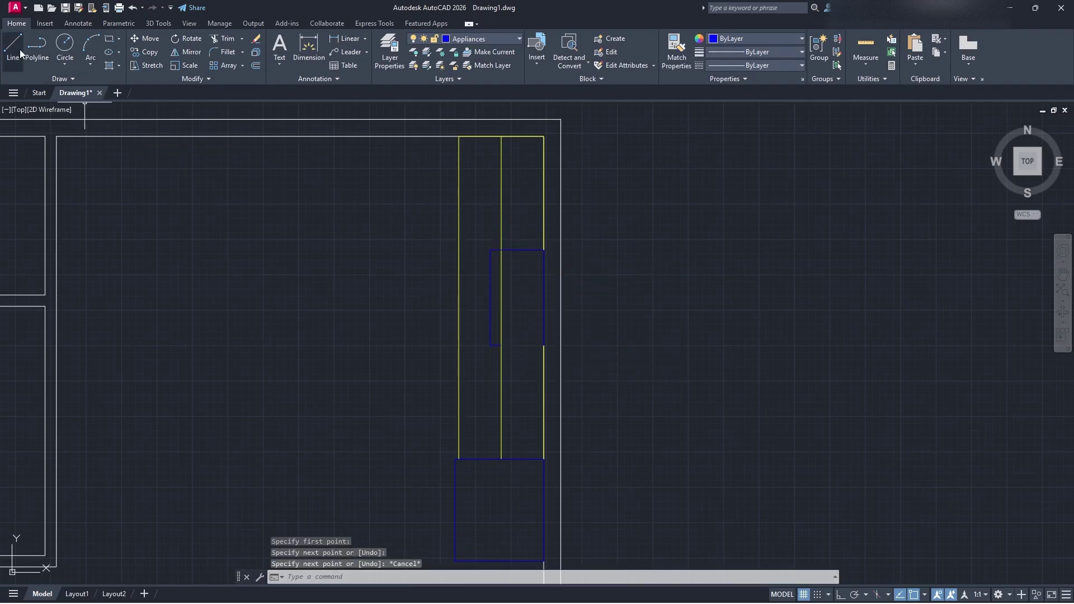
key("Return")
left_click(501, 345)
key("Escape")
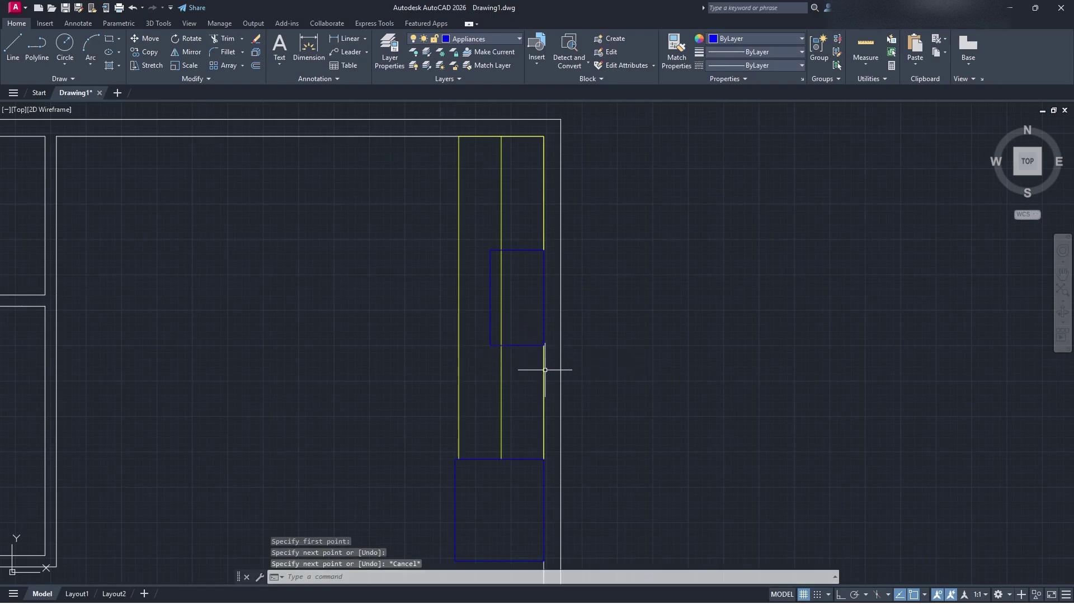
Step: Quick-measure the open area along the floor plan's lower wall
scroll(546, 364, "down", 2)
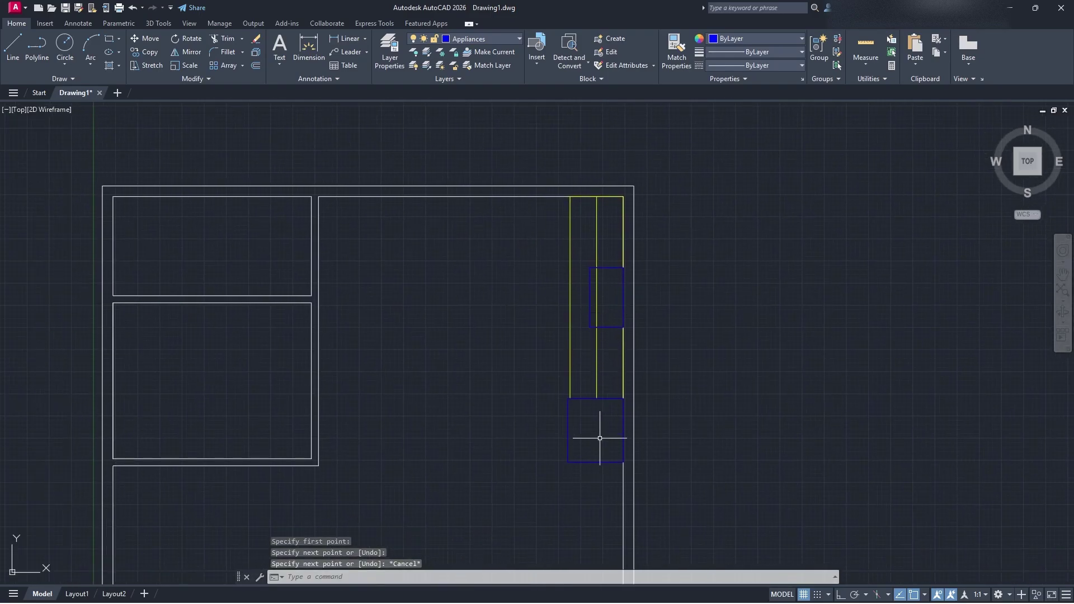
mouse_move(600, 439)
middle_mouse_down()
mouse_move(641, 321)
mouse_move(494, 302)
mouse_move(458, 311)
middle_mouse_up()
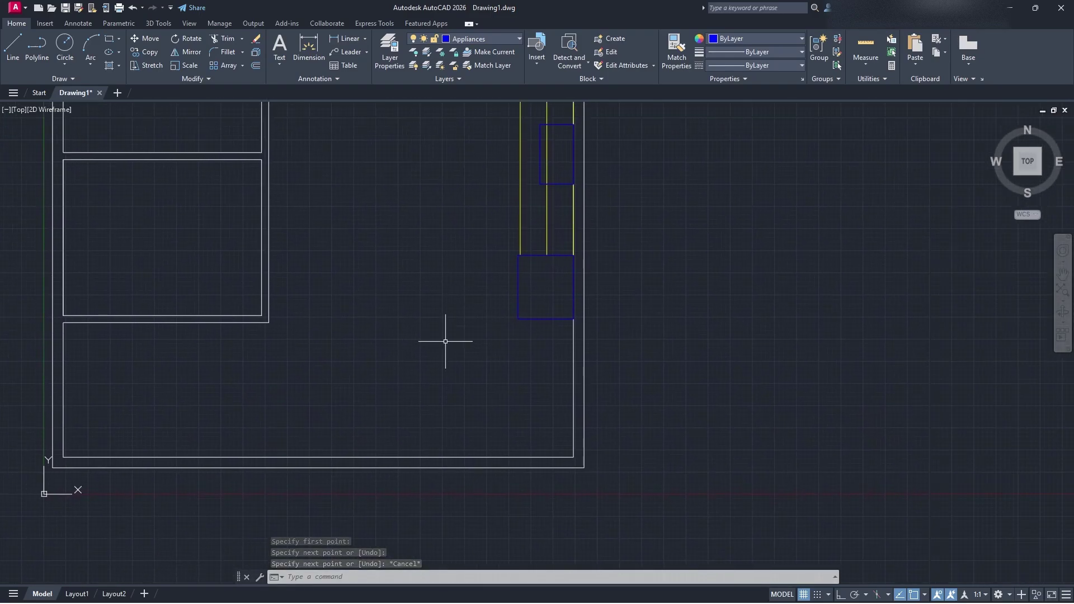
middle_click_drag(451, 355, 544, 441)
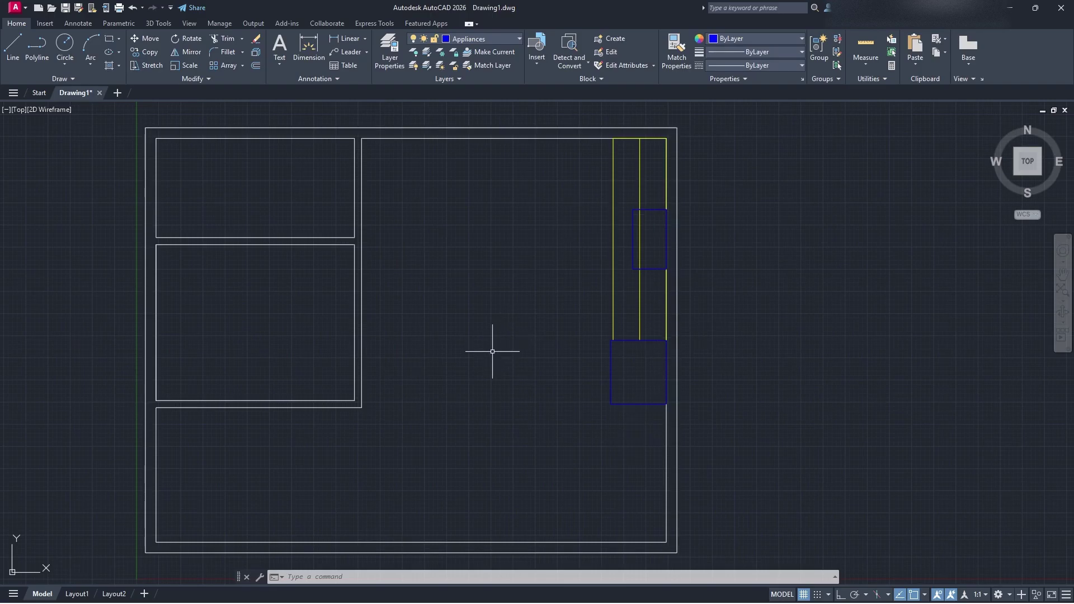
middle_click_drag(511, 343, 487, 289)
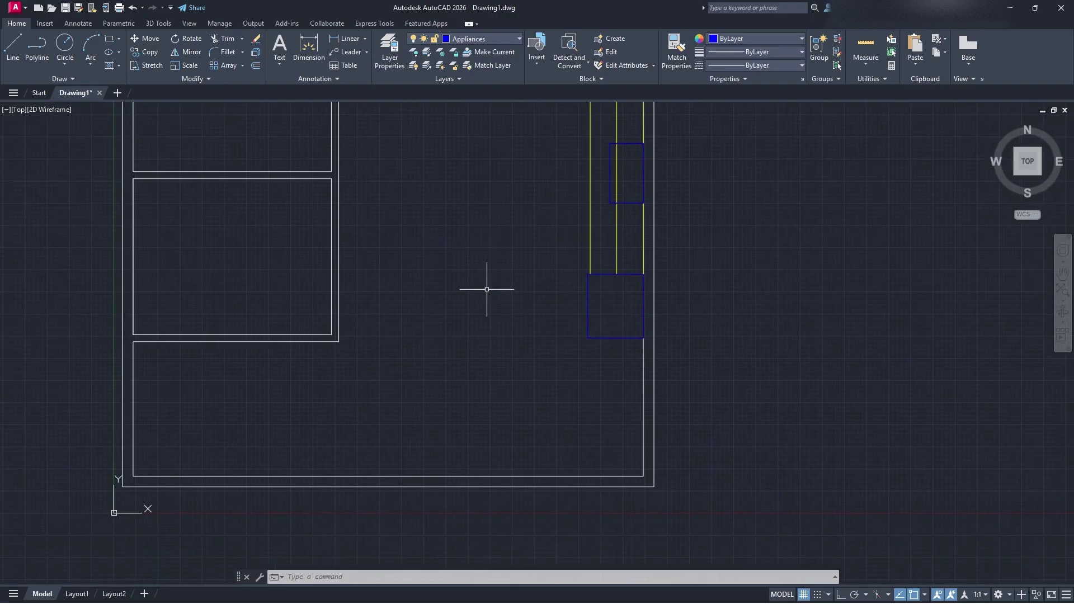
middle_click_drag(275, 416, 480, 410)
left_click(12, 44)
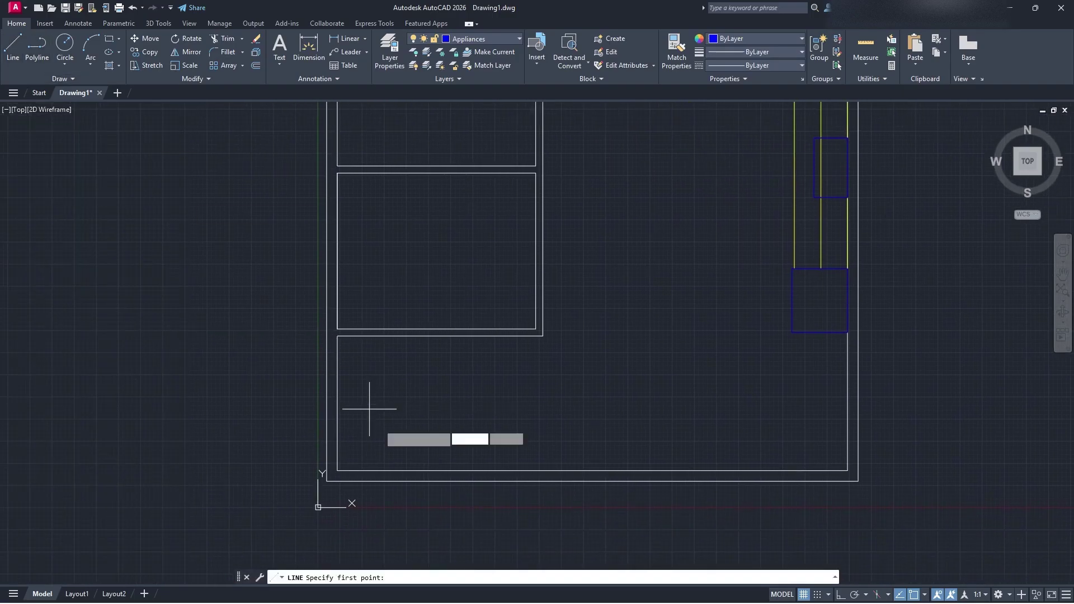
left_click(872, 49)
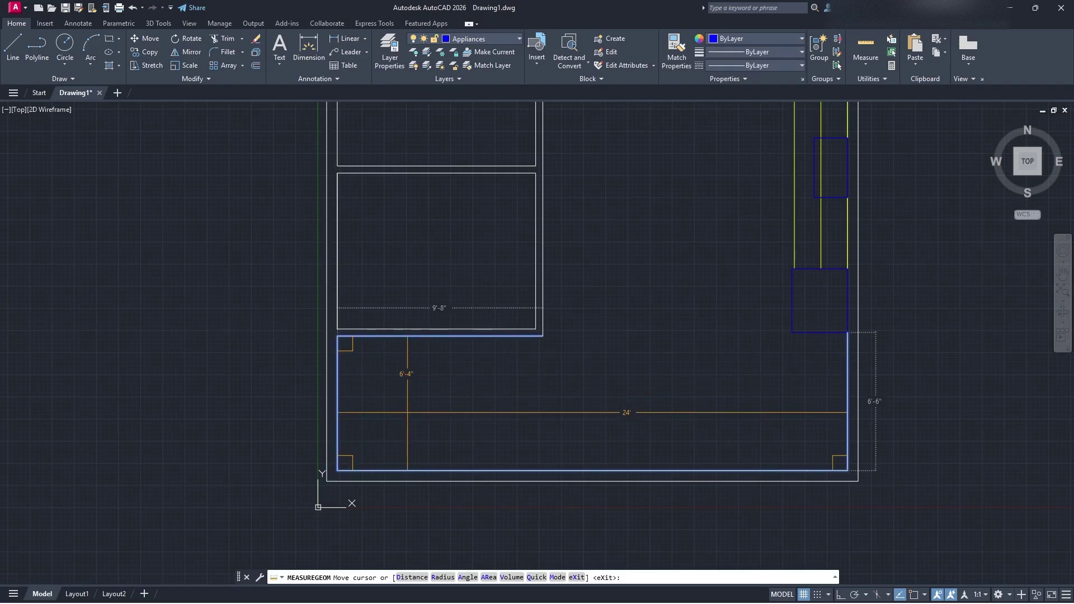
key("Escape")
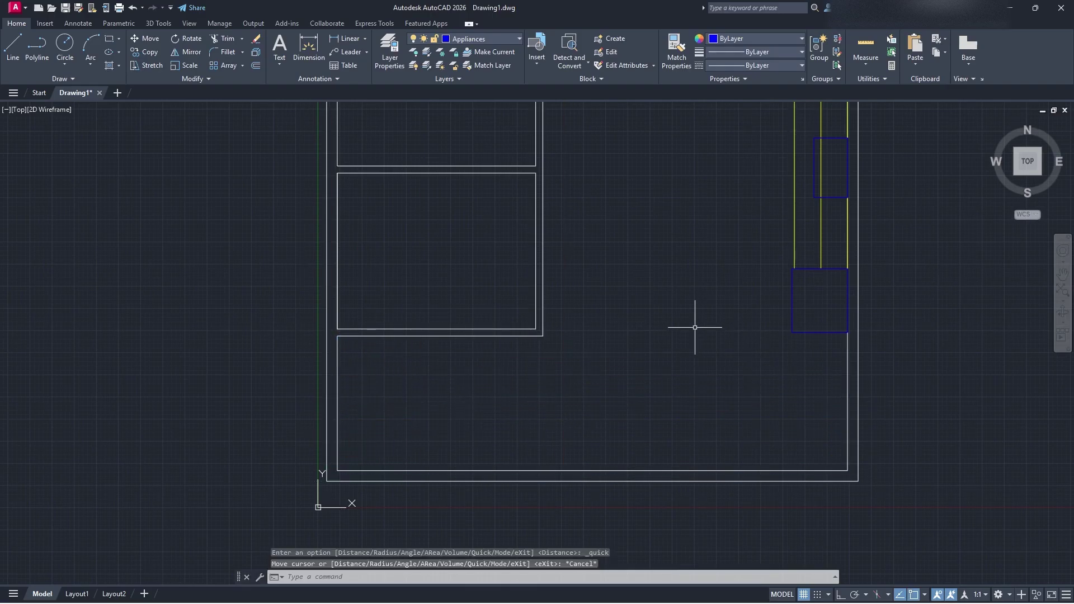
Step: Add the multiline text label BTHRM inside the floor plan's upper-left room
middle_click_drag(696, 327, 622, 379)
middle_click_drag(382, 171, 413, 210)
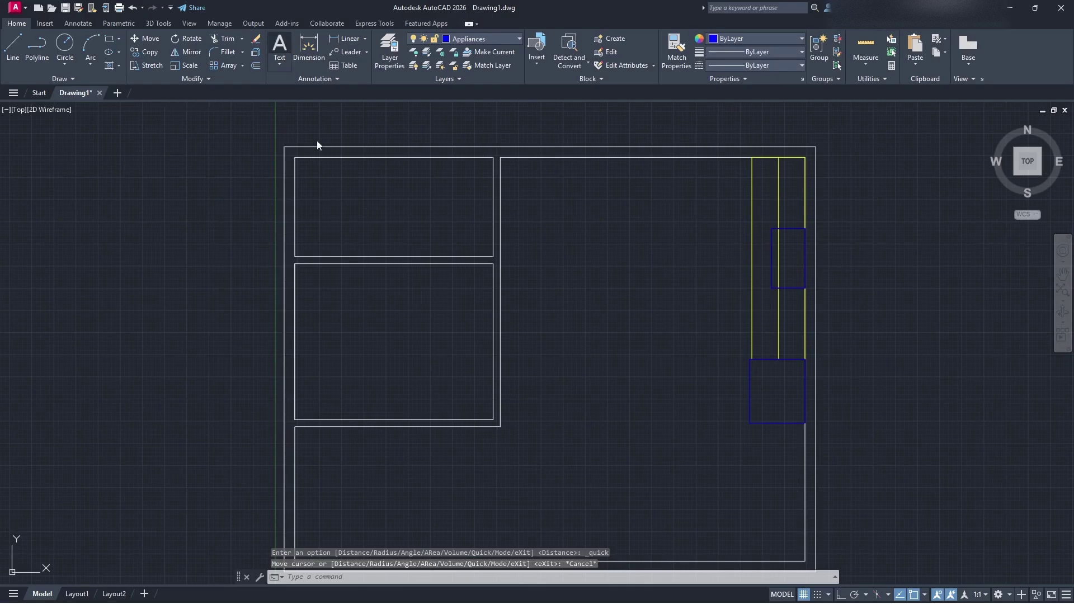
left_click(337, 187)
left_click(412, 223)
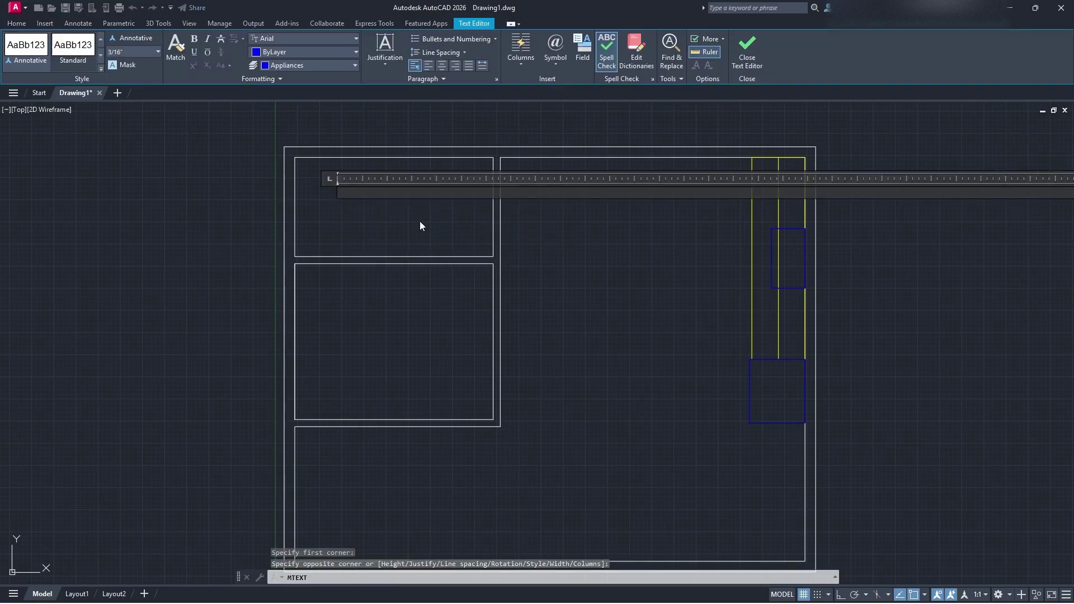
type("BTHRM")
left_click(420, 221)
key("Escape")
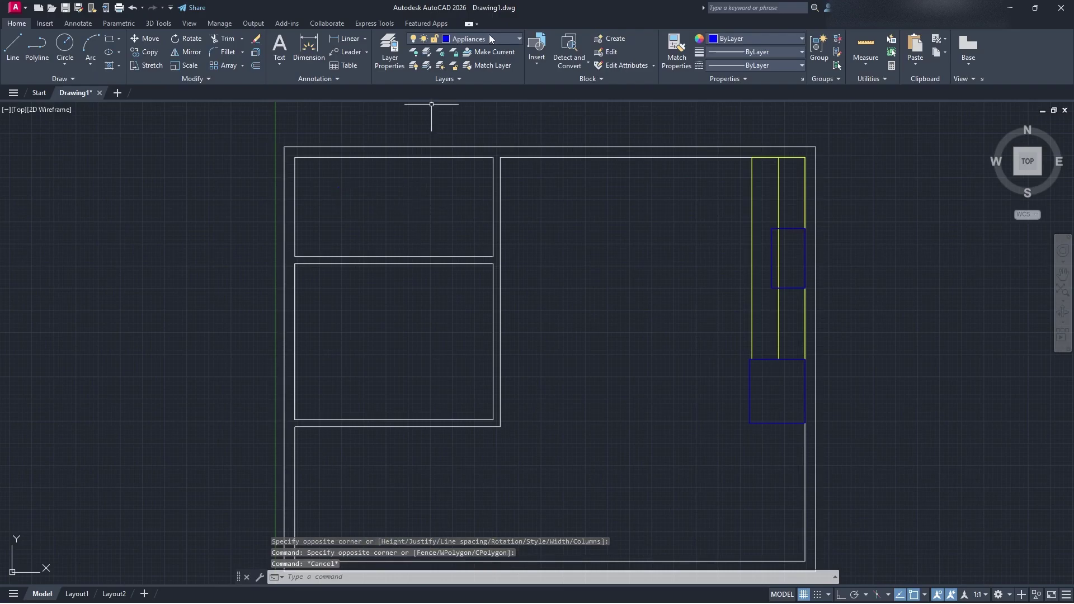
Step: Create a new layer named Text
left_click(492, 37)
left_click(389, 51)
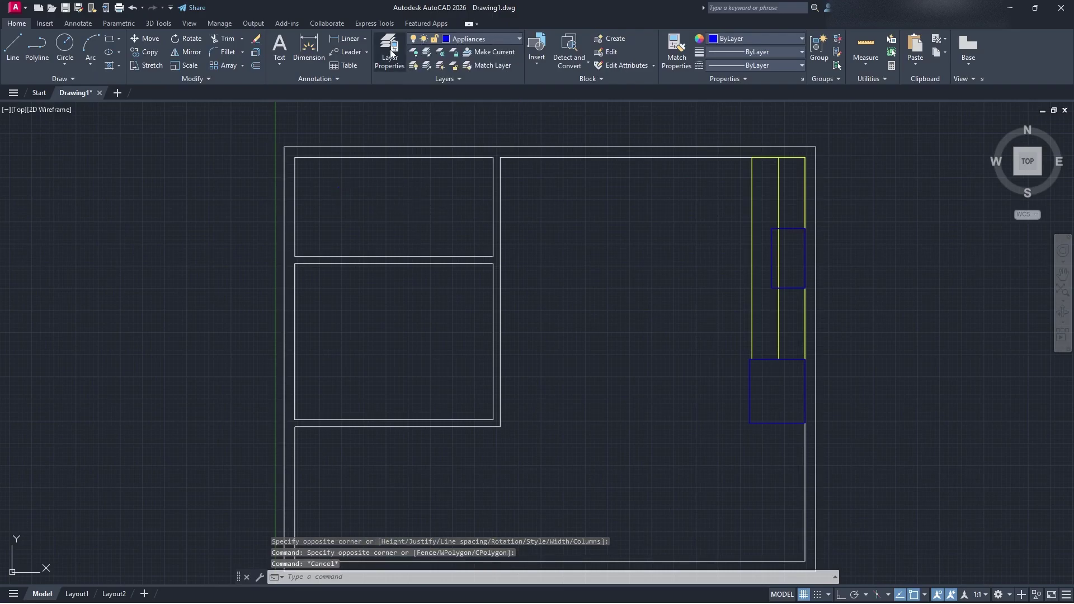
left_click(236, 96)
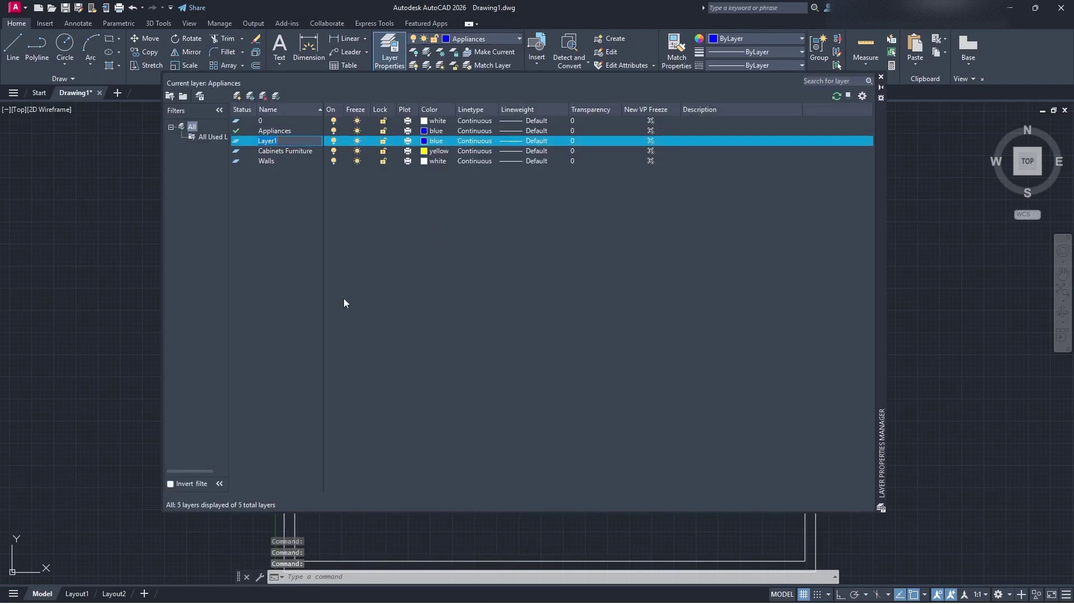
type("Text")
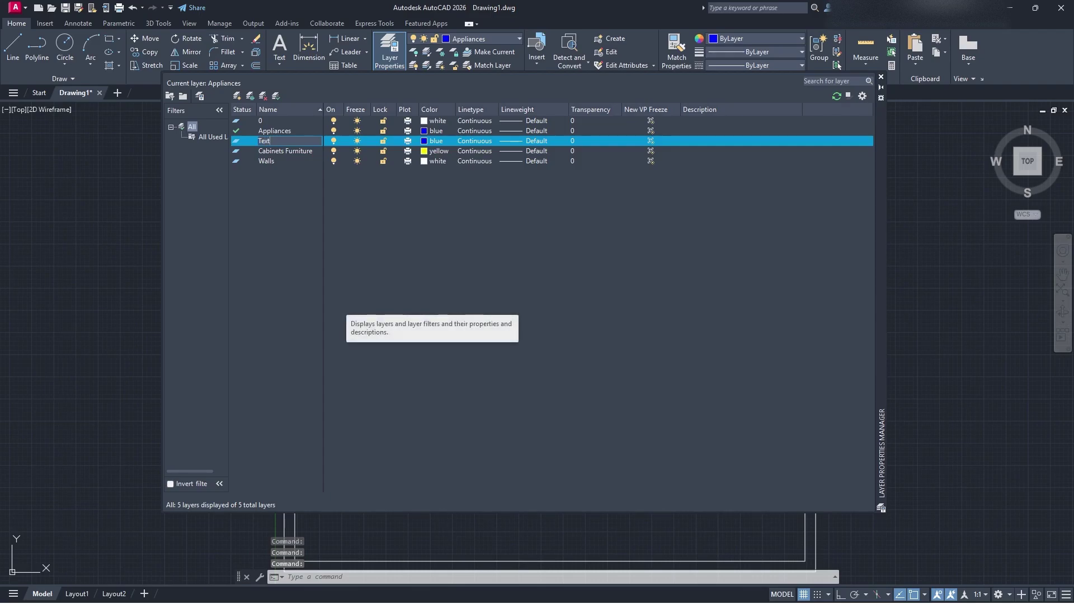
key("Return")
Step: Set the Text layer's color to red and make it the current layer
left_click(428, 142)
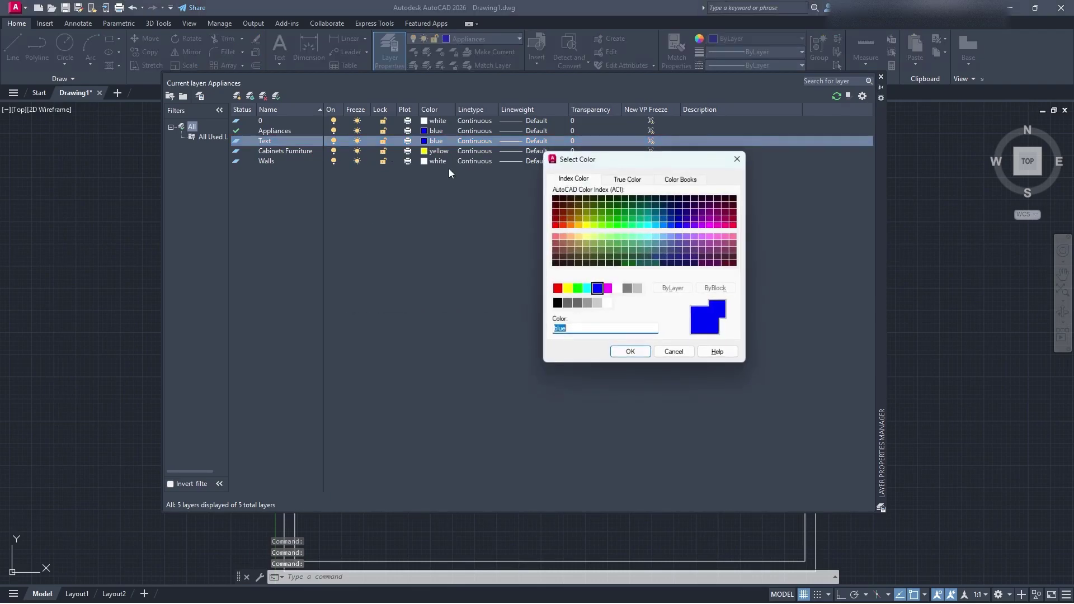
left_click(560, 286)
left_click(631, 346)
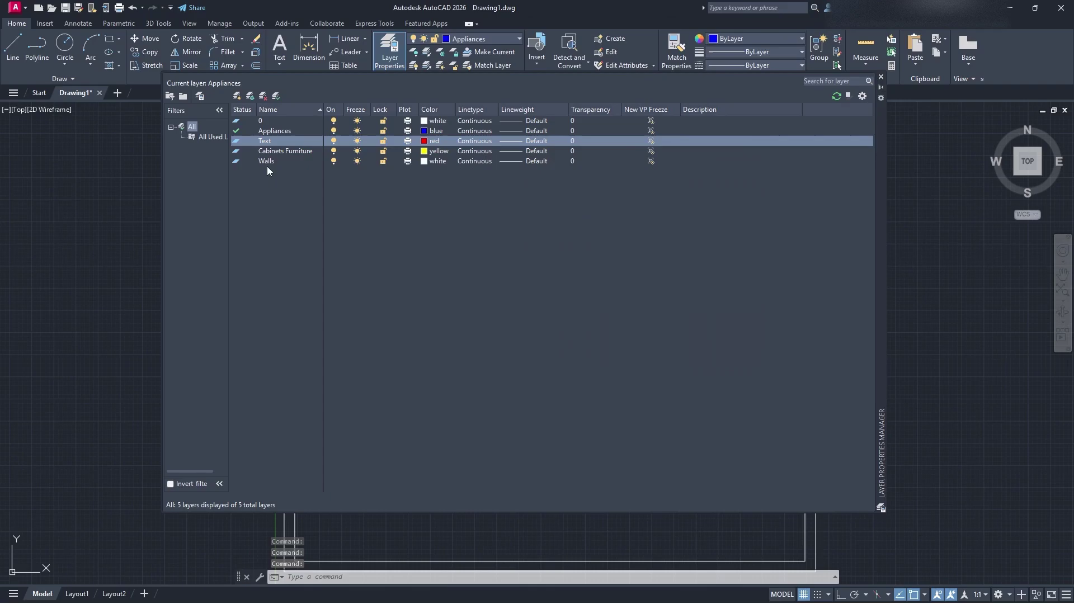
double_click(273, 142)
left_click(882, 77)
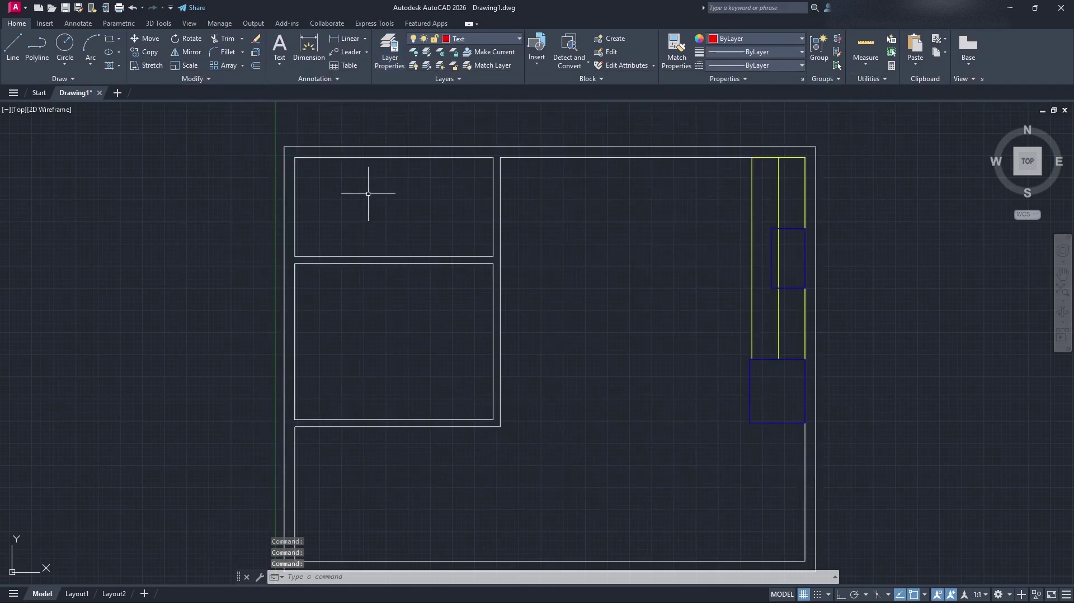
Step: Assign the tiny BTHRM label in the upper-left room to the Text layer
left_click(365, 196)
left_click(320, 182)
left_click(493, 42)
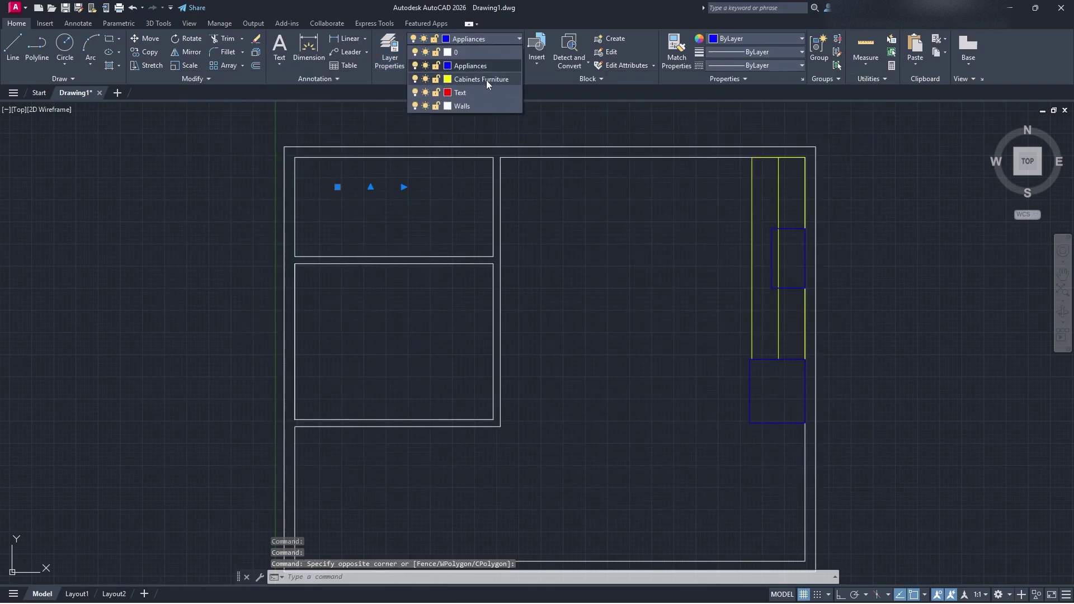
left_click(481, 93)
left_click(431, 228)
key("Escape")
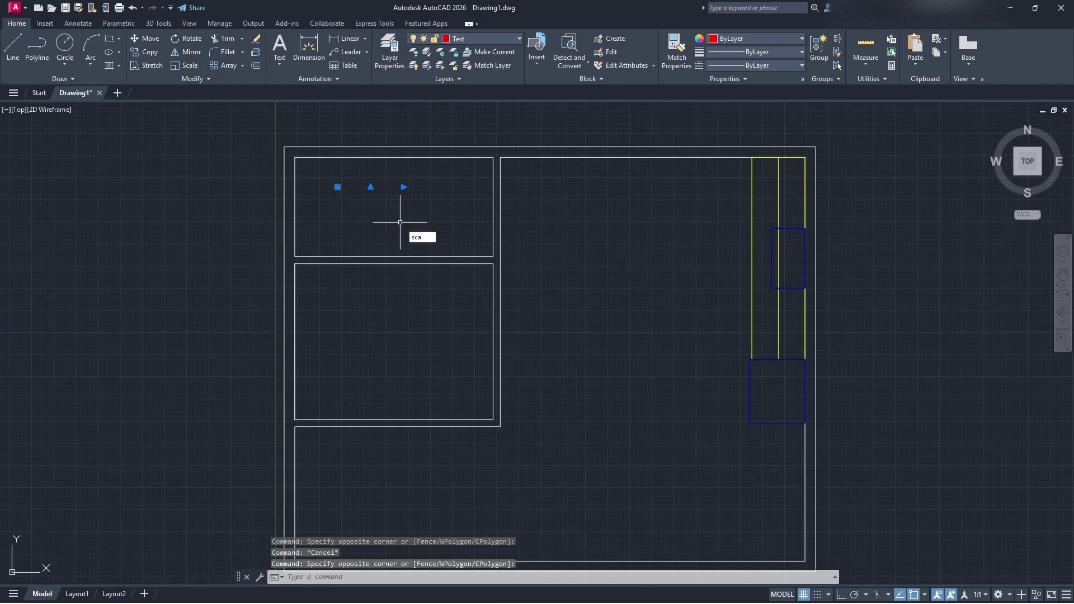
Step: Scale the BTHRM label up to a readable size from a base point at its insertion point
type("scale")
key("Return")
left_click(338, 187)
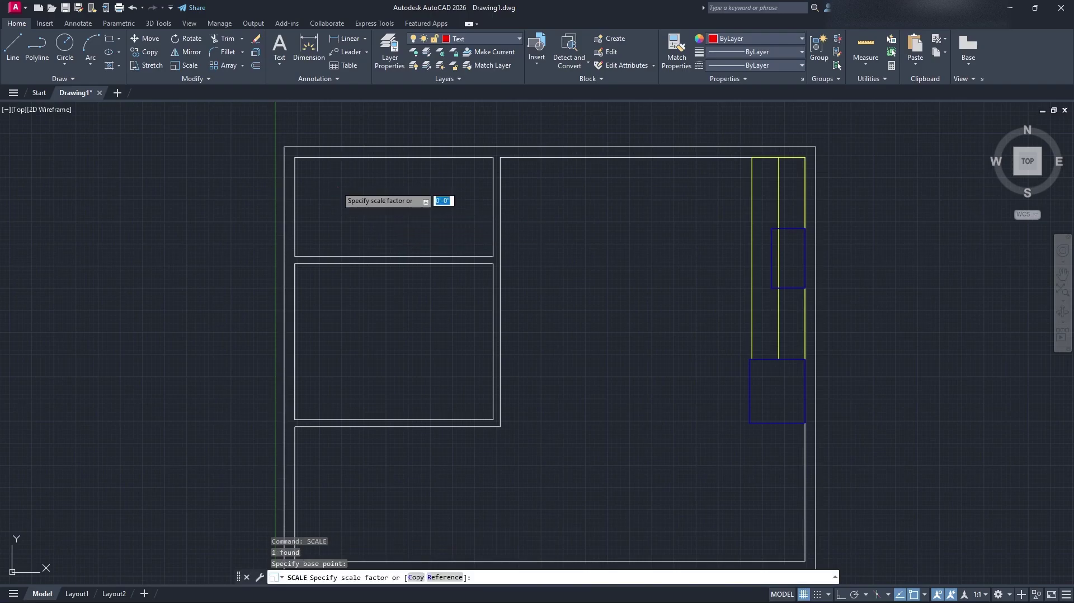
key("Escape")
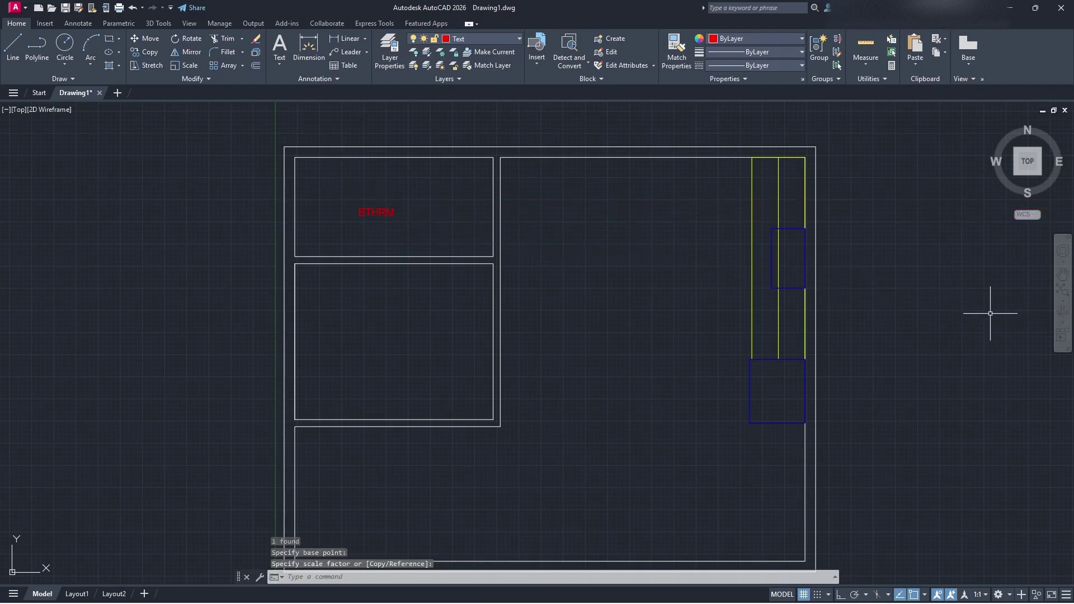
Step: Scale the BTHRM label by a factor of 2 from its lower-left corner
left_click(405, 225)
left_click(347, 192)
type("sca")
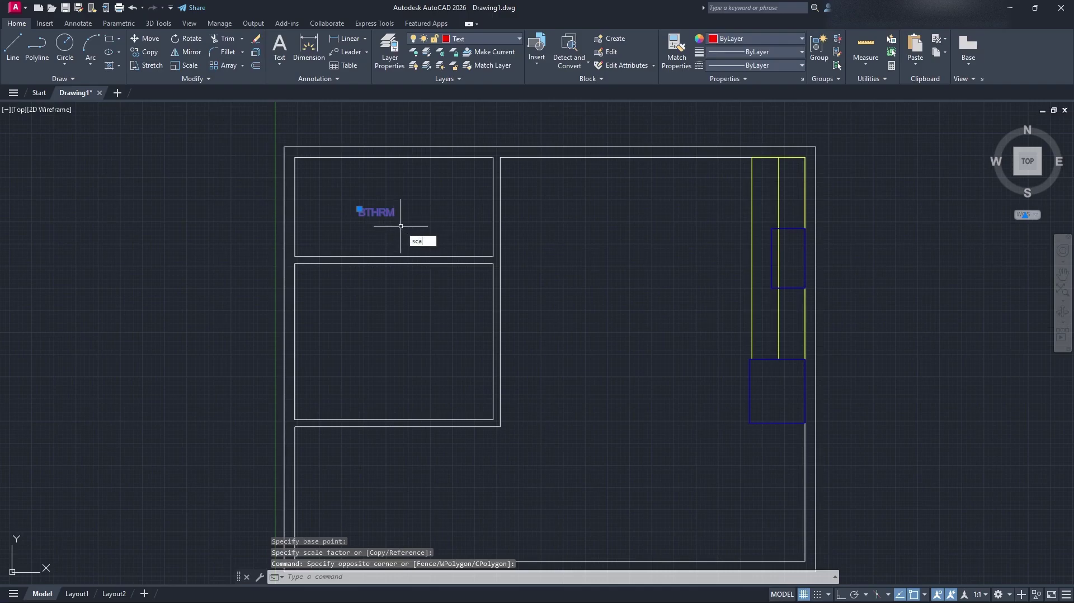
type("le")
key("Return")
left_click(359, 215)
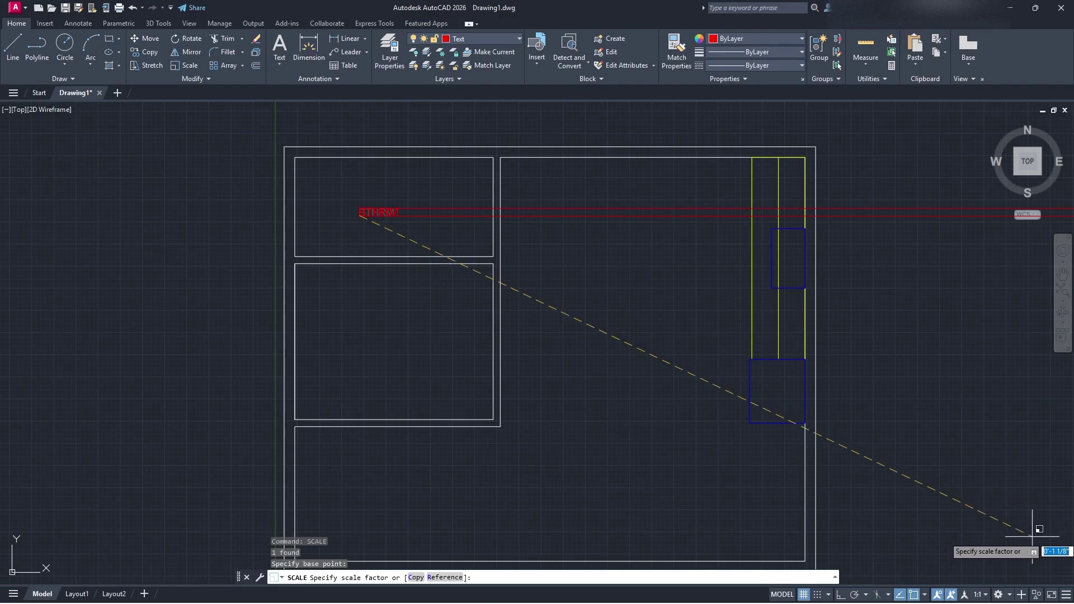
key("Return")
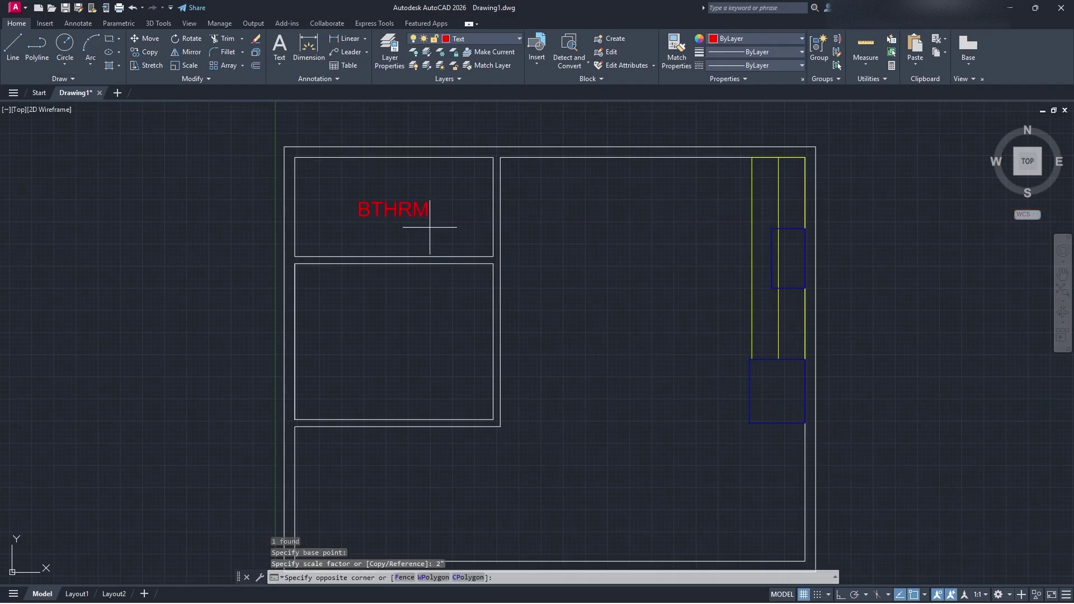
Step: Copy the BTHRM label into the middle-left room, beside the kitchen counter and into the lower area of the plan
left_click(391, 209)
key("ctrl+c")
key("ctrl+v")
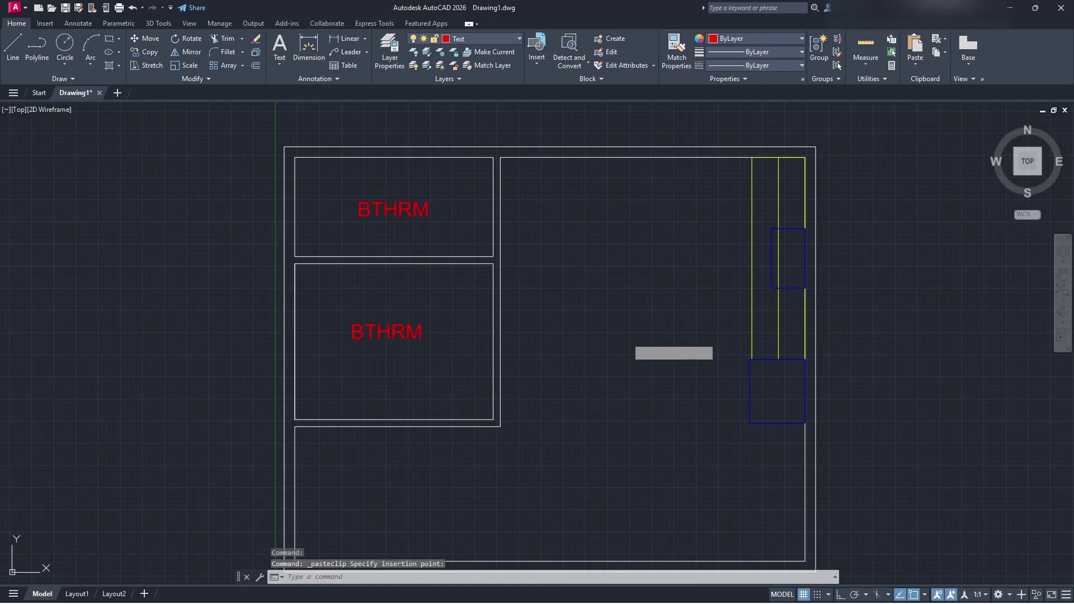
left_click(686, 283)
key("ctrl+v")
left_click(351, 504)
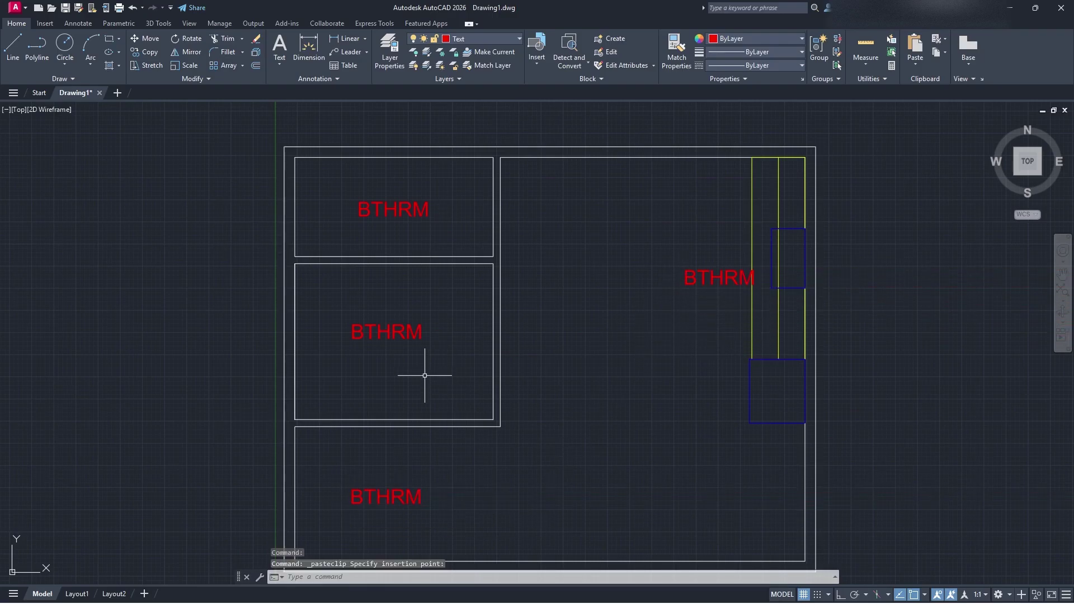
Step: Change the middle-left room's label text to BED
left_click(427, 372)
left_click(423, 318)
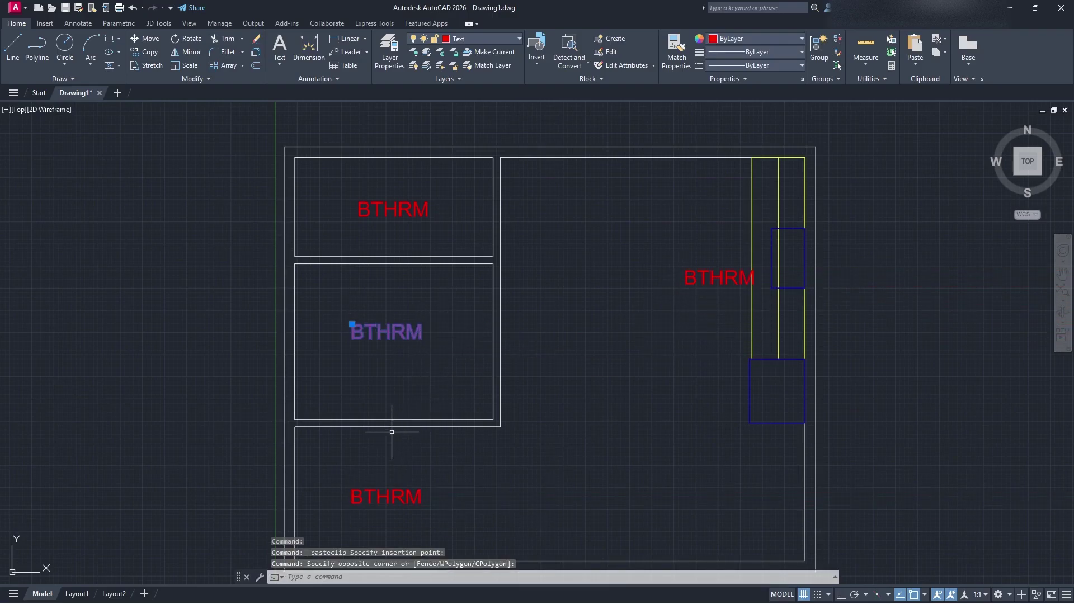
double_click(399, 331)
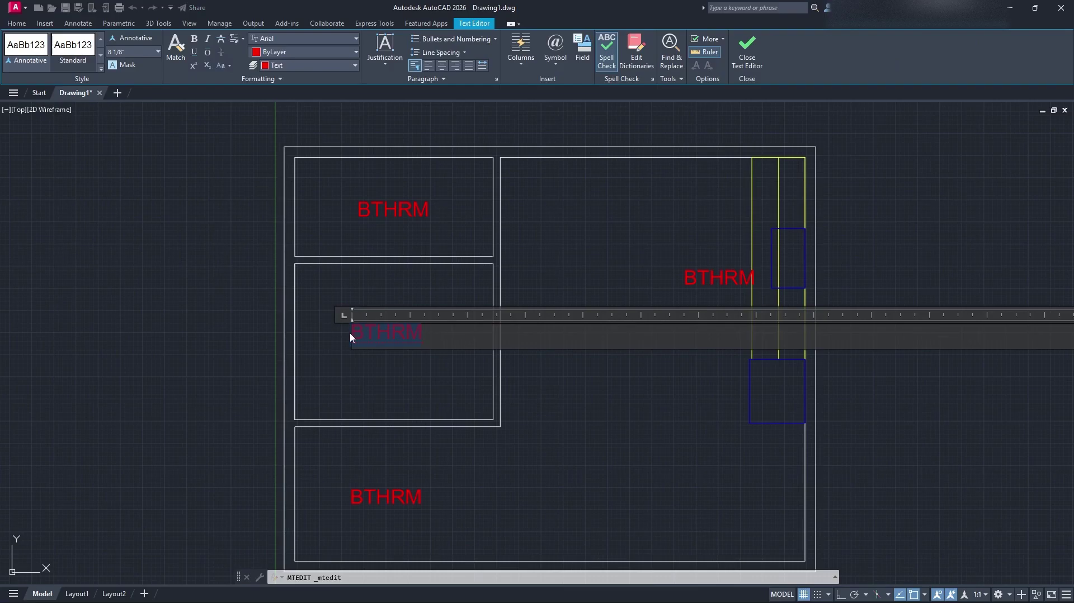
type("BED")
left_click(487, 360)
Step: Change the label text beside the counter to KITCH
left_click(741, 299)
left_click(689, 256)
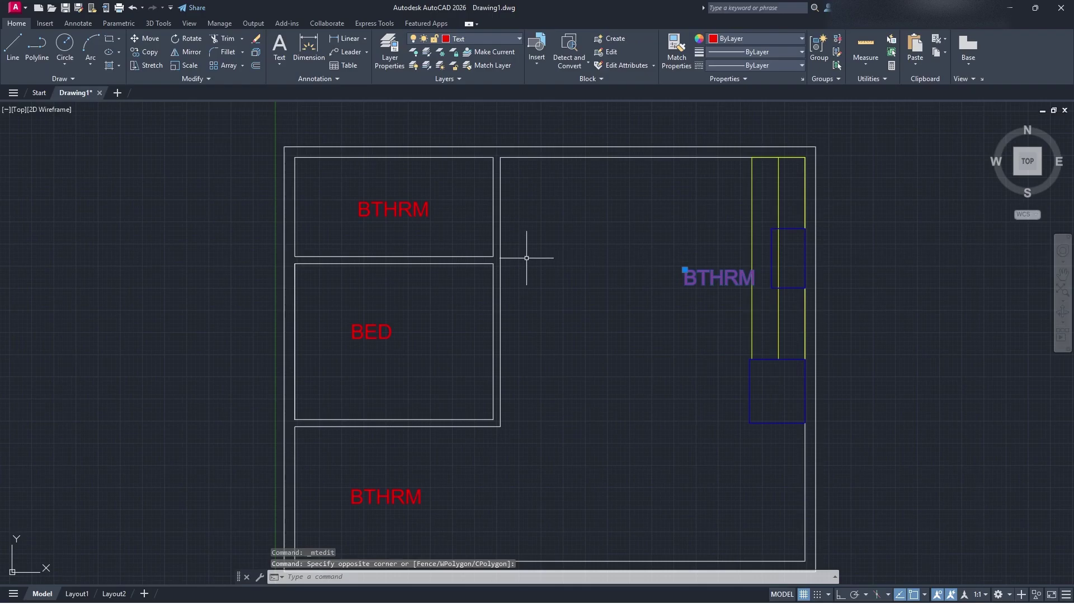
double_click(708, 279)
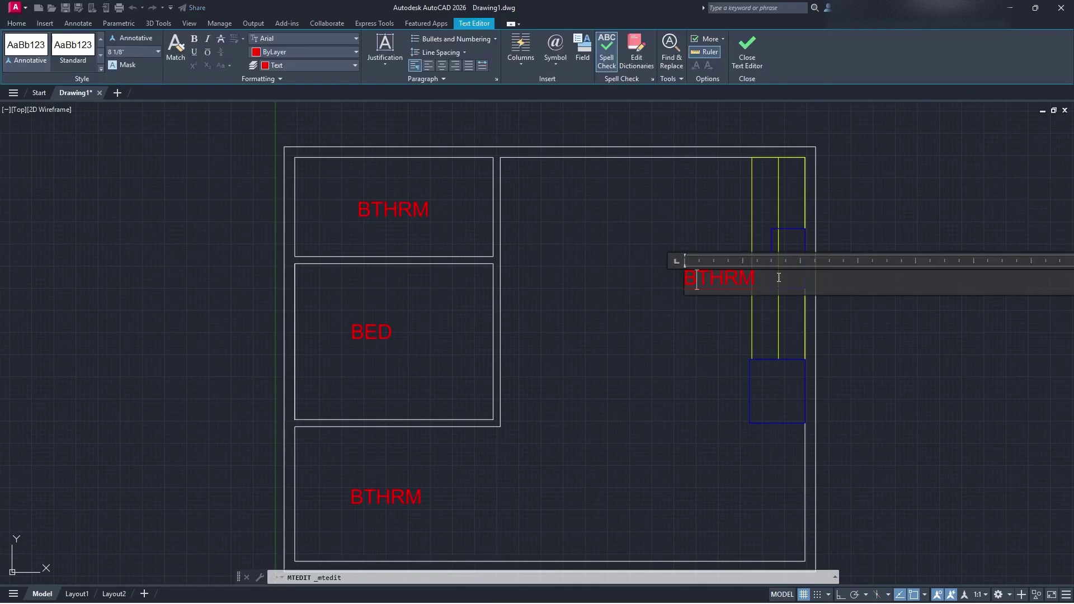
type("KITCH")
left_click(421, 508)
Step: Change the lower area's label text to LIVING
double_click(404, 500)
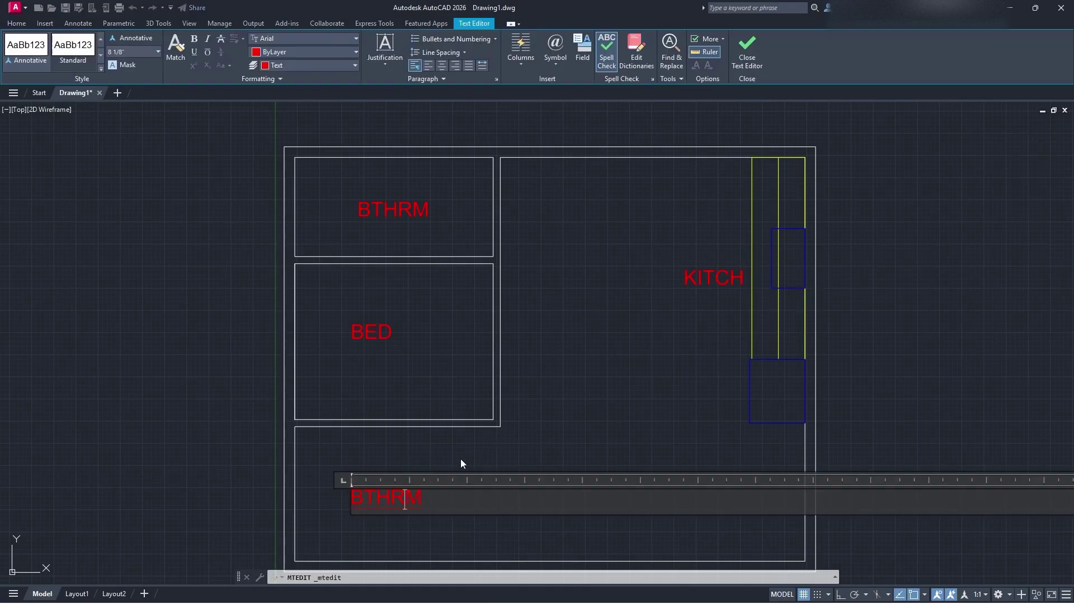
type("LIVING")
left_click(549, 403)
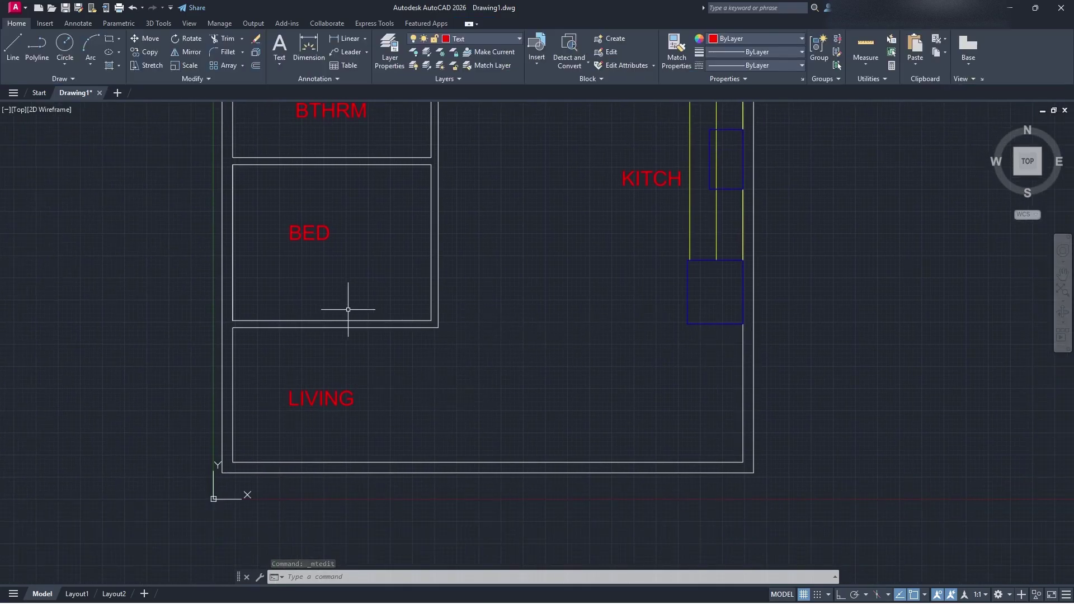
Step: Make Appliances the current layer
middle_click_drag(579, 398, 462, 419)
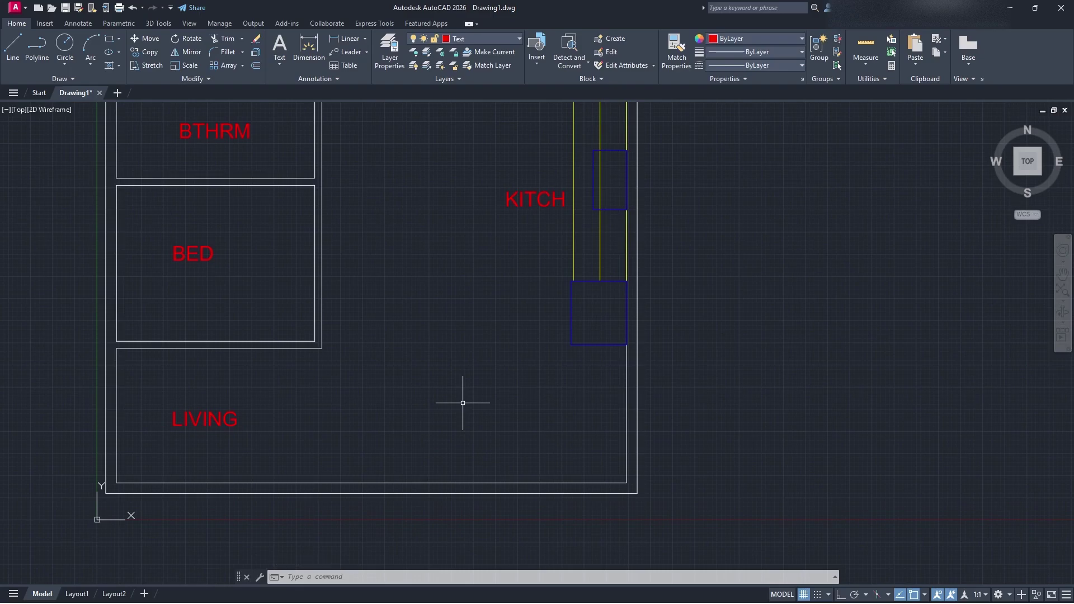
middle_click_drag(416, 367, 487, 435)
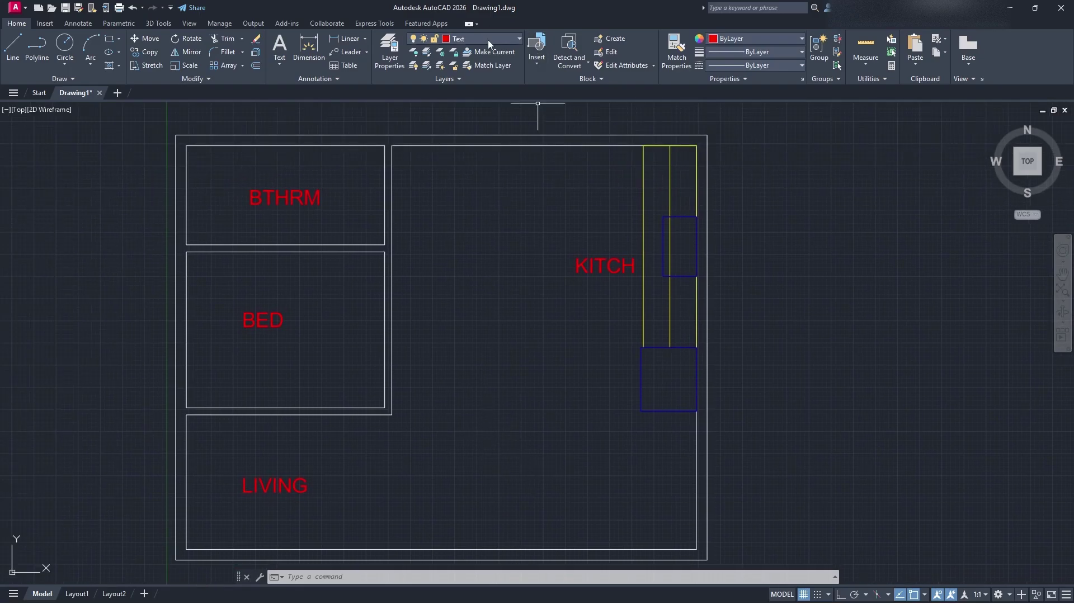
left_click(492, 39)
left_click(492, 66)
middle_click_drag(518, 372, 396, 259)
left_click(110, 42)
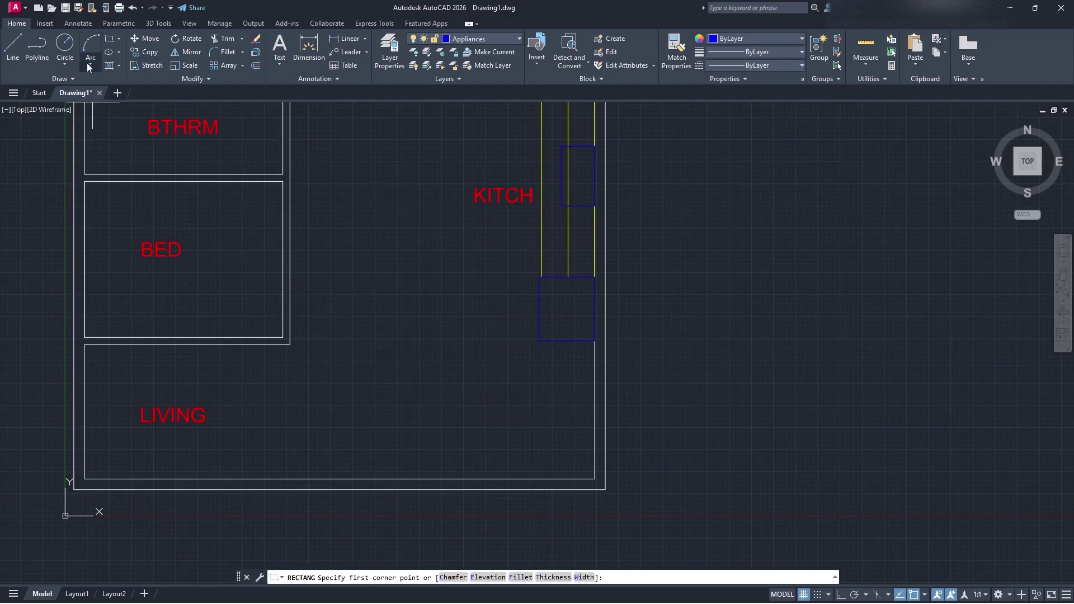
left_click(109, 40)
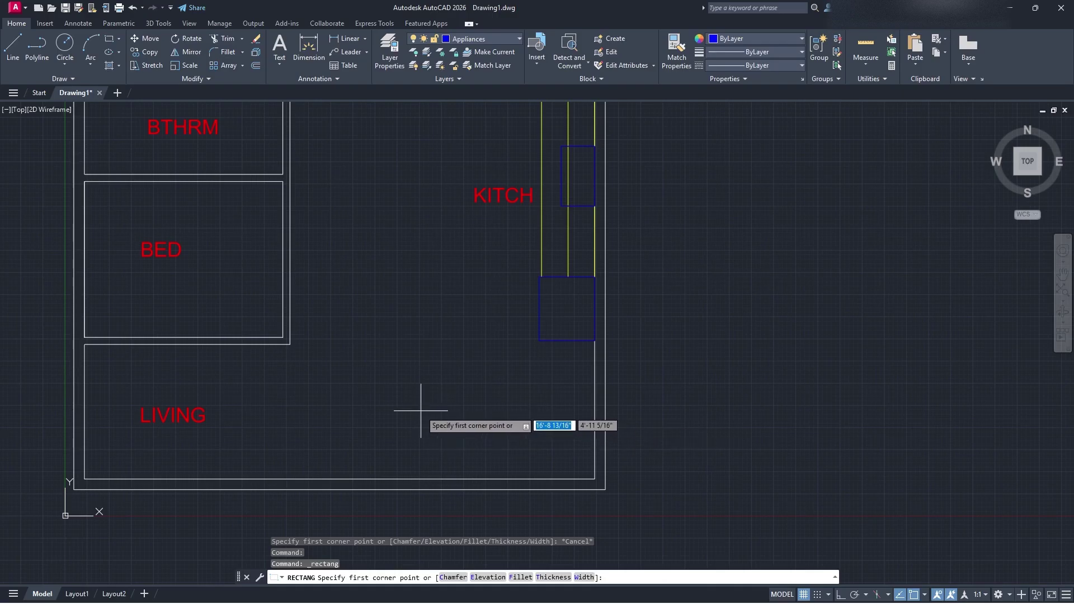
middle_click_drag(431, 389, 448, 412)
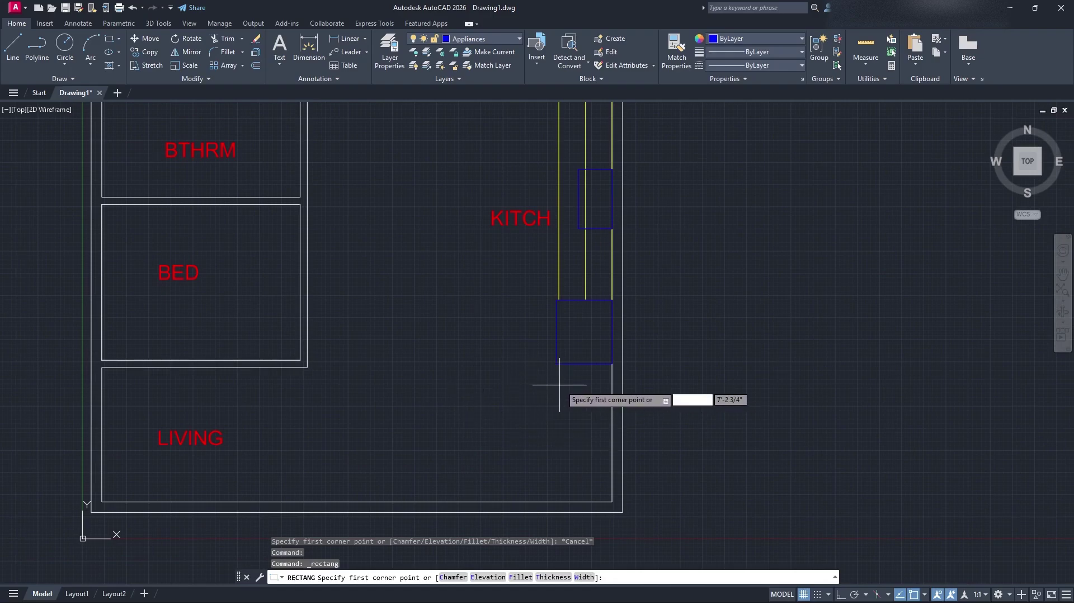
middle_click_drag(460, 340, 500, 398)
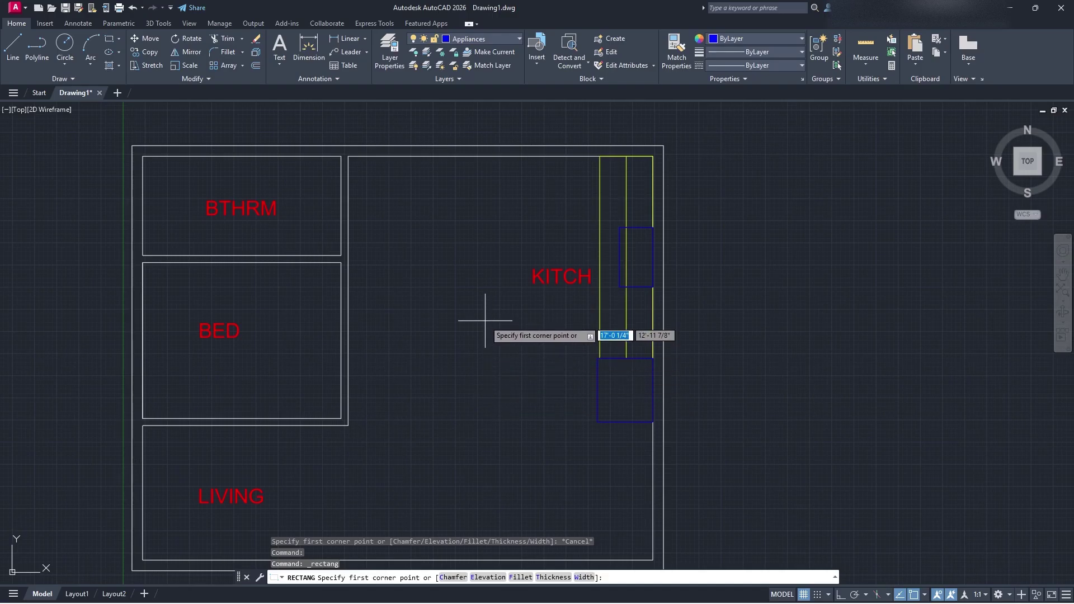
middle_click_drag(511, 455, 451, 427)
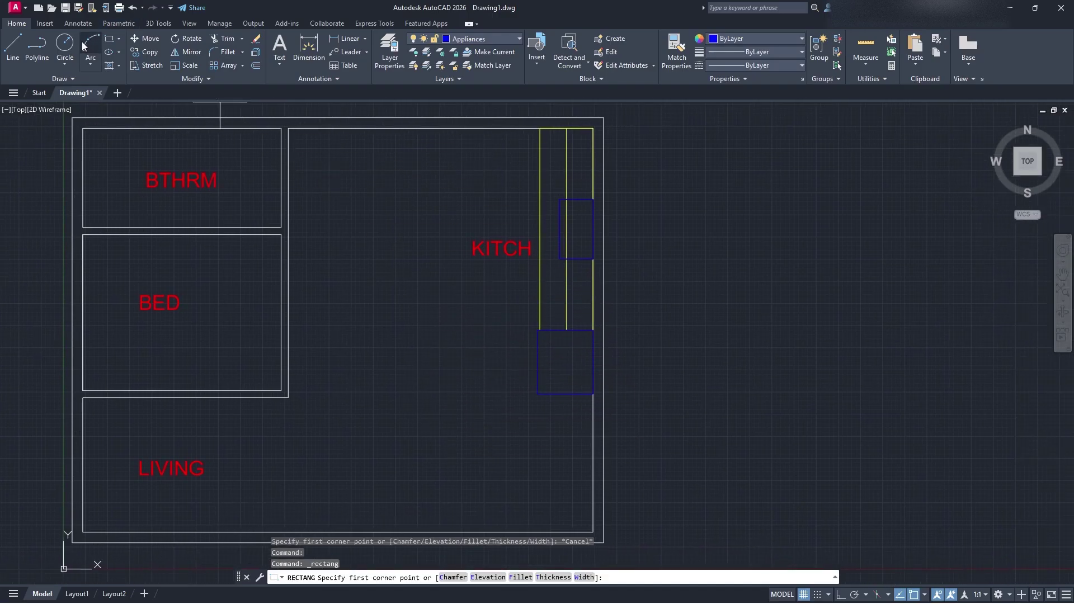
Step: Draw a circle with a radius of about 2'-8" in the open area between the partition wall and the KITCH label
left_click(65, 44)
left_click(385, 253)
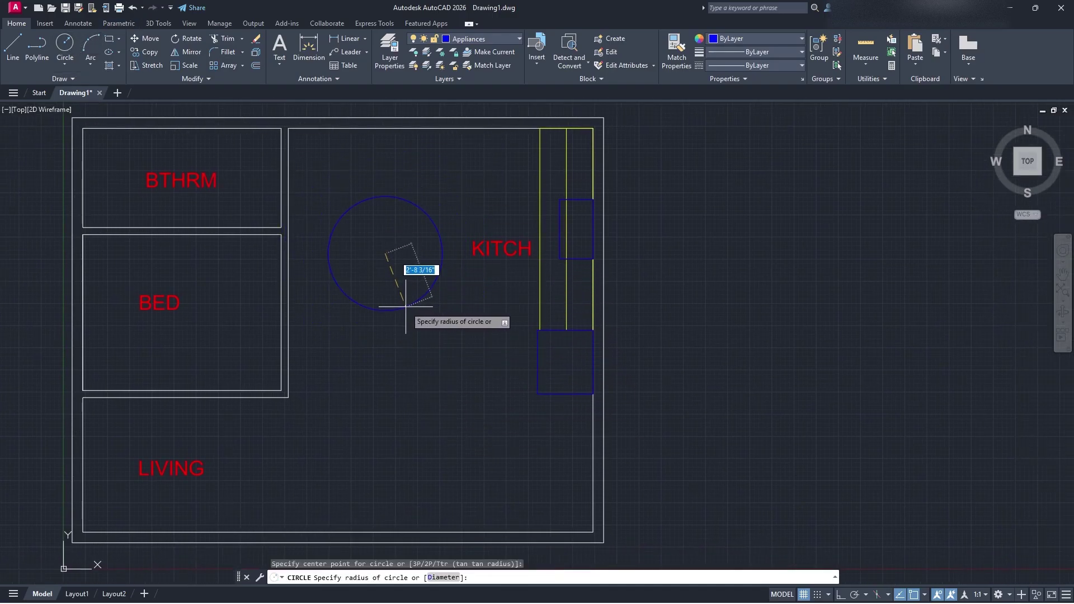
left_click(405, 308)
Step: Assign the circle to the Cabinets Furniture layer
left_click(406, 313)
left_click(382, 247)
left_click(495, 40)
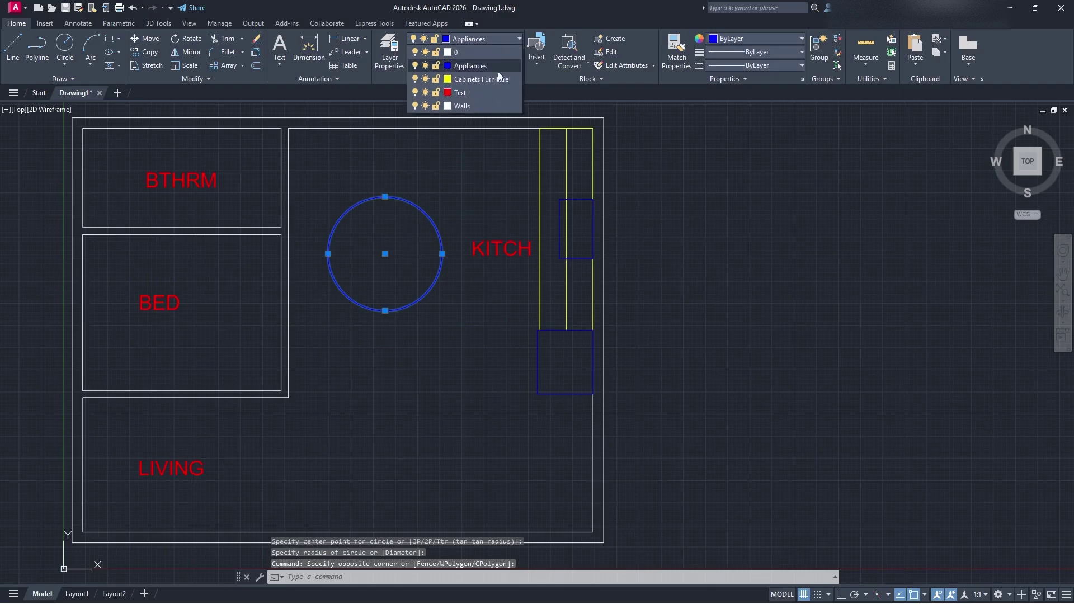
left_click(488, 83)
key("Escape")
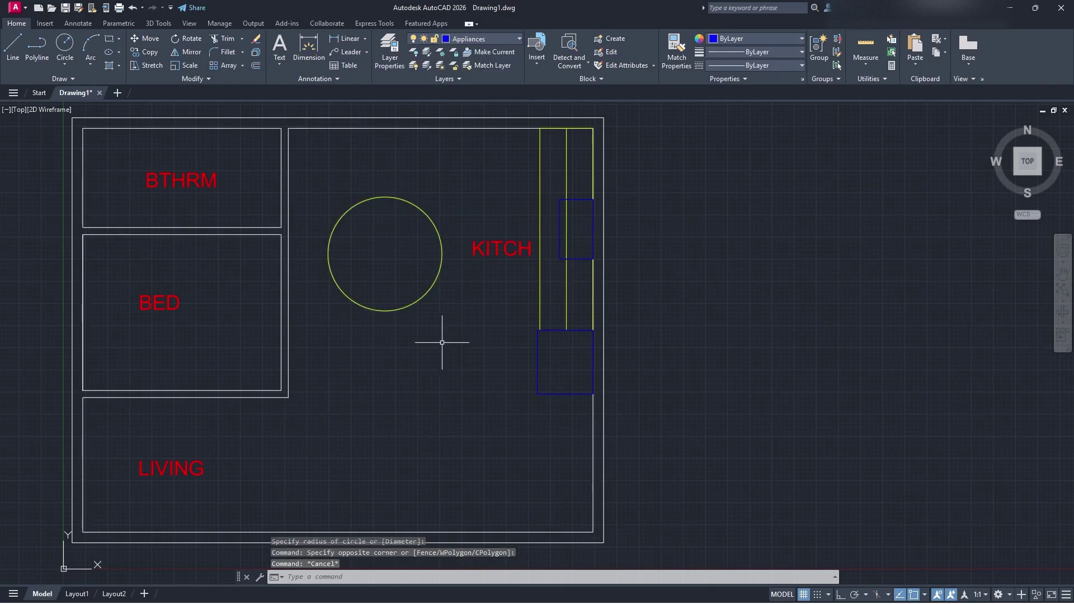
Step: Move the large yellow circle from its center diagonally down toward the middle of the open area, below the KITCH label
left_click(428, 310)
left_click(416, 283)
type("mov")
key("Return")
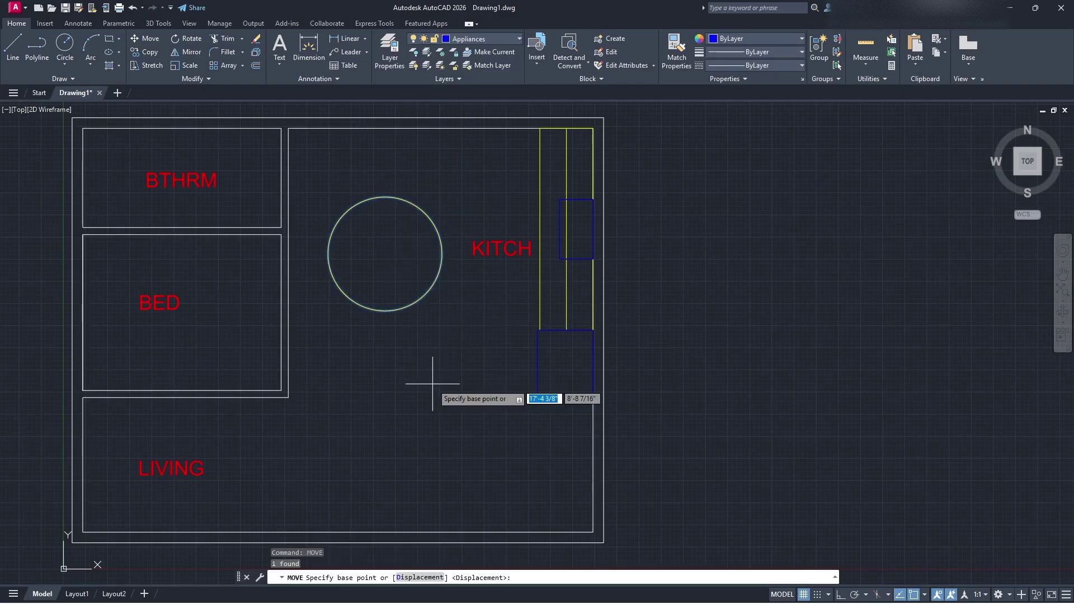
left_click(385, 254)
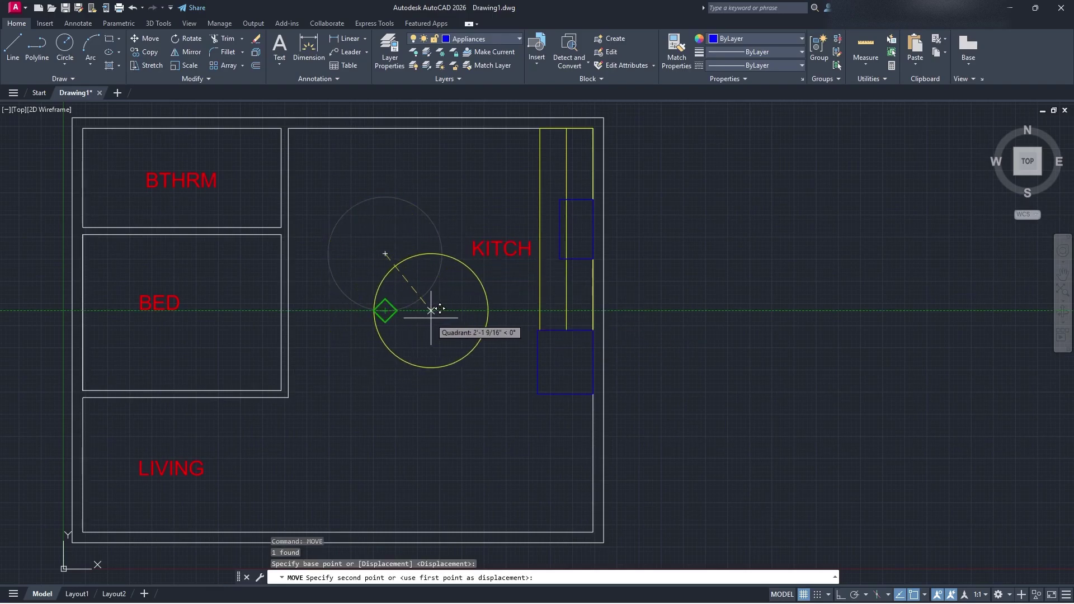
left_click(427, 317)
left_click(459, 382)
left_click(431, 343)
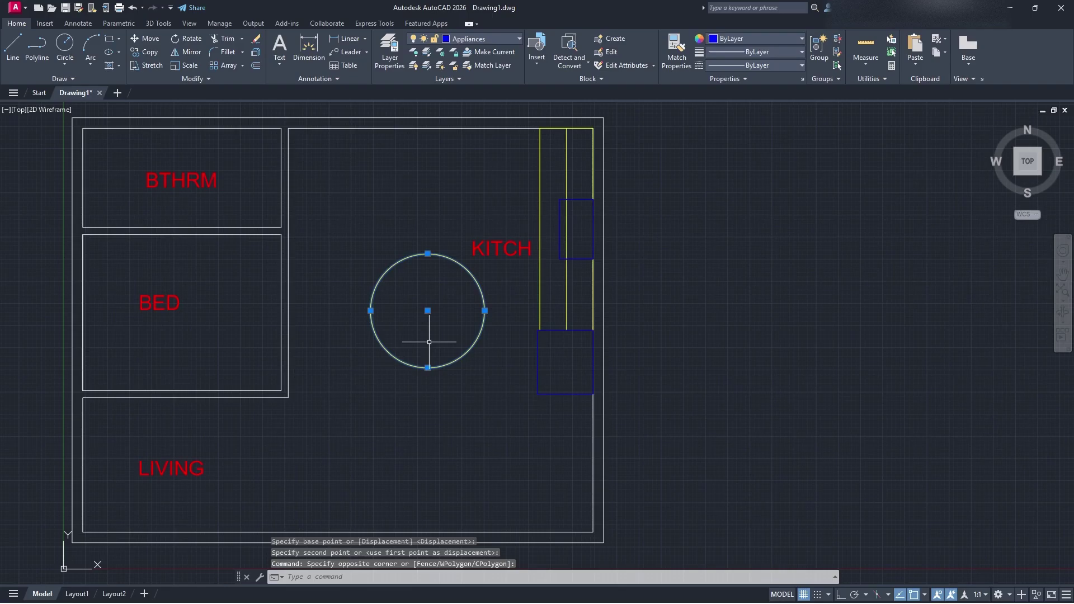
key("Escape")
Step: Draw a 4" wide by 5' long rectangle along the living area's inner west wall, just below the bedroom wall
mouse_move(430, 259)
middle_mouse_down()
mouse_move(458, 328)
mouse_move(494, 209)
mouse_move(531, 245)
middle_mouse_up()
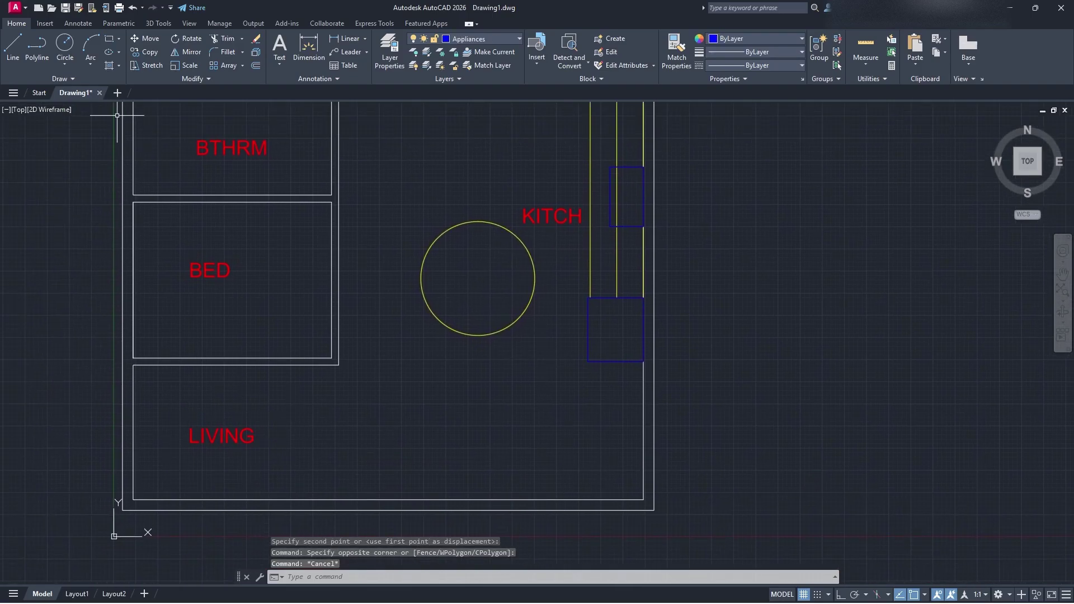
left_click(109, 38)
scroll(127, 469, "up", 4)
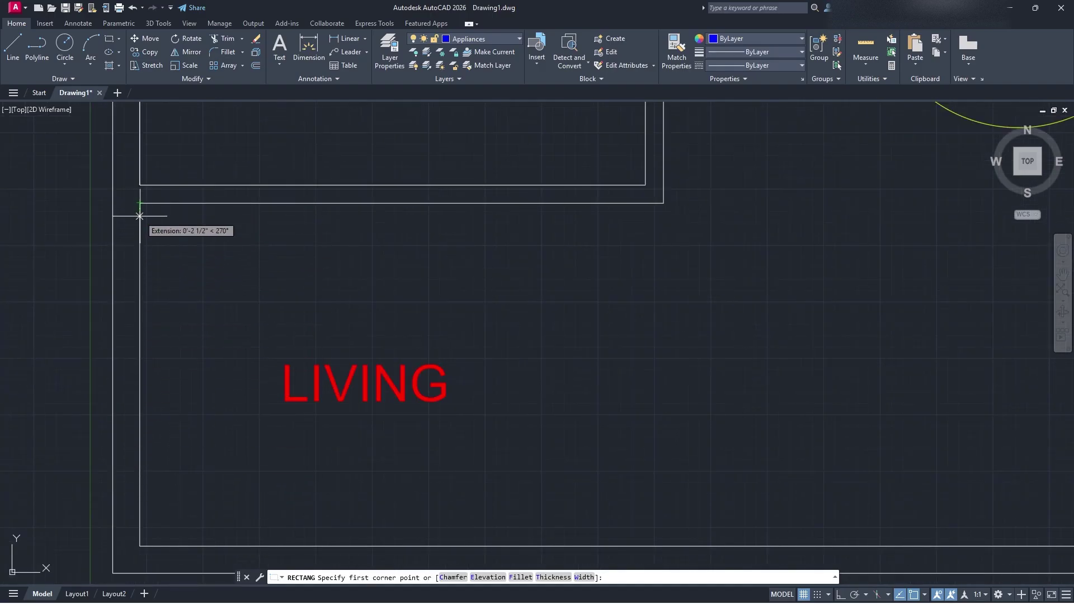
left_click(140, 241)
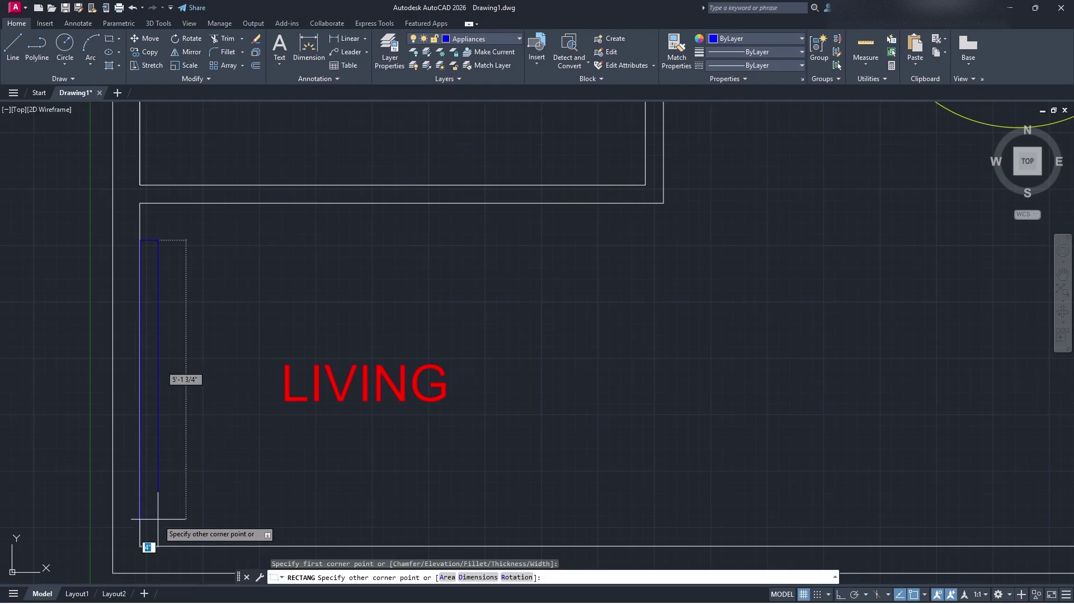
type("5'")
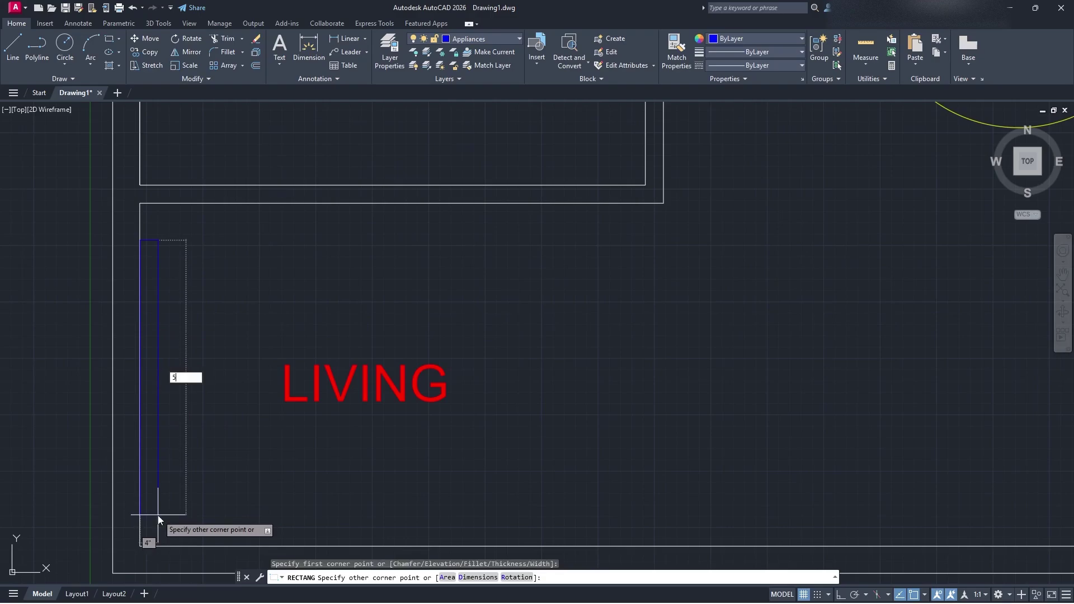
key("Return")
left_click(175, 337)
left_click(176, 338)
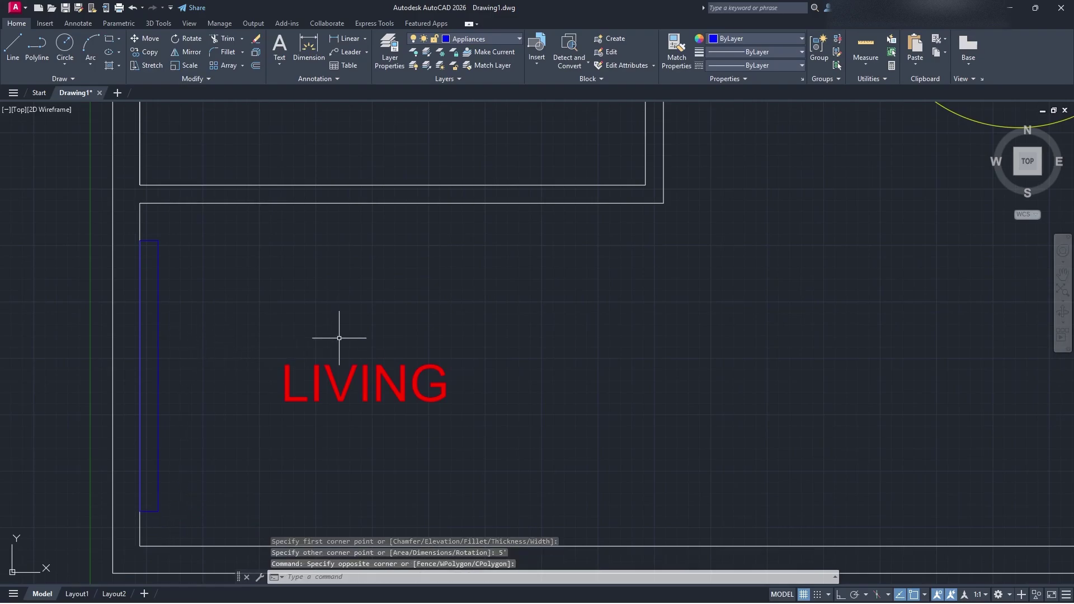
Step: Draw a circle with a radius of about 1'-2" overlapping the LIVING label
middle_click_drag(352, 340, 293, 349)
scroll(351, 351, "down", 2)
middle_click_drag(560, 357, 501, 388)
left_click(65, 45)
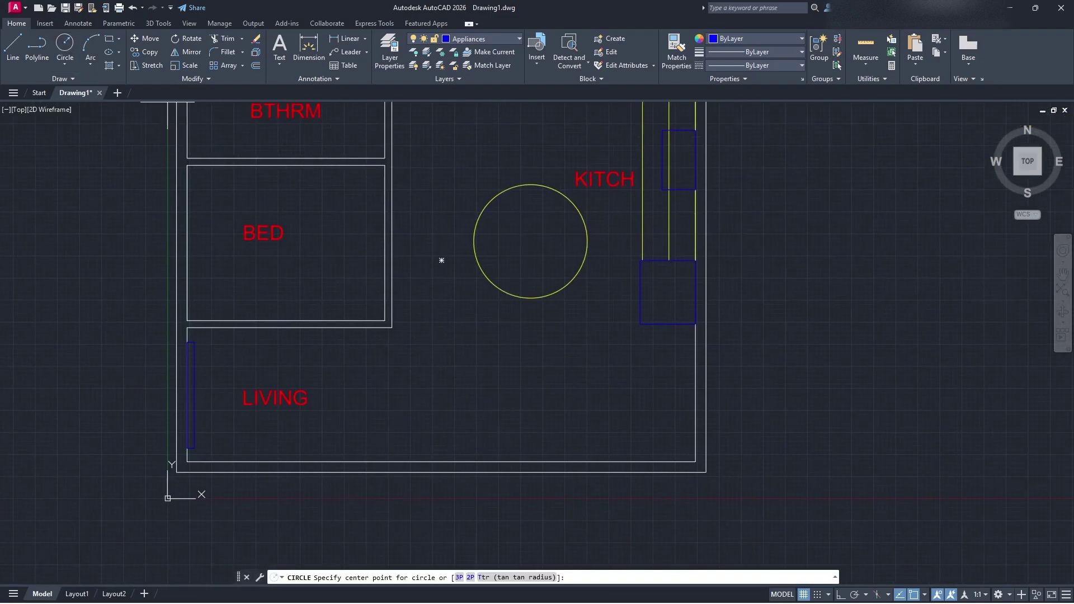
scroll(241, 380, "up", 4)
left_click(255, 380)
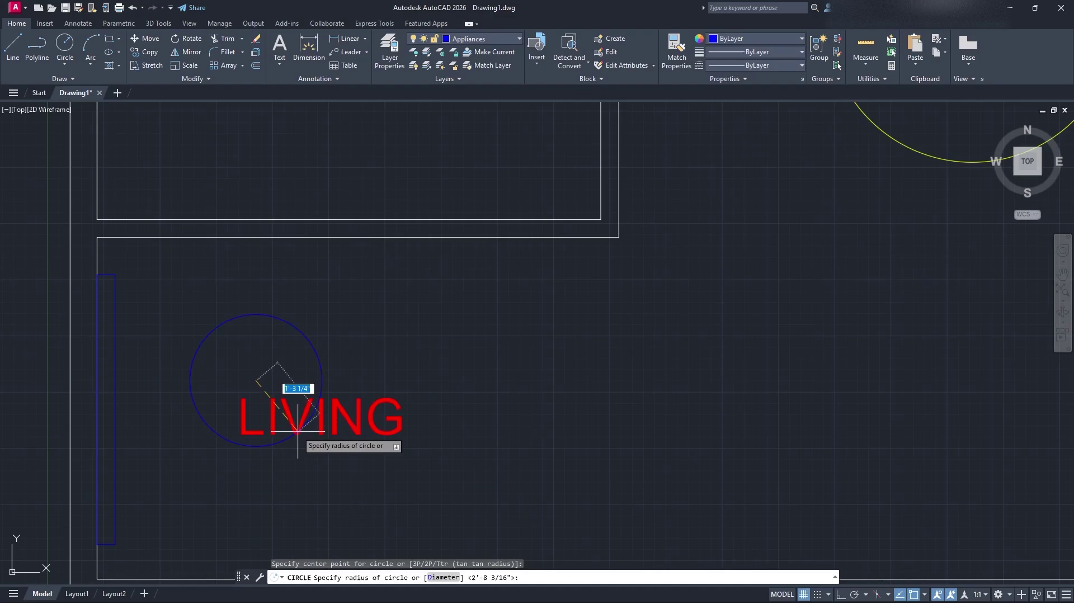
left_click(291, 435)
Step: Move the small circle horizontally so its center lands on its original east quadrant point
left_click(293, 439)
left_click(286, 362)
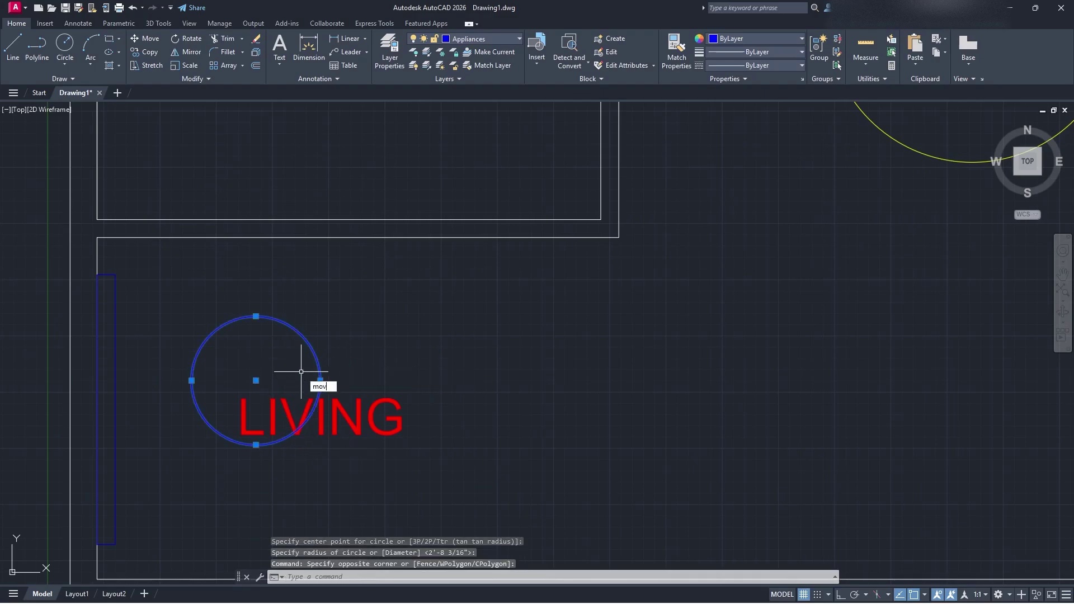
key("Return")
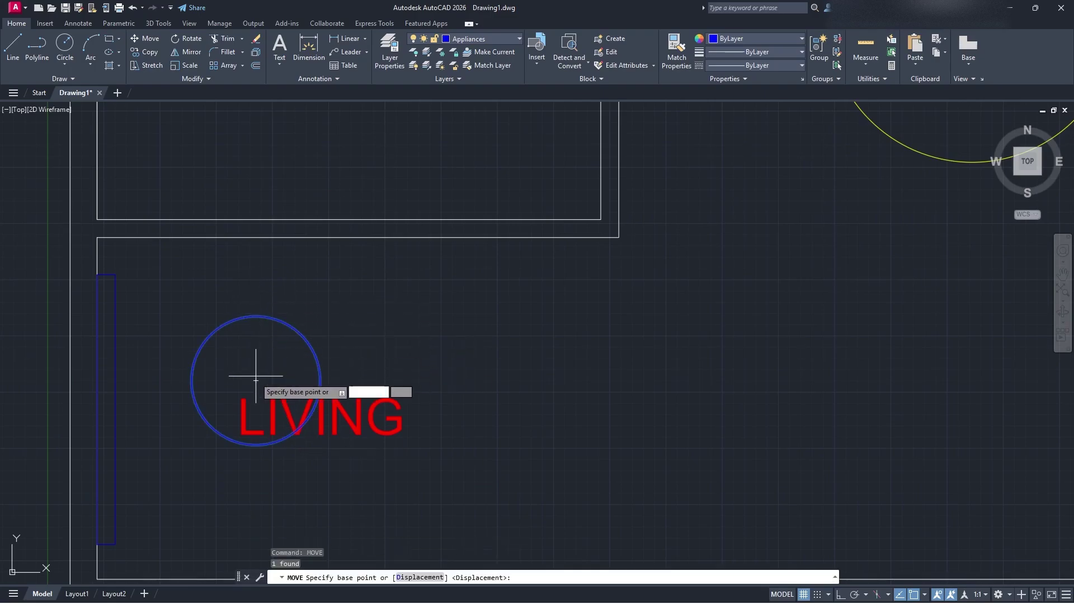
left_click(256, 379)
left_click(321, 380)
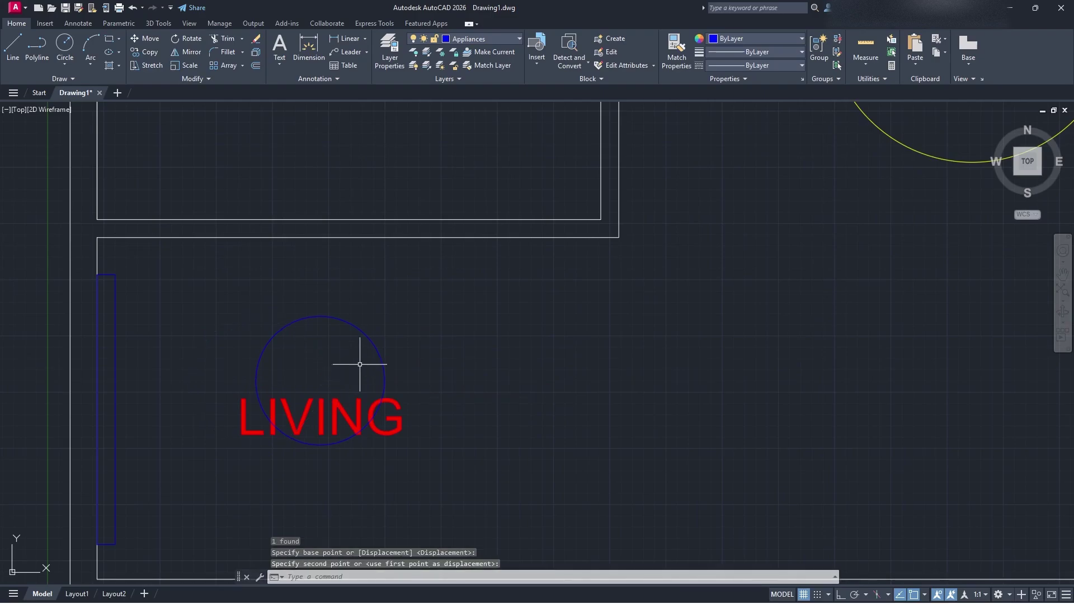
Step: Draw a horizontal guide line about 4'-10" long from the thin rectangle's wall-side midpoint to below the midpoint of the bedroom's lower wall
left_click(13, 45)
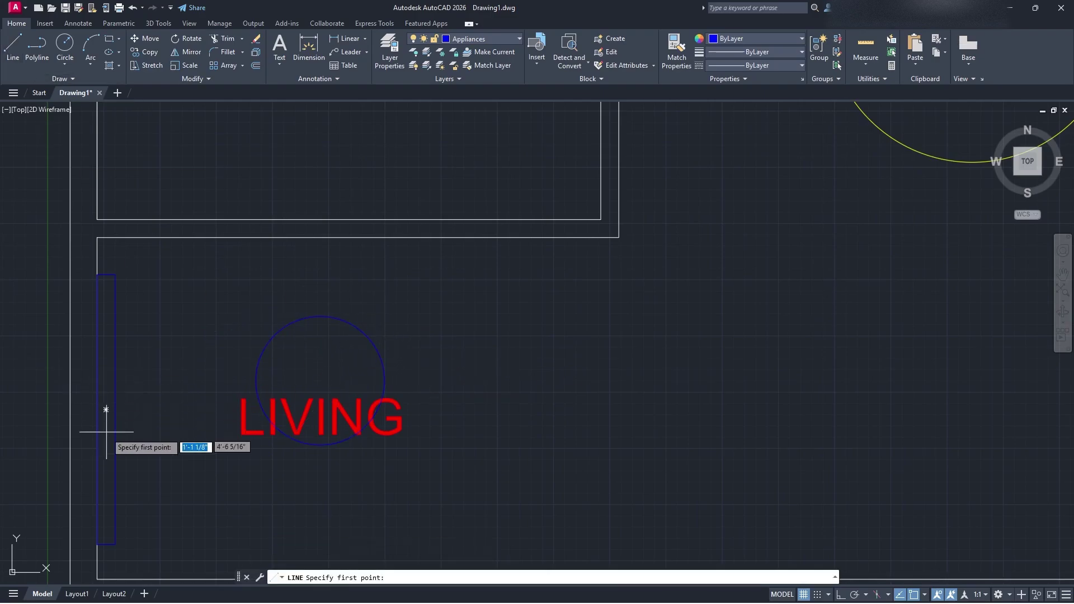
left_click(97, 409)
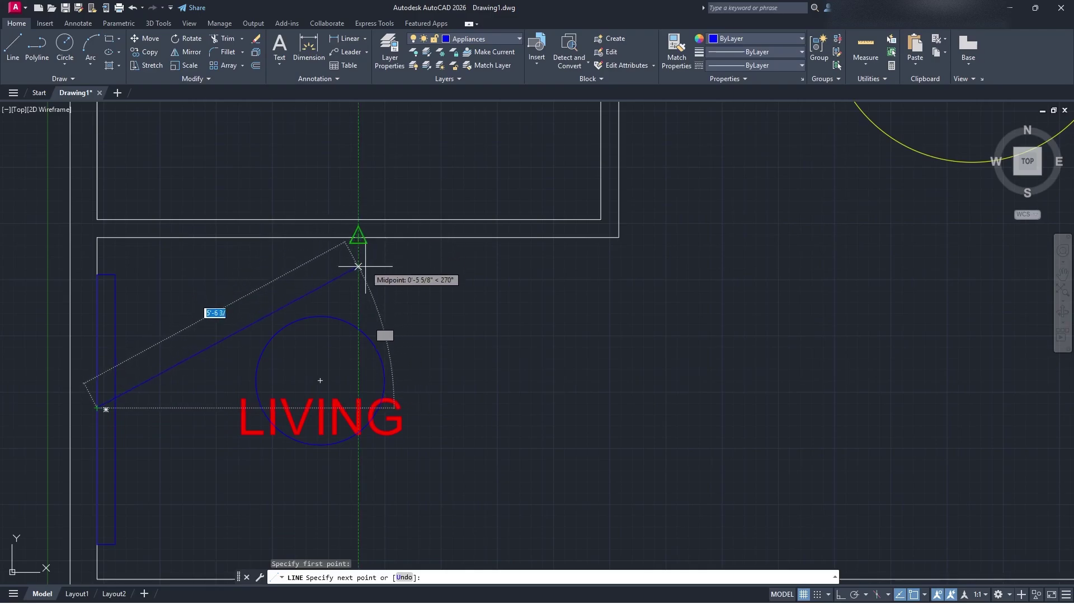
left_click(358, 409)
key("Escape")
Step: Move the small circle by its center onto the free end of the guide line
left_click(466, 373)
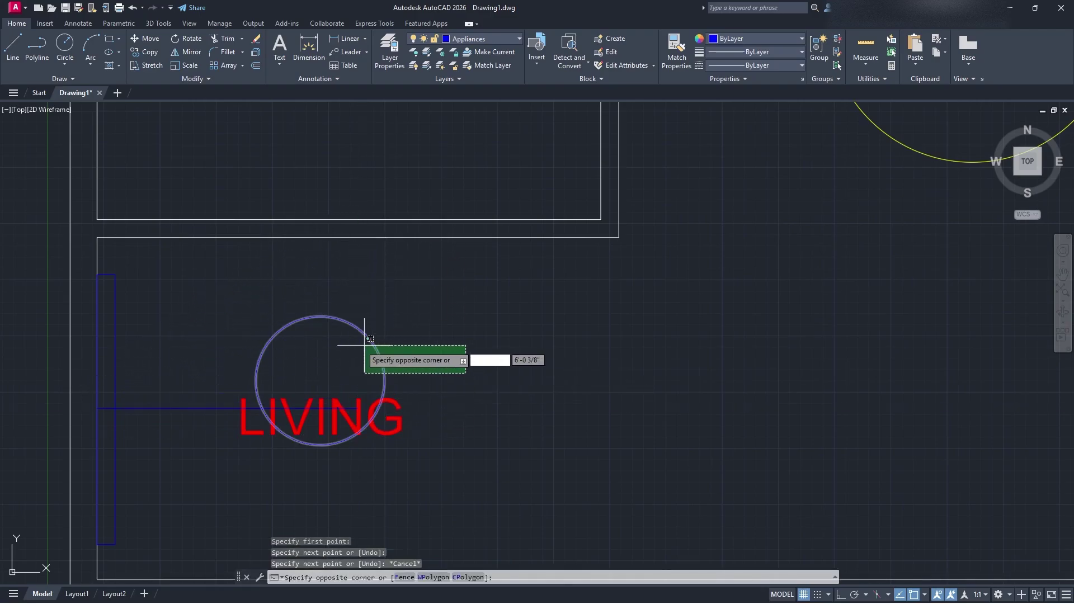
left_click(370, 338)
key("Return")
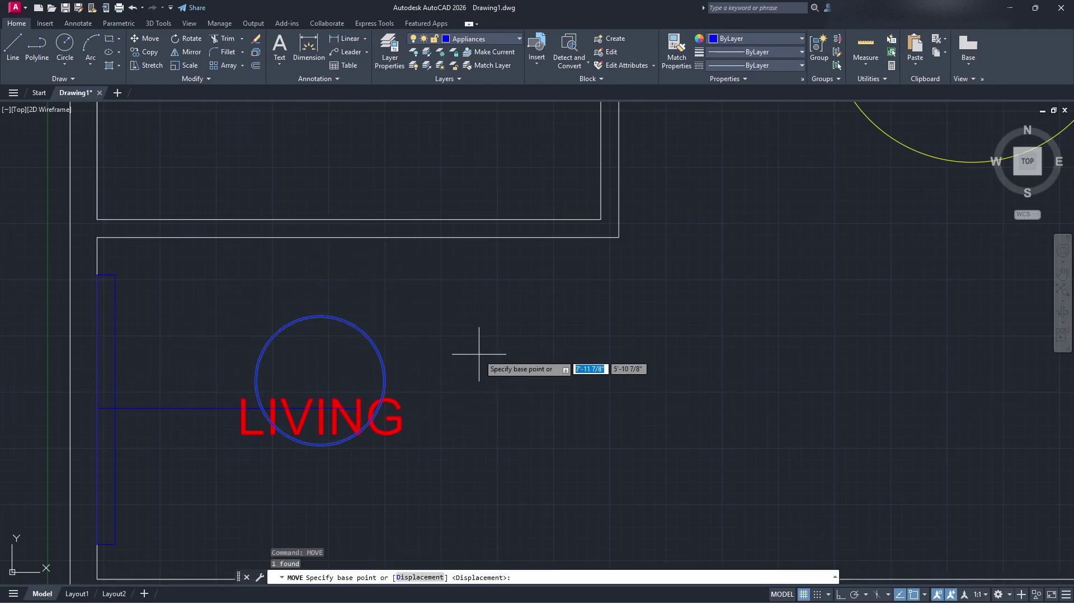
left_click(320, 381)
left_click(358, 408)
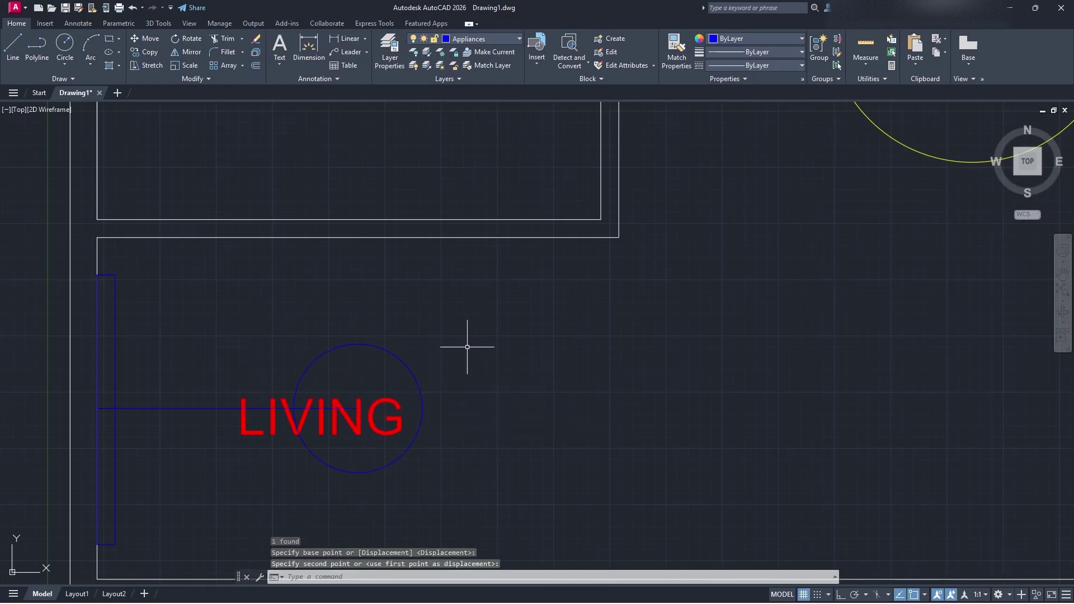
key("Escape")
Step: Erase the horizontal guide line between the thin rectangle and the circle
left_click(221, 408)
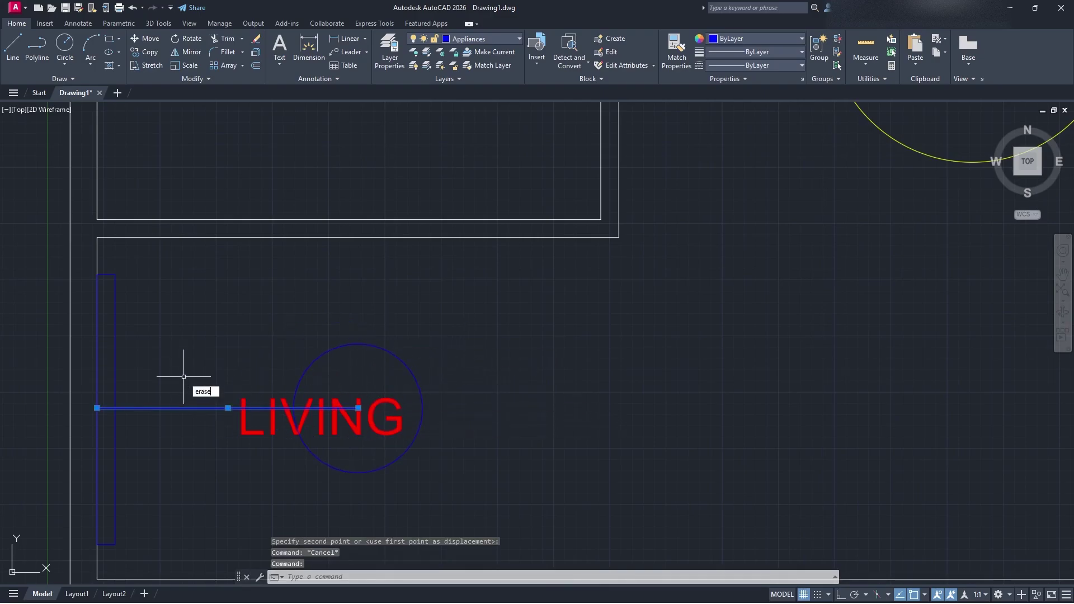
type("erase")
key("Return")
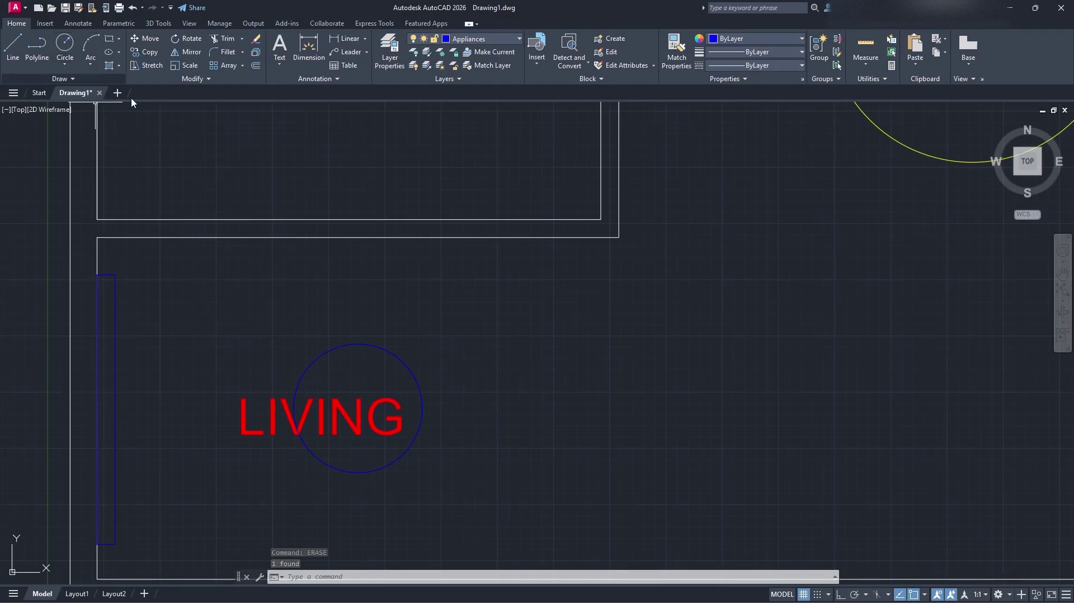
middle_click_drag(364, 239, 319, 191)
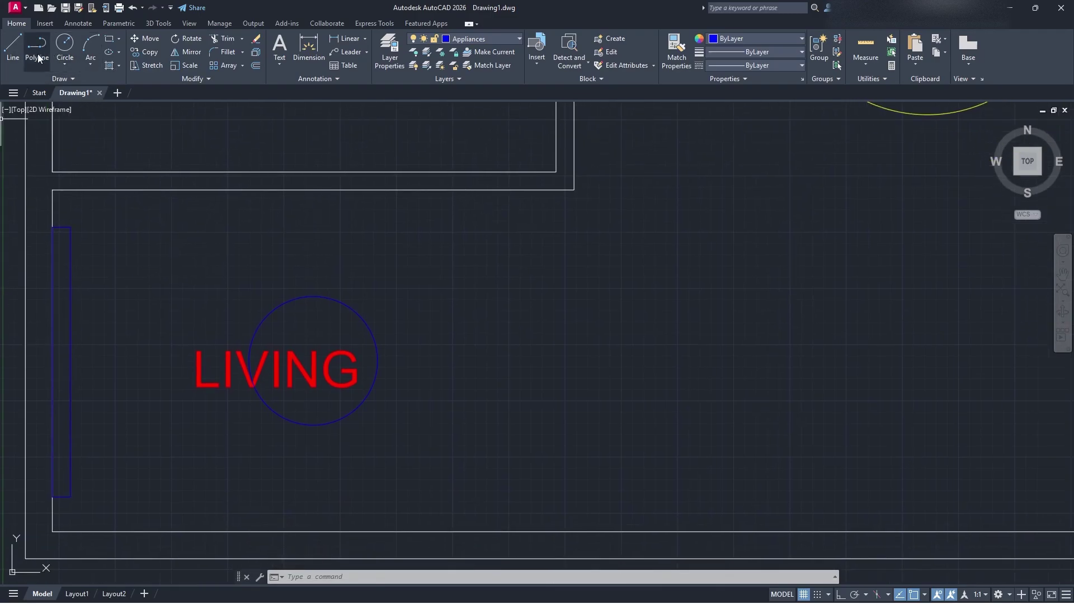
left_click(13, 45)
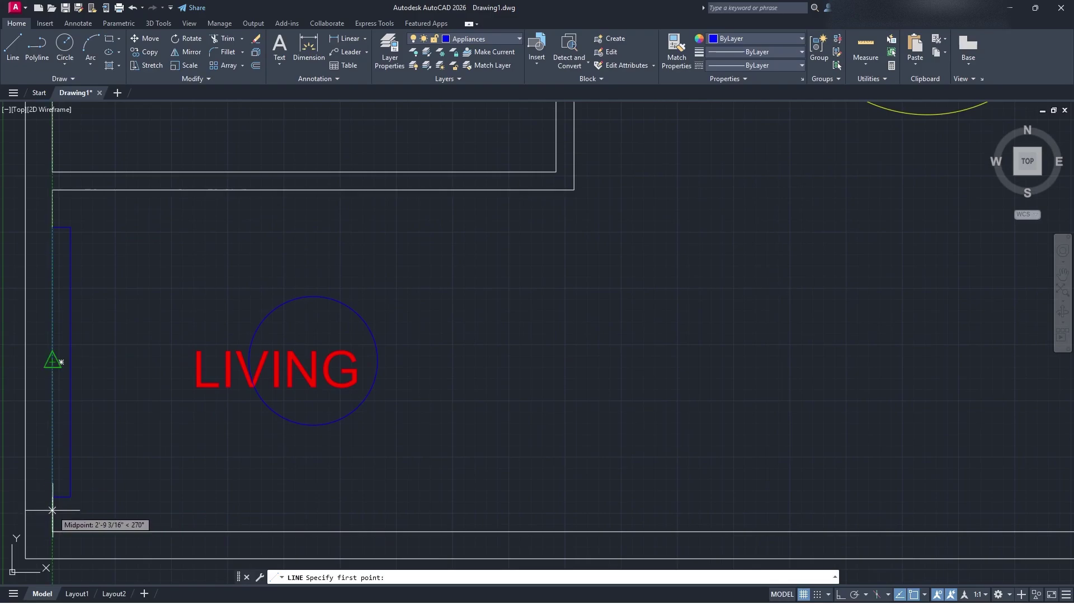
left_click(52, 361)
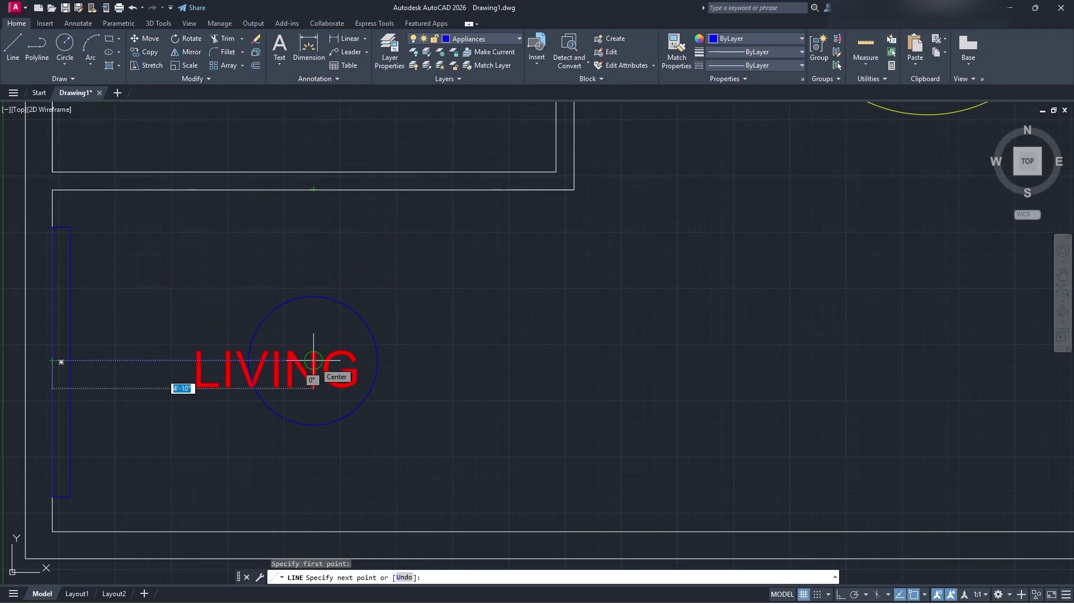
key("Escape")
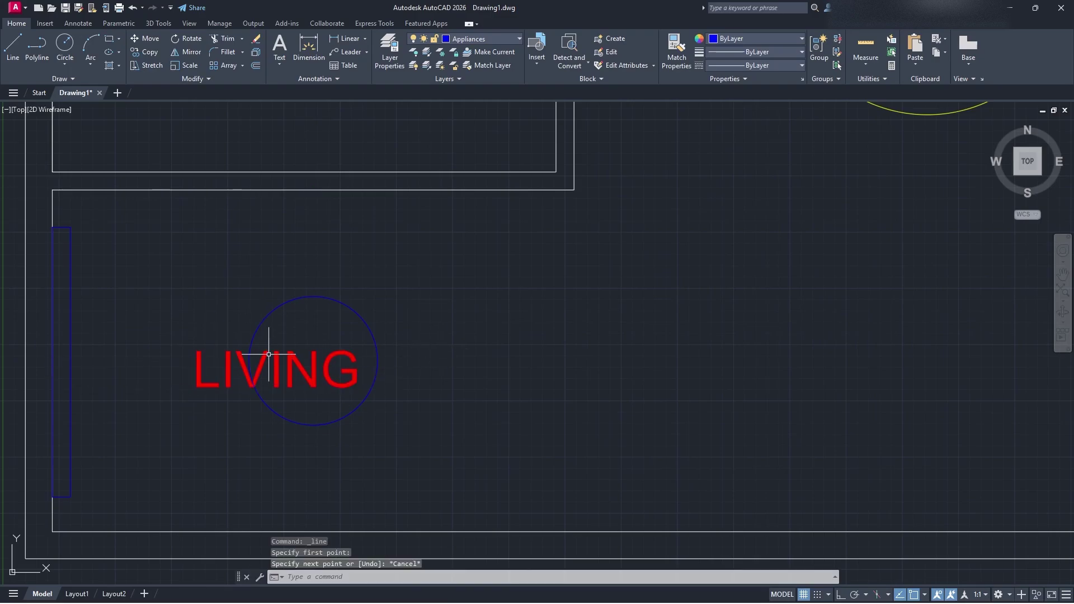
Step: Move the LIVING label toward the thin rectangle so it mostly clears the circle
left_click(338, 363)
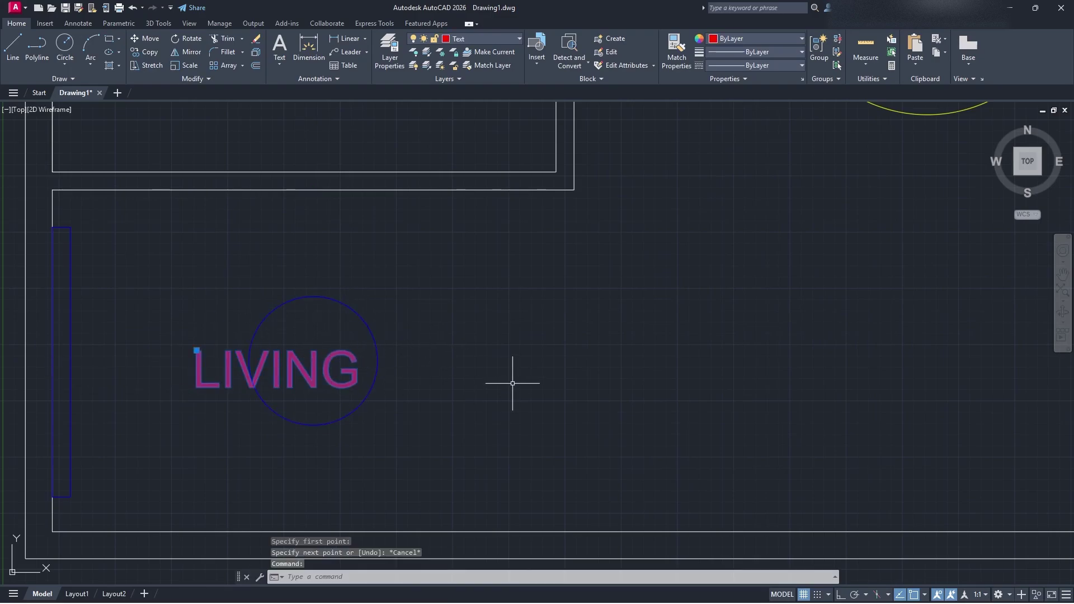
type("mov")
key("Return")
left_click(273, 366)
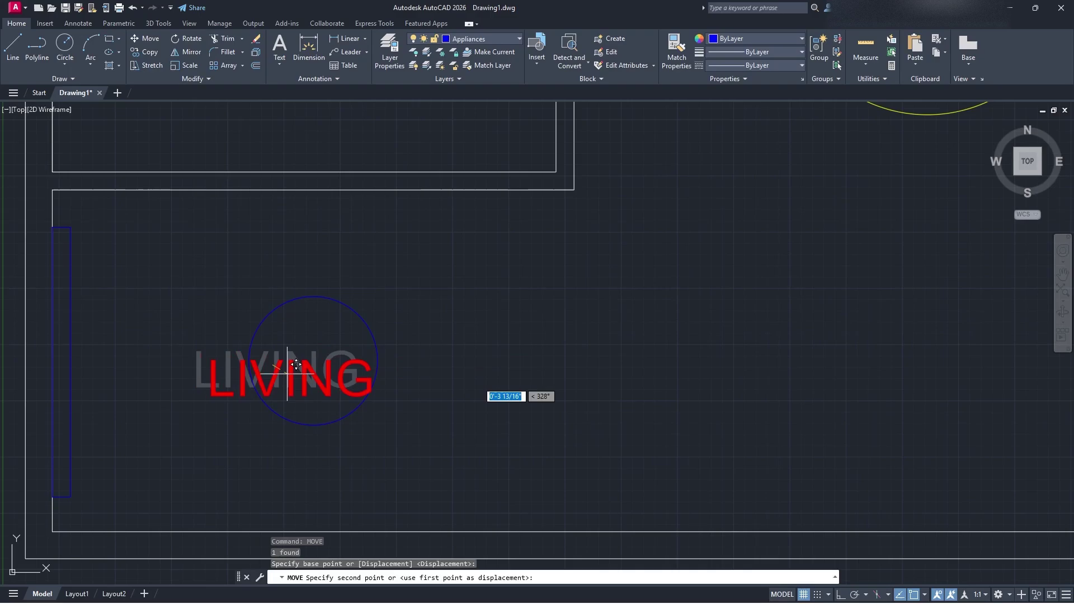
left_click(197, 351)
Step: Rotate the LIVING label 90 degrees counterclockwise about its middle so it reads vertically
left_click(211, 384)
left_click(174, 327)
type("rot")
key("Return")
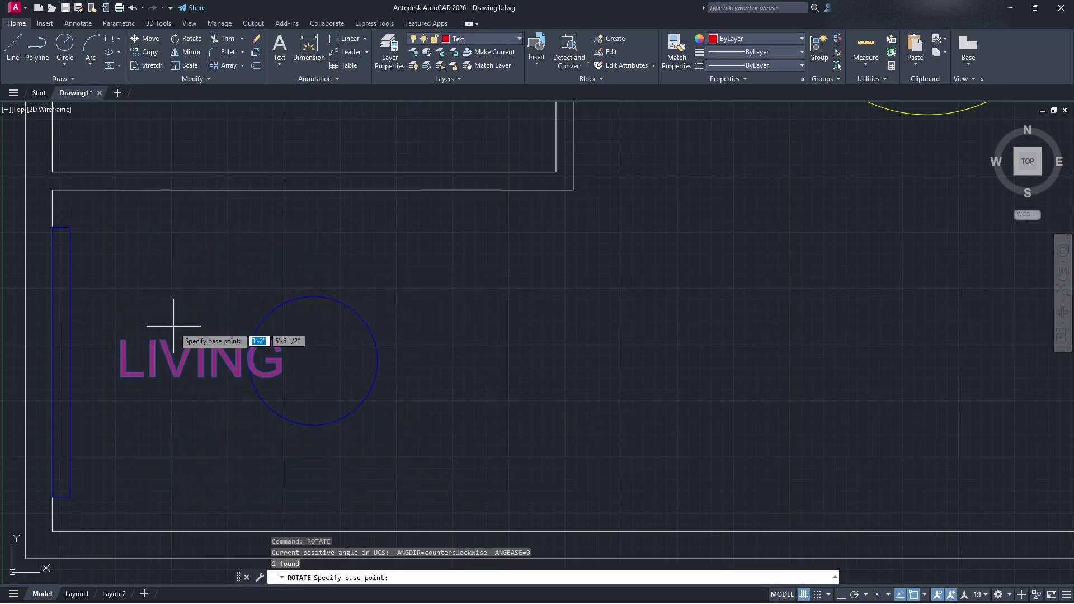
left_click(200, 358)
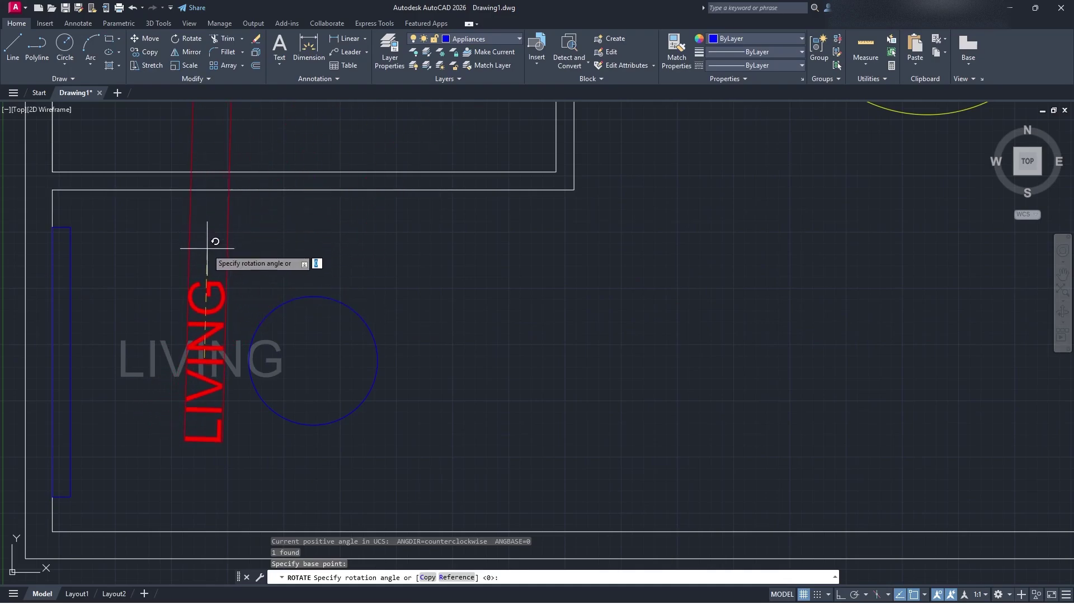
left_click(204, 248)
Step: Move the vertical LIVING label closer to the thin rectangle, away from the circle
left_click(235, 292)
left_click(194, 302)
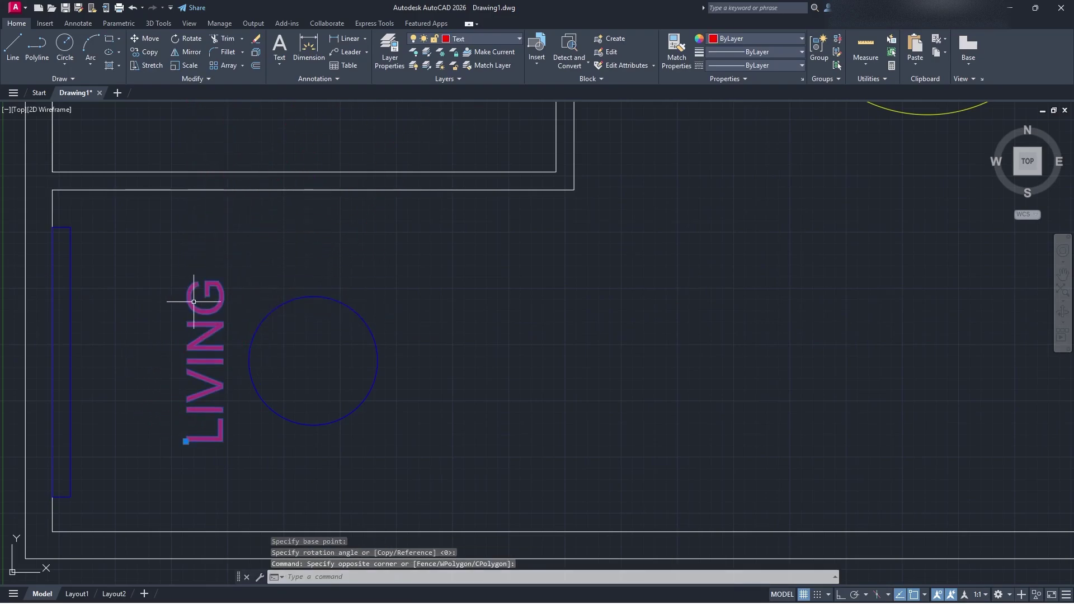
type("m")
key("Return")
left_click(195, 301)
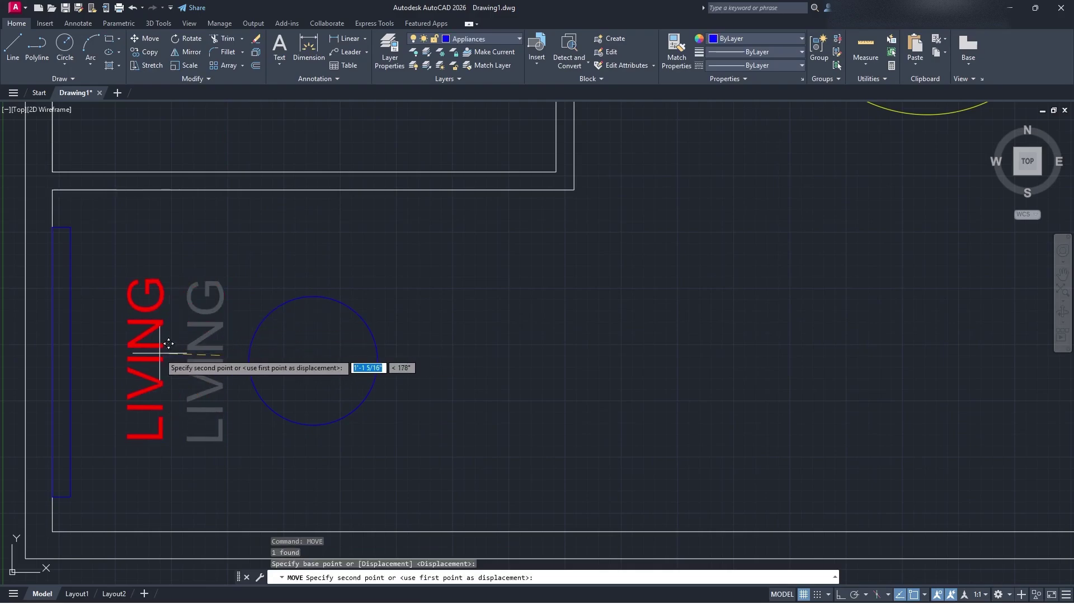
left_click(147, 347)
Step: Move the small circle horizontally toward the LIVING label, placing its center on its original west quadrant point
middle_click_drag(533, 422, 559, 401)
left_click(482, 381)
left_click(359, 342)
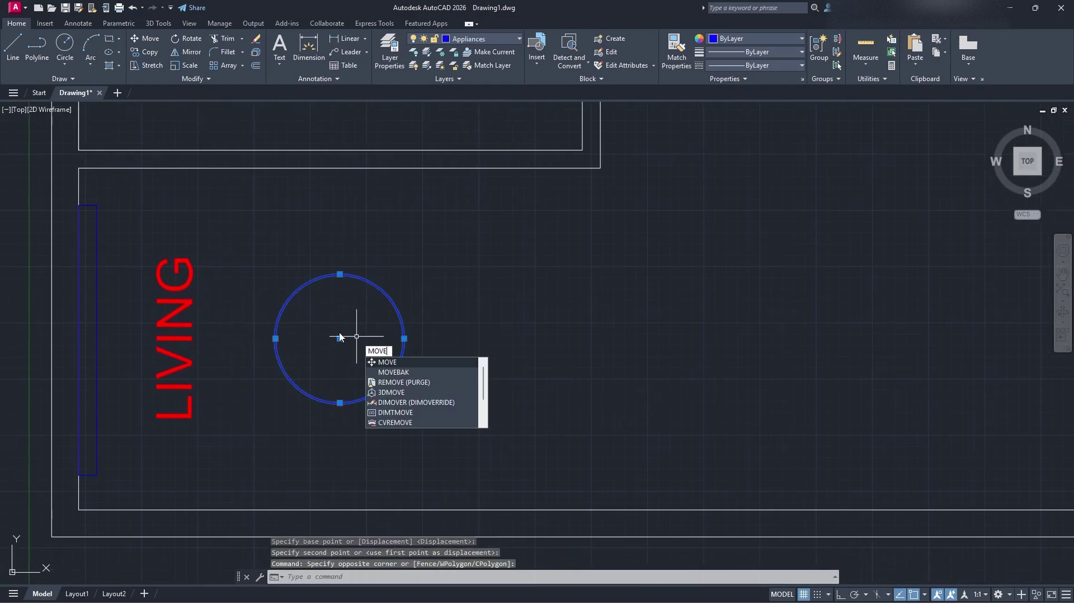
key("Return")
left_click(339, 338)
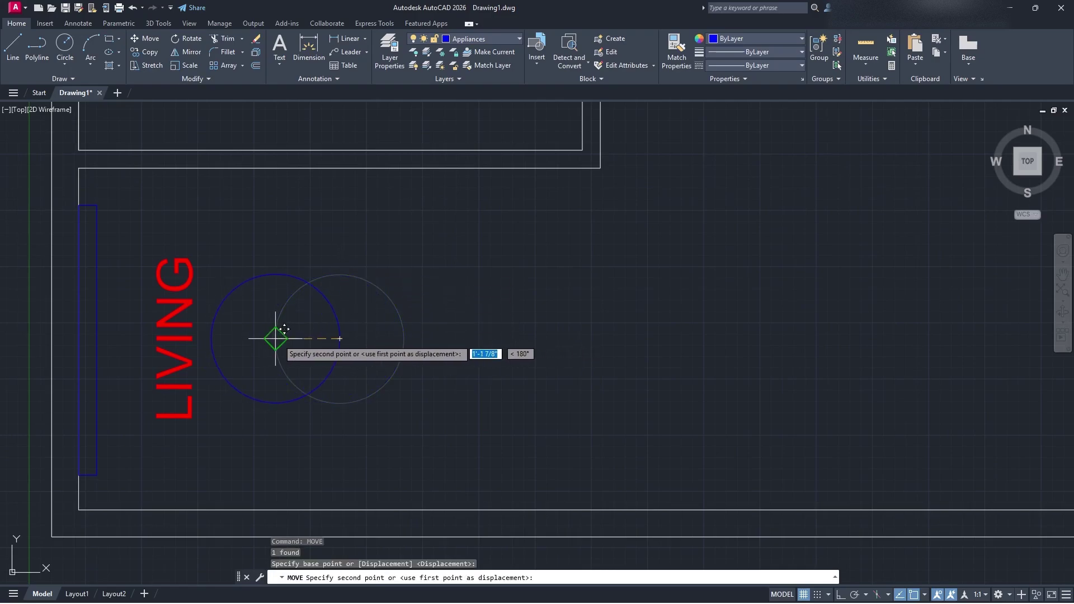
left_click(276, 338)
middle_click_drag(562, 346, 477, 373)
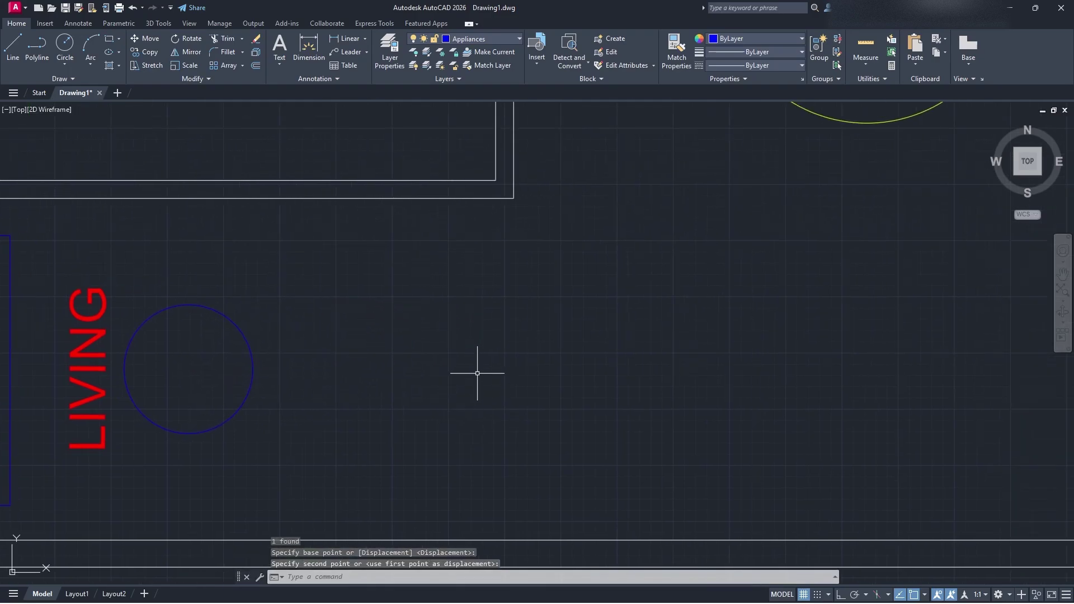
left_click(109, 38)
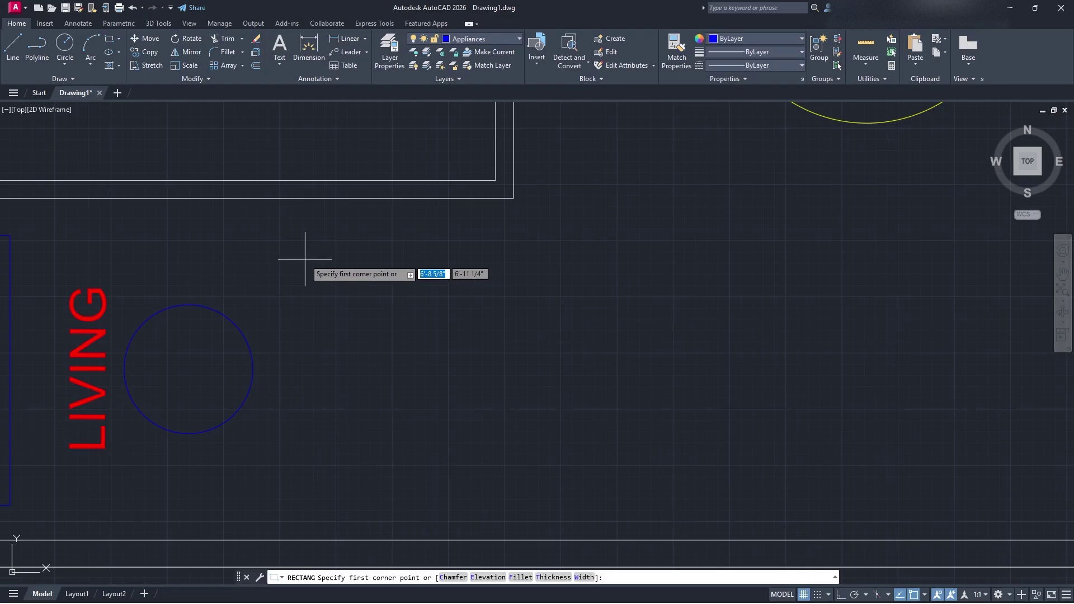
left_click(509, 39)
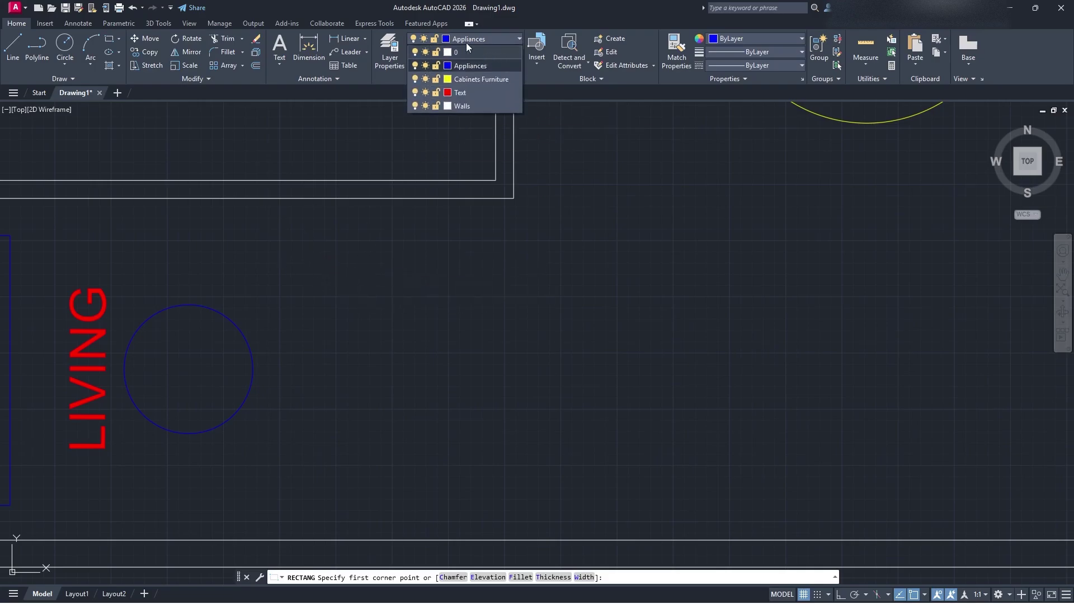
left_click(390, 50)
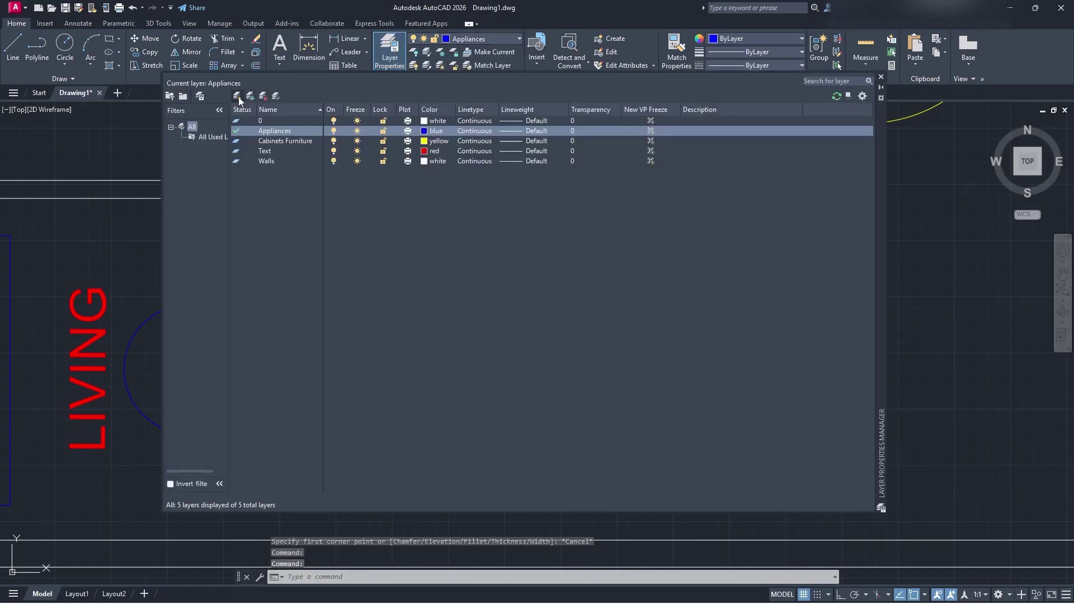
left_click(237, 96)
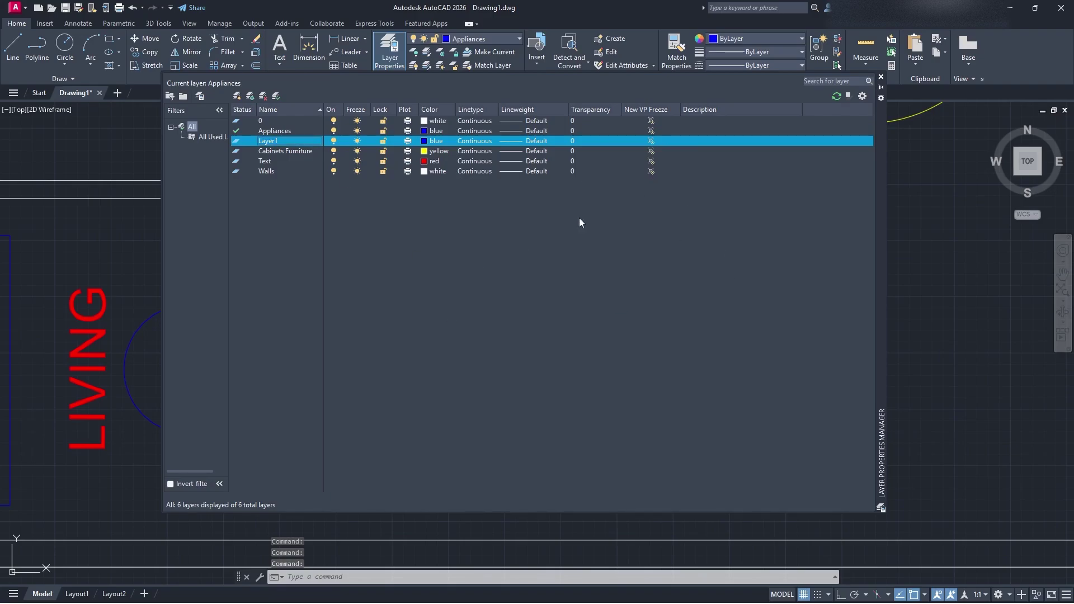
key("Delete")
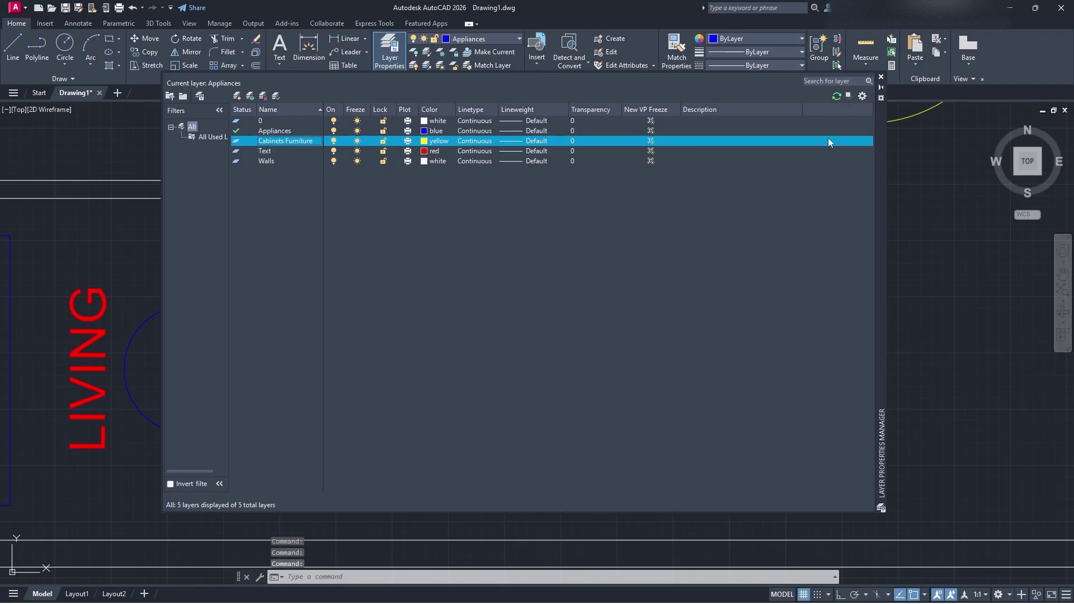
left_click(882, 78)
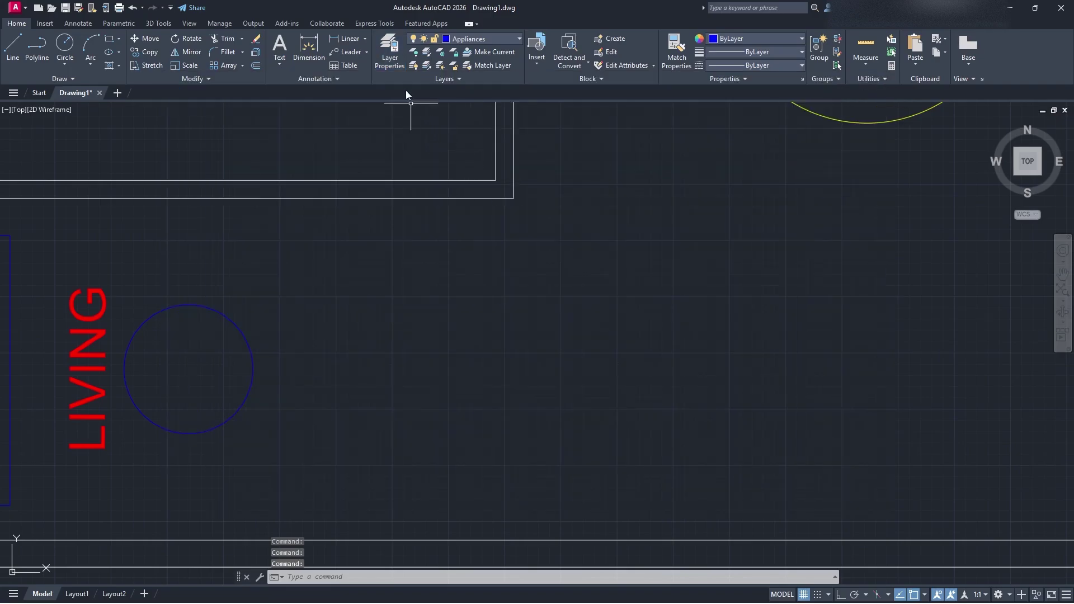
Step: Make the Cabinets Furniture layer current and draw a 1'-9" wide by 4' tall sofa rectangle east of the small circle
left_click(472, 45)
left_click(489, 82)
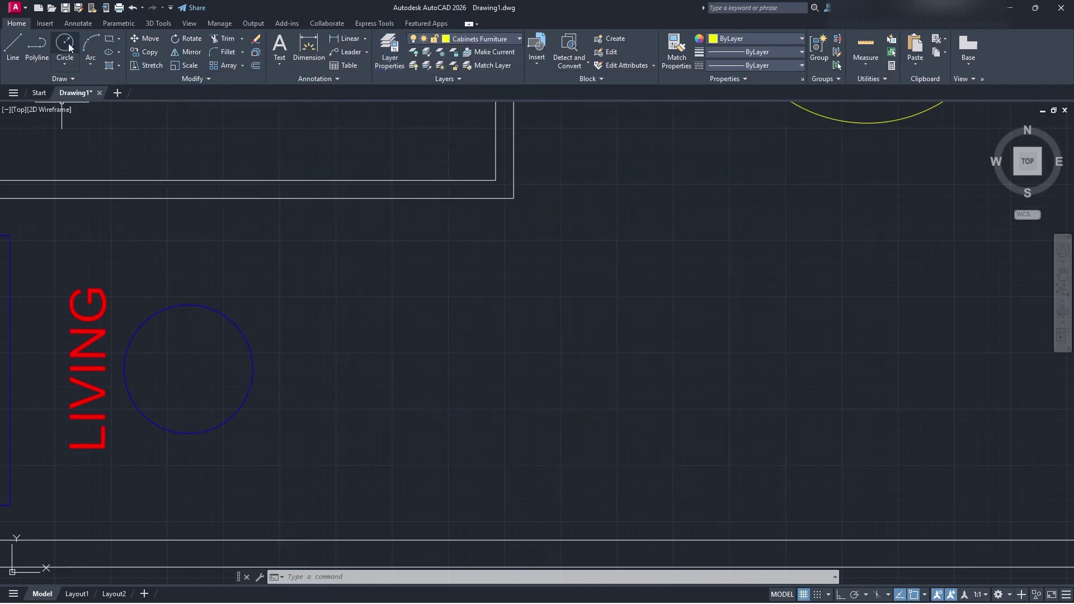
left_click(109, 38)
left_click(337, 264)
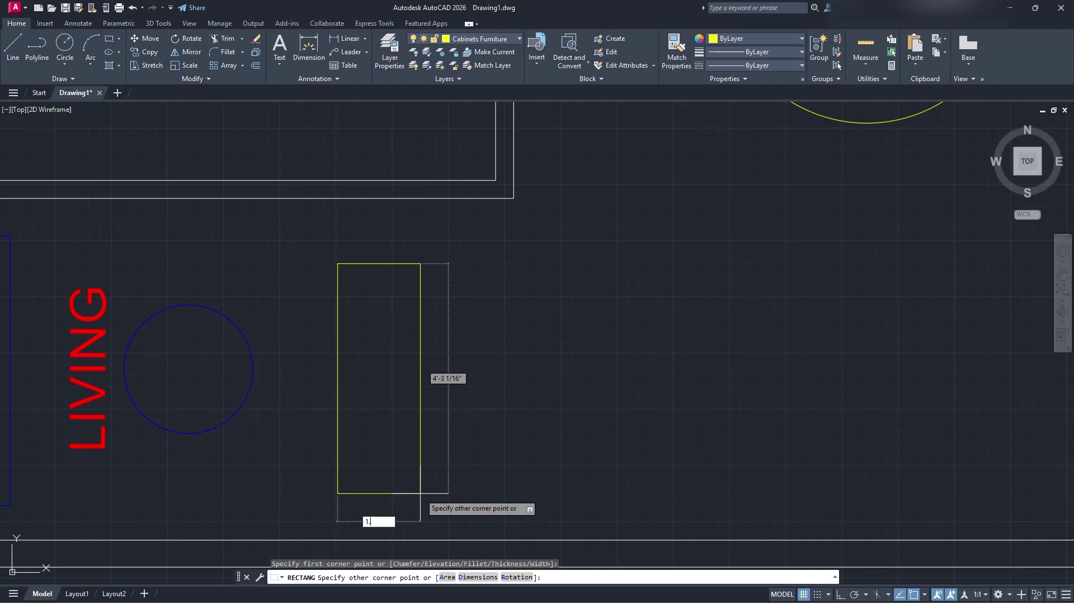
key("Tab")
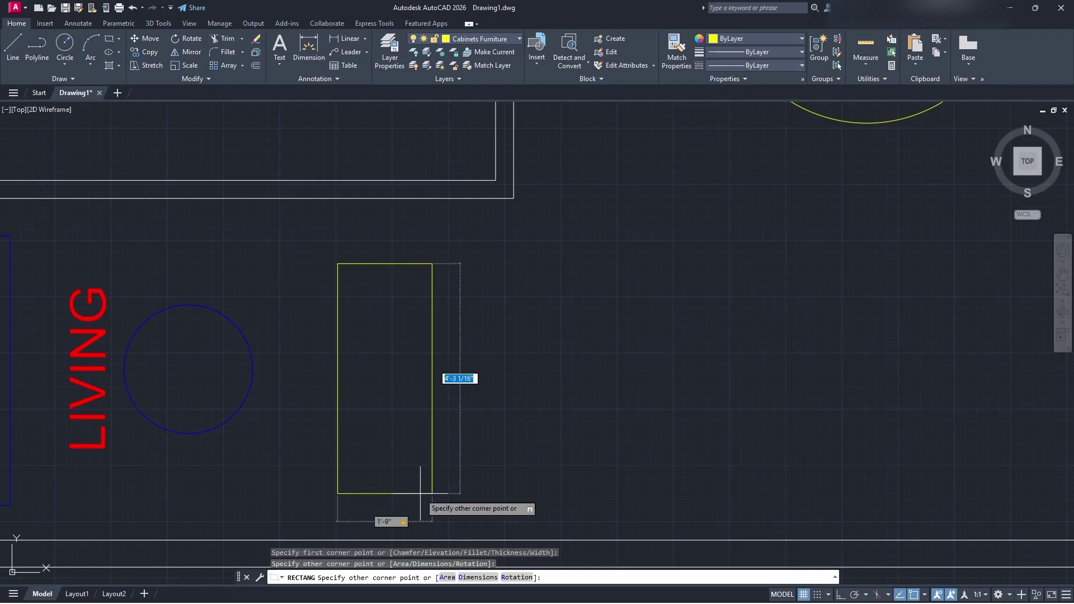
type("4'")
key("Return")
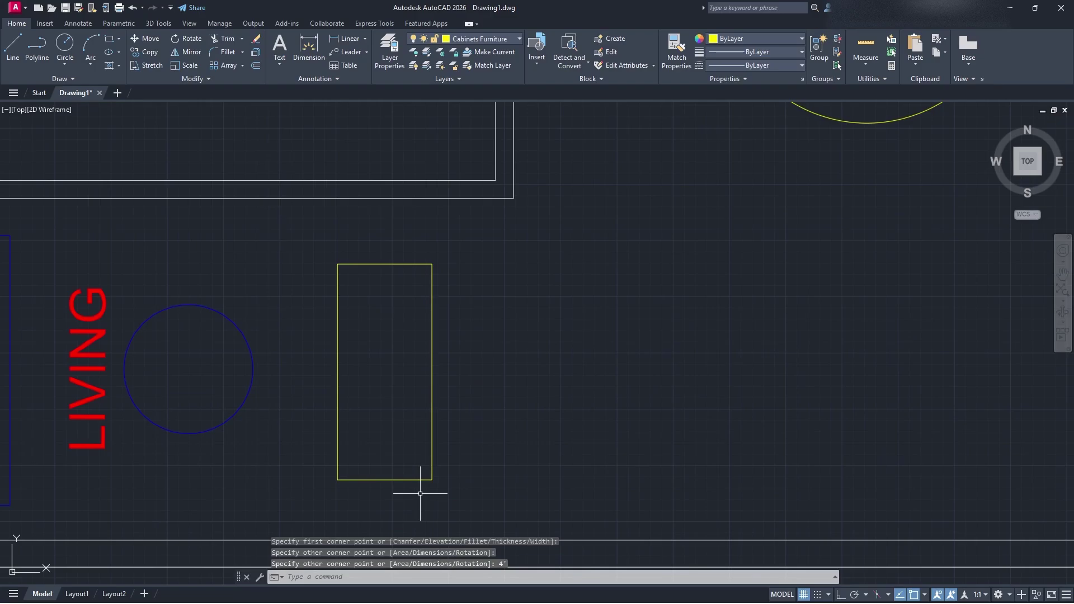
left_click(485, 413)
left_click(374, 368)
key("Escape")
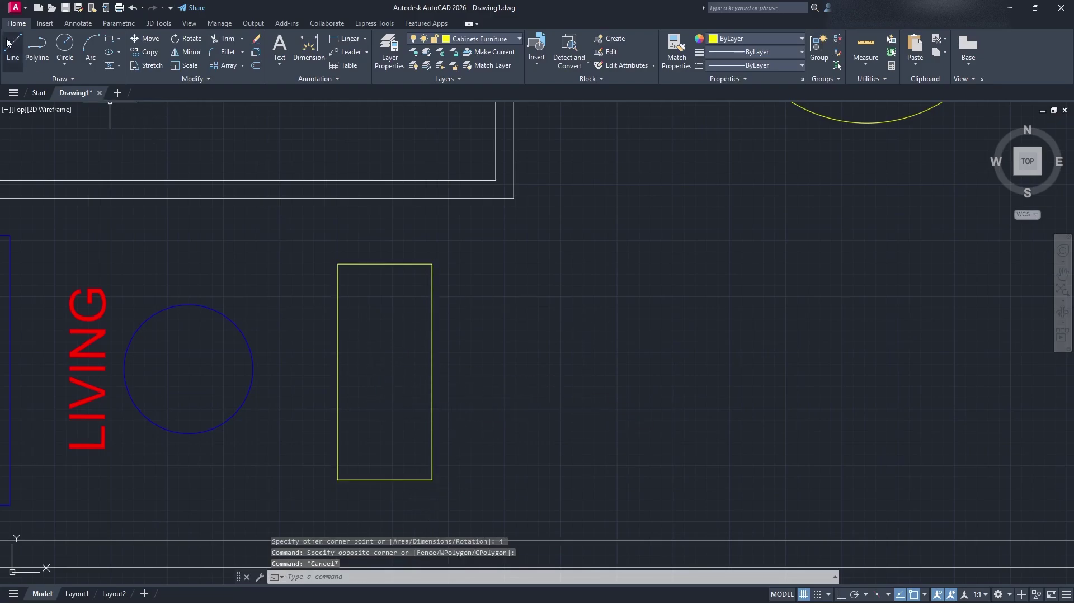
Step: Draw a horizontal line between the midpoints of the sofa rectangle's two long sides
type("l")
key("Return")
left_click(338, 371)
left_click(432, 371)
key("Escape")
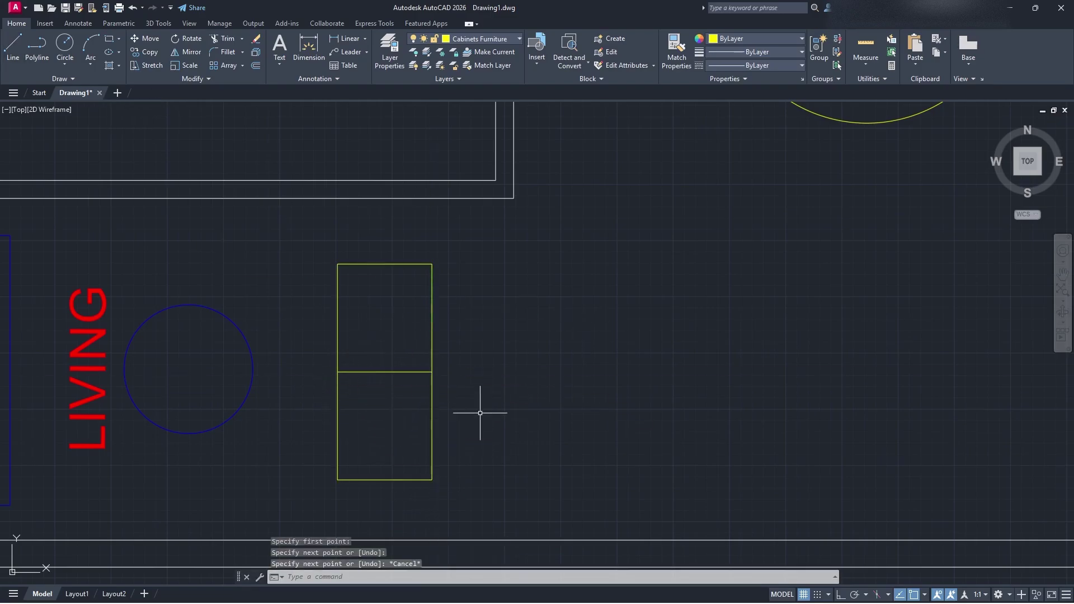
Step: Draw a vertical backrest line at 90 degrees down the sofa's full height, about 1'-2 1/2" from its west edge
left_click(13, 45)
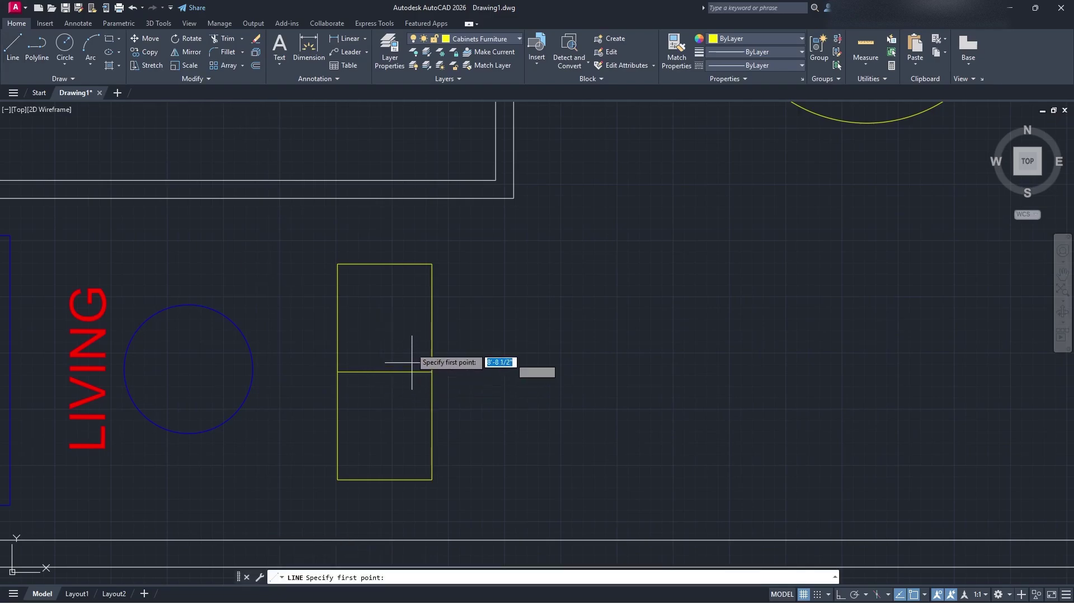
scroll(399, 266, "up", 3)
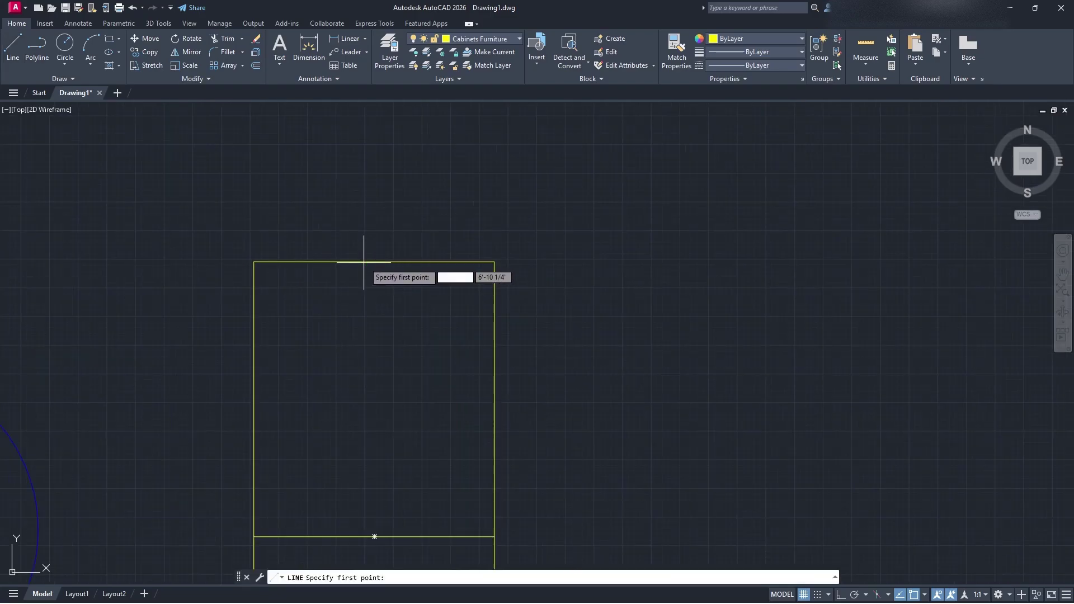
left_click(403, 264)
scroll(424, 496, "down", 2)
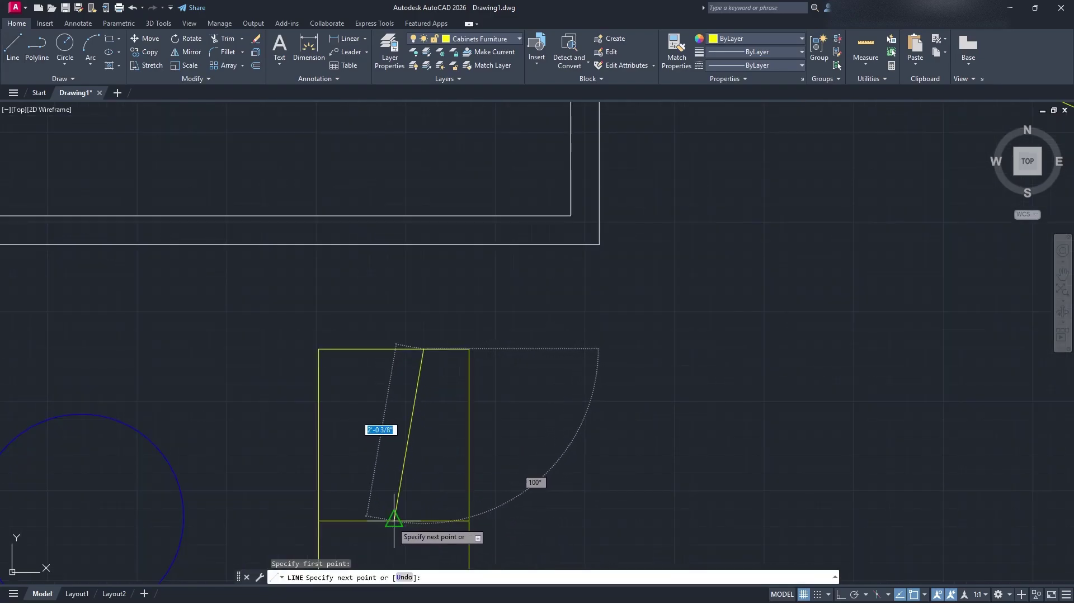
middle_click_drag(419, 523, 422, 330)
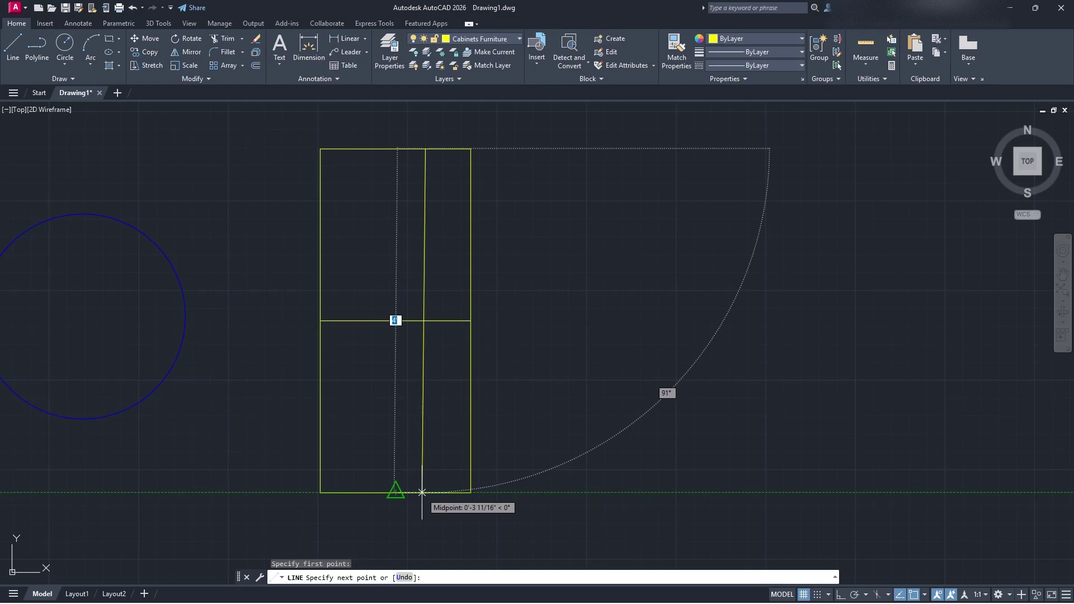
key("Tab")
type("90")
key("Return")
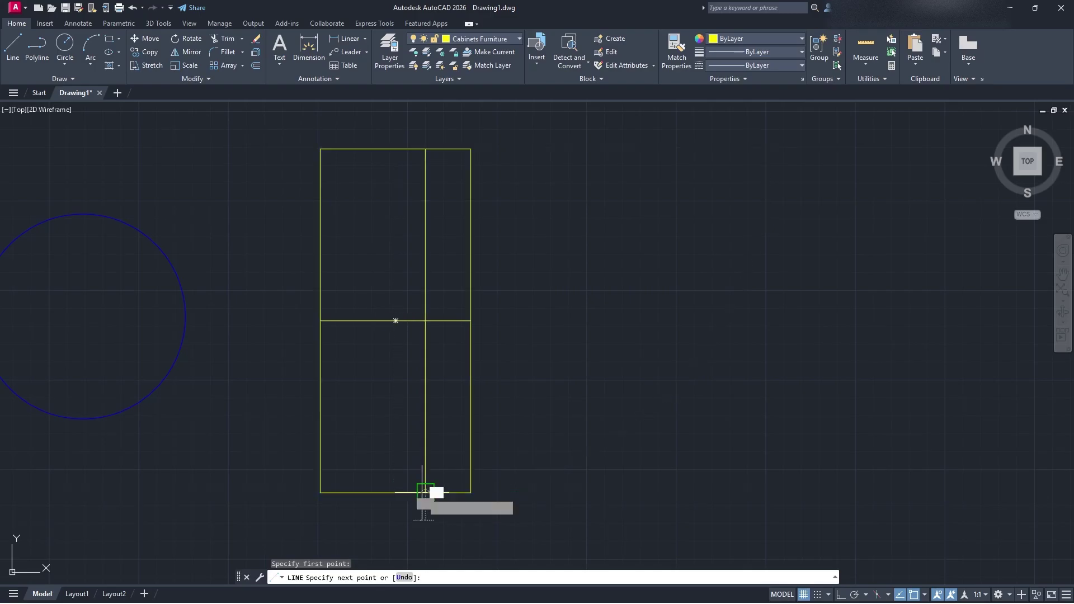
key("Escape")
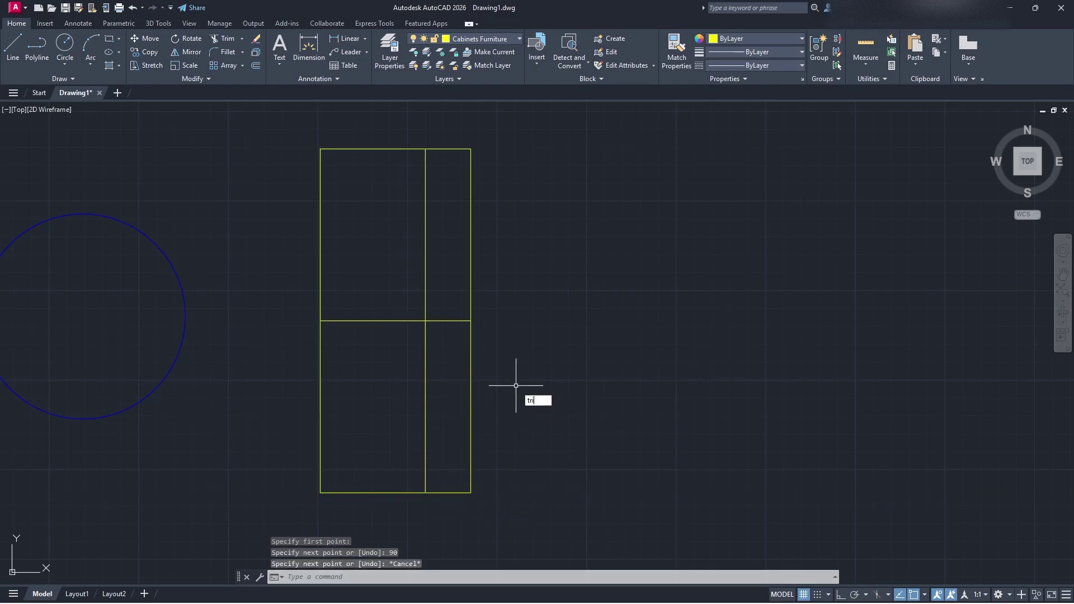
Step: Trim the sofa's horizontal dividing line between the backrest line and the east edge
type("tri")
key("Return")
left_click_drag(475, 336, 455, 292)
key("Escape")
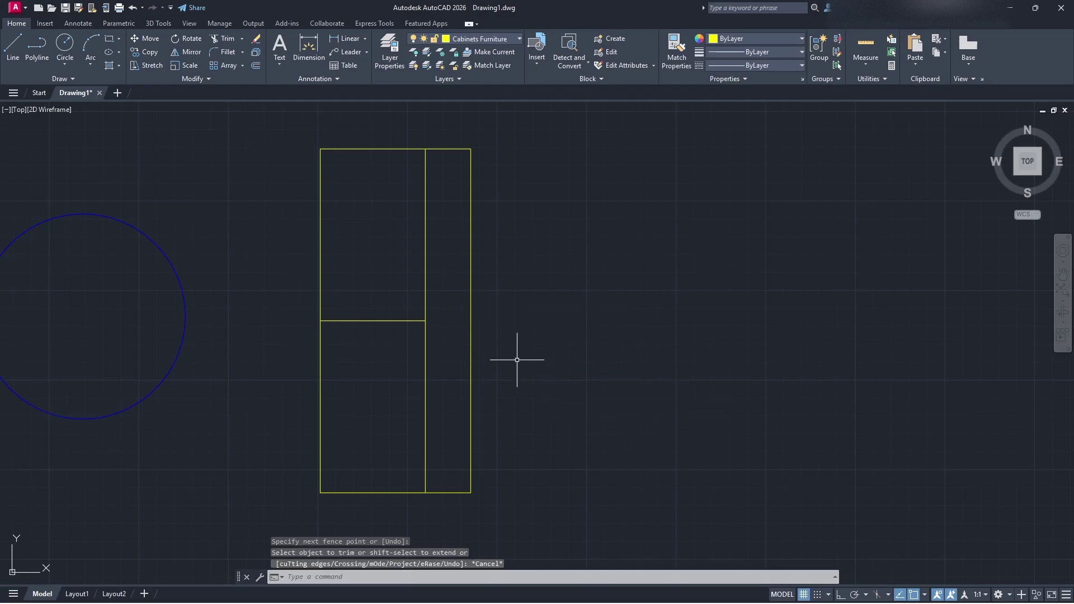
scroll(517, 360, "down", 4)
middle_click_drag(522, 353, 567, 380)
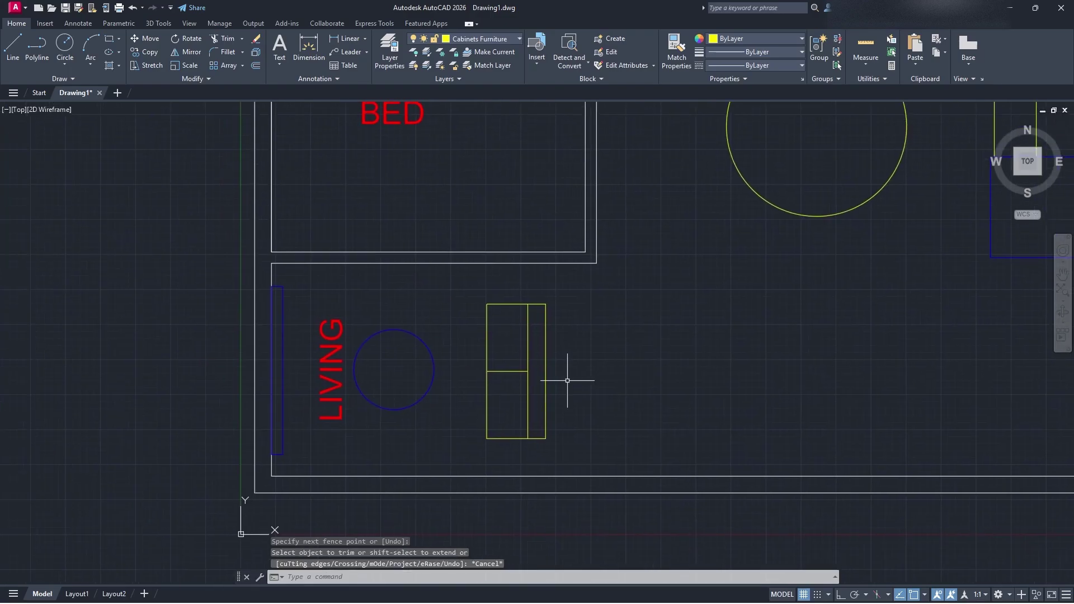
Step: Try a horizontal line across the sofa's upper seat section near its north end, and erase it
left_click(13, 45)
scroll(491, 296, "up", 4)
scroll(480, 311, "up", 2)
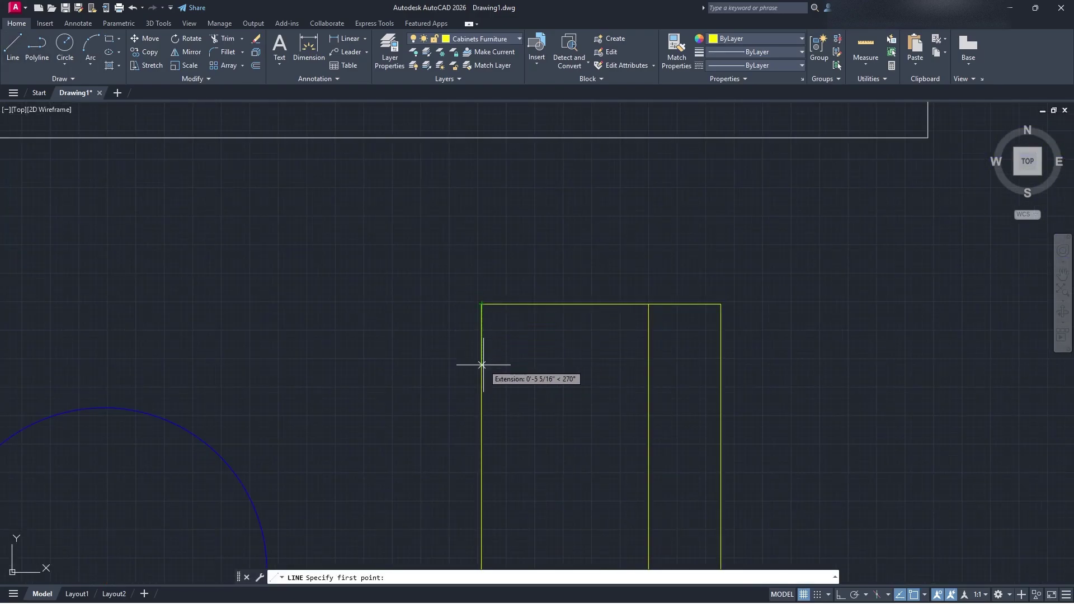
left_click(482, 304)
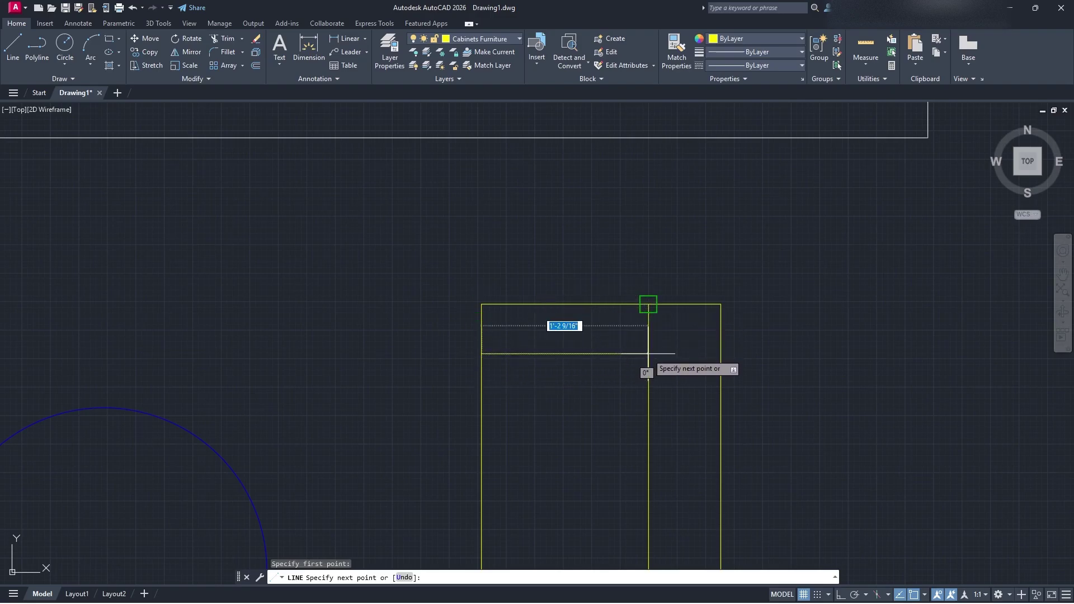
left_click(648, 304)
key("Escape")
left_click(649, 336)
left_click(545, 327)
type("e")
key("Return")
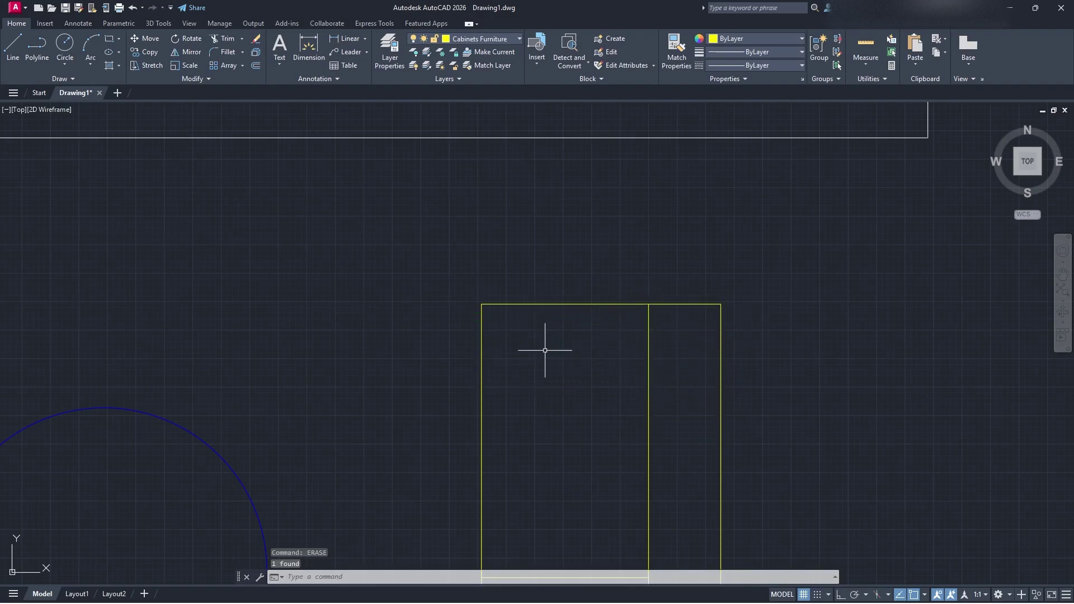
Step: Draw a narrow furniture rectangle about 10" wide and 6'-4" tall along the living area's west wall, starting at the inner northwest corner
scroll(546, 353, "down", 5)
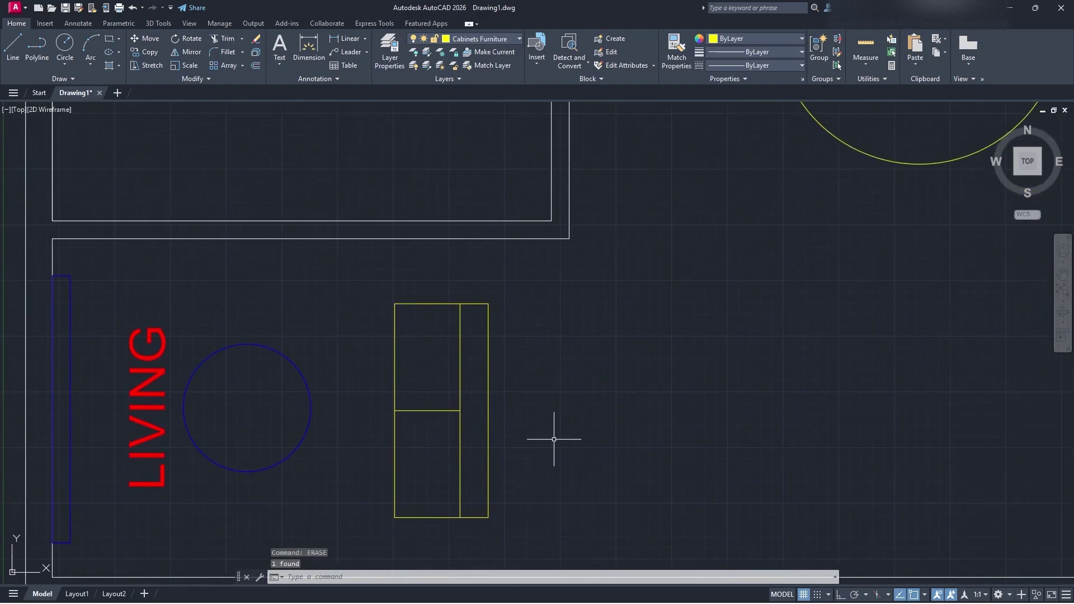
scroll(548, 425, "down", 4)
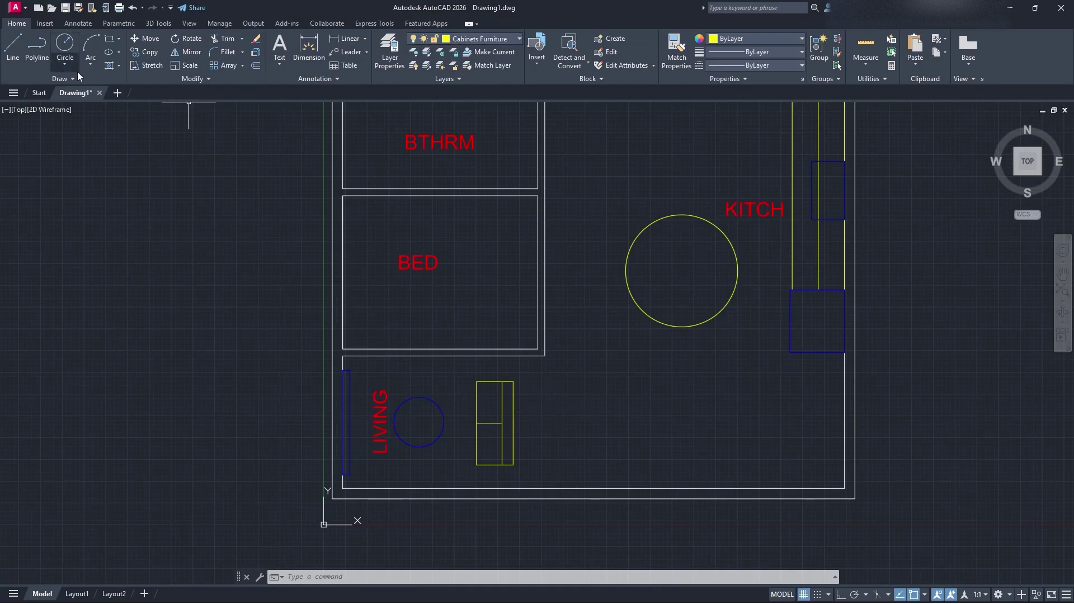
left_click(109, 38)
scroll(427, 447, "up", 4)
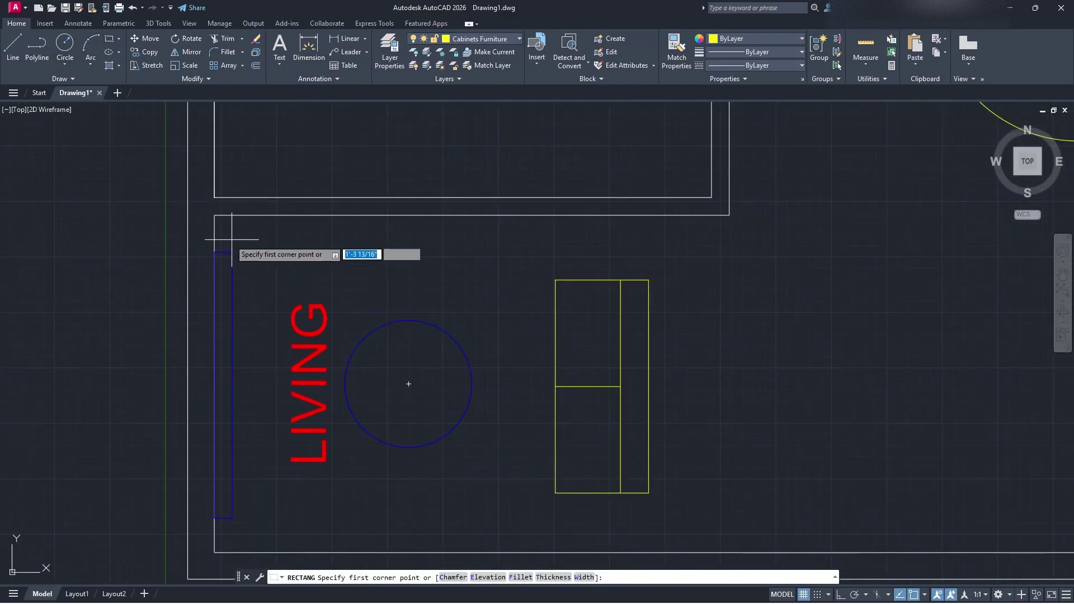
left_click(215, 214)
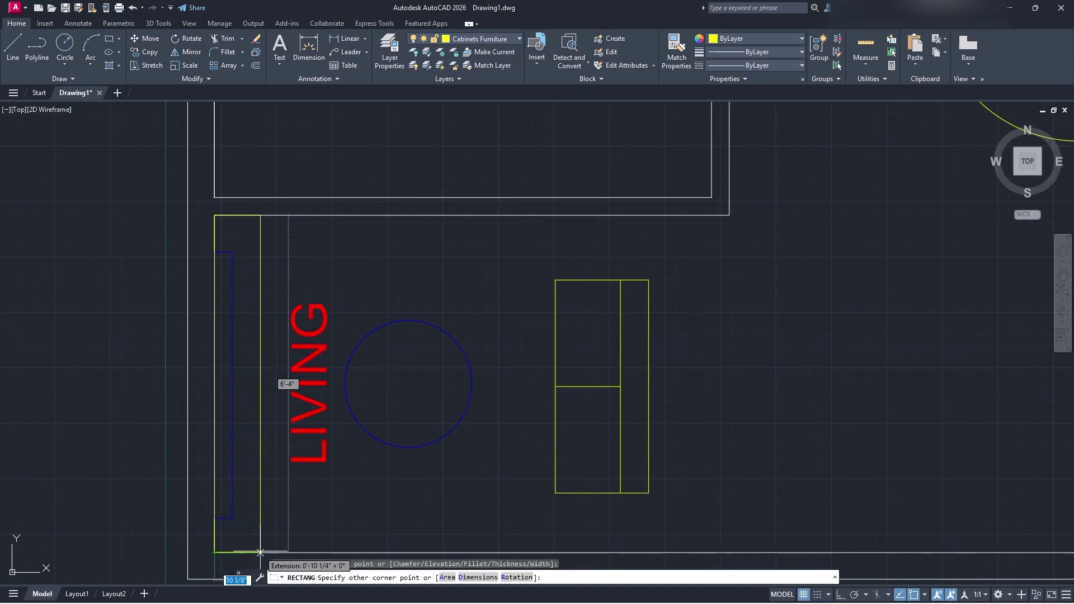
left_click(263, 552)
Step: Move the large yellow circle by its center about 7' south, into the open floor between the sofa and the east wall
scroll(311, 406, "down", 5)
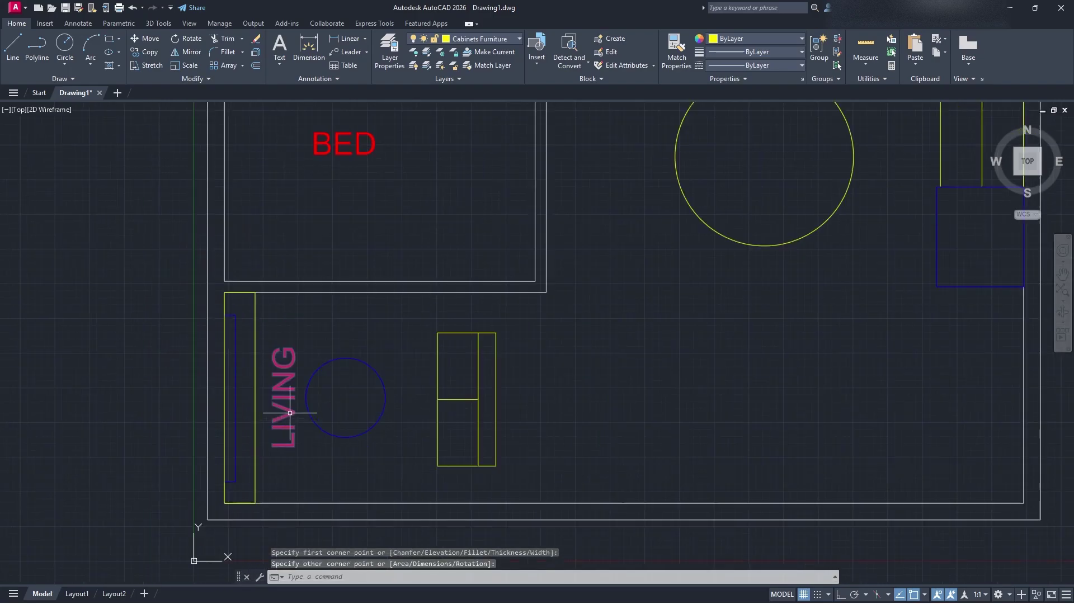
scroll(398, 369, "up", 1)
middle_click_drag(490, 433, 378, 431)
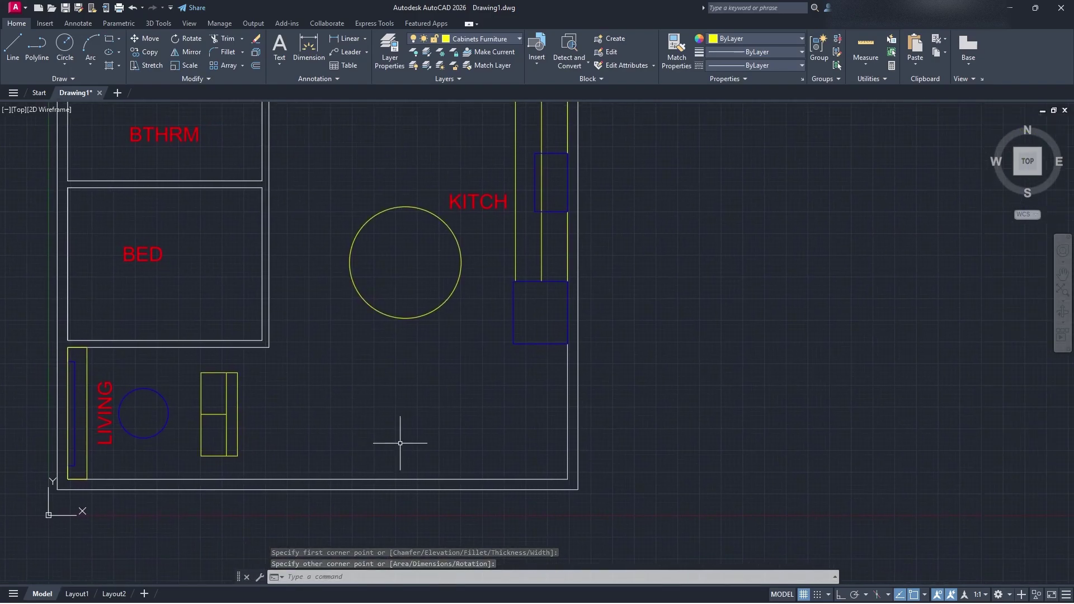
left_click_drag(387, 340, 390, 259)
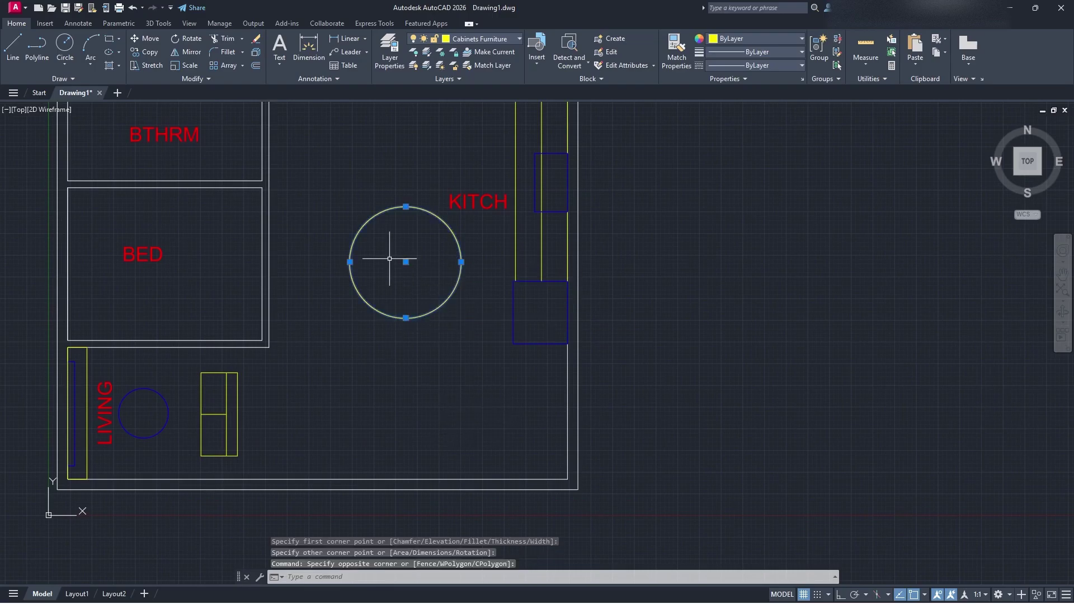
key("Return")
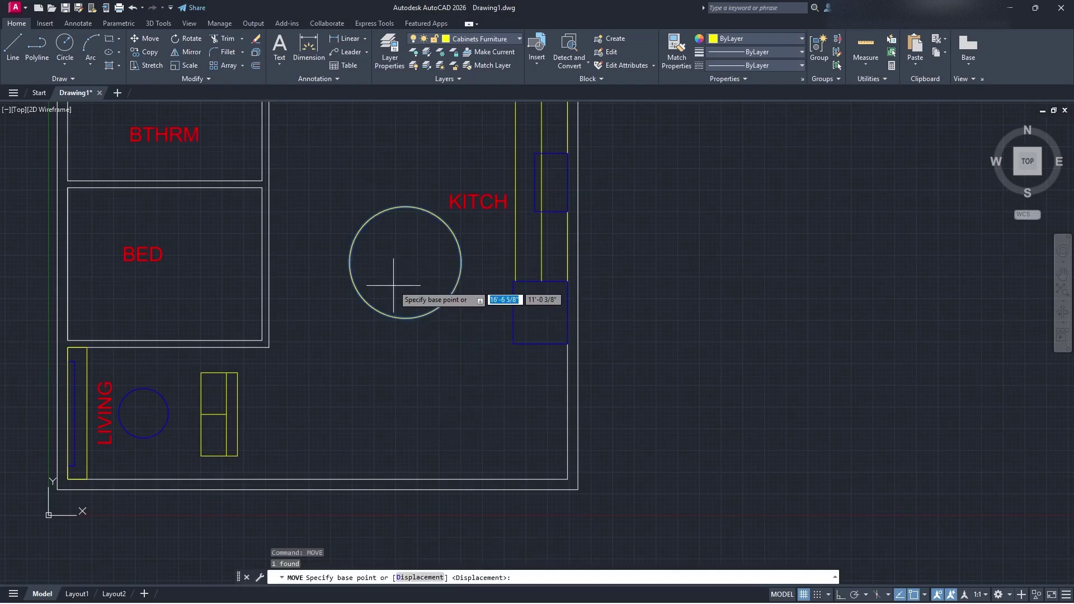
left_click(405, 262)
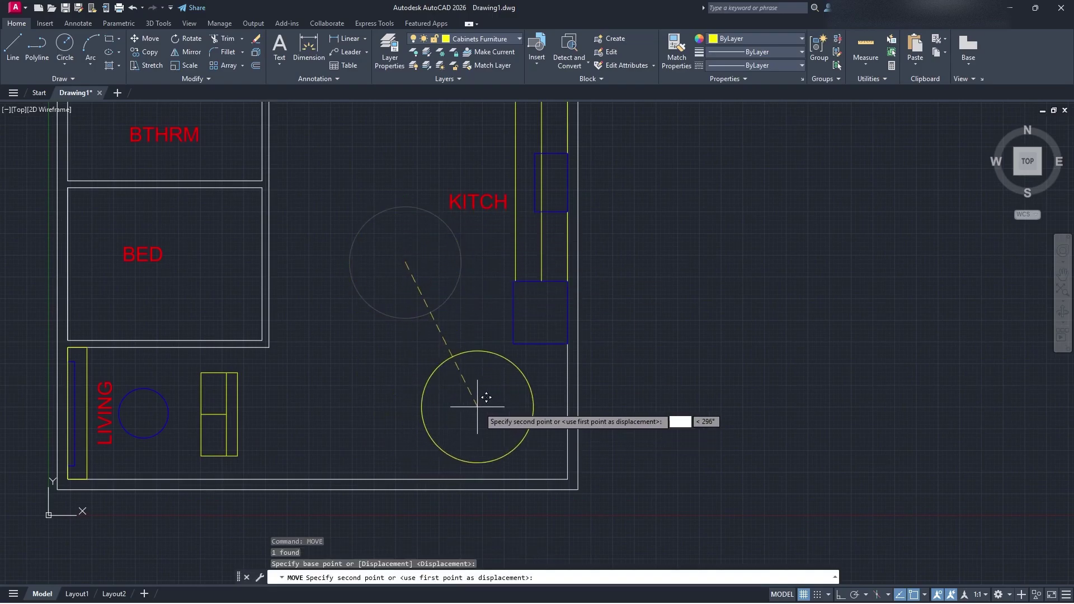
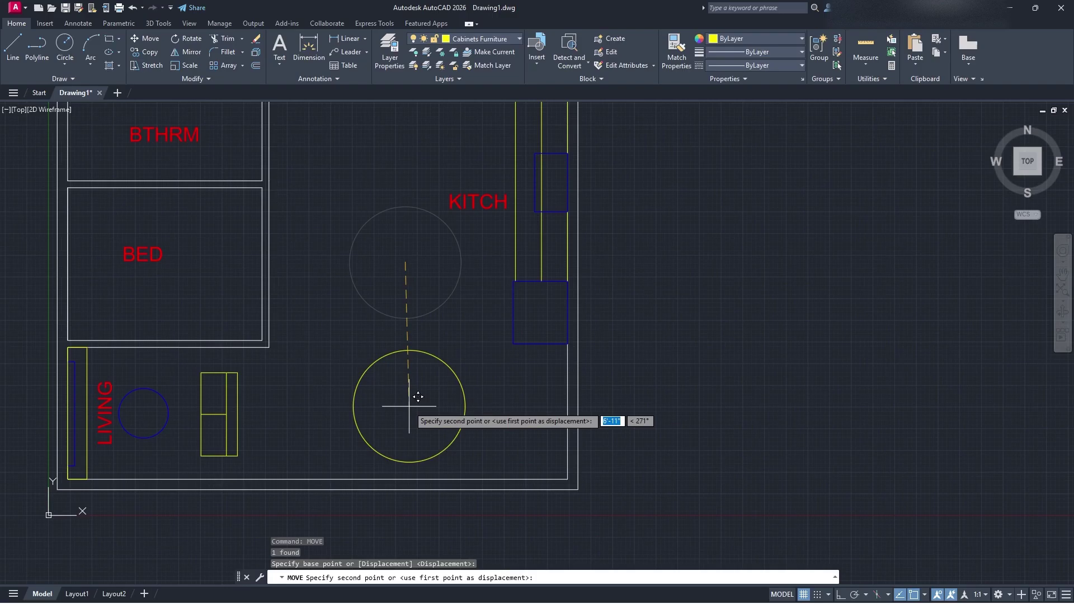
left_click(409, 406)
middle_click_drag(376, 267, 444, 341)
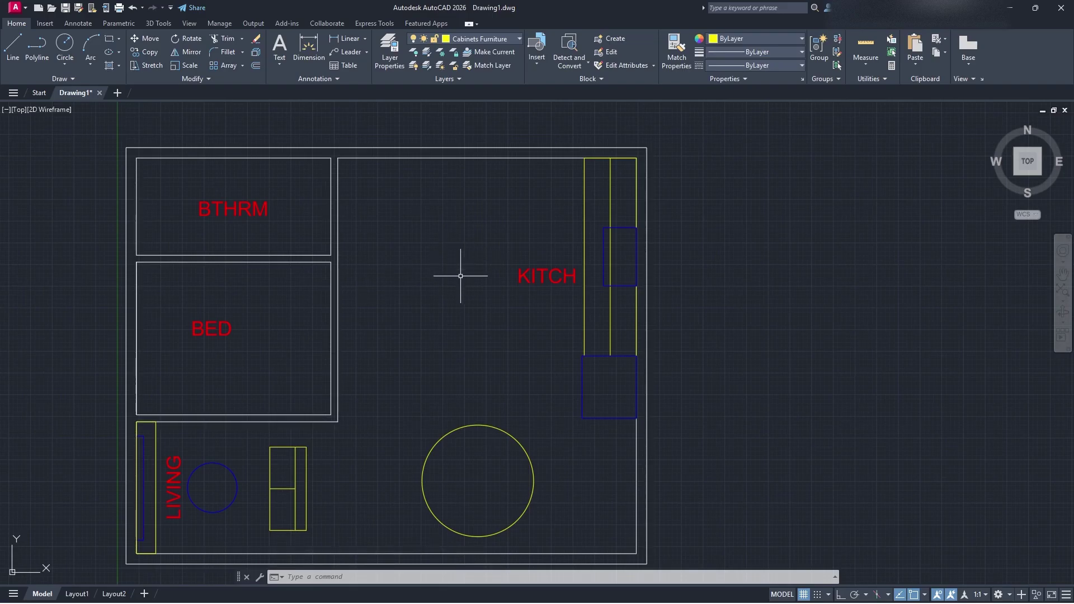
middle_click_drag(420, 312, 534, 307)
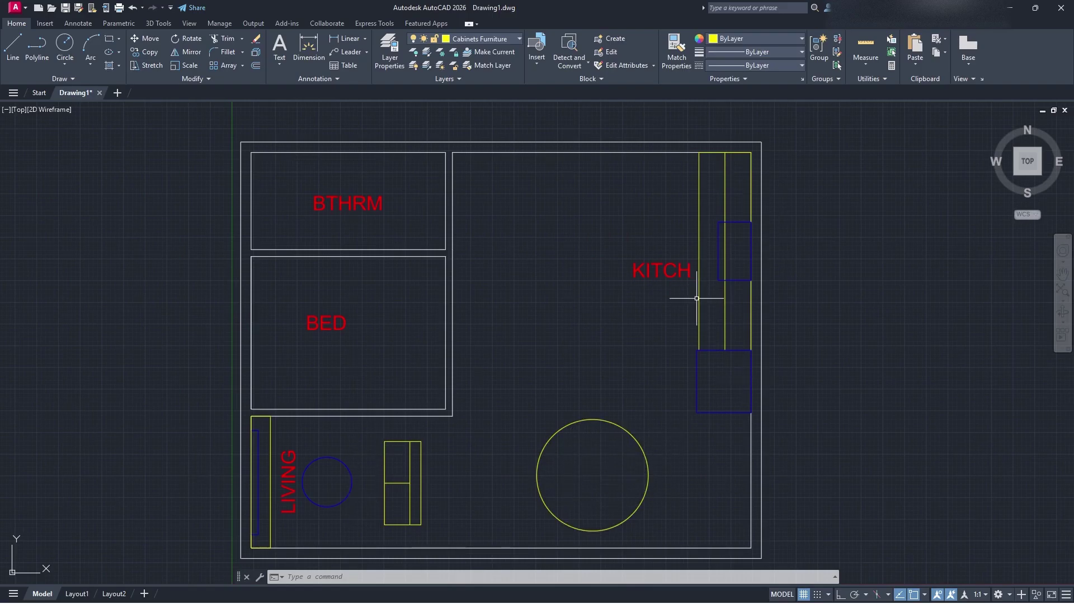
middle_click_drag(512, 332, 583, 381)
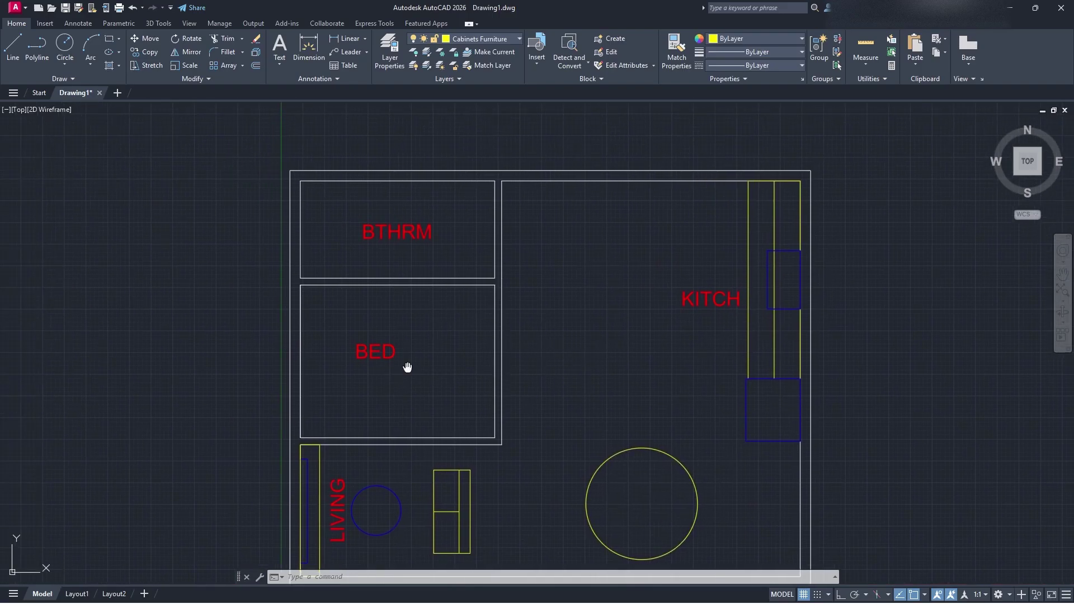
middle_click_drag(407, 368, 430, 404)
scroll(366, 278, "up", 4)
middle_click_drag(363, 279, 445, 439)
scroll(266, 139, "down", 4)
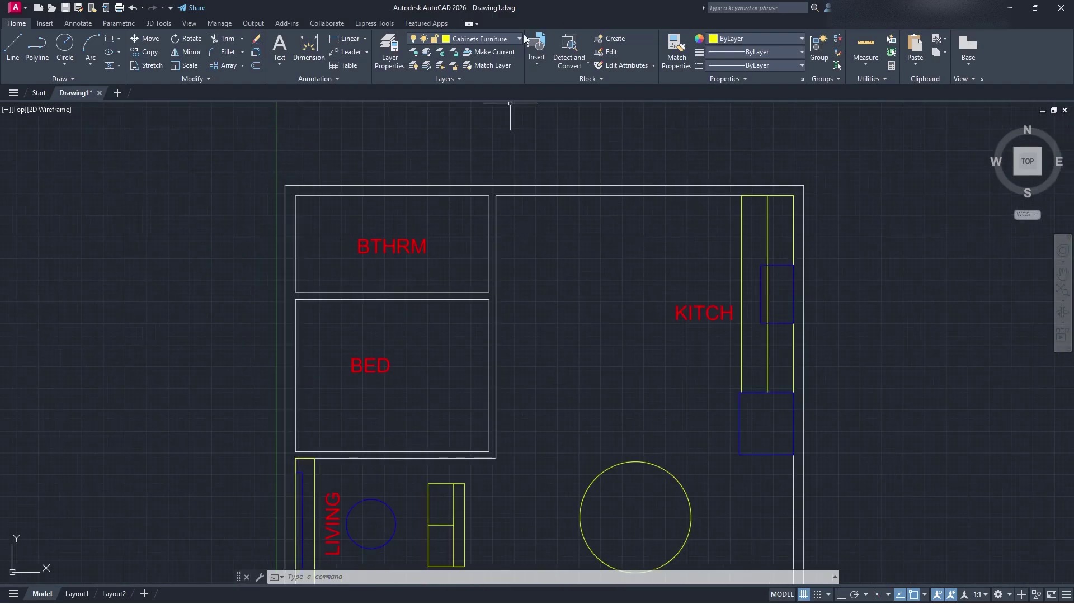
Step: Create a layer named Plumbing Fixtures, make it current, and set its color to green
left_click(390, 54)
left_click(236, 96)
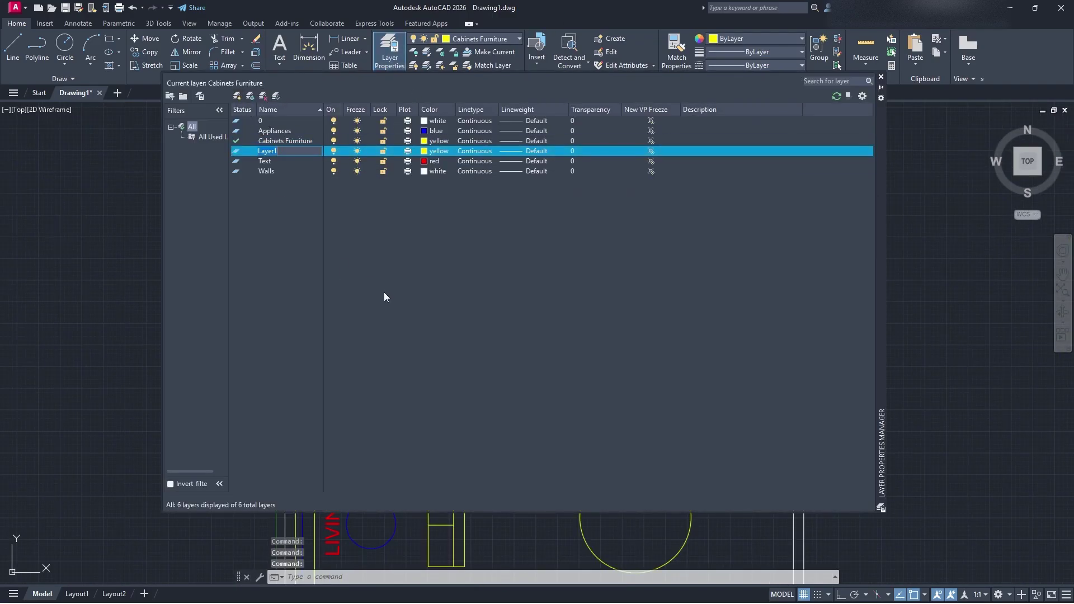
type("Plumbing")
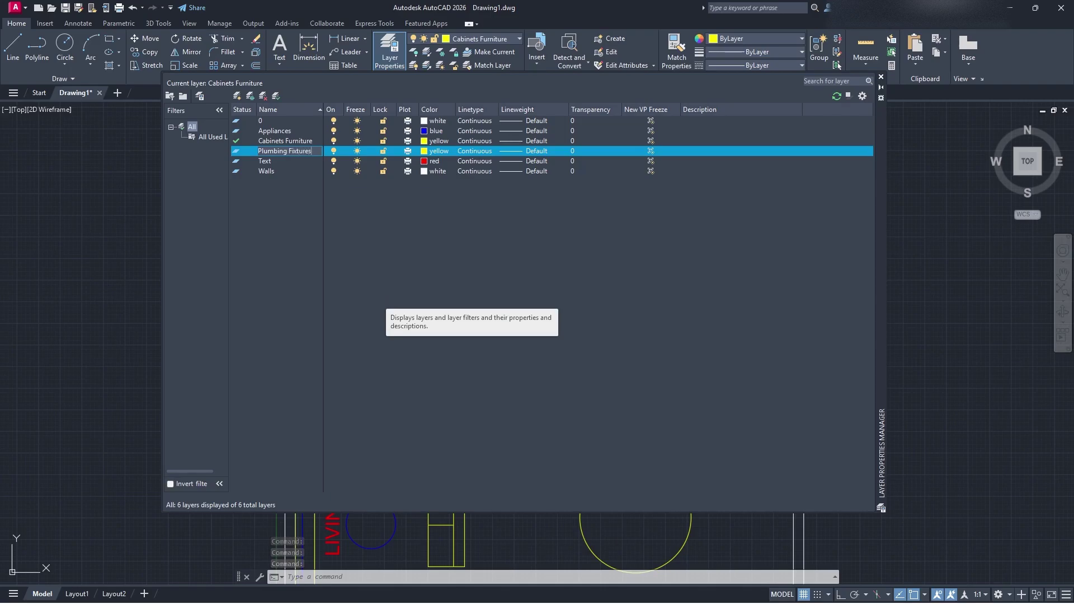
type(" Fixtures")
key("Return")
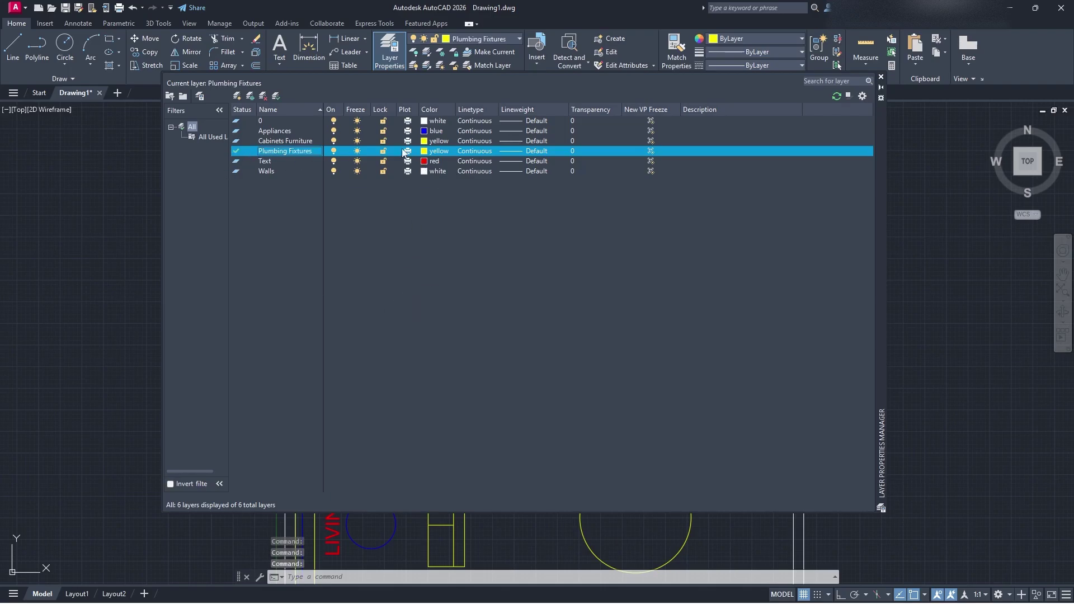
left_click(434, 151)
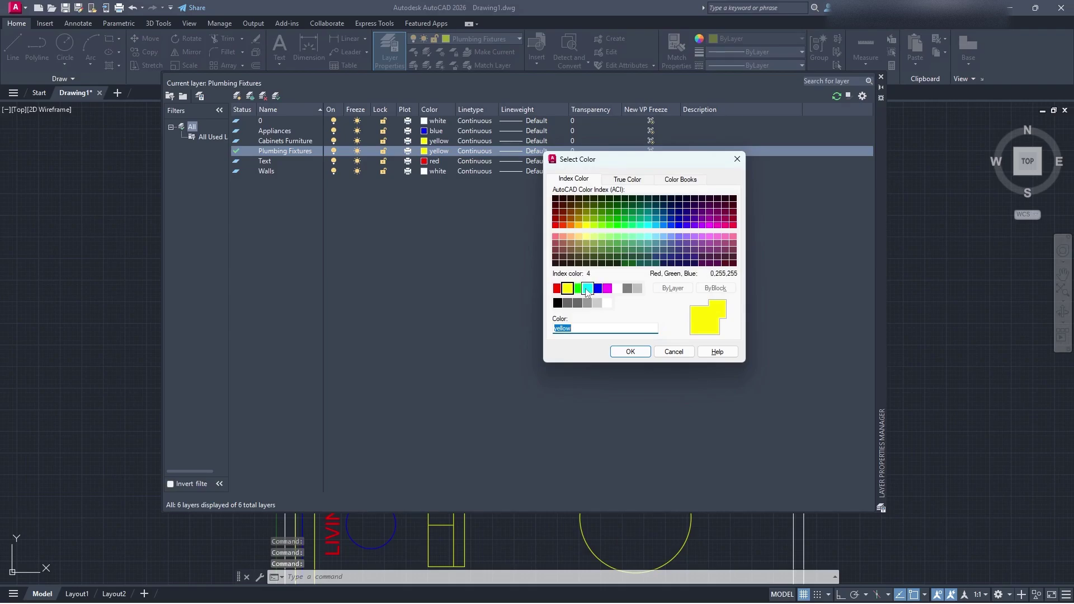
left_click(579, 288)
left_click(630, 351)
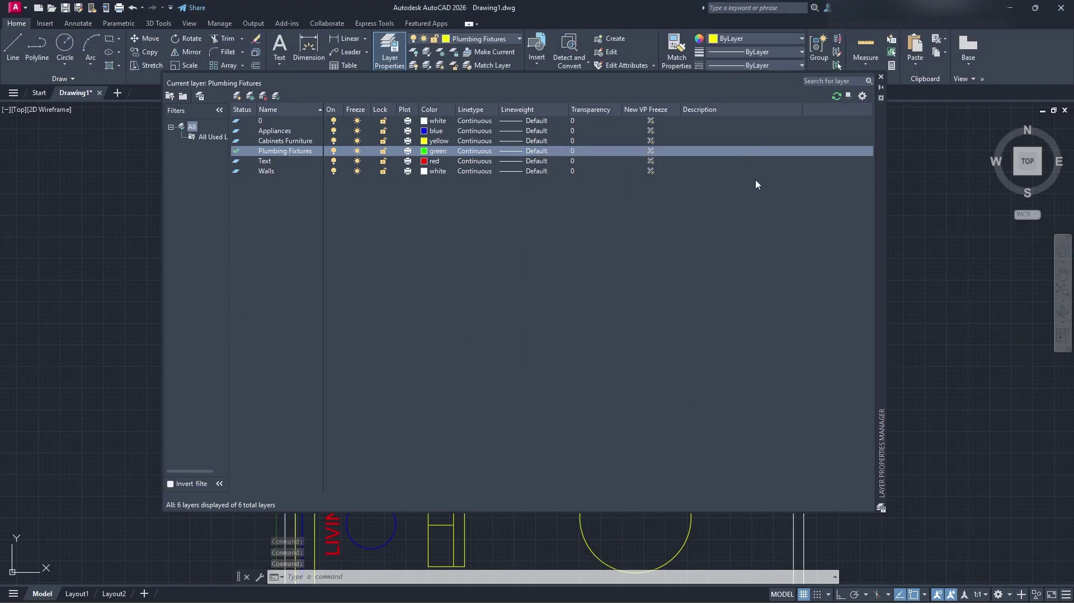
left_click(882, 76)
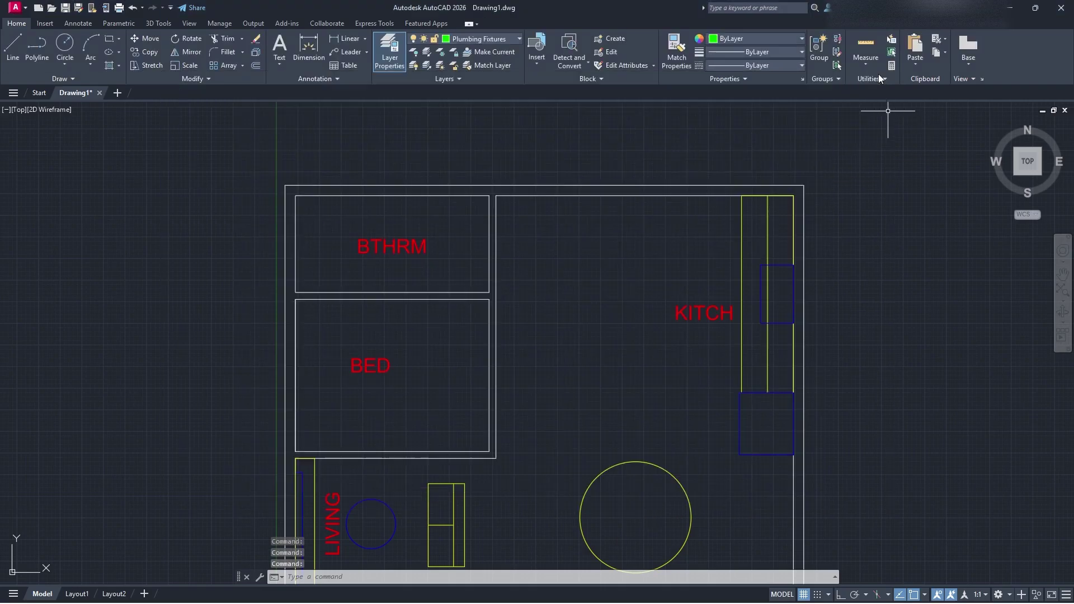
Step: Draw a 20" wide rectangle along the bathroom's west wall, spanning the room's full 4'-8" height
left_click(109, 38)
left_click(304, 313)
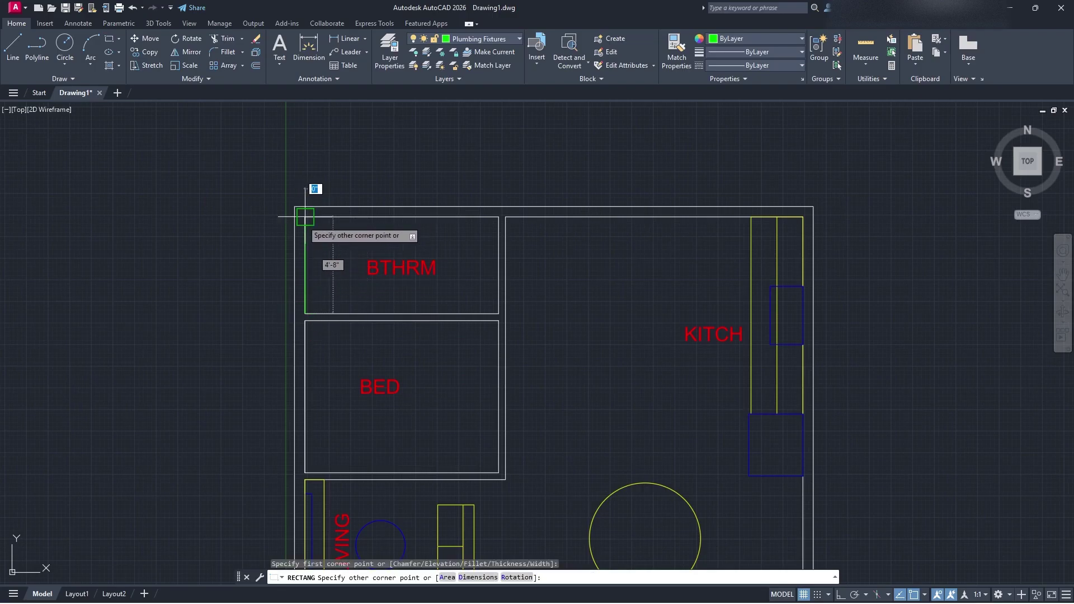
type("20")
key("Return")
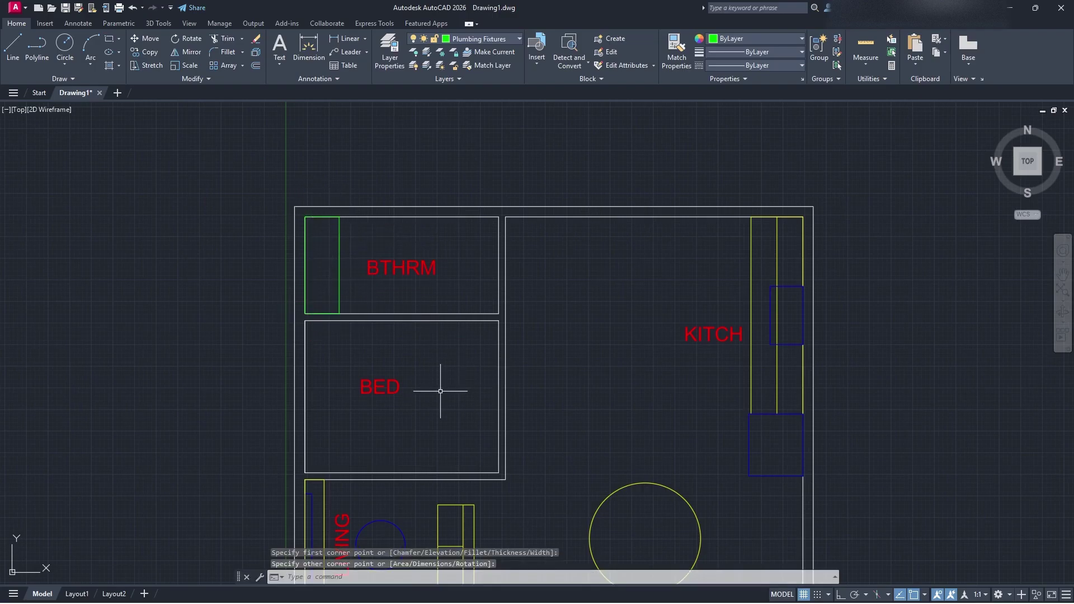
Step: Stretch the bathroom rectangle's east edge eastward so it takes up about a quarter of the room's width
left_click(369, 296)
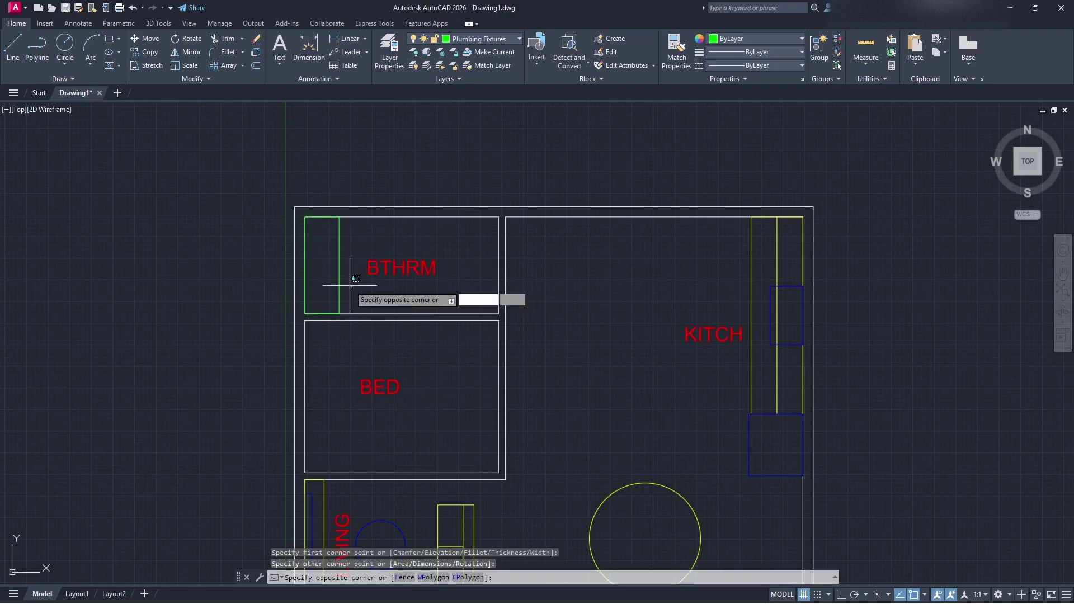
left_click(314, 239)
left_click(338, 265)
left_click(368, 264)
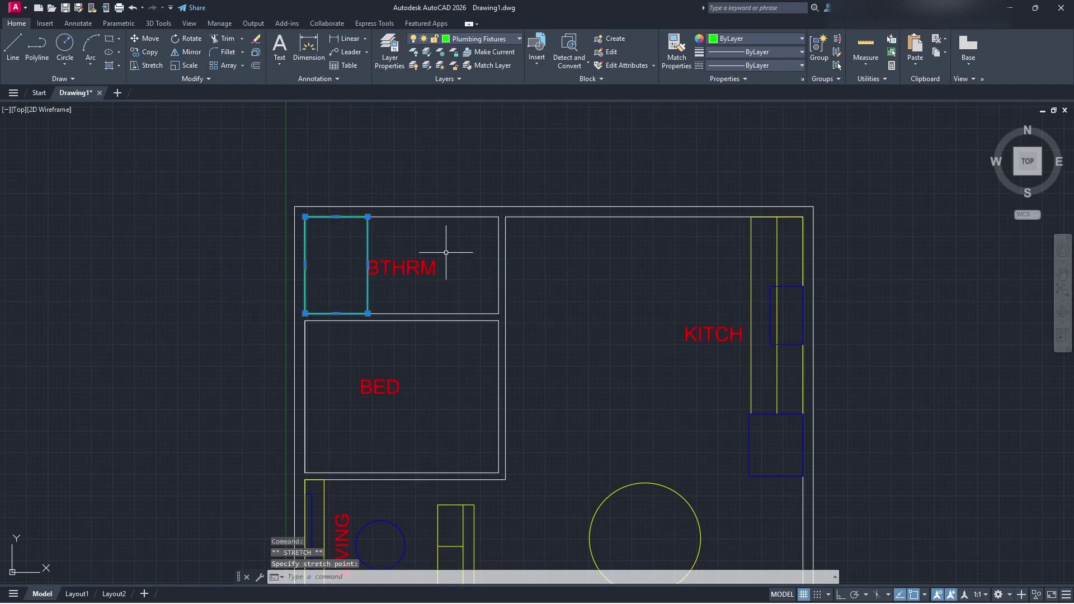
left_click(336, 265)
left_click(336, 265)
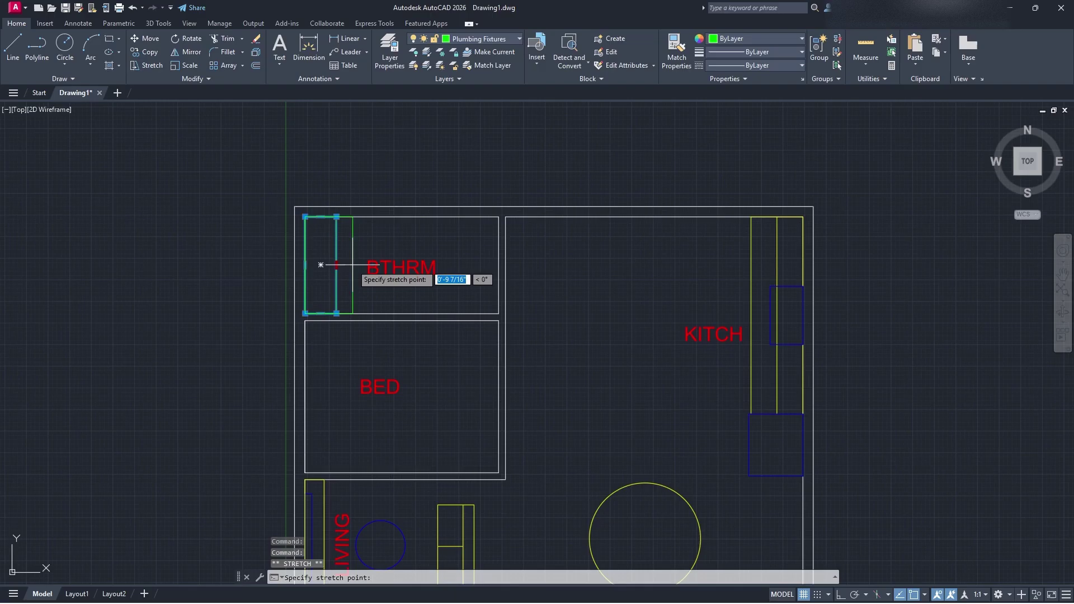
left_click(355, 265)
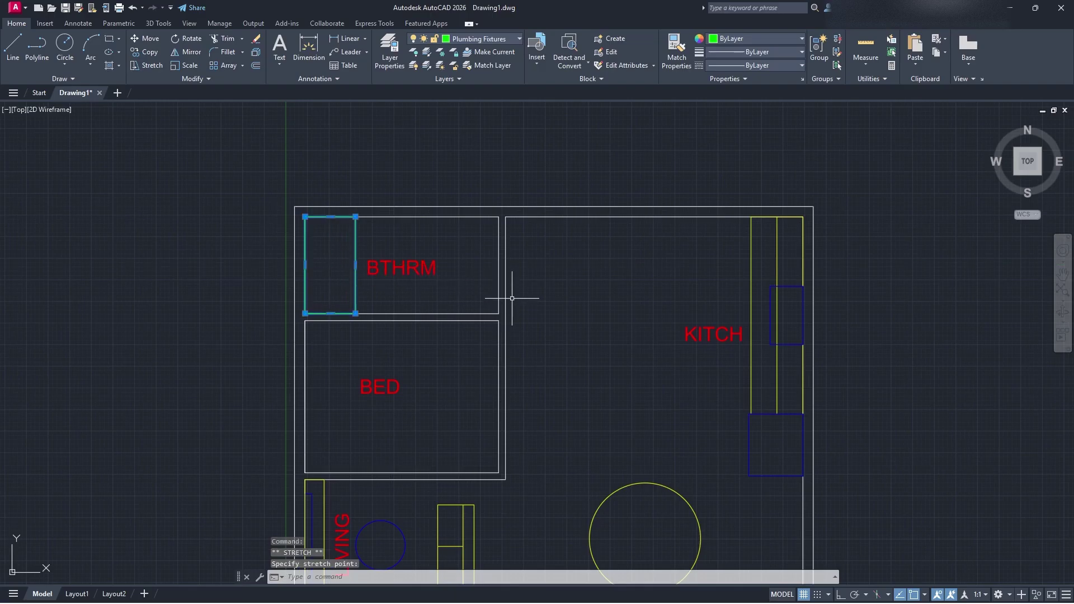
key("Escape")
Step: Draw a toilet bowl circle with a radius of about 8" near the bathroom's north wall, just east of the green rectangle
middle_click_drag(464, 290, 432, 319)
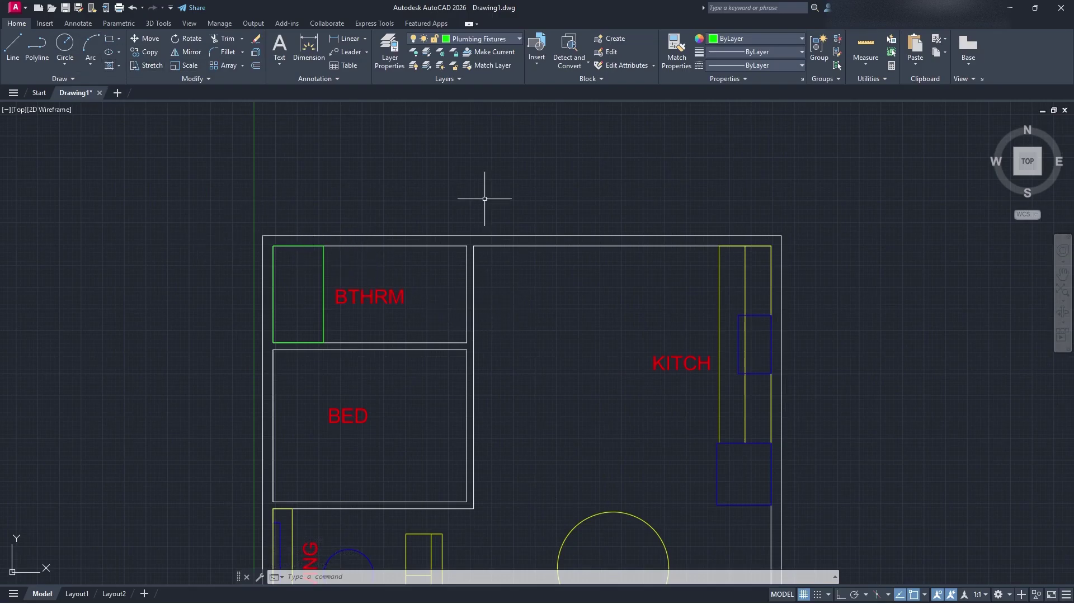
left_click(65, 45)
scroll(358, 264, "up", 4)
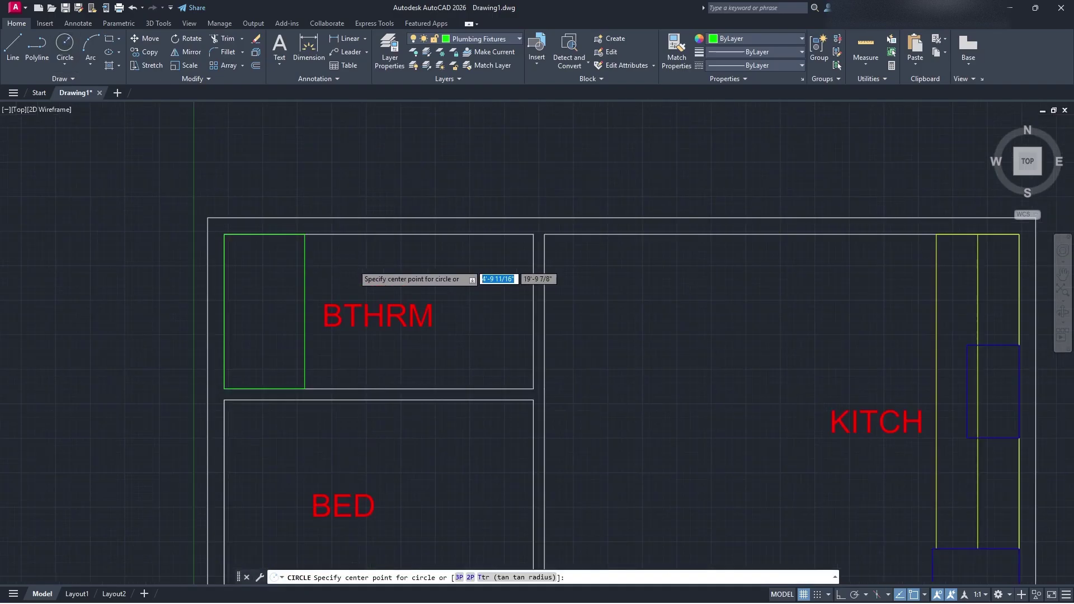
left_click(362, 263)
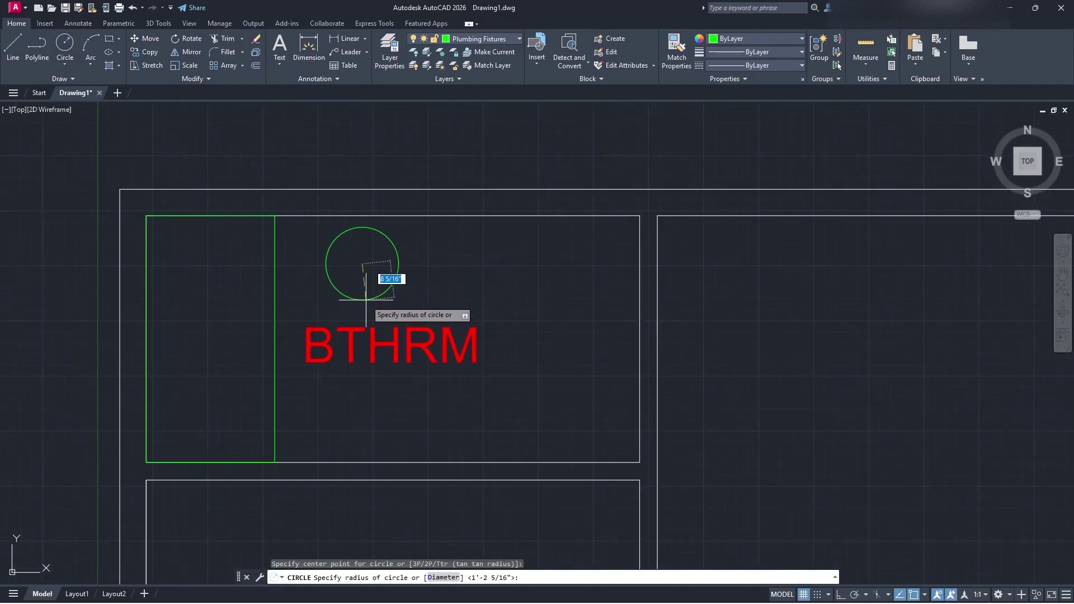
left_click(364, 298)
Step: Draw a toilet tank rectangle about 1'-3" wide between the top of the bowl circle and the north wall, matching the circle's width
left_click(110, 38)
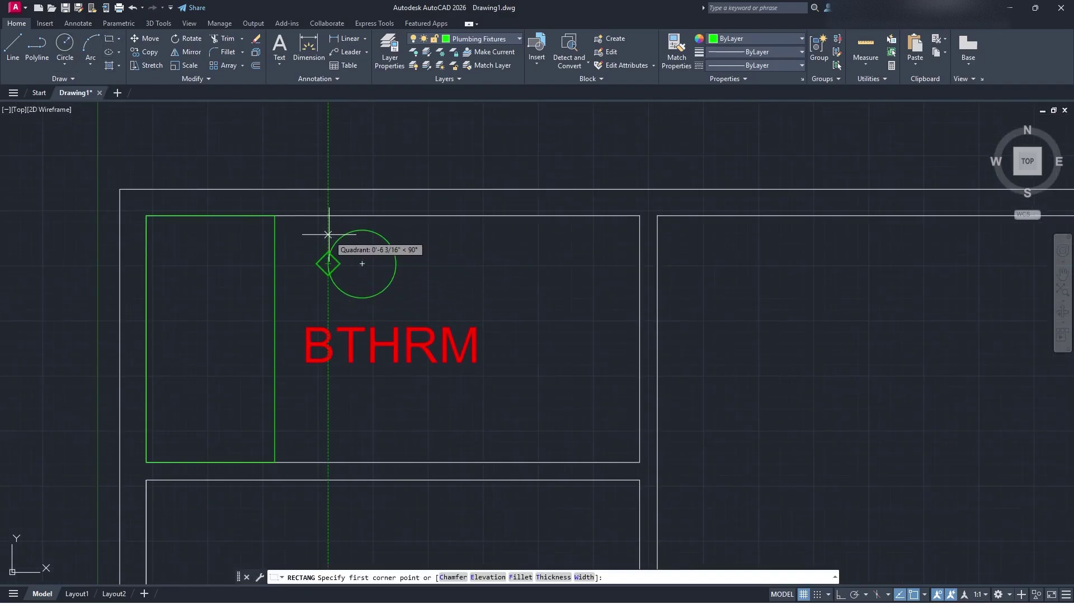
left_click(328, 232)
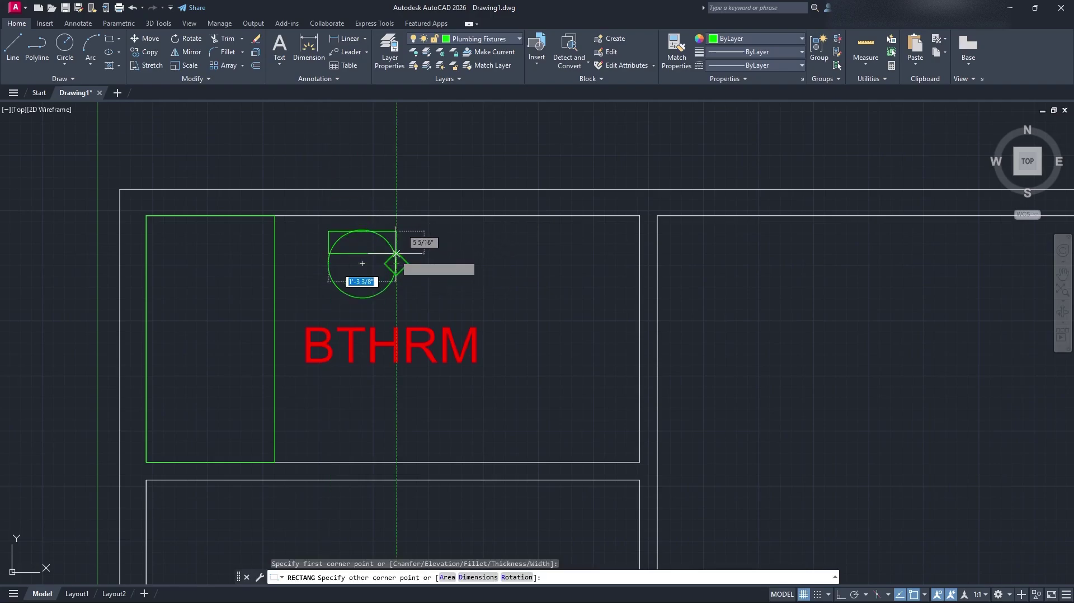
left_click(396, 215)
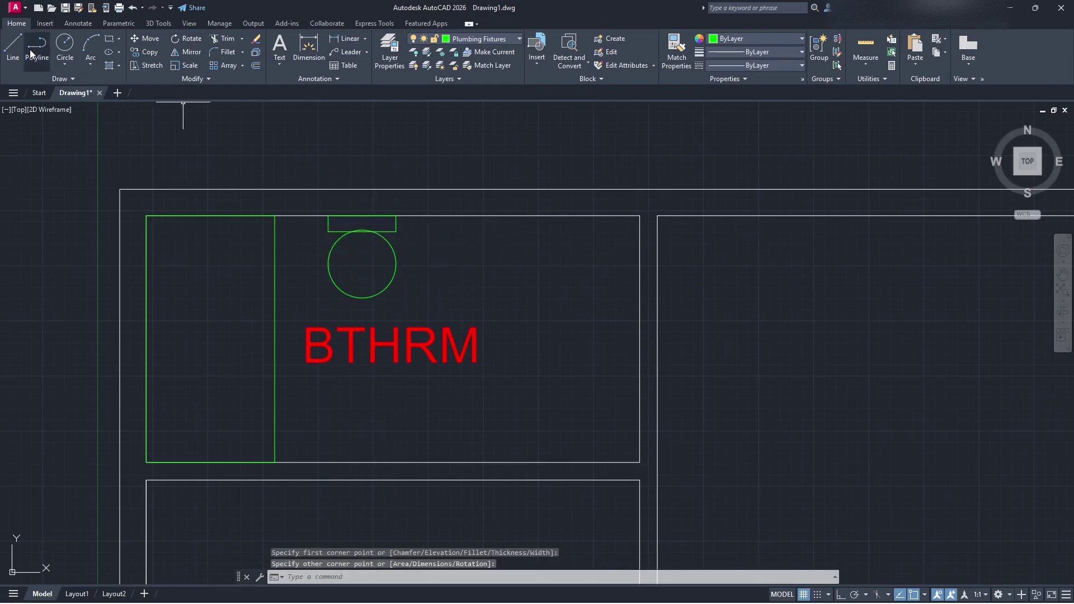
Step: Draw vertical lines connecting the tank's two lower corners to the west and east quadrants of the bowl circle
left_click(13, 44)
left_click(362, 263)
key("Escape")
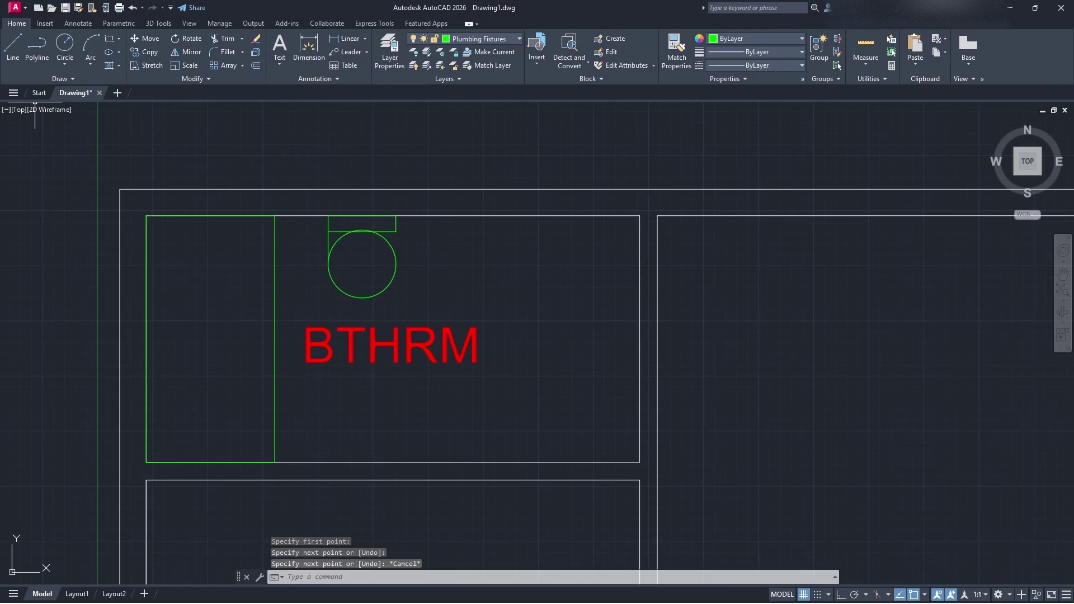
left_click(13, 43)
left_click(362, 264)
key("Escape")
Step: Trim the bowl circle's top arc where it extends into the toilet tank
type("tr")
key("Return")
scroll(389, 261, "up", 4)
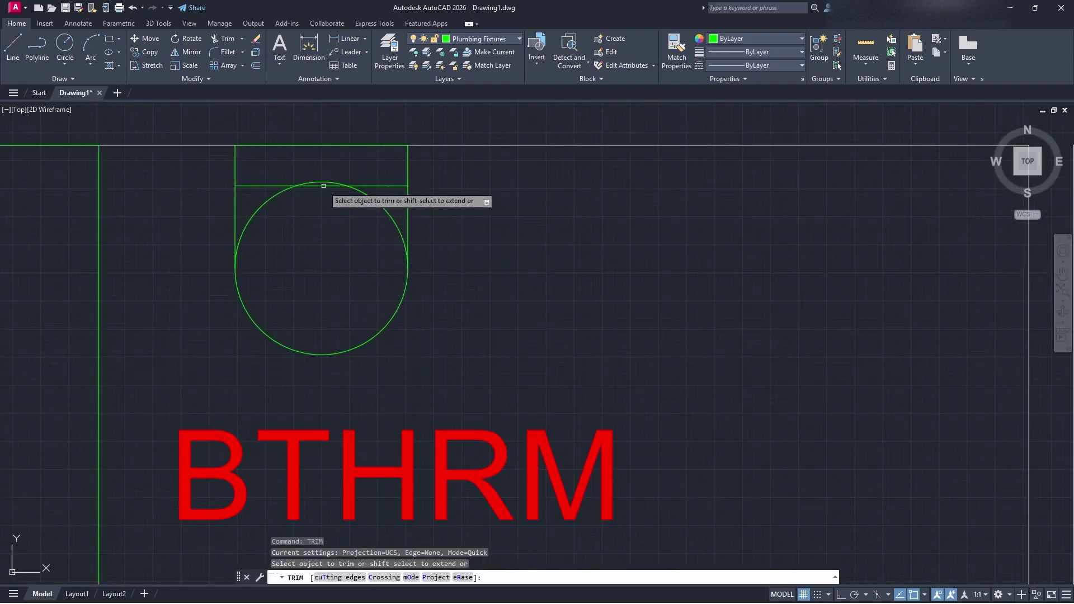
key("Escape")
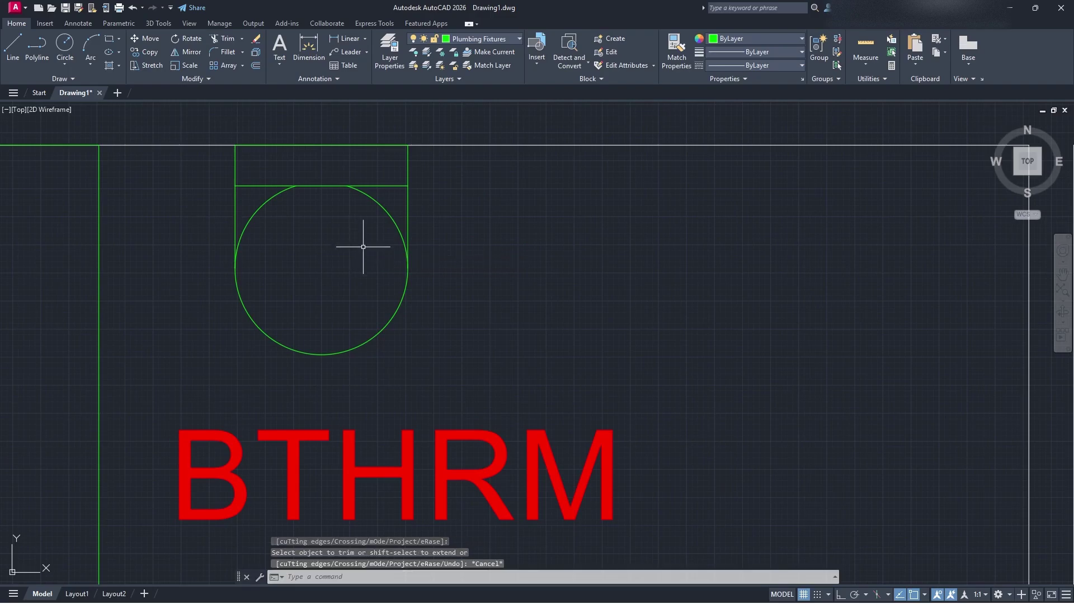
left_click(492, 308)
left_click(213, 205)
scroll(483, 274, "down", 2)
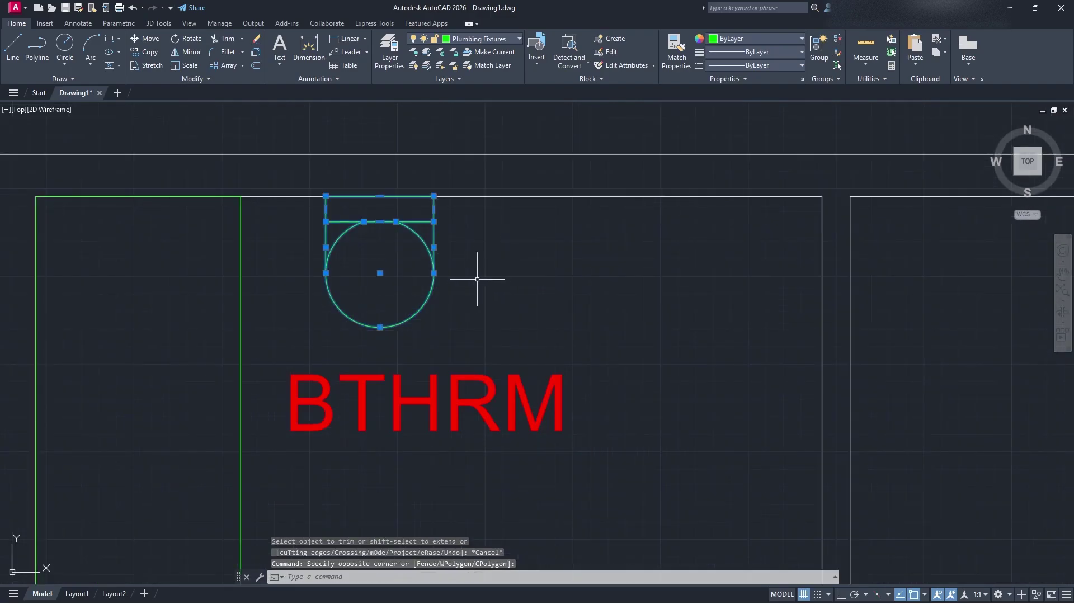
key("Escape")
Step: Draw a counter rectangle 11" deep along the bathroom's north wall, from the toilet tank's northeast corner to near the east wall
scroll(529, 286, "down", 2)
middle_click_drag(604, 326, 475, 341)
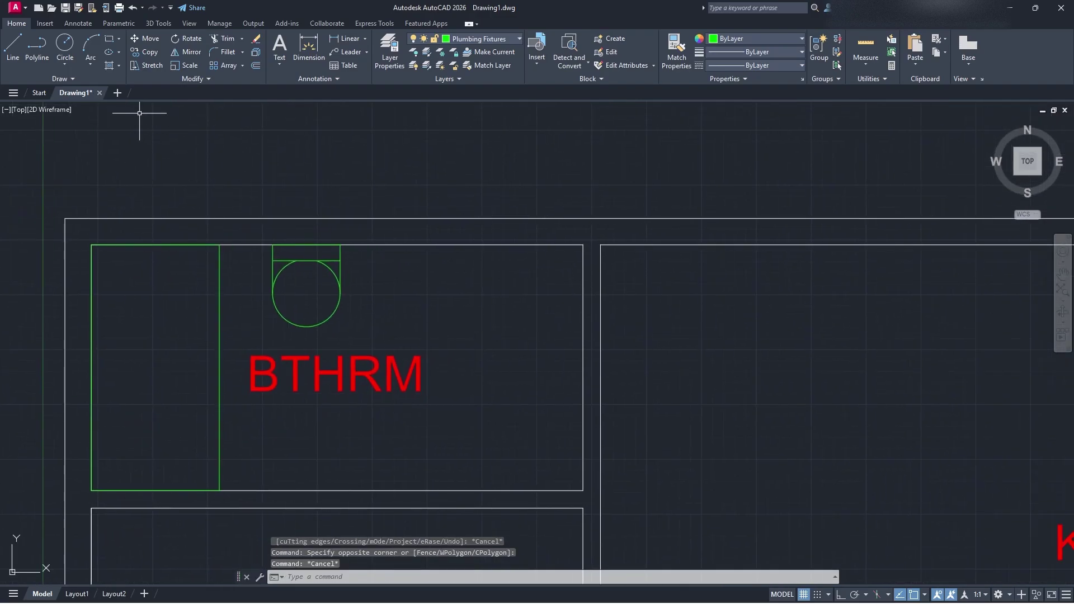
left_click(108, 46)
left_click(341, 245)
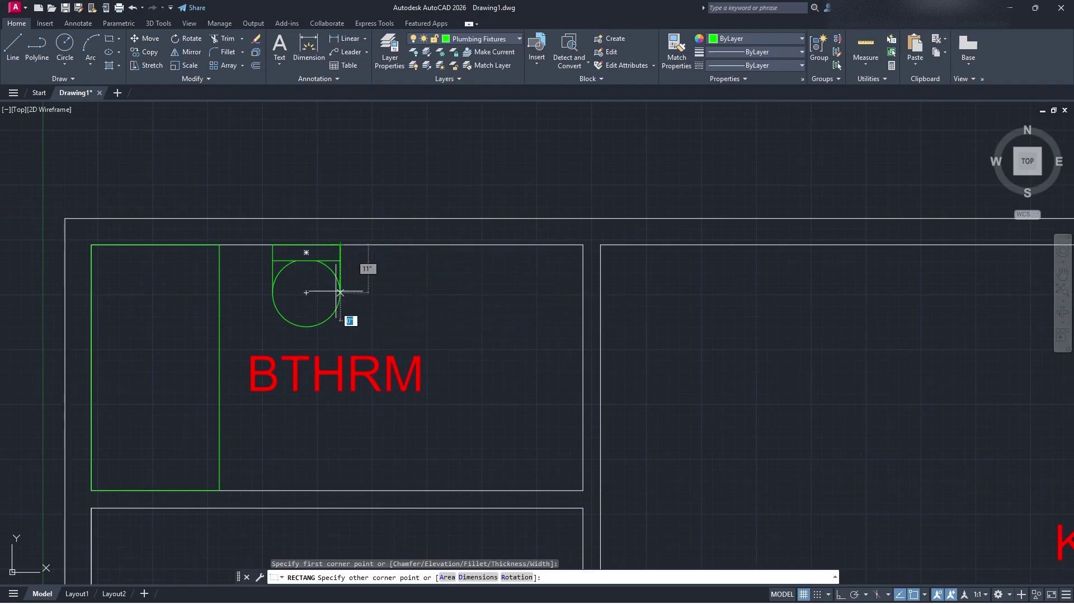
left_click(538, 292)
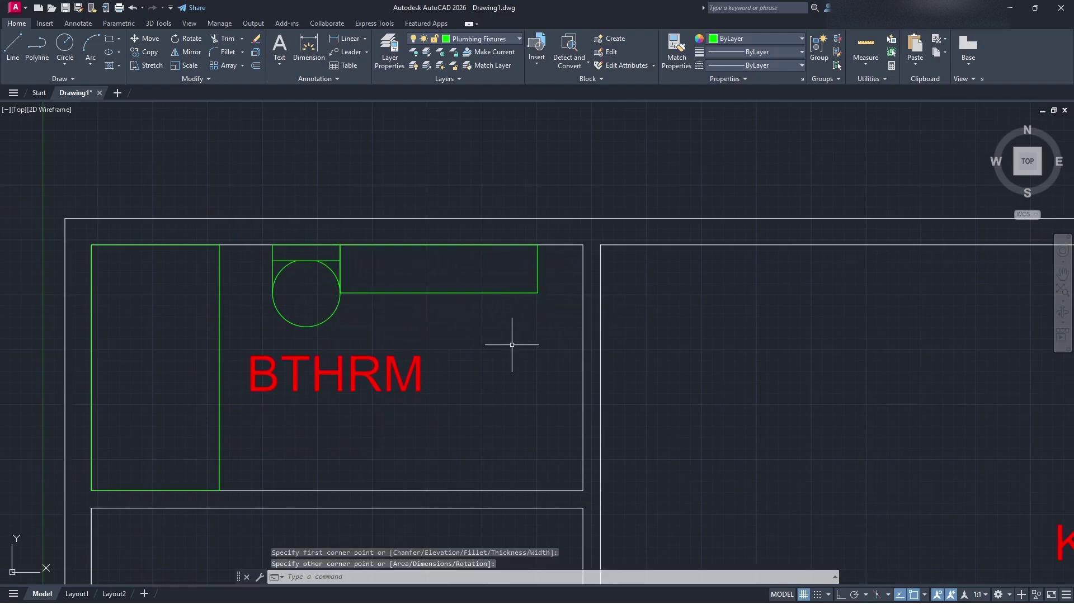
scroll(532, 347, "down", 2)
middle_click_drag(551, 354, 533, 277)
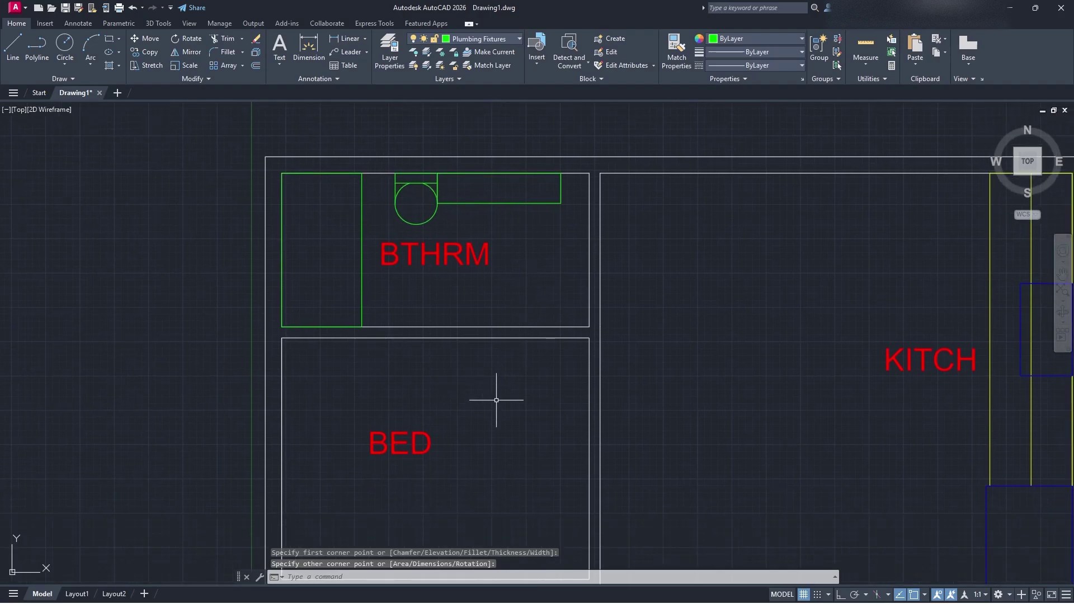
middle_click_drag(460, 442, 444, 356)
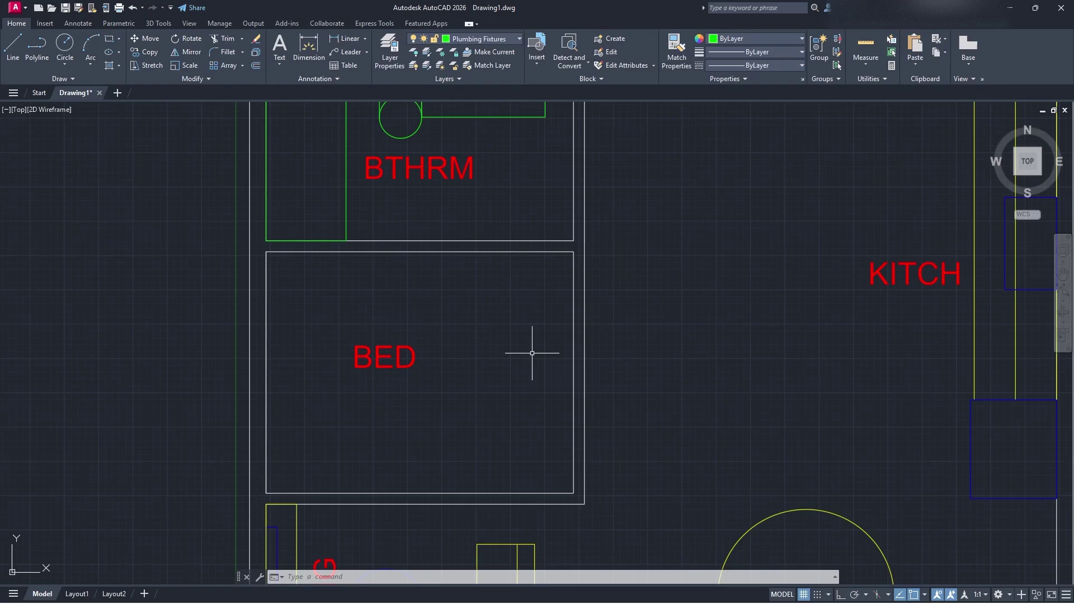
middle_click_drag(484, 339, 501, 398)
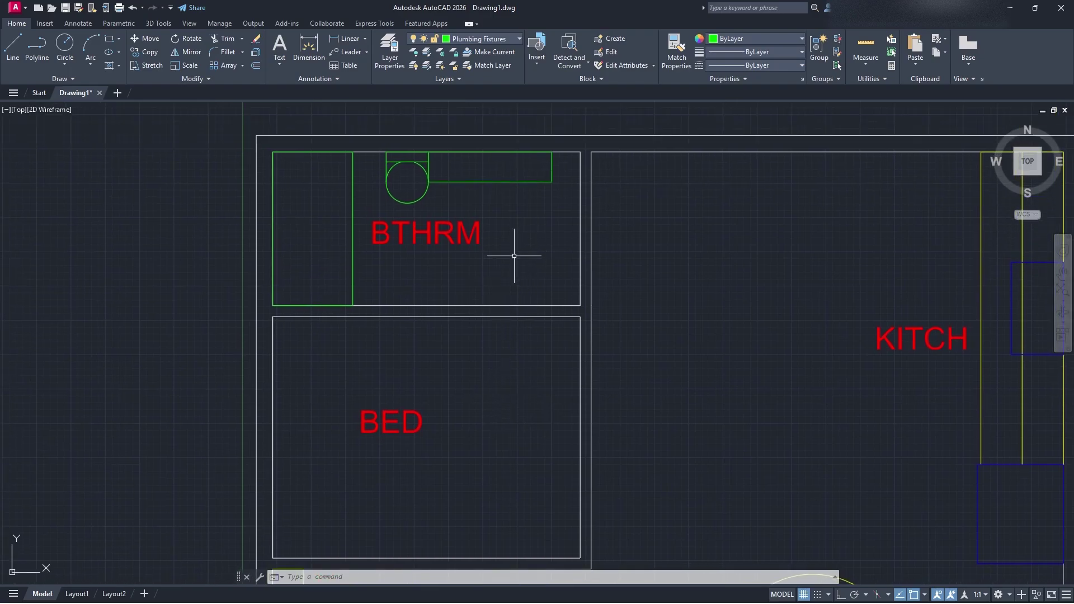
middle_click_drag(467, 293, 398, 343)
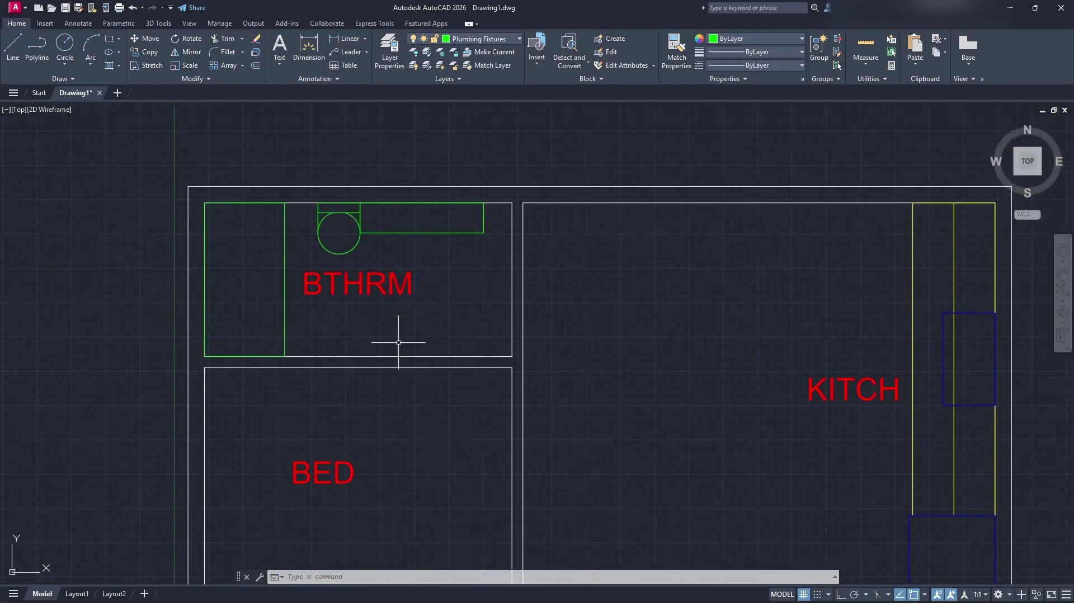
middle_click_drag(569, 308, 517, 318)
mouse_move(337, 397)
middle_mouse_down()
mouse_move(333, 314)
mouse_move(397, 246)
middle_mouse_up()
middle_click_drag(447, 334, 456, 423)
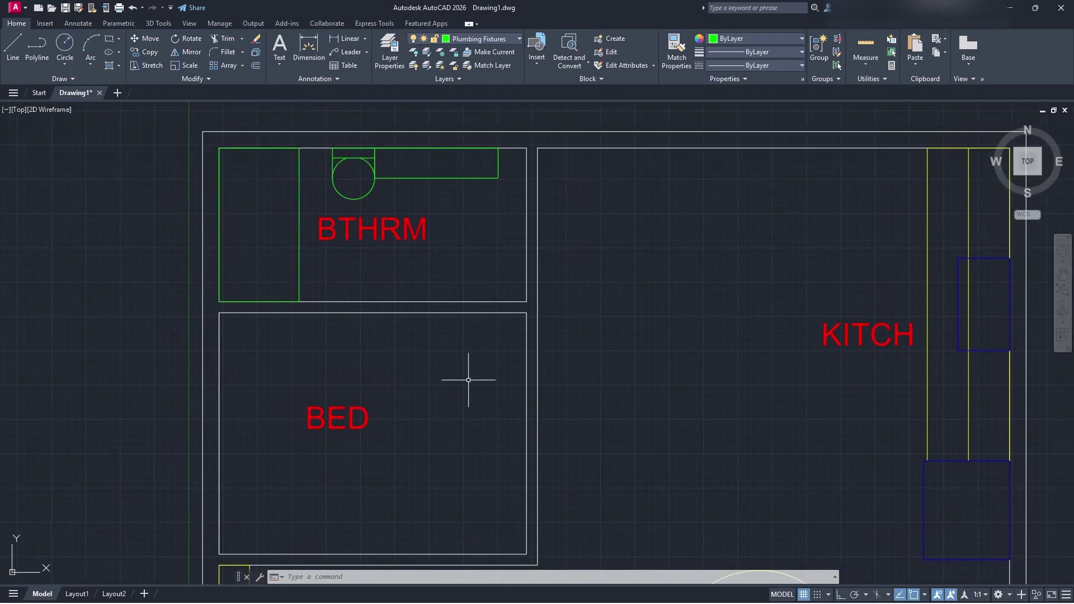
Step: Draw a sink circle centred in the bathroom counter rectangle, just fitting within its depth
middle_click_drag(456, 366, 414, 417)
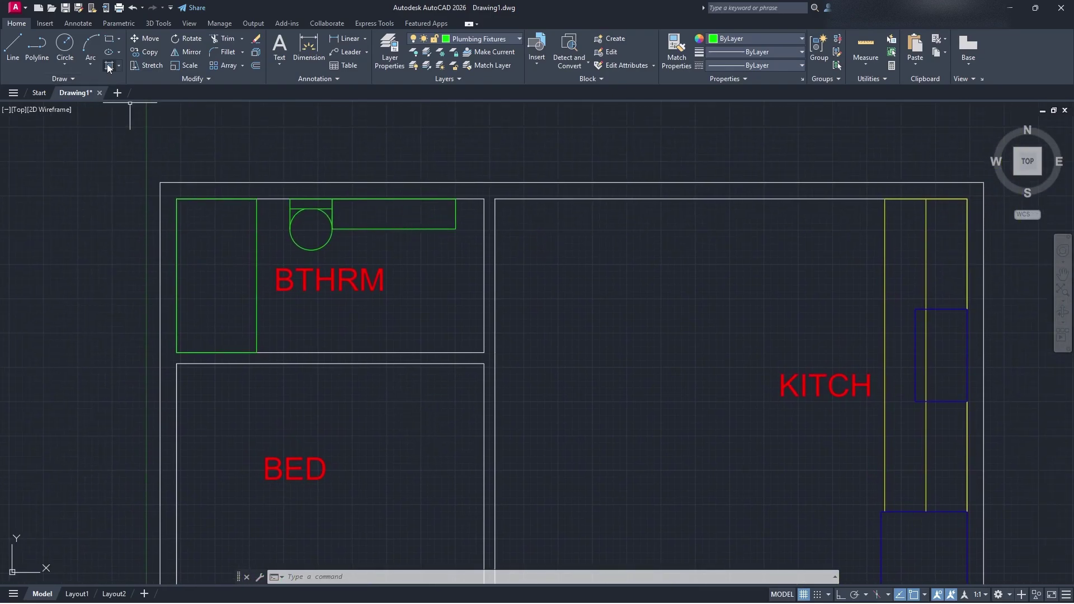
left_click(110, 41)
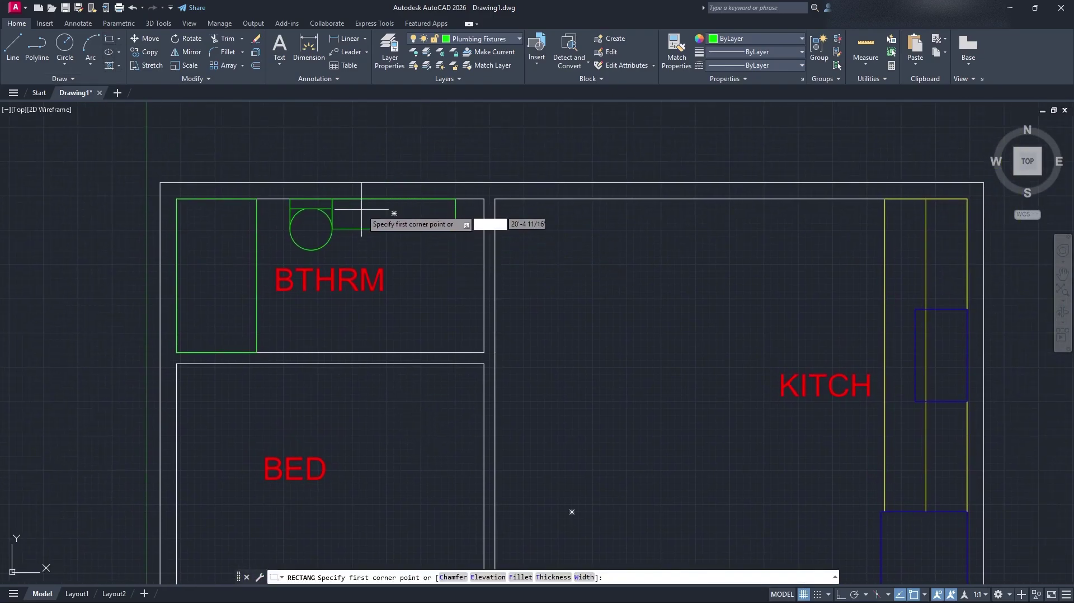
scroll(368, 202, "up", 4)
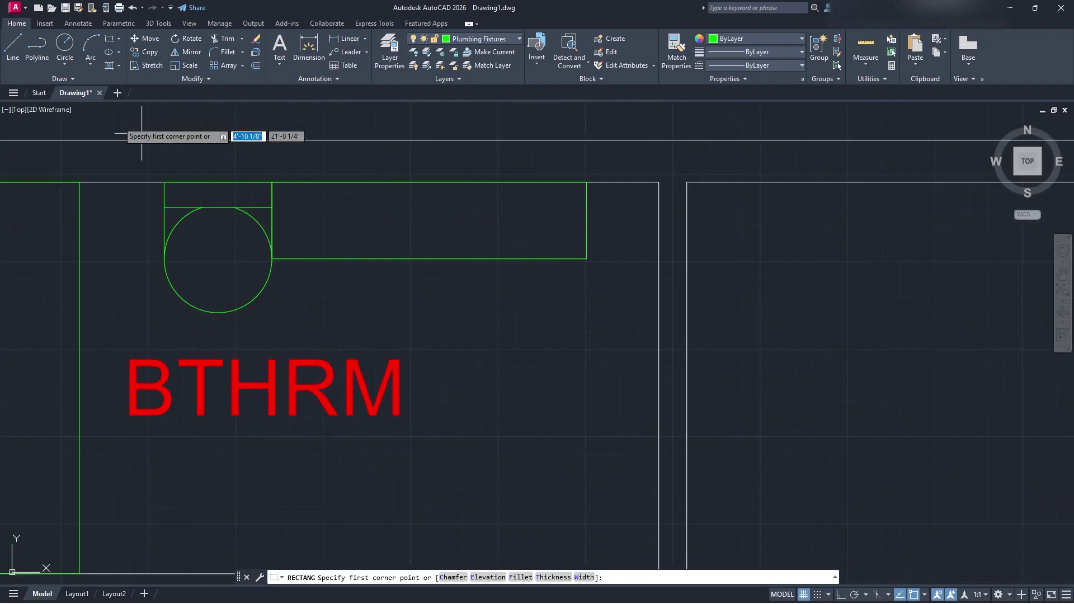
left_click(70, 53)
left_click(429, 220)
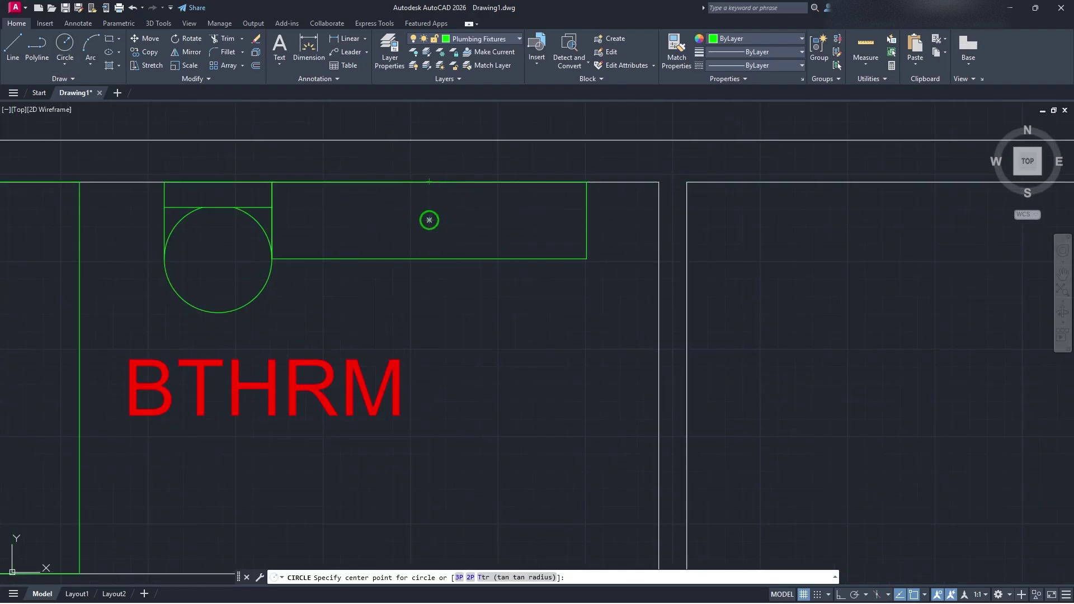
left_click(461, 222)
middle_click_drag(508, 250, 466, 271)
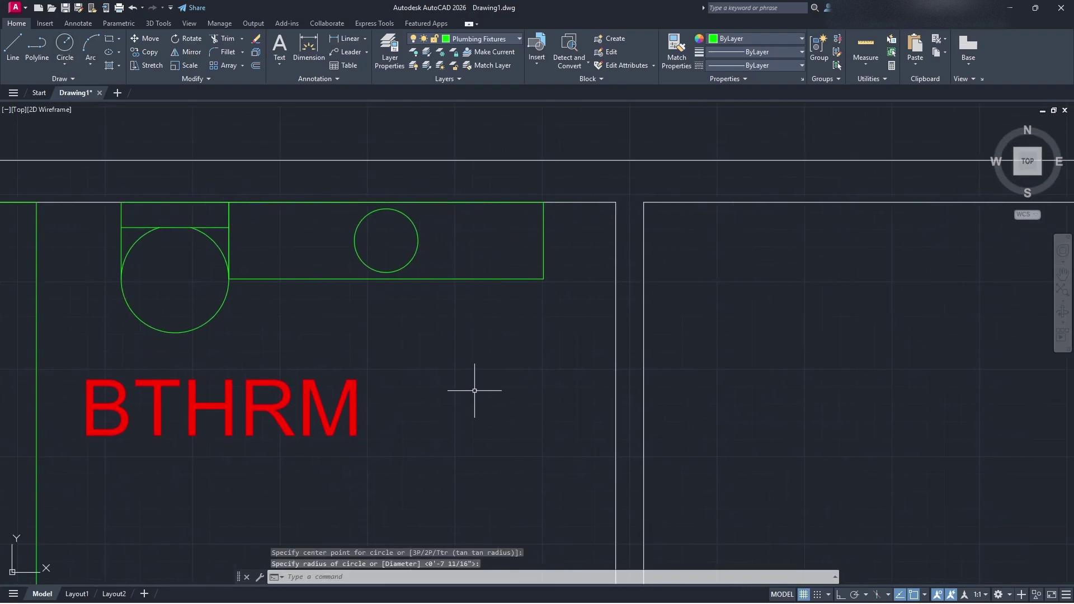
Step: Draw a large bed rectangle around the BED label inside the bedroom
scroll(474, 391, "down", 2)
mouse_move(475, 390)
middle_mouse_down()
mouse_move(446, 272)
mouse_move(424, 250)
middle_mouse_up()
scroll(494, 279, "down", 2)
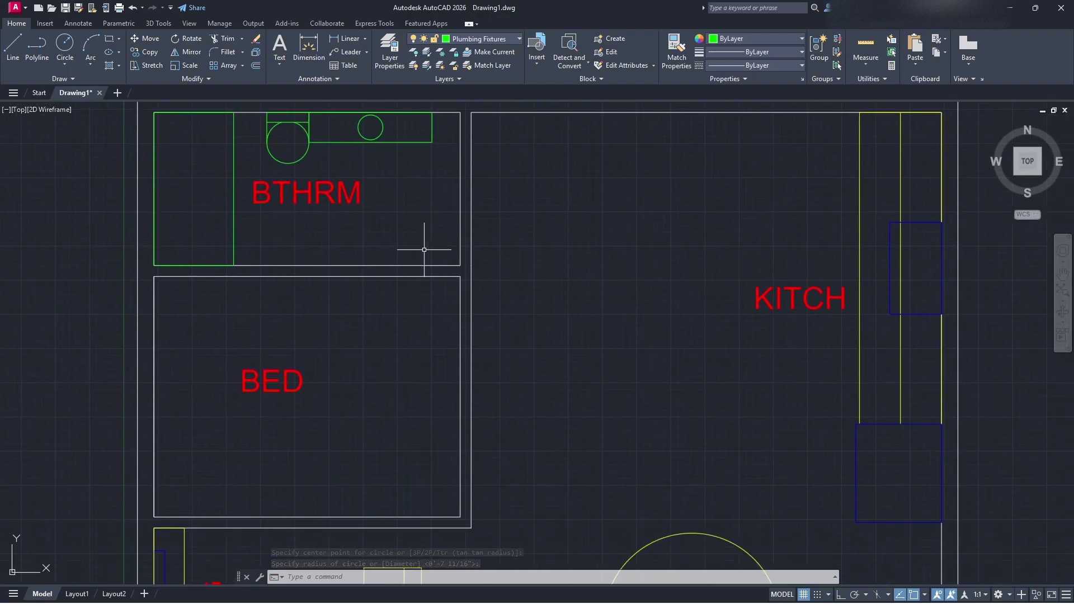
mouse_move(495, 287)
middle_mouse_down()
mouse_move(444, 280)
mouse_move(487, 233)
mouse_move(483, 223)
middle_mouse_up()
scroll(489, 307, "down", 2)
middle_click_drag(489, 307, 422, 343)
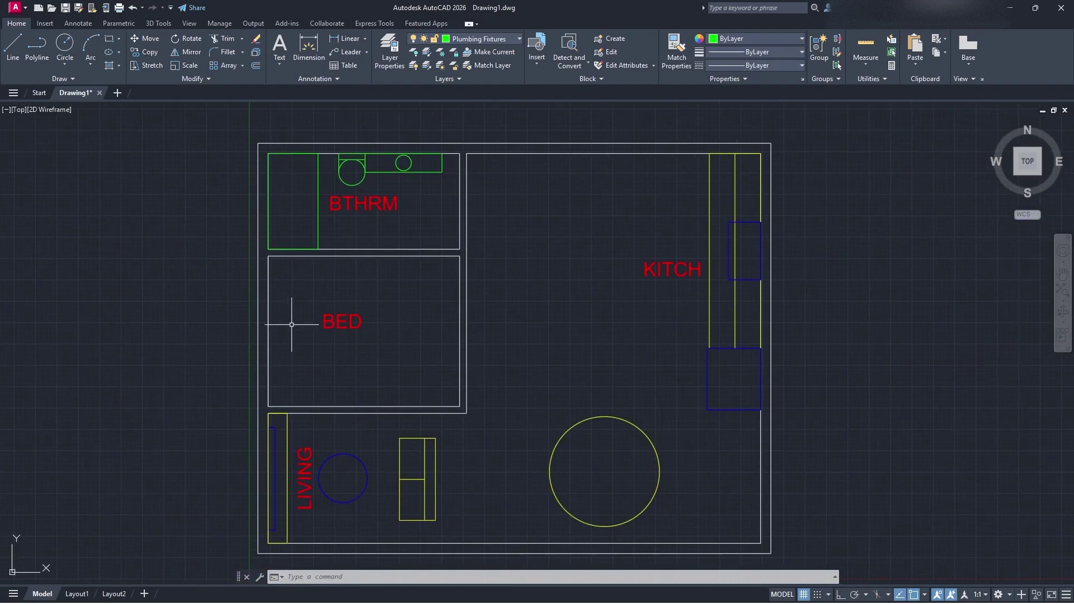
middle_click_drag(292, 324, 337, 294)
left_click(109, 38)
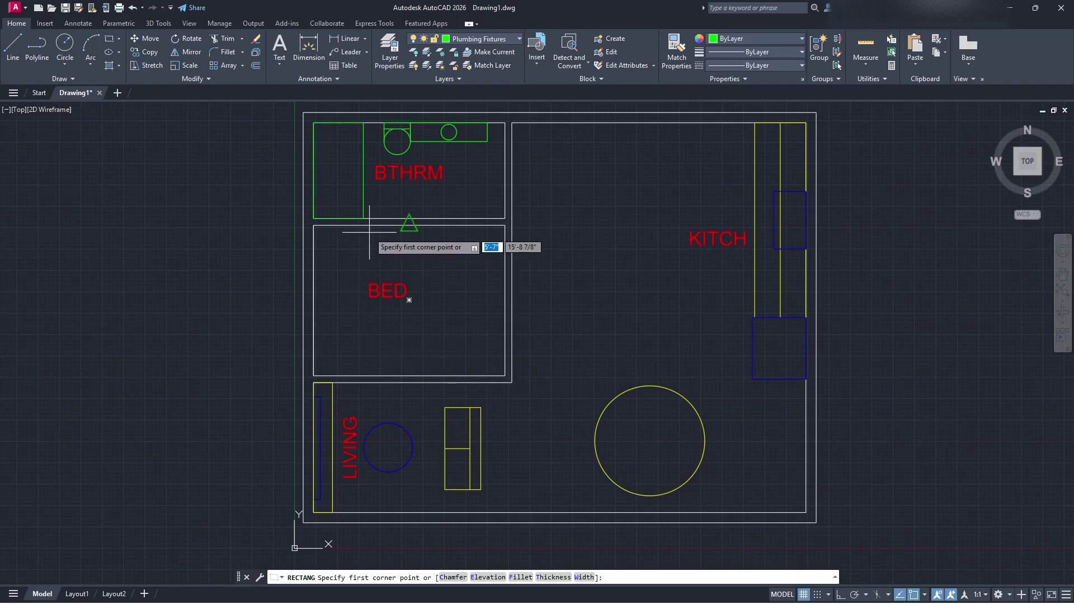
scroll(369, 231, "up", 4)
left_click(342, 221)
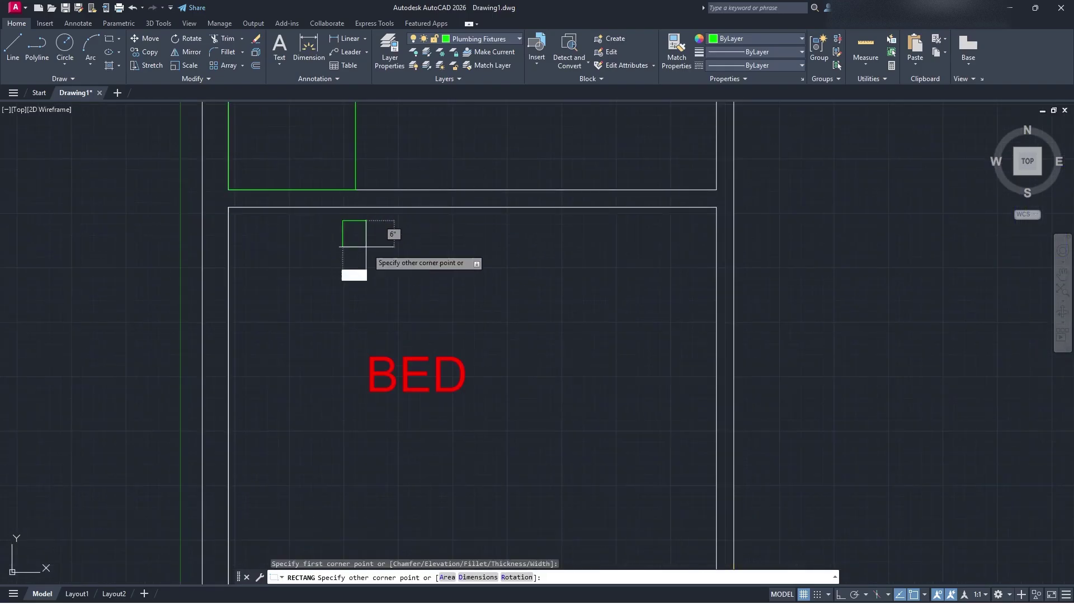
left_click(608, 503)
Step: Move the bed rectangle so its west edge's midpoint meets the midpoint of the bedroom's west wall
middle_click_drag(647, 471, 570, 379)
left_click_drag(570, 379, 383, 248)
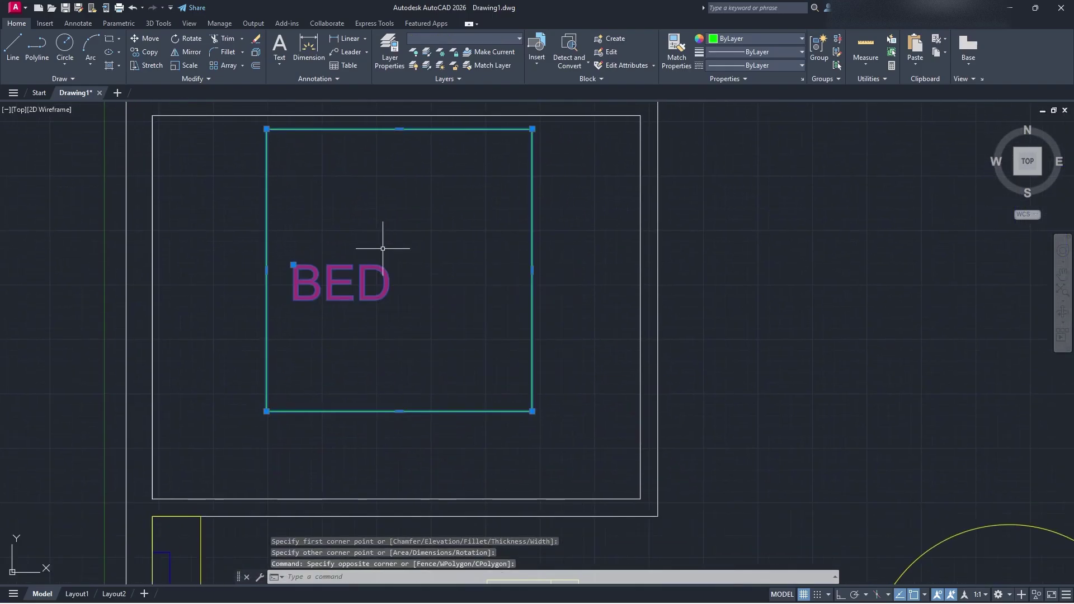
key("Escape")
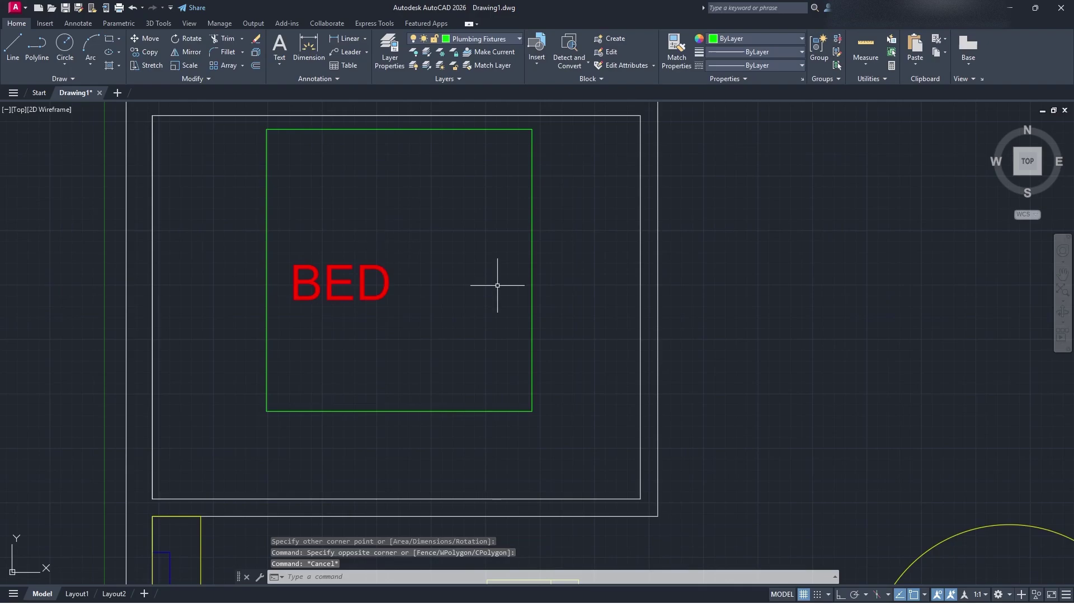
mouse_move(498, 285)
left_mouse_down()
mouse_move(688, 324)
mouse_move(482, 281)
left_mouse_up()
key("Return")
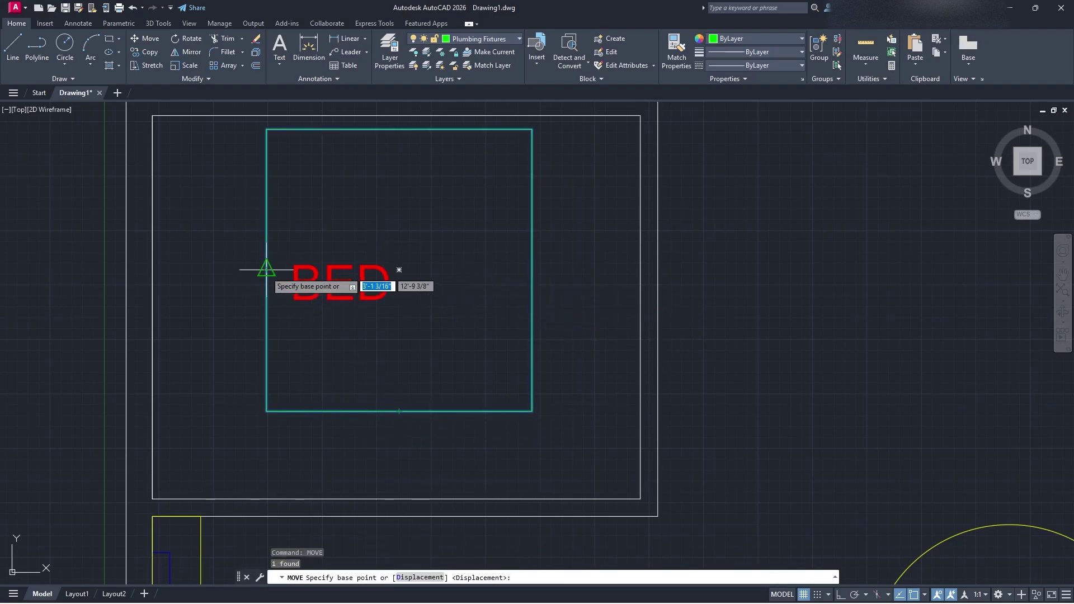
left_click(267, 268)
left_click(153, 305)
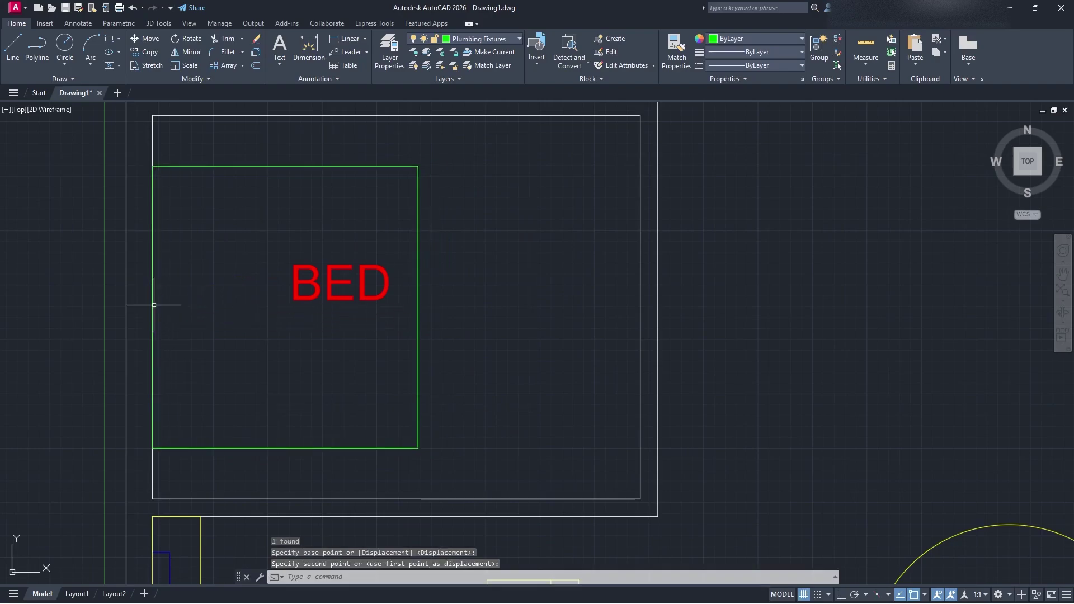
Step: Lengthen the bed rectangle by stretching its east edge farther toward the bedroom's east wall
left_click(418, 325)
left_click(418, 307)
left_click(524, 307)
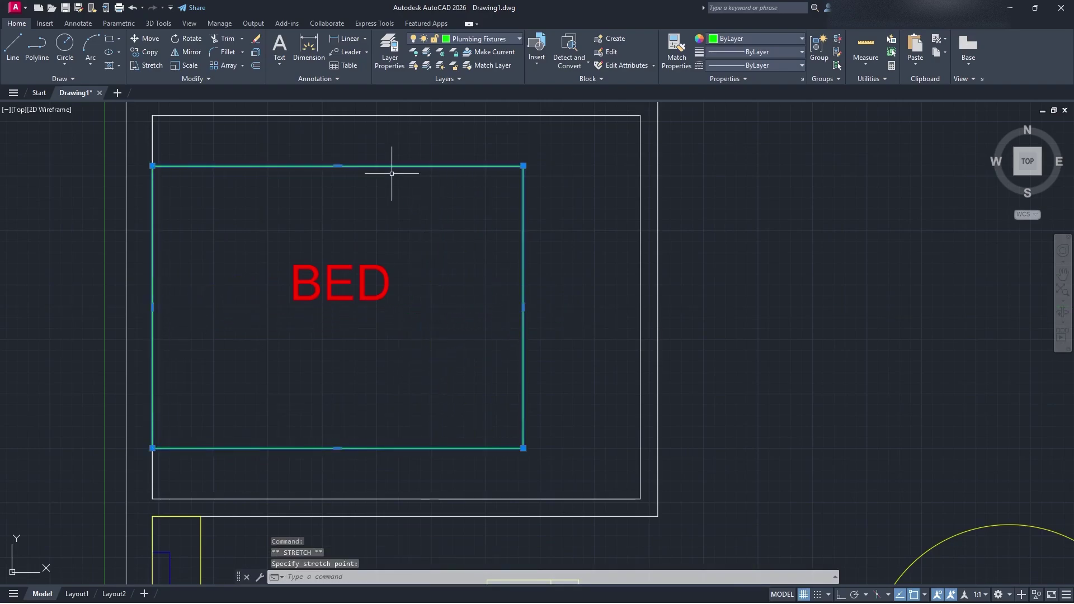
Step: Try to narrow the bed rectangle by stretching its north edge southward, and undo that stretch
left_click(338, 165)
left_click(333, 224)
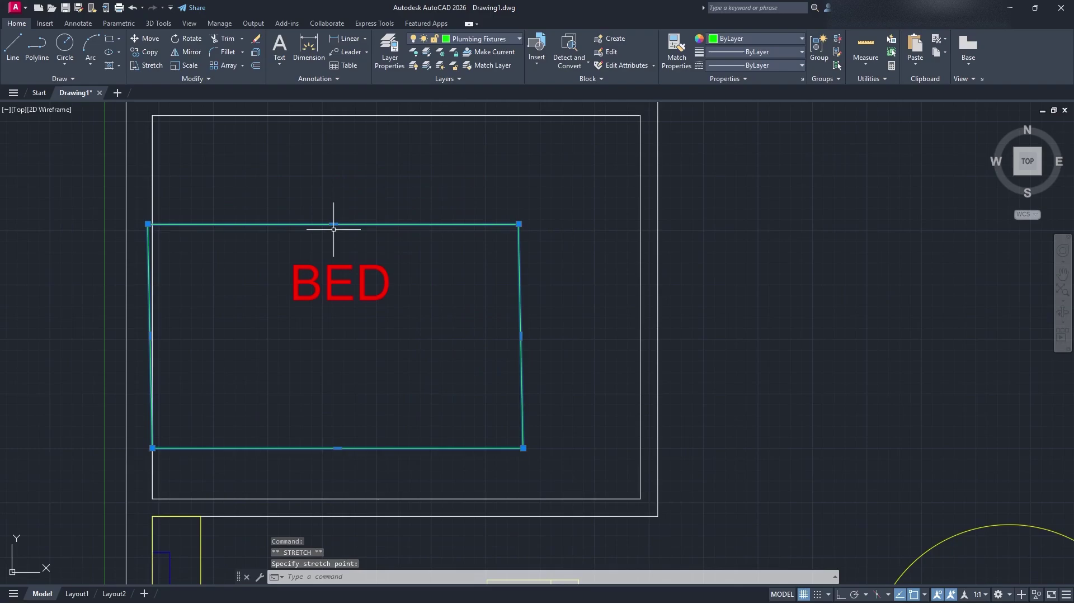
left_click(333, 224)
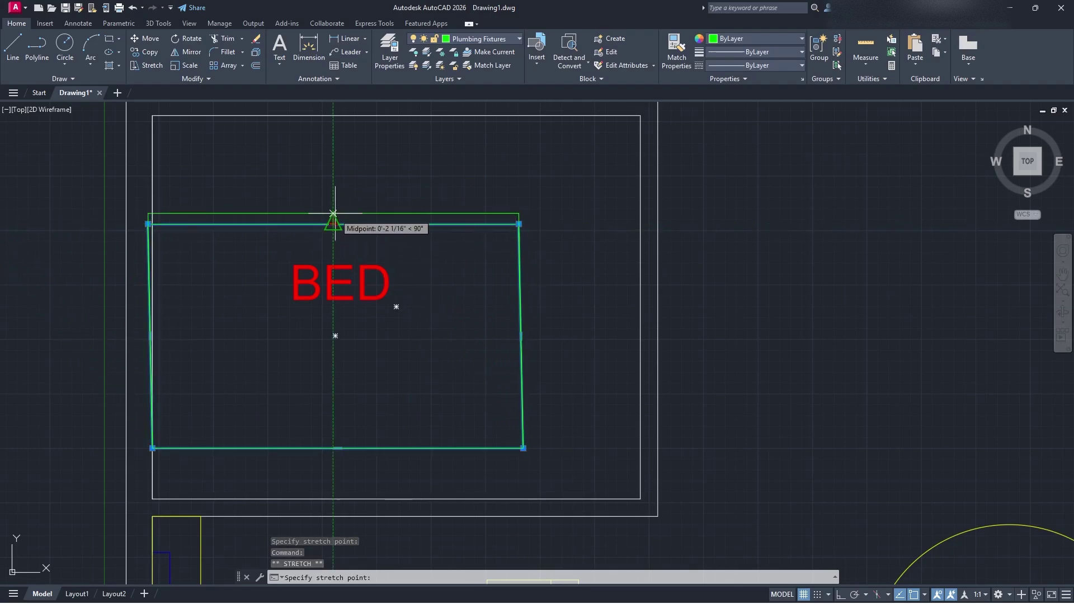
key("Escape")
left_click(352, 235)
left_click(361, 210)
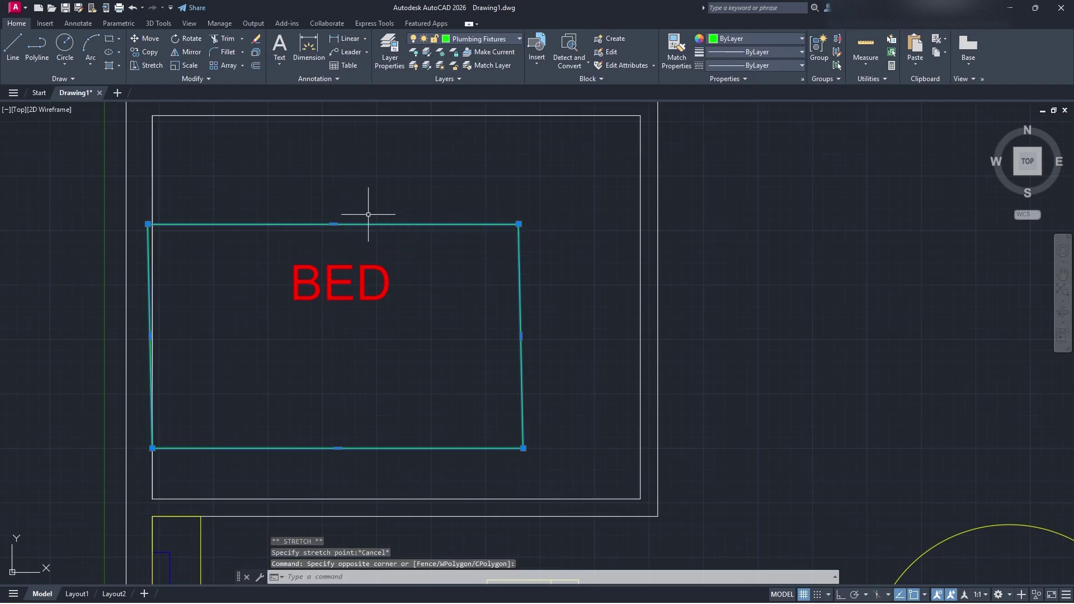
key("Escape")
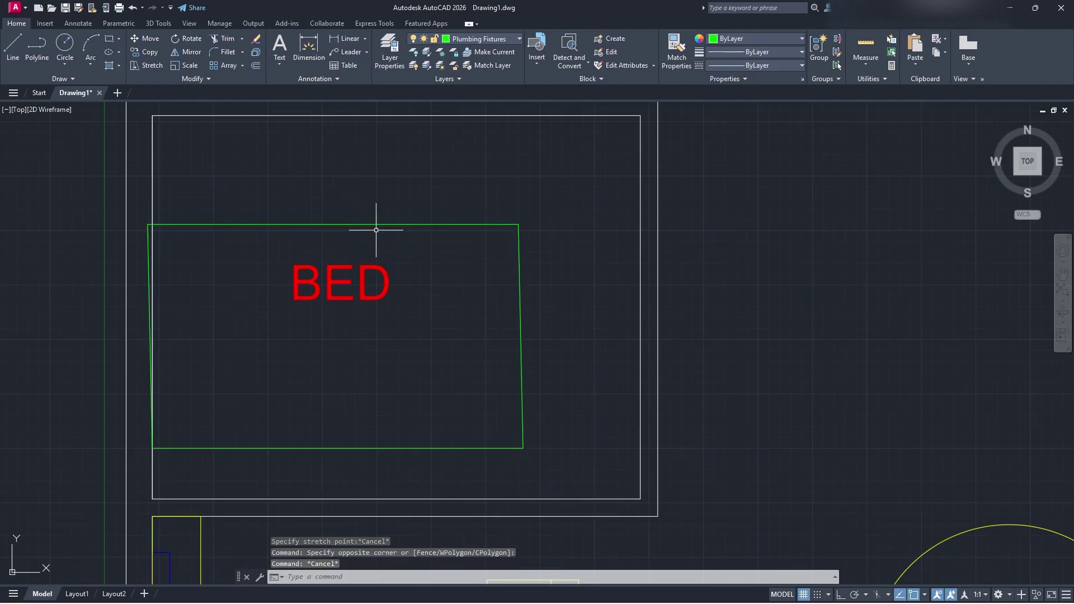
key("ctrl+z")
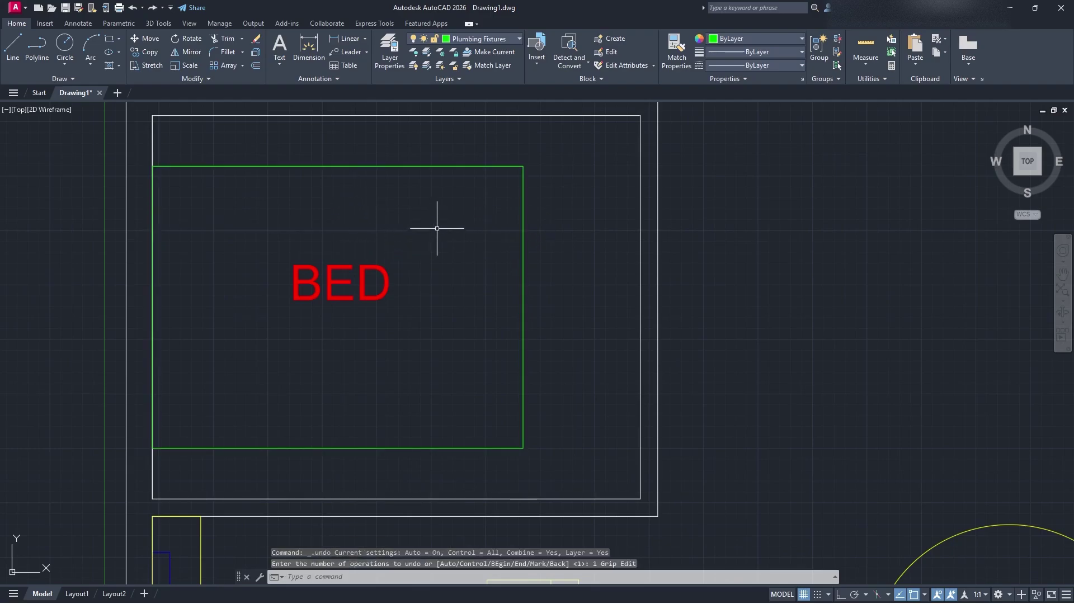
Step: Narrow the bed rectangle by stretching its north edge straight south and its south edge north to the rectangle's centre
left_click(345, 170)
left_click(338, 166)
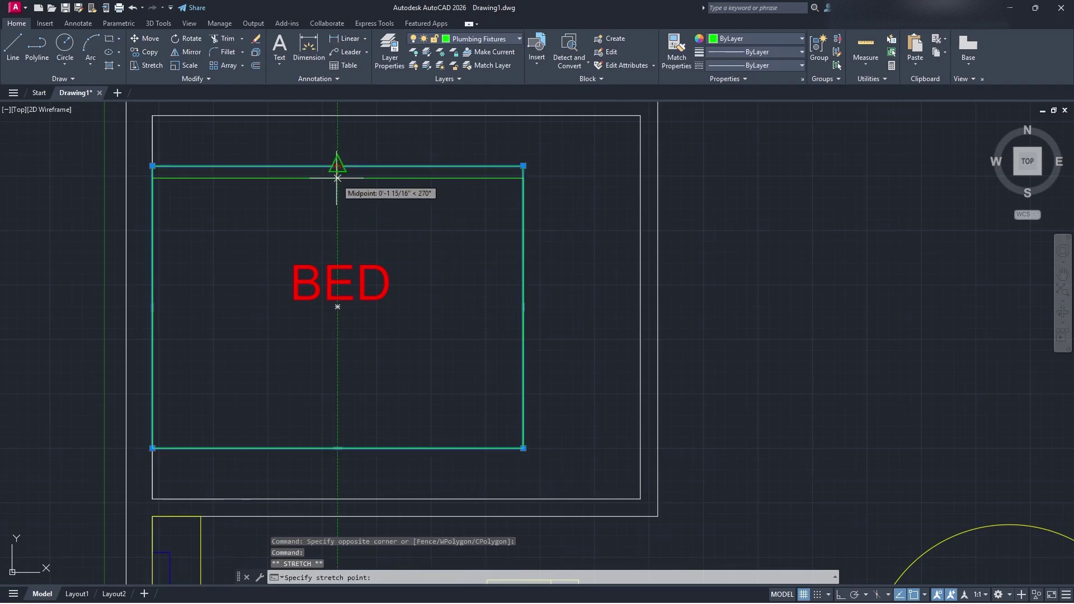
left_click(337, 230)
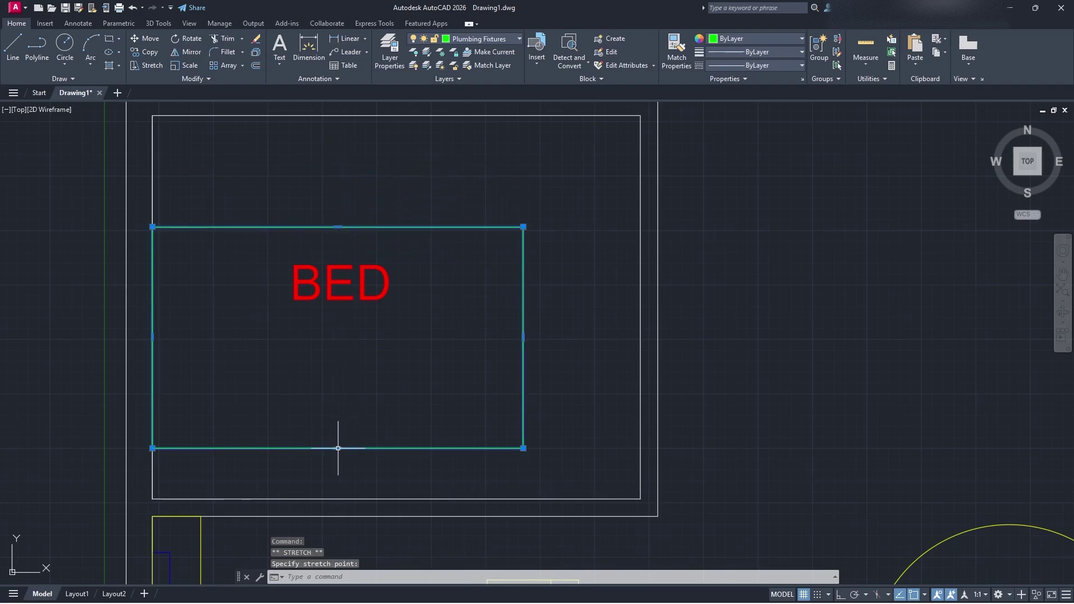
left_click(338, 448)
left_click(338, 337)
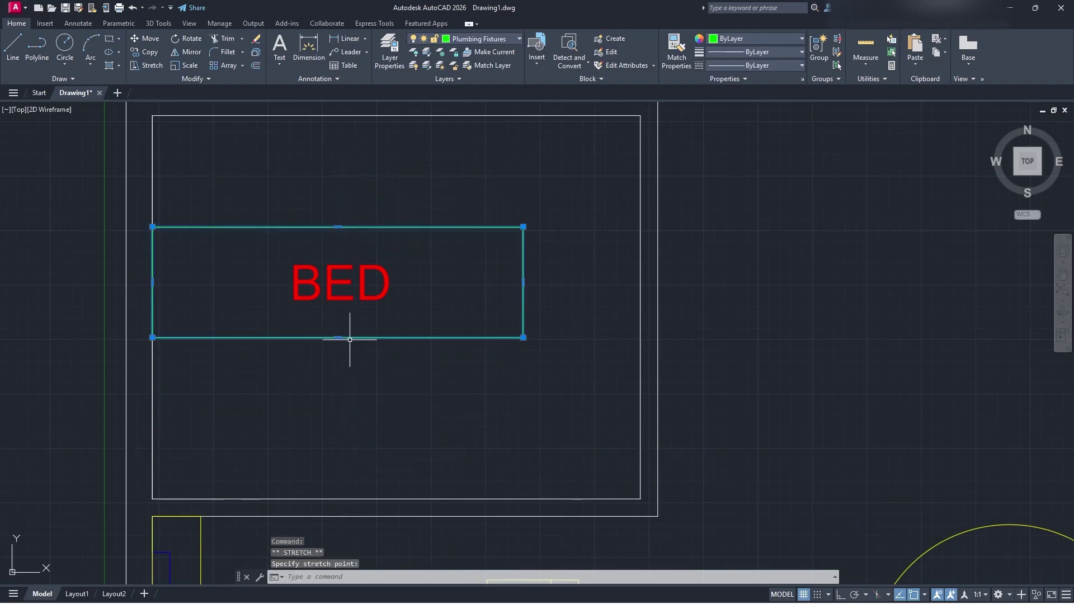
key("Escape")
Step: Move the bed rectangle to the Cabinets Furniture layer
middle_click_drag(588, 321, 563, 362)
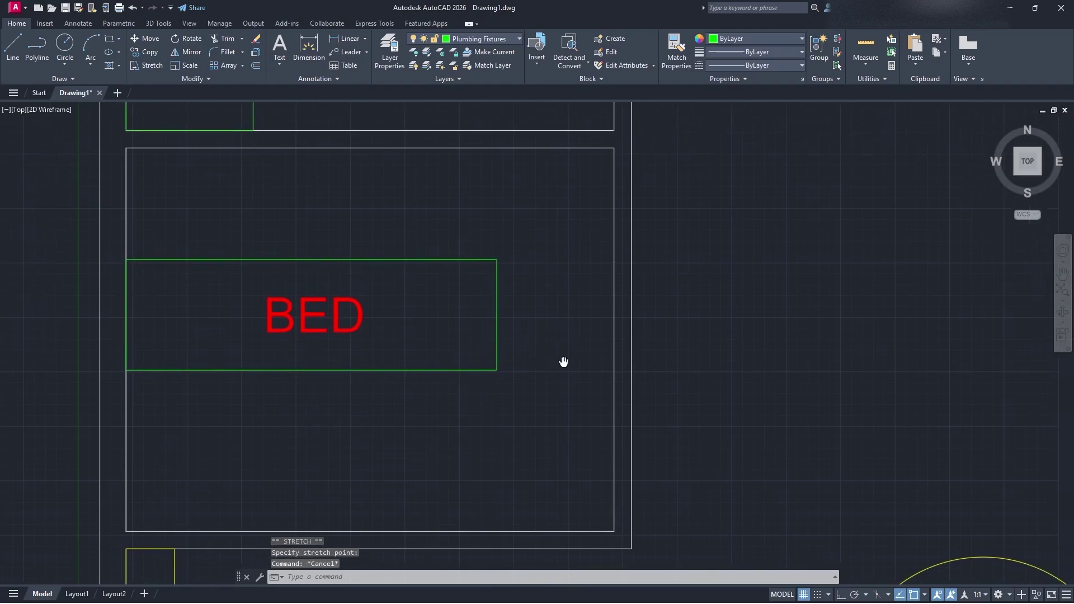
scroll(564, 362, "down", 3)
left_click(109, 38)
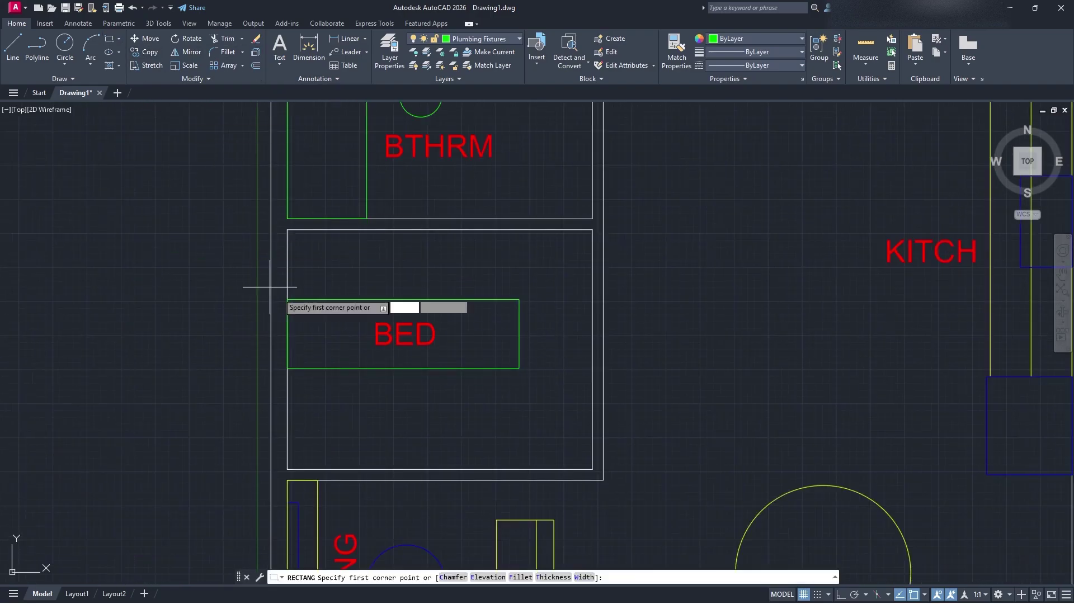
key("Escape")
left_click(554, 347)
left_click(512, 299)
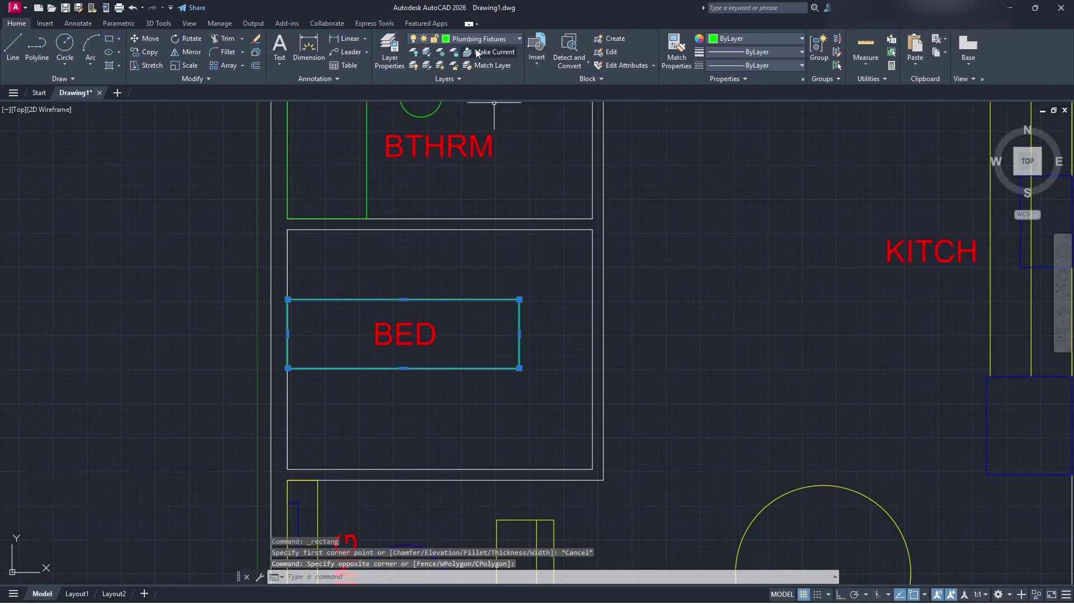
left_click(498, 39)
left_click(491, 77)
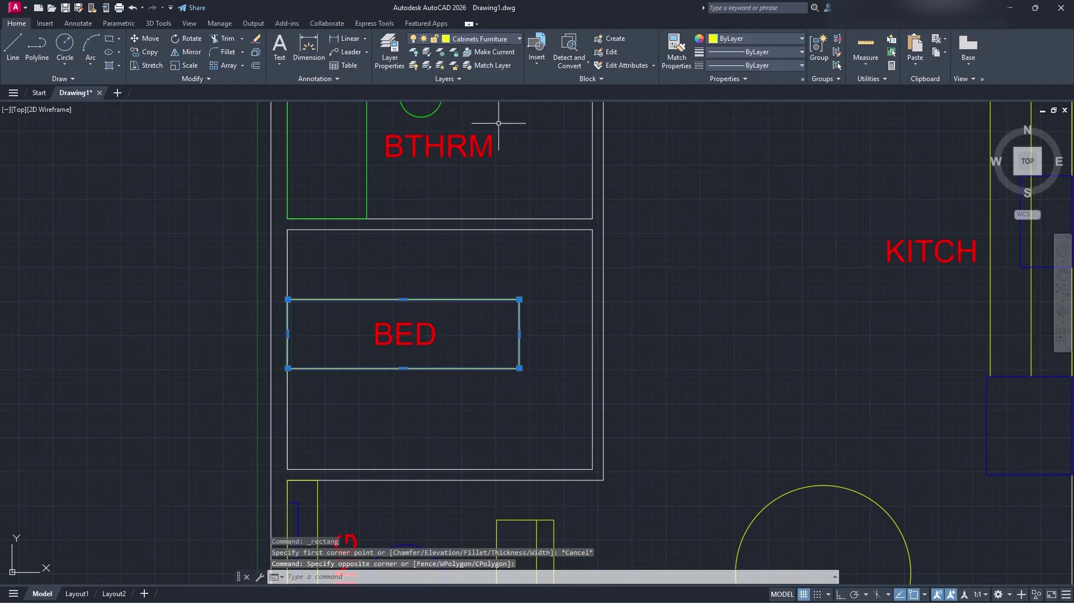
key("Escape")
middle_click_drag(499, 123, 500, 225)
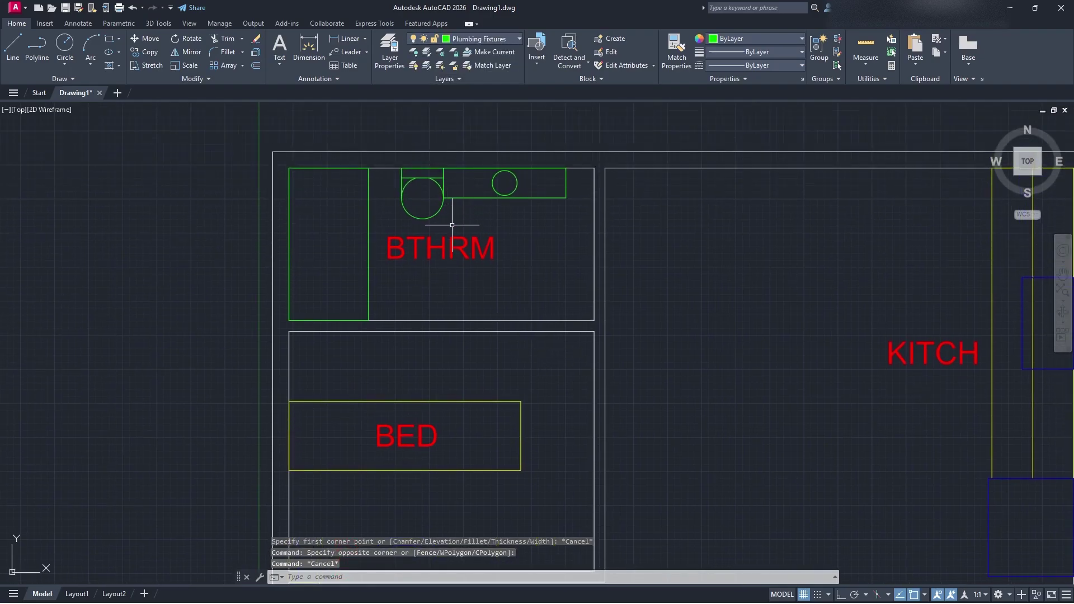
left_click(480, 168)
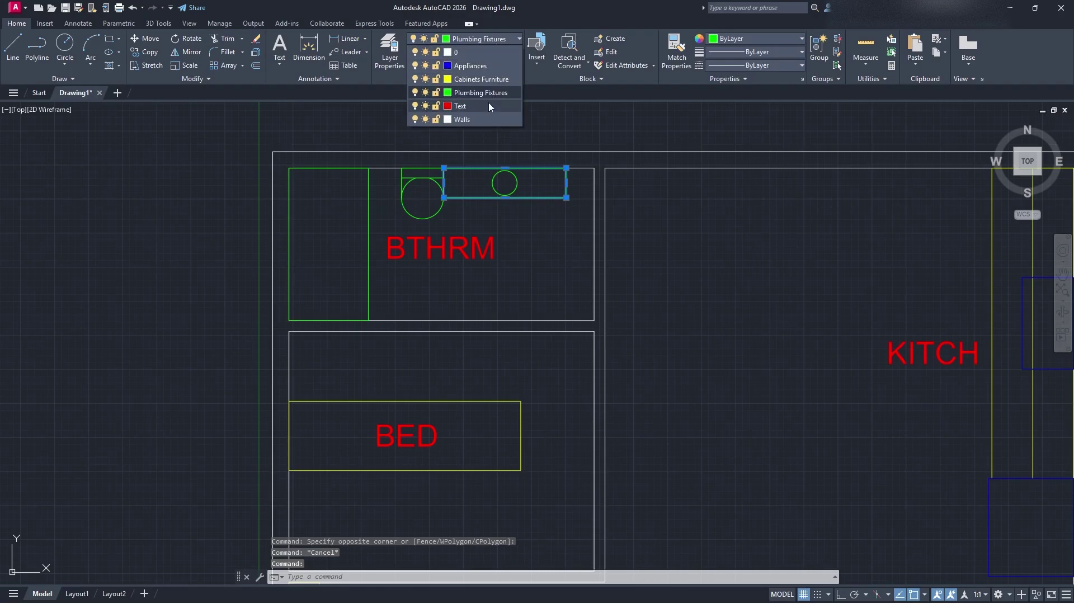
left_click(488, 103)
key("Escape")
Step: Make Cabinets Furniture the current layer
middle_click_drag(552, 357, 519, 271)
middle_click_drag(521, 344, 467, 295)
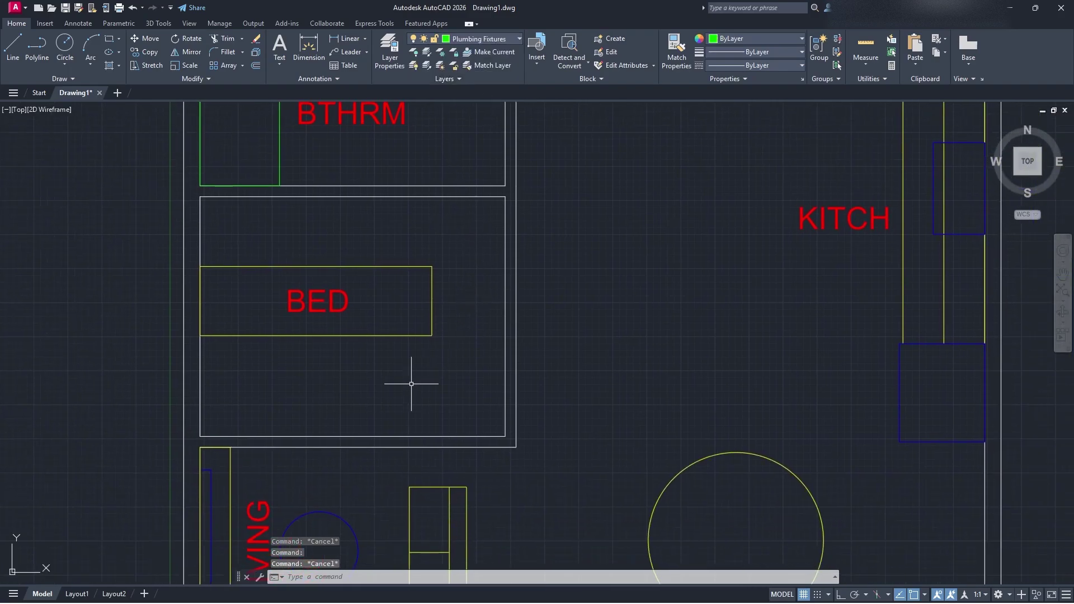
left_click(330, 114)
left_click(480, 39)
left_click(473, 79)
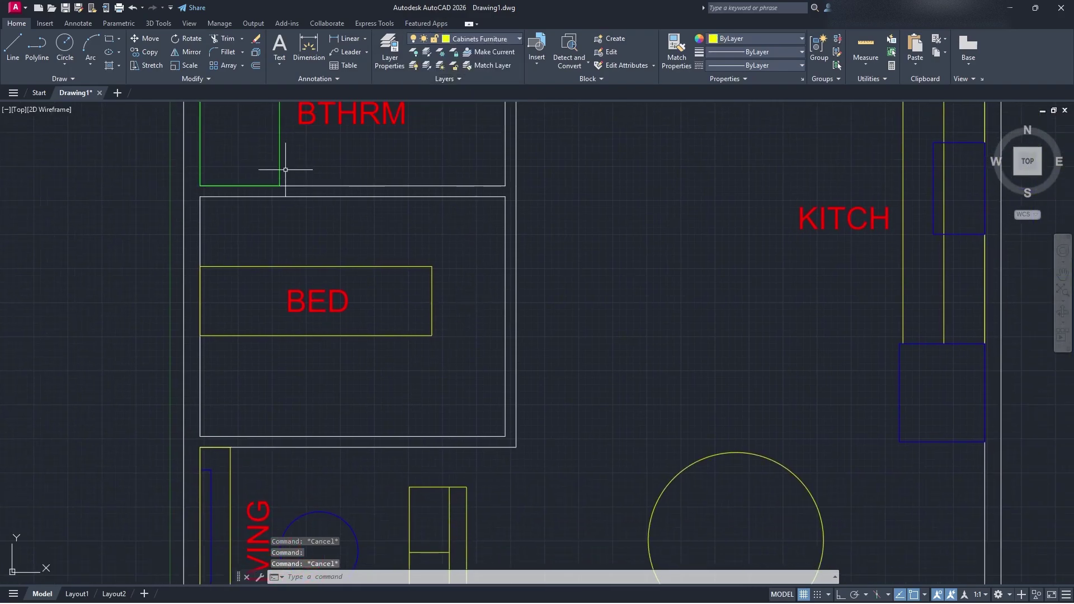
left_click(495, 39)
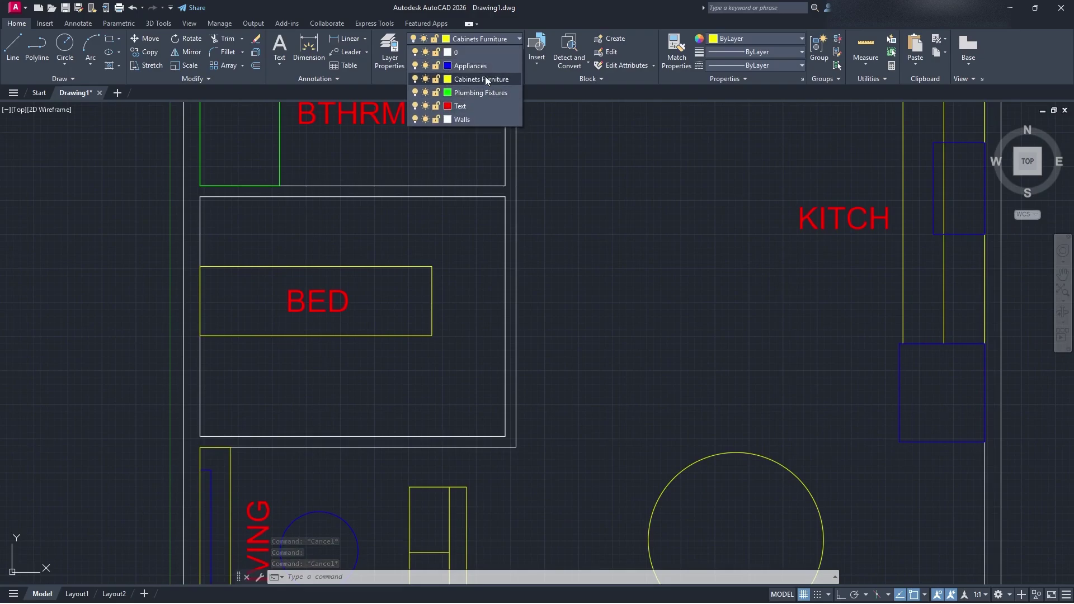
left_click(486, 78)
Step: Draw a shallow furniture rectangle along the bedroom's south wall, from the room's southwest corner to the wall's midpoint
left_click(109, 41)
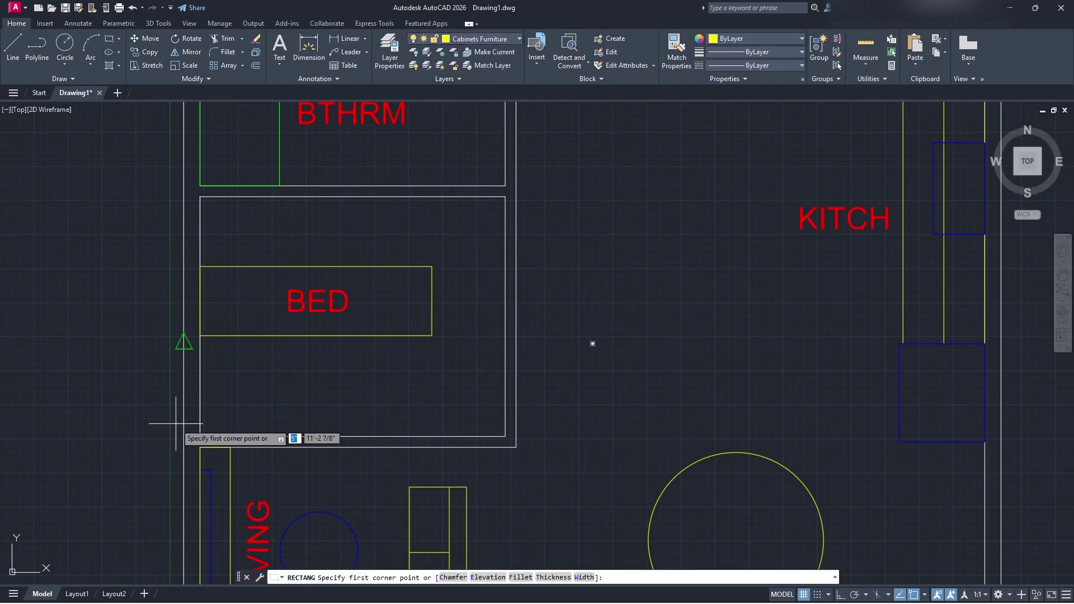
left_click(200, 437)
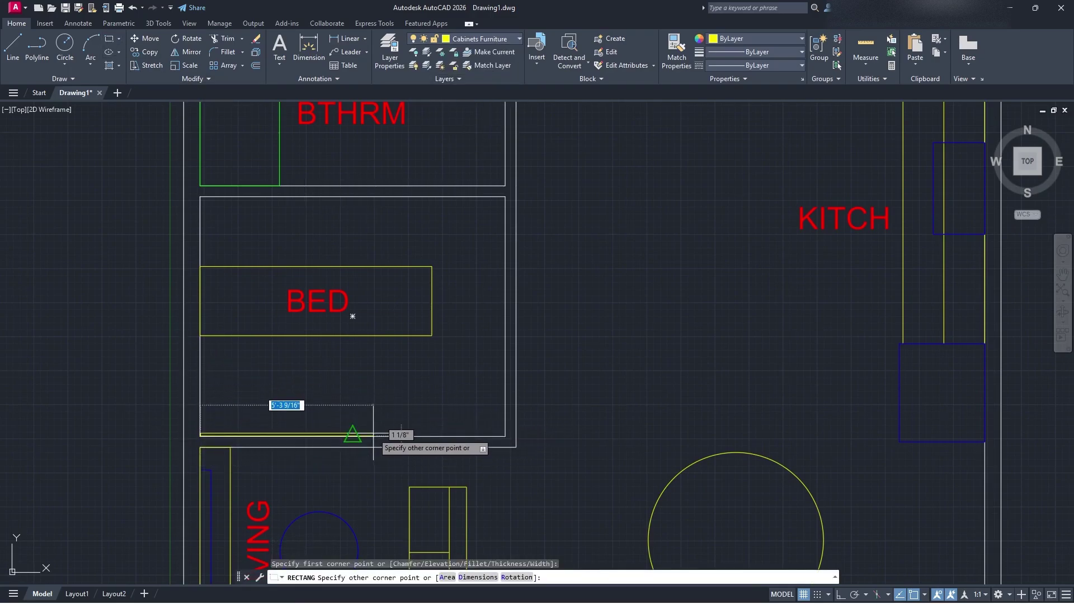
left_click(352, 412)
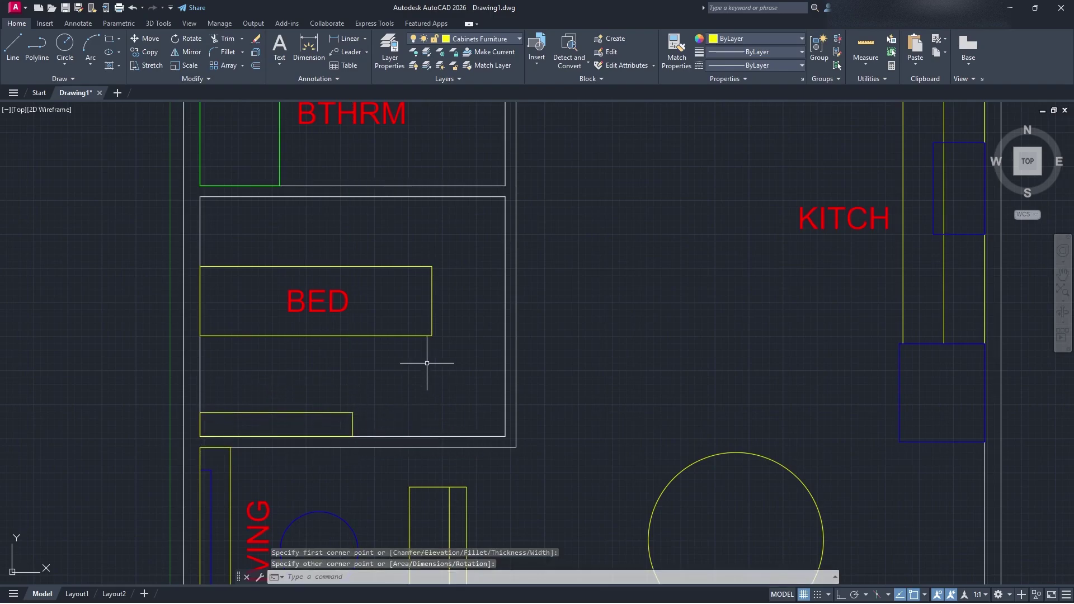
Step: Draw a small nightstand rectangle in the bedroom, just north of the bed near the west wall
type("c")
key("Return")
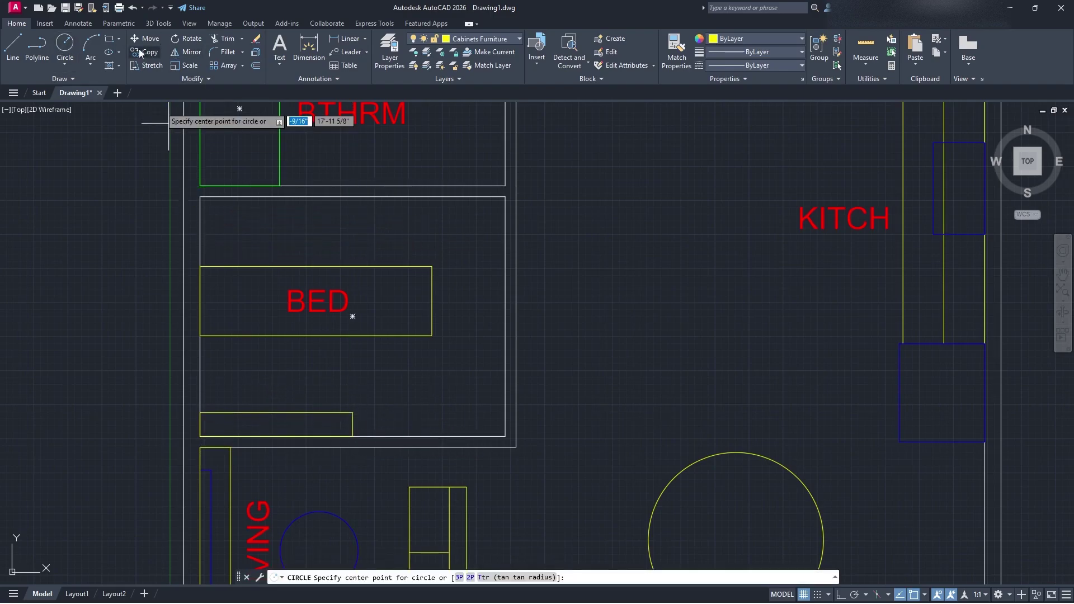
left_click(109, 40)
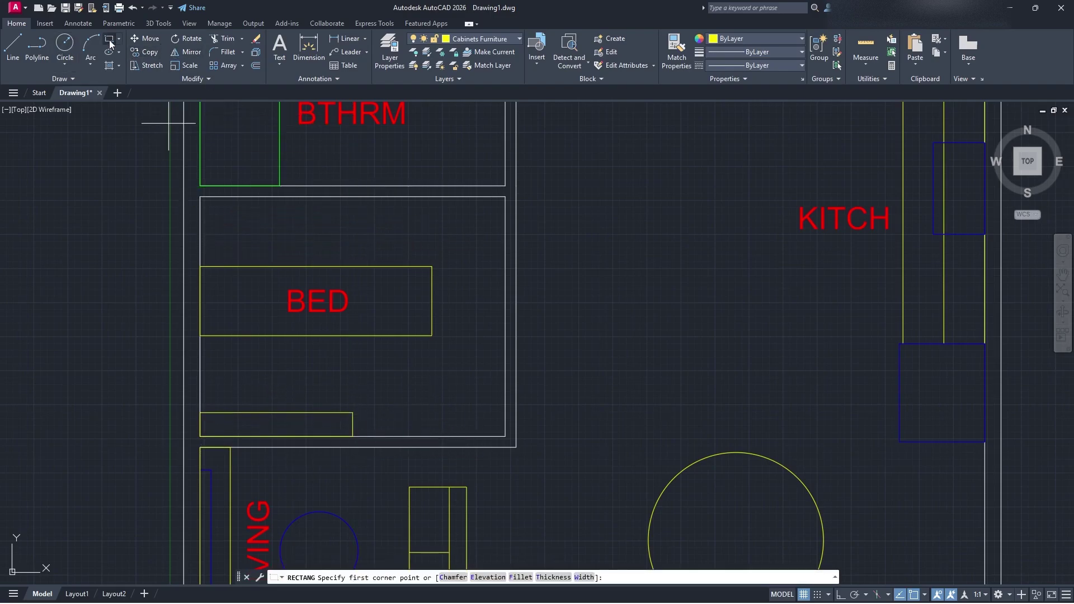
left_click(214, 240)
left_click(268, 208)
Step: Move the nightstand rectangle beside the west wall so it sits just above the bed's north edge
left_click(281, 233)
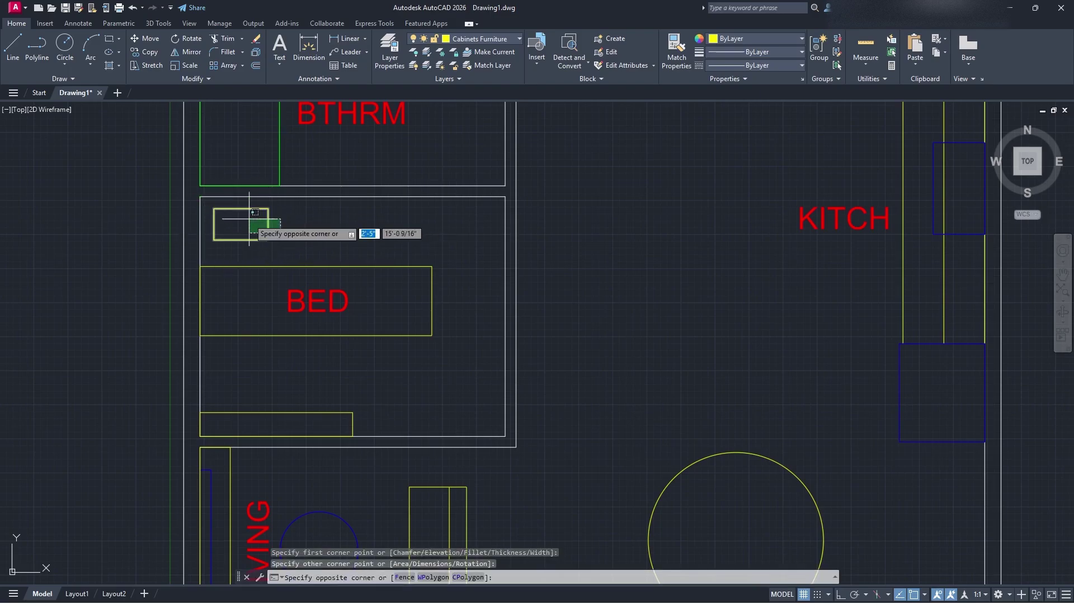
left_click(254, 222)
type("mo")
key("Return")
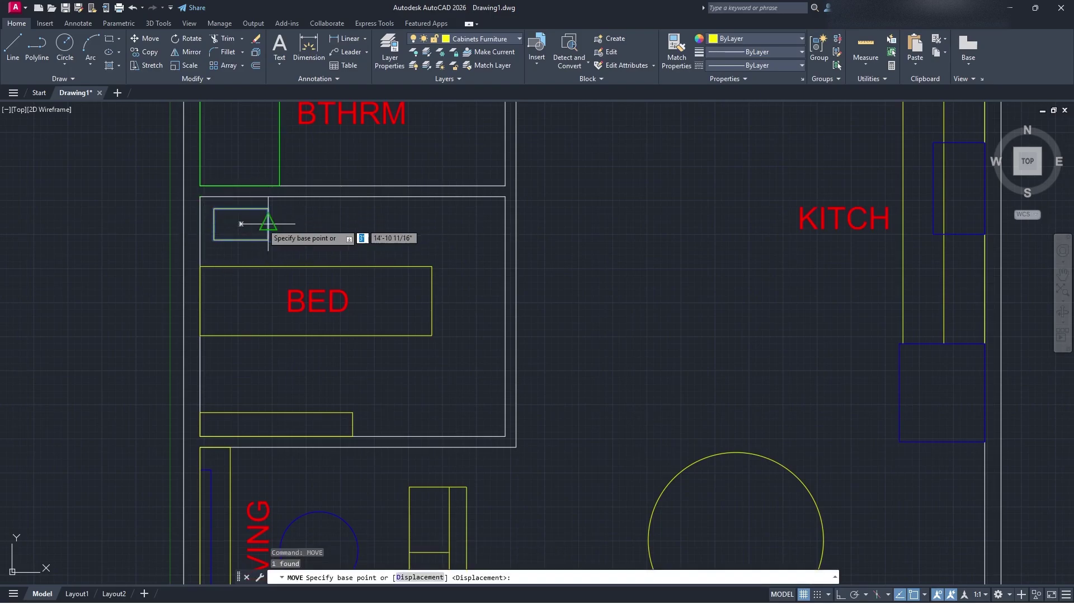
left_click(241, 225)
scroll(231, 241, "up", 5)
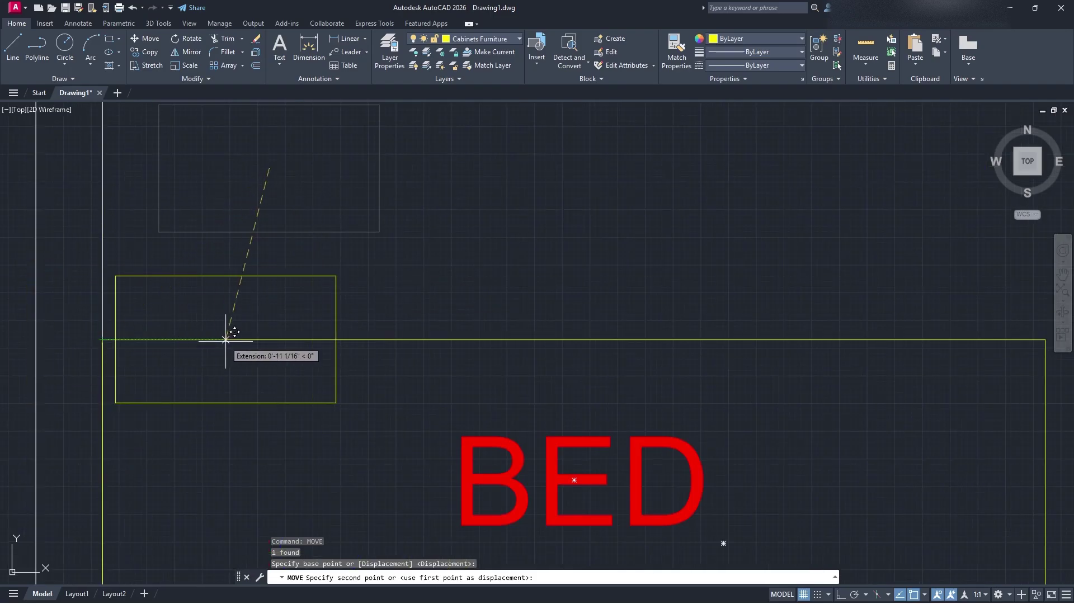
left_click(218, 270)
Step: Copy the nightstand rectangle to the matching position just below the bed's south edge
left_click(366, 287)
left_click(298, 262)
scroll(393, 250, "down", 3)
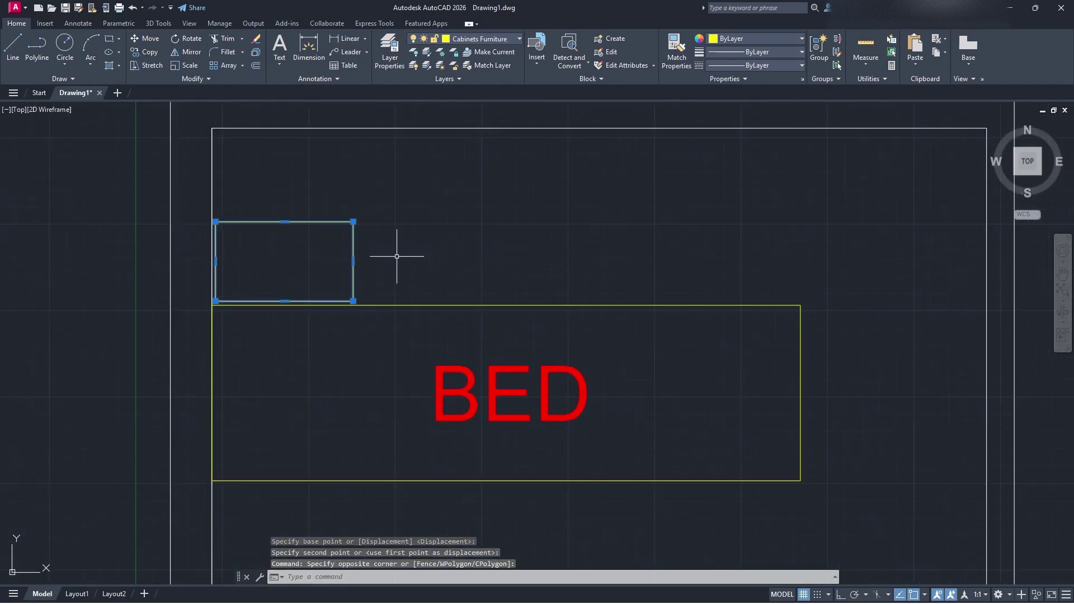
middle_click_drag(397, 256, 487, 222)
key("Return")
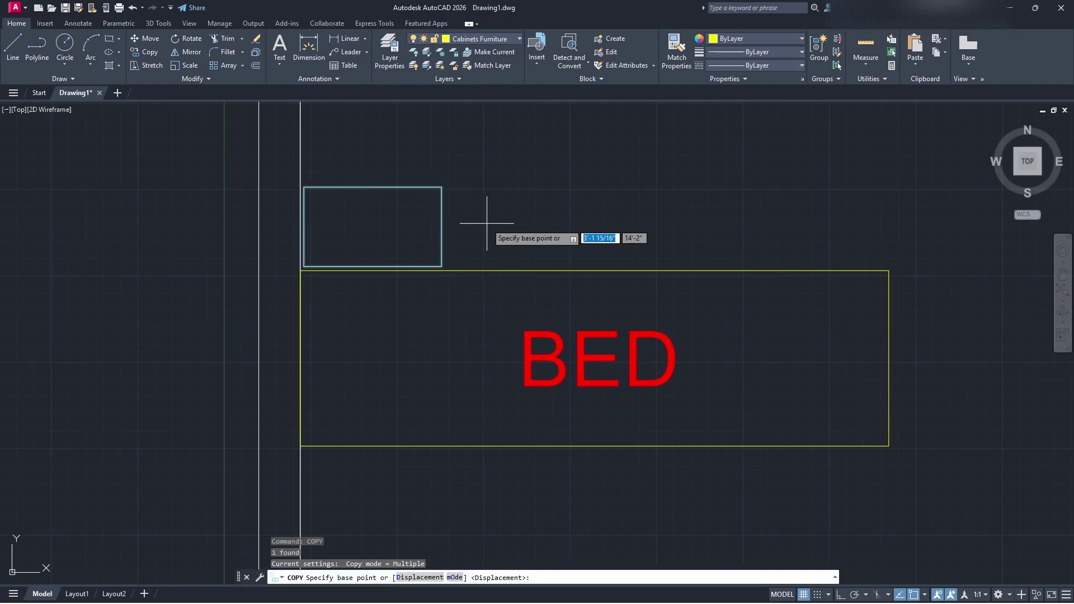
left_click(304, 187)
scroll(314, 450, "up", 4)
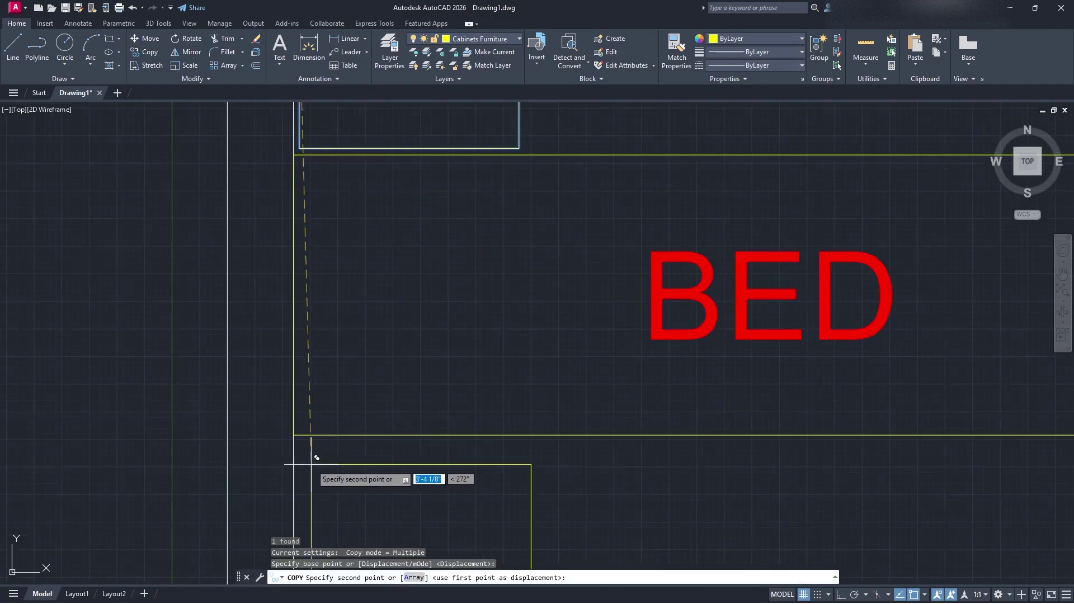
left_click(293, 428)
scroll(454, 345, "down", 3)
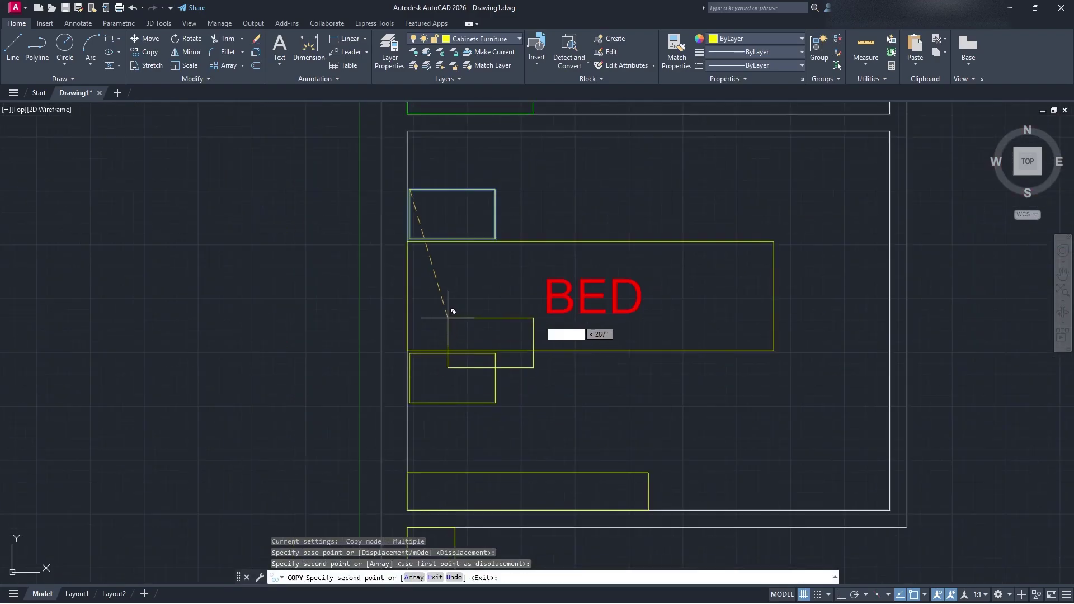
key("Escape")
middle_click_drag(474, 442, 384, 431)
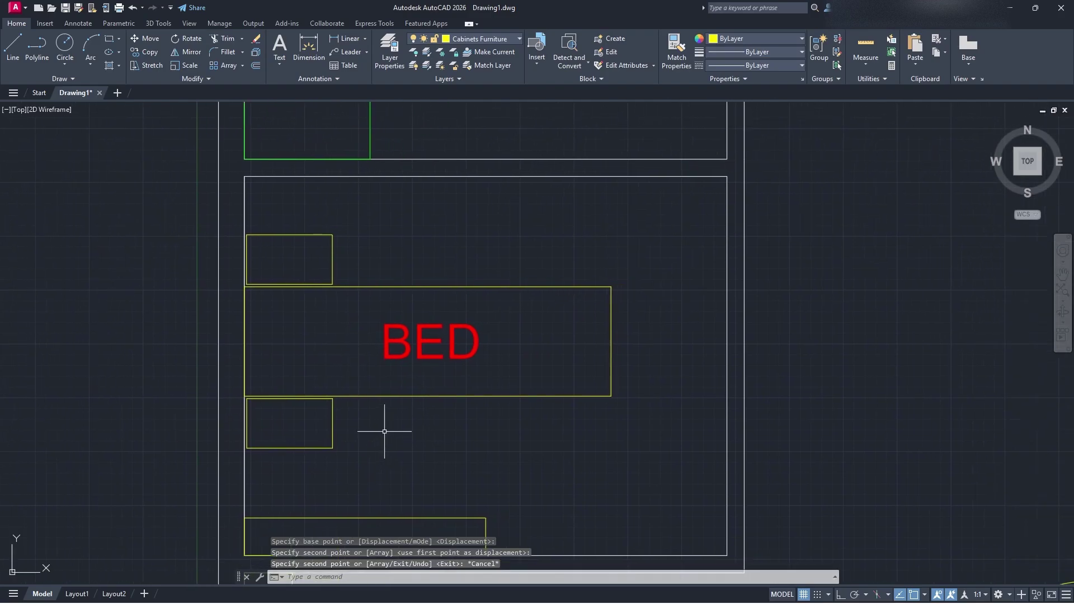
Step: Shorten the bed rectangle by stretching its east edge westward
middle_click_drag(621, 417, 510, 392)
left_click(562, 358)
left_click(548, 359)
left_click(552, 354)
left_click(468, 354)
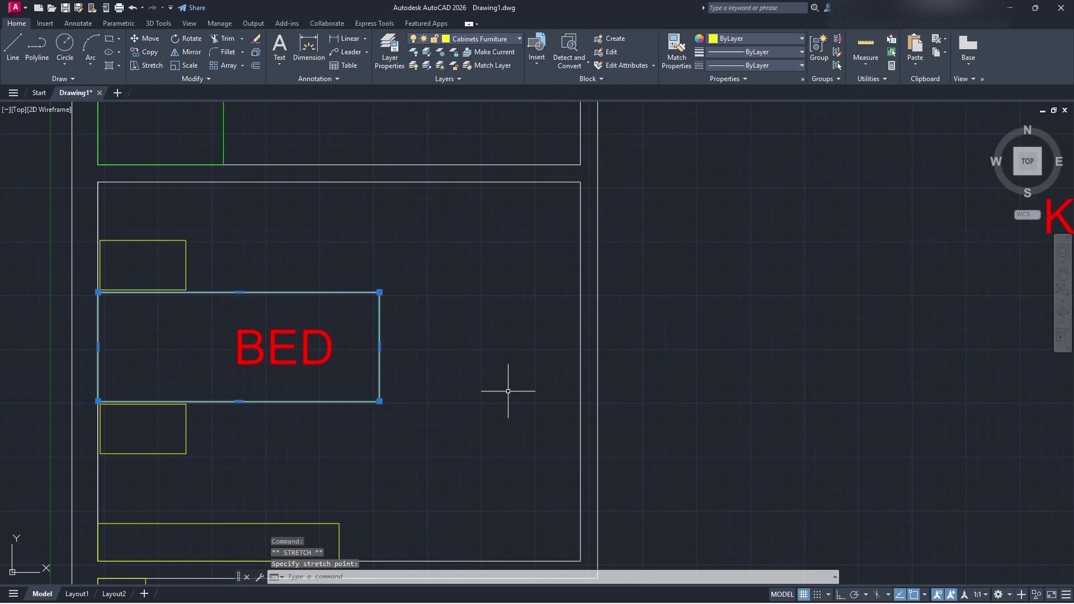
key("Escape")
middle_click_drag(525, 342, 482, 365)
scroll(628, 312, "down", 5)
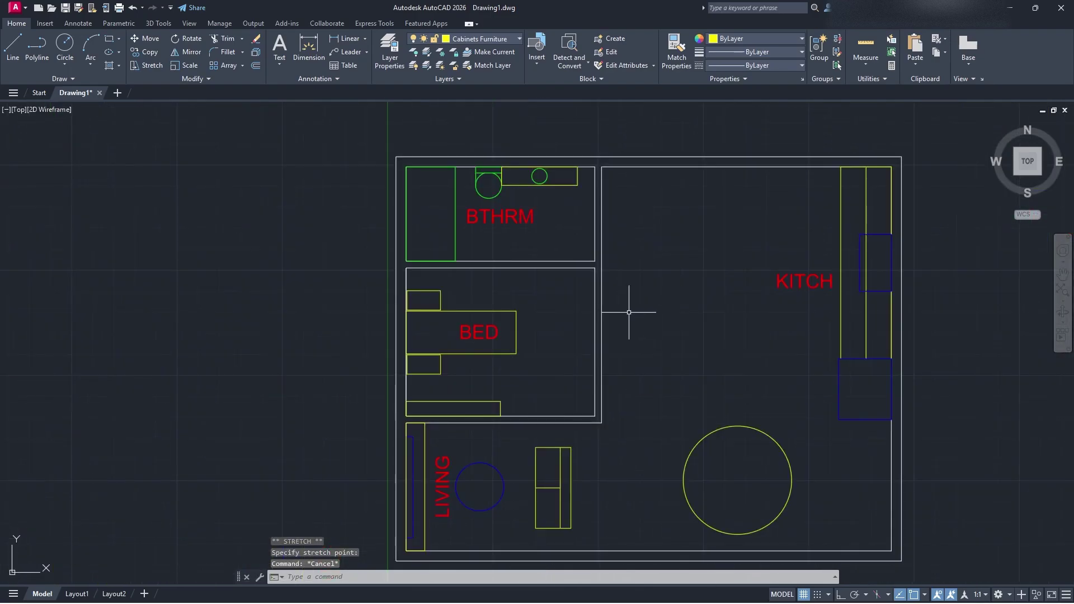
middle_click_drag(697, 362, 536, 354)
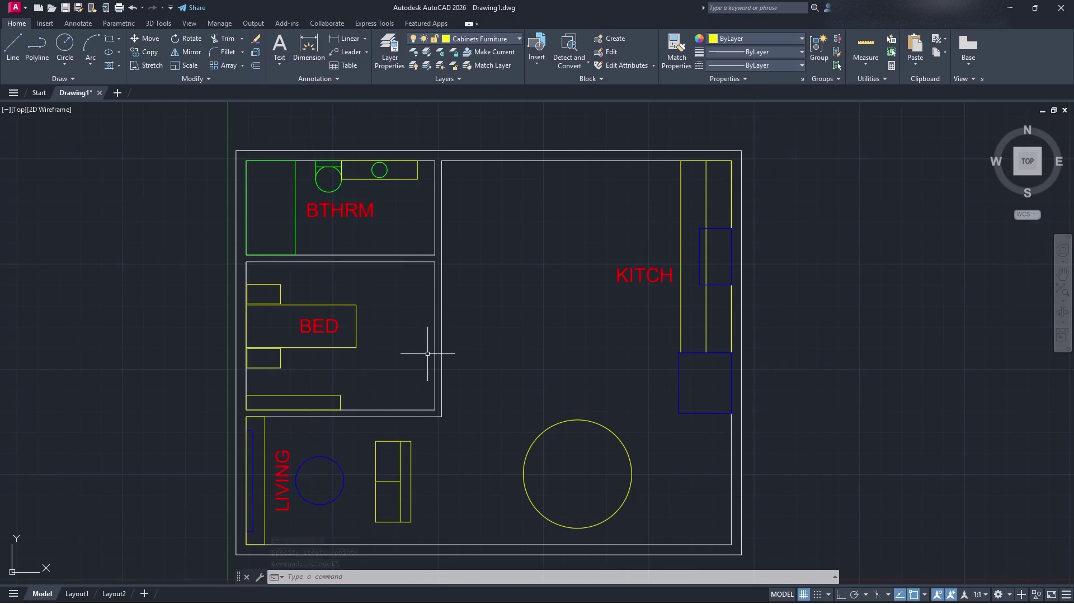
Step: Draw a rectangle 36" wide and 6" high in the empty space above the plan's north wall
middle_click_drag(497, 291, 470, 386)
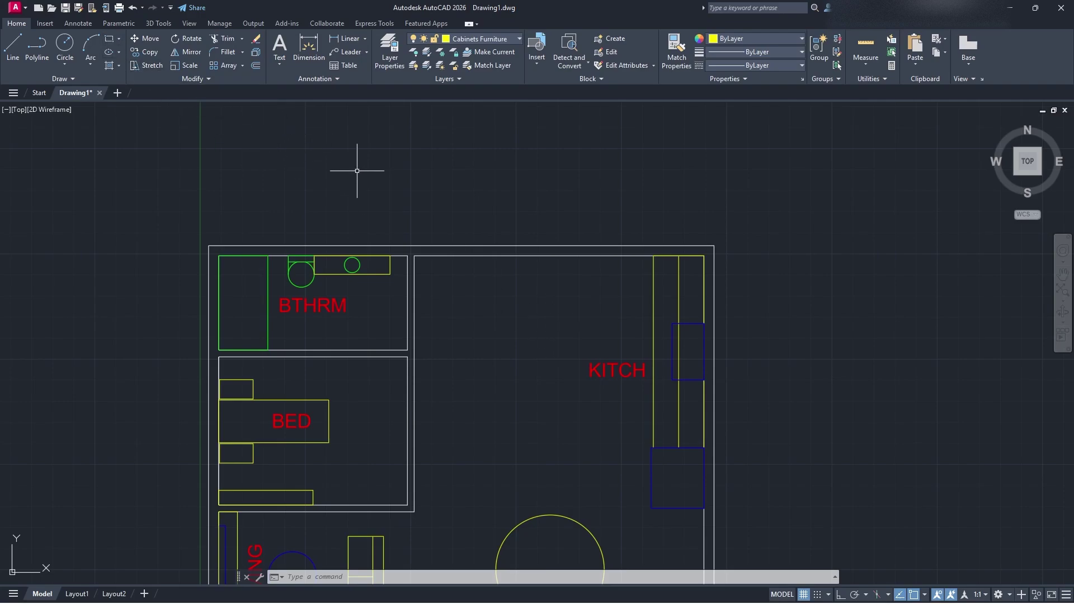
left_click(114, 40)
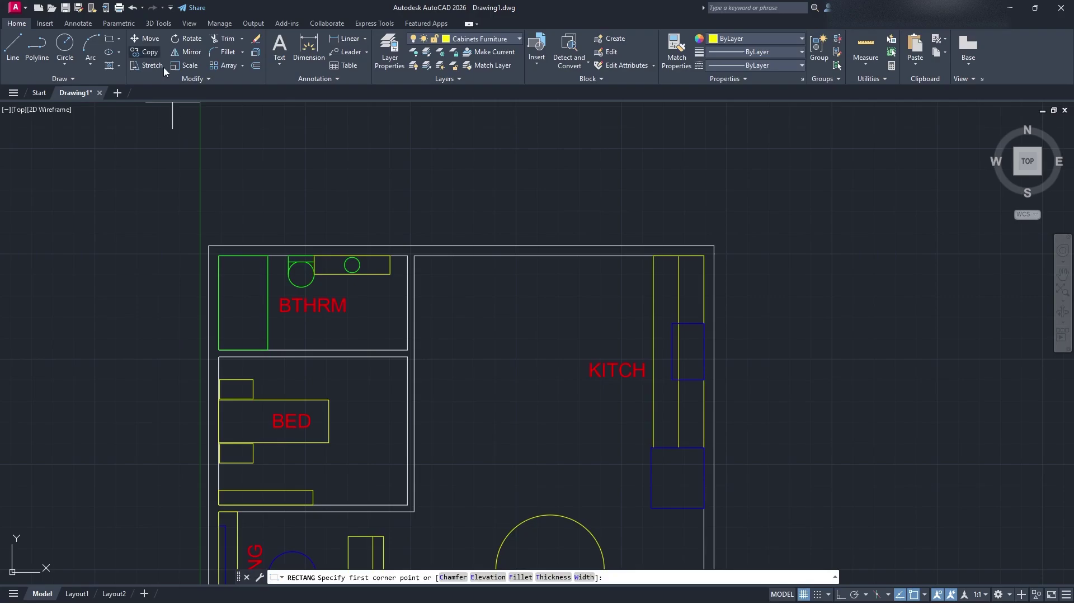
scroll(492, 243, "up", 4)
scroll(417, 221, "up", 4)
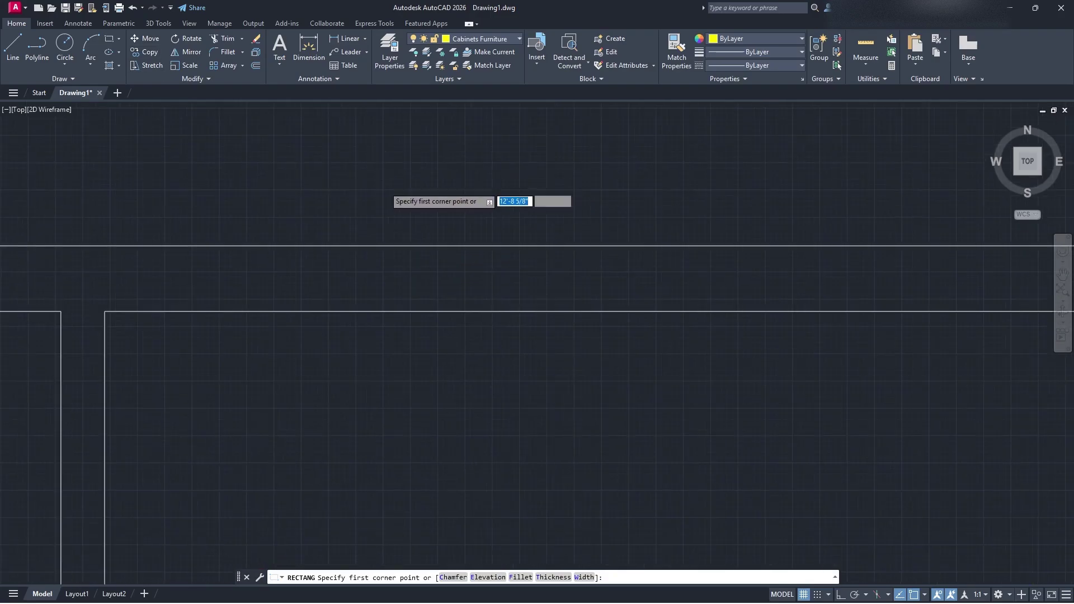
scroll(385, 187, "down", 2)
middle_click_drag(385, 187, 520, 396)
left_click(413, 308)
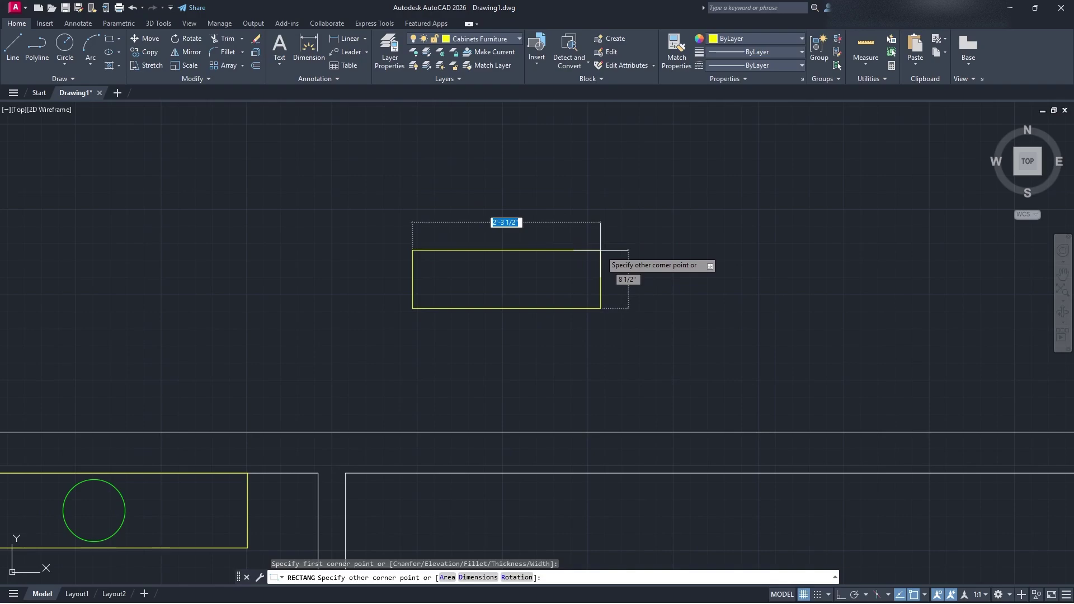
key("Tab")
type("6")
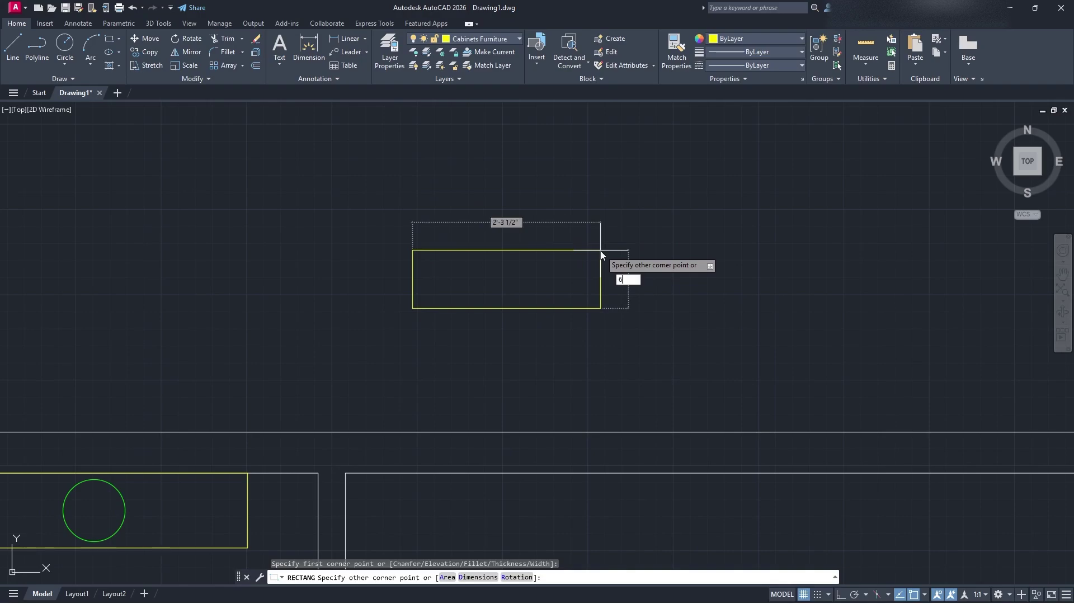
key("Tab")
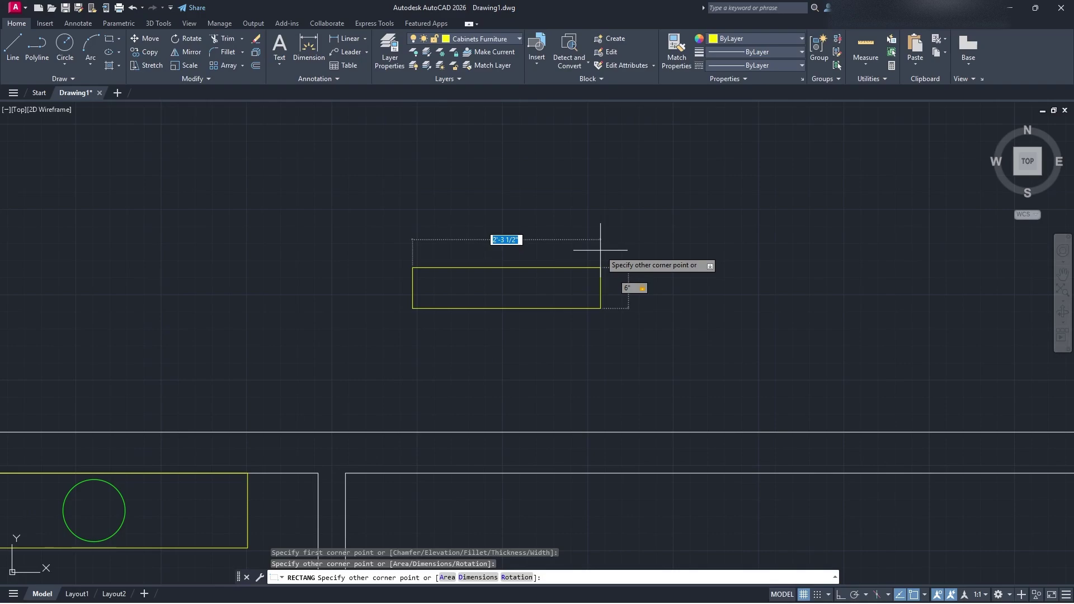
type("36")
key("Return")
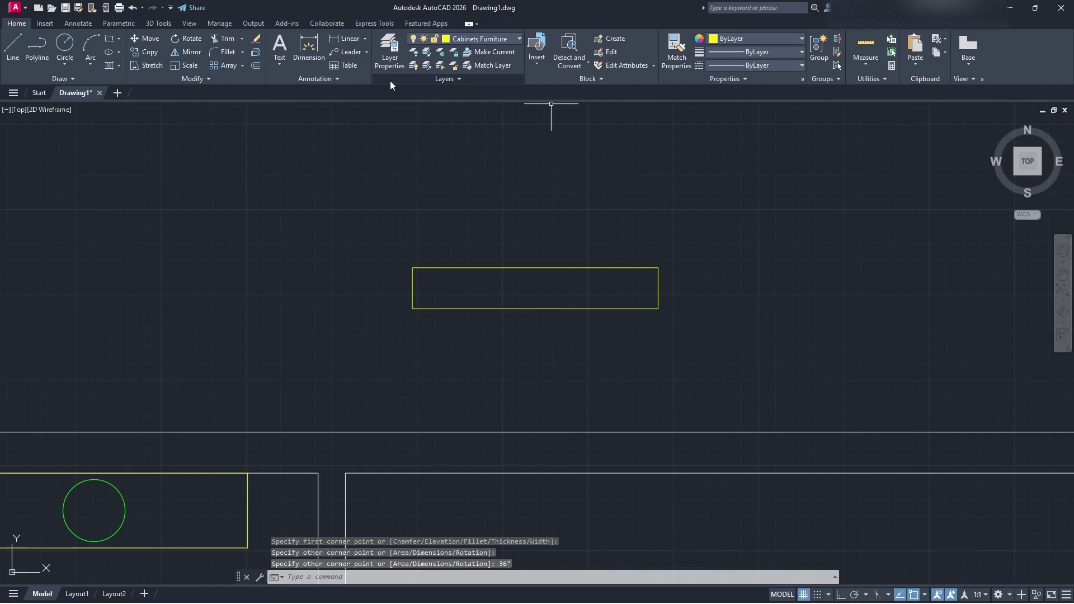
Step: Create a layer named Door with the colour cyan and make it the current layer
left_click(390, 49)
left_click(249, 96)
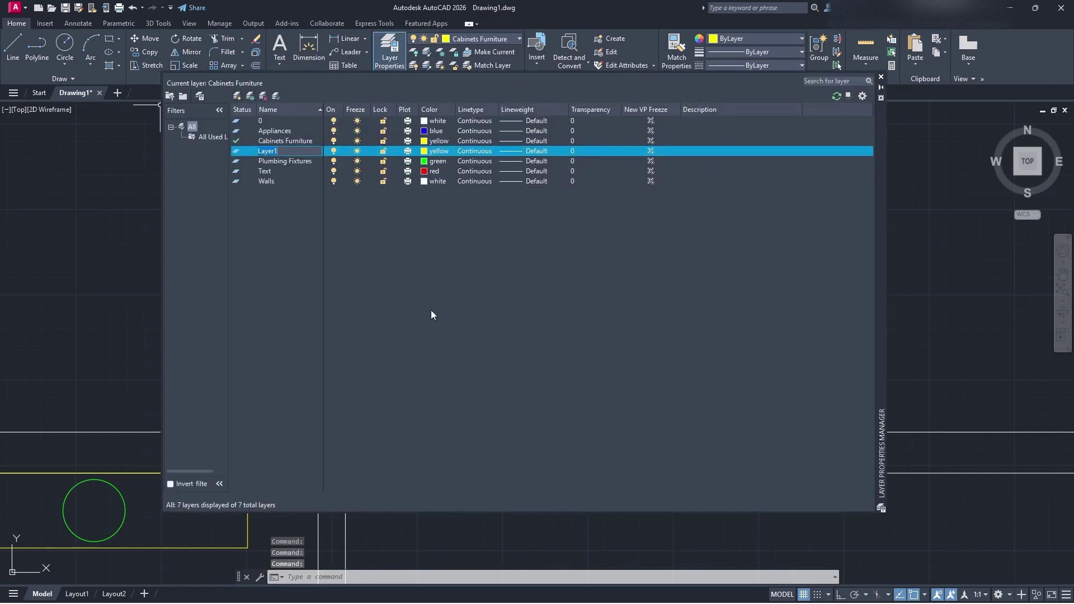
type("Door")
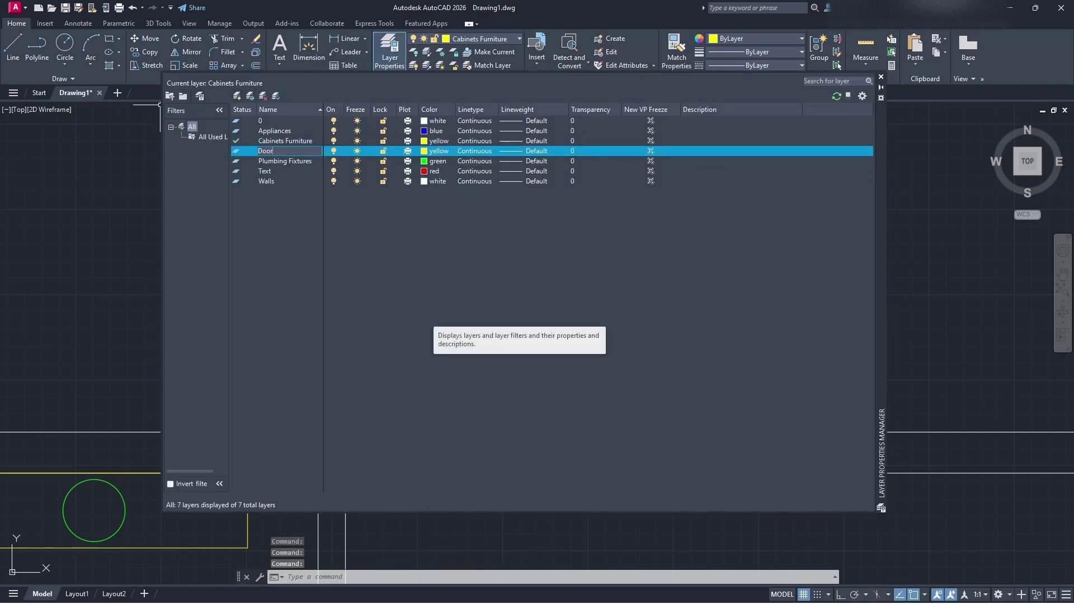
left_click(438, 151)
left_click(588, 288)
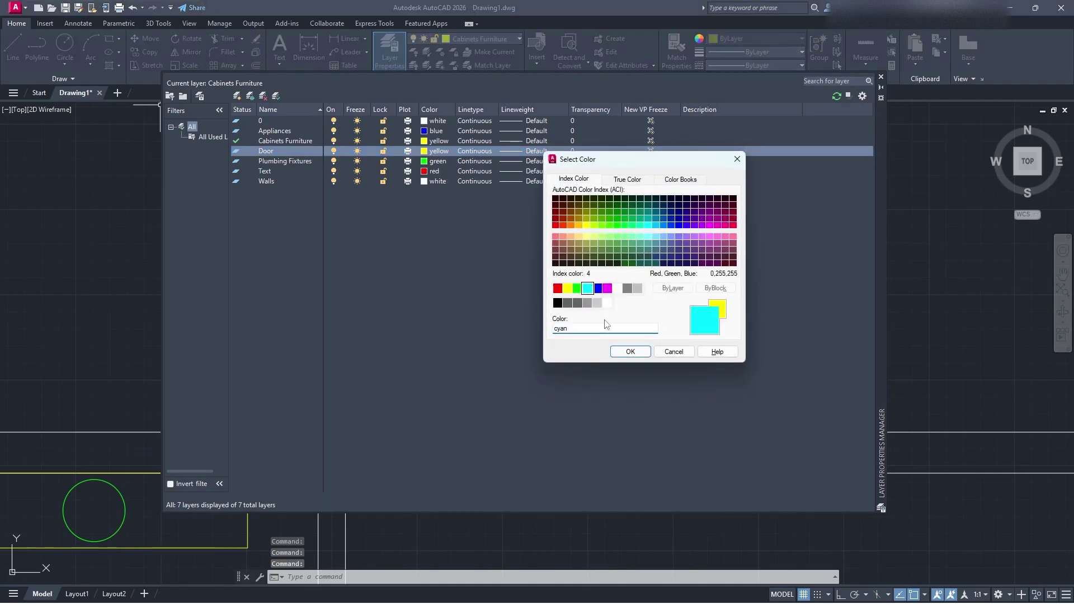
left_click(630, 351)
double_click(258, 152)
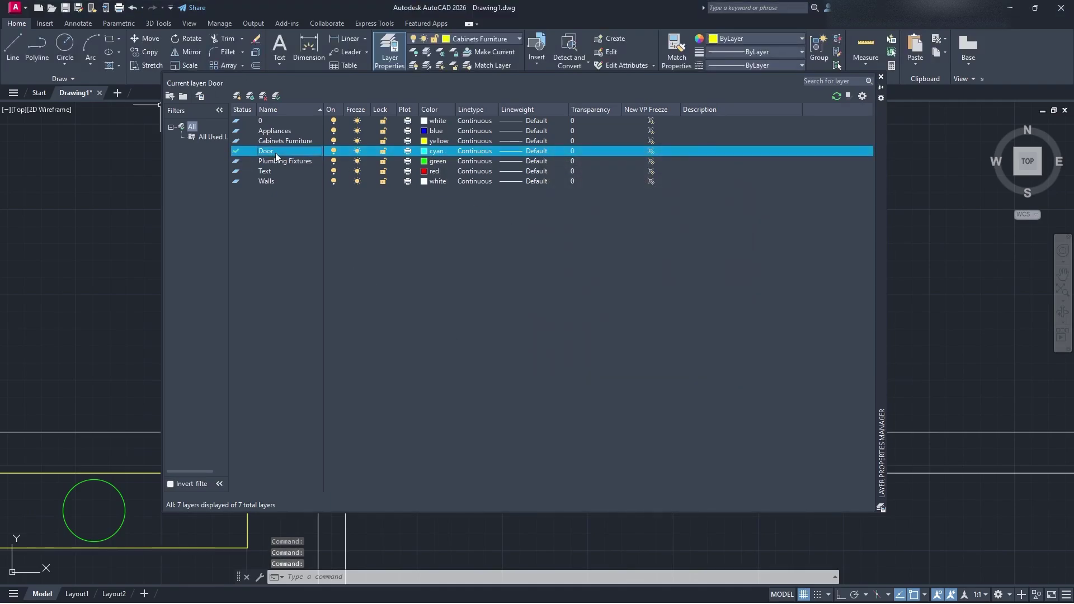
left_click(881, 77)
Step: Move the 36" by 6" rectangle above the plan to the Door layer
left_click(683, 338)
left_click(558, 268)
left_click(481, 39)
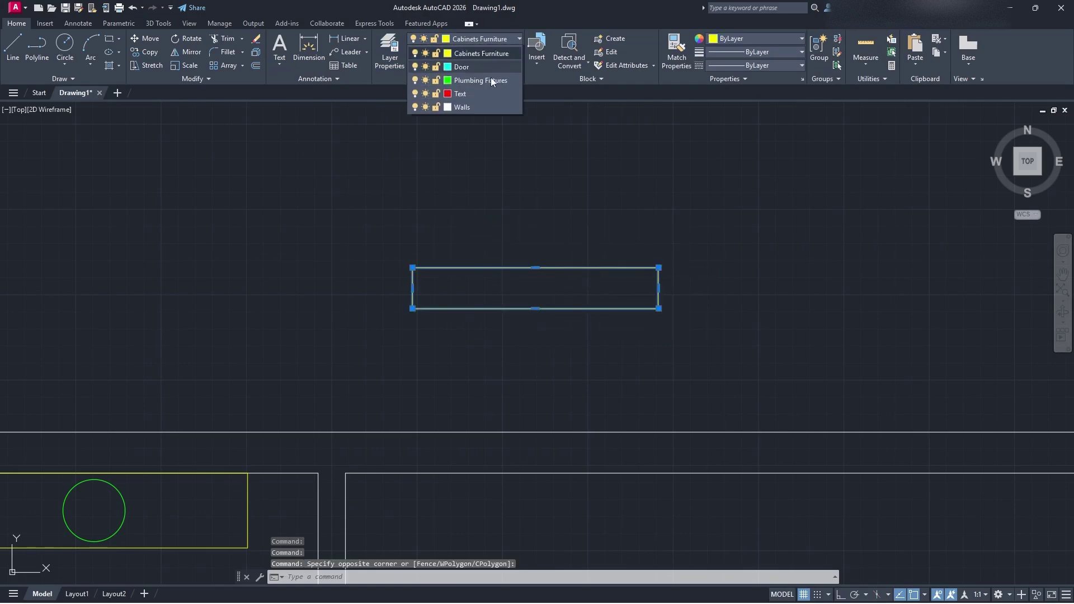
left_click(476, 87)
middle_click_drag(719, 370, 573, 355)
key("Escape")
middle_click_drag(537, 242, 614, 338)
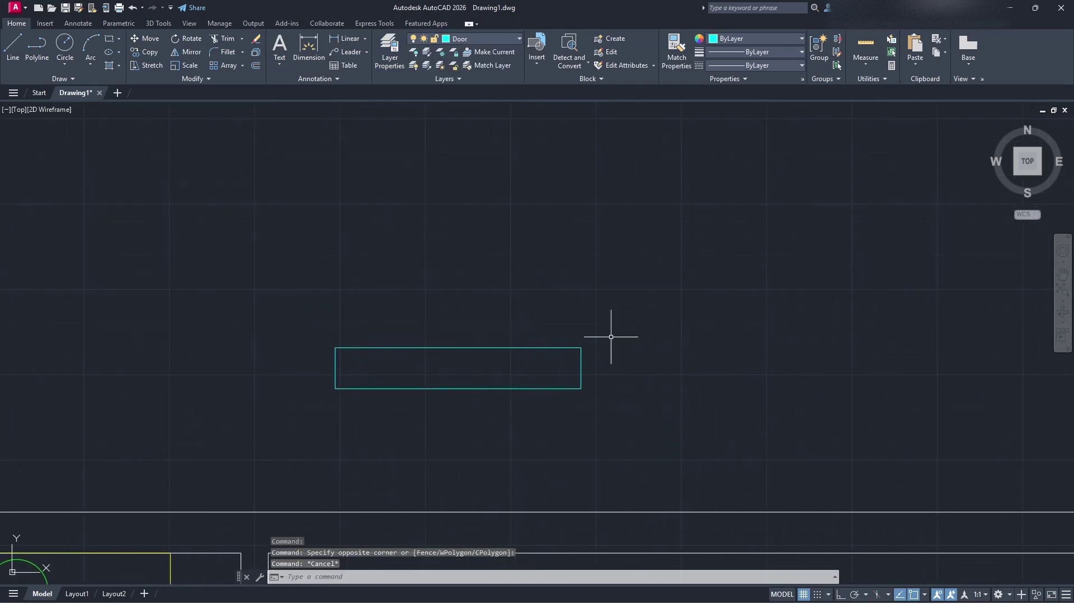
scroll(593, 319, "down", 1)
scroll(524, 309, "down", 1)
mouse_move(643, 376)
middle_mouse_down()
mouse_move(510, 300)
mouse_move(487, 234)
middle_mouse_up()
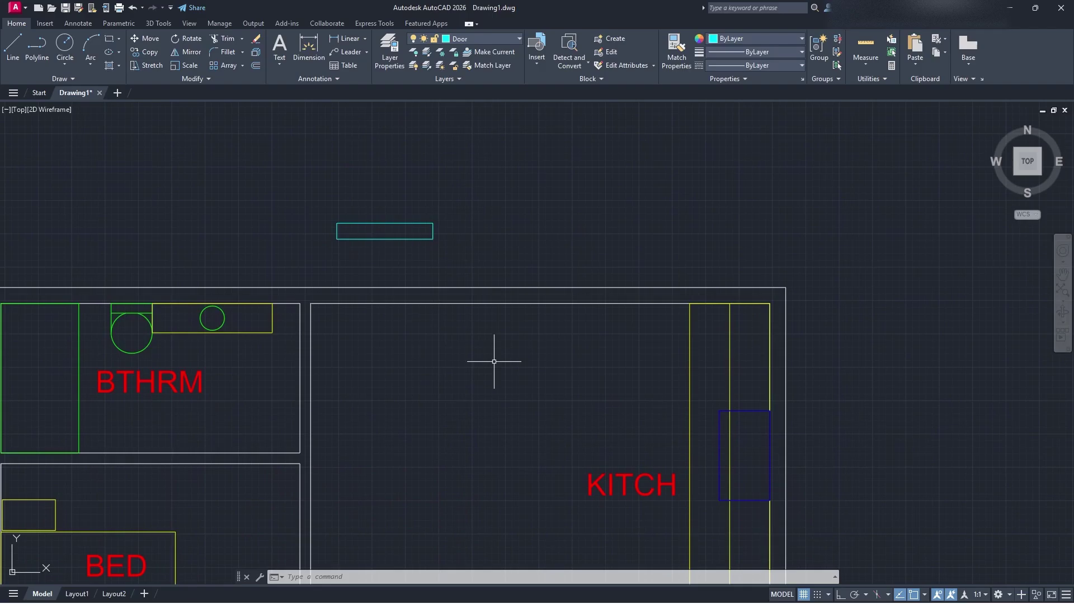
left_click(444, 253)
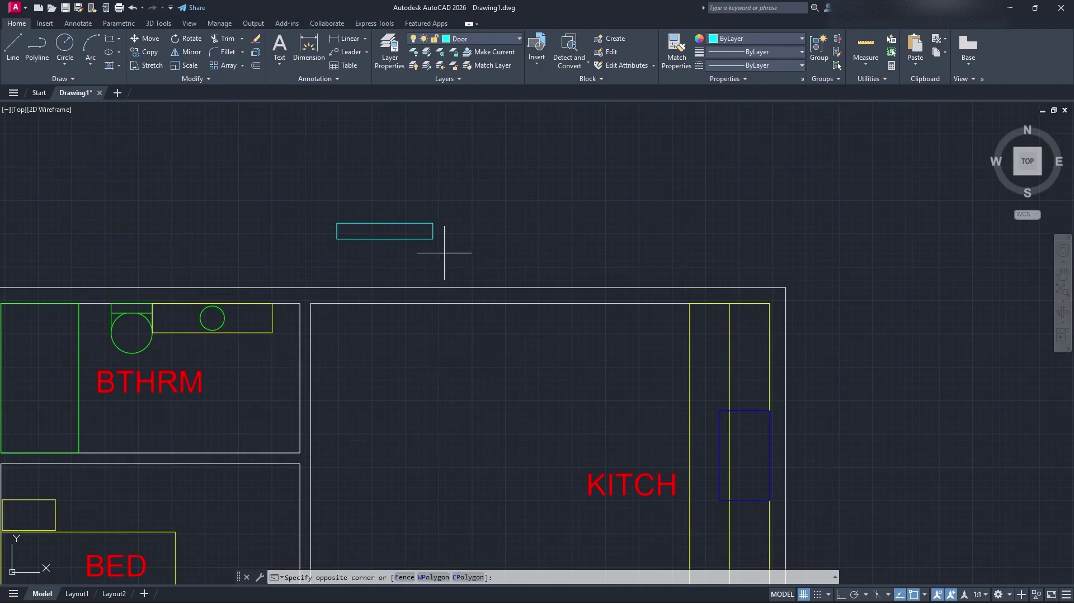
left_click(311, 173)
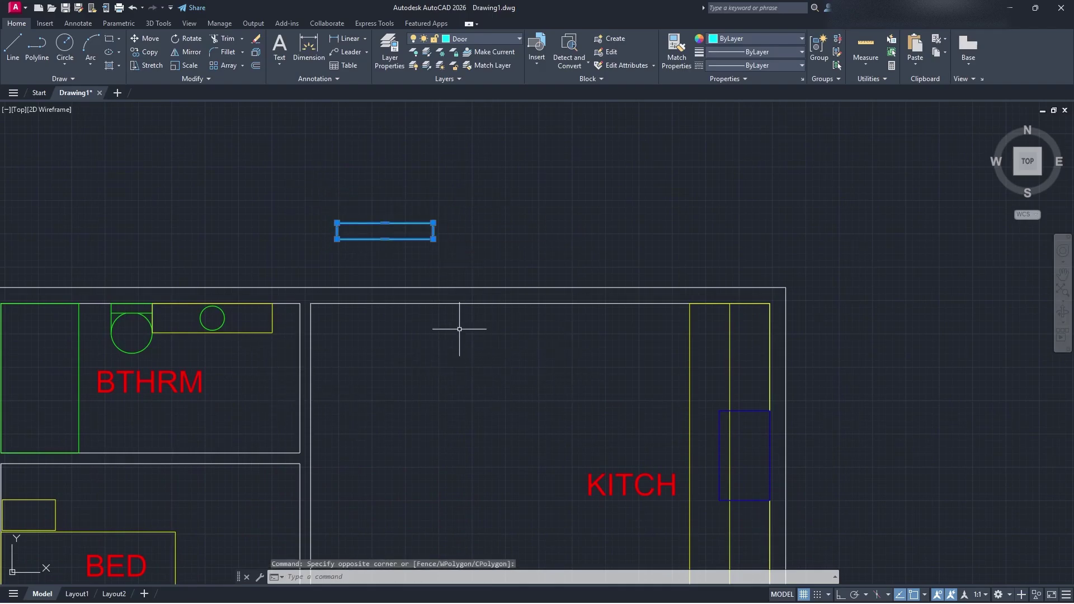
scroll(521, 362, "down", 2)
key("Escape")
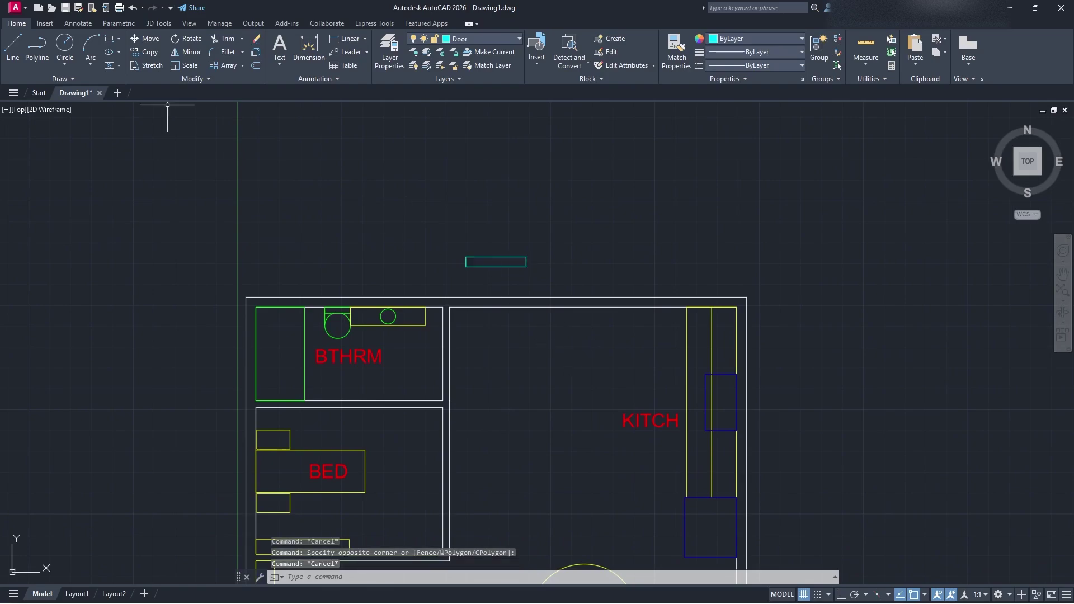
left_click(12, 44)
left_click(247, 297)
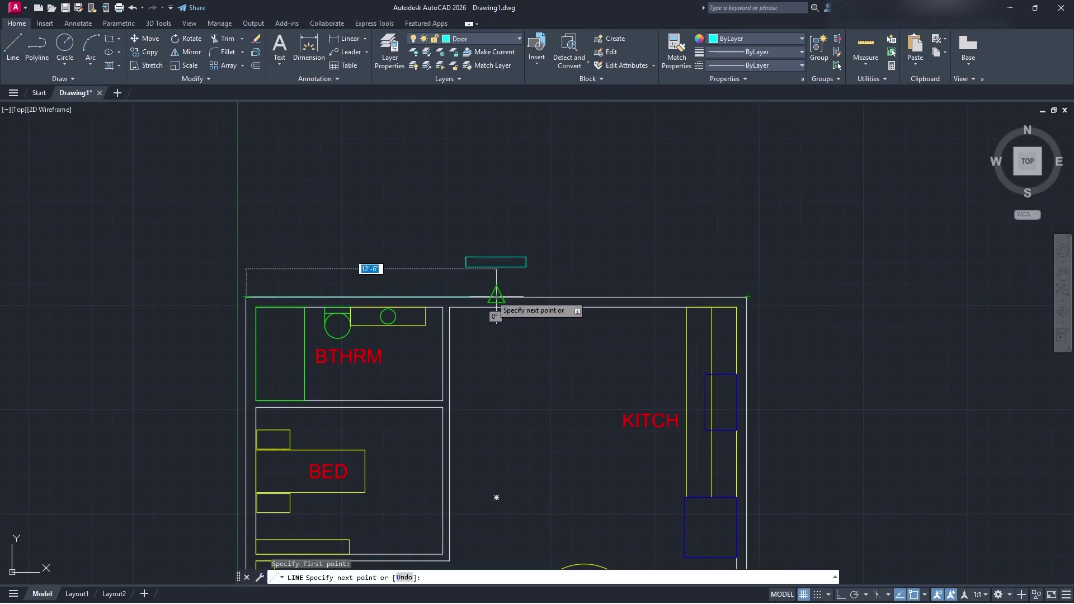
key("Escape")
left_click(509, 275)
left_click(483, 246)
mouse_move(527, 262)
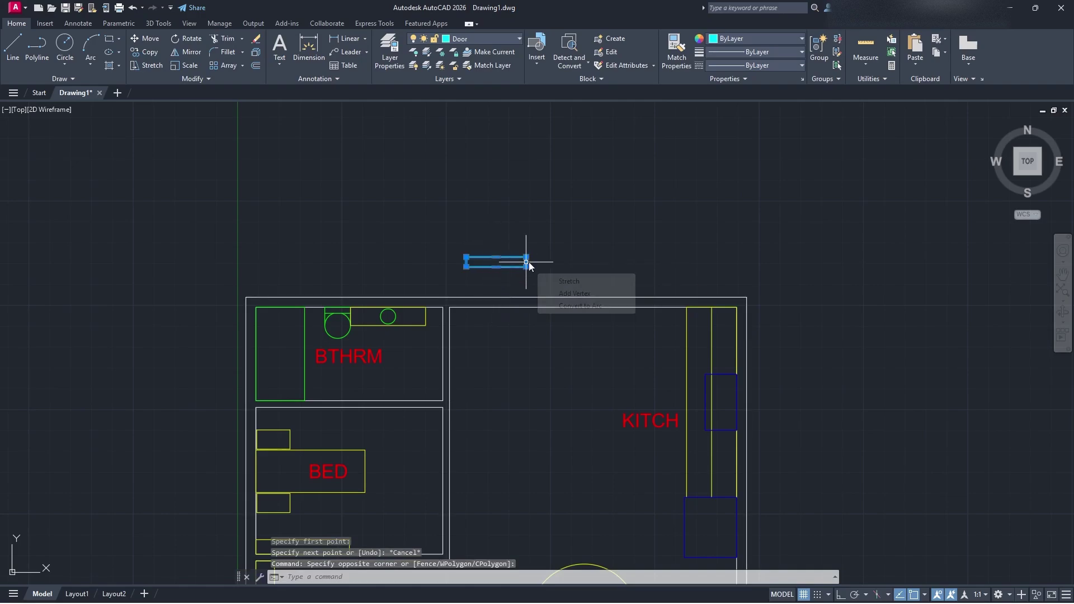
left_click(598, 252)
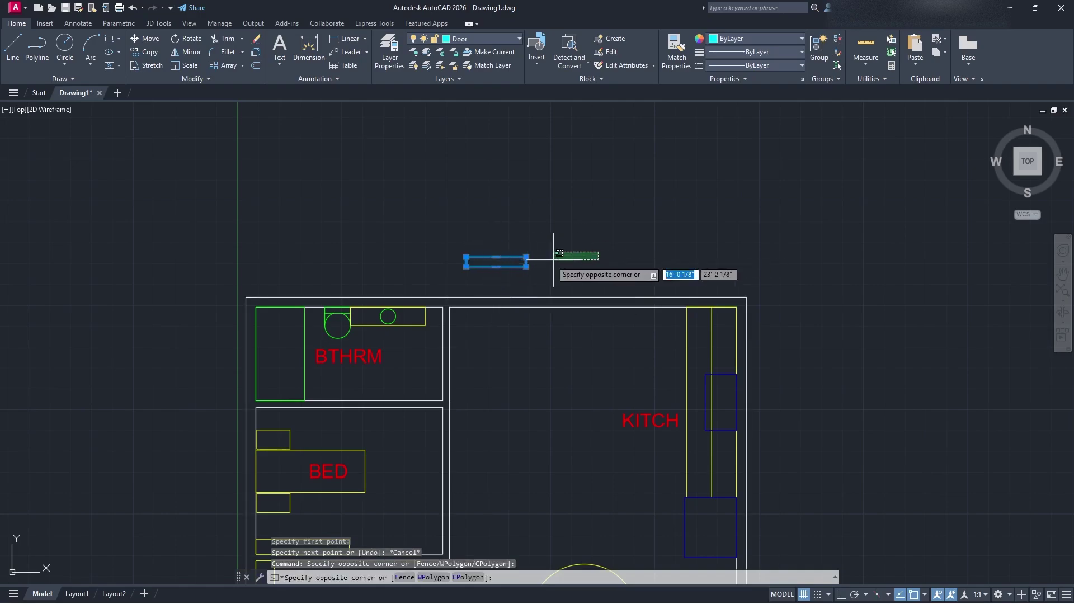
left_click(553, 261)
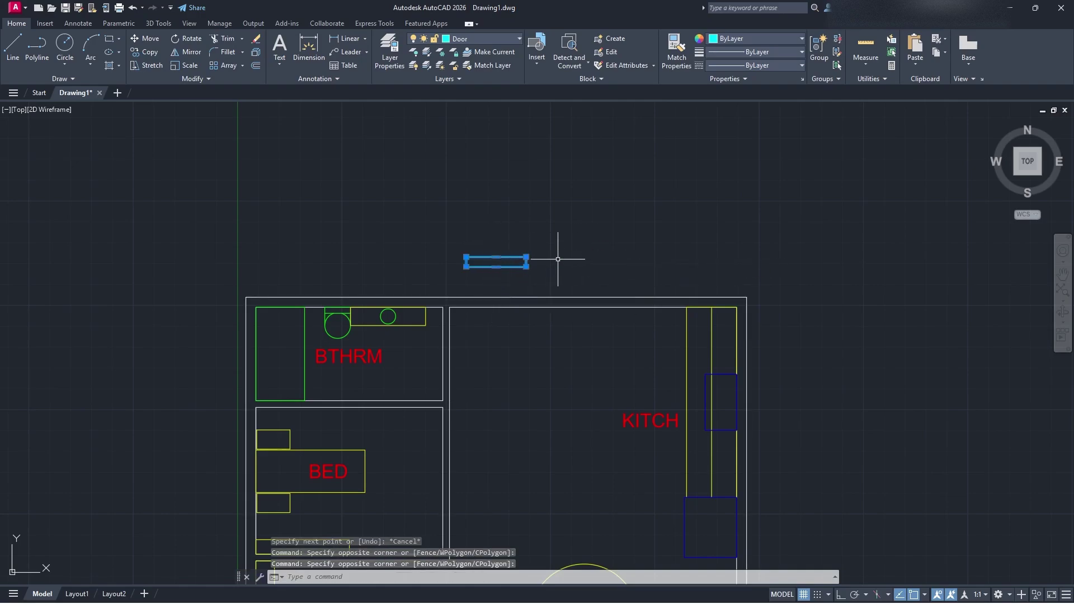
key("Escape")
Step: Move the cyan 36" by 6" rectangle by its centre into the thickness of the north wall, just east of the bathroom
left_click(598, 265)
left_click(508, 236)
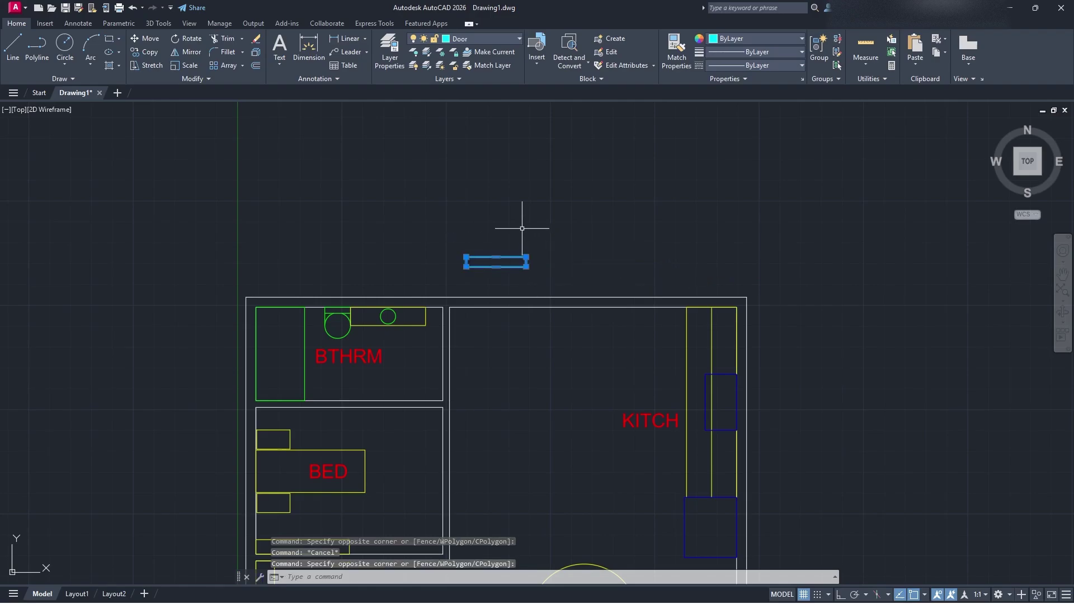
type("m")
key("Return")
scroll(487, 255, "up", 6)
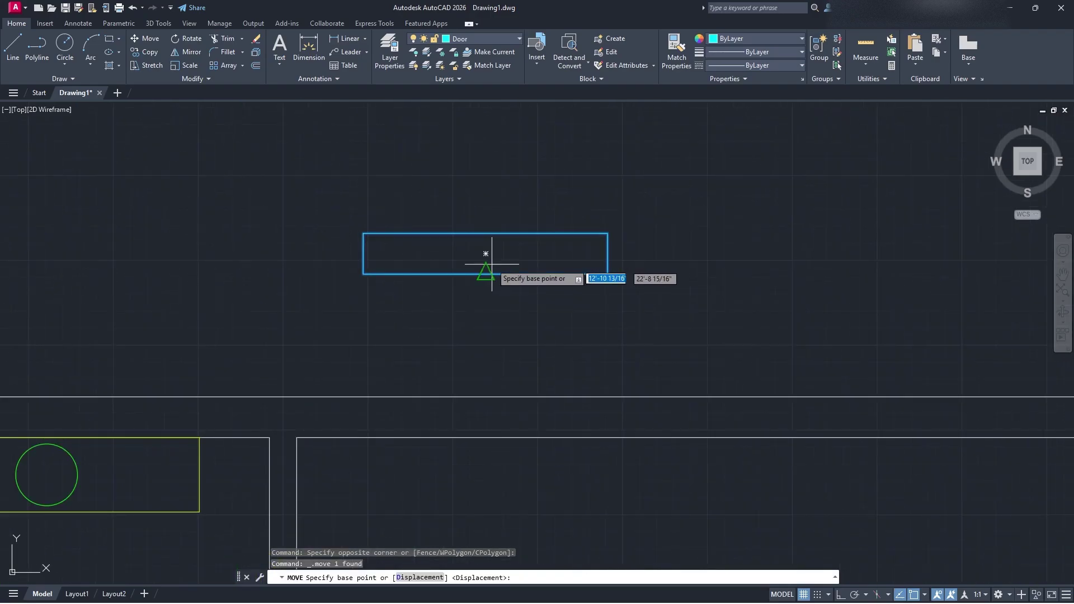
left_click(485, 253)
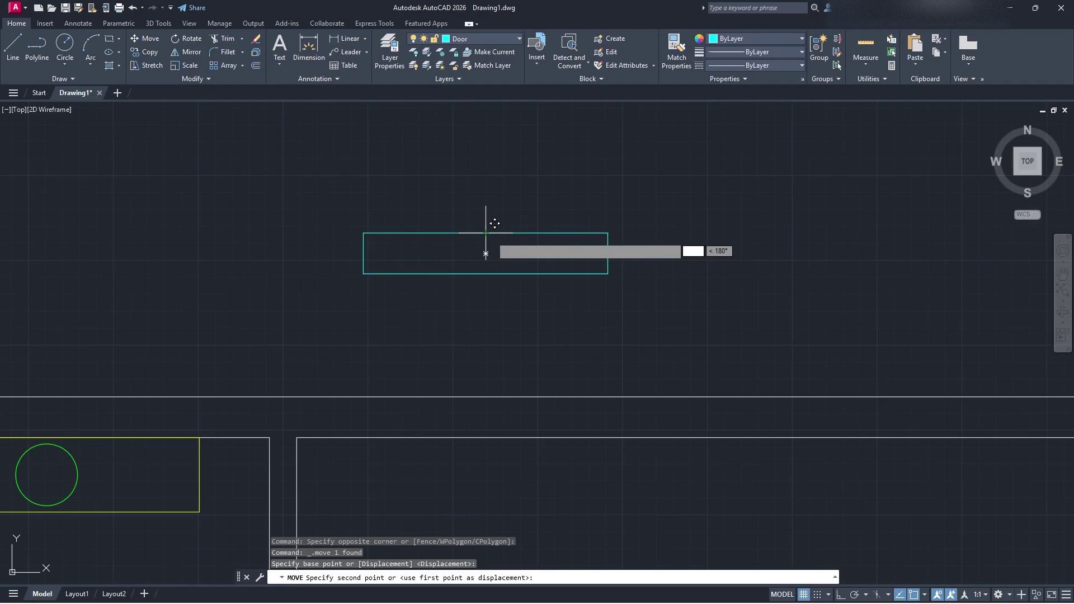
scroll(492, 397, "down", 4)
left_click(492, 397)
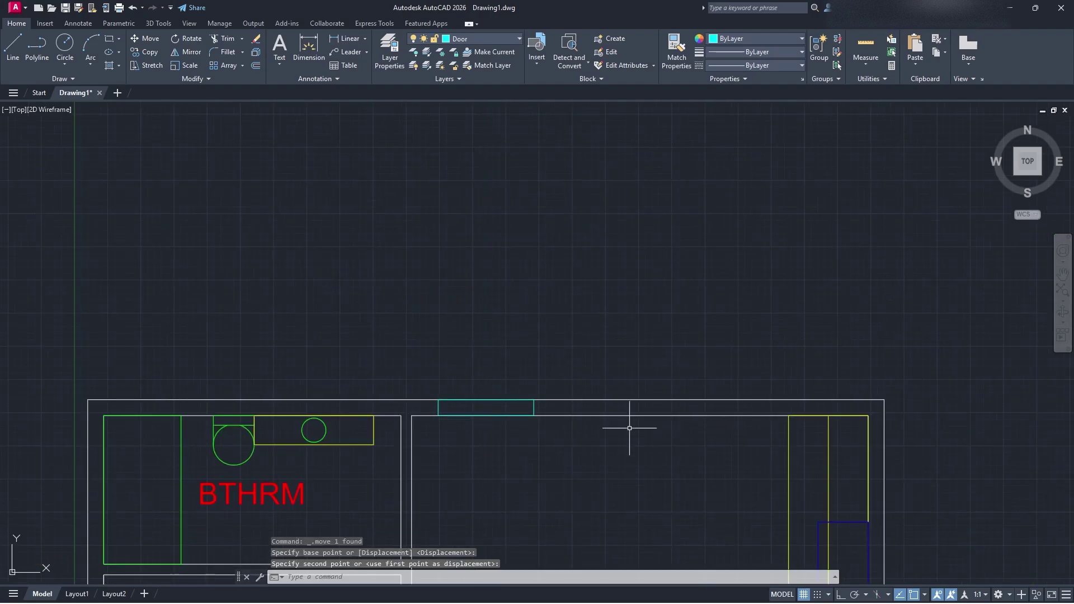
scroll(542, 402, "up", 4)
scroll(513, 328, "down", 2)
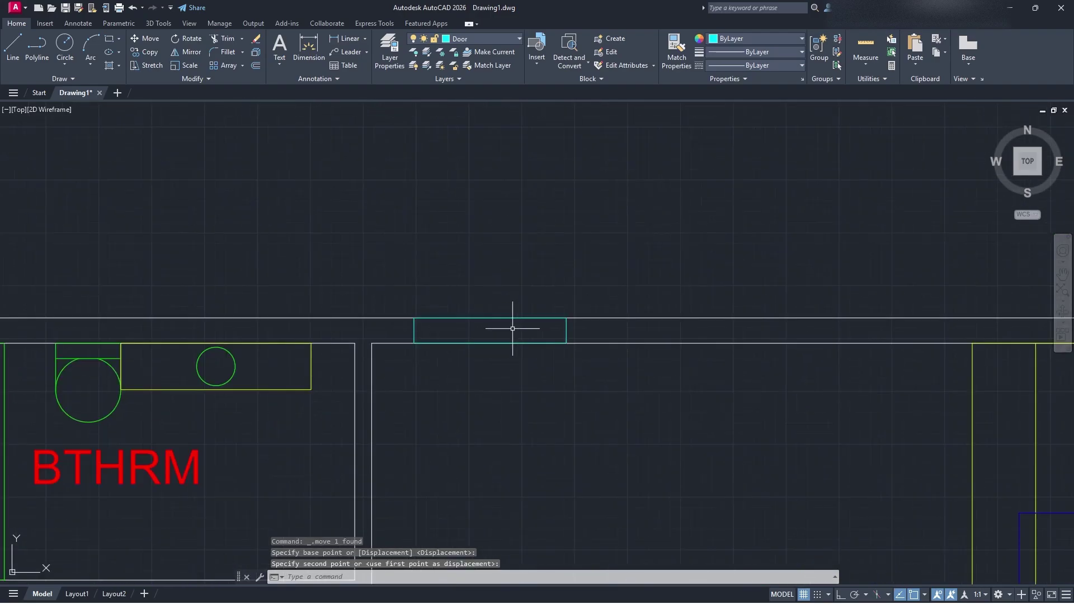
middle_click_drag(512, 337, 450, 328)
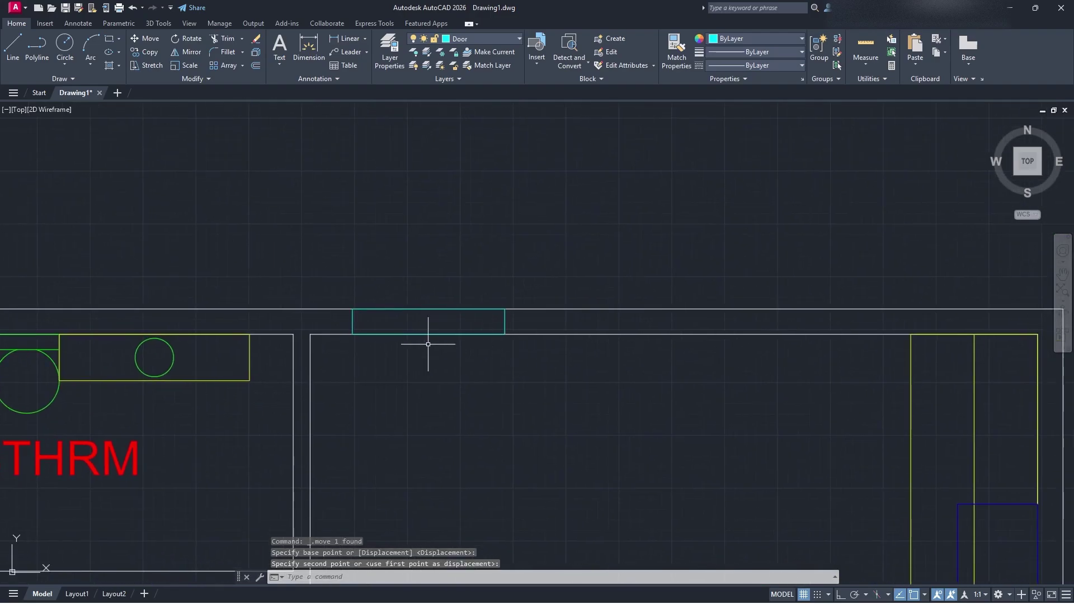
Step: Draw a 2' line straight down into the room from the southwest corner of the door rectangle
left_click(13, 48)
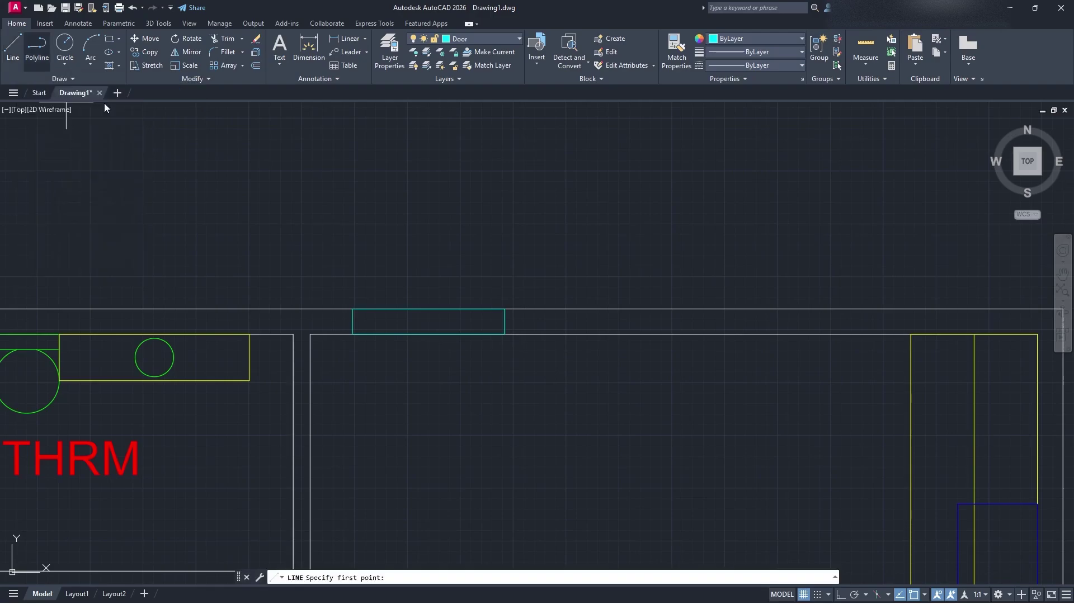
scroll(353, 334, "down", 2)
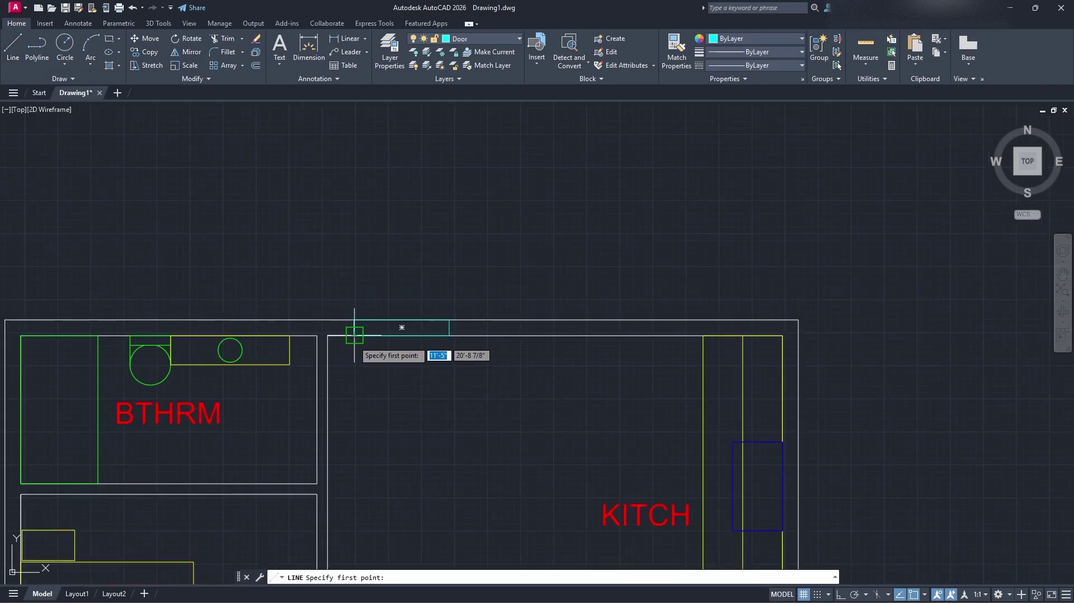
left_click(352, 334)
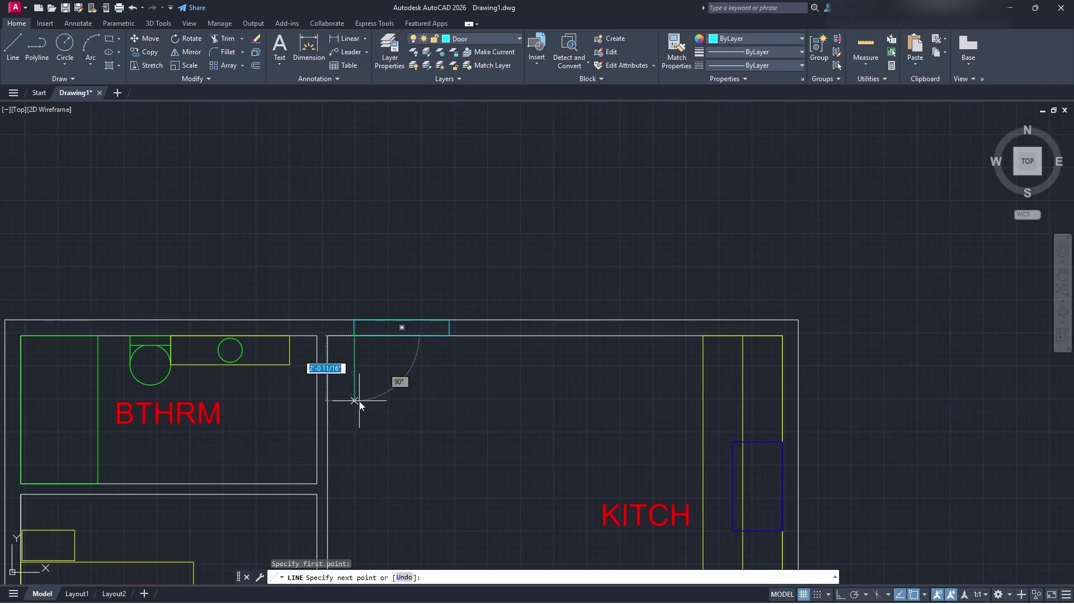
type("2'")
key("Return")
key("Escape")
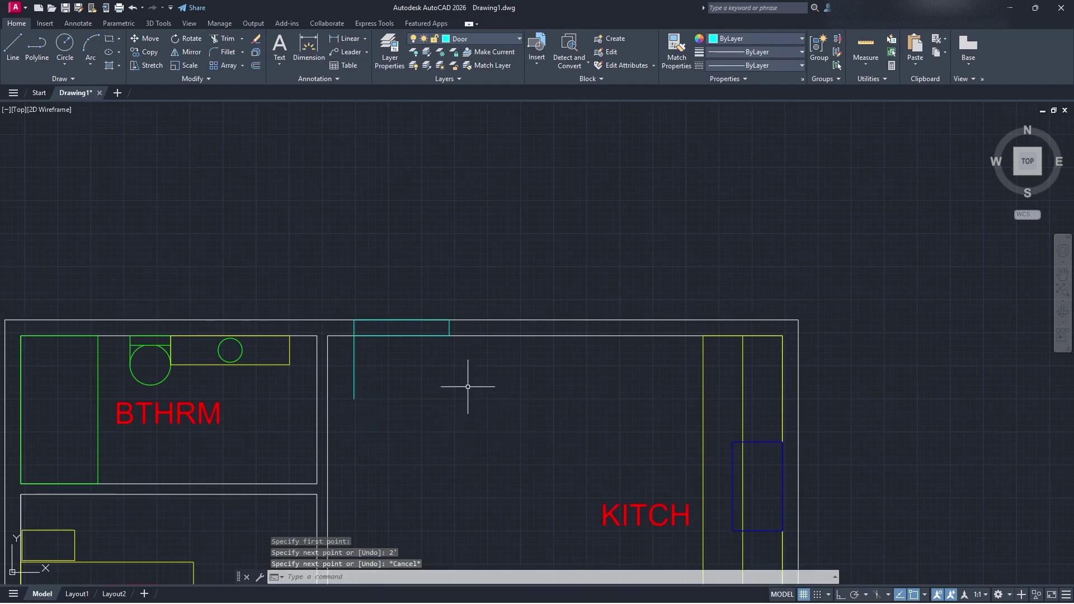
Step: Draw the door swing as a three-point arc from the leaf line's lower end through the rectangle's southeast corner to its east edge's midpoint
middle_click_drag(490, 389, 399, 308)
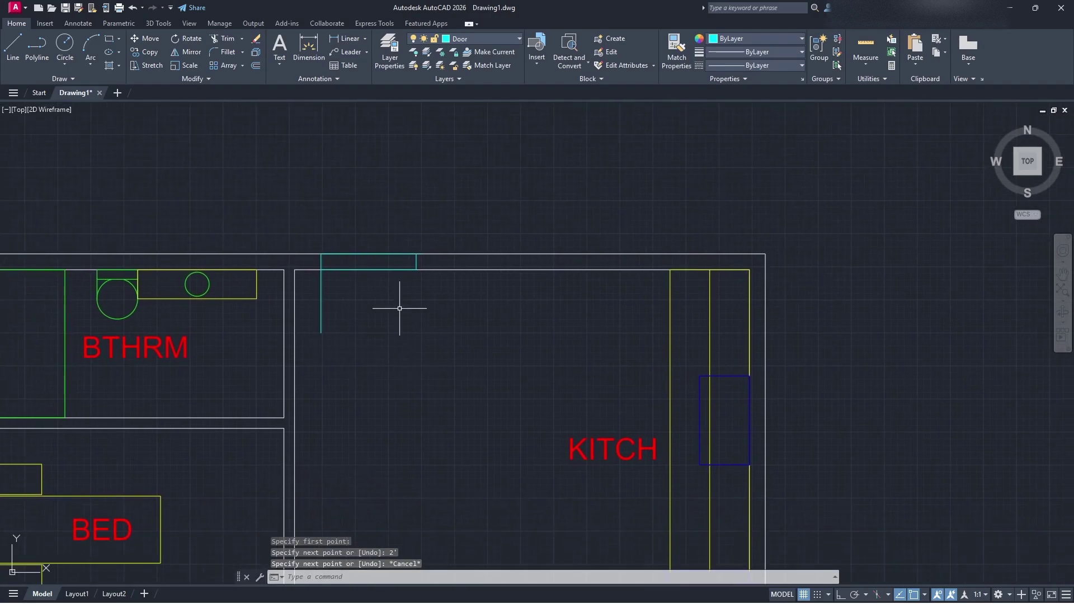
middle_click_drag(348, 204, 338, 220)
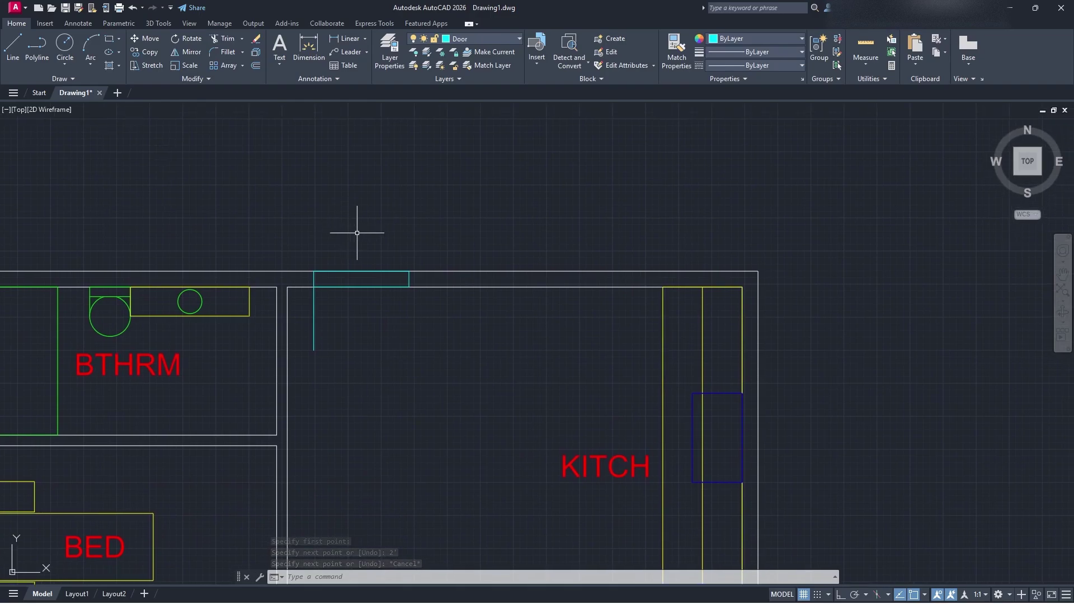
left_click(91, 46)
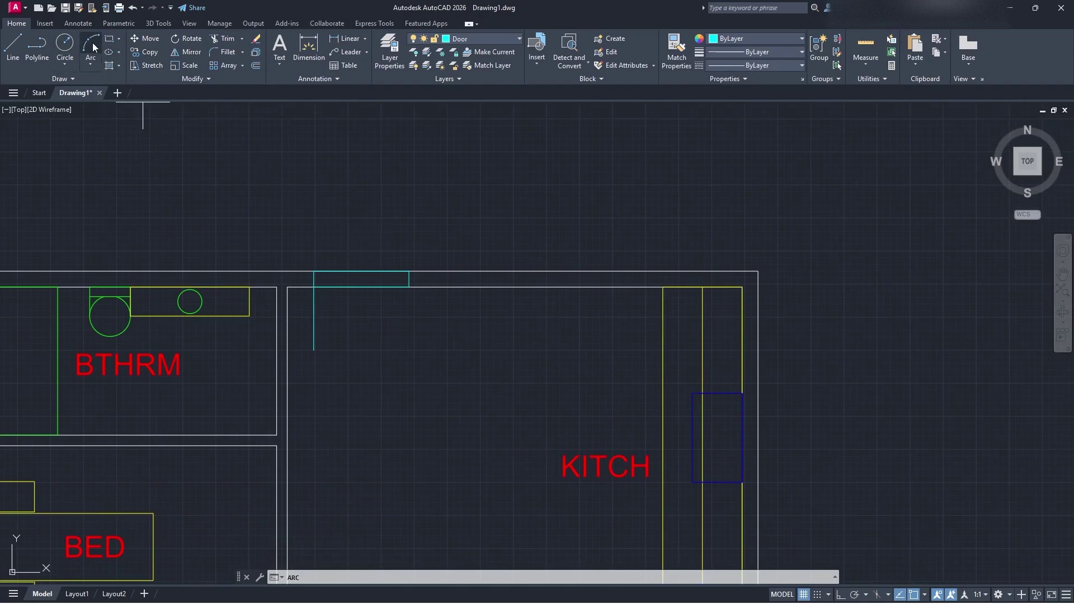
left_click(314, 350)
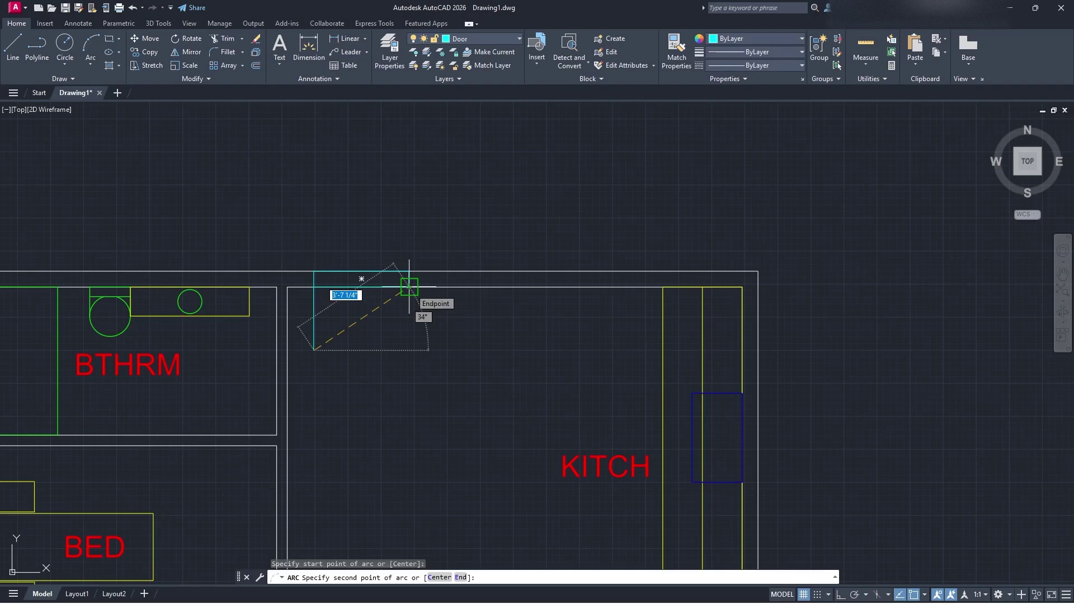
left_click(409, 287)
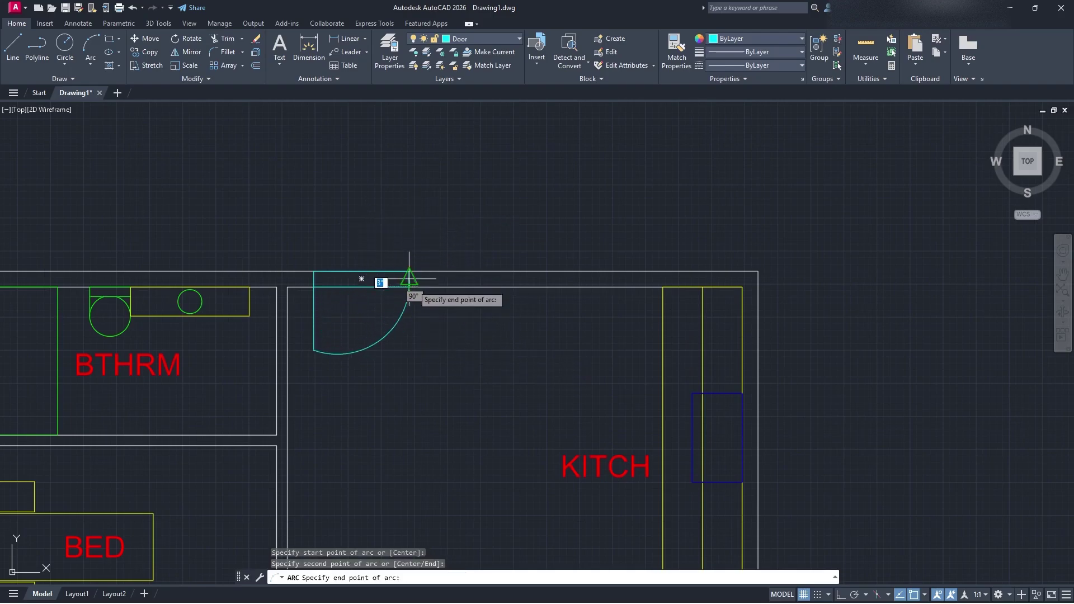
left_click(409, 287)
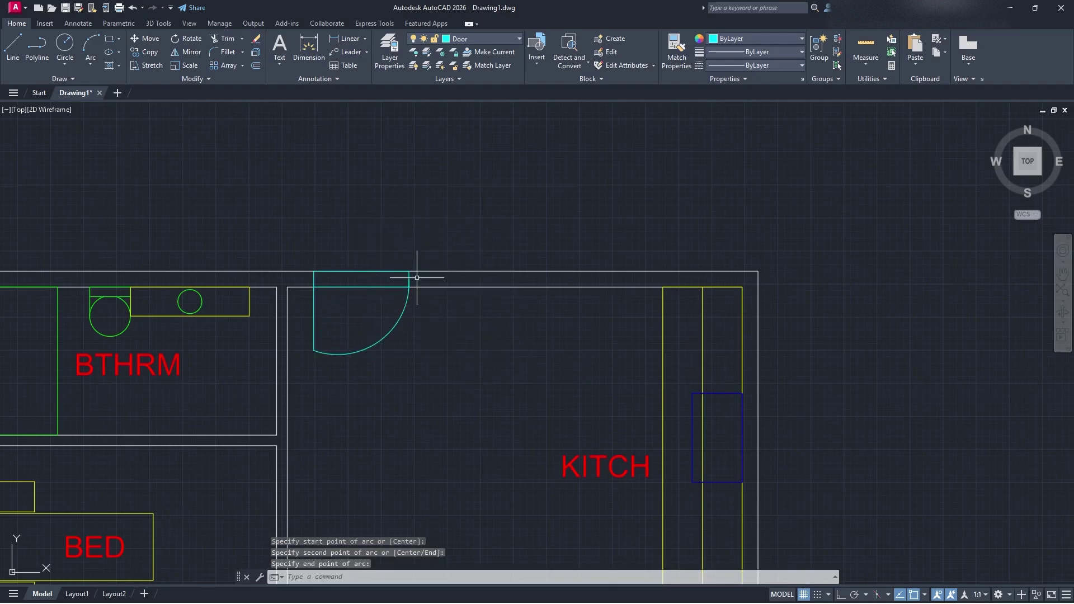
Step: Trim the excess of the swing arc that extends past the door rectangle's southeast corner into the wall
scroll(411, 283, "up", 6)
scroll(487, 391, "up", 5)
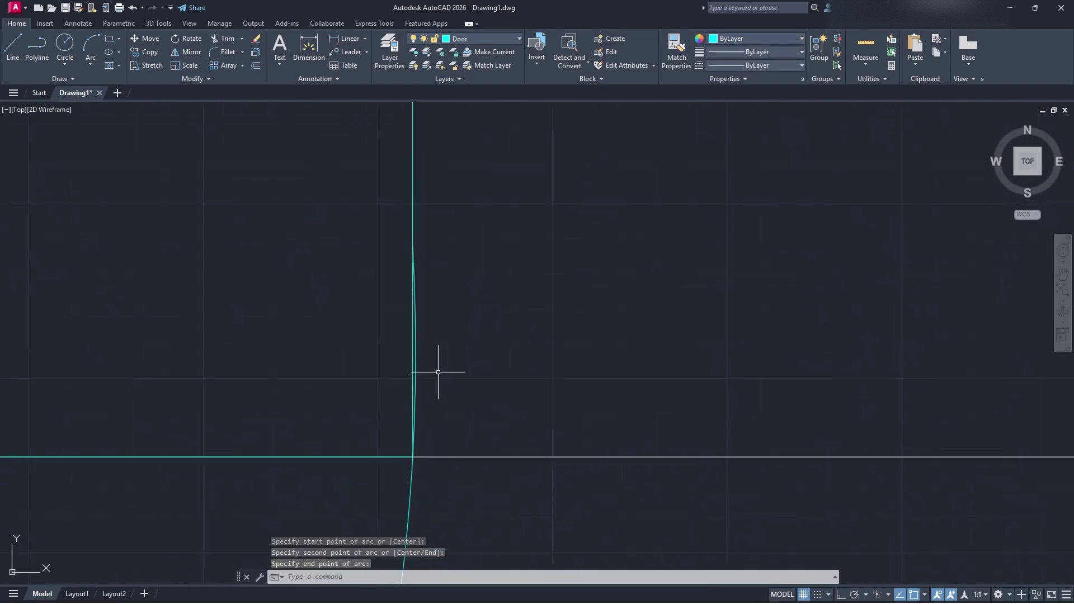
key("Return")
scroll(425, 359, "up", 1)
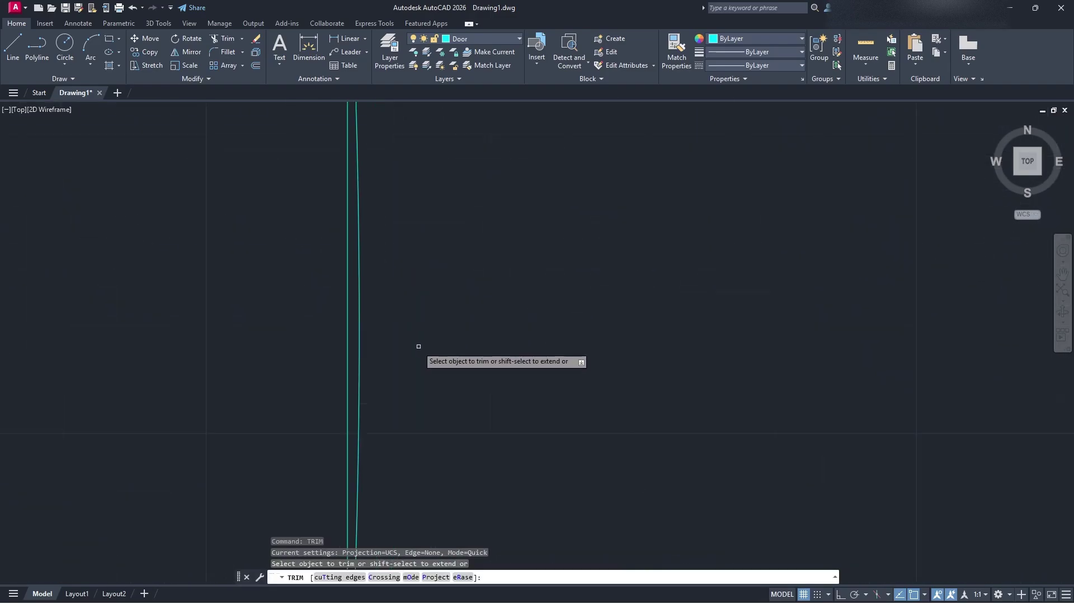
scroll(386, 358, "down", 3)
scroll(447, 420, "down", 5)
key("Escape")
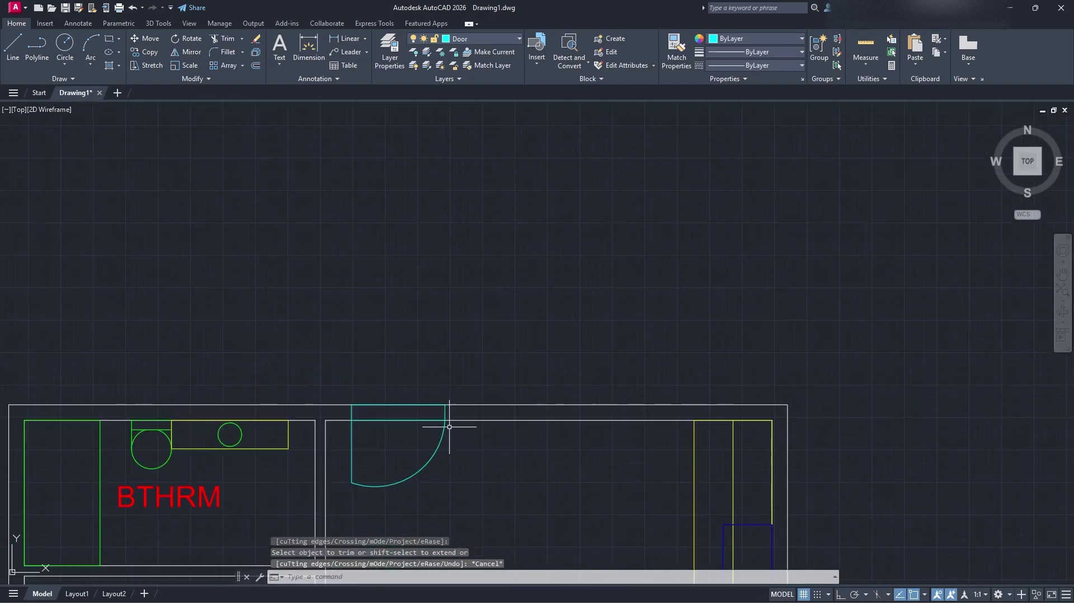
Step: Define a block named Door with its base point at the midpoint of the door rectangle's north edge
middle_click_drag(665, 421, 662, 337)
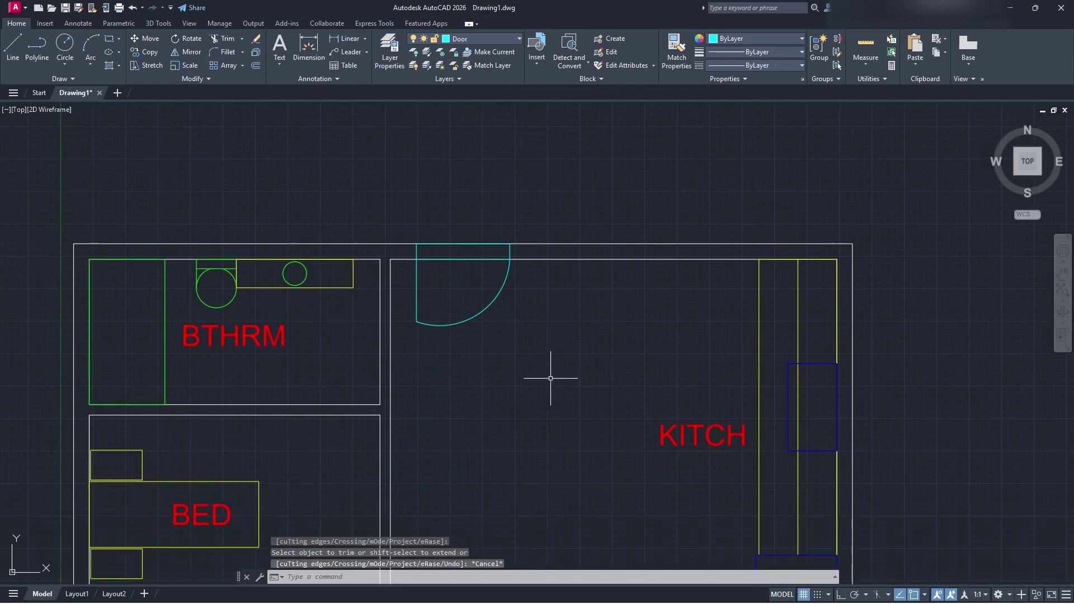
left_click(460, 246)
left_click(519, 317)
left_click(408, 279)
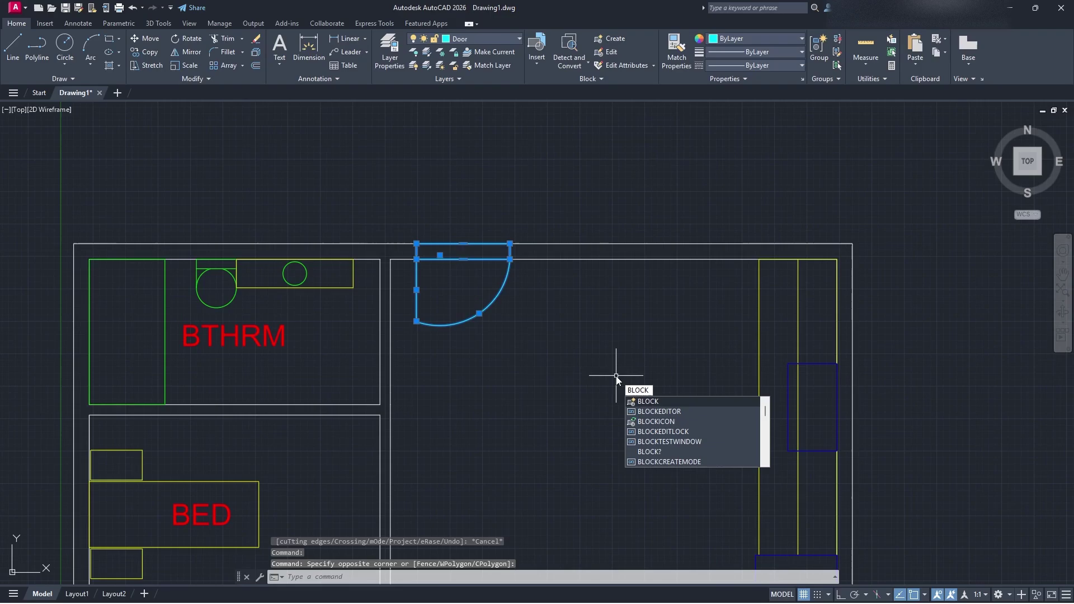
key("Return")
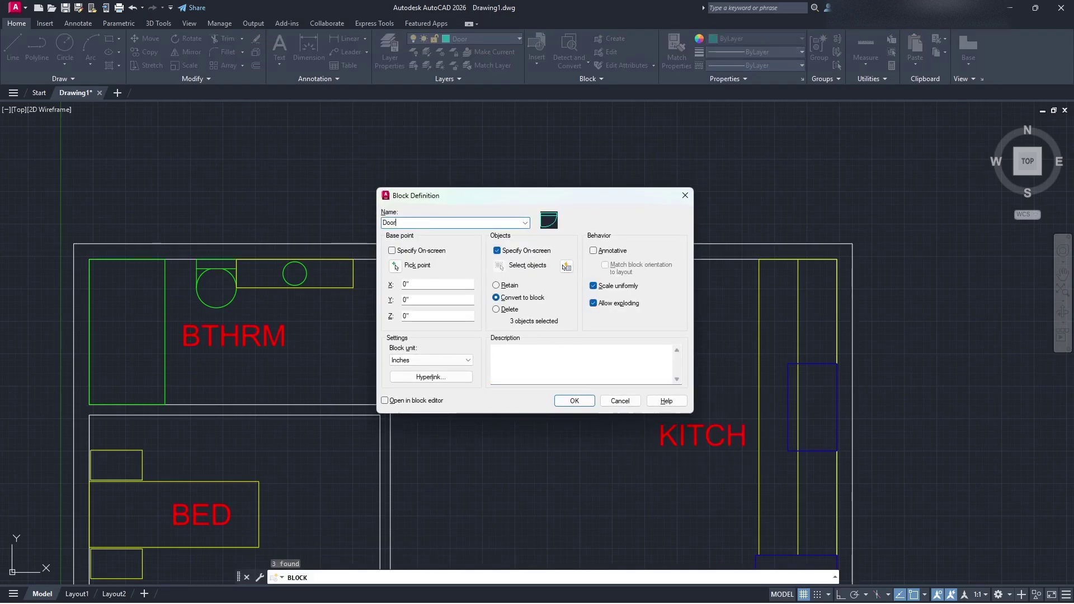
left_click(392, 250)
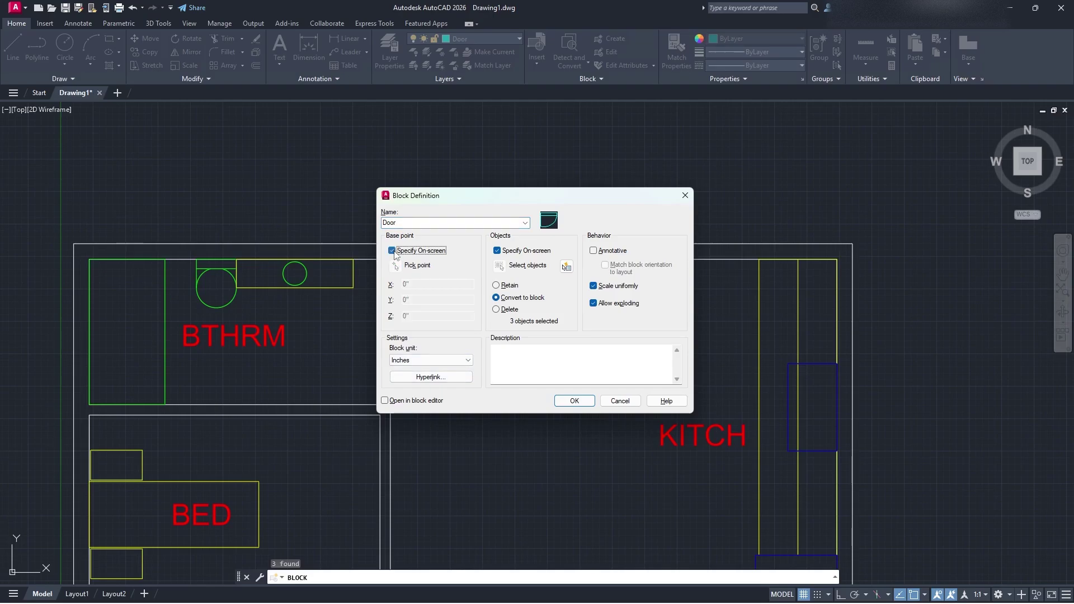
key("space")
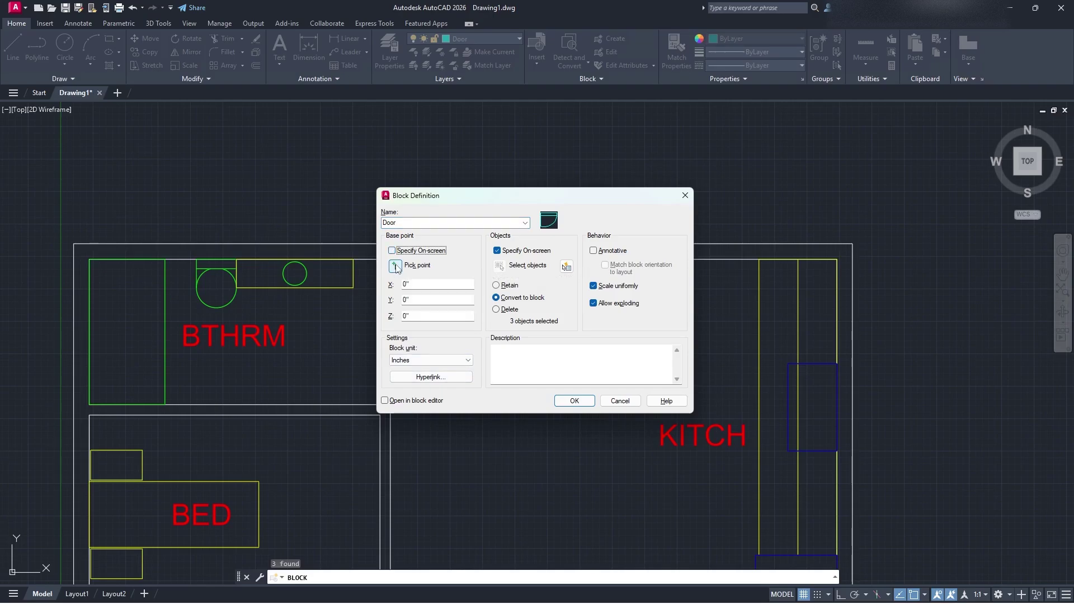
left_click(395, 266)
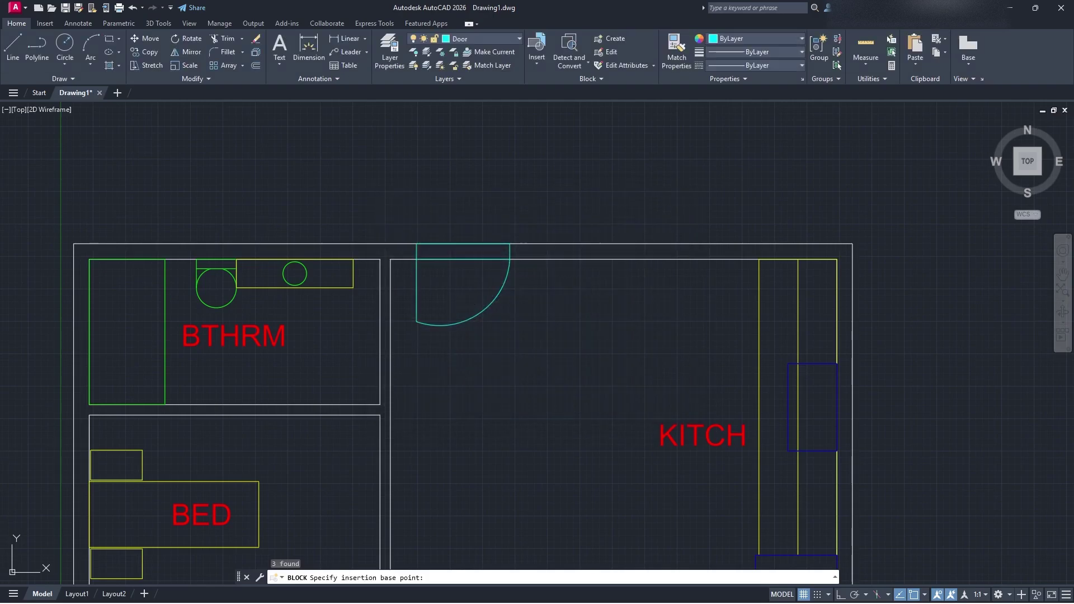
left_click(463, 244)
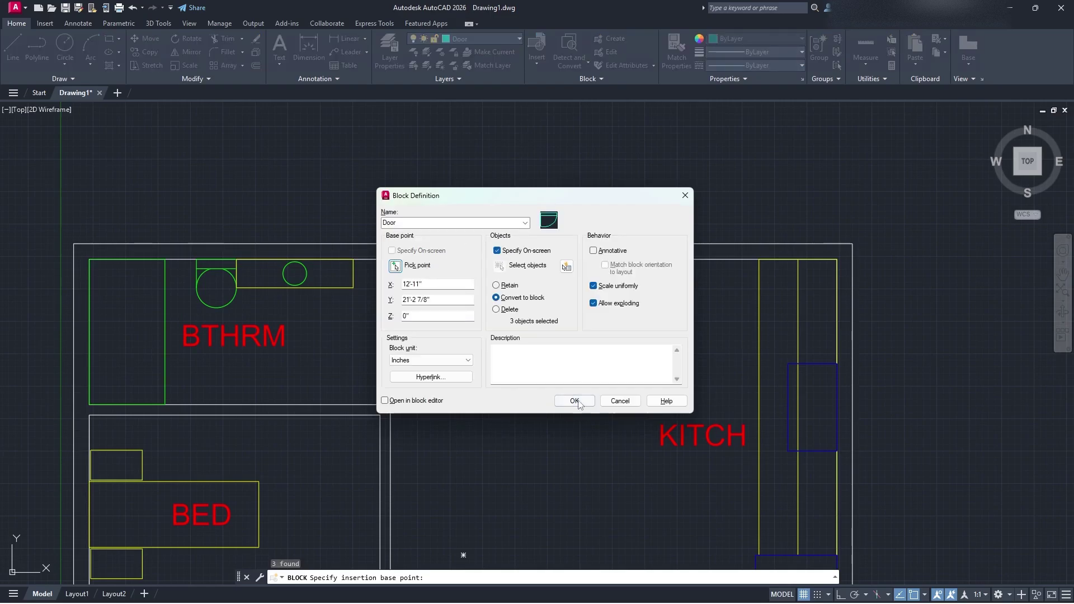
left_click(575, 401)
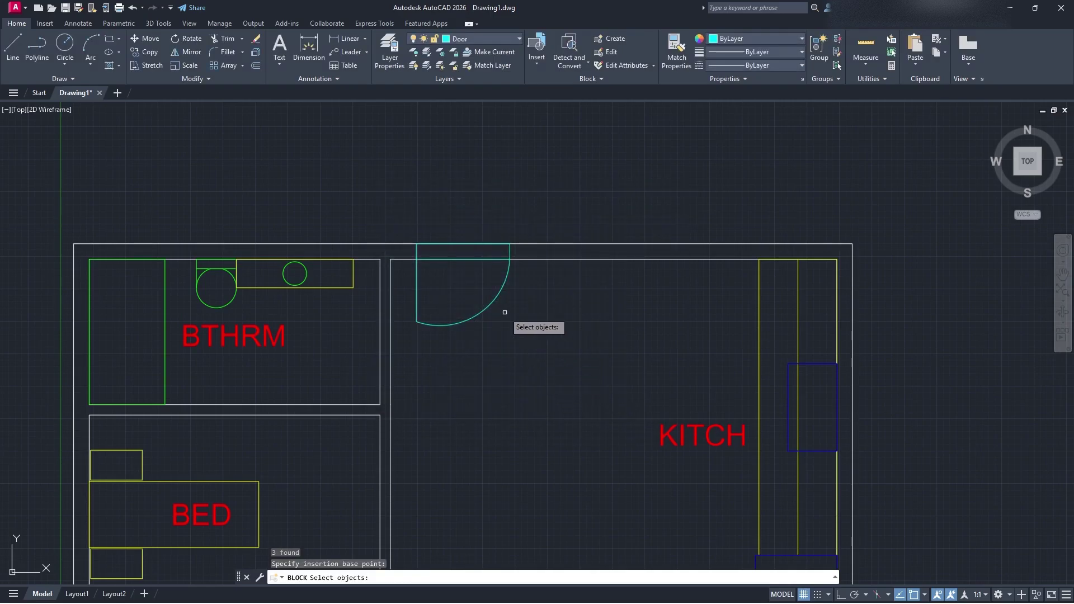
Step: Pick the swing arc, leaf line and rectangle as the Door block's objects and complete the block
left_click(491, 301)
left_click(416, 284)
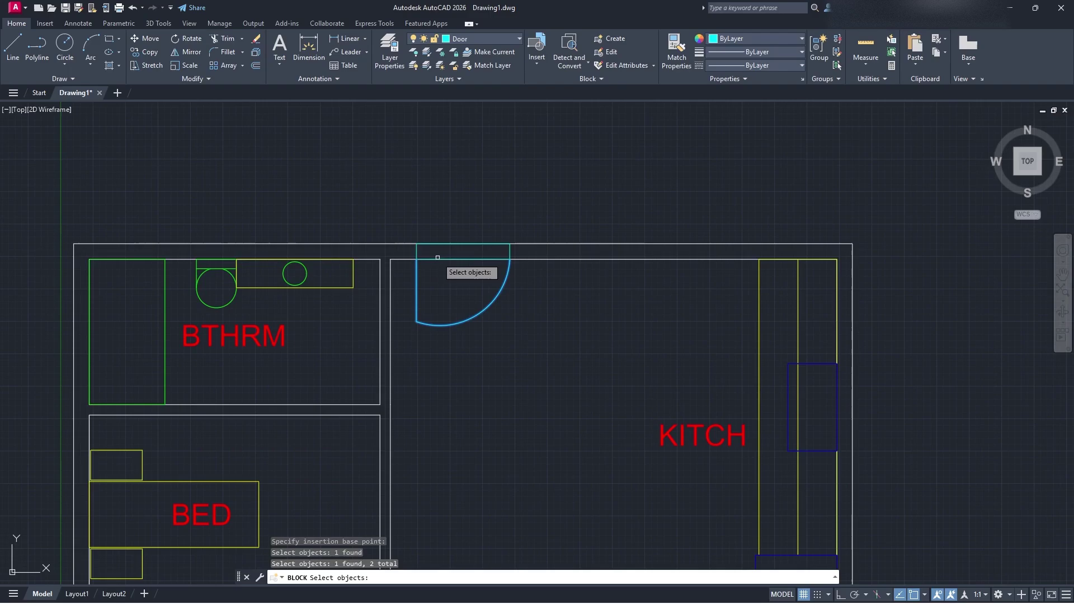
left_click(437, 259)
key("Return")
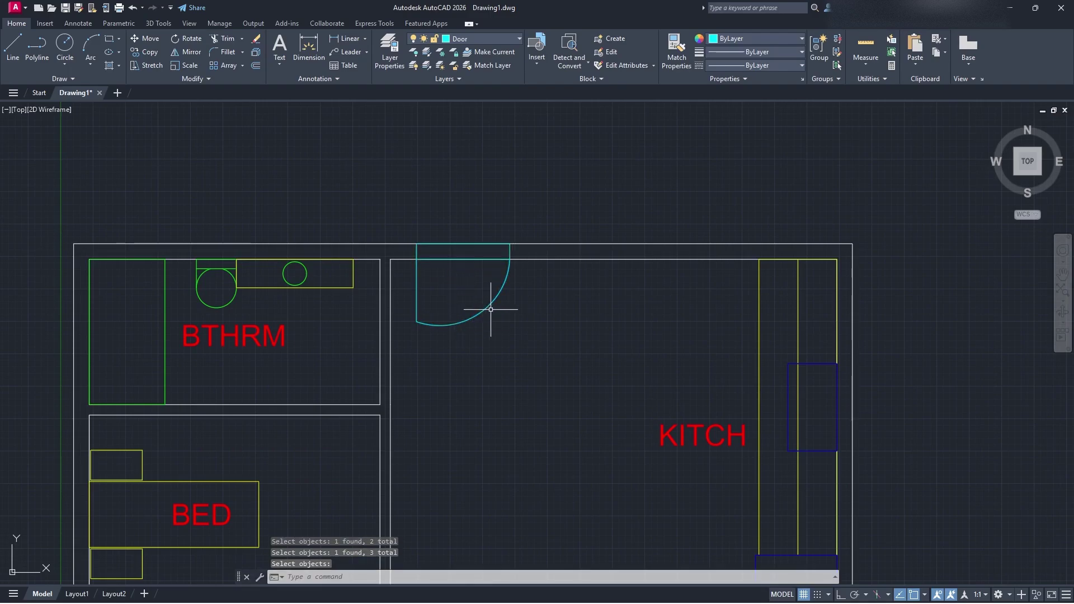
key("Return")
key("Escape")
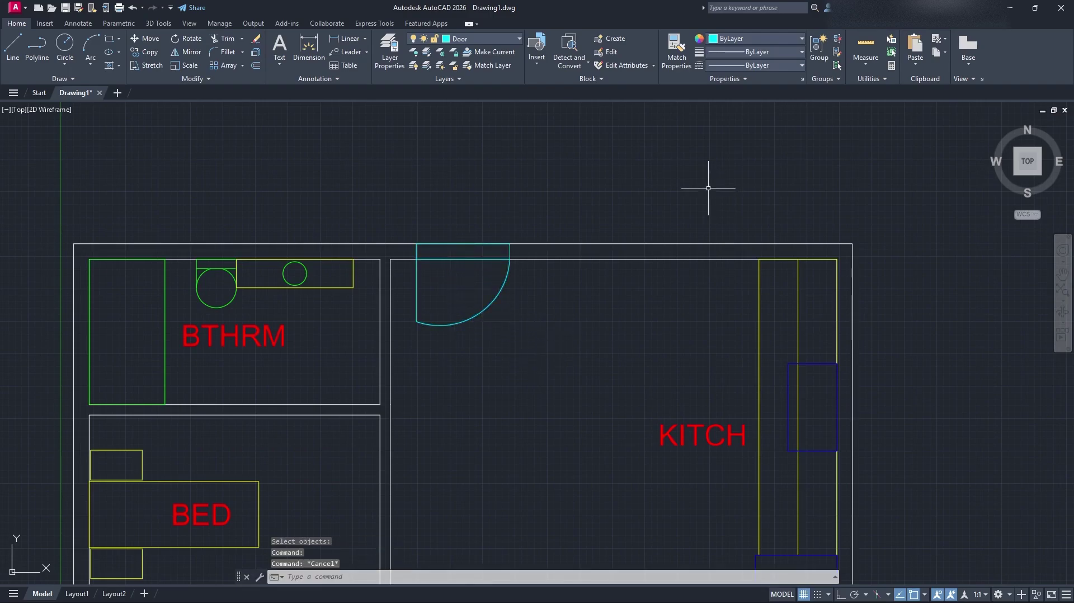
Step: Insert a copy of the Door block on the bedroom's east wall, near the wall's lower part
left_click(536, 67)
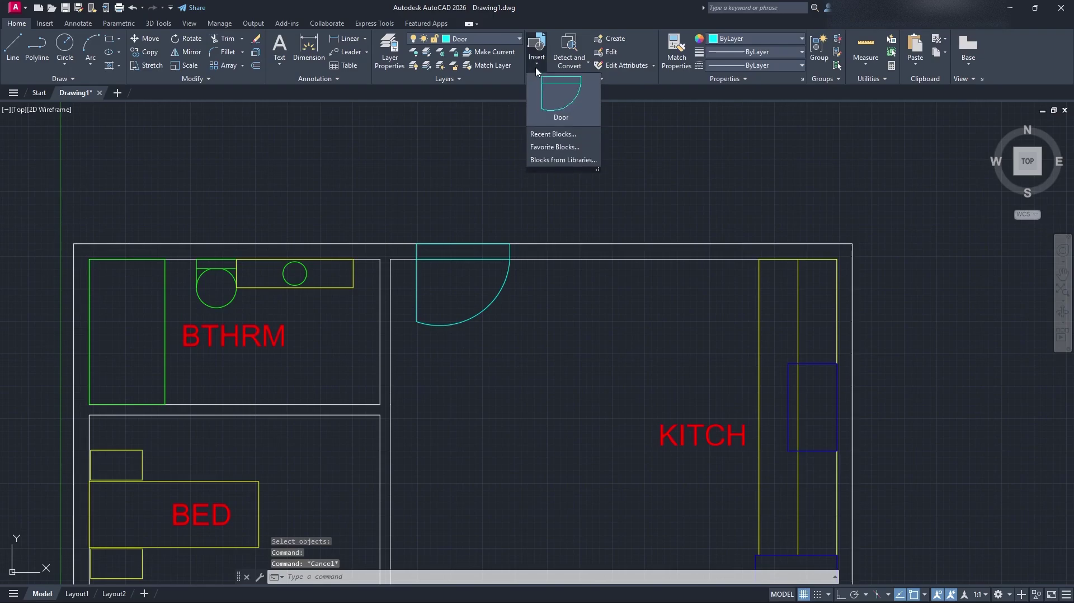
left_click(549, 96)
middle_click_drag(516, 392, 472, 325)
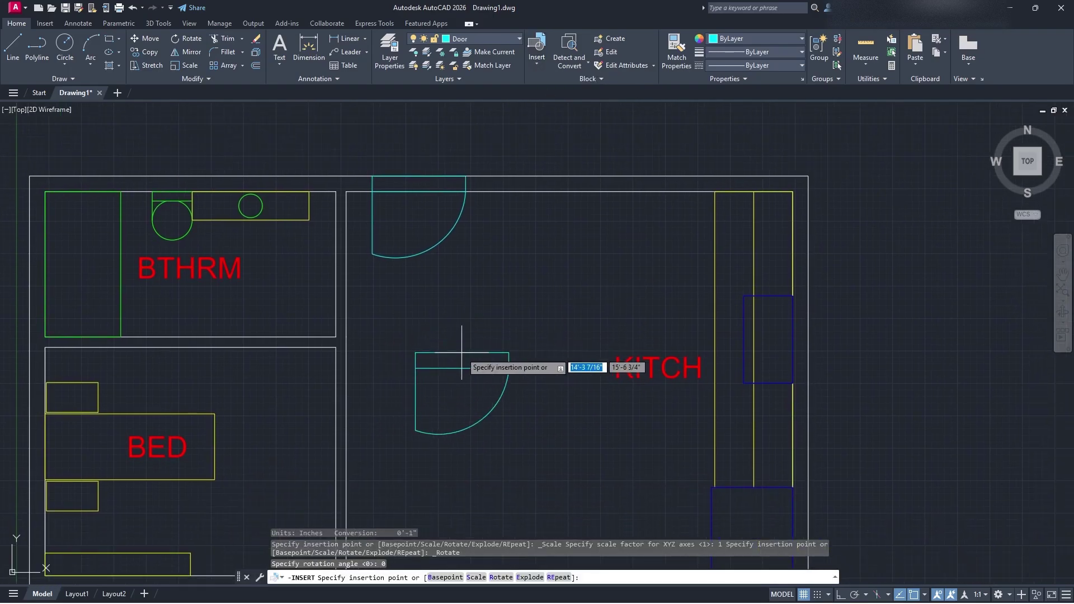
mouse_move(451, 364)
middle_mouse_down()
mouse_move(526, 232)
mouse_move(530, 324)
middle_mouse_up()
left_click(416, 334)
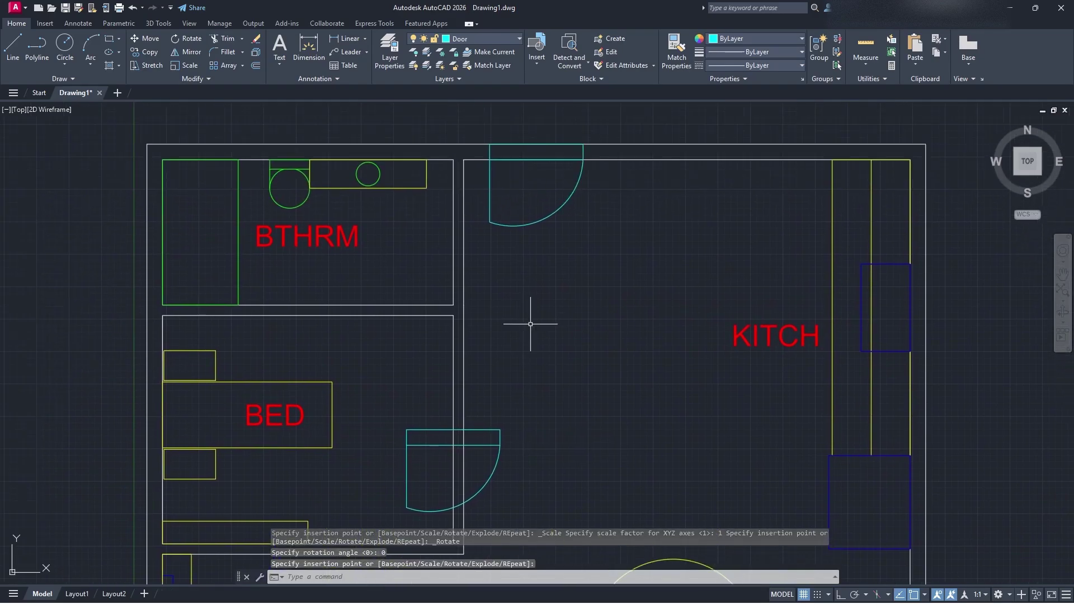
Step: Rotate the bedroom's Door block 90 degrees counterclockwise about the midpoint of its north edge so it lies along the east wall
left_click(537, 49)
left_click(561, 425)
left_click(491, 490)
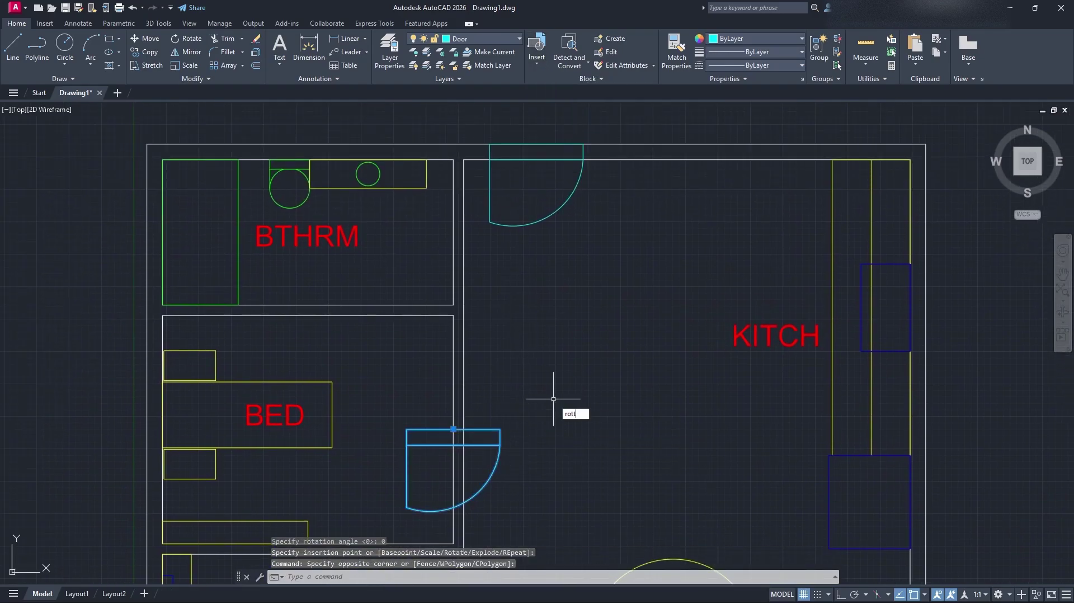
key("Return")
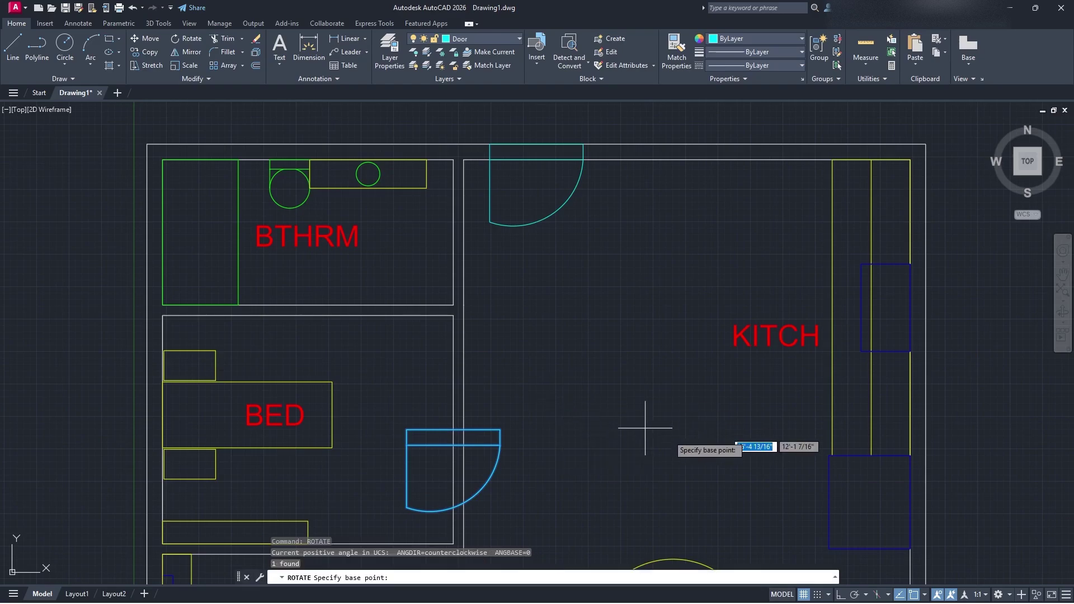
left_click(449, 422)
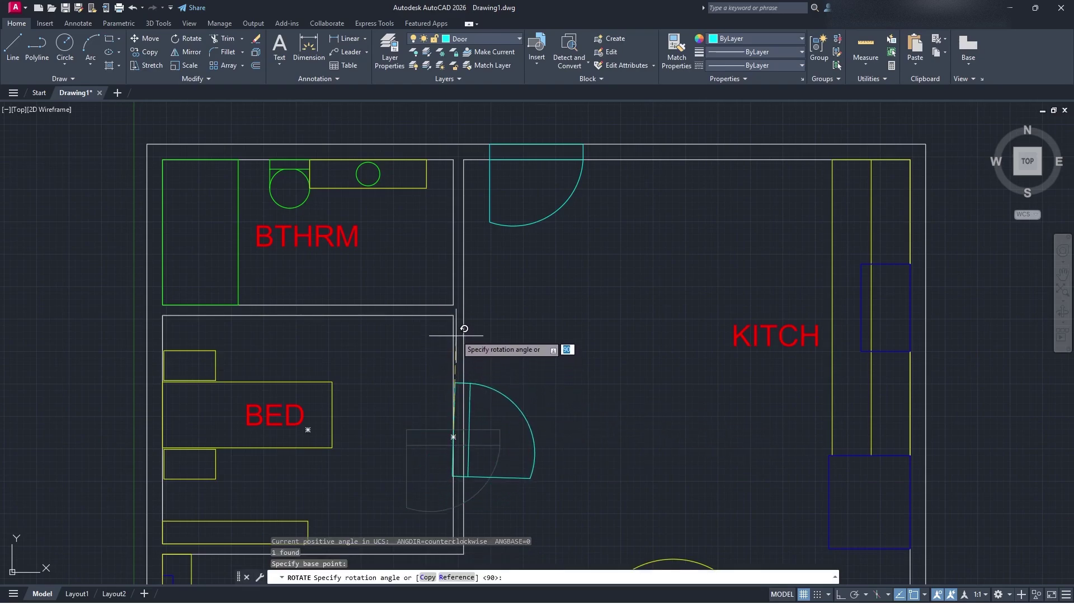
left_click(453, 313)
Step: Trim the segment of the bedroom's outer east wall line that crosses the rotated door's rectangle
middle_click_drag(576, 453, 593, 368)
type("t")
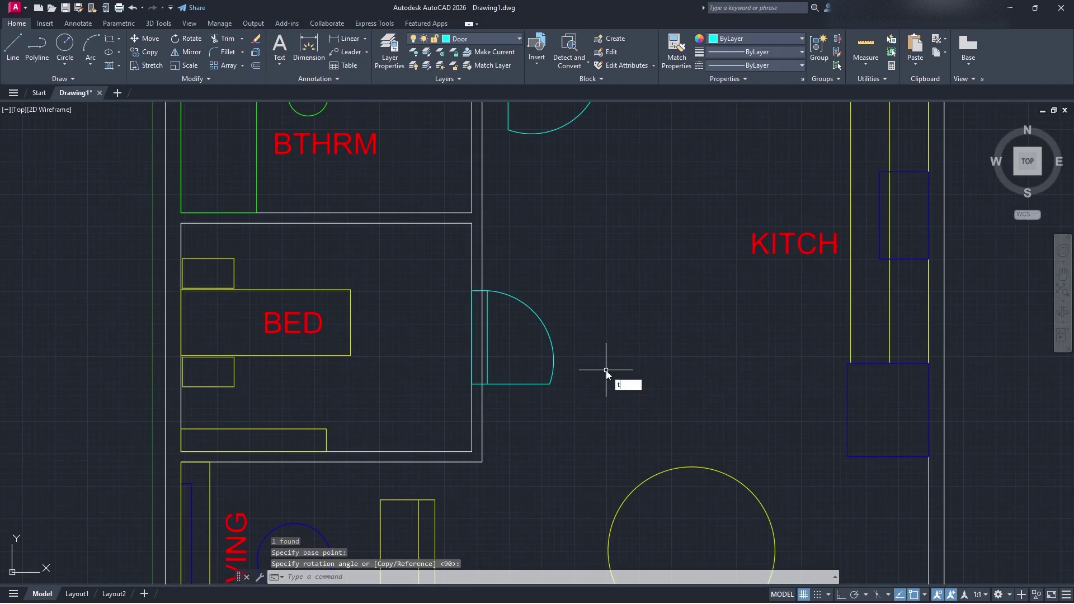
type("r")
key("Return")
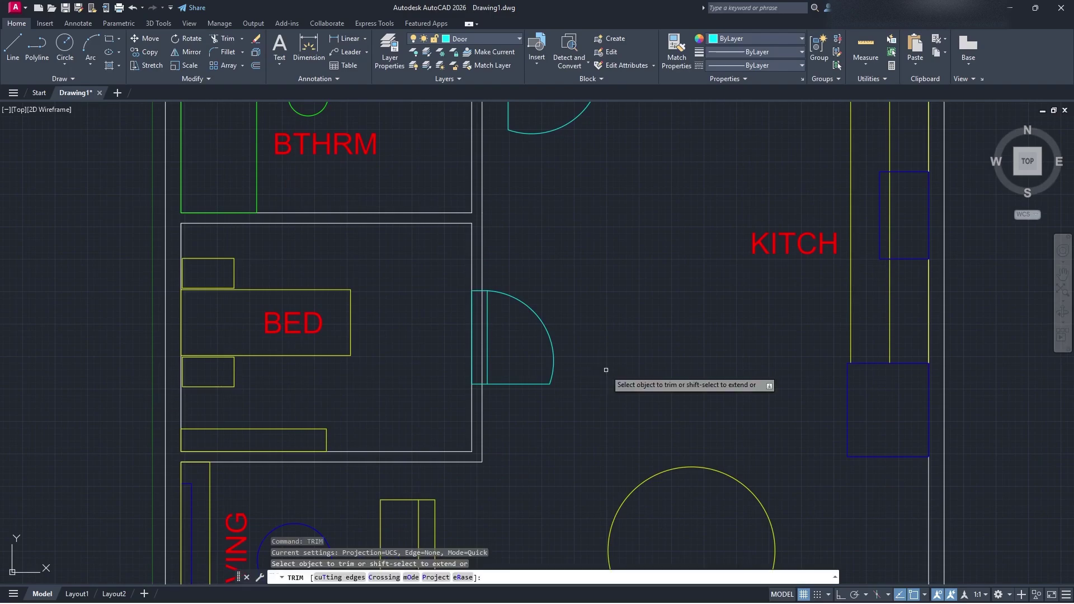
left_click(481, 324)
left_click(482, 352)
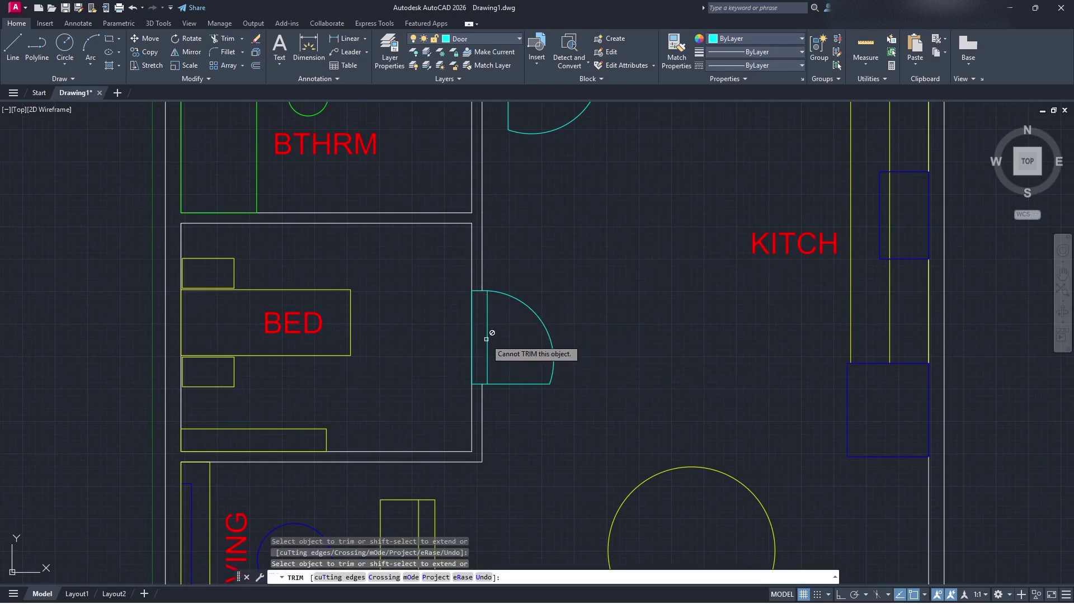
middle_click_drag(555, 284, 595, 429)
key("Escape")
middle_click_drag(642, 513, 547, 437)
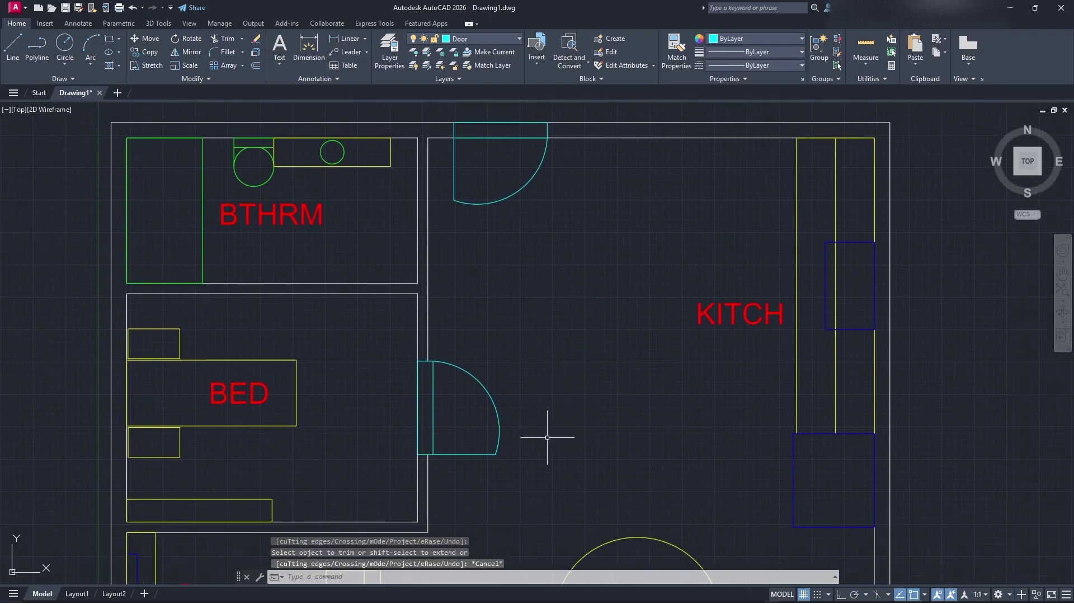
Step: Explode the bedroom's Door block into its separate objects
left_click(432, 400)
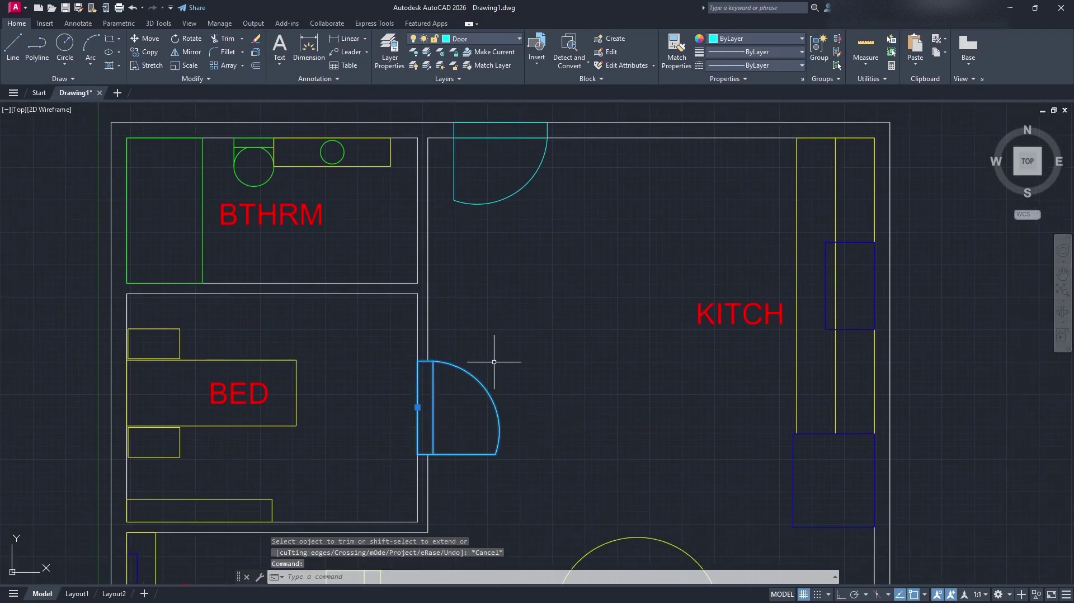
type("exp")
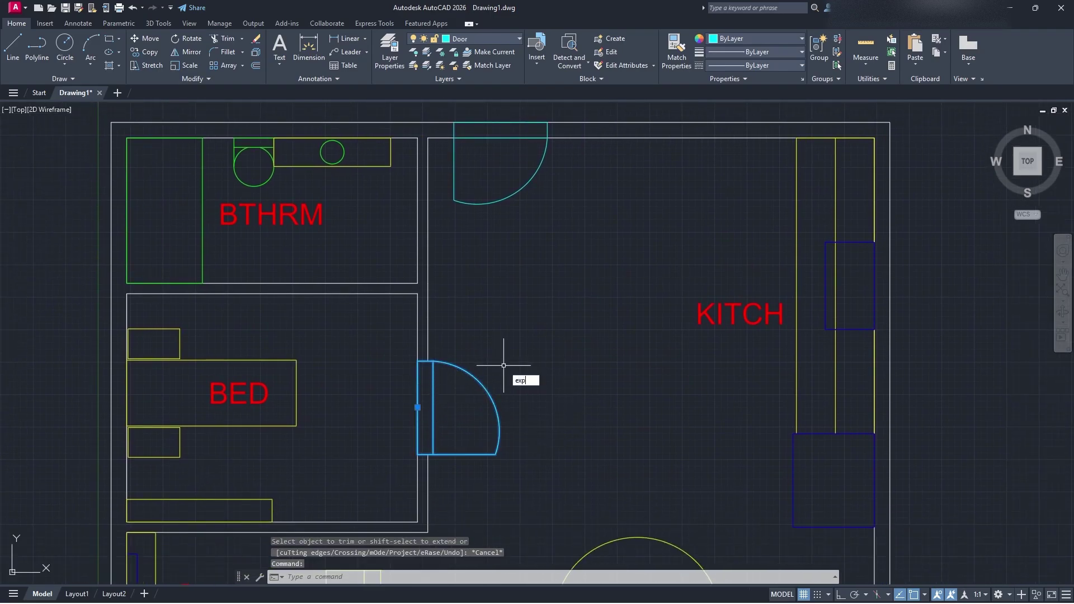
type("lode")
key("Return")
Step: Stretch the east edge of the bedroom door's rectangle back to the outer face of the wall, matching the wall thickness
left_click(455, 384)
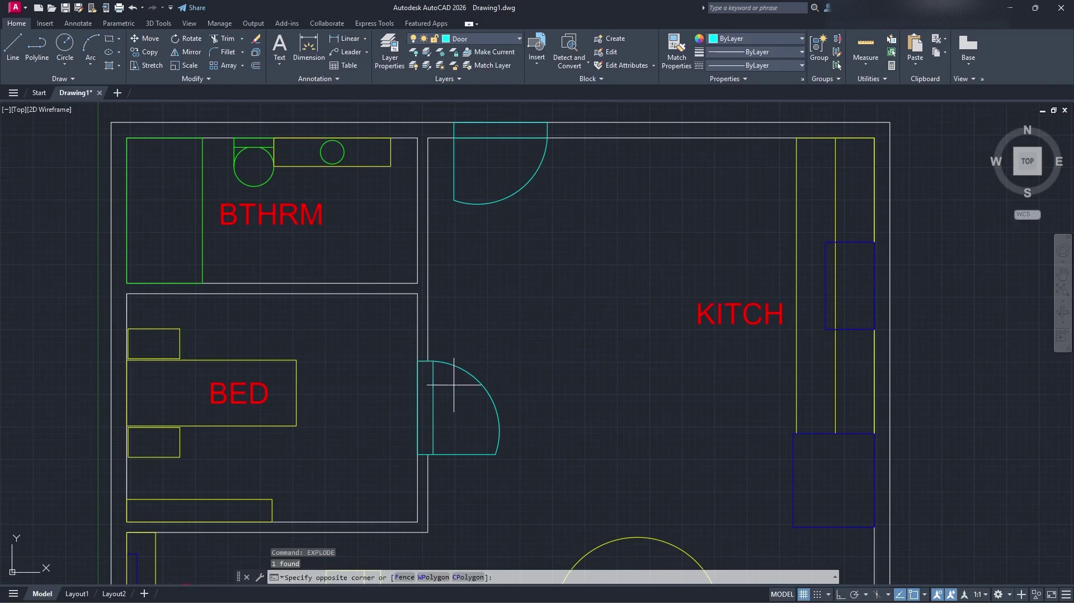
left_click(425, 387)
scroll(429, 388, "up", 6)
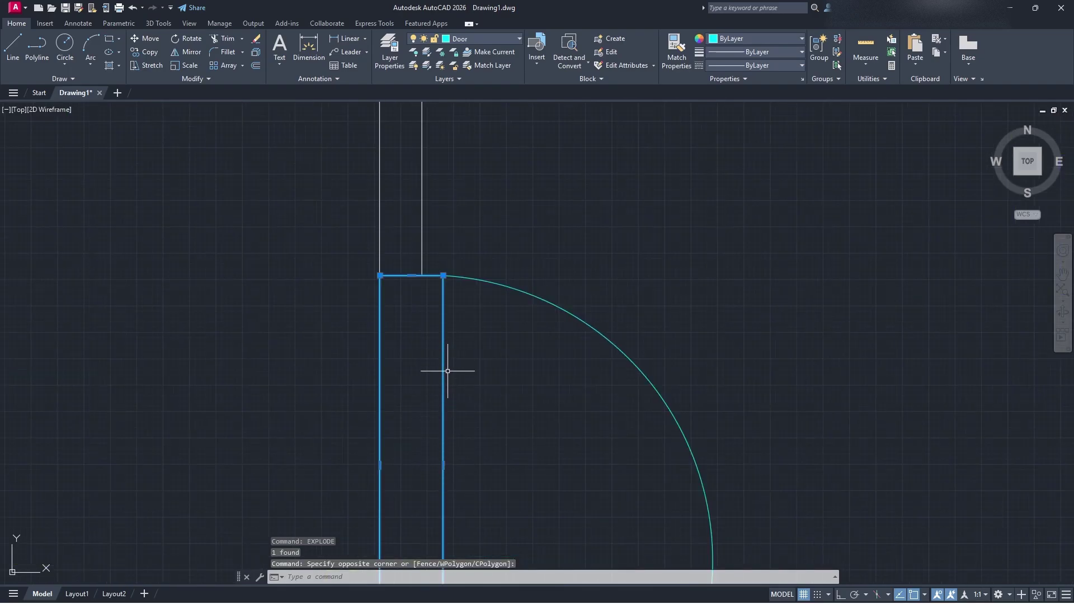
left_click(443, 465)
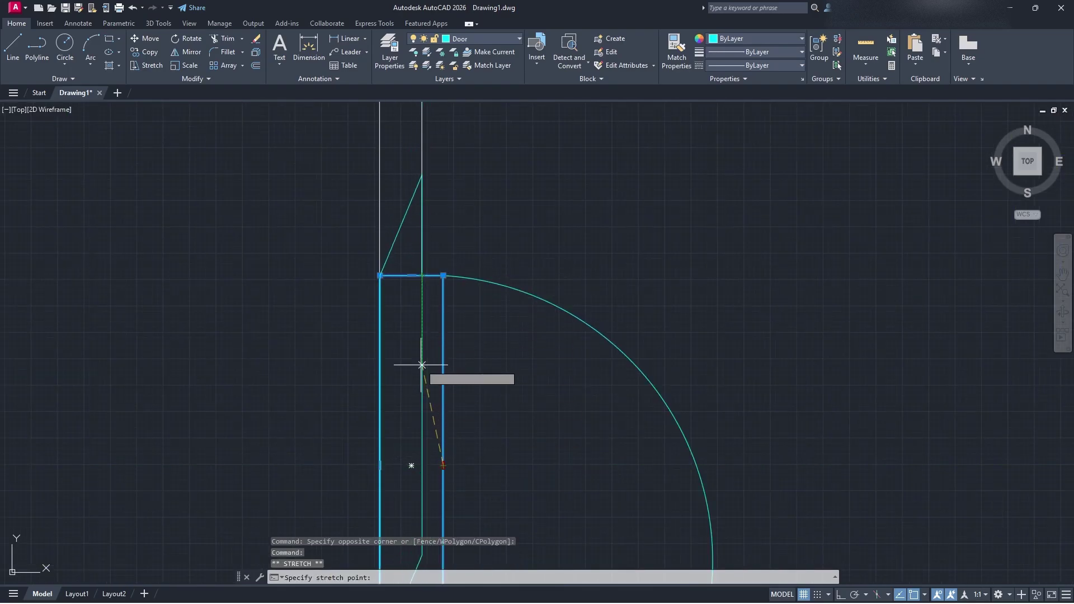
left_click(419, 465)
scroll(472, 442, "down", 3)
key("Escape")
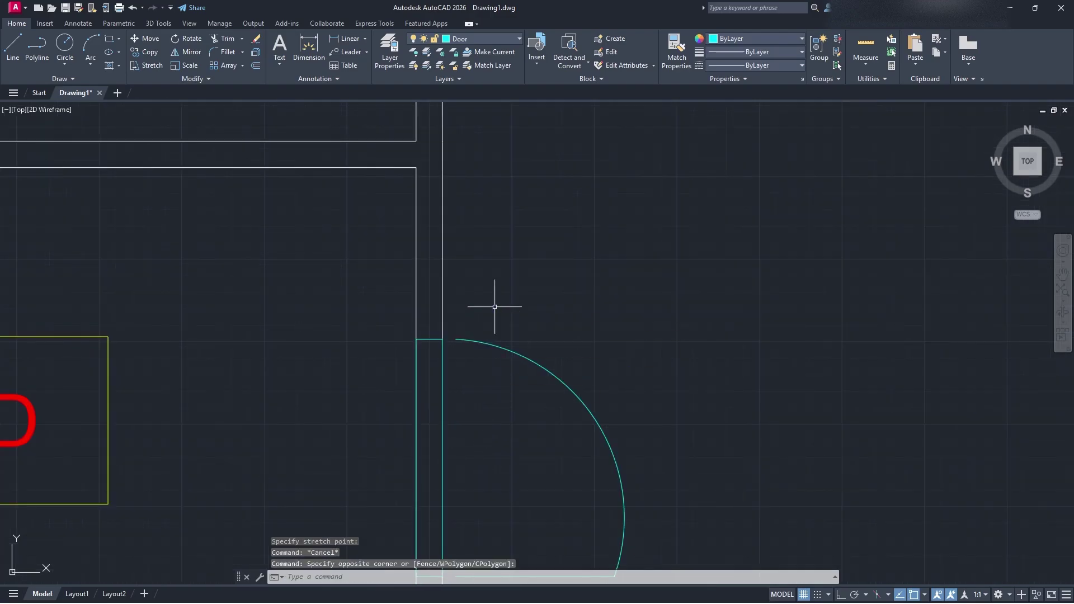
Step: Stretch the near ends of the bedroom door's swing arc and leaf line to the corners of the narrowed rectangle
left_click(463, 341)
left_click(456, 339)
left_click(442, 339)
scroll(492, 355, "down", 2)
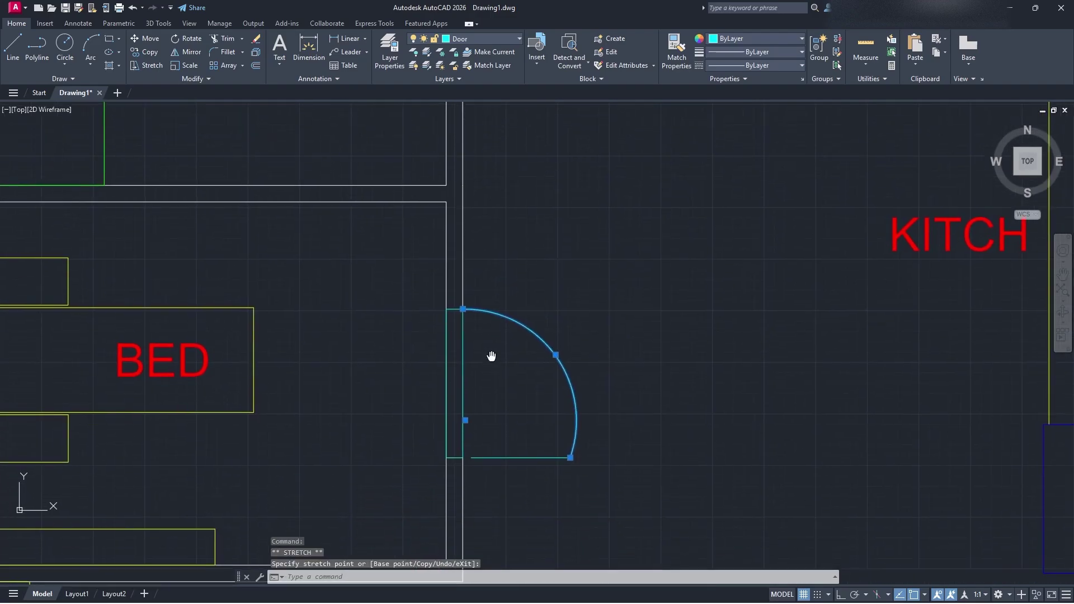
key("Escape")
left_click(492, 458)
left_click(473, 458)
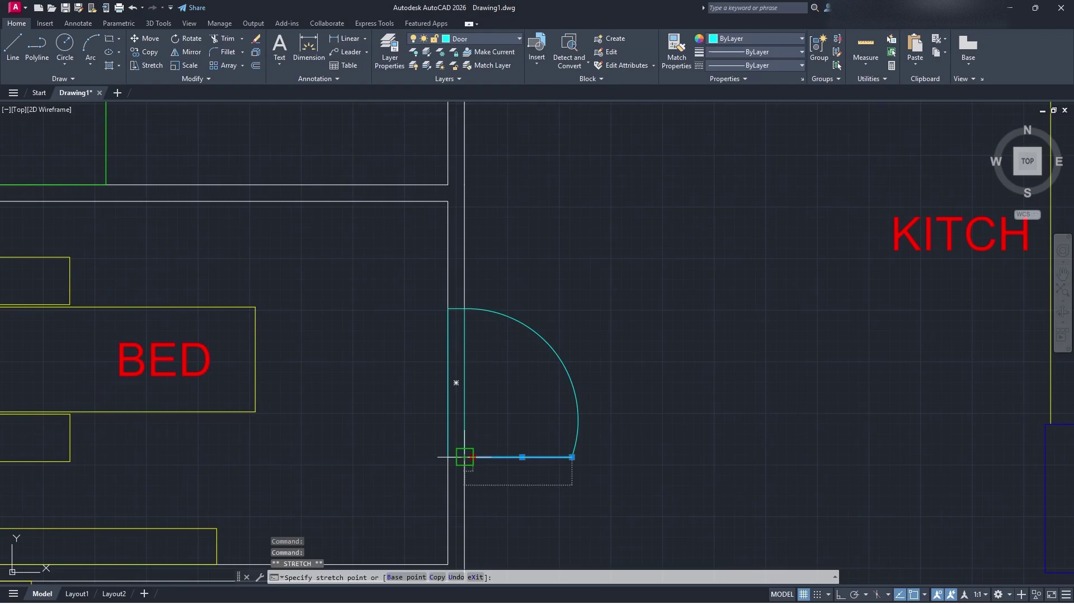
left_click(464, 457)
key("Escape")
Step: Copy the bedroom door's arc, leaf line and rectangle about 6'-4" straight north onto the bathroom's east wall
left_click(602, 430)
left_click(542, 371)
left_click(526, 469)
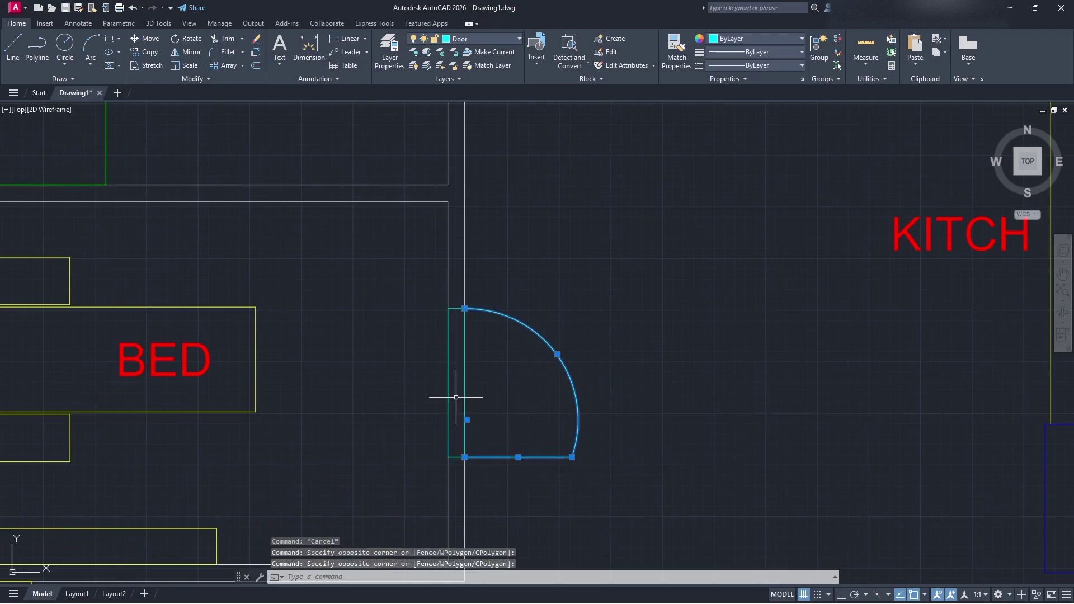
left_click(466, 392)
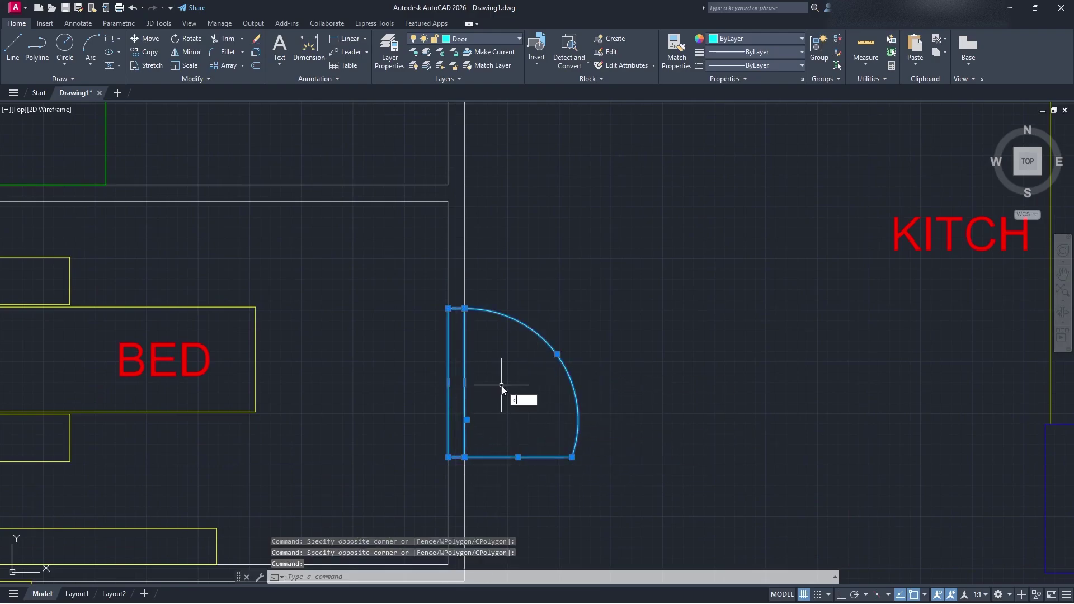
key("Return")
scroll(467, 373, "down", 2)
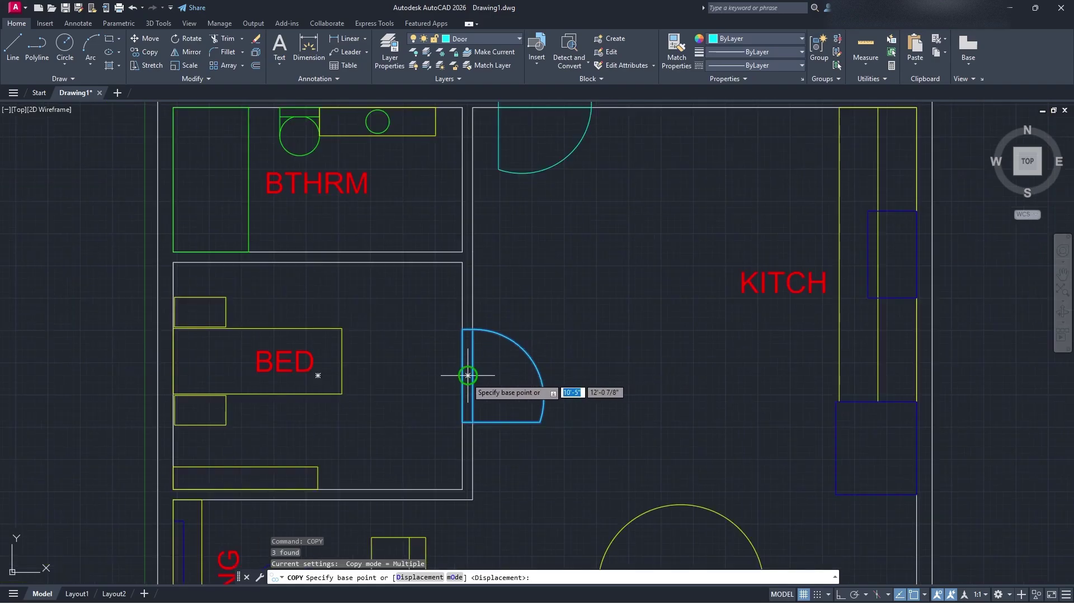
left_click(468, 375)
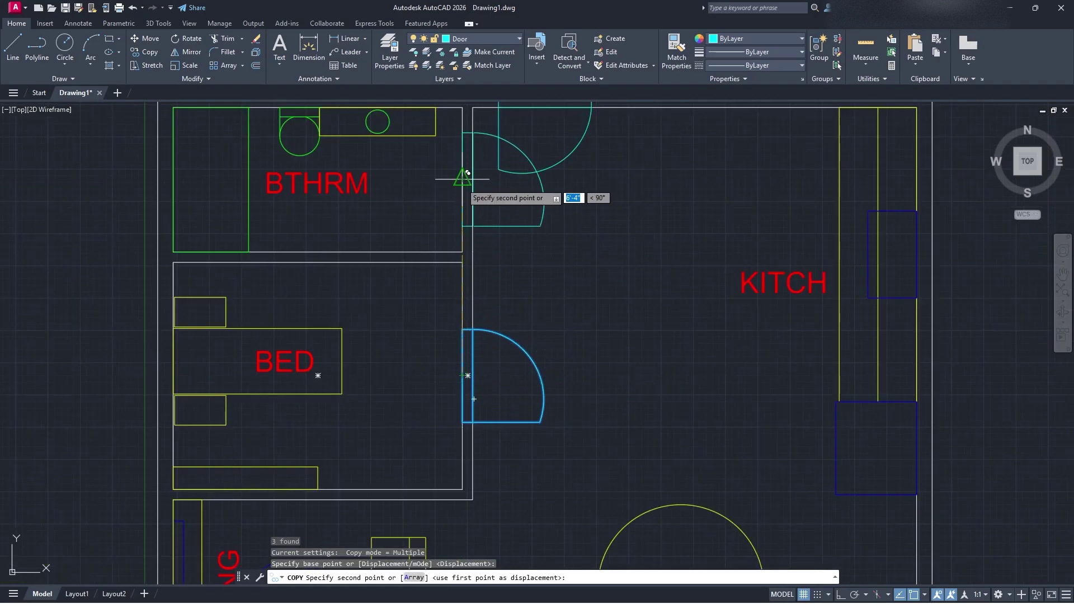
middle_click_drag(532, 186, 563, 264)
key("Escape")
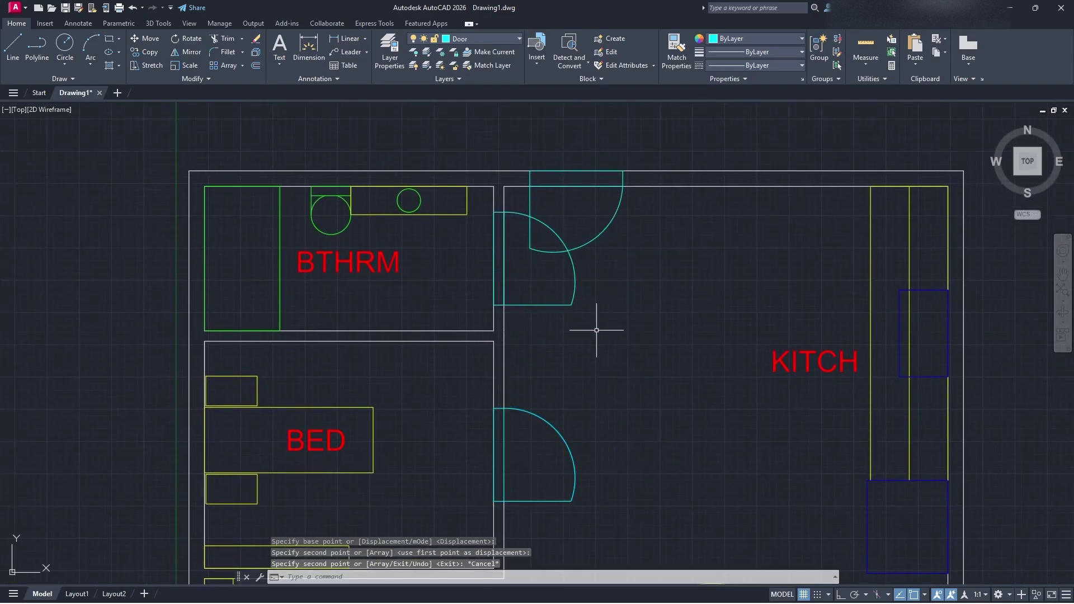
middle_click_drag(657, 236, 434, 341)
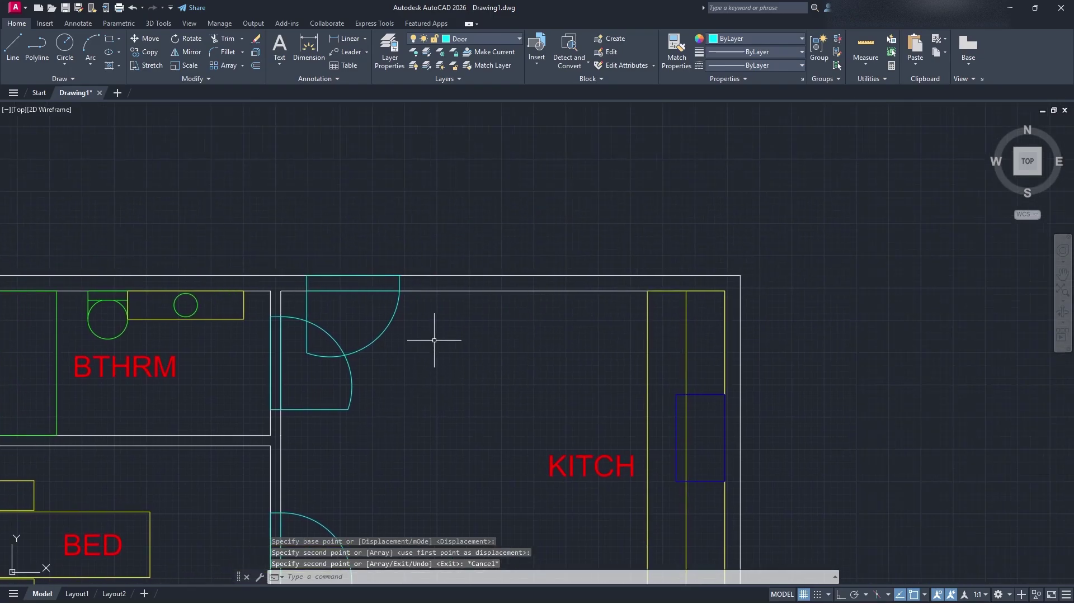
left_click(409, 325)
left_click(367, 306)
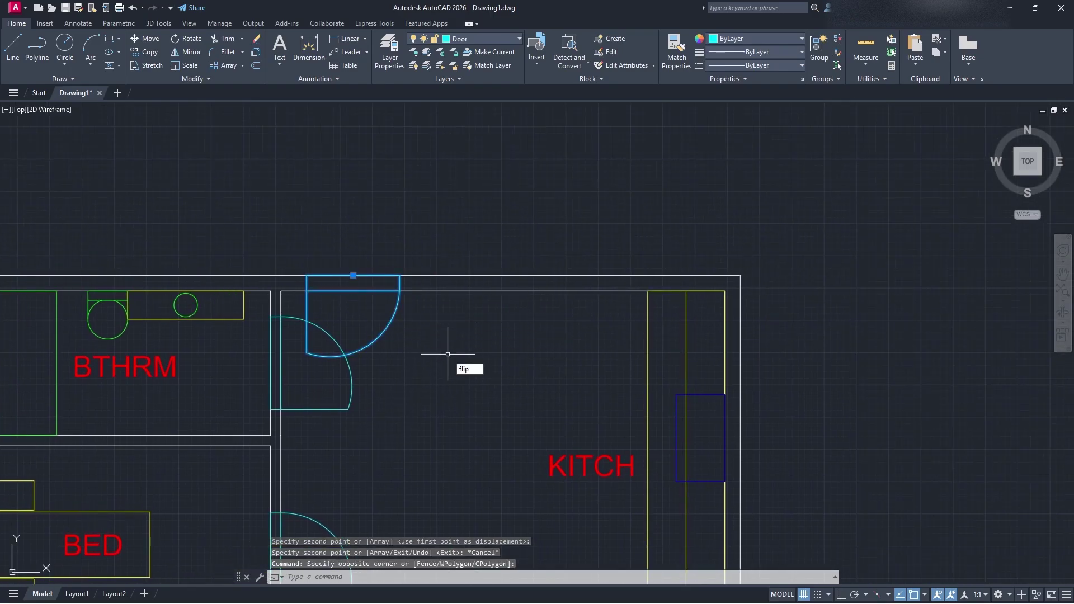
key("BackSpace")
key("BackSpace")
key("BackSpace")
key("Escape")
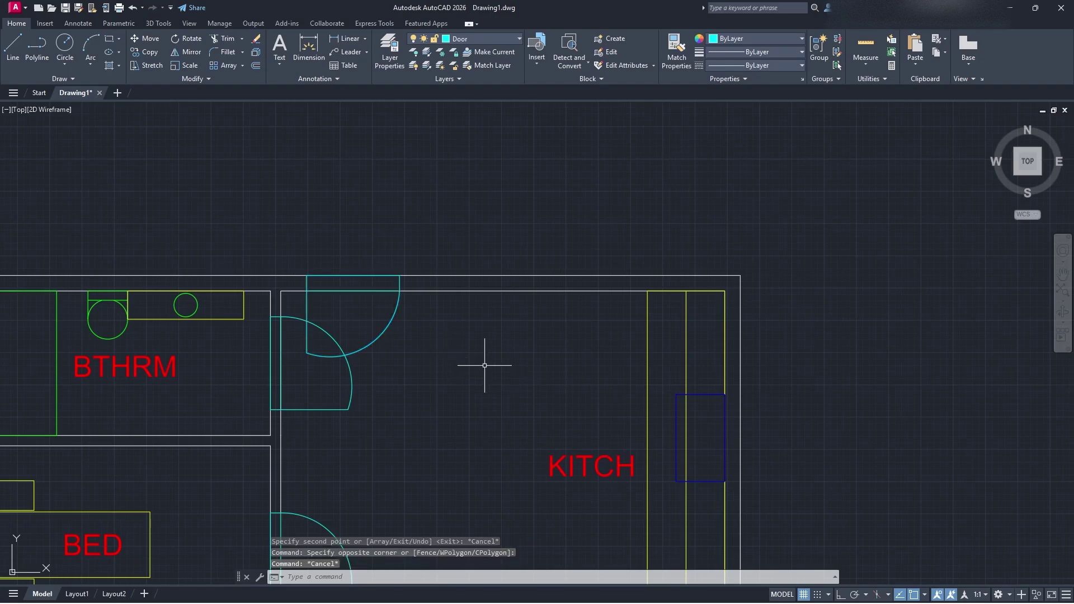
left_click(487, 364)
left_click(392, 322)
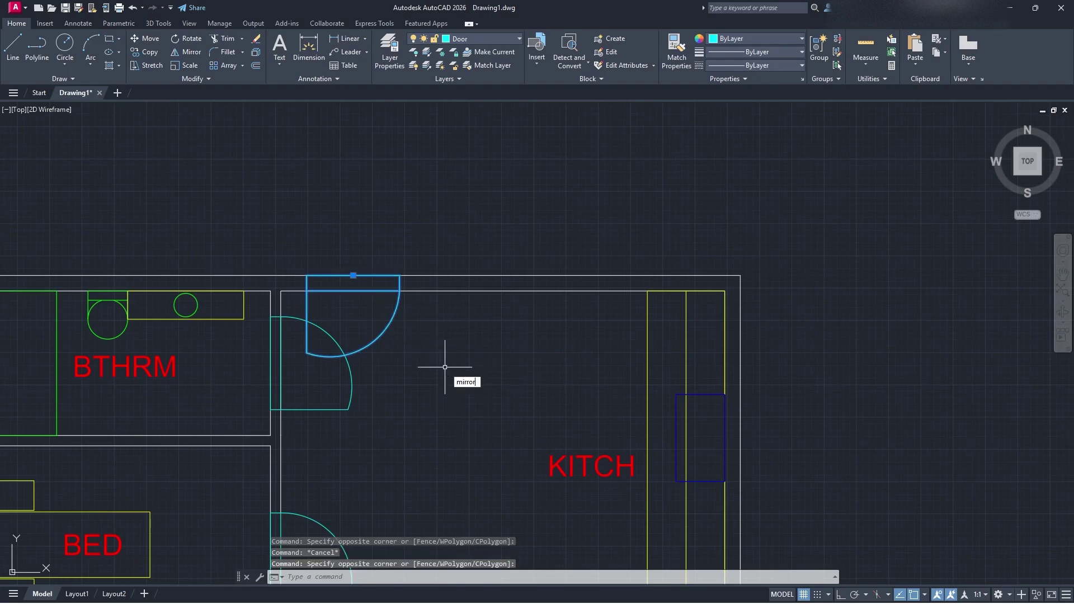
type("mirror")
key("Return")
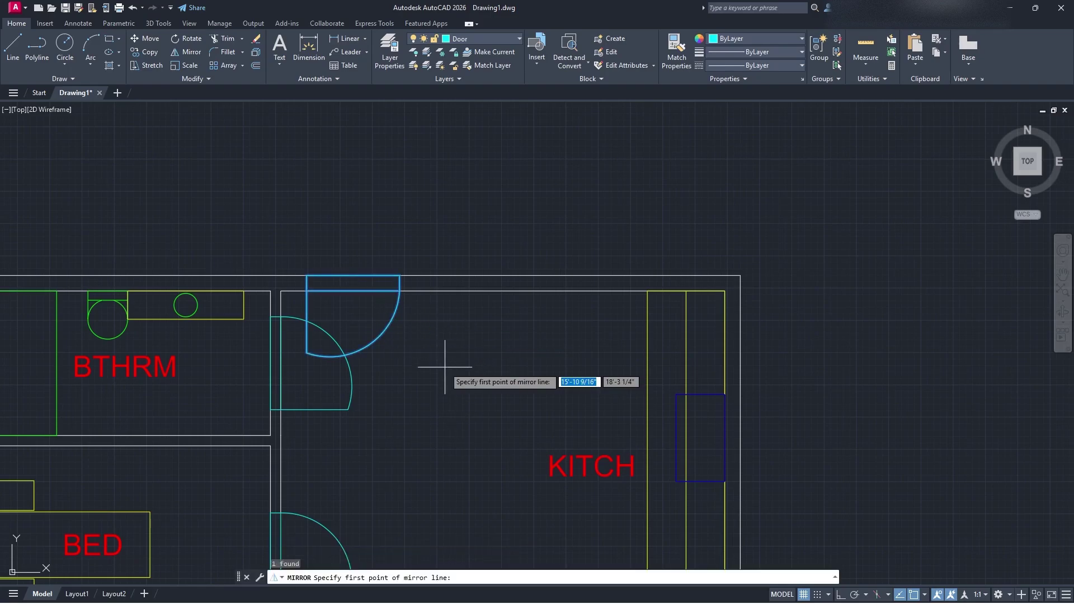
left_click(353, 274)
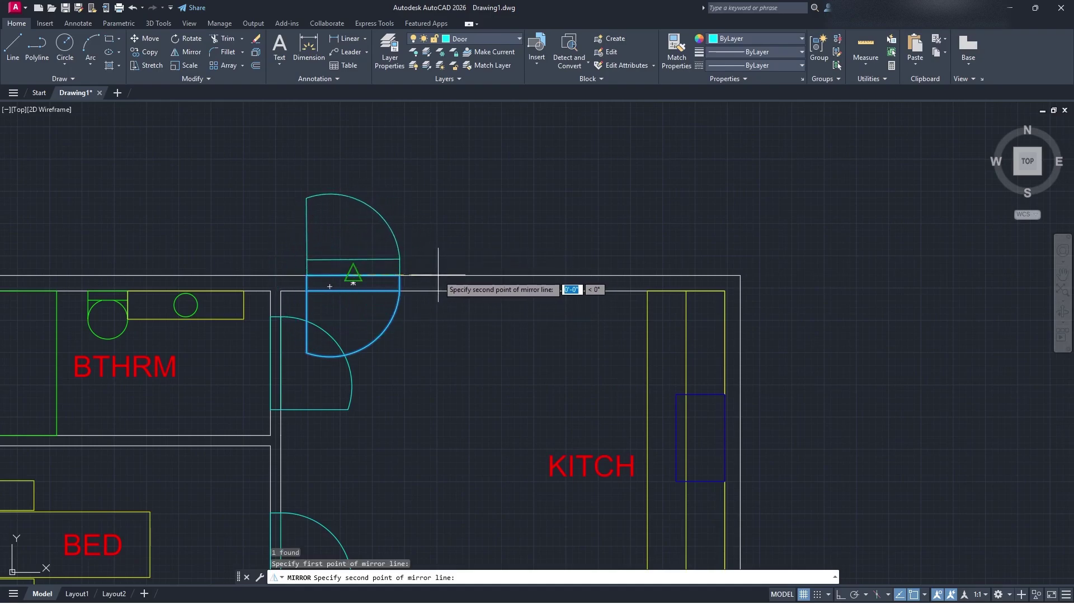
key("Escape")
left_click(441, 350)
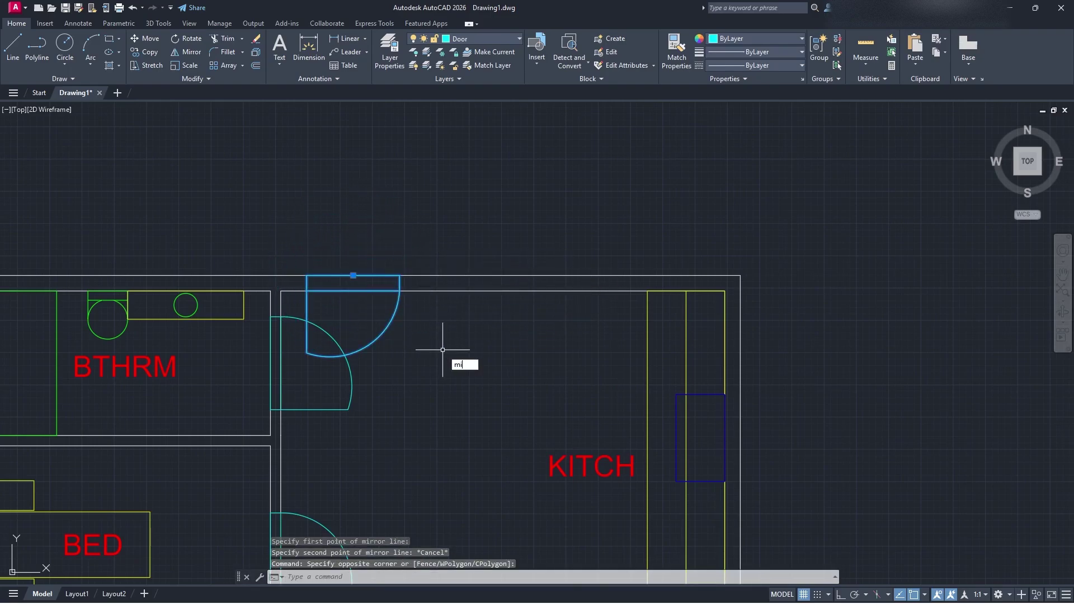
type("mi")
key("Return")
left_click(353, 289)
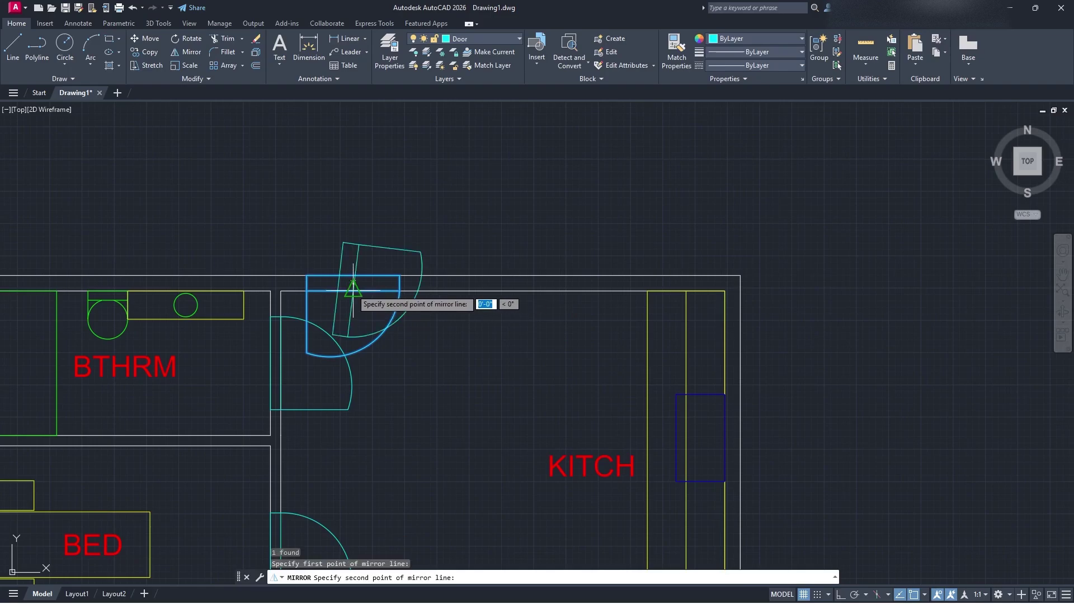
key("Escape")
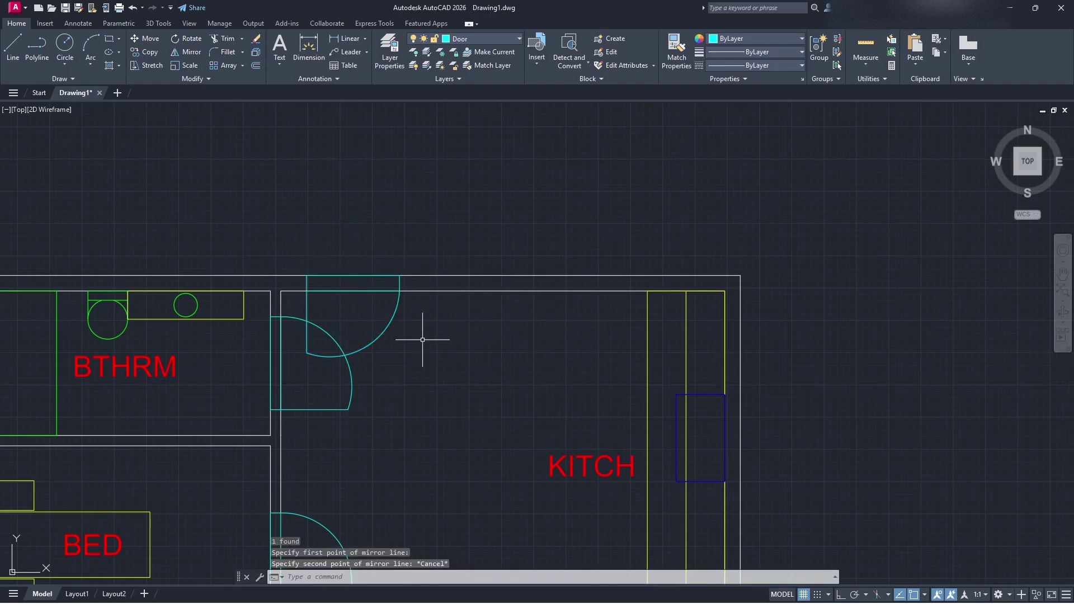
Step: Mirror the entry Door block across the north wall's outer line so it swings outward, erasing the source object
left_click_drag(423, 339, 411, 333)
type("mirr")
key("Return")
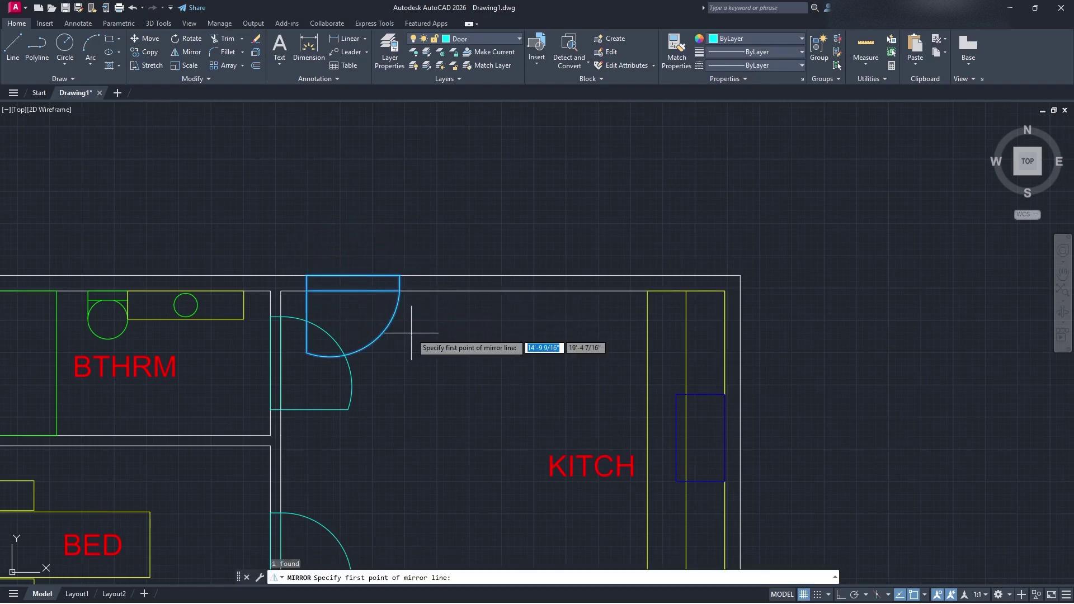
left_click(354, 276)
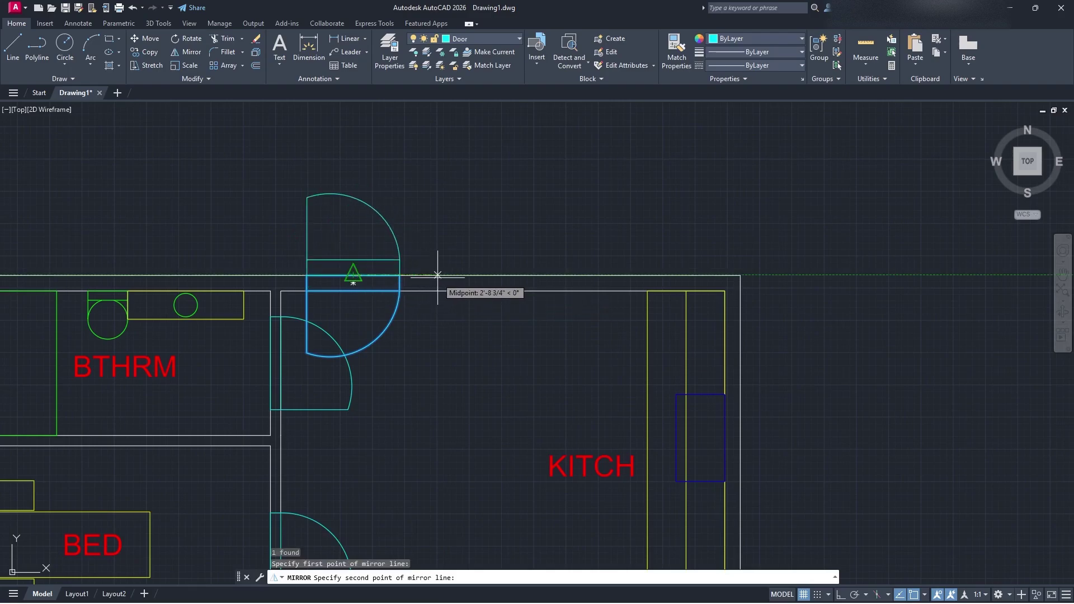
left_click(439, 277)
type("Y")
key("Return")
Step: Move the mirrored entry door south so its base edge sits on the inner line of the north wall
left_click(414, 240)
left_click(326, 227)
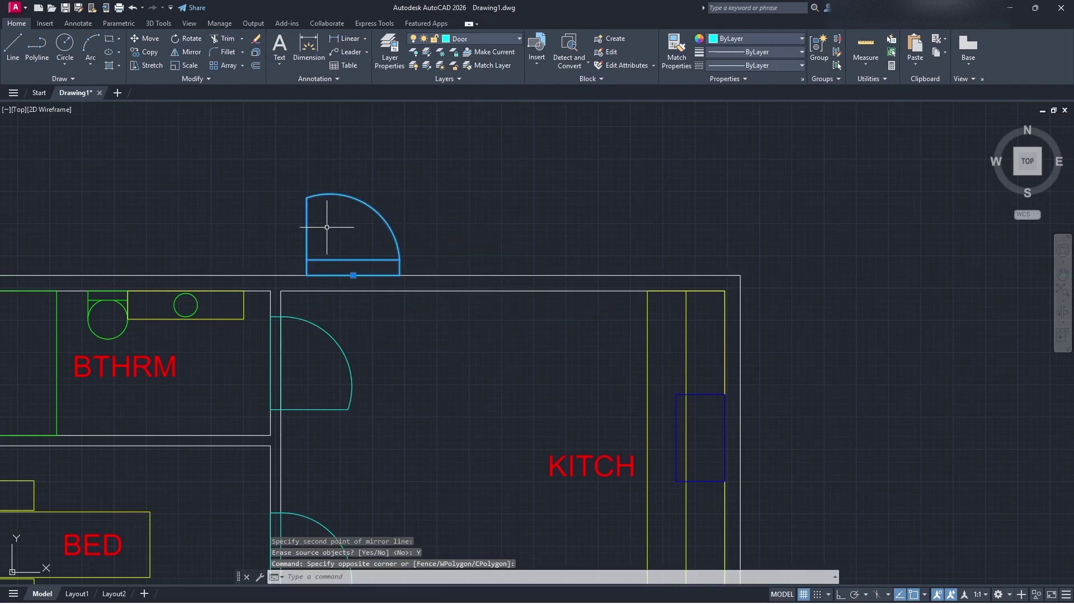
key("Return")
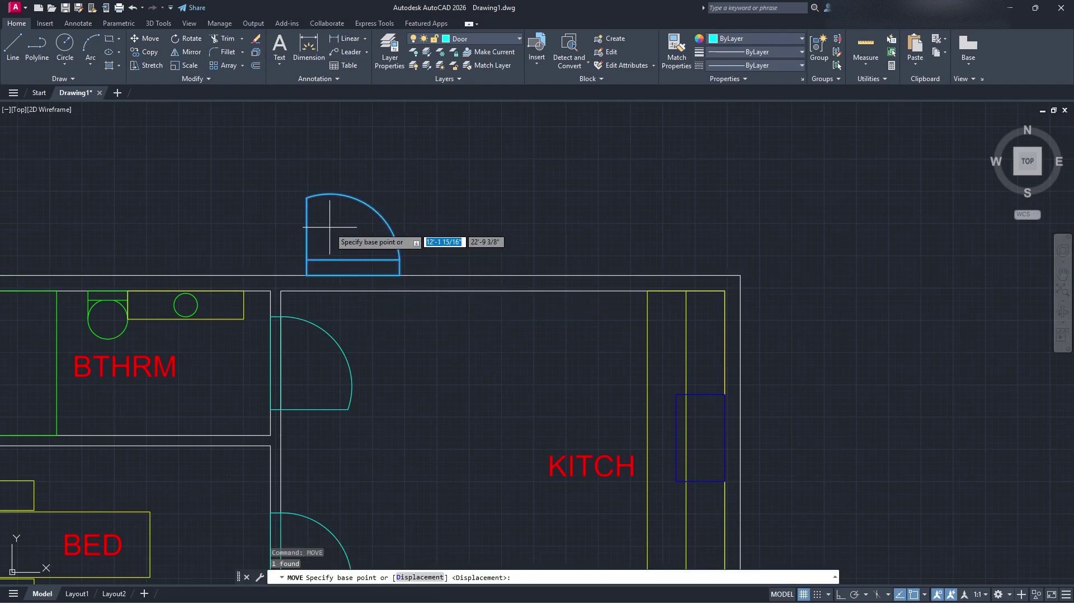
left_click(353, 268)
left_click(354, 291)
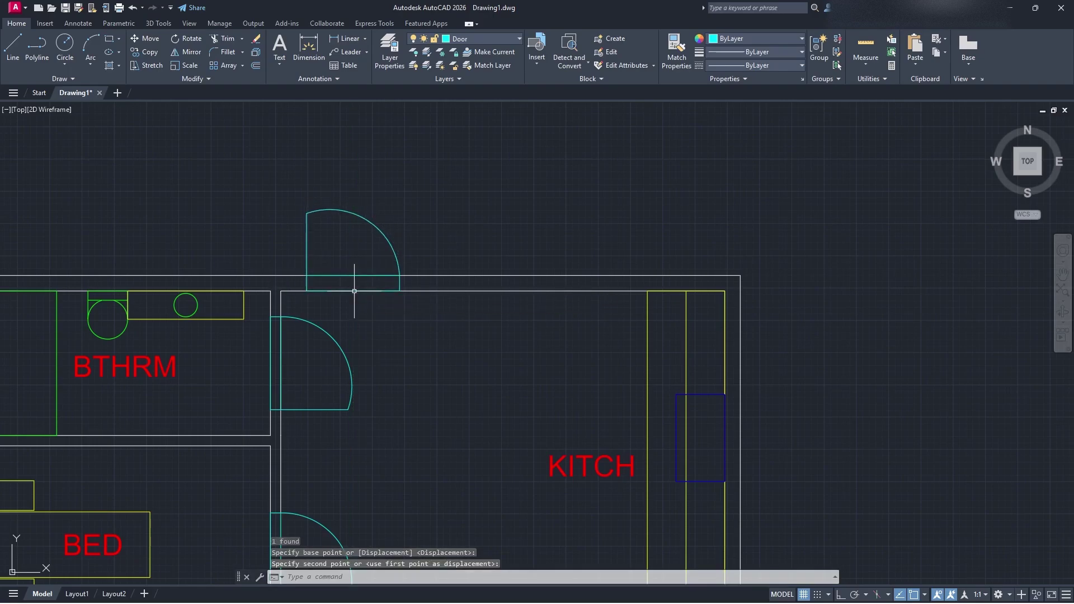
scroll(462, 324, "down", 5)
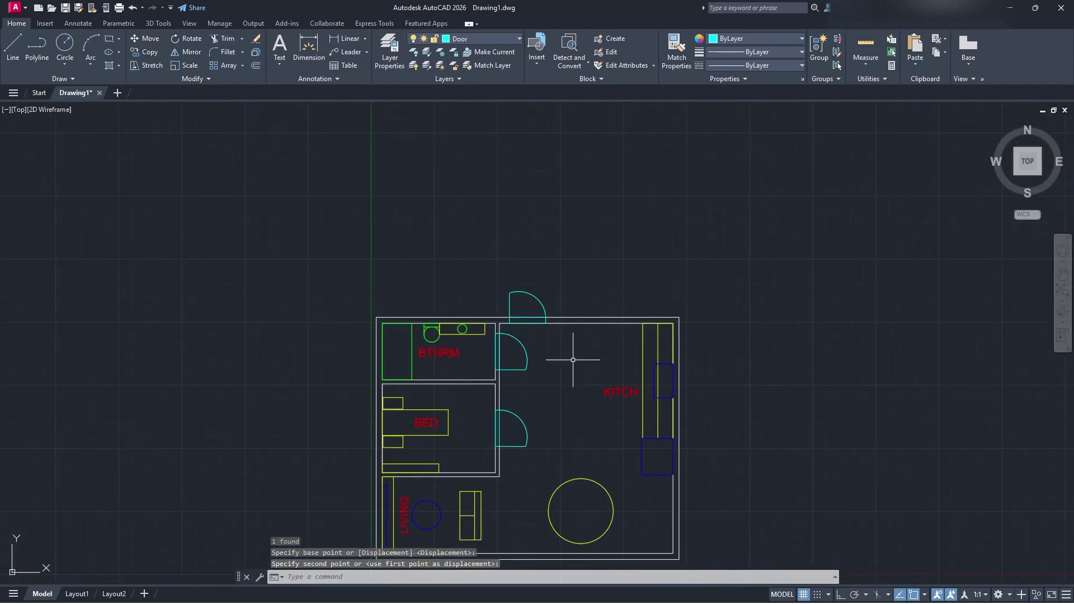
mouse_move(496, 347)
middle_mouse_down()
mouse_move(504, 307)
mouse_move(492, 348)
middle_mouse_up()
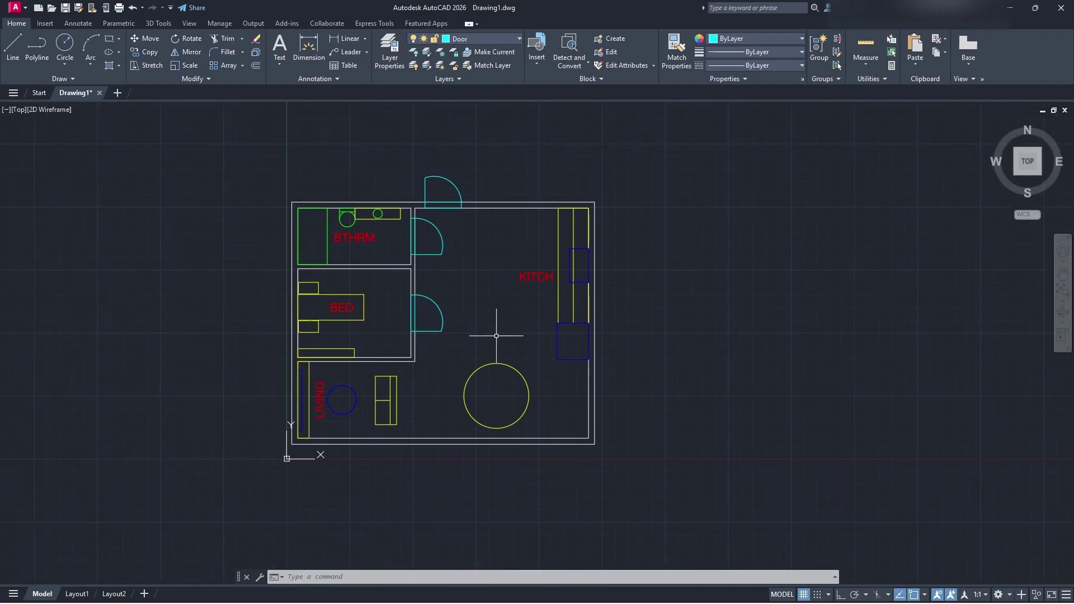
middle_click_drag(480, 296, 475, 327)
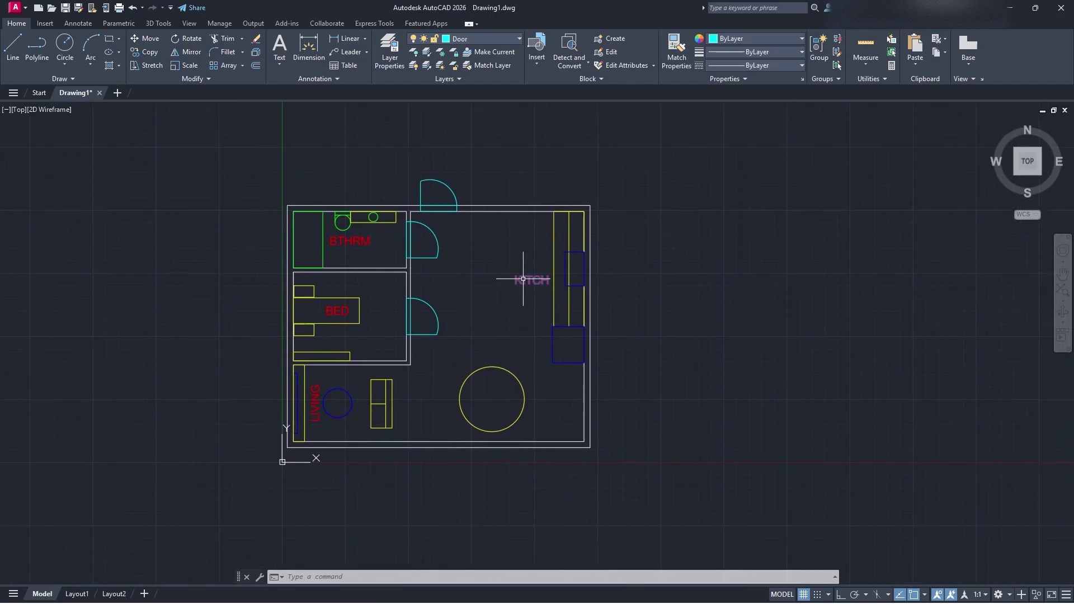
middle_click_drag(507, 325, 536, 385)
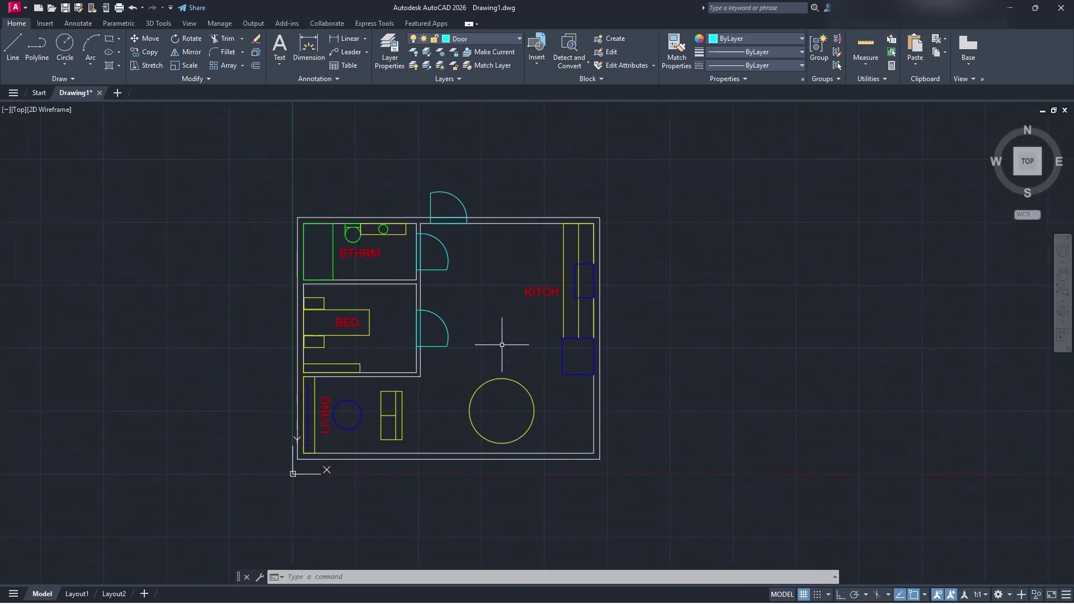
scroll(495, 341, "up", 2)
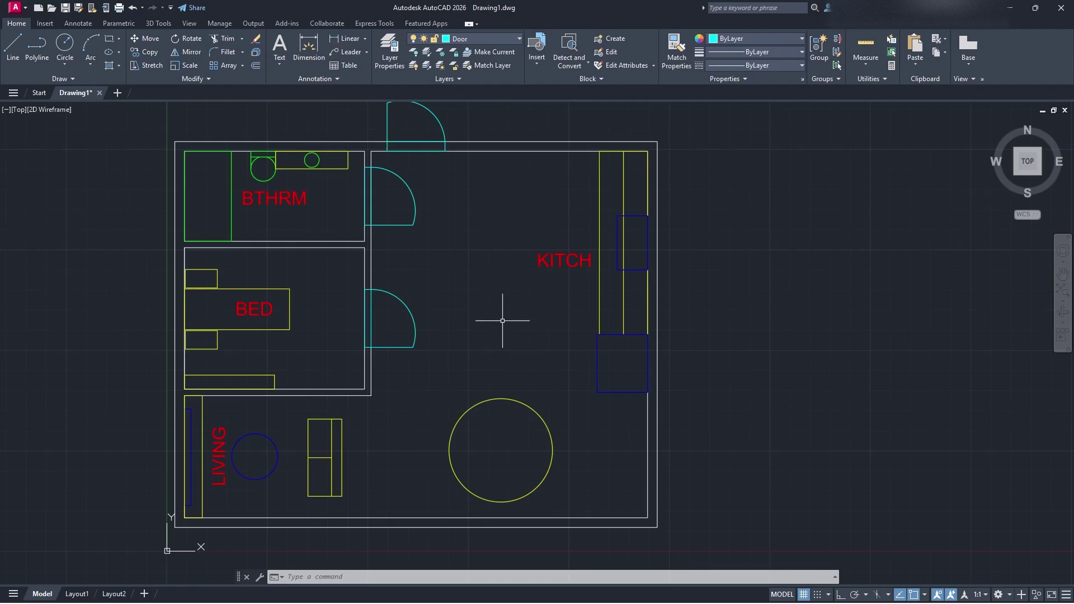
Step: Add a new layer to the drawing alongside the existing Door, Text and Walls layers
left_click(504, 42)
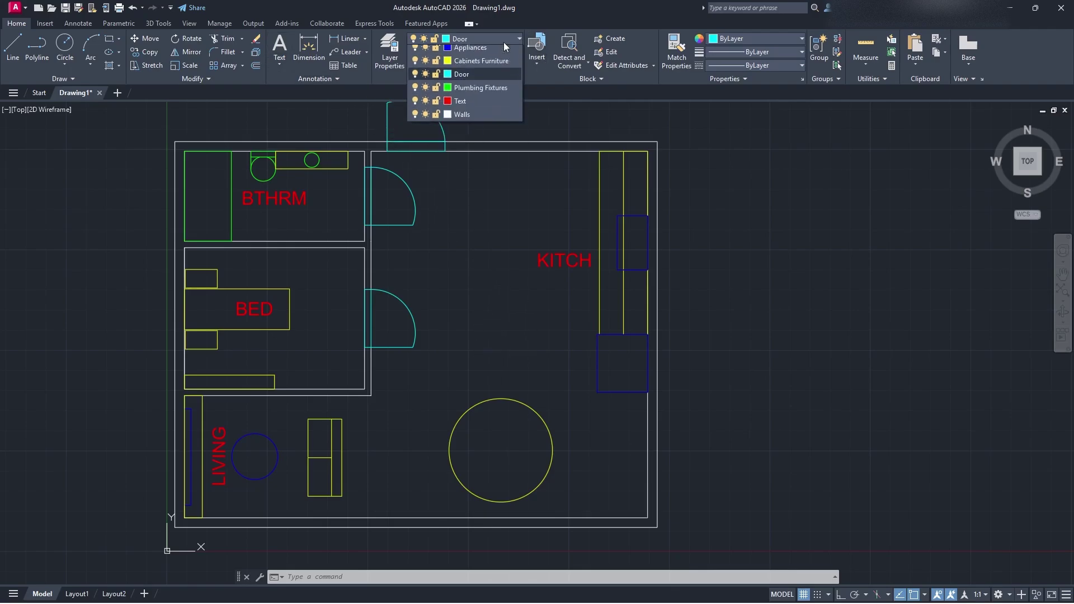
left_click(390, 51)
left_click(237, 96)
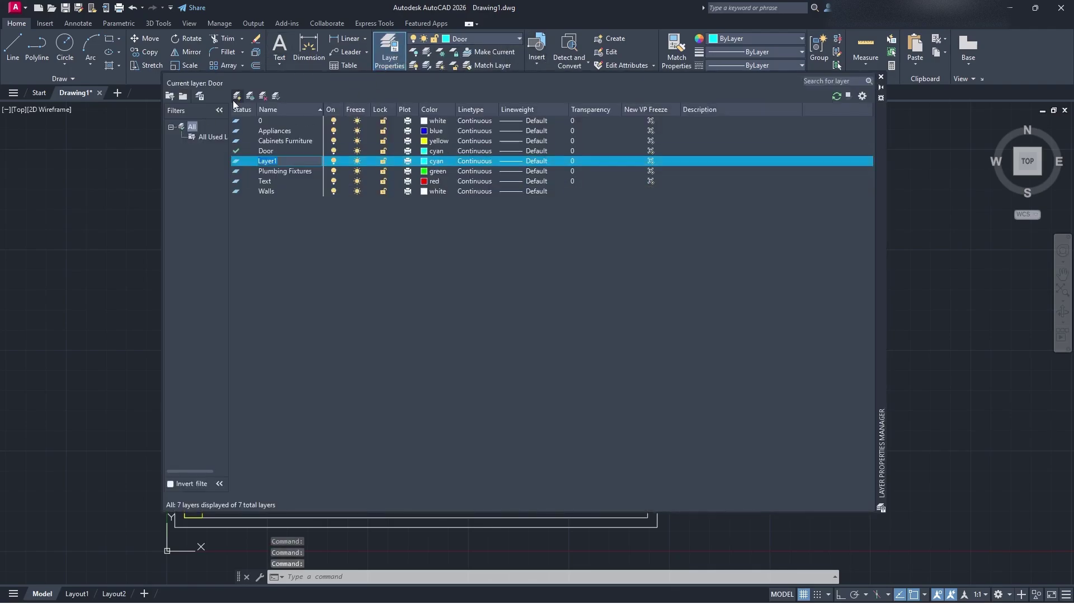
Step: Name the new layer Windows and make it the current layer
type("Windows")
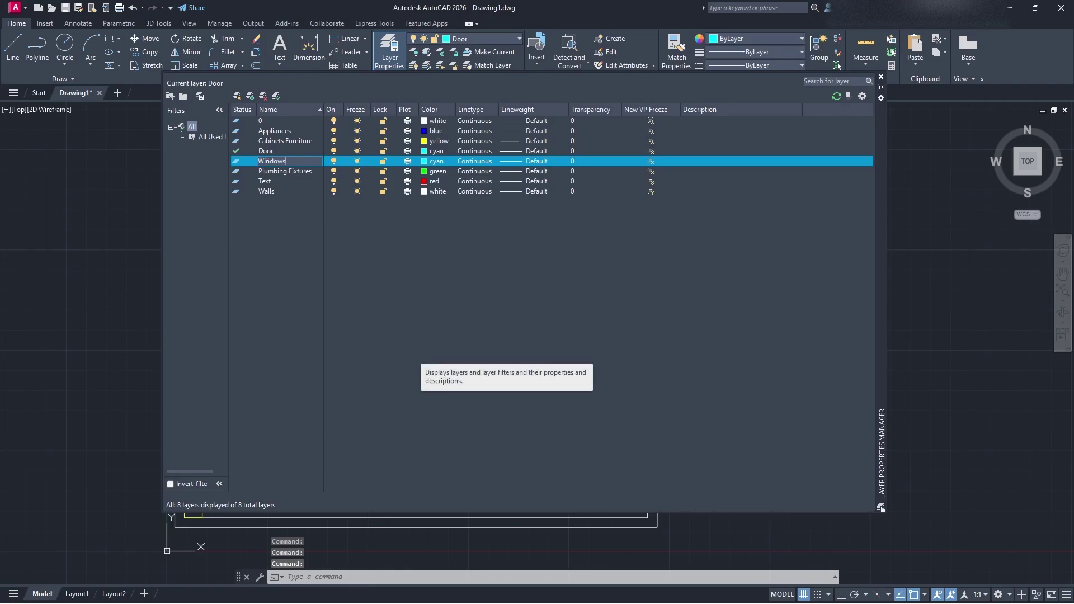
key("Return")
double_click(283, 161)
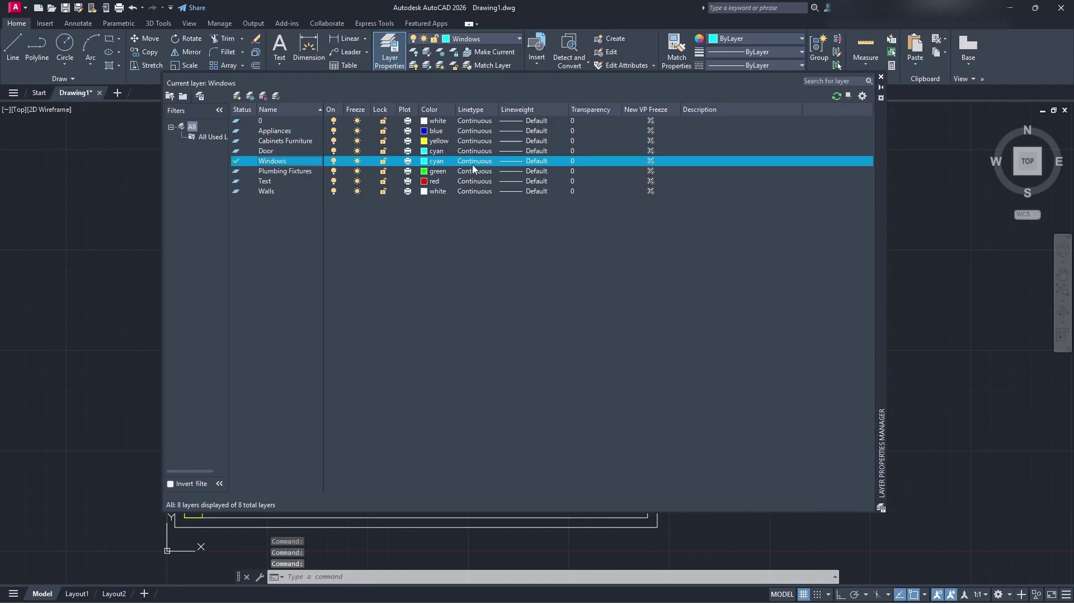
Step: Set the Windows layer's color to index color 154 and close the layer manager
left_click(428, 161)
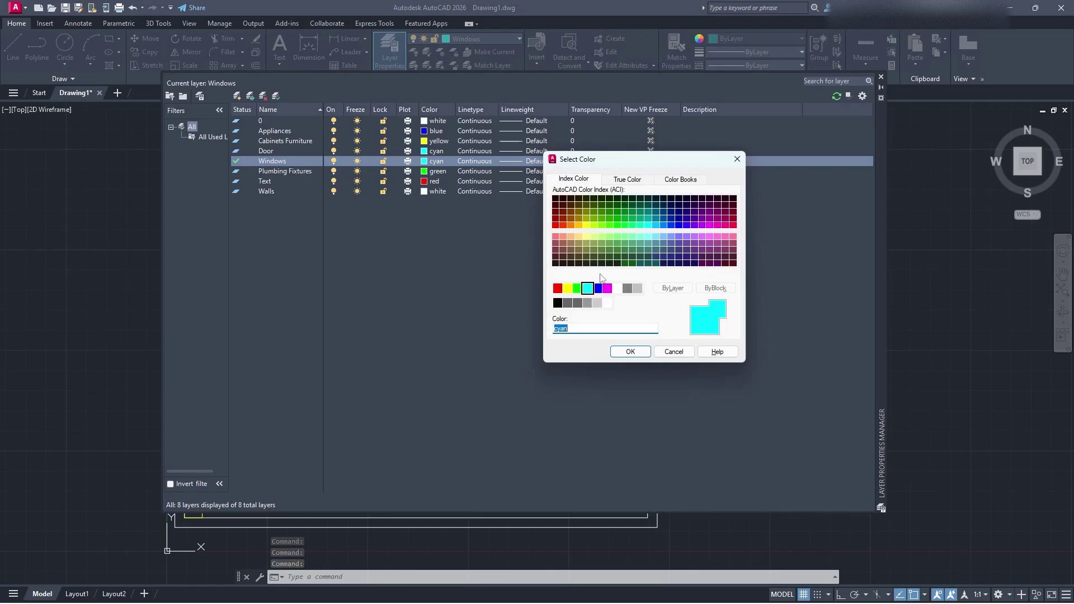
left_click(664, 215)
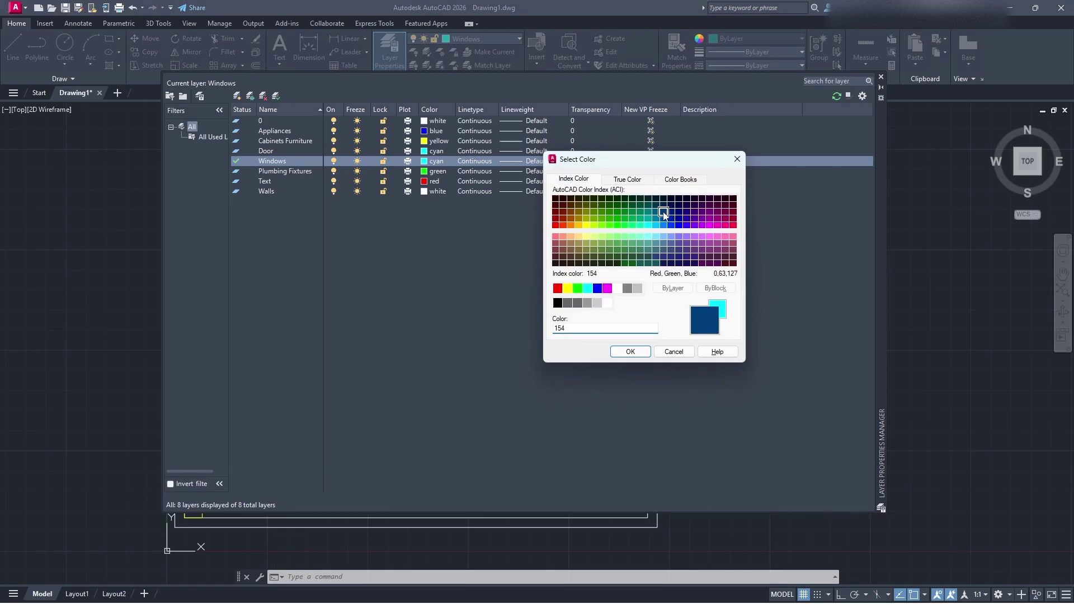
left_click(630, 352)
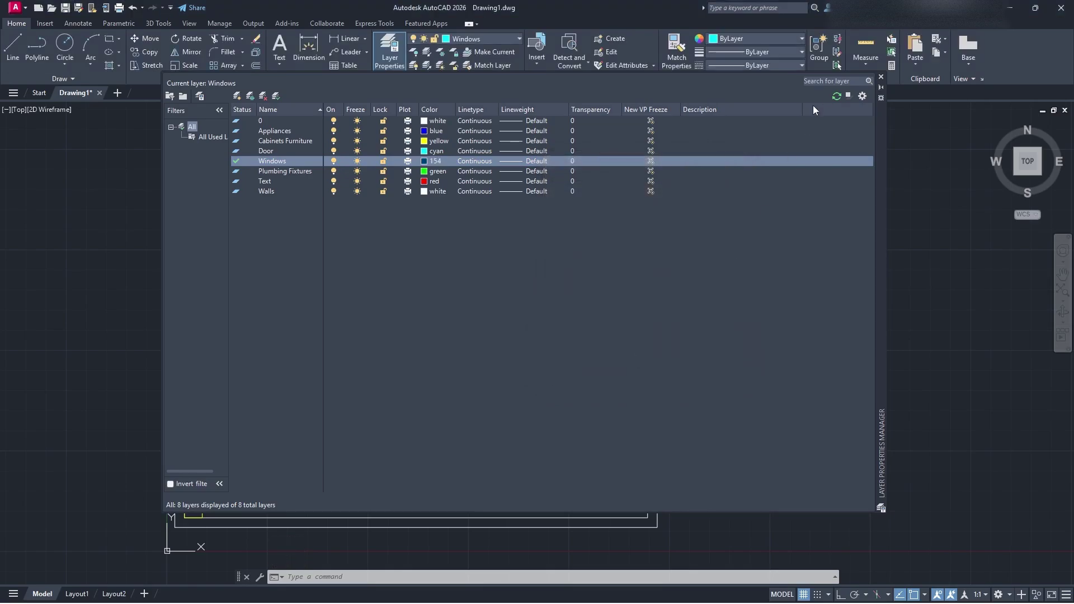
left_click(882, 79)
Step: Draw a 5' long window rectangle spanning the thickness of the lower exterior wall, below the round dining table
middle_click_drag(694, 316, 568, 311)
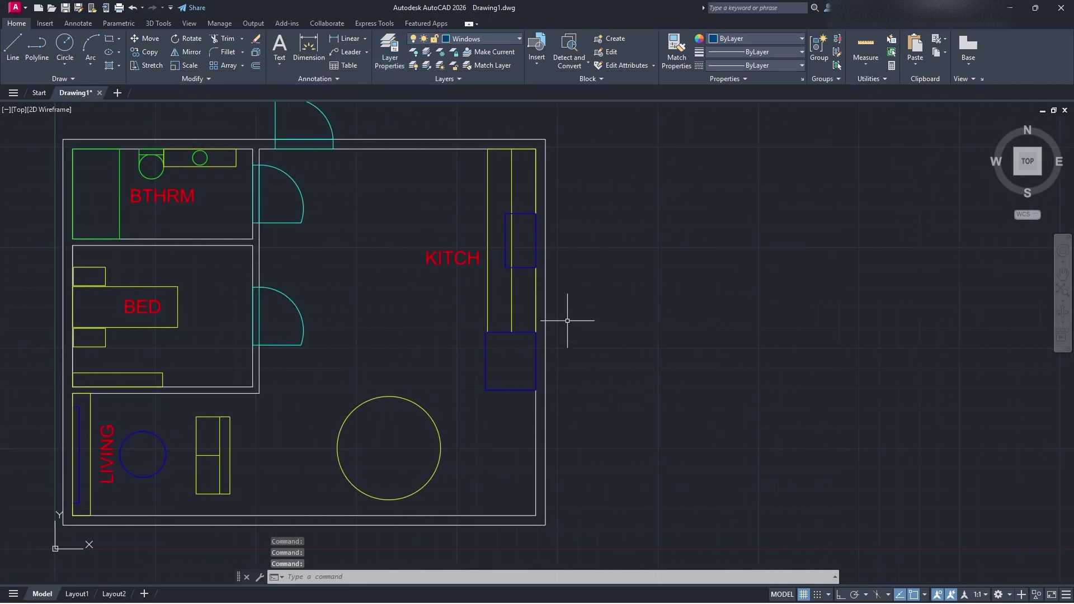
left_click(111, 39)
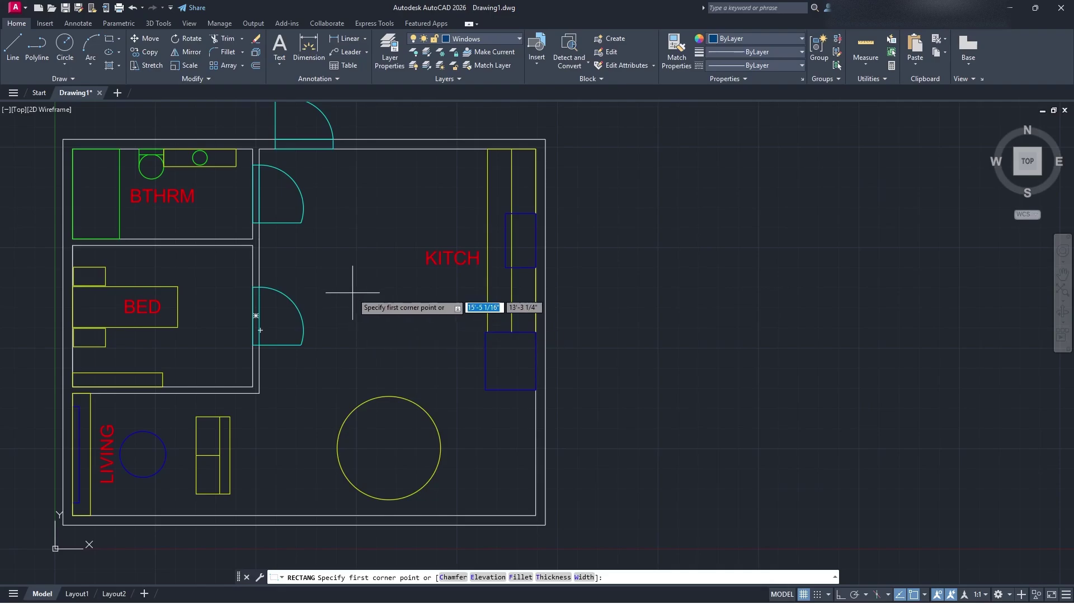
middle_click_drag(353, 293, 379, 297)
middle_click_drag(351, 491, 470, 338)
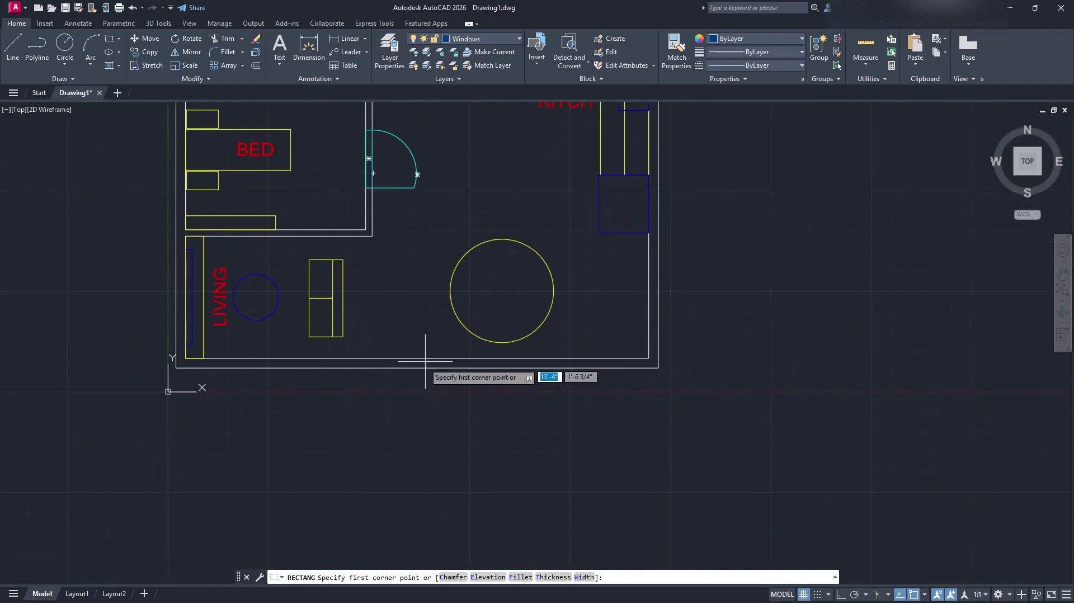
scroll(425, 366, "up", 4)
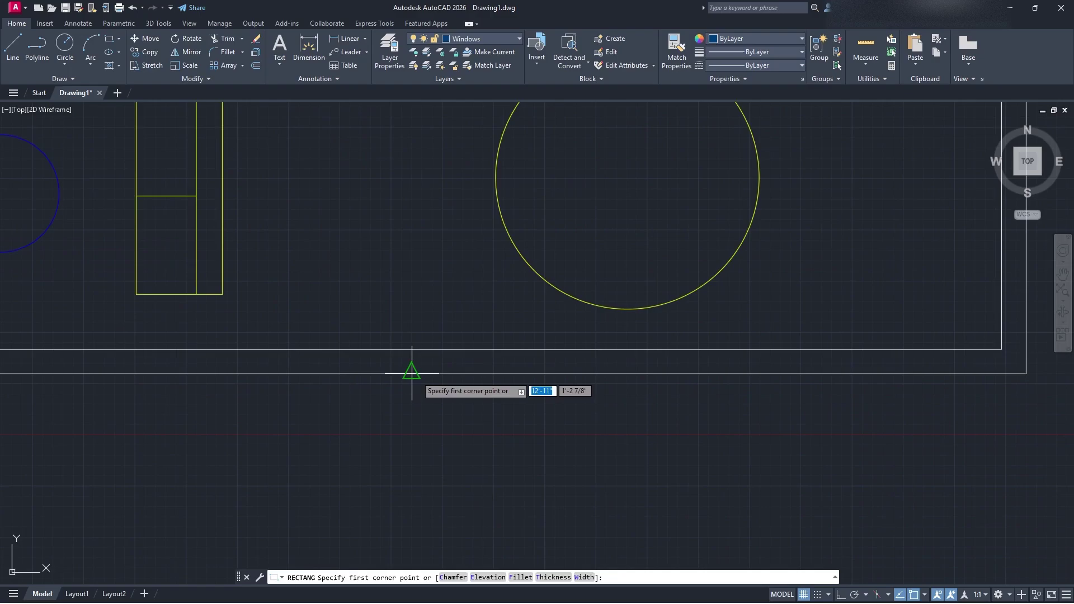
left_click(37, 45)
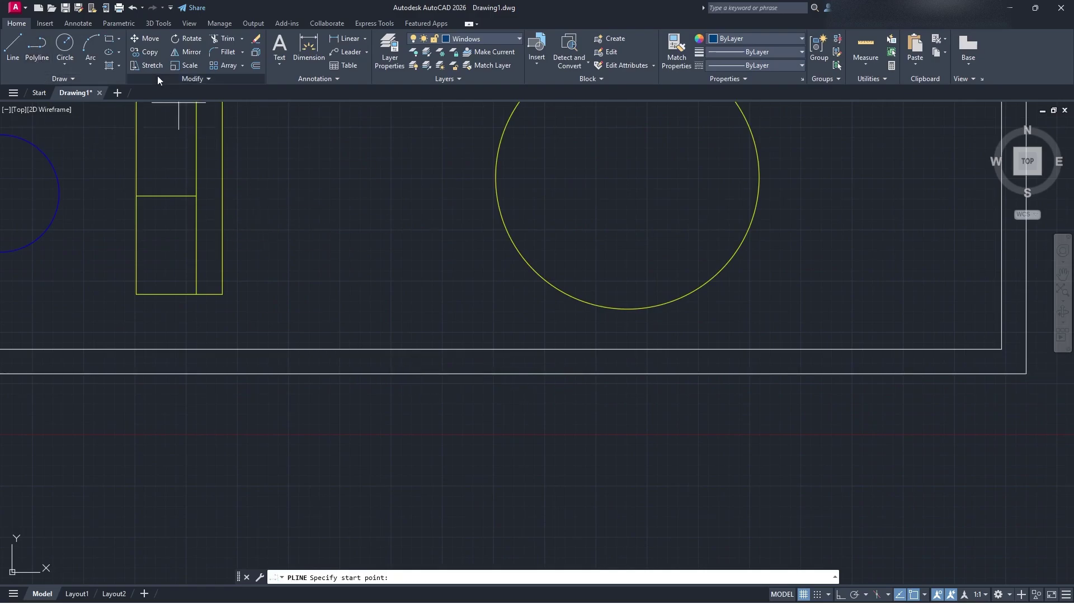
left_click(109, 38)
left_click(418, 373)
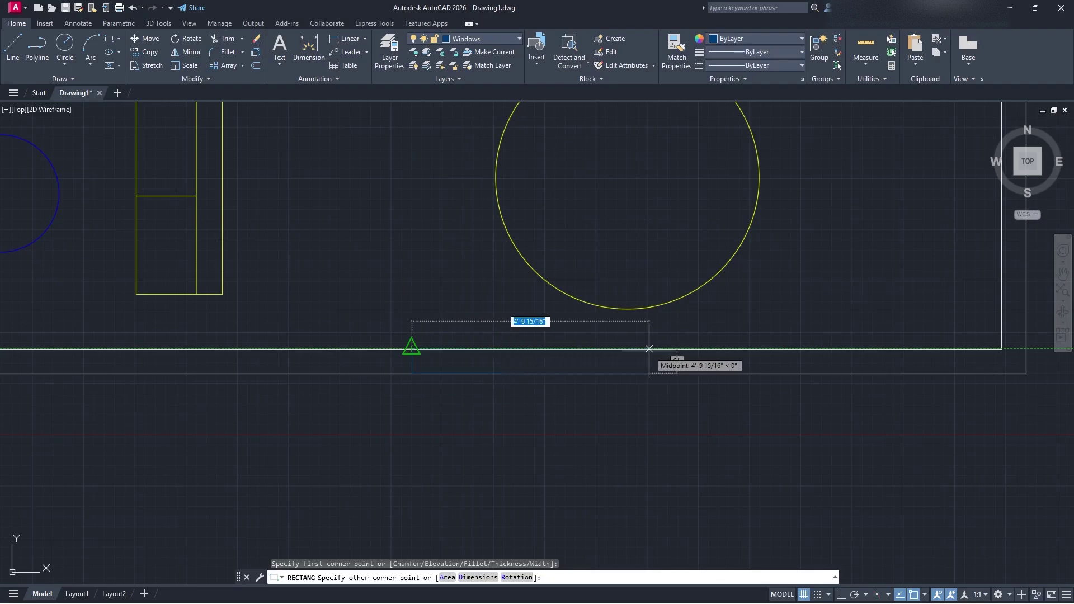
type("5'")
key("Return")
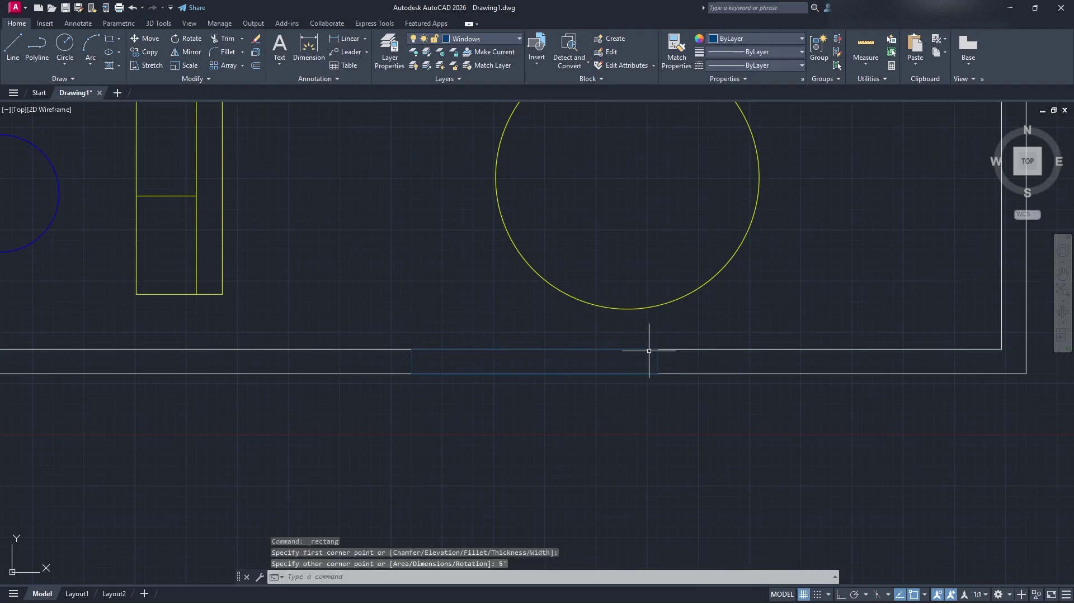
left_click(614, 371)
mouse_move(521, 316)
middle_mouse_down()
mouse_move(531, 282)
mouse_move(498, 352)
middle_mouse_up()
scroll(531, 281, "down", 4)
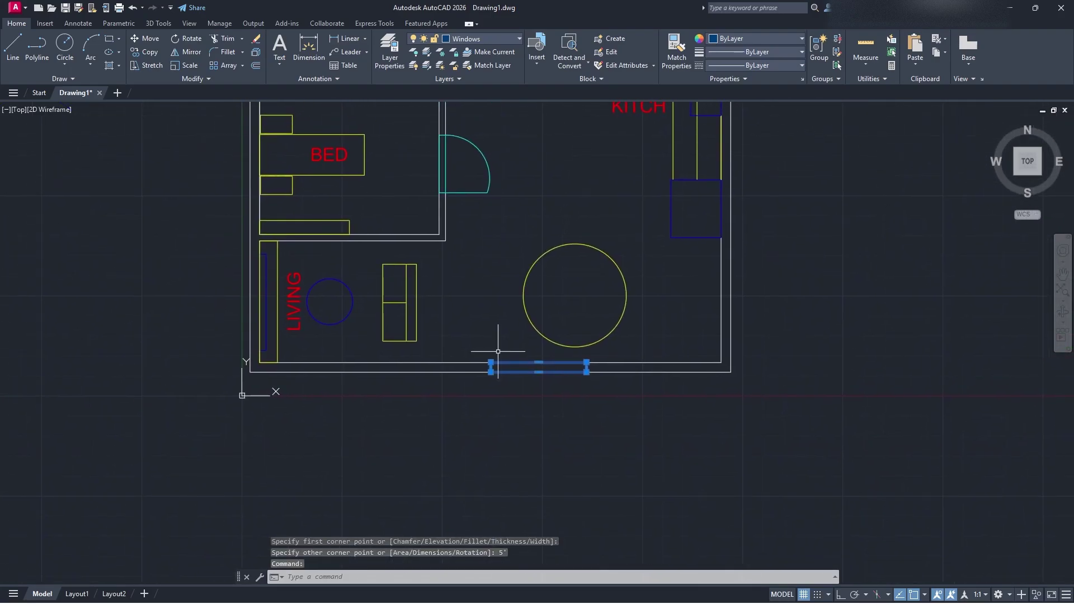
key("Return")
left_click(539, 367)
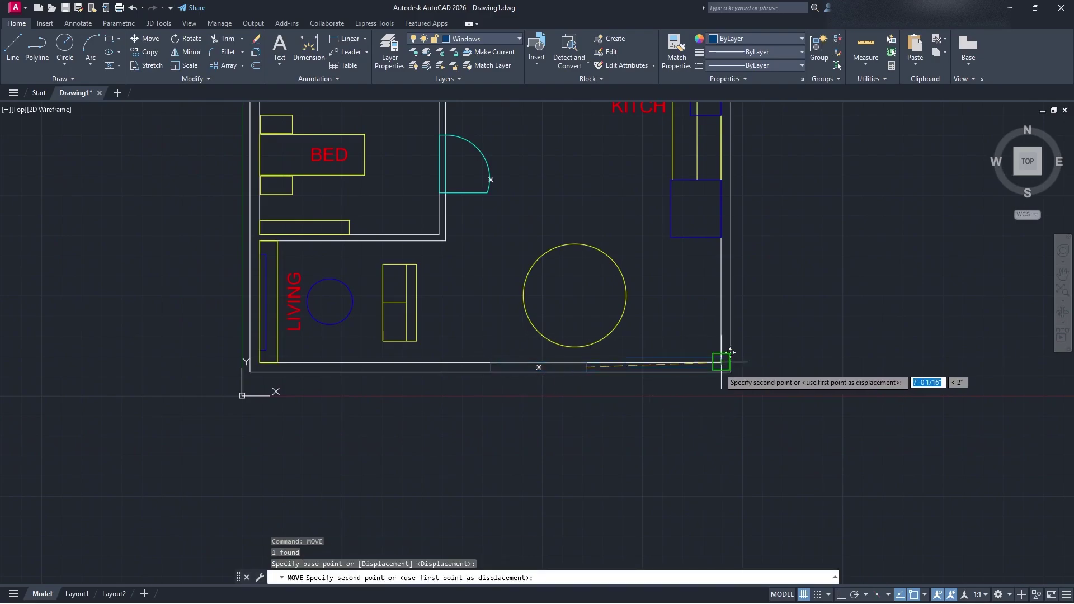
scroll(725, 364, "up", 5)
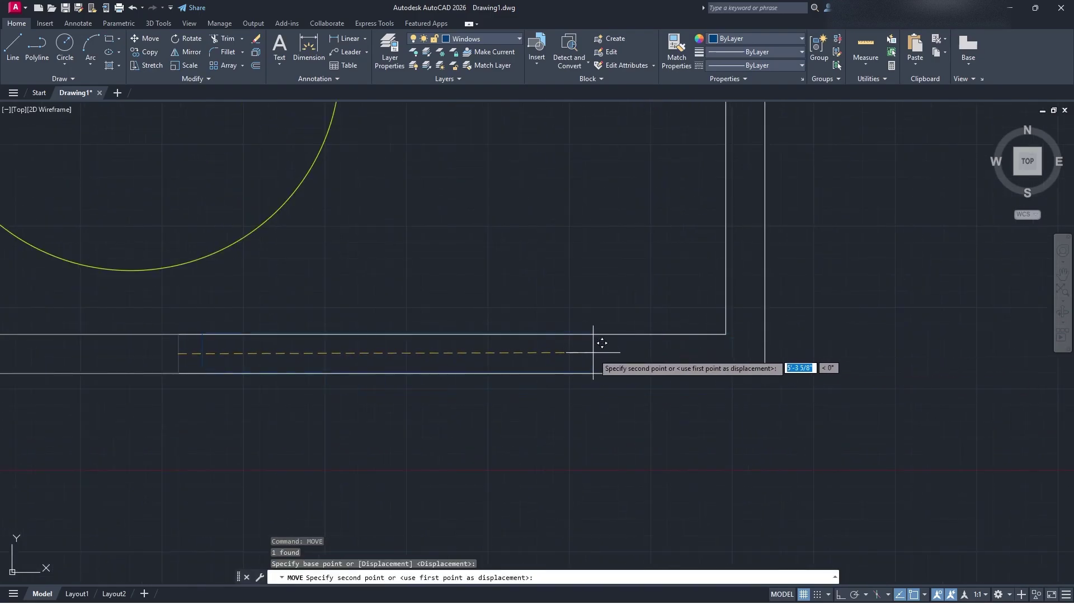
key("Escape")
Step: Move the window rectangle from its center along the lower exterior wall, closer to the lower-right corner
middle_click_drag(203, 360, 419, 350)
left_click(420, 350)
left_click(314, 352)
scroll(396, 352, "down", 2)
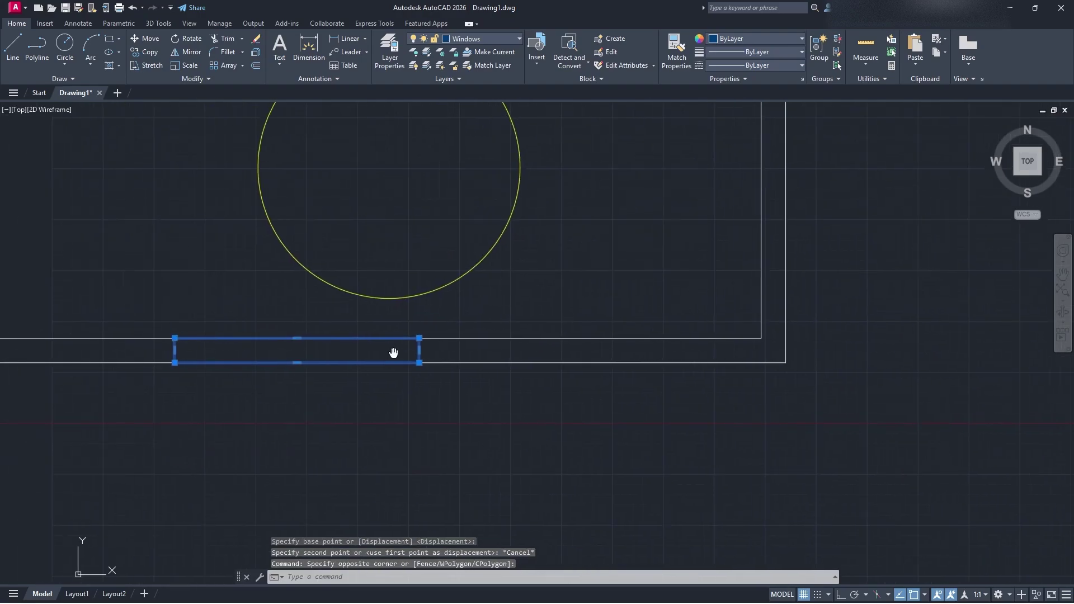
type("move")
key("Return")
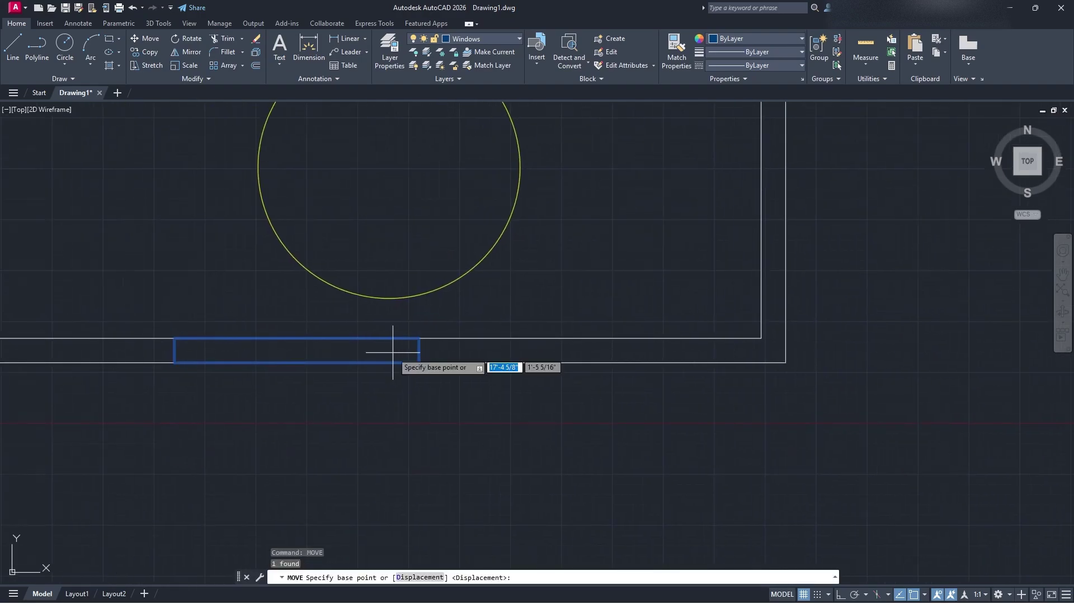
left_click(296, 350)
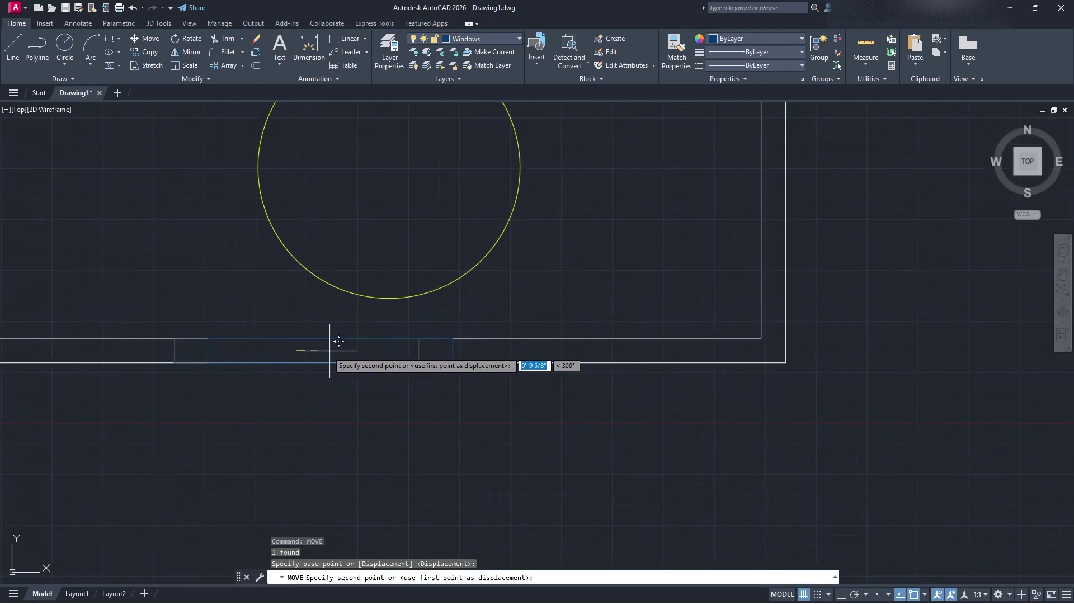
left_click(600, 350)
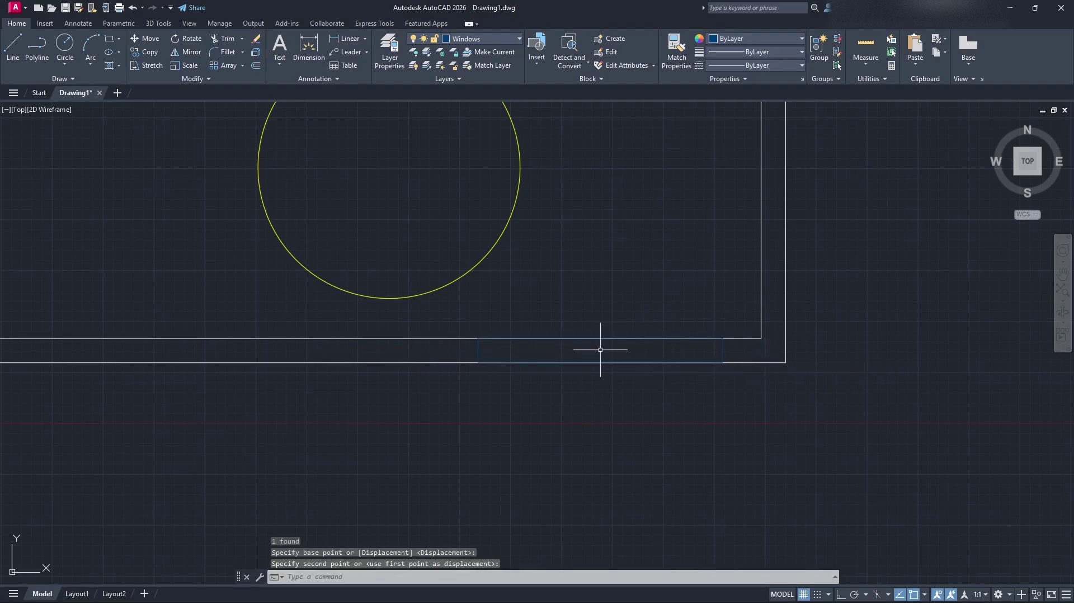
left_click(724, 348)
left_click(700, 355)
type("move")
key("Return")
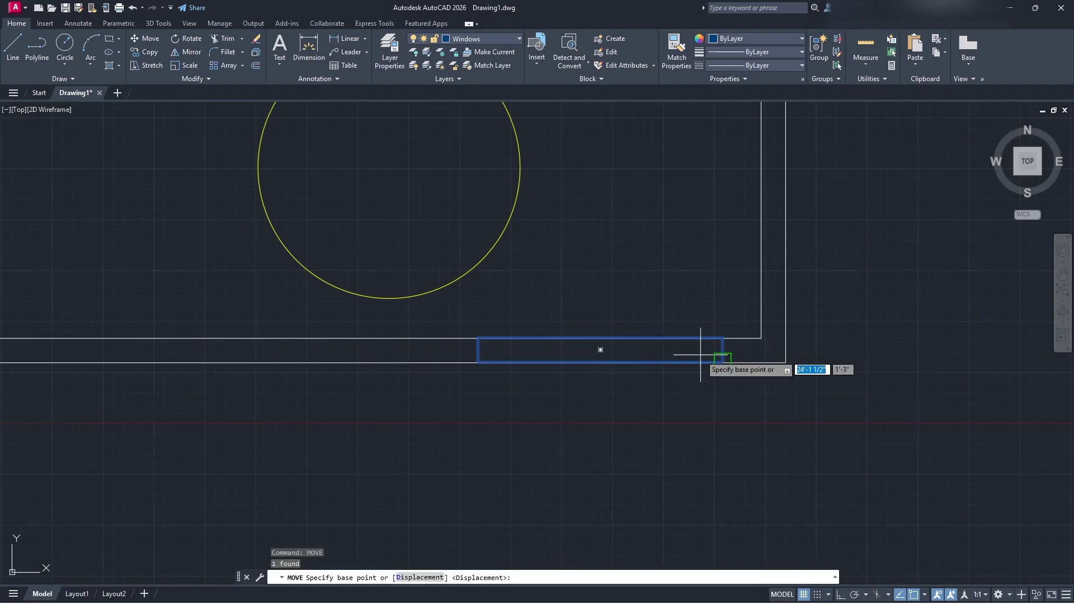
left_click(721, 338)
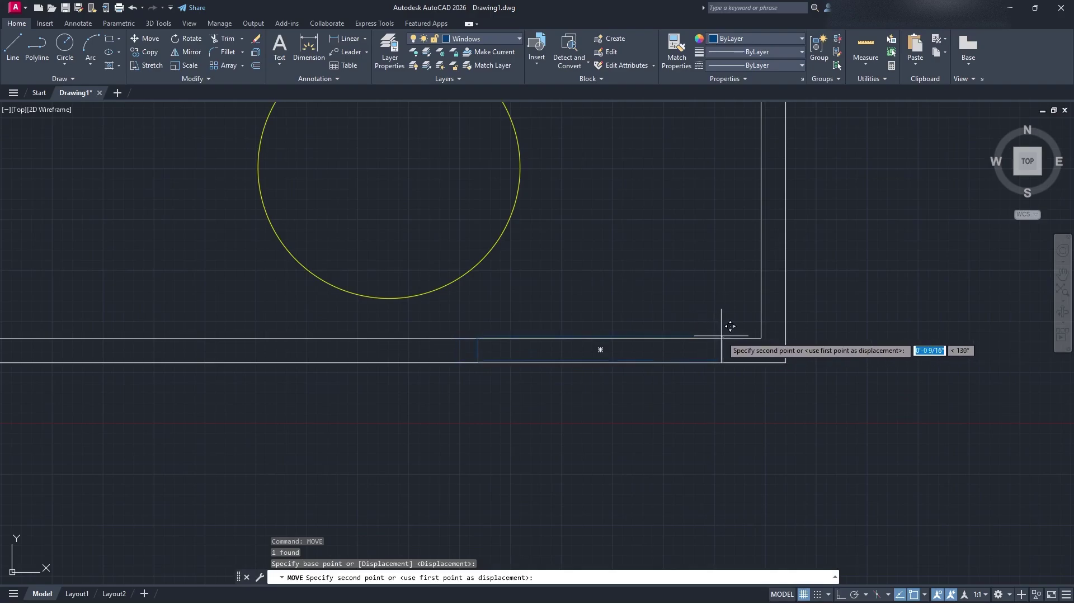
key("Escape")
Step: Draw a 1' reference line from the inner lower-right wall corner leftward along the inner wall face
scroll(594, 353, "up", 2)
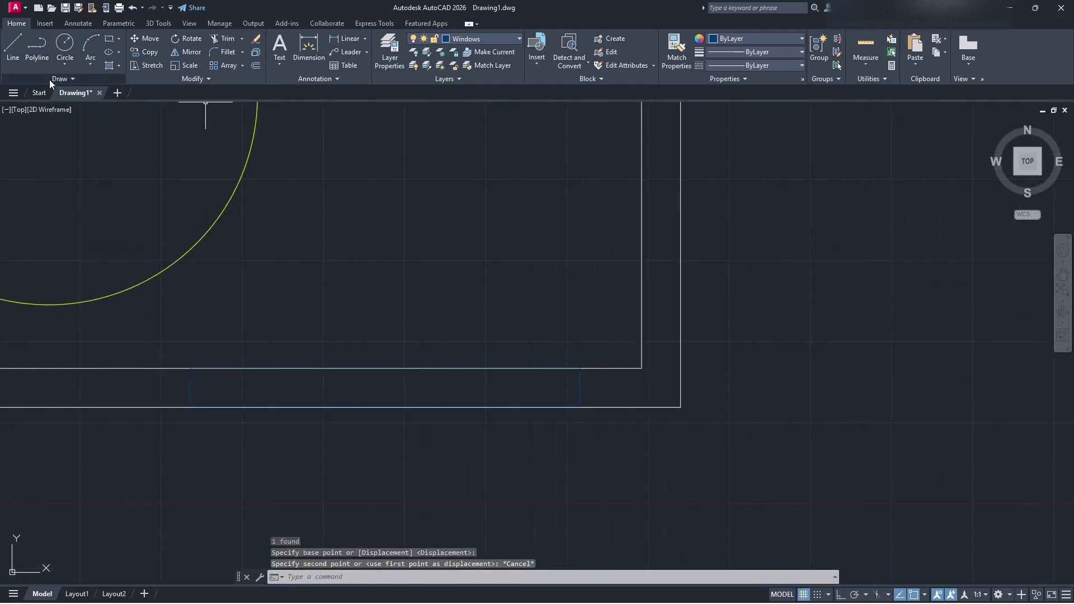
left_click(12, 44)
left_click(641, 368)
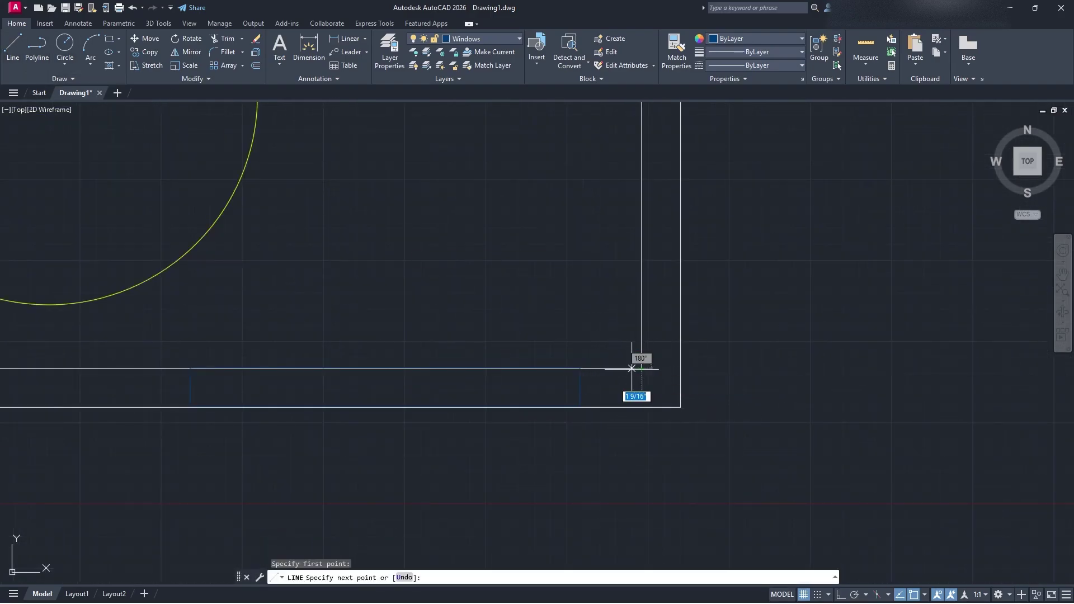
type("1'")
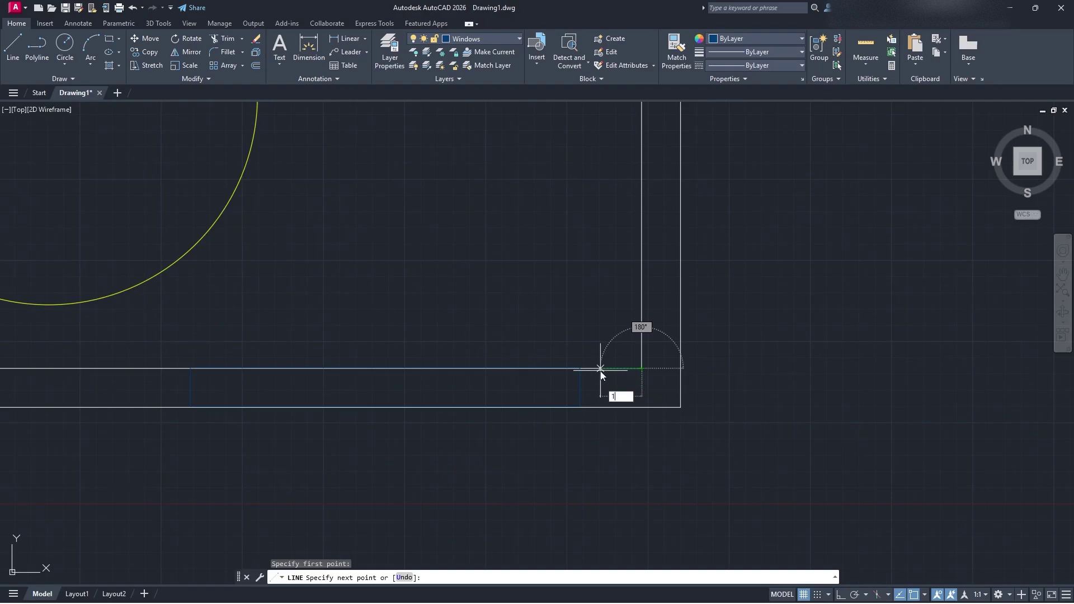
key("Return")
key("Escape")
Step: Move the window rectangle by its upper-right corner to the free end of the 1' reference line
left_click(580, 391)
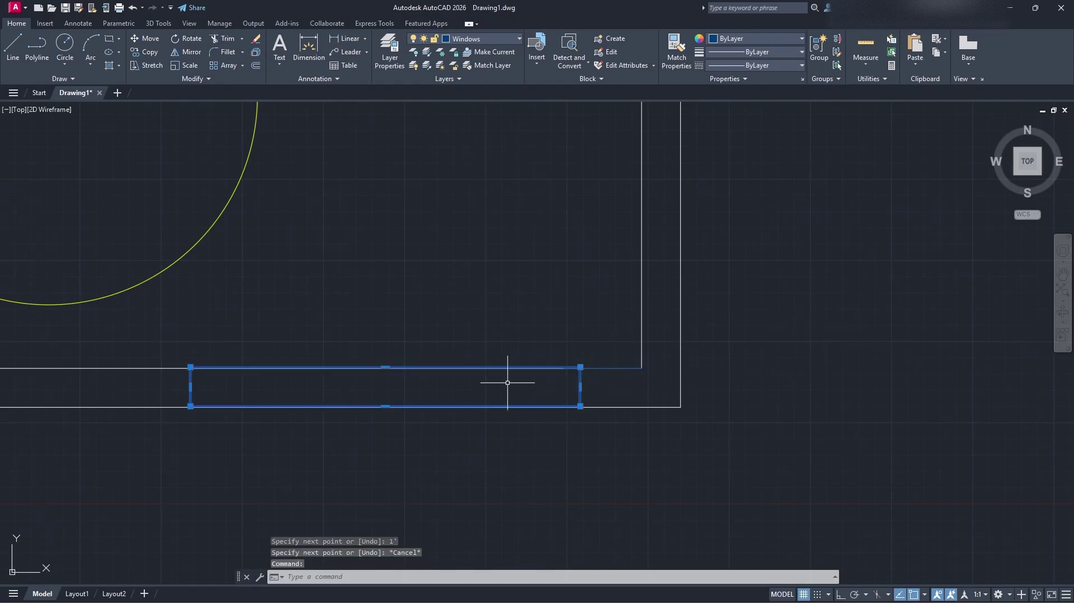
type("m")
key("Return")
scroll(590, 413, "up", 4)
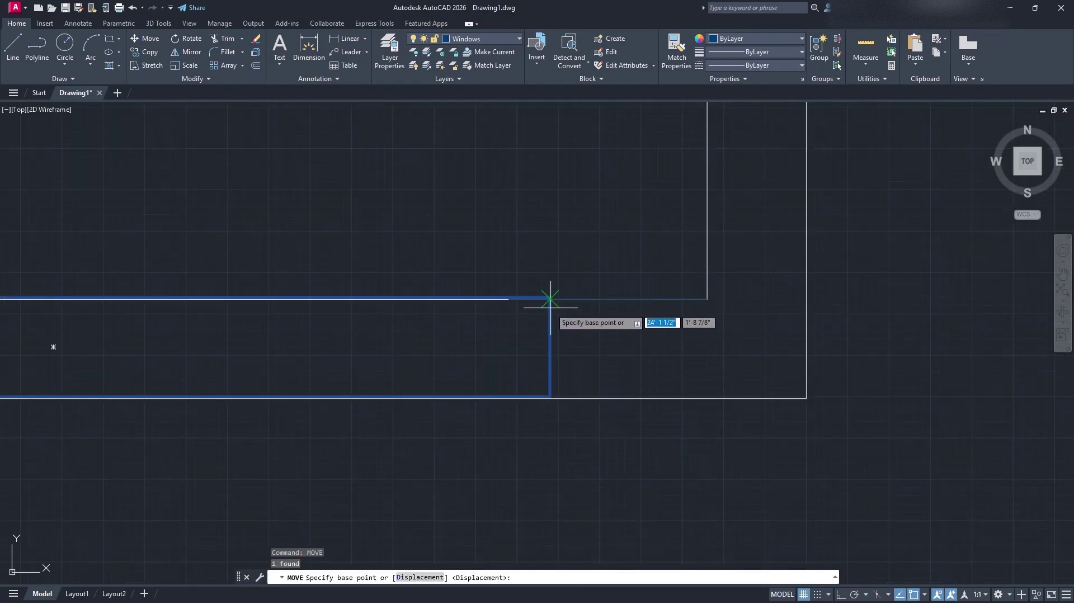
left_click(550, 299)
left_click(509, 299)
Step: Correct the window's alignment by moving its upper-right corner exactly onto the reference line's endpoint
scroll(530, 372, "down", 2)
middle_click_drag(362, 382, 510, 382)
scroll(670, 358, "up", 3)
left_click(729, 369)
left_click(607, 373)
key("Return")
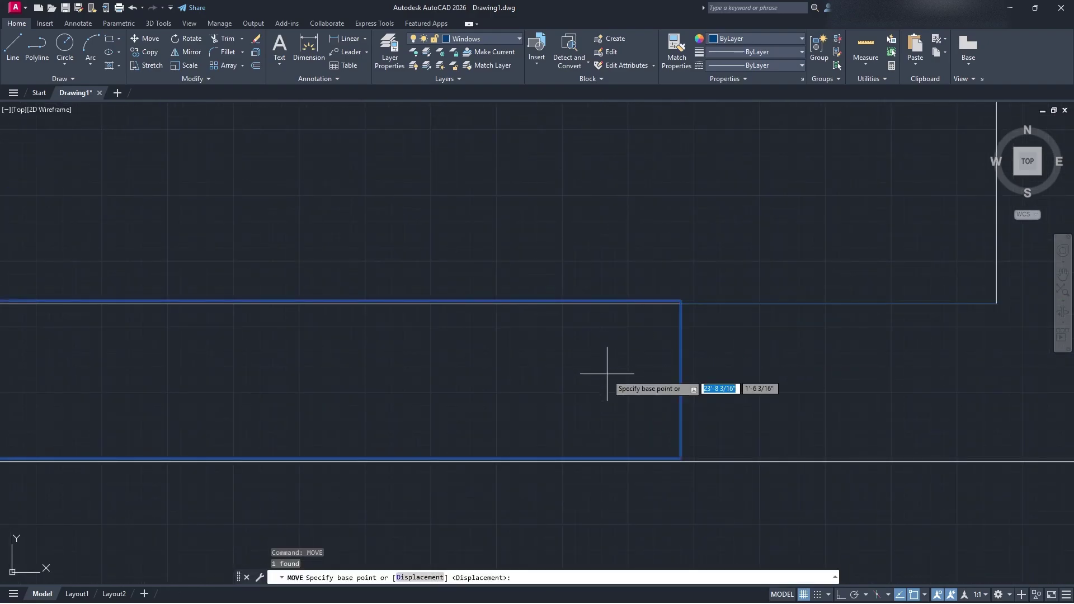
scroll(694, 332, "up", 4)
left_click(633, 215)
left_click(633, 227)
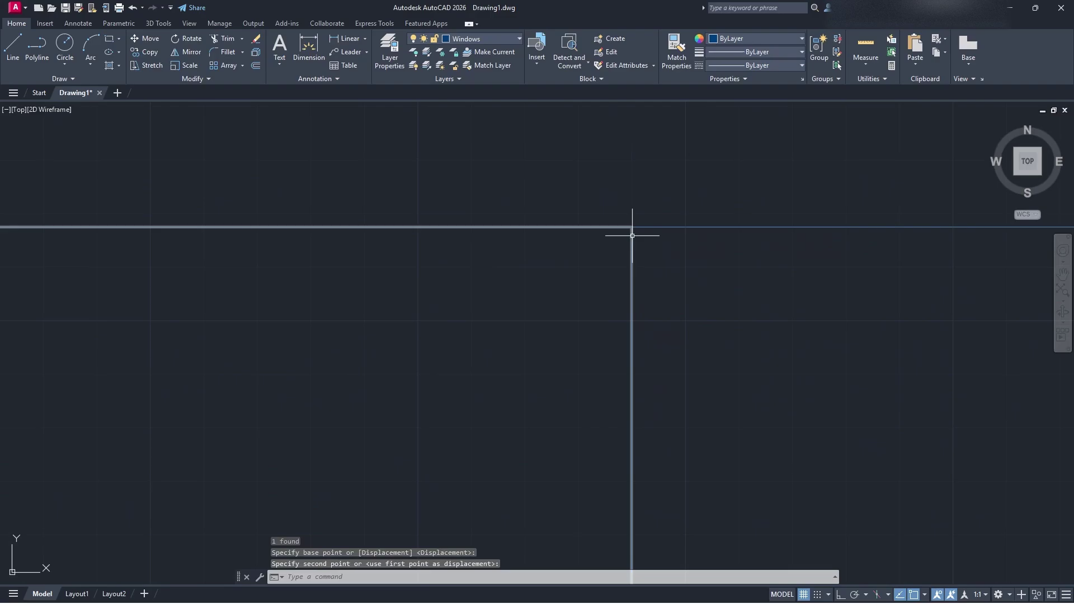
Step: Erase the 1' reference line between the window and the lower-right wall corner
scroll(639, 397, "down", 5)
scroll(447, 449, "down", 2)
middle_click_drag(448, 449, 718, 460)
left_click(914, 415)
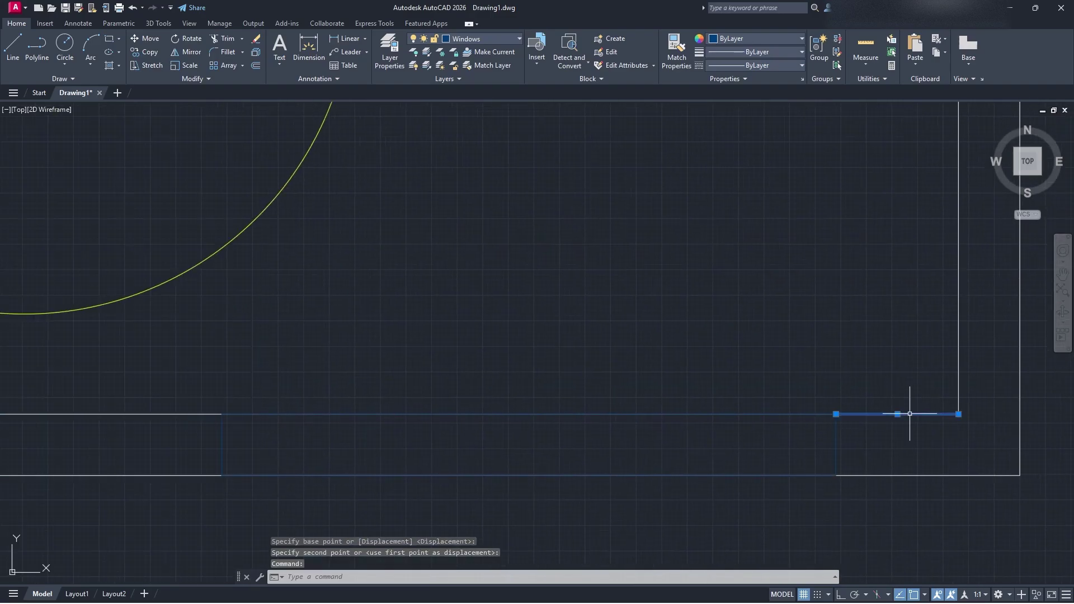
key("Return")
scroll(783, 336, "down", 5)
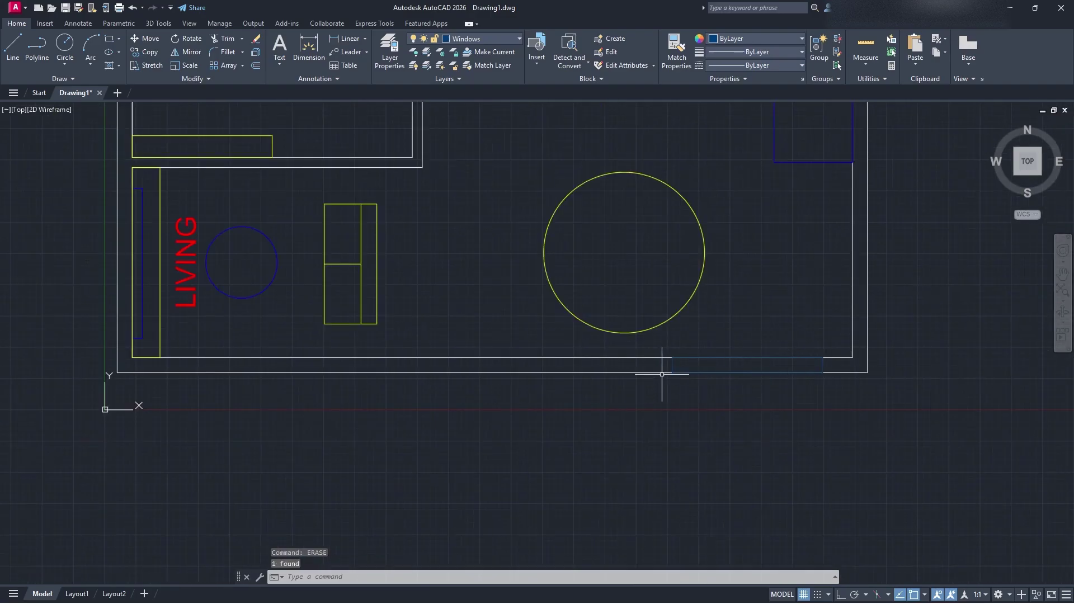
middle_click_drag(659, 360, 723, 382)
left_click(13, 44)
scroll(213, 382, "up", 5)
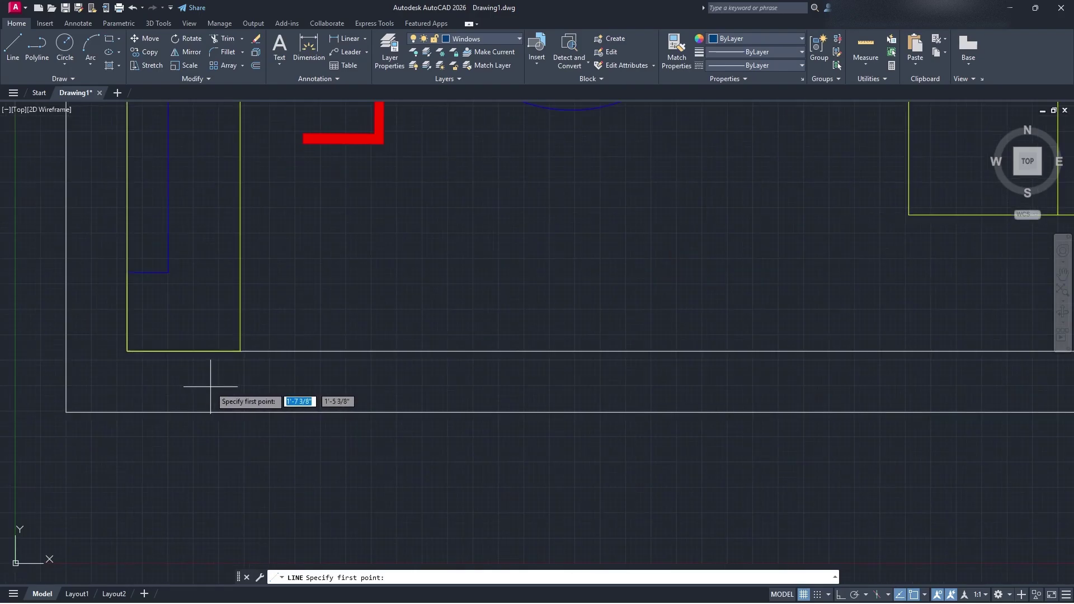
left_click(127, 351)
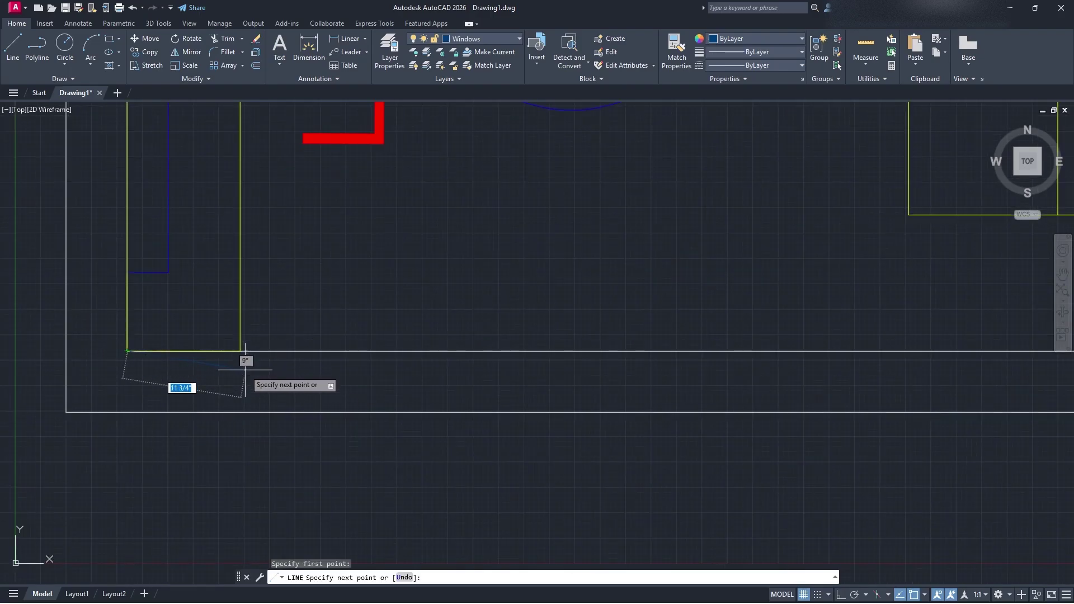
key("Escape")
Step: Draw a 1' reference line from the living room's inner lower-left corner rightward along the inner wall face
left_click(13, 44)
left_click(128, 351)
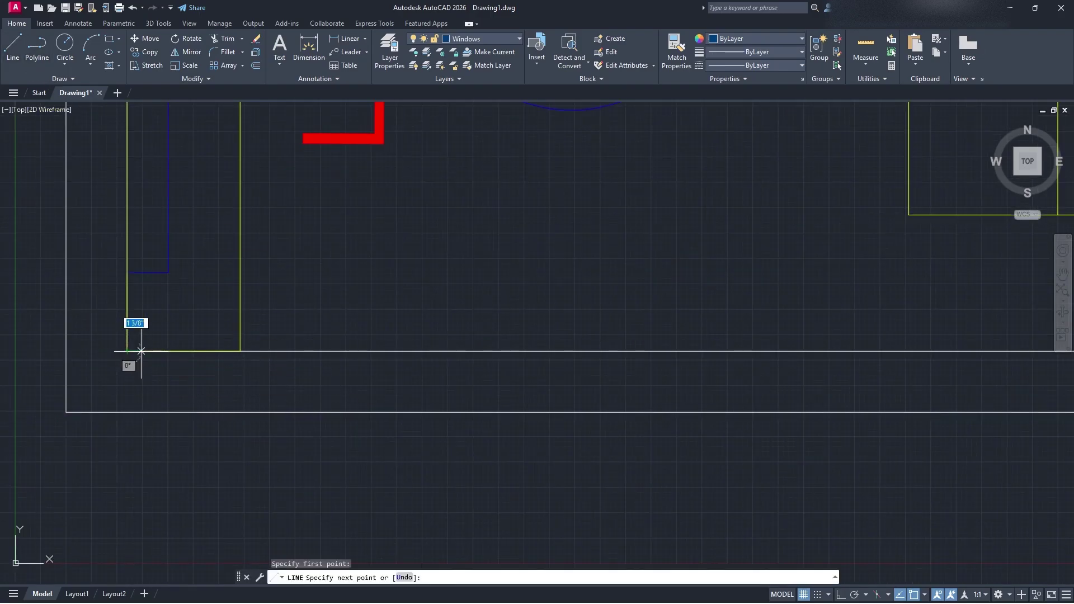
type("1'")
key("Return")
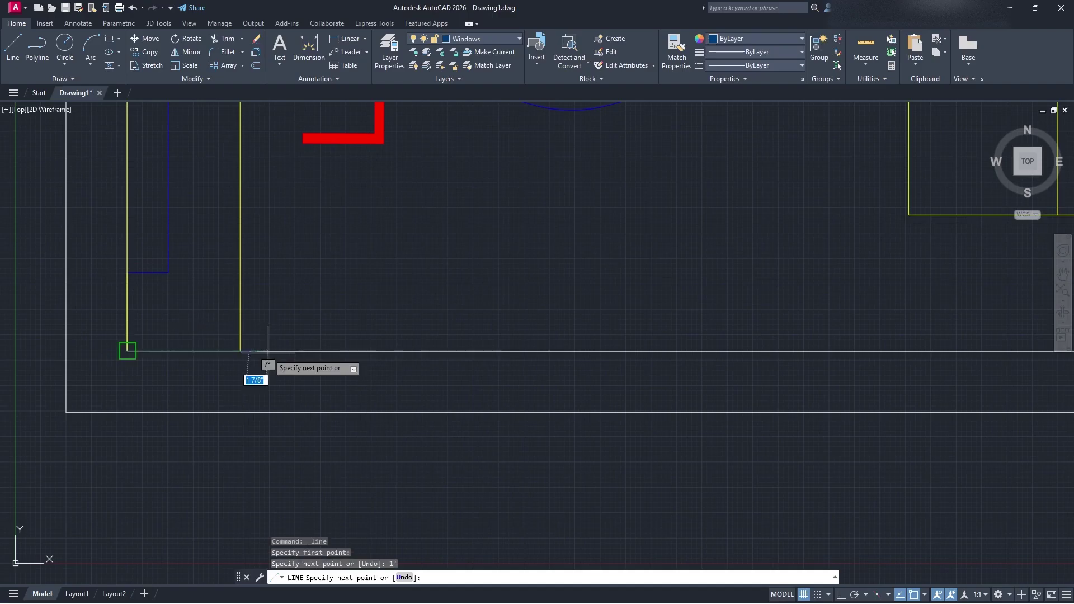
key("Escape")
scroll(148, 119, "down", 4)
scroll(761, 300, "down", 2)
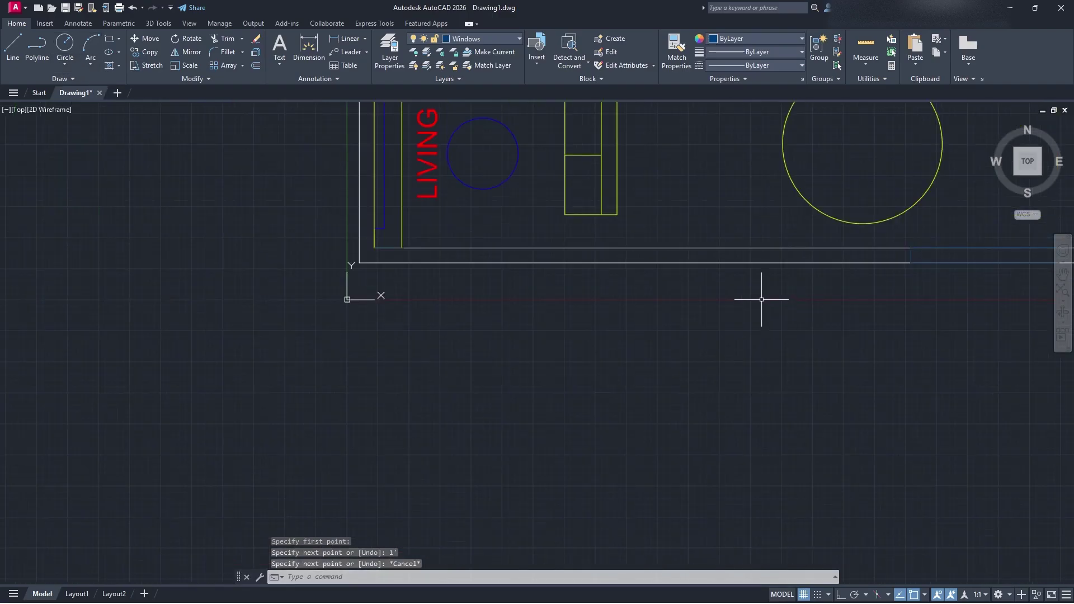
Step: Copy the lower-right window by its upper-left corner to the free end of the 1' reference line at the living room's lower-left corner
middle_click_drag(761, 300, 556, 418)
left_click(704, 371)
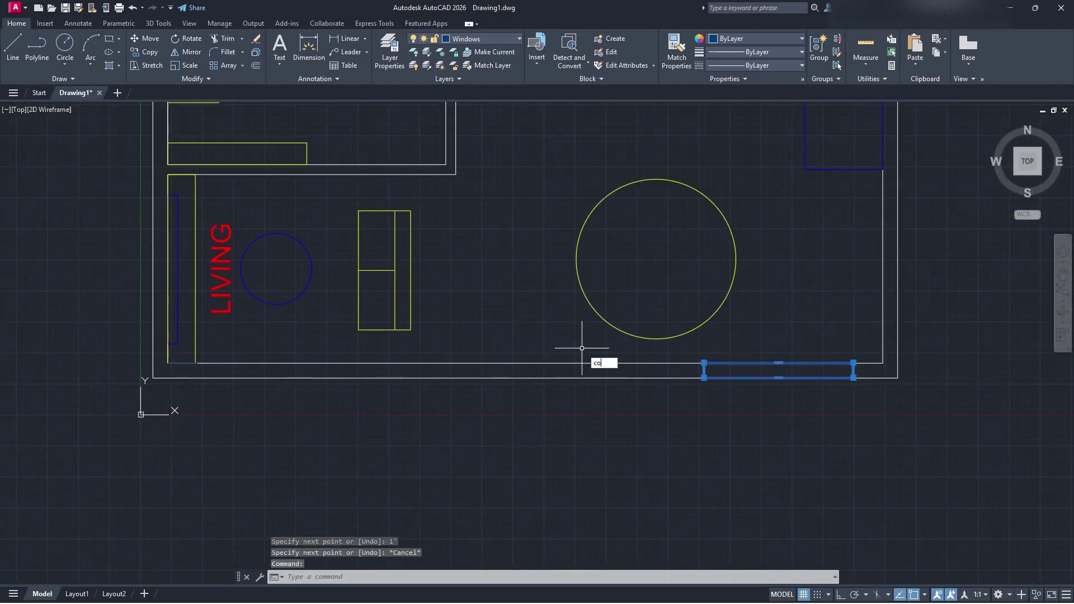
key("Return")
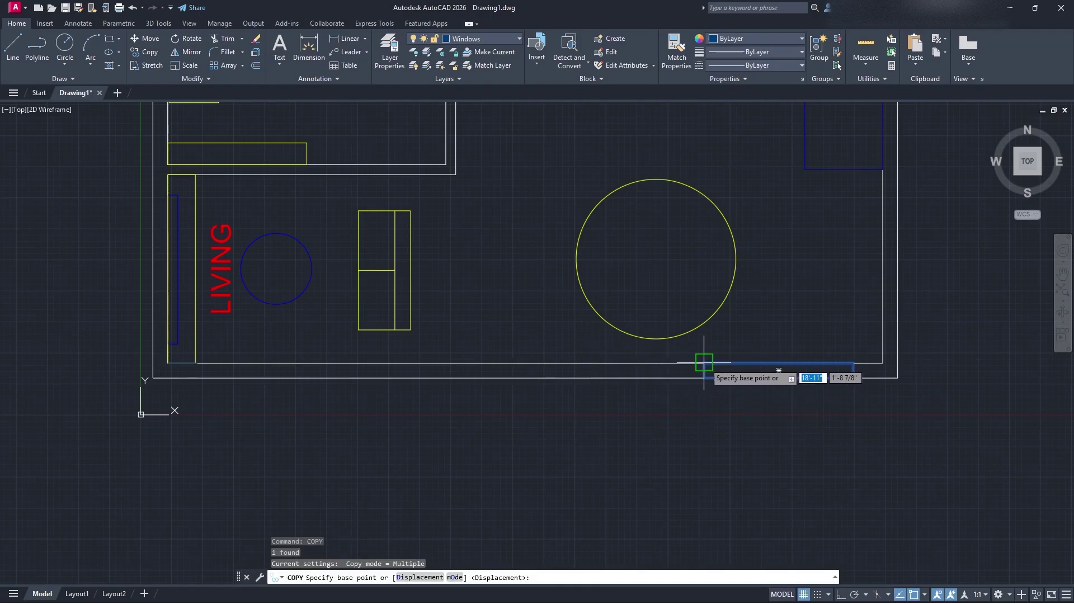
scroll(704, 363, "up", 3)
left_click(704, 363)
scroll(475, 380, "down", 4)
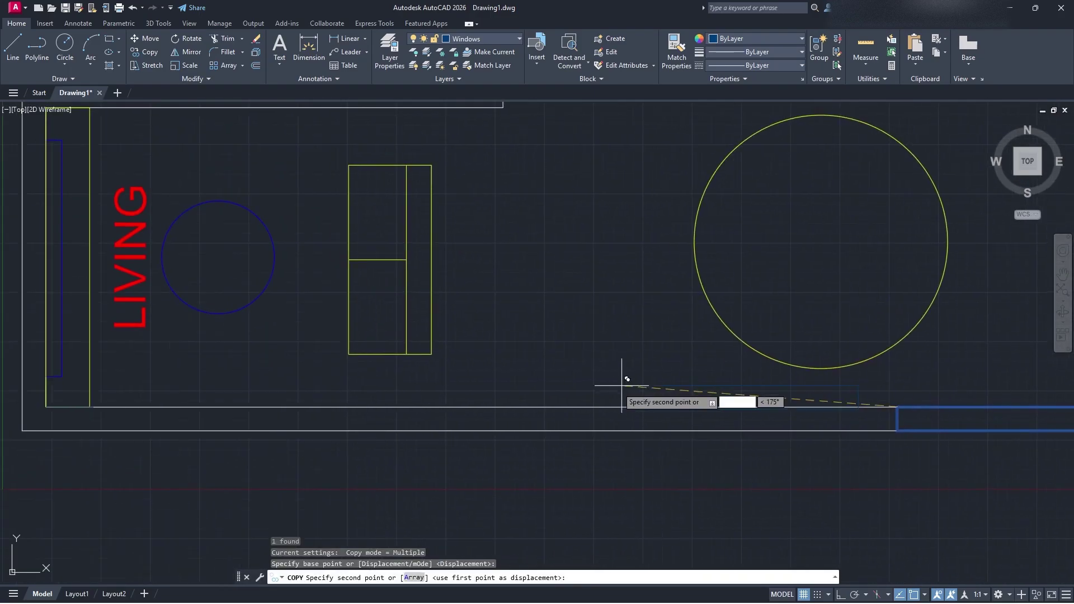
scroll(216, 433, "up", 5)
scroll(537, 412, "up", 3)
scroll(479, 432, "down", 2)
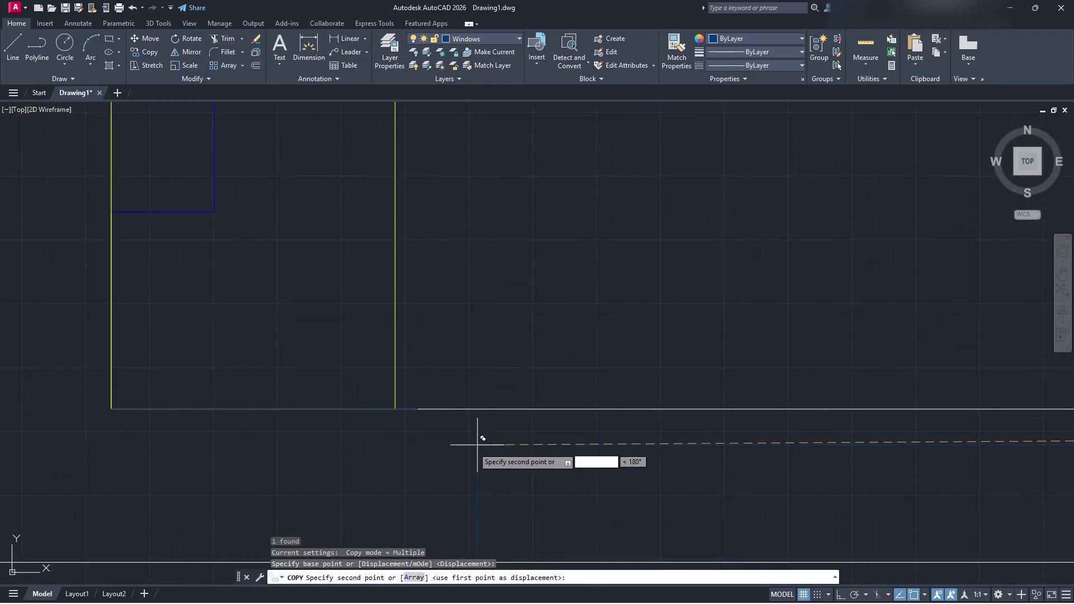
left_click(420, 405)
key("Escape")
Step: Erase the 1' reference line at the living room's inner lower-left corner
left_click(320, 410)
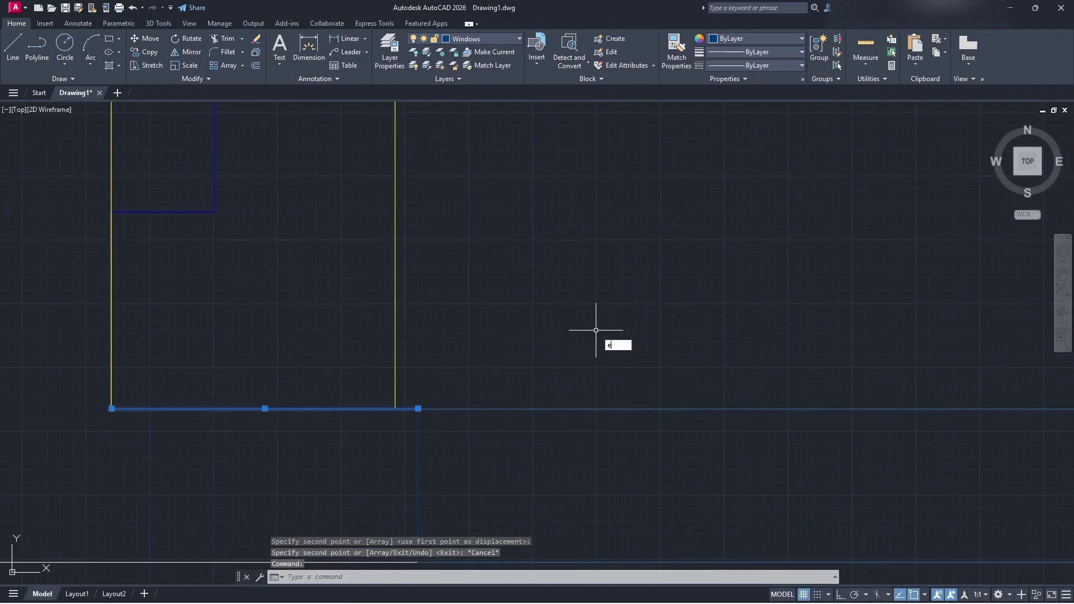
key("Delete")
scroll(579, 337, "down", 6)
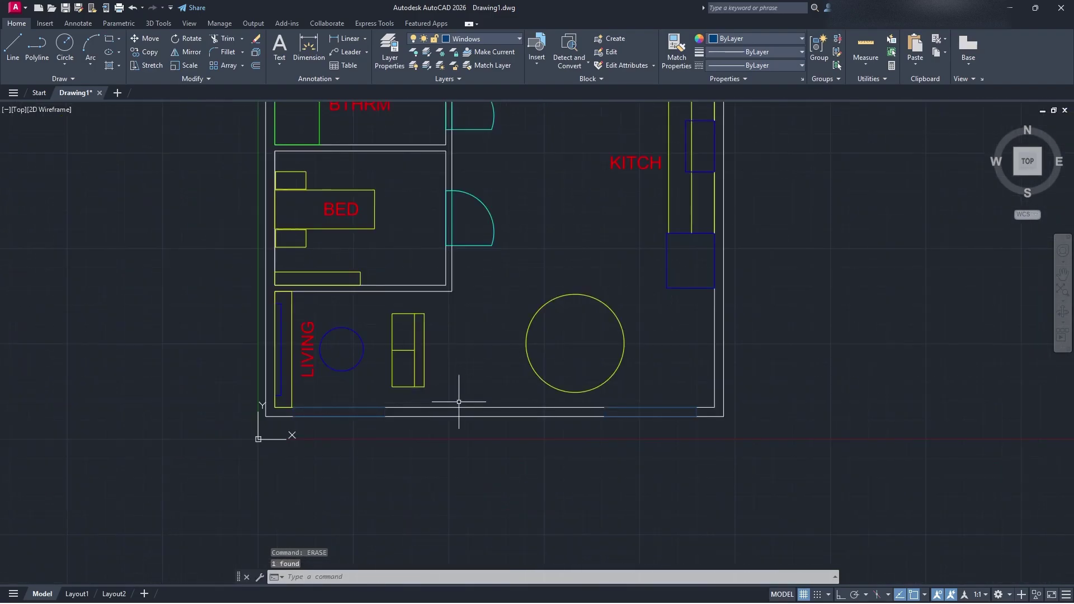
left_click(639, 446)
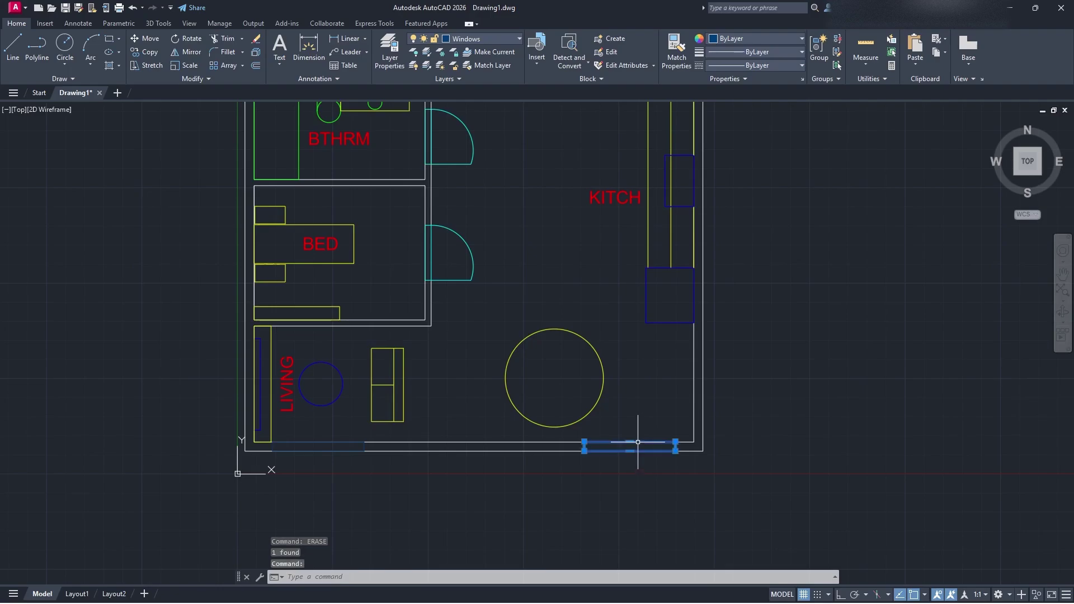
middle_click_drag(644, 371, 512, 466)
key("Escape")
Step: Draw a rectangular window across the full thickness of the right exterior wall, beside the upper blue fixture in the kitchen counter
middle_click_drag(628, 303, 573, 348)
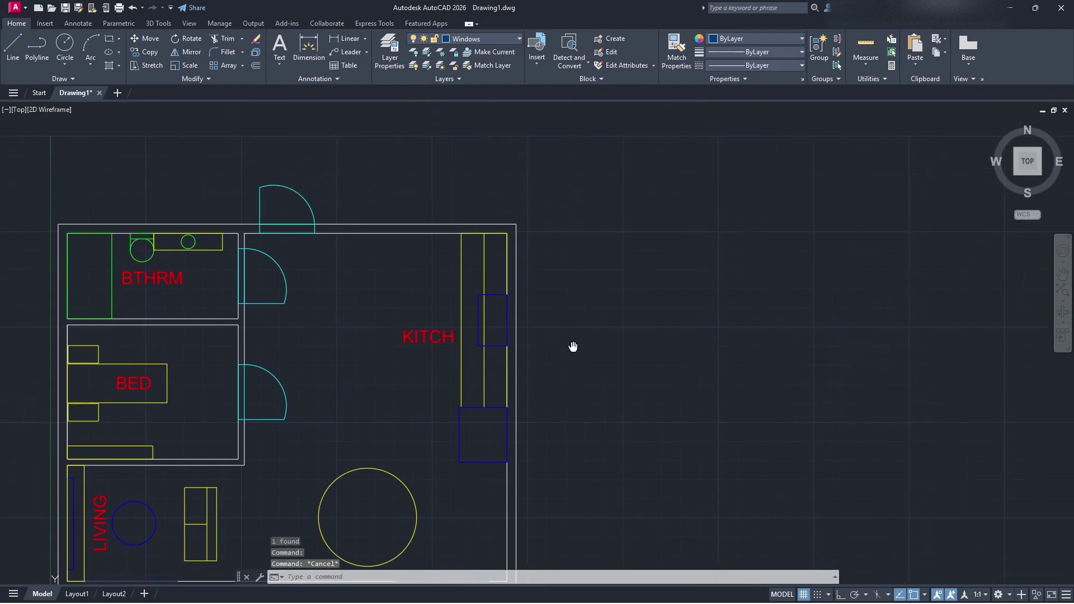
left_click(109, 39)
scroll(506, 264, "up", 2)
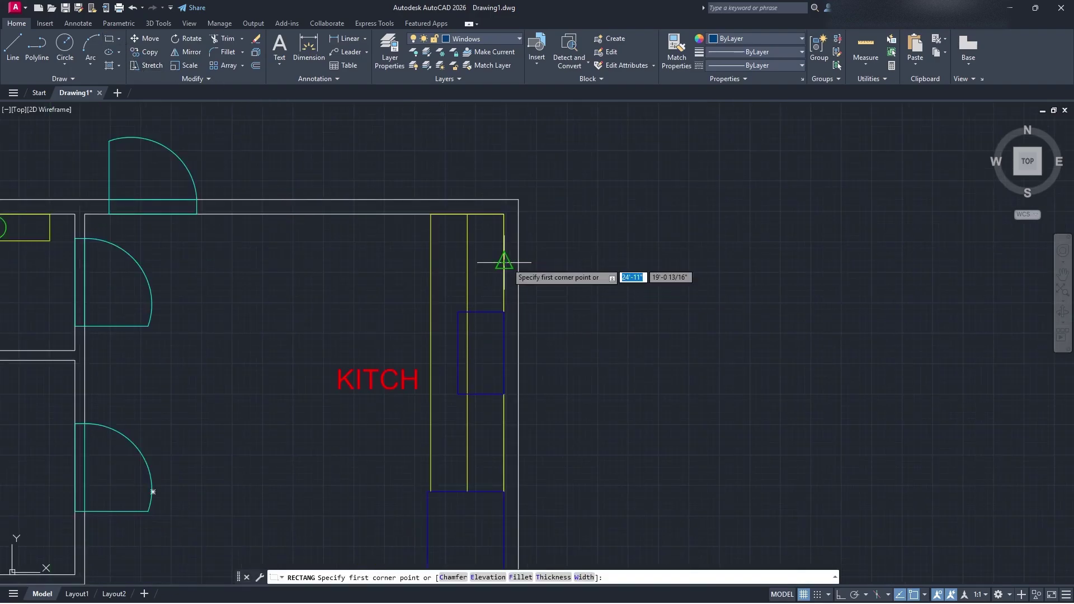
left_click(504, 263)
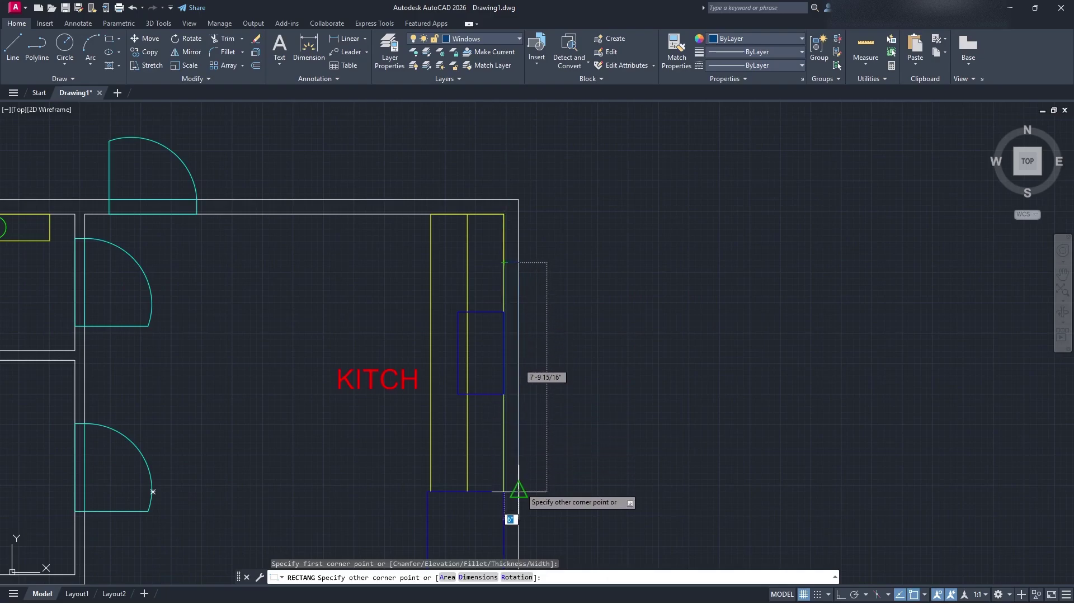
left_click(519, 438)
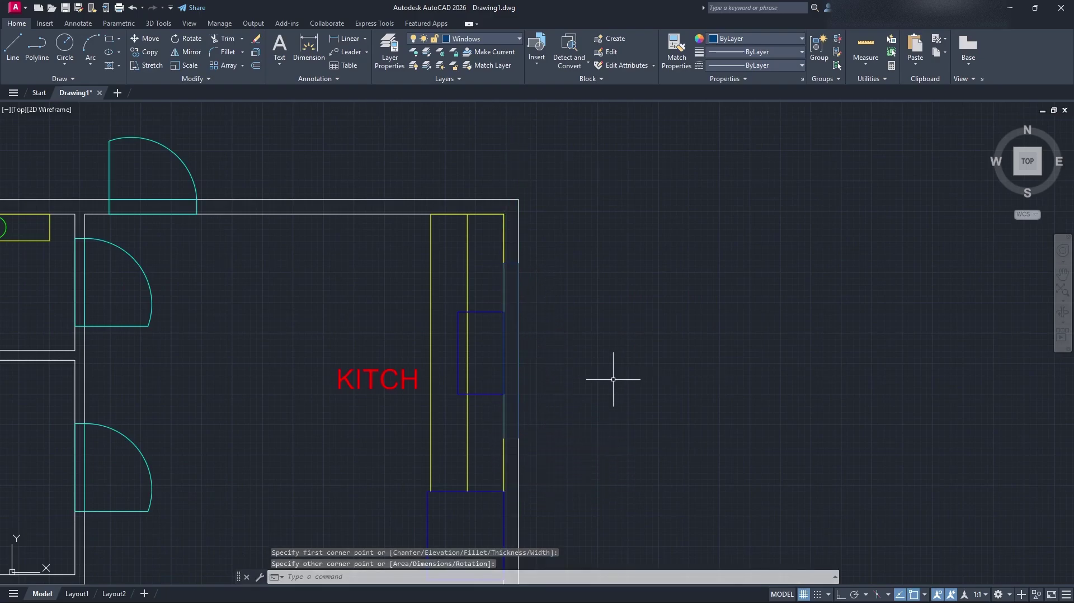
Step: Move the kitchen window by its inner edge's midpoint so it is vertically centred on the upper blue fixture in the counter
left_click(527, 360)
left_click(511, 350)
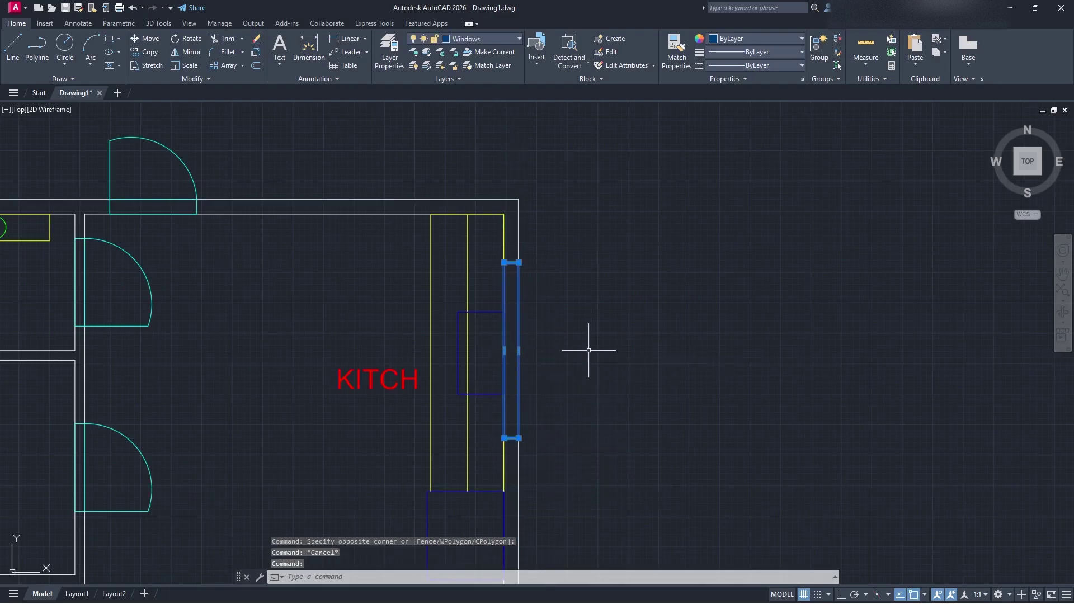
key("Return")
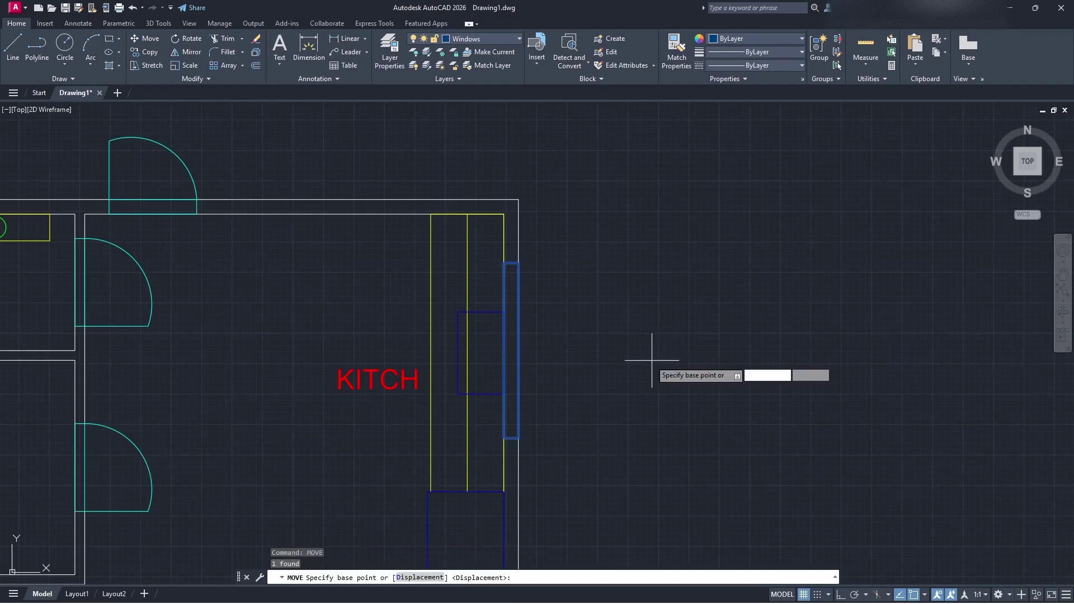
scroll(504, 351, "up", 4)
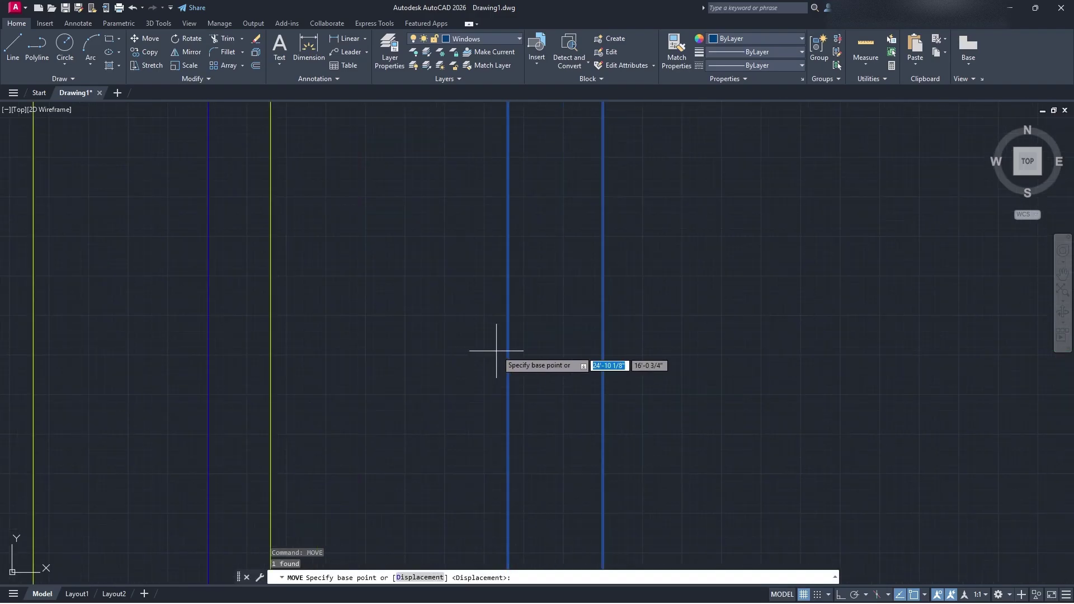
left_click(508, 351)
scroll(508, 359, "down", 2)
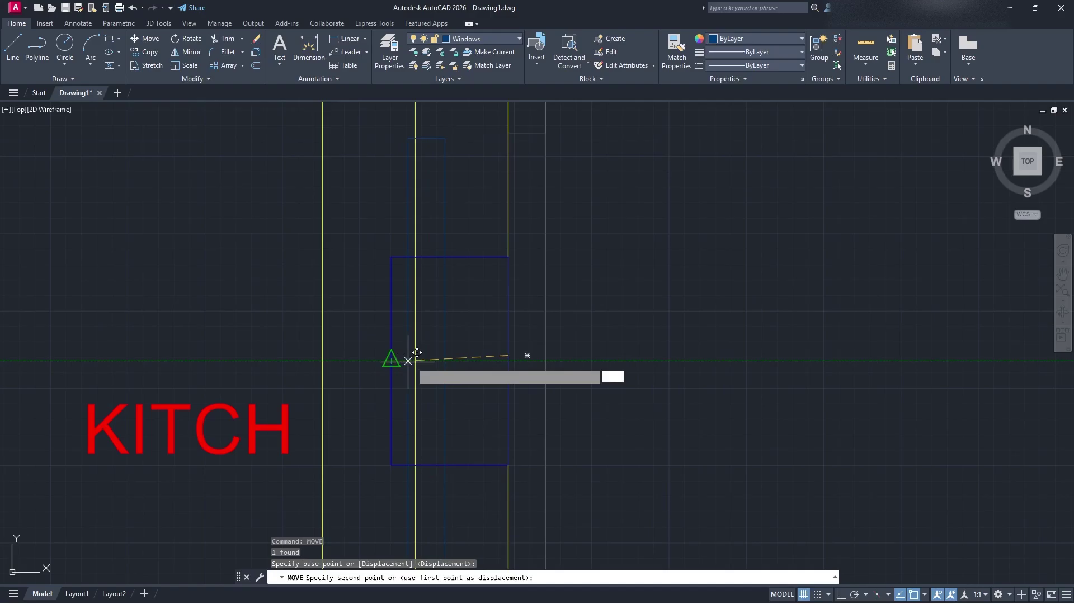
scroll(624, 395, "down", 5)
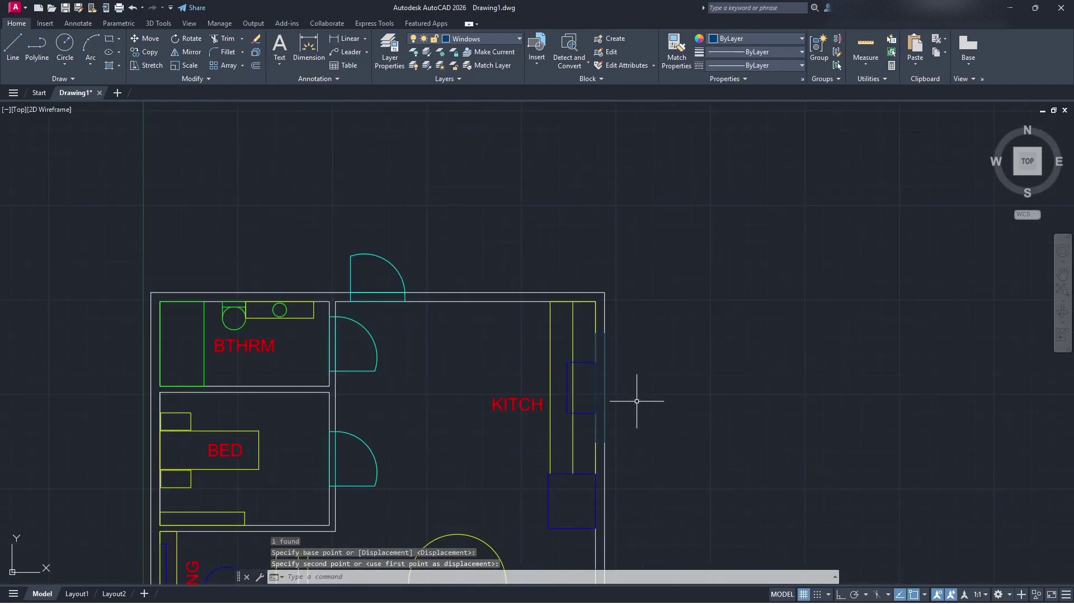
key("Escape")
middle_click_drag(636, 395, 652, 396)
scroll(623, 348, "up", 2)
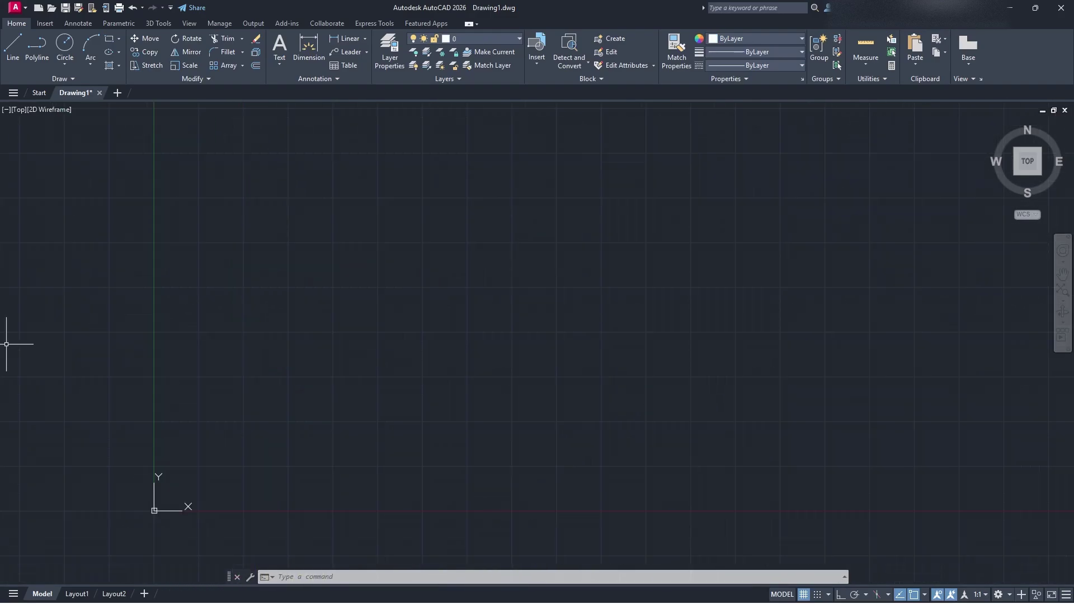
Step: Start a polyline in the empty drawing with a first segment 46 units long at 0°, running rightward
left_click(279, 577)
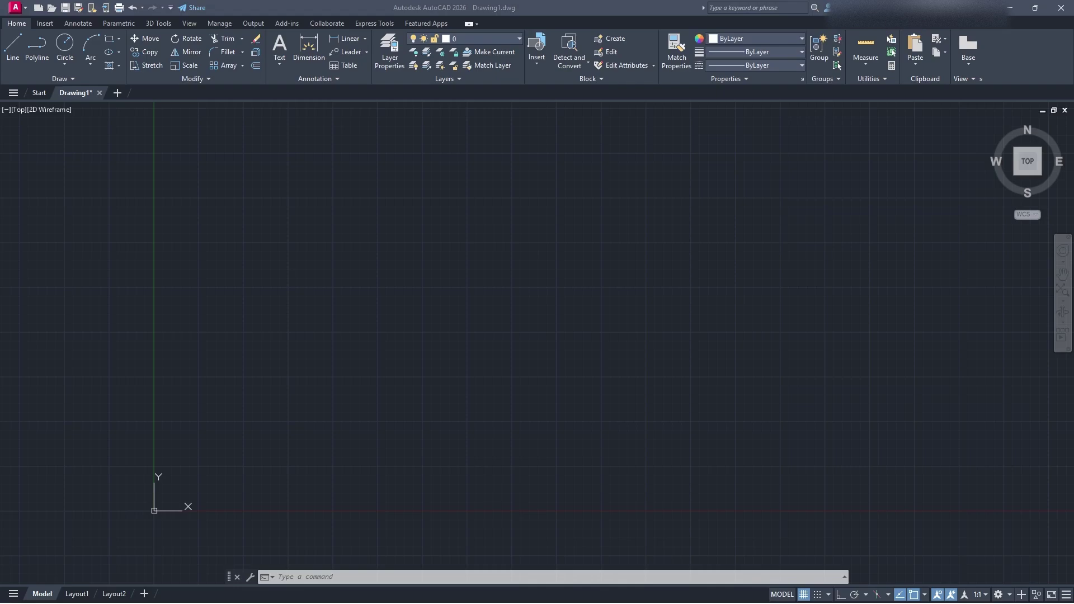
left_click(49, 58)
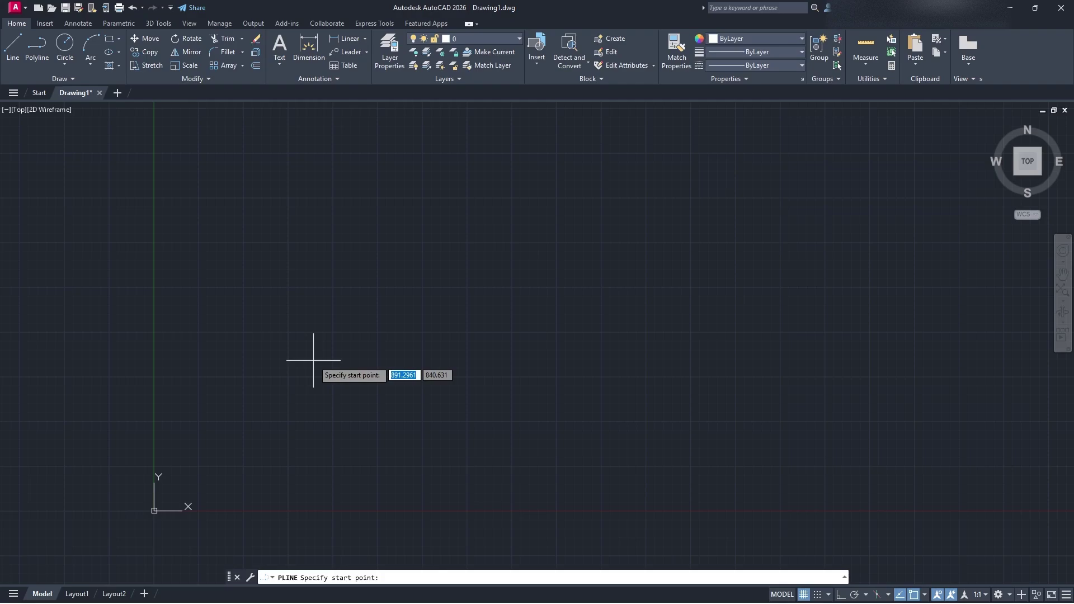
left_click(287, 376)
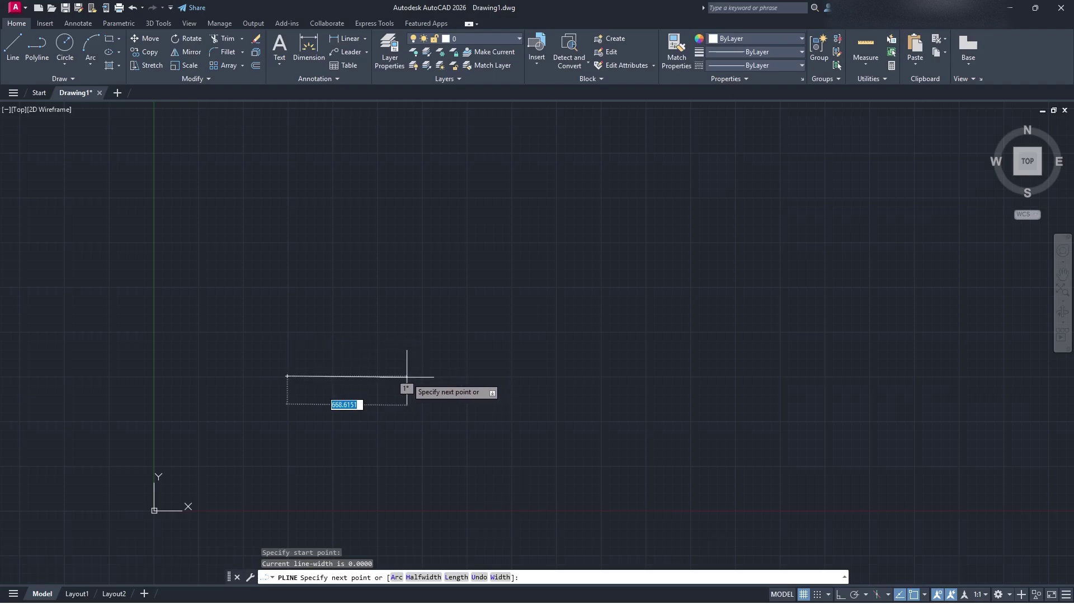
scroll(309, 376, "up", 3)
scroll(396, 372, "down", 3)
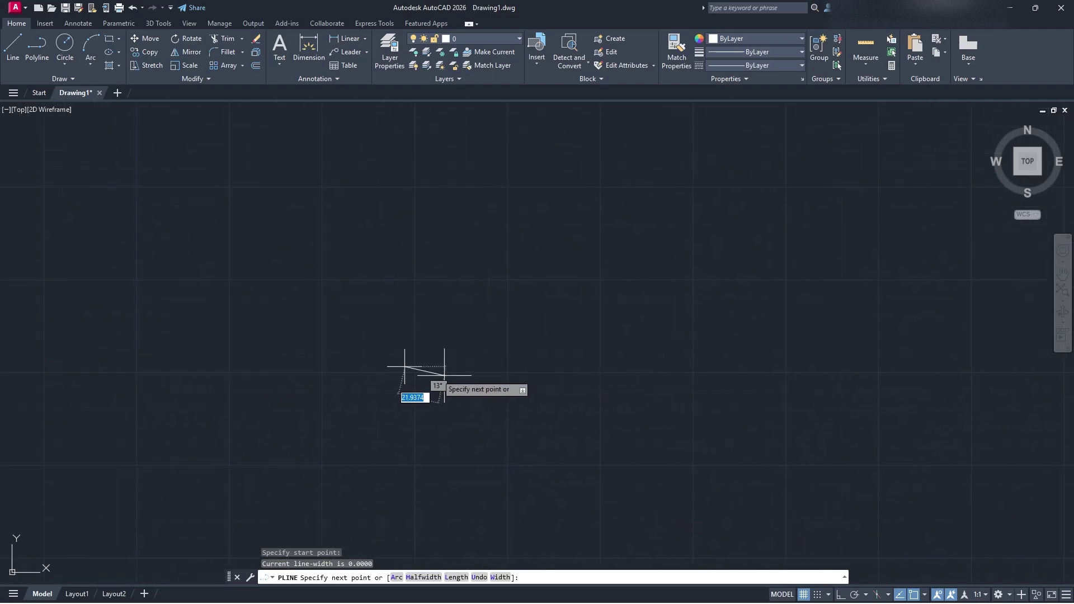
scroll(451, 379, "up", 4)
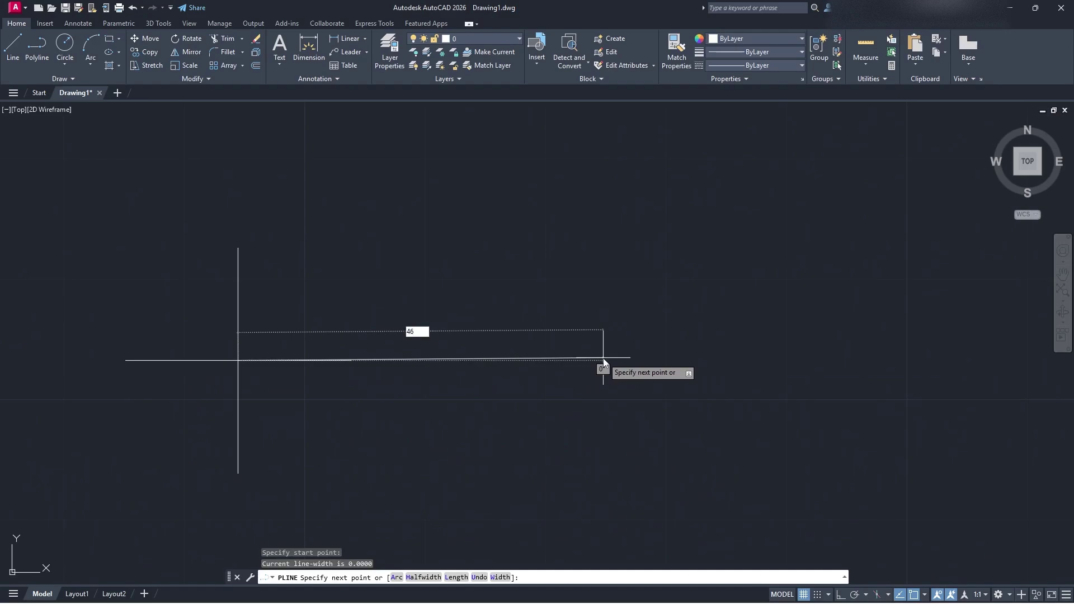
key("Tab")
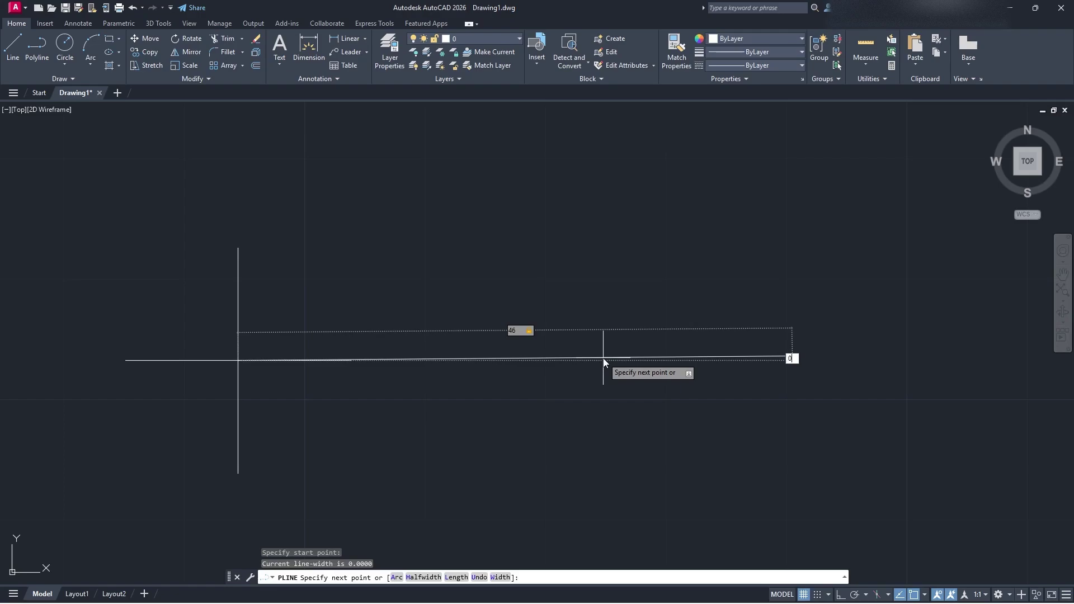
key("Return")
Step: Add a polyline segment 42 units long, rising to the upper right at 36°
middle_click_drag(754, 256, 571, 299)
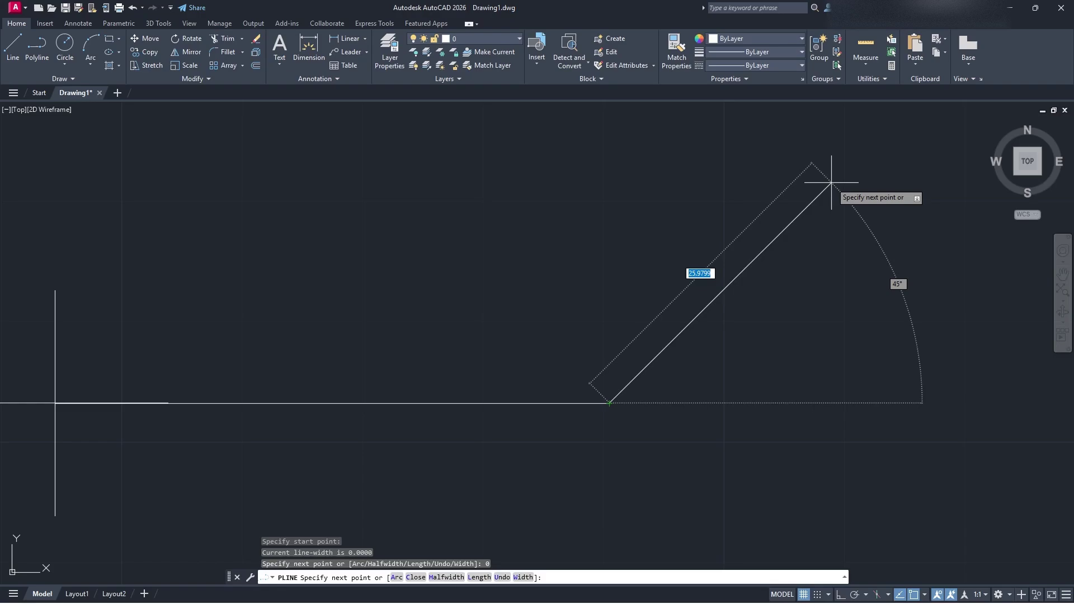
key("Tab")
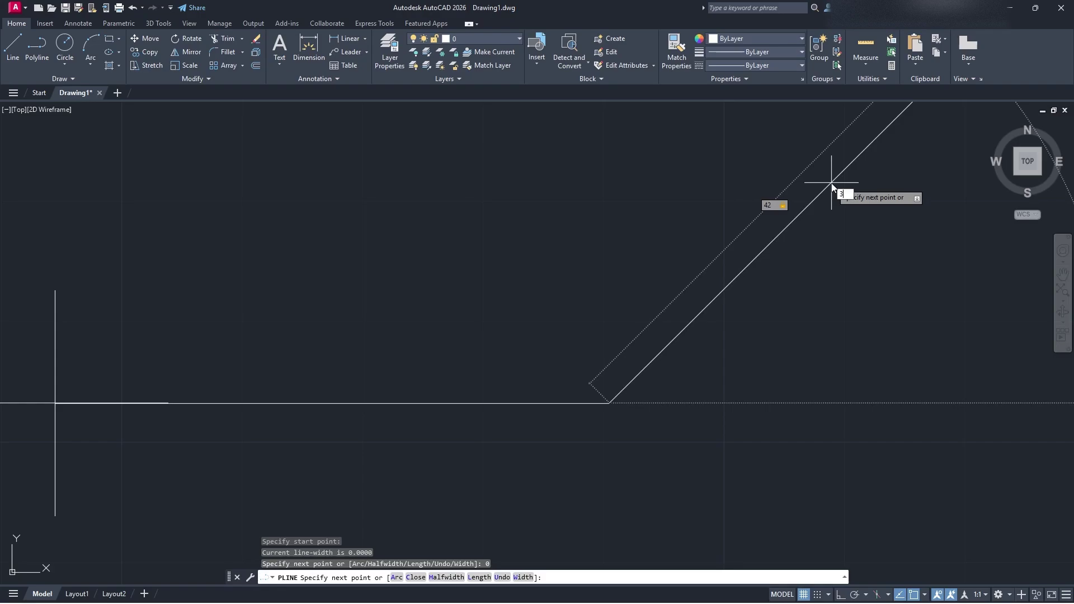
key("Return")
Step: Continue the polyline 20 units straight up from the sloped segment's end and 20 units to the left
middle_click_drag(771, 211, 635, 304)
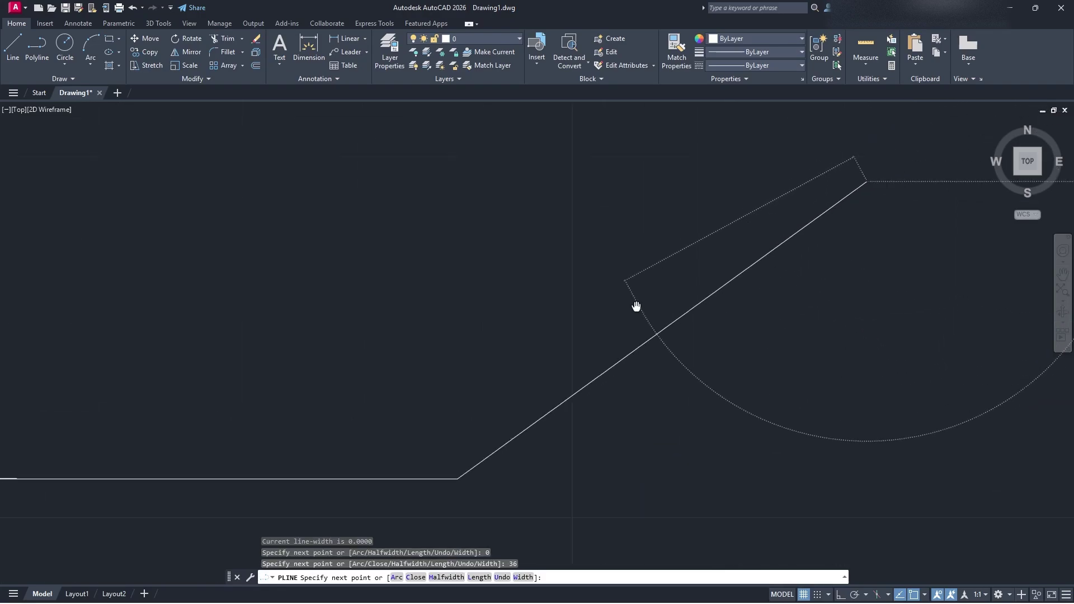
scroll(433, 373, "down", 3)
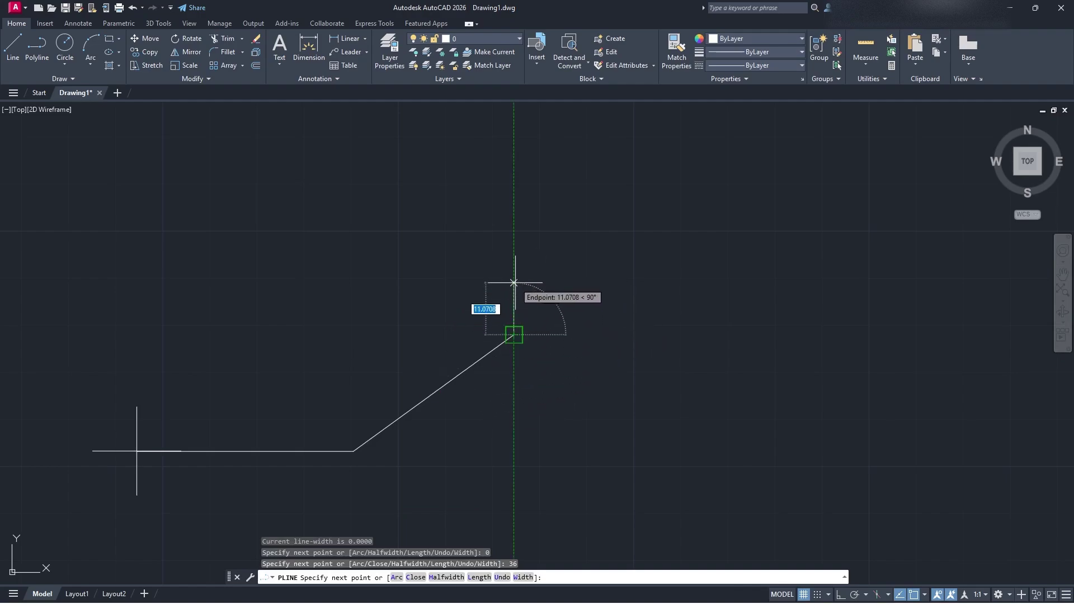
type("20")
key("Return")
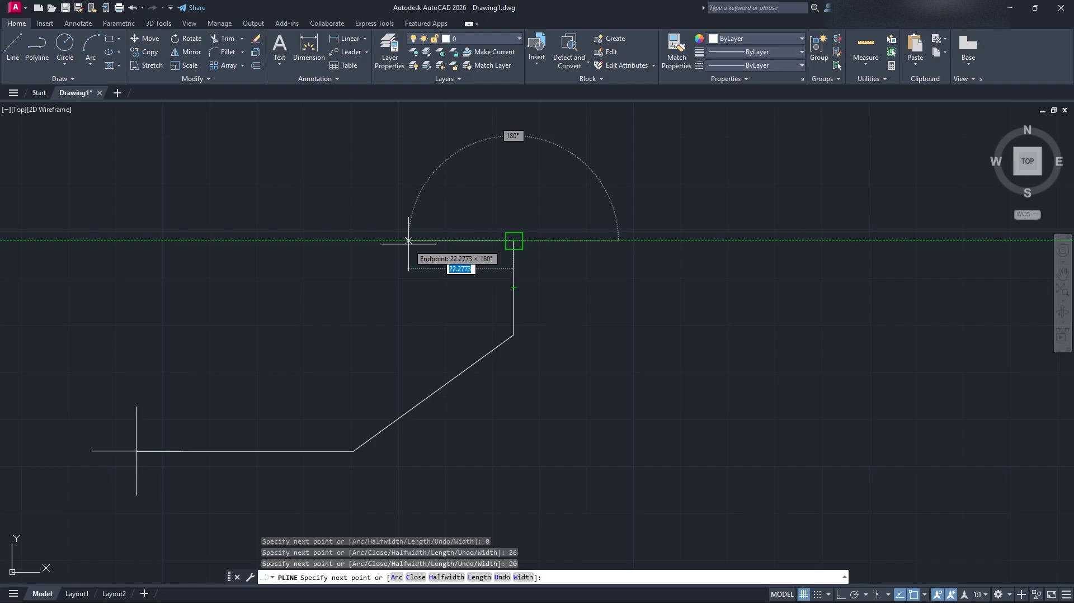
type("20")
key("Return")
Step: Add the profile's raised section to the polyline: 10 units up, 30 units left and 18 units down
middle_click_drag(417, 240, 456, 286)
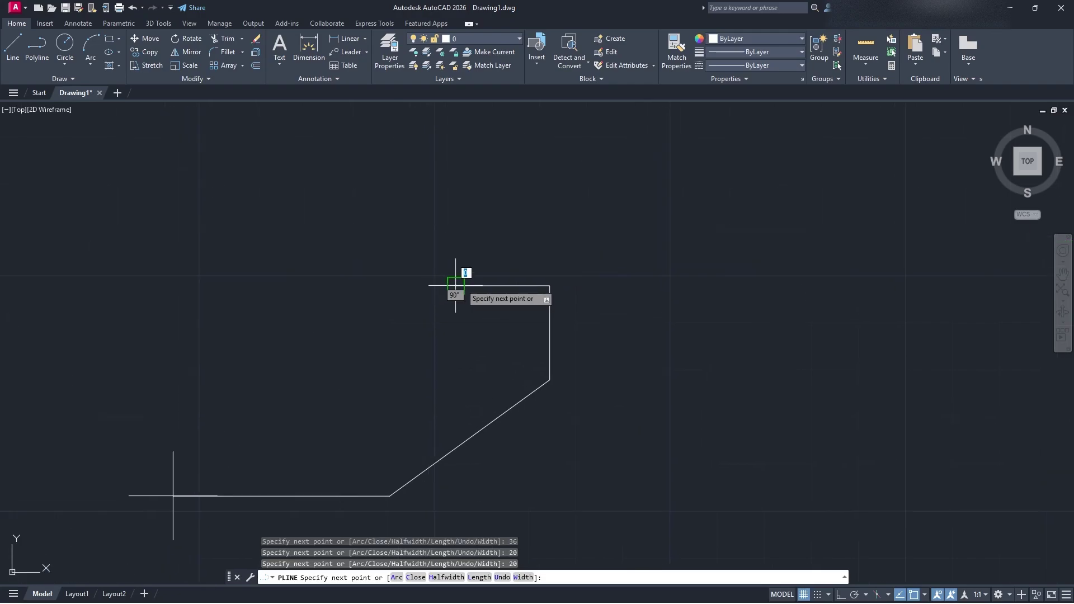
type("10")
key("Return")
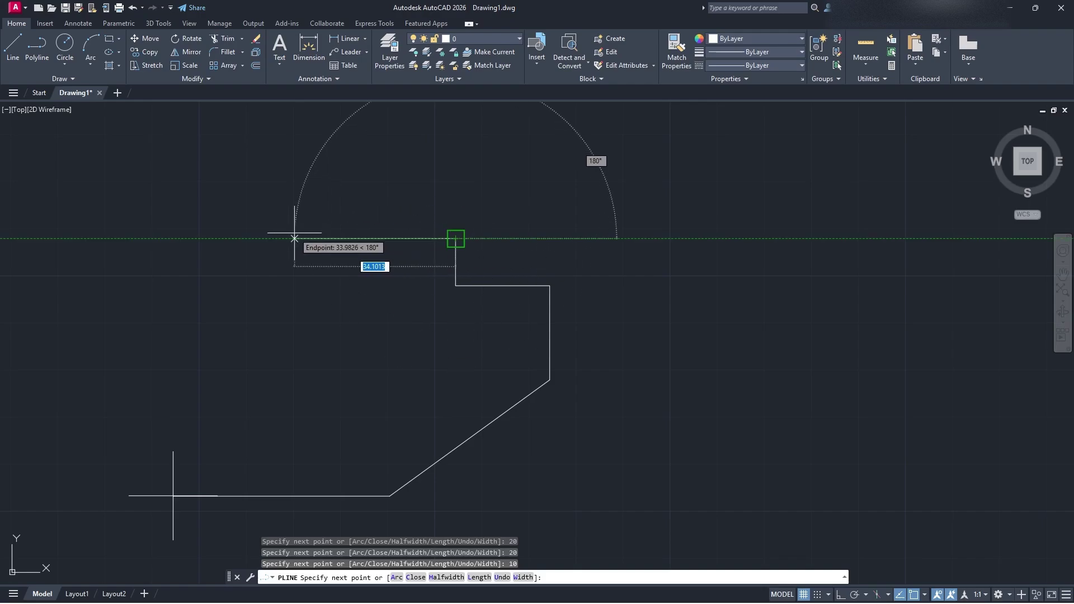
type("30")
key("Return")
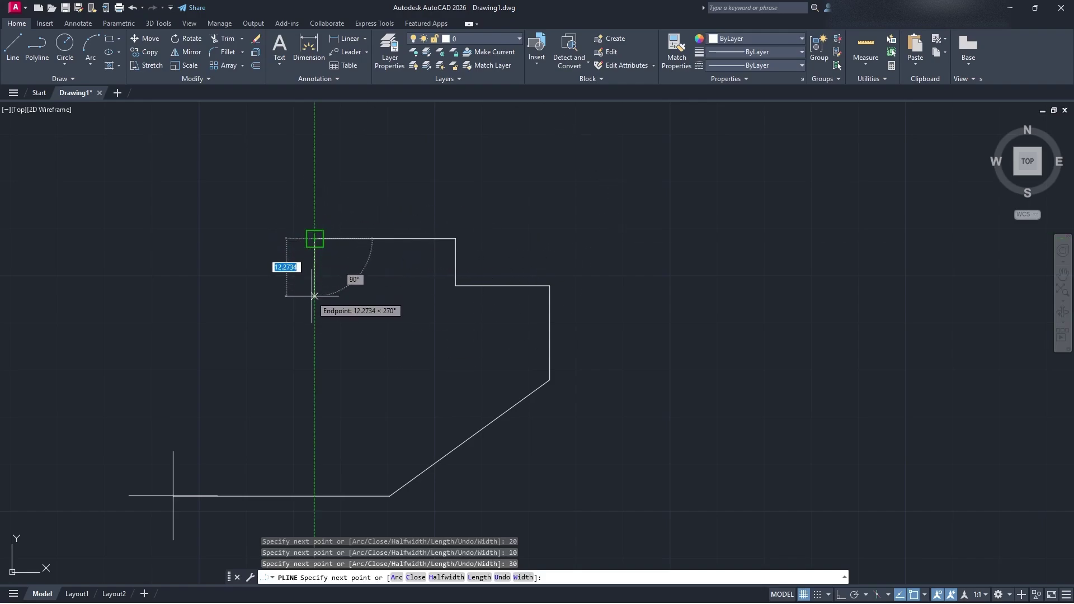
type("18")
key("Return")
Step: Extend the polyline 44 units to the left and 18.34 units straight down
mouse_move(313, 297)
middle_mouse_down()
mouse_move(384, 343)
mouse_move(499, 336)
middle_mouse_up()
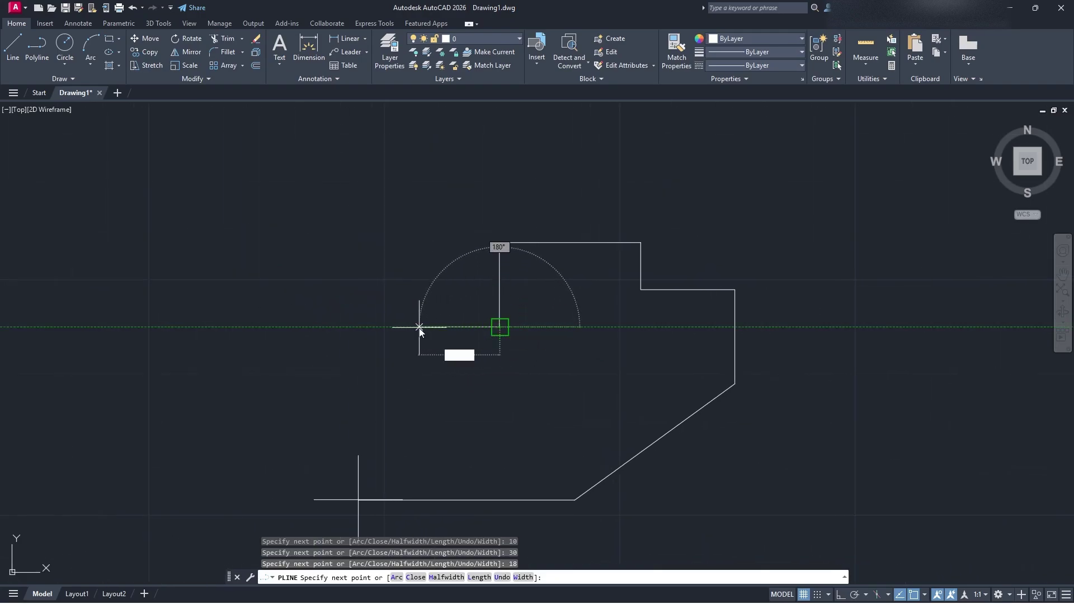
type("44")
key("Return")
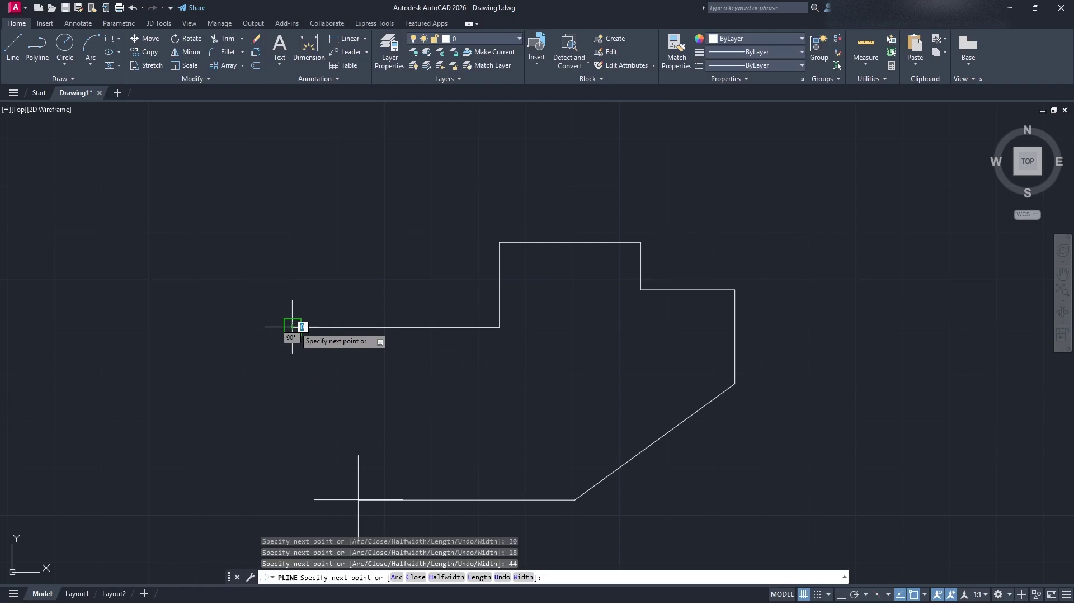
type("18.34")
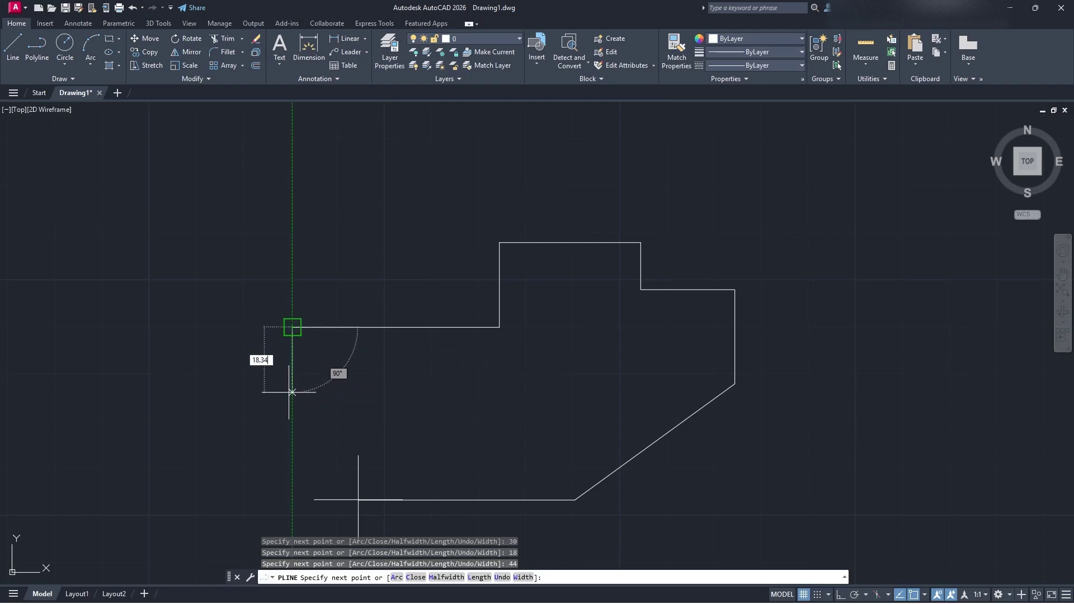
key("Return")
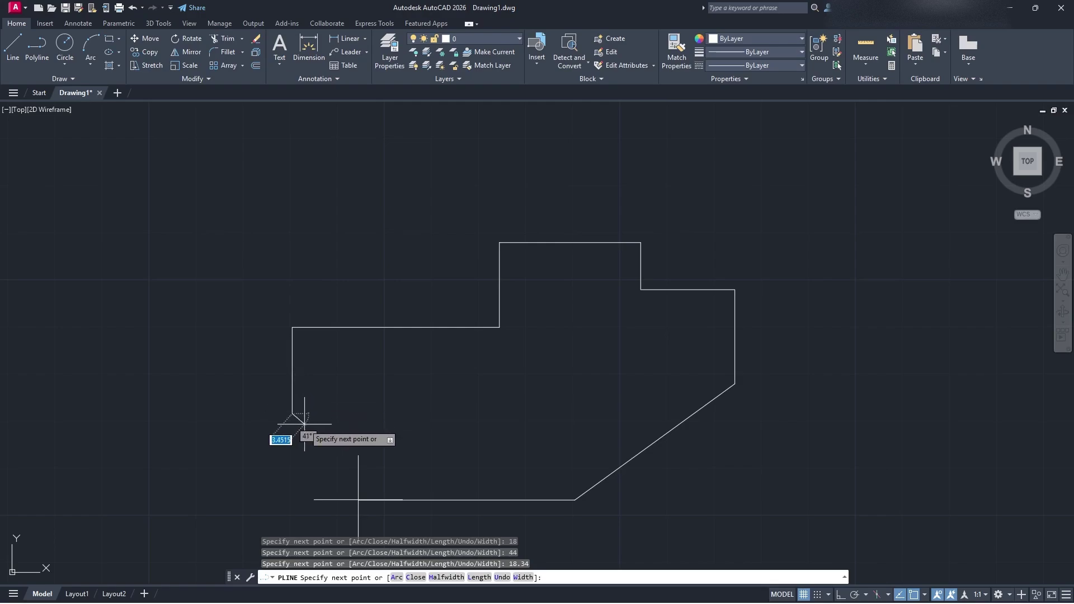
Step: Close the outline with a second polyline from the bottom edge's left end, 9.78 units up and on to the left edge's lower end
key("Escape")
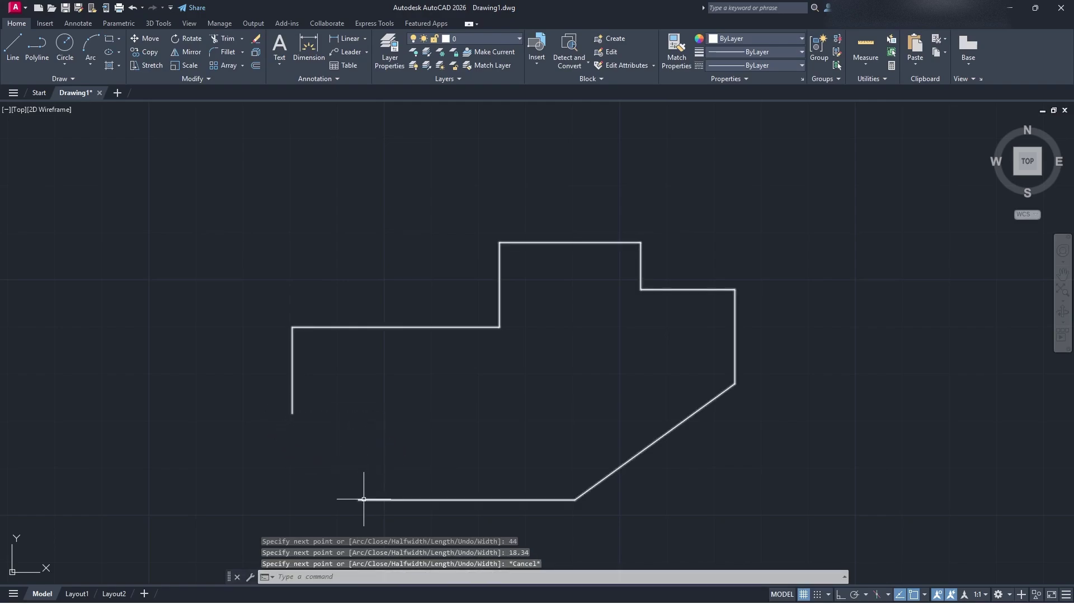
left_click(33, 61)
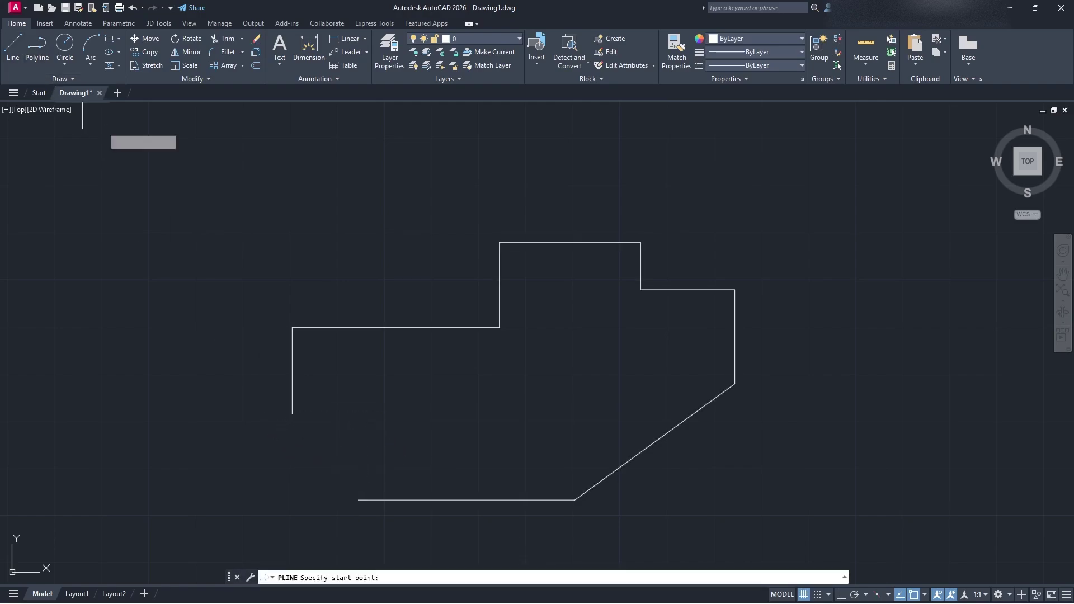
left_click(358, 500)
type("9.78")
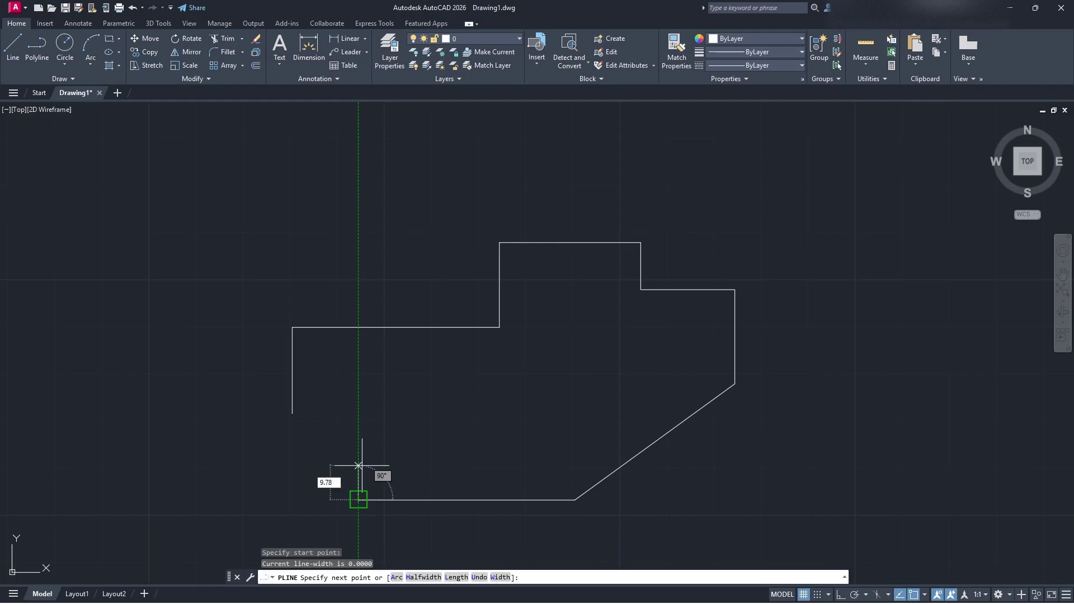
key("Return")
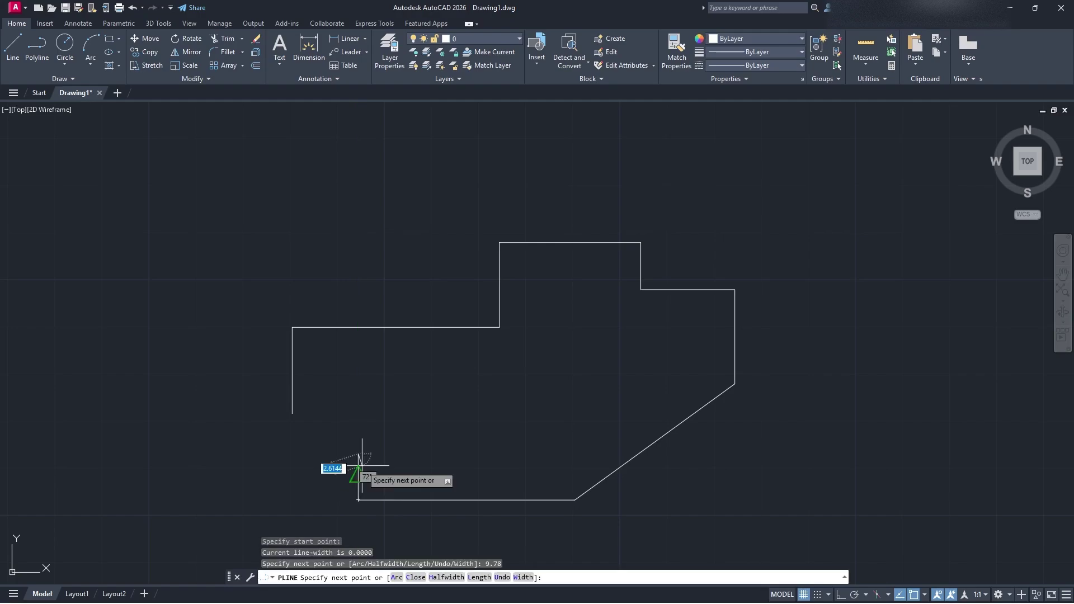
key("Escape")
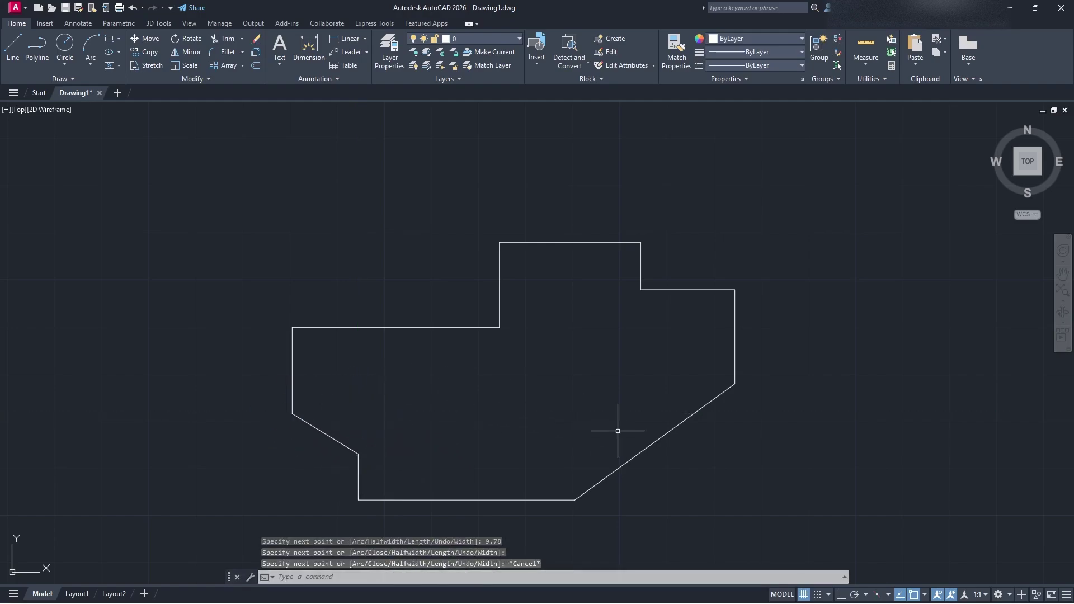
Step: Dimension the raised section's top edge above the outline and its short right vertical edge beside it
middle_click_drag(622, 433, 591, 402)
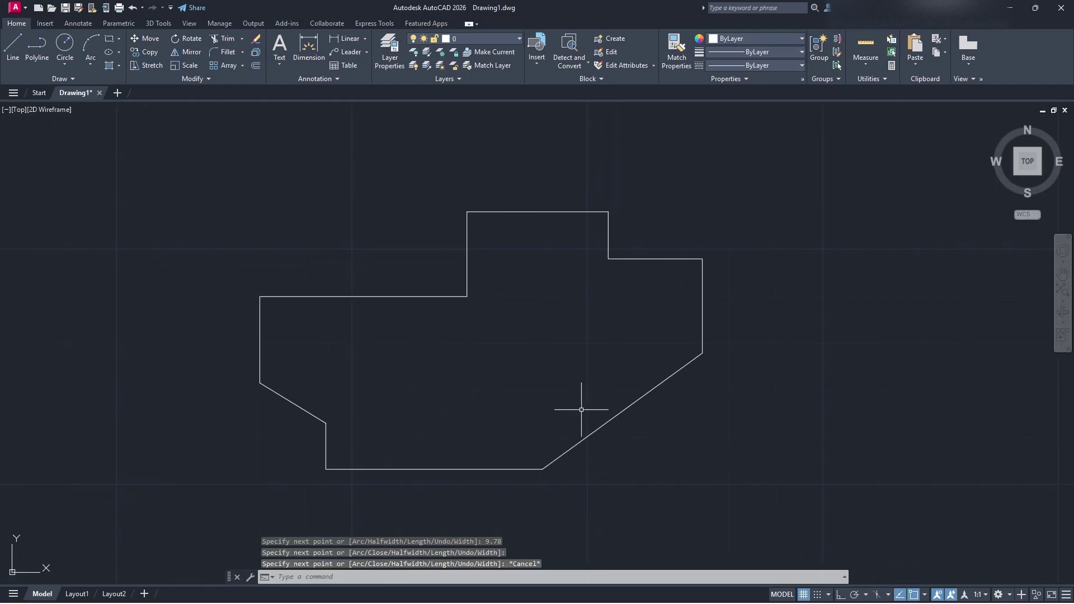
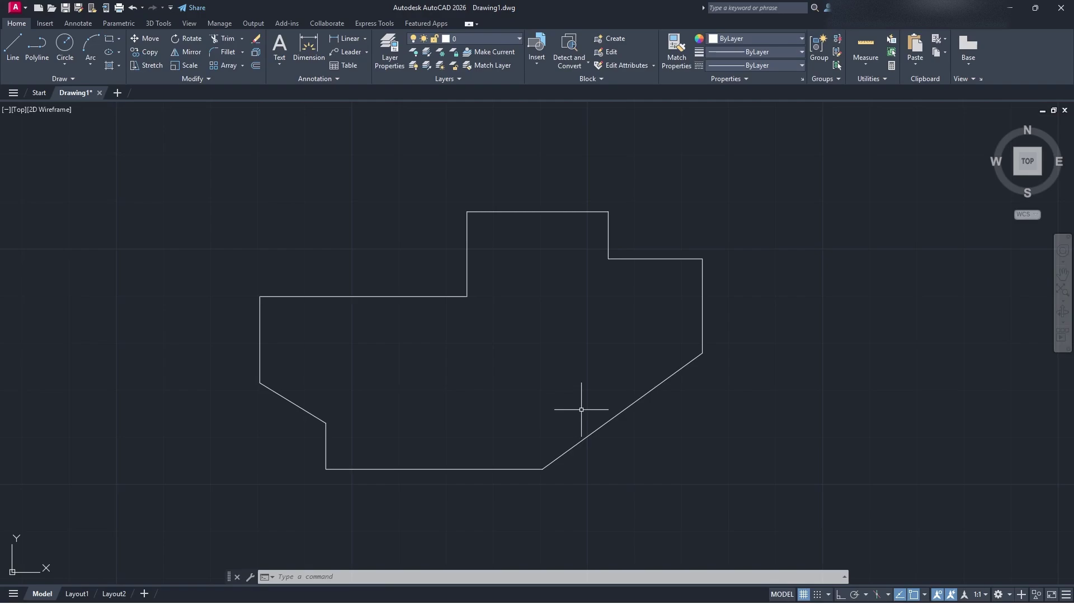
left_click(309, 51)
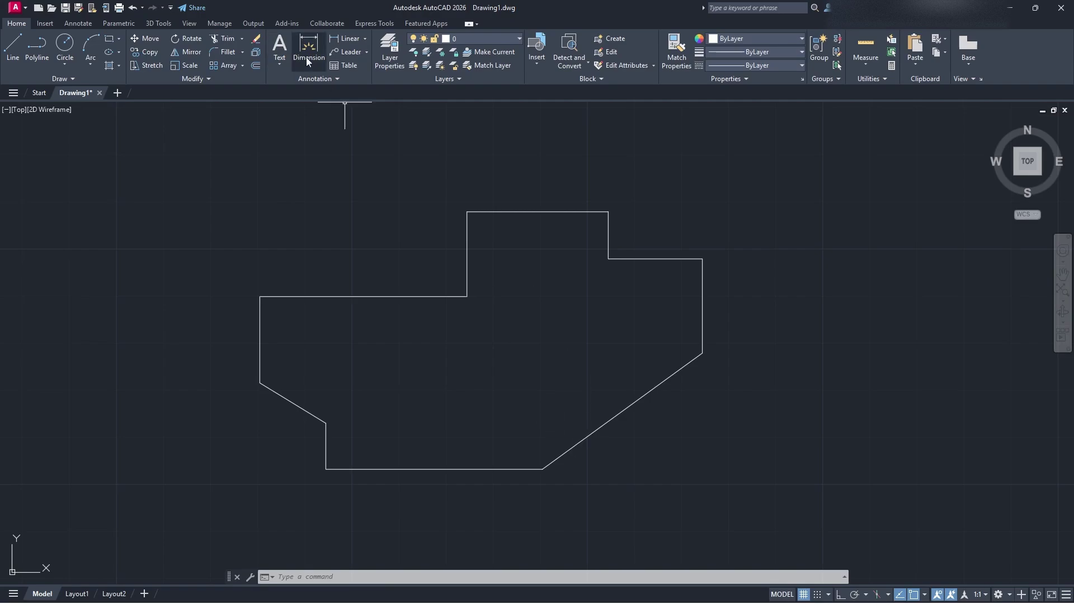
left_click(467, 211)
left_click(608, 211)
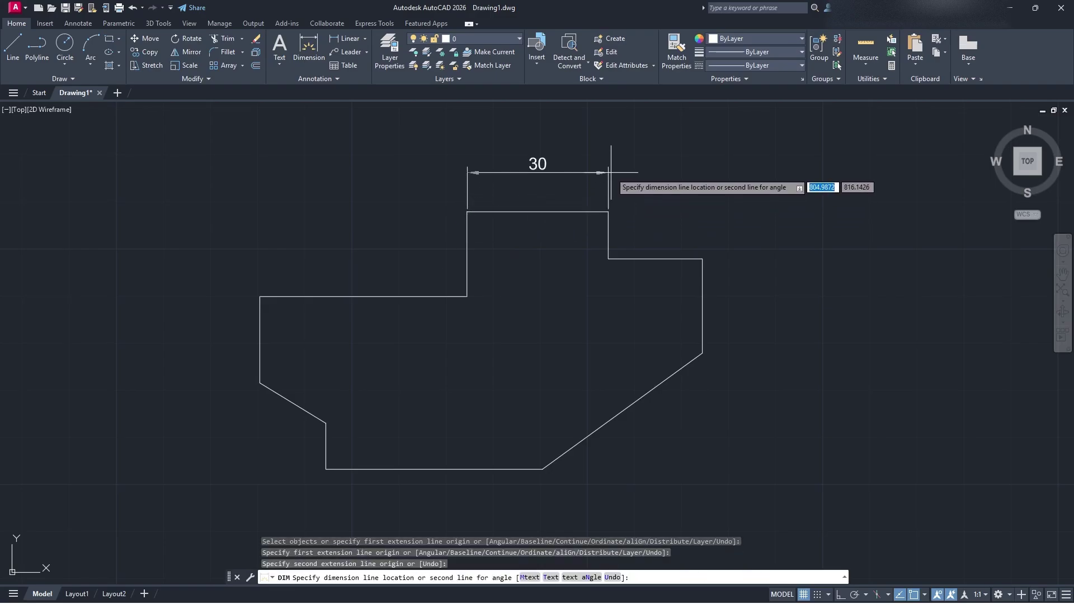
left_click(609, 168)
left_click(609, 259)
left_click(608, 212)
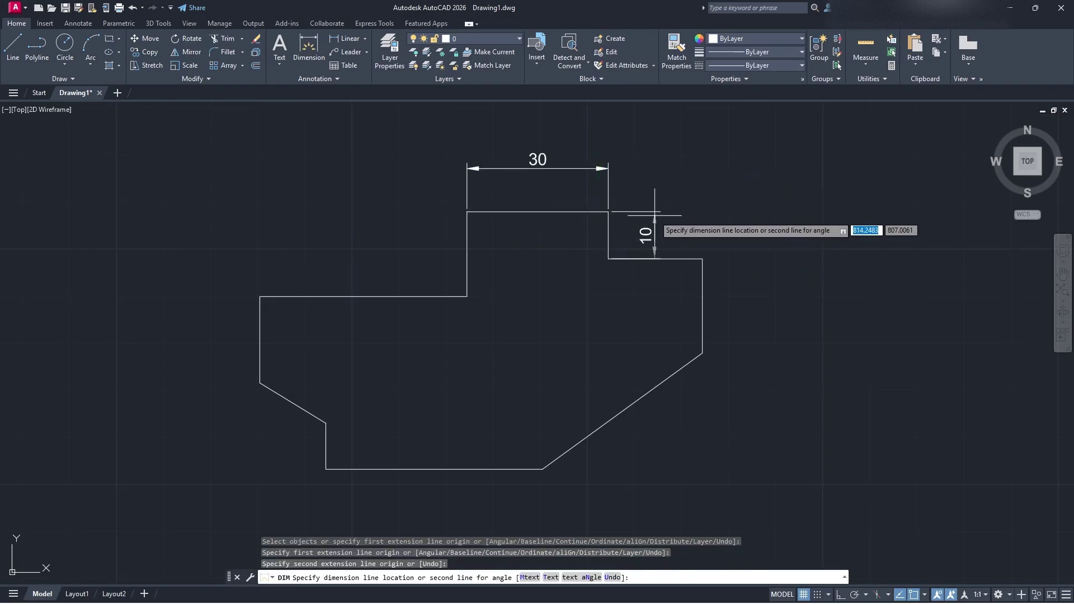
left_click(634, 213)
Step: Dimension the right-hand ledge in line with the top-edge dimension, and add a combined width dimension above both
left_click(608, 258)
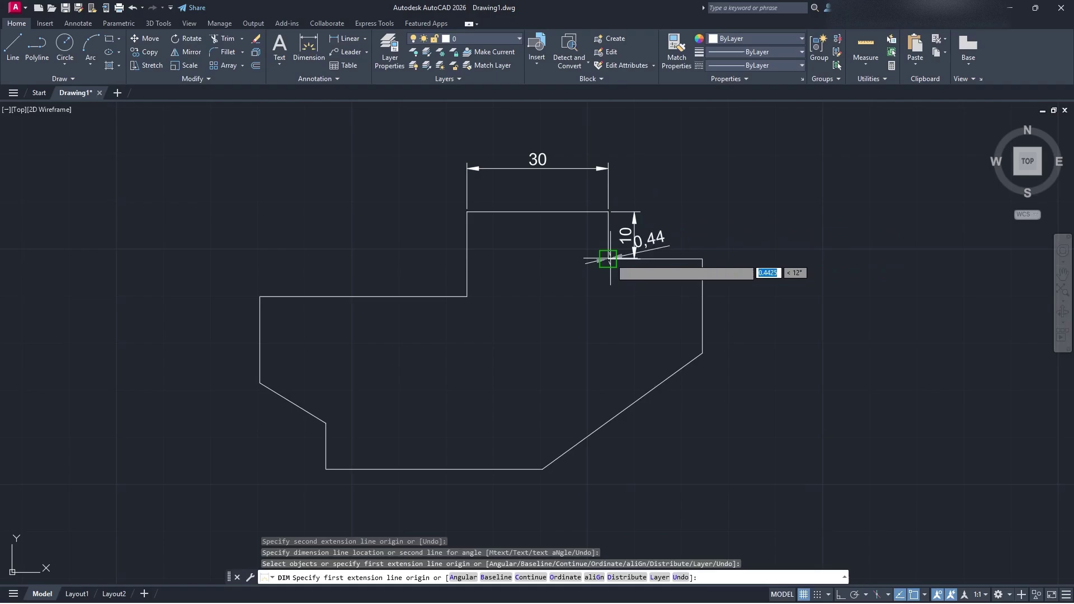
left_click(703, 259)
left_click(706, 168)
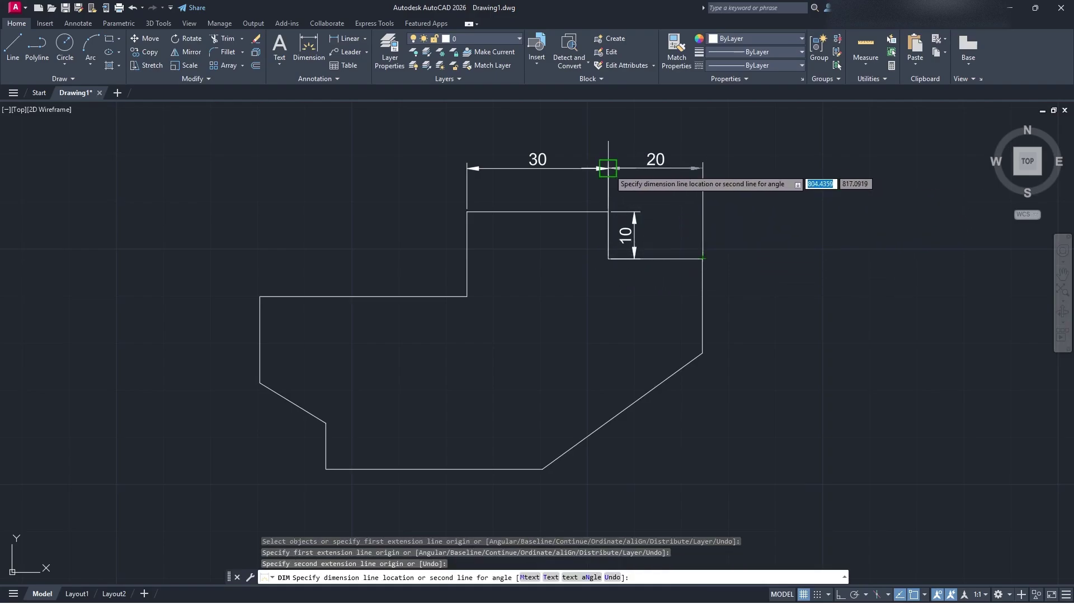
left_click(467, 296)
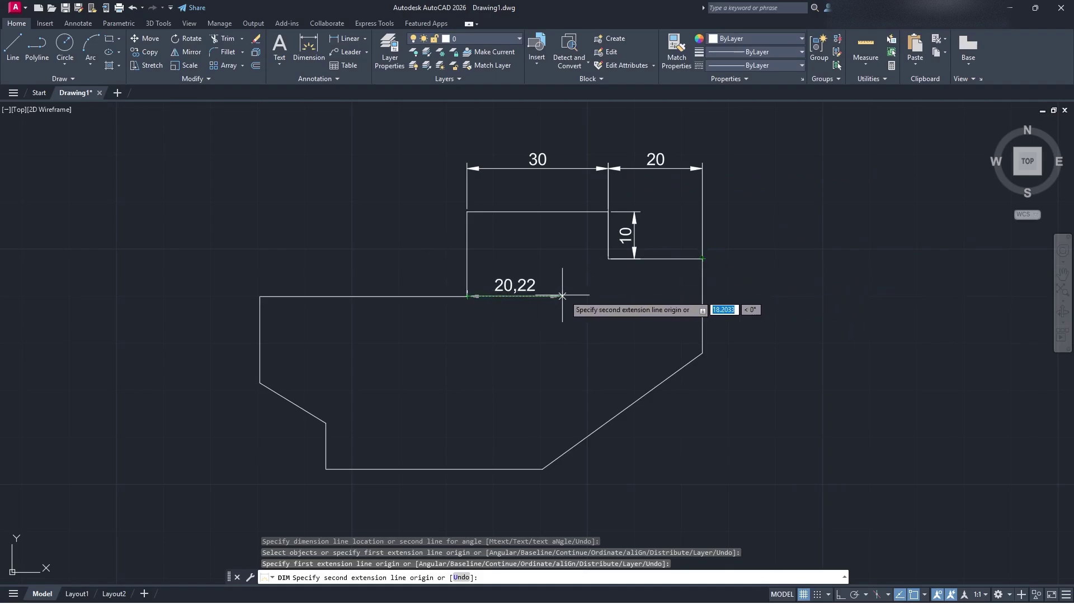
left_click(702, 301)
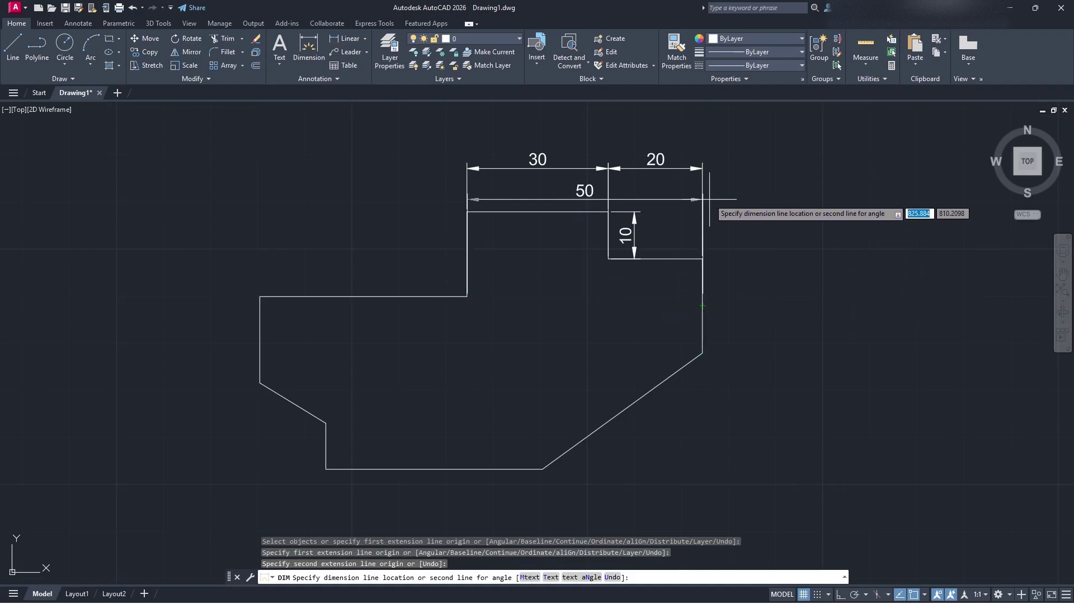
middle_click_drag(703, 206, 708, 307)
left_click(711, 218)
Step: Dimension the outline's right vertical edge, and add an aligned dimension along the long sloped edge at the lower right
middle_click_drag(765, 415, 680, 308)
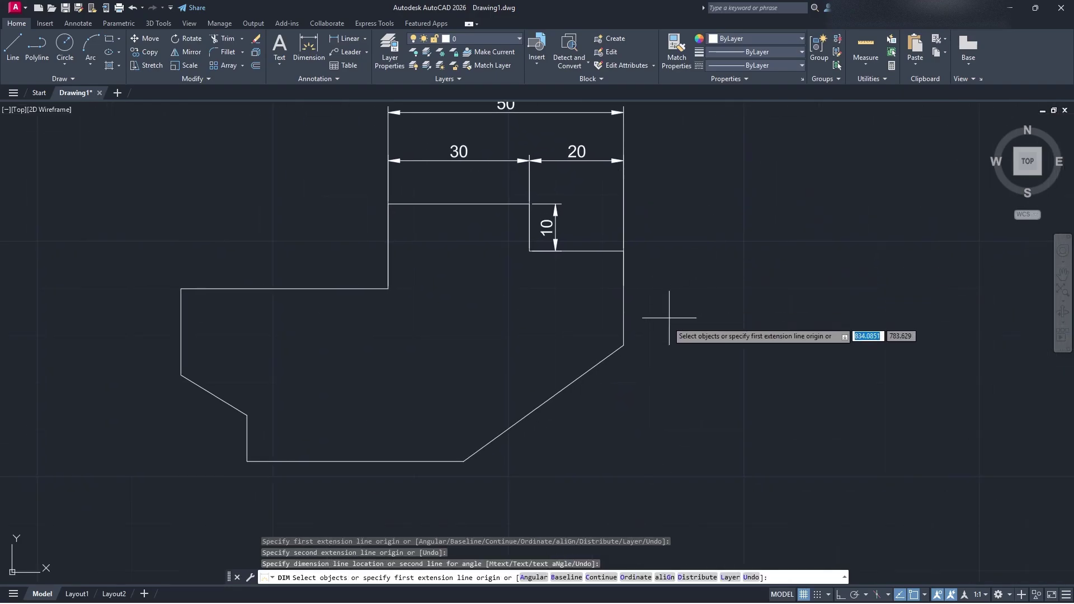
left_click(624, 344)
left_click(624, 251)
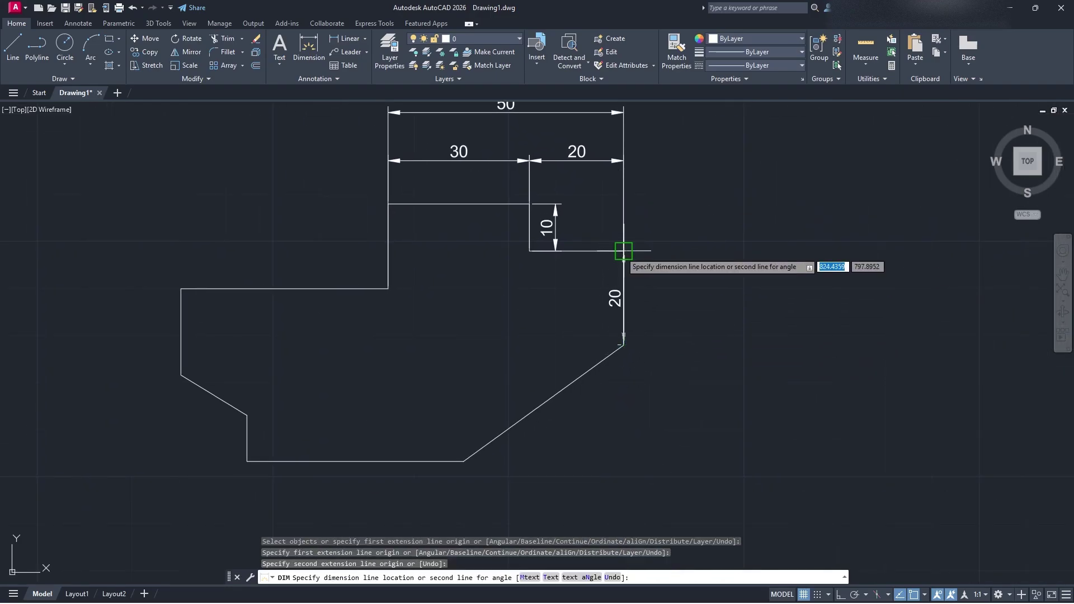
left_click(697, 256)
middle_click_drag(495, 463, 580, 413)
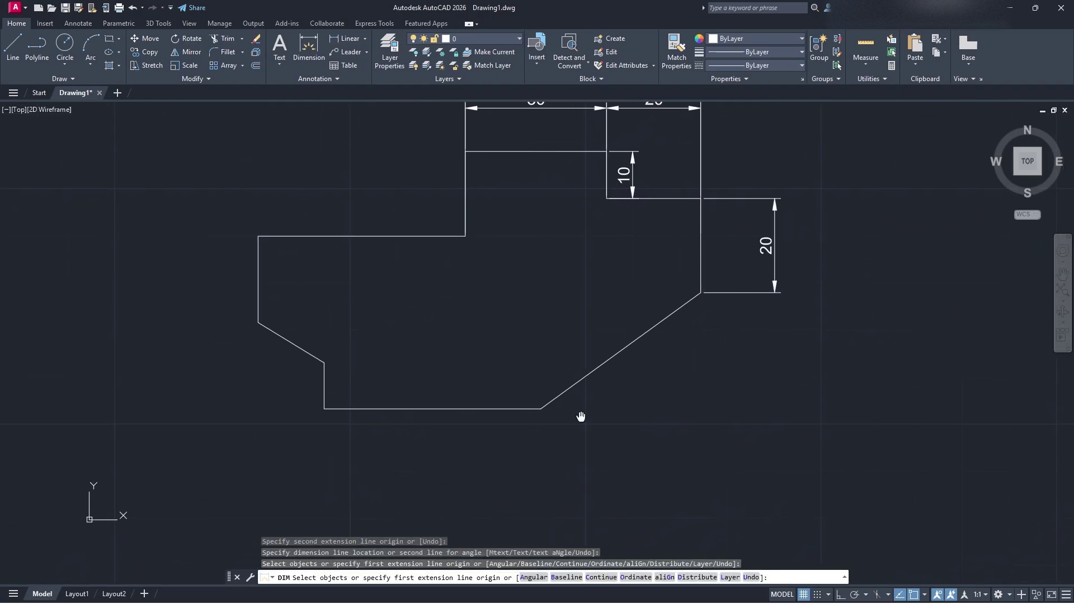
left_click(540, 409)
left_click(700, 293)
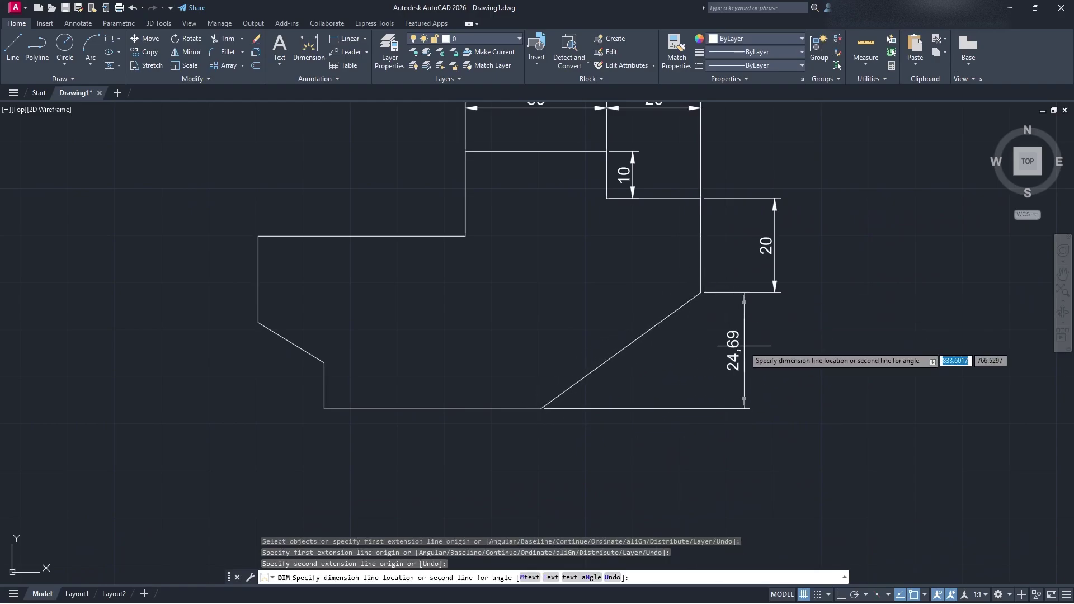
left_click(720, 345)
Step: Dimension the outline's bottom edge below it and the short vertical edge at the lower left
middle_click_drag(585, 363, 688, 314)
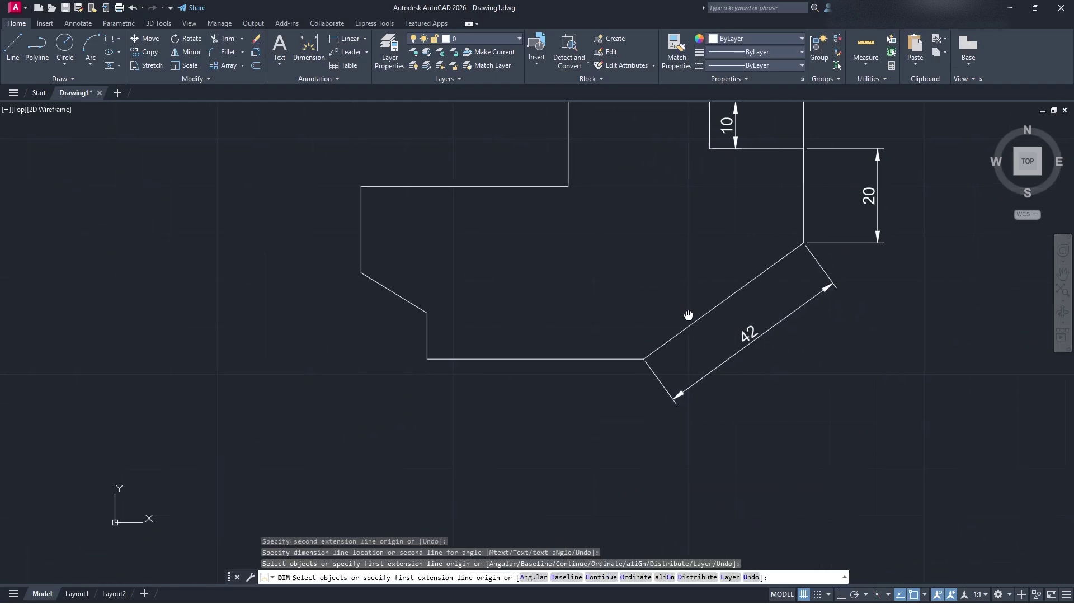
left_click(644, 360)
left_click(427, 359)
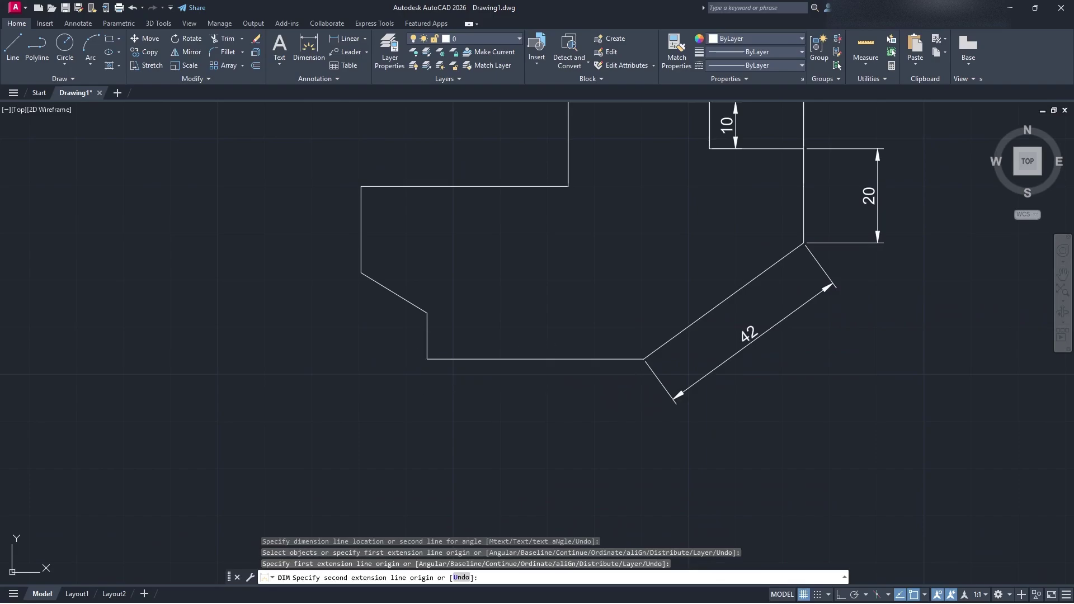
left_click(426, 405)
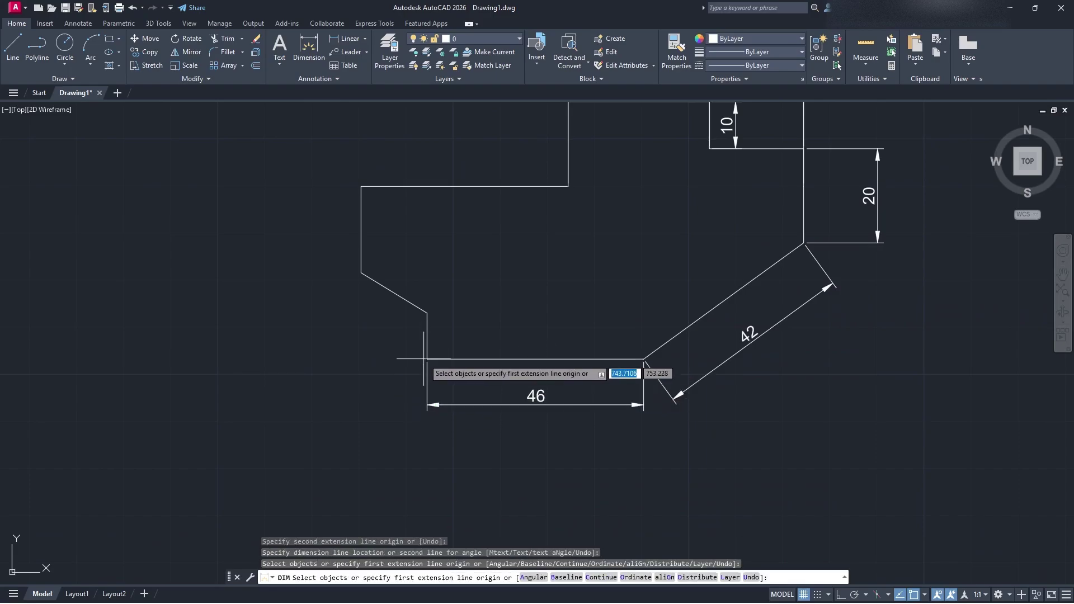
left_click(427, 359)
left_click(427, 313)
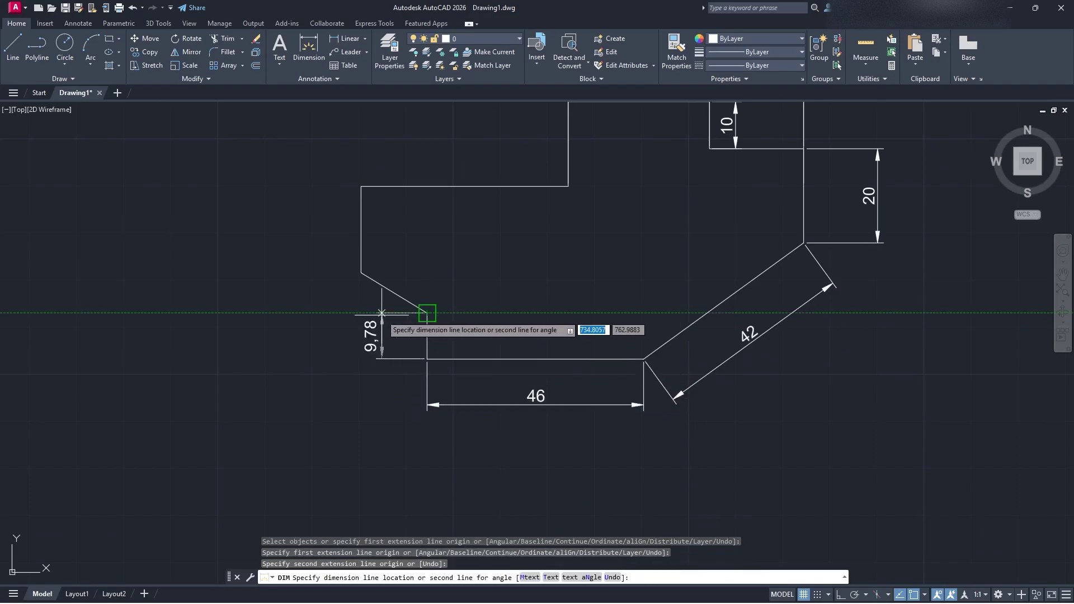
left_click(372, 297)
Step: Dimension the outline's far-left vertical edge, then its upper-left horizontal edge in line with the topmost combined width dimension
left_click(360, 273)
left_click(361, 187)
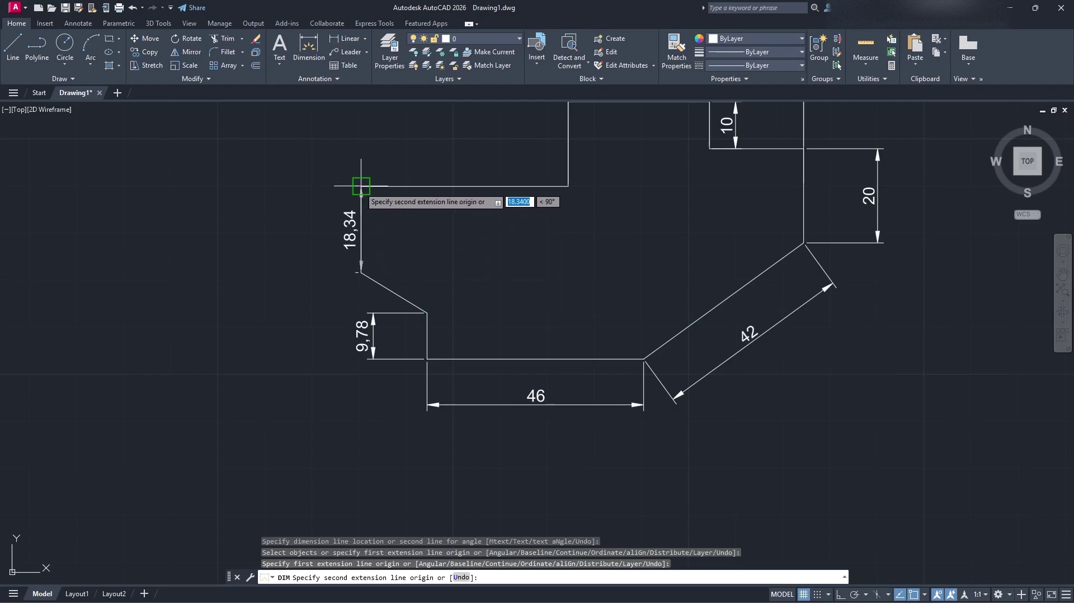
left_click(316, 190)
middle_click_drag(387, 207, 391, 325)
left_click(367, 305)
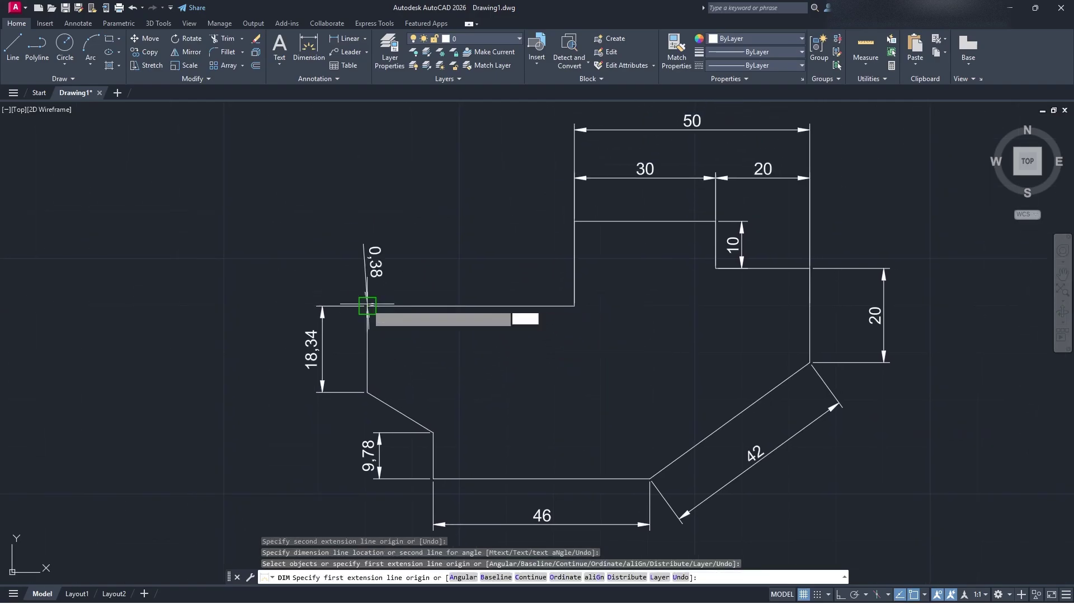
left_click(574, 306)
middle_click_drag(576, 216, 566, 303)
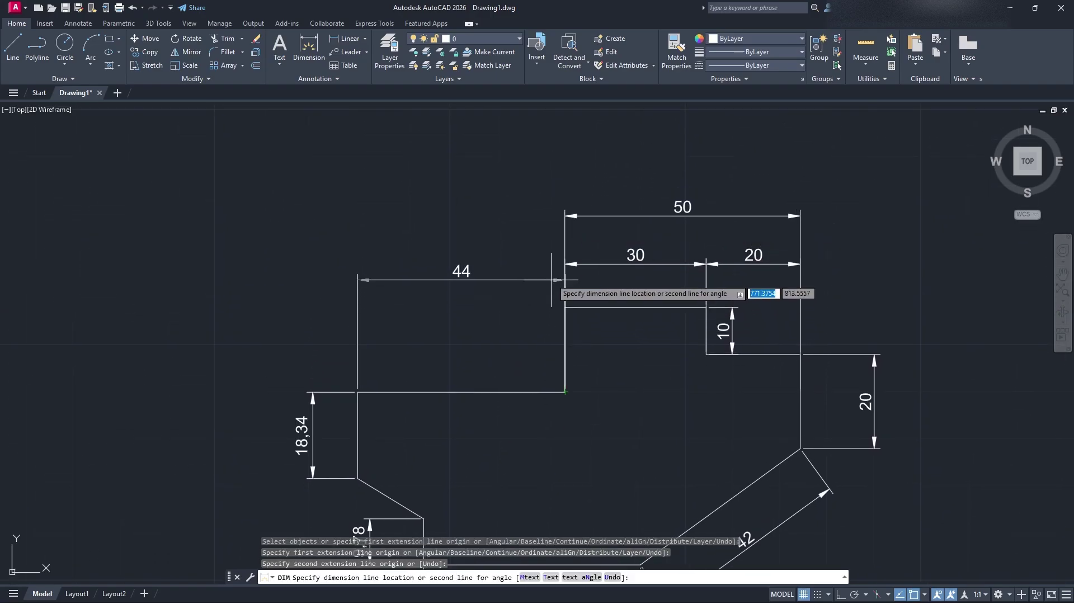
left_click(565, 216)
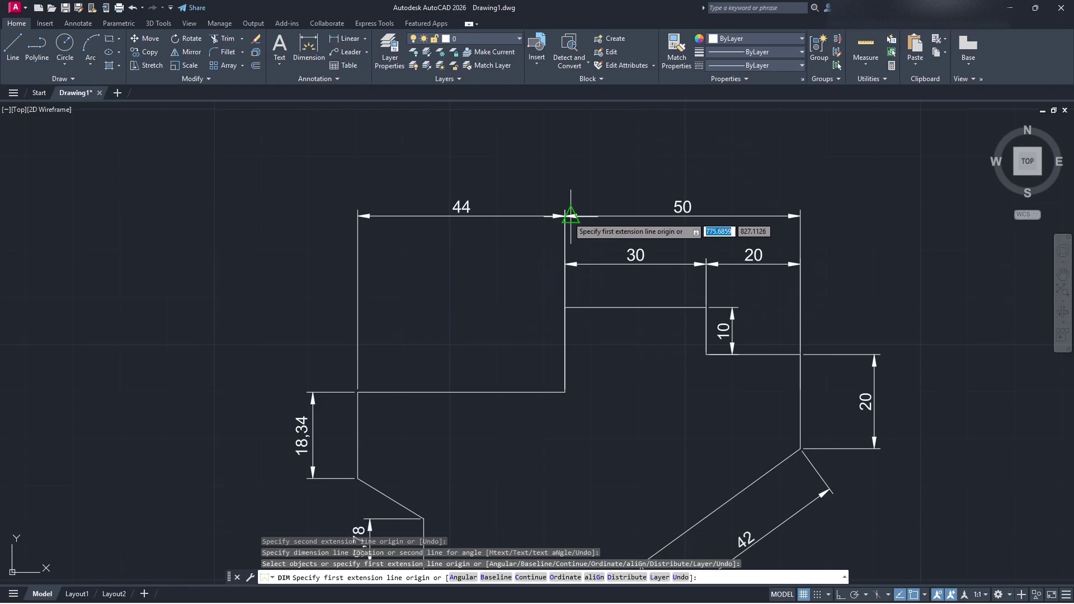
Step: Dimension the raised section's left vertical edge on its left side and finish dimensioning
left_click(564, 392)
left_click(565, 307)
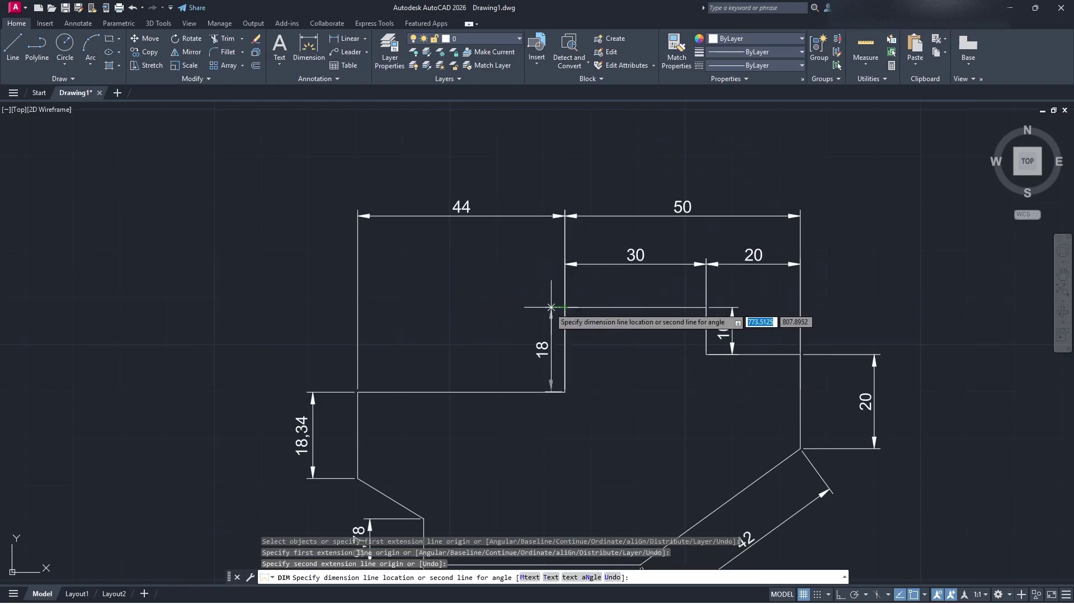
left_click(522, 308)
middle_click_drag(688, 387, 527, 263)
scroll(547, 314, "down", 3)
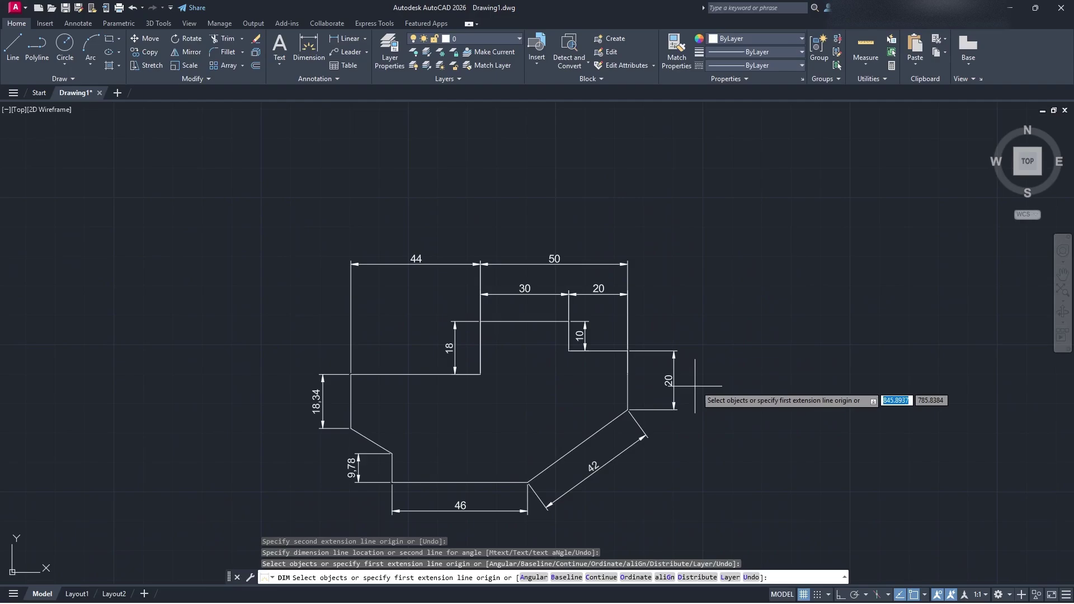
key("Return")
Step: Draw a circle with a radius of 2 in the empty area to the right of the dimensioned outline
mouse_move(804, 381)
middle_mouse_down()
mouse_move(223, 286)
mouse_move(185, 307)
middle_mouse_up()
mouse_move(316, 352)
middle_mouse_down()
mouse_move(857, 350)
mouse_move(350, 403)
mouse_move(598, 386)
mouse_move(429, 357)
mouse_move(436, 351)
middle_mouse_up()
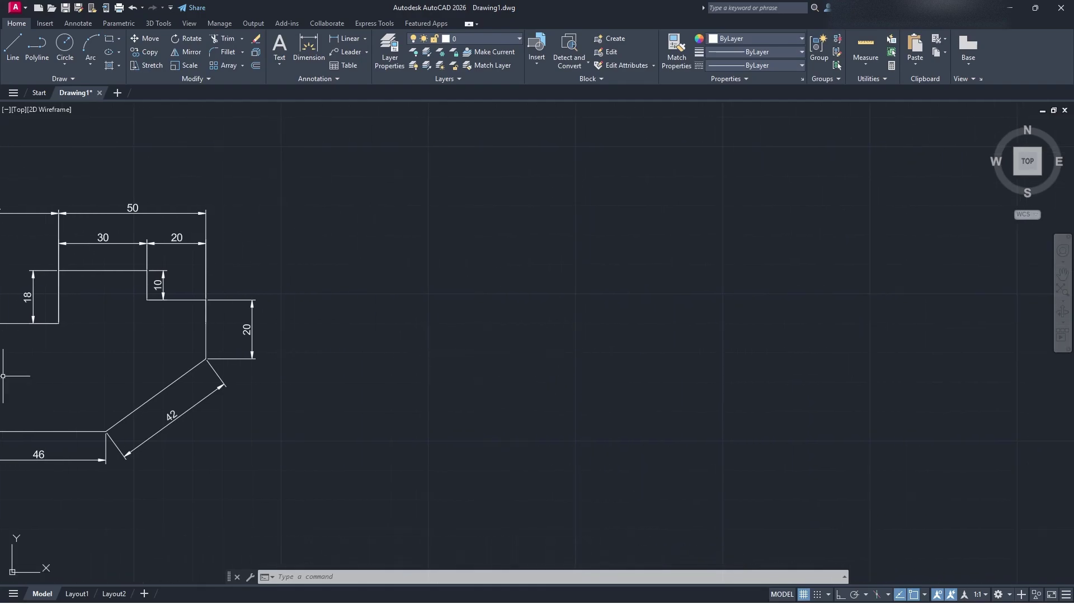
middle_click_drag(546, 324, 511, 316)
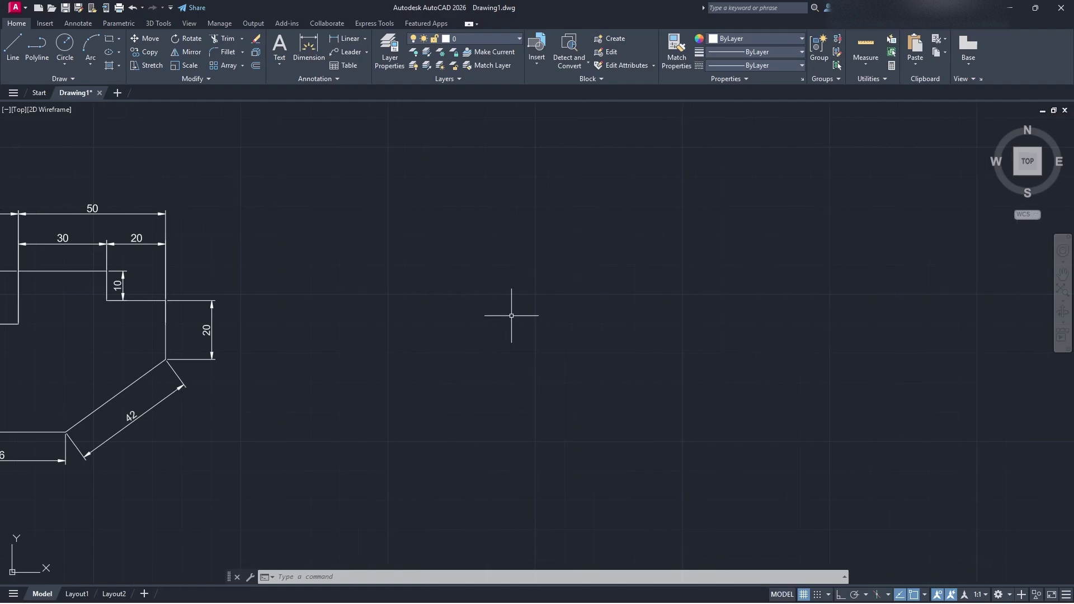
middle_click_drag(478, 316, 366, 318)
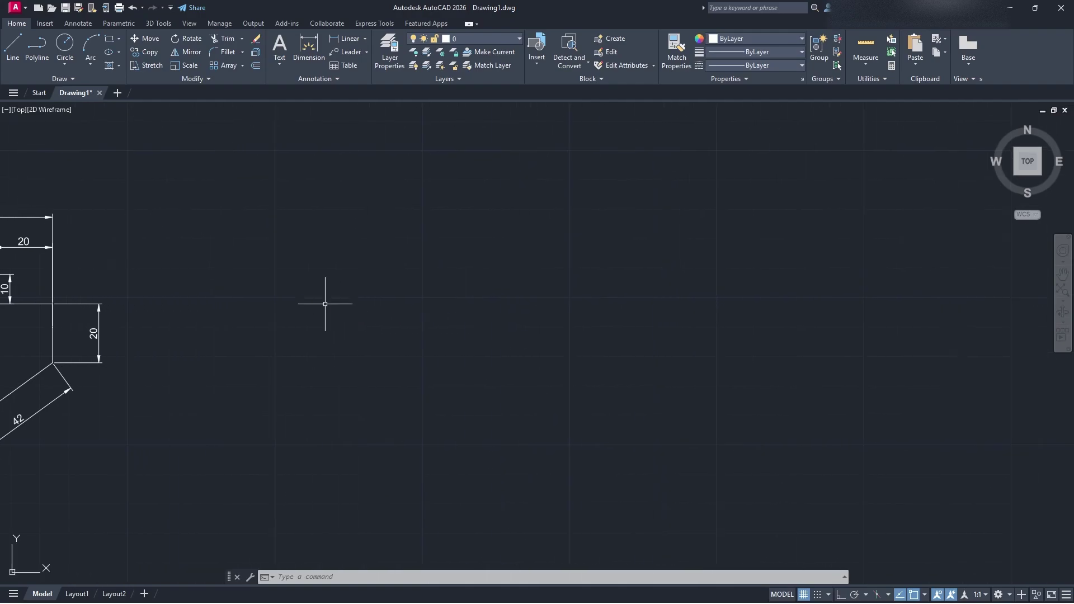
left_click(65, 45)
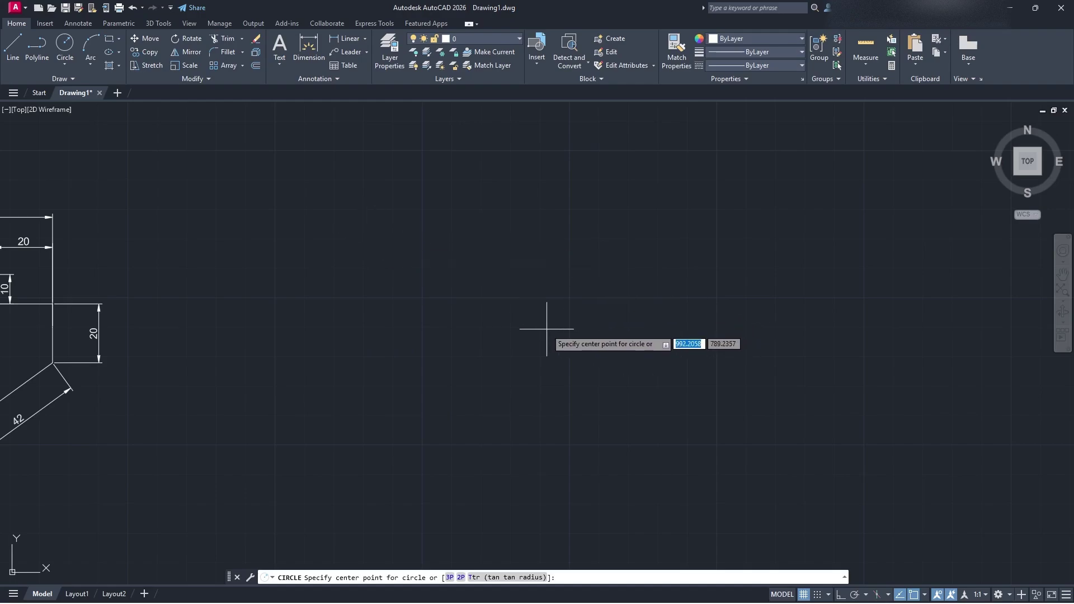
left_click(569, 297)
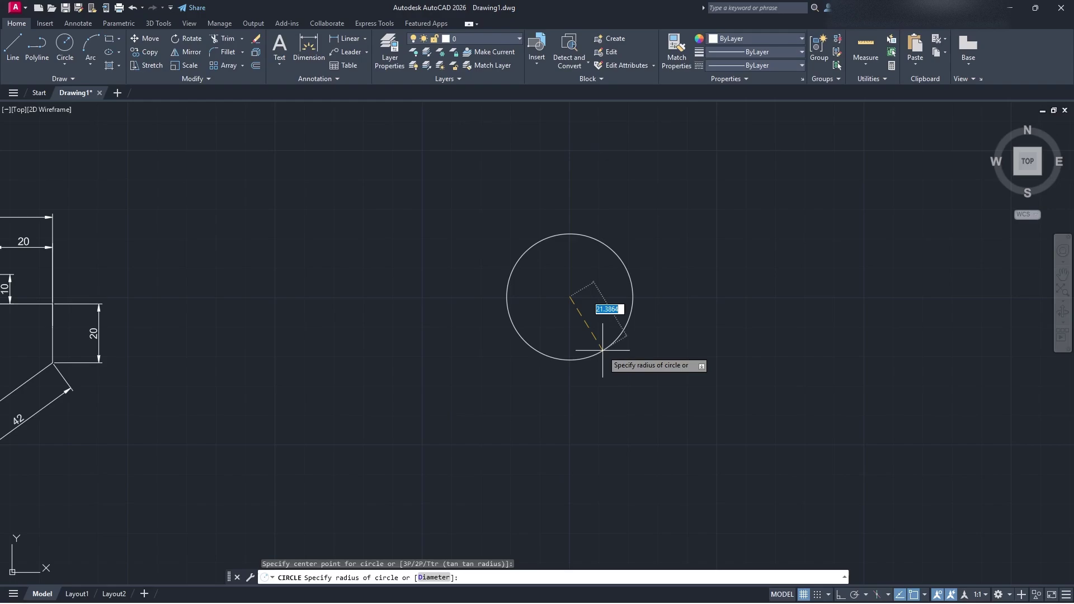
key("Return")
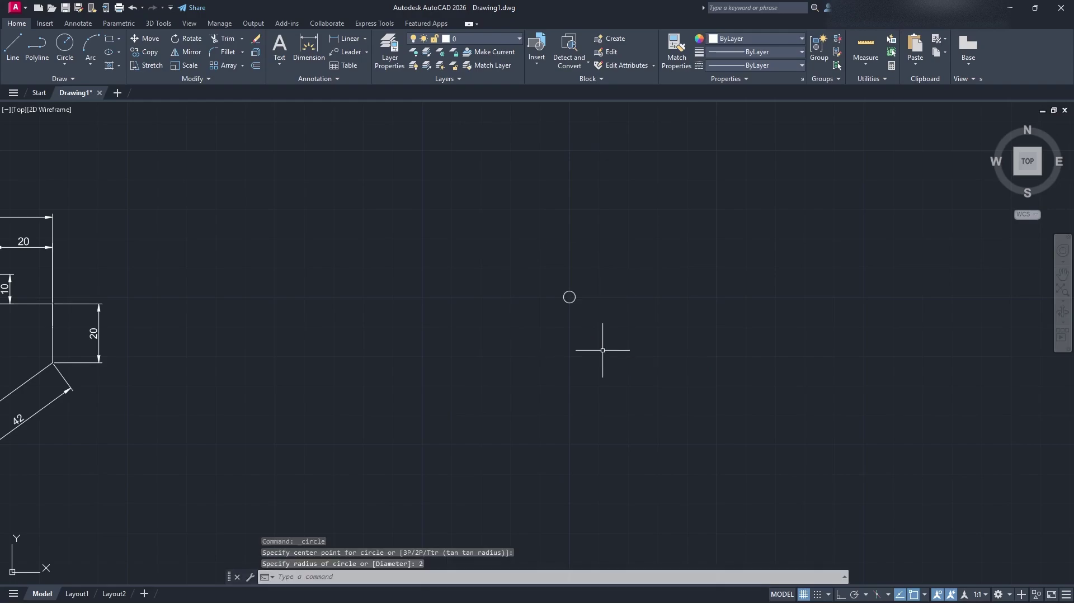
scroll(568, 295, "up", 5)
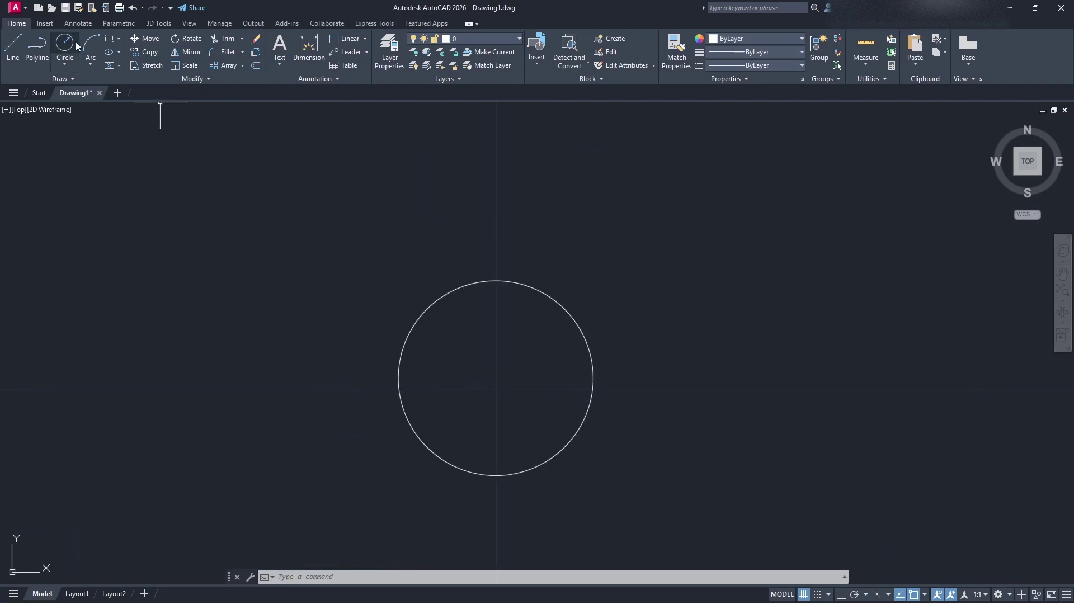
Step: Draw a rectangle 5.2 wide and 1.2 high across the circle
left_click(110, 38)
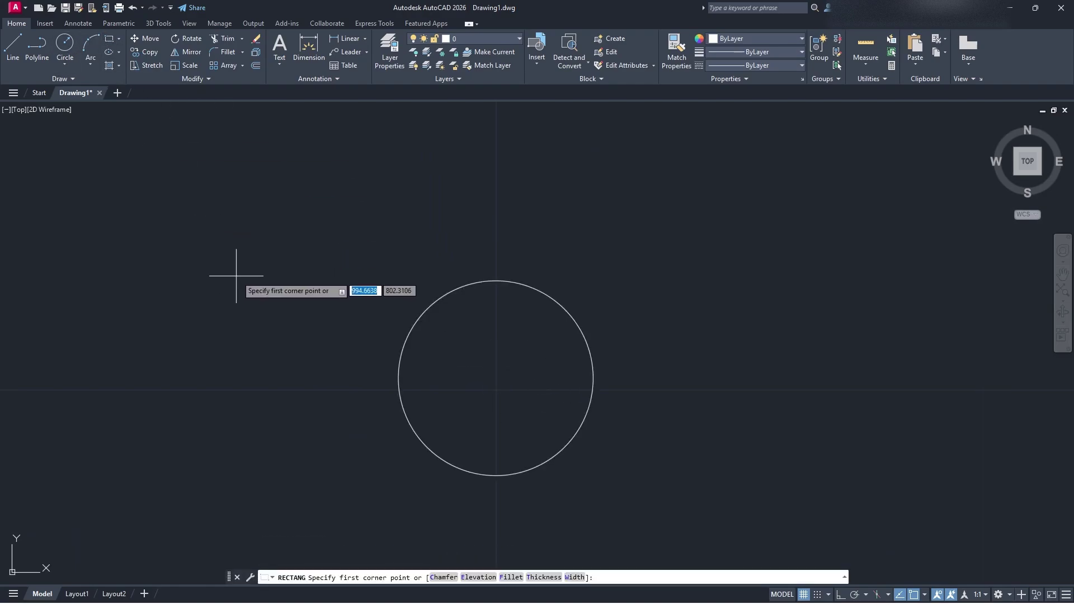
left_click(334, 322)
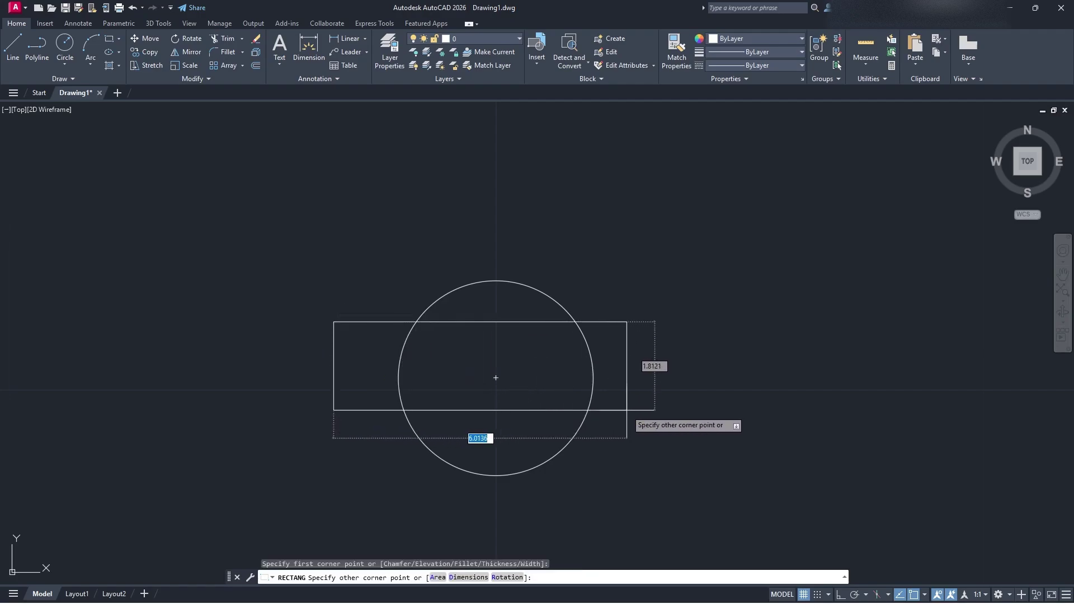
key("Tab")
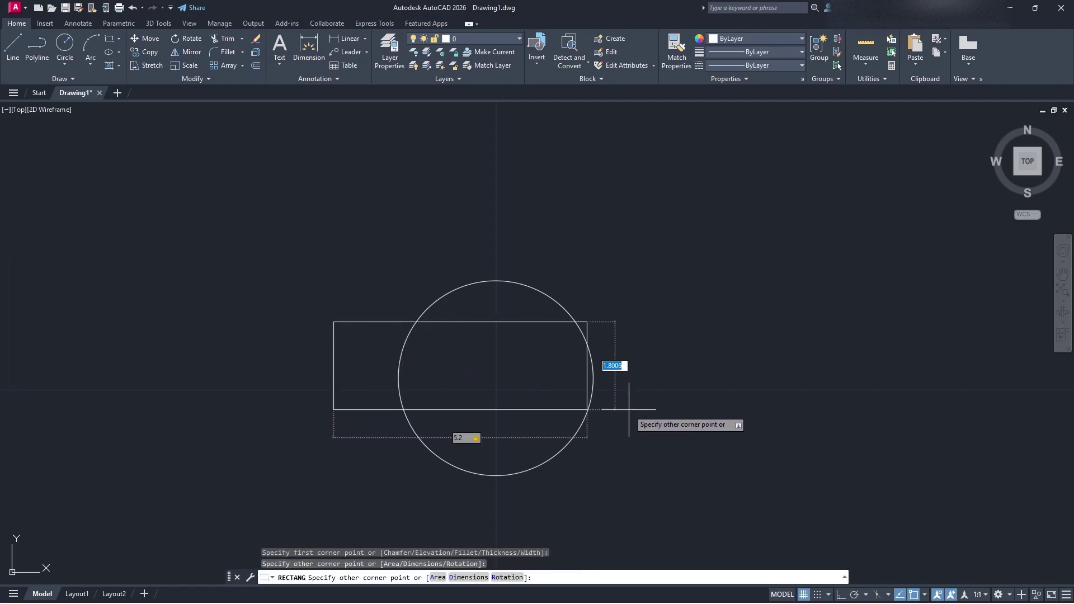
type("1.2")
key("Return")
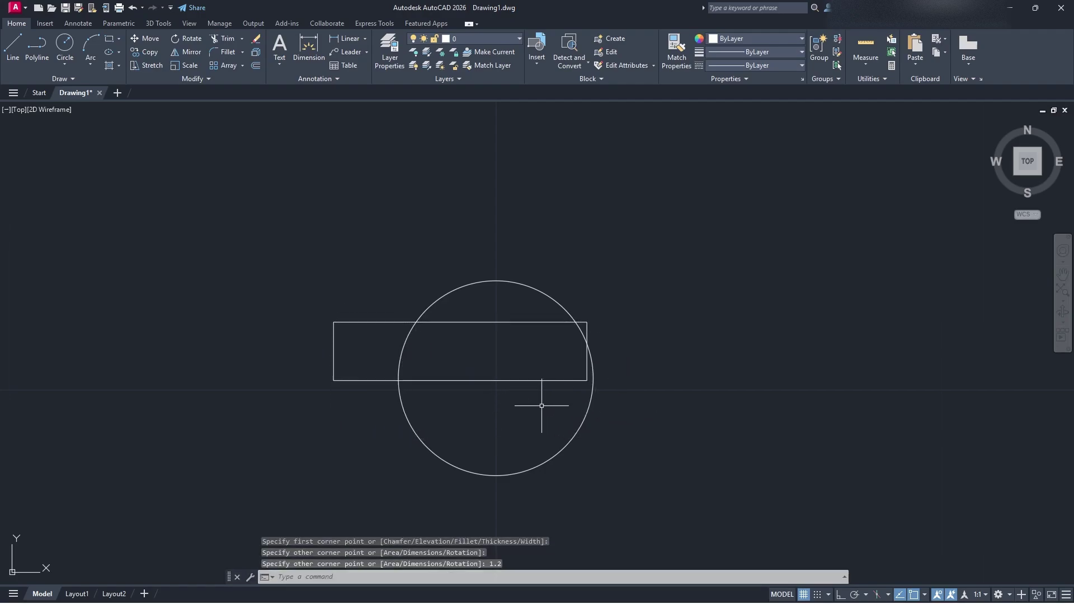
Step: Move the 5.2 by 1.2 rectangle so that its geometric centre sits on the circle's centre
left_click(547, 407)
left_click(510, 348)
type("mov")
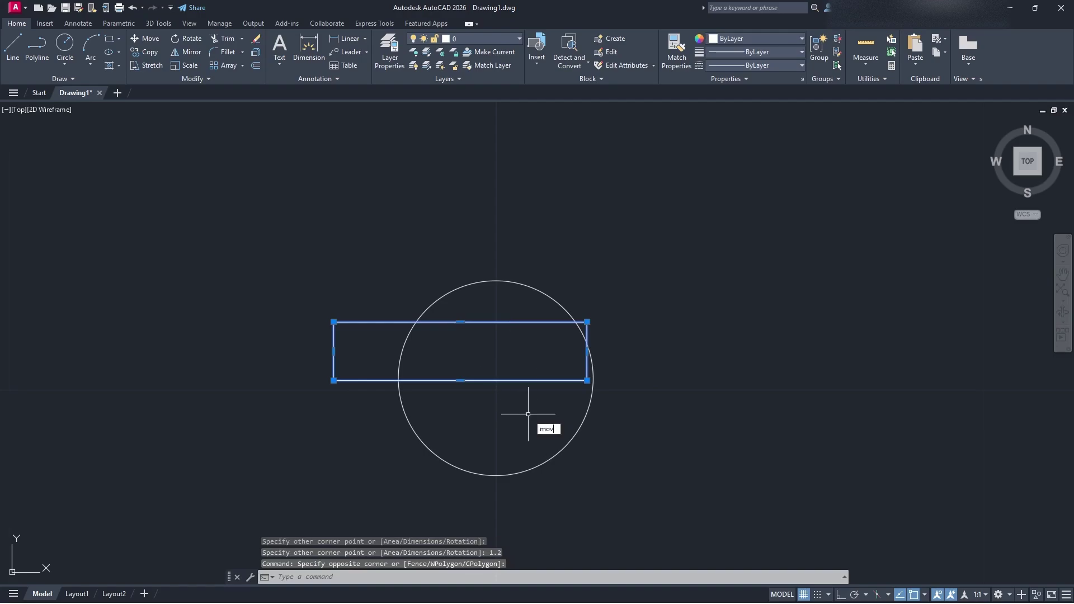
type("e")
key("Return")
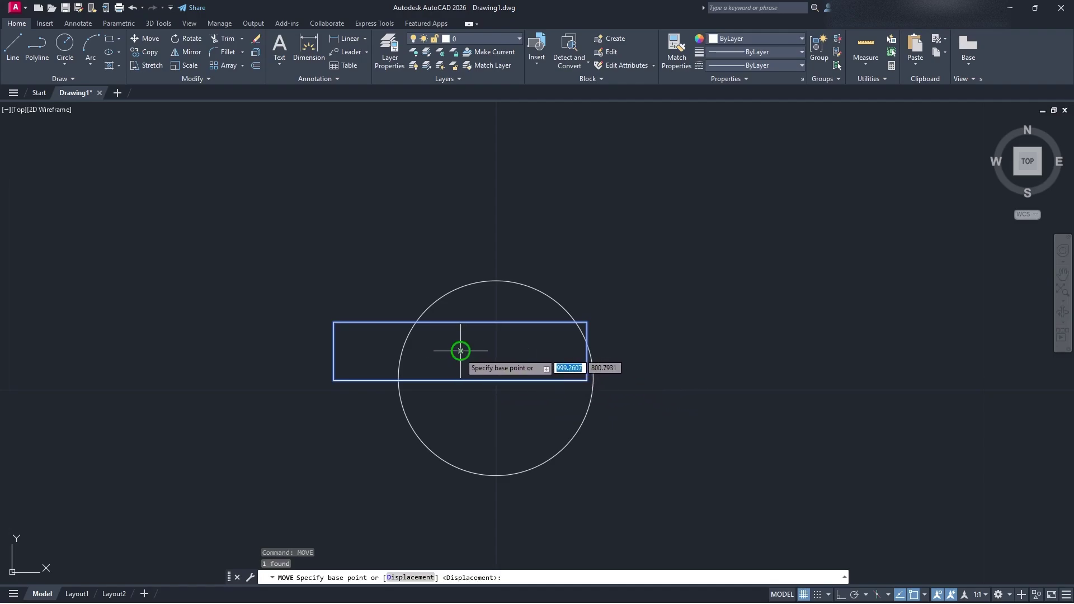
left_click(460, 351)
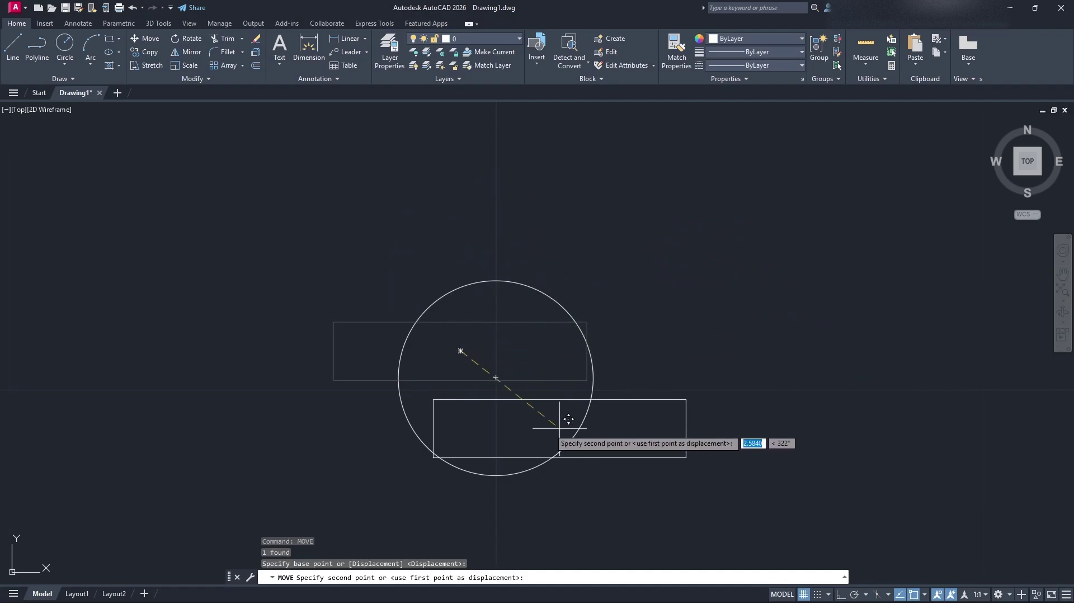
left_click(496, 379)
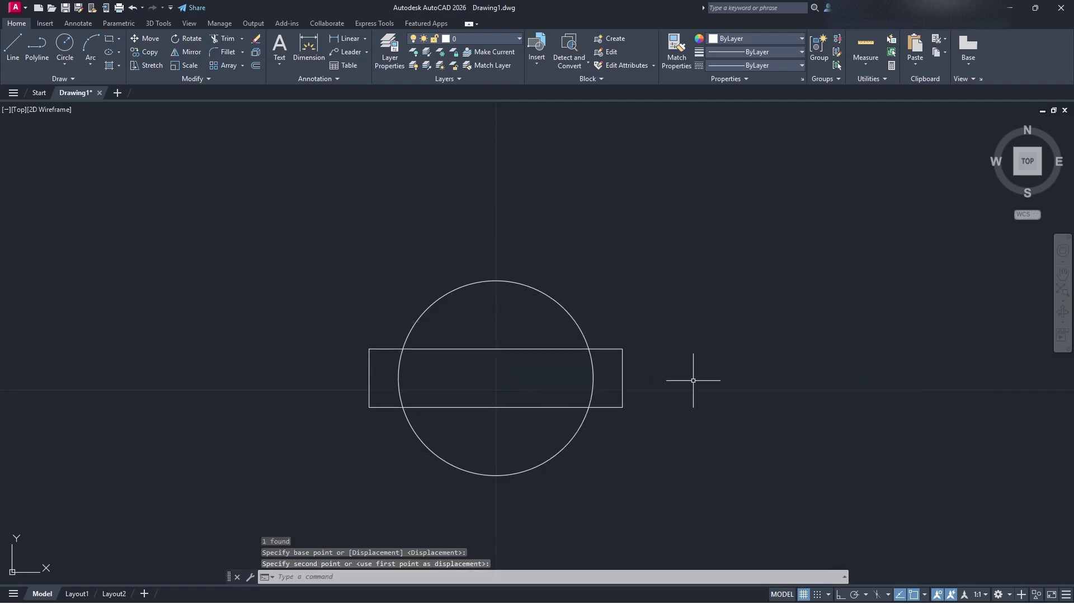
Step: Trim away both parts of the circle that lie inside the rectangle
key("Return")
left_click(593, 371)
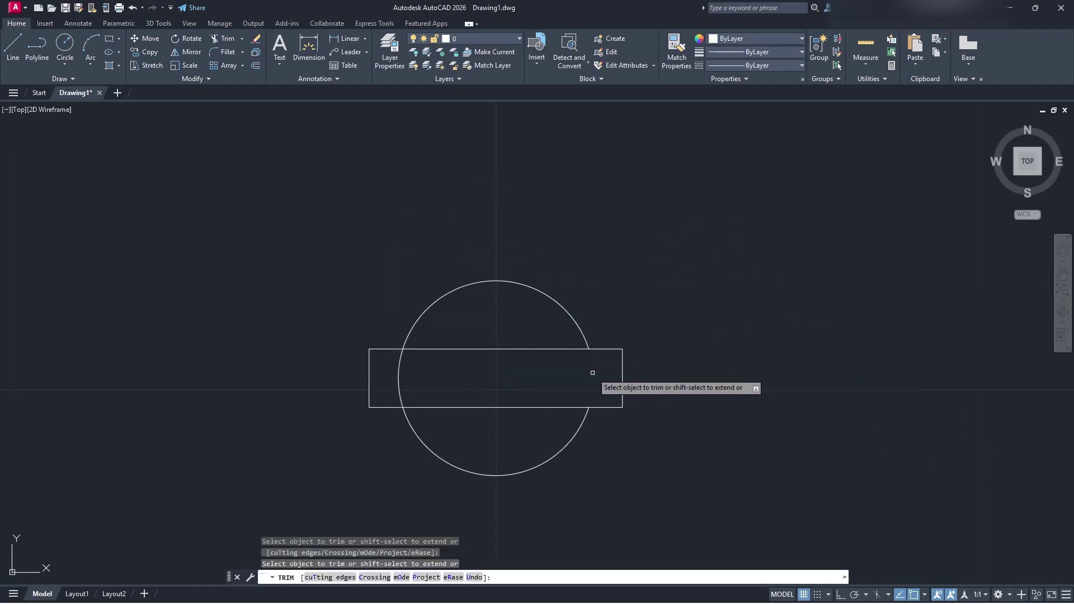
left_click_drag(412, 376, 436, 382)
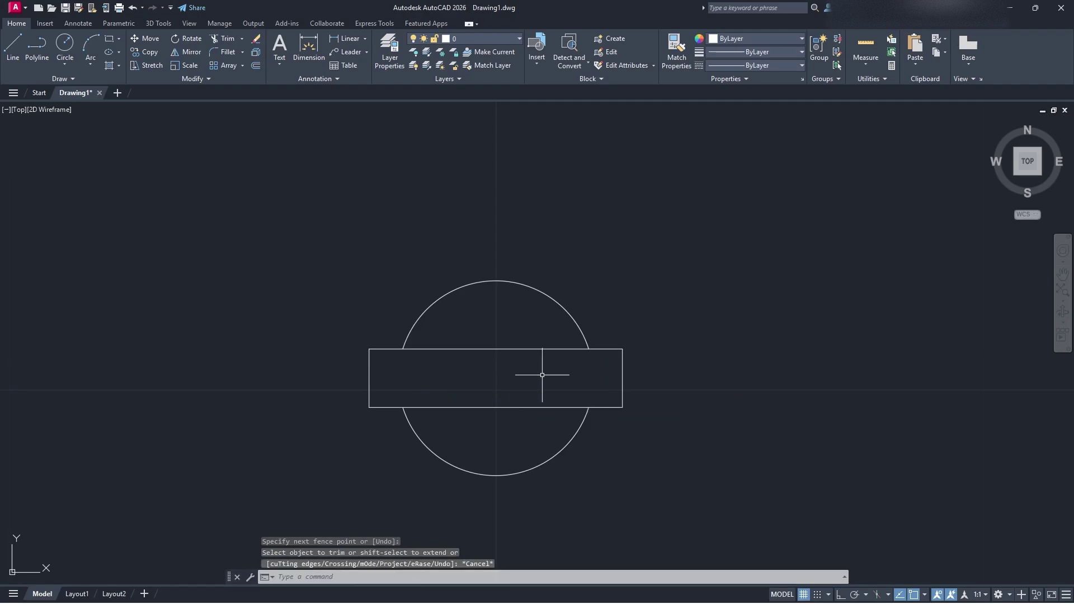
Step: Draw a larger rectangle 10 wide and 6 high around the trimmed circle and the inner rectangle
middle_click_drag(536, 374, 527, 355)
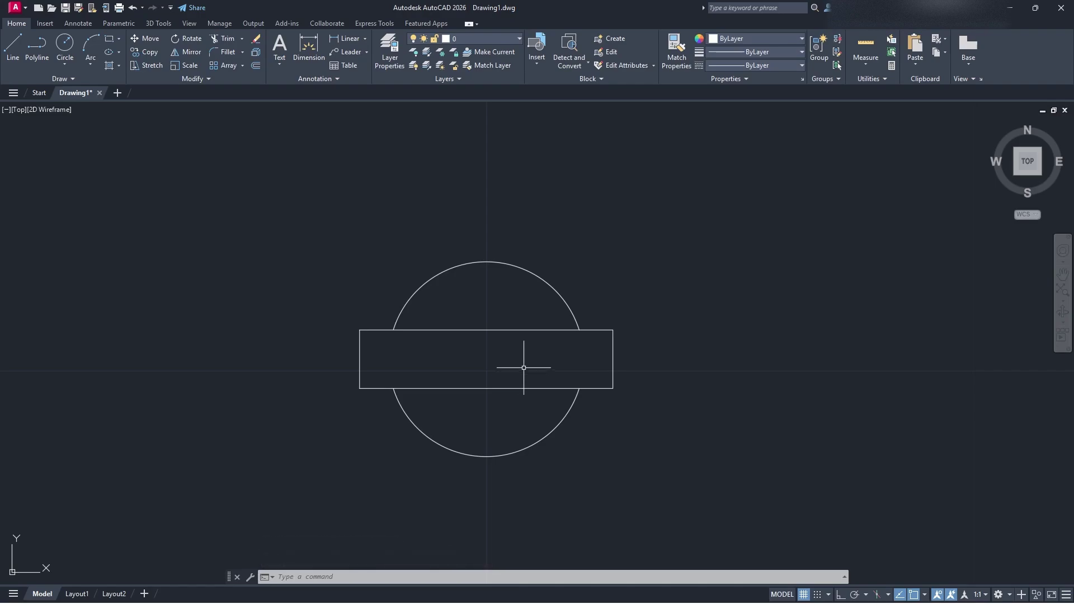
middle_click_drag(491, 314, 511, 341)
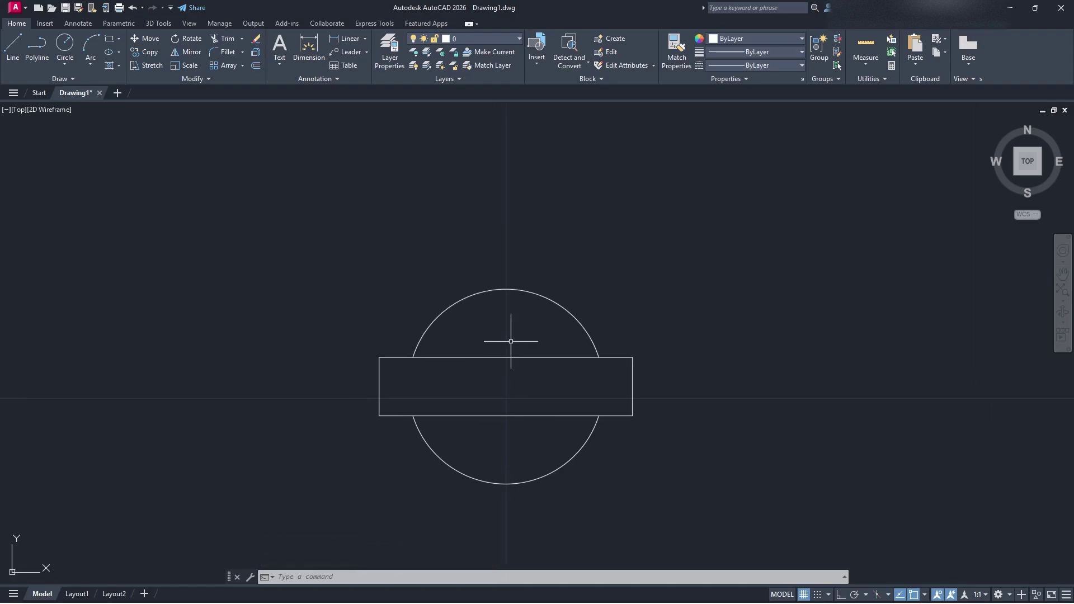
left_click(113, 44)
left_click(203, 233)
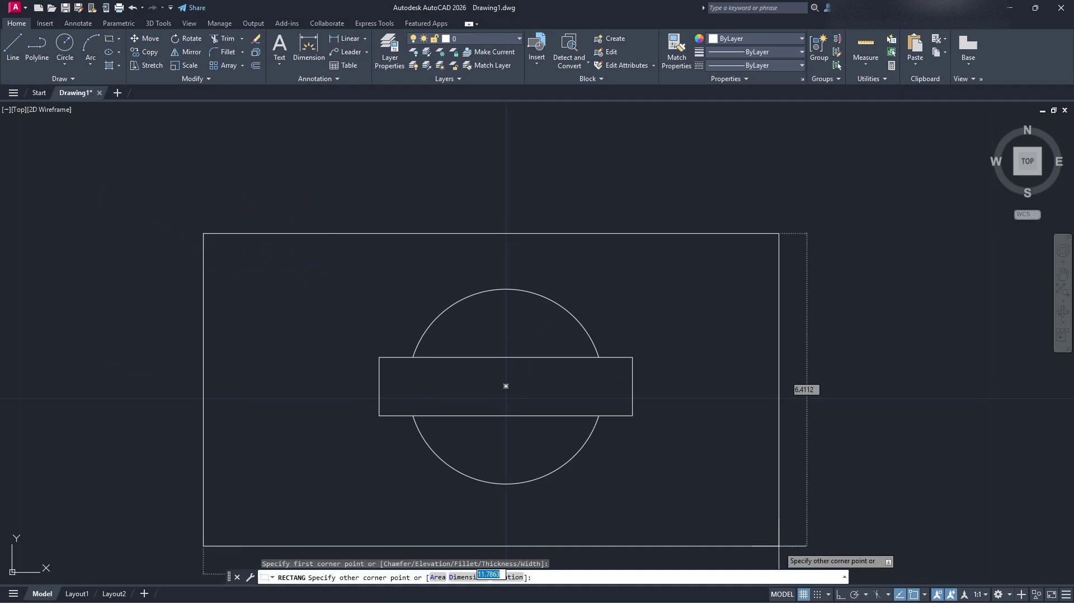
scroll(807, 546, "down", 2)
middle_click_drag(807, 546, 780, 438)
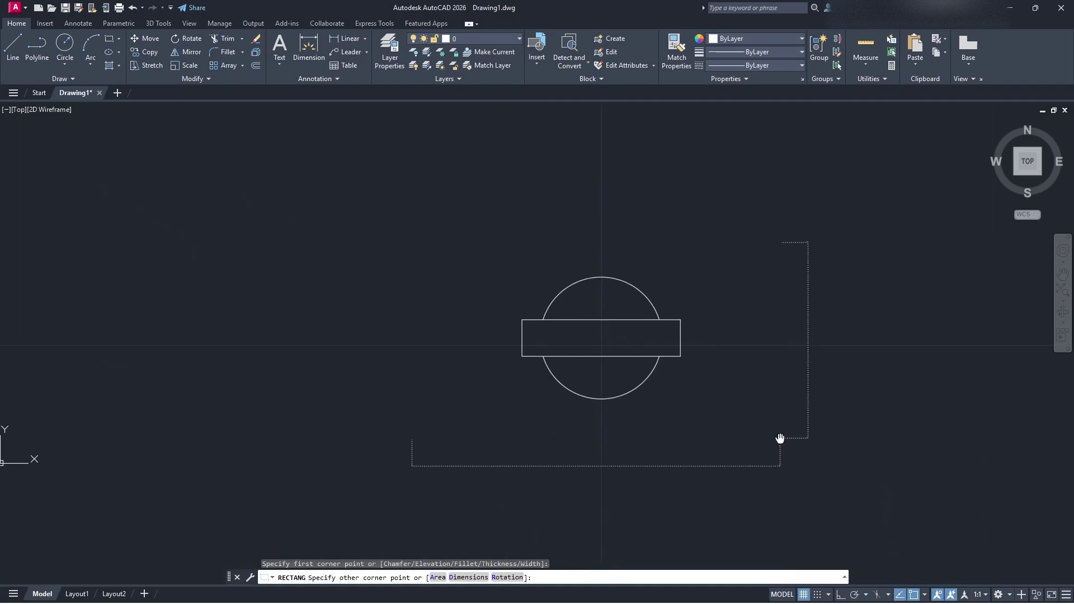
type("10")
key("Tab")
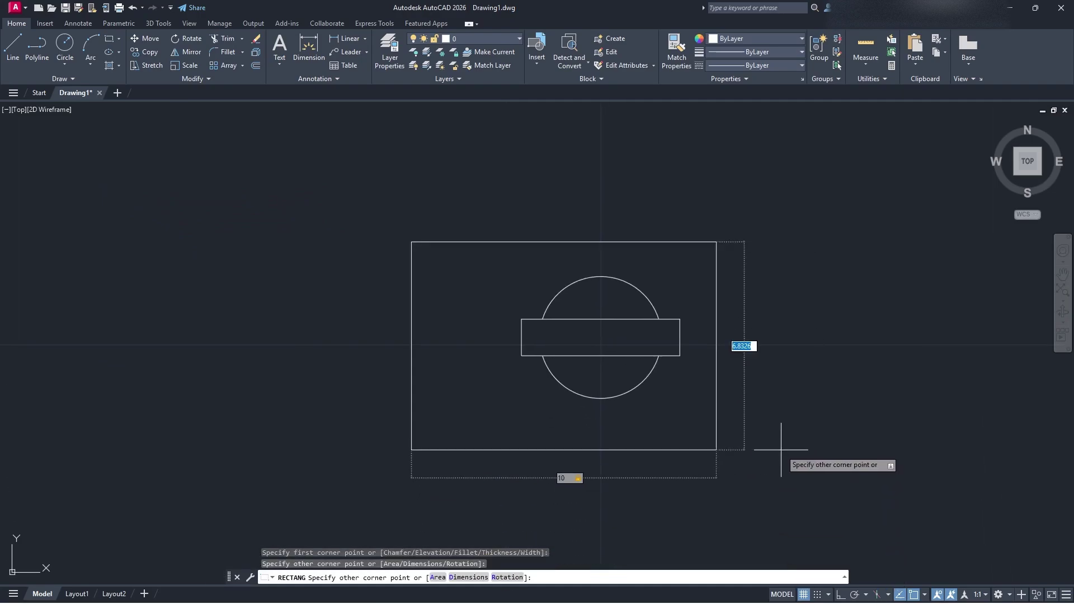
type("6")
key("Return")
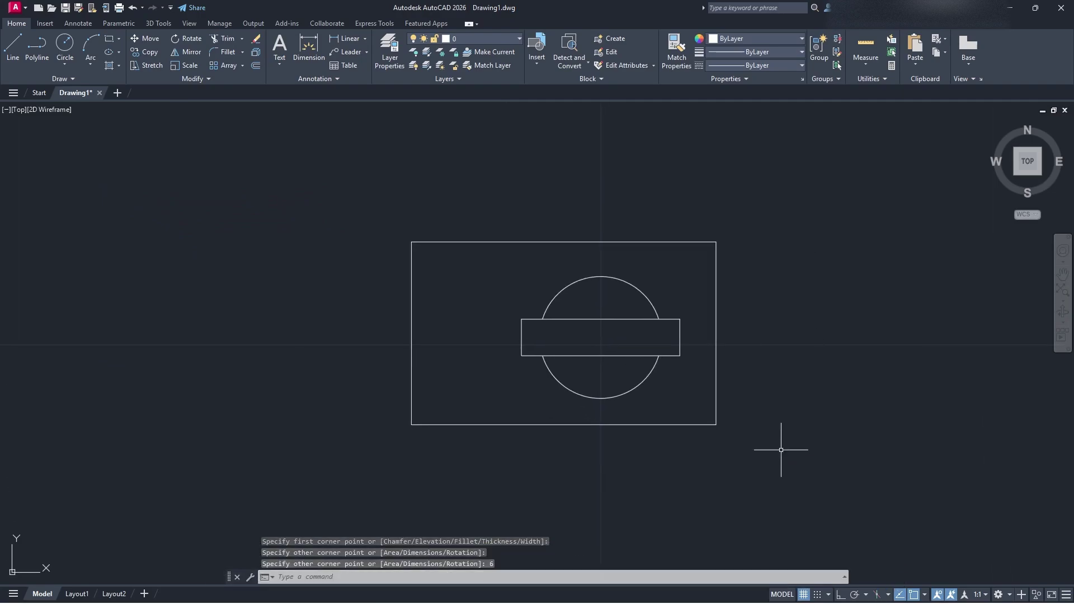
Step: Move the outer rectangle from its geometric centre onto the common centre of the inner rectangle and circle
left_click(716, 401)
type("move")
key("Return")
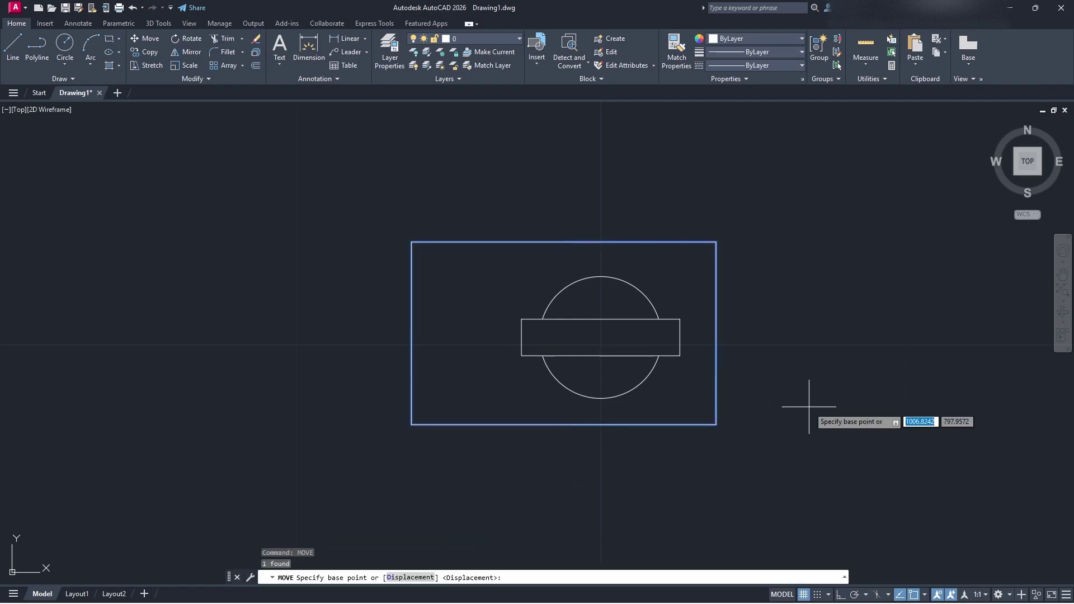
left_click(563, 329)
left_click(602, 332)
middle_click_drag(861, 356, 779, 371)
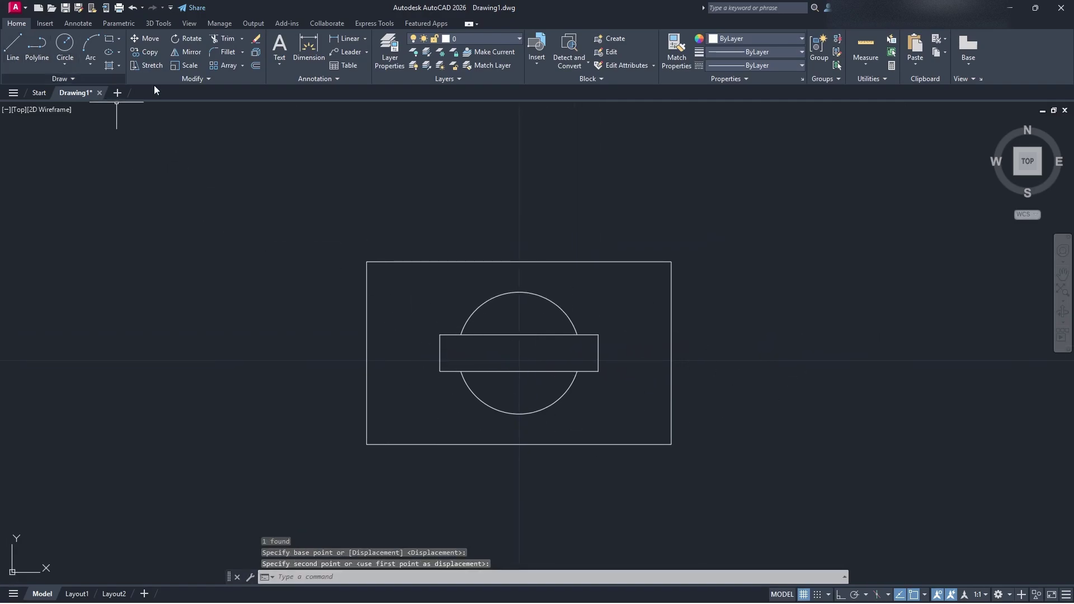
Step: Draw a horizontal line 0.5 long inward from the midpoint of the outer rectangle's left edge
left_click(866, 47)
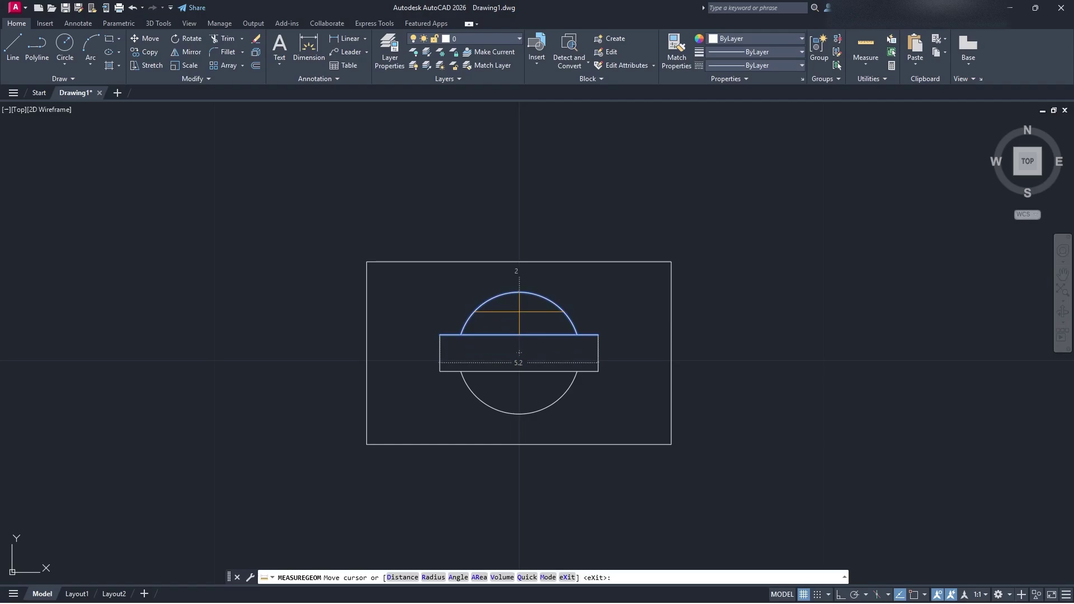
left_click(110, 43)
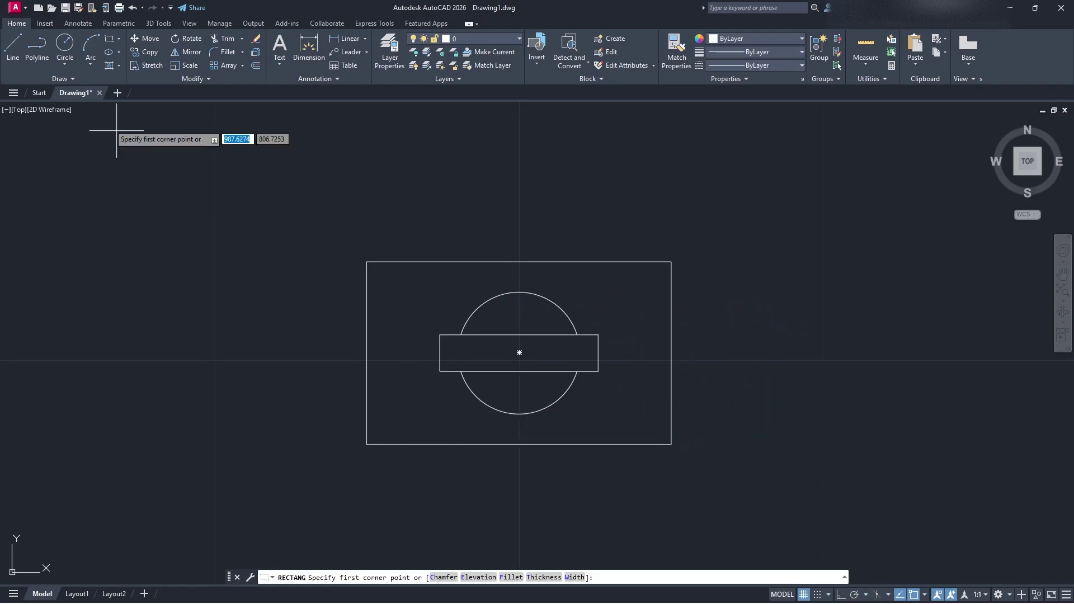
left_click(12, 45)
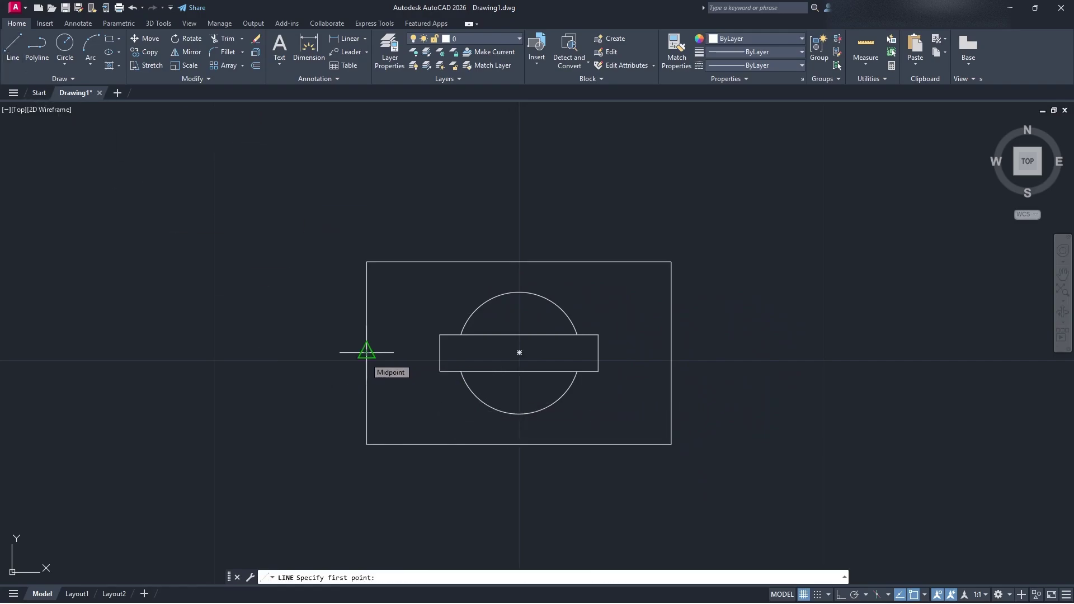
scroll(400, 363, "up", 2)
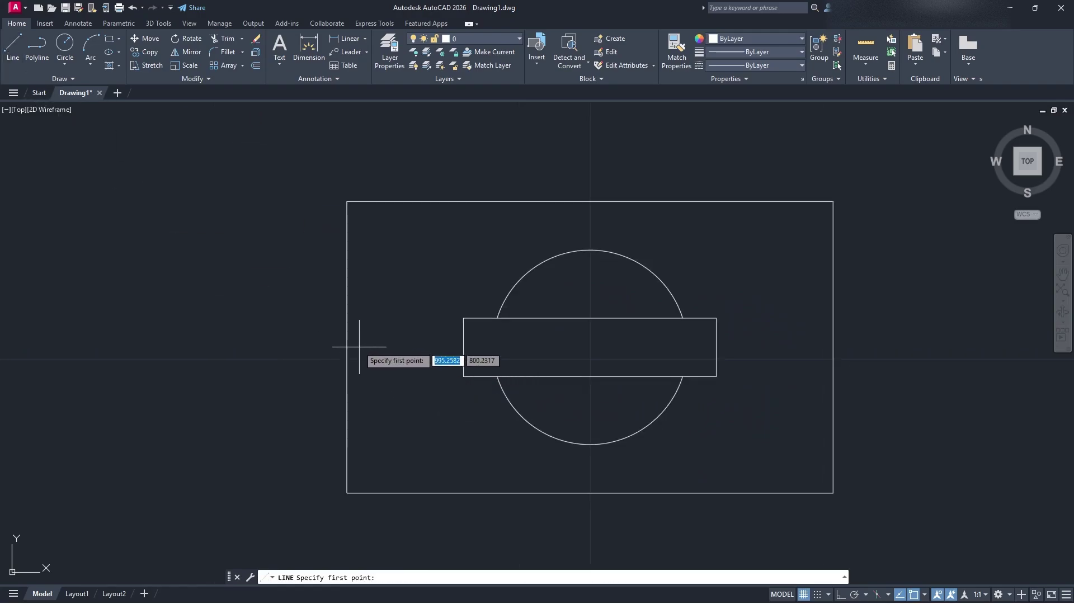
left_click(347, 347)
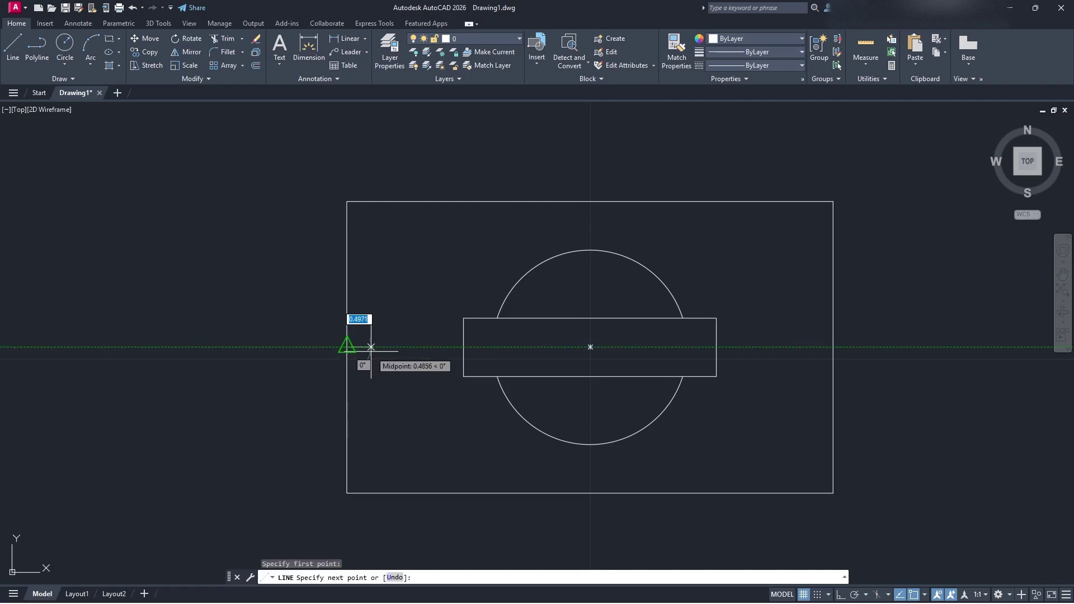
type("0.")
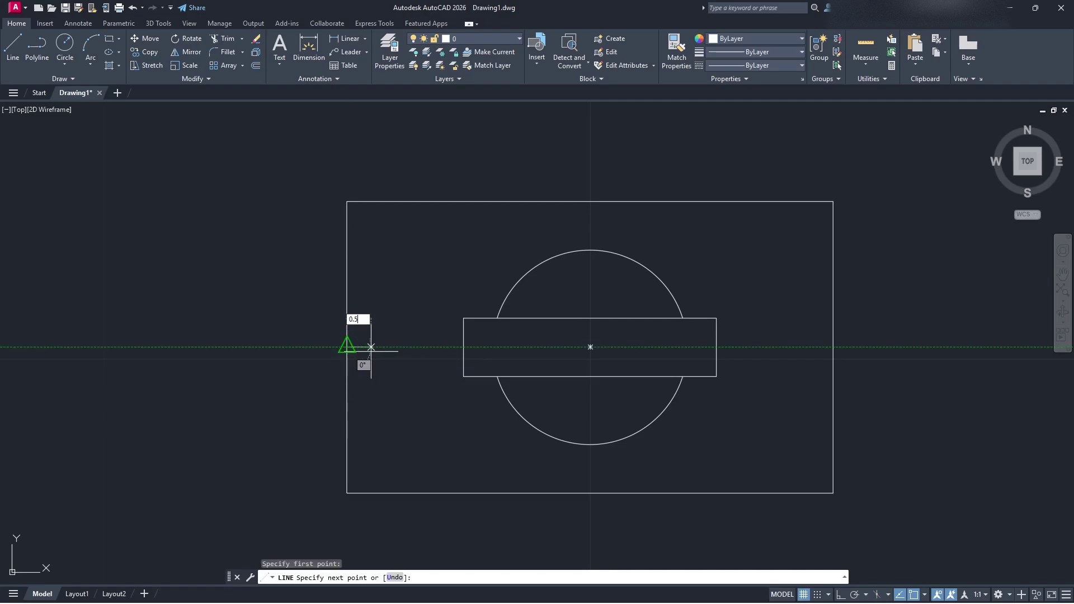
type("5")
key("Return")
key("Return")
Step: Draw a vertical line 0.5 long inward from the midpoint of the outer rectangle's top edge
left_click(13, 47)
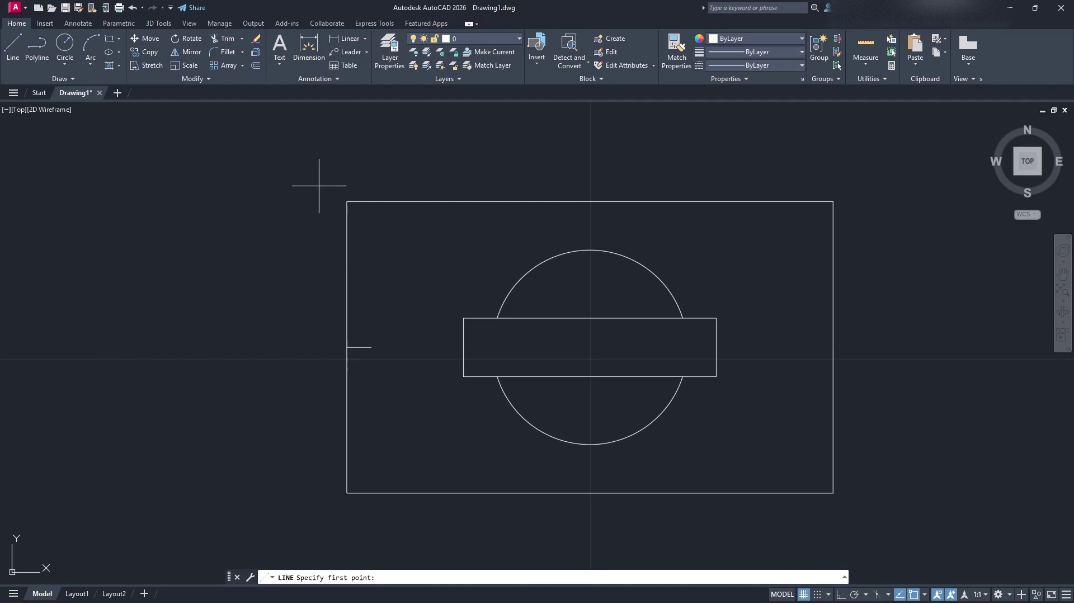
left_click(590, 202)
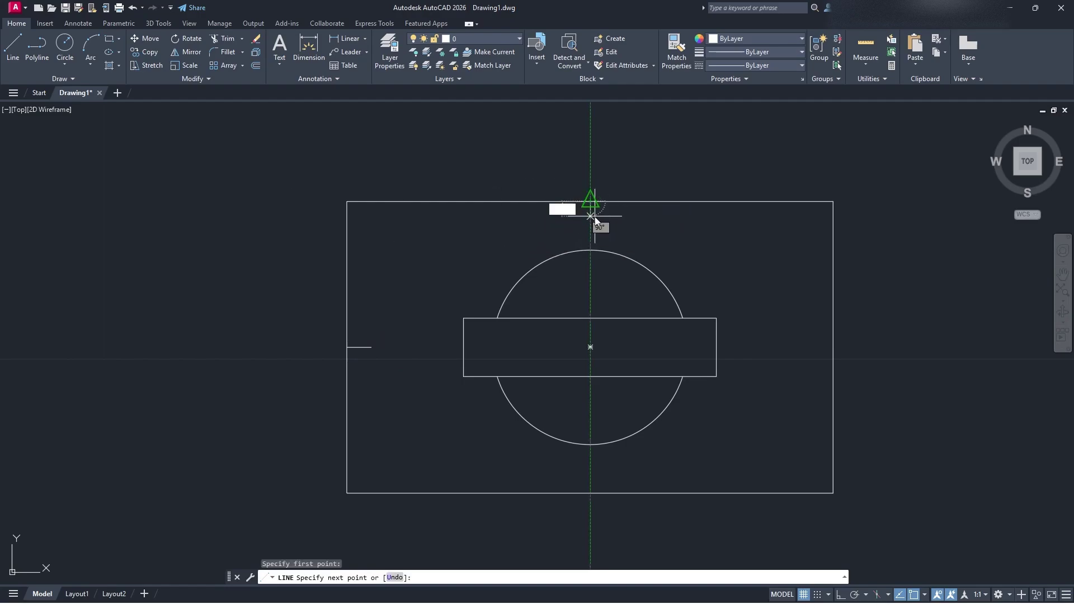
type("0.5")
key("Return")
key("Return")
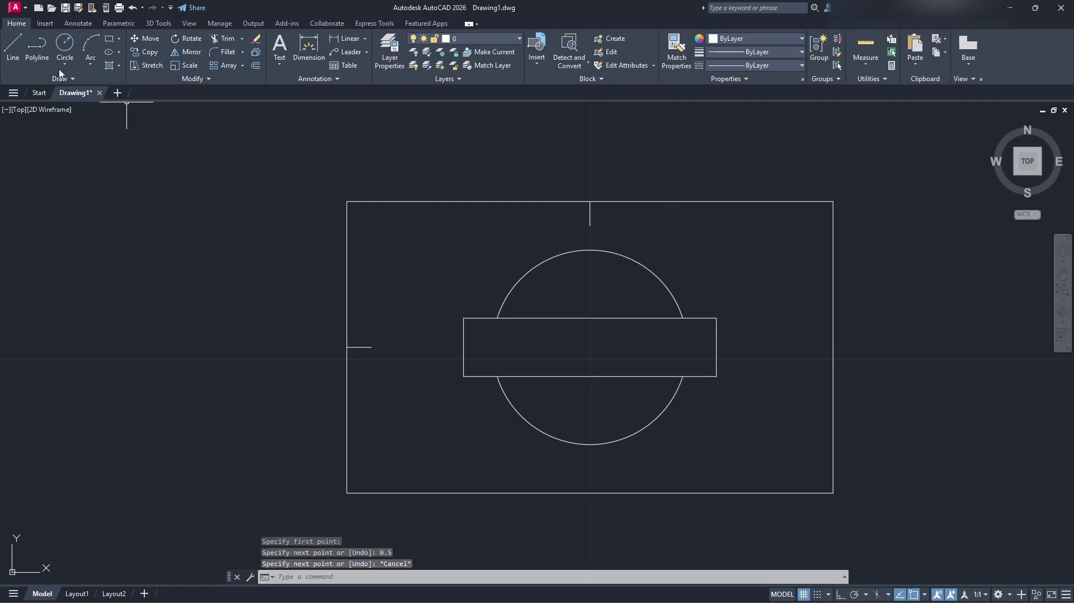
Step: Draw a horizontal line 0.5 long inward from the midpoint of the outer rectangle's right edge
left_click(12, 47)
left_click(833, 347)
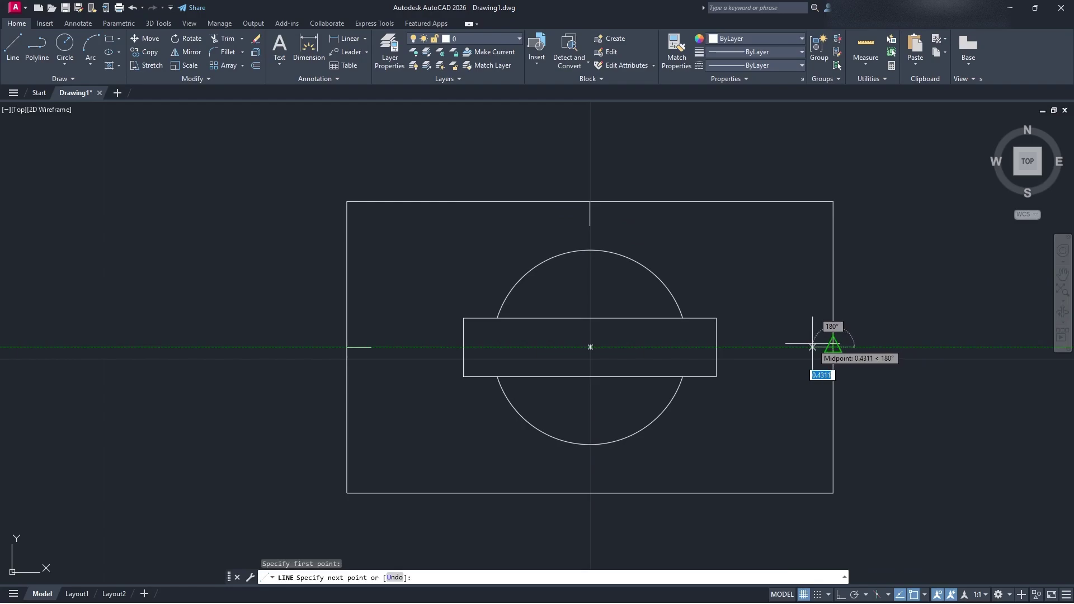
type("0.5")
key("Return")
key("Return")
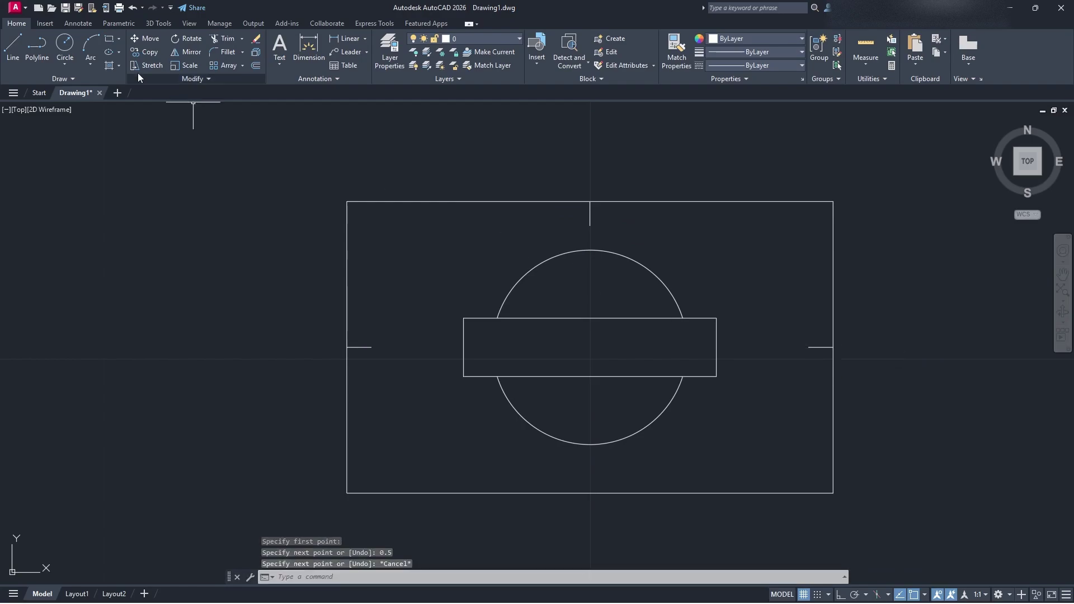
Step: Draw a vertical line 0.5 long inward from the midpoint of the outer rectangle's bottom edge
left_click(12, 48)
left_click(590, 493)
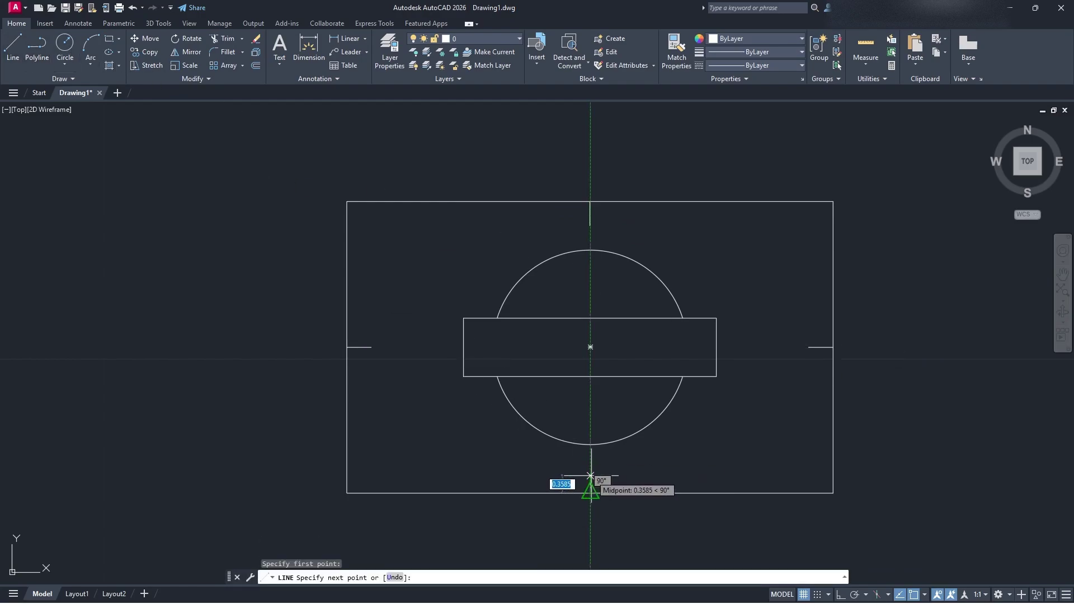
type("0.5")
key("Return")
key("Escape")
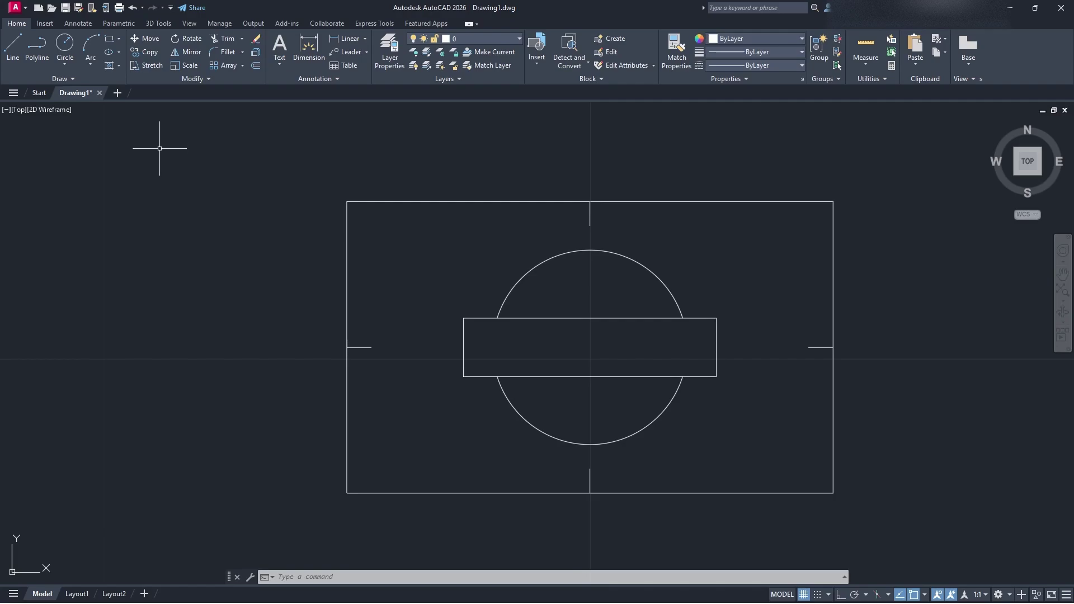
Step: Draw a circle with a radius of 1 in the empty area to the left of the outer rectangle
left_click(65, 45)
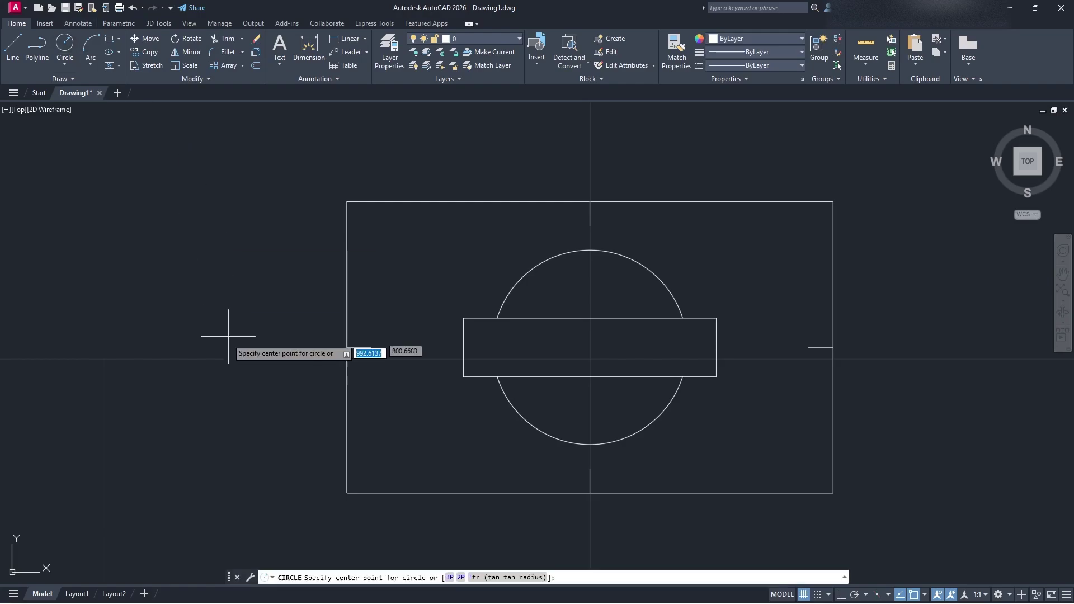
left_click(198, 375)
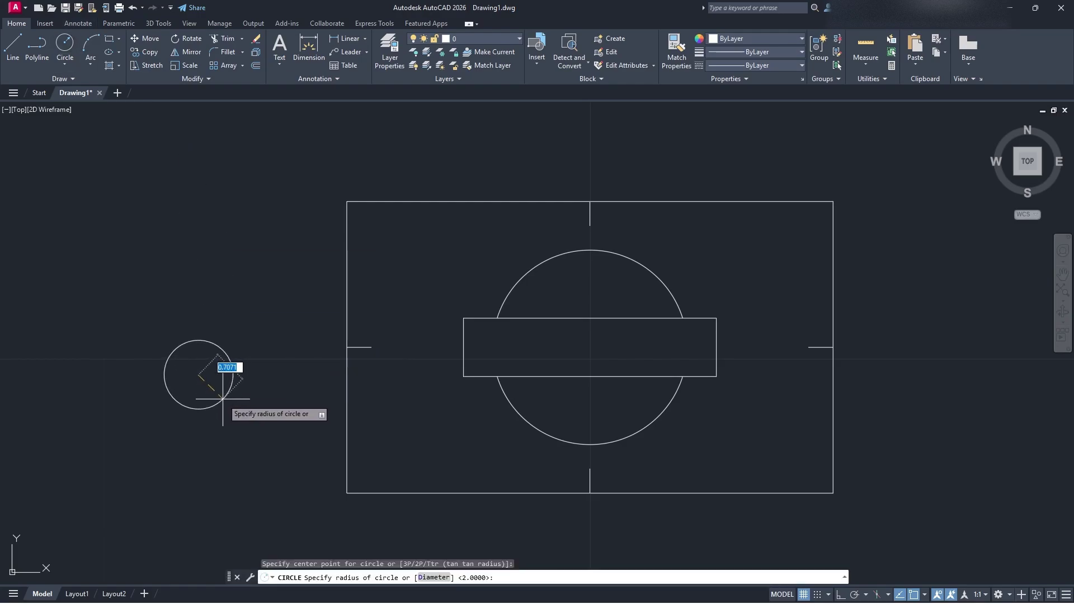
type("1")
key("Return")
Step: Move the small circle into the outer rectangle's lower-left area, with its bottom quadrant level with the bottom tick's inner end
left_click(287, 479)
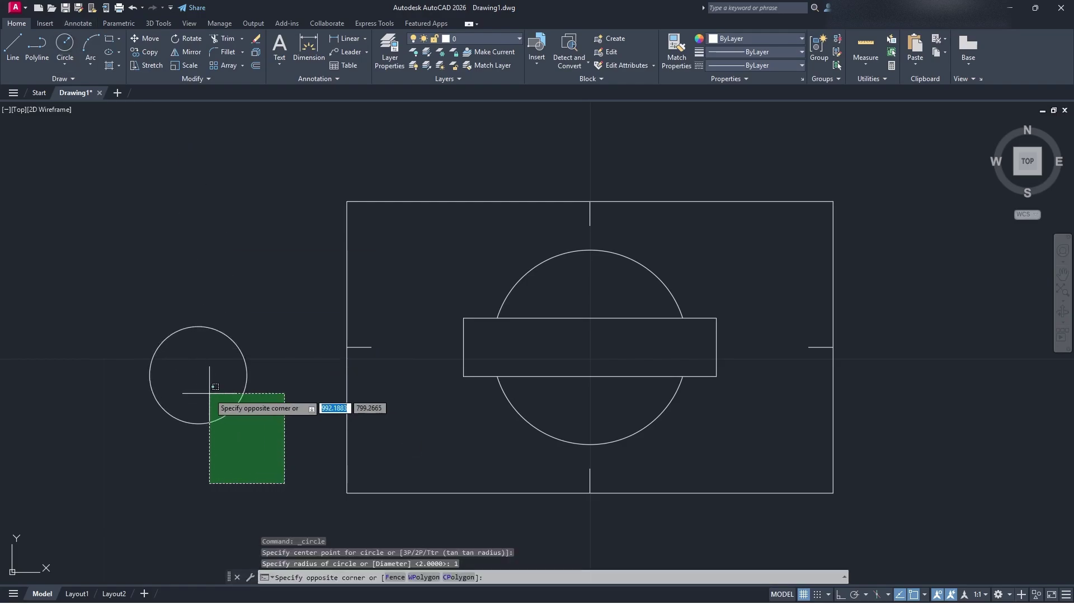
left_click(209, 396)
type("m")
key("Return")
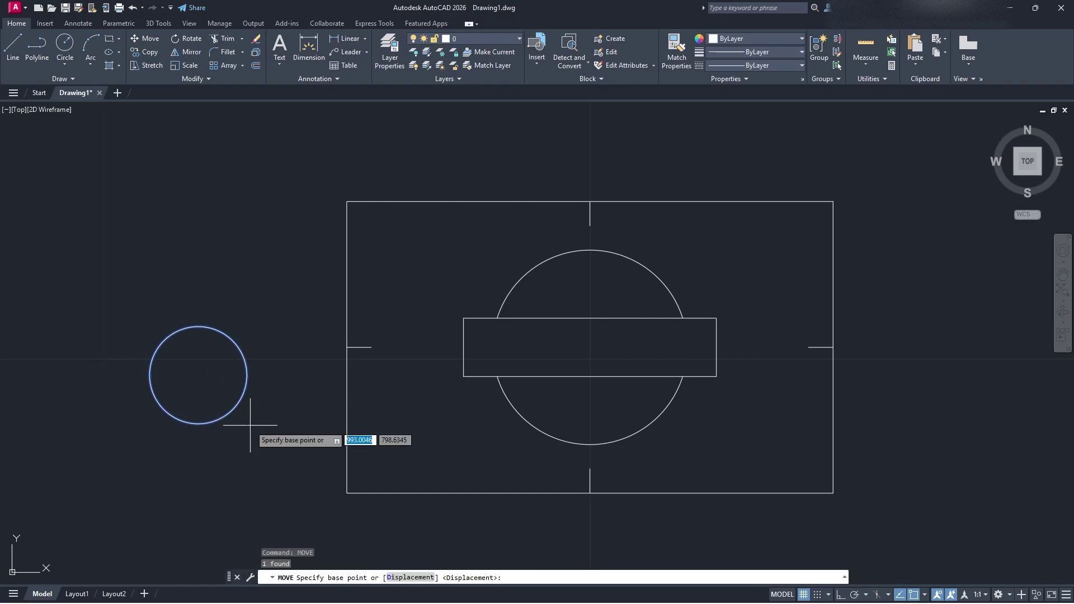
left_click(199, 423)
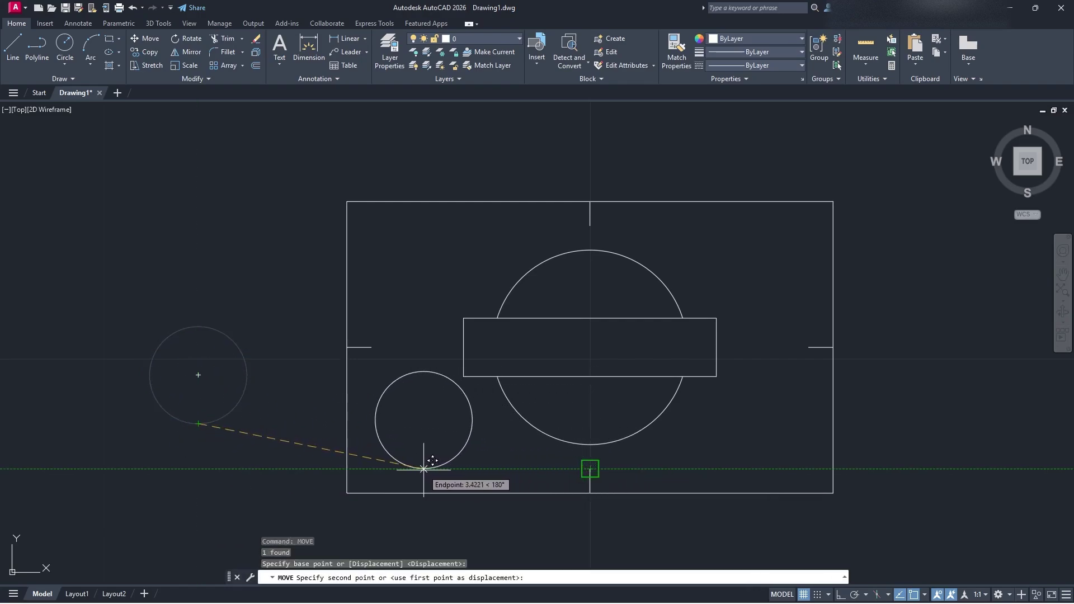
left_click(431, 469)
Step: Move the small circle horizontally so its left quadrant aligns vertically with the left tick's inner end
left_click(396, 449)
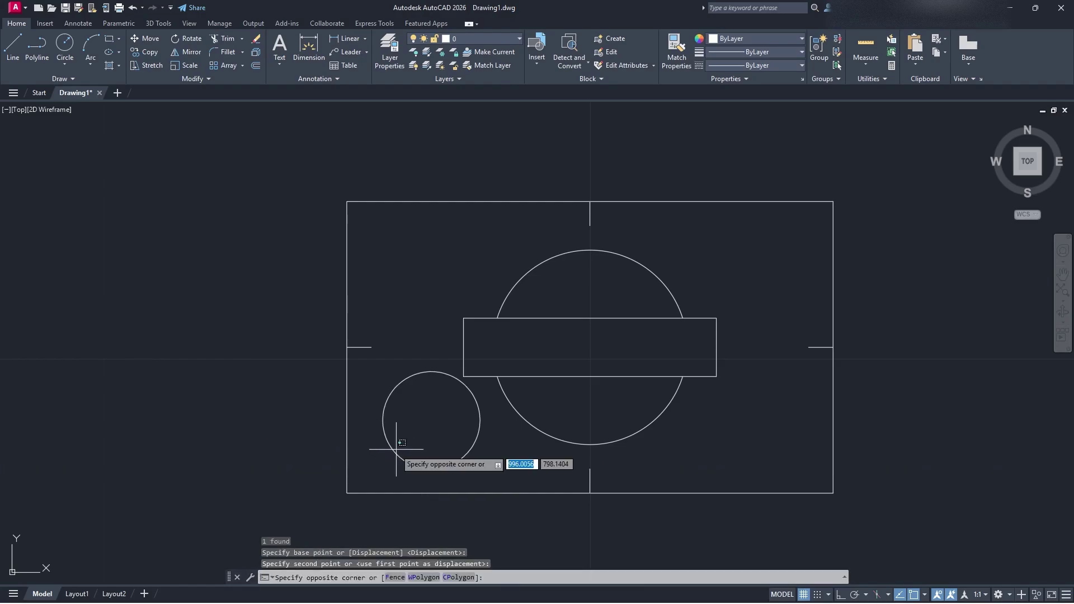
left_click(383, 442)
type("mov")
key("Return")
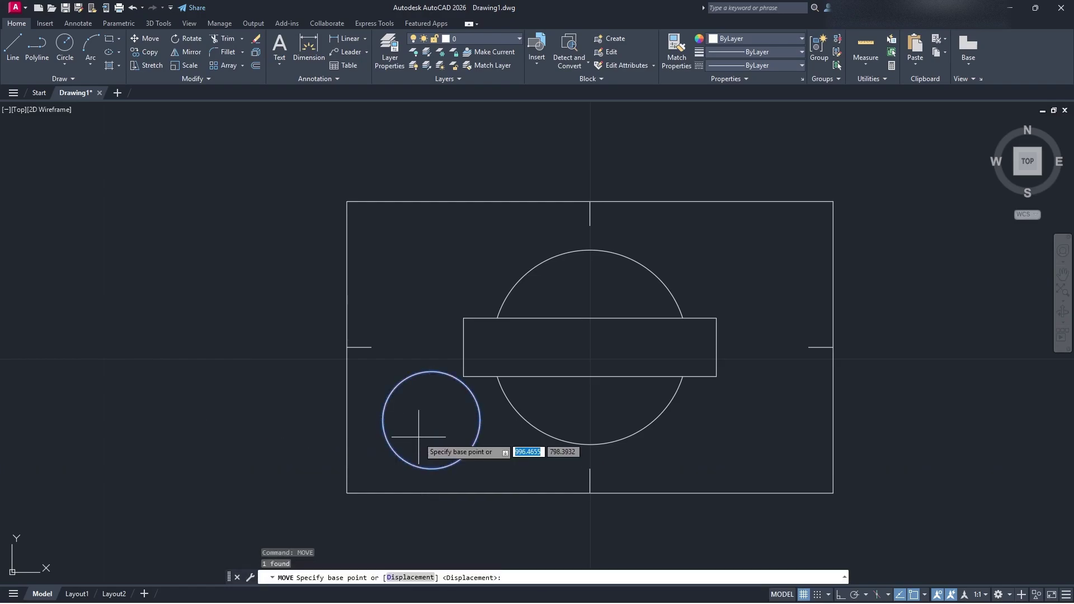
left_click(384, 420)
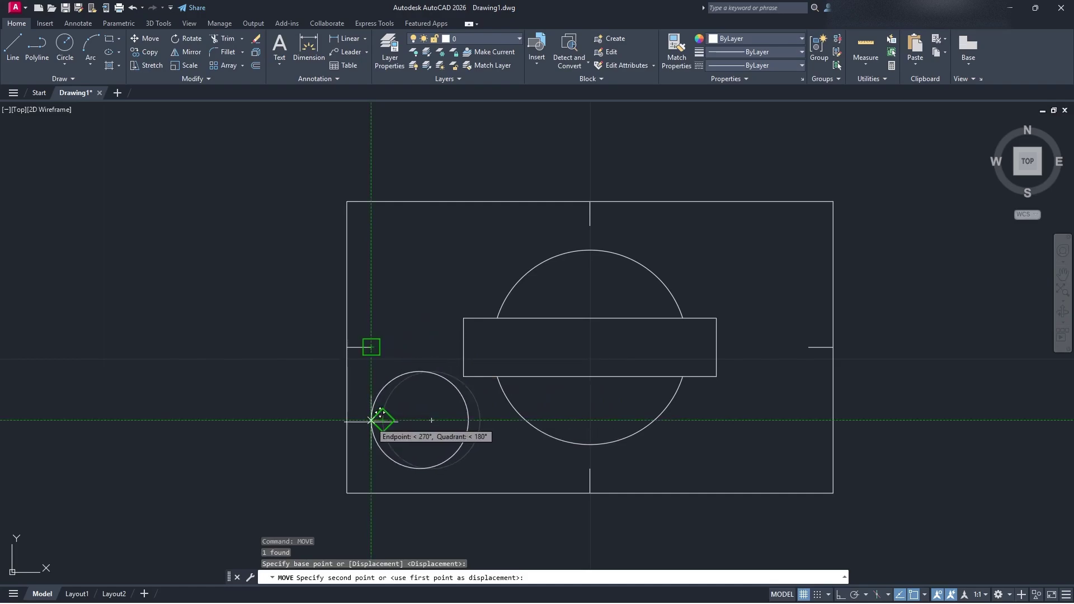
left_click(381, 417)
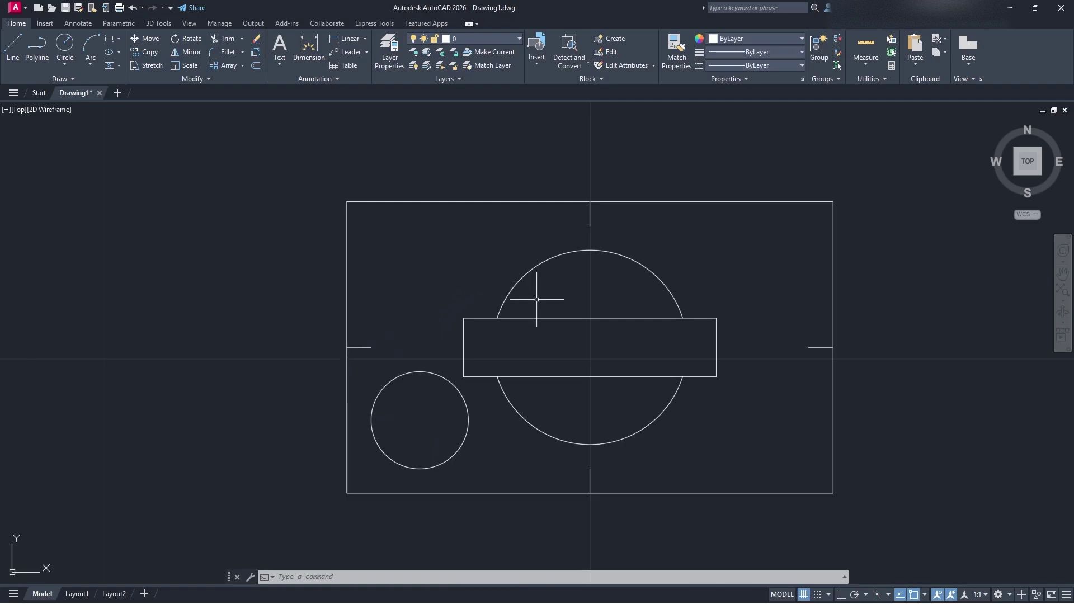
Step: Copy the lower-left circle straight up so the copy's top quadrant is level with the top tick's inner end
middle_click_drag(539, 290, 515, 299)
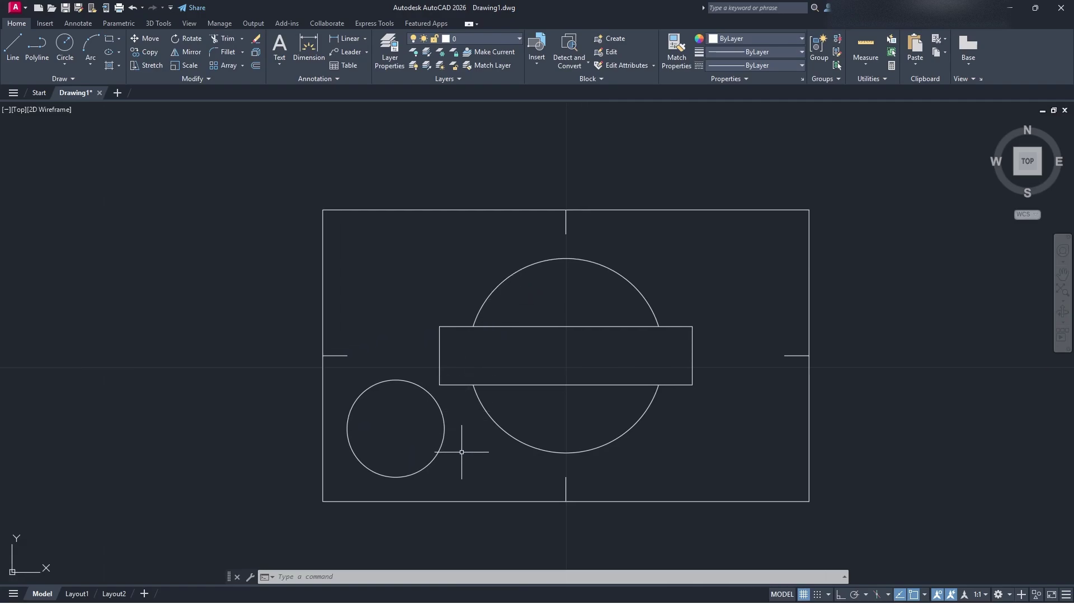
left_click_drag(462, 452, 413, 427)
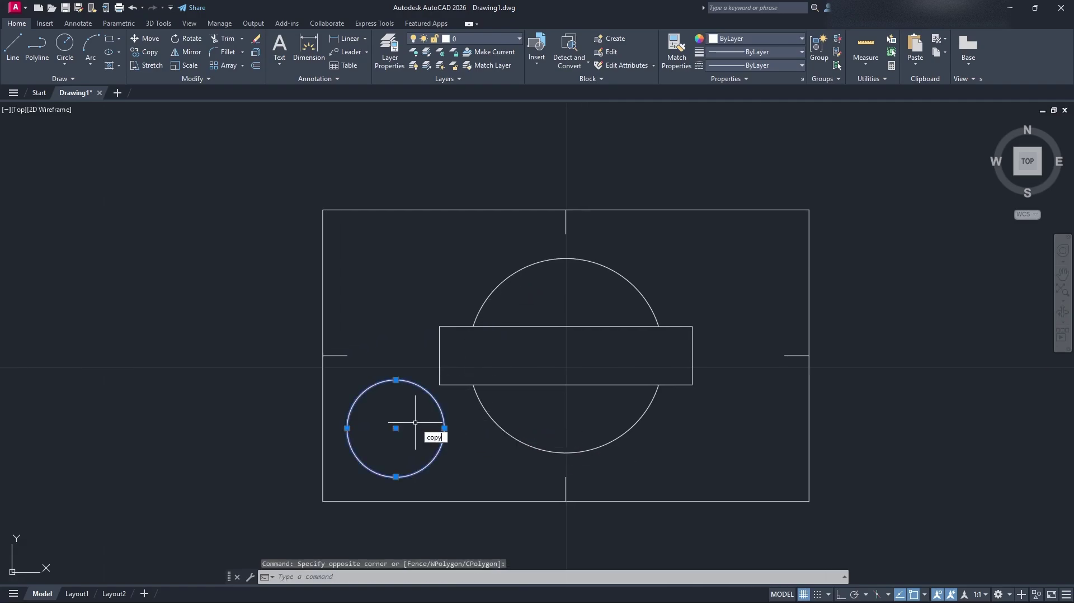
key("Return")
left_click(396, 380)
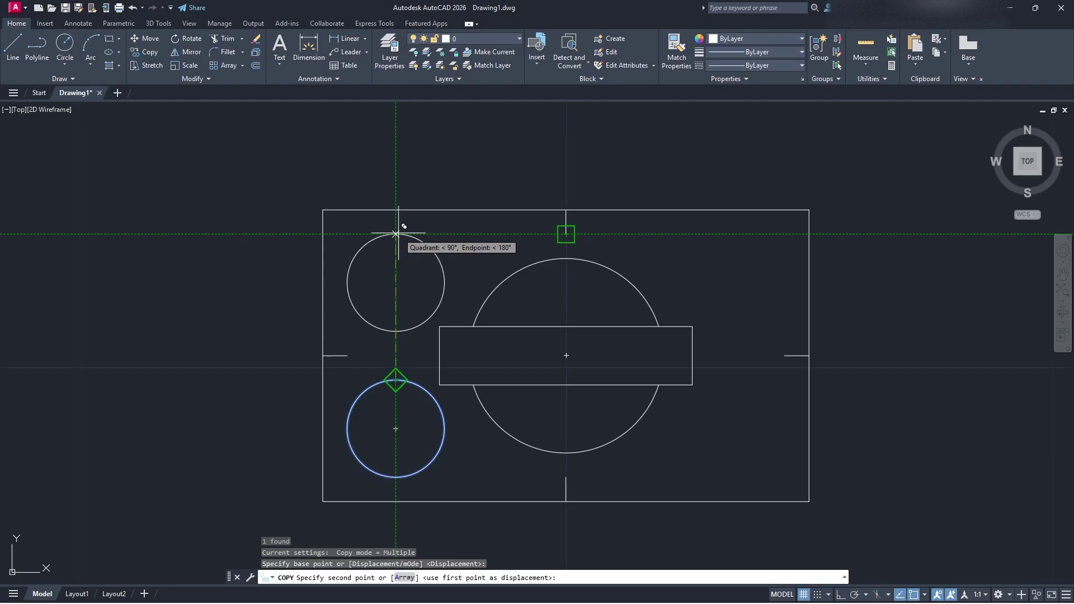
key("Escape")
left_click(22, 62)
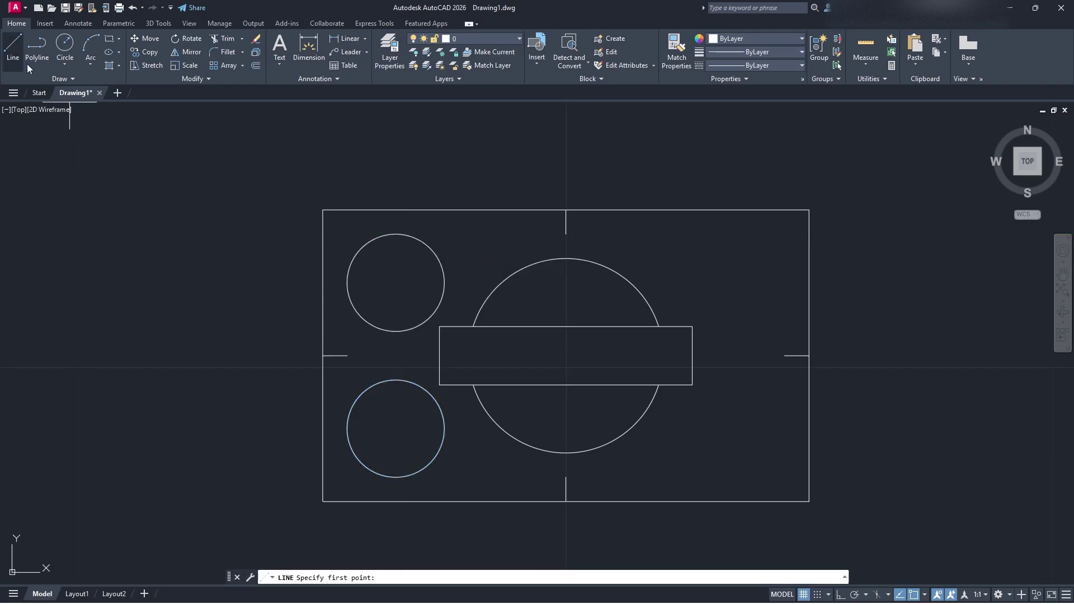
left_click(349, 355)
key("Escape")
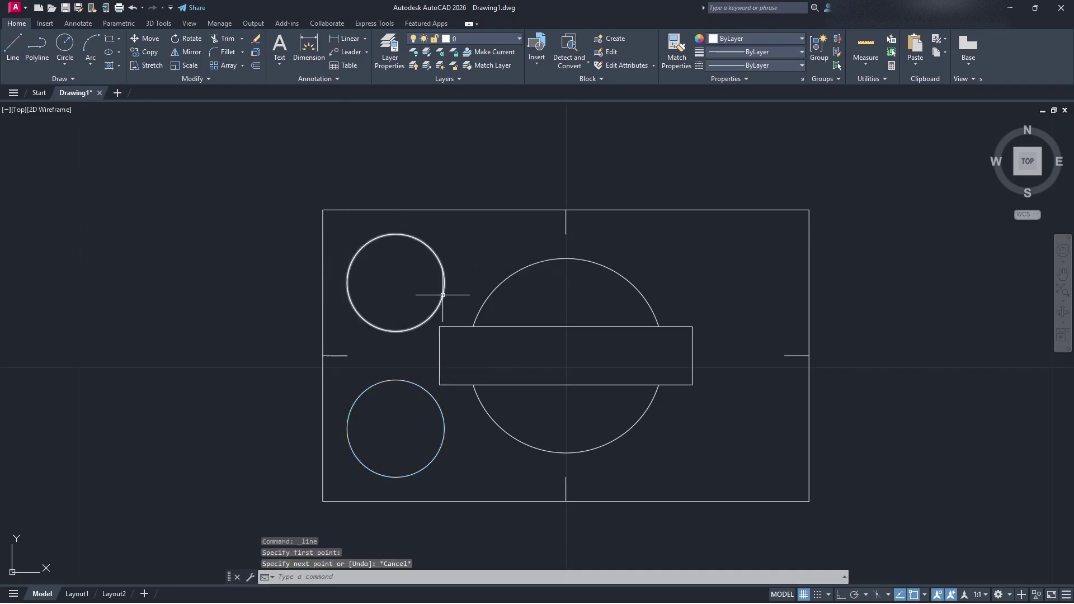
left_click(65, 46)
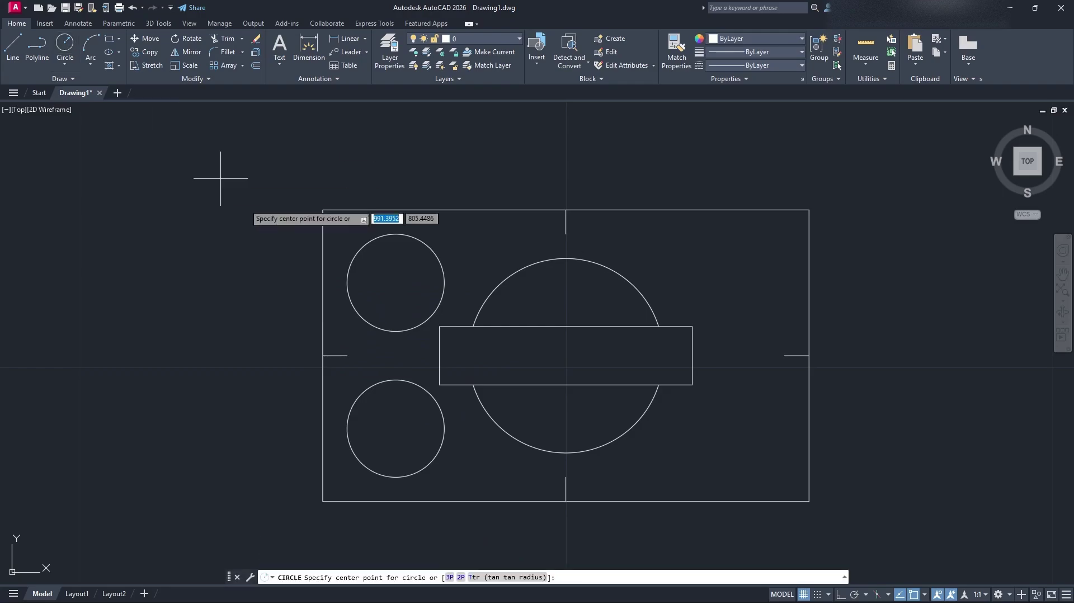
left_click(395, 477)
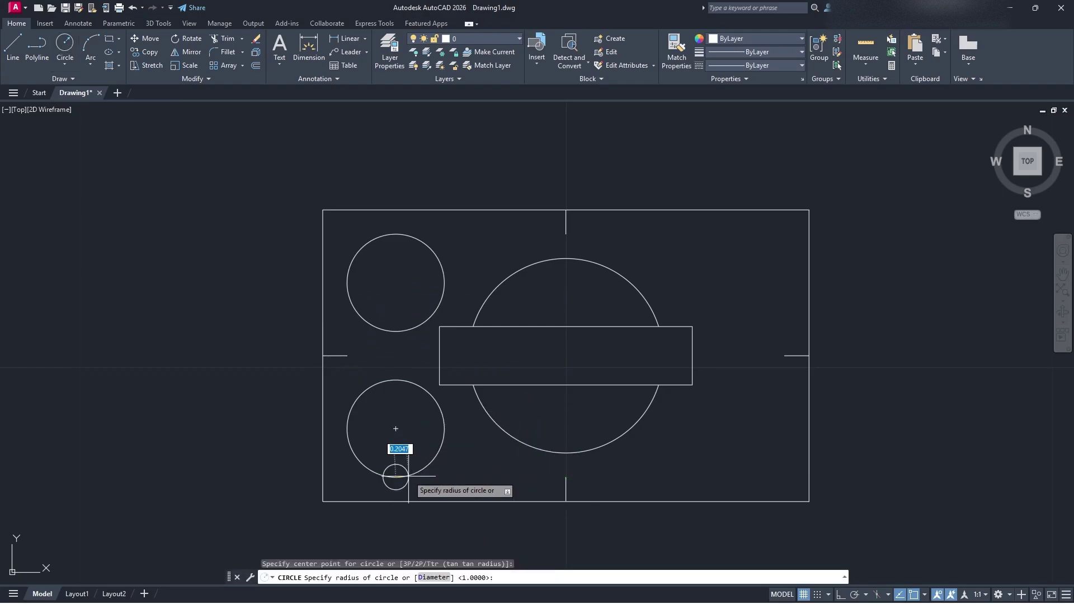
key("Escape")
Step: Copy the lower-left circle horizontally into the outer rectangle's lower-right area, keeping the bottom quadrants level
left_click(474, 462)
left_click(423, 428)
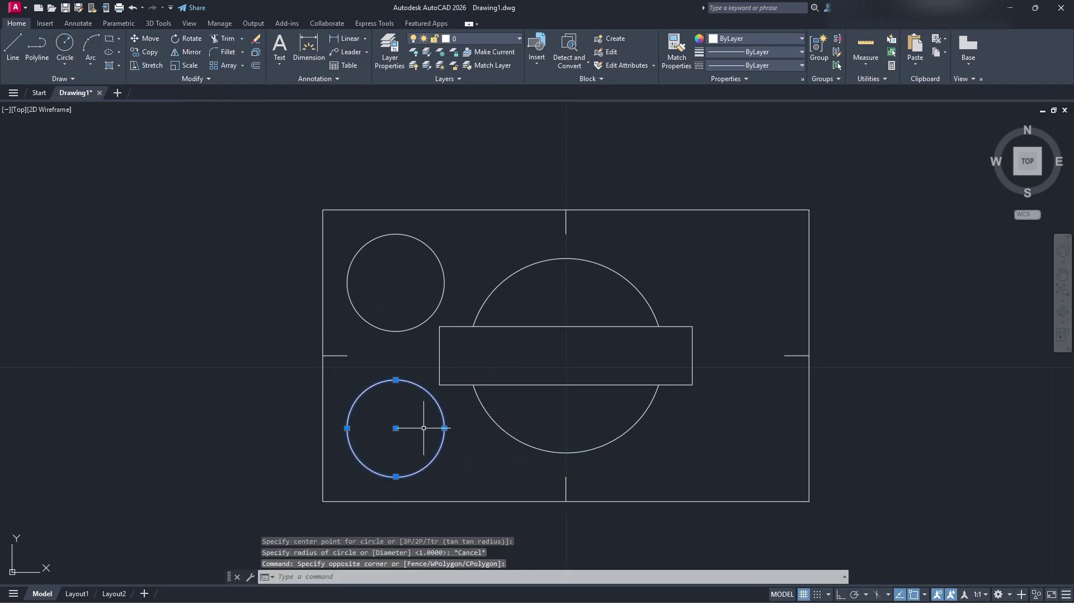
type("co")
key("Return")
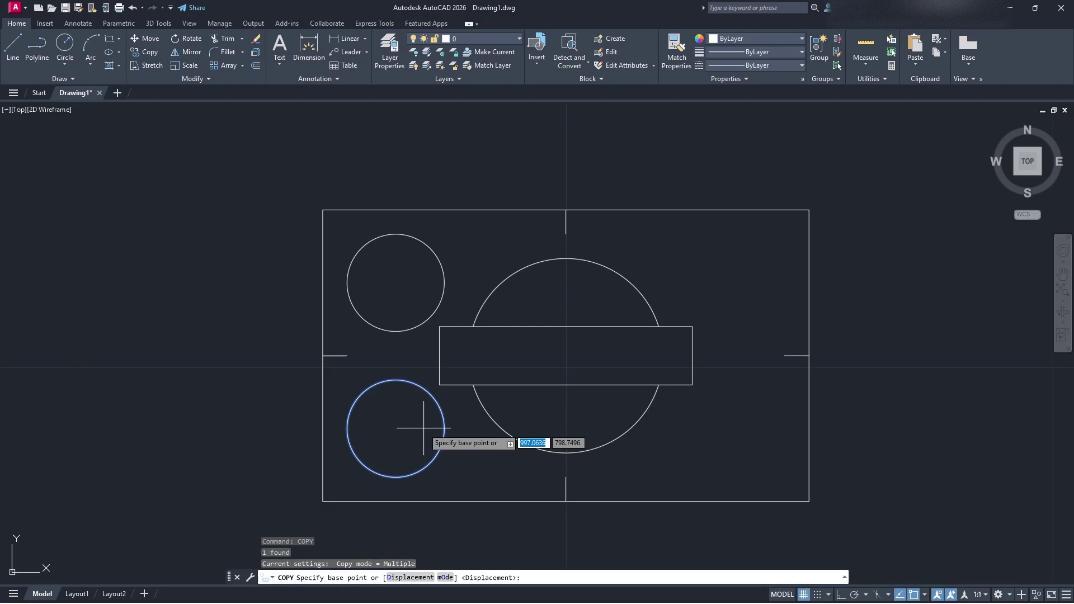
left_click(395, 476)
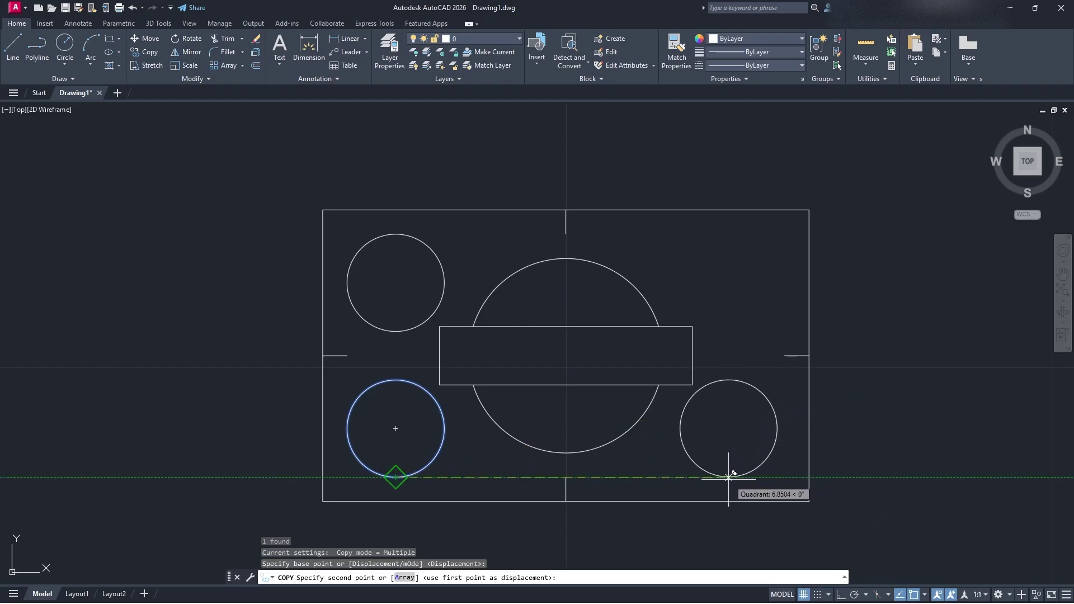
left_click(733, 477)
key("Escape")
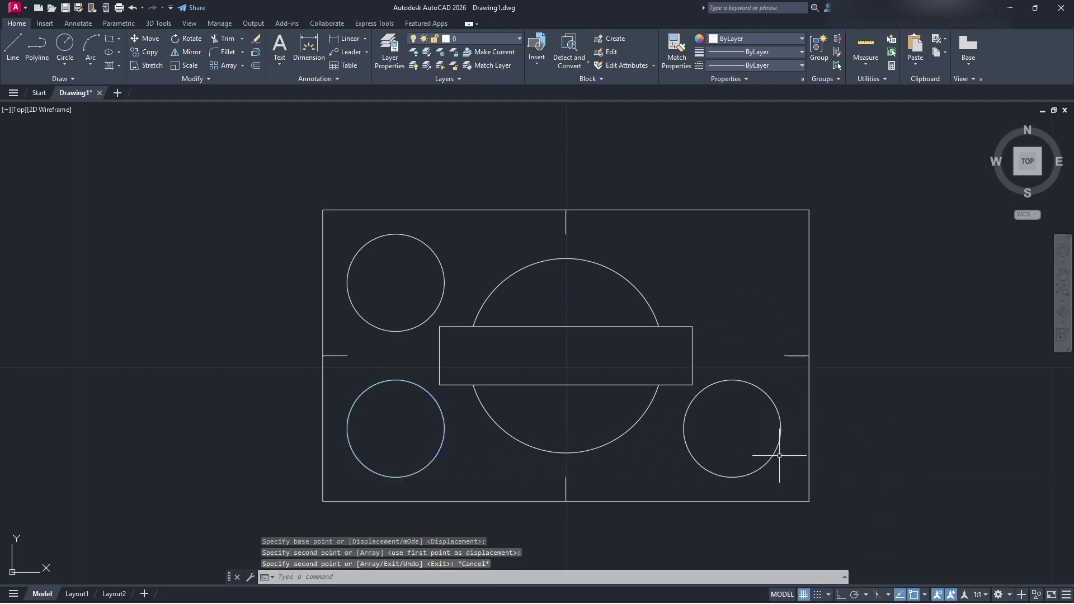
Step: Move the lower-right circle horizontally so its right quadrant aligns vertically with the right tick's inner end
left_click(779, 455)
left_click(751, 441)
key("Return")
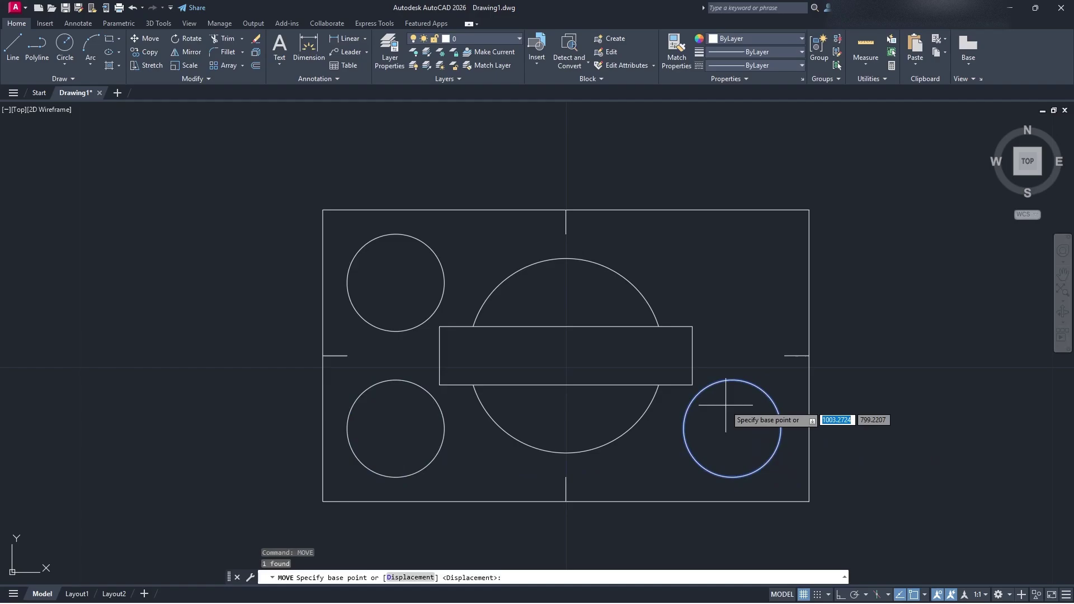
left_click(783, 428)
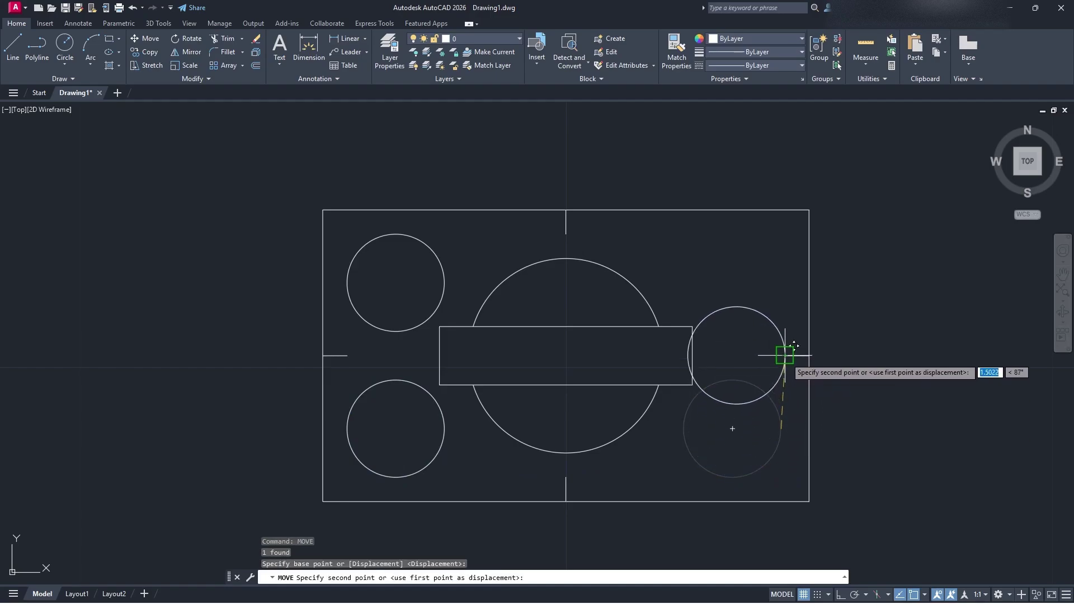
left_click(784, 429)
Step: Draw a horizontal line between the bottom tick's inner end and the outer rectangle's left edge
scroll(793, 452, "up", 2)
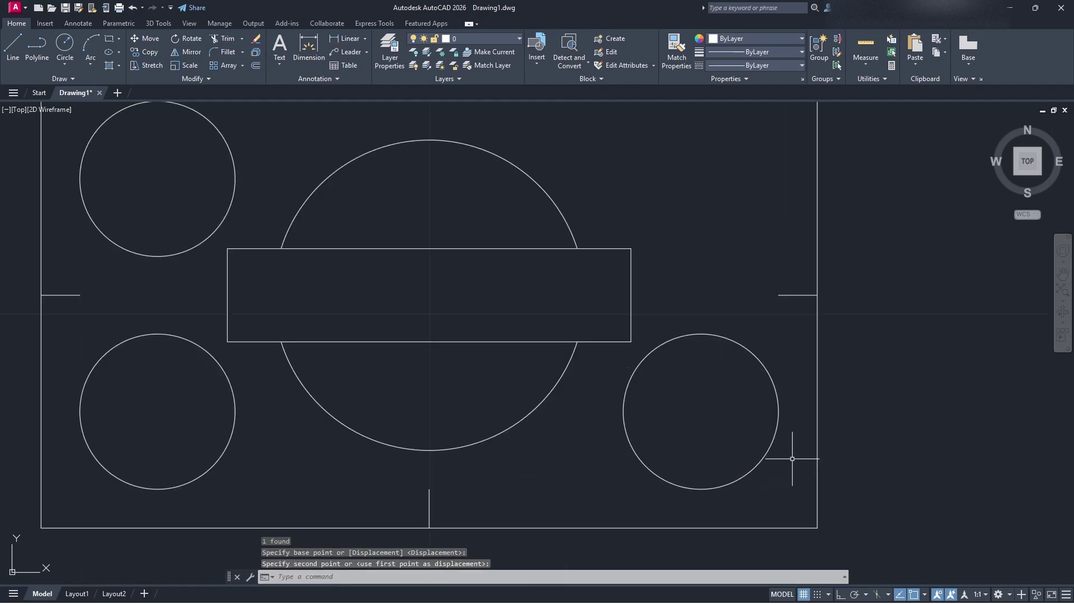
left_click(13, 48)
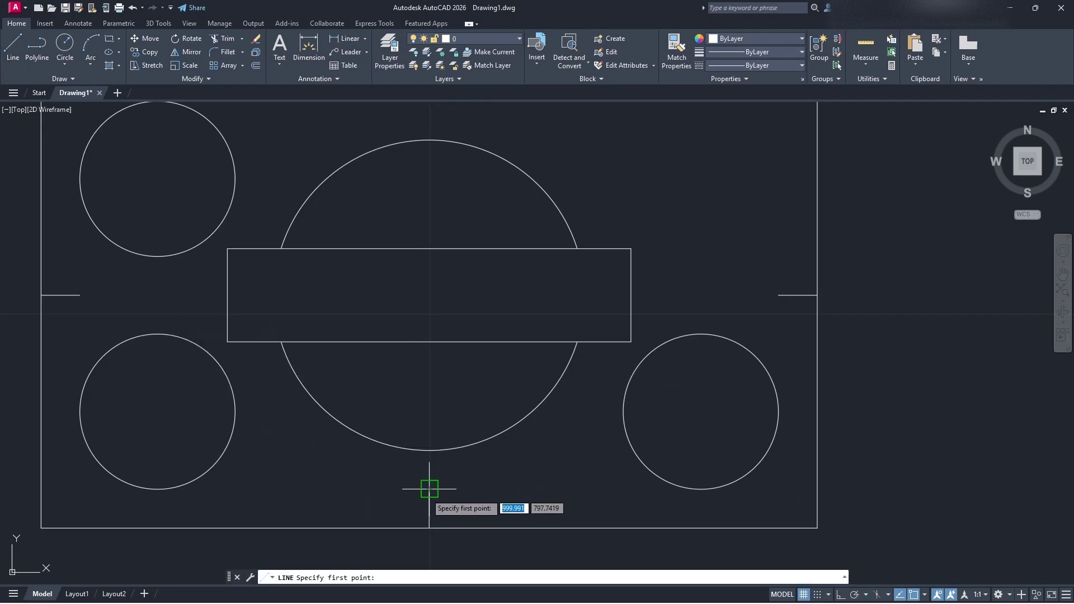
left_click(41, 489)
left_click(429, 489)
left_click(429, 528)
key("Escape")
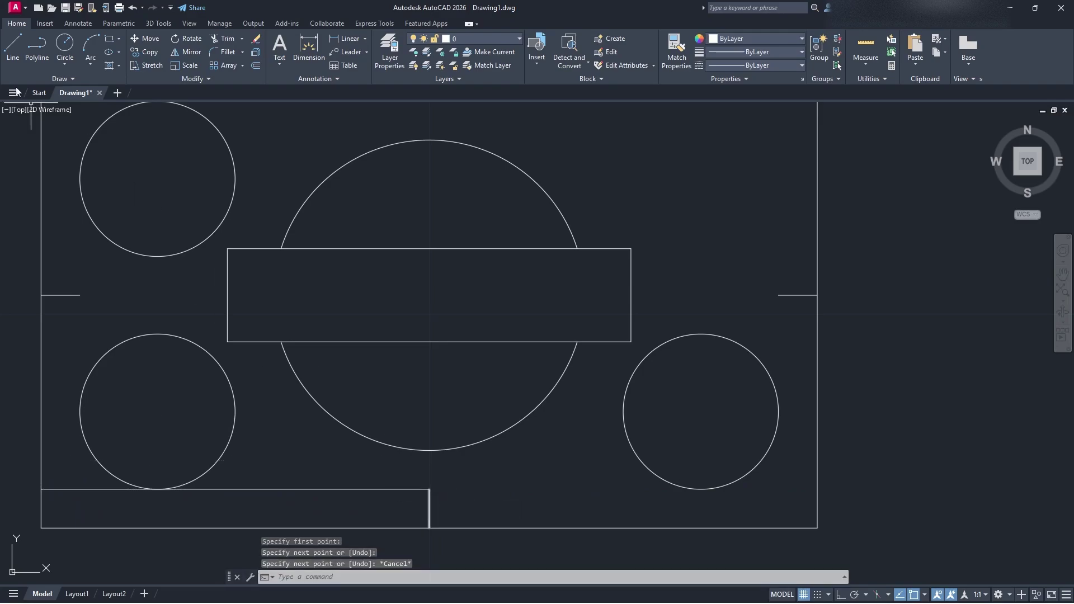
Step: Draw a vertical line from the left tick's inner end down to the lower horizontal line
left_click(12, 47)
left_click(80, 295)
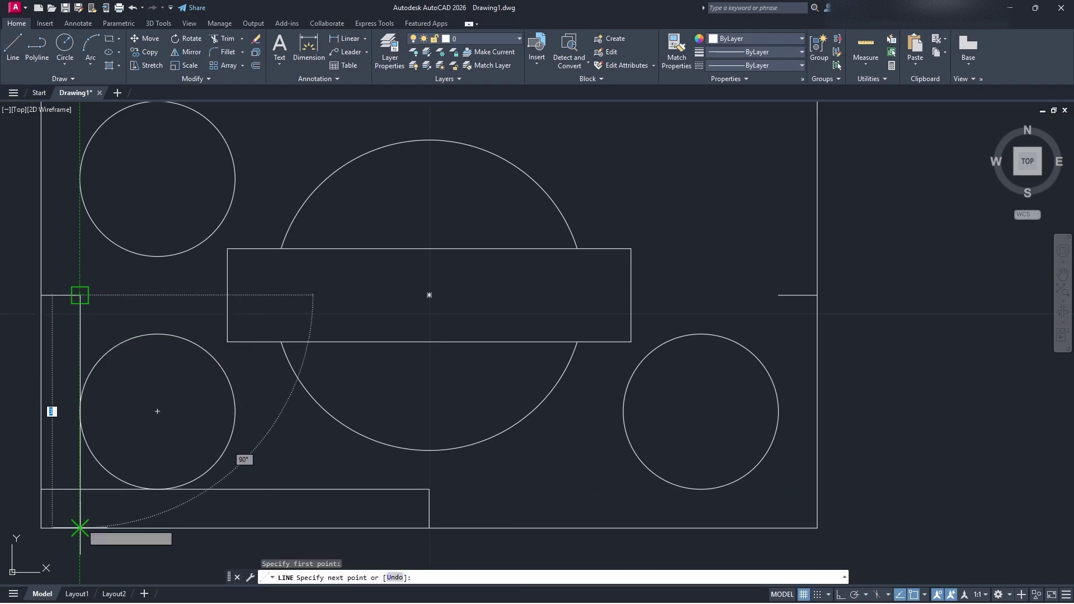
left_click(80, 489)
key("Escape")
Step: Shorten the horizontal line by moving its left end to the vertical line's lower end
left_click(49, 489)
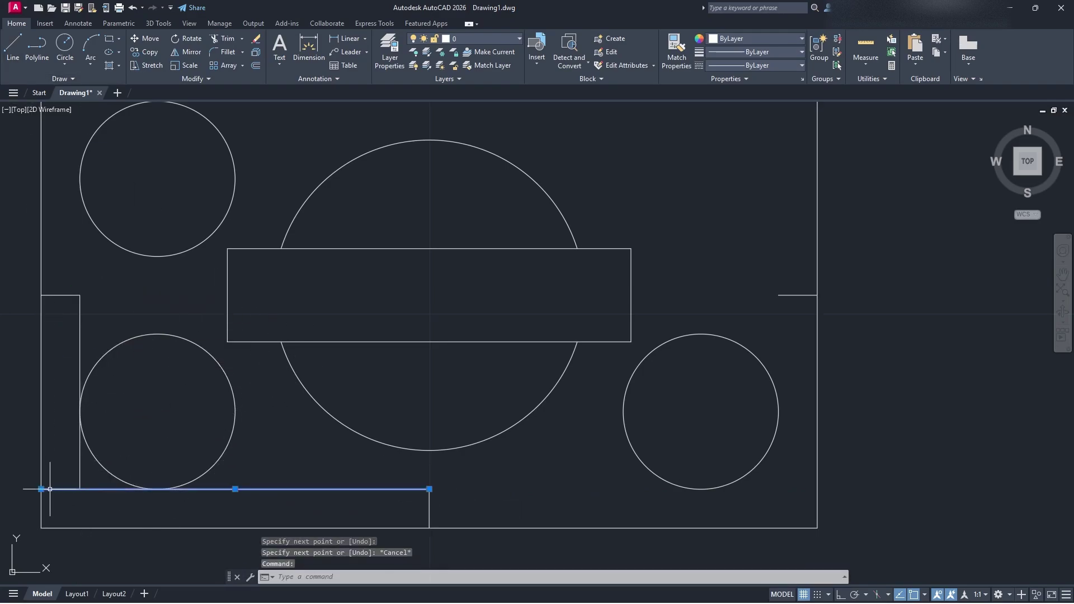
left_click(41, 489)
left_click(80, 489)
key("Escape")
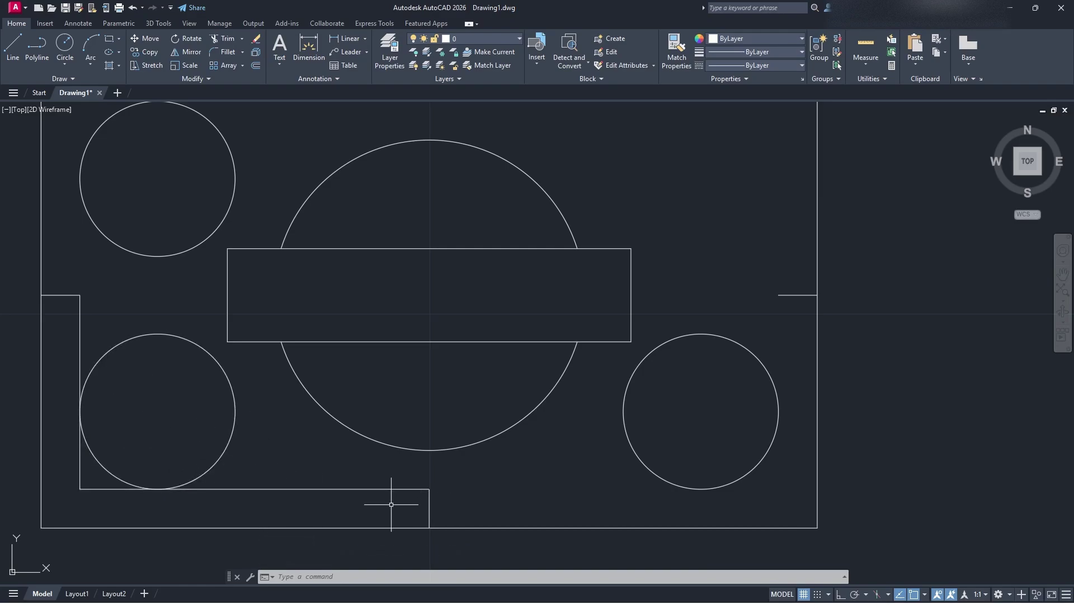
Step: Undo the horizontal line's shortening and both auxiliary lines around the lower-left circle
key("ctrl+z")
key("ctrl+z")
key("ctrl+z")
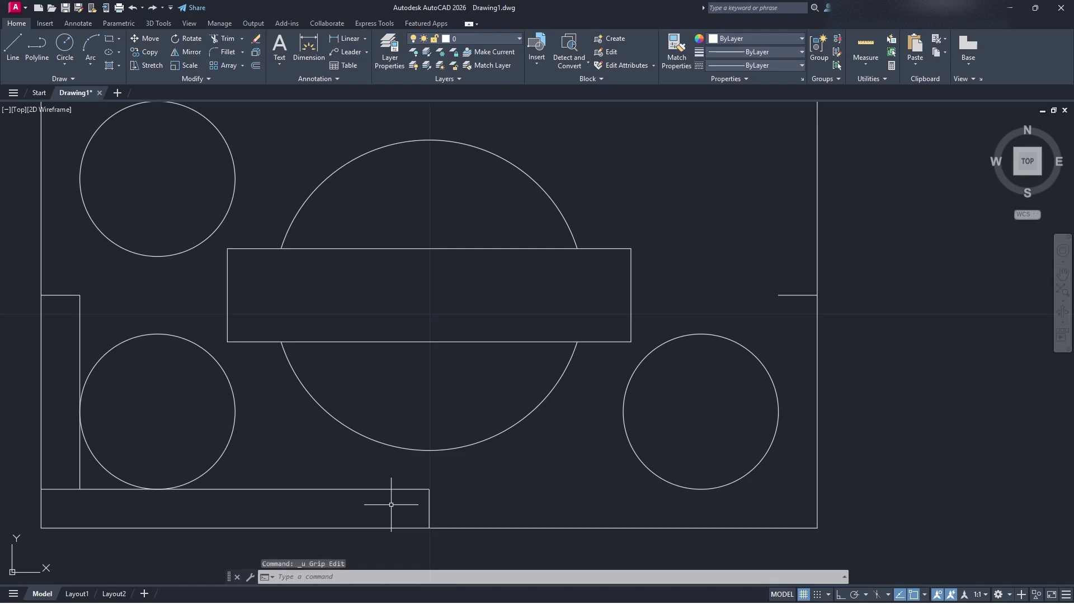
Step: Copy the lower-right circle straight up into the upper-right area, with its right quadrant aligned with the right tick's inner end
middle_click_drag(779, 359, 760, 408)
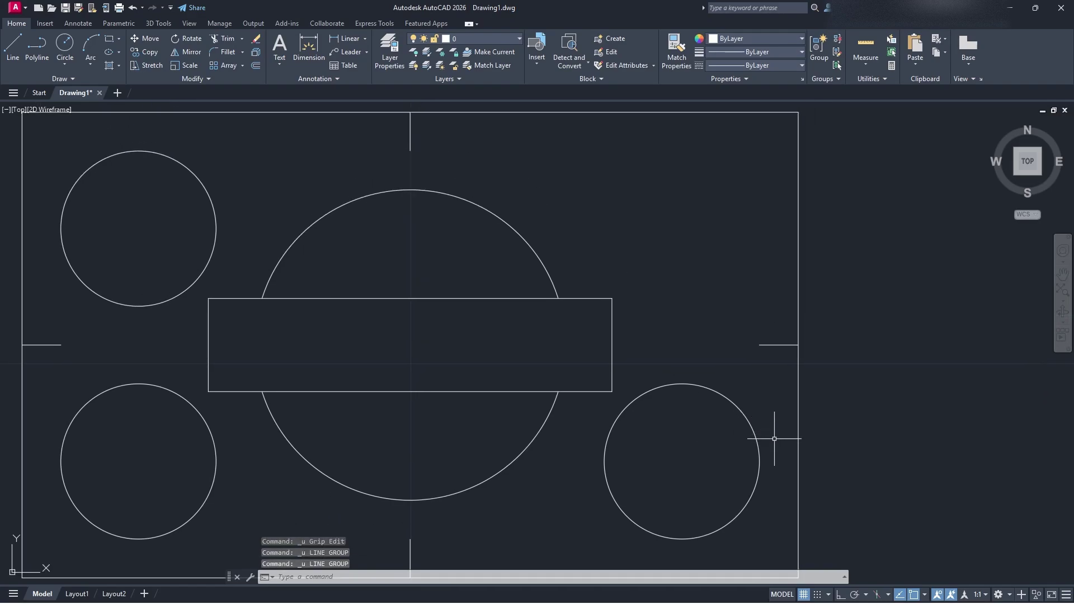
left_click(712, 439)
key("Escape")
key("Return")
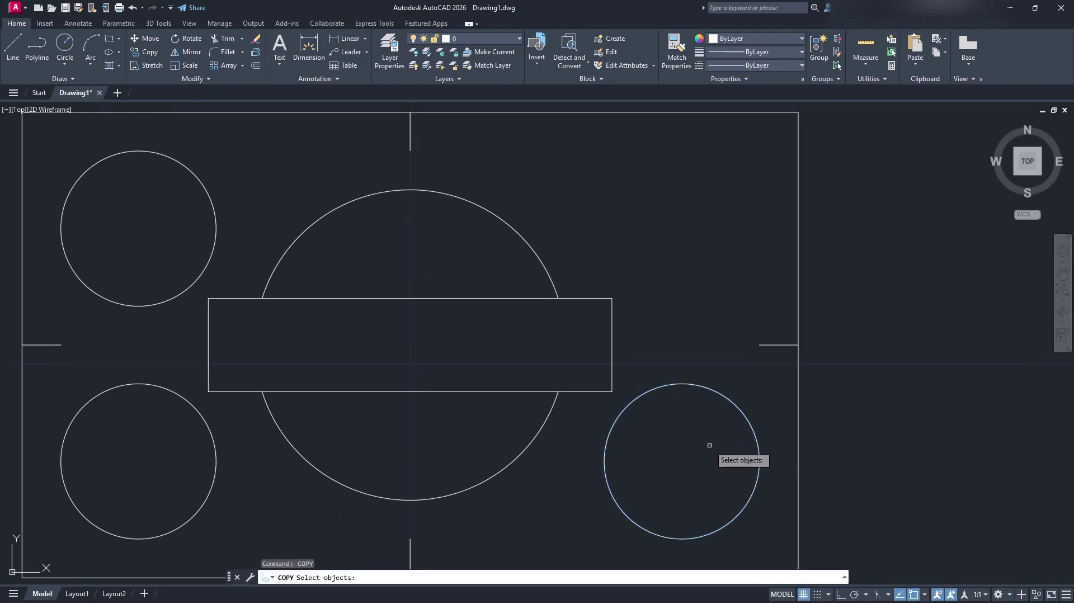
left_click(750, 427)
key("Return")
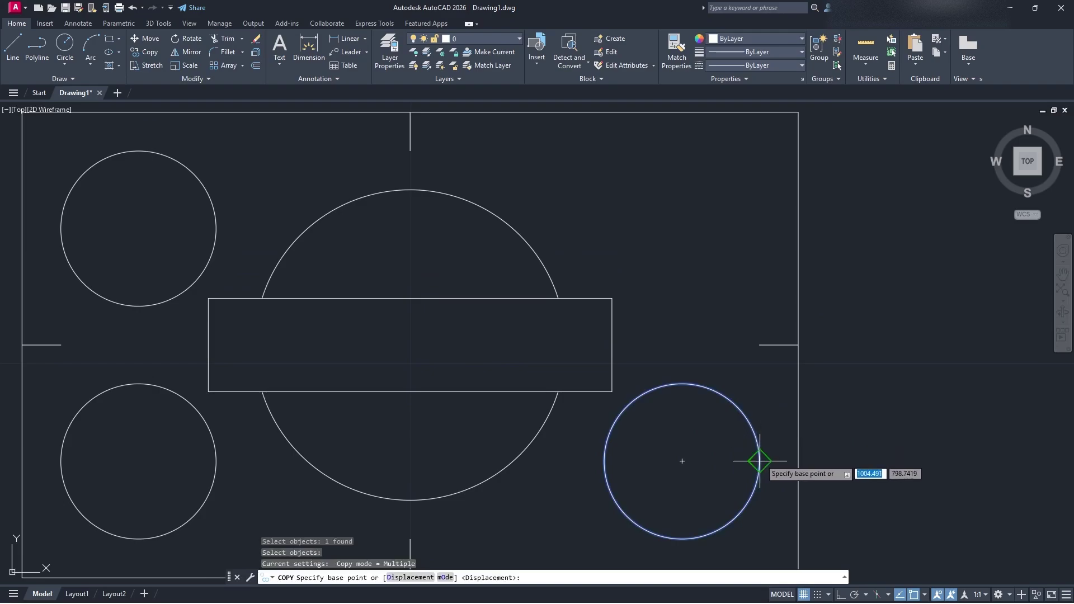
left_click(760, 461)
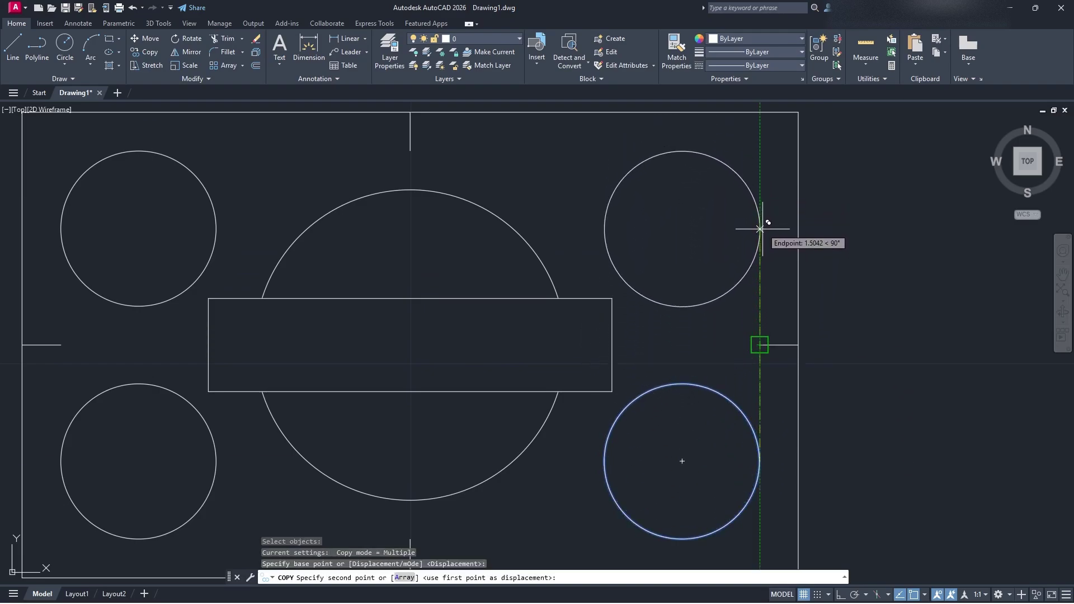
left_click(760, 233)
key("Escape")
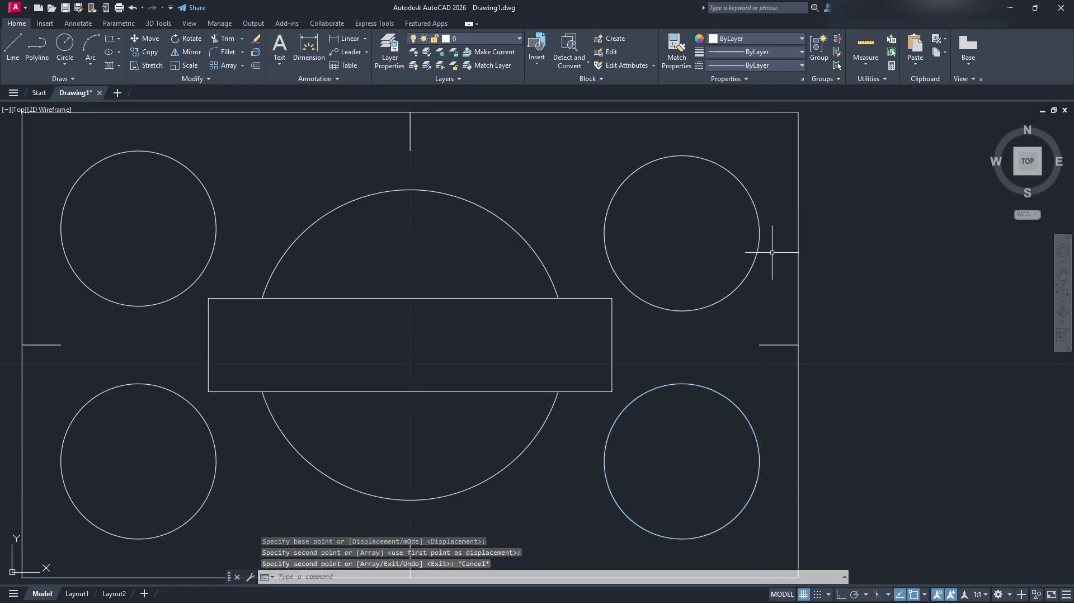
Step: Move the upper-right circle vertically so its top quadrant is level with the top tick's inner end
left_click(773, 250)
left_click(738, 239)
type("mov")
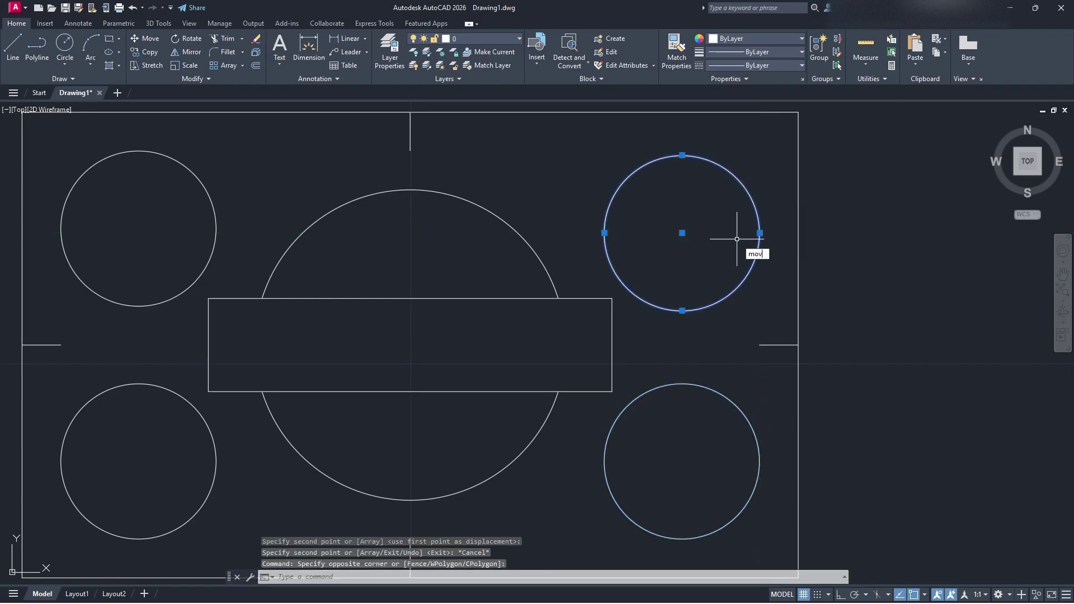
type("e")
key("Return")
left_click(682, 155)
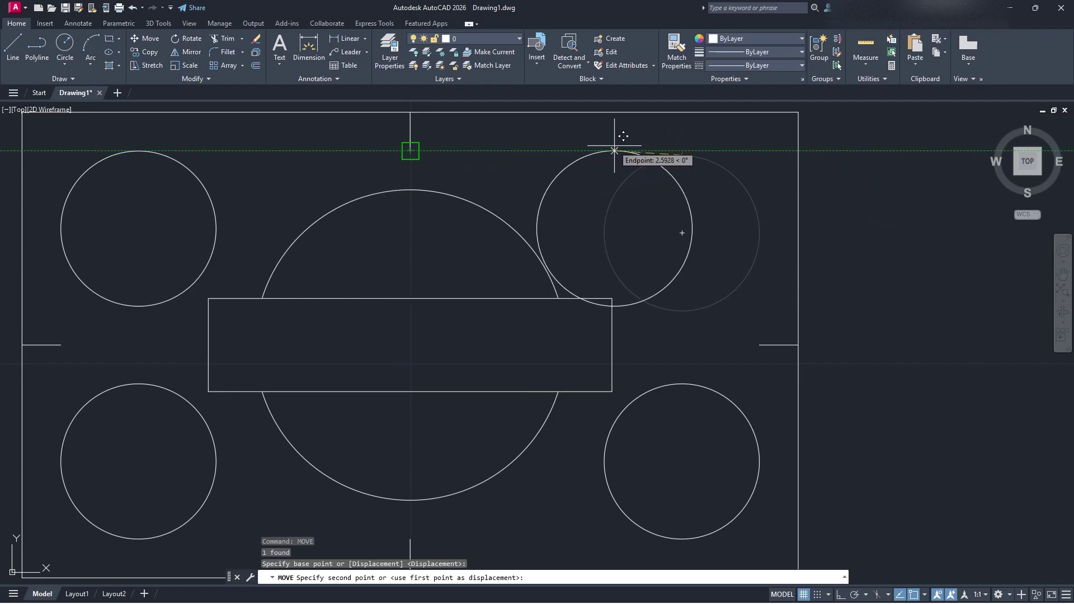
left_click(682, 151)
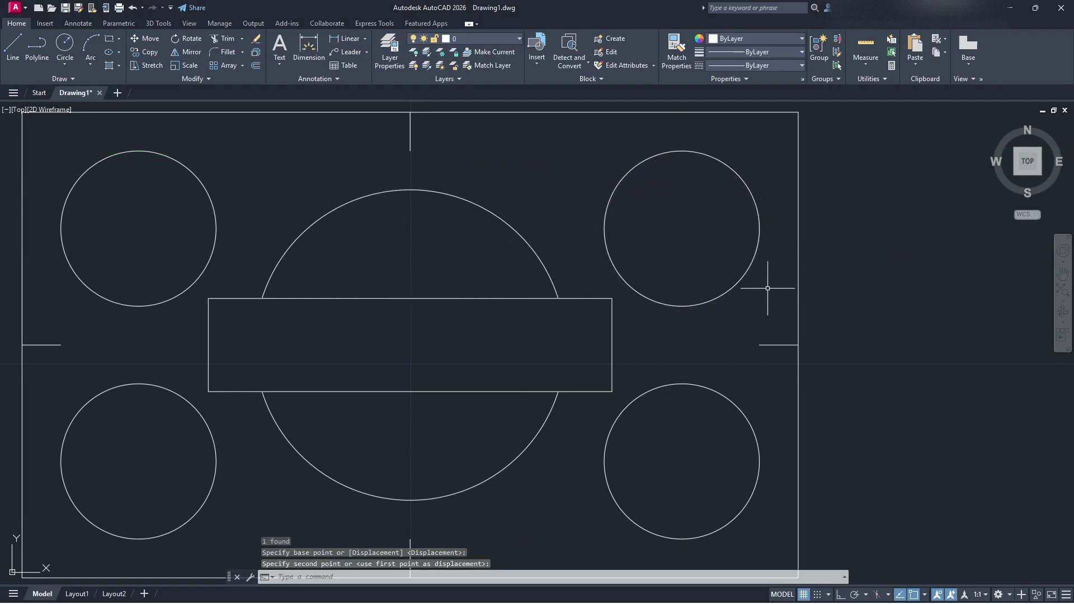
left_click(13, 45)
left_click(410, 151)
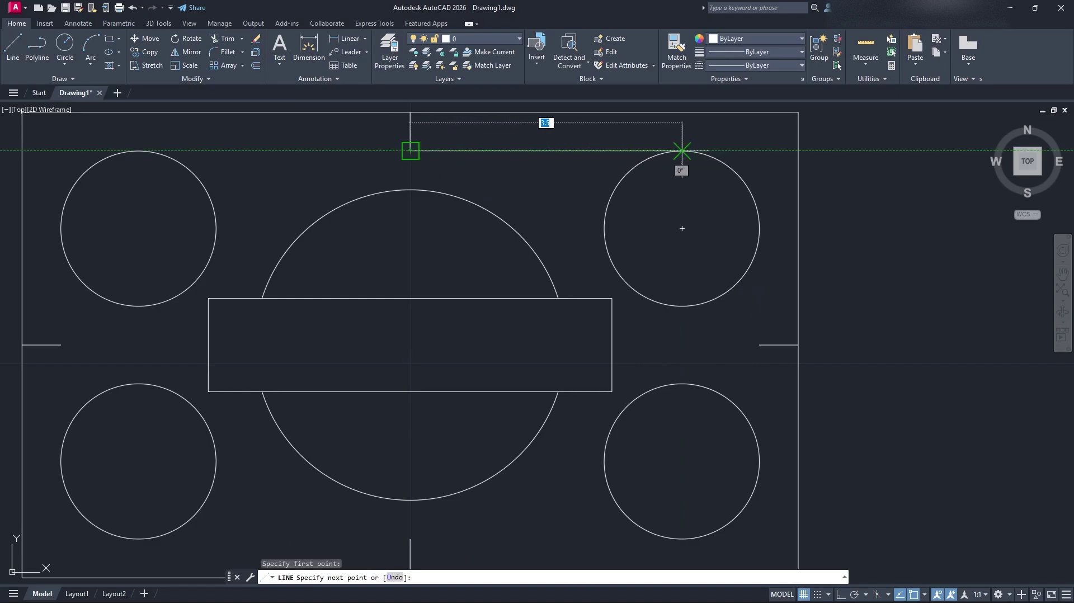
key("Escape")
key("Return")
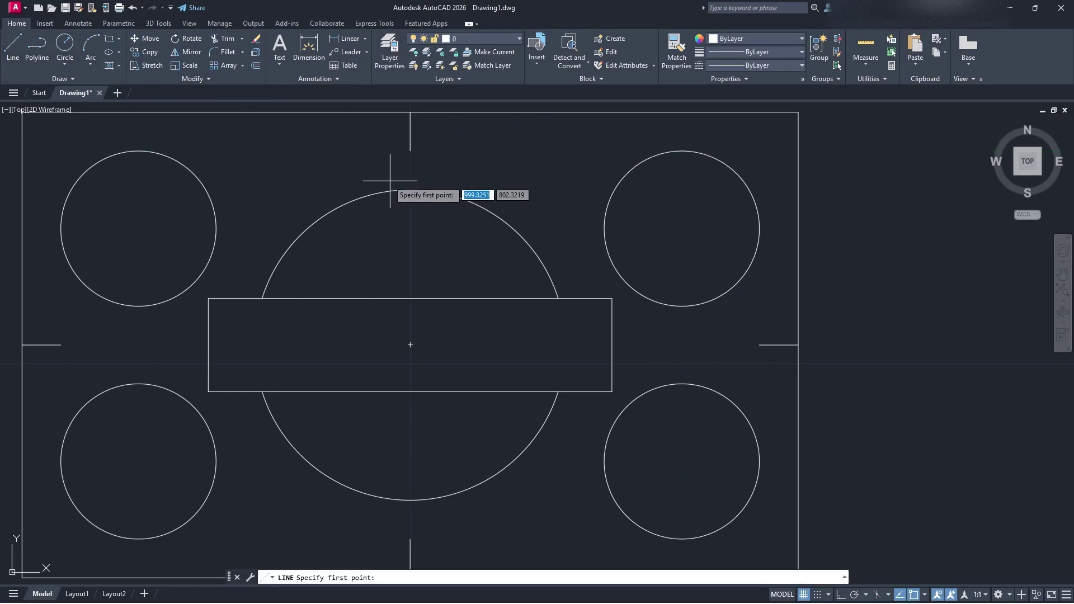
Step: Draw a polyline from the top tick's inner end to the upper-right circle's top quadrant
left_click(32, 47)
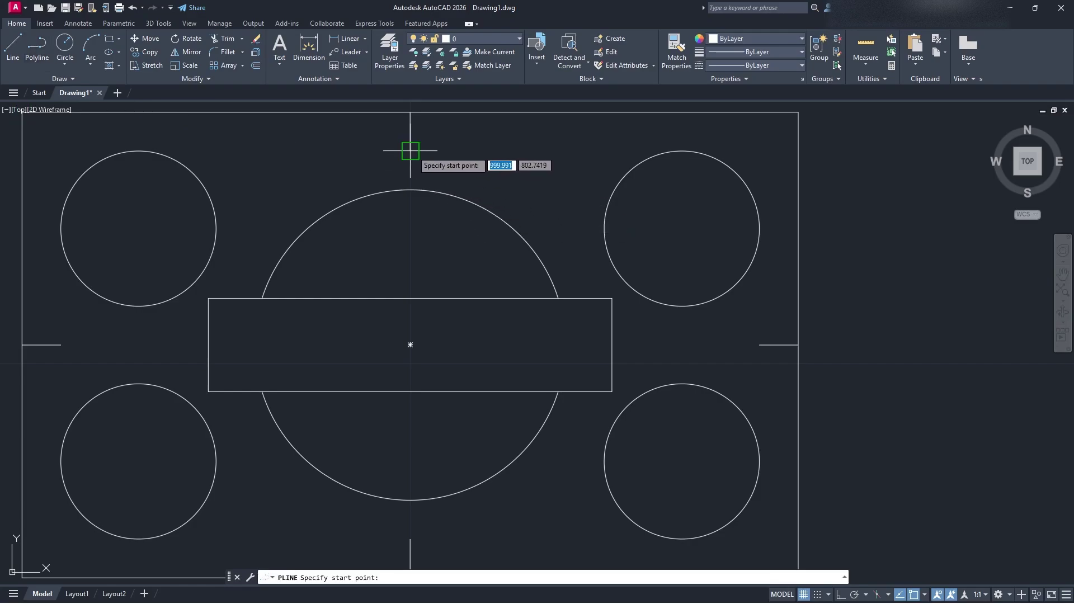
left_click(410, 151)
left_click(682, 150)
key("Return")
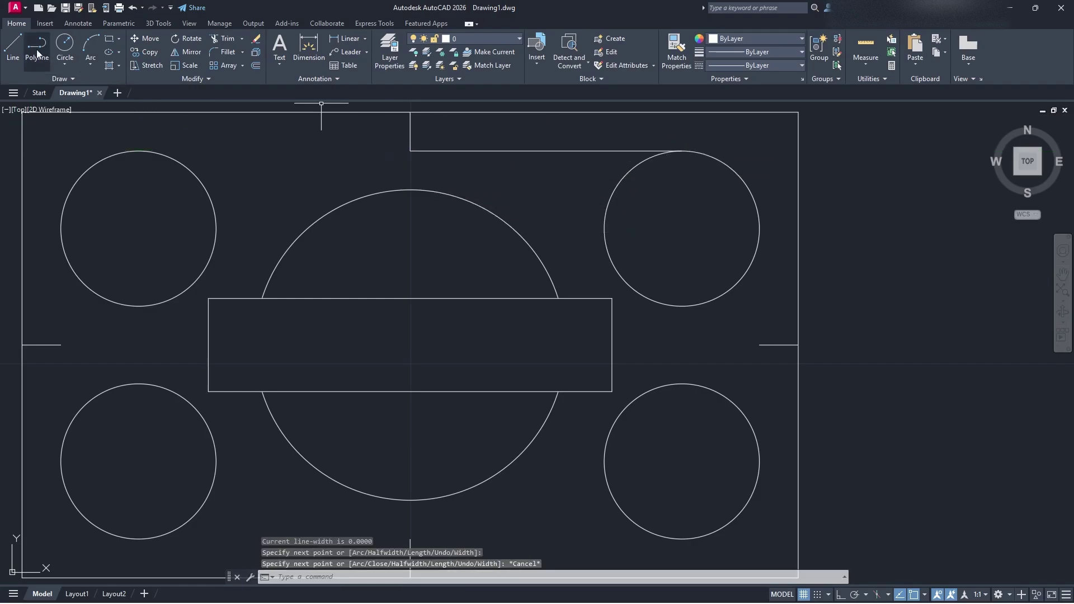
Step: Draw a line from the upper-right circle's right quadrant through the right tick's inner end to the lower-right circle's right quadrant
left_click(13, 47)
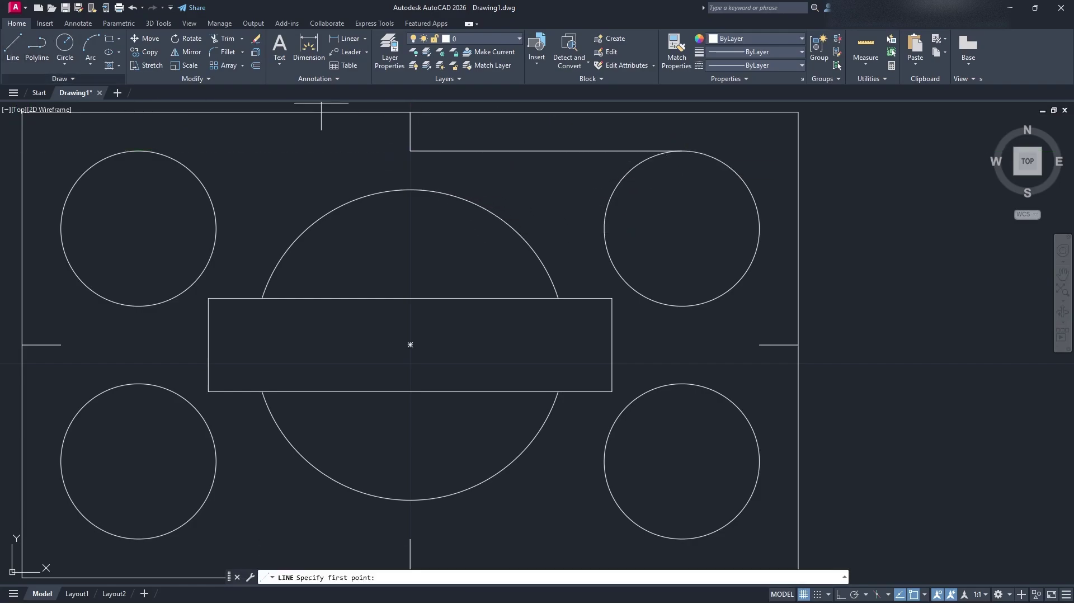
left_click(760, 228)
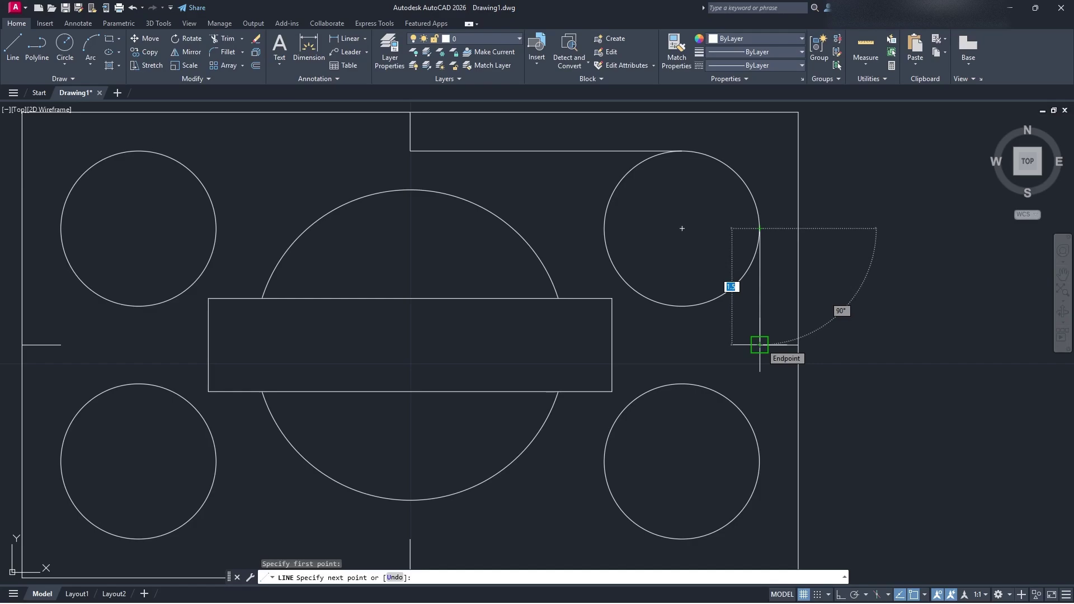
left_click(760, 344)
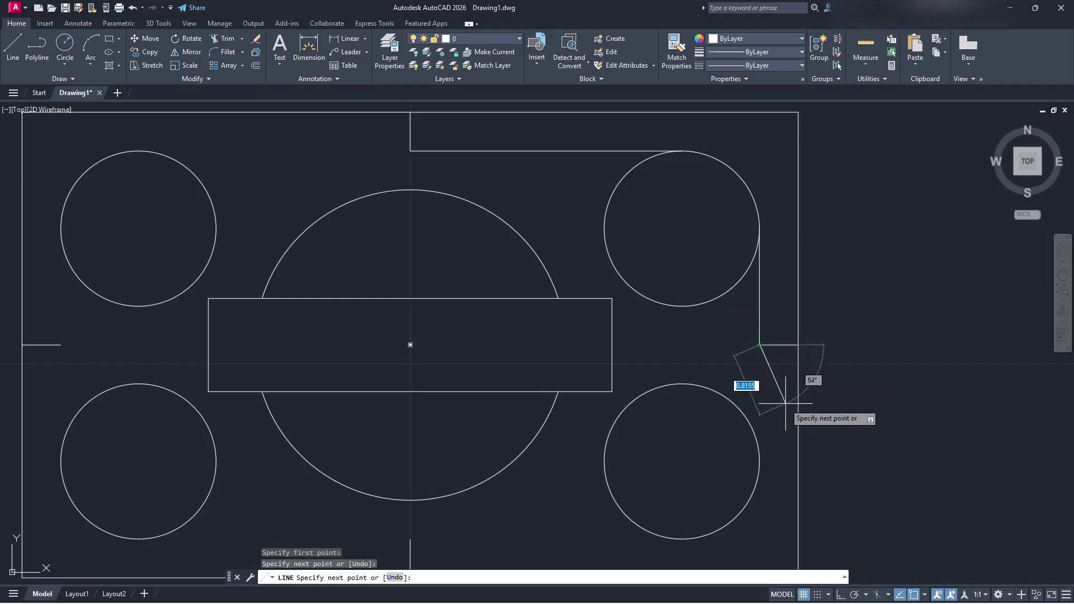
left_click(759, 461)
middle_click_drag(760, 461, 803, 338)
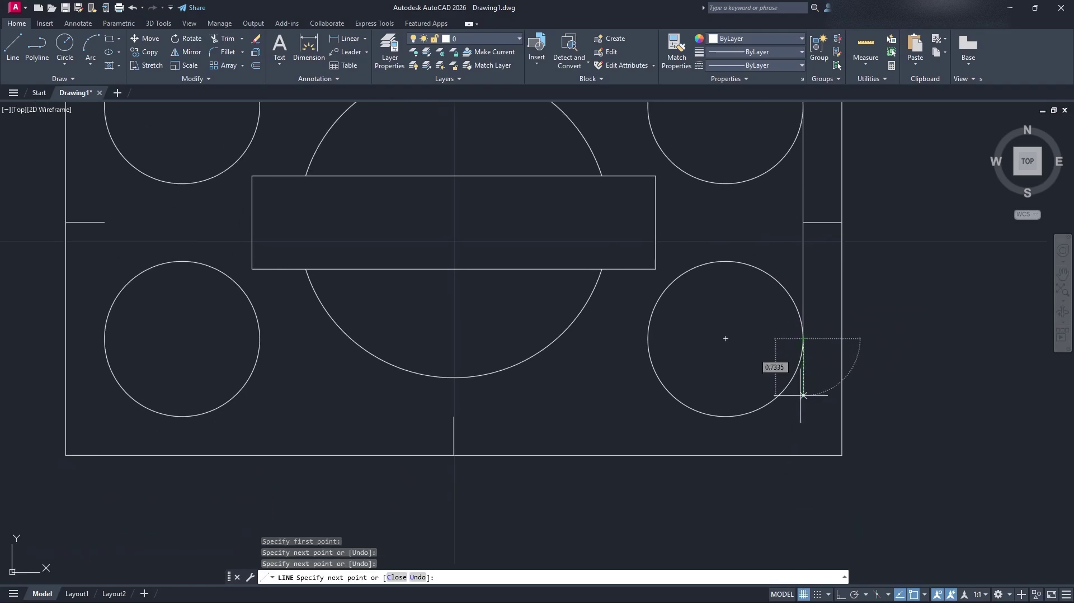
key("Escape")
Step: Draw a line from the lower-right circle's bottom quadrant through the bottom tick's inner end to the lower-left circle's bottom quadrant
left_click(12, 50)
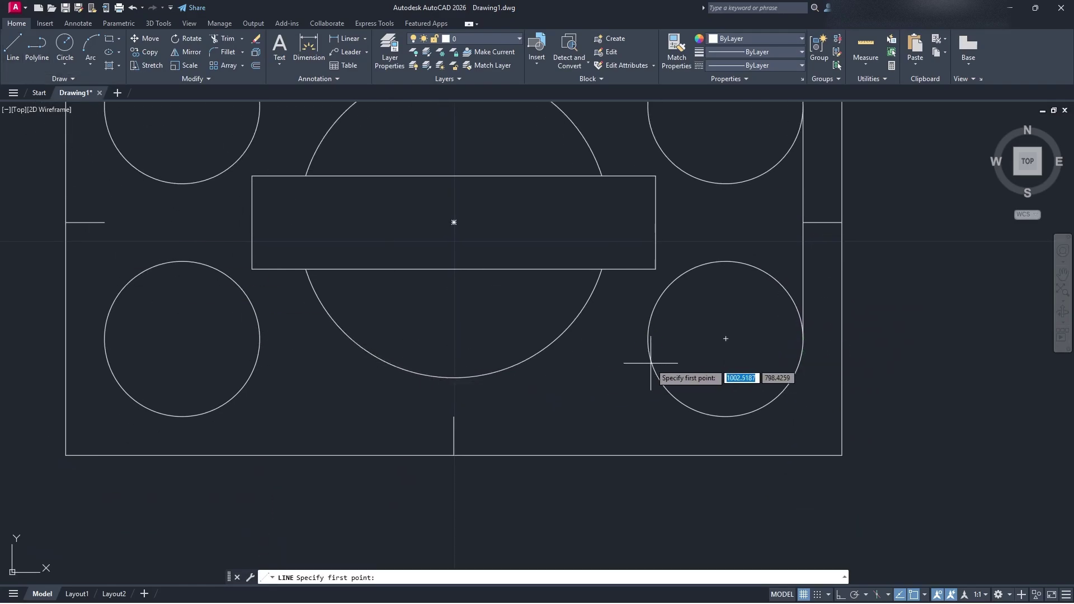
left_click(726, 415)
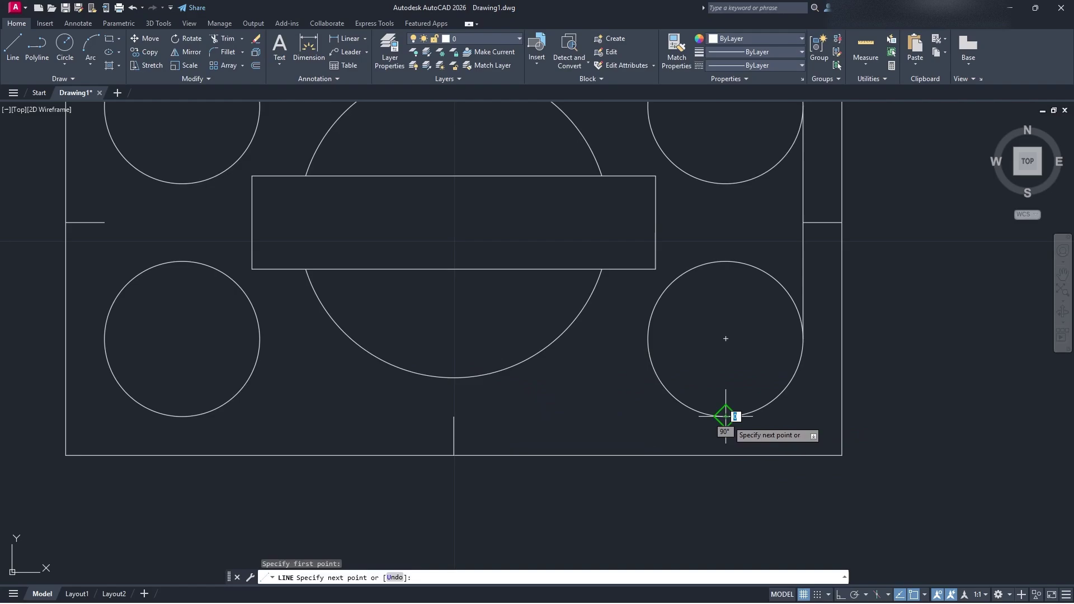
left_click(454, 415)
middle_click_drag(446, 423, 651, 412)
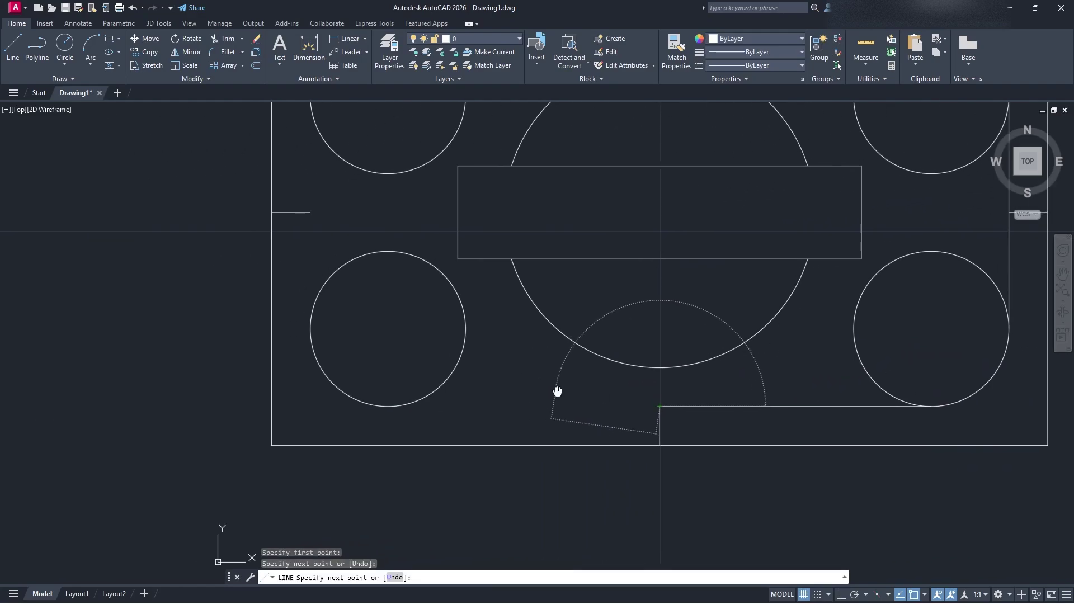
left_click(388, 407)
key("Escape")
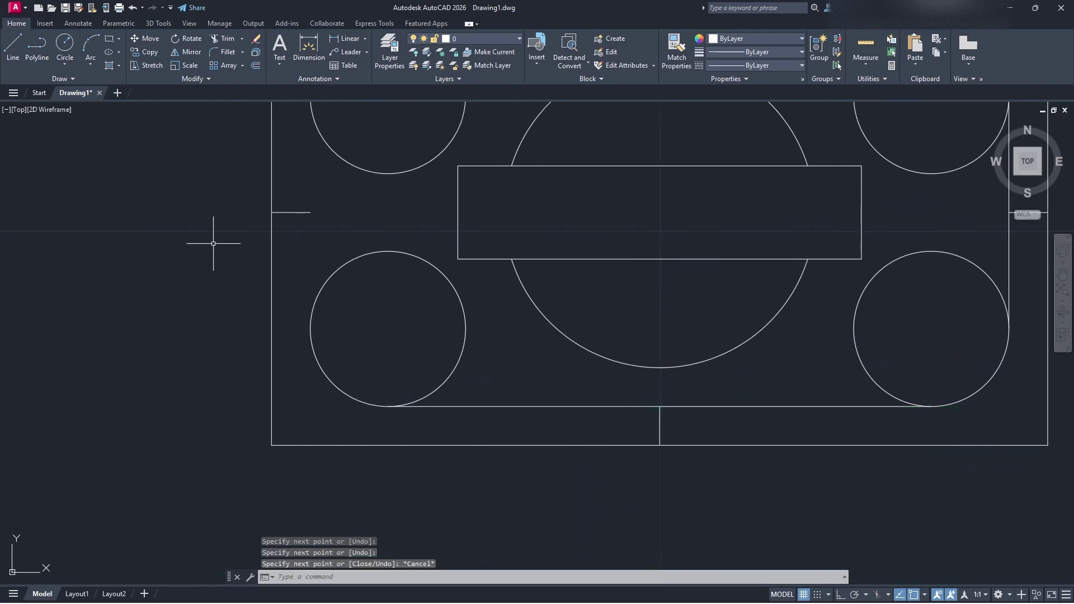
Step: Draw a line from the lower-left circle's left quadrant through the left tick's inner end to the upper-left circle's left quadrant
left_click(12, 48)
left_click(310, 329)
left_click(311, 212)
middle_click_drag(312, 211, 340, 421)
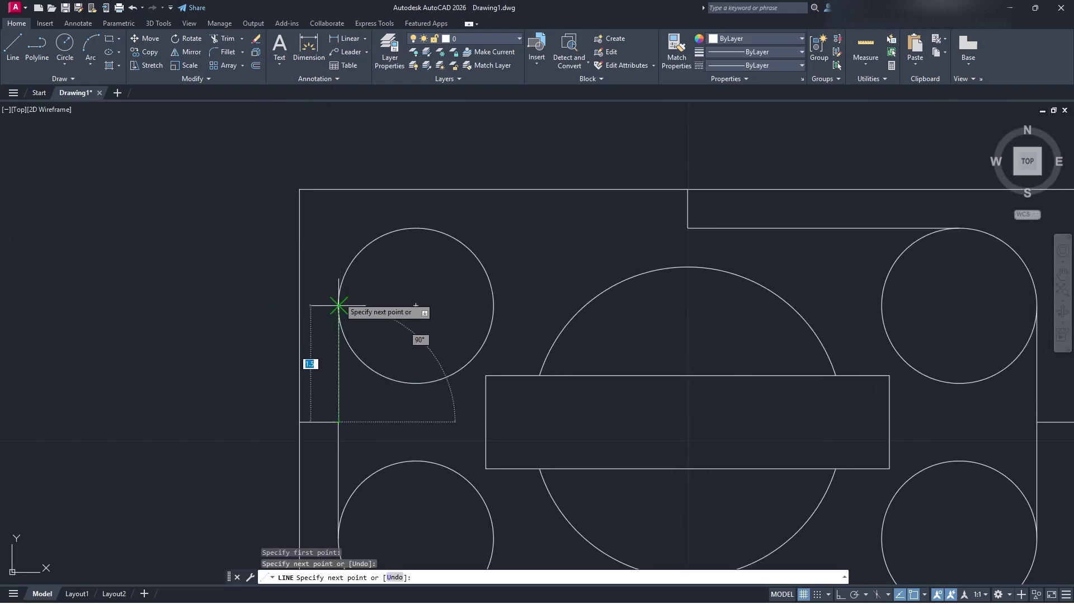
key("Escape")
Step: Draw a line from the upper-left circle's top quadrant to the top tick's inner end
left_click(13, 47)
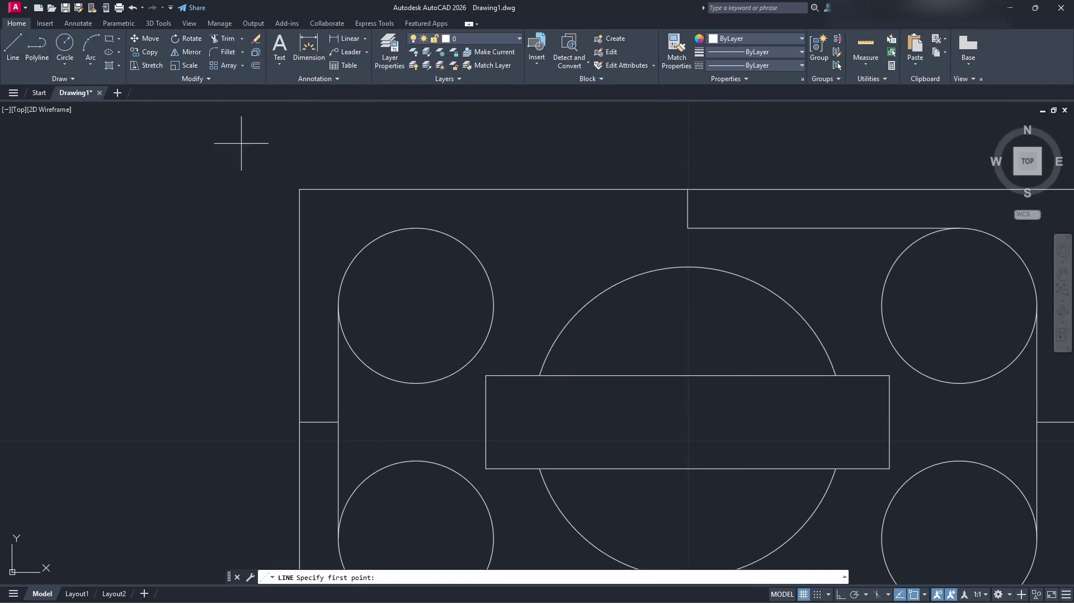
left_click(416, 229)
left_click(688, 228)
key("Escape")
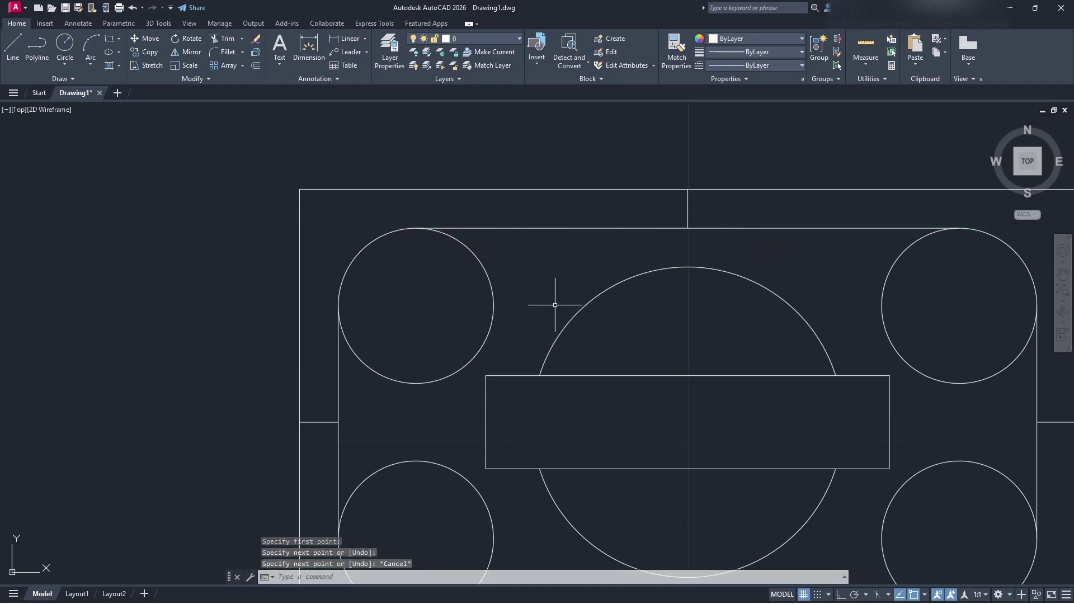
Step: Trim the inner parts of the upper-left, lower-left and lower-right circles, leaving only their outer corner arcs
type("trim")
key("Return")
left_click_drag(499, 283, 453, 359)
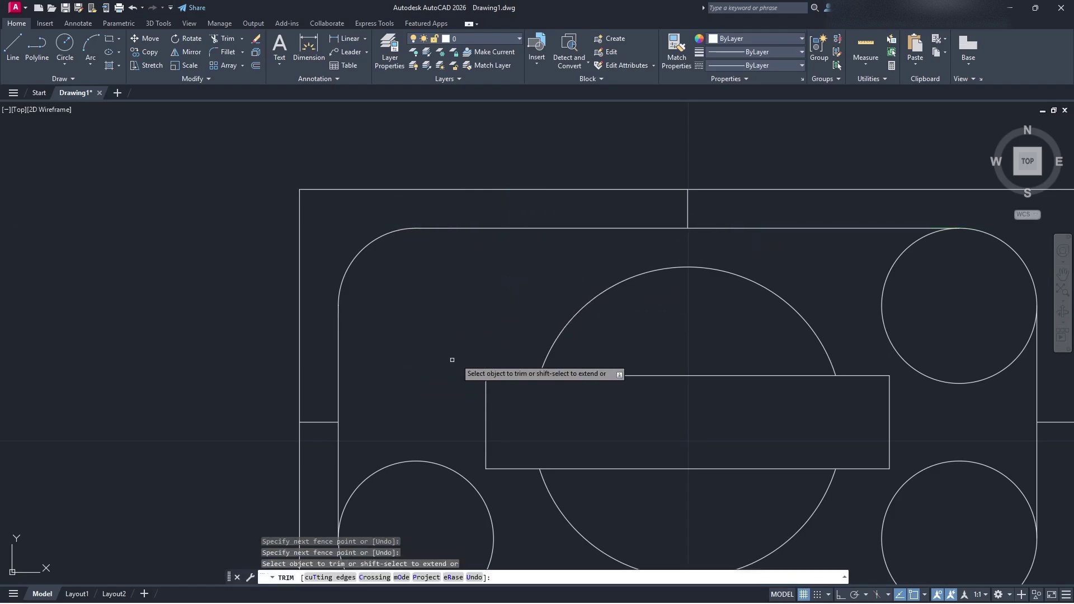
middle_click_drag(452, 359, 409, 375)
mouse_move(409, 375)
left_mouse_down()
mouse_move(347, 376)
mouse_move(280, 403)
left_mouse_up()
left_click_drag(851, 439, 855, 329)
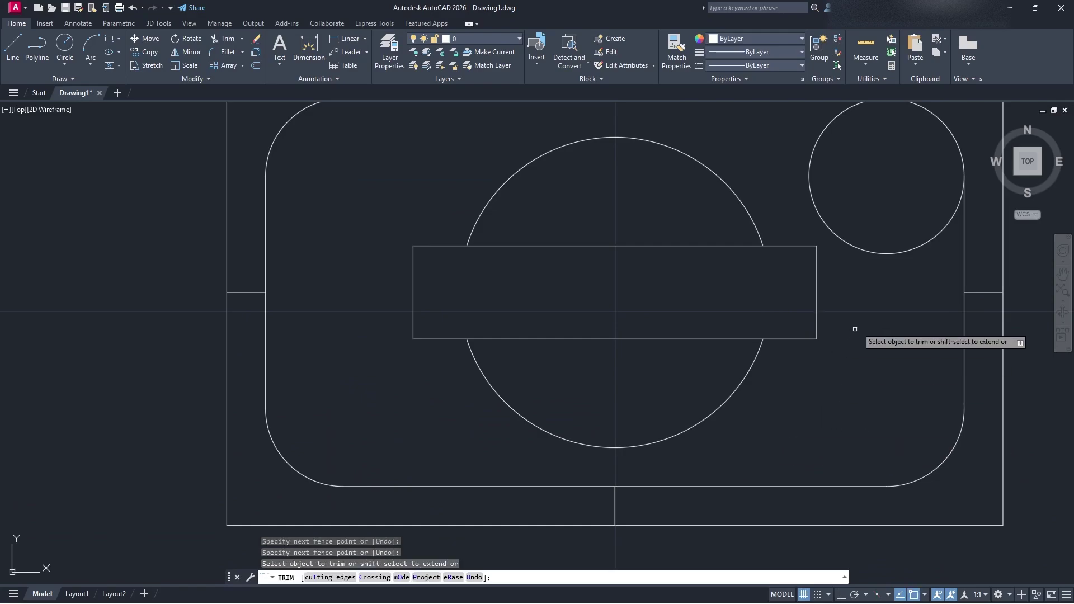
Step: Try to trim the inner part of the upper-right circle
mouse_move(822, 180)
left_mouse_down()
mouse_move(918, 271)
mouse_move(887, 245)
mouse_move(861, 253)
left_mouse_up()
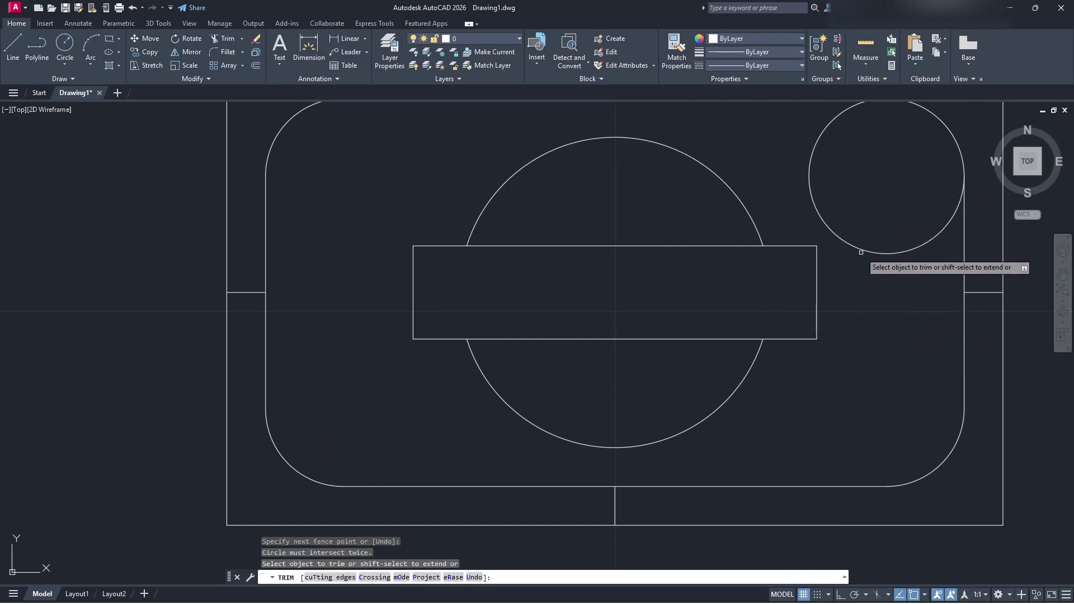
key("Escape")
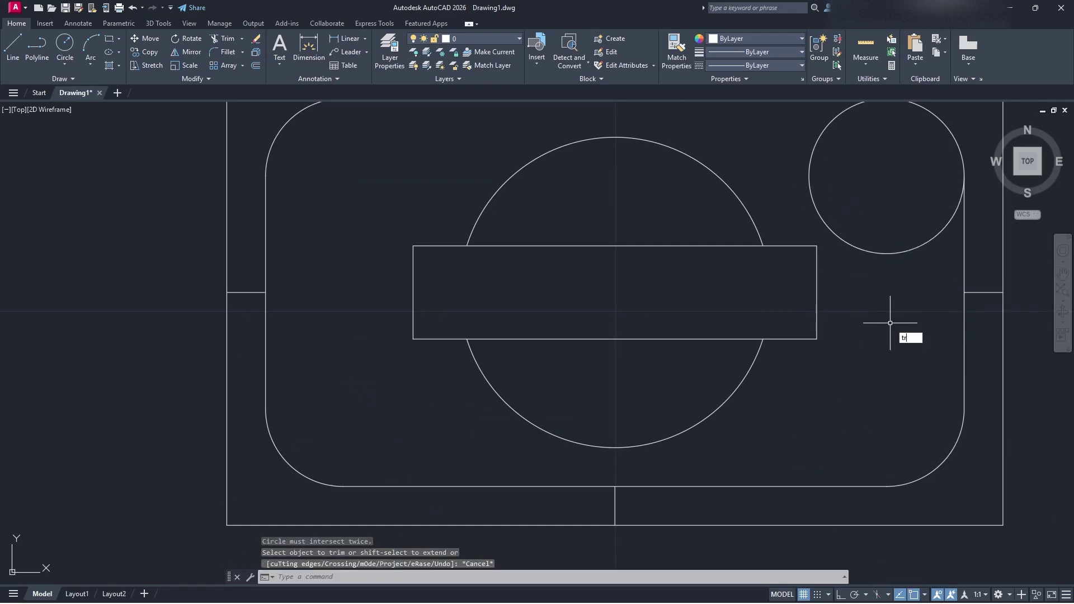
type("tr")
key("Return")
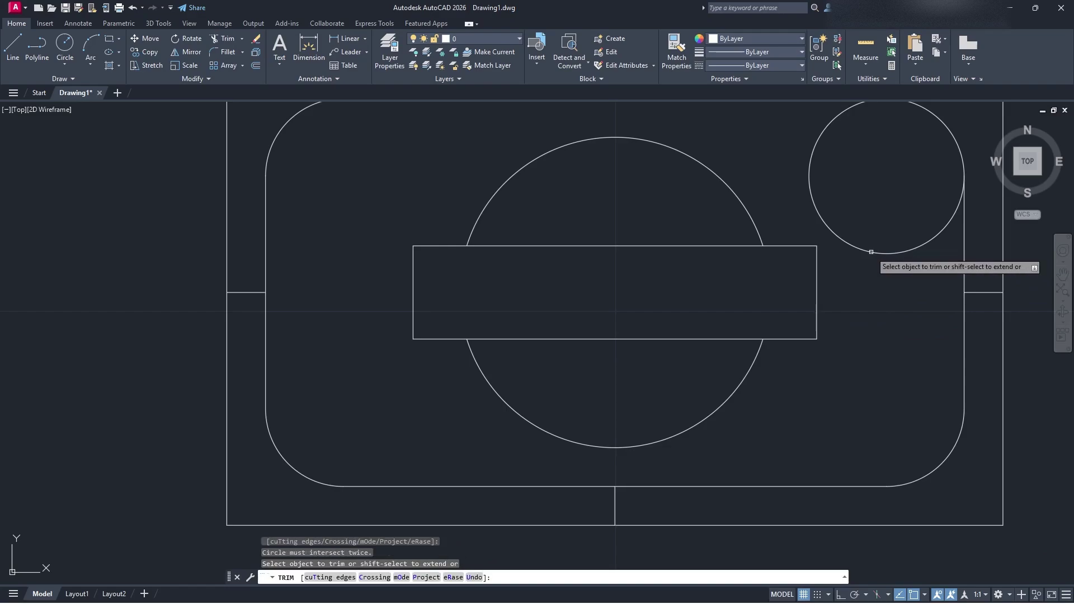
middle_click_drag(871, 252, 776, 339)
key("Escape")
Step: Trim away the inner part of the upper-right circle, leaving its outer arc as the frame's rounded corner
left_click(732, 212)
middle_click_drag(793, 226, 791, 231)
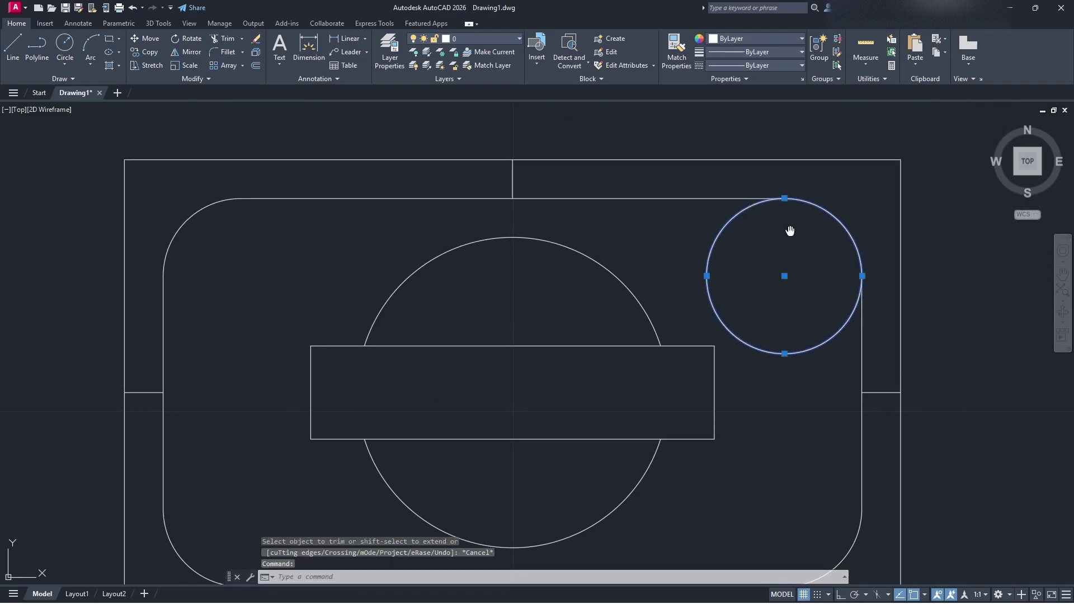
scroll(790, 231, "up", 10)
key("Escape")
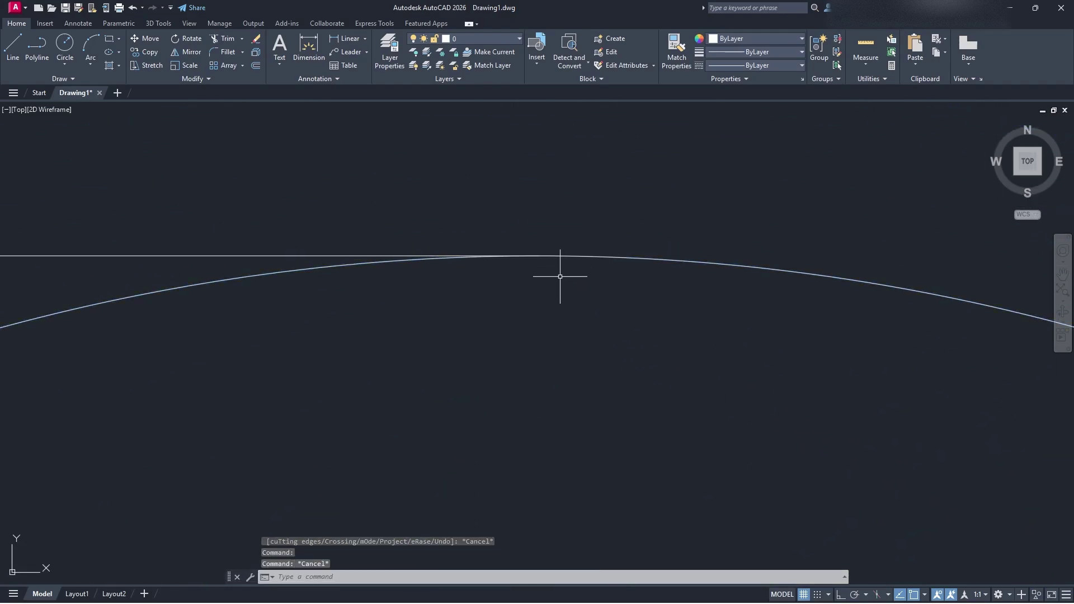
scroll(458, 211, "down", 12)
middle_click_drag(544, 377, 516, 344)
type("tr")
key("Return")
left_click_drag(515, 341, 352, 374)
key("Escape")
scroll(472, 385, "down", 8)
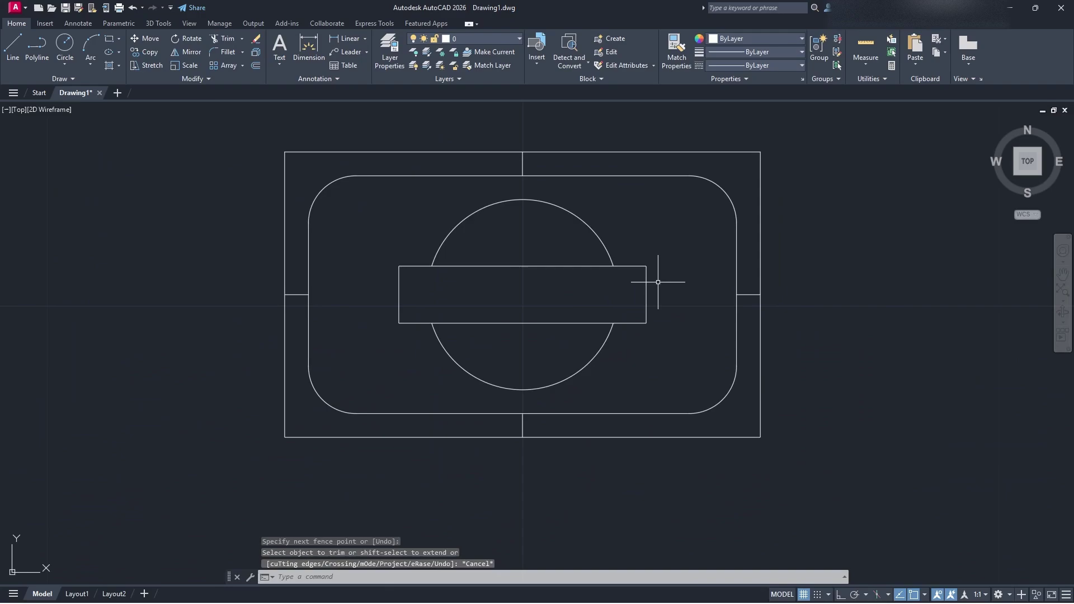
Step: Delete the four midpoint tick lines between the outer rectangle and the rounded frame
left_click(760, 338)
left_click(749, 314)
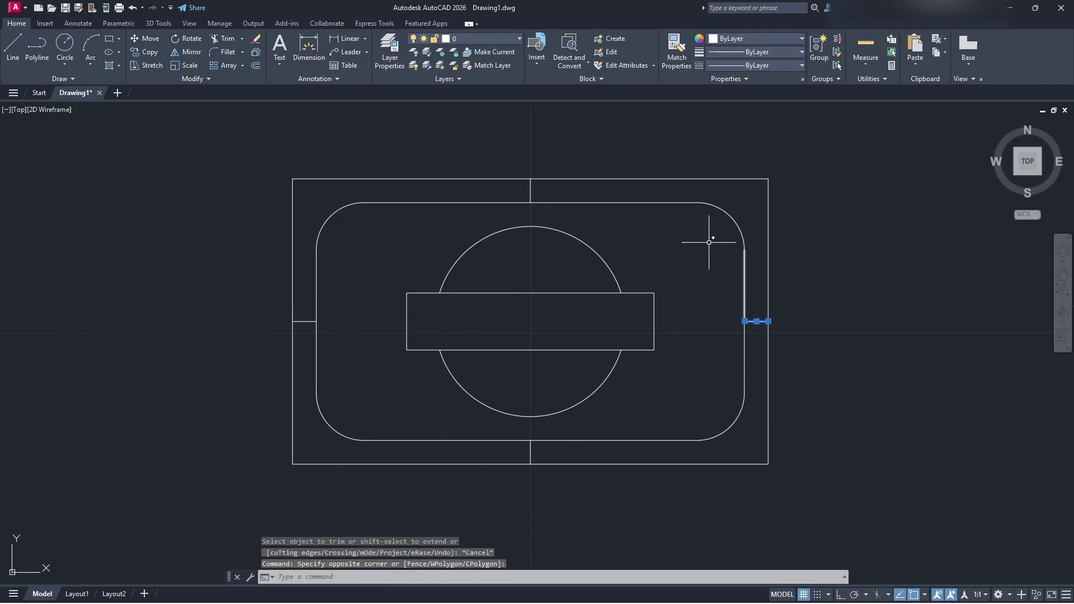
left_click(556, 187)
left_click(504, 189)
left_click(302, 304)
left_click(314, 343)
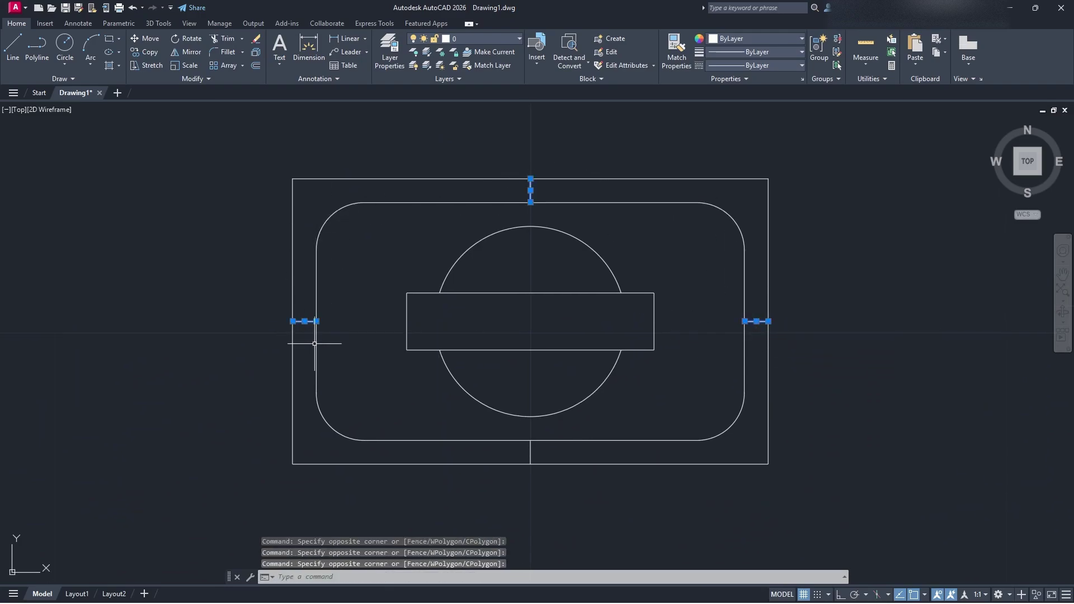
left_click(562, 452)
left_click(493, 449)
key("Return")
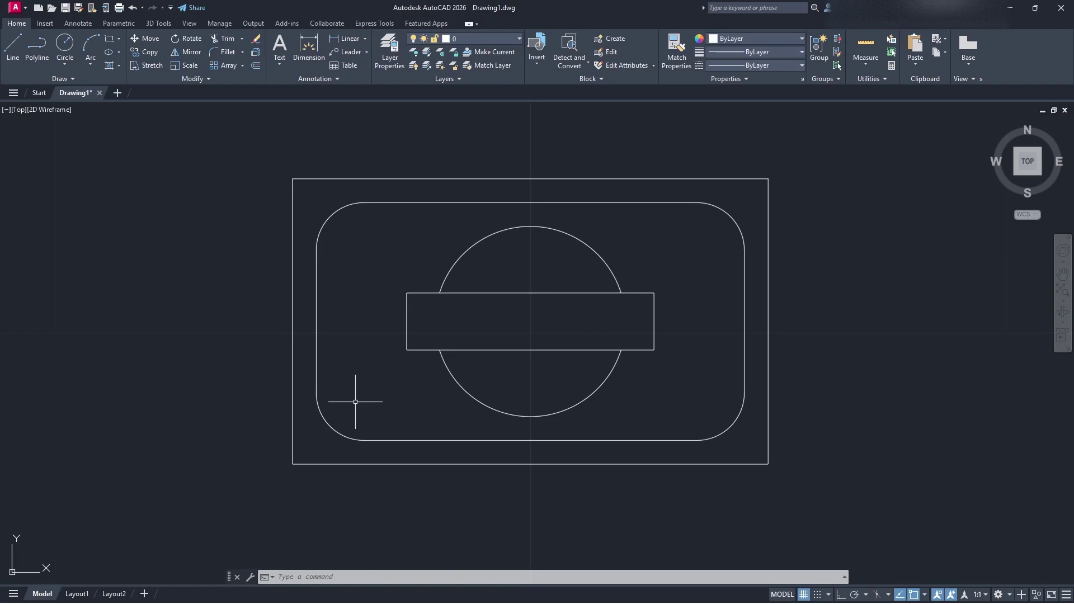
Step: Try a radius 1 circle centred on the upper-left corner arc, then undo it
left_click(64, 44)
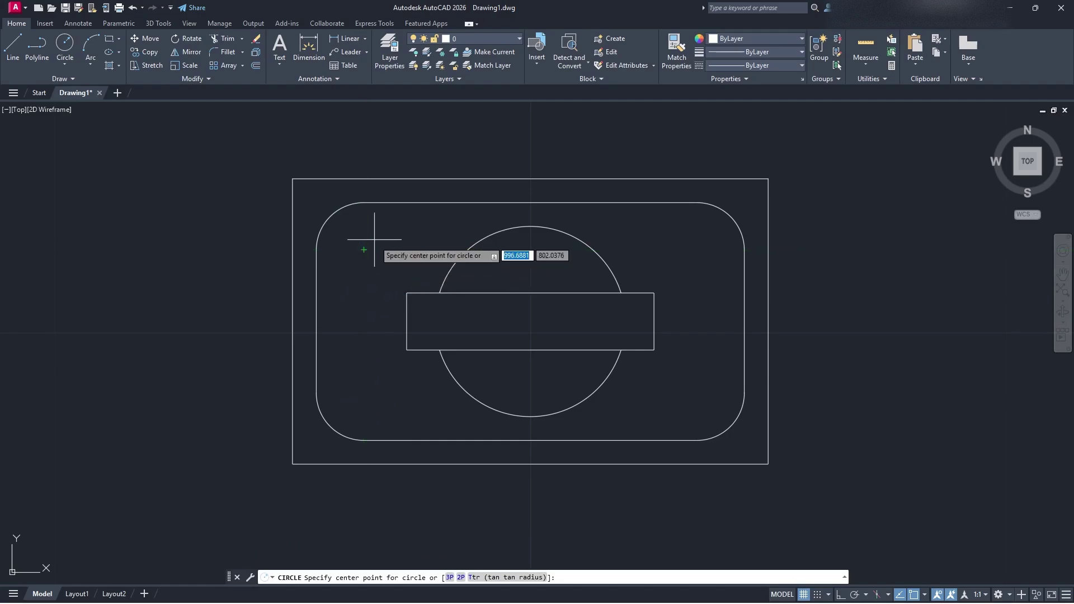
middle_click_drag(365, 253, 377, 269)
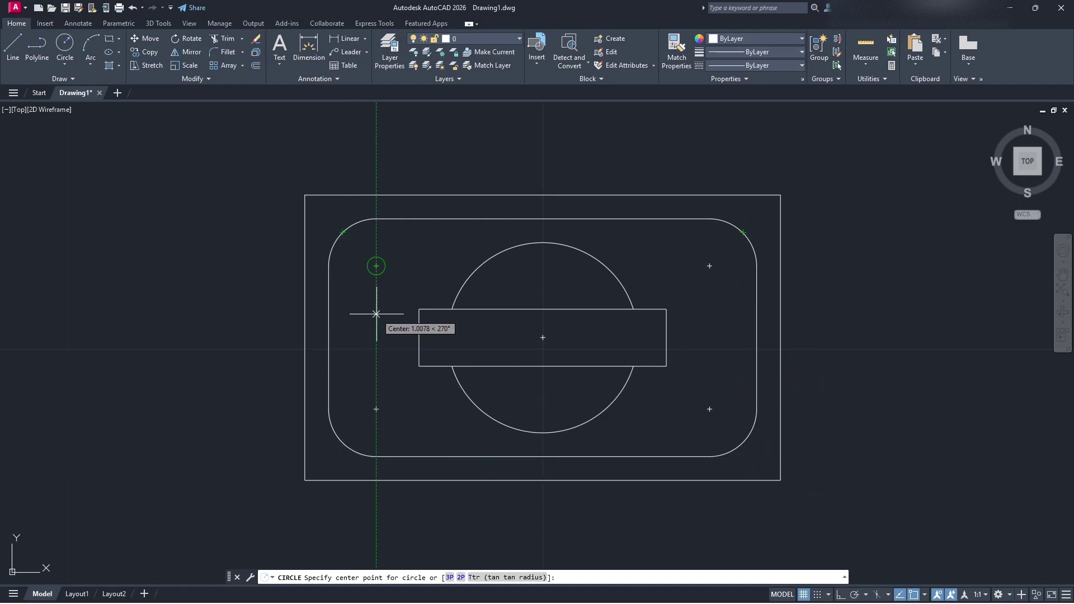
left_click(376, 266)
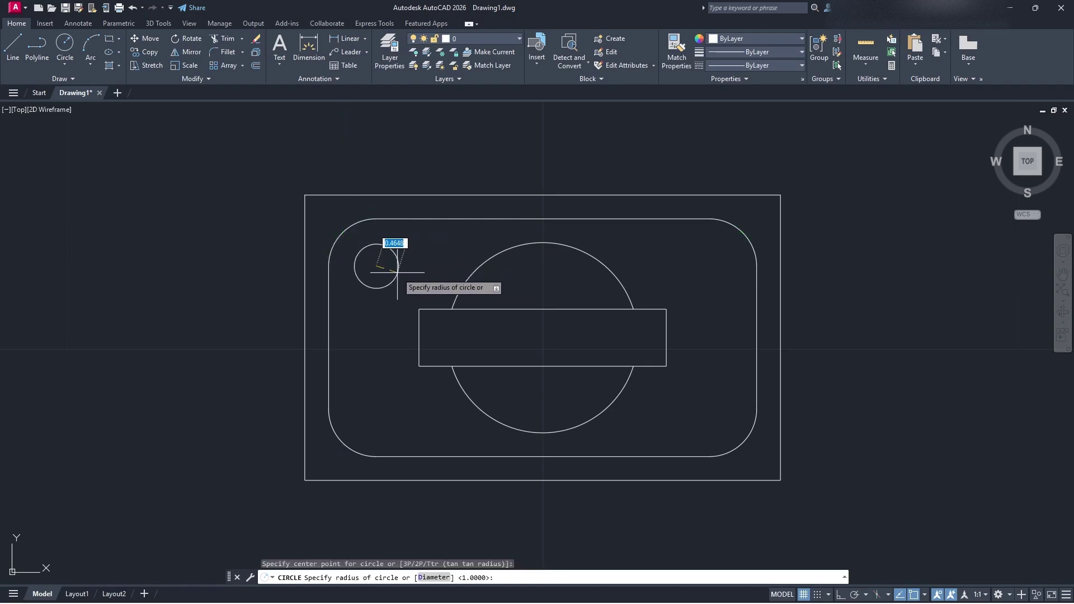
key("Return")
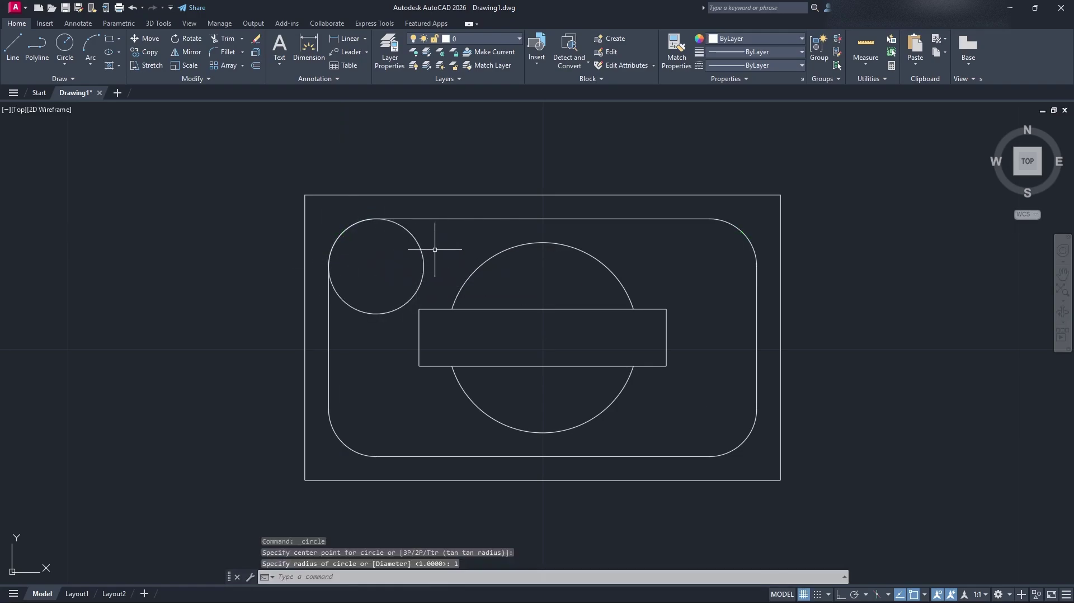
key("ctrl+z")
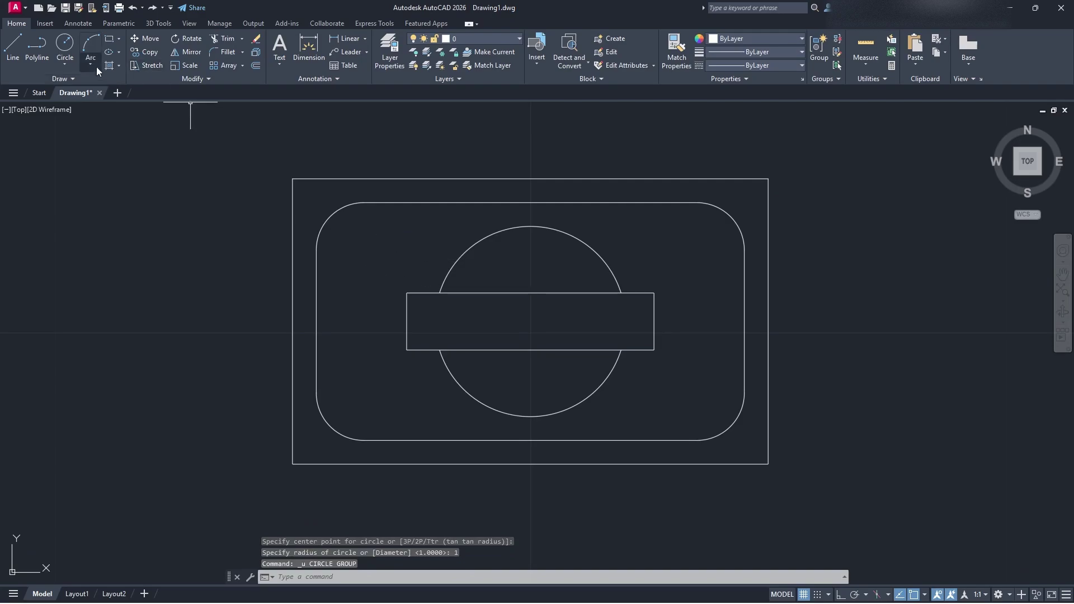
Step: Draw a diameter 1 circle at the centre of the rounded frame's upper-left corner arc
left_click(65, 45)
left_click(364, 249)
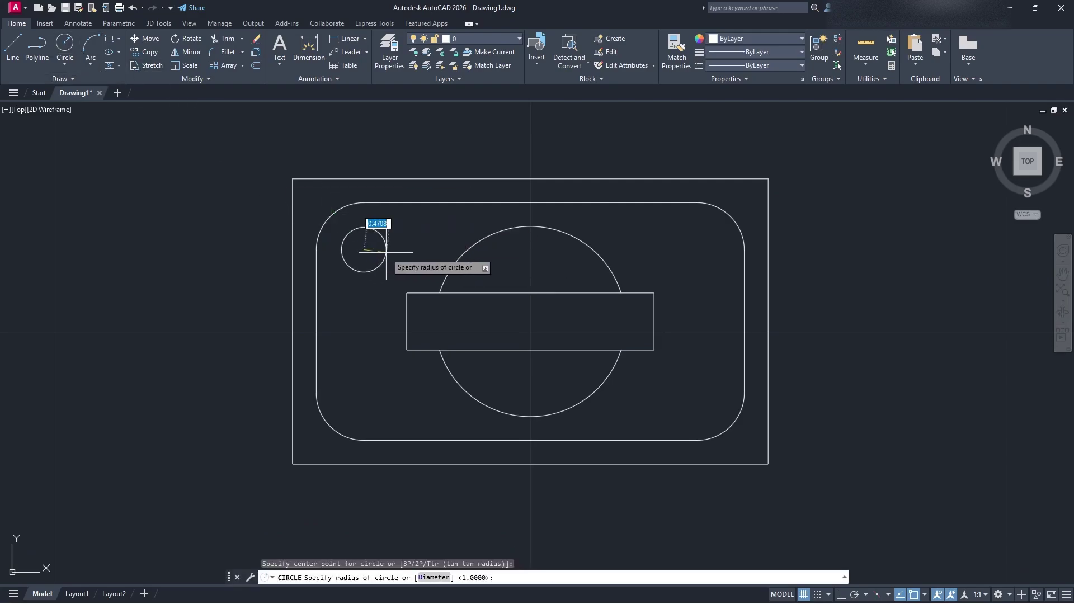
key("Down")
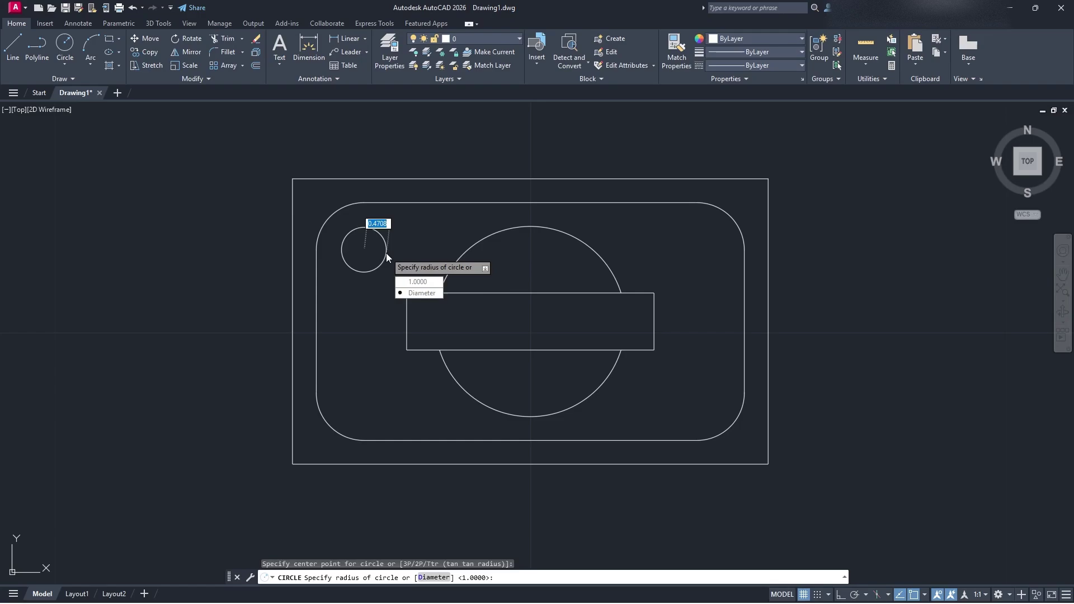
key("Return")
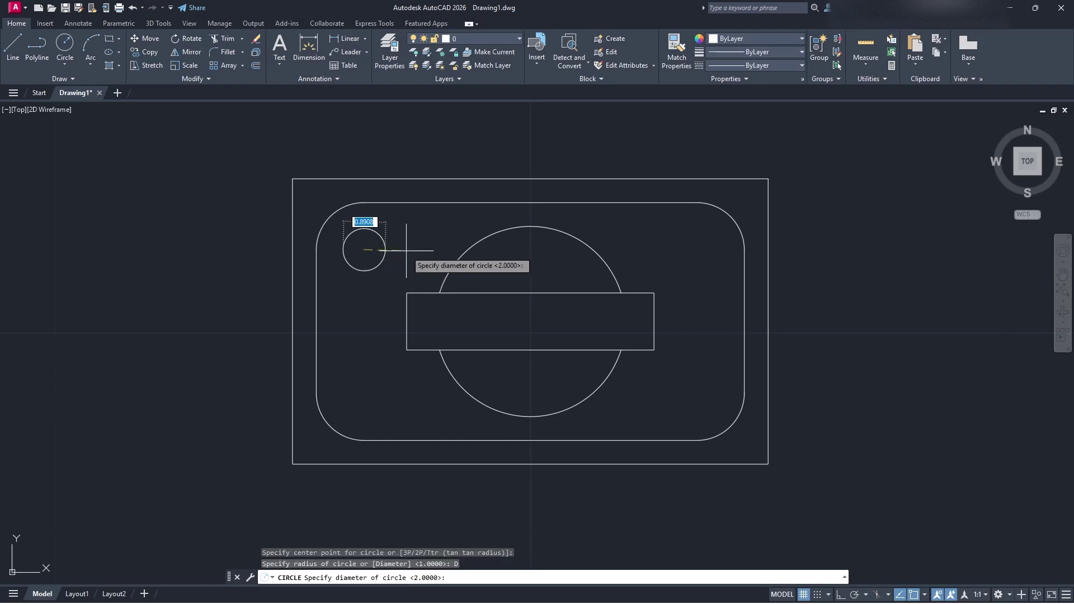
key("Return")
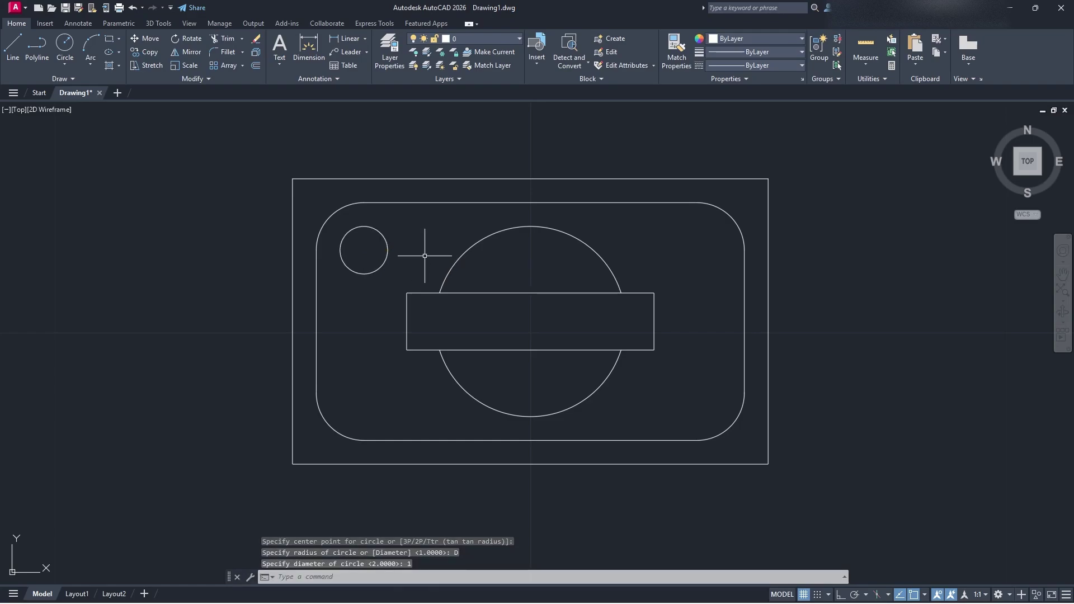
Step: Draw a diameter 0.6 circle concentric with the diameter 1 circle in the frame's upper-left corner
left_click(65, 43)
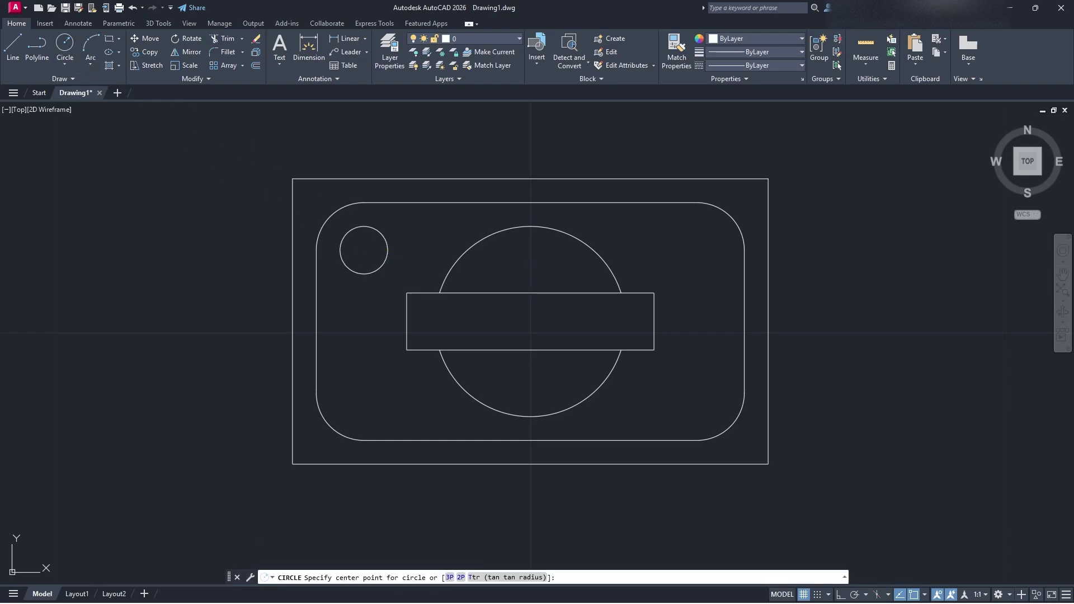
left_click(364, 251)
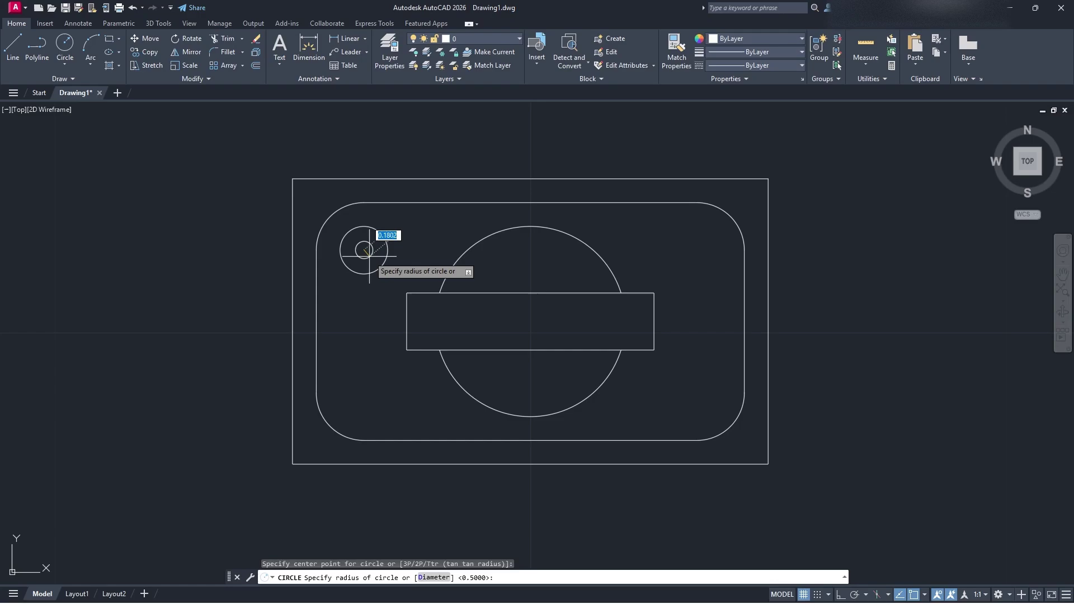
key("Down")
key("Return")
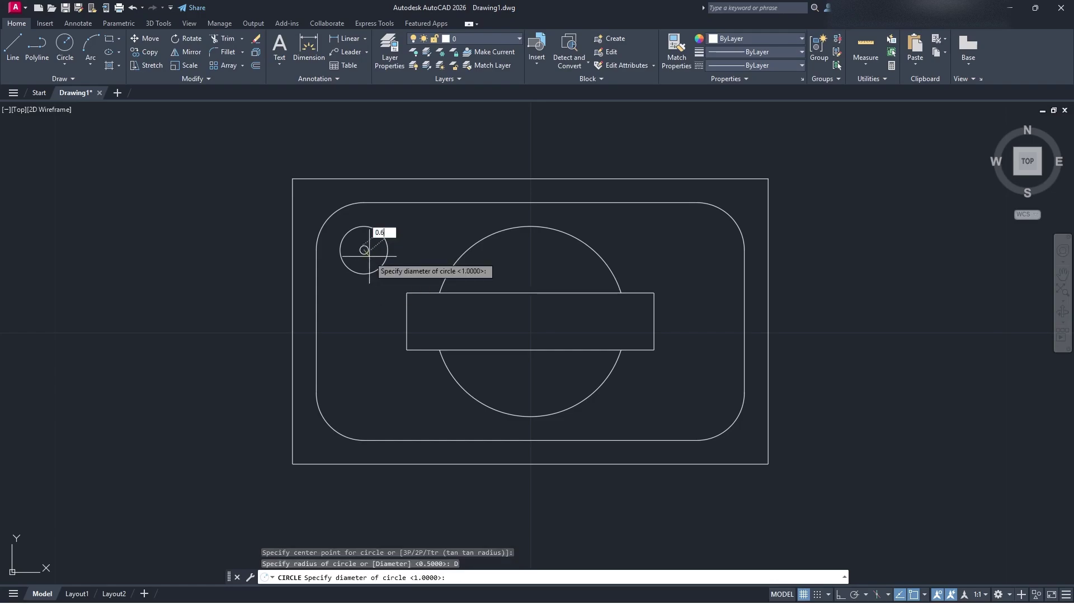
key("Return")
Step: Copy the two concentric circles from the upper-left corner to the centres of the other three corner arcs
left_click(396, 276)
left_click(360, 250)
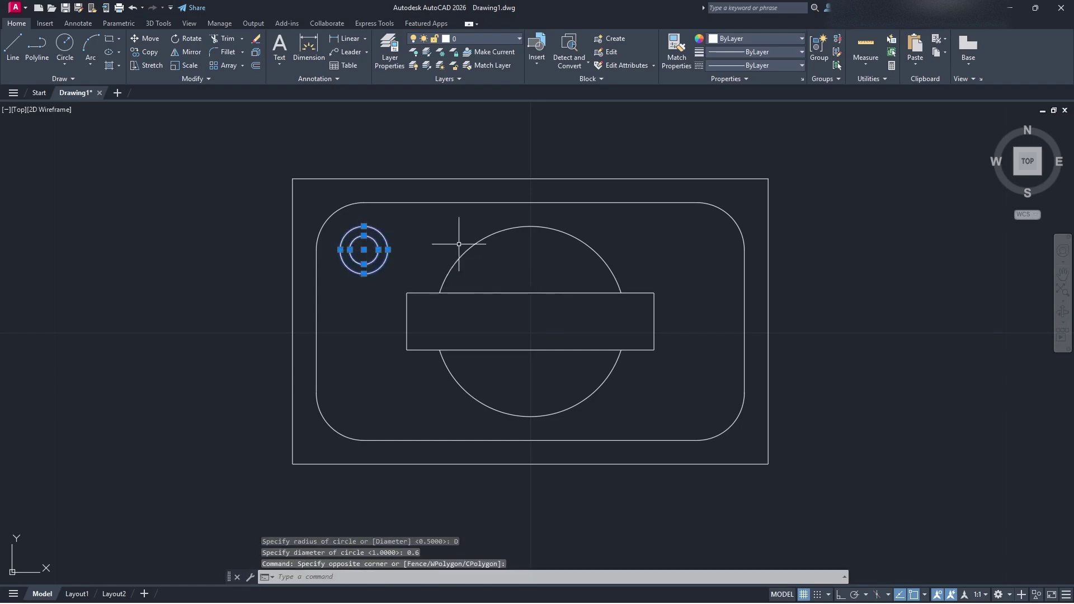
key("Return")
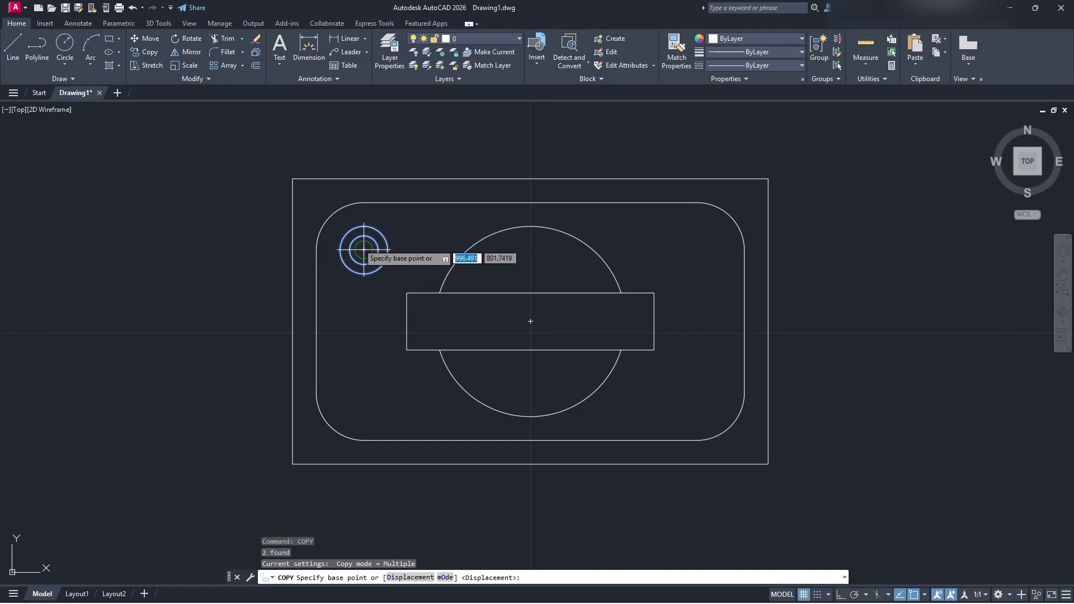
left_click(363, 250)
left_click(364, 393)
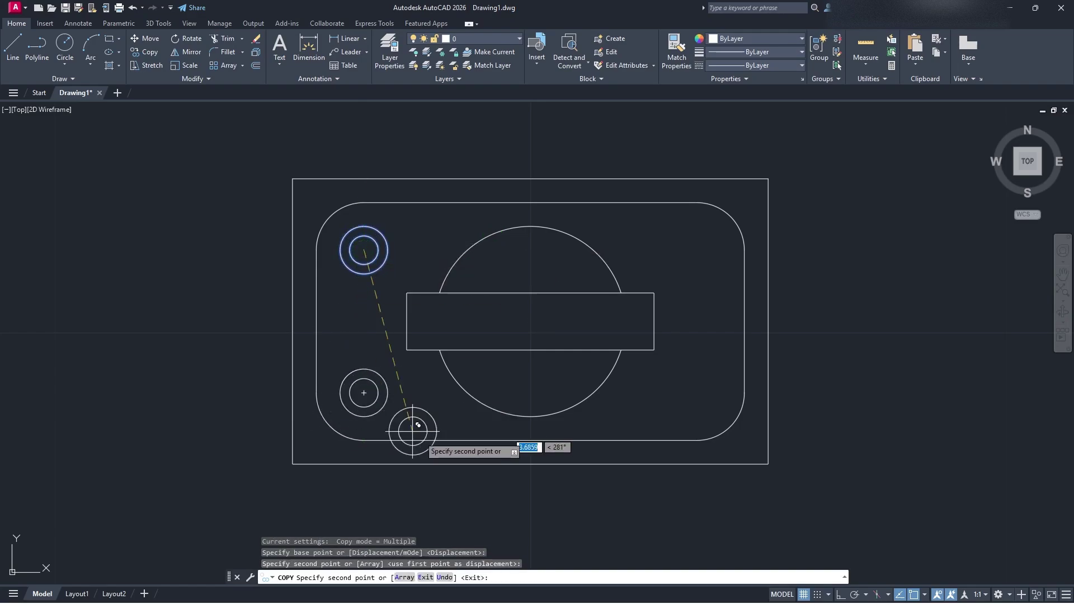
left_click(697, 393)
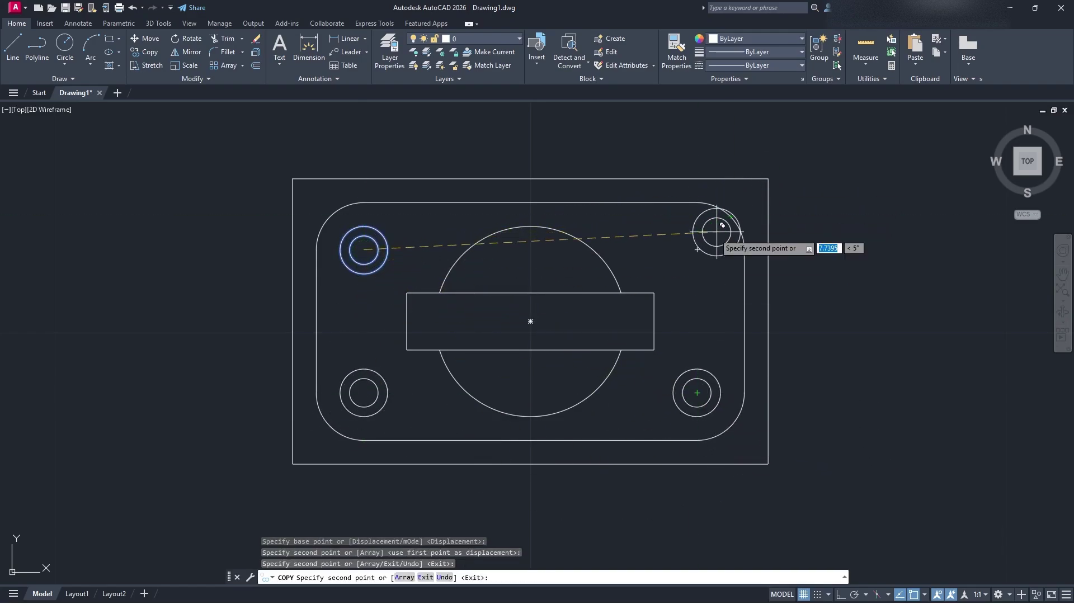
left_click(697, 250)
key("Escape")
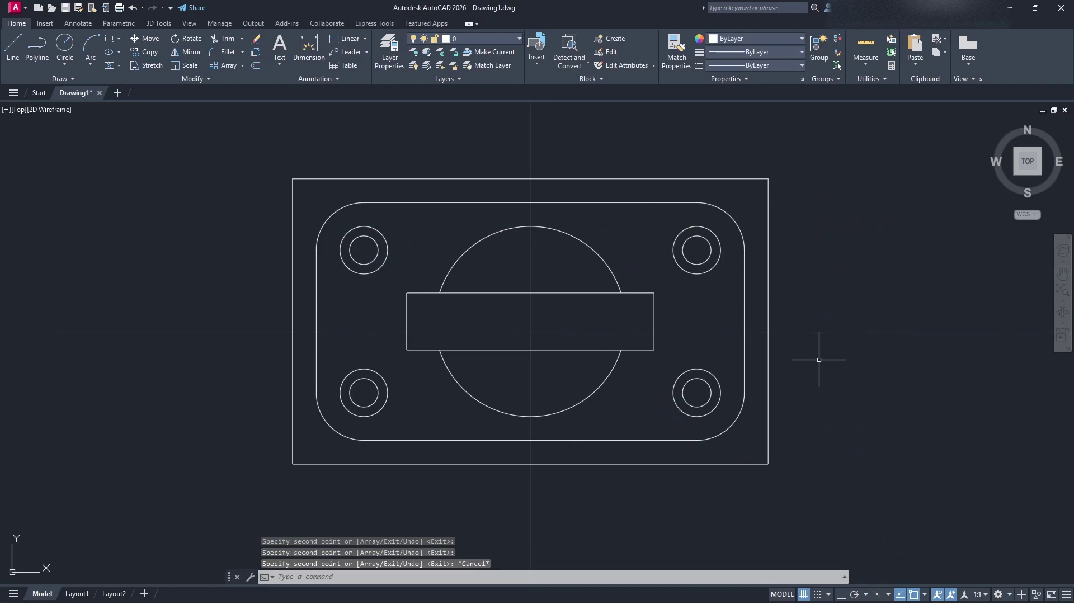
left_click(725, 299)
left_click(689, 241)
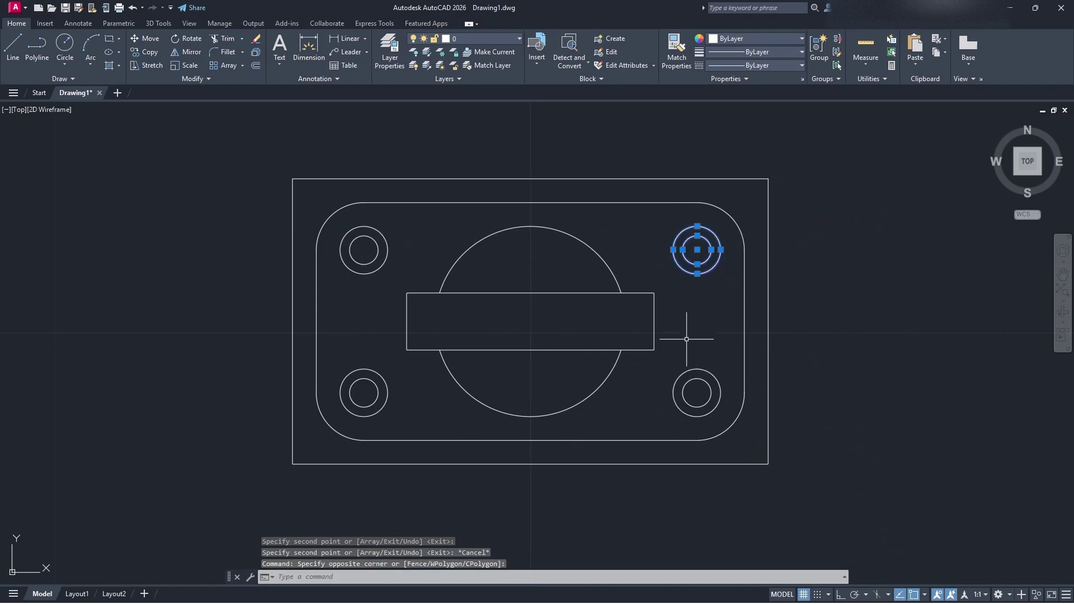
key("Escape")
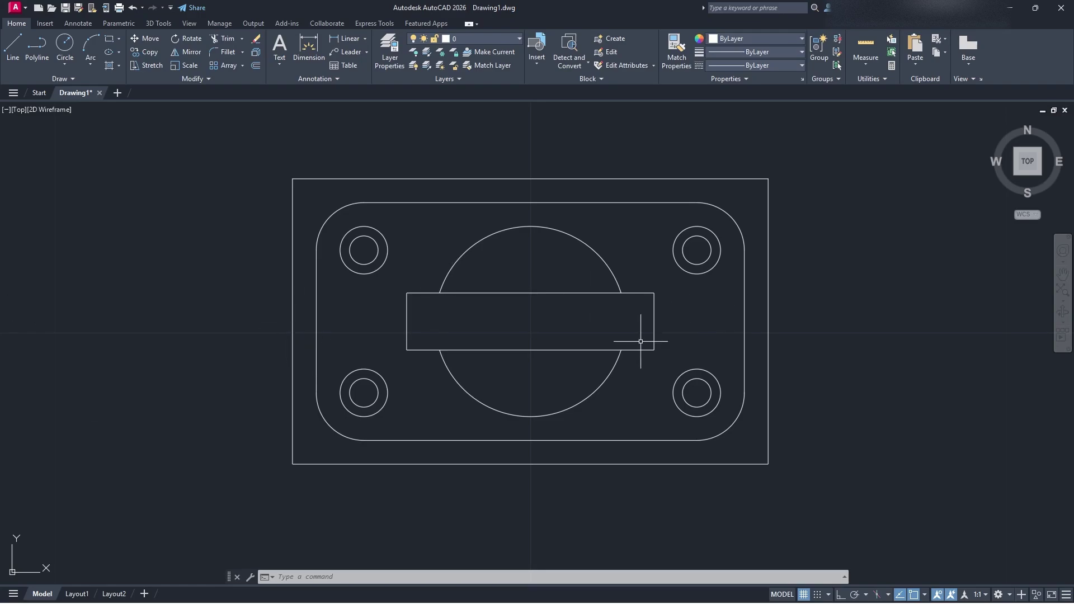
scroll(640, 346, "down", 4)
middle_click_drag(532, 358, 422, 359)
middle_click_drag(649, 384, 459, 376)
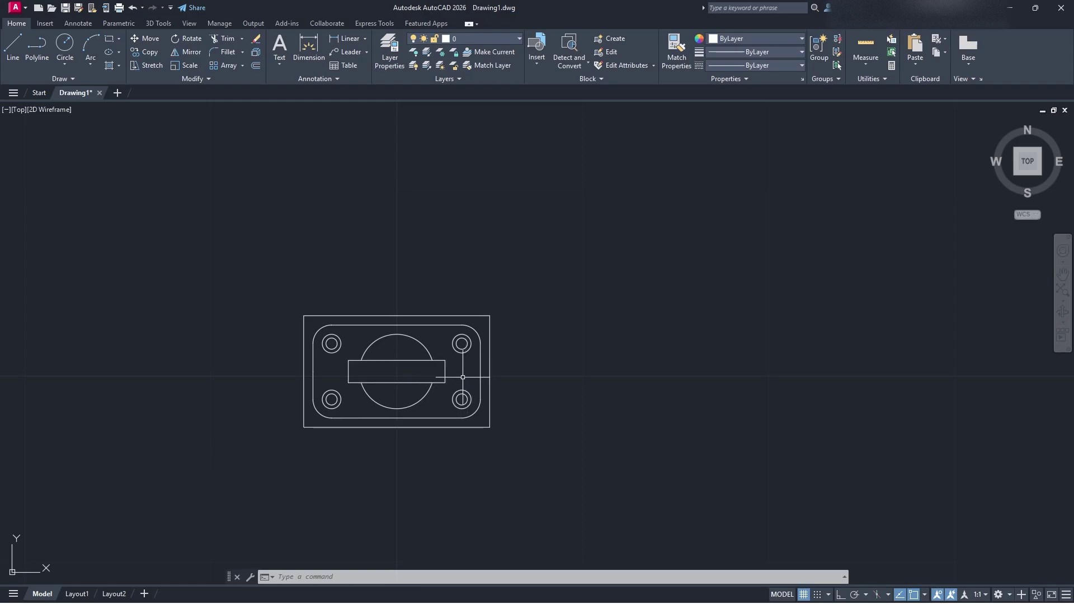
mouse_move(460, 376)
middle_mouse_down()
mouse_move(412, 364)
mouse_move(189, 361)
middle_mouse_up()
mouse_move(567, 338)
middle_mouse_down()
mouse_move(439, 323)
mouse_move(390, 407)
mouse_move(732, 336)
mouse_move(482, 342)
middle_mouse_up()
scroll(417, 341, "down", 8)
scroll(391, 400, "down", 2)
left_click(501, 352)
left_click(411, 338)
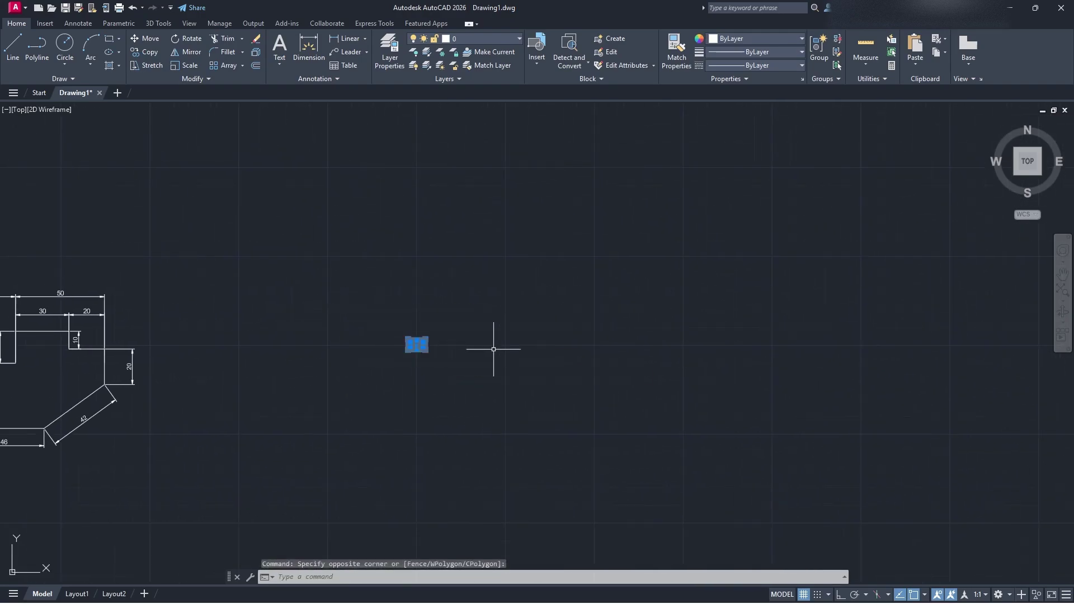
key("Escape")
Step: Draw a radius 10 circle in the empty area to the right of the finished plate drawing
scroll(508, 362, "up", 6)
middle_click_drag(556, 338, 428, 364)
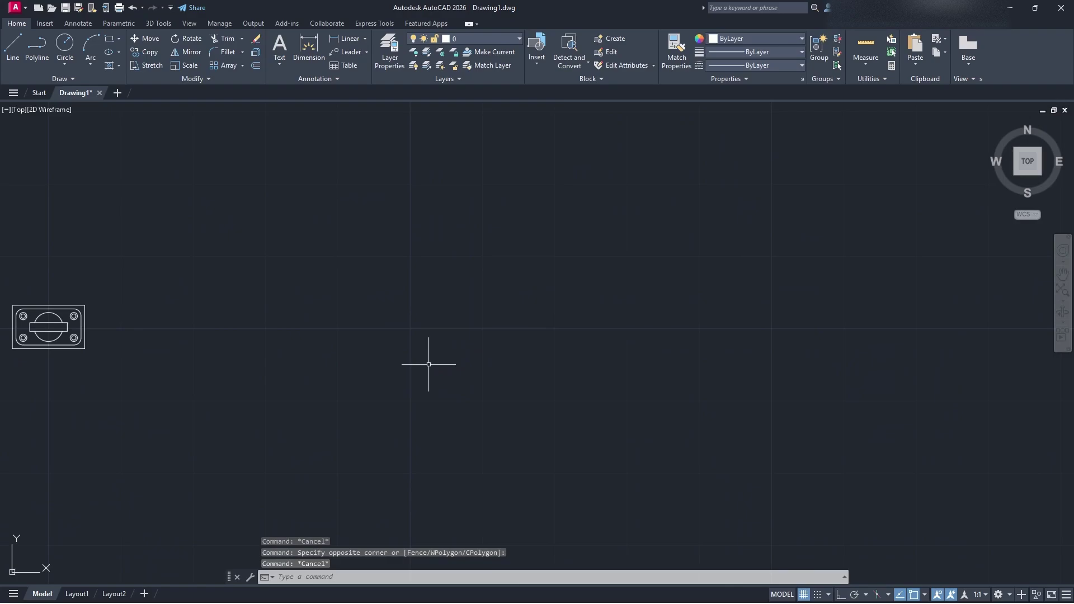
middle_click_drag(509, 353, 389, 343)
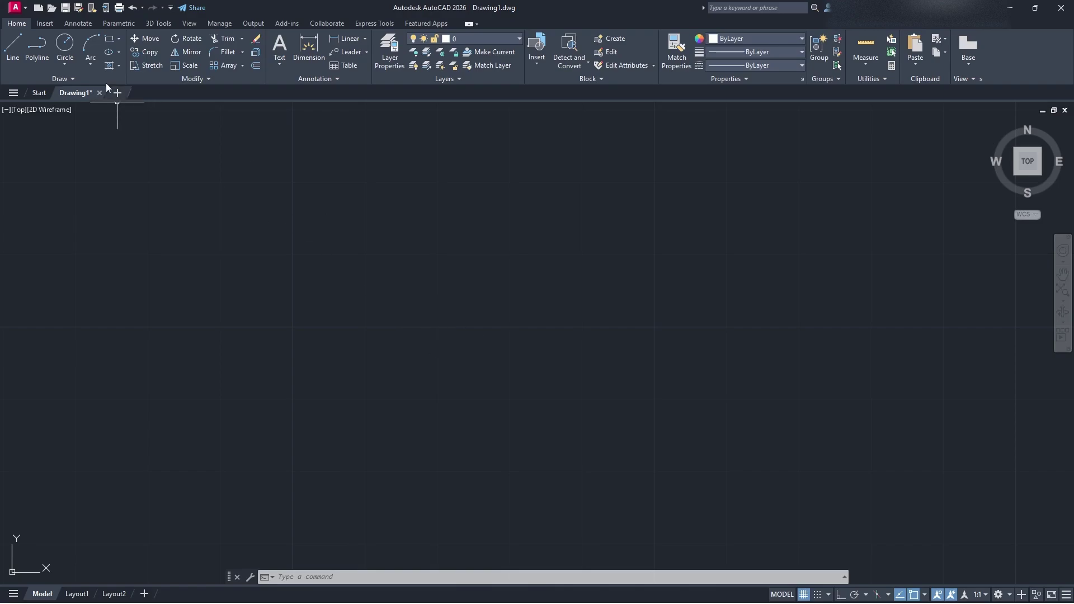
left_click(65, 45)
left_click(490, 323)
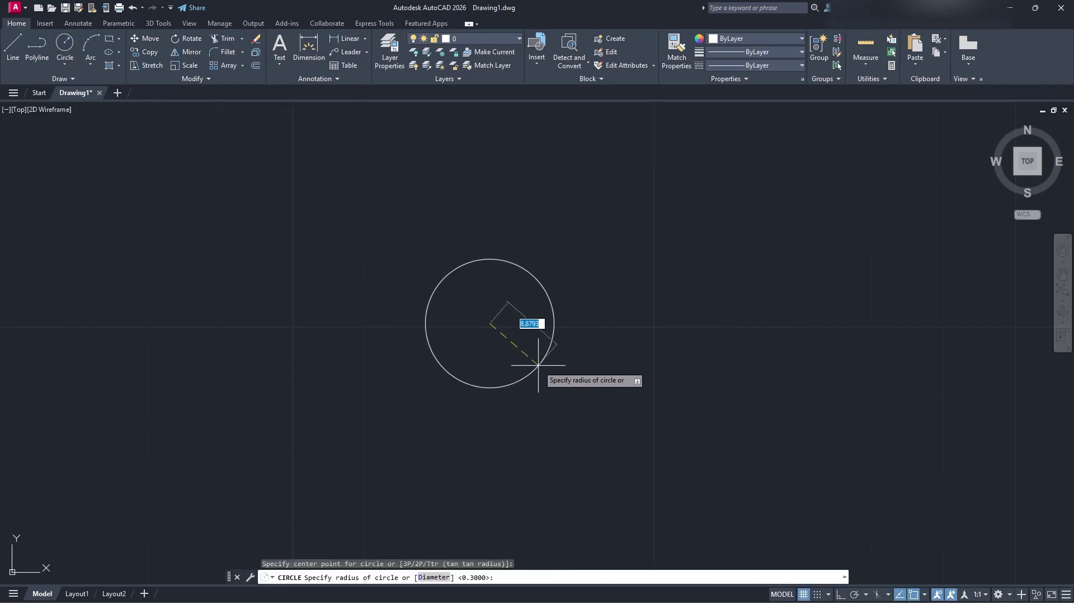
type("10")
key("Return")
Step: Draw a radius 12.5 circle concentric with the radius 10 circle
key("Return")
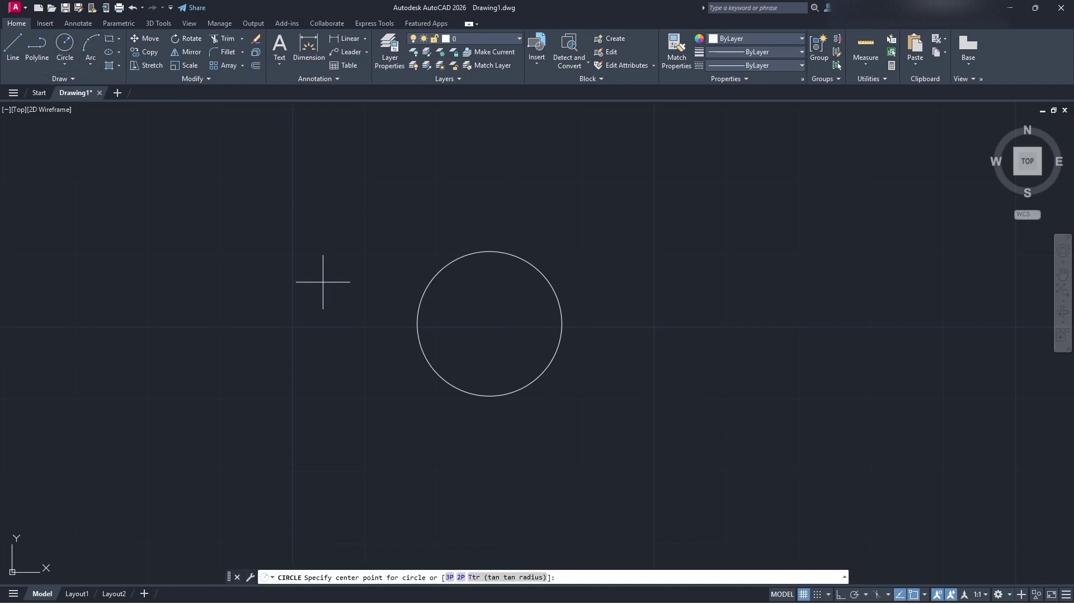
left_click(489, 324)
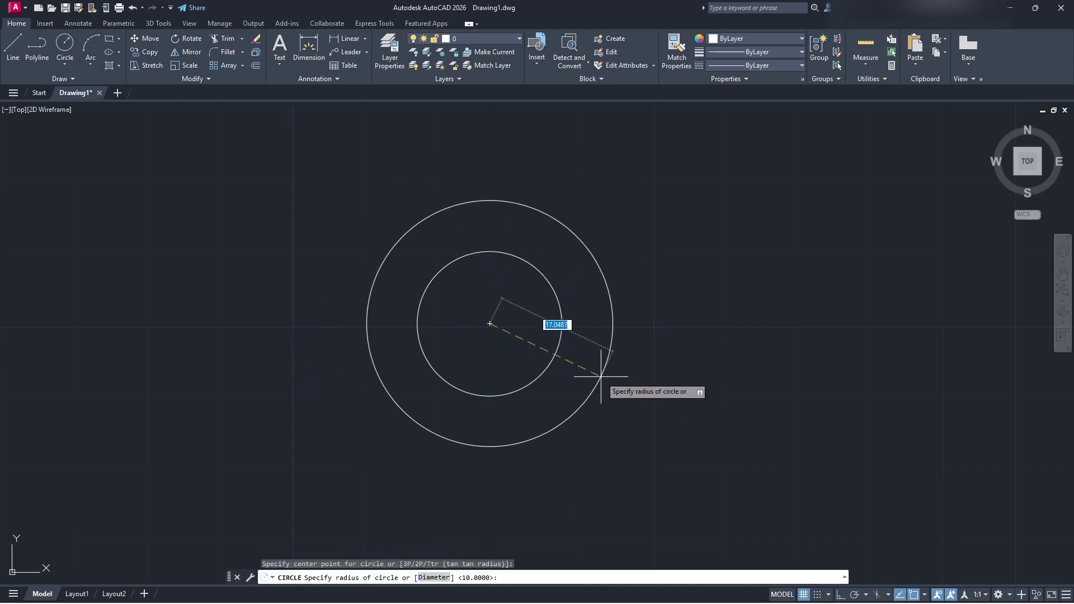
type("12.5")
key("Return")
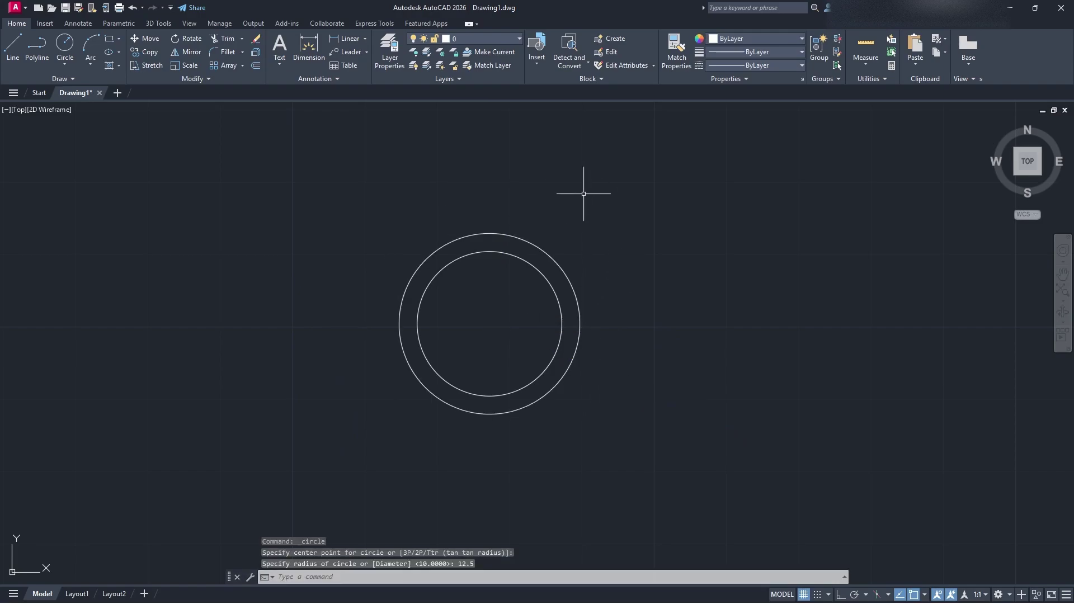
Step: Draw a vertical line 10 units long upward from the outer circle's top quadrant
middle_click_drag(500, 189, 493, 233)
left_click(12, 56)
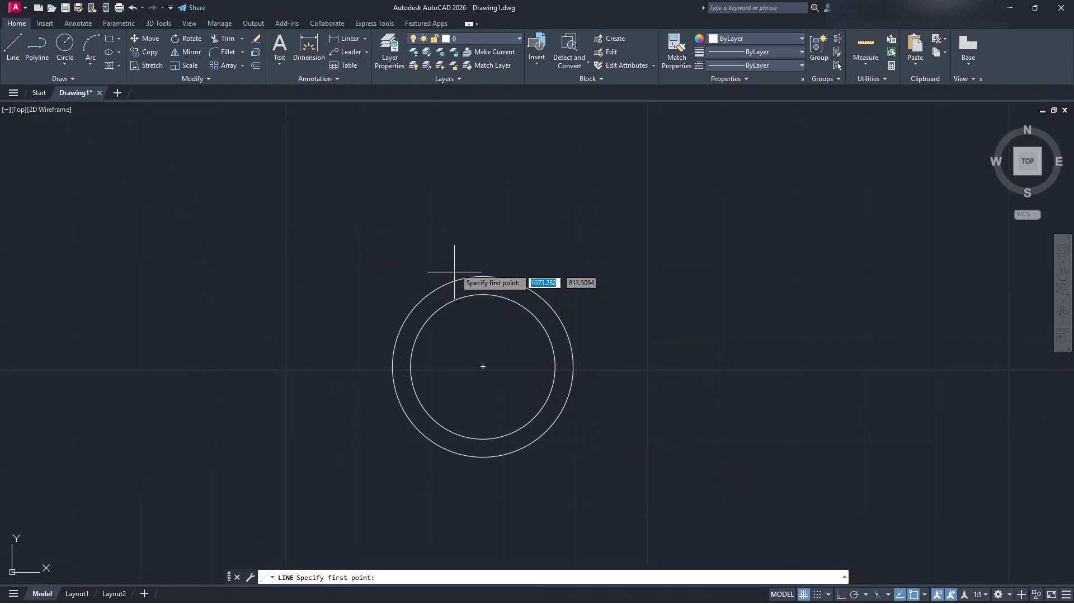
left_click(483, 276)
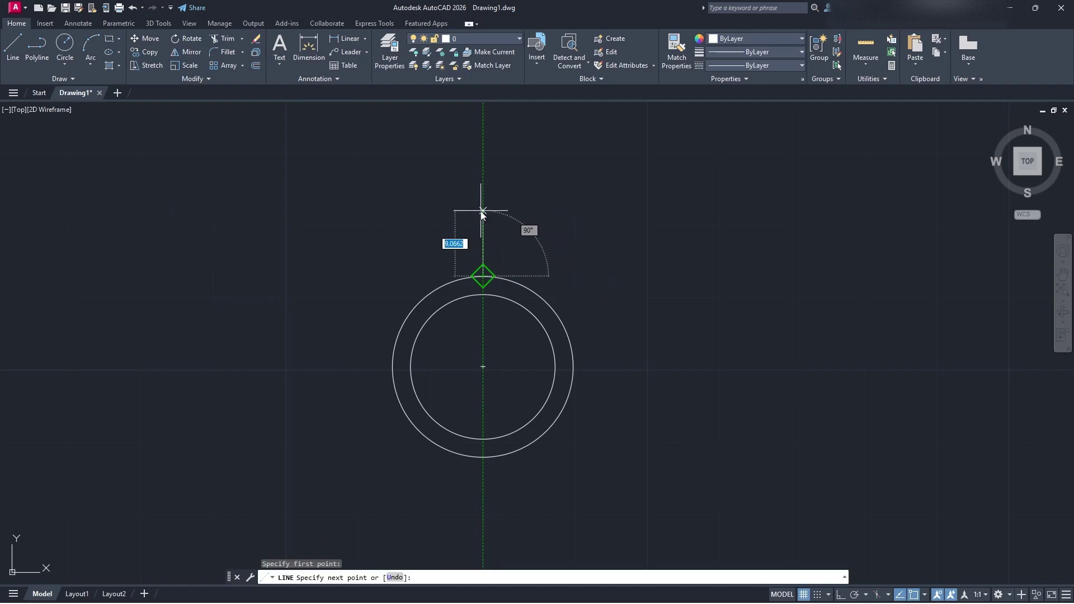
type("10")
key("Return")
key("Escape")
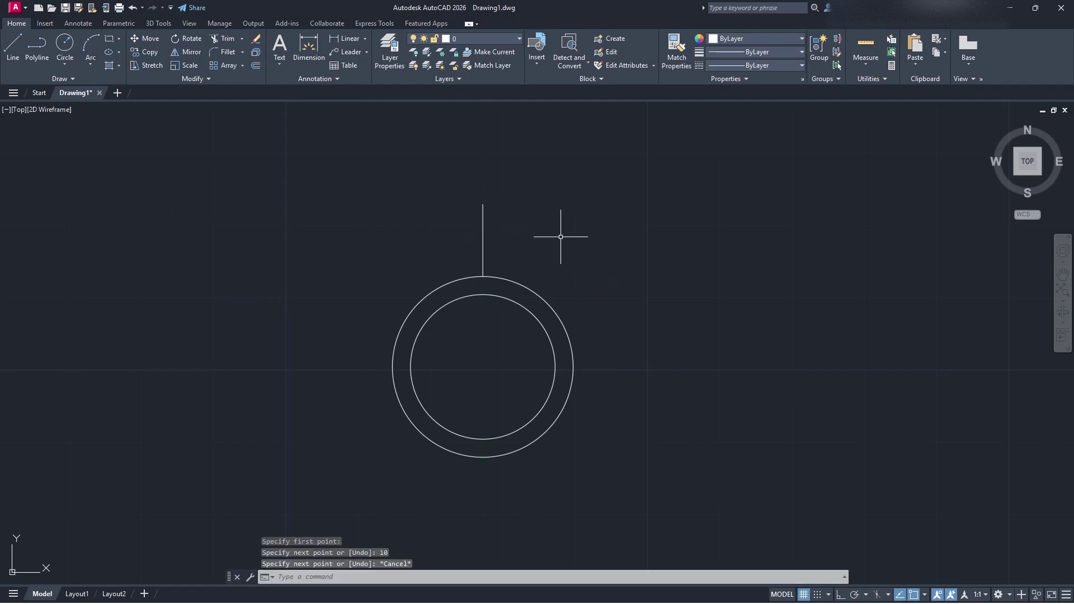
Step: Draw a horizontal line 2.5 units long to the right from the vertical line's upper end
middle_click_drag(560, 233, 568, 278)
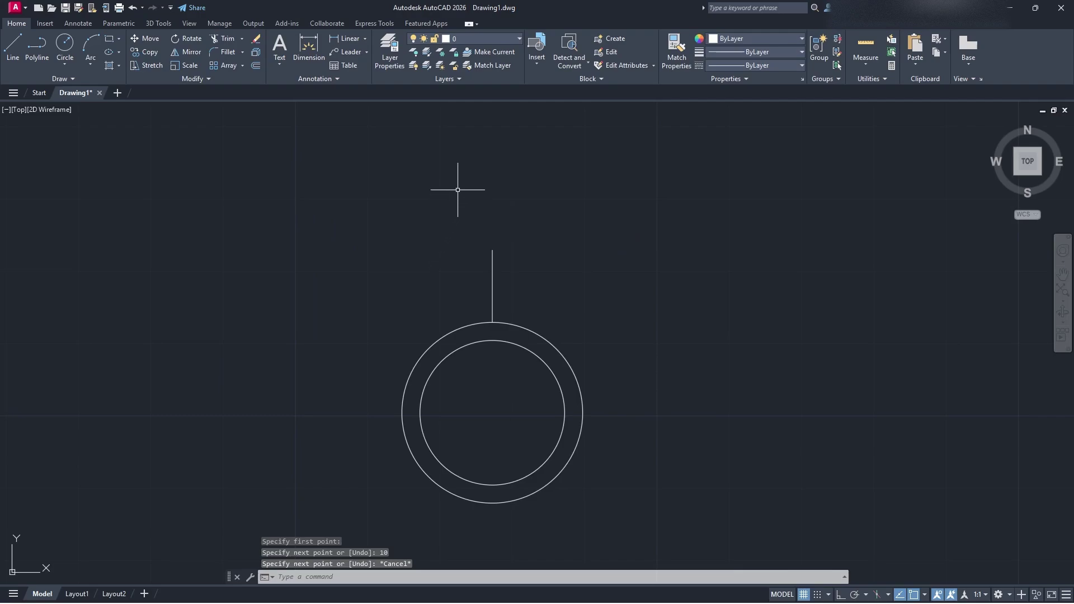
left_click(12, 45)
left_click(493, 249)
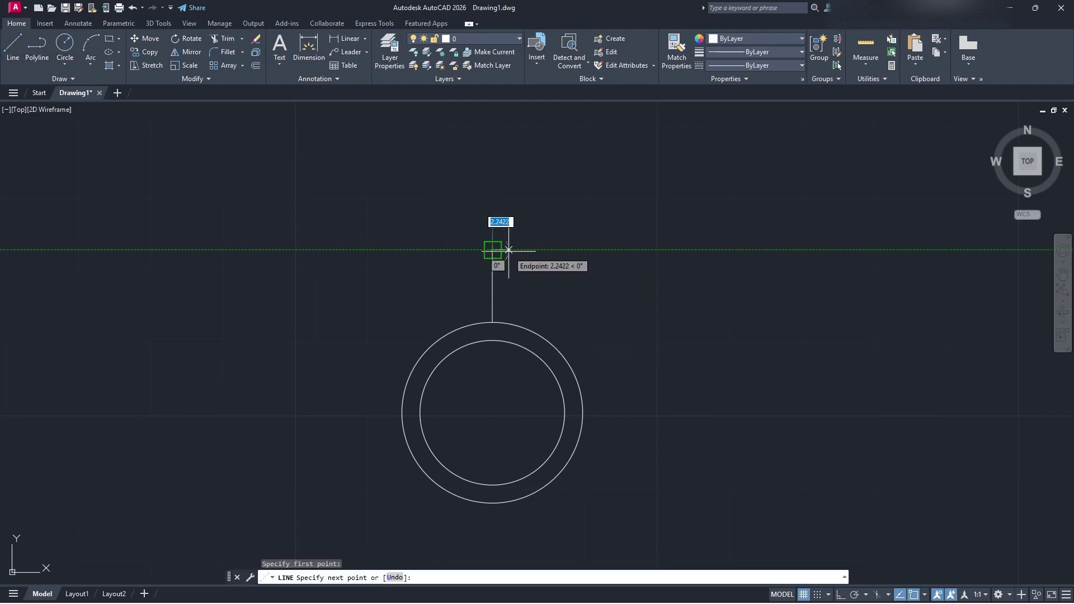
type("2.5")
key("Return")
key("Escape")
Step: Draw a horizontal line 2.5 units long to the left from the vertical line's upper end
scroll(470, 231, "up", 4)
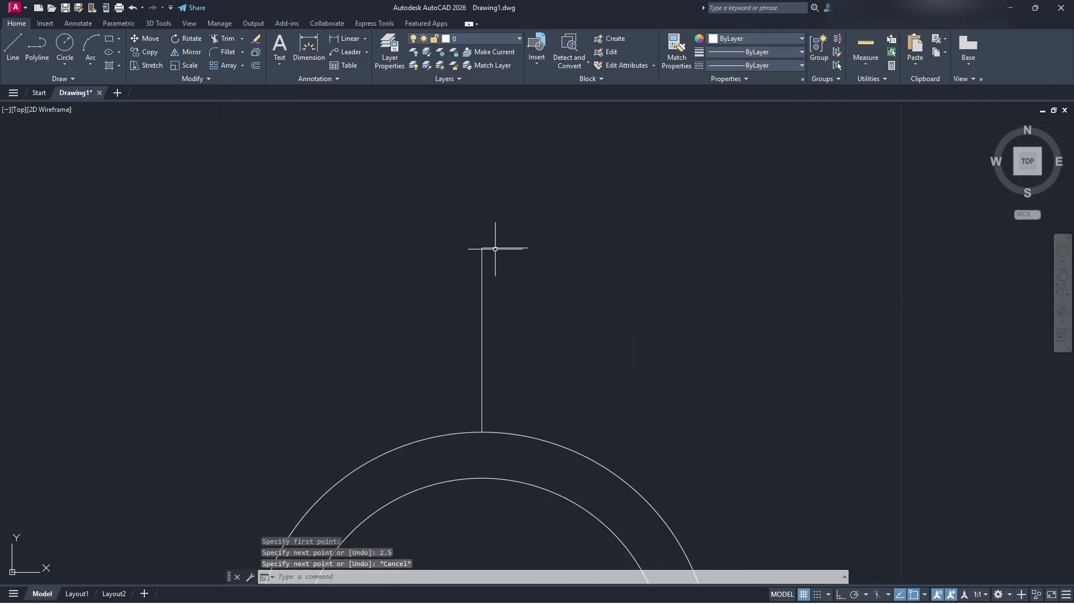
left_click(12, 45)
left_click(519, 285)
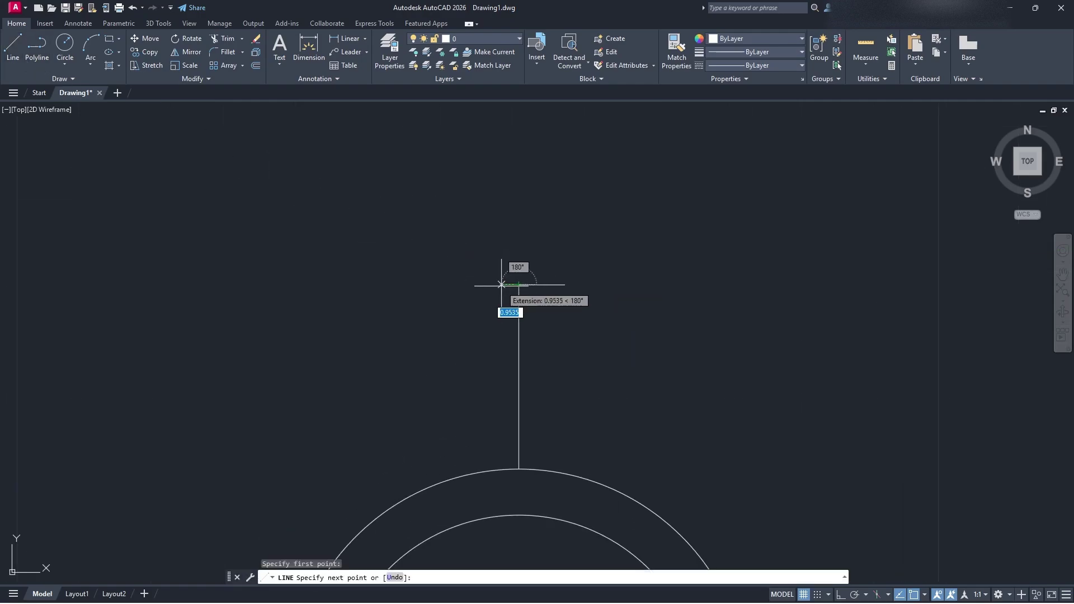
type("2.5")
key("Return")
key("Escape")
Step: Shorten the right-hand horizontal line to 2 units at an angle of 0 by stretching its outer end
scroll(576, 386, "down", 2)
middle_click_drag(575, 386, 584, 283)
scroll(576, 298, "down", 1)
scroll(576, 297, "up", 2)
middle_click_drag(550, 250, 589, 319)
left_click(611, 253)
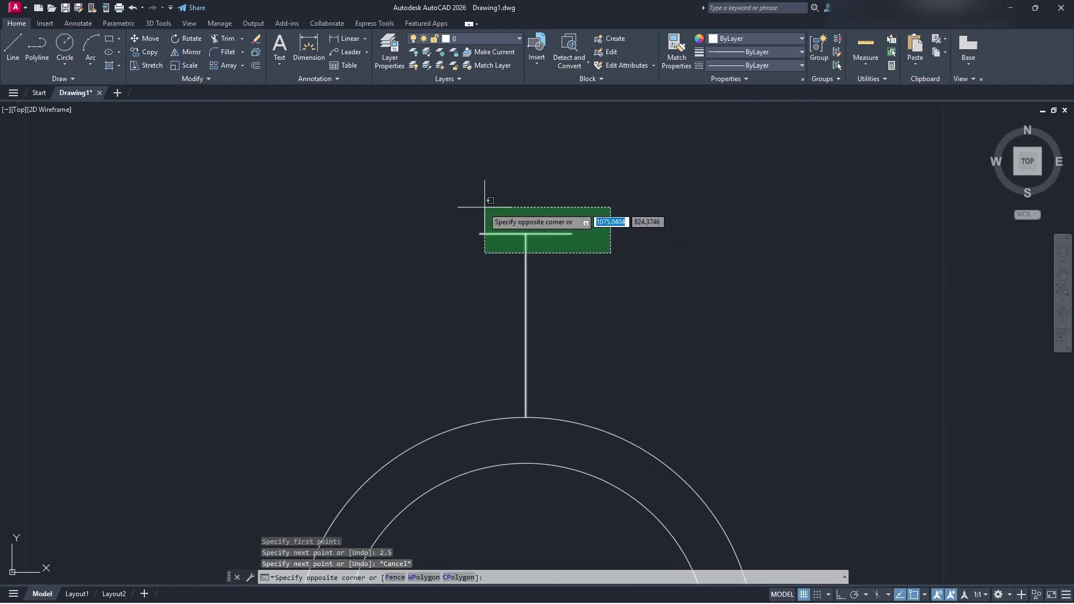
left_click(485, 207)
left_click(572, 233)
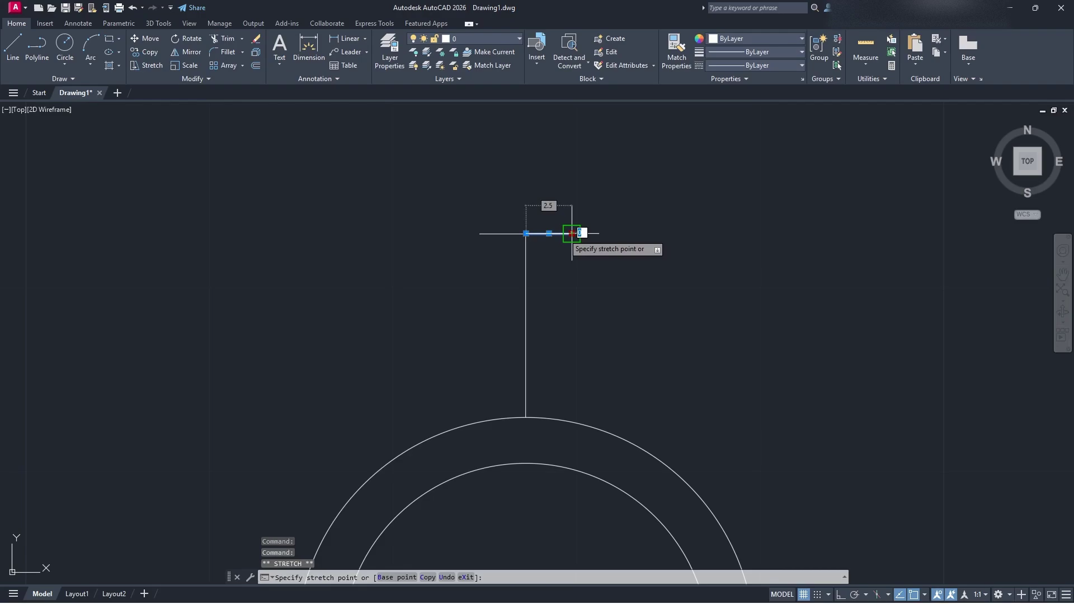
scroll(572, 234, "up", 3)
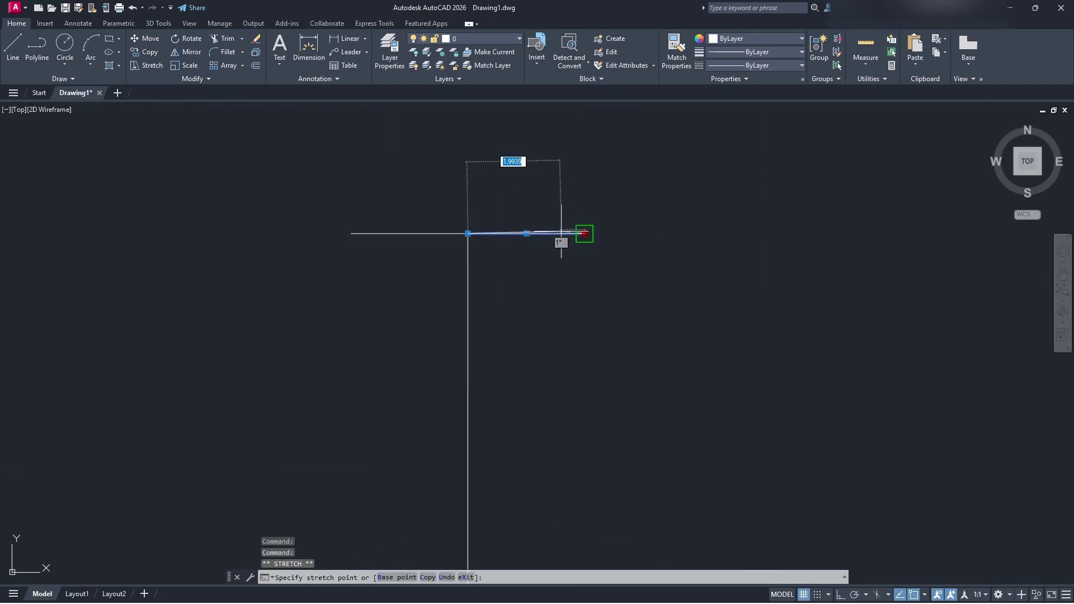
type("2")
key("Tab")
type("0")
key("Return")
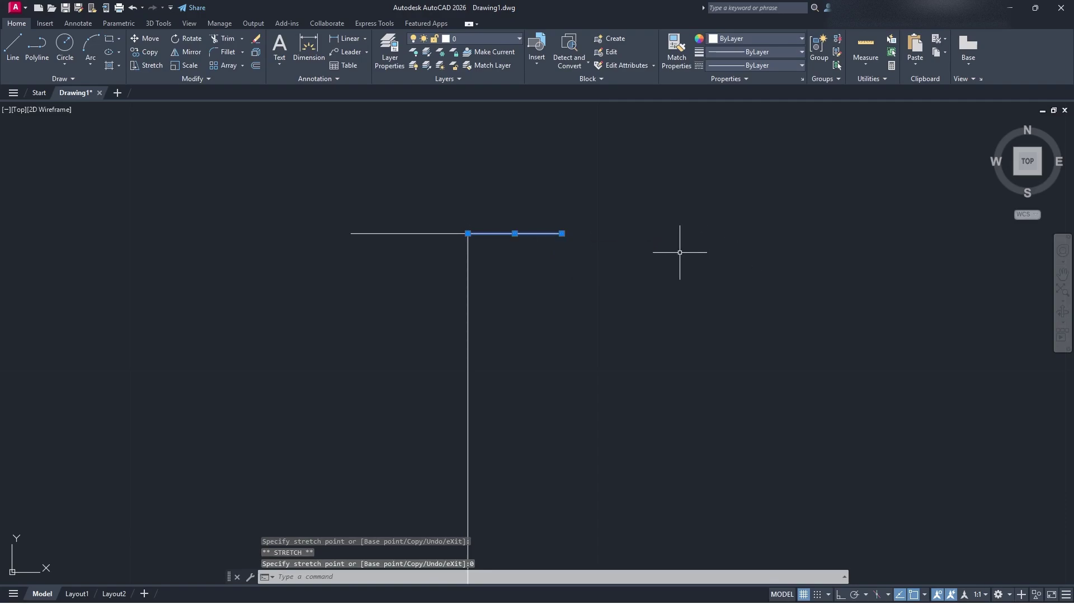
key("Escape")
Step: Try to stretch the left-hand horizontal line's outer end at angle 0, and erase that line
left_click(434, 230)
left_click(354, 201)
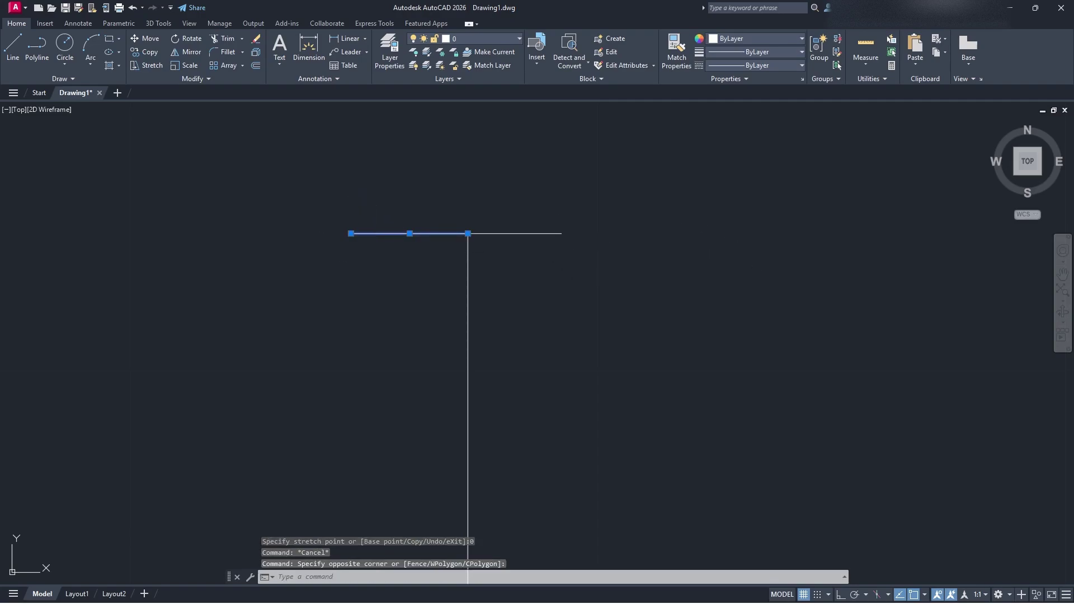
left_click(351, 234)
key("Tab")
type("0")
key("Return")
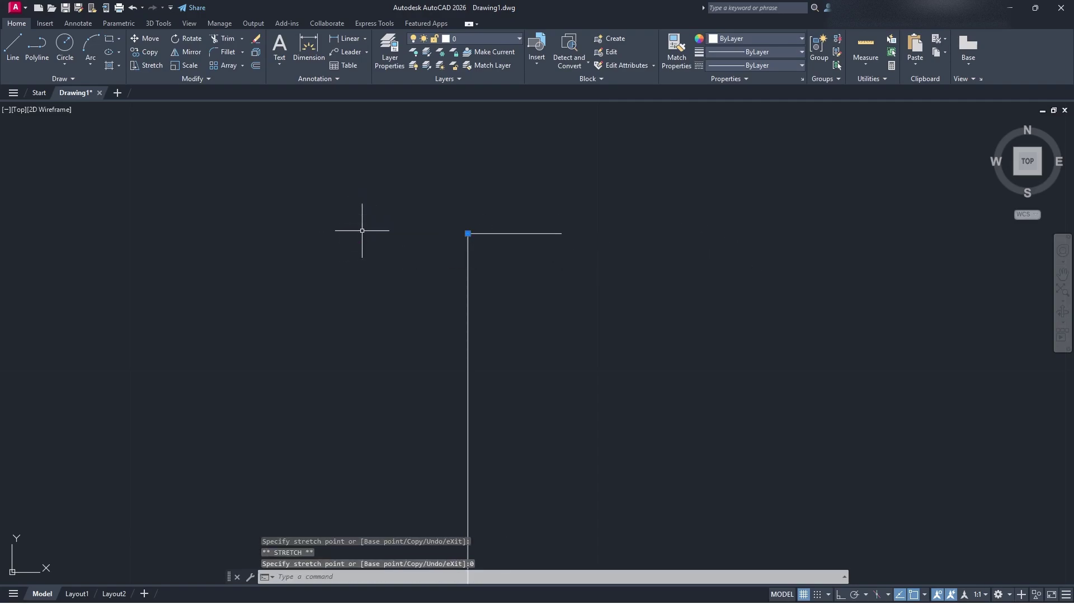
type("erase")
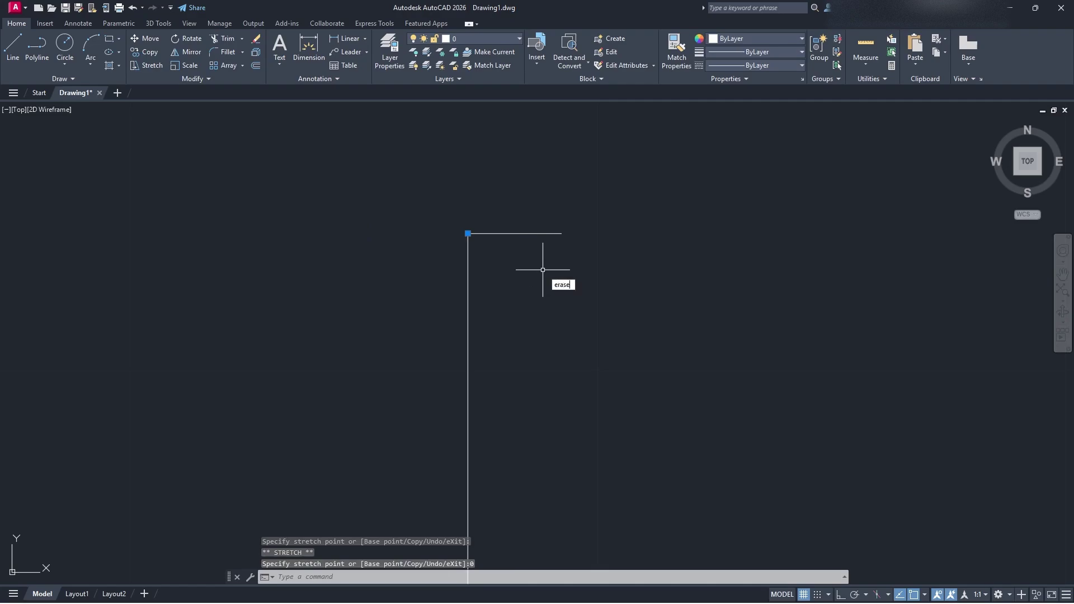
key("Return")
Step: Draw a horizontal line 2 units long to the left from the vertical line's upper end
left_click(12, 44)
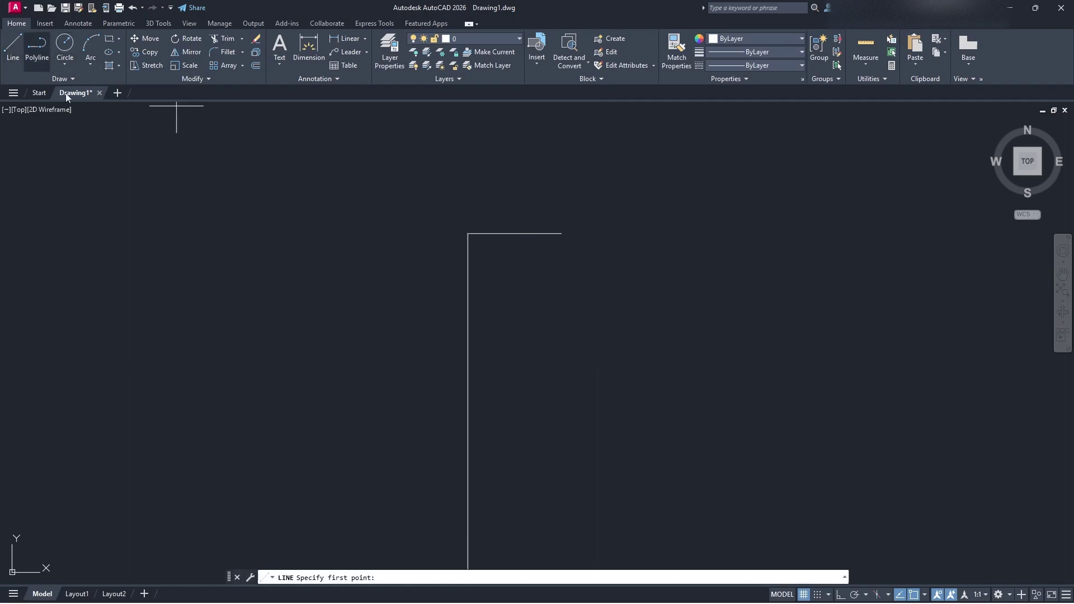
left_click(467, 234)
type("2")
key("Return")
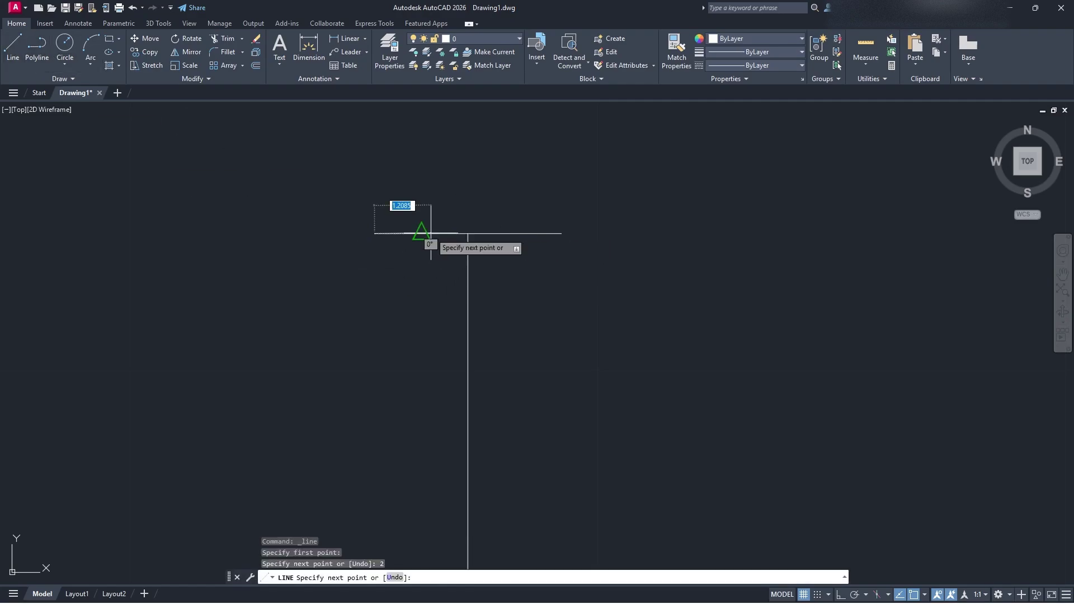
key("Escape")
scroll(649, 313, "down", 2)
scroll(647, 384, "down", 4)
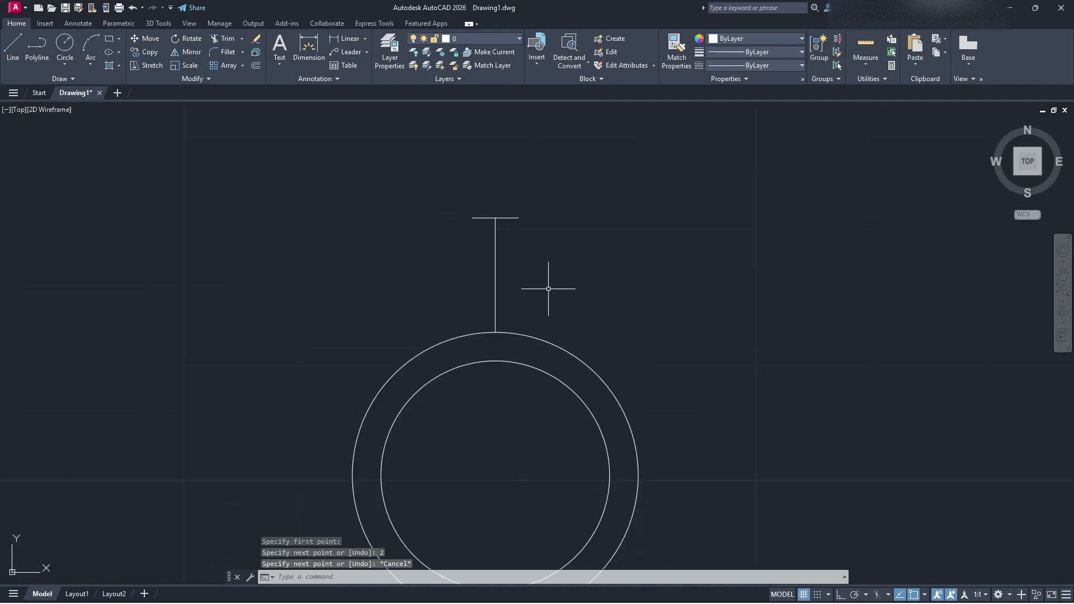
Step: Draw a vertical line about 3.9 units long downward from the right end of the T-shaped stem's horizontal bar
scroll(551, 292, "up", 2)
middle_click_drag(537, 285, 531, 328)
left_click(13, 45)
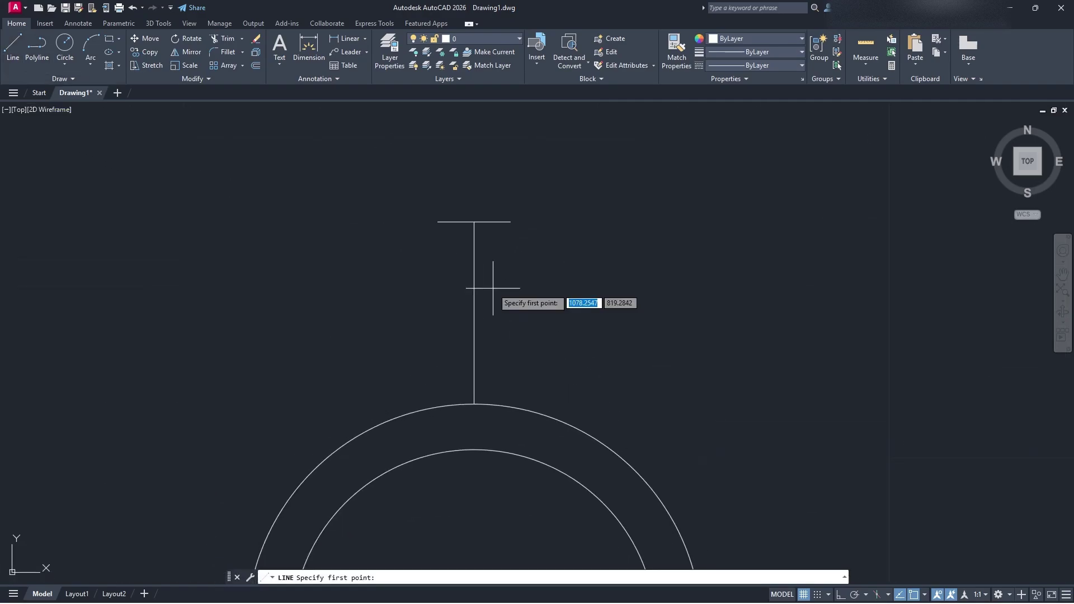
left_click(510, 222)
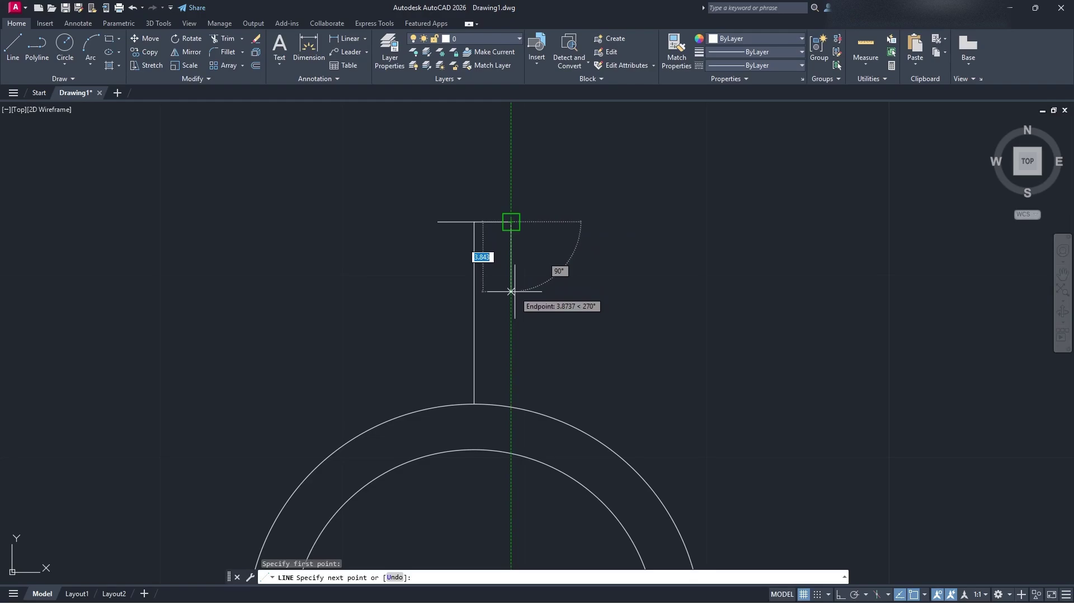
left_click(510, 290)
key("Escape")
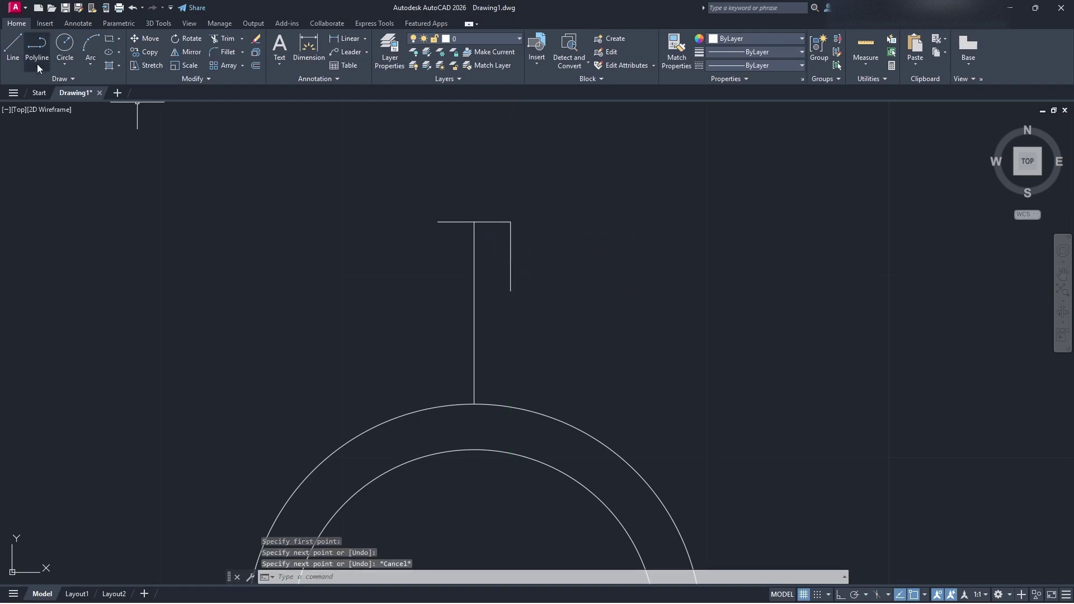
Step: Draw a longer vertical line downward from the left end of the stem's horizontal bar, stopping above the outer circle
left_click(13, 45)
left_click(438, 222)
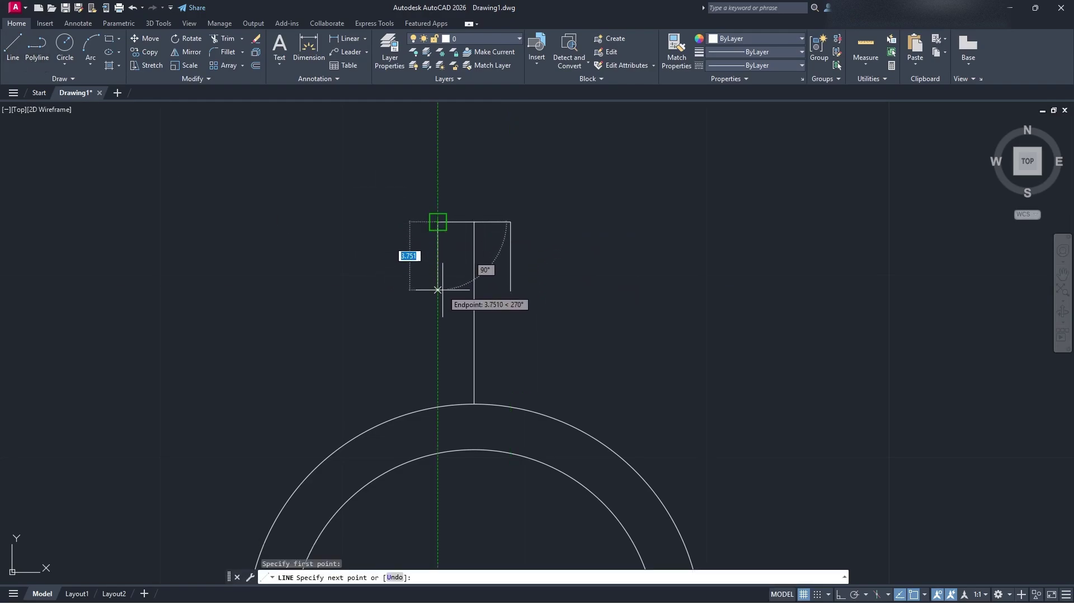
left_click(438, 325)
key("Escape")
Step: Stretch the right side line's lower end down level with the left side line's end, and erase the central vertical line
left_click(538, 247)
left_click(489, 305)
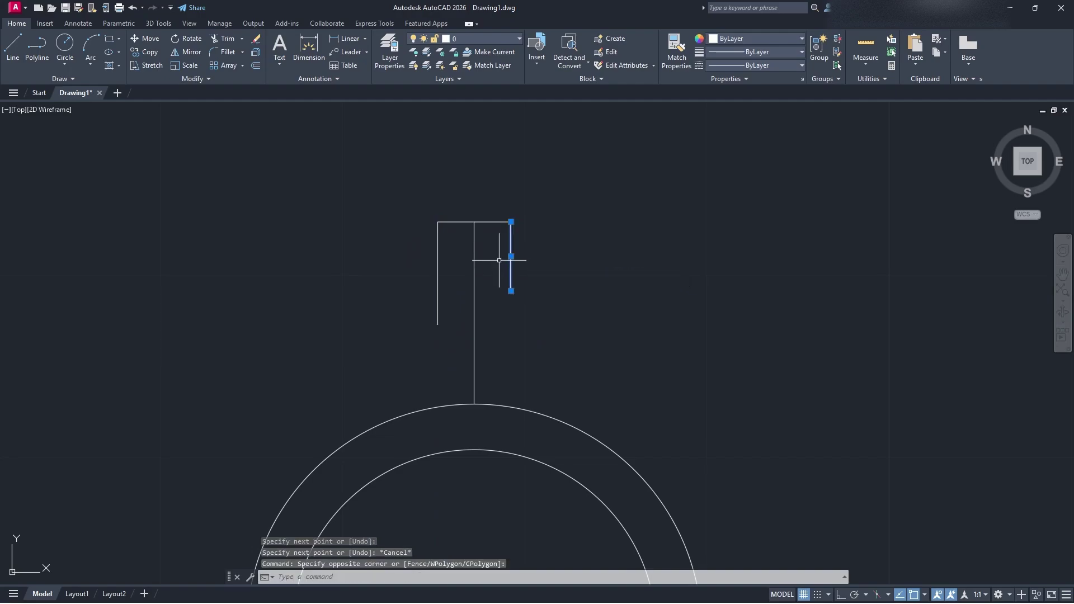
left_click(511, 291)
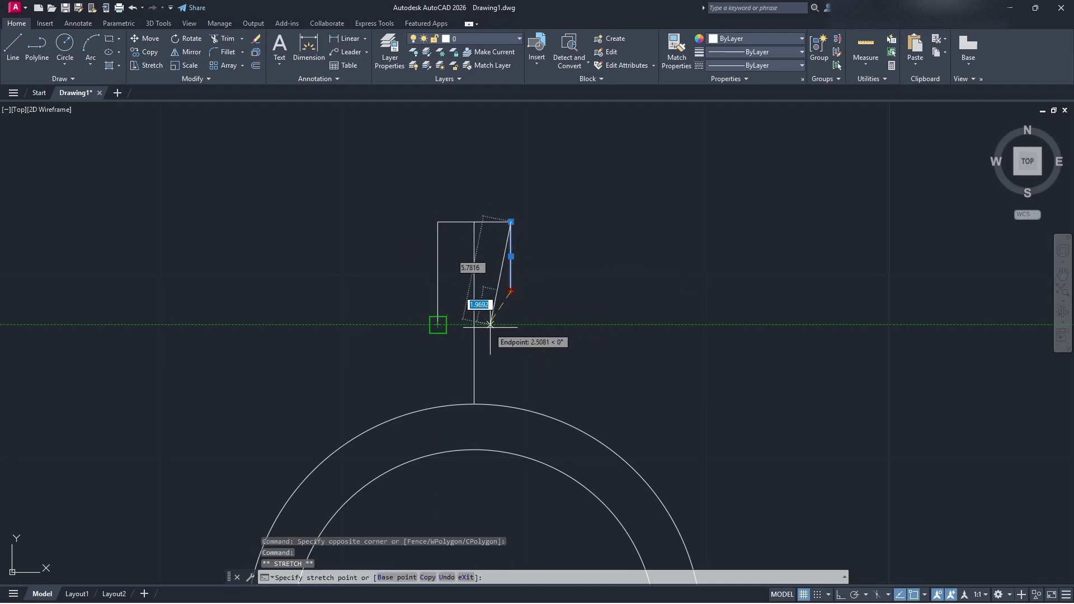
left_click(511, 324)
key("Escape")
left_click(473, 358)
key("Delete")
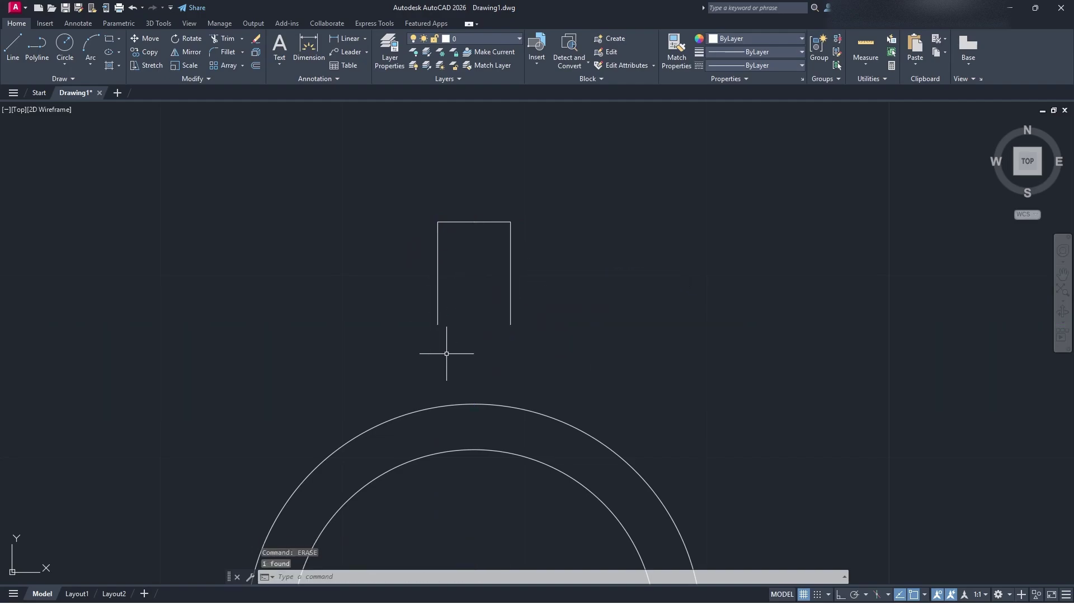
Step: Join the two side lines and the top segments above the circles into a single polyline
scroll(463, 360, "down", 3)
middle_click_drag(601, 339, 559, 298)
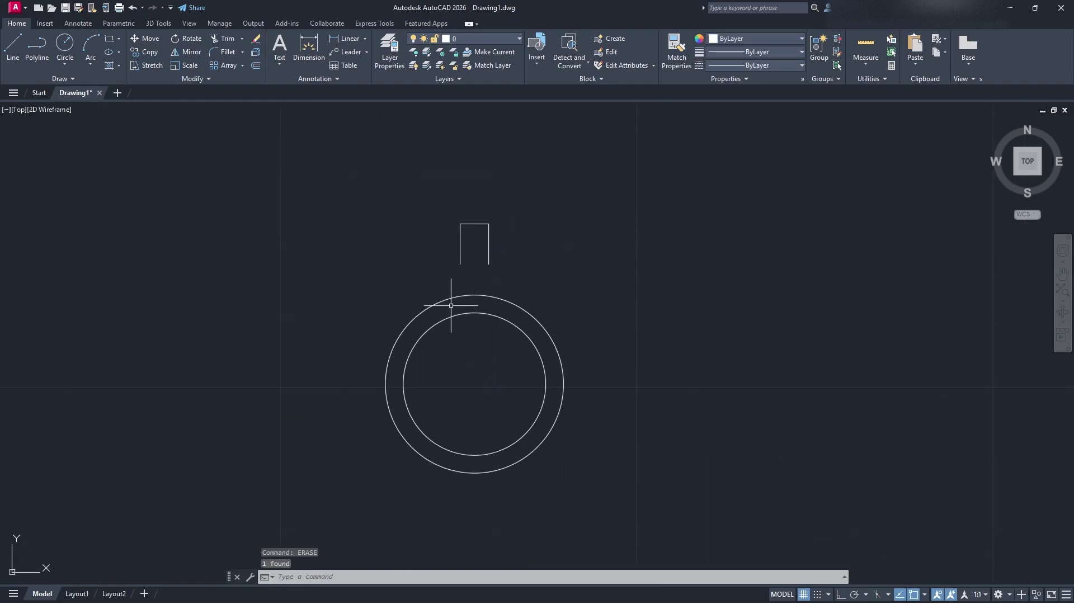
left_click(533, 270)
left_click(376, 180)
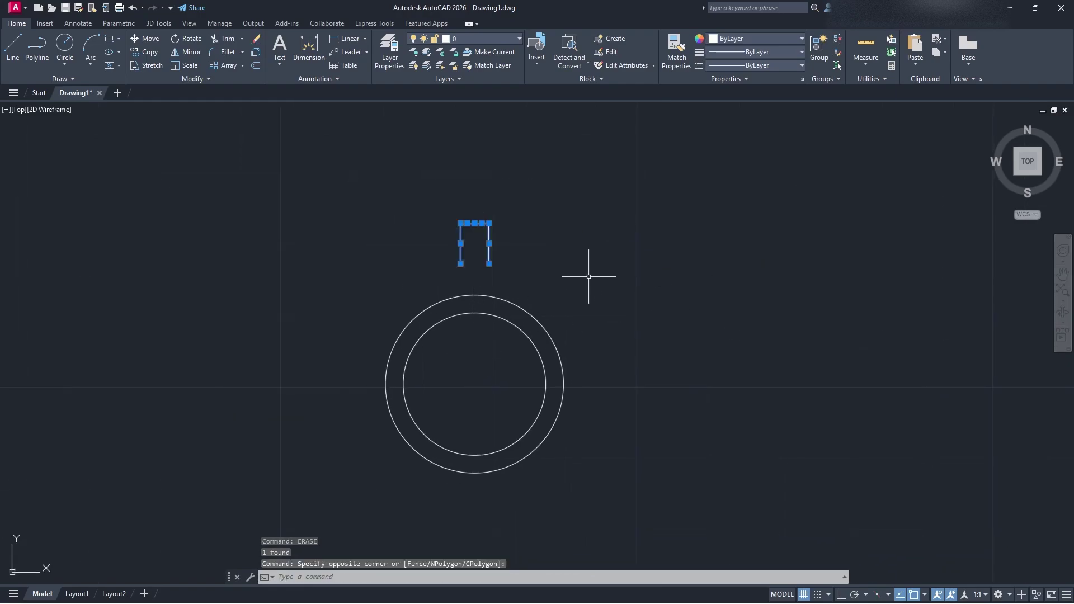
type("join")
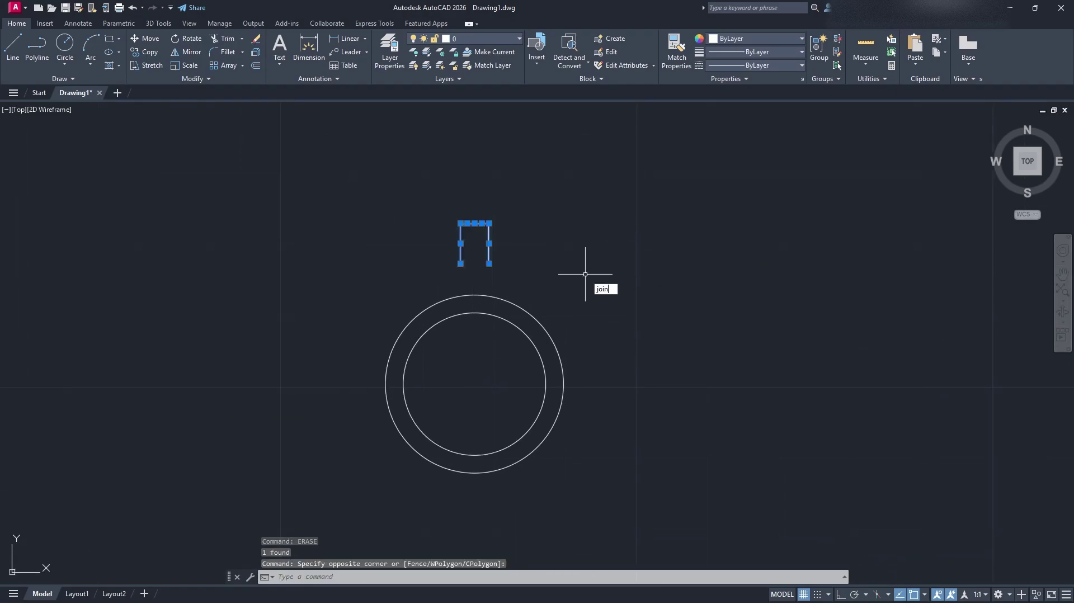
key("Return")
Step: Create a polar array of the tooth polyline around the concentric circles' center
left_click(519, 255)
left_click(462, 235)
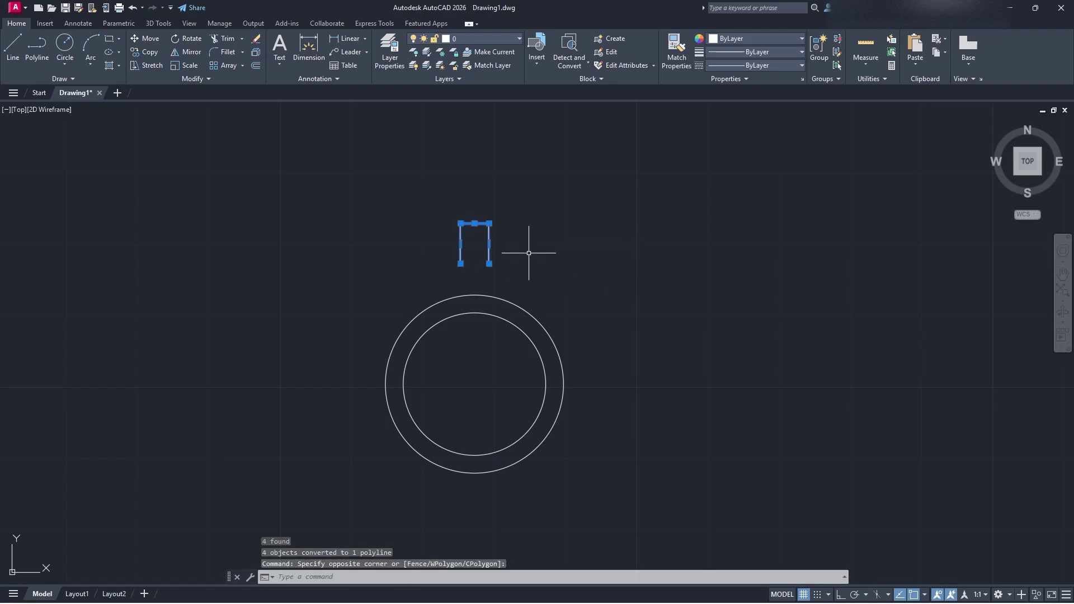
type("ARRAY")
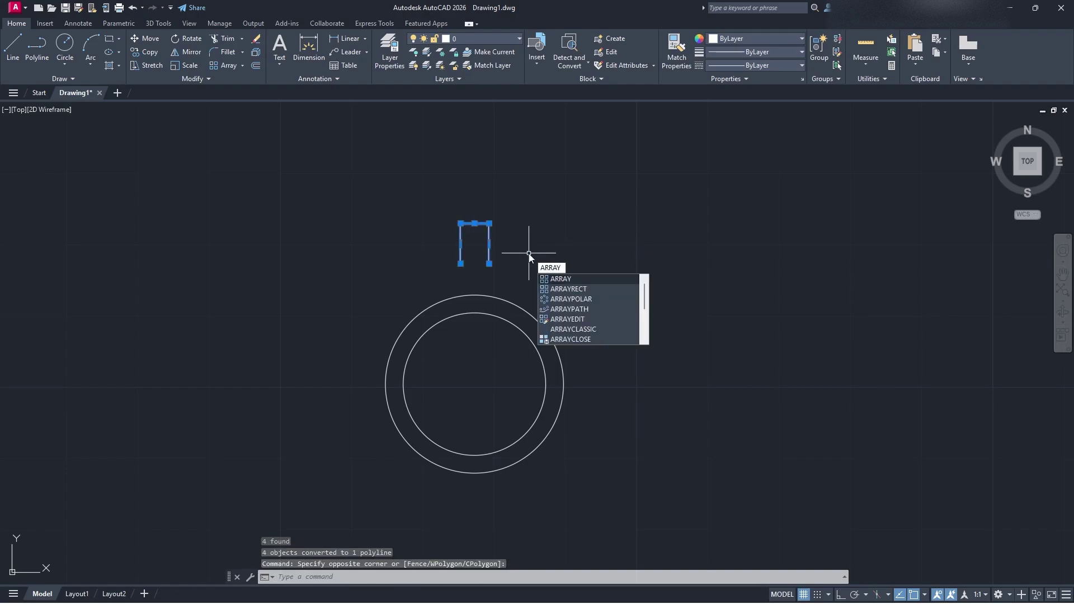
key("Return")
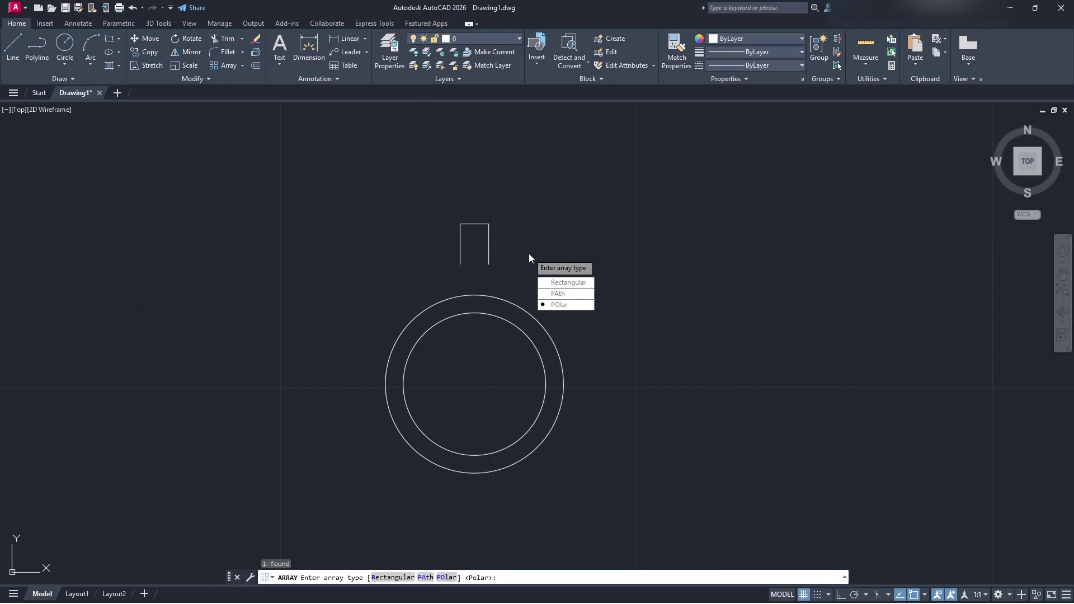
left_click(578, 307)
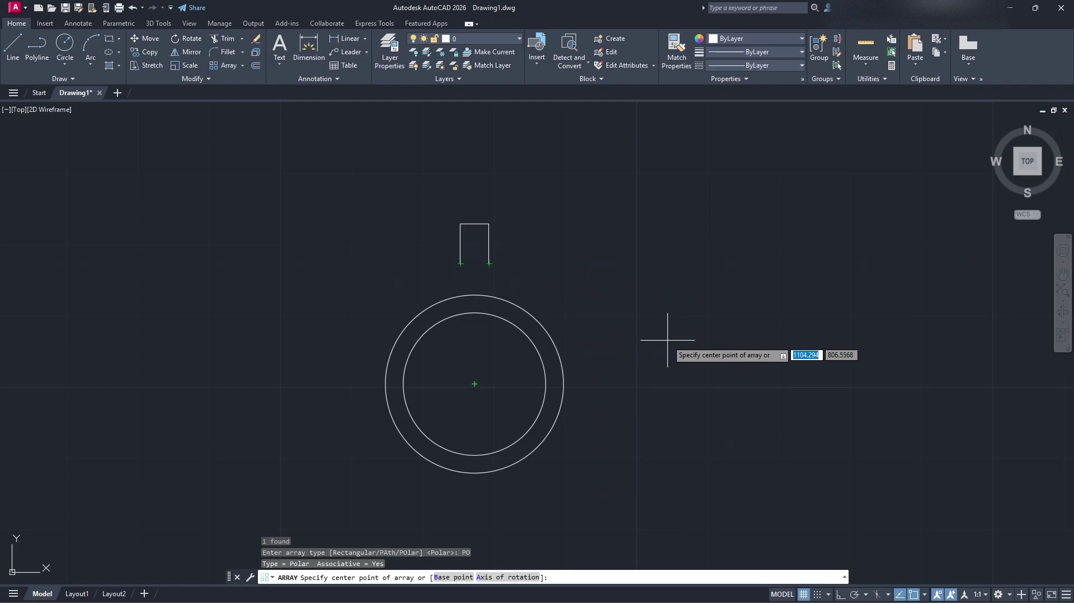
left_click(474, 384)
middle_click_drag(685, 333, 678, 285)
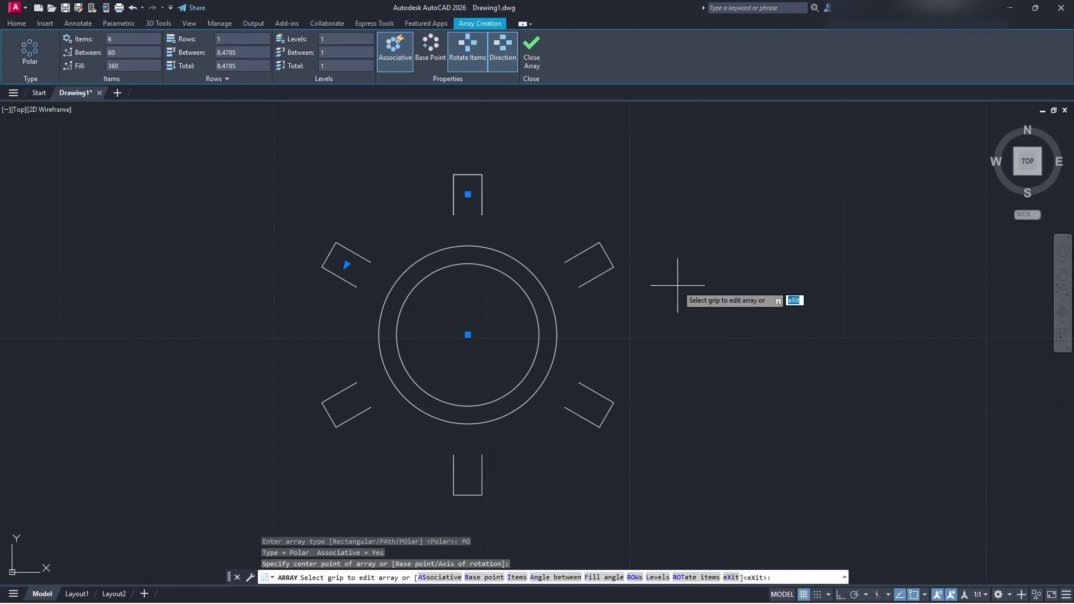
Step: Try item counts of 7, 8, 9, 11, 12, 20 and 15 for the polar array of teeth
left_click(123, 40)
type("7")
key("Return")
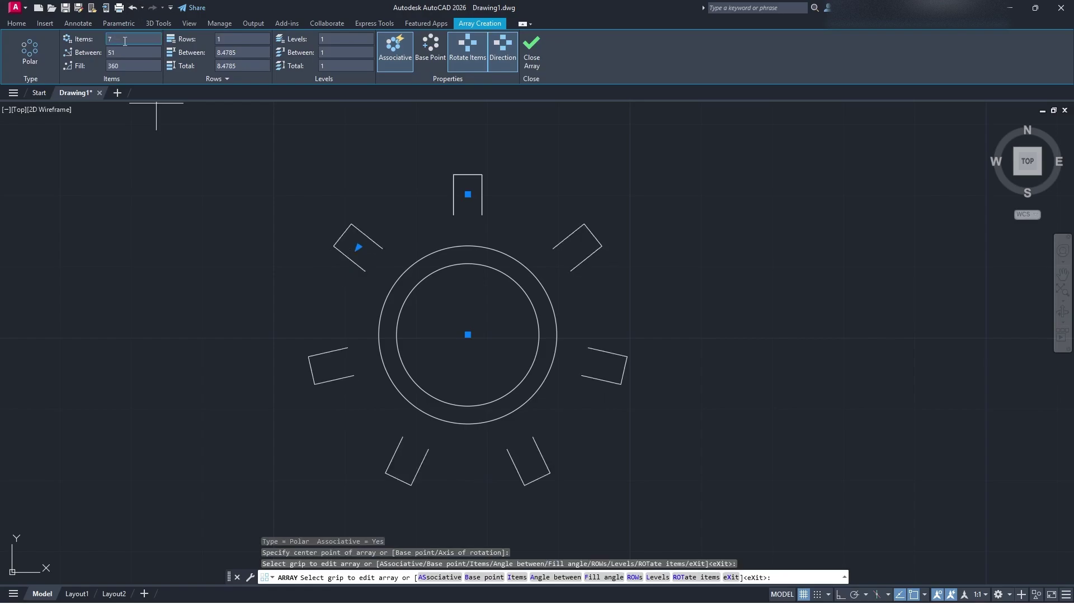
left_click(124, 40)
key("Return")
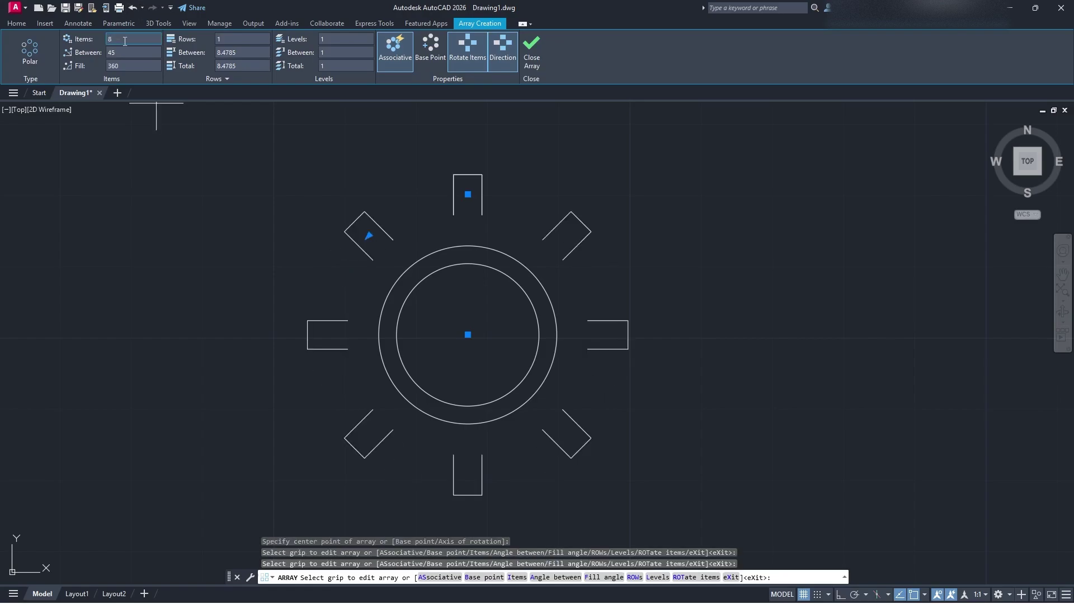
left_click(128, 37)
key("Return")
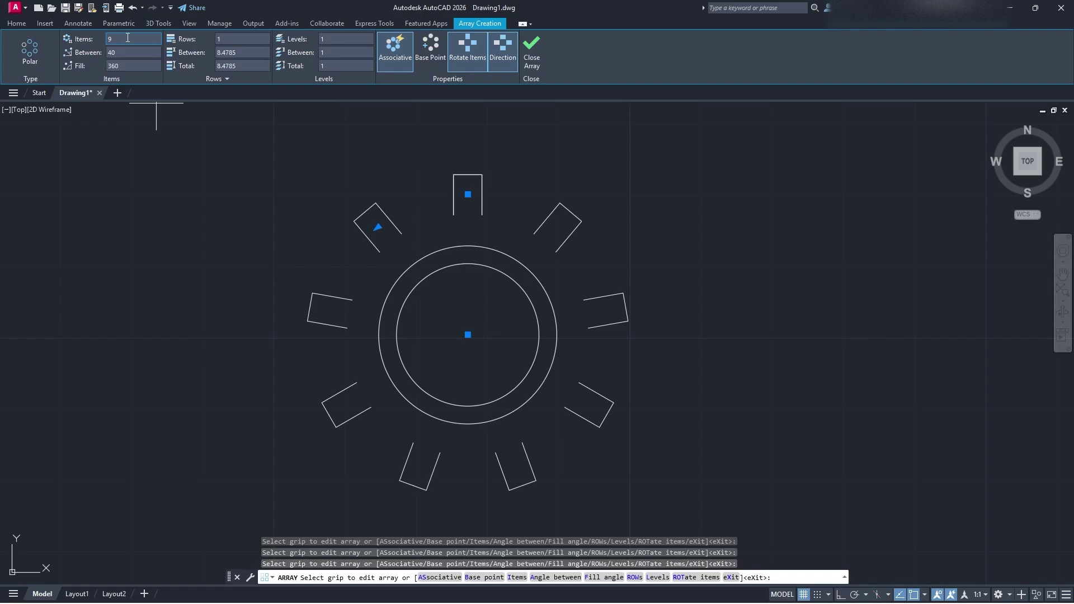
key("Return")
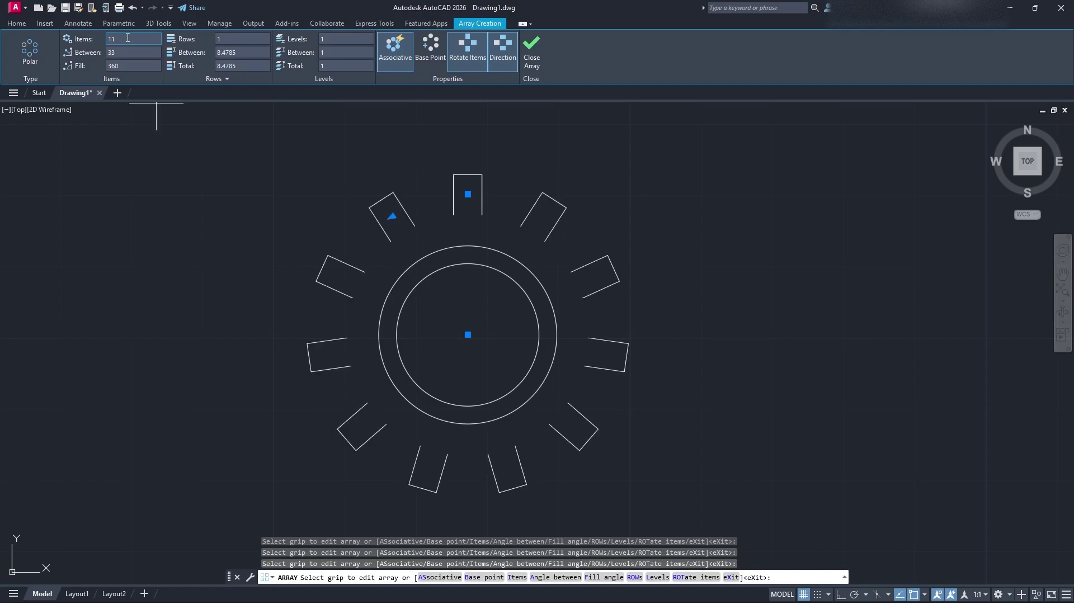
left_click(127, 37)
type("12")
key("Return")
left_click(128, 38)
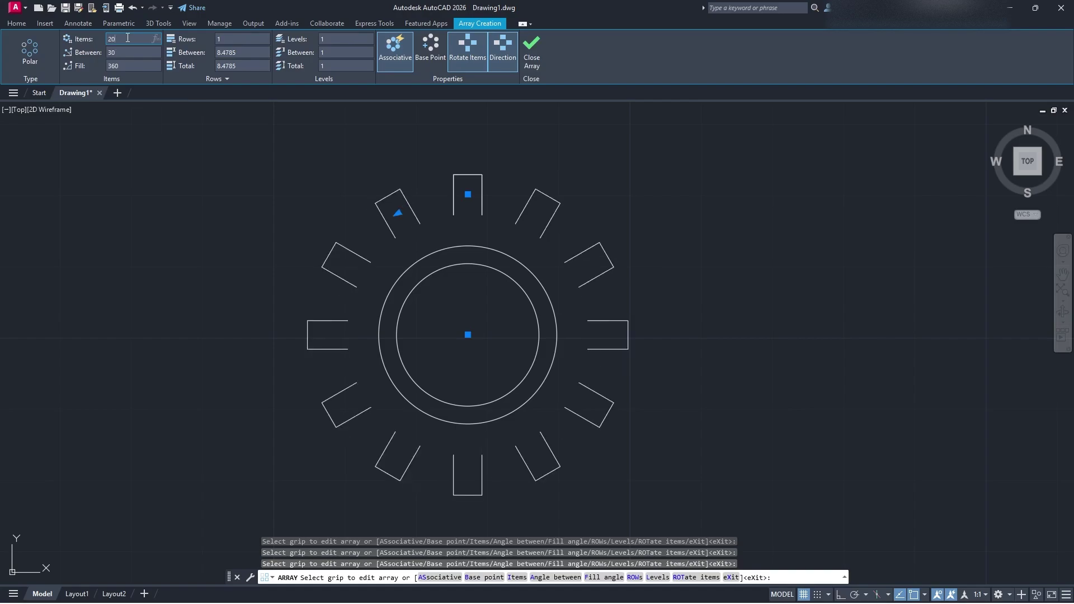
key("Return")
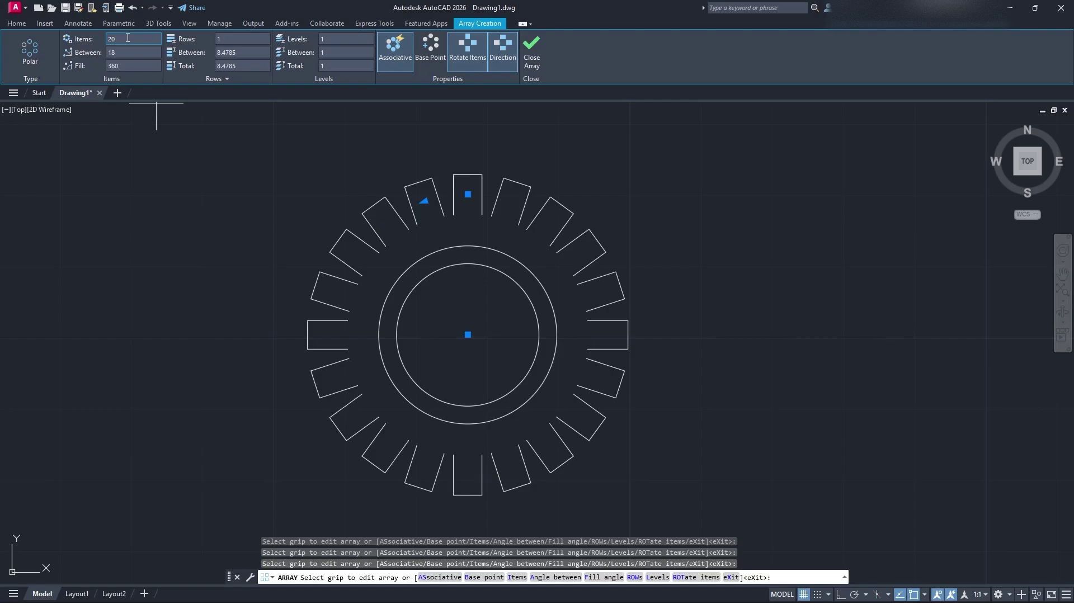
left_click(127, 38)
type("15")
key("Return")
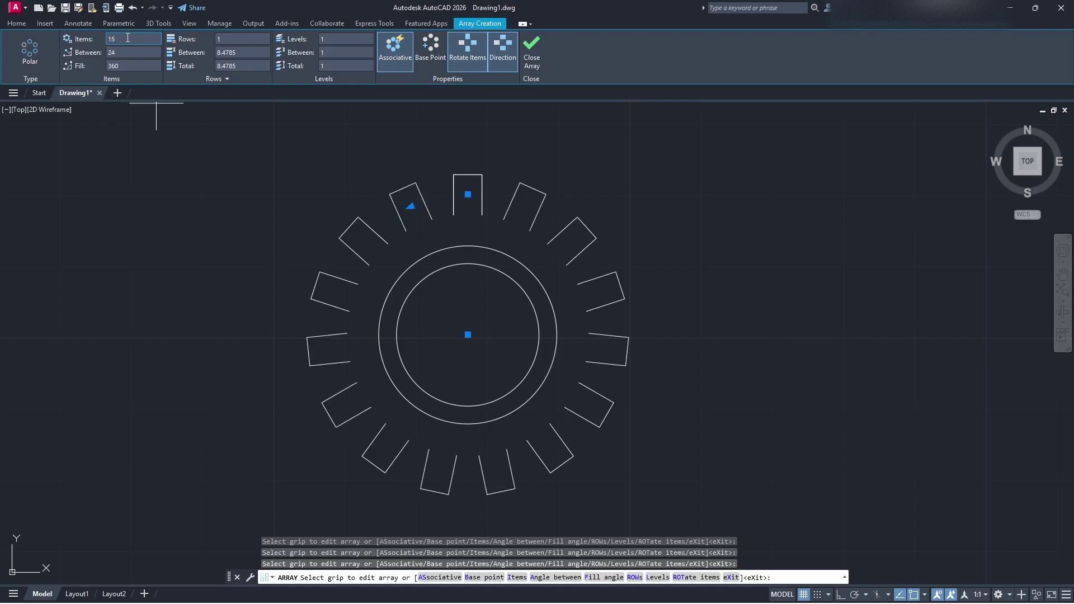
Step: Set the polar array's item count to 10 and finish the array
type("10")
key("Return")
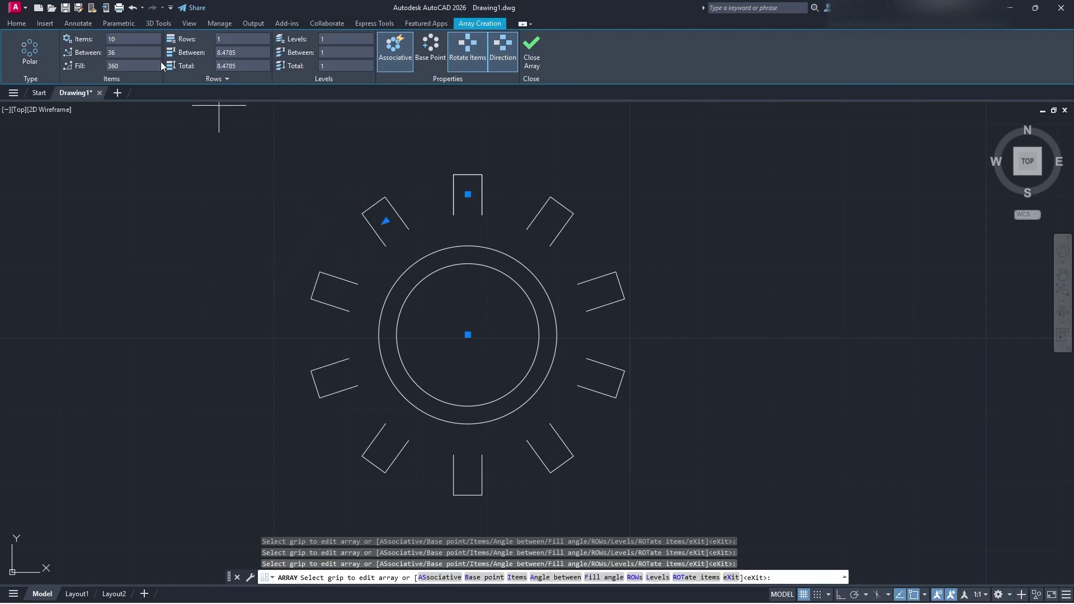
left_click(136, 55)
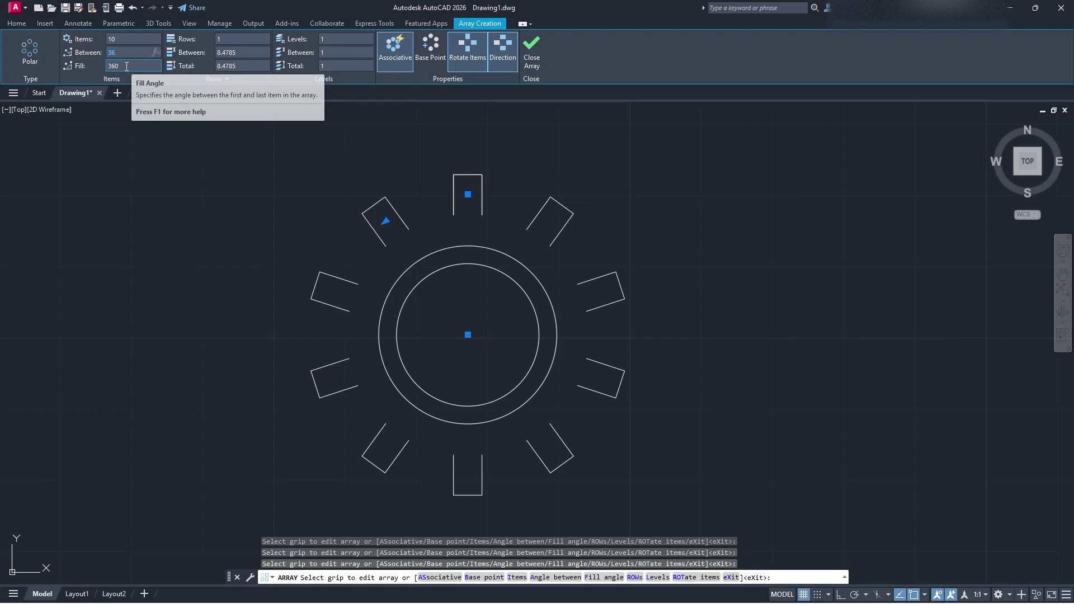
left_click(126, 66)
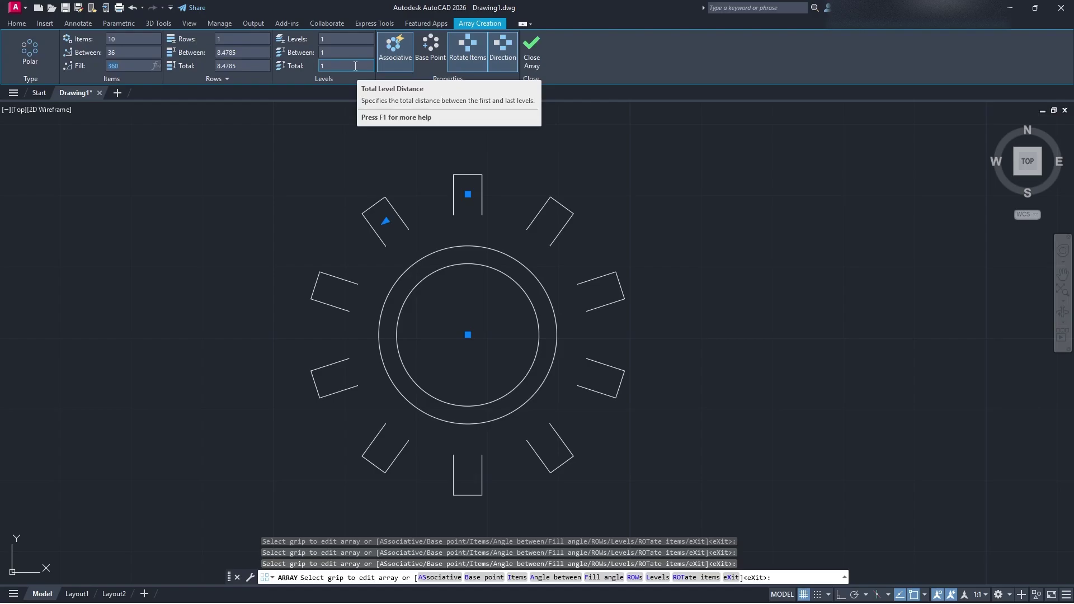
left_click(131, 39)
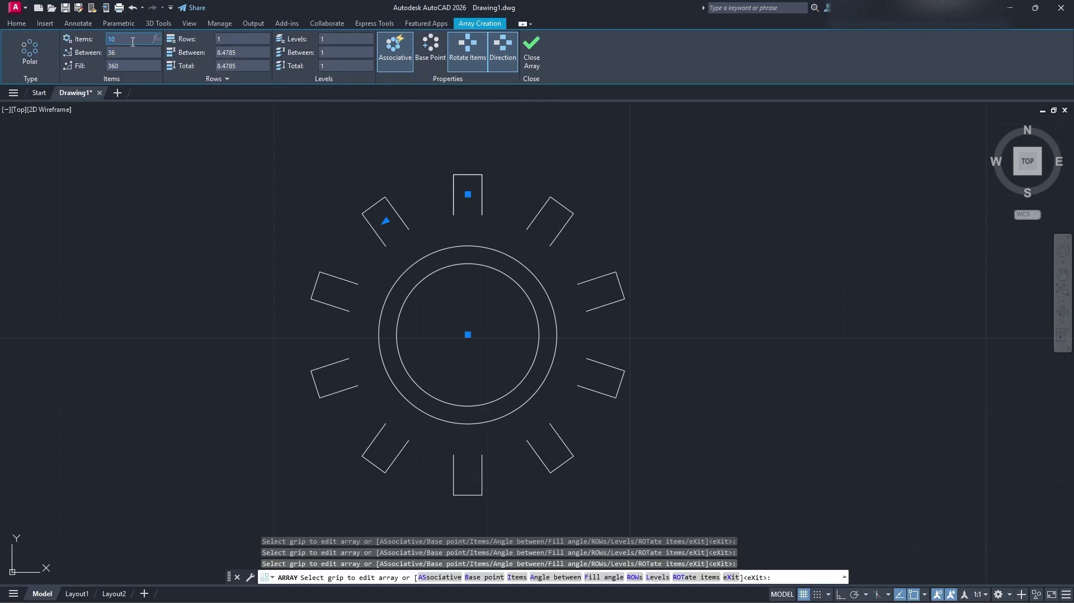
left_click(538, 60)
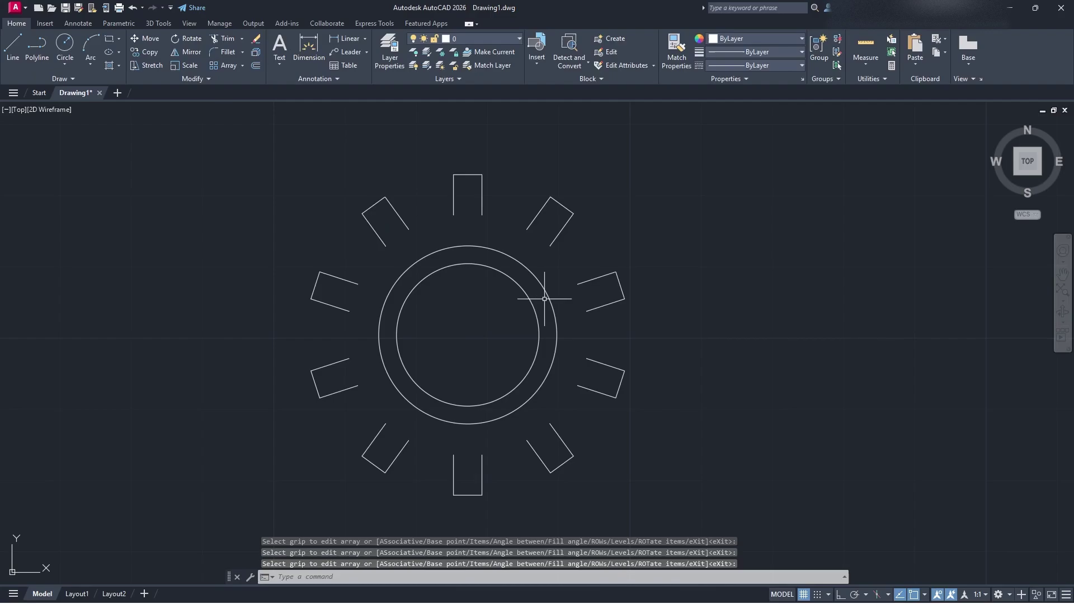
Step: Connect the top tooth's two lower ends to the nearest ends of its left and right neighbouring teeth
left_click(37, 45)
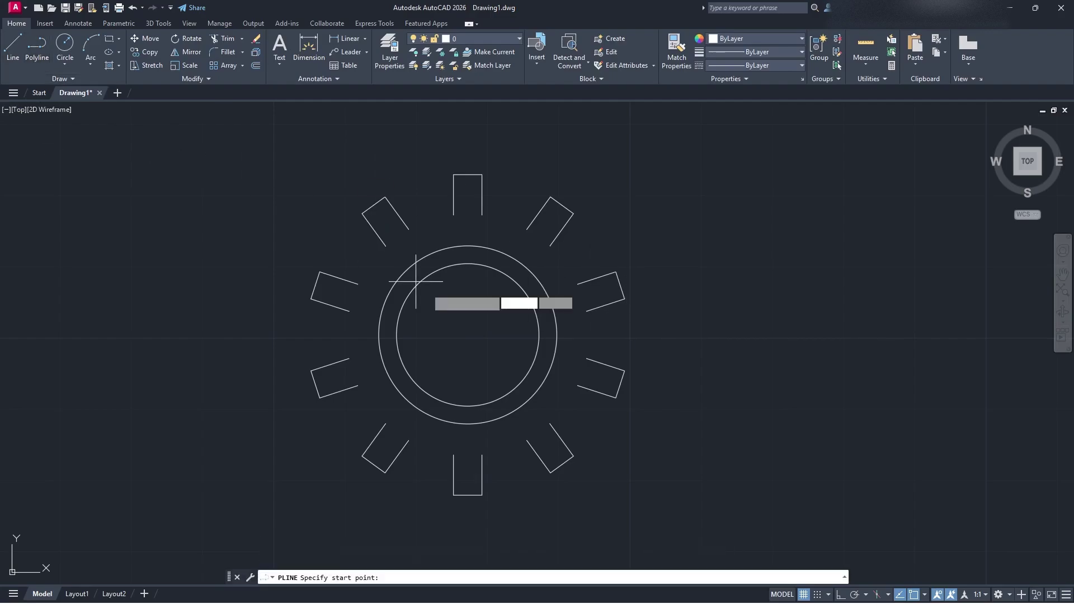
left_click(409, 229)
left_click(454, 214)
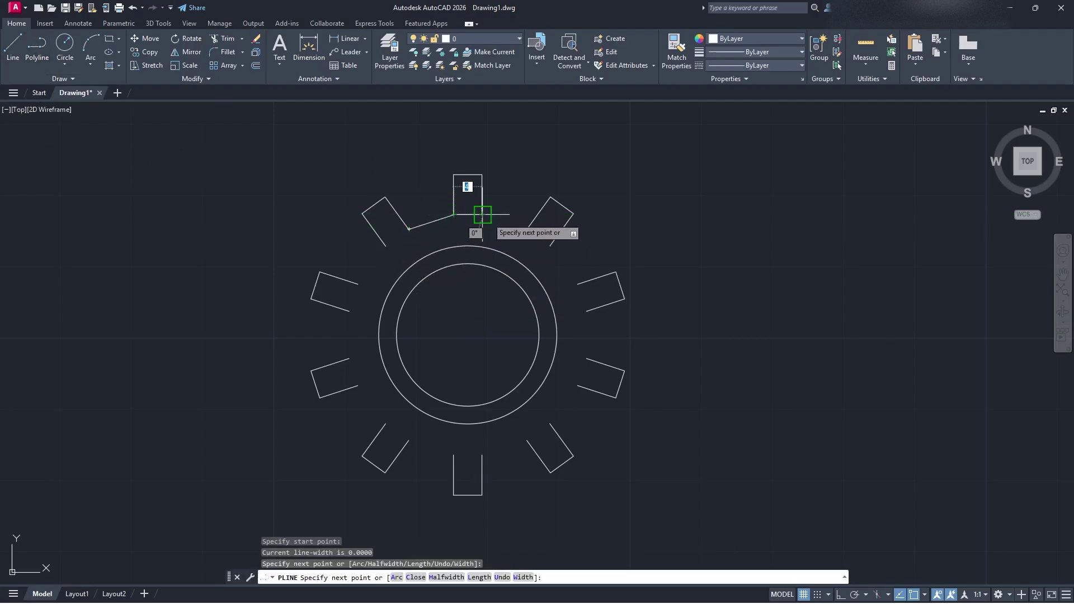
key("Escape")
left_click(13, 44)
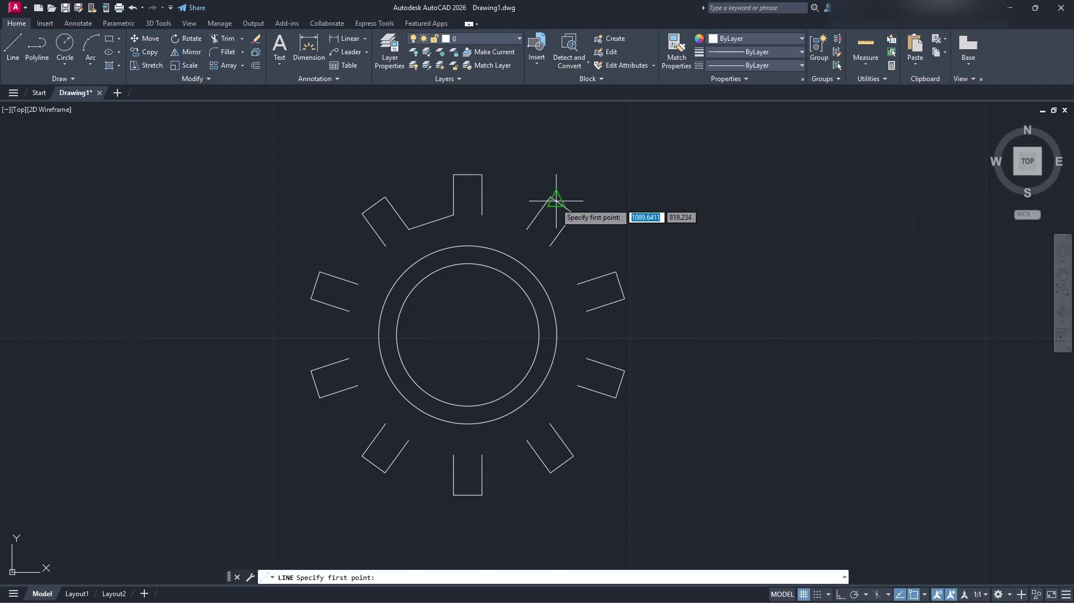
left_click(482, 214)
left_click(527, 230)
key("Escape")
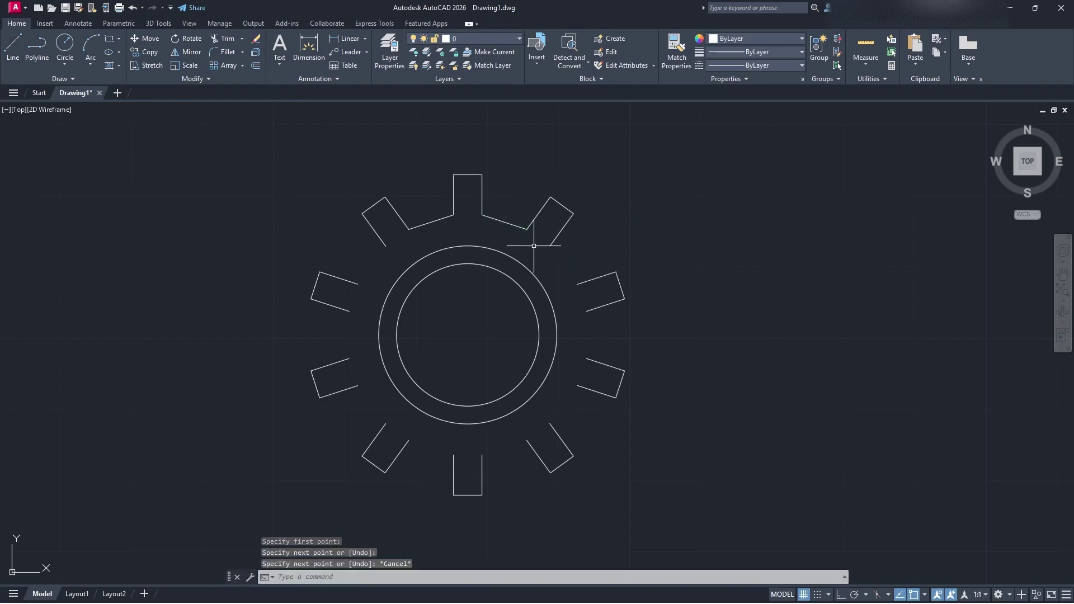
Step: Draw lines closing the next two gaps clockwise, from the upper-right tooth through to the lower of the two right-hand teeth
left_click(13, 44)
left_click(550, 245)
left_click(577, 283)
key("Escape")
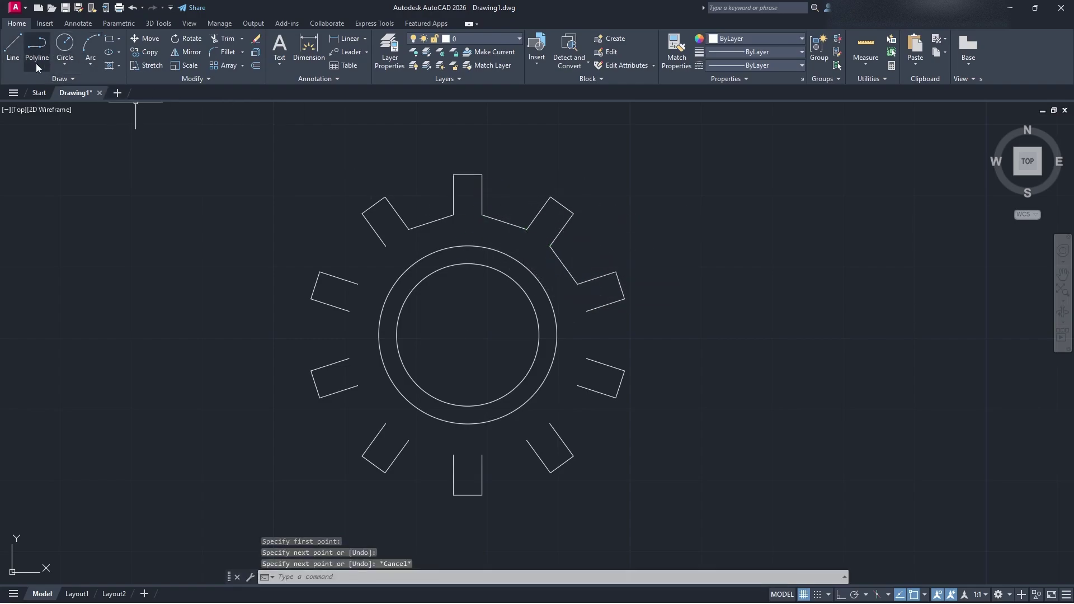
left_click(13, 44)
left_click(586, 311)
left_click(587, 358)
key("Escape")
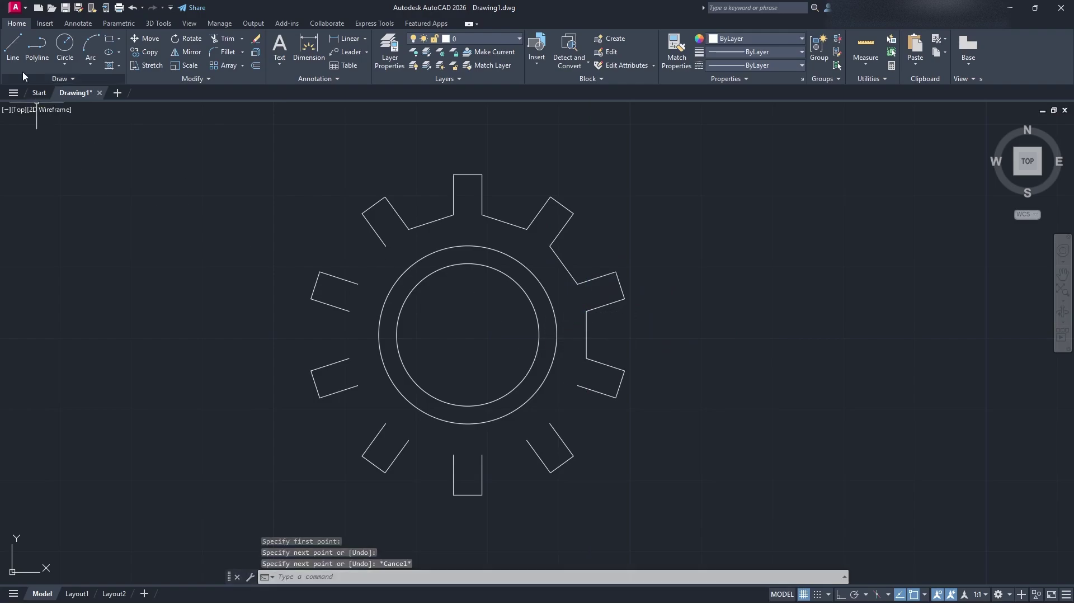
Step: Draw a line closing the gap between the lower-right tooth and the right-hand tooth above it
left_click(13, 45)
left_click(550, 424)
left_click(578, 386)
key("Escape")
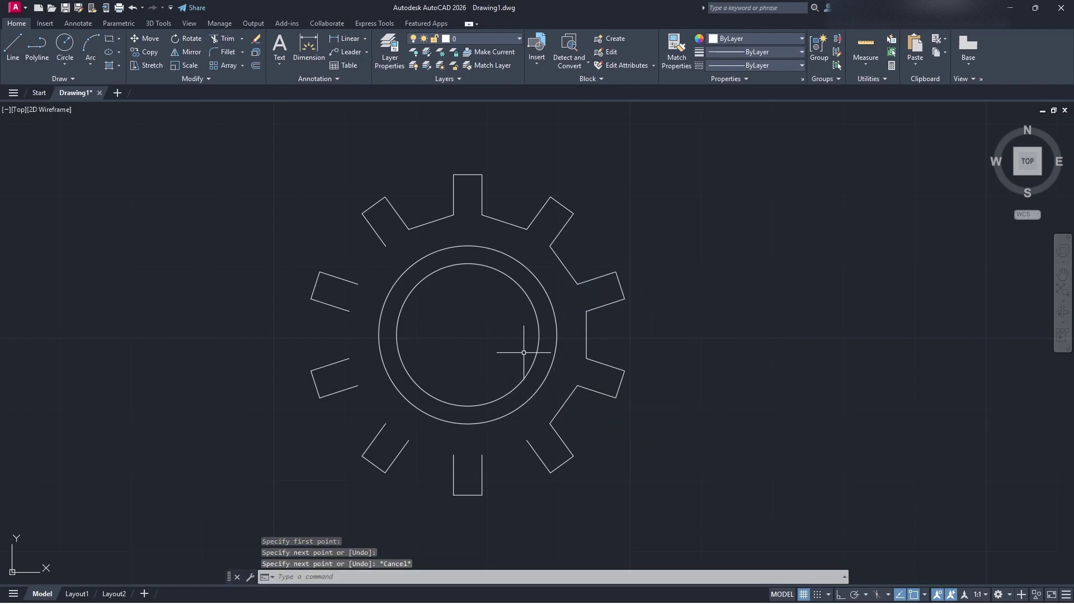
Step: Draw a line closing the gap between the bottom and lower-right teeth, and erase the gap line left of the top tooth
left_click(12, 45)
left_click(483, 454)
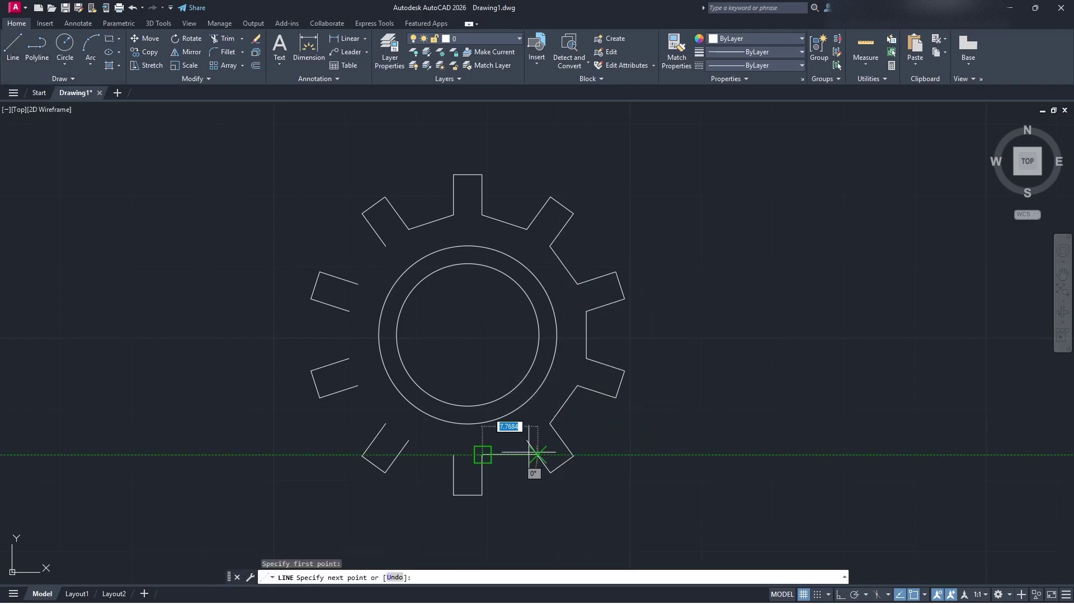
left_click(527, 441)
key("Escape")
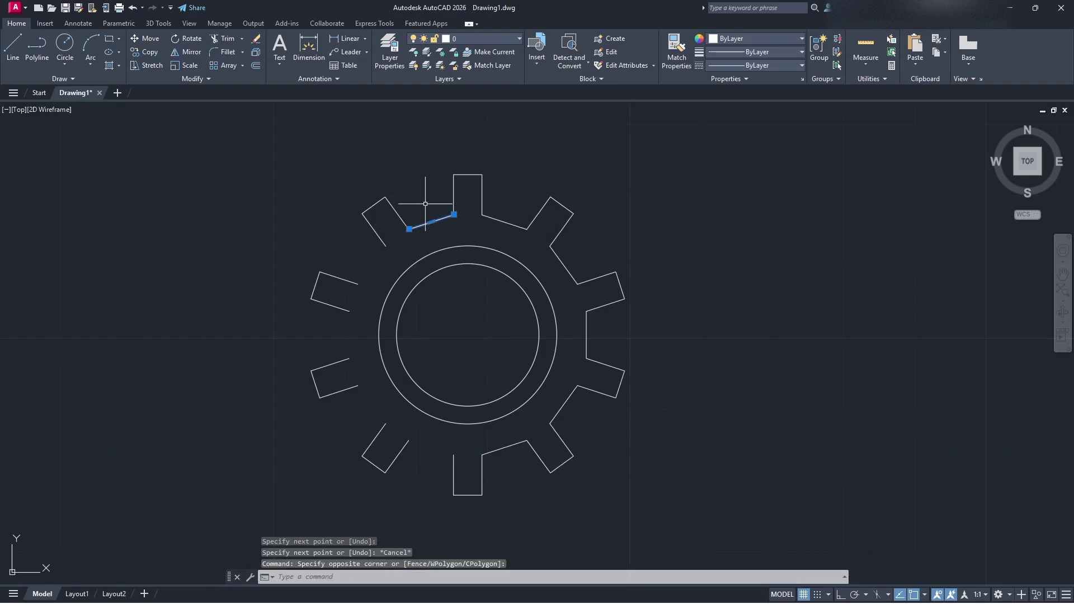
key("Delete")
Step: Mirror the five right-hand gap lines about a vertical axis through the bottom tooth's inner right end, keeping the source lines
left_click(506, 221)
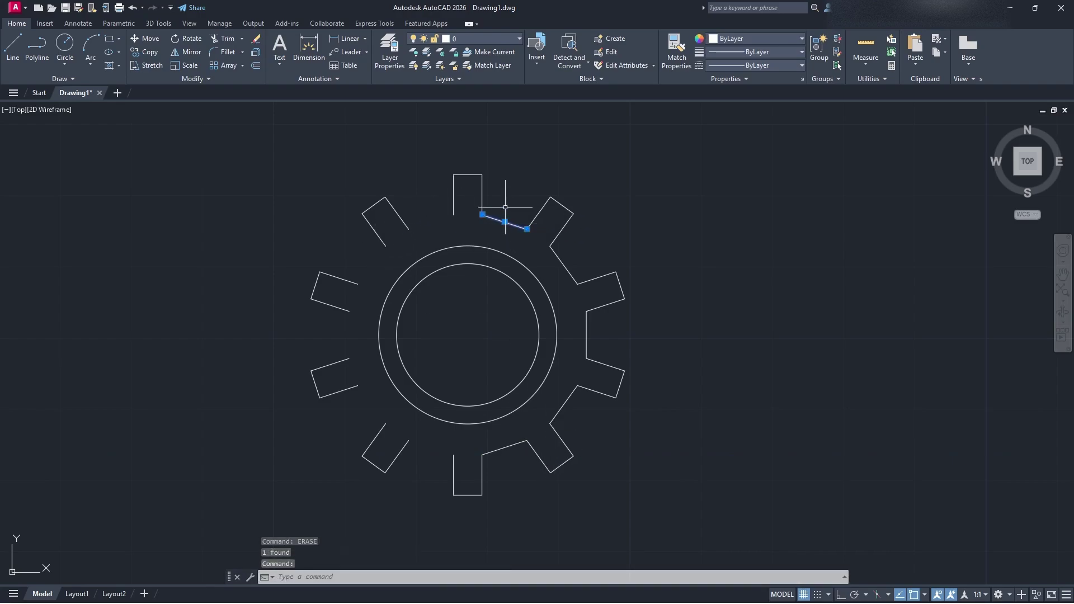
left_click(566, 268)
left_click(585, 332)
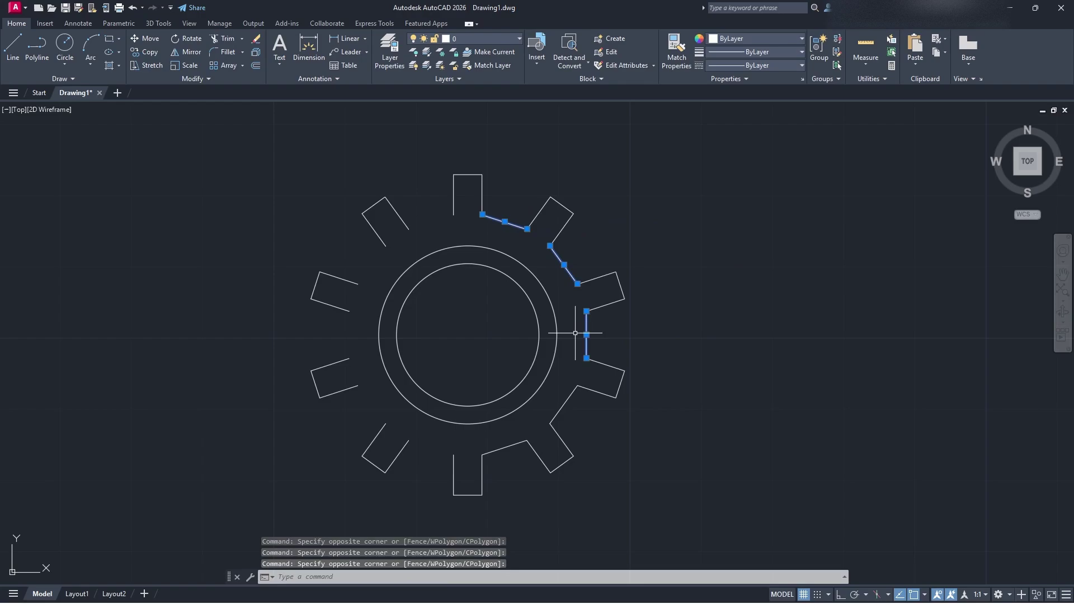
left_click(579, 407)
left_click(552, 394)
left_click(517, 461)
left_click(494, 437)
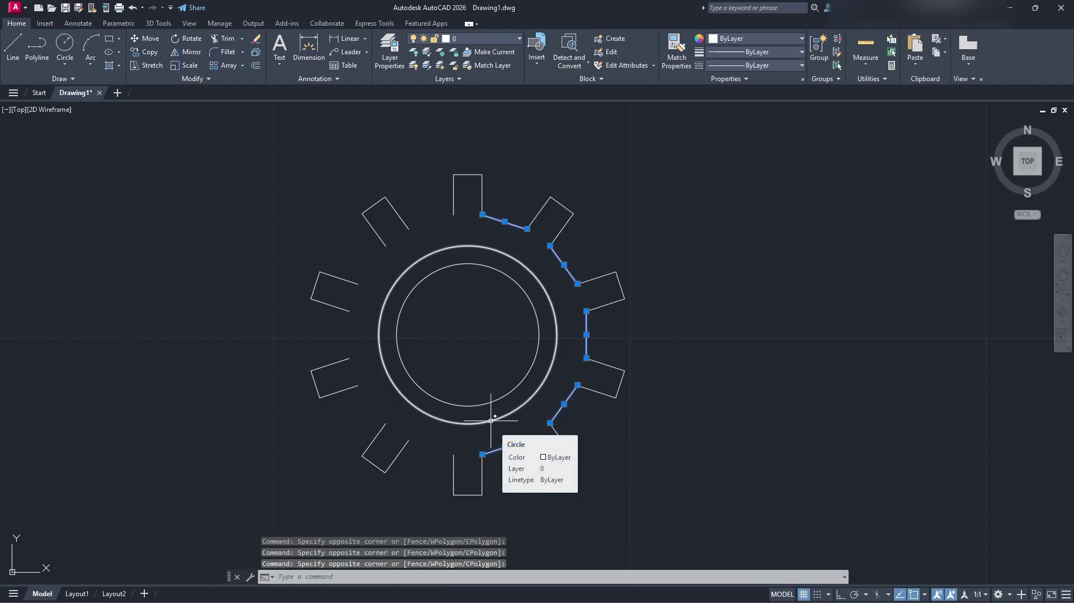
type("mirror")
key("Return")
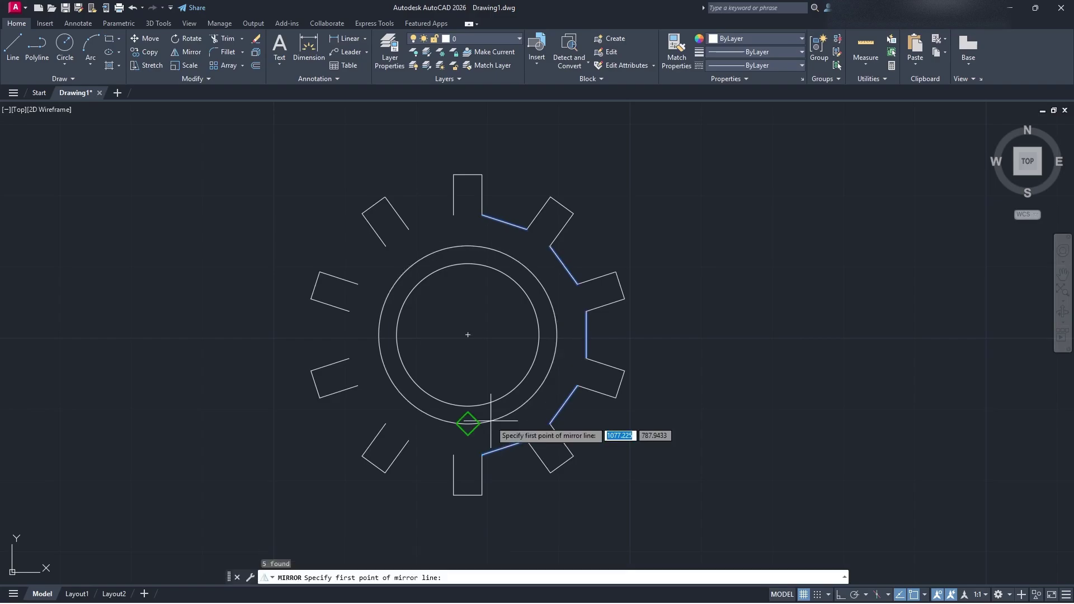
left_click(482, 454)
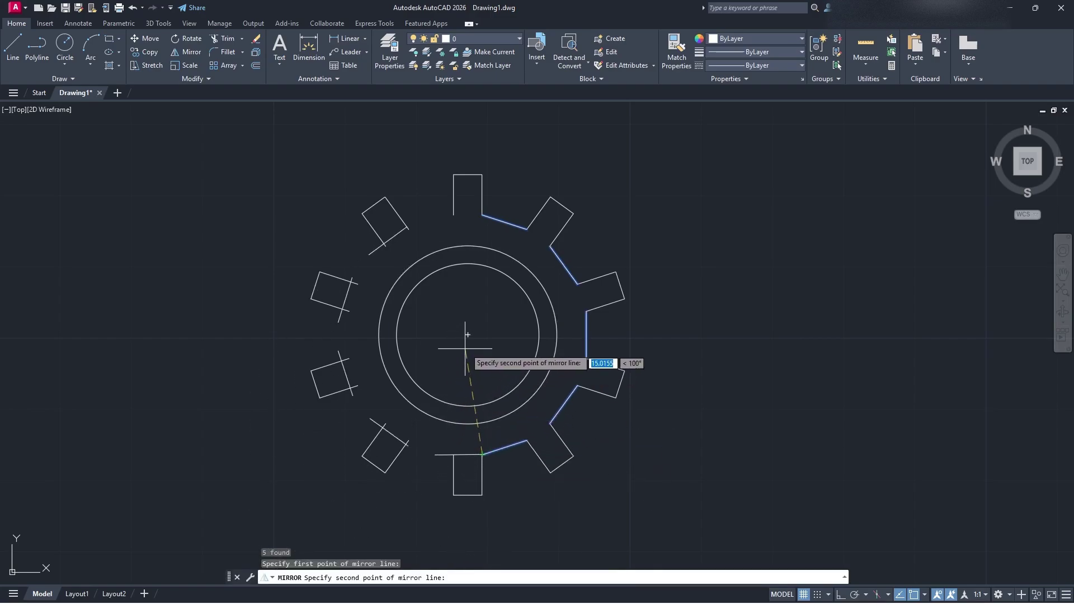
left_click(482, 347)
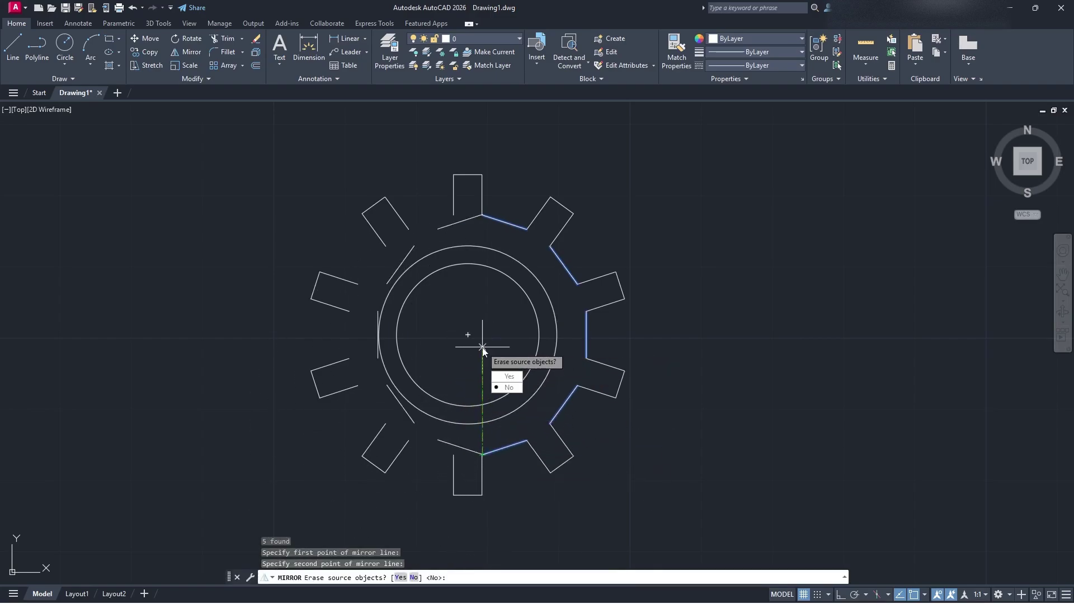
left_click(515, 388)
Step: Move the five mirrored lines from the bottom tooth's inner right end to its inner left end
left_click(460, 447)
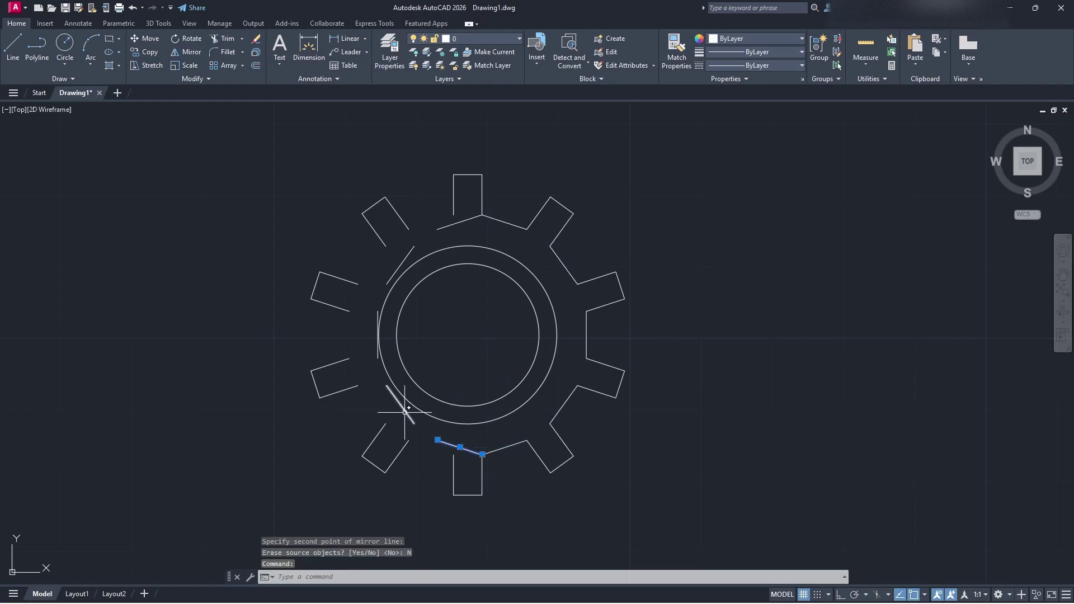
left_click(400, 404)
left_click(379, 336)
left_click(377, 312)
left_click(408, 256)
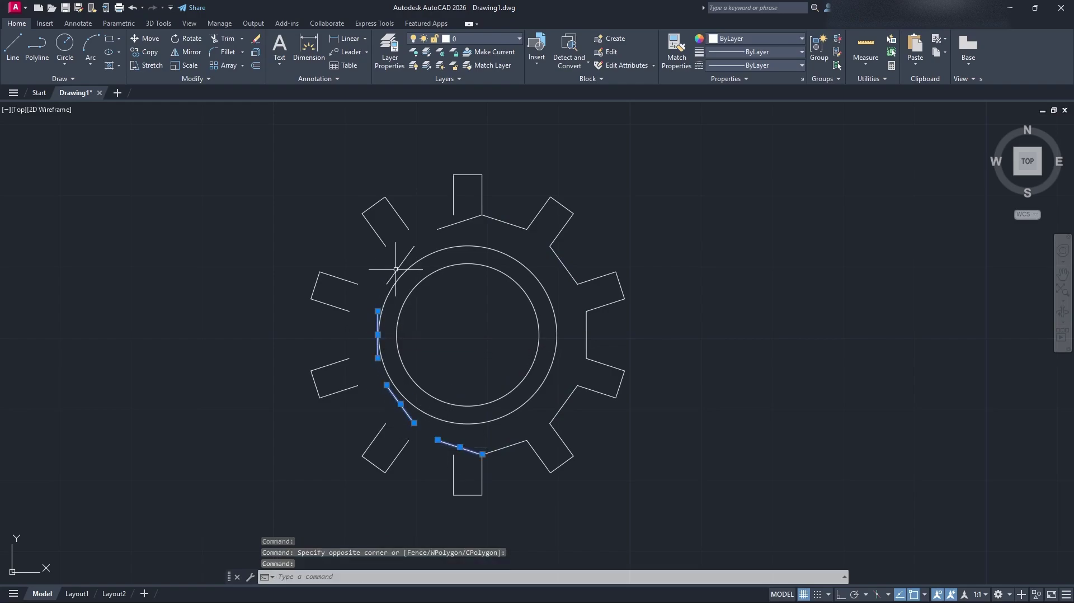
left_click(463, 219)
type("mopve")
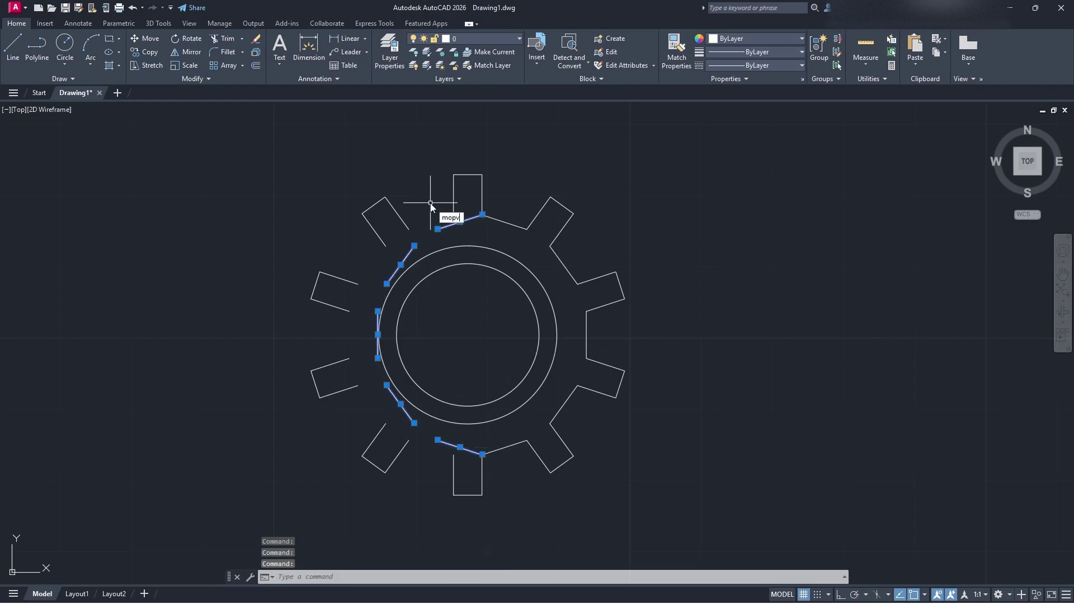
key("Return")
left_click(482, 454)
left_click(453, 455)
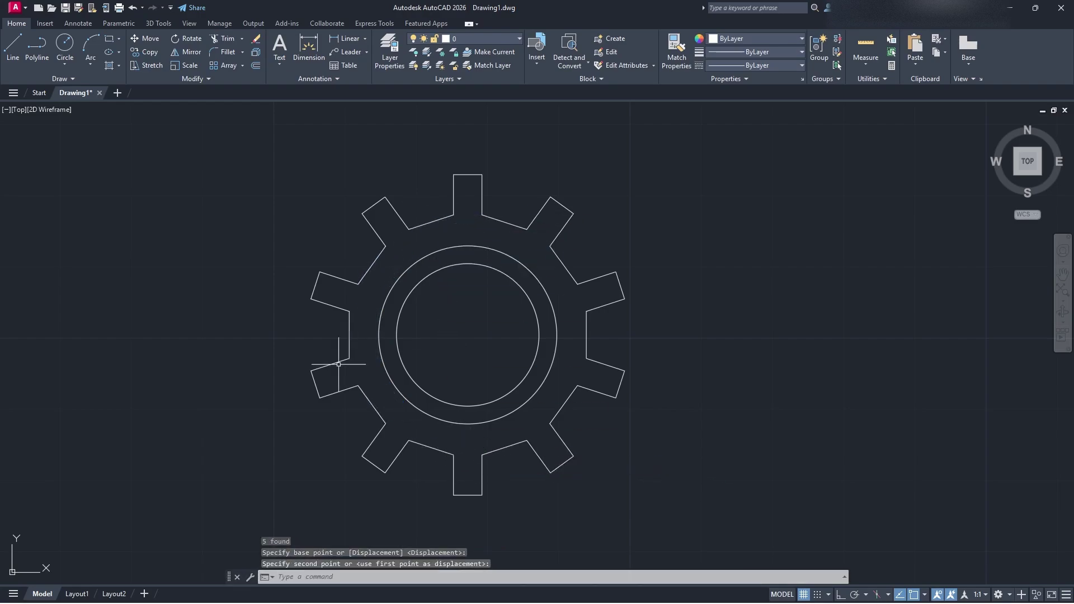
scroll(720, 495, "down", 4)
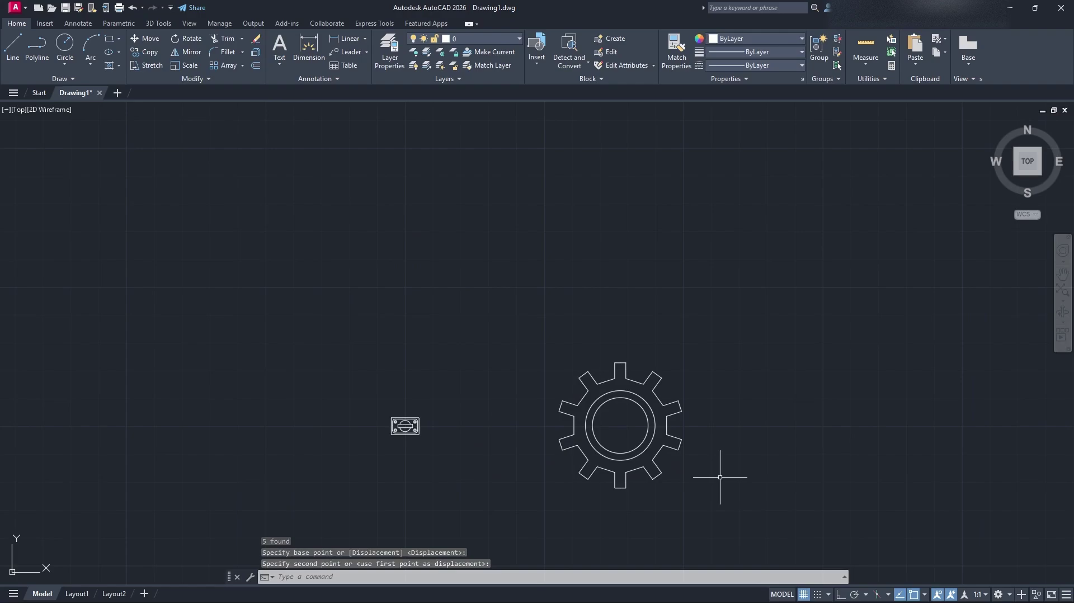
scroll(716, 502, "up", 2)
middle_click_drag(716, 503, 669, 465)
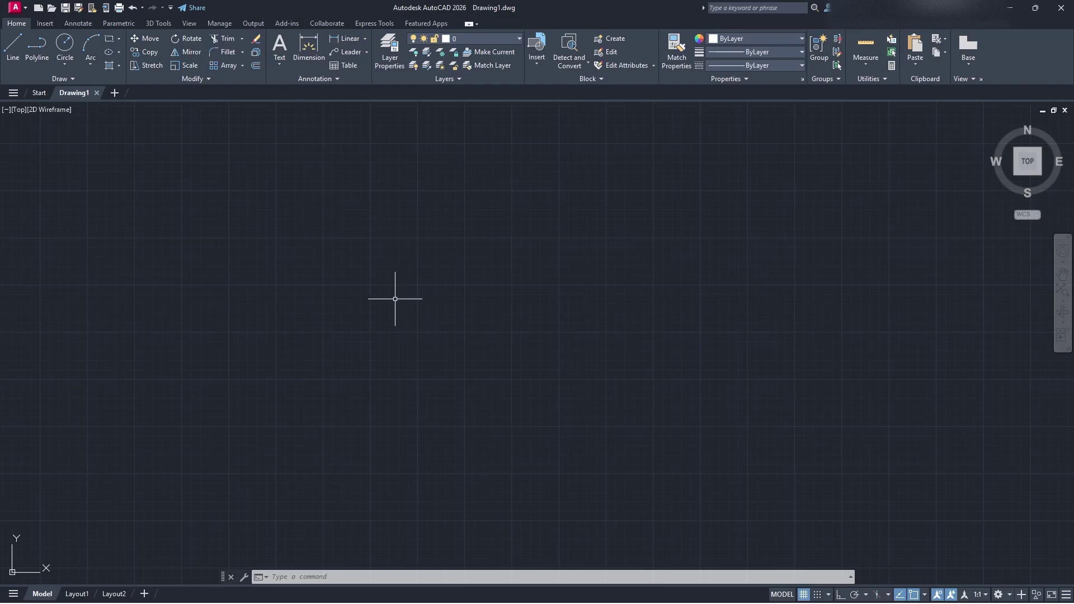
right_click(504, 26)
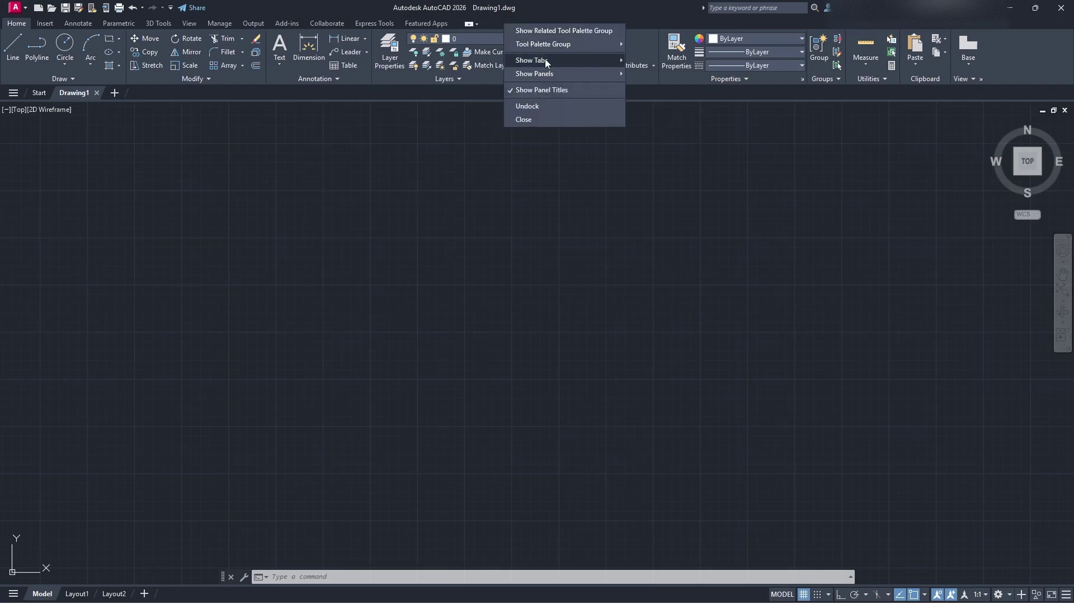
mouse_move(557, 48)
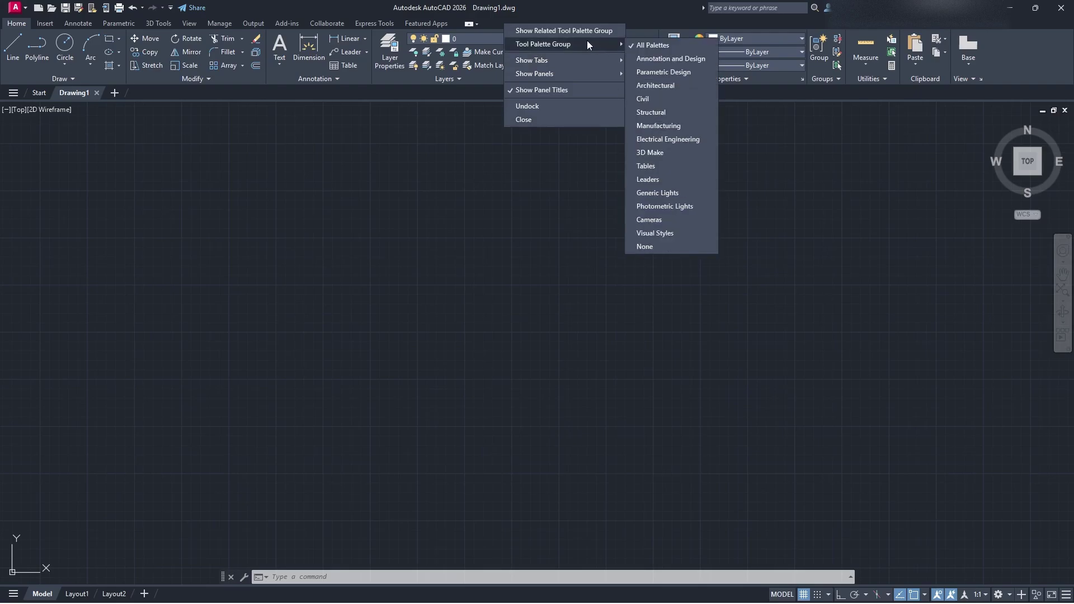
left_click(400, 312)
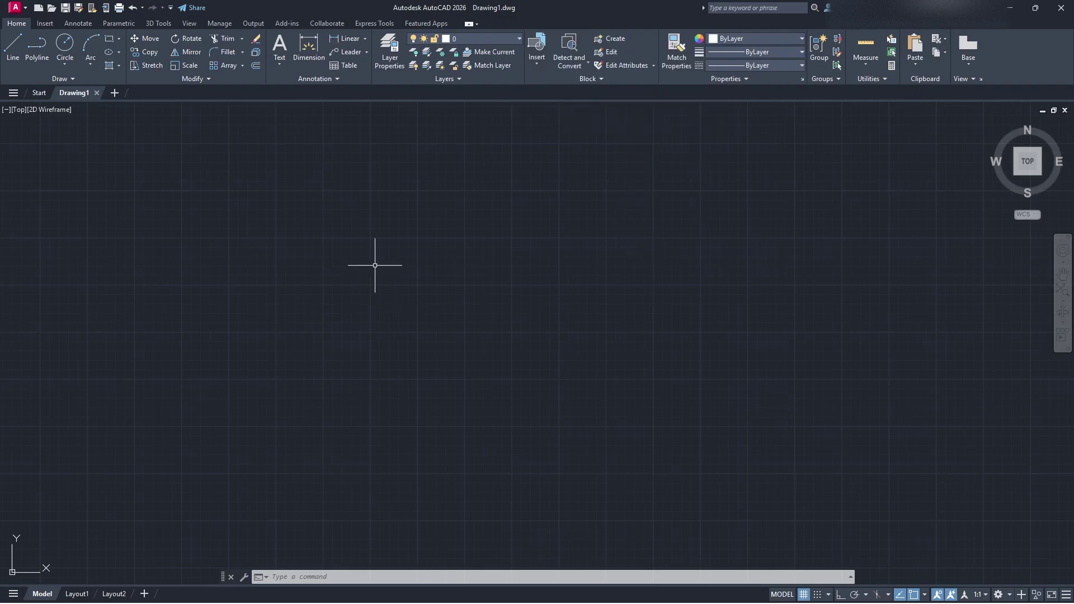
Step: Create a solid box in the empty drawing with a roughly square freehand base and a height of 100
left_click(164, 25)
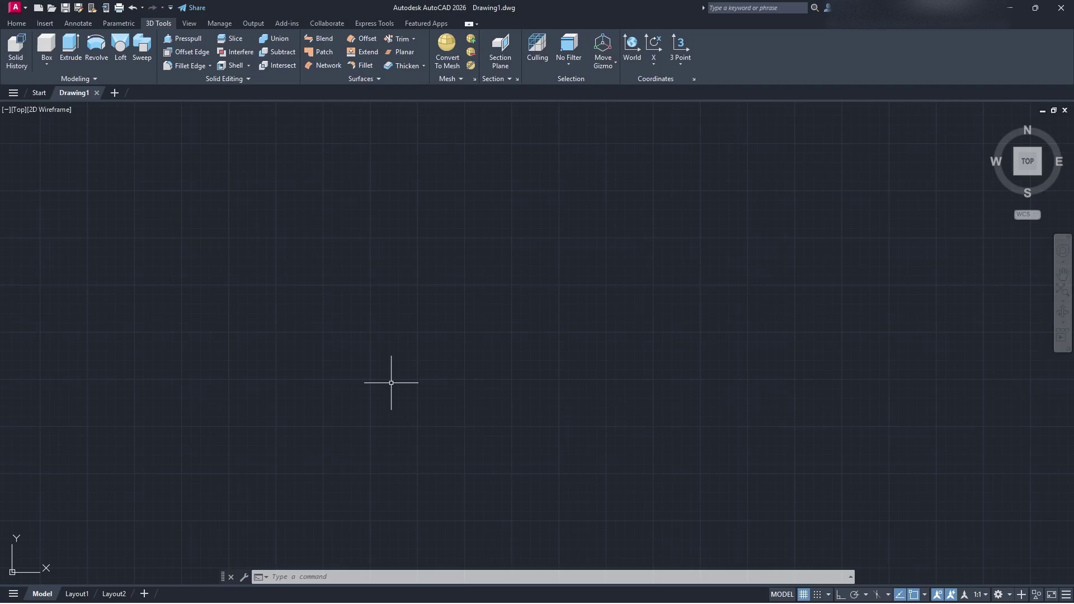
left_click(49, 65)
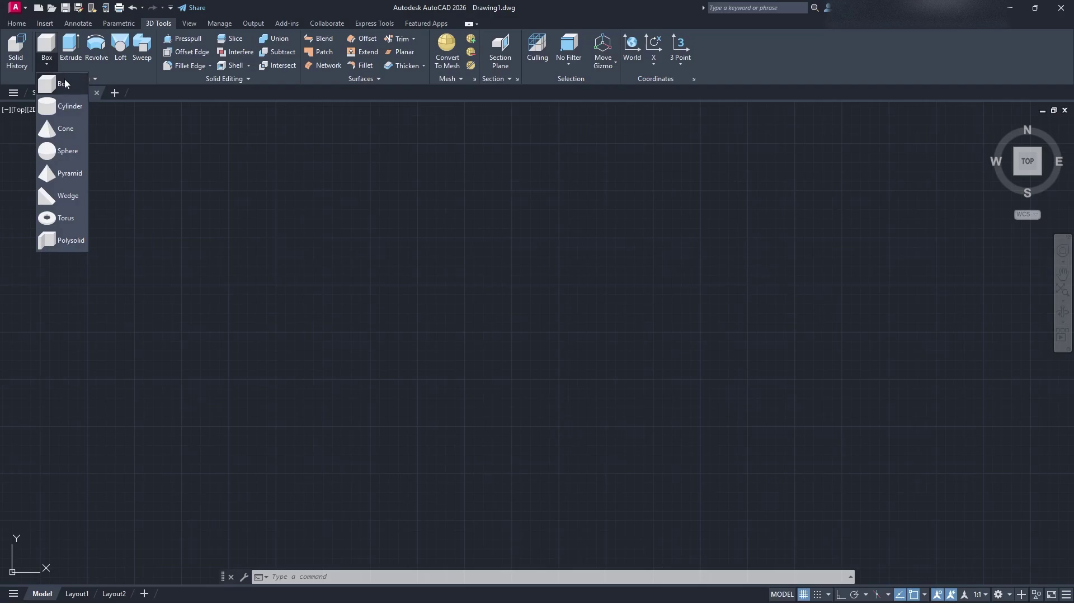
left_click(64, 83)
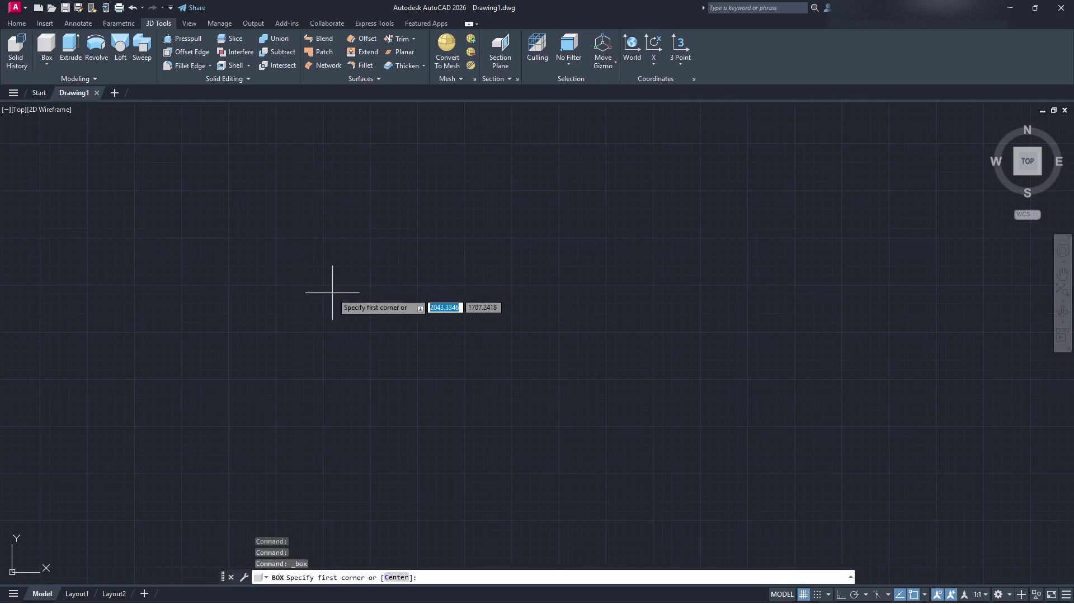
left_click(278, 284)
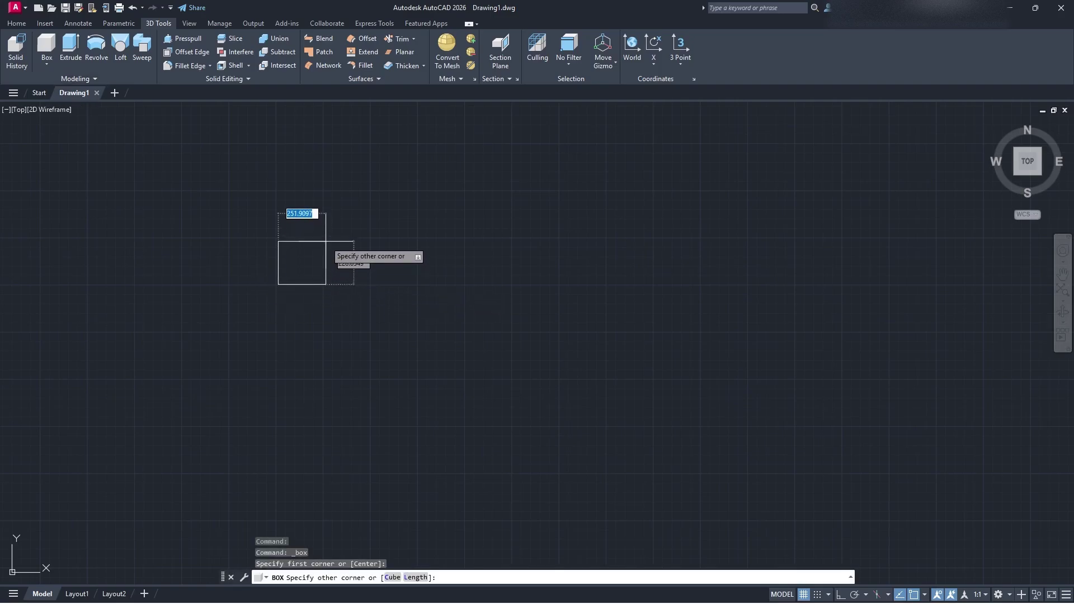
left_click(324, 239)
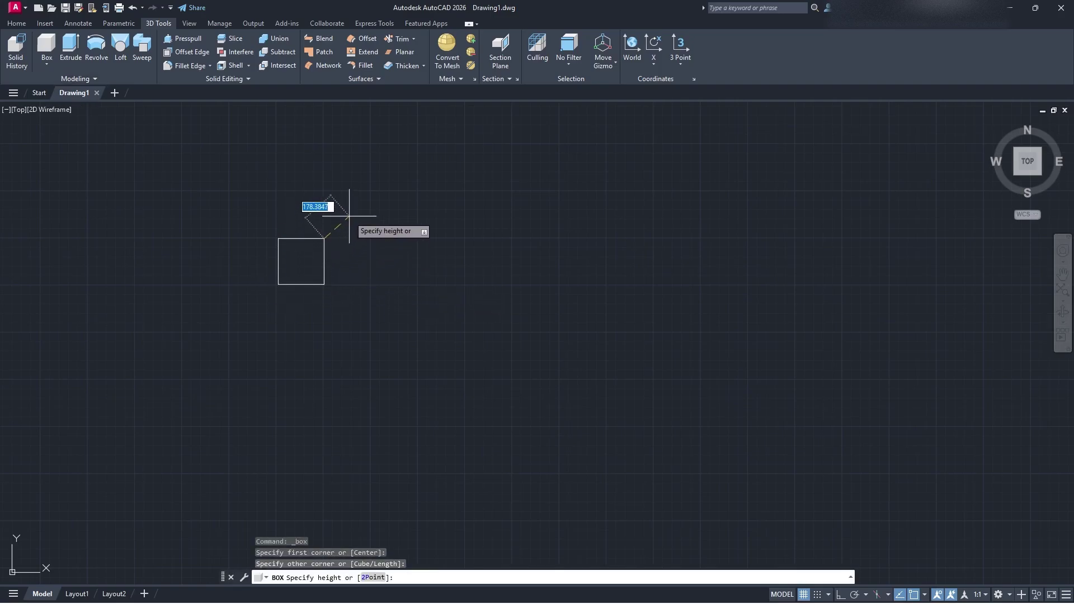
type("100")
key("Return")
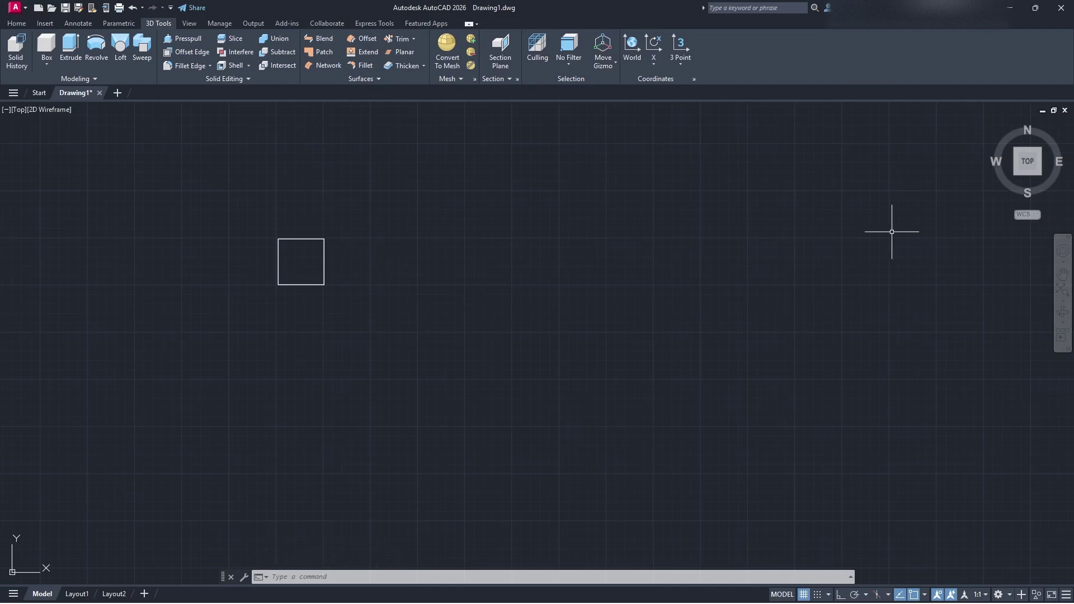
Step: Switch to the SW Isometric view and frame the box near the centre of the drawing area
mouse_move(1016, 154)
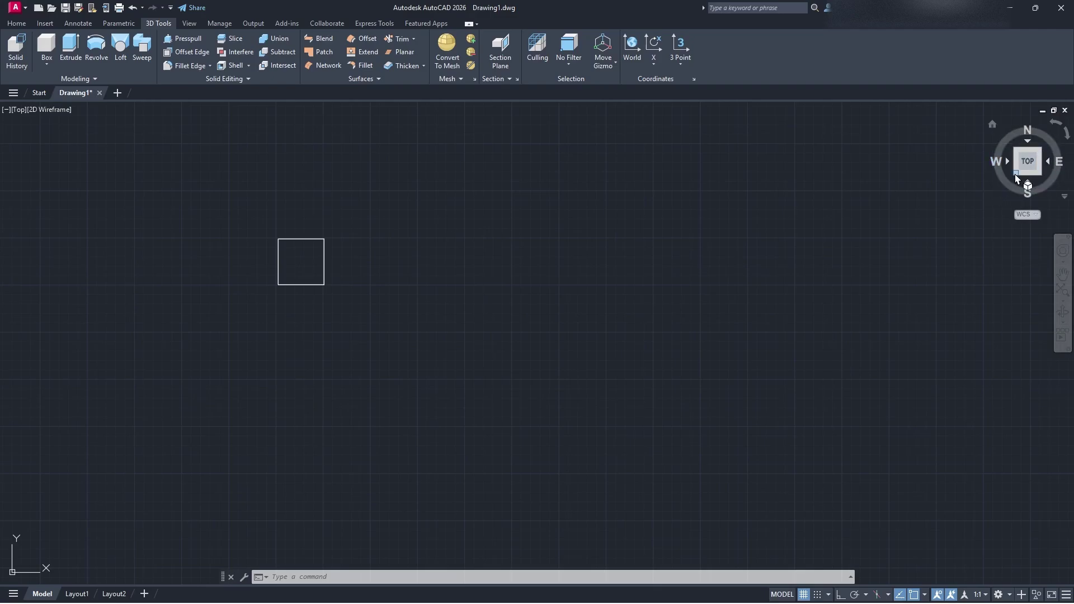
left_click(1015, 174)
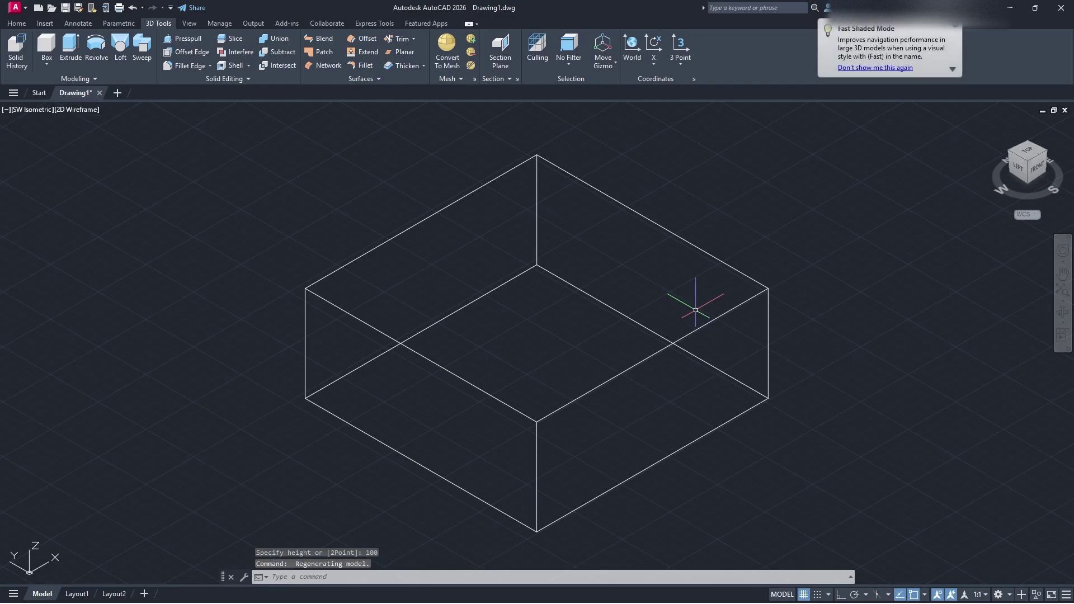
scroll(837, 282, "down", 3)
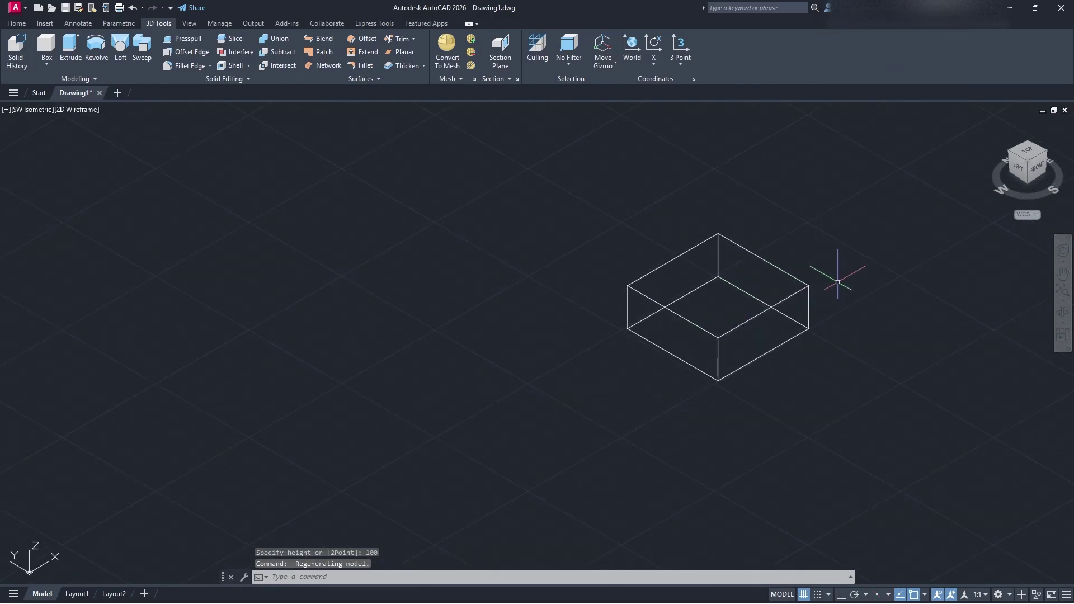
middle_click_drag(838, 282, 739, 329)
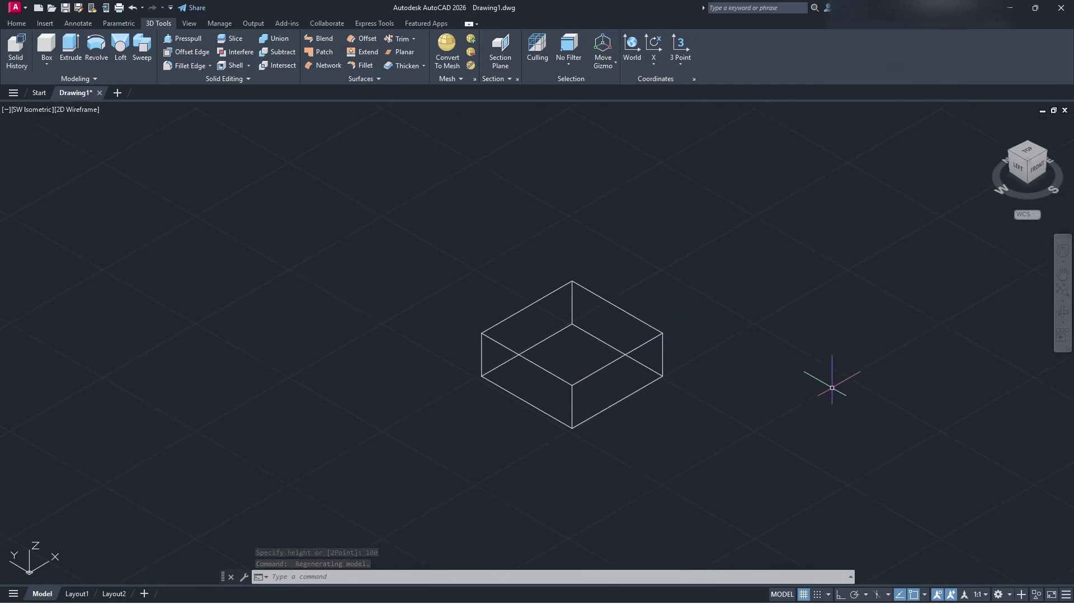
middle_click_drag(832, 387, 784, 376)
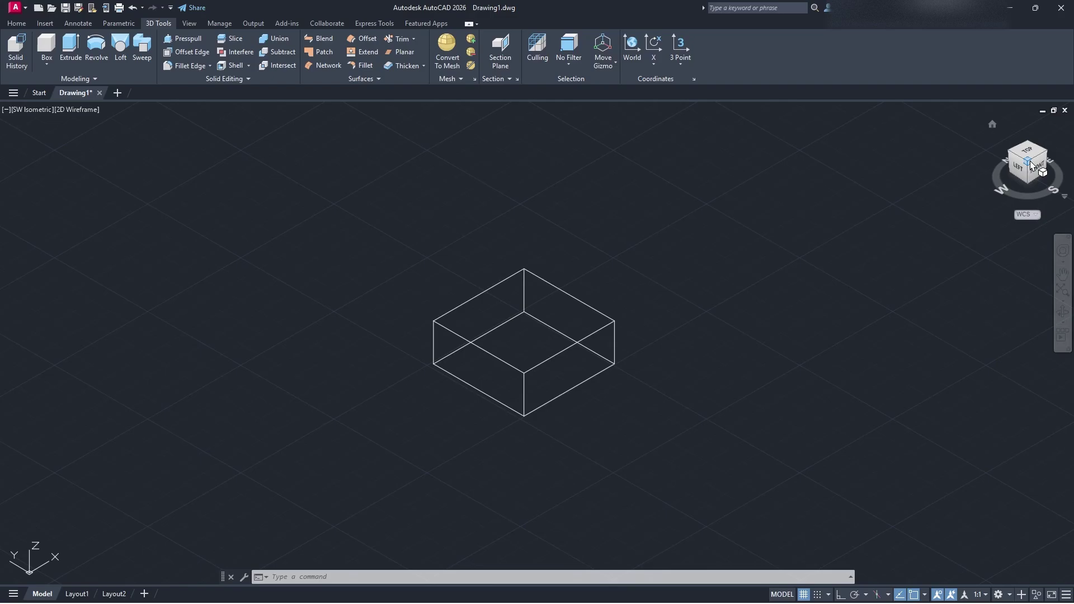
Step: Examine the box from the SE Isometric and top-right edge views, and return to the SW Isometric view
left_click(1045, 152)
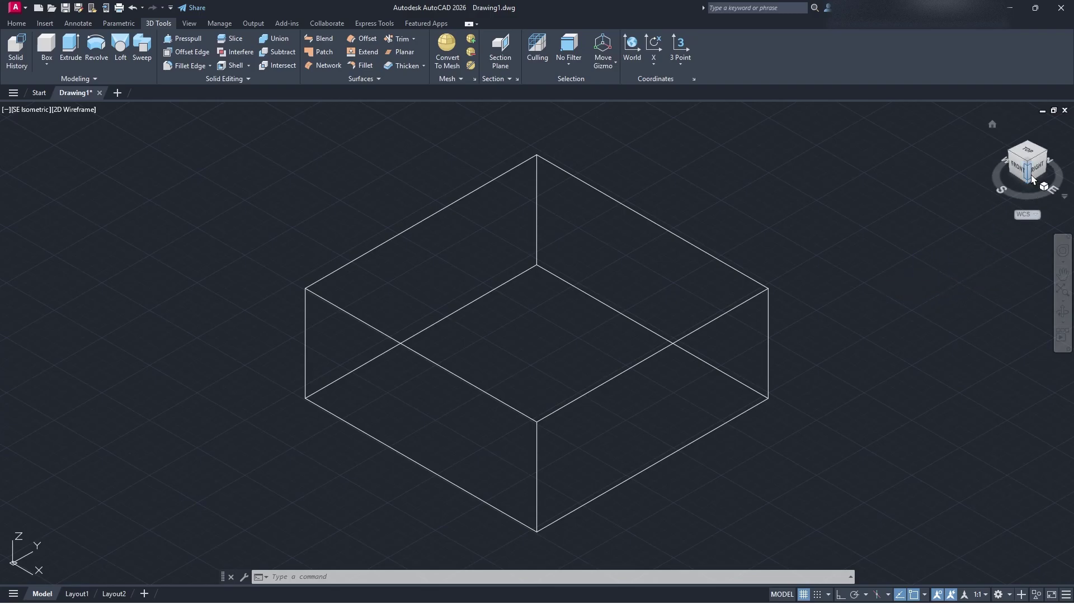
left_click(1039, 159)
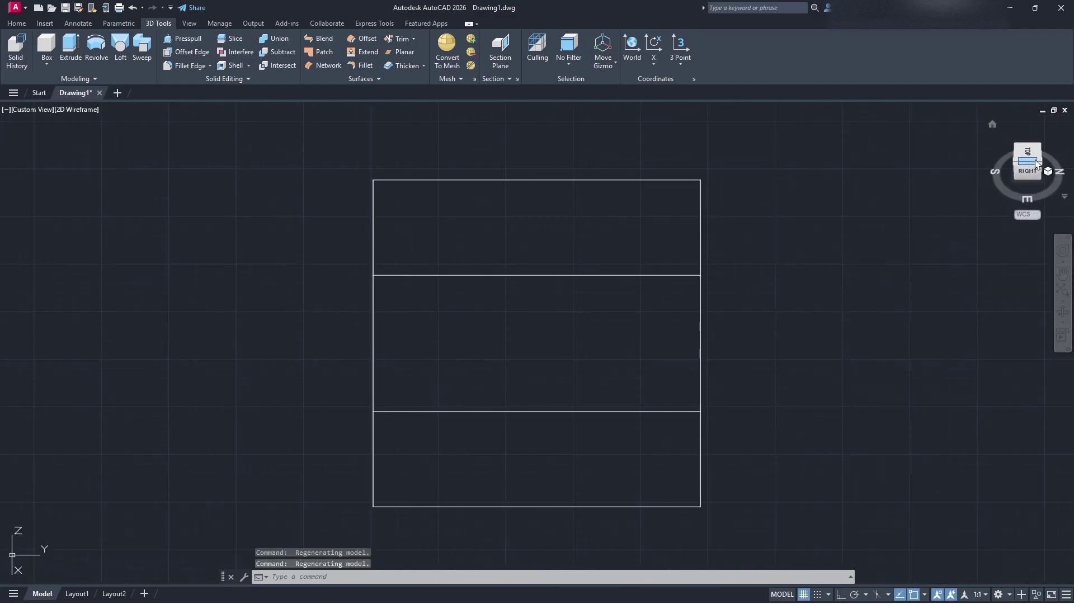
left_click(1015, 161)
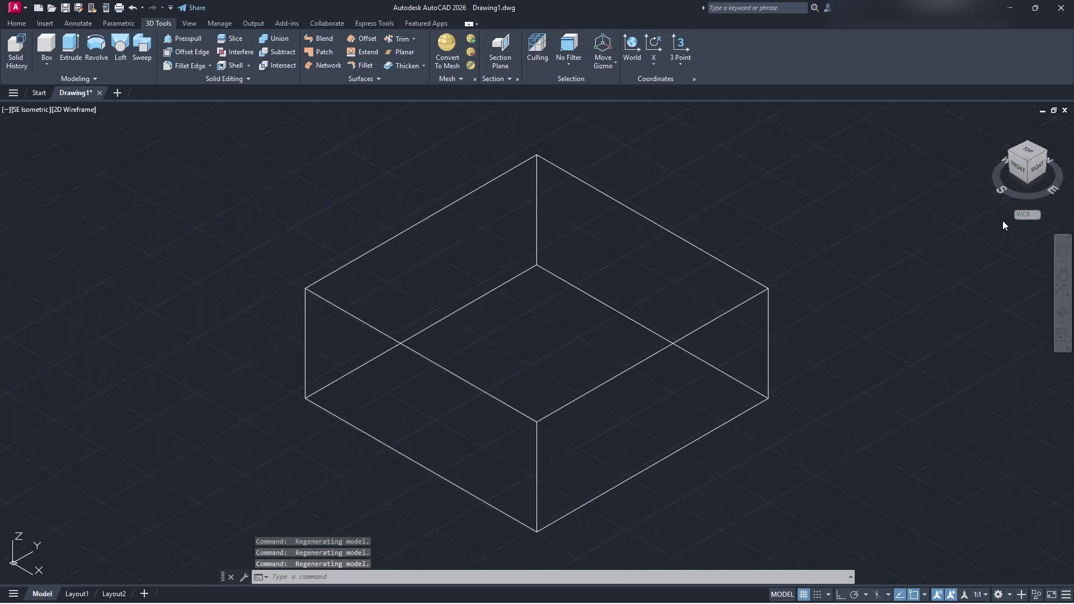
scroll(704, 328, "down", 10)
middle_click_drag(702, 316, 562, 301)
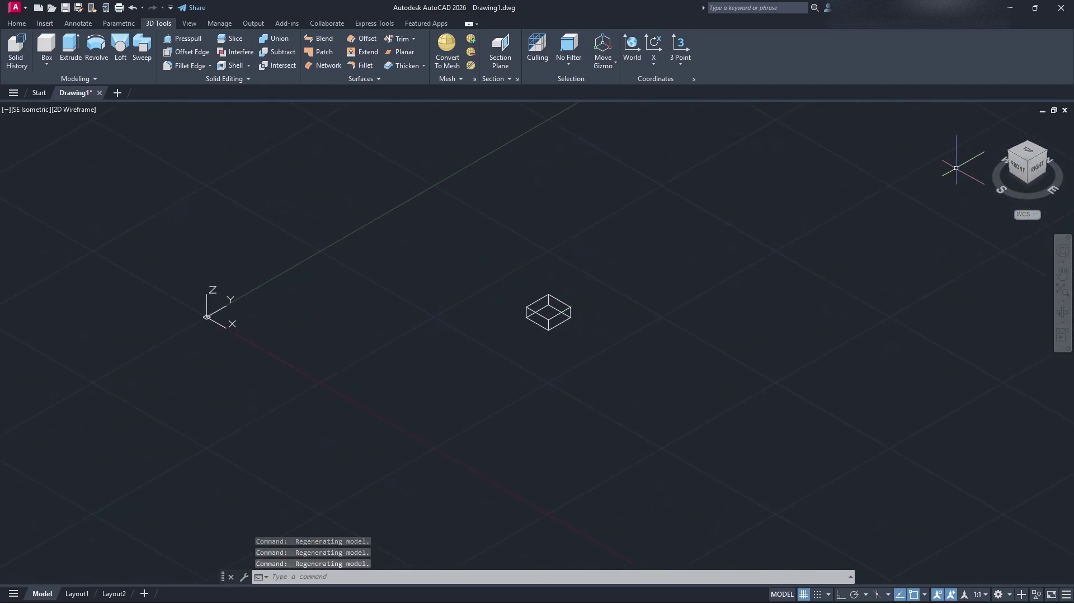
left_click(1010, 160)
scroll(642, 370, "down", 8)
middle_click(641, 370)
middle_click(642, 370)
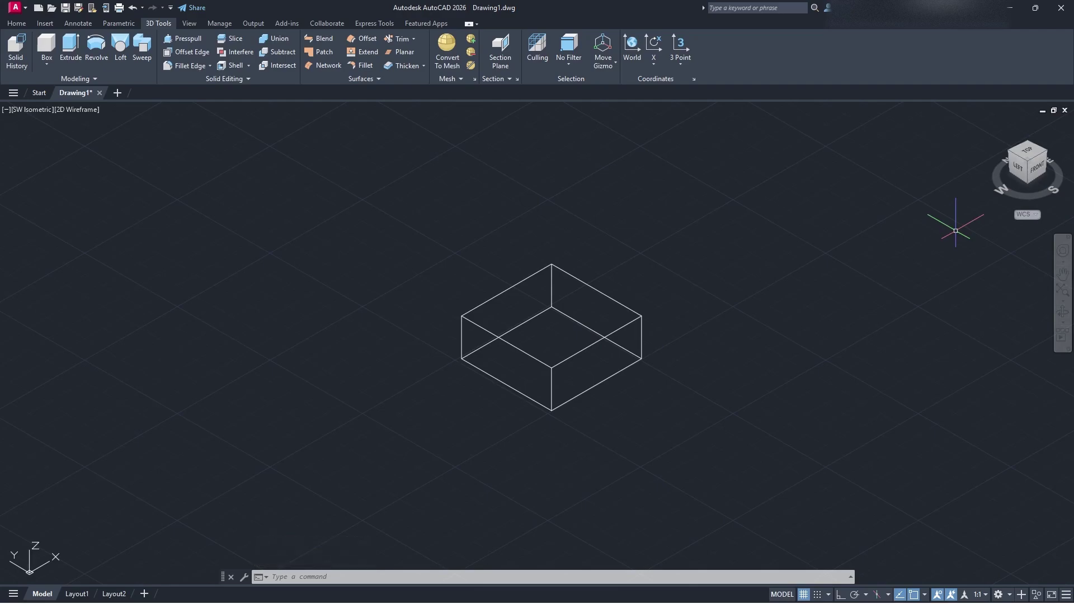
Step: Create a solid cylinder beside the box in the SW Isometric view, with a freehand base circle and a height of about 91
left_click(46, 63)
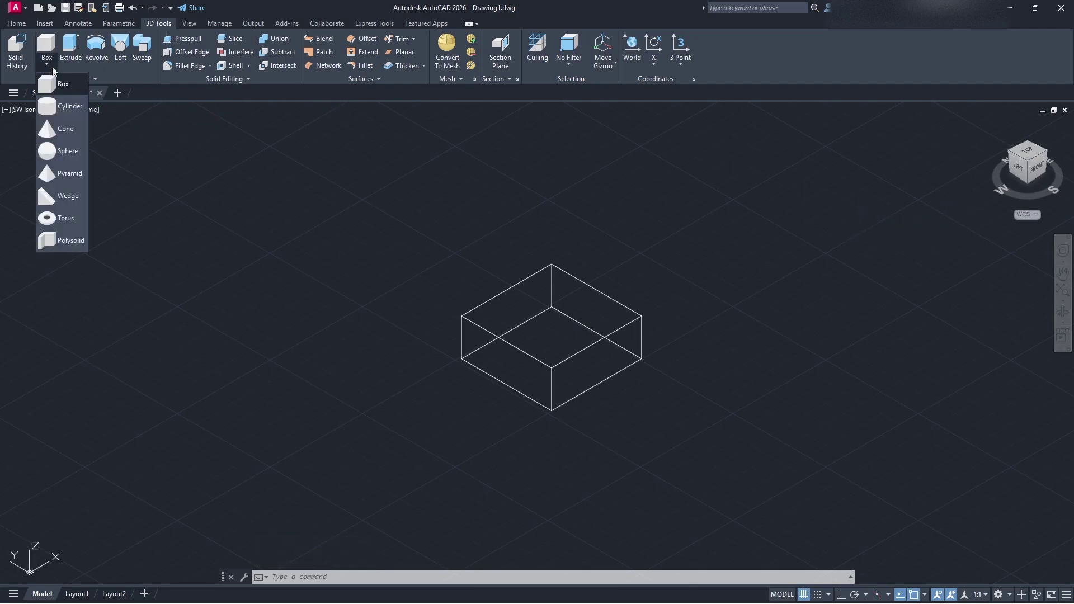
left_click(64, 104)
left_click(364, 263)
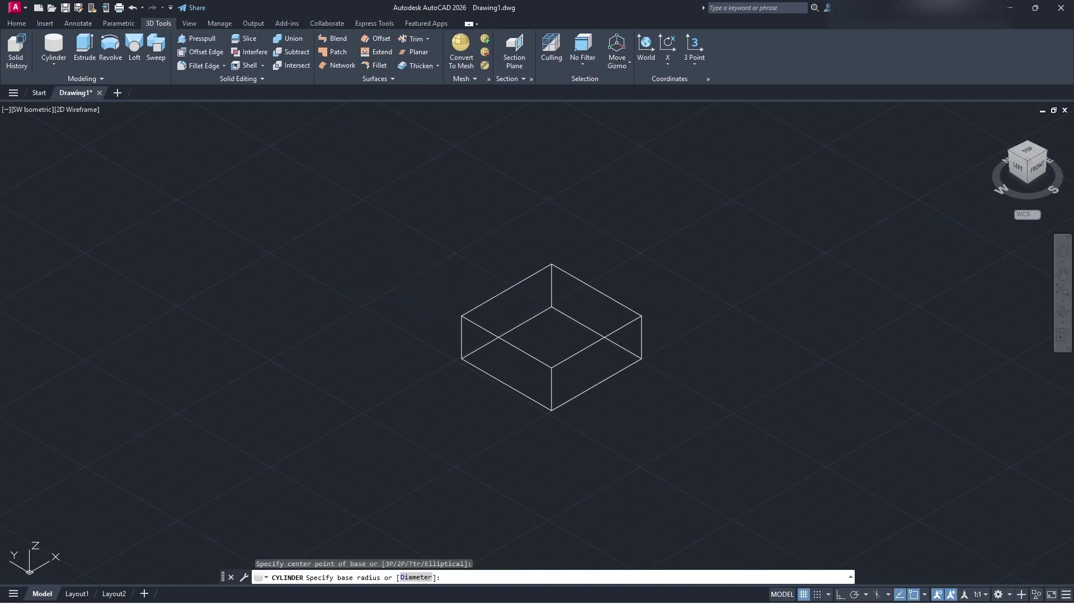
left_click(416, 266)
left_click(430, 229)
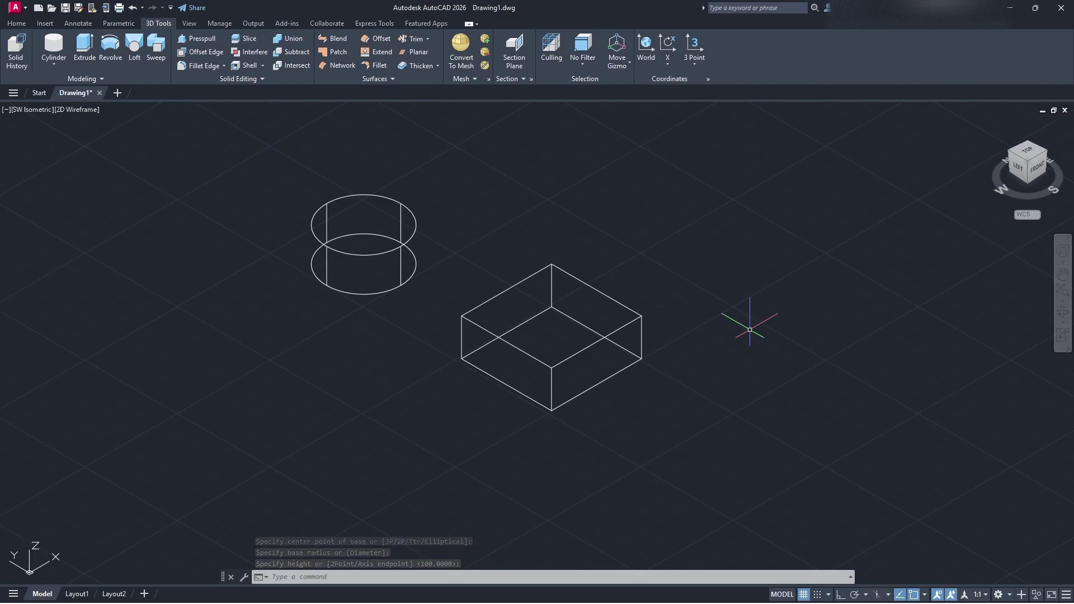
middle_click_drag(651, 362, 652, 327)
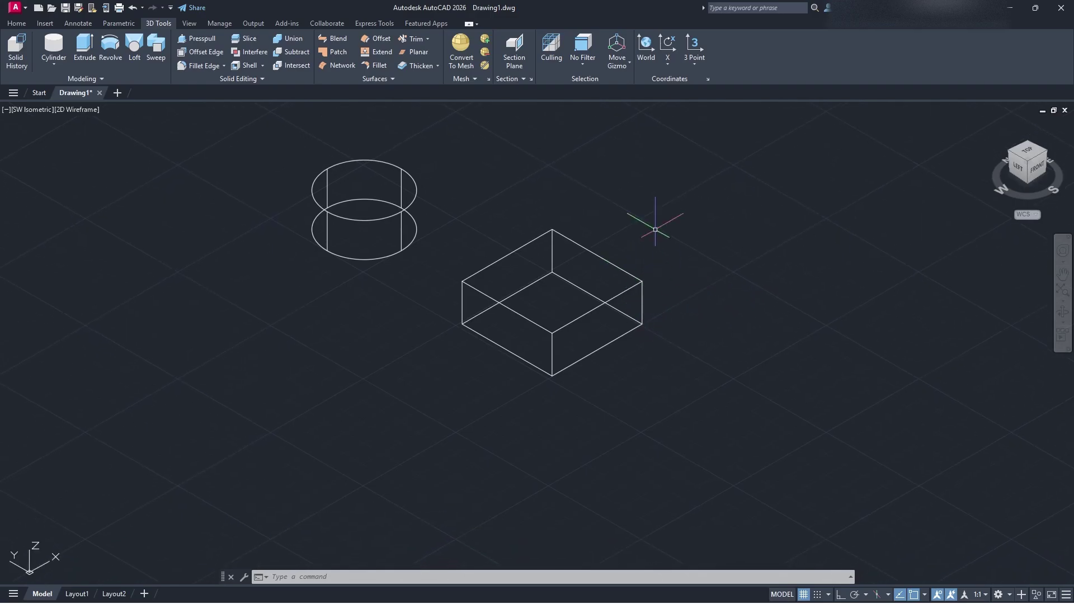
Step: Draw a roughly square freehand rectangle in the empty area on the far side of the cylinder from the box
left_click(16, 23)
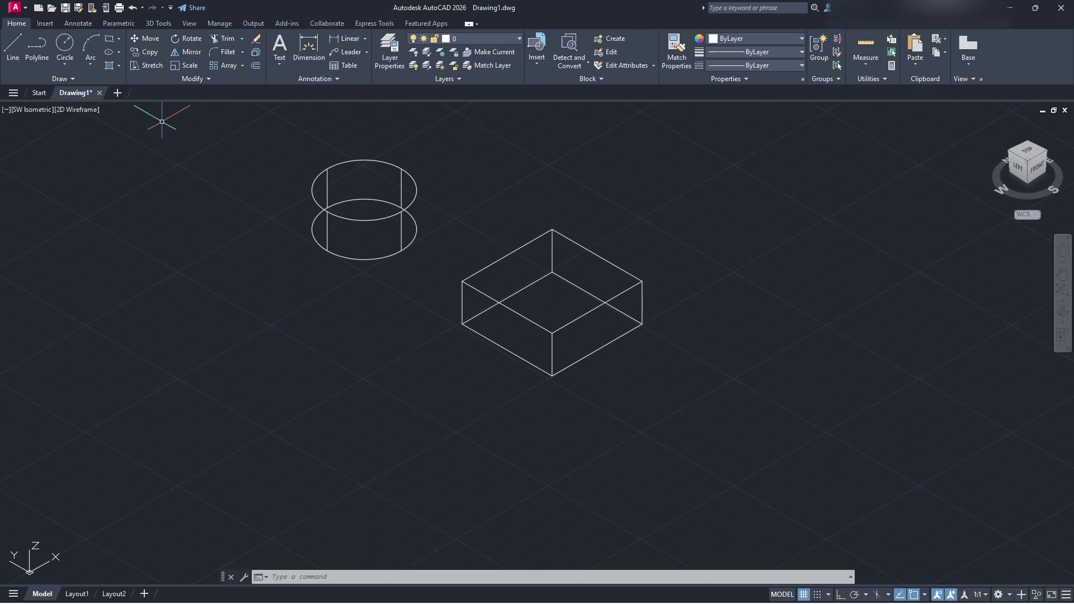
middle_click_drag(163, 115, 683, 372)
left_click(109, 39)
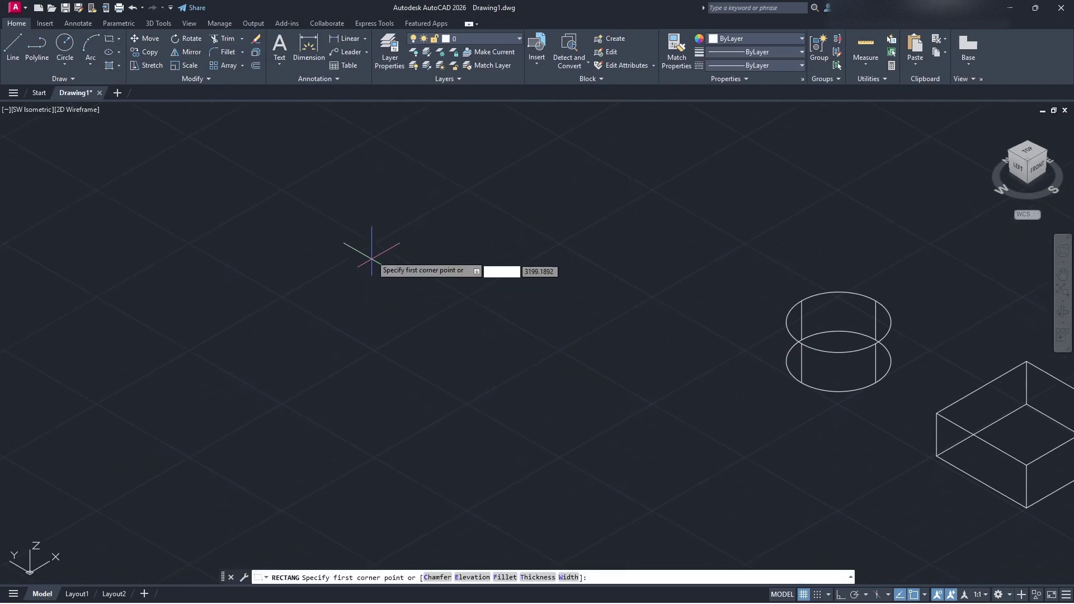
left_click(372, 244)
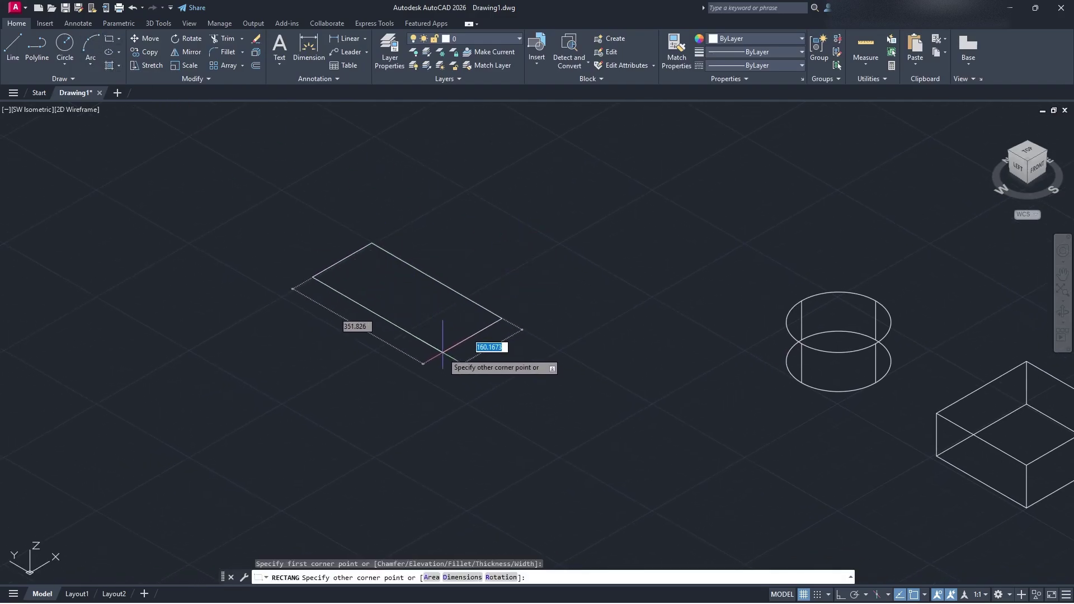
left_click(372, 349)
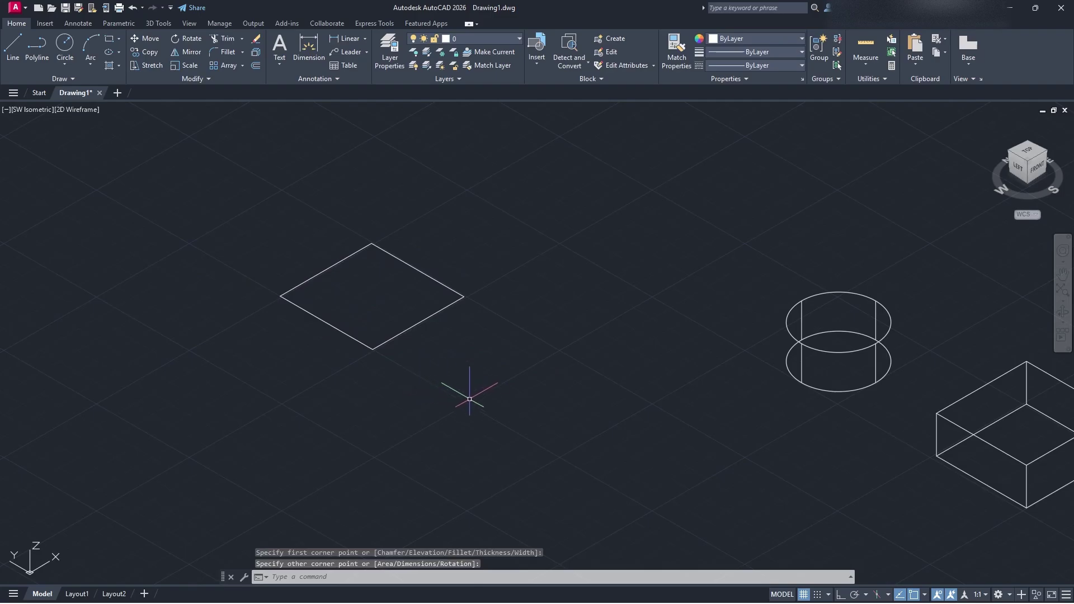
Step: Extrude the new rectangle upward into a solid about as tall as the cylinder
left_click(169, 25)
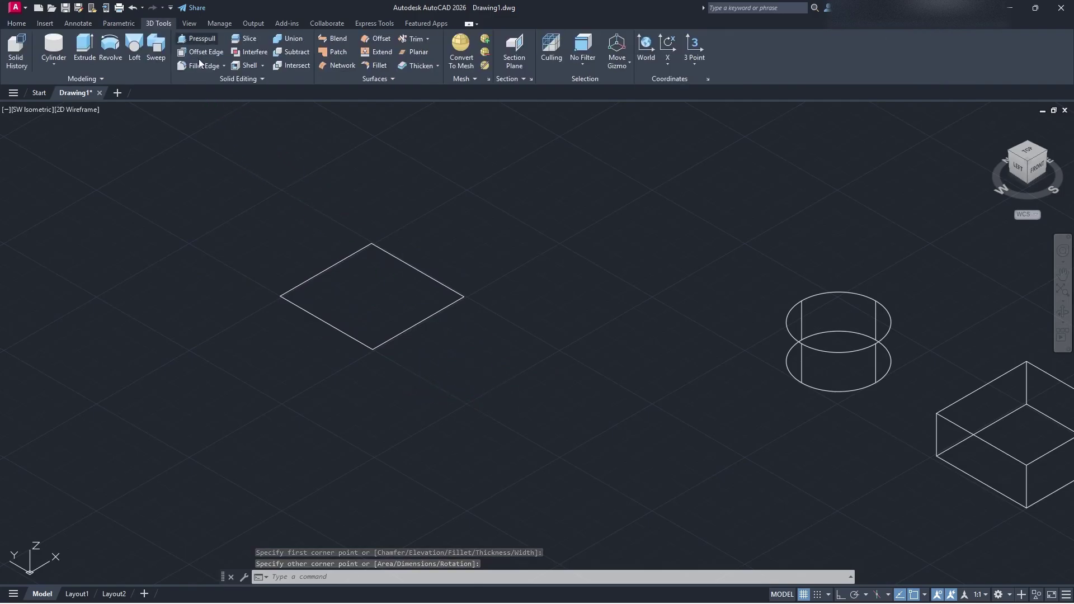
left_click(491, 355)
left_click(287, 233)
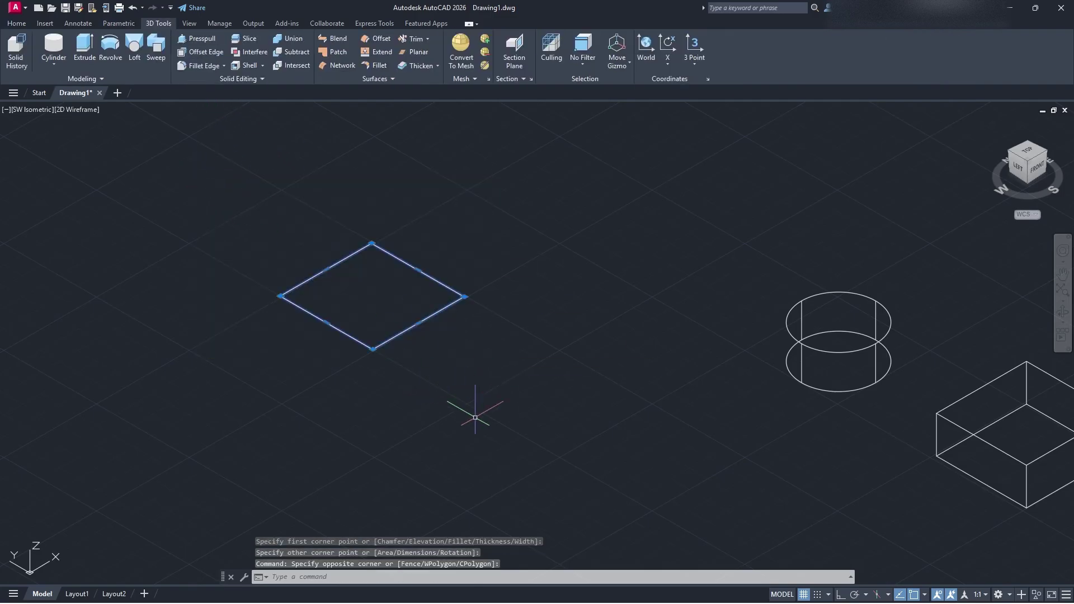
type("extrude")
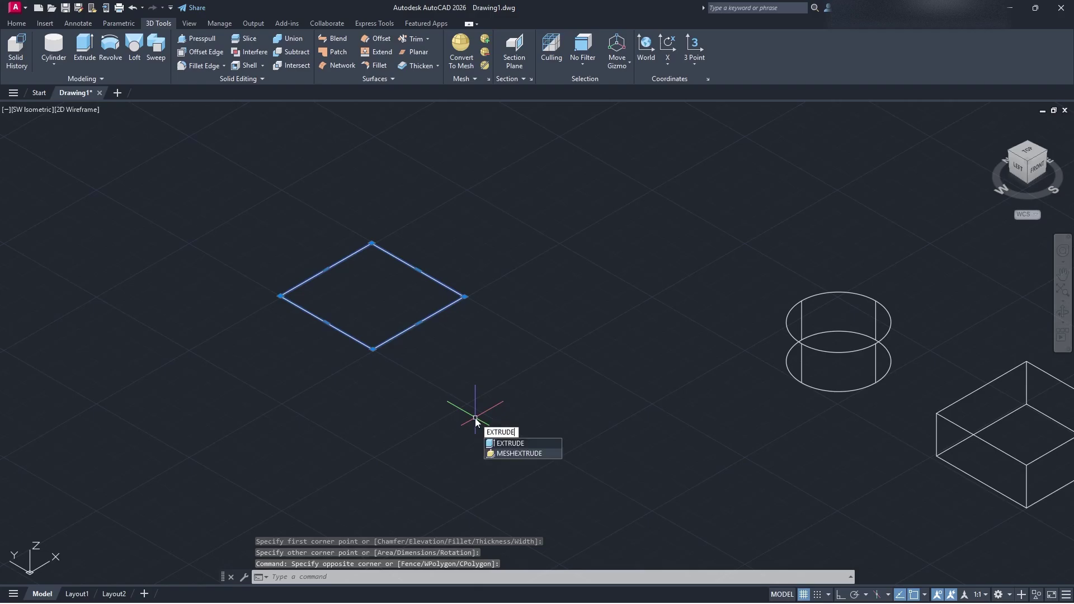
key("Return")
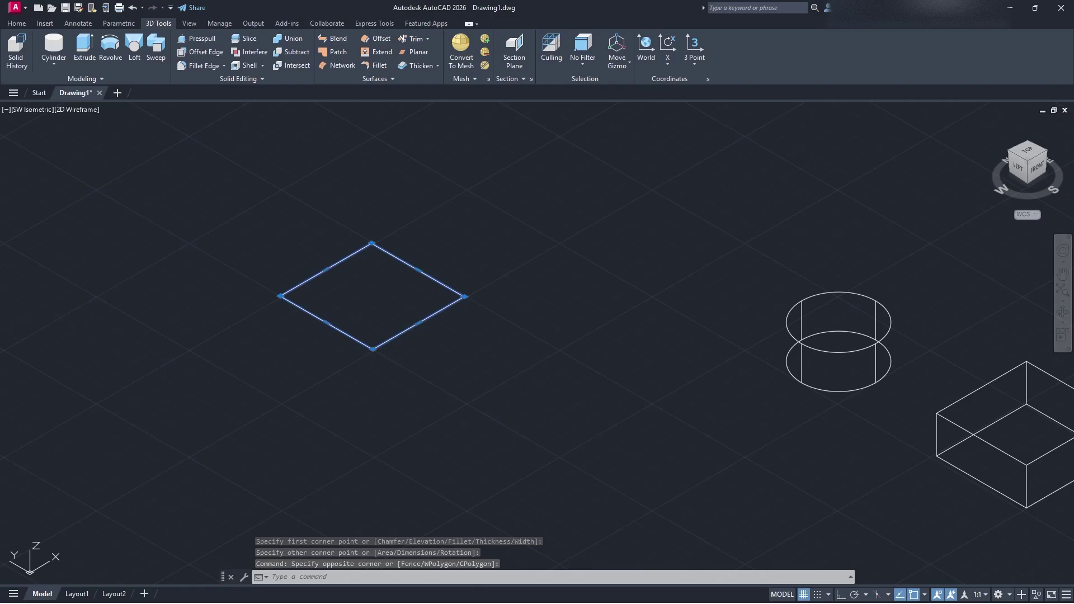
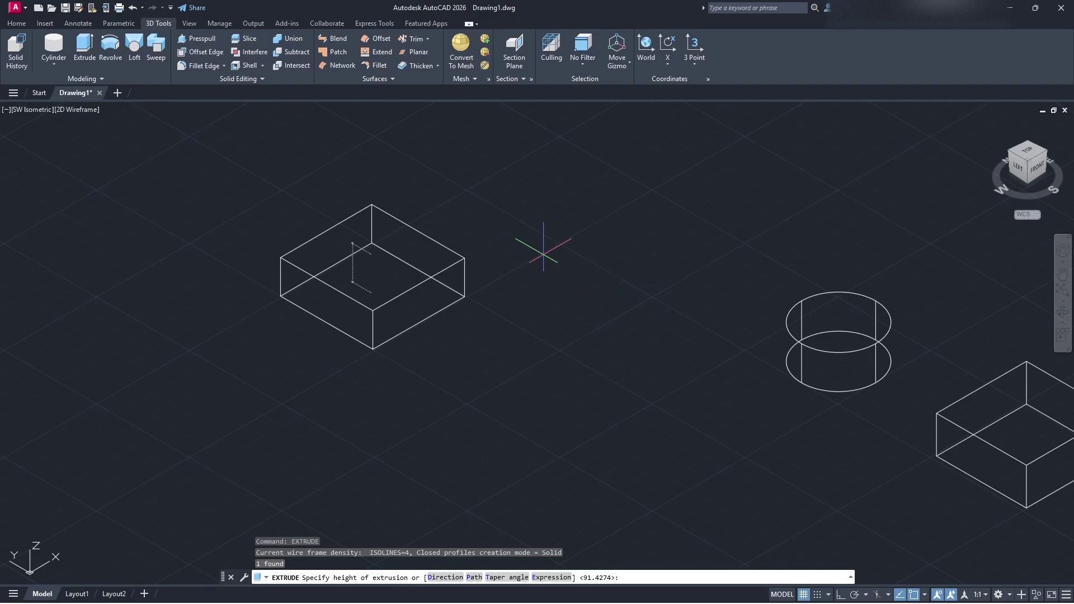
left_click(543, 255)
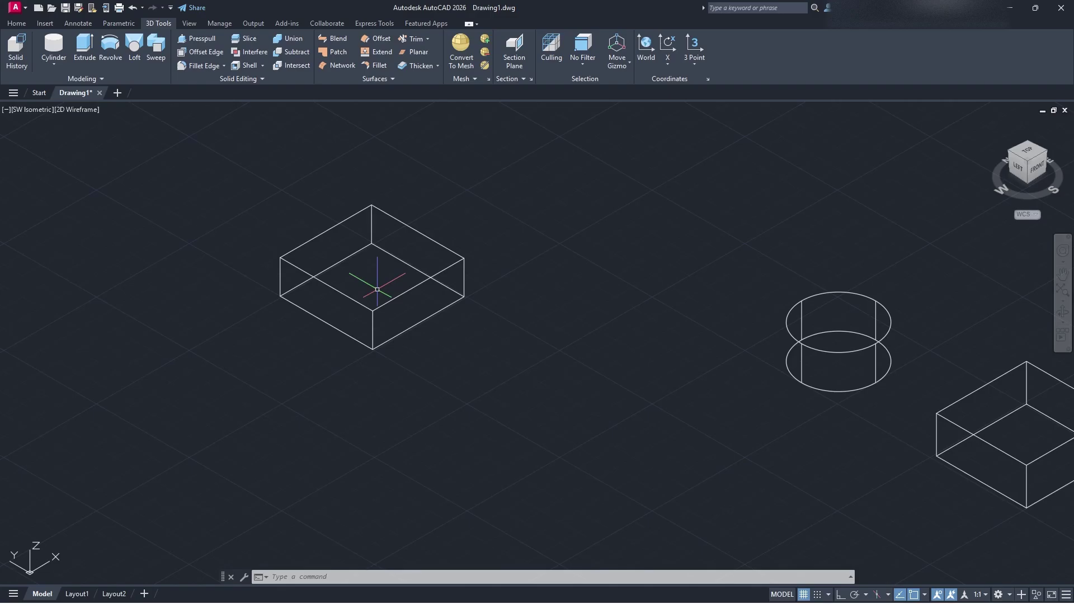
Step: In the Top view, start a stepped polyline beside the extruded square: up, about 244 across, up again, and a long horizontal run
scroll(657, 331, "down", 2)
mouse_move(674, 362)
middle_mouse_down()
mouse_move(537, 427)
mouse_move(530, 509)
middle_mouse_up()
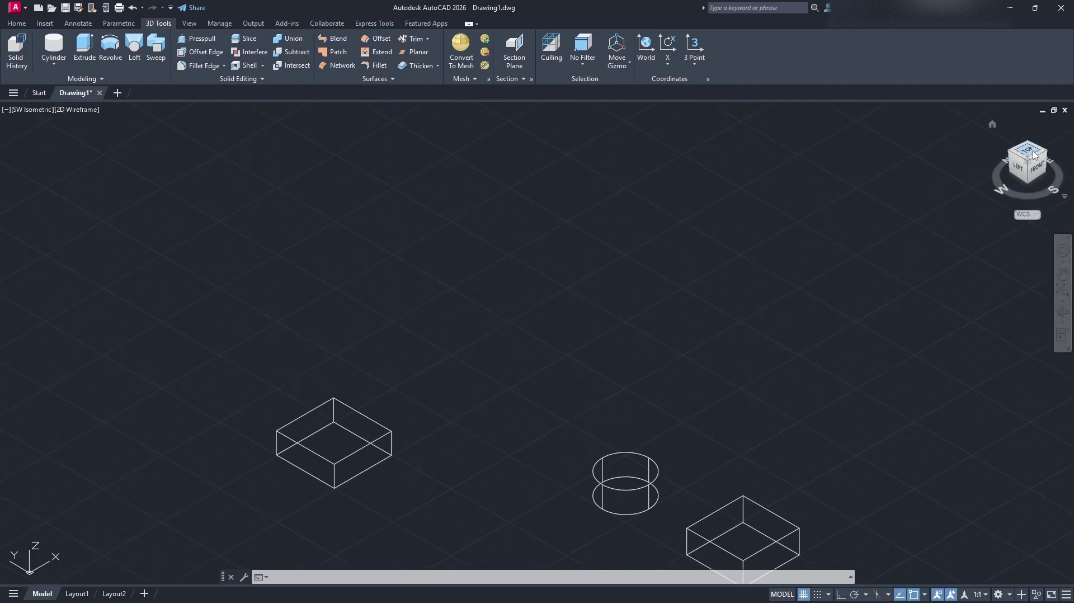
left_click(1034, 155)
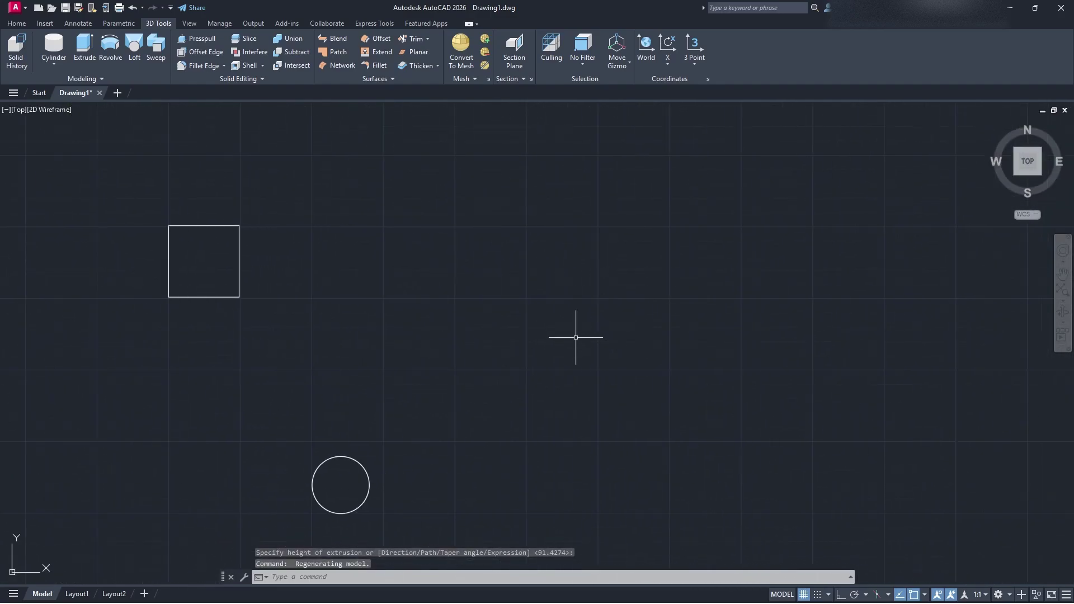
left_click(16, 24)
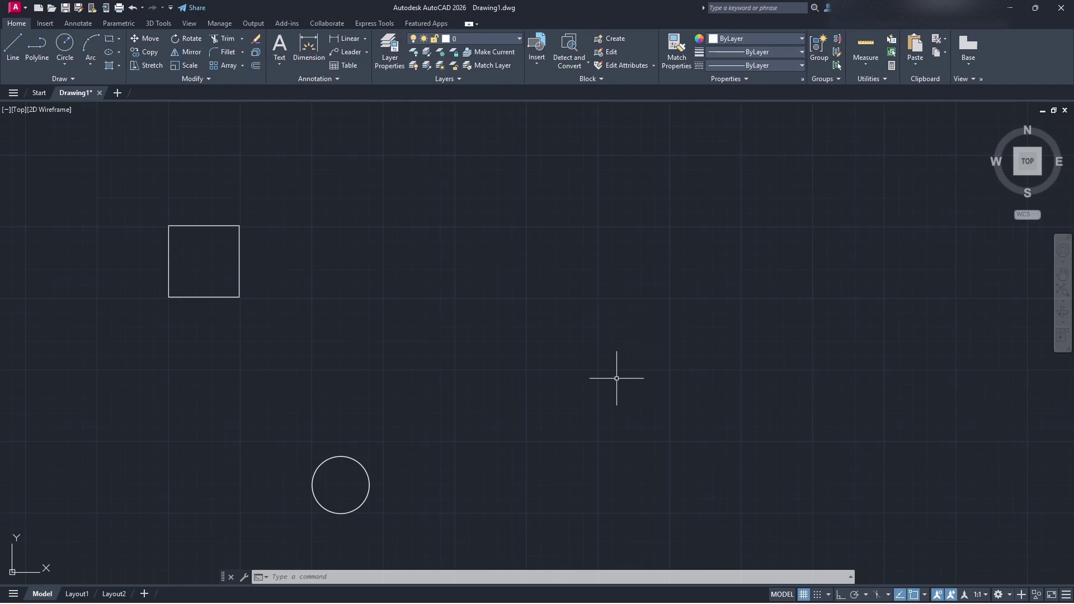
left_click(37, 45)
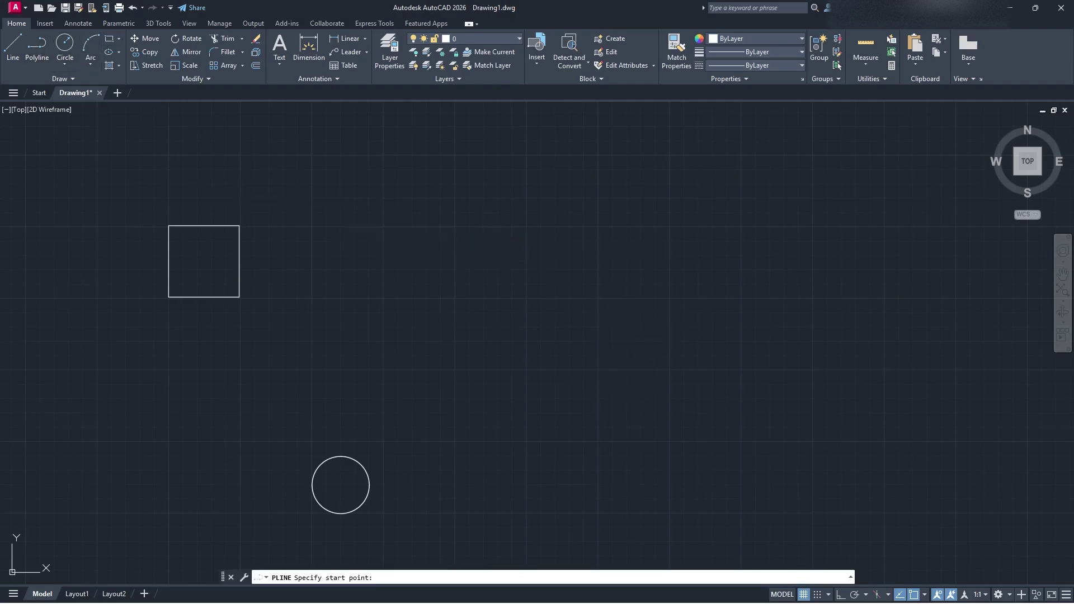
middle_click_drag(384, 228, 372, 331)
left_click(372, 331)
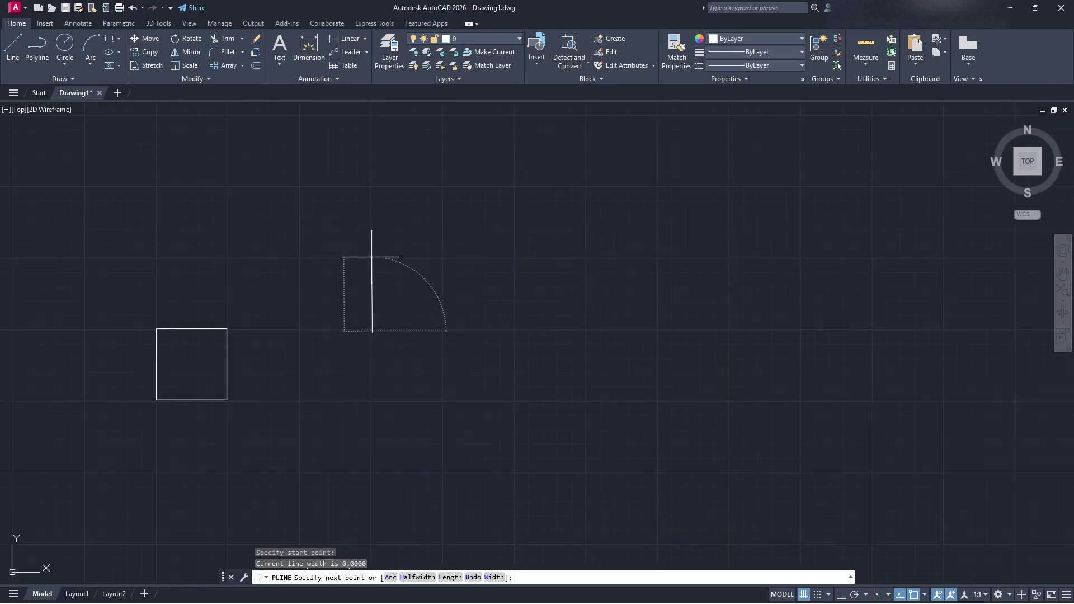
left_click(372, 258)
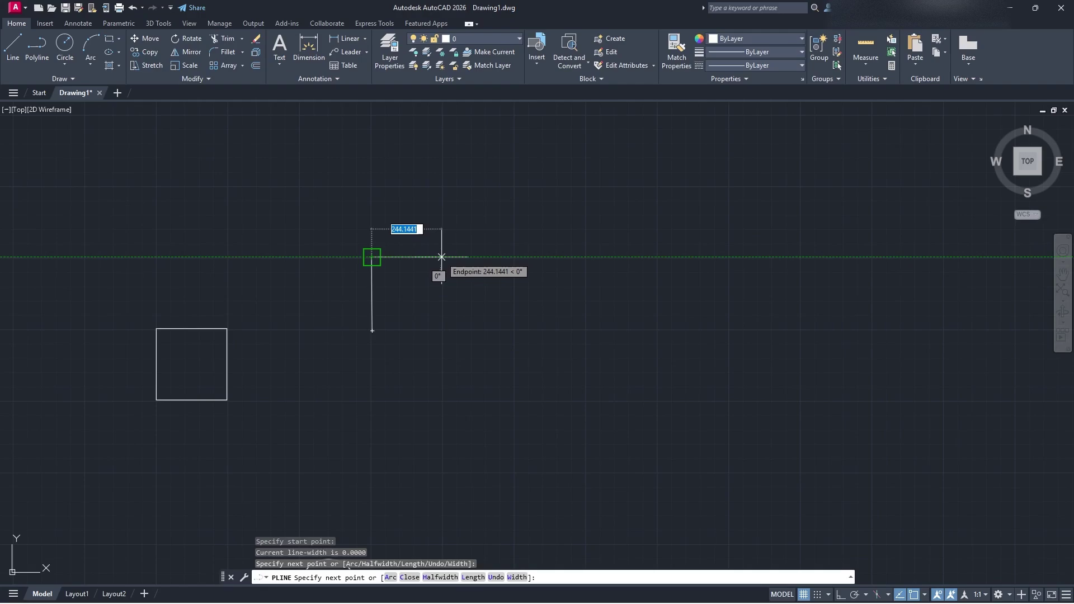
left_click(441, 256)
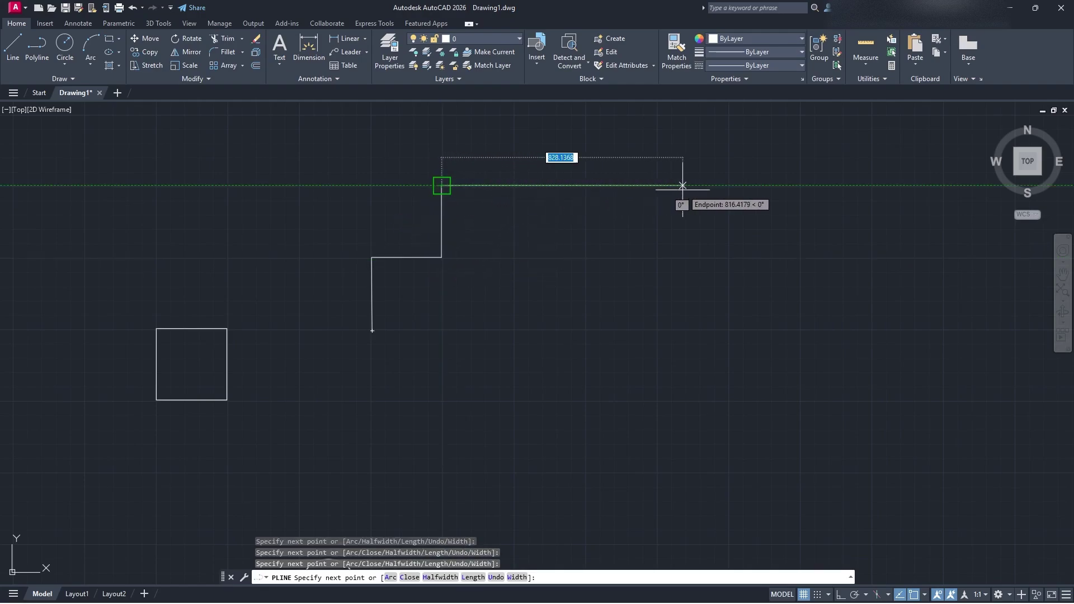
left_click(729, 184)
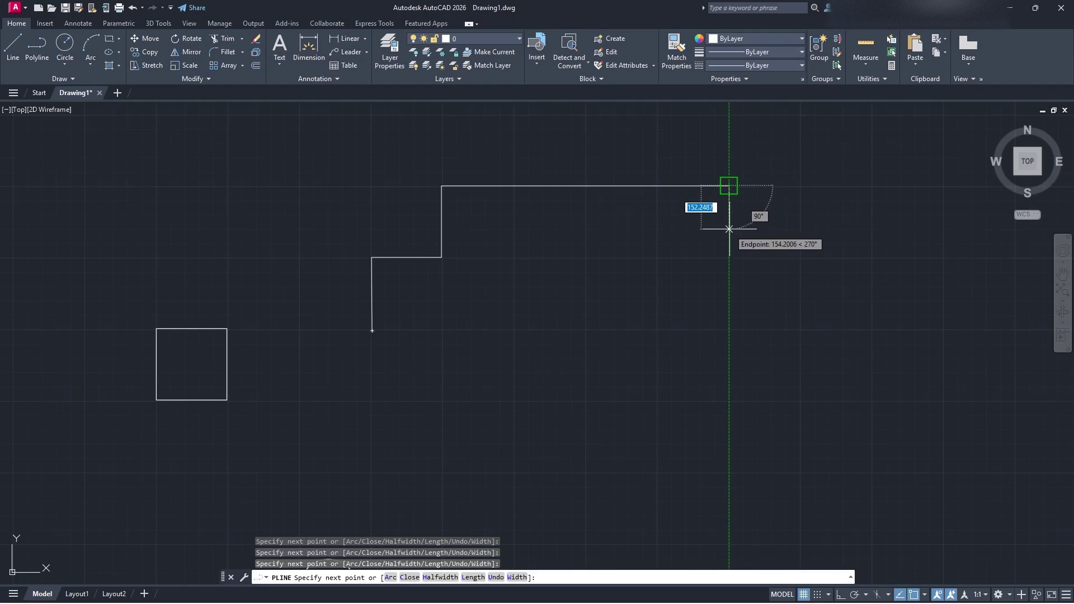
Step: Complete the stepped outline from the long run, about 154 down and back along two inner steps, ending at the polyline's start point
left_click(728, 230)
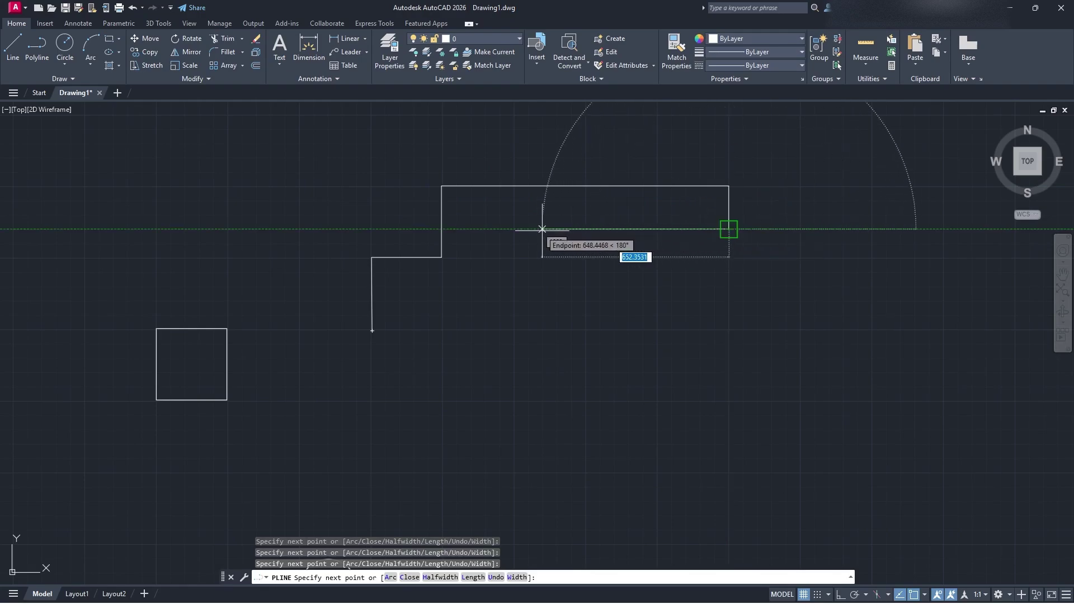
left_click(490, 229)
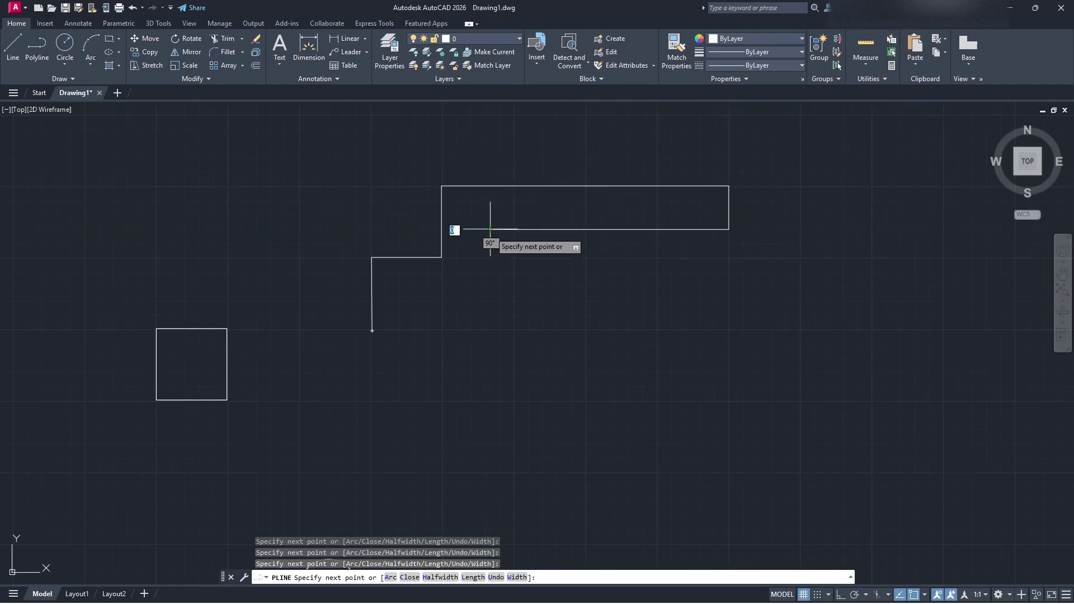
left_click(490, 296)
left_click(408, 296)
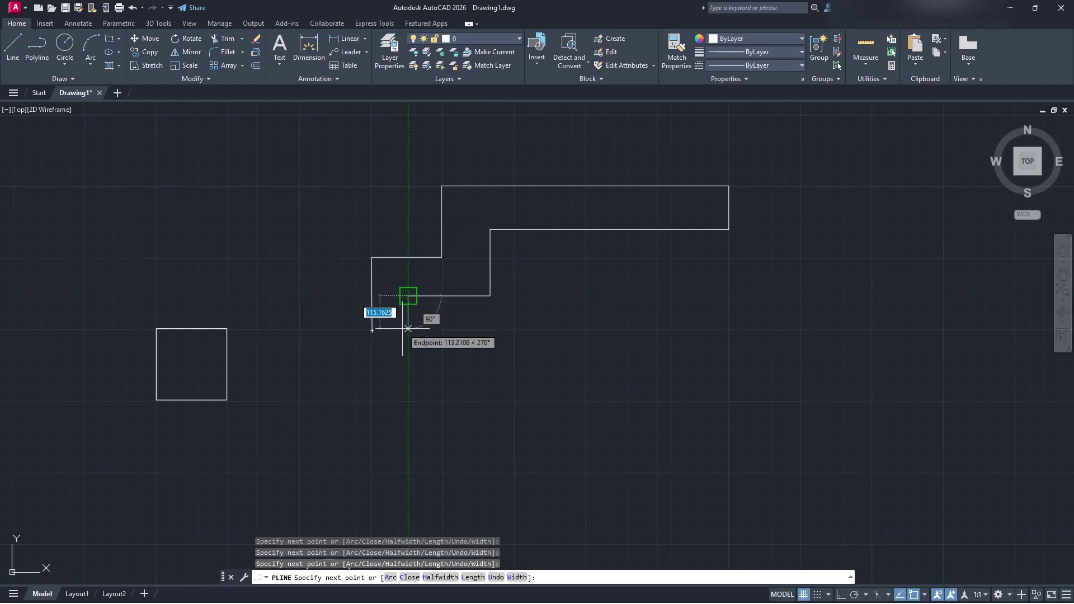
left_click(408, 330)
left_click(372, 330)
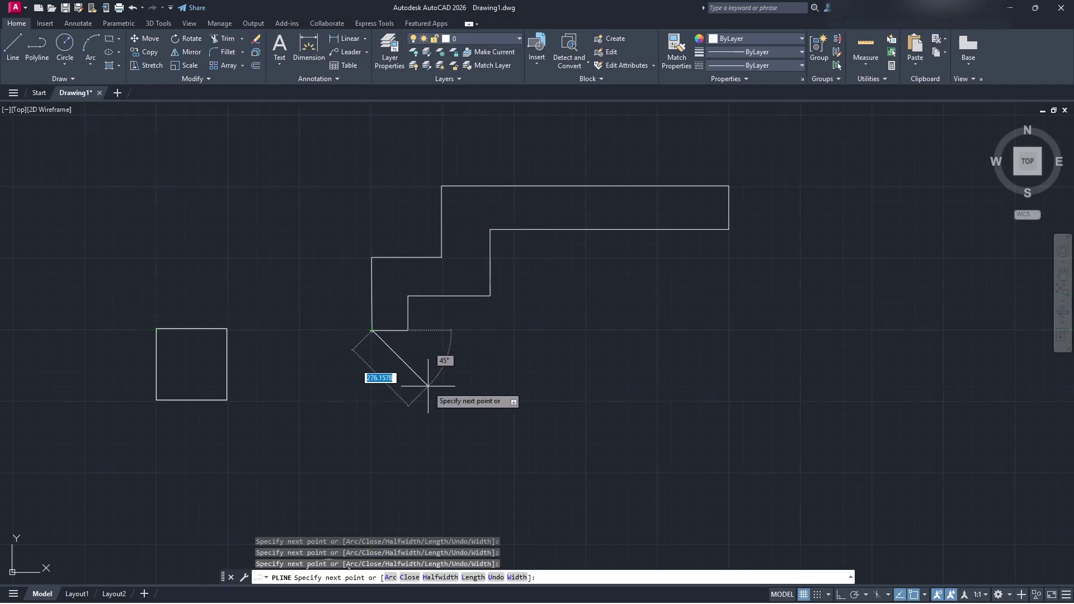
key("Escape")
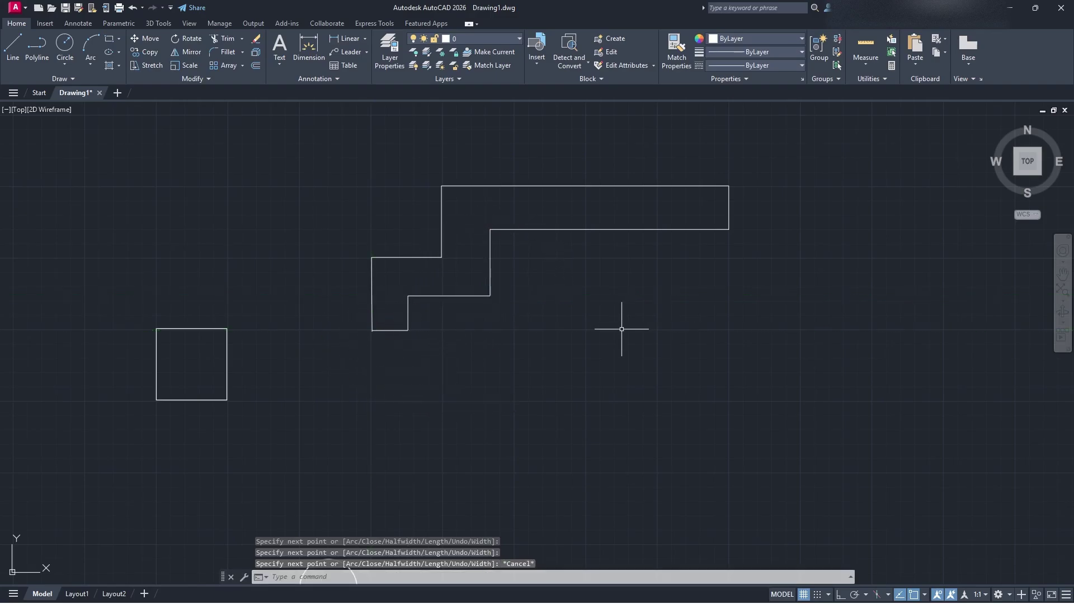
left_click(821, 345)
left_click(346, 169)
key("Escape")
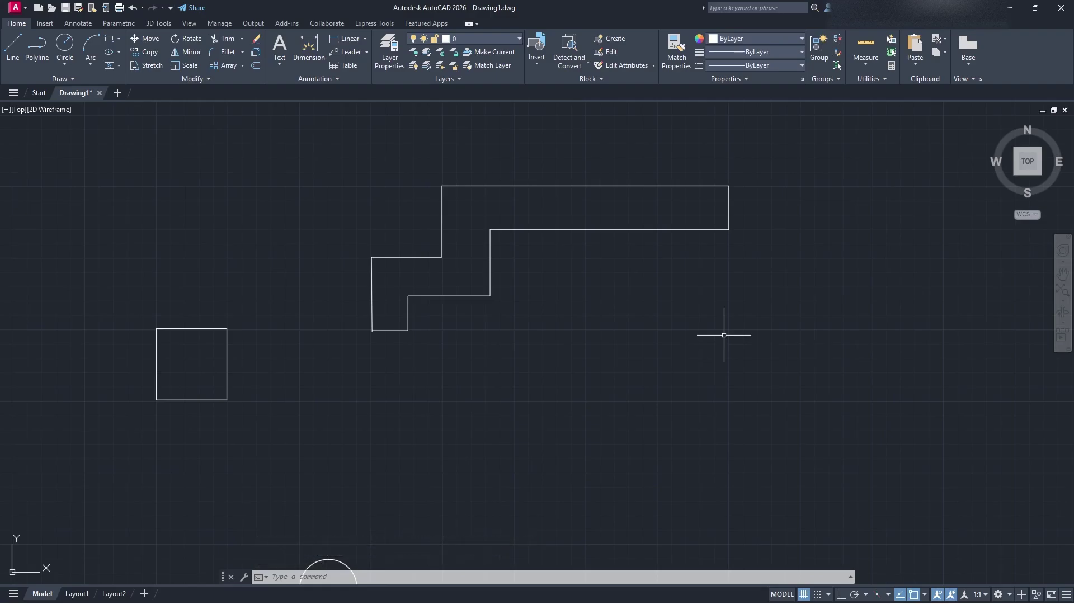
Step: Return to the SW Isometric view and add the Visualize tab to the ribbon
left_click(1015, 177)
scroll(465, 418, "up", 4)
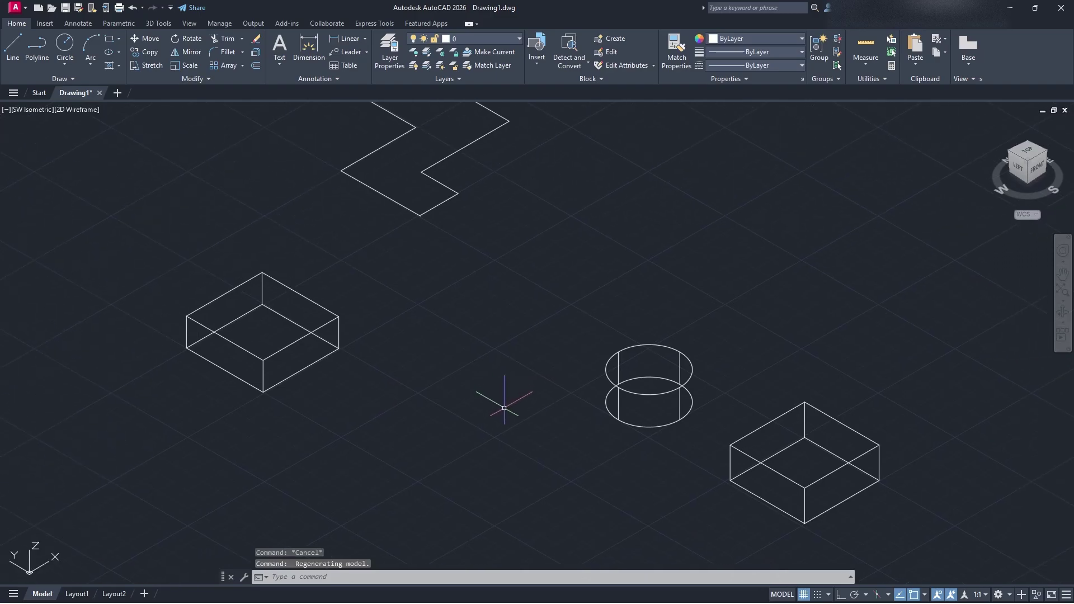
left_click(159, 23)
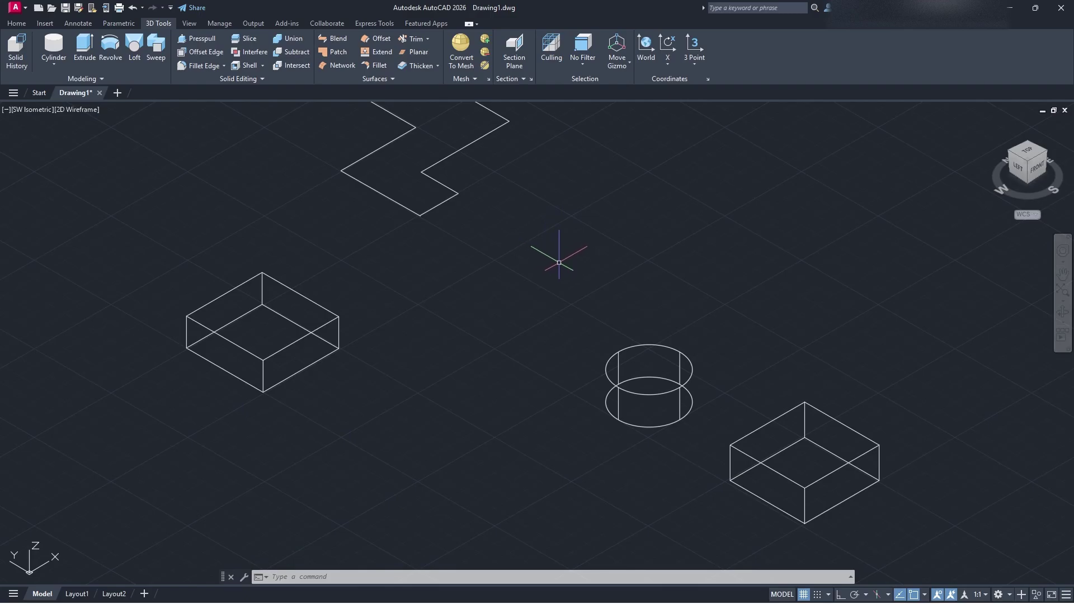
right_click(763, 71)
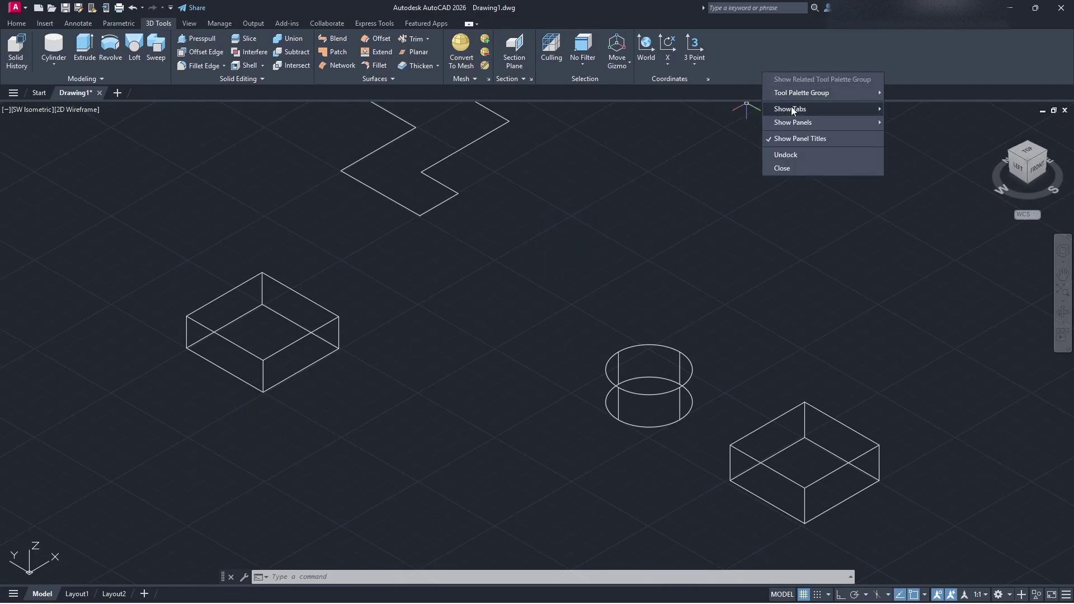
mouse_move(792, 114)
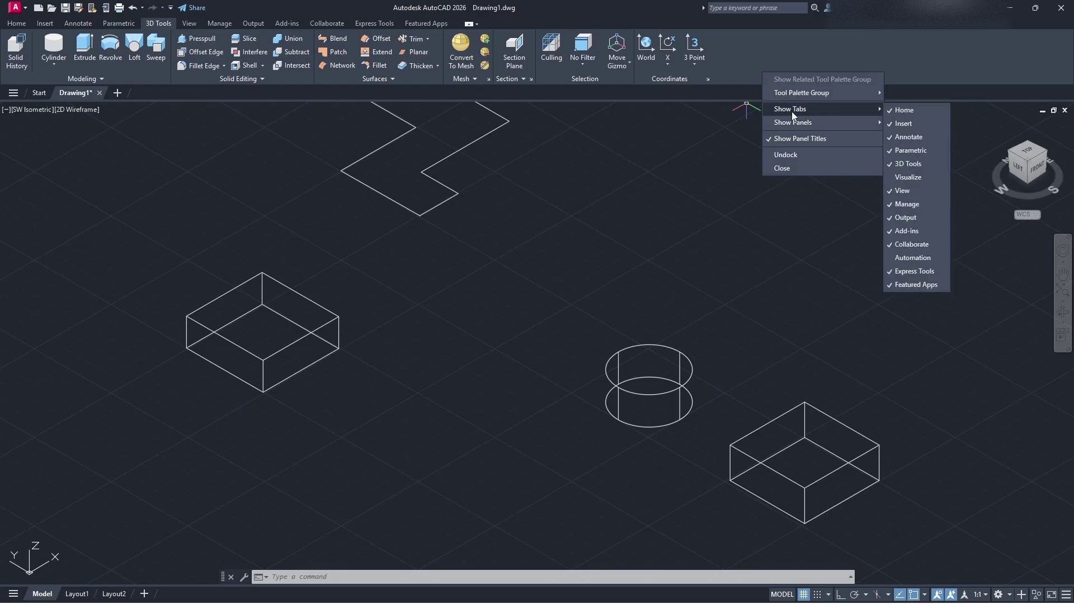
left_click(917, 179)
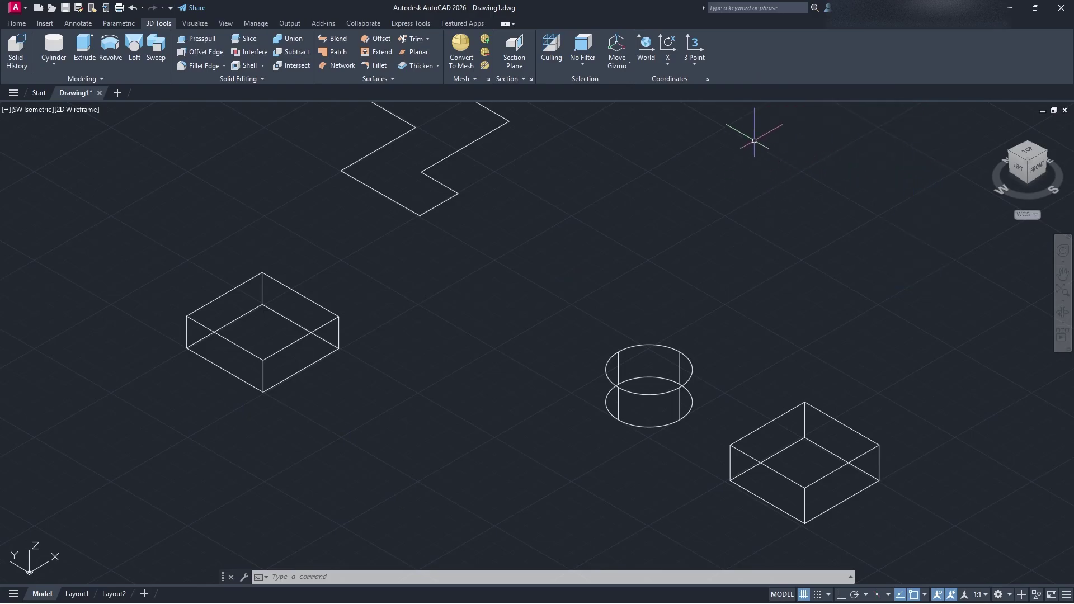
Step: Display the model in the Conceptual visual style and bring the solids into view
left_click(200, 24)
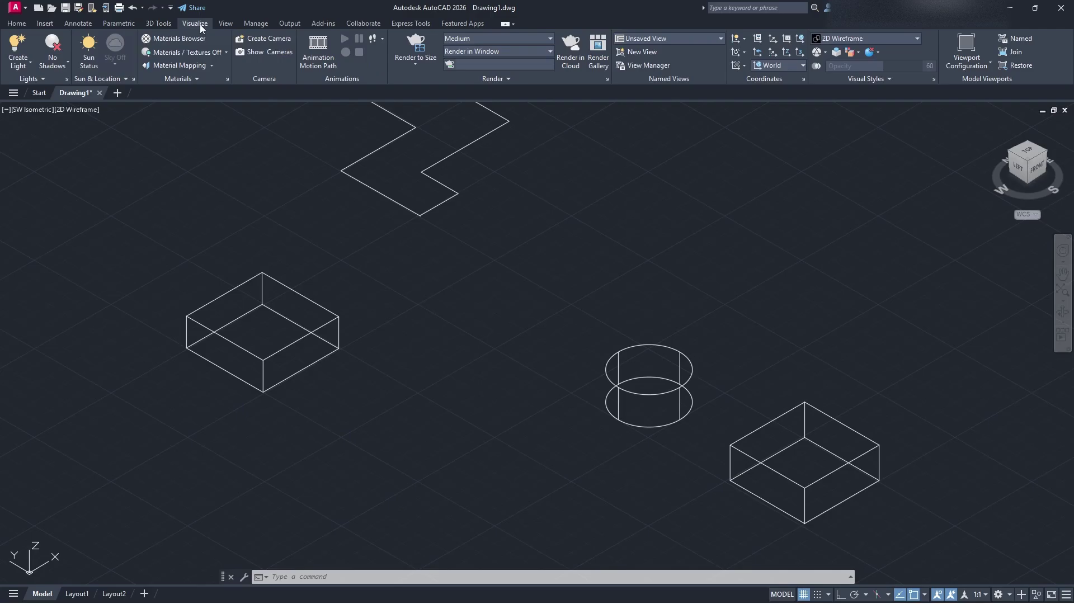
left_click(917, 38)
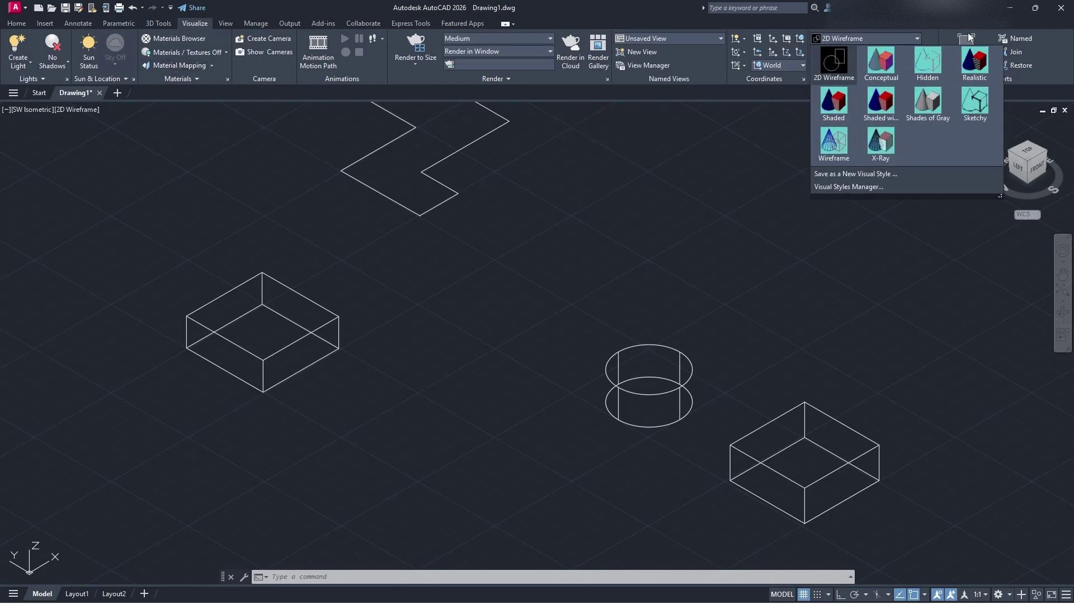
left_click(881, 63)
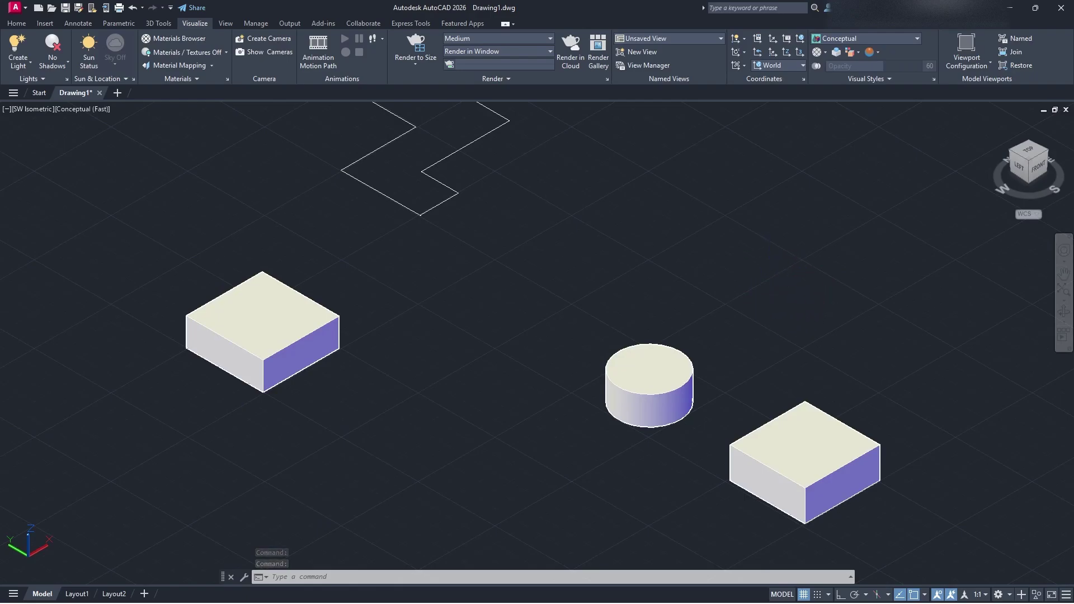
middle_click_drag(551, 138, 628, 233)
middle_click_drag(500, 436, 434, 319)
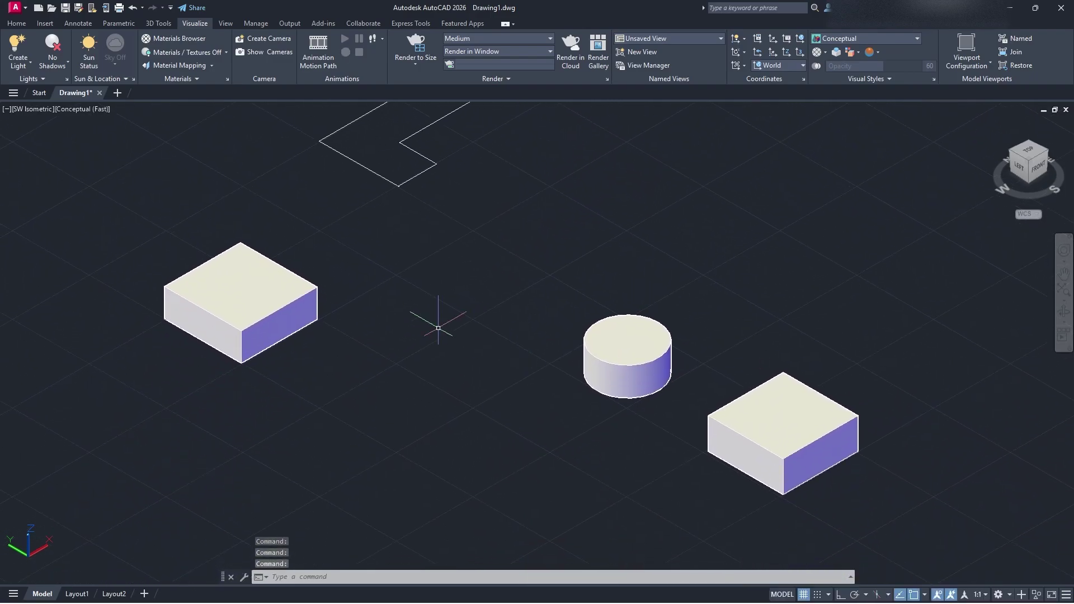
Step: Draw an irregular five-segment open polyline in front of the box, stopping short of its start point
left_click(44, 23)
left_click(8, 24)
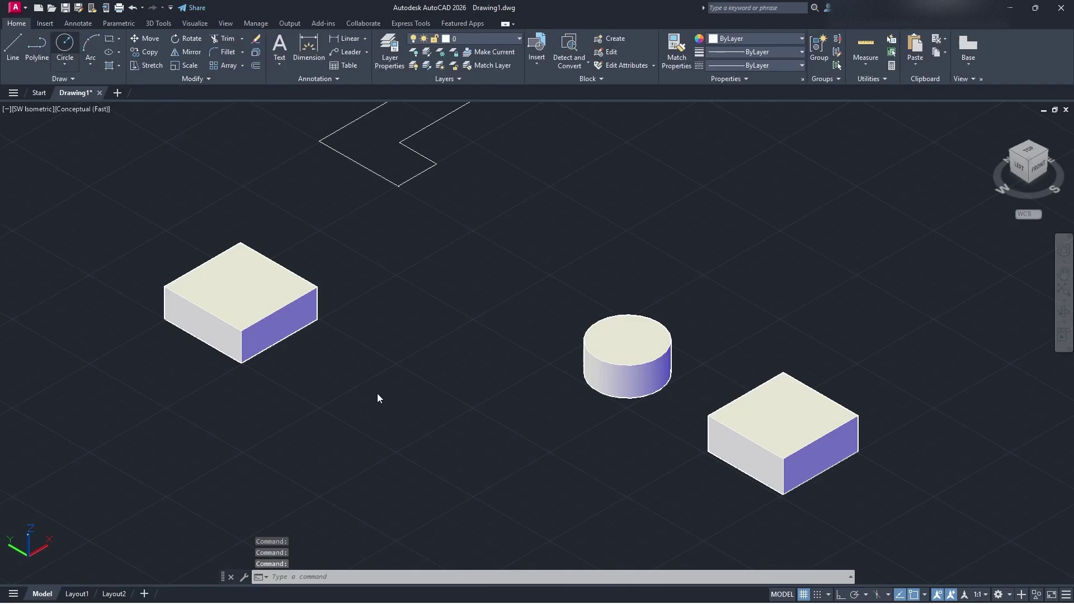
type("pl")
key("Return")
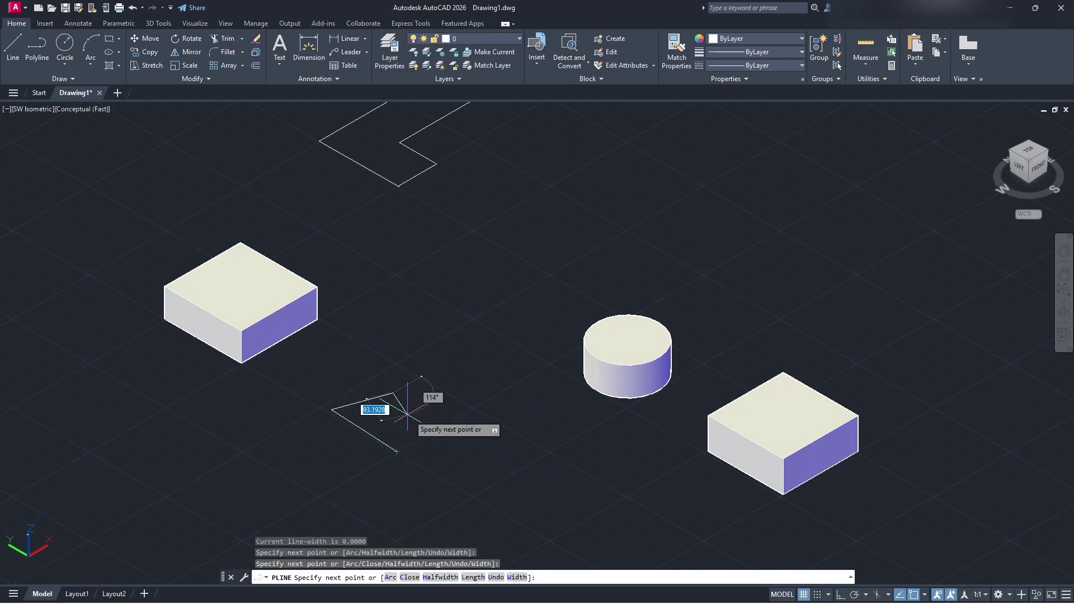
left_click(428, 419)
left_click(416, 448)
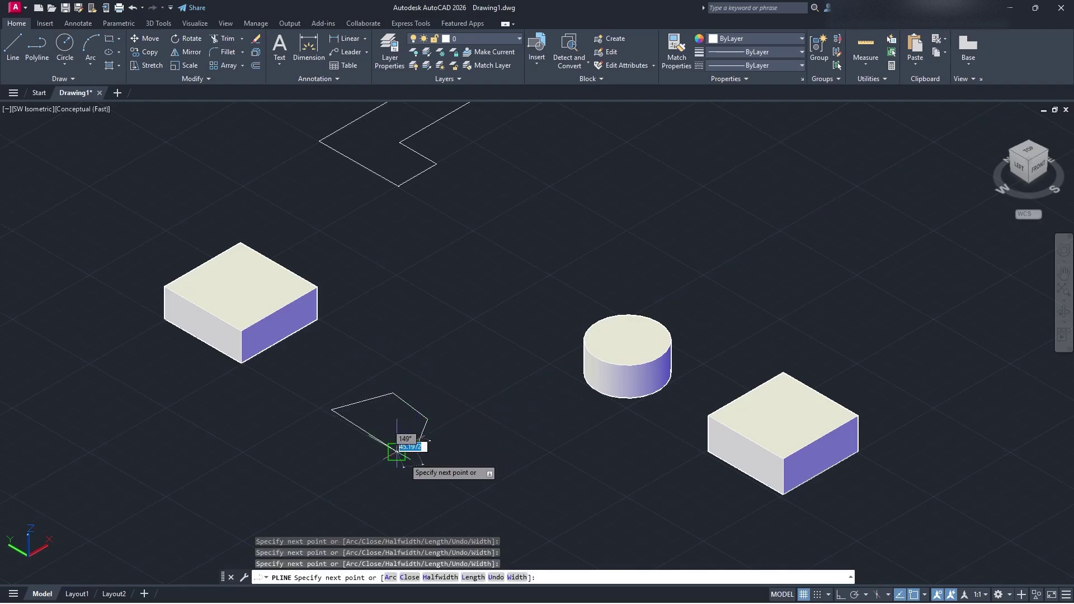
left_click(393, 463)
key("Escape")
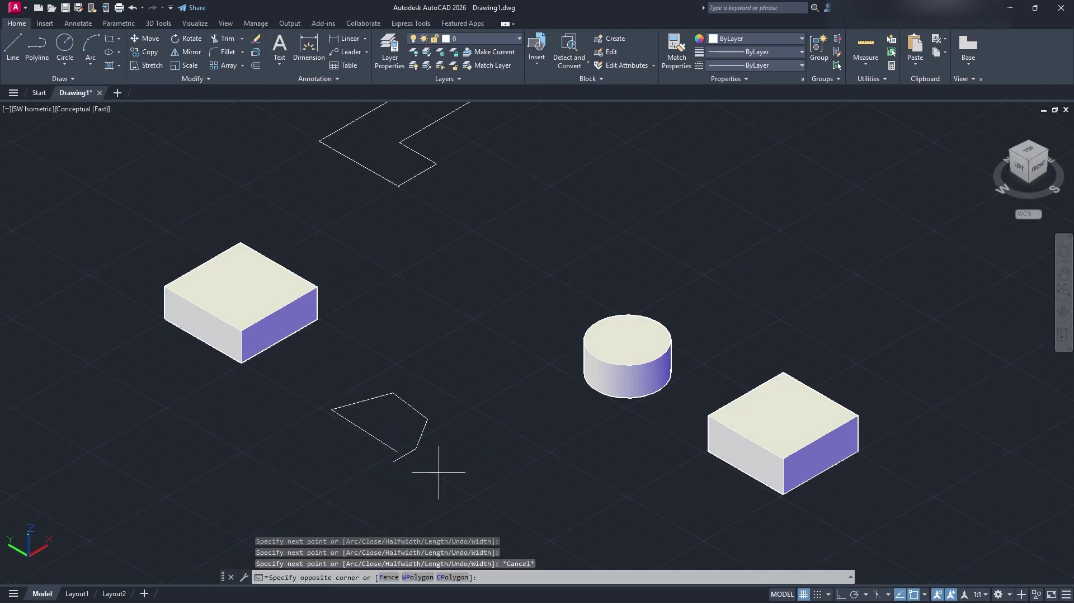
Step: Extrude the open polyline upward to about the height of the neighboring box
left_click(438, 474)
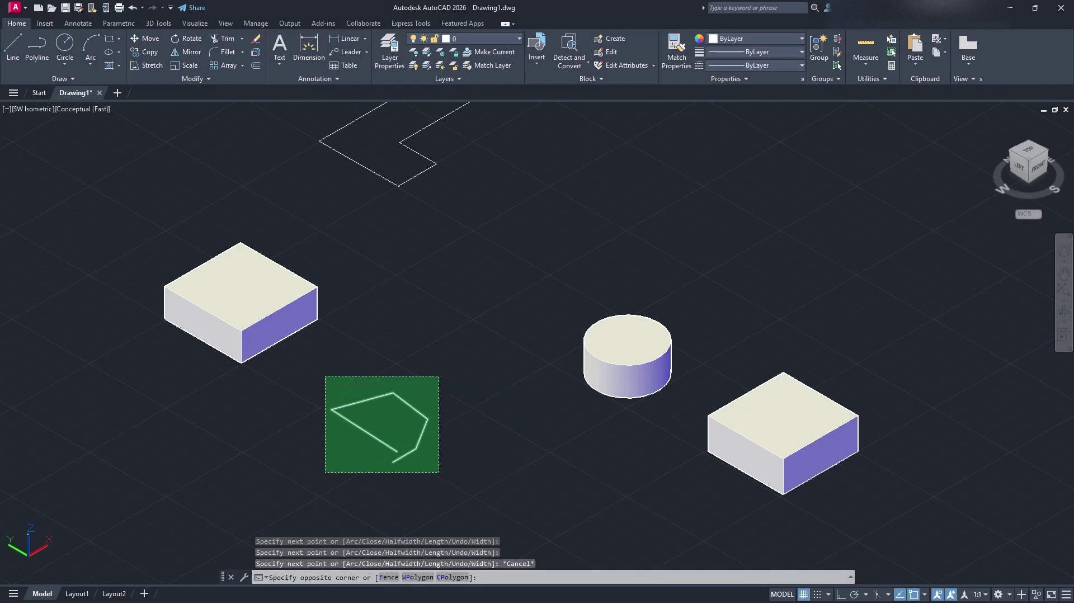
left_click(325, 376)
type("e")
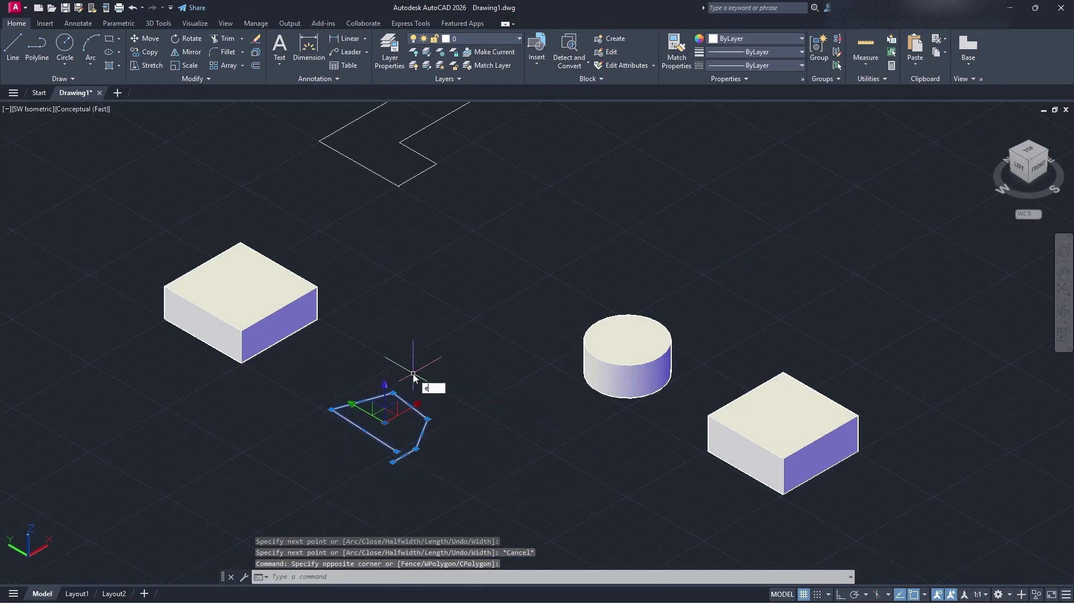
type("xtrude")
key("Return")
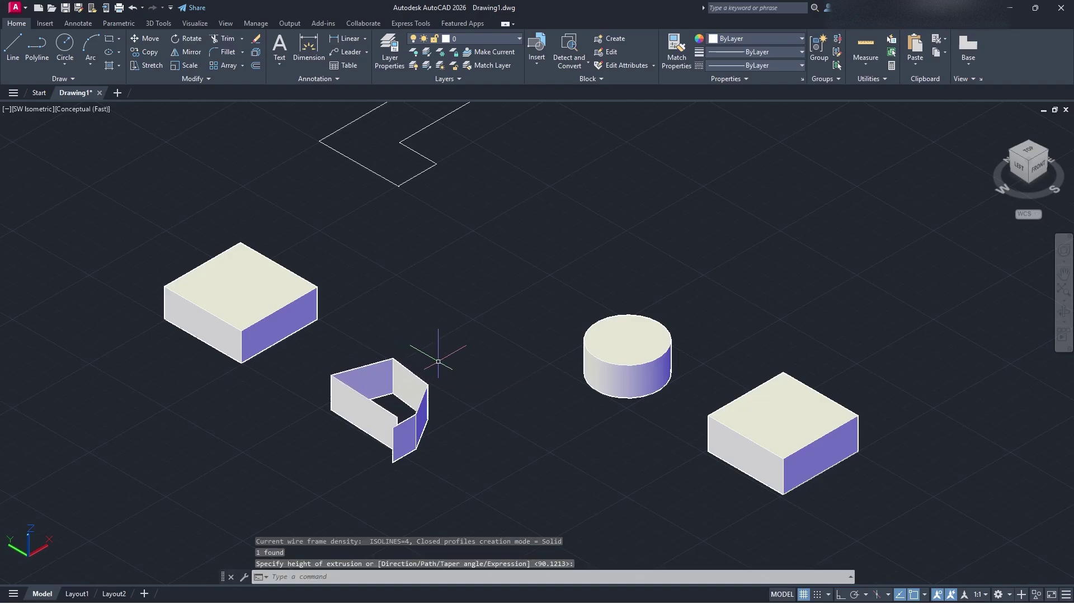
Step: Inspect the gap in the walls extruded from the open polyline, and delete that surface
scroll(446, 363, "up", 3)
middle_click_drag(356, 418, 462, 367)
scroll(462, 368, "up", 2)
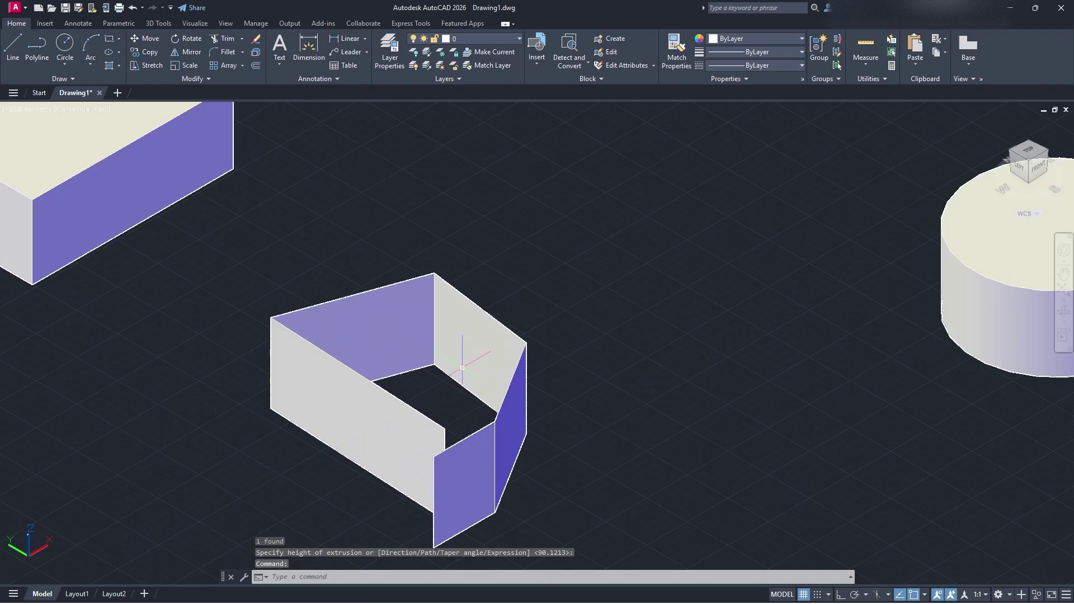
scroll(459, 368, "up", 2)
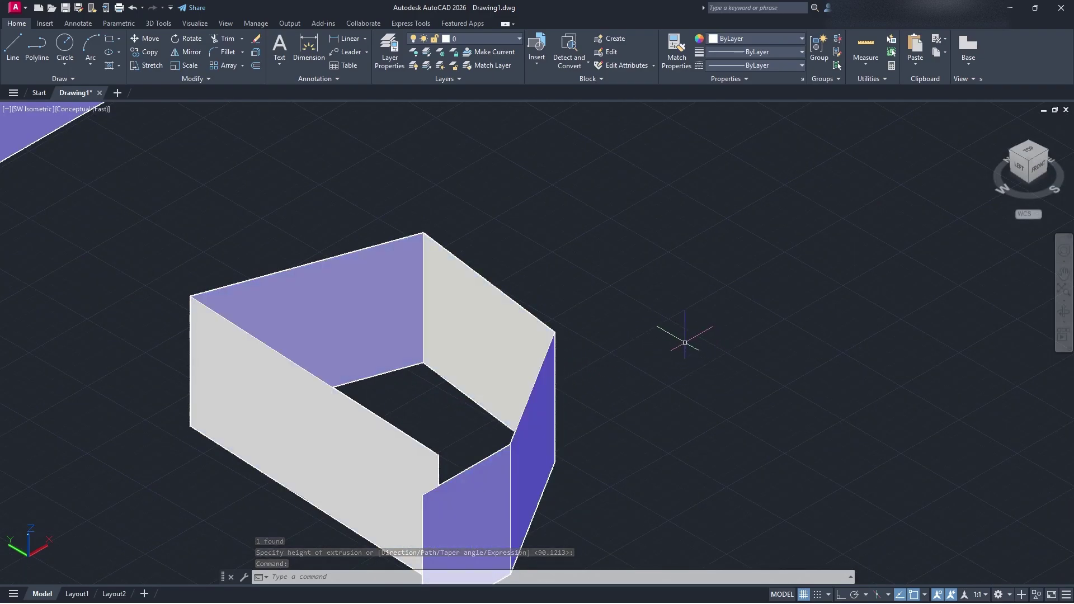
scroll(643, 319, "down", 4)
middle_click_drag(643, 319, 547, 364)
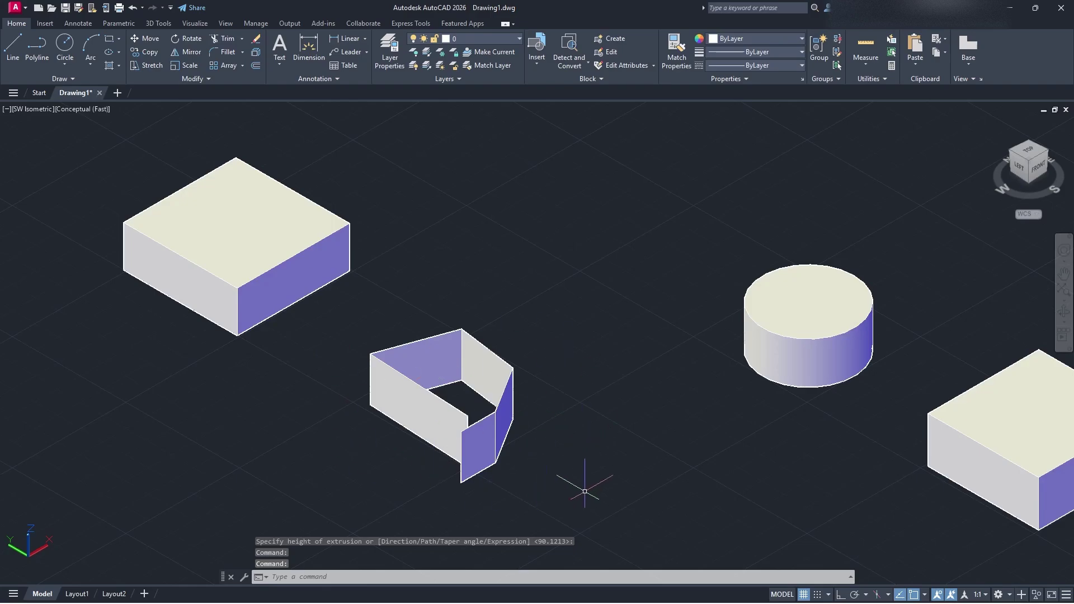
scroll(635, 377, "down", 3)
left_click(548, 468)
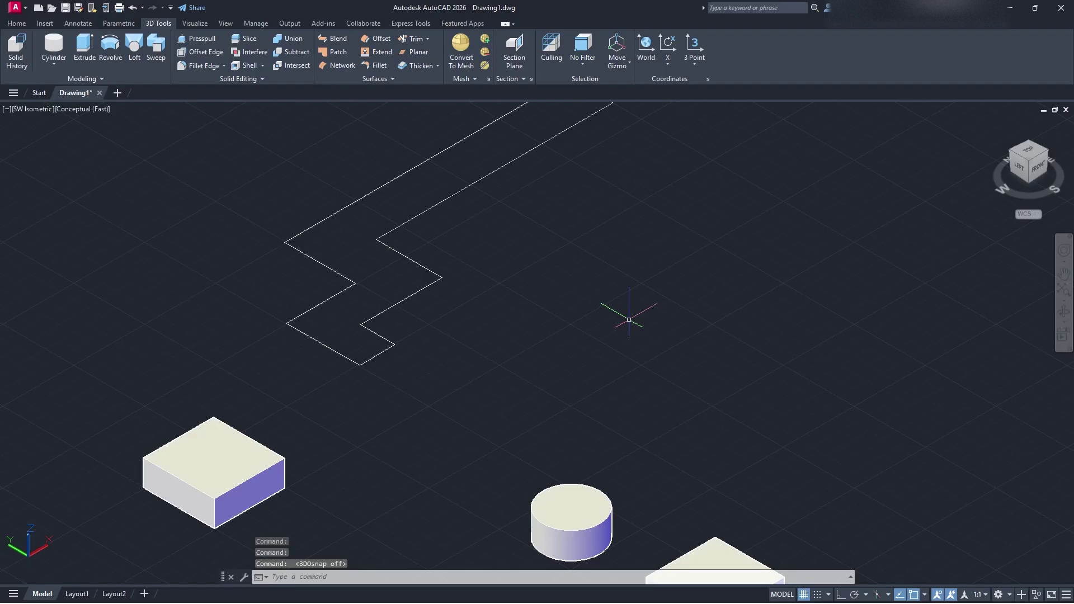
Step: Extrude the closed stepped polyline upward into a solid
left_click(561, 309)
left_click(225, 193)
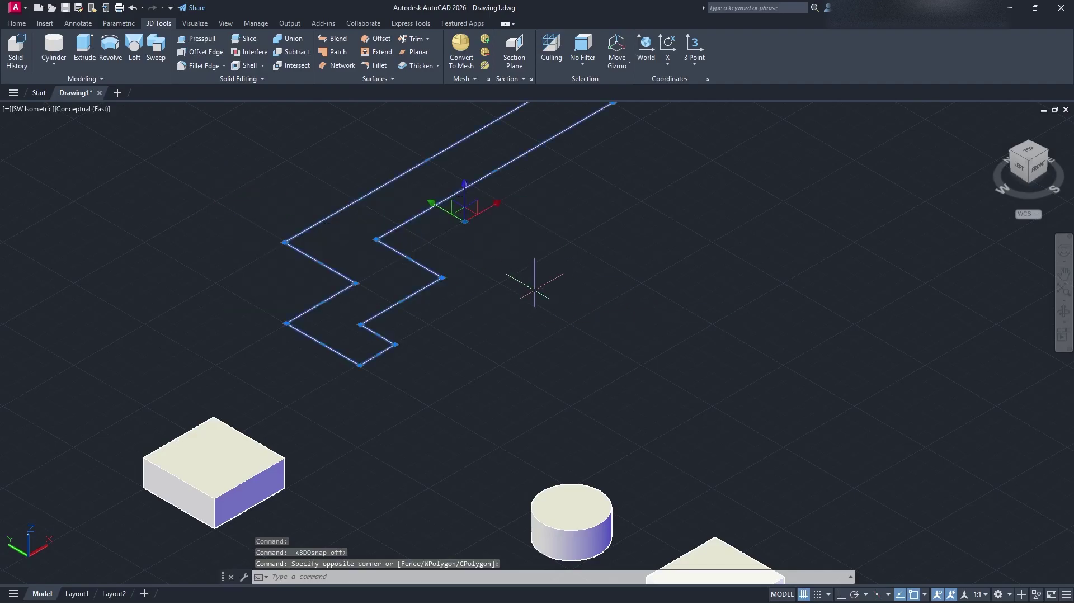
scroll(595, 384, "up", 2)
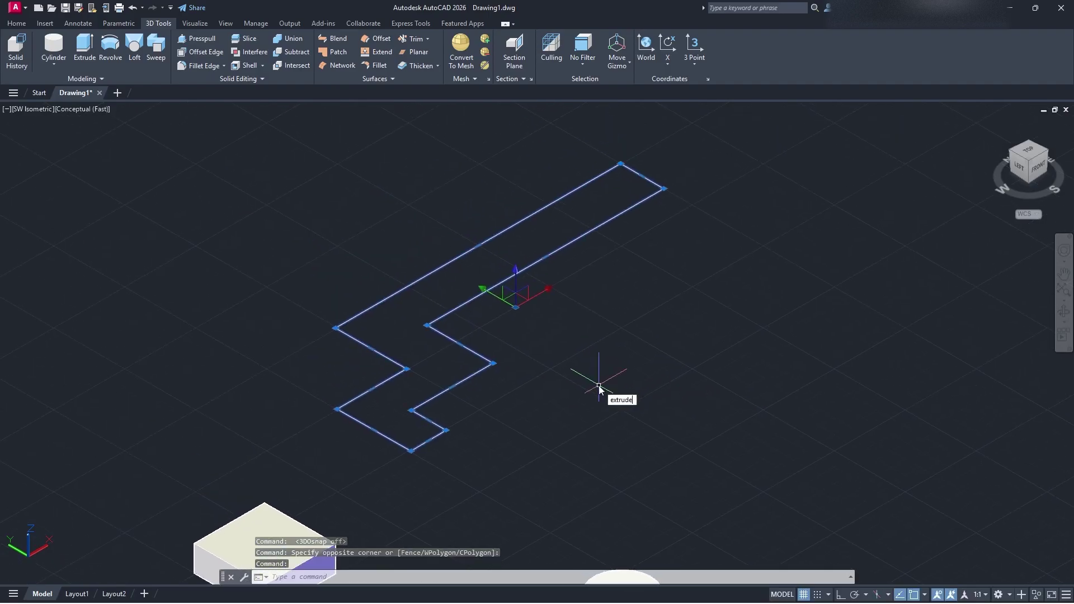
key("Return")
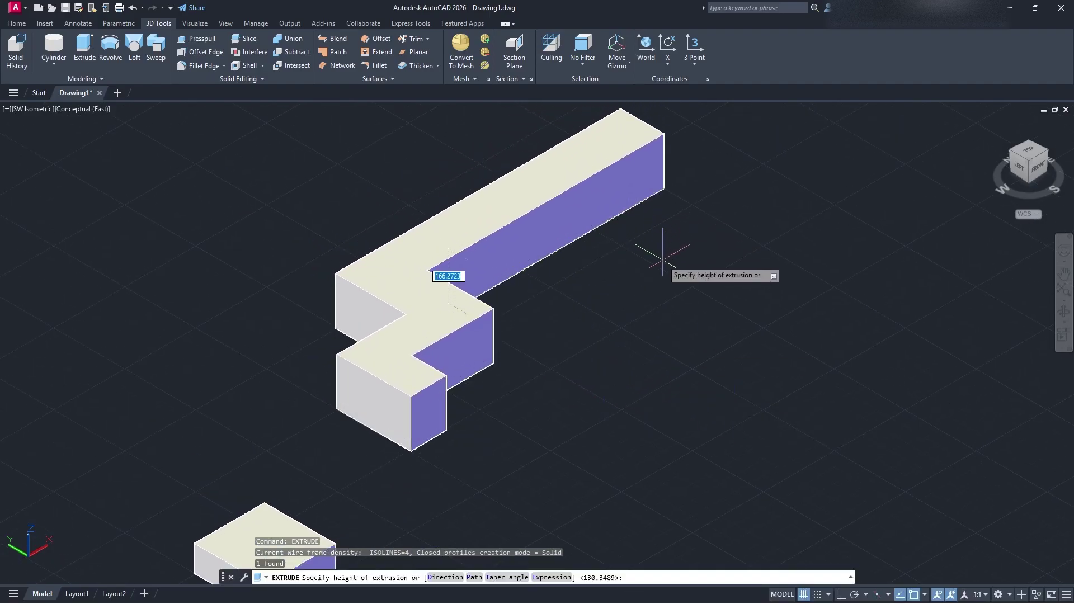
left_click(664, 256)
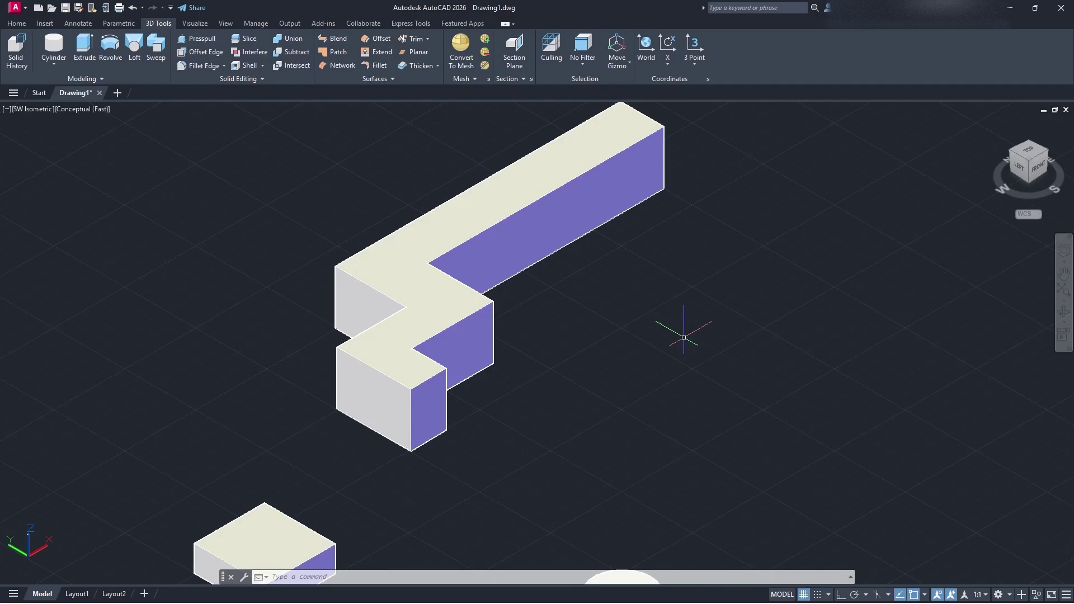
Step: Try to pull the long side face of the stepped solid outward with Presspull
middle_click_drag(643, 335, 555, 236)
middle_click_drag(628, 305, 563, 310)
left_click_drag(563, 309, 561, 325)
key("Escape")
key("ctrl+z")
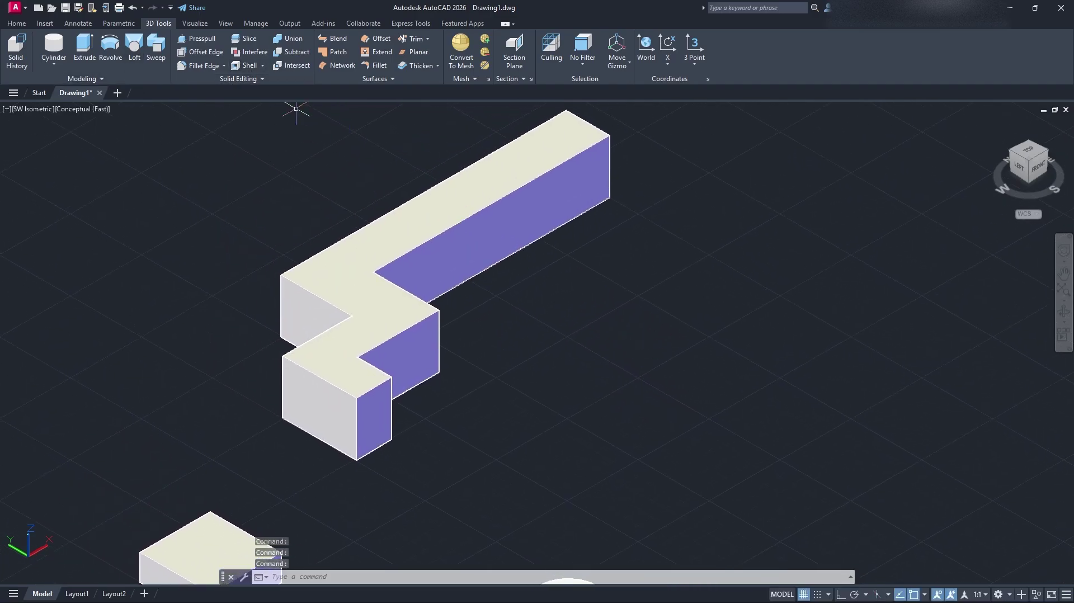
left_click(200, 37)
left_click(482, 253)
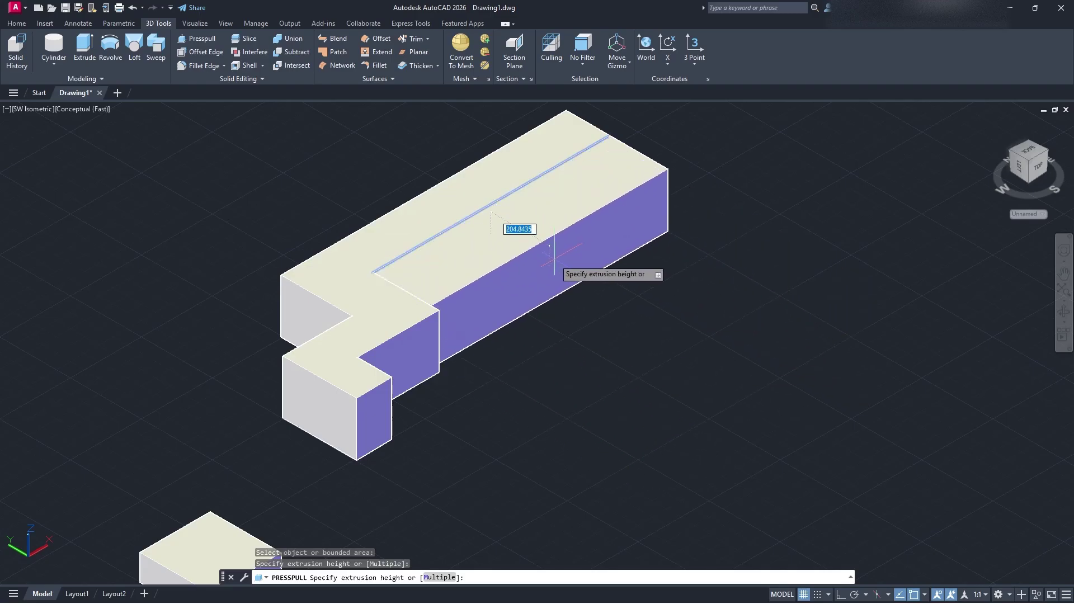
left_click(534, 249)
Step: Enlarge the box nearest the stepped solid by pulling its two front-facing side faces outward with Presspull
middle_click_drag(400, 554, 479, 356)
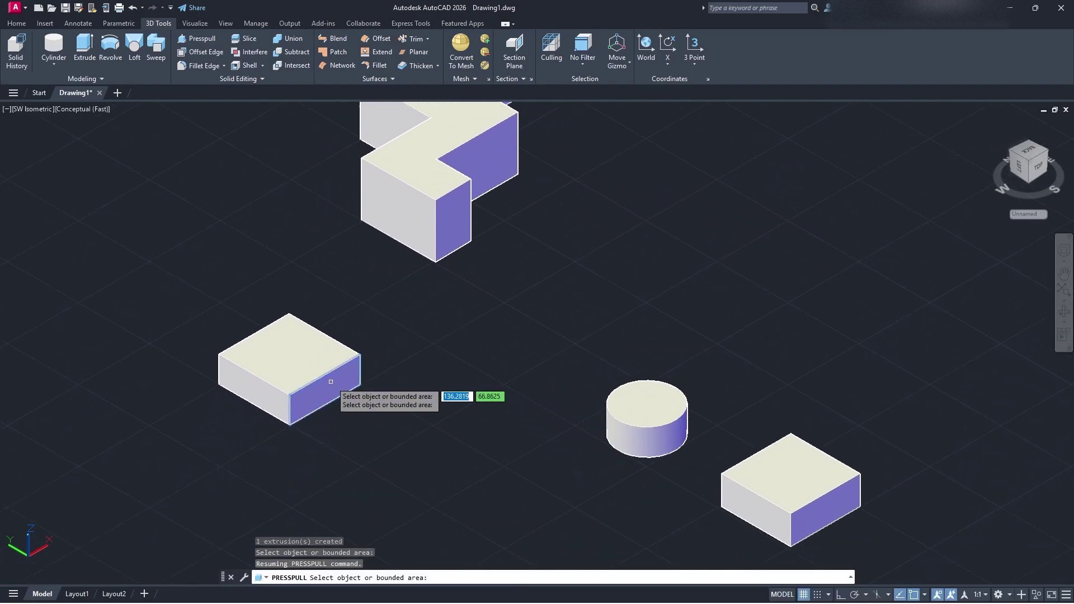
left_click(330, 382)
left_click(380, 395)
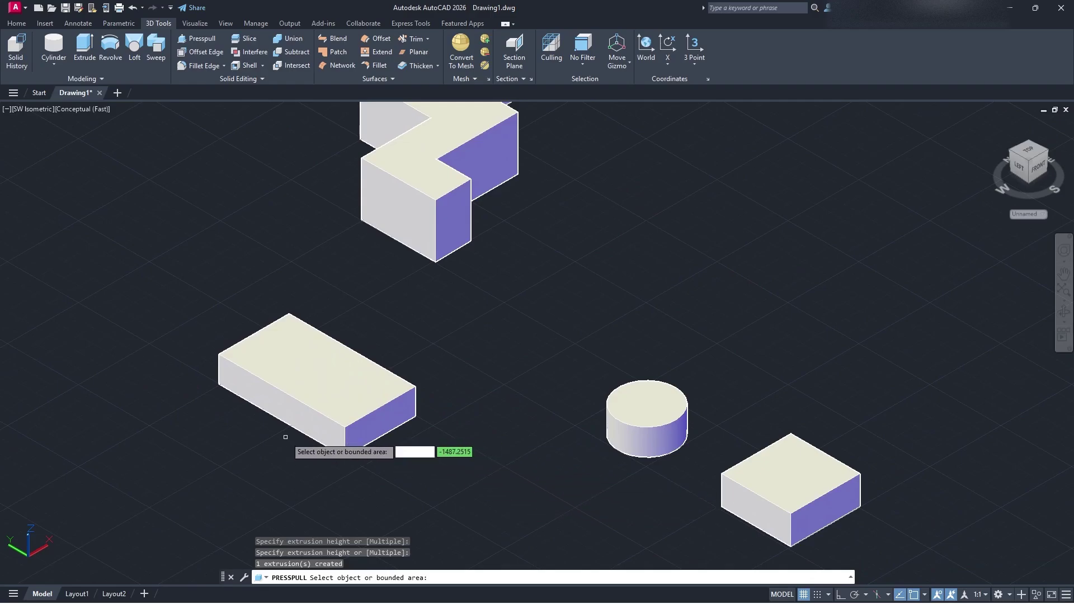
left_click(280, 406)
left_click(236, 468)
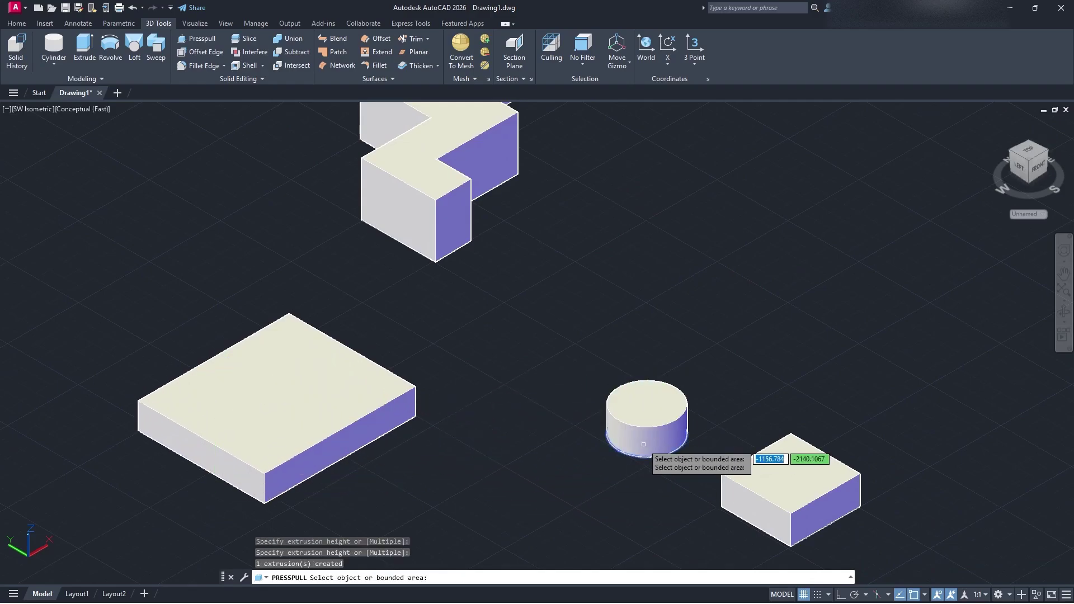
Step: Extend the cylinder's base downward with Presspull, and pull both visible side faces of the neighboring box outward
left_click(643, 444)
left_click(576, 466)
left_click(727, 517)
left_click(664, 532)
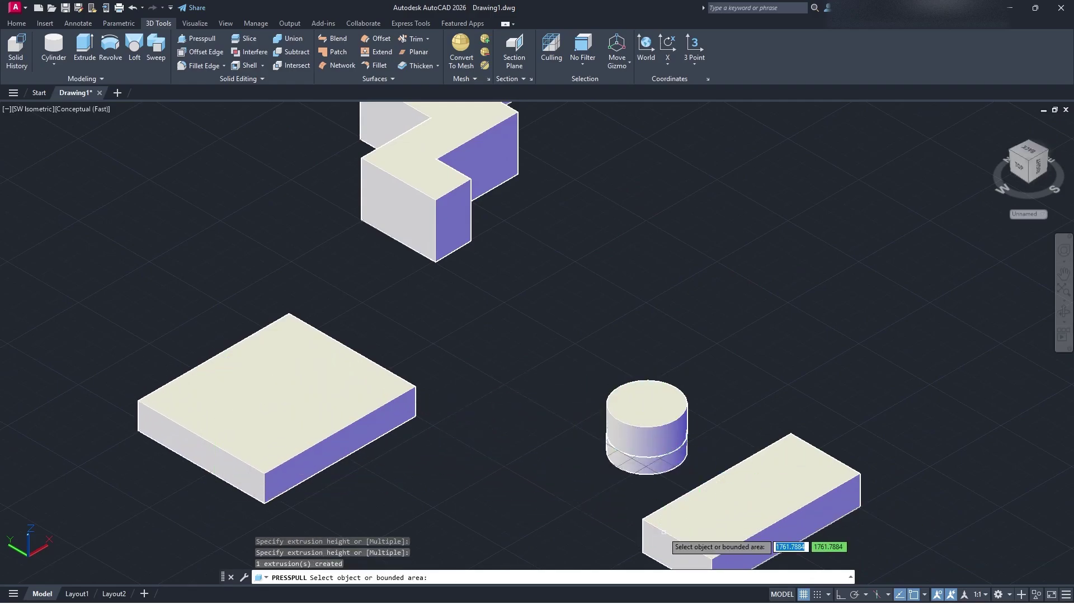
left_click(824, 507)
left_click(918, 548)
Step: Pull the stepped solid's small end face and the adjacent step face outward, and finish Presspull
middle_click_drag(701, 393, 745, 491)
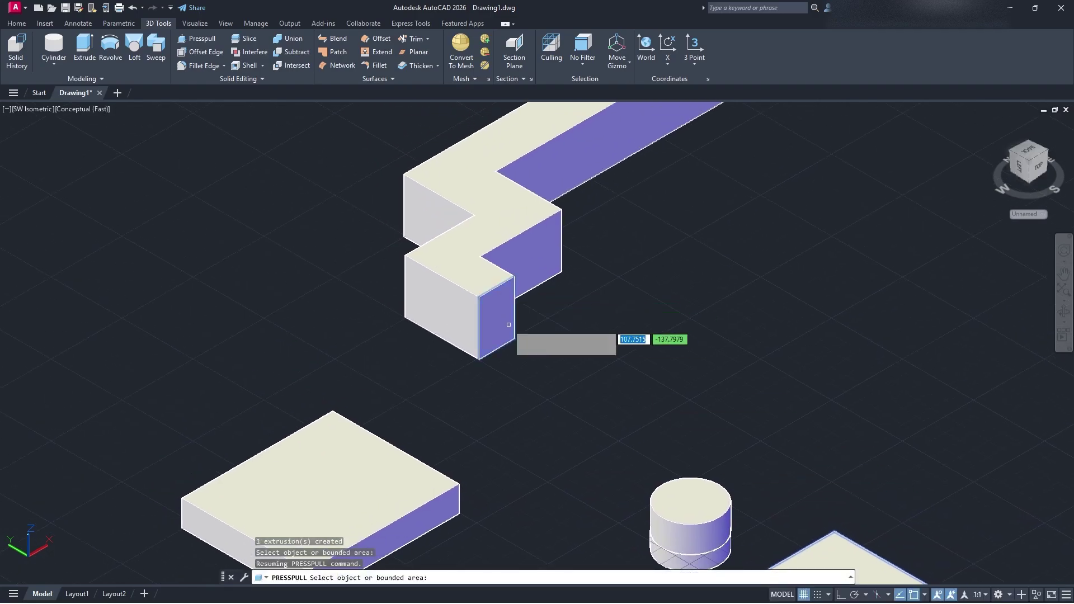
left_click(496, 324)
left_click(518, 338)
left_click(529, 258)
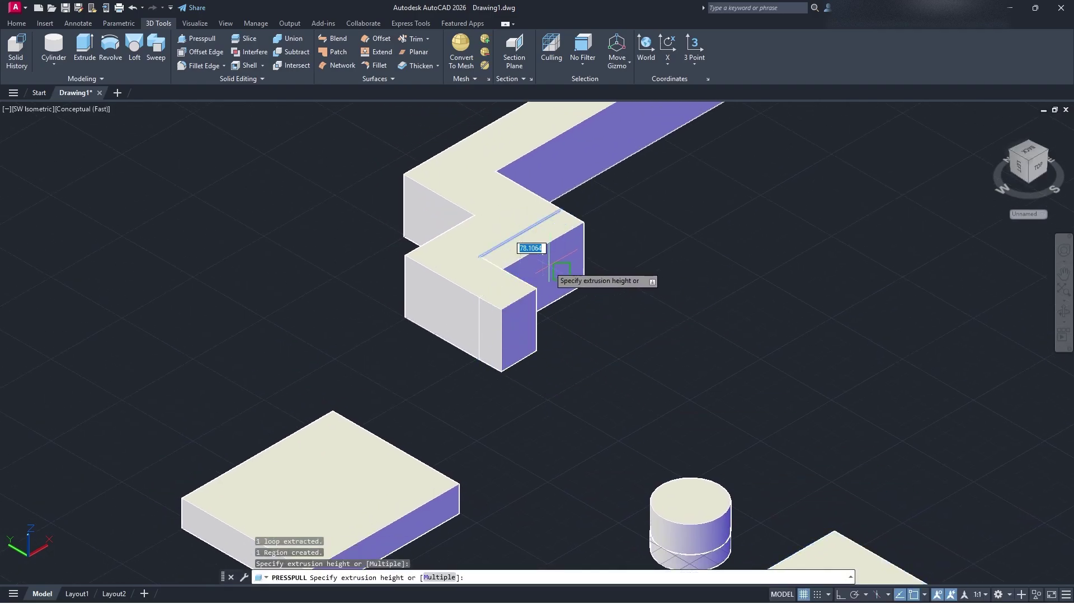
left_click(562, 272)
key("Return")
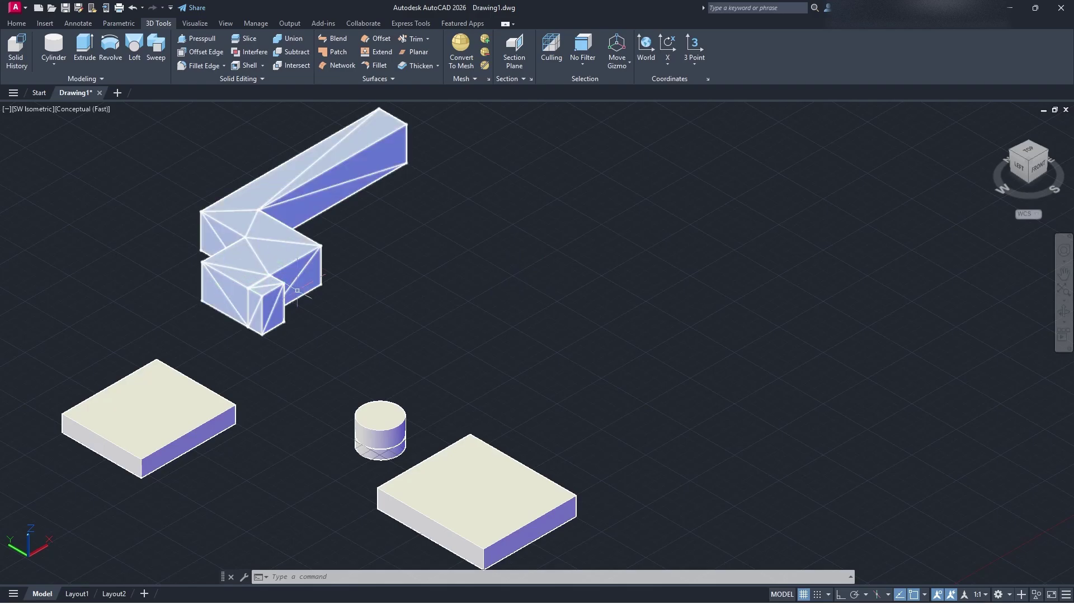
Step: Look through the command suggestions for mesh, from the MESH entries to the DIVMESH variables and back
mouse_move(288, 282)
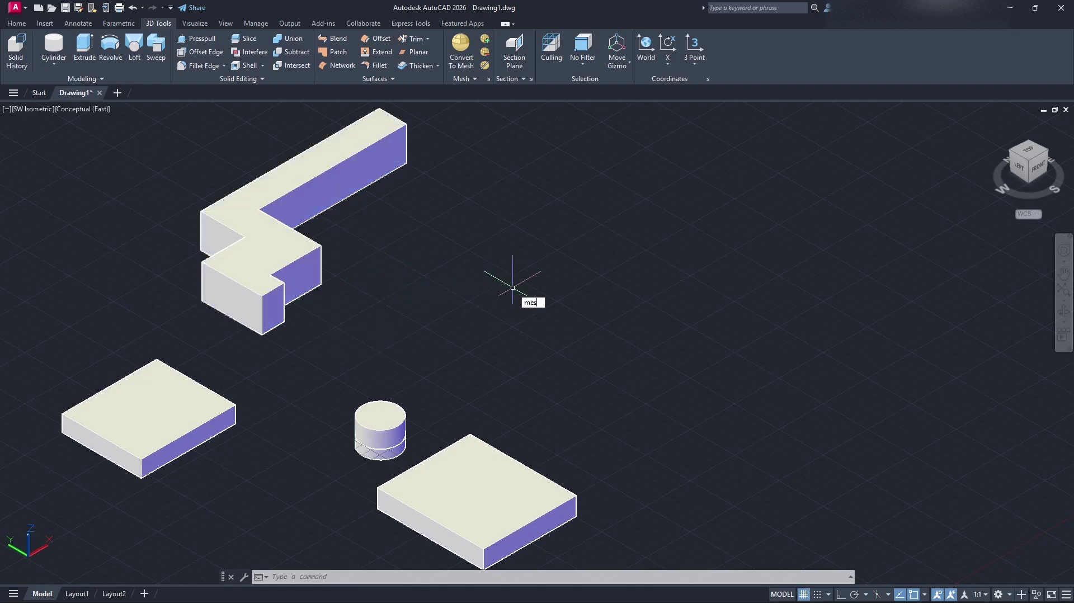
type("h")
key("Down")
key("Down")
key("Down")
key("Down")
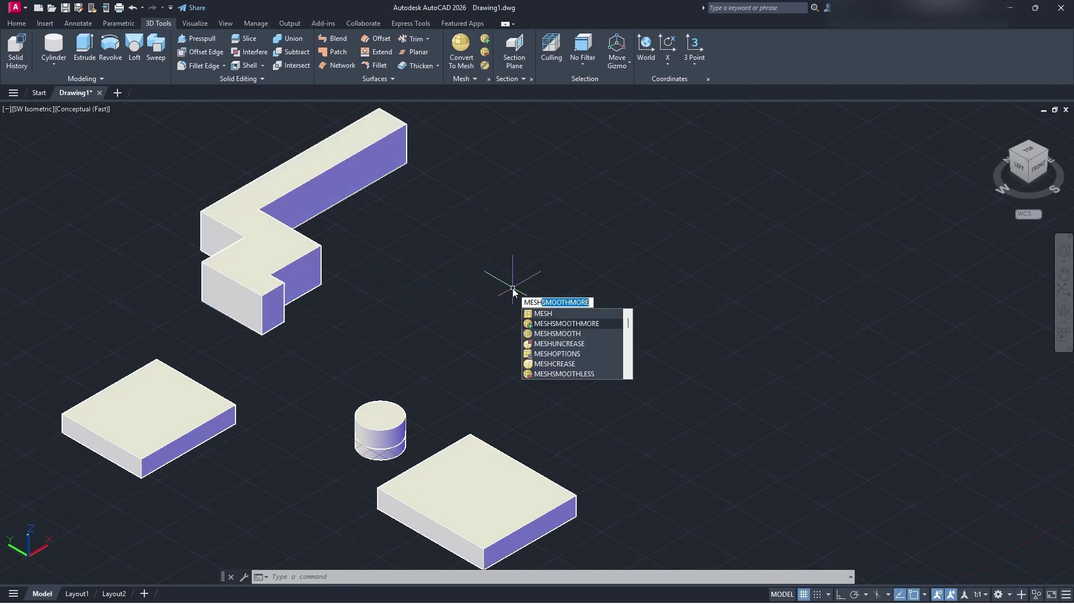
key("Down")
key("Down")
key("Down")
key("Down")
key("Down")
key("Down")
key("Down")
key("Down")
key("Down")
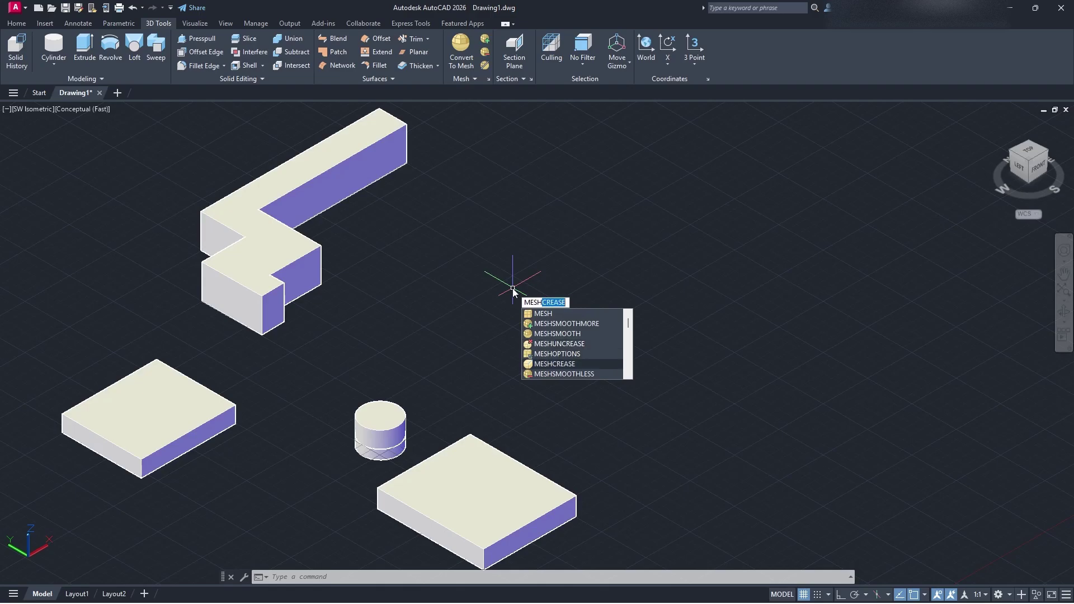
key("Down")
key("Down")
key("Down")
key("Down")
key("Down")
key("Down")
key("Down")
key("Down")
key("Down")
key("Down")
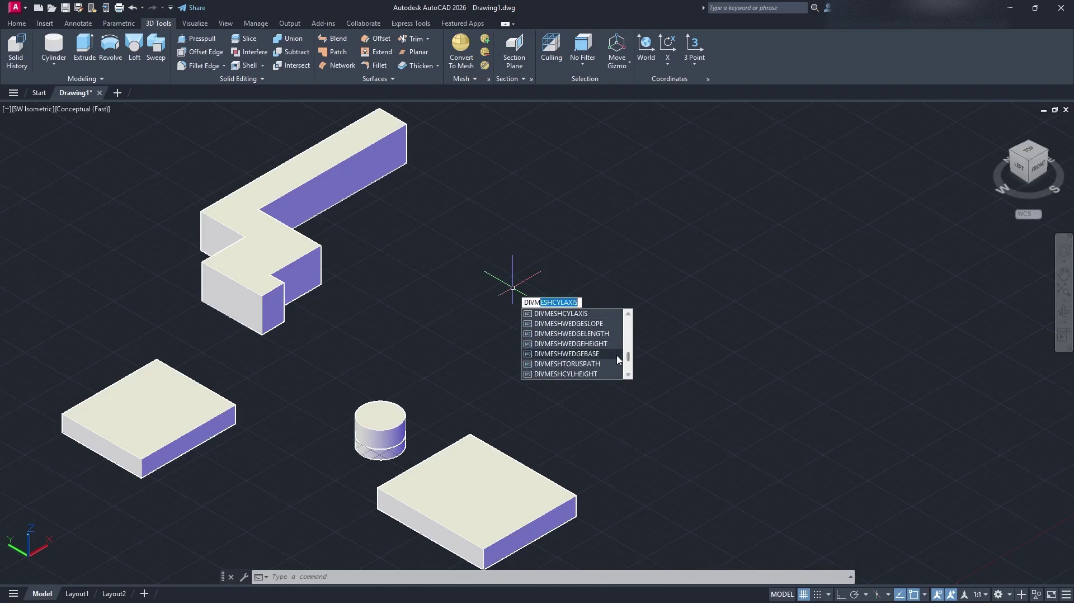
left_click_drag(628, 356, 628, 316)
Step: Create a small Box mesh with MESH in the empty area beside the stepped solid, and select it
left_click(551, 315)
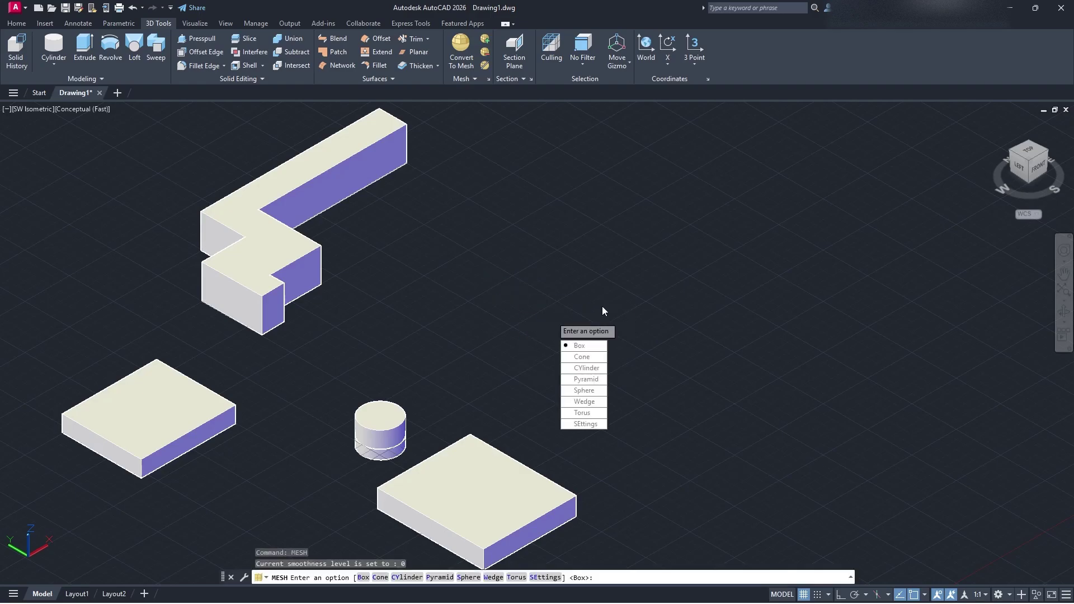
left_click(598, 345)
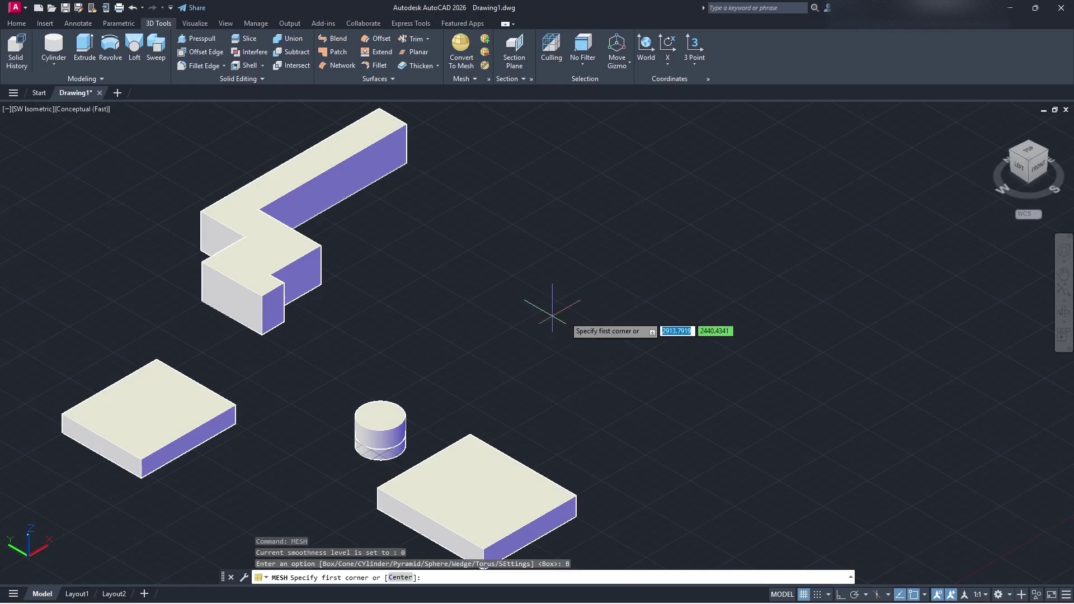
left_click(558, 348)
left_click(560, 305)
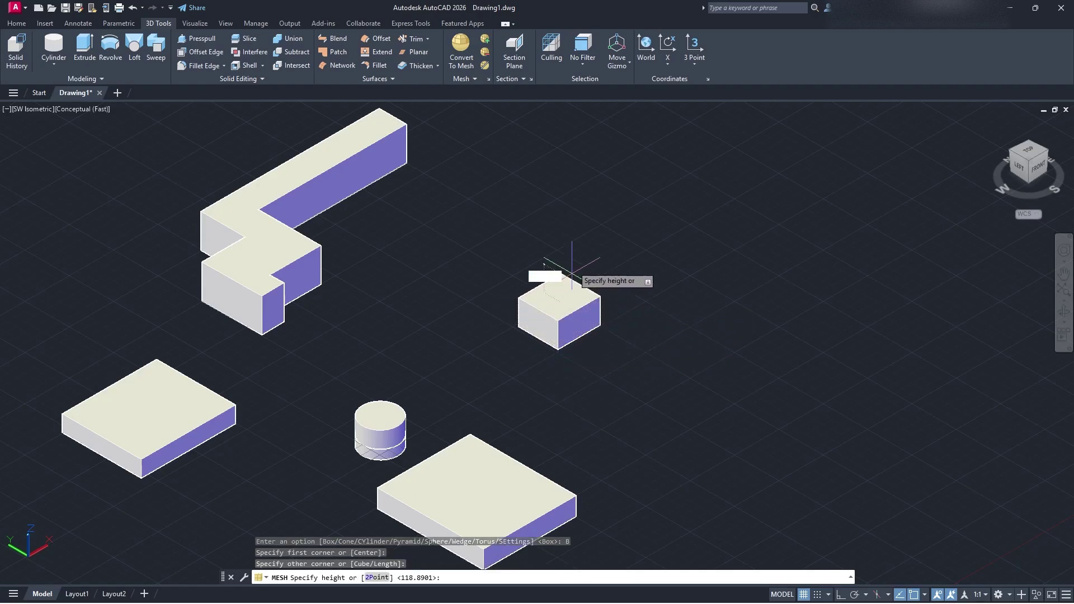
left_click(562, 257)
left_click(559, 317)
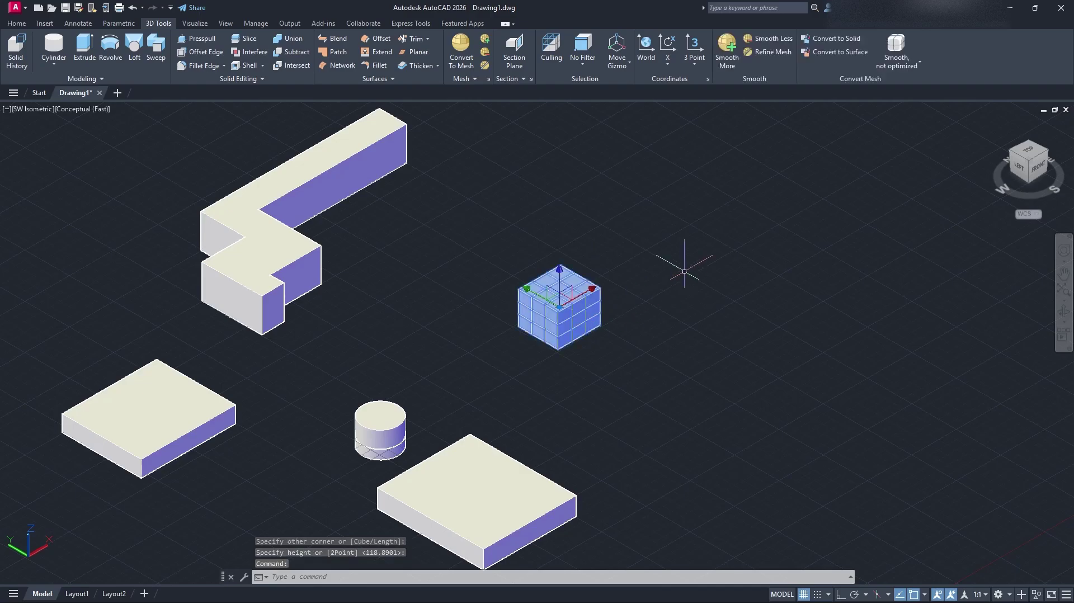
scroll(684, 272, "up", 5)
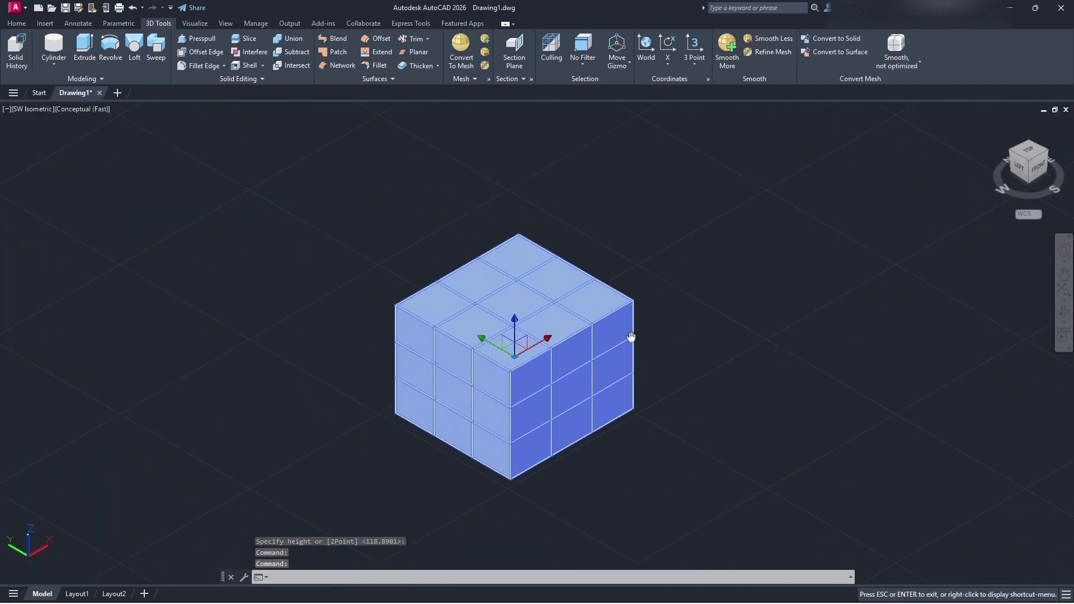
Step: Try to decrease the smoothness level of the box mesh, and dismiss the resulting notice
middle_click_drag(631, 337, 634, 338)
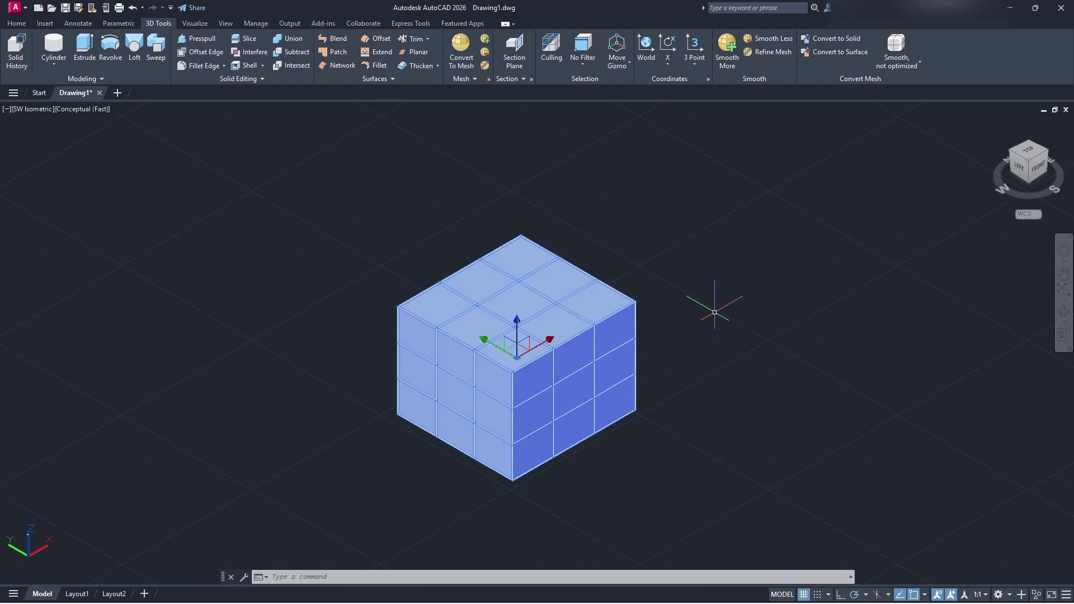
key("Escape")
left_click(583, 315)
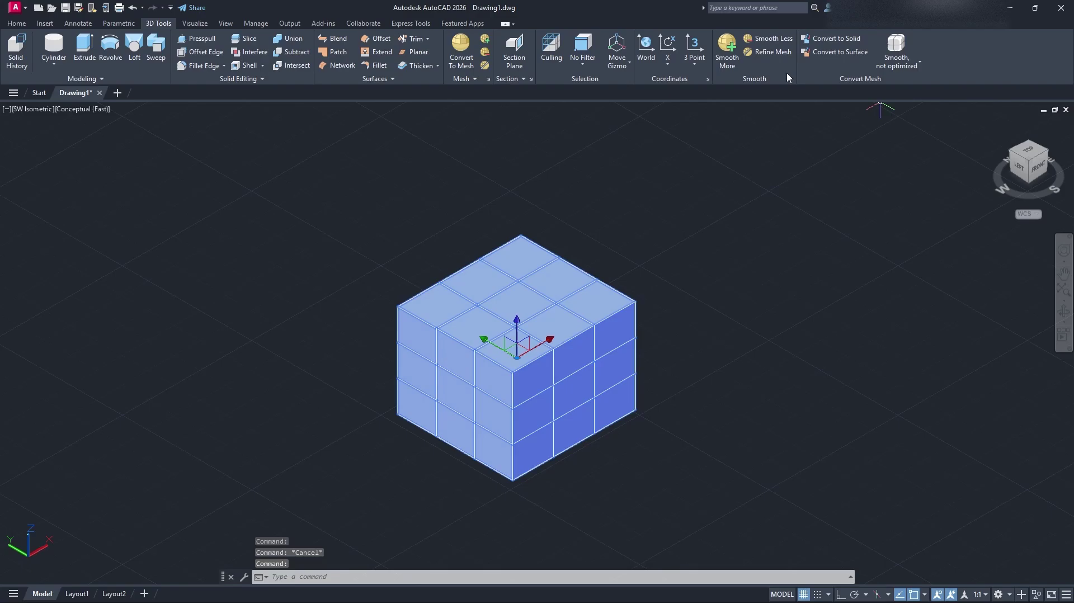
left_click(754, 37)
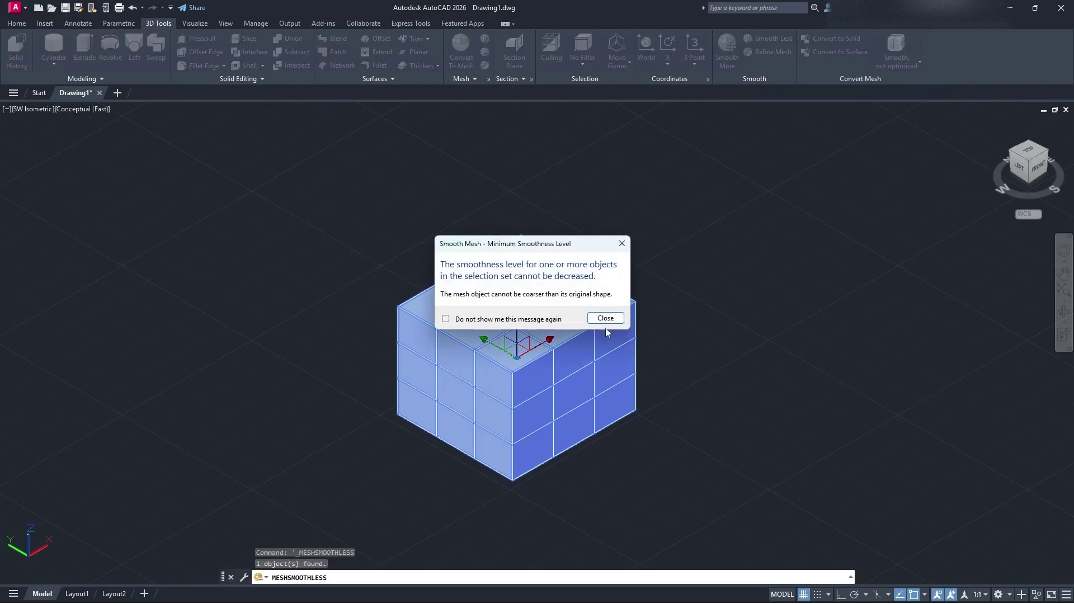
left_click(612, 313)
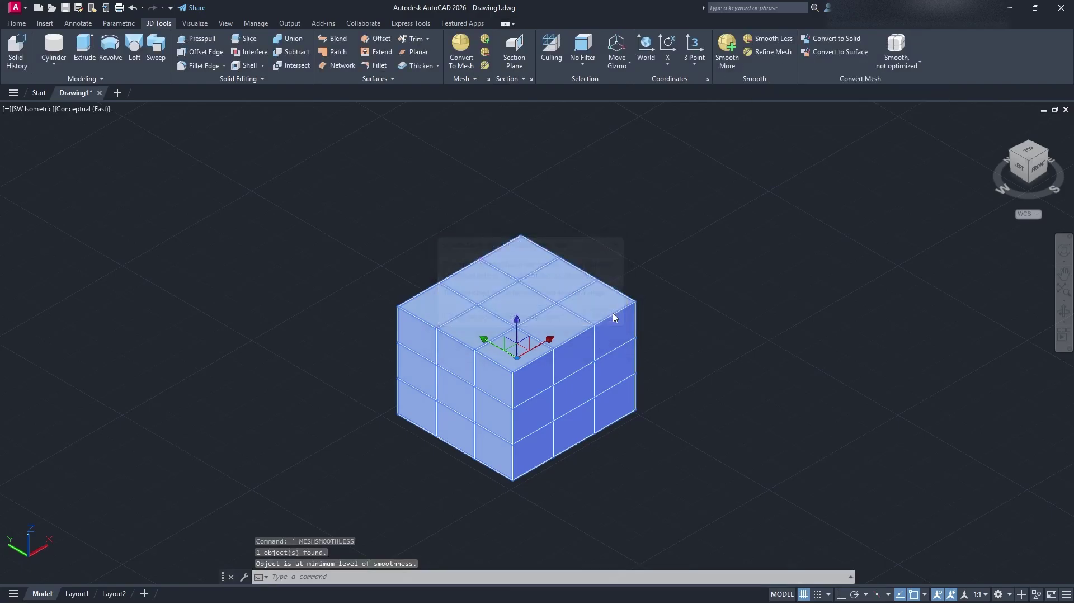
Step: Increase the smoothness of the box mesh repeatedly to its maximum level
left_click(727, 54)
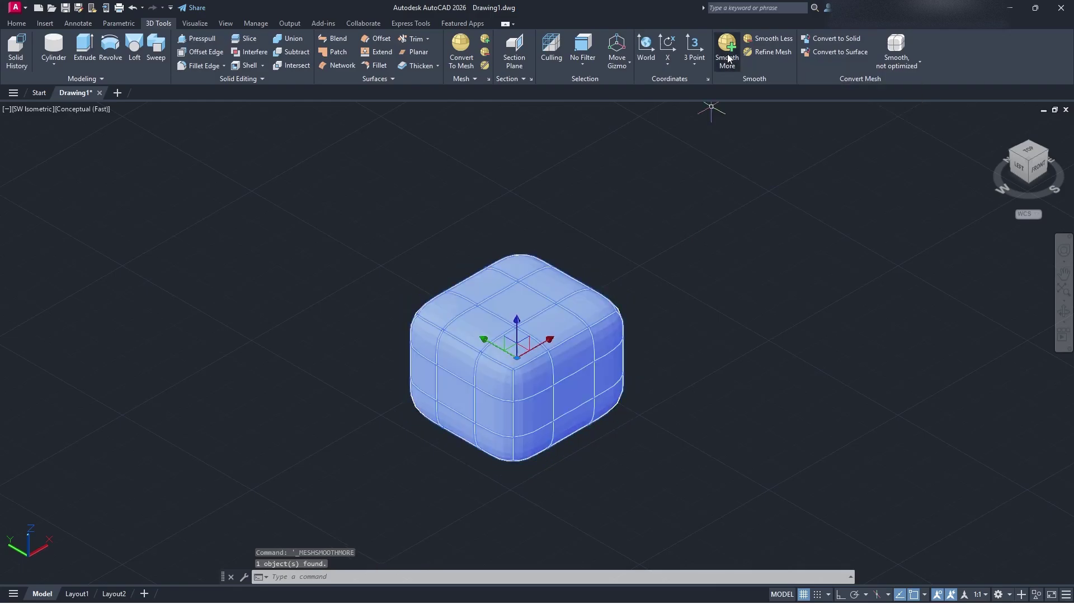
left_click(728, 54)
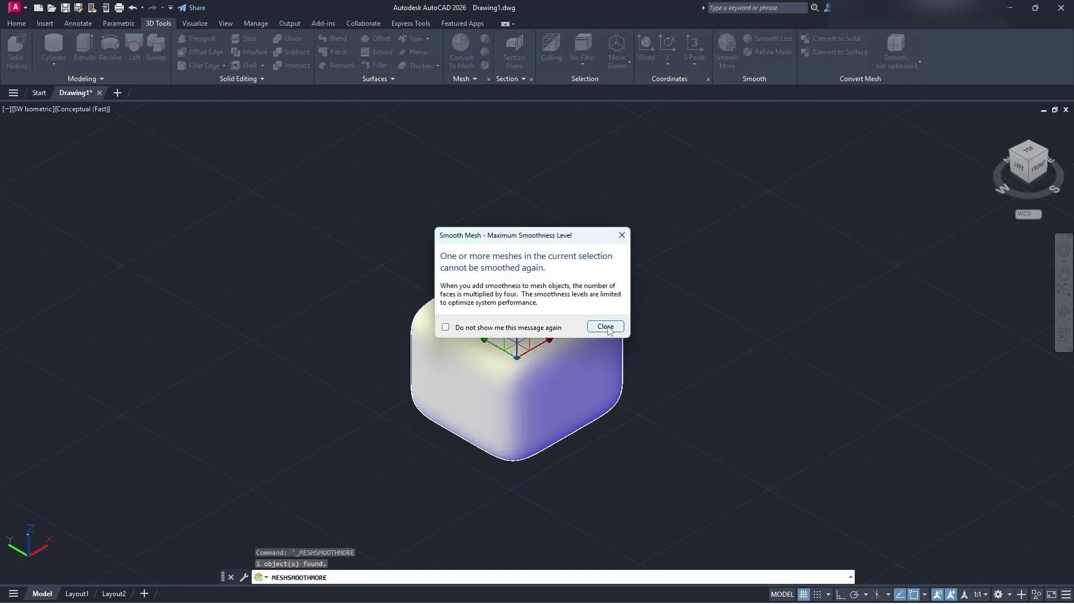
key("Return")
scroll(534, 354, "up", 2)
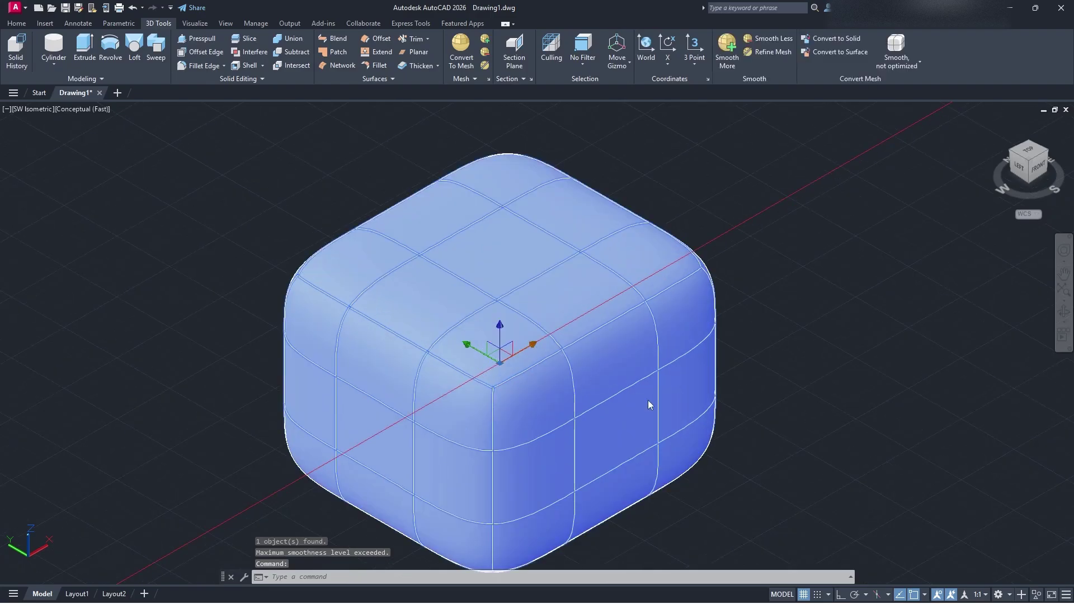
Step: Refine the smoothed box mesh to subdivide its faces into a dense grid
left_click(763, 55)
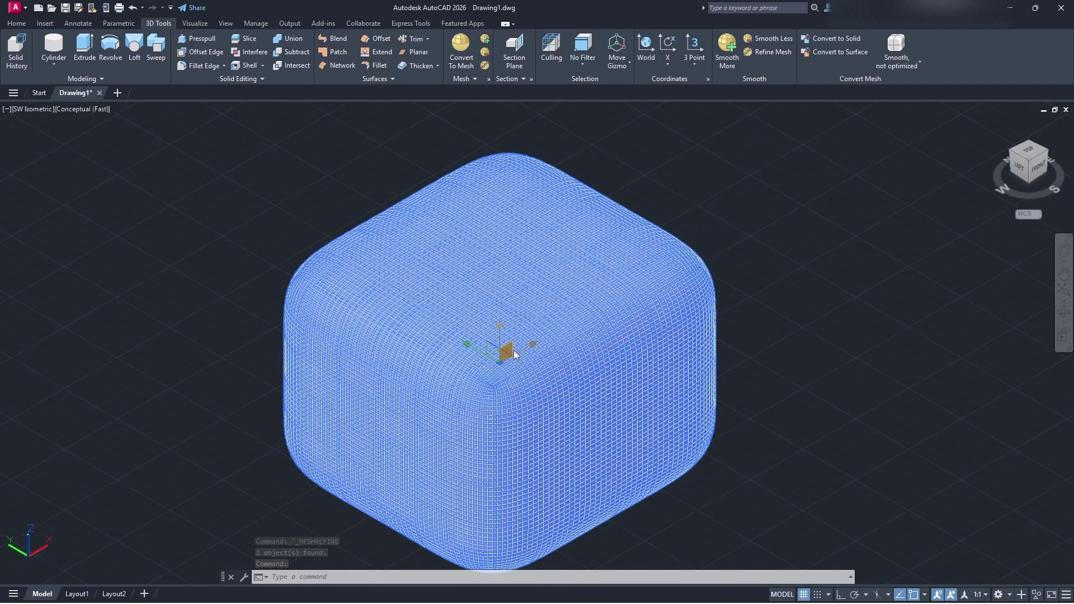
key("ctrl+z")
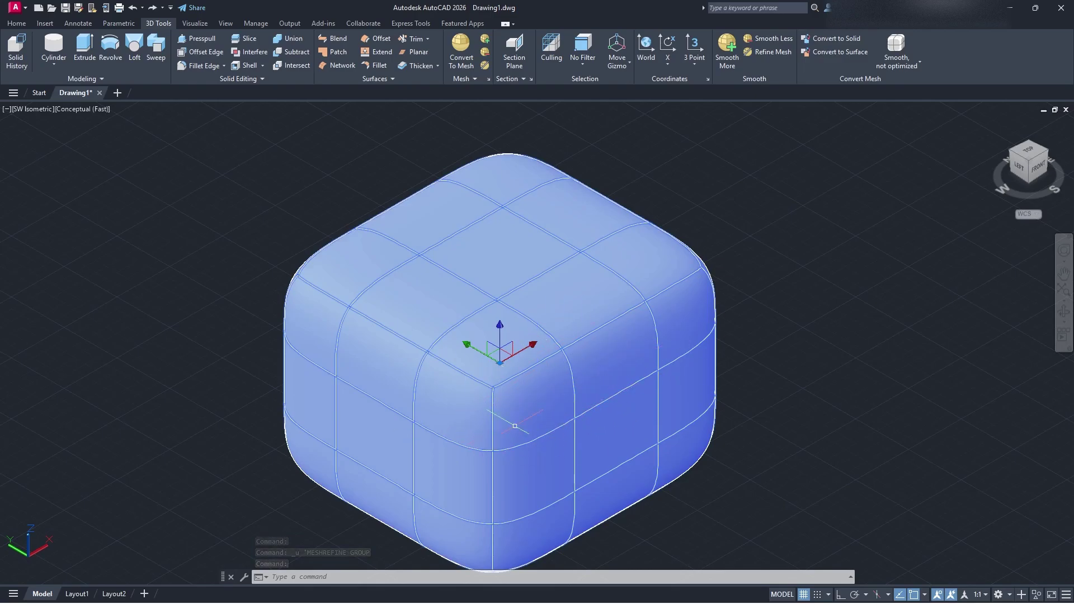
left_click(769, 52)
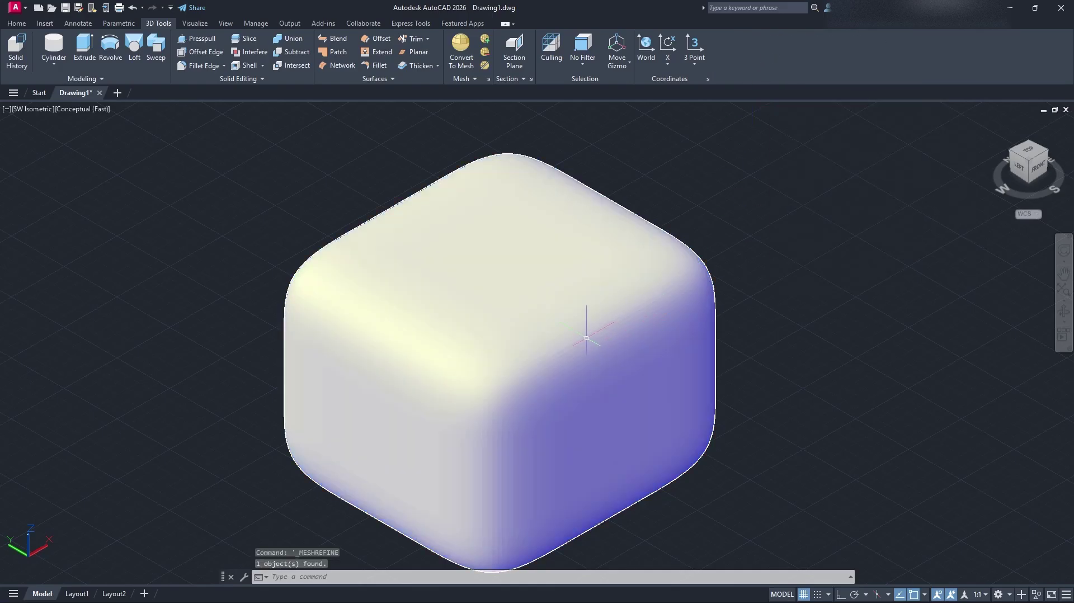
scroll(511, 400, "up", 6)
scroll(458, 342, "down", 5)
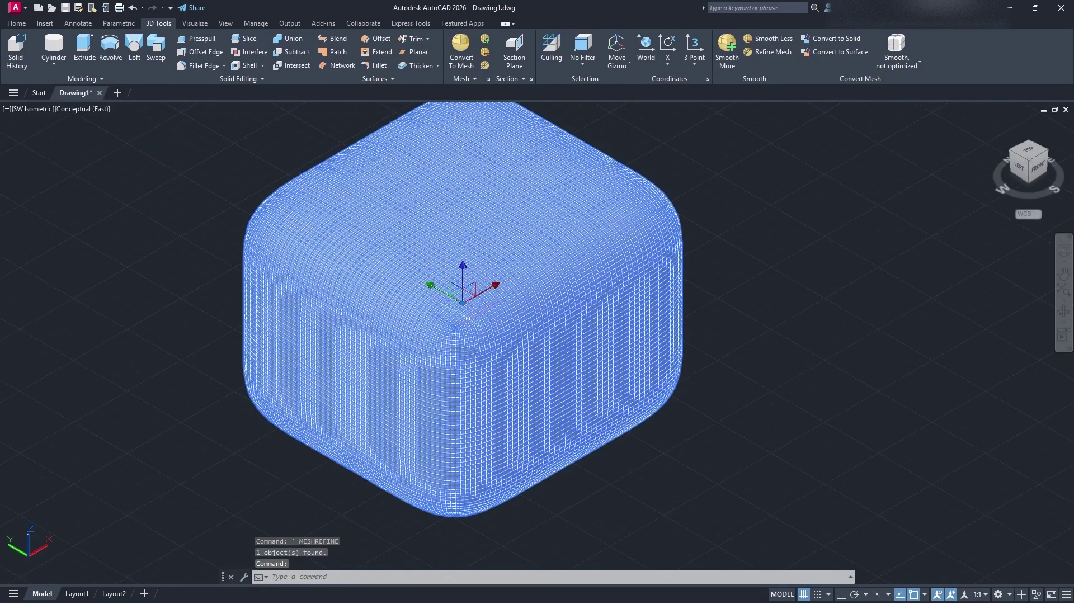
scroll(550, 296, "up", 8)
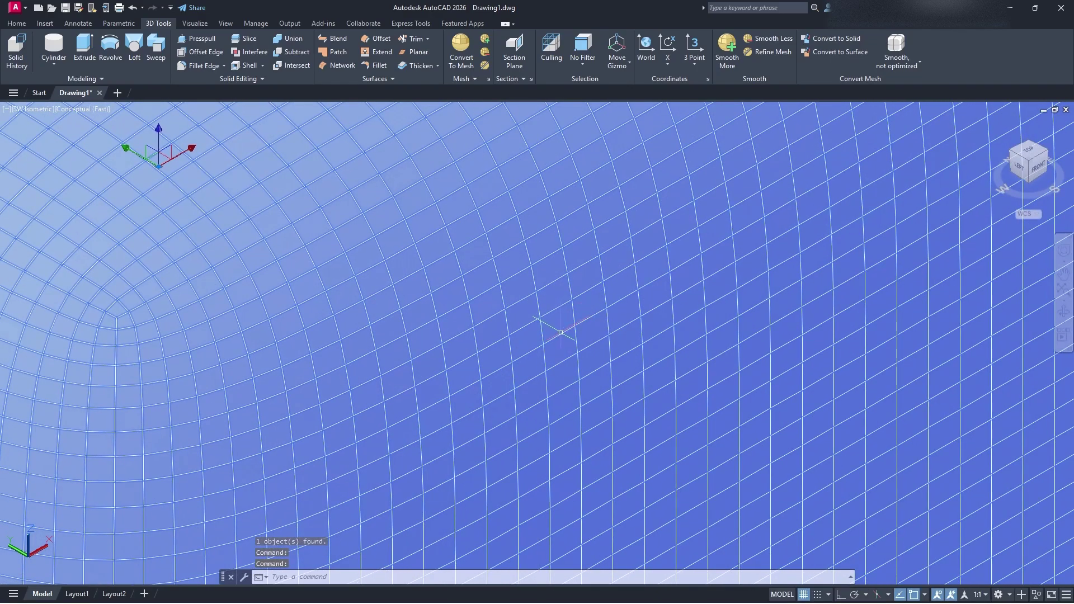
Step: Extrude one small face near the upper corner of the mesh's front side outward by about 54 units with MESHEXTRUDE
key("Escape")
type("MESH")
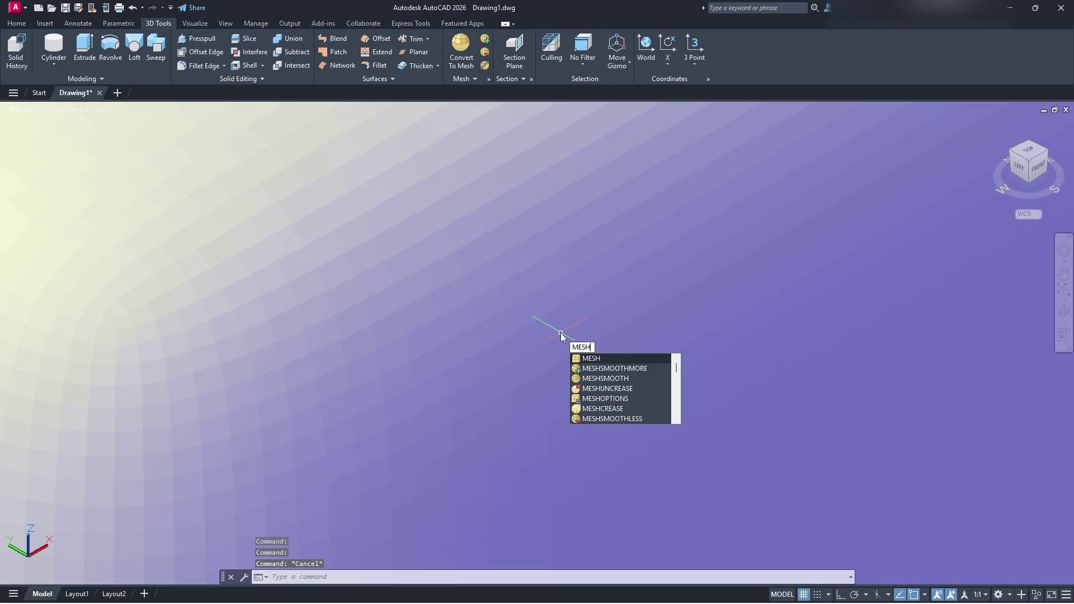
key("Down")
key("Down")
key("Down")
key("Down")
key("Down")
key("Down")
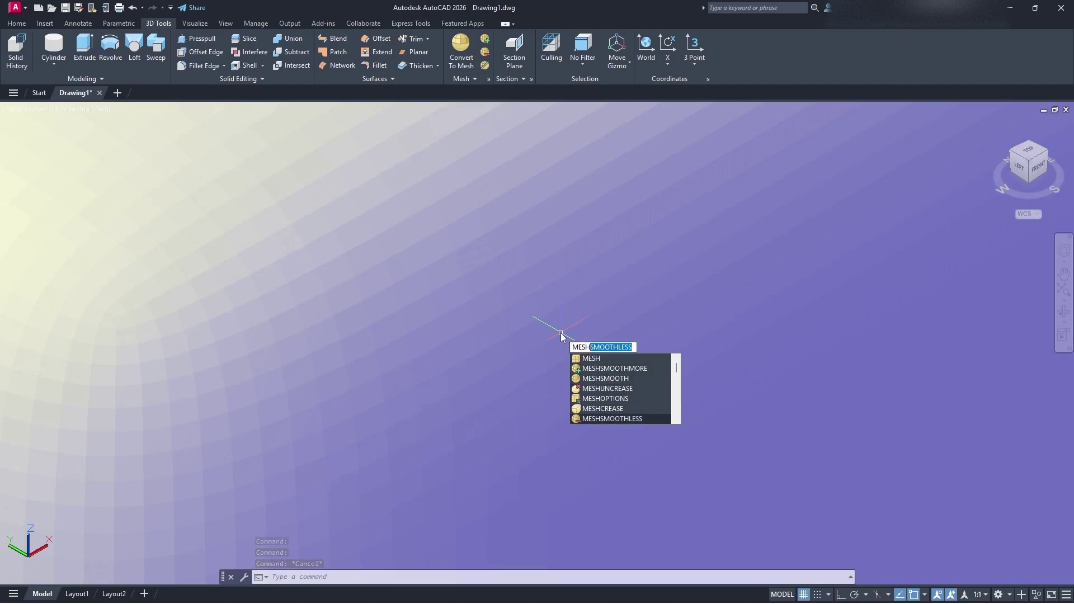
key("Down")
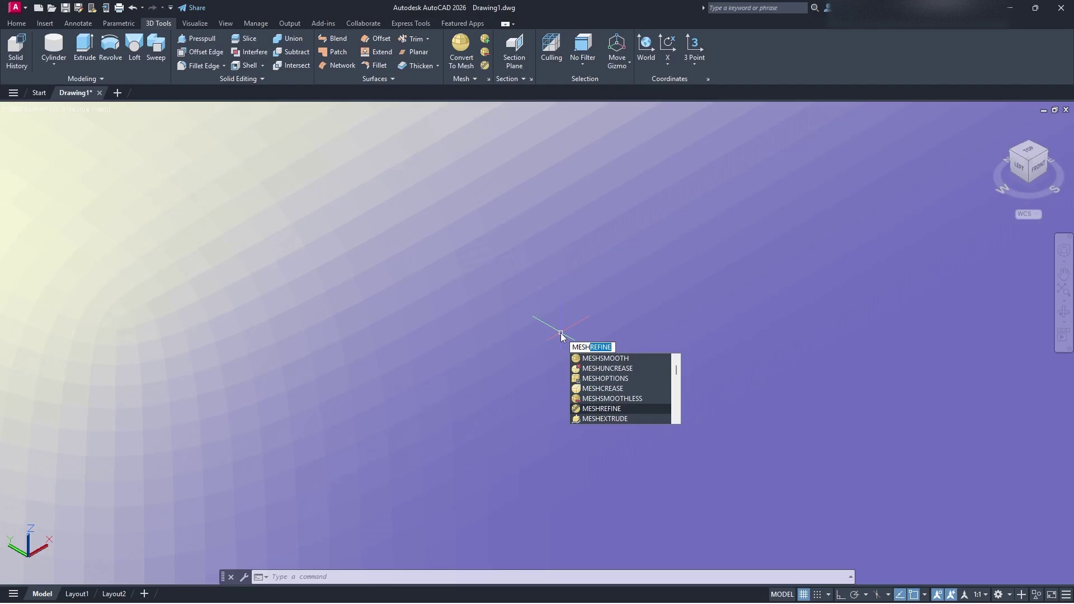
key("Down")
key("Down")
key("Up")
key("Up")
key("Down")
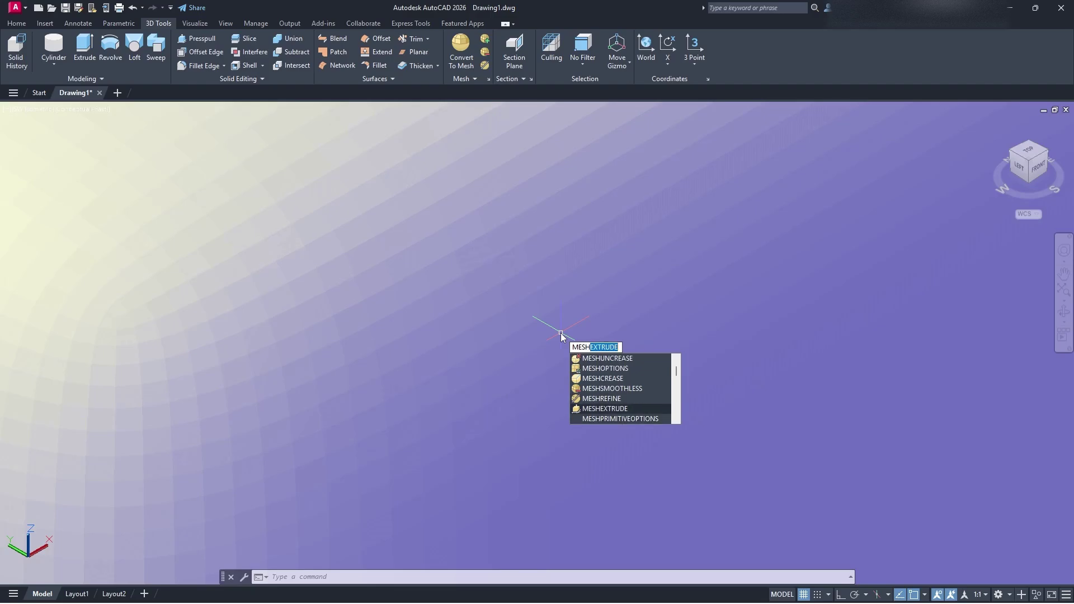
key("Return")
scroll(604, 330, "down", 5)
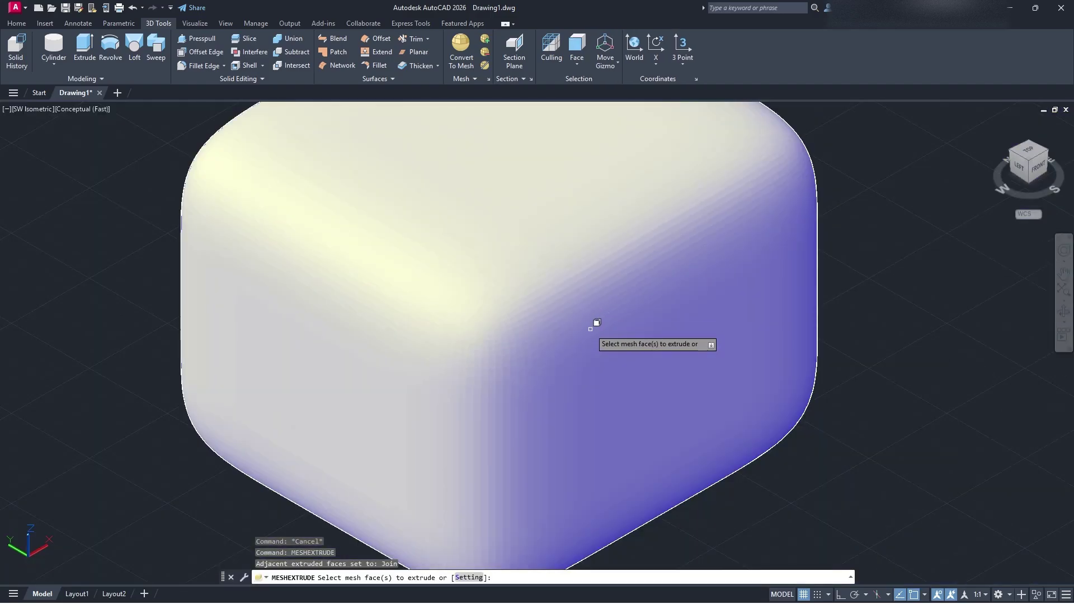
scroll(573, 321, "up", 2)
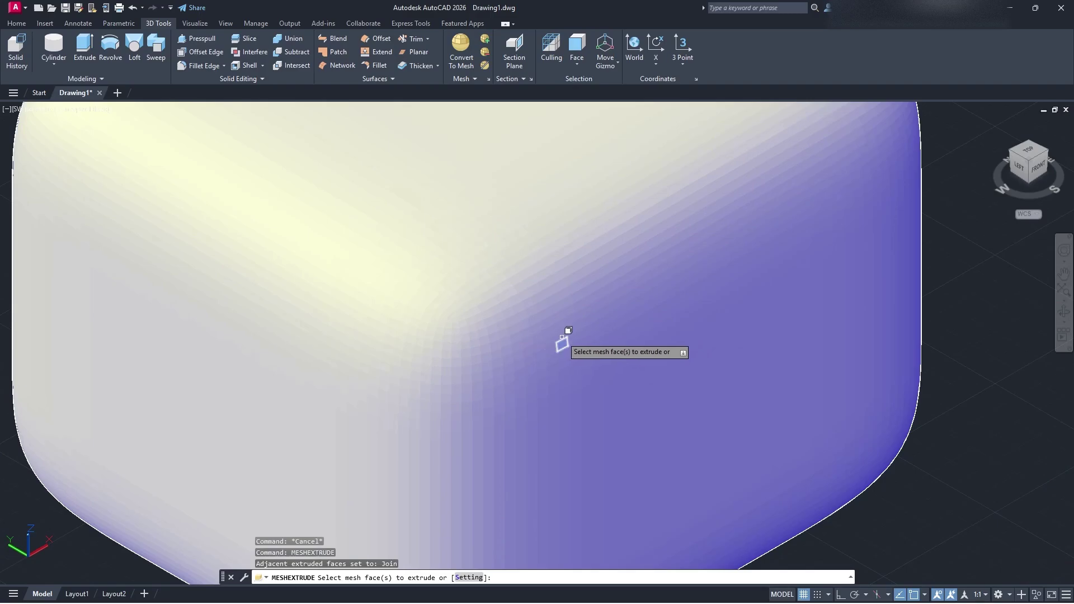
left_click(562, 335)
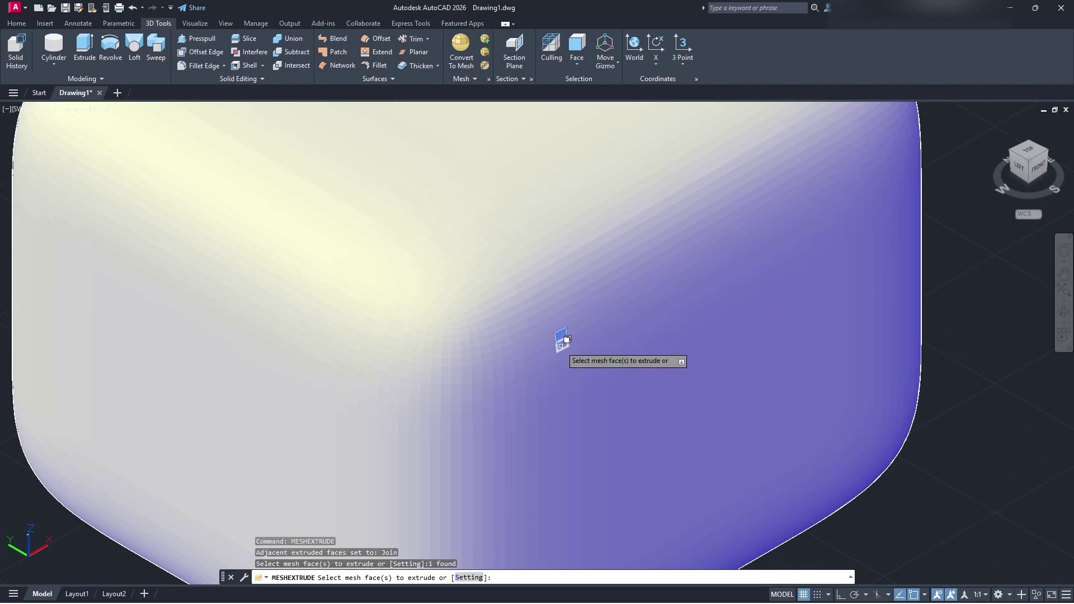
key("Return")
scroll(588, 343, "down", 4)
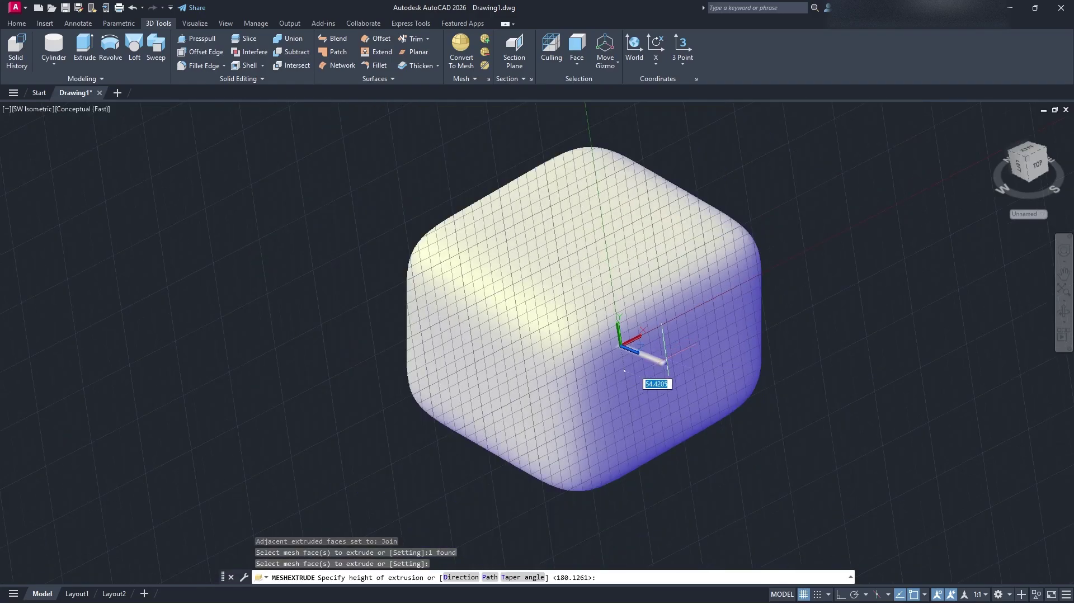
left_click(693, 370)
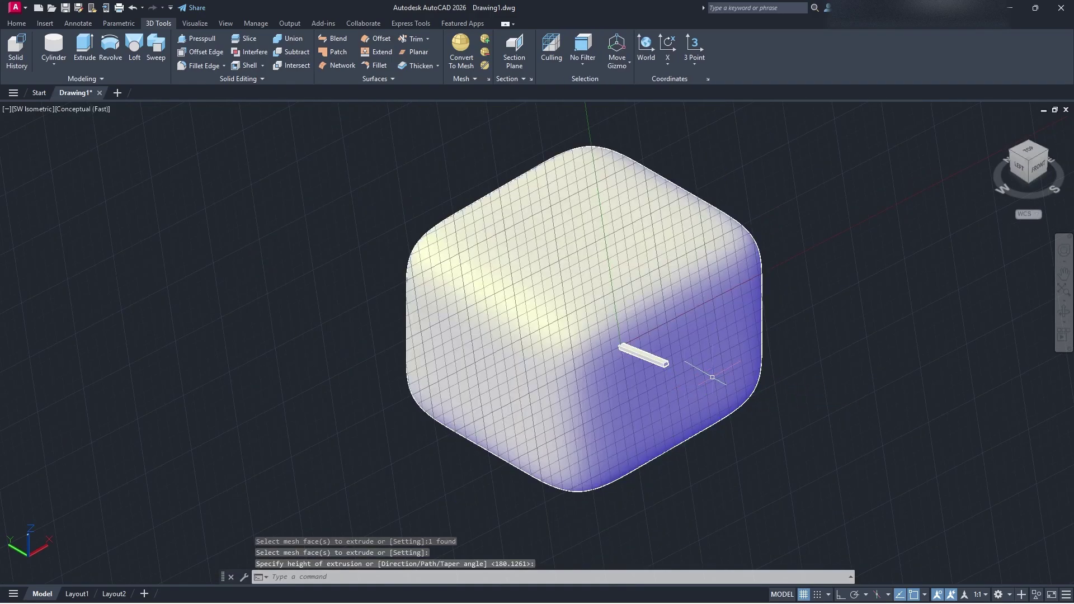
scroll(712, 377, "up", 9)
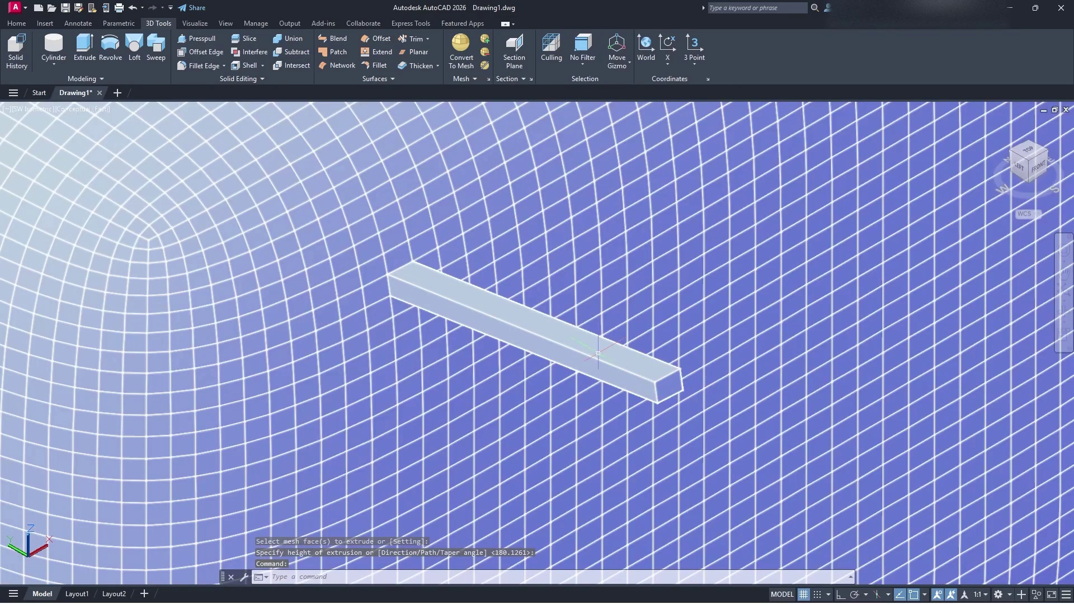
scroll(540, 320, "down", 8)
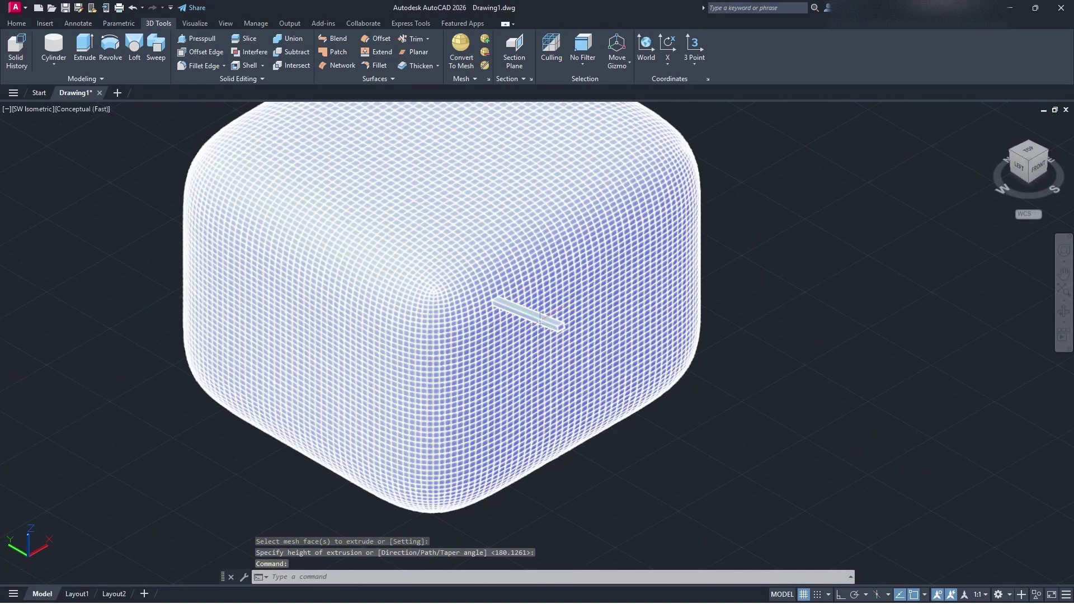
Step: Increase the smoothness of the refined mesh with its extruded face, selecting the mesh for further smoothing
left_click(540, 321)
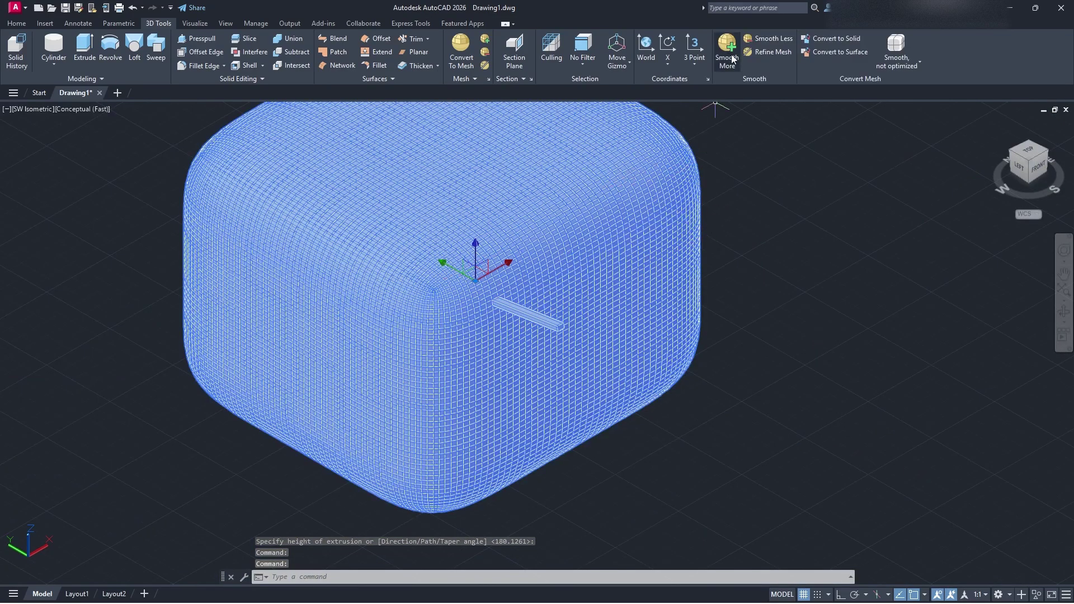
left_click(727, 50)
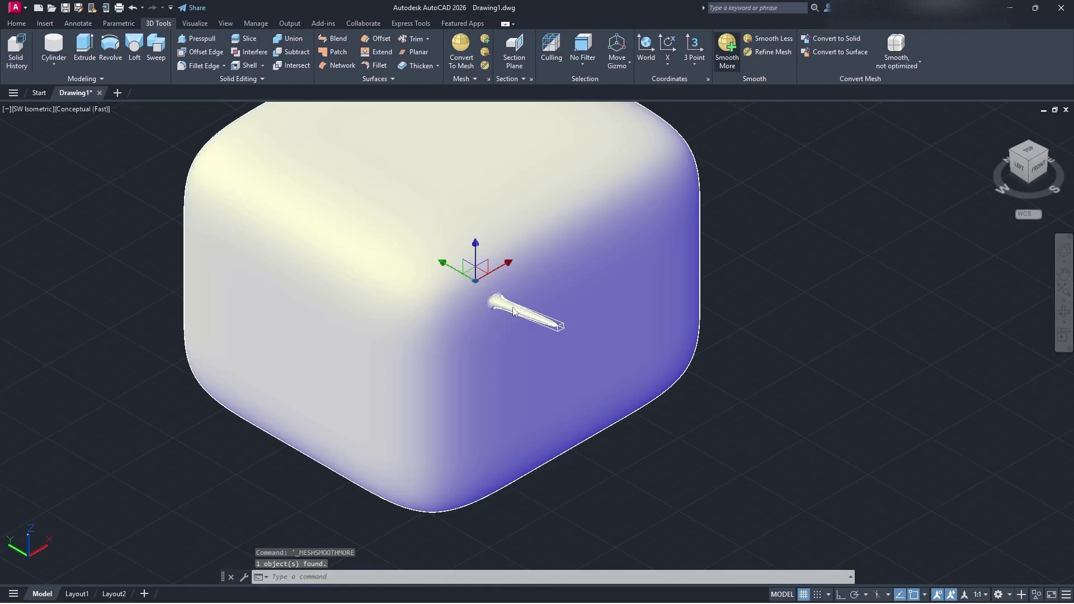
left_click(565, 339)
left_click(541, 338)
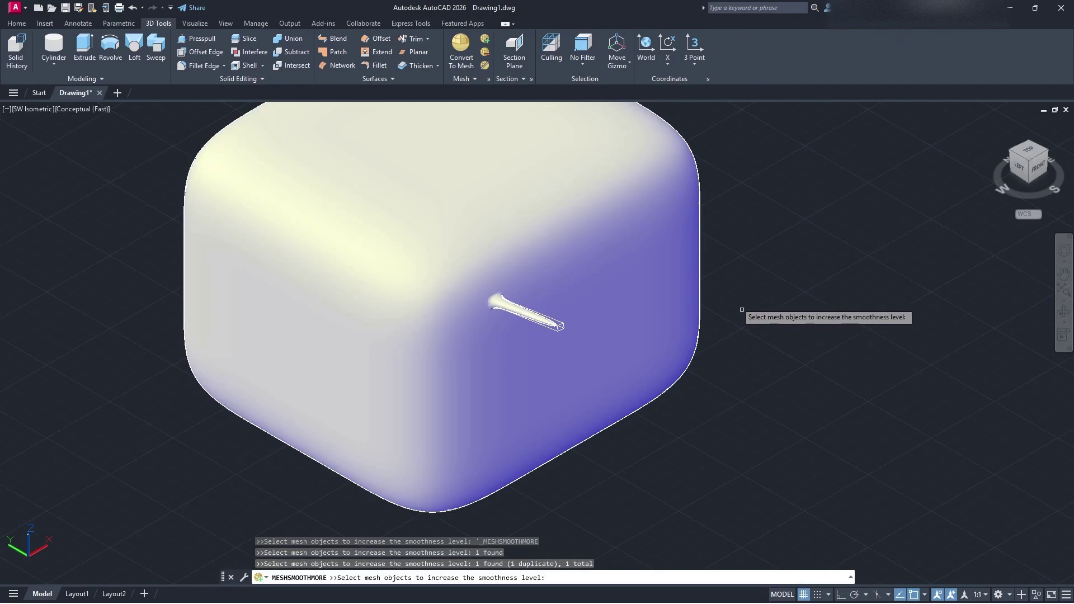
scroll(571, 325, "up", 3)
scroll(428, 325, "up", 2)
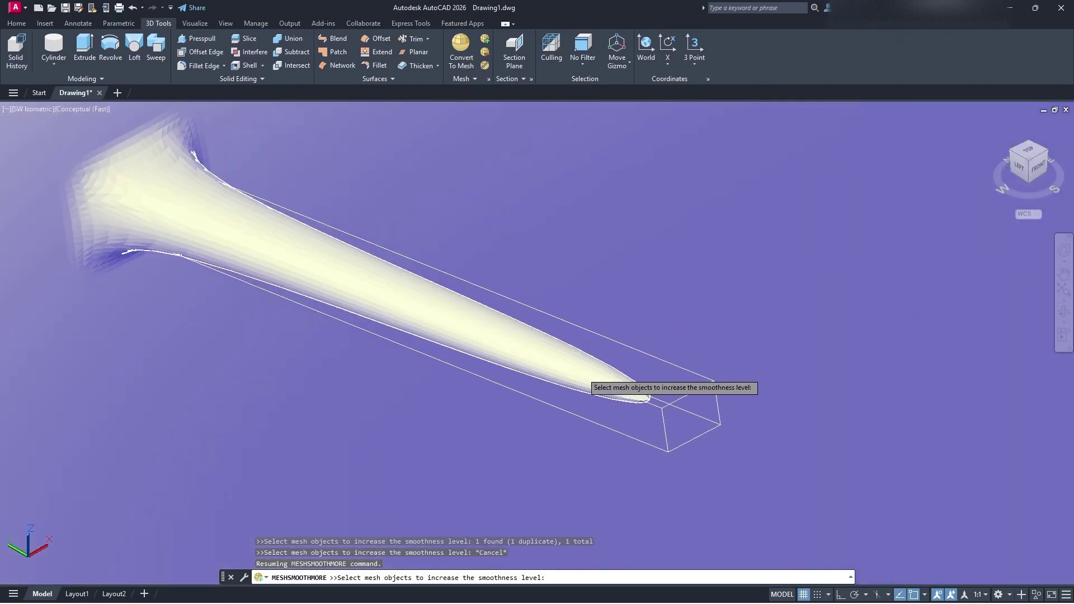
left_click(481, 336)
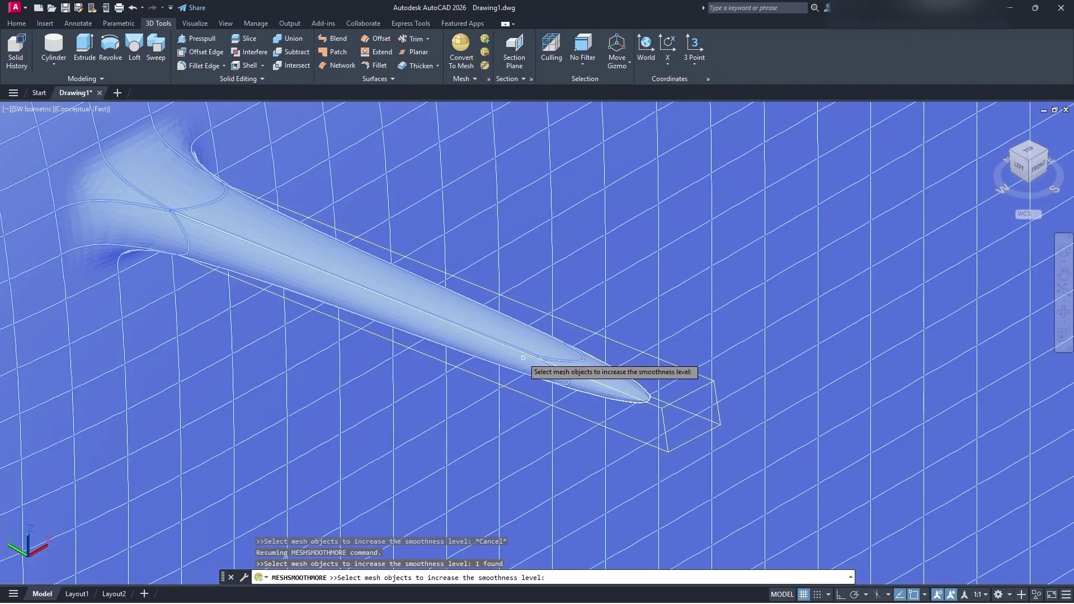
scroll(523, 358, "down", 6)
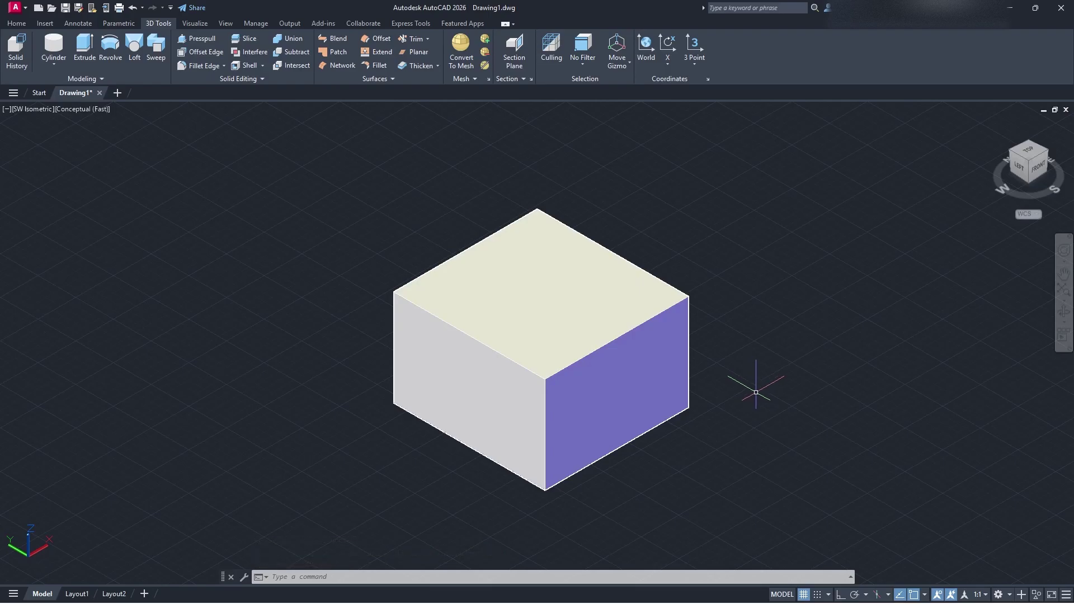
Step: Convert the new unsmoothed box mesh to a surface using the smooth, not optimized setting
left_click(613, 404)
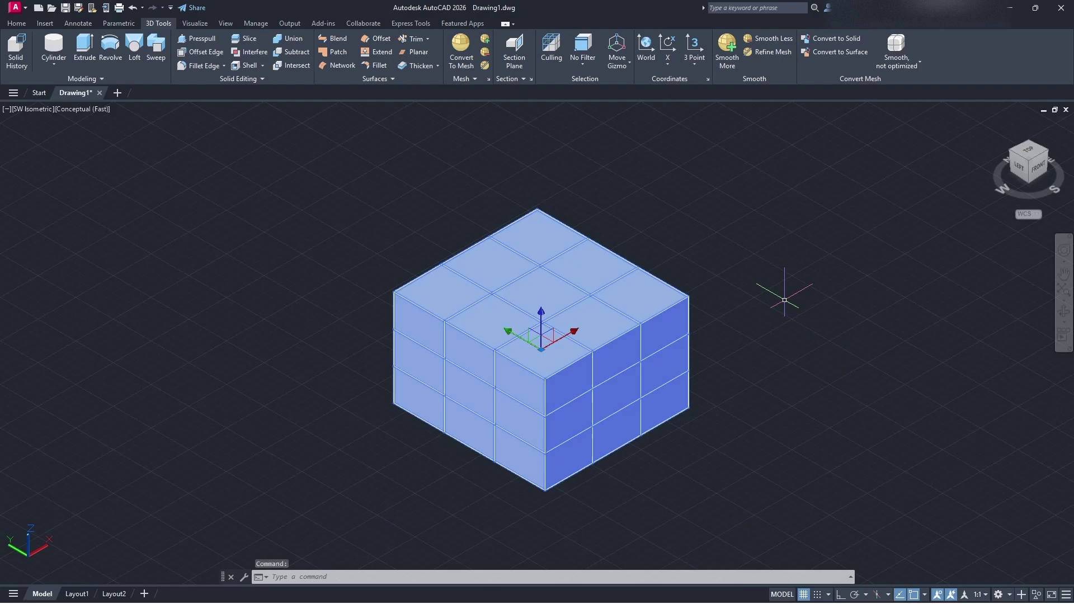
left_click(838, 52)
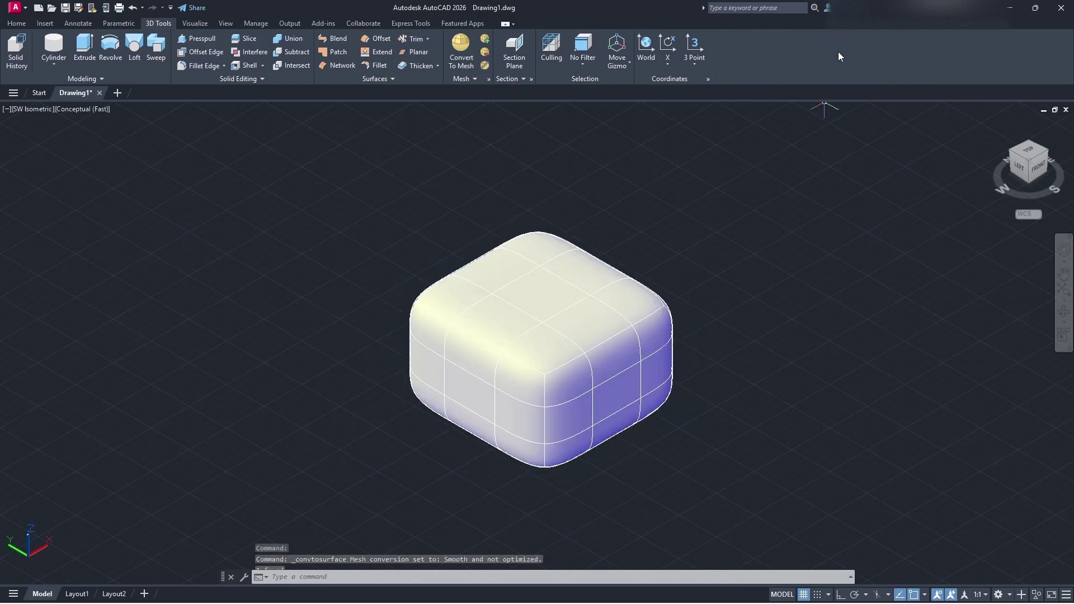
scroll(588, 380, "up", 2)
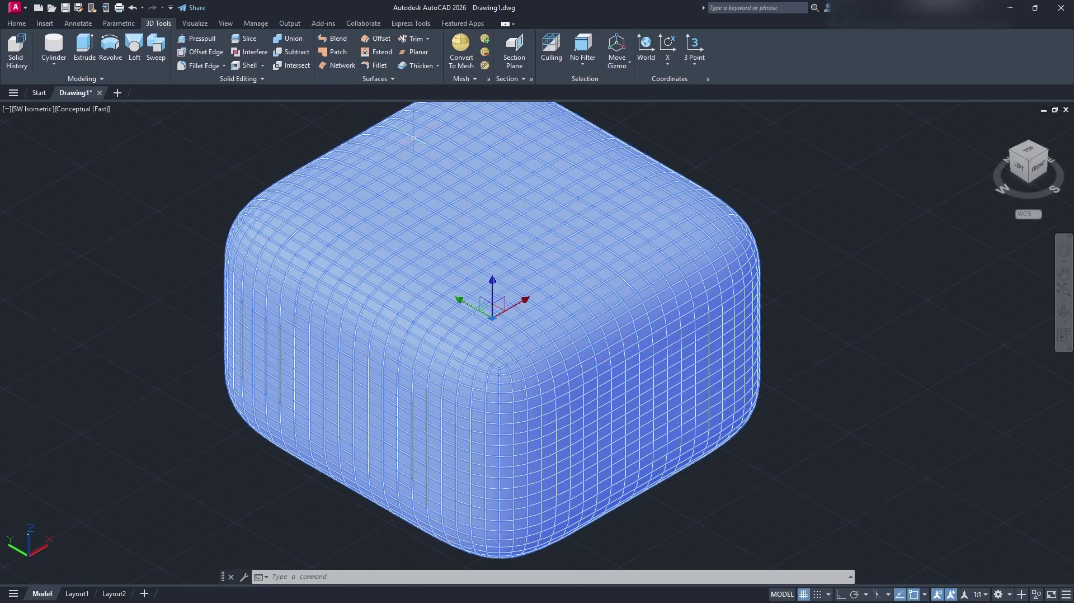
key("Escape")
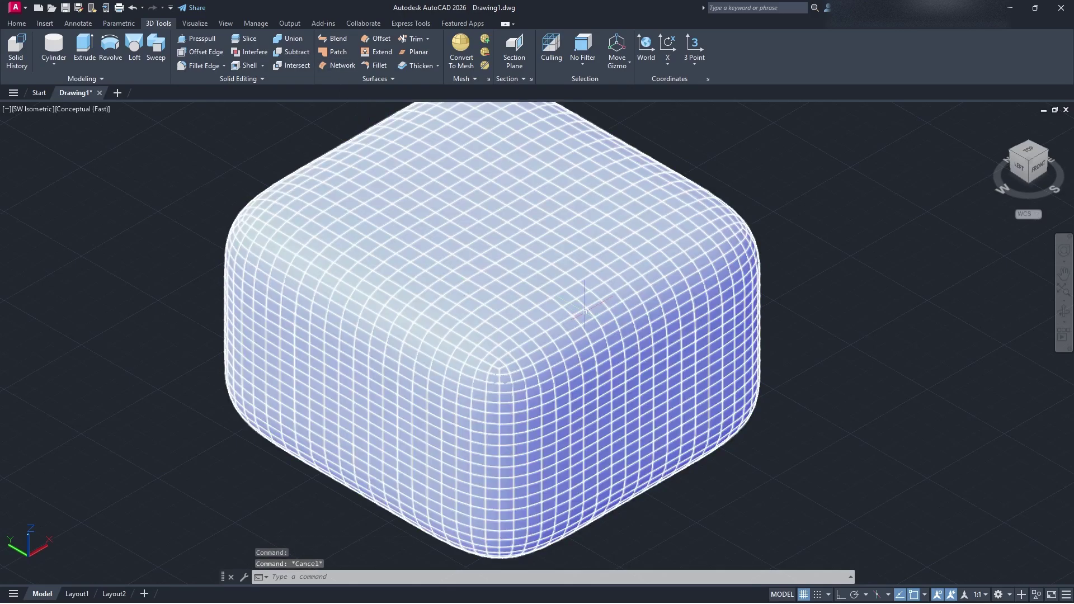
left_click(391, 80)
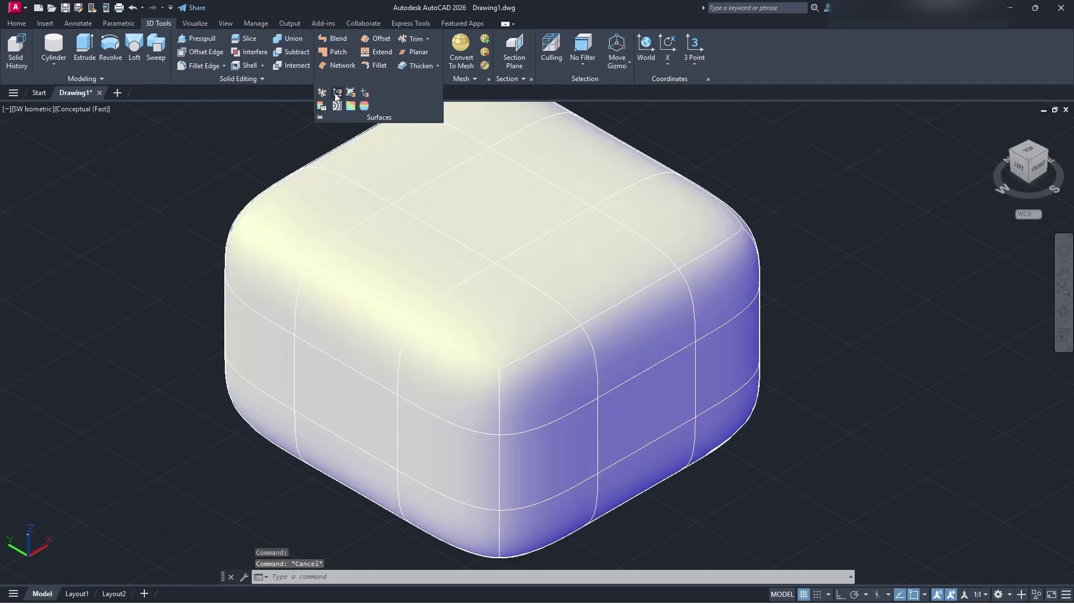
key("Escape")
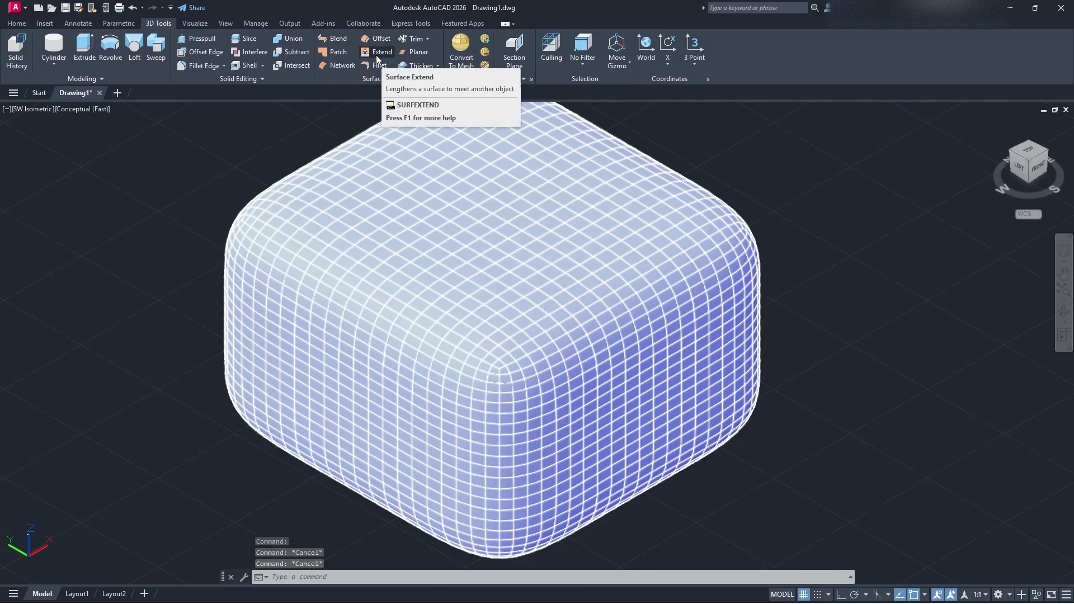
Step: Try to reduce the smoothness of the surface converted from the box mesh
left_click(495, 243)
middle_click_drag(636, 272, 673, 320)
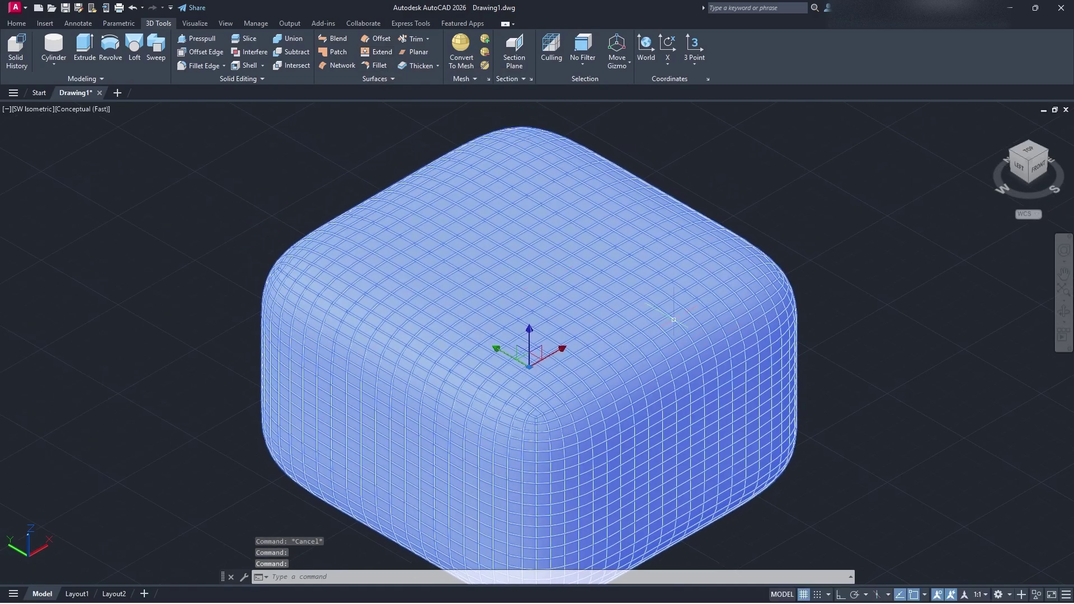
middle_click_drag(721, 368, 664, 335)
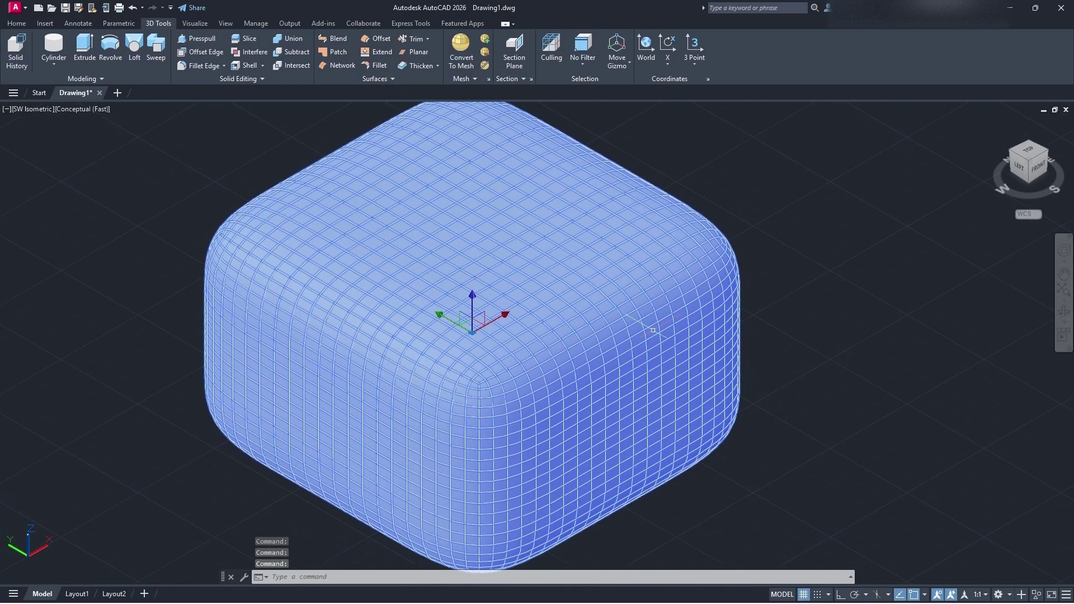
key("Escape")
left_click(615, 313)
key("Escape")
left_click(609, 271)
left_click(486, 54)
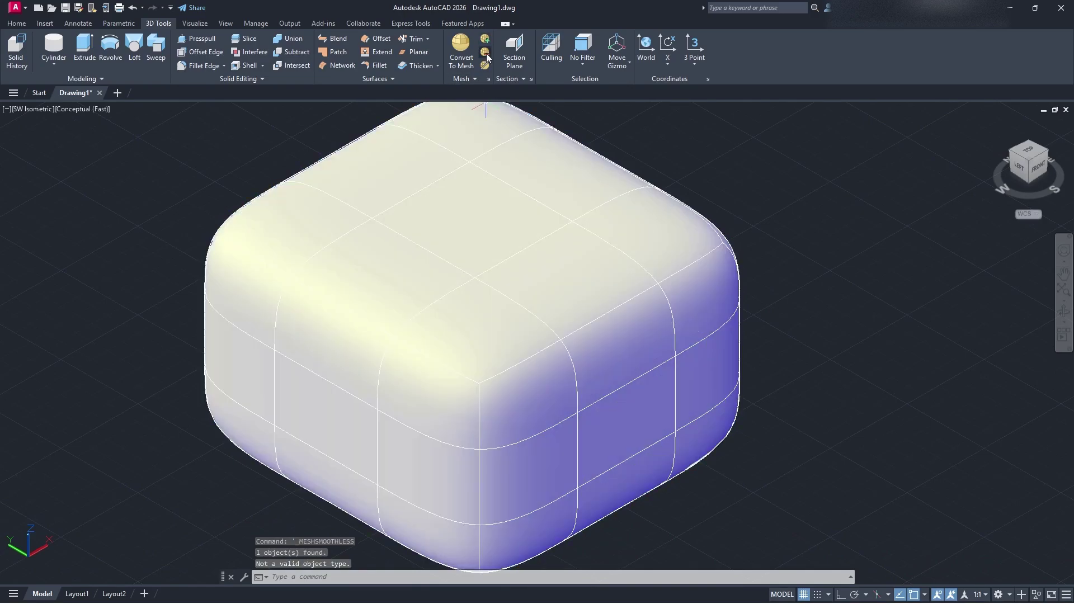
left_click(486, 54)
left_click(512, 215)
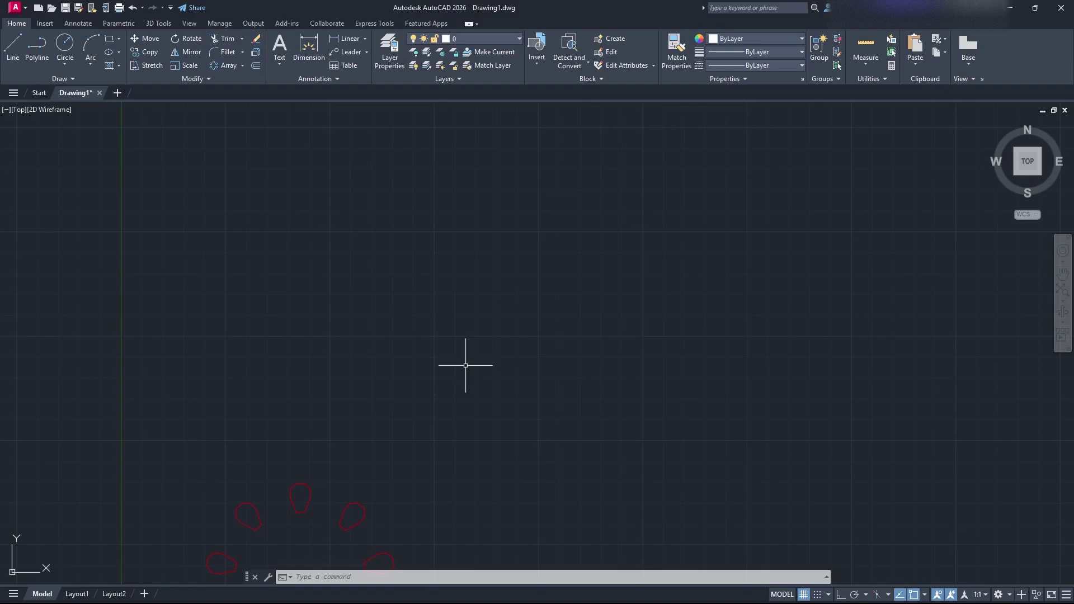
mouse_move(604, 408)
middle_mouse_down()
mouse_move(530, 216)
mouse_move(562, 317)
mouse_move(575, 251)
middle_mouse_up()
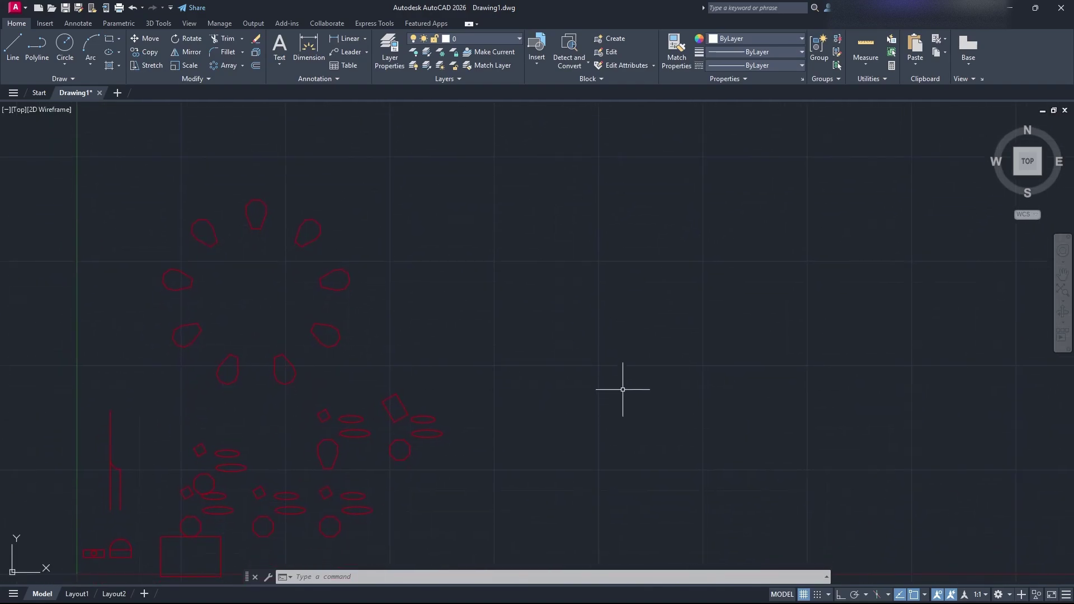
middle_click_drag(621, 388, 468, 314)
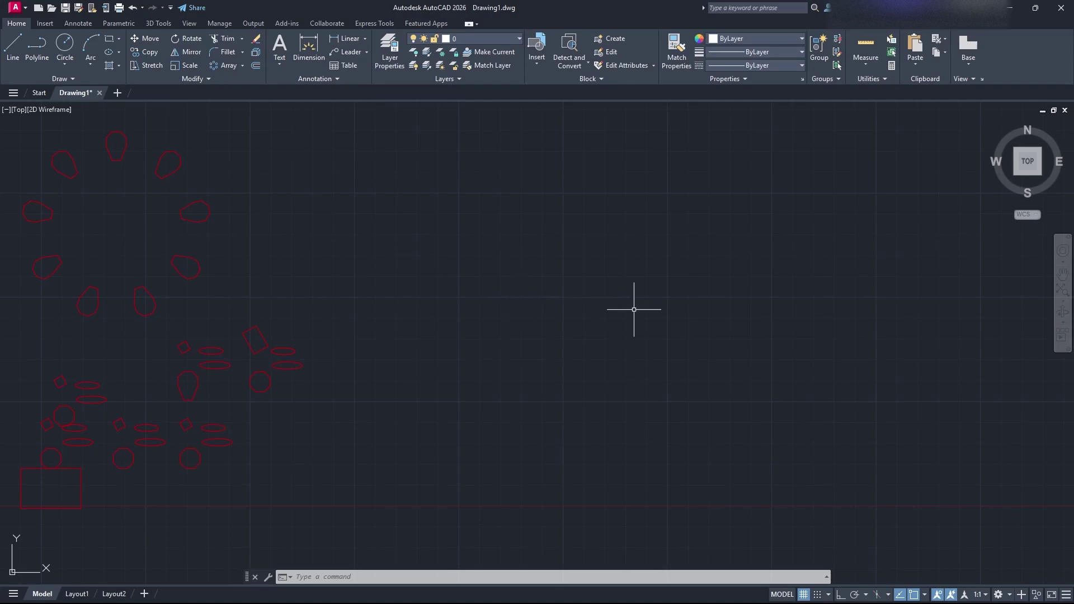
mouse_move(619, 314)
middle_mouse_down()
mouse_move(537, 330)
mouse_move(485, 371)
middle_mouse_up()
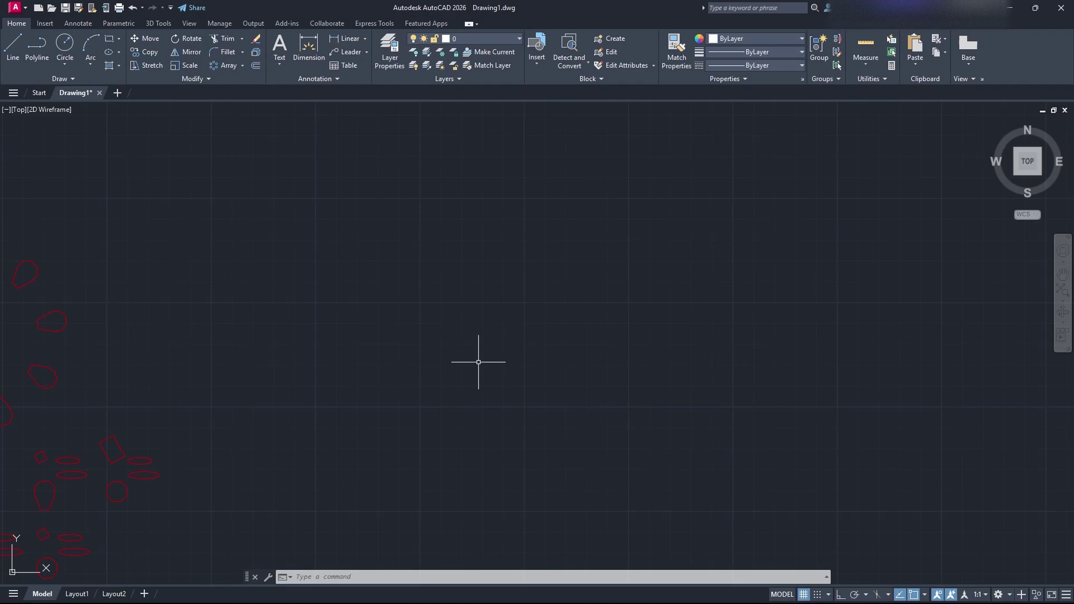
scroll(518, 302, "up", 5)
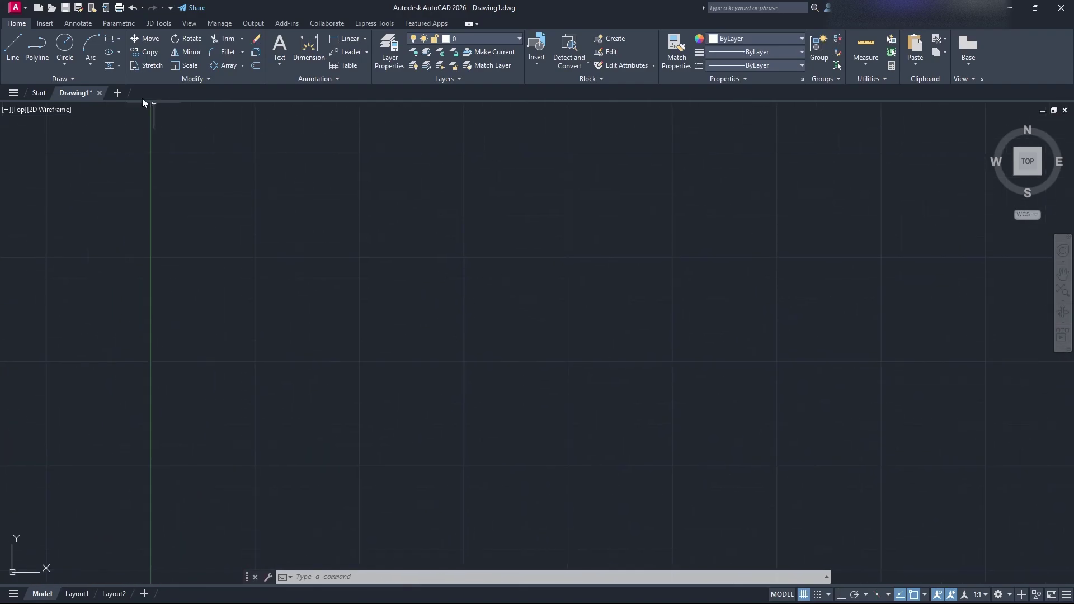
left_click(64, 47)
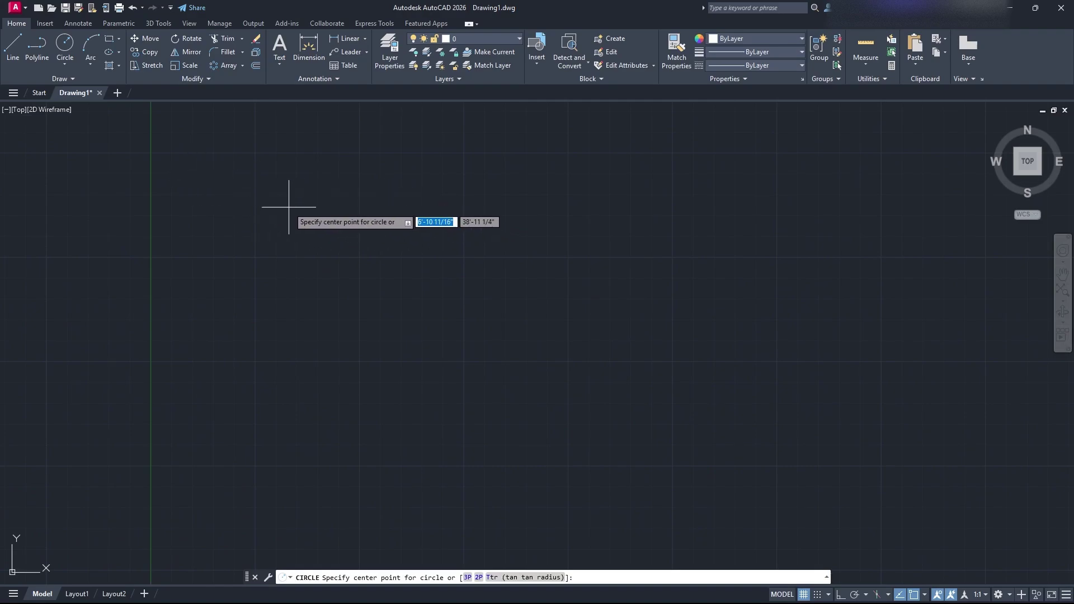
middle_click_drag(293, 199, 330, 245)
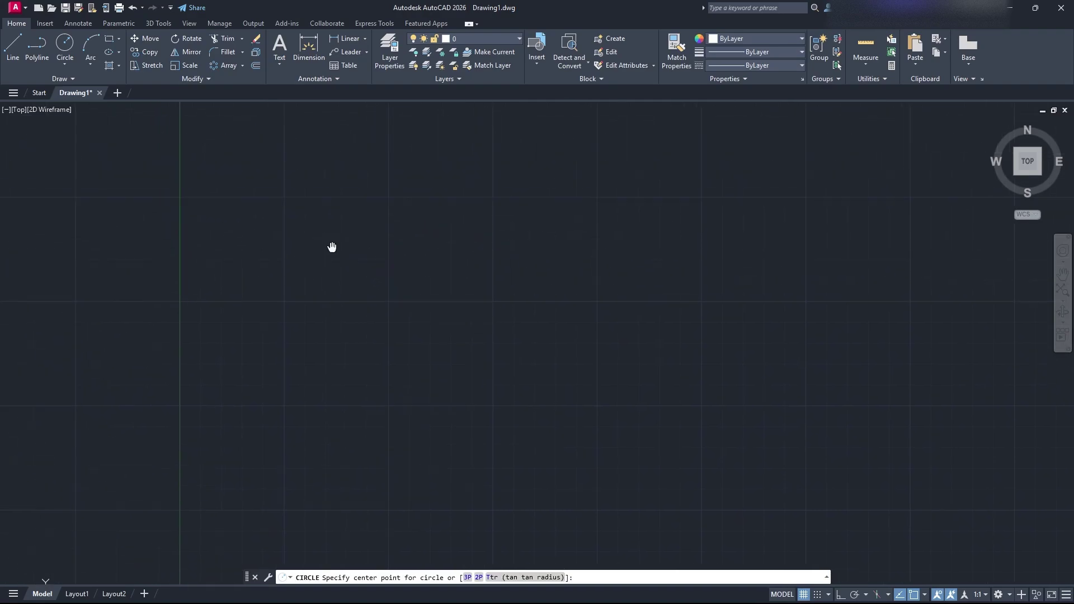
left_click(110, 39)
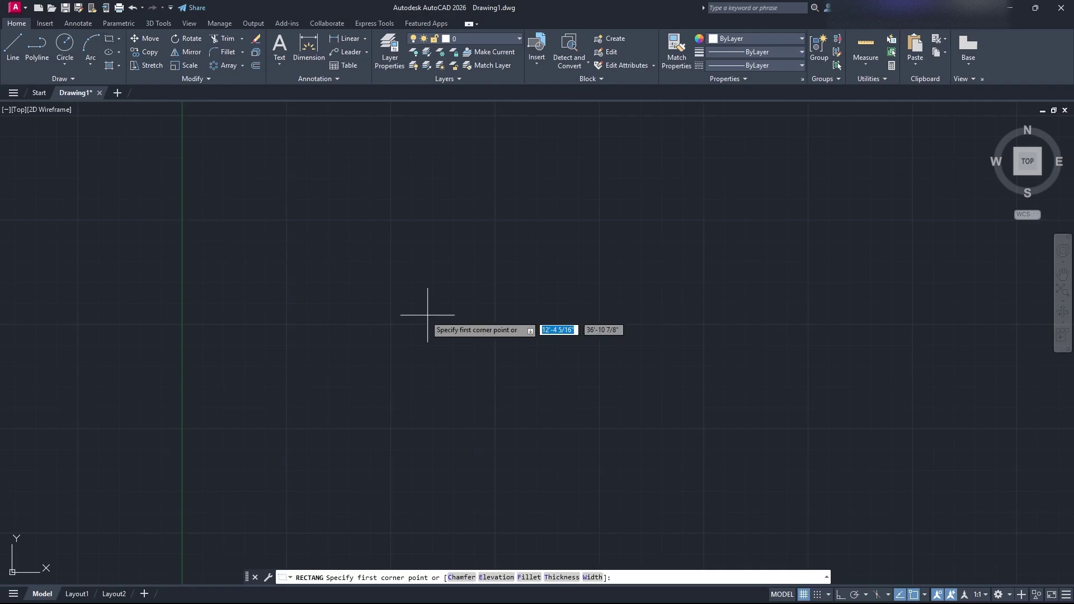
left_click(287, 219)
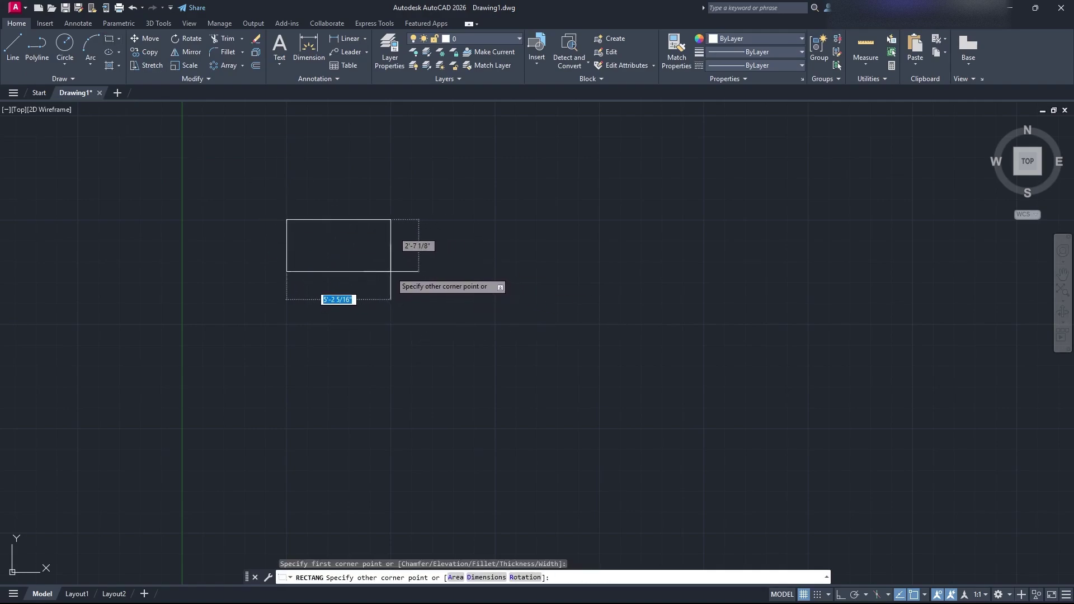
key("Escape")
Step: Create a new layer named Example Blocks and make it the current layer
left_click(483, 39)
left_click(392, 62)
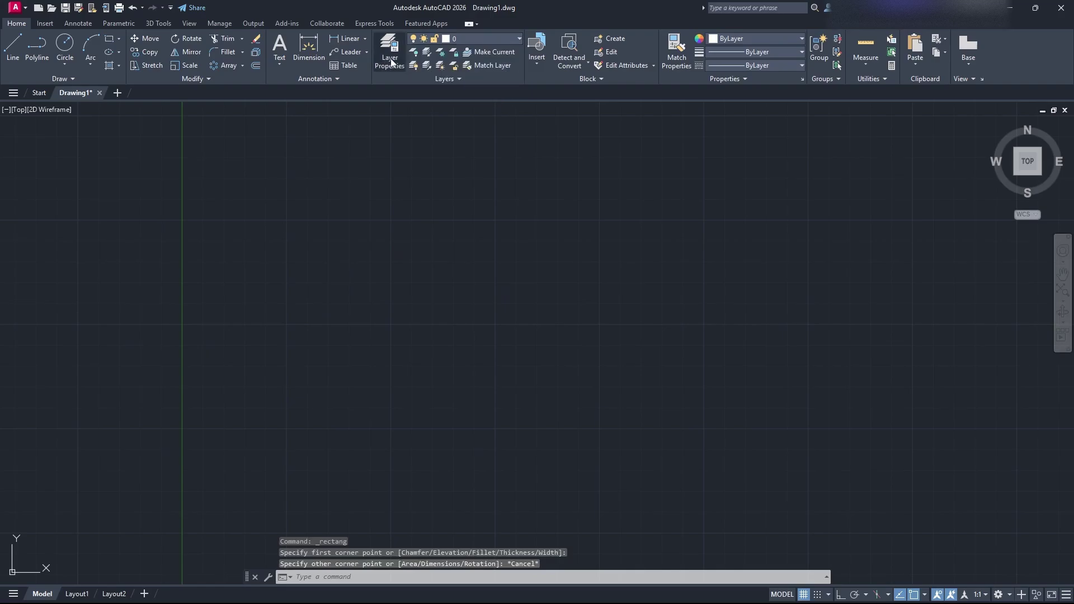
left_click(237, 95)
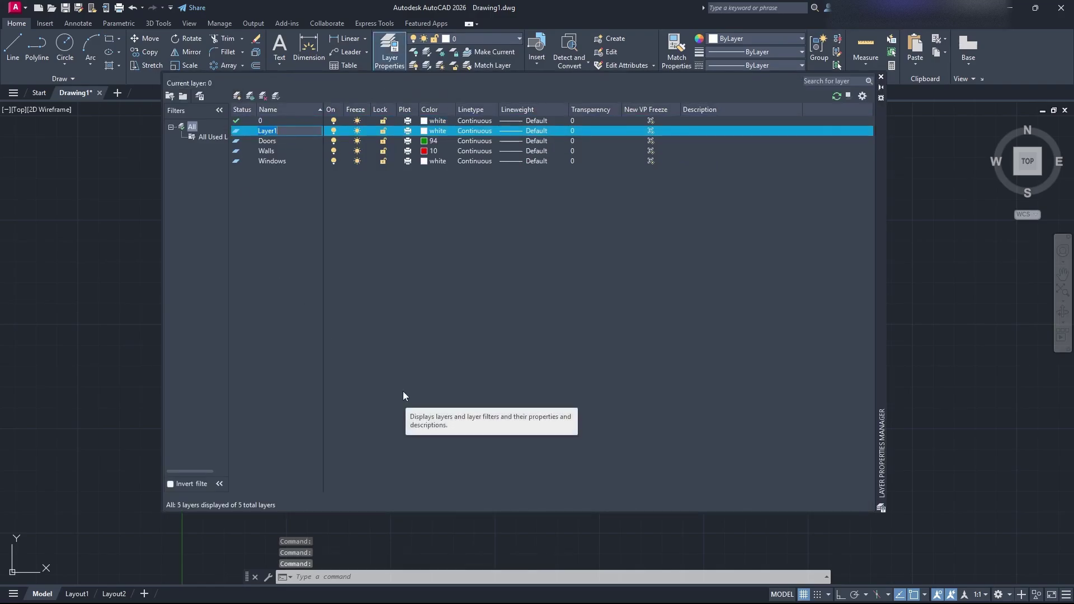
type("Example Block")
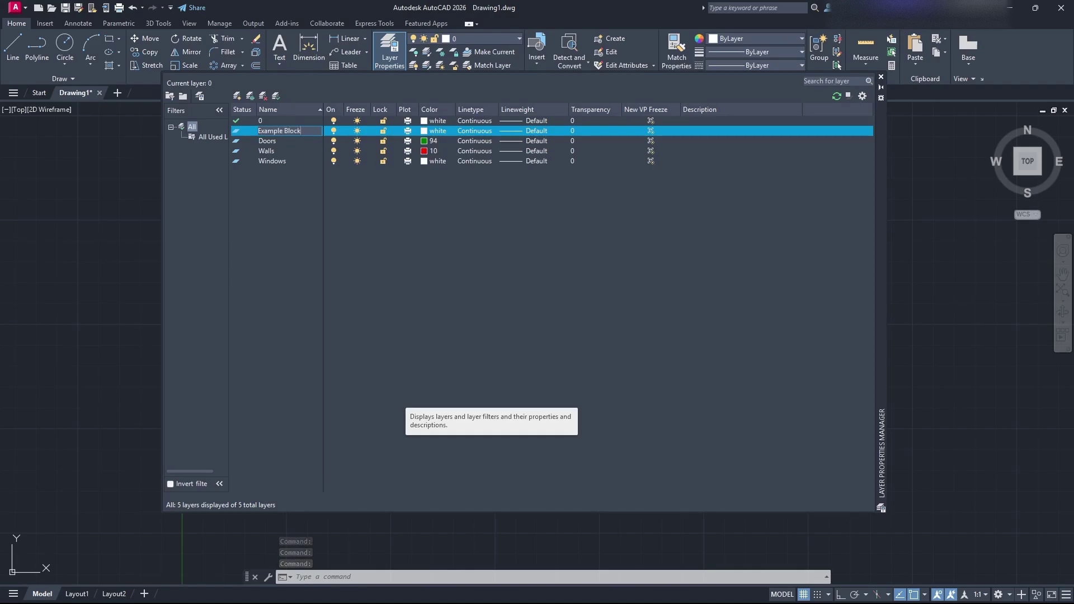
type("s")
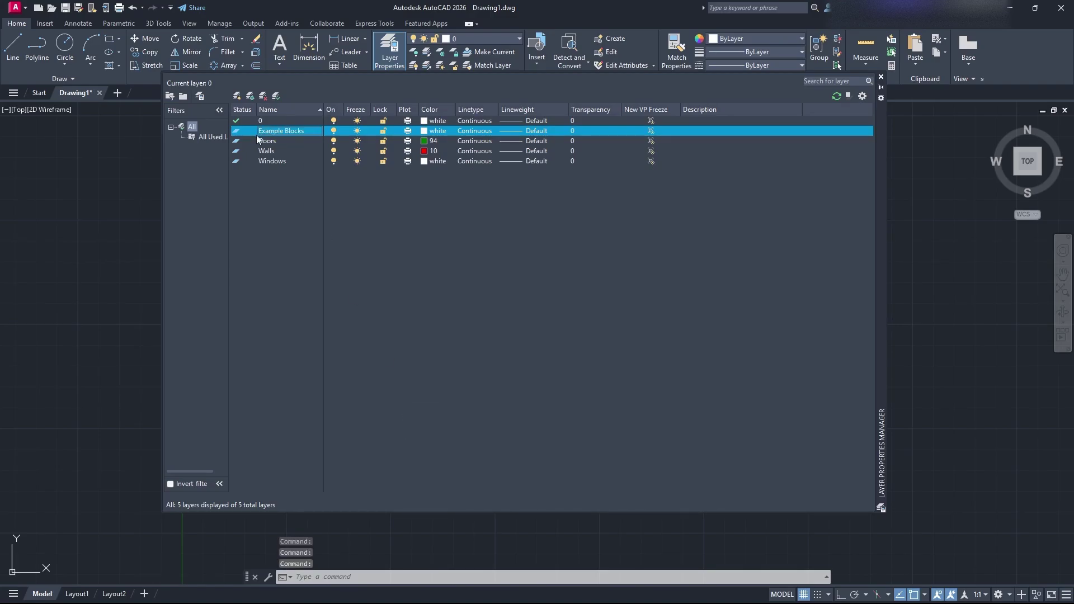
double_click(251, 132)
Step: Set the Example Blocks layer's color to orange, index color 30, and close the layer manager
left_click(432, 131)
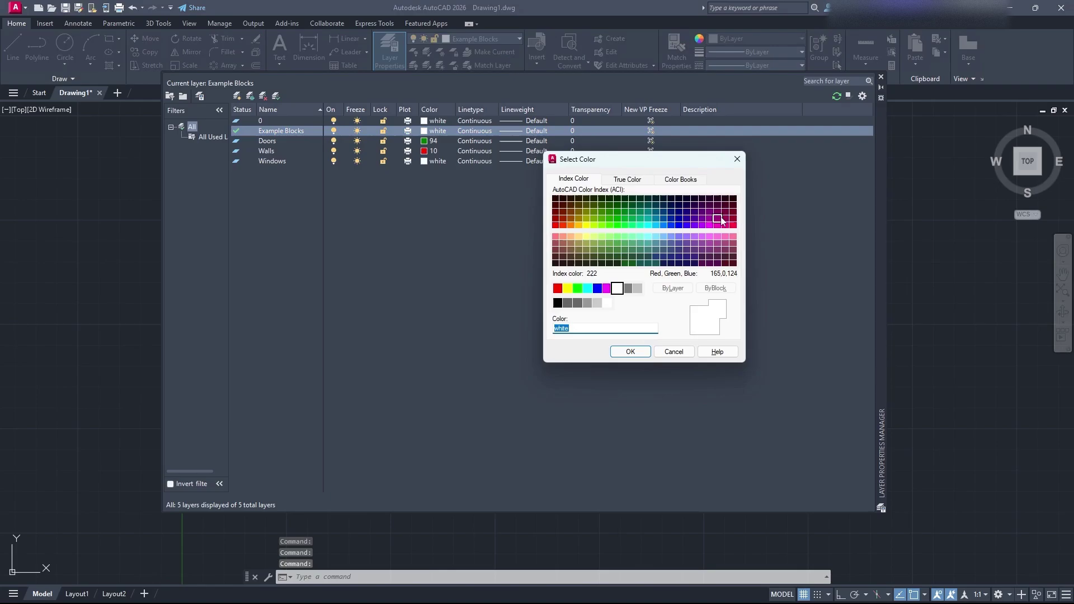
left_click(571, 225)
key("Return")
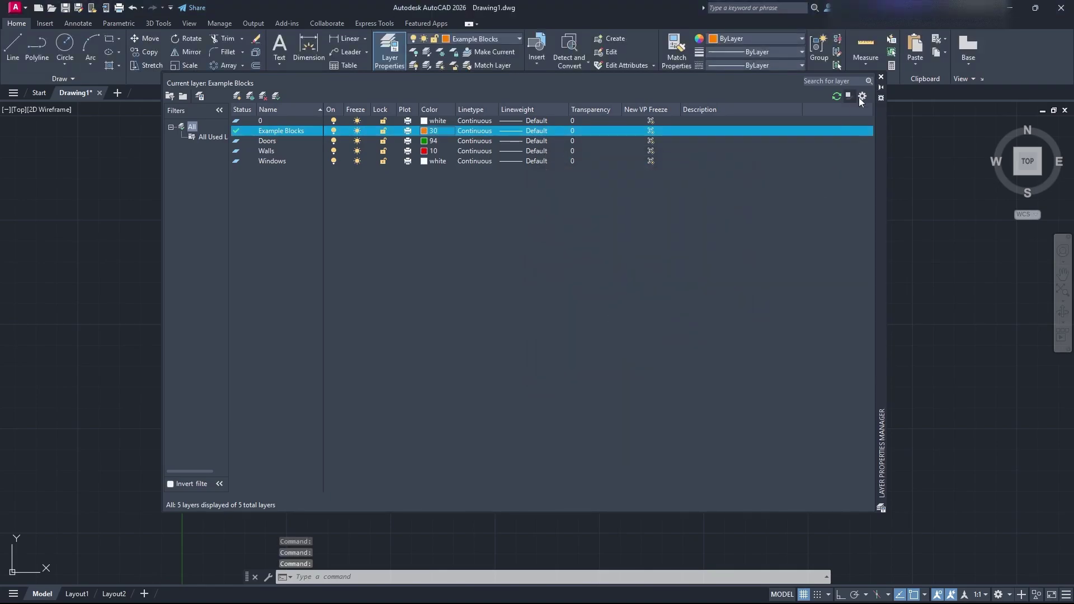
left_click(881, 77)
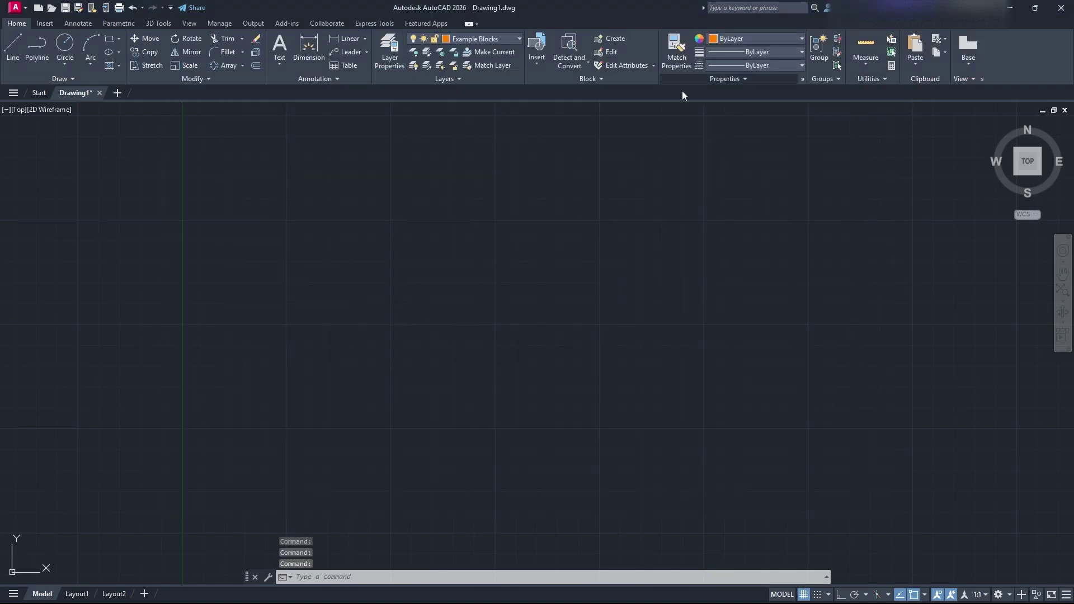
Step: Draw a rectangle about 5'-10" wide and 2'-2" high in the empty drawing area, starting near the green vertical axis
left_click(110, 44)
left_click(182, 221)
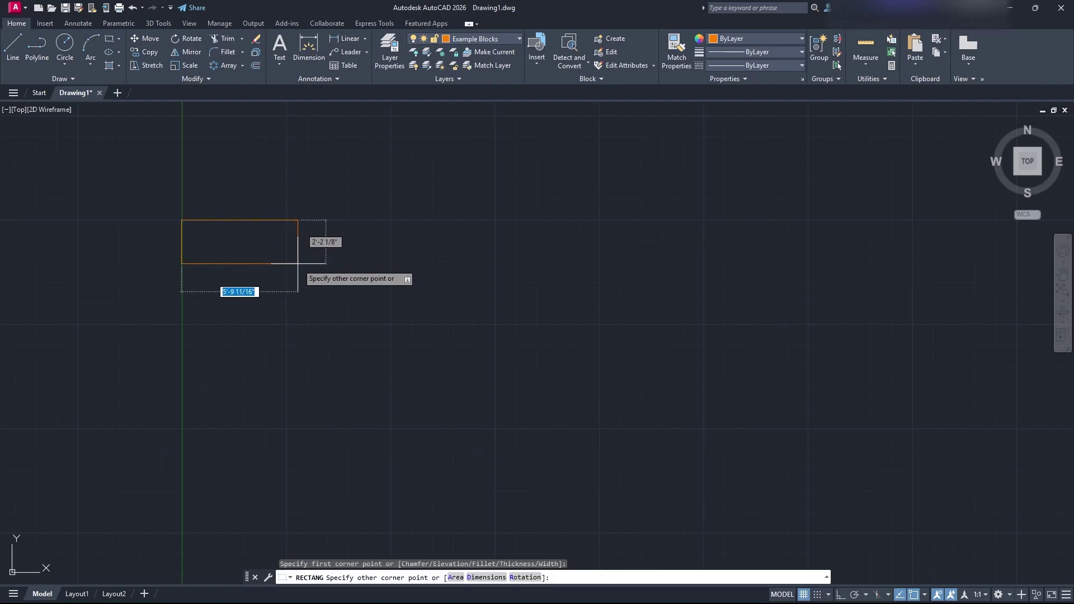
left_click(298, 263)
Step: Draw a vertical line between the midpoints of the rectangle's upper and lower edges, dividing it in half
scroll(592, 345, "down", 2)
scroll(544, 347, "up", 8)
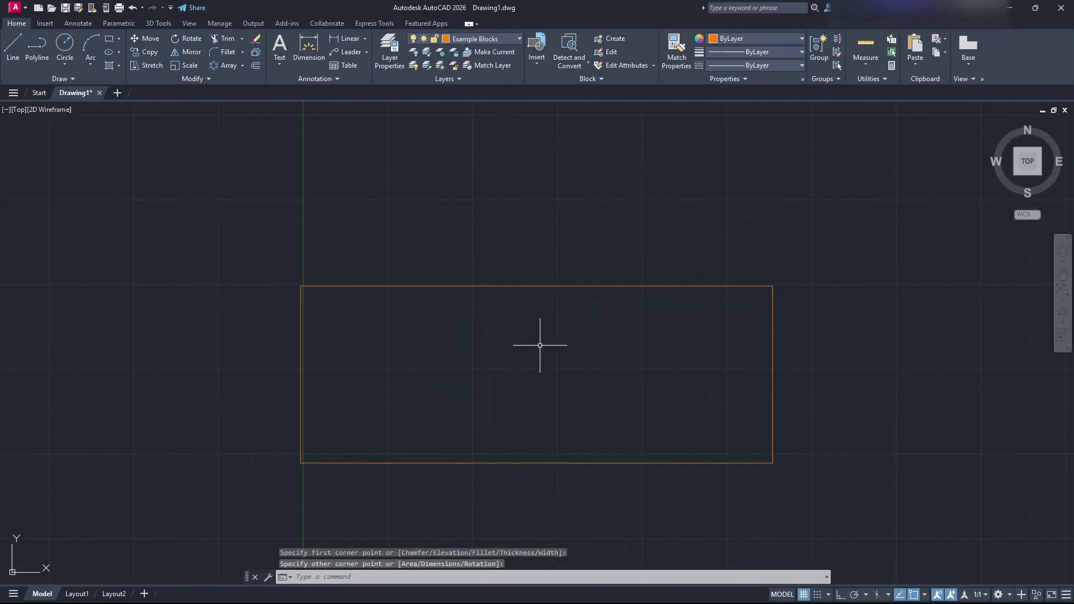
middle_click_drag(545, 347, 480, 284)
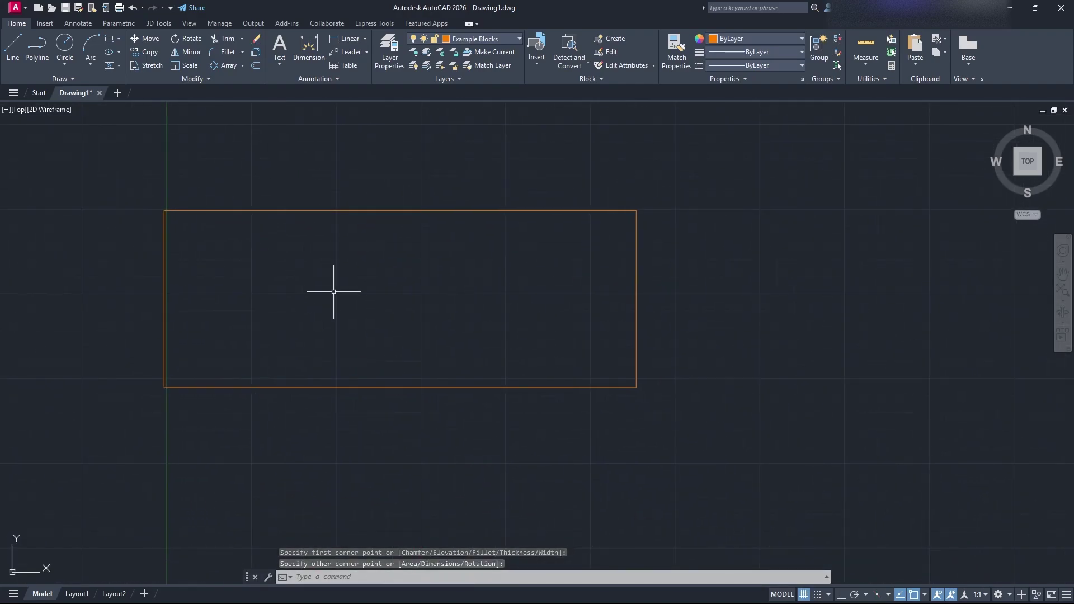
left_click(13, 46)
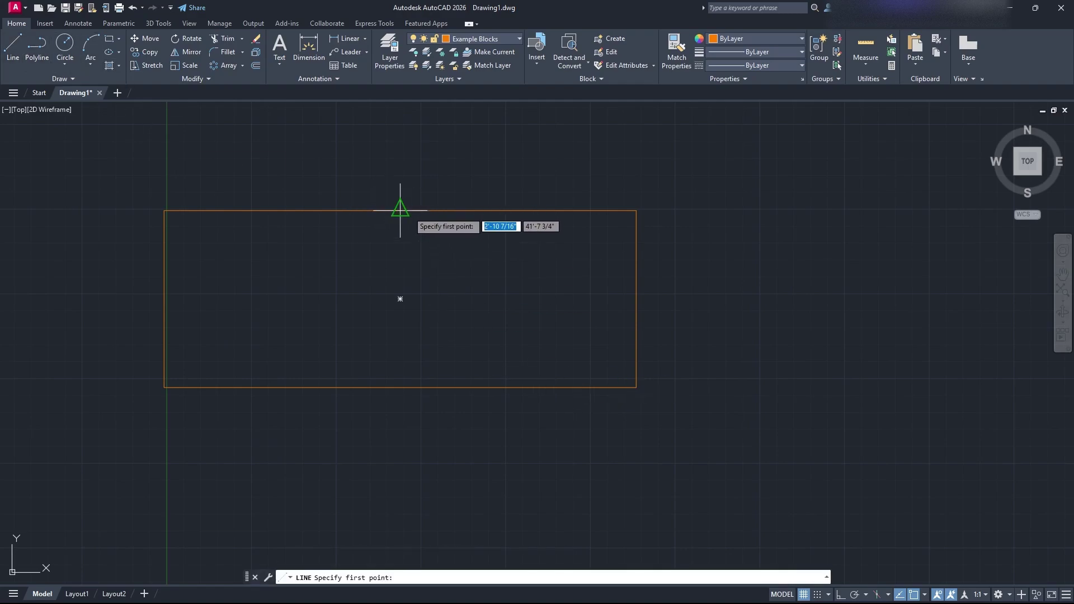
left_click(400, 211)
left_click(400, 387)
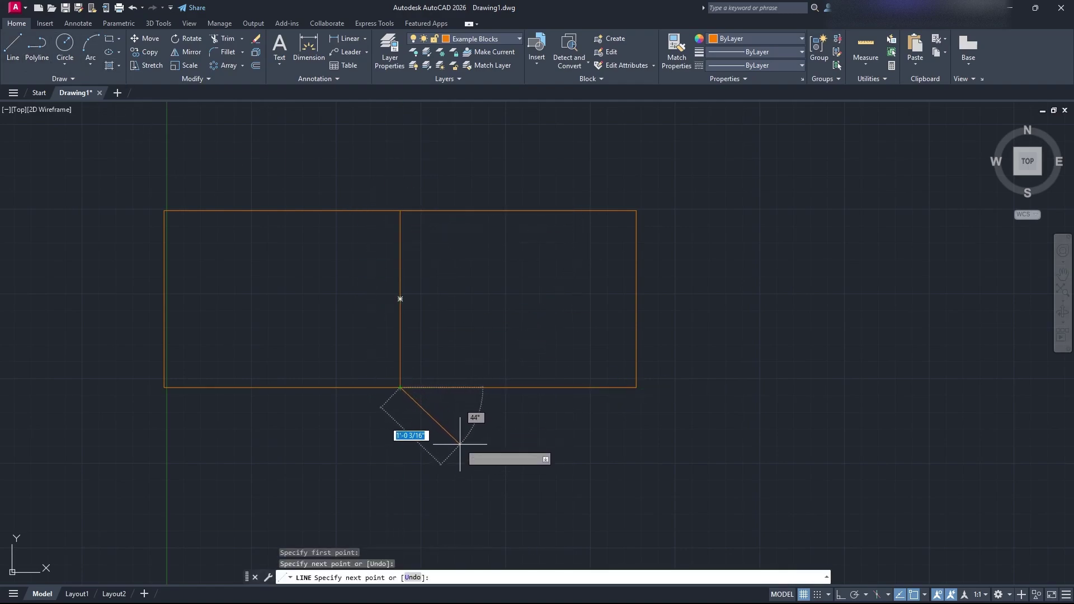
key("Escape")
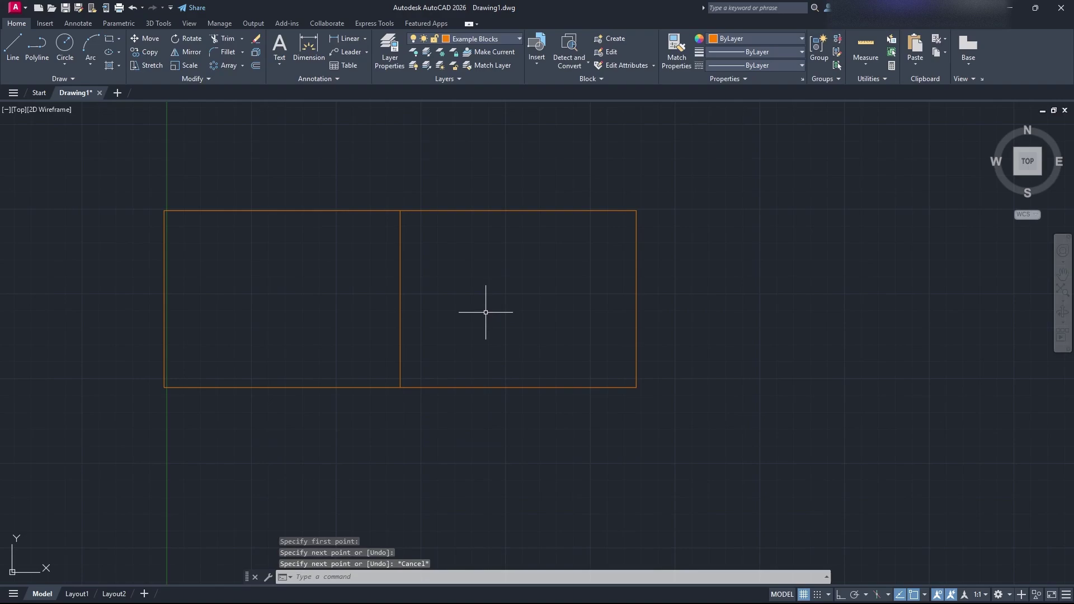
Step: Draw a 4" line extending right from the rectangle's lower-right corner, continued by a 2.5' line straight up
left_click(11, 51)
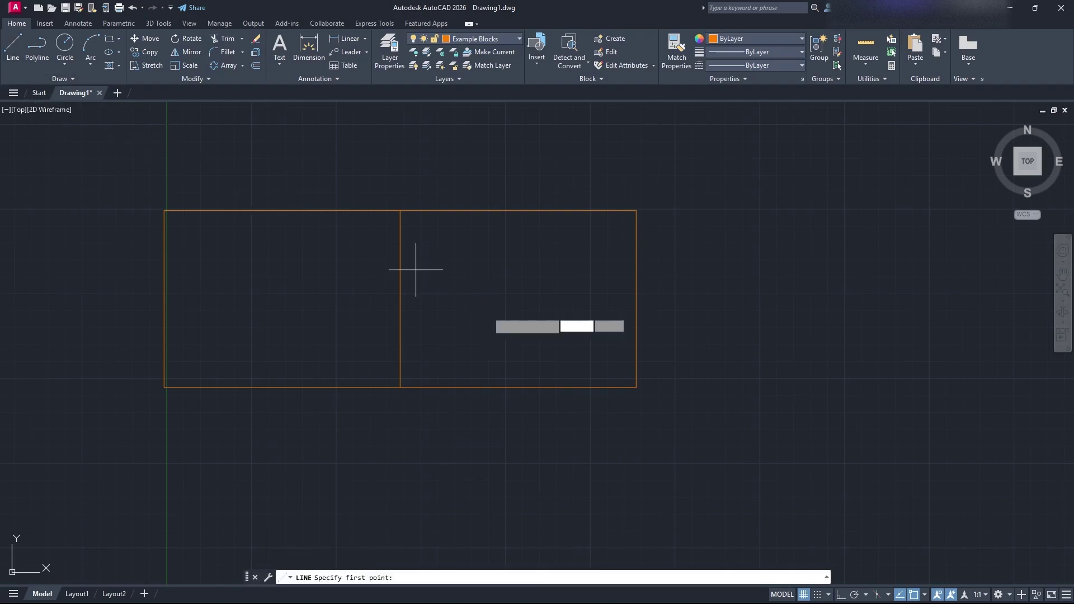
left_click(636, 387)
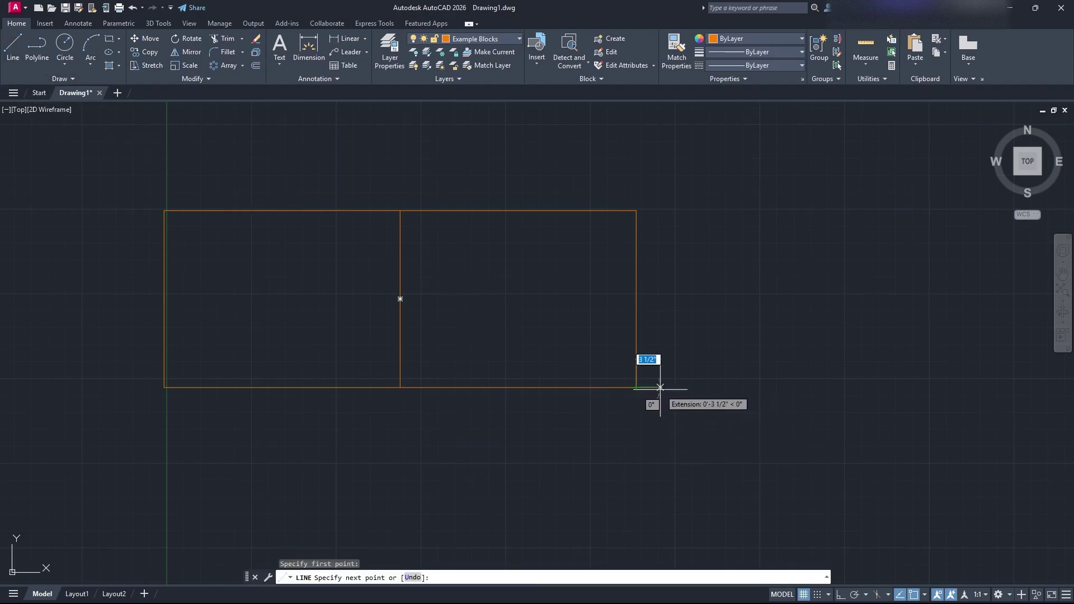
type("4")
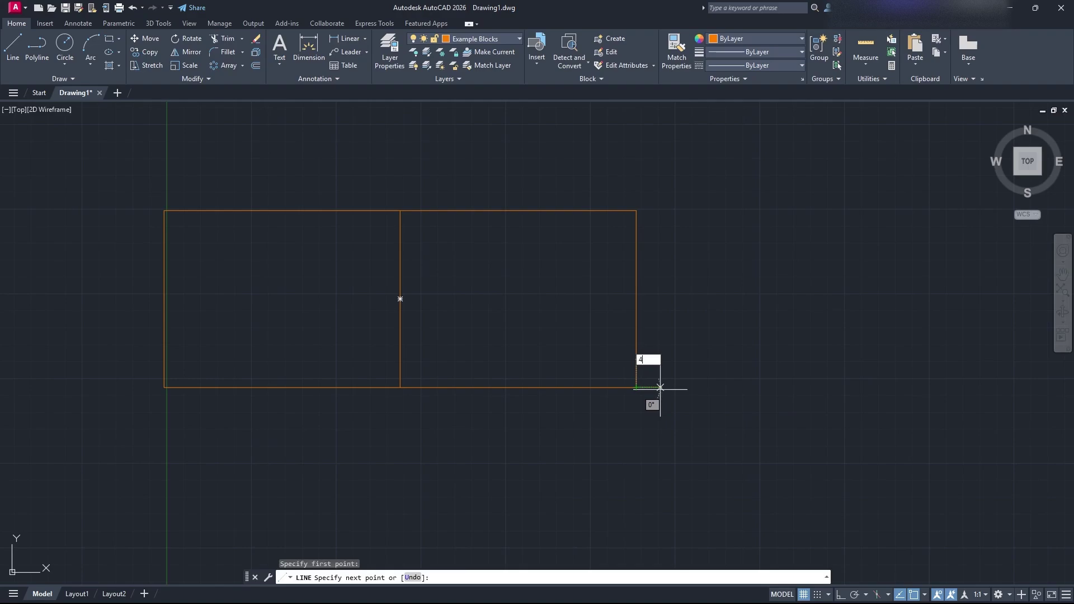
key("Return")
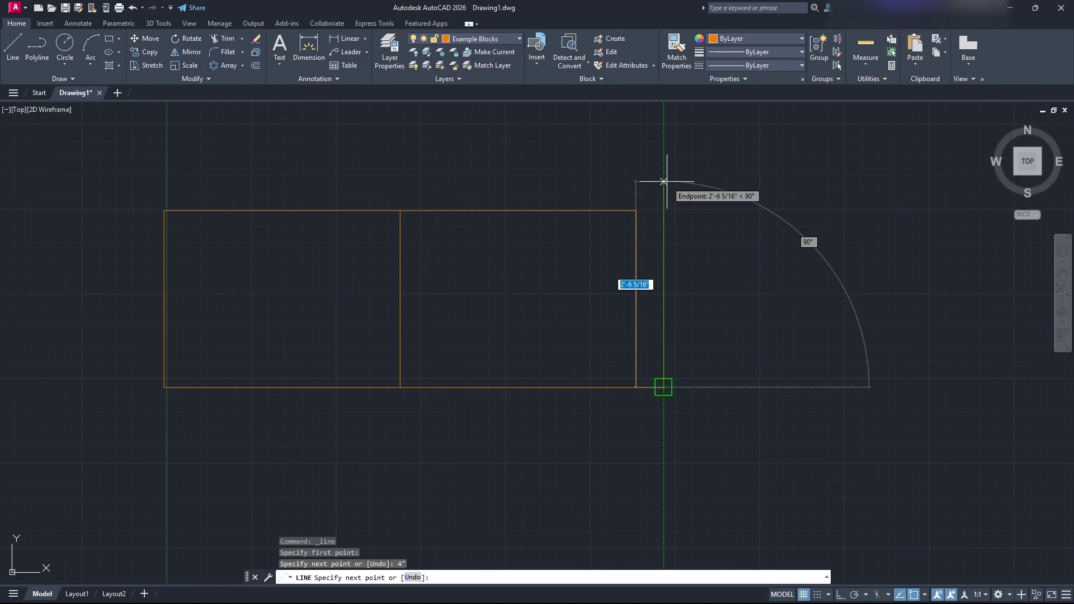
type("2")
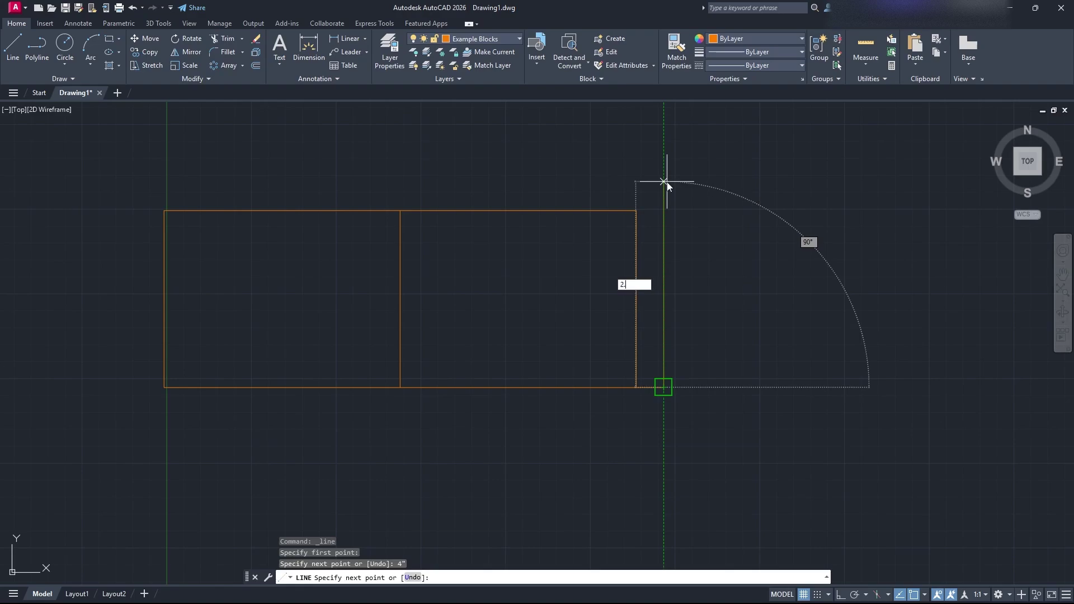
type(".5")
key("Return")
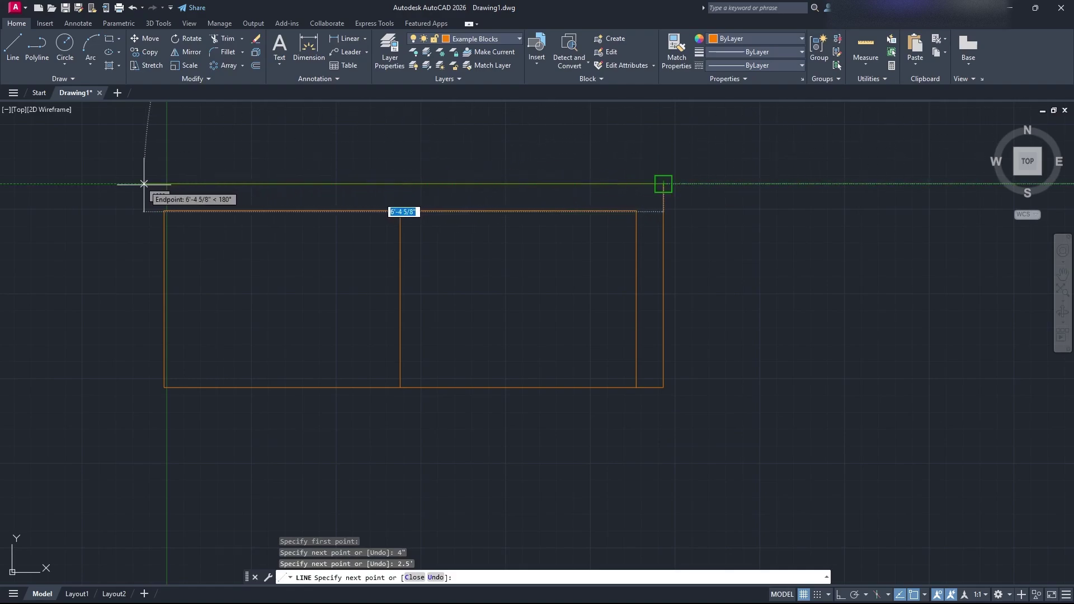
key("Escape")
left_click(36, 49)
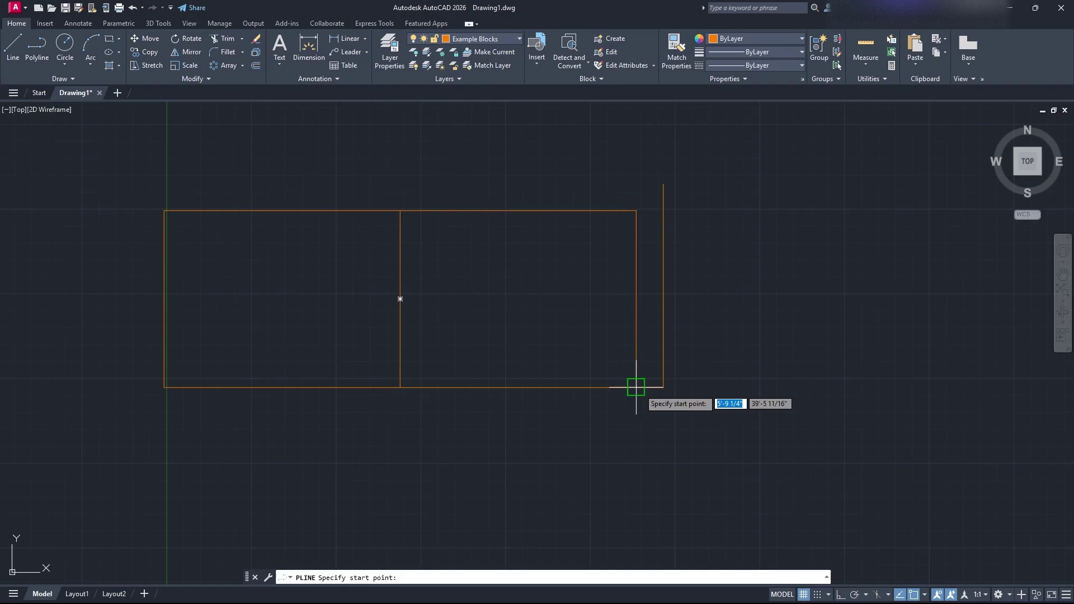
key("Escape")
Step: Copy the two connected lines beside the rectangle's right edge and paste the copy just left of the rectangle
left_click(677, 395)
left_click(648, 348)
key("ctrl+c")
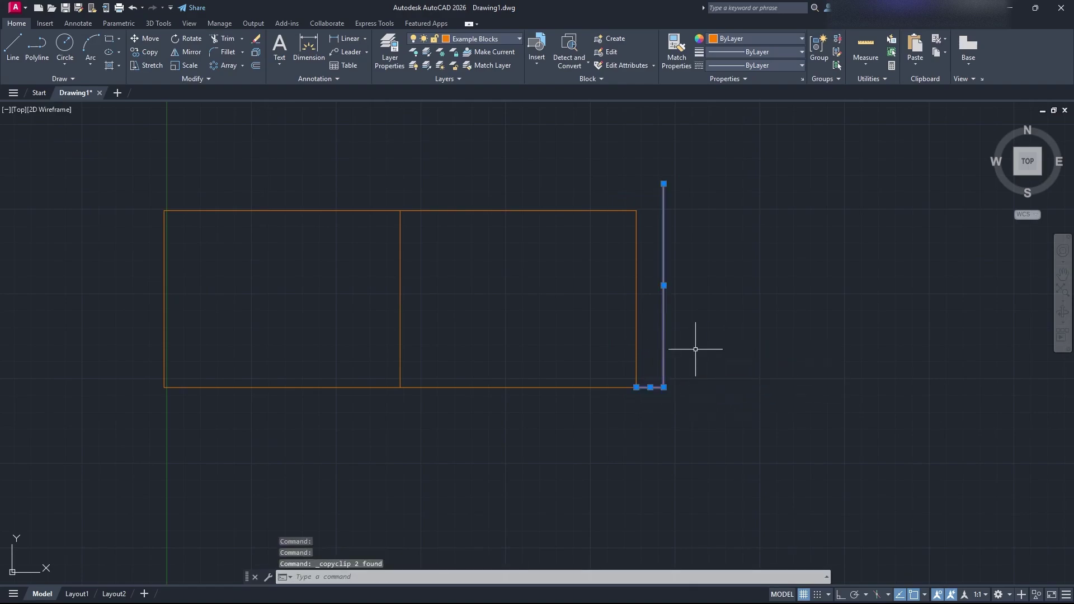
key("ctrl+v")
left_click(118, 391)
Step: Place the copied line pair just left of the rectangle and mirror it about its own vertical line, erasing the source objects
left_click(144, 403)
left_click(98, 333)
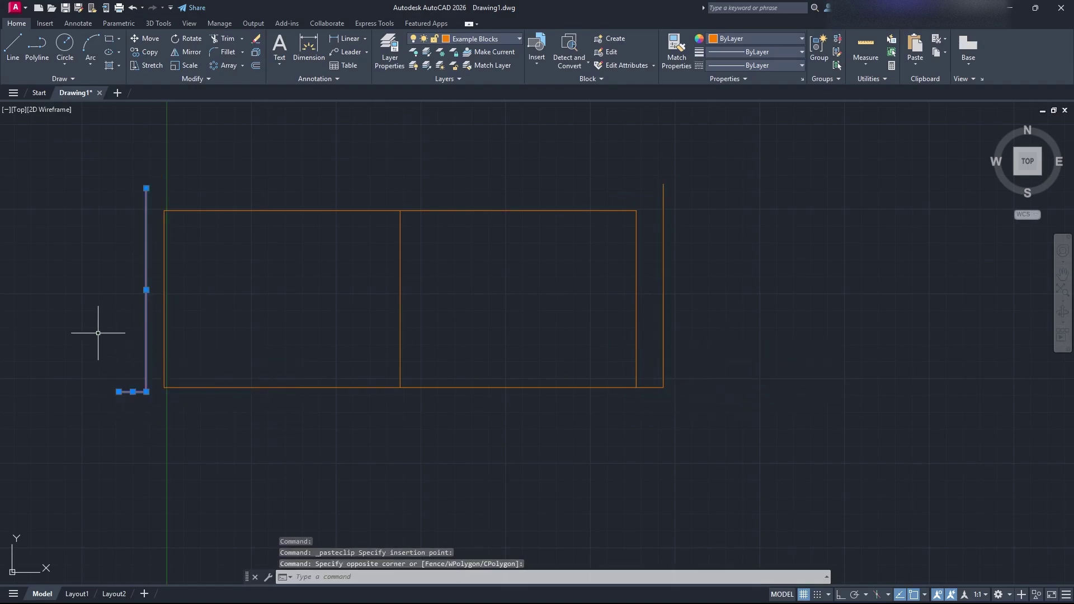
type("mirror")
key("Return")
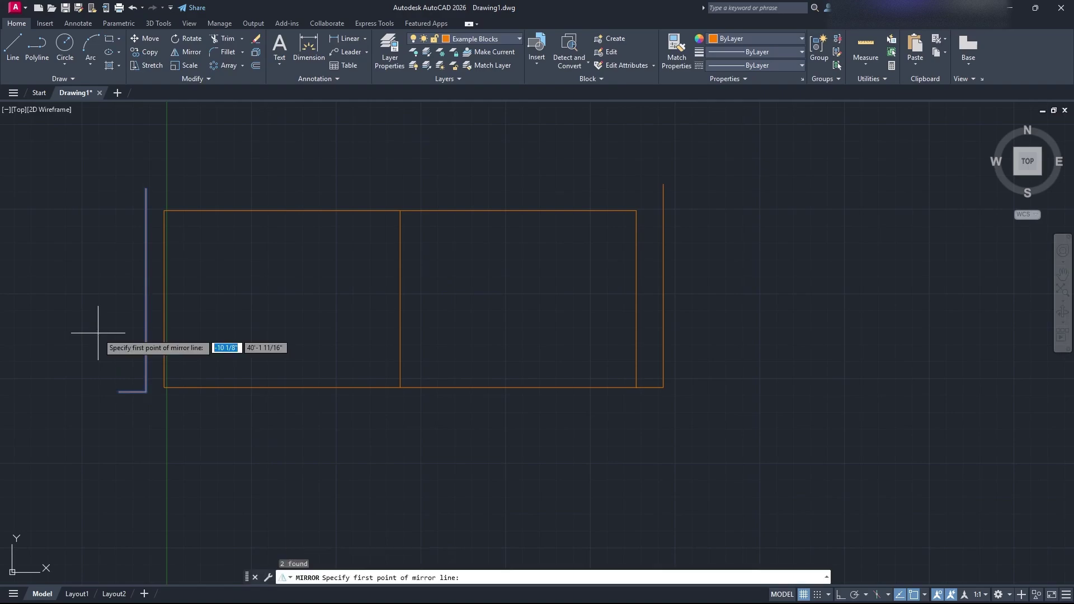
left_click(146, 391)
left_click(146, 189)
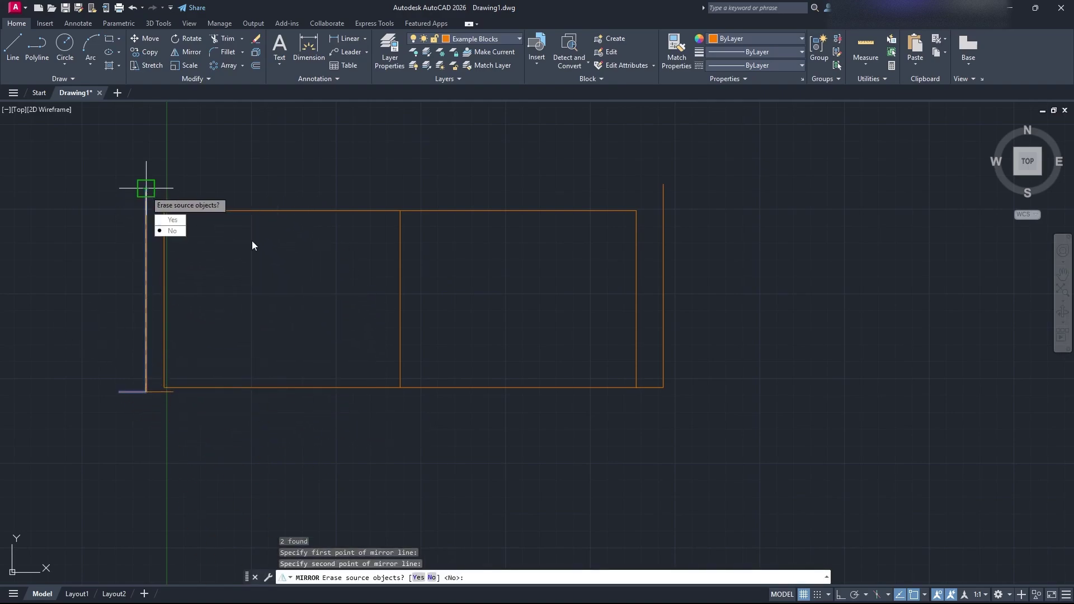
left_click(172, 220)
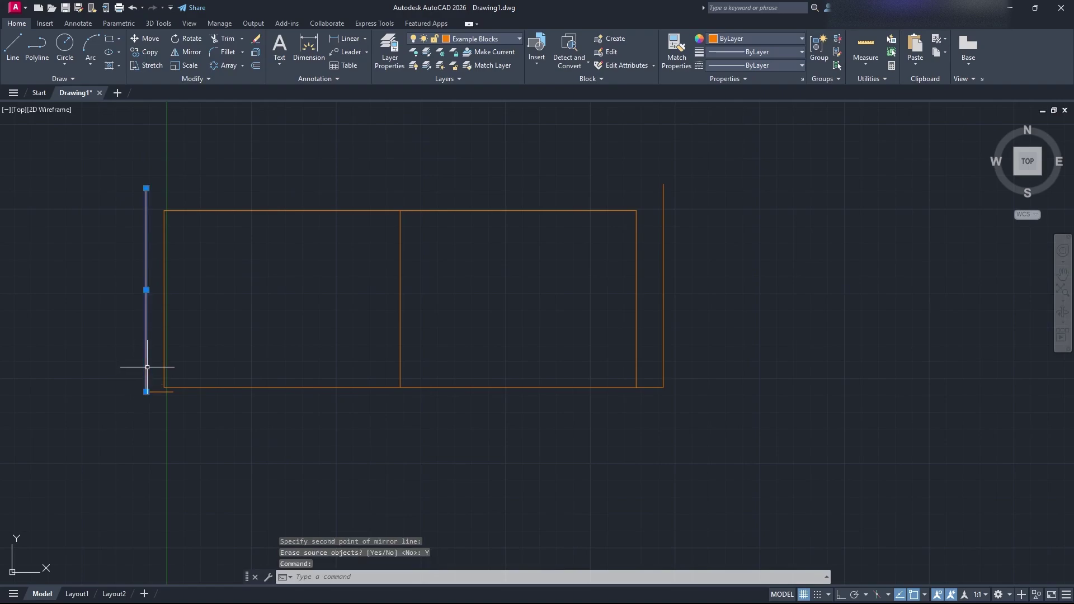
Step: Move the mirrored line pair so the free end of its short horizontal line meets the rectangle's lower-left corner
left_click(154, 390)
left_click(193, 540)
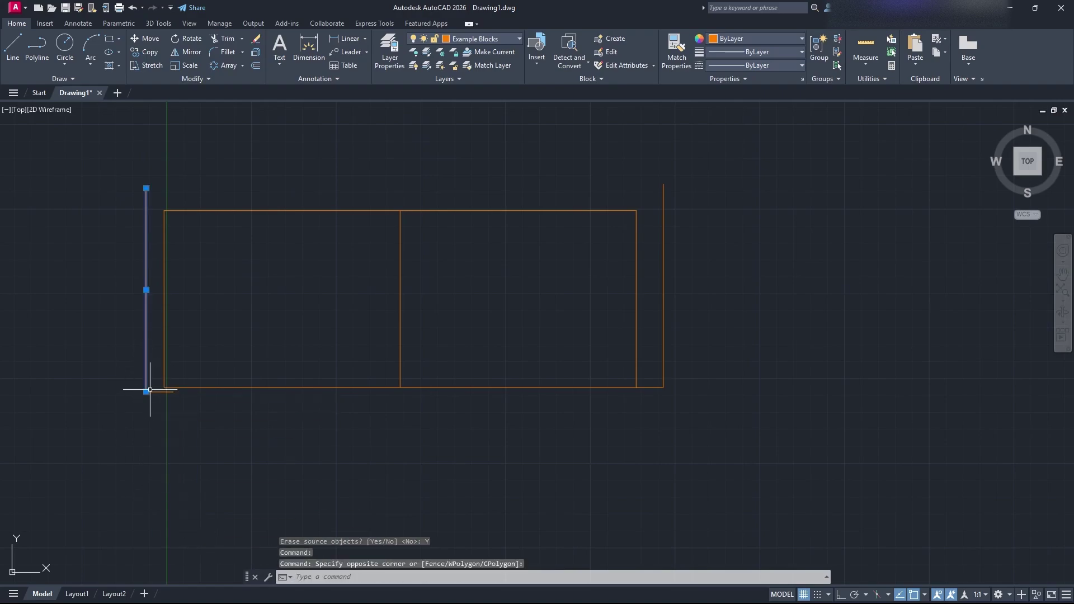
left_click(152, 391)
type("move")
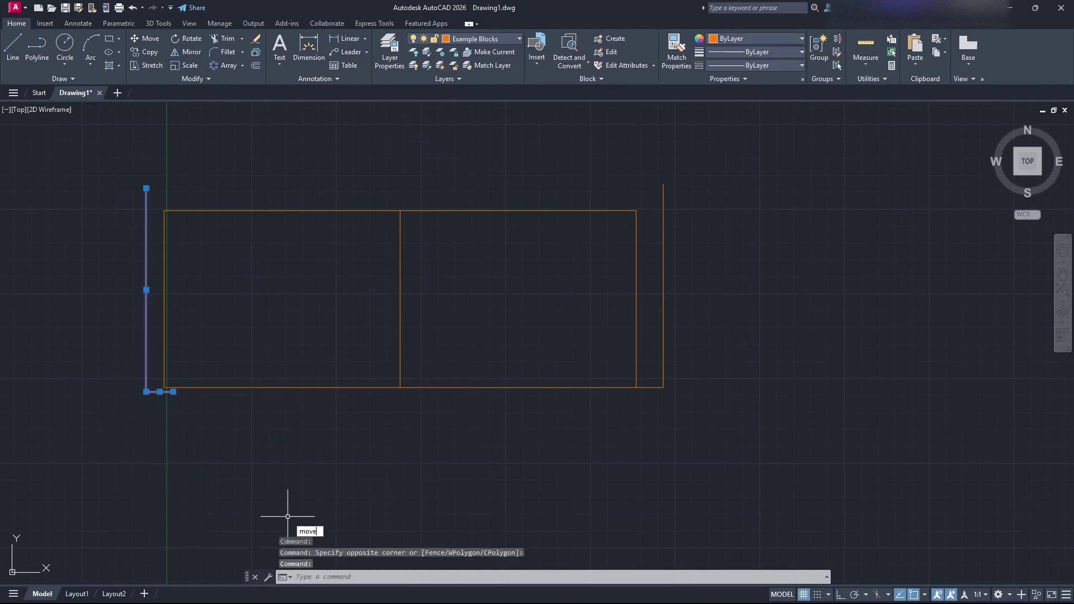
key("Return")
left_click(173, 392)
left_click(164, 388)
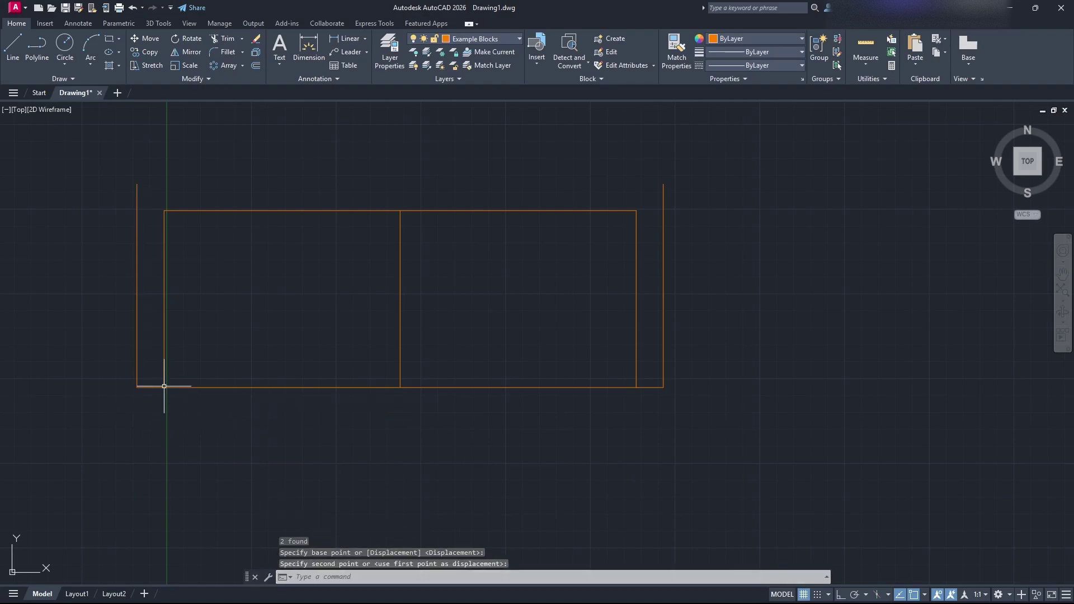
Step: Draw a horizontal line joining the upper ends of the two outer vertical lines
middle_click_drag(241, 291, 268, 385)
left_click(12, 45)
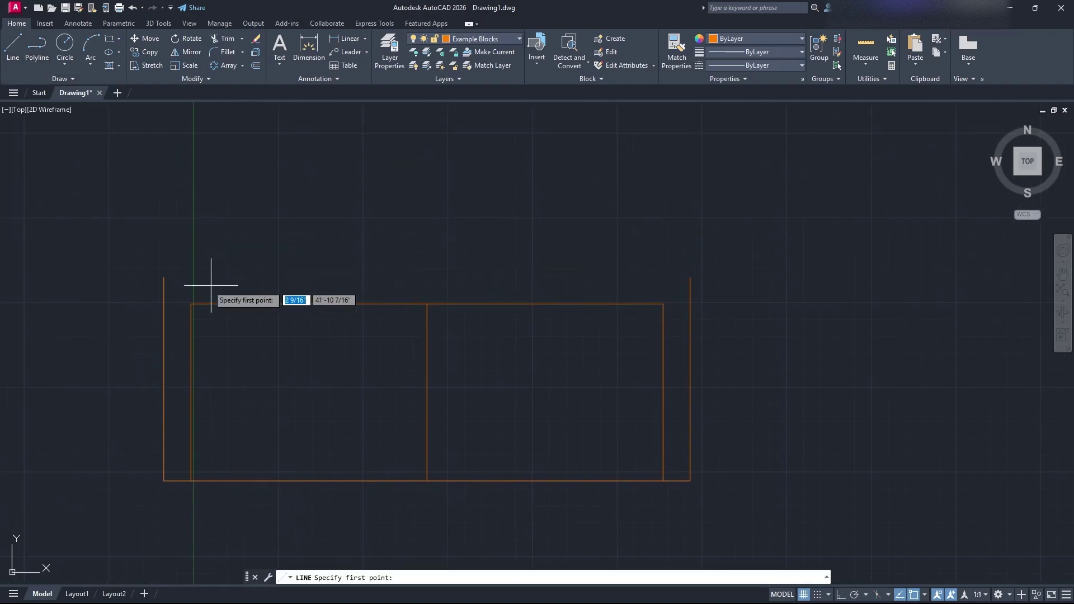
left_click(163, 278)
left_click(690, 277)
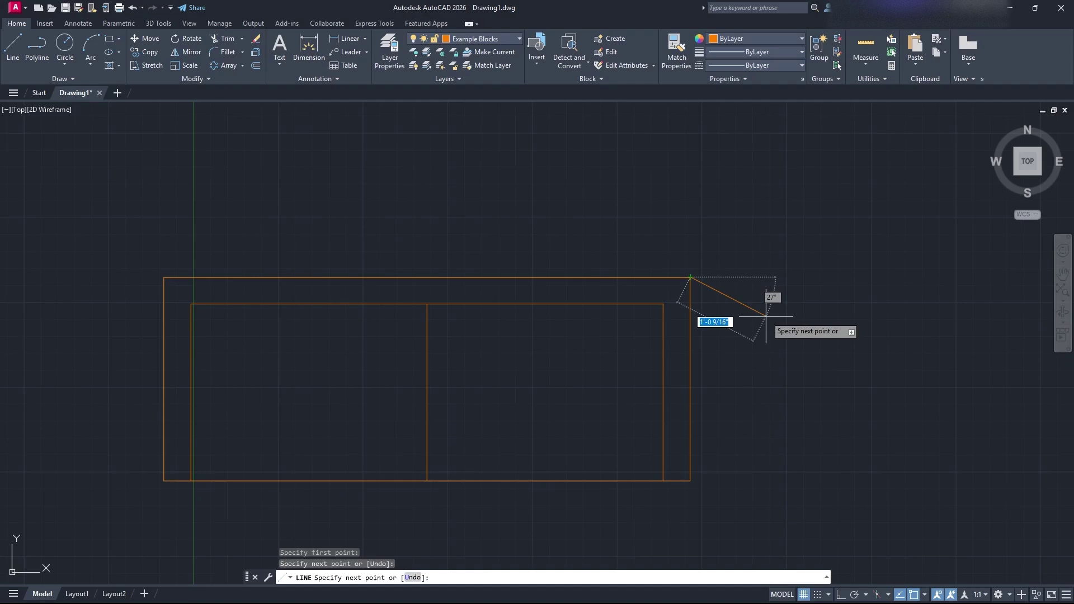
key("Escape")
Step: Offset the rectangle's central vertical divider 2" to the right
mouse_move(748, 303)
middle_mouse_down()
mouse_move(757, 352)
mouse_move(507, 318)
middle_mouse_up()
left_click(427, 324)
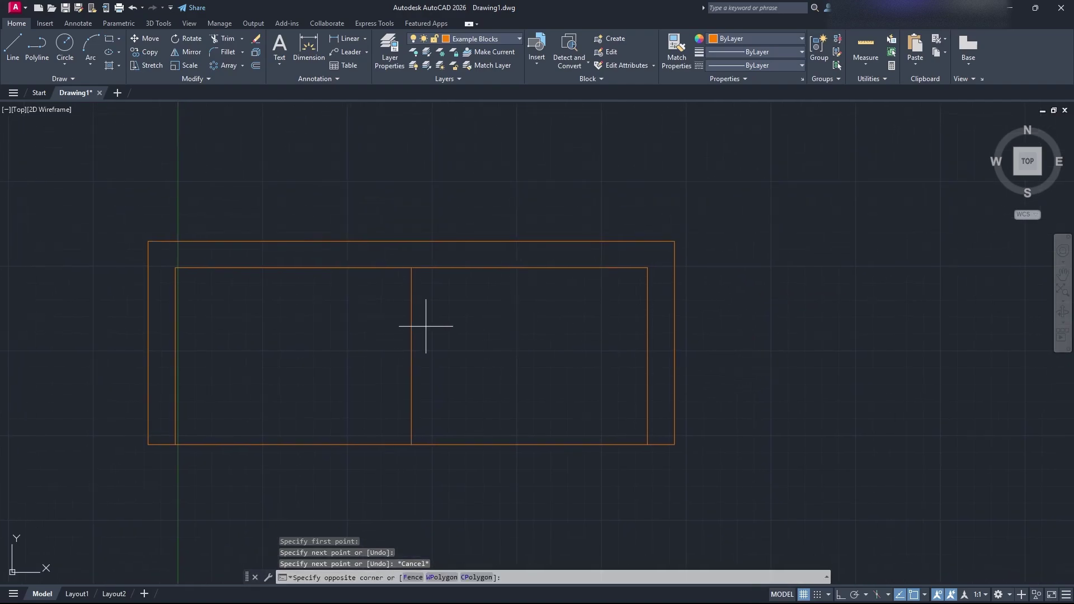
left_click(395, 365)
key("Escape")
left_click(459, 343)
left_click(407, 339)
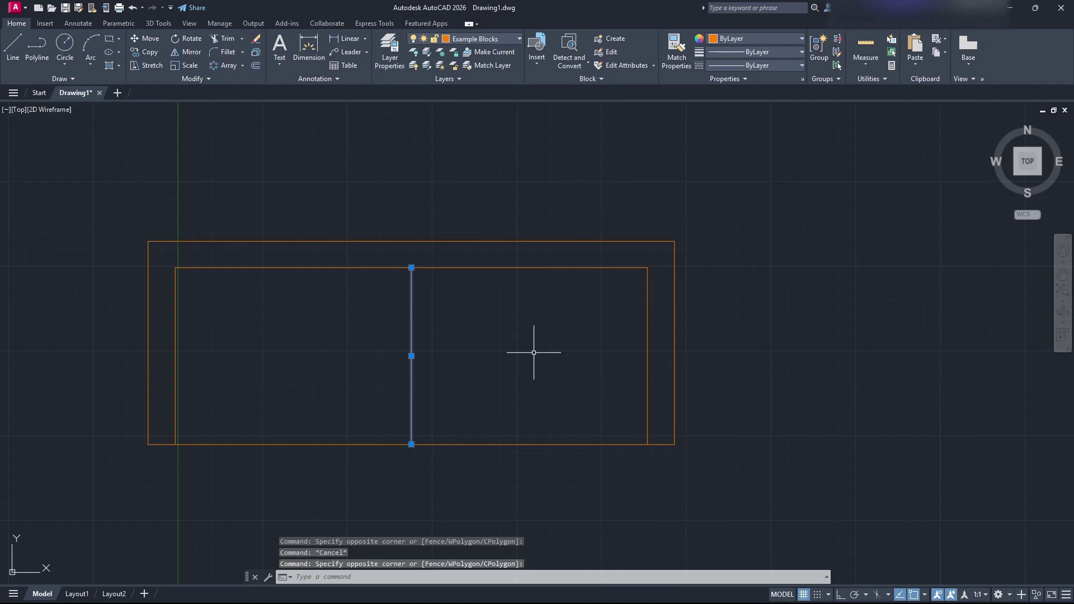
type("offs")
key("Return")
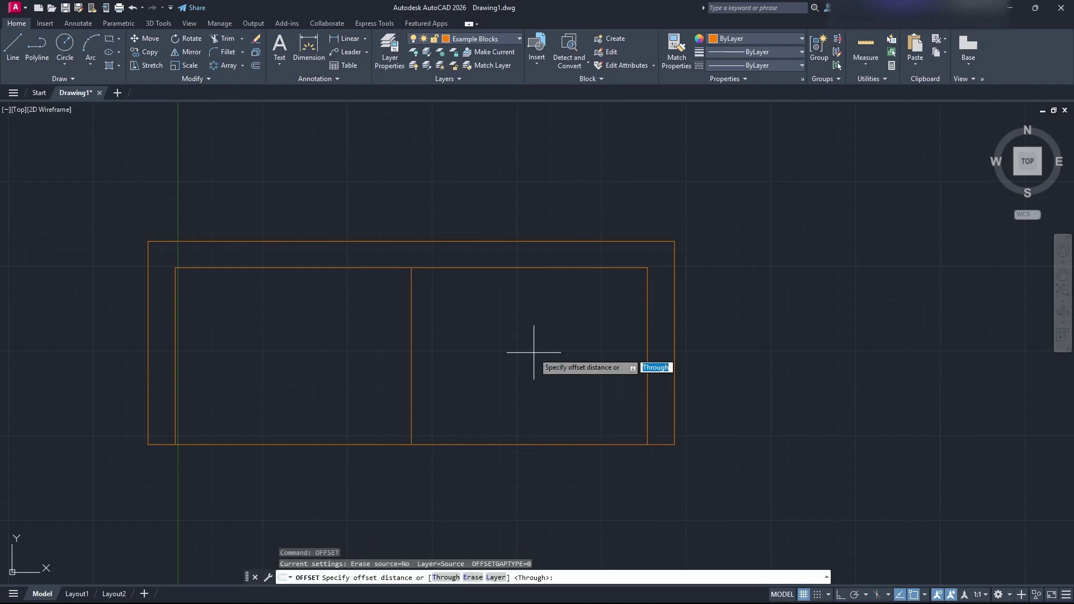
type("6")
key("Return")
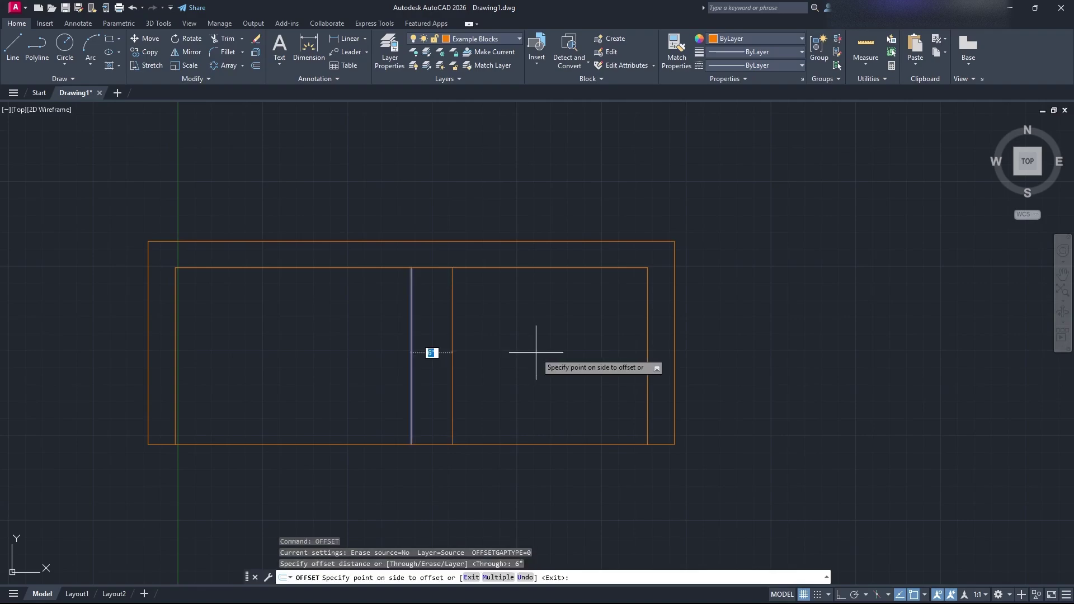
type("2")
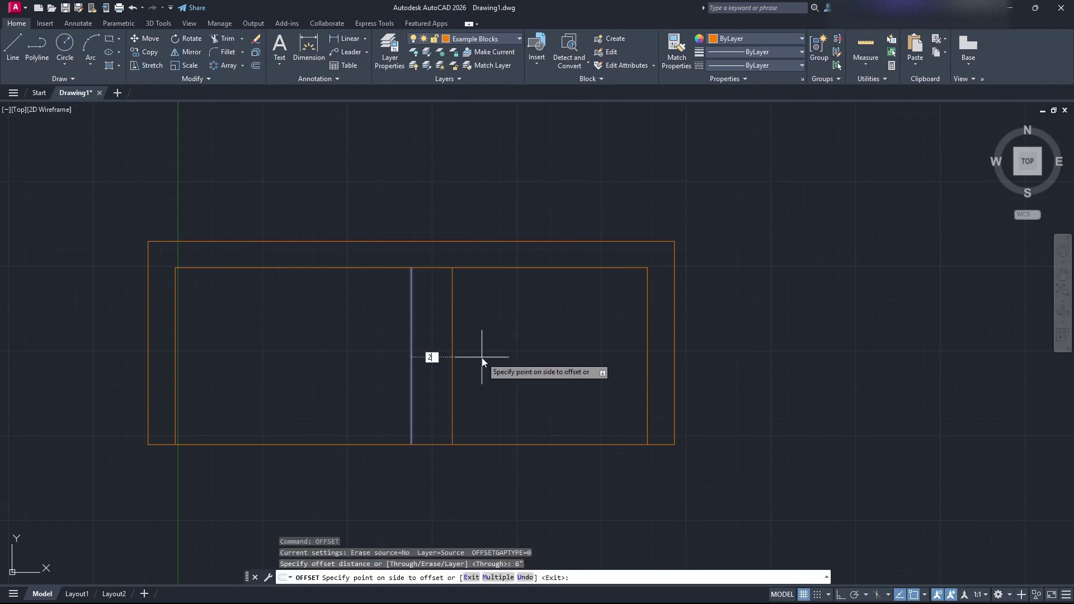
key("Return")
Step: Try offsetting the central divider to the left at the 6" distance, and erase the new line
left_click(412, 334)
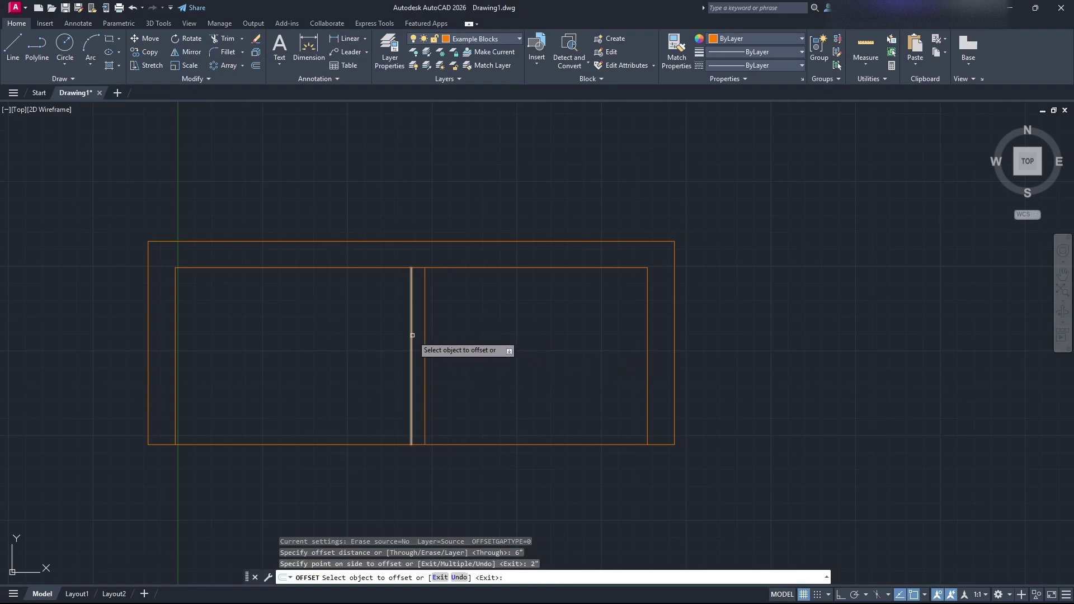
left_click(372, 335)
key("Escape")
left_click(371, 342)
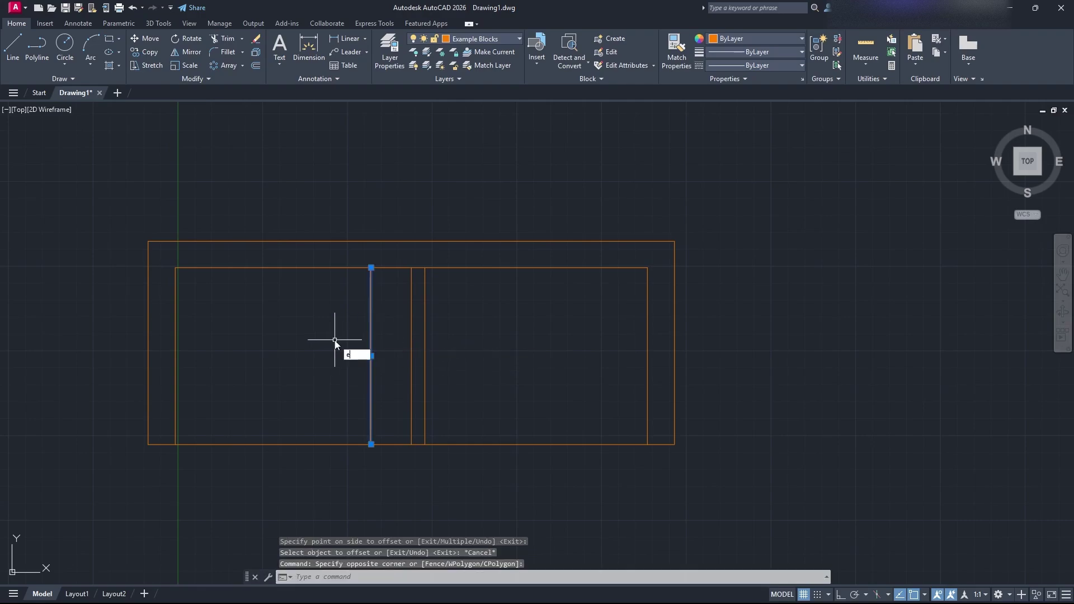
key("Delete")
Step: Offset the central divider 2" to the left and erase the original centre line
left_click(413, 335)
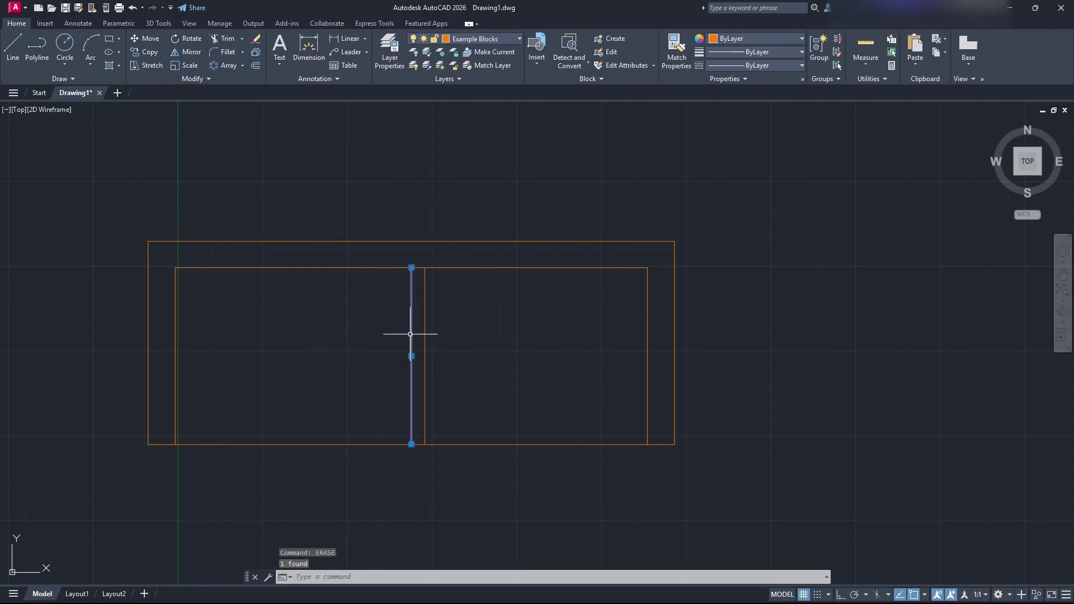
type("offset")
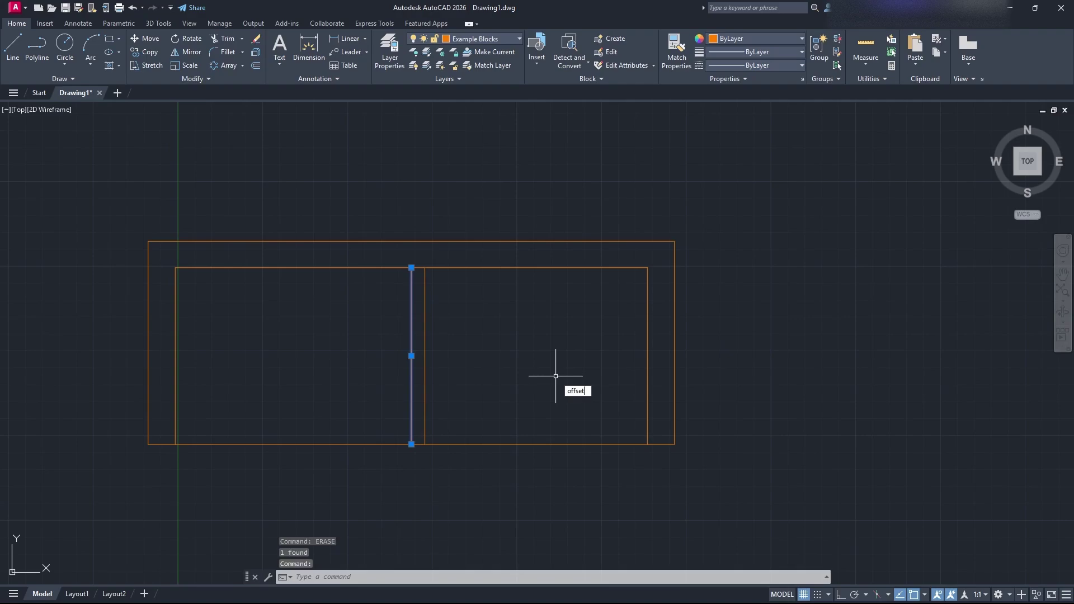
key("Return")
key("Return")
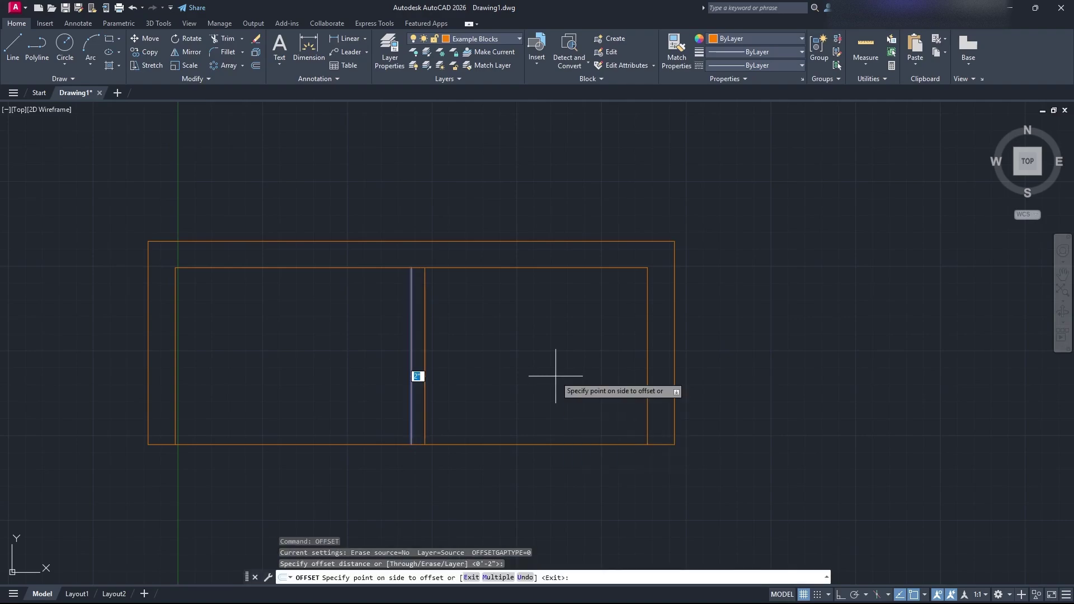
left_click(406, 370)
key("Escape")
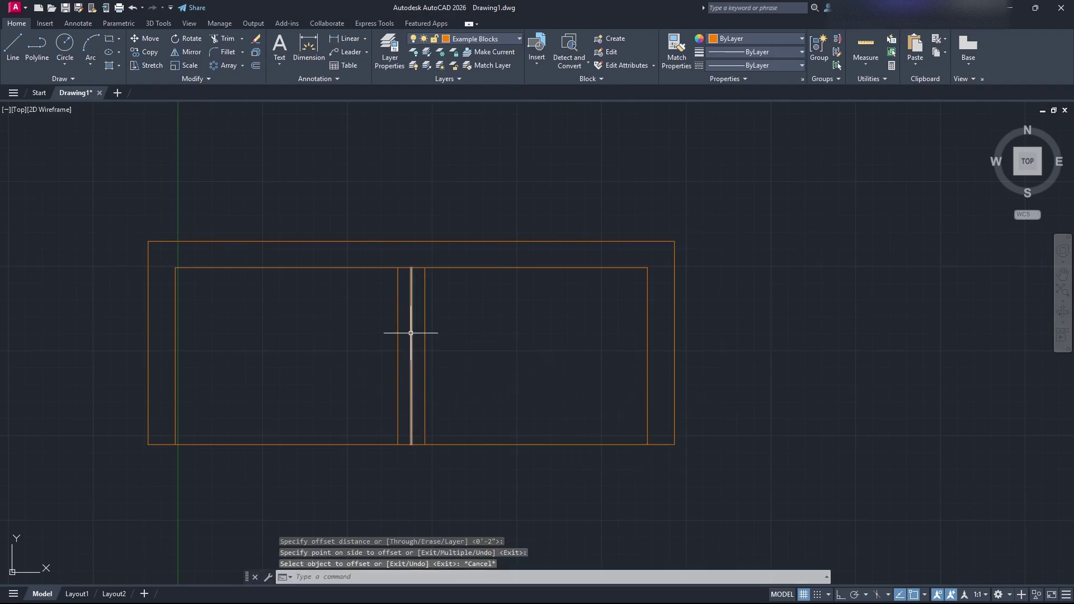
left_click(412, 333)
key("Delete")
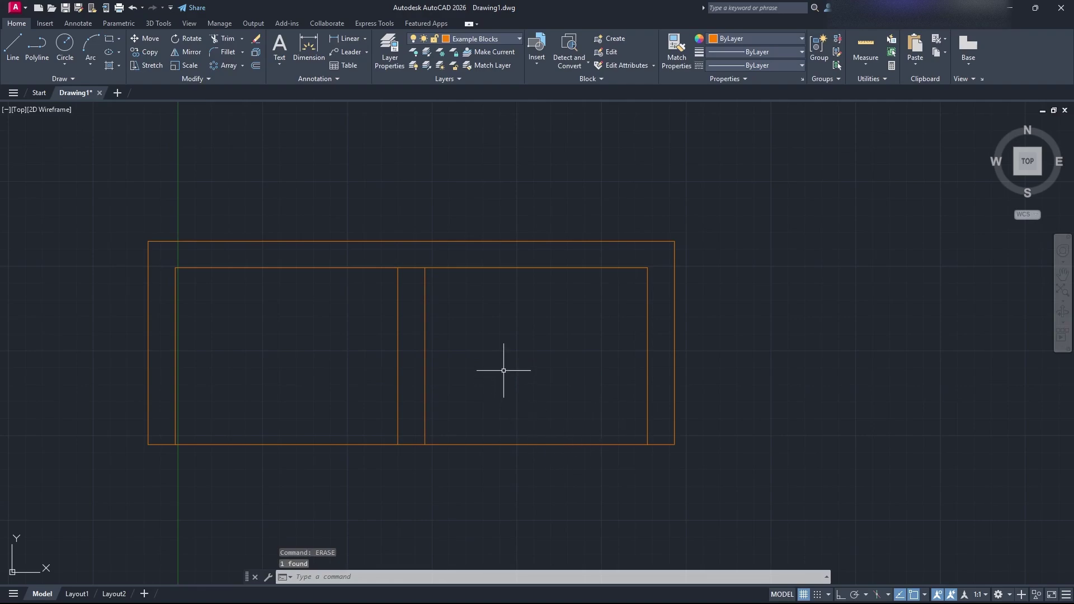
Step: Trim the inner rectangle's upper edge between the two central vertical lines
type("tr")
key("Return")
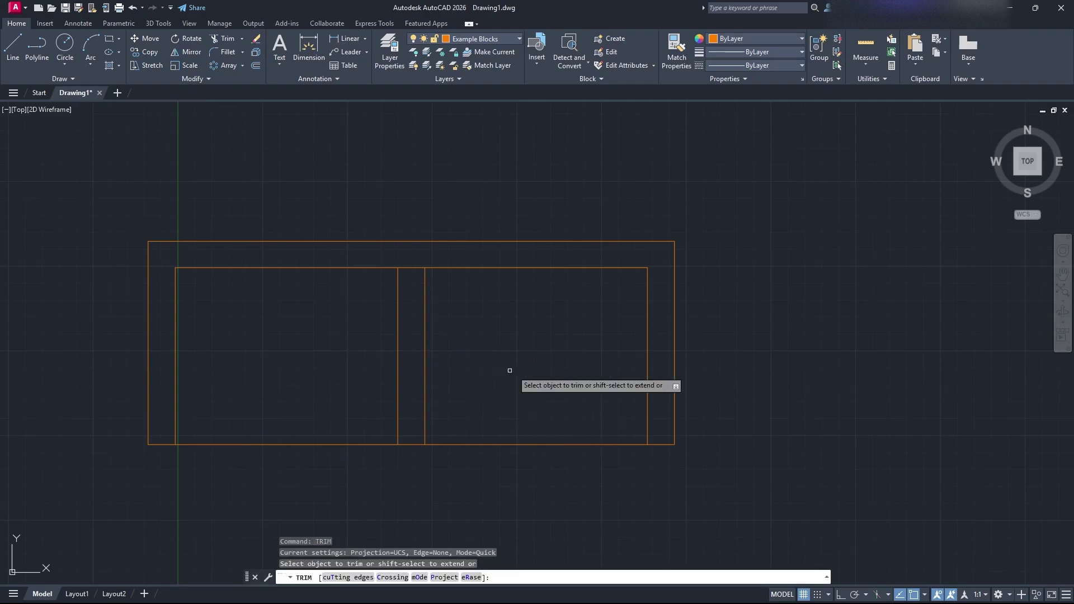
left_click(411, 267)
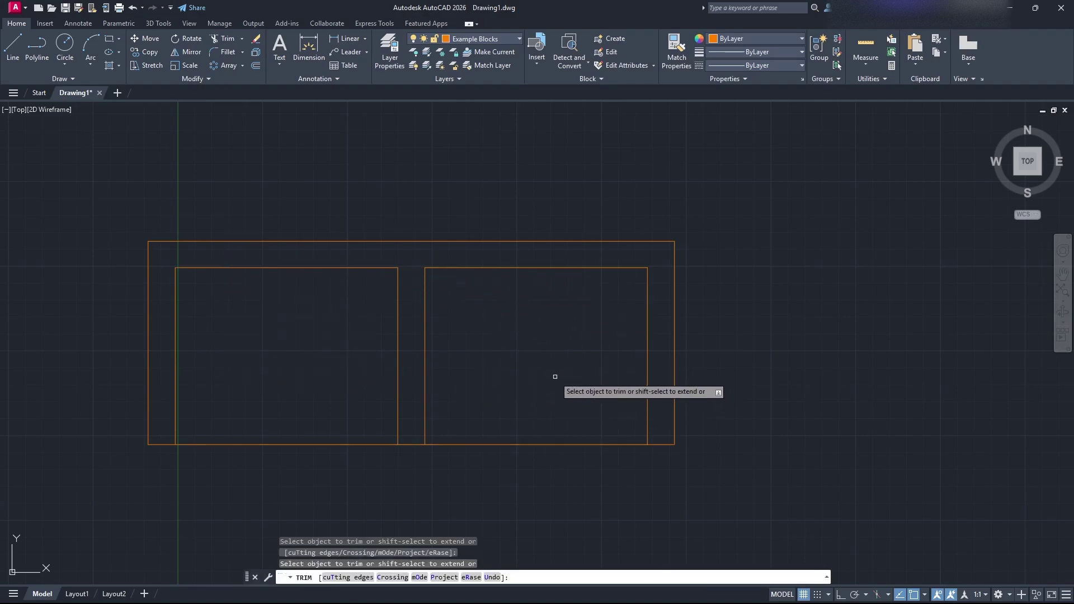
key("Escape")
scroll(517, 403, "down", 4)
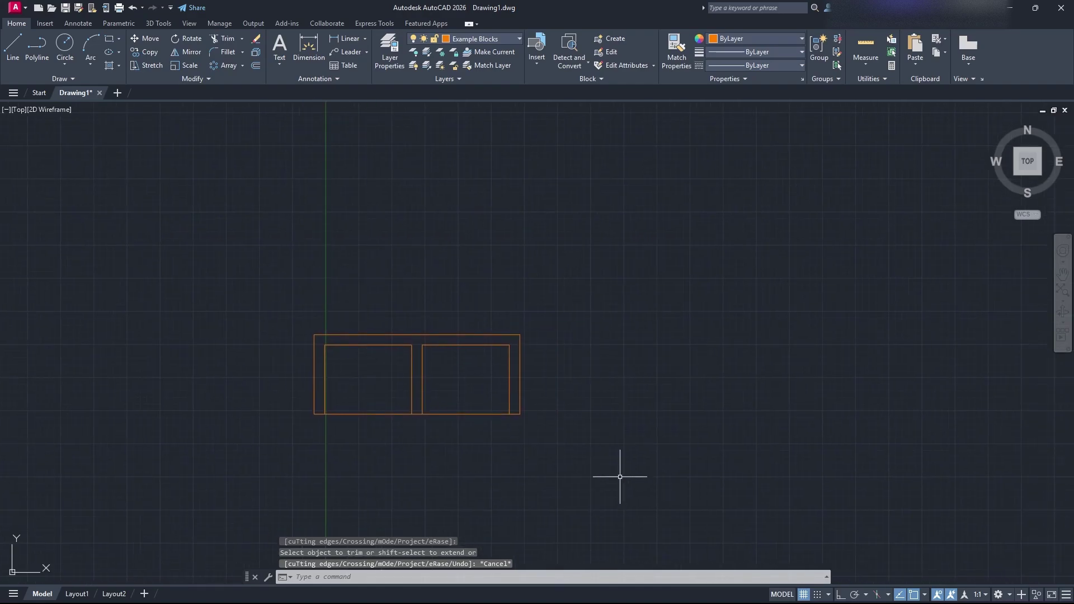
scroll(499, 412, "up", 4)
middle_click_drag(432, 391, 517, 426)
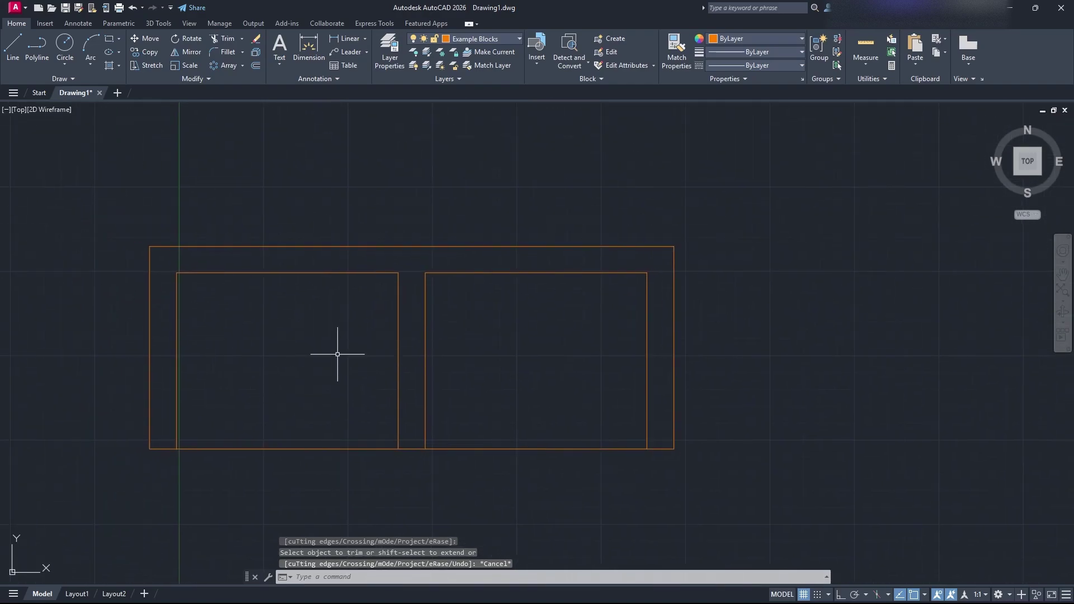
scroll(628, 301, "down", 2)
left_click(727, 442)
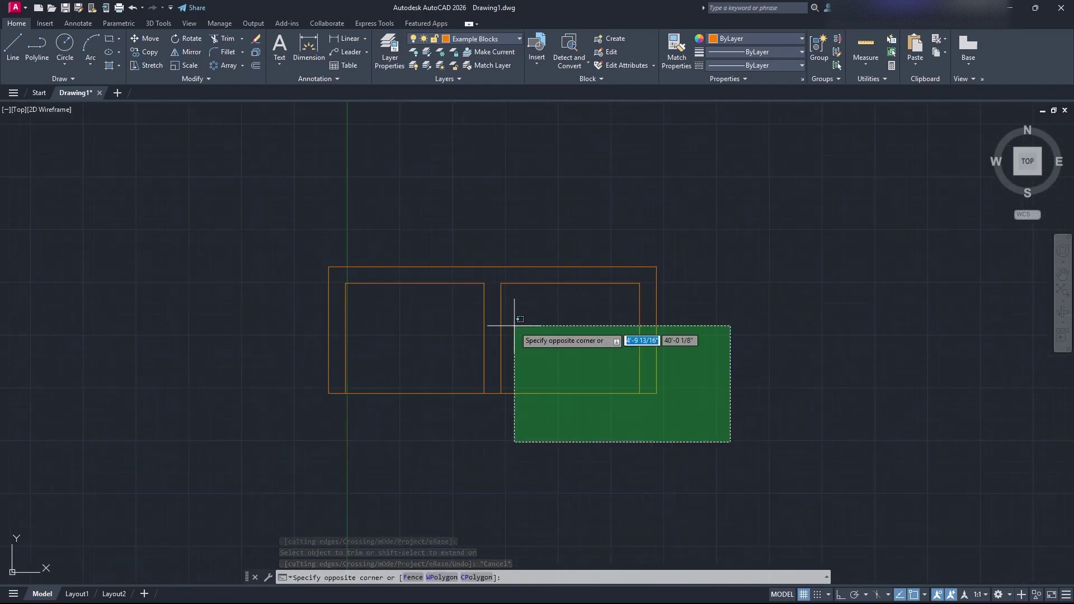
left_click(258, 223)
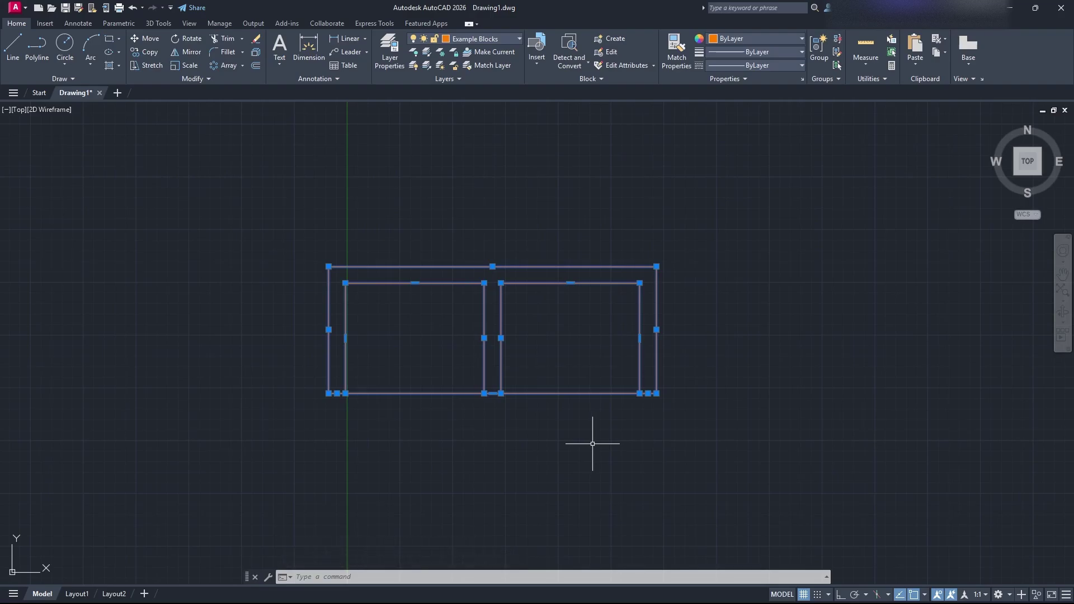
key("Escape")
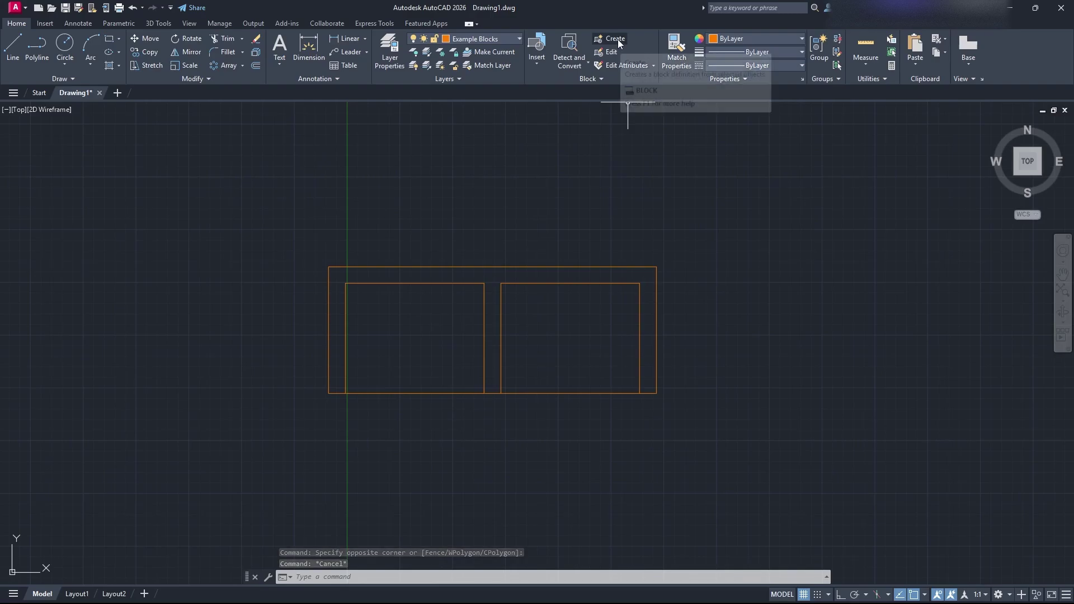
Step: Start a block definition from all the lines of the finished shape and name it Love Seat
left_click(694, 418)
left_click(309, 254)
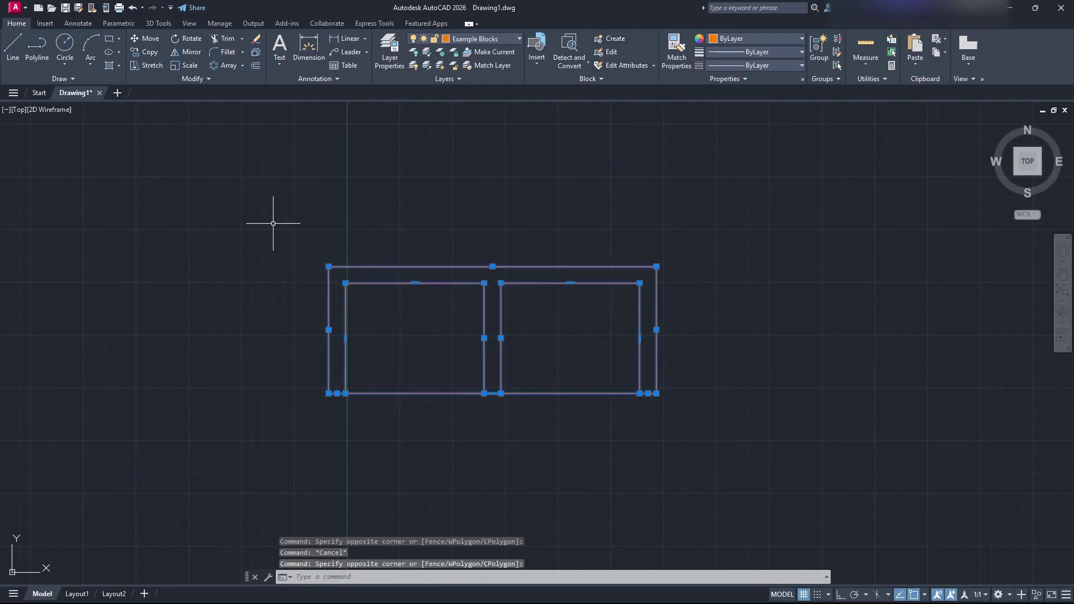
type("block")
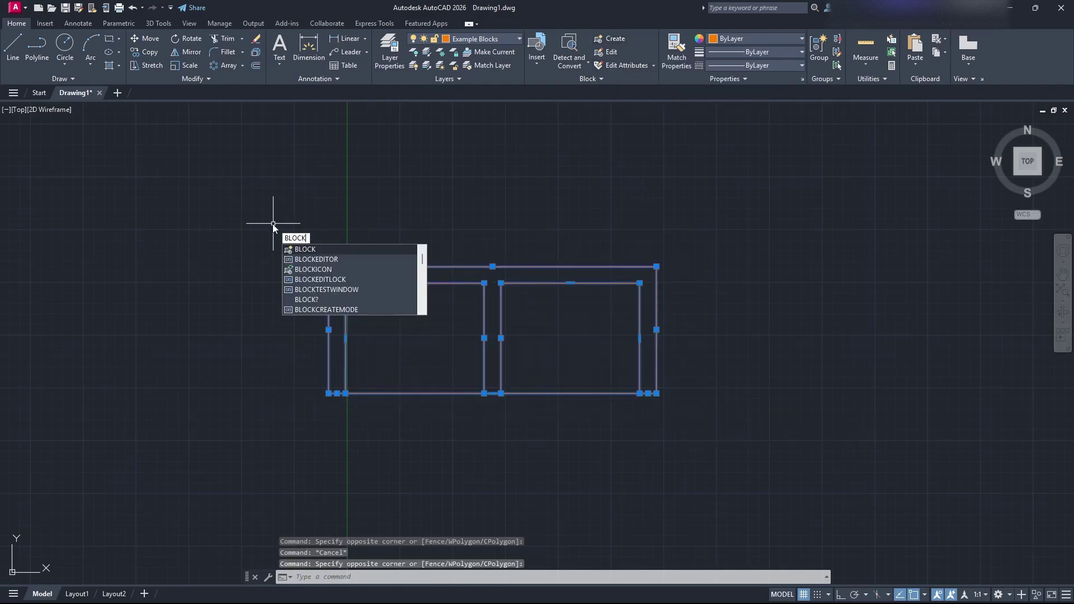
key("Return")
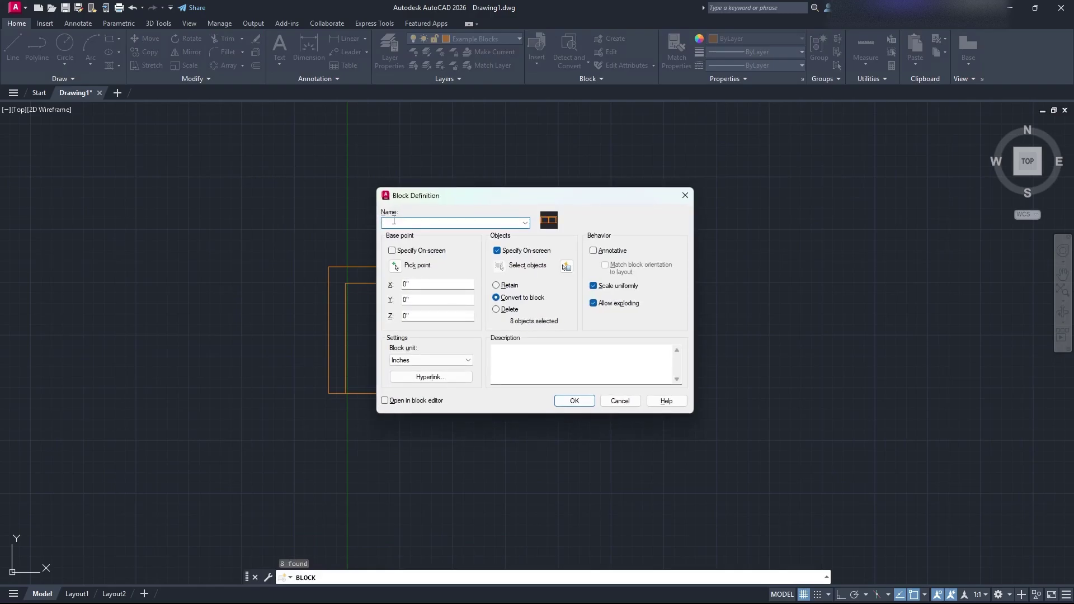
type("Love Seat")
Step: Pick the shape's lower-left outer corner as the block's base point, keep the unit at Inches and enter the description "Loveseat"
left_click(396, 266)
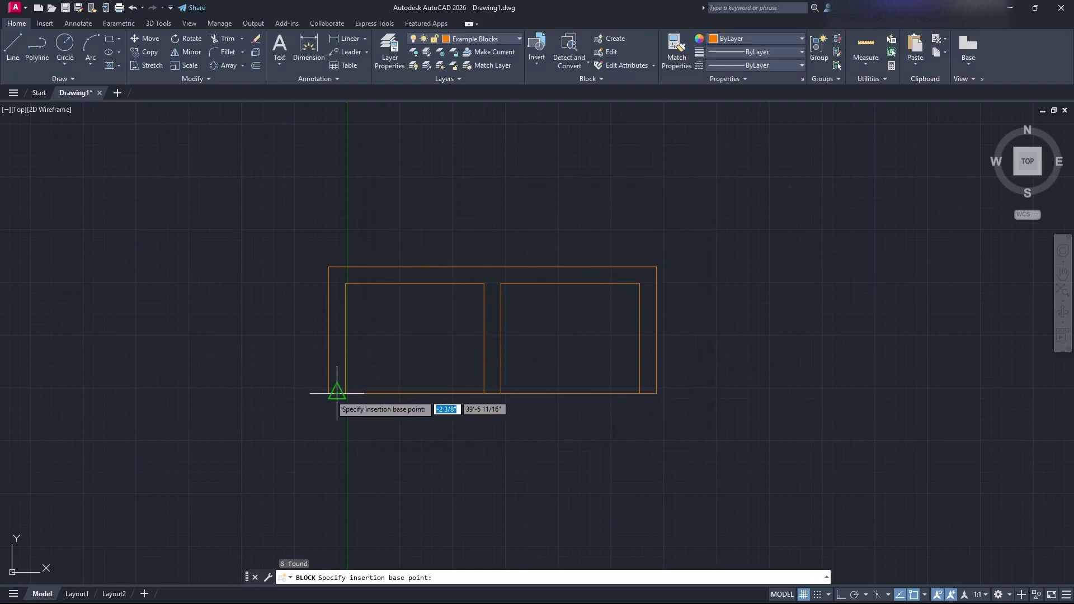
left_click(329, 394)
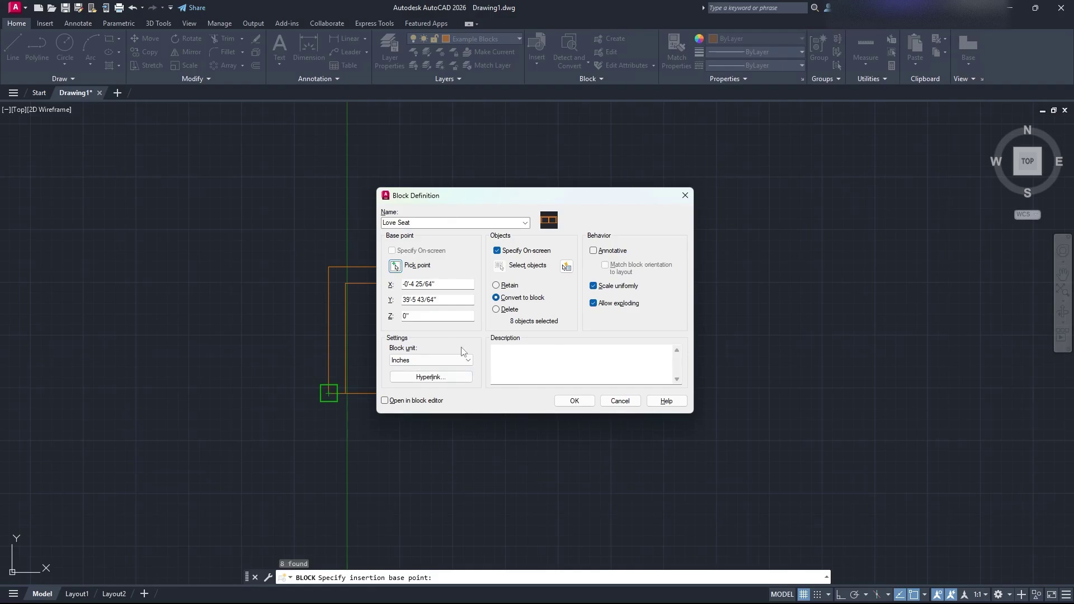
left_click(431, 360)
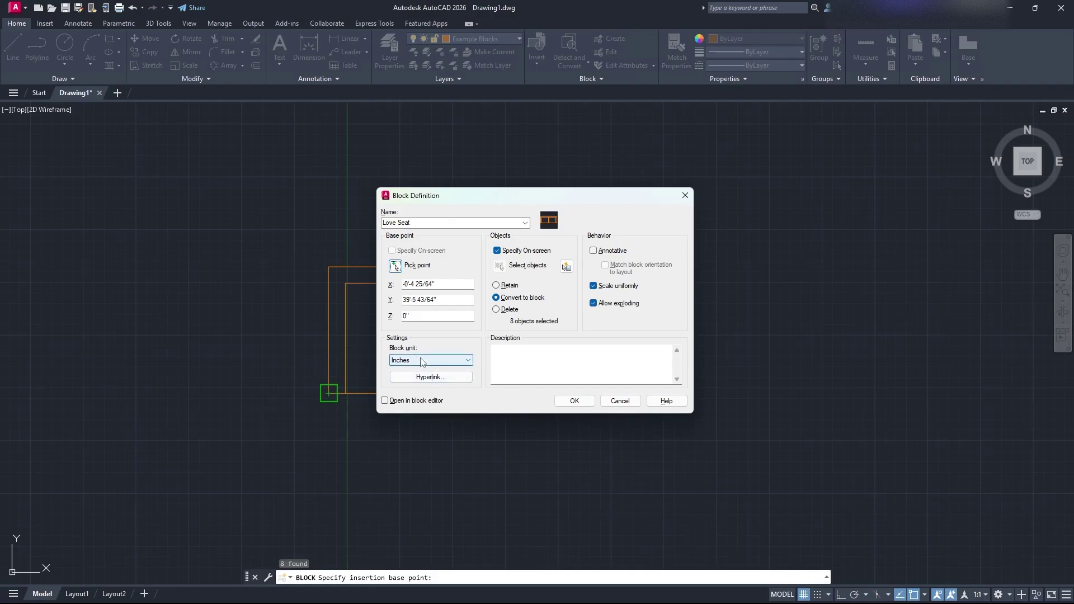
left_click(537, 357)
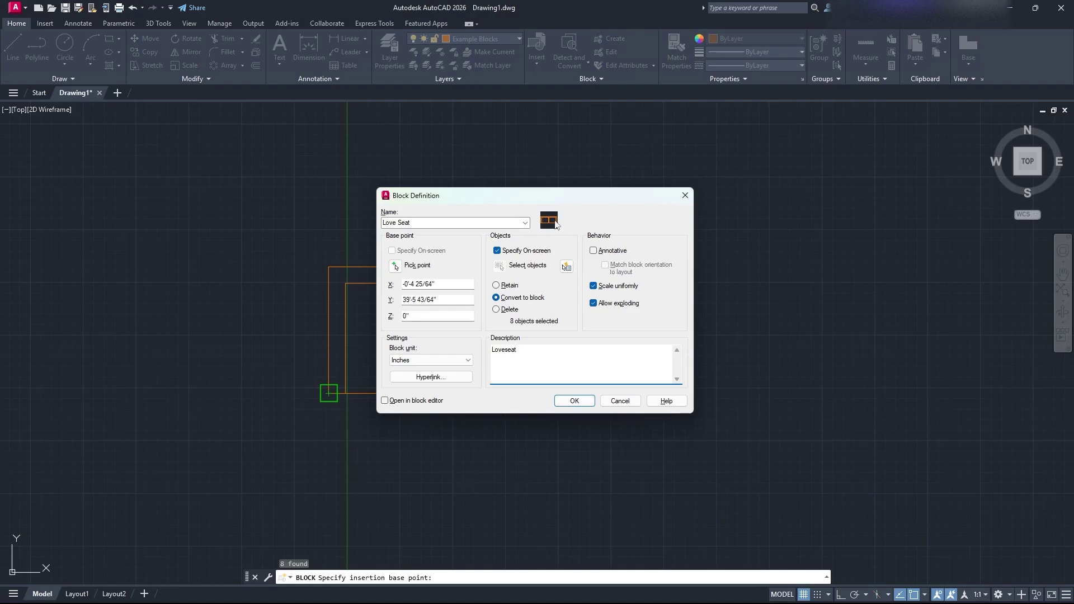
Step: Complete the Love Seat block definition by selecting all lines of the shape, and check that they select as one object
left_click(582, 401)
left_click(697, 420)
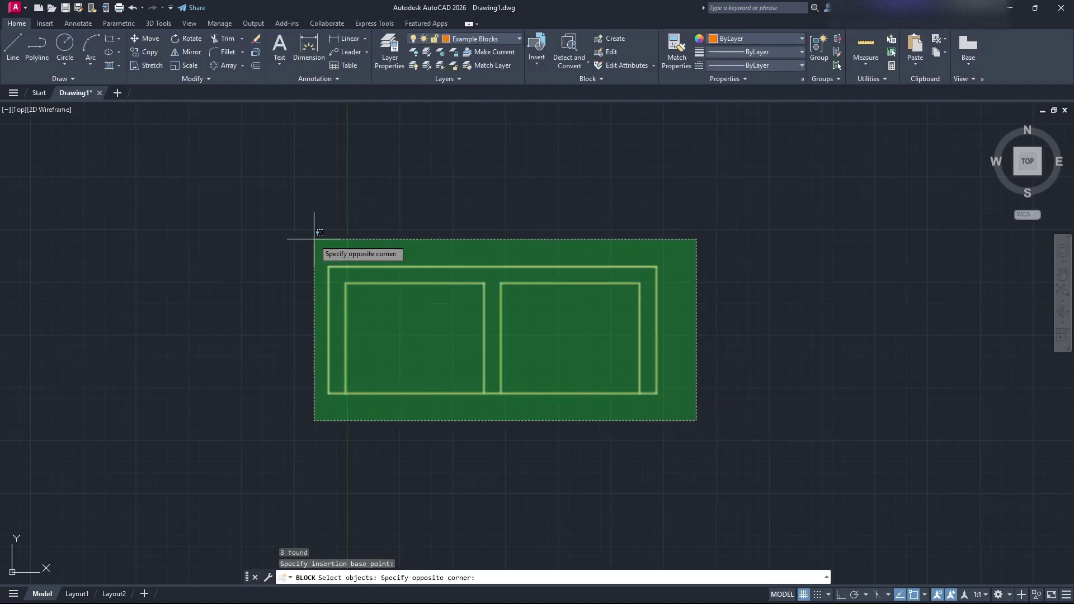
left_click(314, 238)
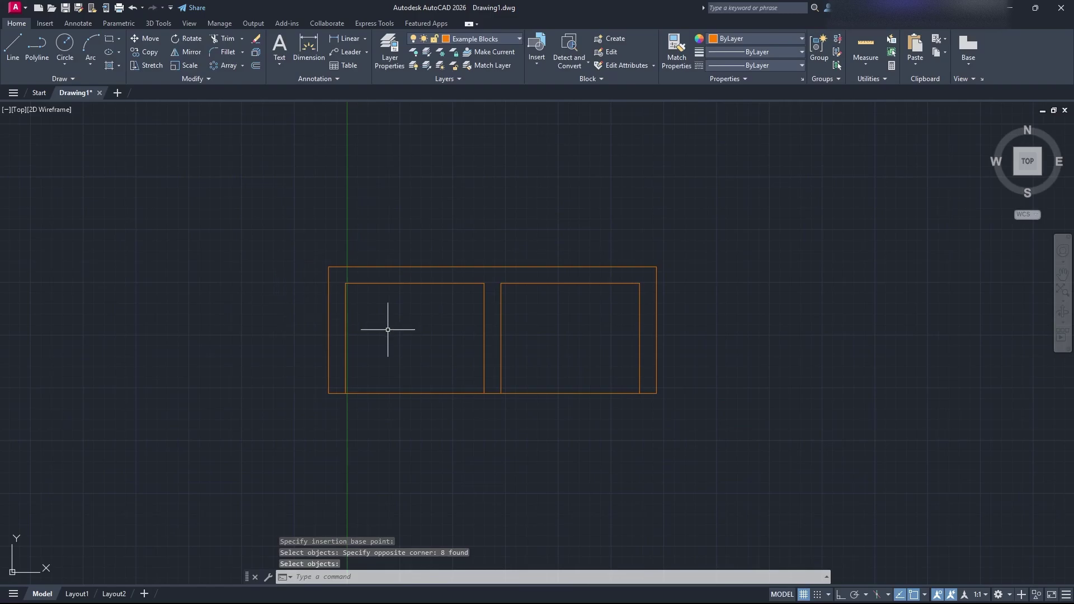
key("Return")
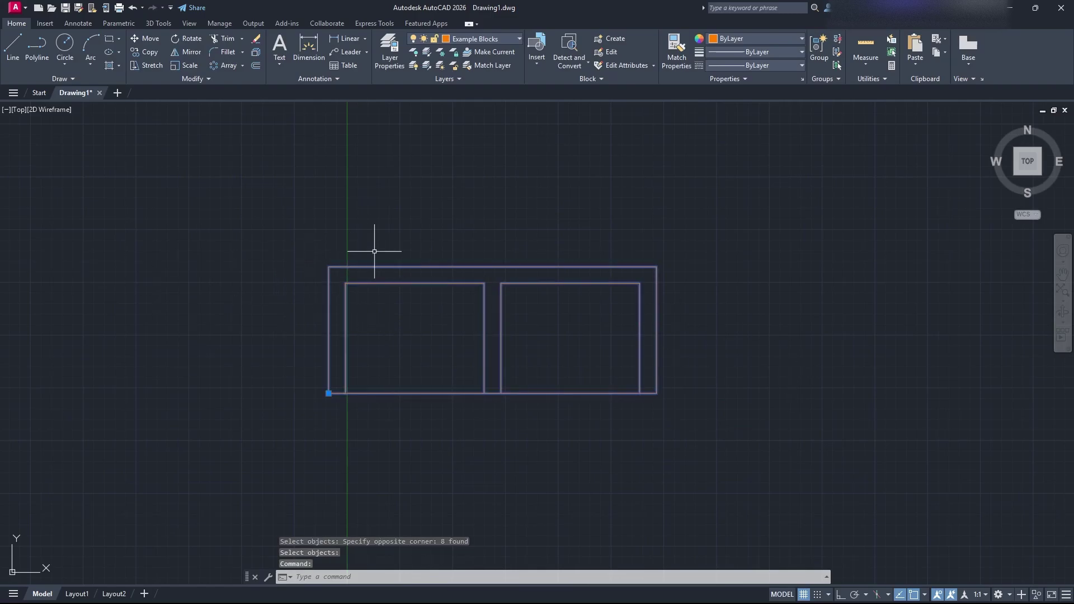
key("Escape")
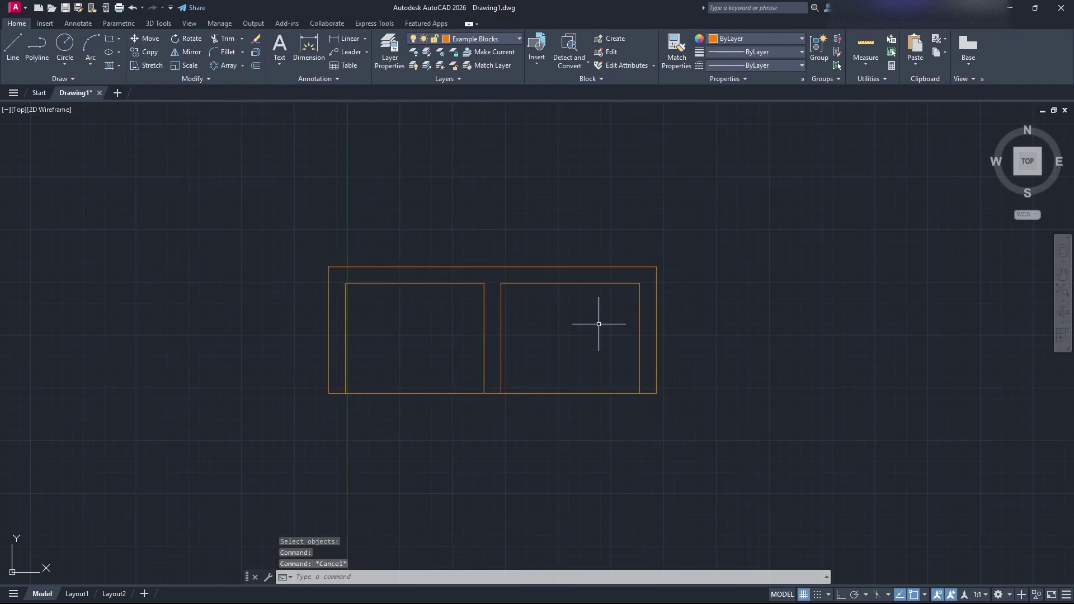
Step: Insert a copy of the Love Seat block to the right of the original, with their bottom edges level
left_click(537, 65)
left_click(558, 91)
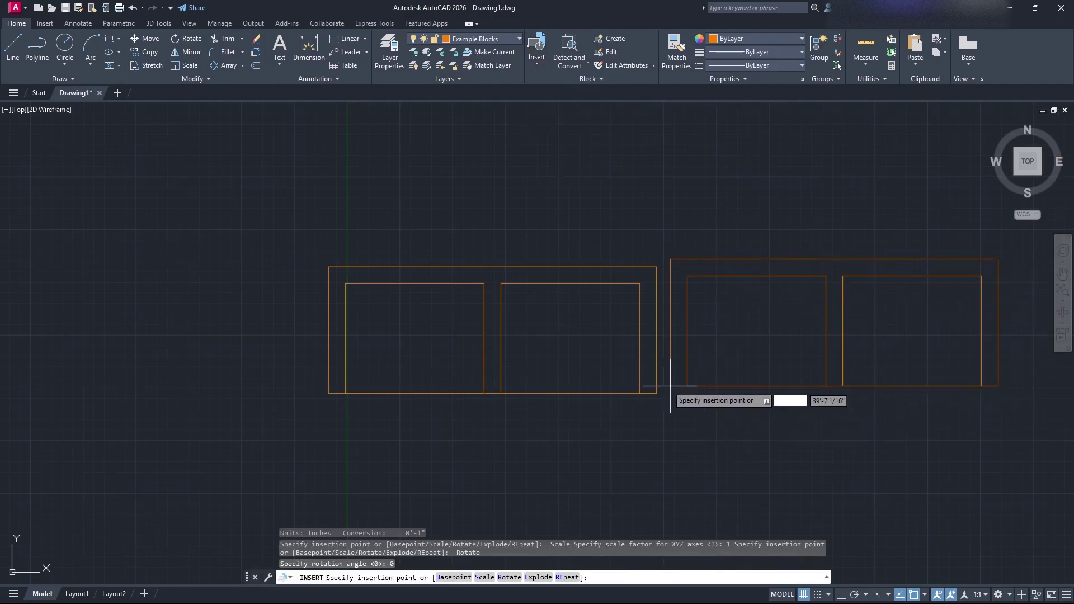
left_click(717, 393)
scroll(884, 378, "down", 3)
middle_click_drag(887, 377, 631, 385)
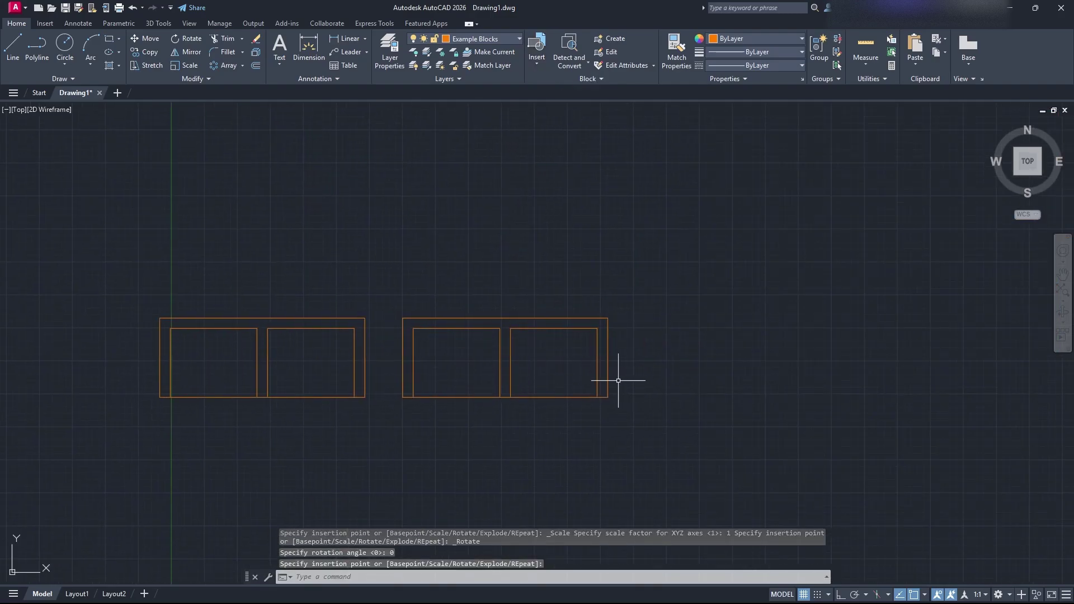
Step: Erase the inserted Love Seat copy
left_click(608, 372)
type("erase")
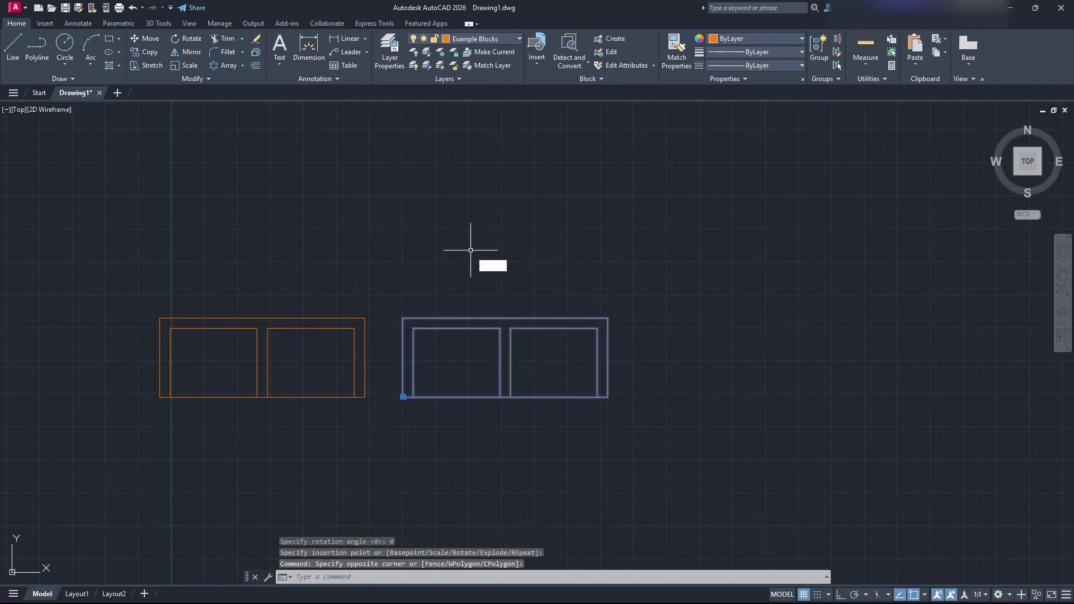
key("Return")
Step: Open the remaining Love Seat block in the Block Editor with the BEDIT command
middle_click_drag(460, 426, 559, 418)
left_click(586, 439)
left_click(456, 403)
type("b")
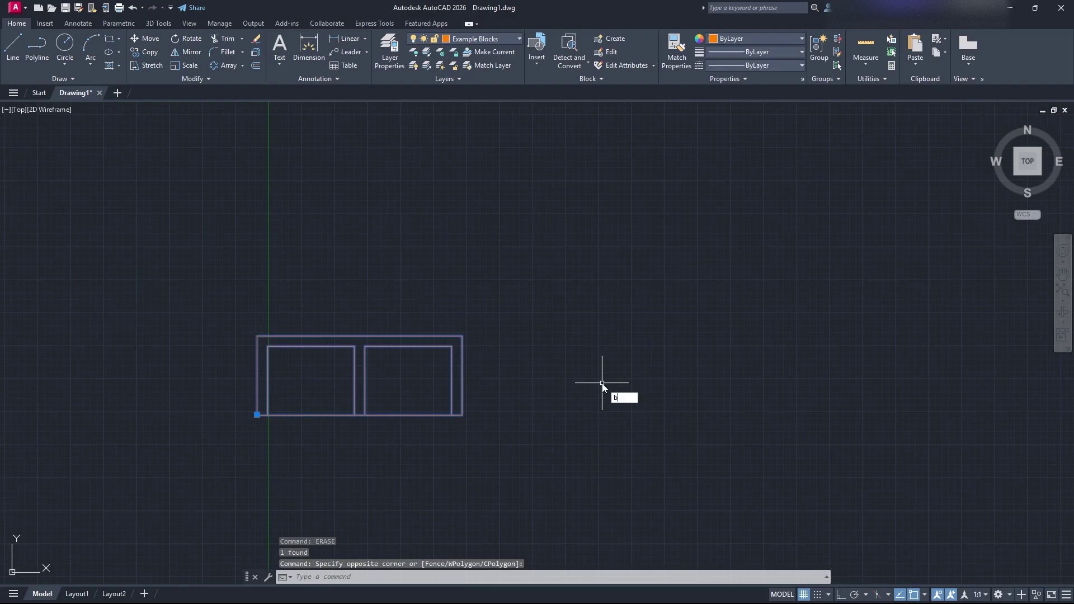
type("edit")
key("Return")
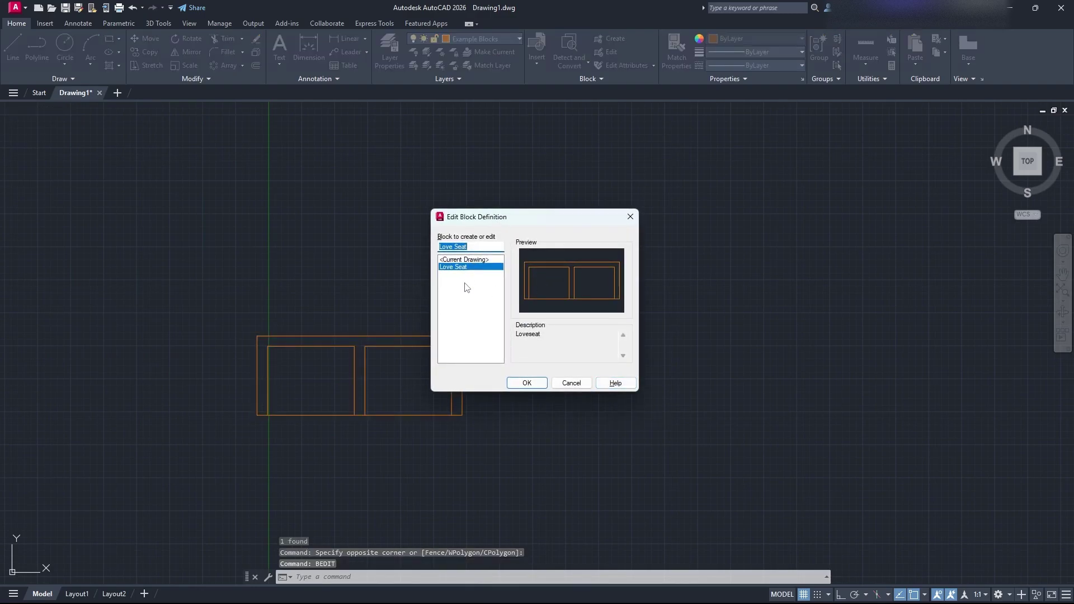
left_click(527, 385)
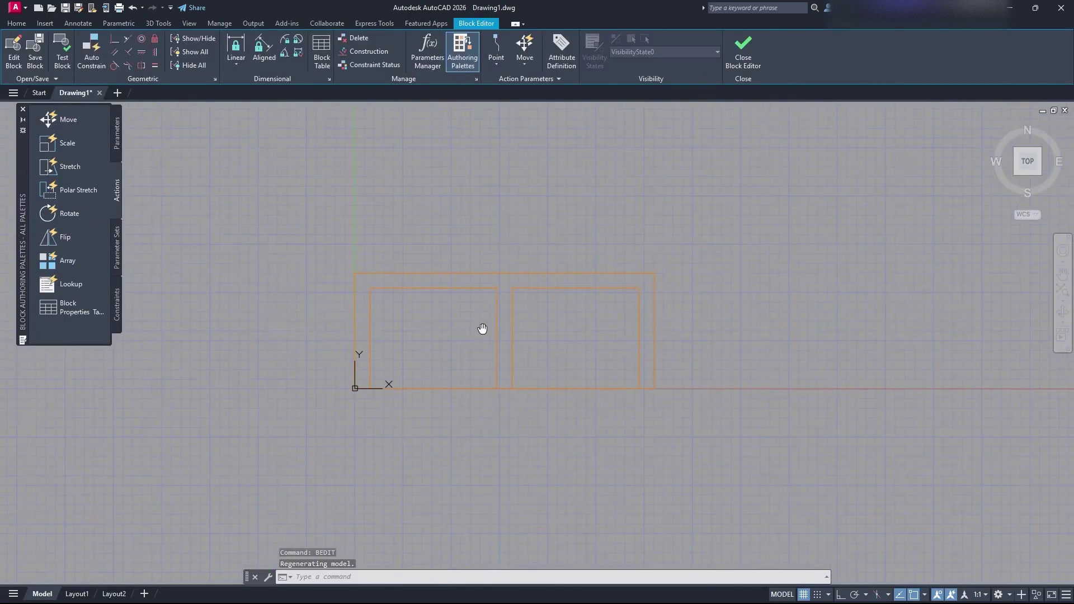
middle_click_drag(482, 329, 493, 349)
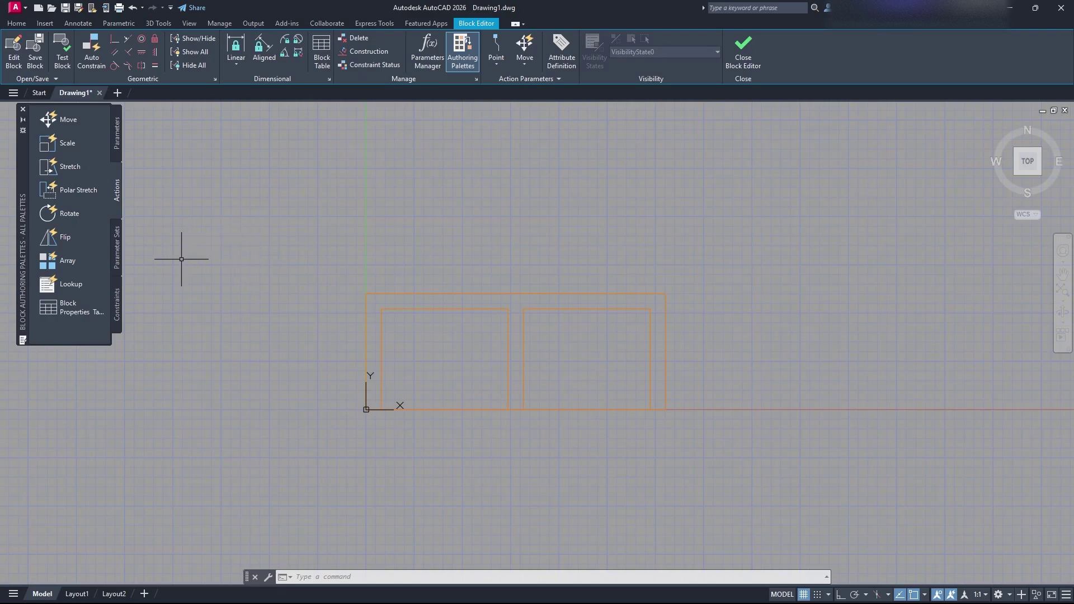
Step: Examine the authoring parameters and actions, and check that the right central divider line can be selected individually inside the block
left_click(117, 136)
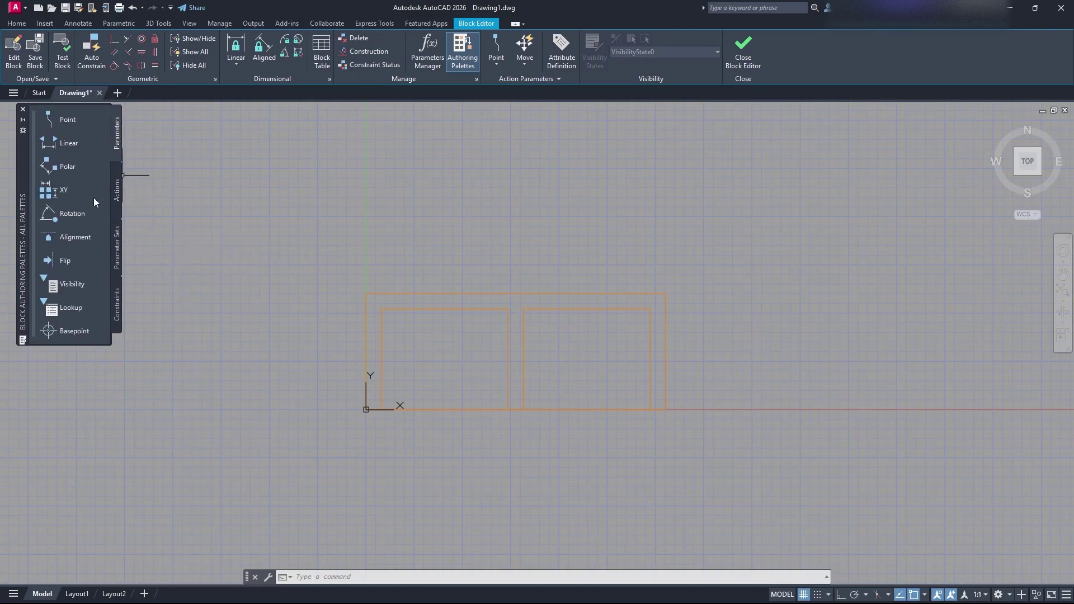
left_click(116, 190)
left_click(526, 364)
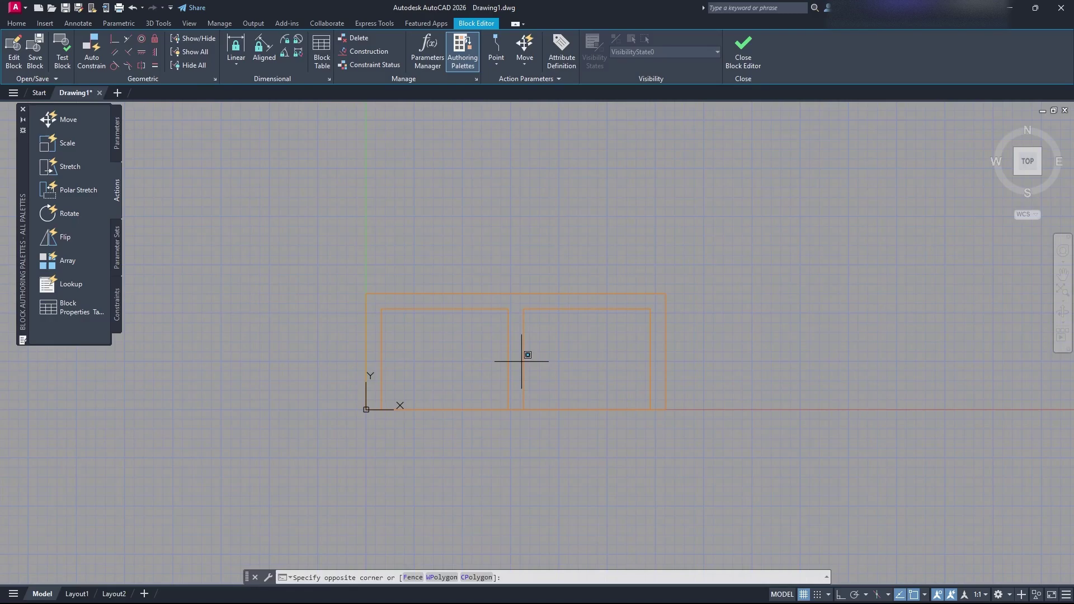
left_click(522, 343)
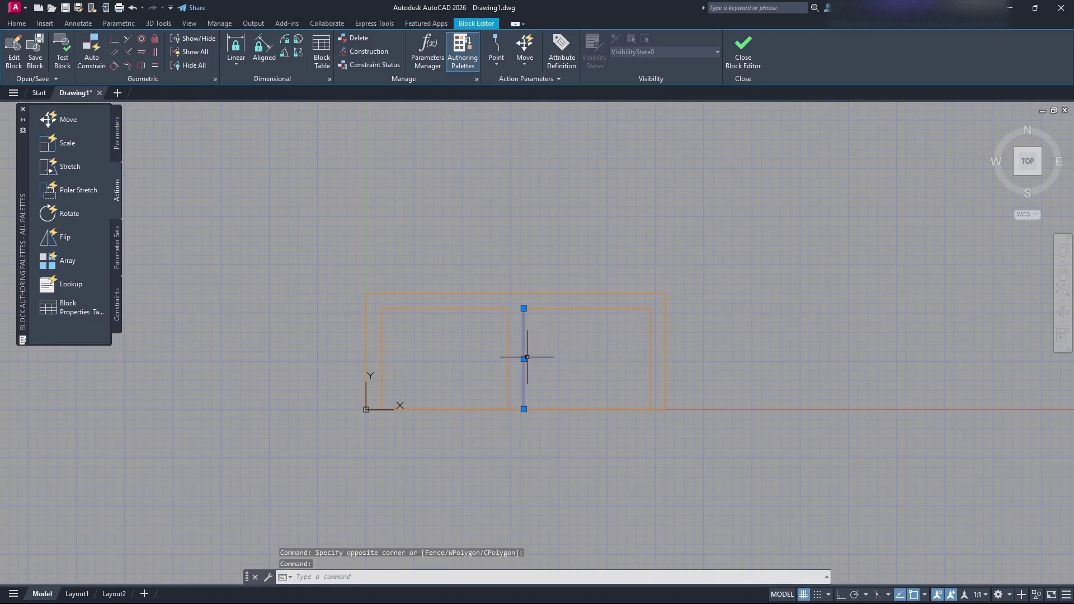
left_click(524, 359)
key("Escape")
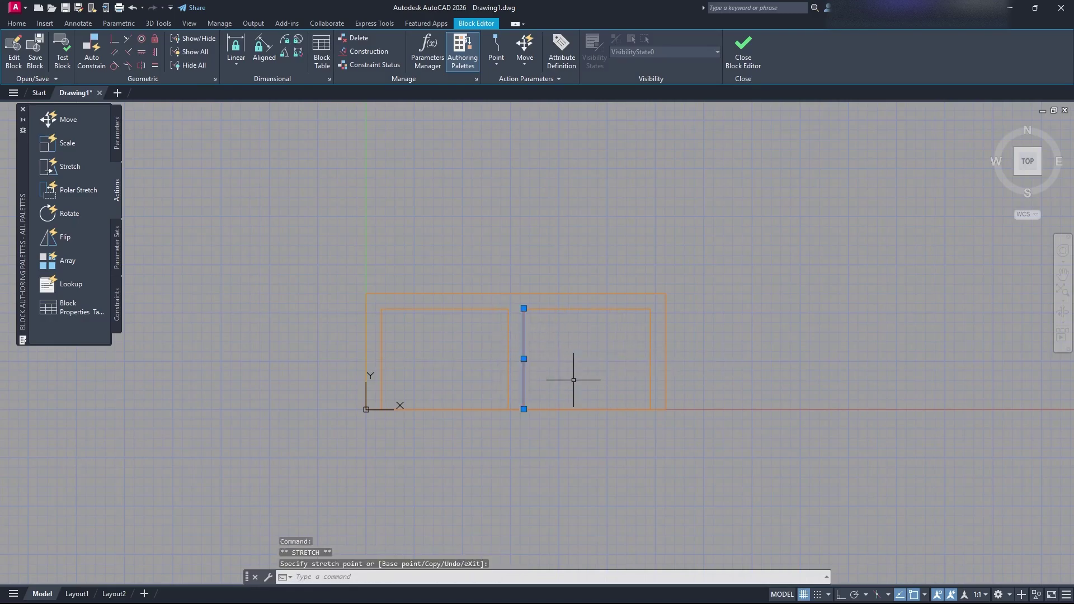
key("Escape")
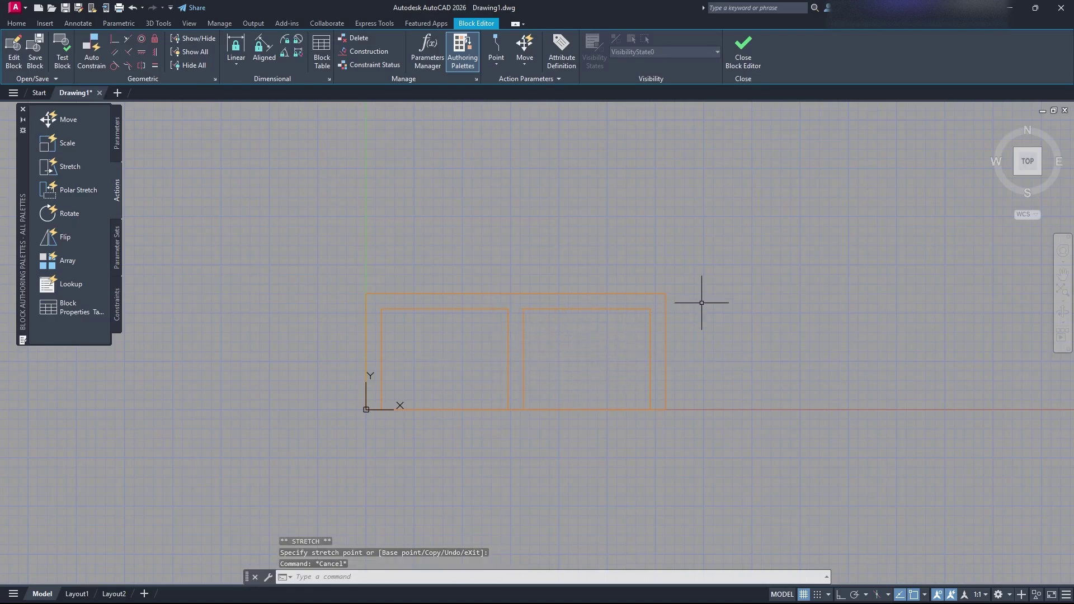
Step: Close the Block Editor and save the changes to Love Seat
left_click(745, 63)
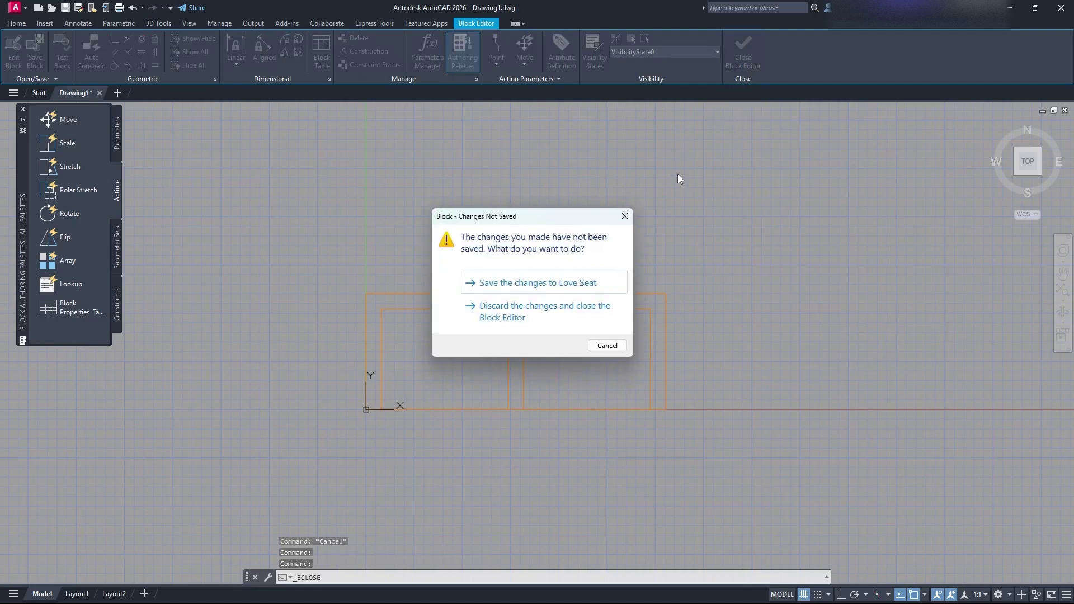
left_click(584, 283)
Step: Move the Love Seat block right from its lower-left corner to the lower end of its right central divider line
left_click(575, 436)
left_click(133, 271)
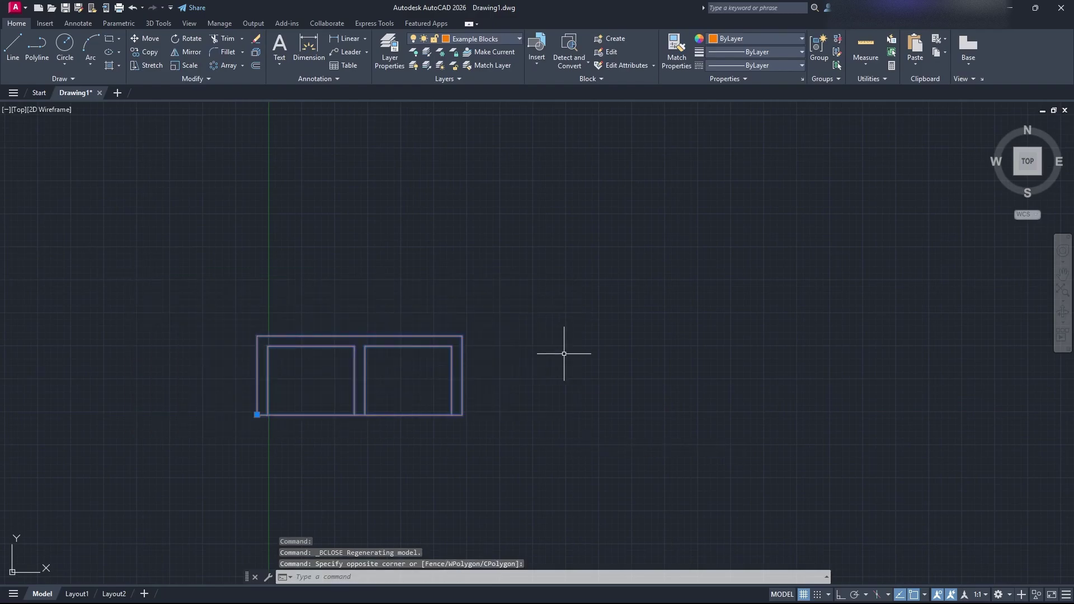
type("mov")
key("Return")
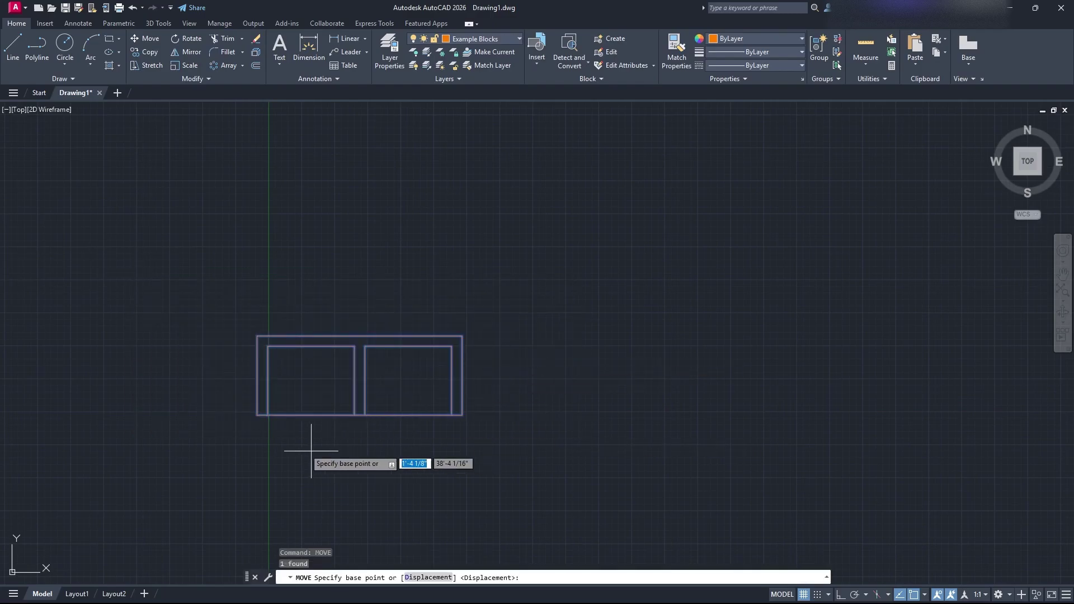
left_click(257, 415)
left_click(365, 415)
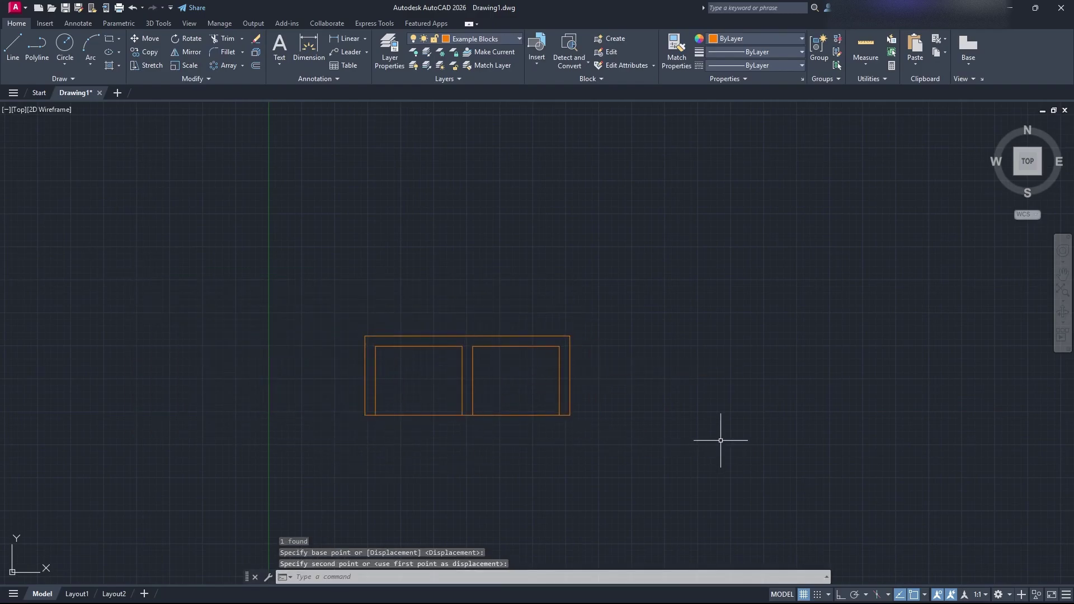
Step: Explode the moved Love Seat block and select all its pieces to check that they are separate objects
middle_click_drag(467, 451, 447, 469)
left_click(610, 450)
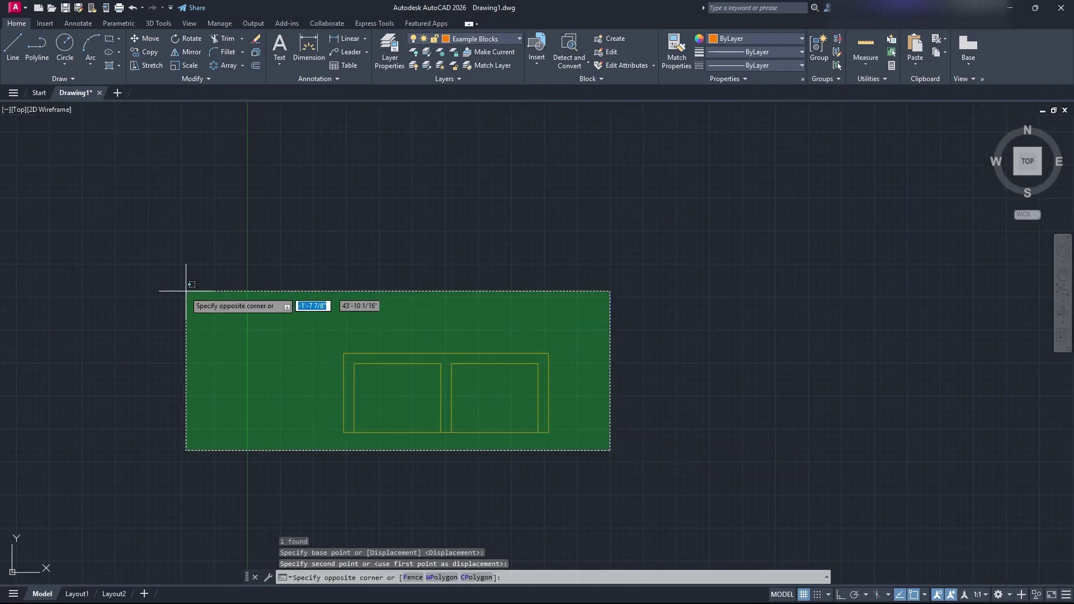
left_click(332, 284)
type("explod")
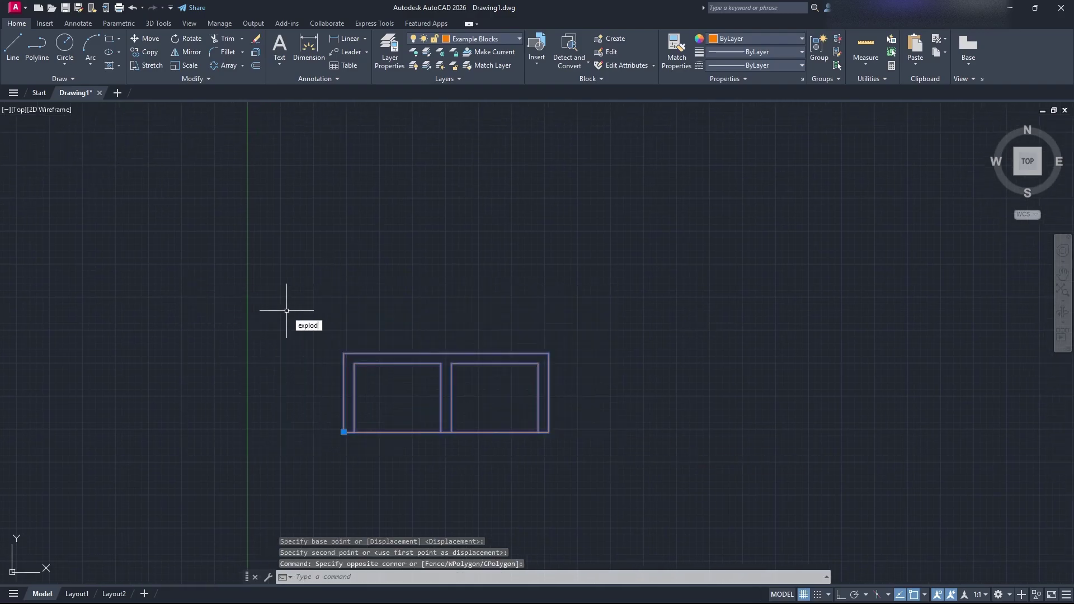
type("e")
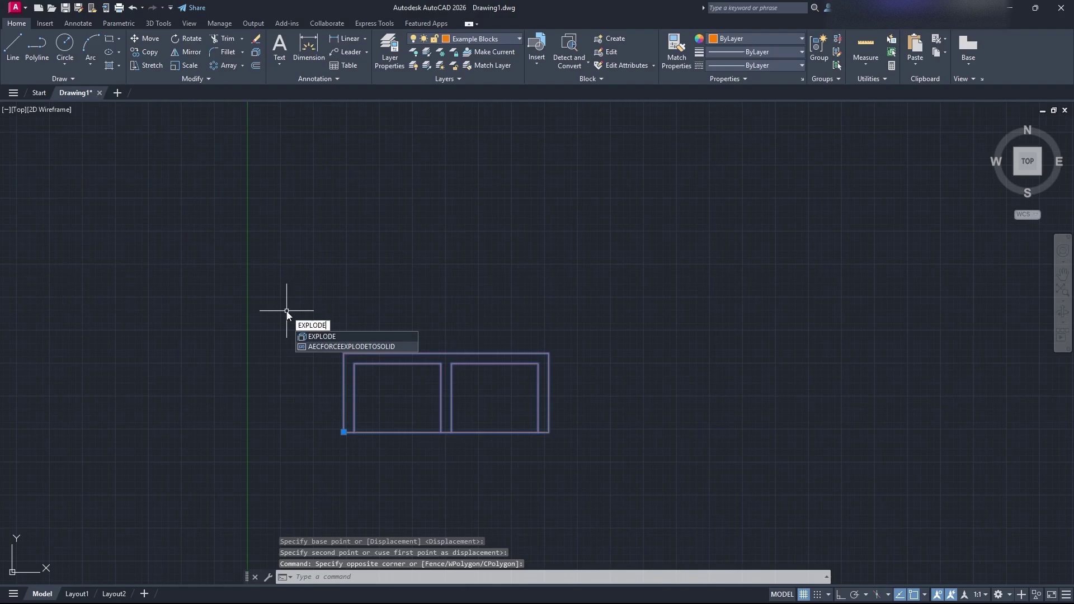
key("Return")
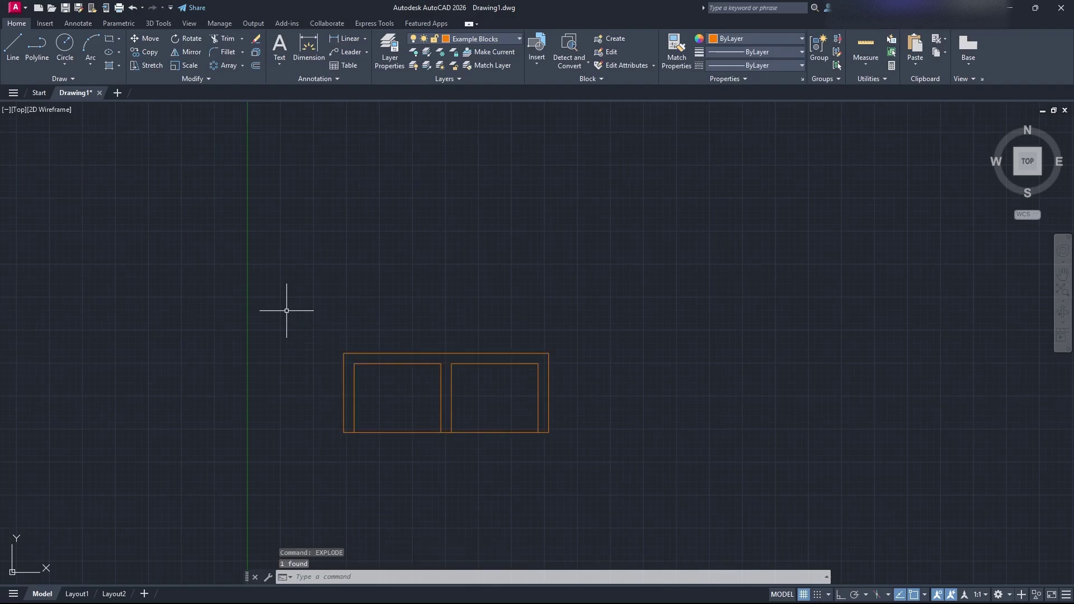
left_click(599, 480)
left_click(289, 272)
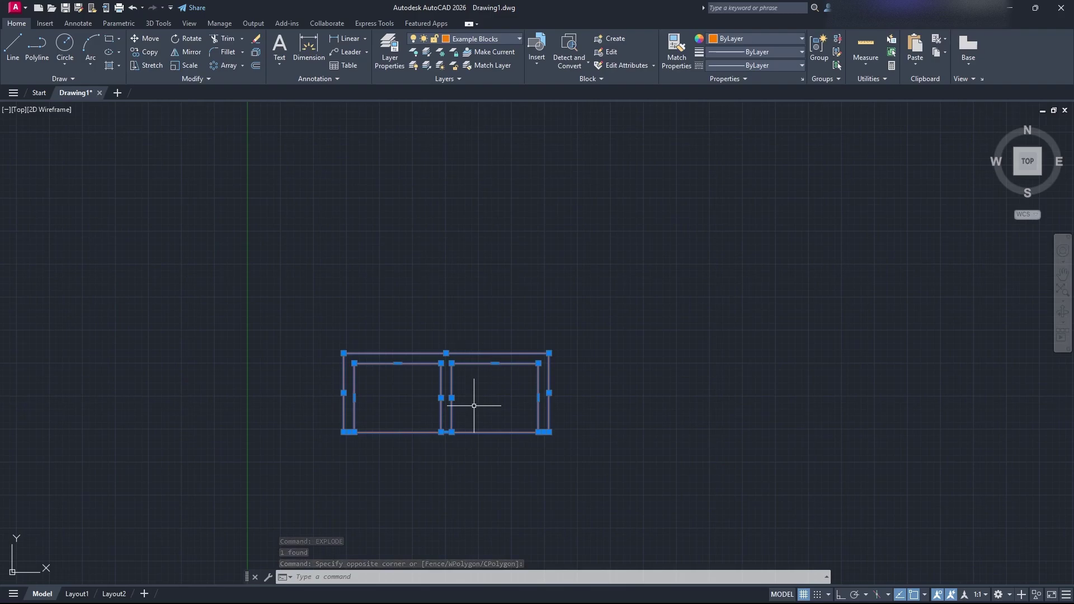
key("Escape")
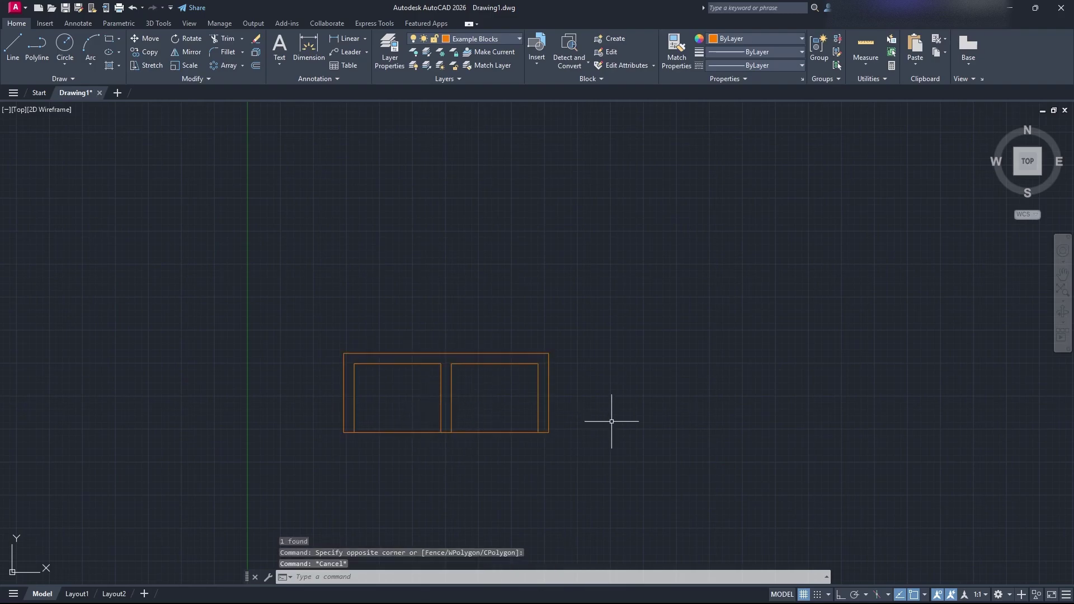
Step: Insert a new Love Seat block to the right of the exploded shape, with their bottom edges level
left_click(541, 65)
left_click(559, 109)
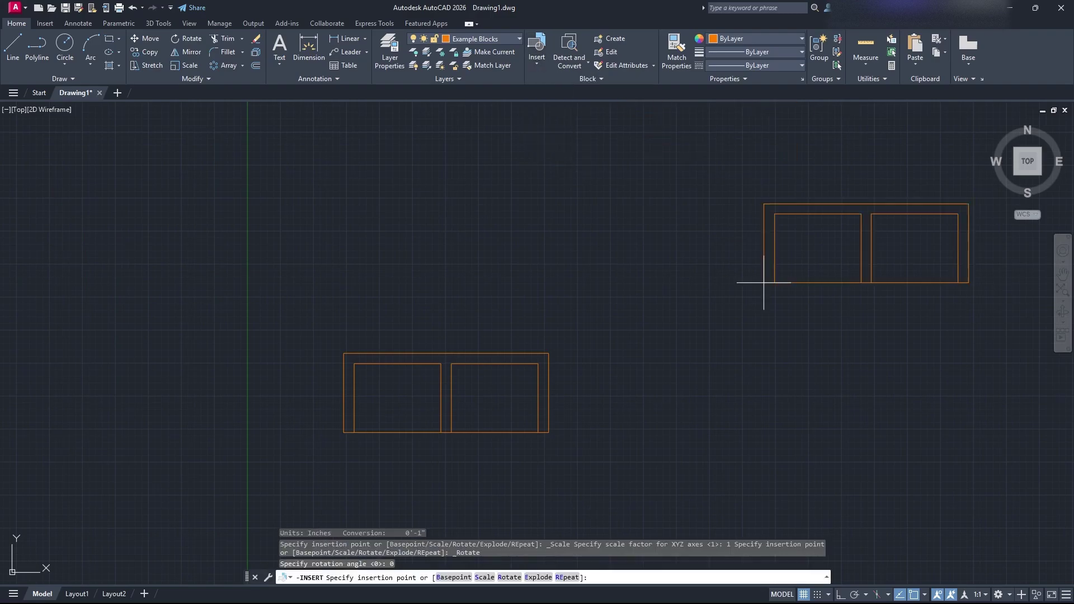
left_click(613, 432)
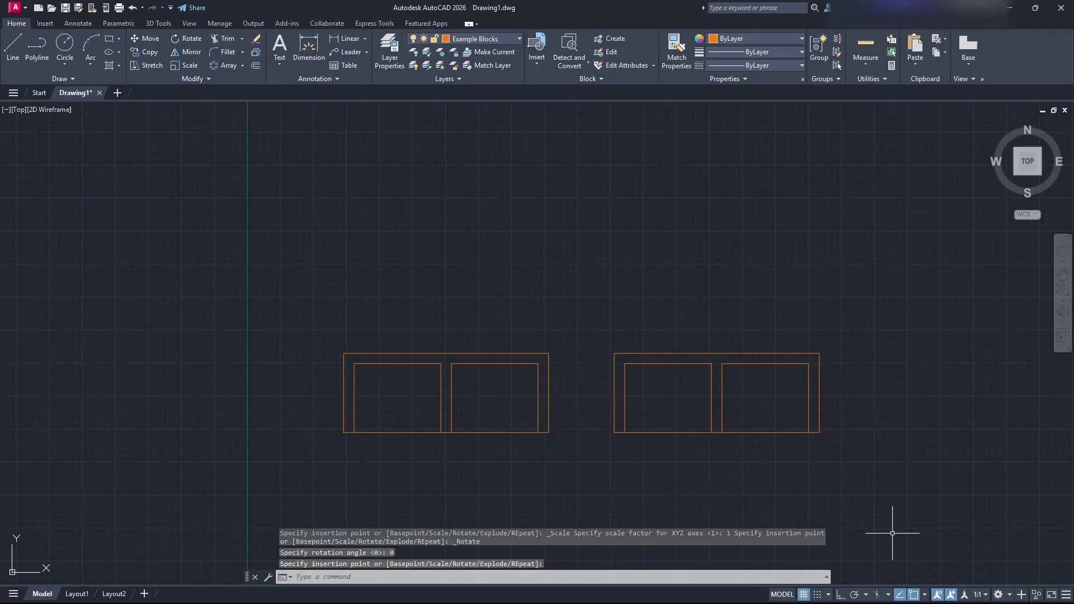
Step: Compare how the inserted block and the exploded shape behave when each is selected
left_click(631, 357)
left_click(681, 371)
left_click(616, 359)
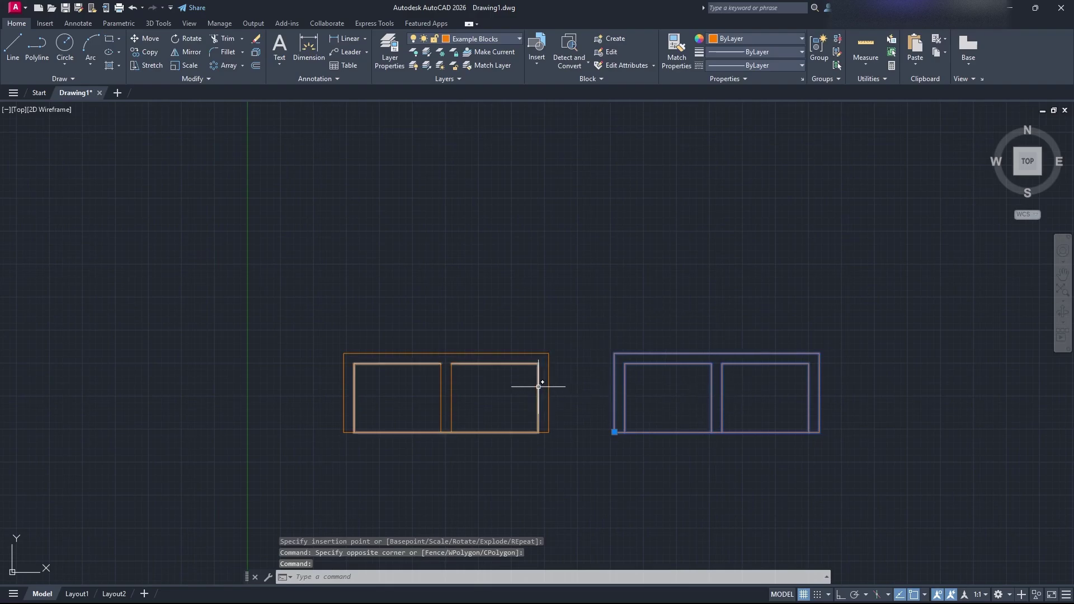
key("Escape")
left_click(583, 455)
left_click(318, 338)
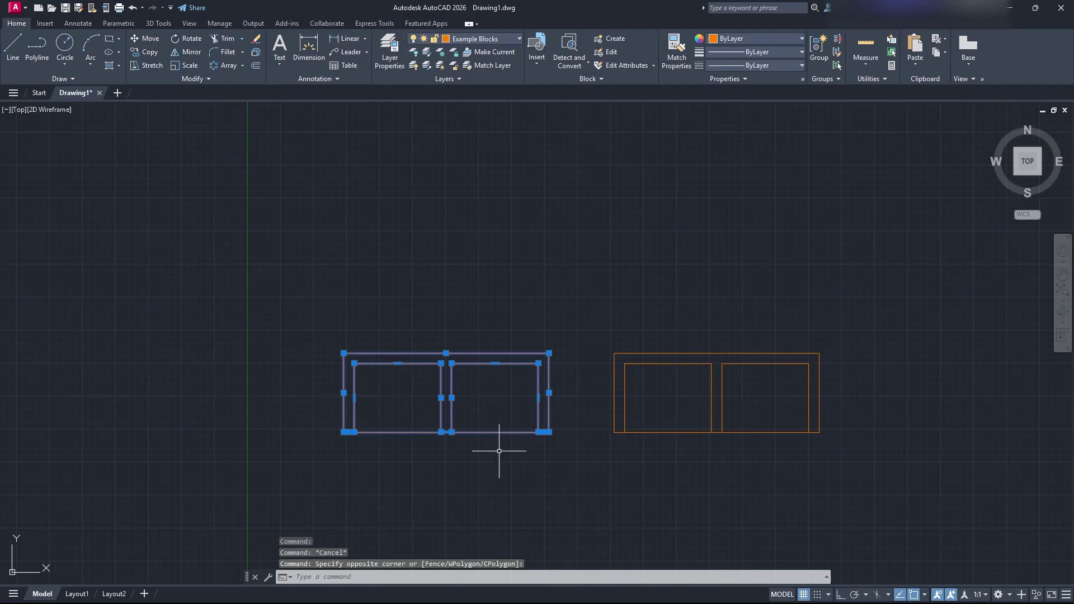
key("Escape")
Step: Erase the two central vertical divider lines from the exploded shape
left_click(492, 412)
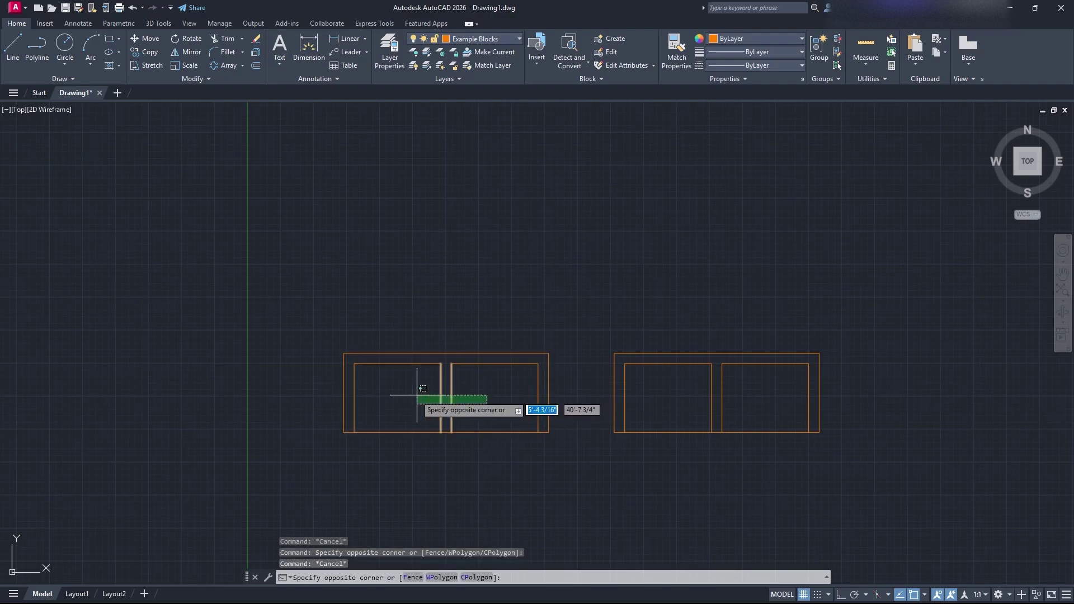
left_click(416, 396)
type("e")
key("Return")
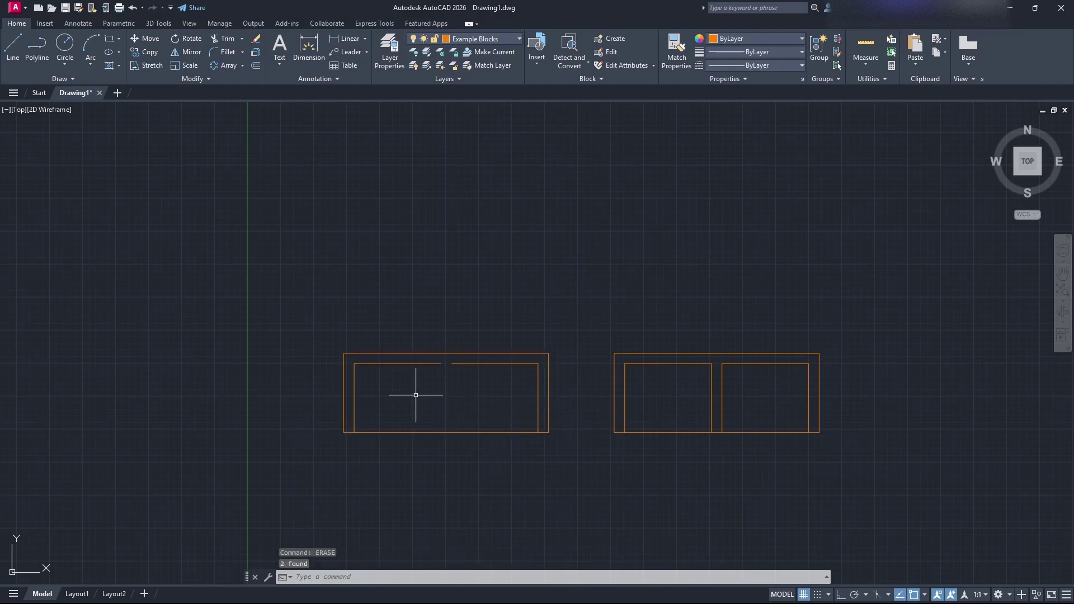
Step: Stretch the inner rectangle's right upper segment to meet the left one, closing the gap in the exploded shape
left_click(466, 363)
left_click(452, 363)
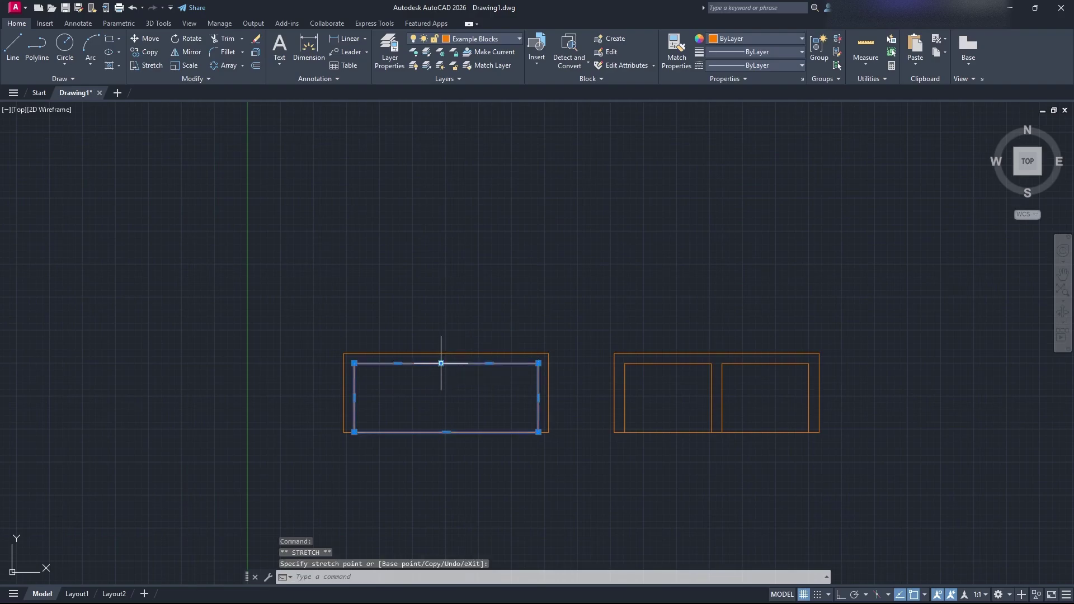
key("Escape")
Step: Compare which parts a partial crossing selection picks up on the exploded shape and on the inserted Love Seat block
scroll(504, 417, "up", 2)
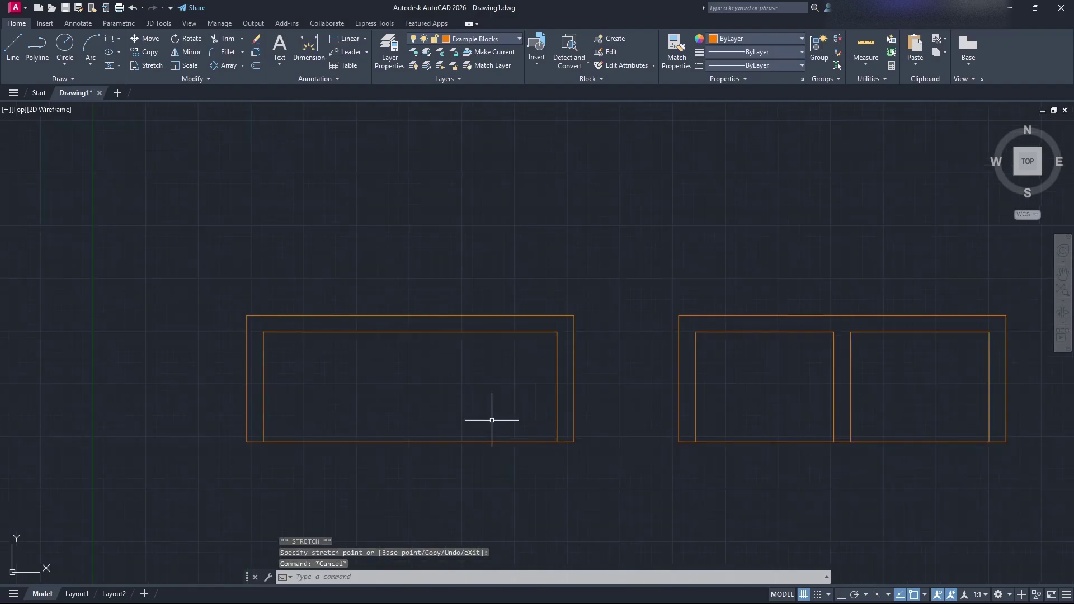
left_click(612, 381)
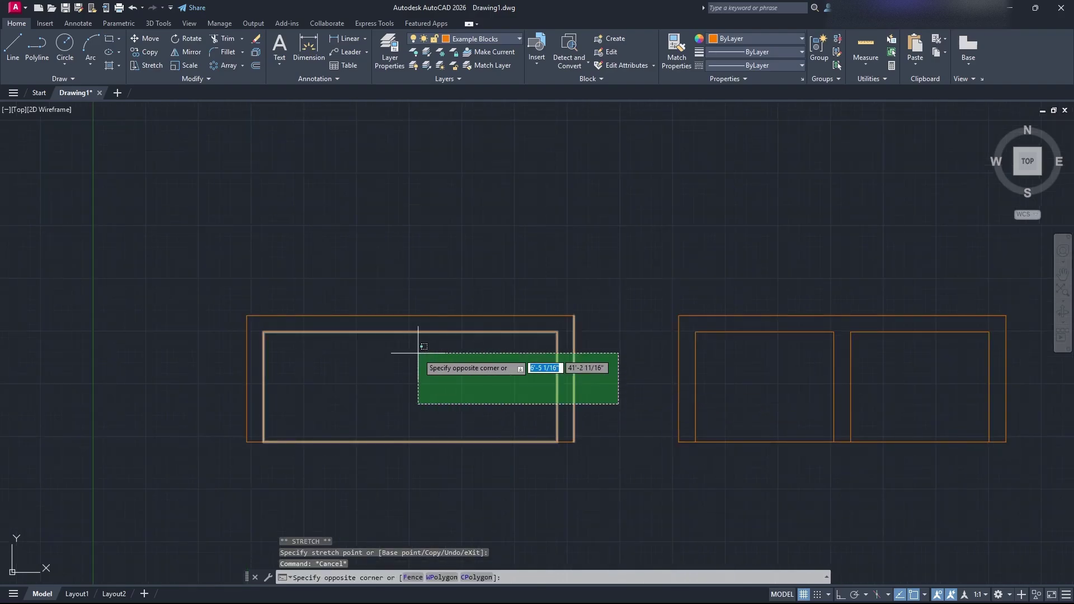
left_click(407, 360)
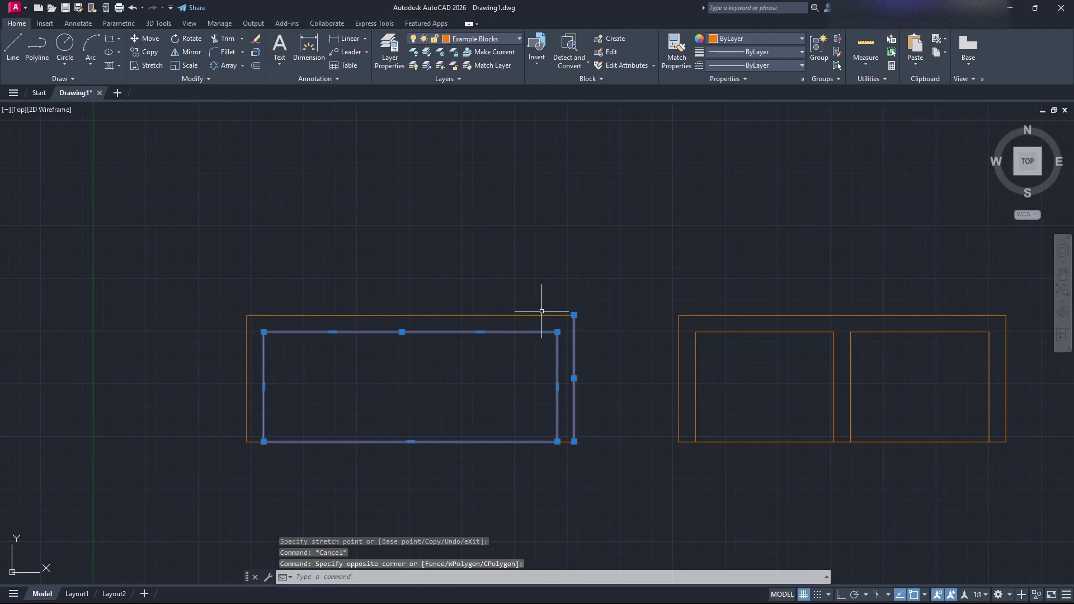
key("Escape")
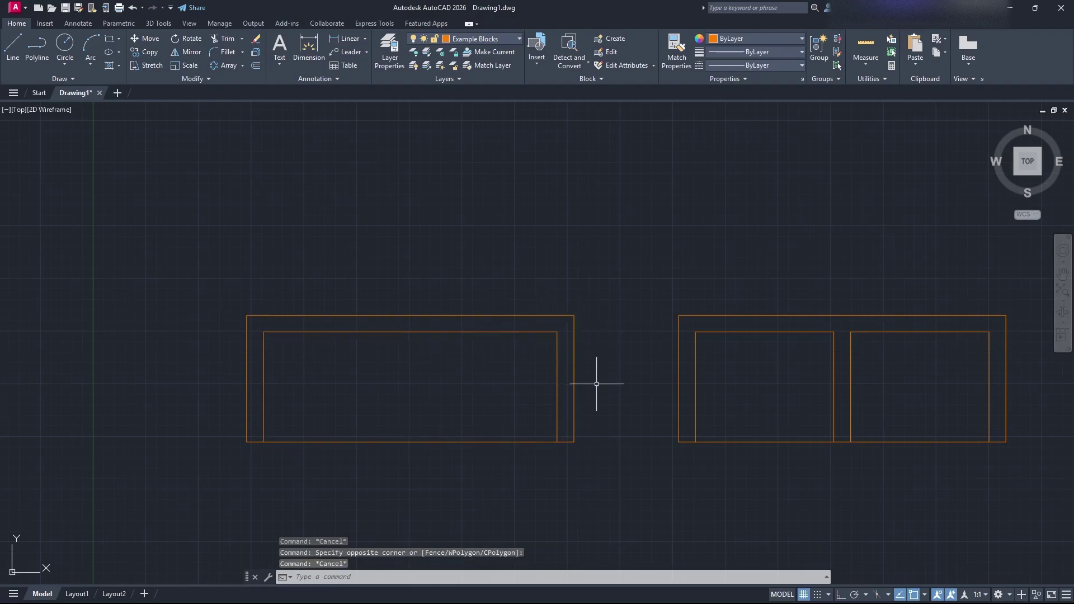
left_click(607, 448)
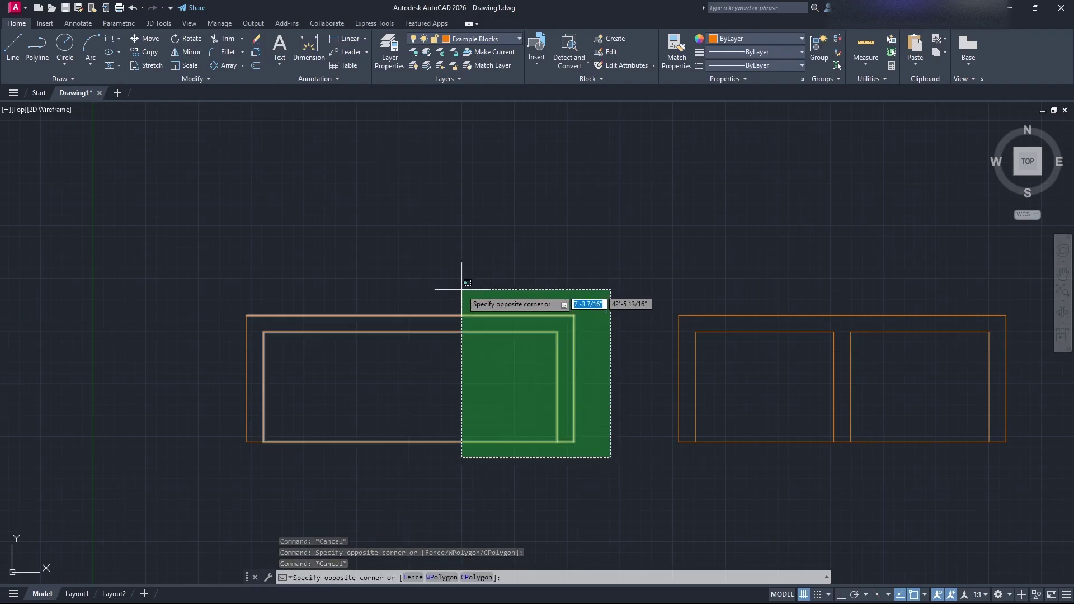
left_click(463, 292)
left_click(935, 448)
left_click(686, 292)
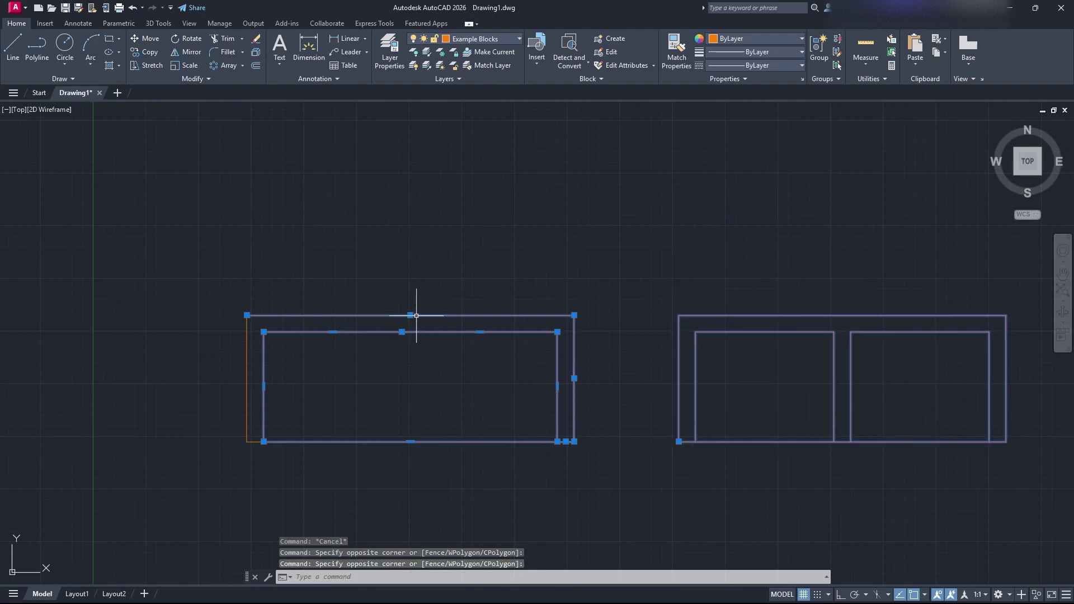
key("Escape")
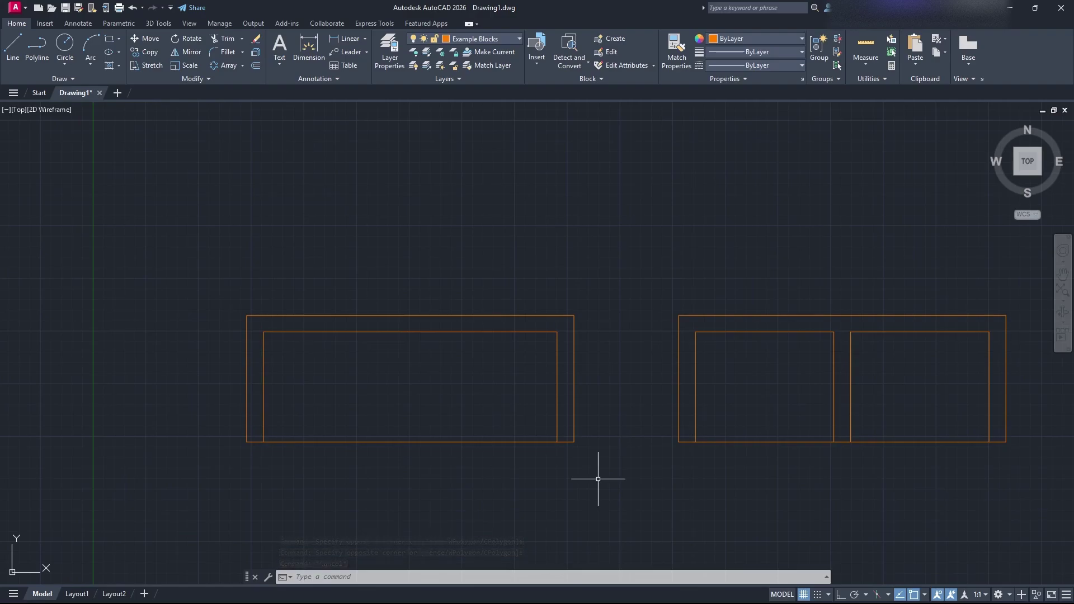
Step: Select the entire inserted Love Seat block with a crossing selection, view it beside the exploded shape, and clear the selection
scroll(598, 478, "down", 5)
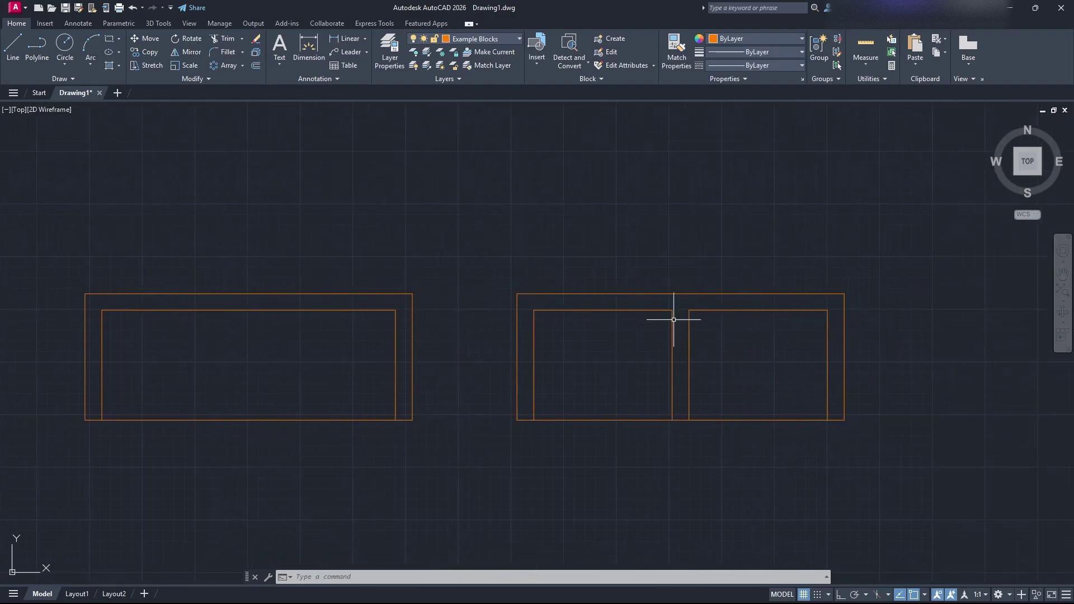
scroll(580, 439, "up", 2)
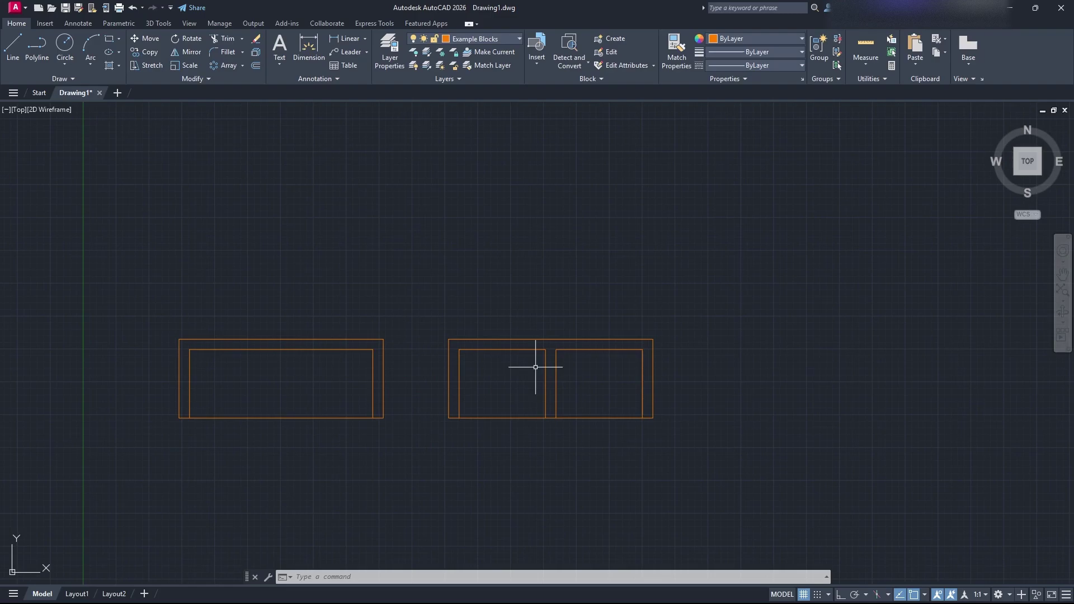
left_click(708, 449)
left_click(424, 300)
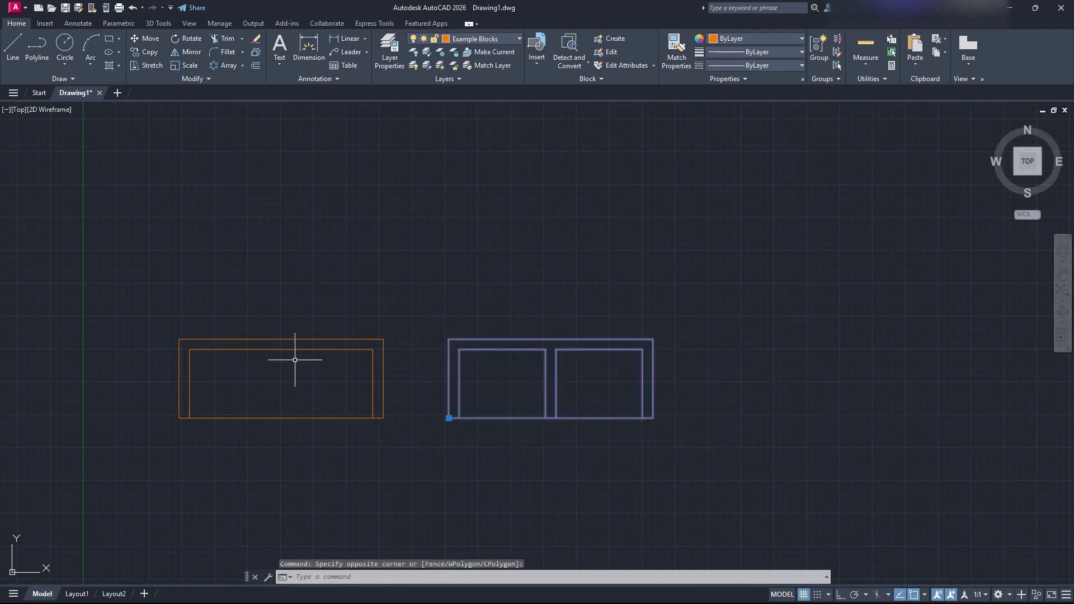
scroll(616, 437, "down", 6)
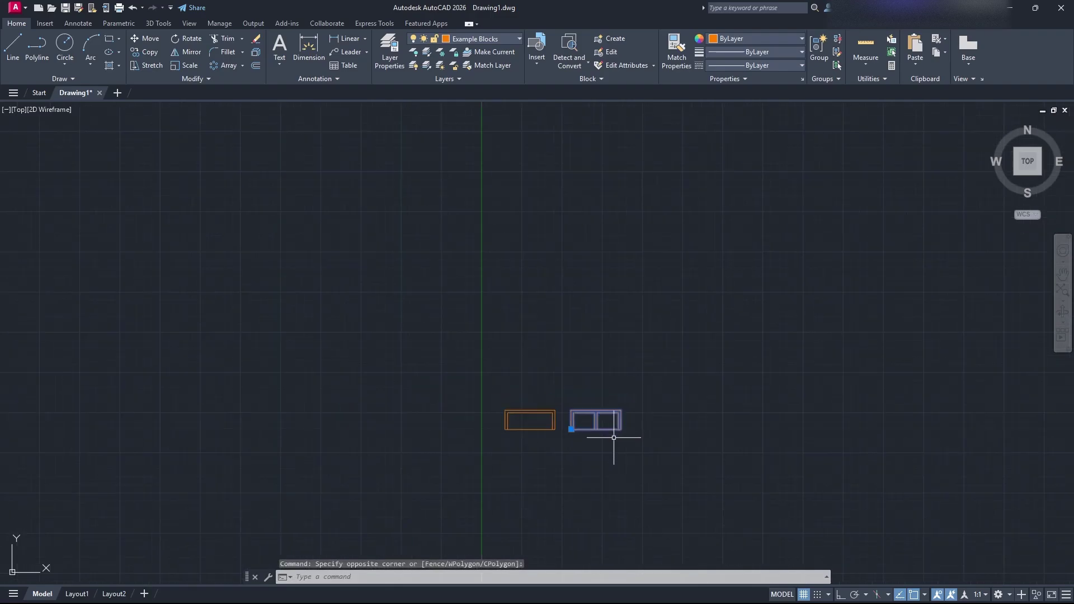
middle_click_drag(616, 437, 493, 322)
key("Escape")
middle_click_drag(559, 410, 502, 328)
middle_click_drag(487, 291, 554, 421)
scroll(553, 422, "up", 4)
middle_click_drag(493, 344, 556, 427)
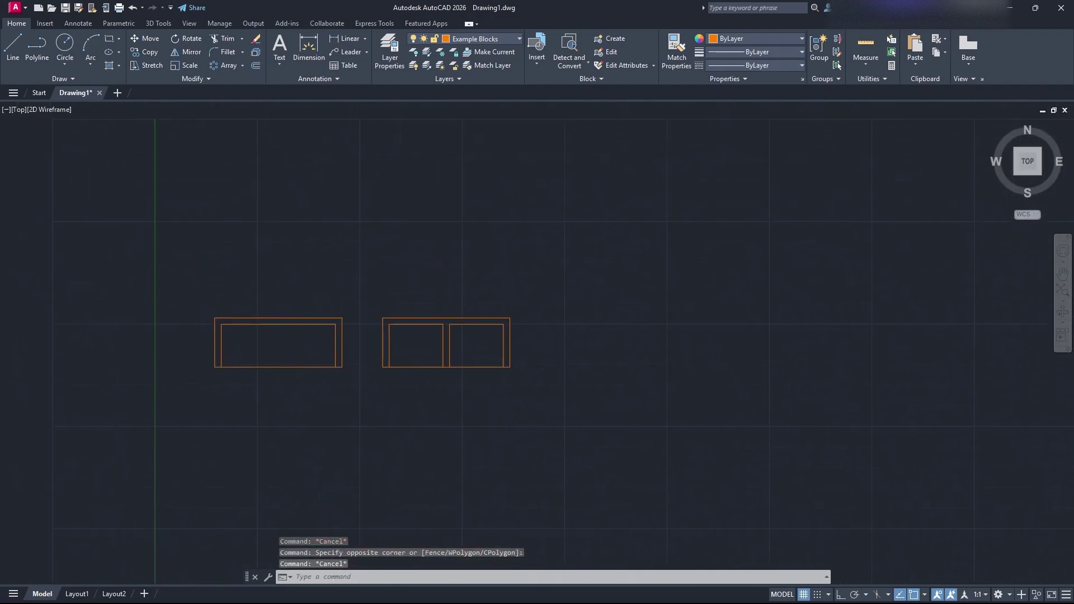
middle_click_drag(522, 391, 548, 458)
middle_click_drag(593, 327, 563, 390)
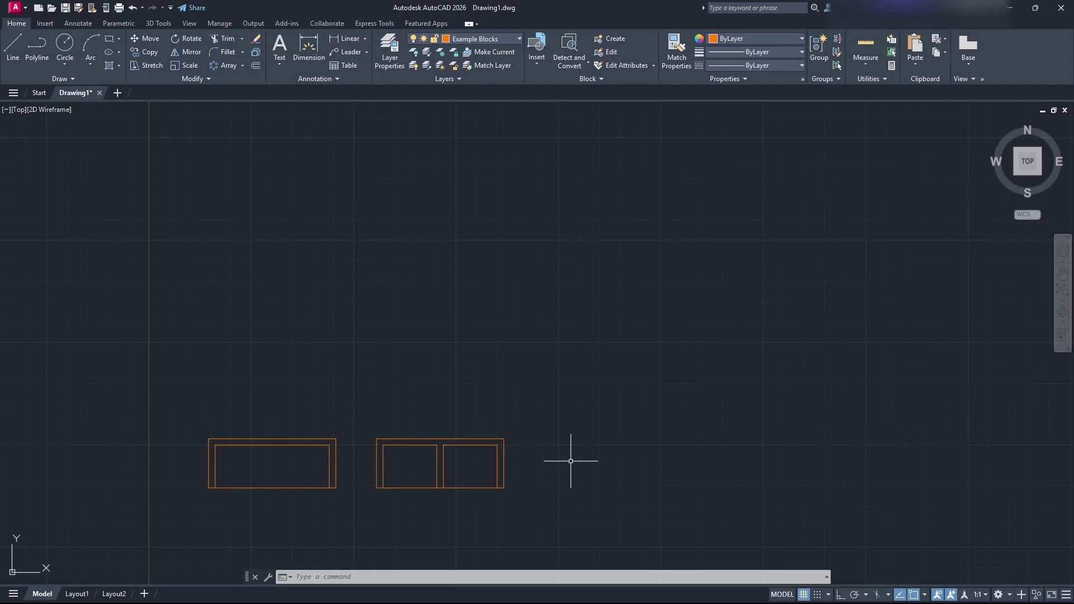
mouse_move(546, 479)
middle_mouse_down()
mouse_move(594, 472)
mouse_move(597, 435)
middle_mouse_up()
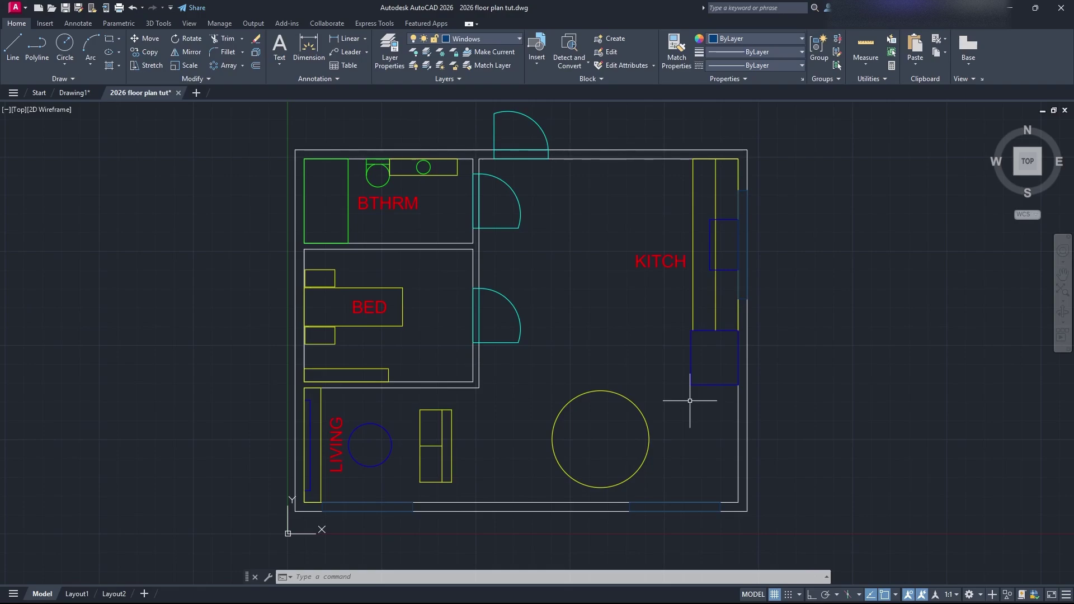
Step: Hatch the bedroom floor around the furniture in the 2026 floor plan tut drawing
type("HATCH")
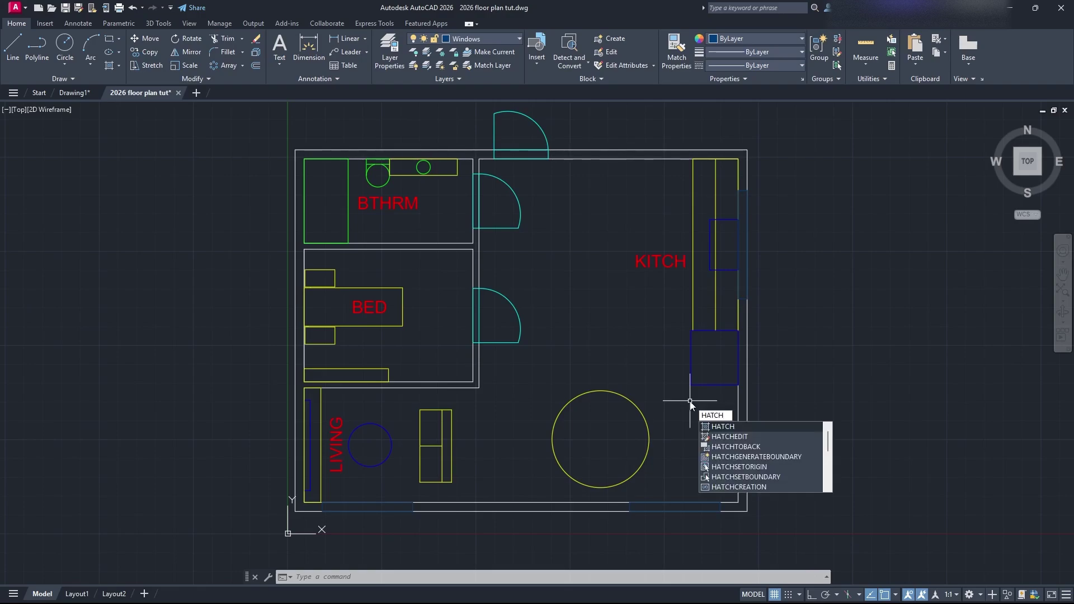
key("Return")
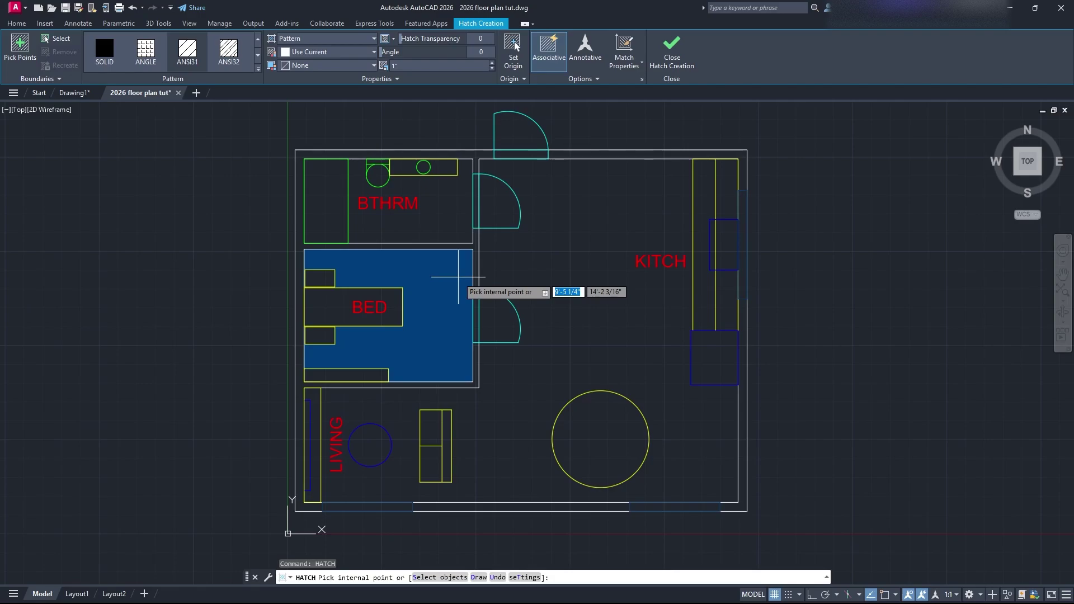
left_click(458, 276)
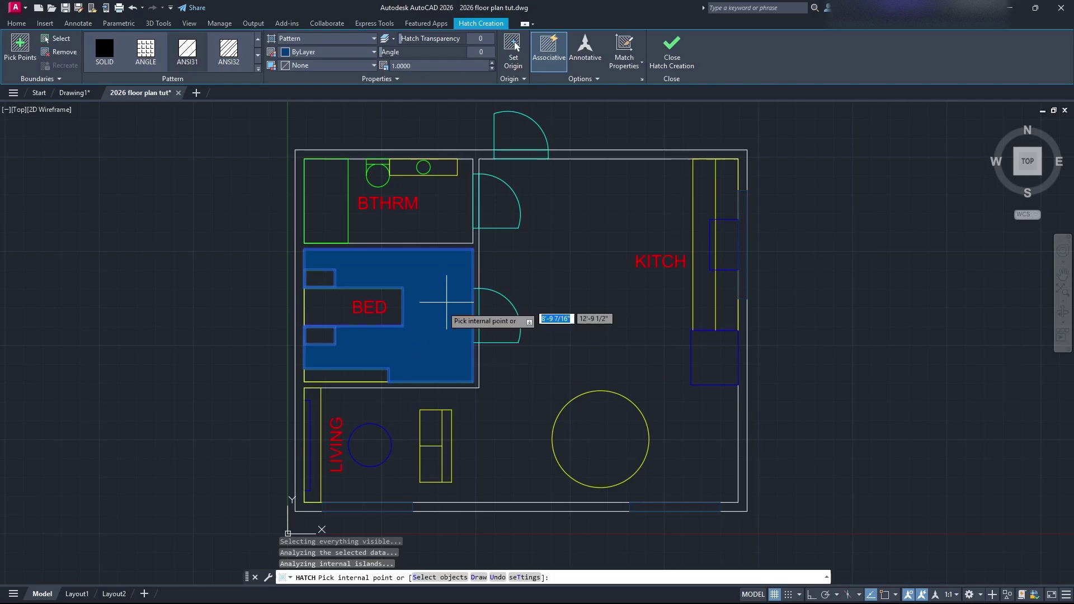
key("Escape")
scroll(391, 314, "up", 6)
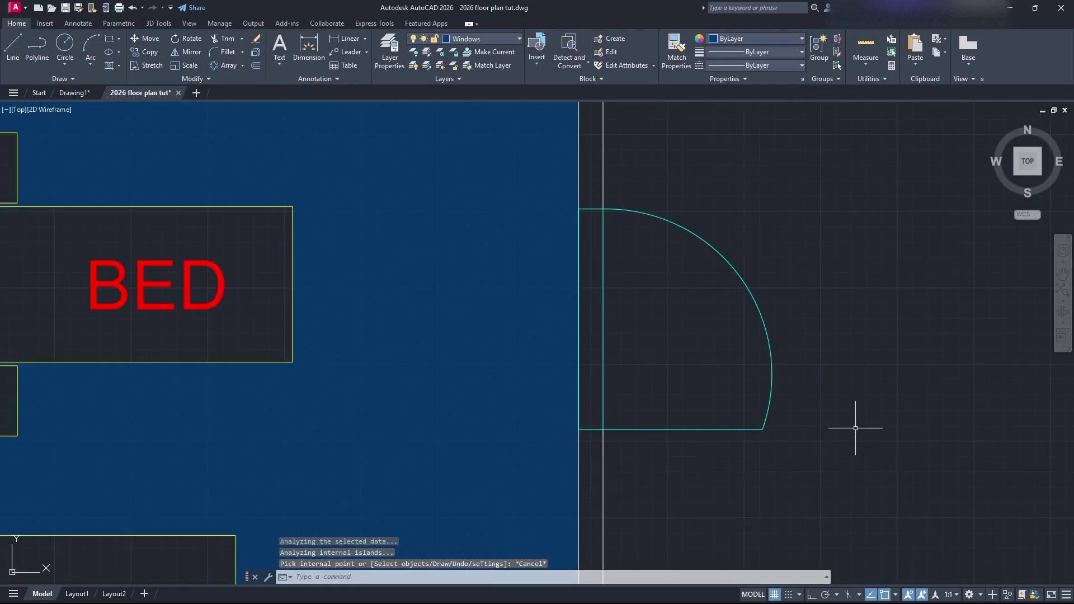
left_click(642, 352)
key("Escape")
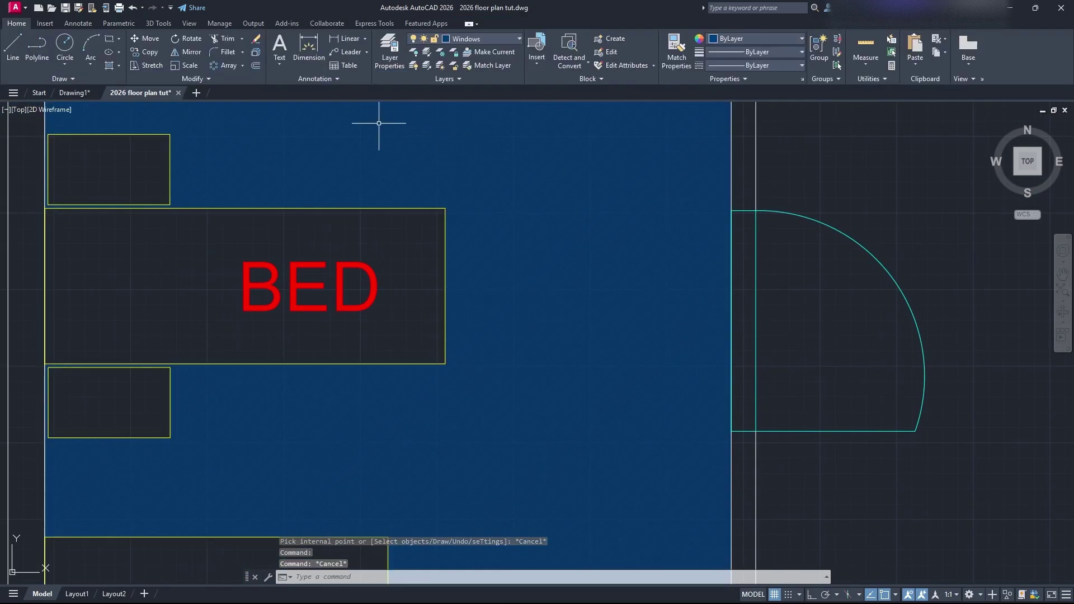
Step: Change the bedroom floor hatch to the ANSI32 pattern with a scale of 25
left_click(579, 289)
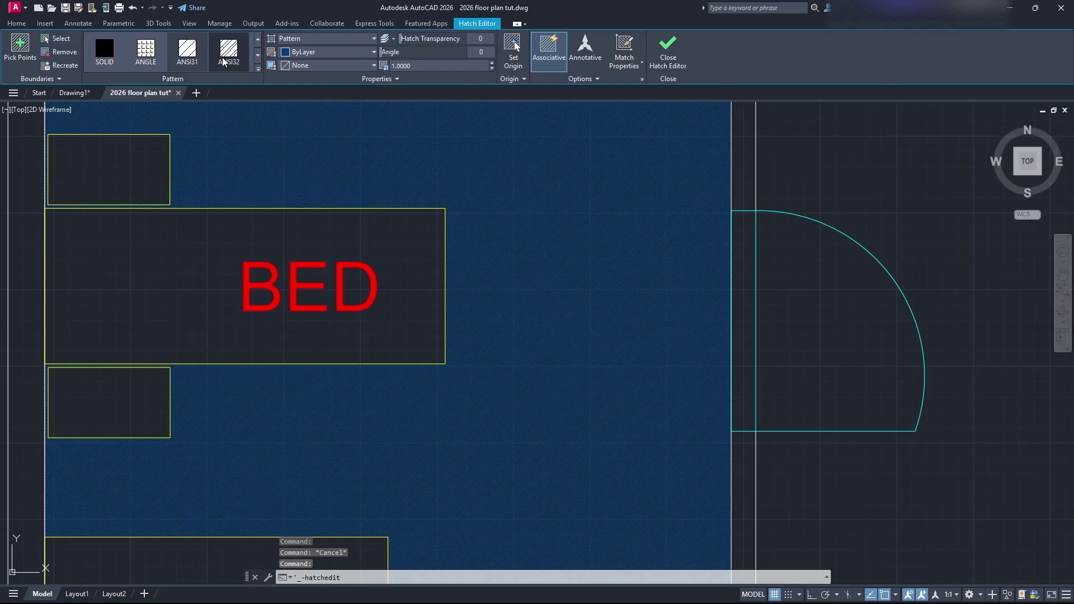
left_click(229, 49)
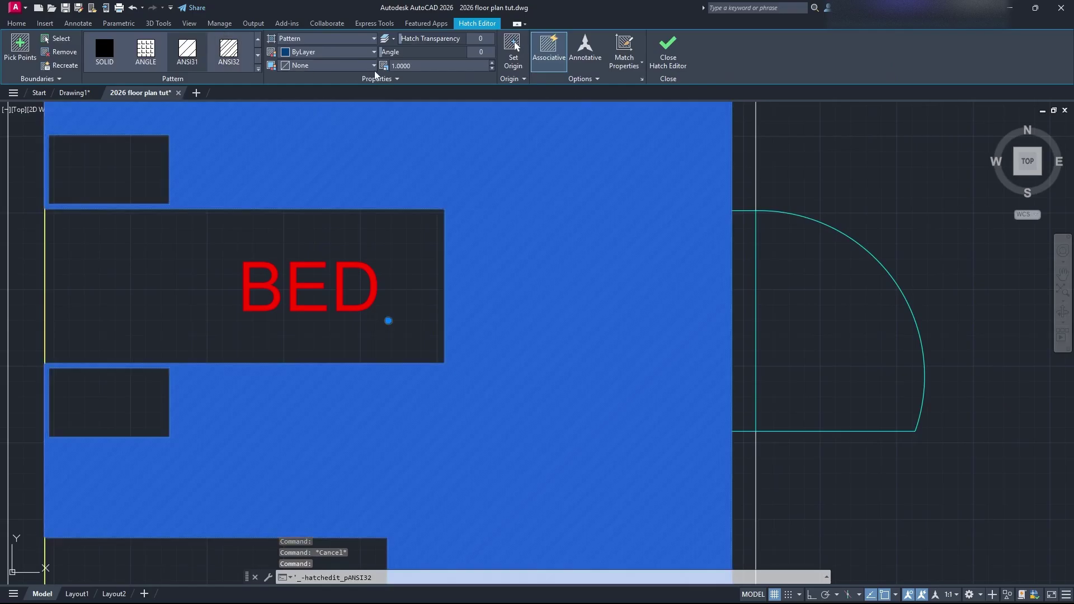
double_click(400, 66)
type("25")
key("Return")
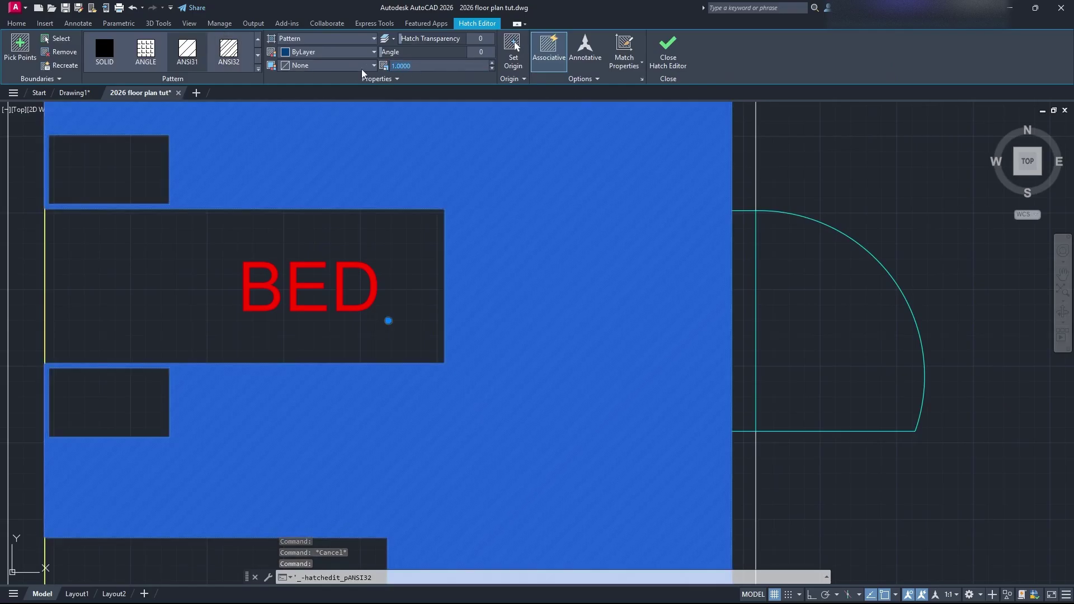
left_click(808, 346)
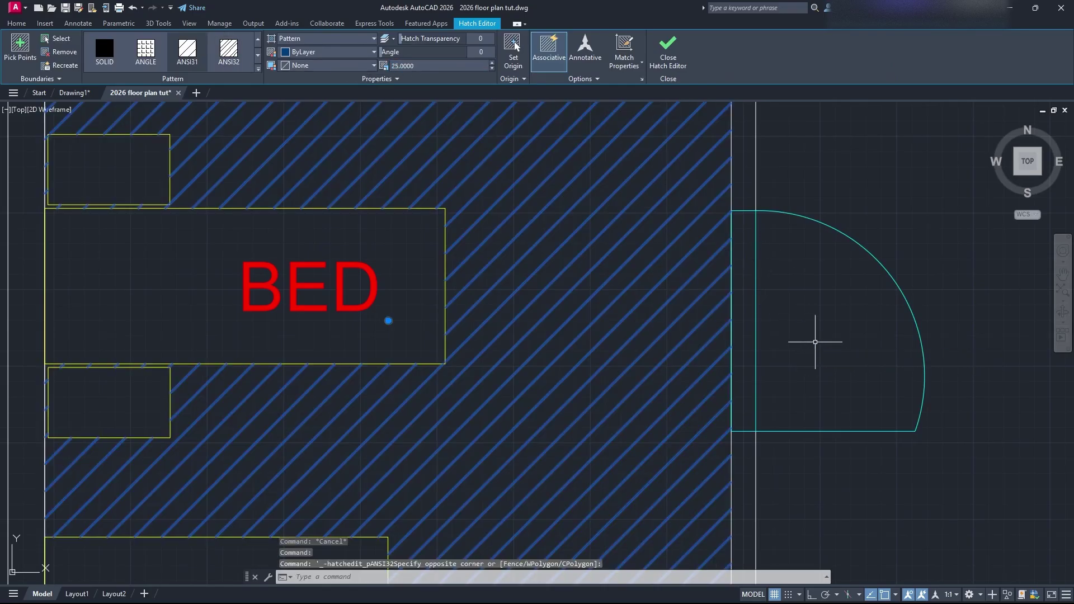
key("Escape")
Step: Erase the hatch from the bedroom floor
scroll(817, 343, "down", 4)
left_click(733, 311)
key("Delete")
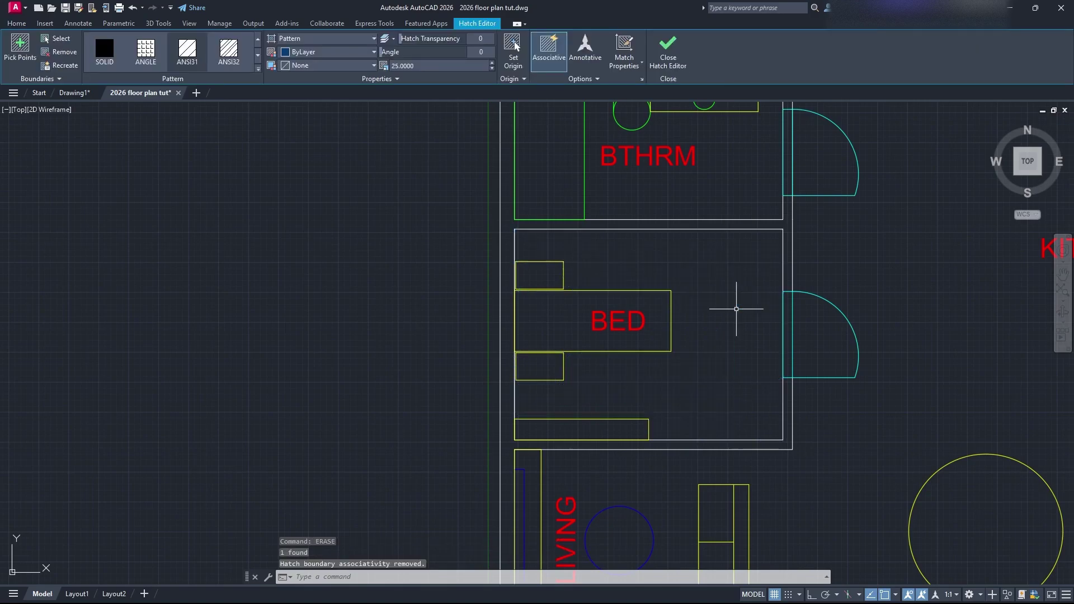
Step: Start a new hatch for the floor plan and choose the INSUL pattern
scroll(947, 293, "down", 3)
middle_click_drag(947, 292, 569, 278)
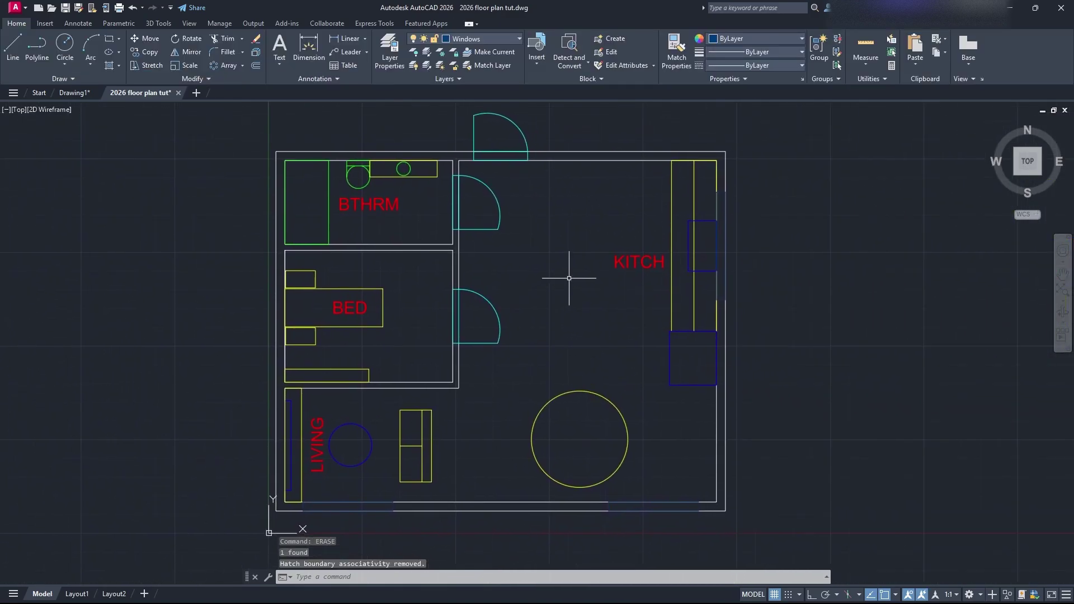
type("hat")
key("Return")
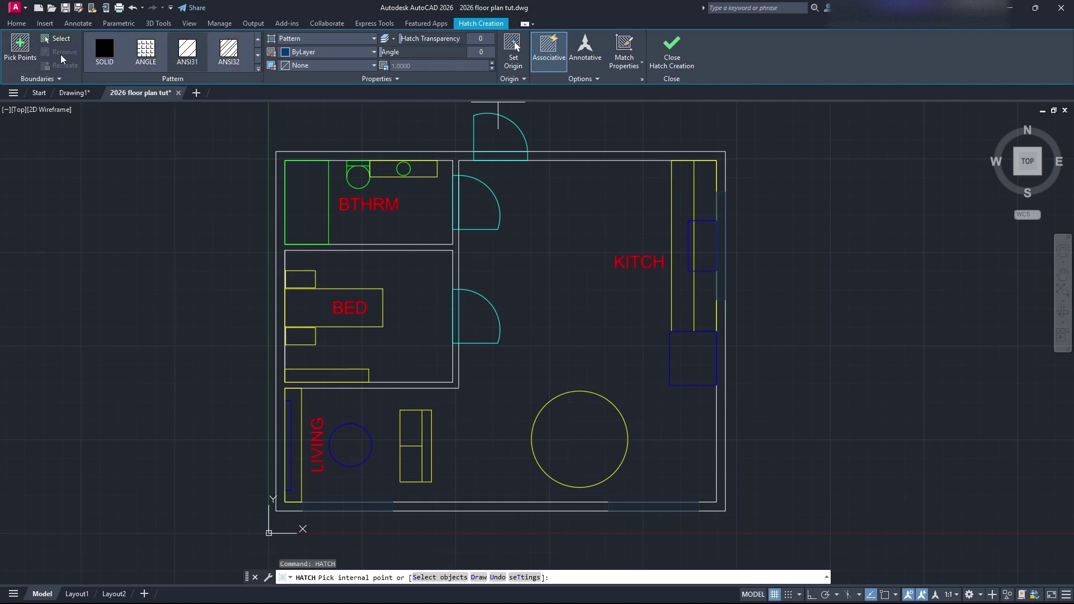
left_click(67, 79)
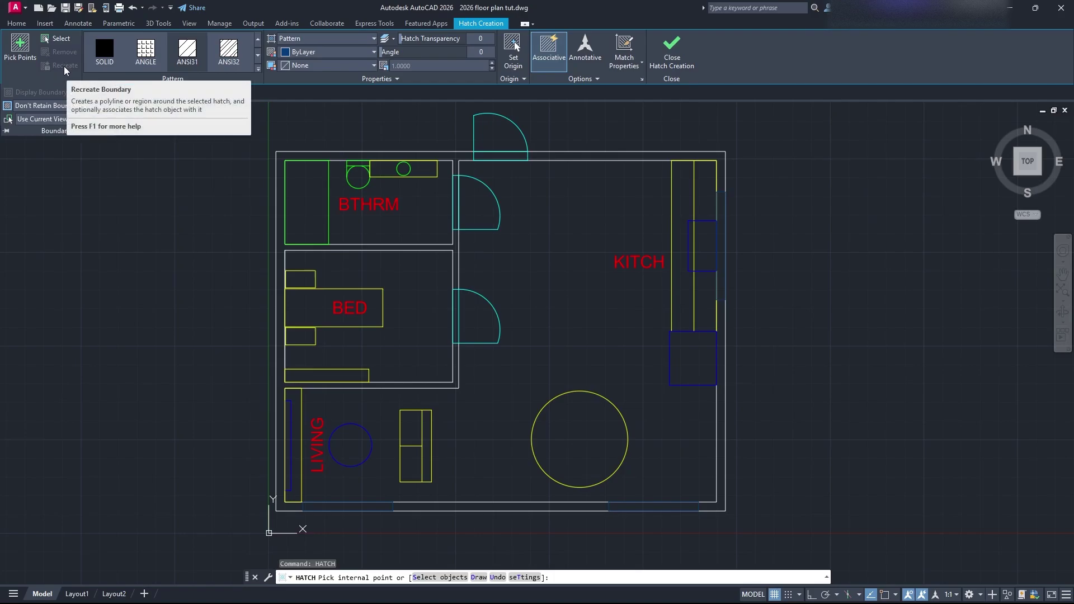
left_click(258, 69)
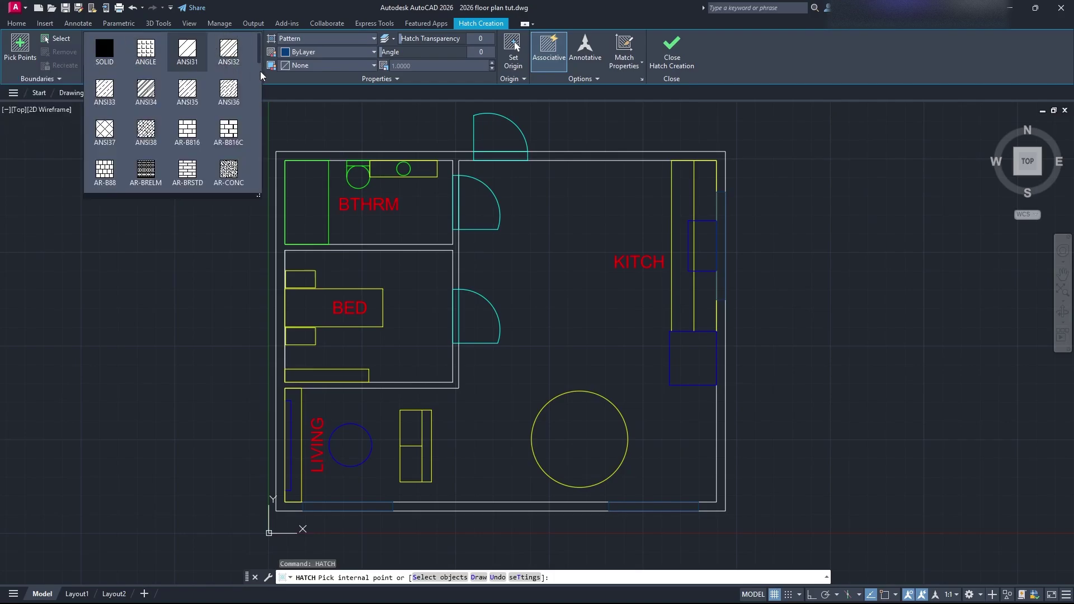
scroll(218, 96, "down", 10)
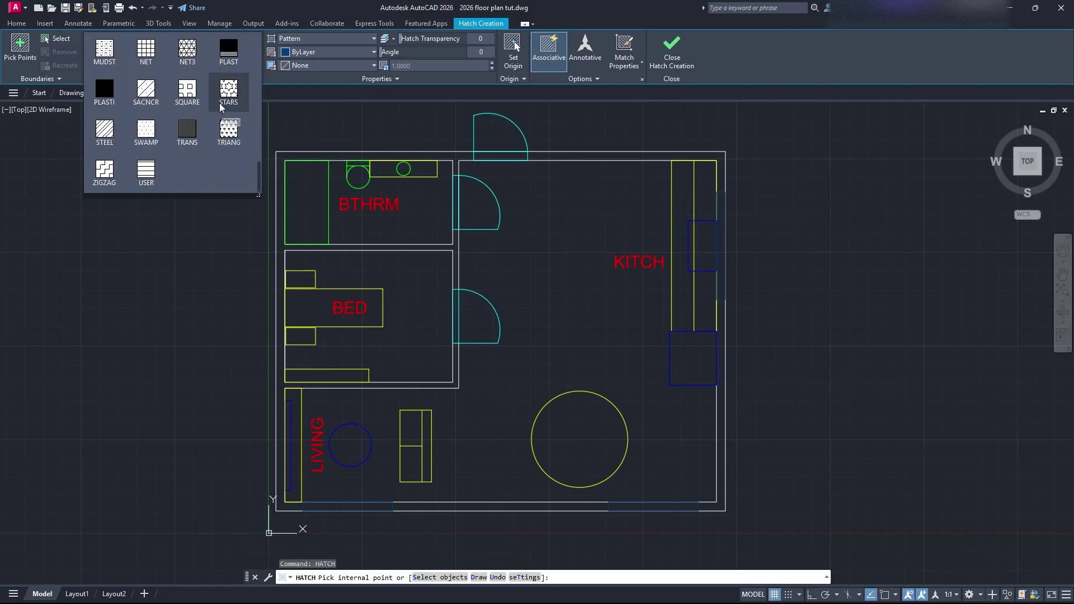
scroll(218, 112, "up", 3)
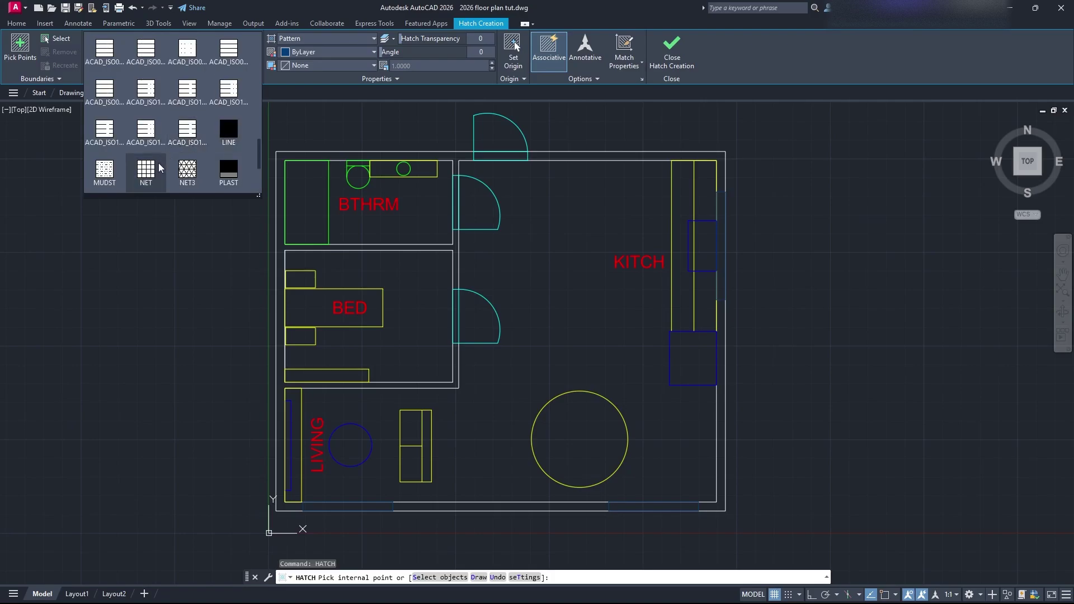
scroll(191, 146, "up", 5)
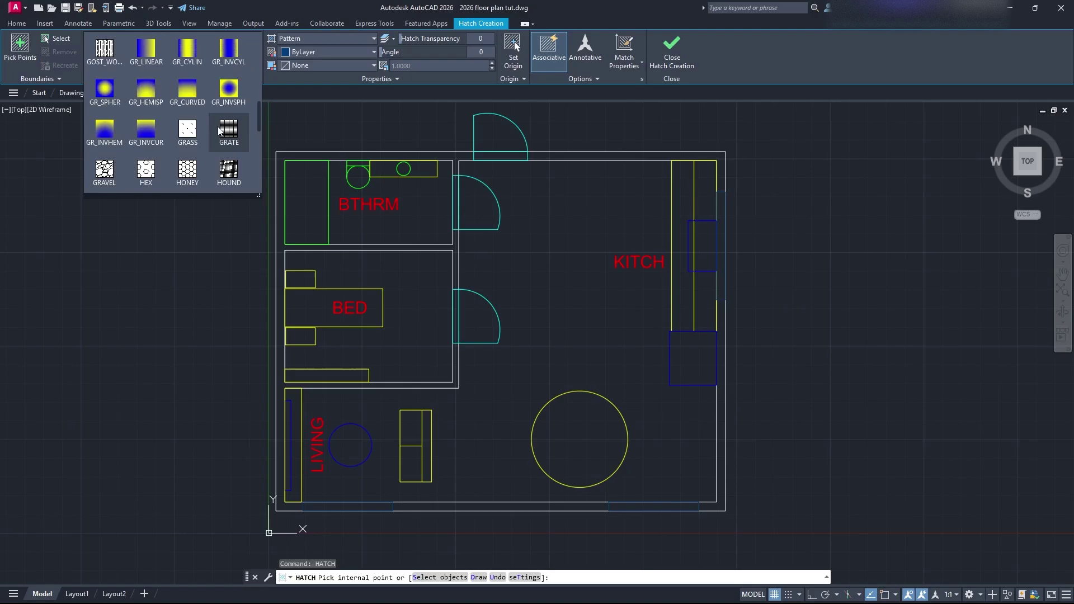
scroll(228, 131, "up", 1)
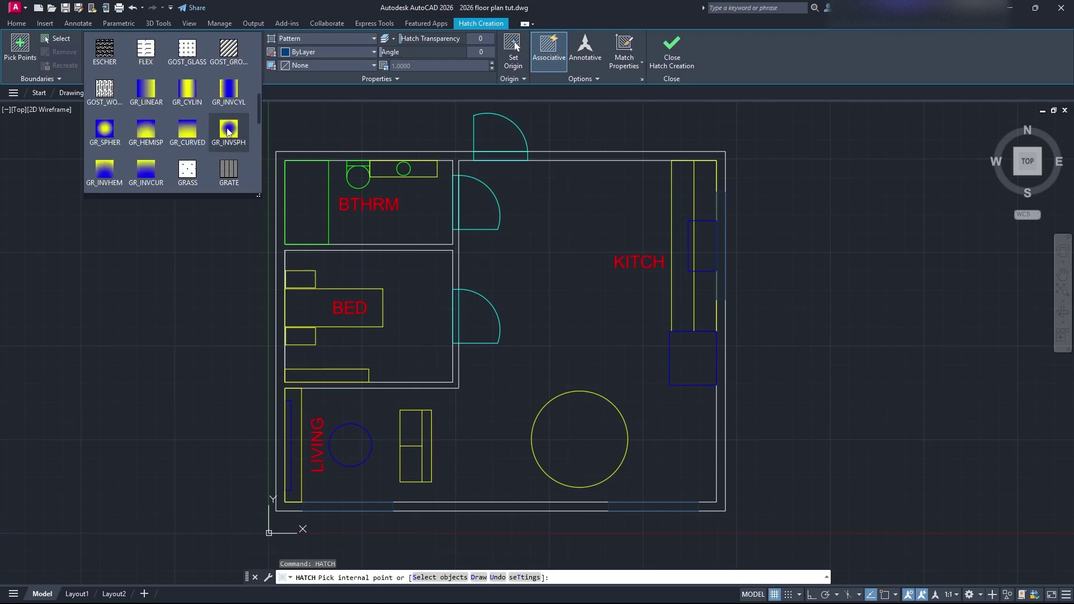
scroll(228, 131, "down", 2)
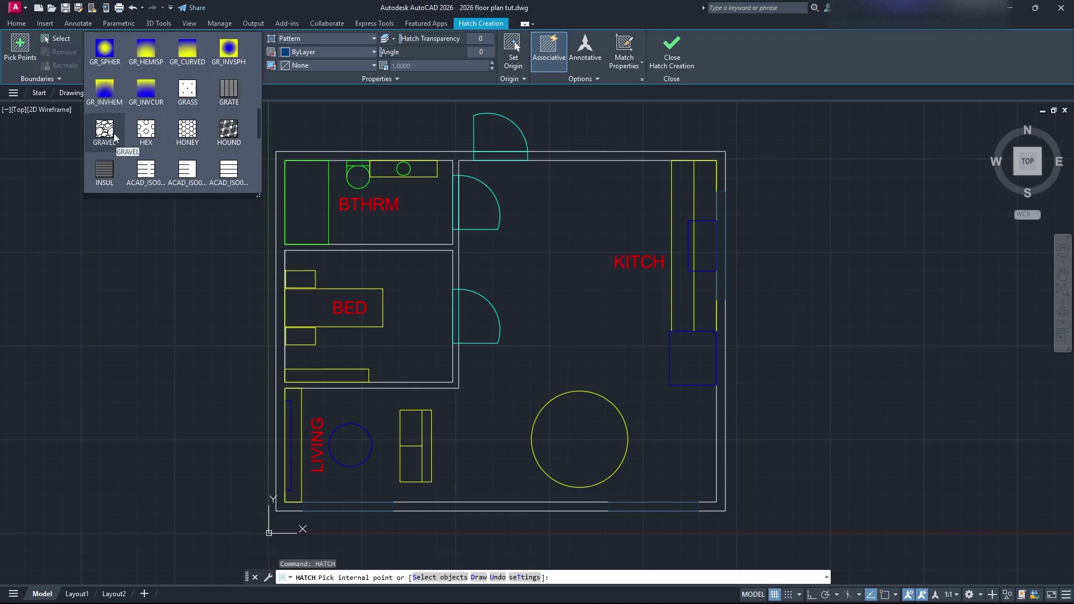
left_click(106, 177)
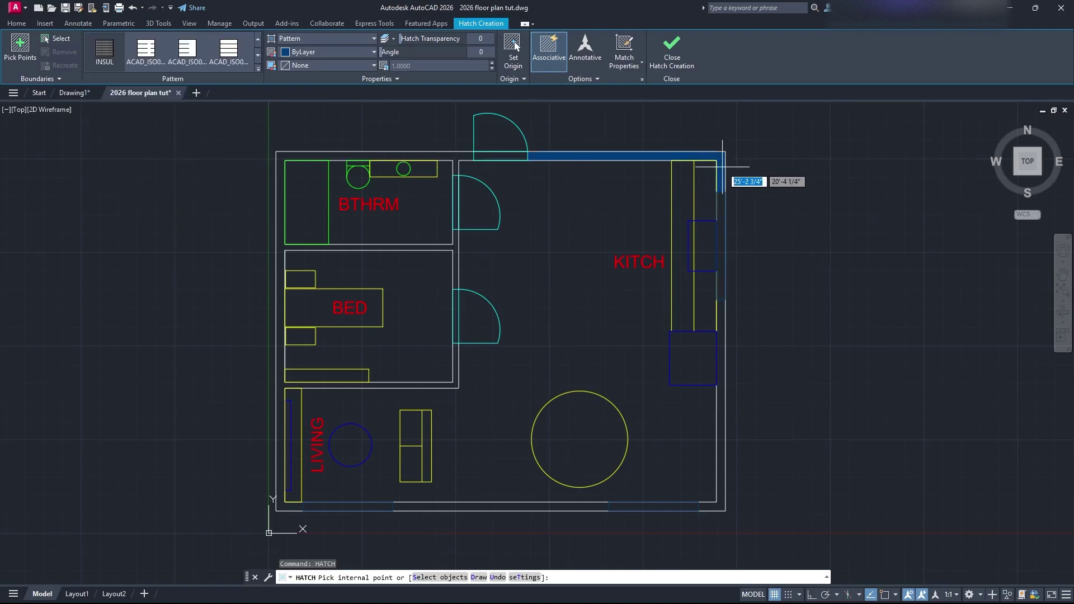
Step: Try the INSUL hatch in the walls around the bathroom, bedroom and upper kitchen, and erase it again
left_click(536, 153)
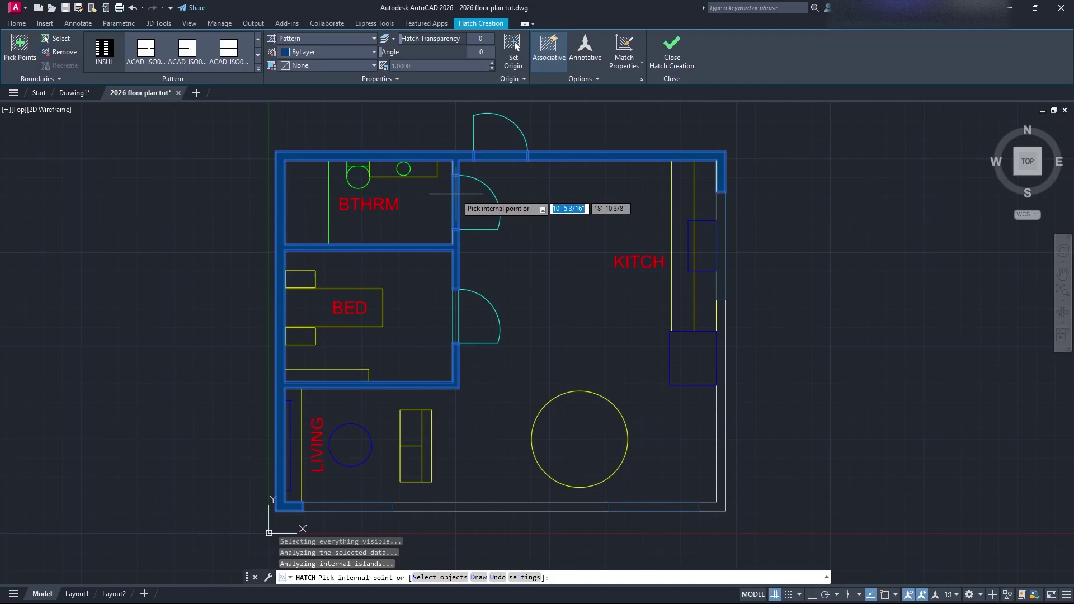
key("Escape")
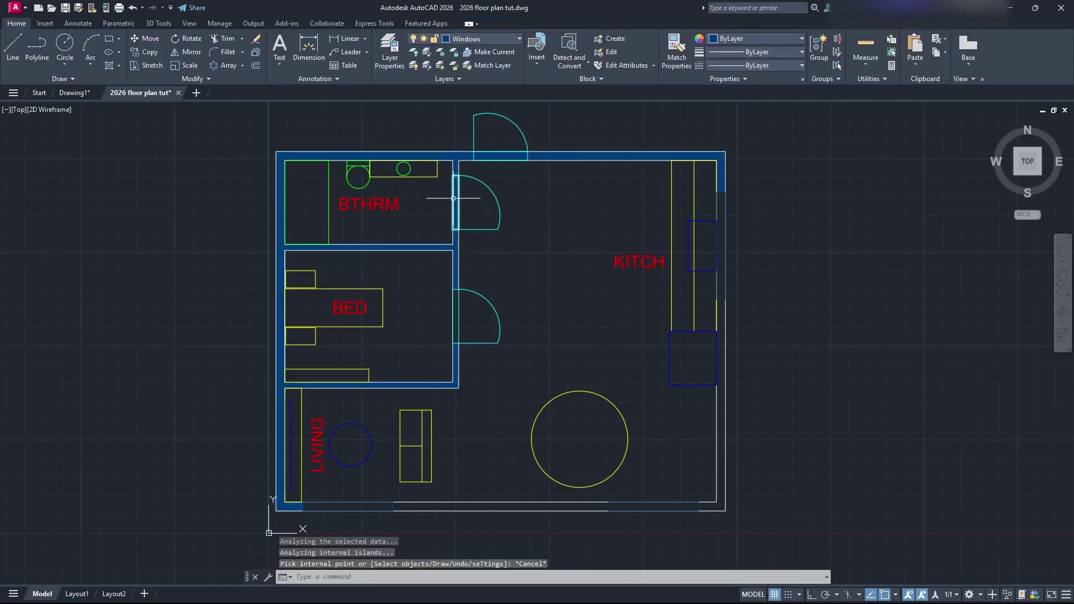
left_click(453, 198)
type("erase")
key("Return")
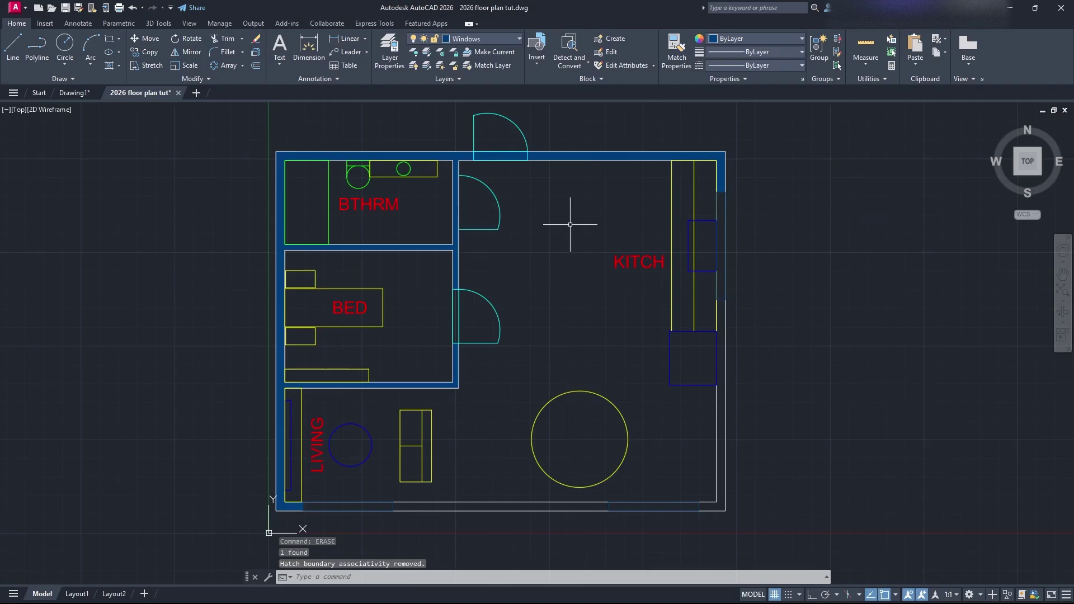
key("ctrl+z")
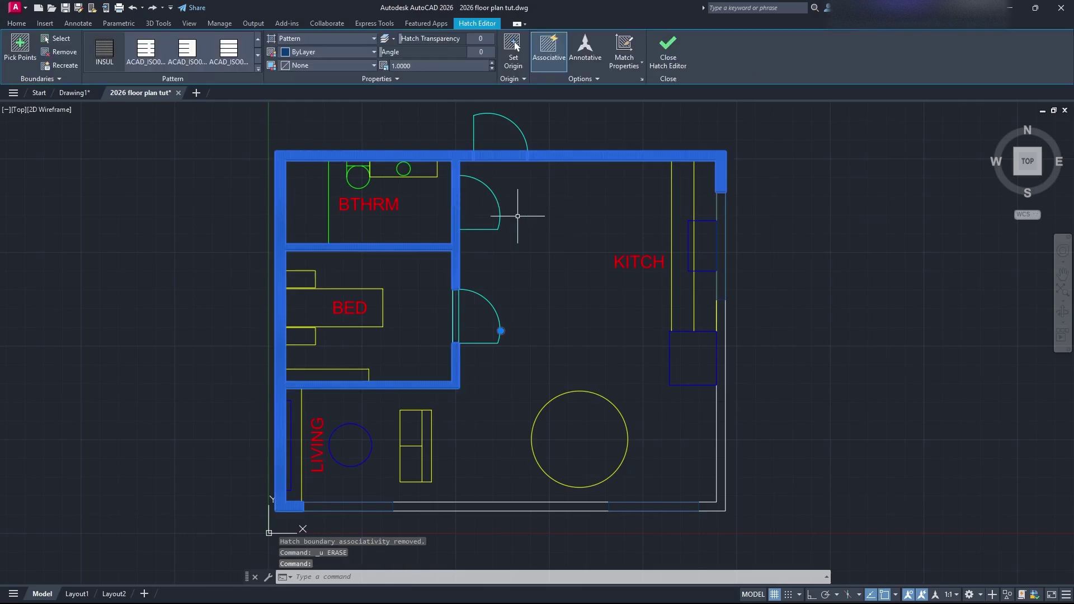
type("erase")
key("Return")
Step: Hatch all exterior and interior wall segments with the INSUL pattern, leaving the door and window openings empty
type("hatch")
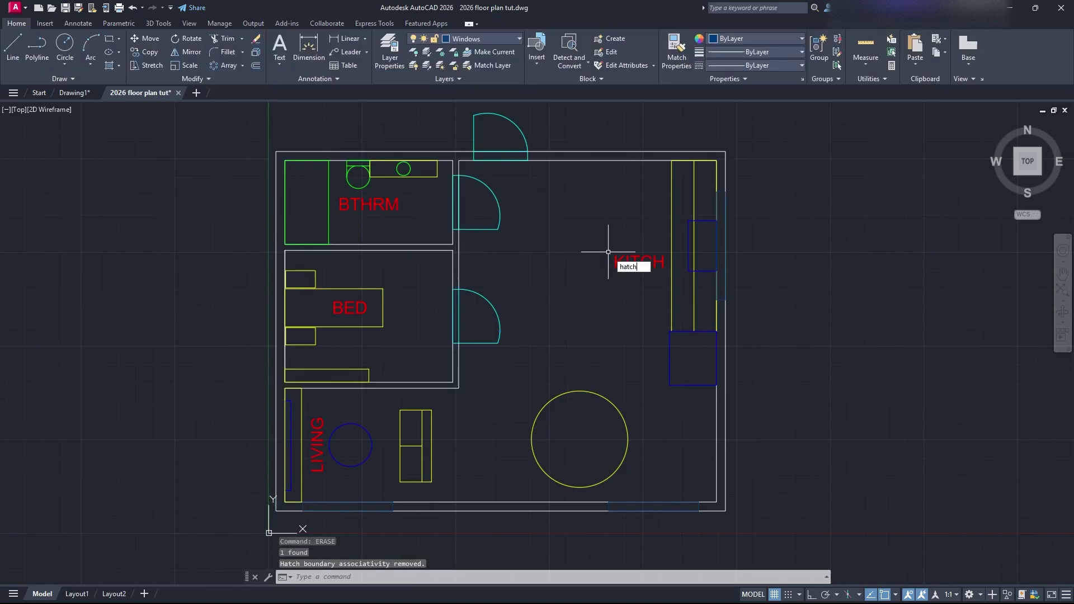
key("Return")
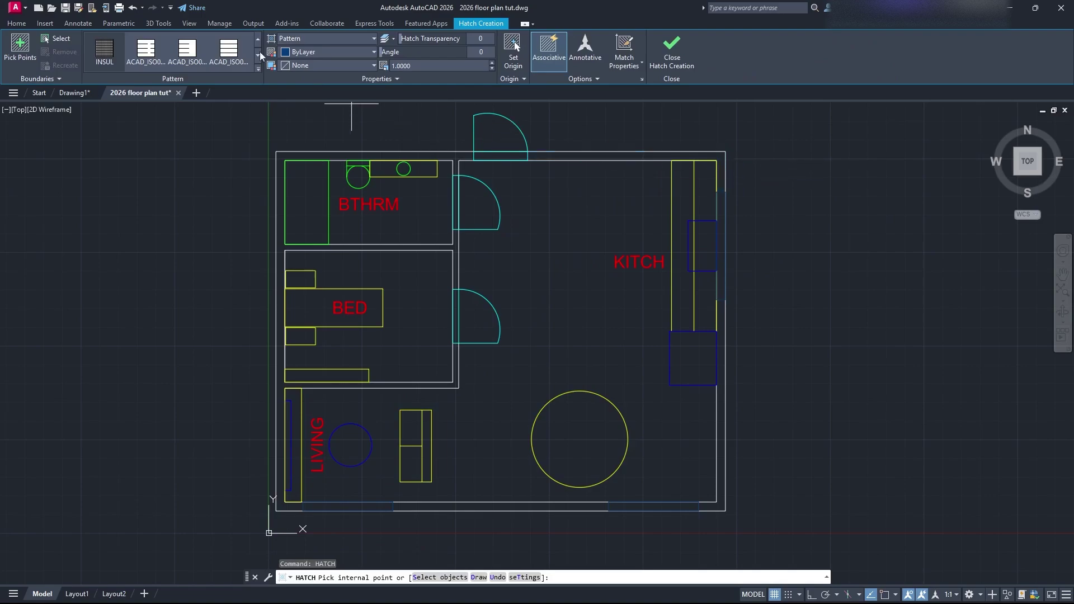
left_click(450, 153)
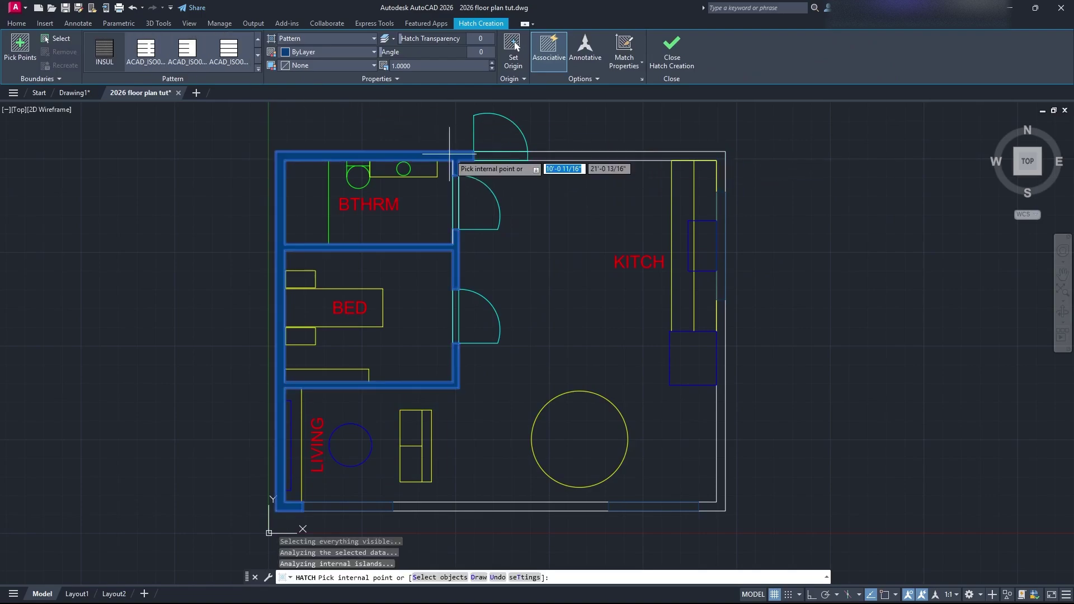
left_click(721, 320)
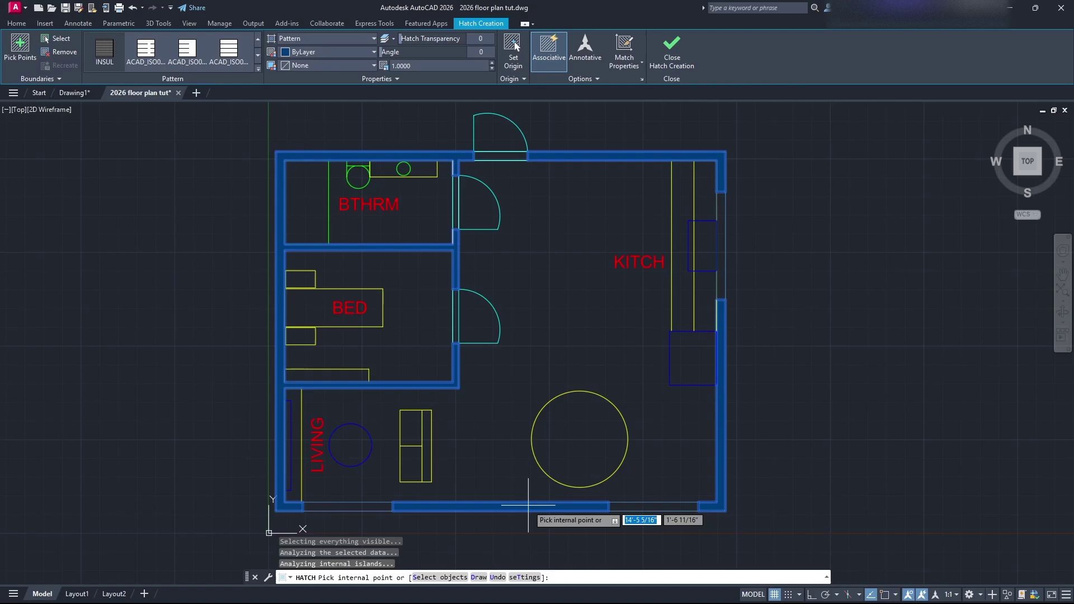
key("Escape")
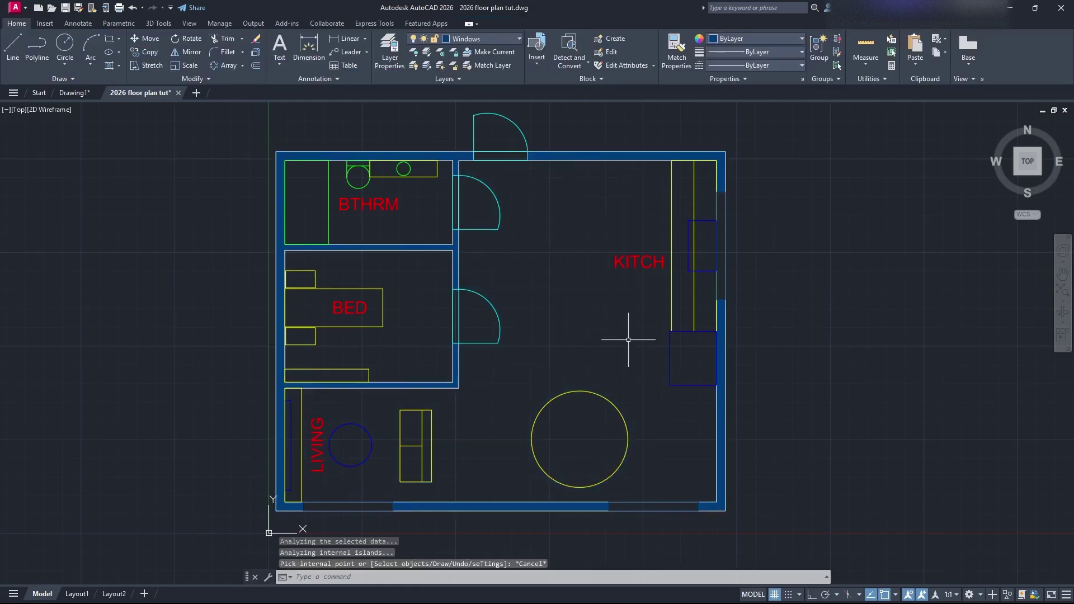
Step: Set the wall hatch's scale to 25 and inspect the pattern in the walls
left_click(589, 155)
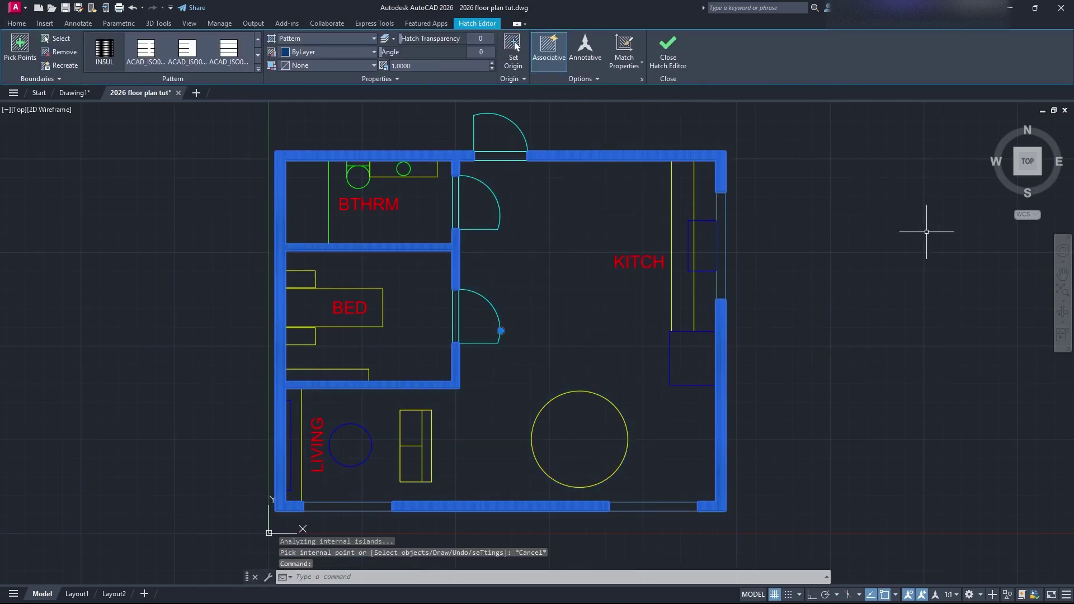
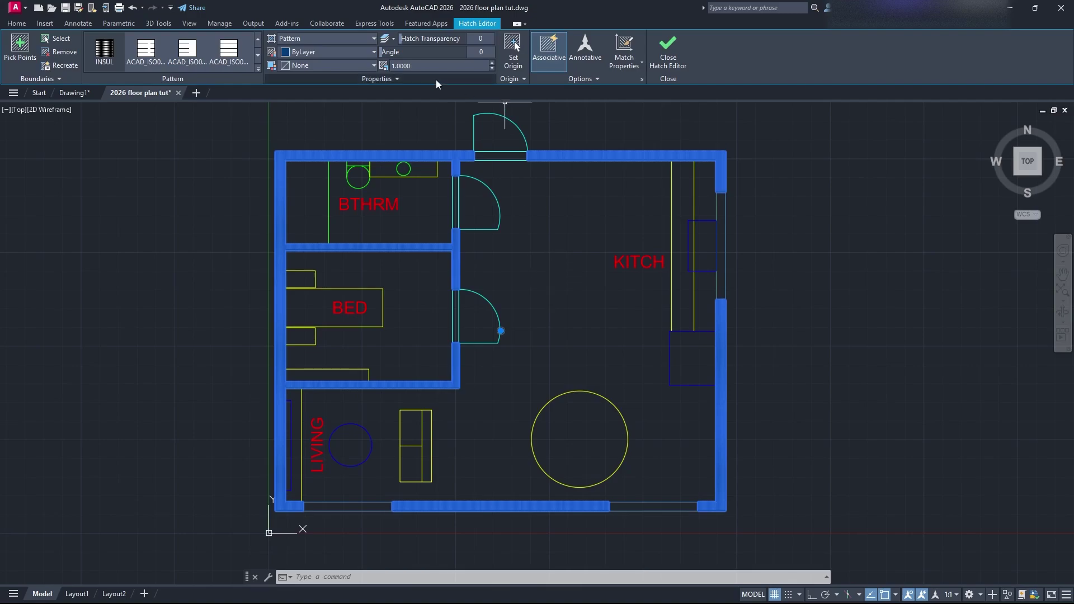
type("25")
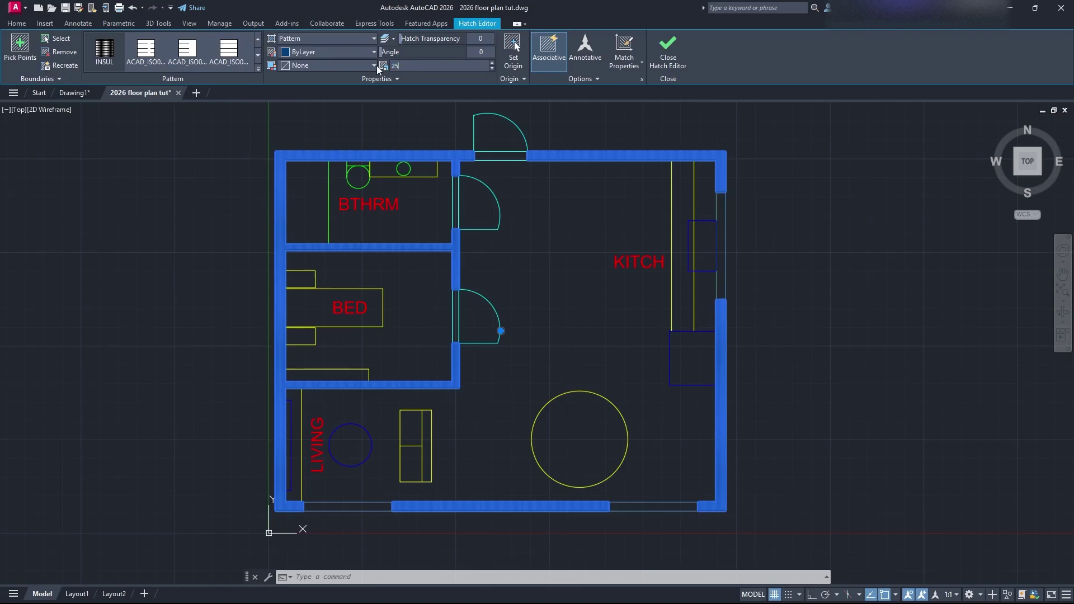
key("Return")
scroll(540, 294, "up", 4)
middle_click_drag(540, 294, 812, 362)
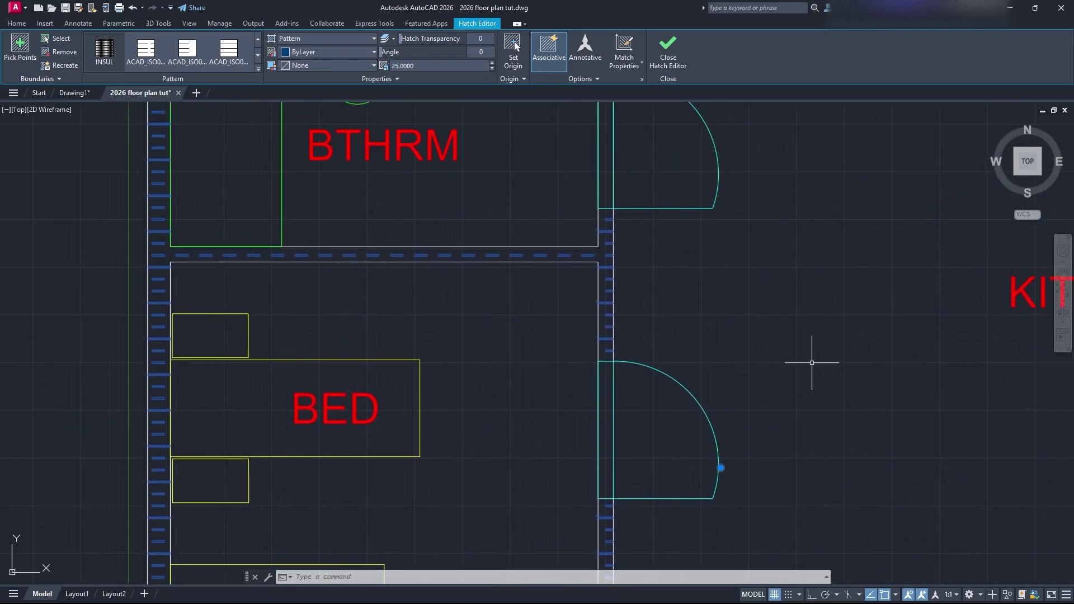
scroll(772, 346, "down", 2)
middle_click_drag(724, 376, 648, 386)
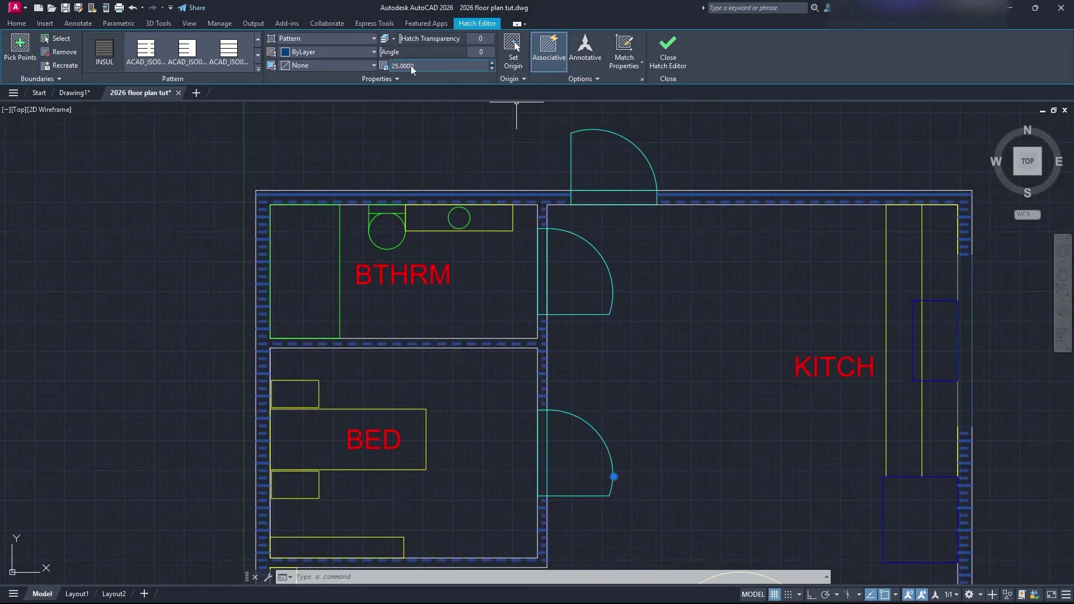
Step: Try a scale of 10 and then 5 on the wall hatch, checking the kitchen's outer wall corner
type("10")
key("Return")
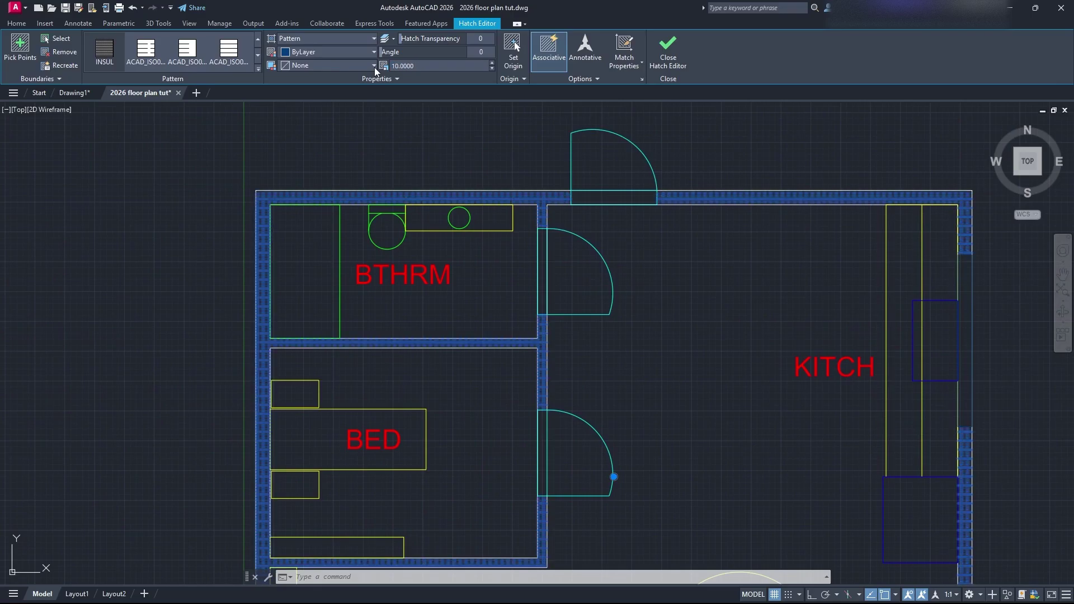
scroll(746, 319, "up", 4)
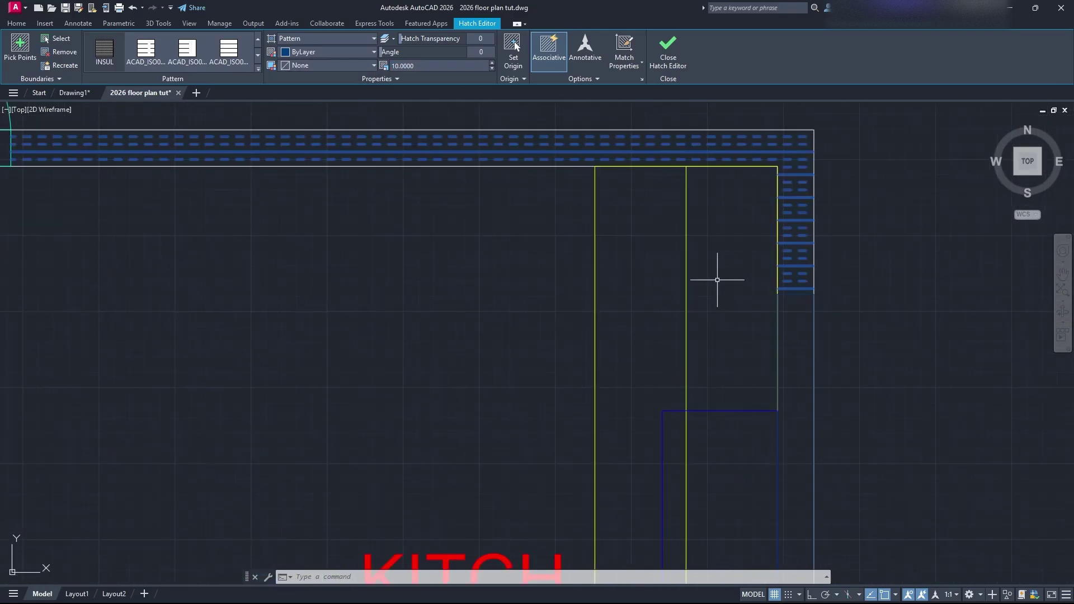
scroll(720, 283, "up", 2)
middle_click_drag(719, 283, 691, 384)
scroll(690, 384, "down", 2)
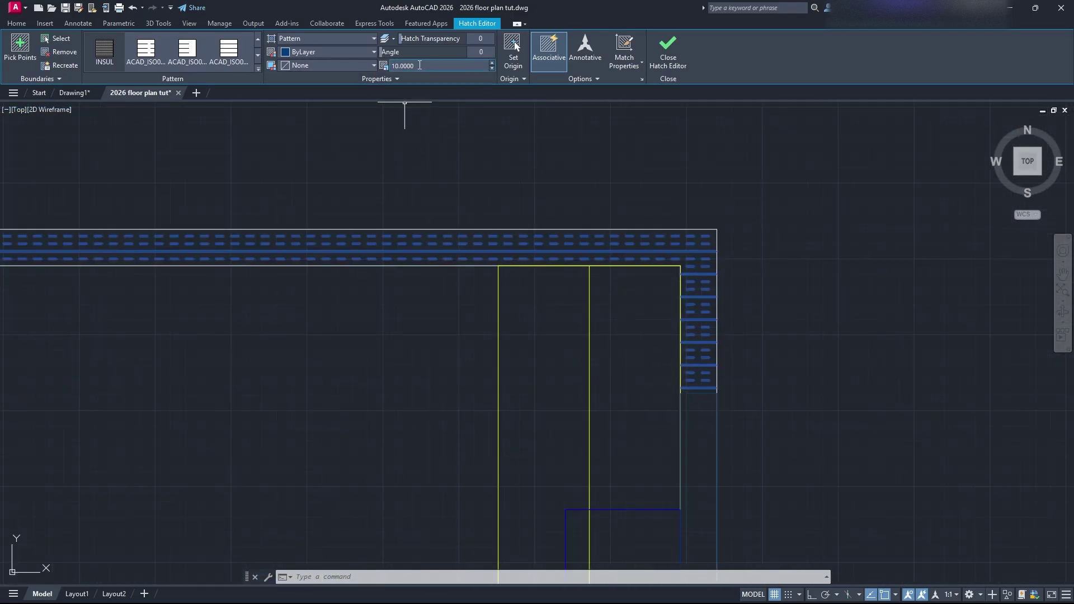
type("5")
key("Return")
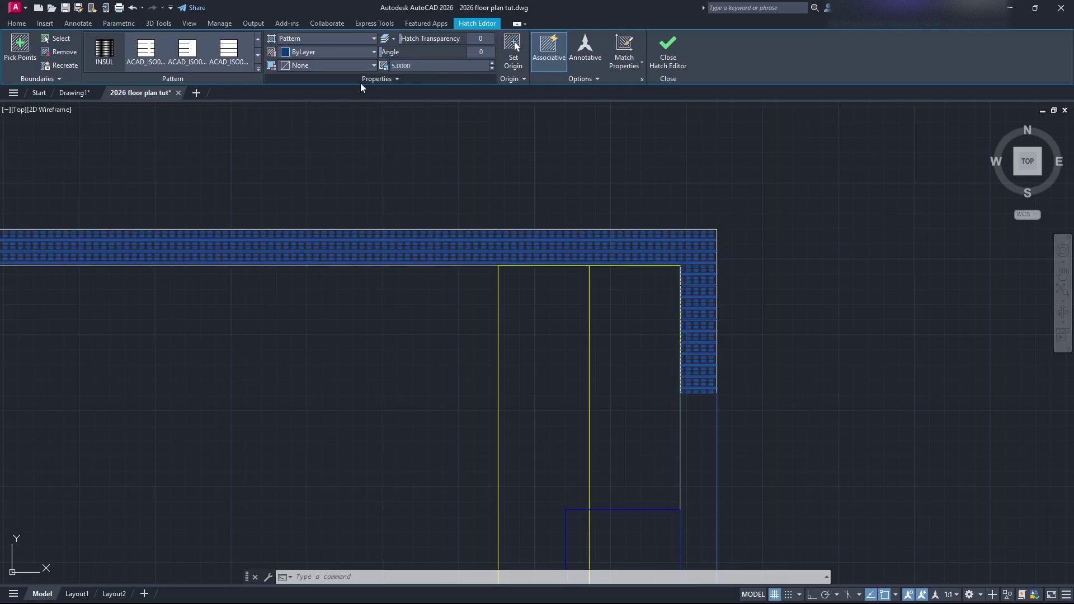
Step: Set the wall hatch's scale to 7.5 and finish editing the hatch
type("7.5")
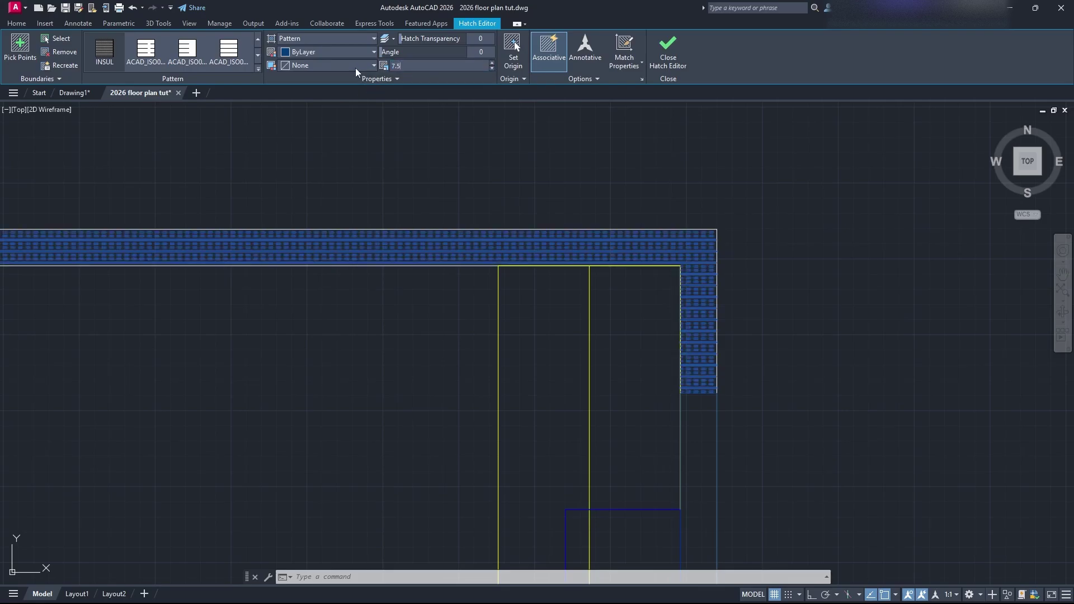
key("Return")
scroll(750, 342, "down", 2)
scroll(750, 341, "down", 4)
scroll(619, 360, "up", 3)
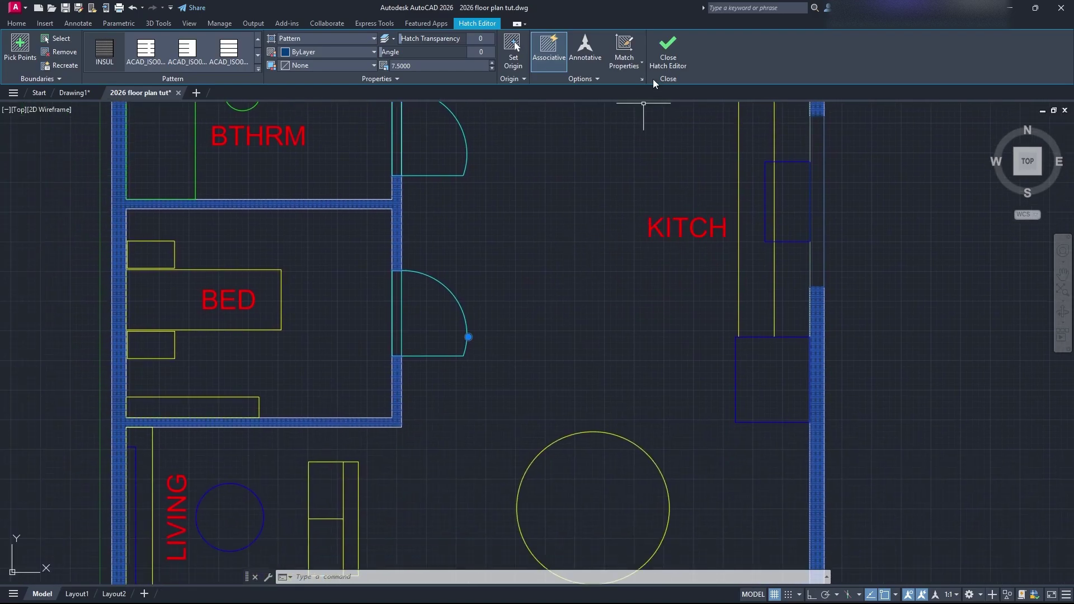
left_click(668, 51)
Step: Change the wall hatch's color to red 205,32,39 and clear the selection
middle_click_drag(630, 318, 621, 478)
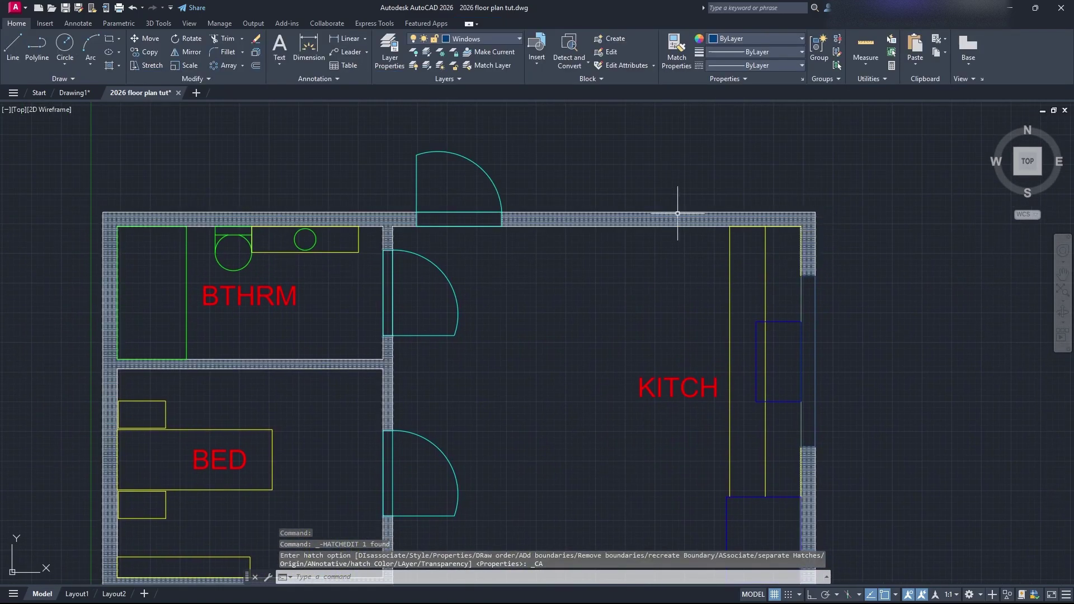
left_click(576, 220)
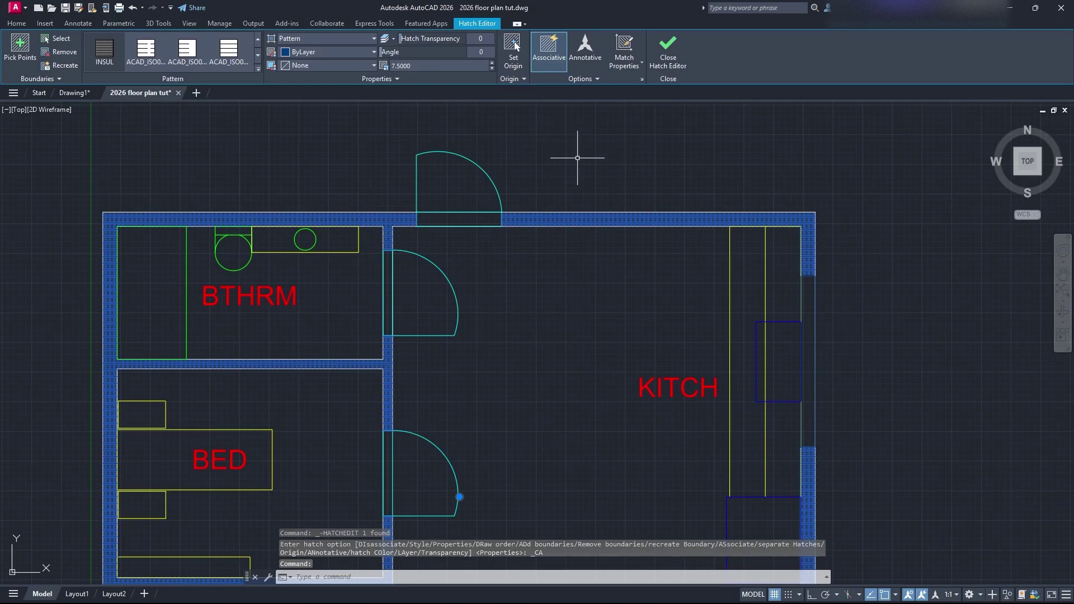
left_click(338, 52)
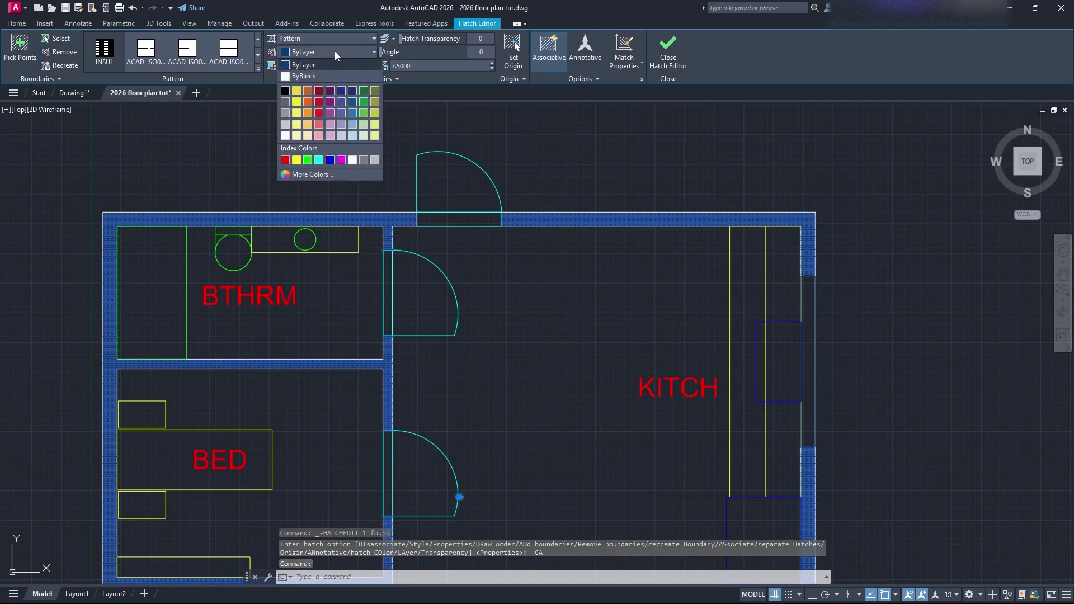
left_click(320, 104)
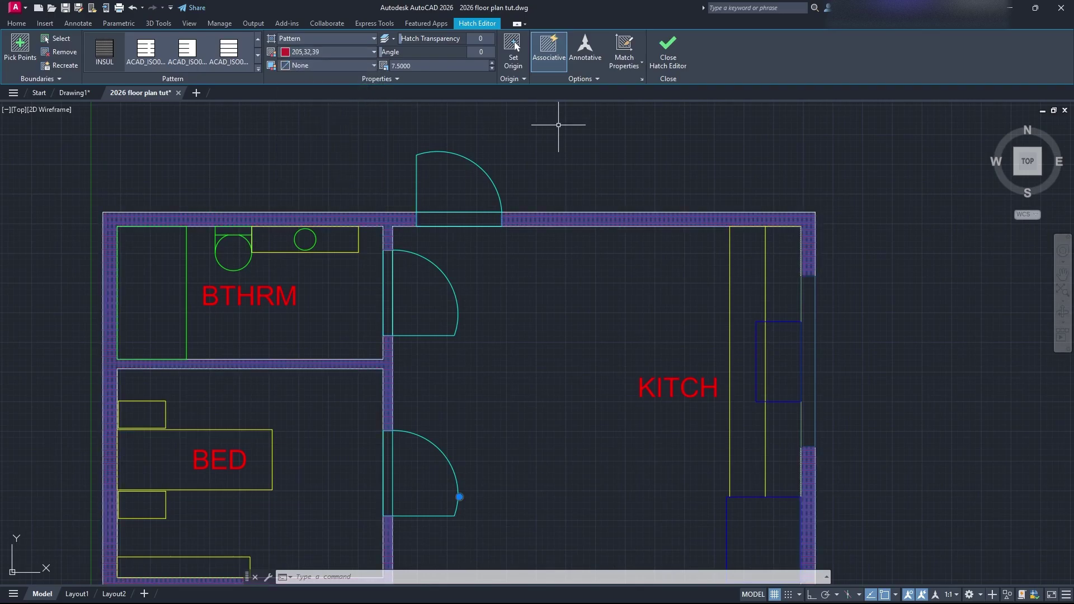
key("Escape")
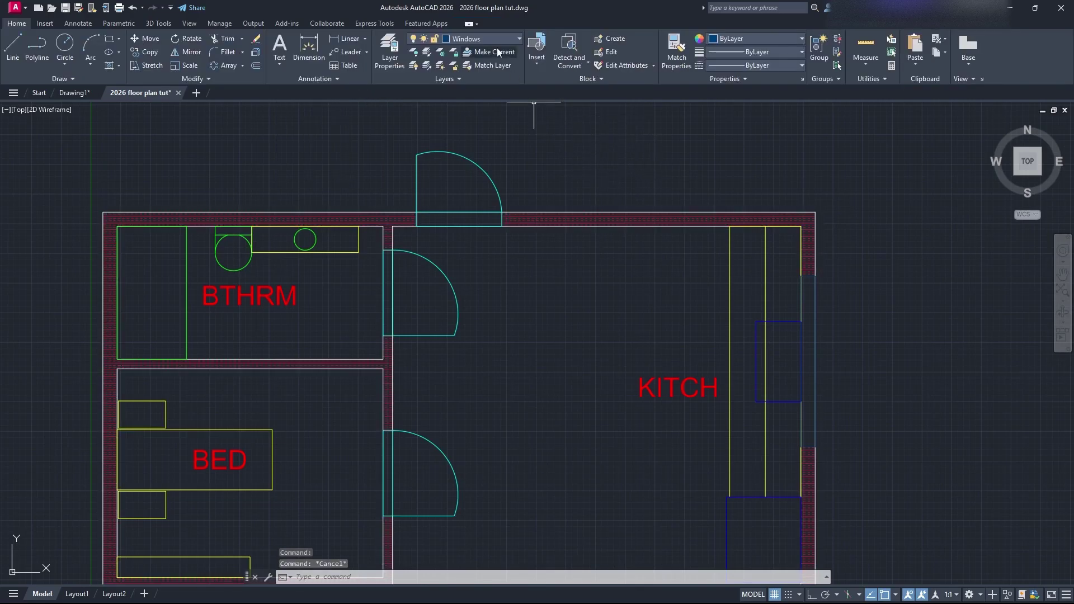
Step: Create a new layer named Hatching and make it the current layer, leaving its color white
left_click(390, 49)
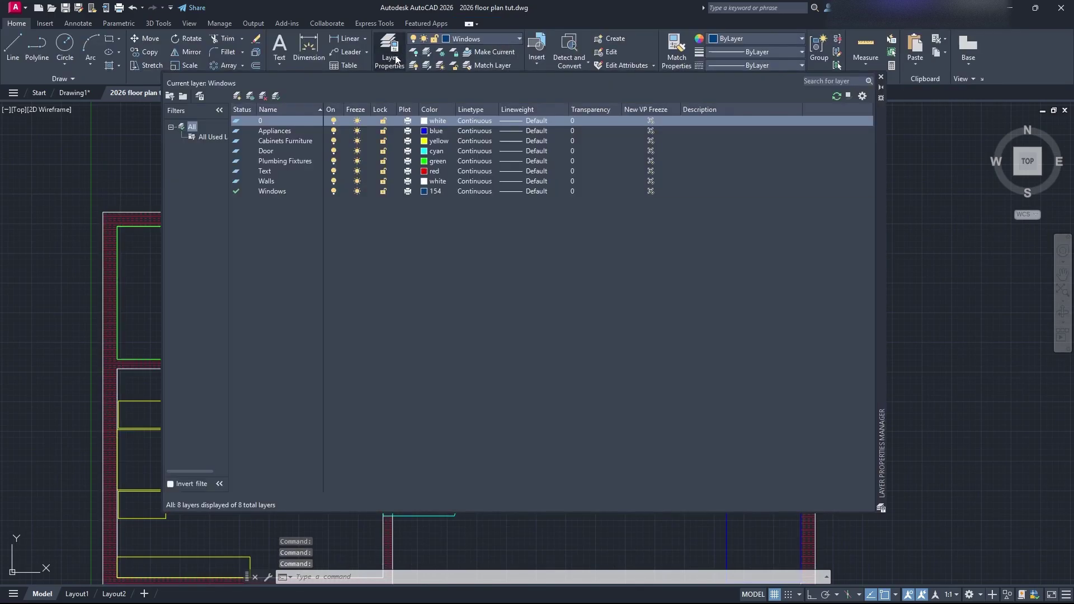
left_click(239, 100)
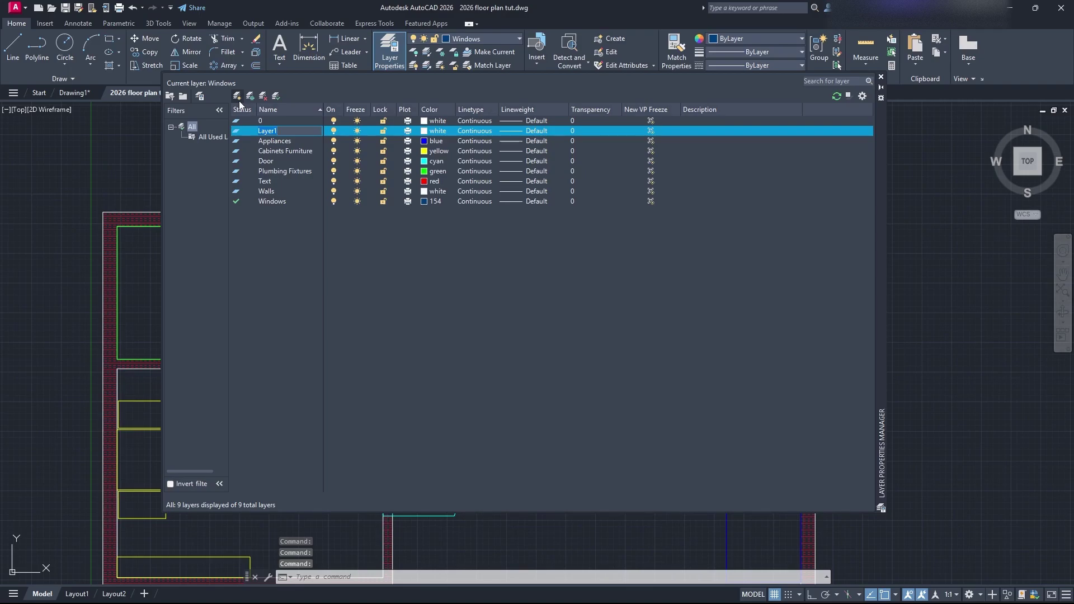
key("Return")
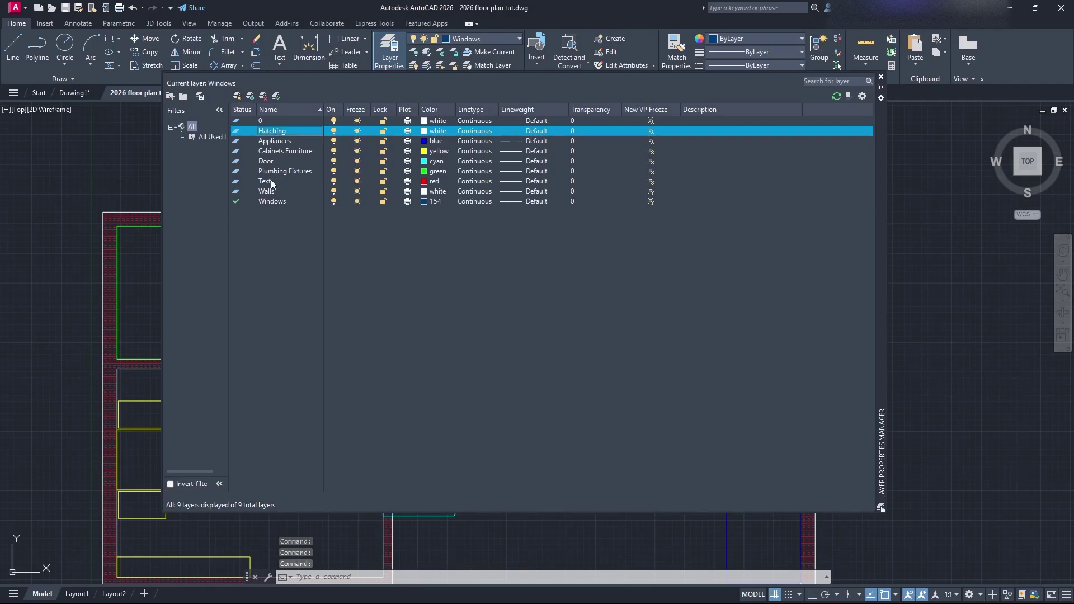
double_click(271, 132)
left_click(431, 132)
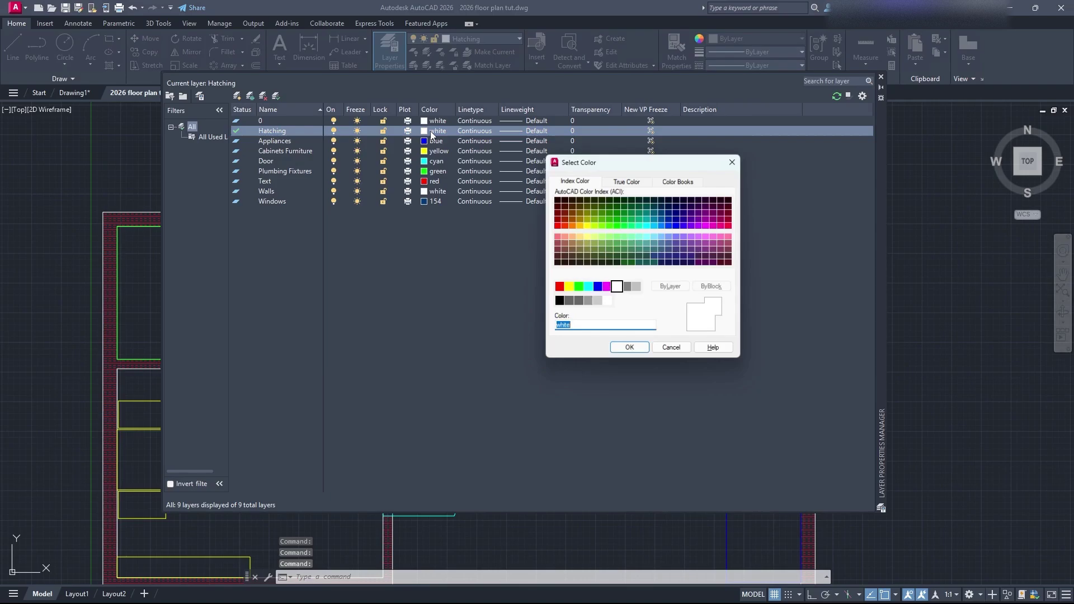
left_click(738, 159)
left_click(882, 78)
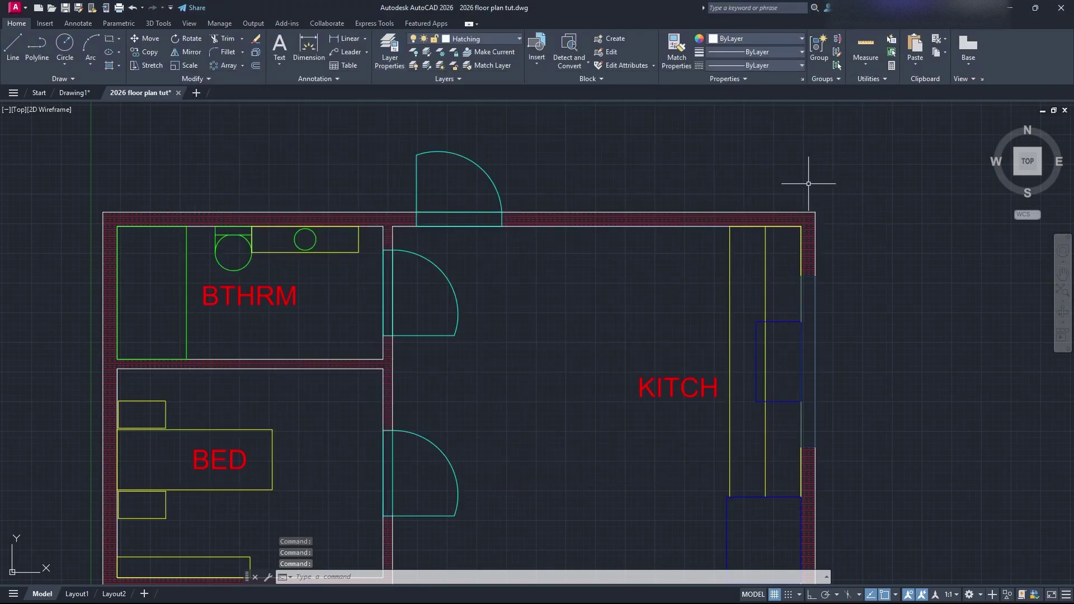
Step: Try the ByBlock color on the wall hatch and finish editing it
type("h")
key("Return")
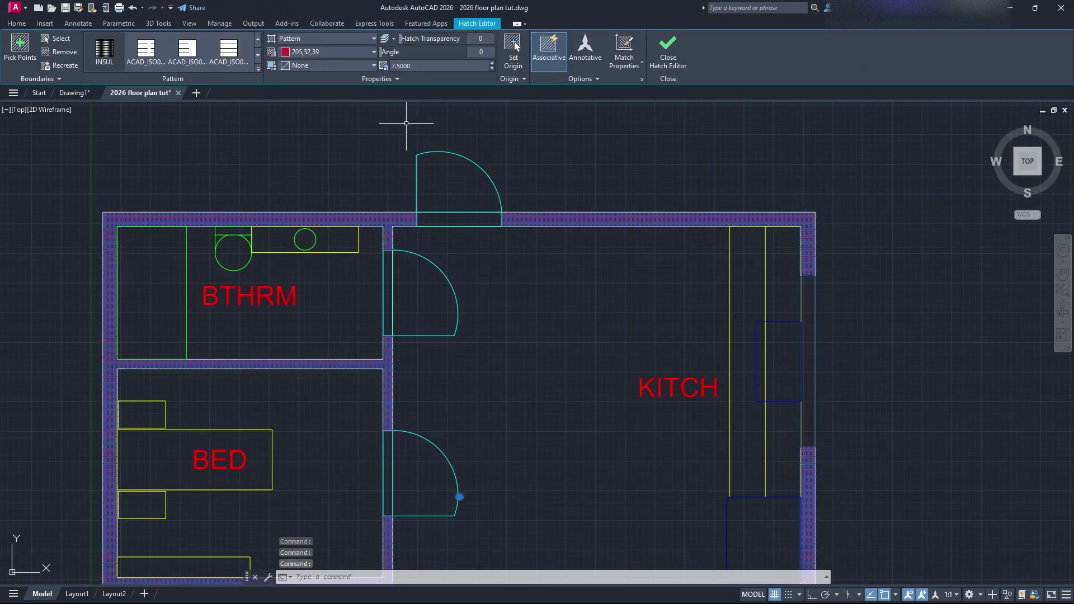
left_click(337, 51)
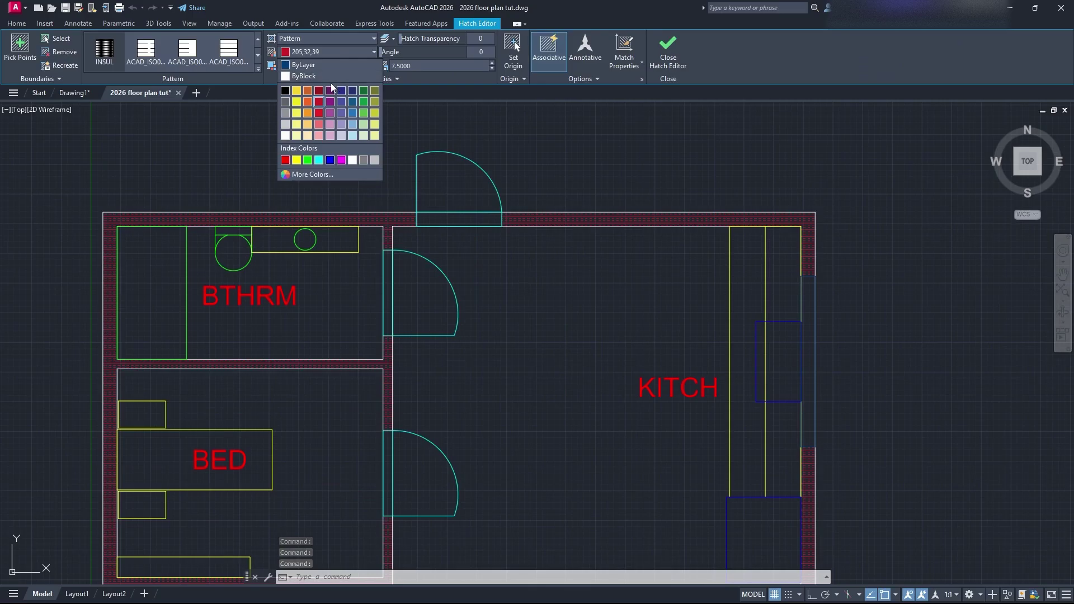
left_click(327, 76)
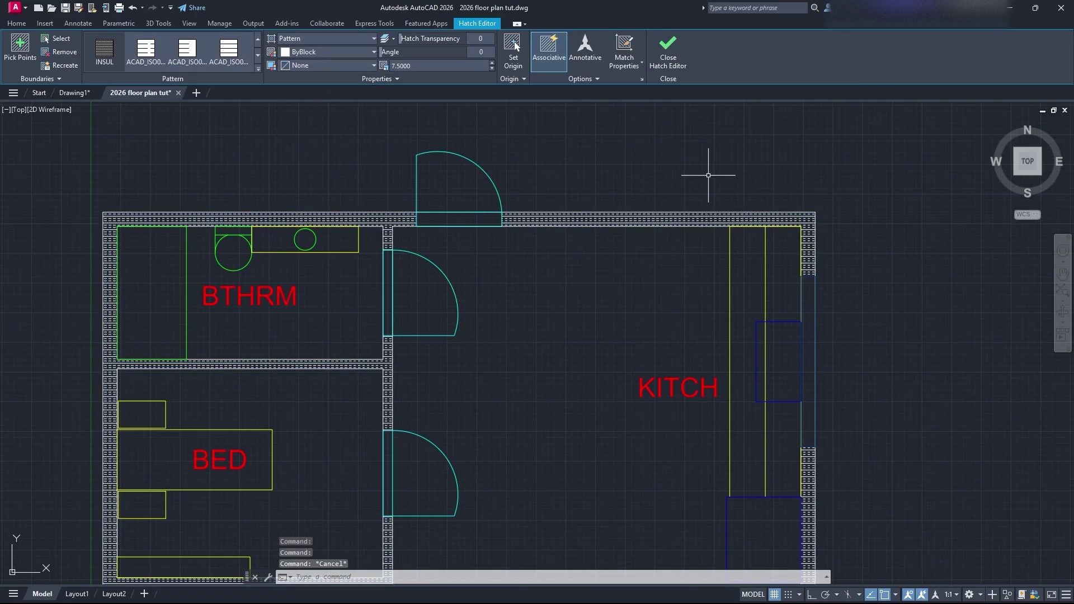
key("Return")
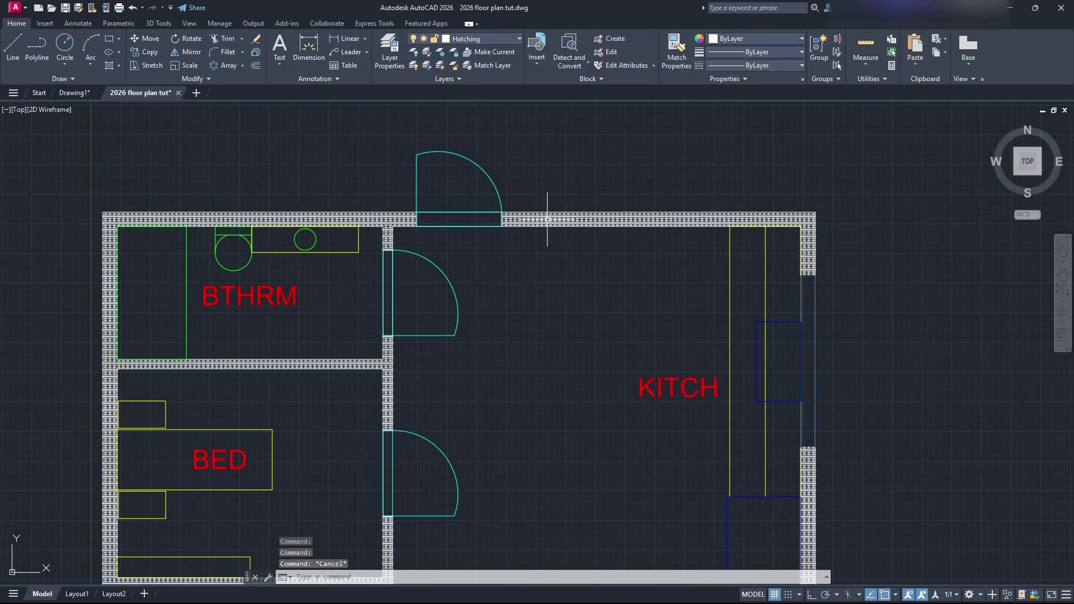
left_click(548, 219)
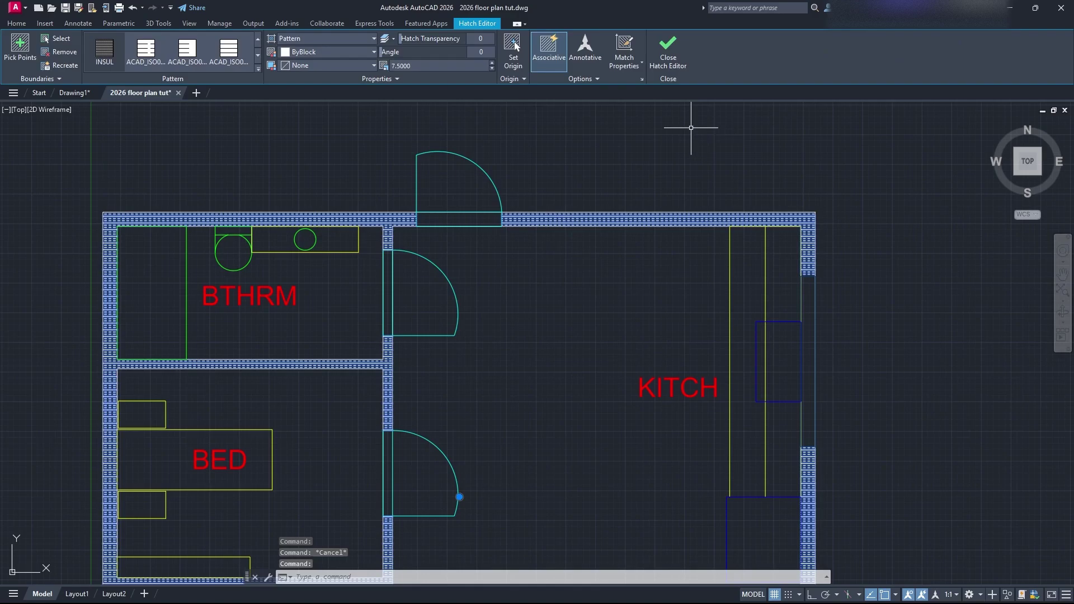
left_click(673, 62)
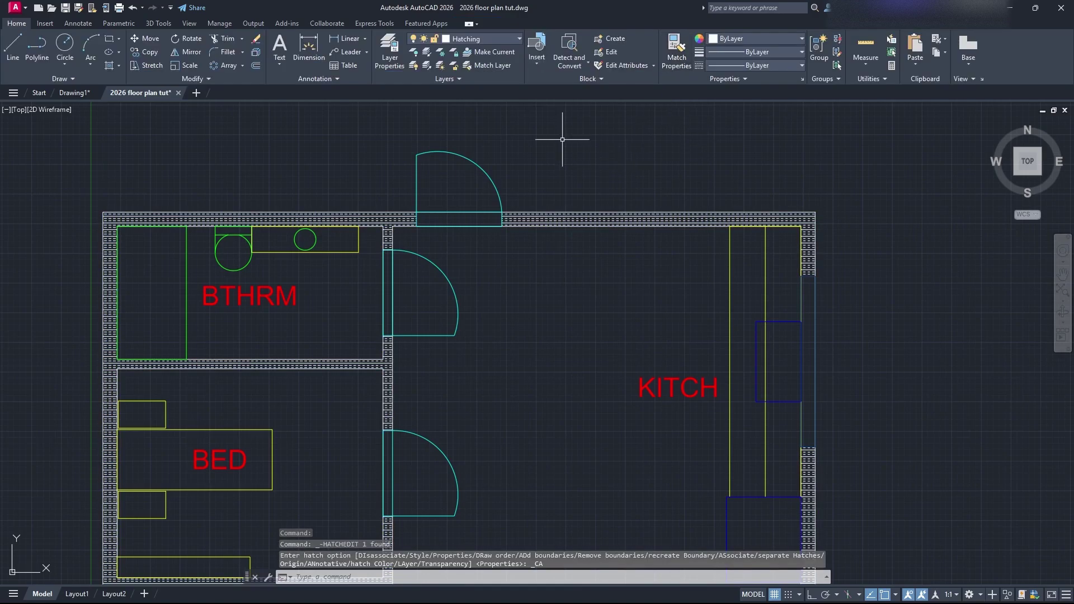
Step: Set the Hatching layer's color to orange, index color 30
left_click(492, 45)
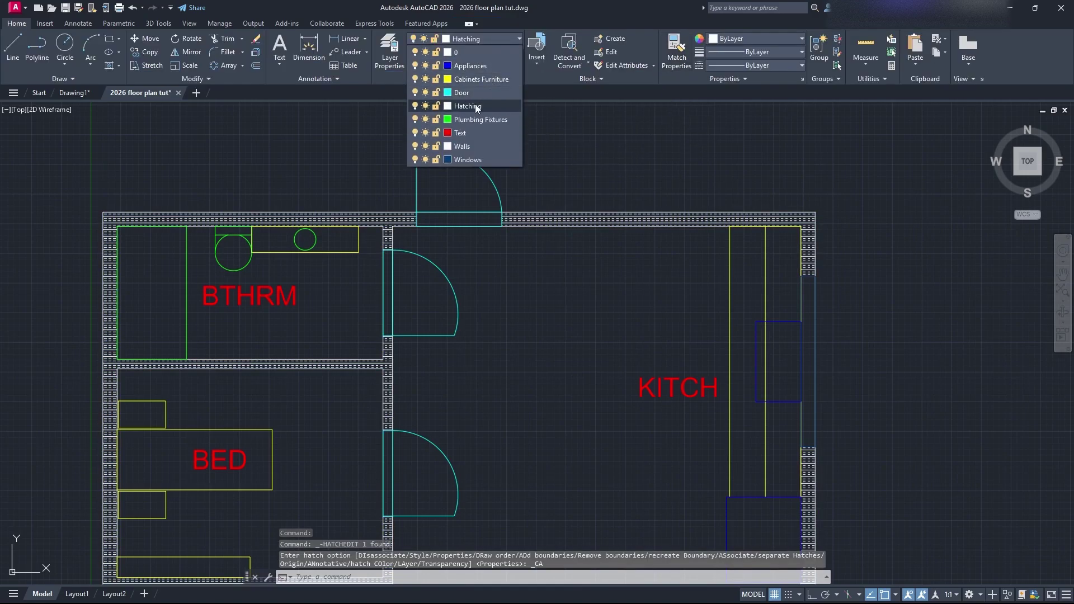
left_click(451, 106)
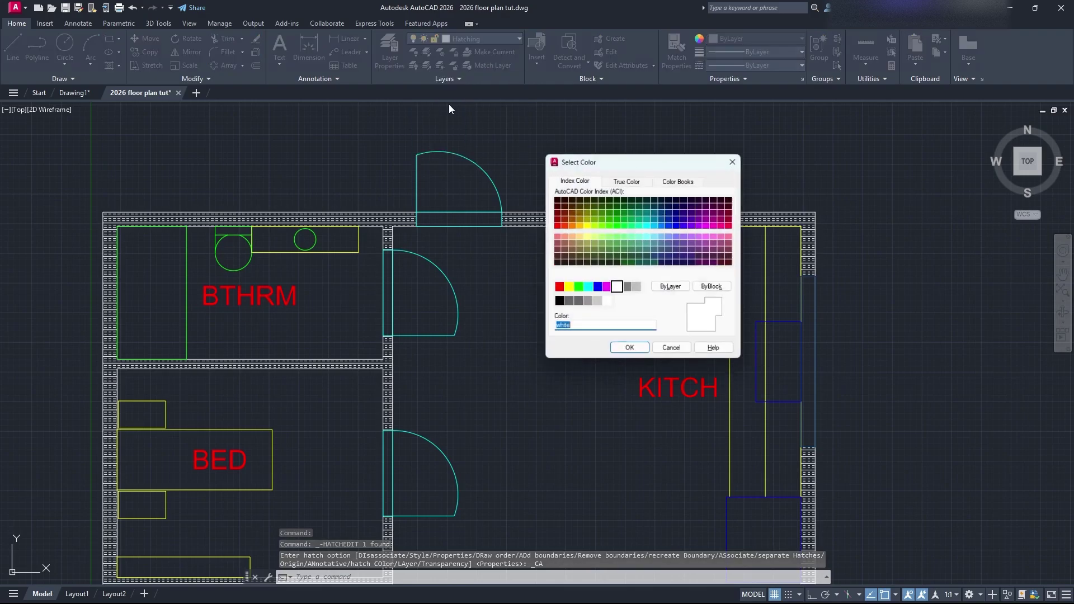
left_click(562, 225)
left_click(571, 225)
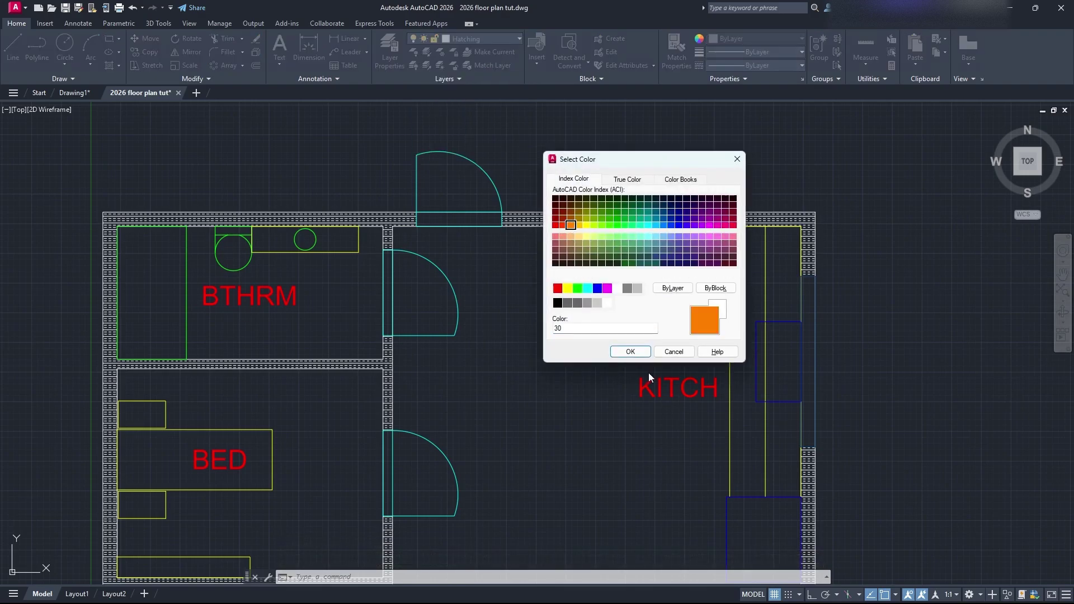
left_click(633, 351)
Step: Try the ByLayer color and then ByBlock again on the wall hatch, and clear the selection
left_click(547, 216)
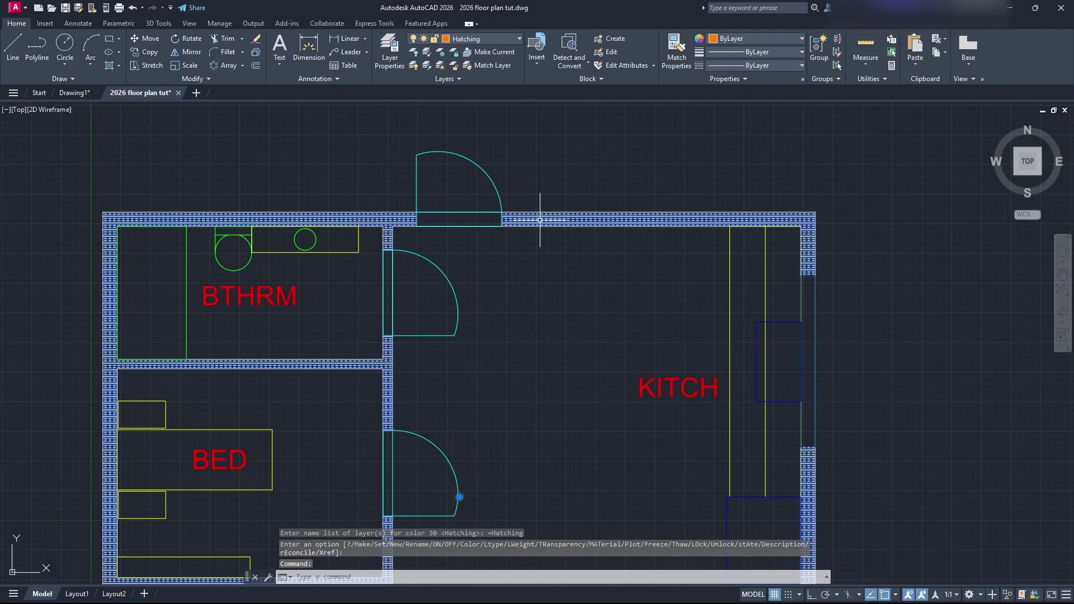
left_click(316, 52)
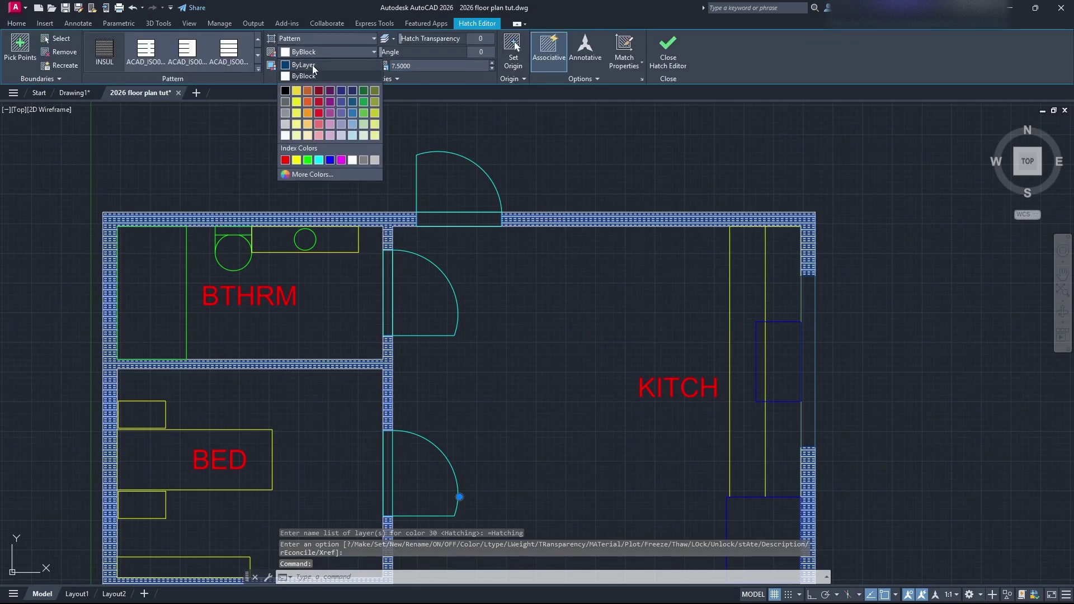
left_click(312, 65)
left_click(315, 53)
left_click(316, 72)
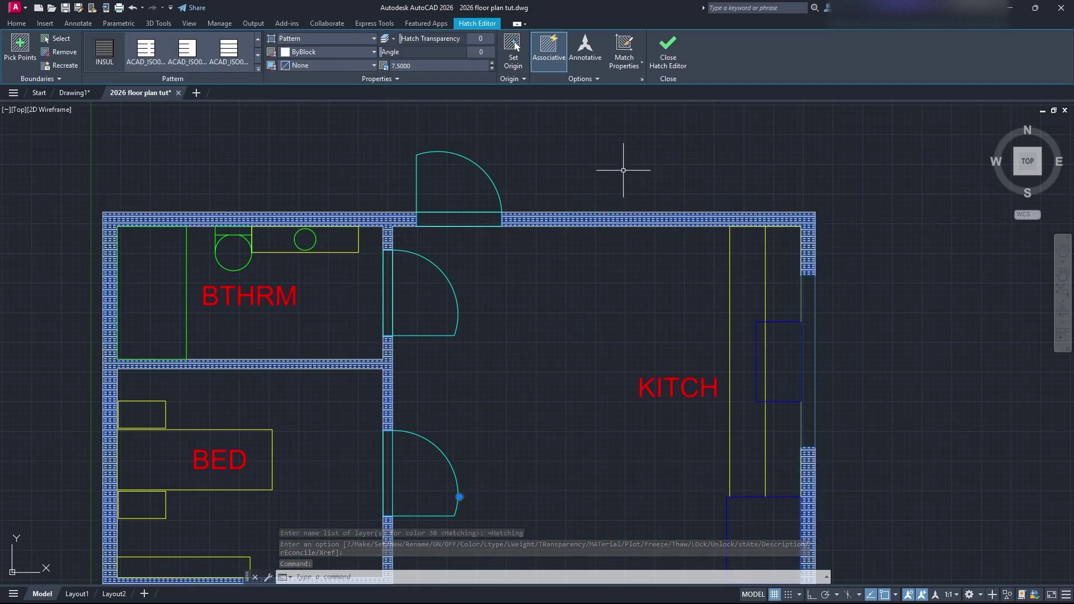
key("Escape")
Step: Change the wall hatch's color to orange 248,153,30 and clear the selection
left_click(568, 219)
left_click(327, 53)
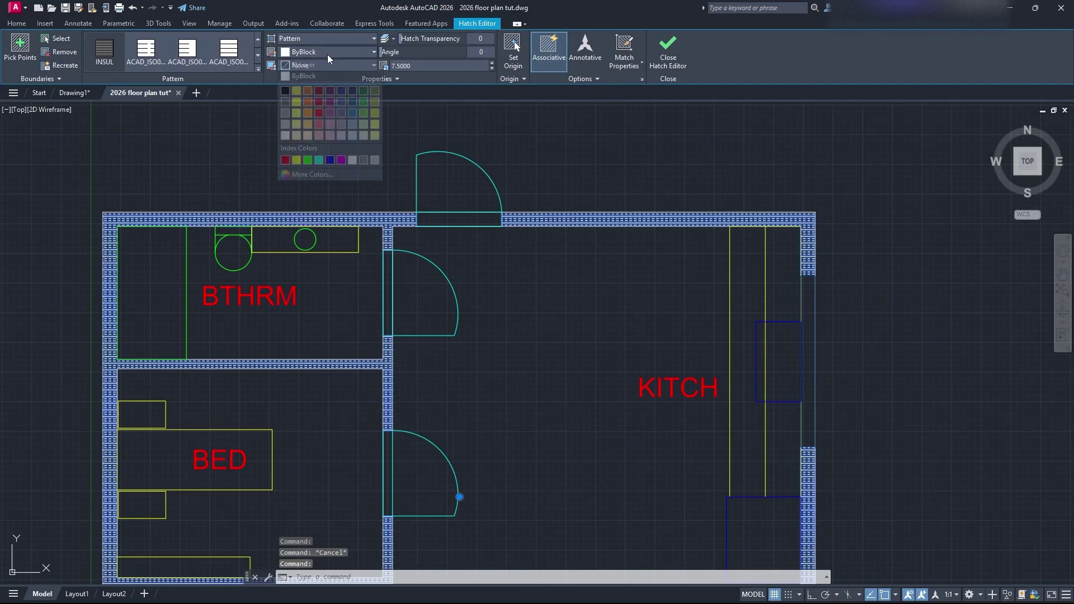
left_click(309, 115)
key("Escape")
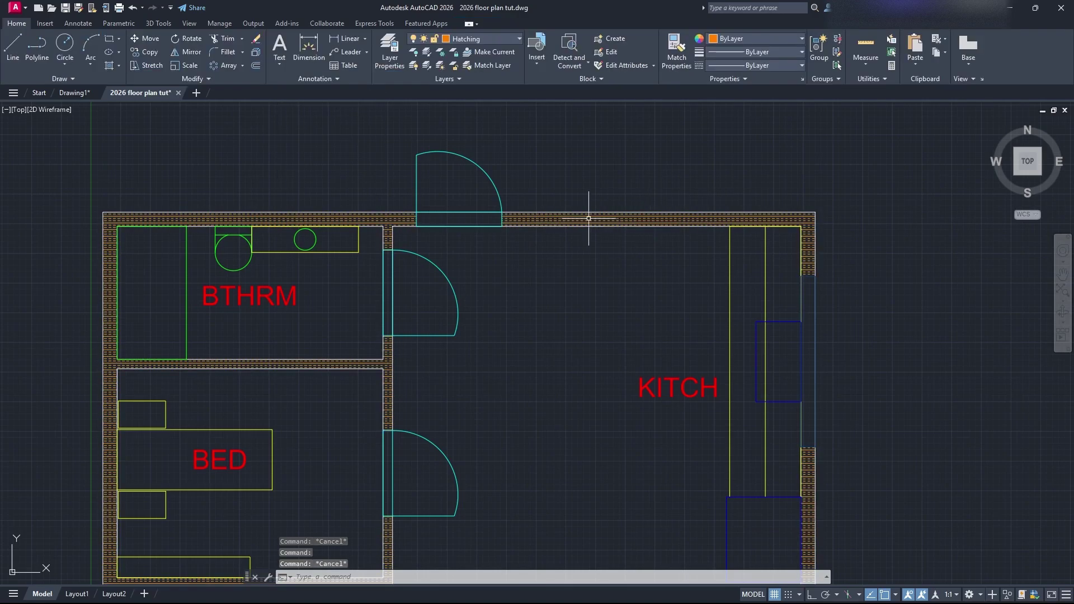
left_click(571, 217)
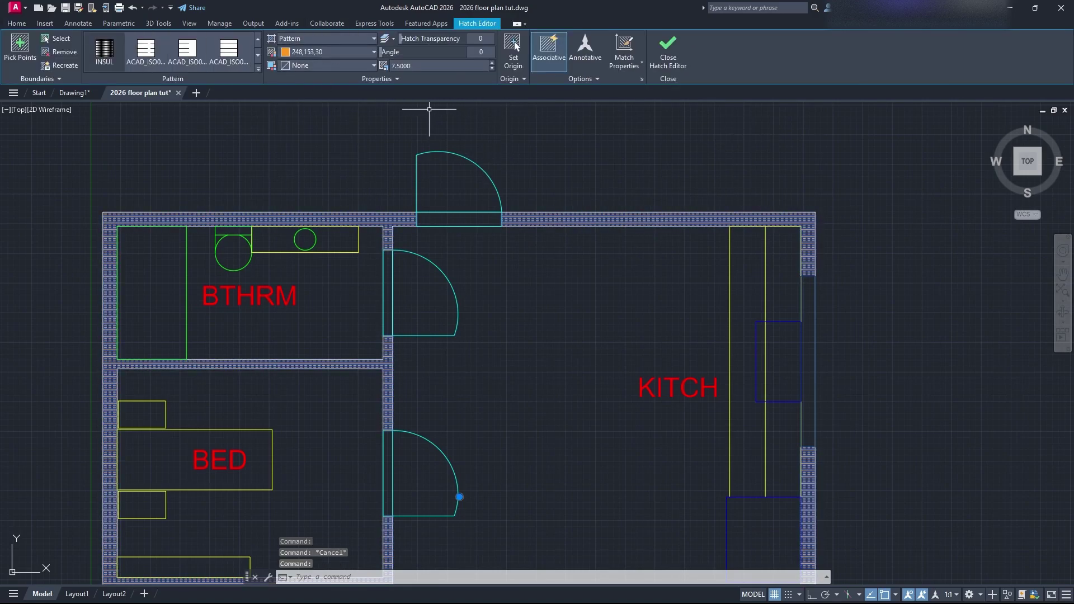
key("Escape")
scroll(596, 160, "down", 2)
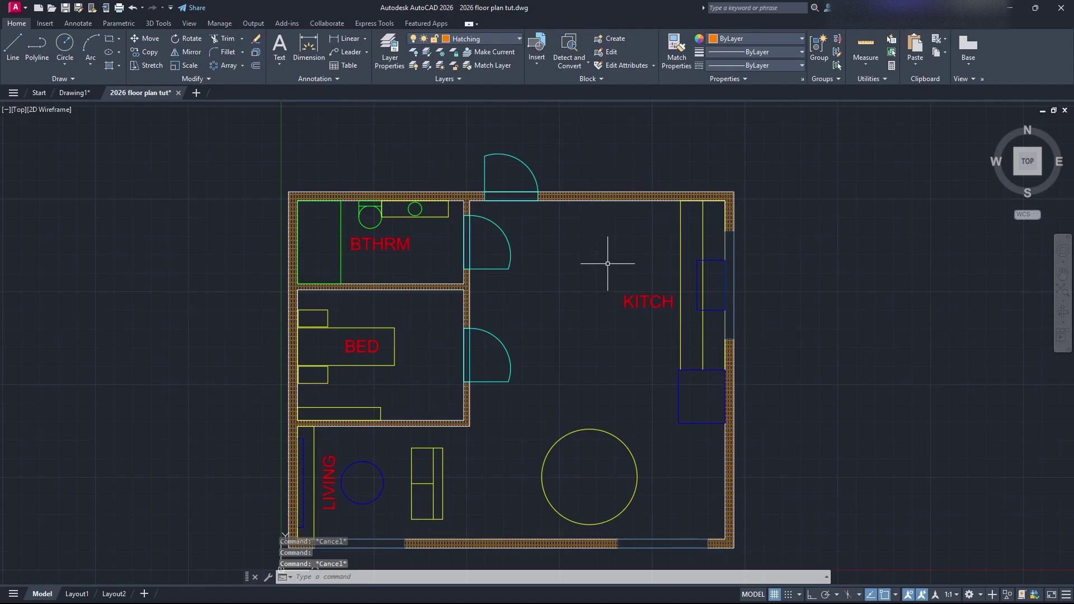
middle_click_drag(615, 234, 588, 198)
left_click(558, 161)
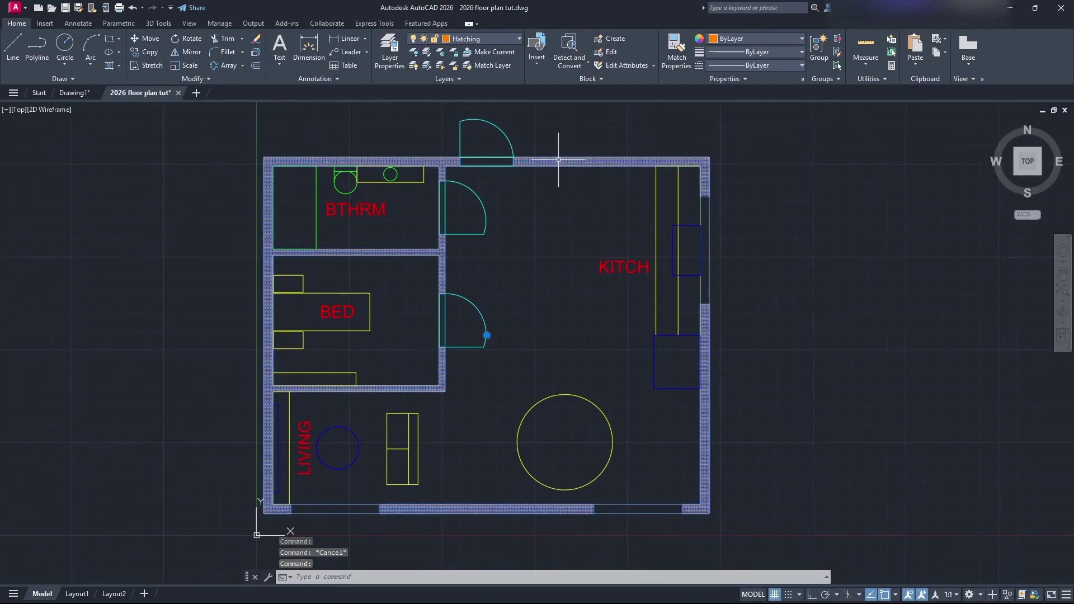
key("Escape")
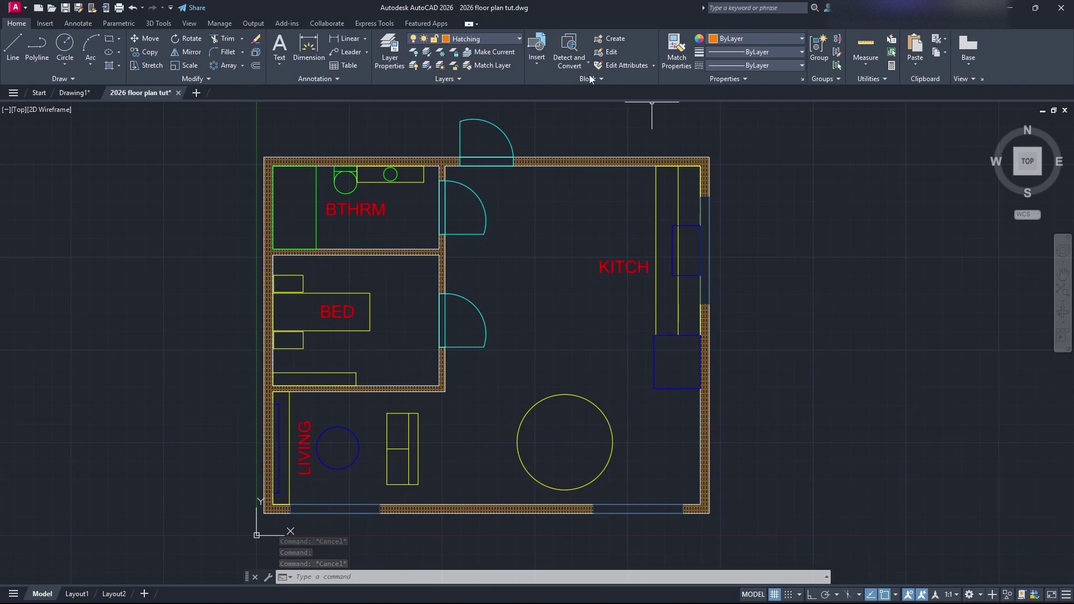
left_click(465, 39)
left_click(475, 108)
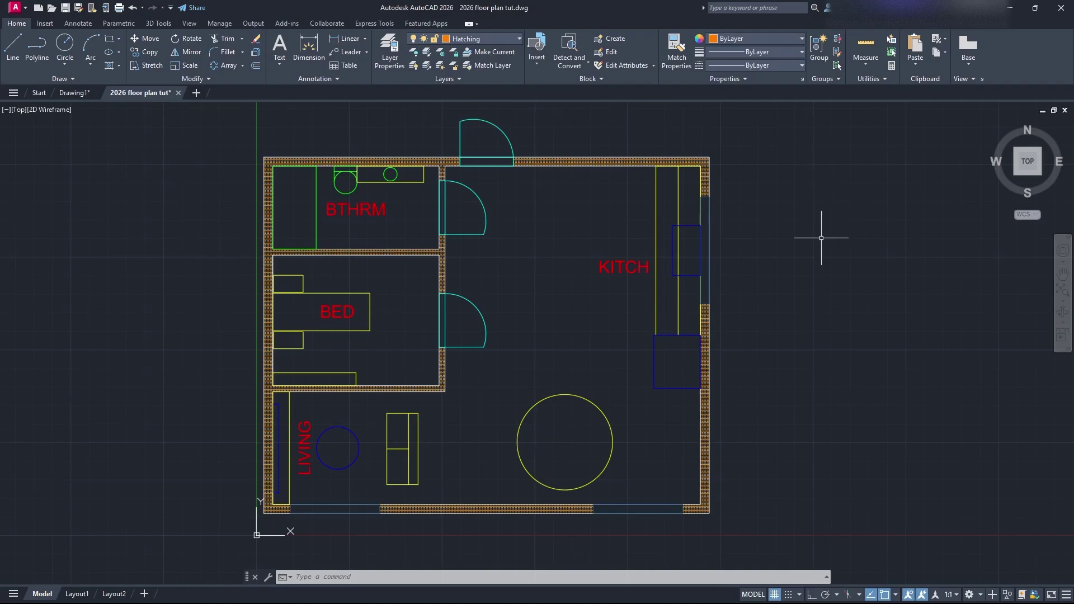
Step: Trim away the lines crossing the bedroom and bathroom door openings in the interior wall
middle_click_drag(608, 347, 632, 356)
type("tr")
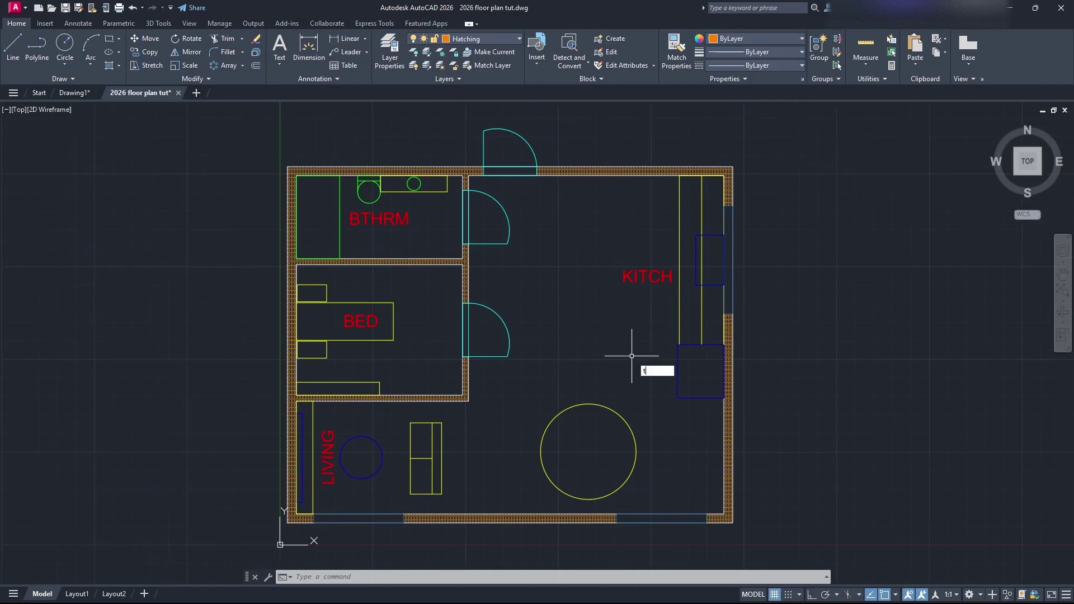
key("Return")
scroll(464, 346, "up", 4)
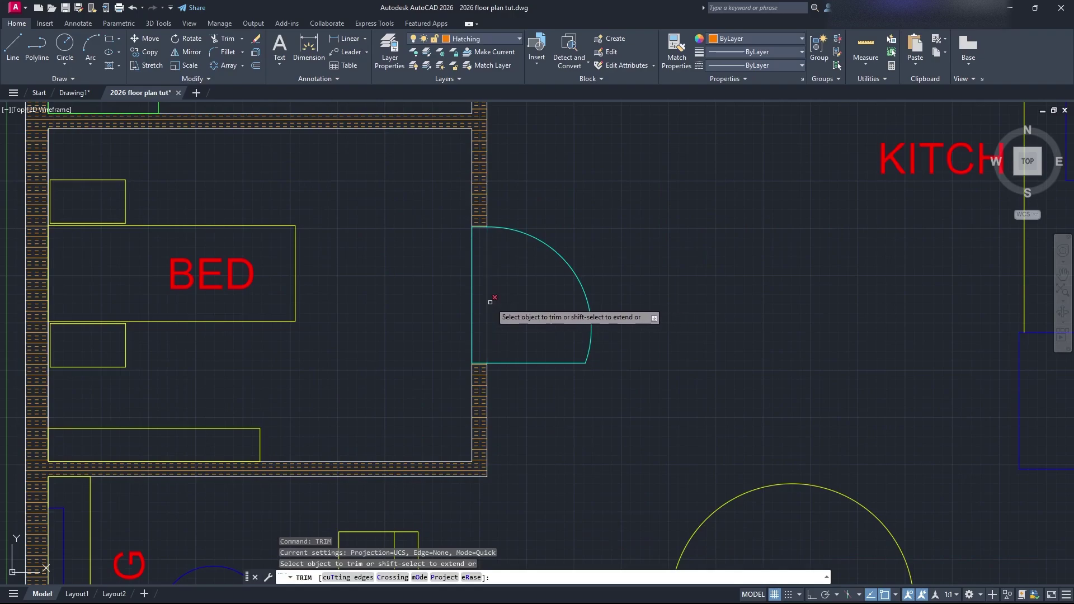
left_click_drag(490, 302, 447, 294)
middle_click_drag(551, 226, 539, 336)
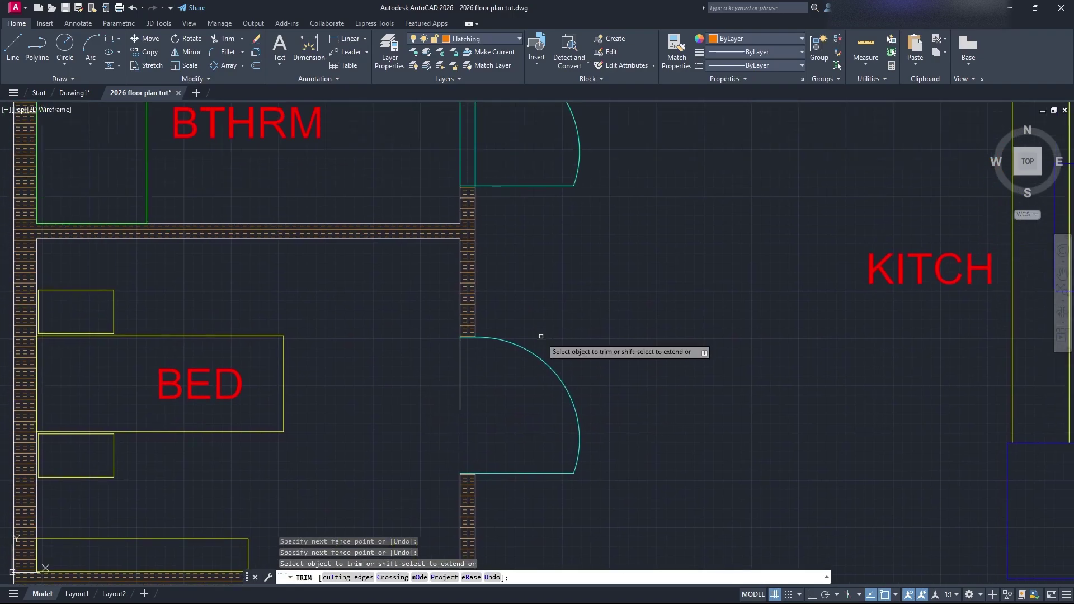
left_click(460, 361)
middle_click_drag(552, 236, 563, 429)
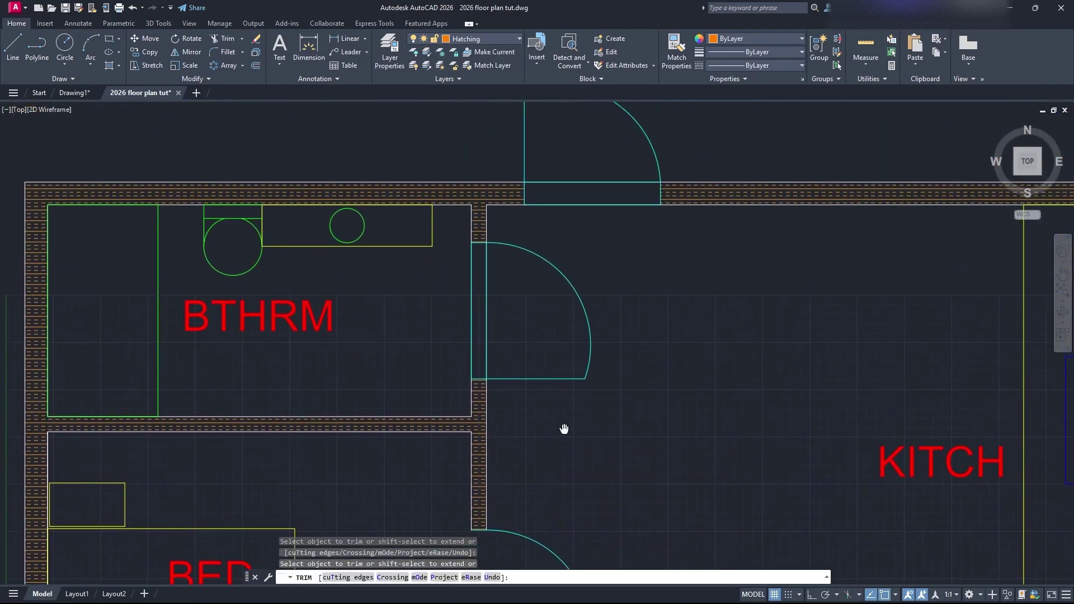
left_click_drag(441, 309, 496, 305)
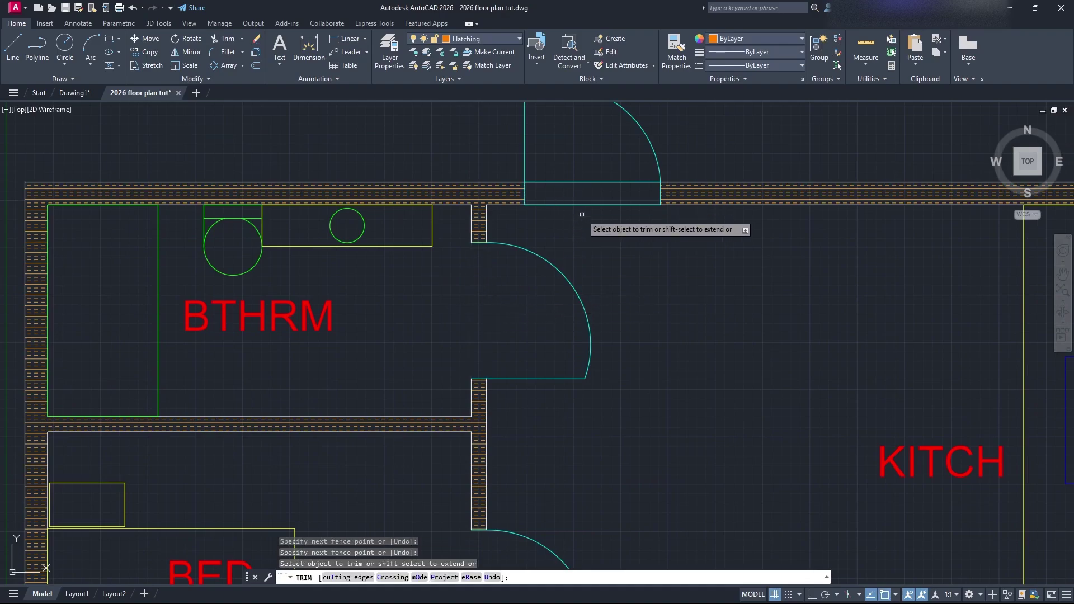
Step: Try to trim the lines crossing the entry door opening in the upper exterior wall, and leave the Trim command
left_click_drag(581, 215, 581, 173)
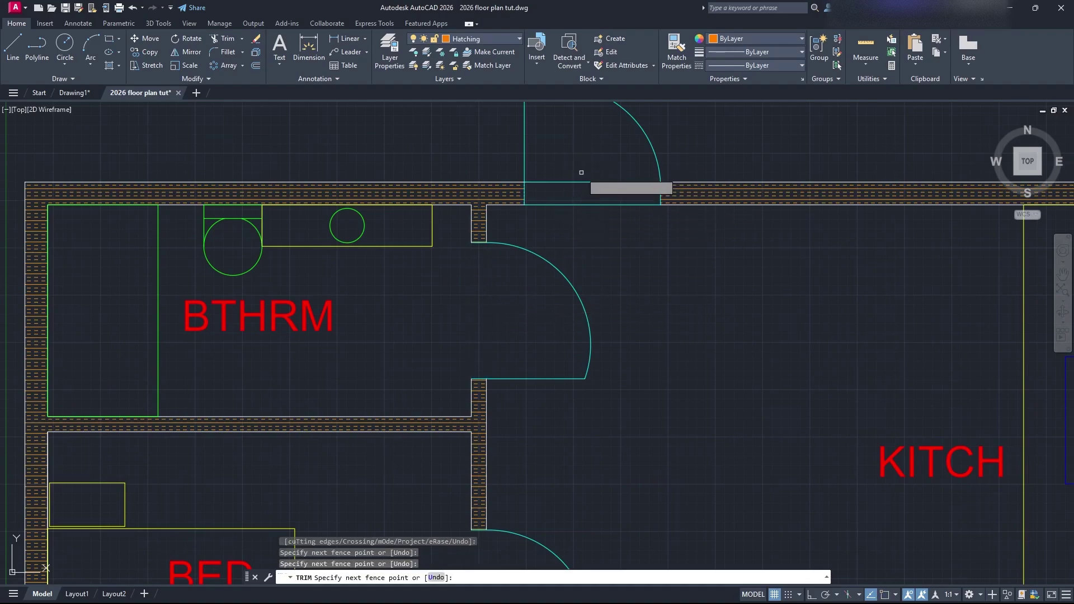
left_click(590, 183)
left_click(590, 206)
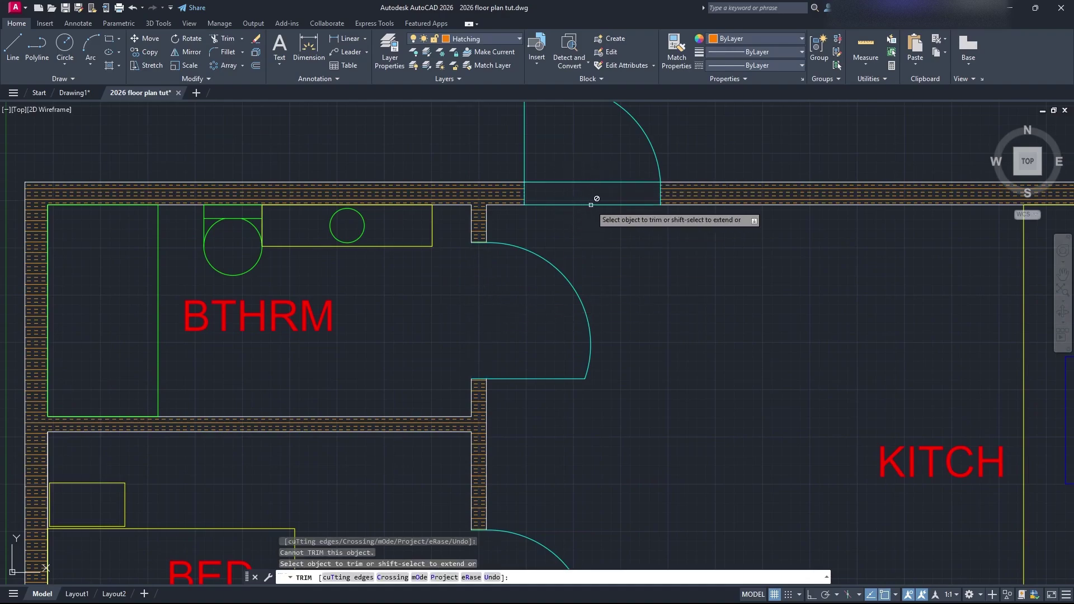
key("Escape")
Step: Make the Cabinets Furniture layer current
scroll(671, 291, "down", 4)
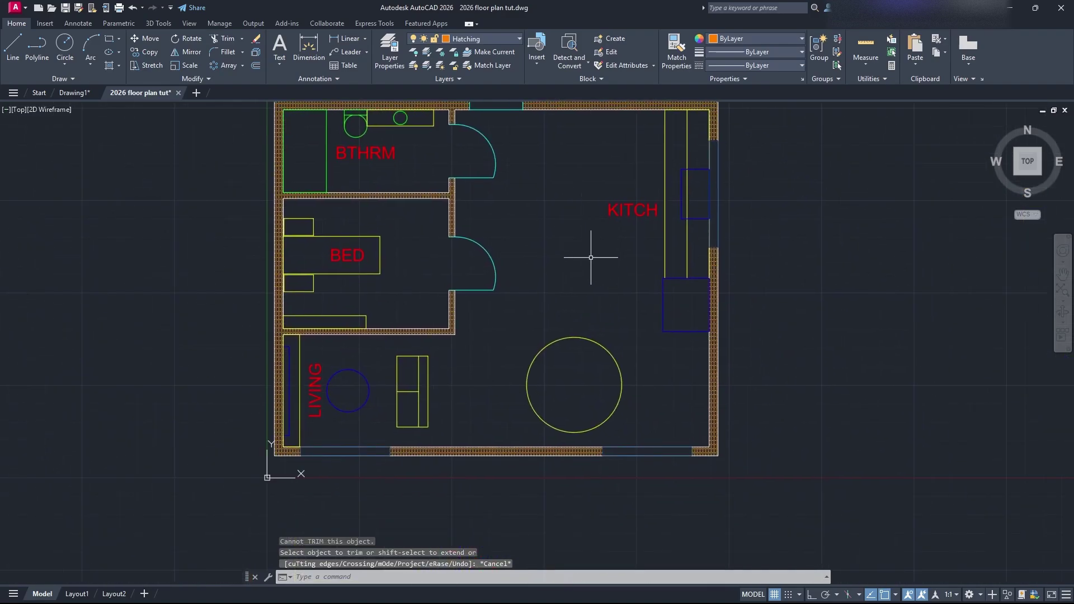
middle_click_drag(591, 258, 578, 281)
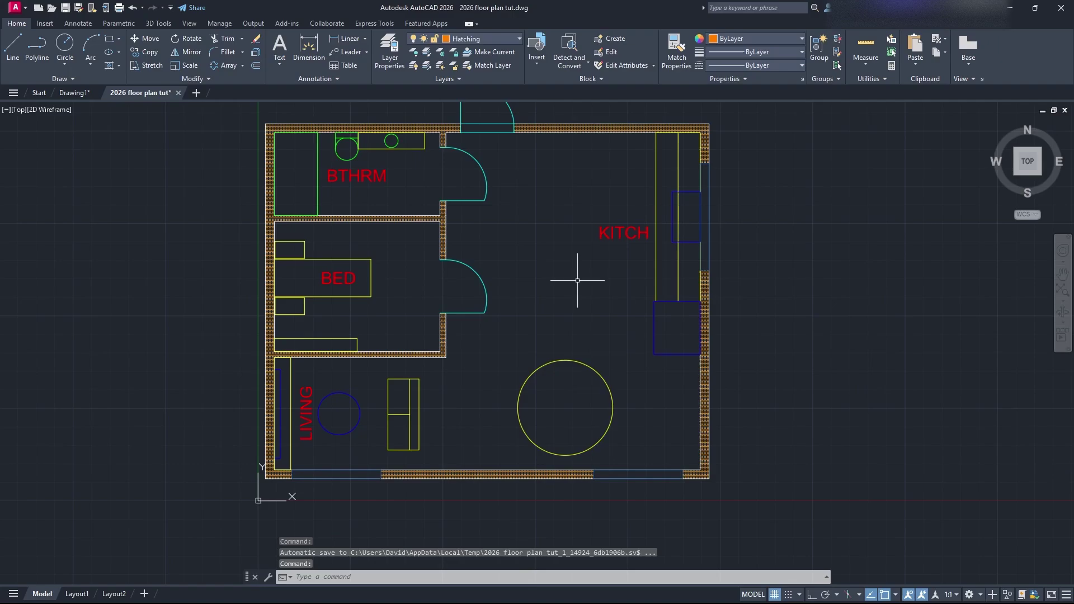
left_click(498, 39)
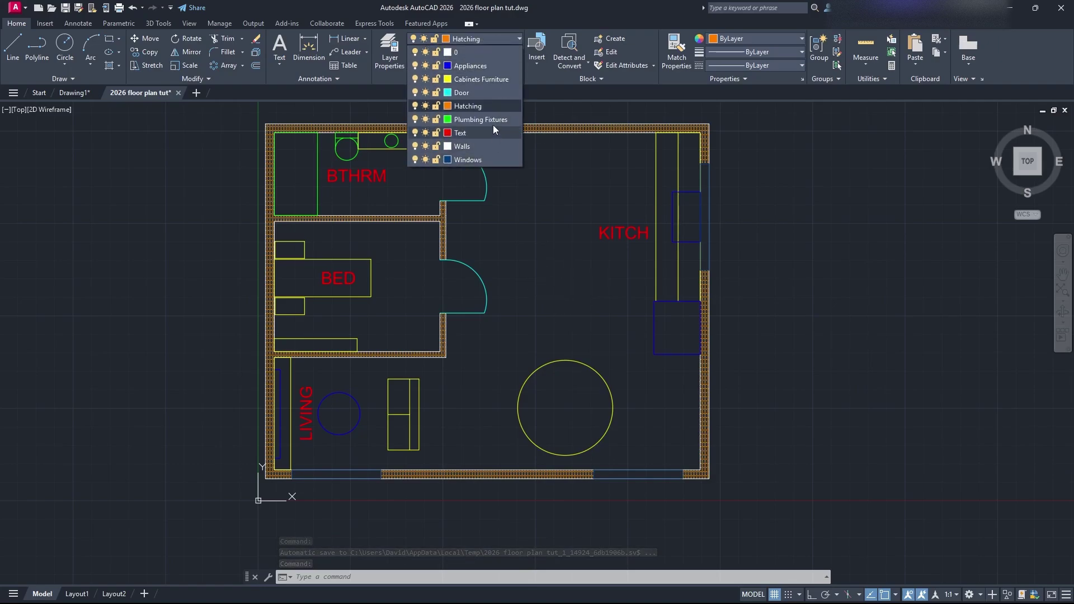
left_click(496, 80)
Step: Start a hatch, look through the pattern gallery and choose the GOST_WOOD pattern
type("ha")
key("Return")
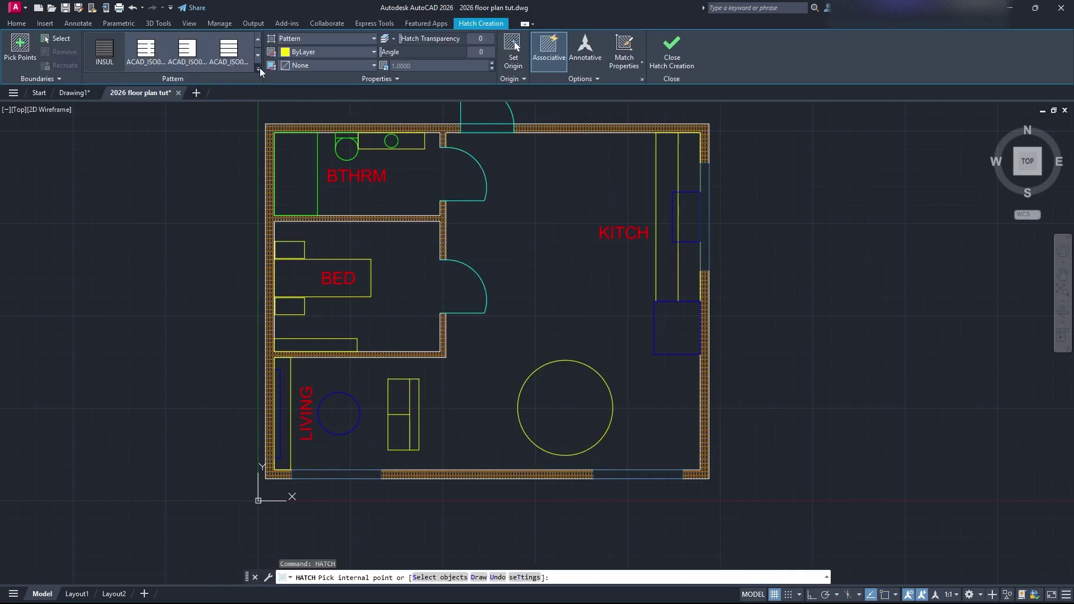
left_click(259, 69)
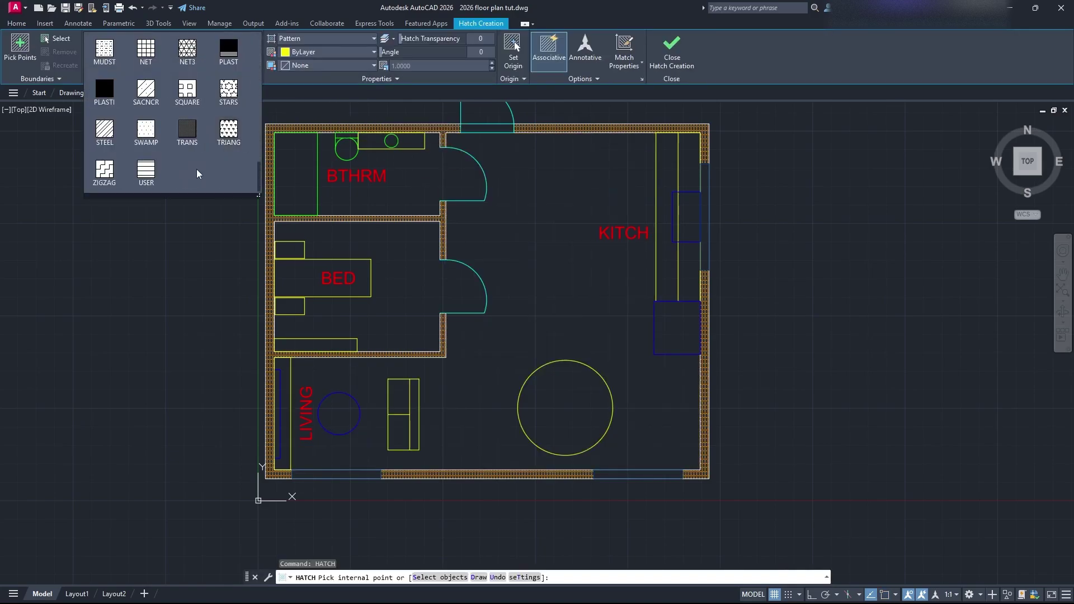
scroll(197, 169, "up", 3)
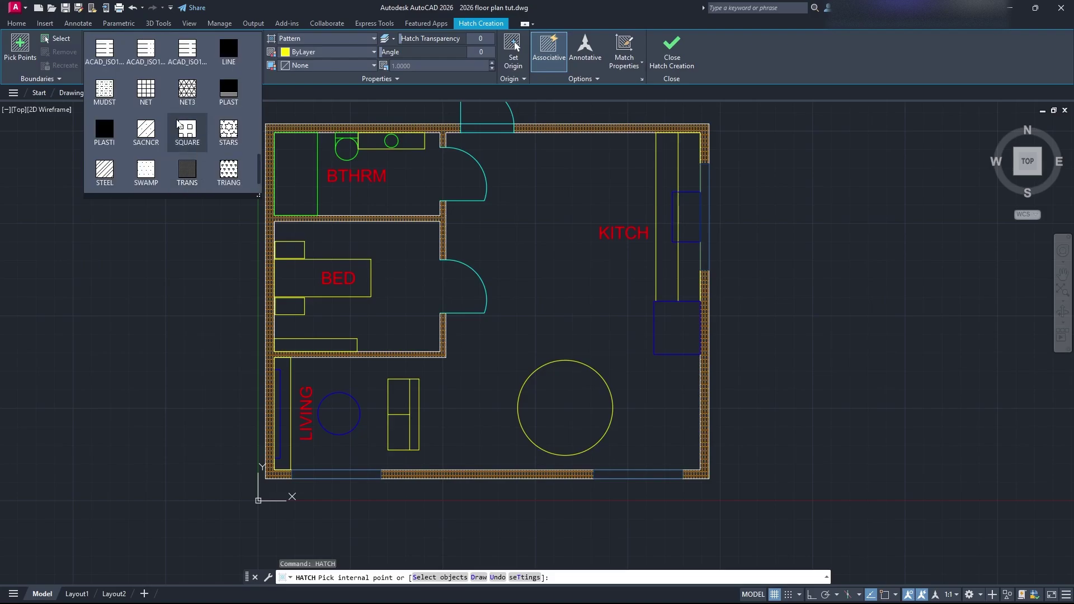
scroll(183, 130, "up", 3)
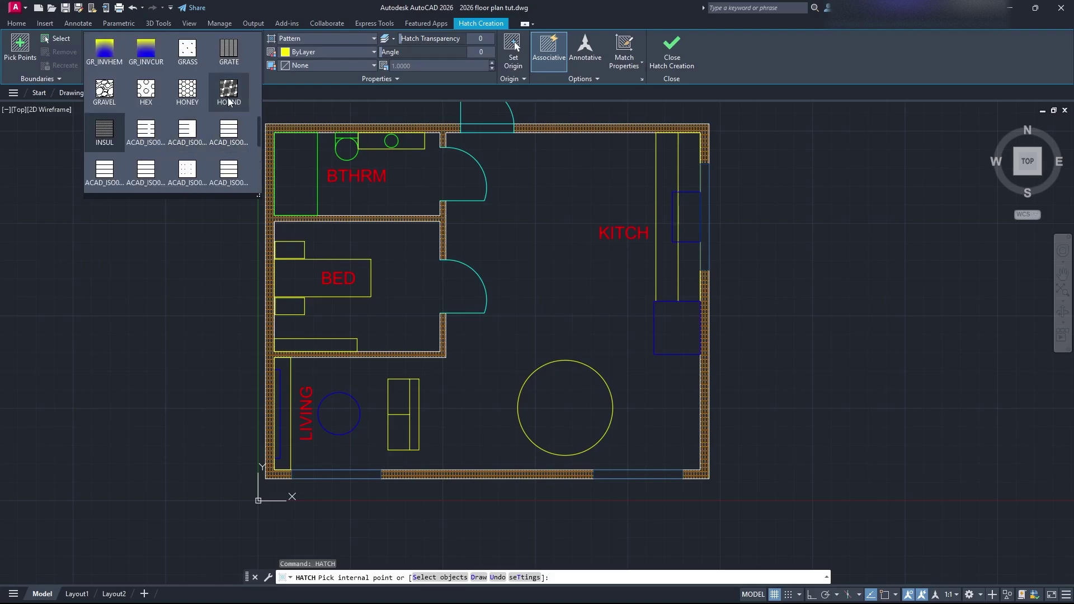
scroll(226, 112, "up", 3)
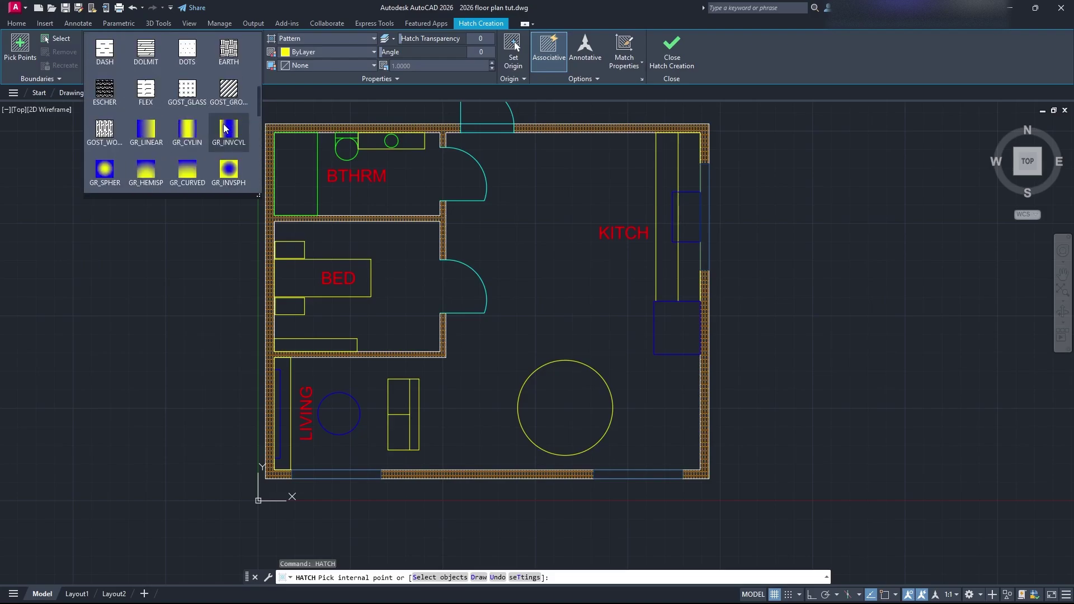
scroll(193, 106, "up", 1)
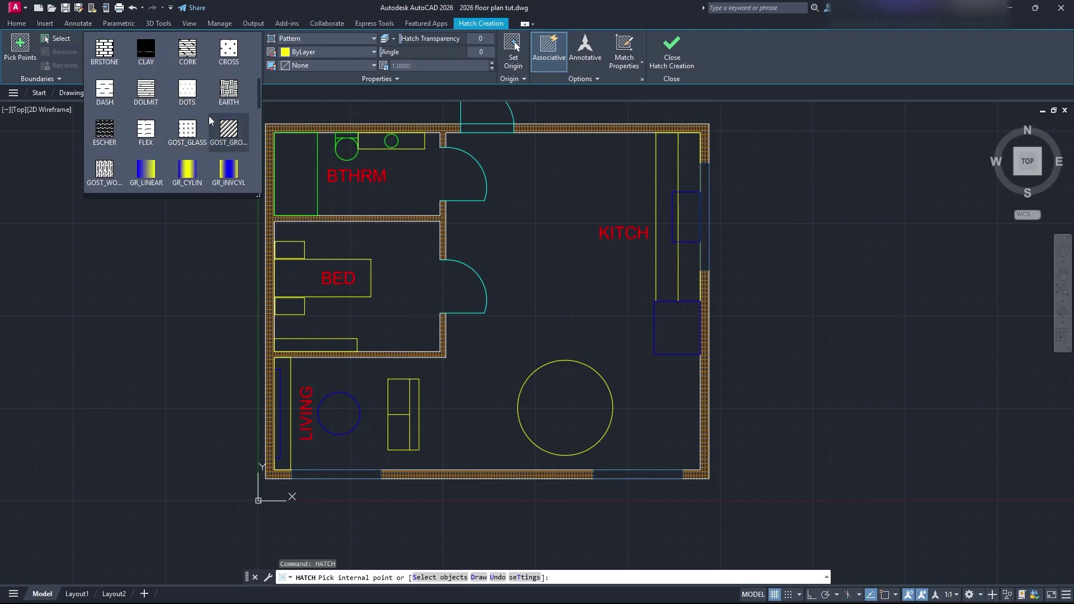
scroll(210, 122, "up", 1)
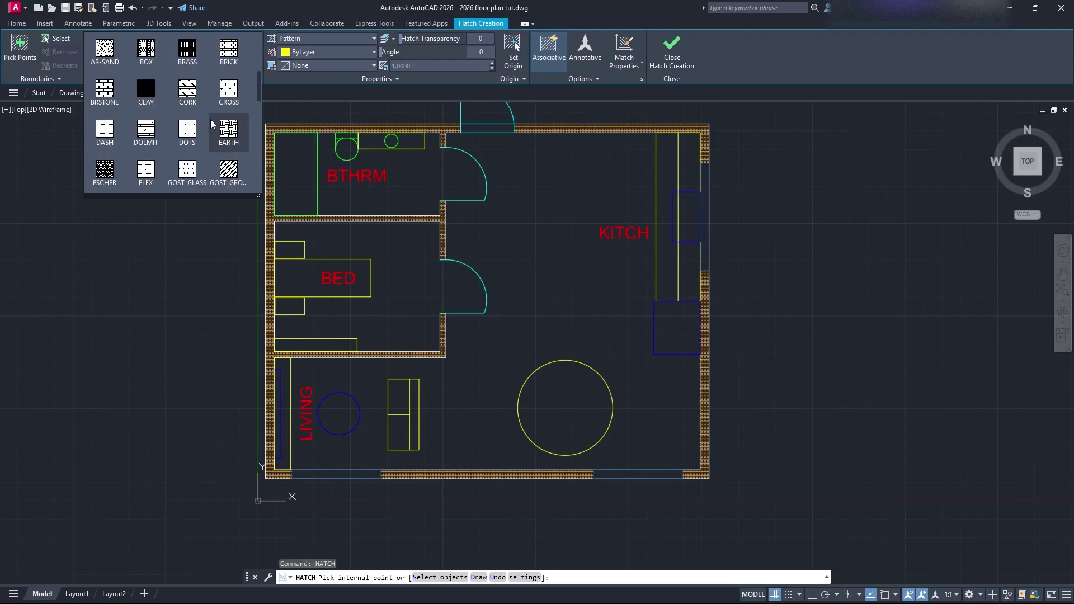
scroll(211, 123, "up", 5)
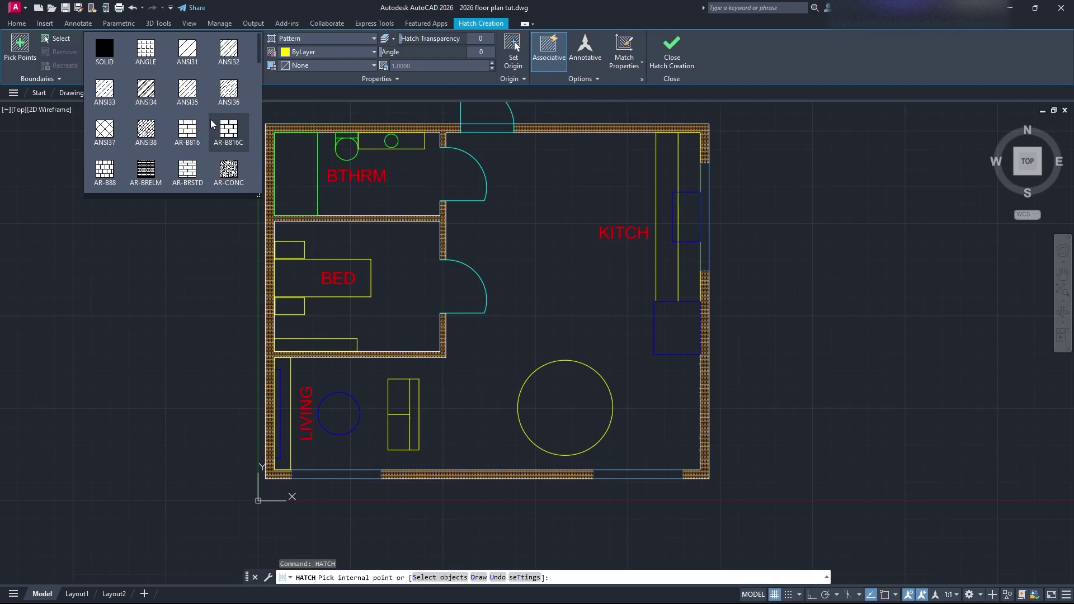
scroll(213, 123, "down", 2)
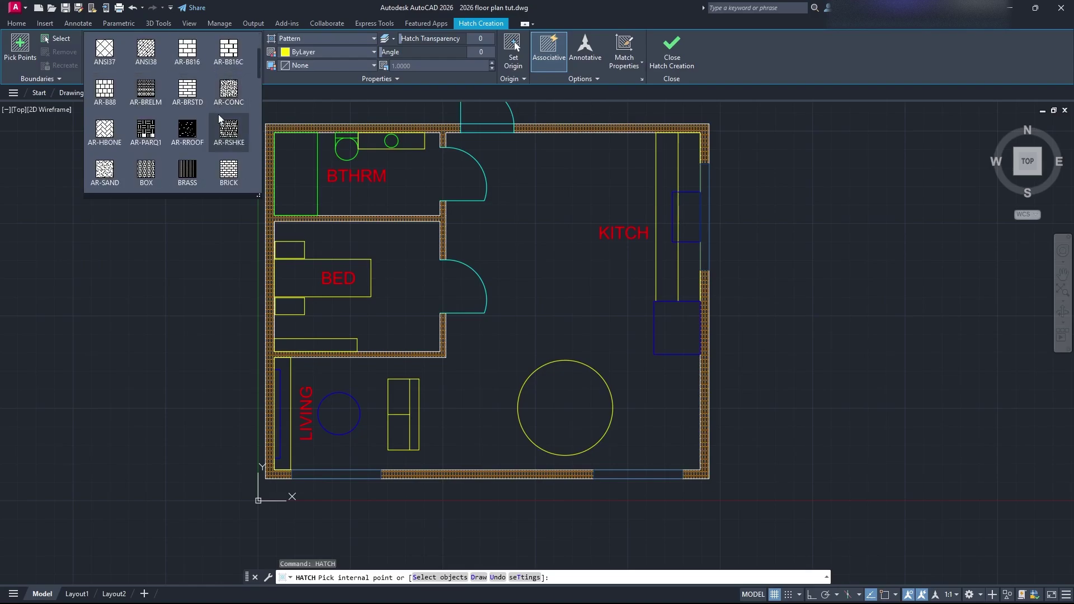
scroll(124, 136, "down", 1)
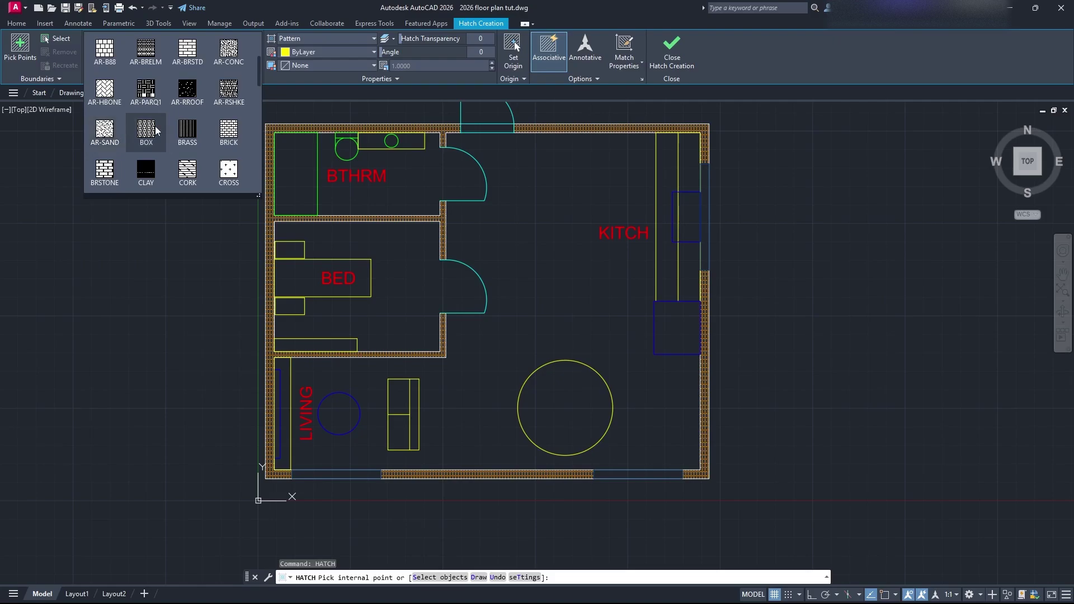
scroll(112, 137, "up", 1)
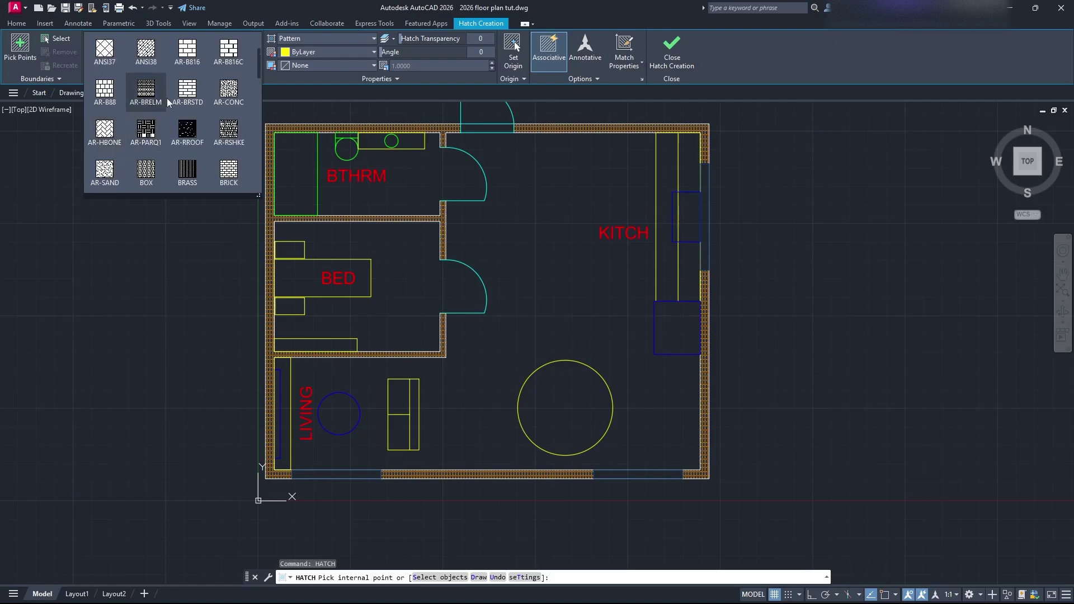
scroll(190, 101, "down", 3)
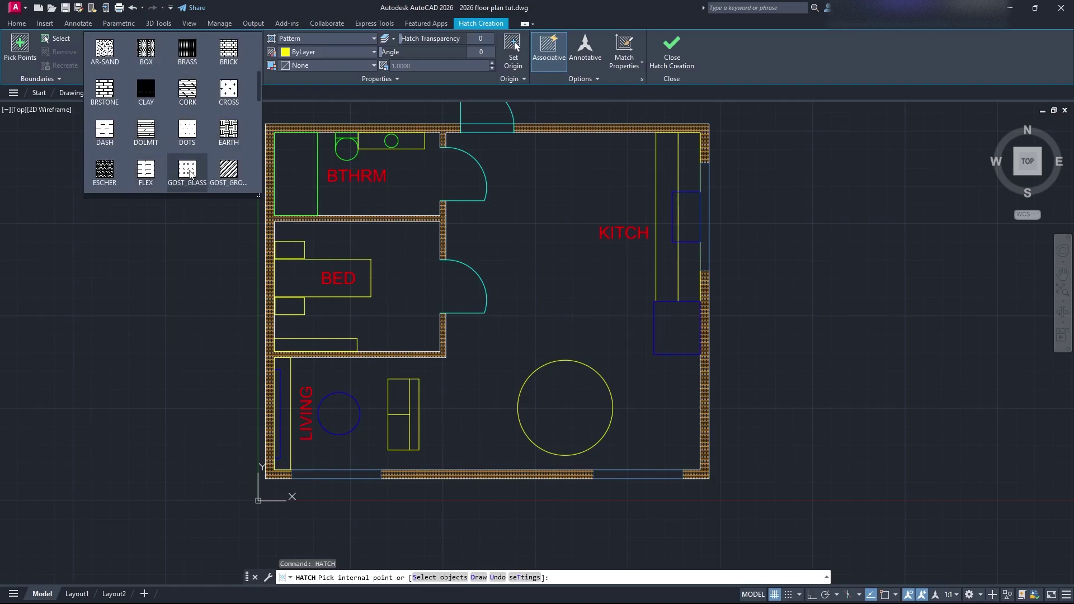
scroll(197, 157, "down", 1)
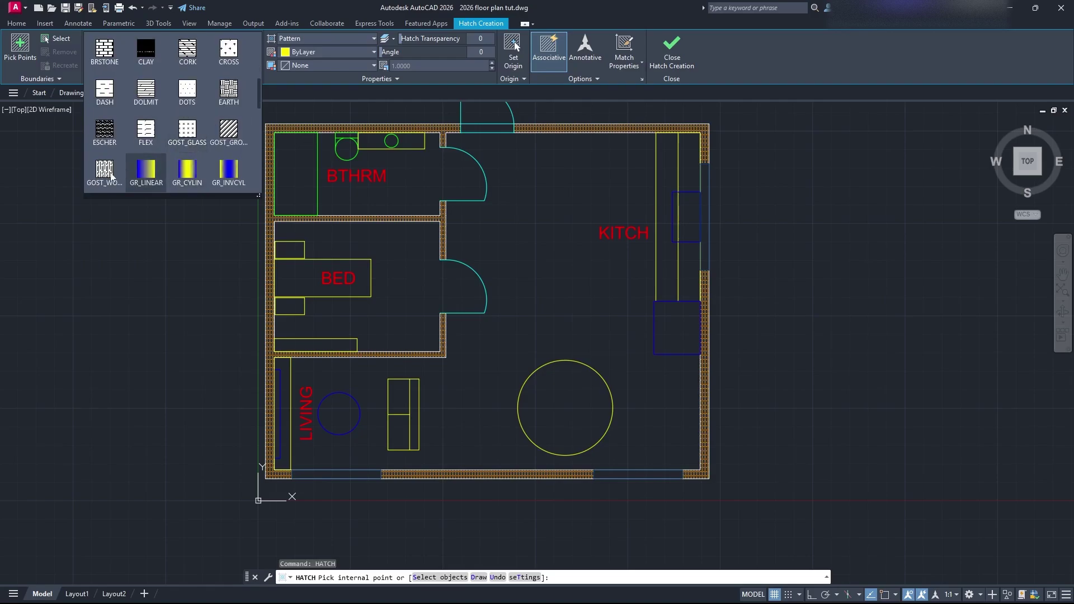
scroll(679, 255, "up", 2)
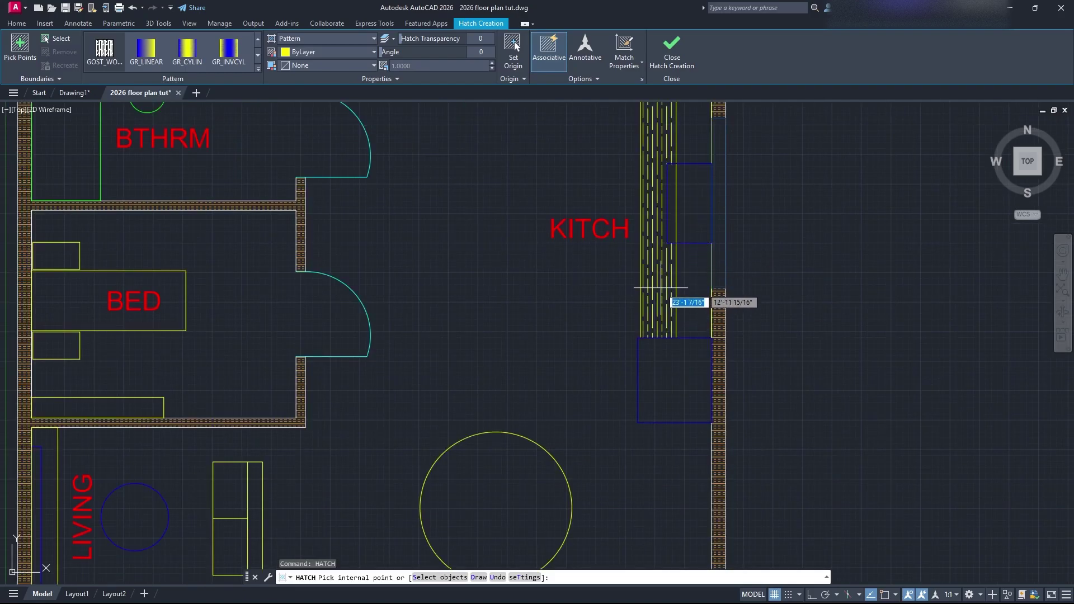
Step: Hatch the kitchen cabinet run beside the exterior wall, including the sections on both sides of the blue appliance
left_click(679, 291)
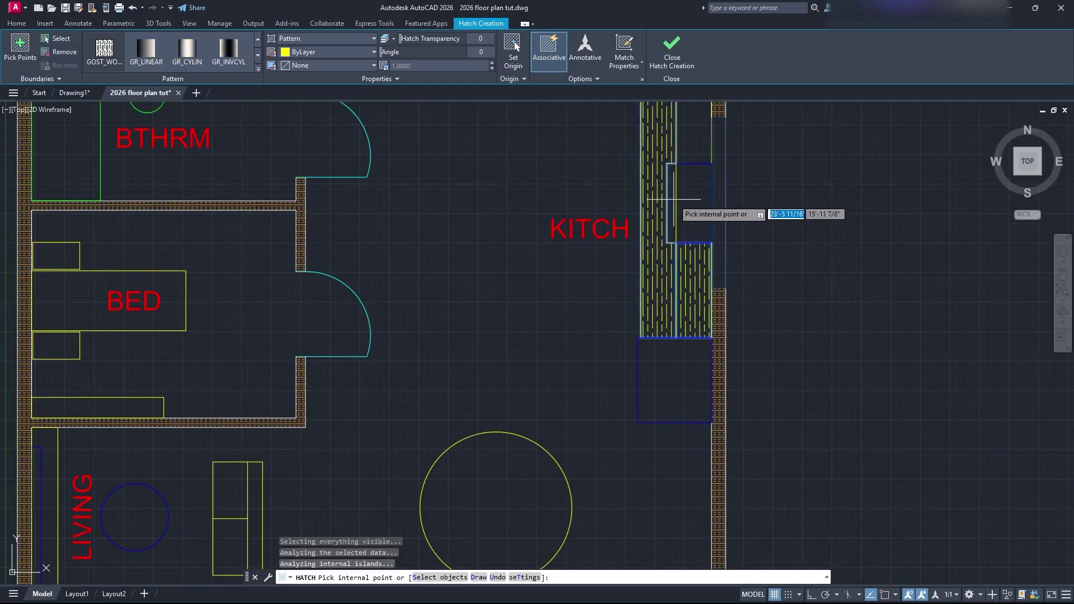
middle_click_drag(691, 117, 711, 224)
left_click(711, 224)
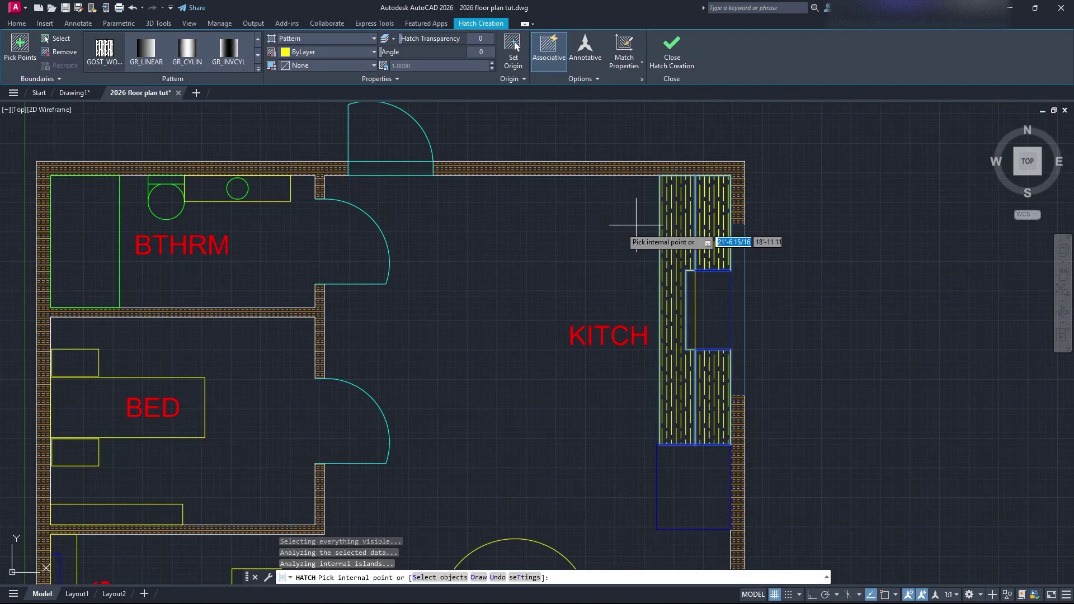
Step: Add the bathroom vanity around the sink and the two bedroom nightstands to the wood hatch
mouse_move(484, 285)
middle_mouse_down()
mouse_move(681, 165)
mouse_move(803, 292)
middle_mouse_up()
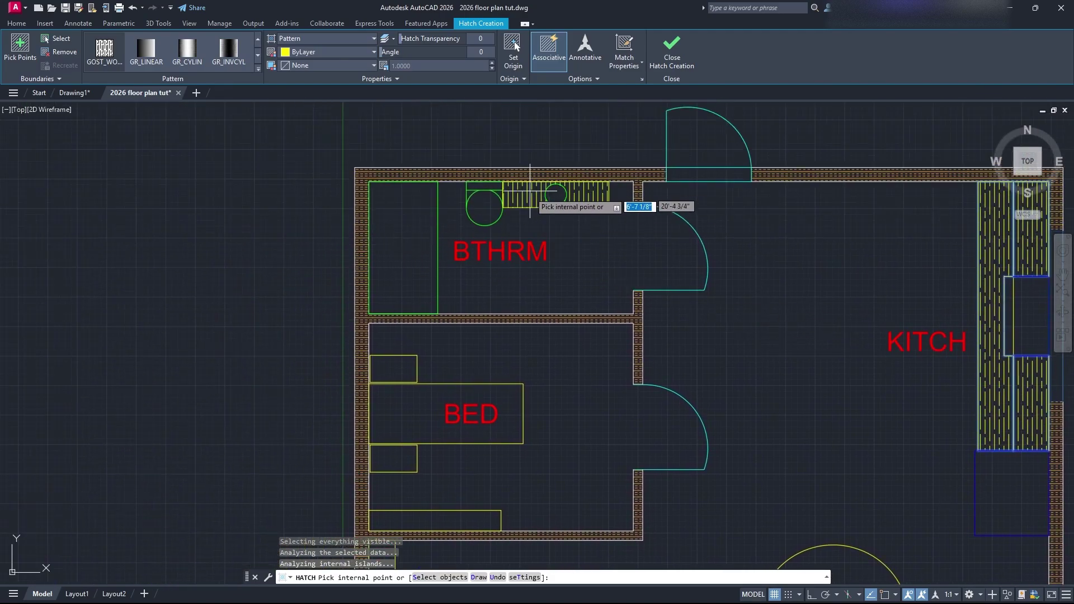
left_click(553, 193)
left_click(559, 382)
middle_click_drag(559, 382, 531, 235)
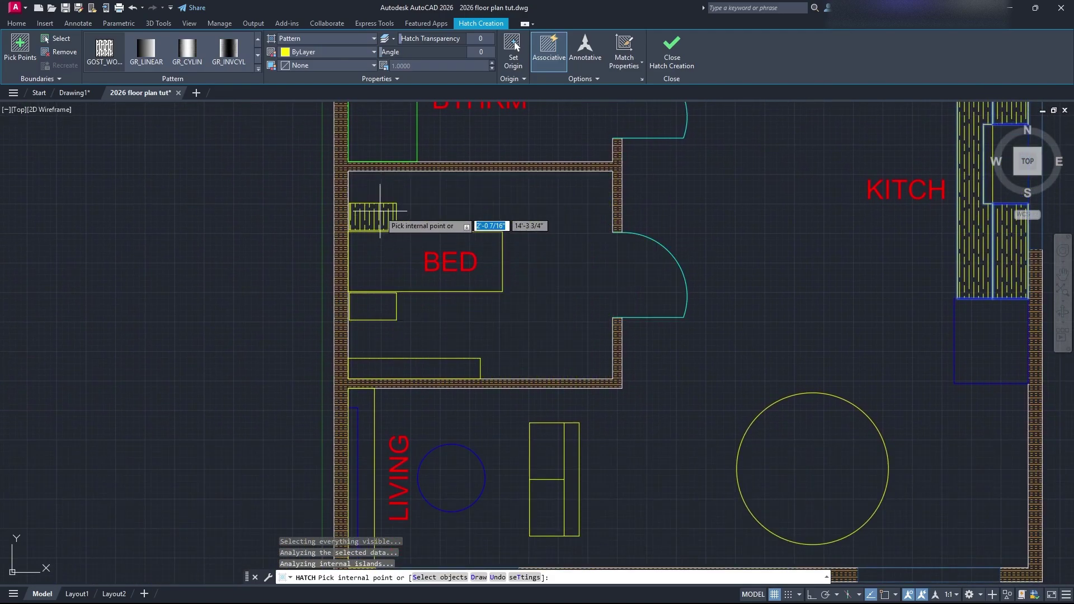
left_click(373, 217)
left_click(373, 306)
Step: Hatch the bedroom dresser, the long living room cabinet and the round table, and finish the hatch
middle_click_drag(503, 335, 493, 255)
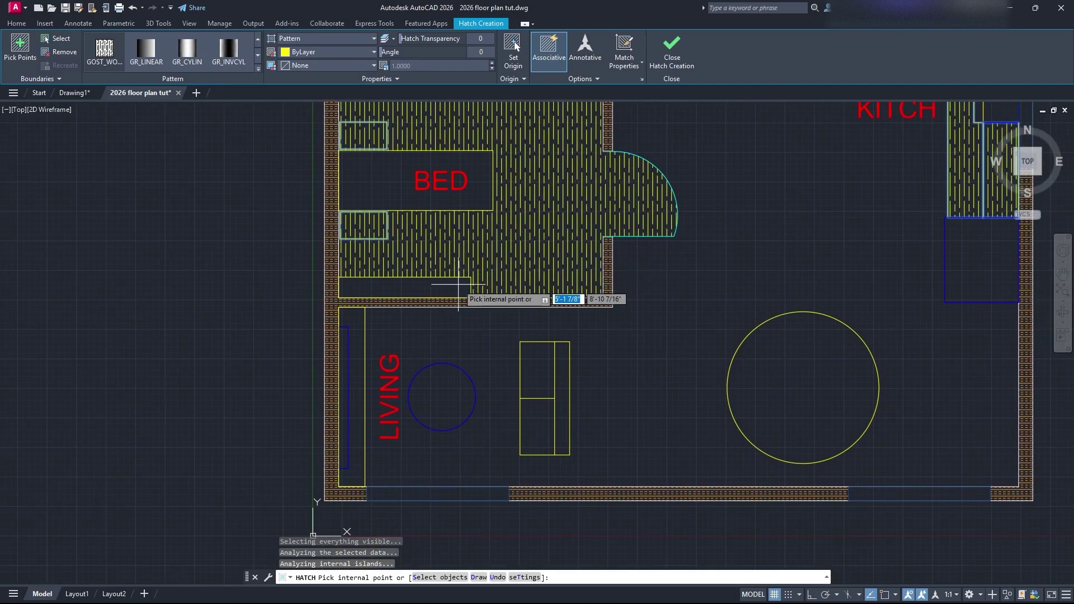
left_click(462, 287)
left_click(358, 338)
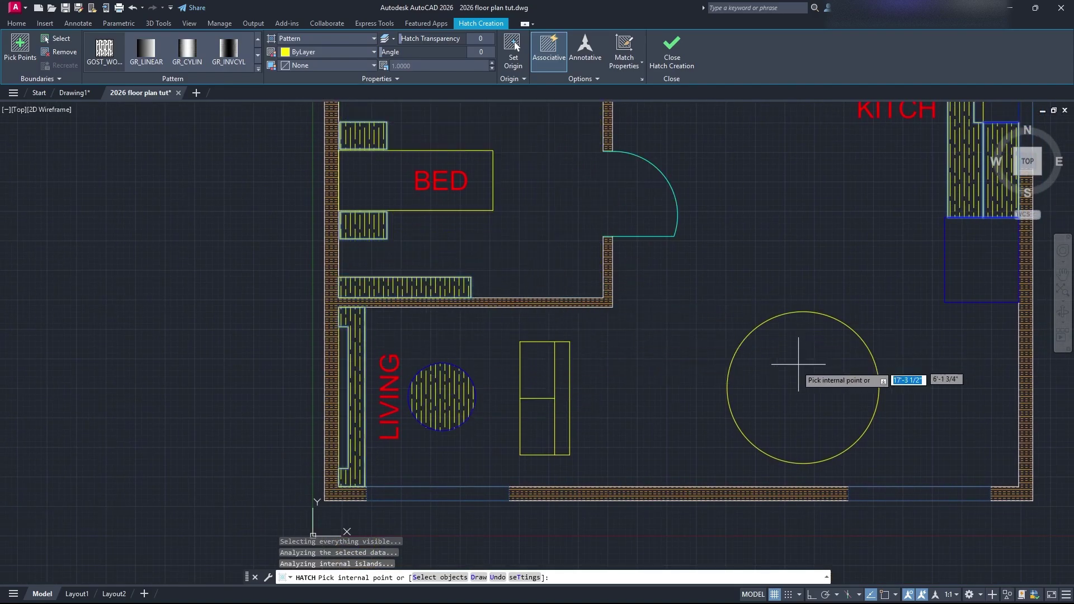
left_click(789, 386)
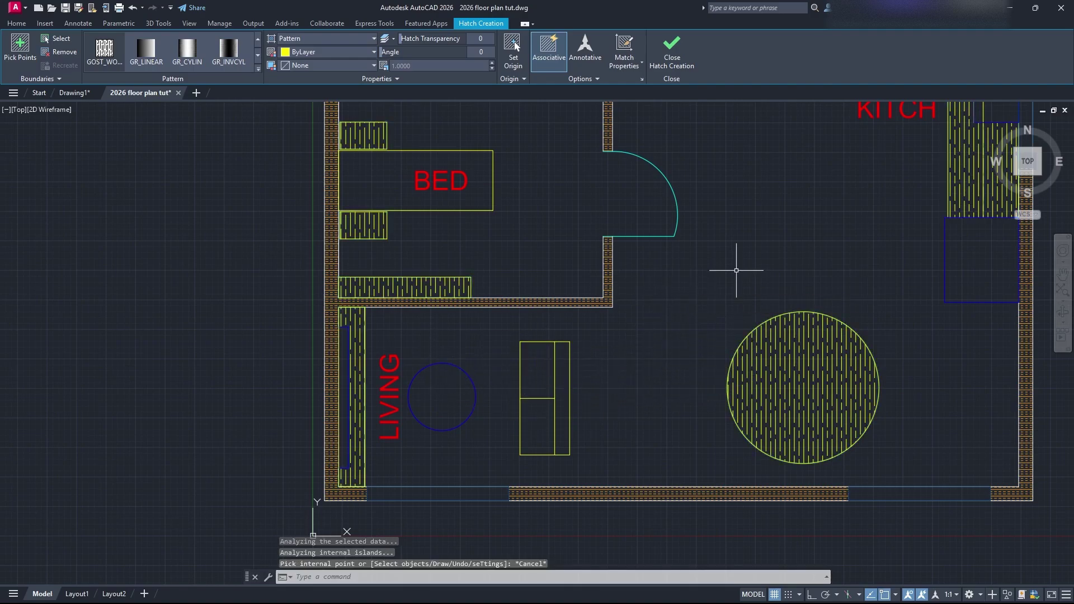
key("Escape")
Step: Make the Appliances layer current
scroll(508, 343, "down", 4)
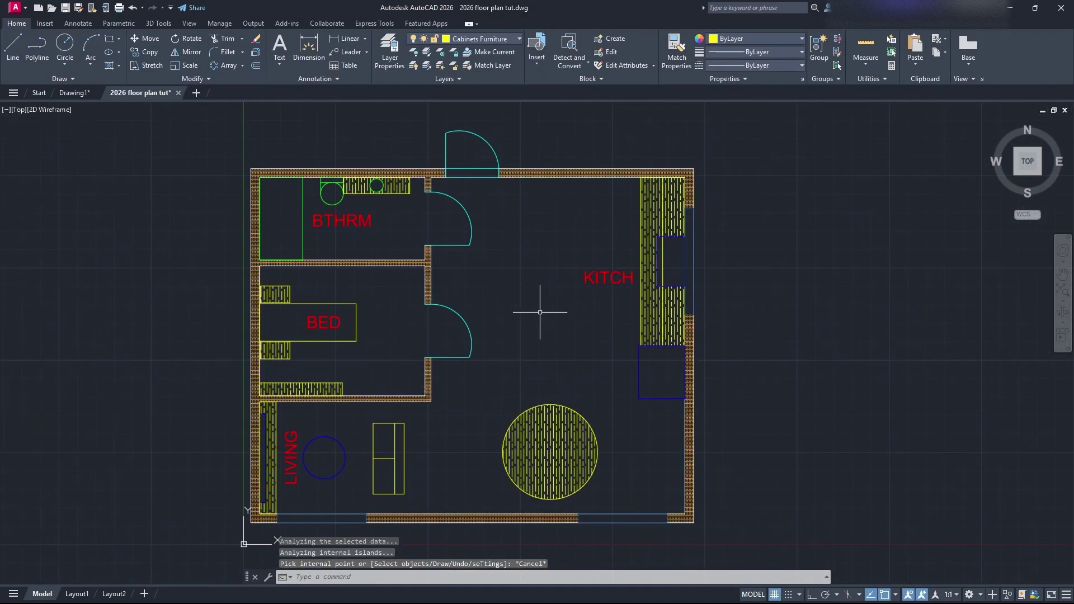
left_click(503, 39)
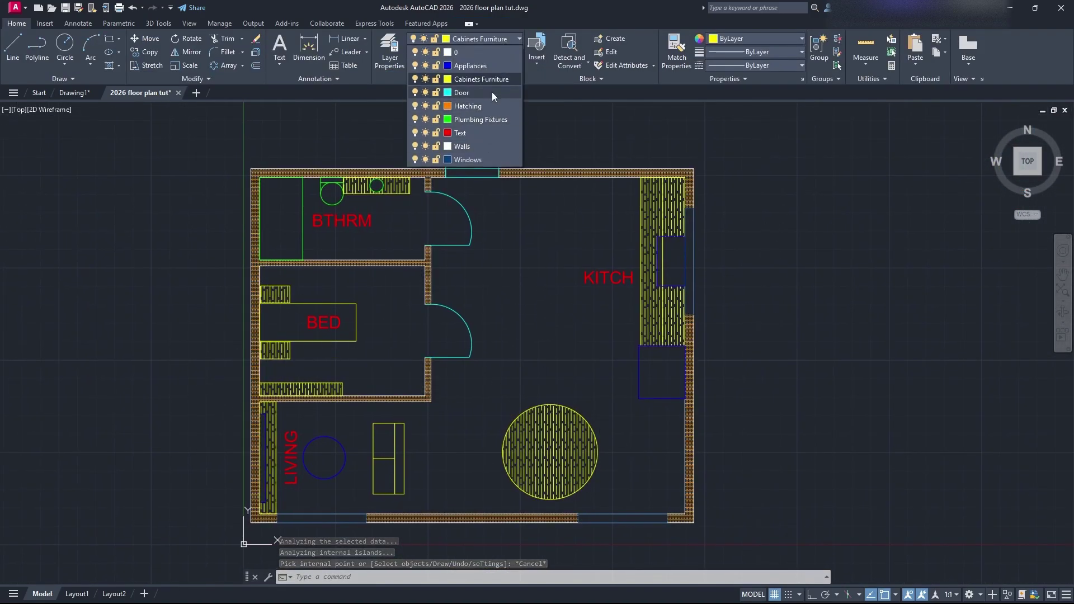
left_click(489, 67)
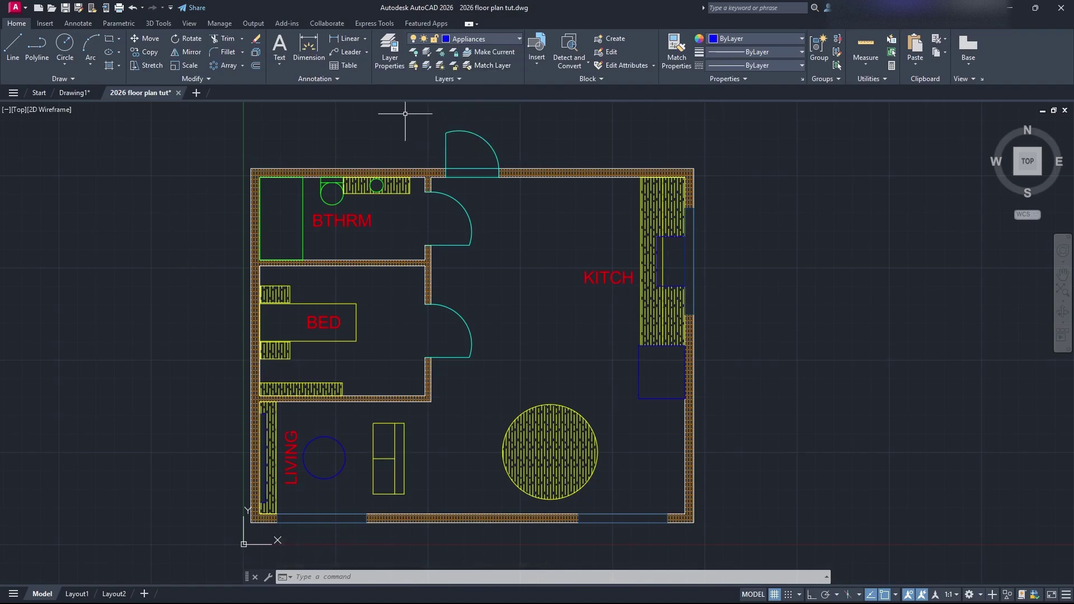
type("hat")
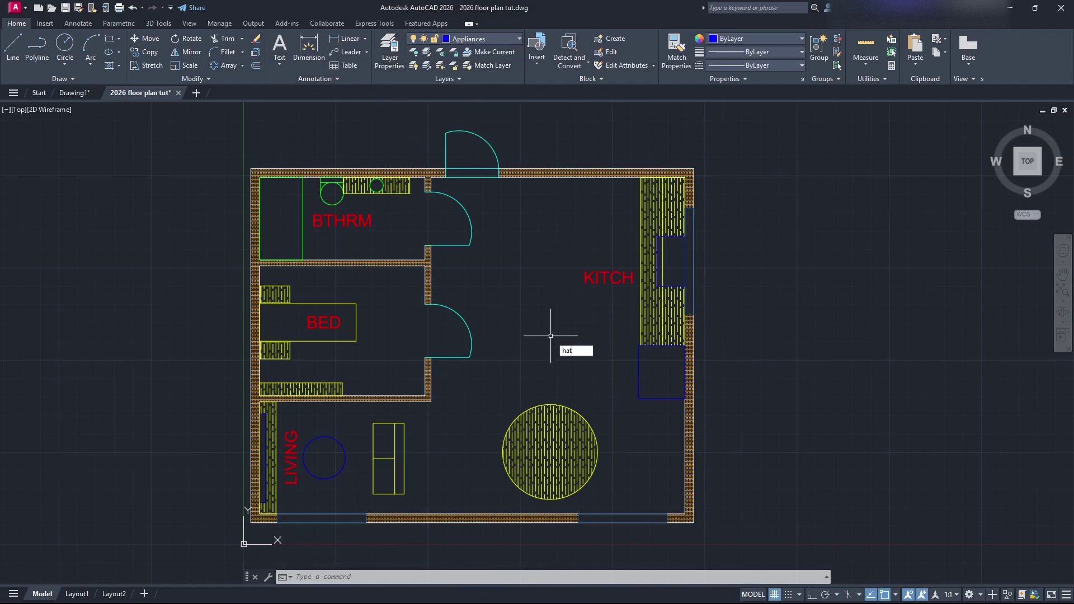
key("Return")
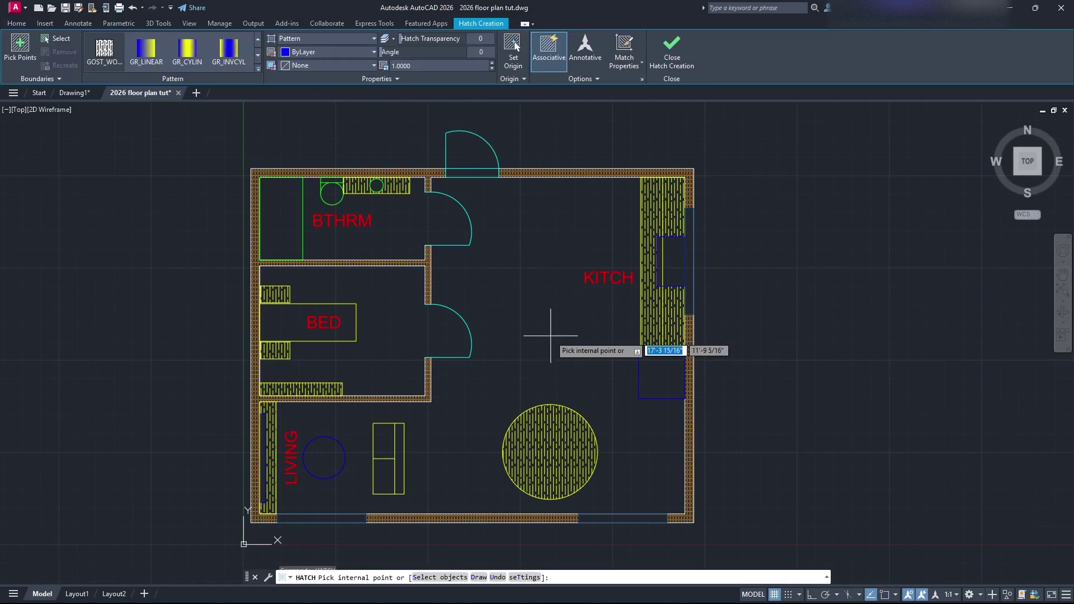
left_click(258, 69)
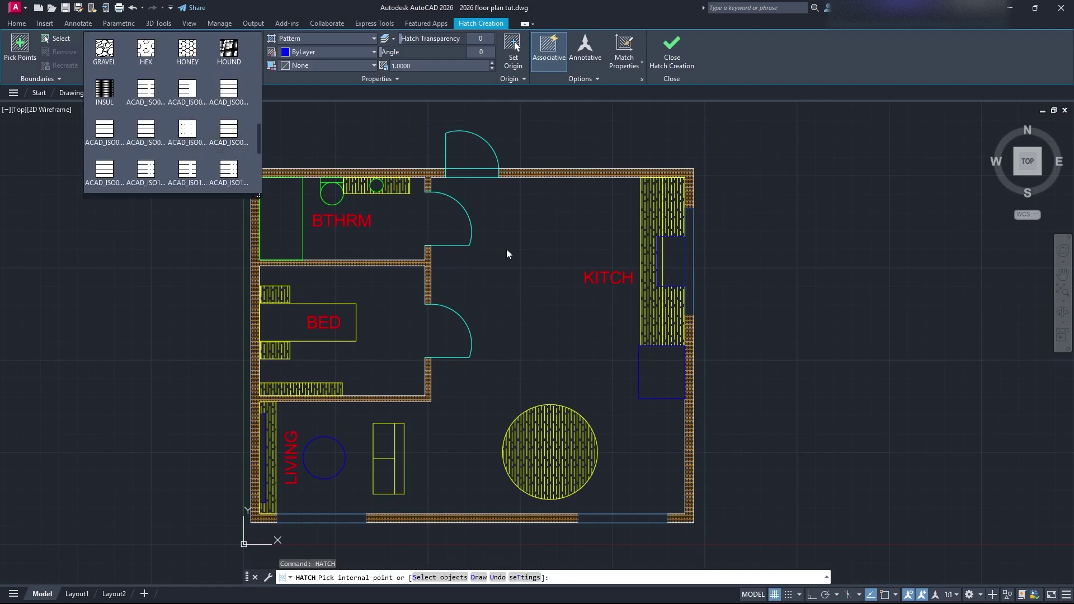
key("Escape")
mouse_move(533, 318)
middle_mouse_down()
mouse_move(572, 326)
mouse_move(559, 289)
middle_mouse_up()
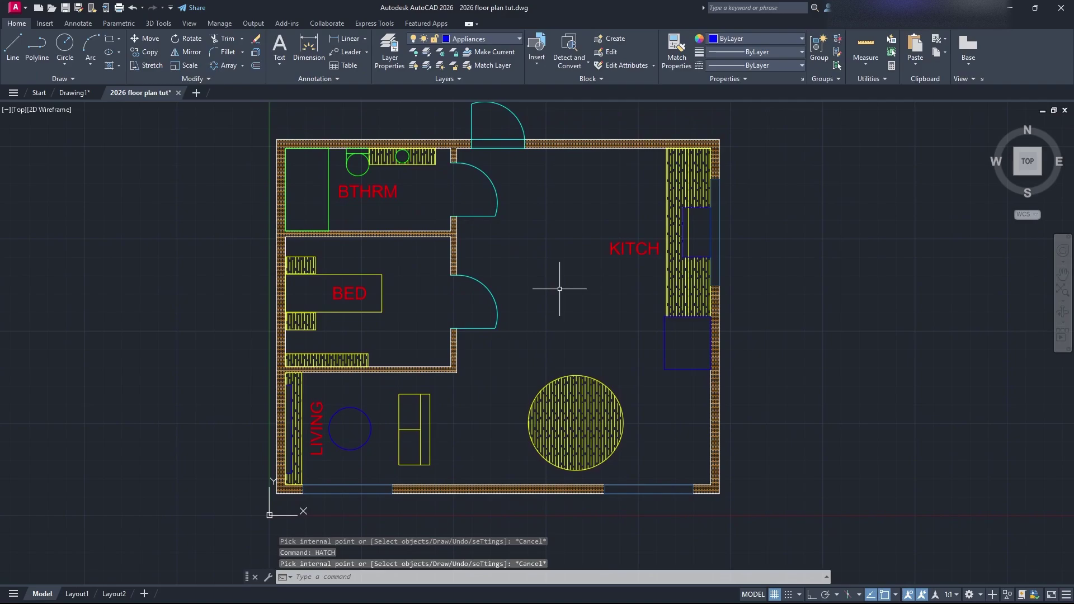
Step: Try hatching the rectangular bathroom fixture beside the exterior wall with the GOST_WOOD pattern, and finish the hatch
type("hat")
key("Return")
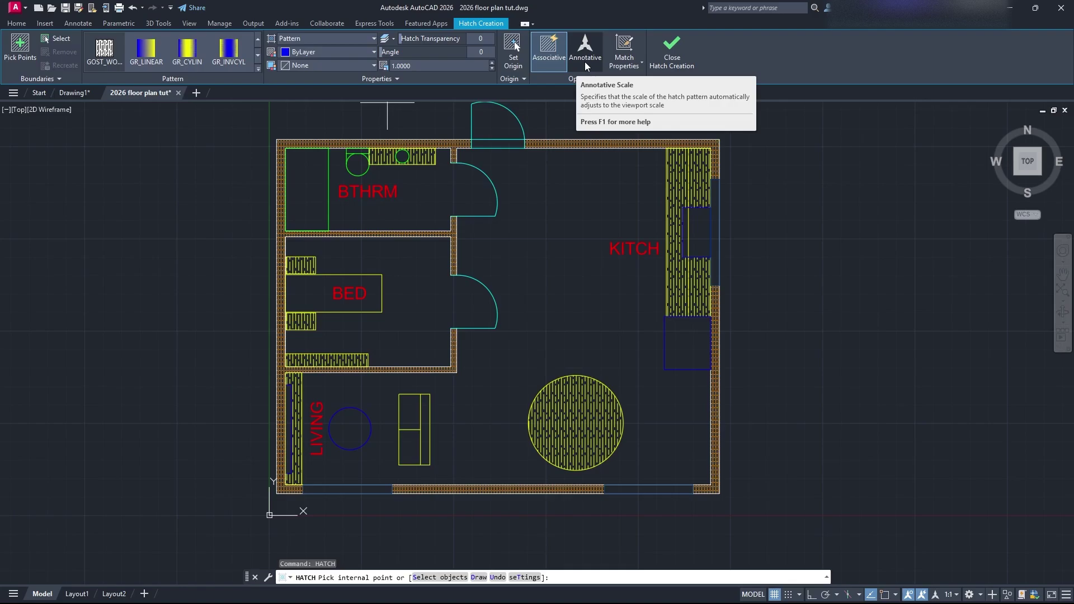
left_click(420, 65)
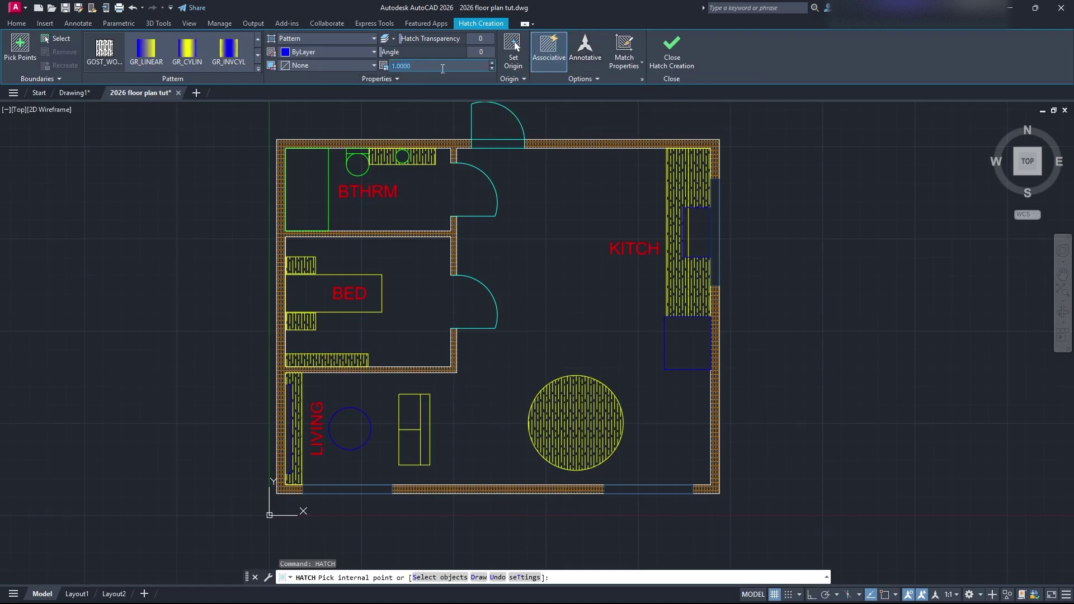
left_click(443, 68)
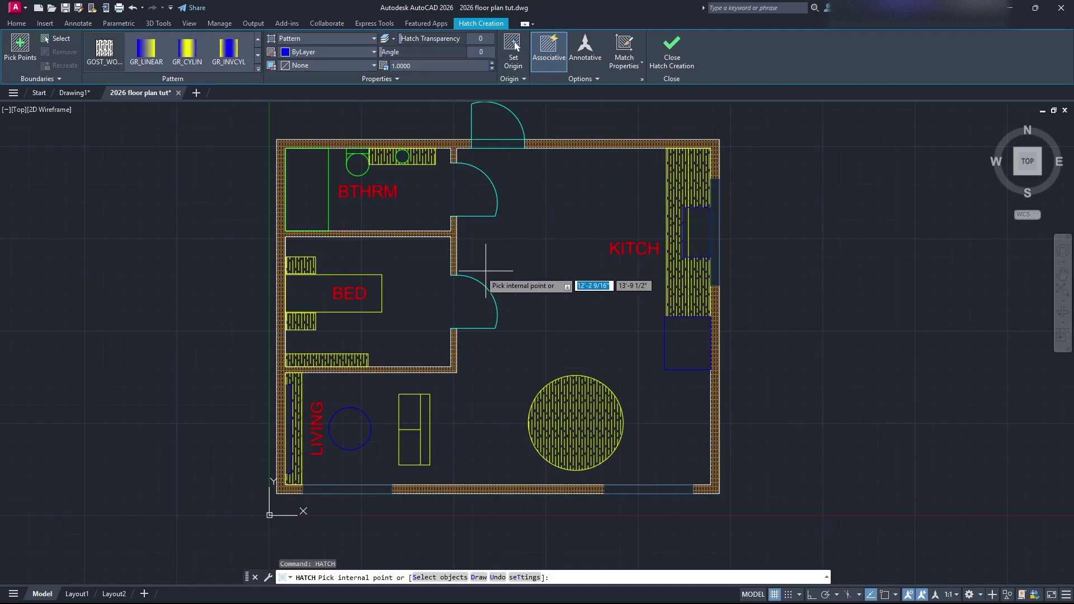
left_click(305, 189)
scroll(291, 190, "up", 4)
middle_click_drag(290, 191, 405, 306)
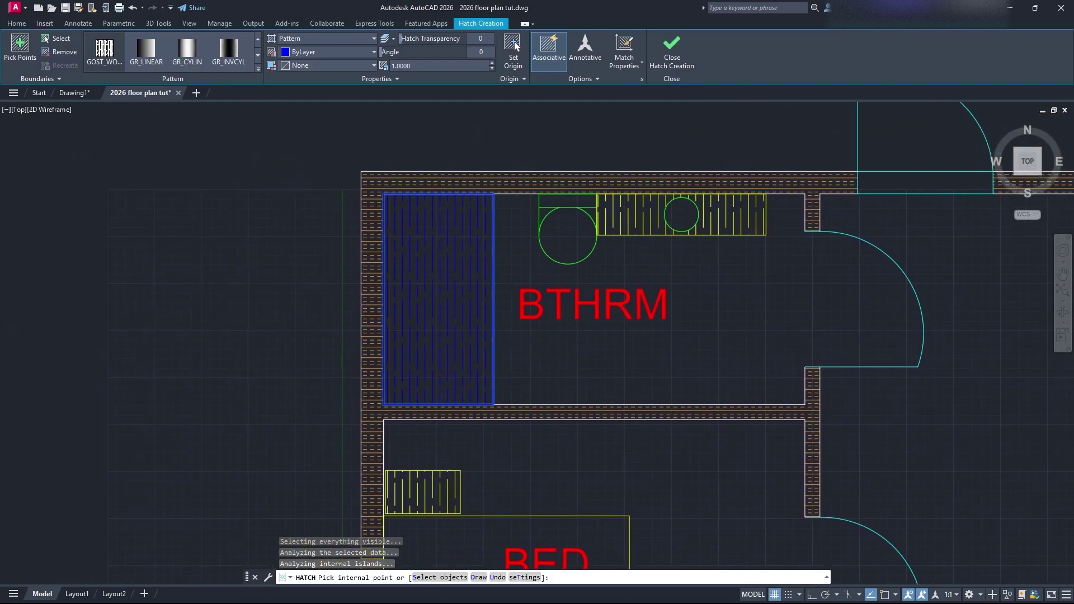
scroll(427, 291, "up", 3)
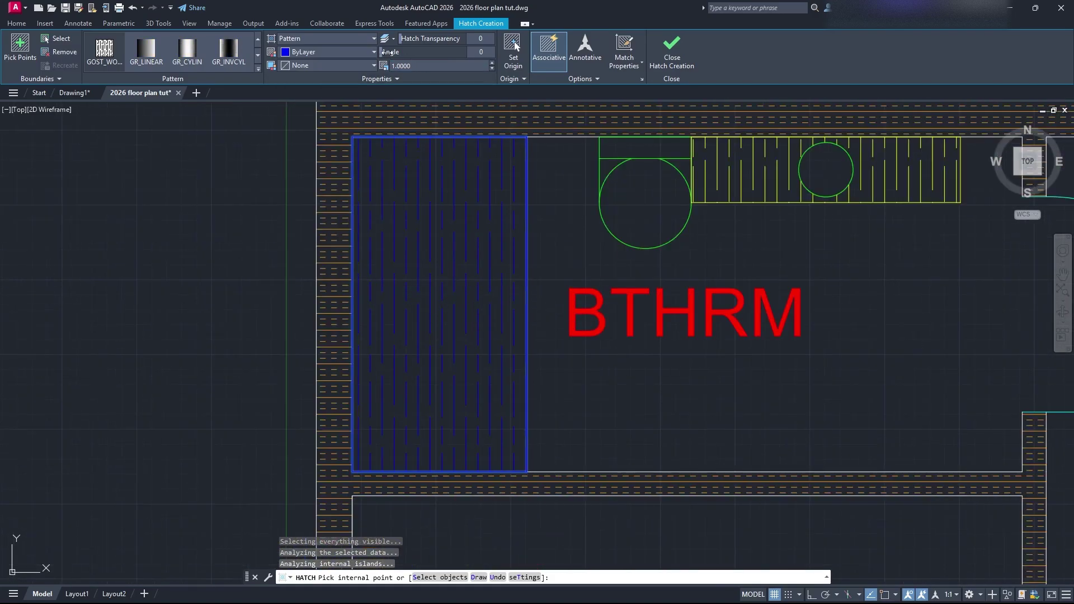
mouse_move(383, 52)
left_mouse_down()
mouse_move(429, 55)
mouse_move(383, 65)
left_mouse_up()
left_click(672, 65)
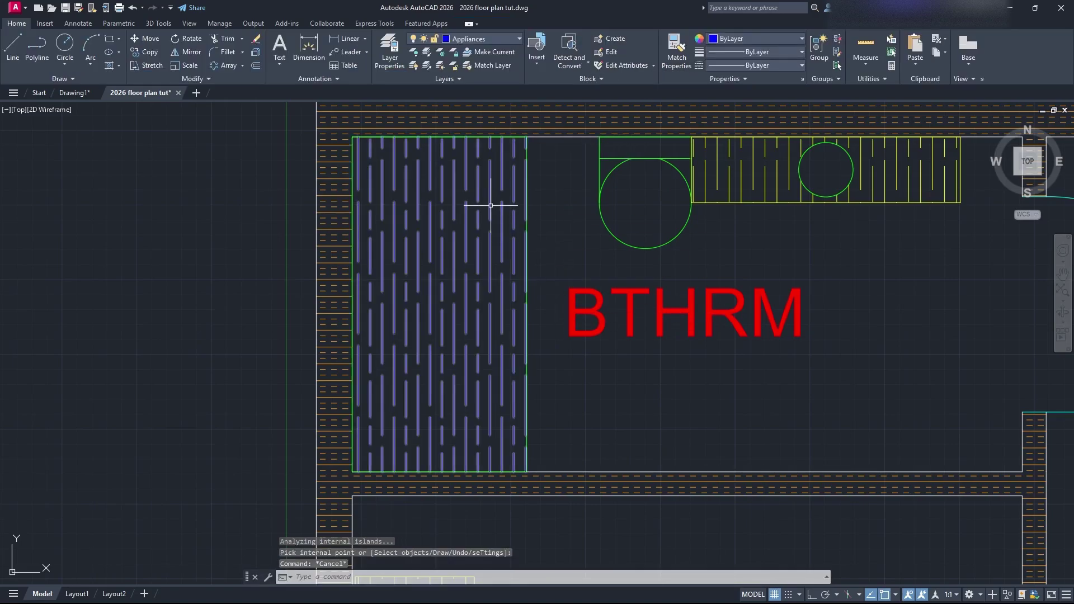
Step: Erase the blue wood hatch from the rectangular bathroom fixture
left_click(491, 206)
type("erase")
key("Return")
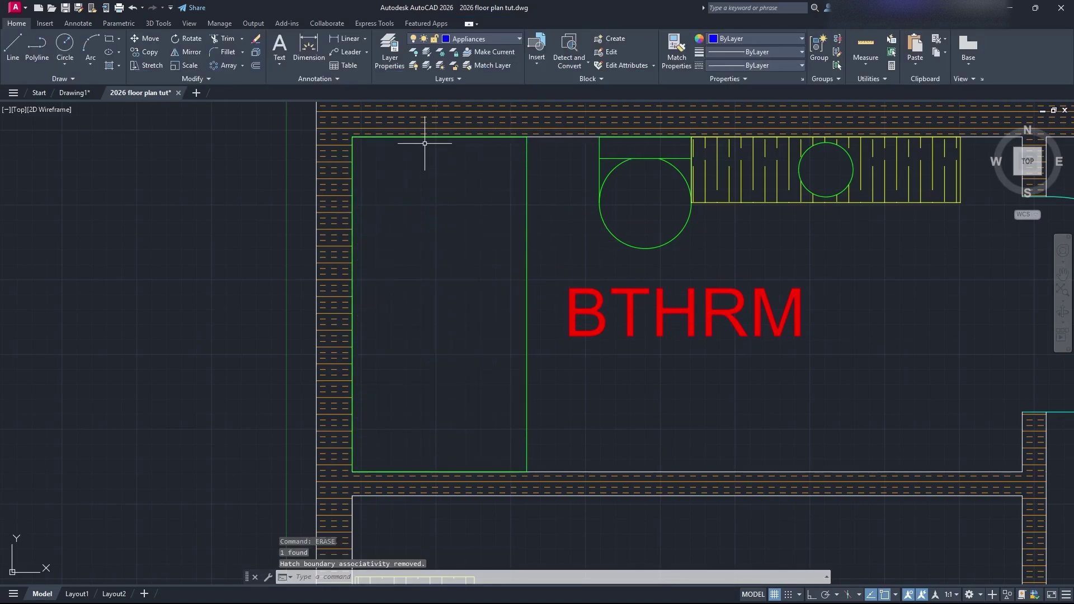
Step: Edit the orange INSUL wall hatch and set its angle to 90
left_click(407, 136)
scroll(491, 194, "down", 2)
middle_click_drag(565, 307, 546, 272)
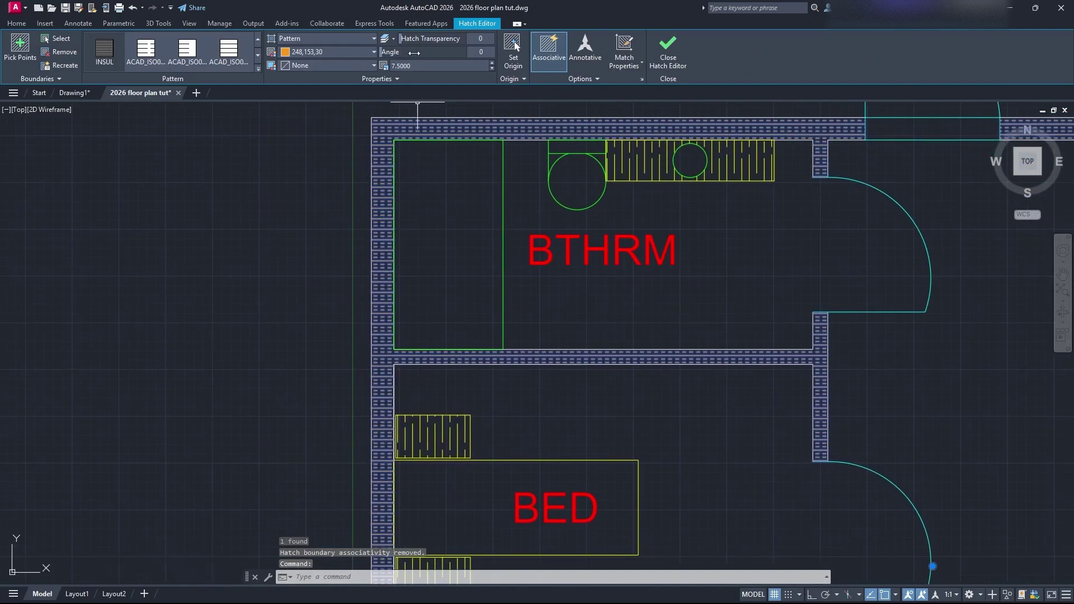
left_click_drag(386, 52, 417, 52)
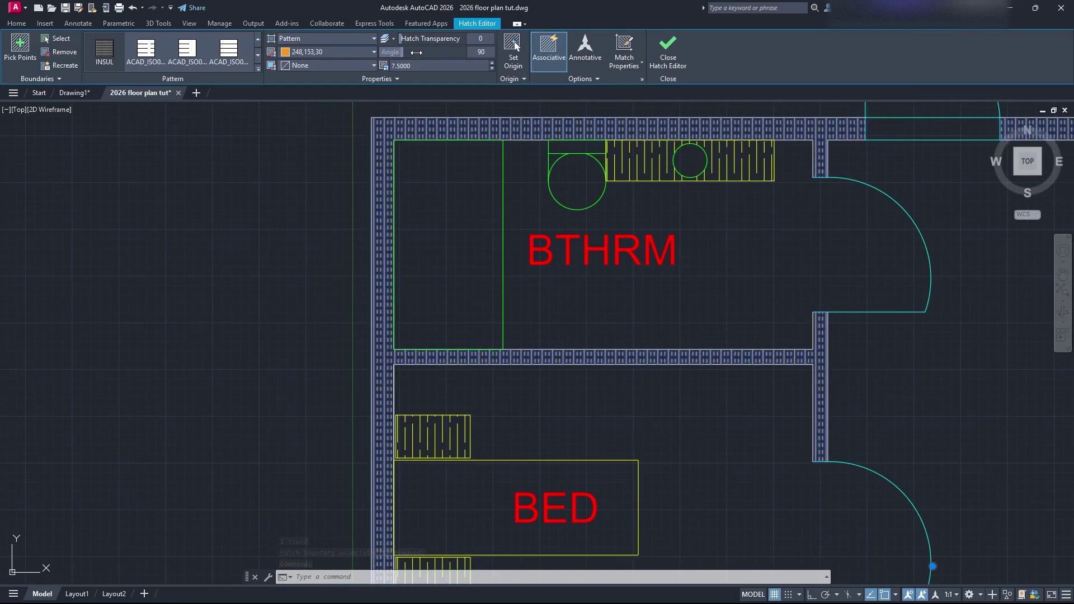
Step: Examine the rotated wall hatch around the kitchen, bathroom and bedroom, and finish editing it
scroll(731, 264, "down", 2)
middle_click_drag(732, 264, 468, 161)
scroll(467, 160, "down", 1)
scroll(669, 287, "up", 2)
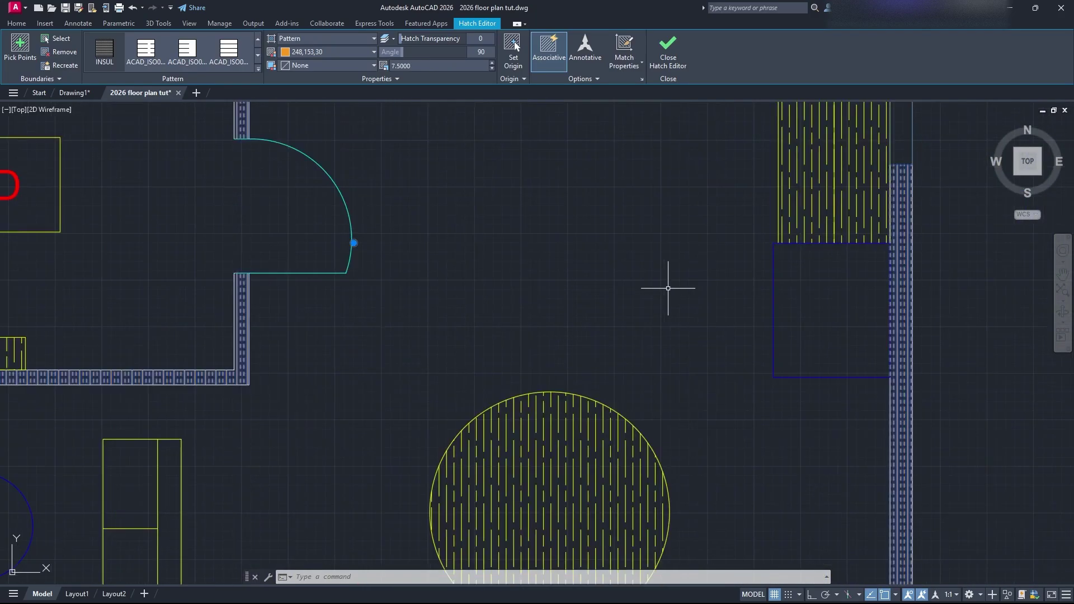
middle_click_drag(705, 162, 705, 402)
middle_click_drag(727, 225, 779, 413)
middle_click_drag(455, 388, 882, 297)
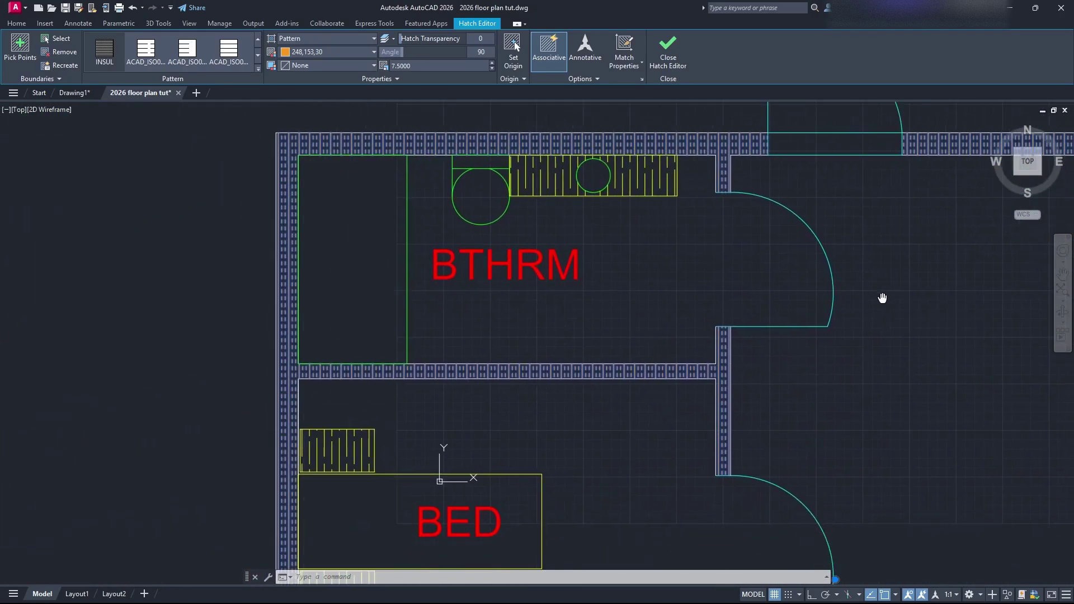
middle_click_drag(830, 416, 789, 333)
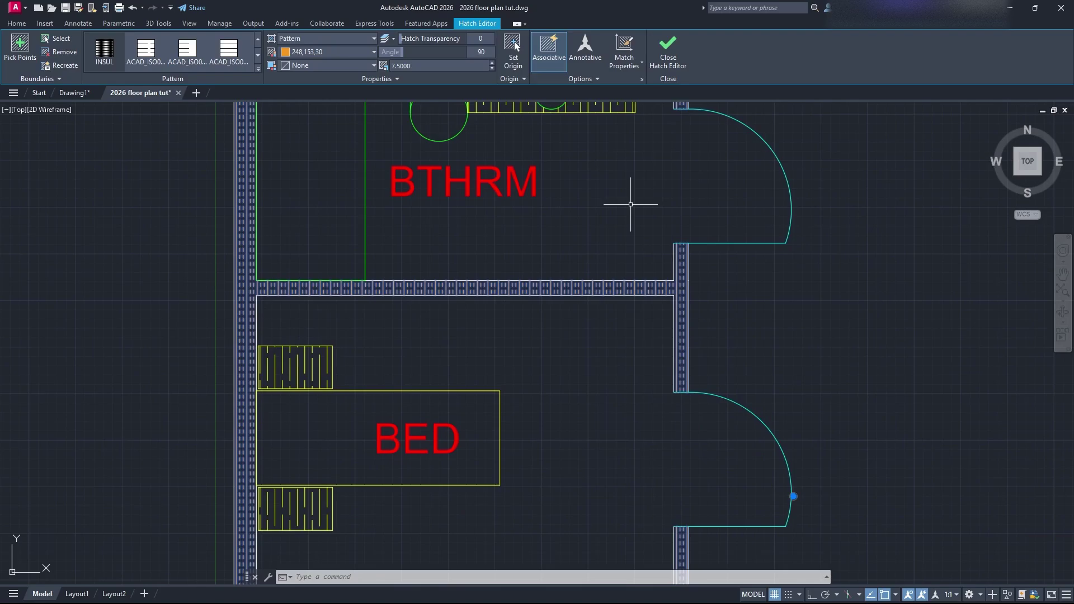
left_click(671, 51)
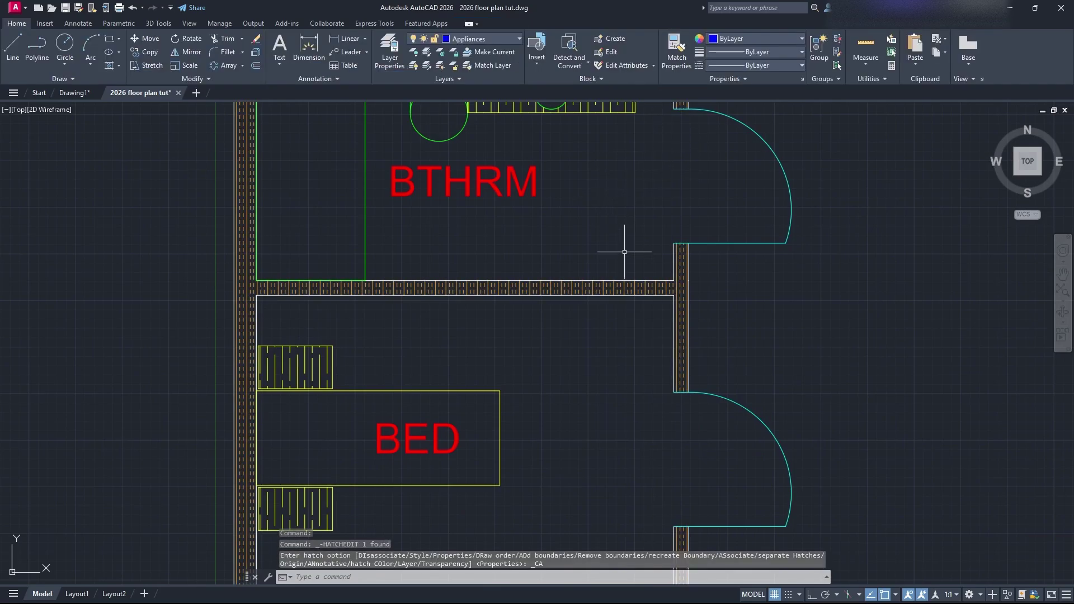
Step: Select the wall hatch together with the wood hatch to inspect their shared properties, and clear the selection
left_click(551, 288)
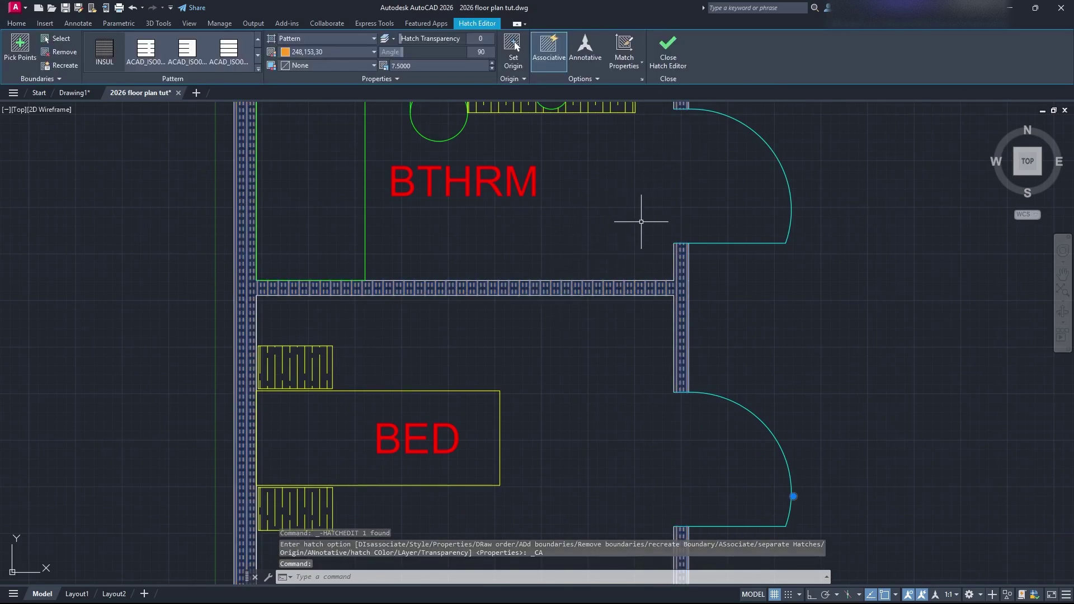
scroll(716, 246, "down", 2)
scroll(583, 318, "up", 2)
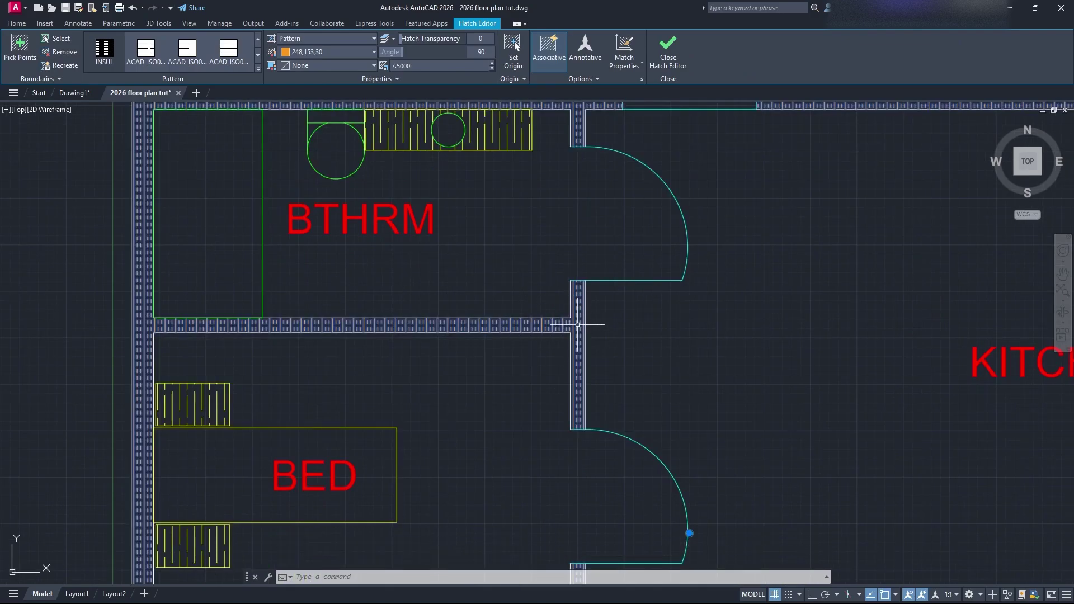
left_click(500, 129)
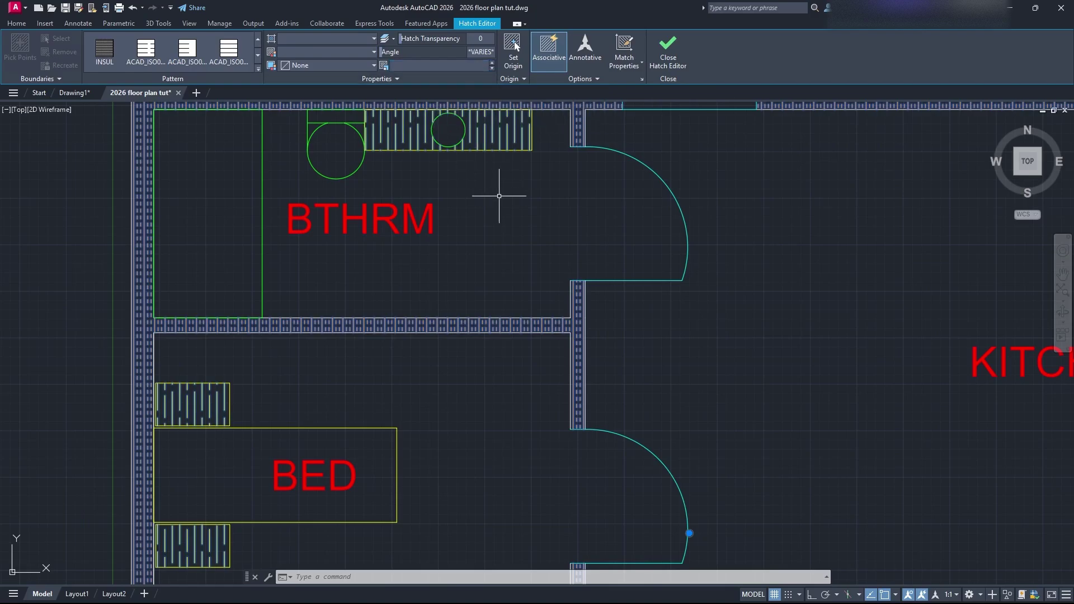
key("Escape")
middle_click_drag(589, 237, 585, 244)
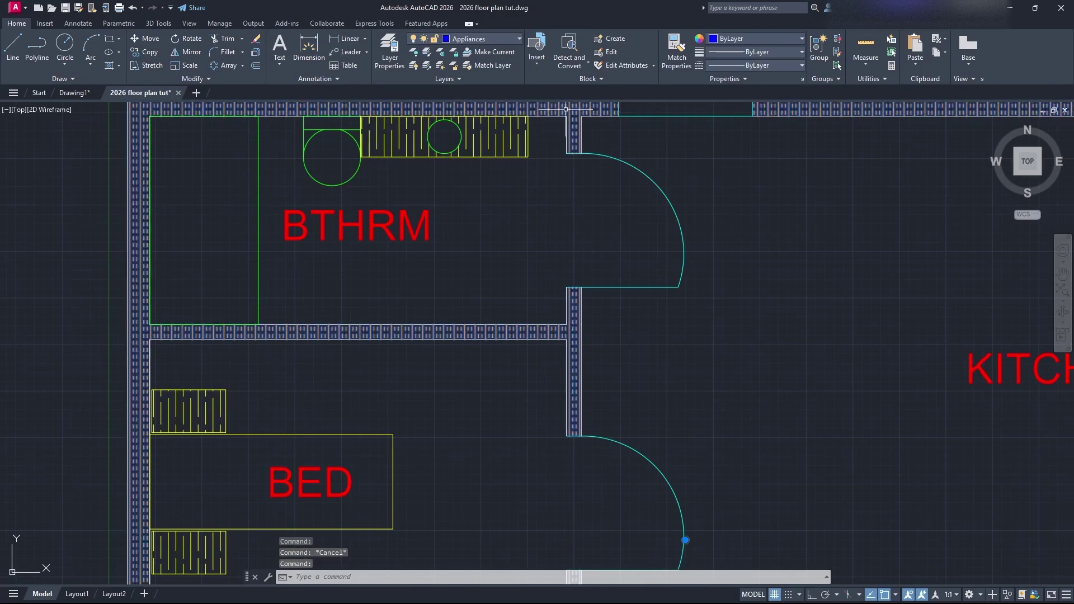
Step: Examine the wall hatch's type and background colour options, and leave the hatch editor
key("Return")
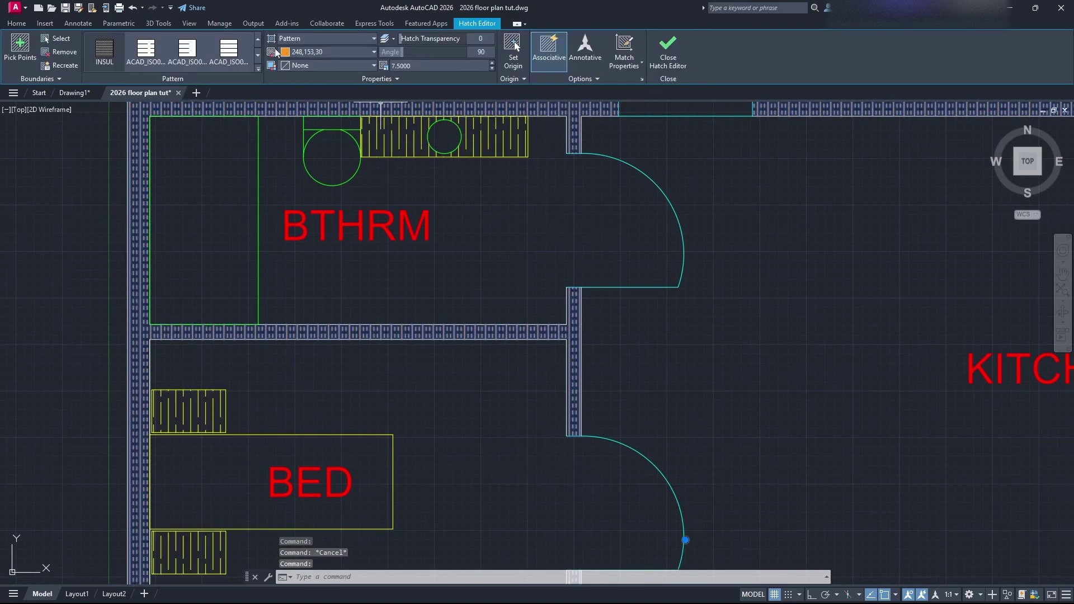
left_click(302, 38)
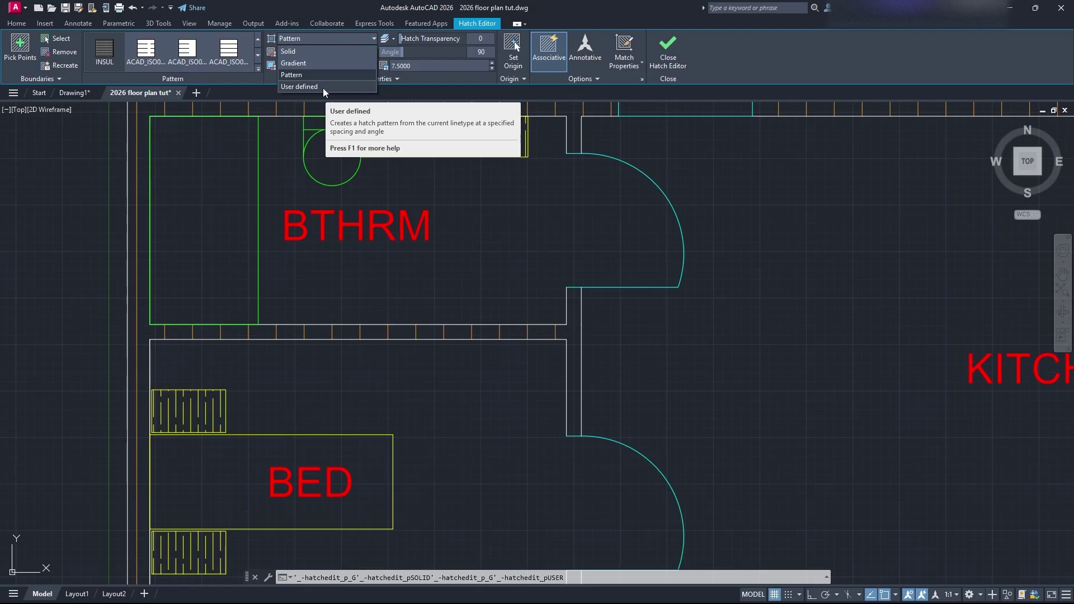
left_click(367, 36)
mouse_move(402, 38)
left_mouse_down()
mouse_move(519, 40)
mouse_move(397, 47)
left_mouse_up()
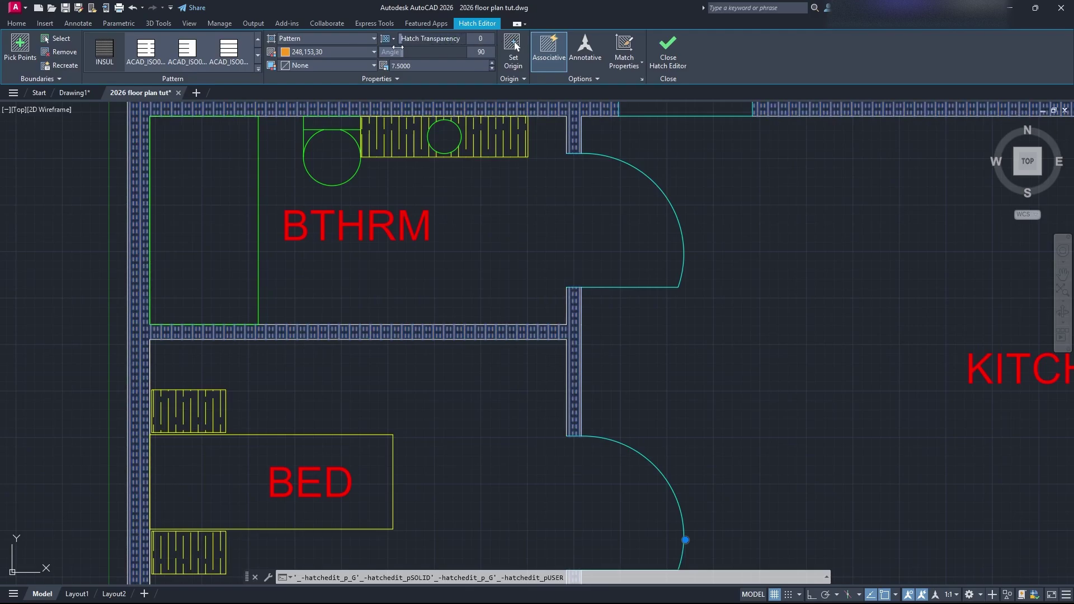
left_click(323, 66)
left_click(322, 66)
left_click(681, 57)
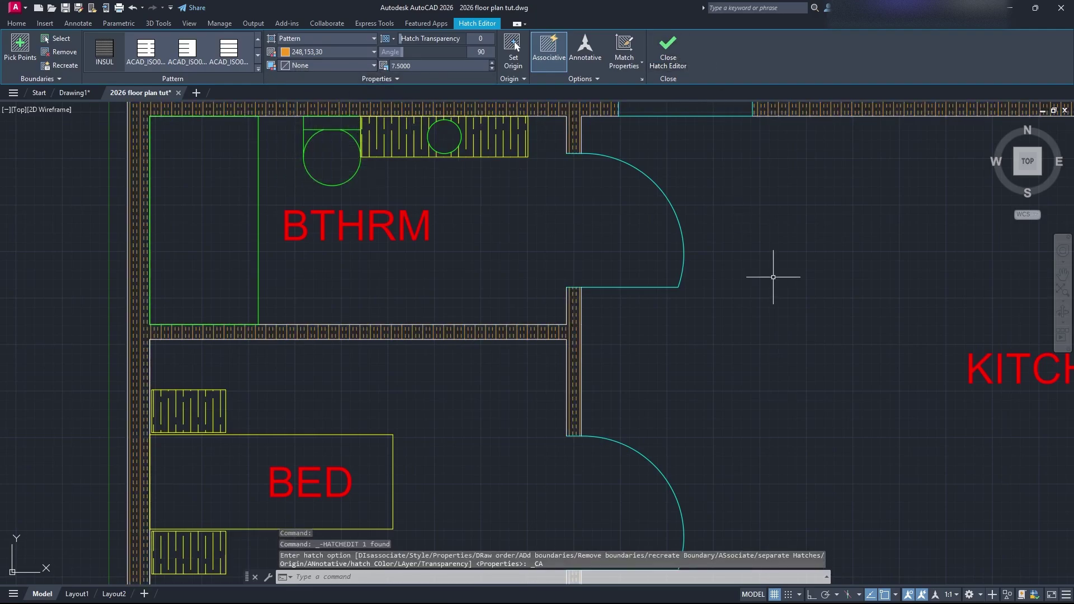
Step: Switch to the Drawing1 drawing and open its Layout1 with the whole sheet in view
scroll(813, 334, "down", 3)
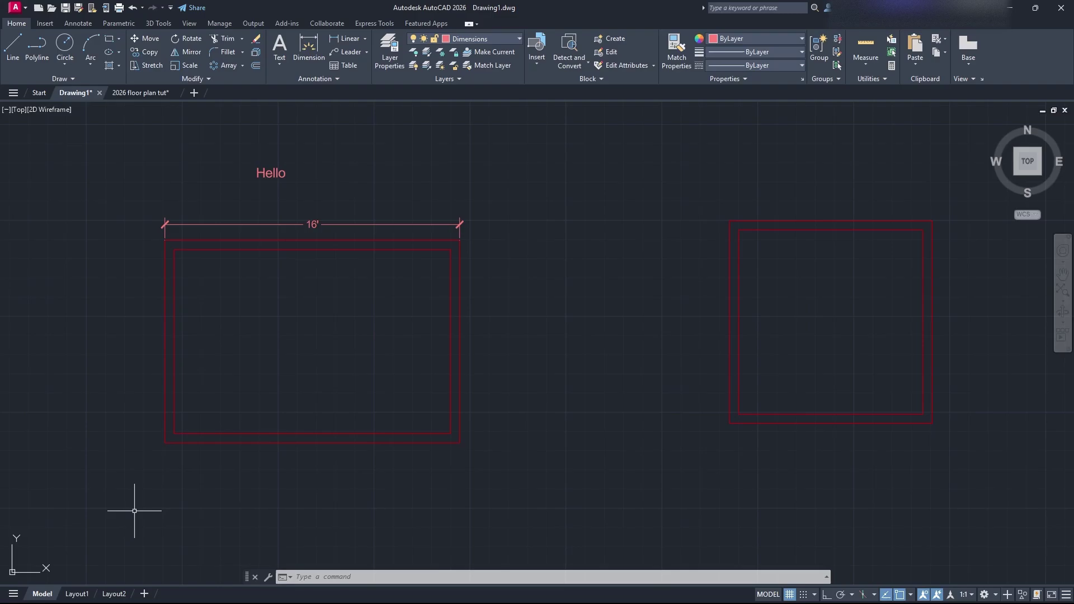
left_click(77, 593)
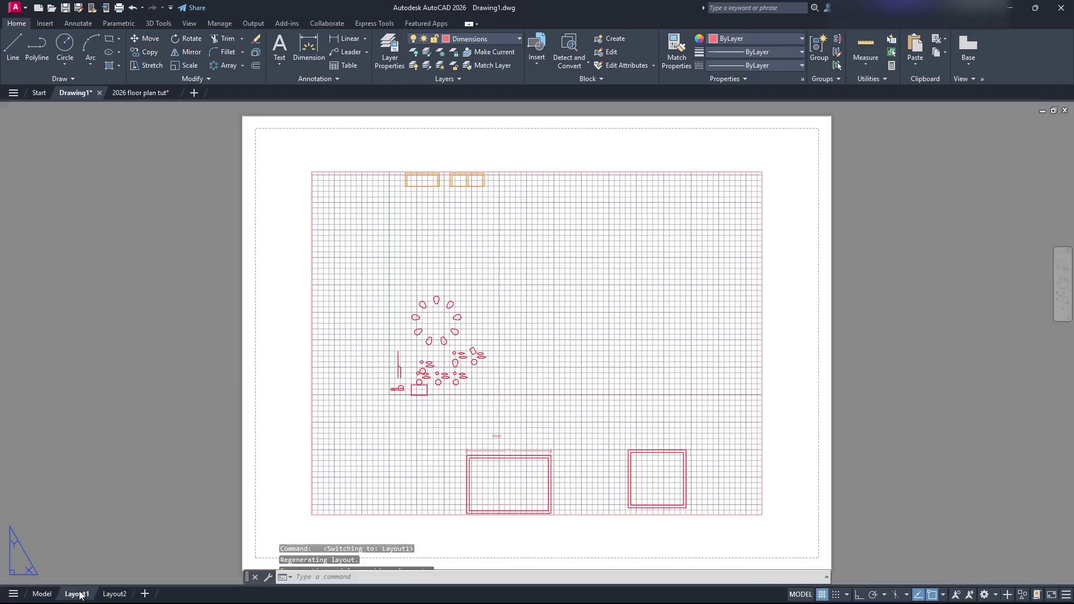
middle_click_drag(328, 273, 324, 252)
scroll(561, 327, "down", 2)
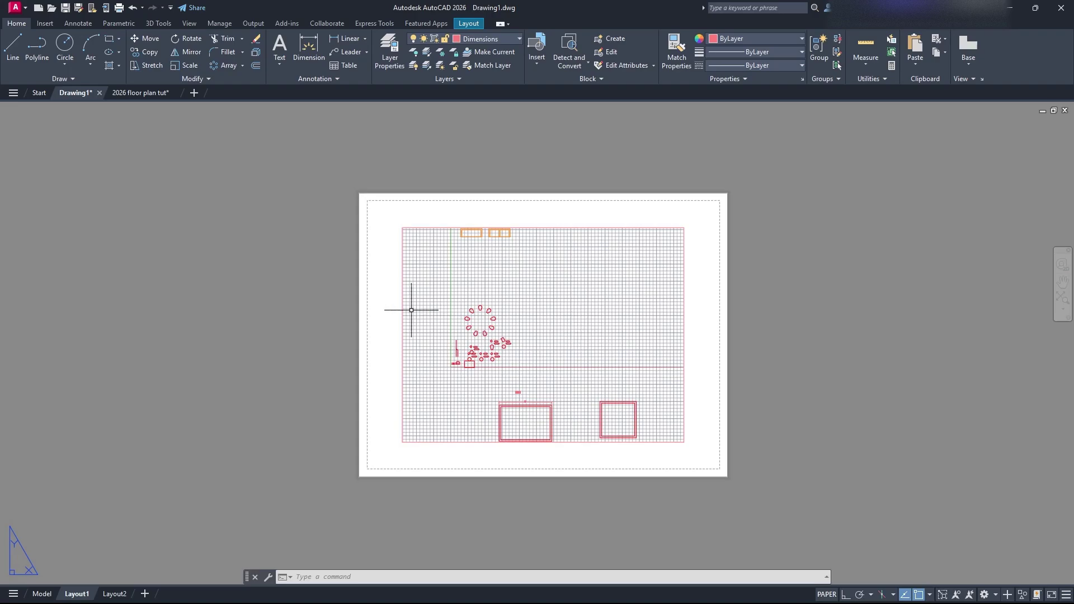
Step: Create a new page setup for Layout1 named Example Page Setup
right_click(79, 593)
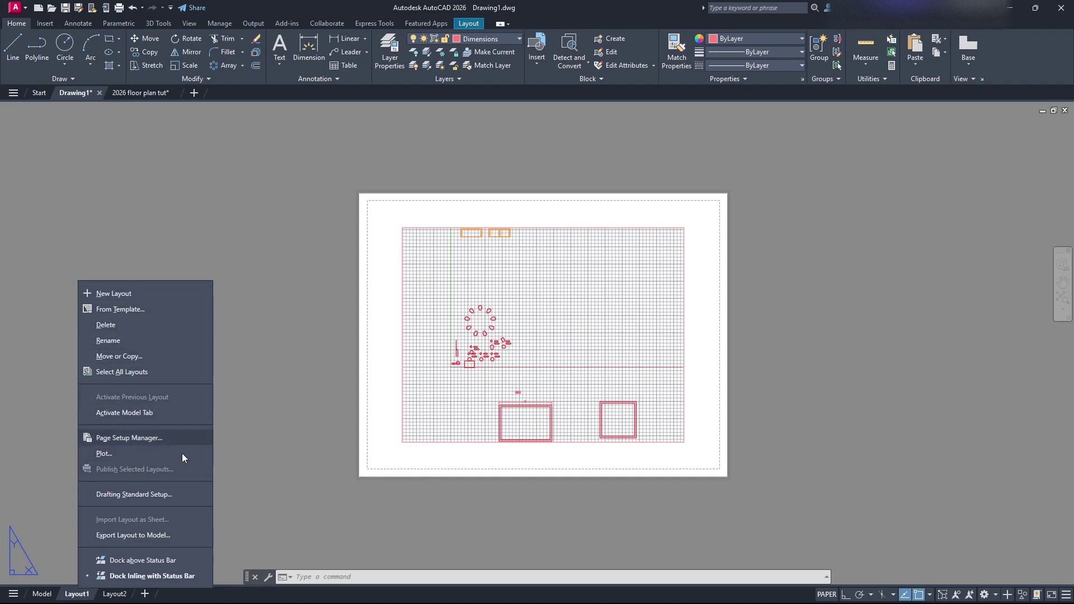
left_click(173, 439)
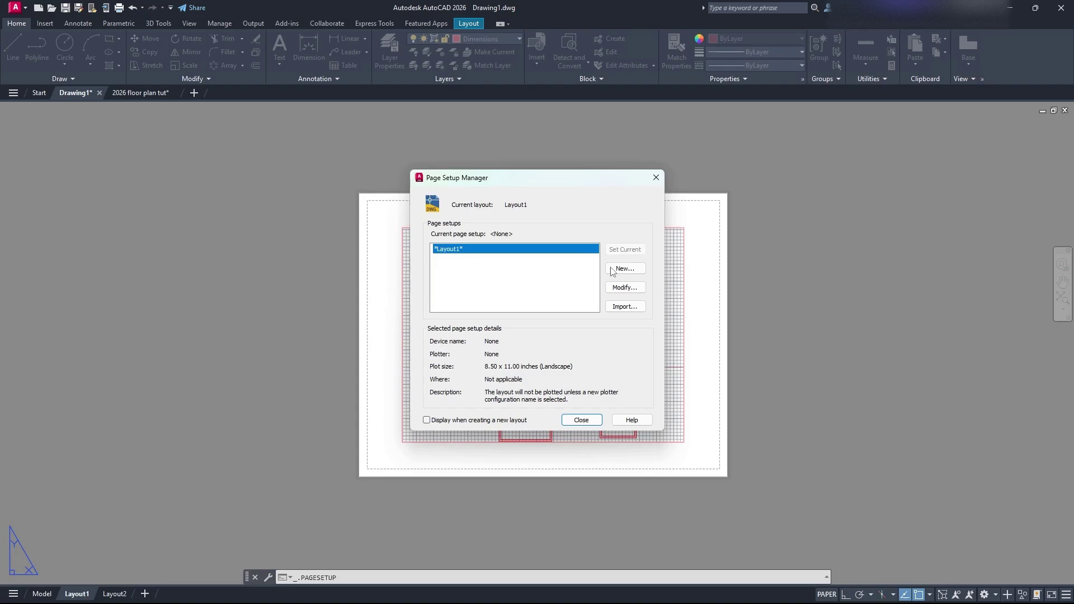
left_click(613, 269)
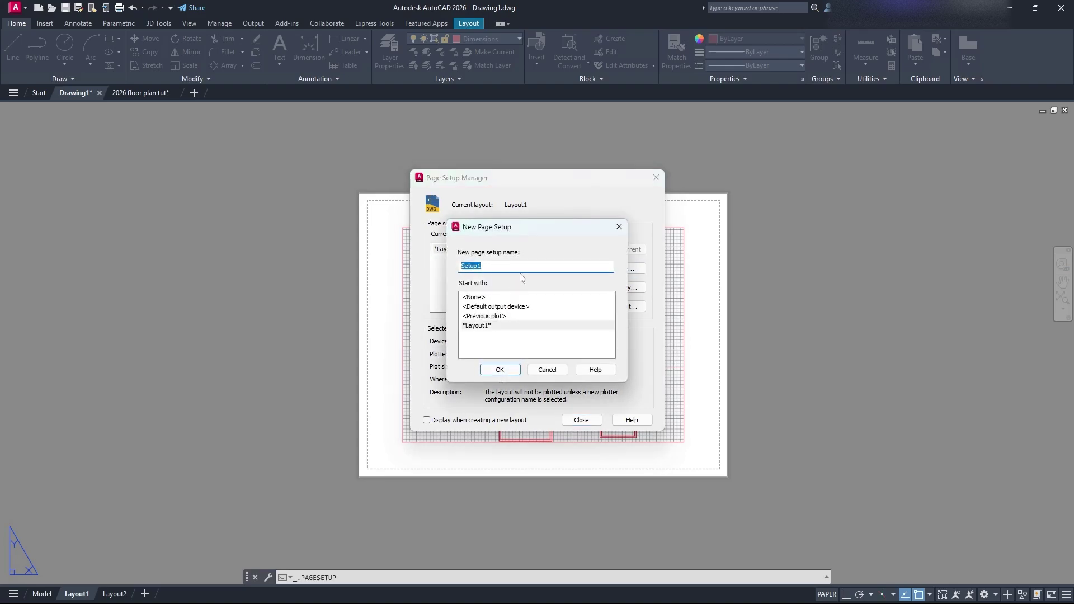
type("Example Page")
left_click(518, 369)
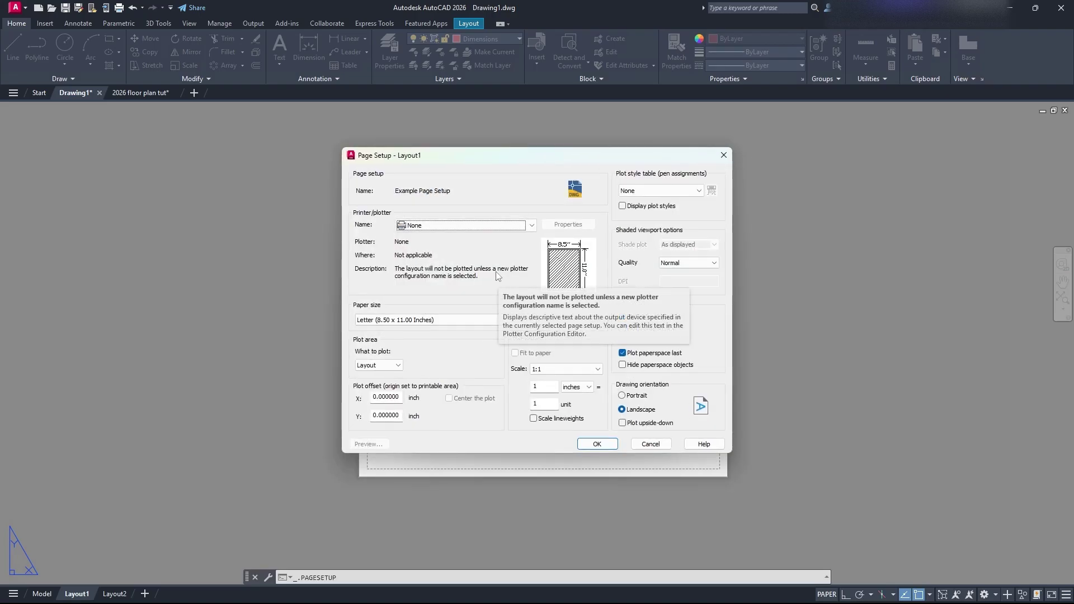
Step: Review the printers and plotters available for the Example Page Setup
left_click(515, 226)
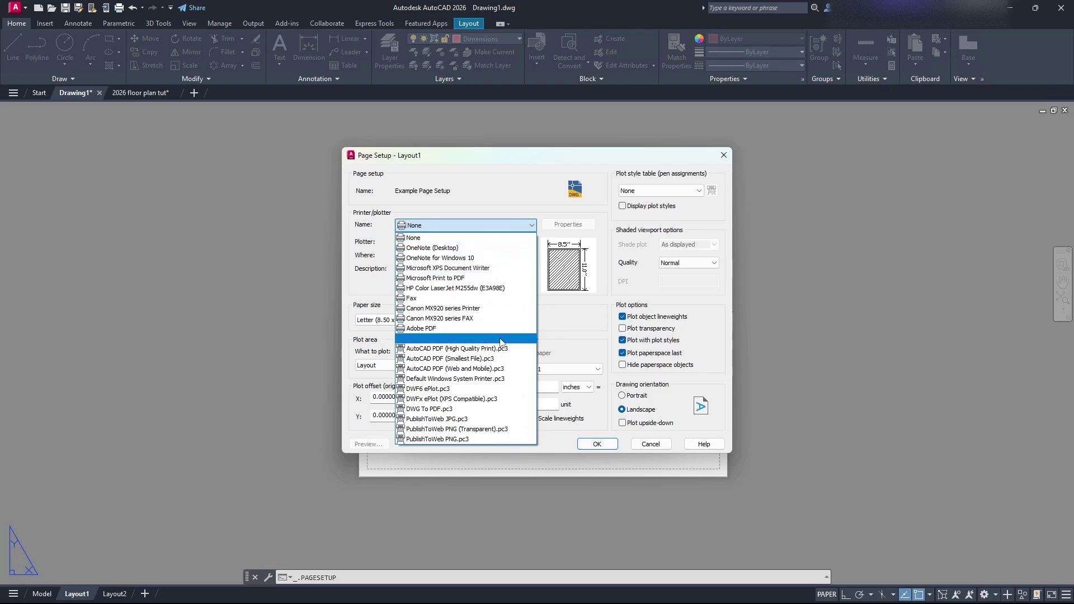
left_click(514, 227)
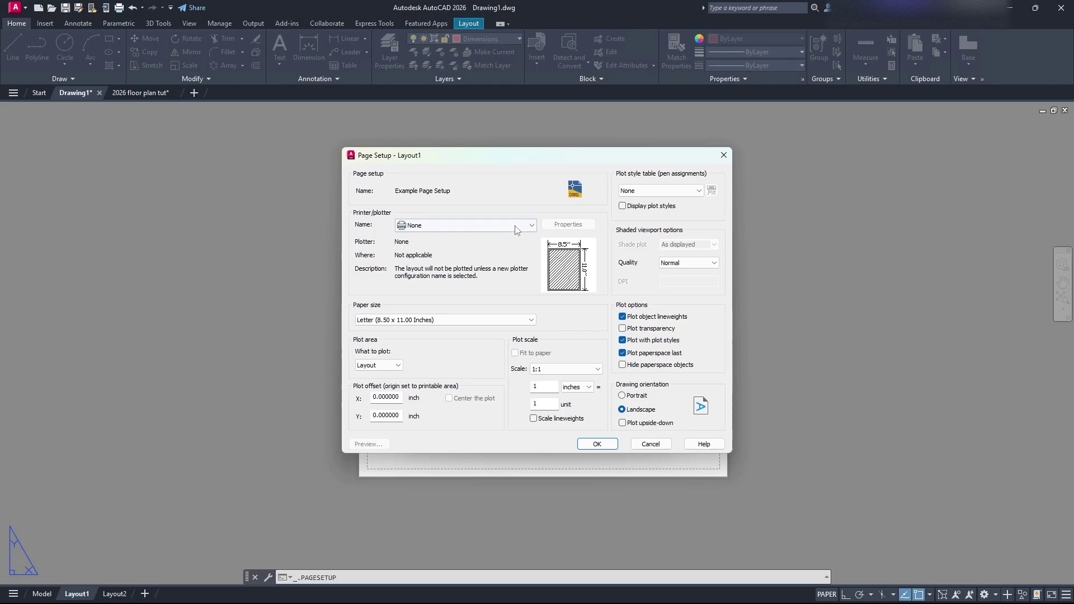
left_click(515, 225)
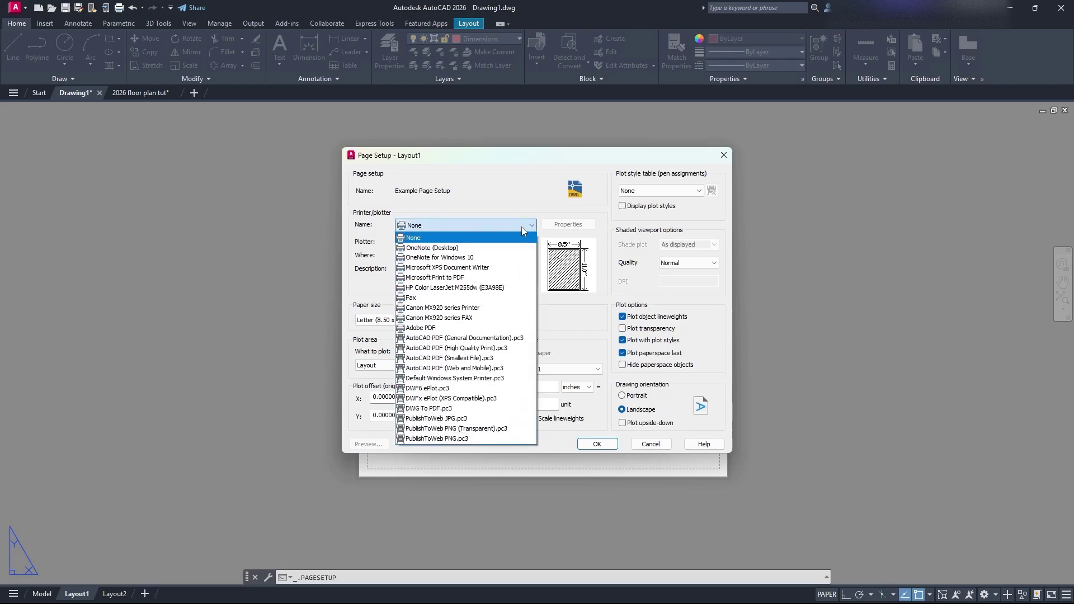
left_click(521, 227)
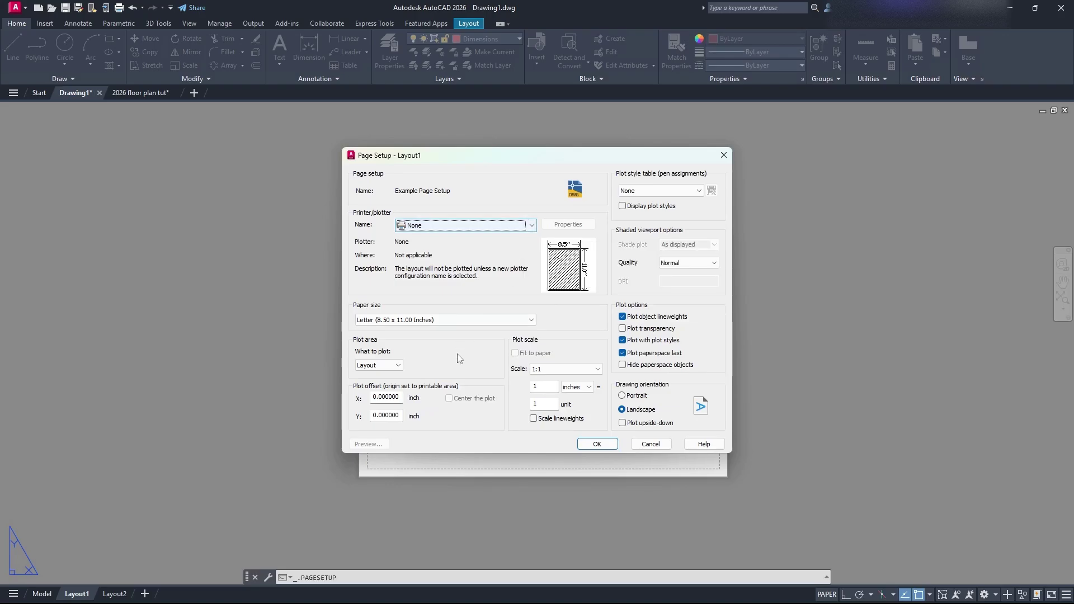
Step: Check the available plot scales and set the paper size to ARCH D (24.00 x 36.00 Inches)
left_click(548, 370)
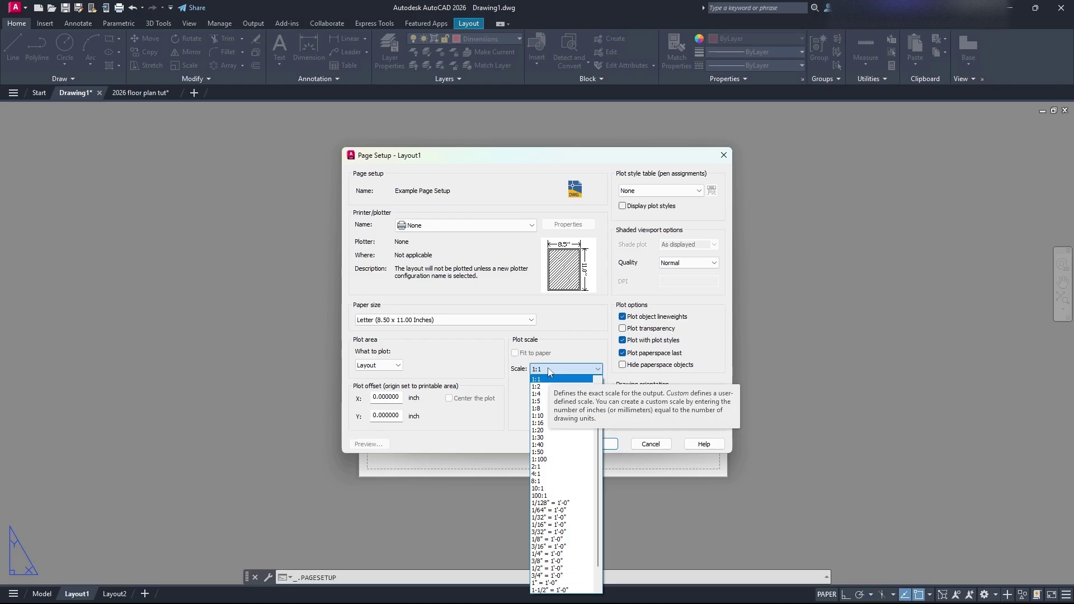
left_click(548, 370)
left_click(460, 321)
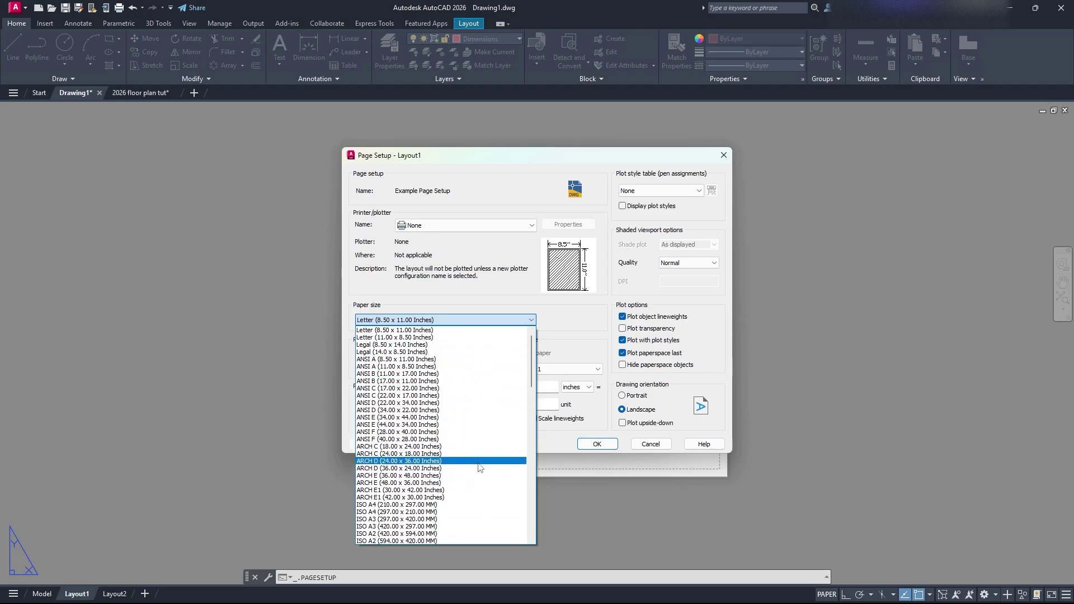
left_click(480, 461)
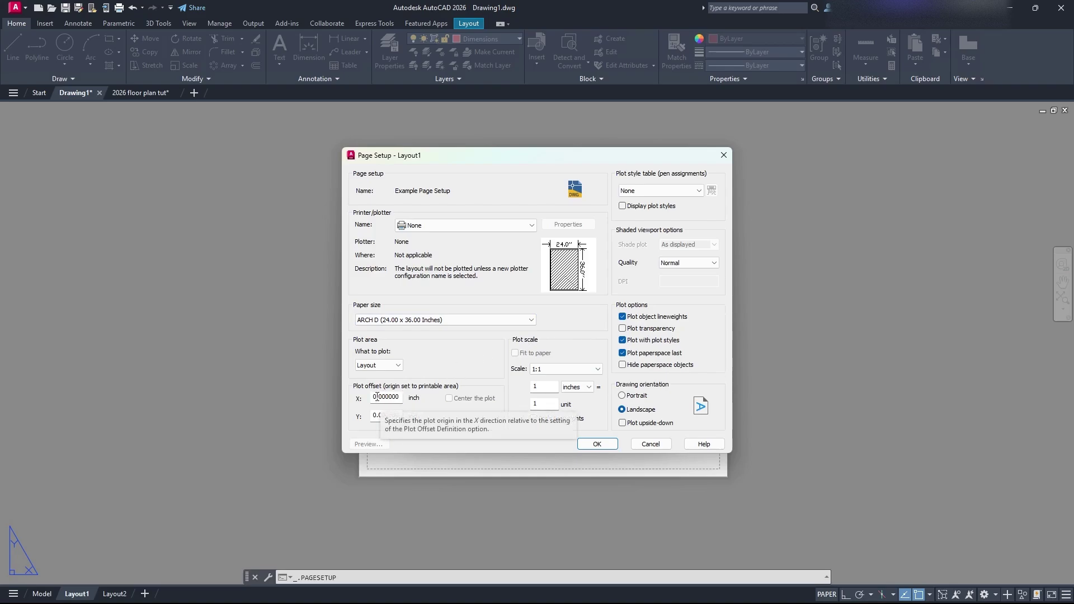
Step: Check the plot area choices and the plot style tables available for the Example Page Setup
left_click(397, 366)
left_click(397, 367)
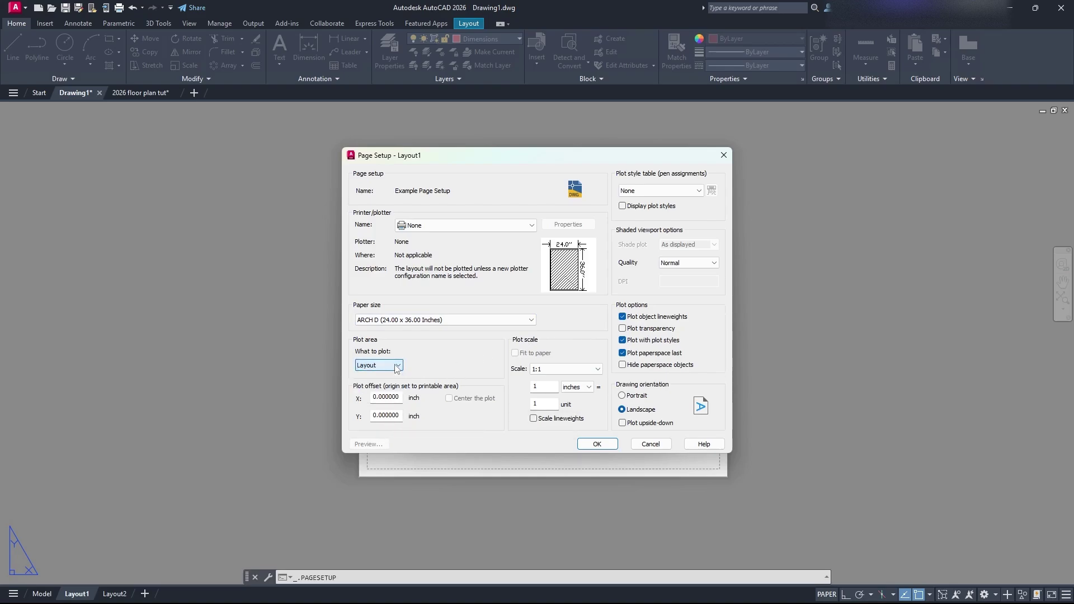
left_click(398, 367)
left_click(398, 367)
left_click(652, 192)
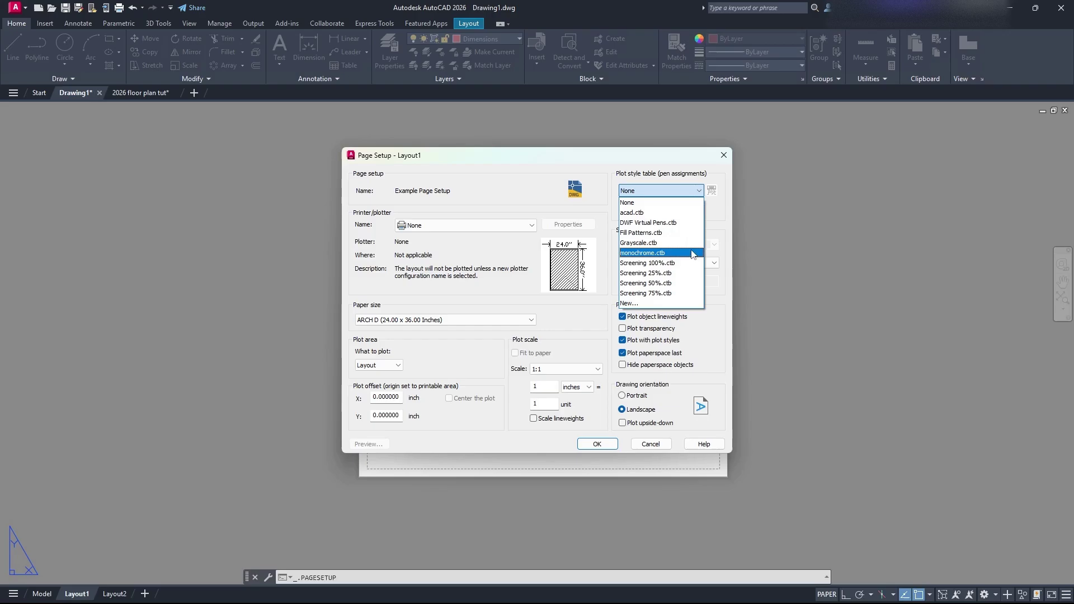
left_click(681, 190)
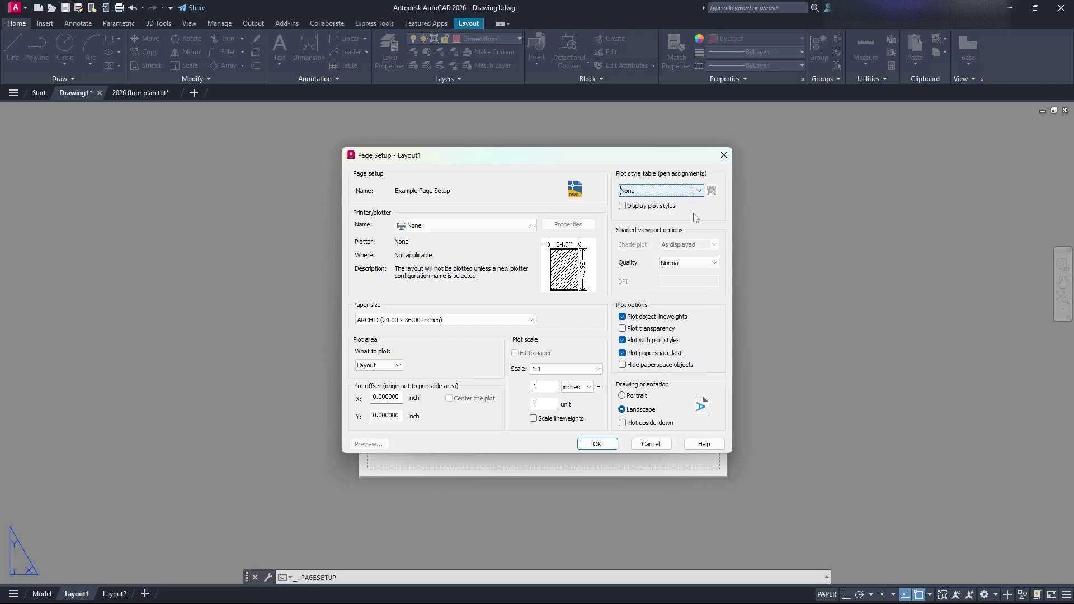
Step: Set the shaded viewport quality to Maximum, keep the Landscape orientation, and accept the page setup
left_click(681, 262)
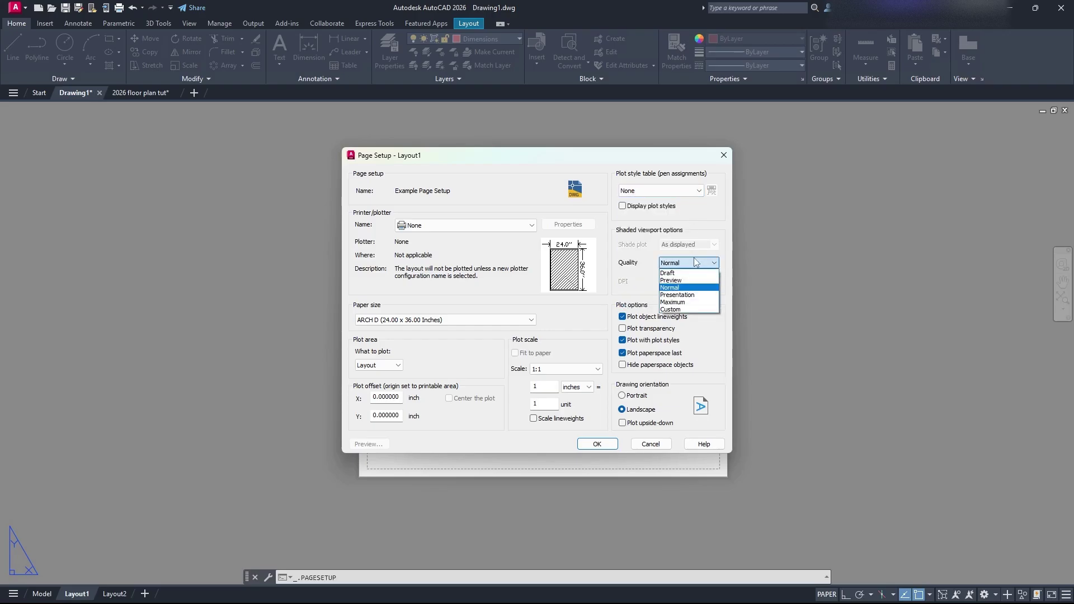
left_click(686, 302)
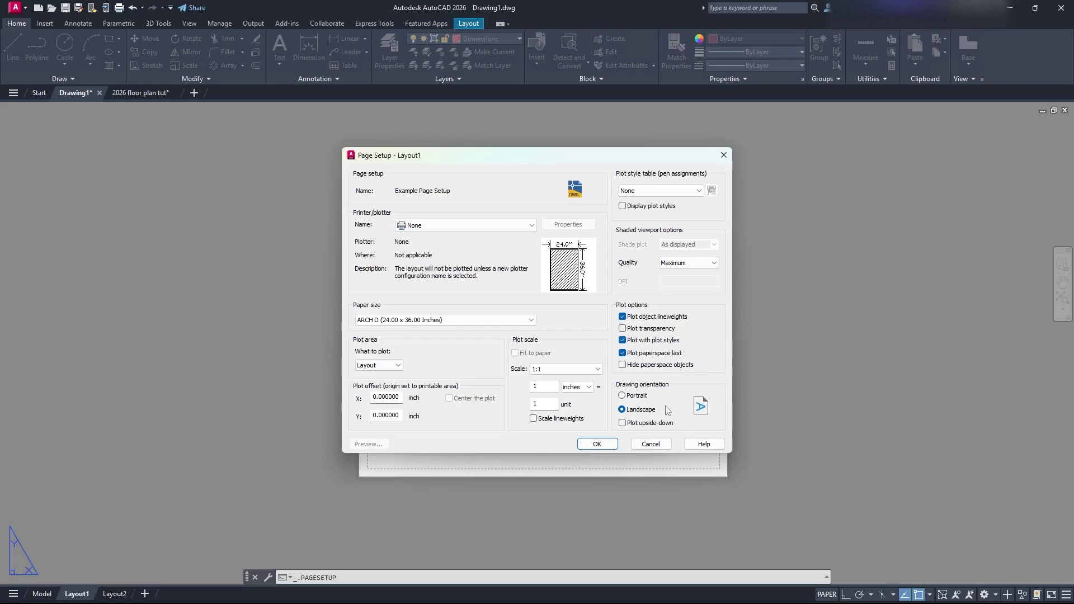
left_click(633, 397)
left_click(637, 410)
left_click(623, 423)
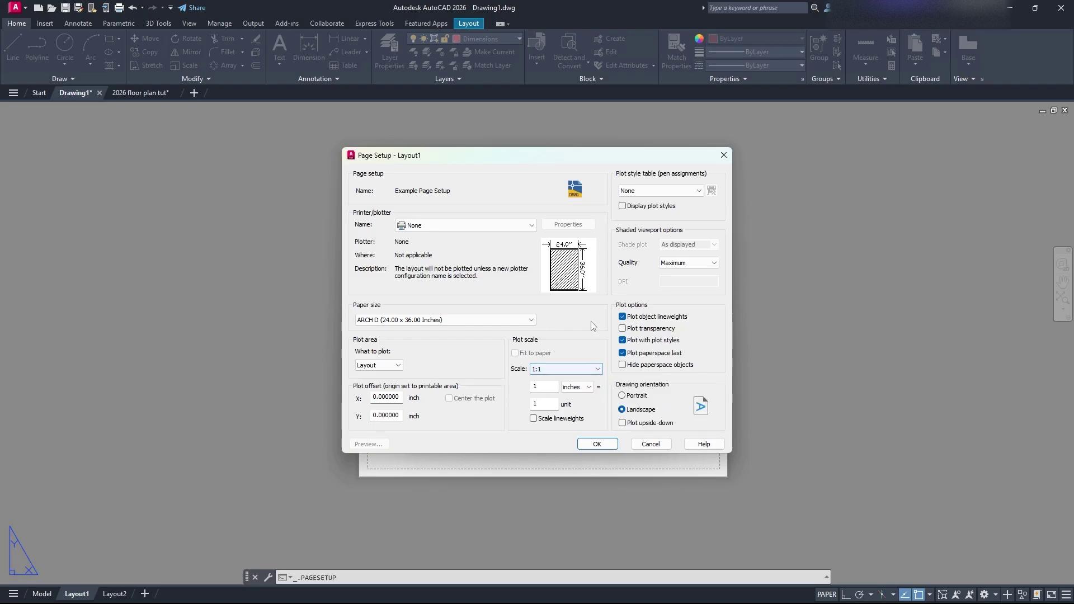
left_click(597, 445)
Step: Make Example Page Setup the current page setup for Layout1 and close the Page Setup Manager
left_click(464, 259)
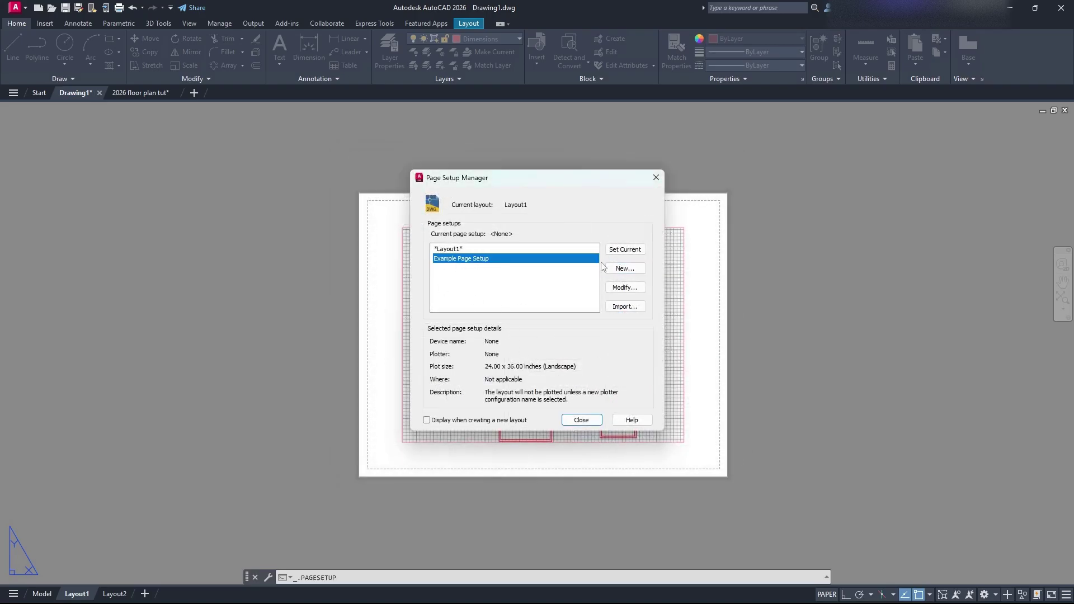
left_click(625, 249)
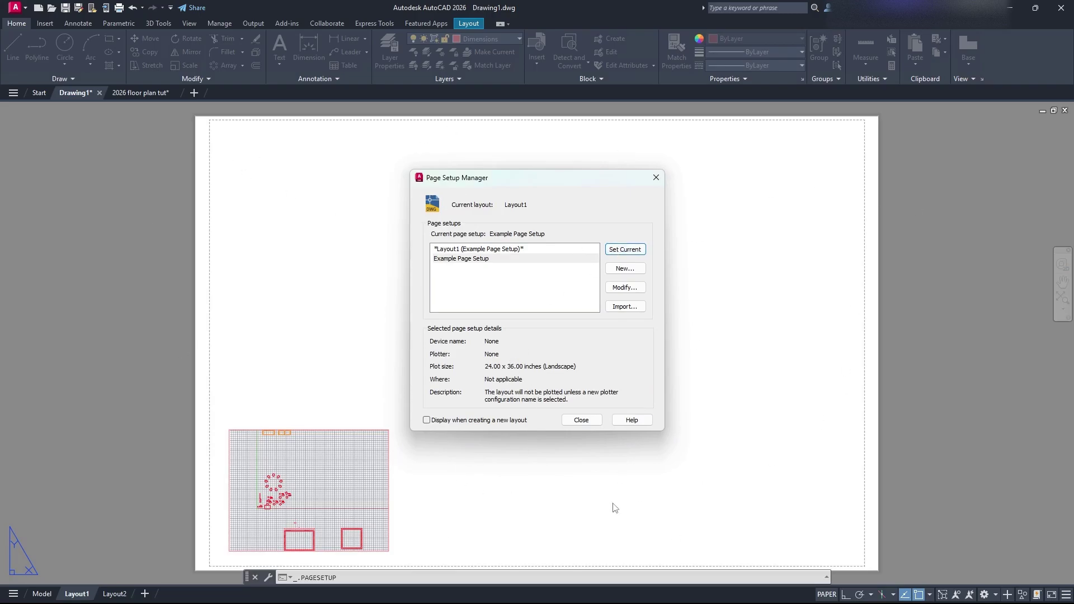
left_click(468, 259)
left_click(533, 250)
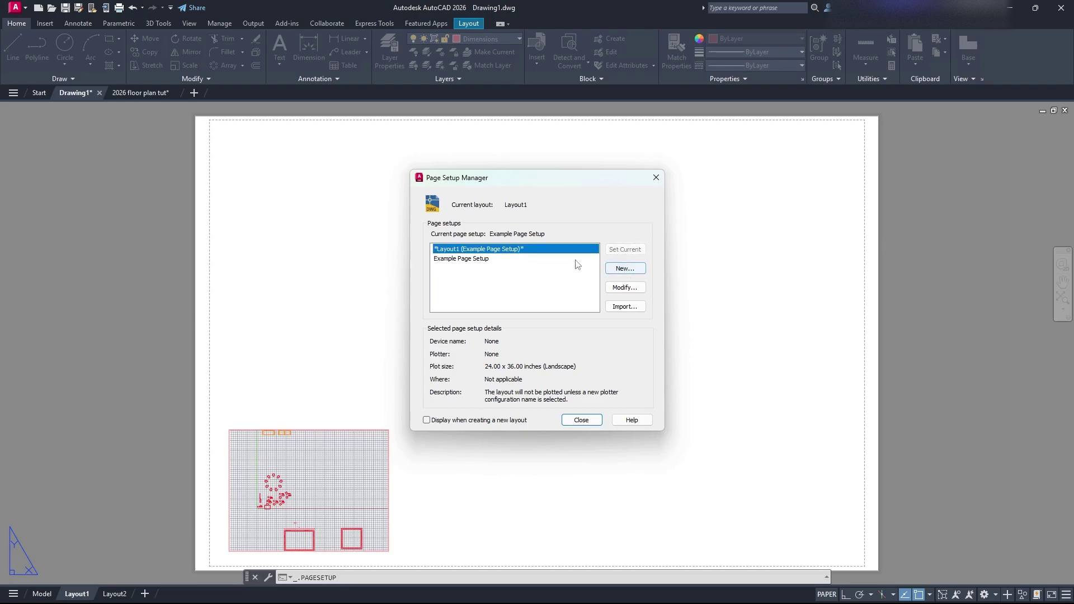
left_click(464, 260)
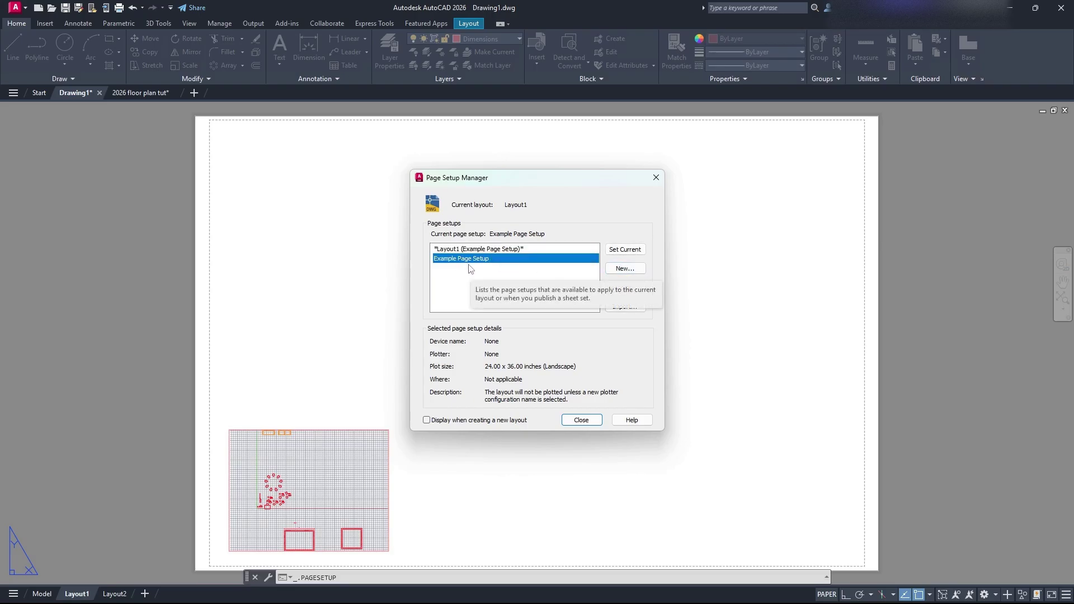
left_click(625, 250)
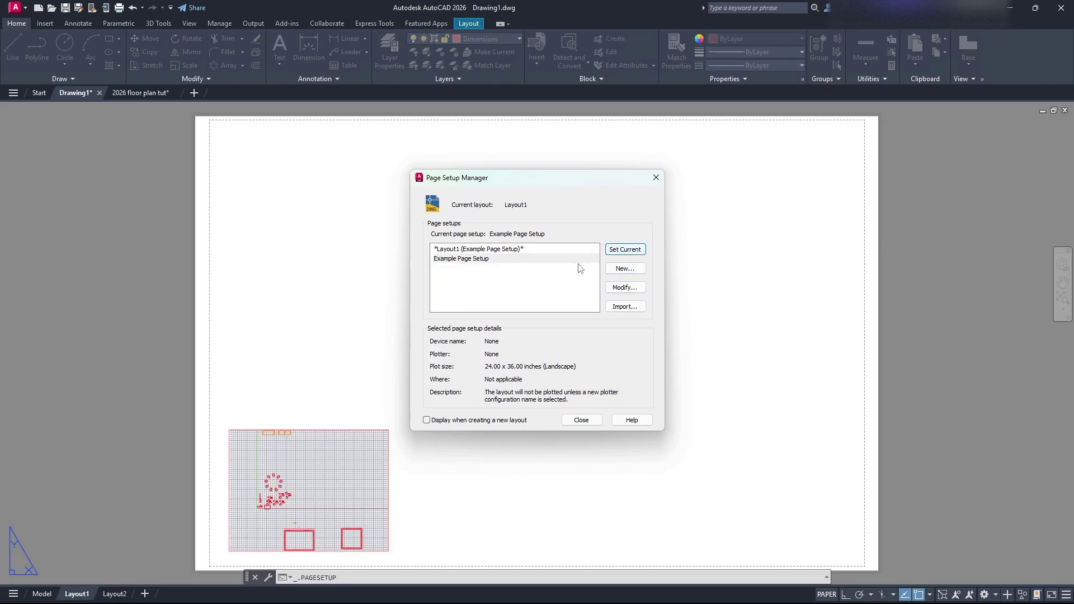
left_click(579, 419)
Step: Stretch the Layout1 viewport from the sheet's lower-left margin corner up to the top margin, leaving a blank strip along the sheet's right side
scroll(520, 403, "down", 2)
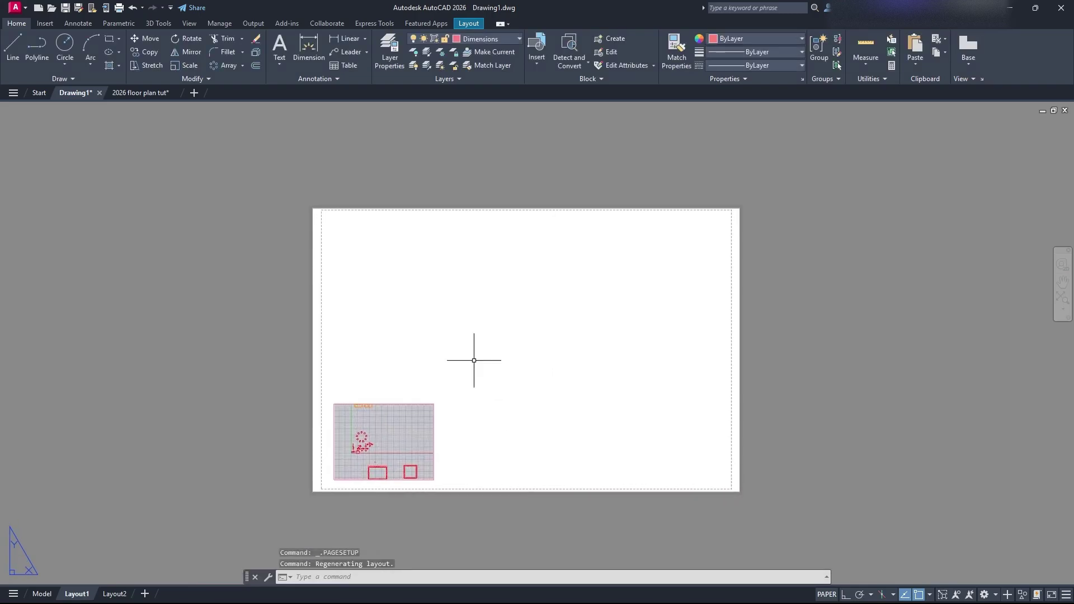
scroll(474, 360, "up", 3)
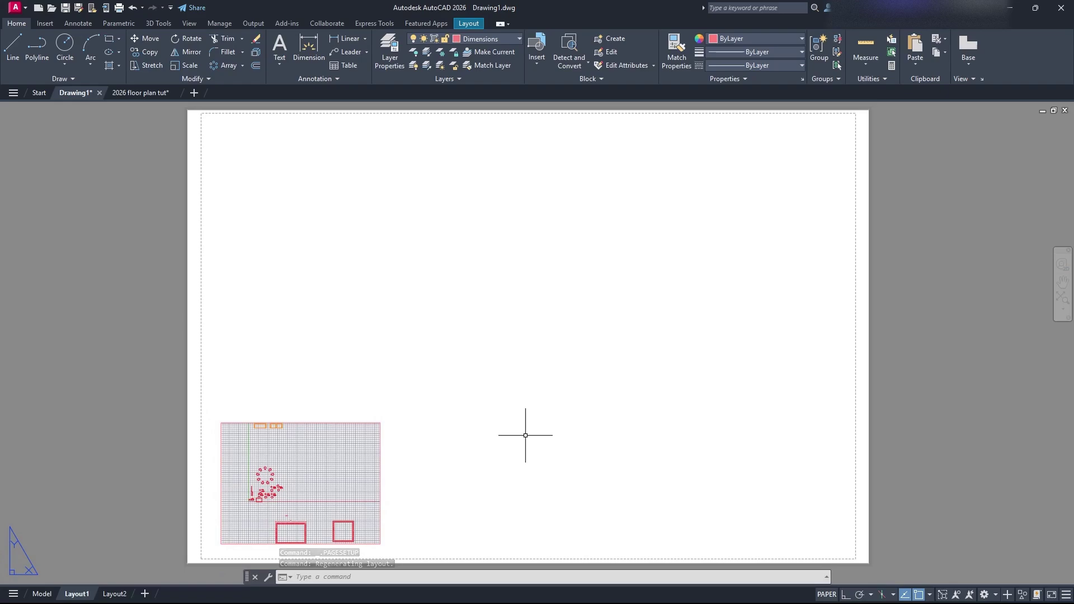
left_click(381, 449)
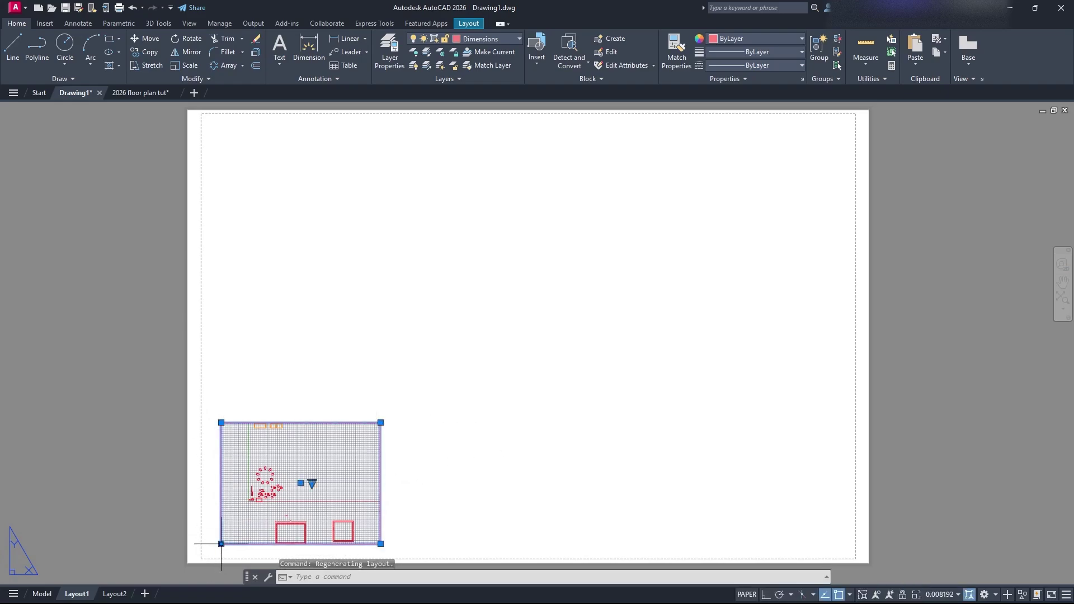
left_click(219, 539)
left_click(220, 542)
left_click(221, 544)
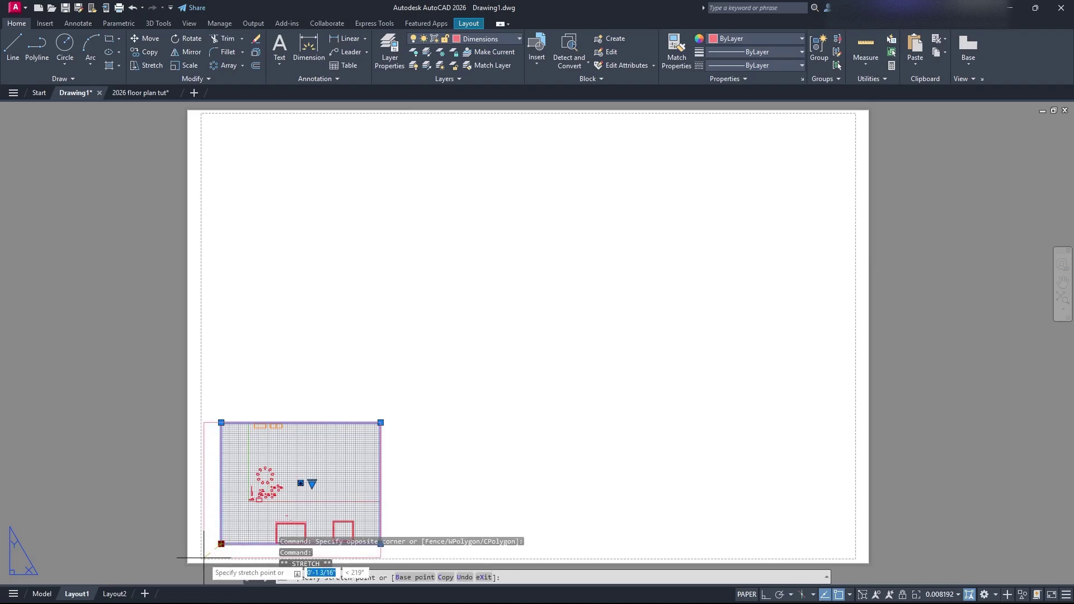
left_click(204, 558)
left_click(380, 422)
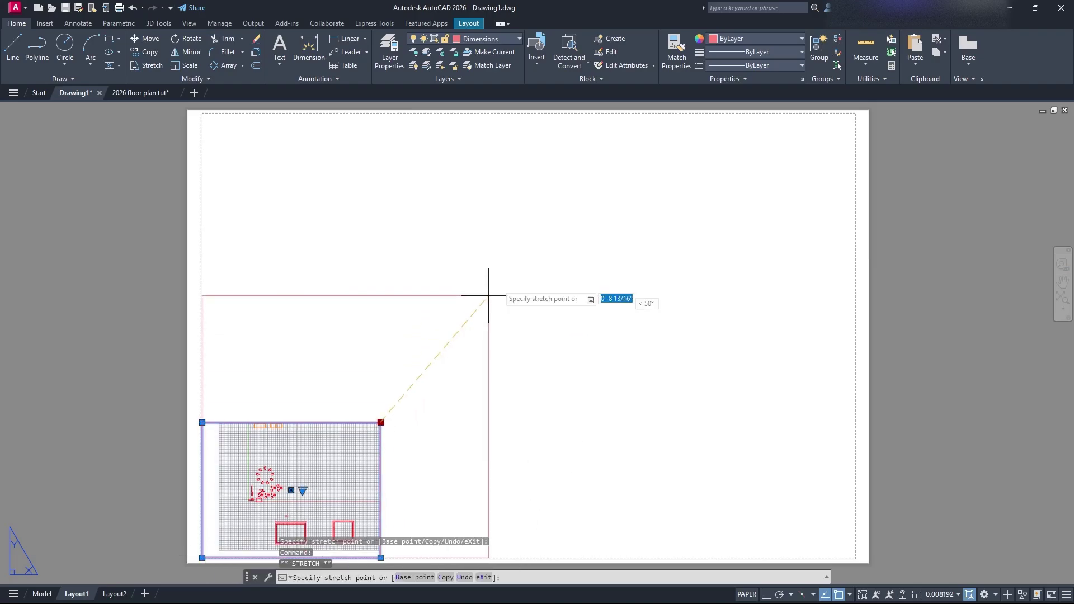
middle_click_drag(491, 295, 428, 353)
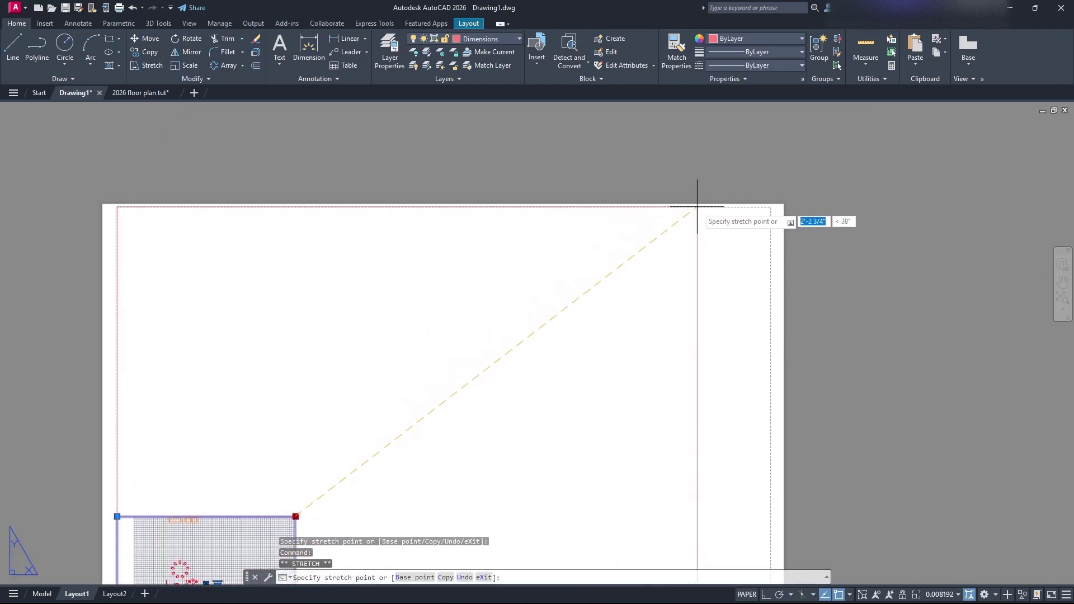
left_click(698, 205)
scroll(588, 279, "down", 3)
Step: Activate the viewport's model space, shift its view so the objects sit nearer the middle, and return to paper space
double_click(433, 359)
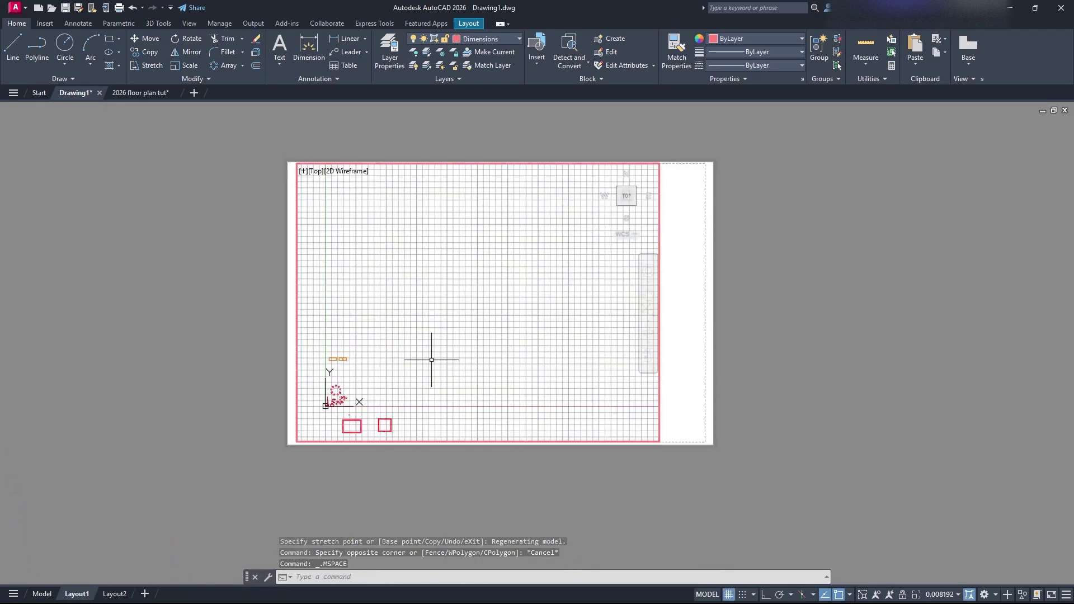
middle_click_drag(403, 356, 501, 325)
key("Escape")
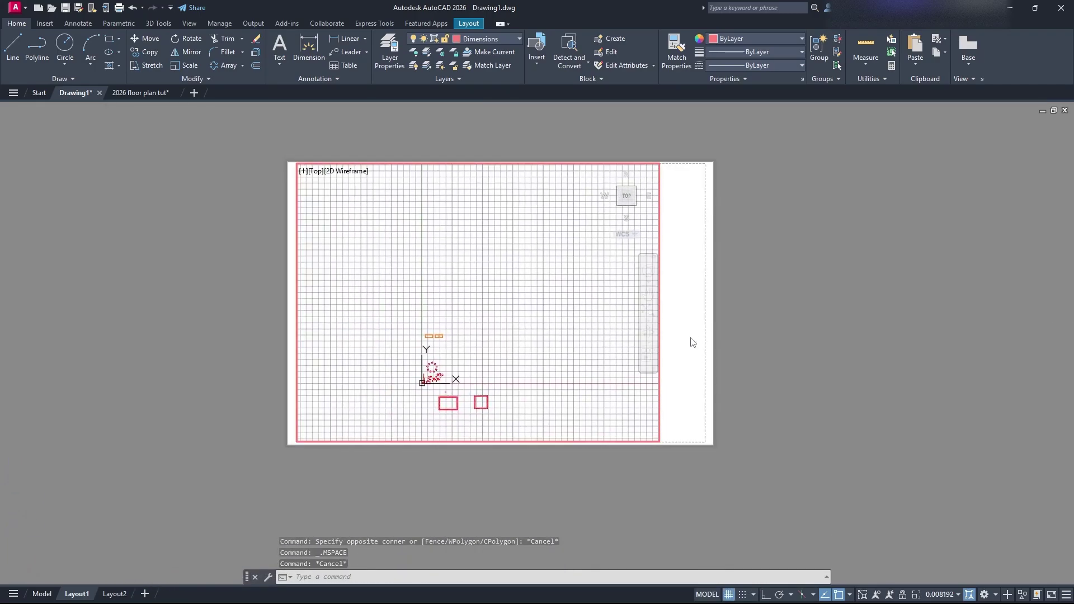
double_click(691, 337)
Step: Stretch the viewport's upper-left corner so that it lines up closely with the sheet's printable margin
left_click(447, 305)
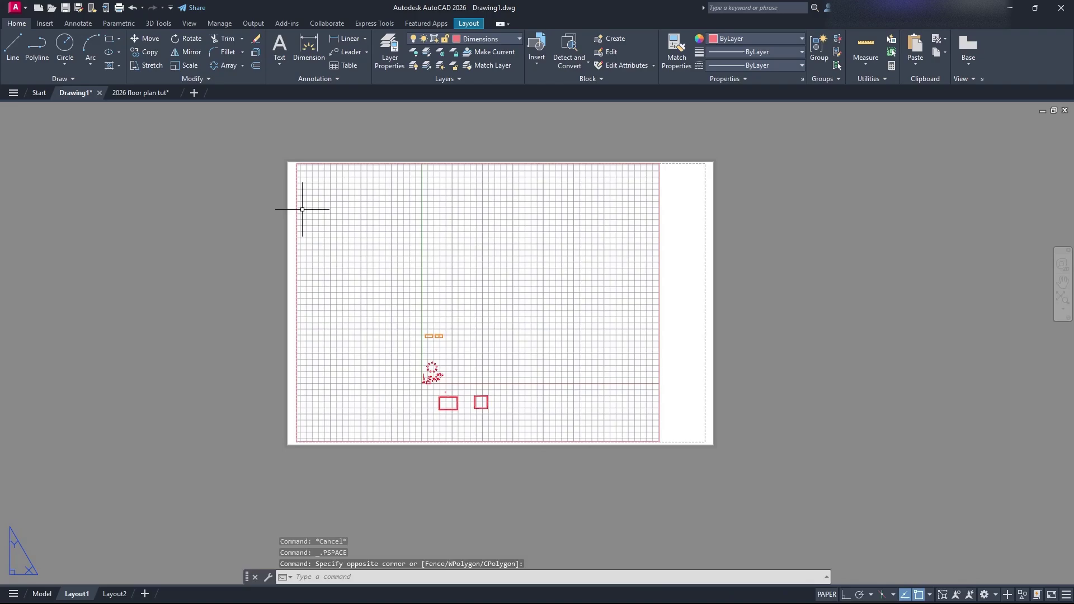
left_click(653, 242)
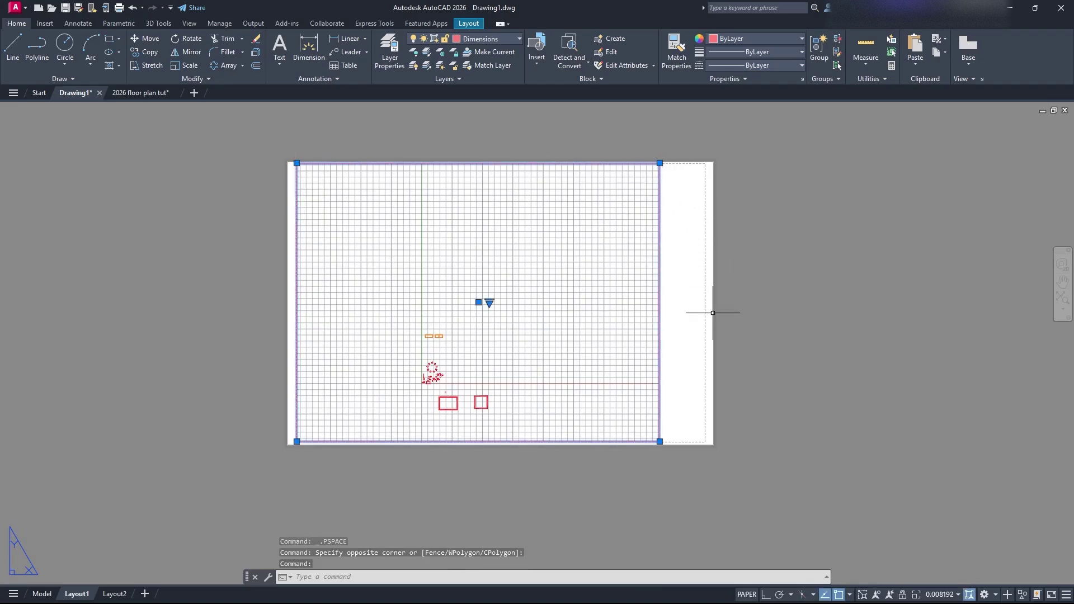
scroll(704, 323, "up", 3)
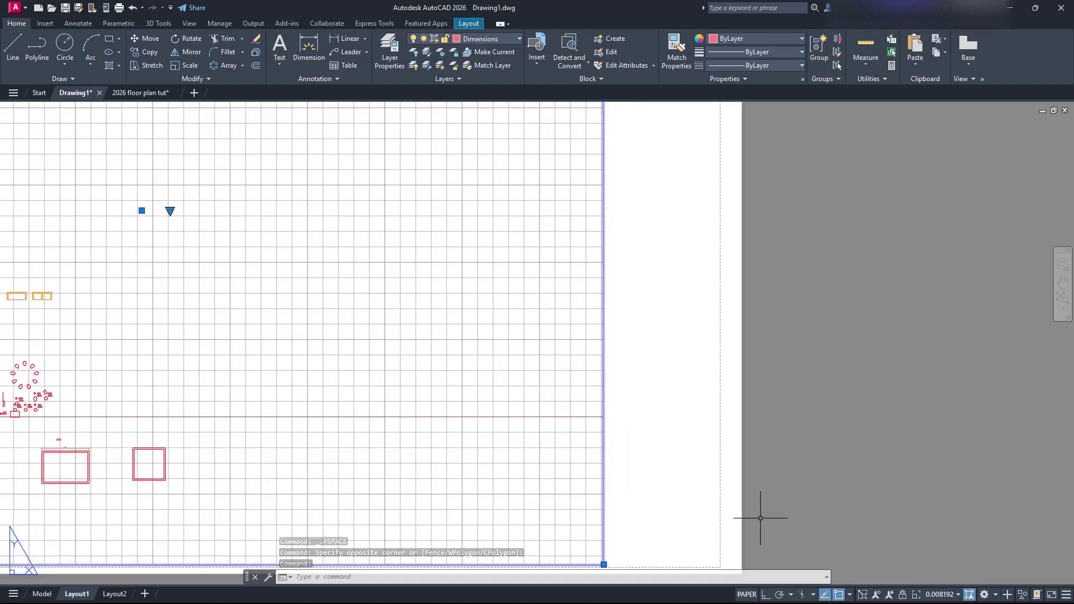
middle_click_drag(762, 511, 780, 396)
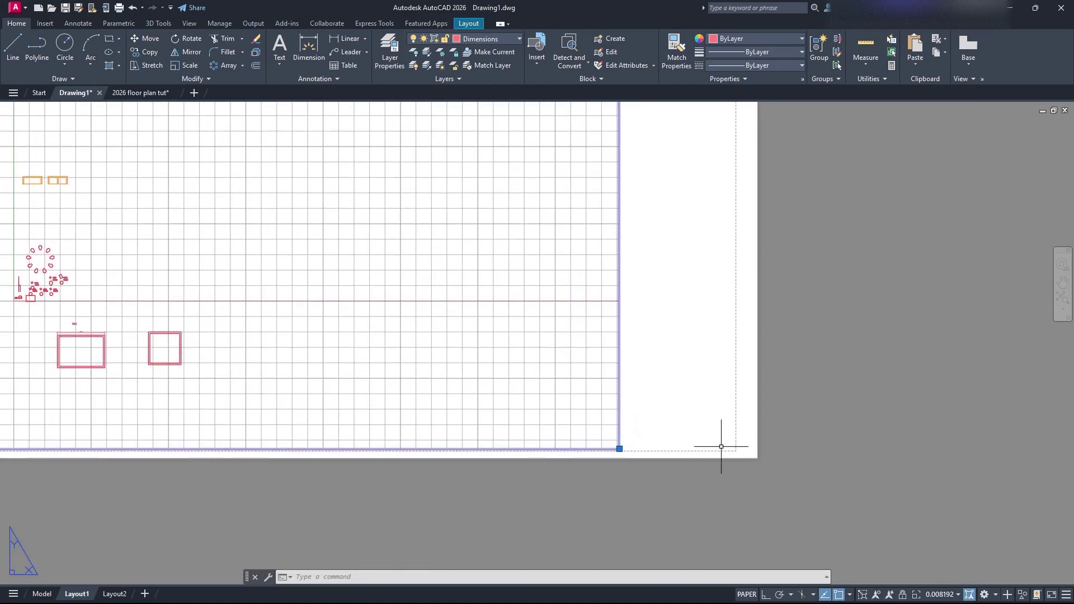
scroll(707, 447, "down", 2)
middle_click_drag(549, 334, 612, 388)
scroll(359, 225, "up", 4)
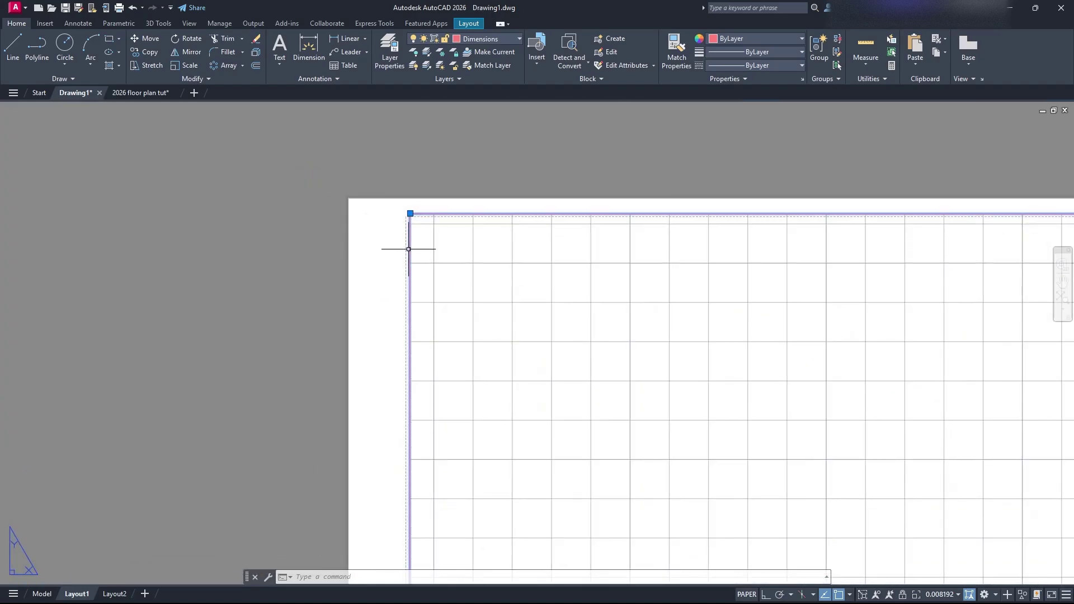
left_click(410, 213)
scroll(398, 214, "up", 2)
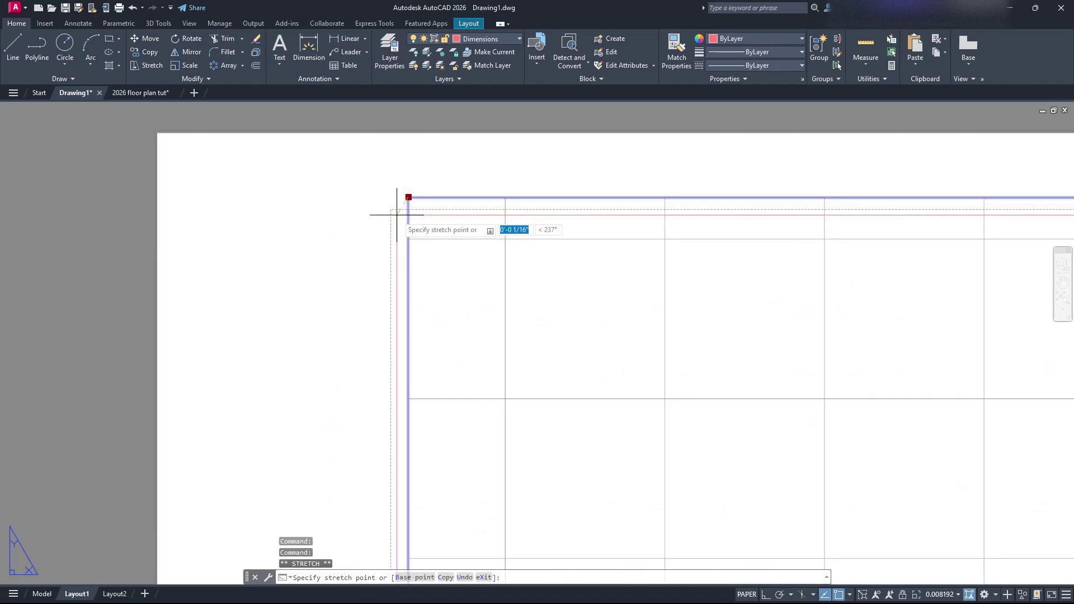
left_click(396, 212)
scroll(445, 269, "down", 3)
middle_click_drag(721, 335, 396, 275)
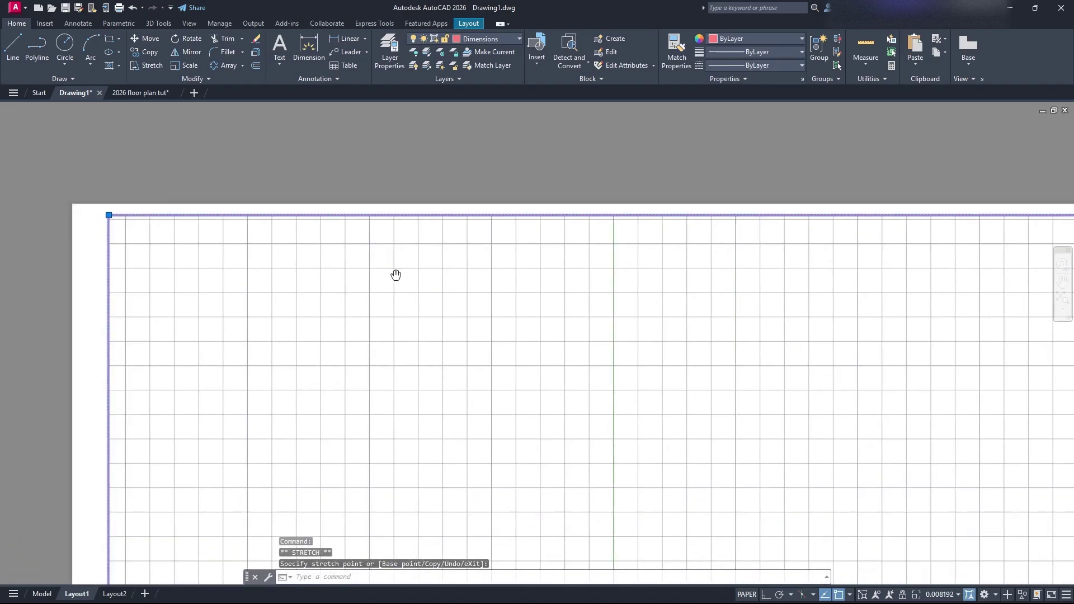
scroll(395, 274, "down", 2)
scroll(509, 319, "down", 2)
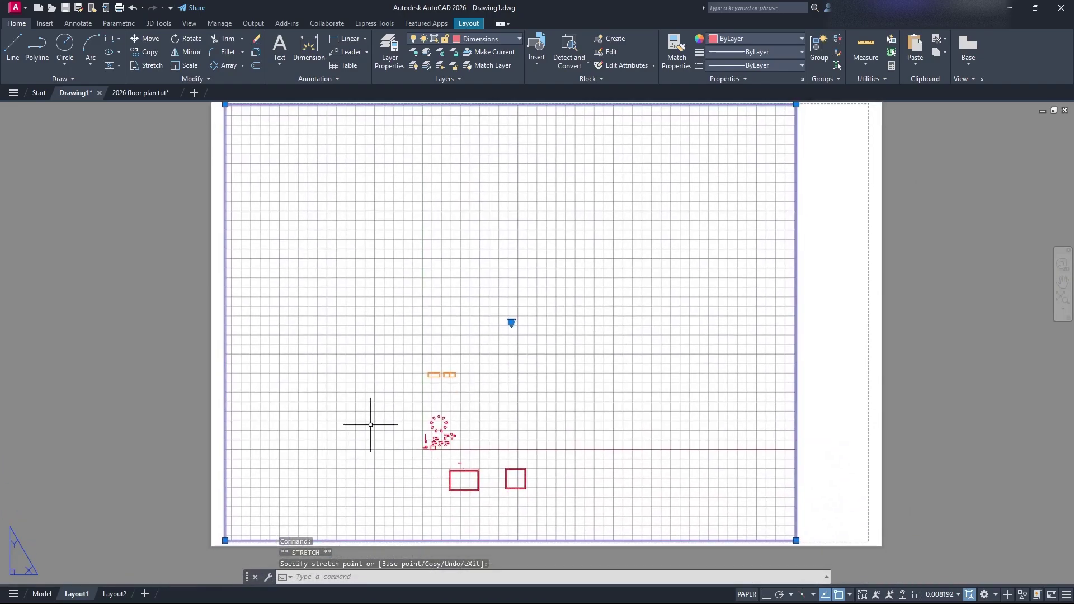
key("Escape")
left_click(828, 322)
key("Escape")
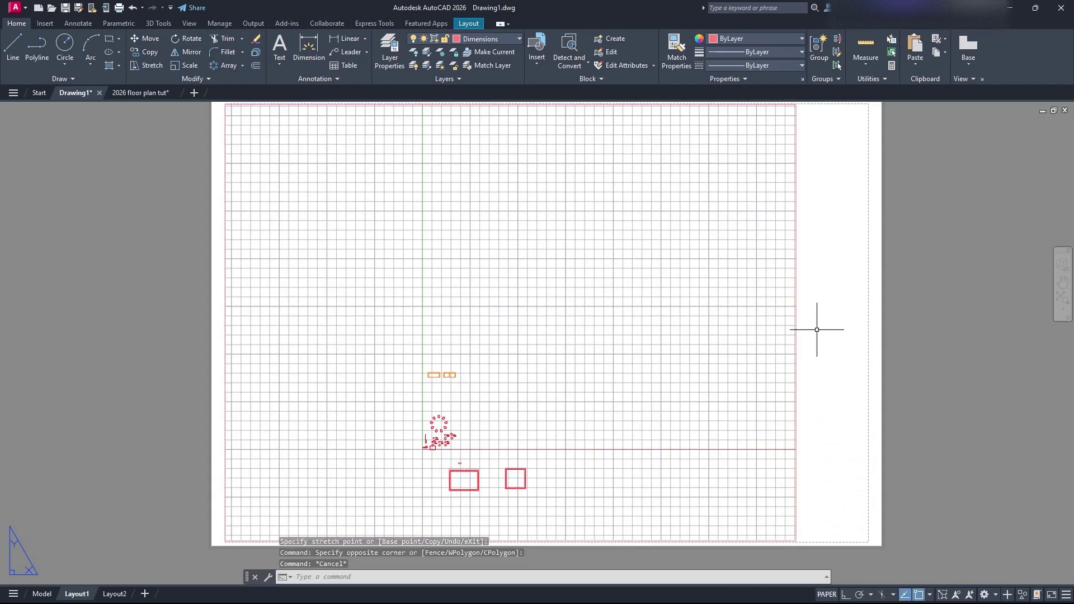
middle_click_drag(817, 330, 794, 348)
left_click(774, 281)
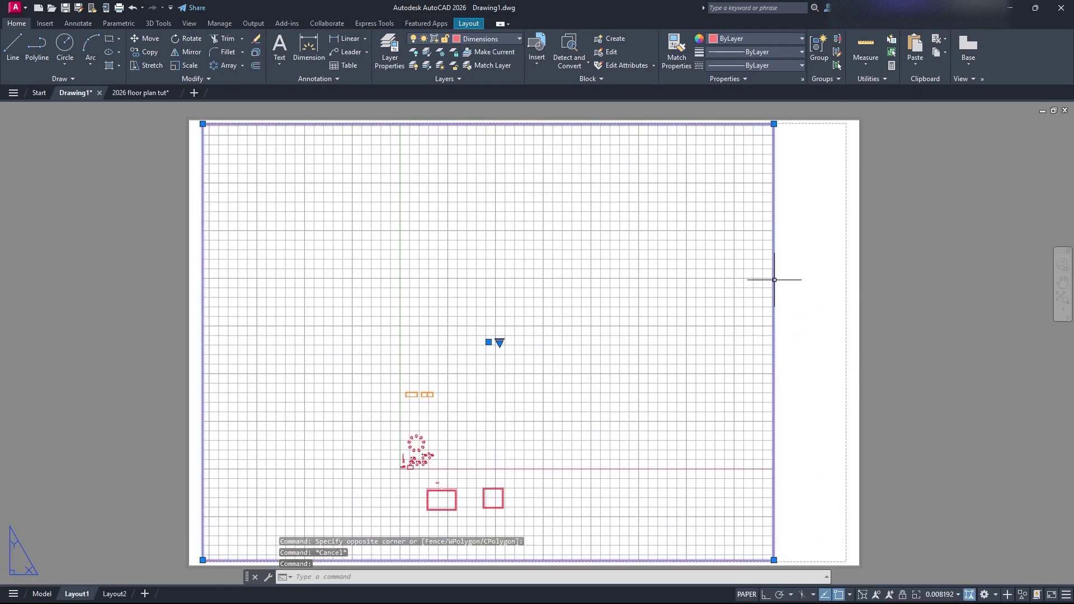
key("Escape")
left_click(579, 279)
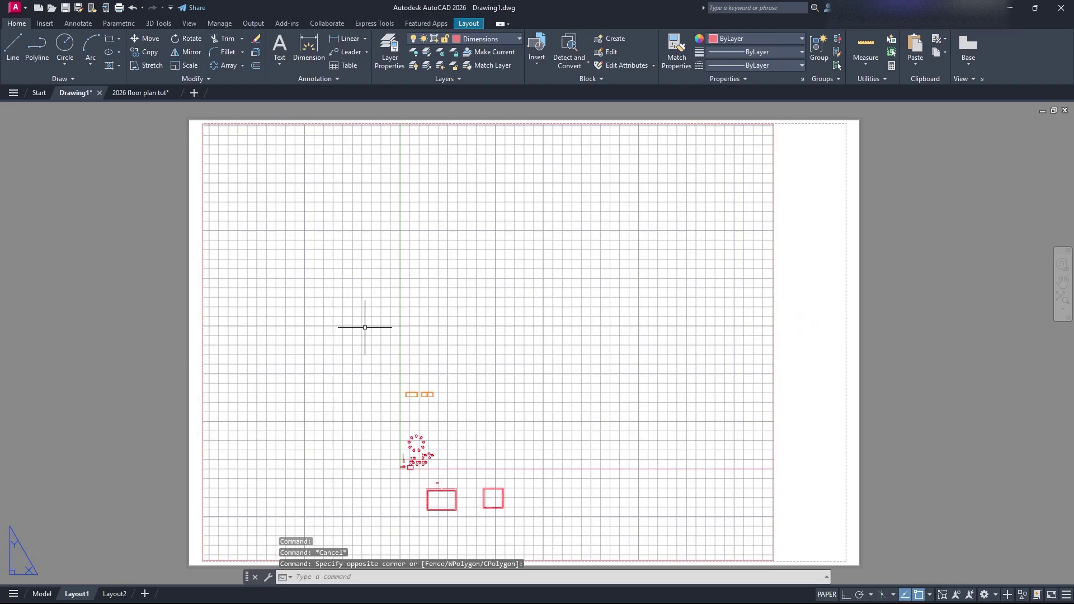
left_click(461, 283)
left_click(505, 278)
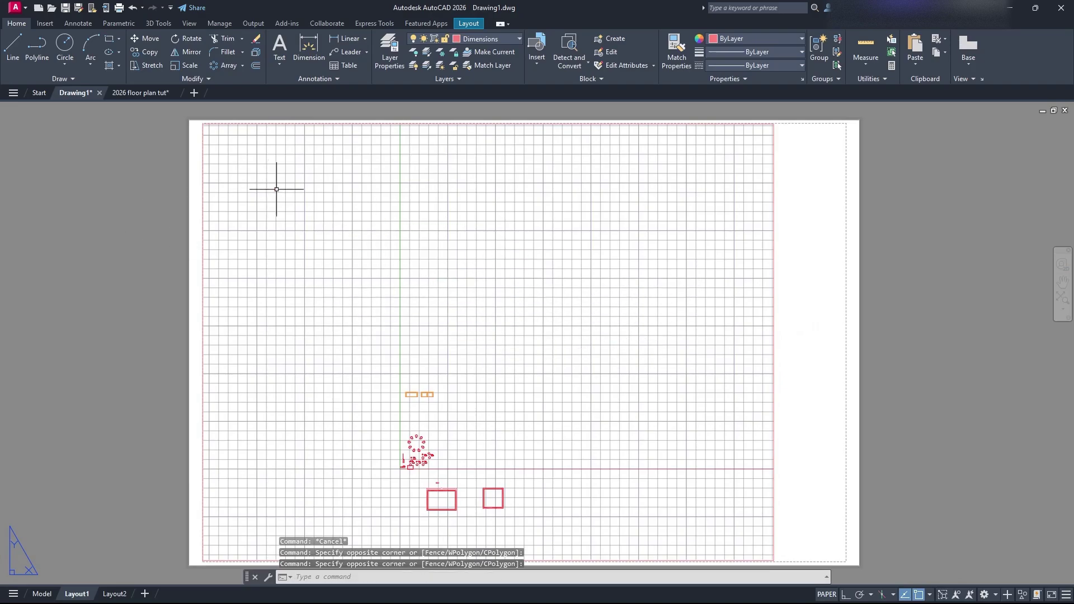
left_click(204, 151)
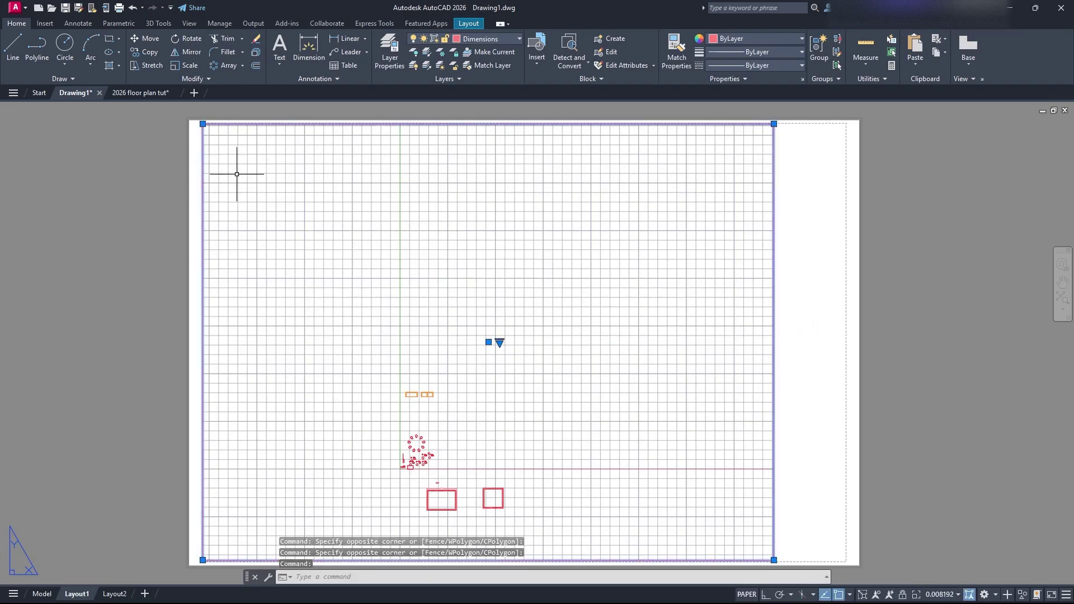
Step: Move the objects up to the centre of the viewport from within its model space, and switch out to paper space and back in
double_click(529, 306)
left_click(523, 307)
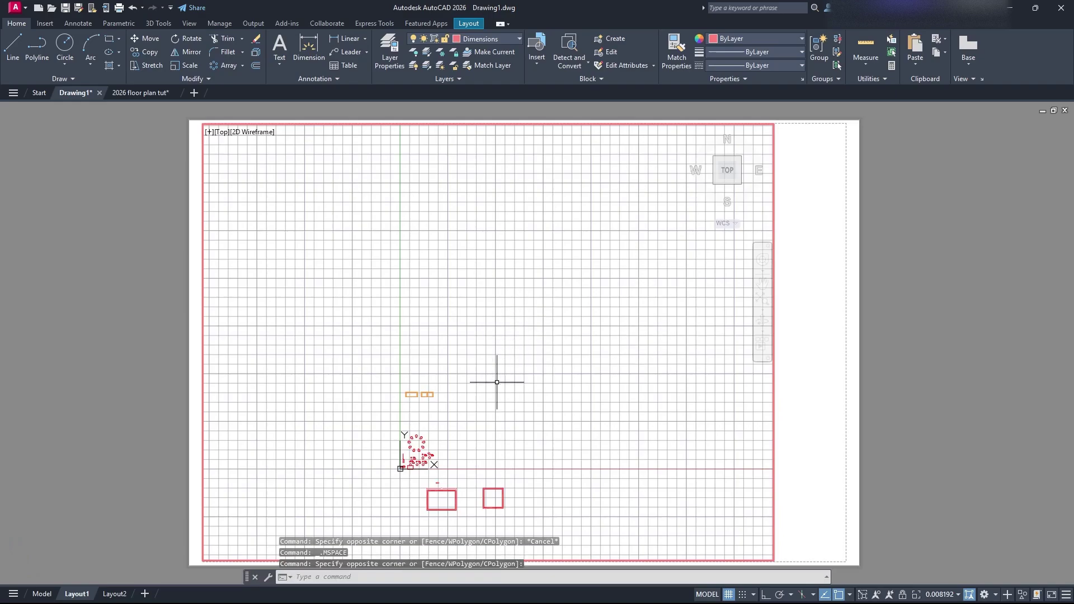
middle_click_drag(497, 383, 542, 252)
key("Escape")
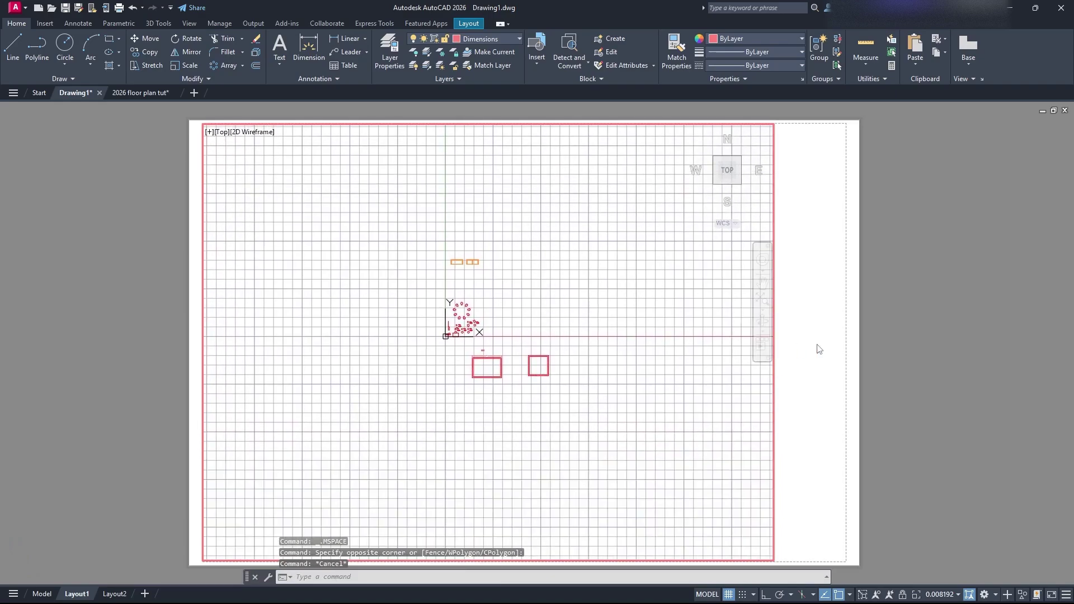
double_click(819, 349)
double_click(570, 331)
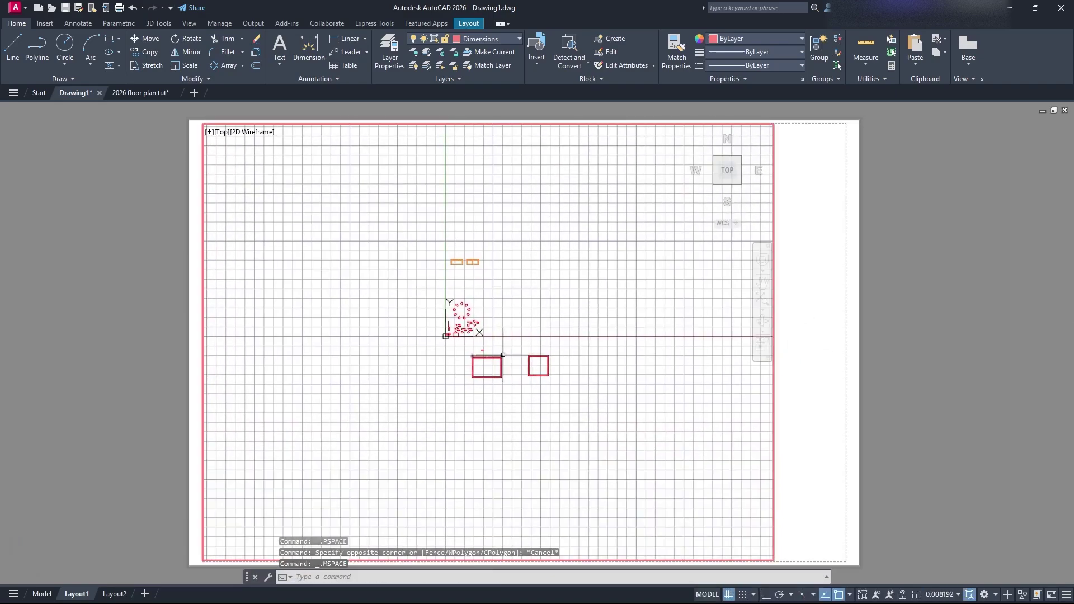
Step: Zoom the viewport's model view in on the 16' double-outlined rectangle beneath the Hello text
scroll(503, 355, "up", 8)
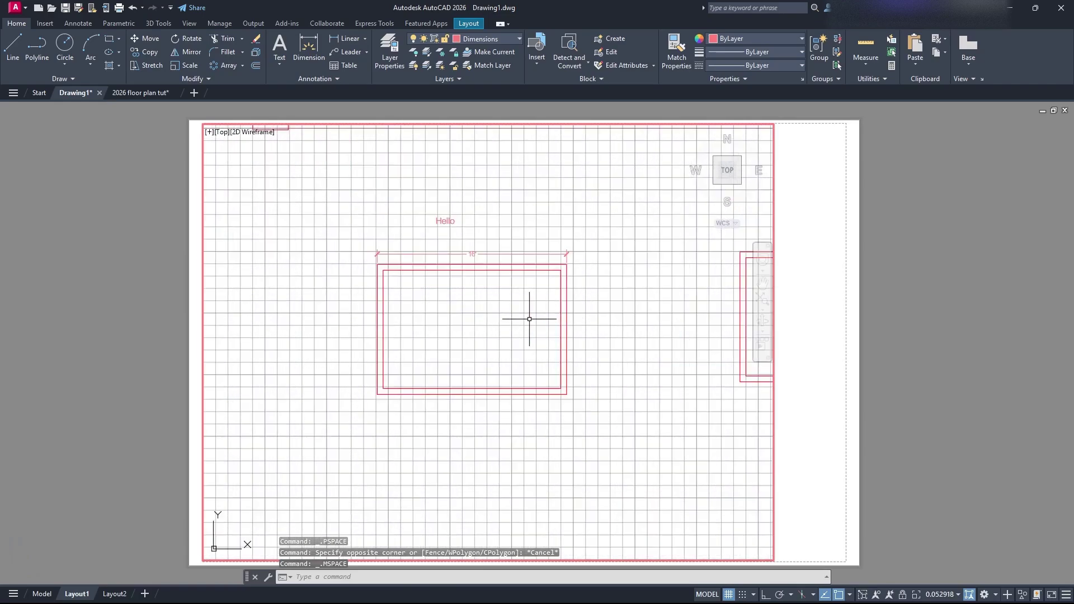
middle_click_drag(529, 319, 556, 337)
scroll(511, 269, "up", 2)
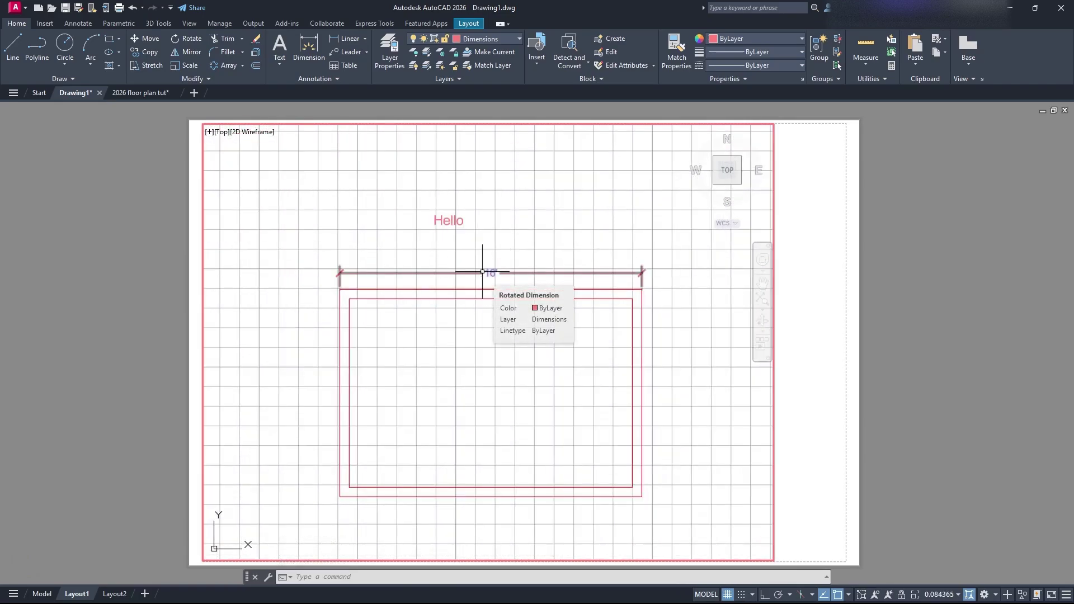
scroll(482, 271, "down", 2)
scroll(459, 277, "up", 4)
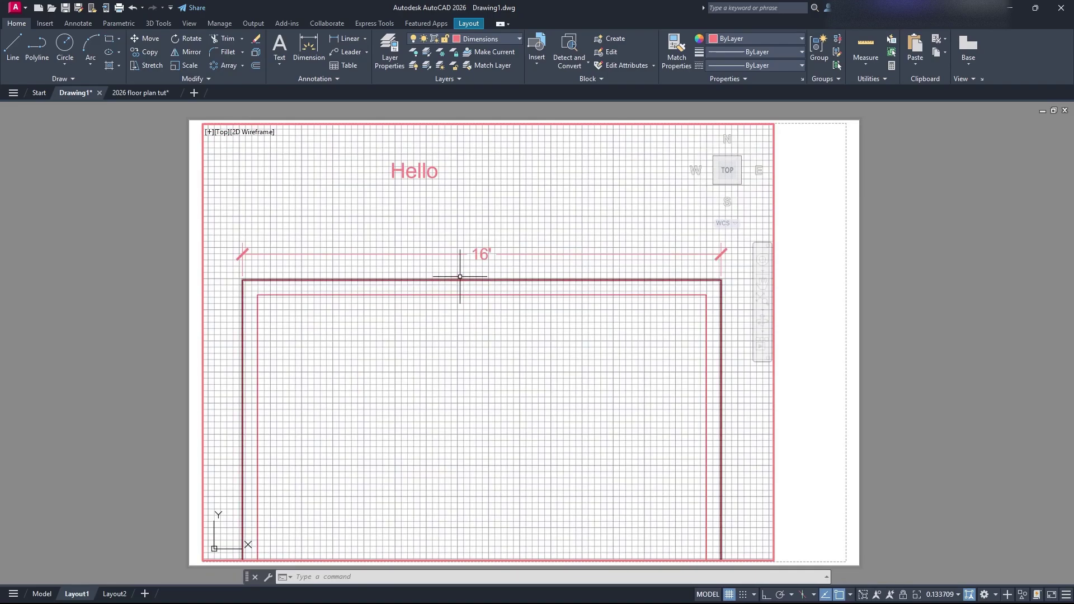
scroll(495, 279, "down", 2)
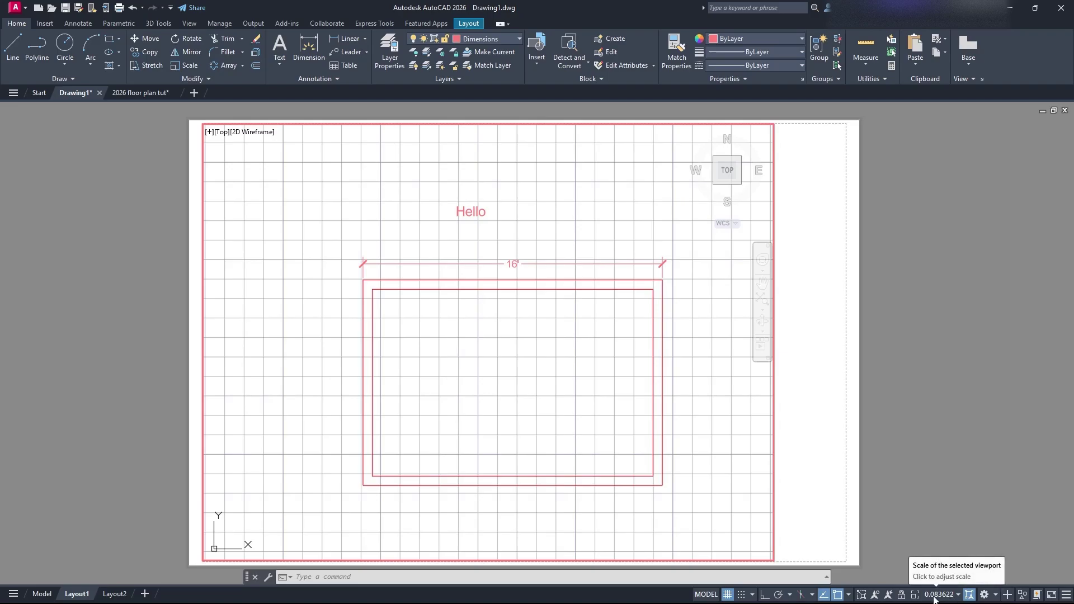
Step: Set the viewport scale to 1:10 after trying 1:4, and shift the 16' rectangle near the viewport's middle
left_click(953, 597)
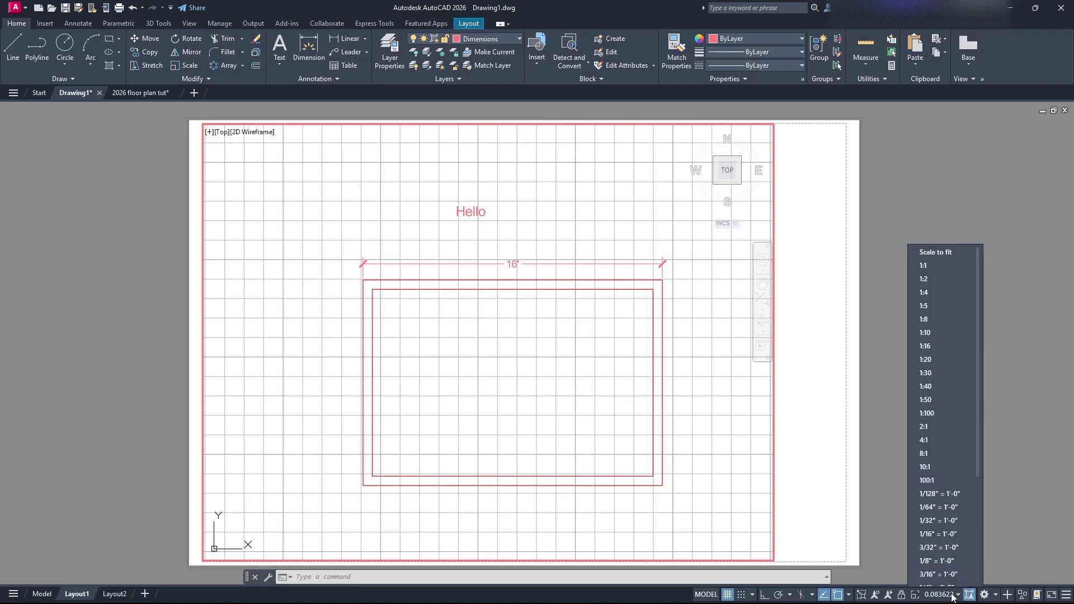
left_click(942, 297)
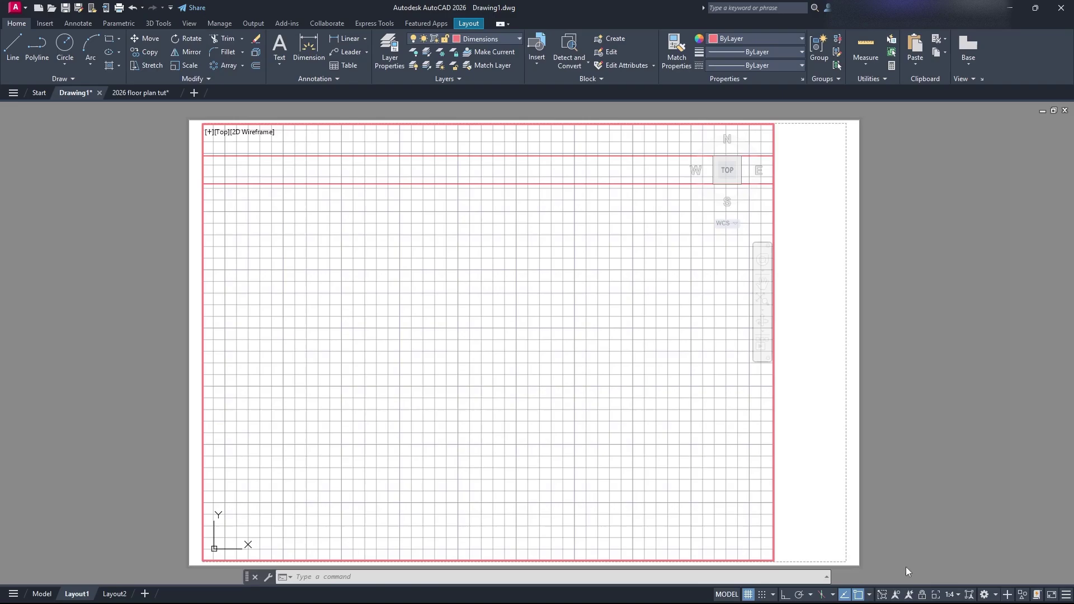
left_click(954, 595)
left_click(959, 328)
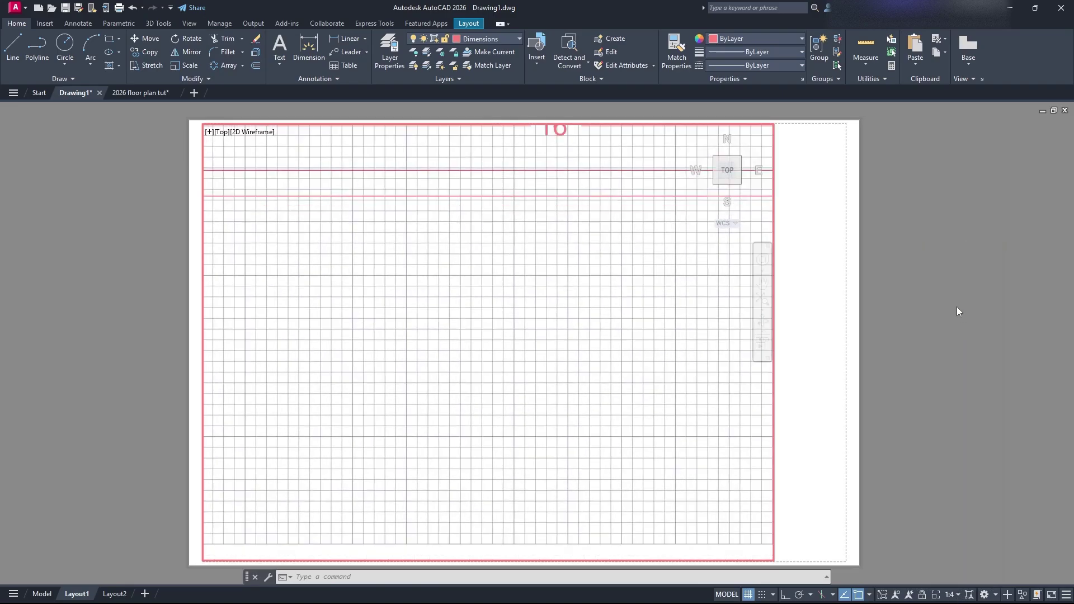
middle_click_drag(661, 412, 616, 366)
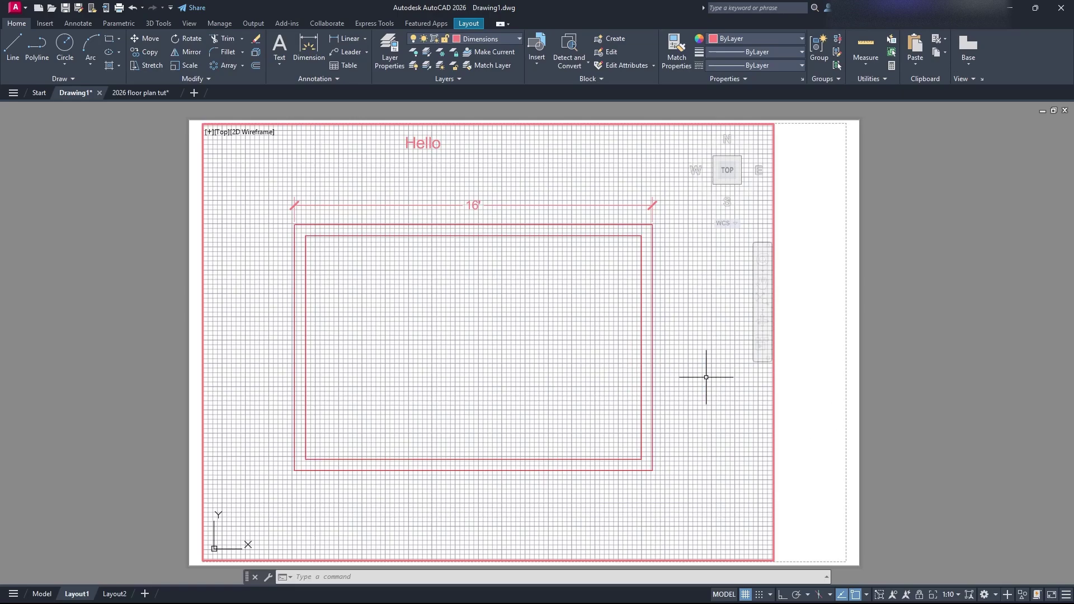
left_click(958, 595)
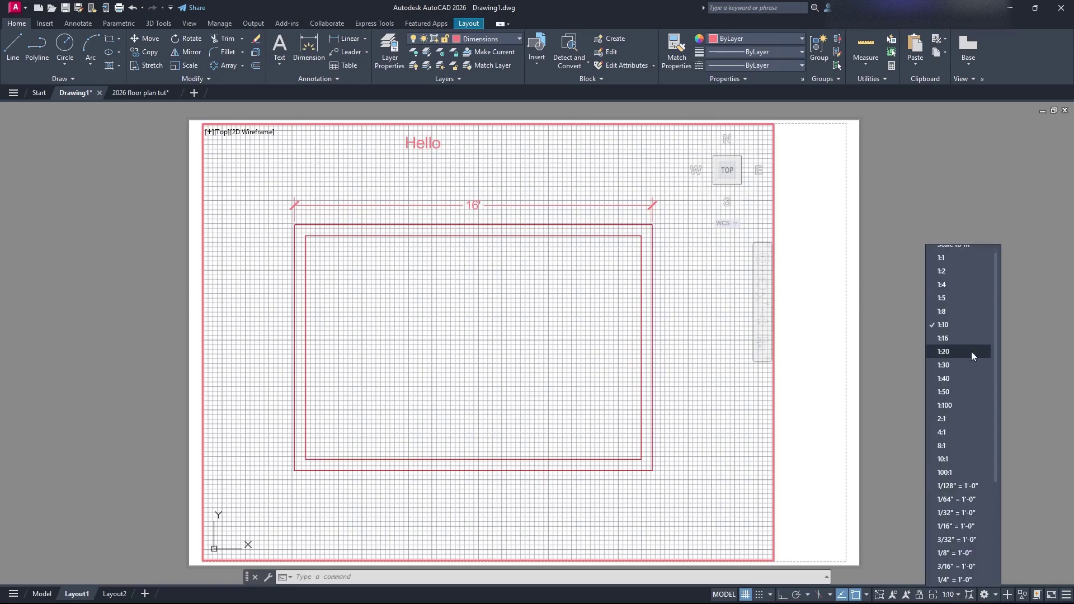
left_click(967, 320)
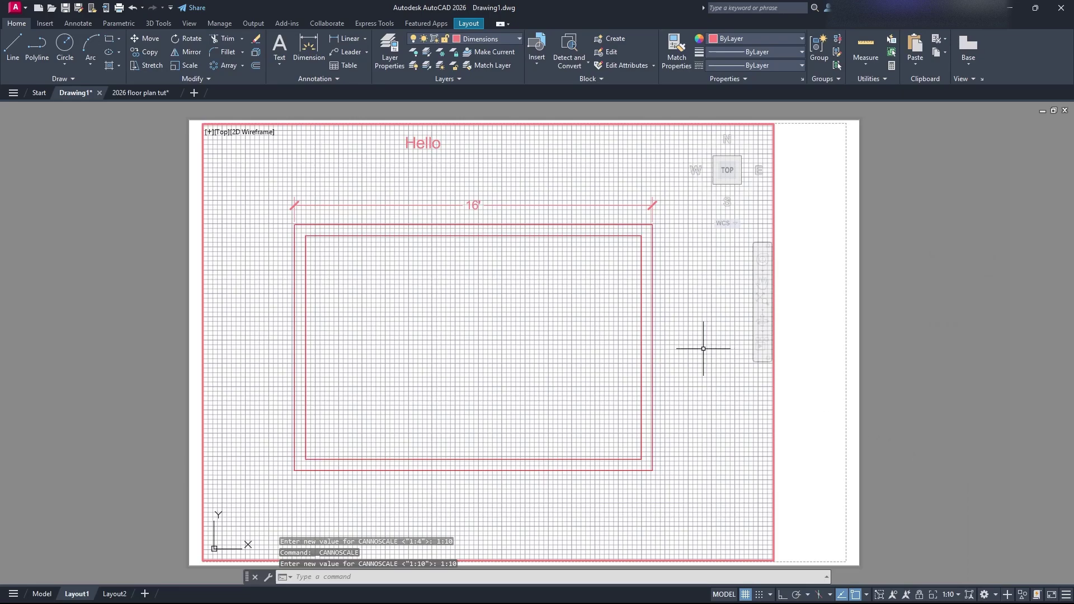
mouse_move(636, 329)
middle_mouse_down()
mouse_move(669, 338)
mouse_move(627, 336)
middle_mouse_up()
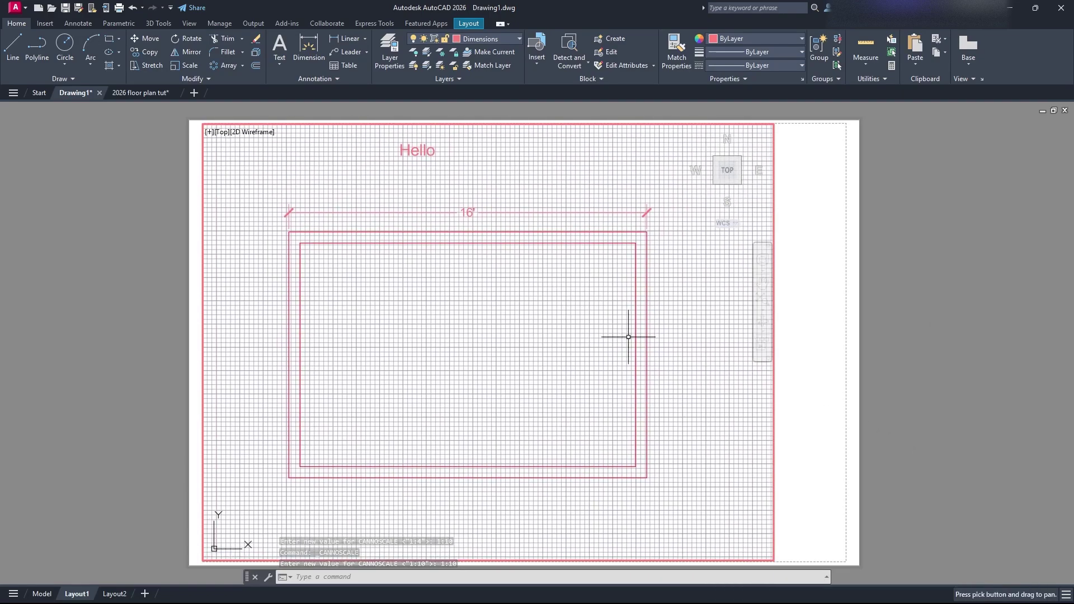
Step: Lock the Layout1 viewport from paper space, and try panning from inside its model space
double_click(797, 320)
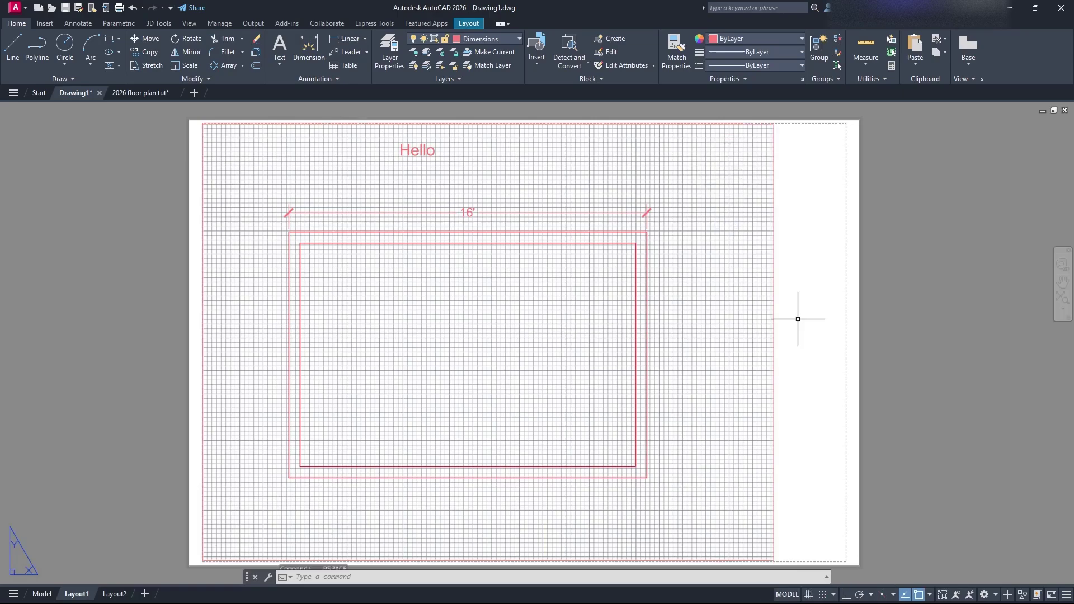
left_click(773, 456)
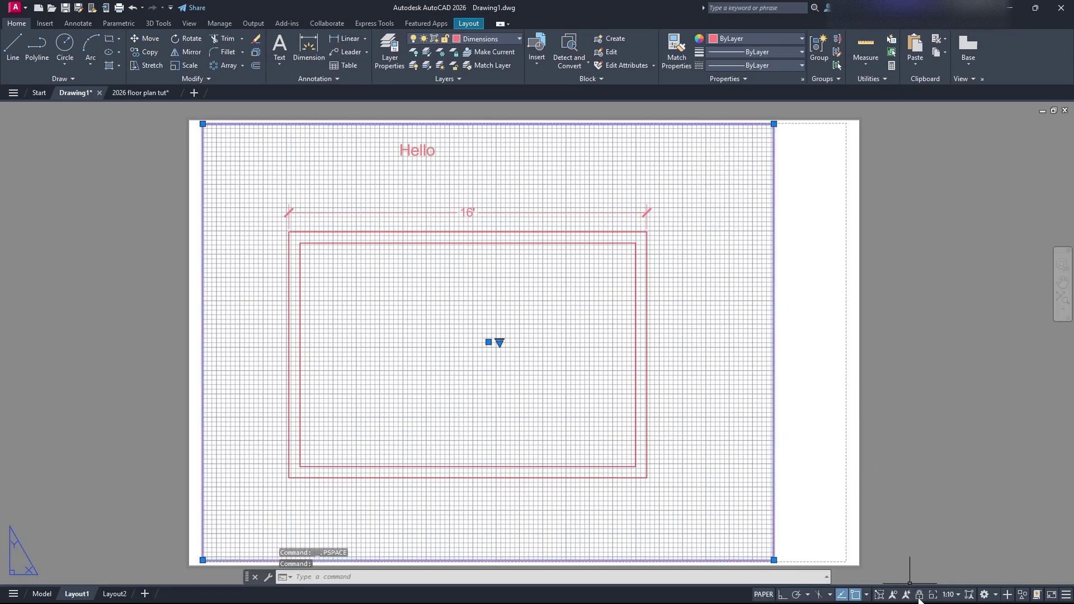
double_click(578, 371)
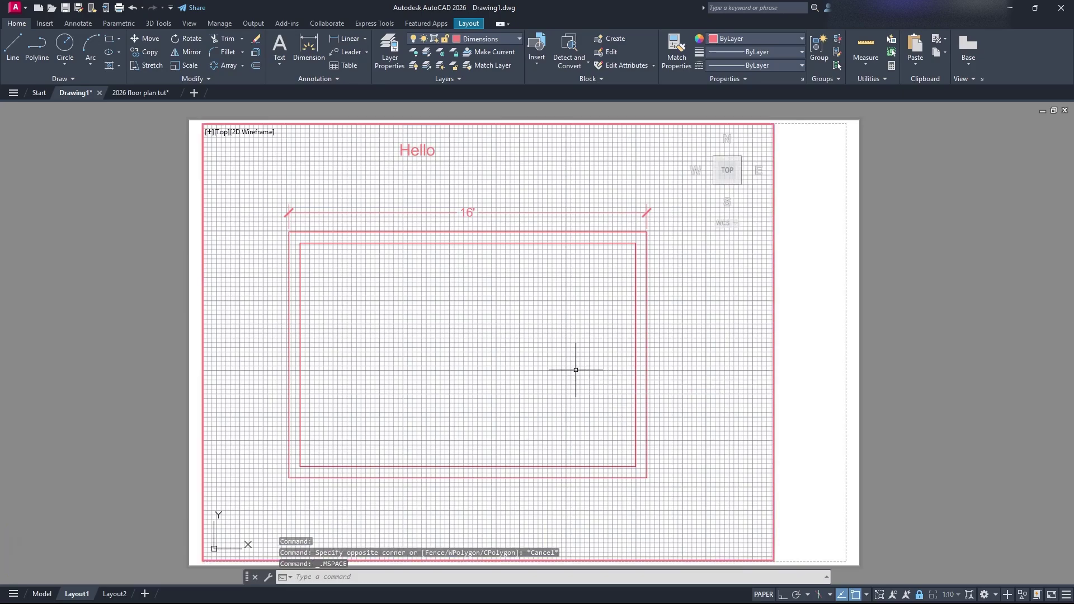
left_click(522, 352)
middle_click_drag(522, 351, 504, 302)
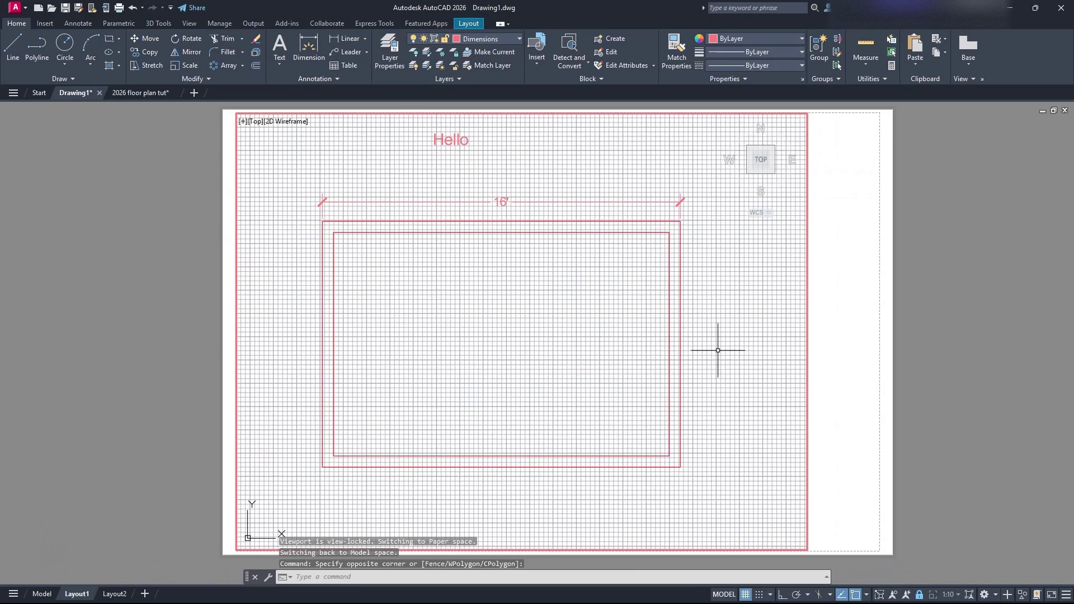
Step: Unlock the viewport, shift the model objects slightly within it, and return to paper space
left_click(611, 359)
left_click(544, 341)
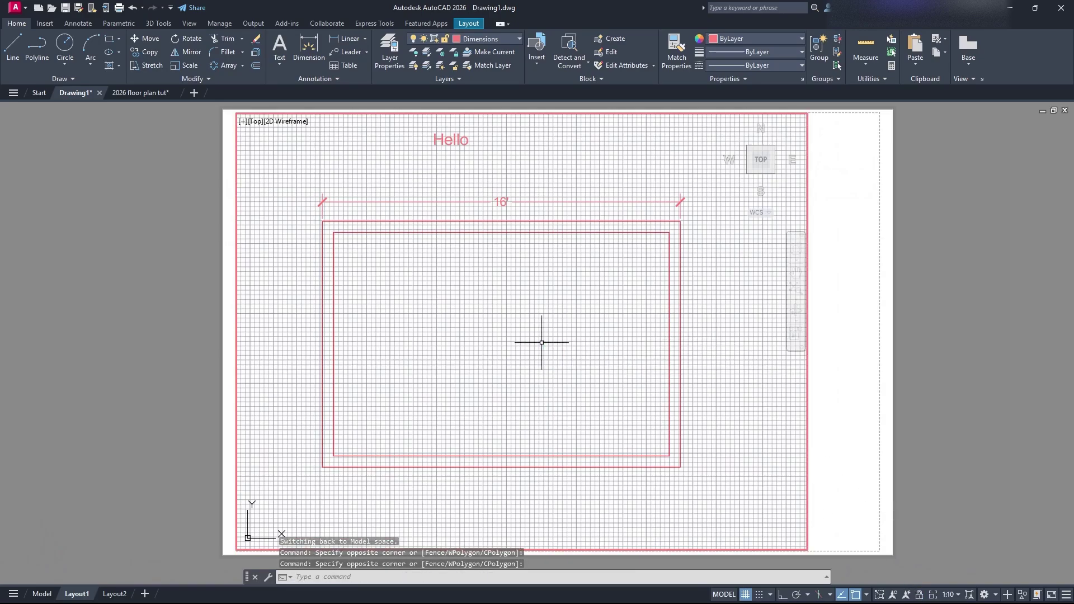
mouse_move(597, 339)
middle_mouse_down()
mouse_move(626, 332)
mouse_move(604, 333)
mouse_move(609, 347)
middle_mouse_up()
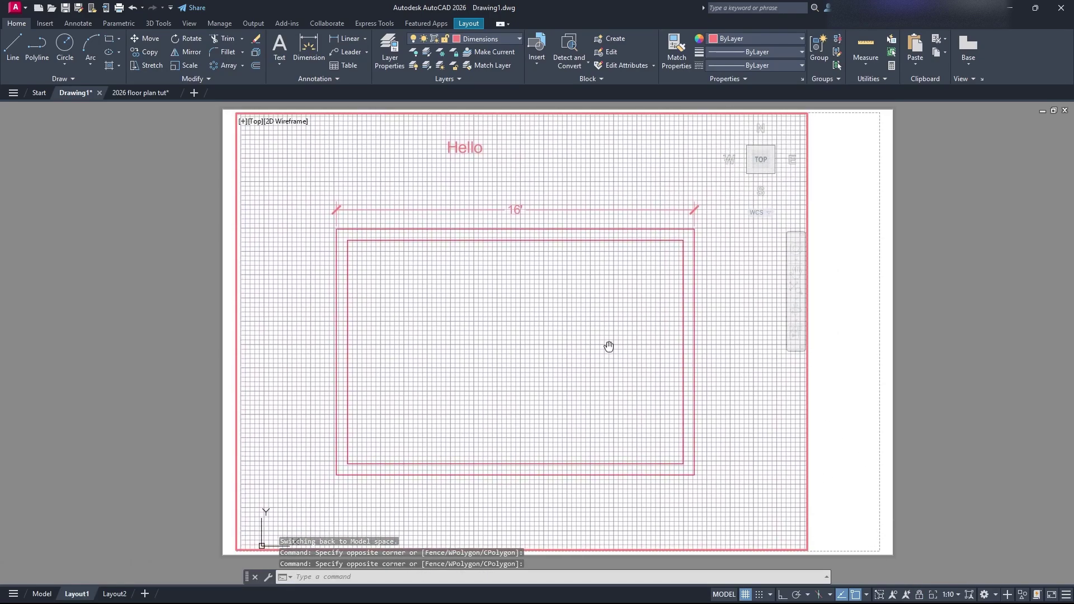
double_click(832, 319)
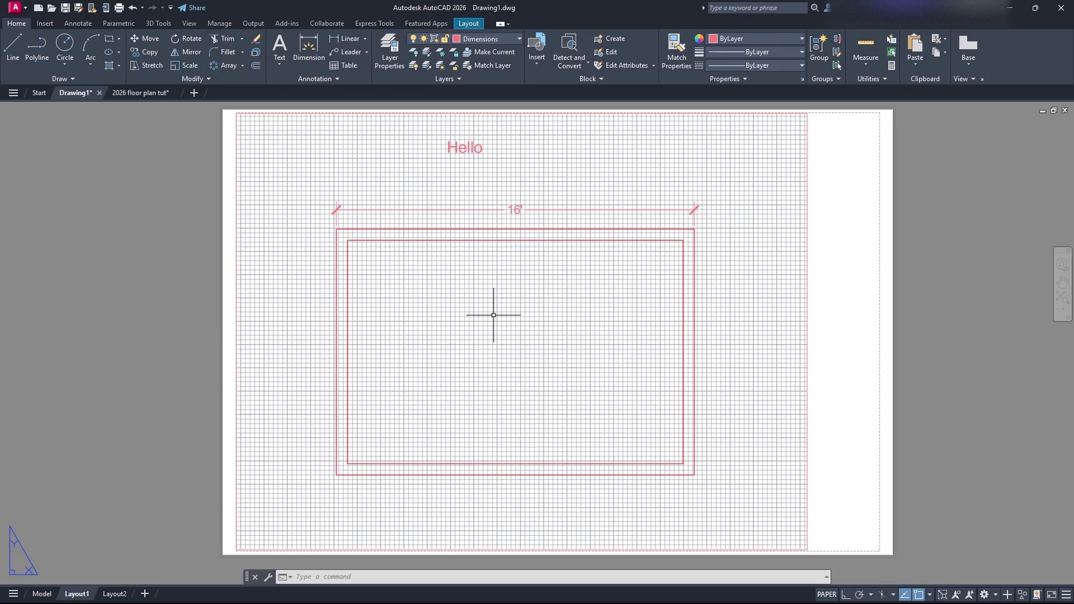
Step: Draw a rectangle over the blank strip beside the viewport, from the viewport's top corner to the sheet's opposite margin corner
left_click(42, 50)
left_click(109, 39)
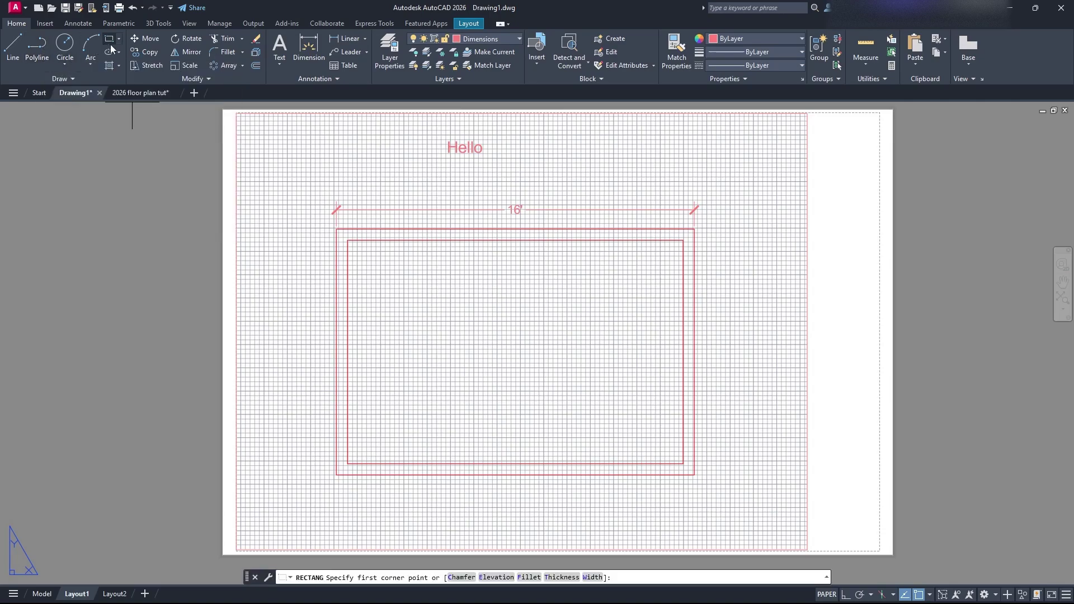
left_click(807, 112)
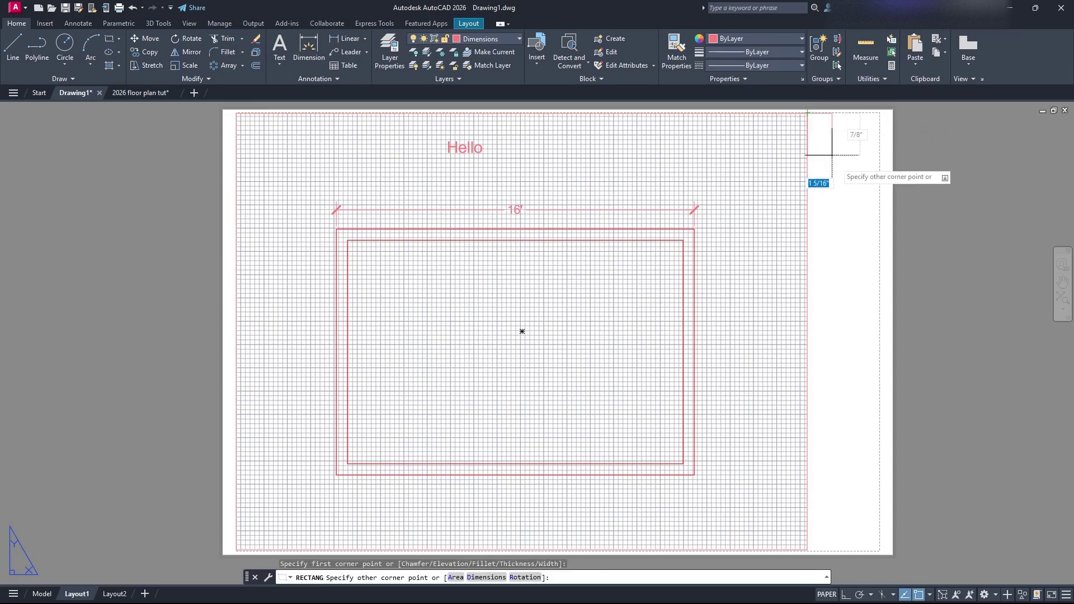
left_click(879, 552)
Step: Draw a polyline from the strip's top midpoint down to its centre and across to the strip's viewport-side edge
middle_click_drag(830, 228, 695, 274)
left_click(39, 58)
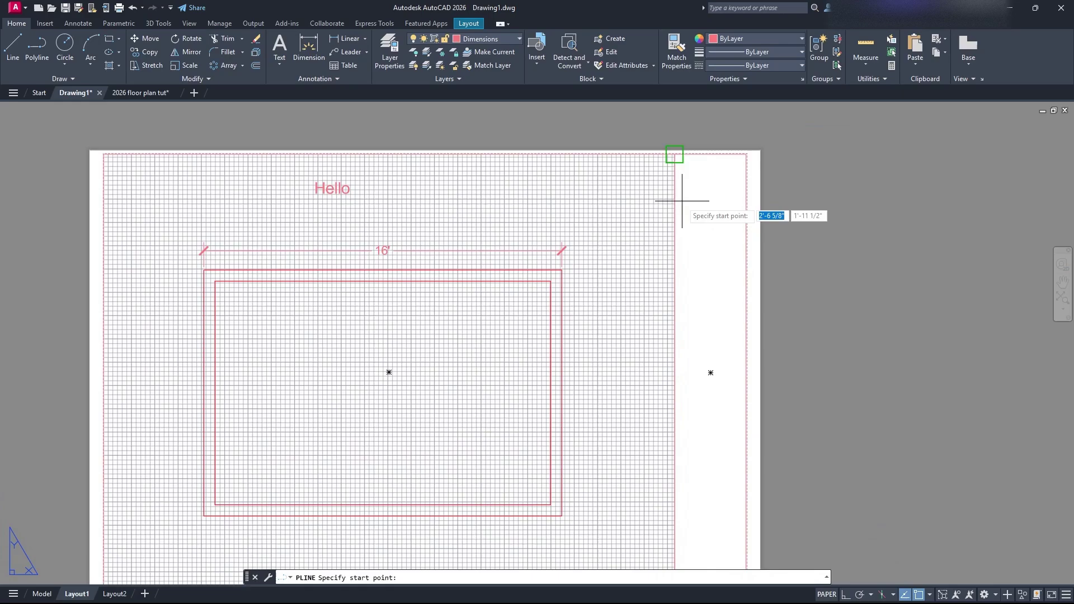
left_click(711, 154)
middle_click_drag(715, 432, 728, 358)
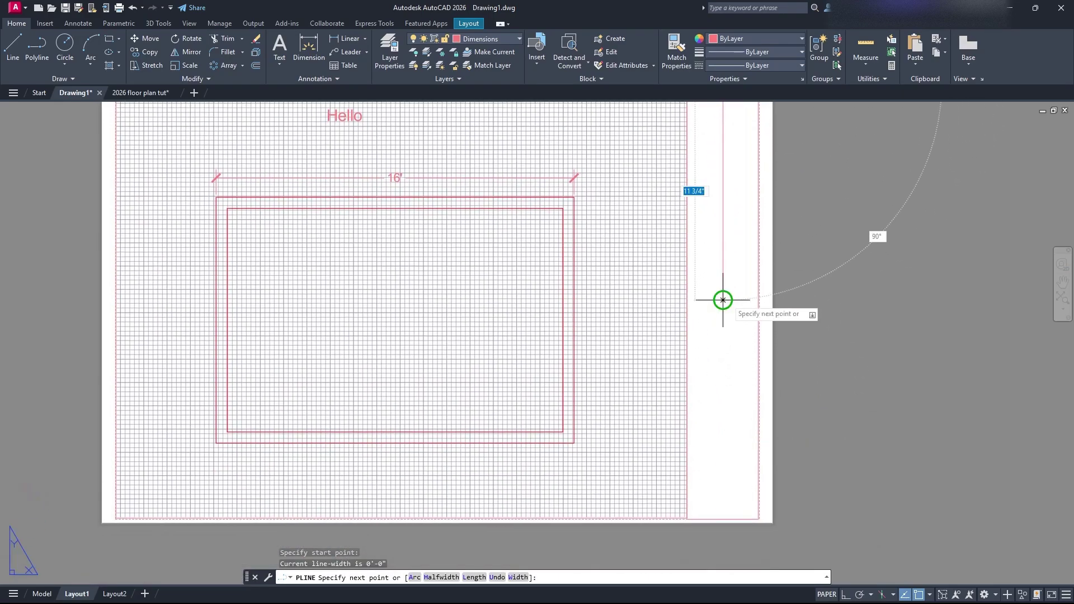
left_click(722, 300)
left_click(687, 300)
key("Return")
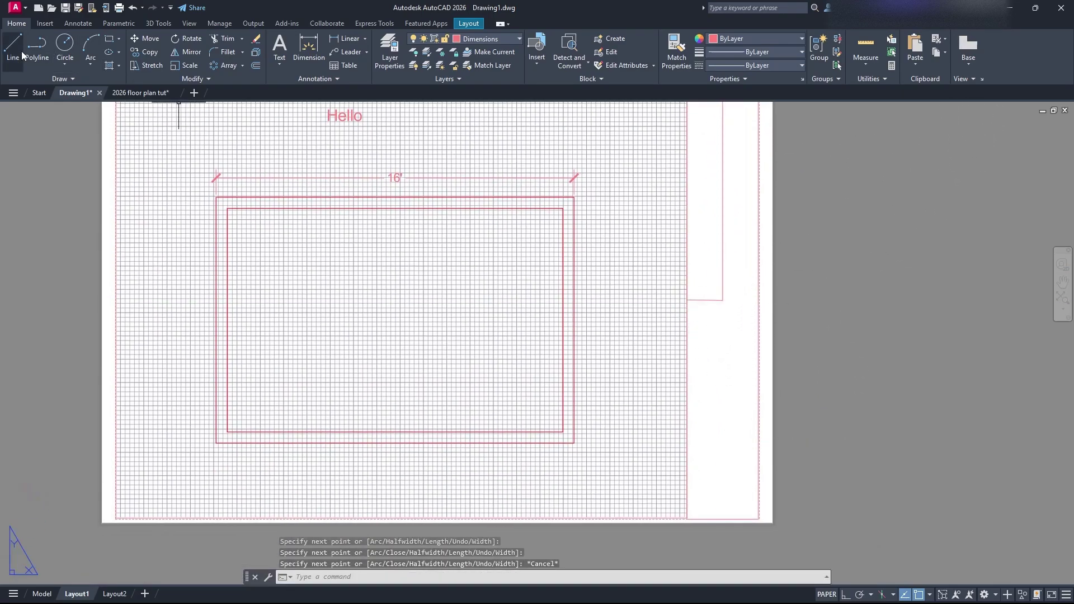
Step: Draw a polyline from the strip's centre across to its outer edge, completing the horizontal divider
left_click(37, 50)
left_click(723, 300)
left_click(757, 300)
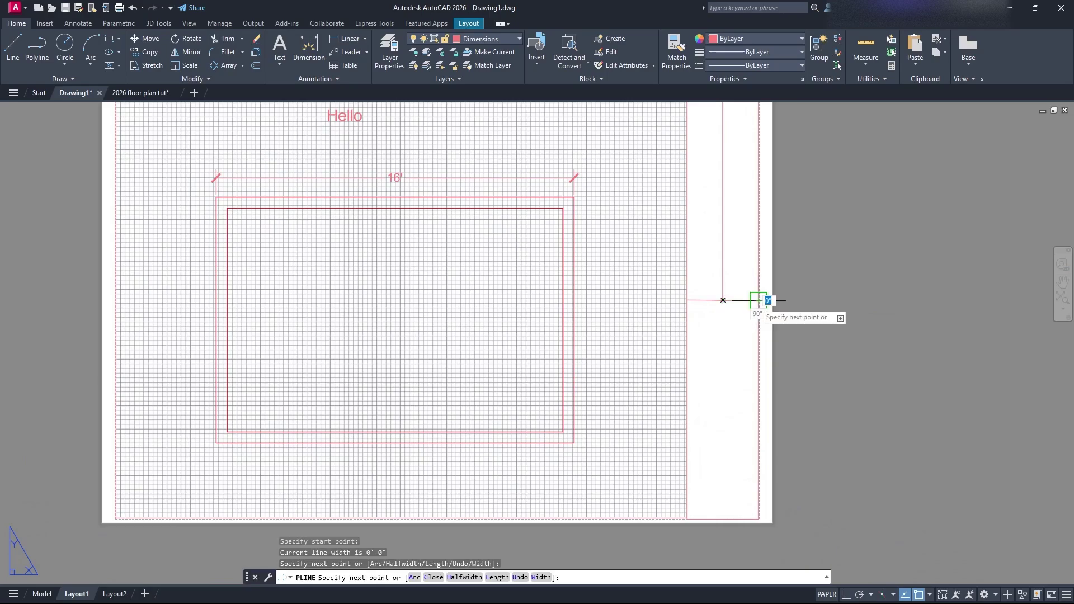
key("Escape")
left_click(774, 499)
left_click(719, 259)
middle_click_drag(748, 227, 758, 314)
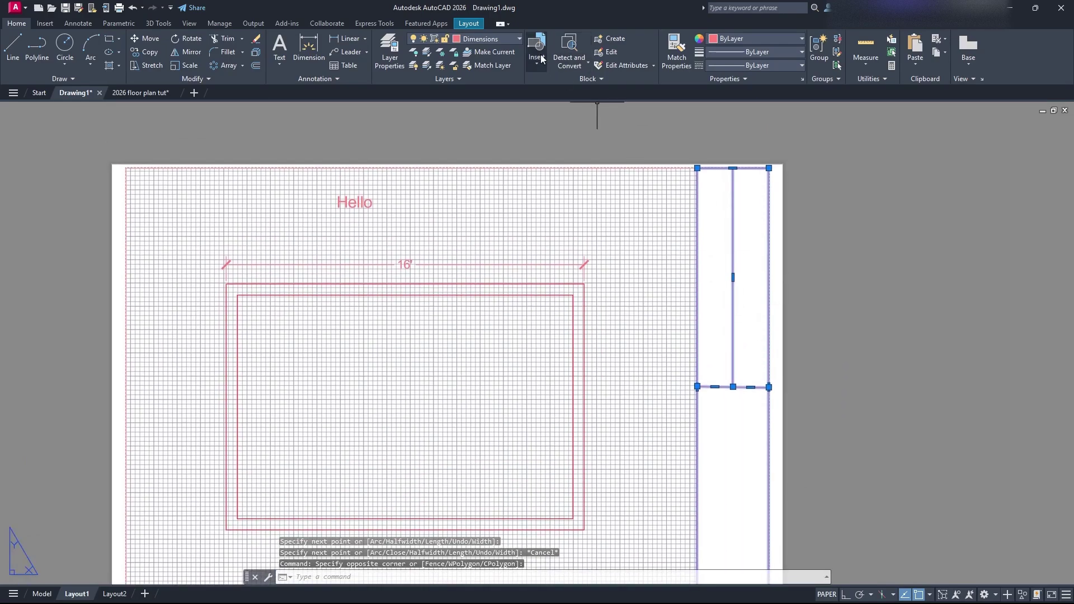
left_click(513, 40)
Step: Create a new layer named Titleblock and make it the current layer
left_click(390, 51)
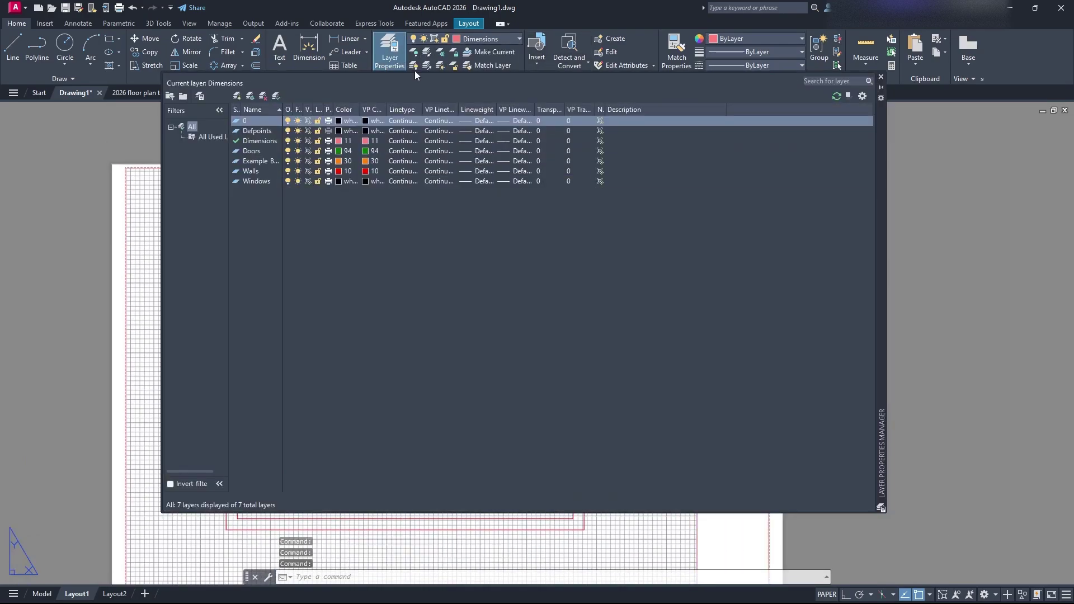
left_click(237, 96)
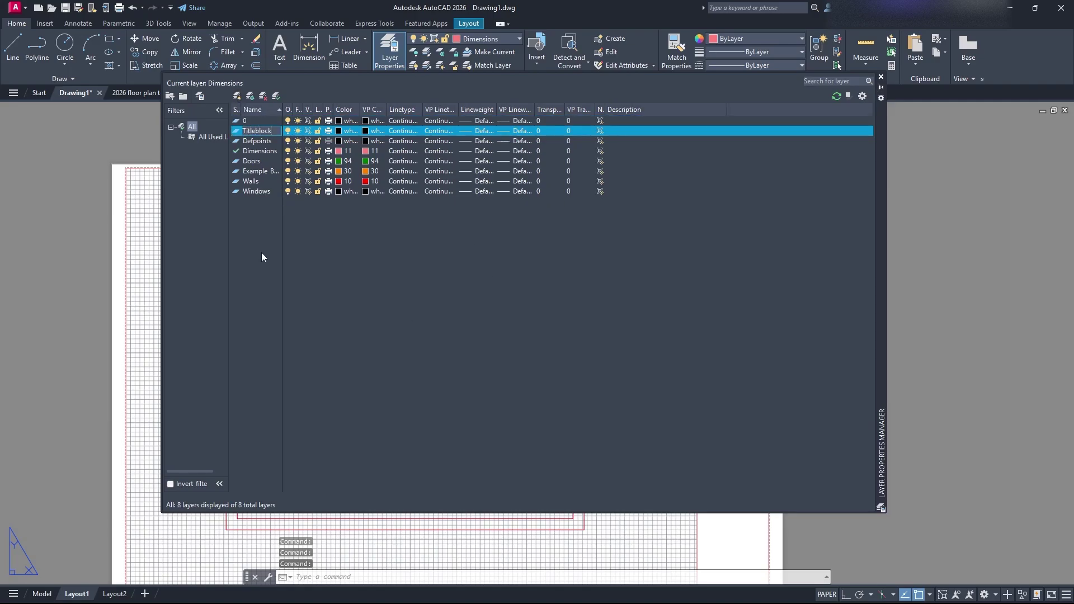
key("Return")
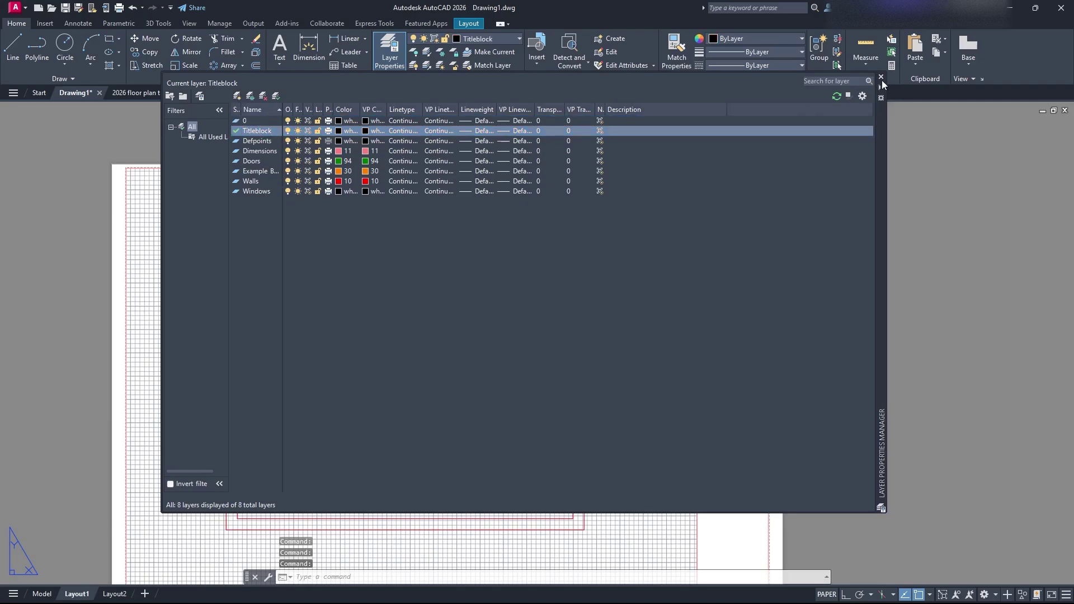
left_click(881, 76)
Step: Move the strip's rectangle and its dividing polylines onto the Titleblock layer, and clear the selection
scroll(748, 431, "down", 4)
scroll(761, 461, "up", 4)
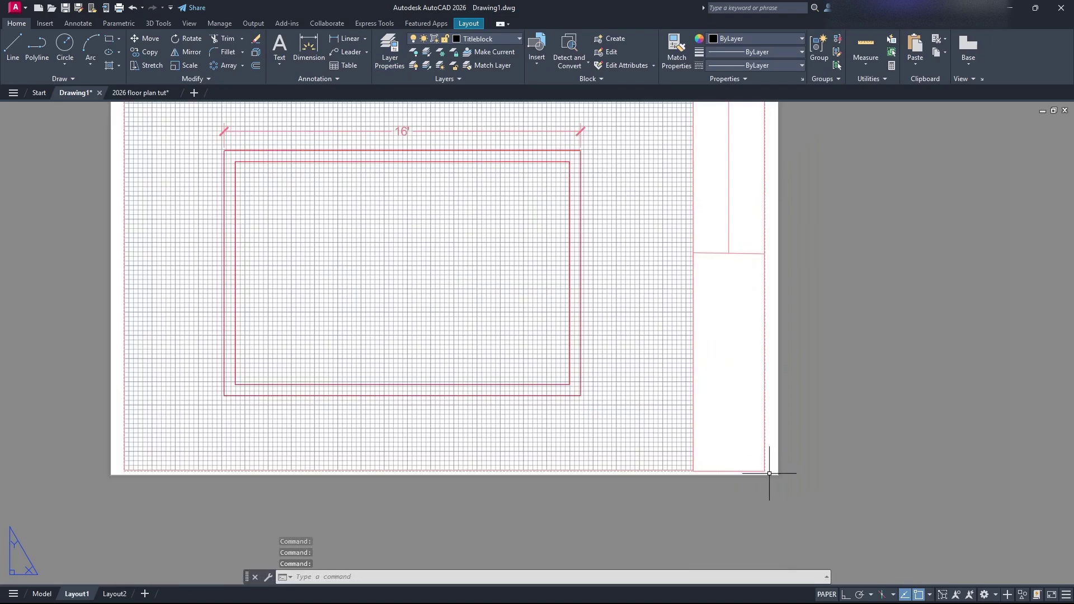
left_click(767, 471)
left_click(728, 197)
left_click(496, 38)
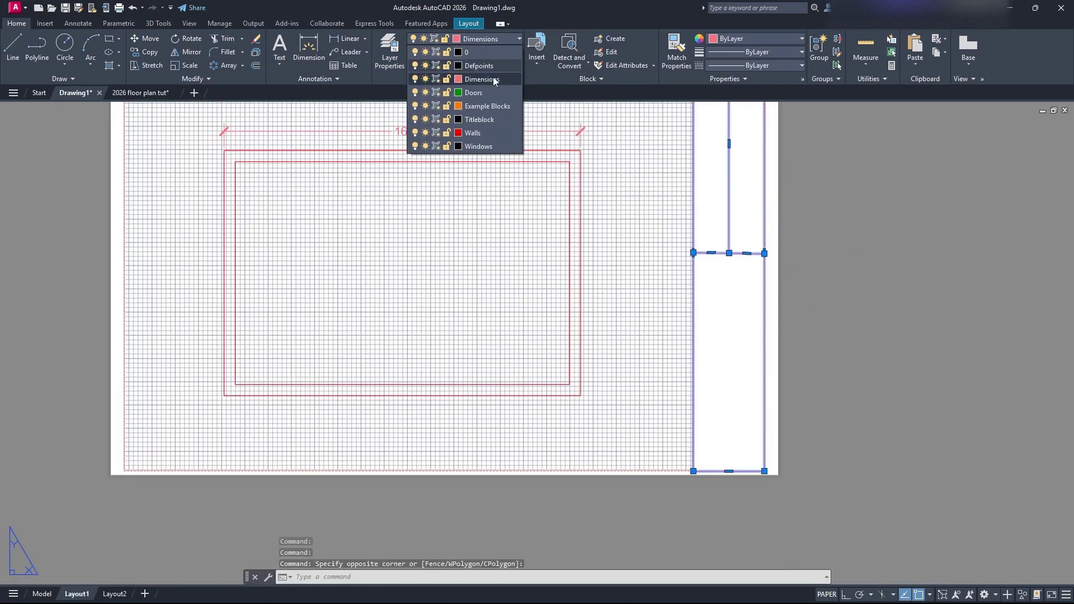
left_click(487, 121)
key("Escape")
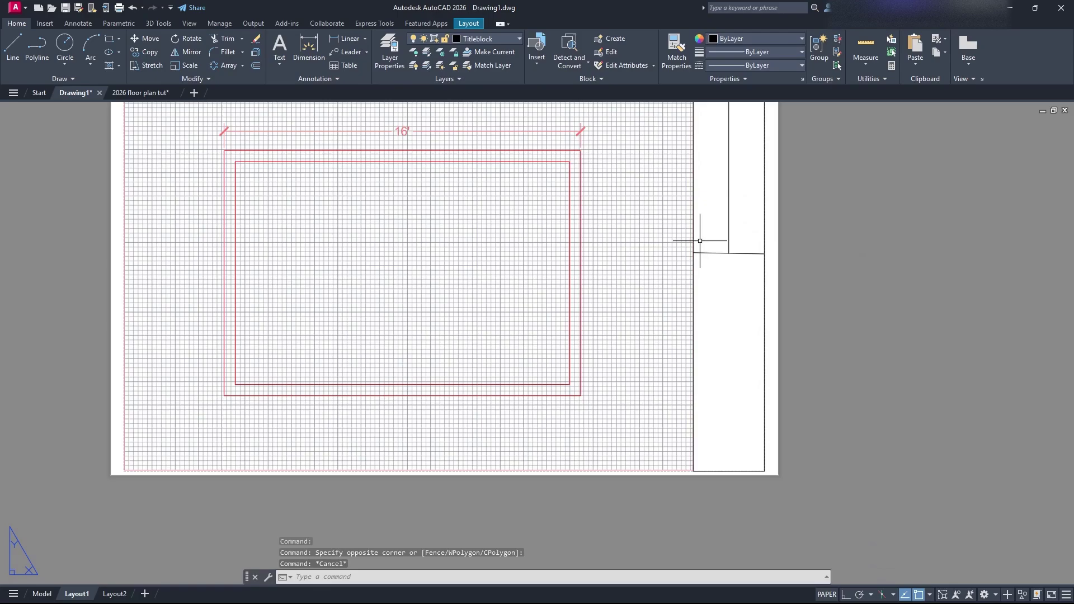
middle_click_drag(696, 240, 721, 270)
left_click(514, 40)
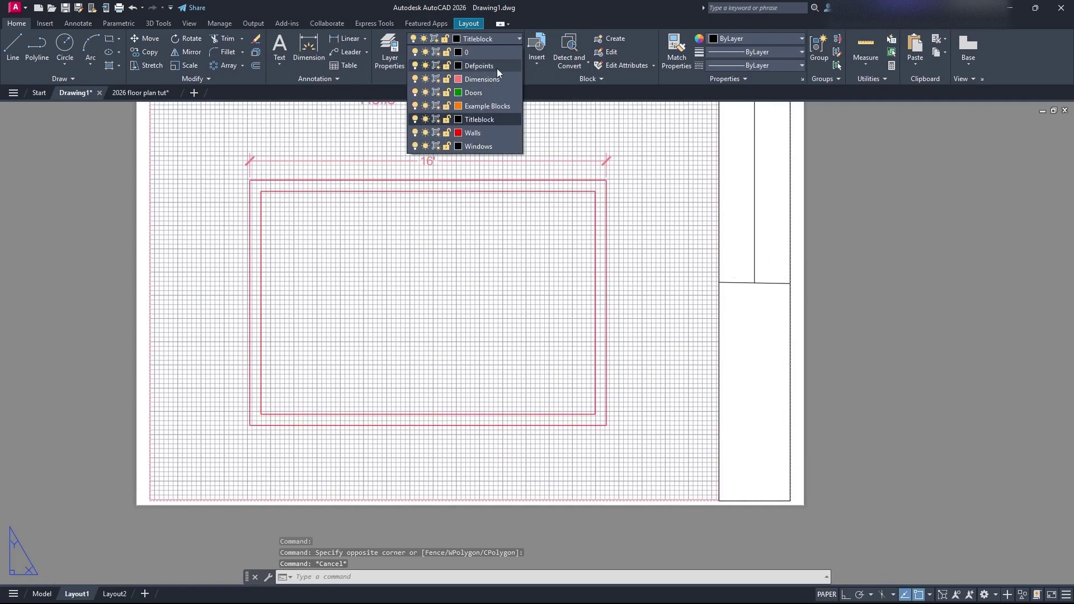
left_click(520, 43)
Step: Draw a vertical polyline from the strip's centre down to the middle of its bottom edge on the Titleblock layer
middle_click_drag(727, 214, 762, 274)
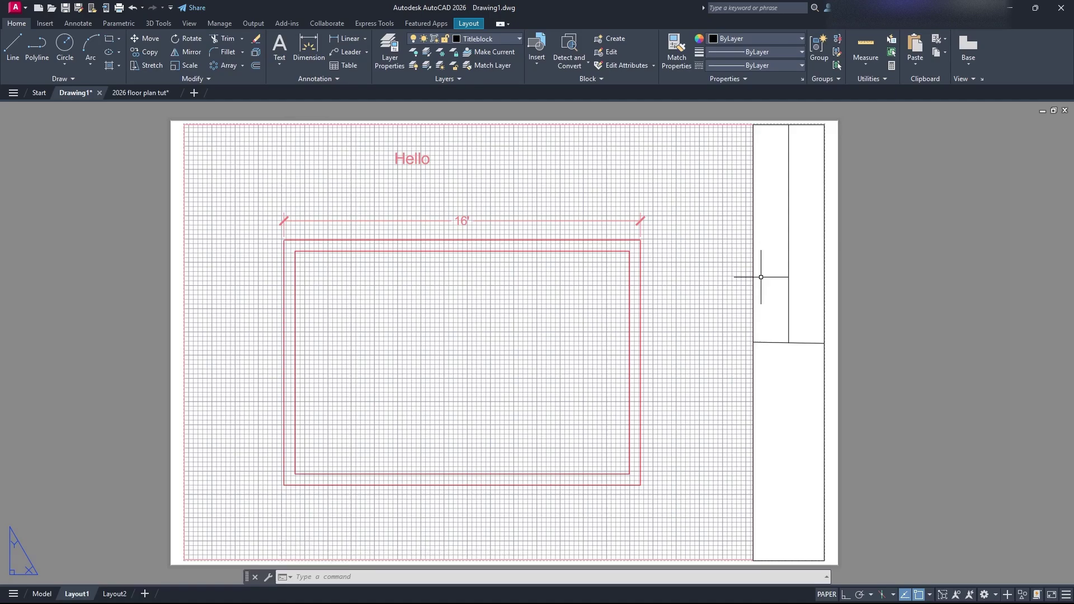
left_click(37, 47)
left_click(789, 343)
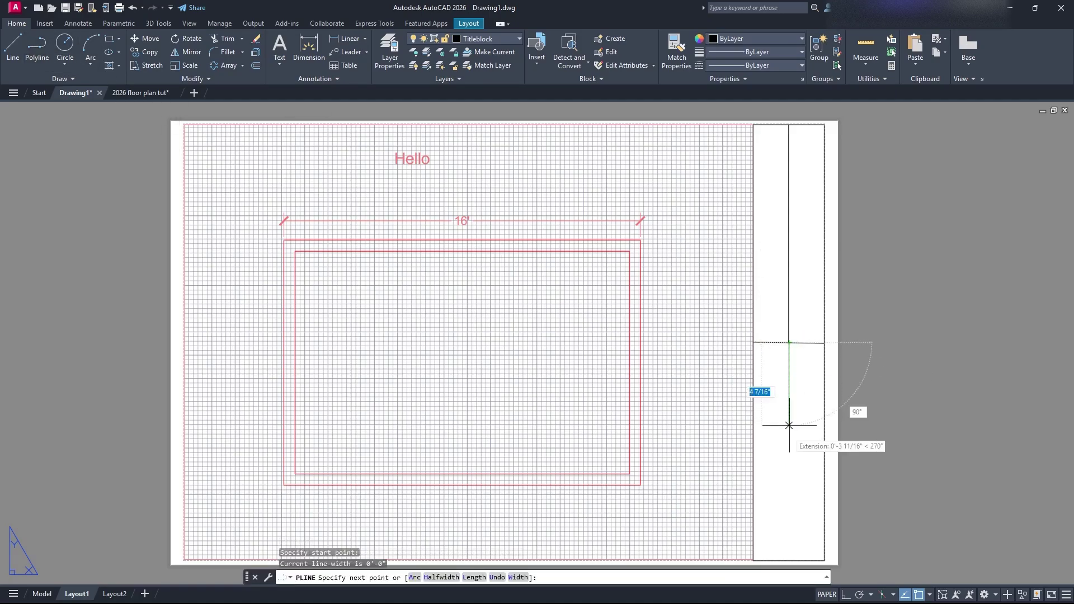
left_click(789, 560)
key("Escape")
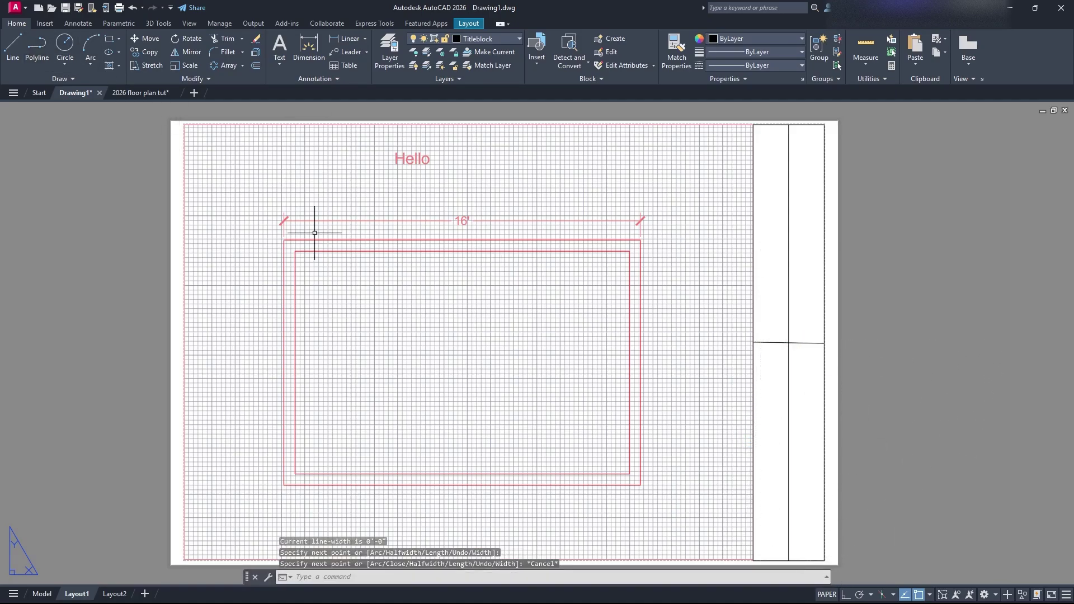
Step: Move the short horizontal divider in the strip's outer column straight up along the vertical divider, above the inner column's divider
left_click(37, 50)
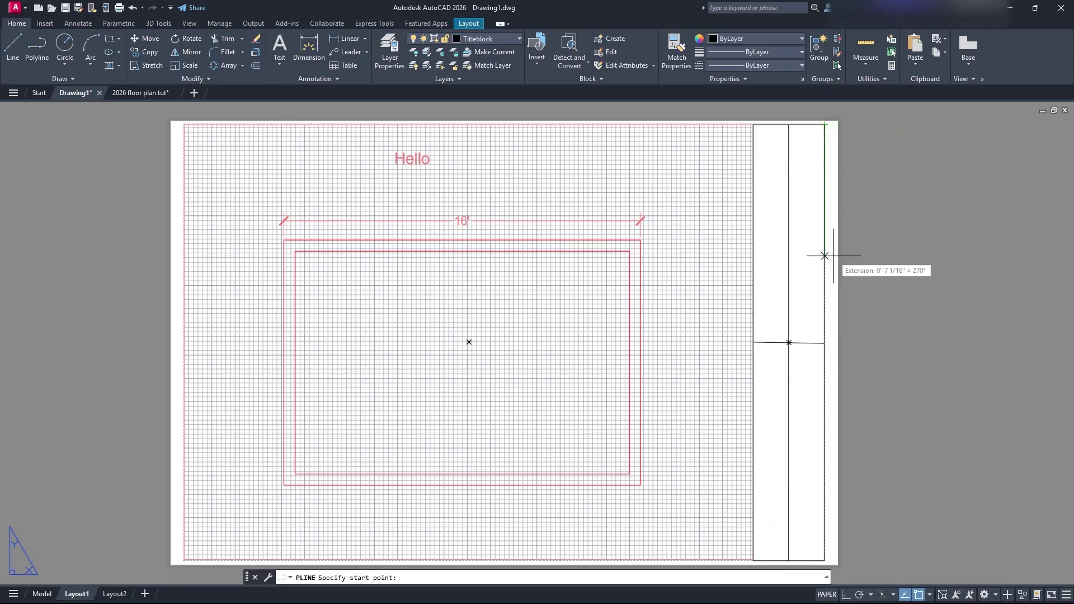
key("Escape")
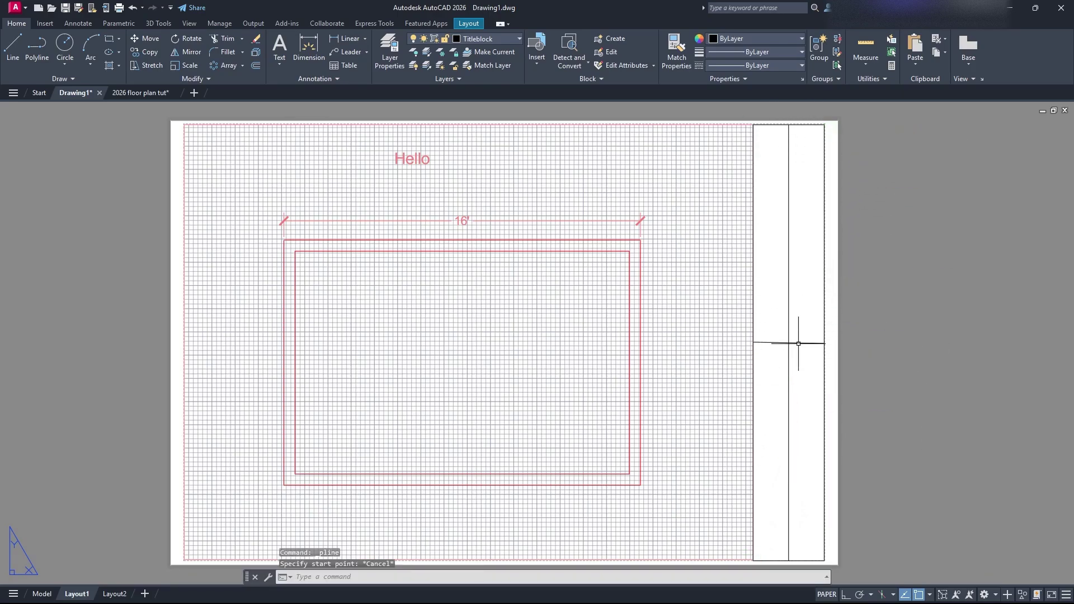
left_click(805, 343)
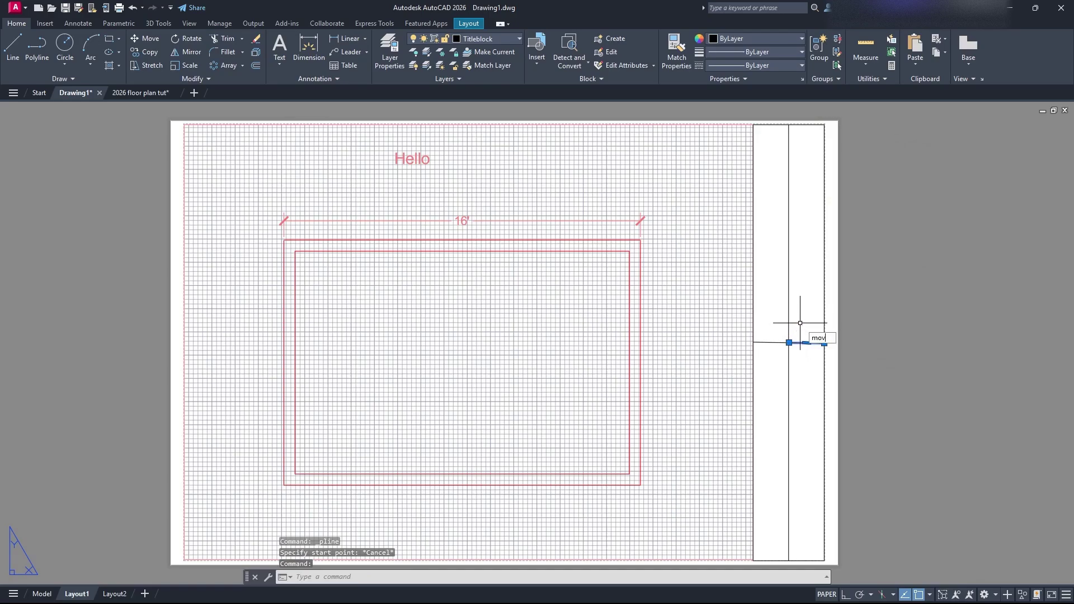
type("mov")
key("Return")
left_click(789, 343)
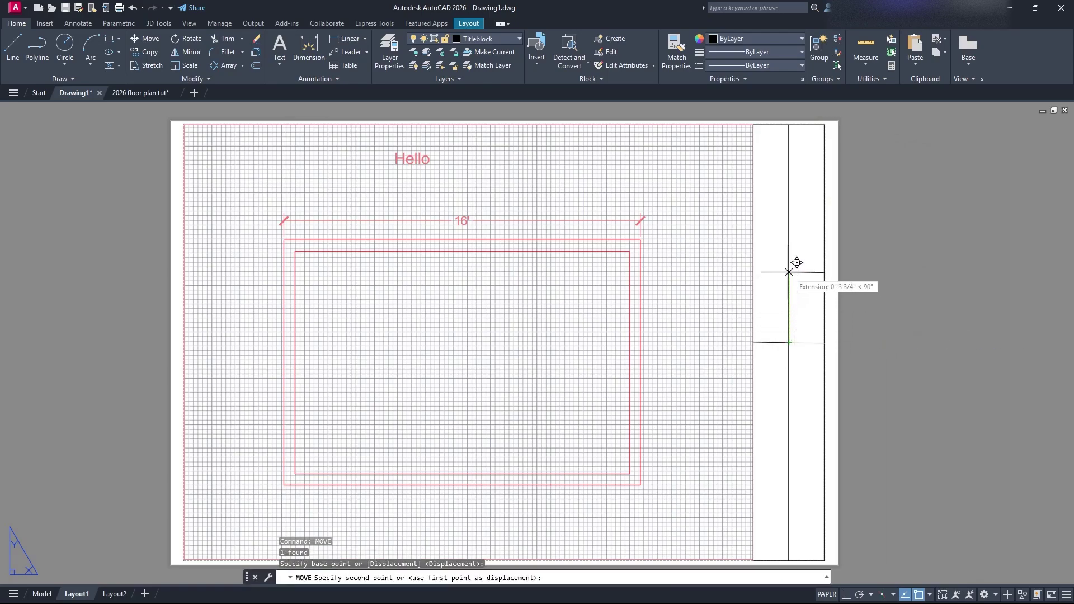
left_click(789, 249)
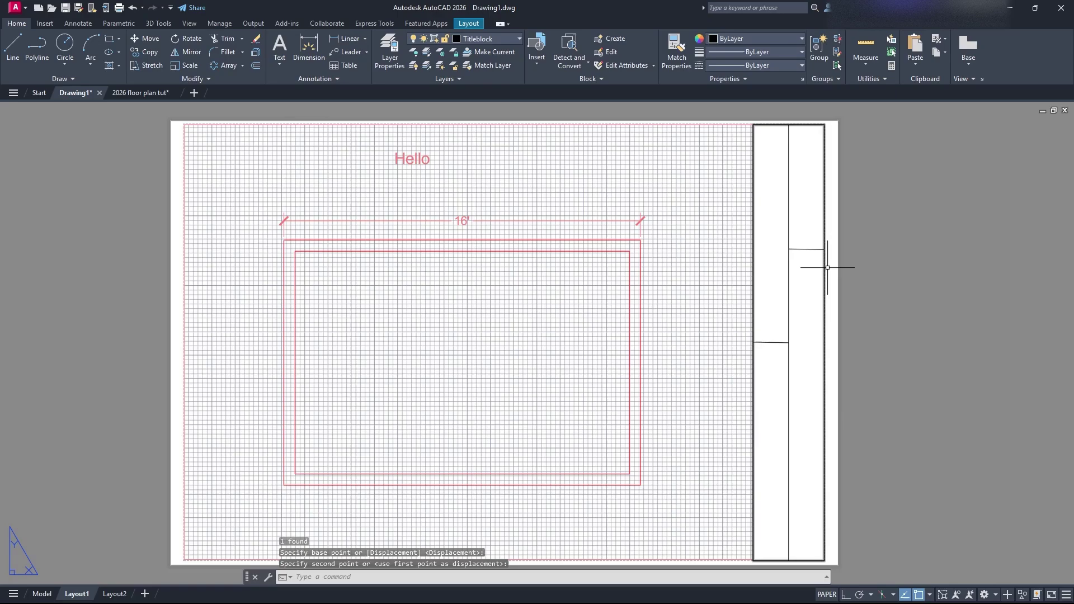
Step: Draw a horizontal line across the lower part of the strip's outer column, from the vertical divider to the outer edge
left_click(13, 48)
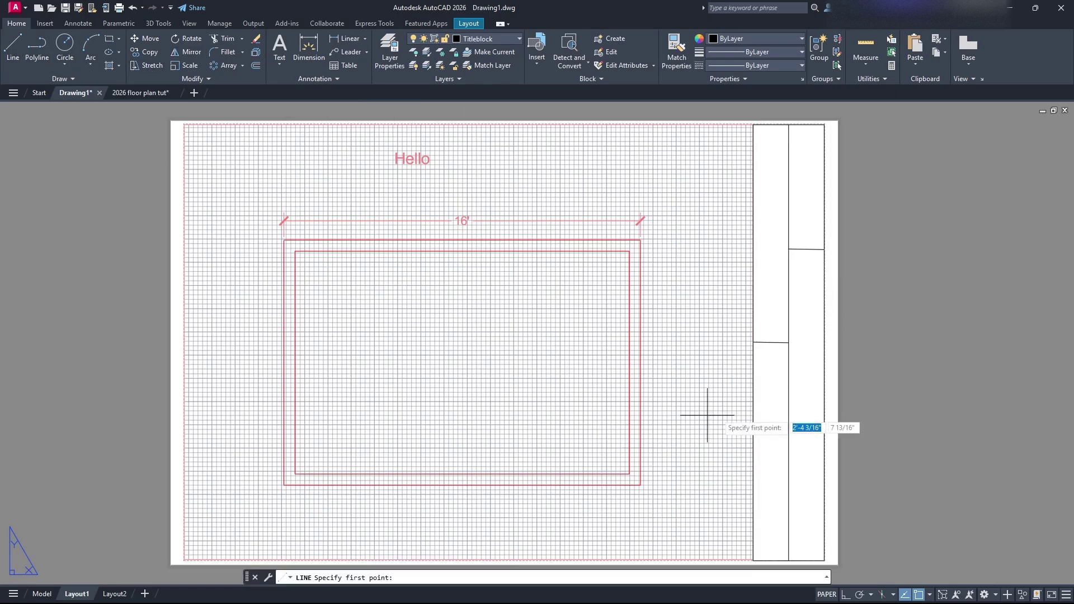
left_click(789, 452)
left_click(824, 451)
key("Escape")
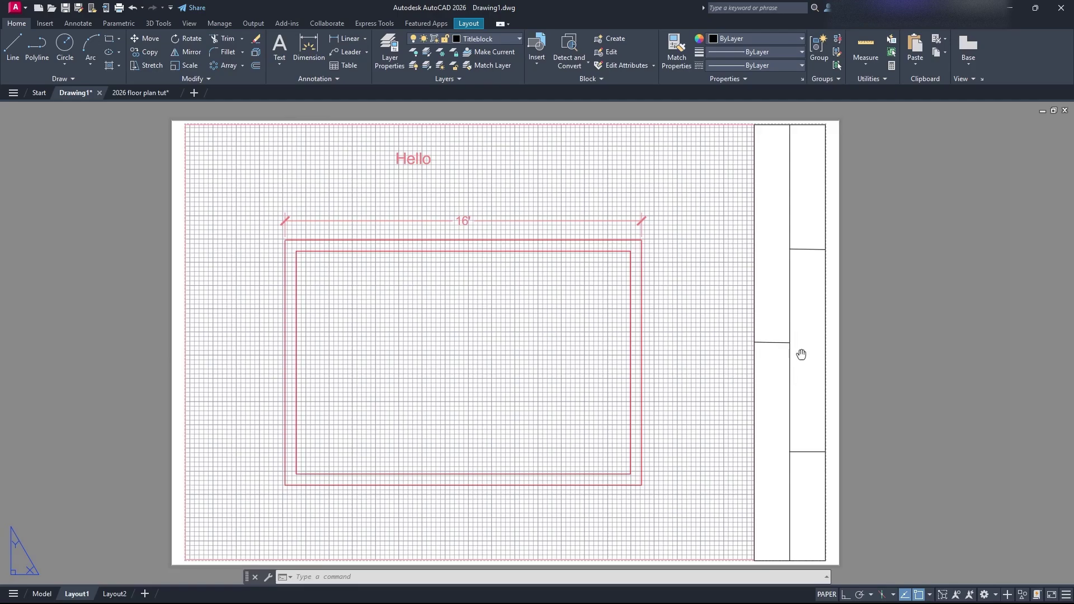
Step: Check the lock state of the layout's viewport and clear the selection
left_click(716, 124)
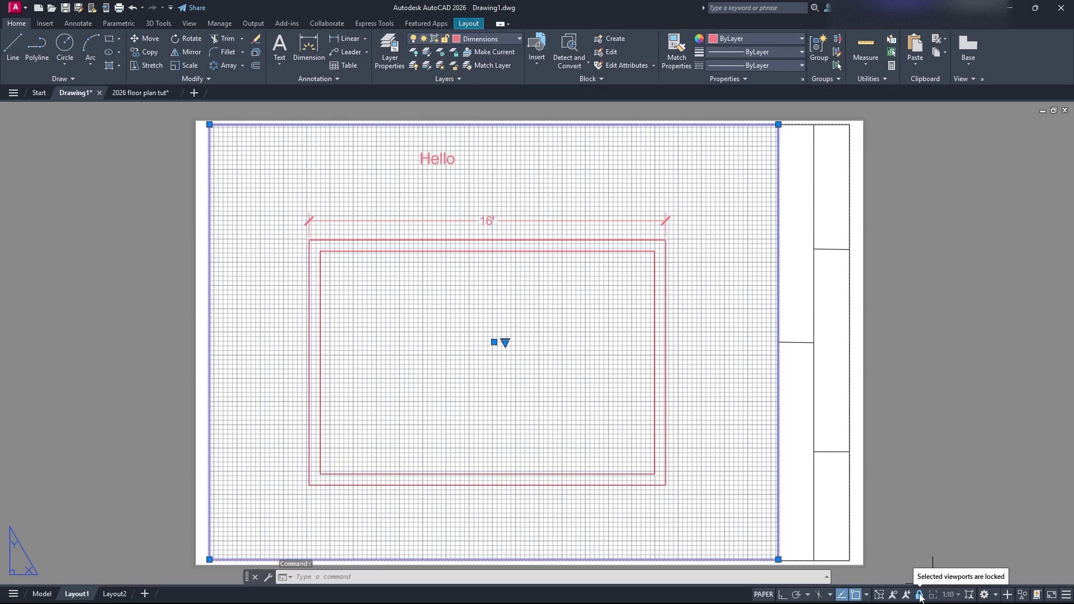
key("Escape")
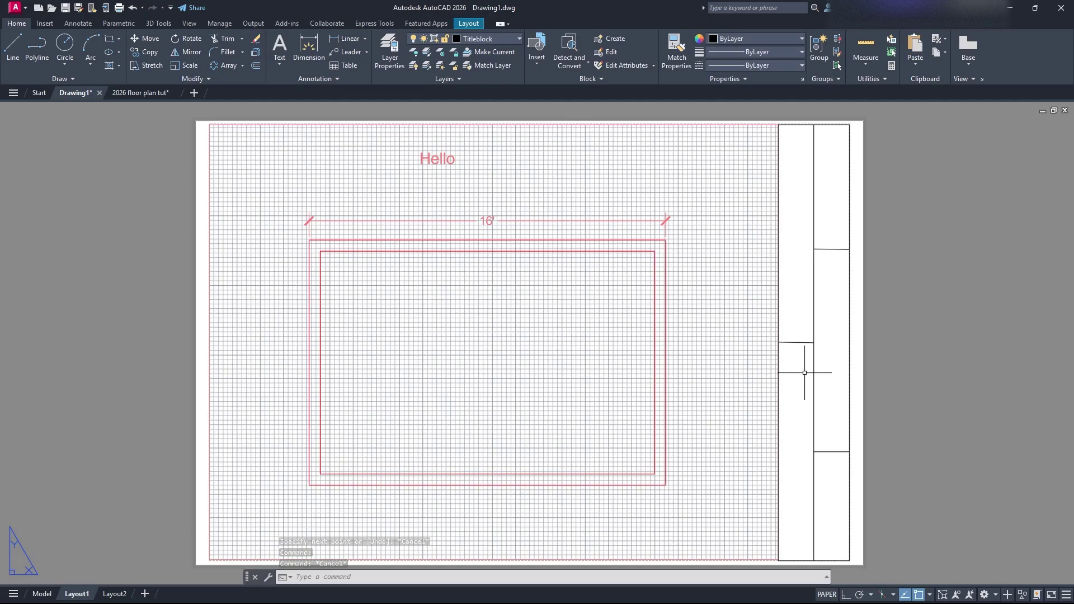
Step: Rename Layout1 as "Floor Plan - Arch"
right_click(78, 594)
left_click(126, 343)
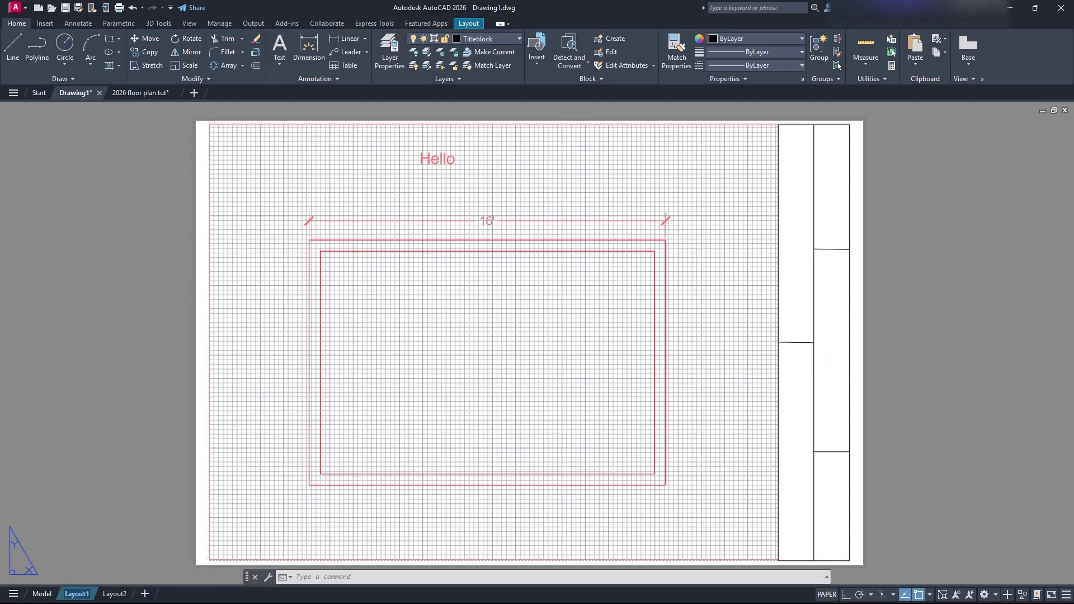
type("Floor Plan - Arch")
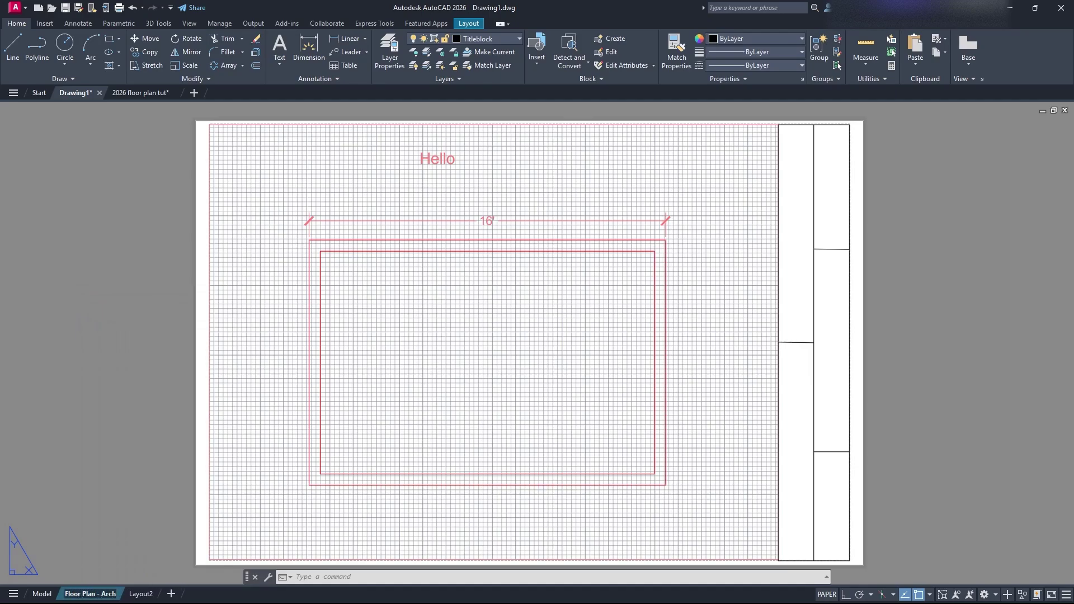
right_click(94, 339)
left_click(115, 346)
left_click(111, 329)
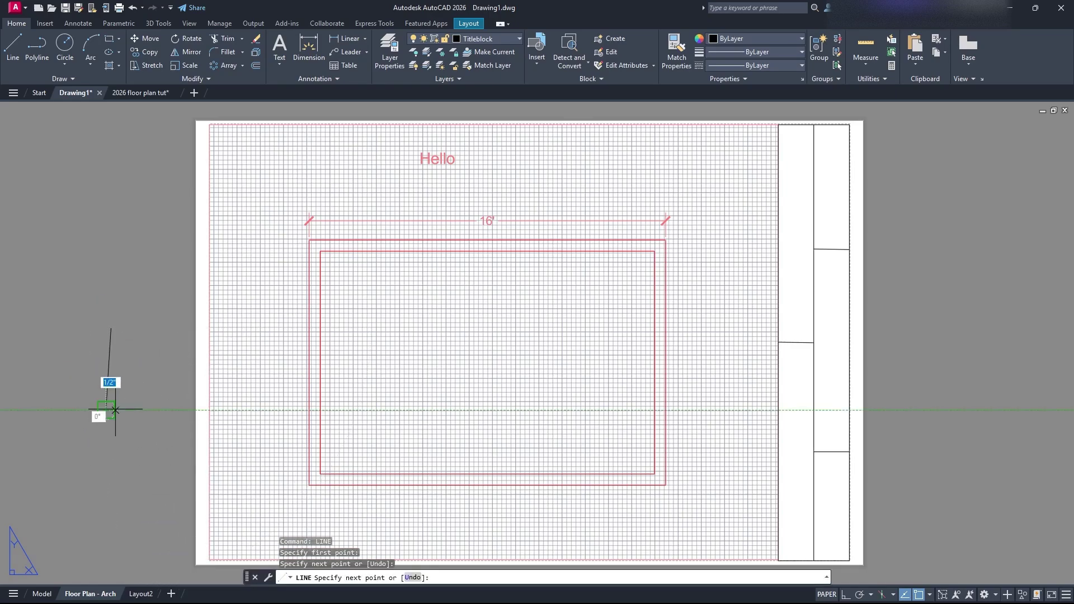
key("Escape")
left_click(120, 408)
left_click(57, 353)
type("erase")
key("Return")
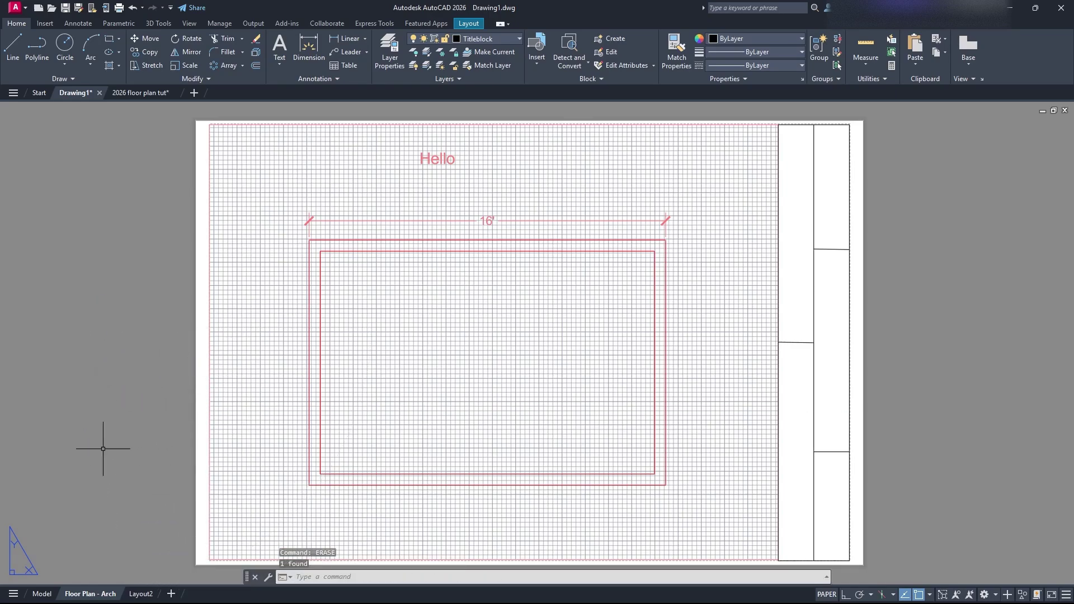
Step: Reframe Layout2's viewport on the orange two-bay outline, return to paper space, and switch back to the Floor Plan - Arch layout
left_click(141, 594)
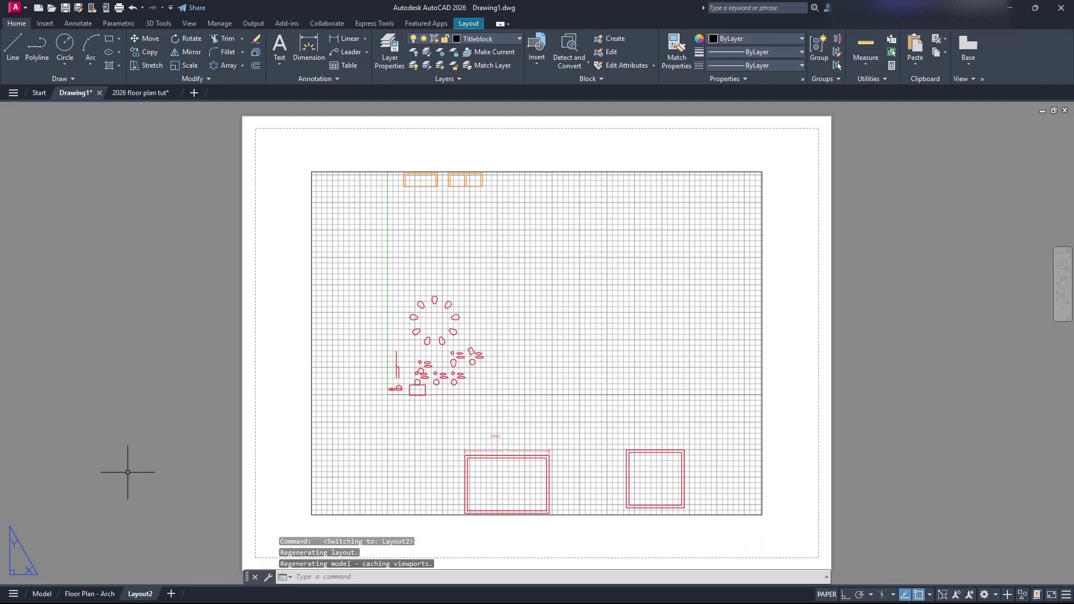
double_click(559, 379)
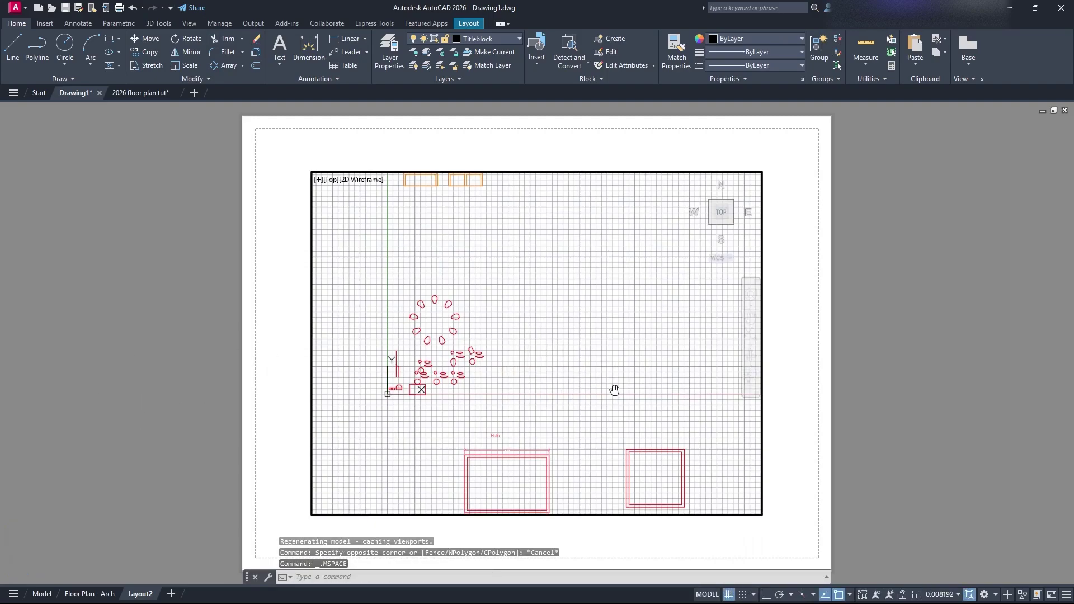
middle_click_drag(614, 390, 556, 328)
scroll(549, 364, "up", 5)
scroll(672, 391, "up", 5)
scroll(615, 347, "down", 2)
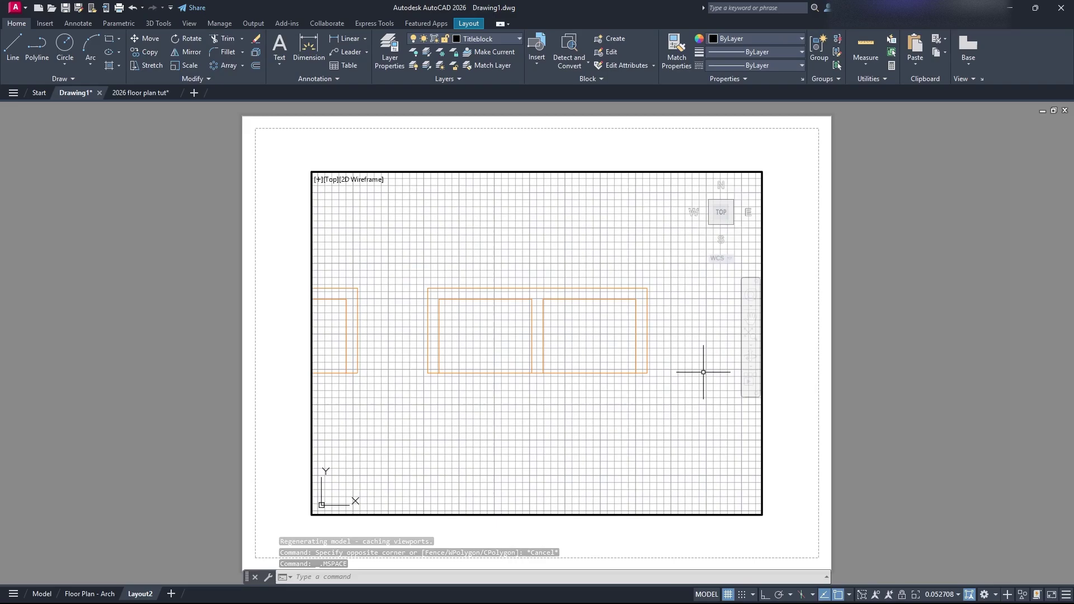
double_click(815, 294)
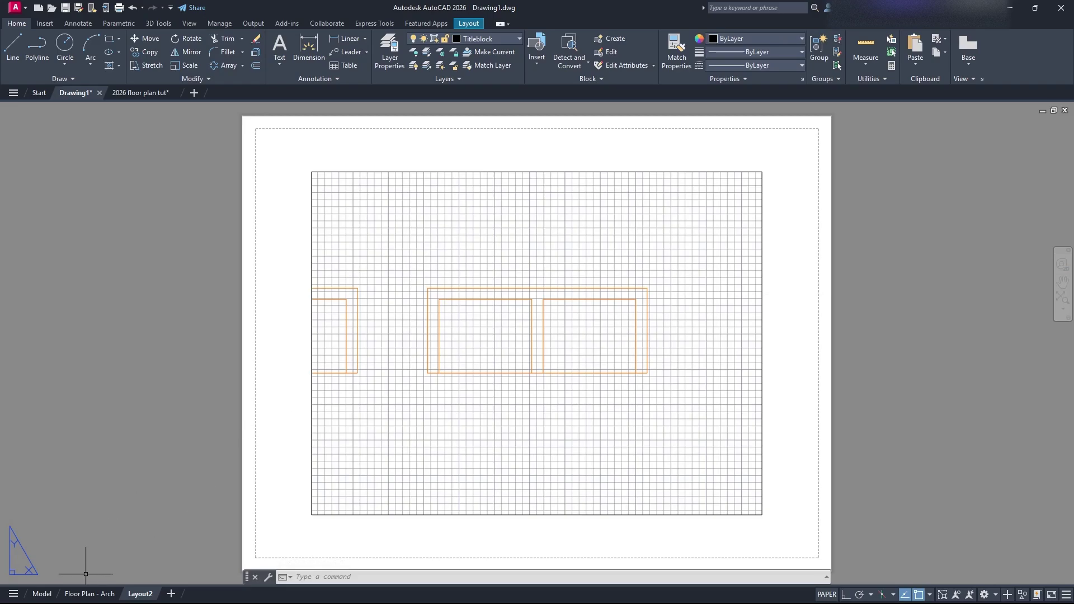
left_click(89, 594)
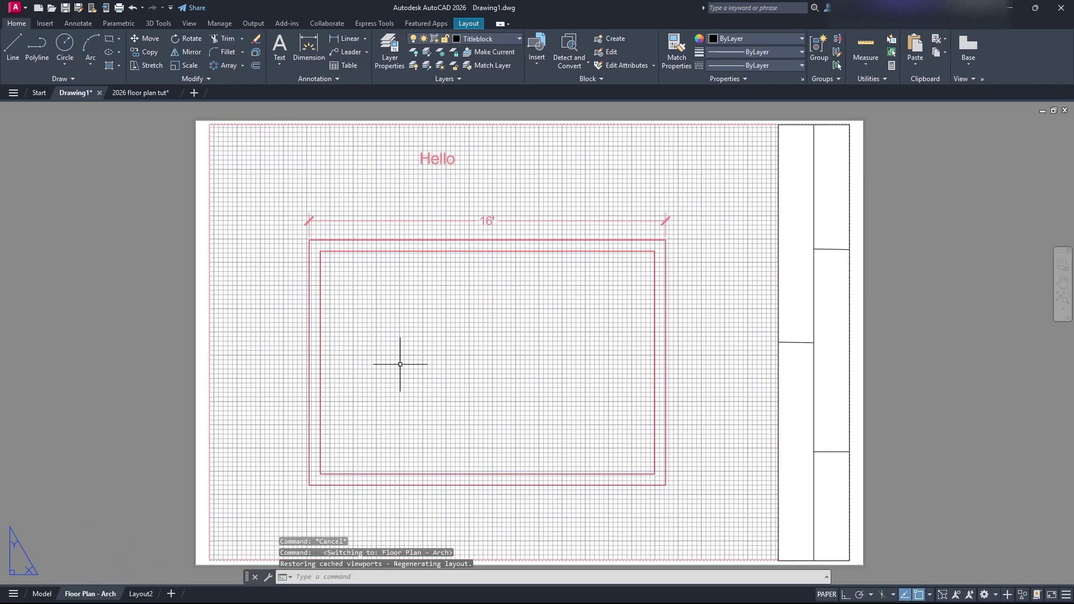